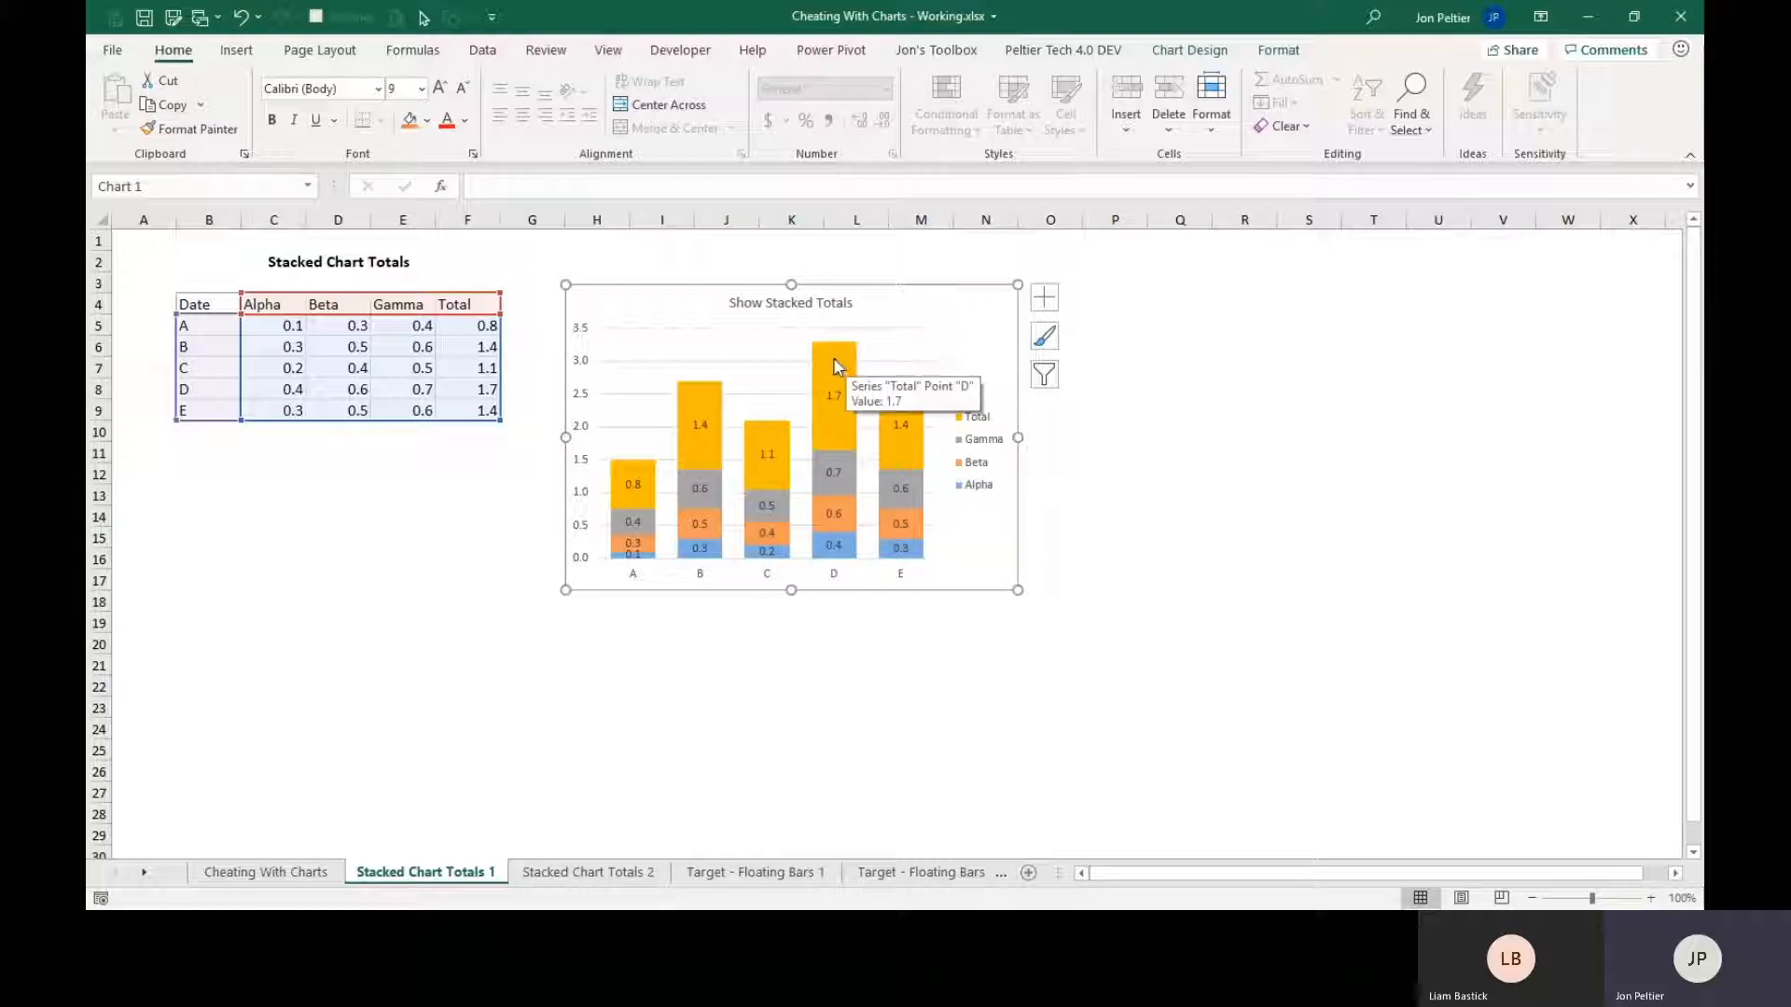
Change the Total series in the stacked column chart to the Line chart type.
right_click(833, 360)
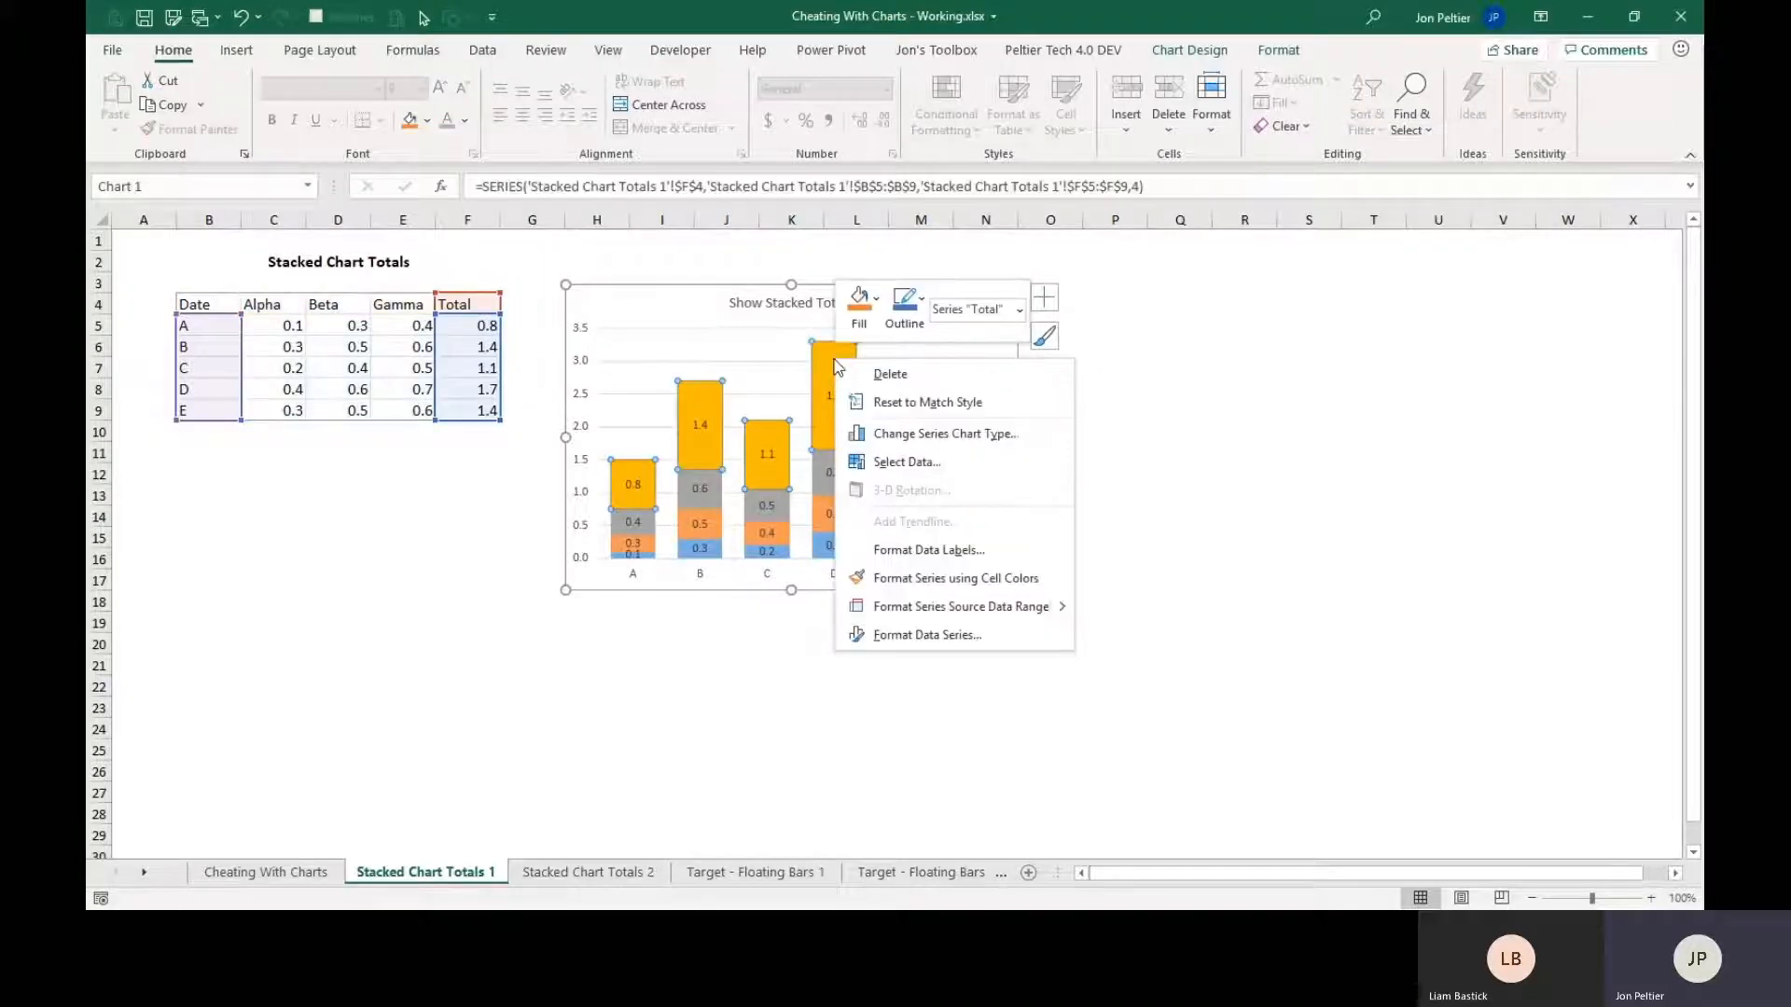
click(912, 435)
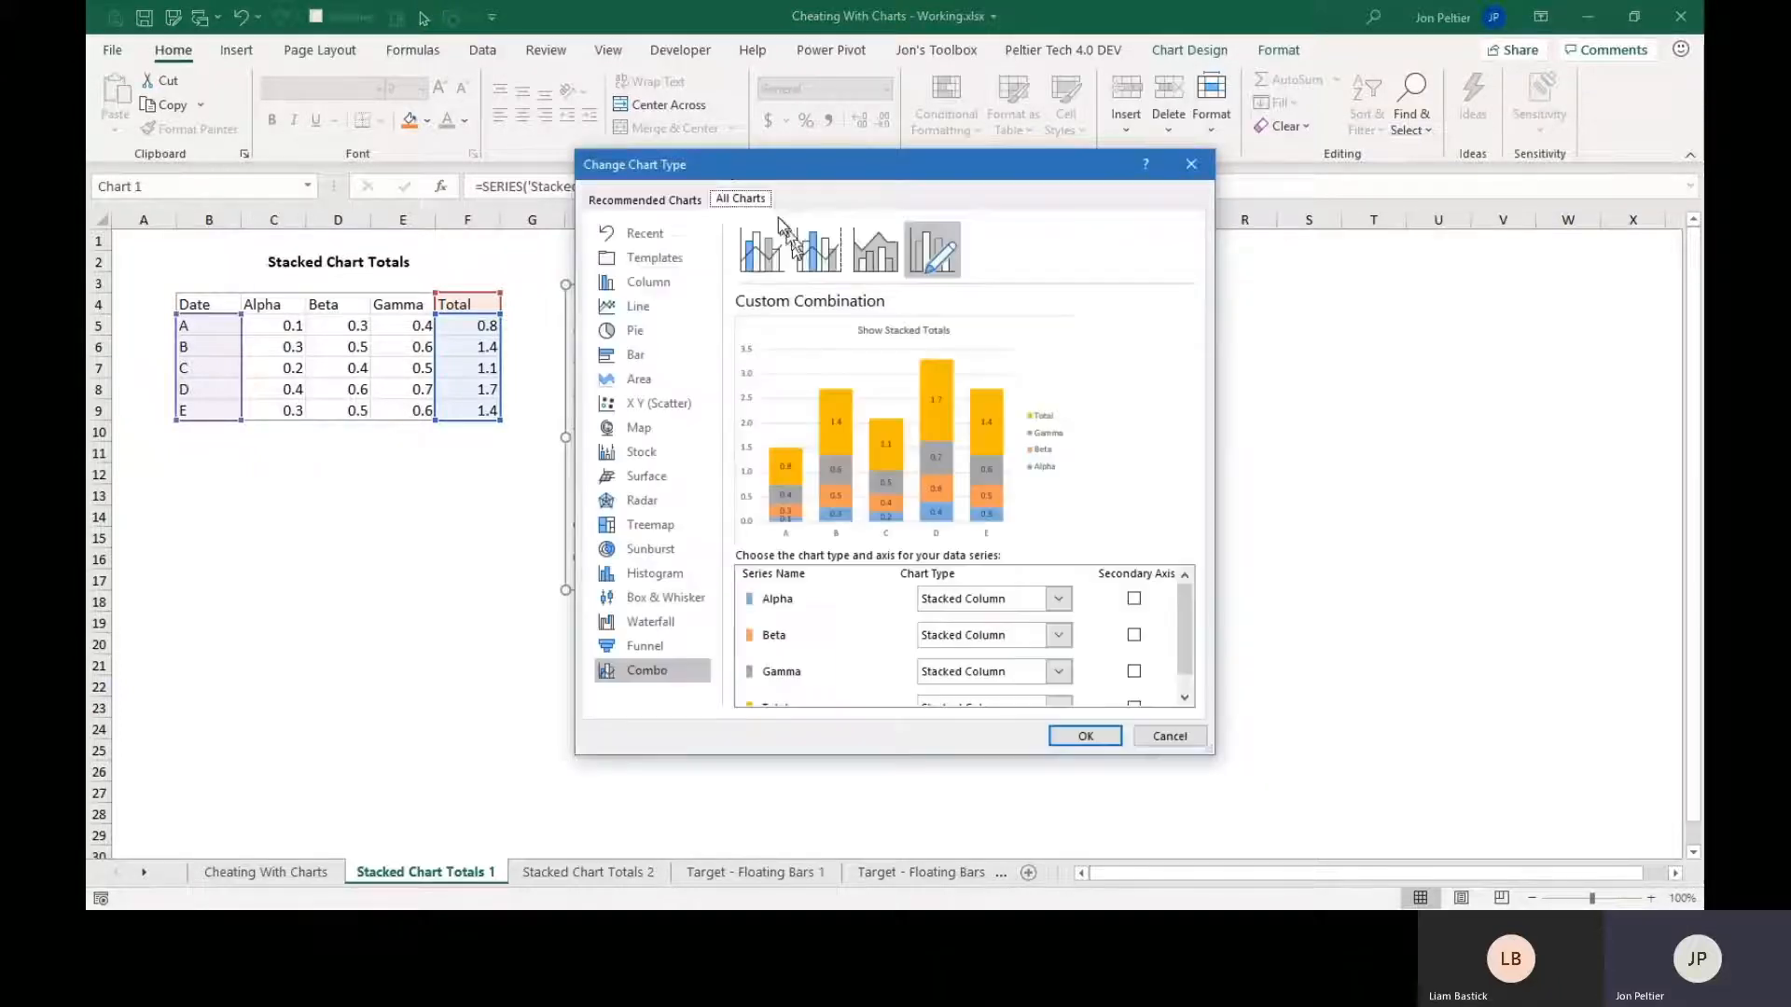
drag(721, 171, 902, 185)
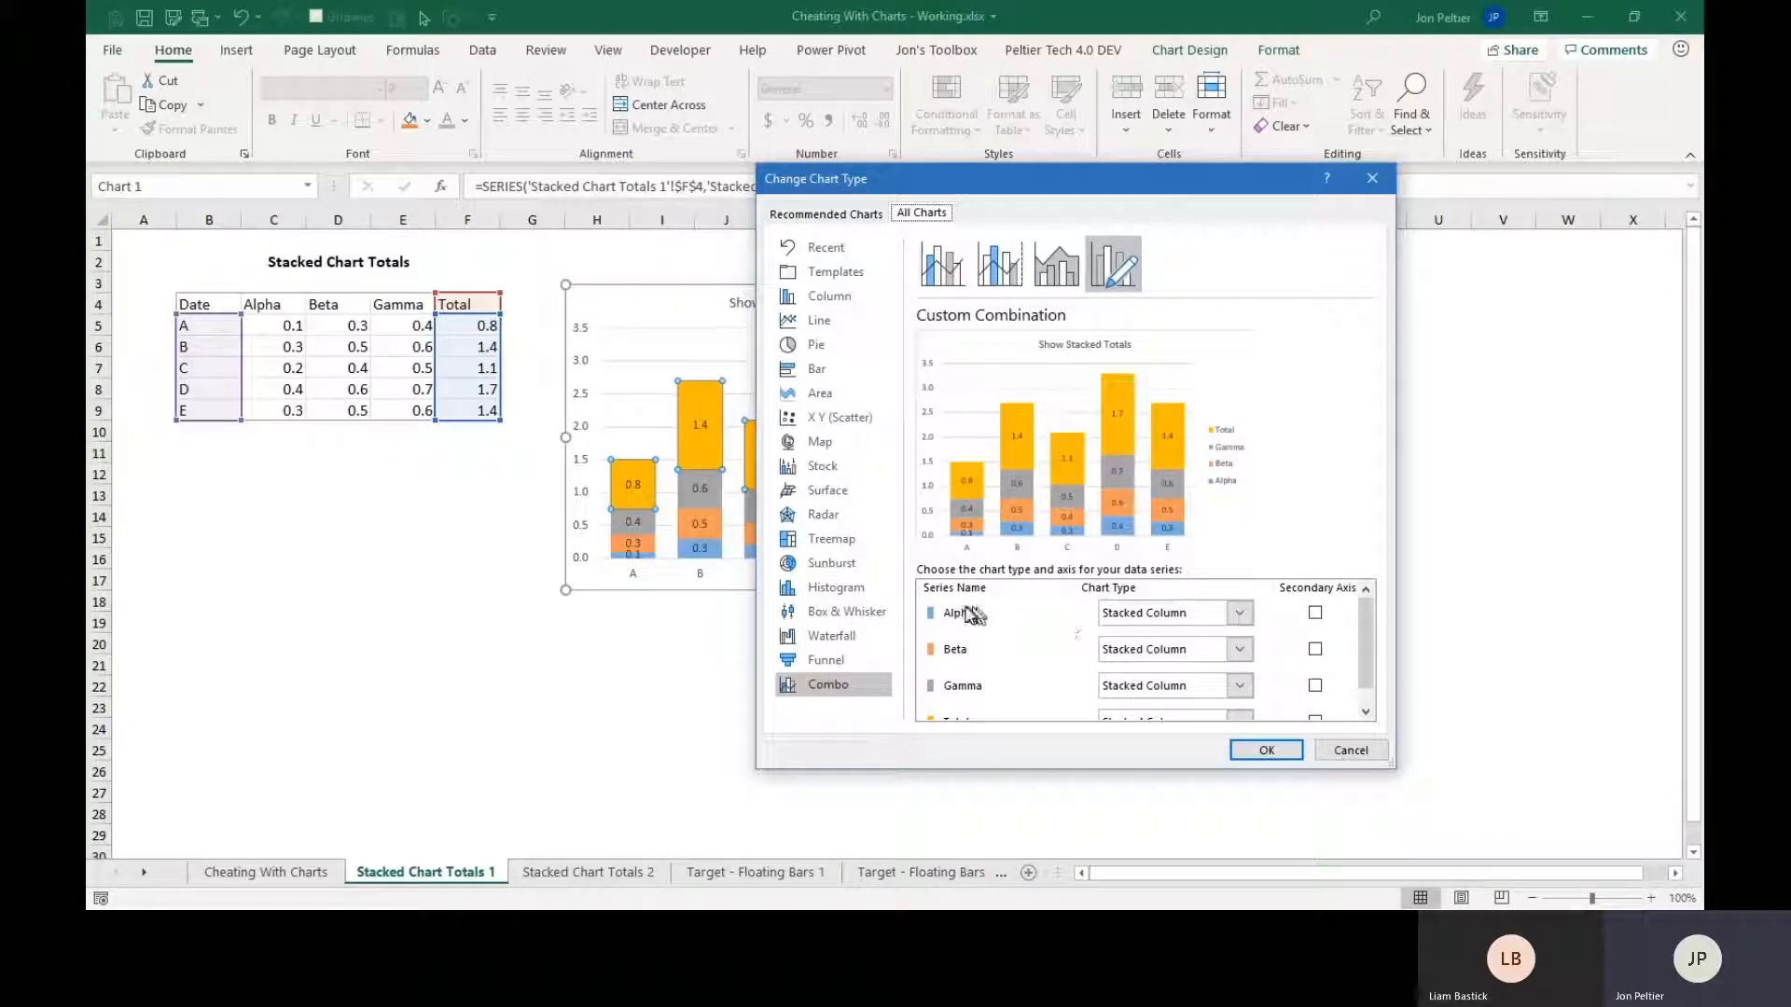
scroll(962, 695, down, 1)
scroll(962, 695, up, 1)
scroll(1182, 622, down, 1)
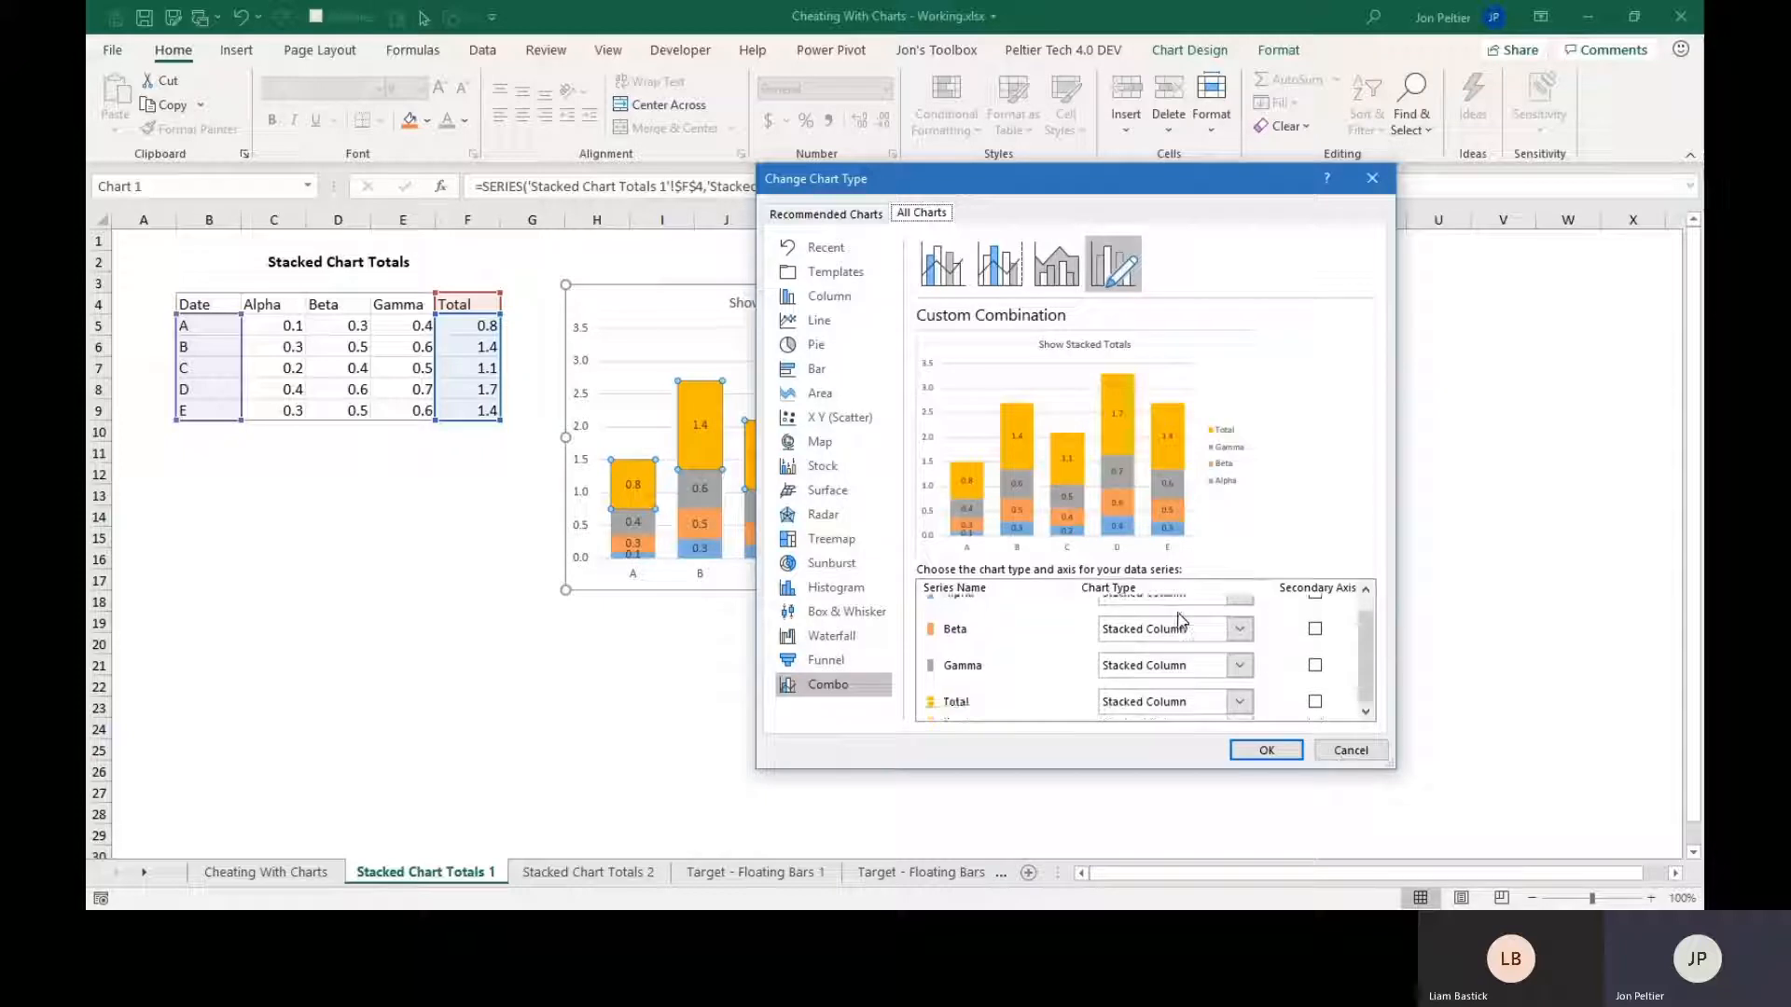
click(1241, 704)
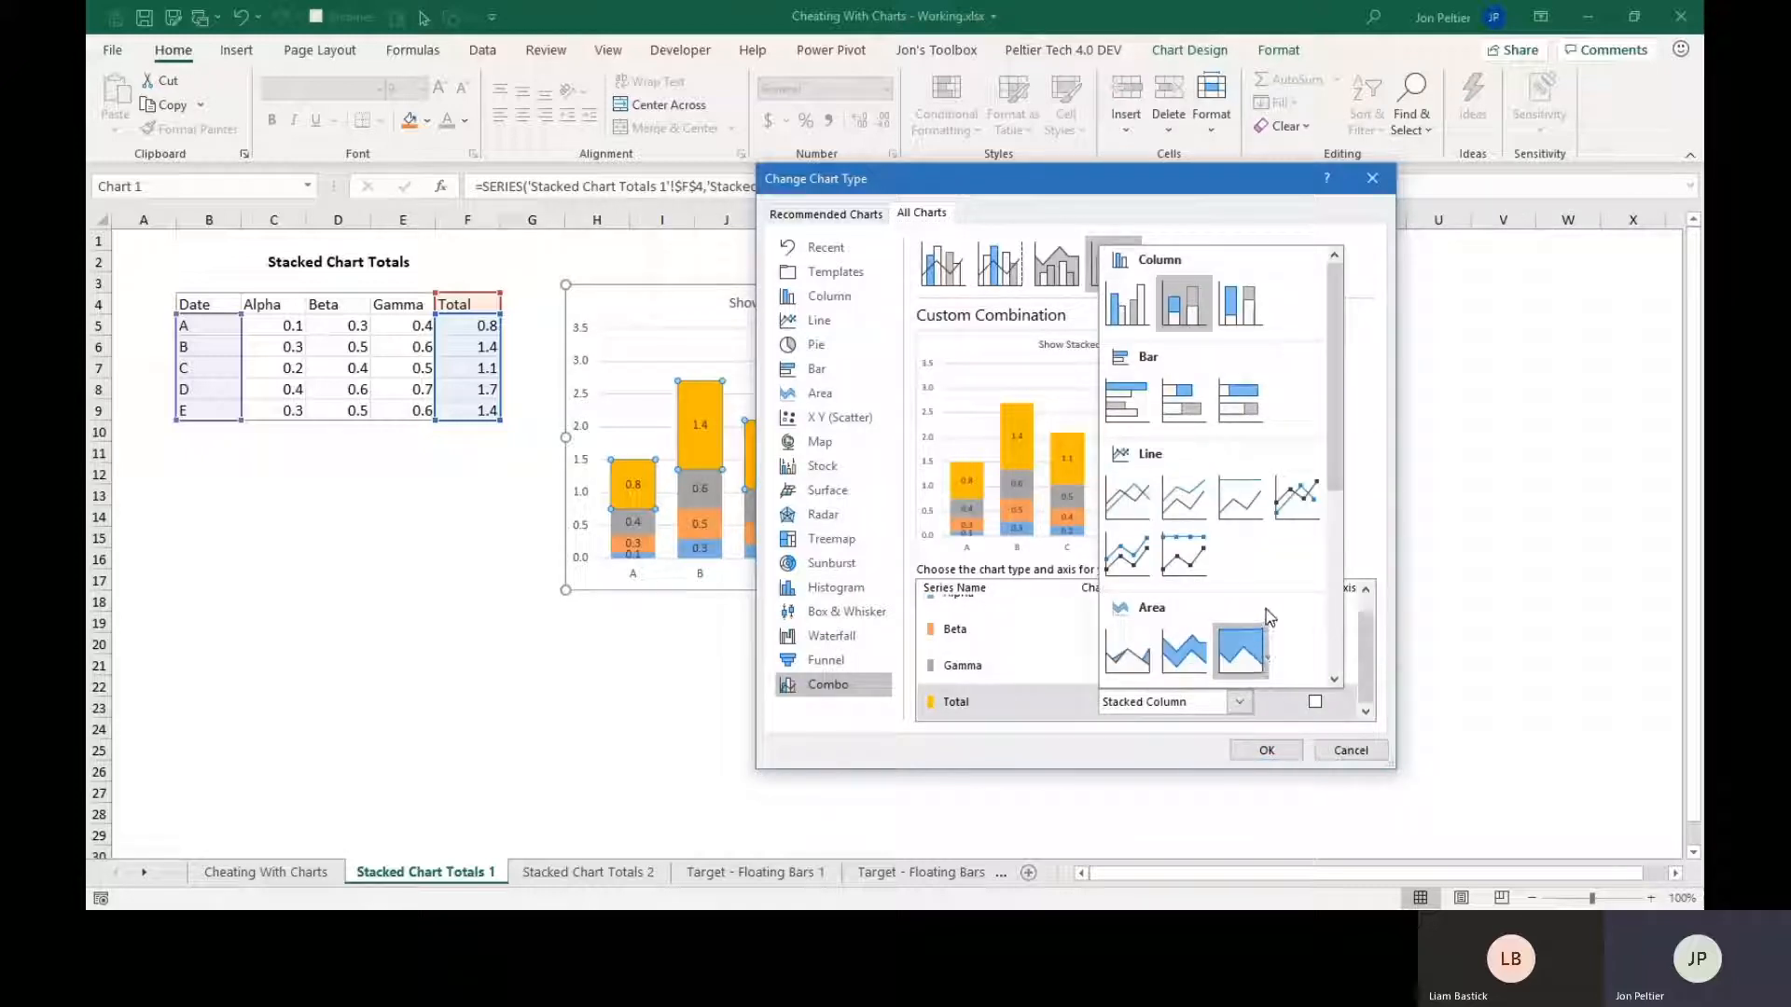
click(1127, 495)
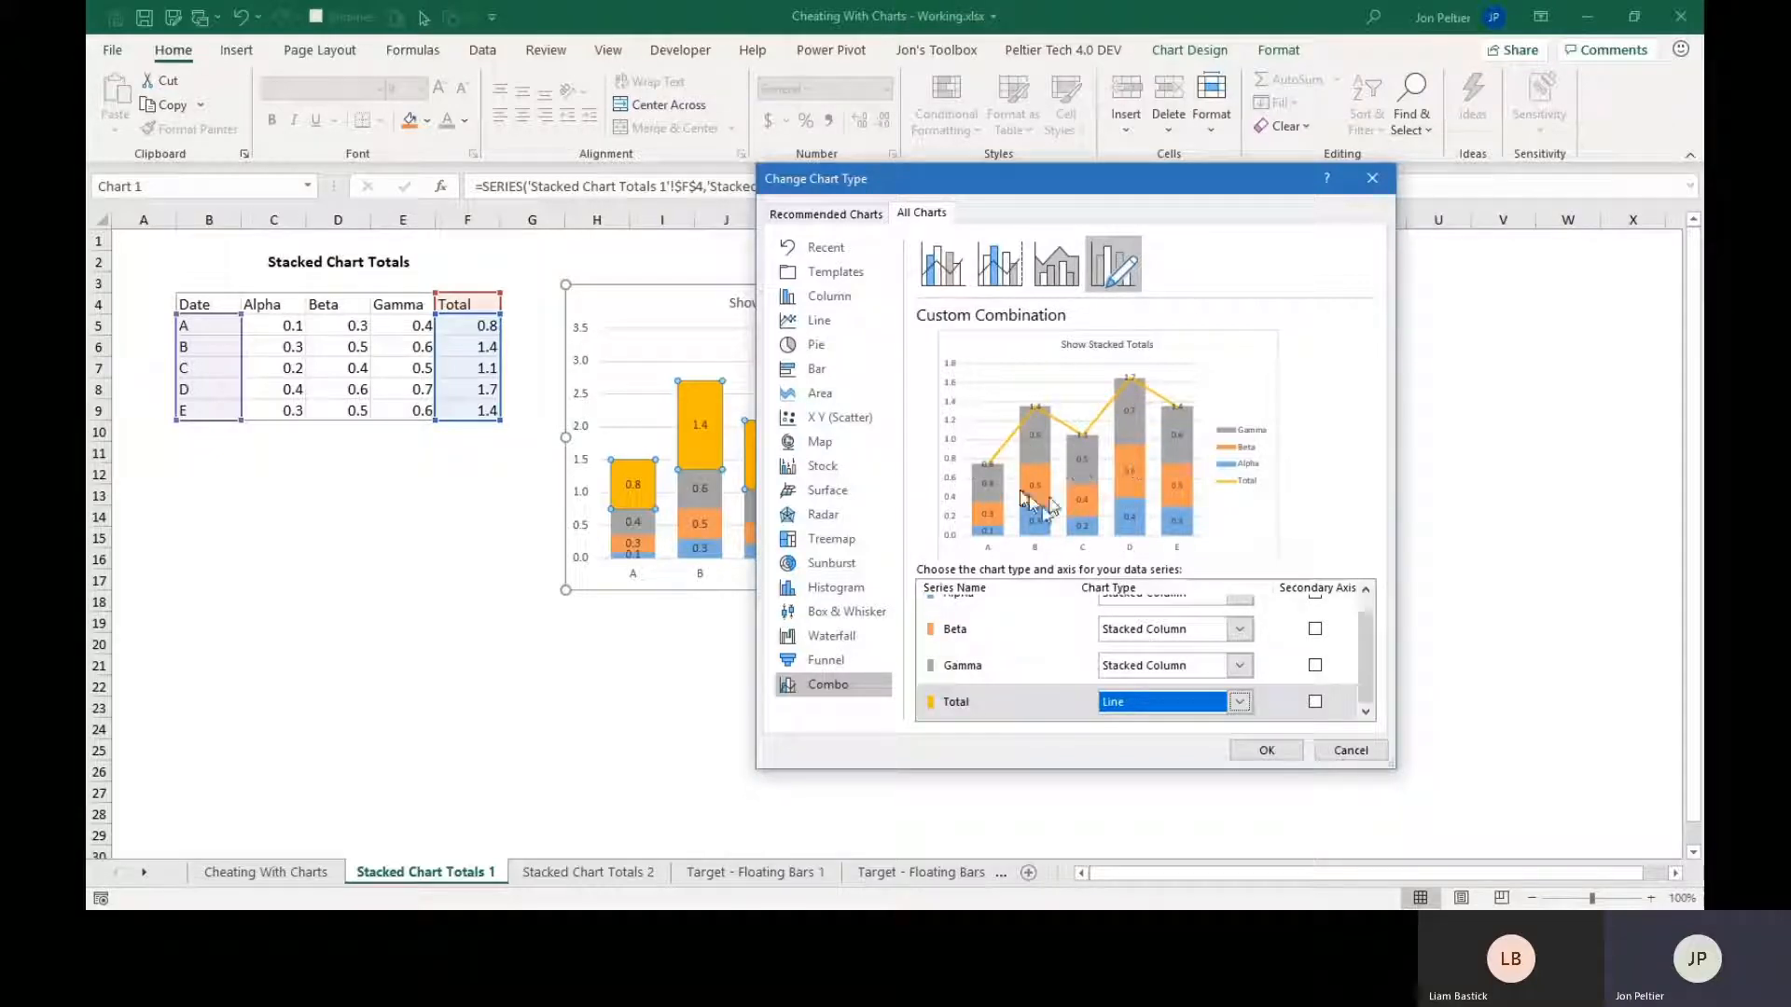
click(1252, 758)
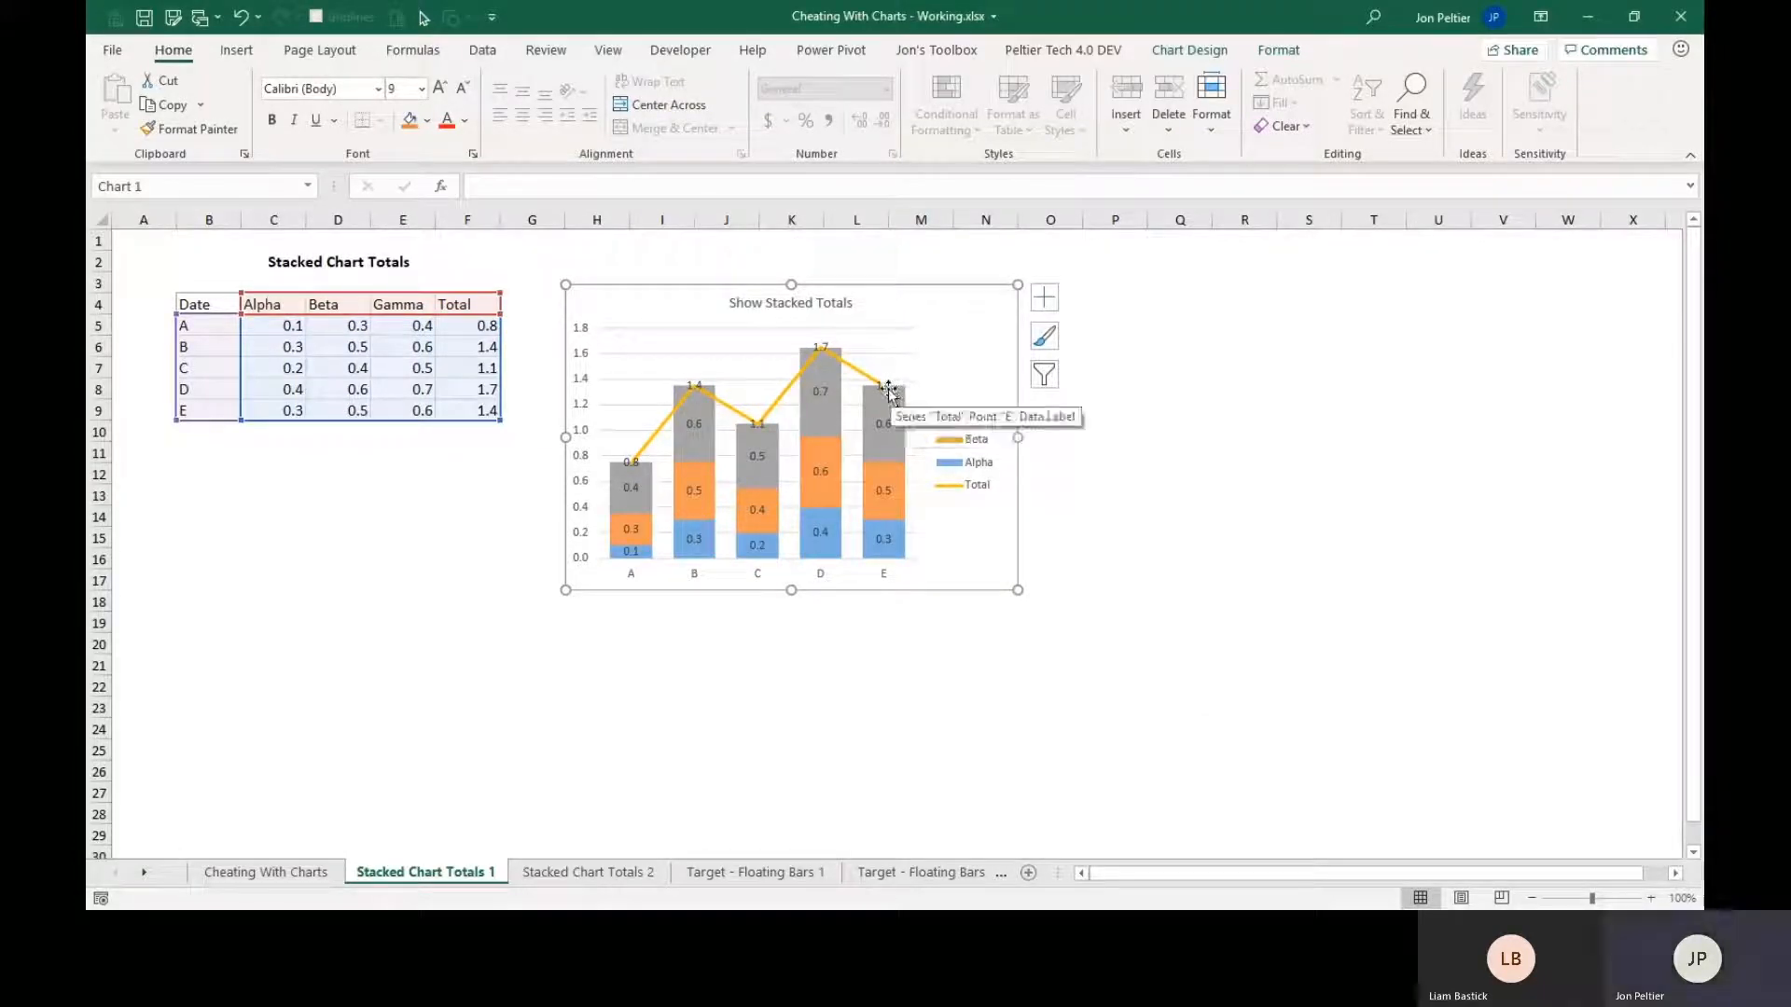
Set the label position of the Total series' data labels to Above.
click(824, 352)
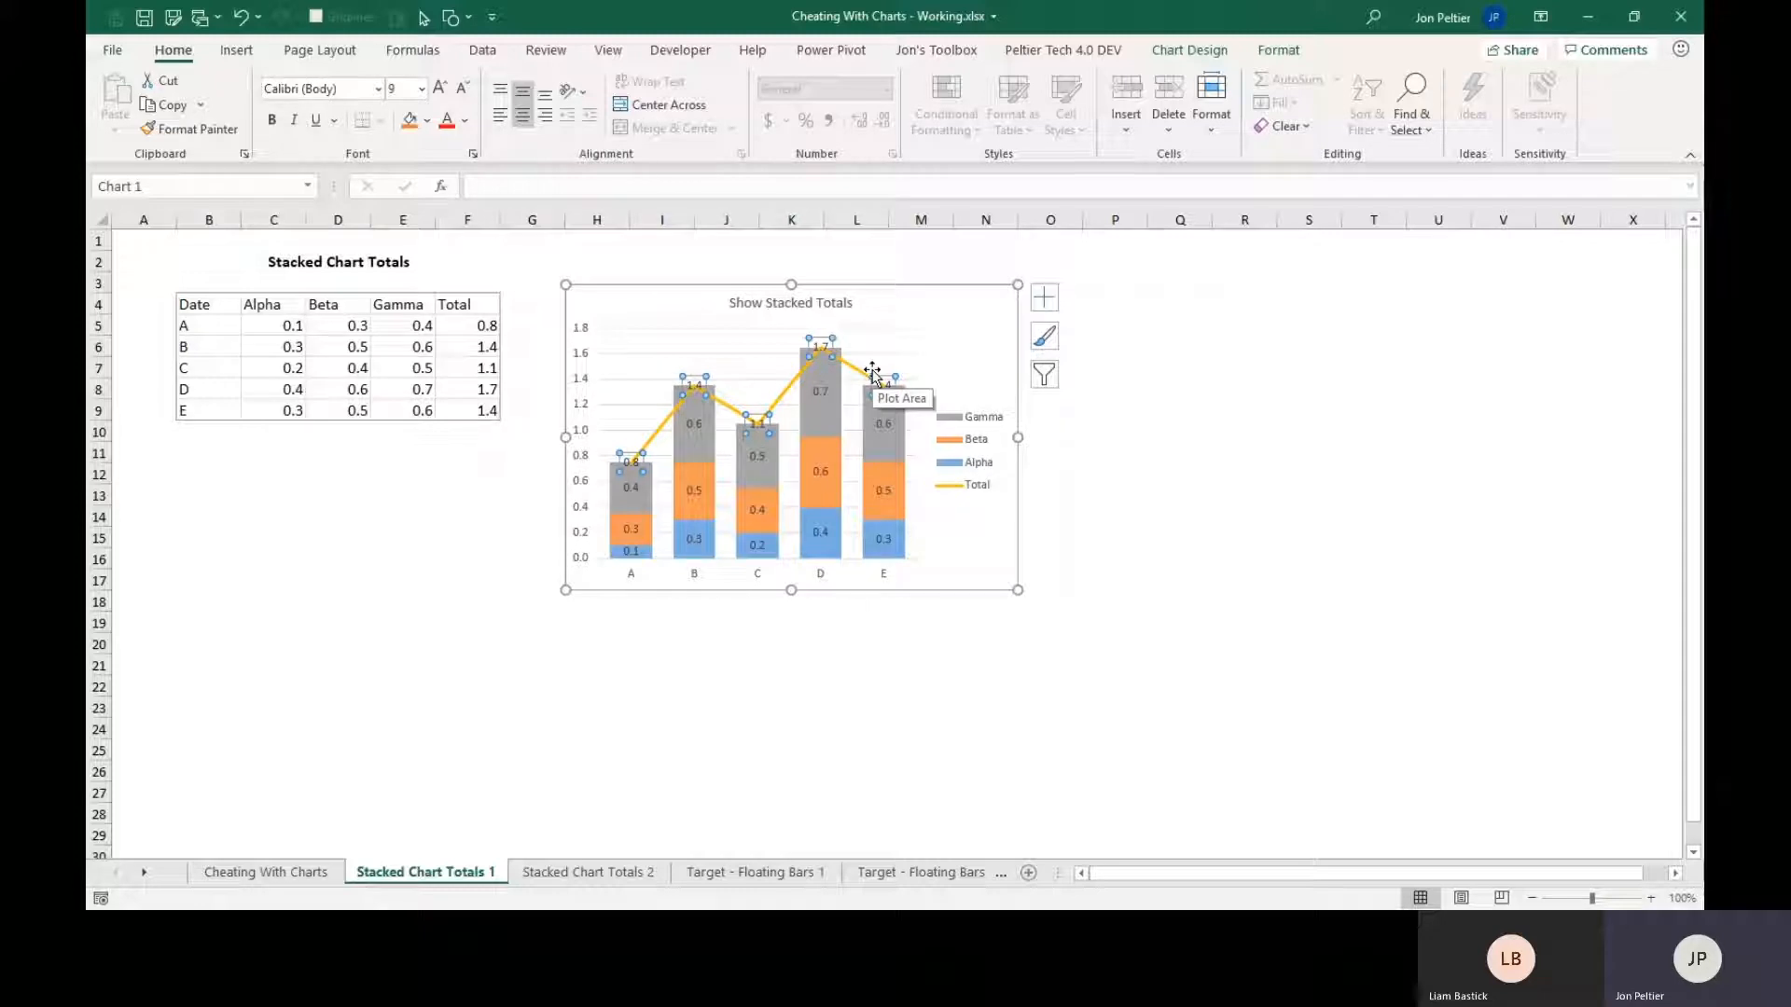
key(ctrl+q)
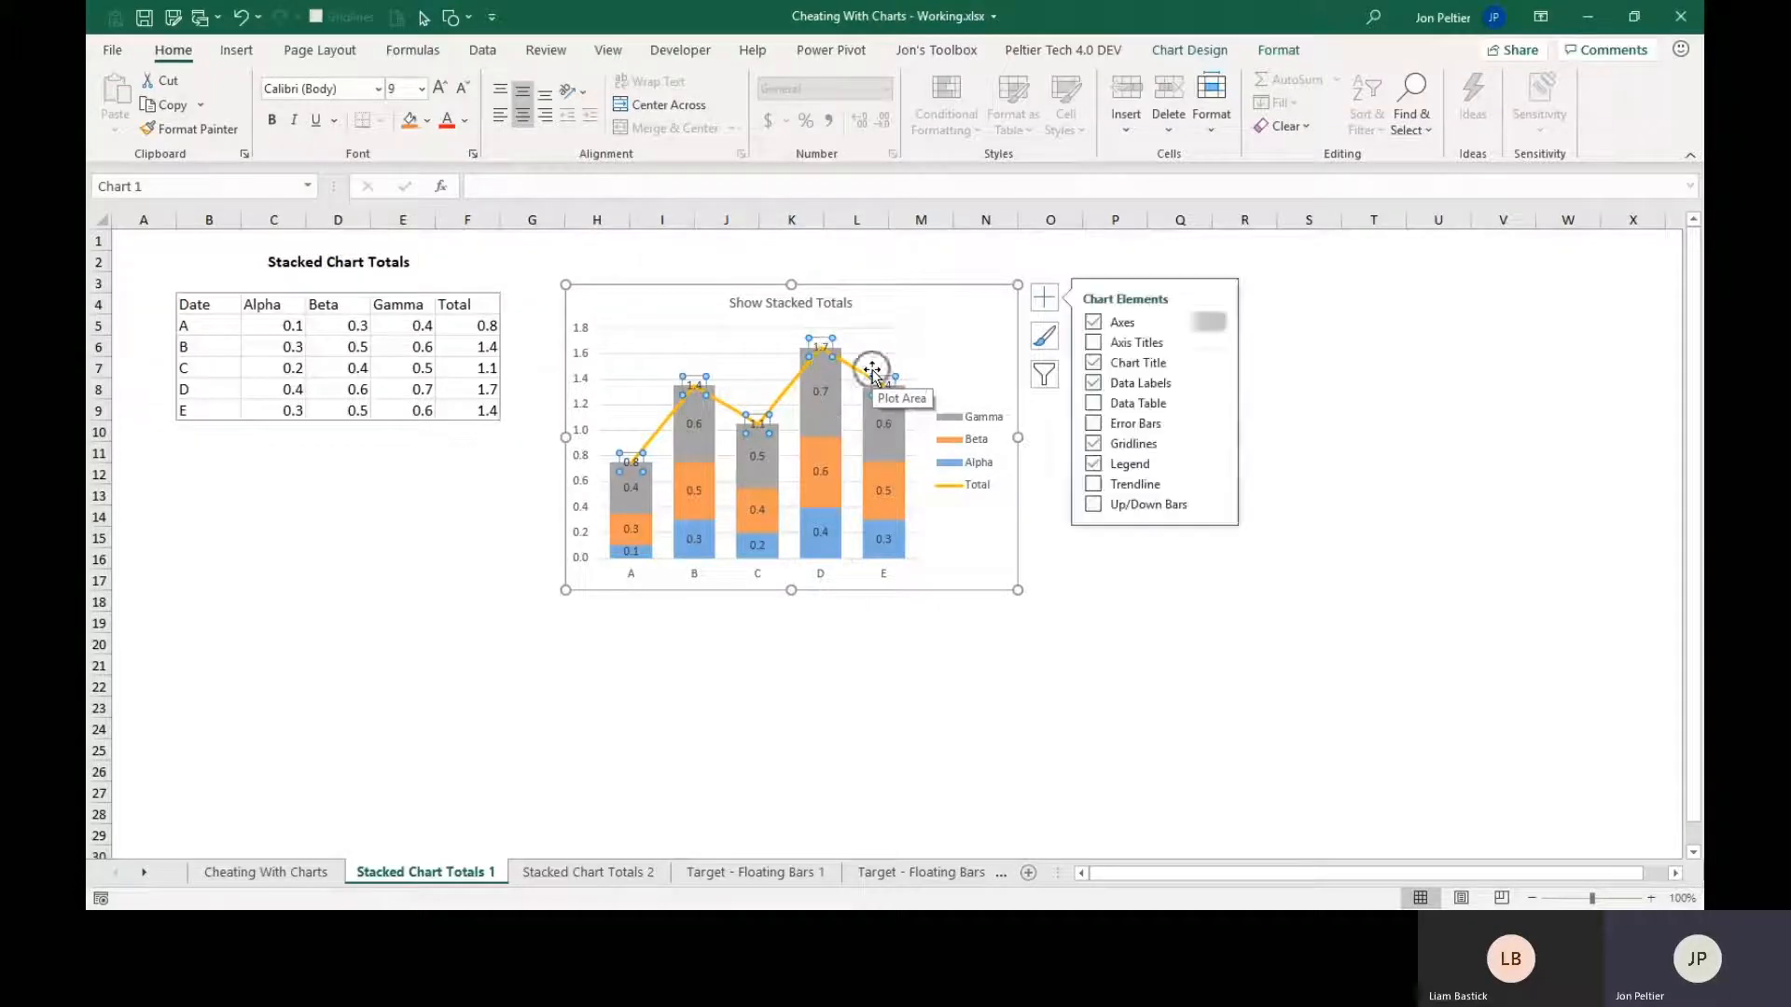
click(645, 267)
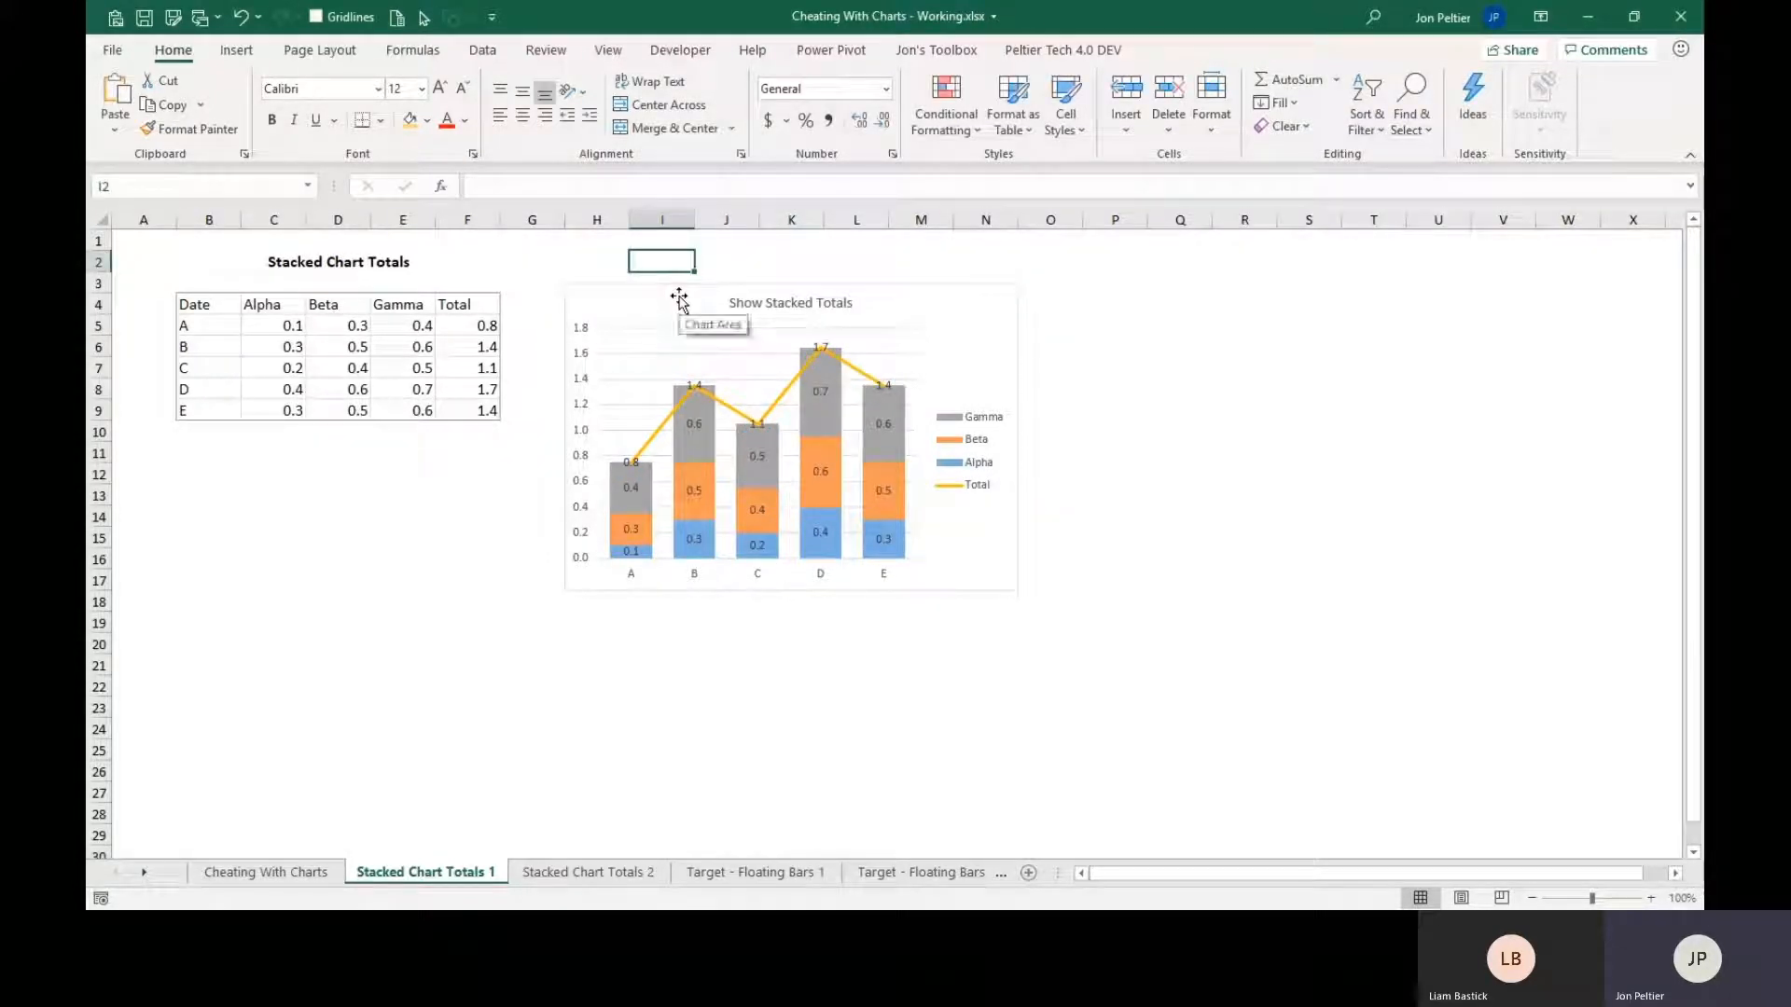
click(704, 387)
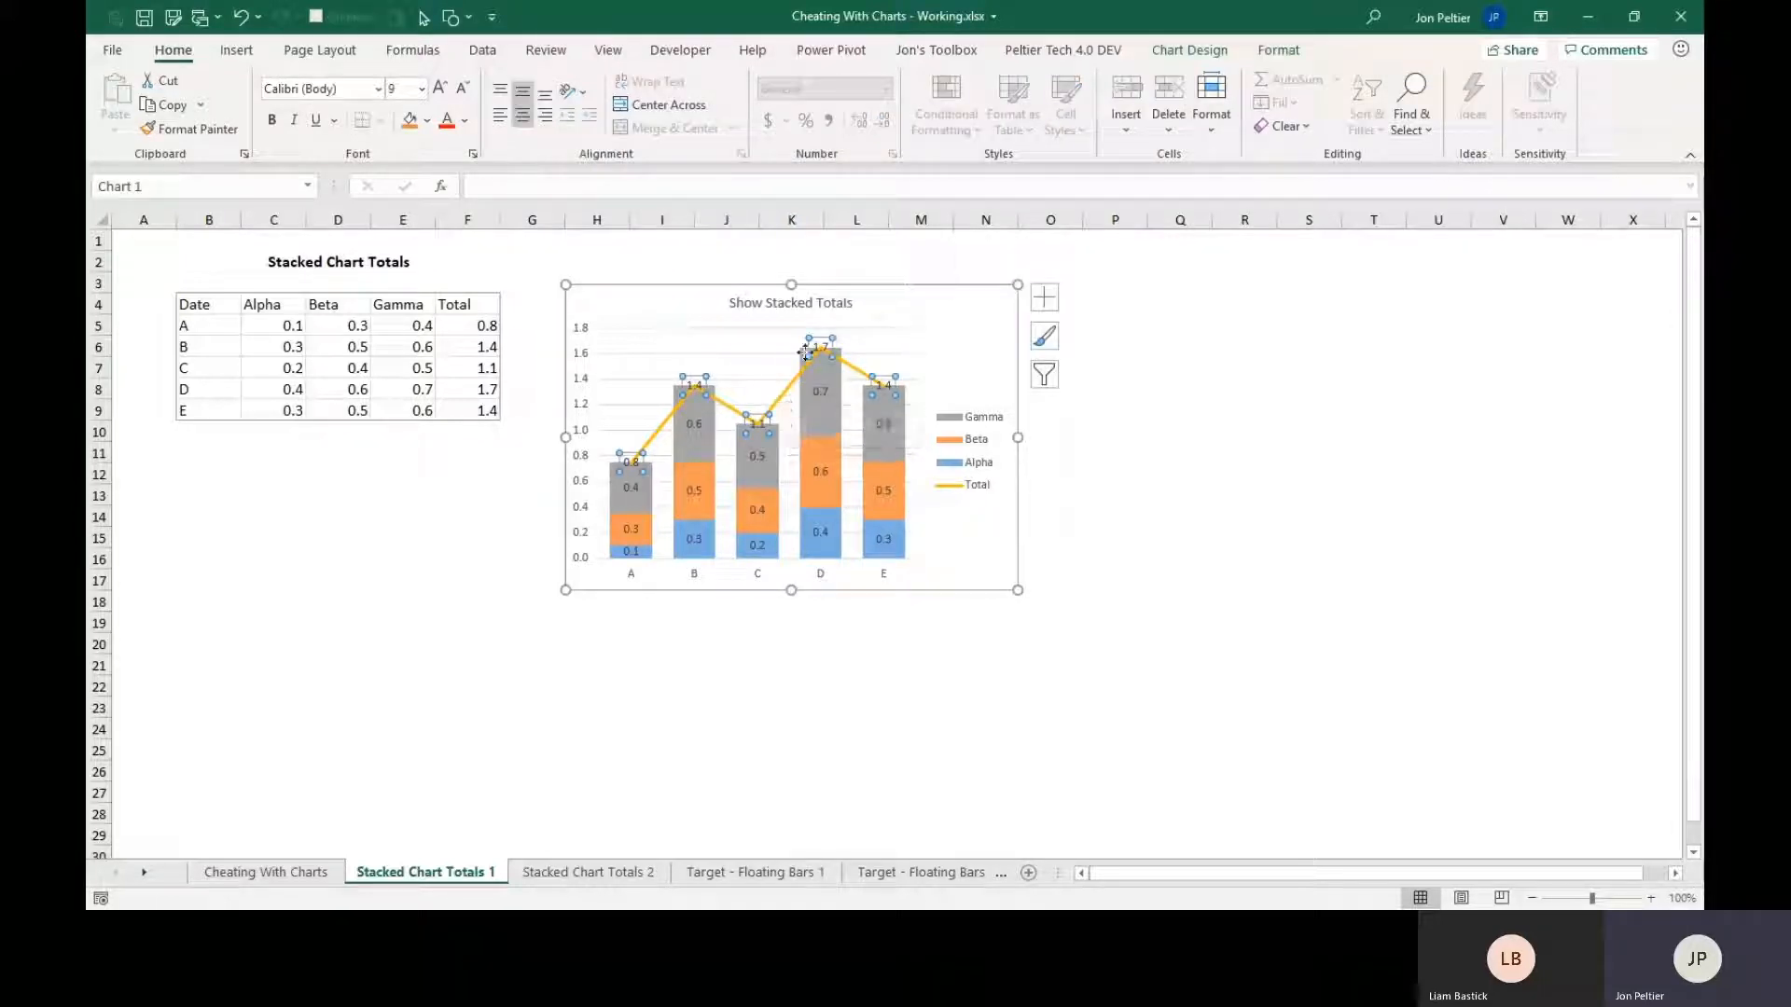
key(ctrl+1)
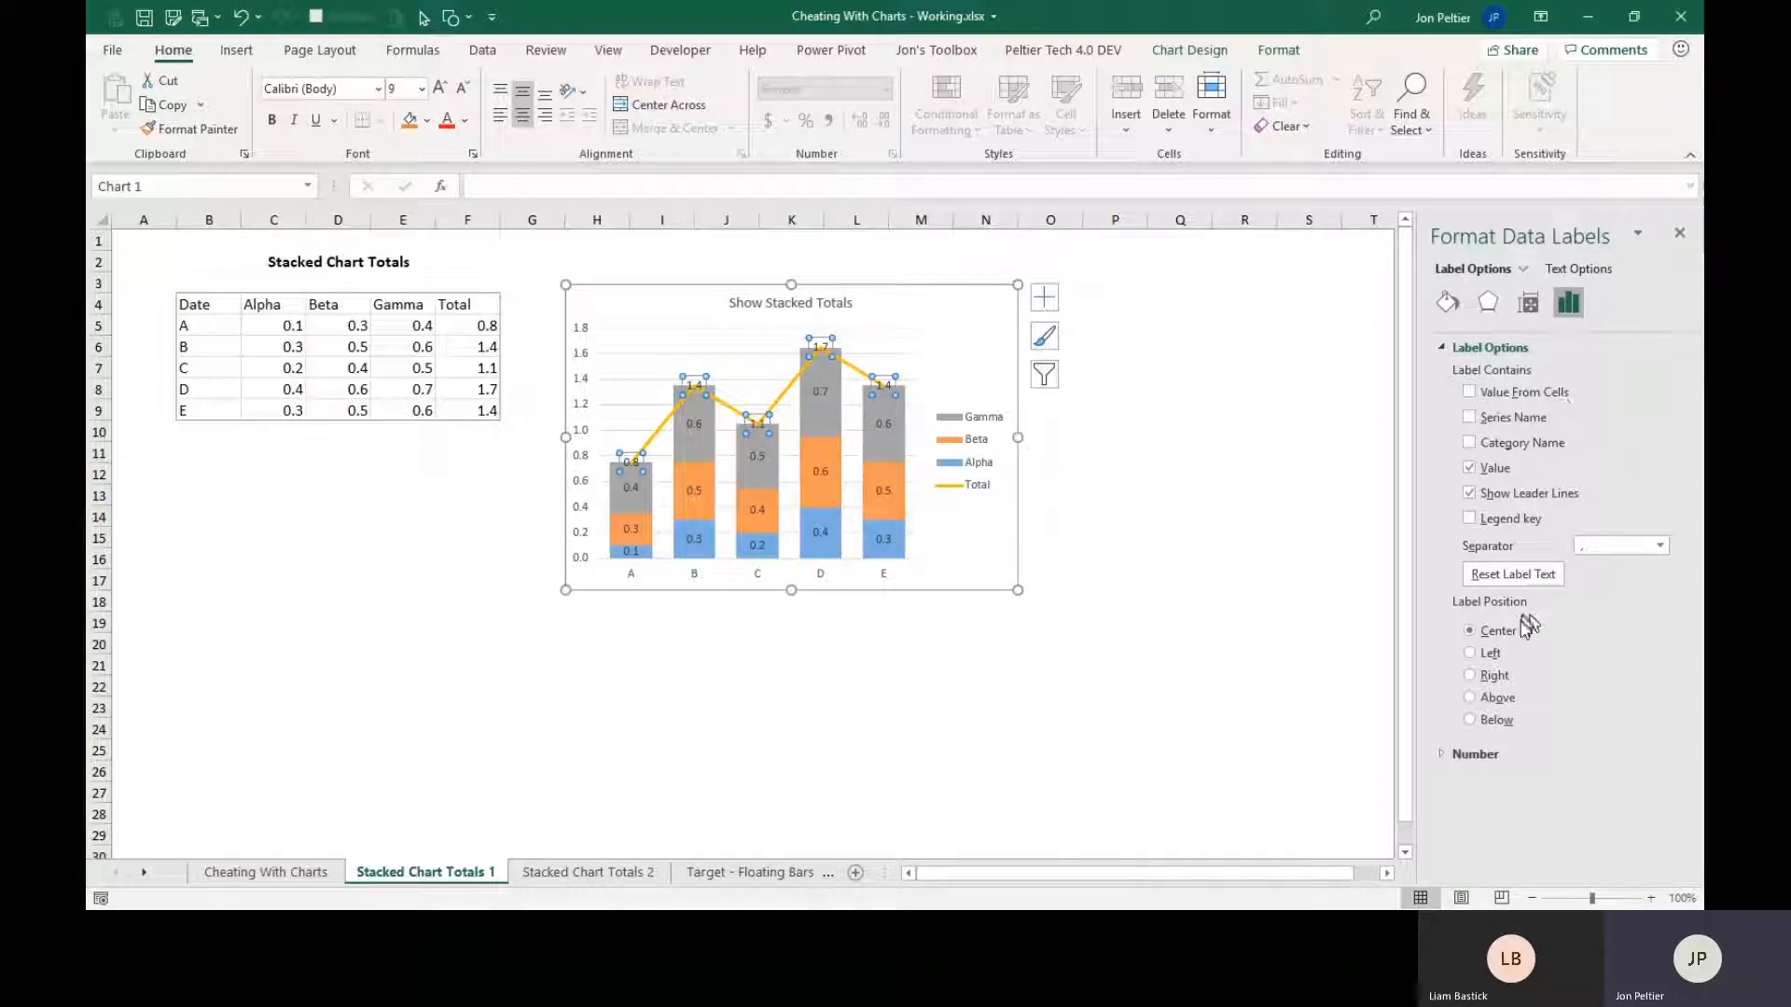
click(1470, 699)
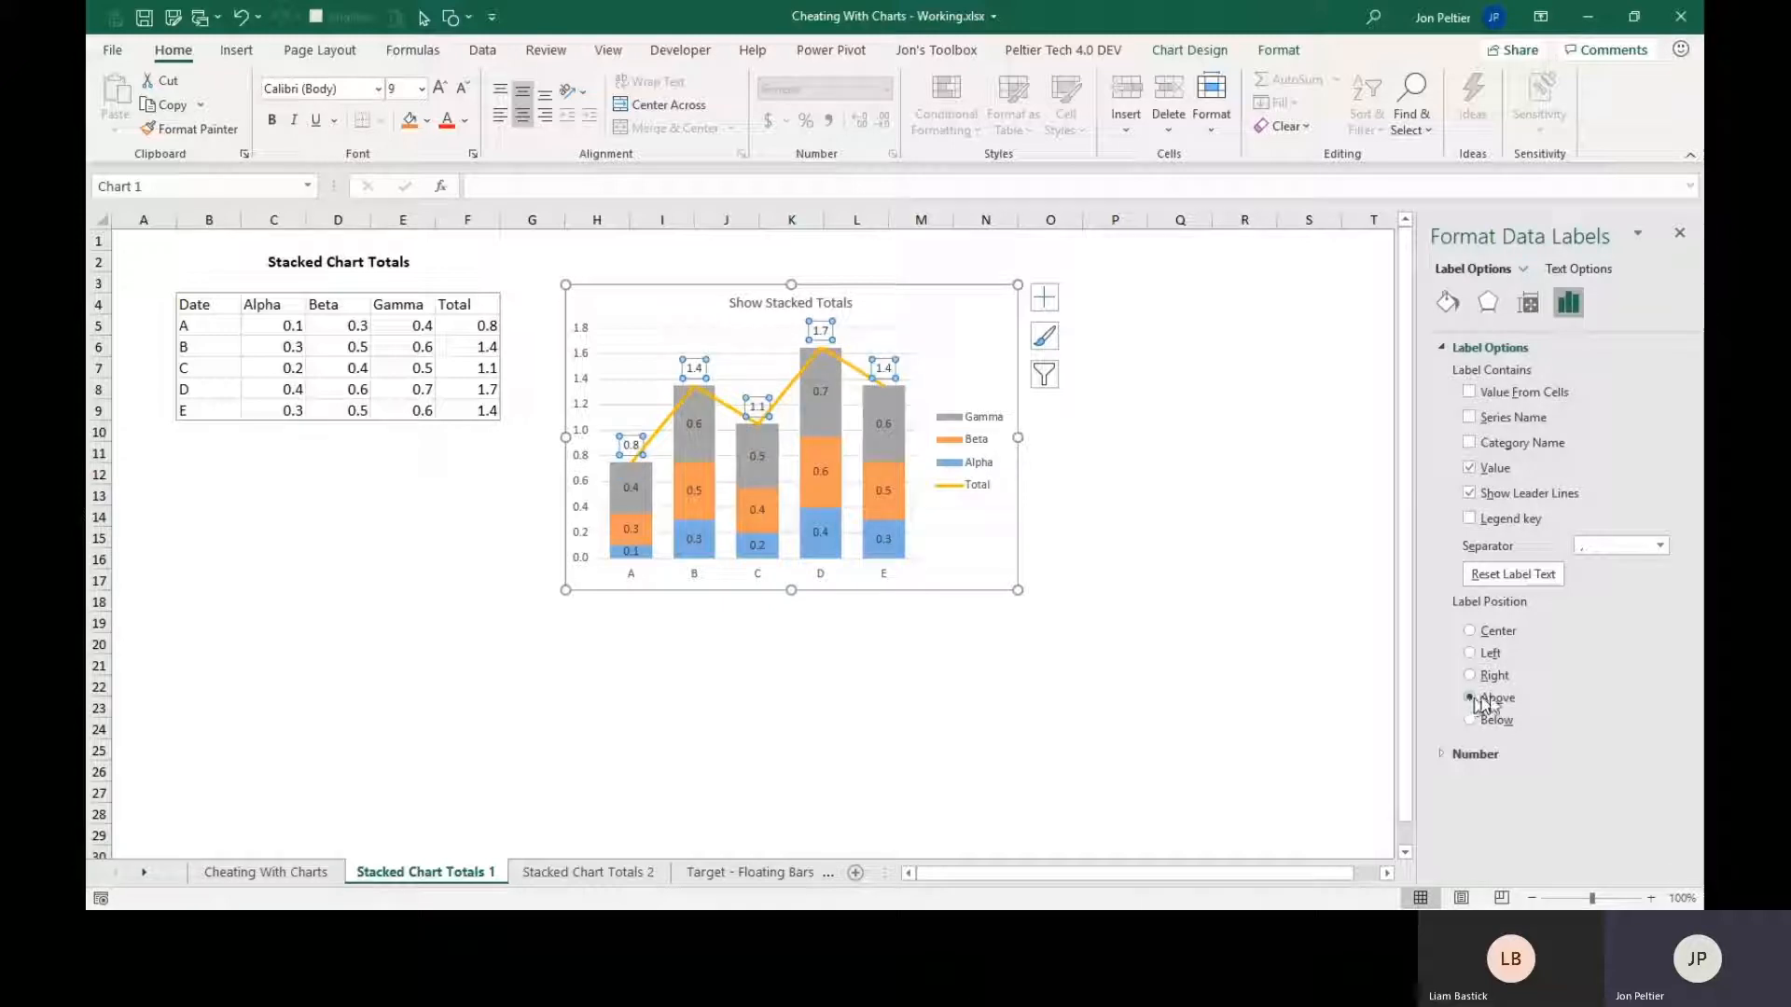
Format the Total series with No line so that only its data labels remain on the chart.
click(788, 392)
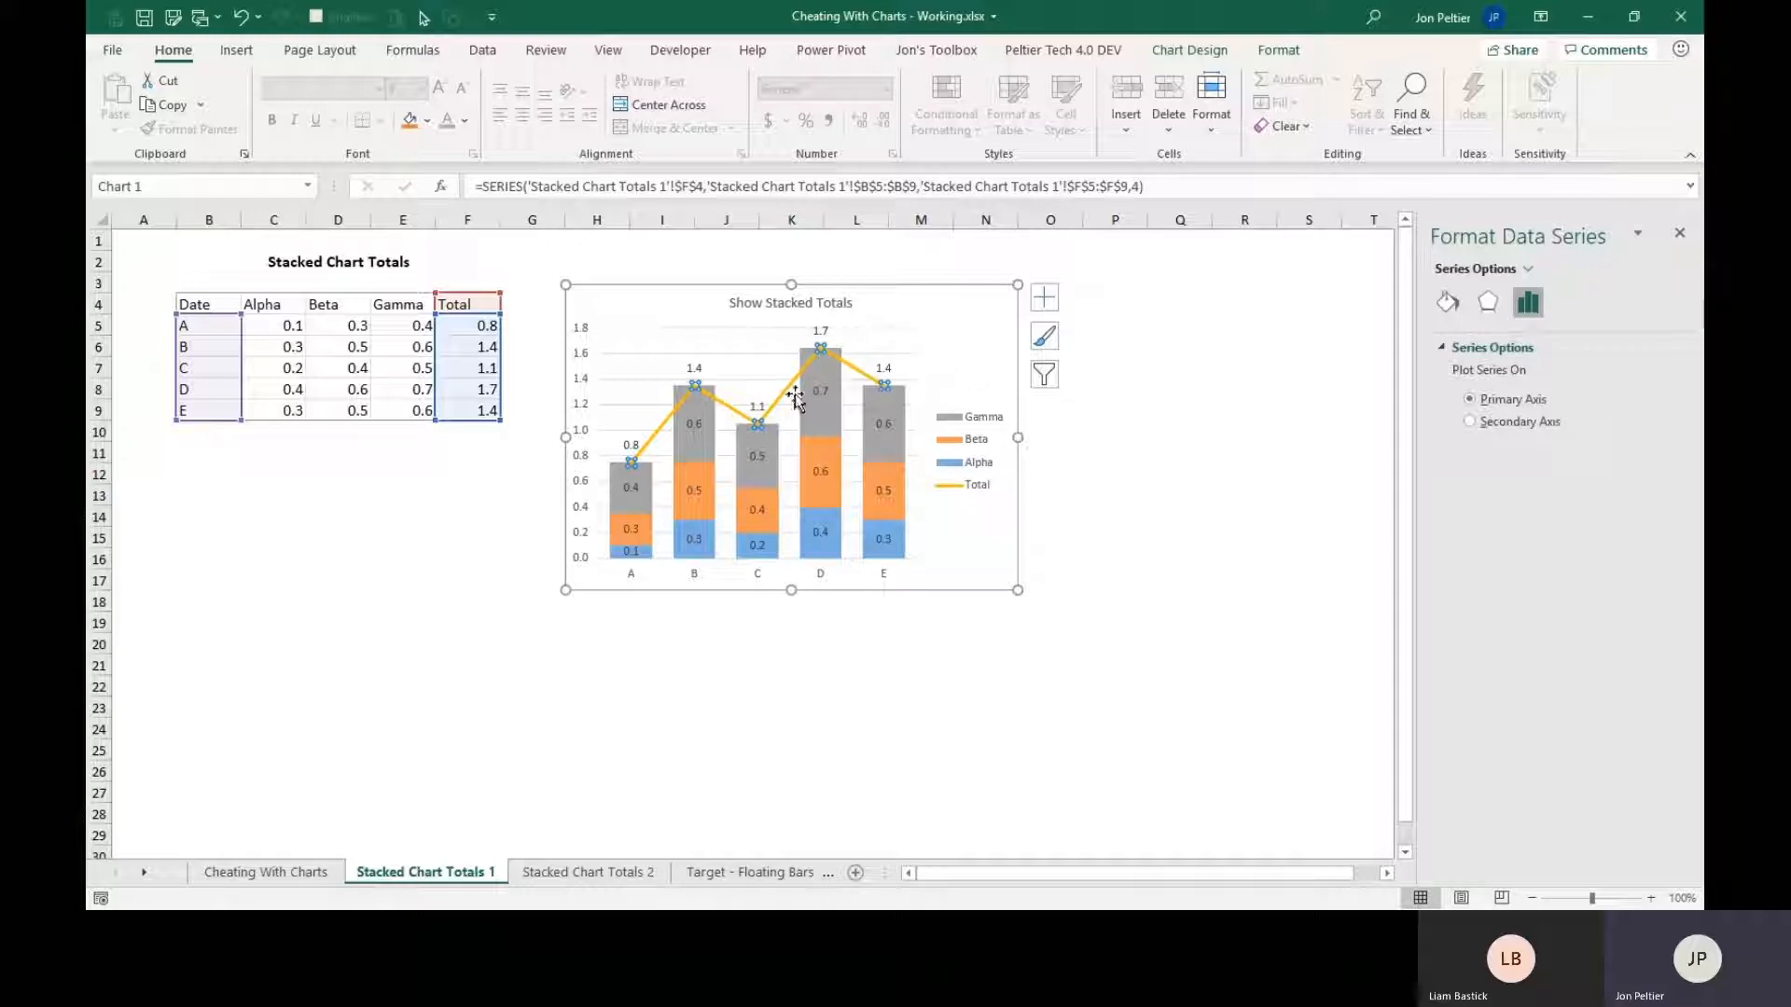
click(1447, 304)
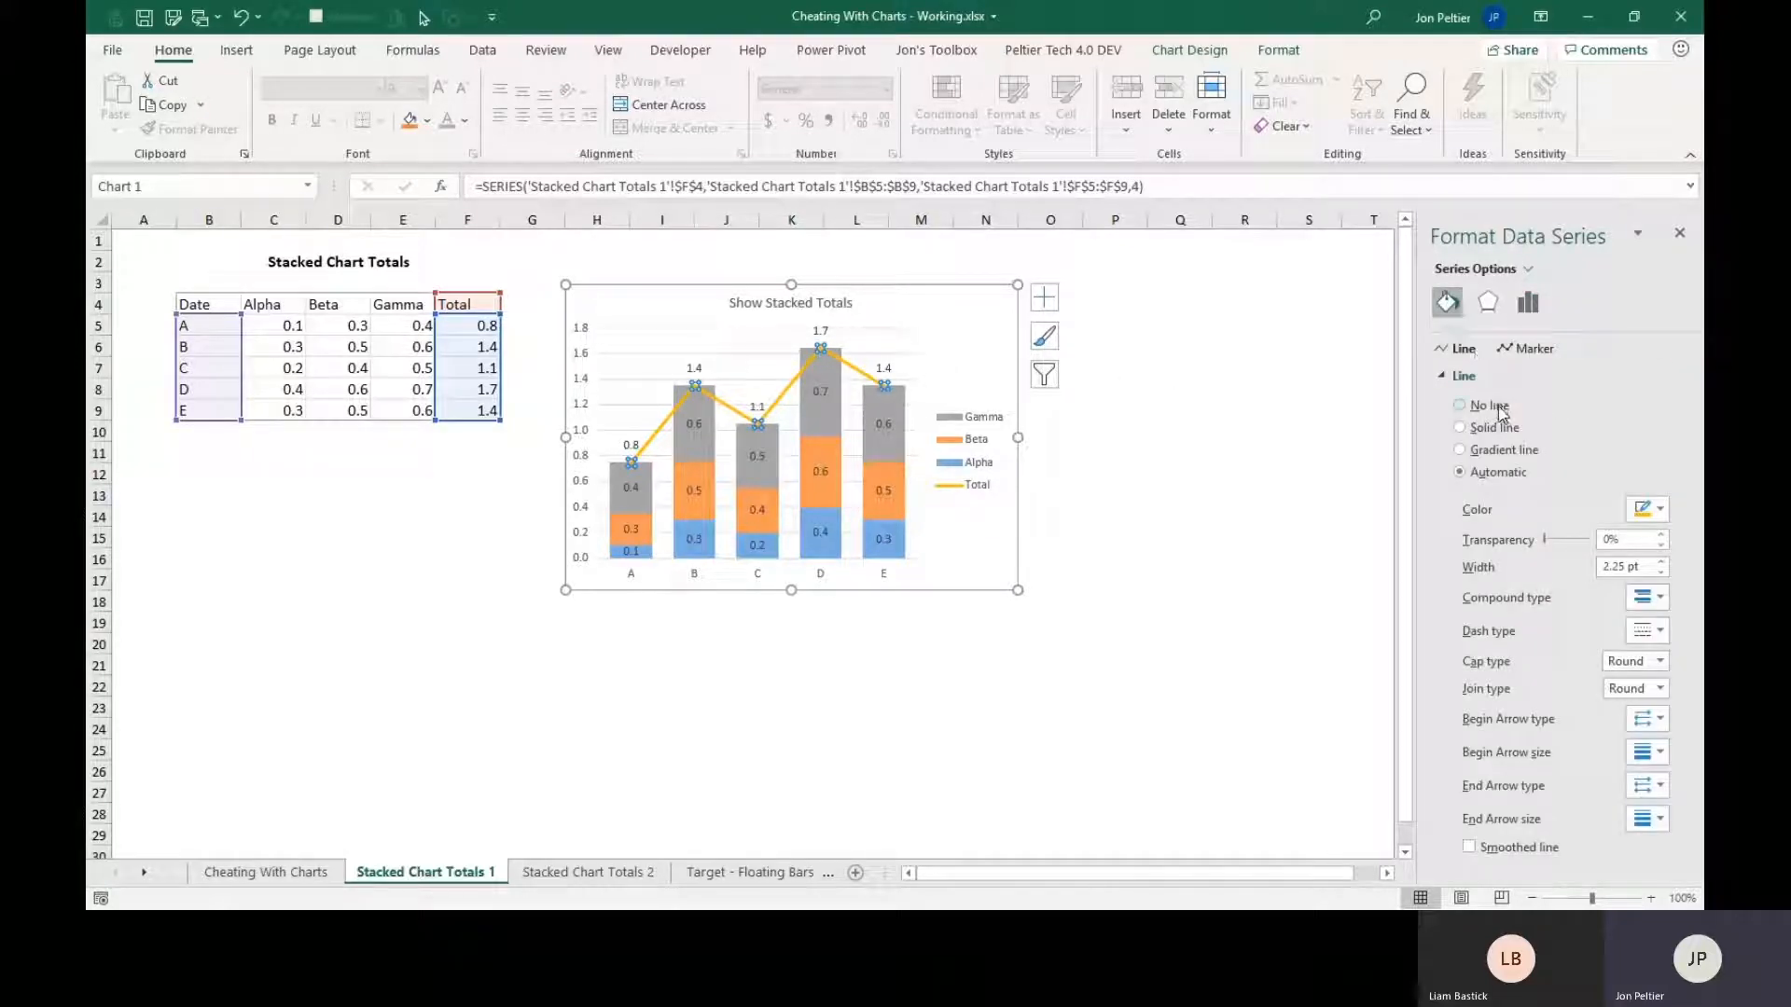
click(1496, 407)
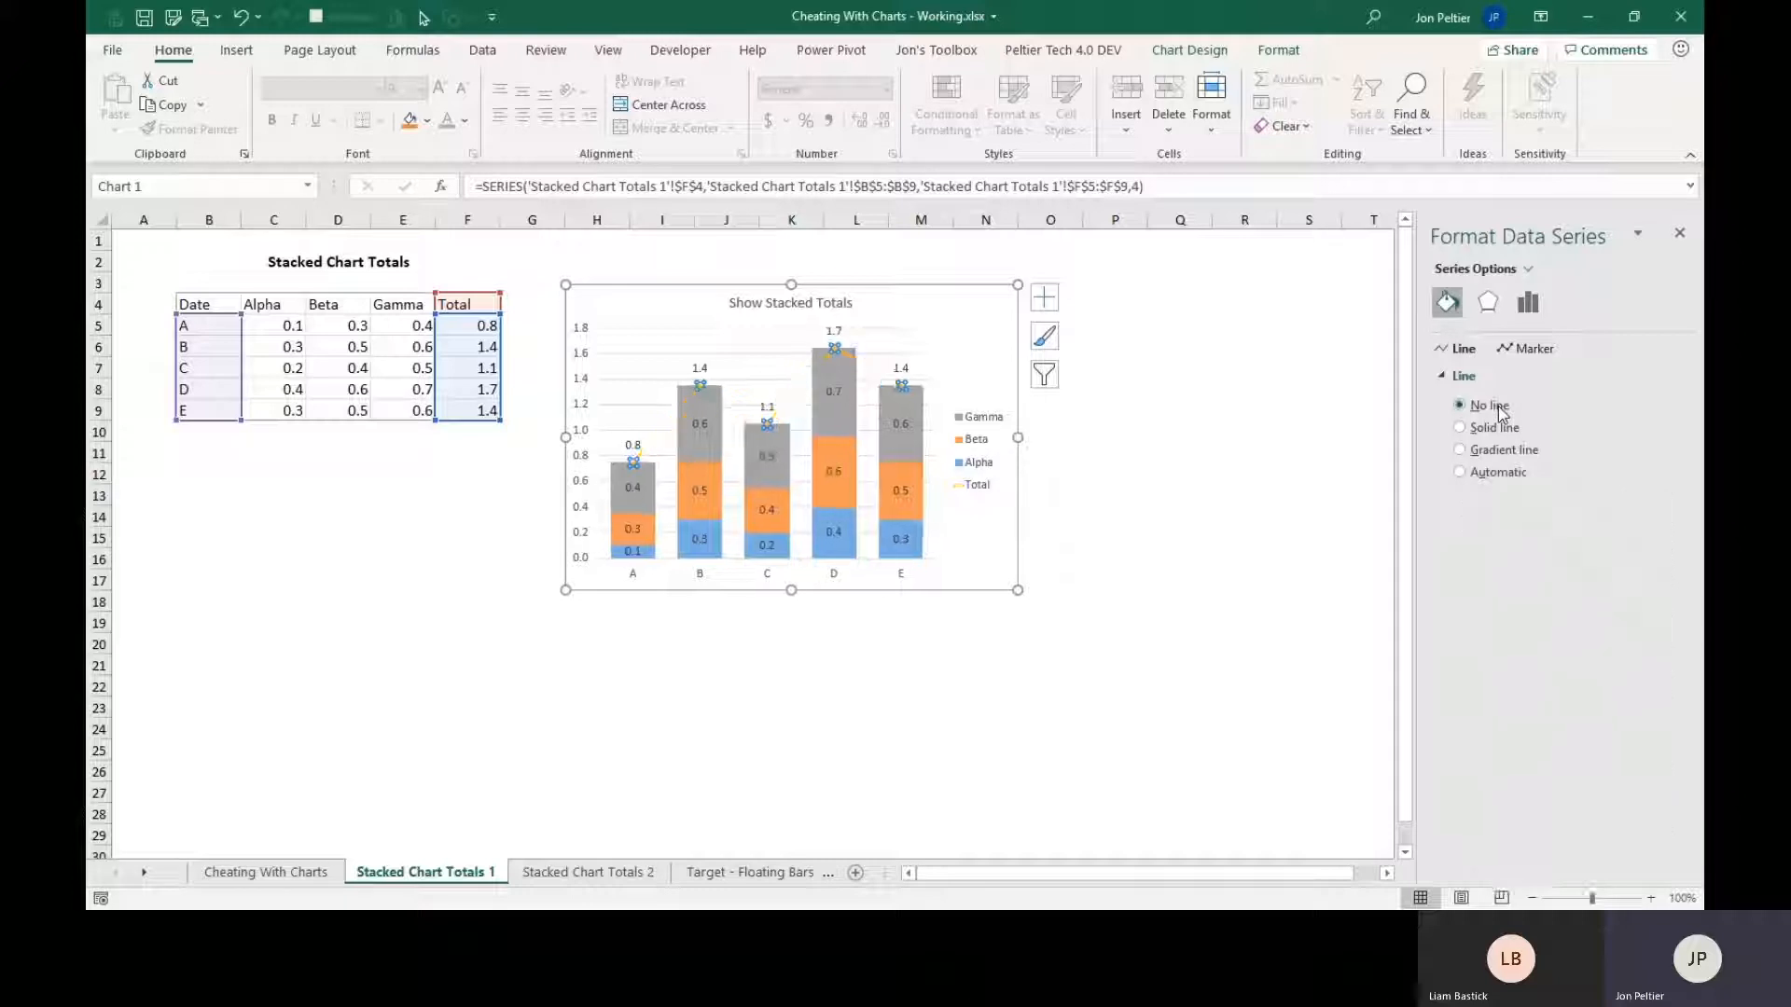
click(1124, 516)
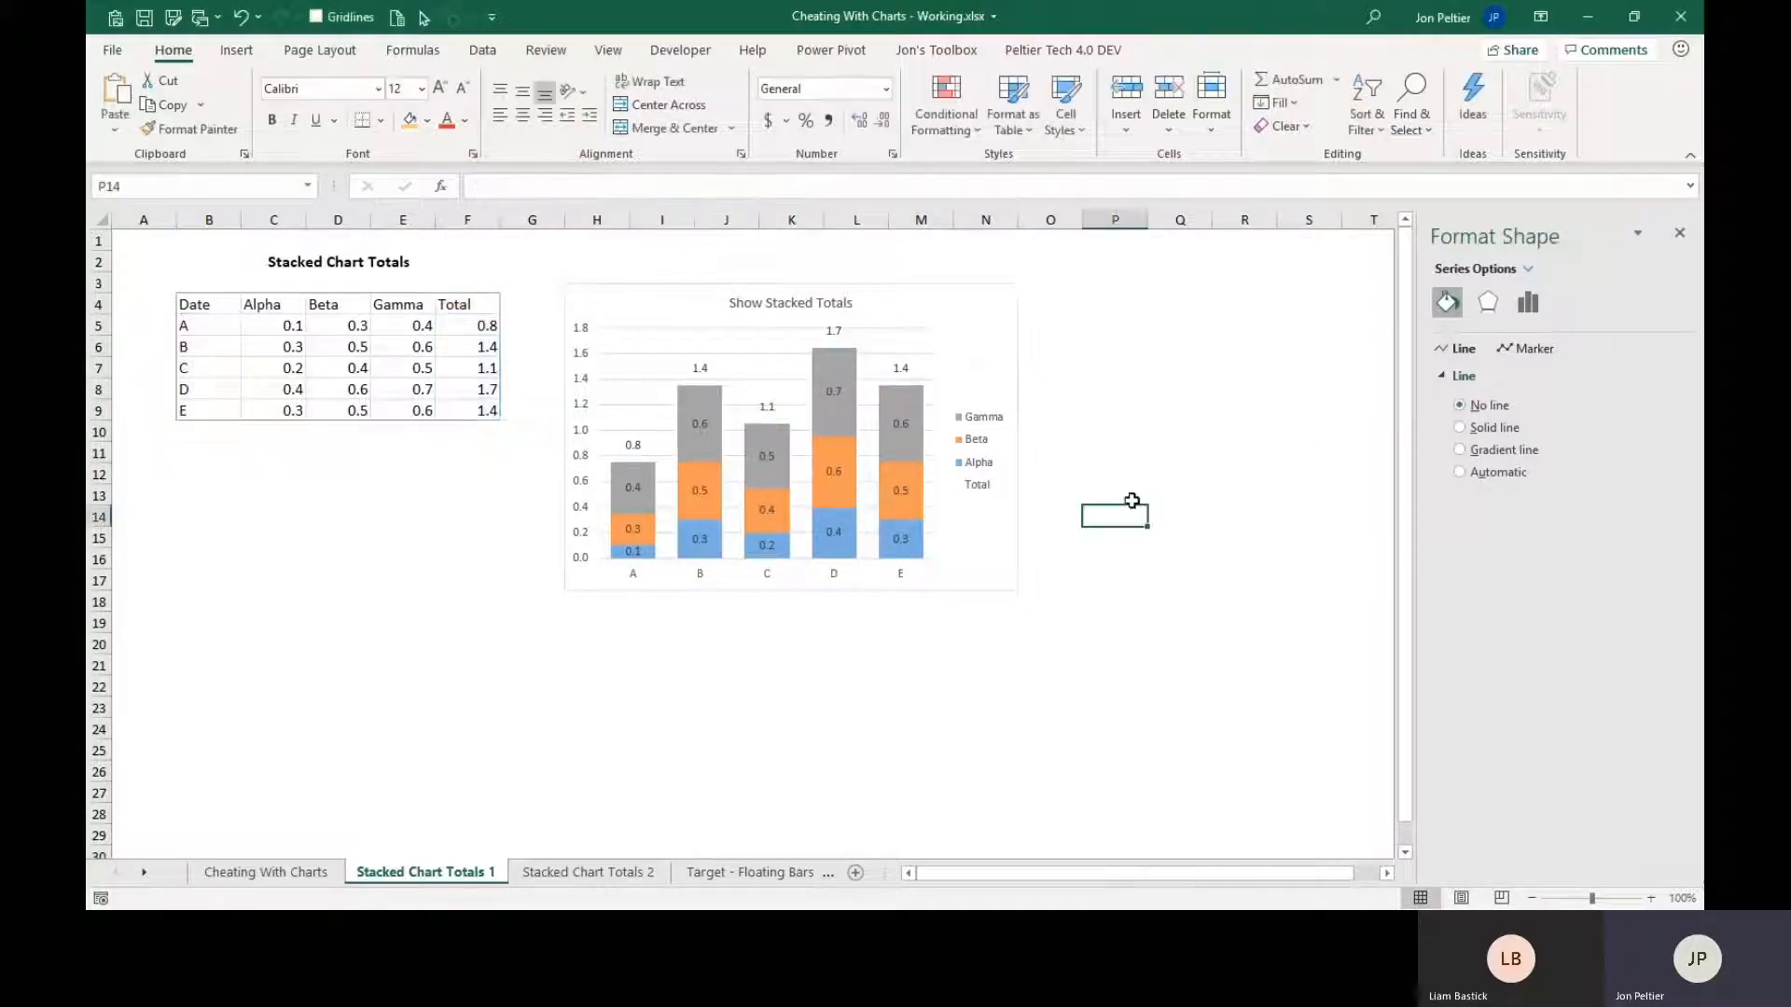
Delete the Total entry from the stacked chart's legend.
click(974, 490)
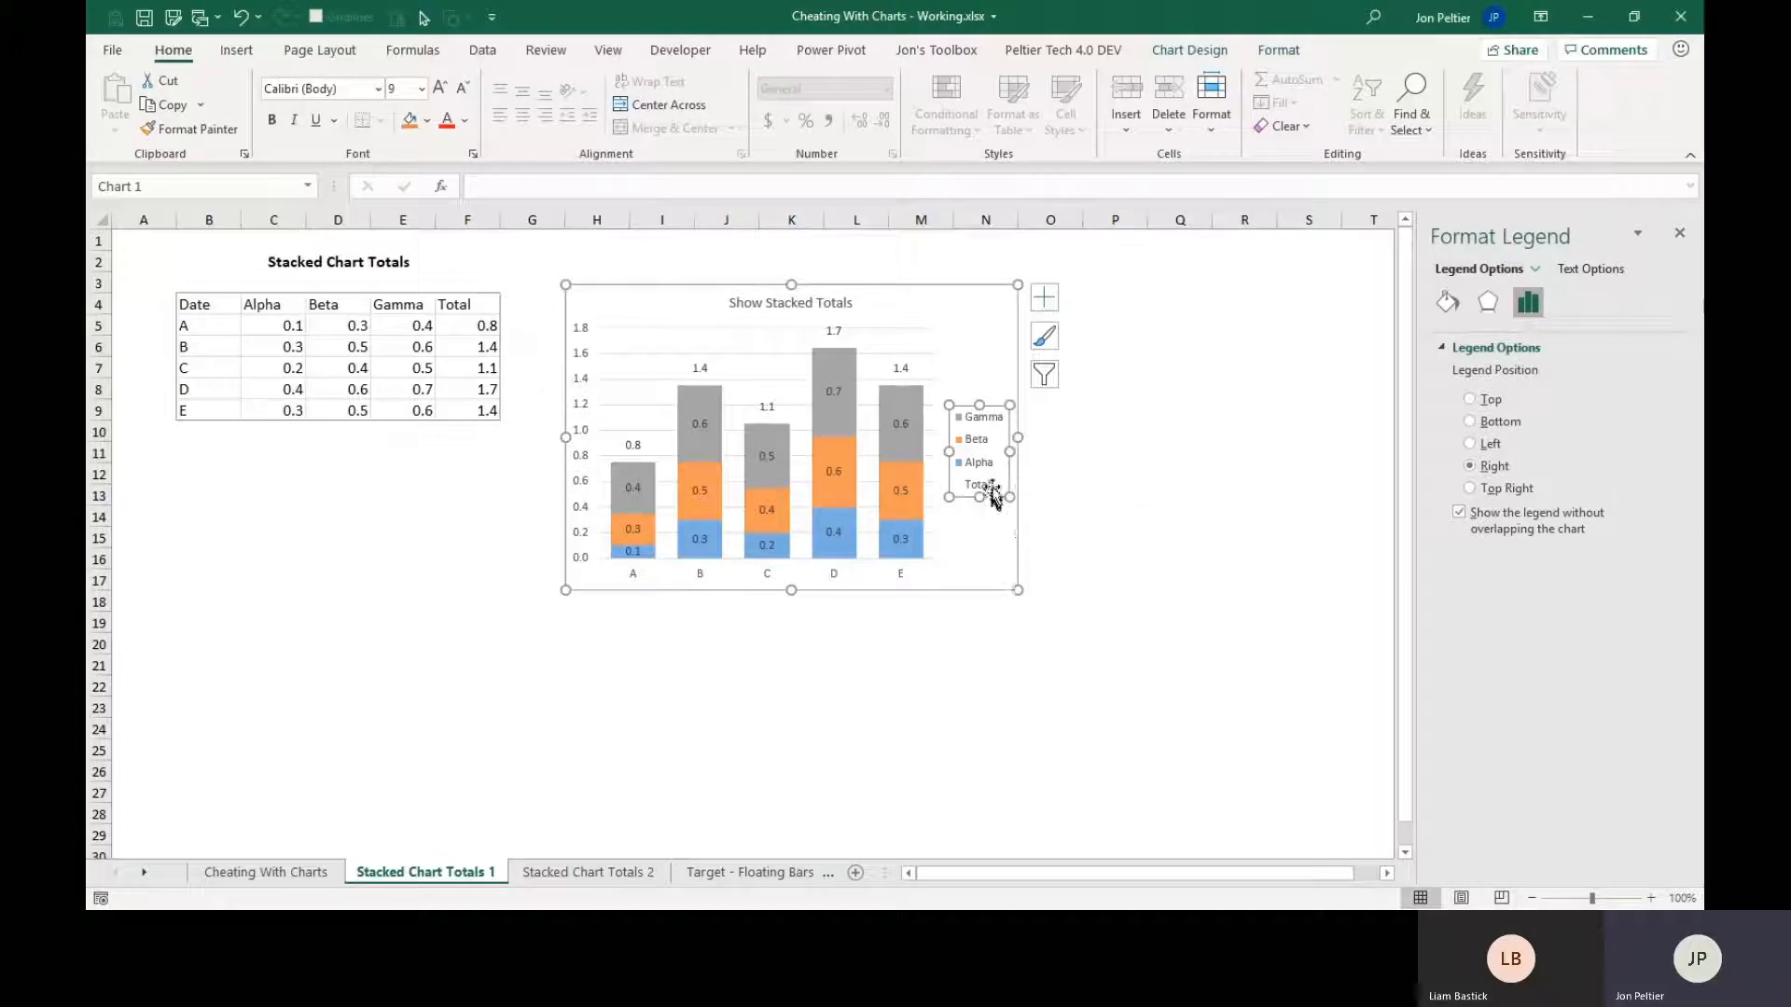
click(989, 490)
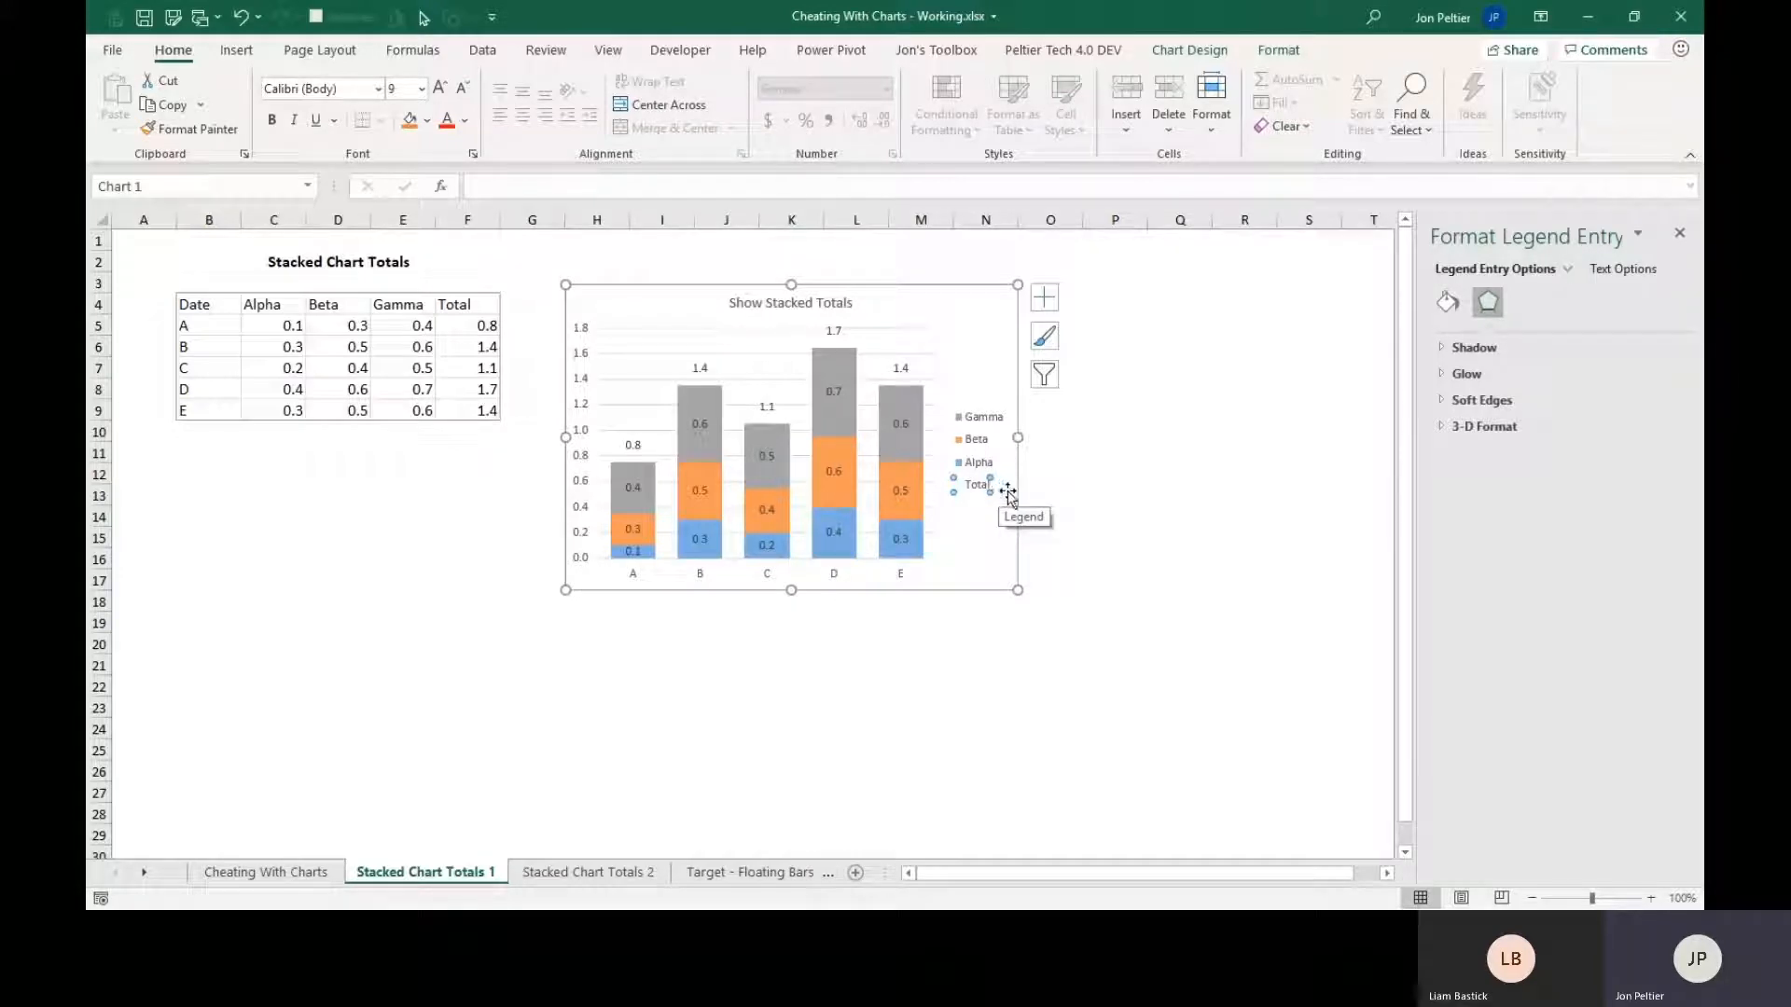
key(Delete)
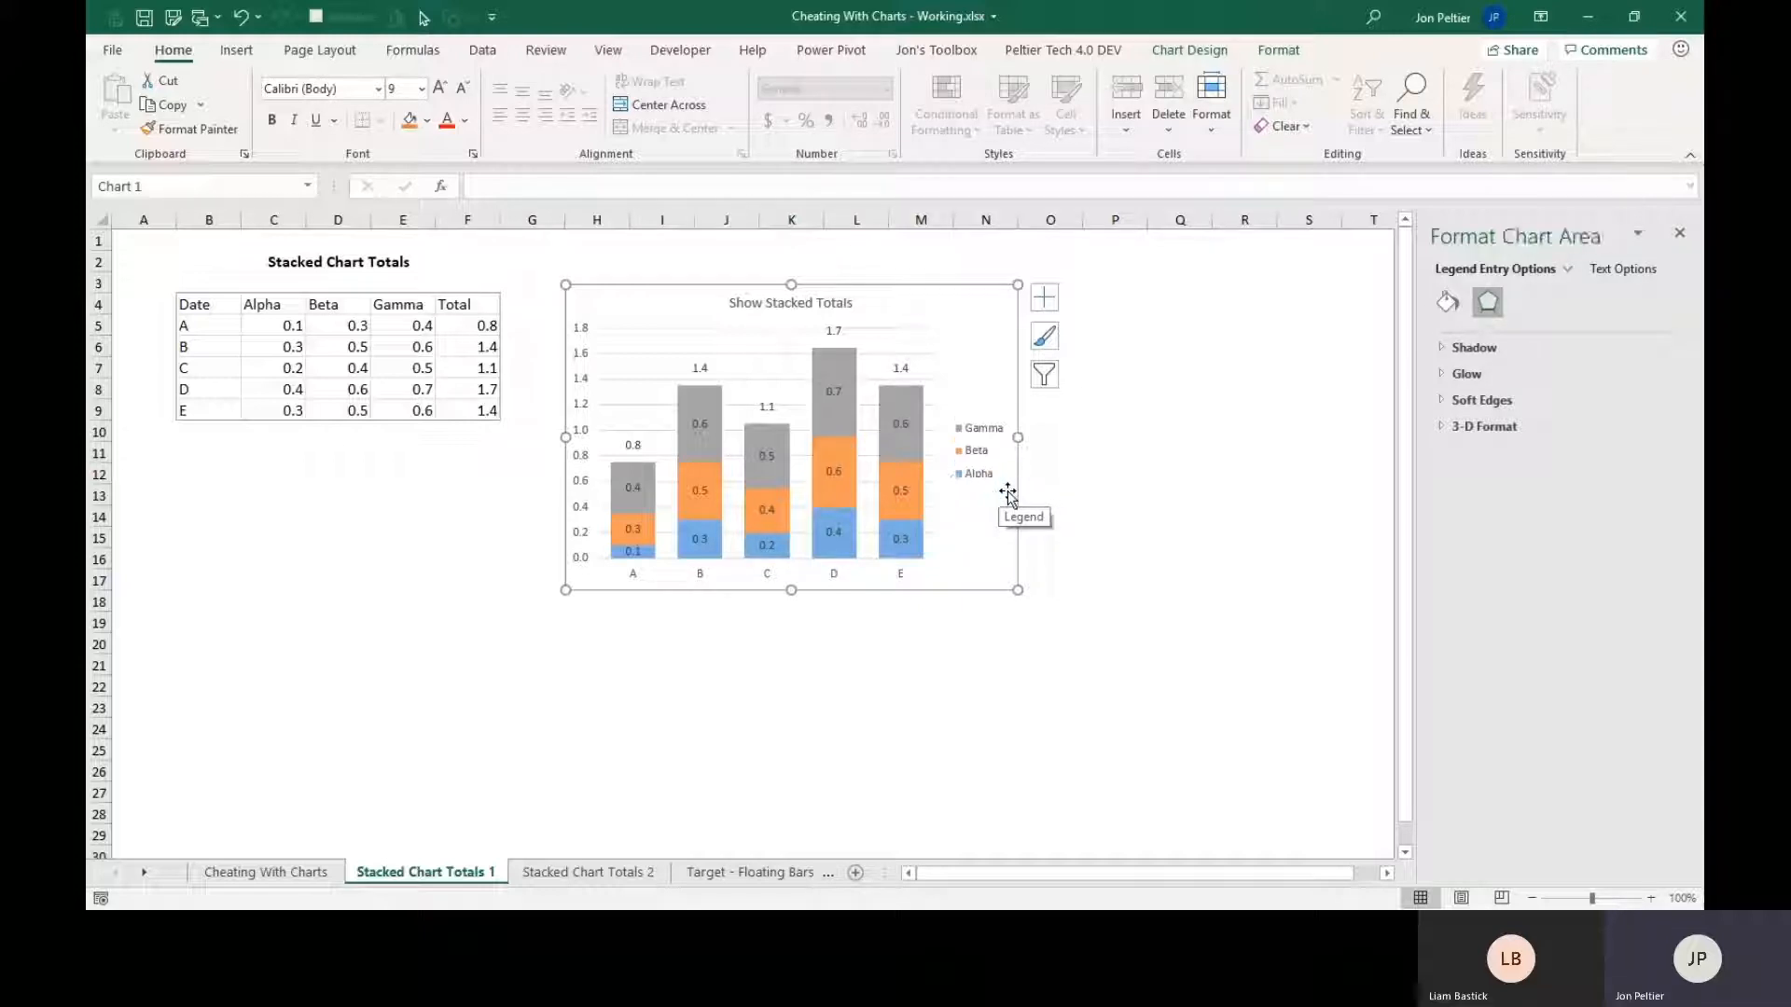
click(1063, 472)
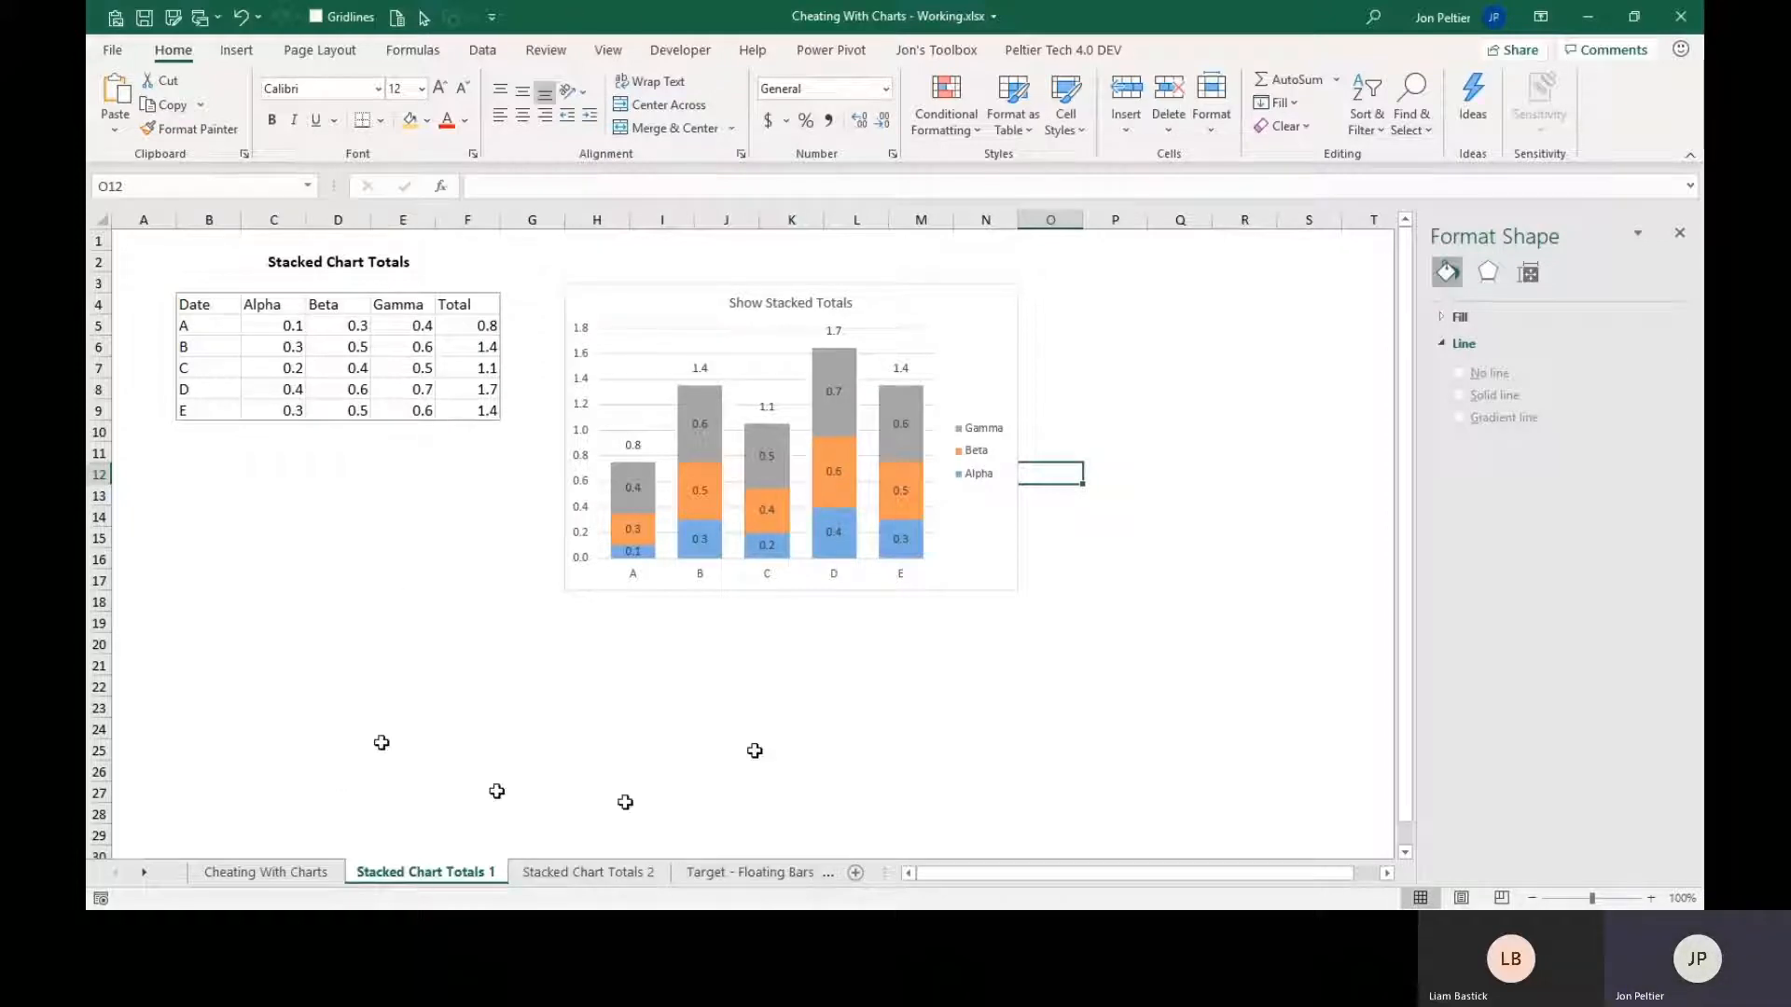
On the Target - Floating Bars 1 sheet, insert a column between Min and Max and enter the header Target in E4.
click(528, 874)
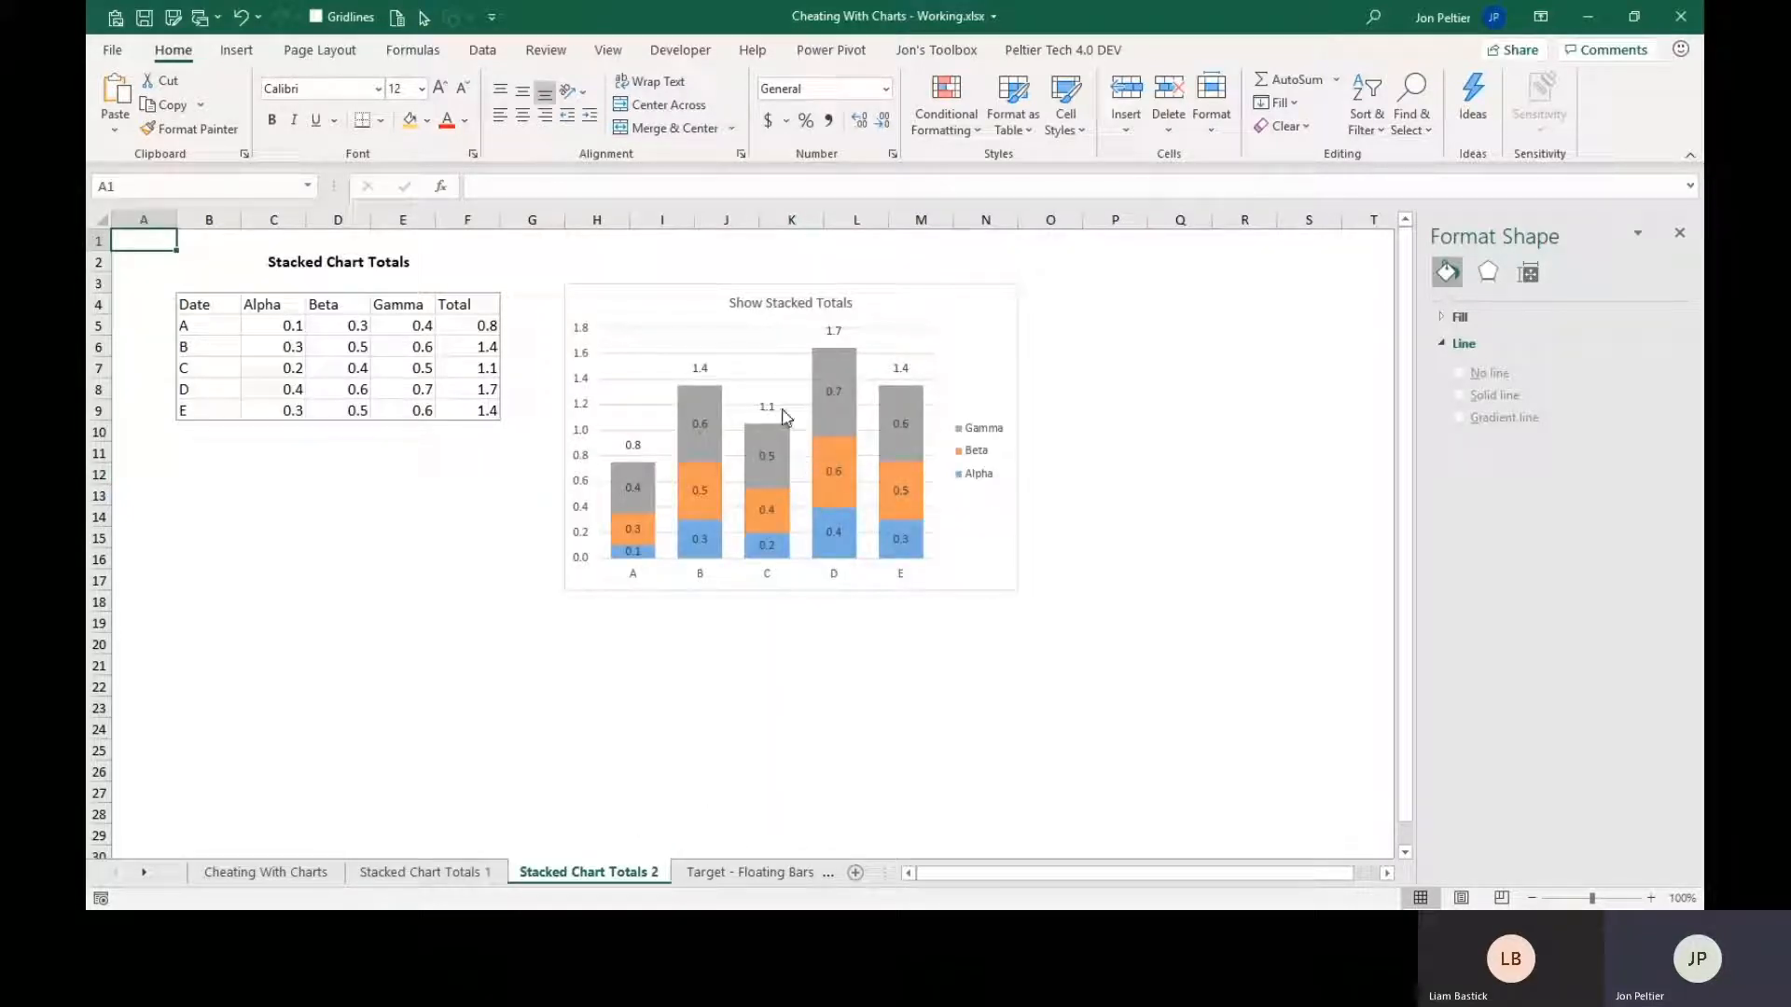
click(715, 879)
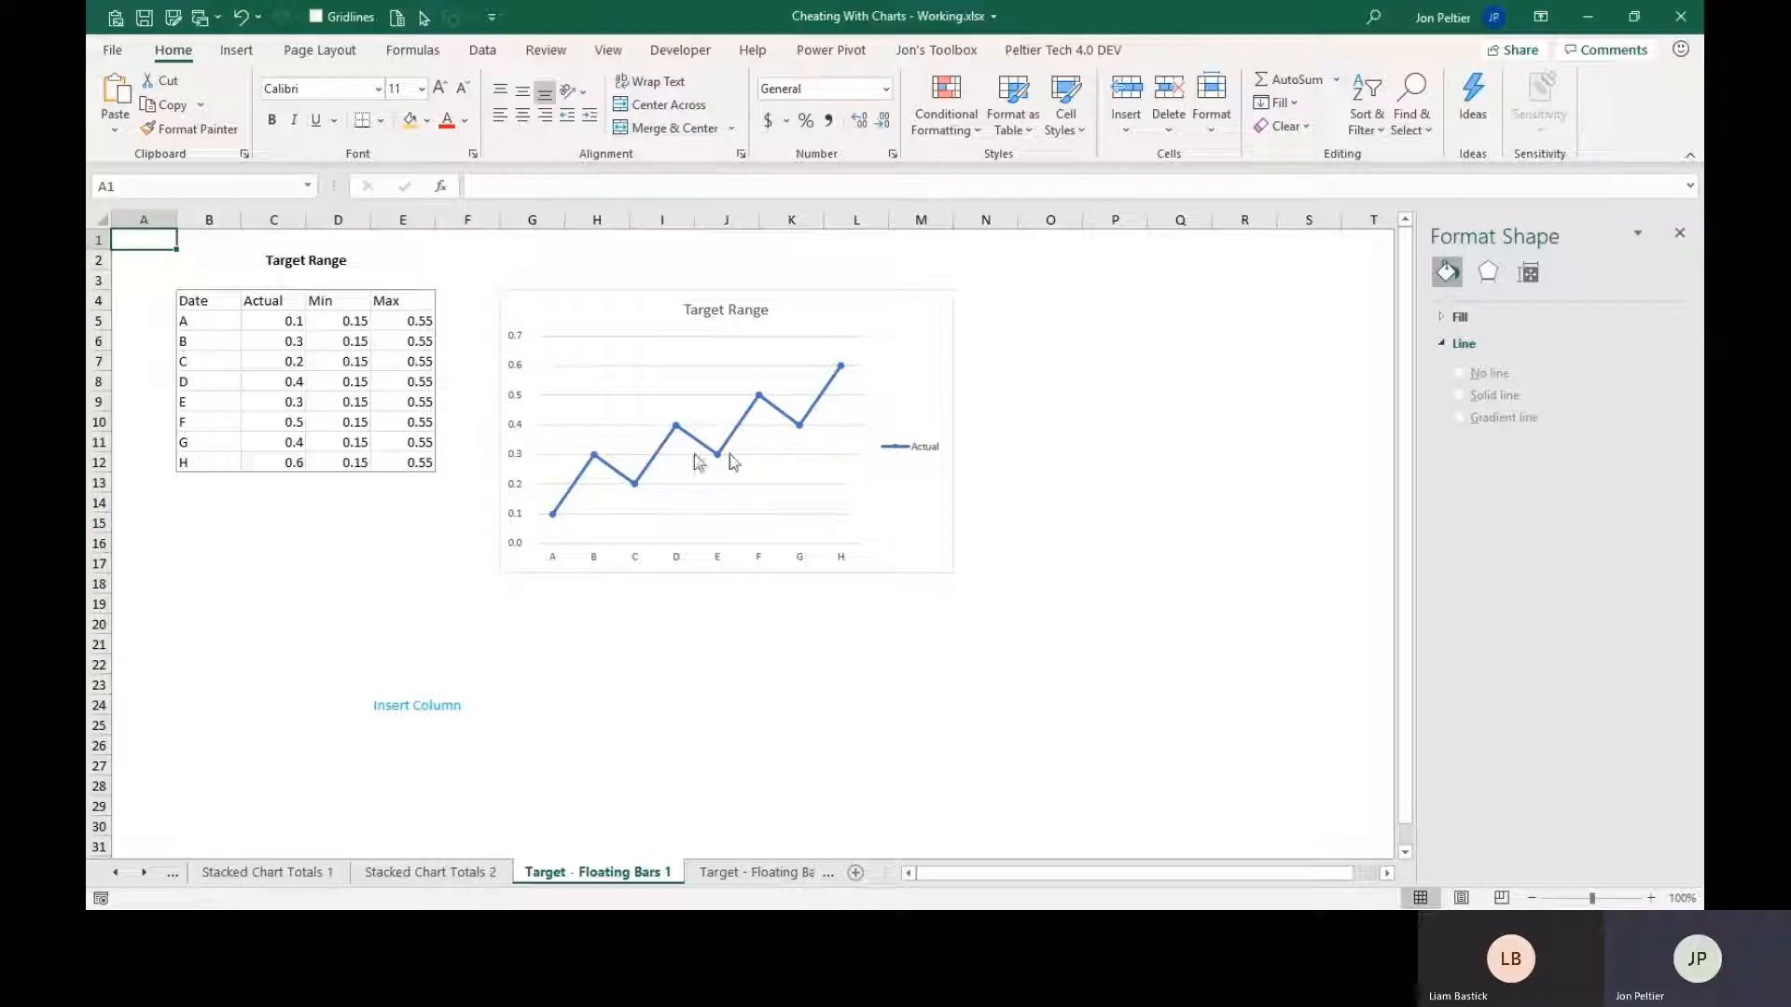
click(346, 297)
click(419, 298)
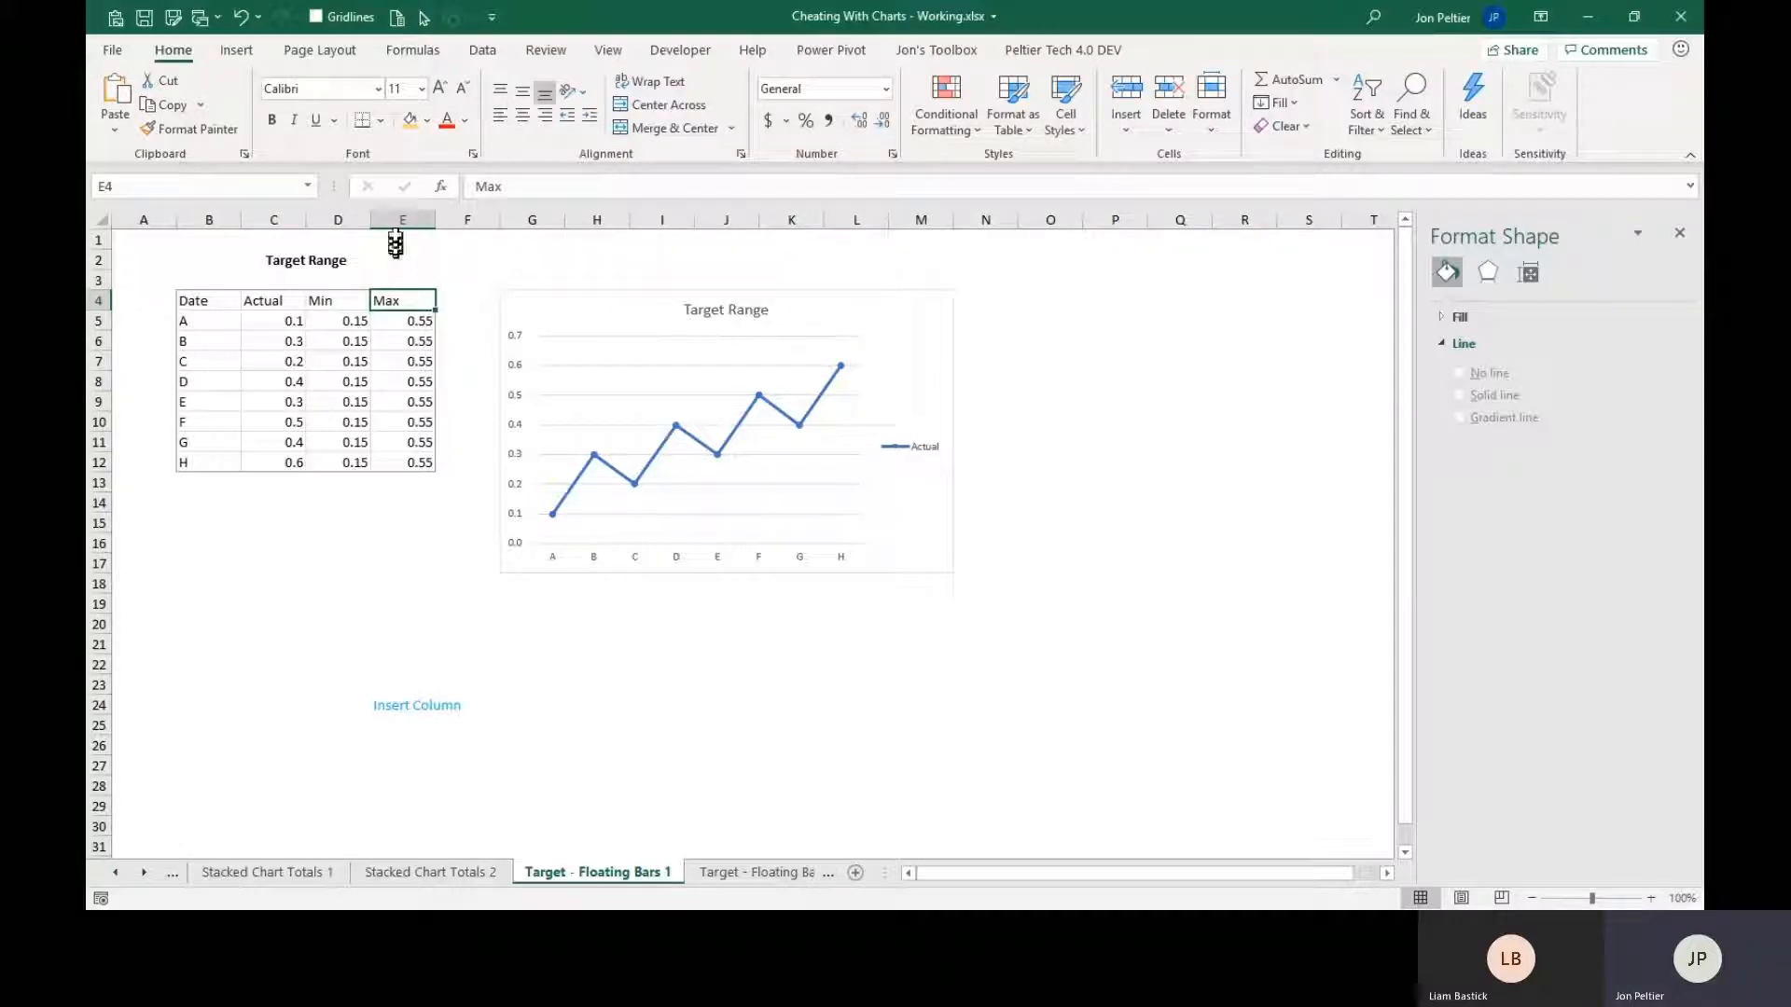
right_click(401, 216)
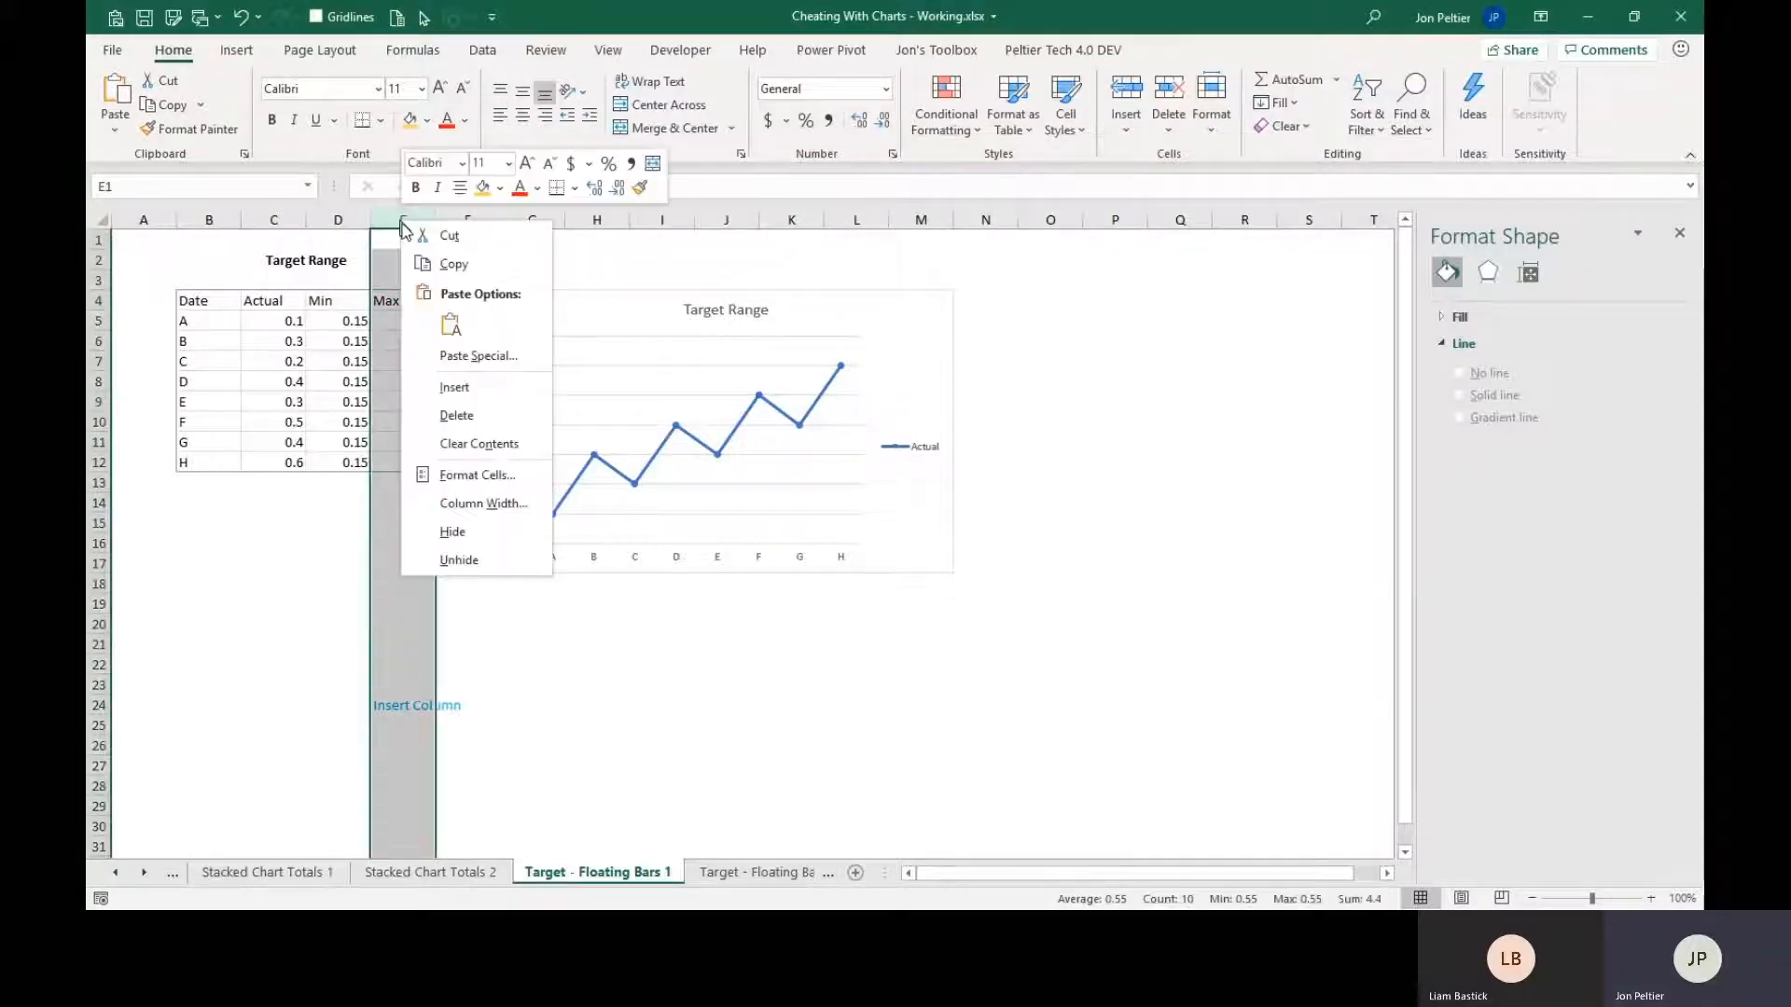
click(454, 389)
click(405, 301)
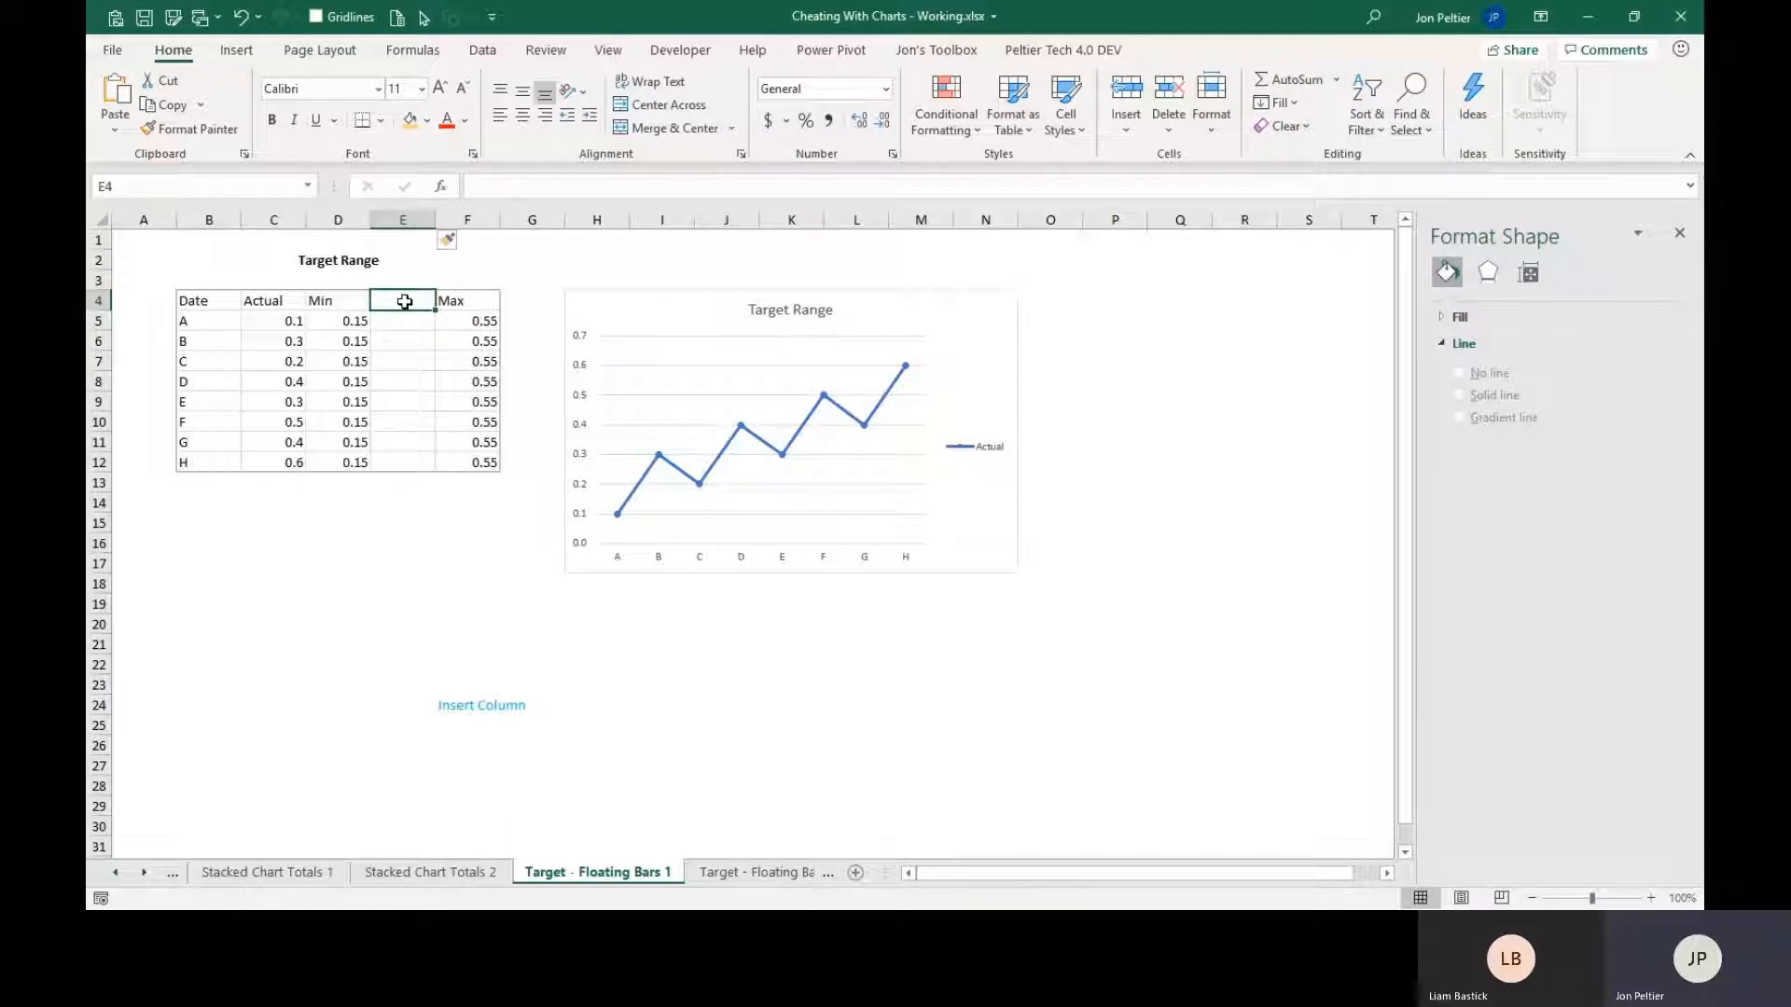
text(Target)
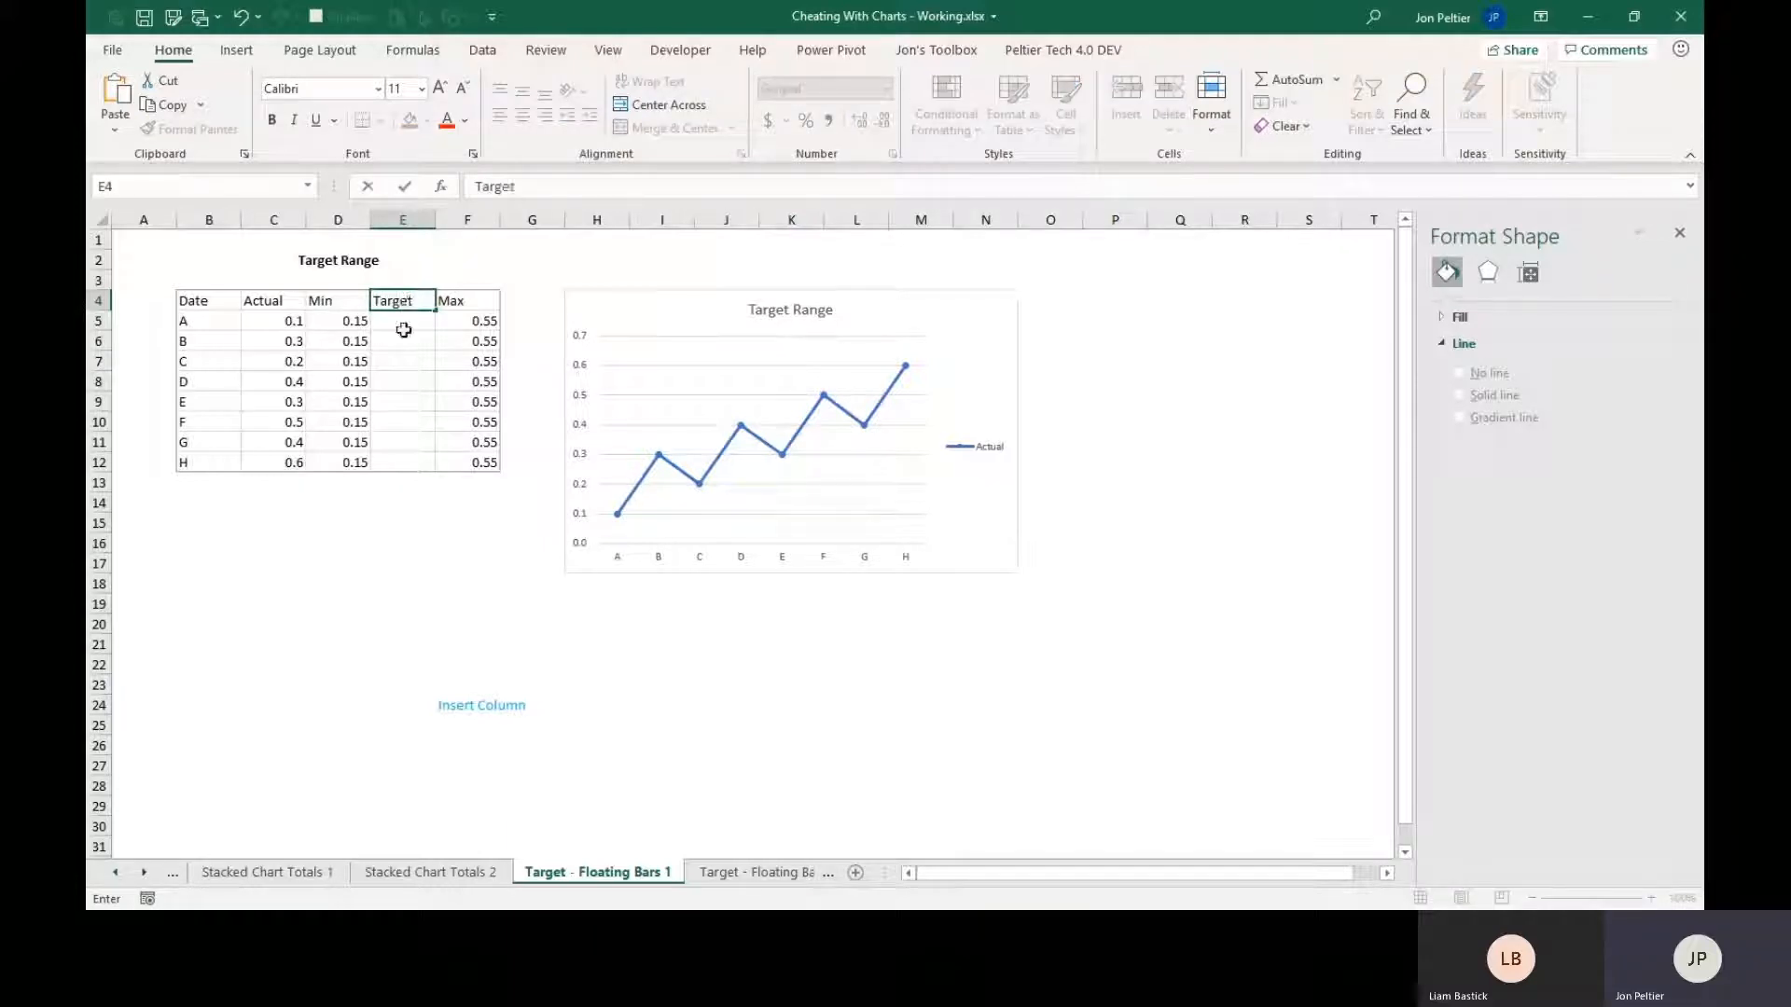
key(ctrl+Return)
Fill the Target cells E5:E12 with the Max minus Min formula =F5-D5.
drag(413, 321, 419, 456)
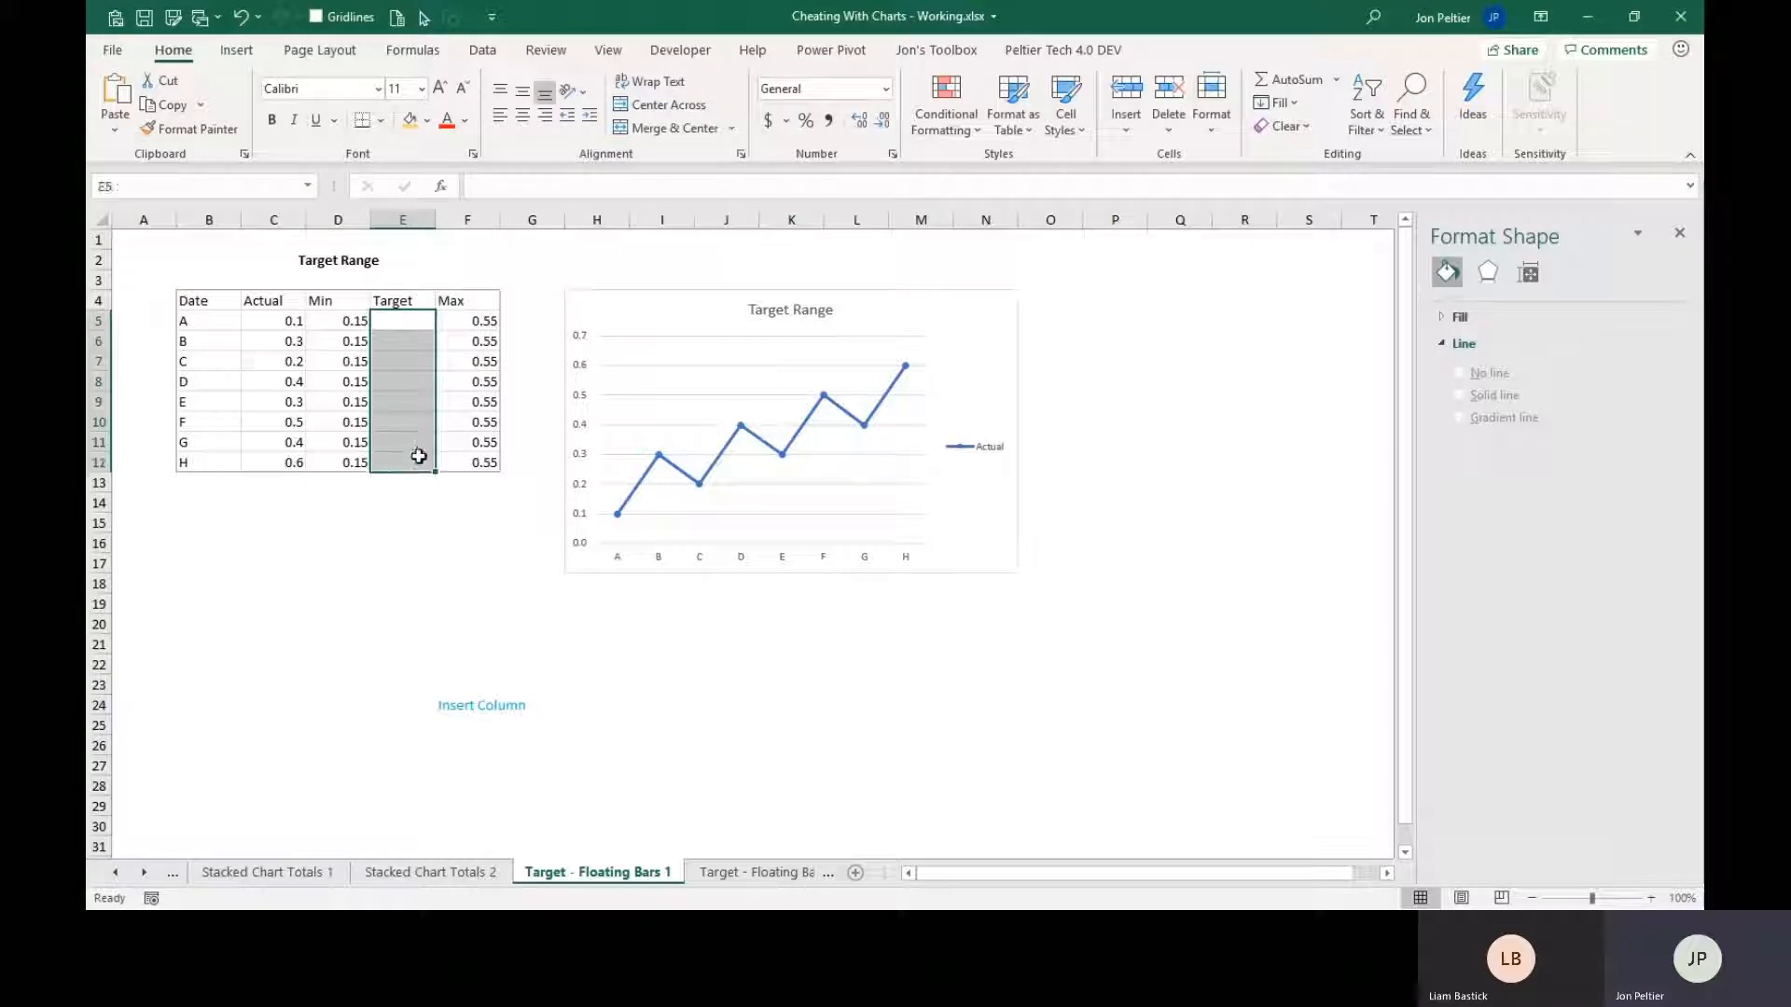
text(=)
click(453, 318)
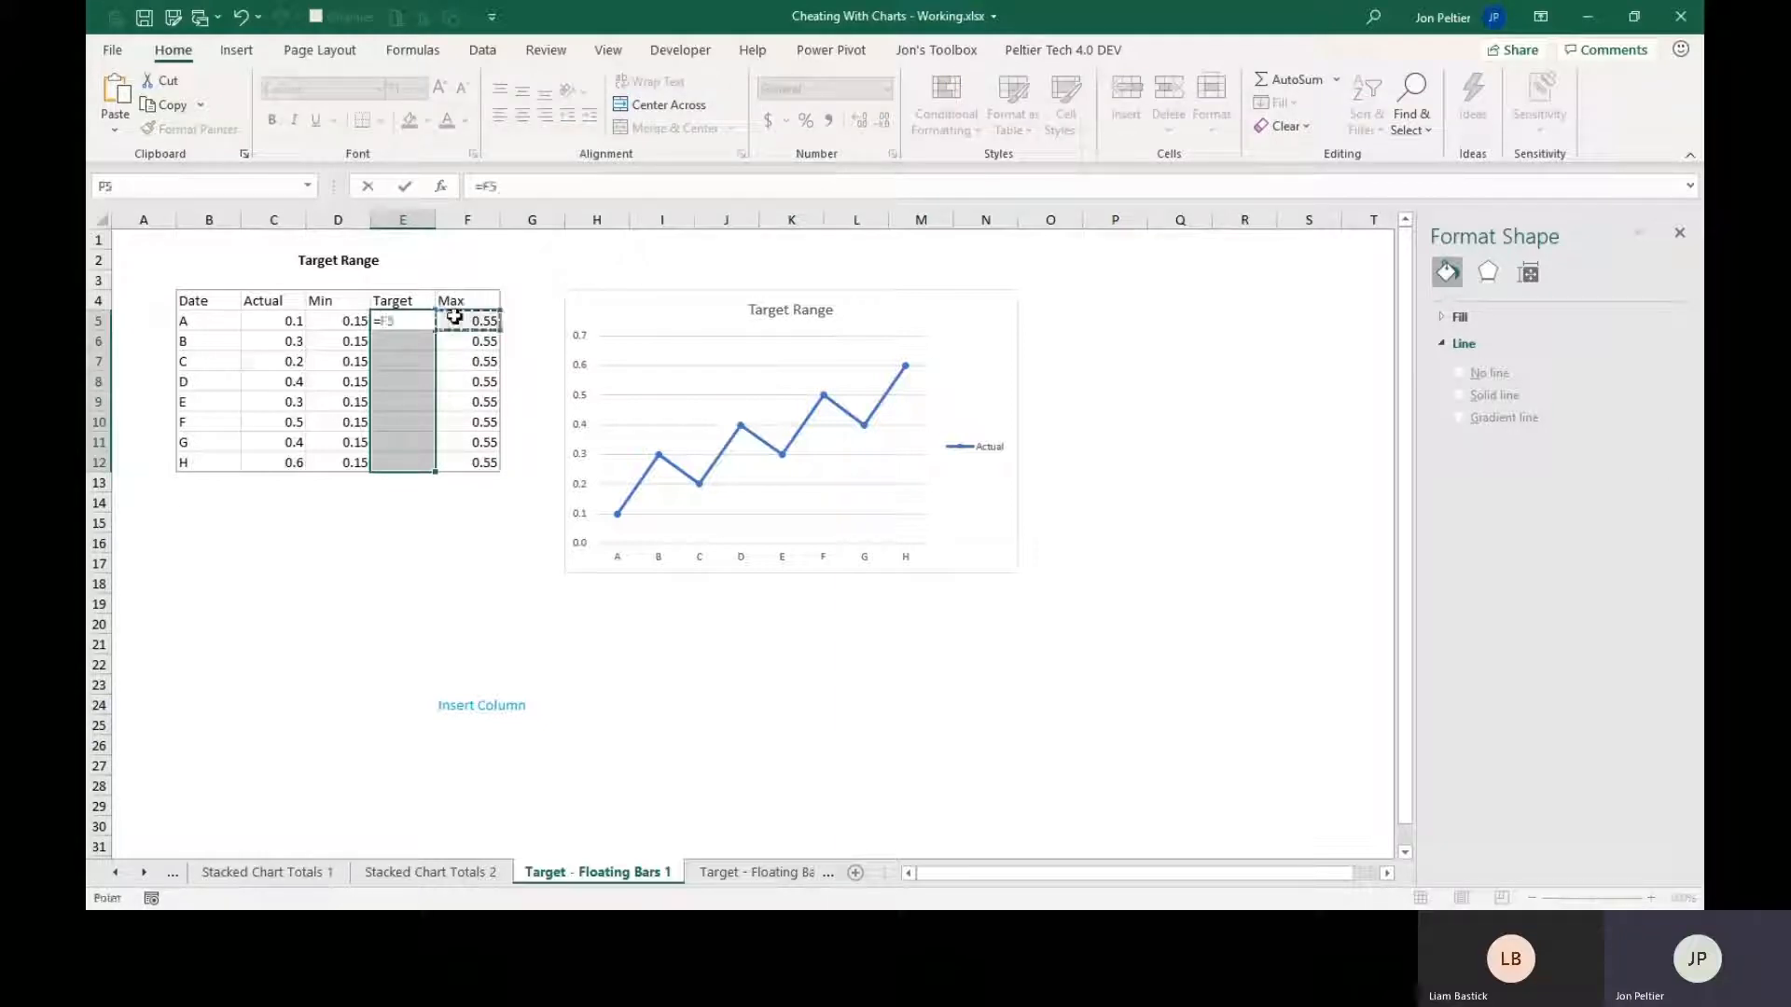
text(-)
click(322, 322)
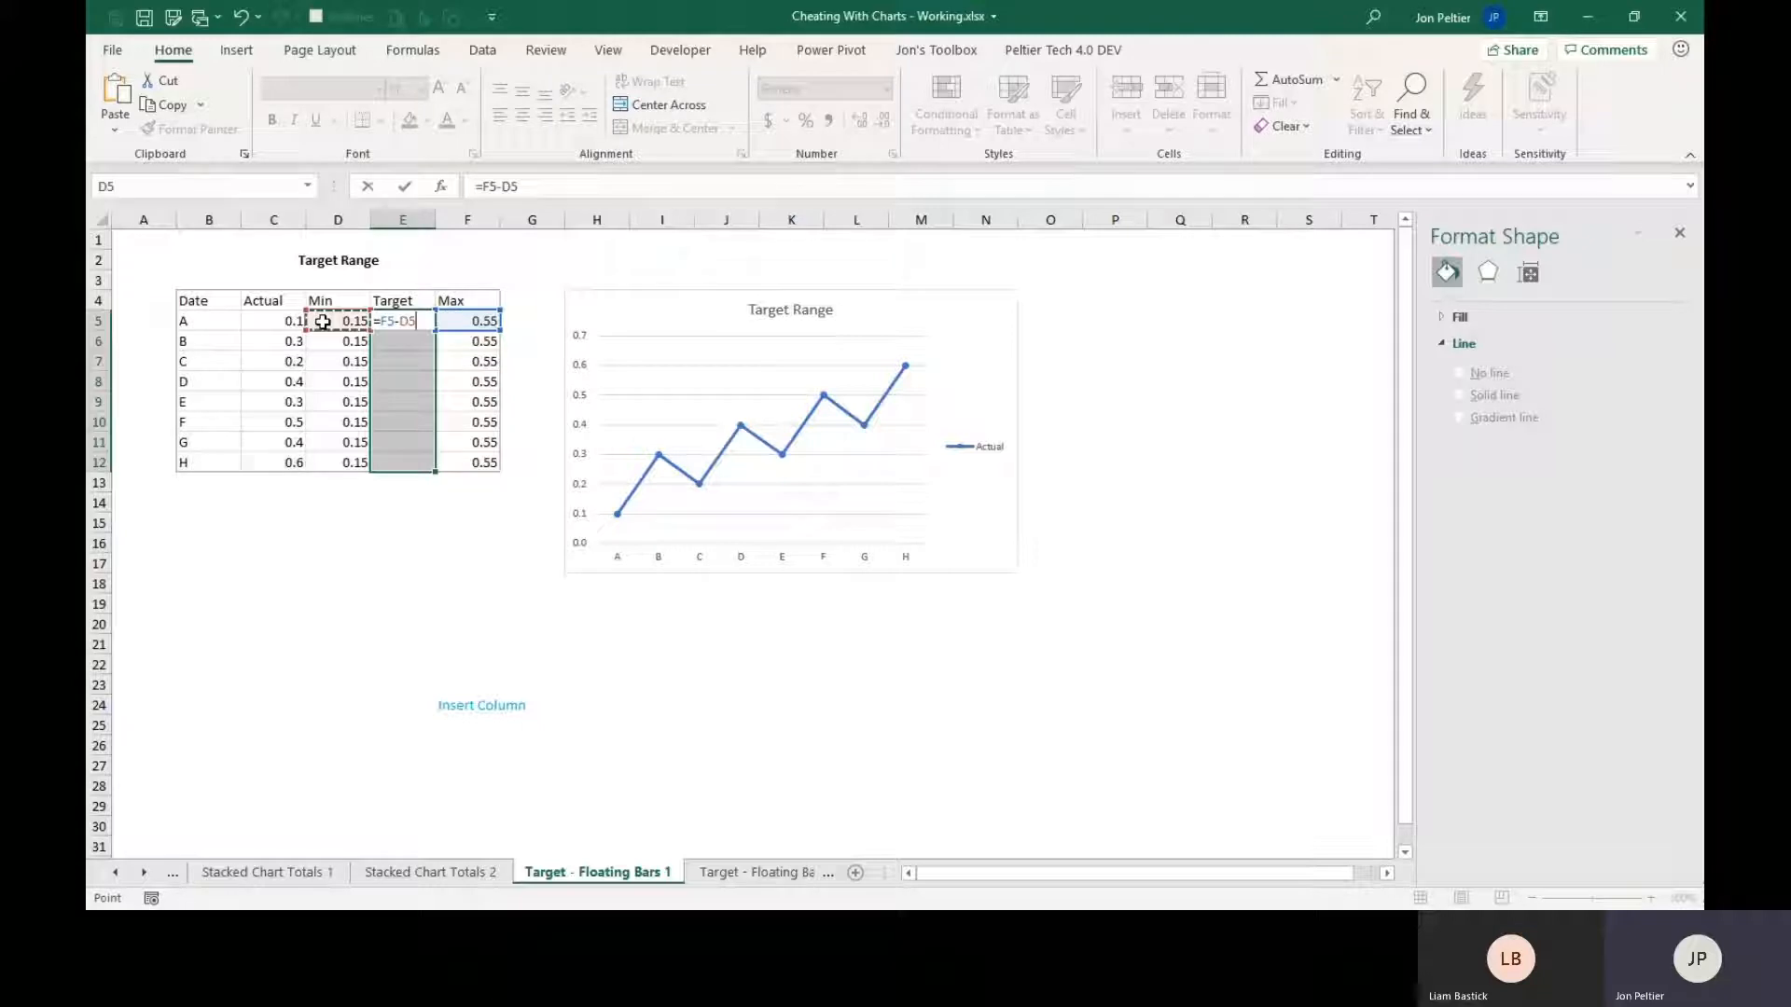
key(ctrl+Return)
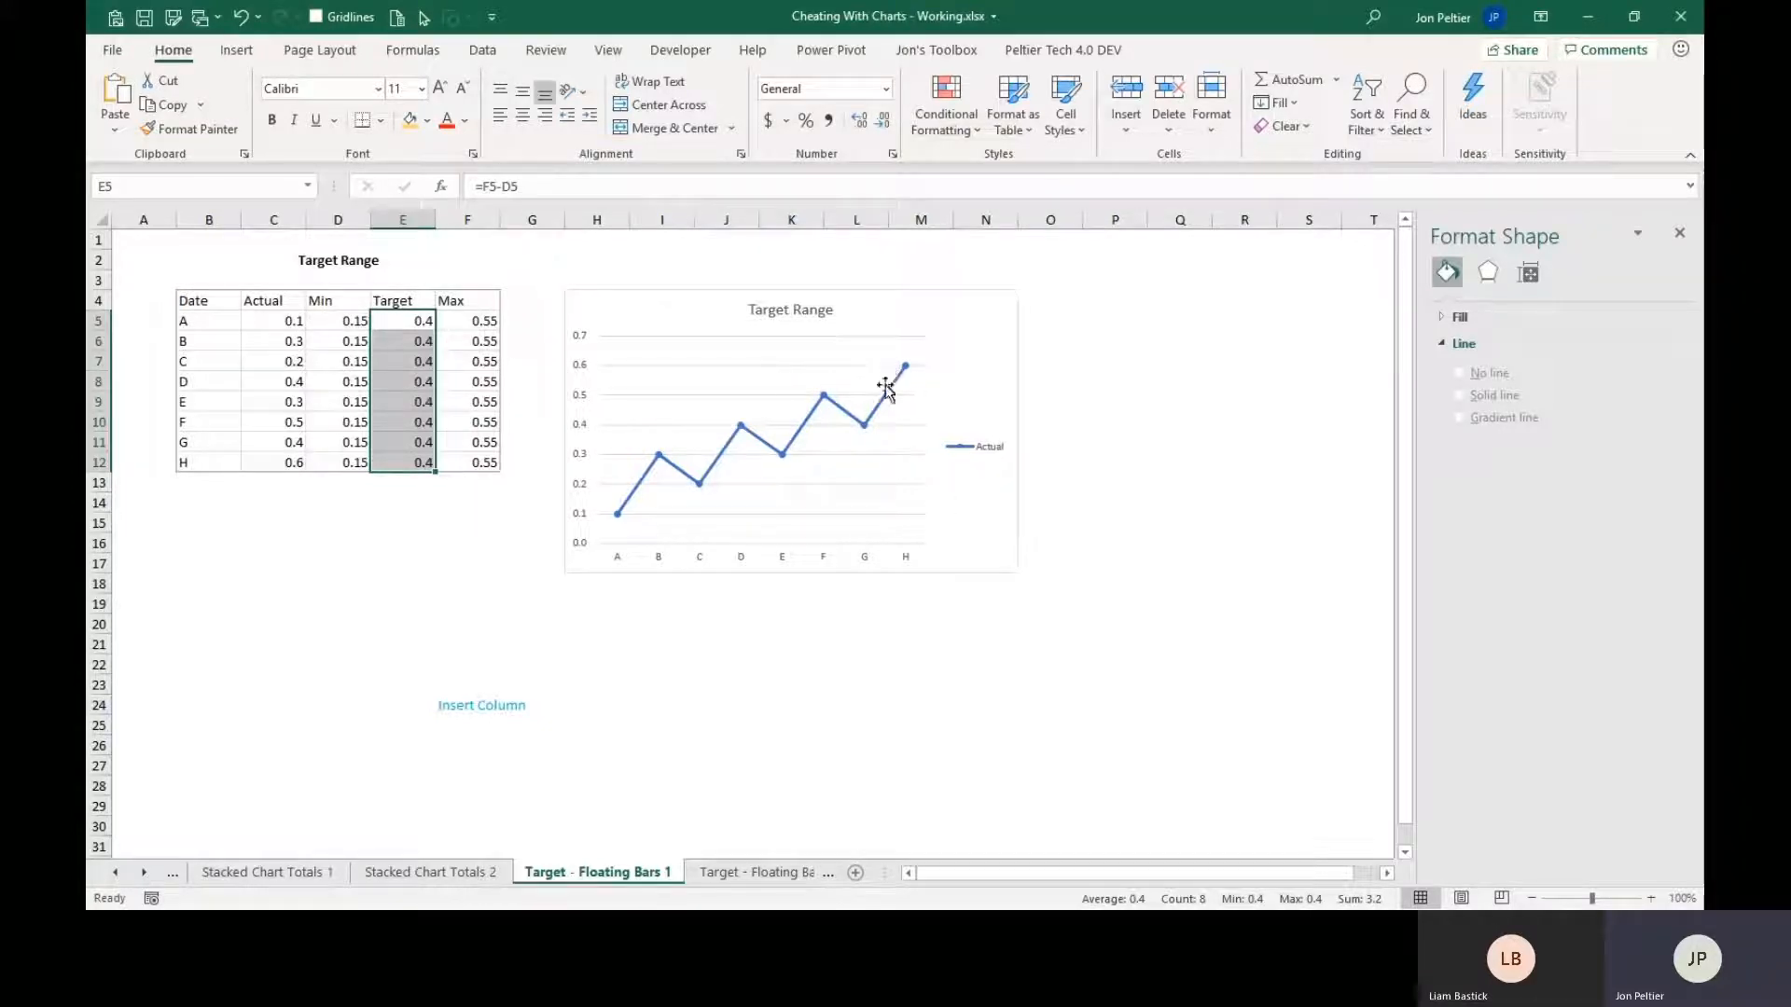
Extend the Target Range chart's source data to include the Min and Target columns.
click(948, 323)
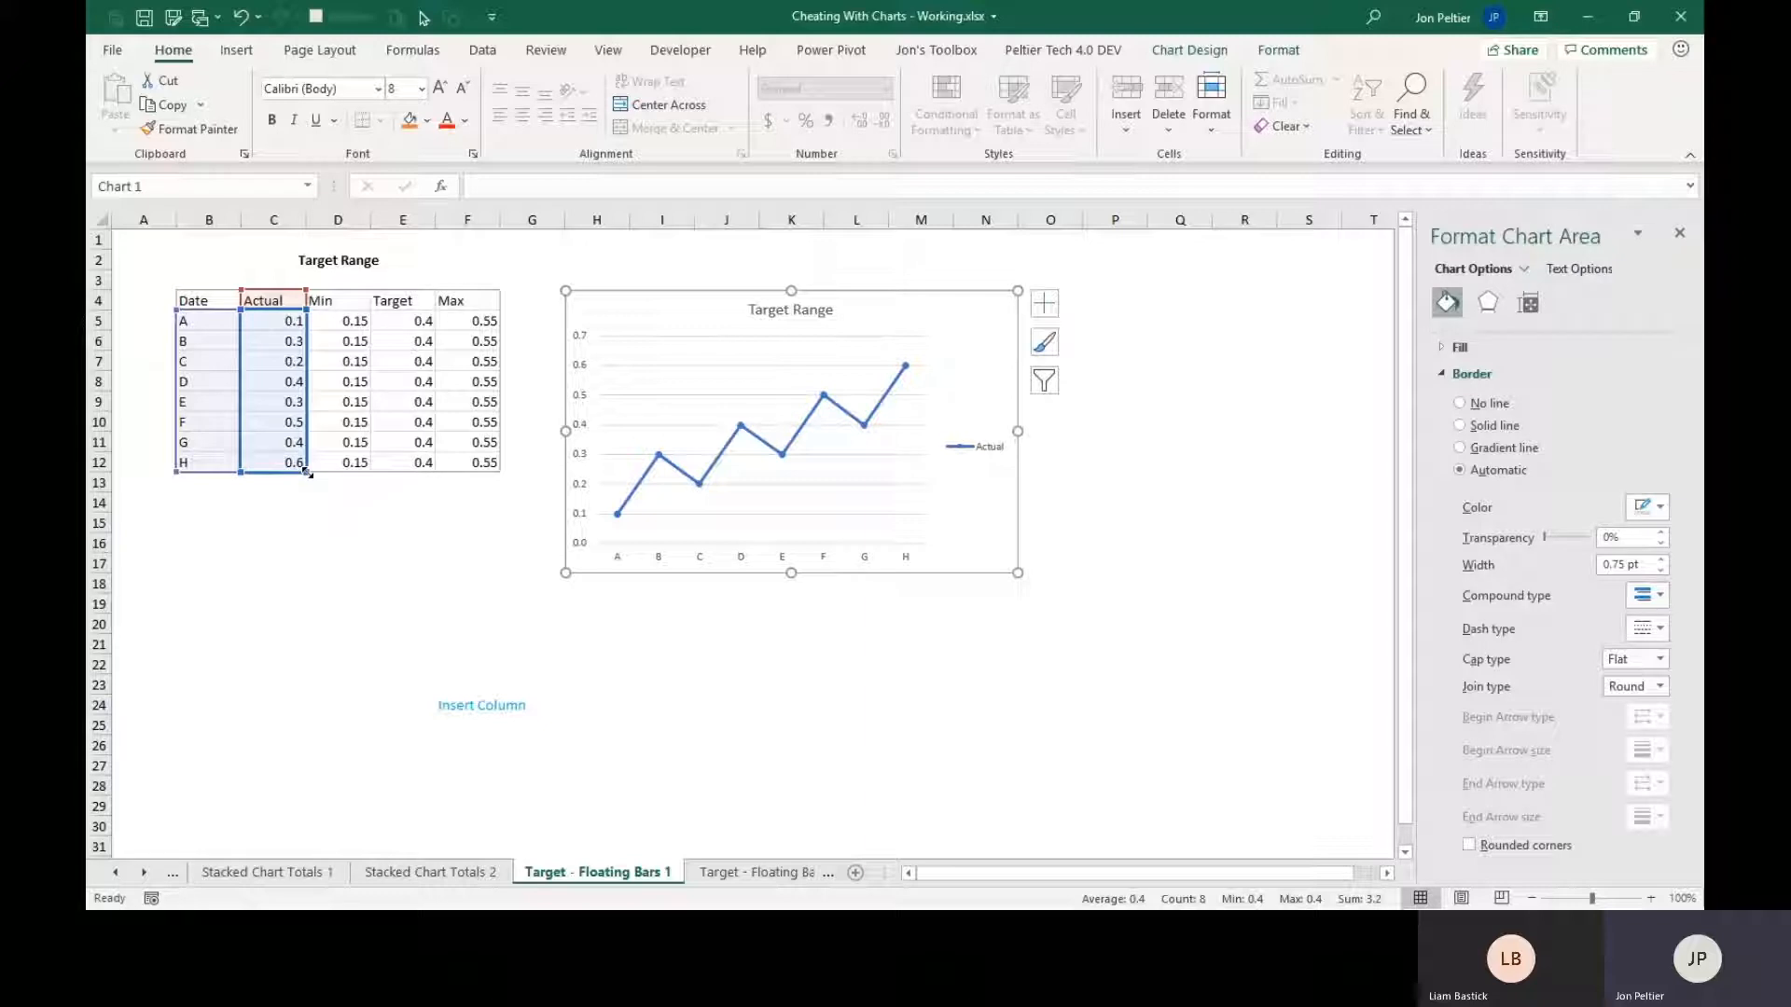
drag(309, 474, 418, 479)
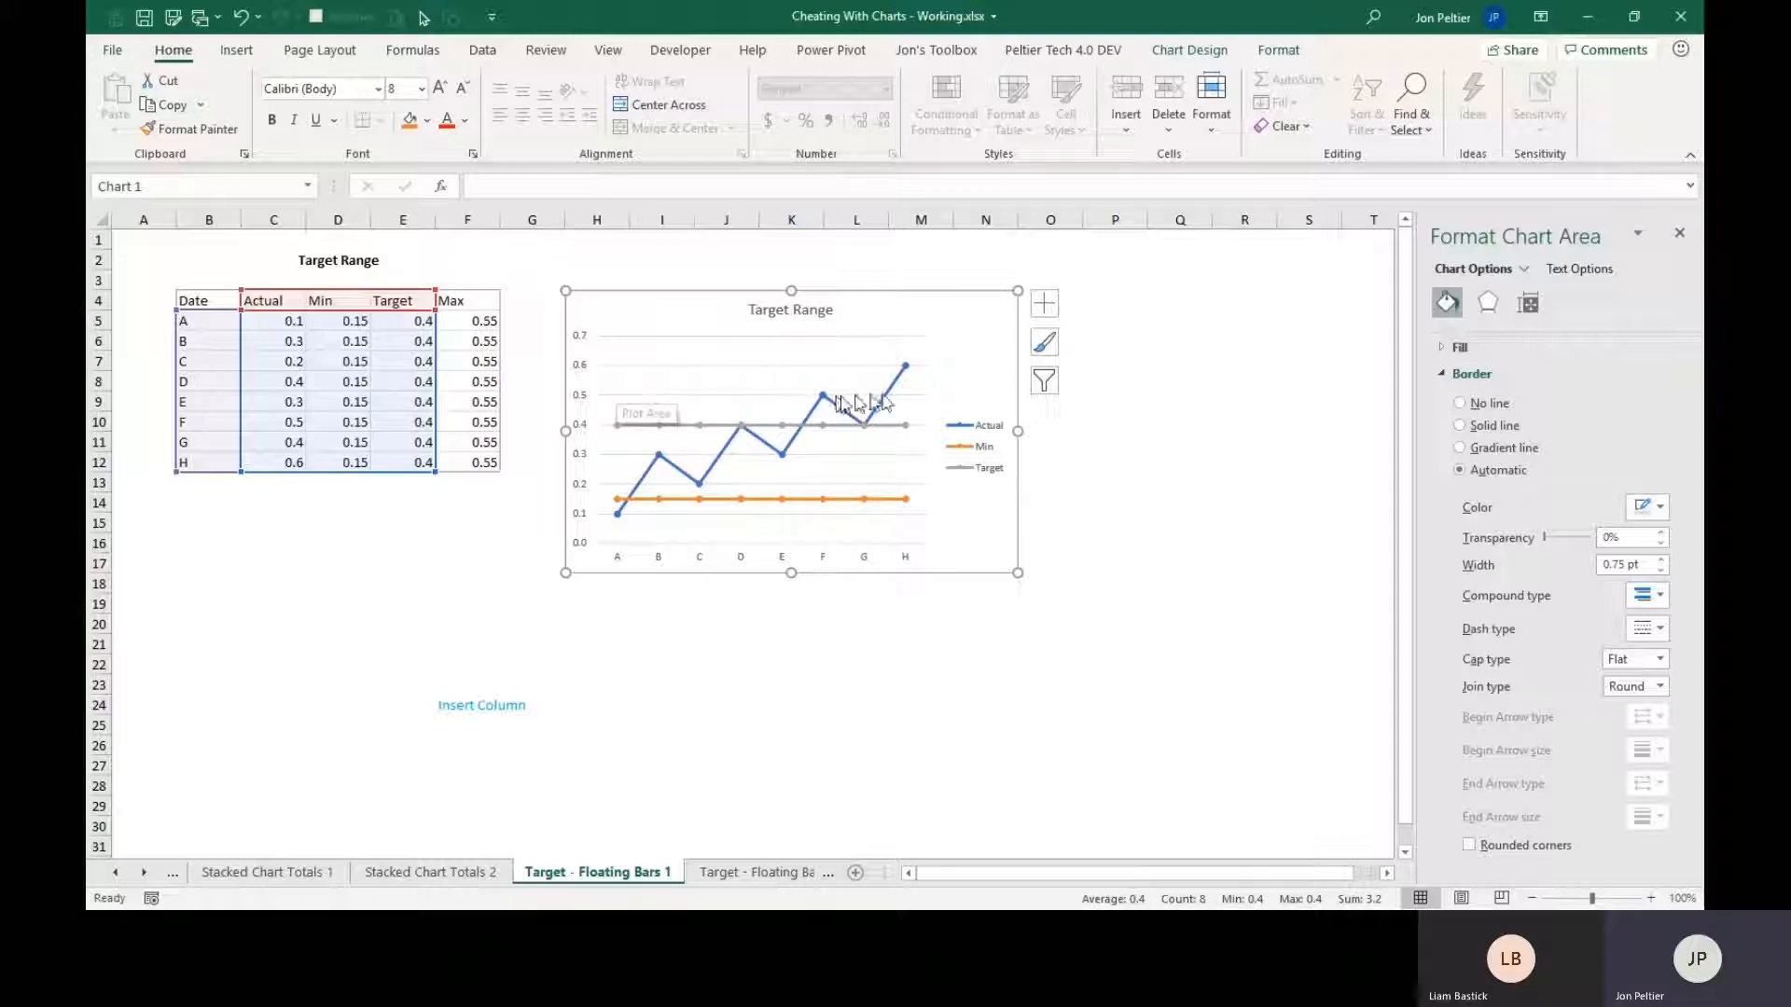
Change the Min and Target series to Stacked Column in the Target Range chart, keeping Actual as Line with Markers.
right_click(910, 501)
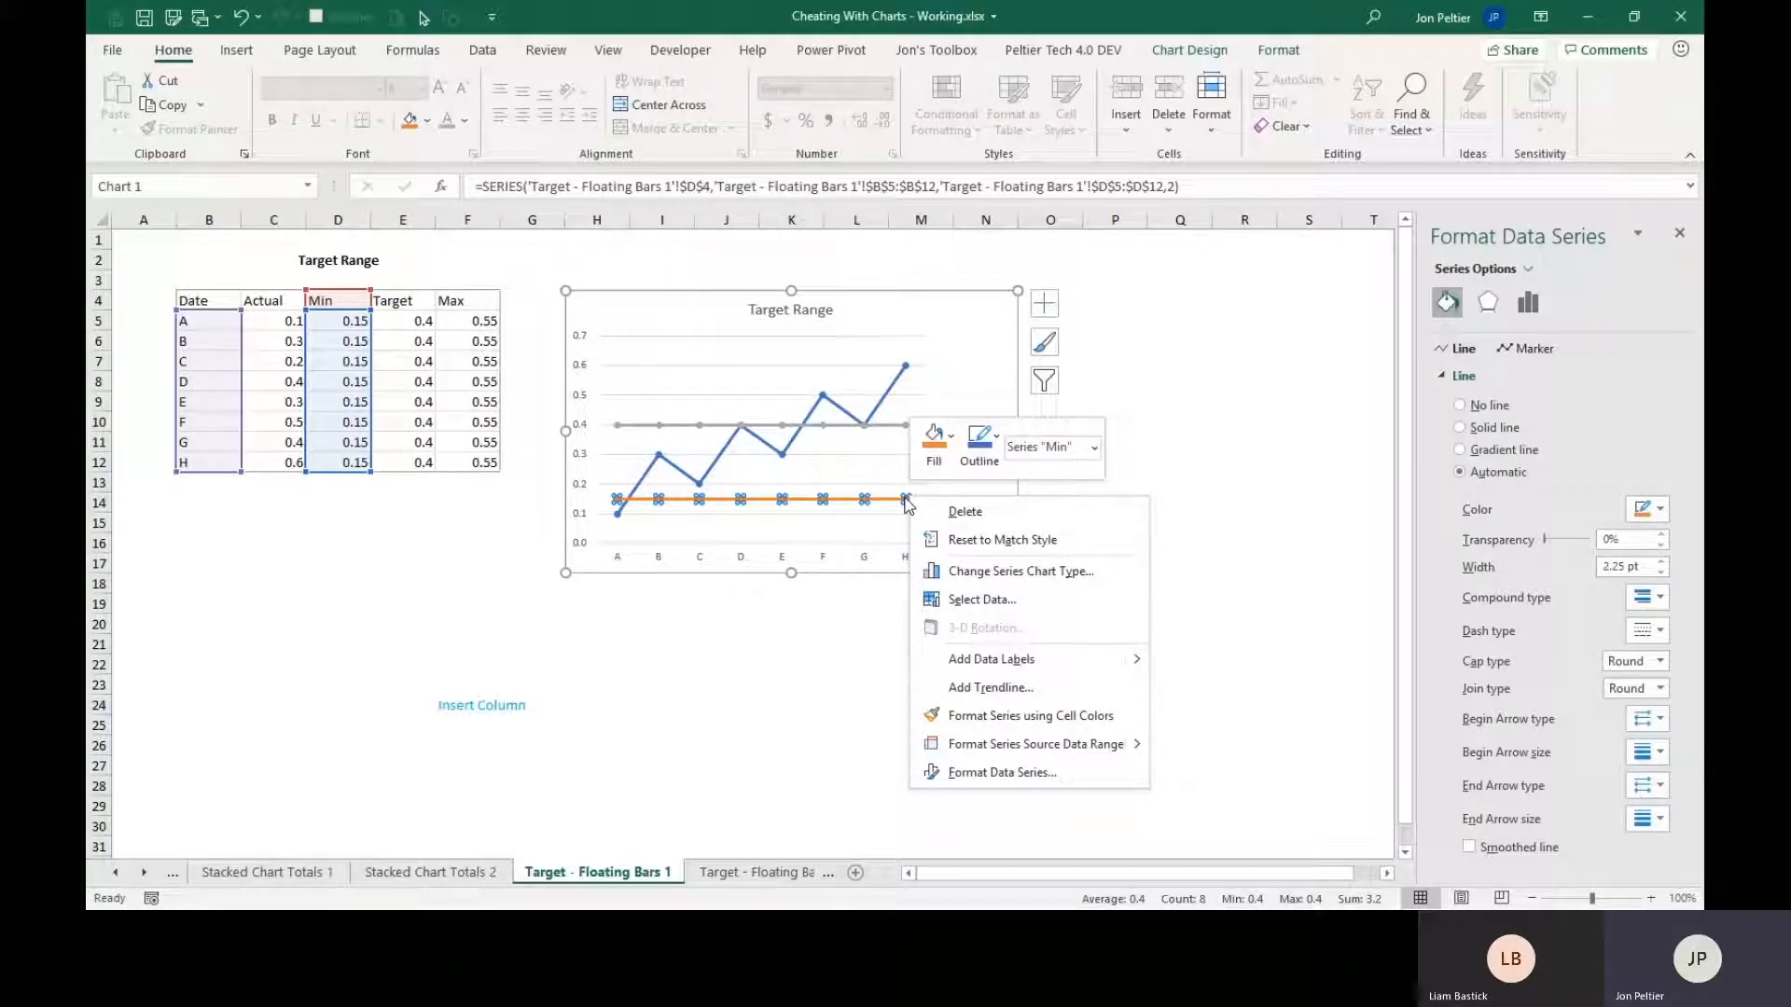
click(1004, 572)
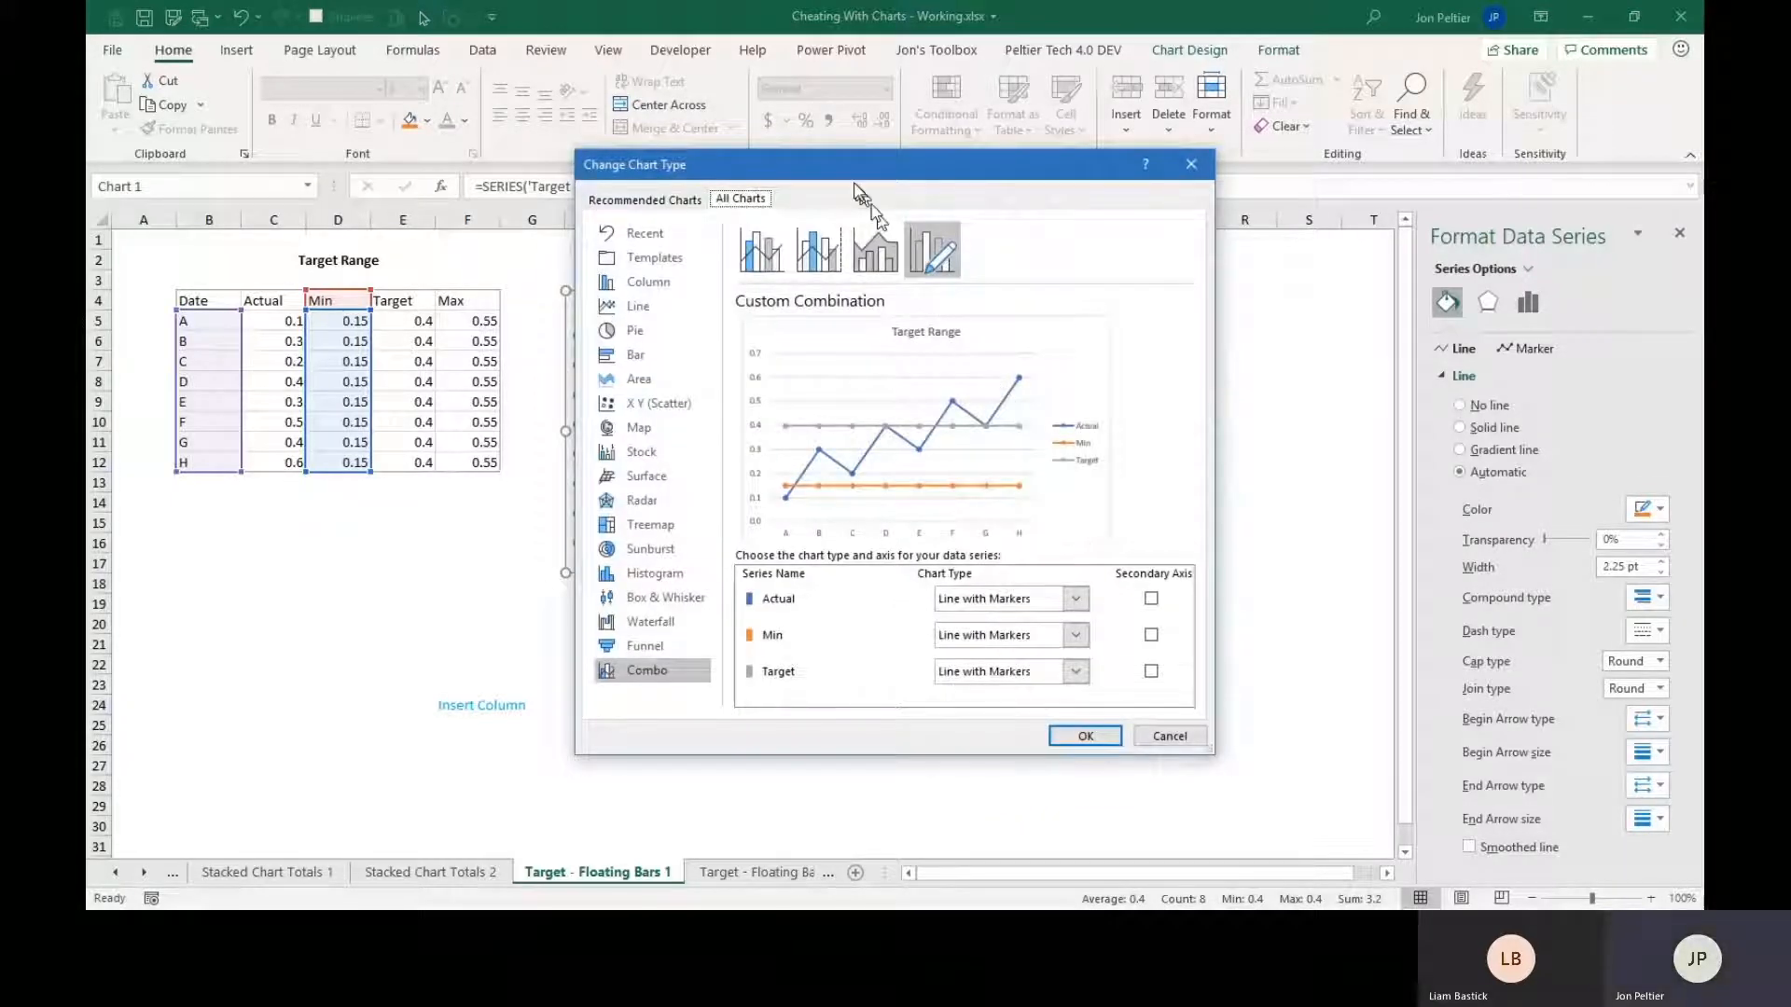
drag(863, 168, 1021, 117)
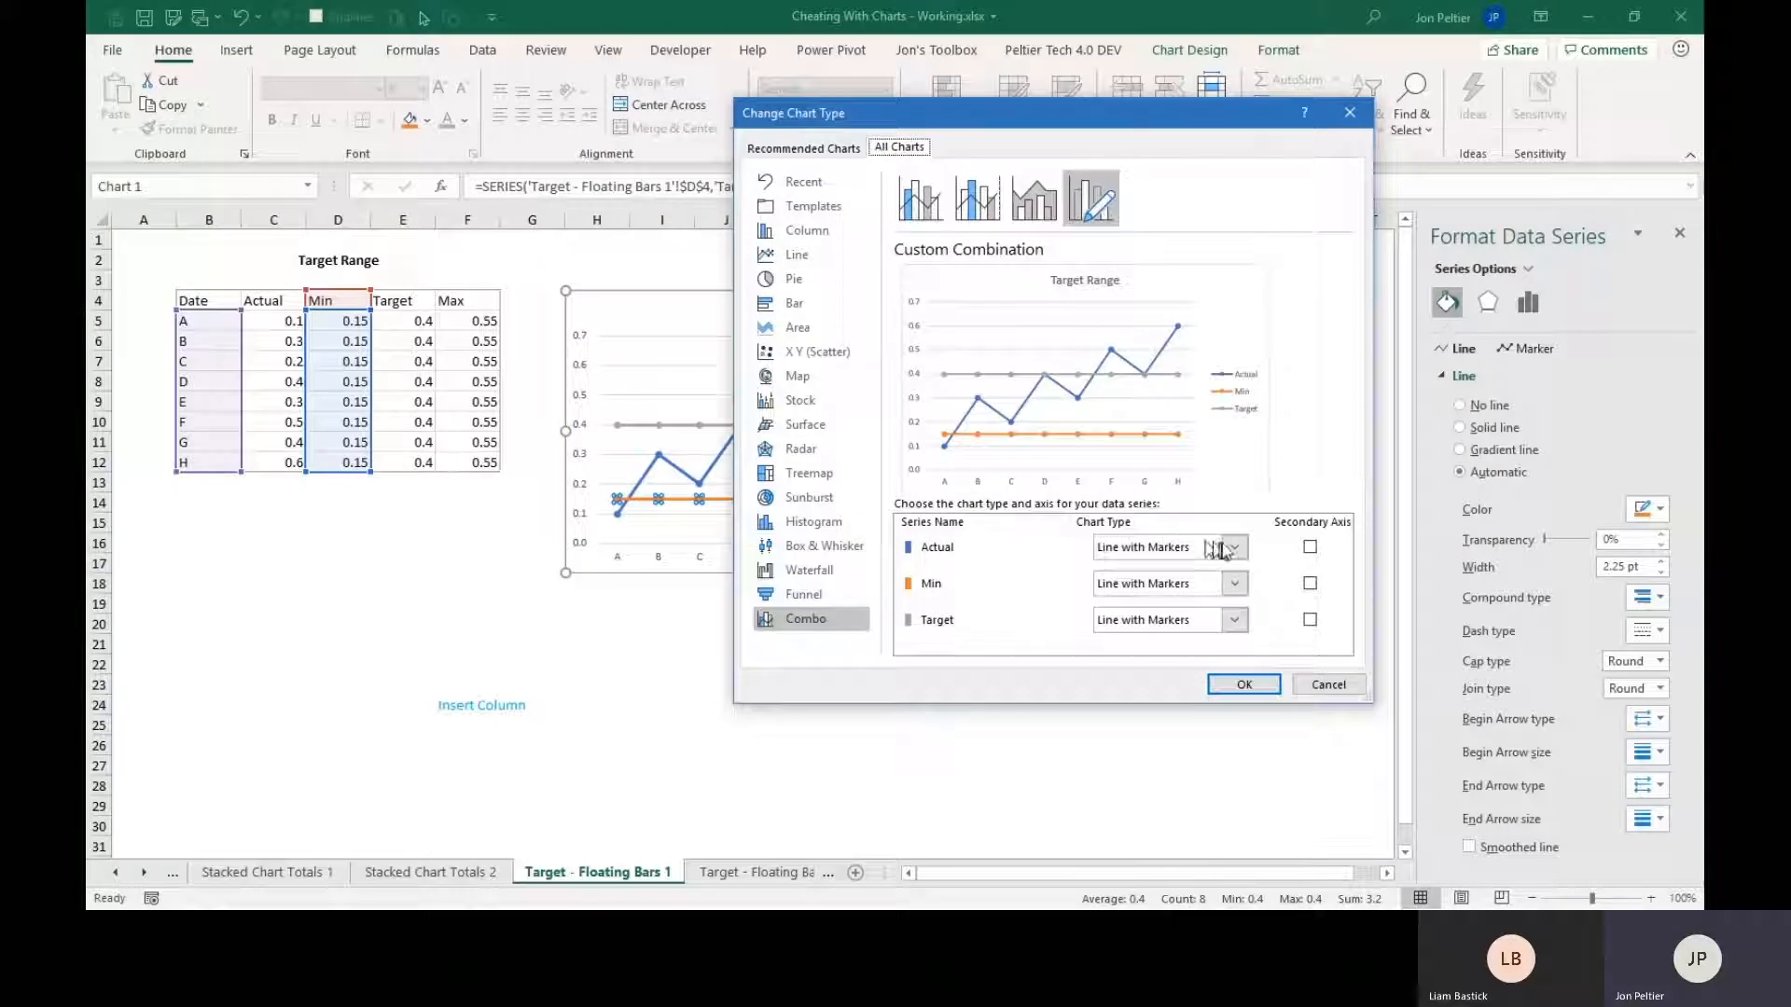
click(1239, 588)
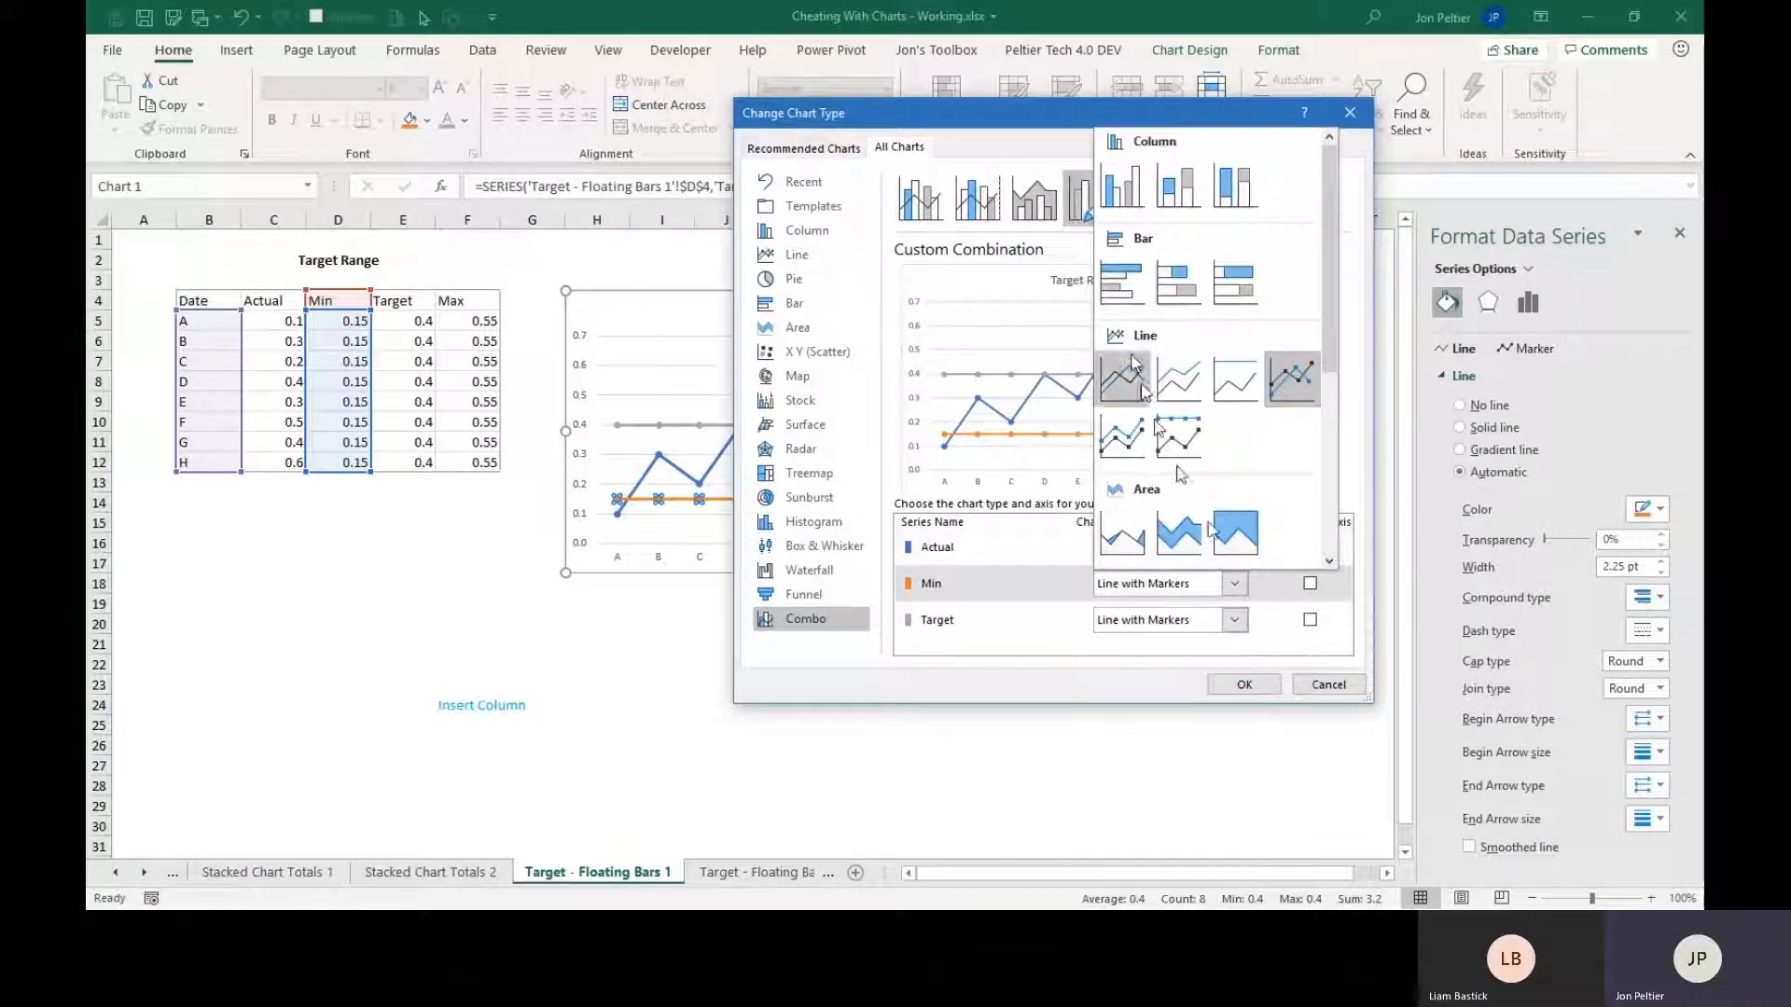
click(1174, 204)
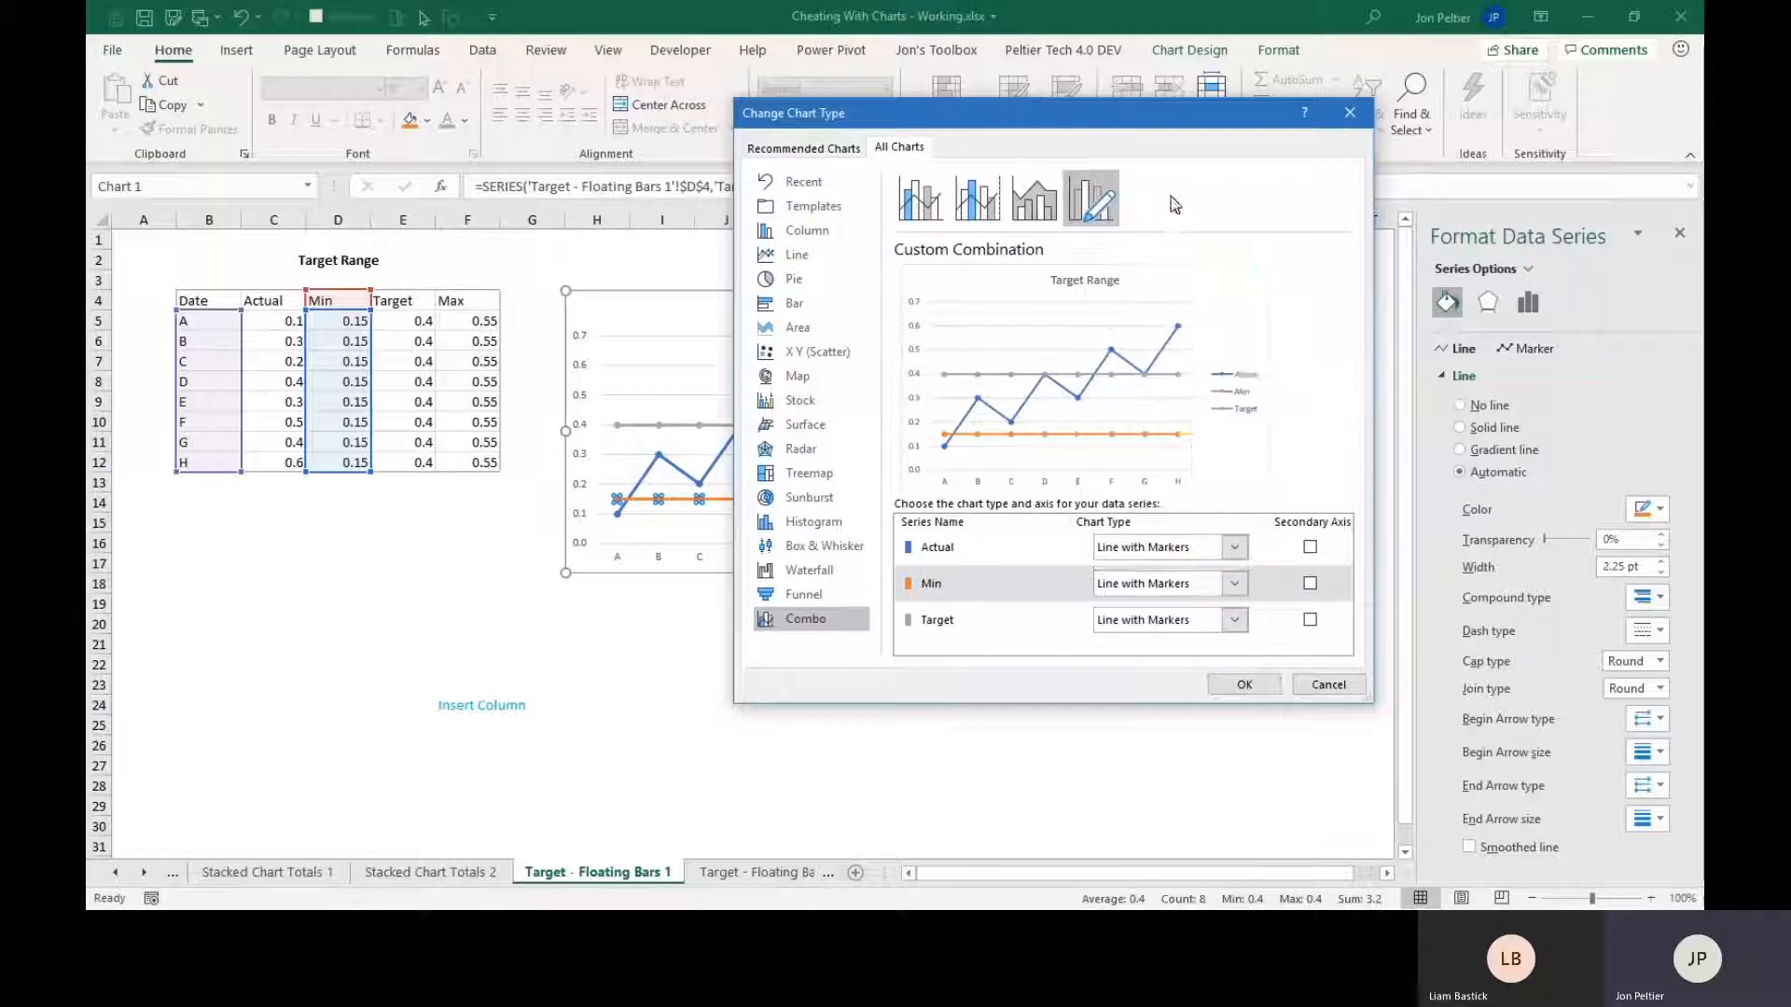
click(1233, 624)
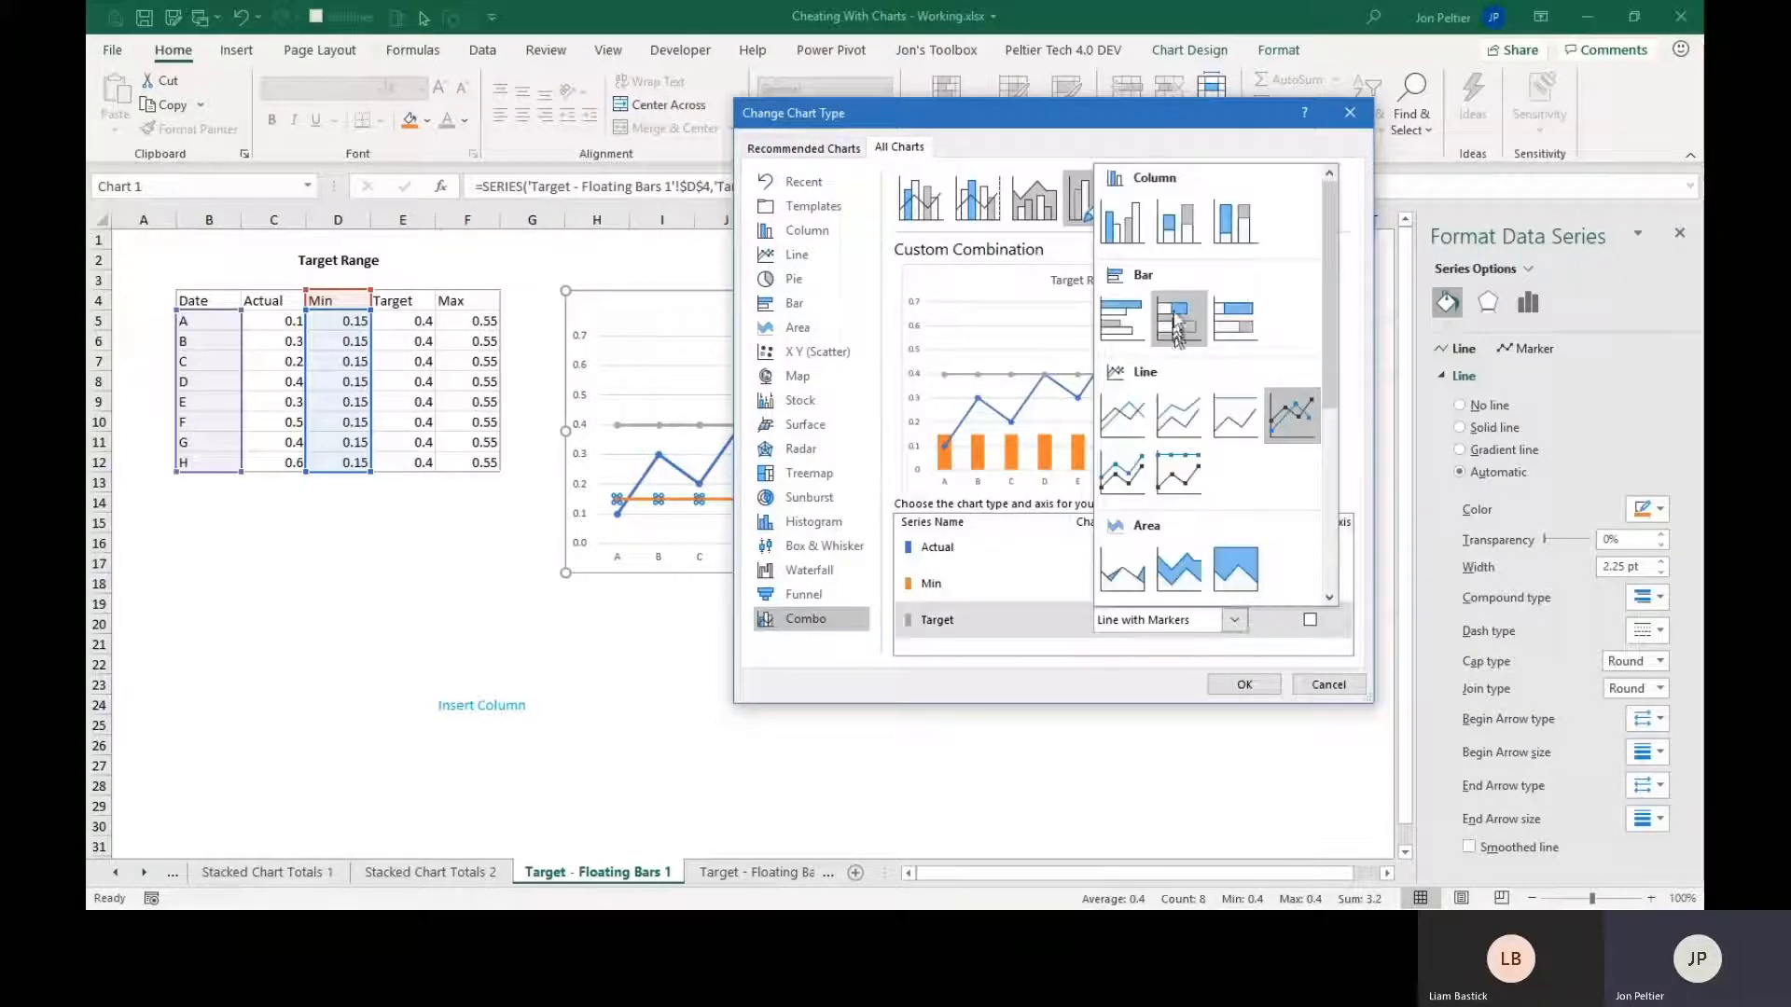
click(1177, 237)
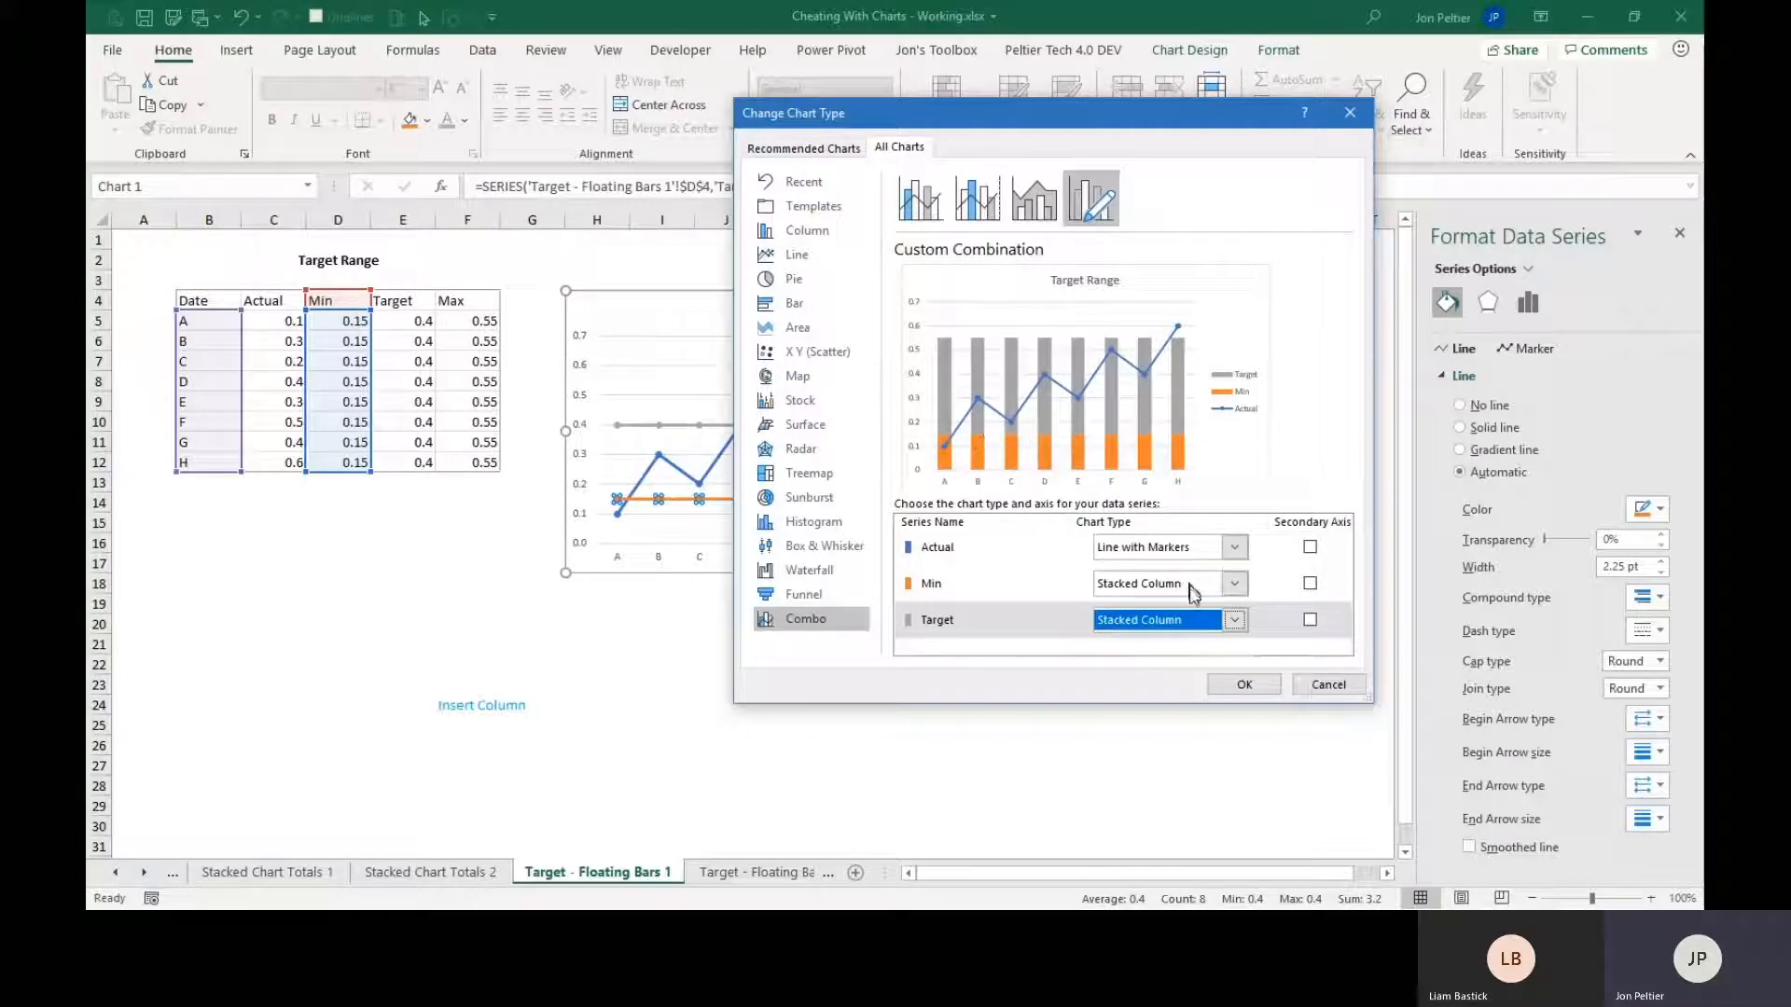
click(1241, 686)
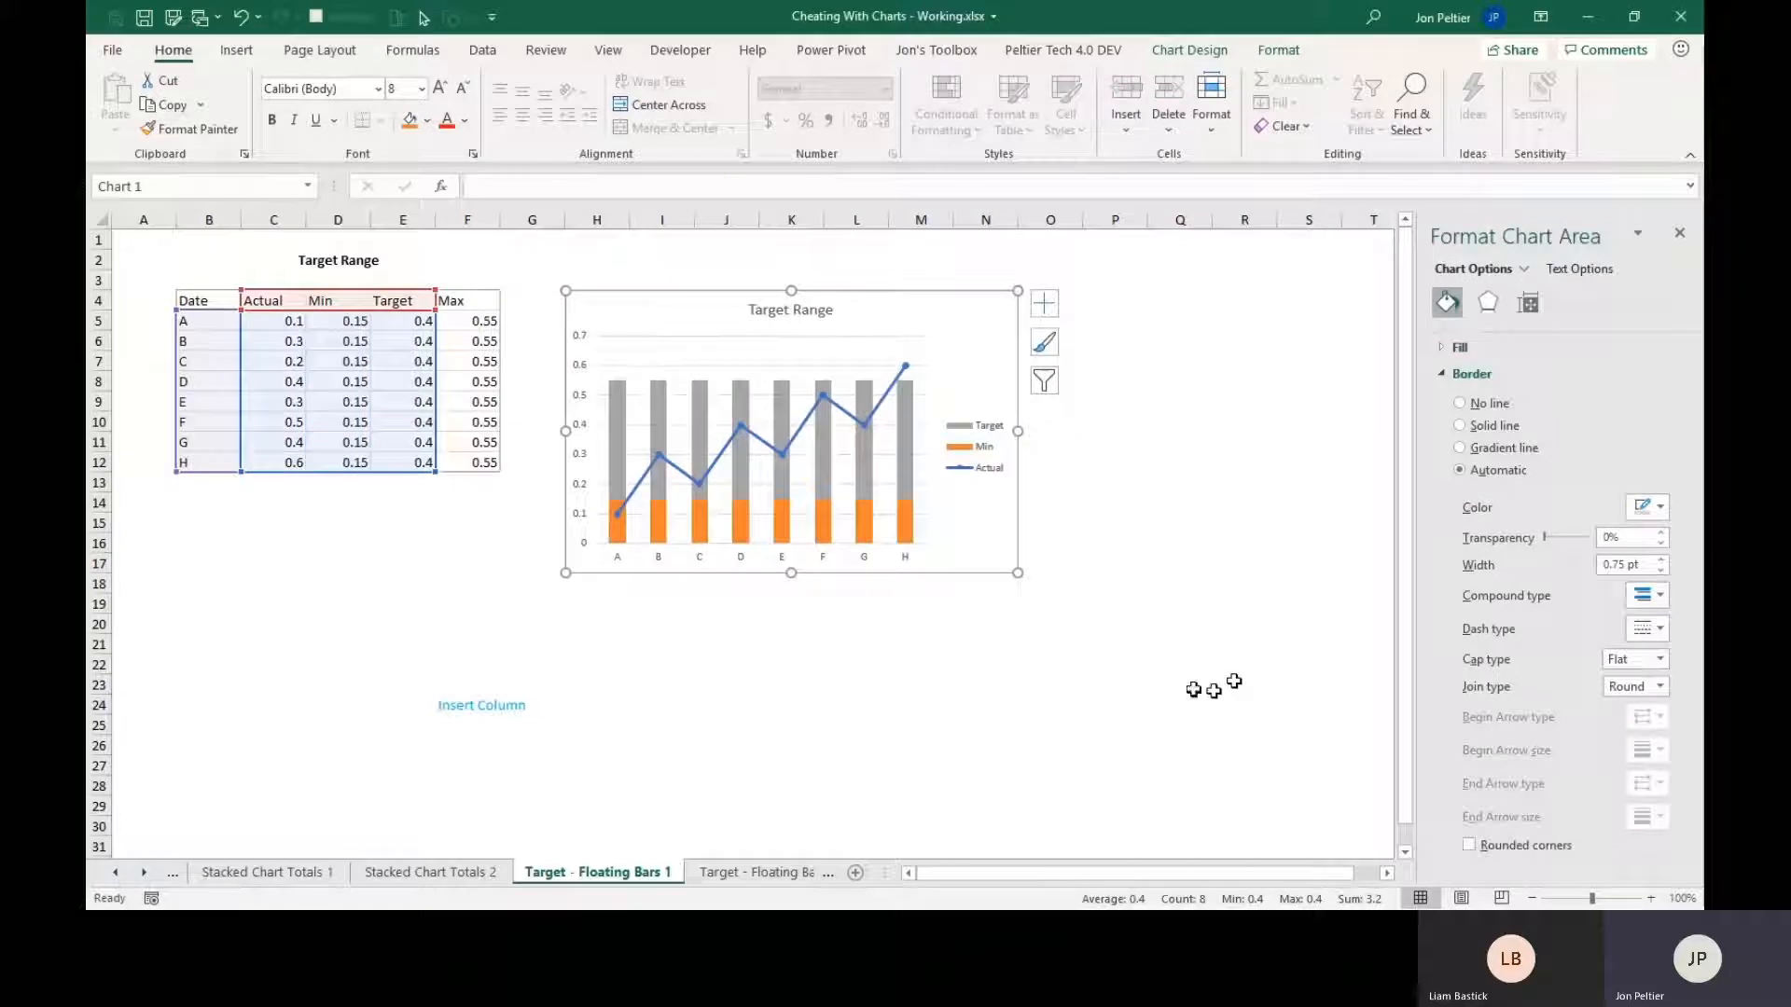
Set the gap width of the stacked columns in the Target Range chart to 0%.
mouse_move(913, 529)
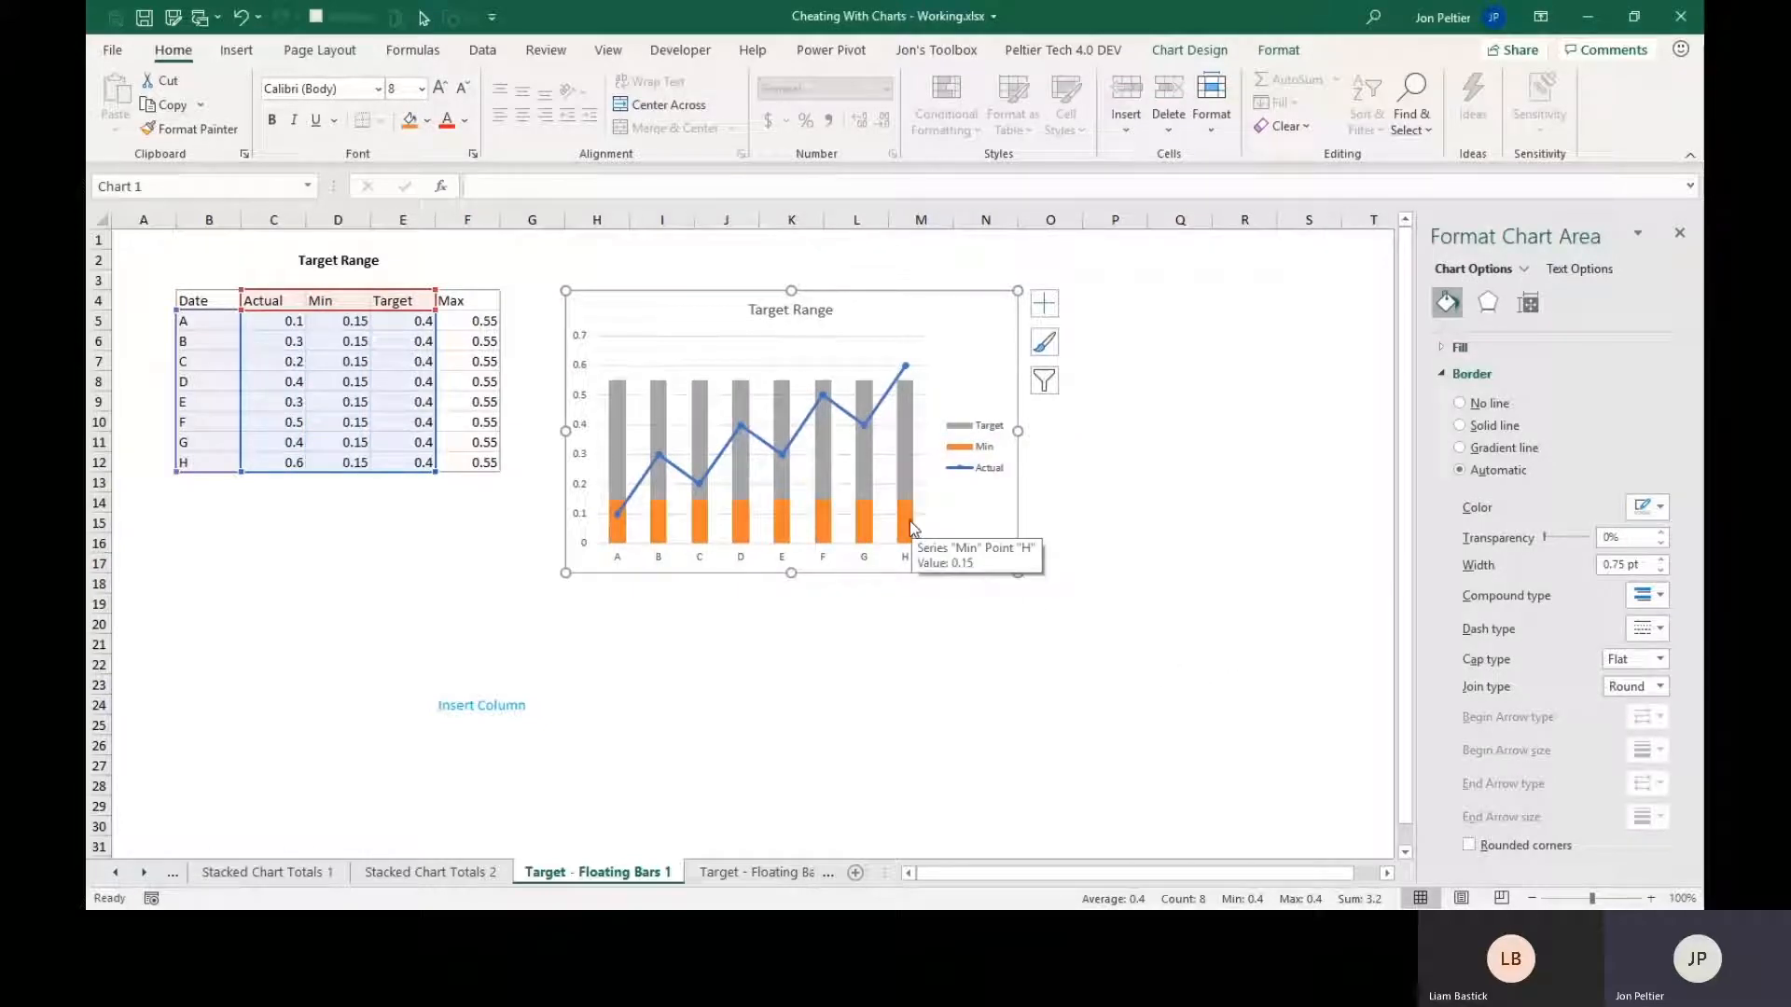
click(909, 521)
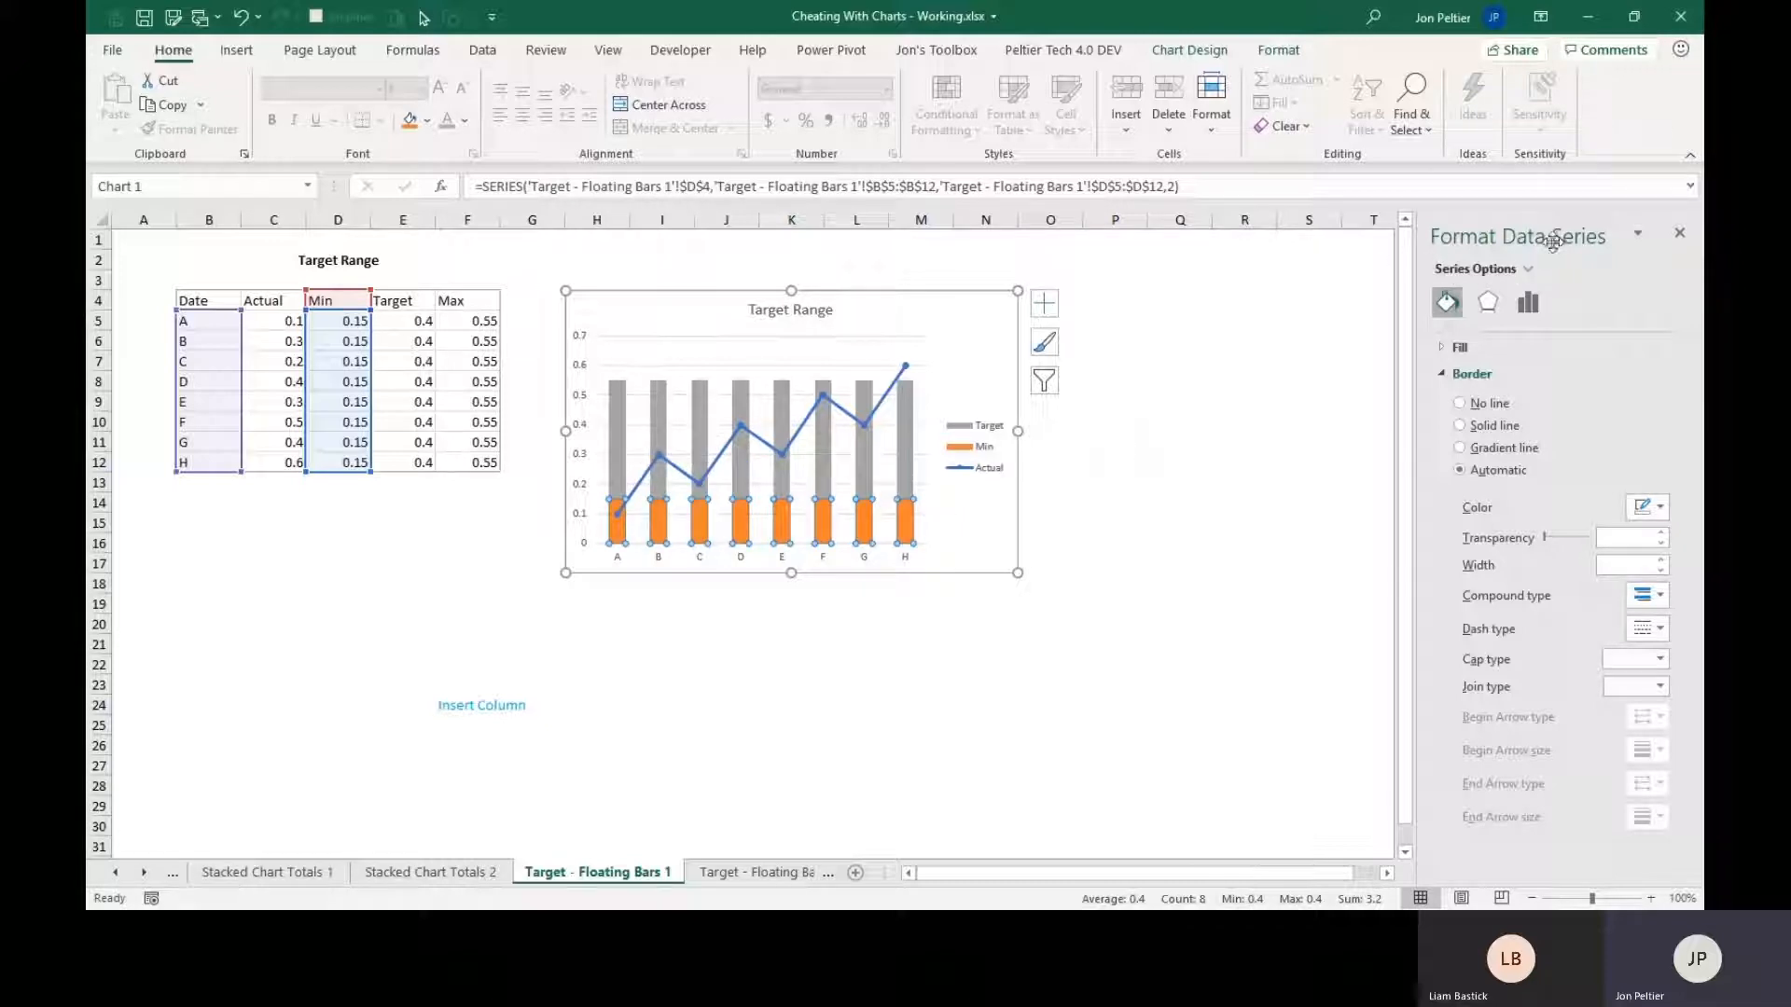
click(1530, 303)
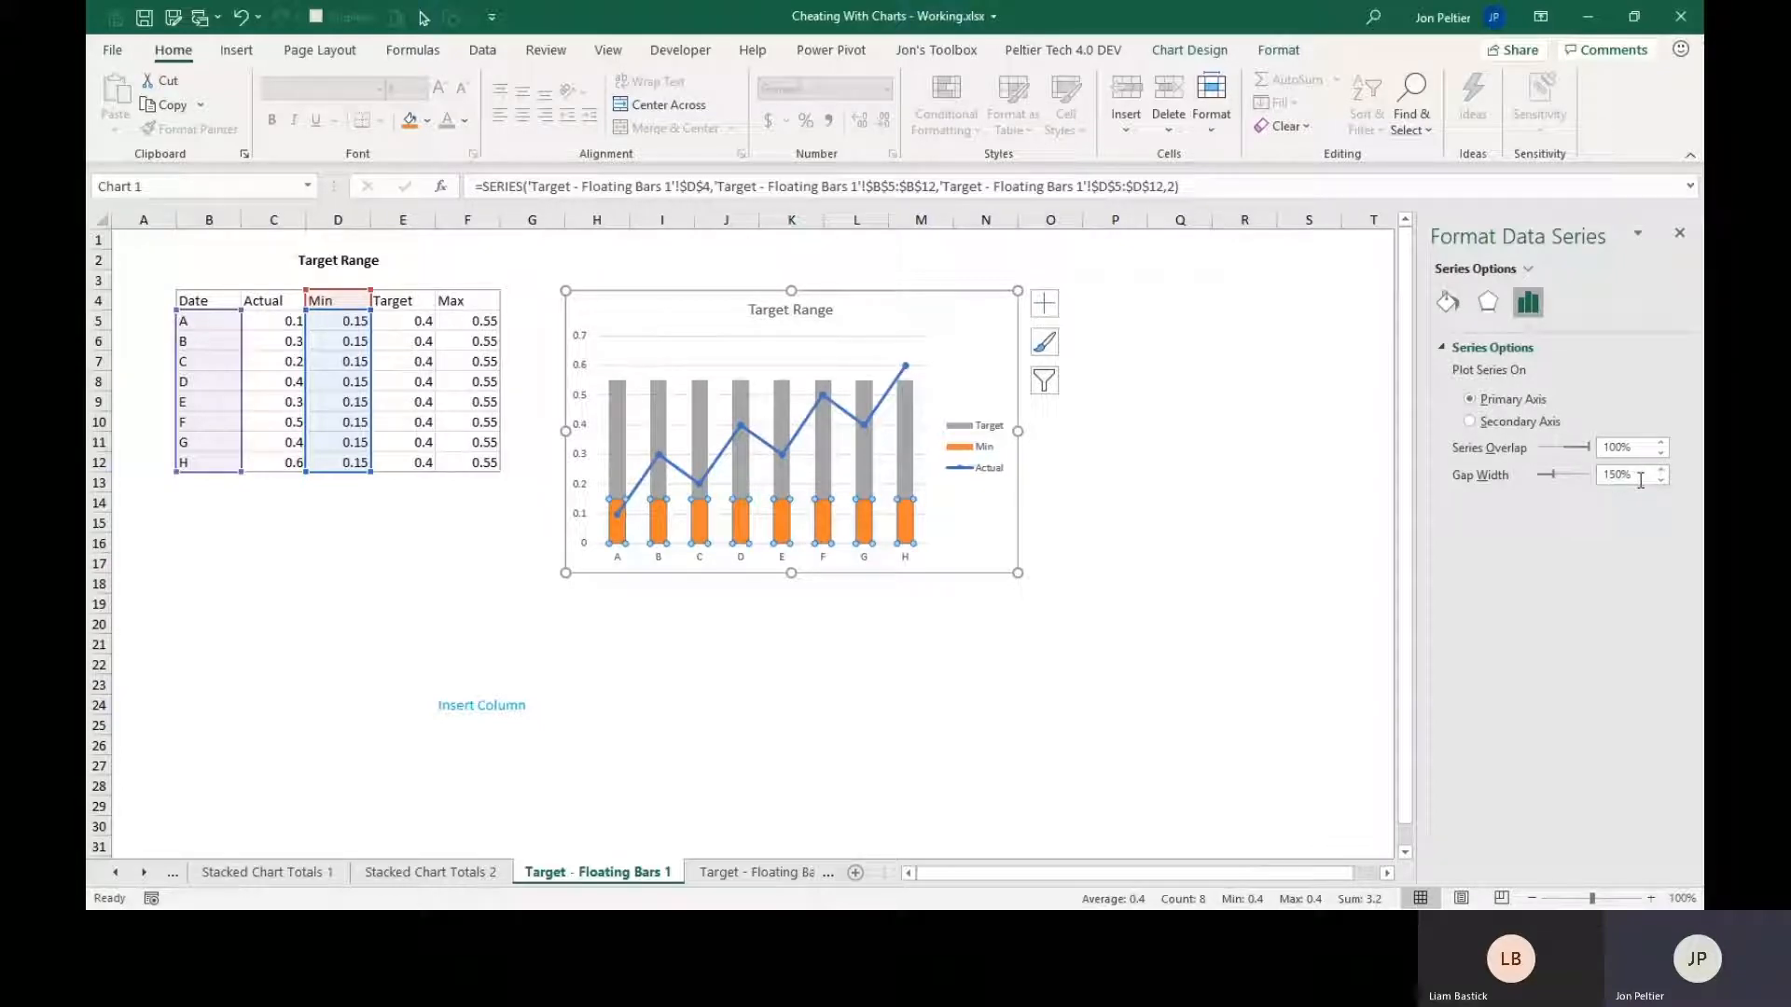
drag(1641, 480, 1606, 481)
text(0)
key(Return)
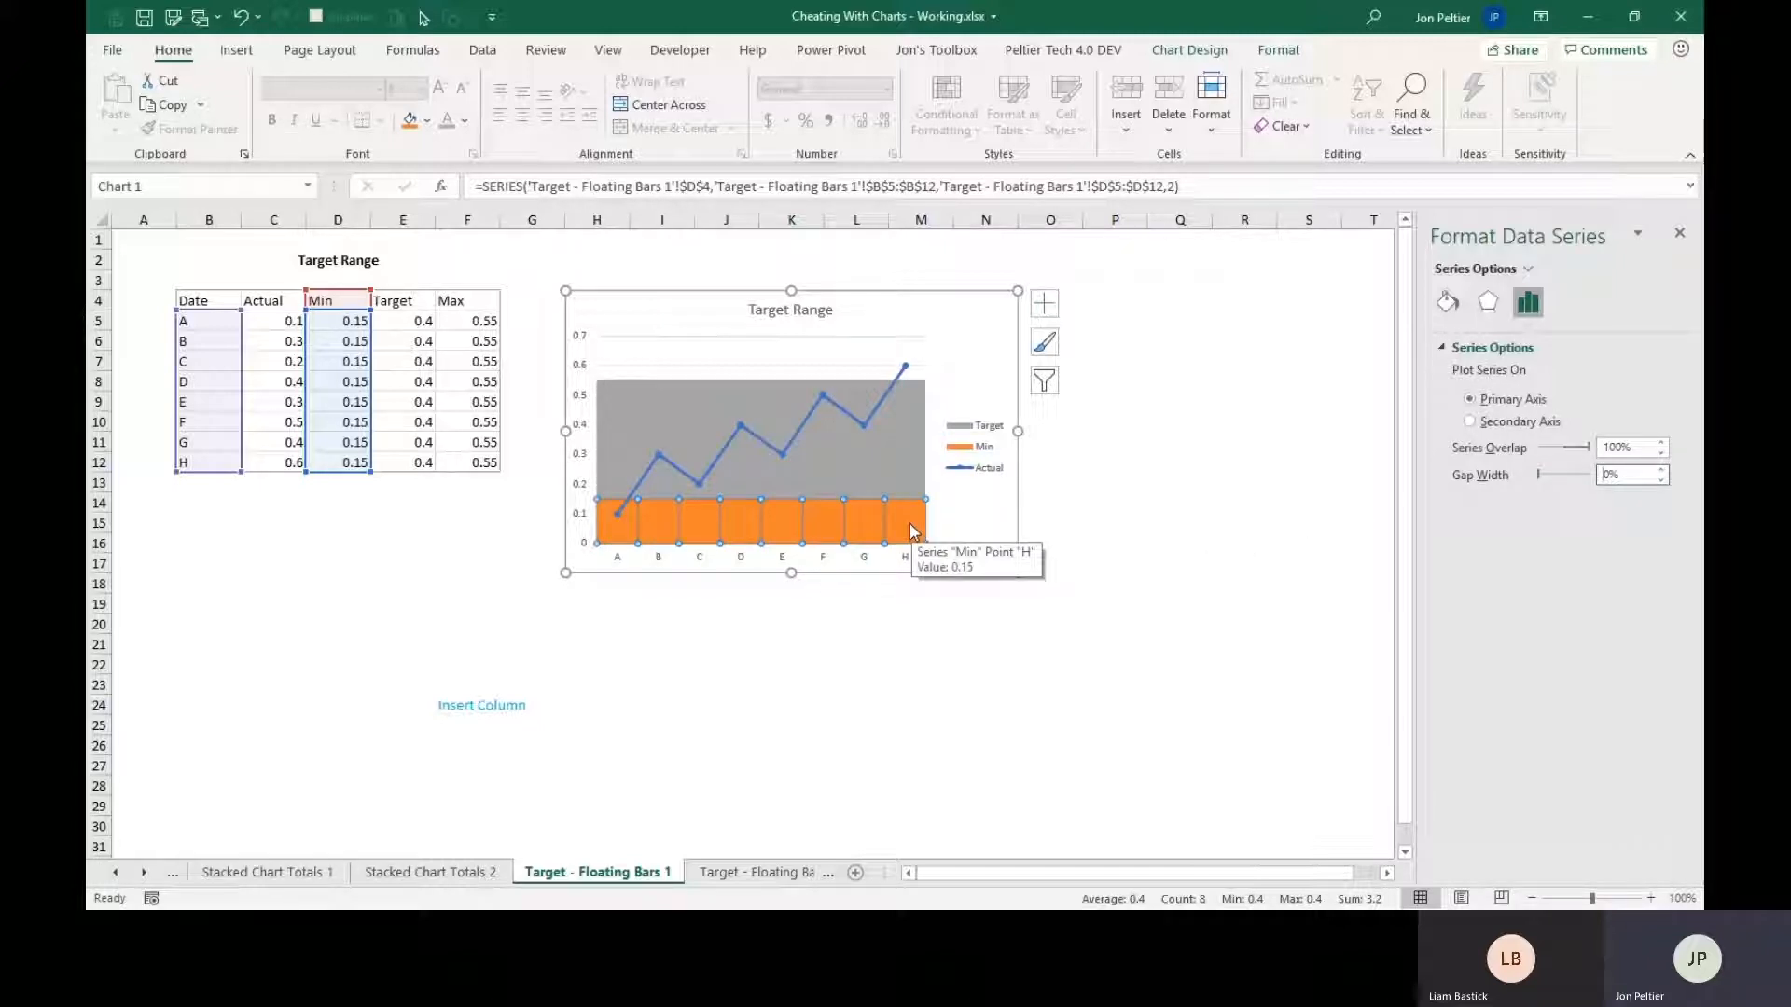
Set the Min series in the Target Range chart to No fill.
click(1448, 304)
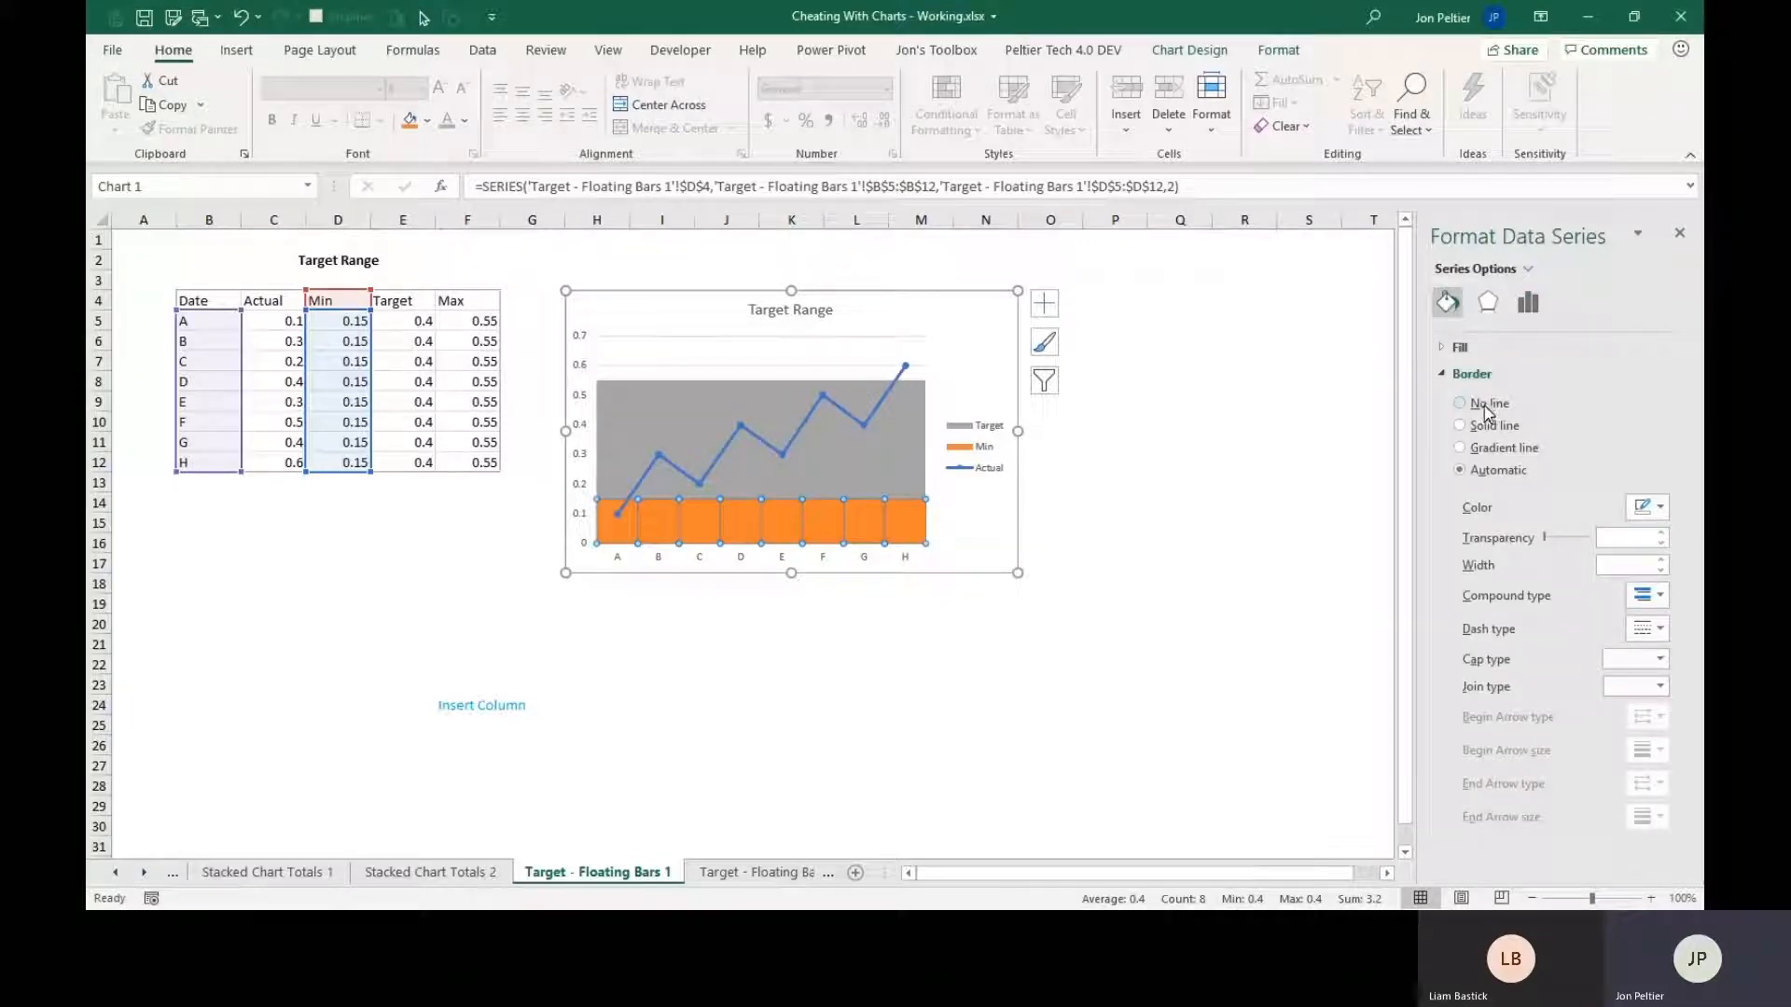
click(1458, 347)
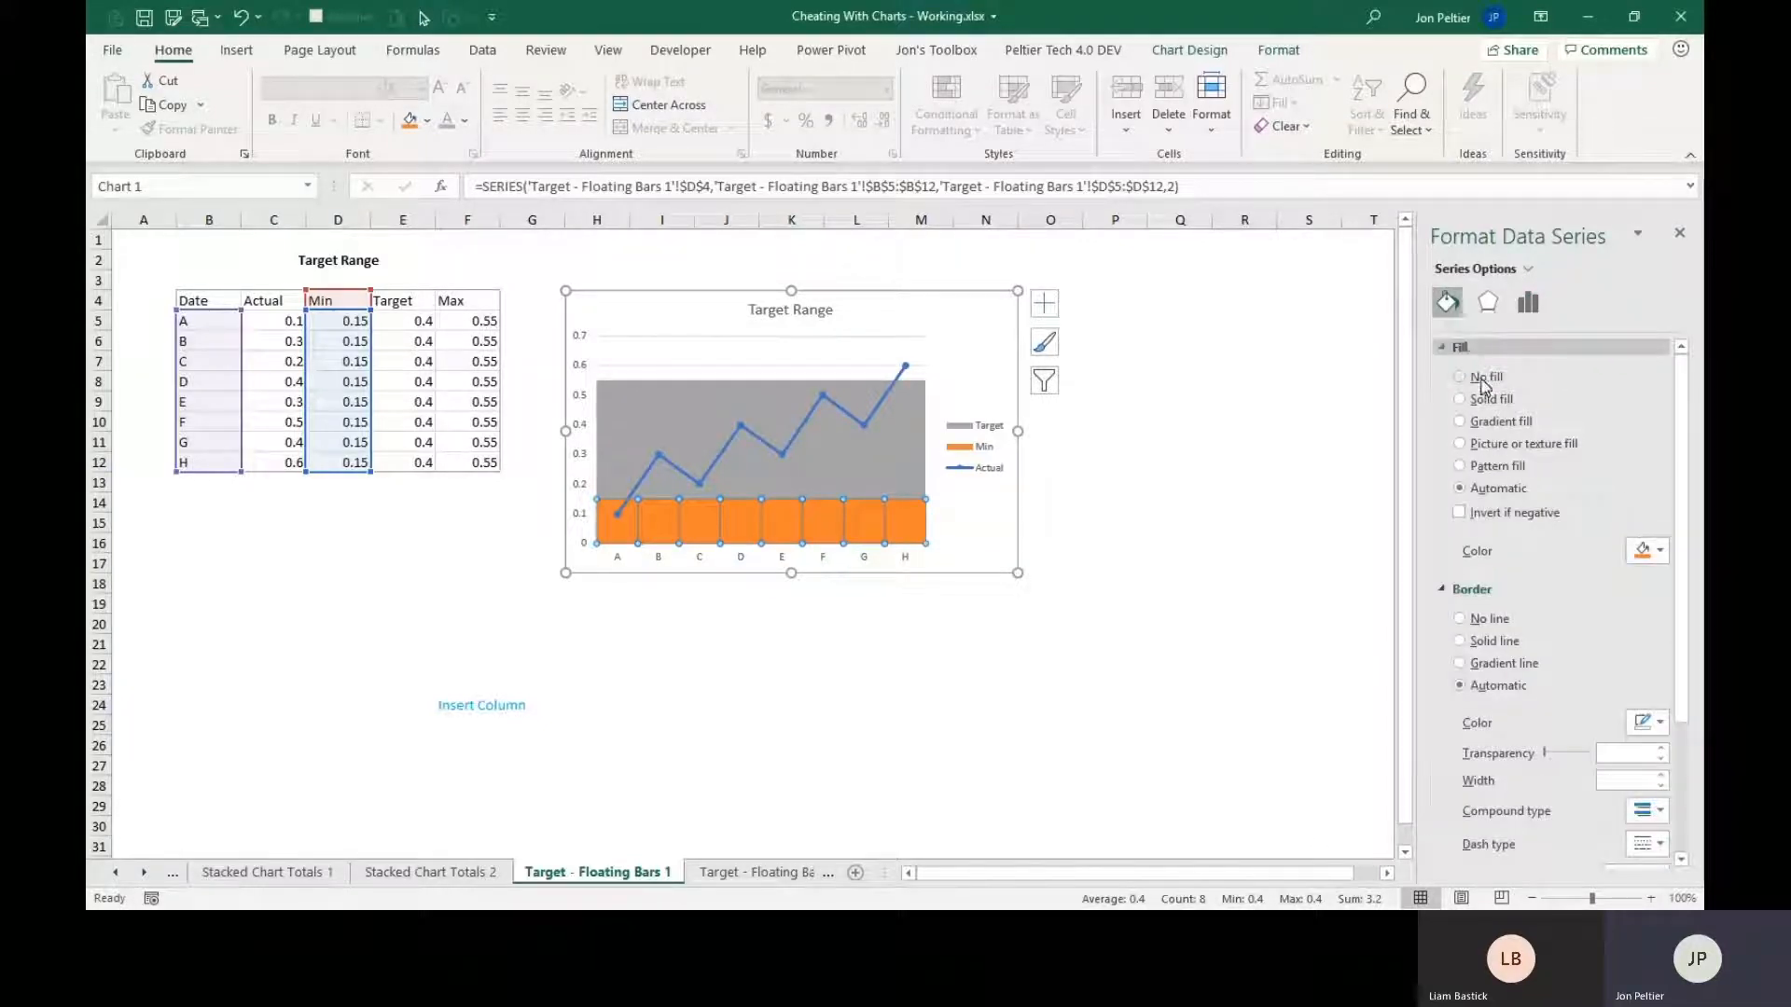
click(1484, 379)
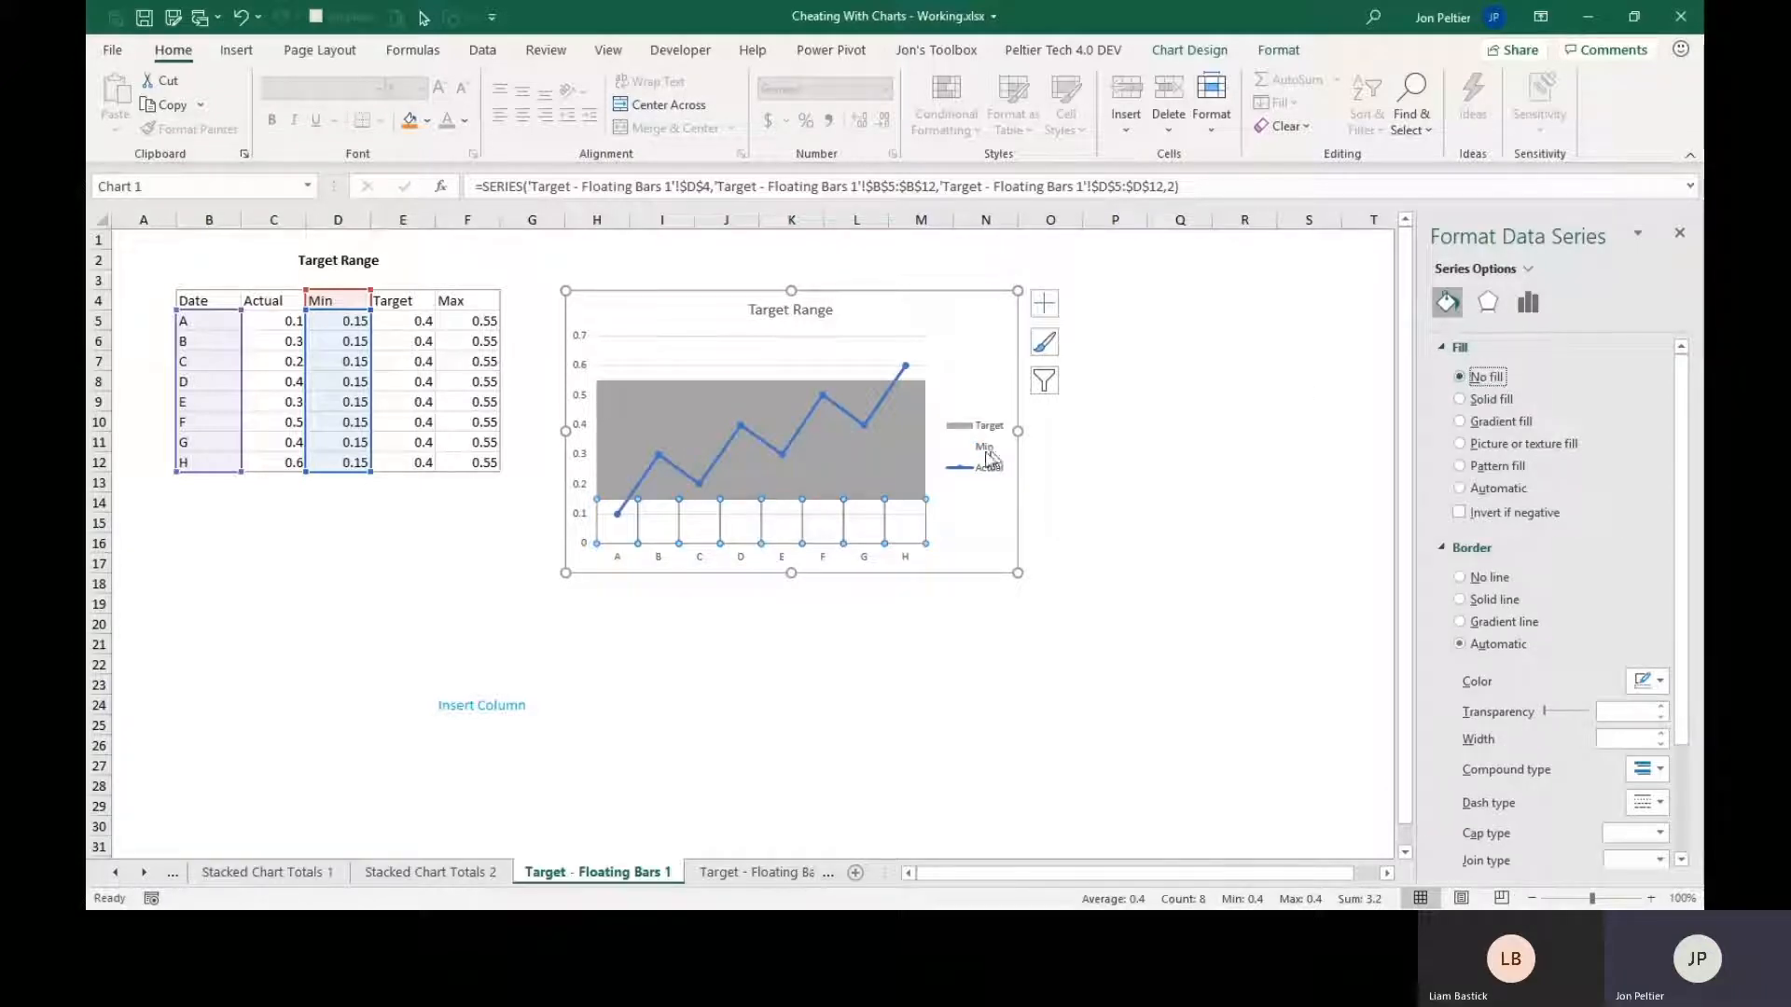
Give the Target series a solid gray theme-color fill with 50% transparency.
click(910, 461)
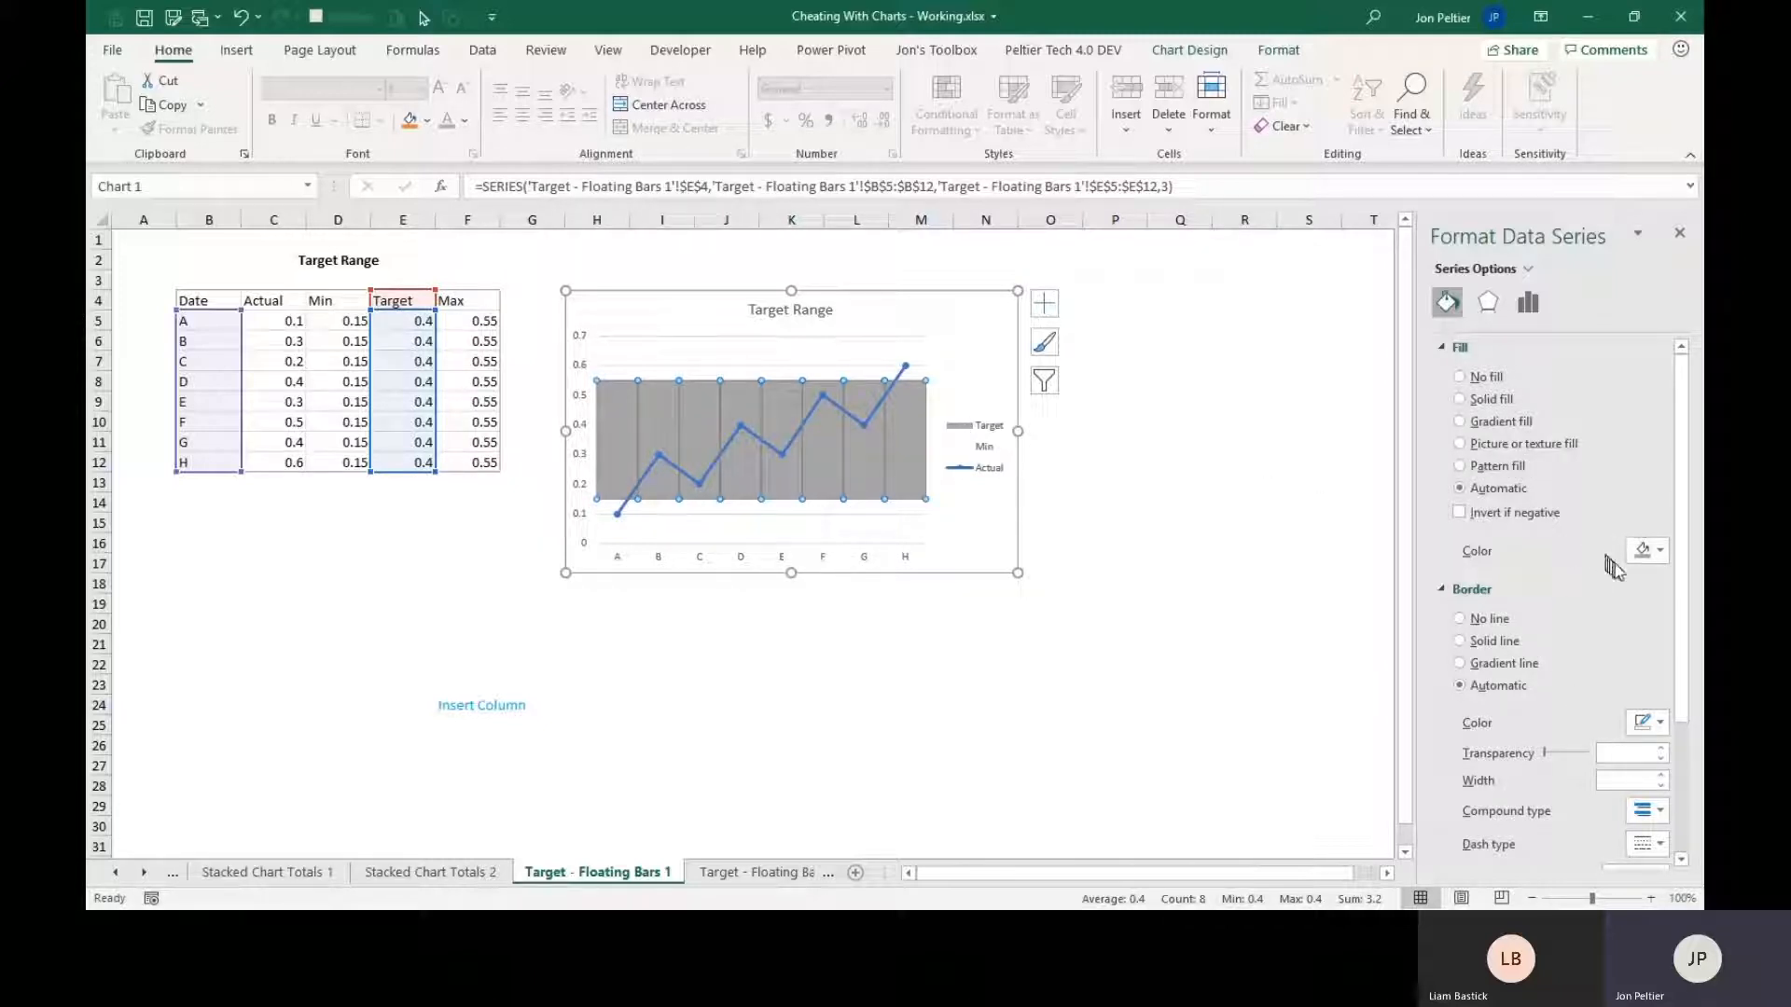
click(1663, 551)
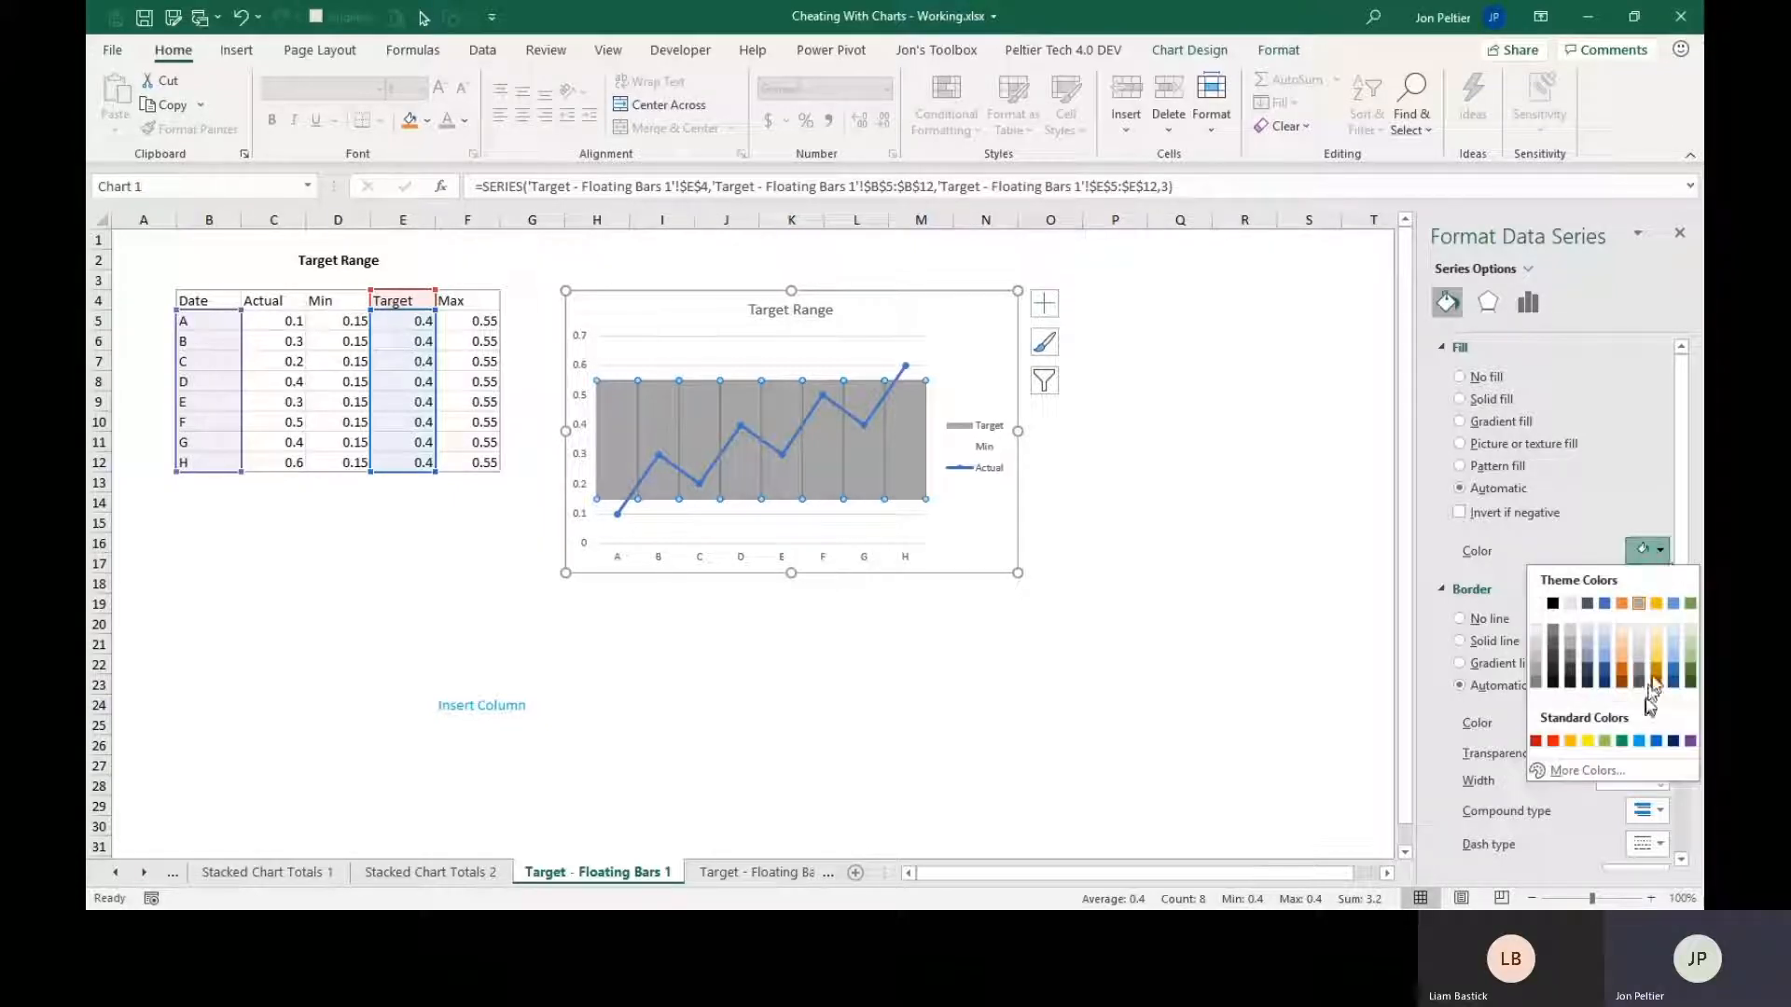
click(1640, 604)
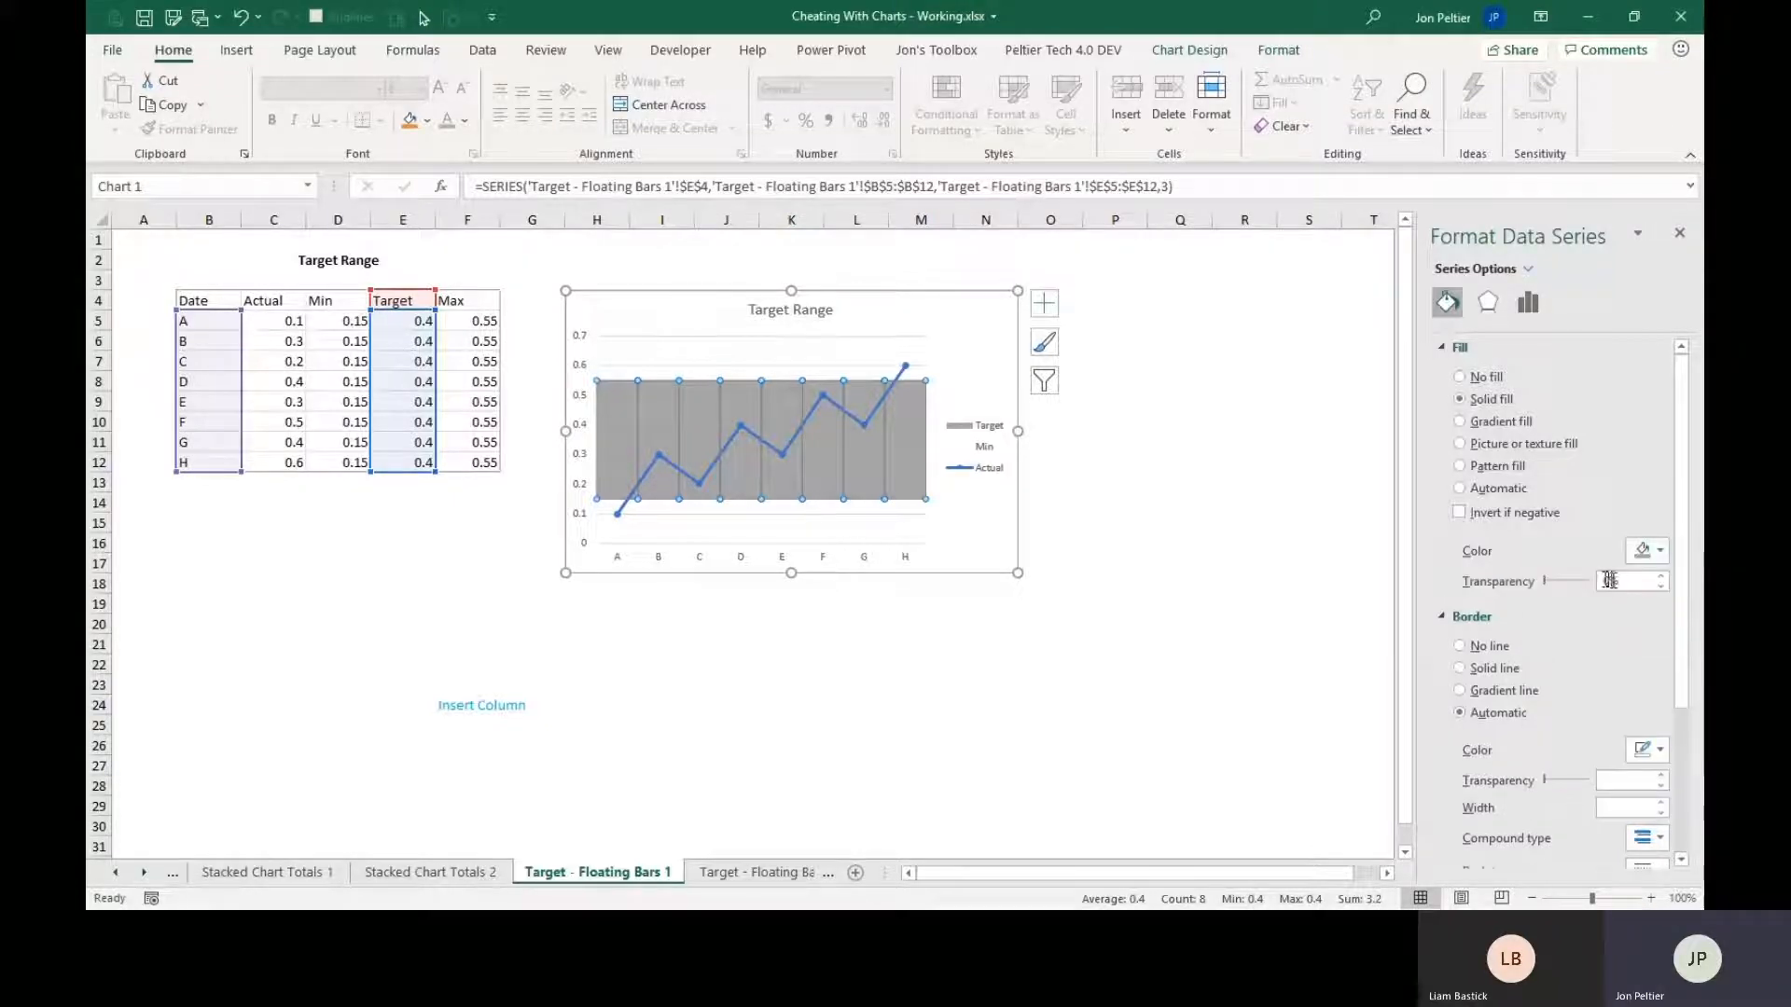
double_click(1611, 581)
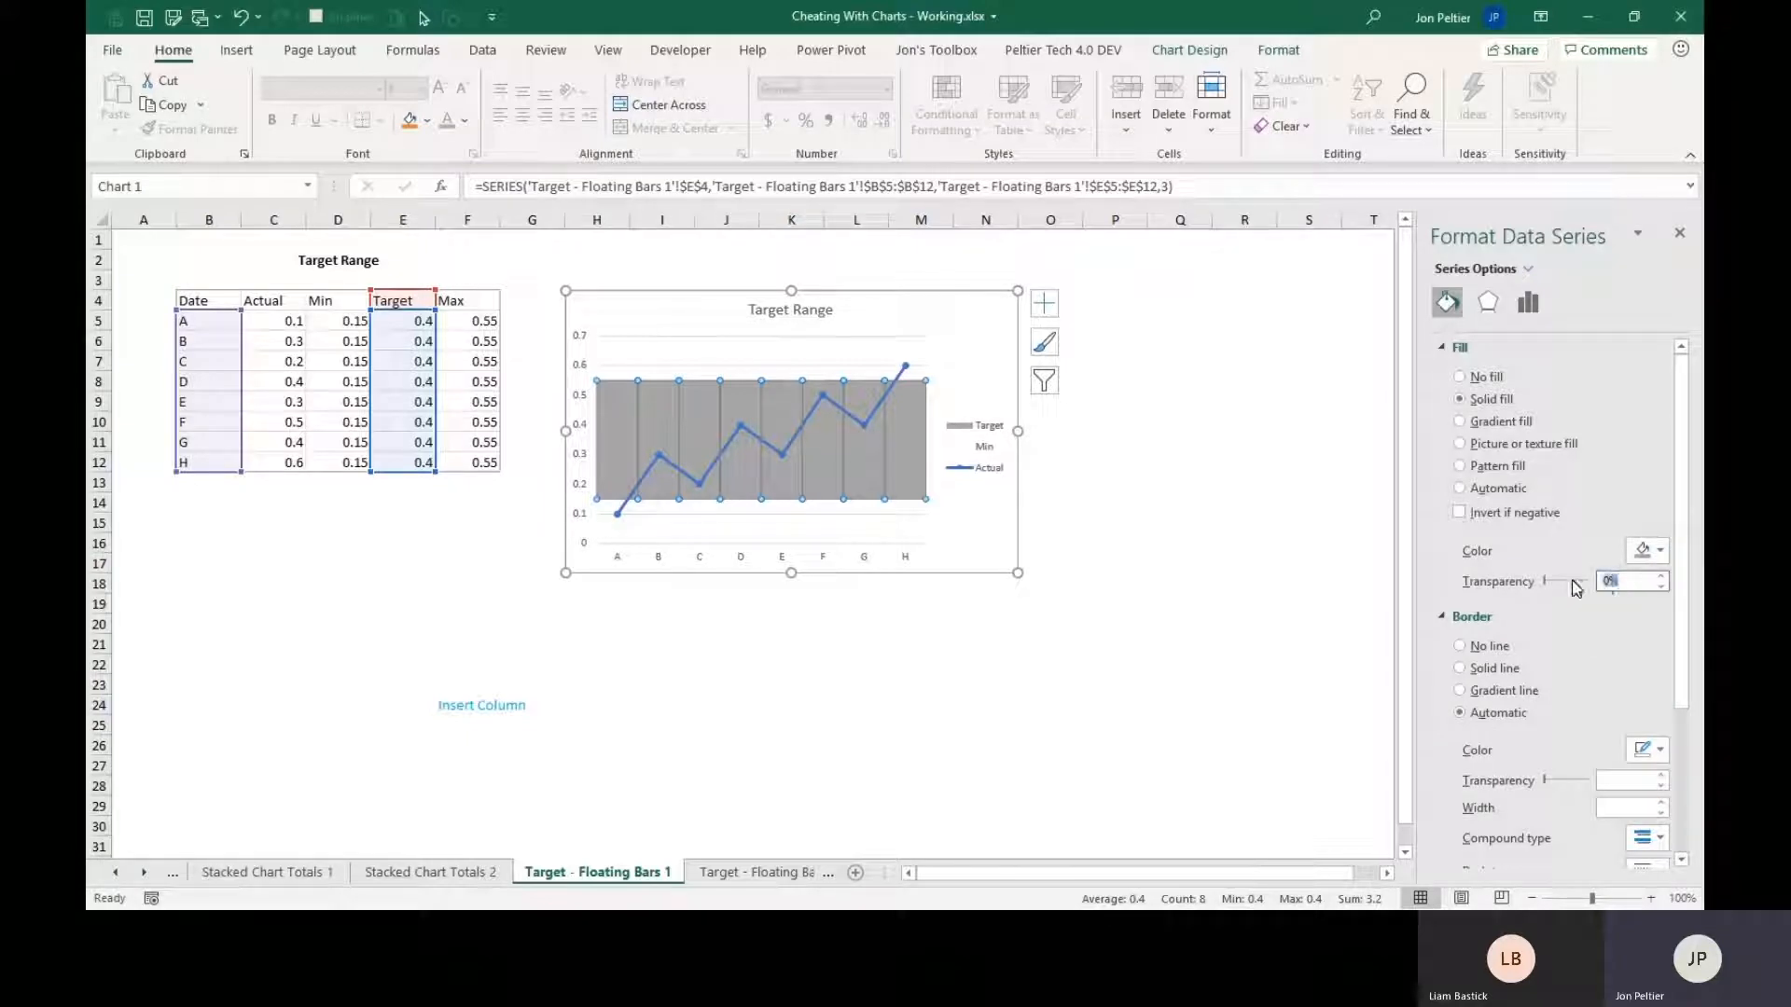
text(50)
key(Return)
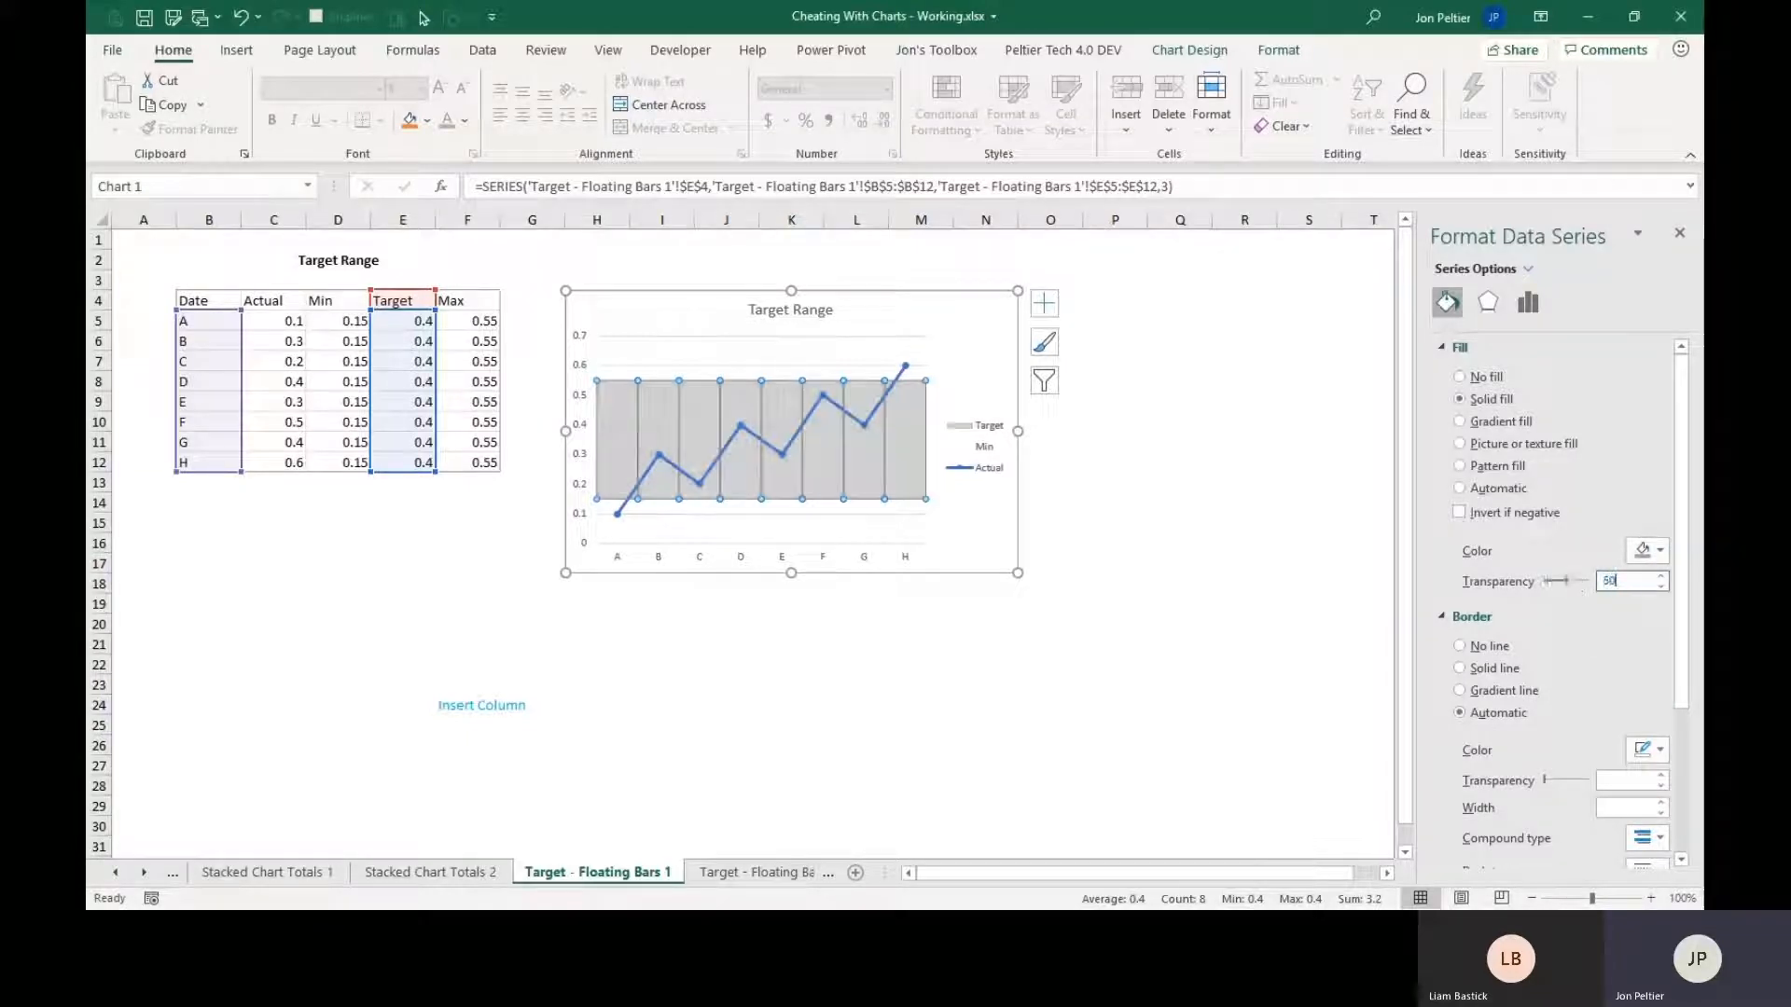
click(1005, 535)
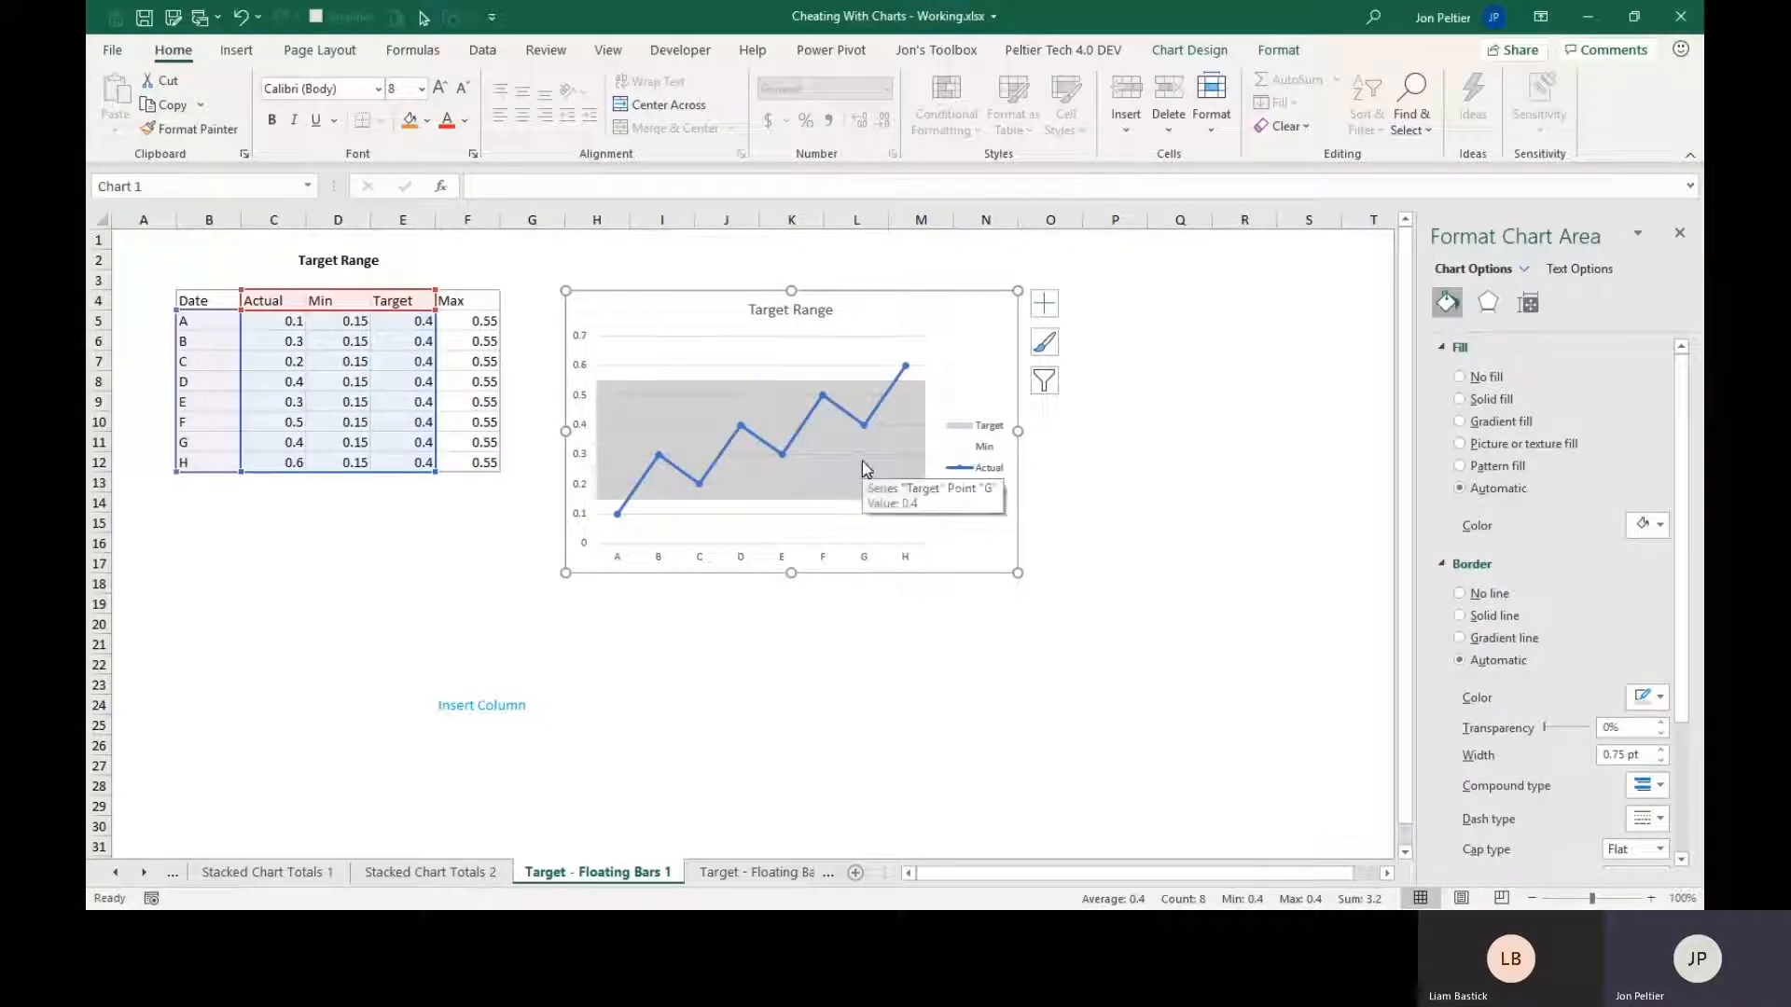
Delete the Min entry from the Target Range chart's legend and deselect the chart.
click(987, 457)
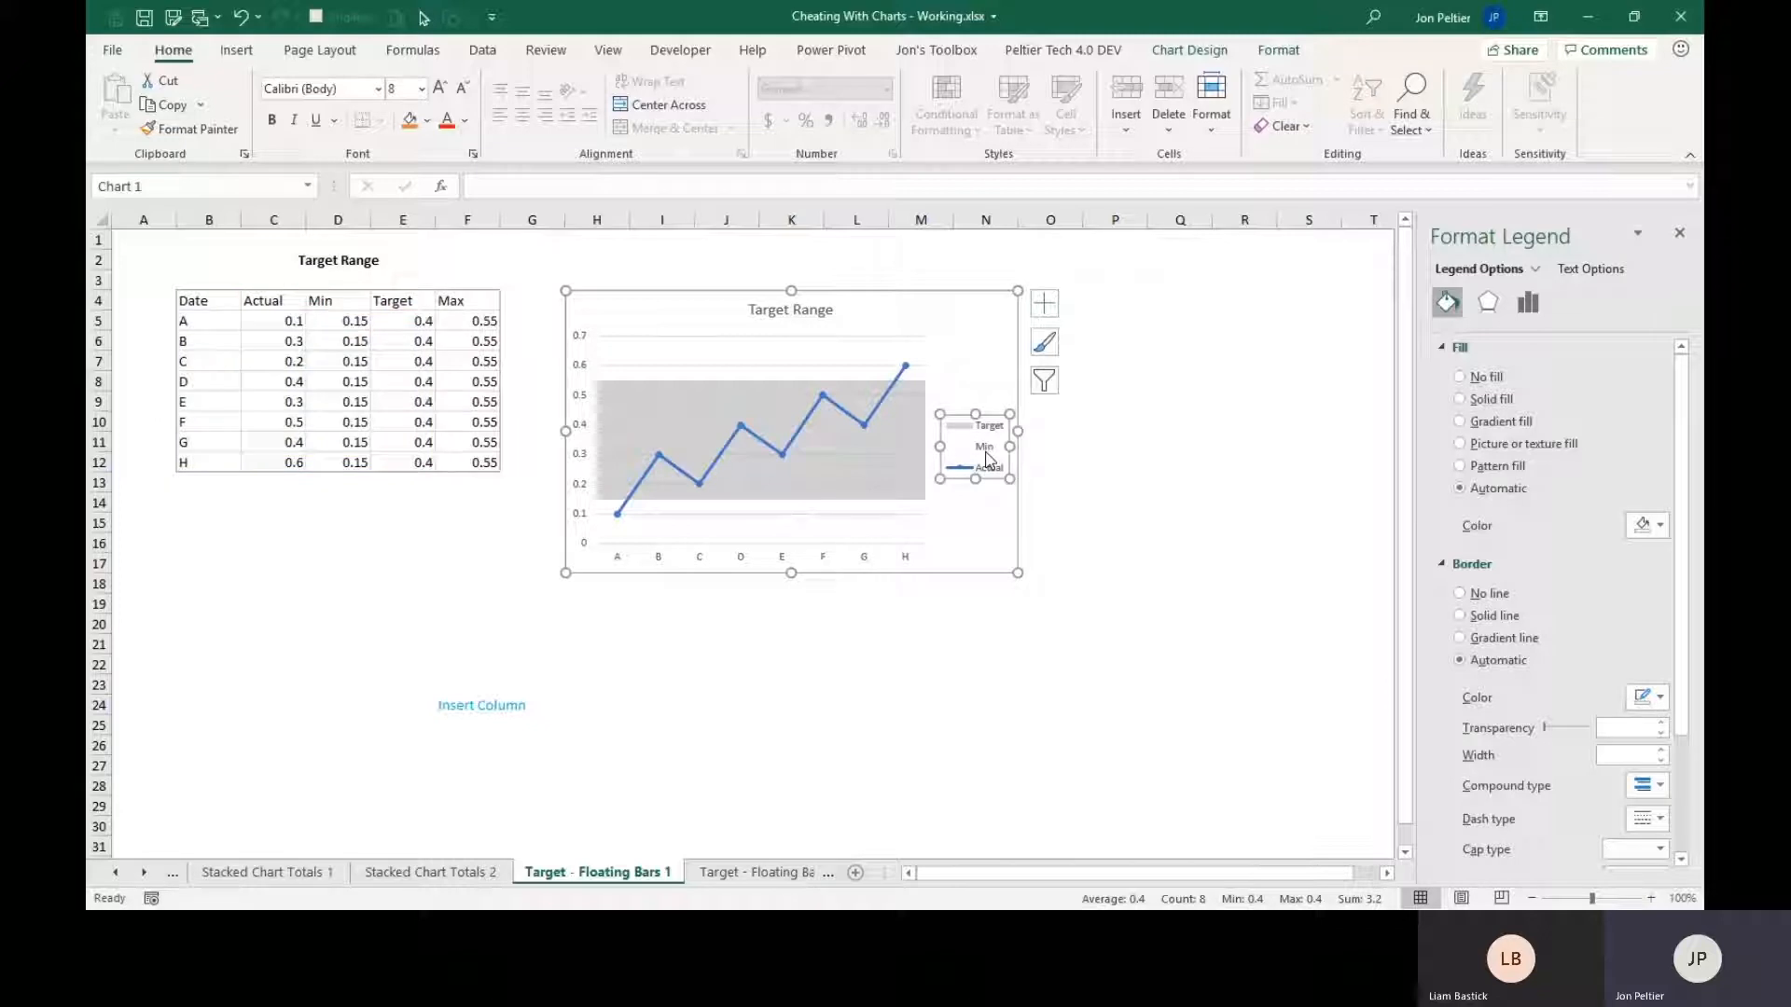
click(987, 456)
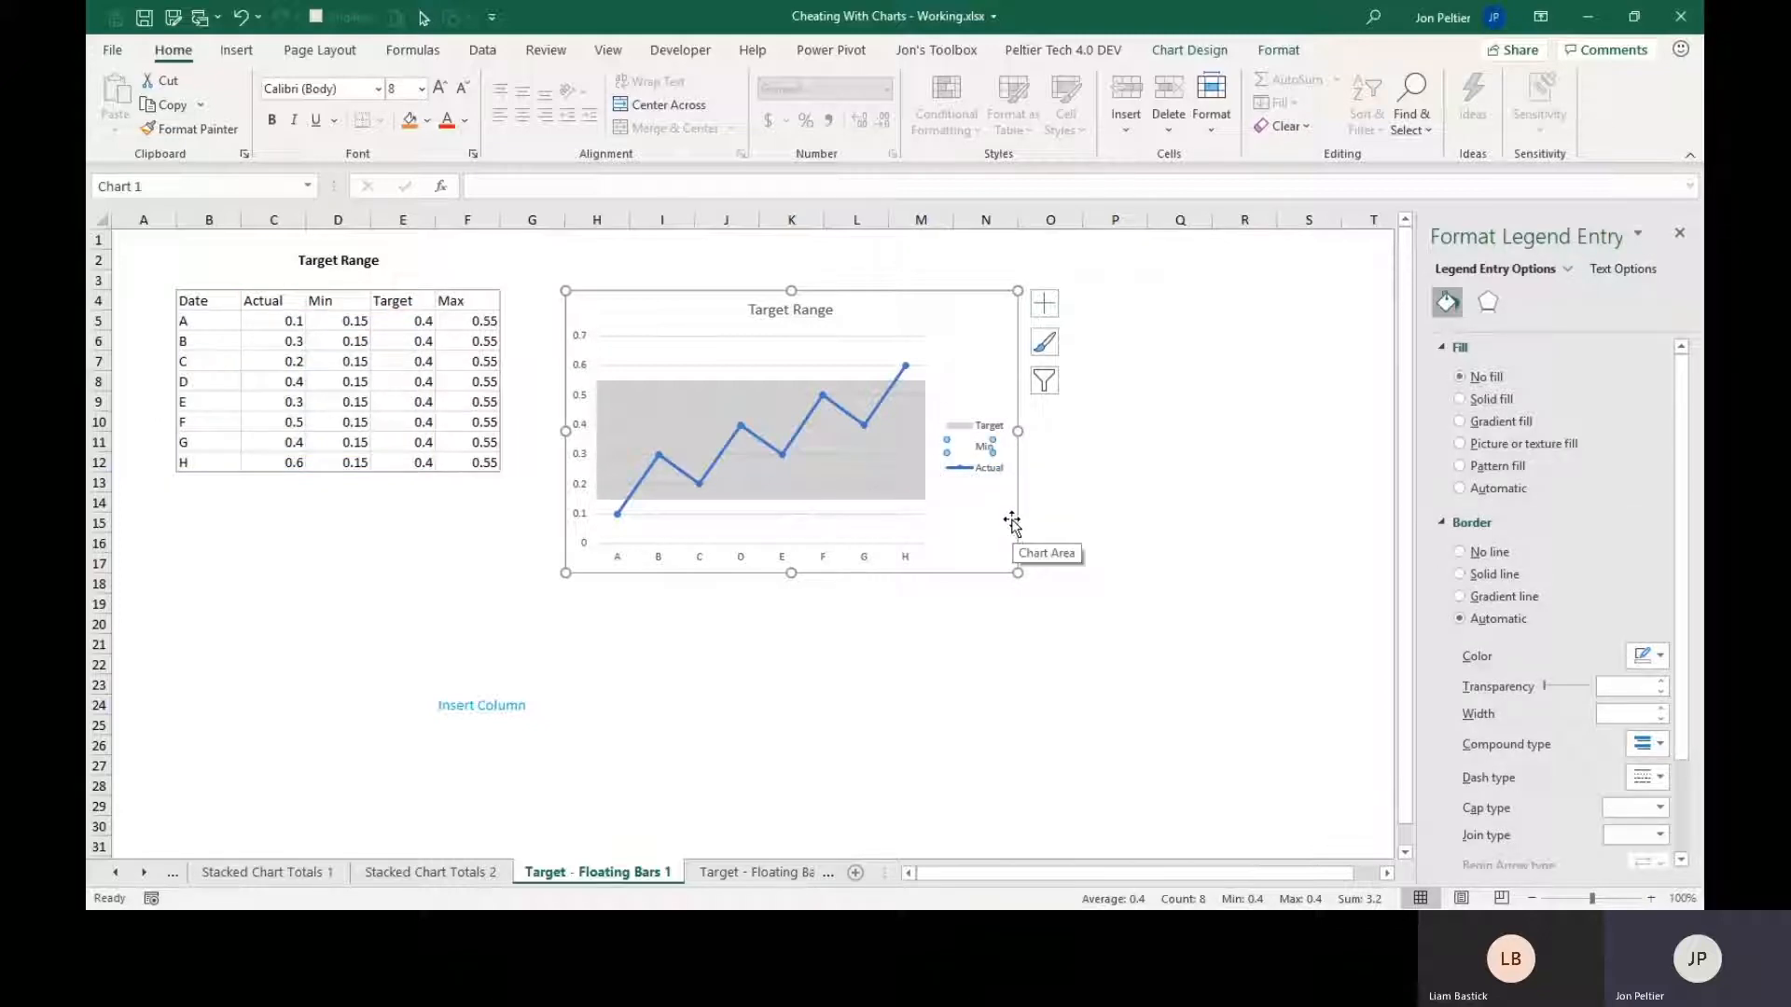
key(Delete)
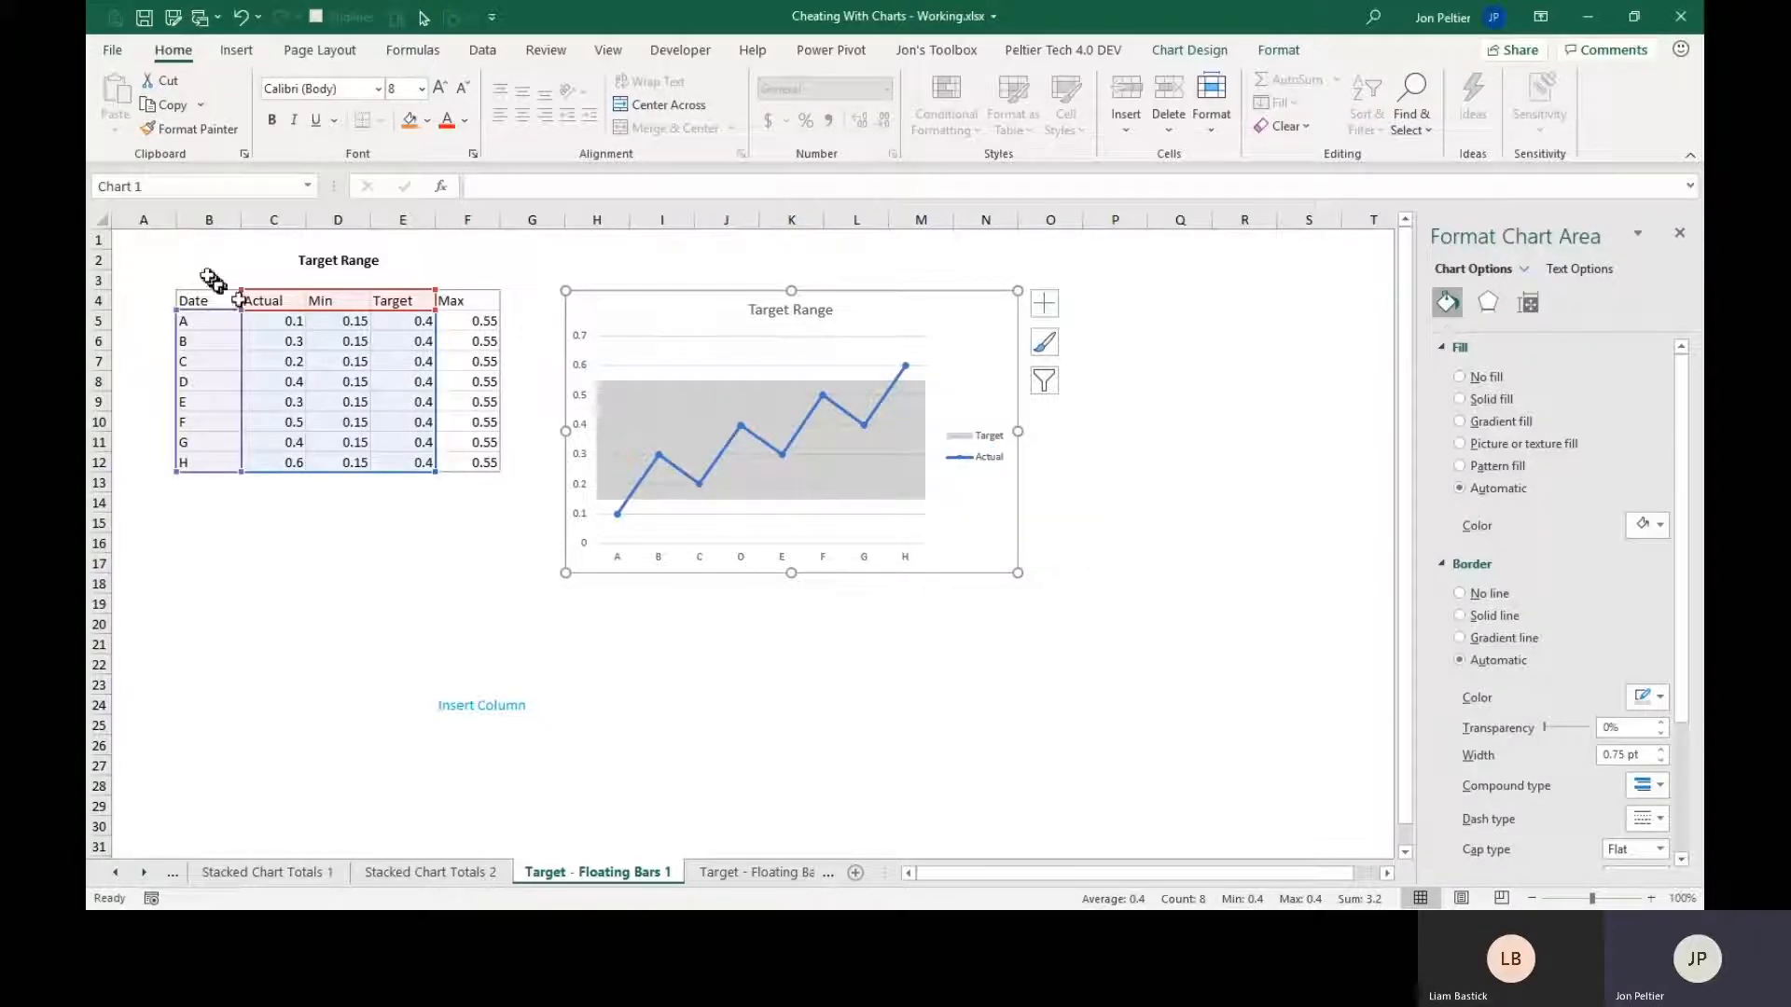
click(160, 244)
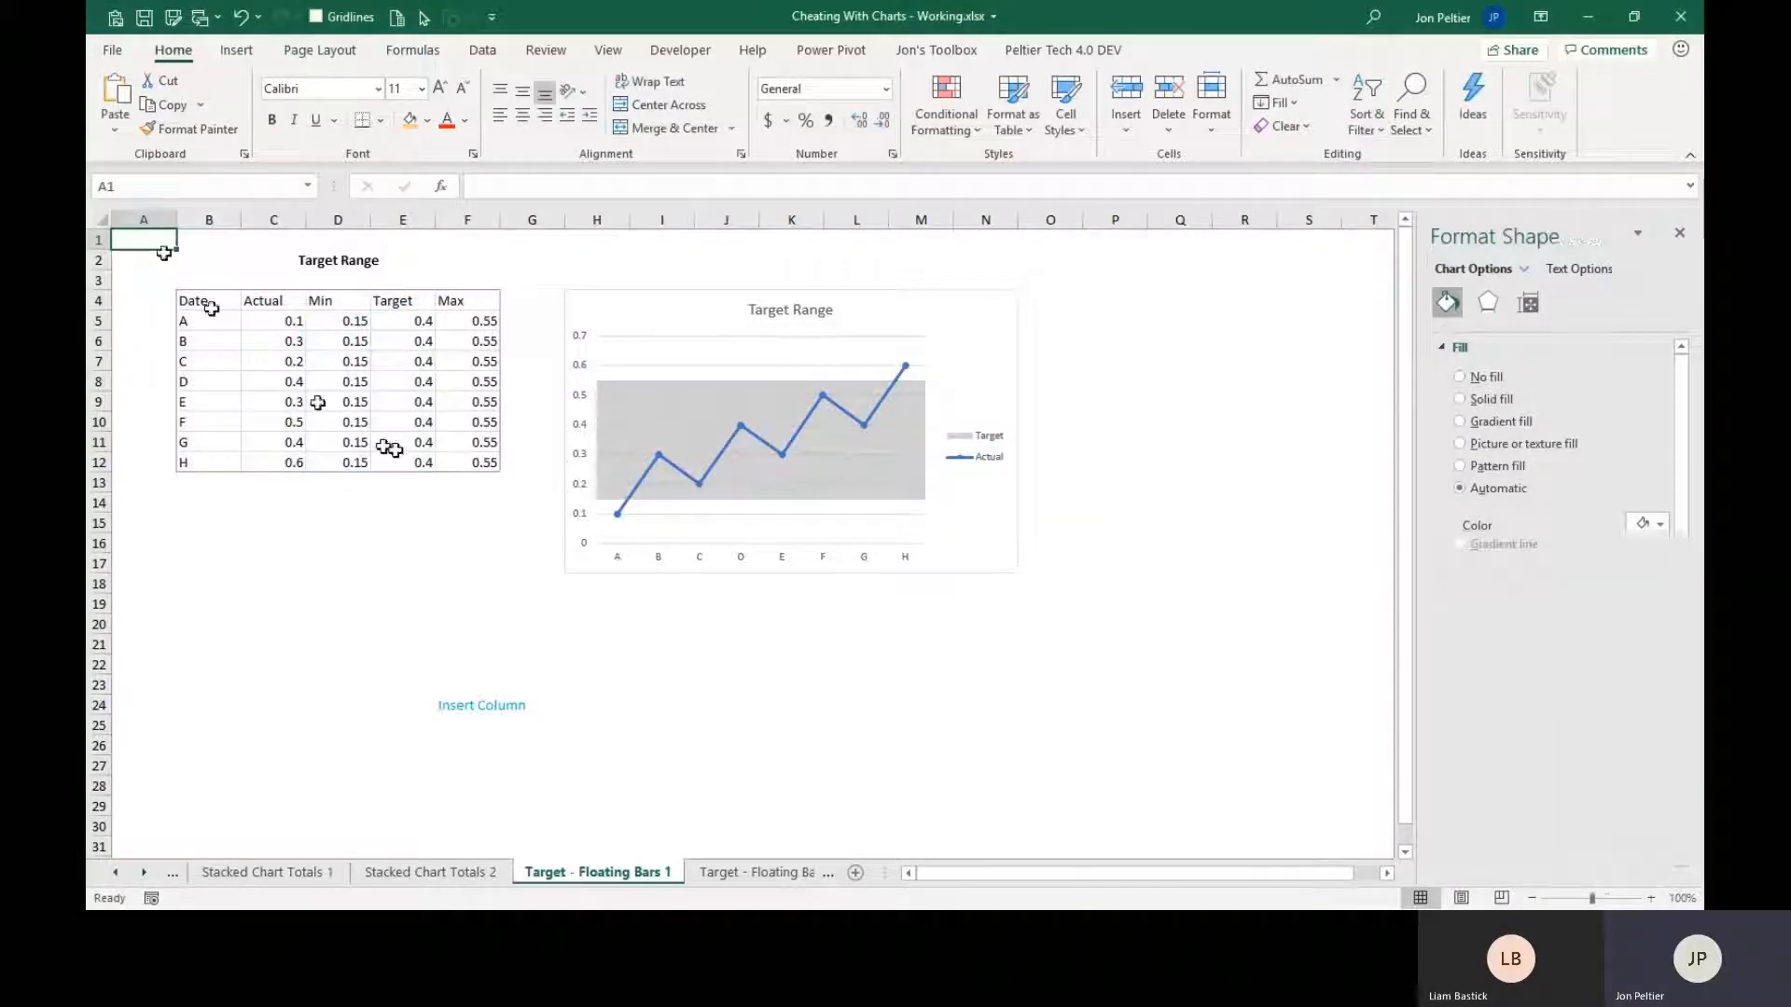
On the Label Last Point, Color Labels sheet, delete the legend from the Data Labels chart.
click(716, 875)
click(781, 875)
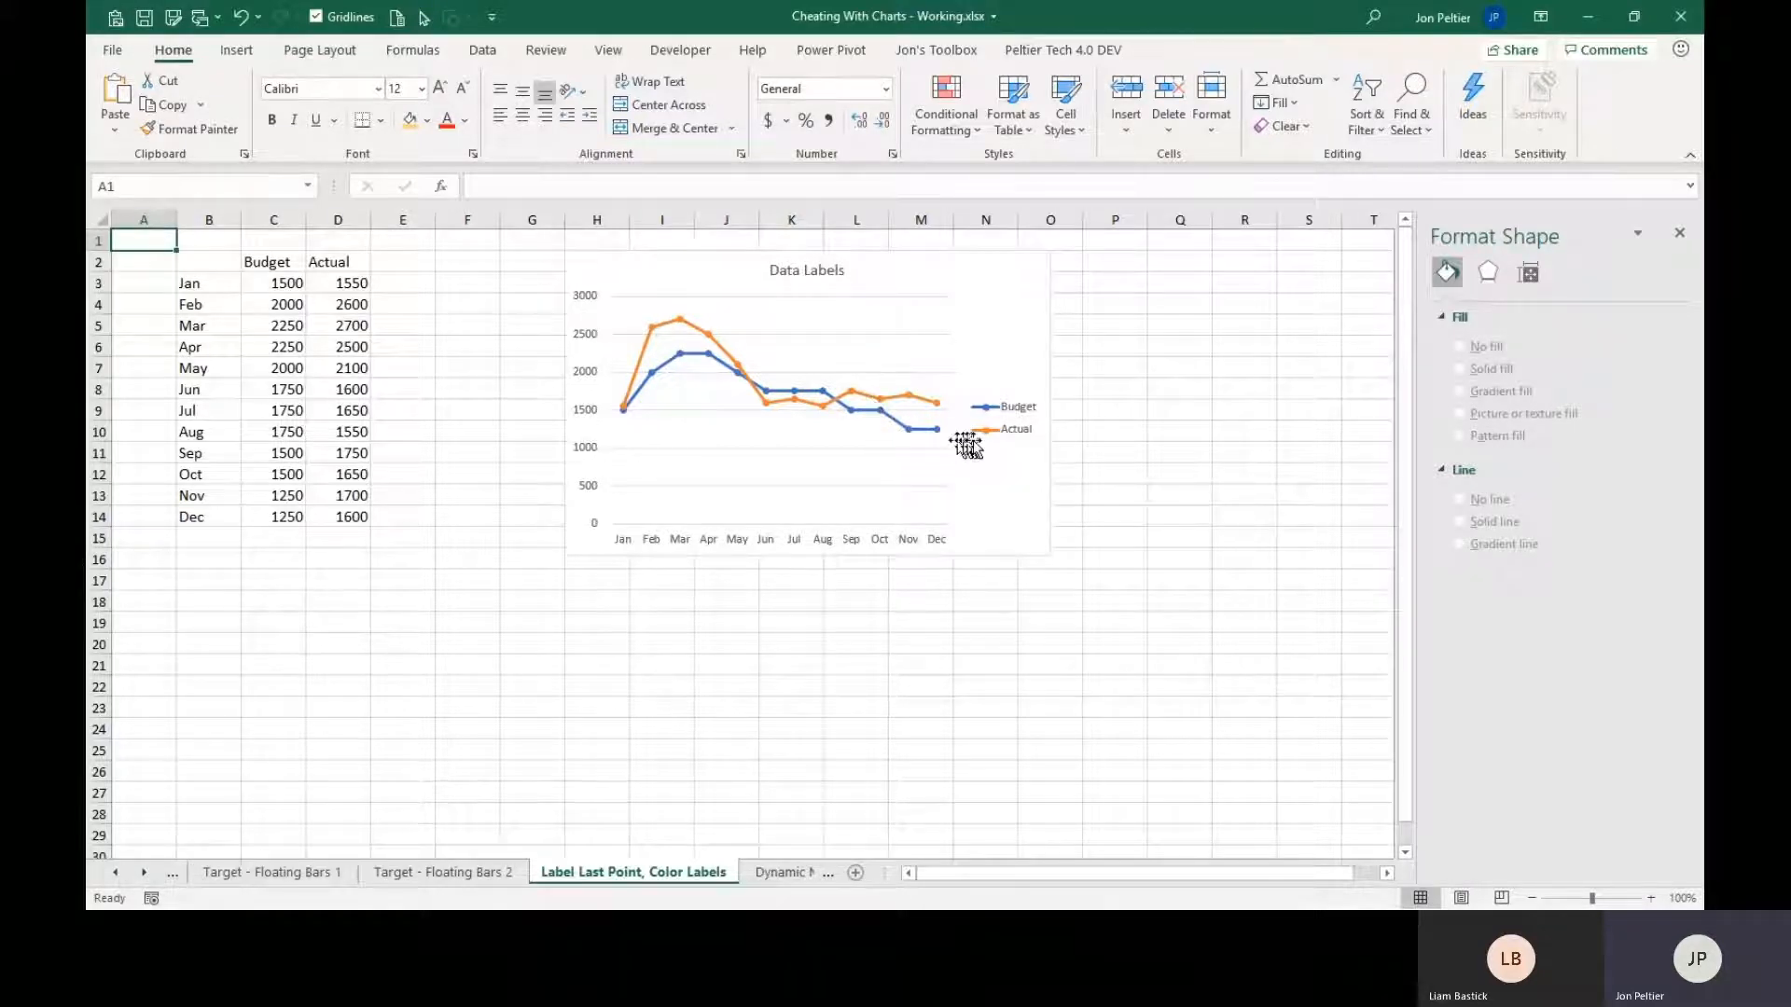
mouse_move(942, 432)
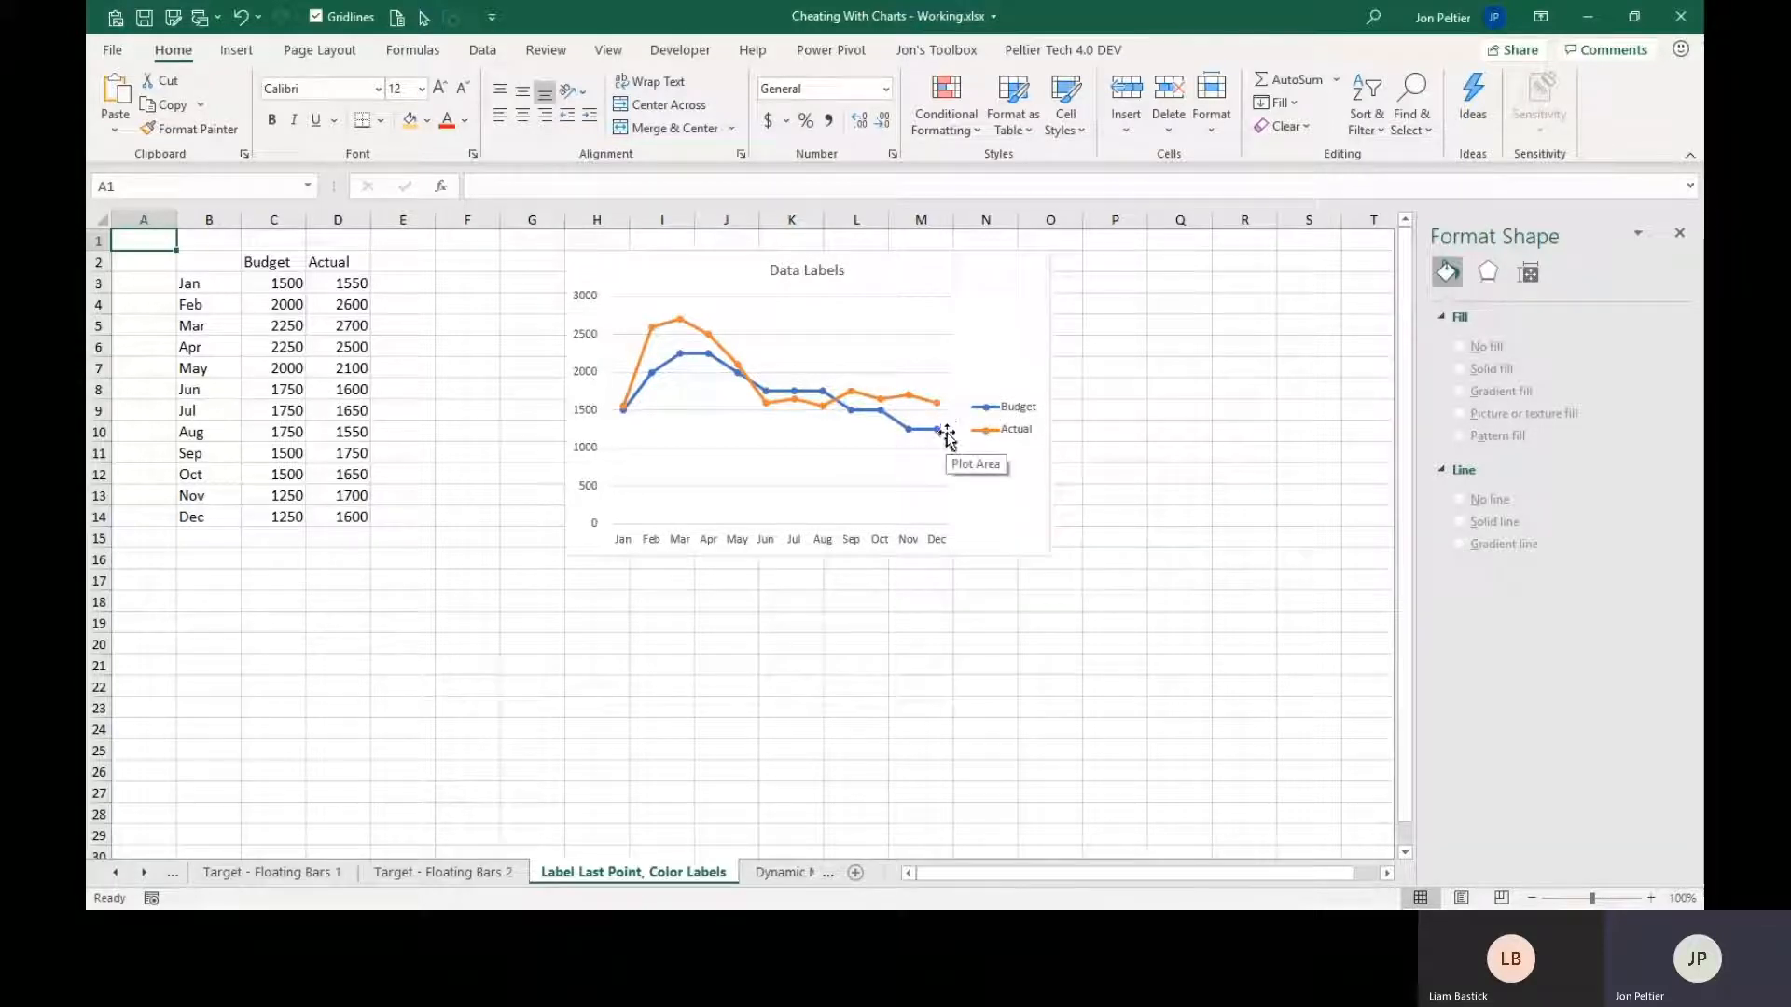
click(1006, 425)
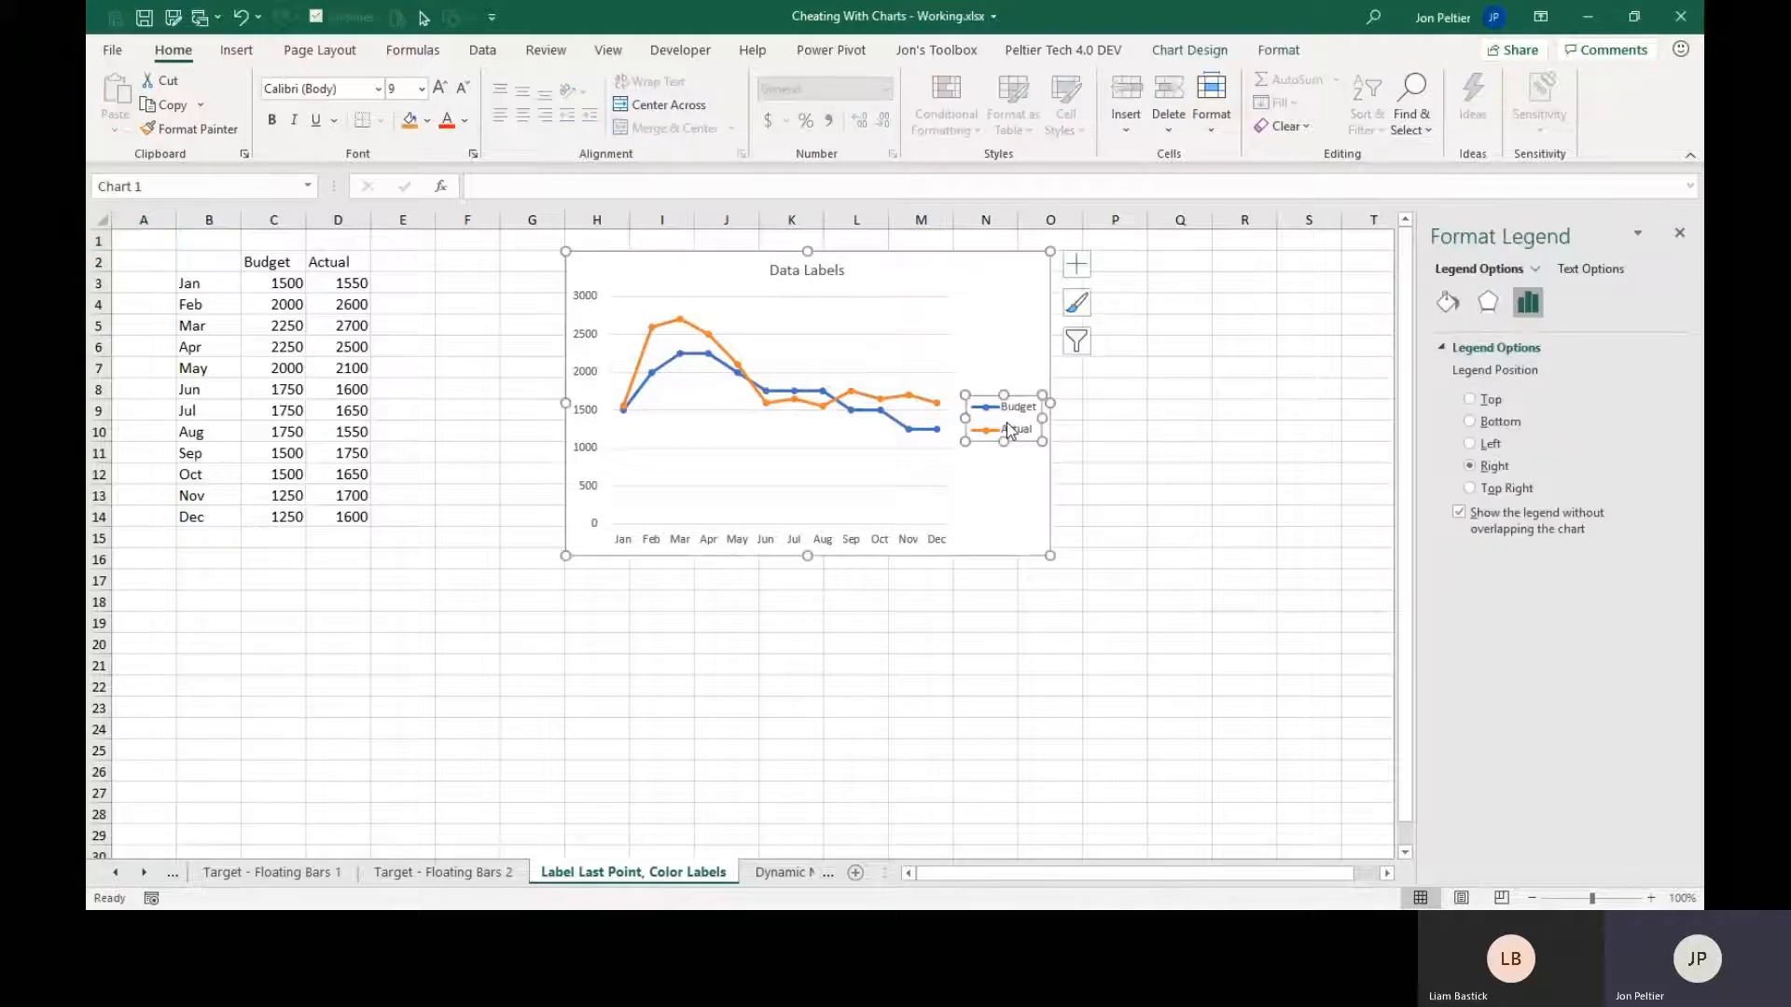
key(Delete)
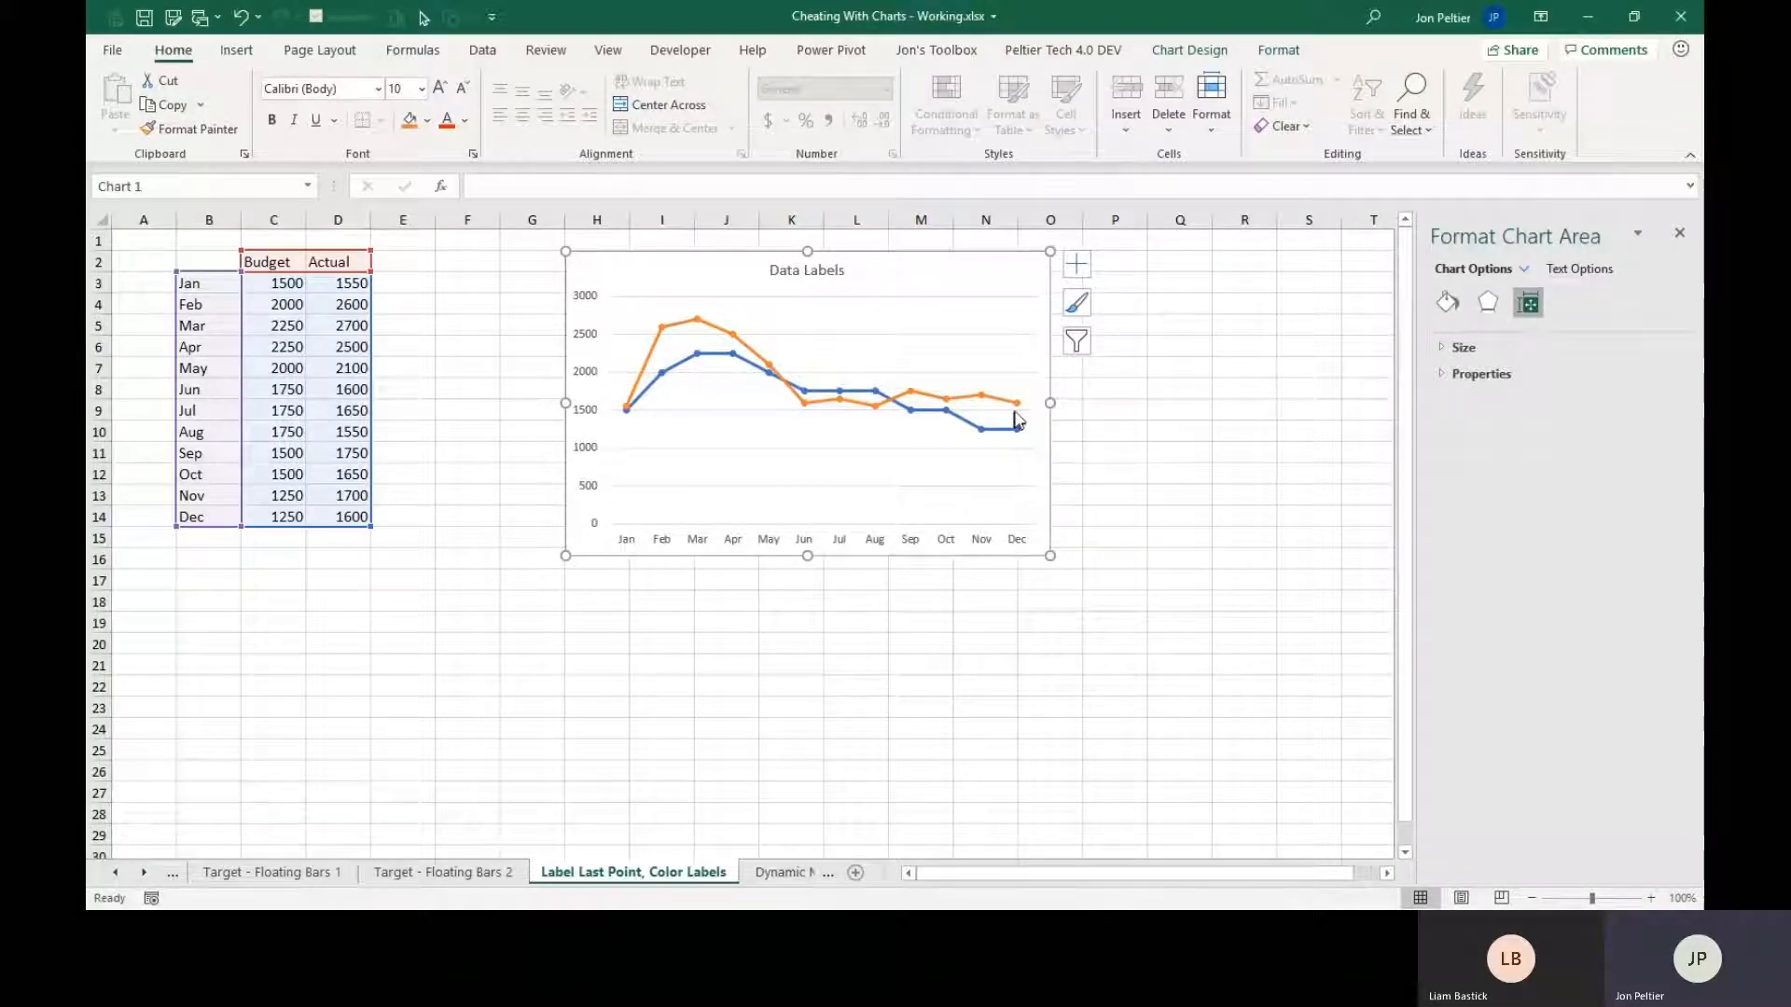
Add a data label to only the Dec point of the Actual series.
mouse_move(1019, 413)
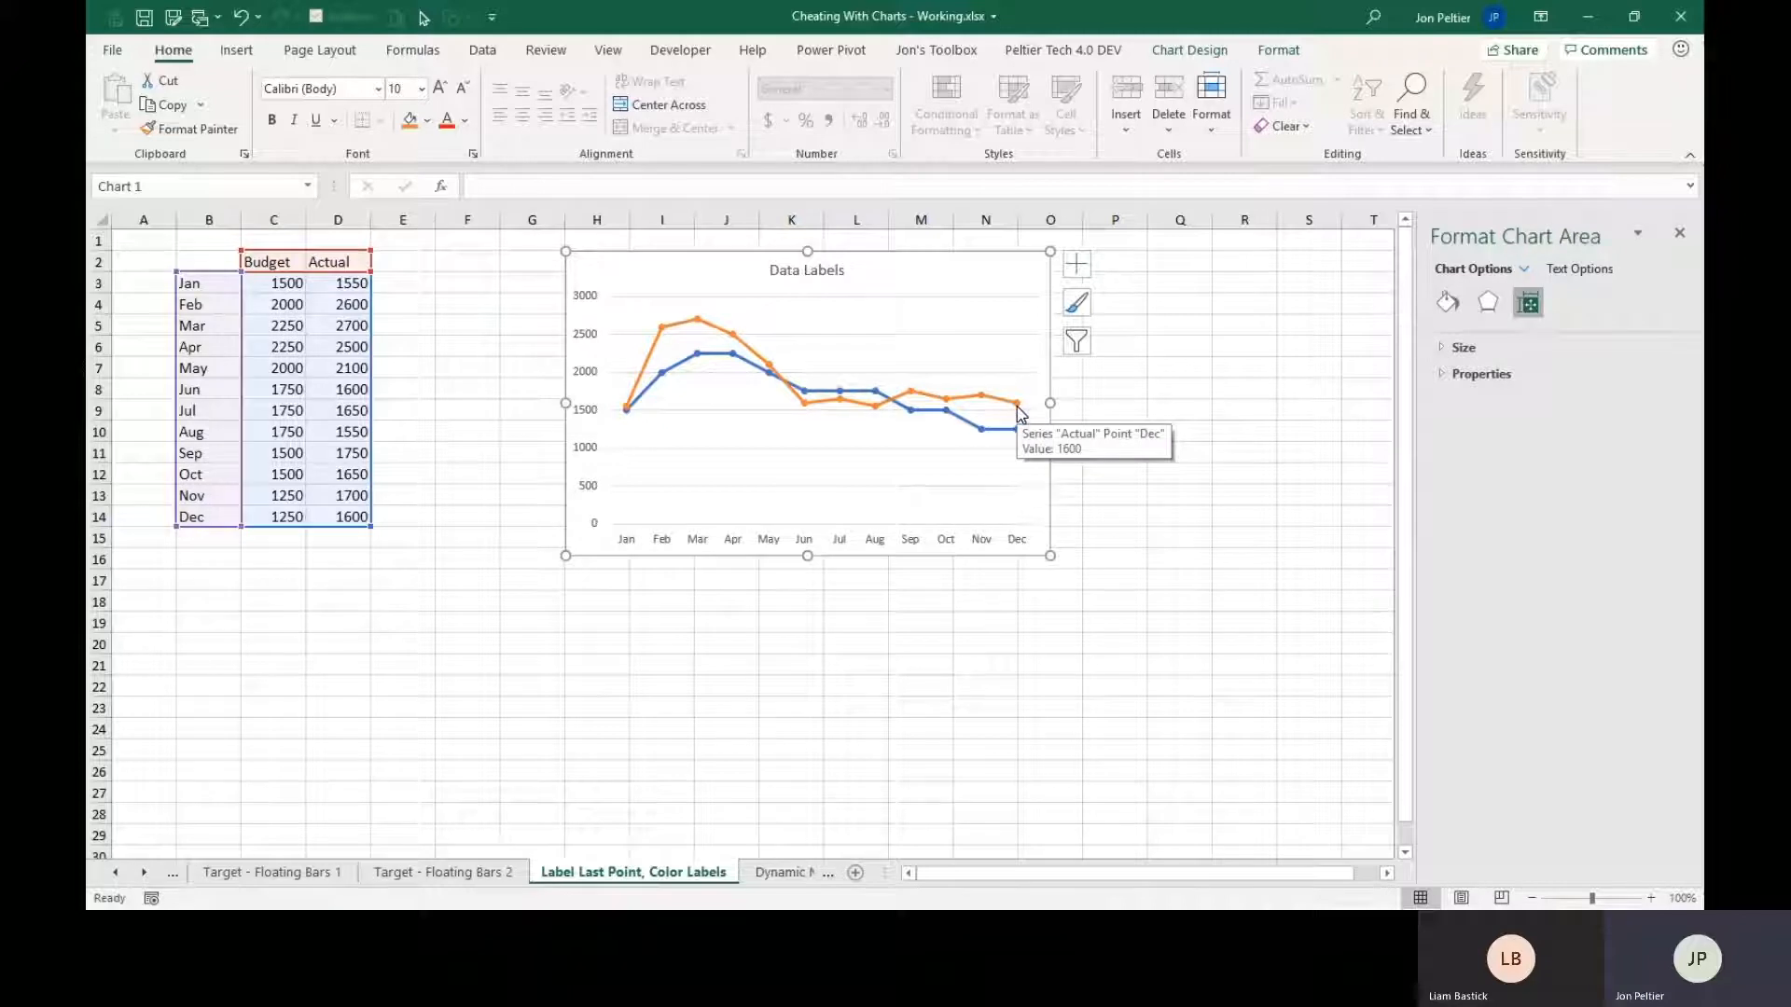
click(1017, 406)
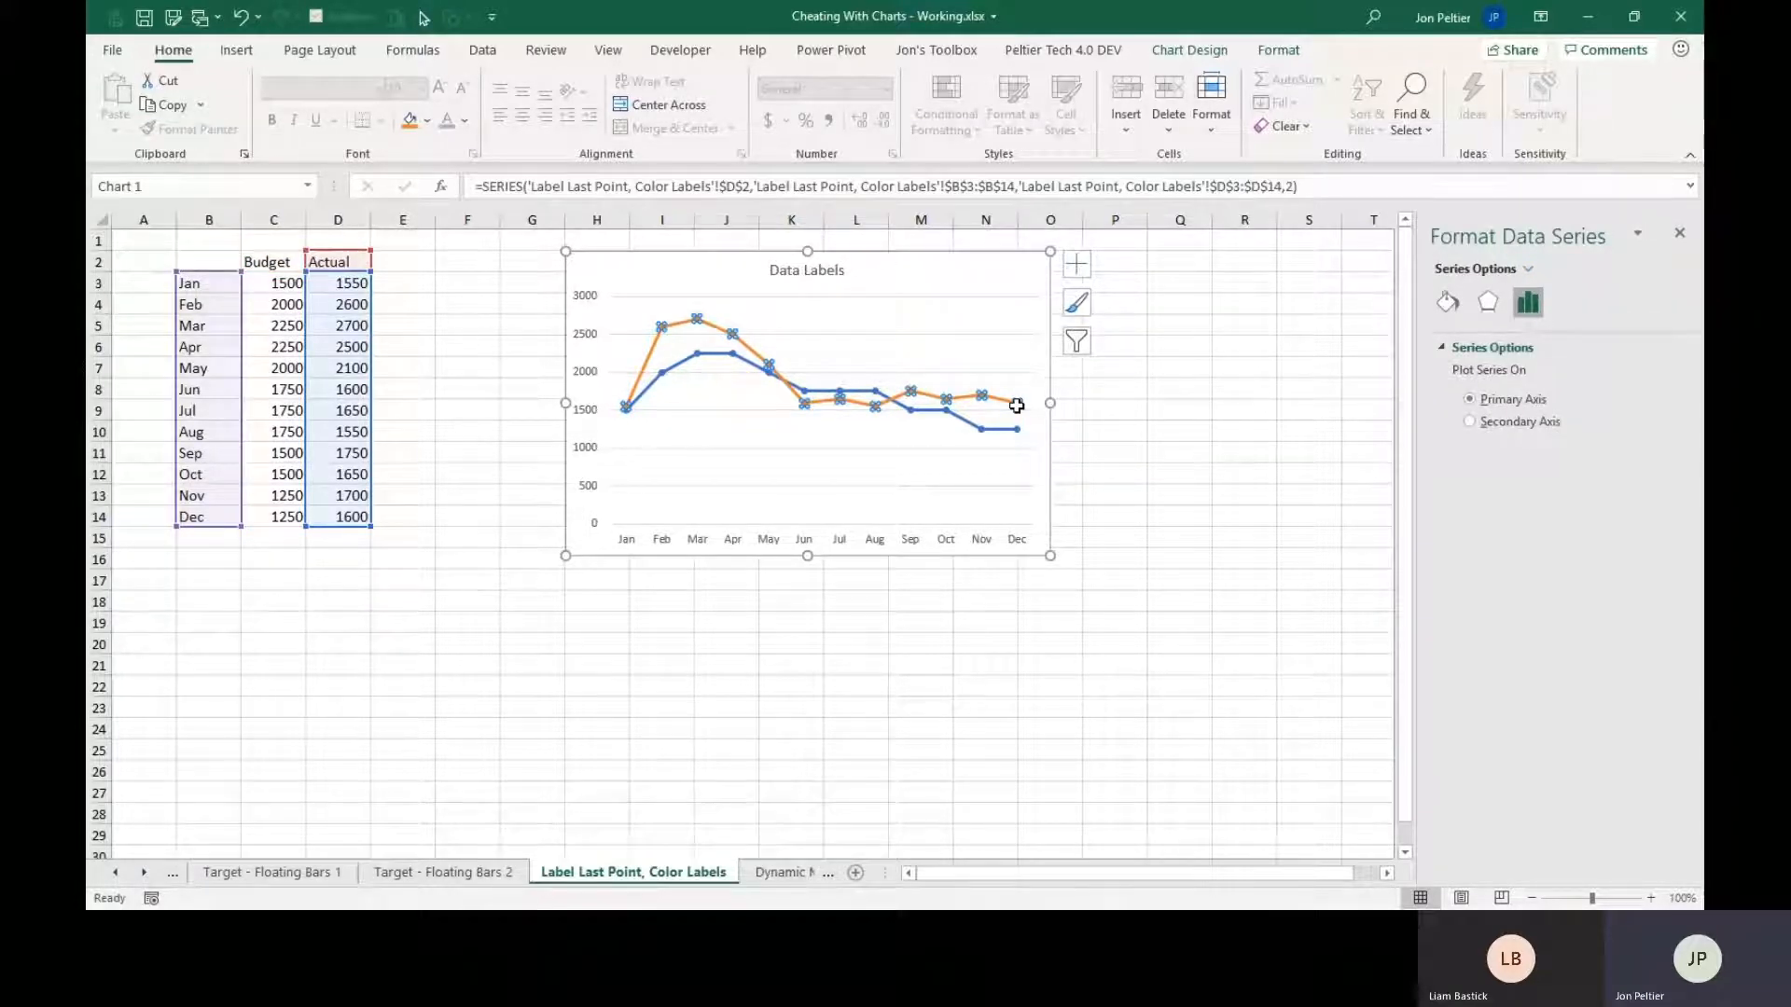
click(1017, 407)
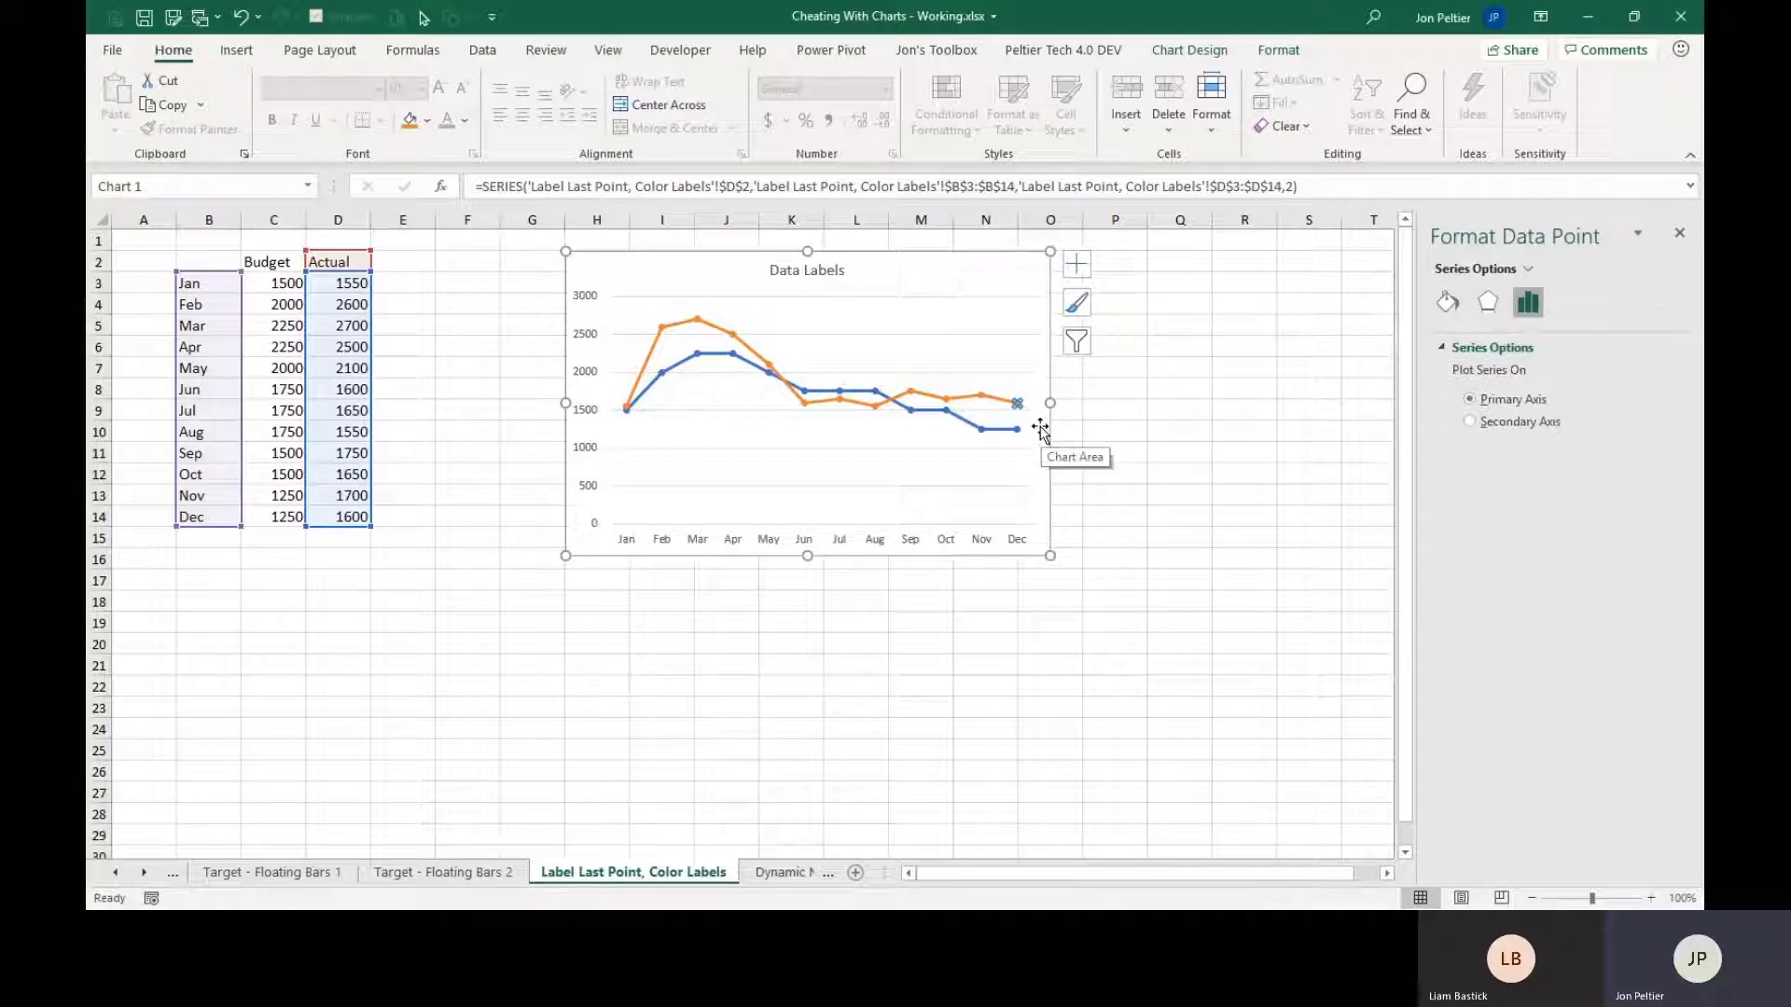
right_click(1017, 405)
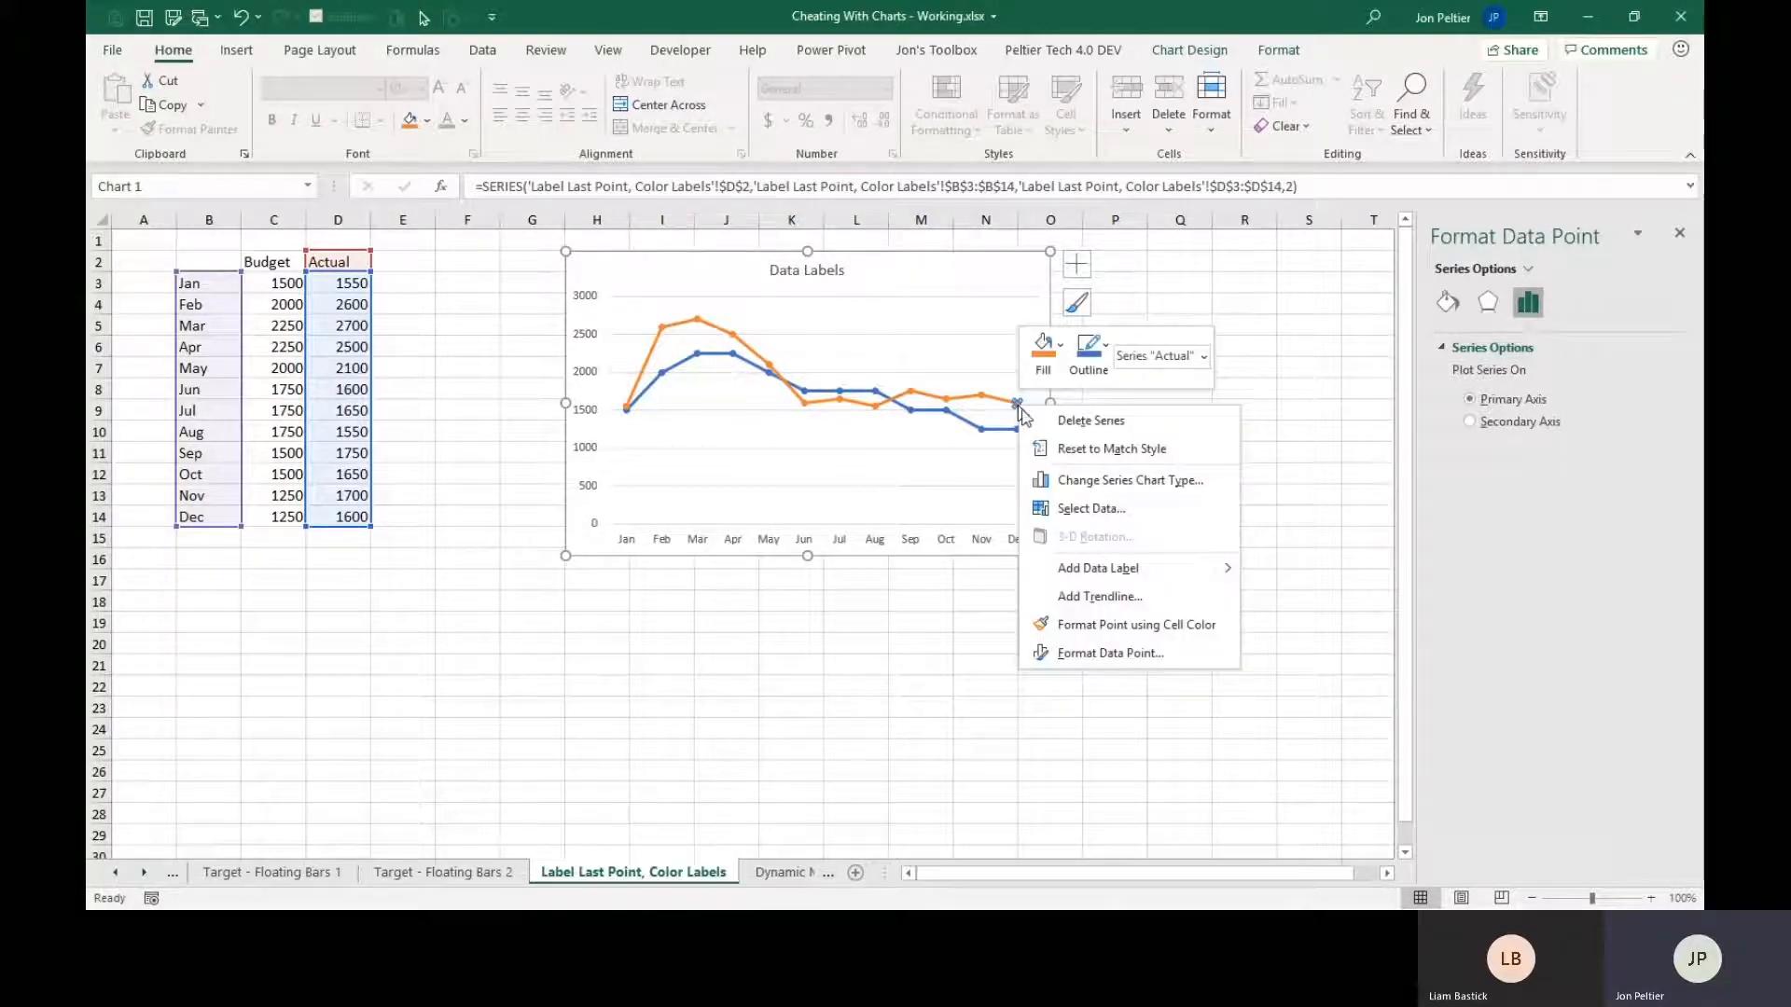
click(1114, 571)
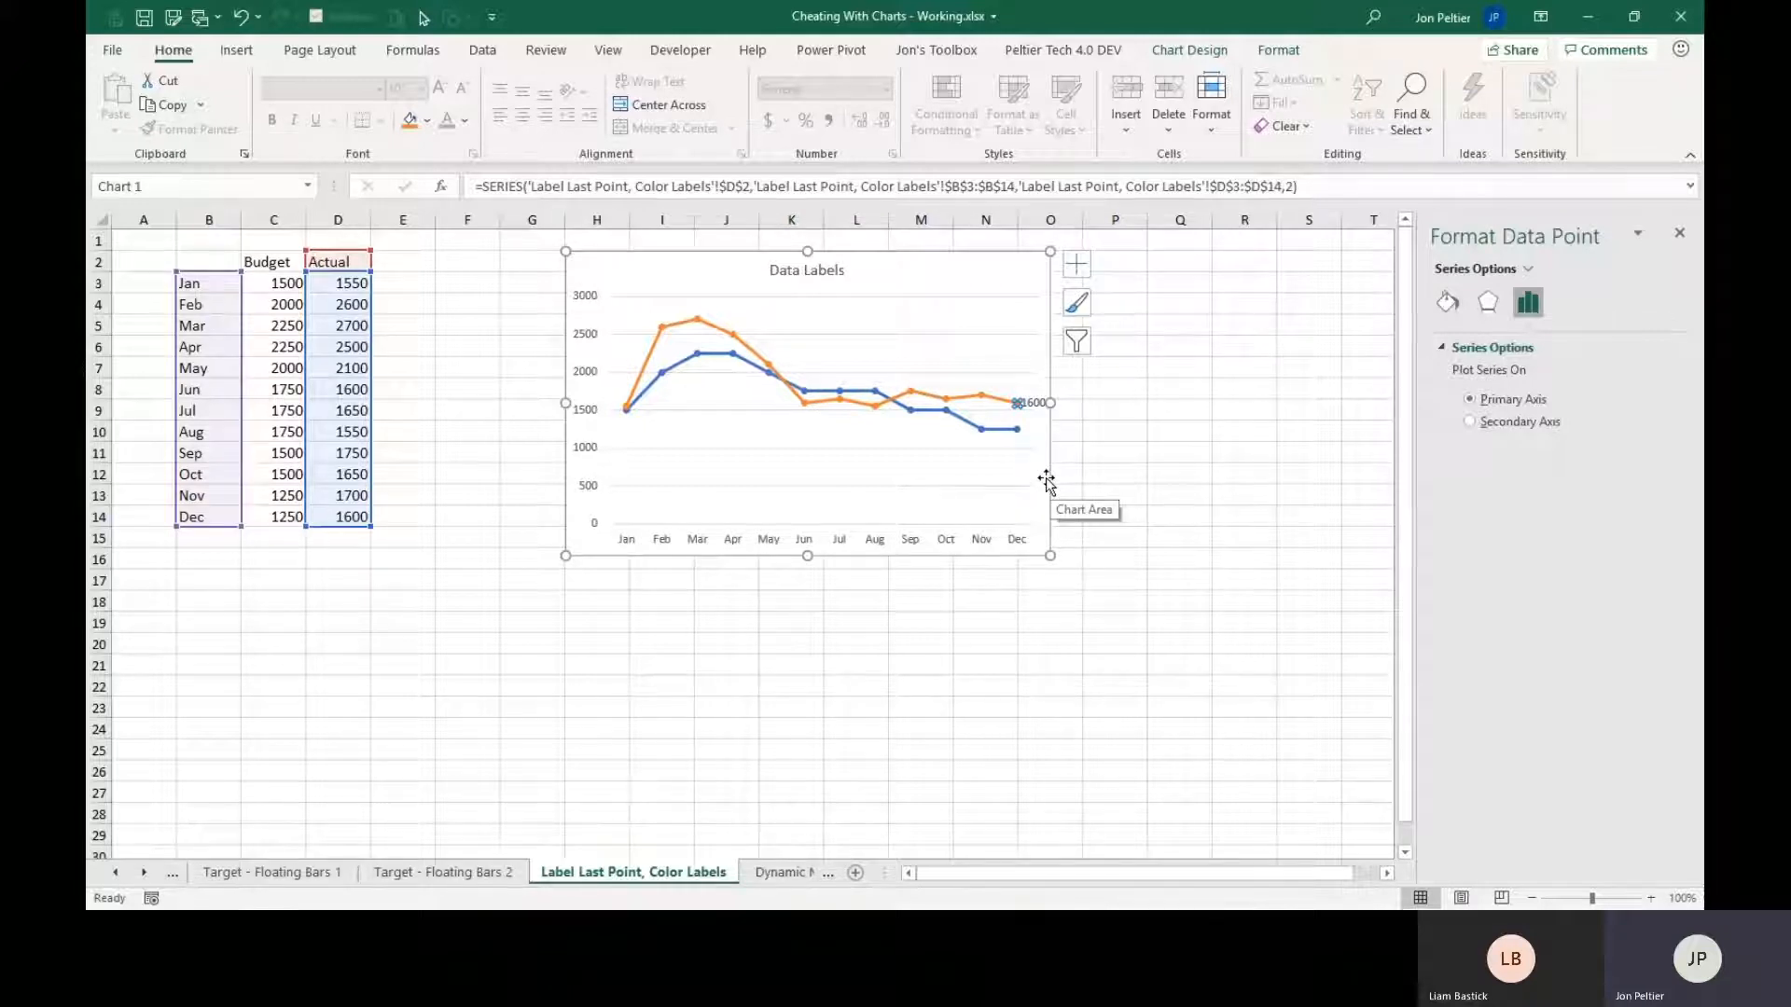
Add a data label to only the Dec point of the Budget series.
click(1017, 431)
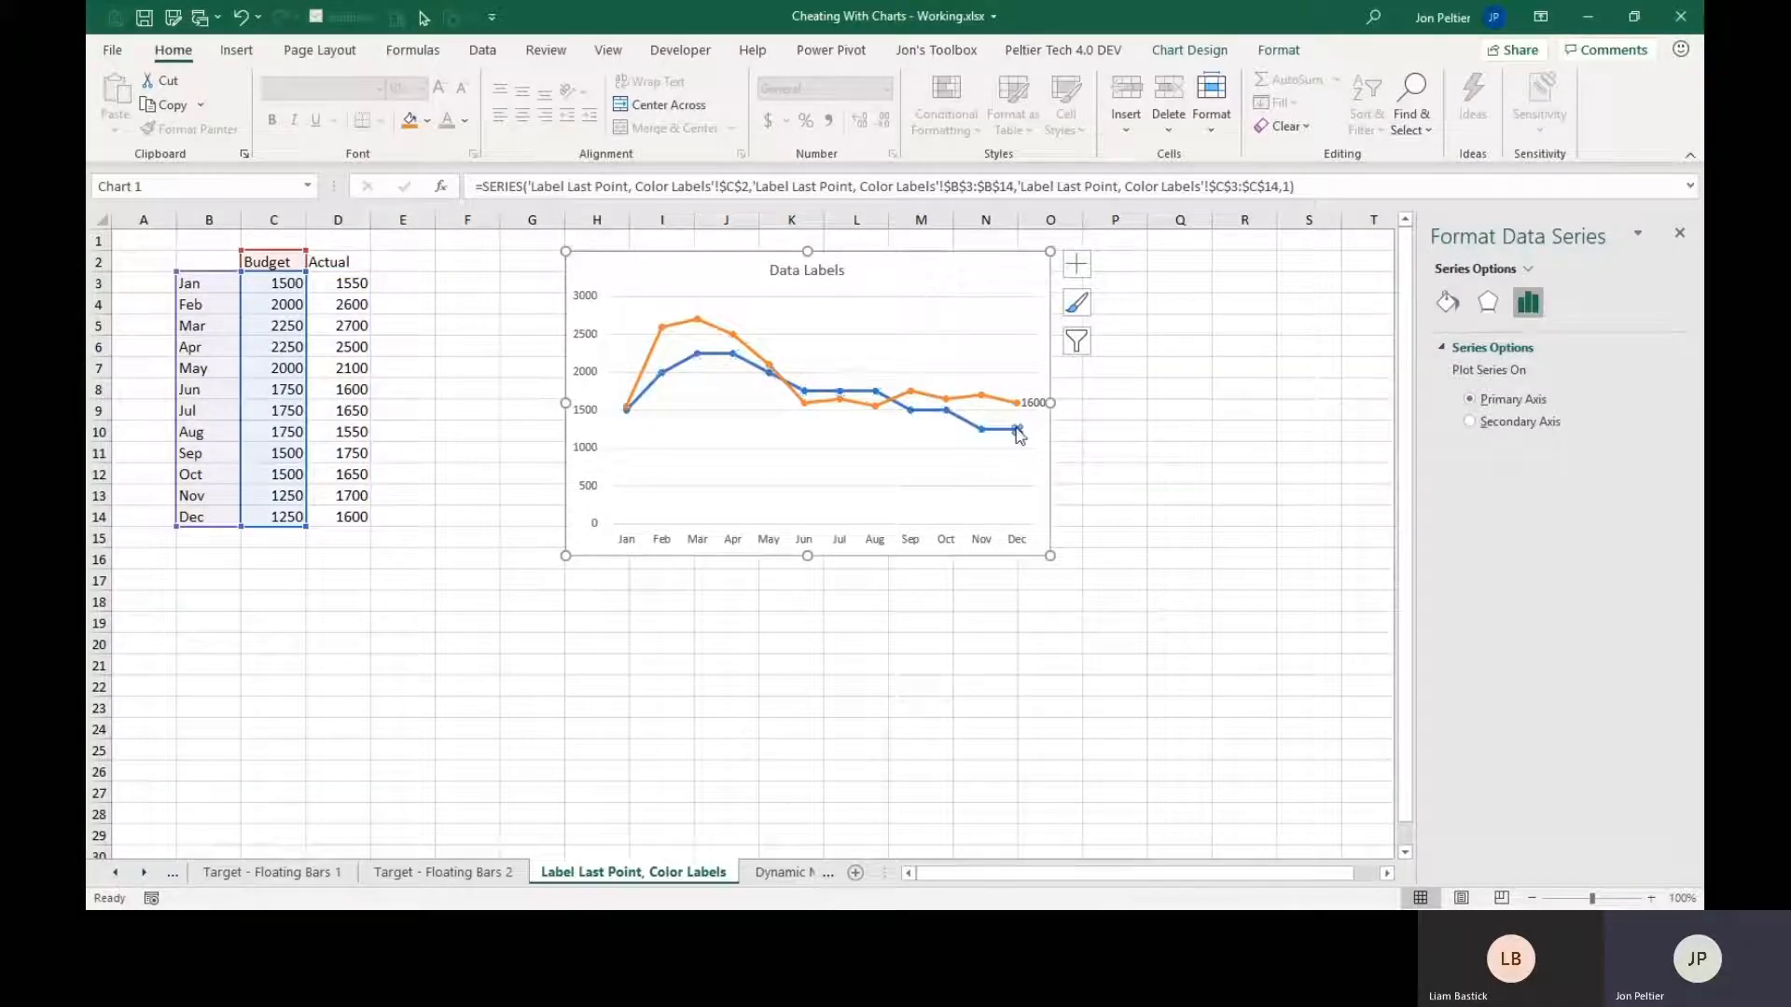
click(1015, 428)
right_click(1016, 429)
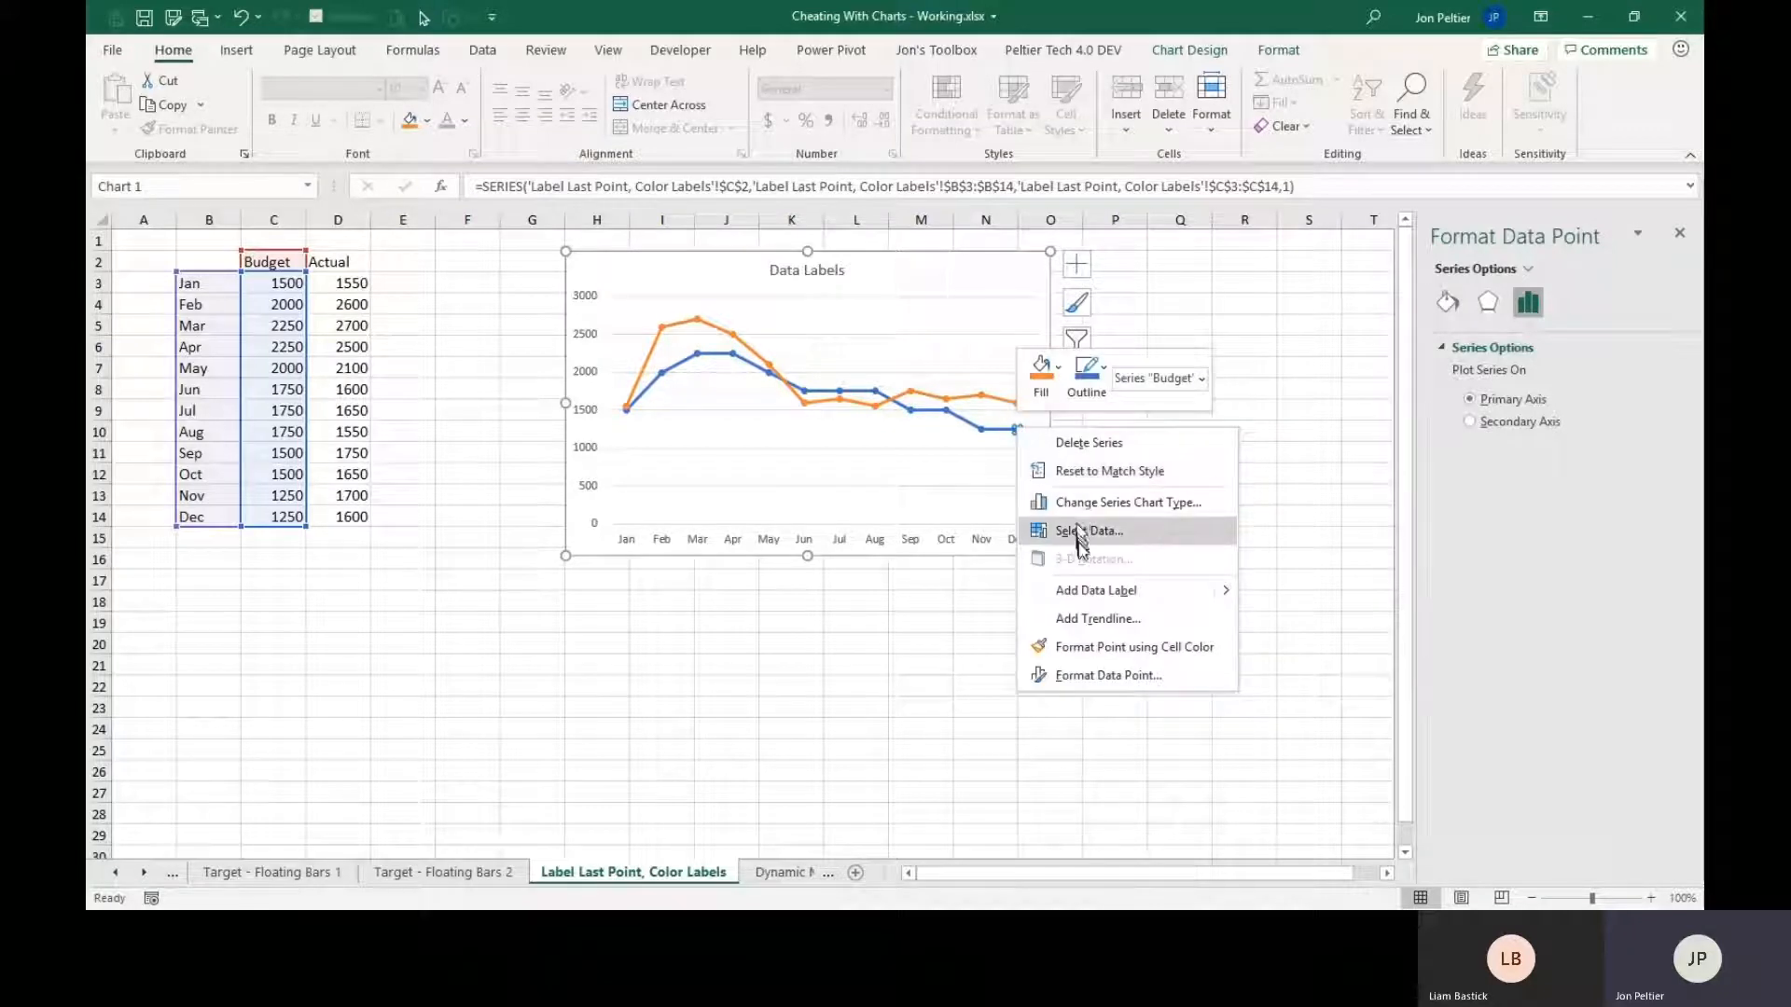
click(1092, 585)
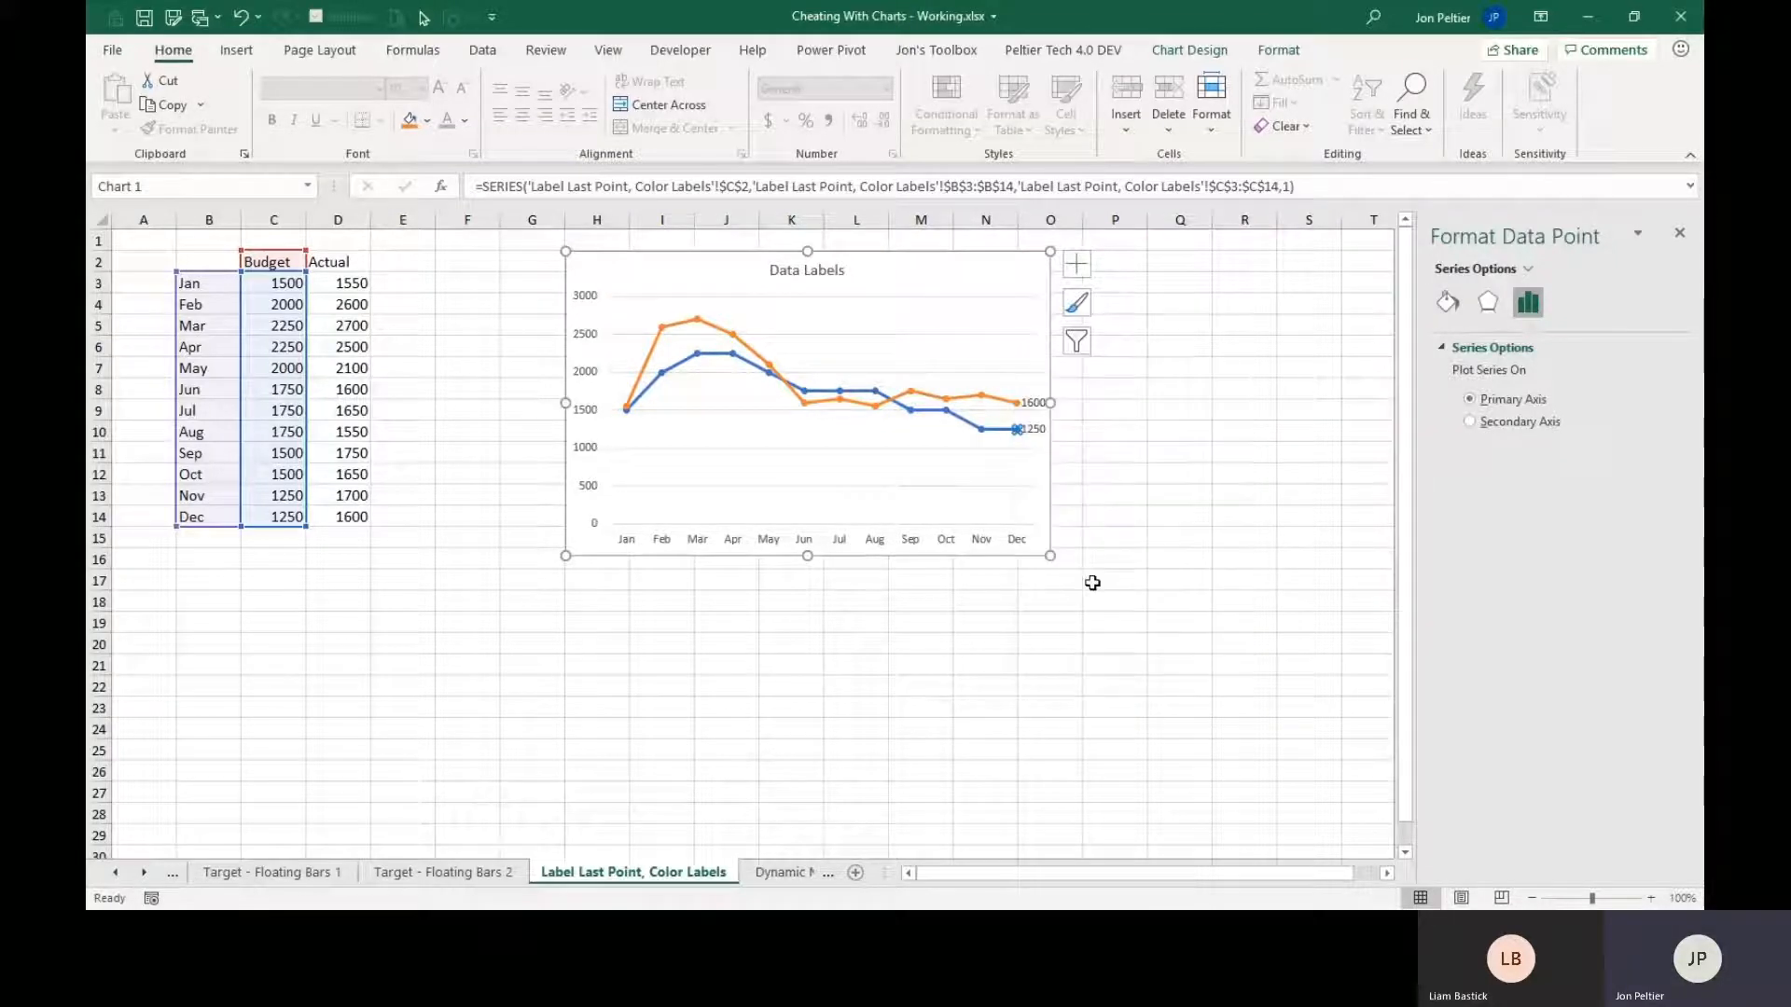
Make the Actual series' Dec data label show the series name instead of the value.
click(1032, 410)
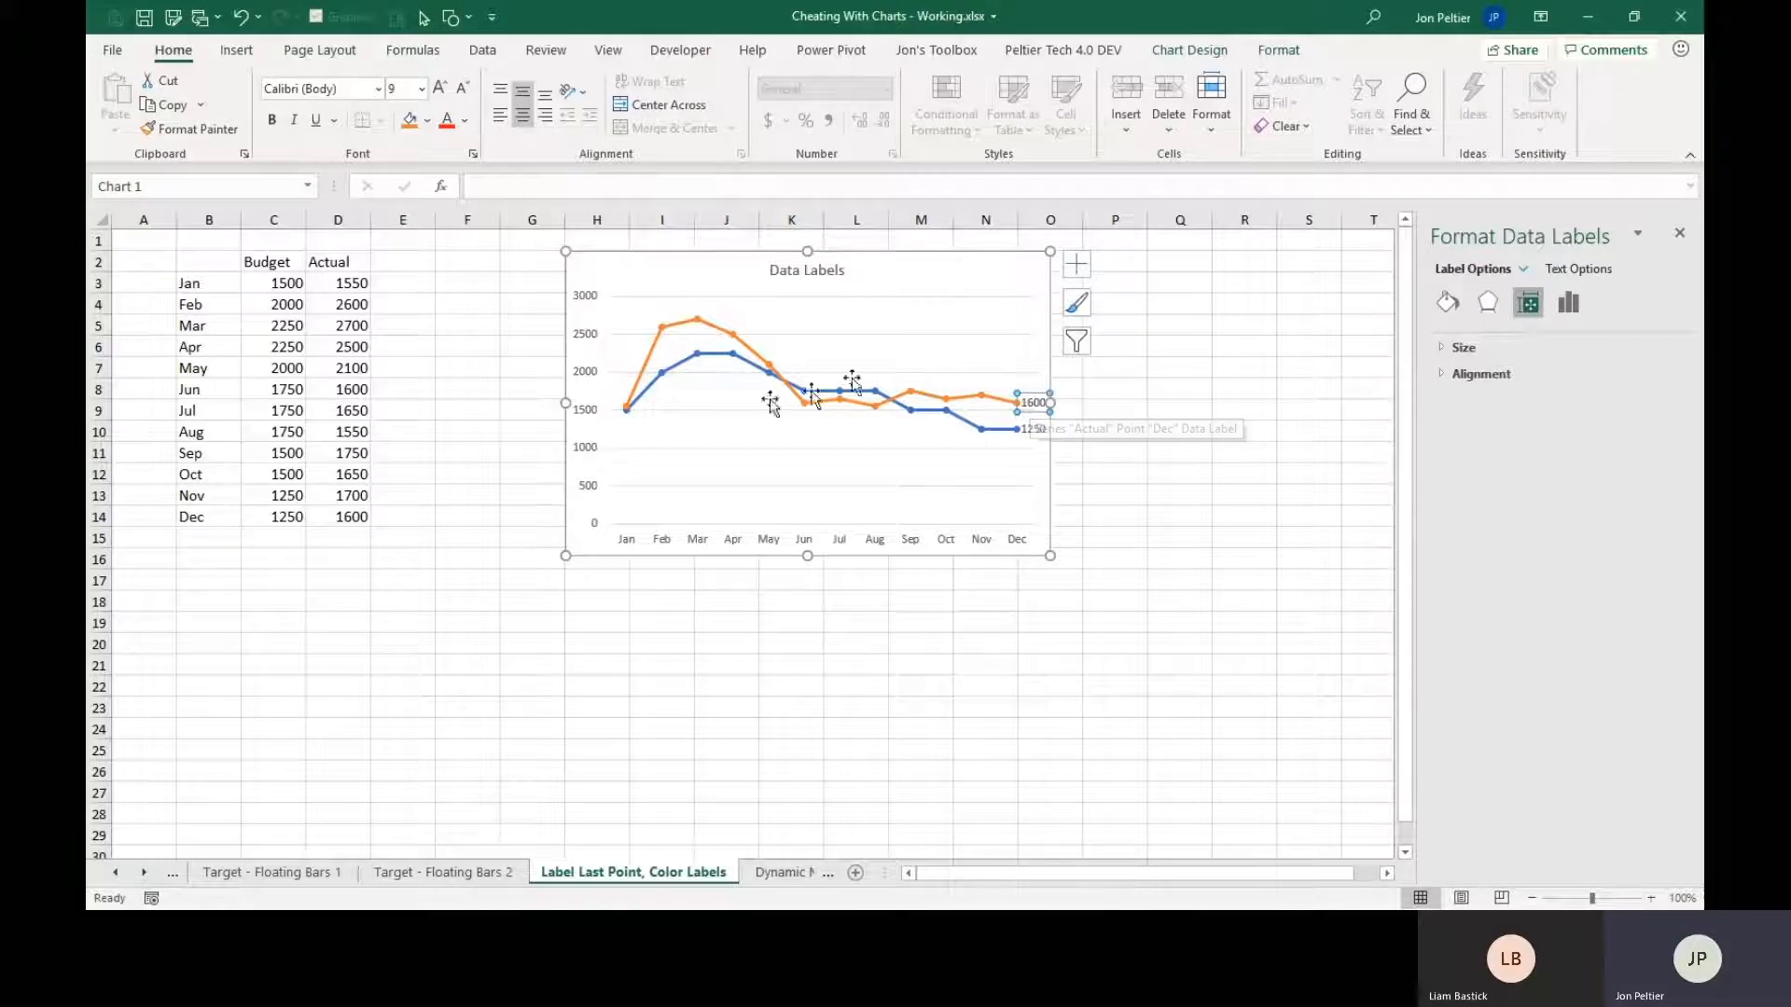
click(1032, 409)
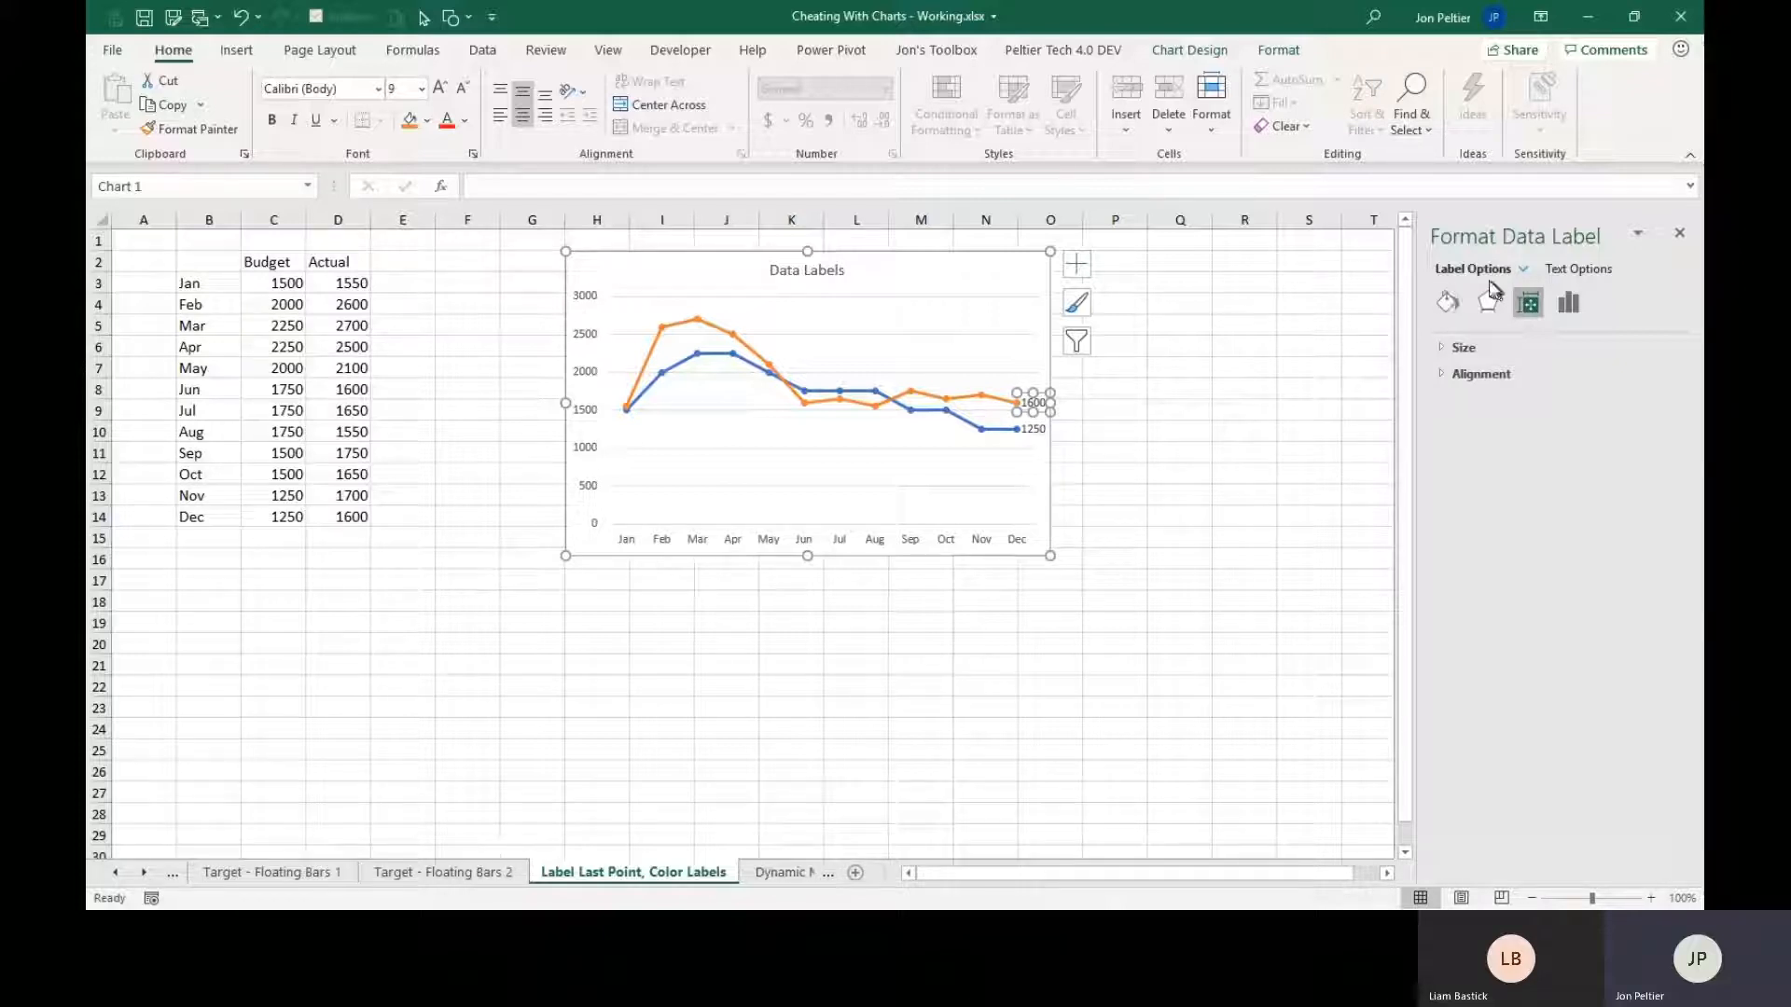
click(1571, 315)
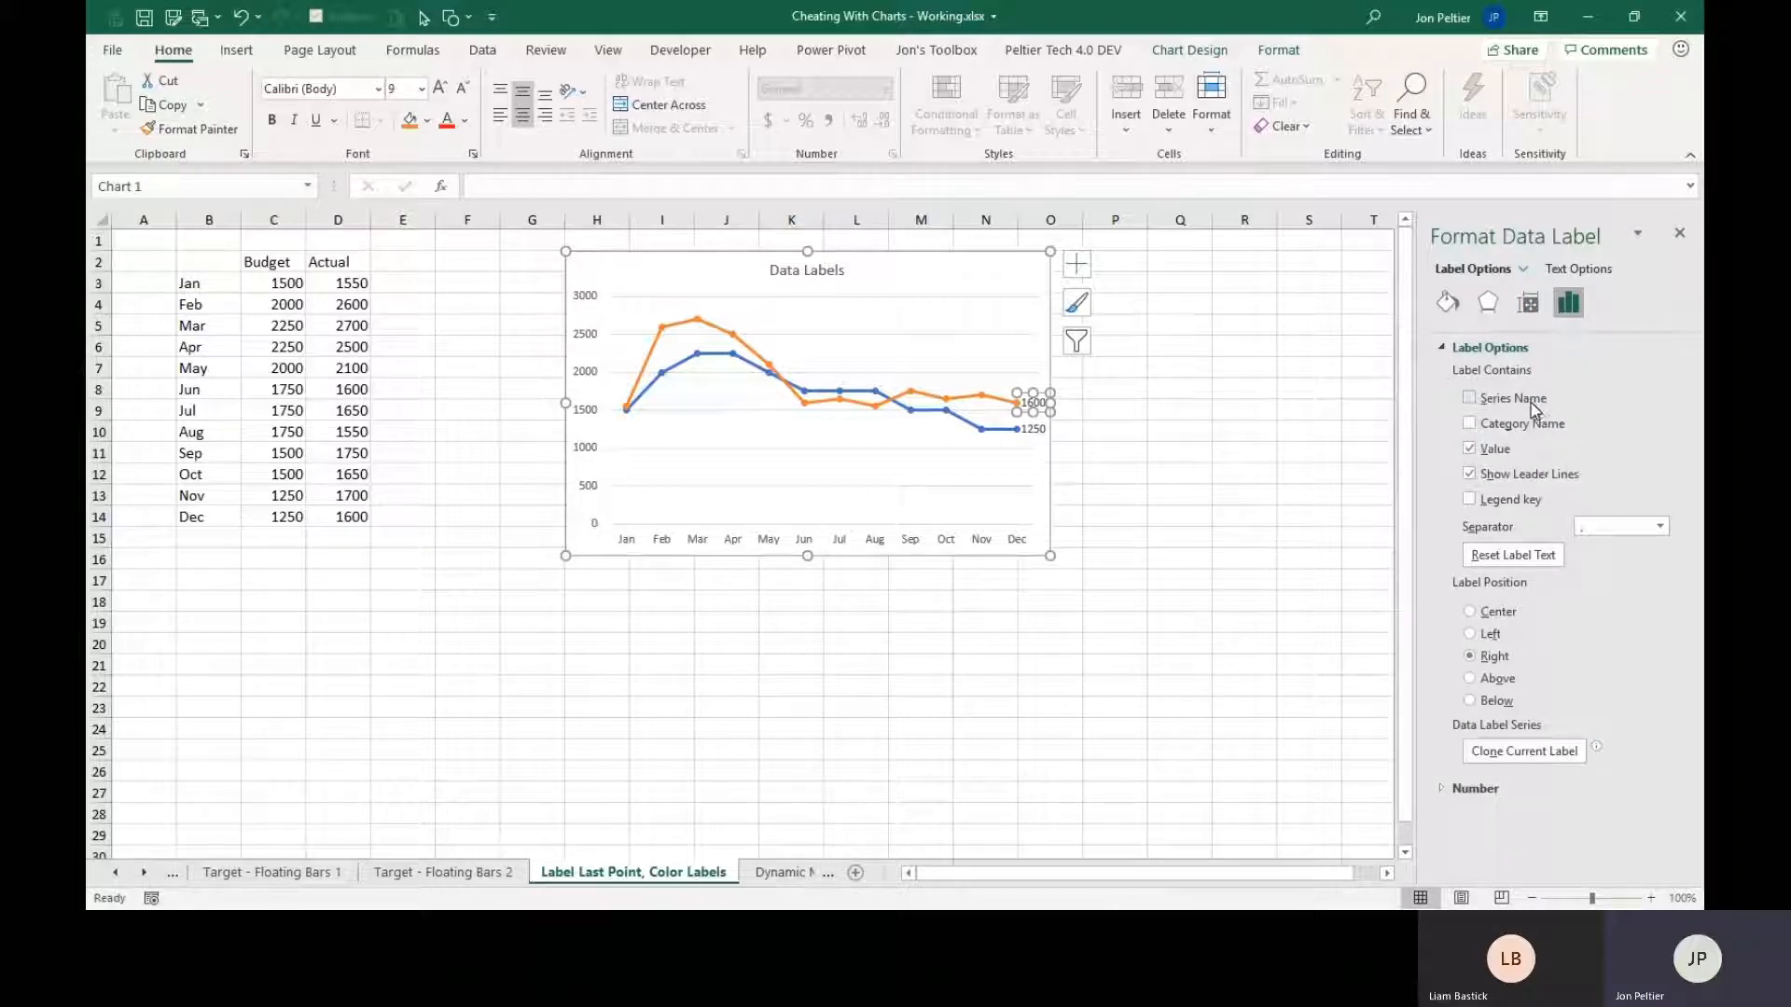
click(1503, 452)
Make the Budget series' Dec data label show the series name instead of the value.
click(1031, 436)
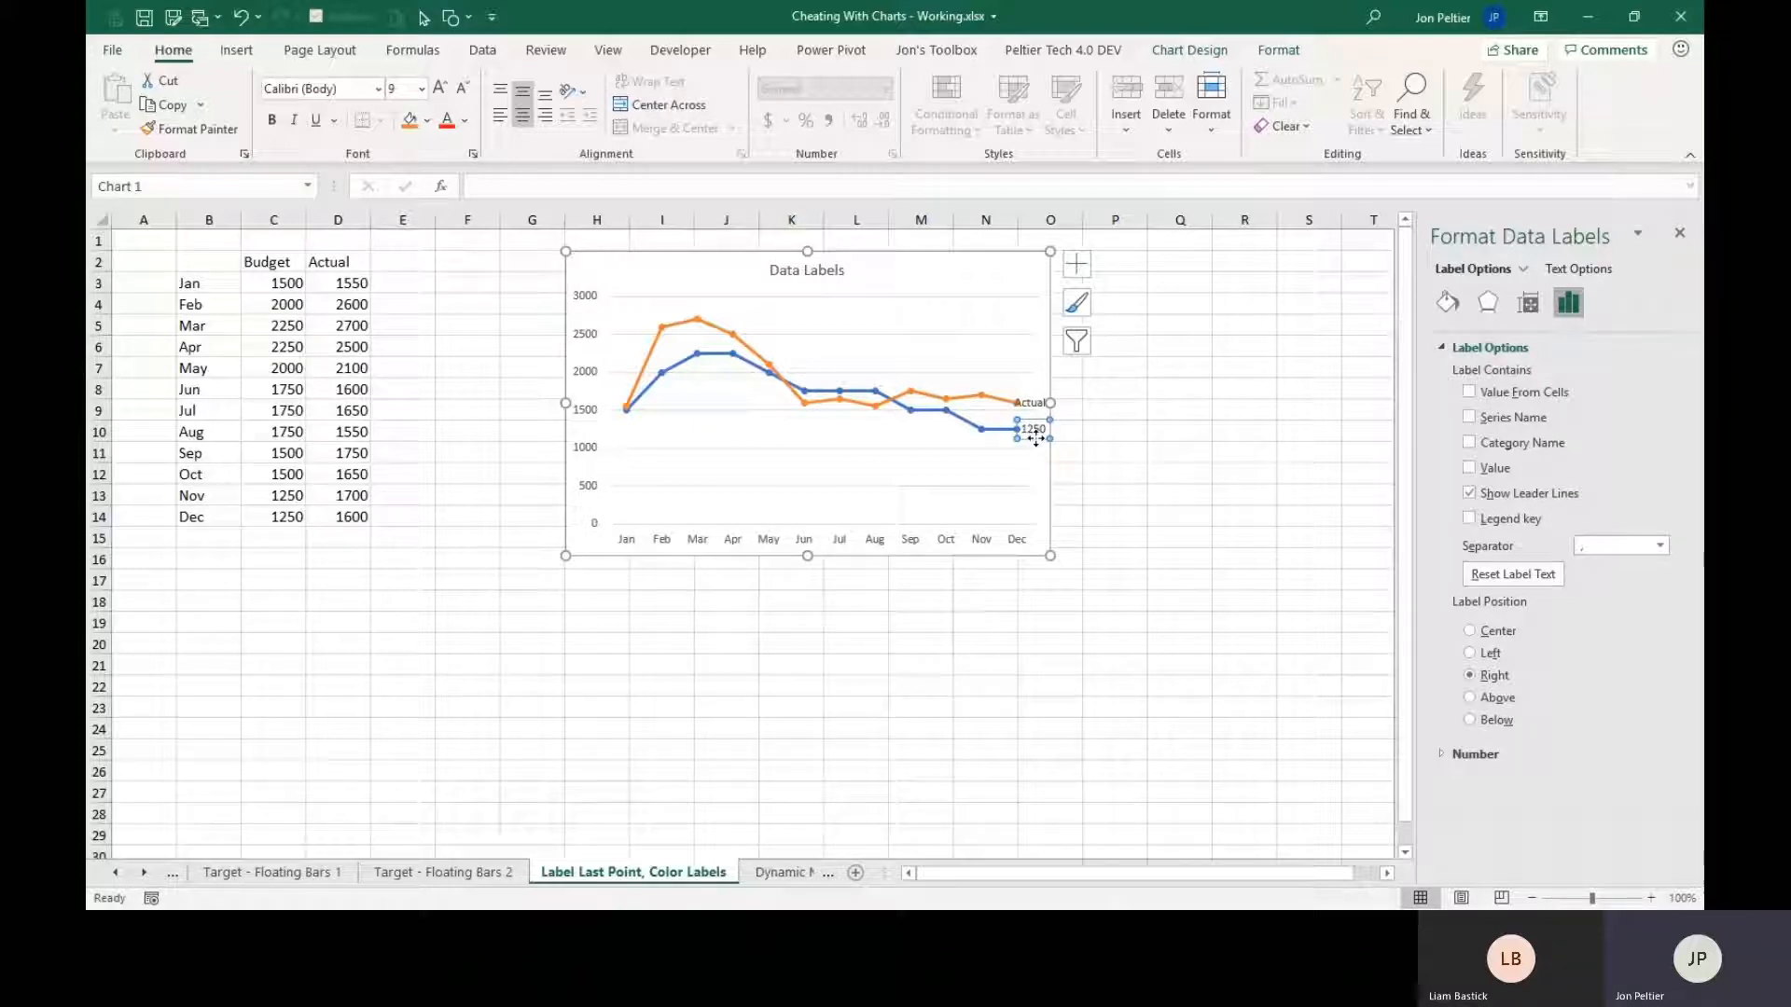
click(1035, 438)
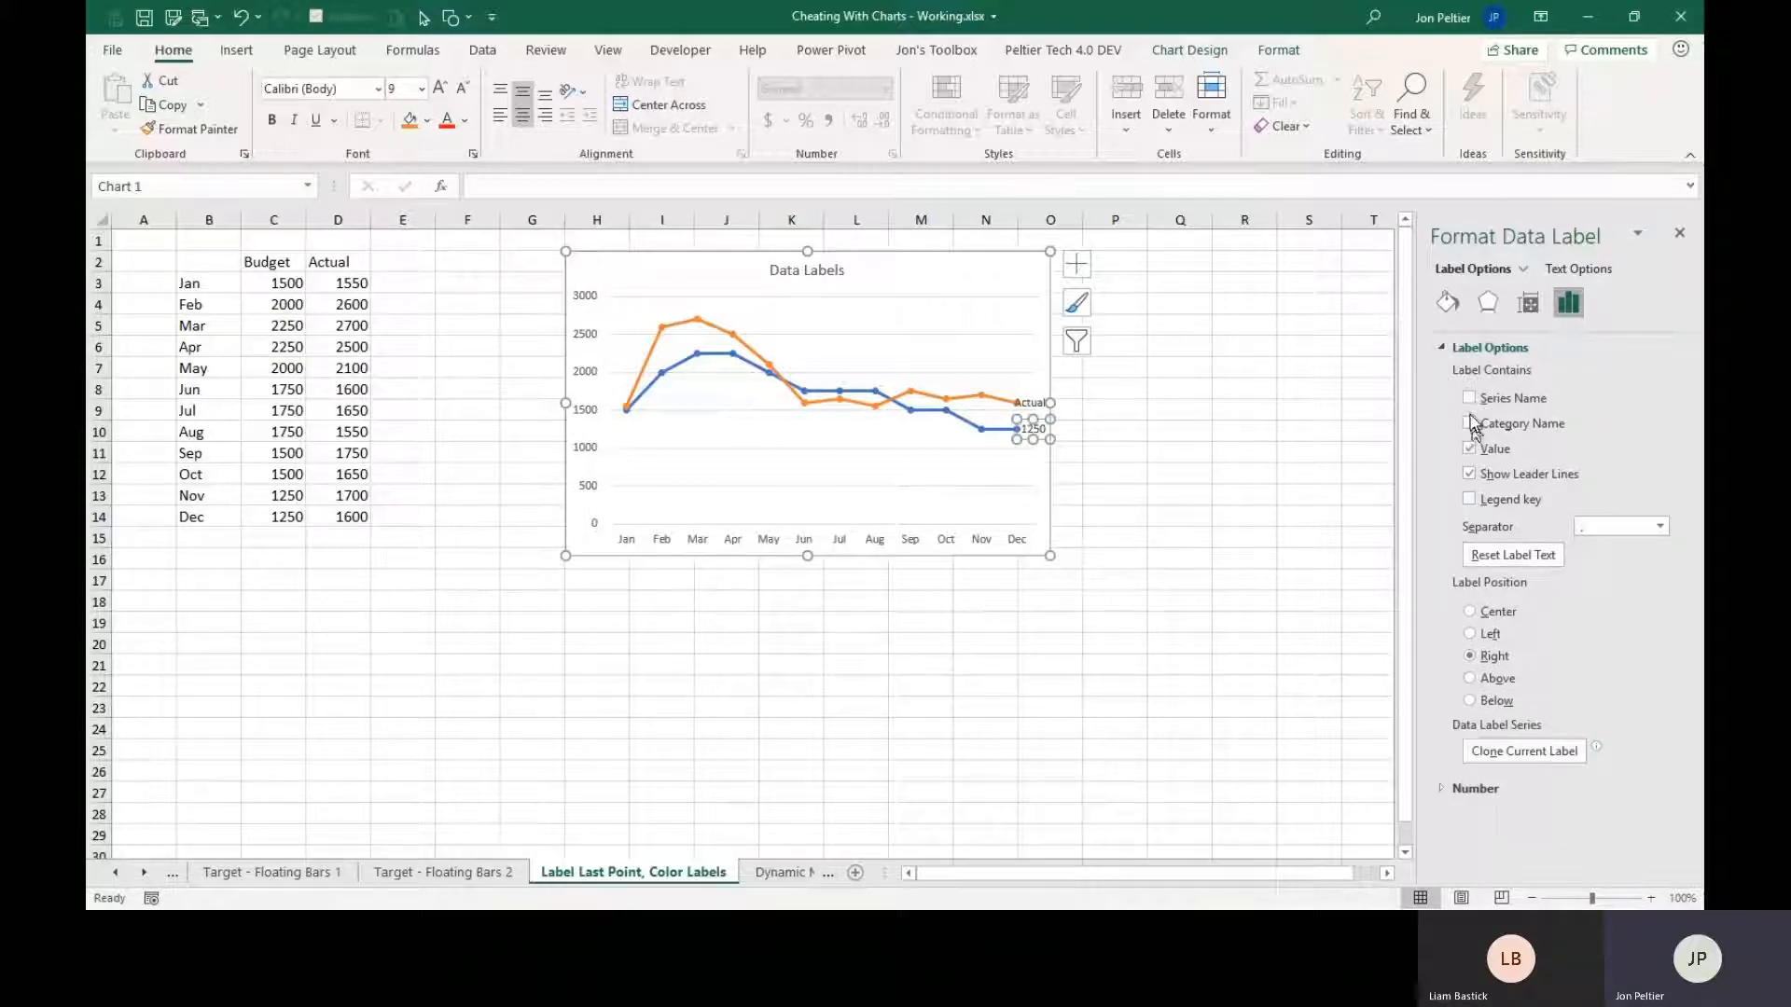
click(1471, 399)
click(1470, 449)
Narrow the Data Labels chart's plot area from its right edge to make room for the series name labels.
click(1040, 474)
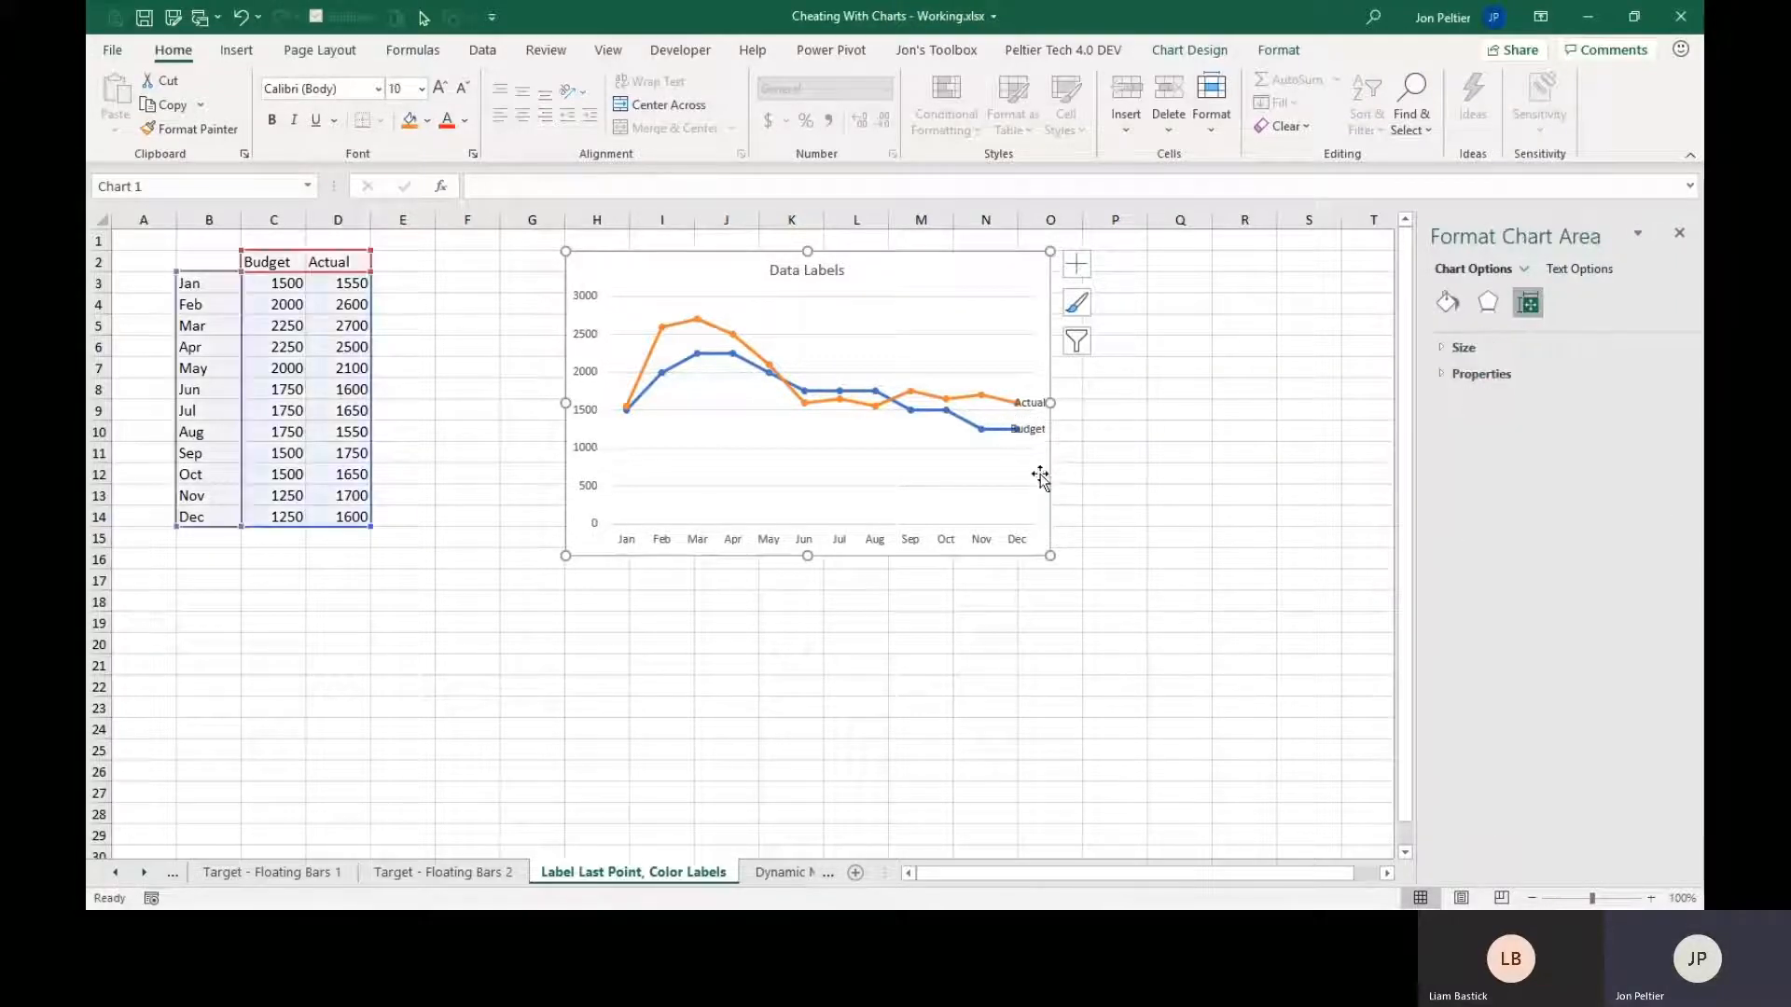
click(946, 434)
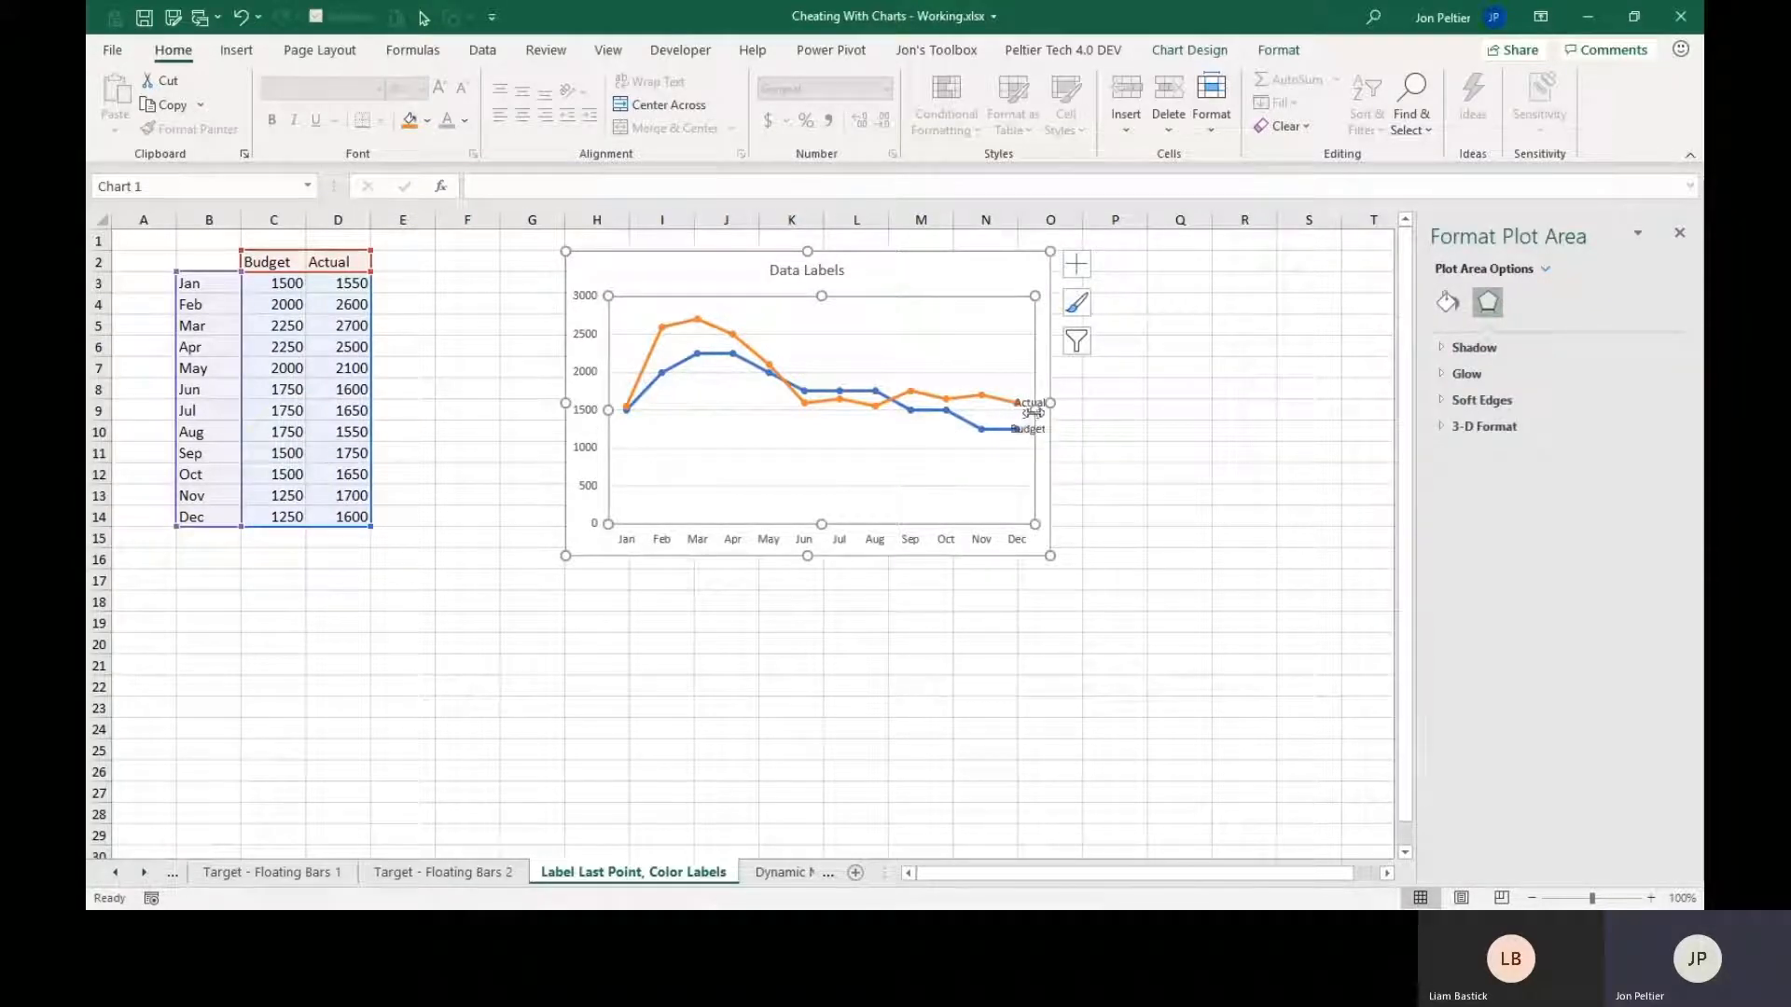
drag(1034, 411, 1000, 410)
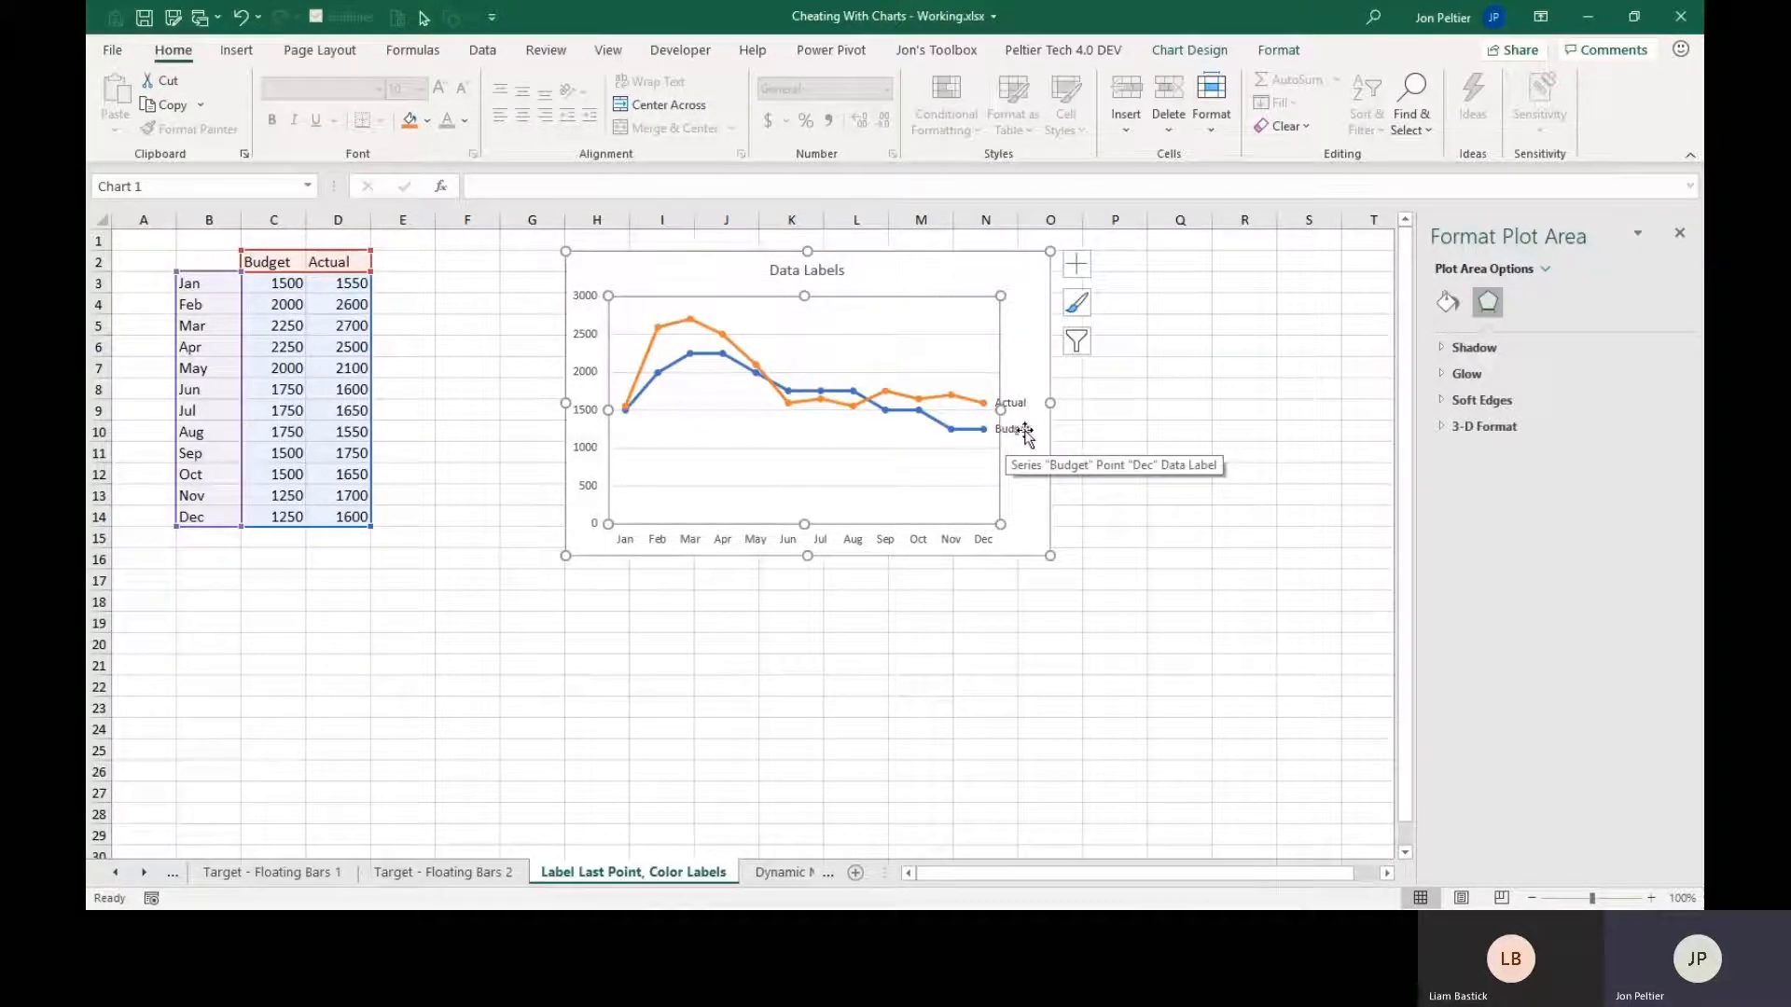
Make the Actual and Budget data labels bold.
click(1016, 404)
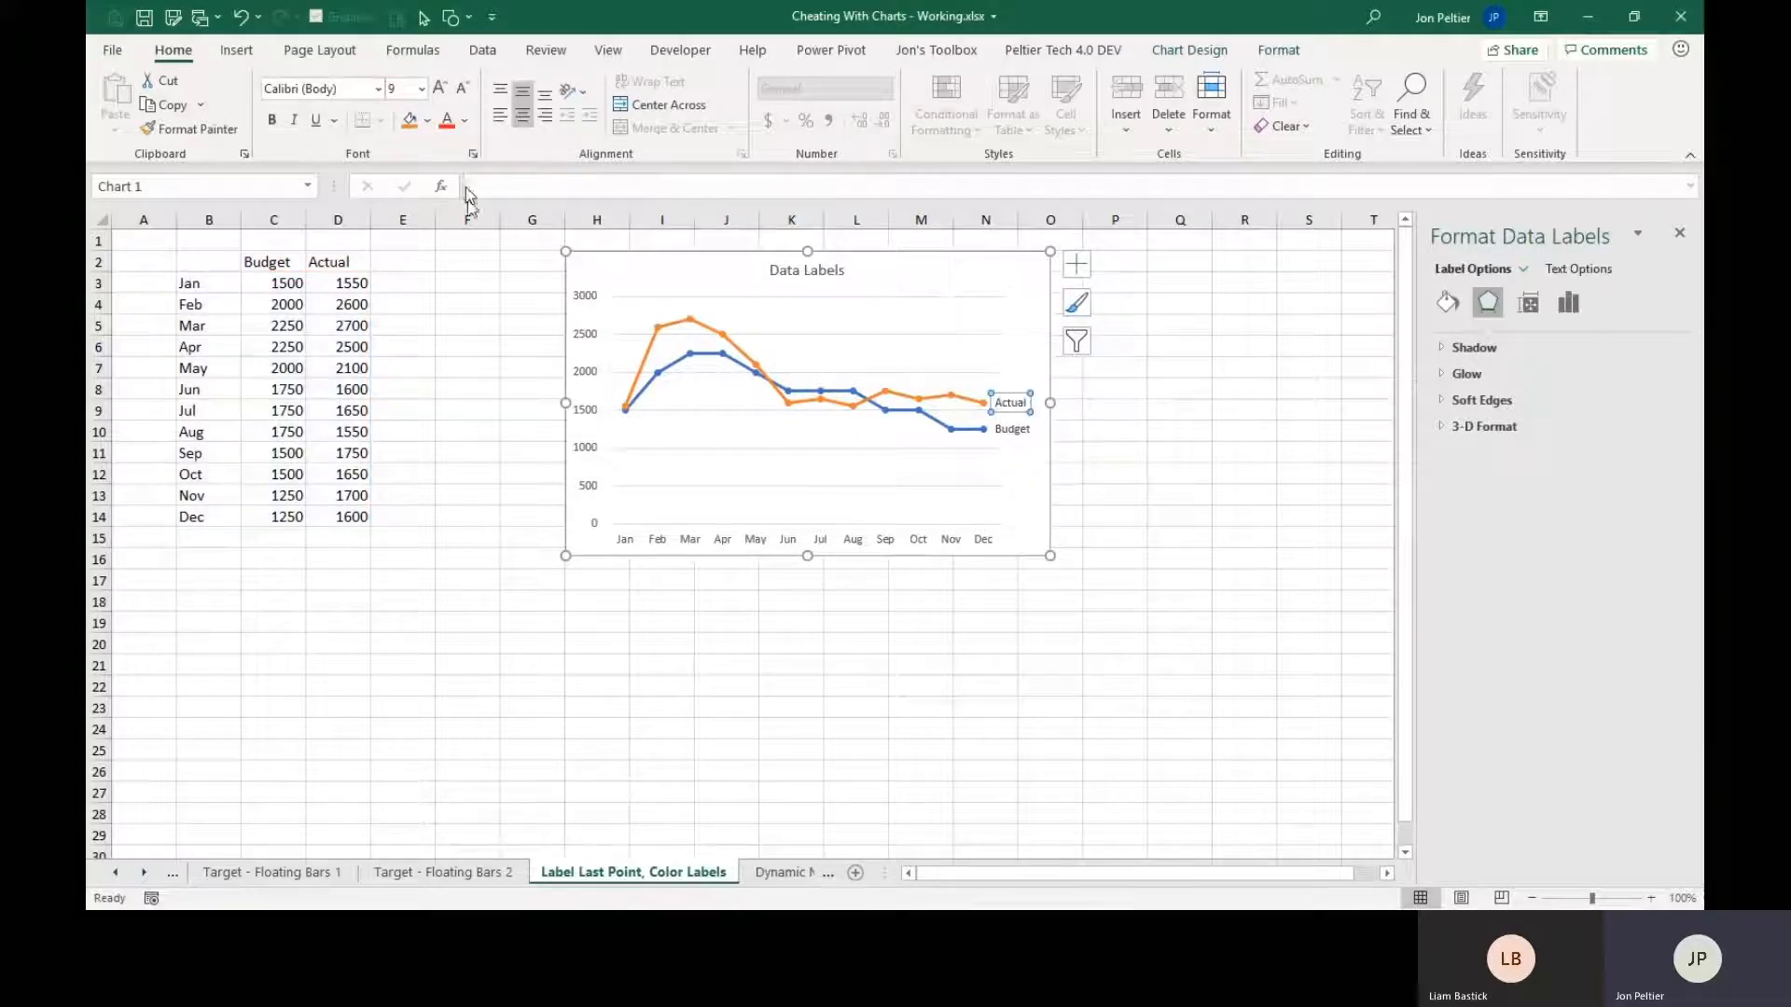
click(271, 120)
click(1013, 430)
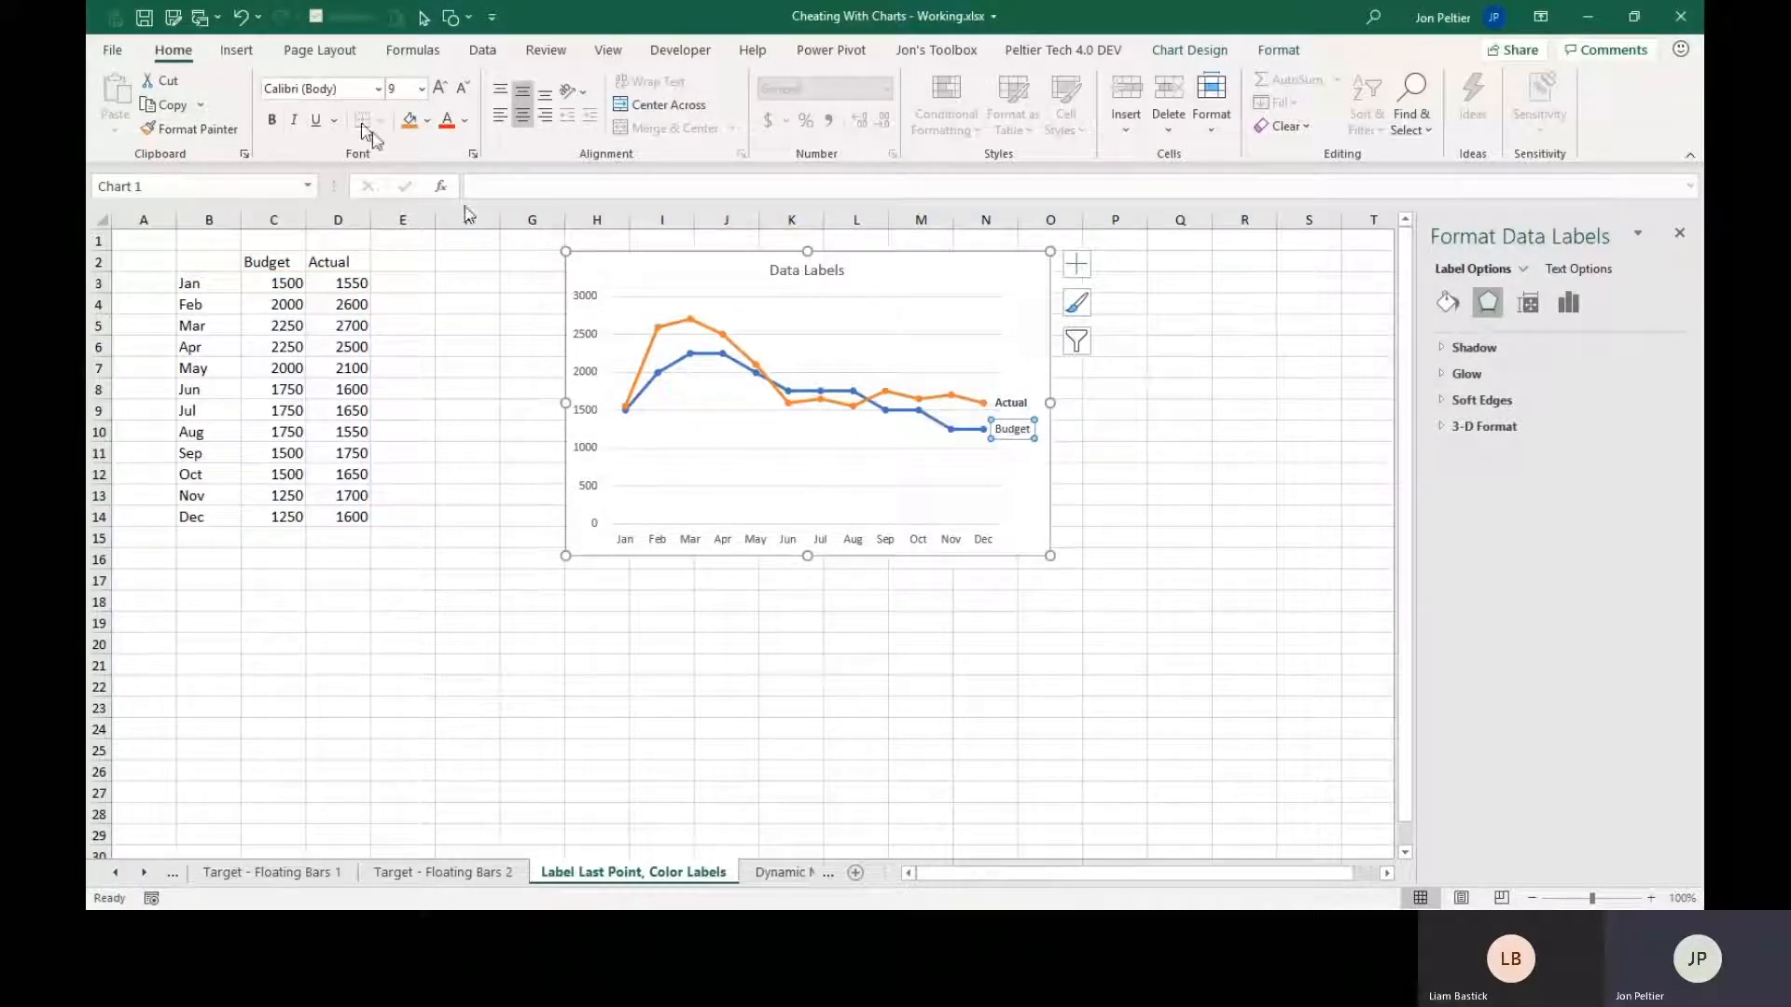
click(272, 120)
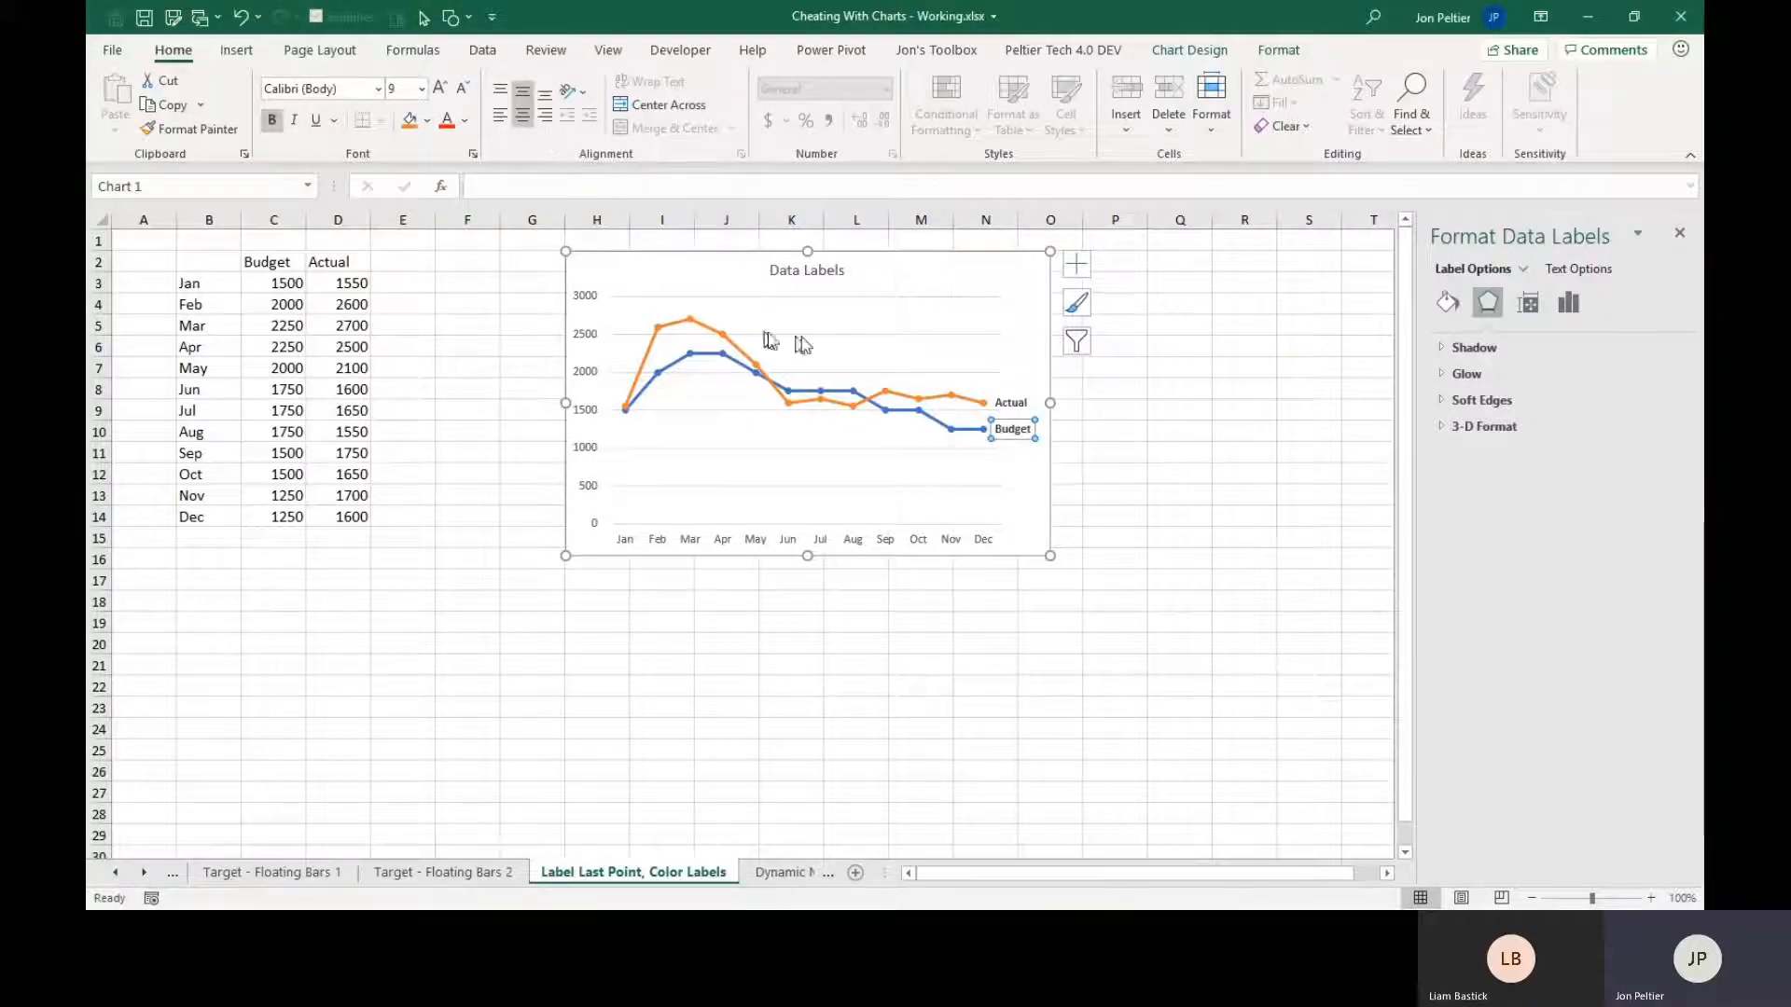
Color the Budget label's text theme blue and the Actual label's text theme orange to match their lines, and deselect the chart.
click(466, 121)
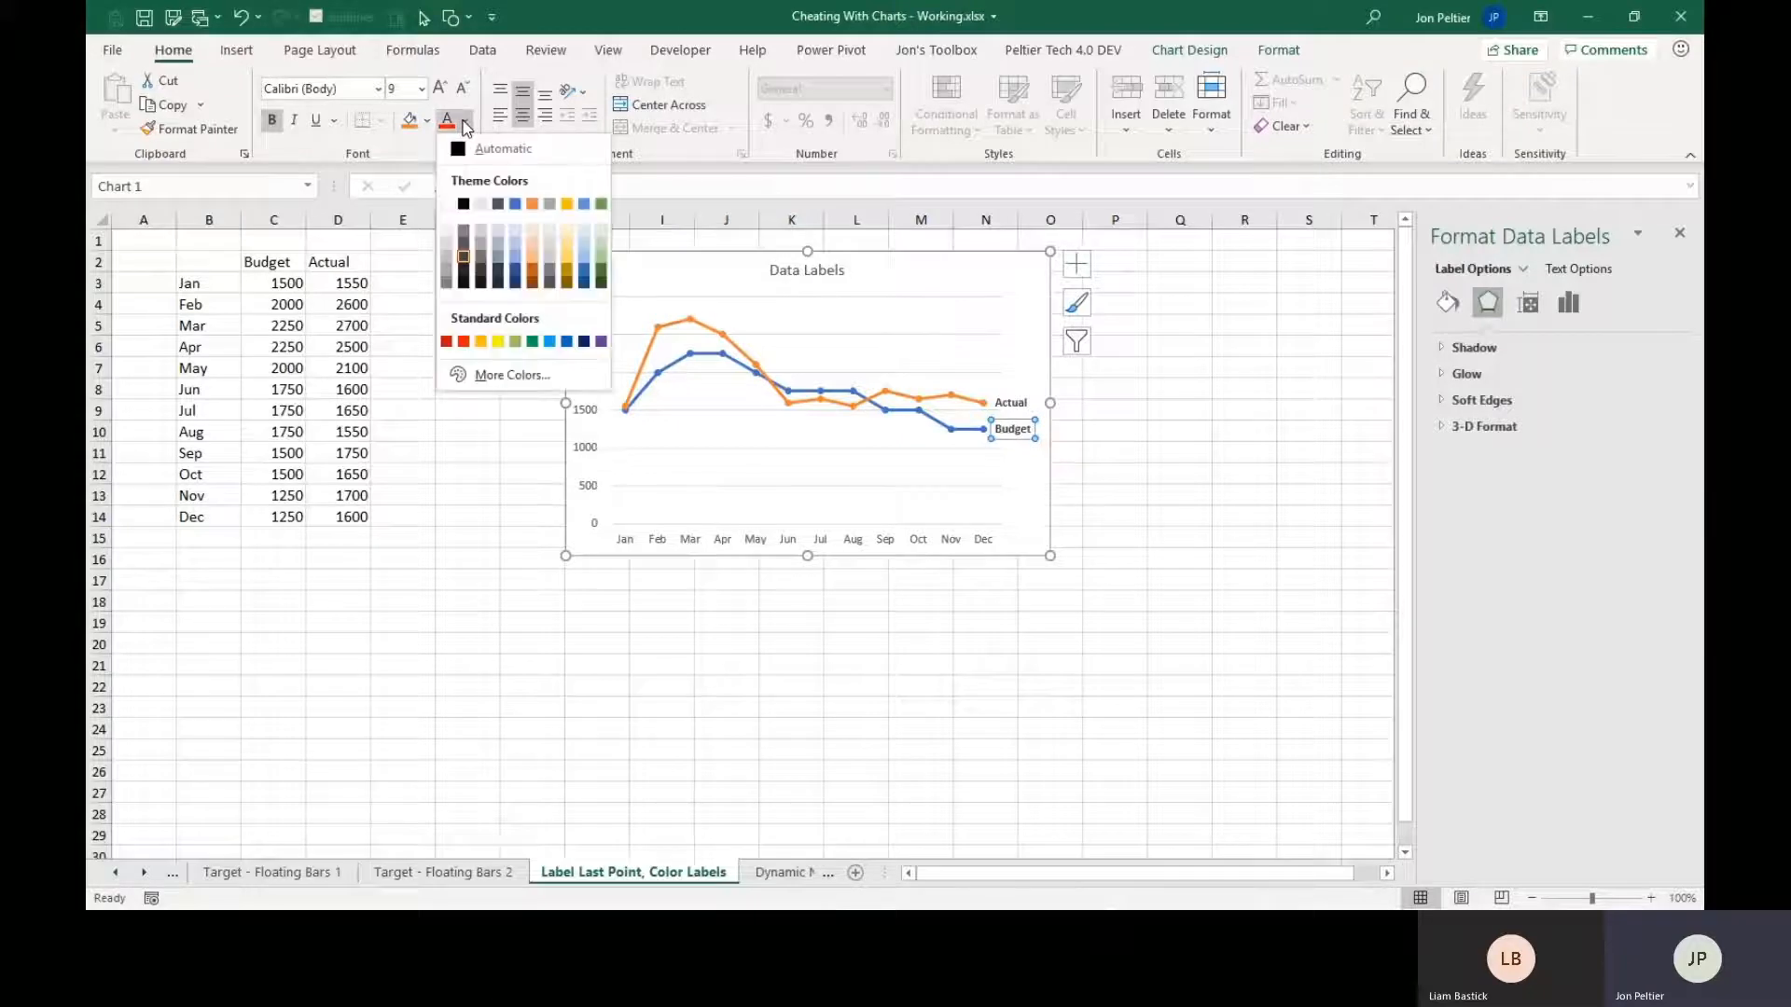
click(516, 206)
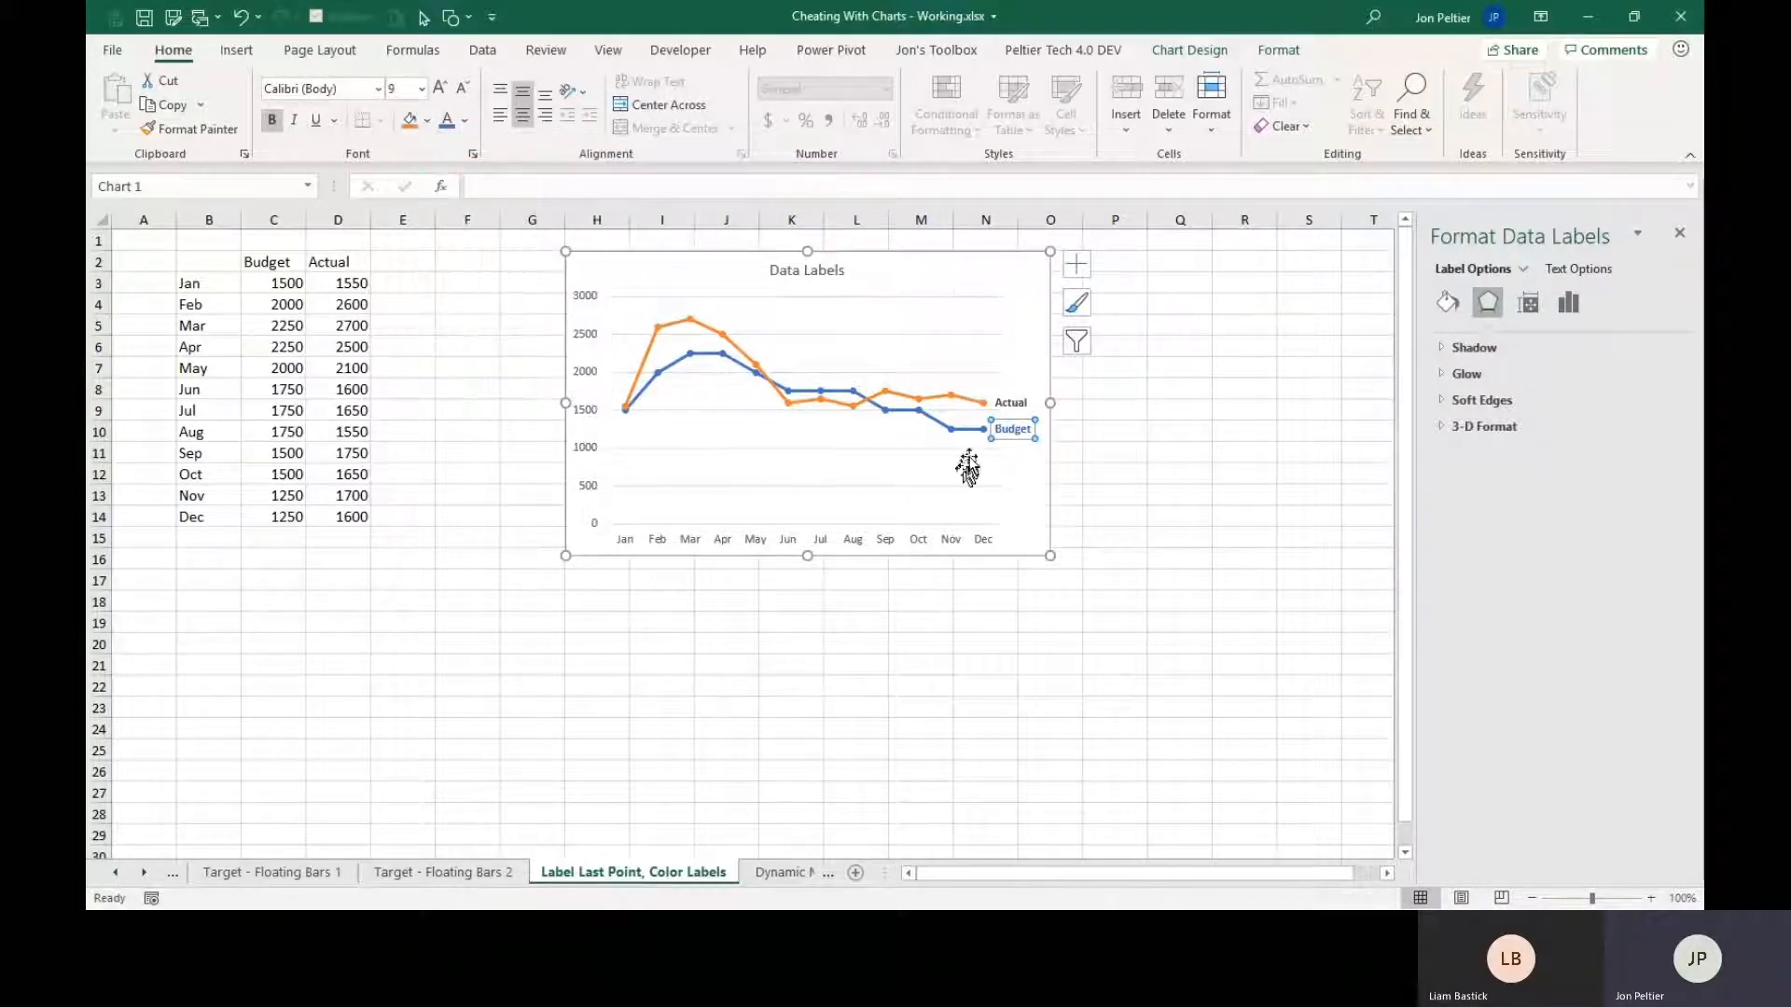
click(1011, 405)
click(469, 122)
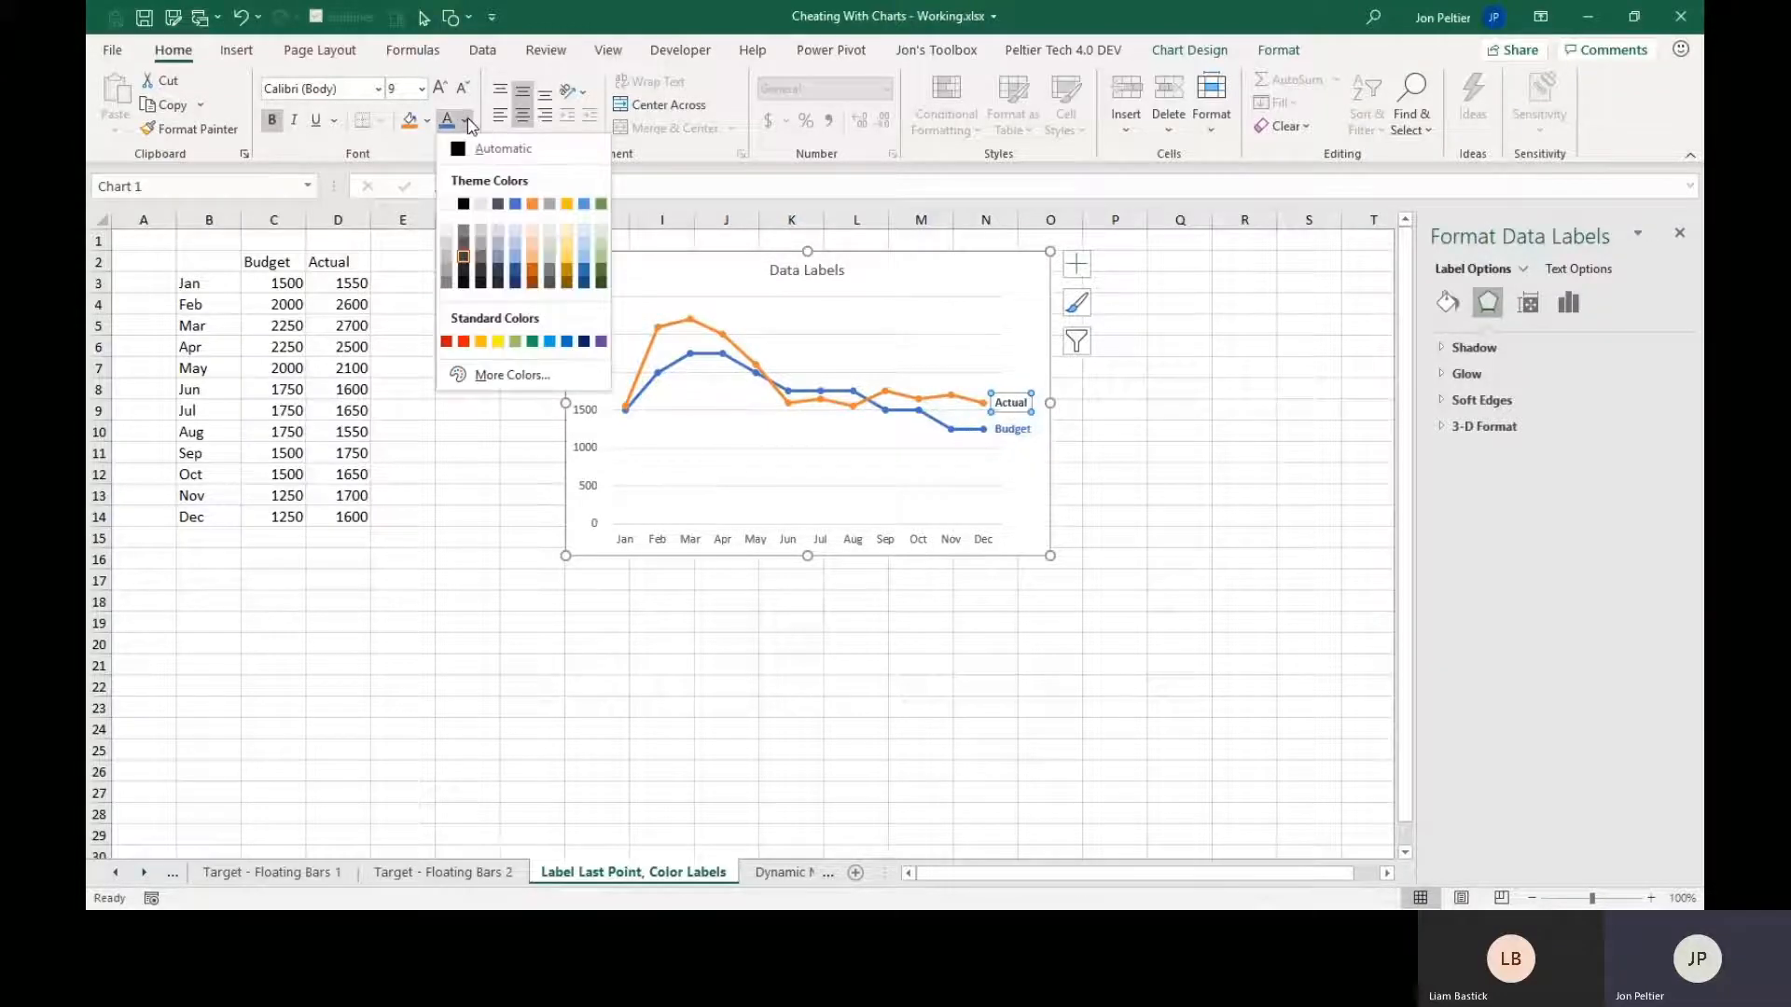
click(532, 203)
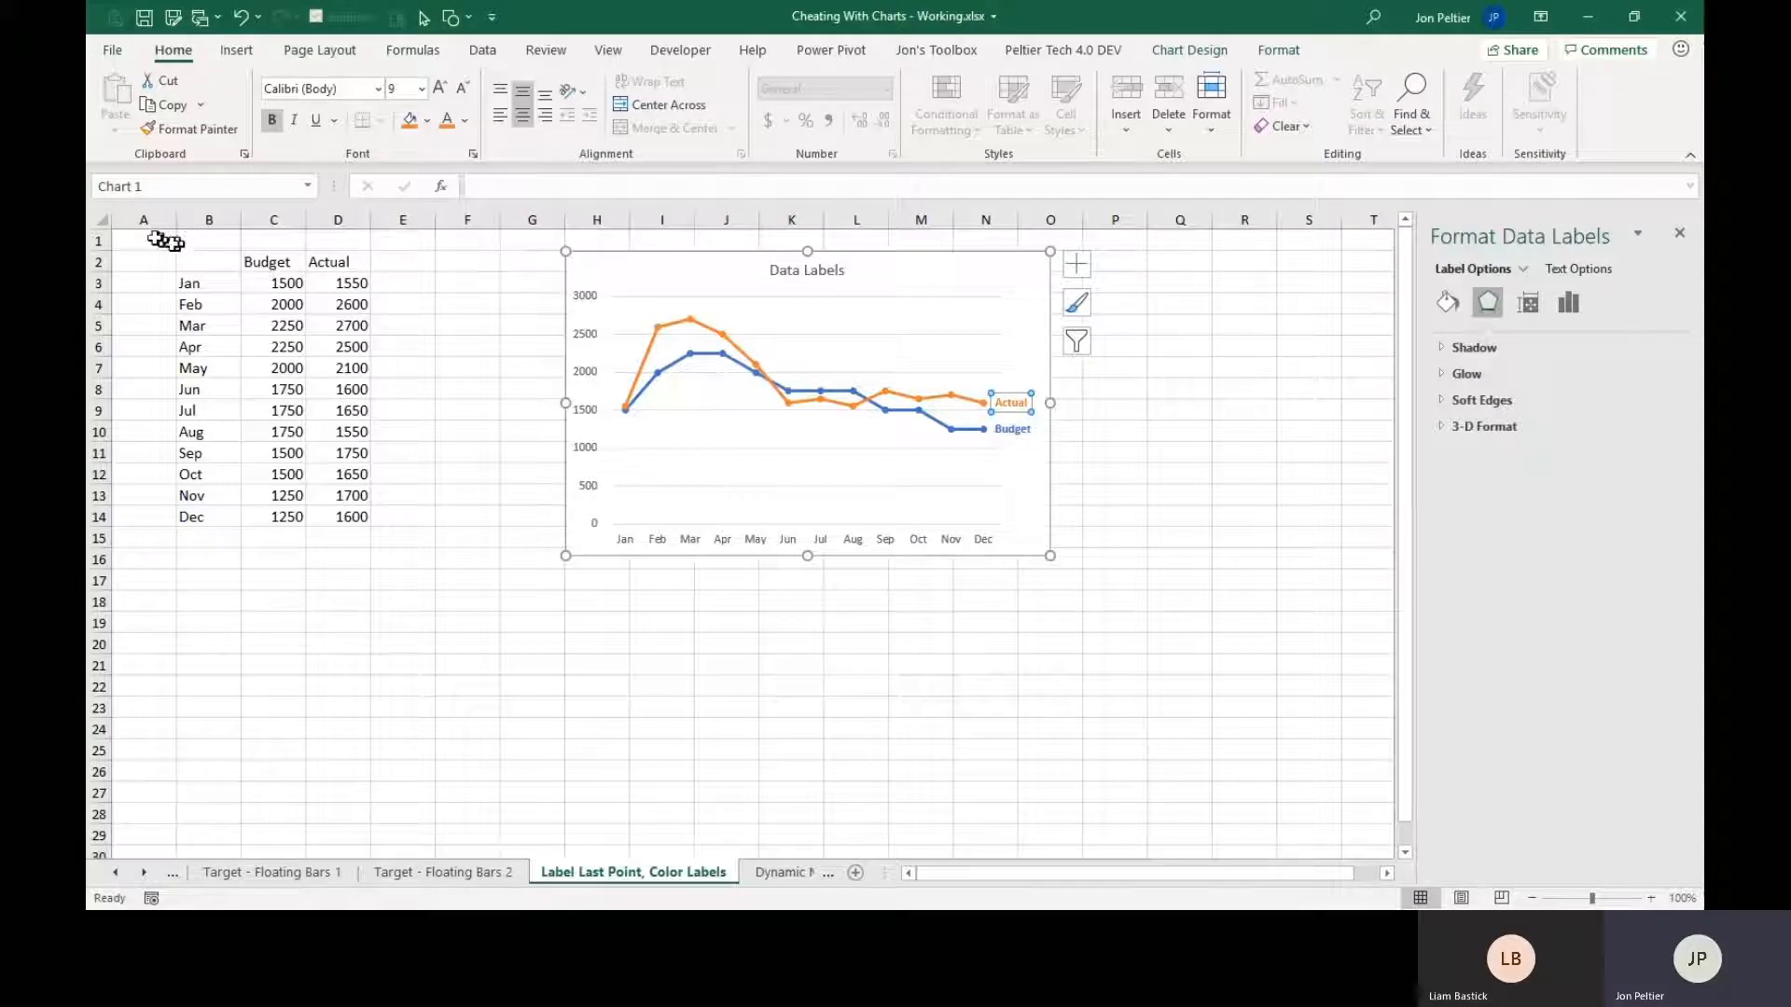
click(126, 241)
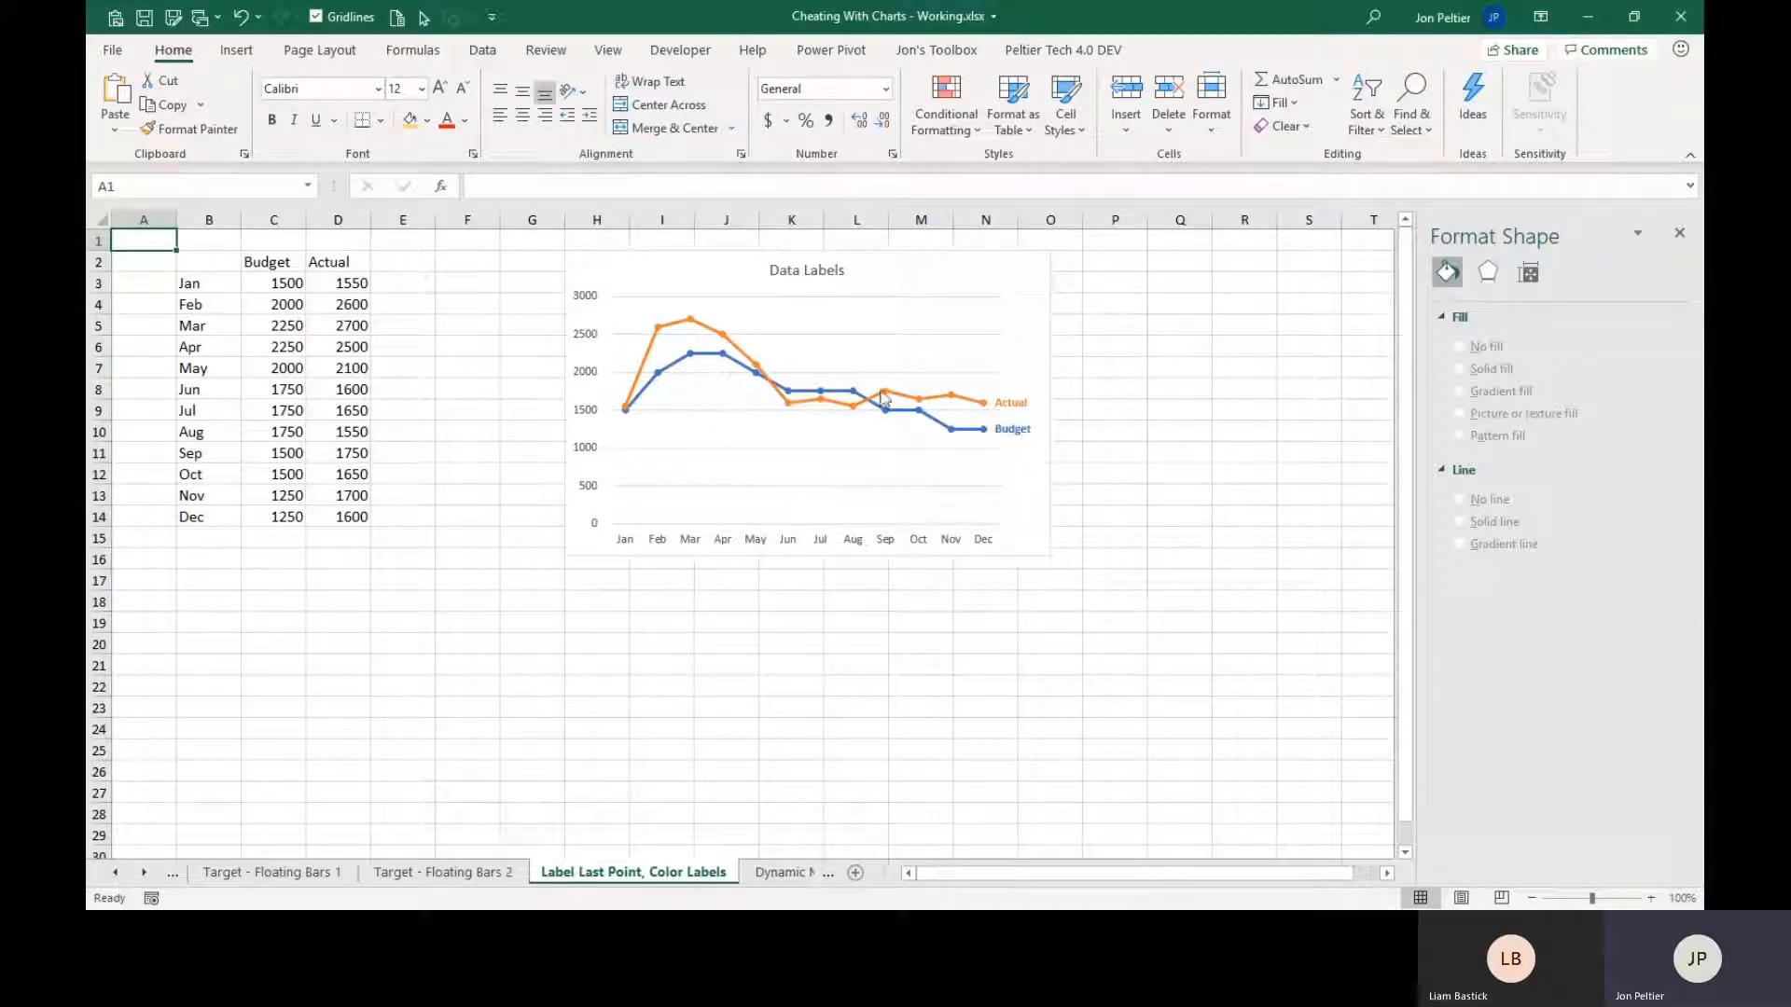
click(1005, 430)
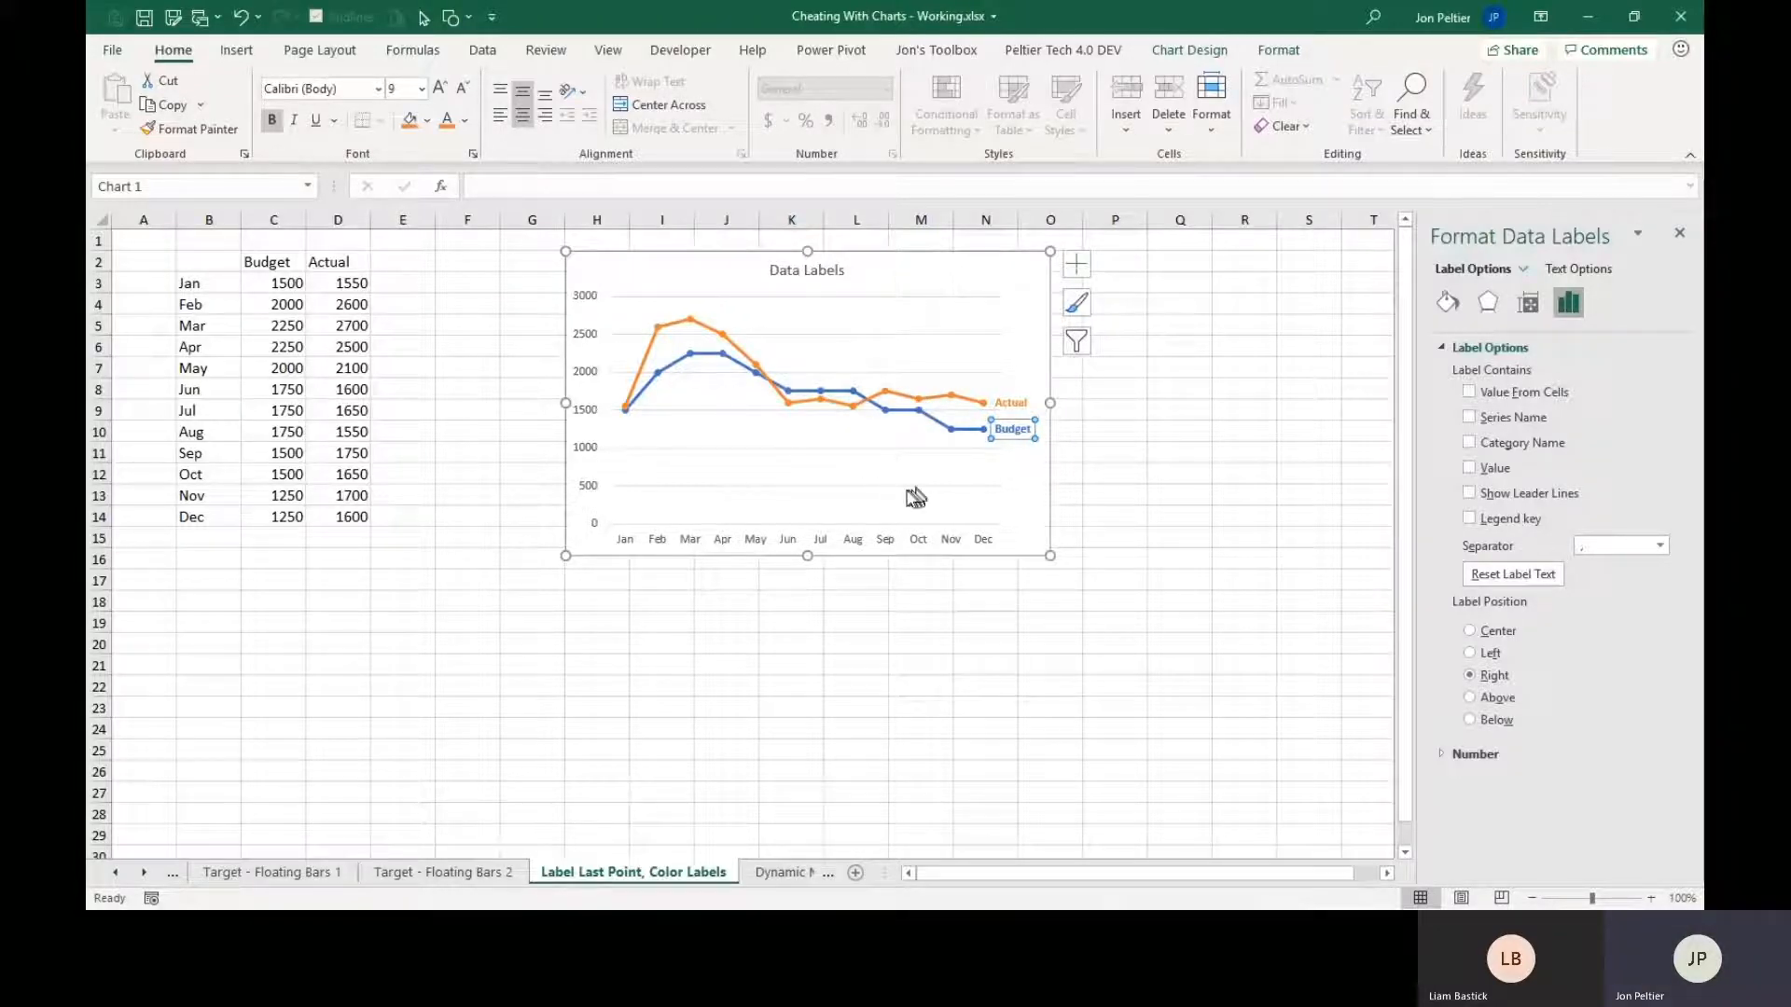
click(516, 283)
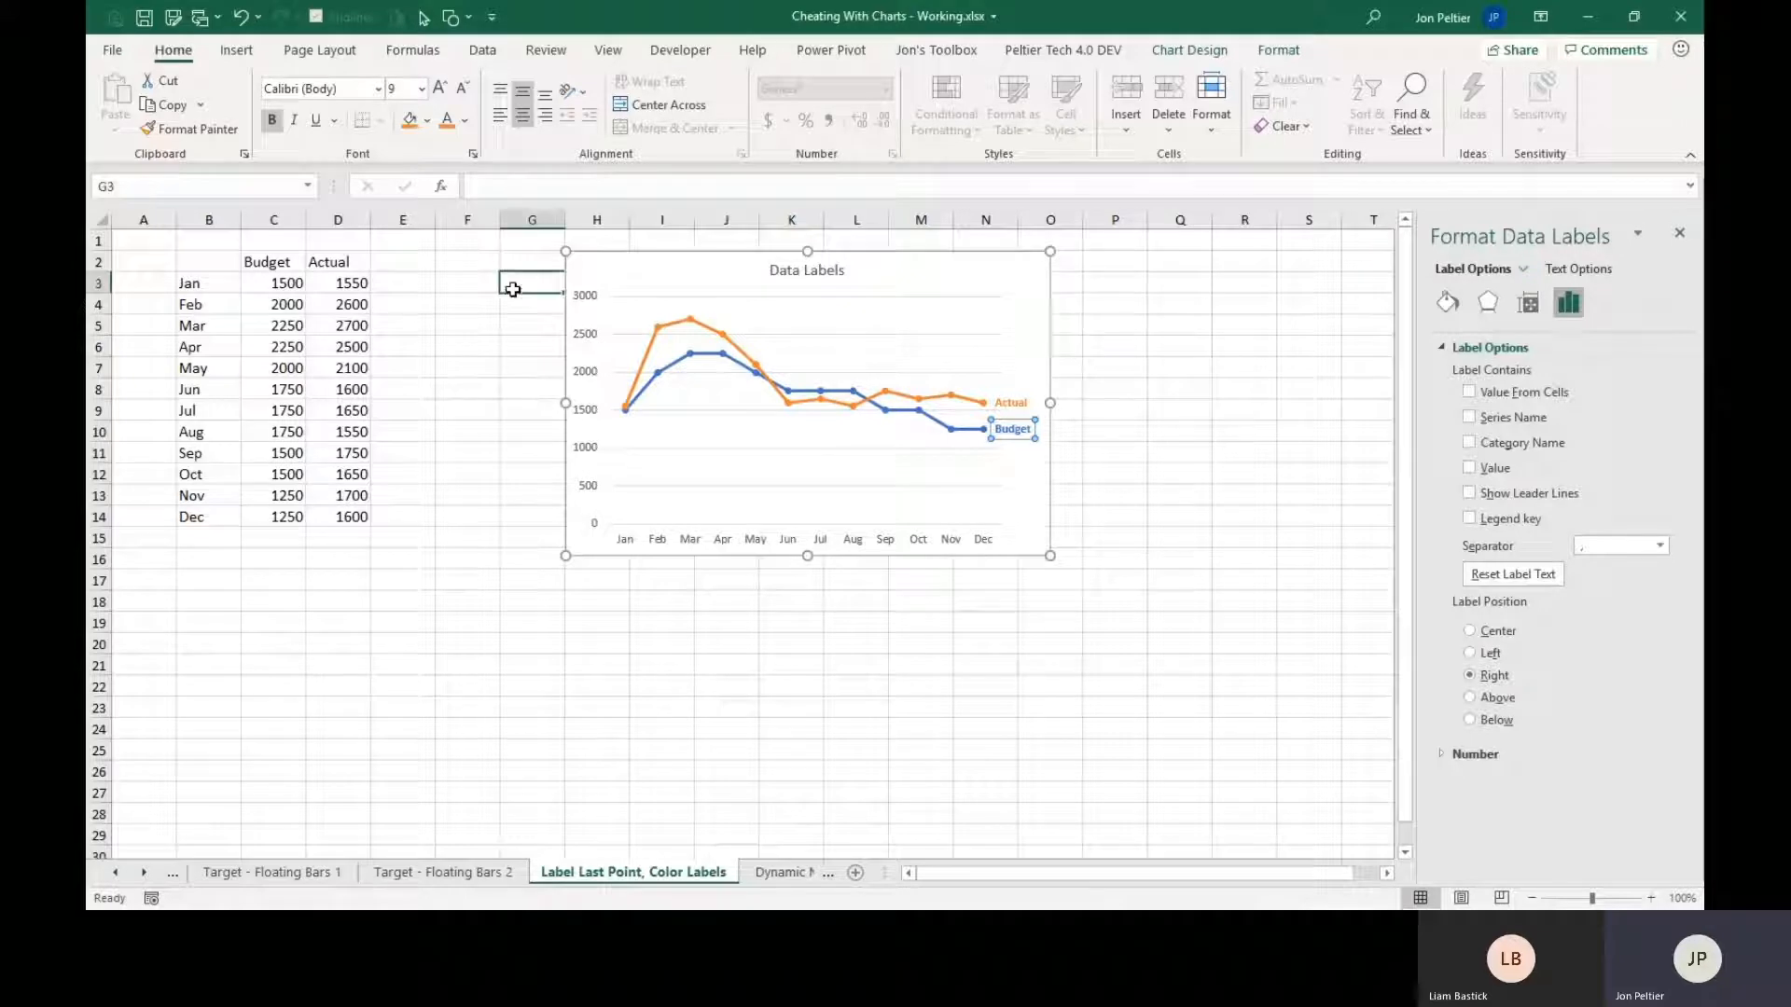
click(131, 239)
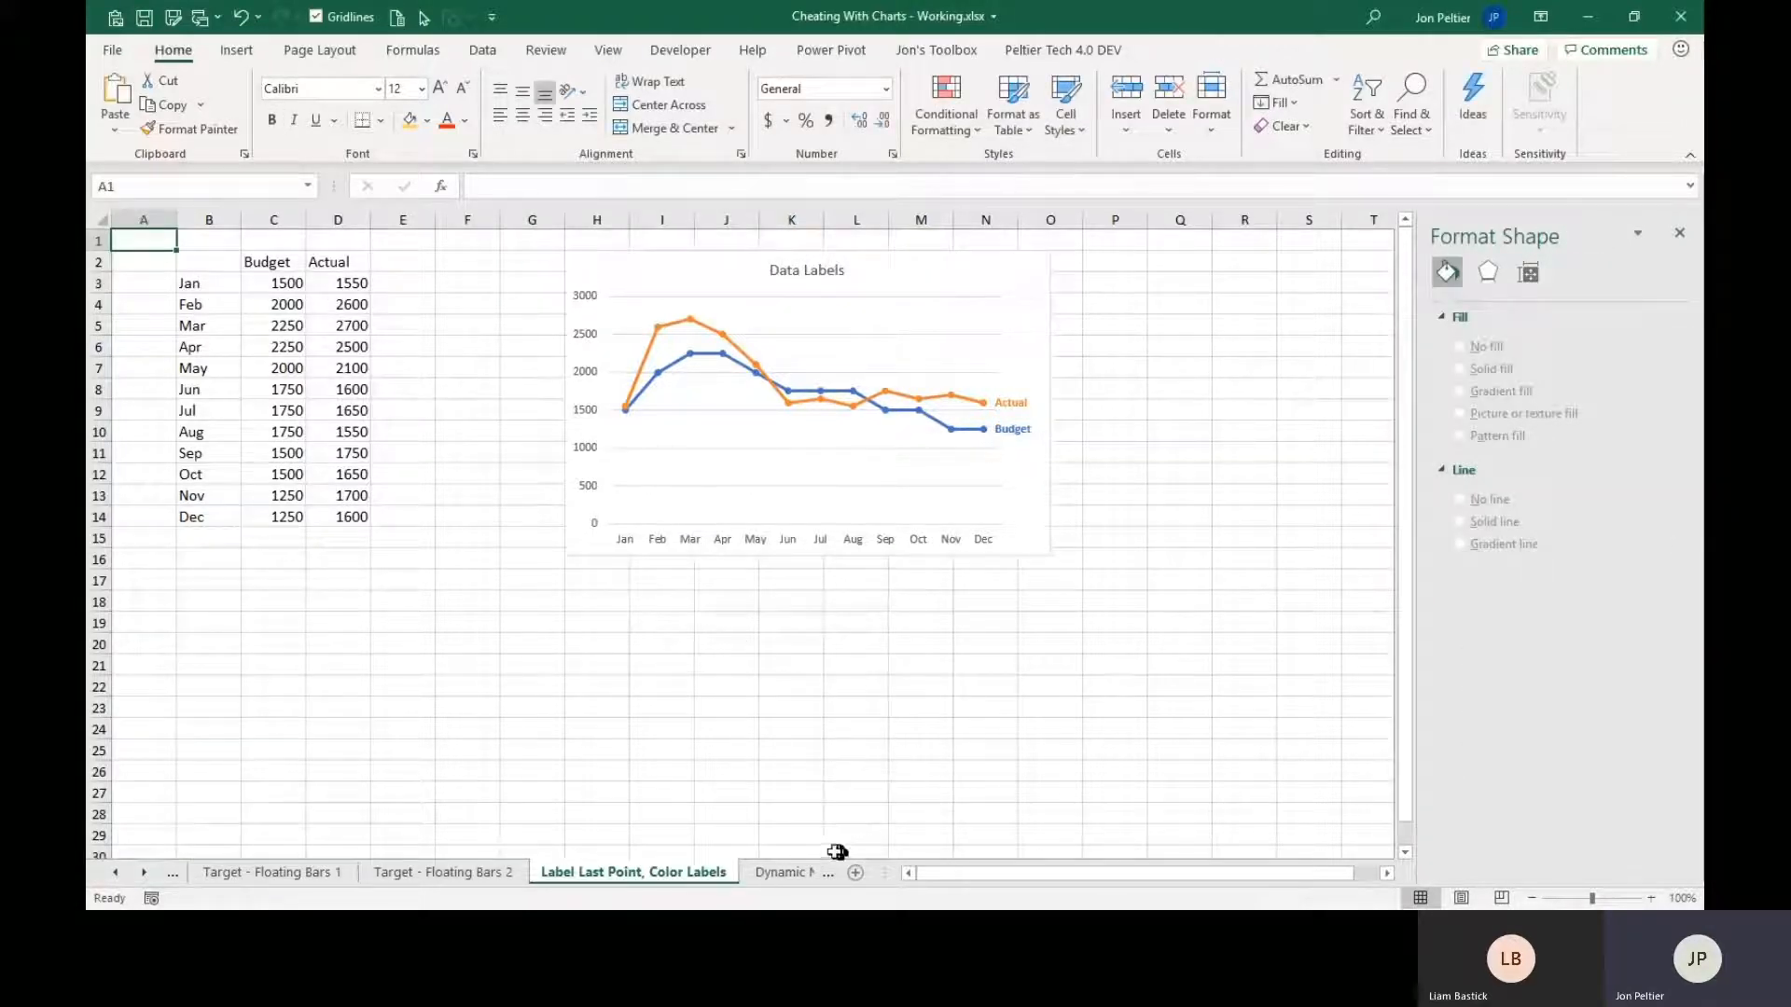
On the Dynamic Moving Labels 1 sheet, change the chart title to "Dynamic Labels" and deselect the chart.
click(788, 872)
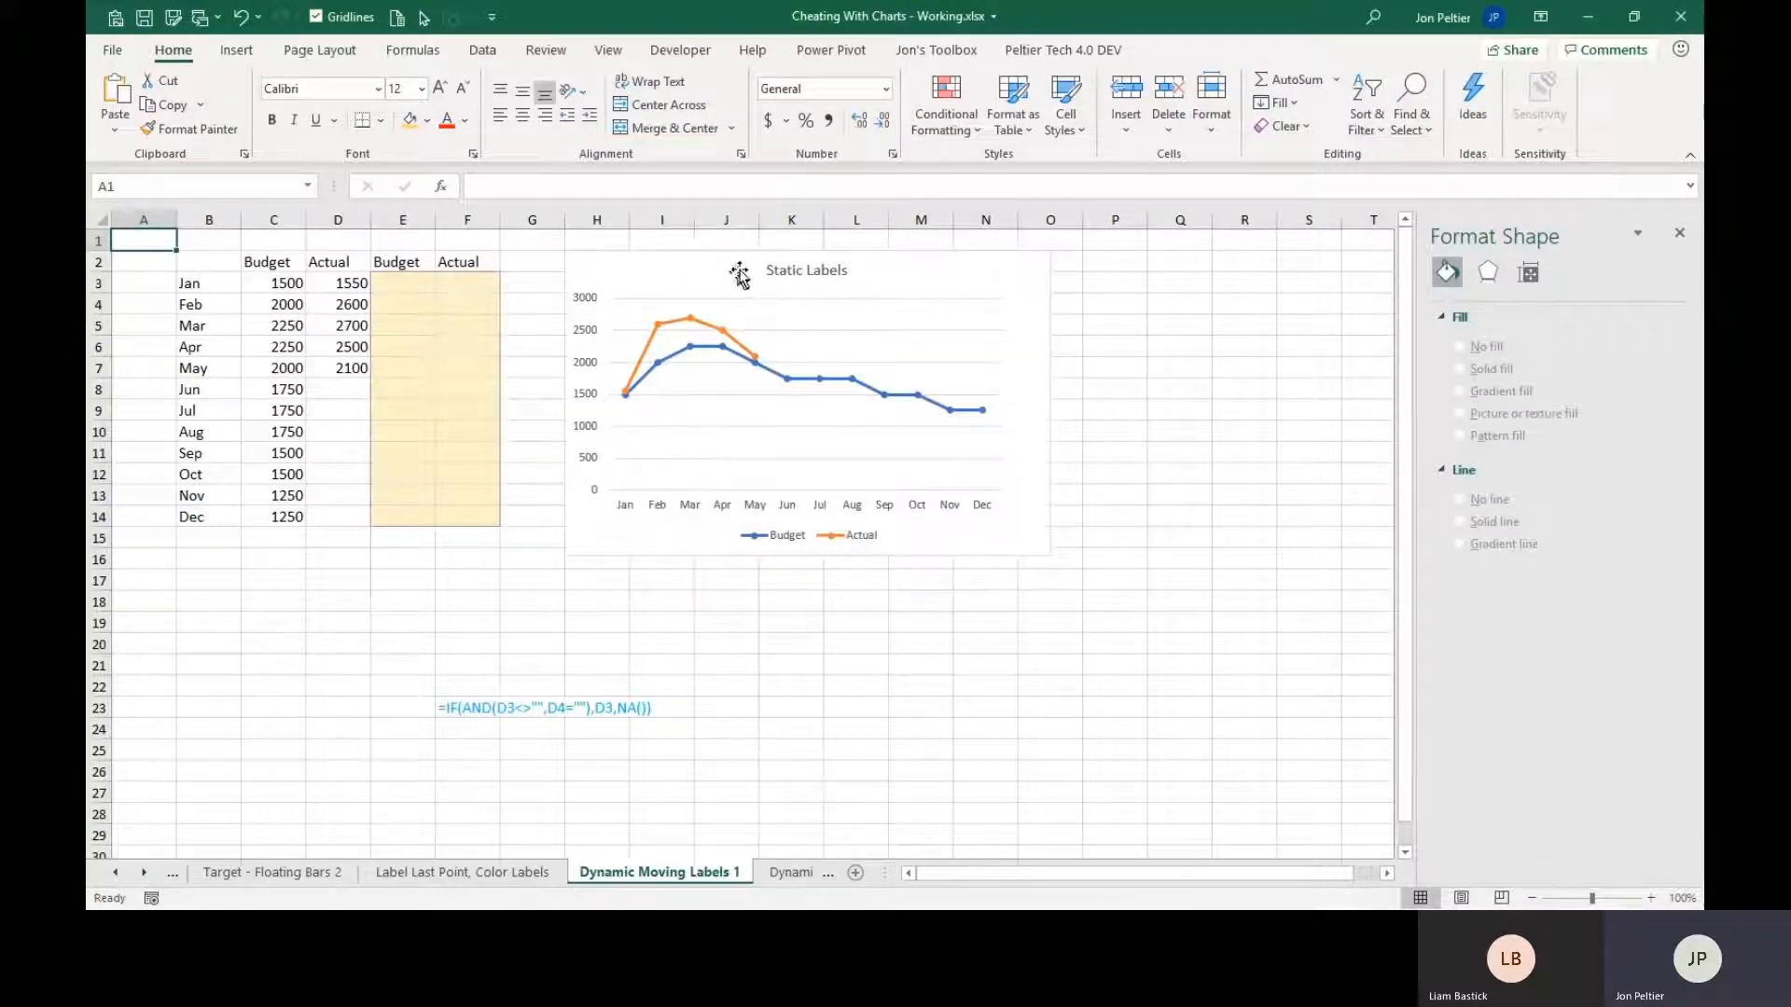
click(775, 271)
double_click(772, 273)
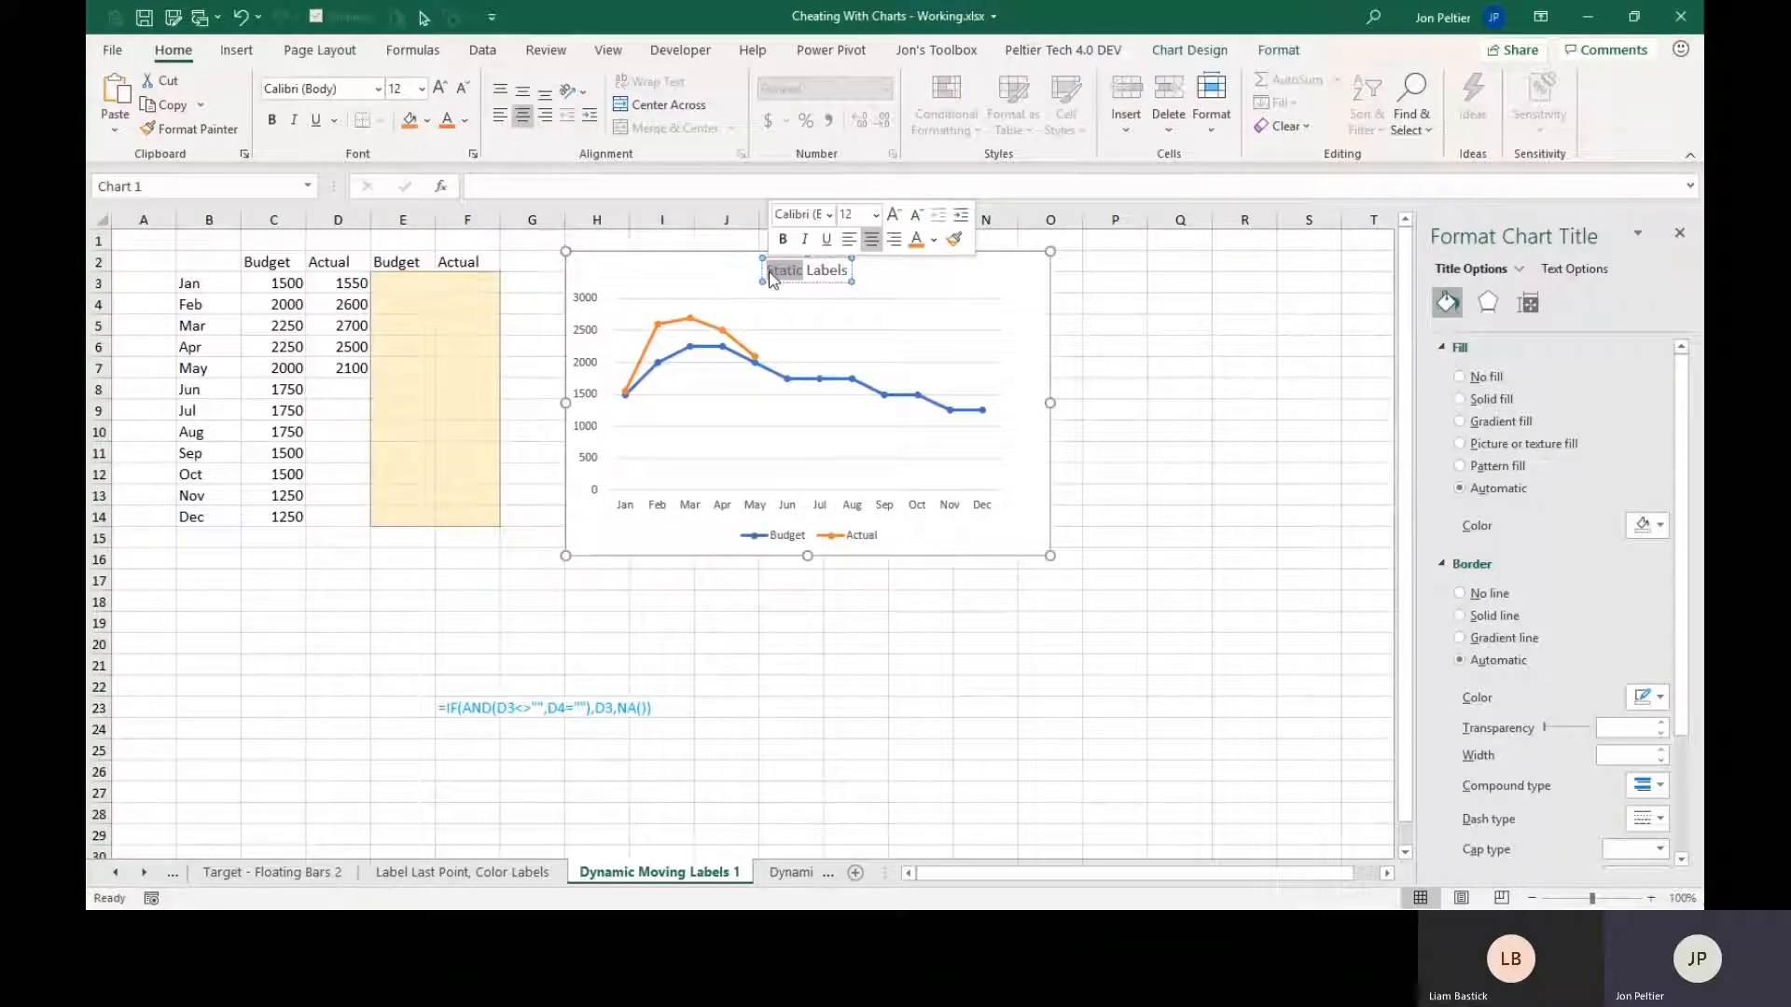
text(Dynamic)
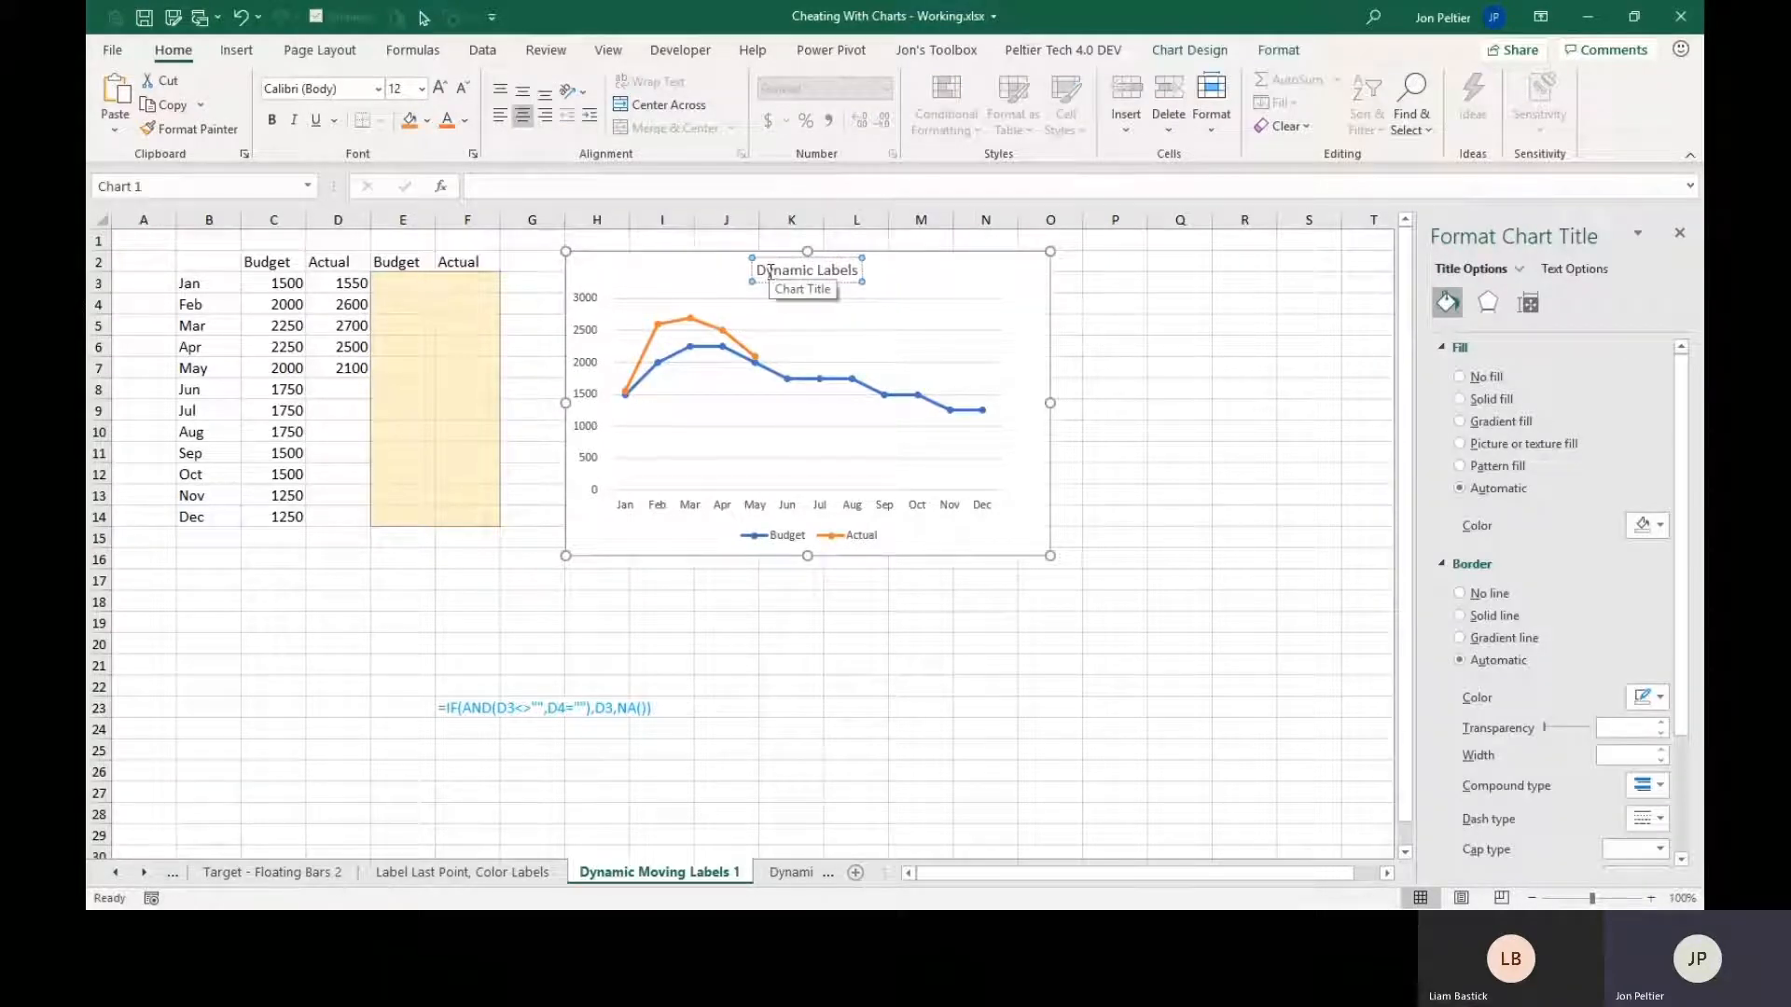
click(161, 241)
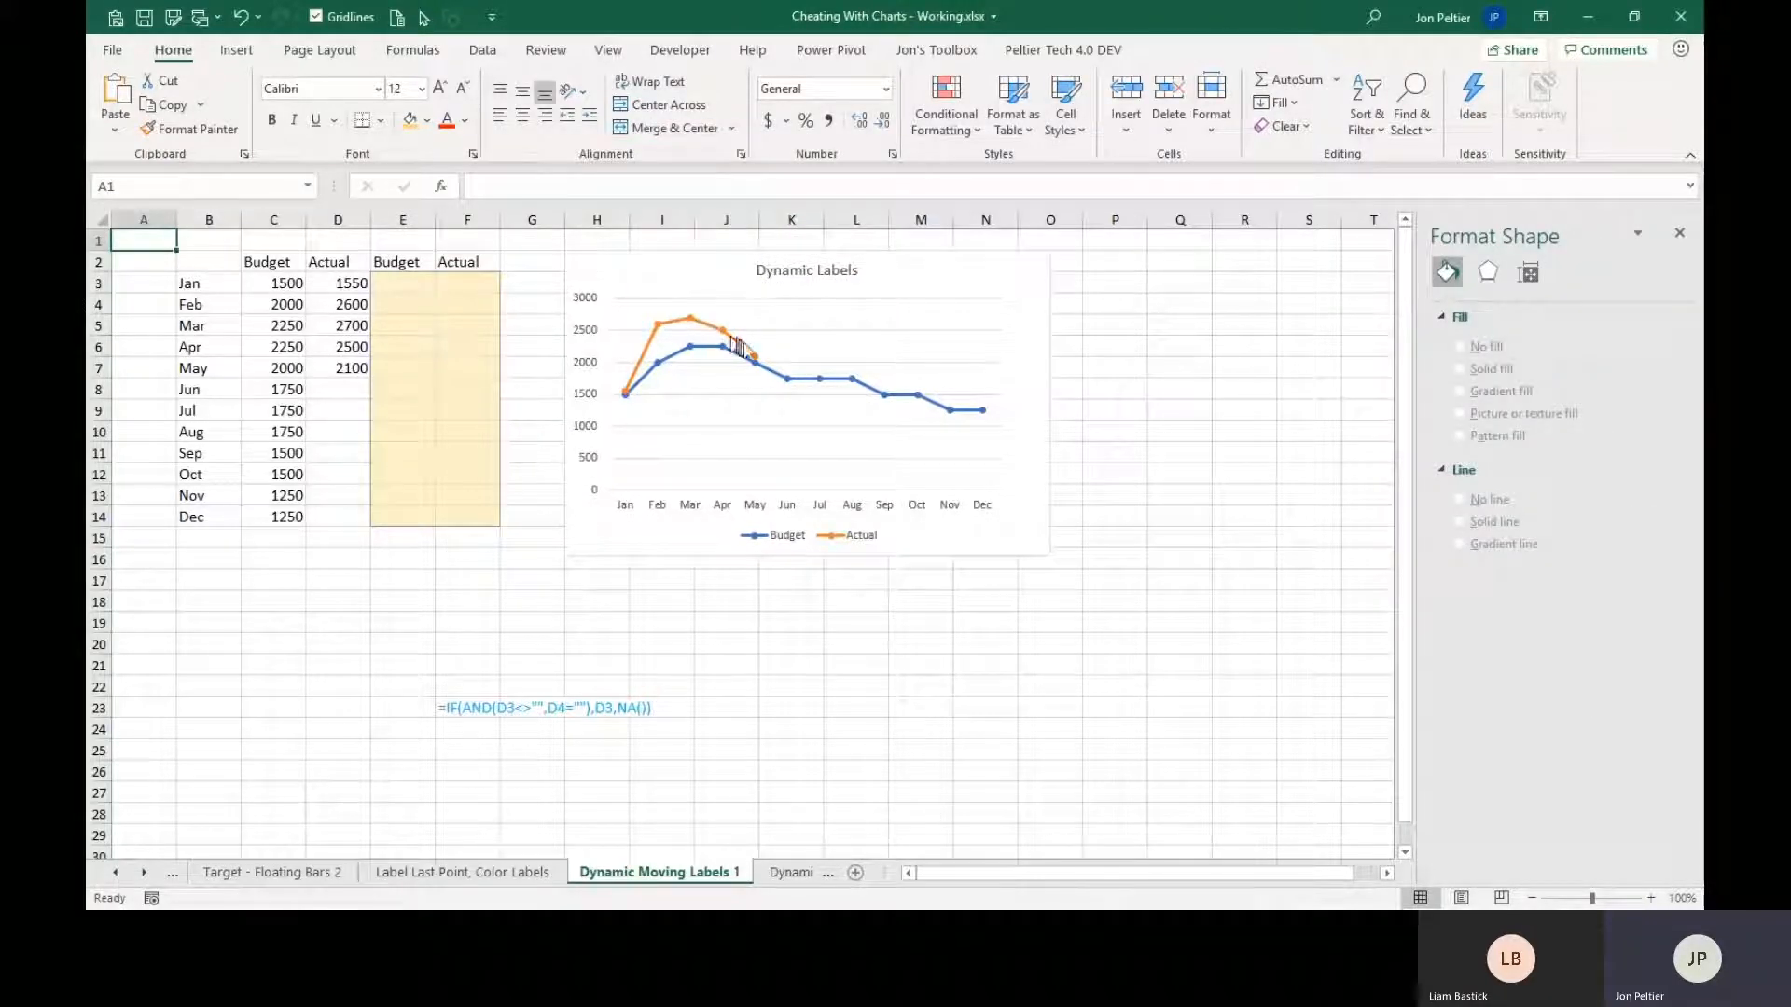
Fill the shaded helper range E3:F14 with the relative formula =IF(AND(C3<>"",C4=""),C3,NA()).
mouse_move(760, 366)
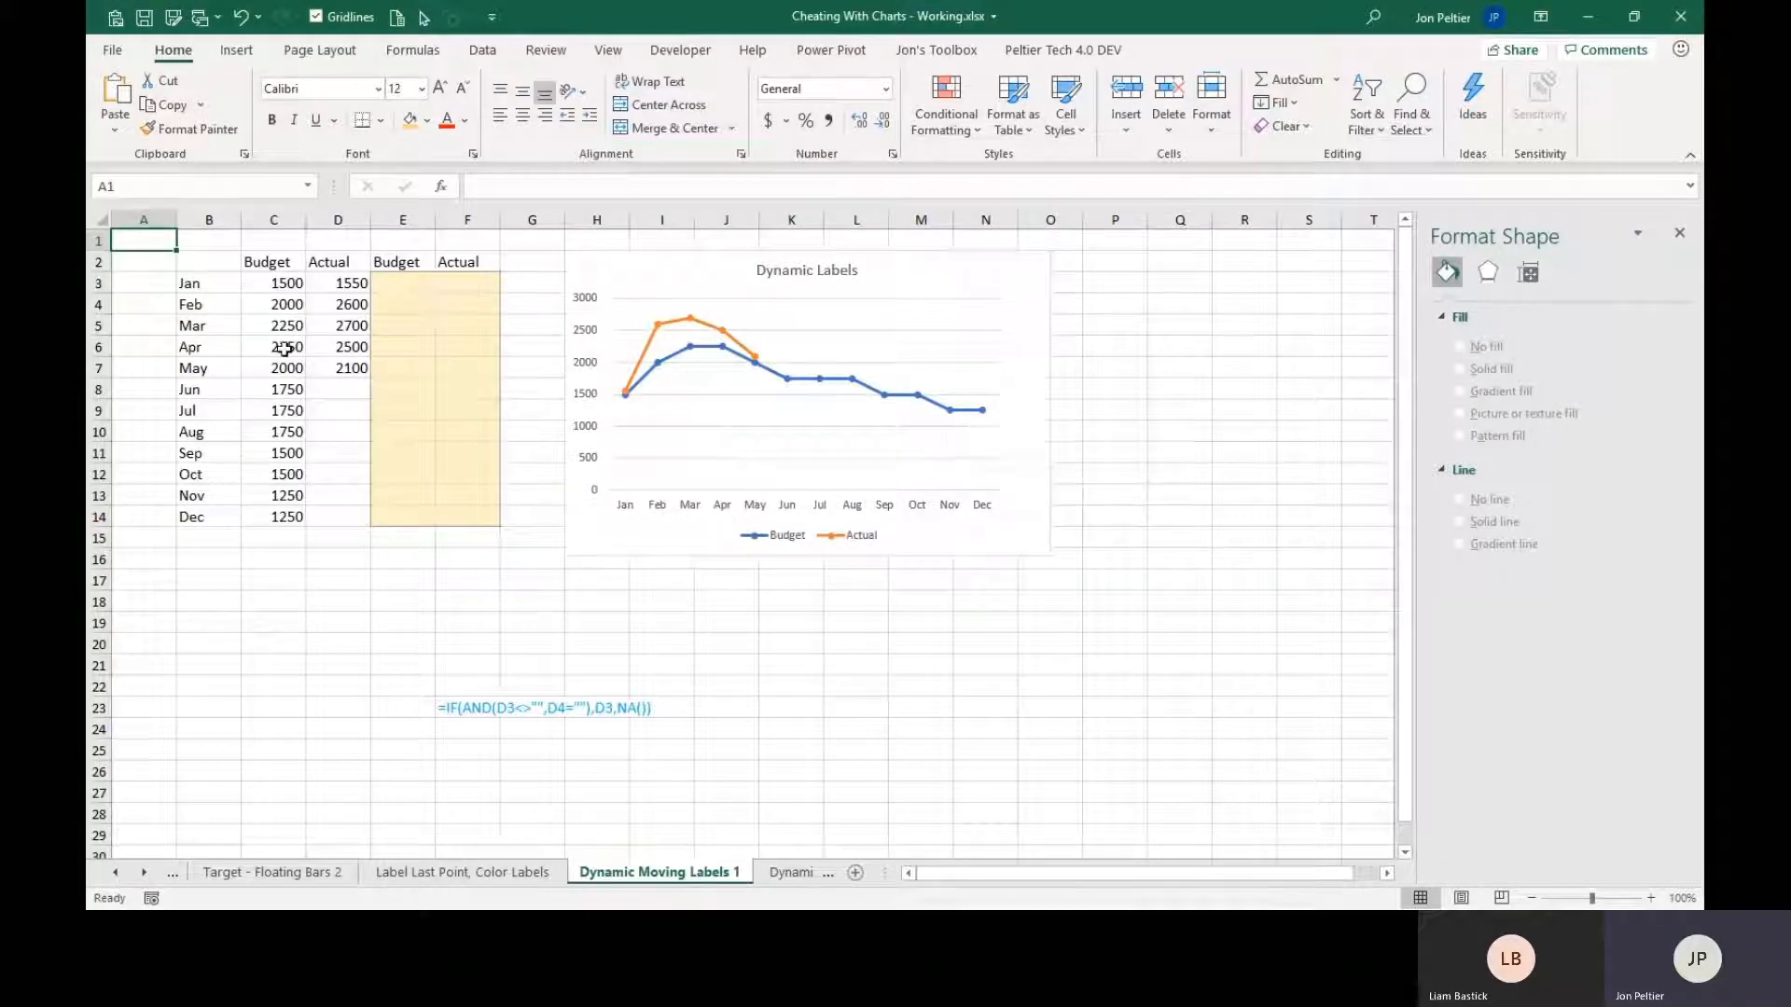
click(406, 287)
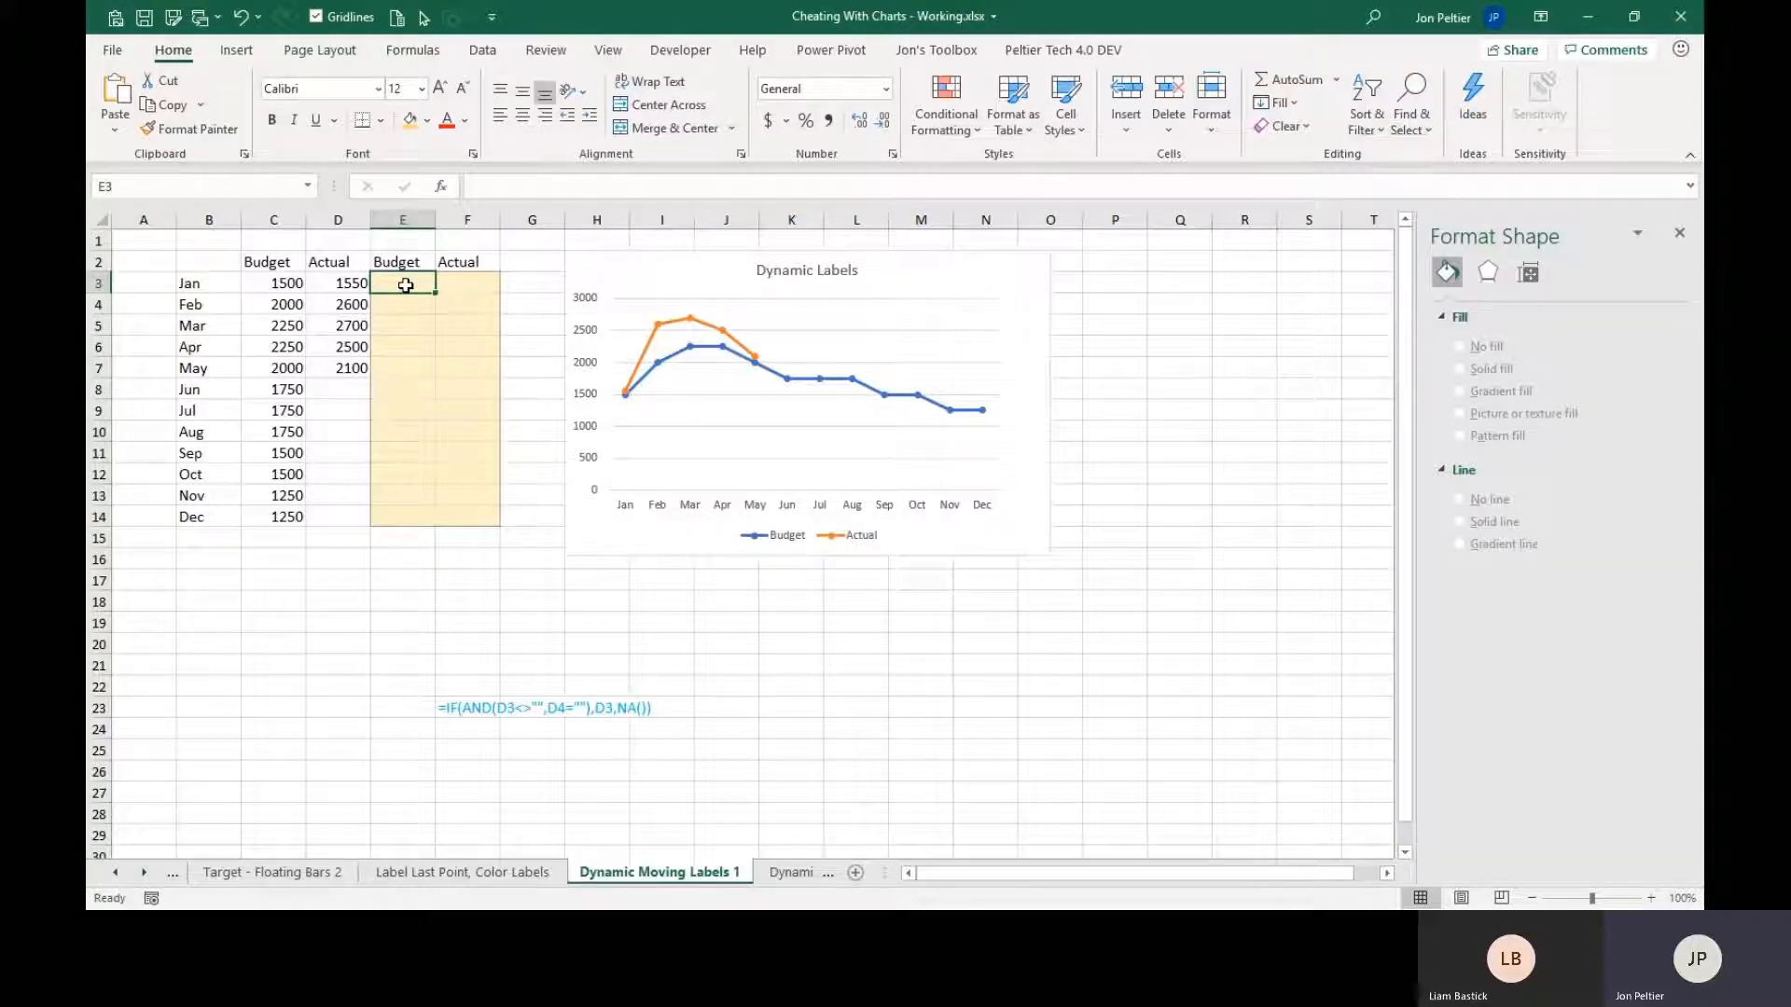
drag(406, 285, 478, 515)
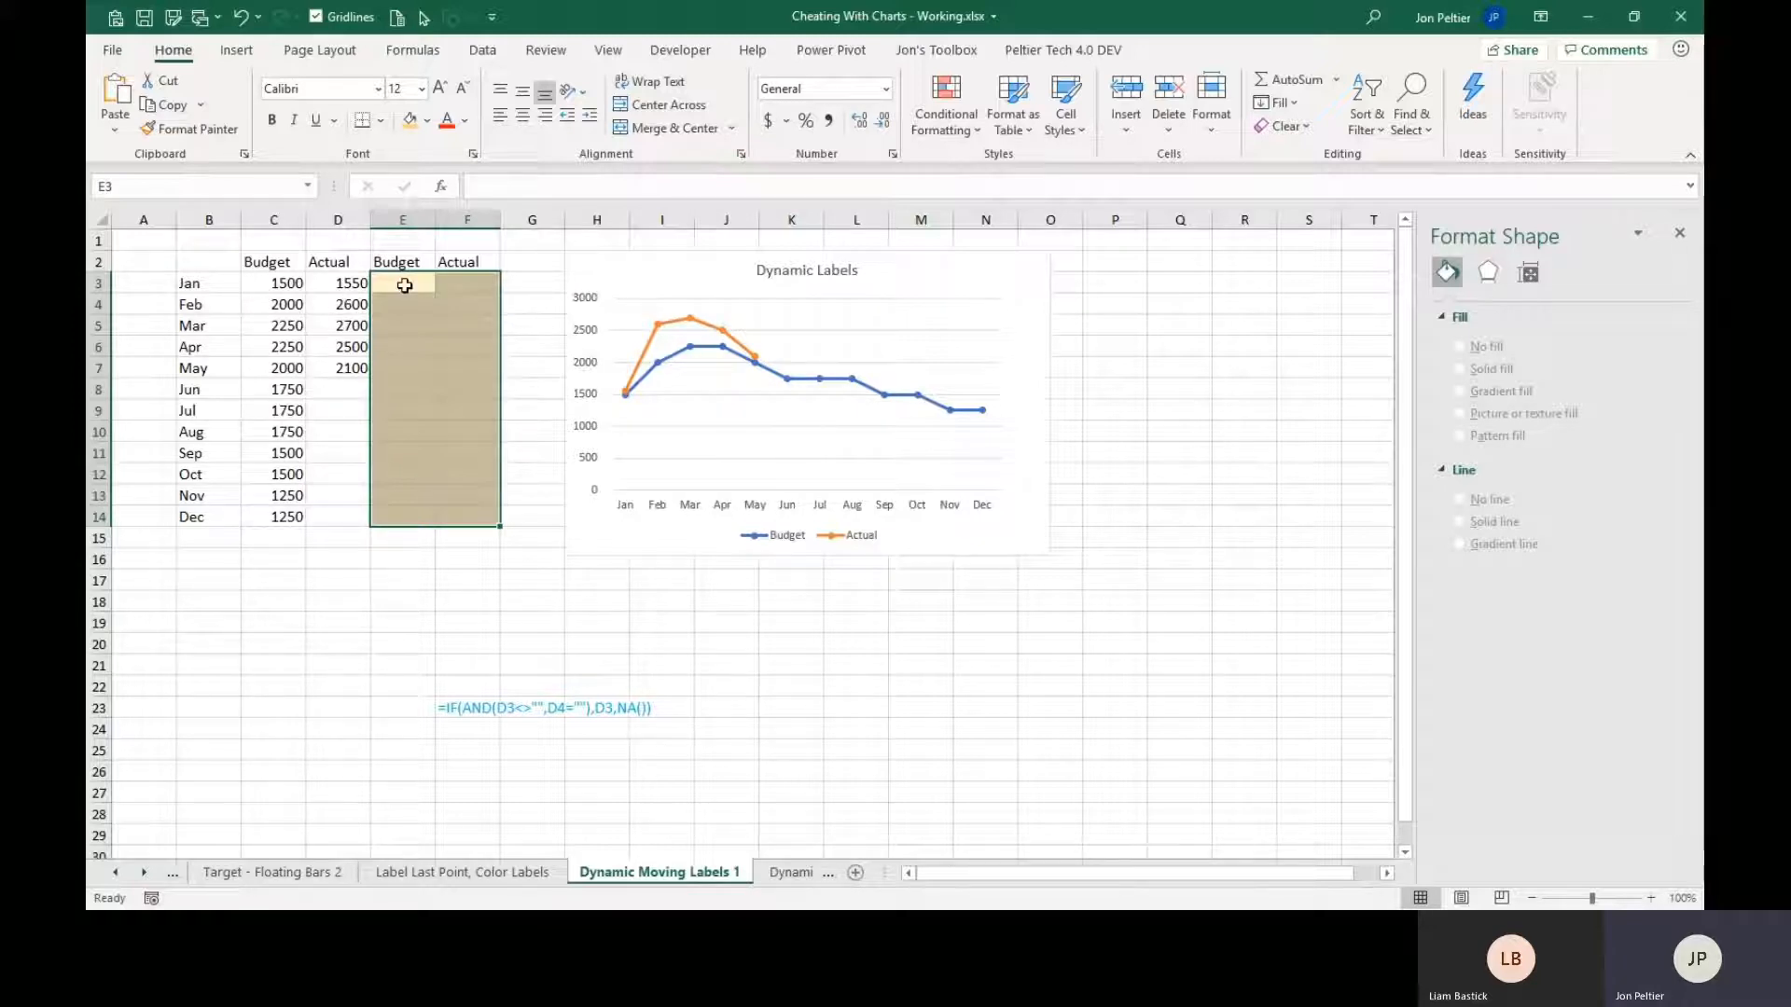
click(514, 193)
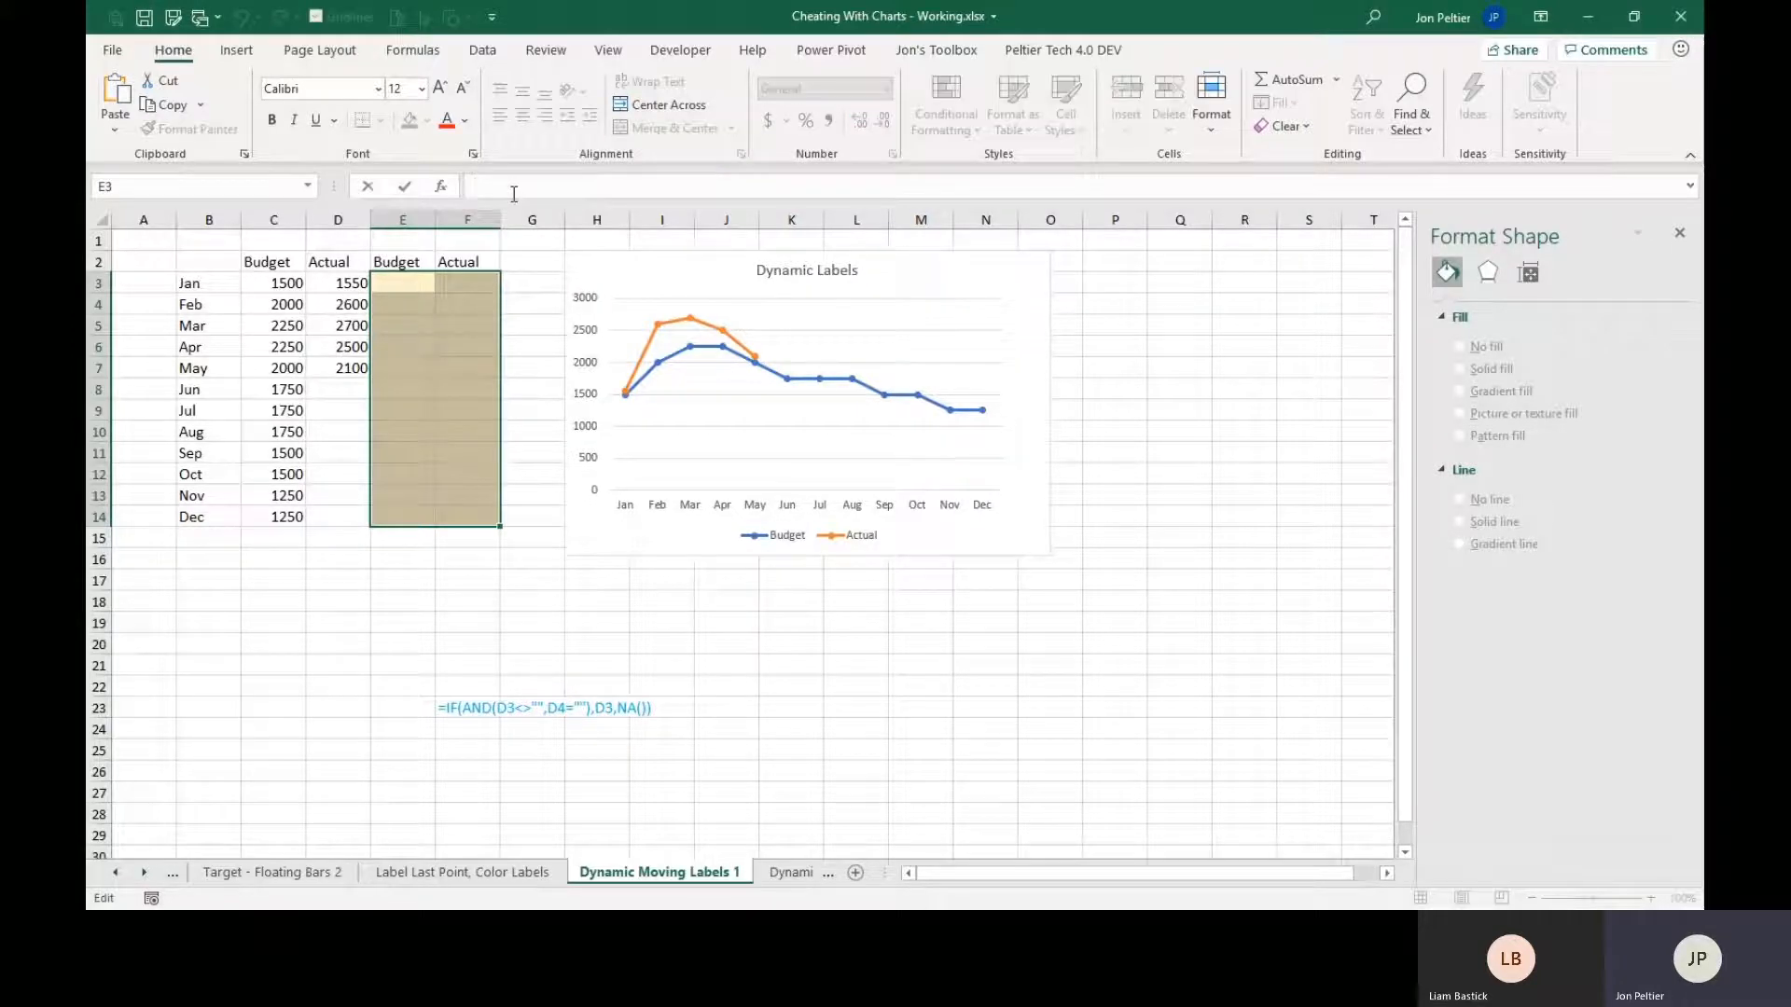
text(=if()
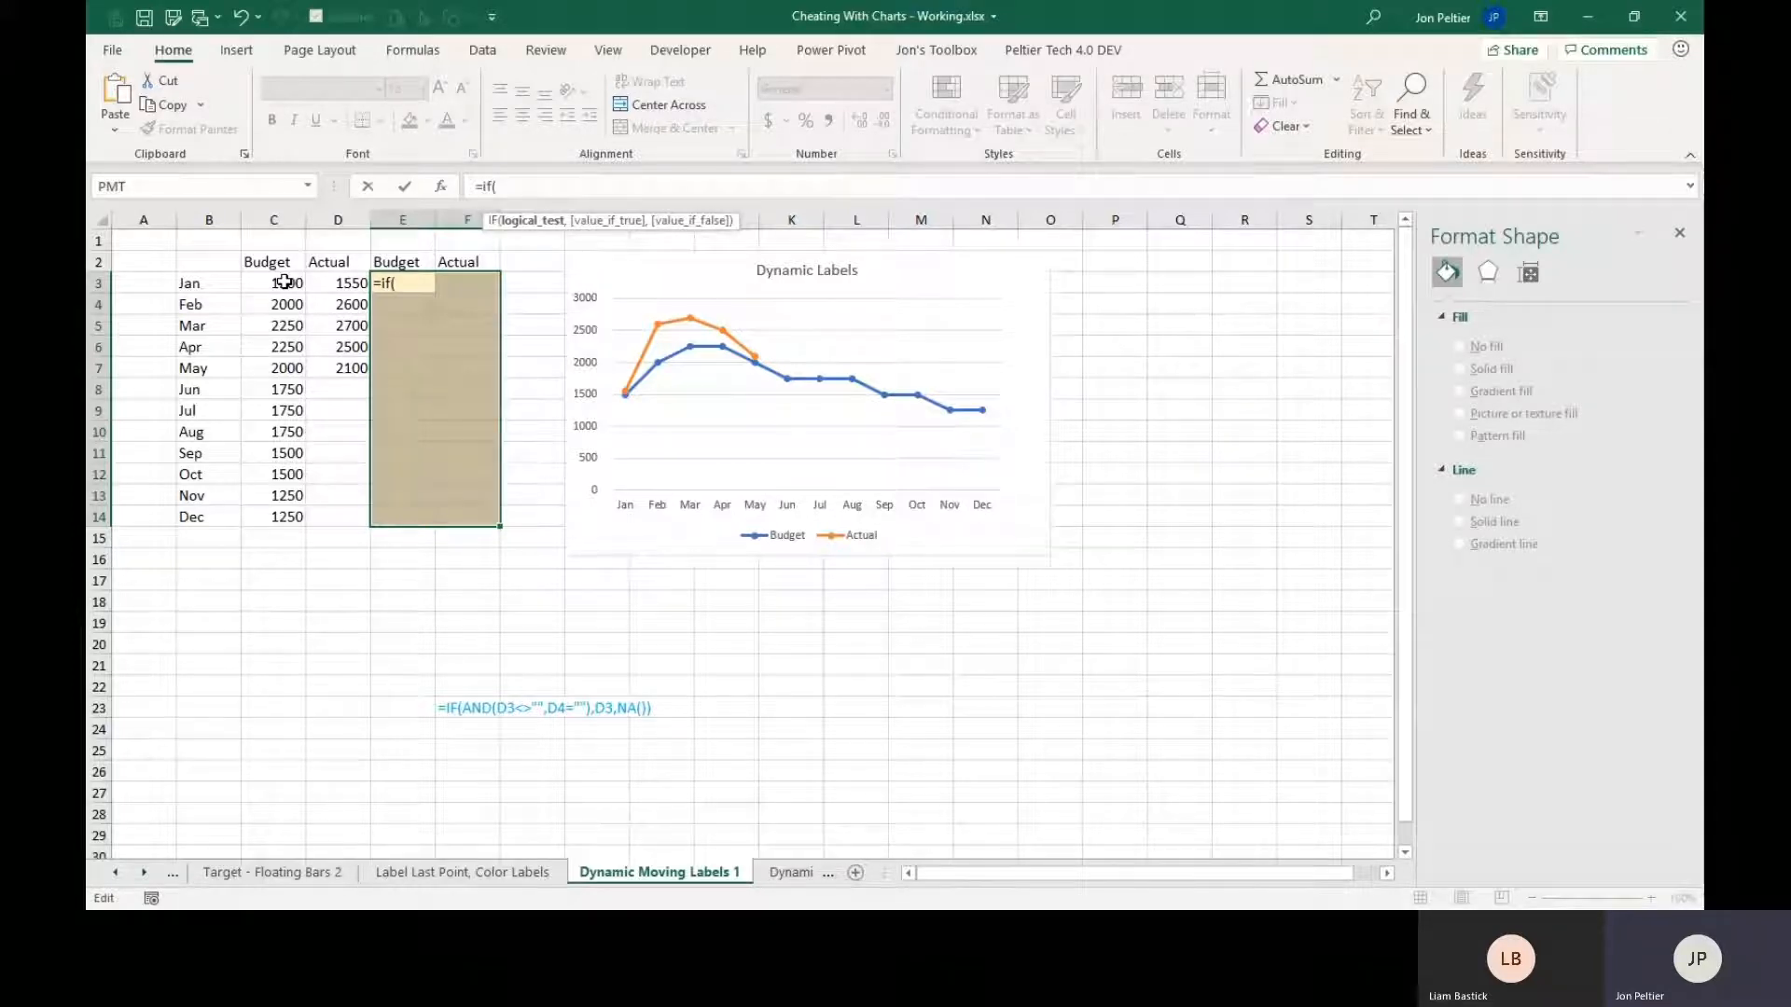
text(and()
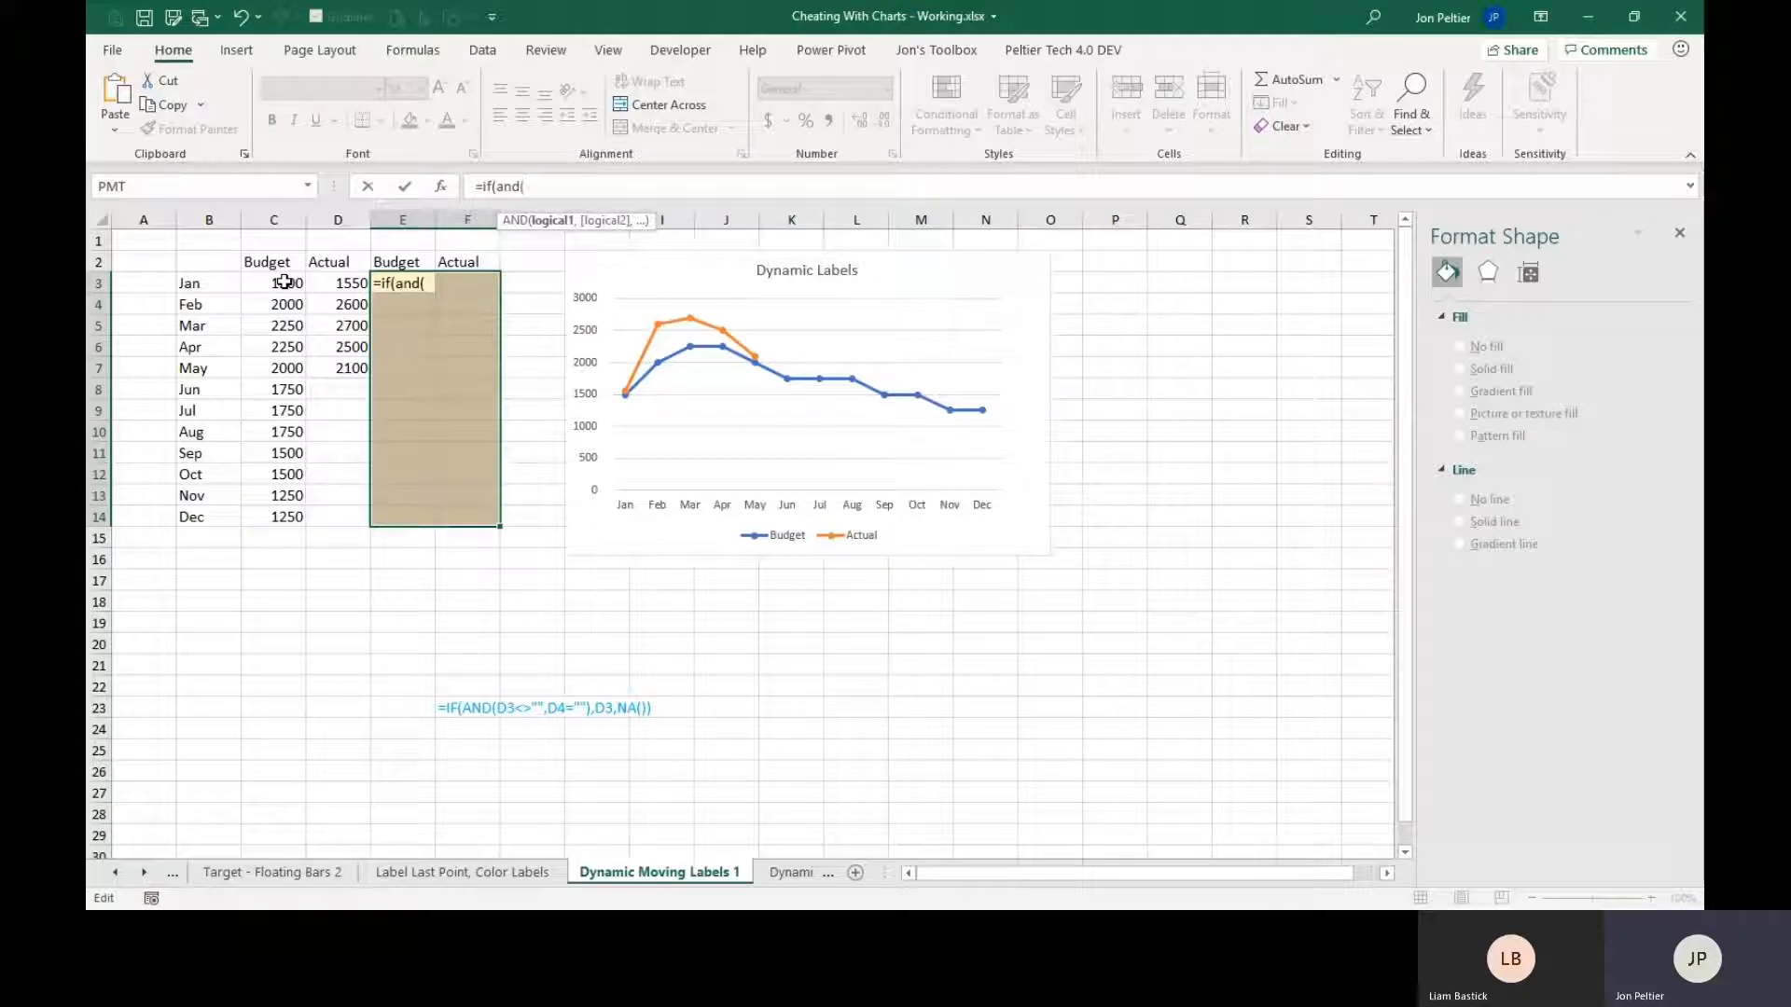
click(285, 282)
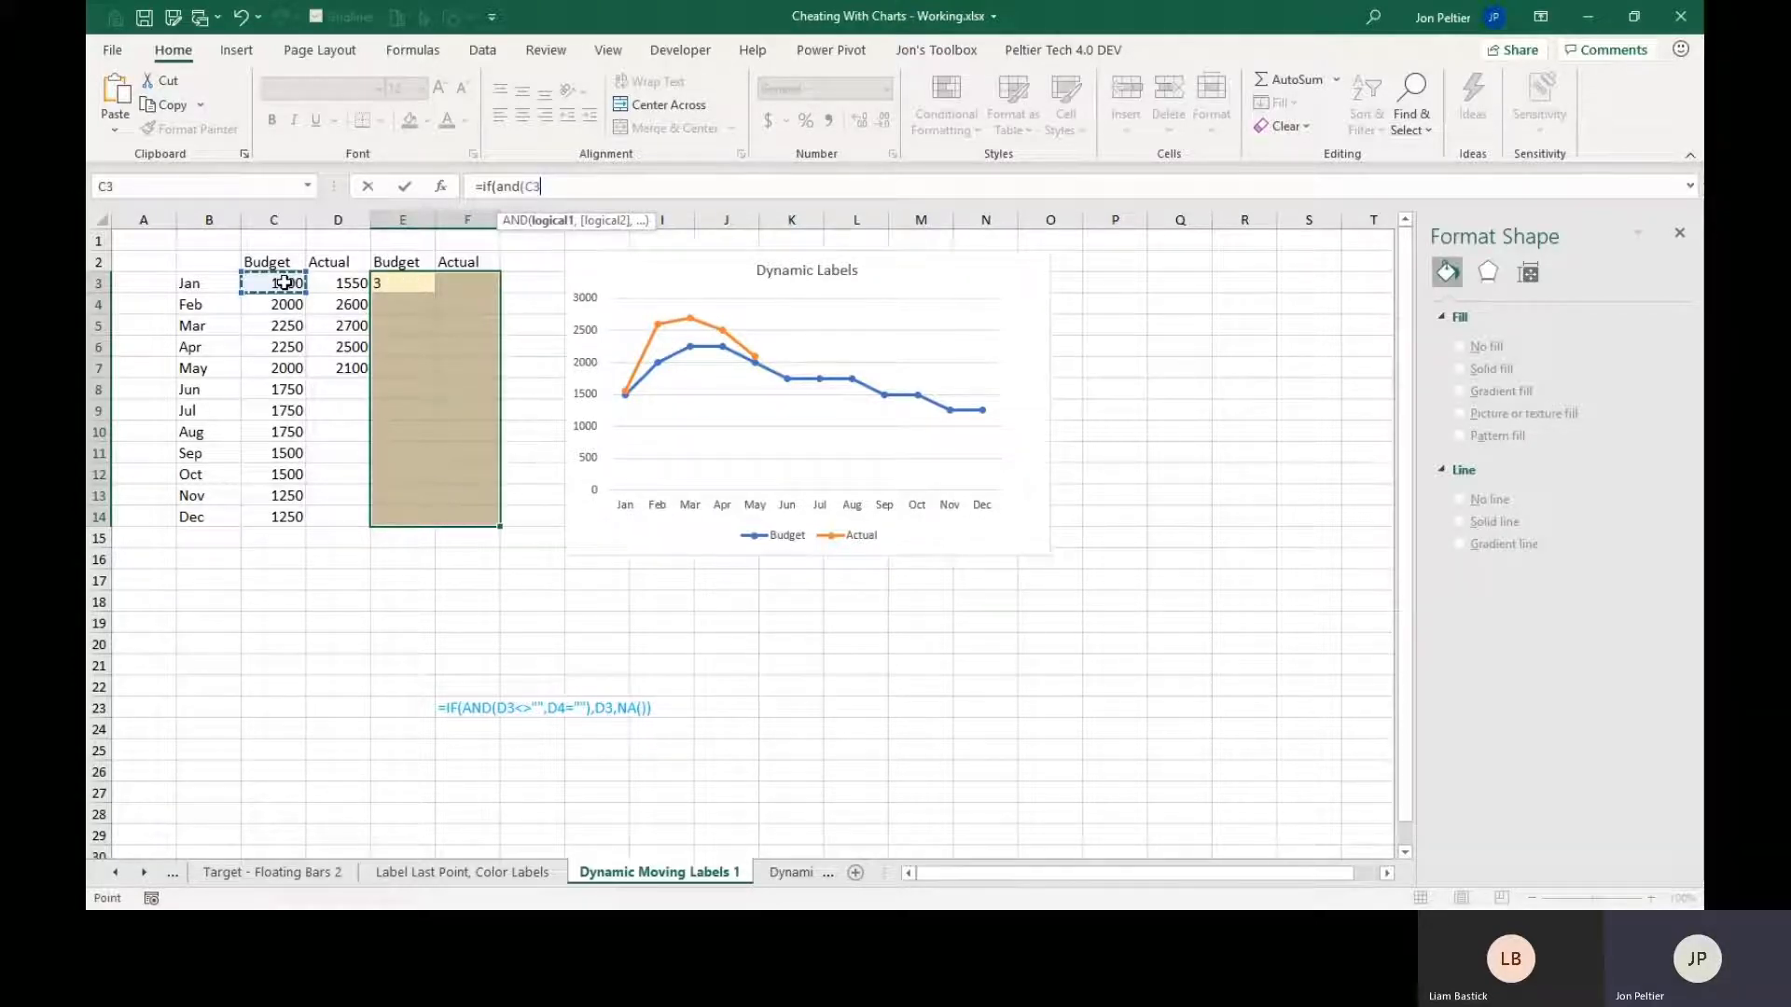
text(<>"")
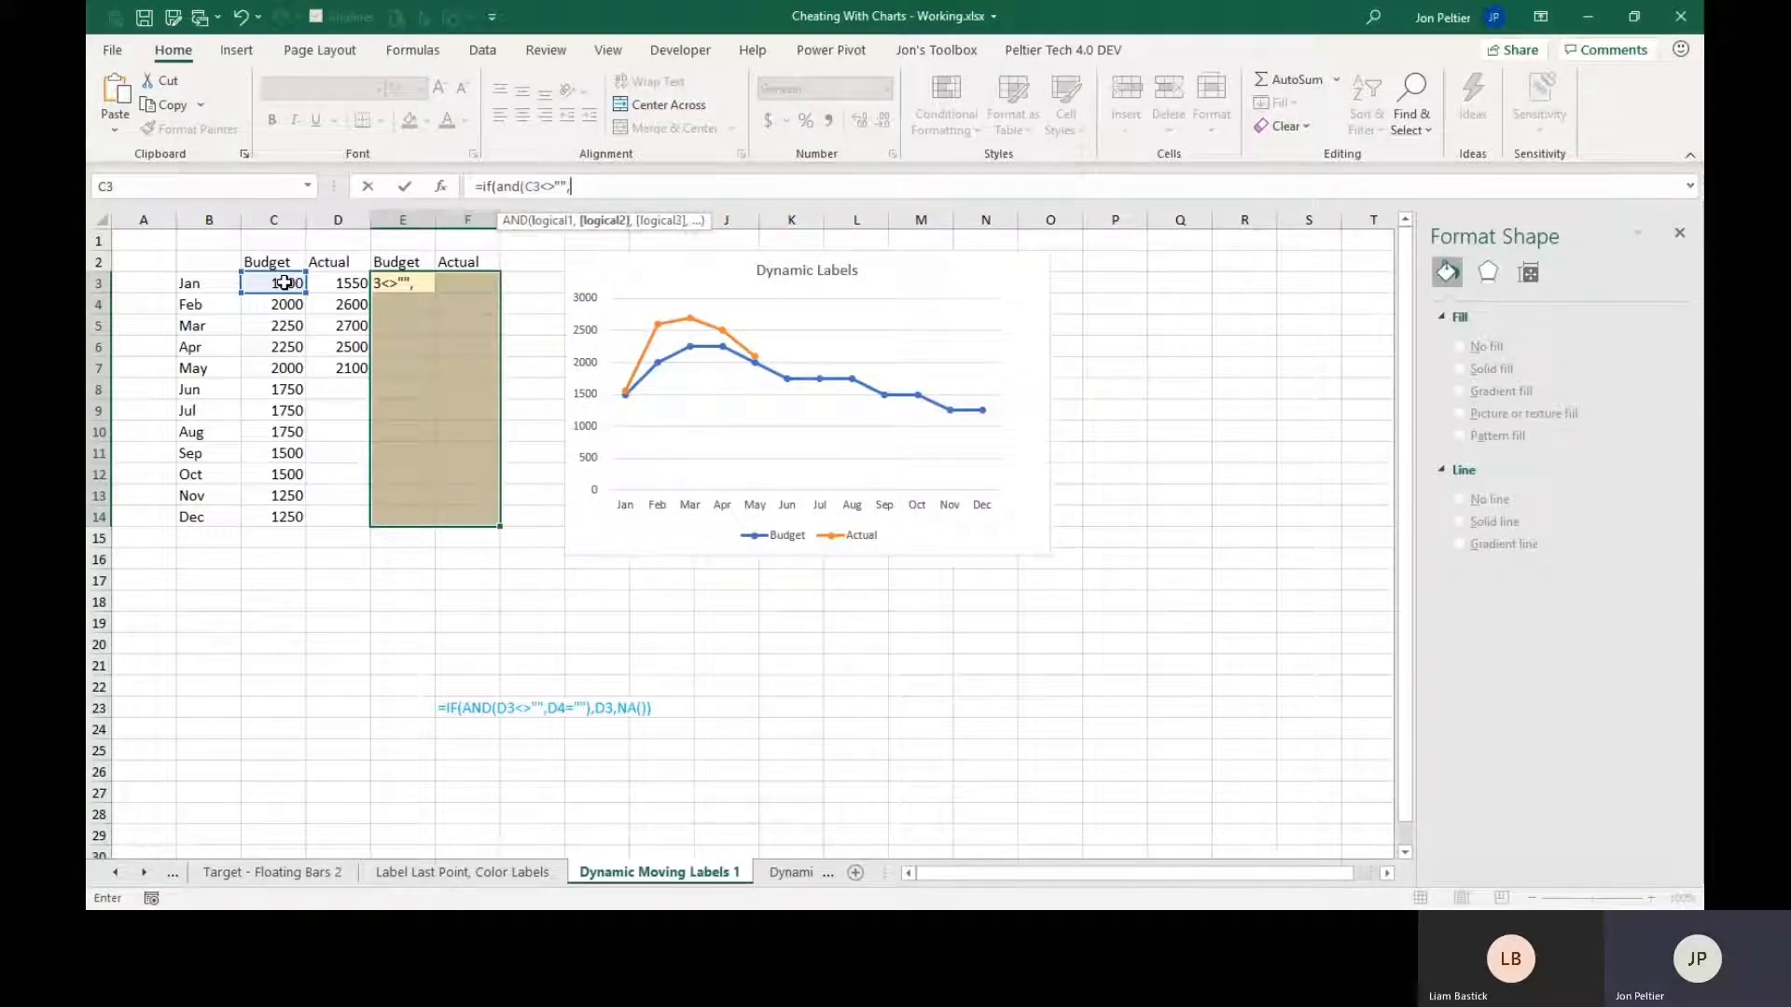
text(,)
click(276, 306)
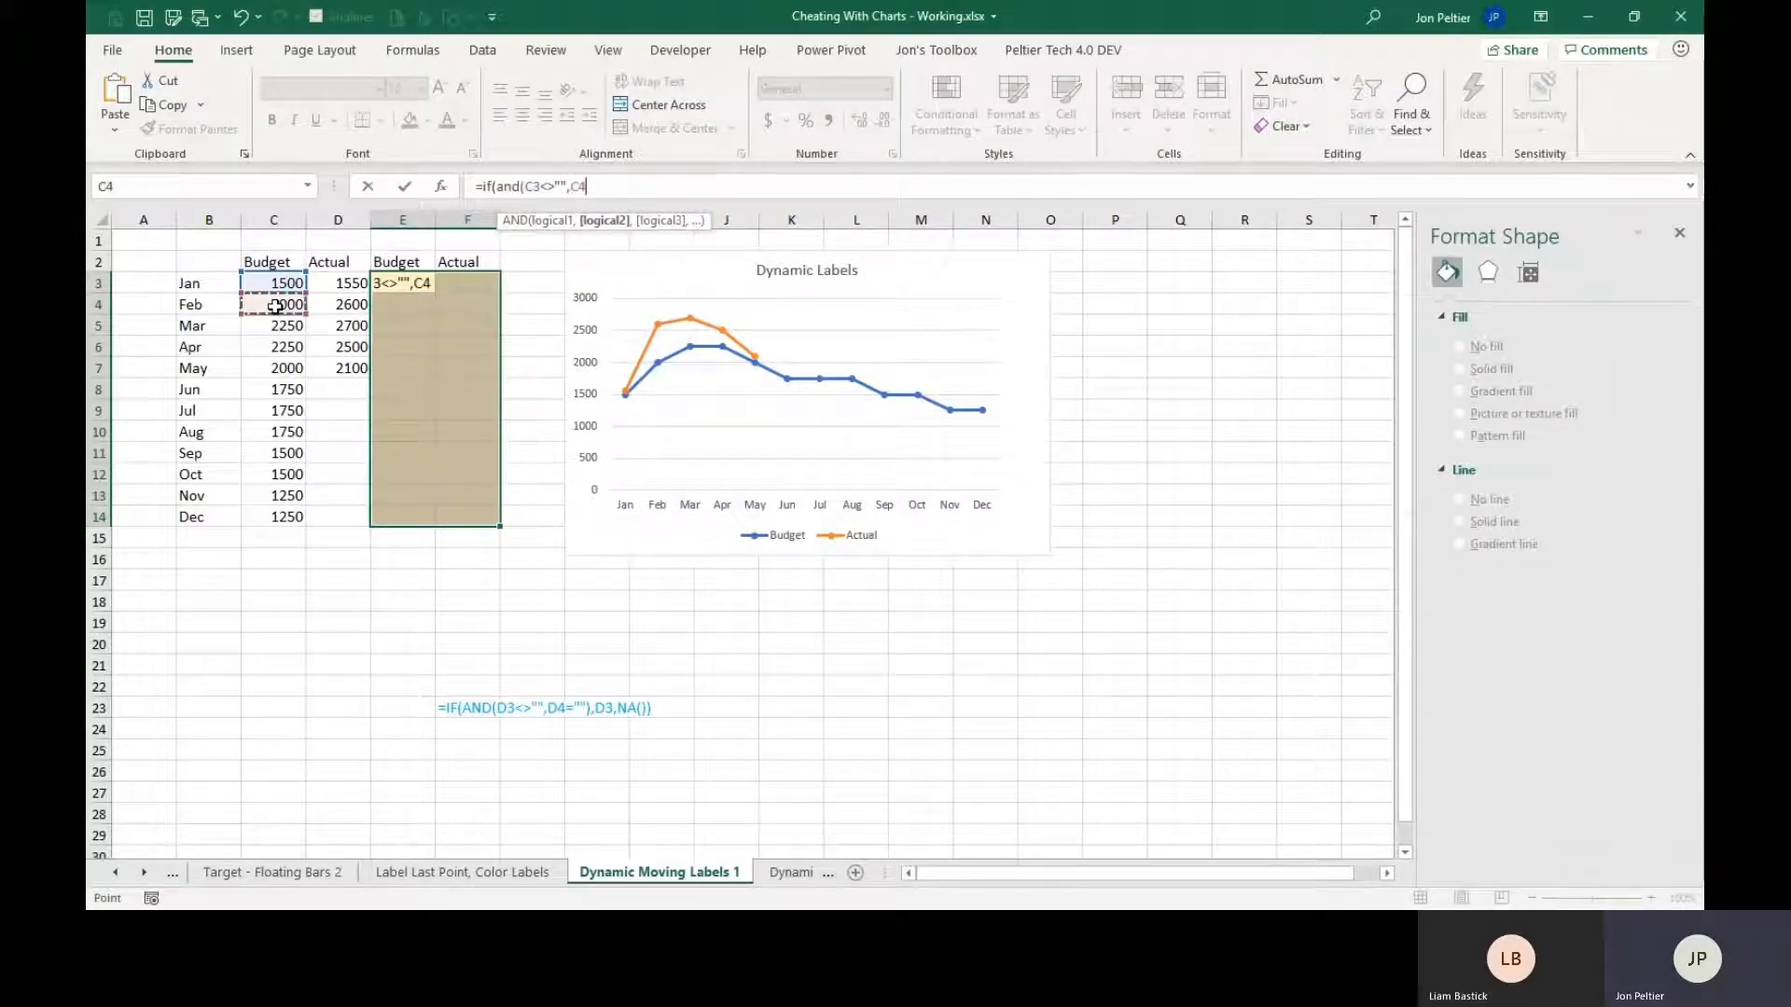
text(=)
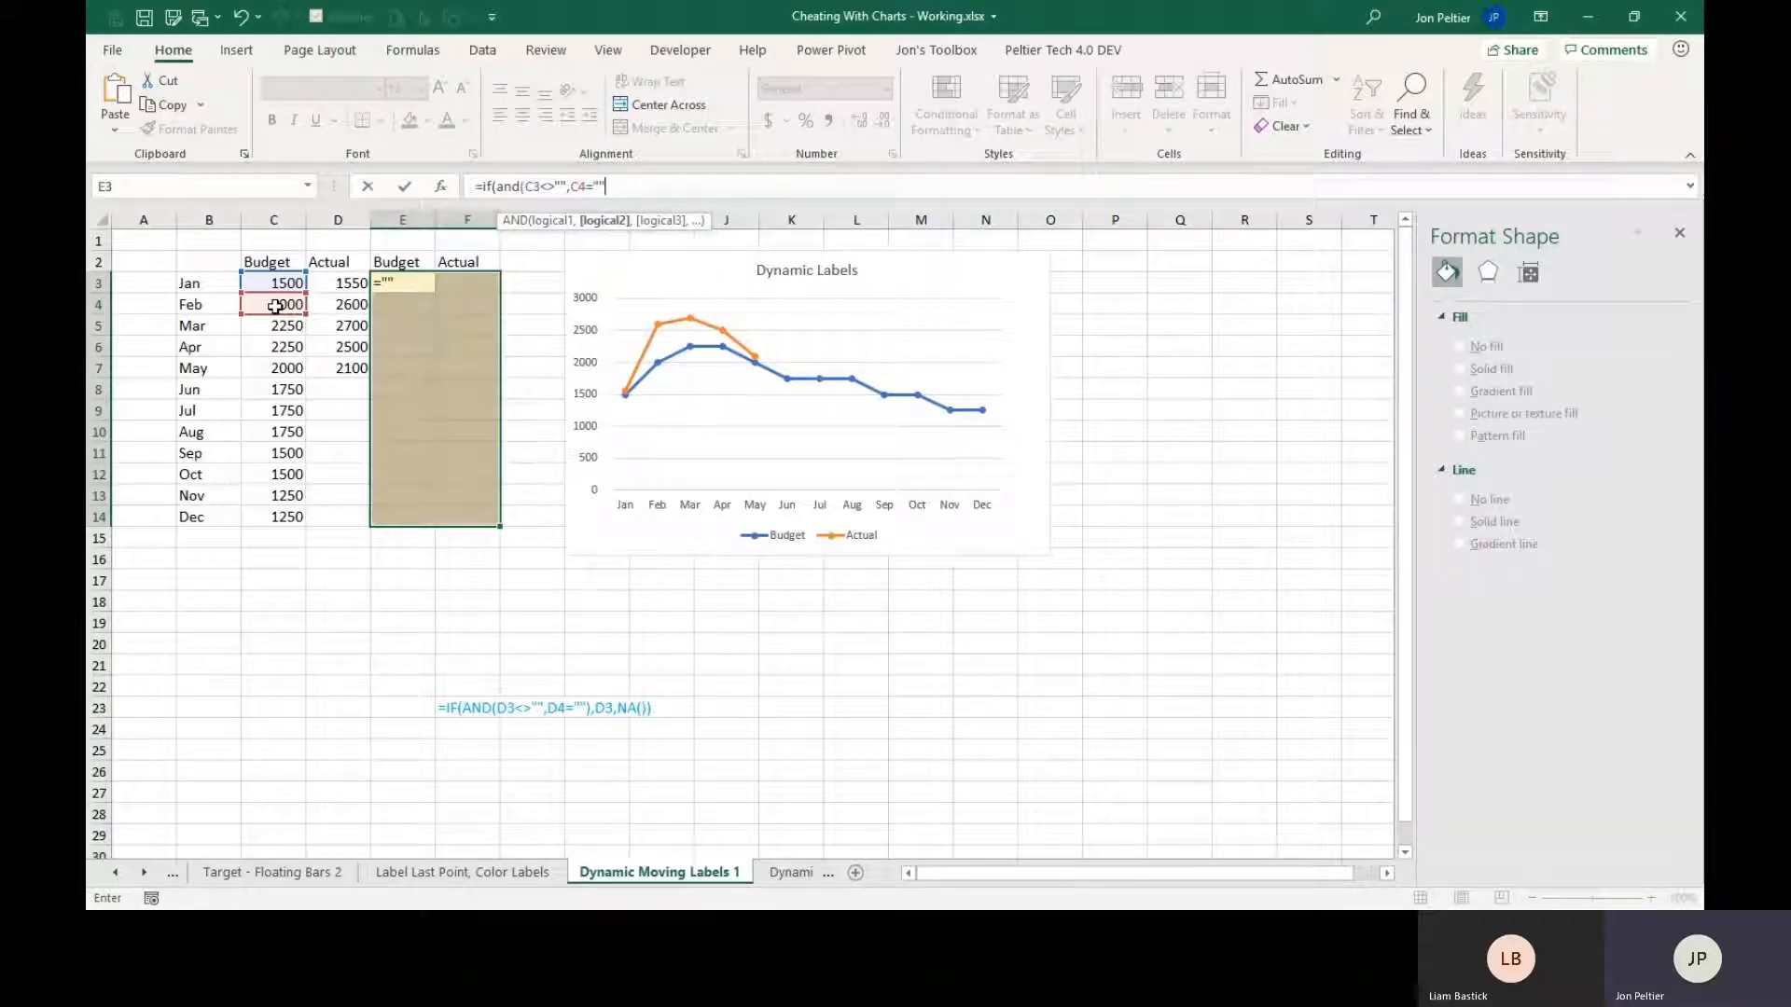
text(""))
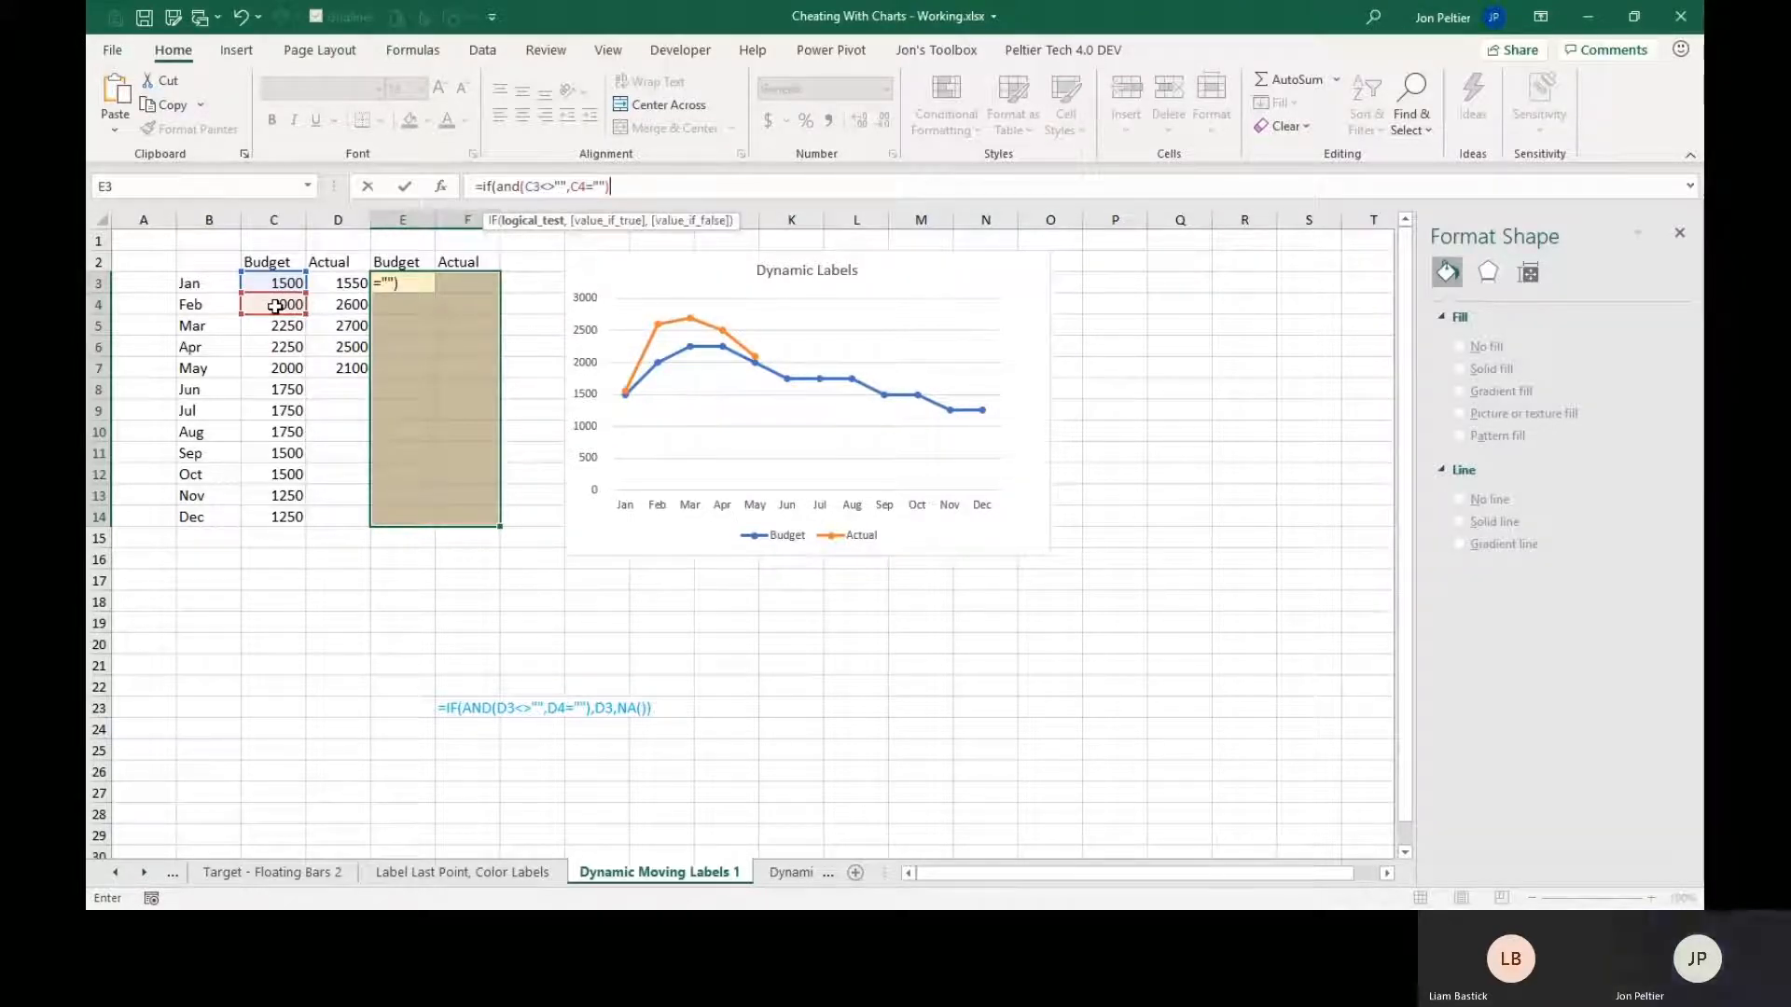
text(,)
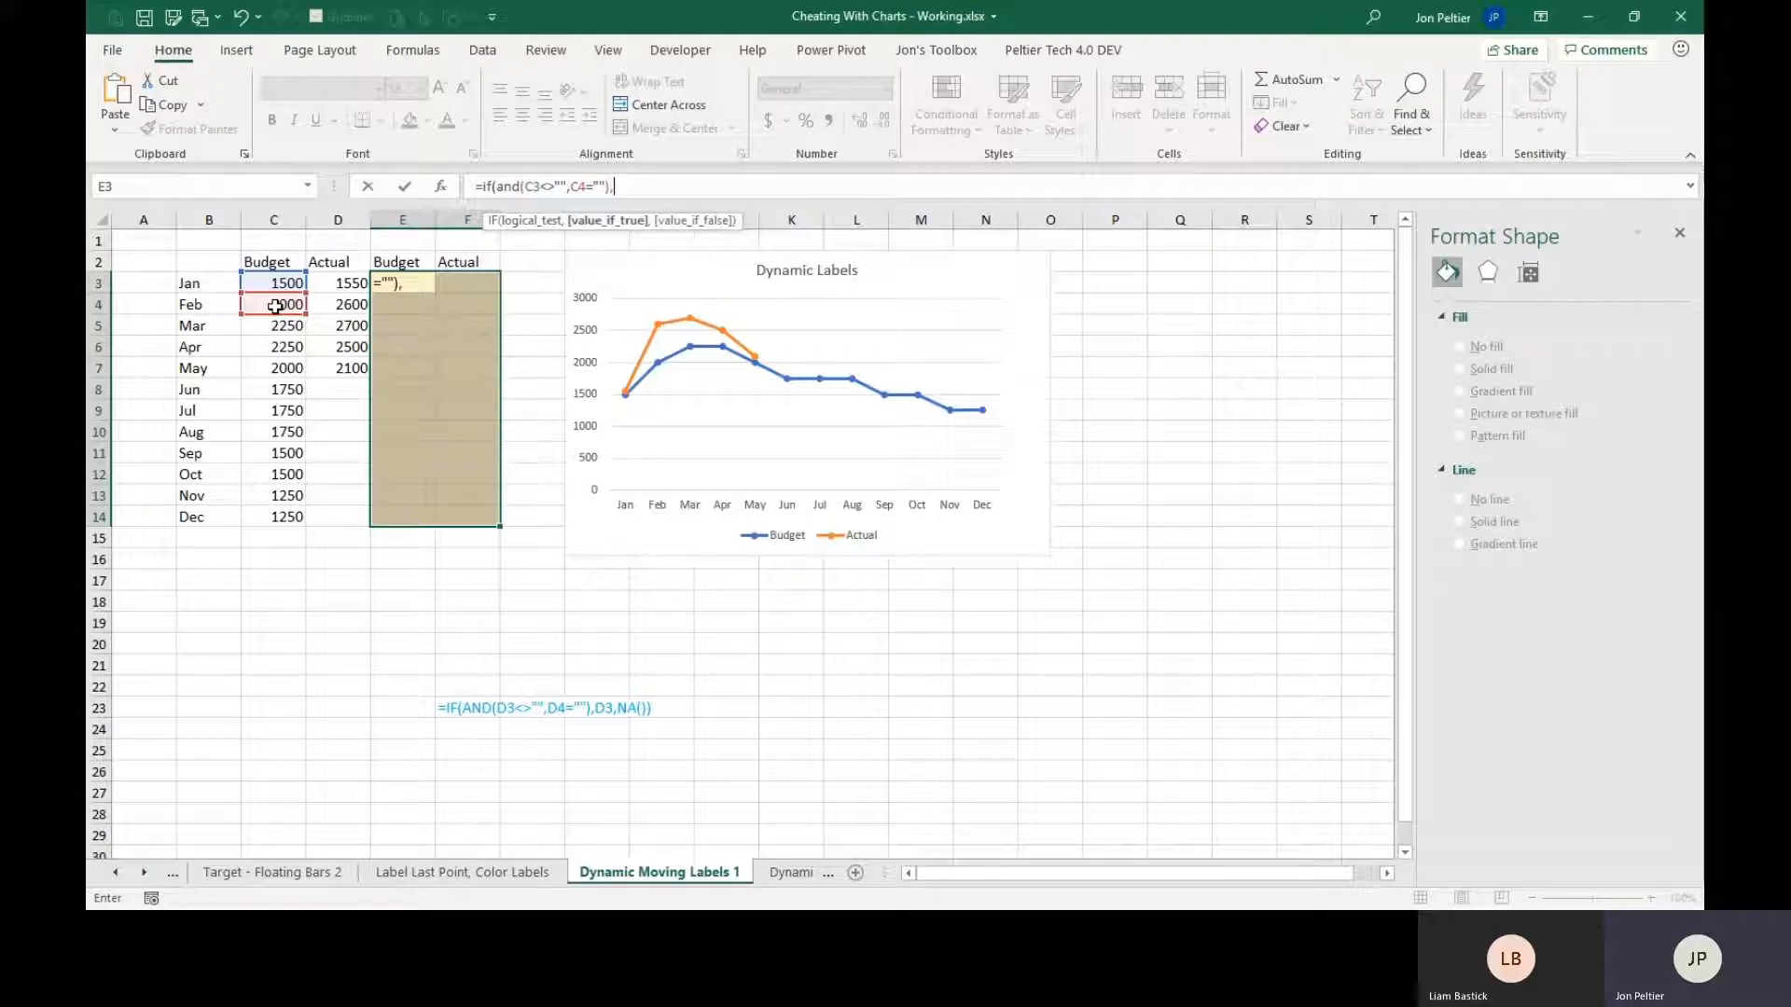
click(265, 285)
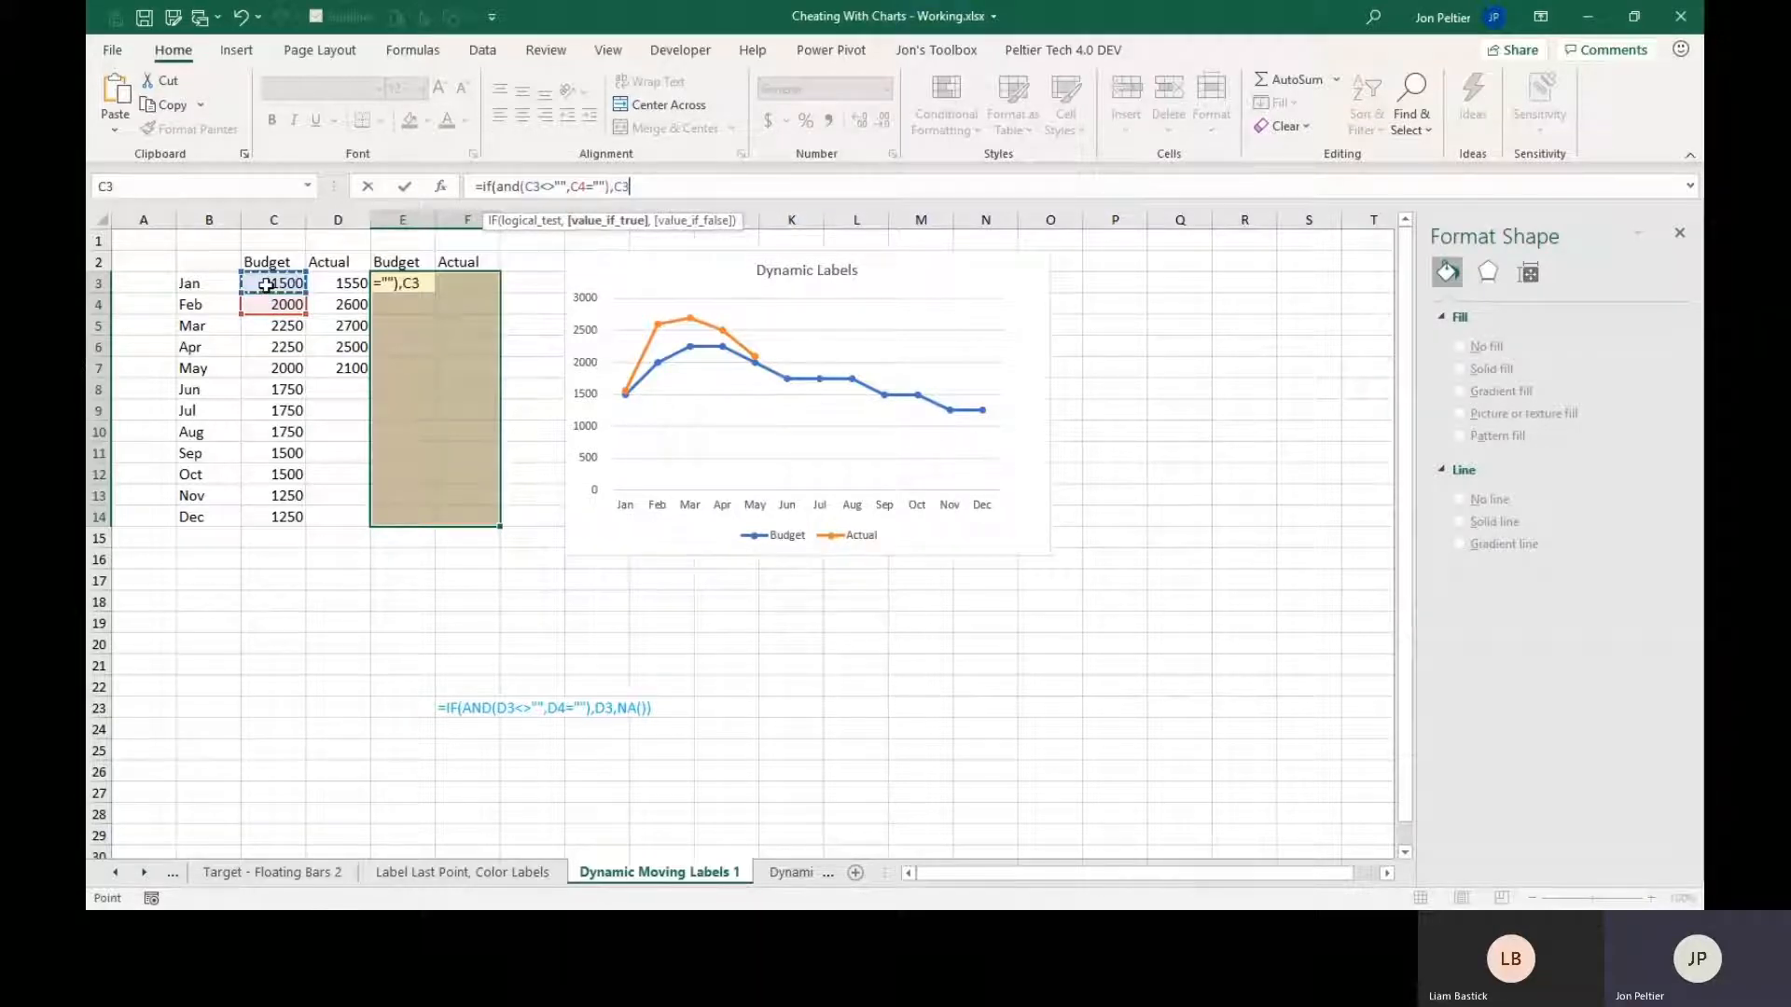
text(,n)
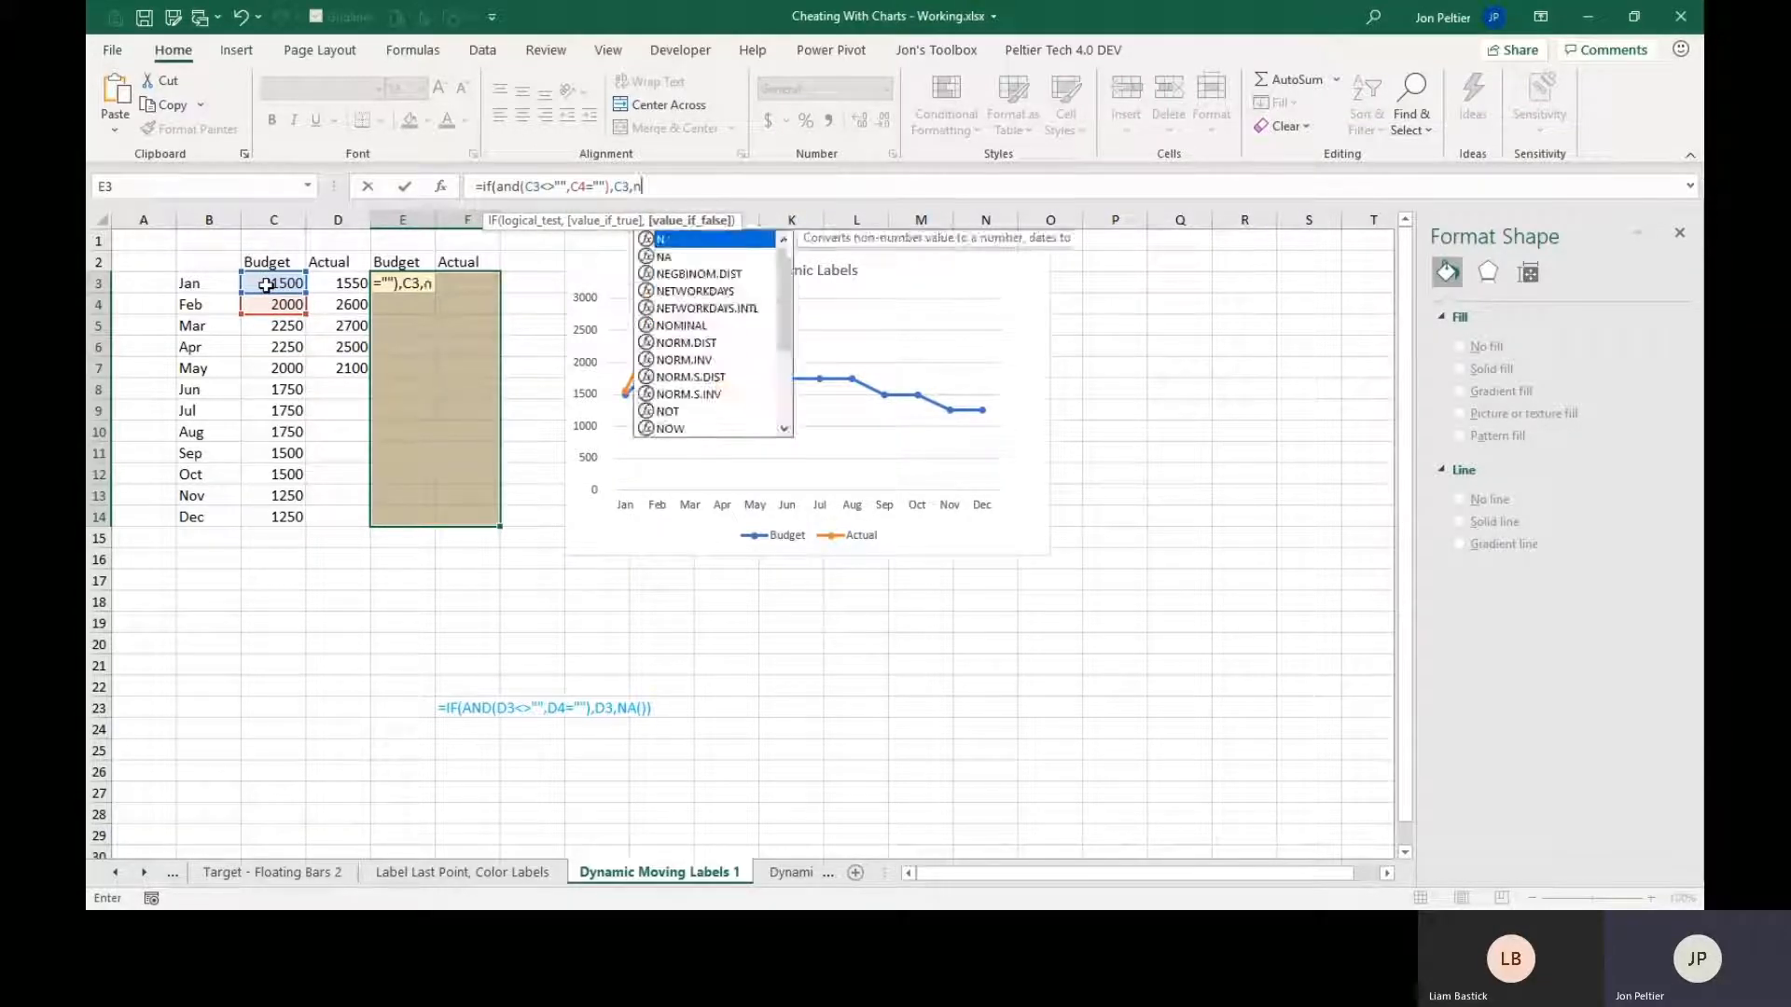
text(a()))
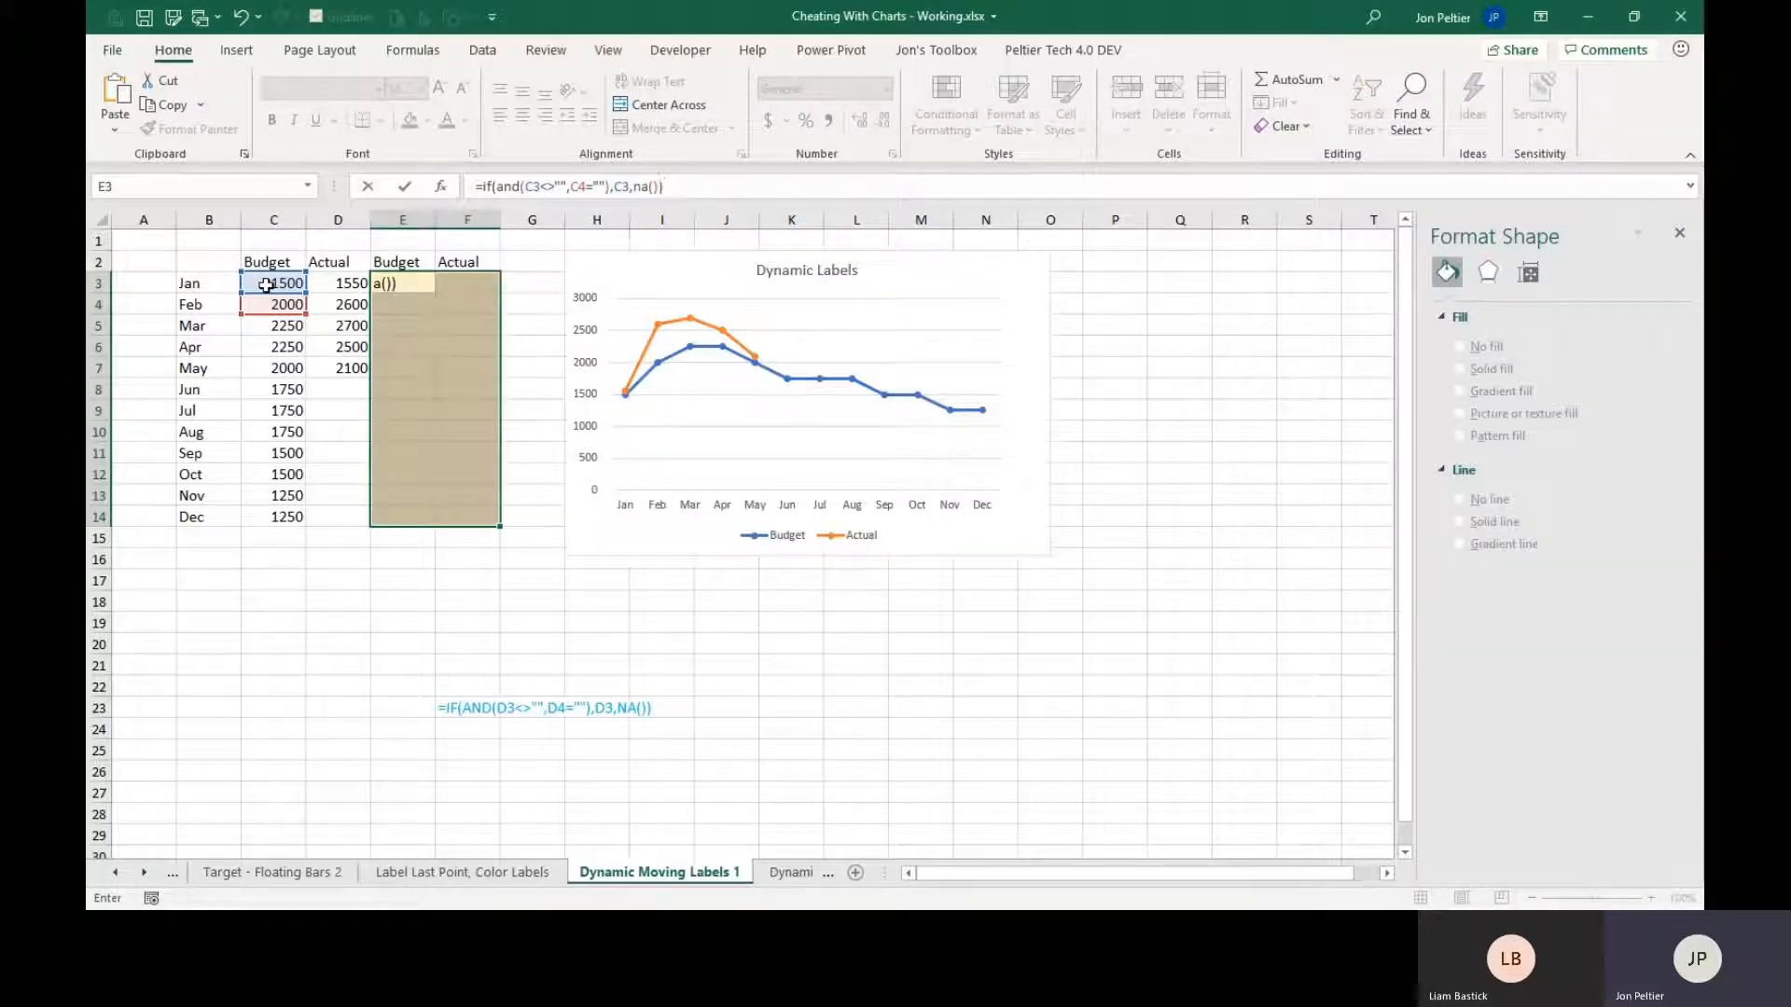
key(ctrl+Return)
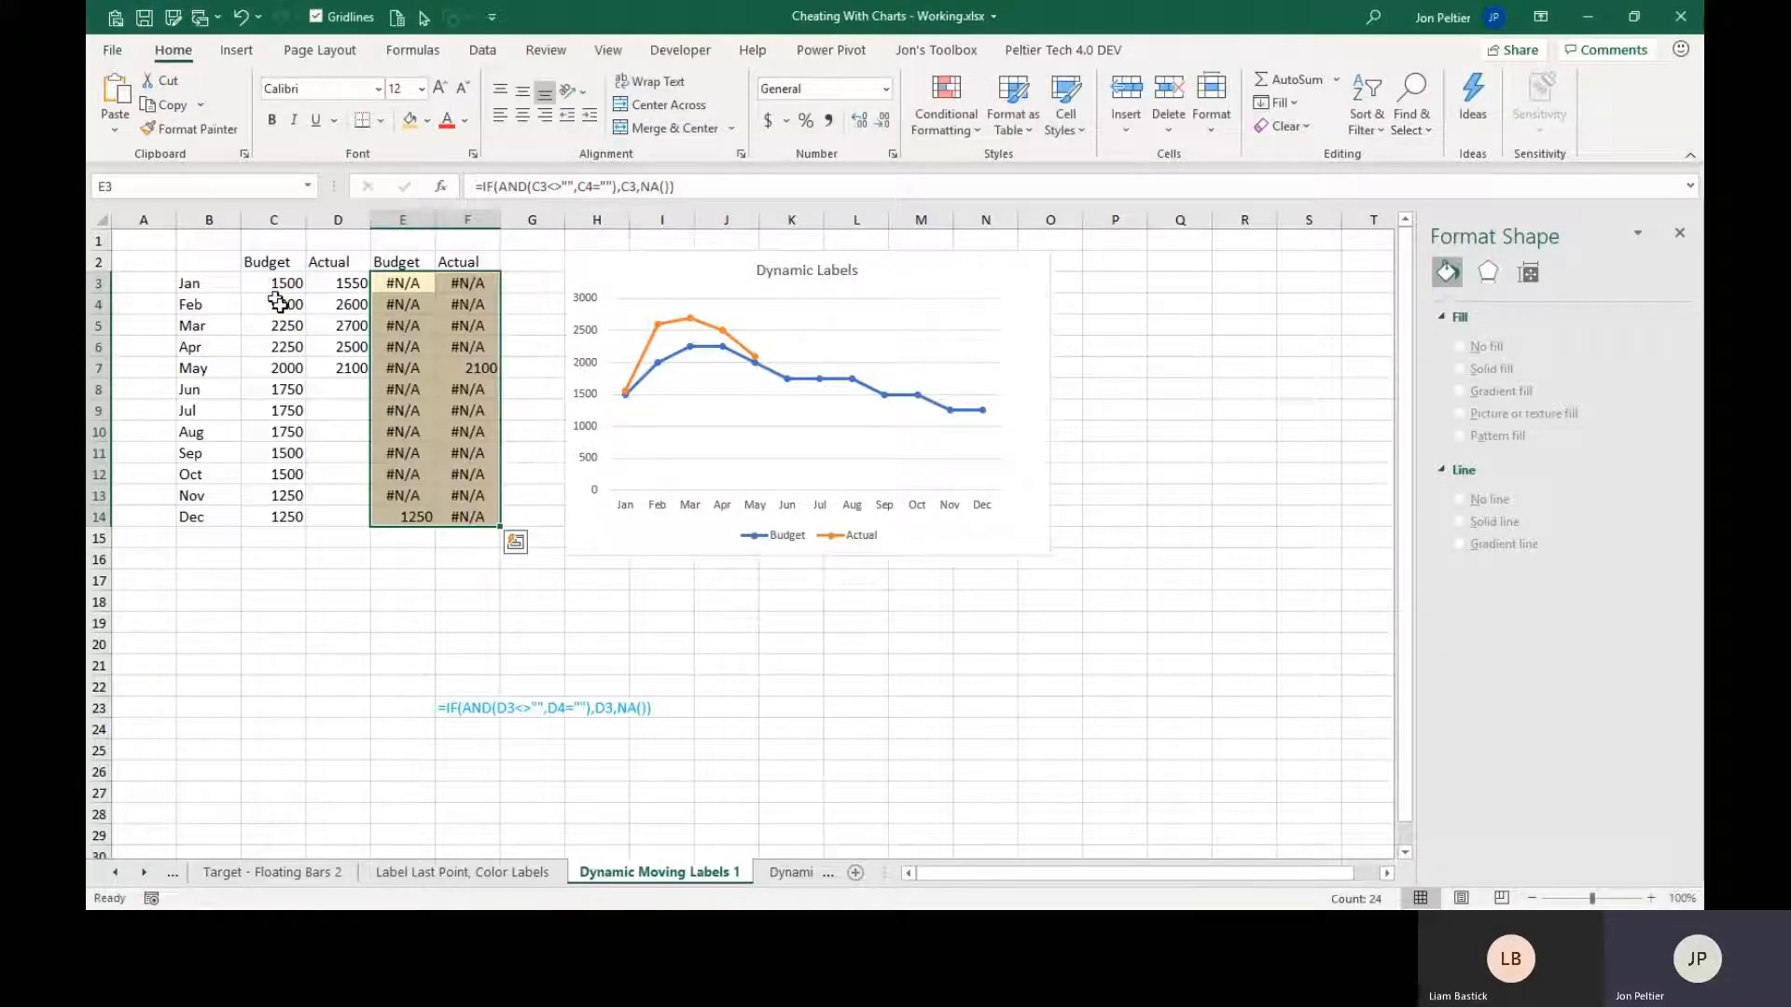
Extend the chart's source data to include the helper Budget and Actual columns E and F as additional series.
click(467, 364)
click(340, 366)
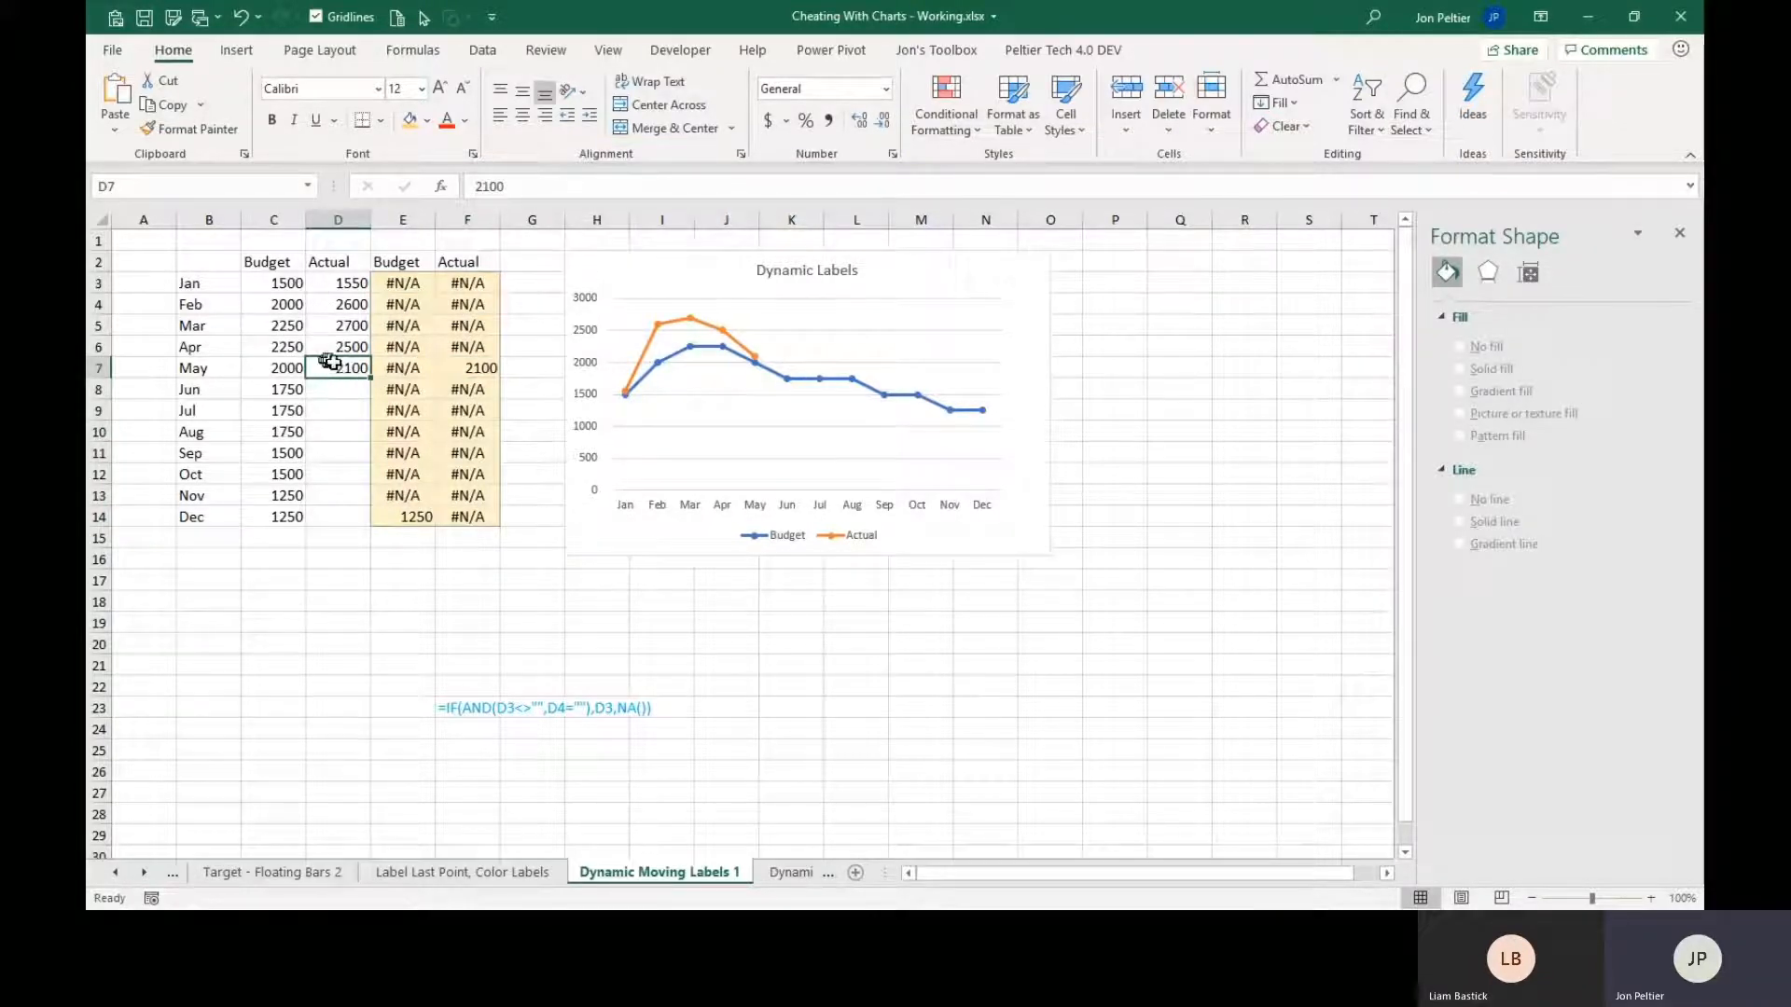
click(395, 510)
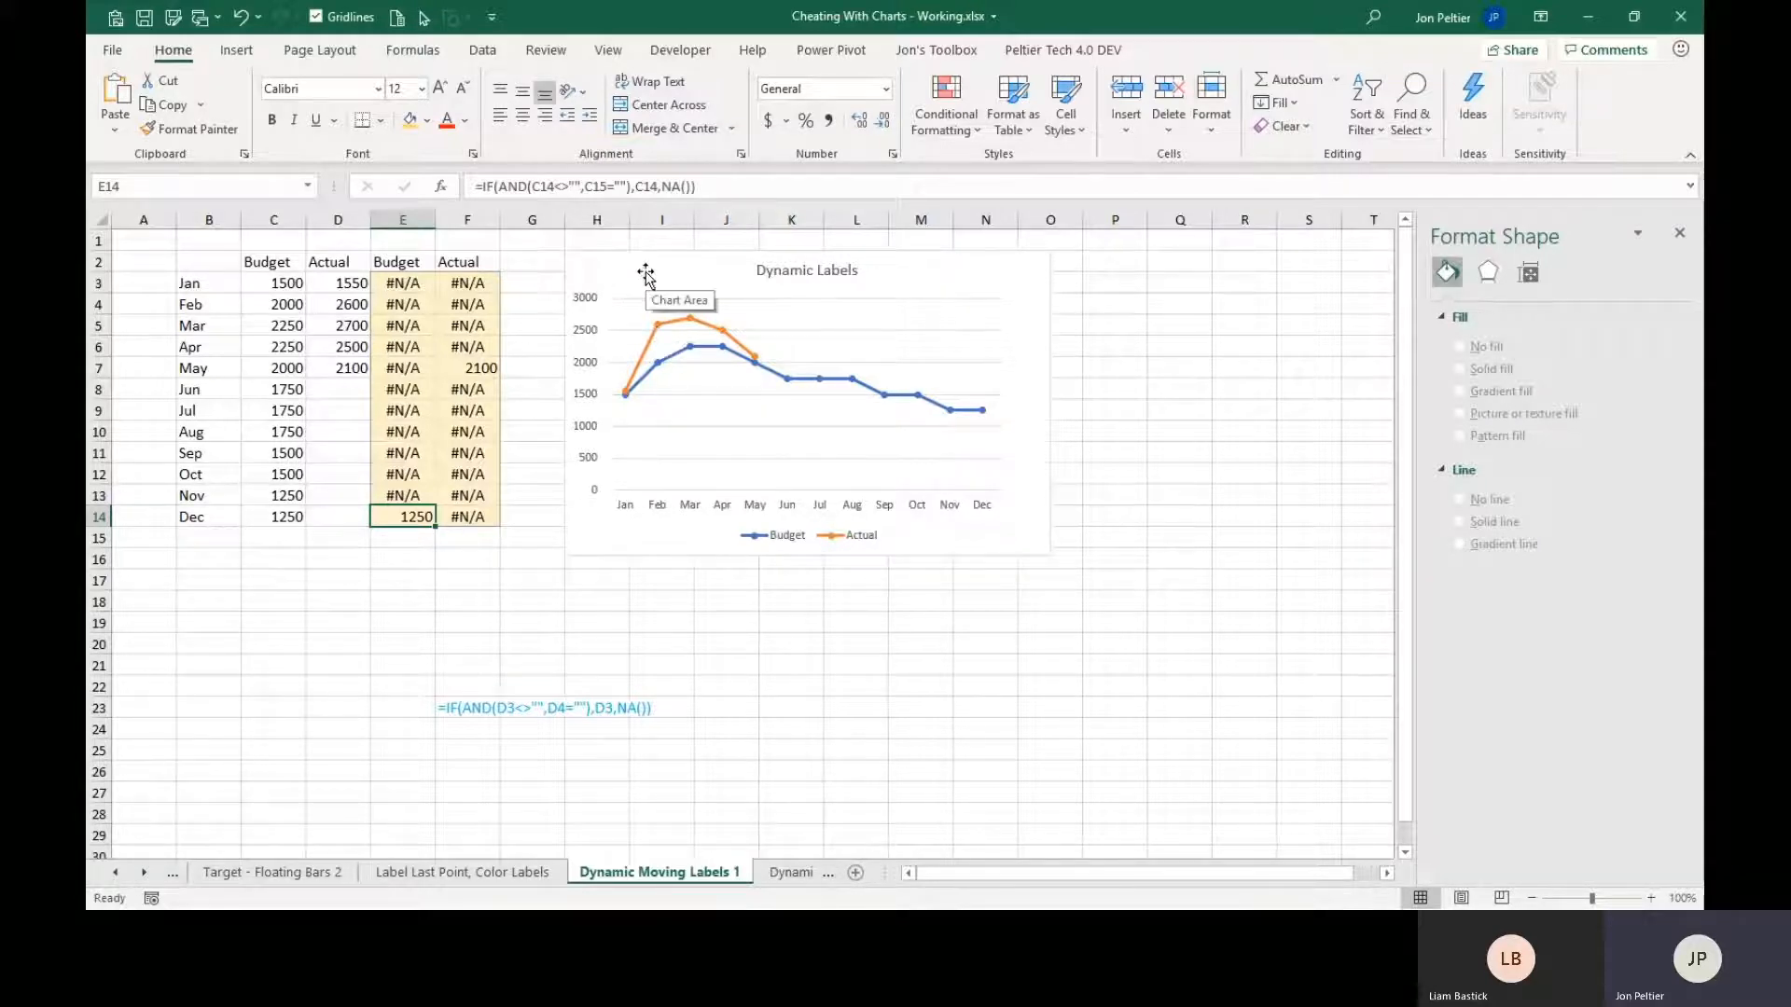
click(681, 351)
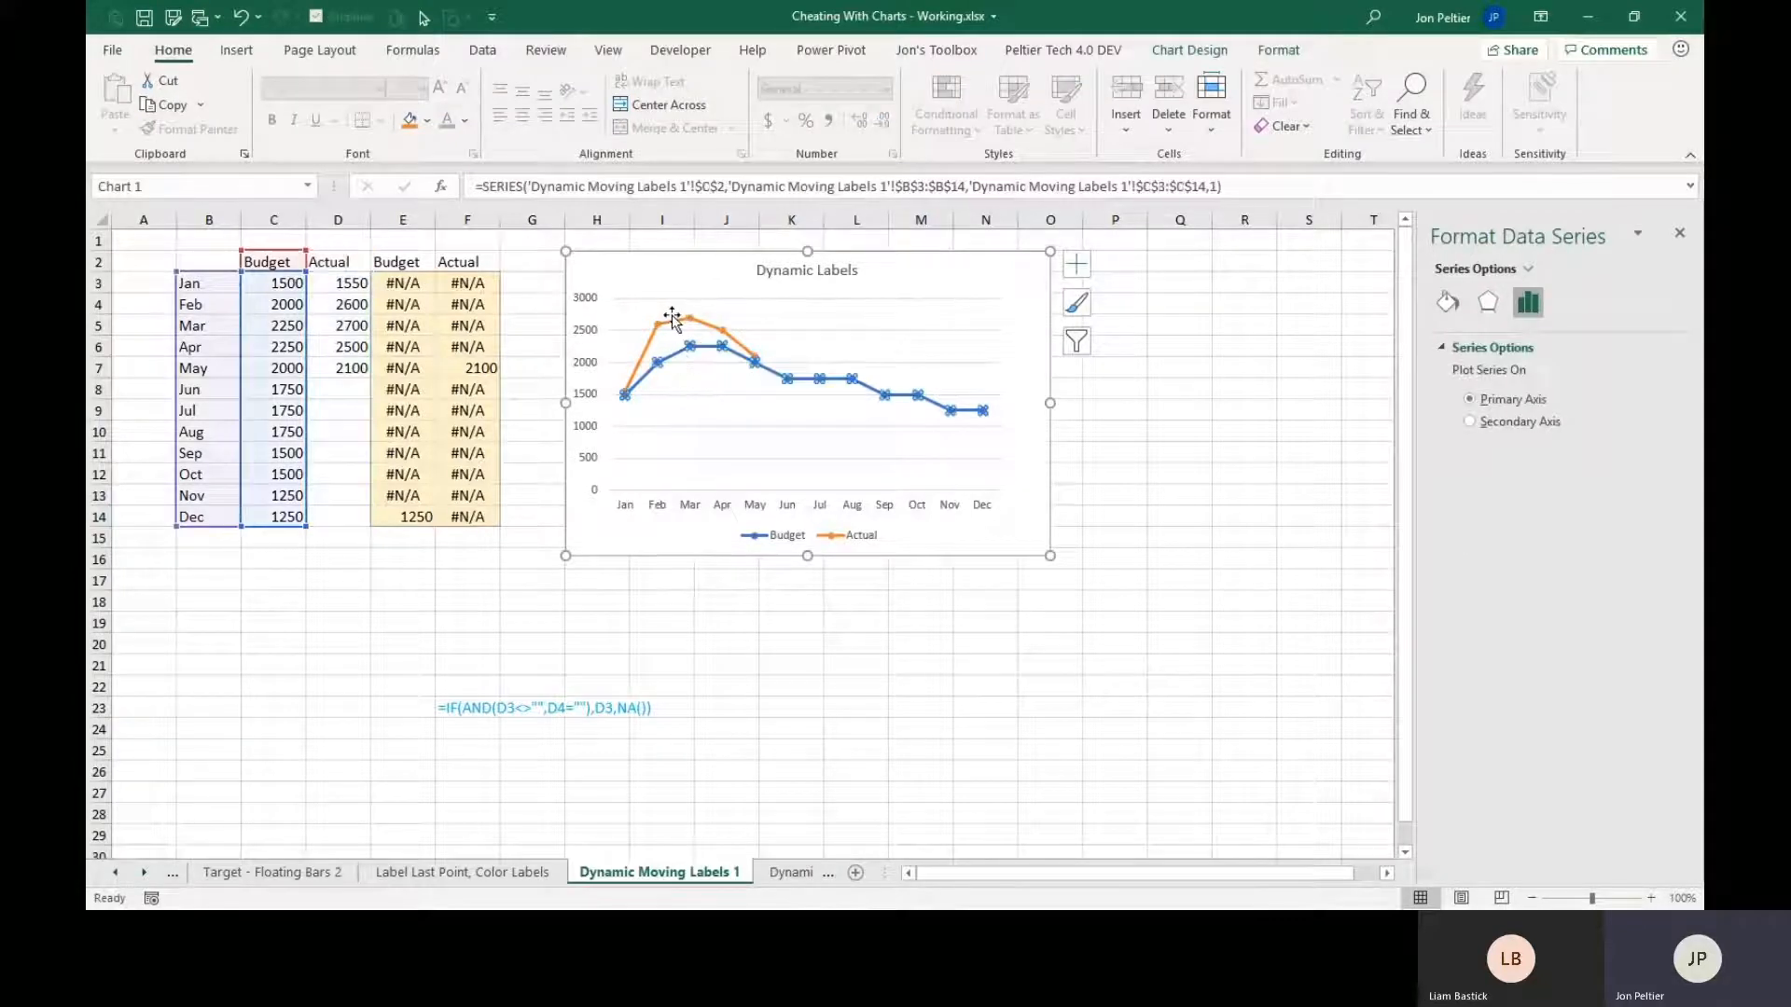
click(676, 321)
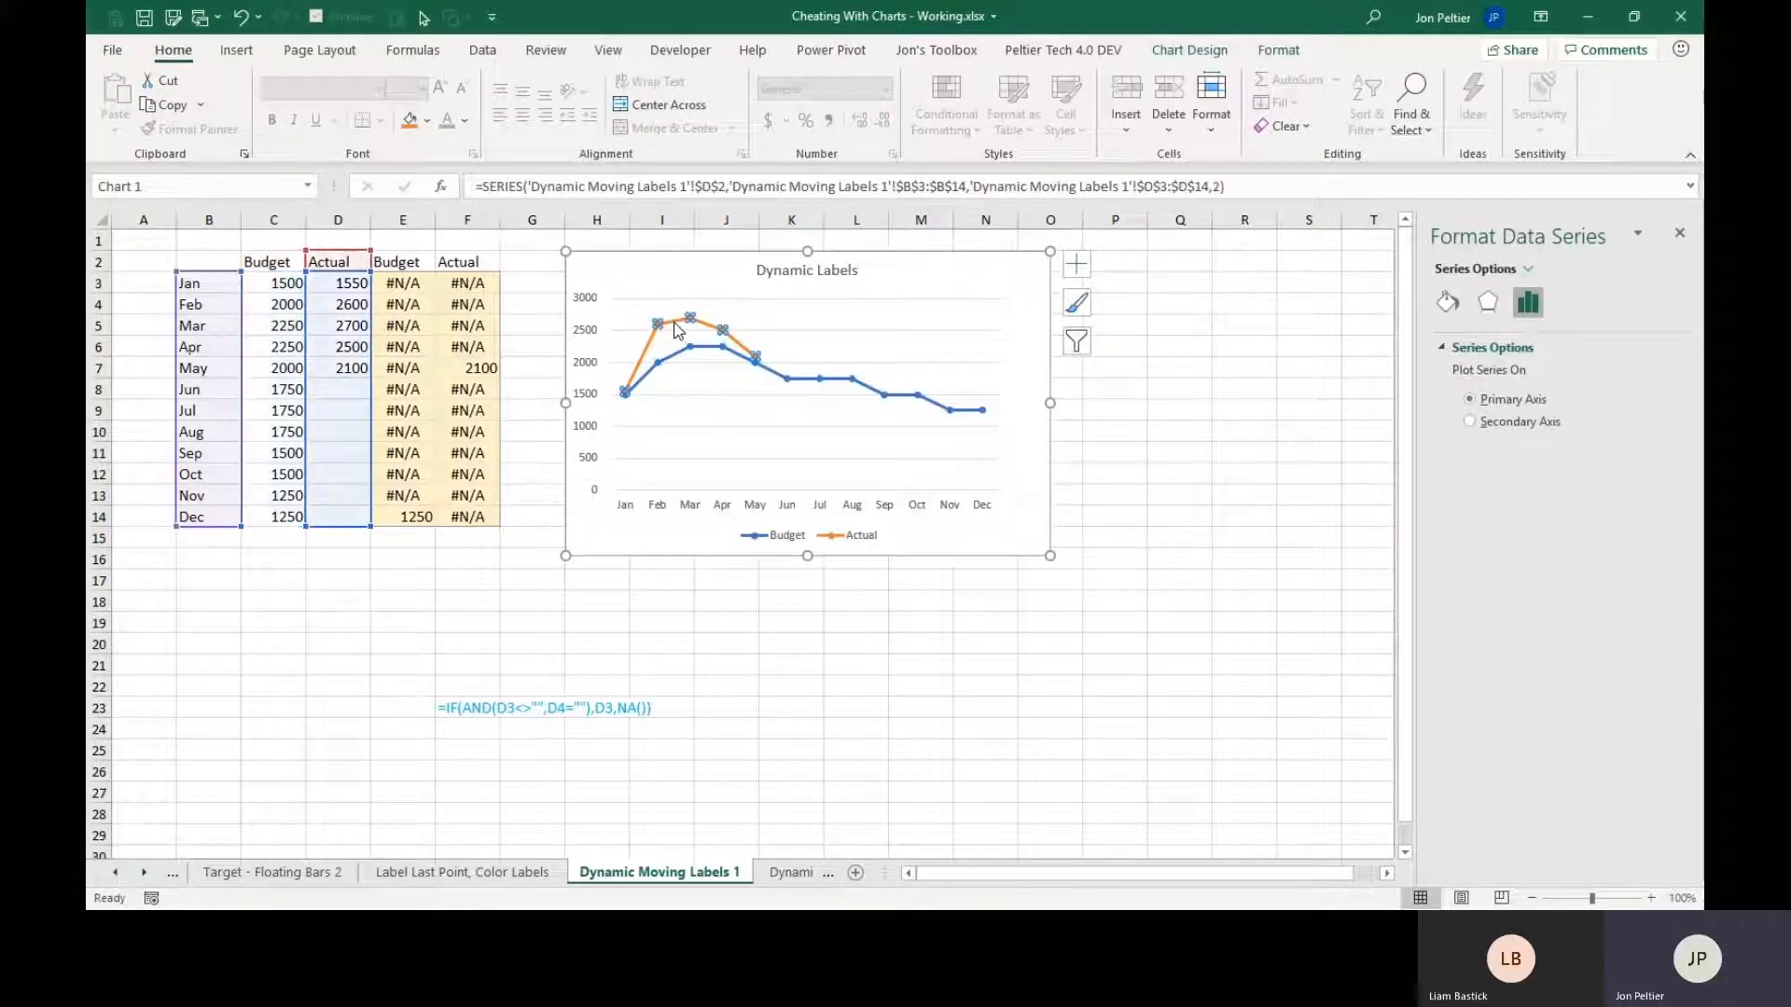
click(654, 269)
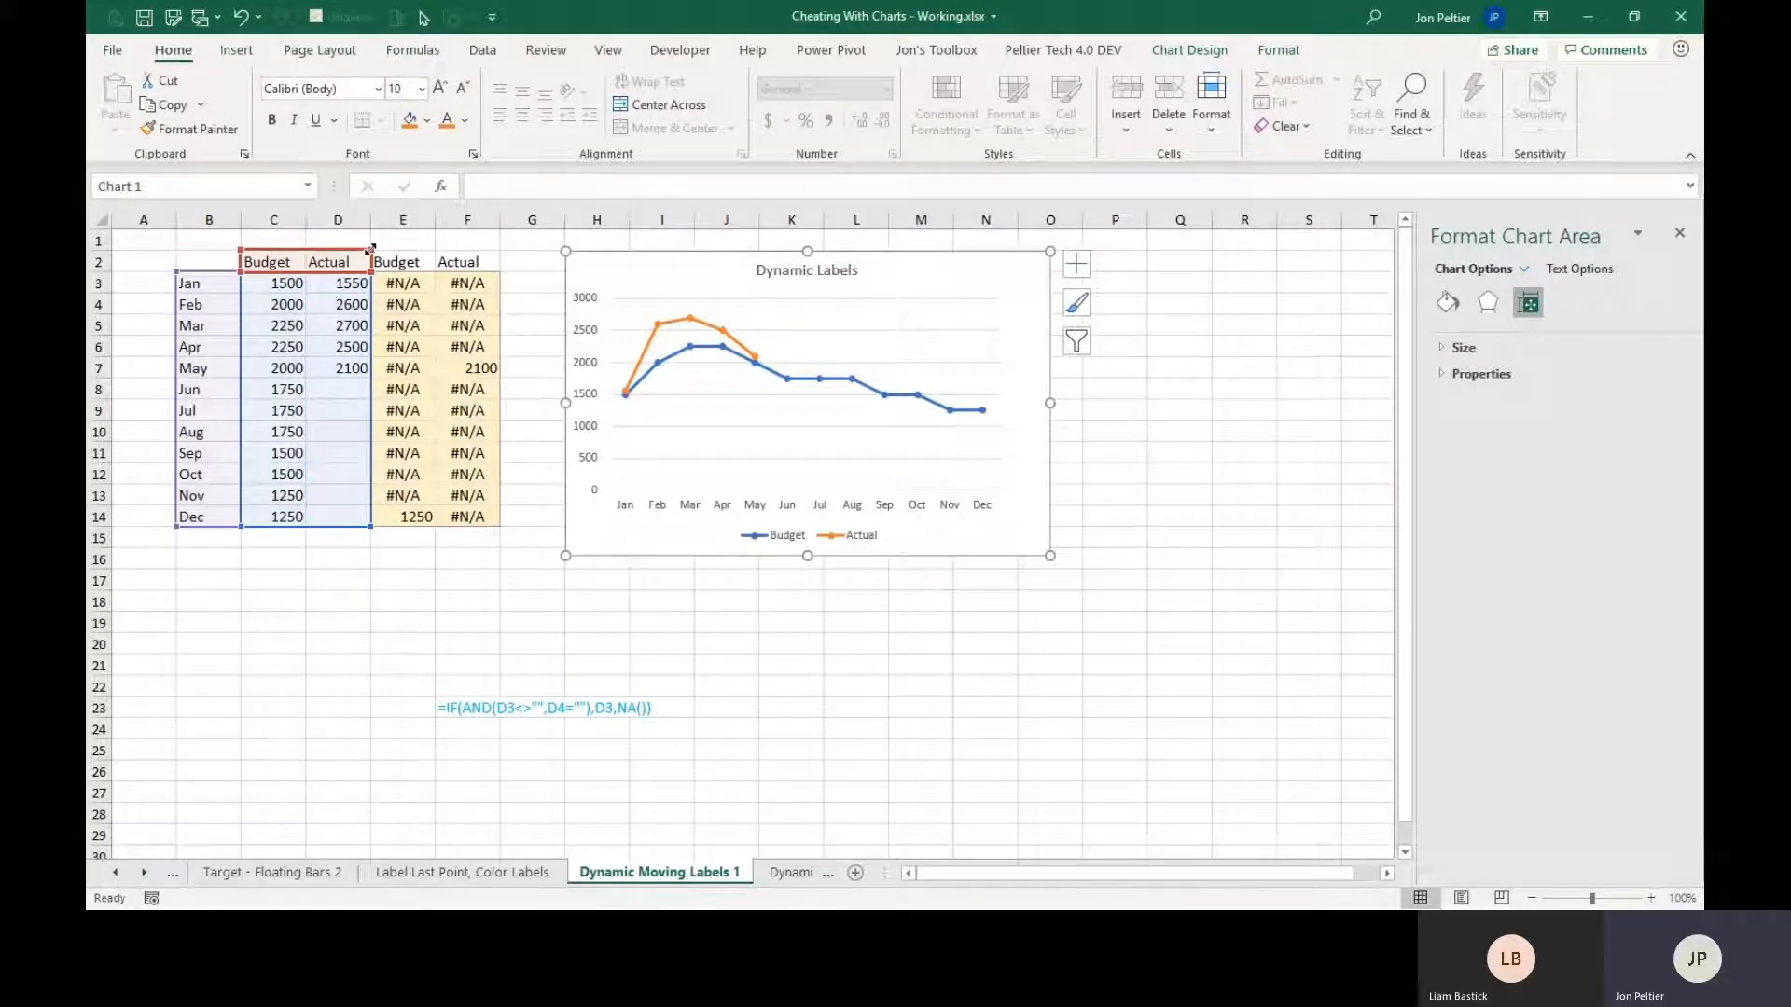
drag(370, 248, 485, 254)
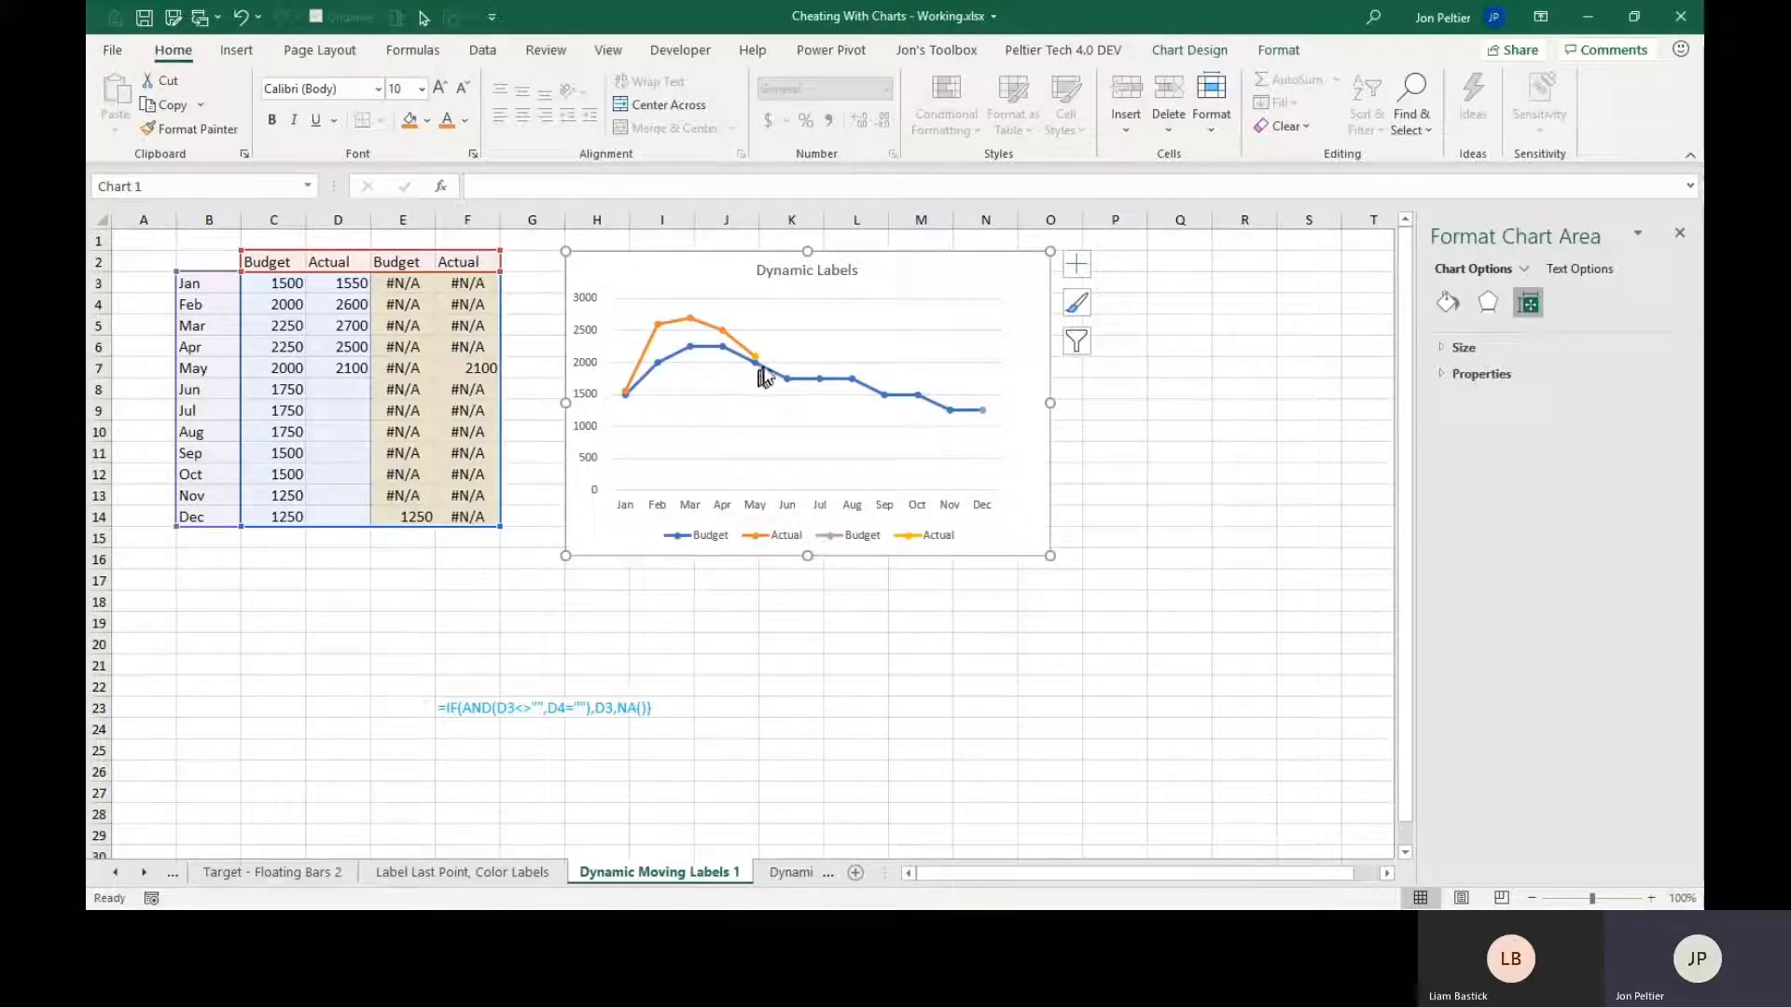
Add data labels positioned Right to the helper Actual series at May and the helper Budget series at Dec.
mouse_move(761, 362)
click(755, 358)
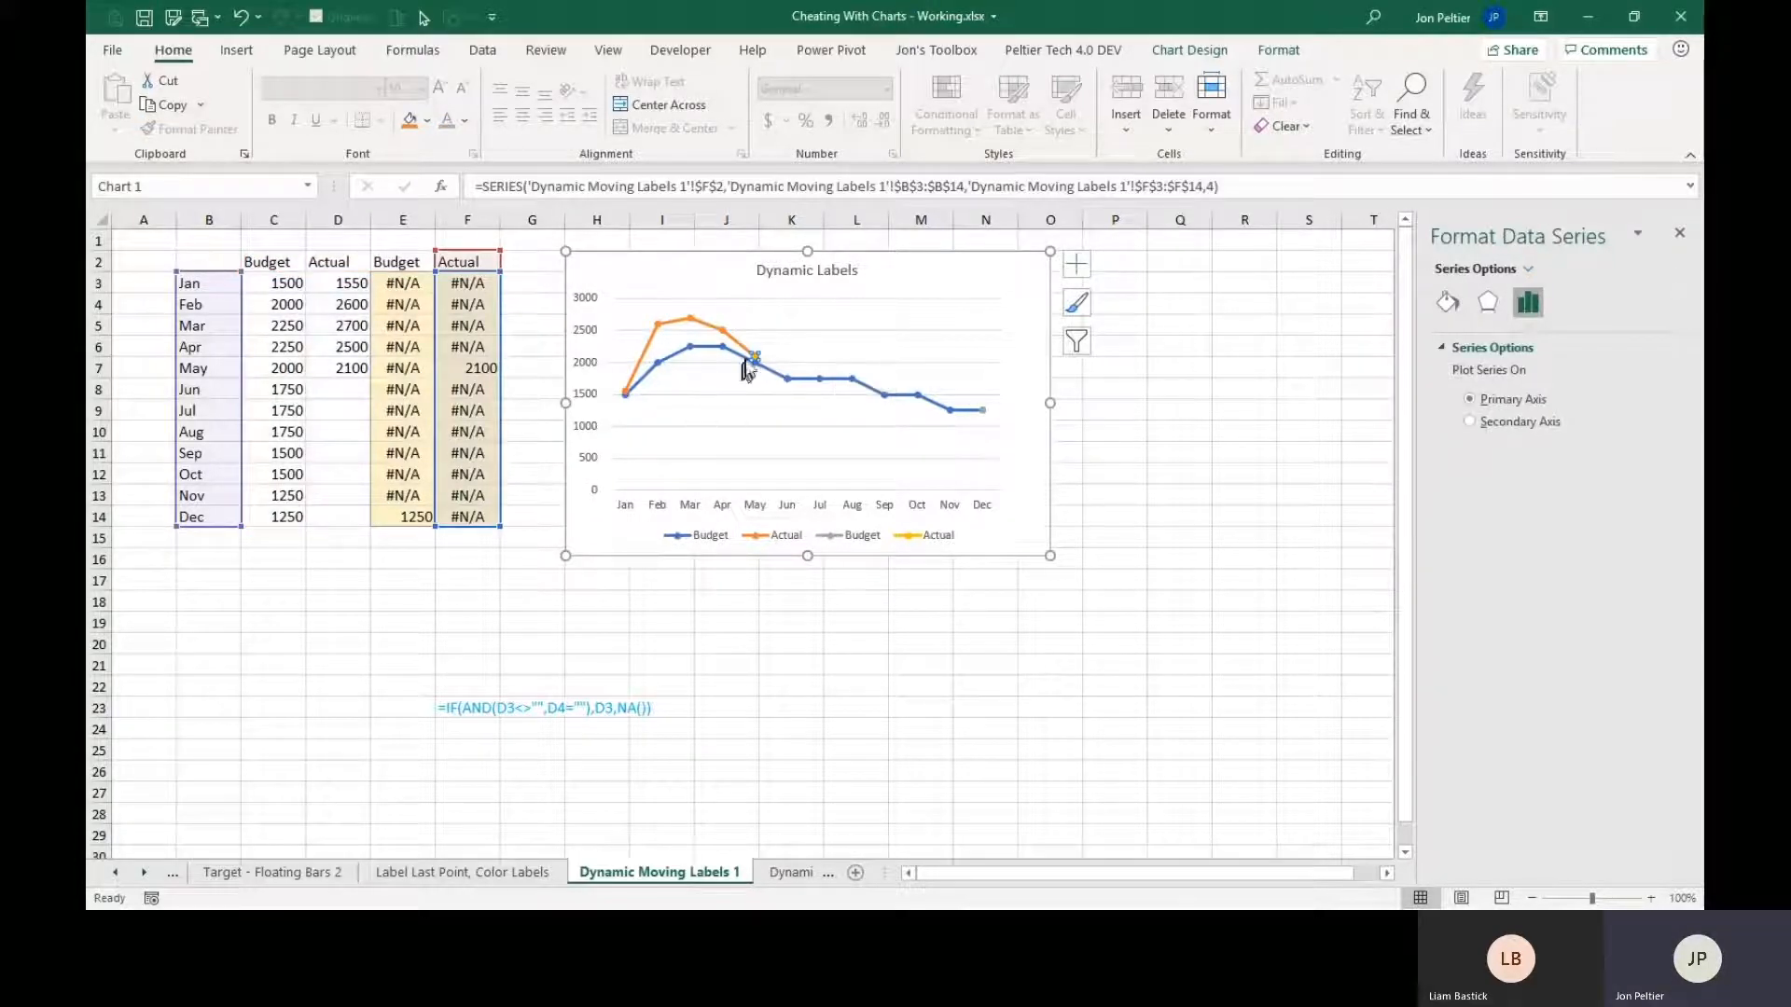
mouse_move(756, 356)
click(1079, 268)
click(1126, 350)
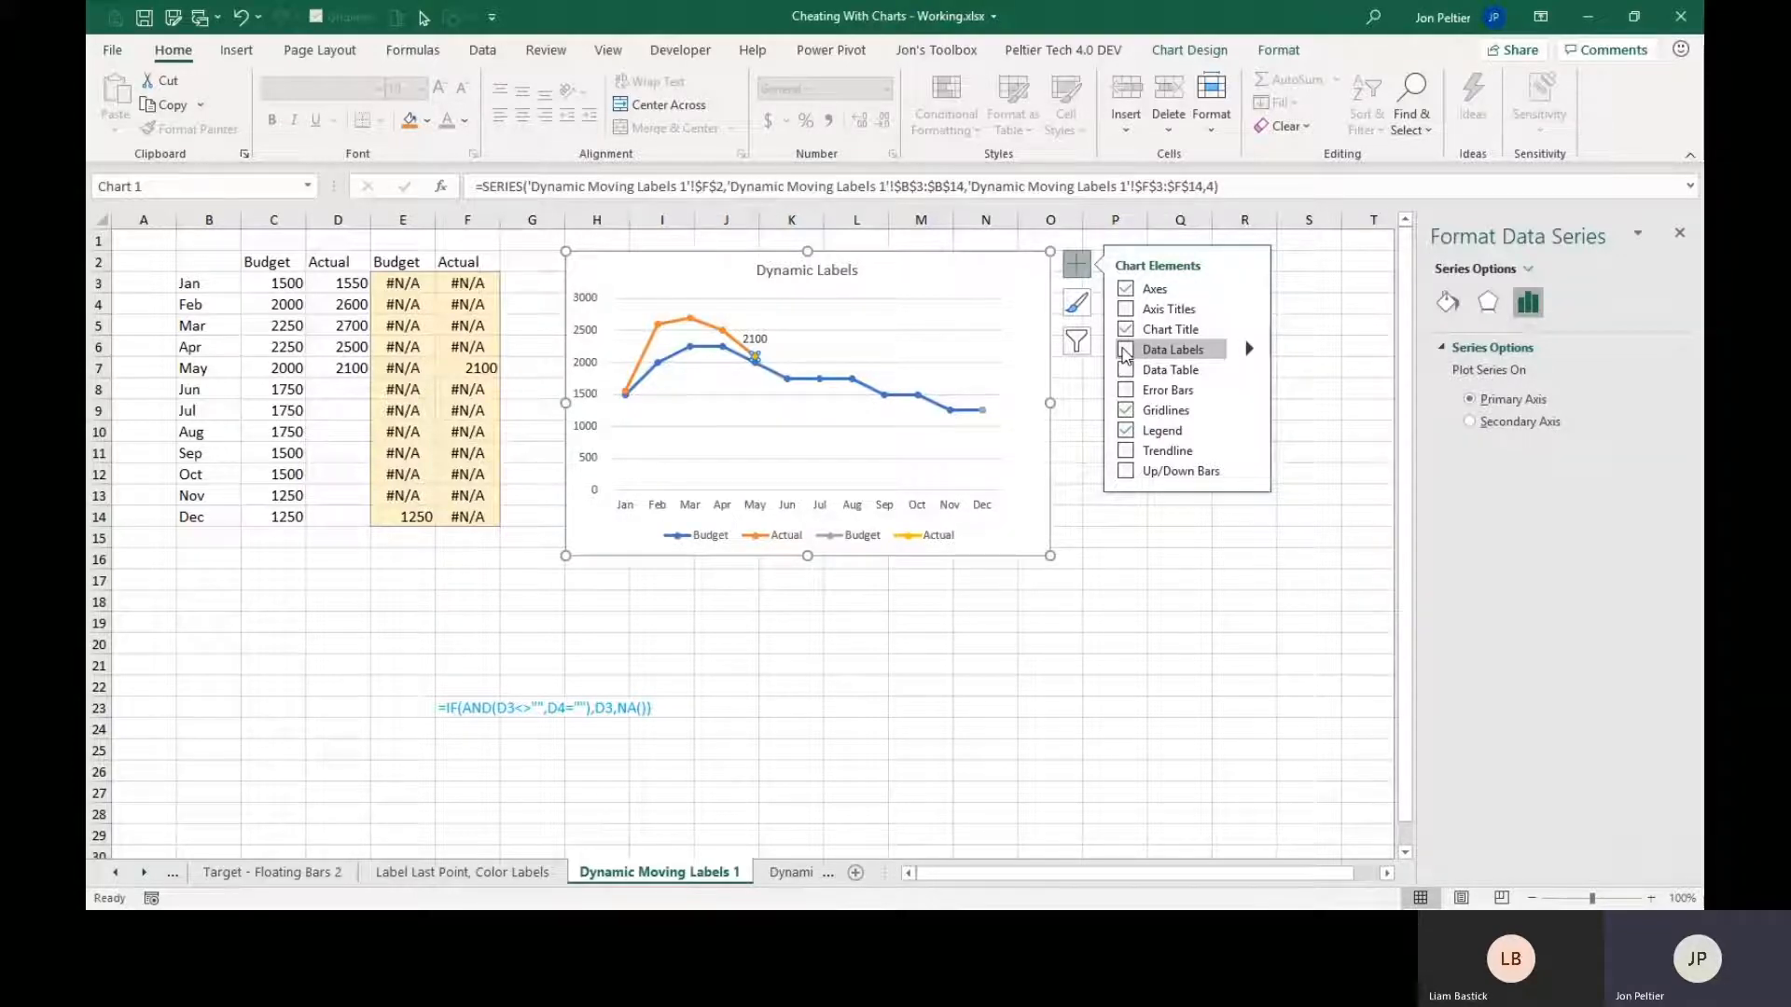
click(1182, 355)
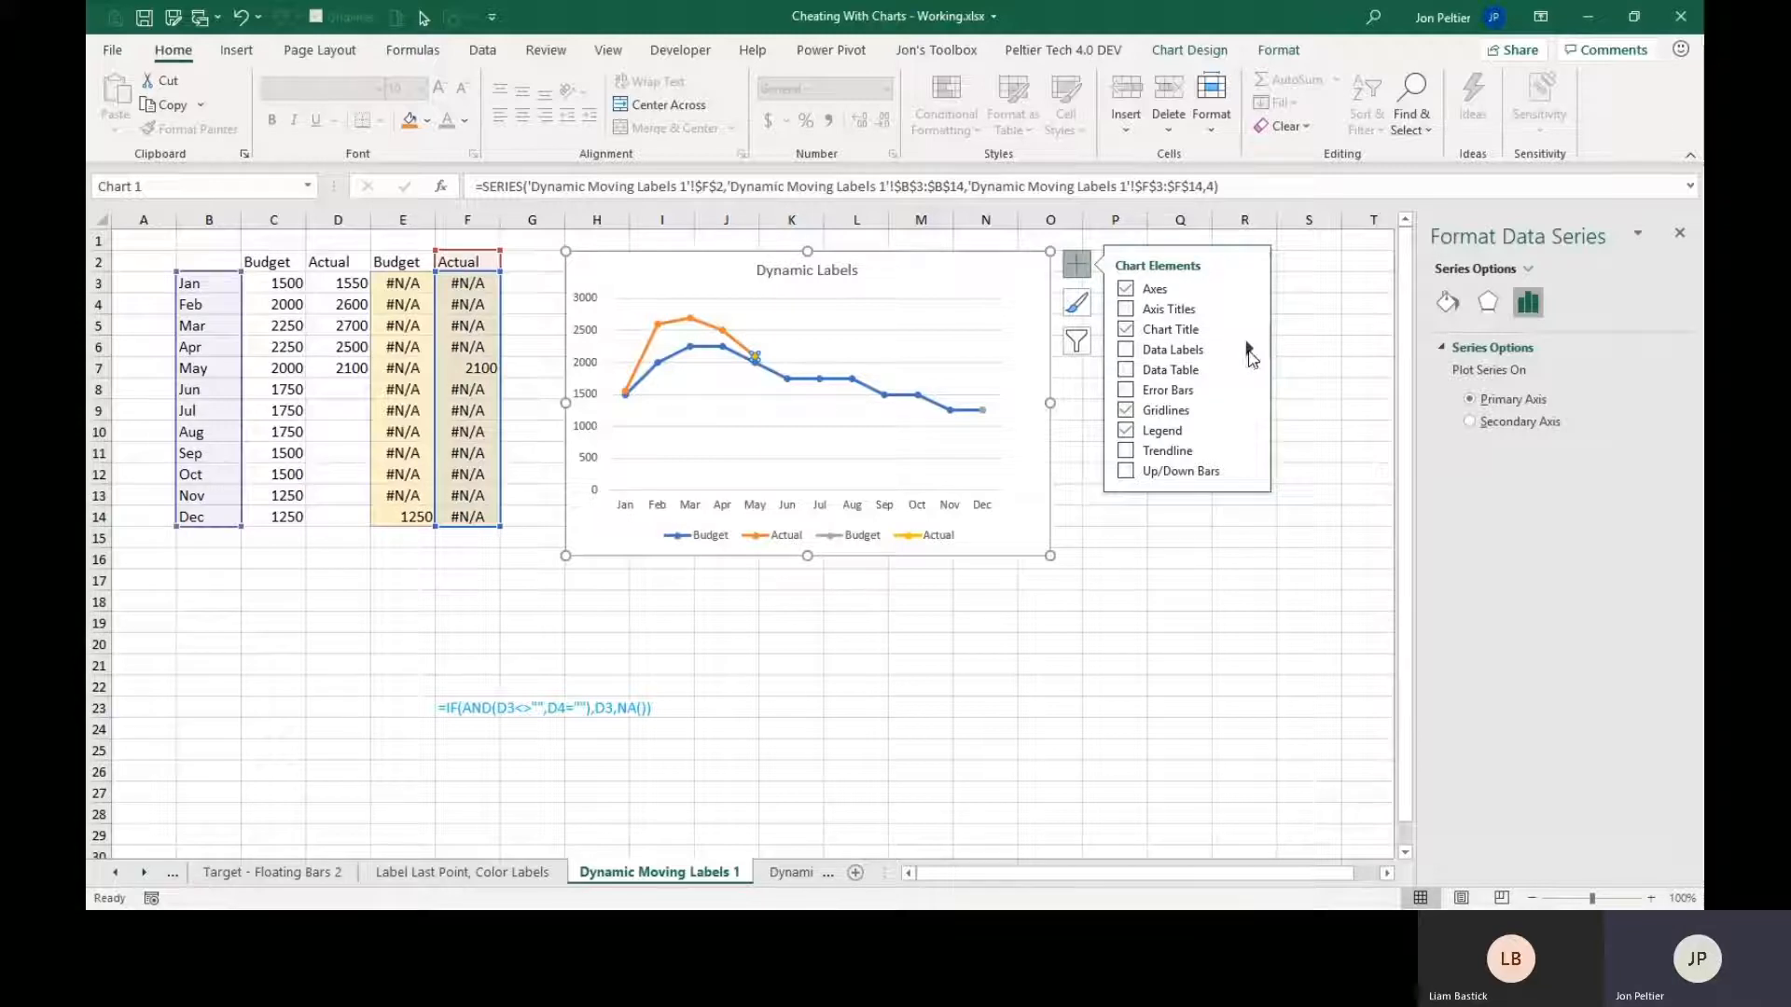
click(1249, 349)
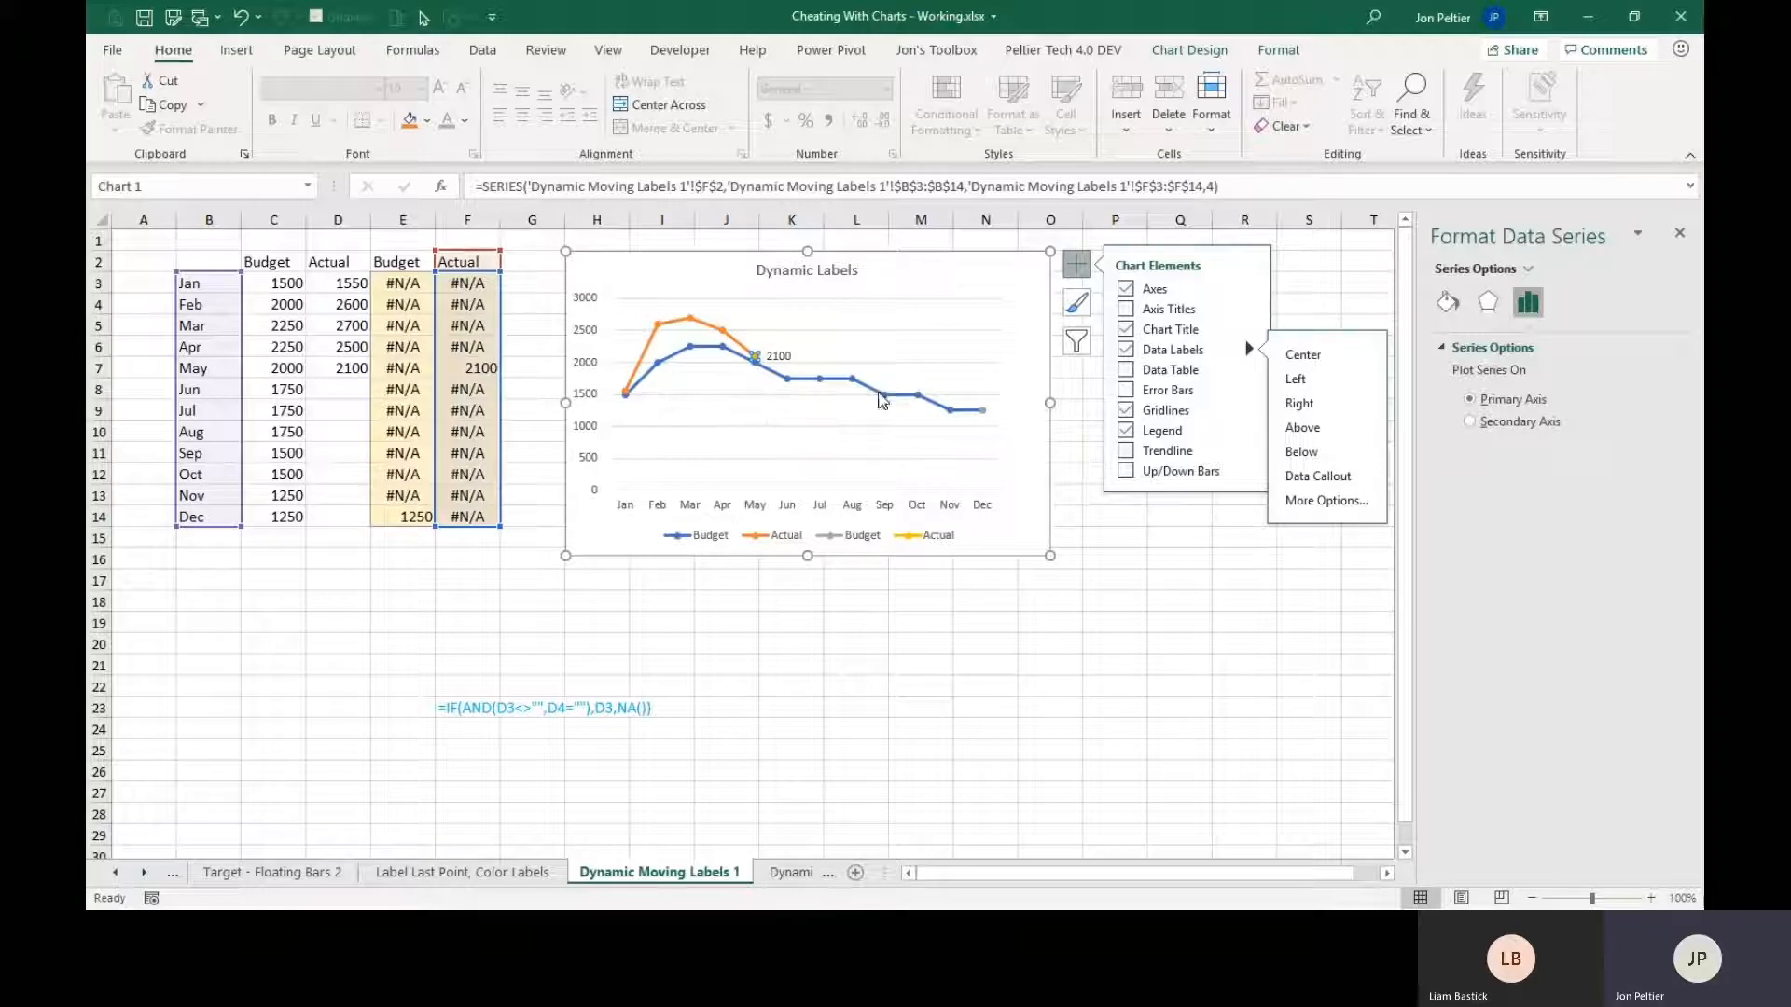
click(985, 412)
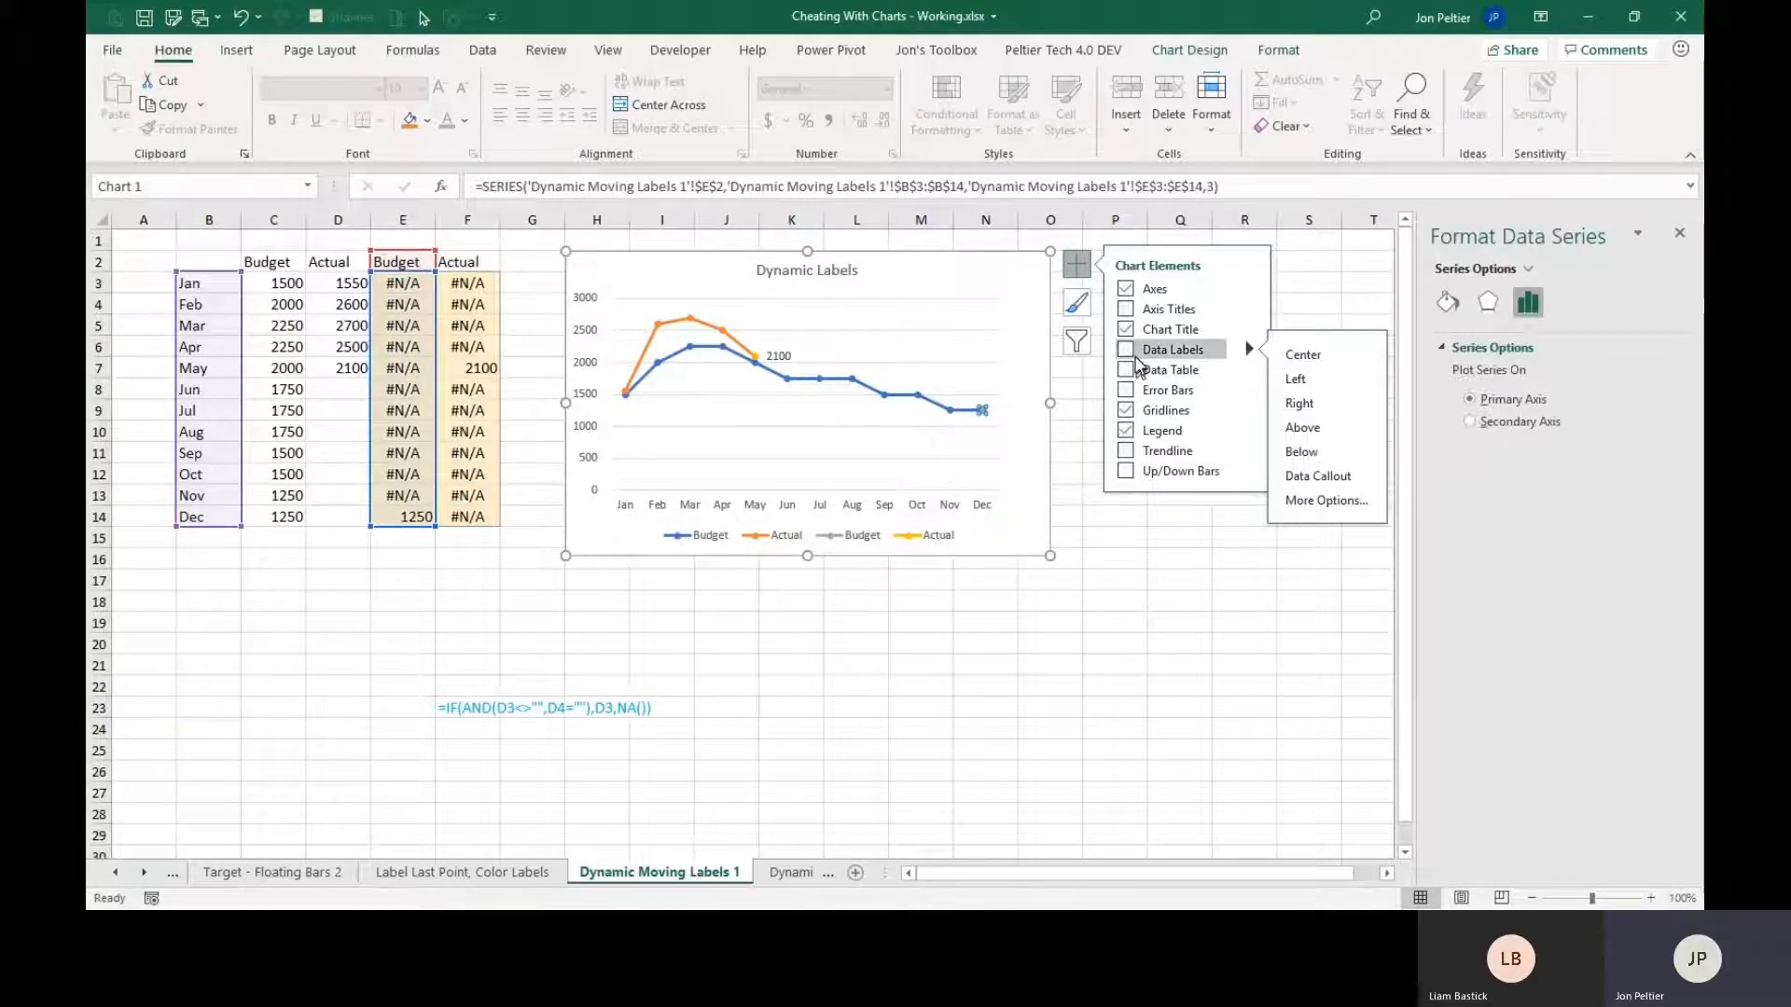
click(1310, 411)
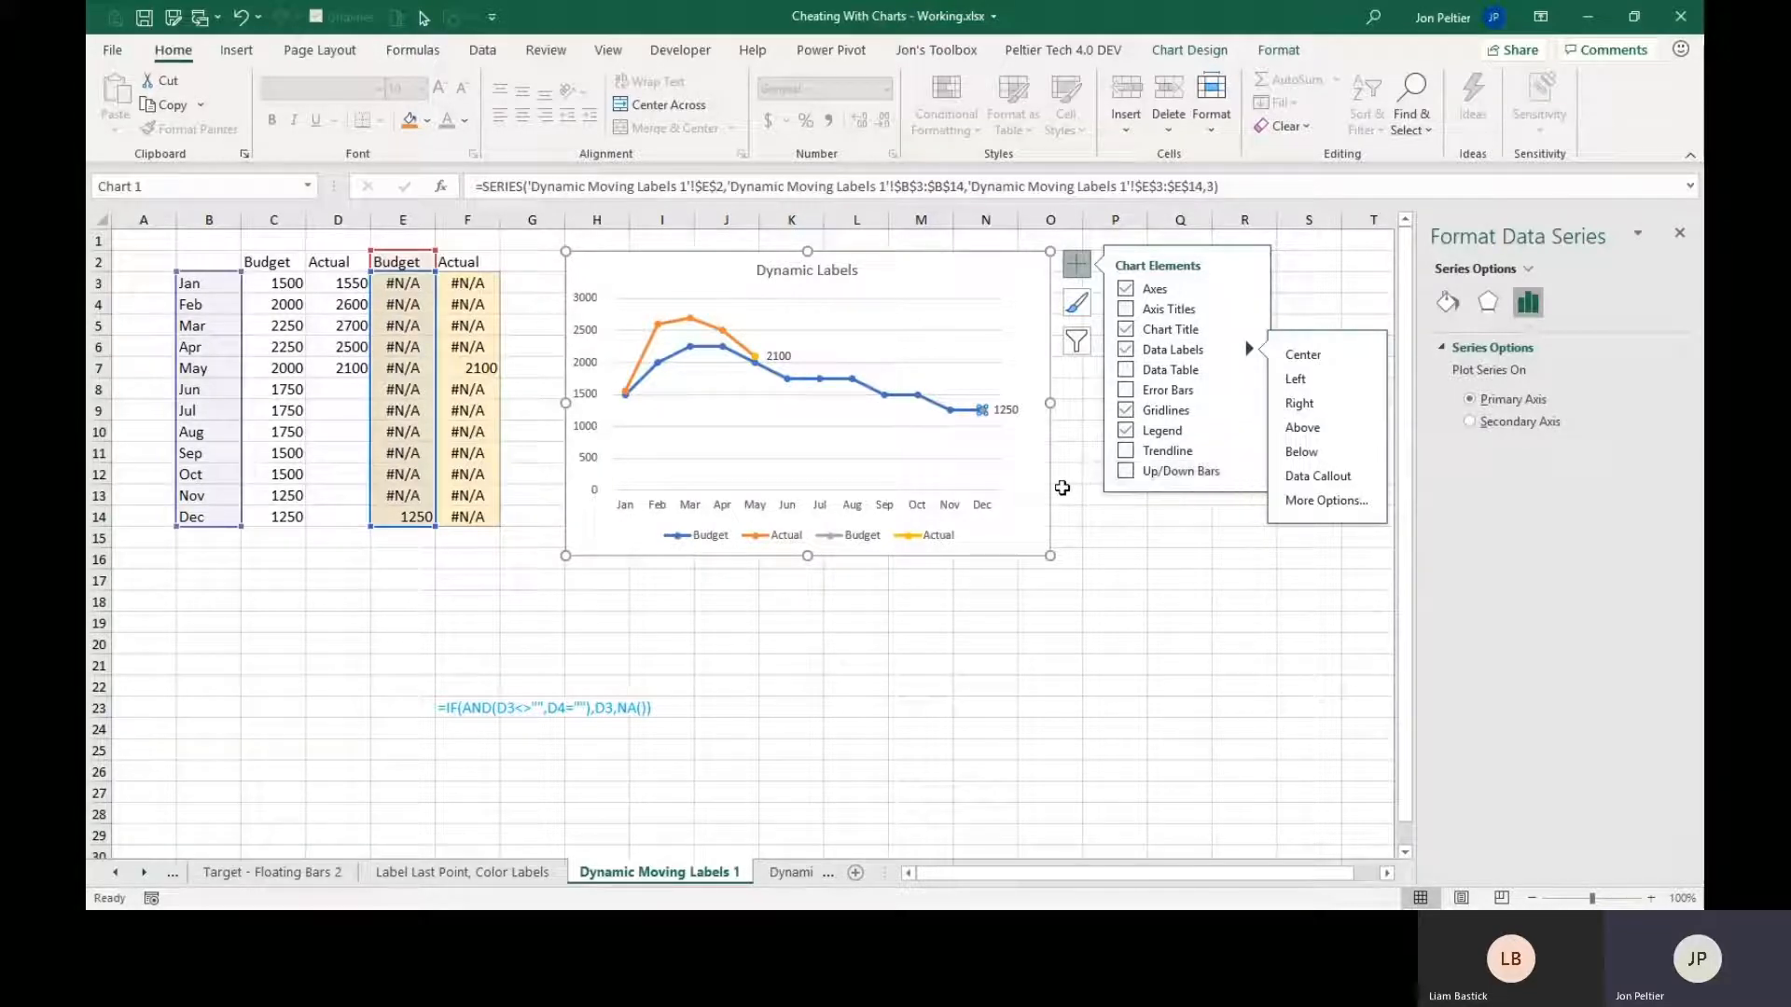
Show the series name instead of the value in the helper Actual and Budget labels, and turn off the Budget label's leader lines.
click(780, 355)
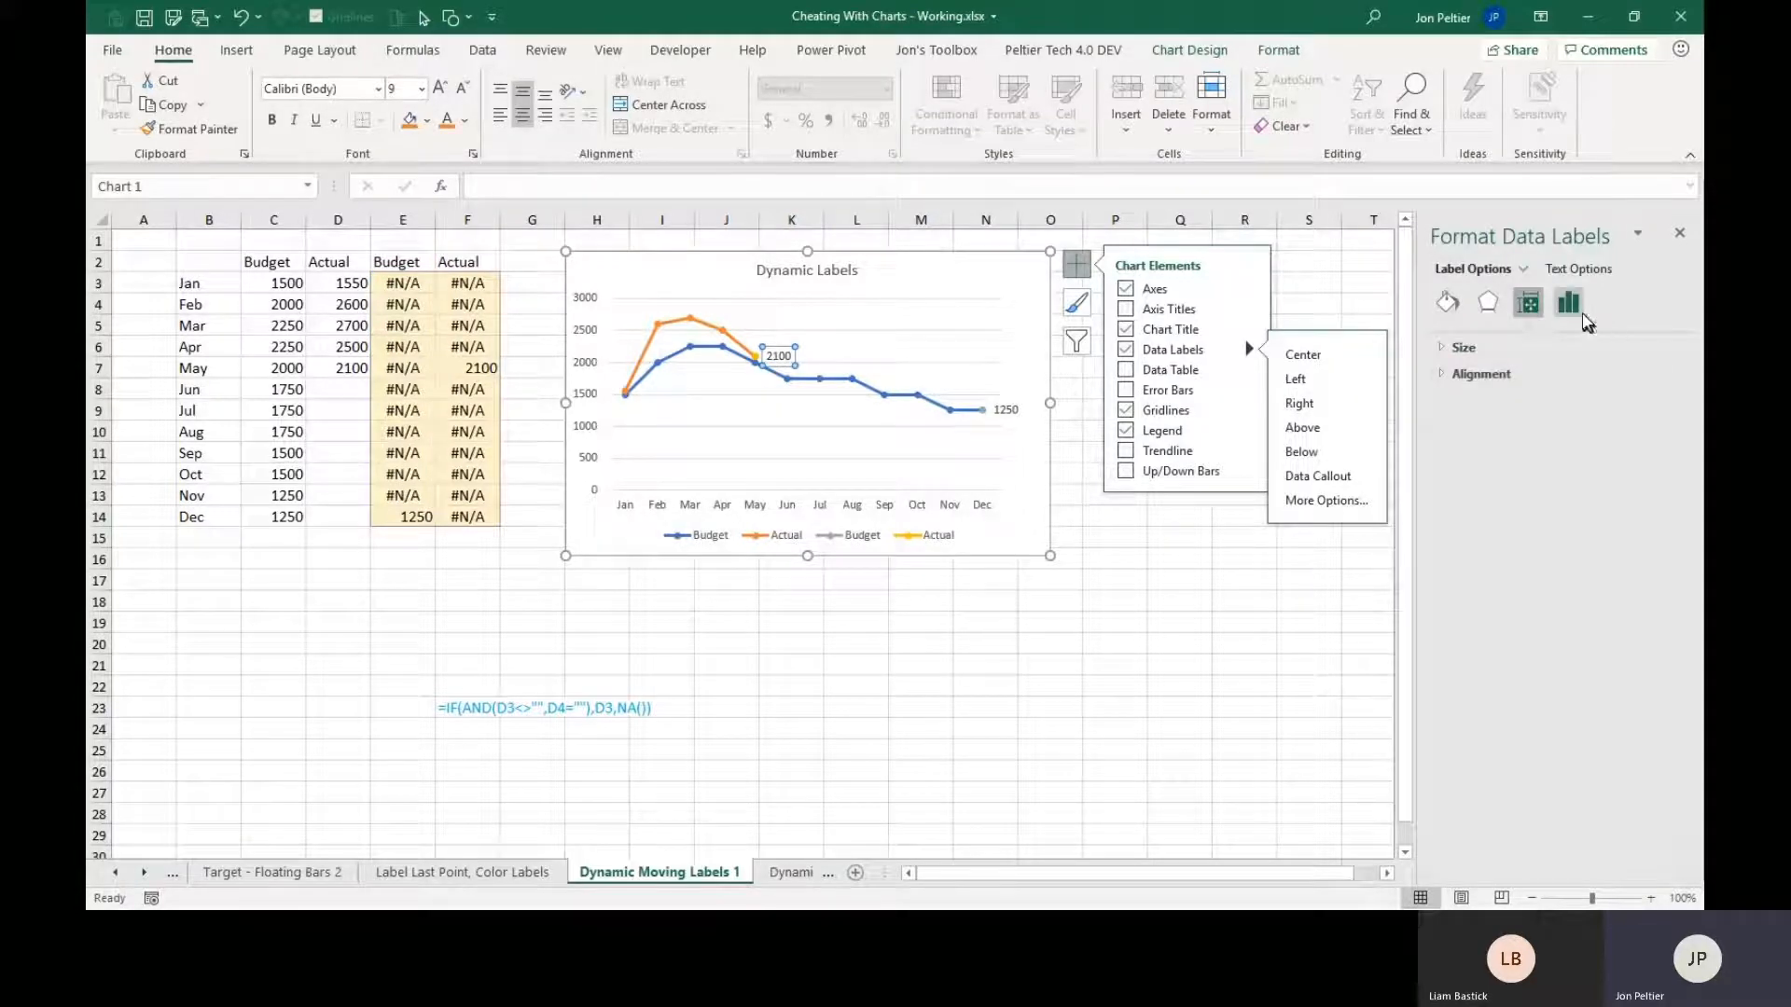
click(1569, 304)
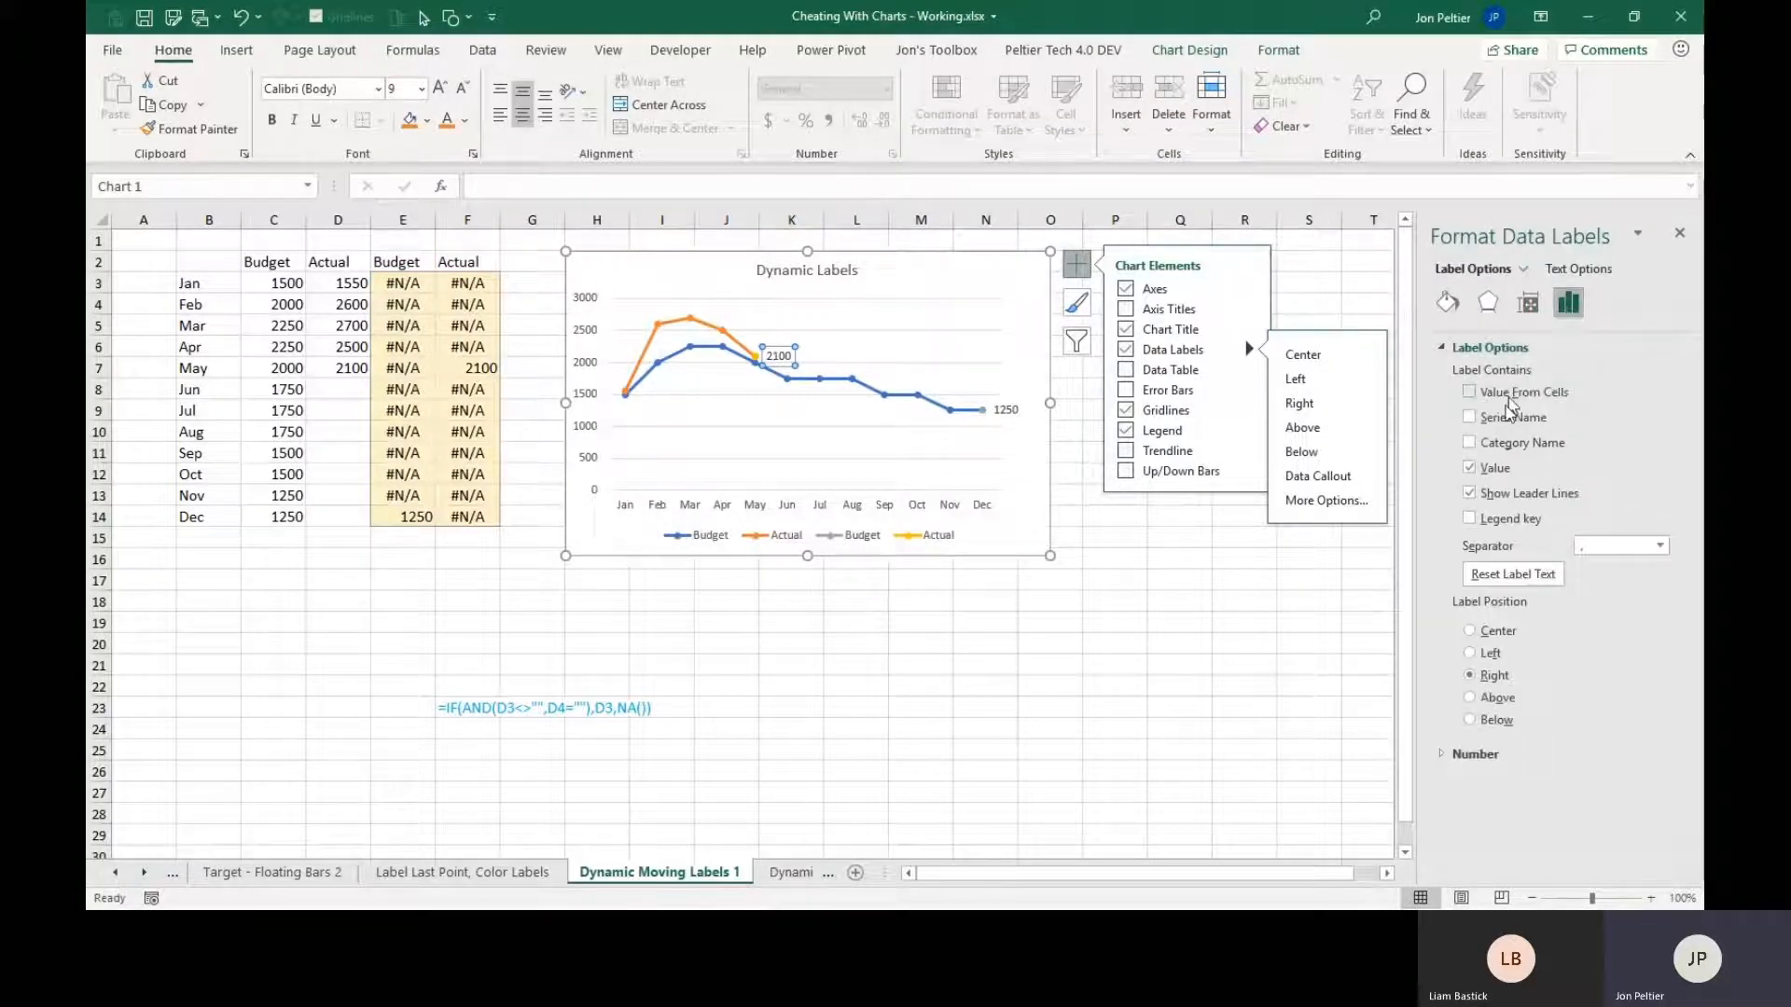
click(1506, 419)
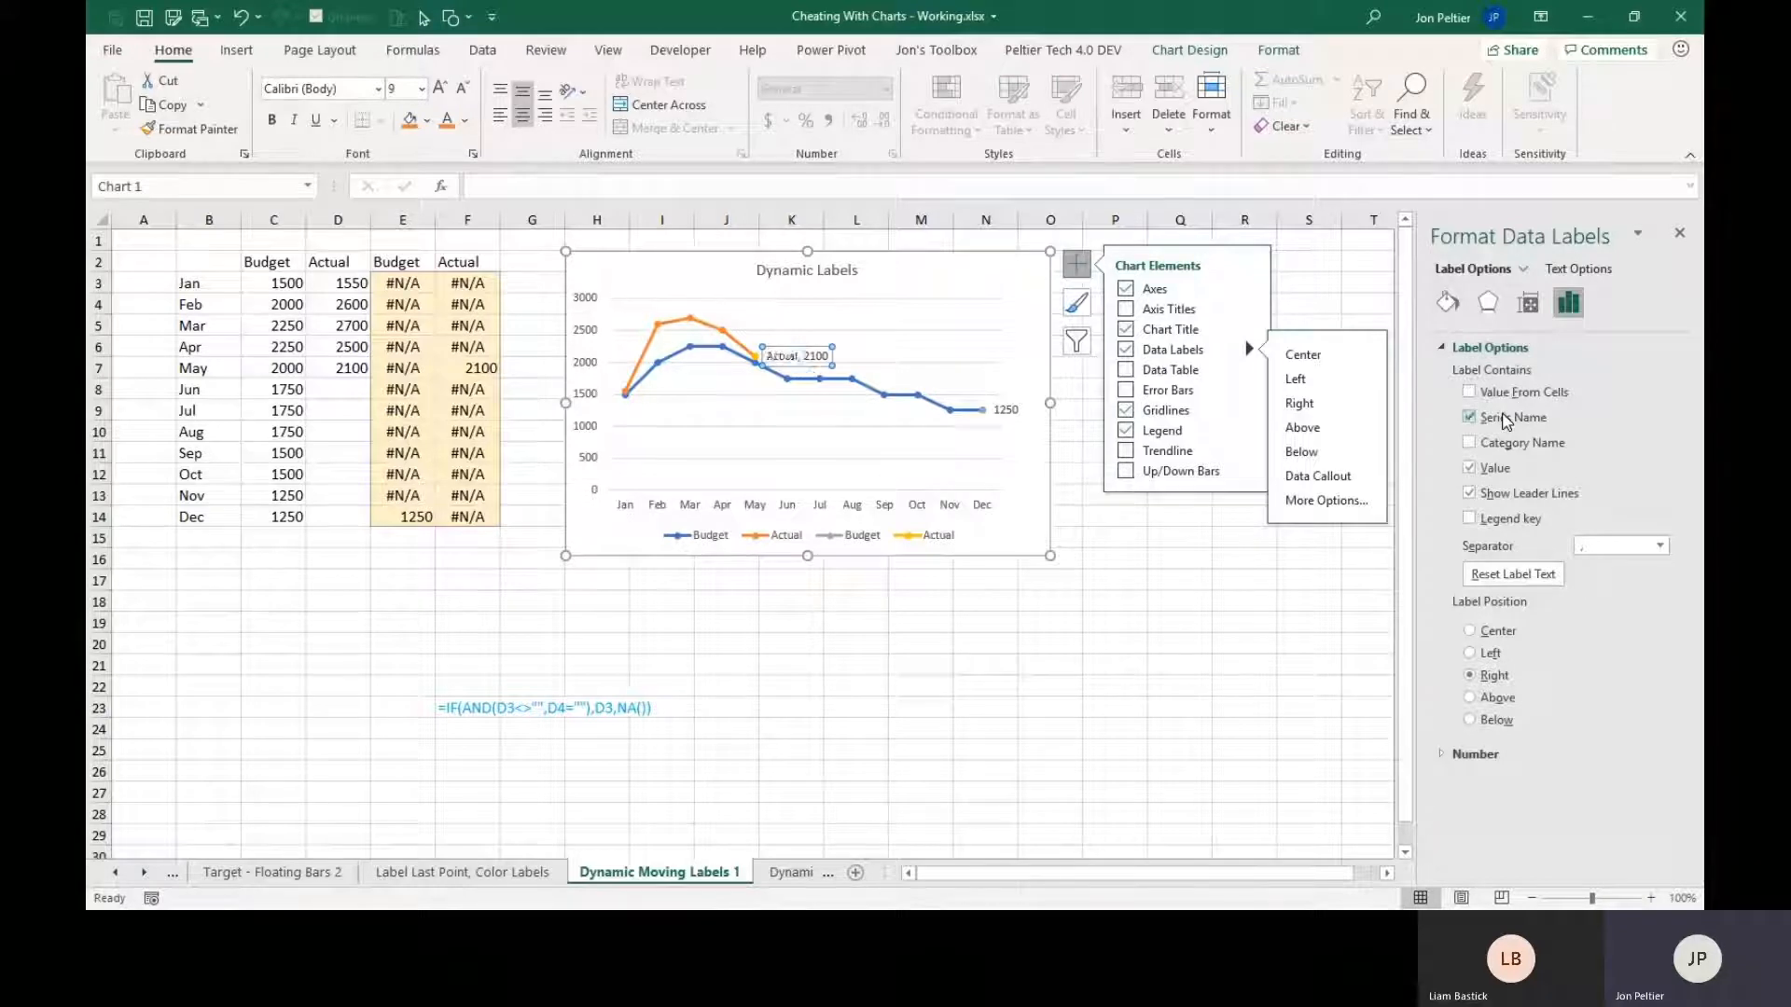
click(1492, 469)
click(1005, 410)
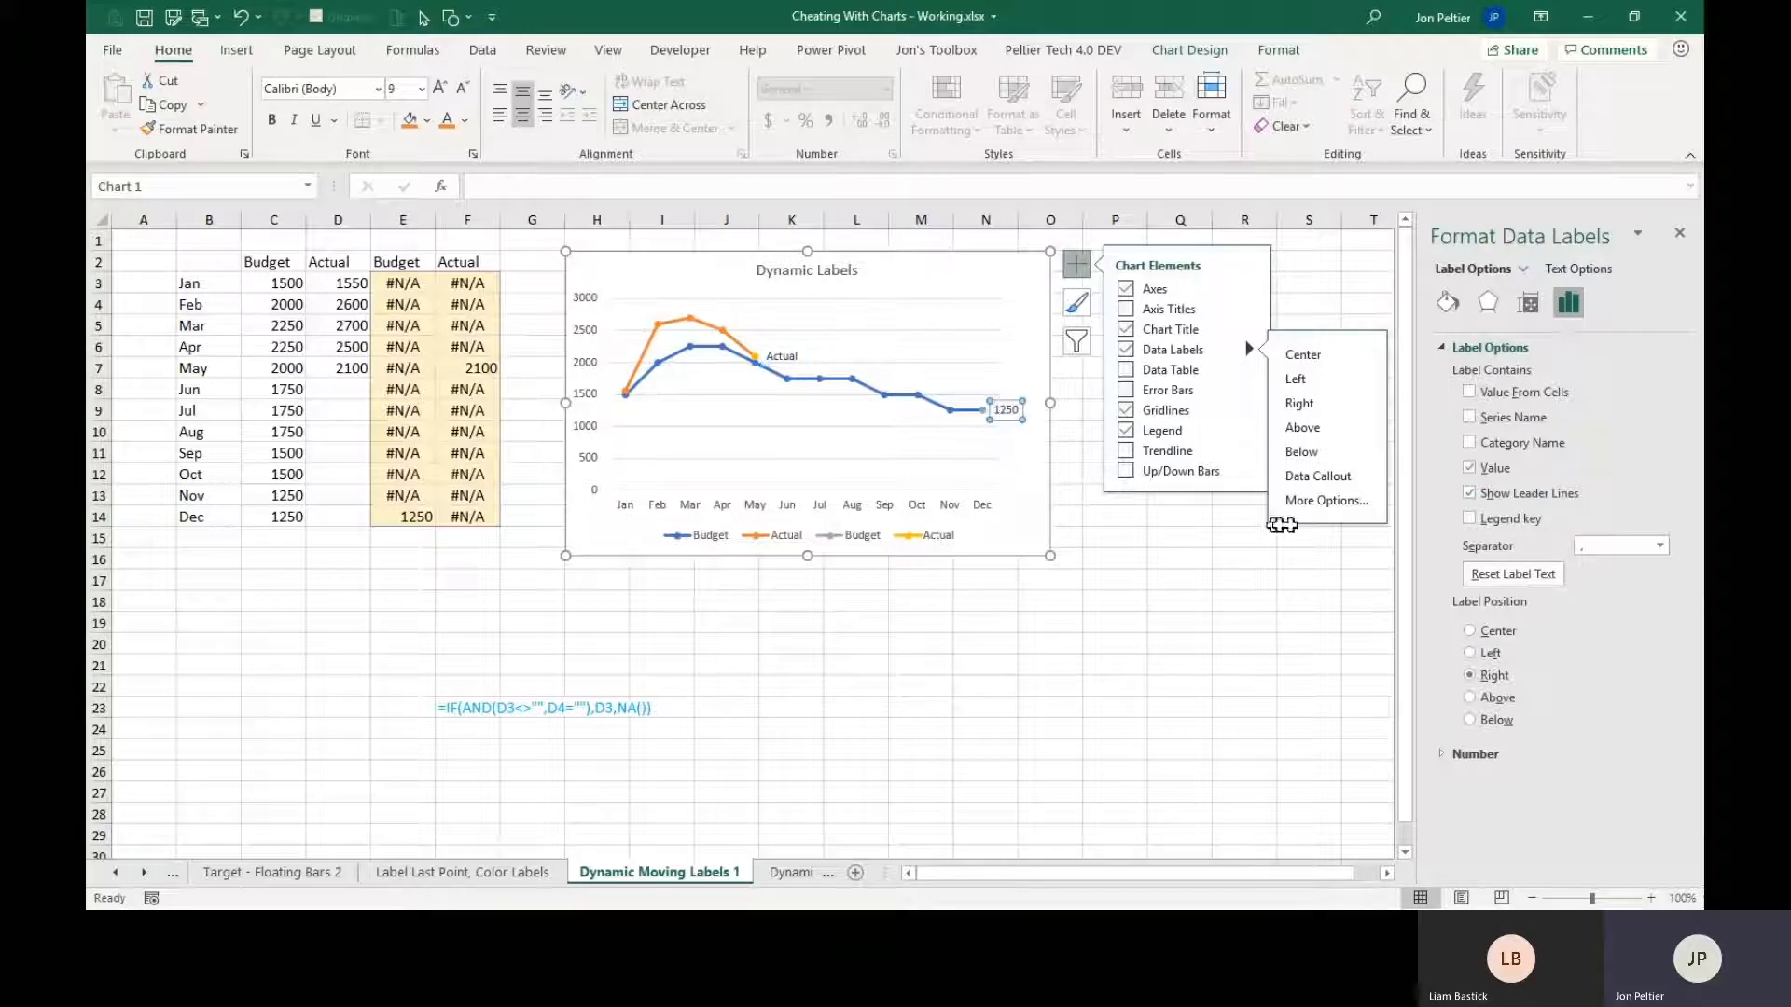
click(1502, 420)
click(1495, 468)
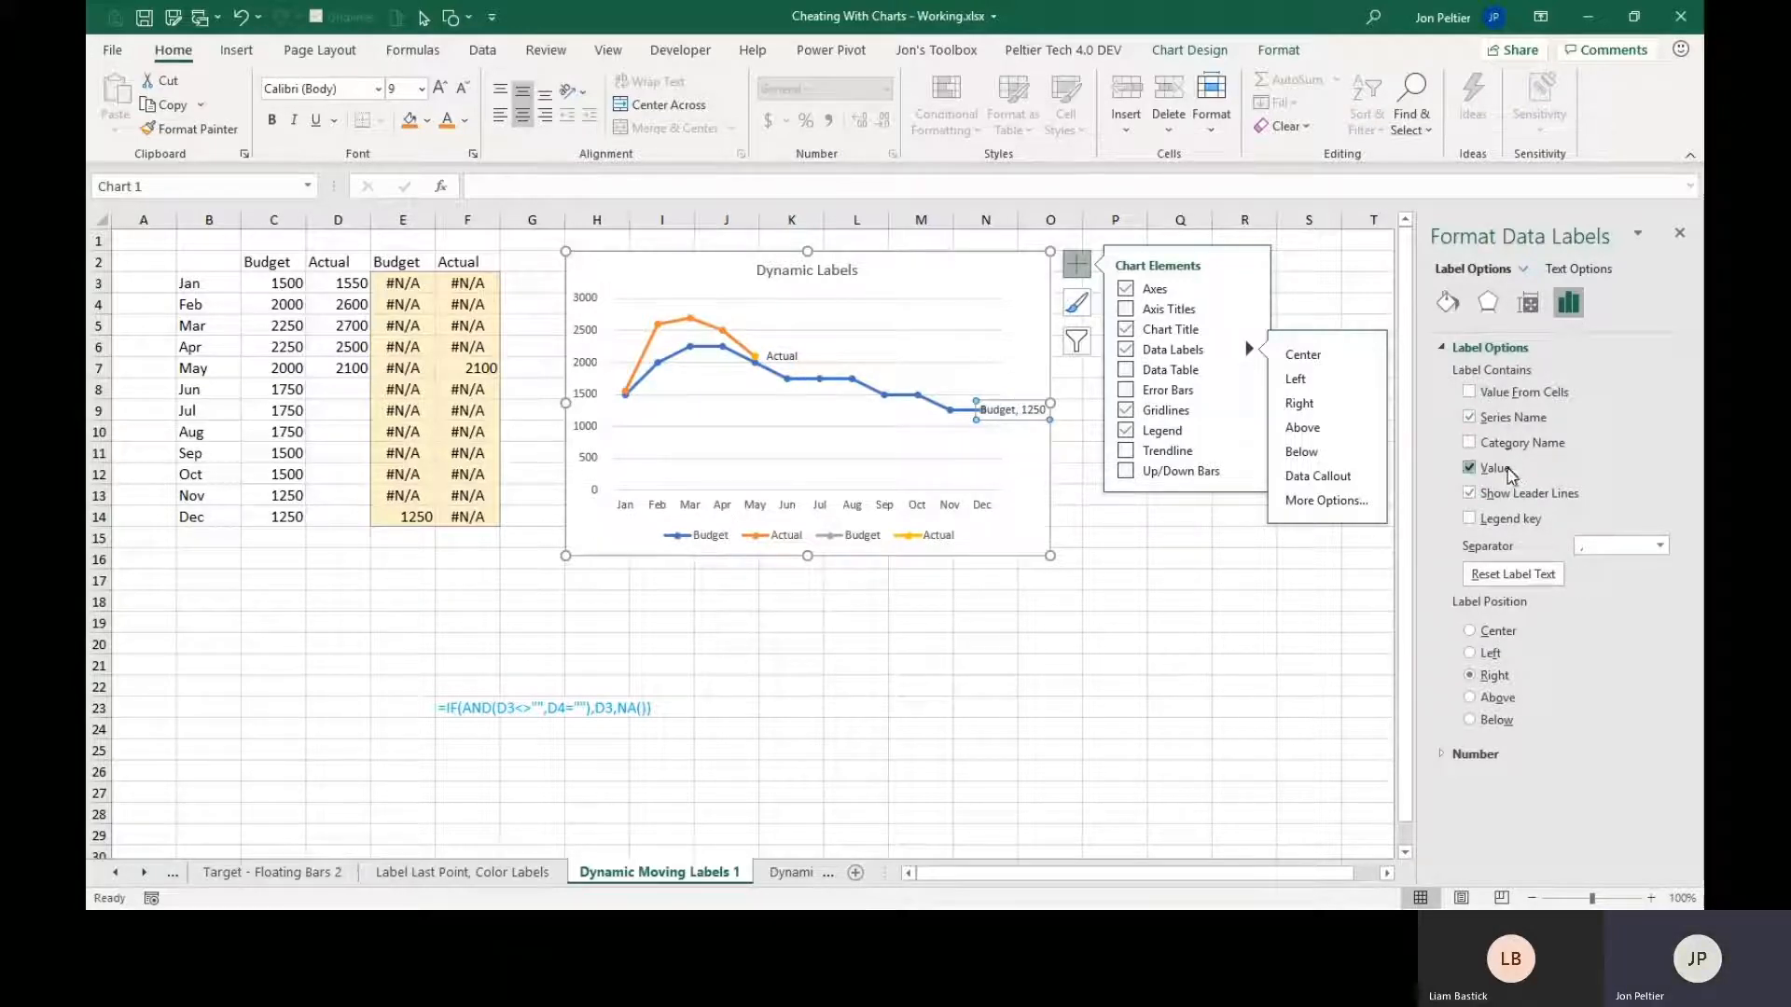
click(1500, 494)
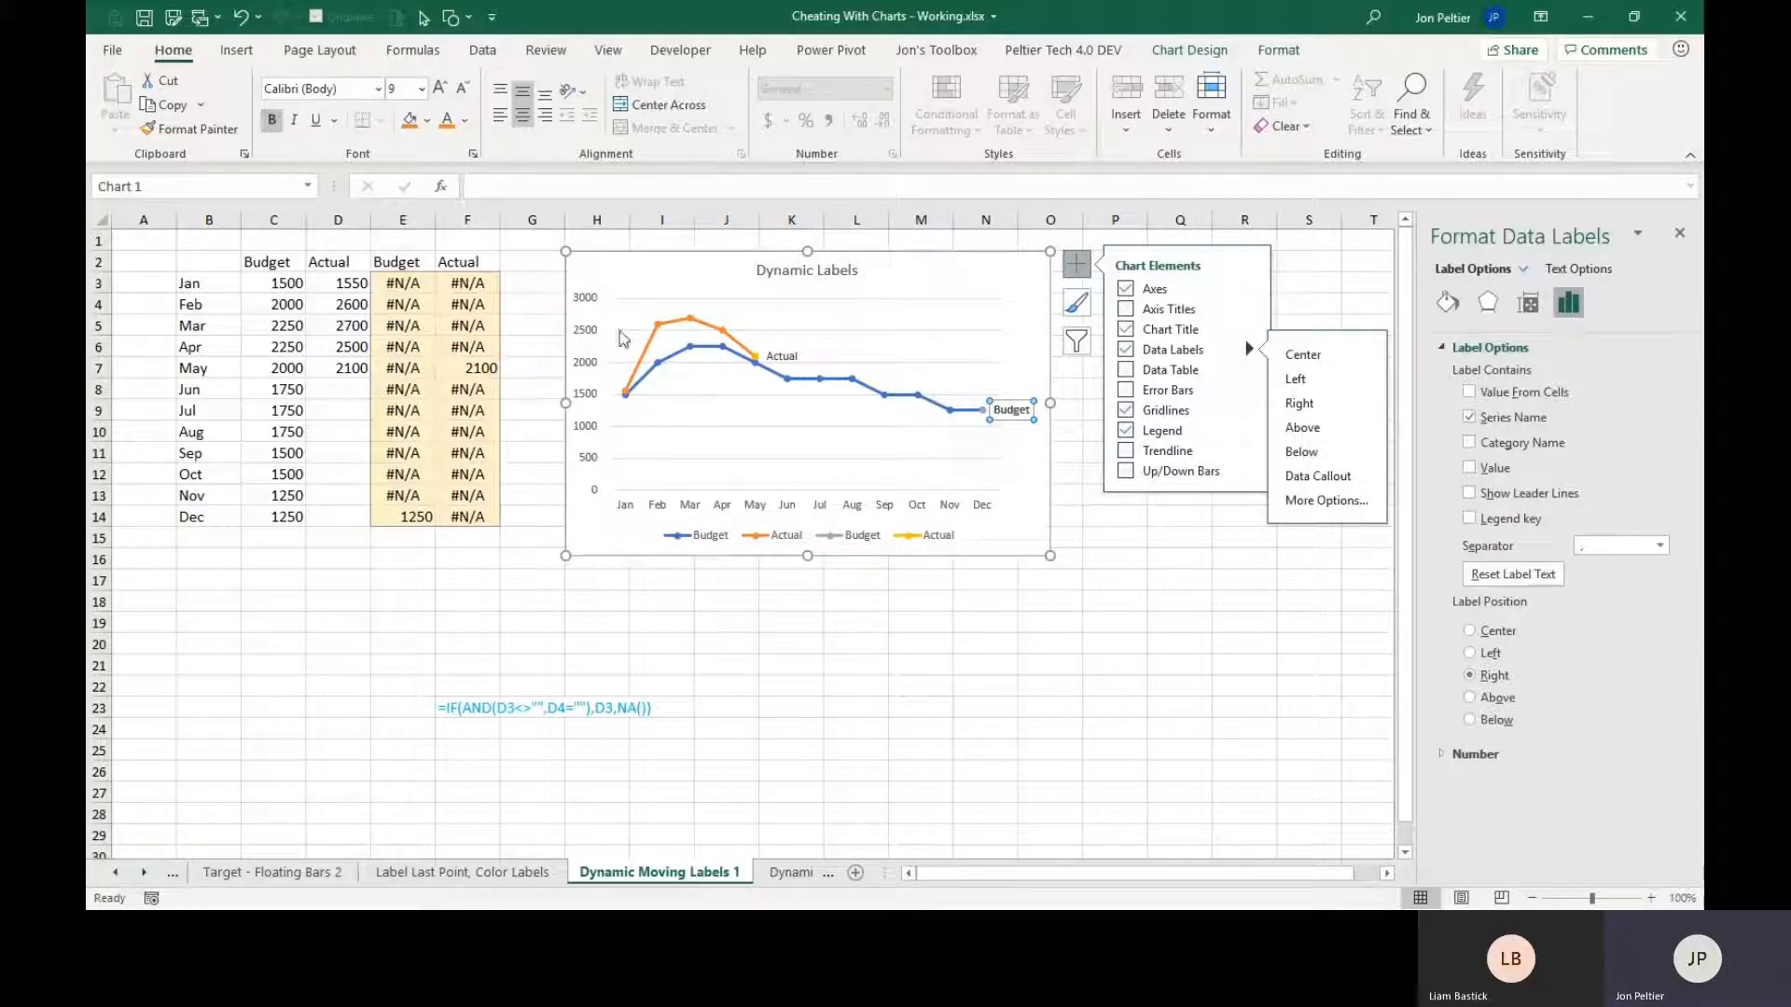
Make the helper Budget and Actual data labels bold.
click(774, 357)
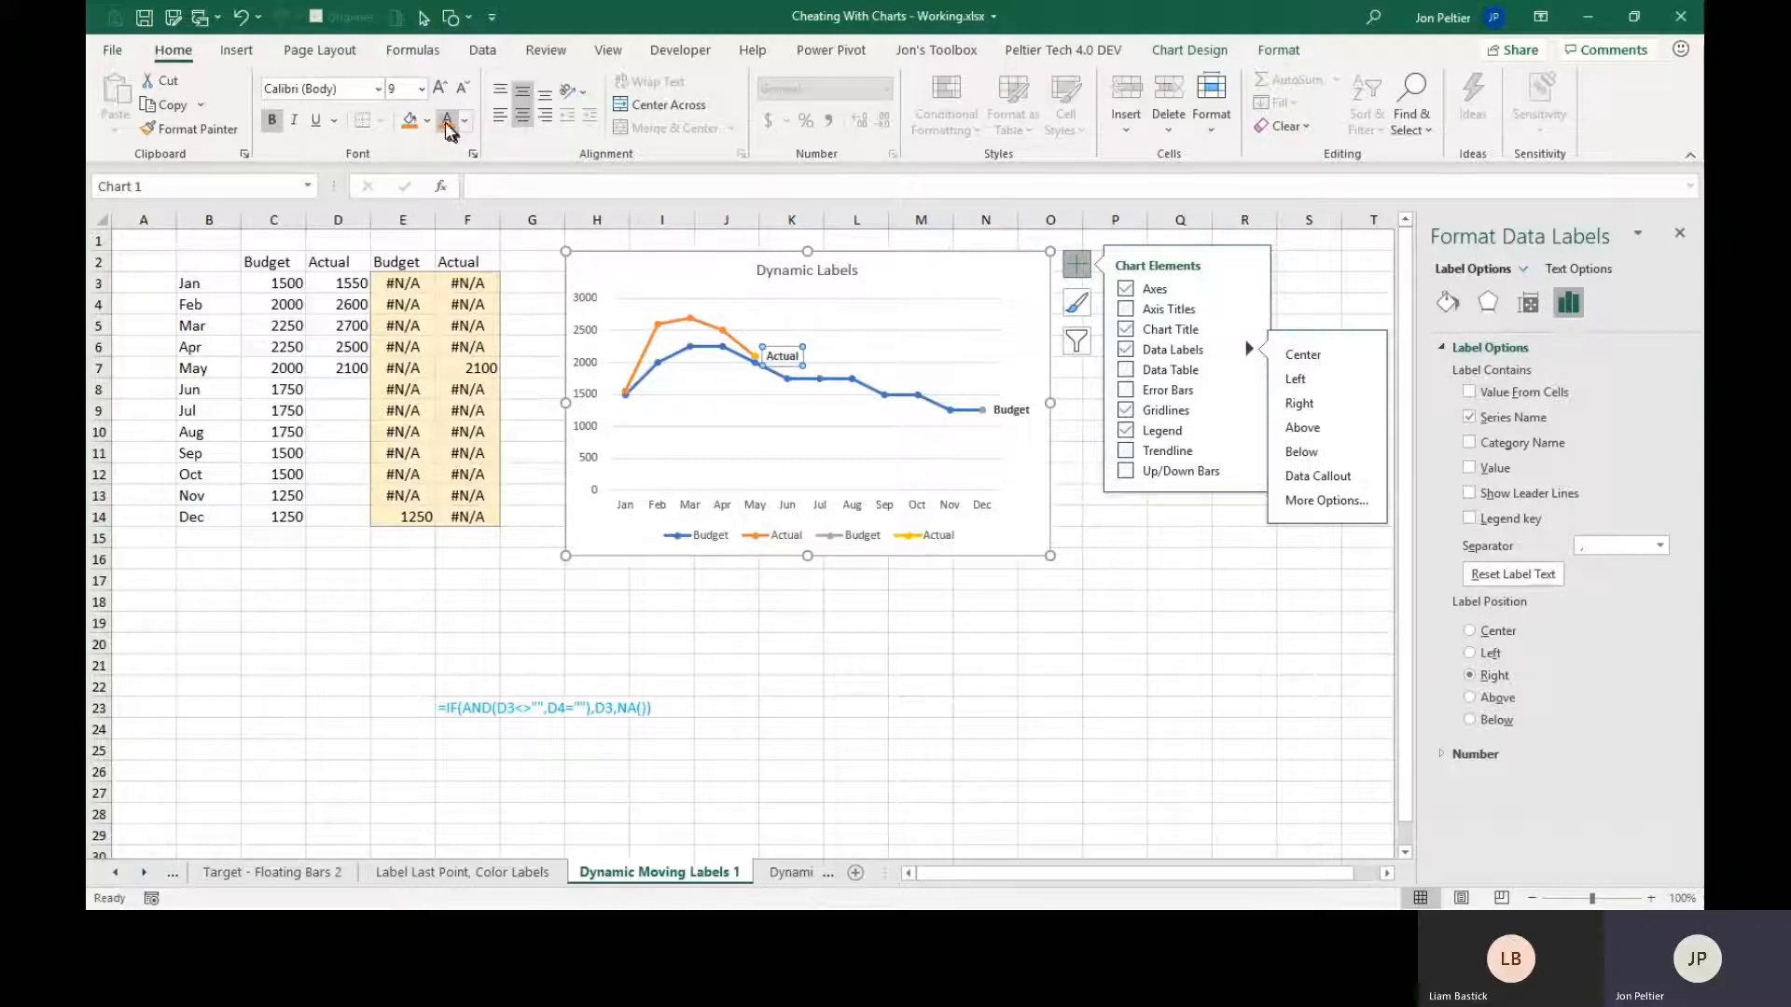
Color the helper Actual label's text orange and the helper Budget label's text blue to match their lines.
click(1011, 410)
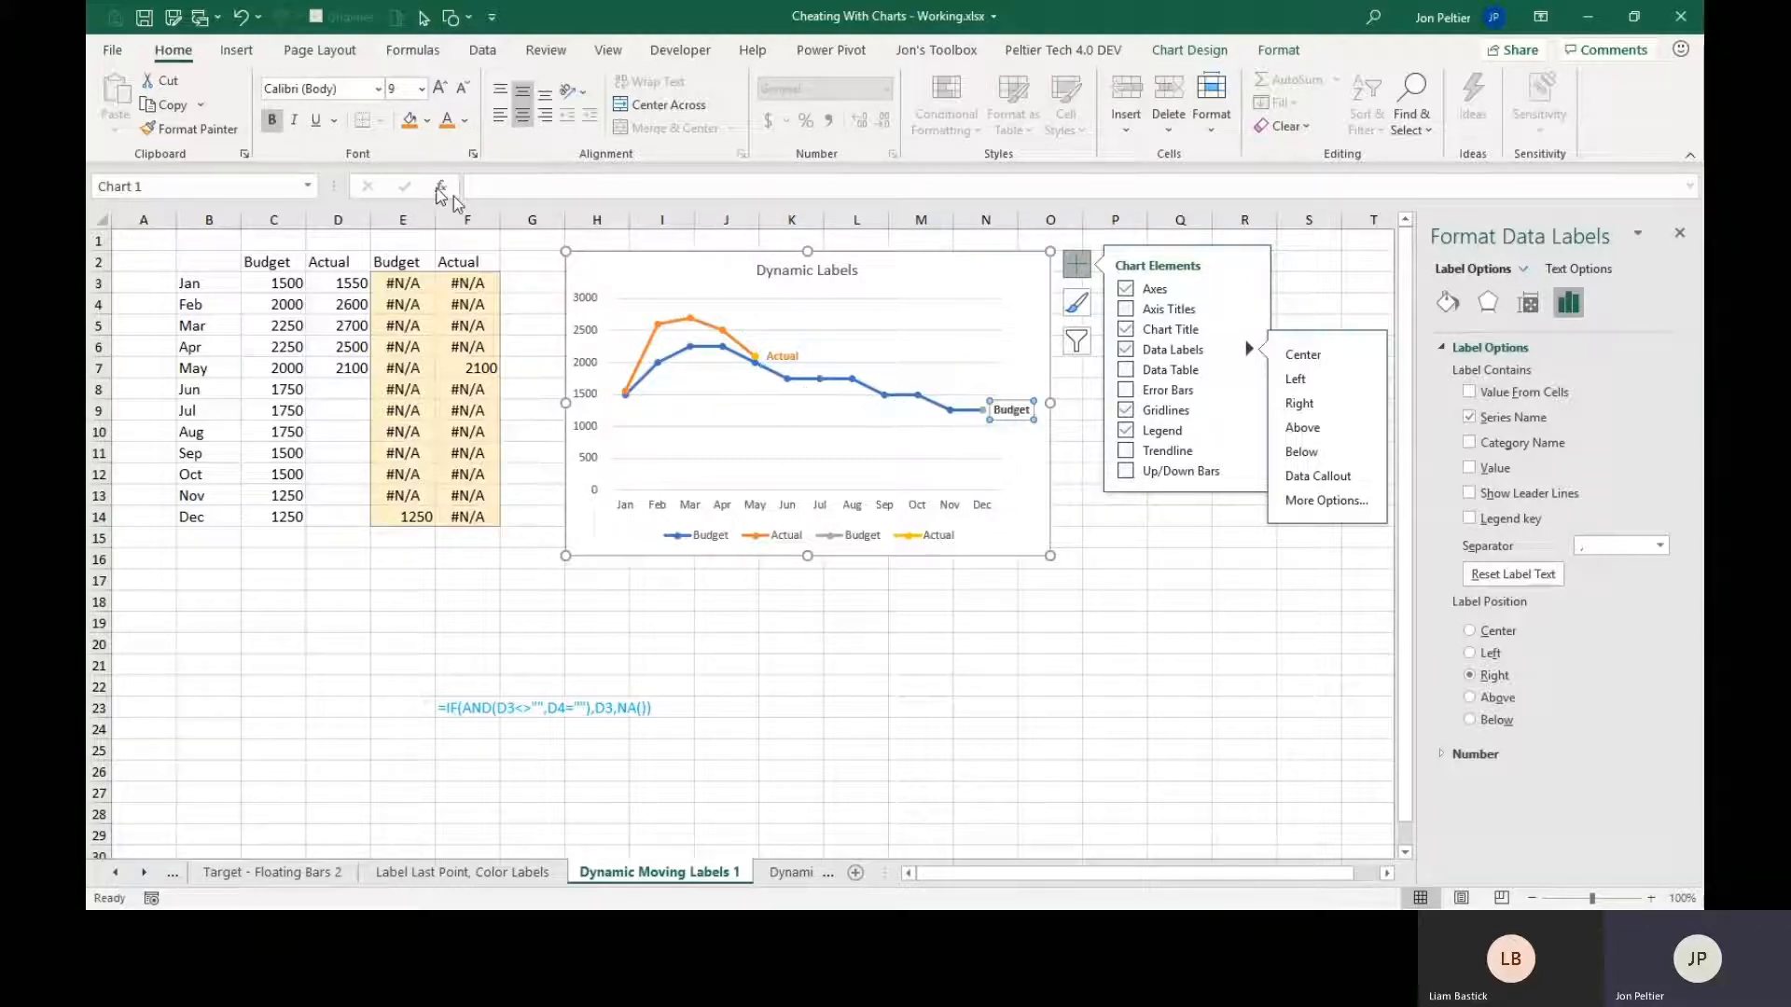
click(464, 119)
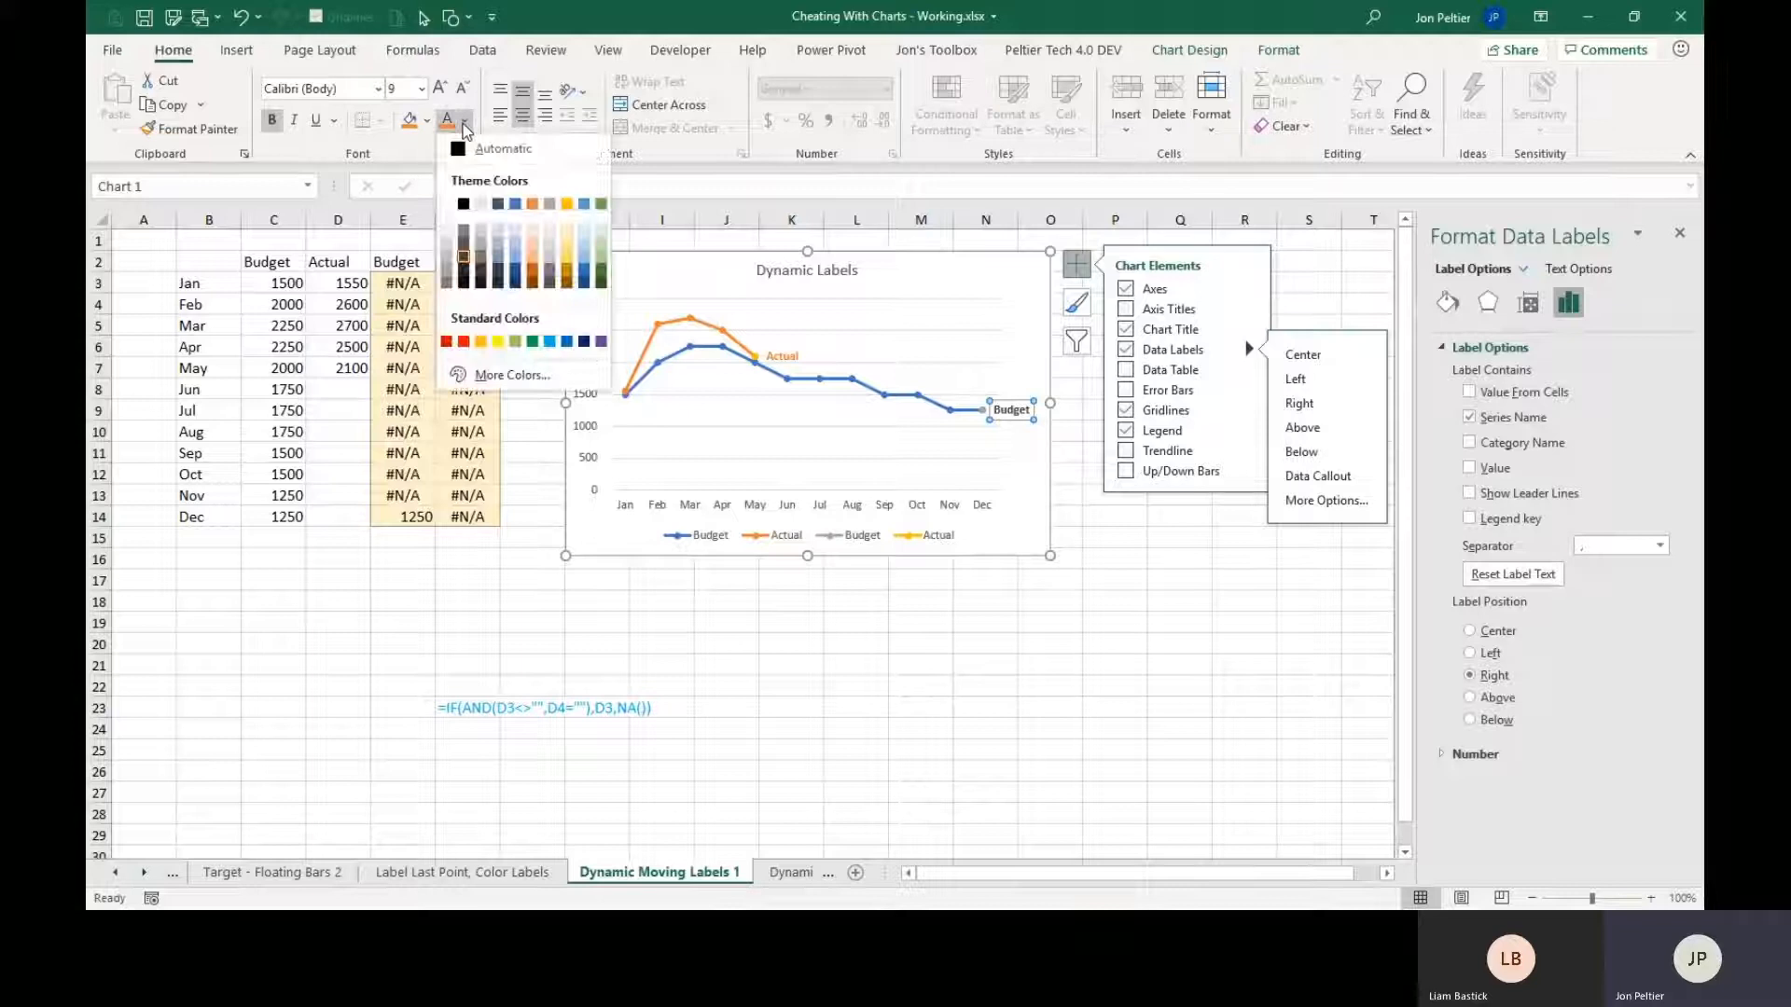
click(520, 216)
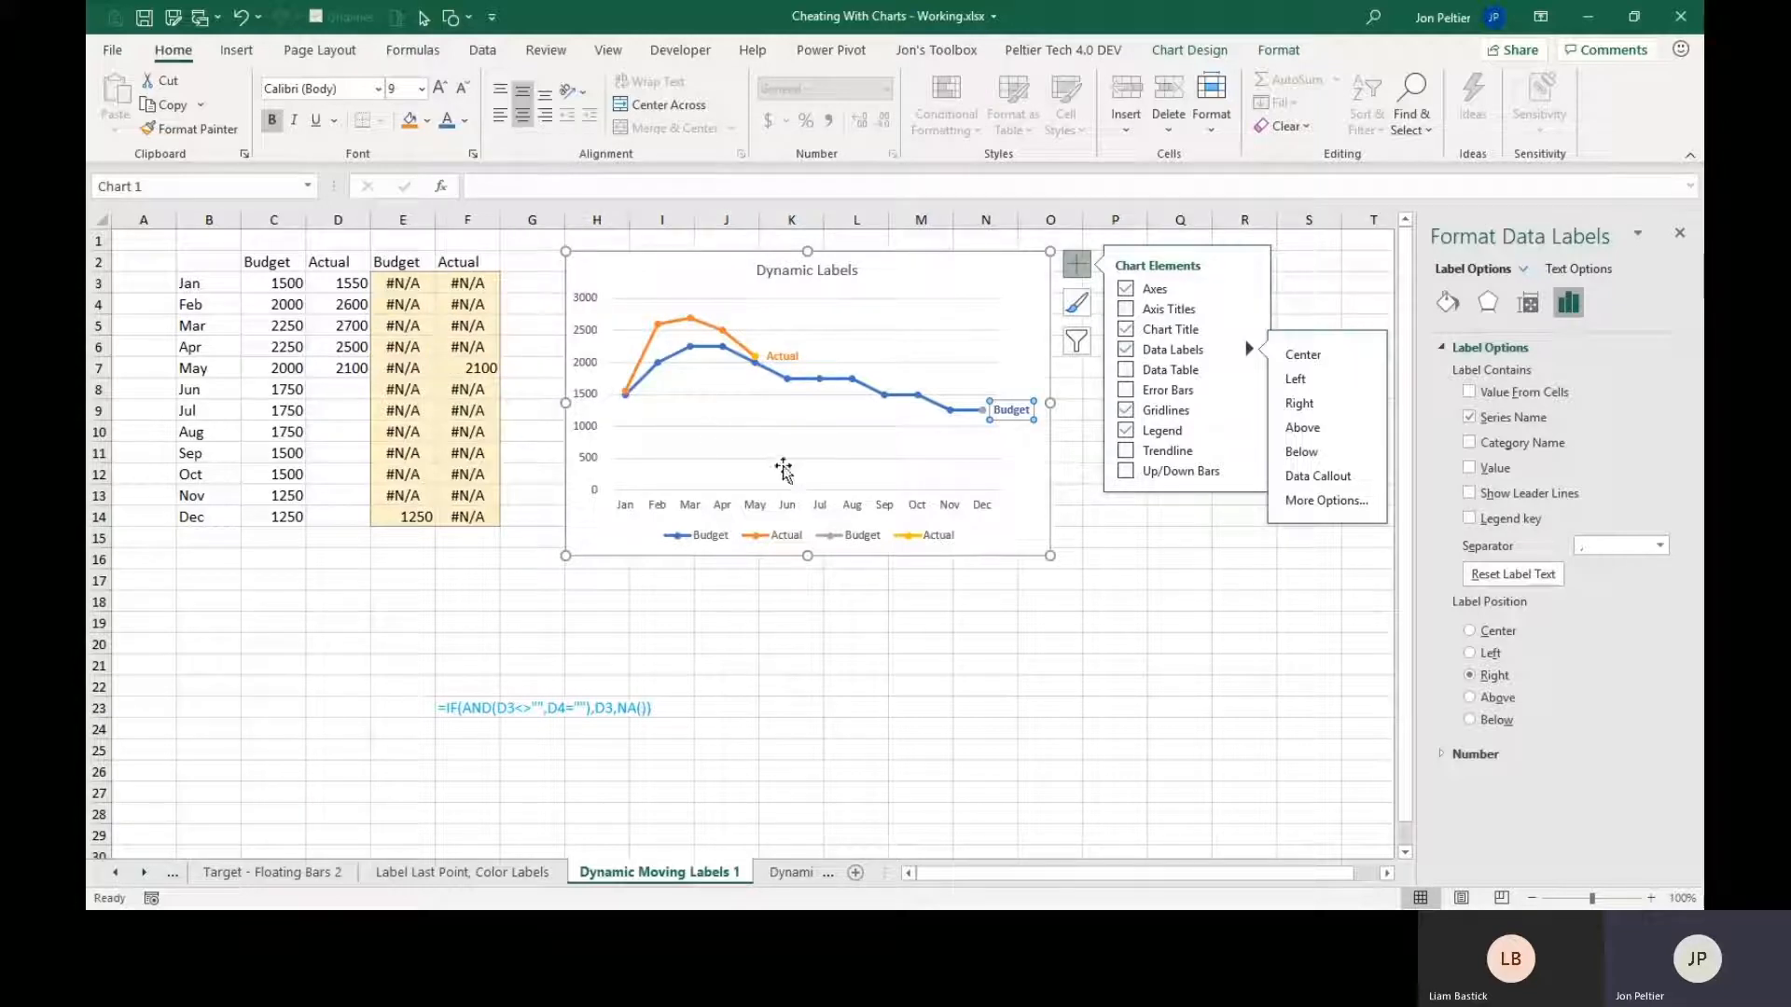
Set the marker type to None for the helper Actual and helper Budget series.
click(757, 359)
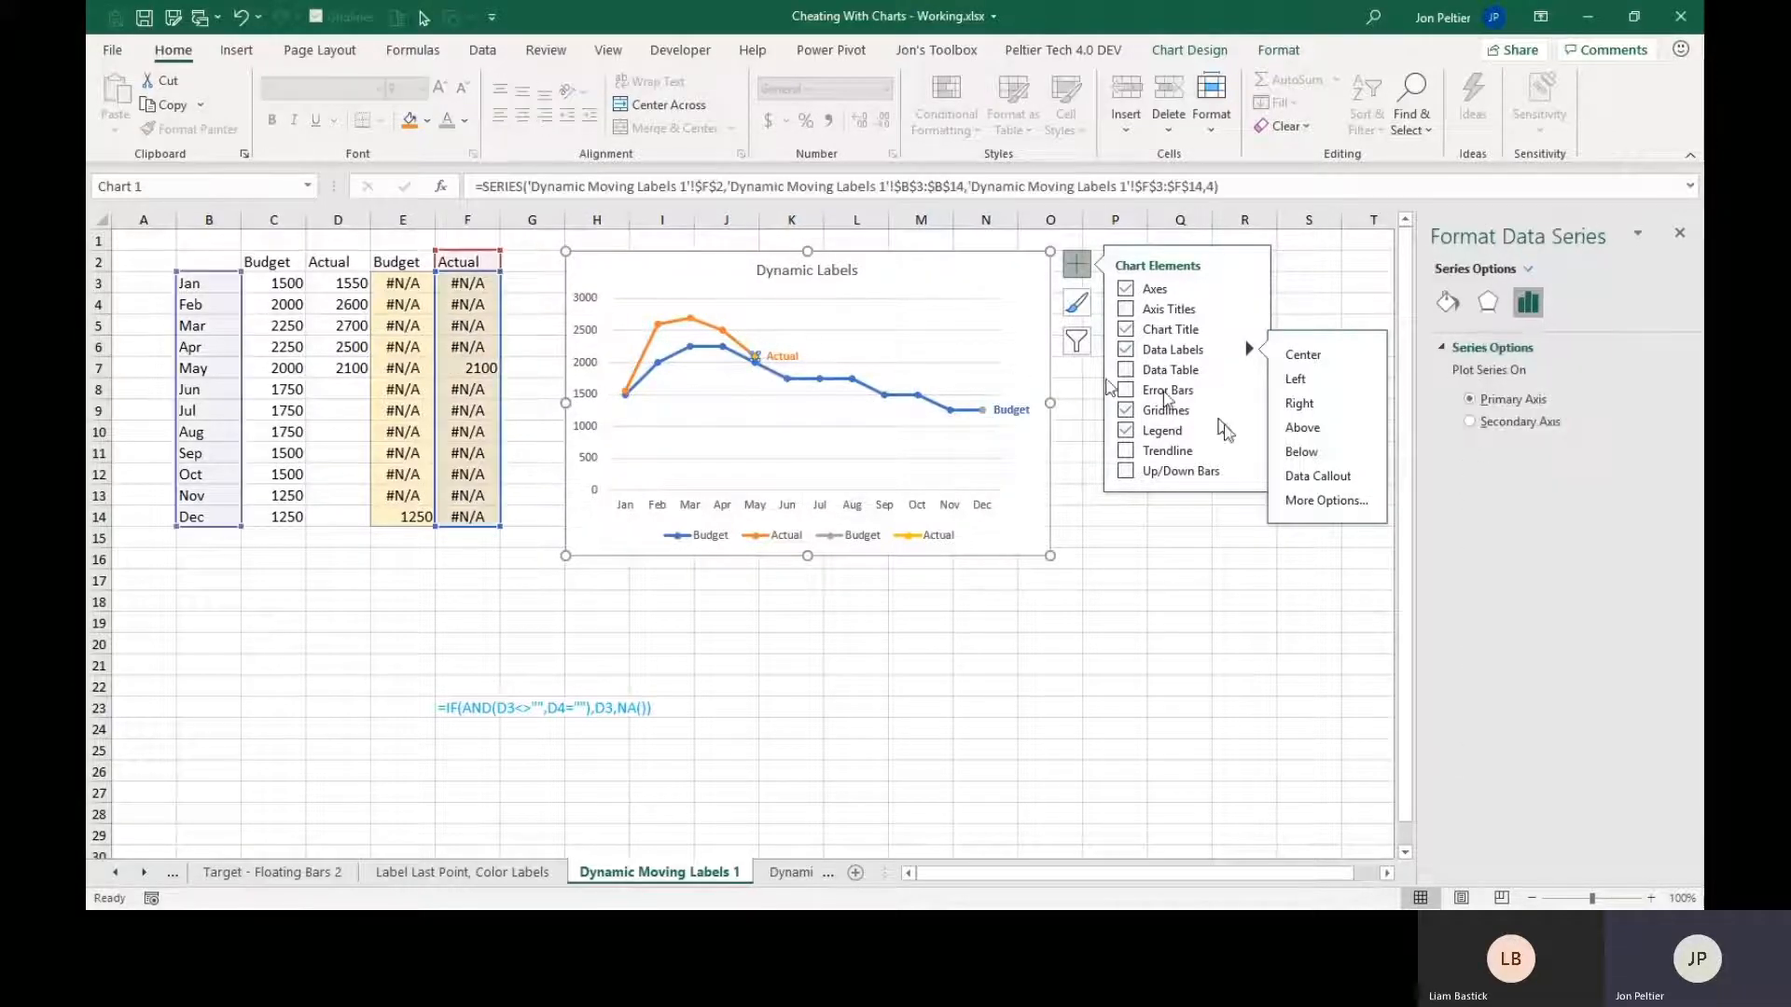
click(1446, 304)
click(1513, 350)
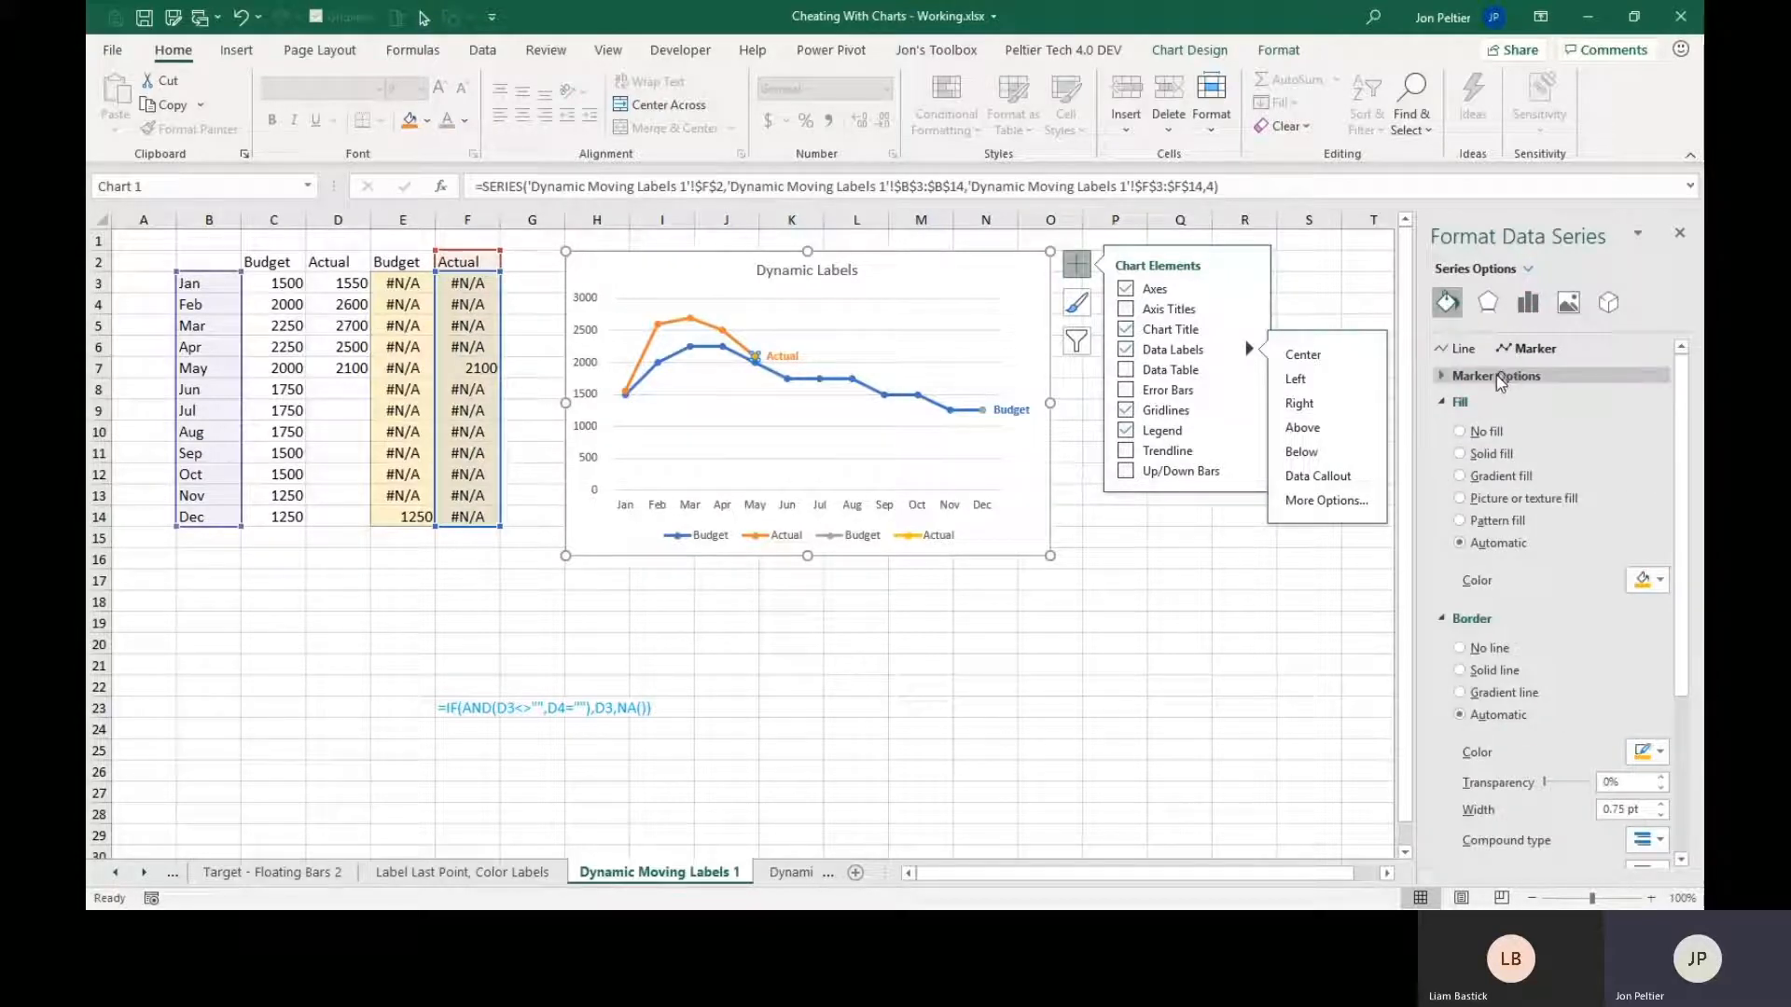
click(1440, 377)
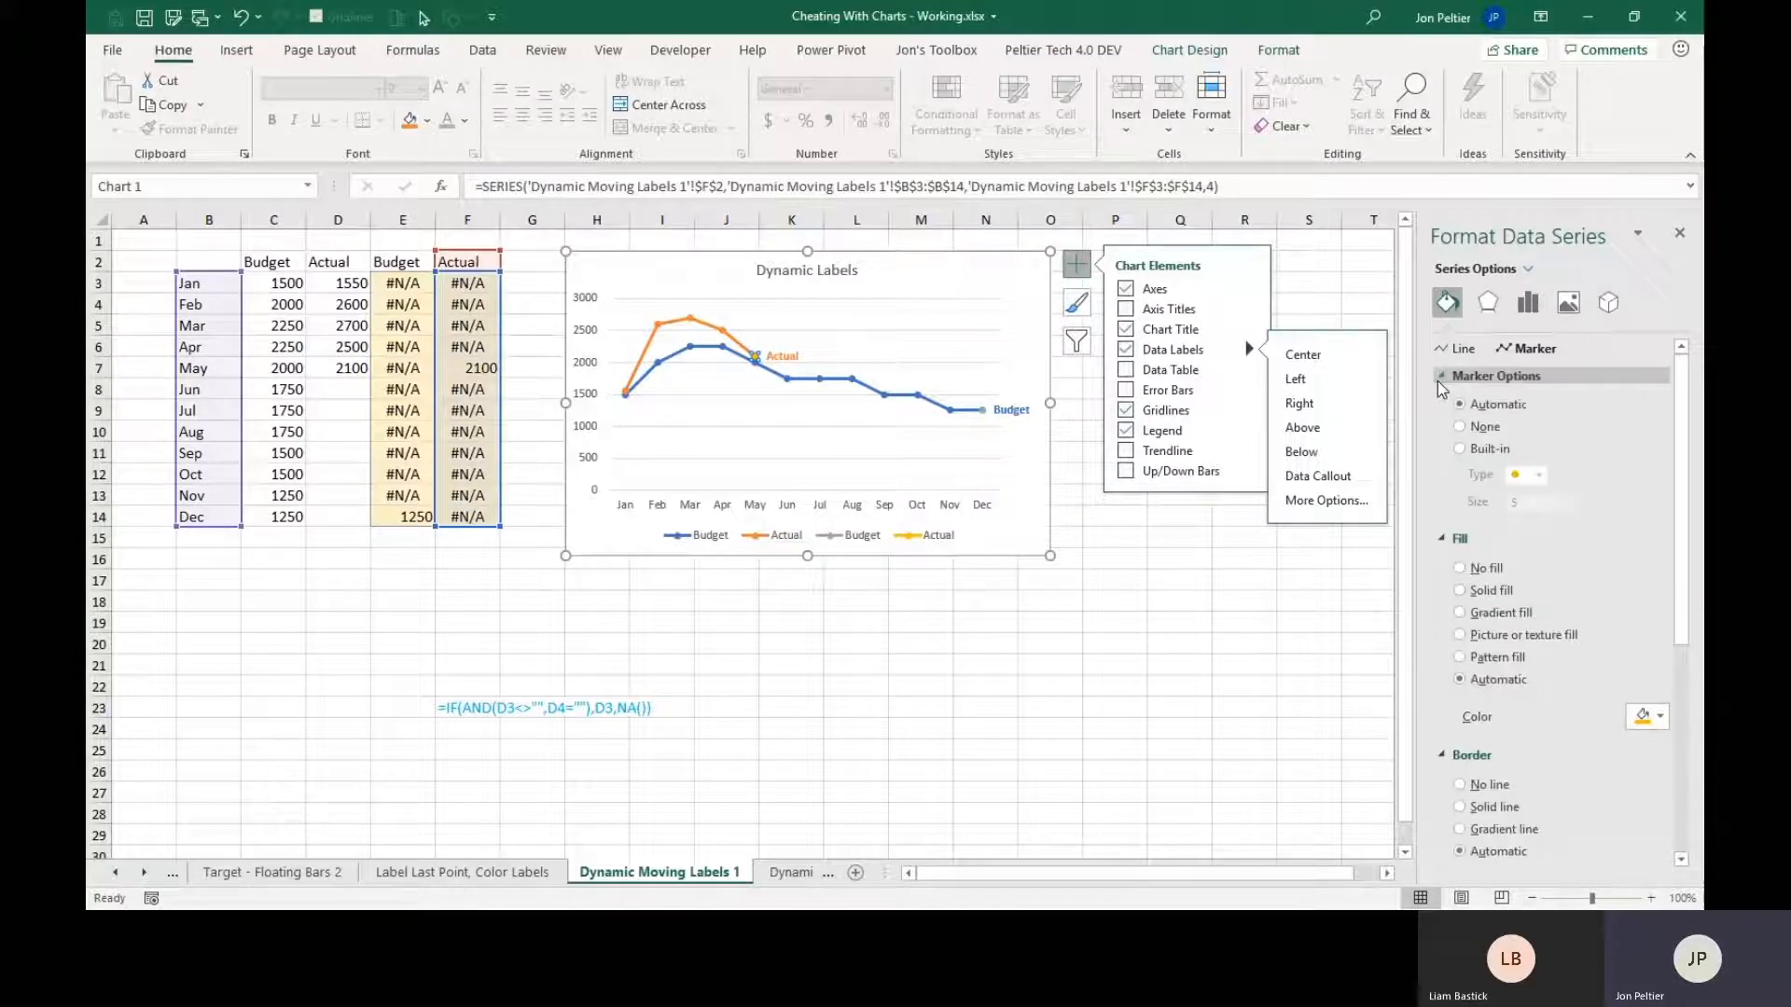
click(1485, 428)
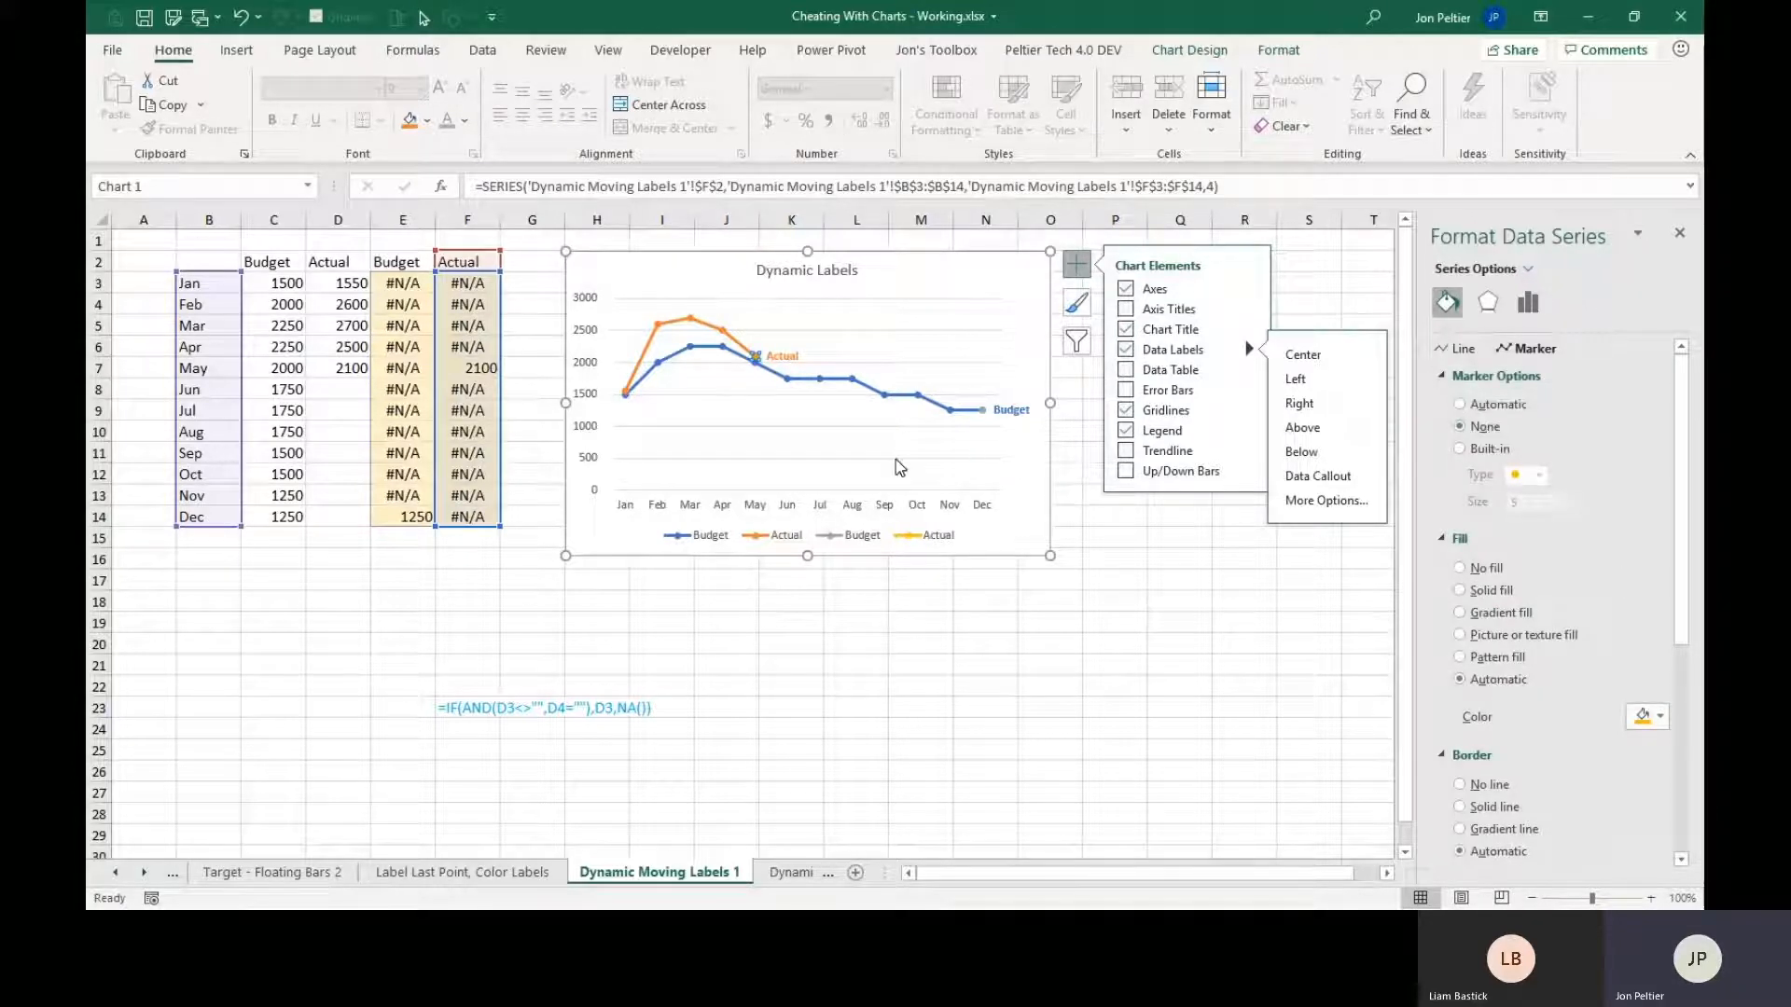
click(983, 410)
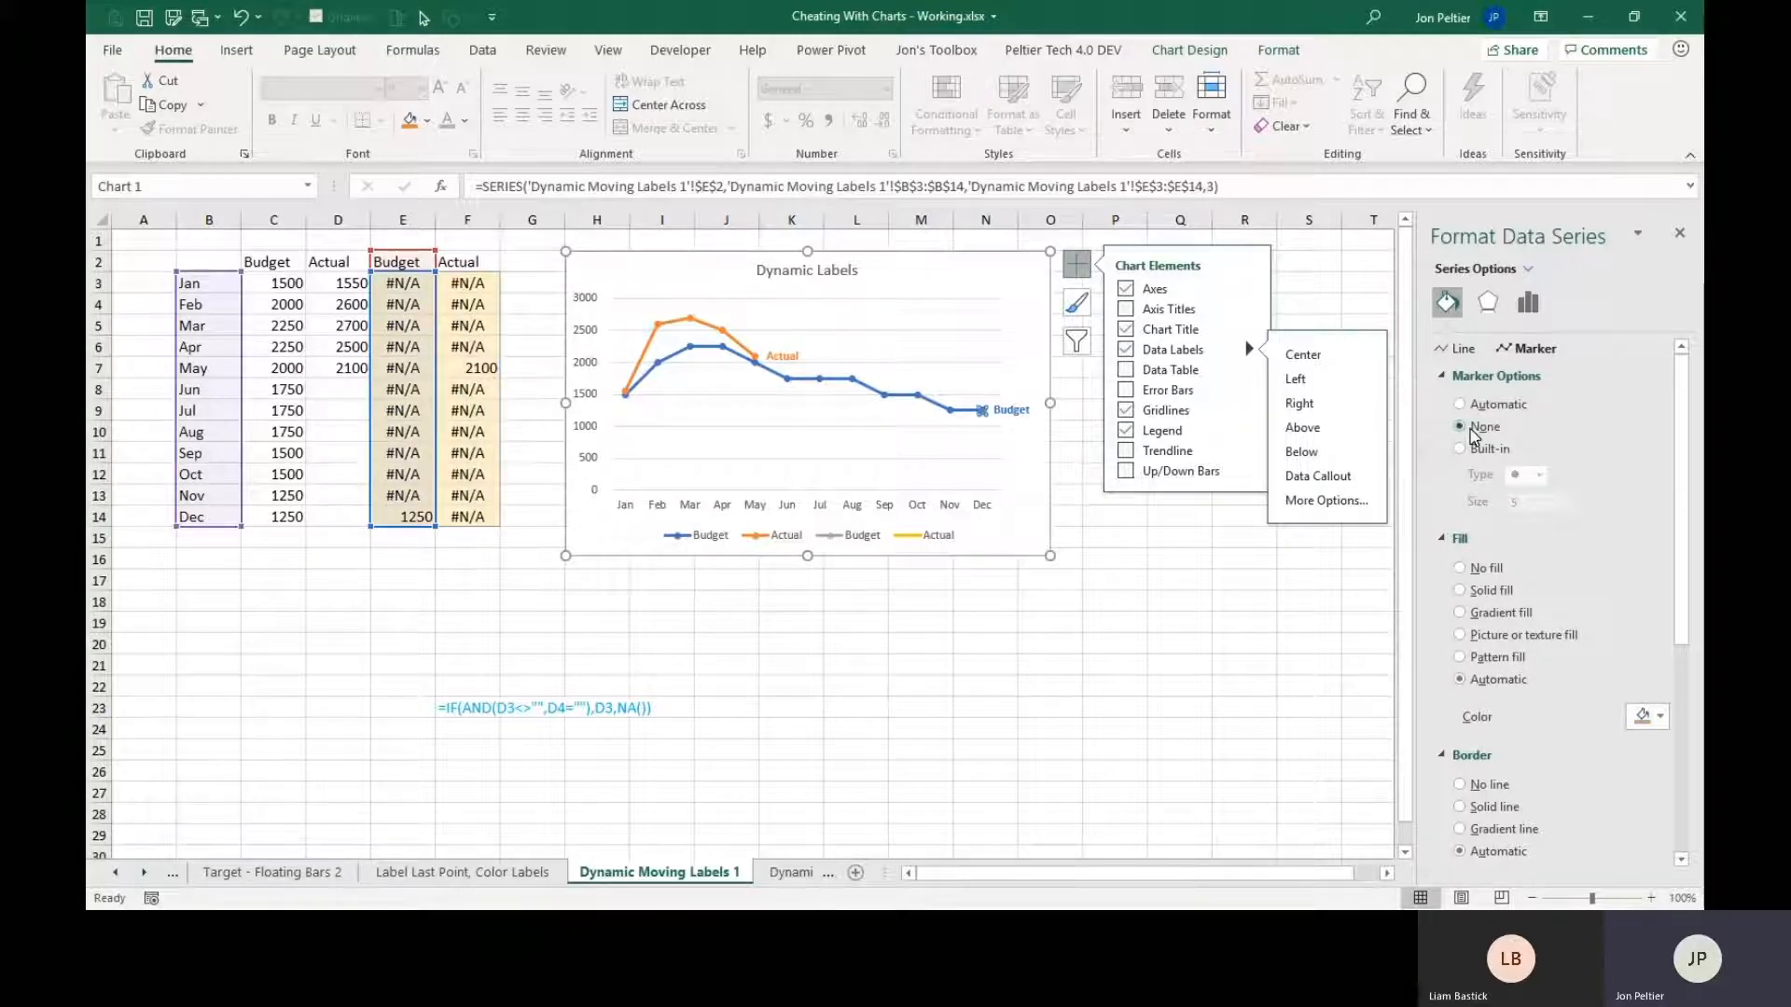
Delete the chart's legend and extend the plot area downward into the freed space.
click(934, 546)
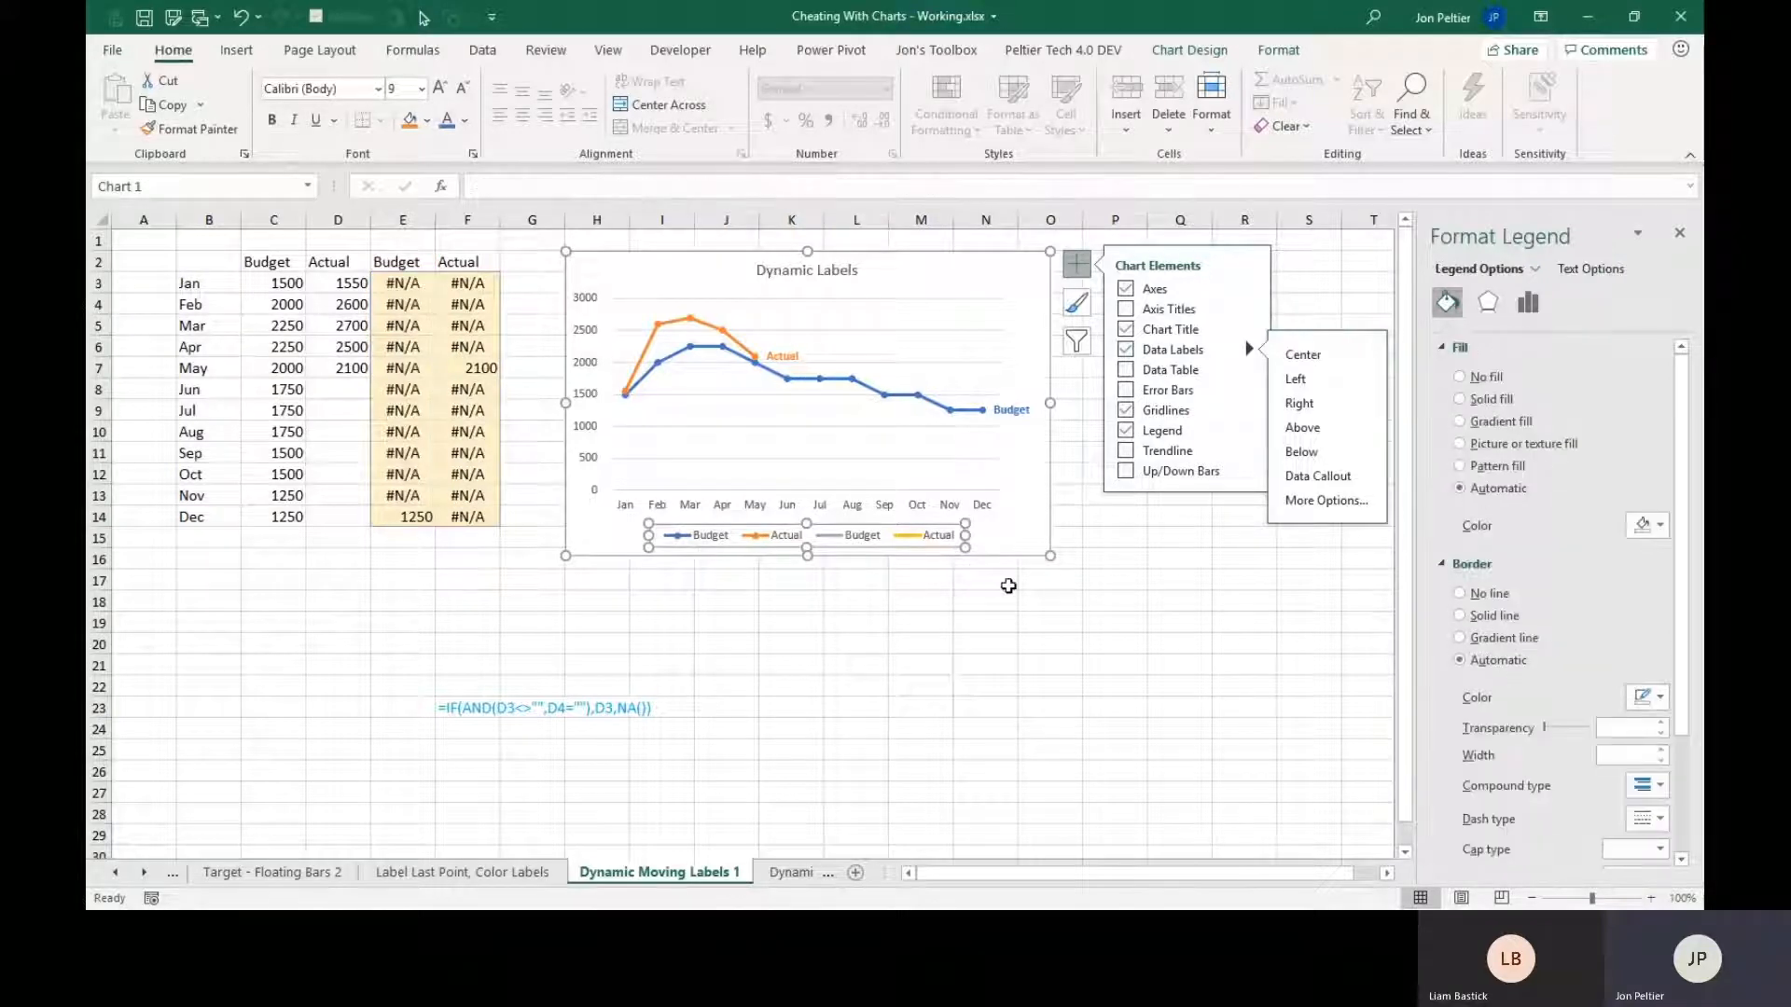
key(Delete)
click(844, 482)
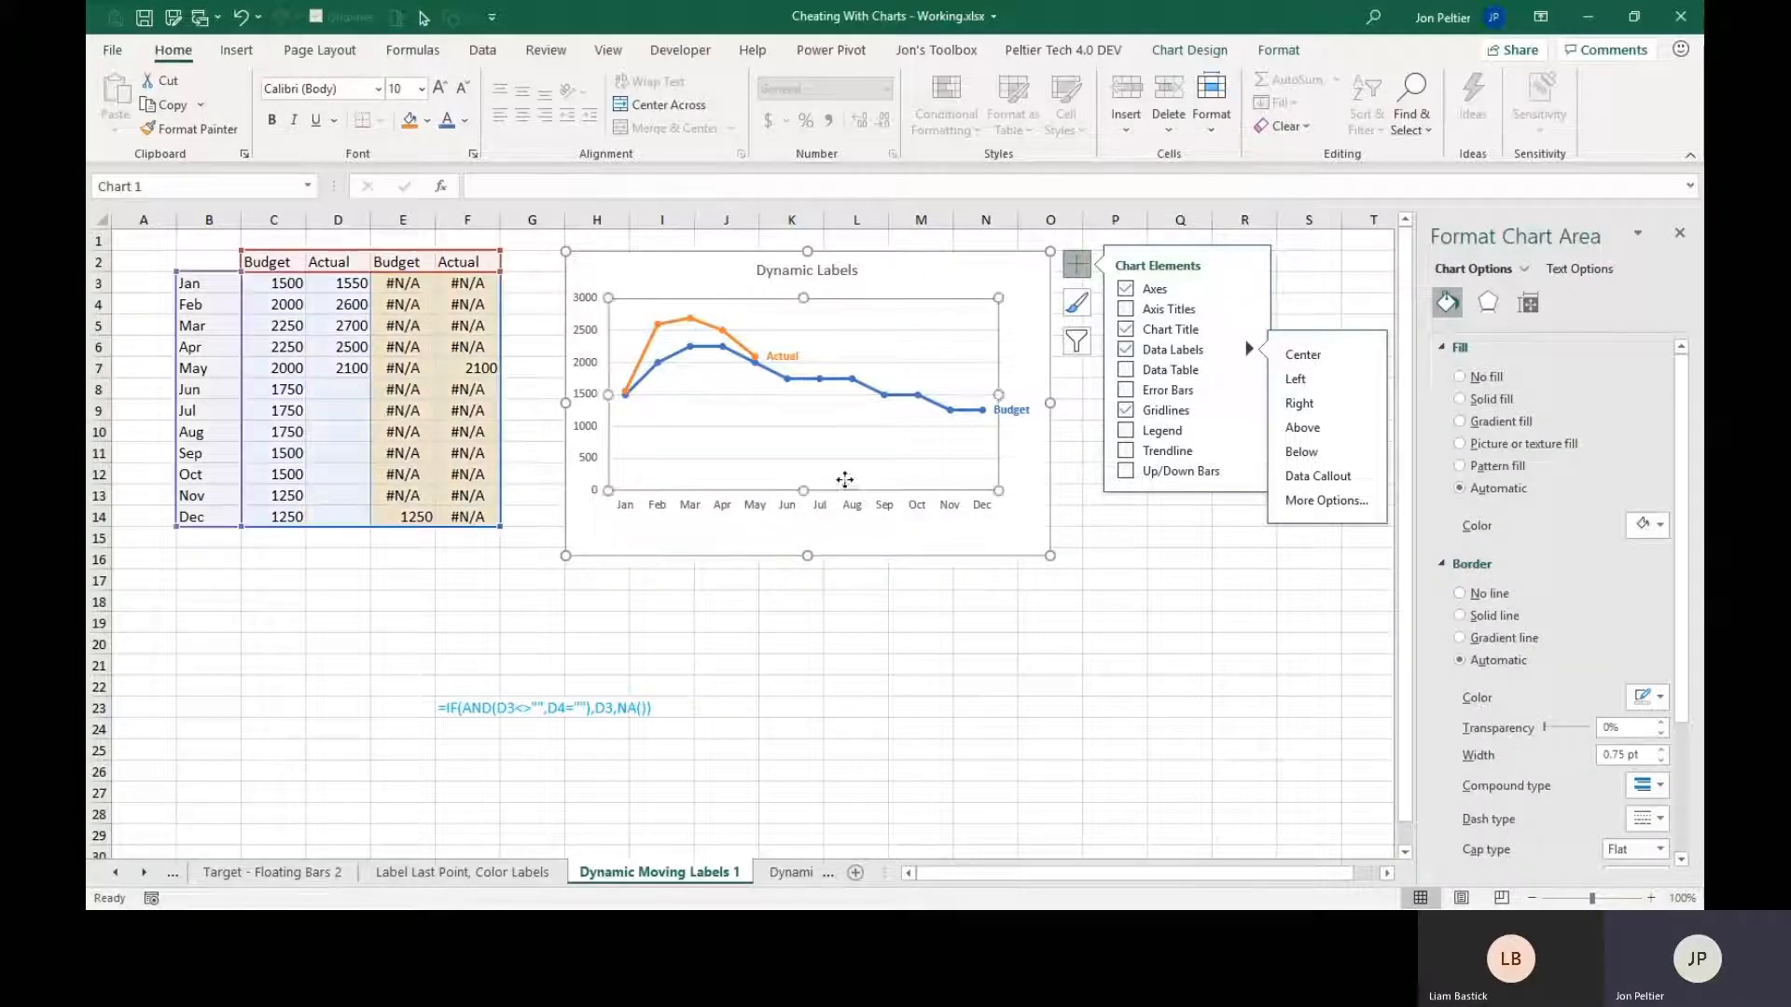
drag(803, 490, 817, 522)
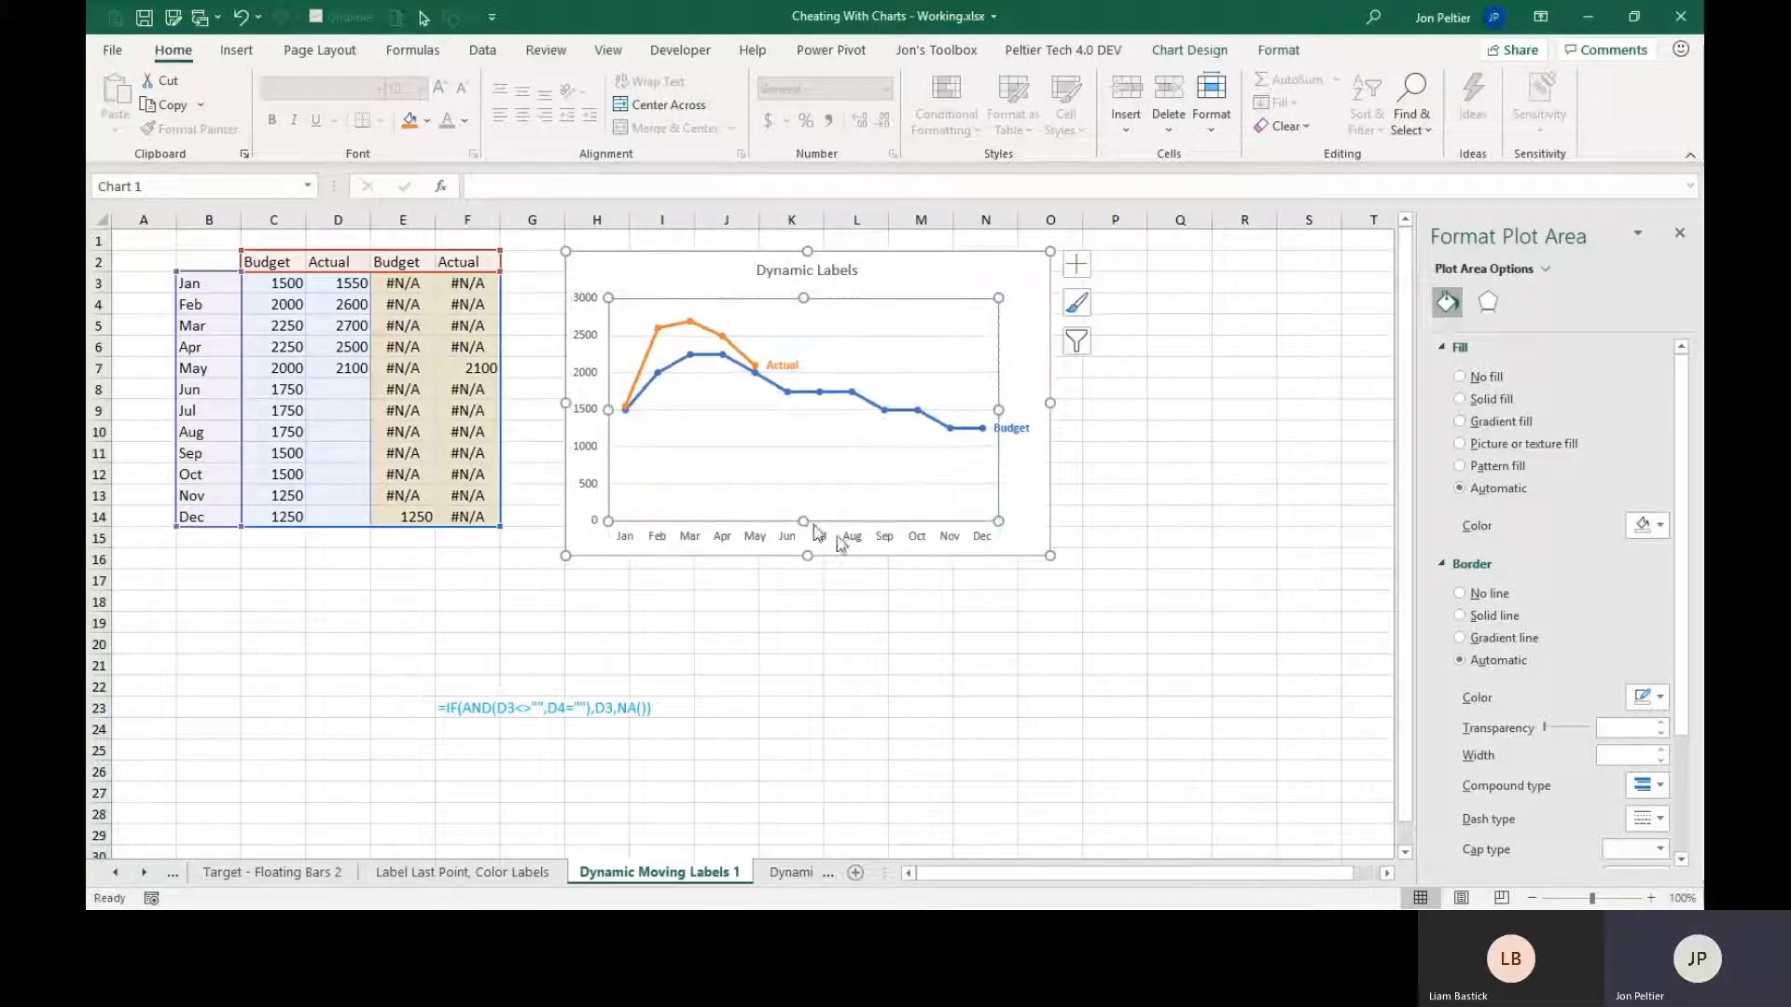
click(1149, 419)
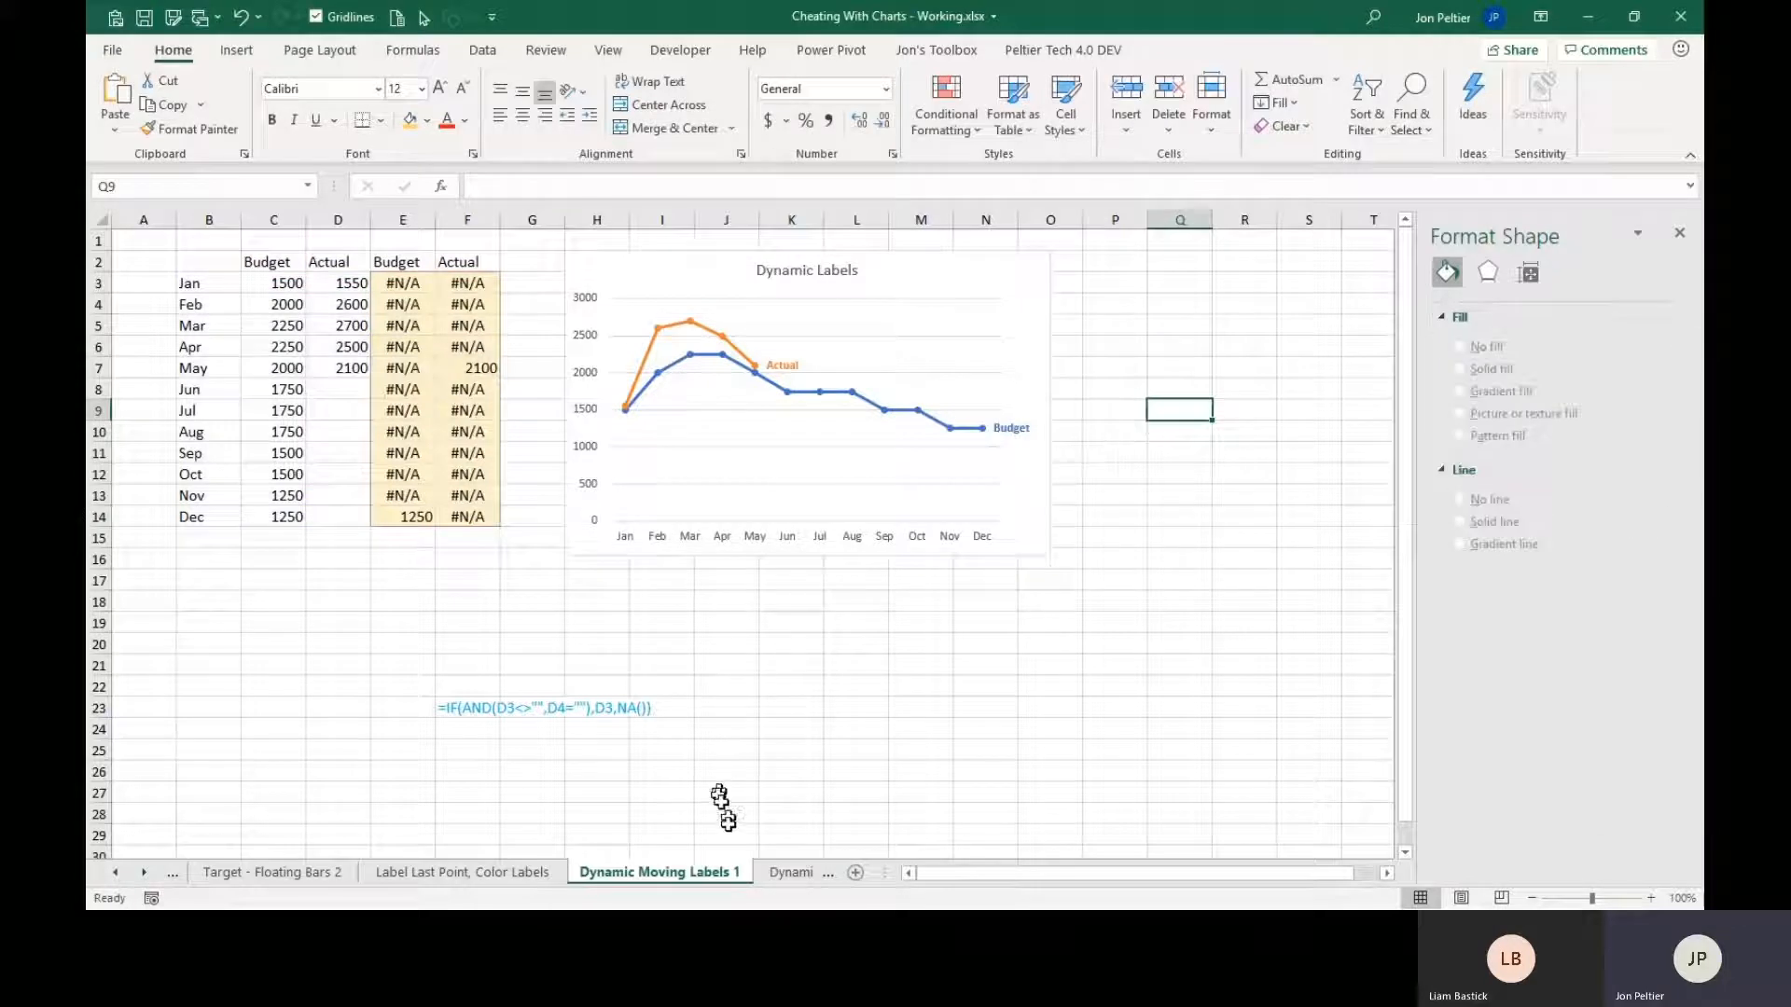
Enter Actual values of 2000 for both Jun and Jul in cells D8 and D9.
click(143, 873)
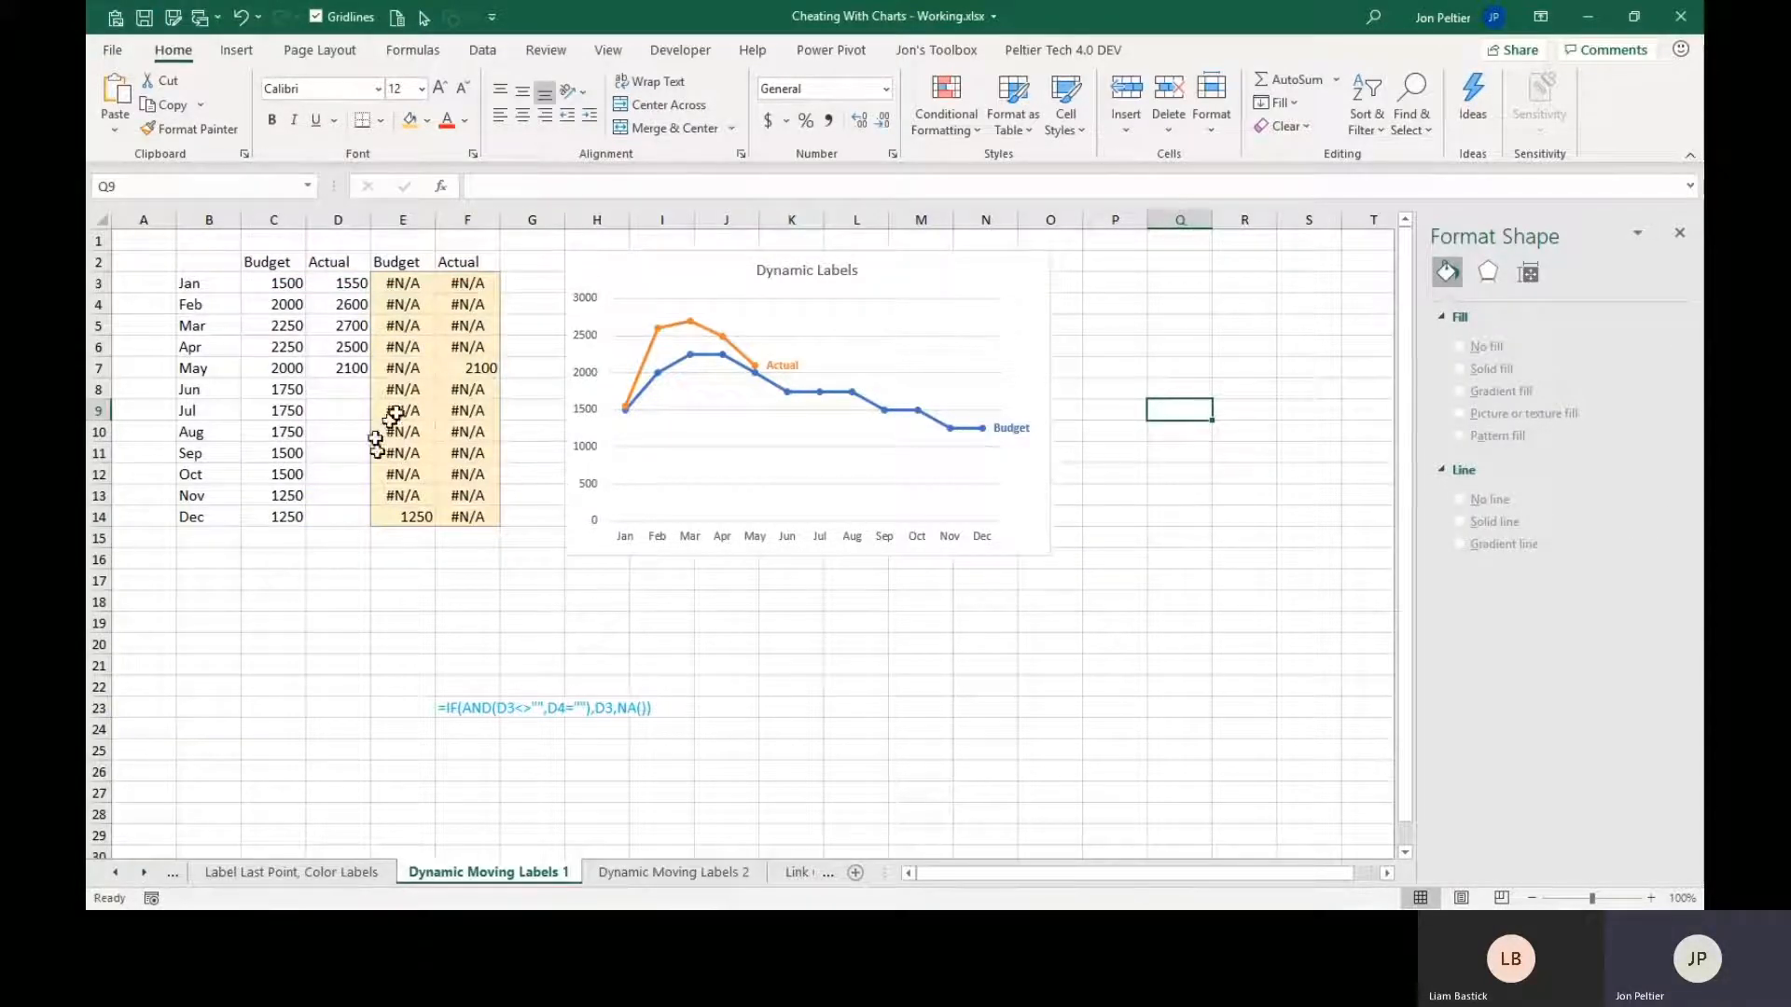
click(347, 390)
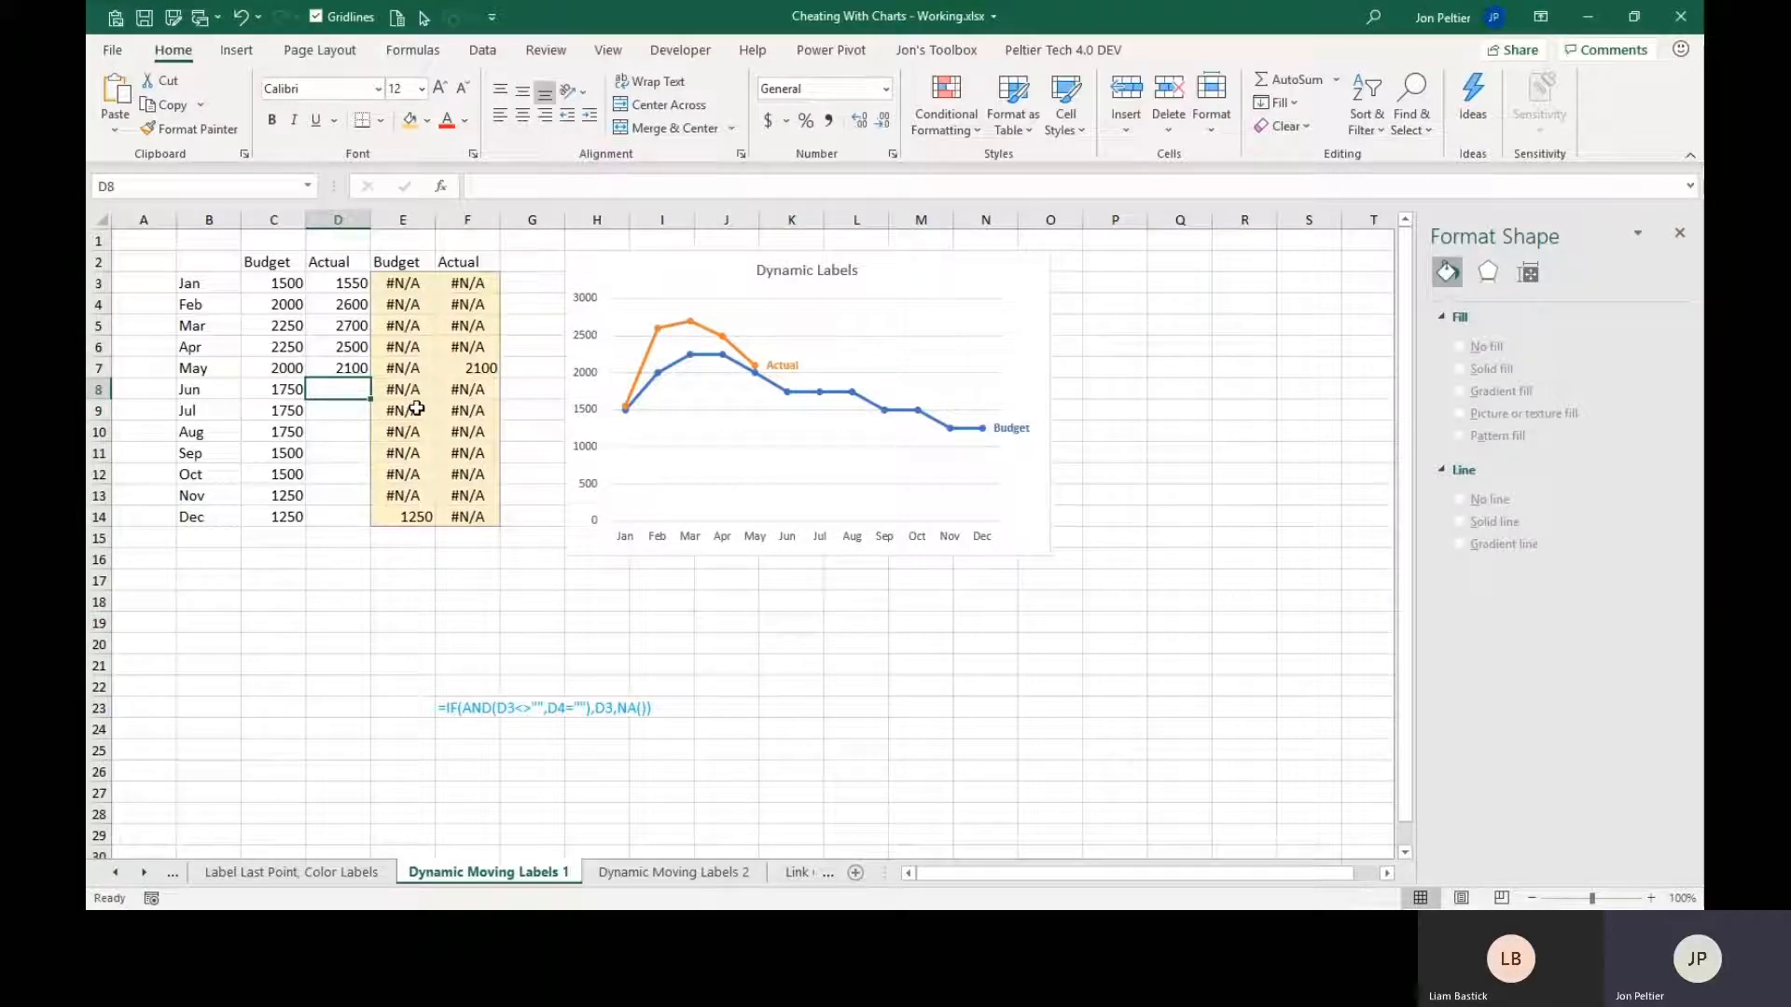
text(2000)
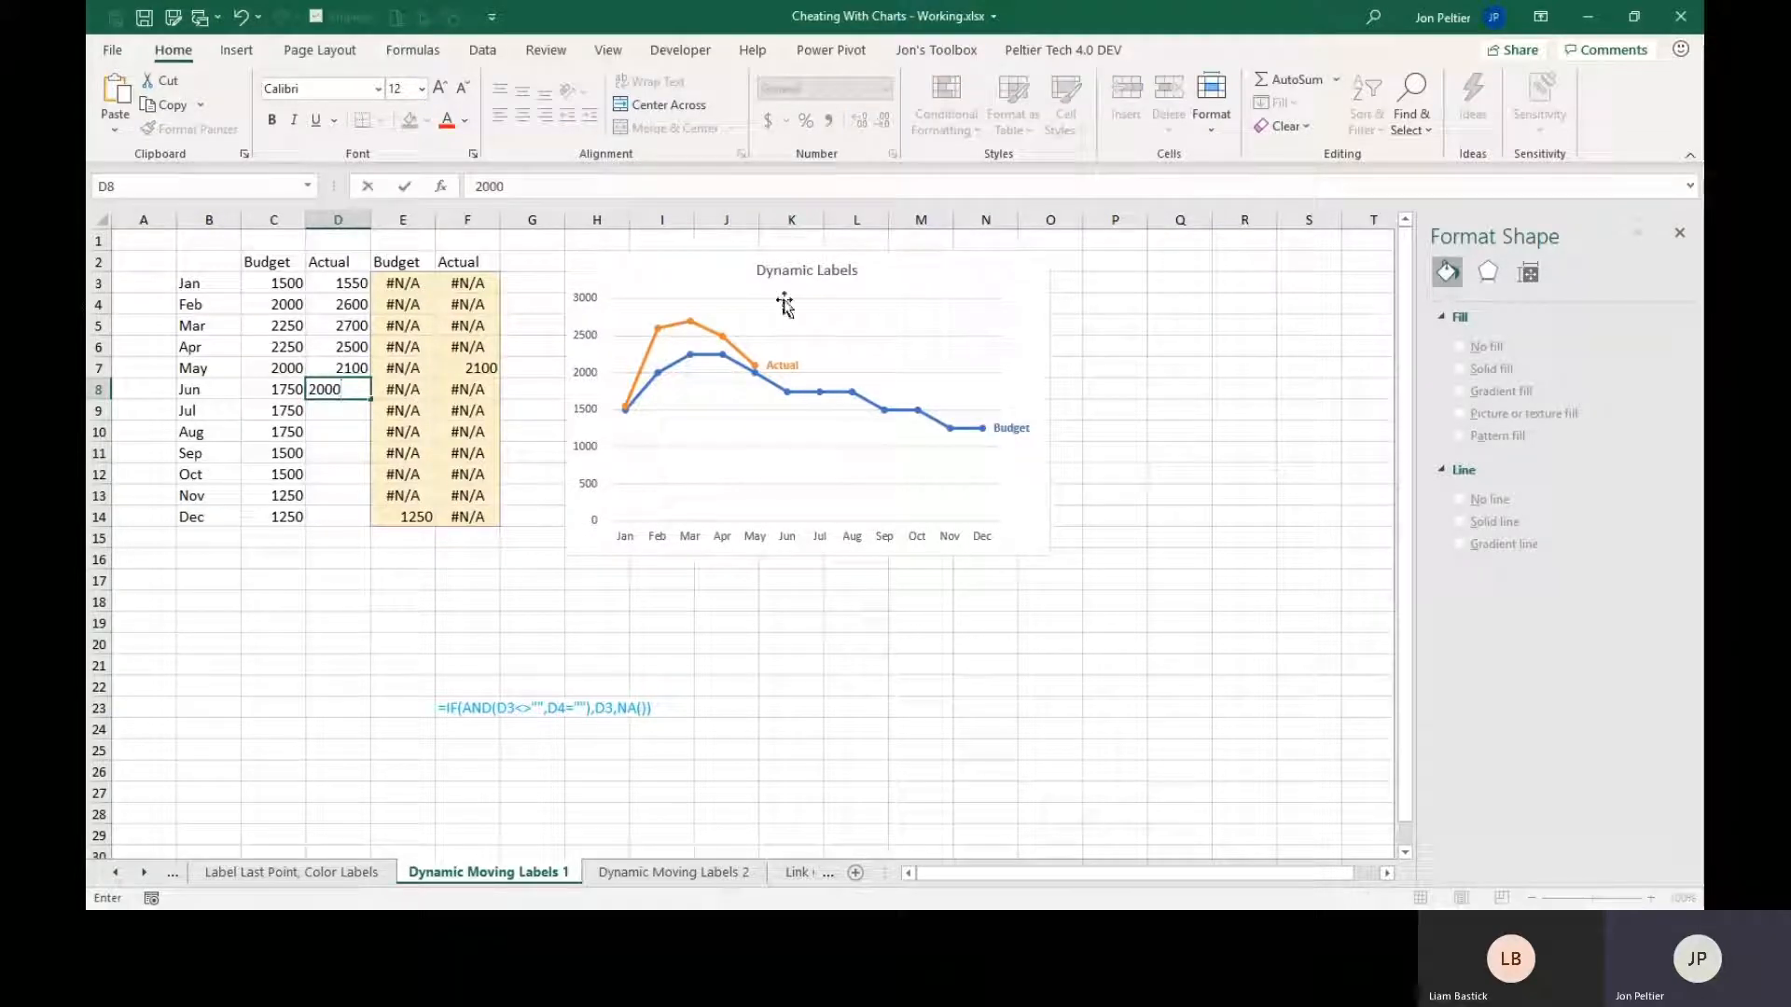
key(ctrl+Return)
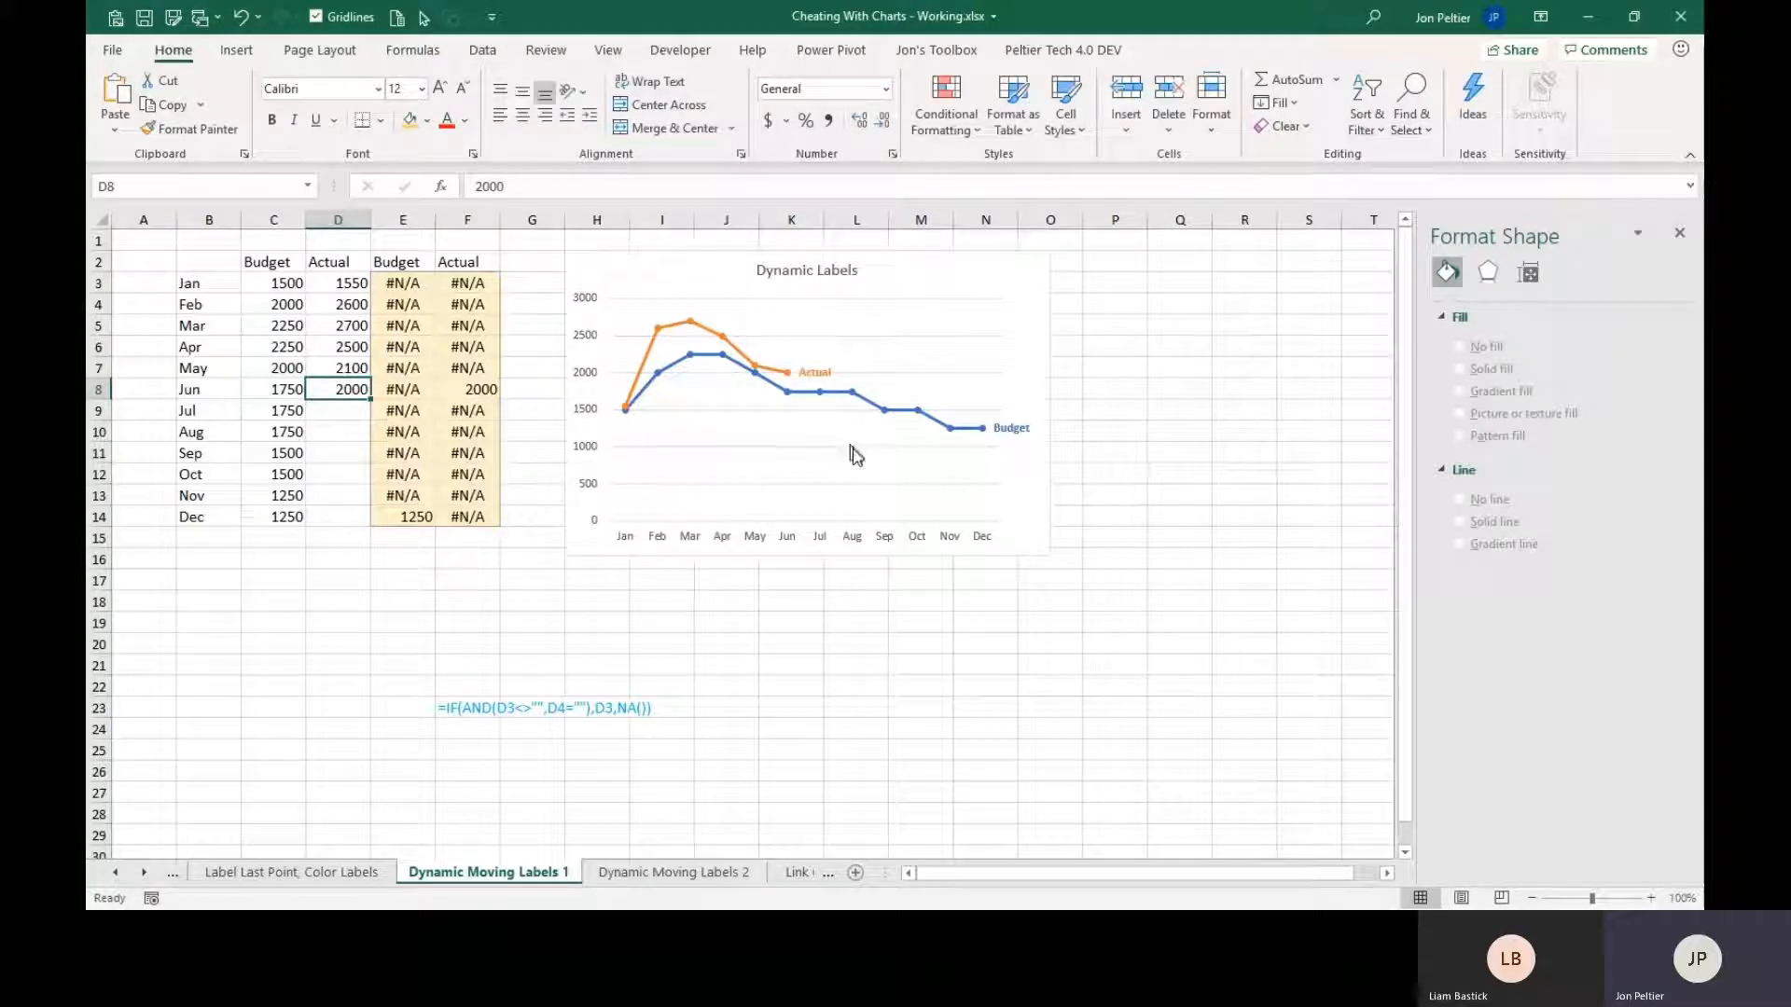
click(343, 414)
text(2000)
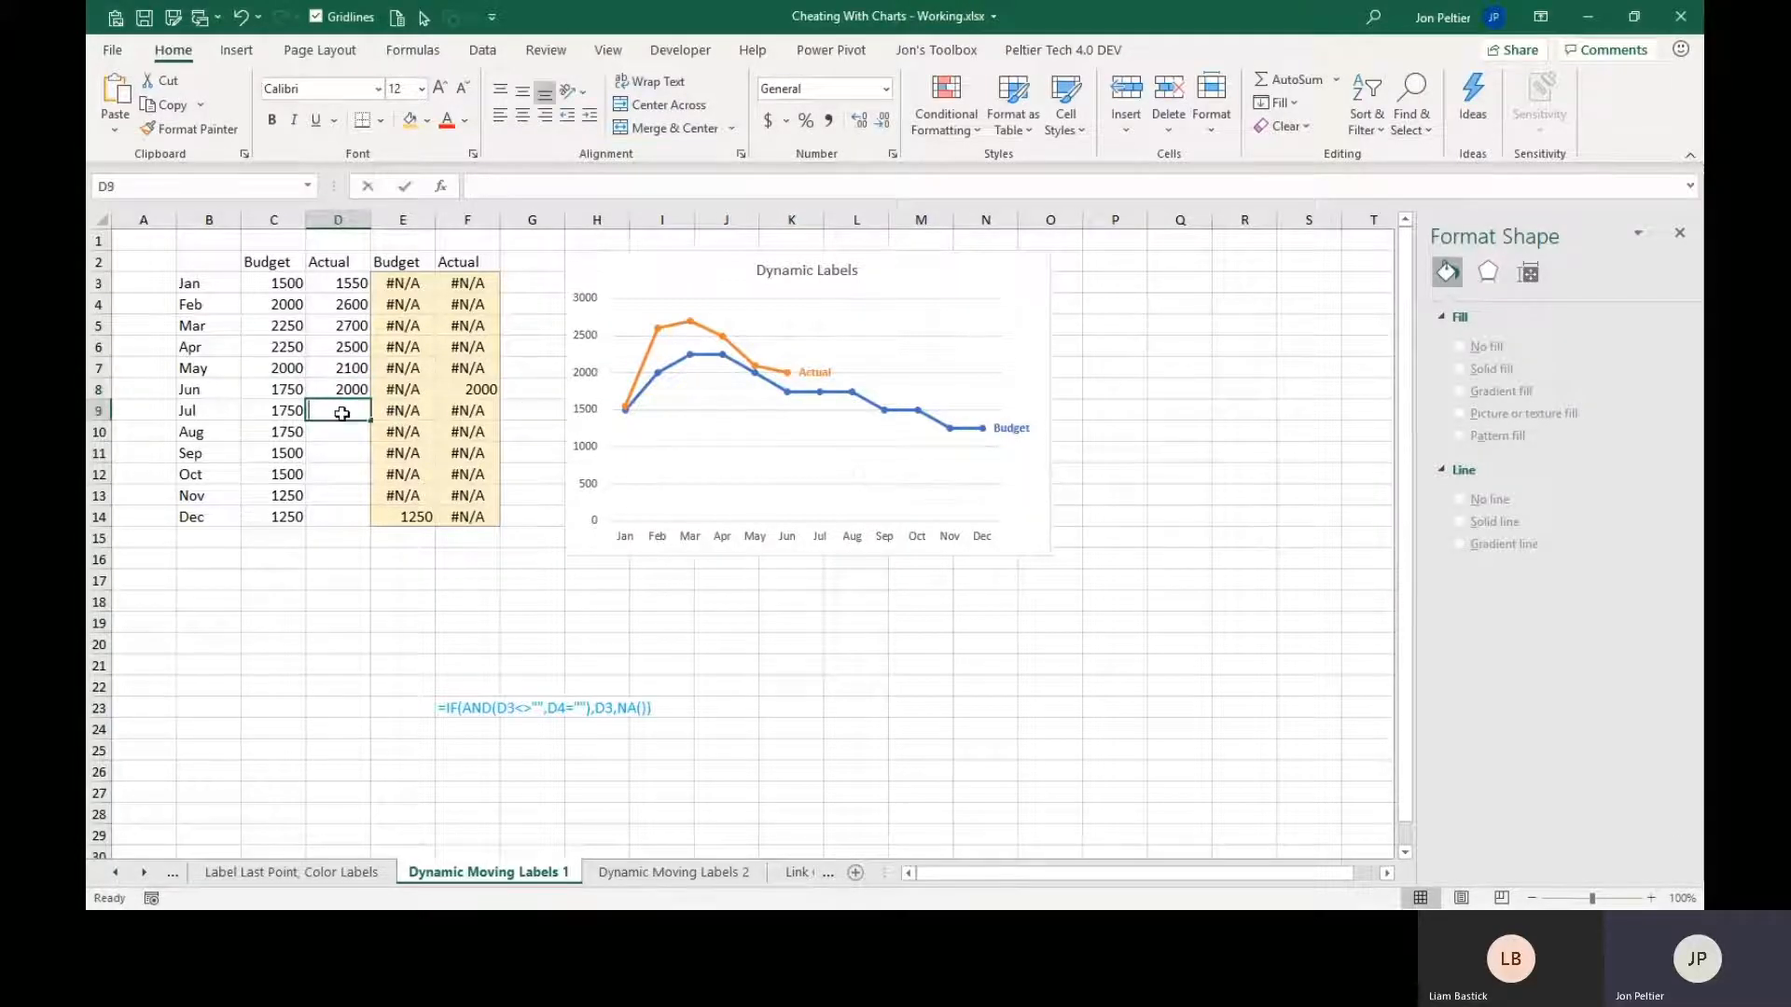
key(ctrl+Return)
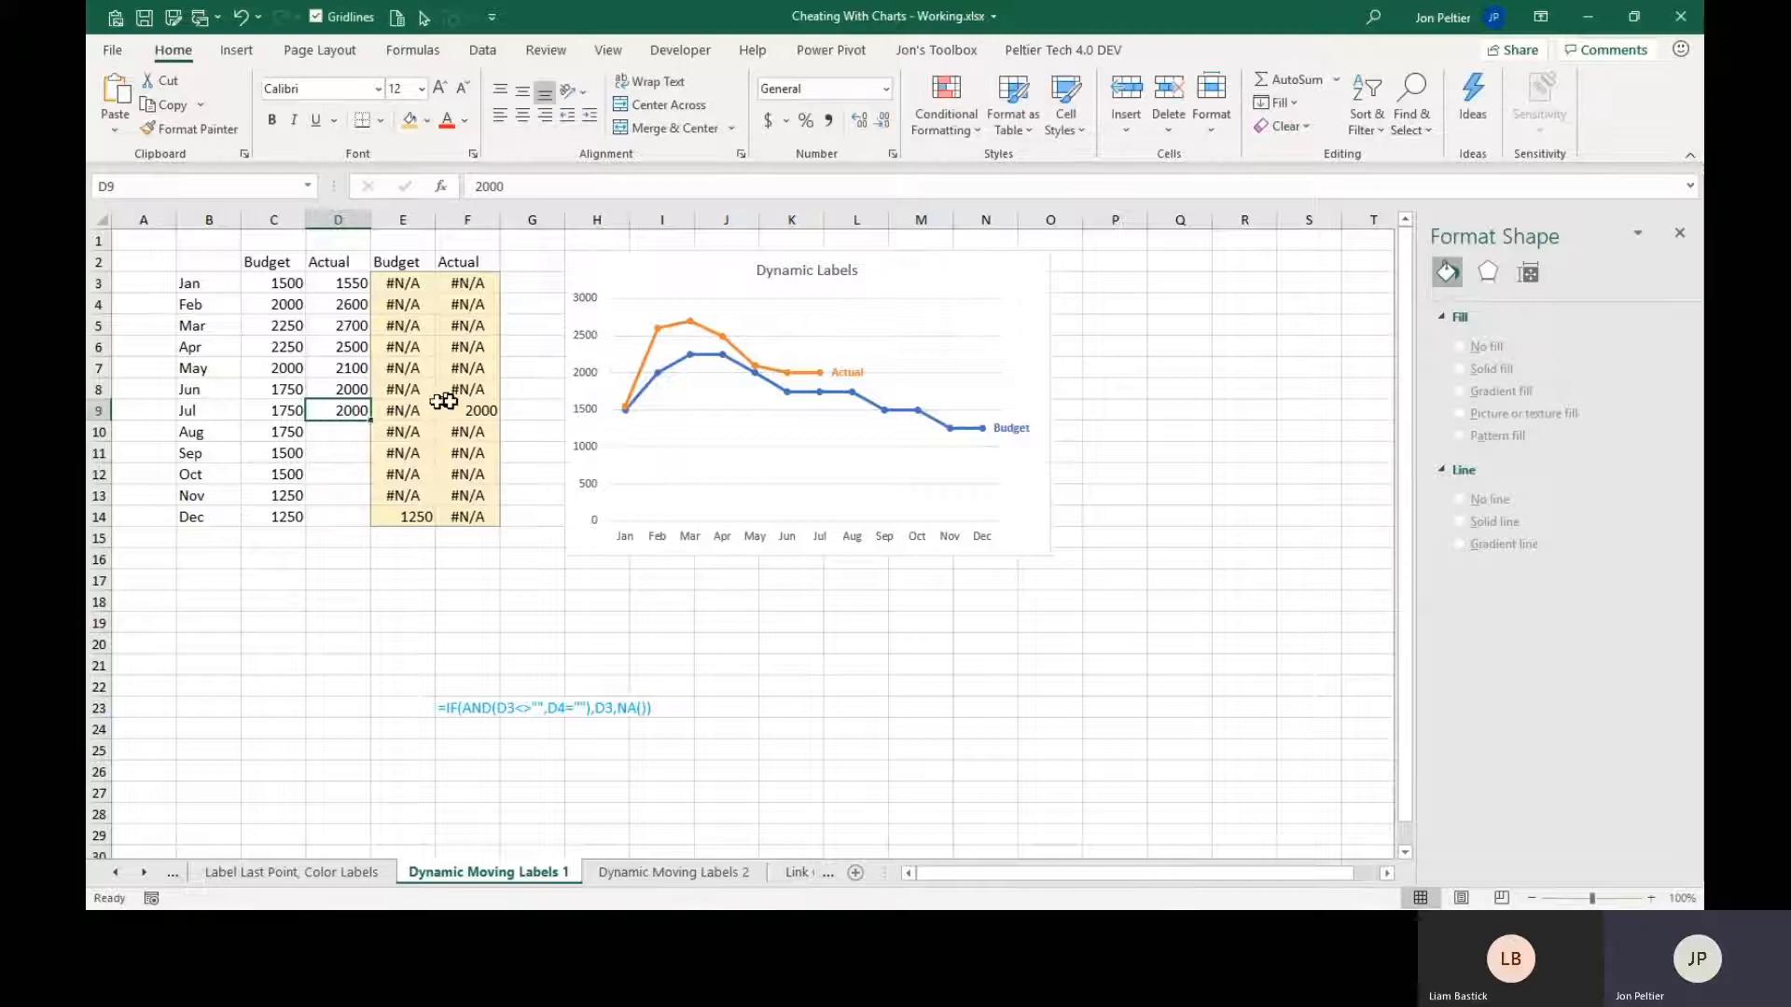
Enter Actual values of 2250 for Aug and 2150 for Sep in cells D10 and D11.
click(323, 432)
text(2250)
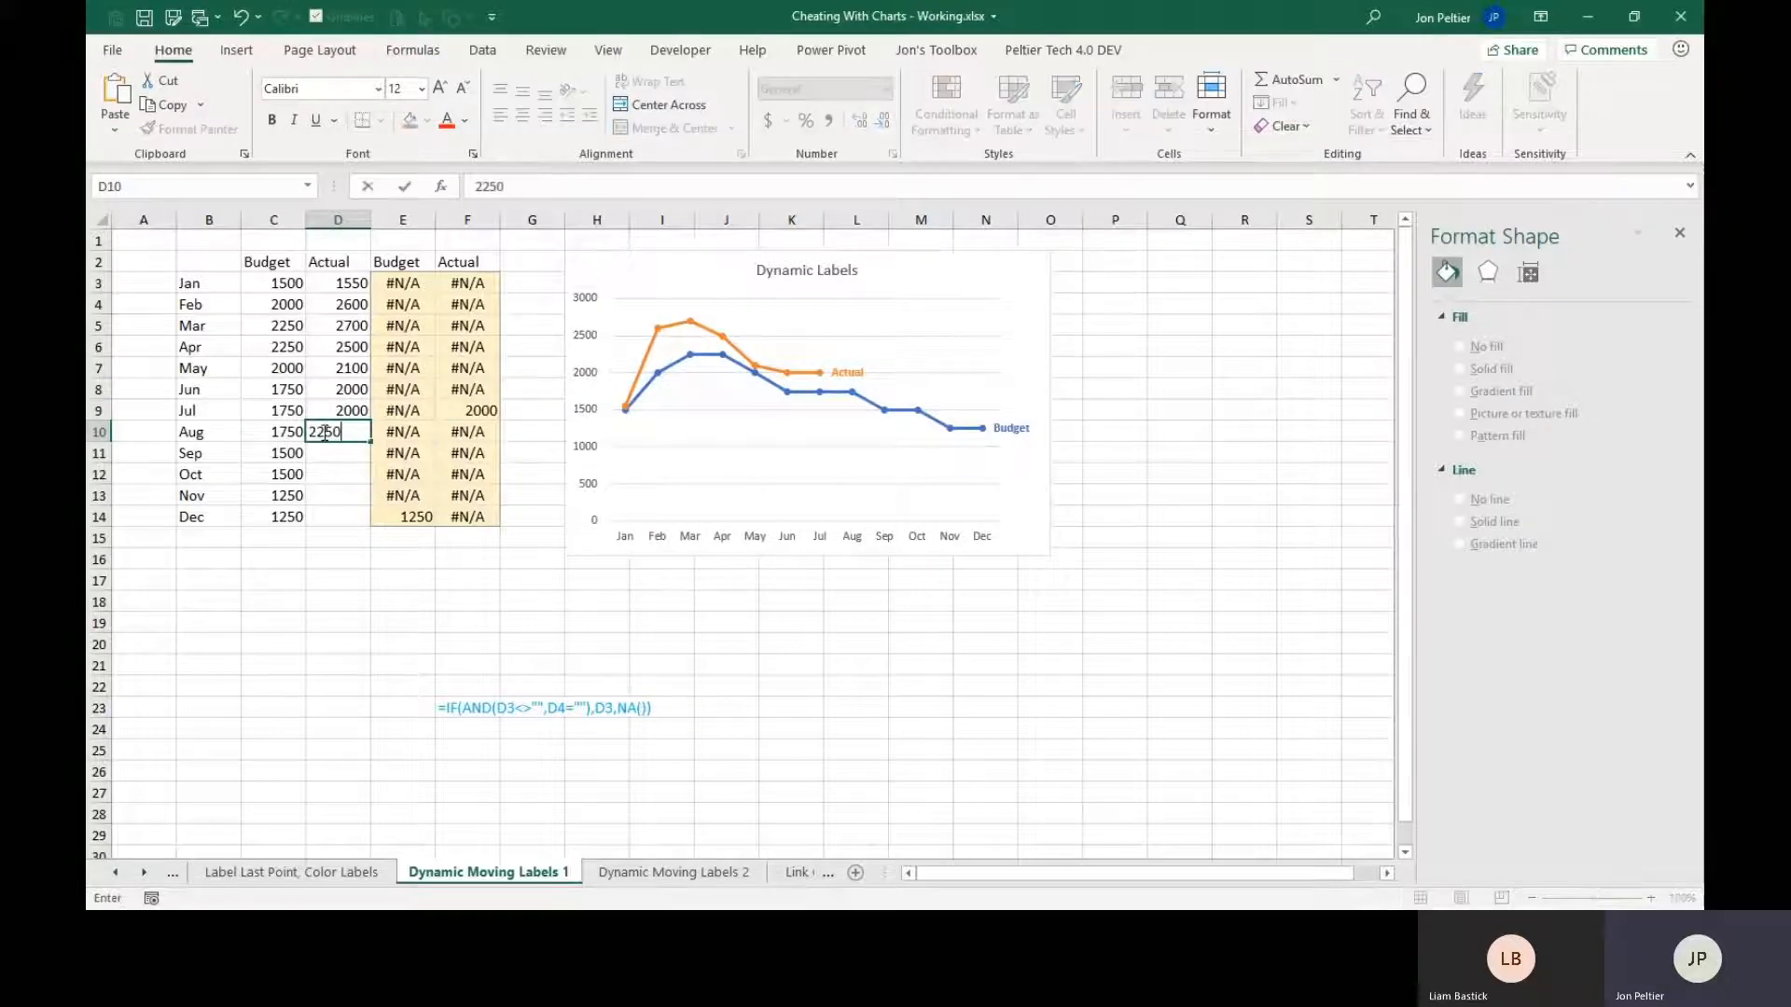
key(ctrl+Return)
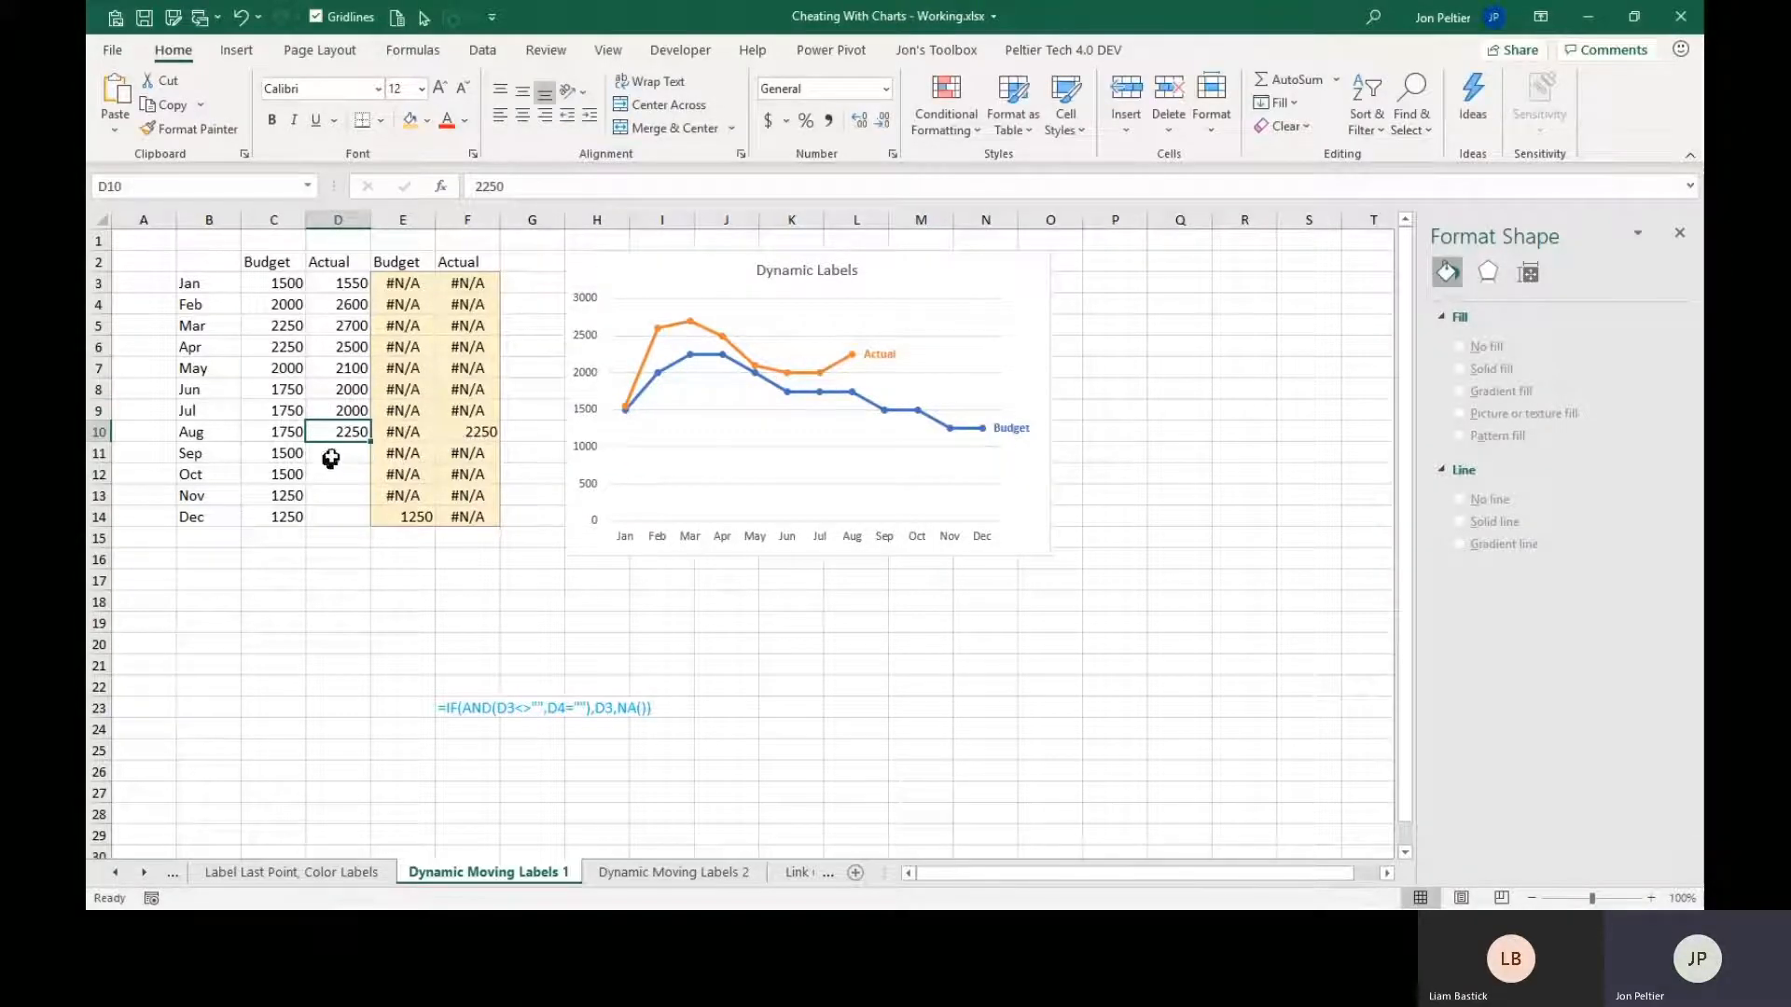
click(340, 453)
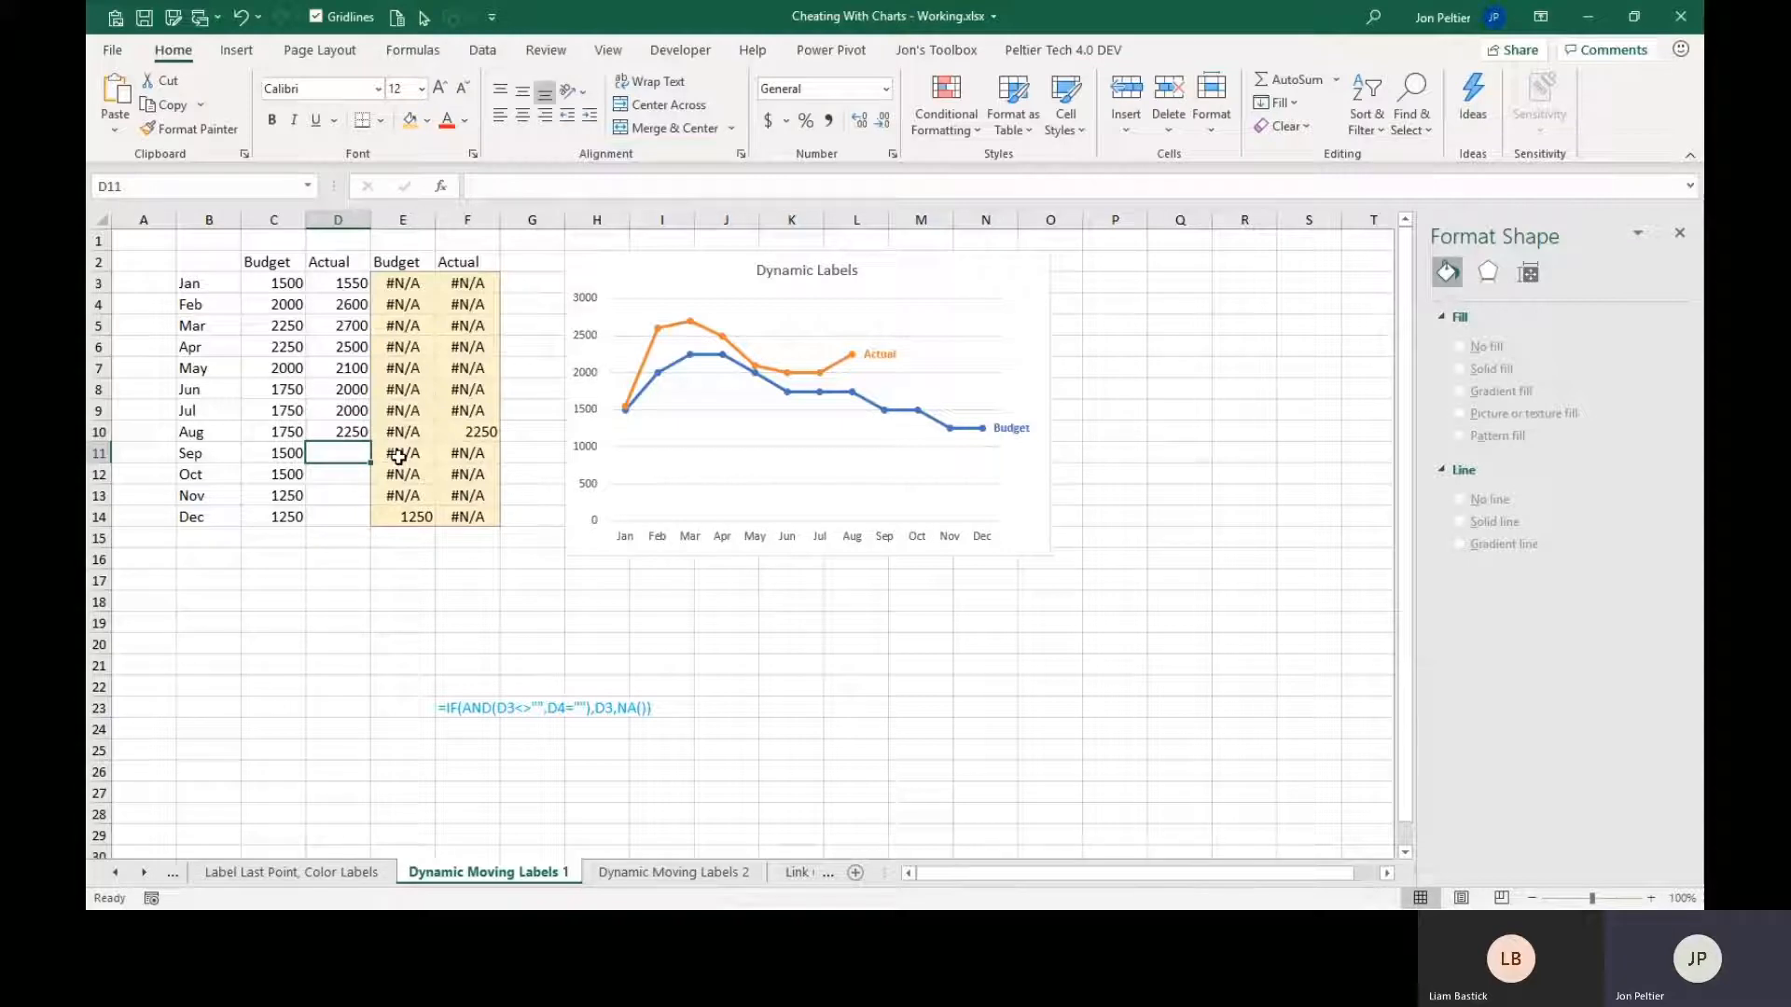
text(2150)
key(ctrl+Return)
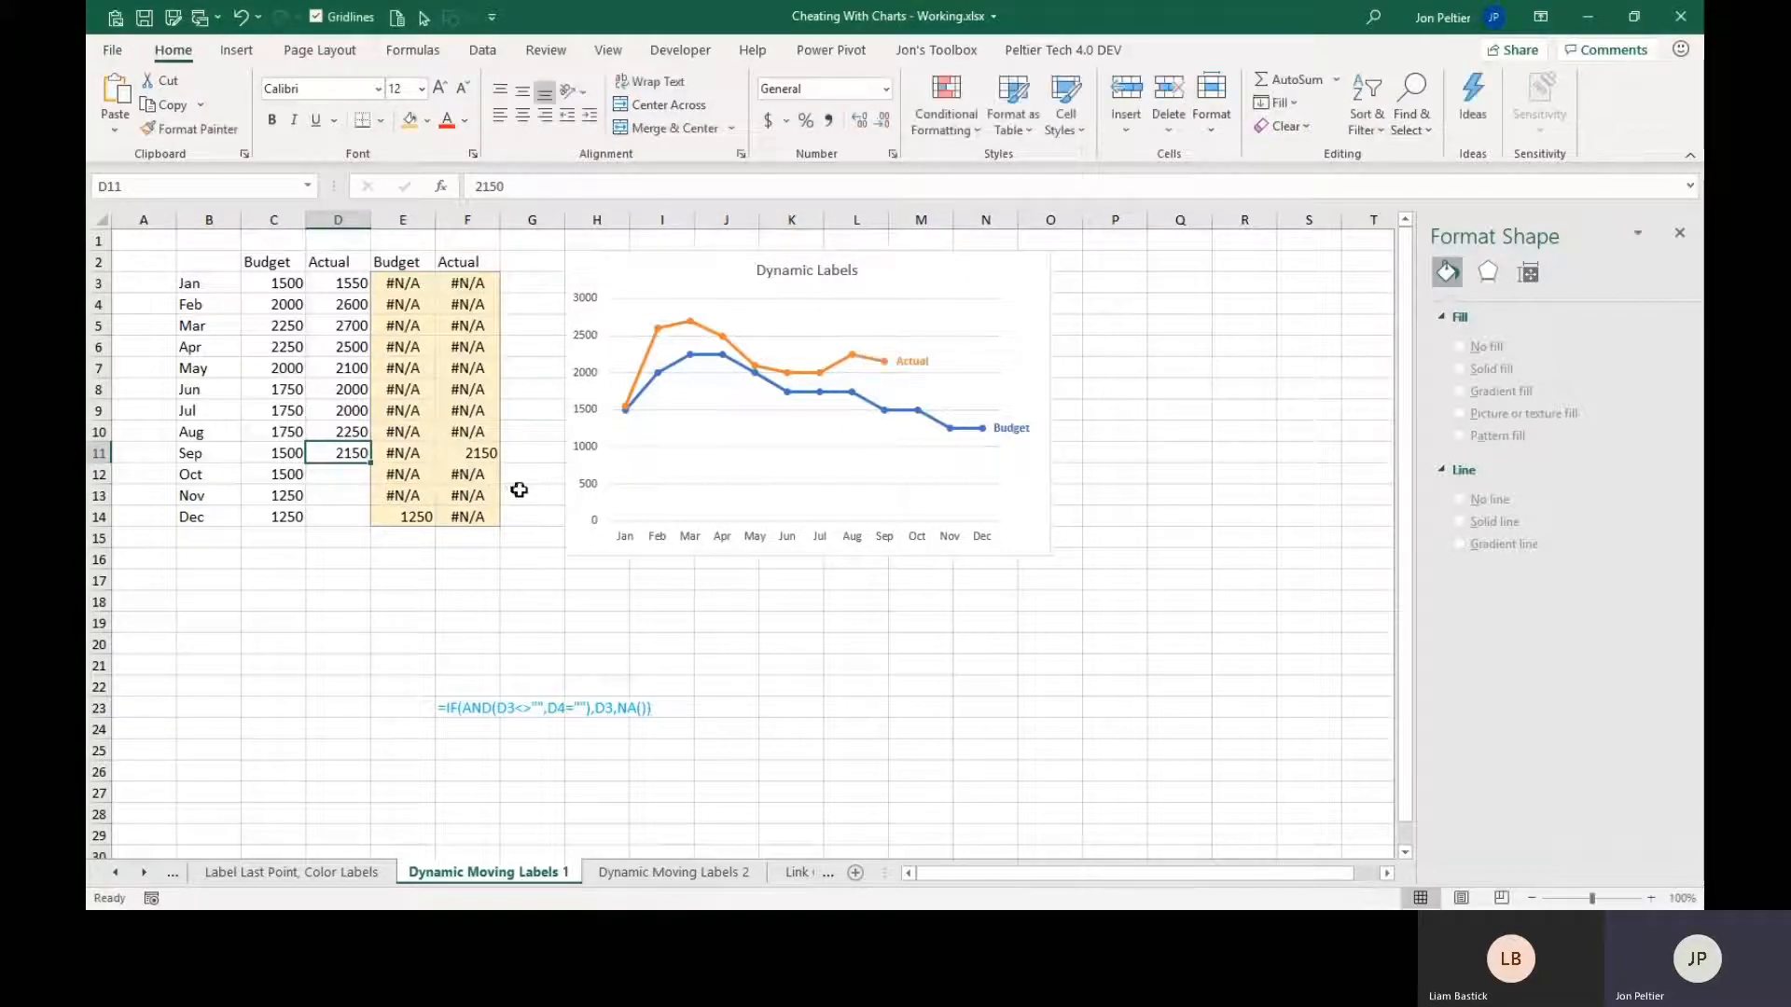
On the Link Chart Text to Worksheet sheet, change the chart title to Hello World.
click(801, 874)
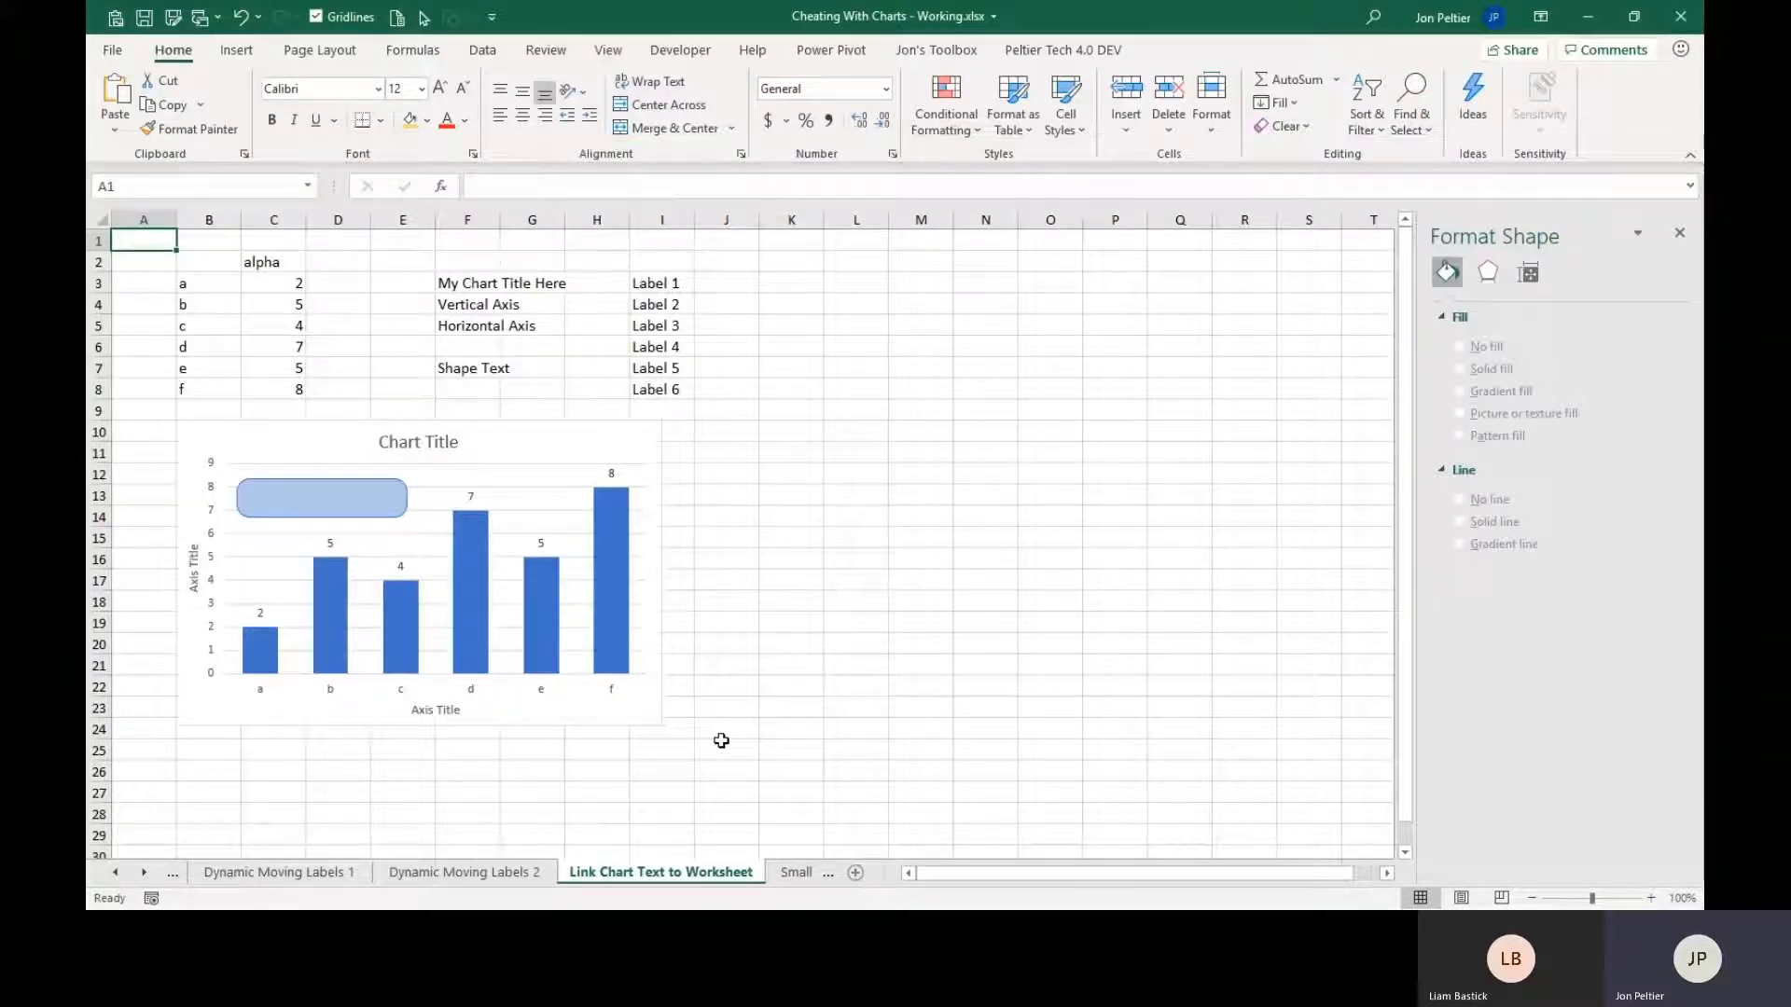
click(401, 446)
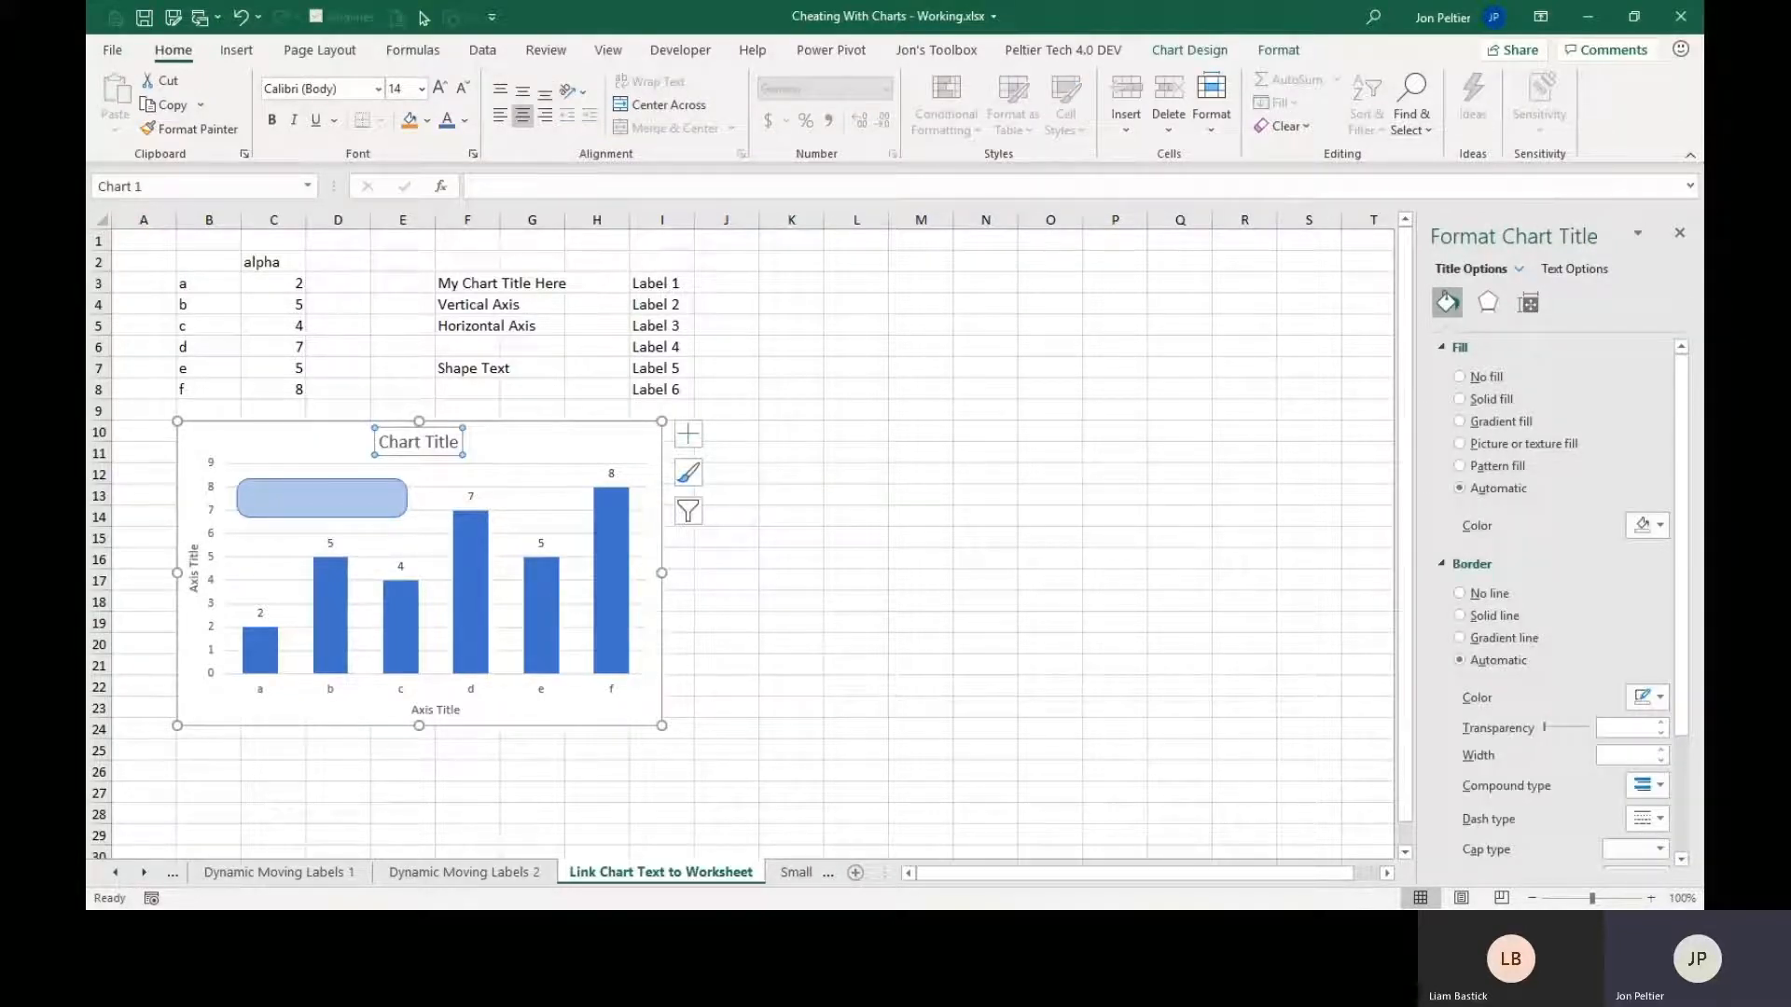
text(Hello W)
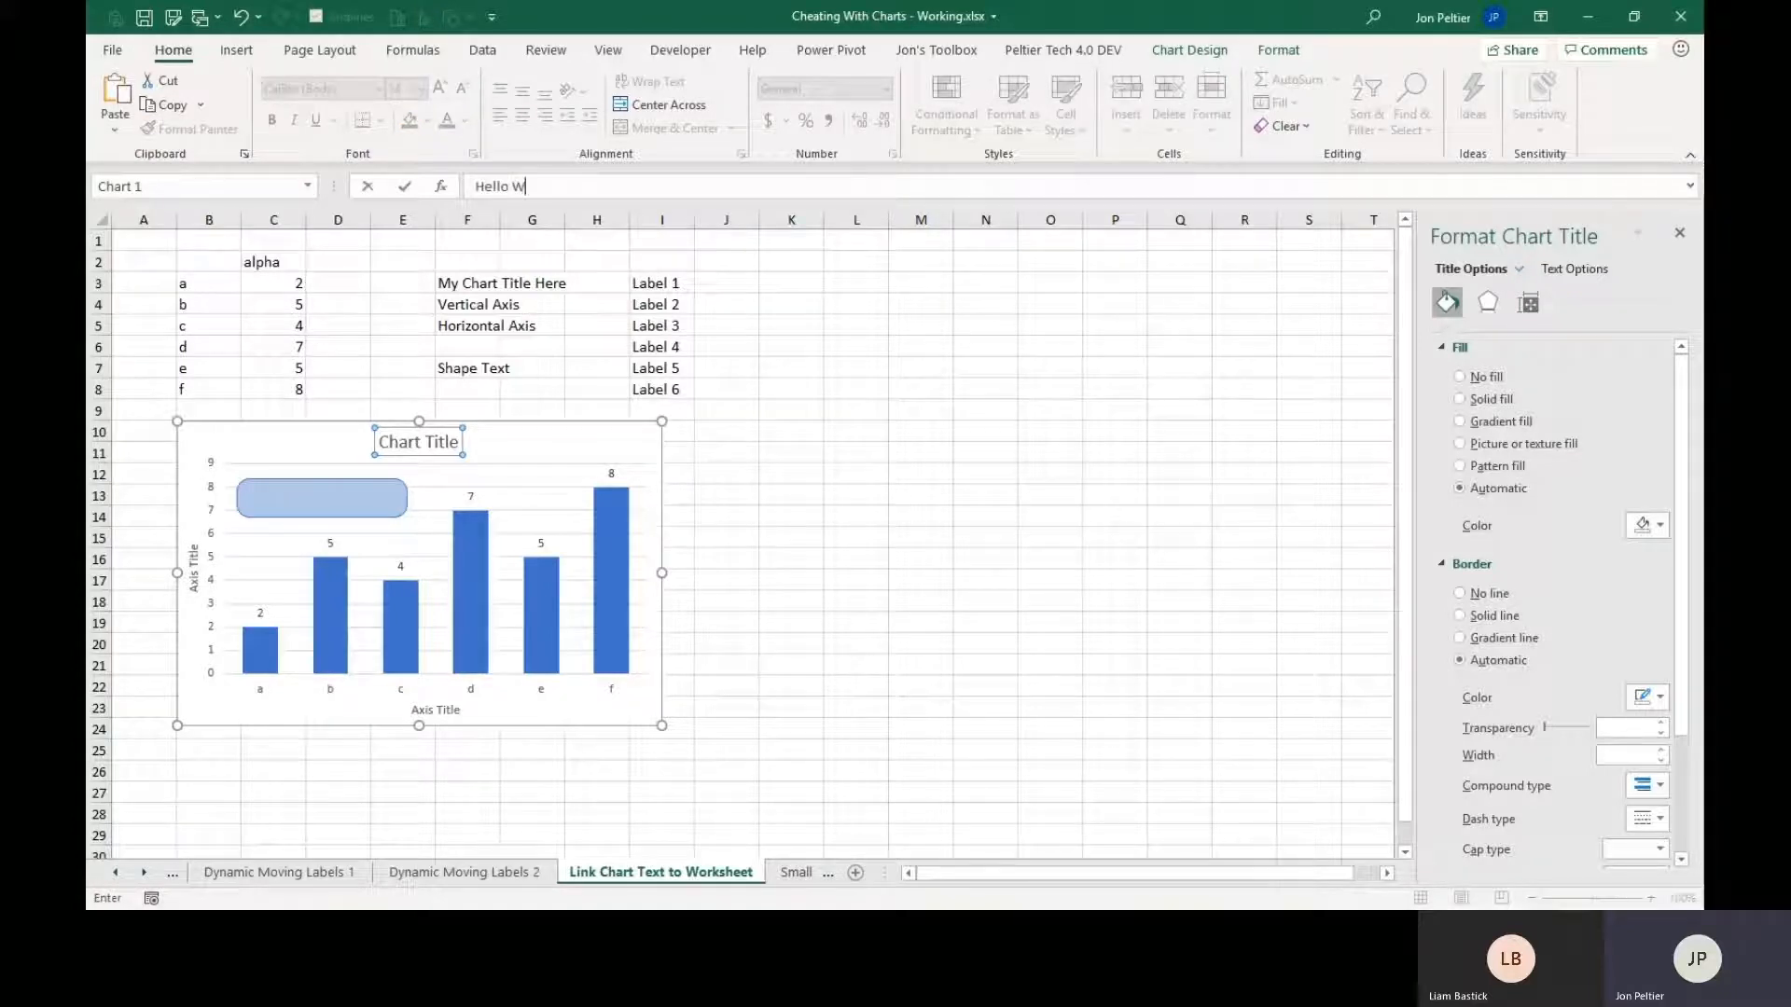
text(orld)
key(Return)
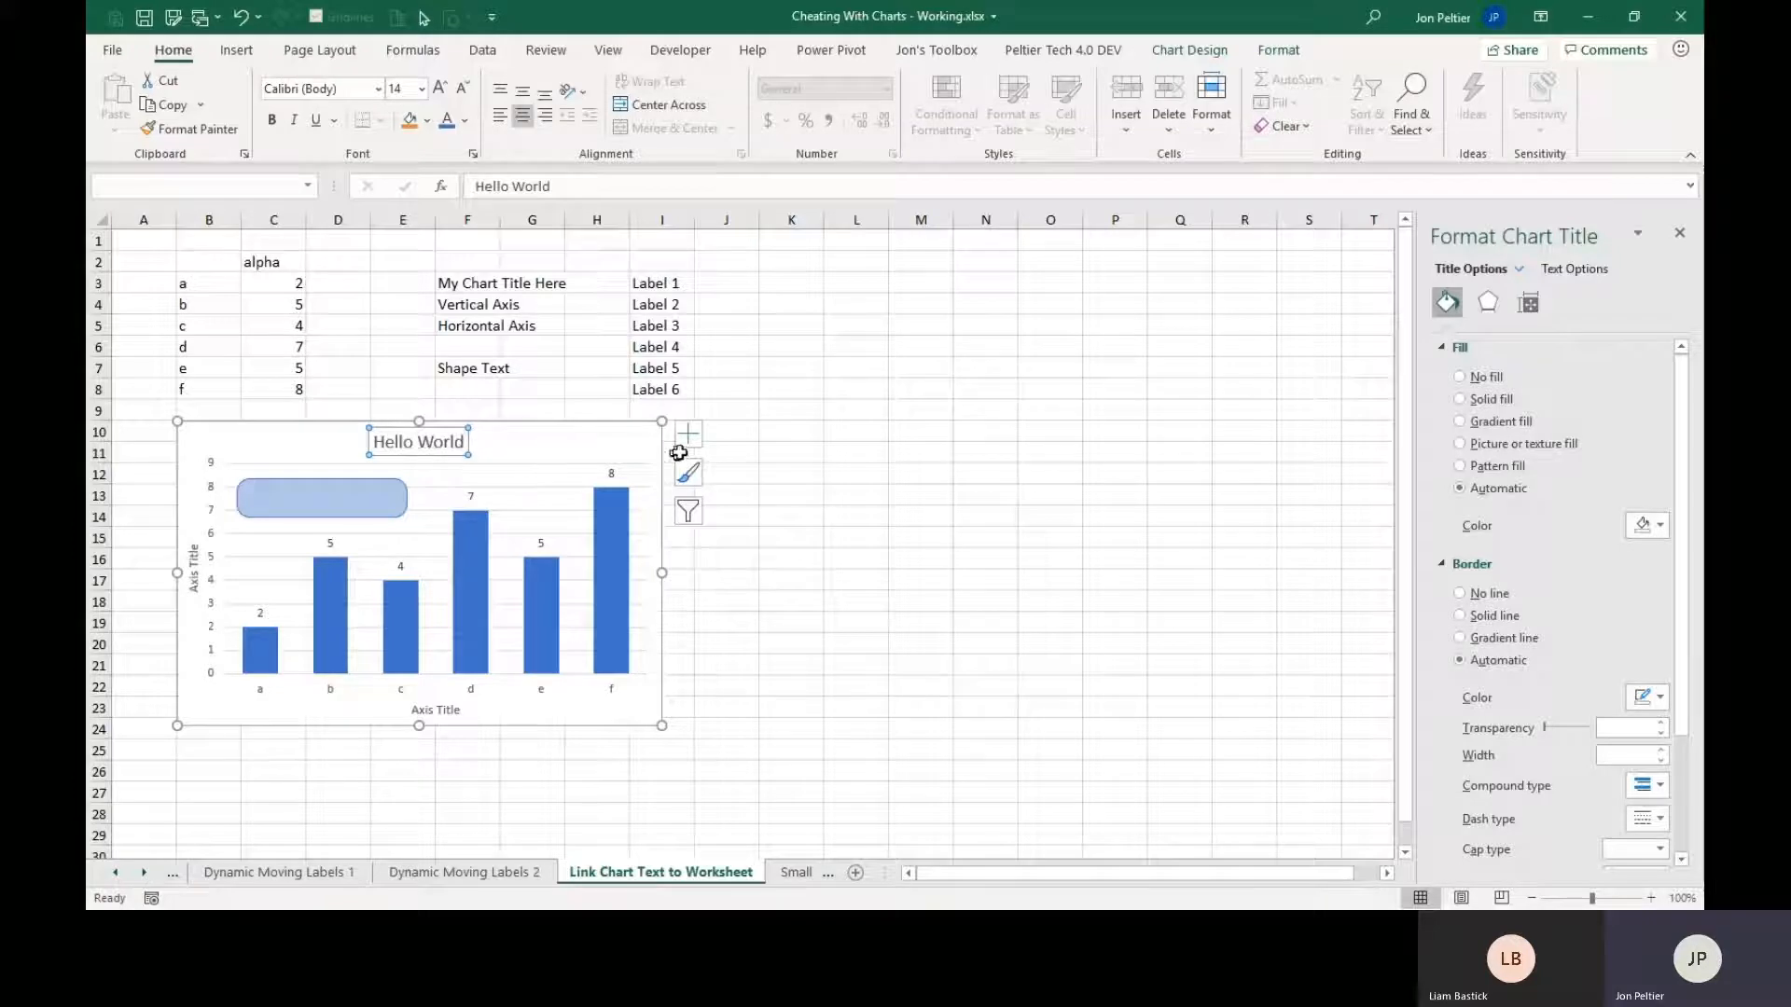
click(781, 443)
Link the chart title to cell F3 with the formula ='Link Chart Text to Worksheet'!$F$3.
click(427, 447)
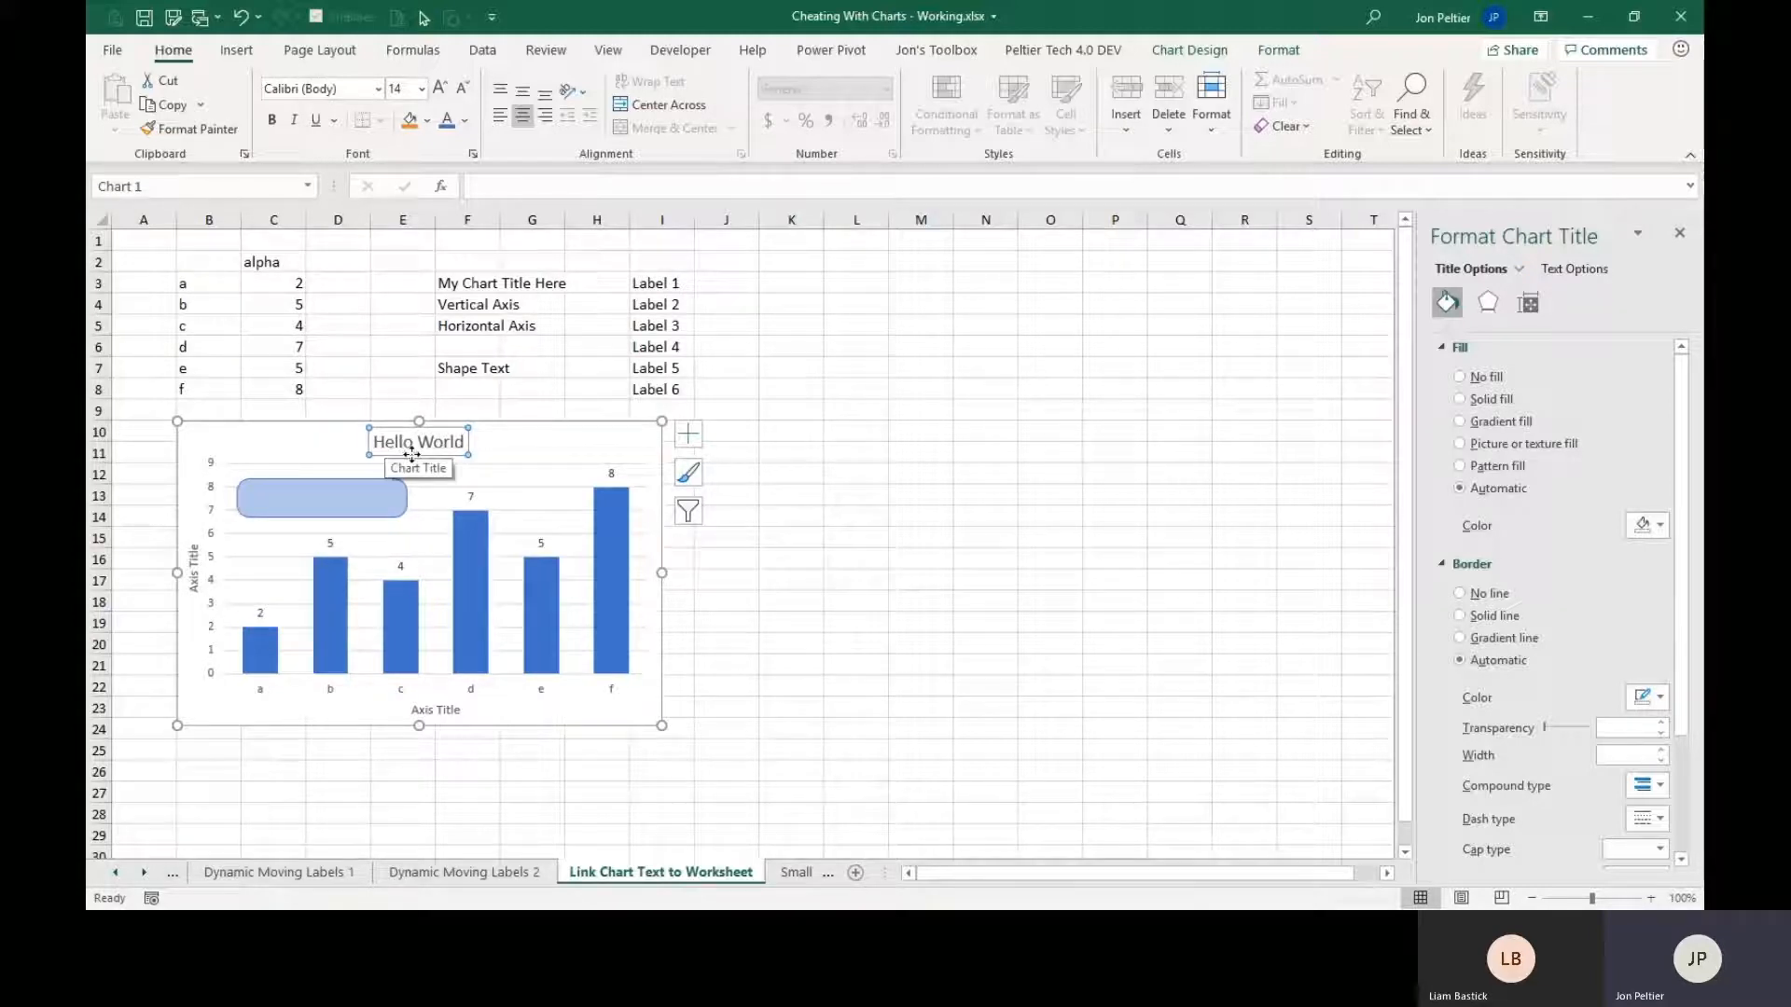
click(475, 278)
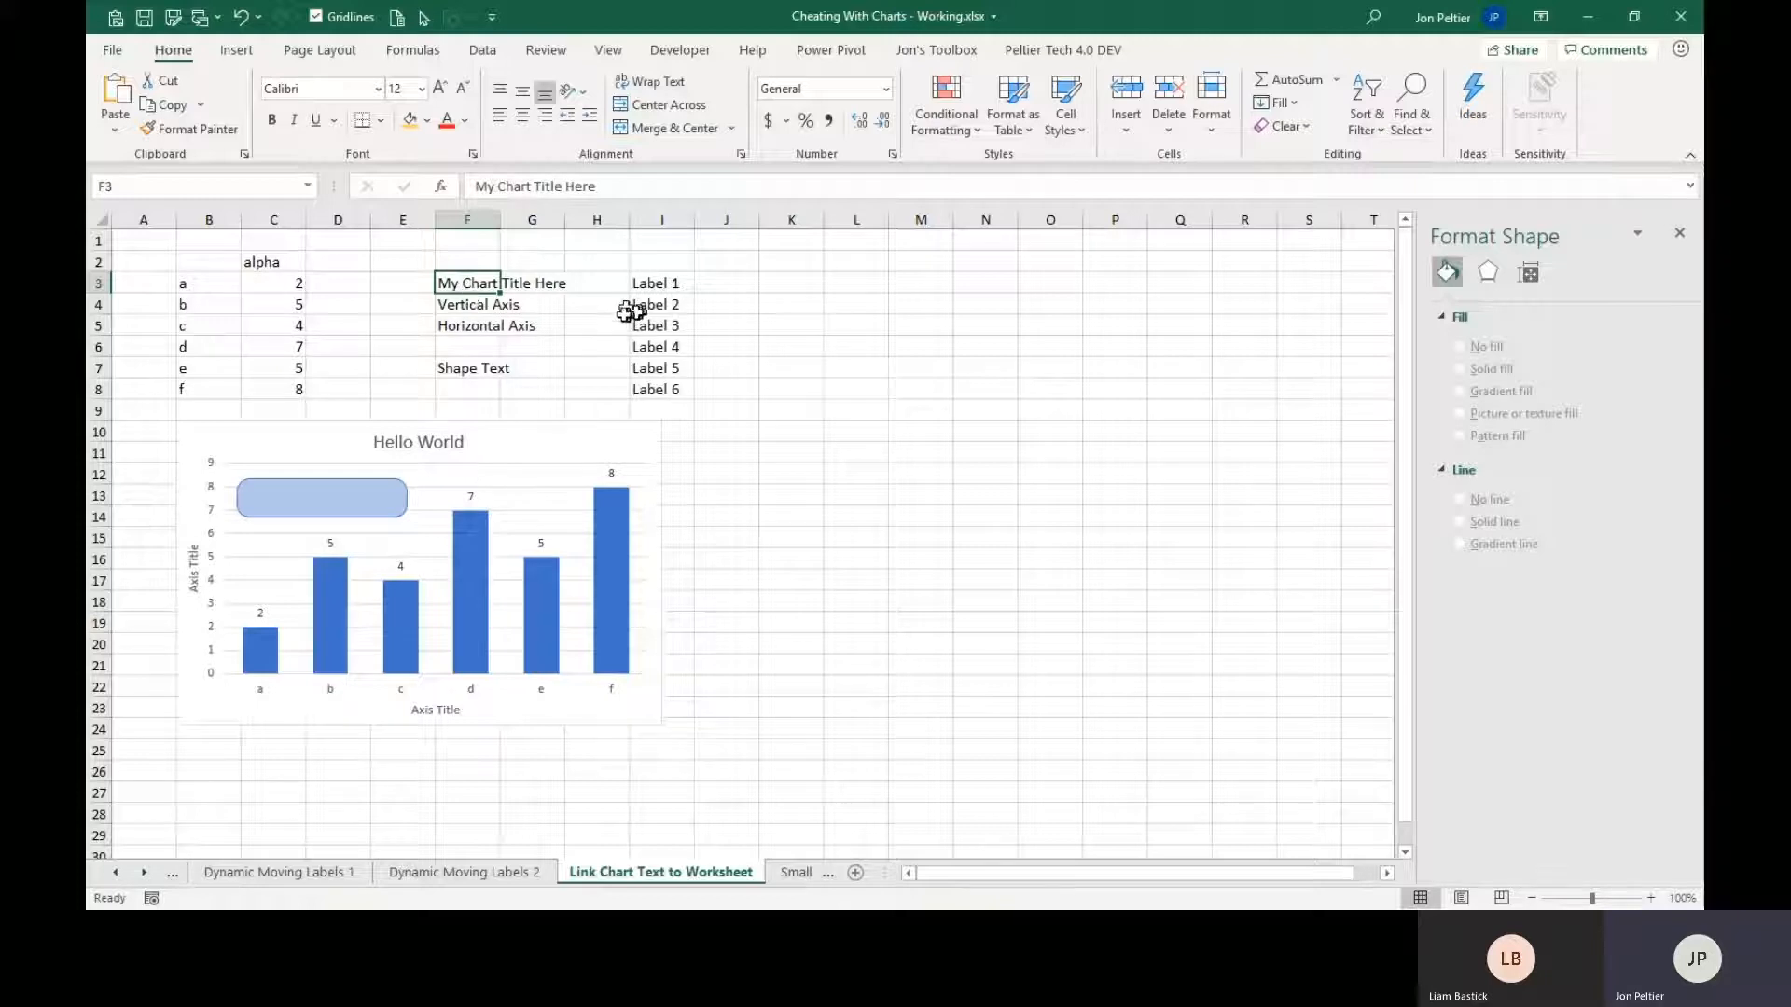
click(409, 441)
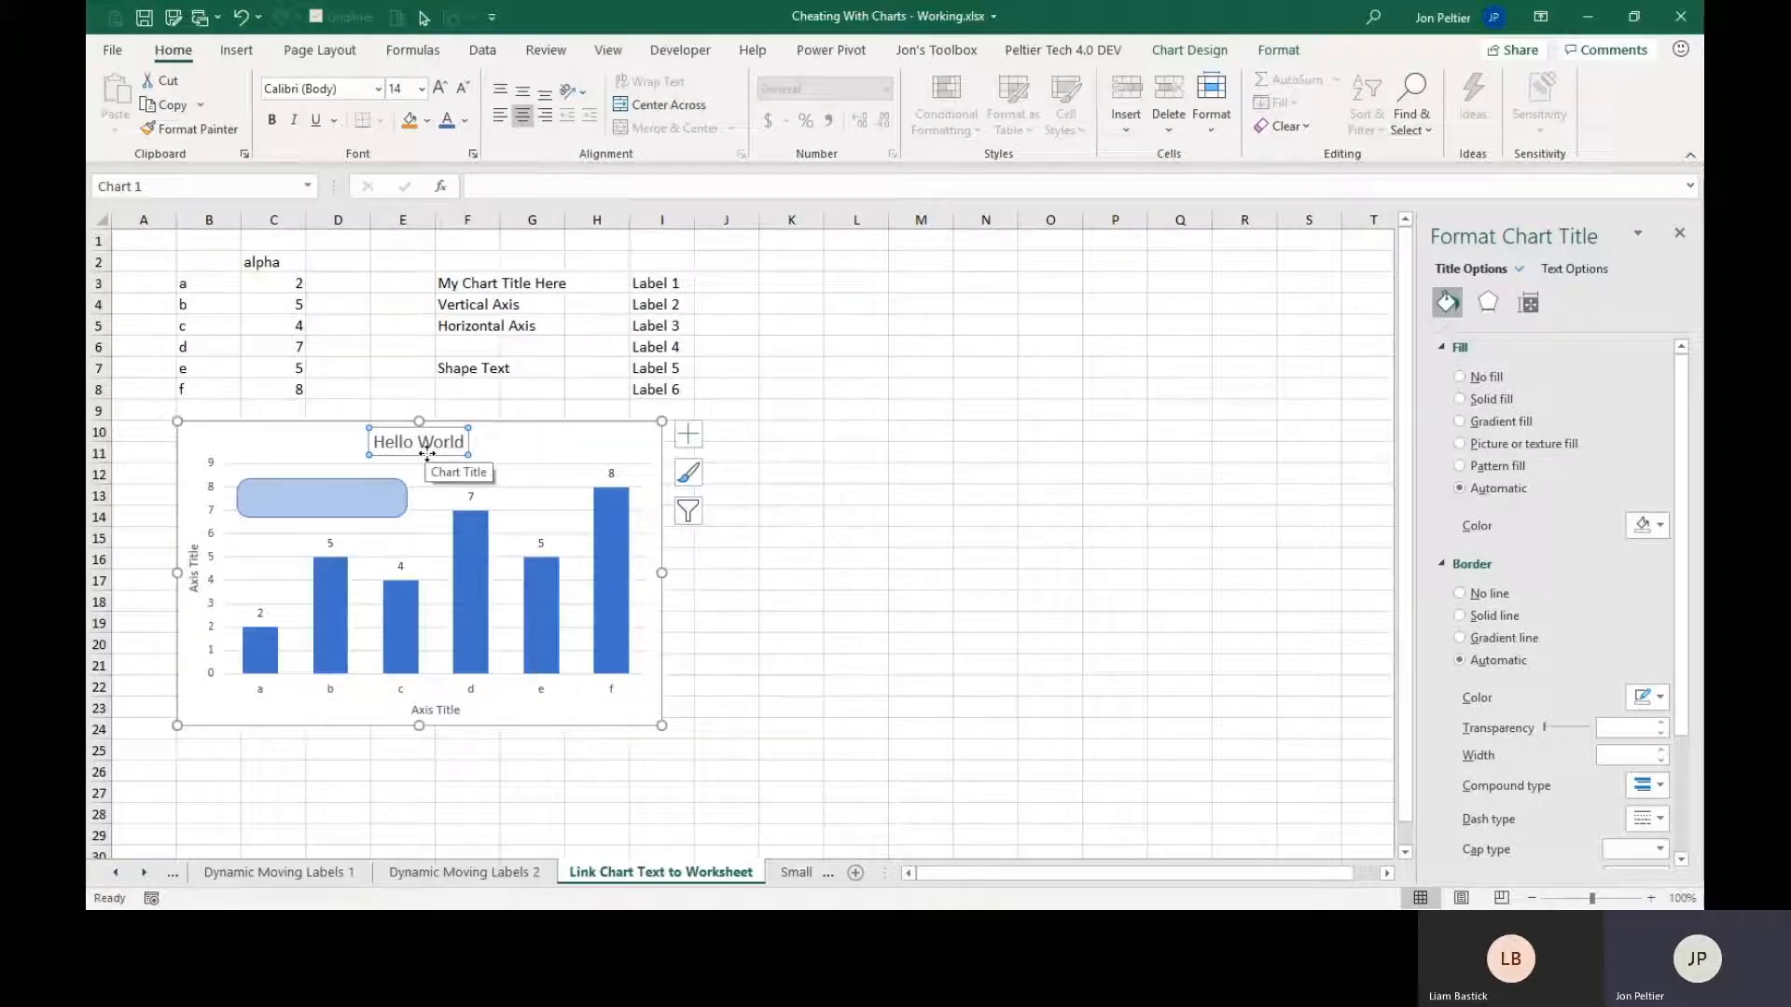
click(500, 193)
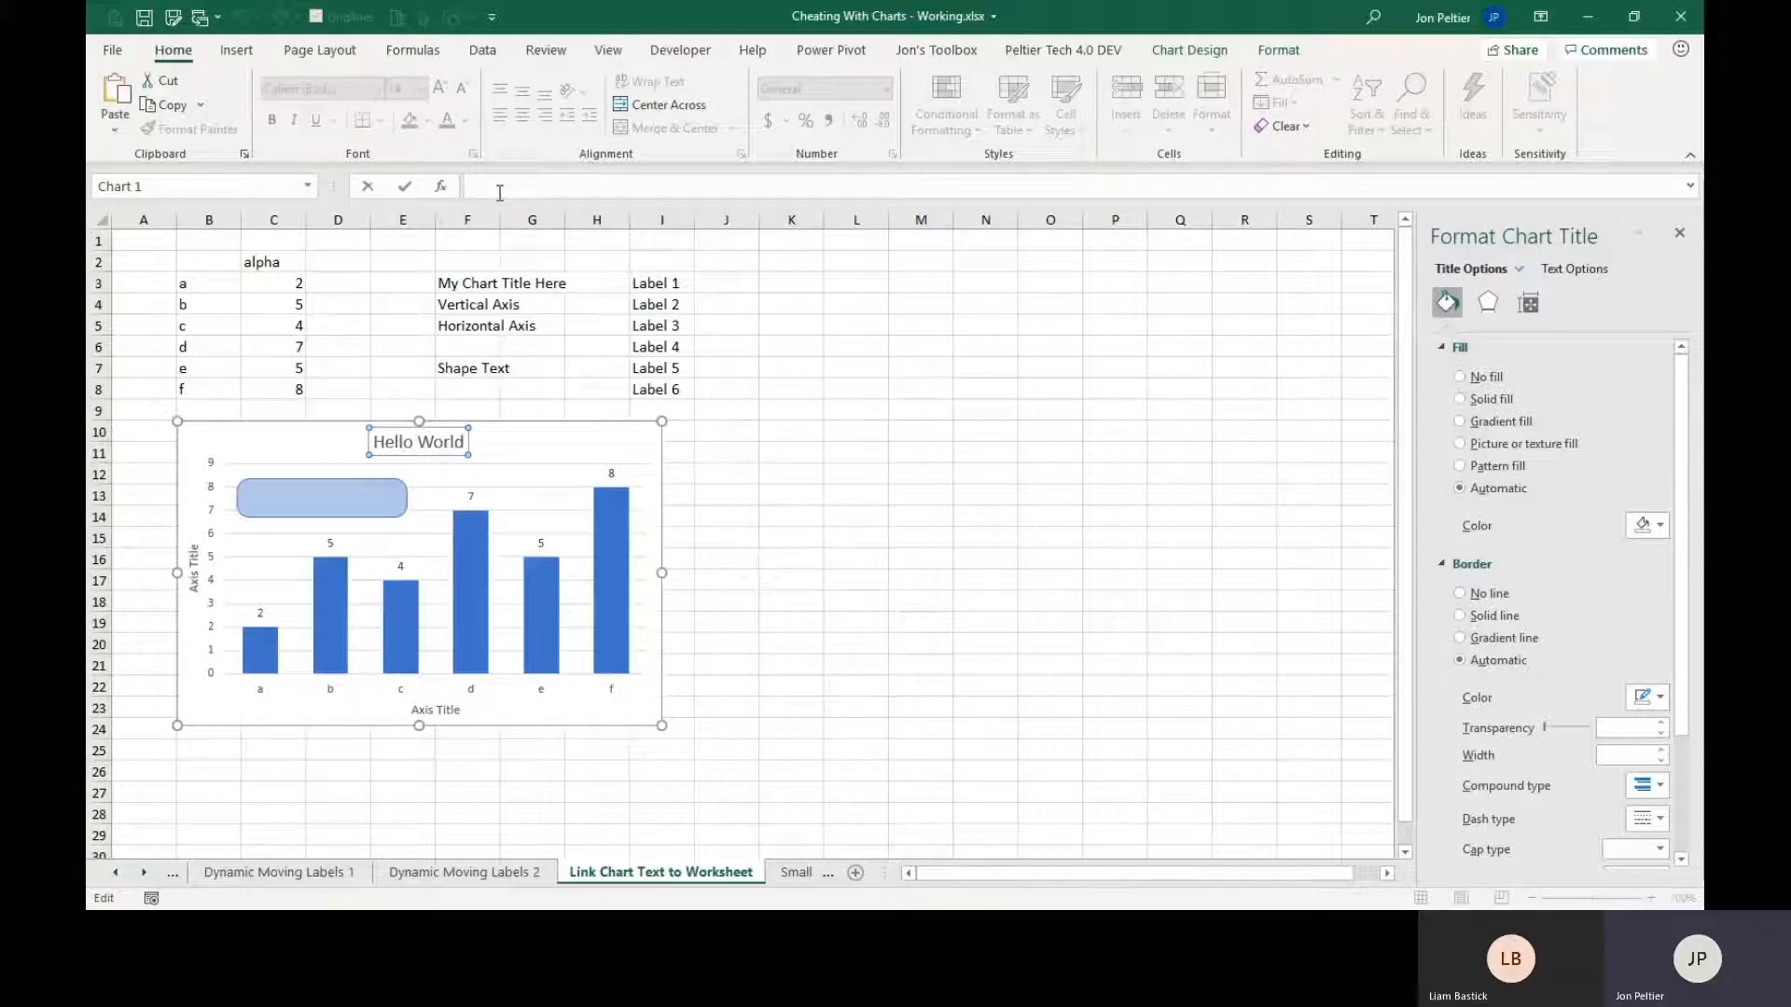
text(=)
click(478, 278)
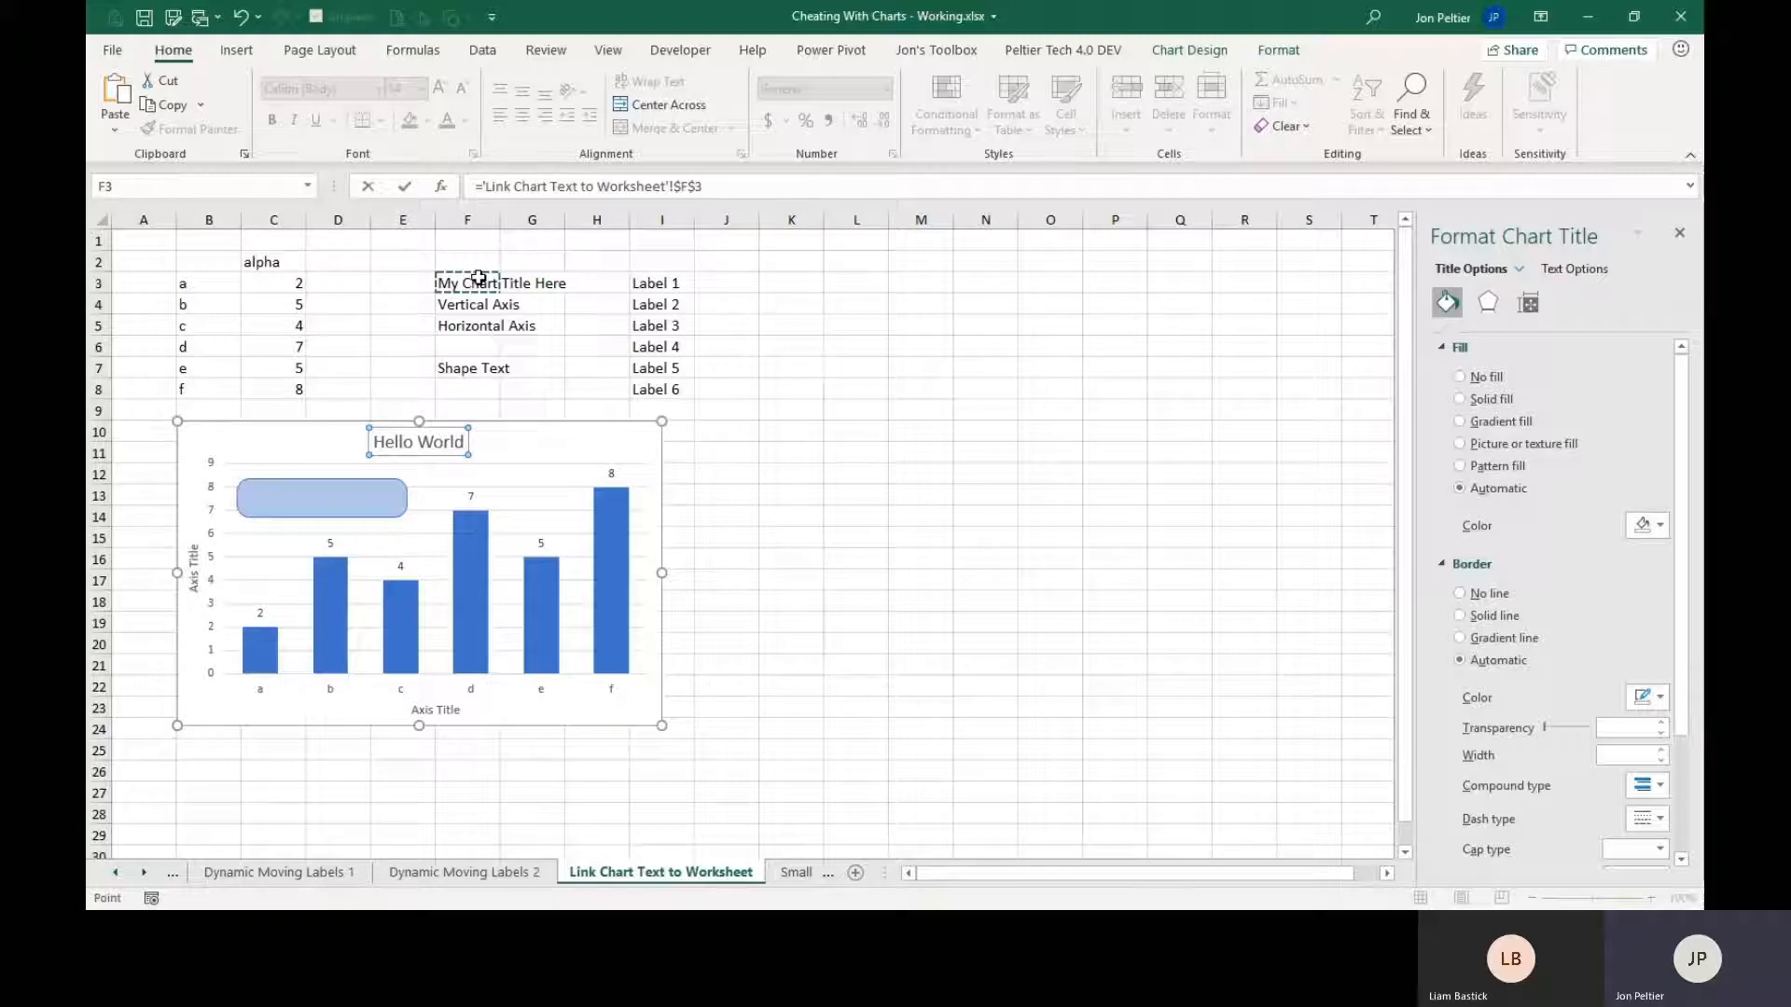
key(Return)
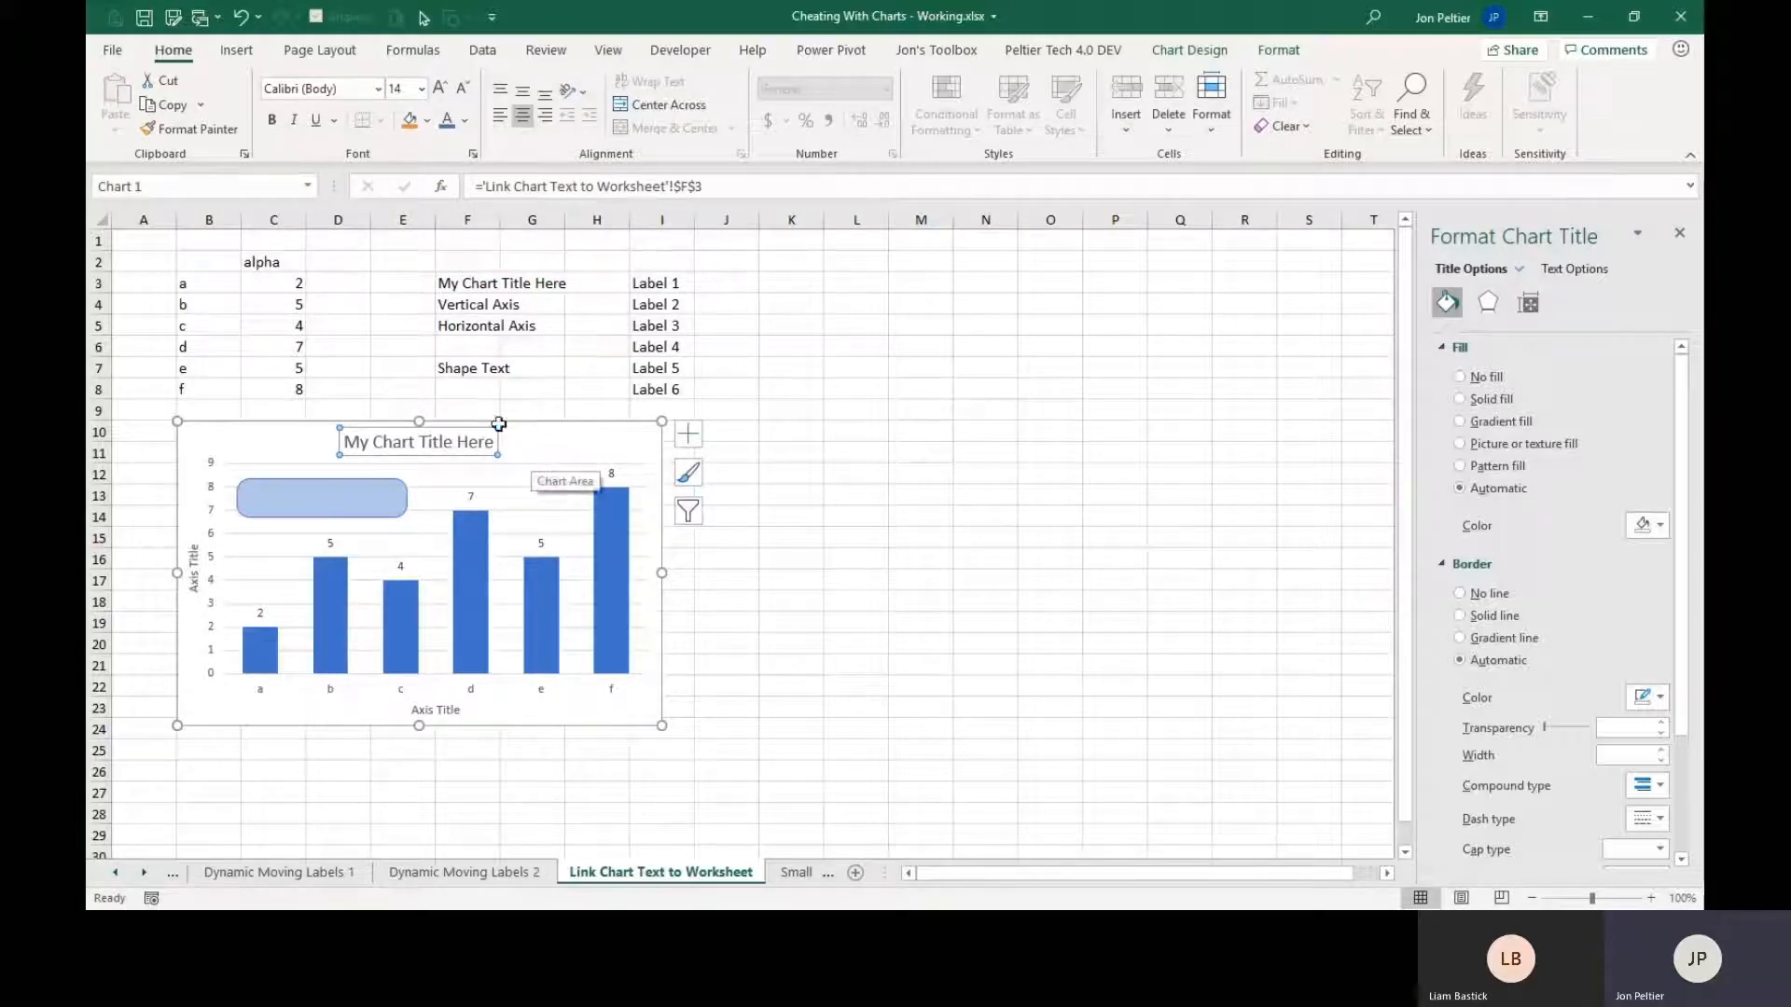
Change the text in cell F3, which feeds the chart title, to New Title Here.
click(453, 282)
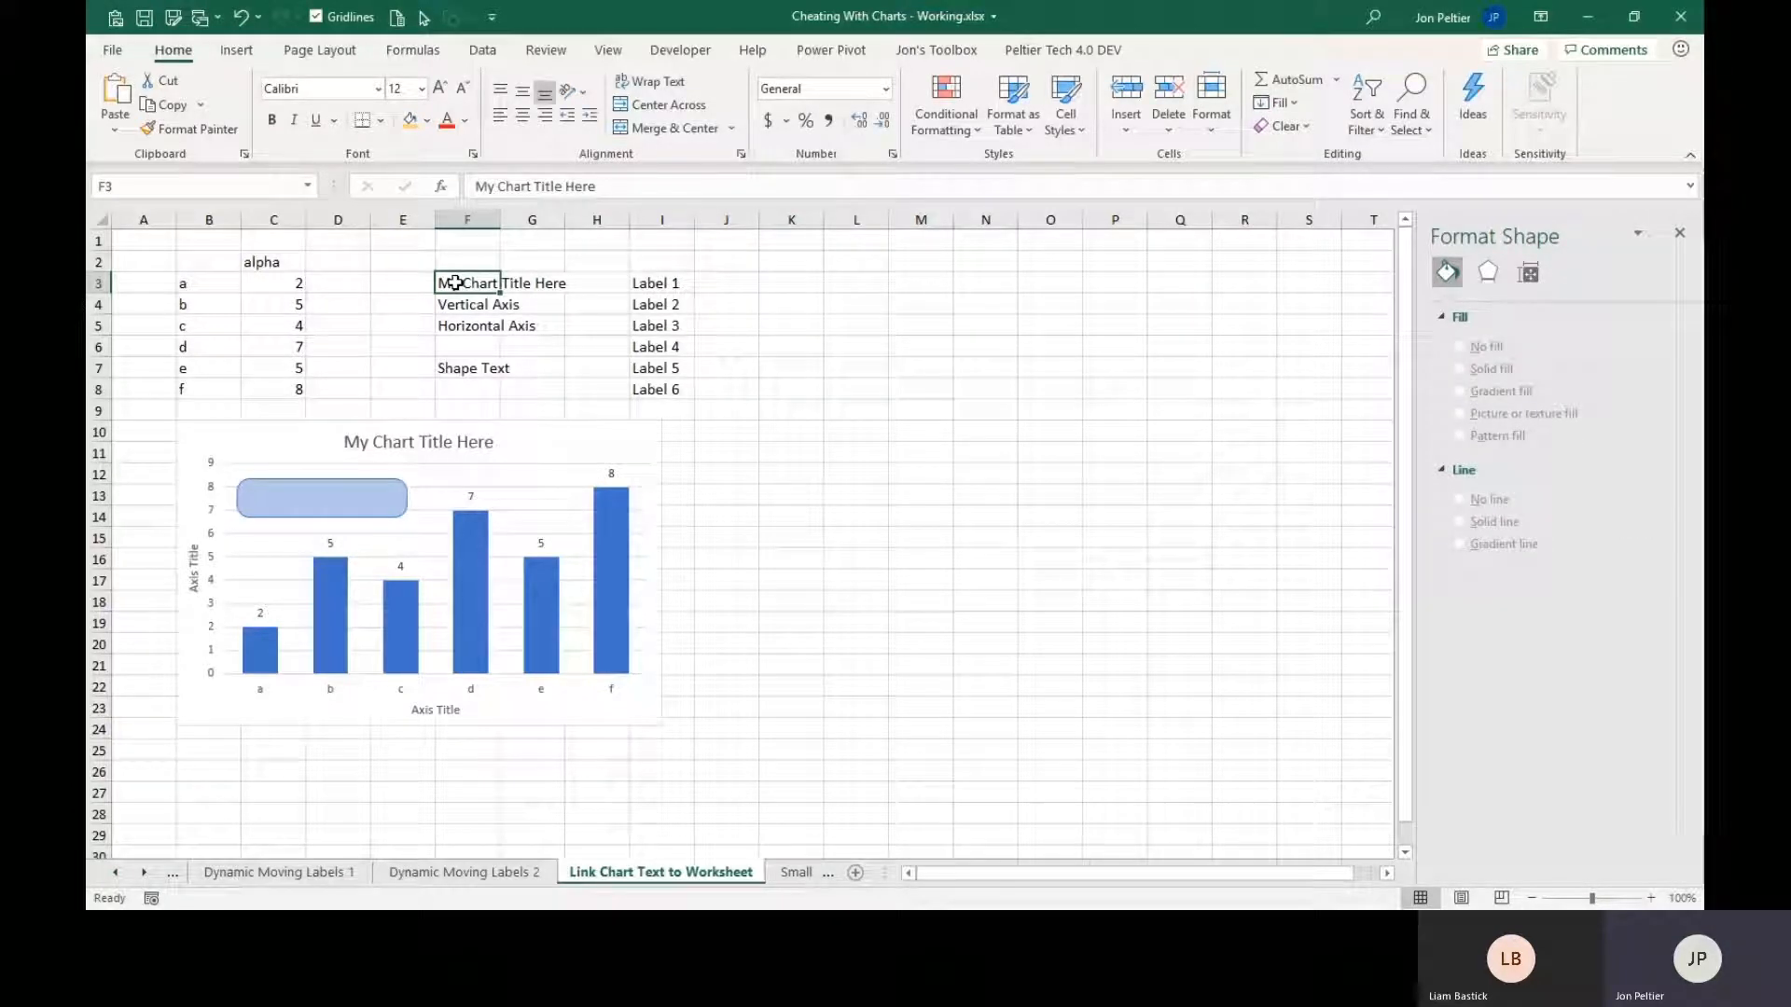
text(New )
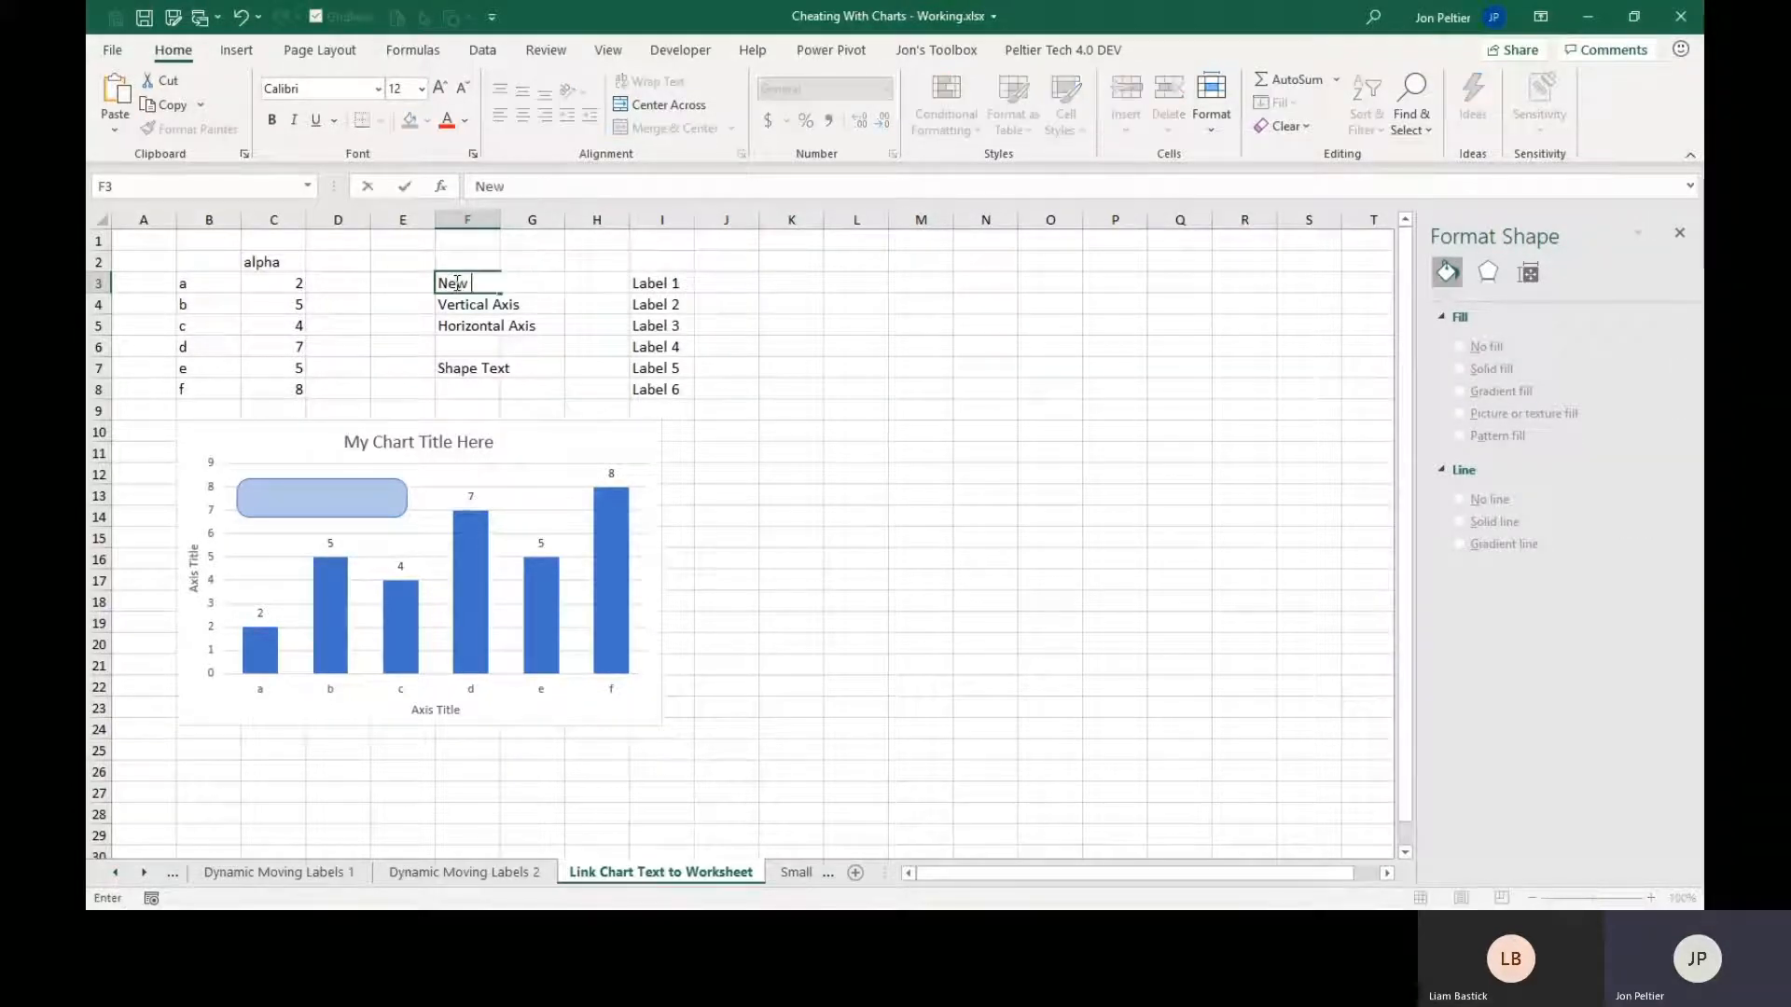
text(Title Here)
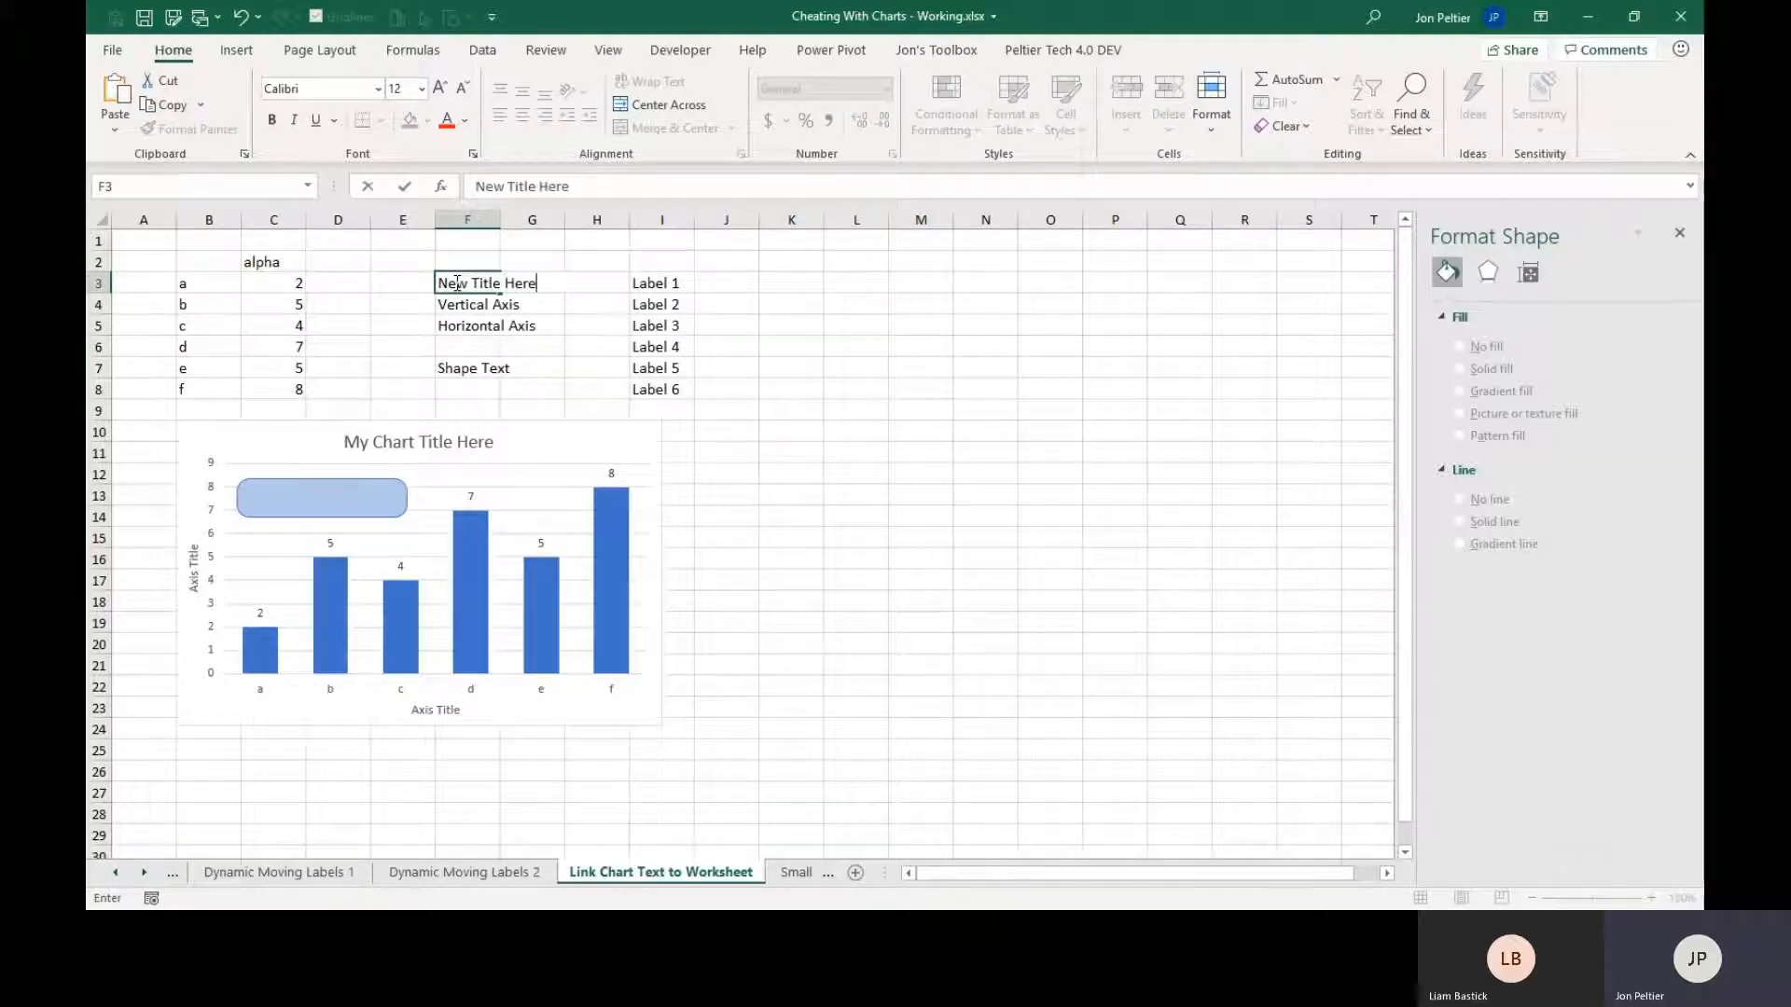
key(ctrl+Return)
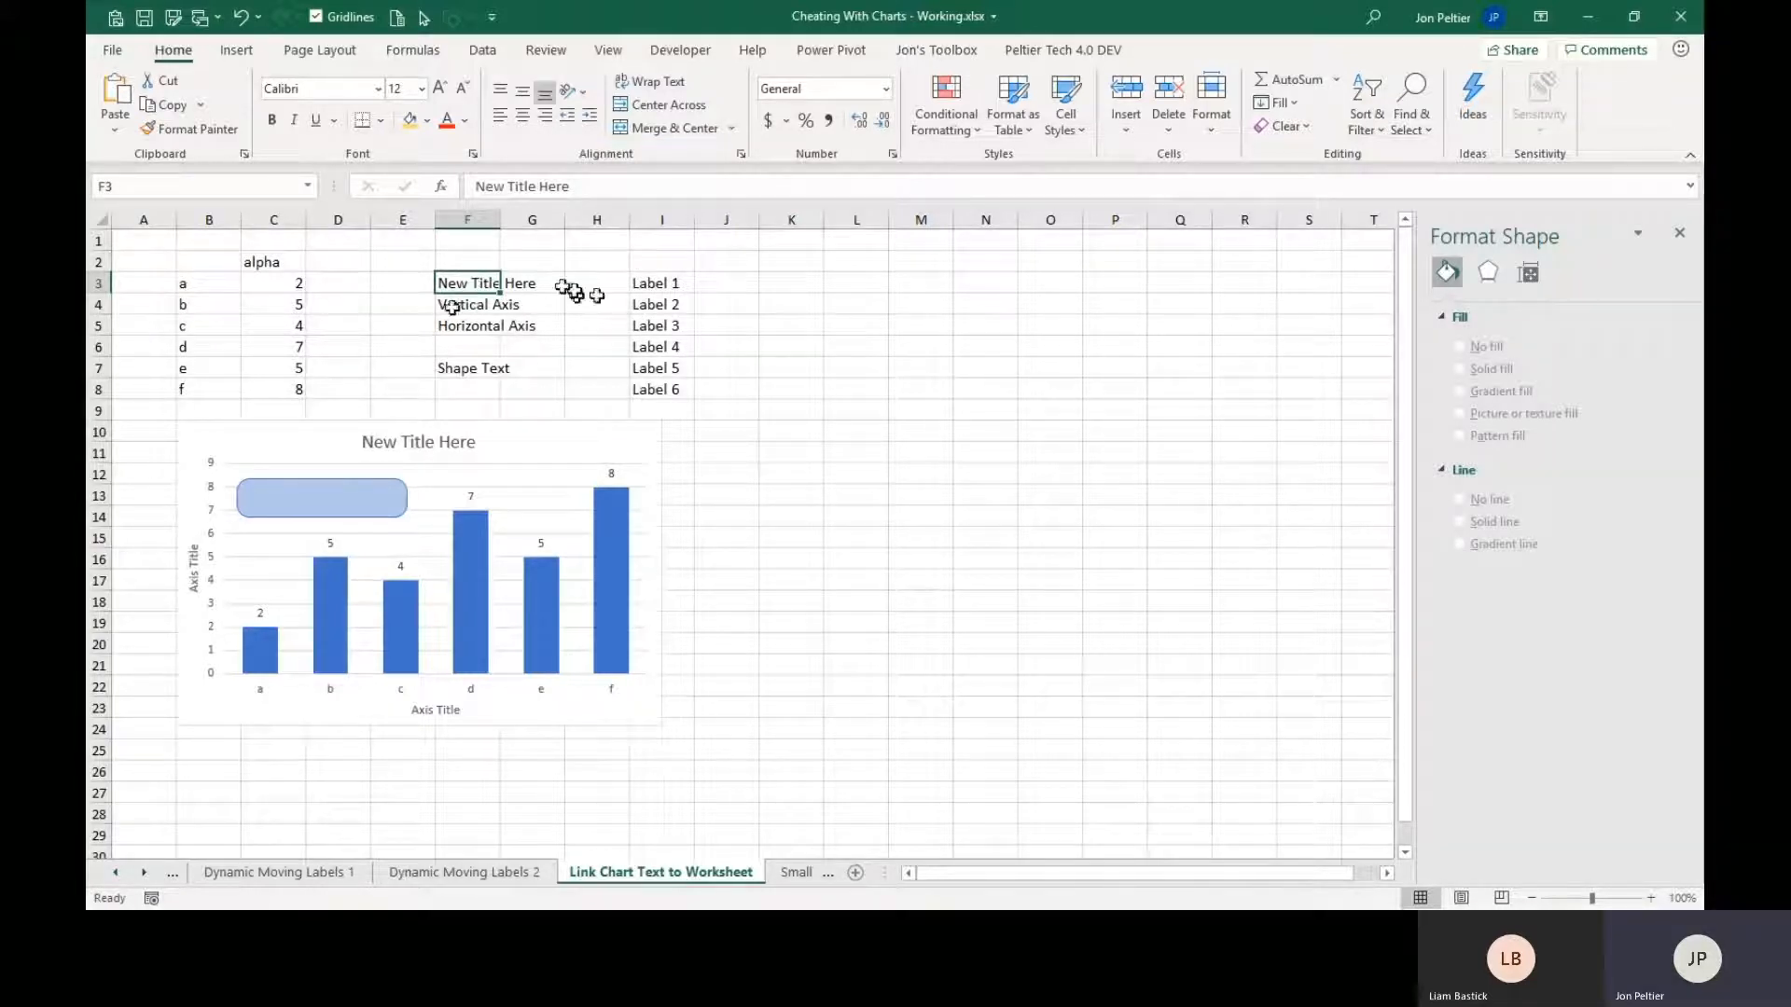
Turn the text in cell F3 into the formula ="New Title Here ("&TEXT(NOW(),"d-mmm-yy").
click(476, 186)
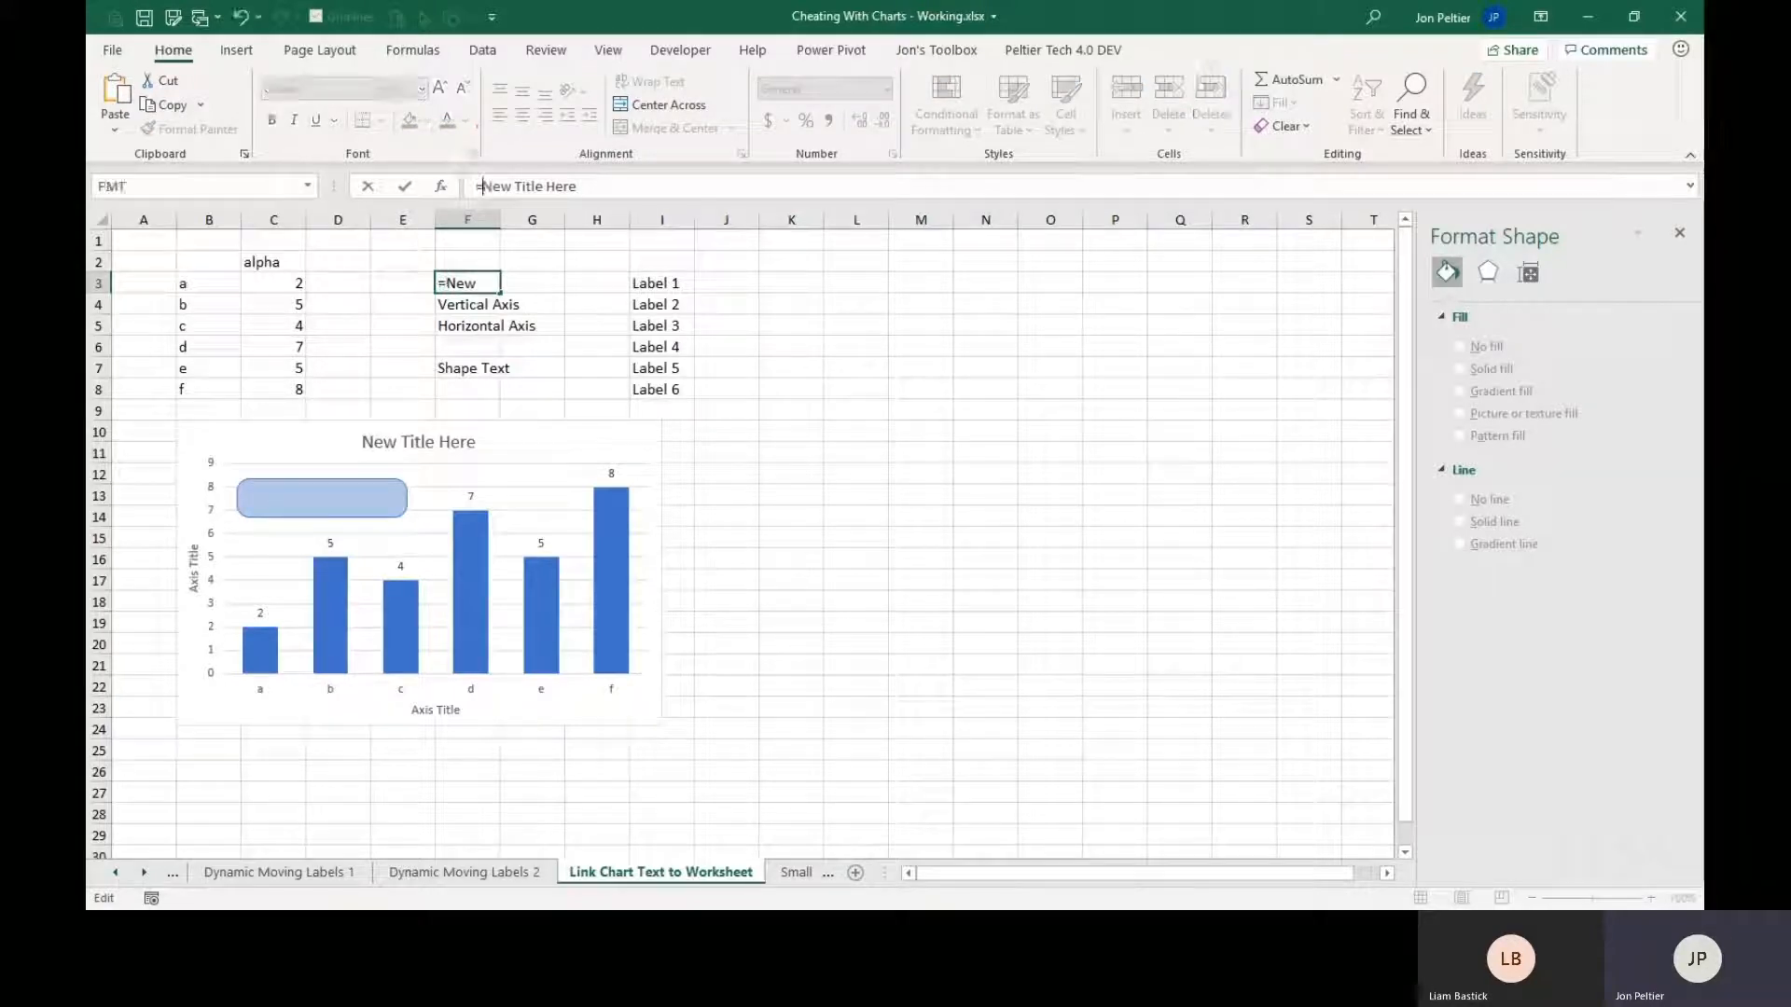
text(=")
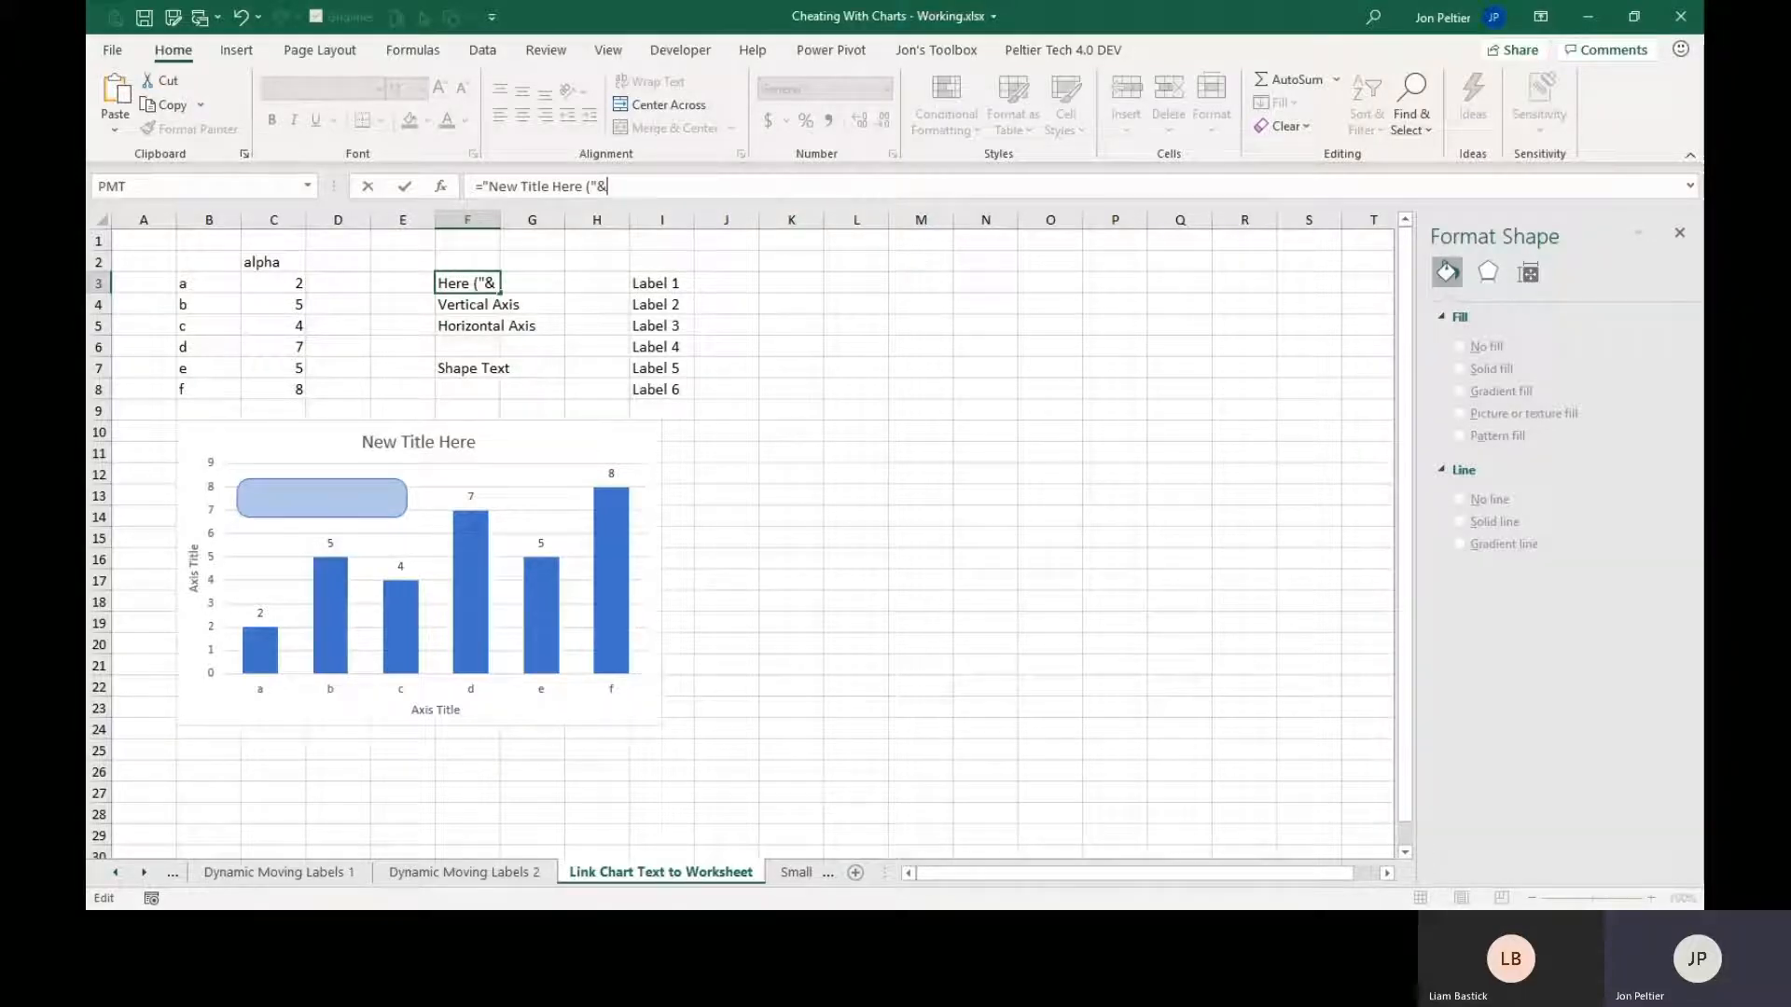
text(text()
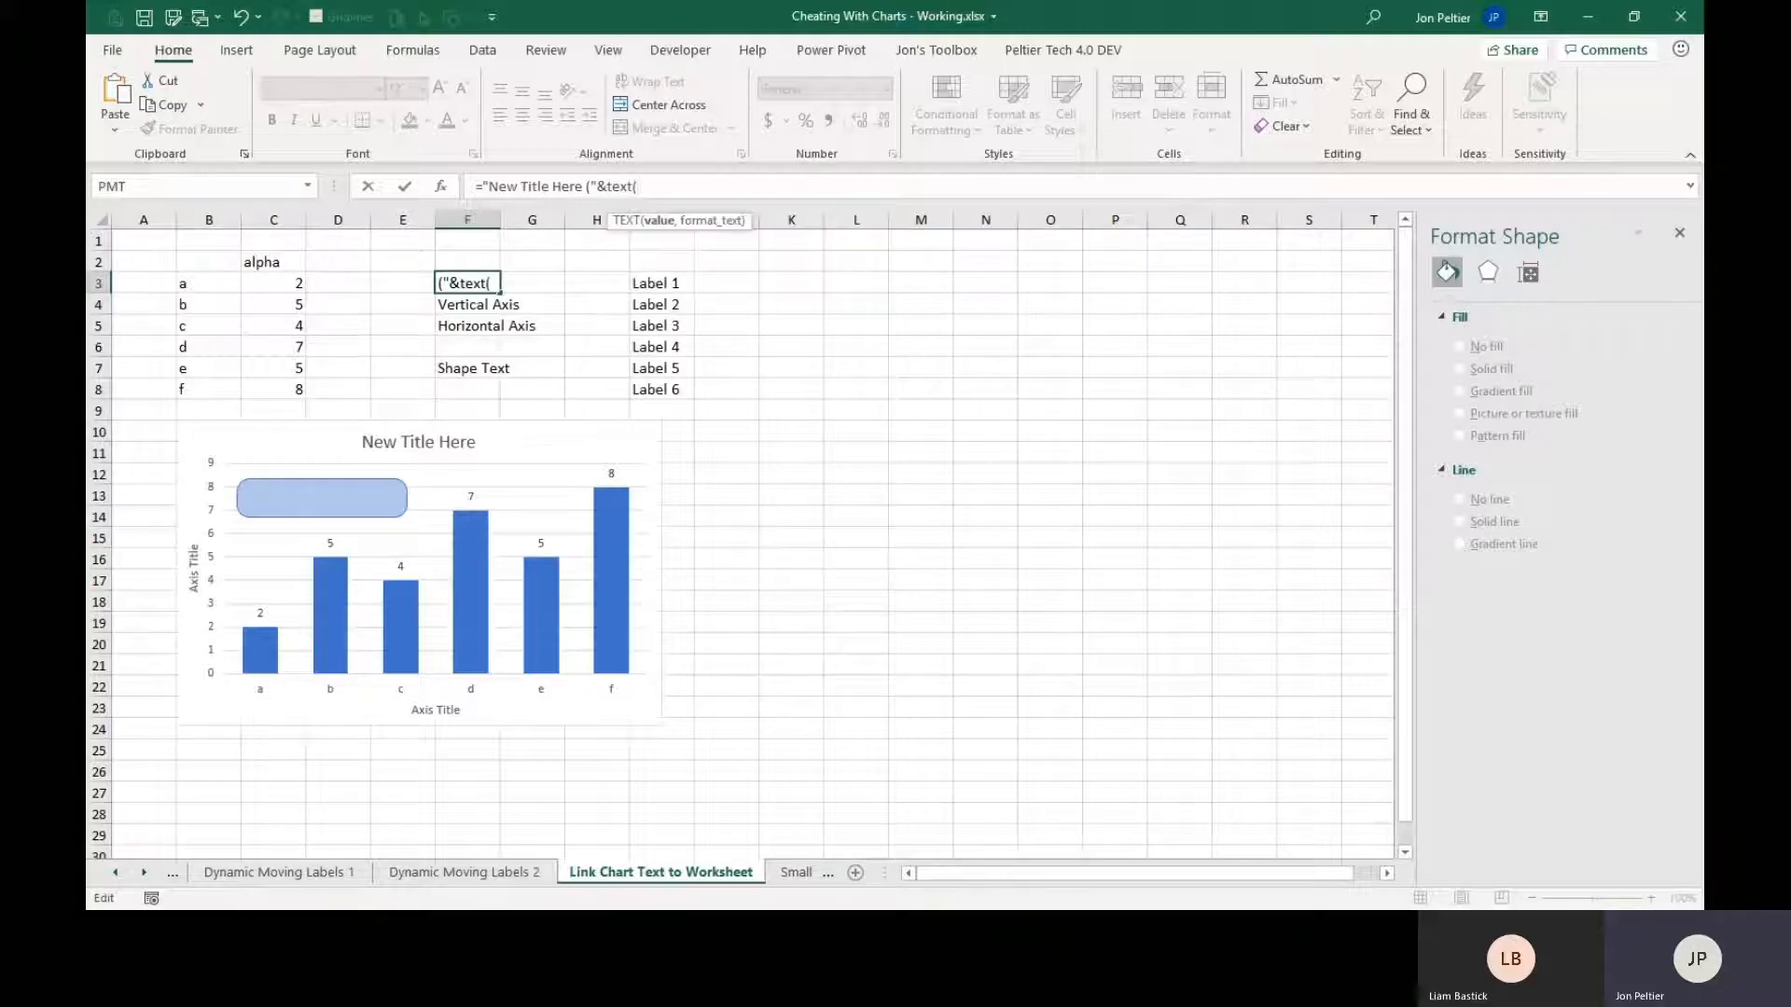
text(now())
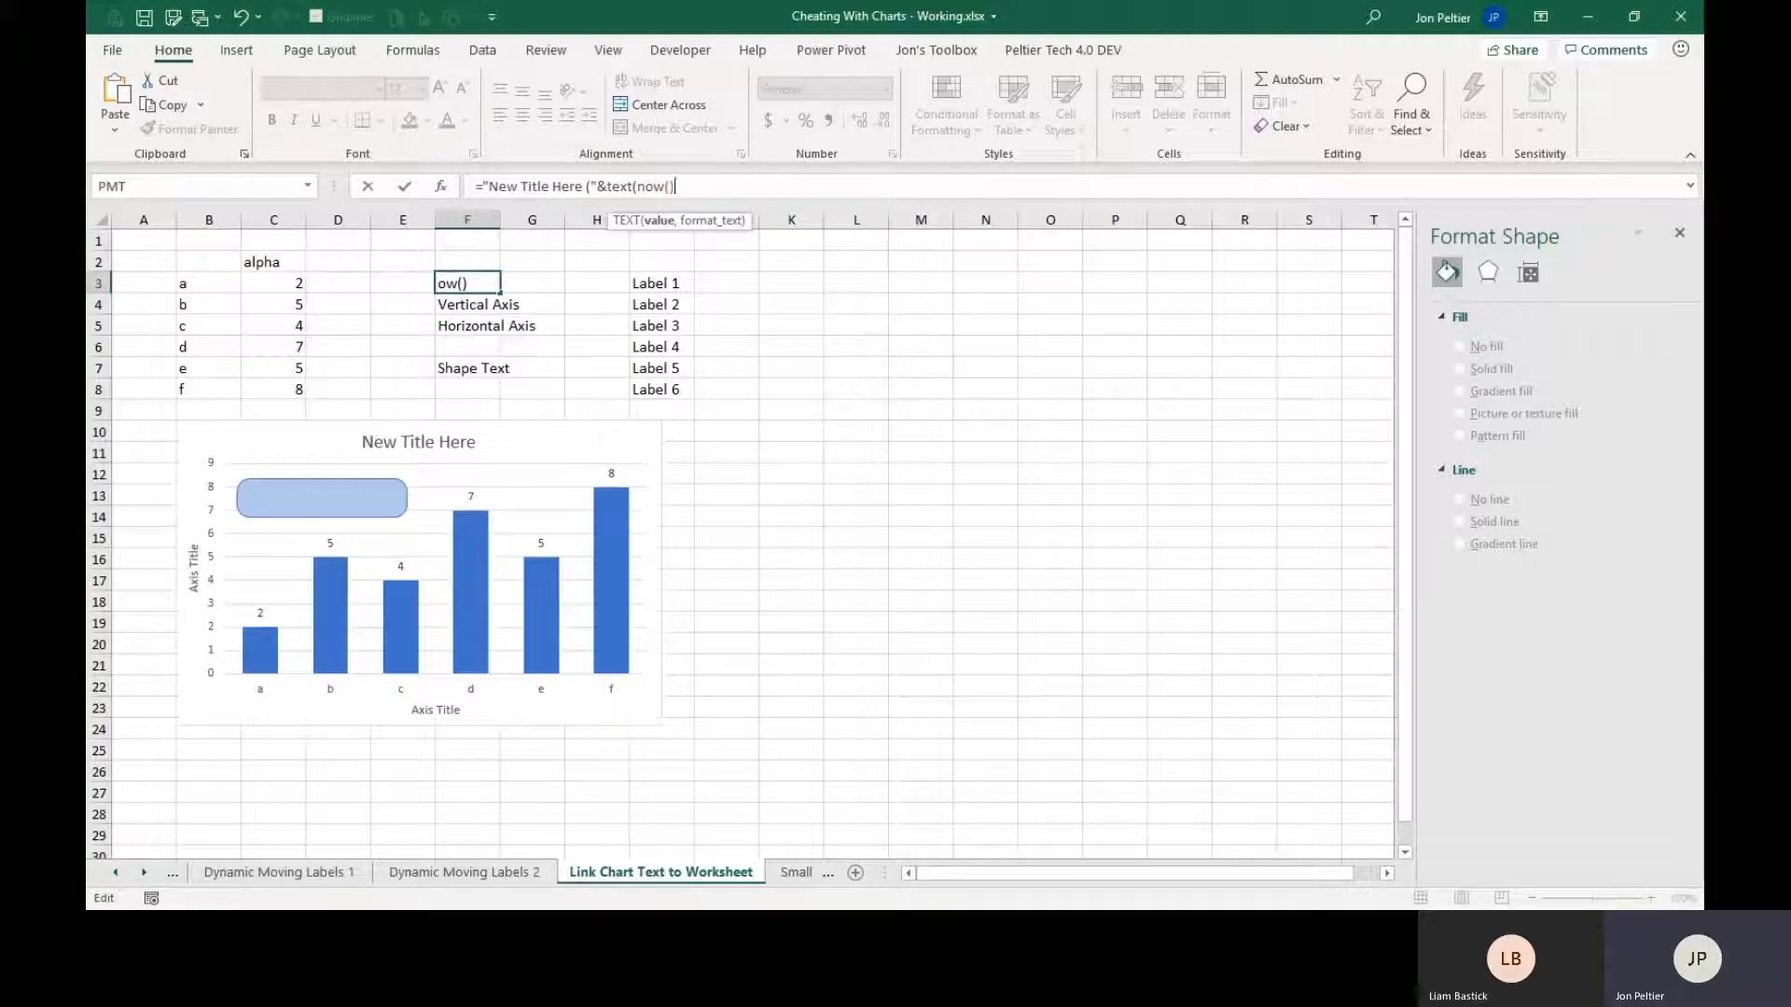
text(,)
text(d-mmm)
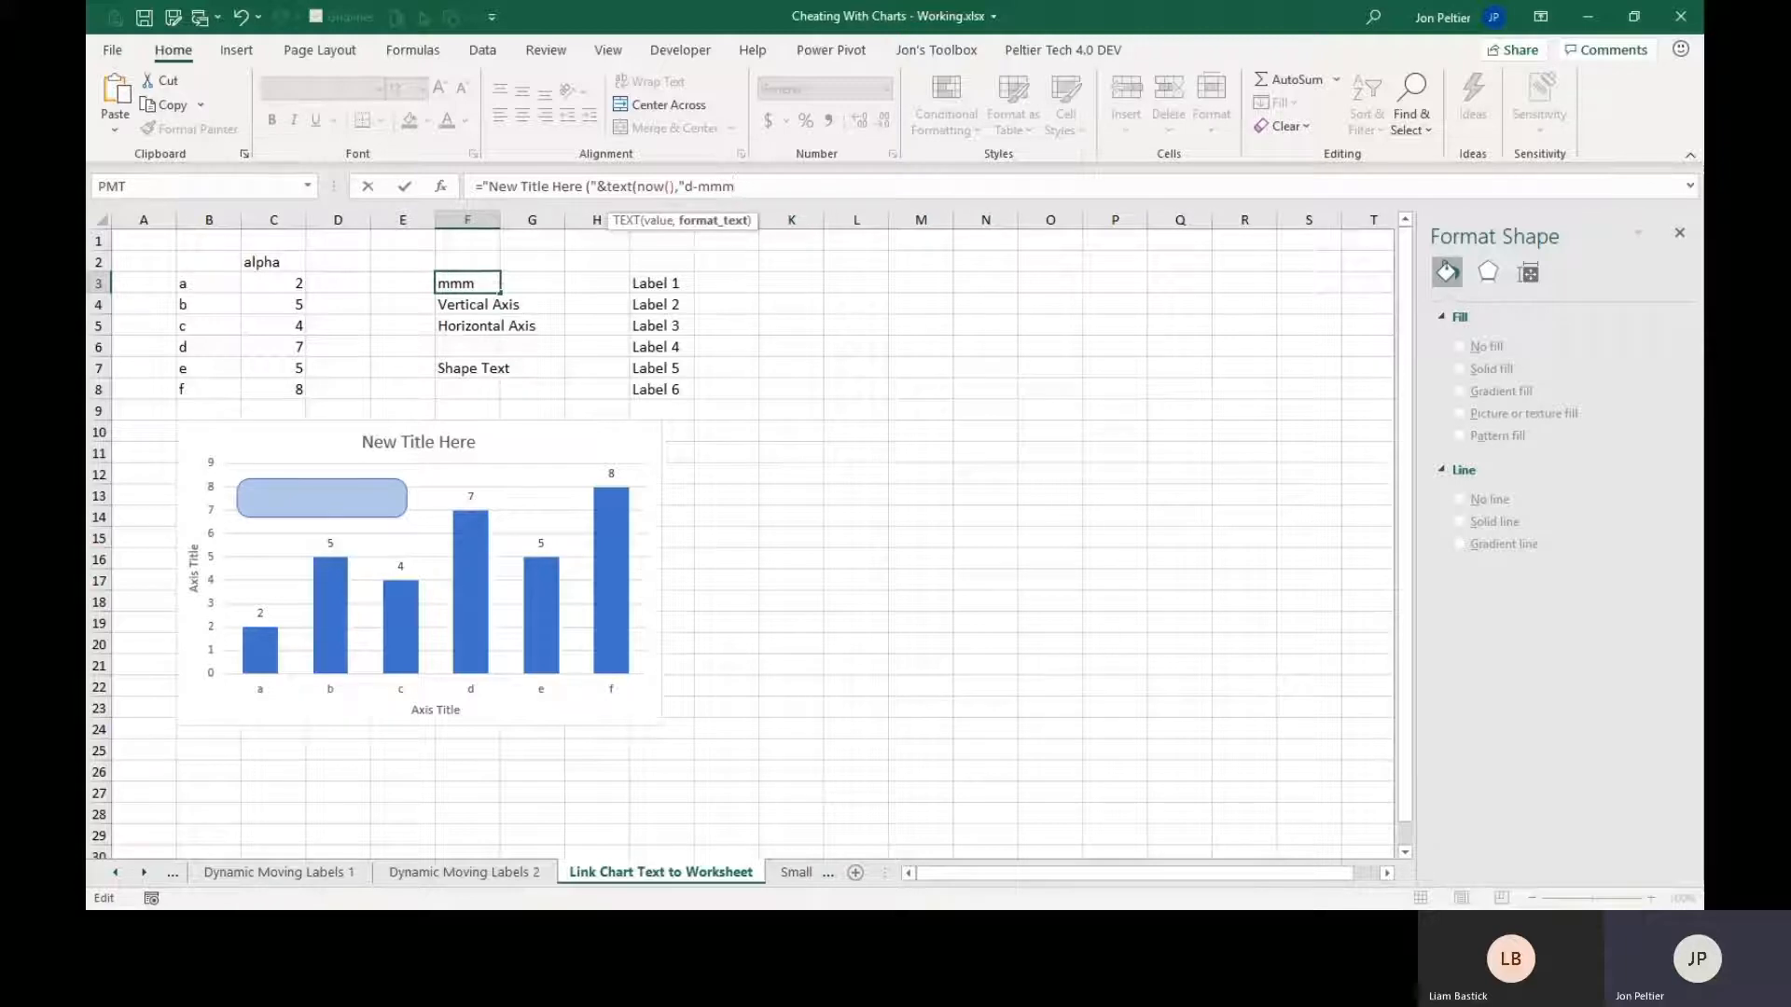
text(-yy"))
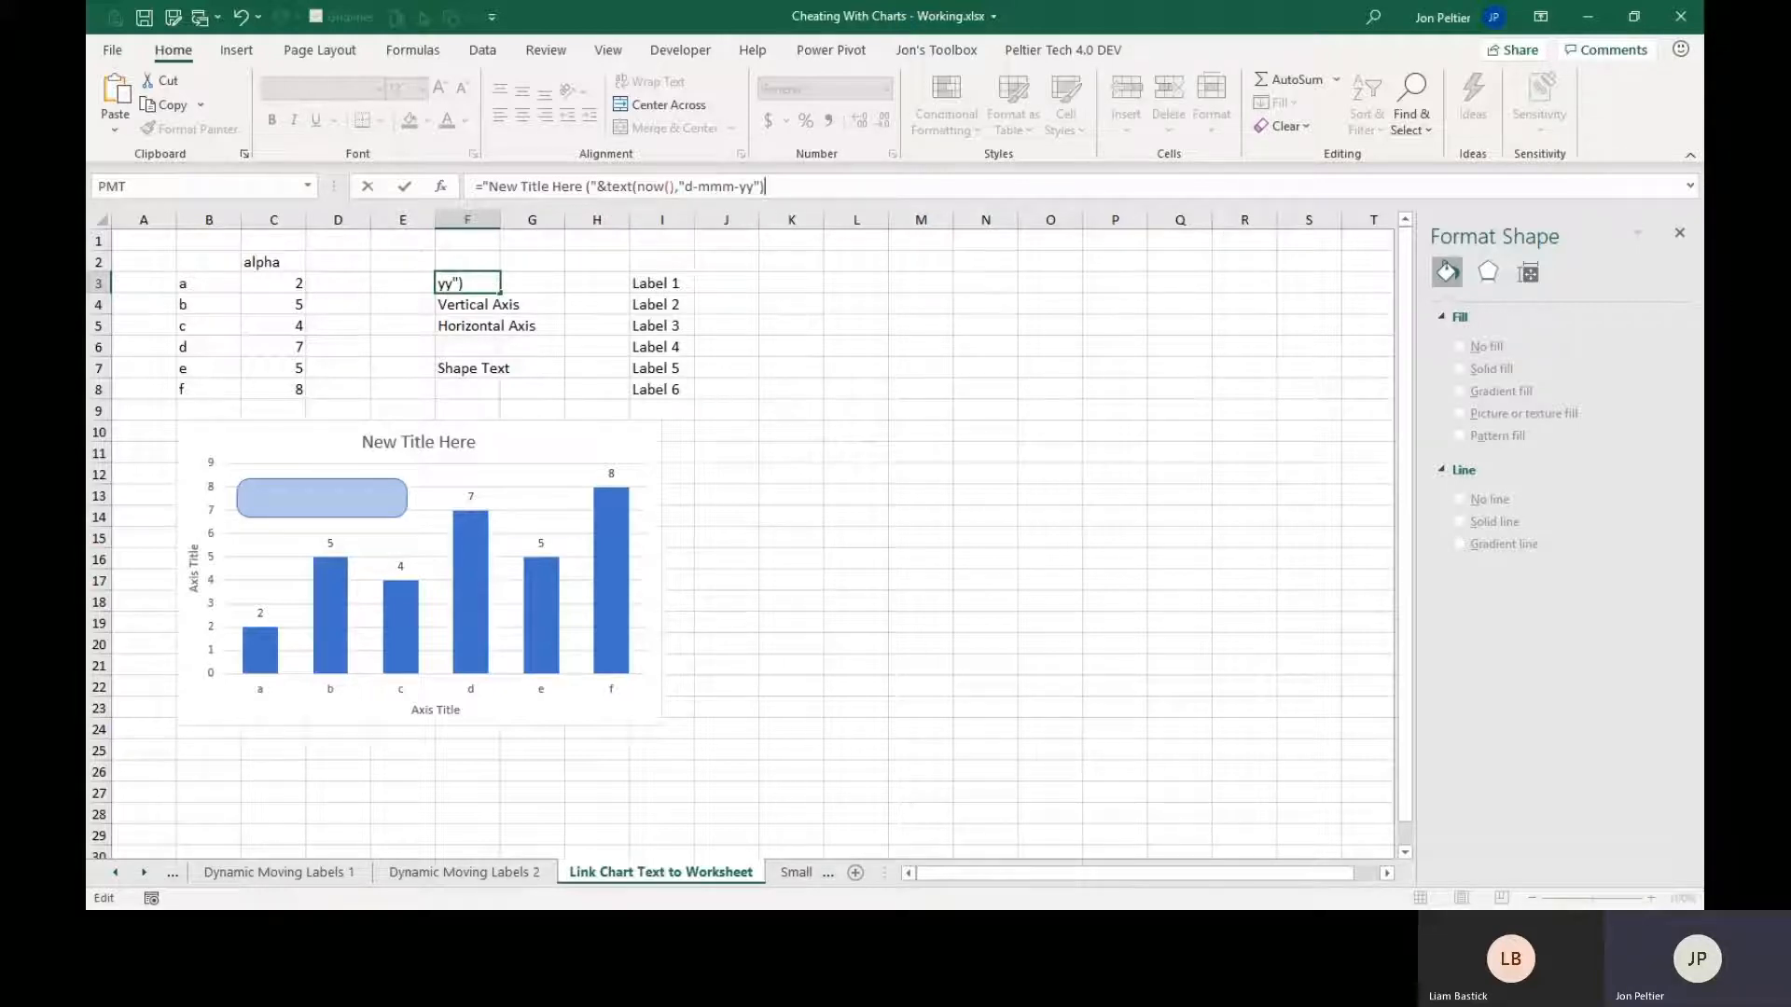
key(ctrl+Return)
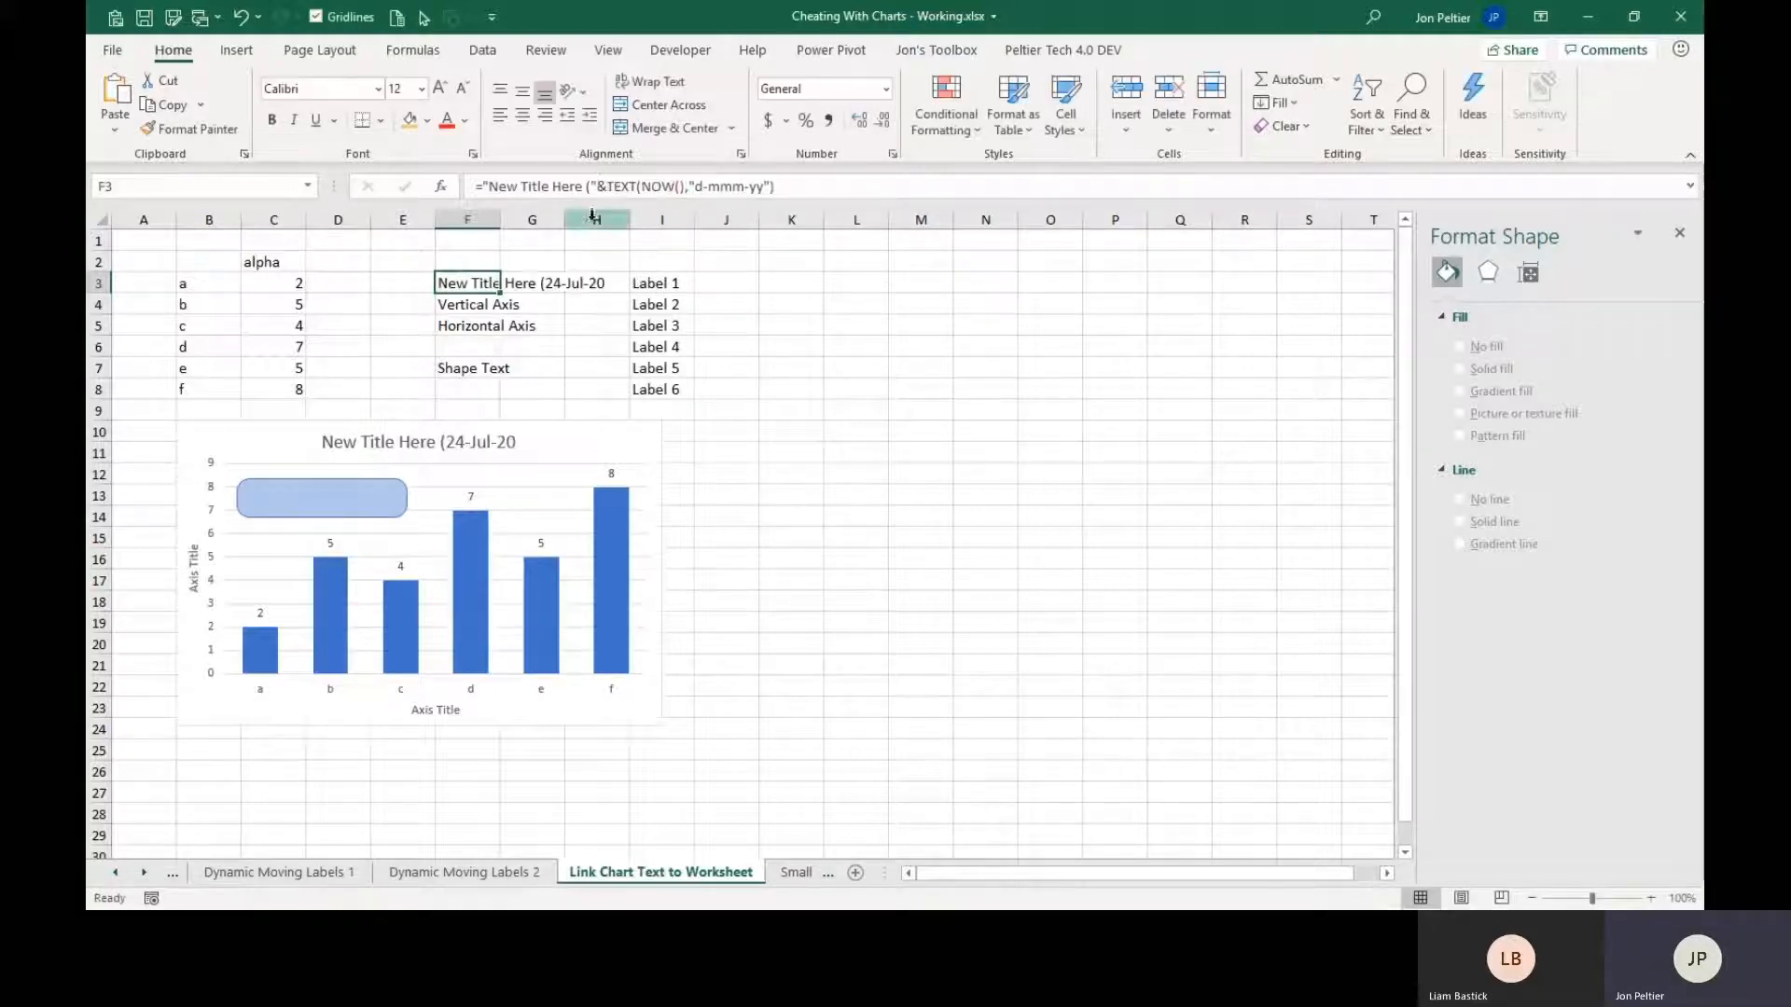
Append &")" after the TEXT function in cell F3's formula to close the parenthesis around the date.
click(772, 186)
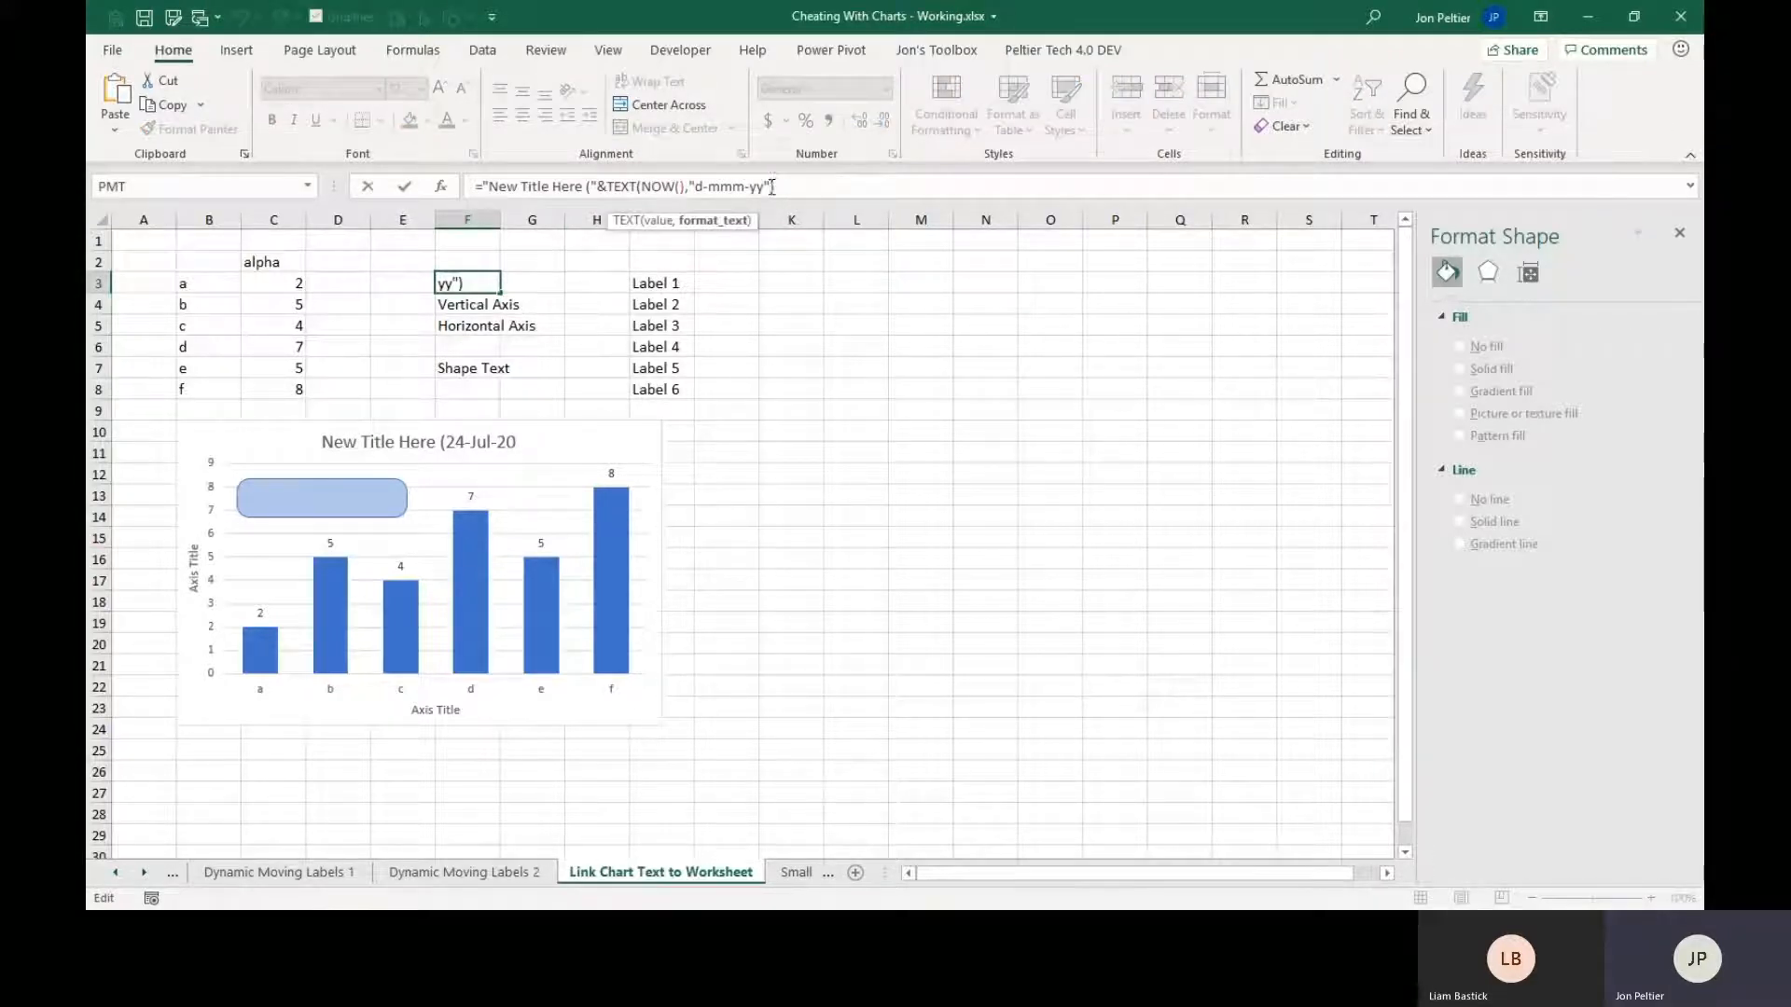
text(&")")
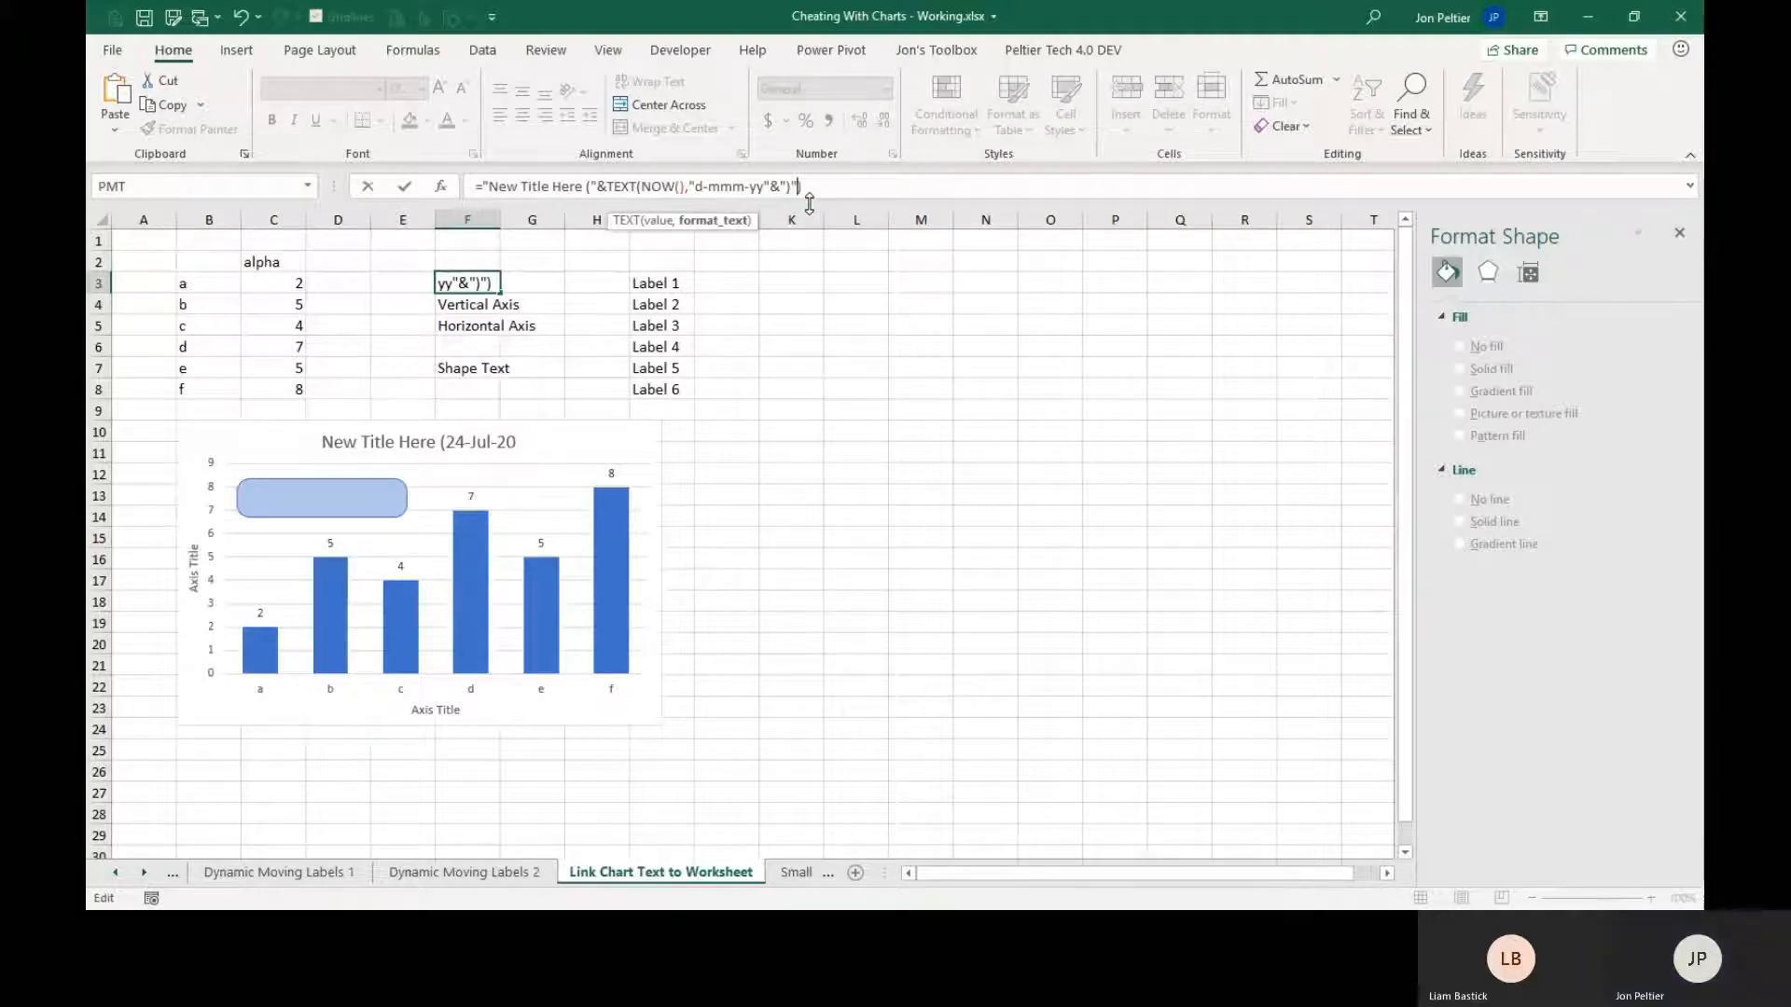
drag(793, 185, 770, 187)
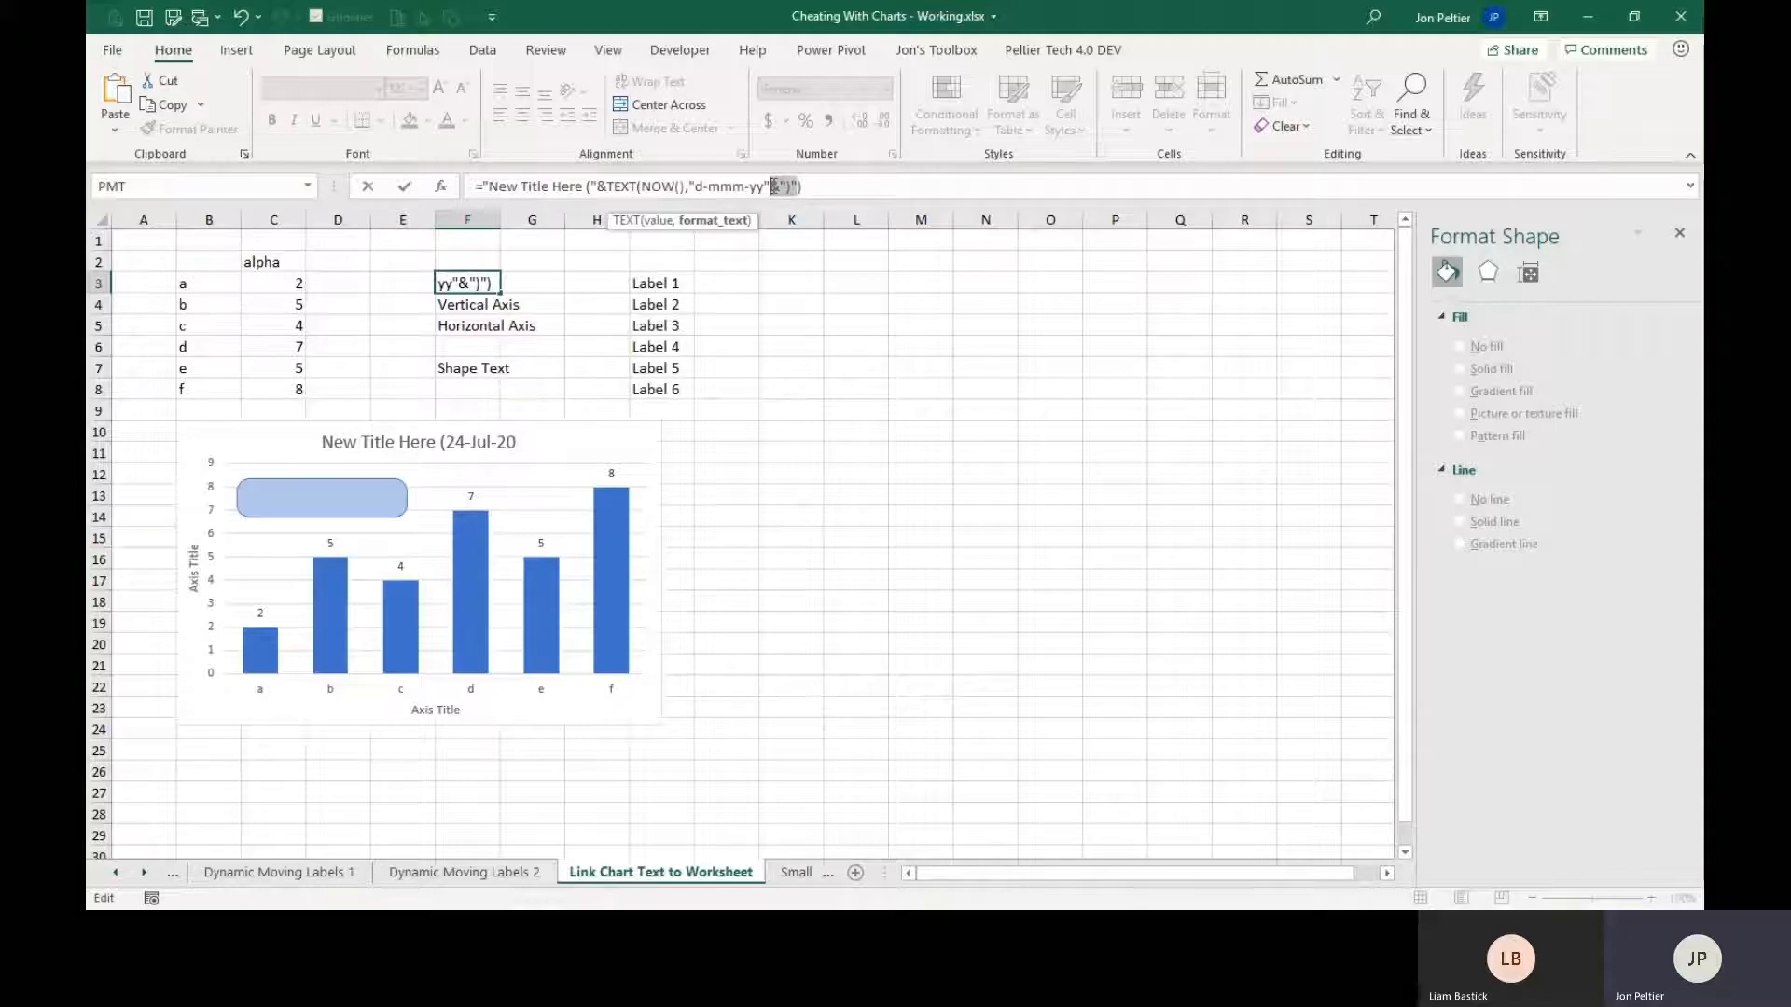
key(ctrl+x)
click(811, 188)
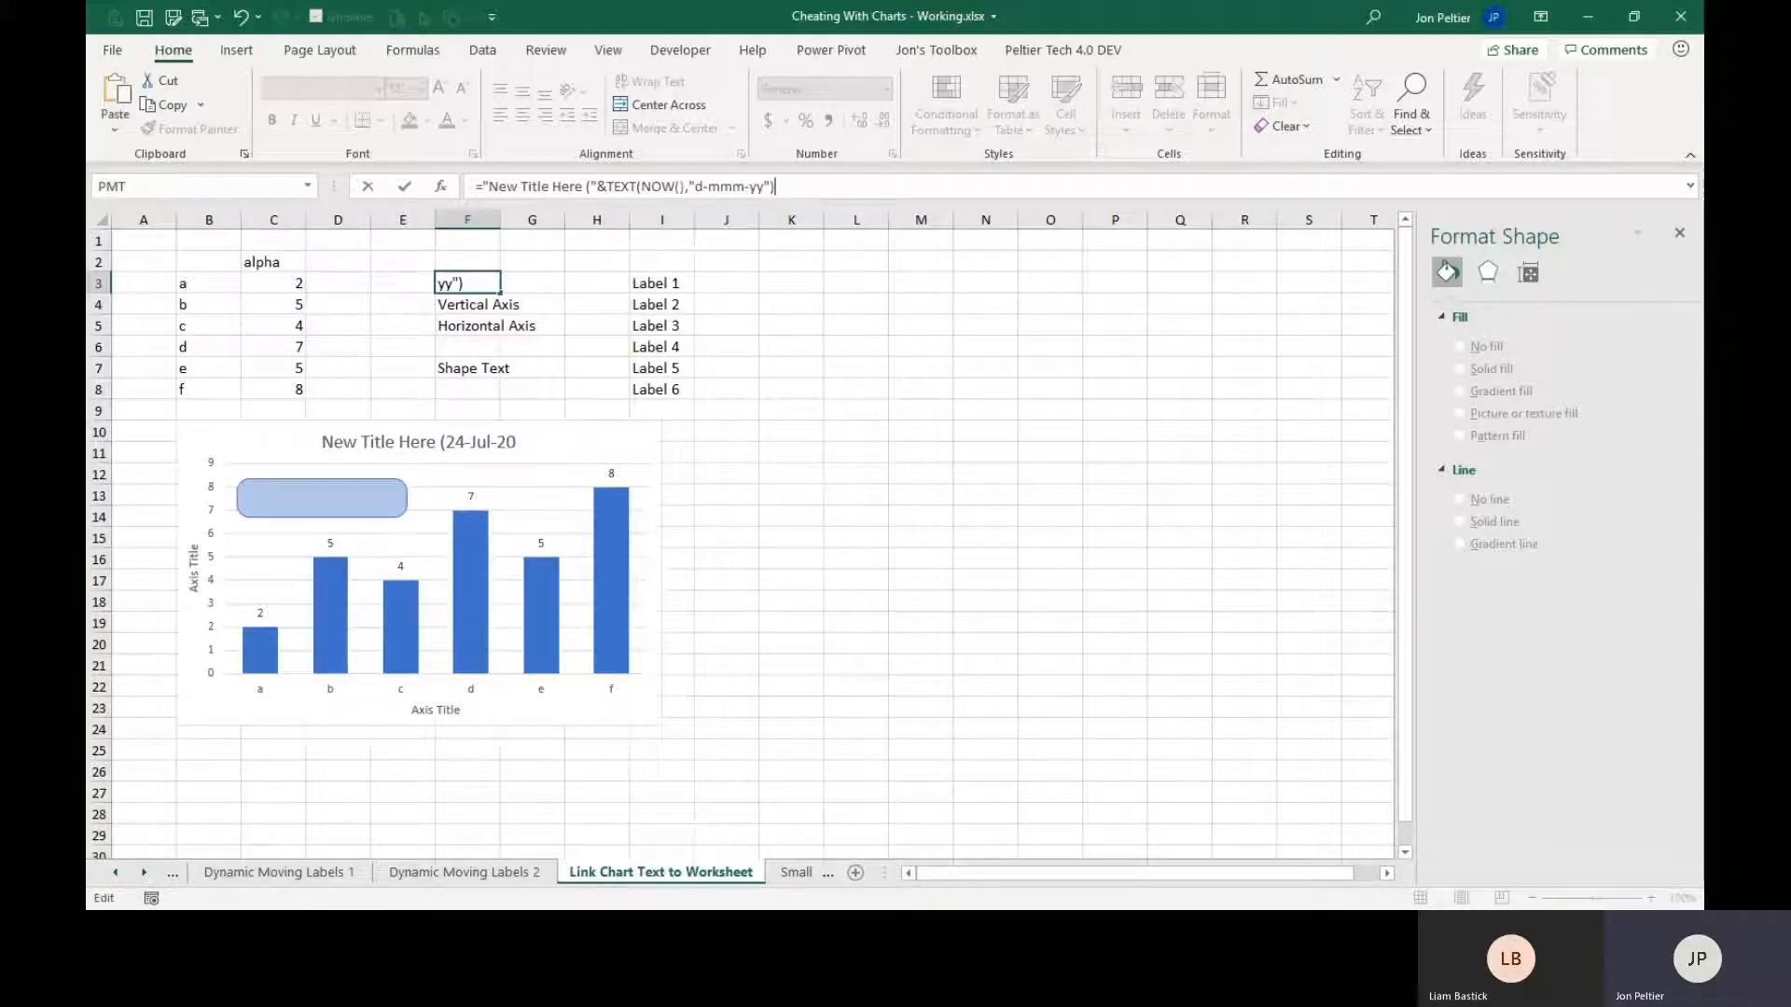
key(ctrl+v)
key(ctrl+Return)
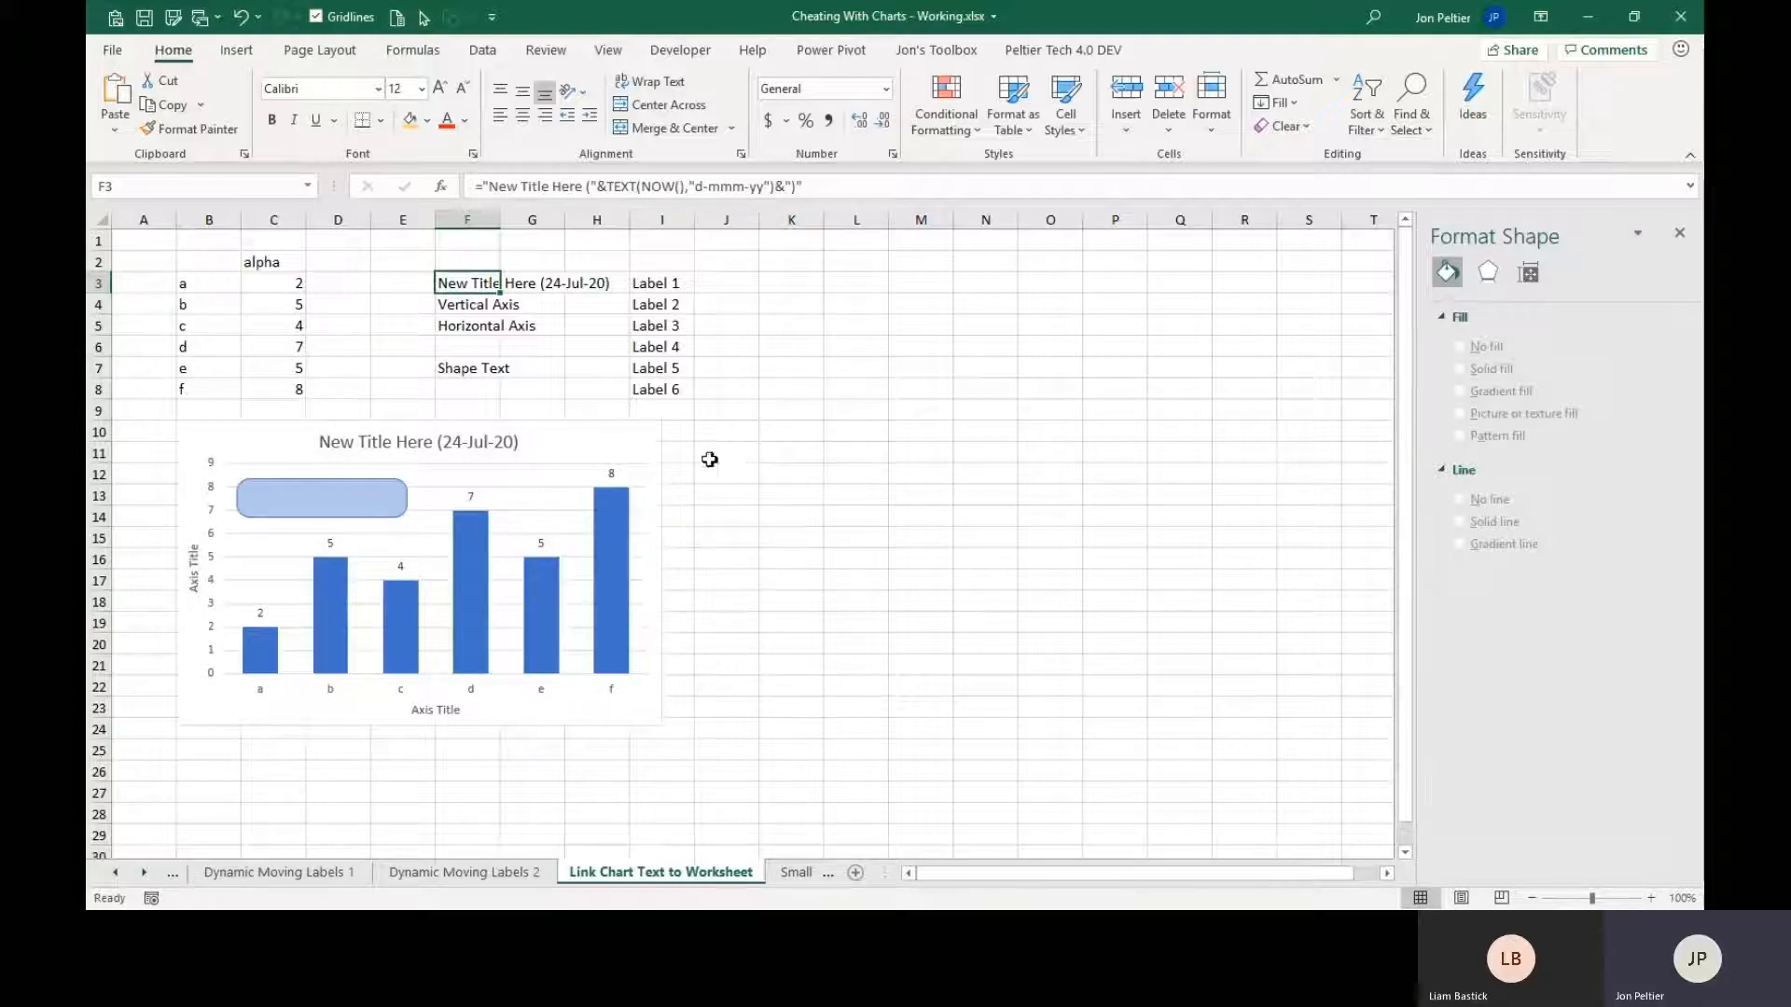
Link the chart's vertical axis title to cell F4 with the formula ='Link Chart Text to Worksheet'!$F$4.
click(193, 579)
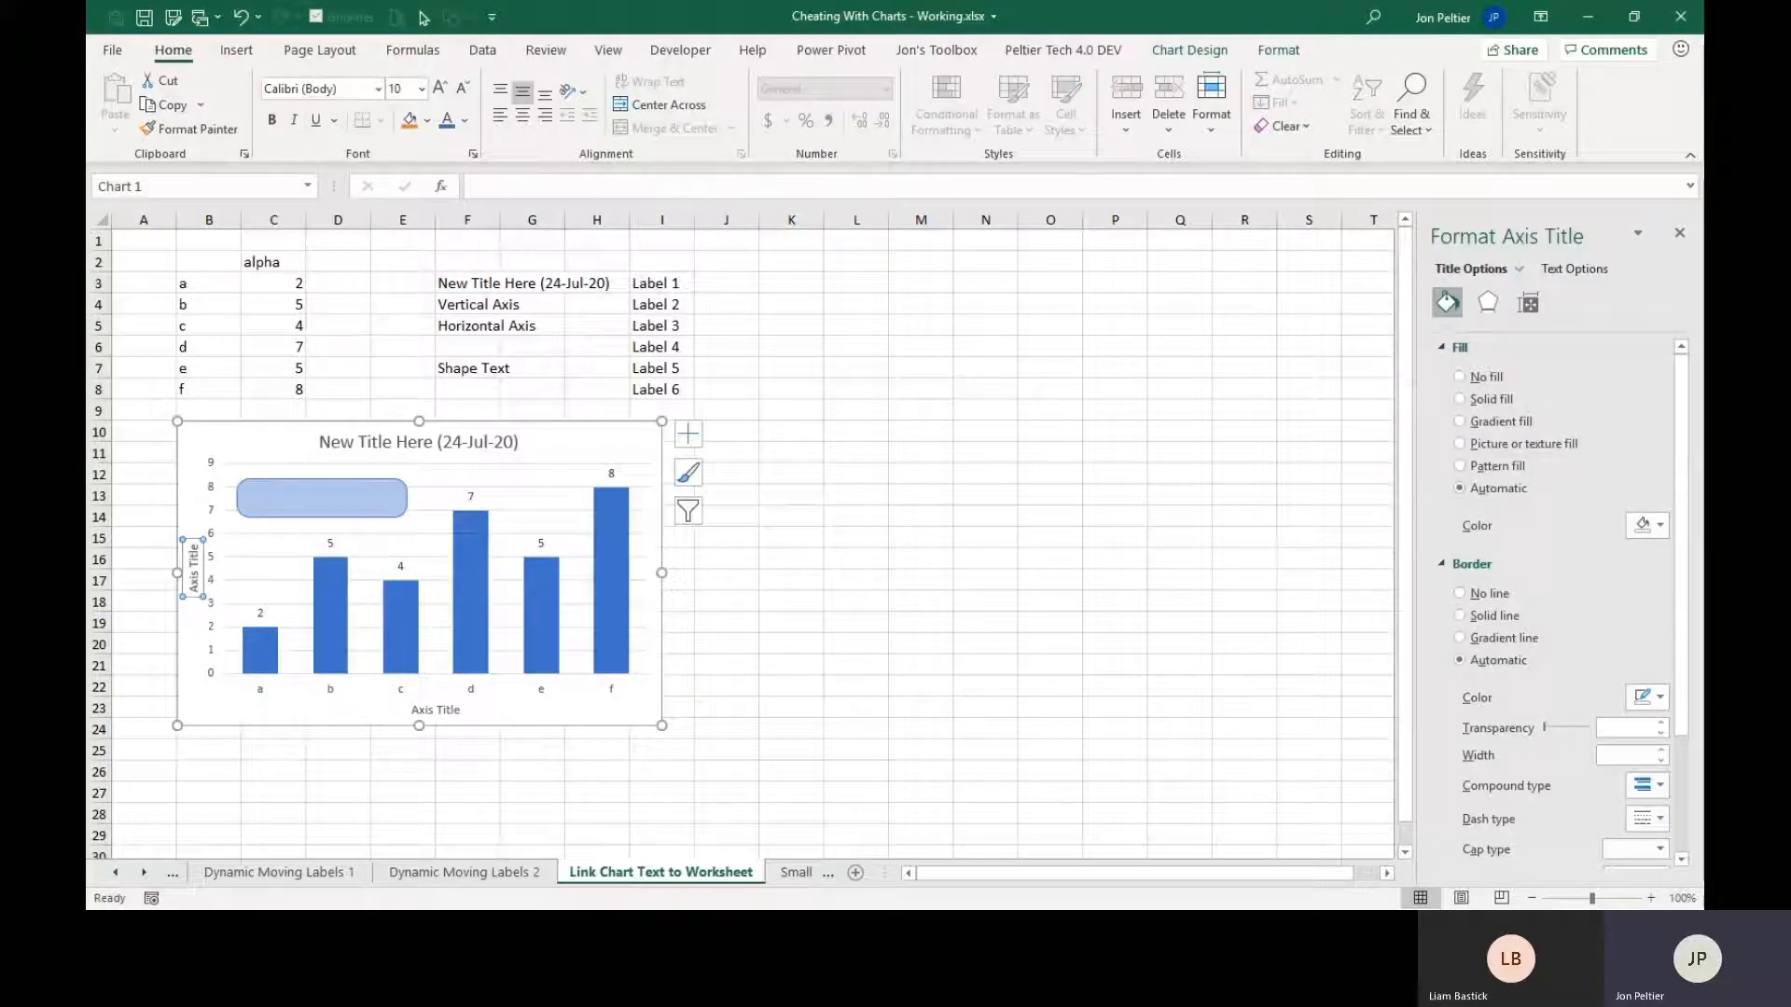
click(536, 189)
text(=)
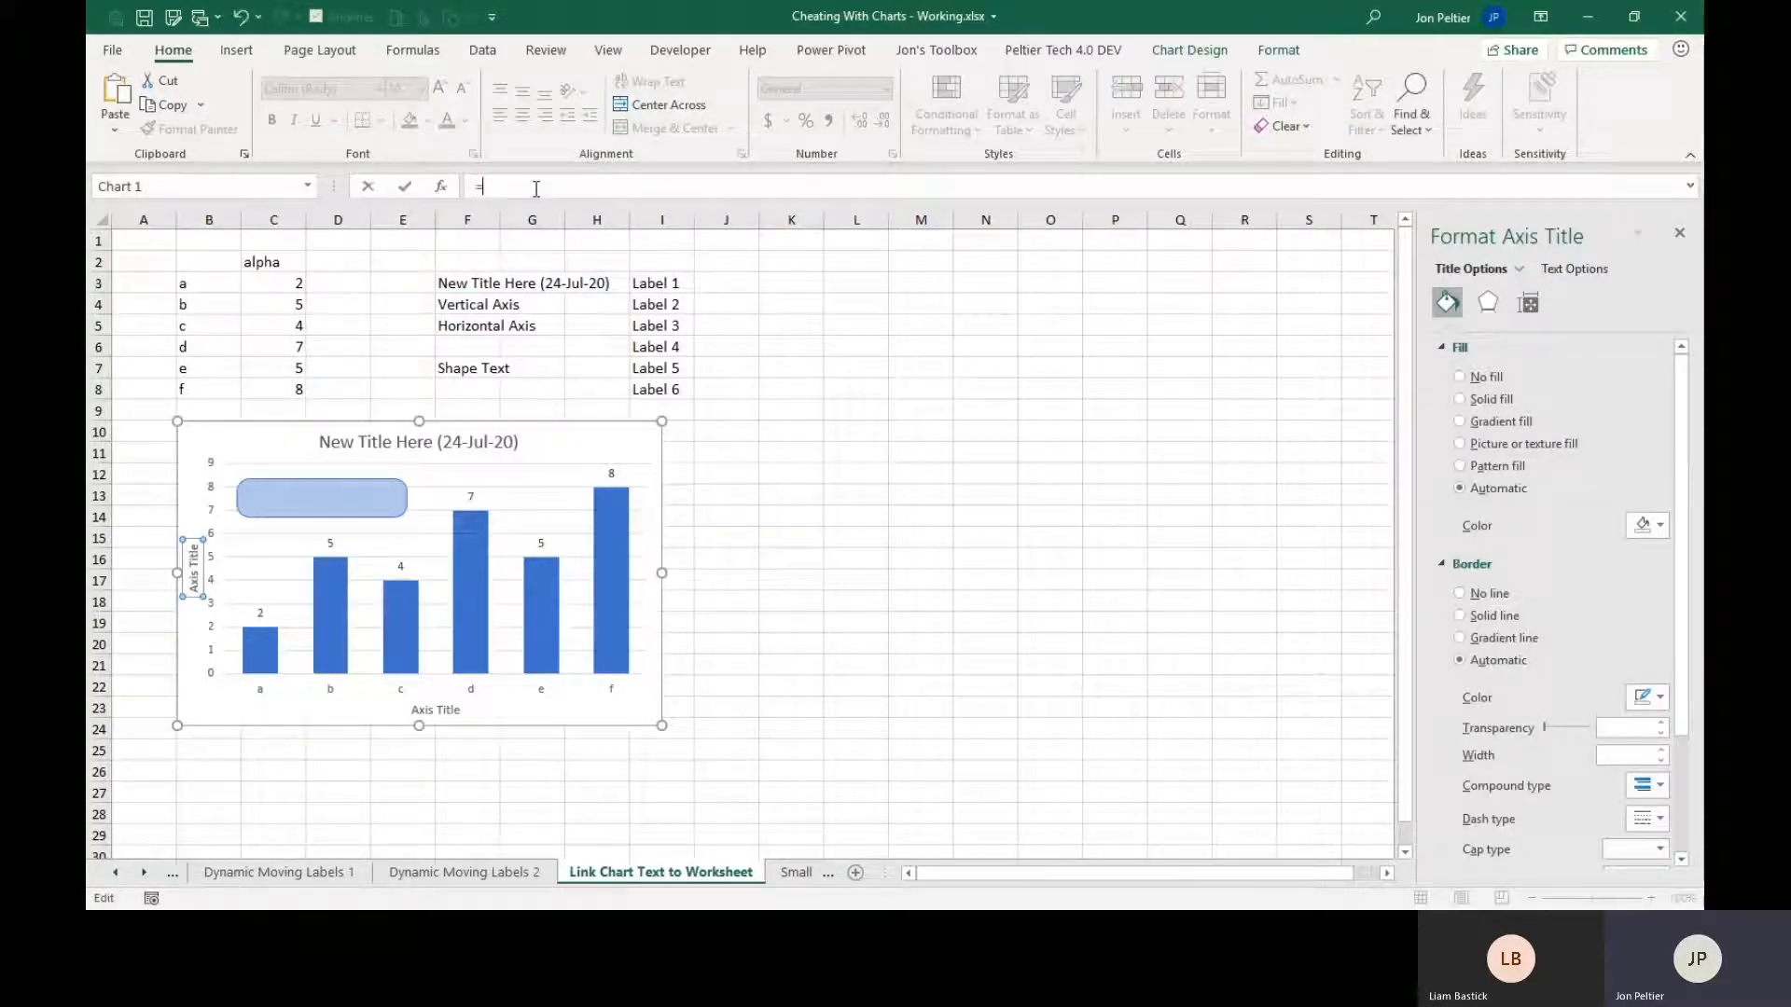
click(463, 306)
key(Return)
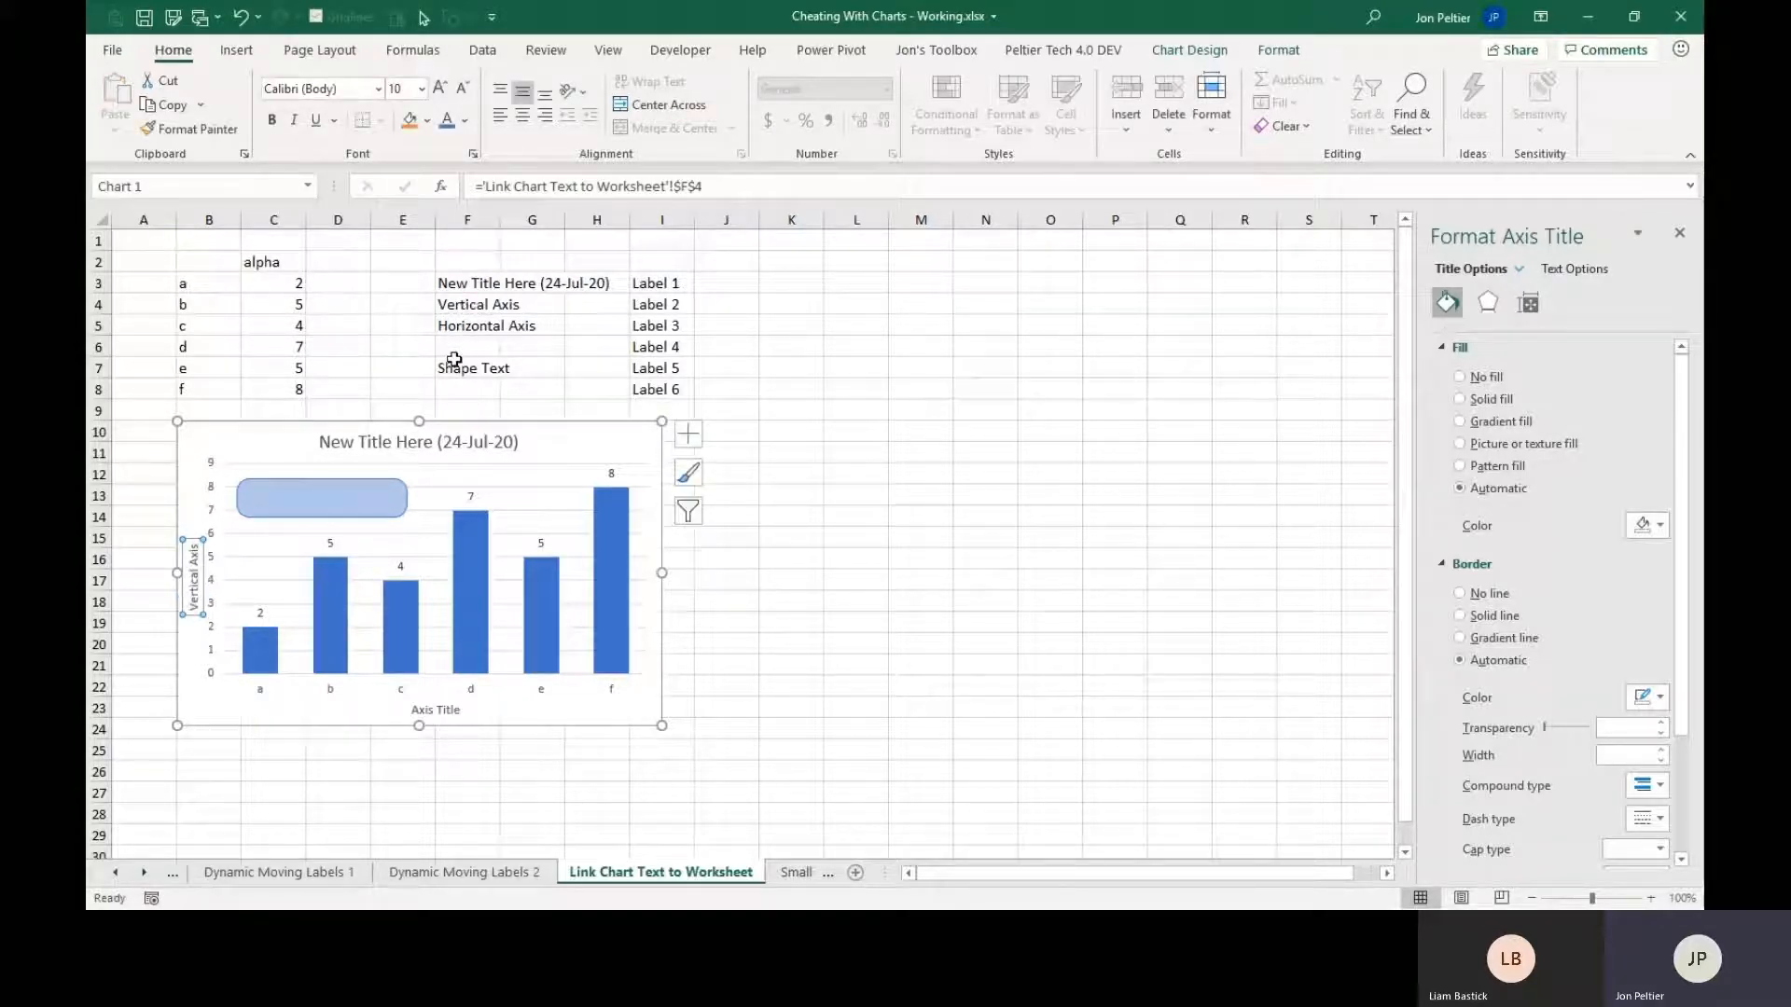
Link the chart's horizontal axis title to cell F5 with the formula ='Link Chart Text to Worksheet'!$F$5.
click(454, 712)
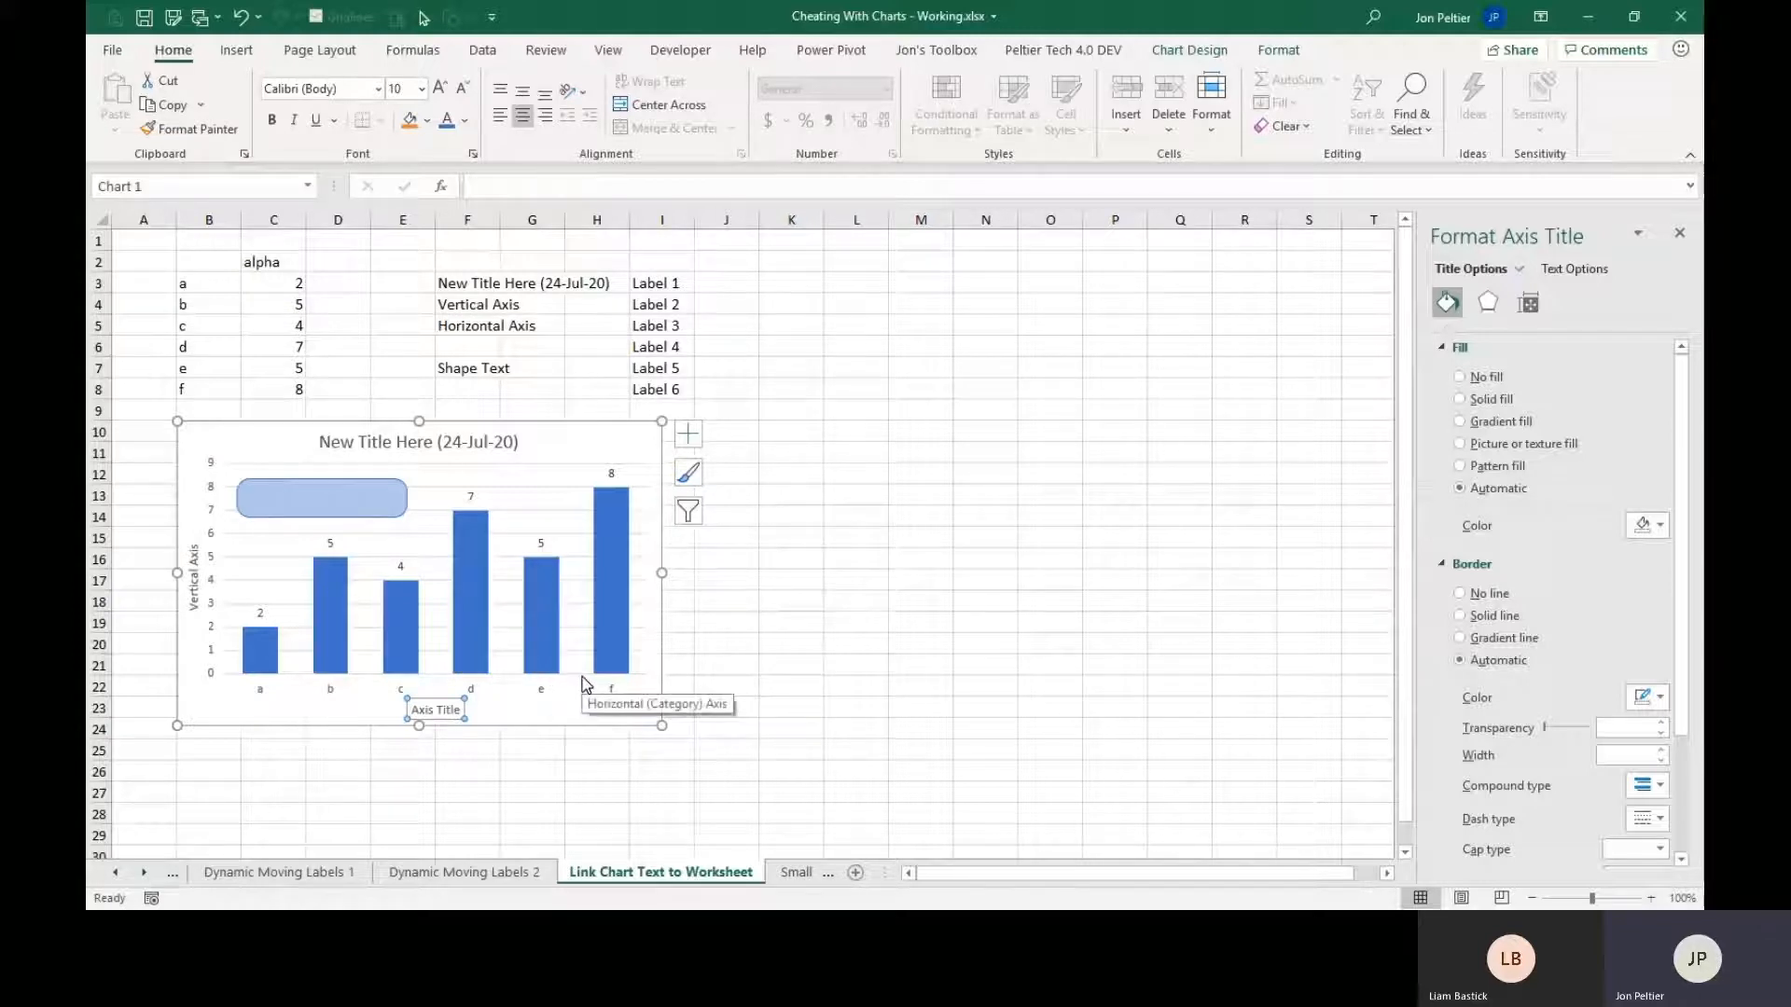
text(=)
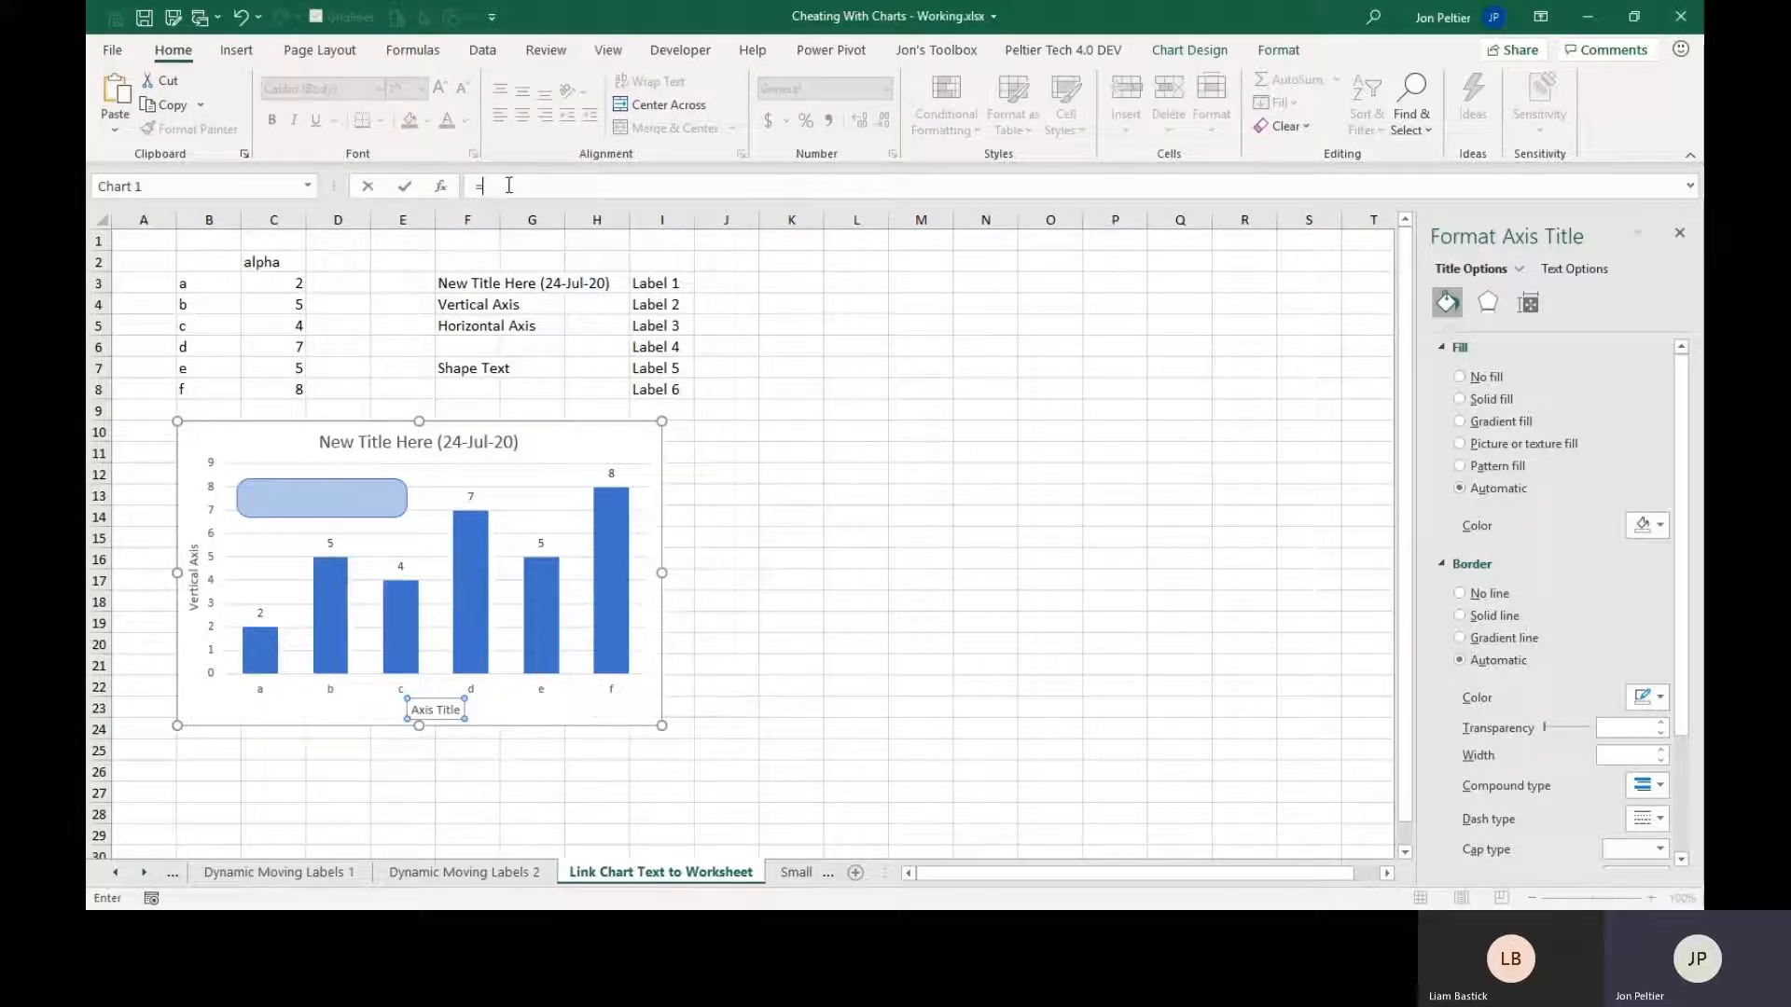
click(466, 328)
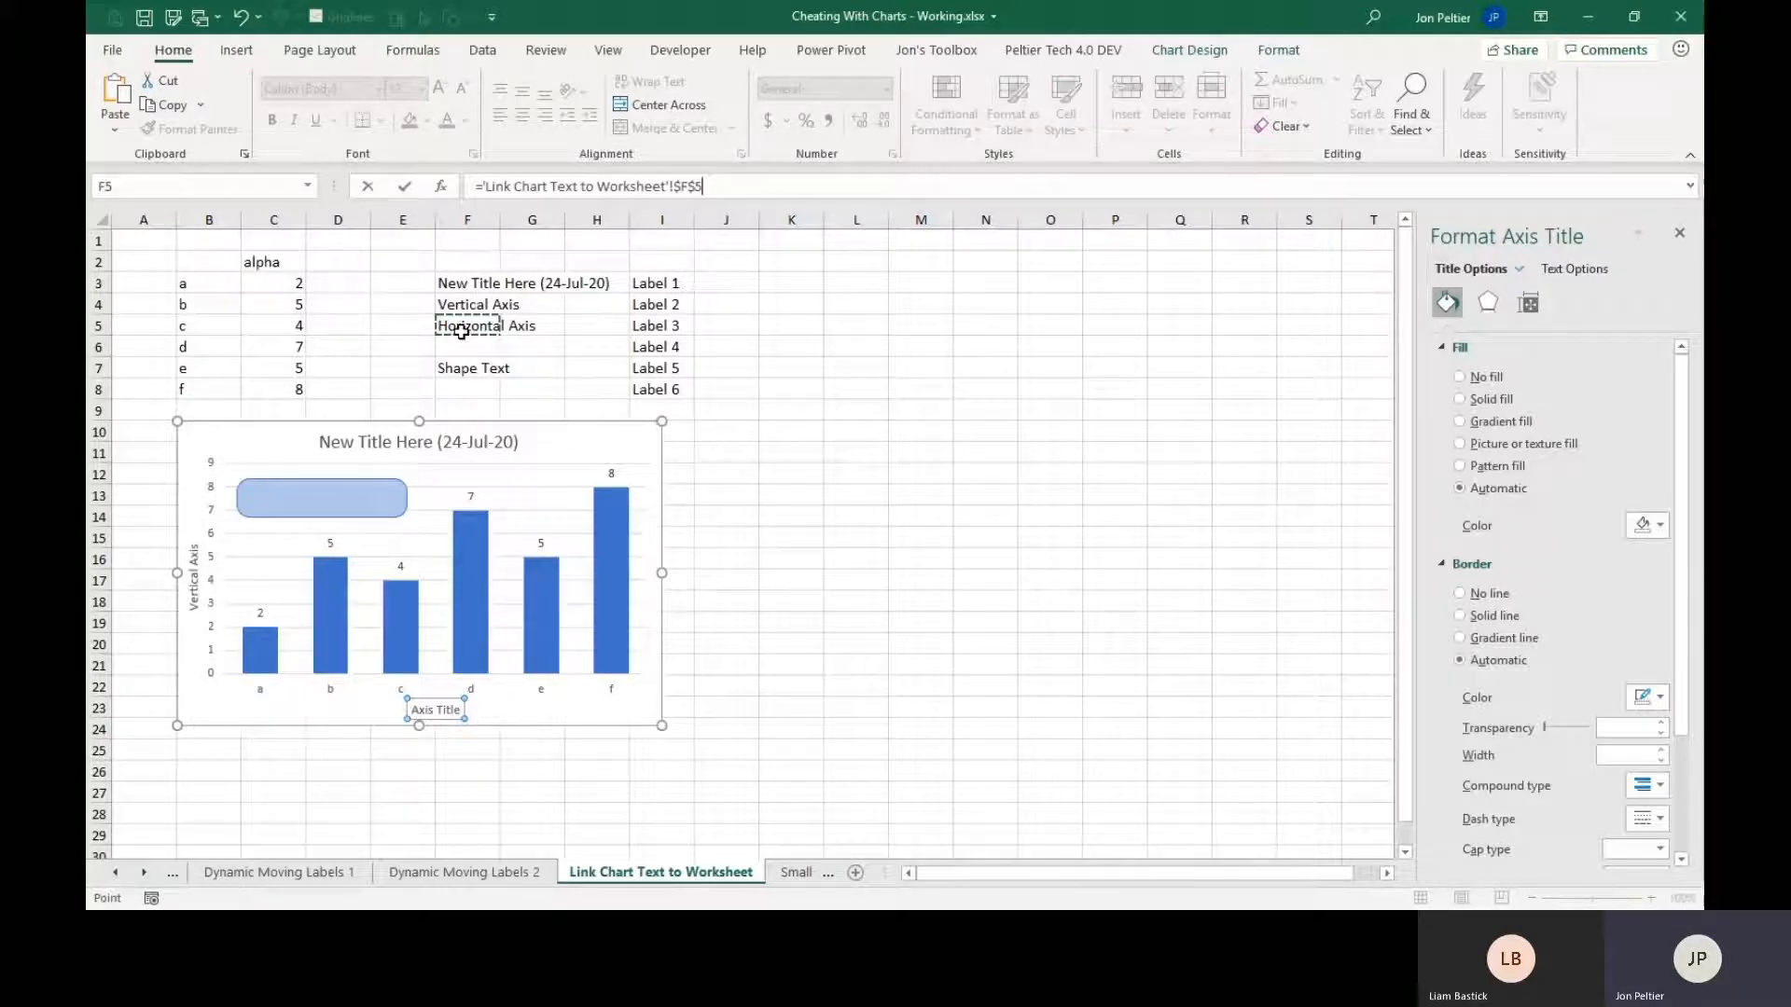
key(Return)
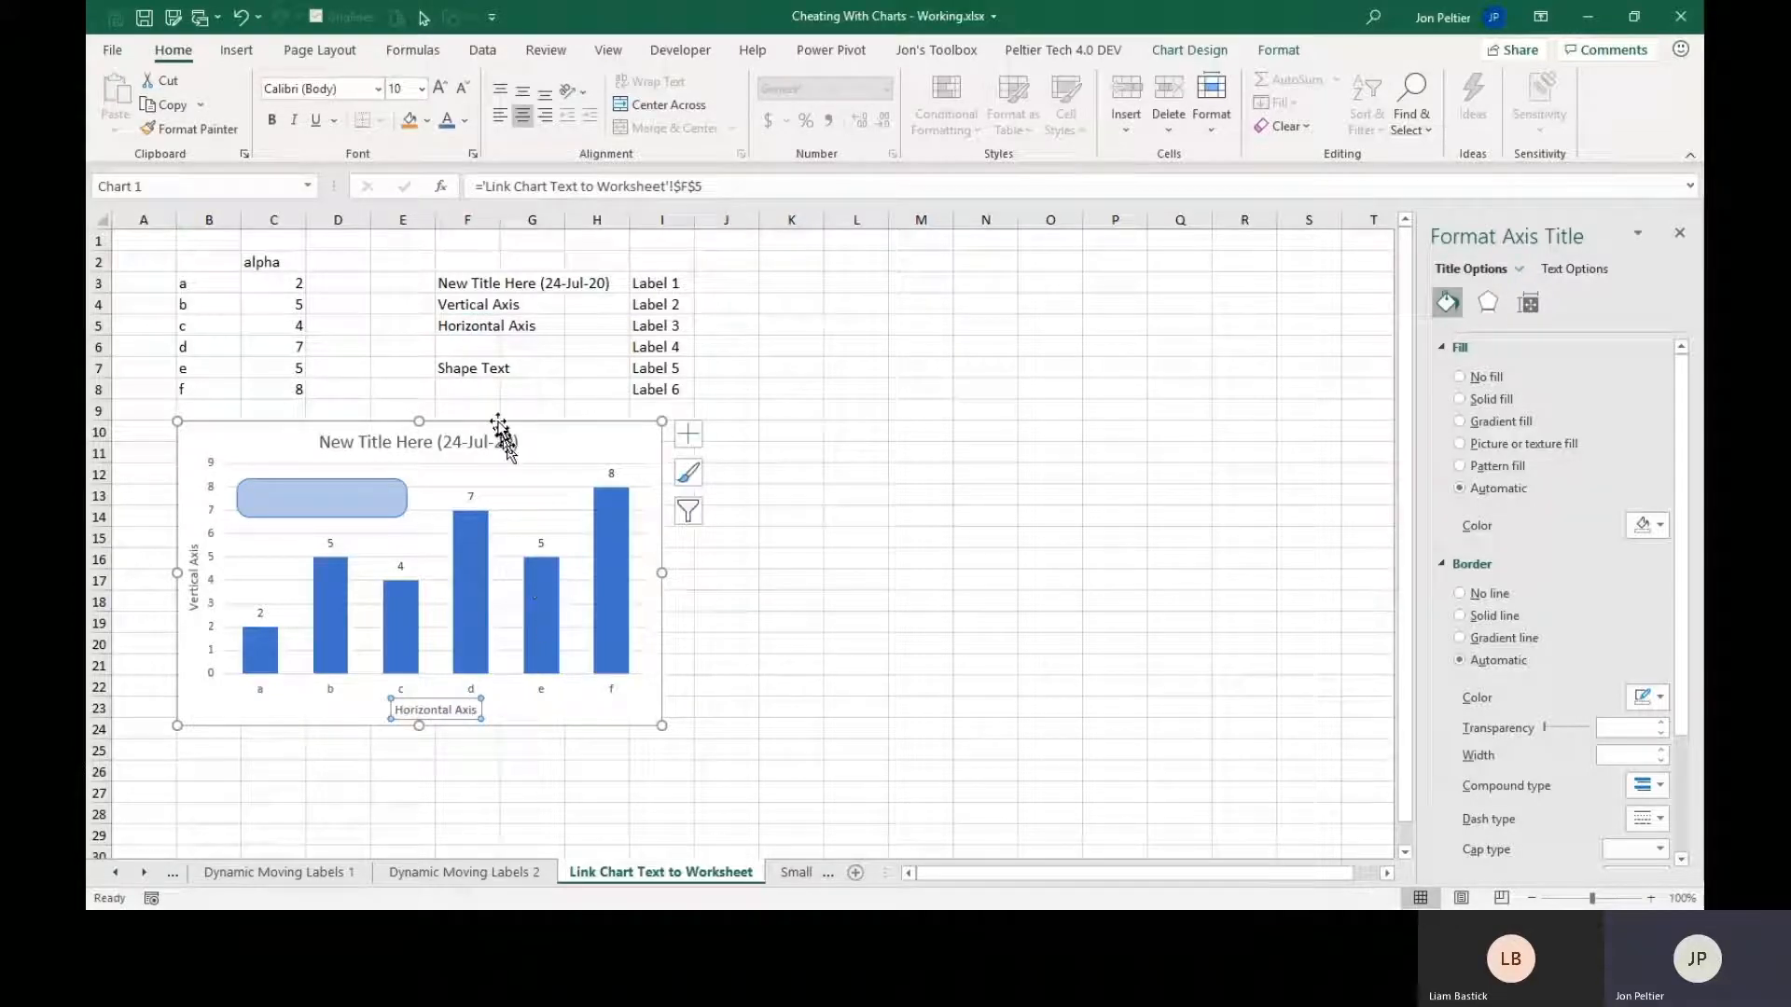
Link the rounded rectangle's text in the chart to cell F7 with the formula ='Link Chart Text to Worksheet'!$F$7.
click(353, 492)
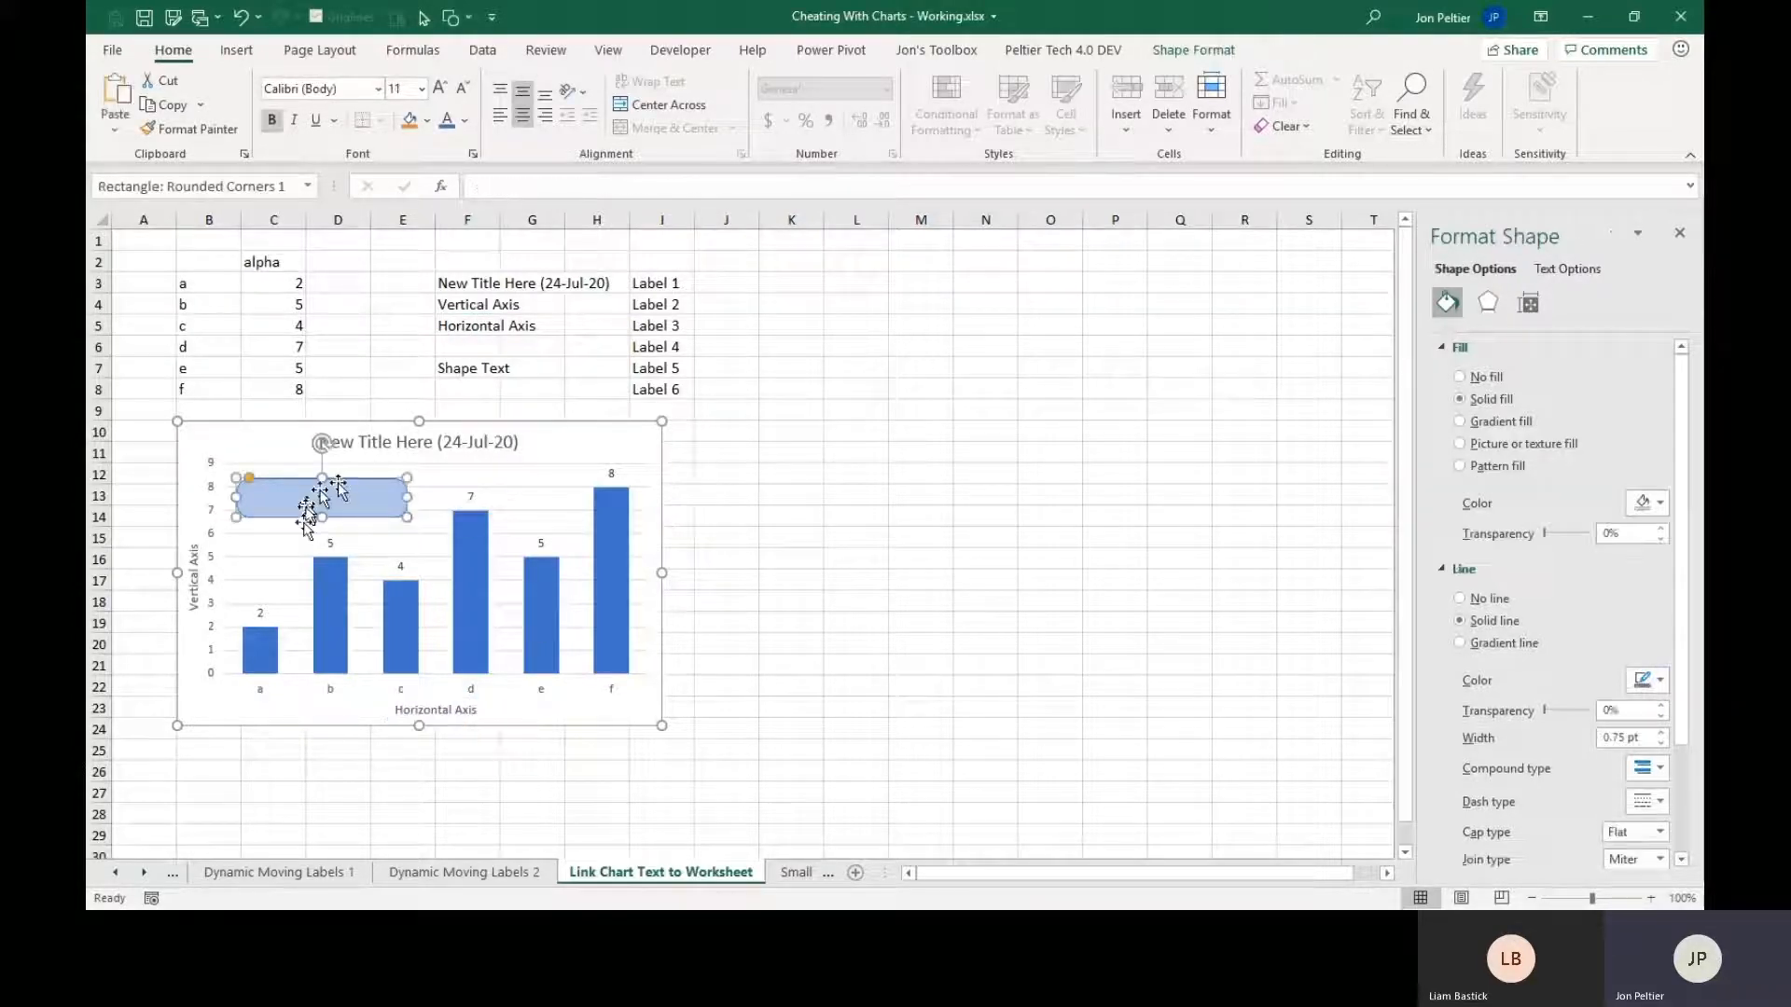
click(492, 189)
text(=)
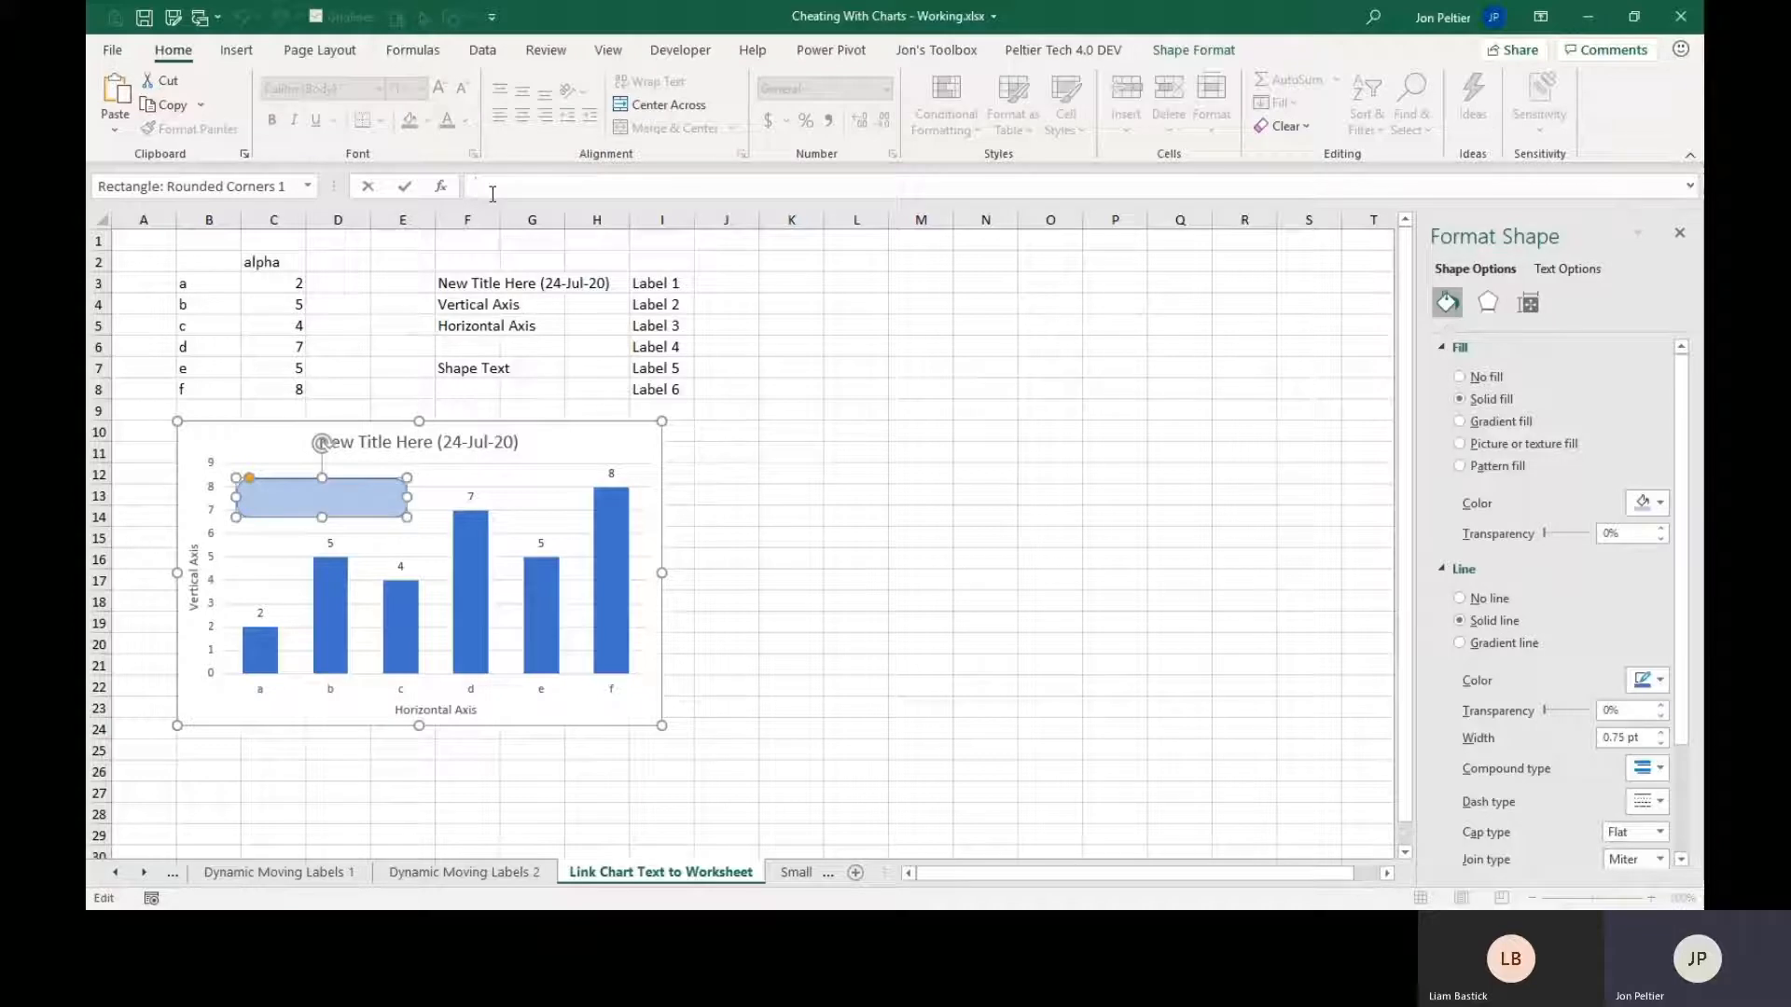
click(464, 368)
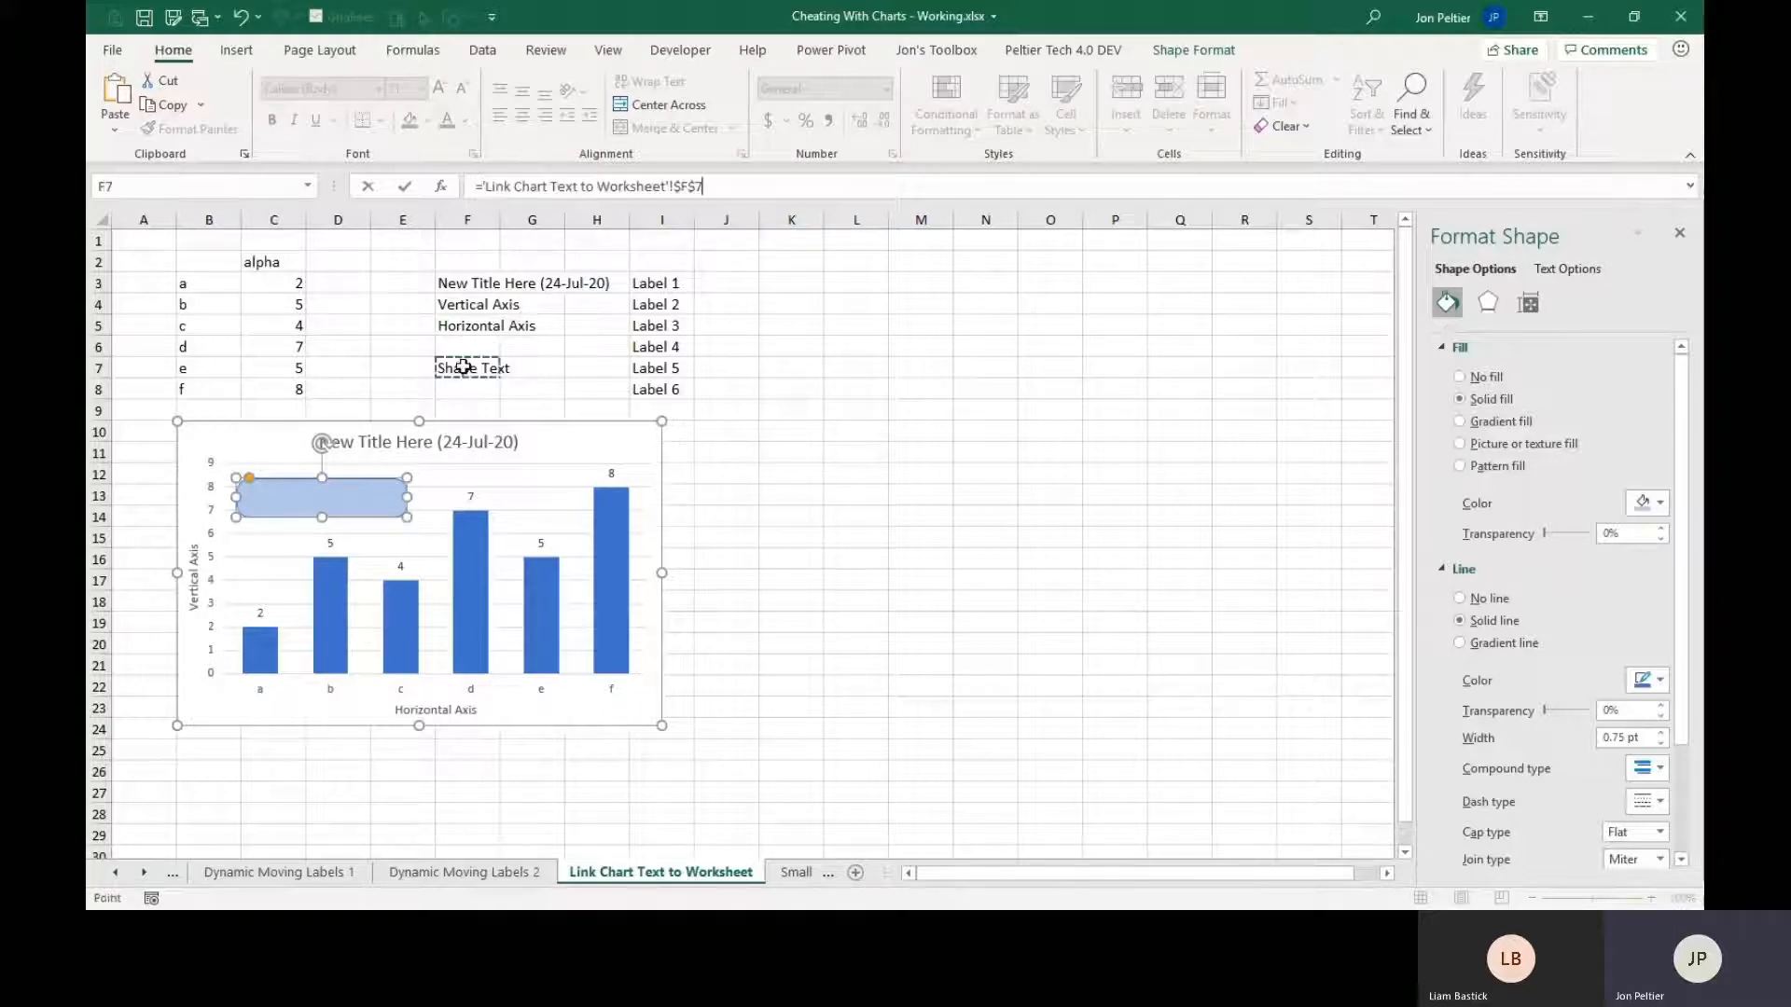
key(Return)
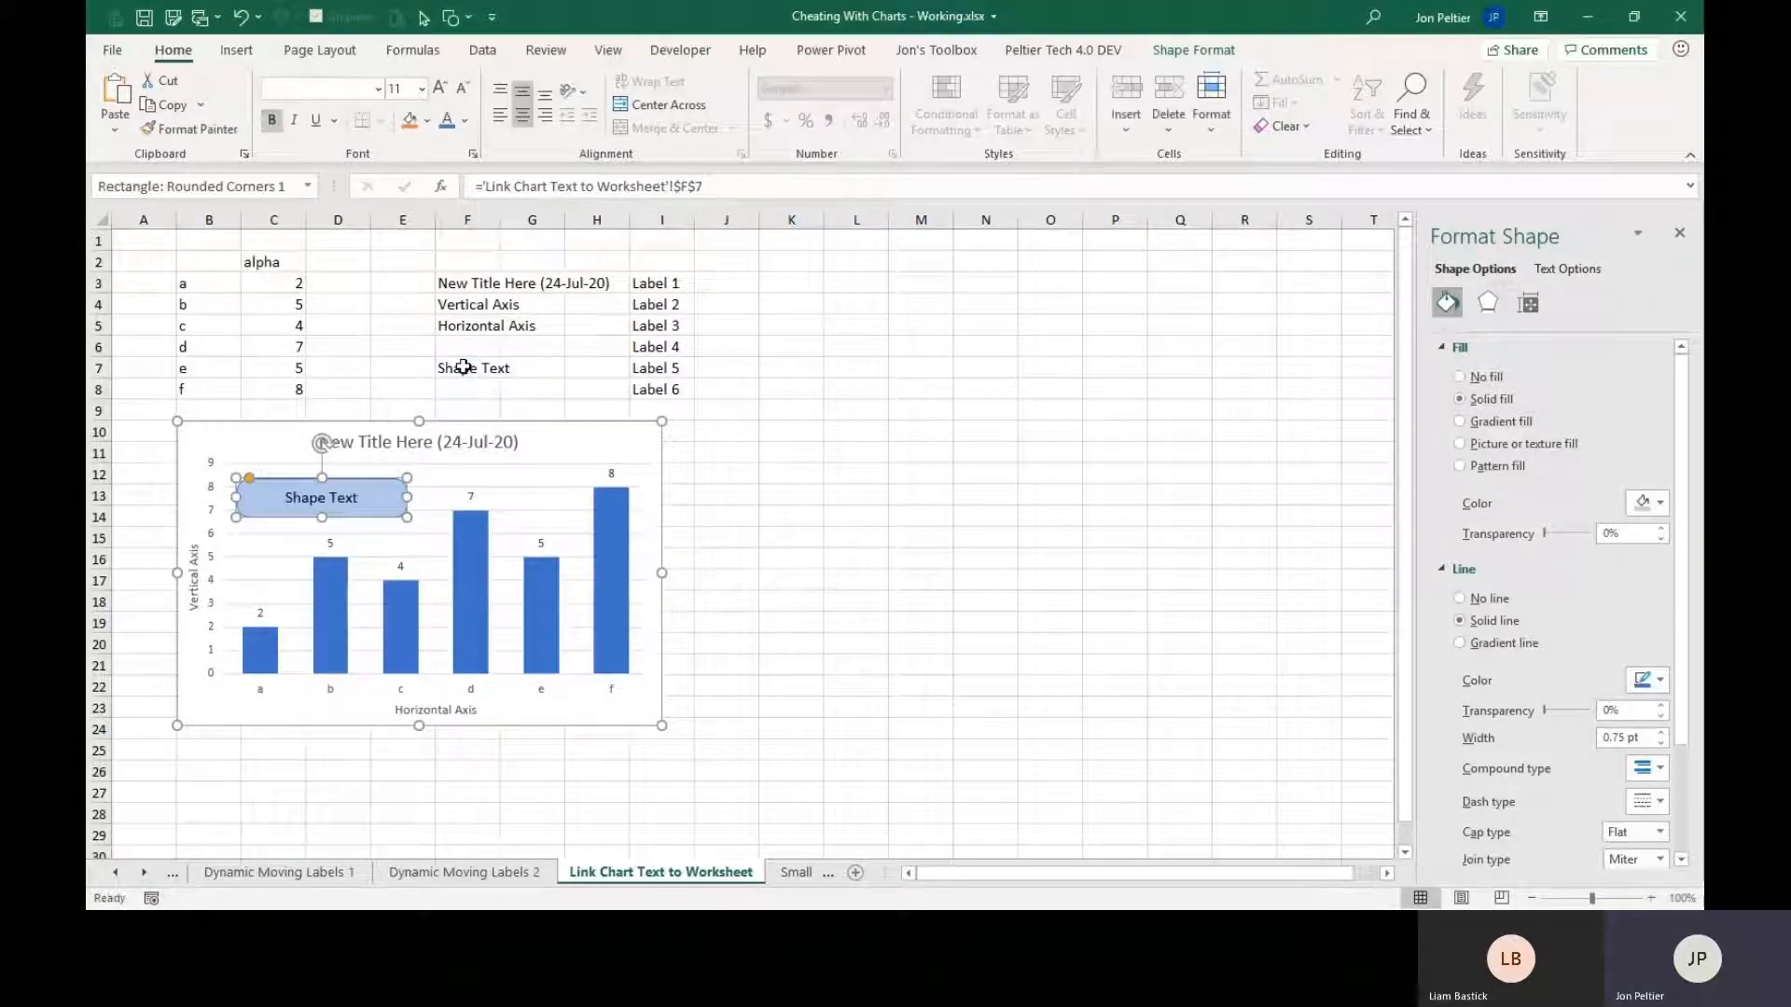
Link only the data label of point a to cell I3 with the formula ='Link Chart Text to Worksheet'!$I$3.
click(260, 613)
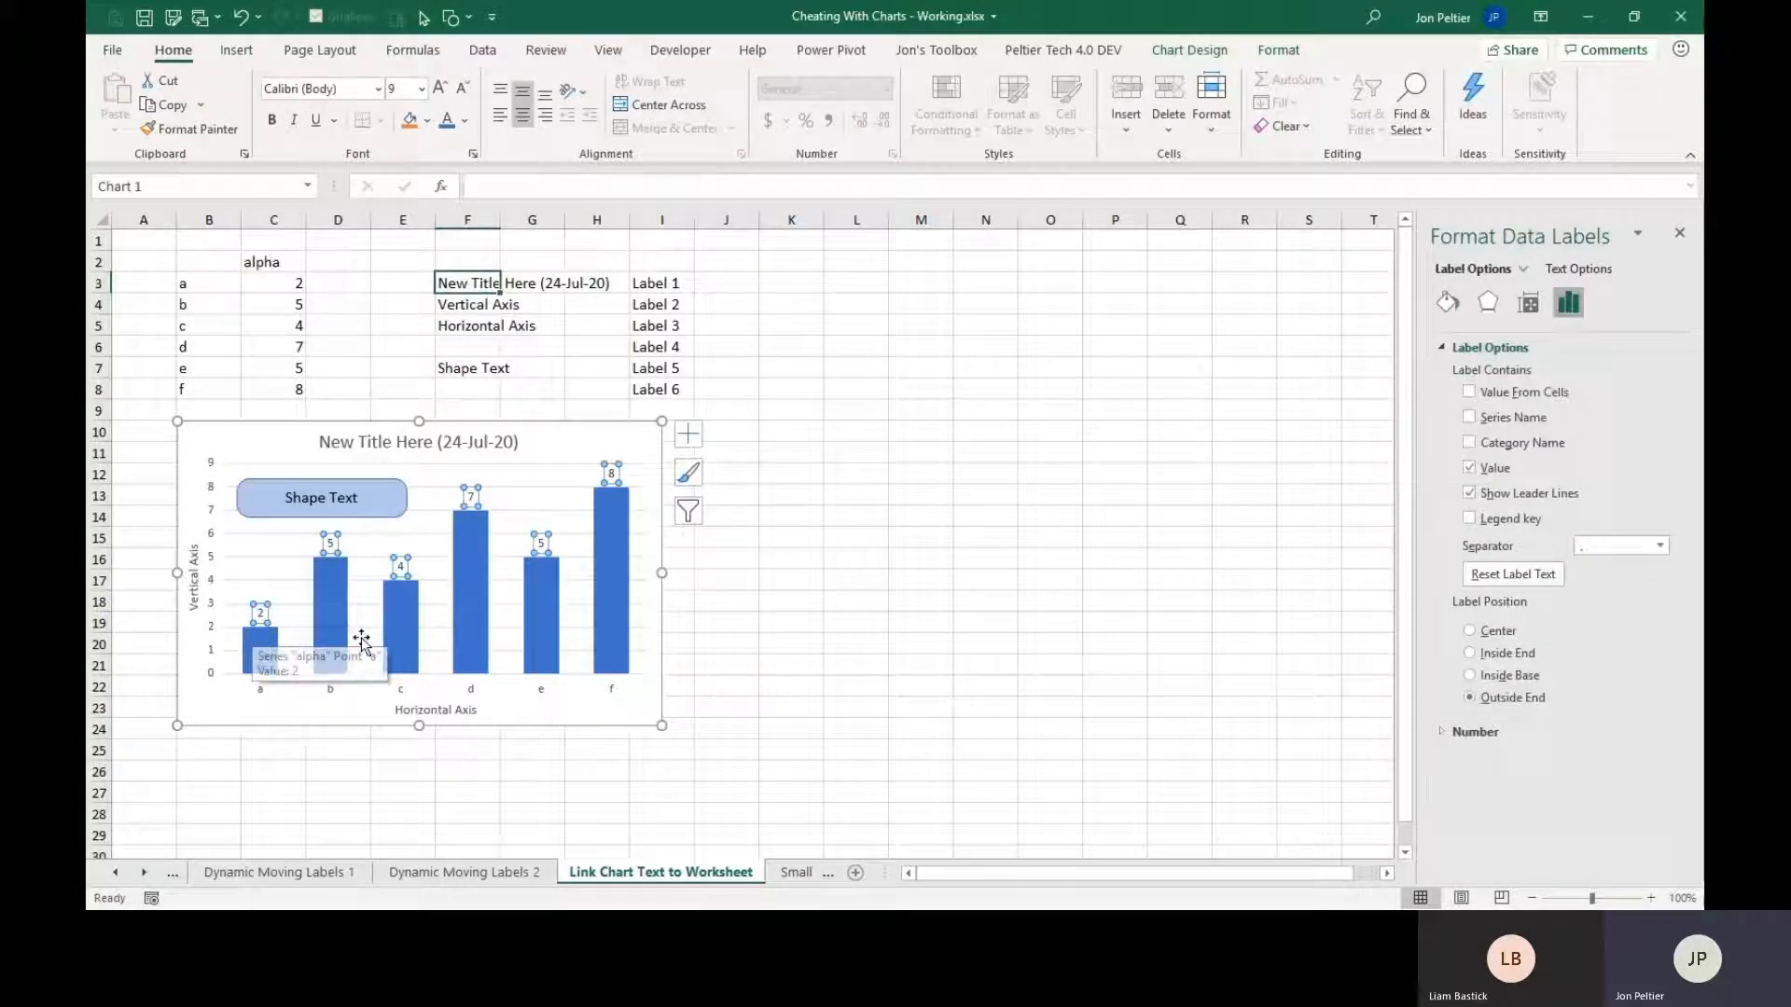
click(266, 613)
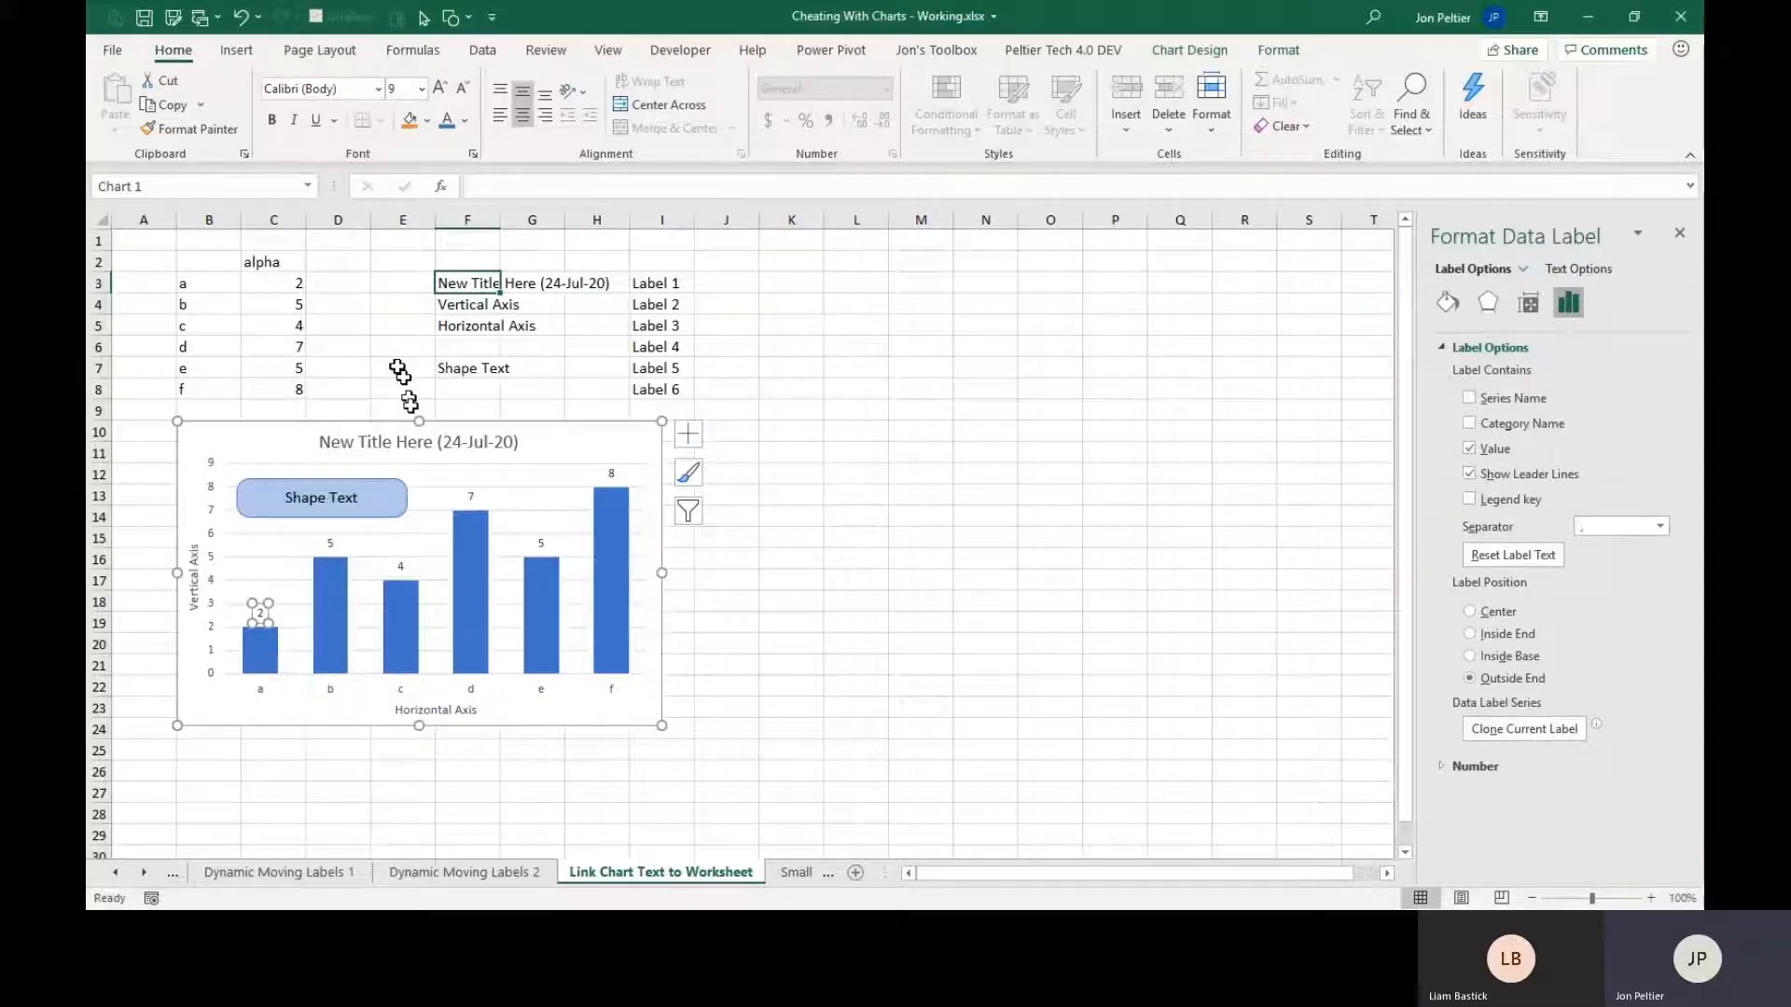
text(=)
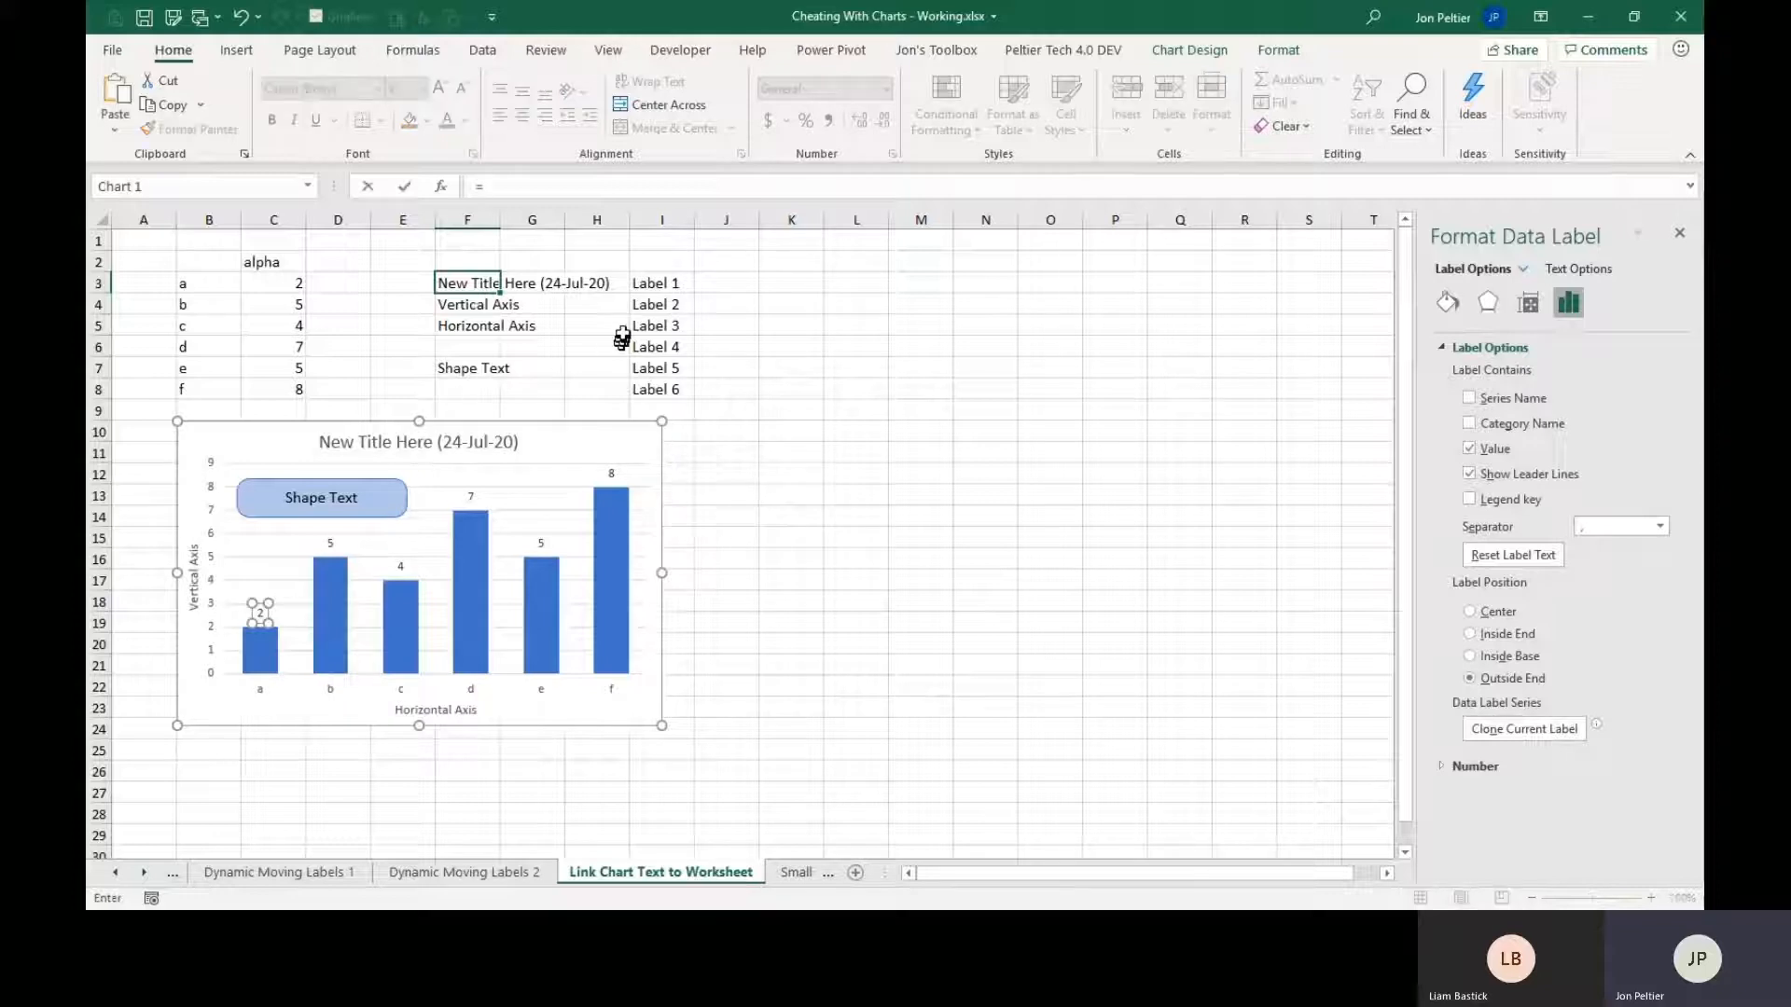
click(663, 283)
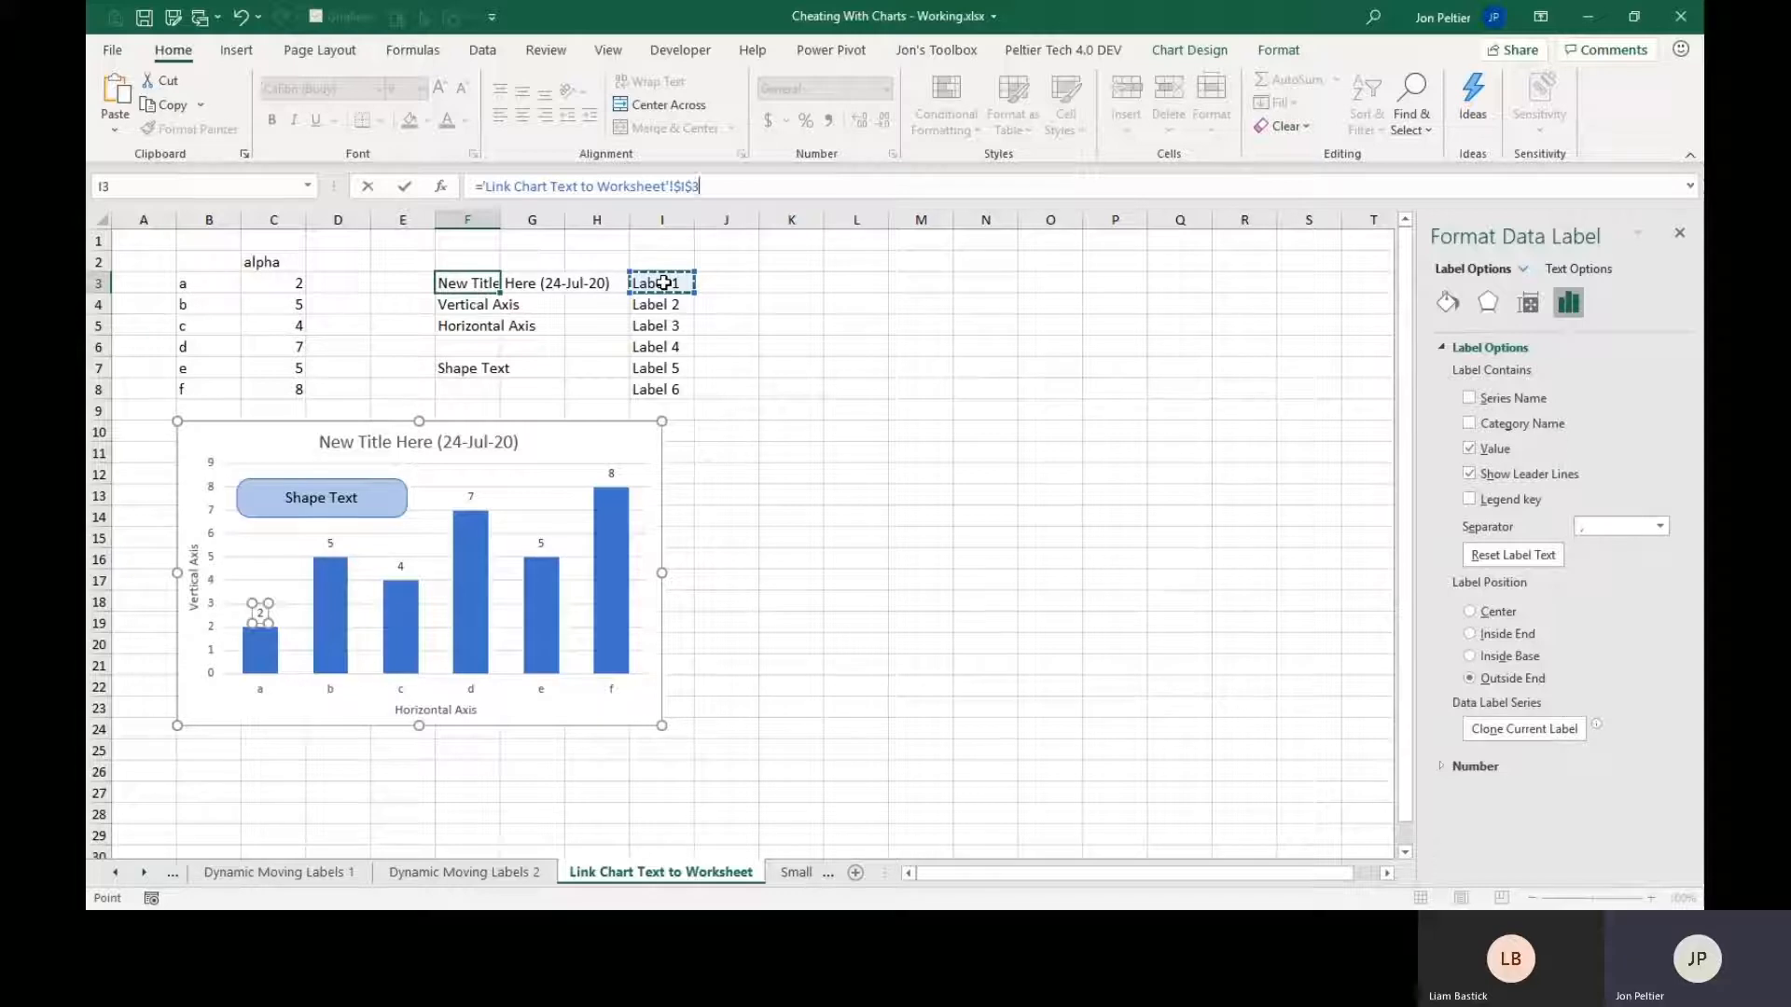
key(Return)
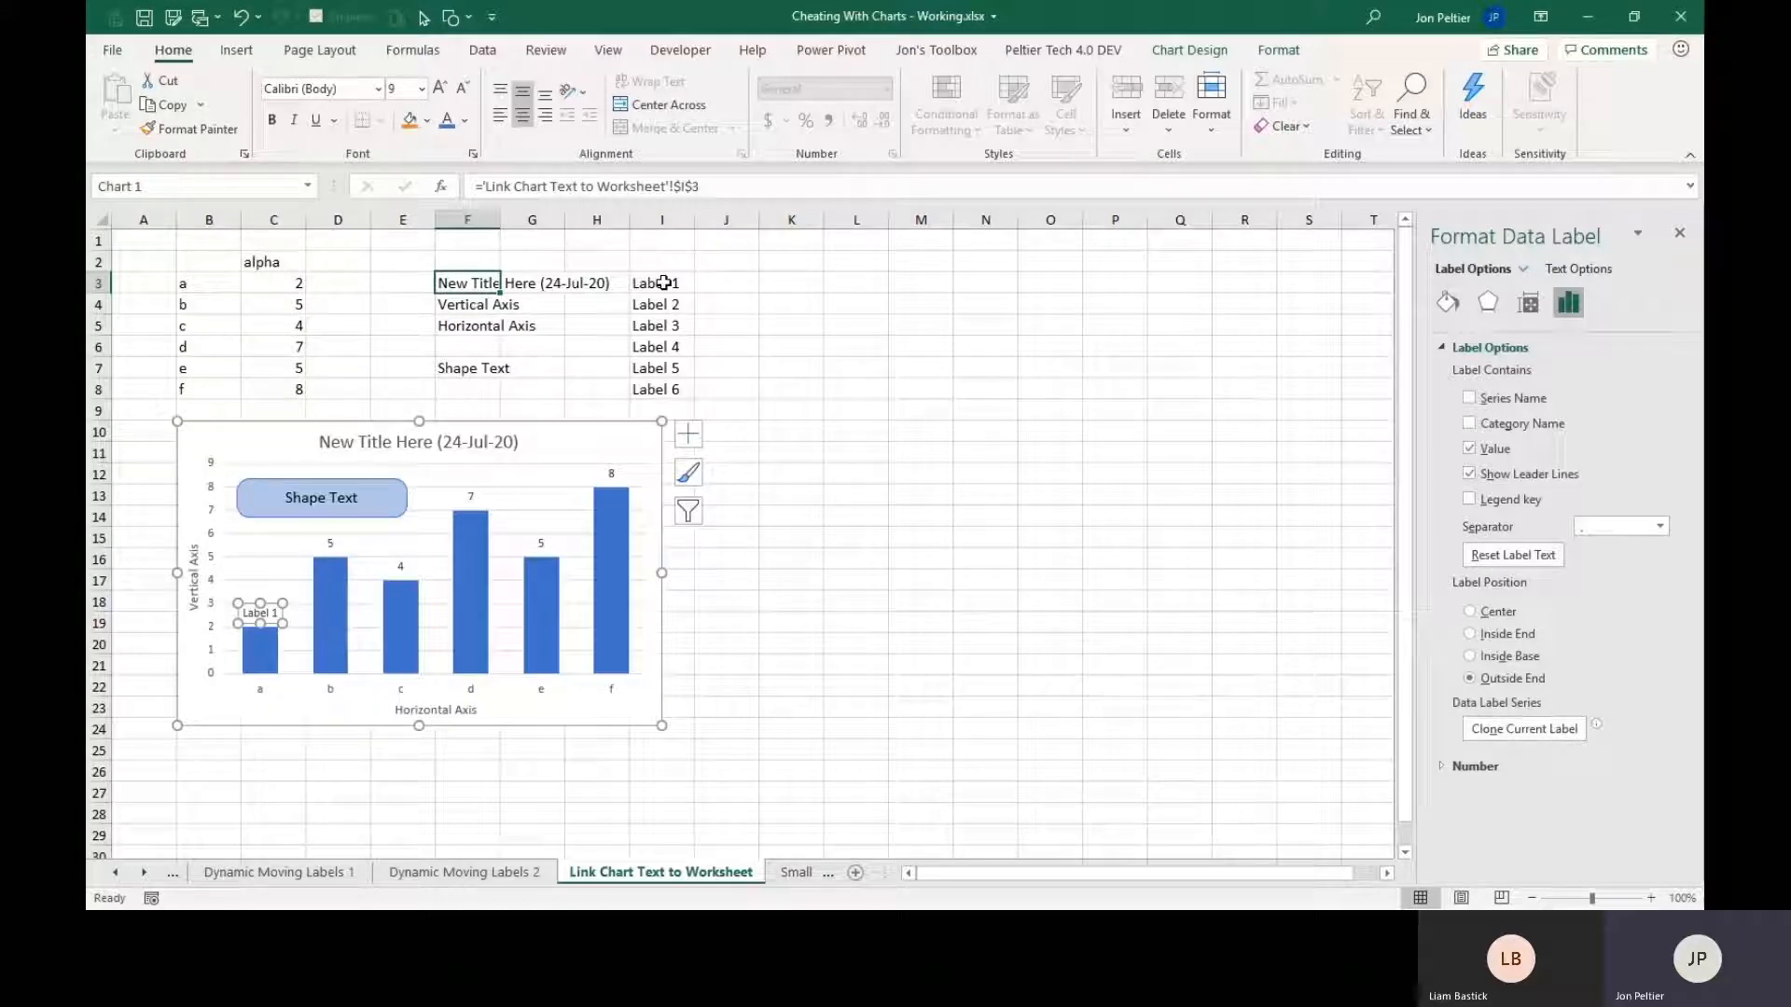
Link the data label of point b to cell I4 with the formula ='Link Chart Text to Worksheet'!$I$4.
key(Right)
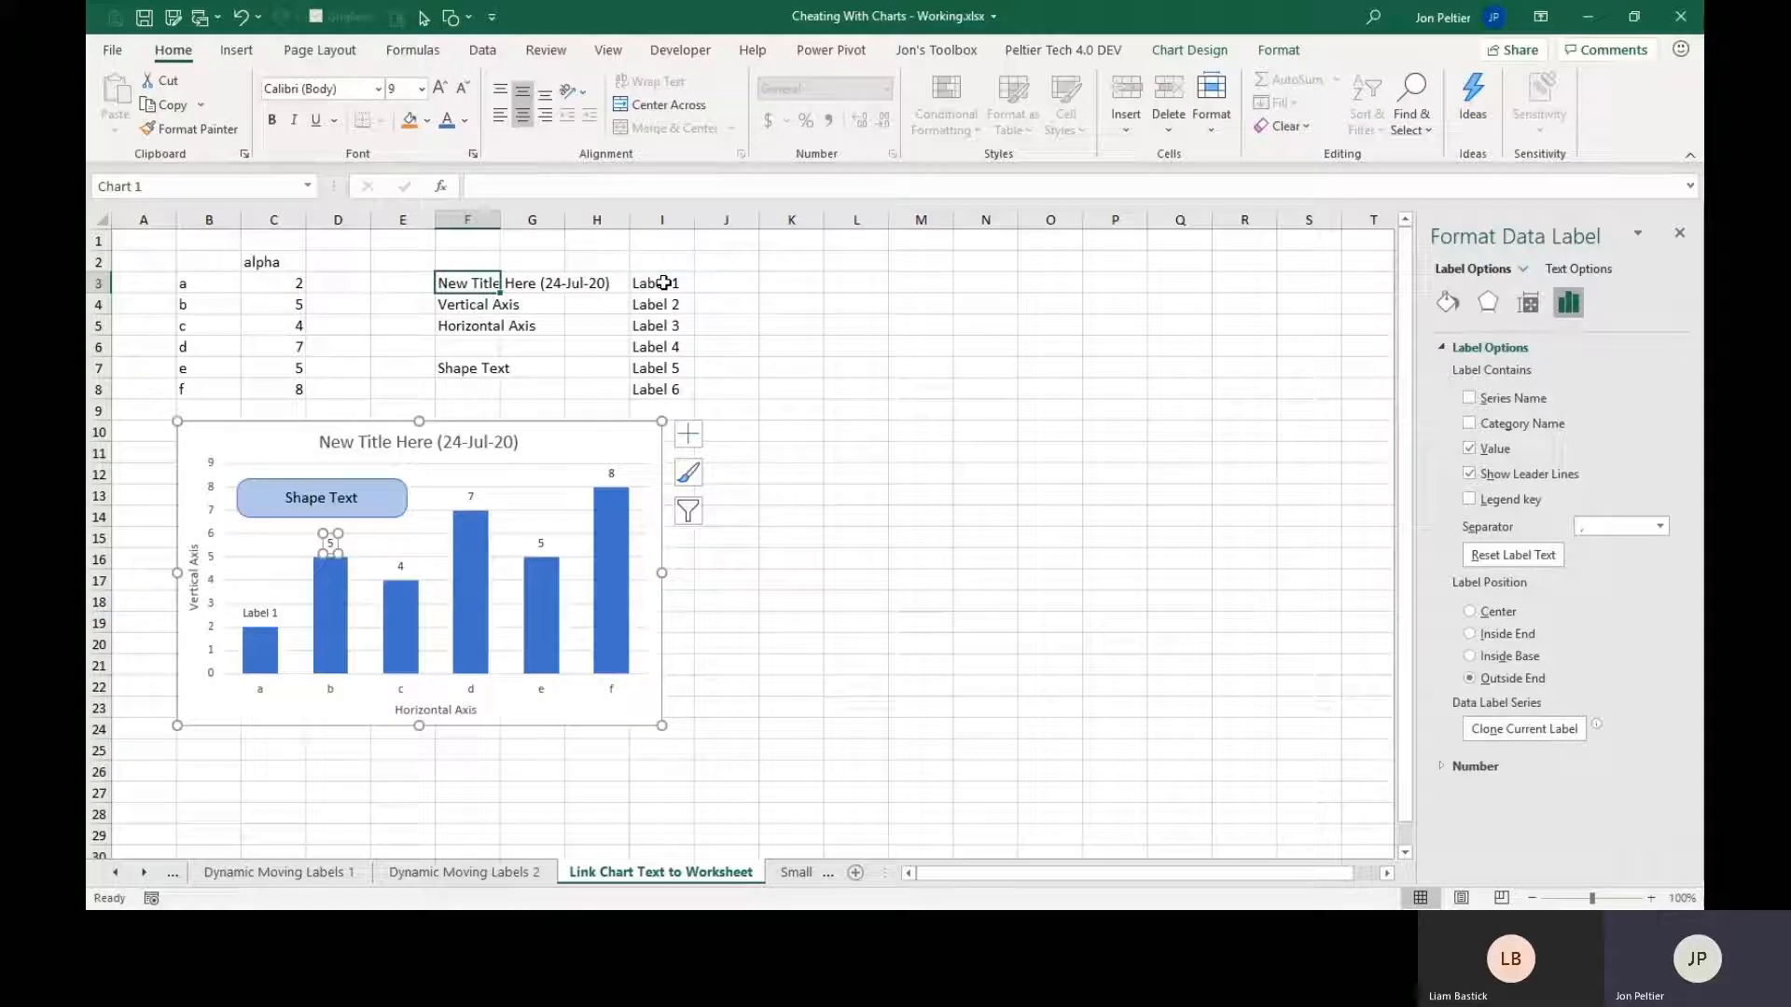
text(=)
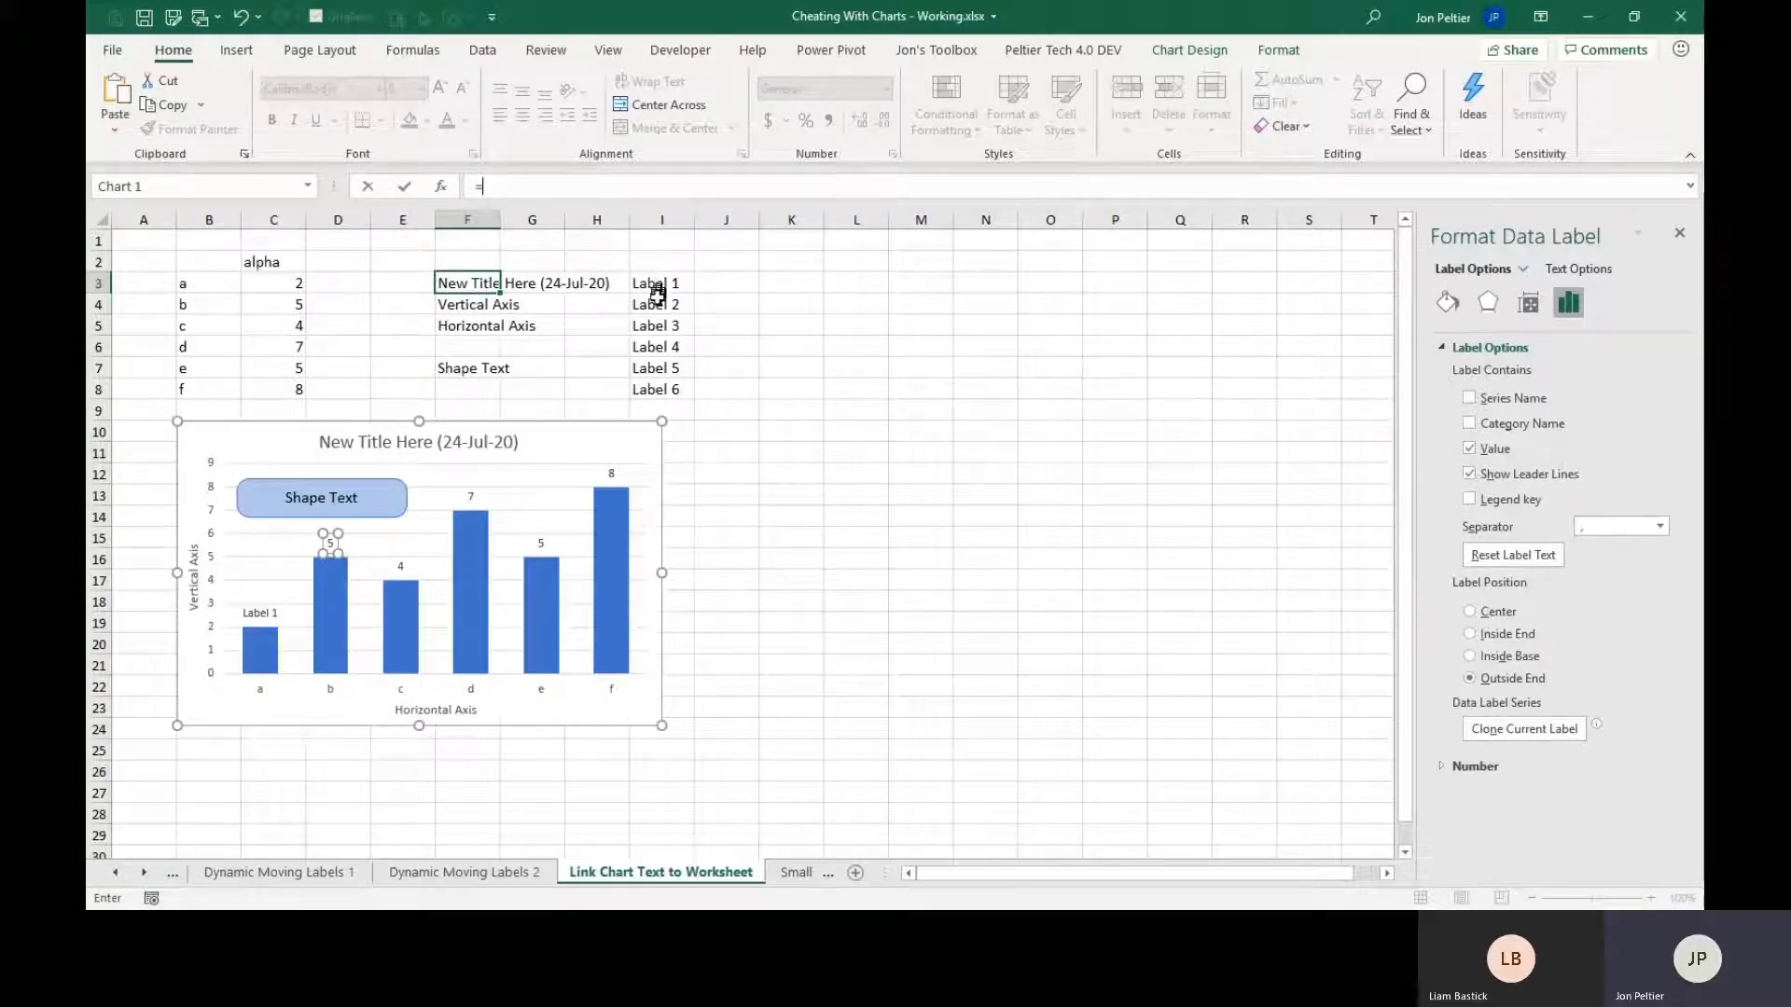
click(657, 305)
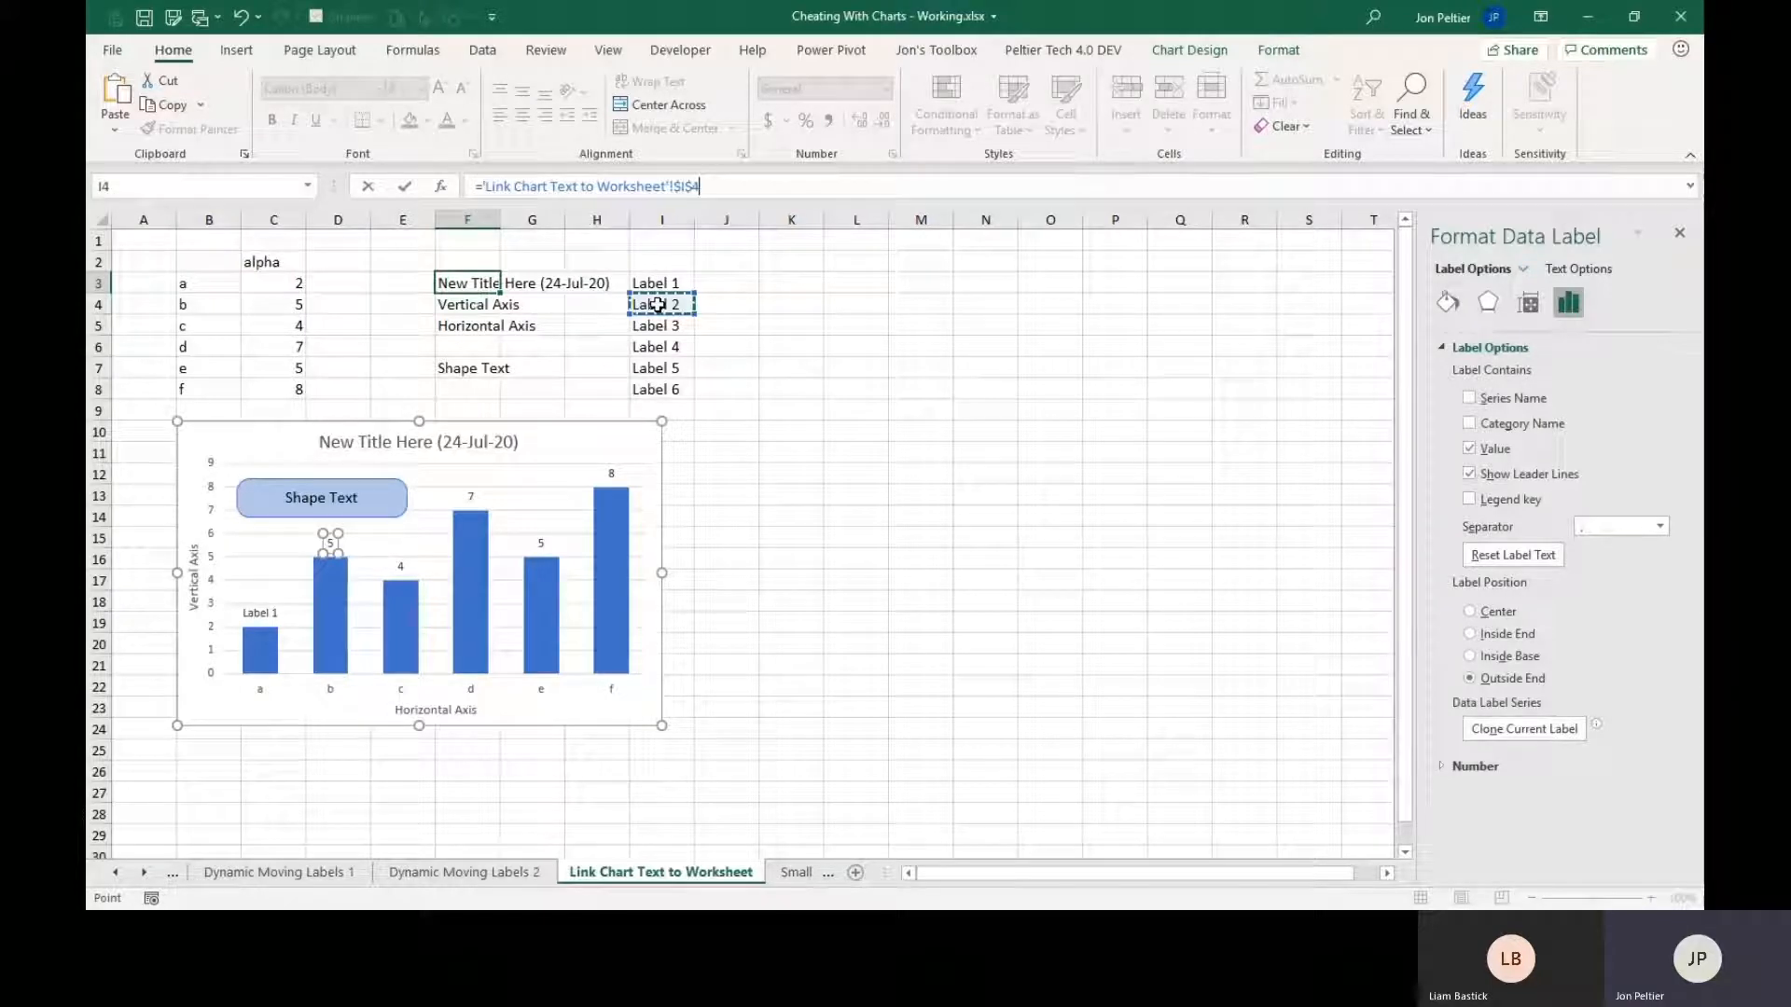
key(Return)
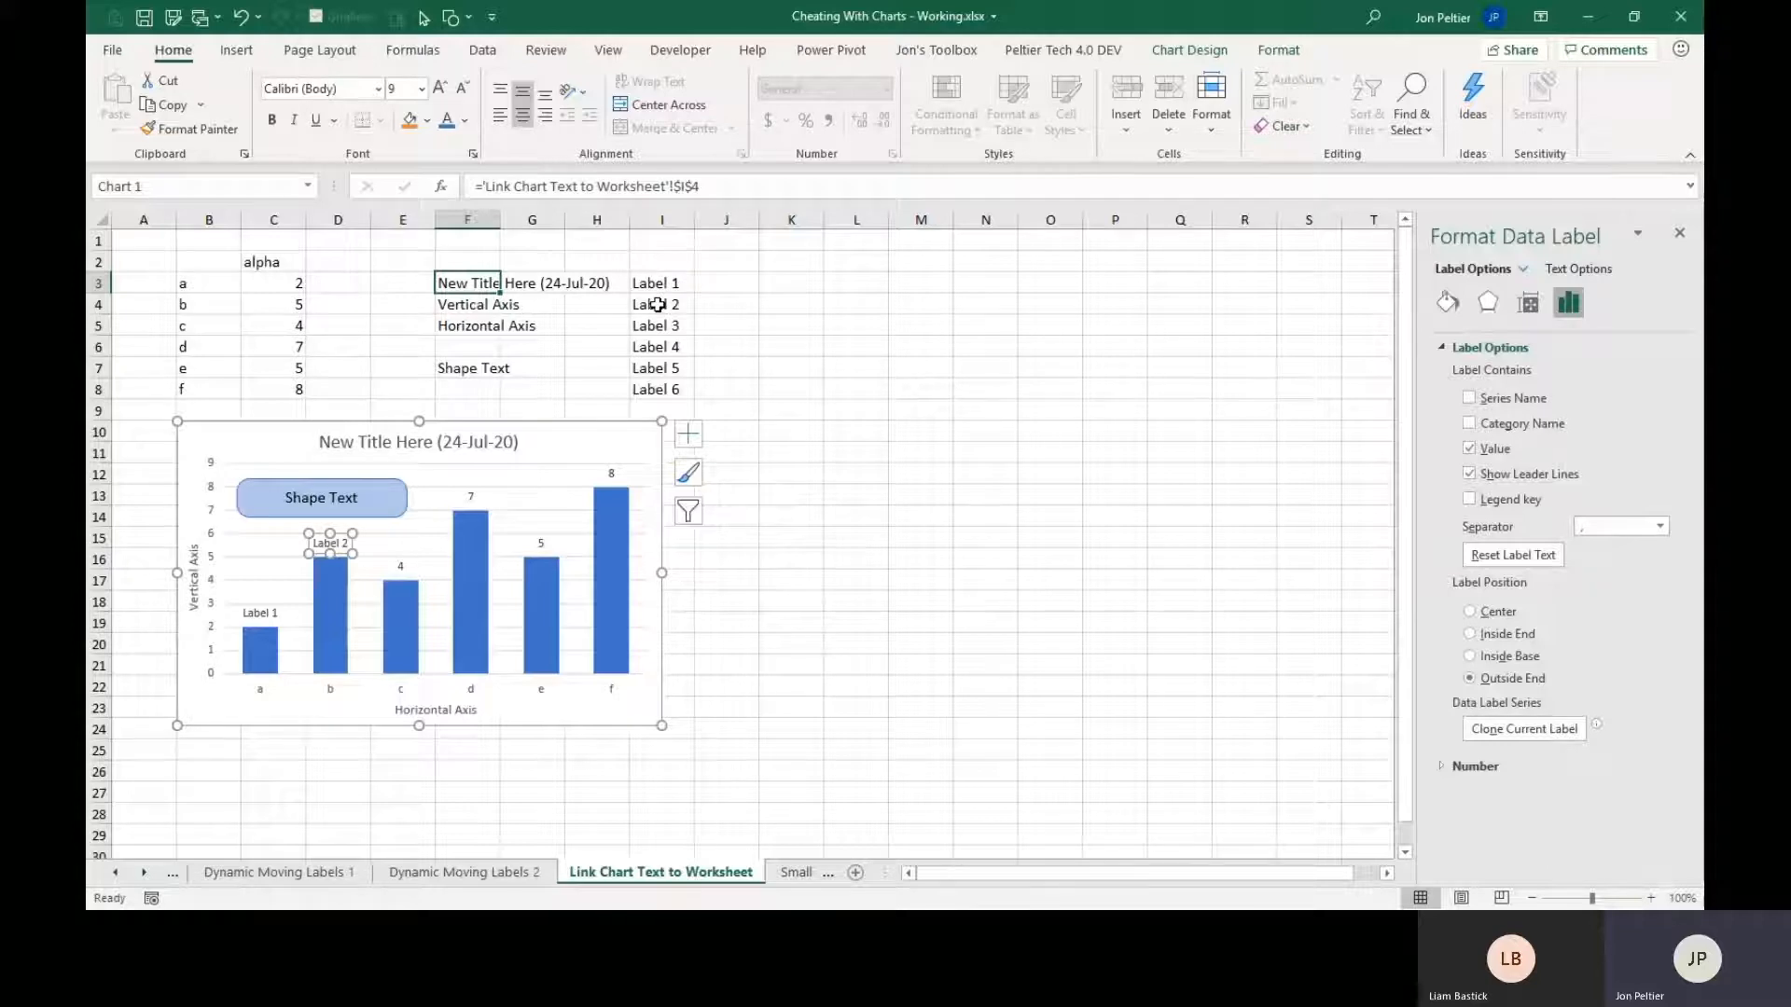
Link the data label of point c to cell I5 with the formula ='Link Chart Text to Worksheet'!$I$5.
key(Right)
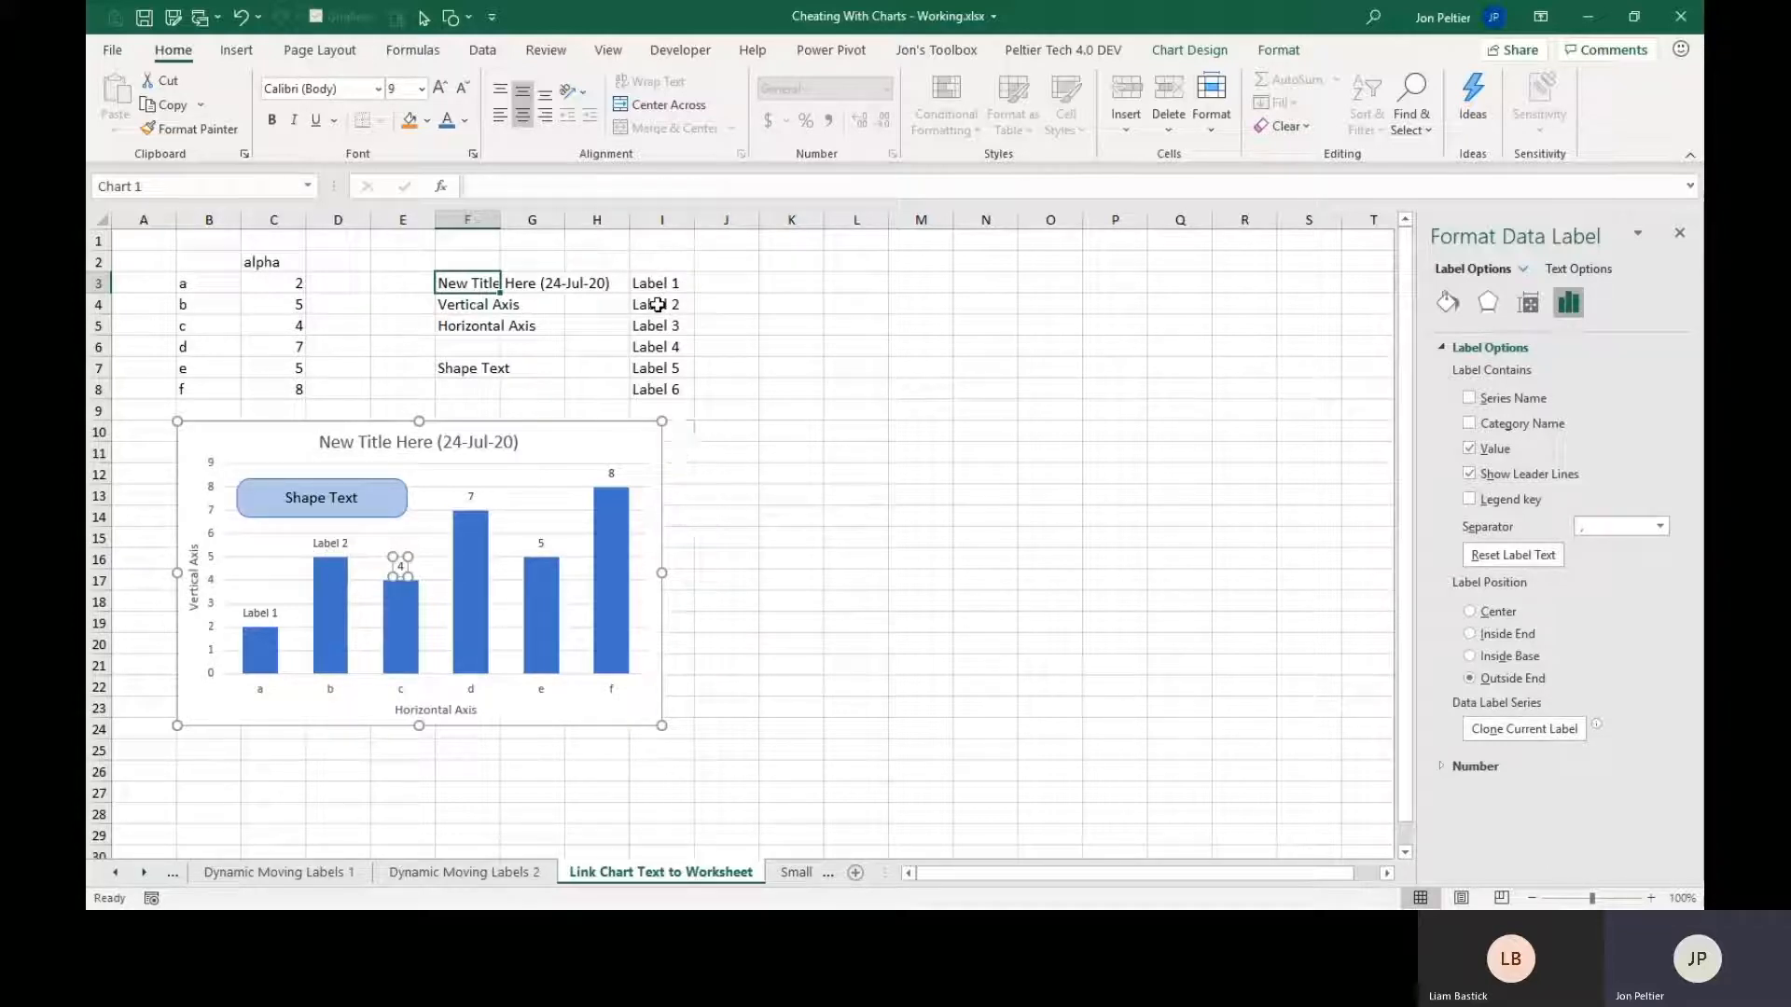
text(=)
click(660, 322)
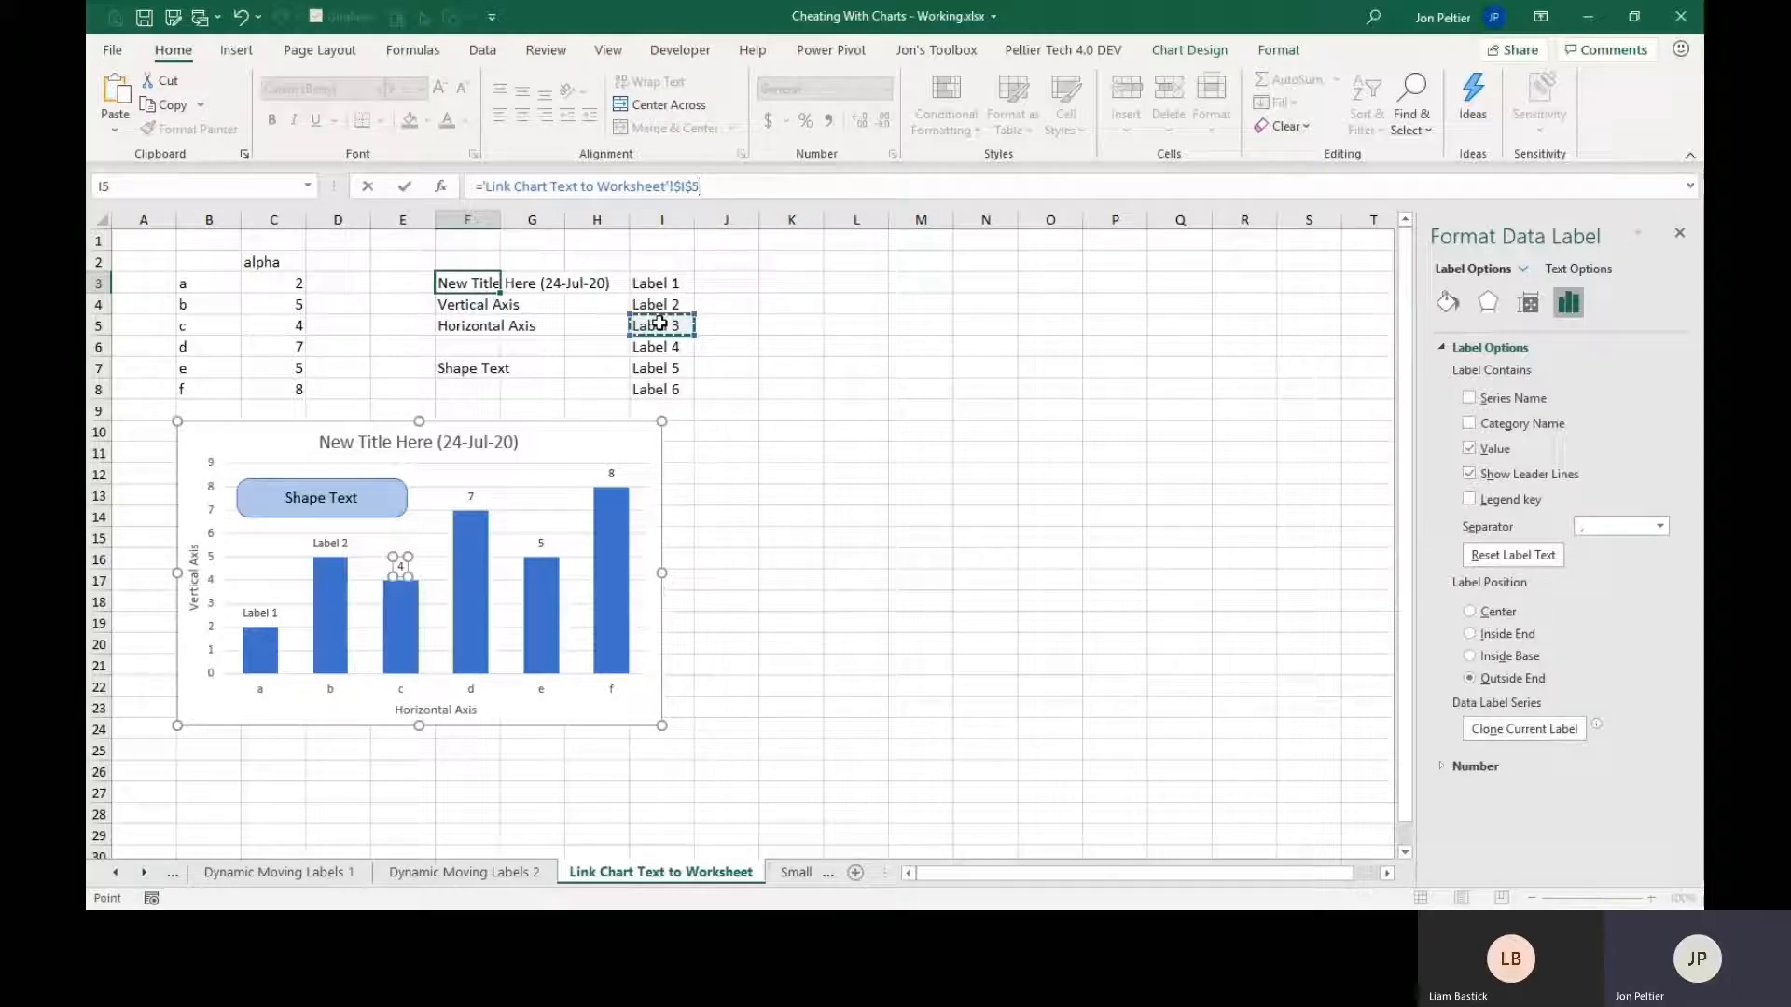
key(Return)
Link the data label of point d to cell I6 with the formula ='Link Chart Text to Worksheet'!$I$6.
key(Right)
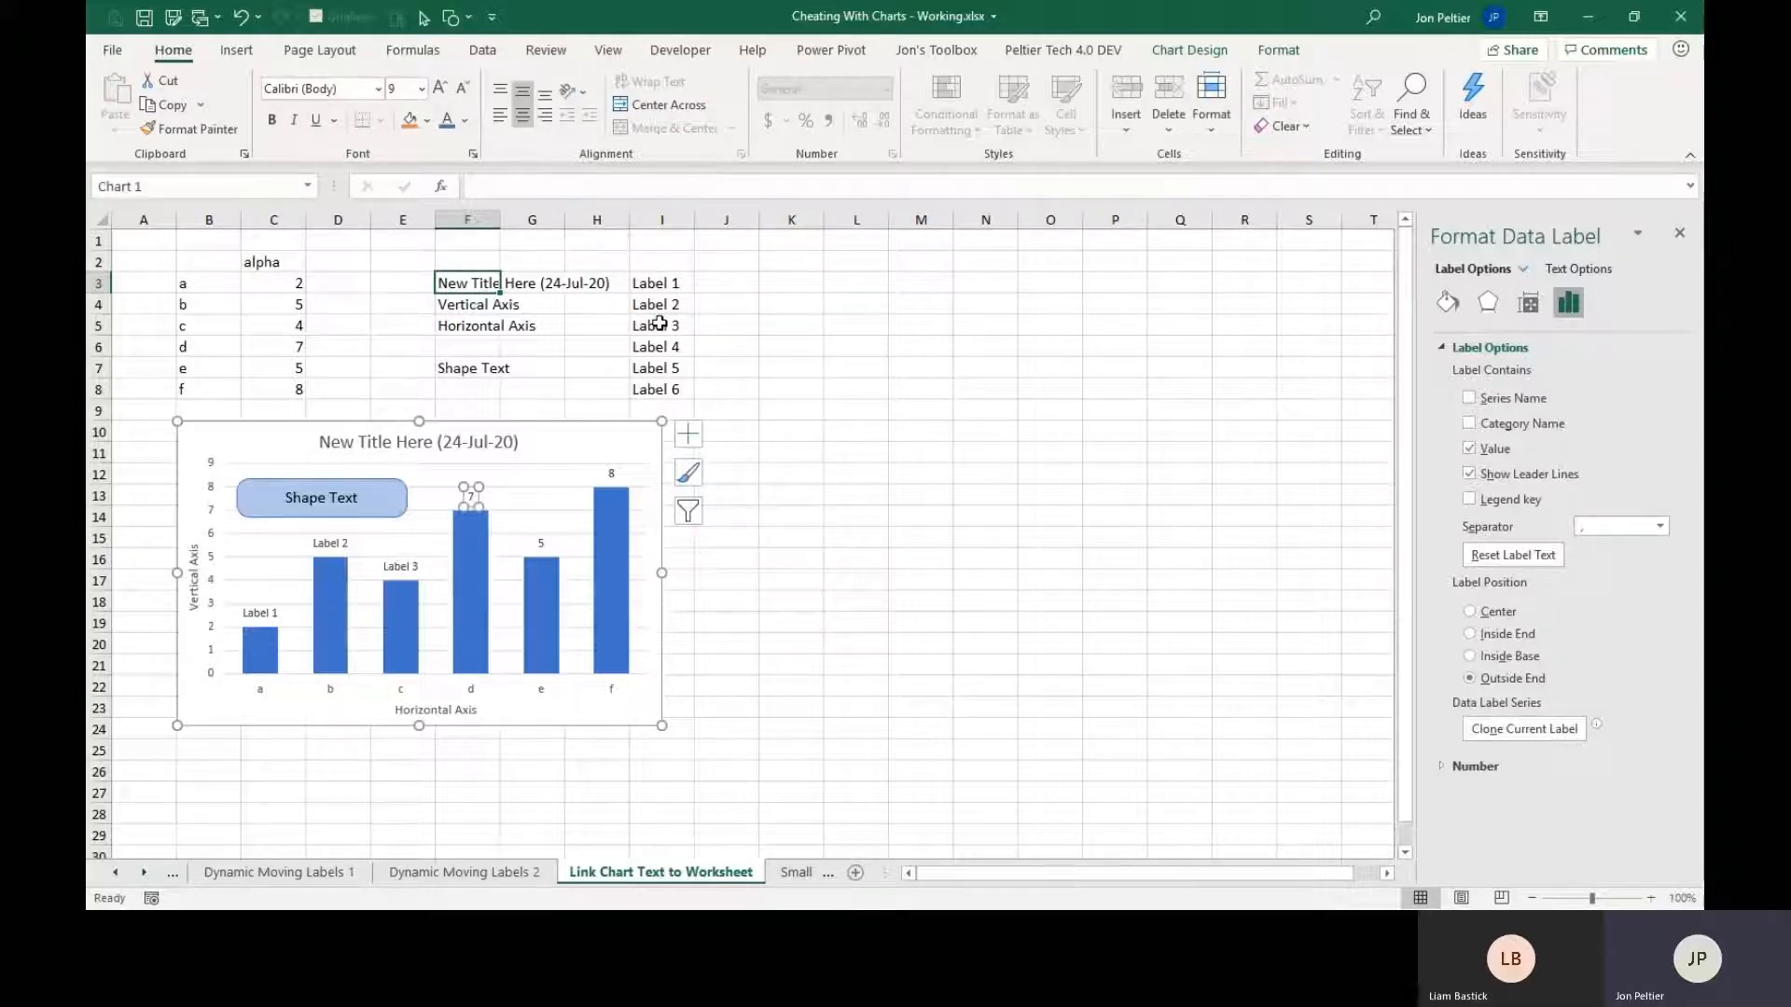
text(=)
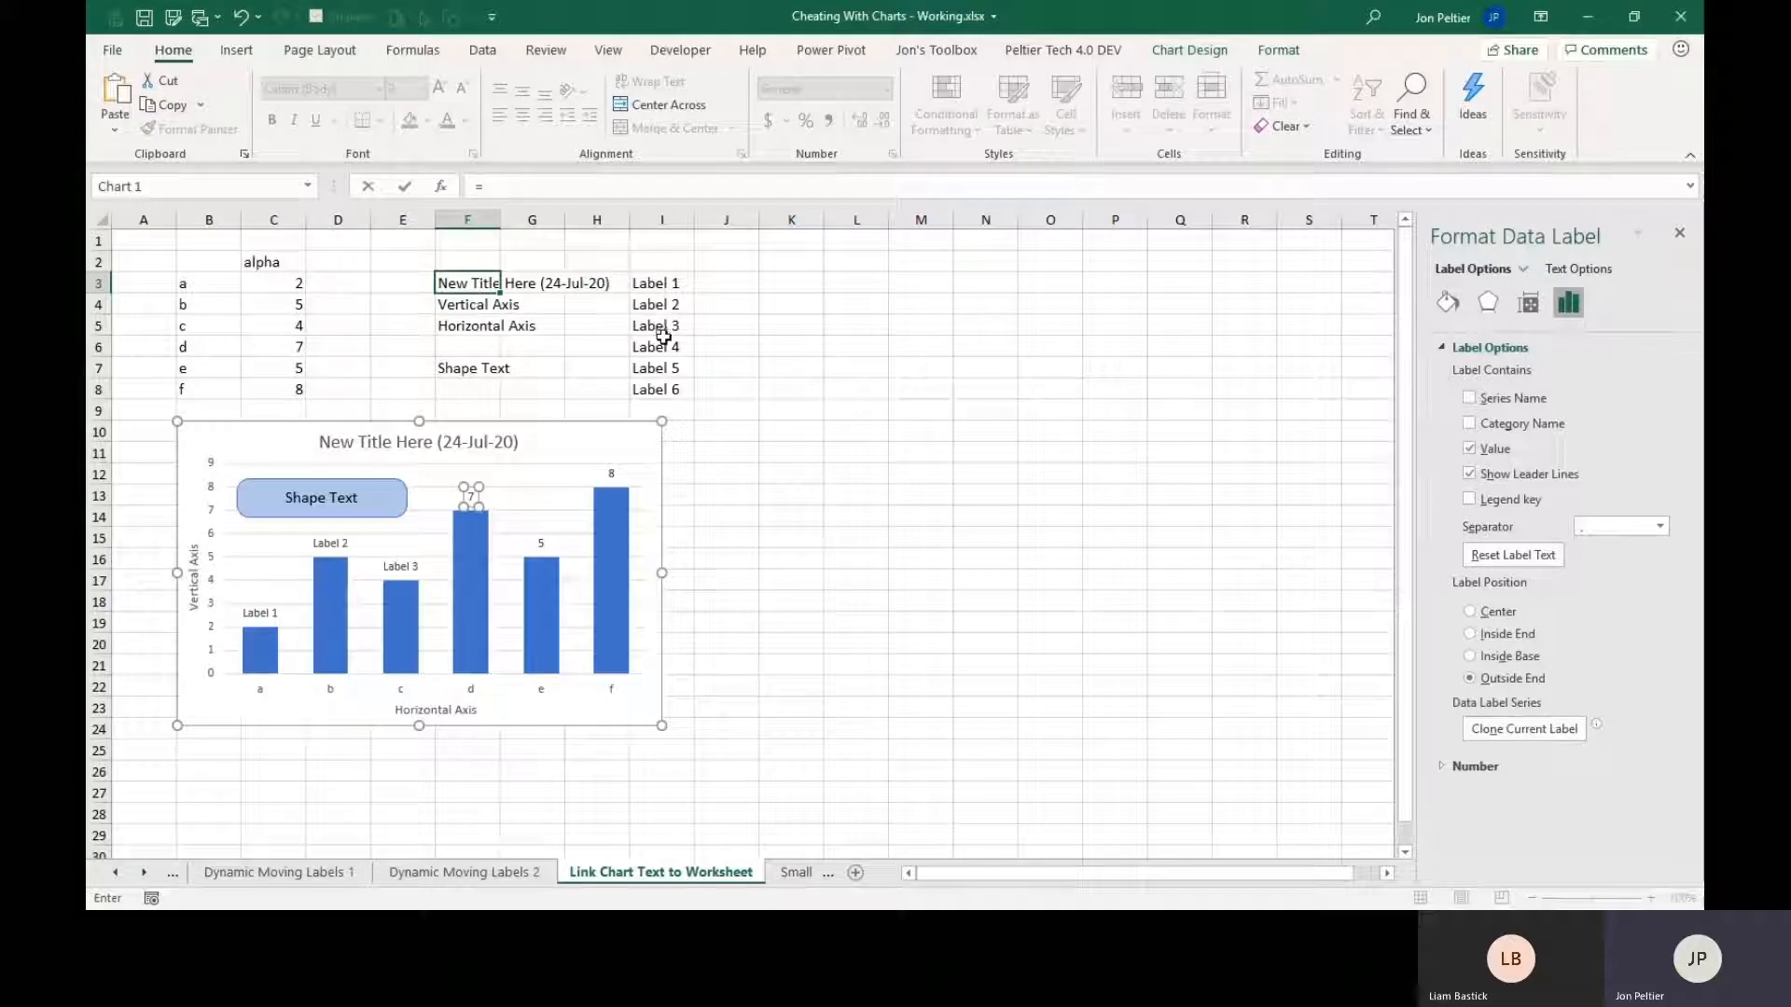
click(660, 343)
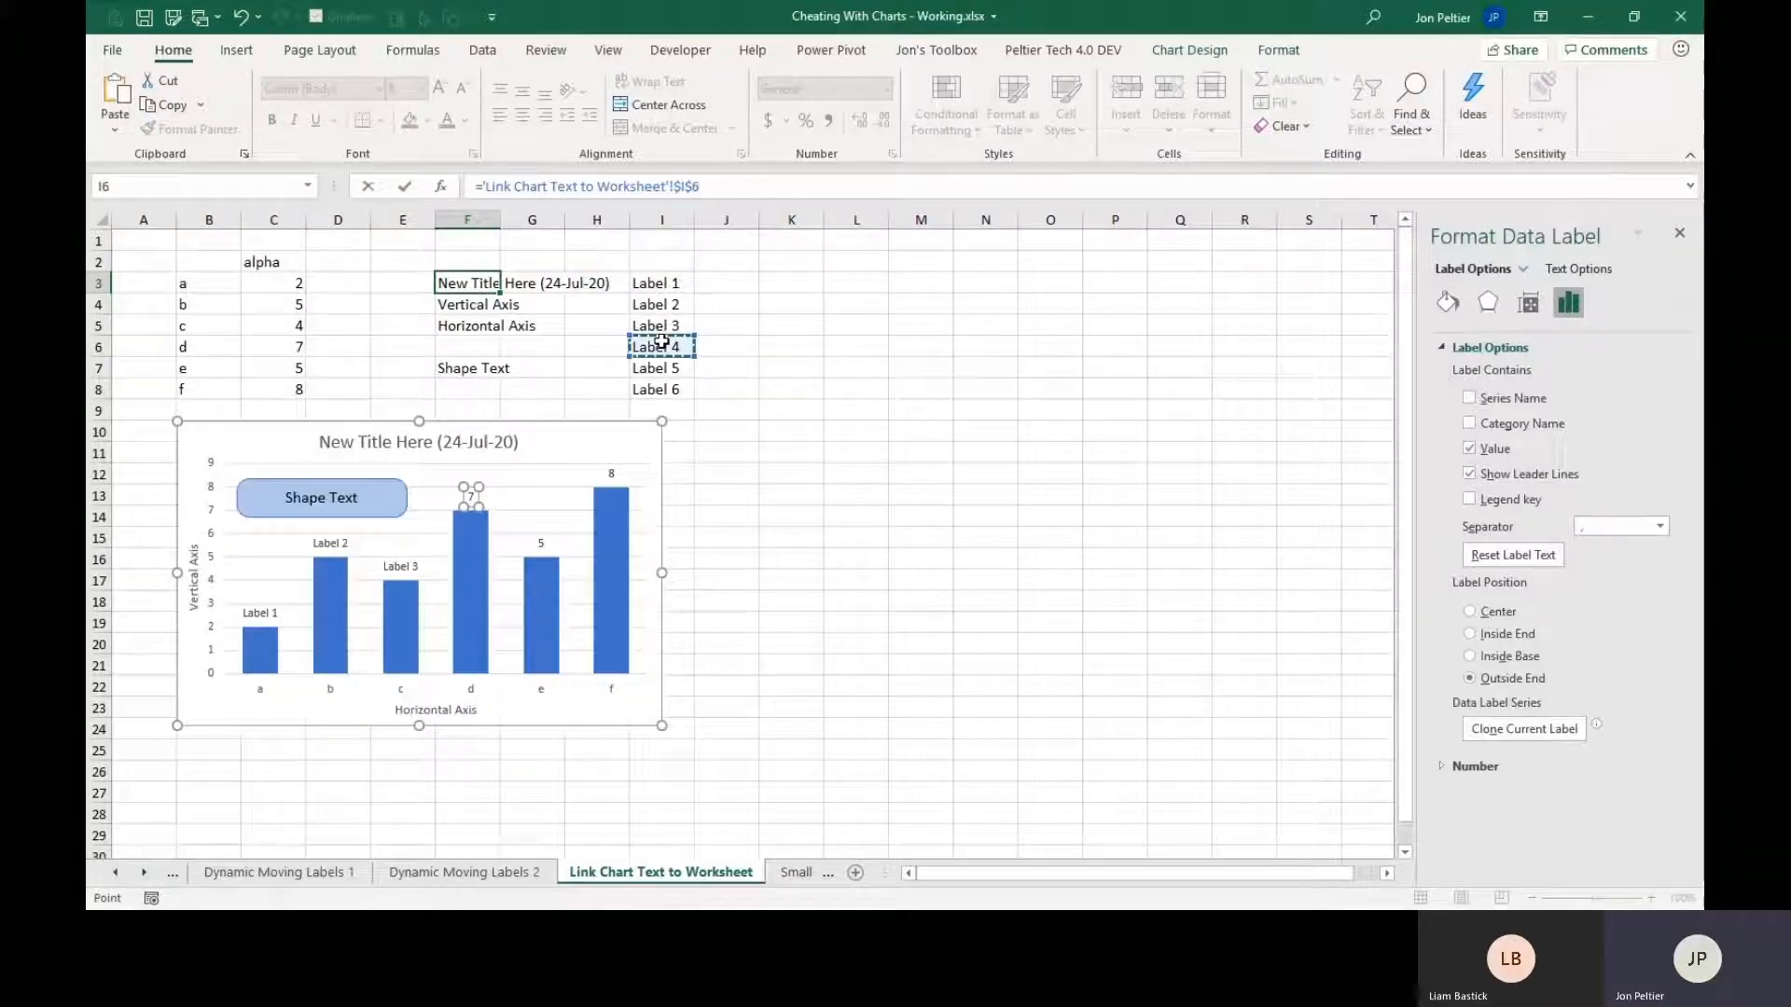
key(Return)
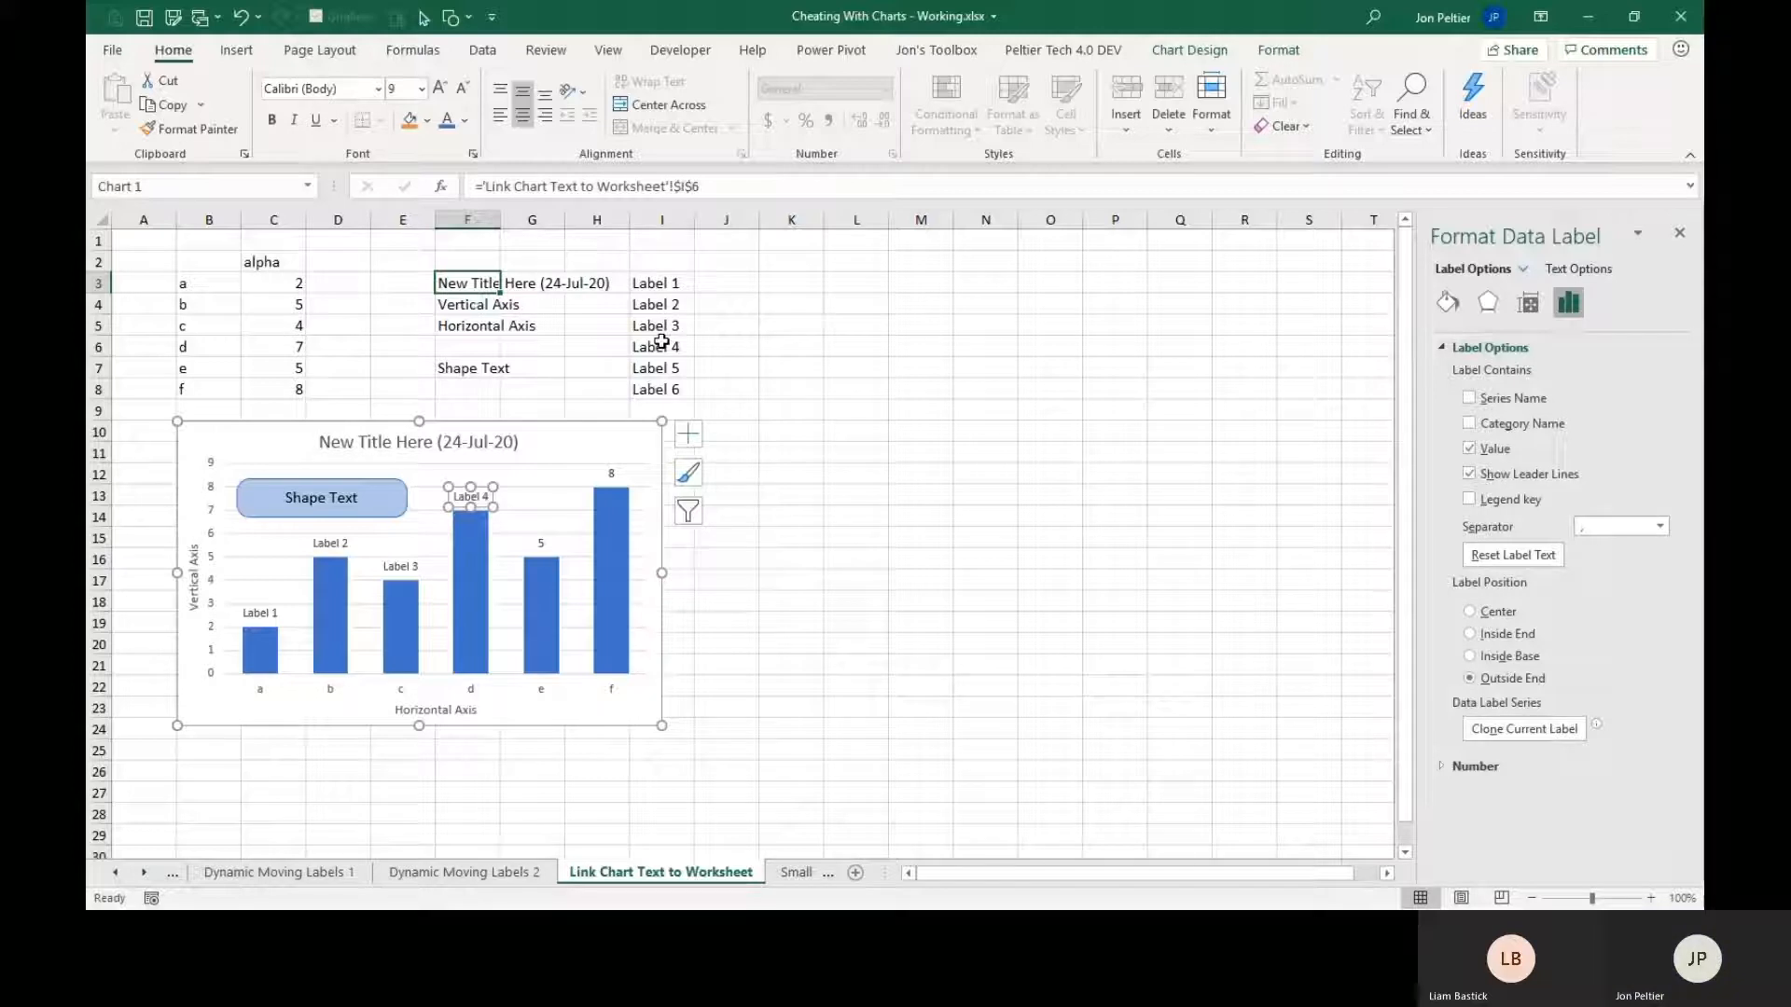
Link the data label of point e to cell I7, which holds the text Label 5.
key(Right)
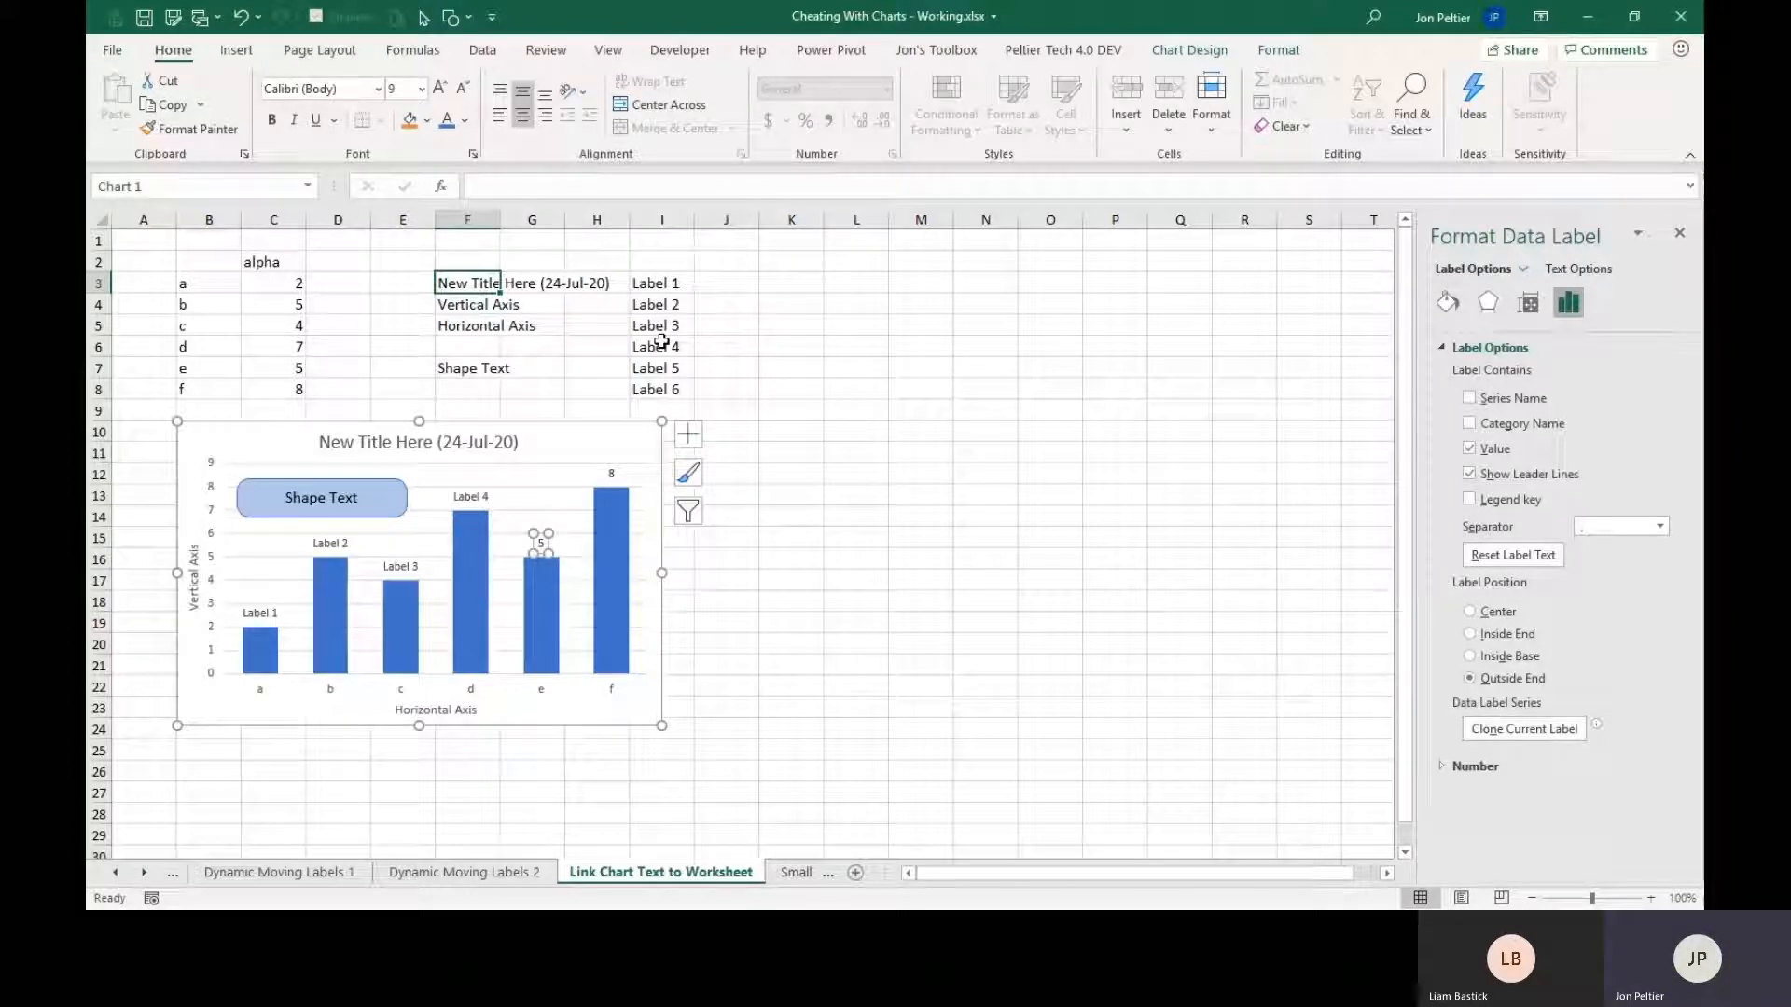
text(=)
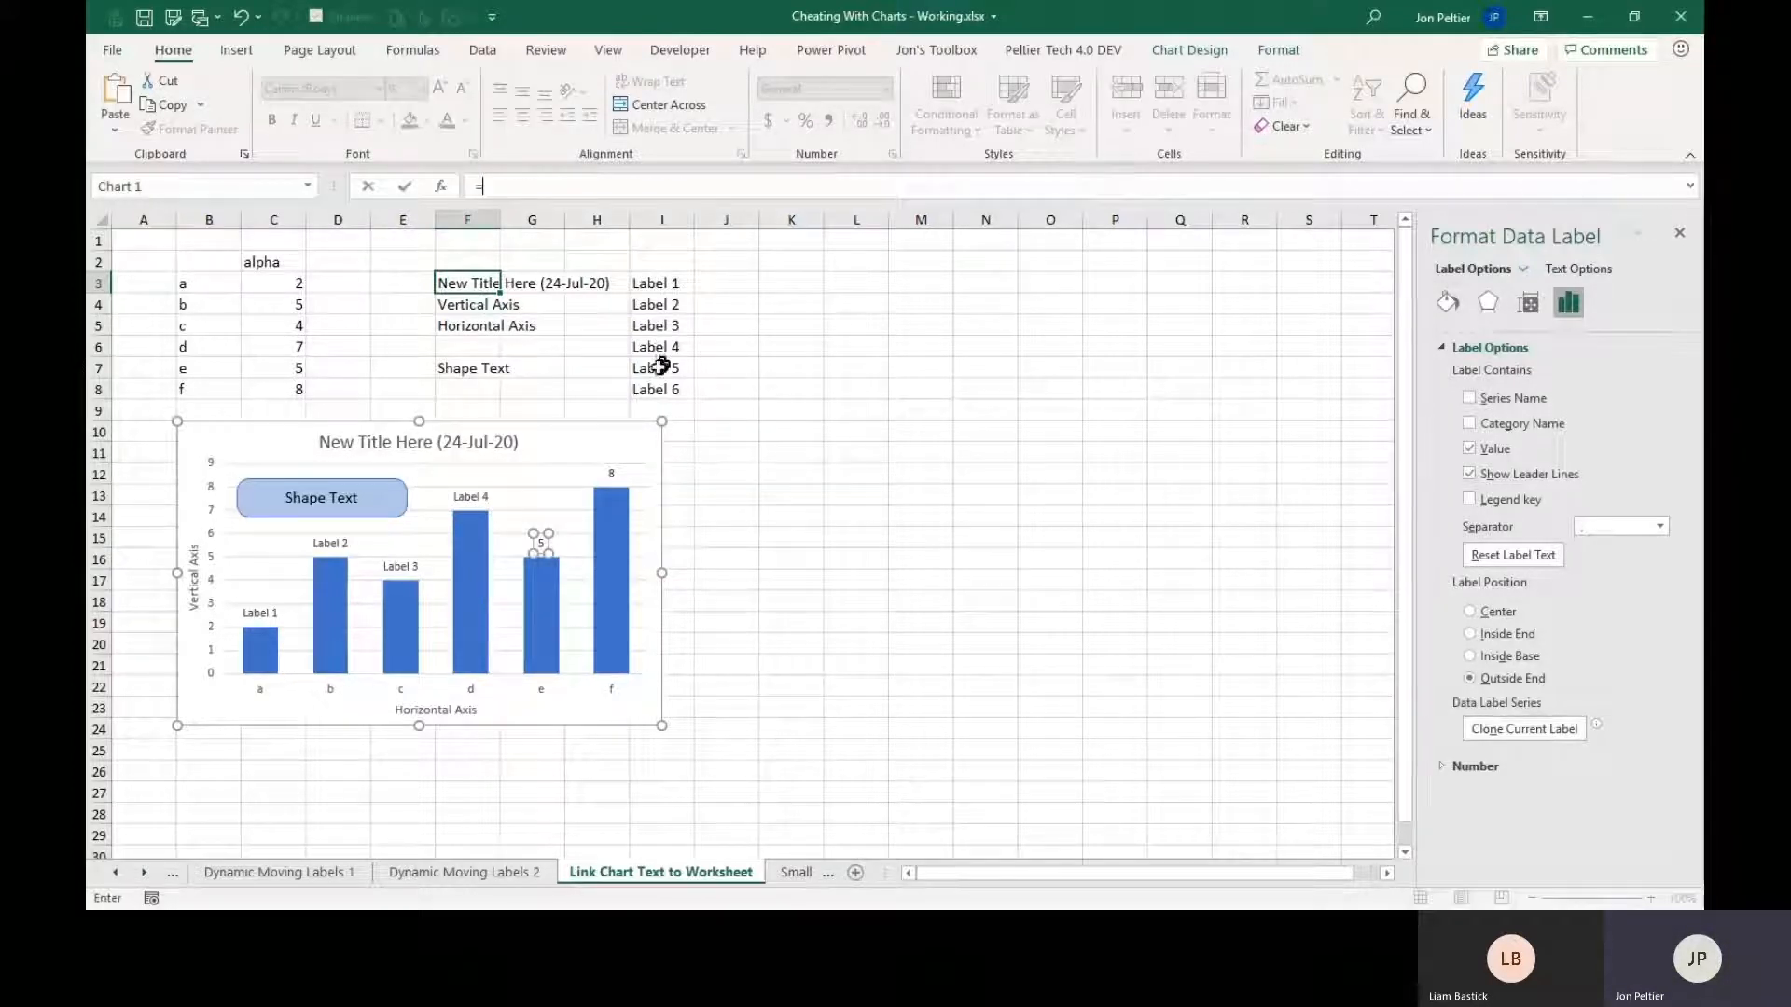
click(658, 368)
key(Return)
Link the data label of point f to cell I8 with the formula ='Link Chart Text to Worksheet'!$I$8.
key(Right)
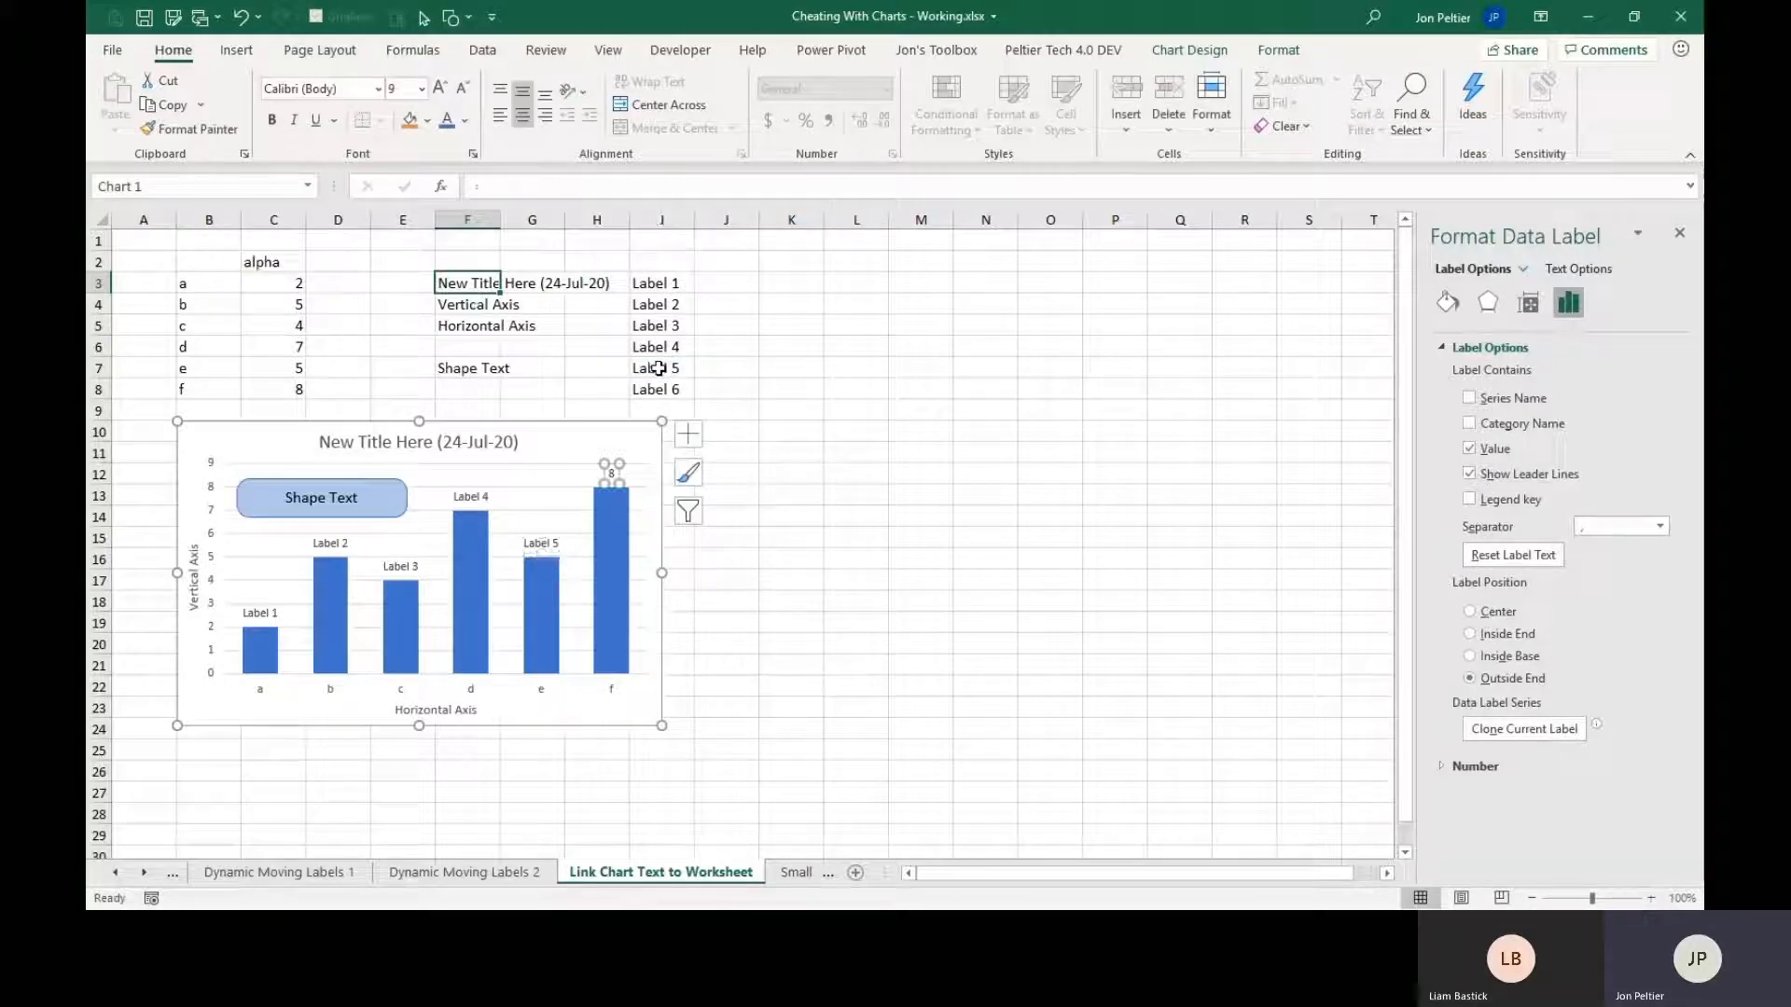
text(=)
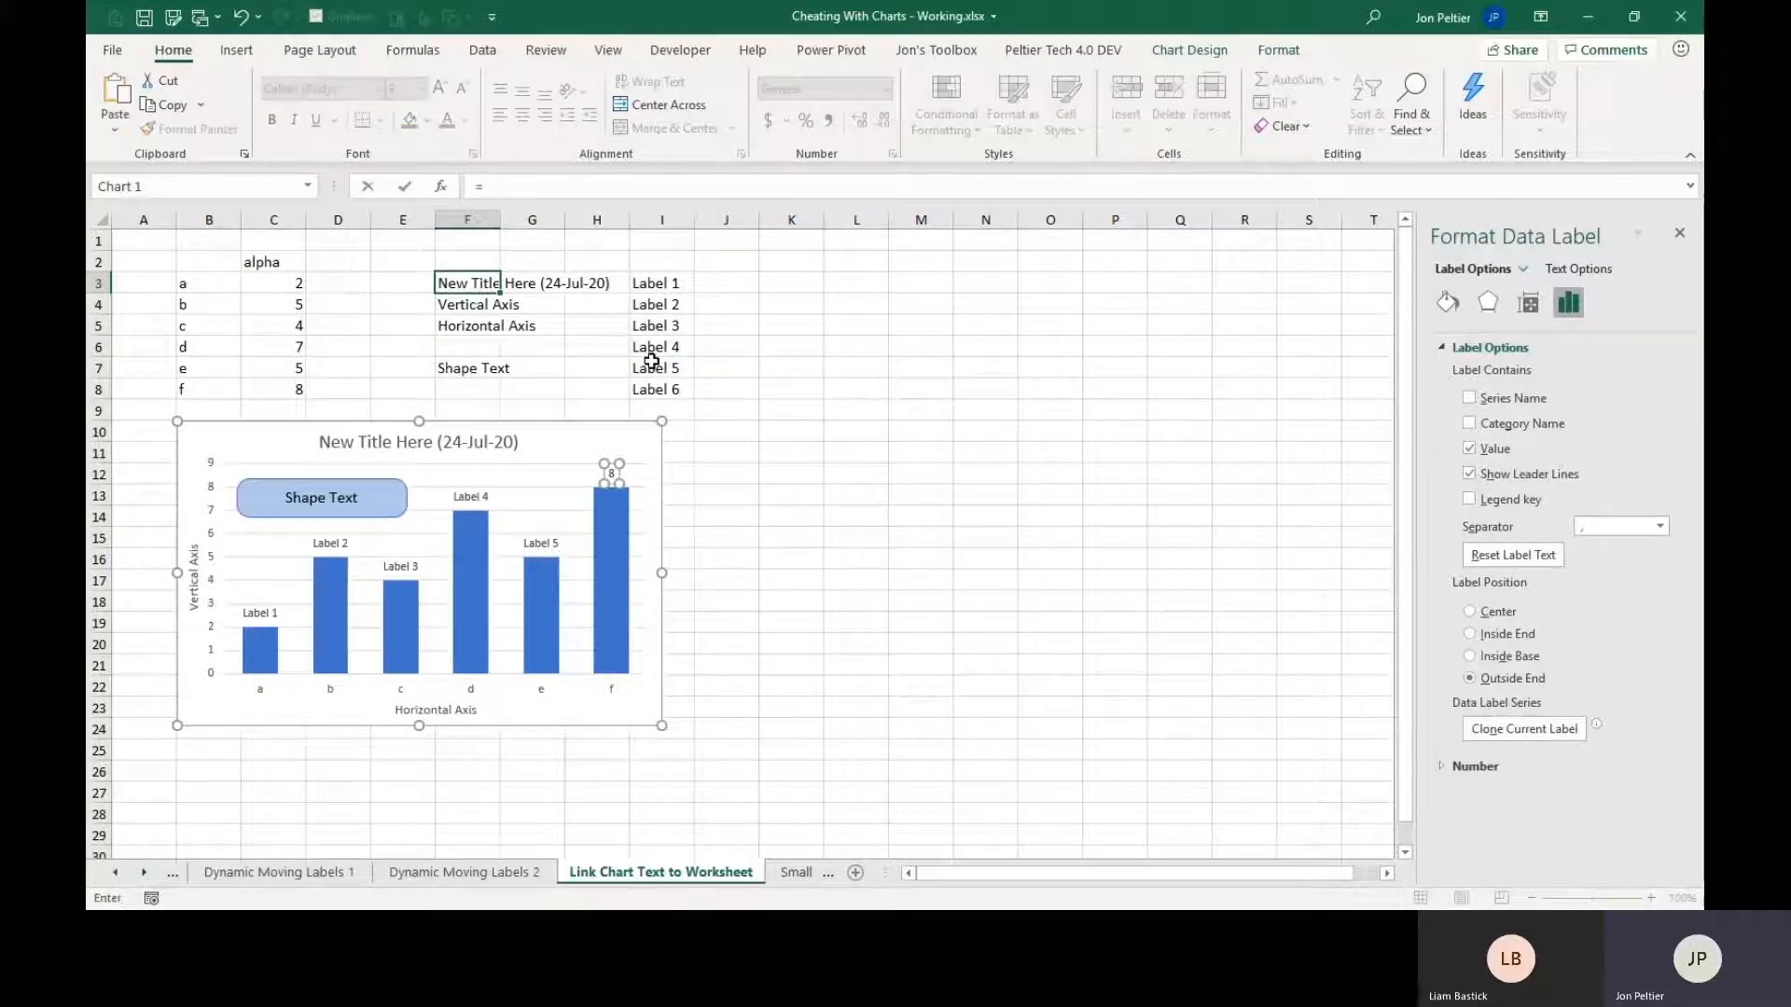
click(662, 389)
key(Return)
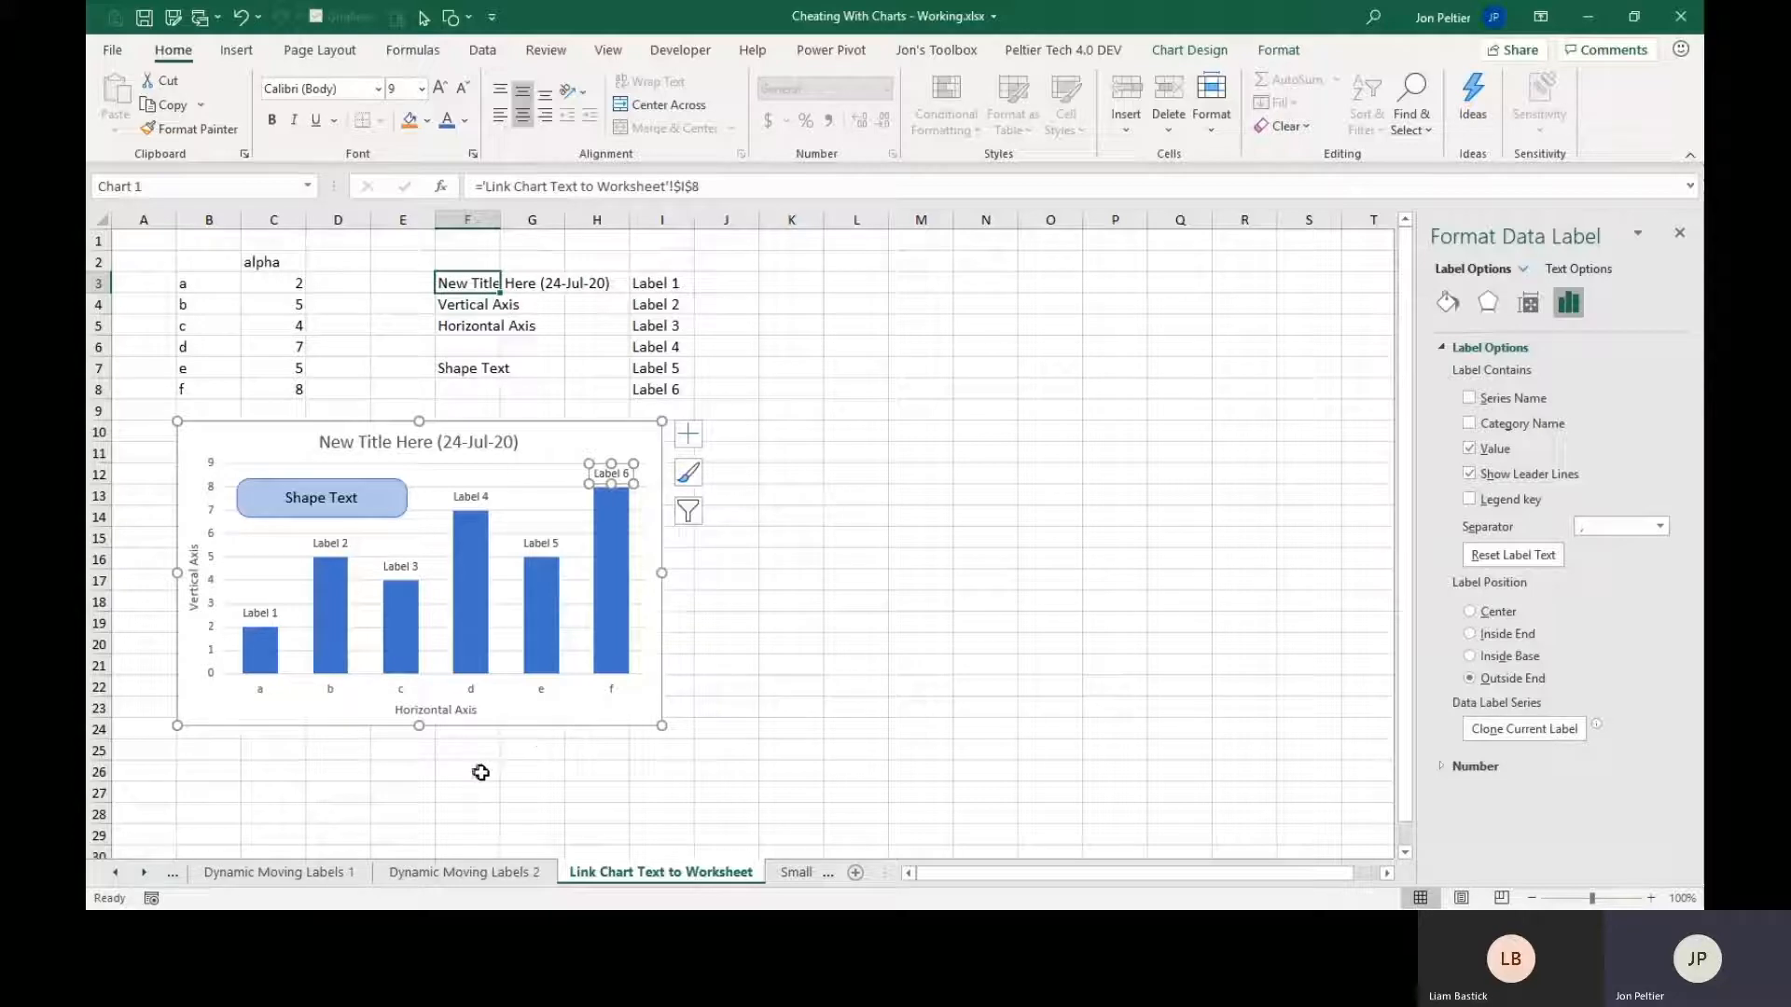
On the Small Multiples 0 sheet, examine the Company A, B and C charts and the data range each one uses.
click(791, 874)
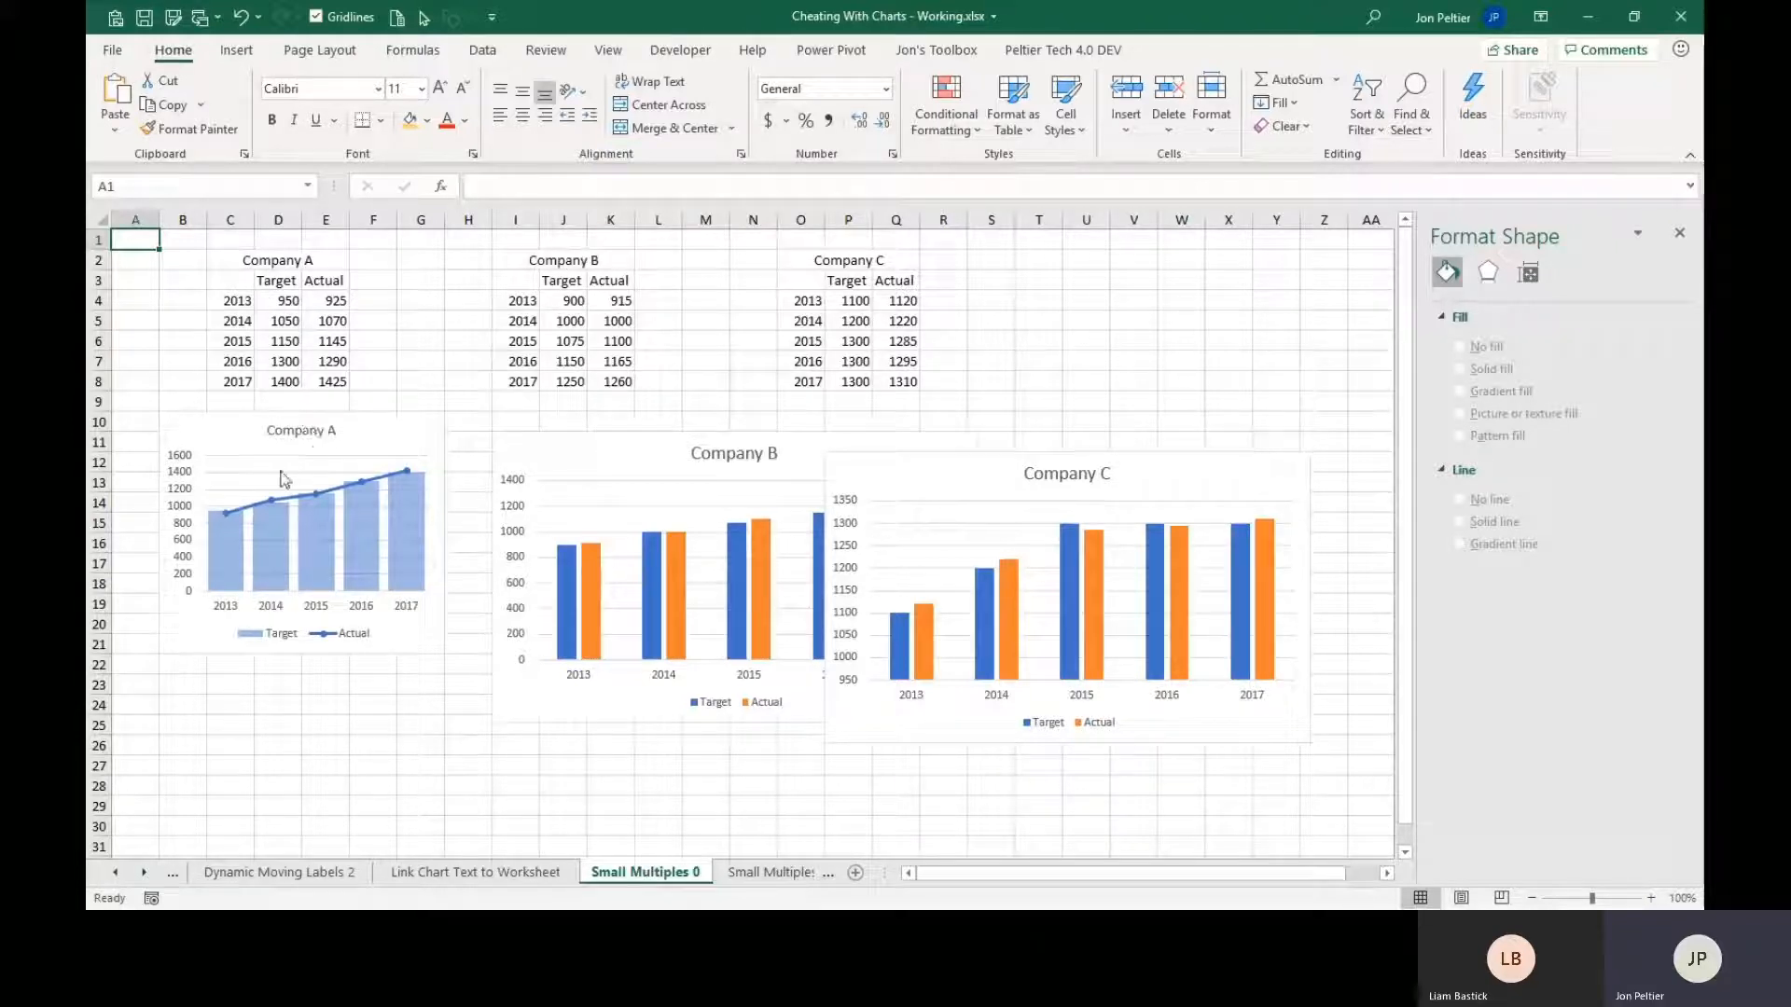
click(381, 438)
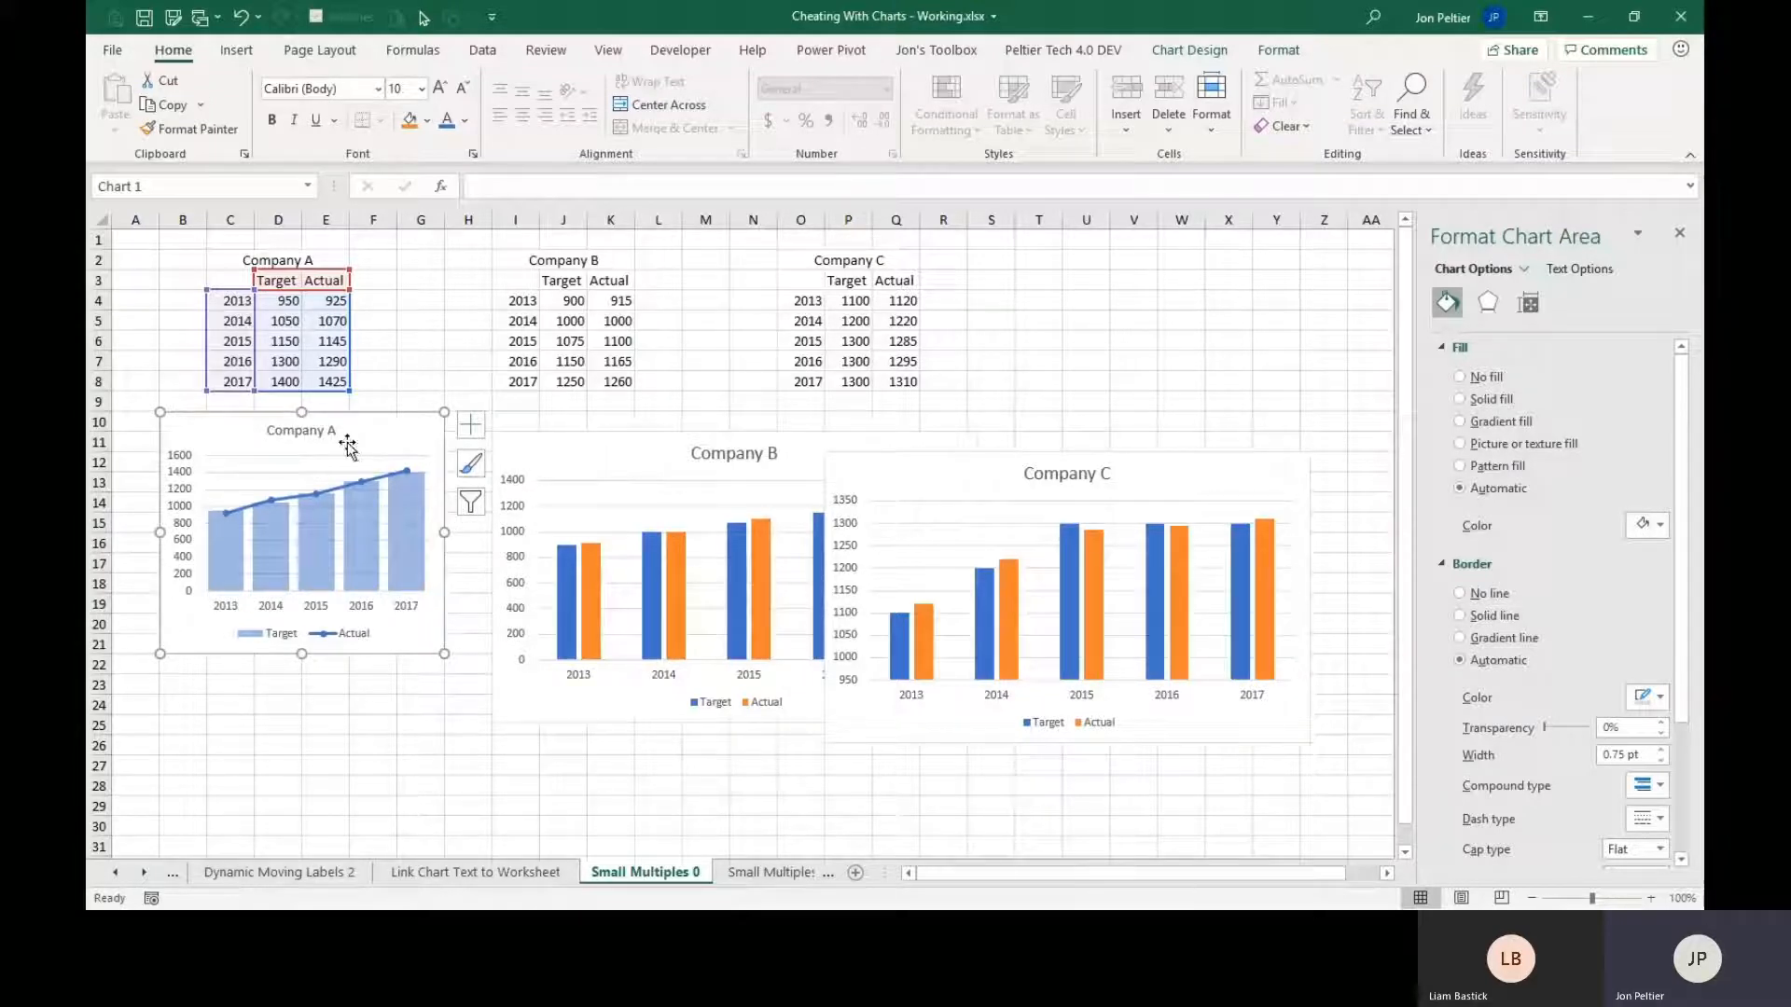
click(545, 451)
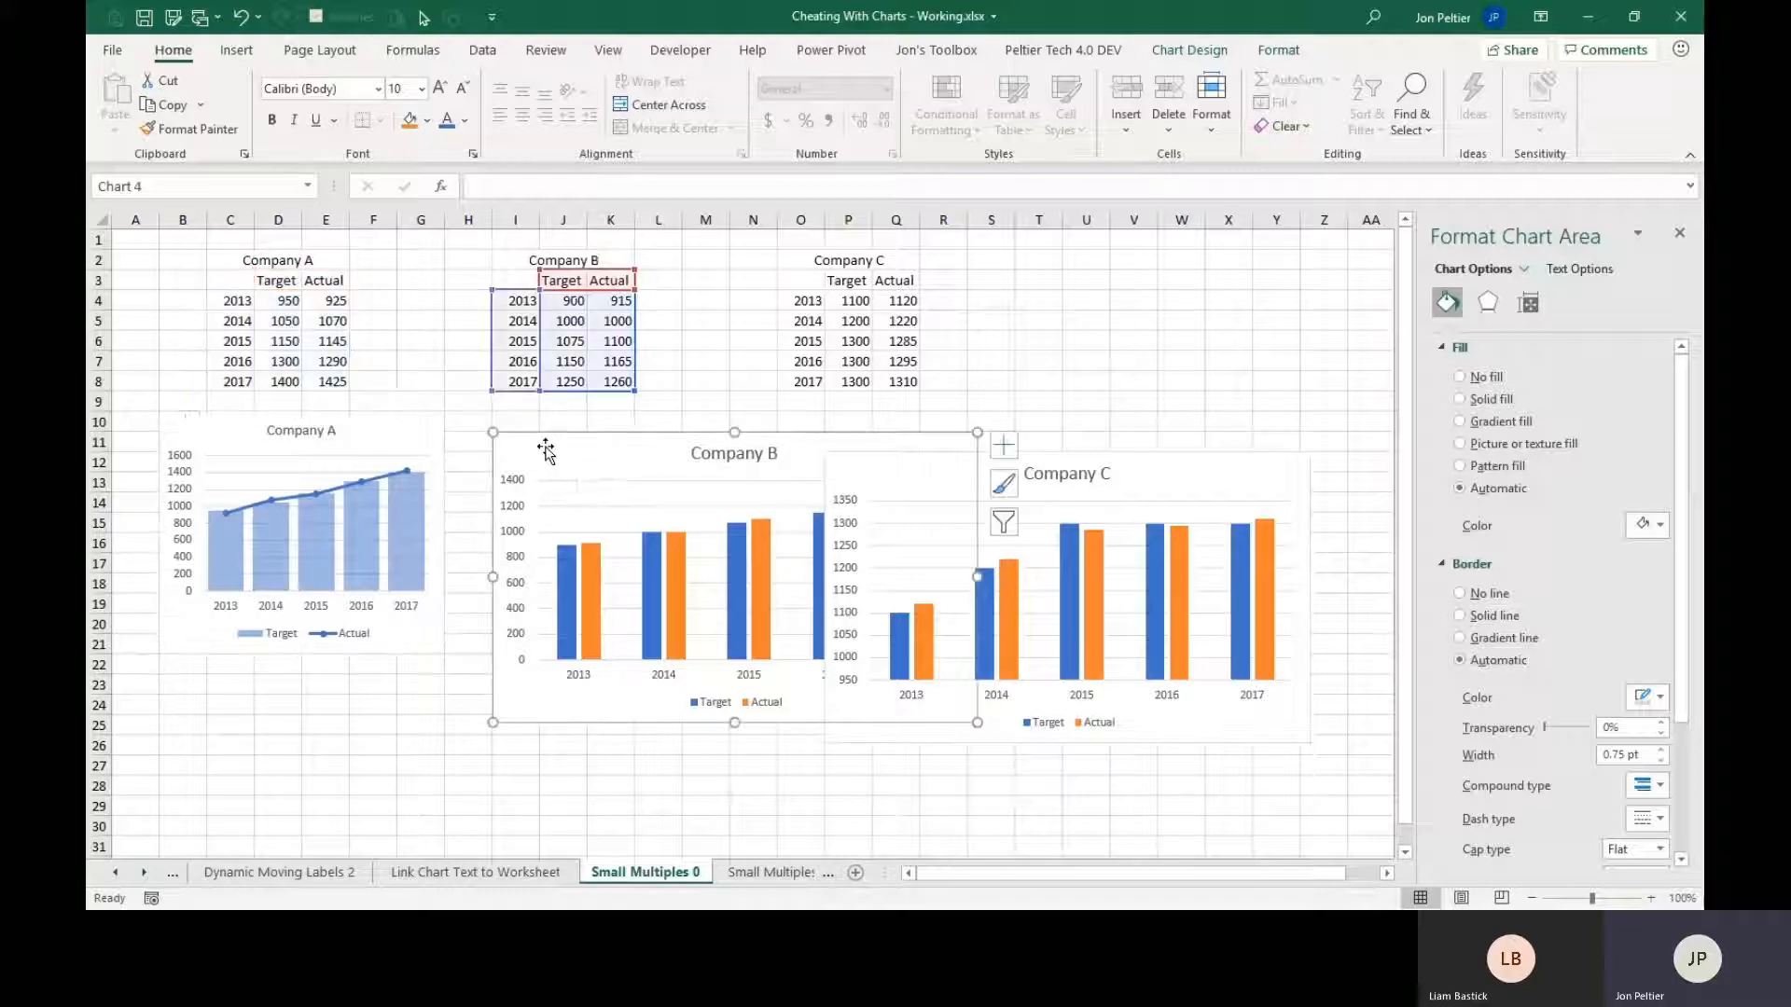
click(985, 452)
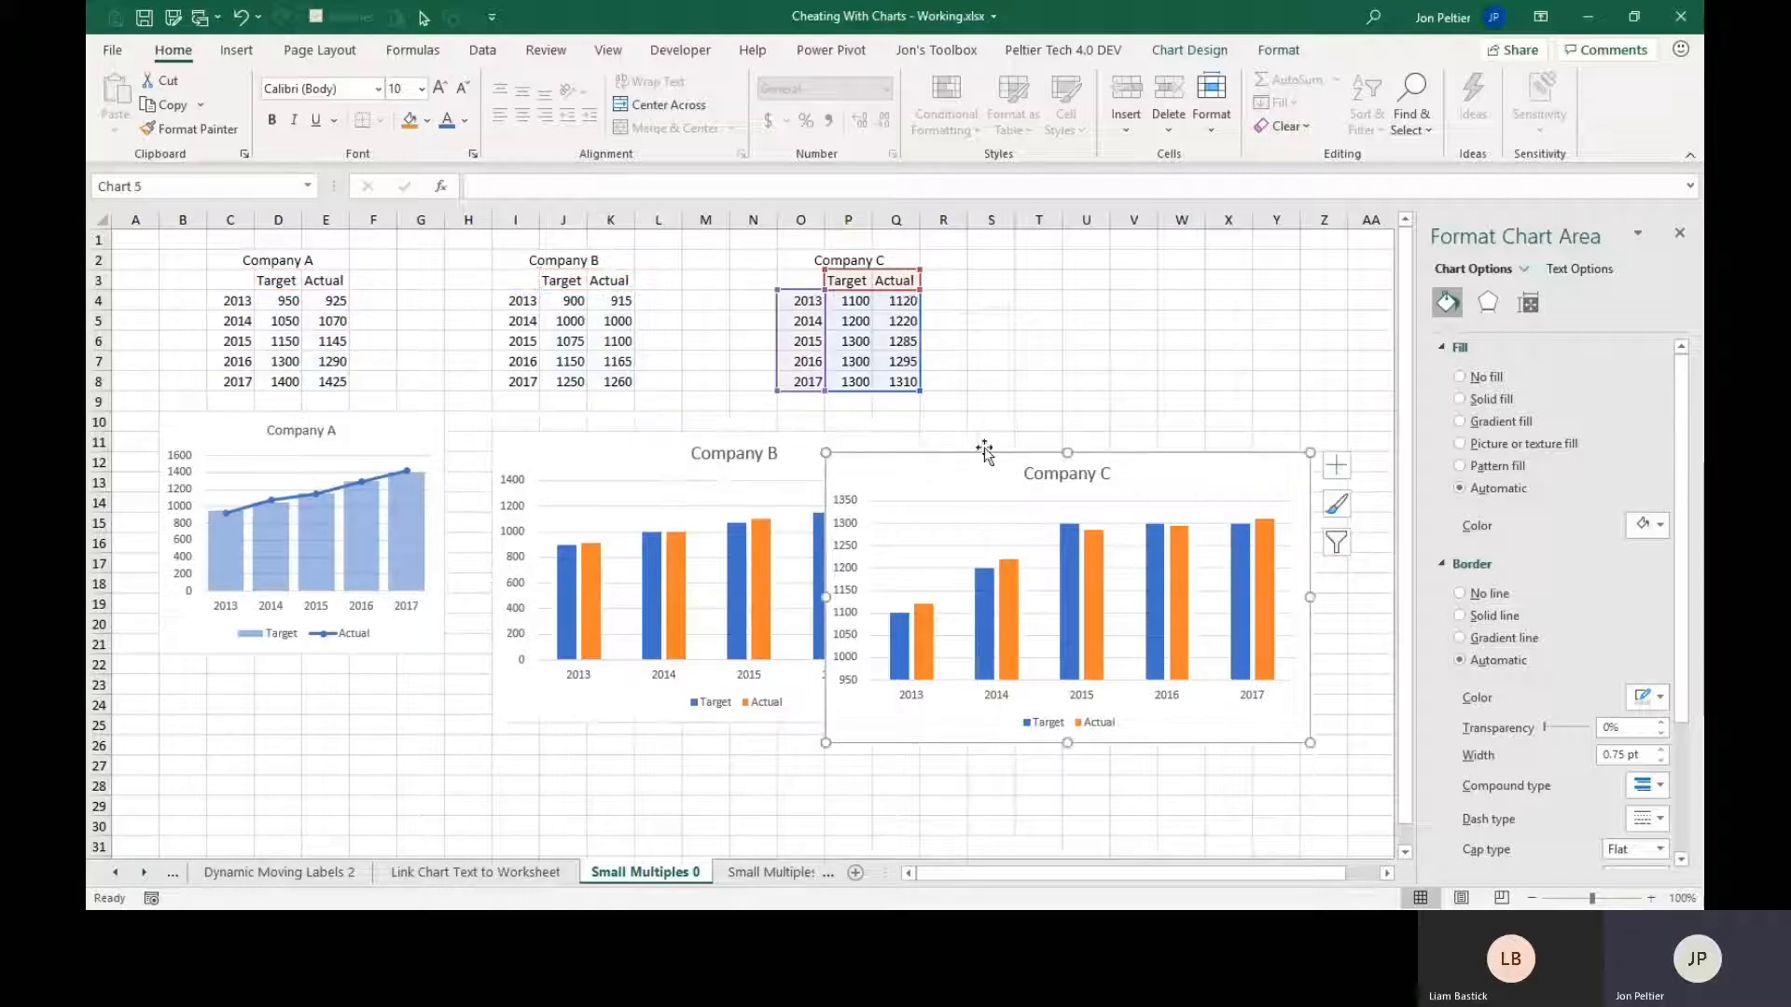
click(592, 466)
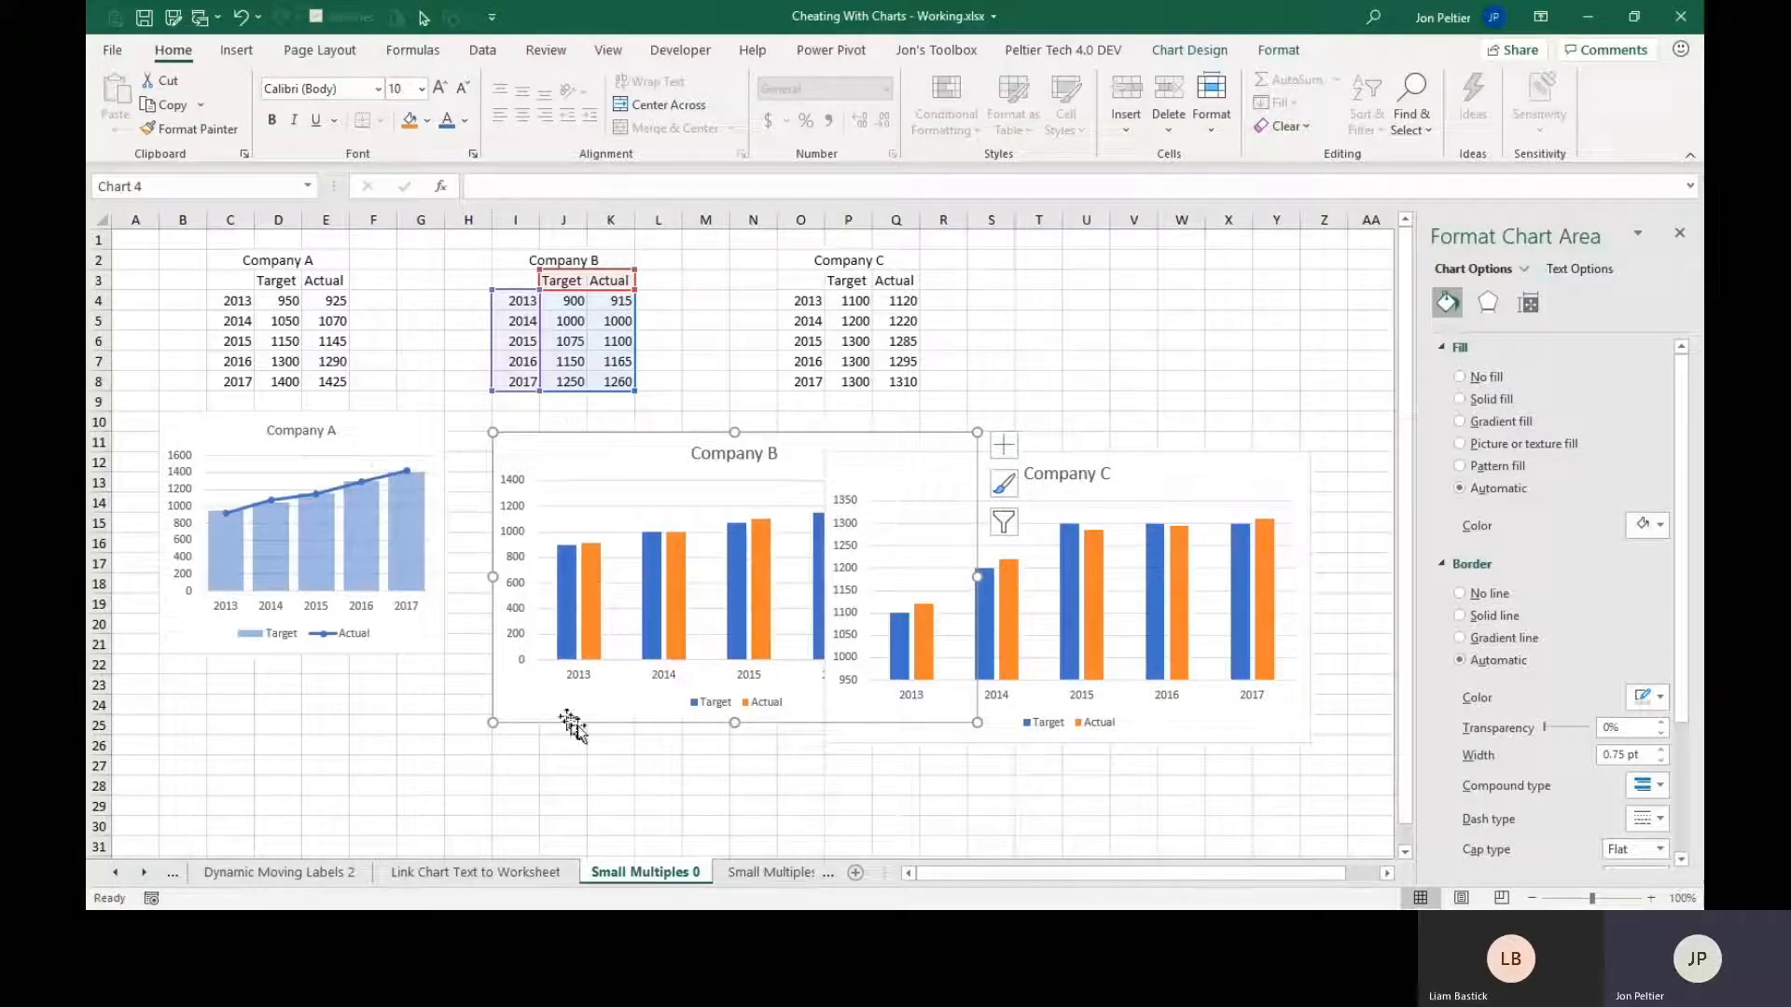
Open the Small Multiples 1 sheet and examine the Company A data block and the empty space below the Company B and C data.
click(765, 876)
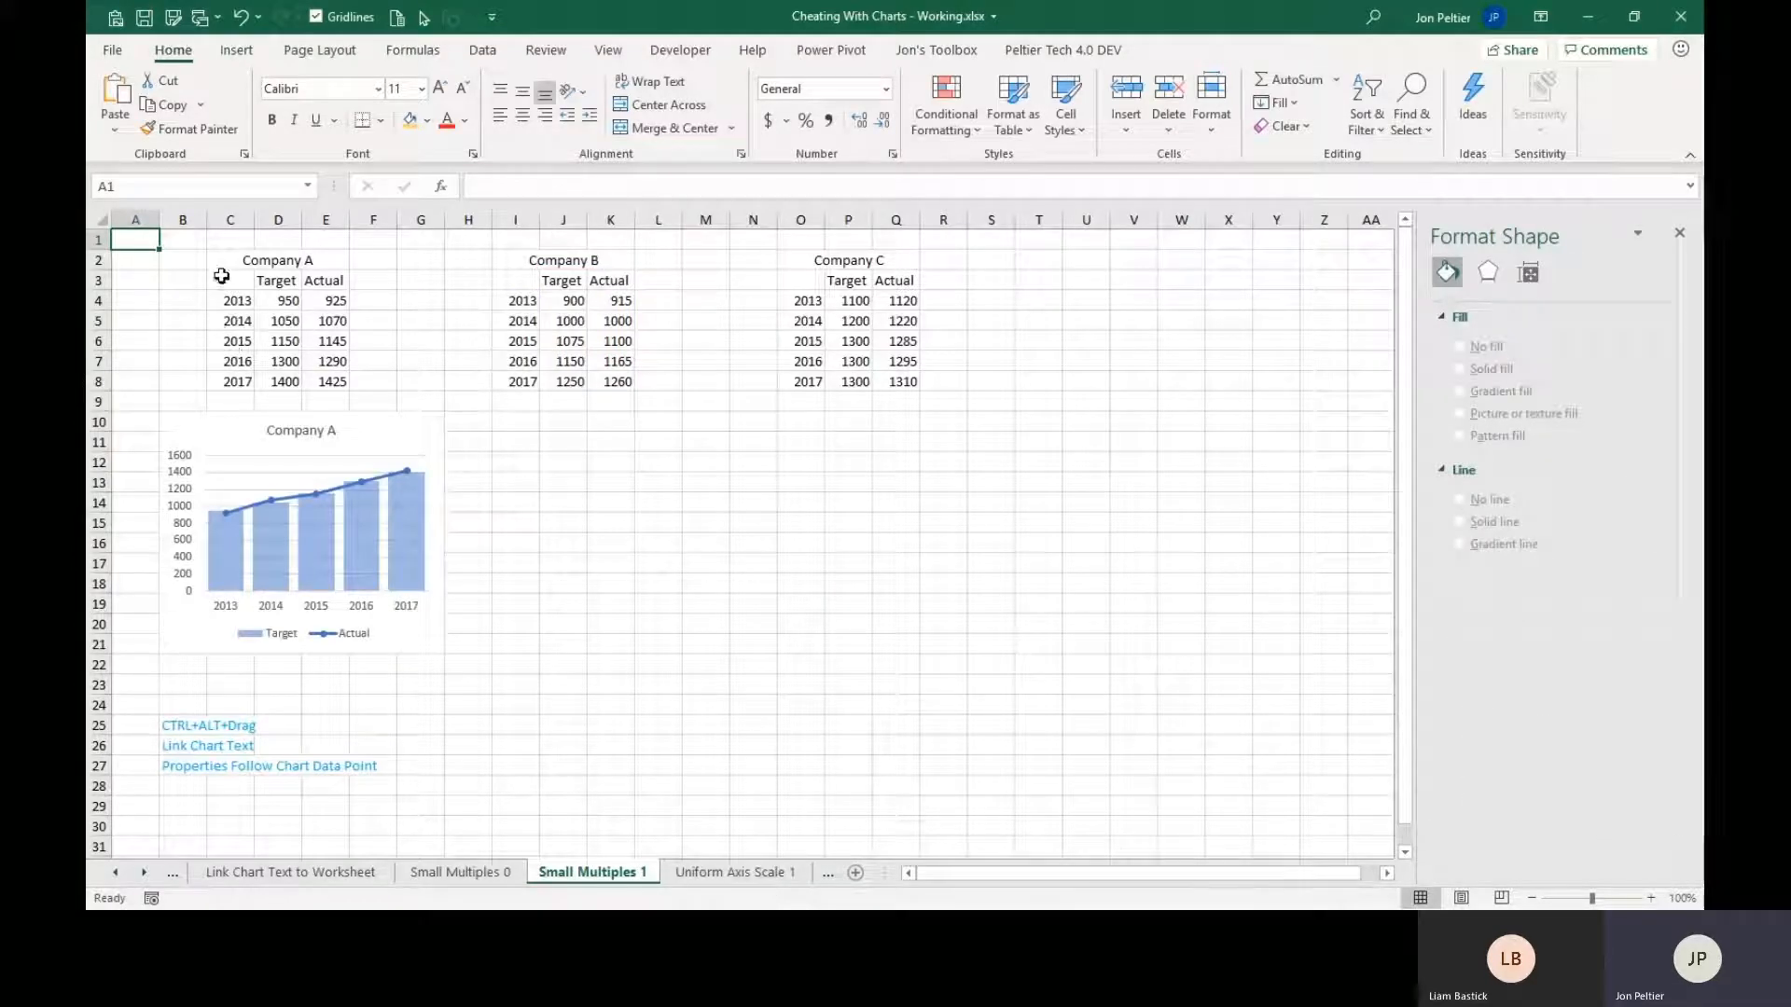
drag(224, 263, 318, 384)
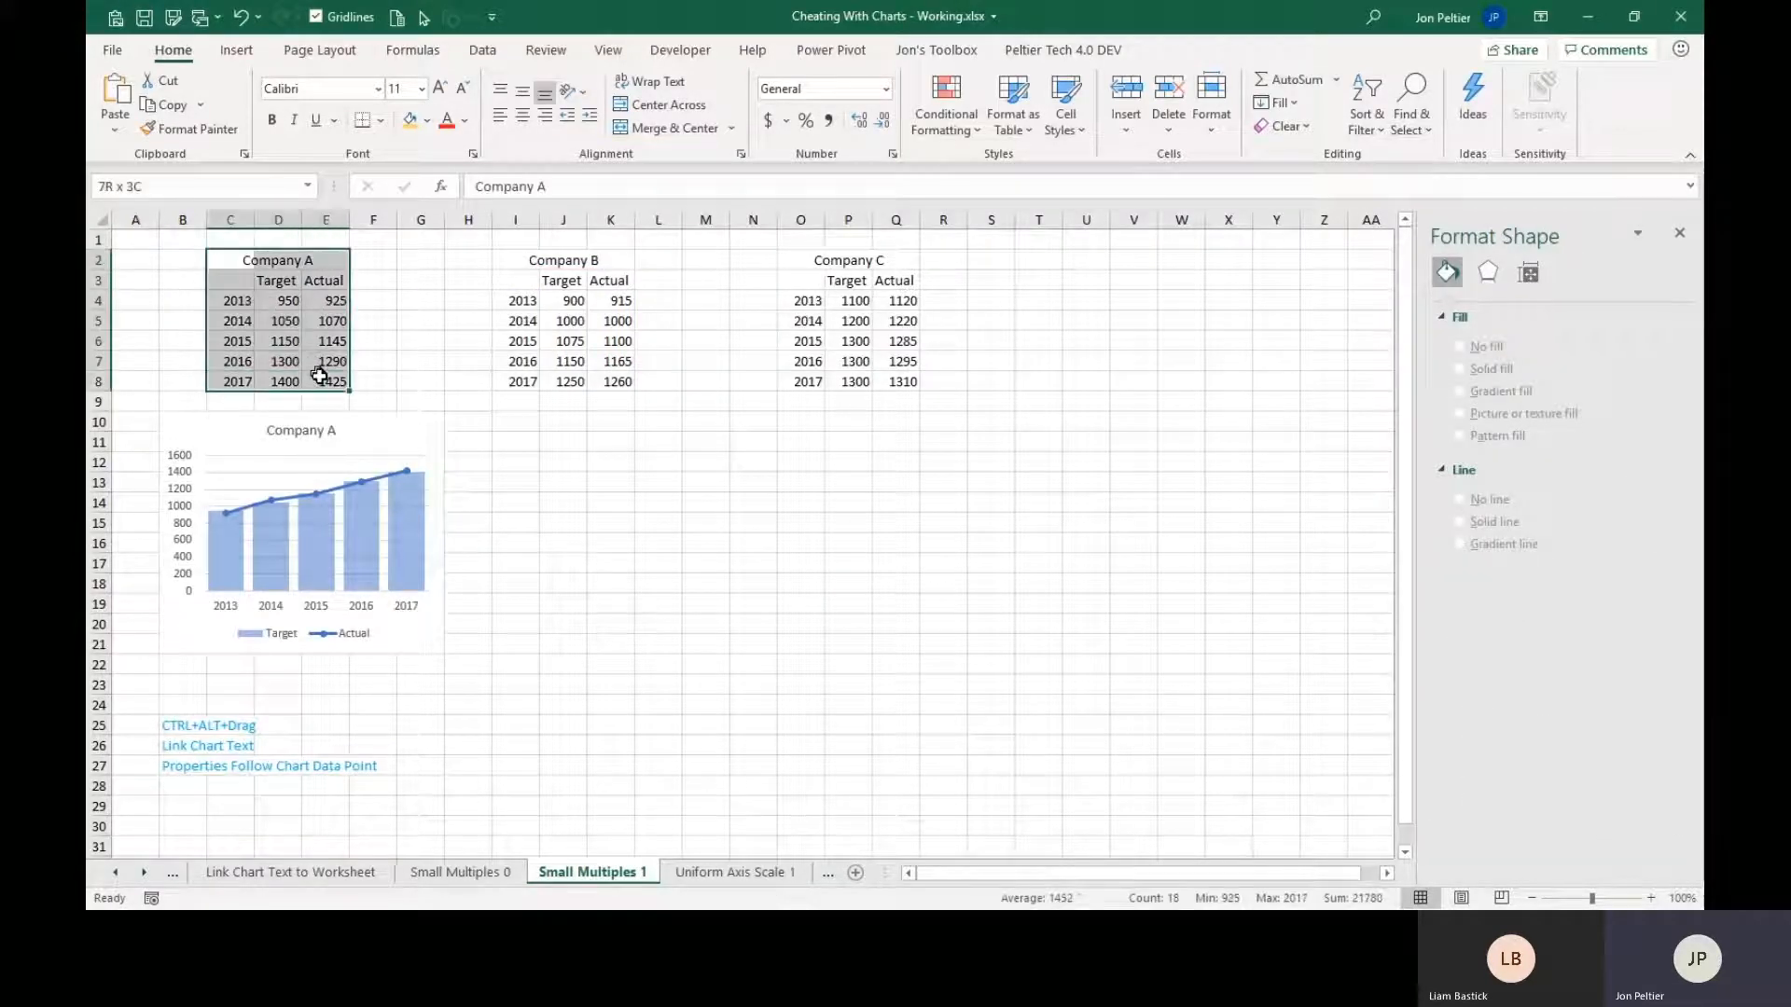
click(529, 479)
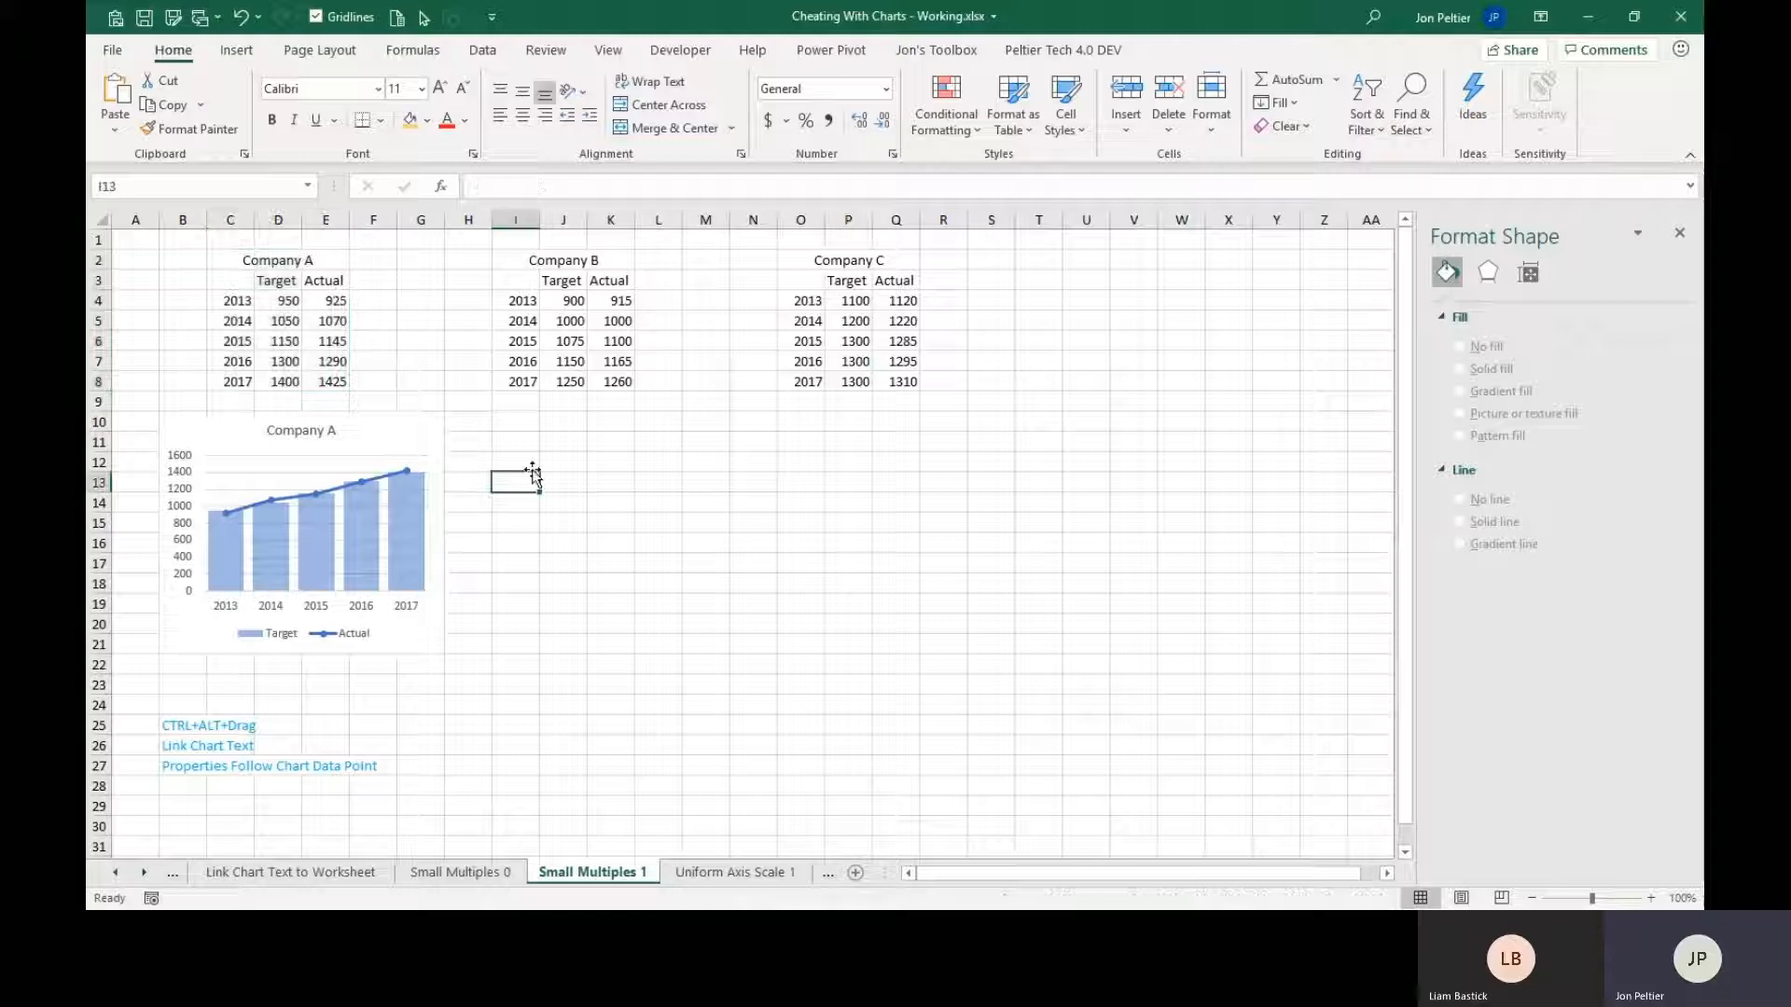
click(840, 444)
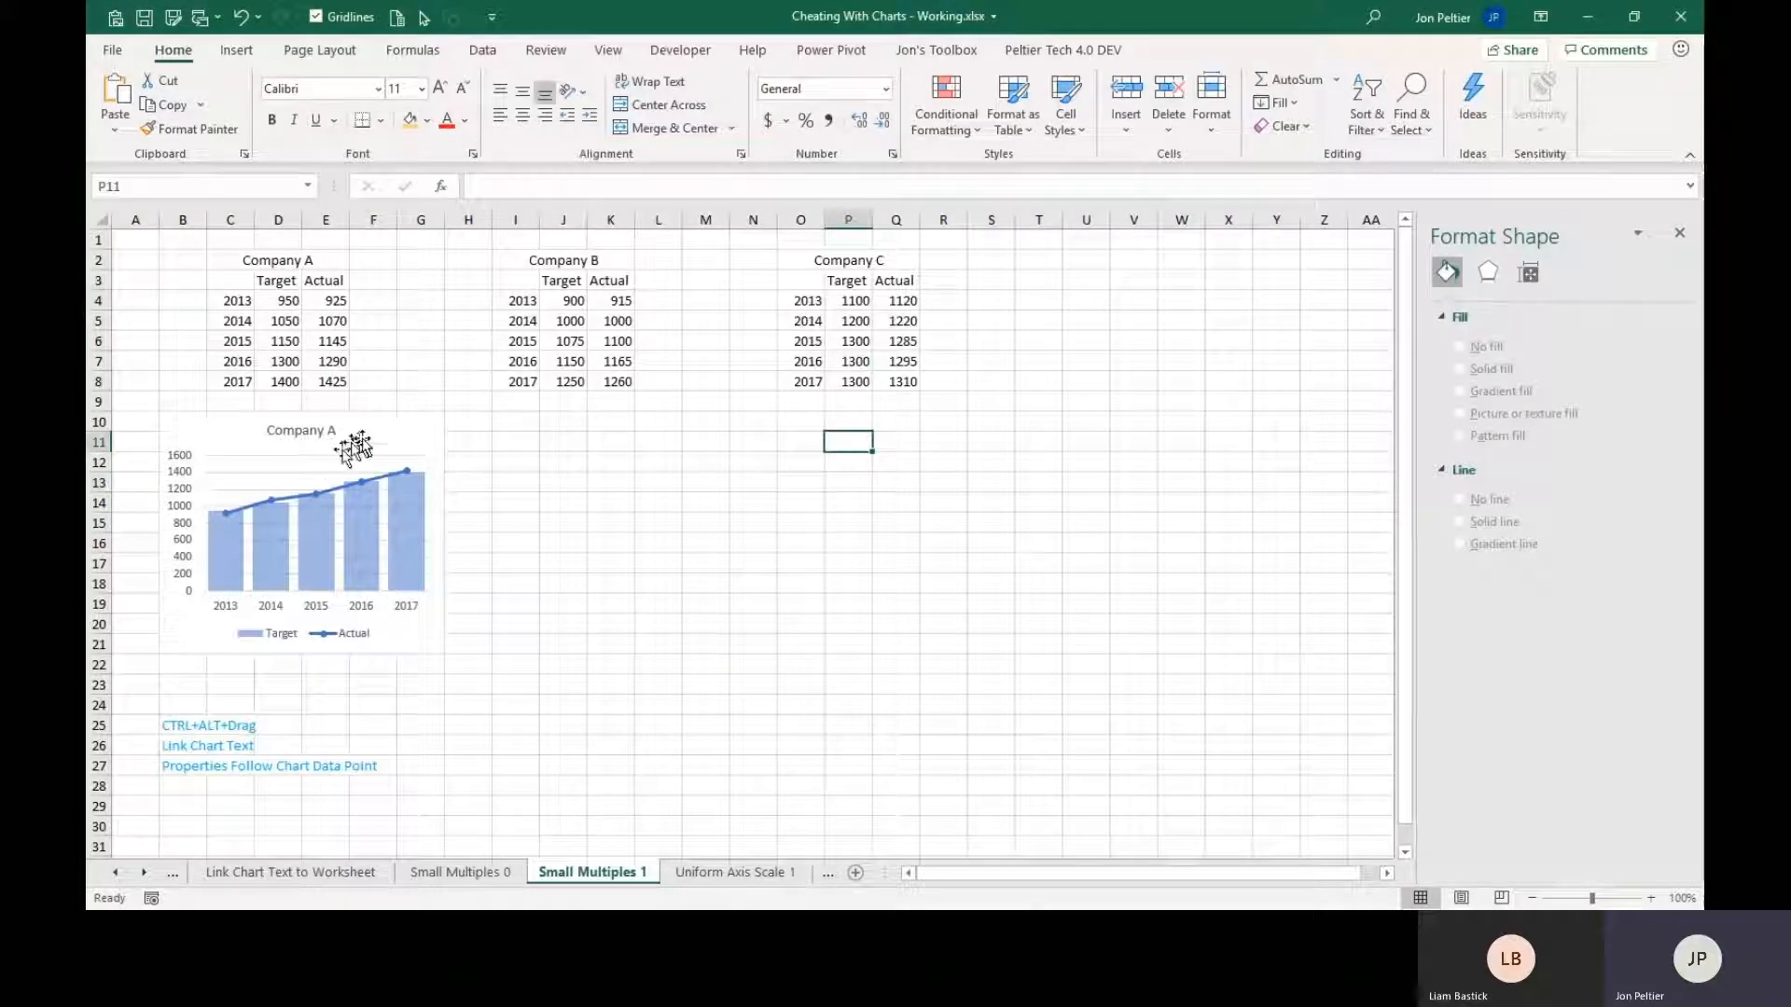
Duplicate the Company A chart and place the copy directly beside the original, snapped to the cell grid over H10:M21.
click(211, 436)
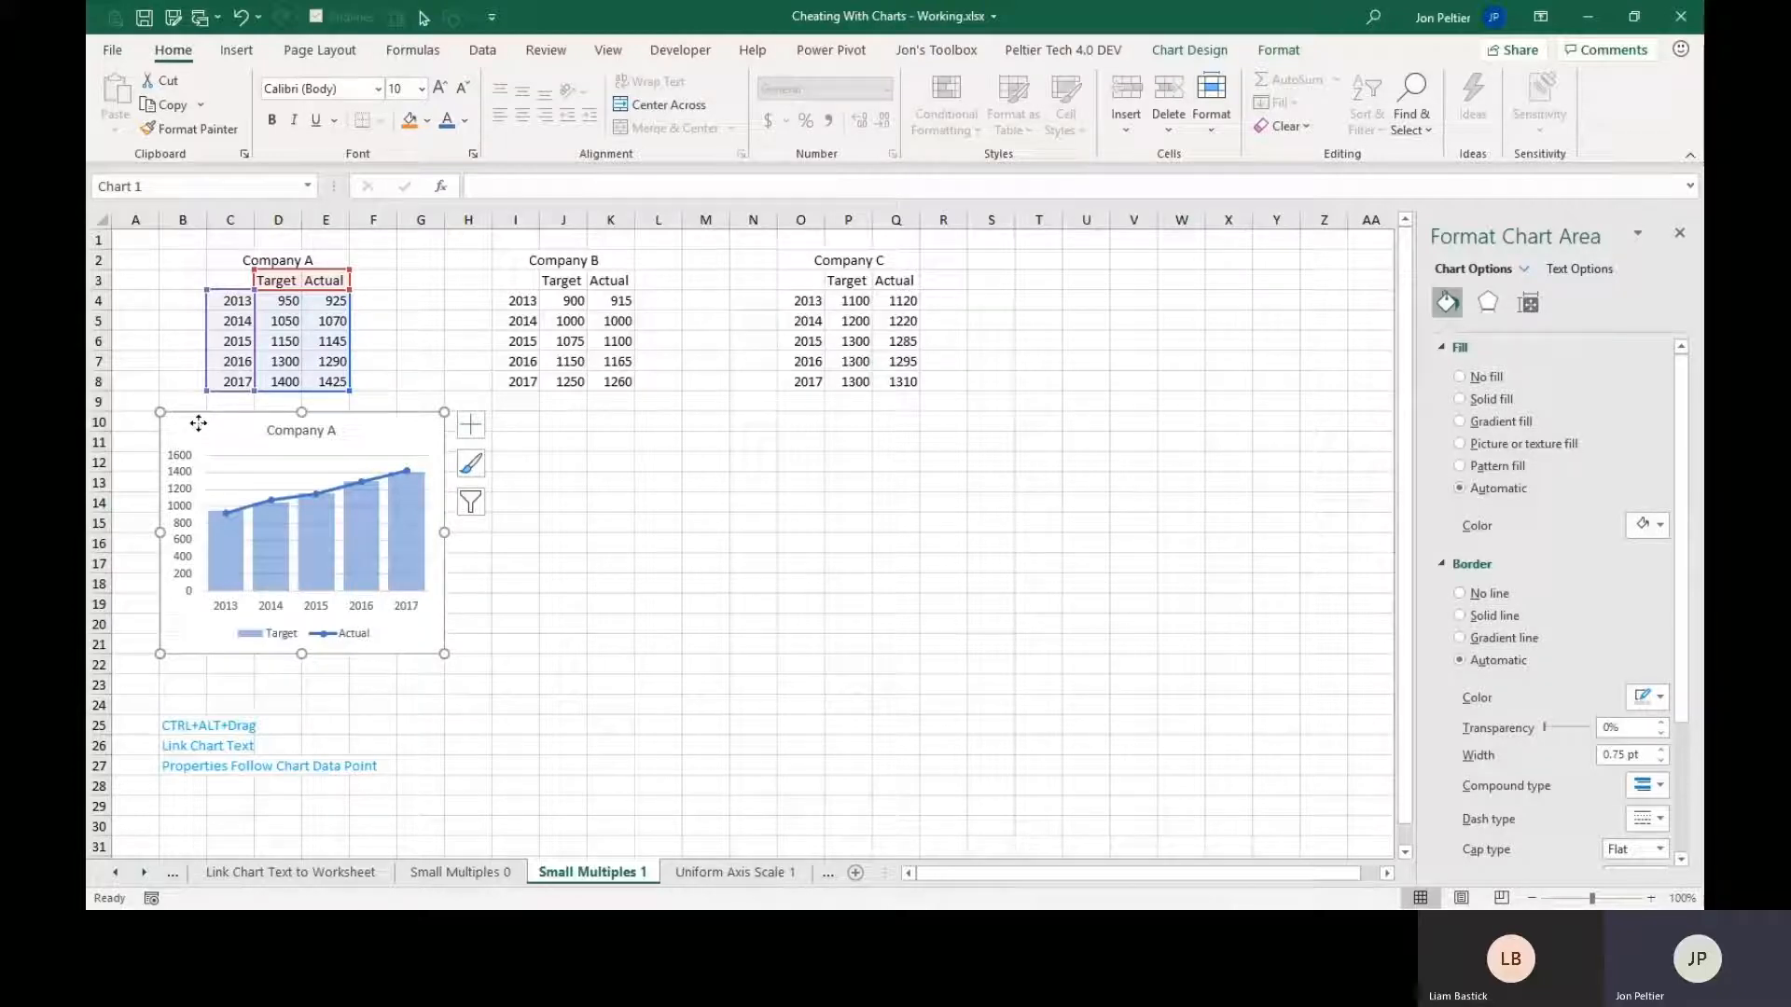
drag(201, 425, 485, 433)
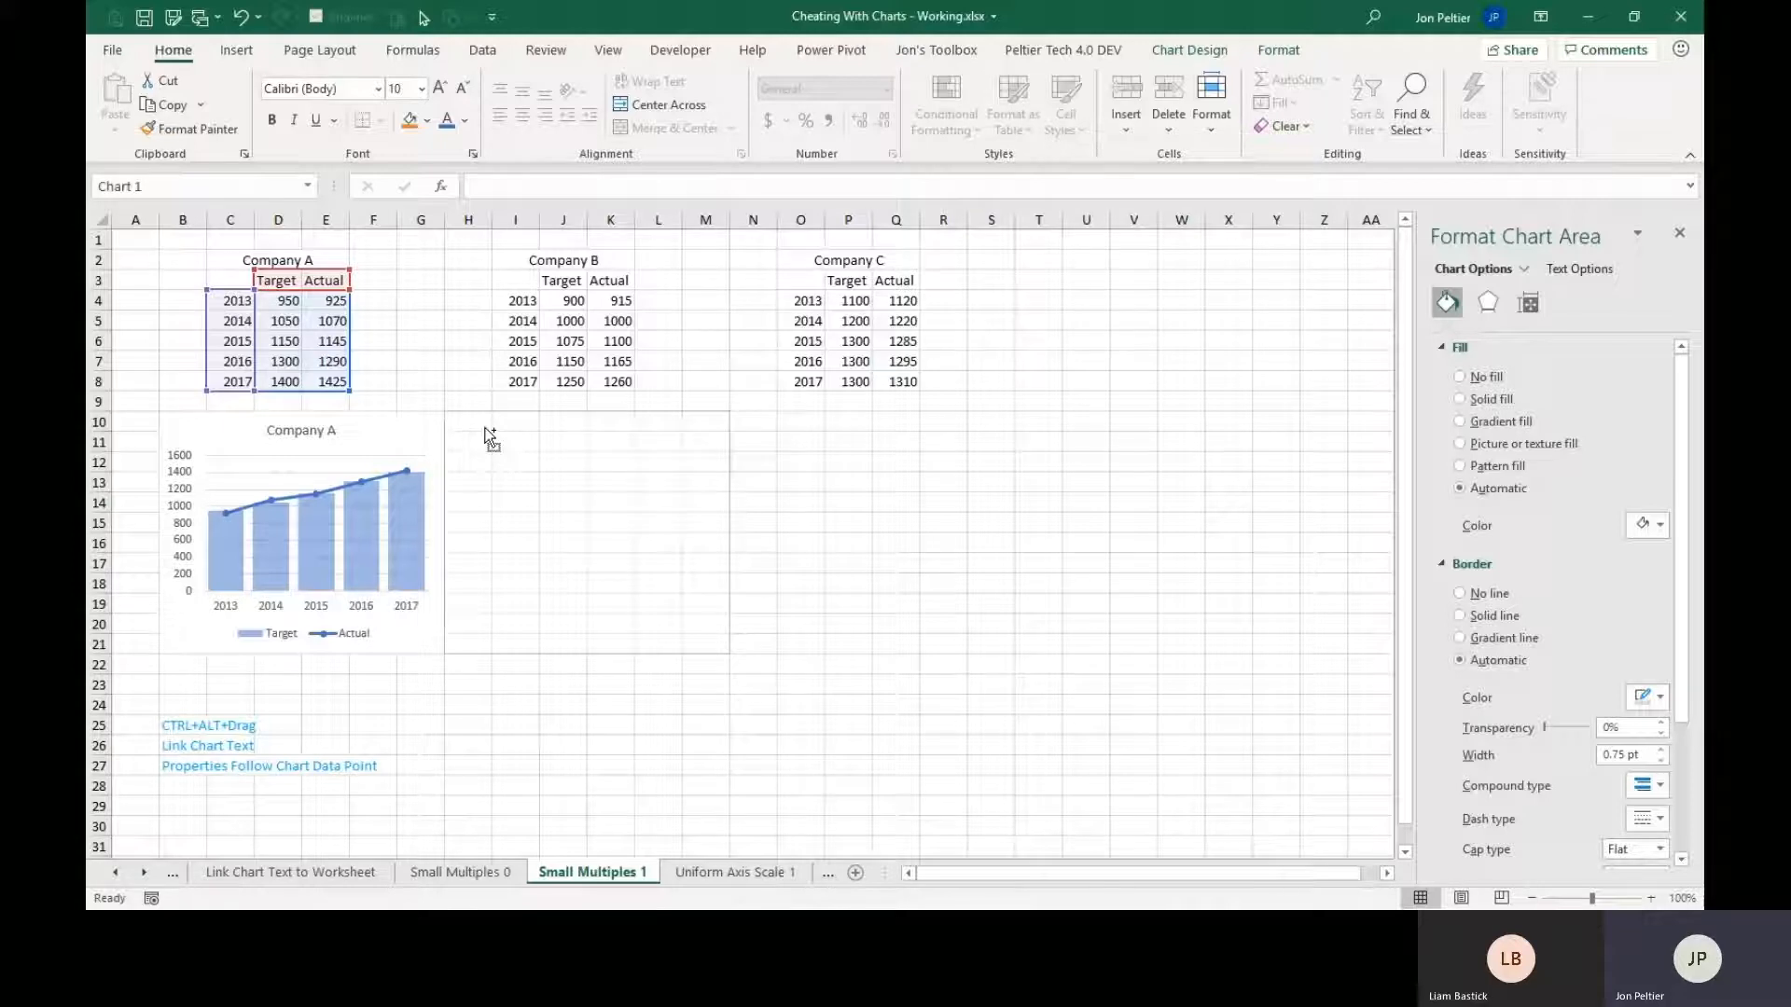
drag(485, 433, 485, 433)
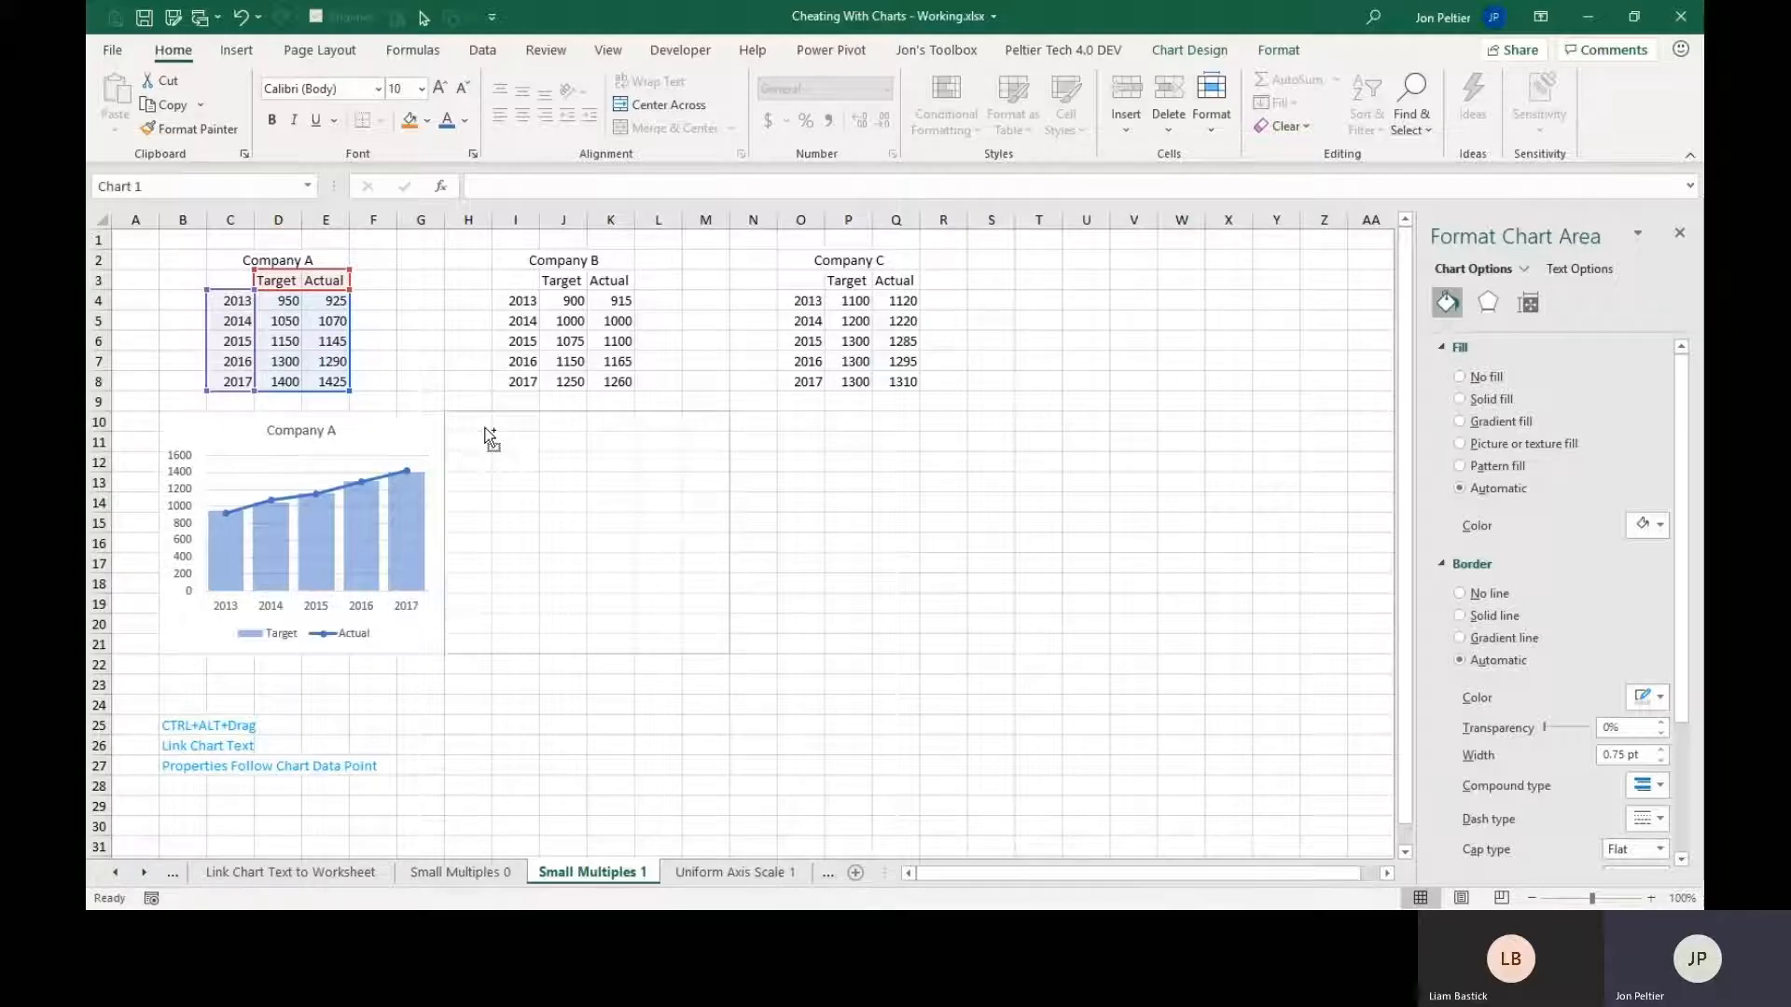
drag(485, 433, 485, 433)
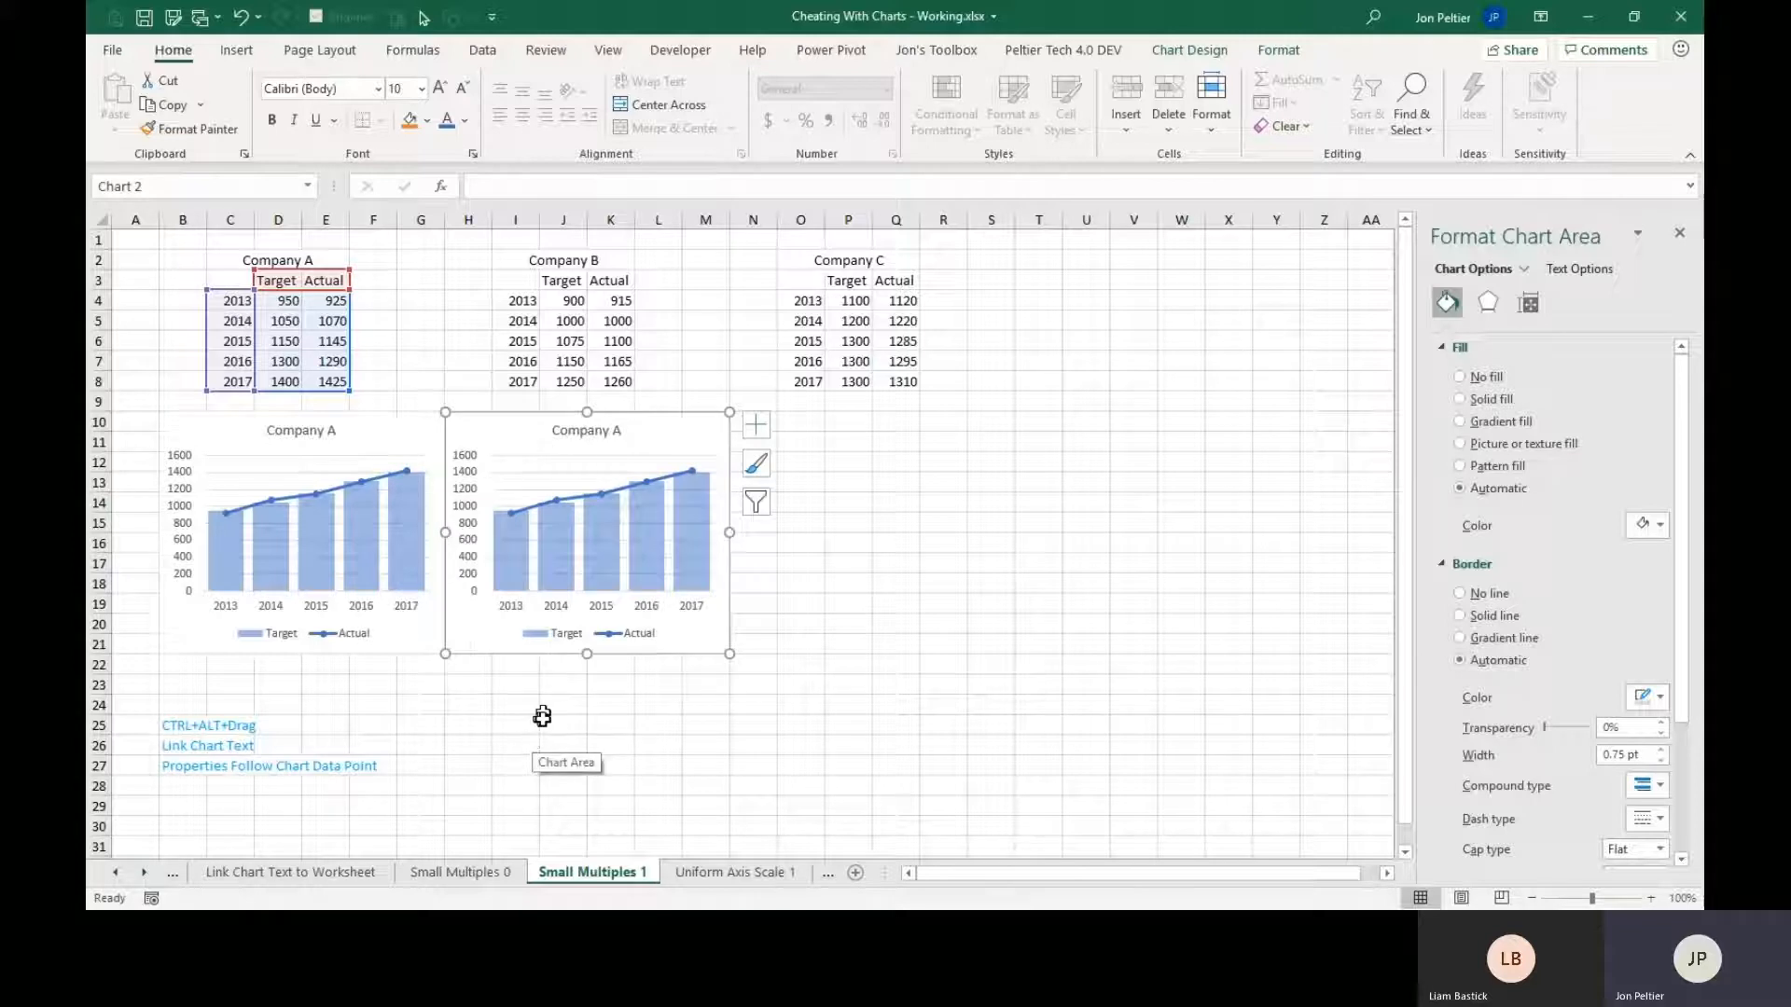
Try moving the copied chart to other positions on the sheet, snapping its edges to the cell borders.
click(460, 403)
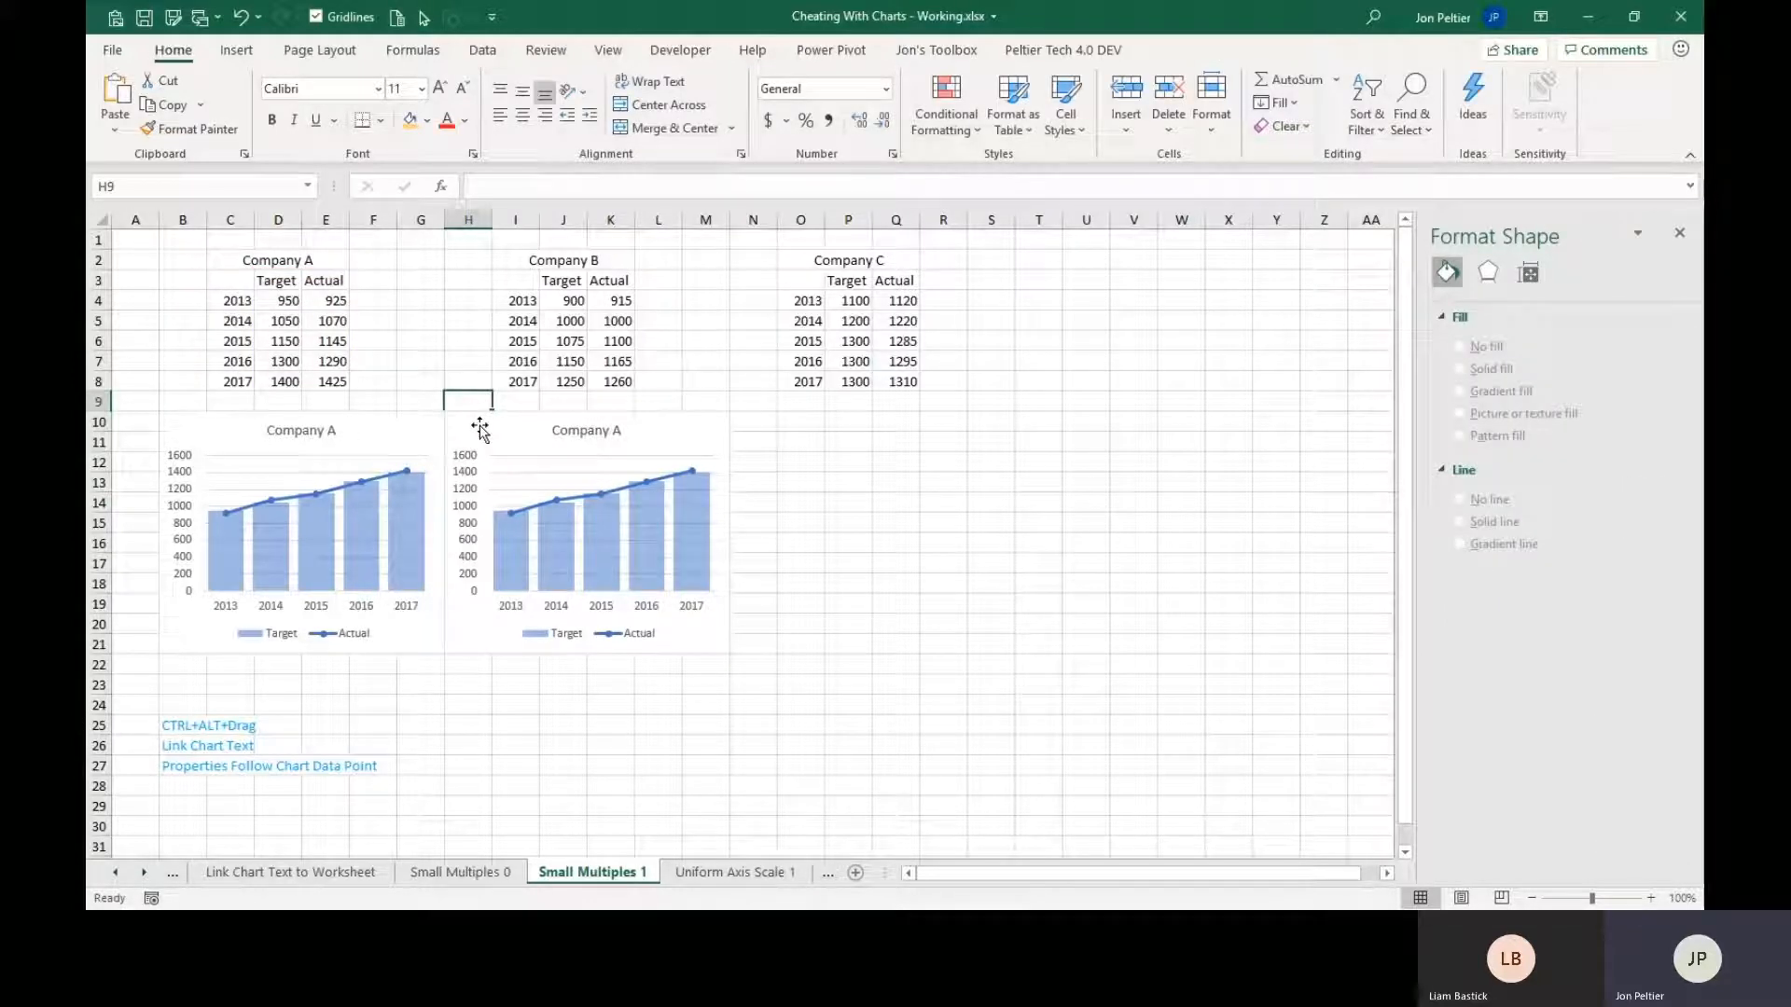
drag(479, 429, 587, 419)
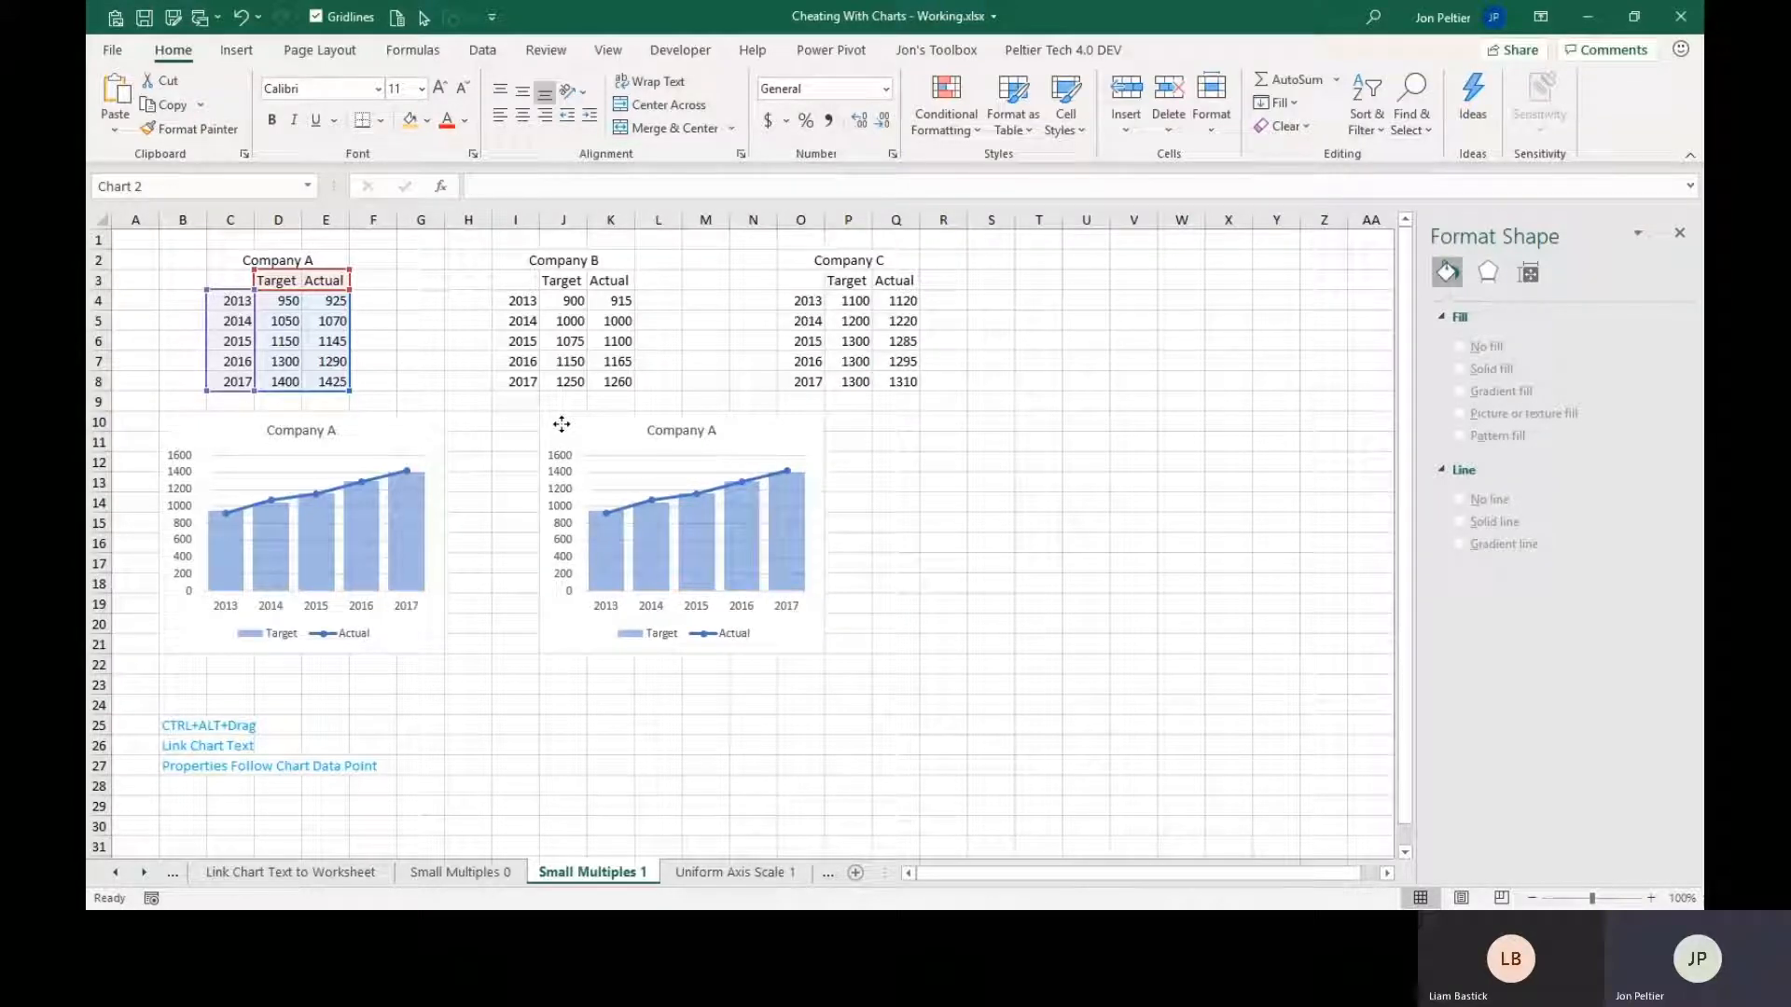
drag(562, 425, 435, 274)
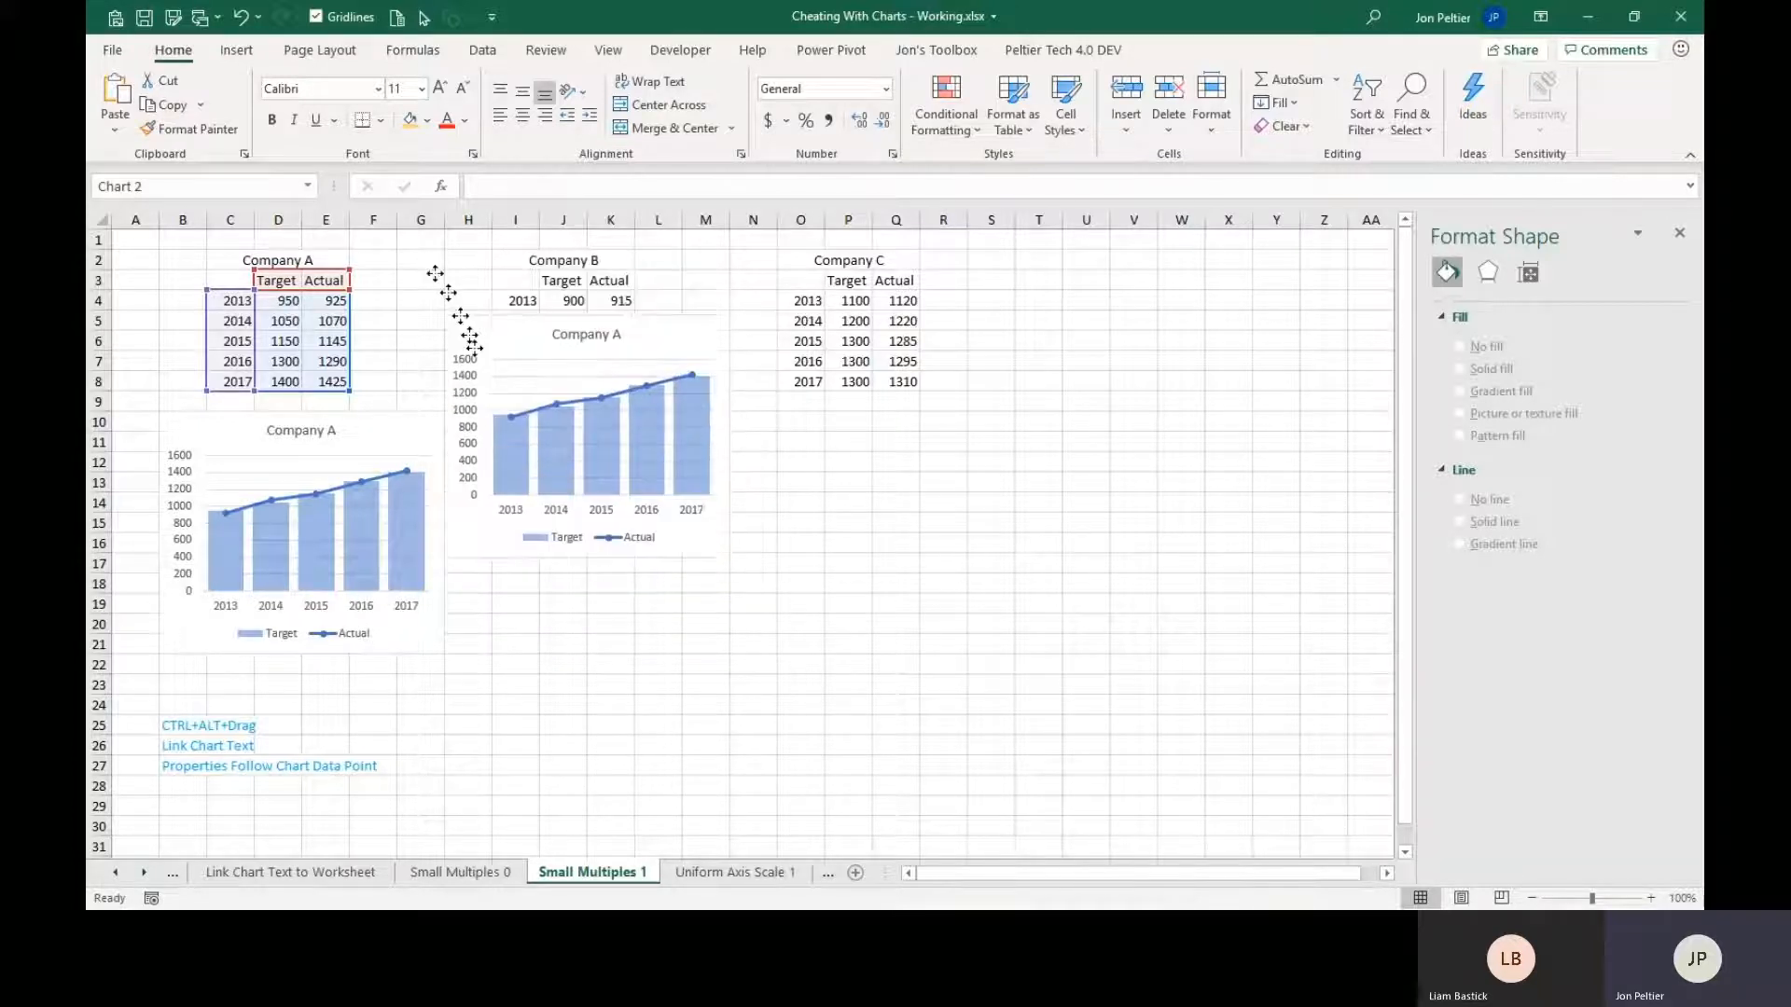
With the copied chart back over H10:M21, duplicate it once more and snap the third chart beside it over N10:S21.
drag(473, 347, 767, 436)
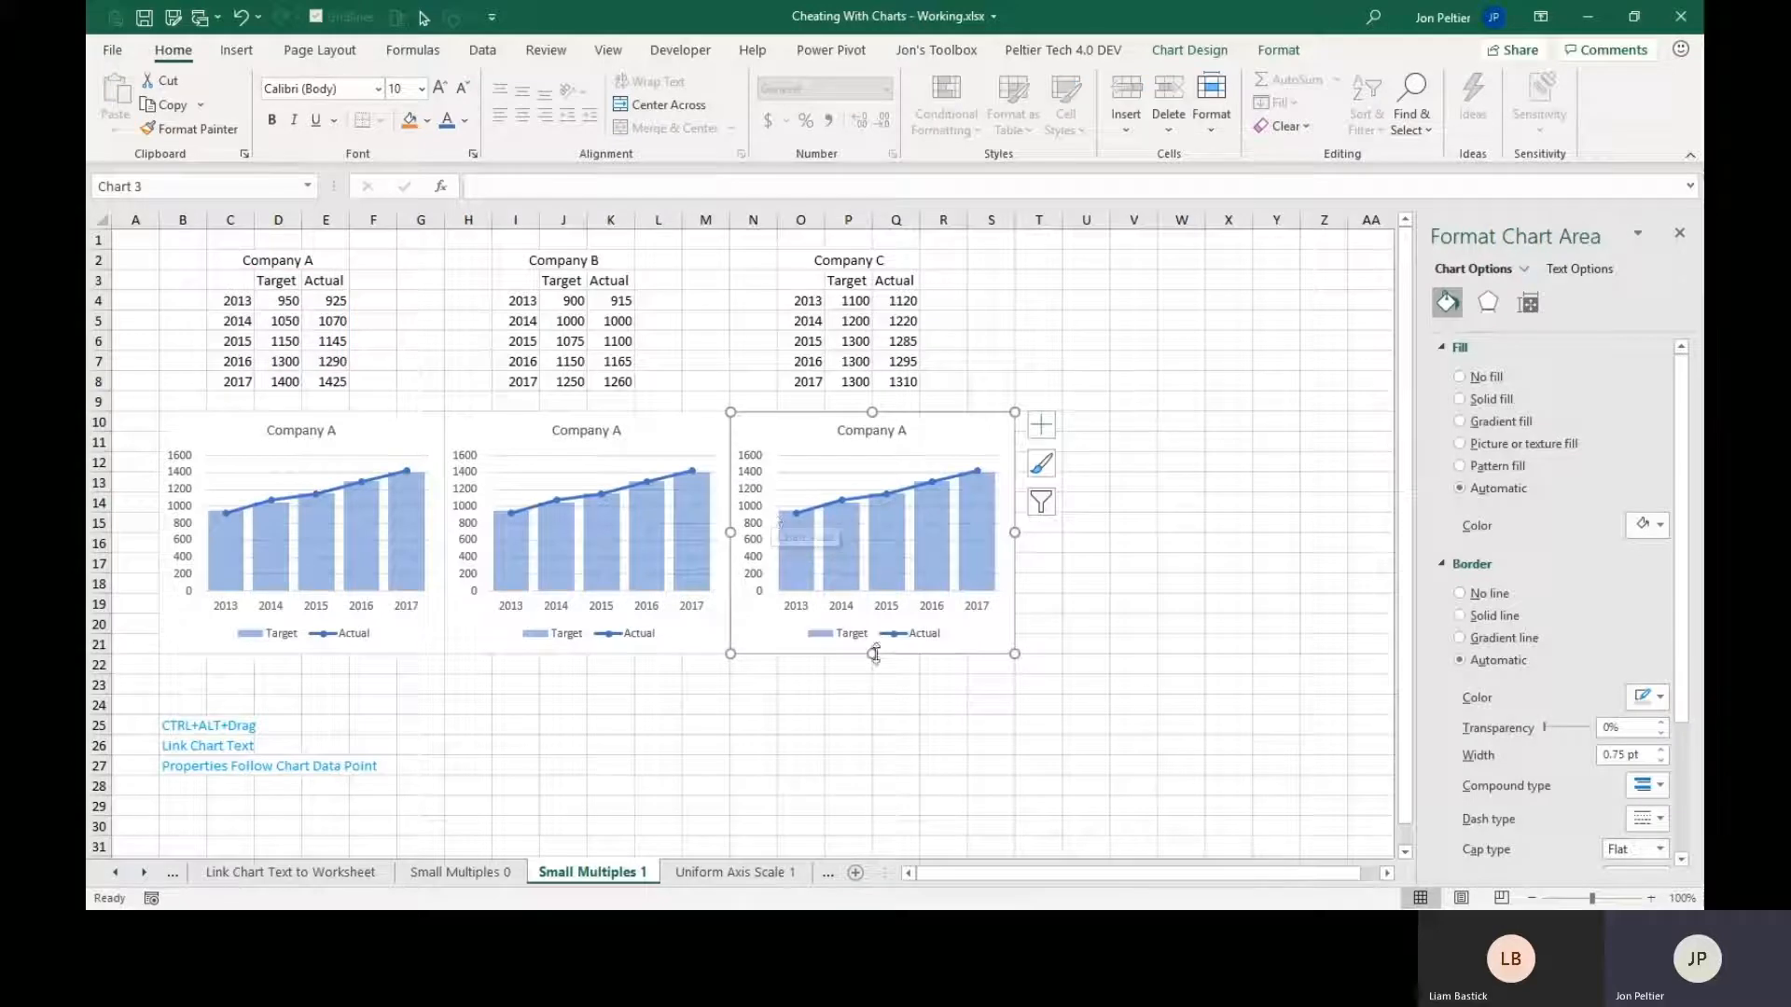
Try resizing the third chart from its lower-right corner, both larger and smaller, including resizing about its centre.
mouse_move(1014, 657)
mouse_down()
mouse_move(932, 583)
mouse_move(986, 630)
mouse_move(1160, 620)
mouse_move(1063, 600)
mouse_move(1013, 629)
mouse_up()
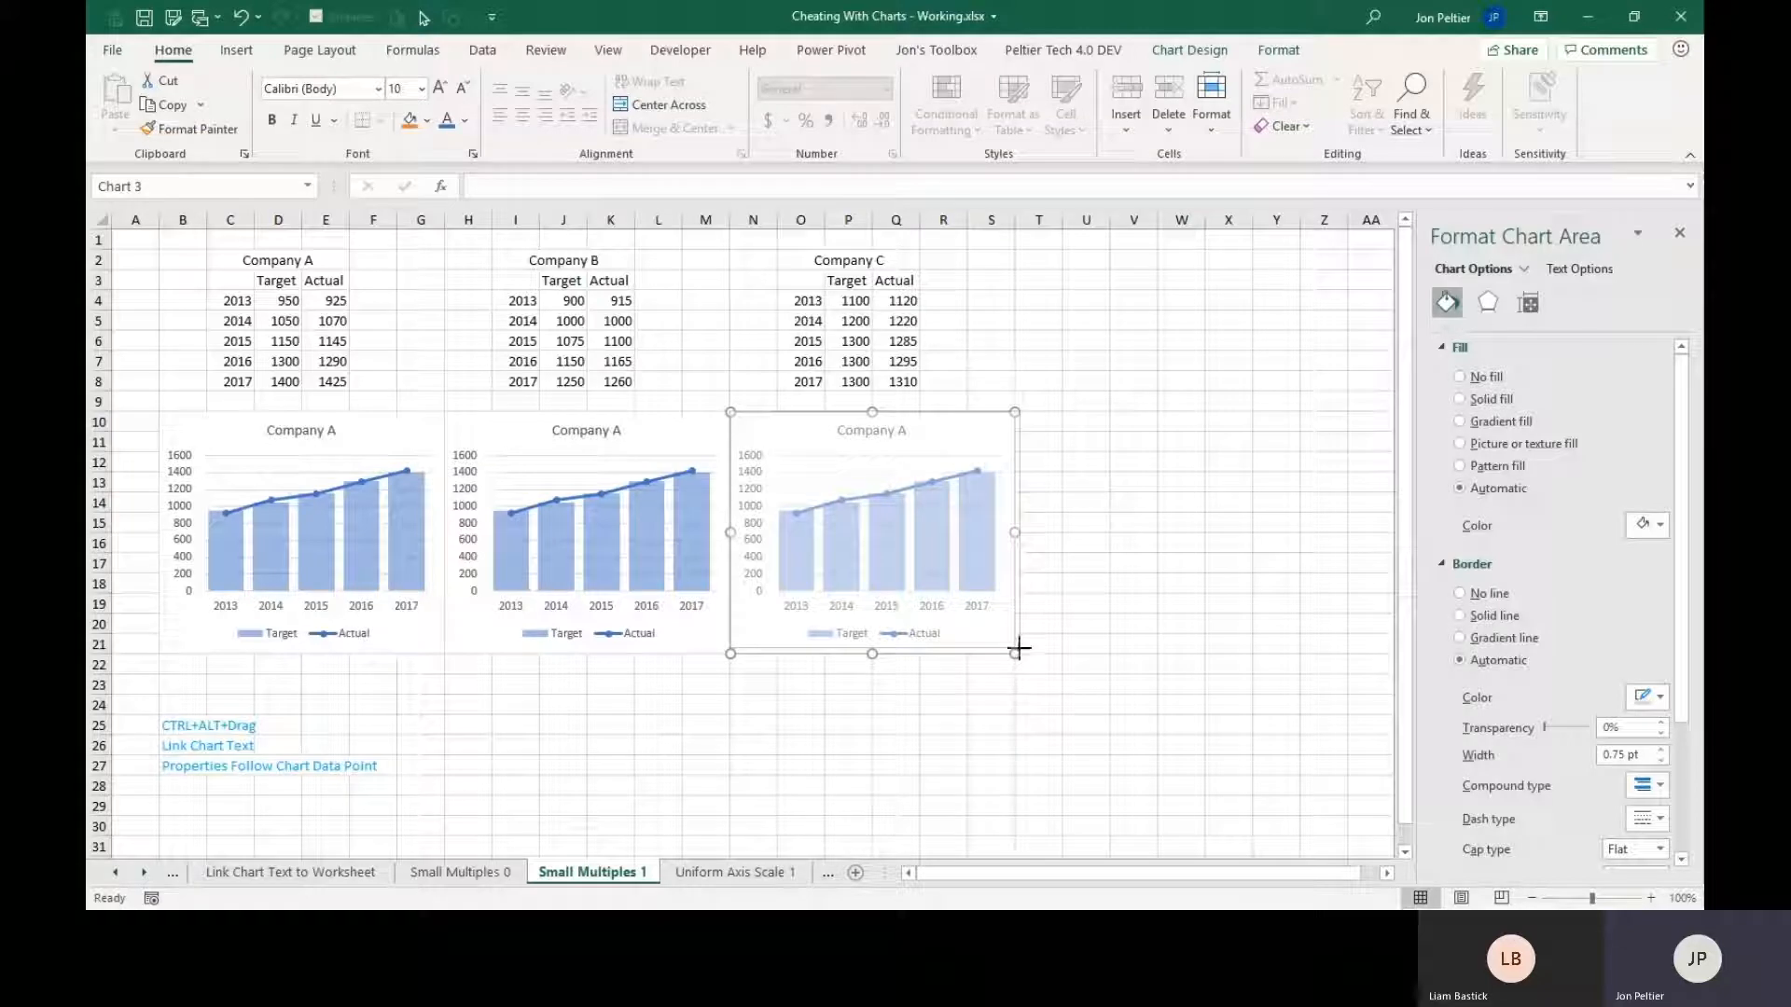
drag(1015, 653, 1143, 732)
drag(1161, 744, 1023, 628)
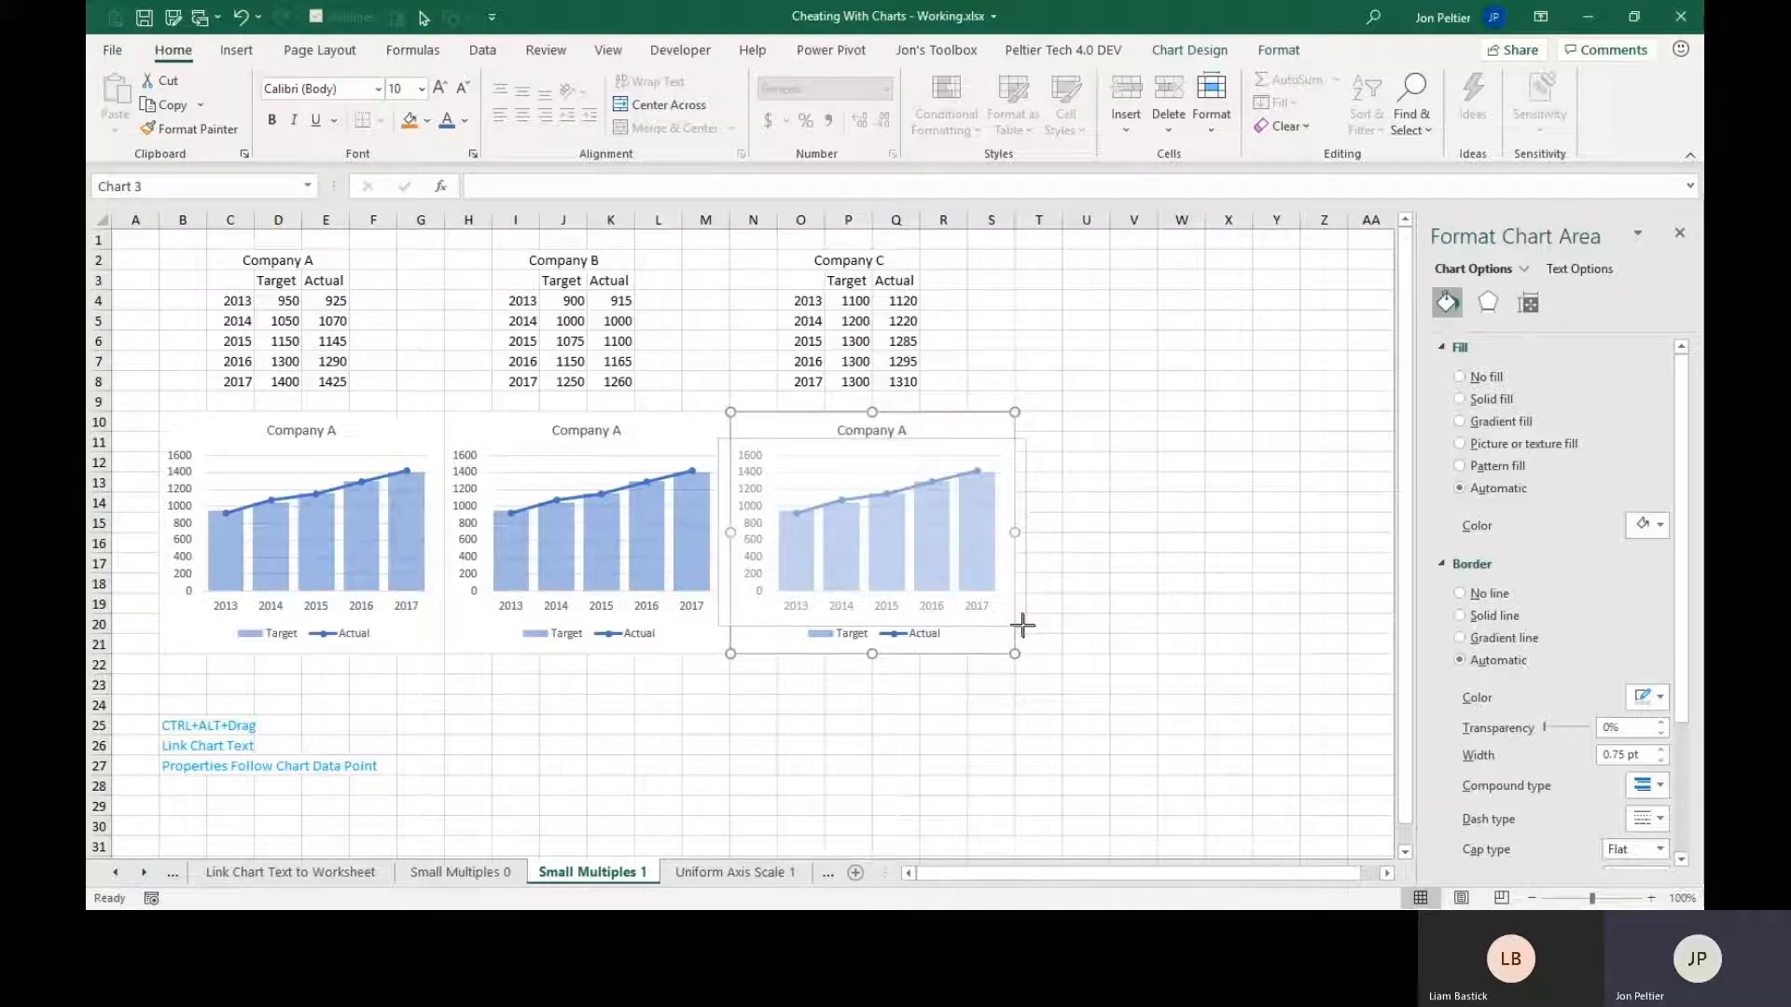
mouse_move(1014, 653)
mouse_down()
mouse_move(1049, 668)
mouse_move(1051, 700)
mouse_move(1072, 712)
mouse_move(1075, 692)
mouse_move(1163, 747)
mouse_move(1013, 657)
mouse_up()
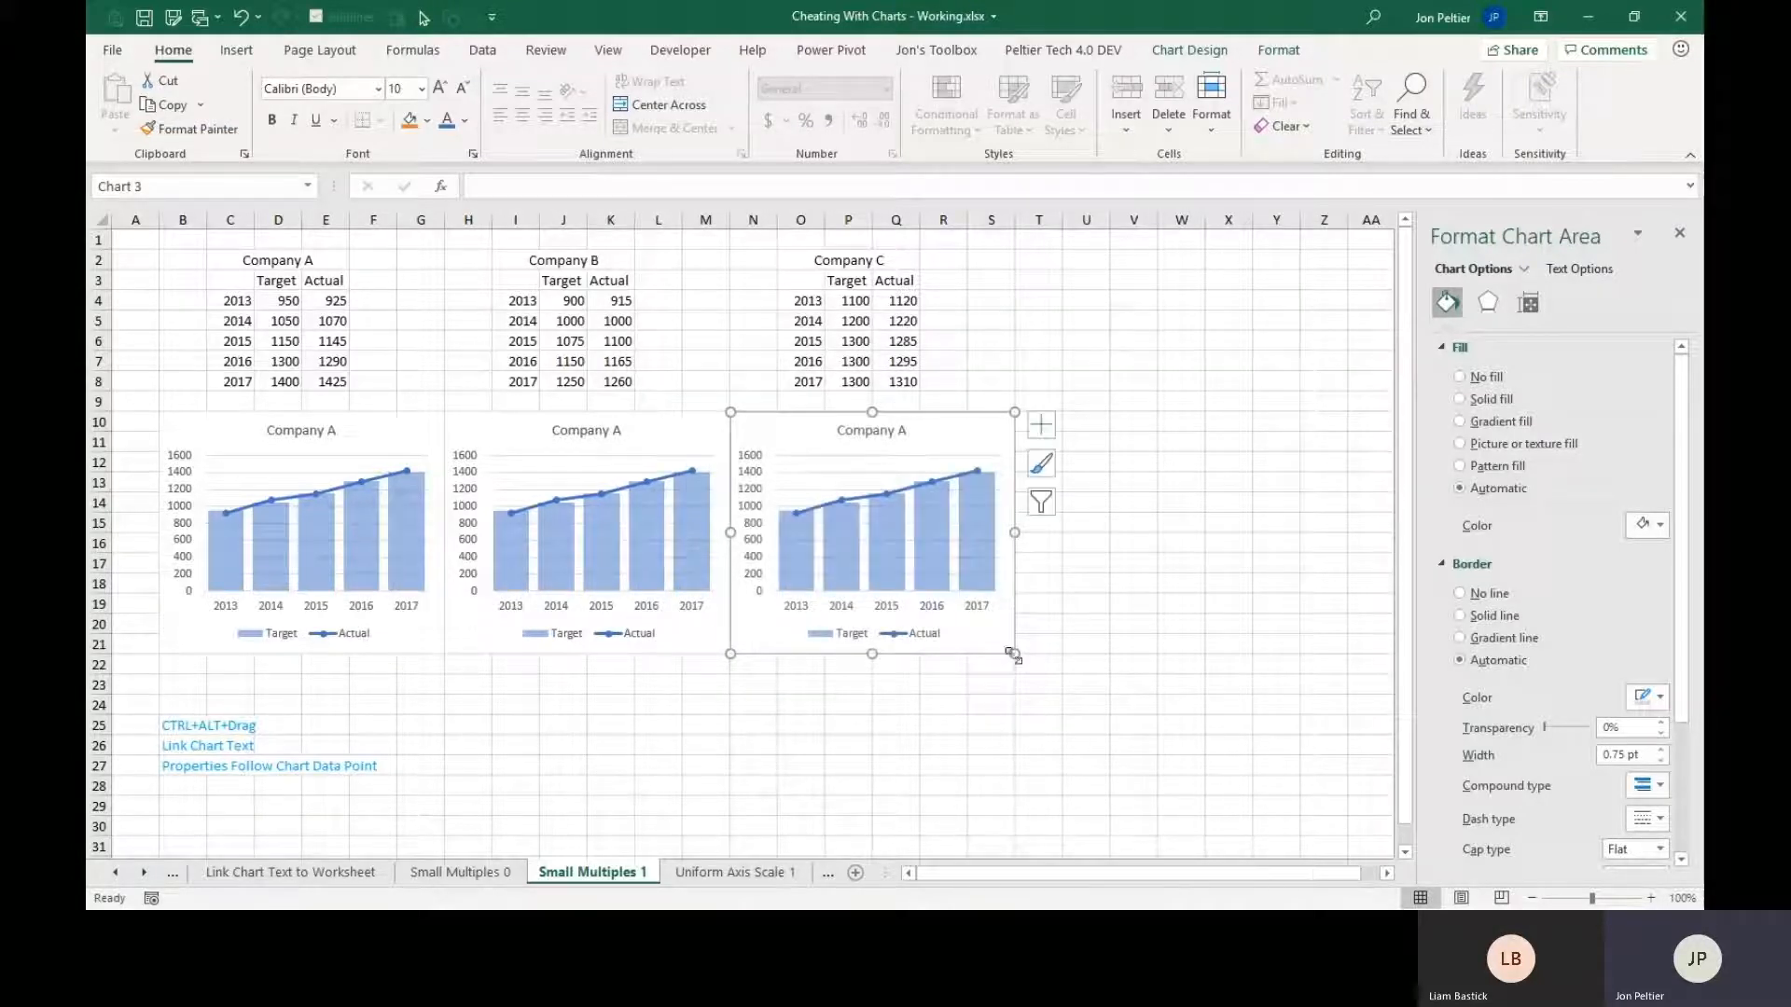
Link the middle chart's title to cell I2 of the Small Multiples 1 sheet, which holds the Company B heading.
click(1036, 724)
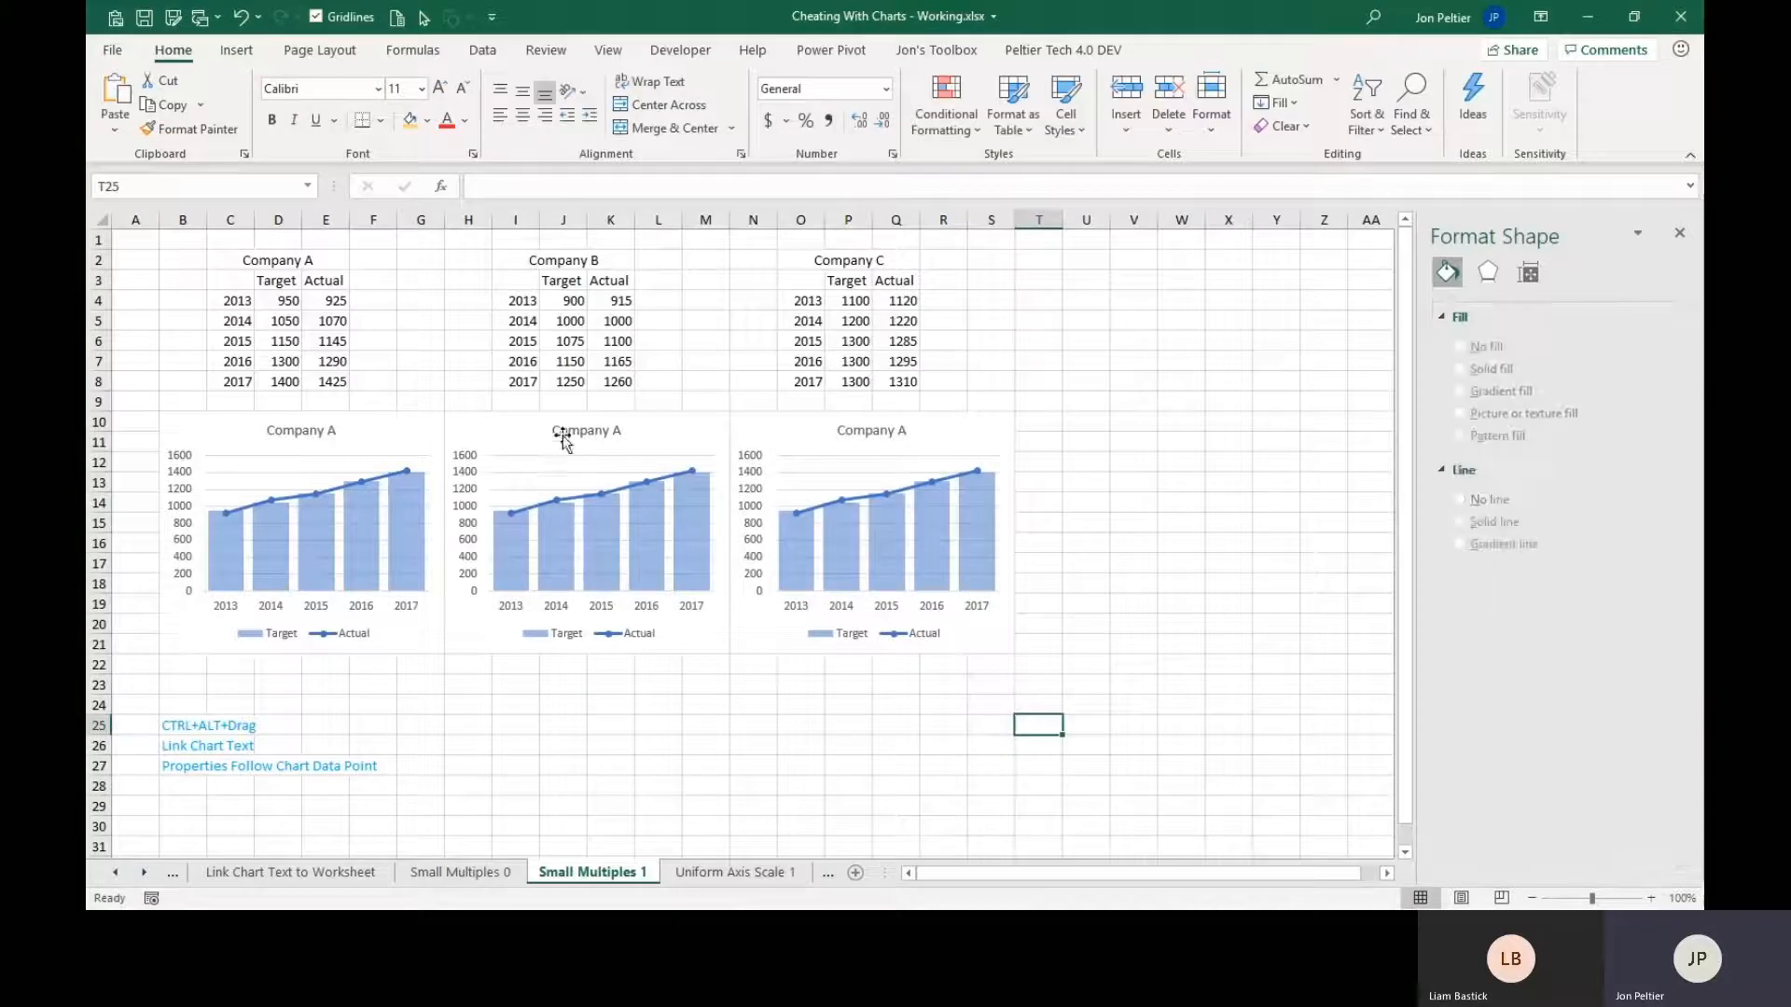
click(291, 434)
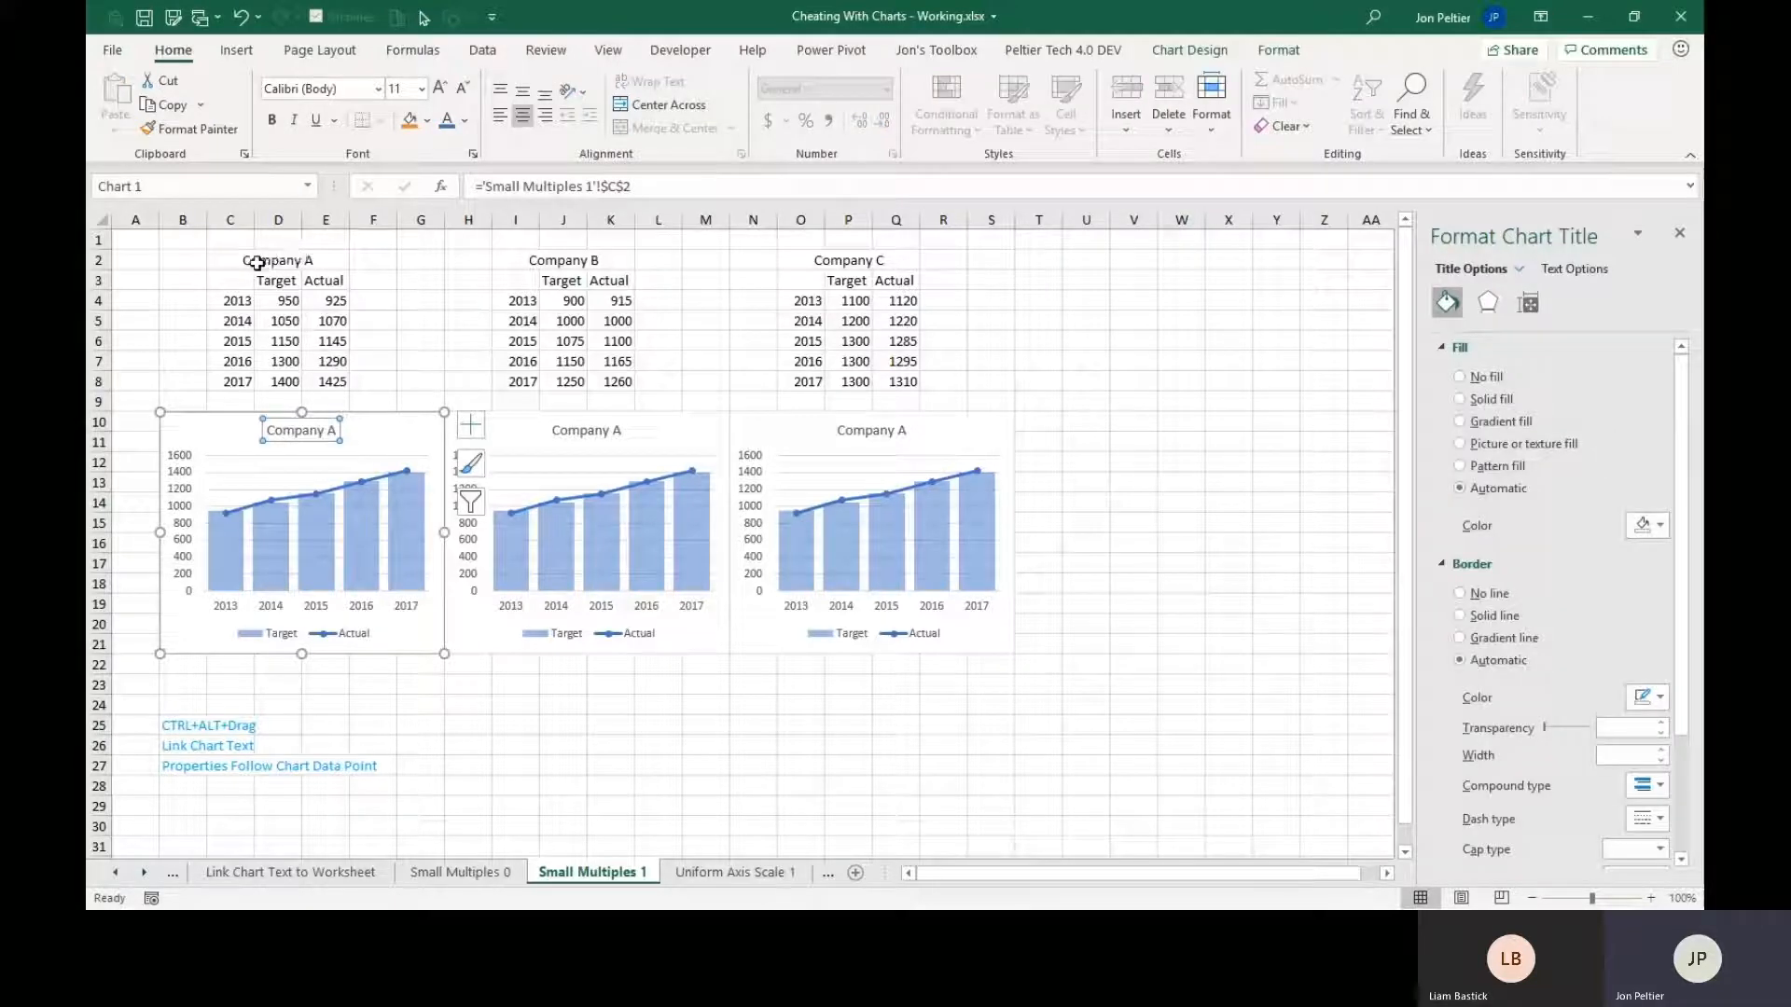
click(592, 434)
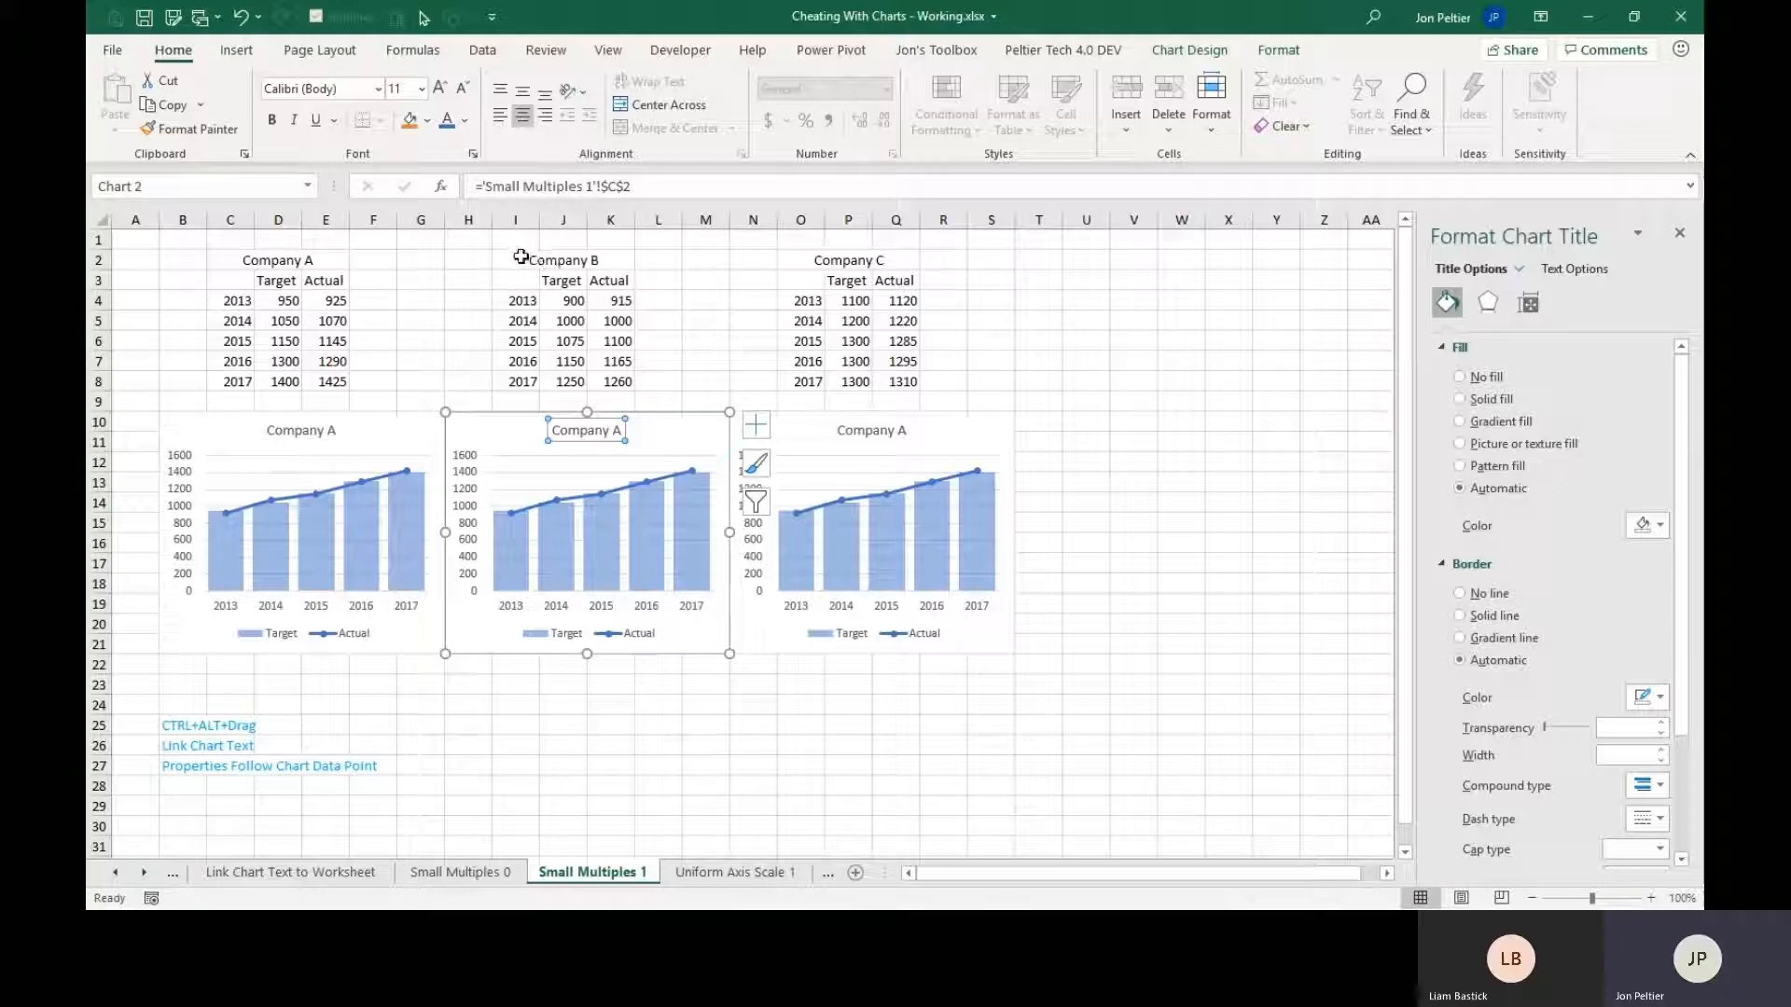
click(615, 196)
click(611, 191)
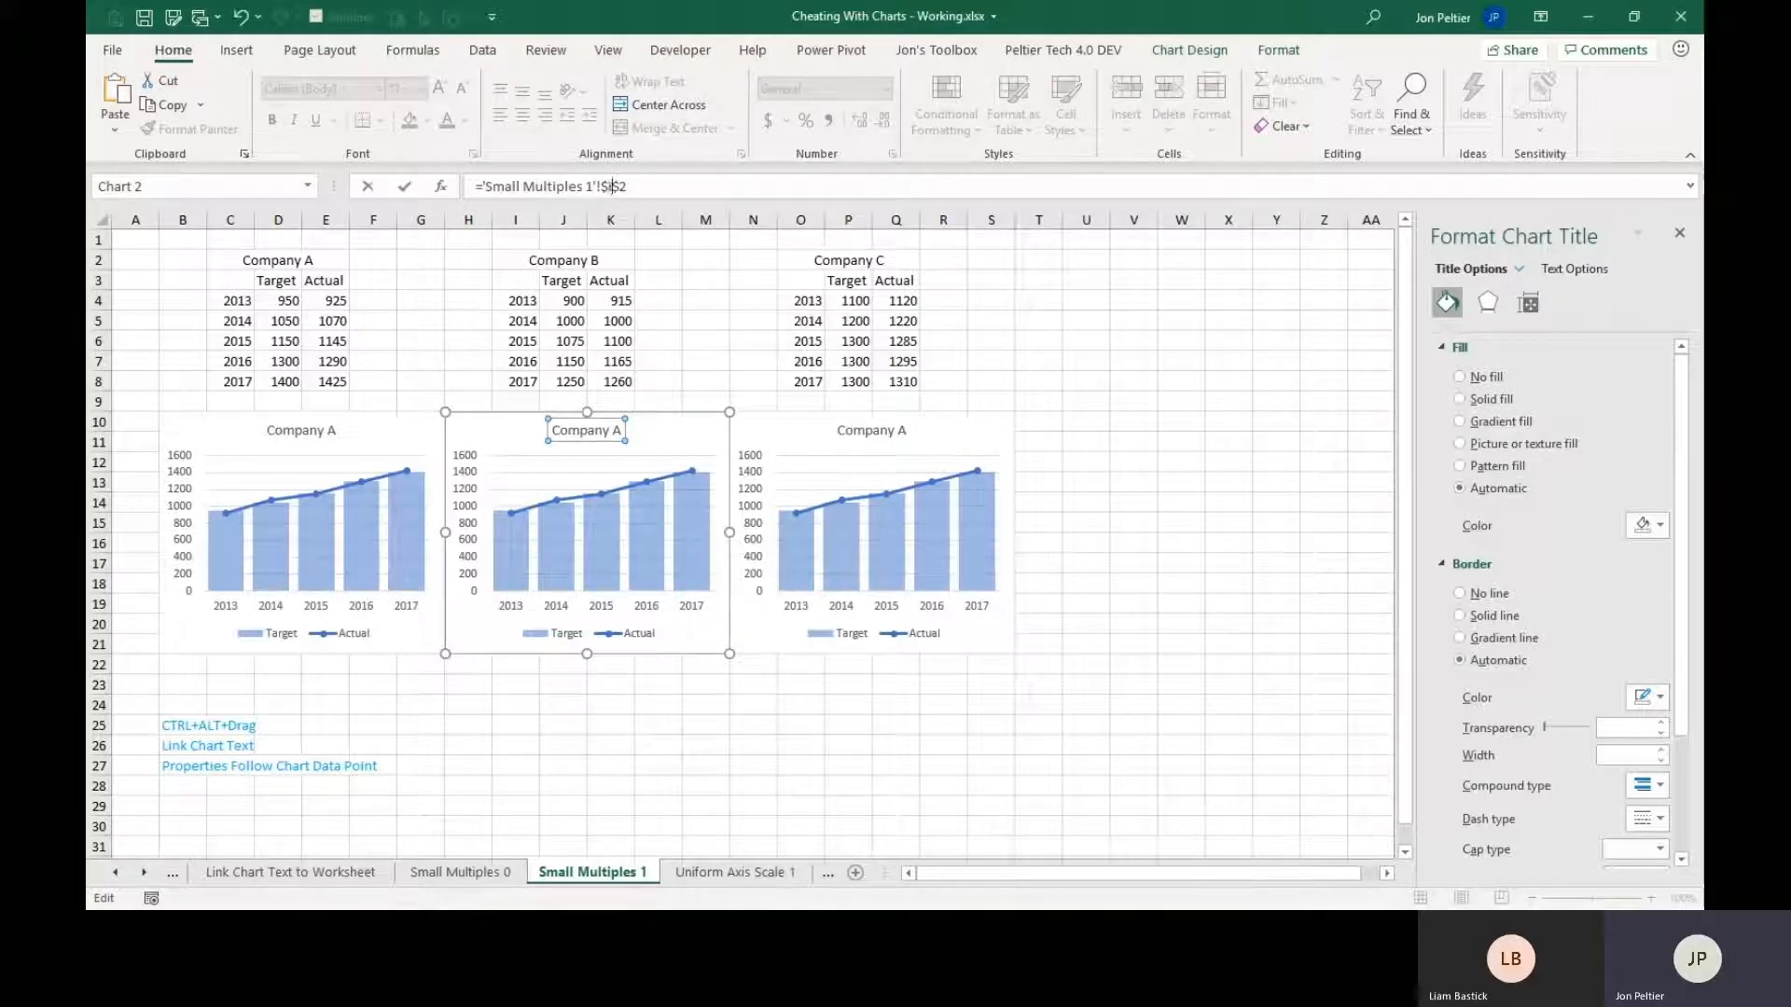
key(Return)
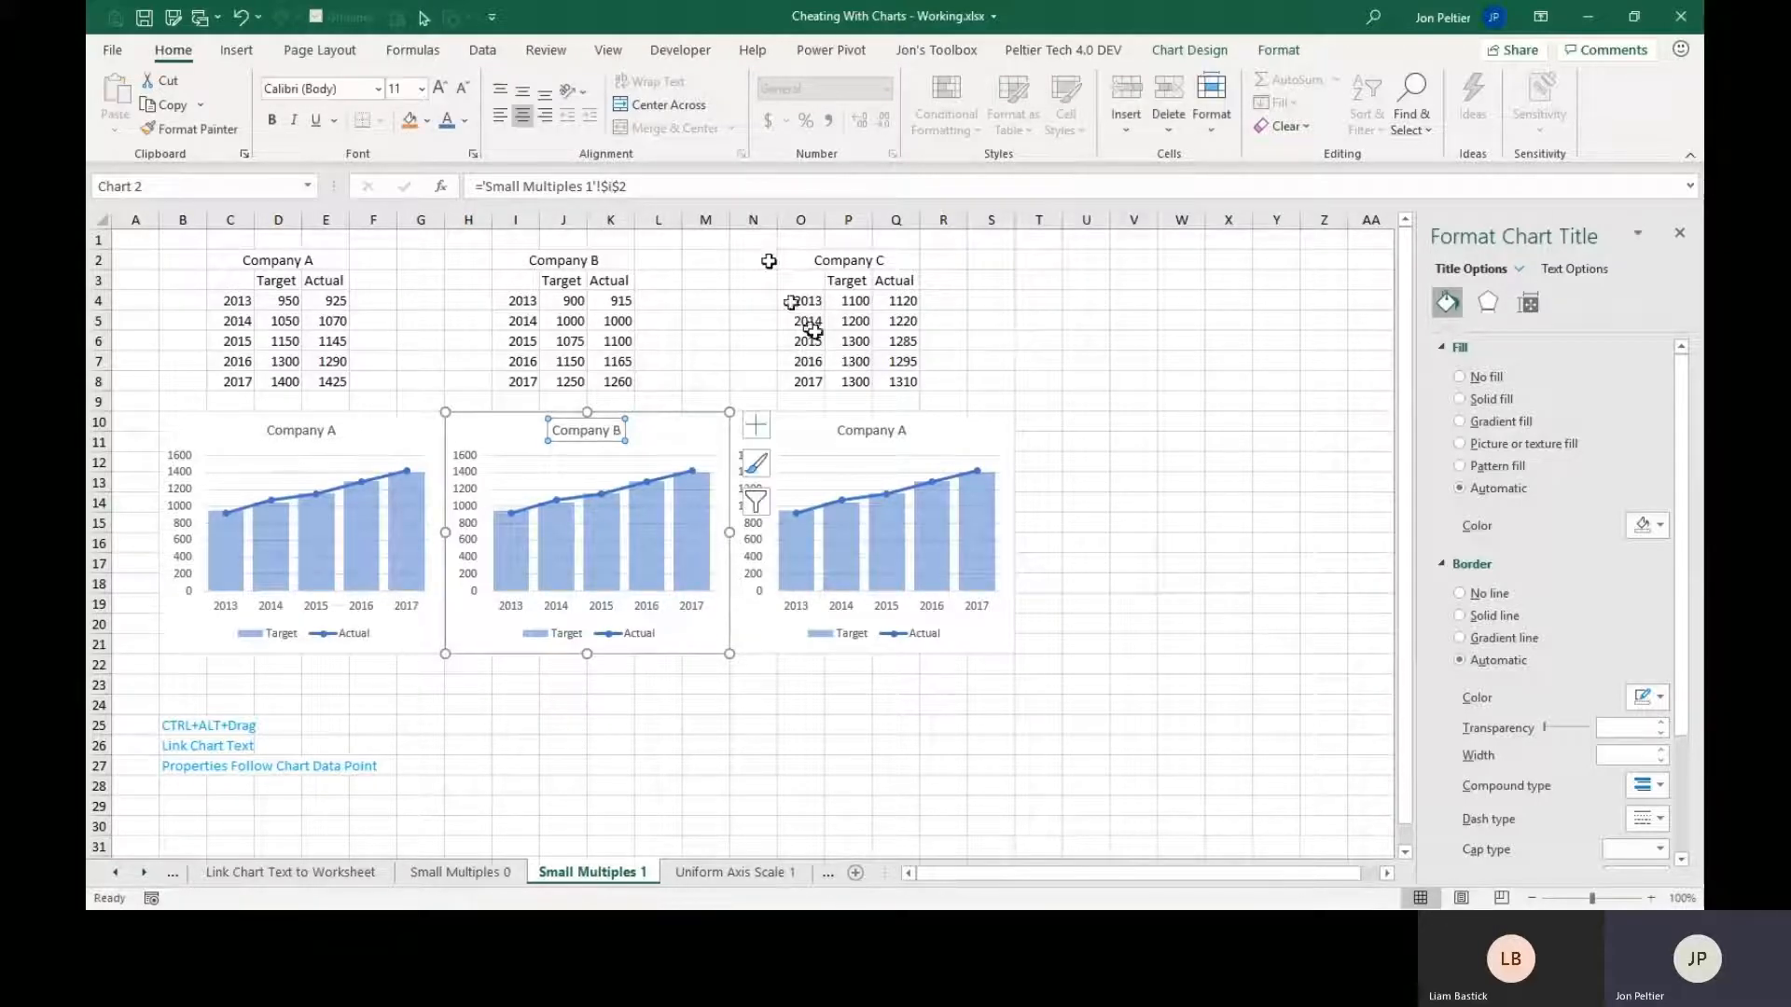
Link the third chart's title to cell O2 of the Small Multiples 1 sheet, which holds the Company C heading.
click(886, 428)
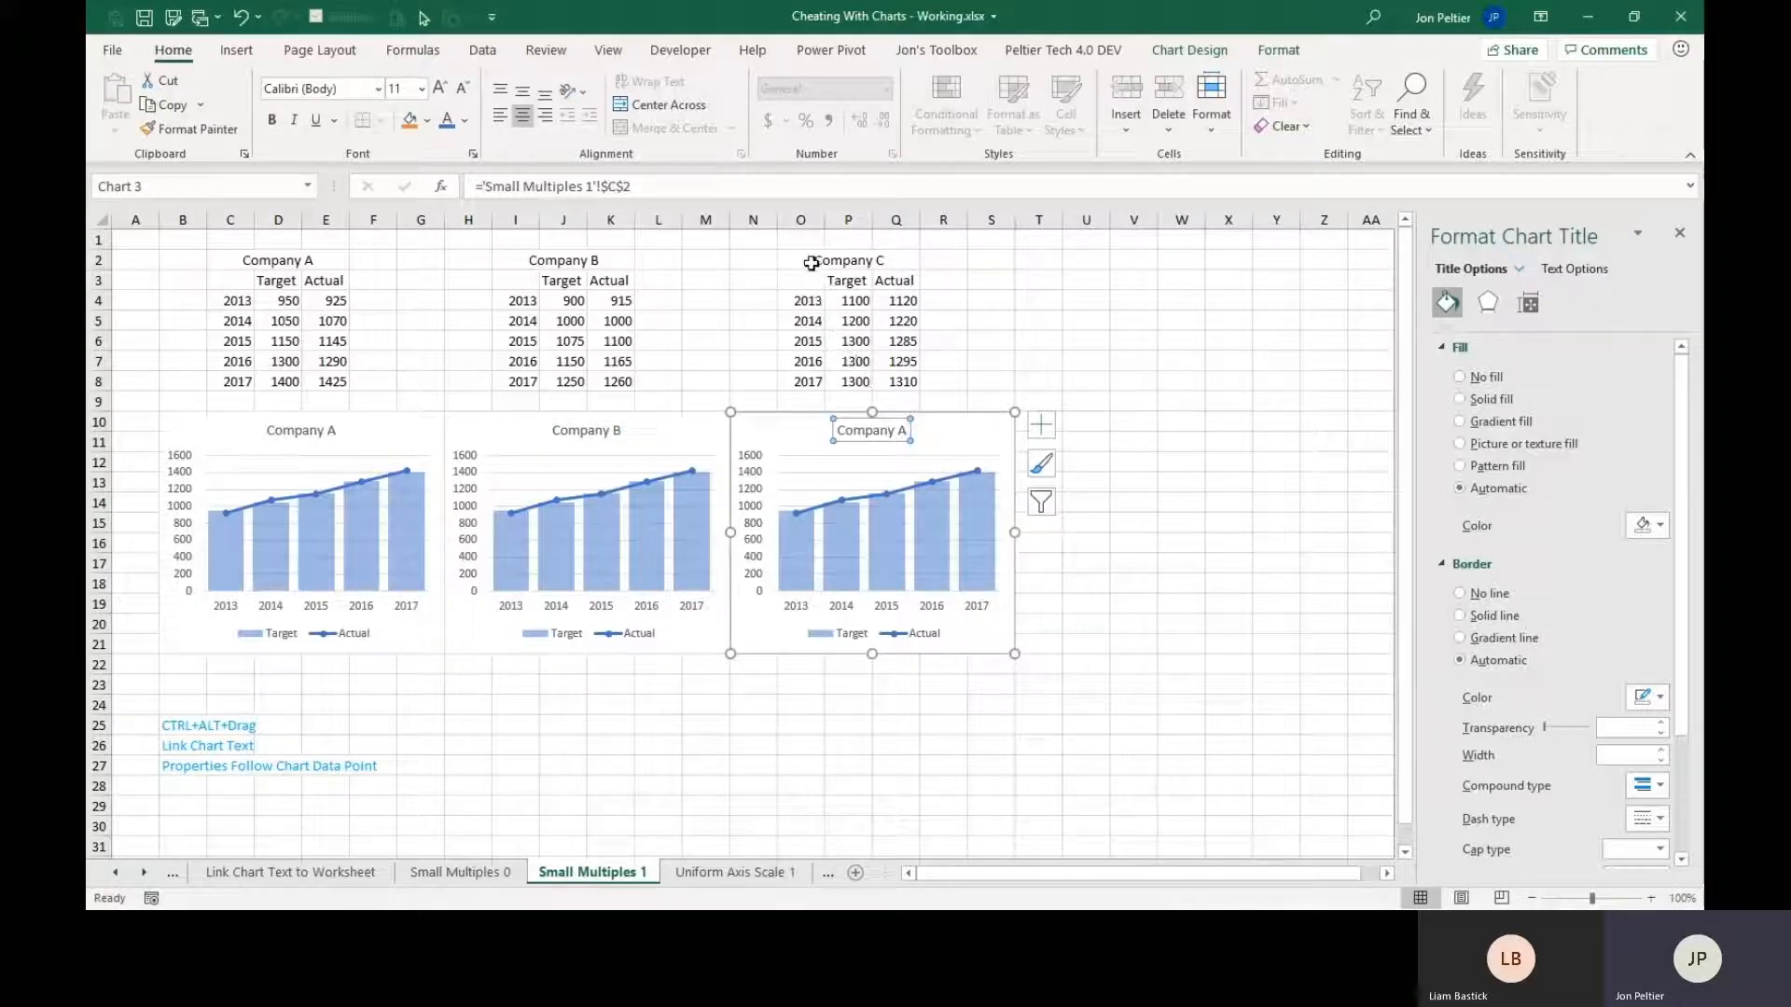
click(799, 261)
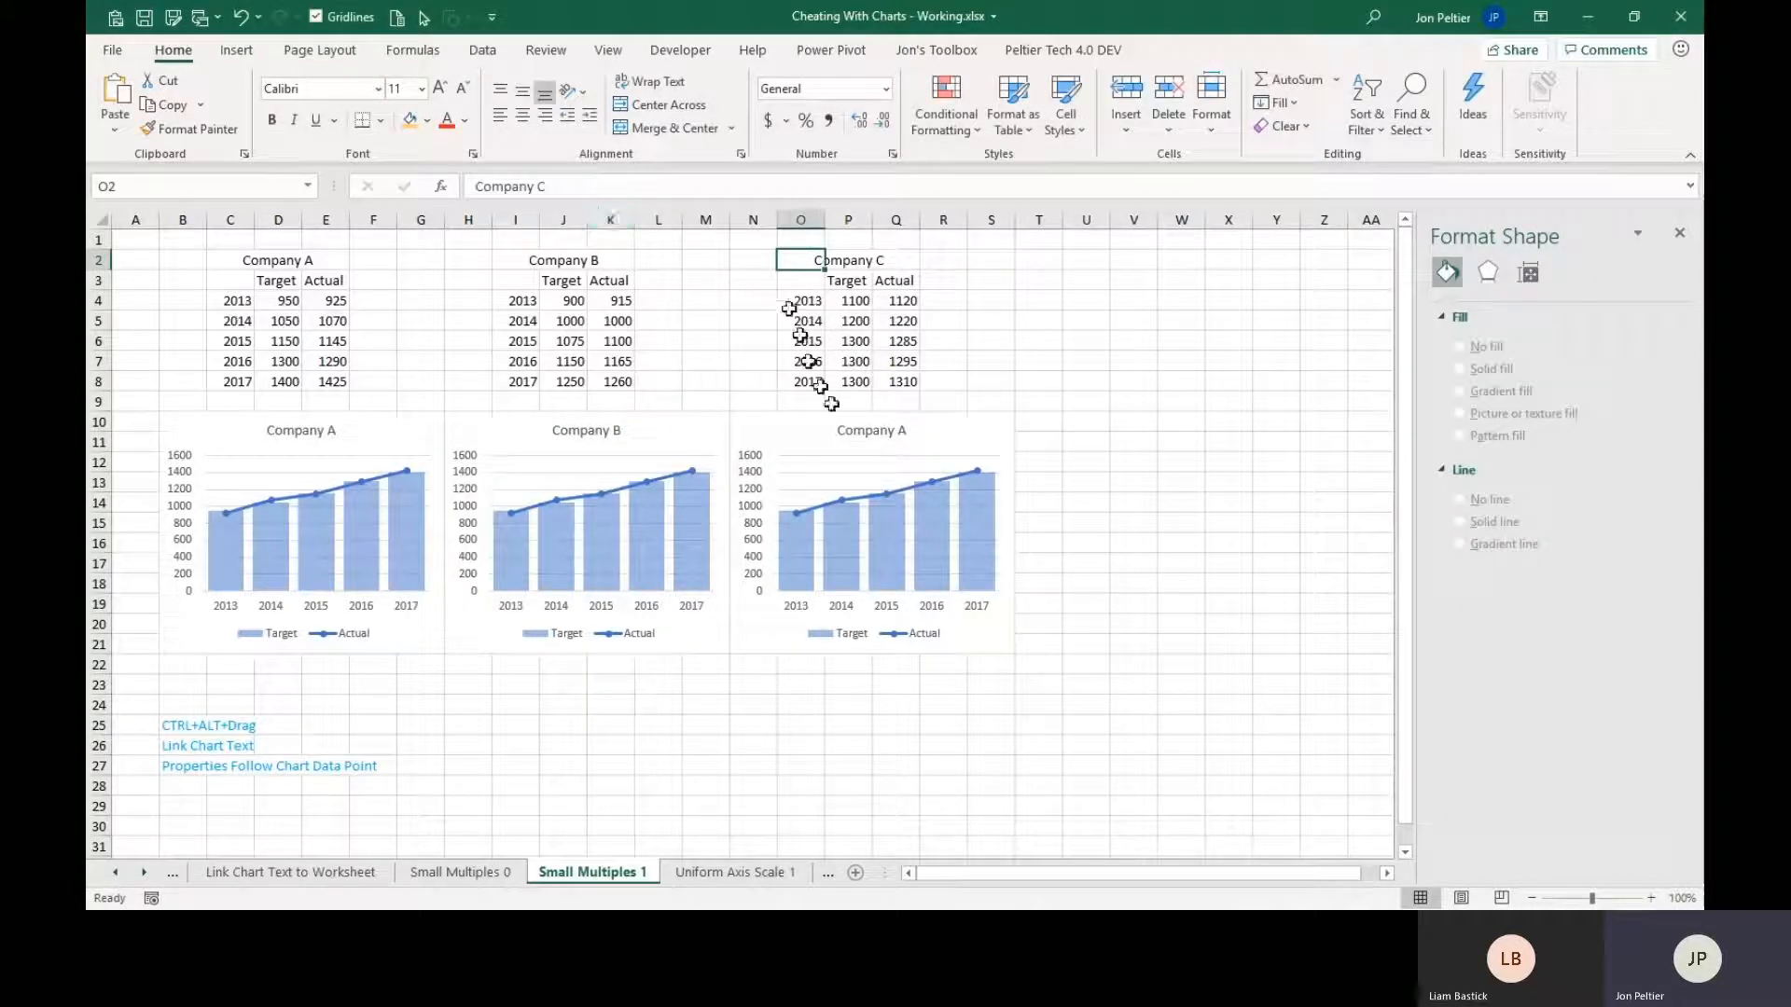
click(854, 431)
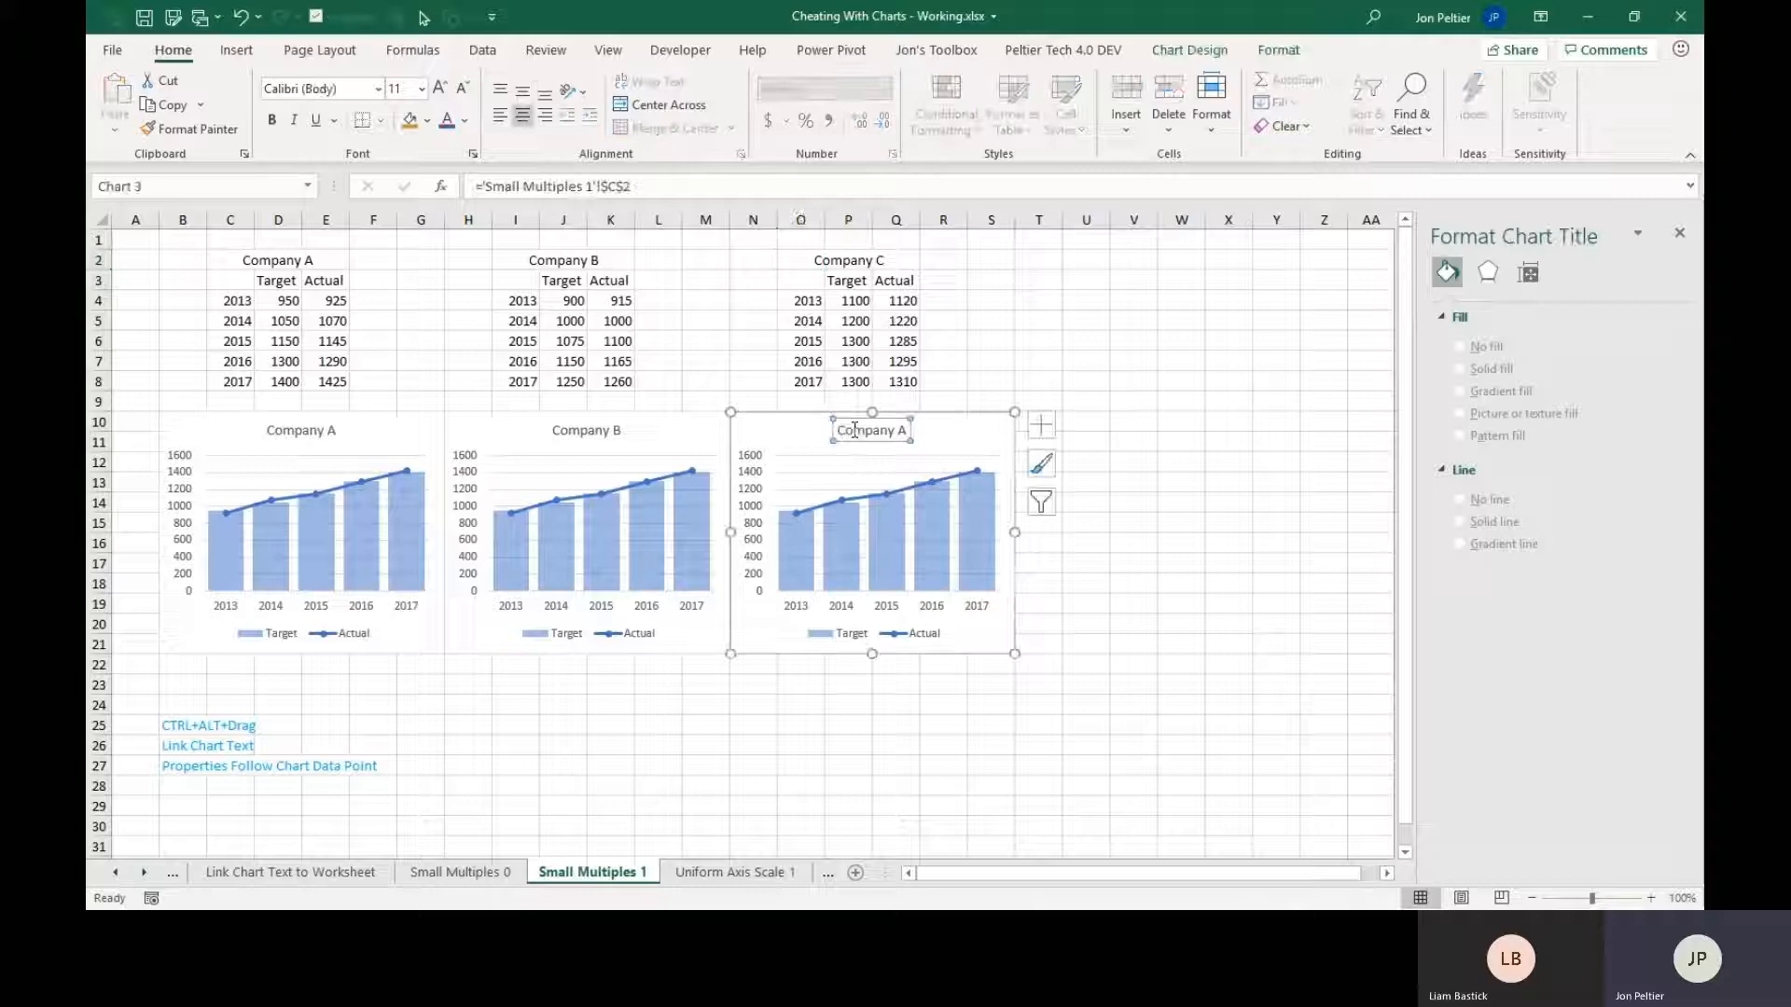
click(612, 185)
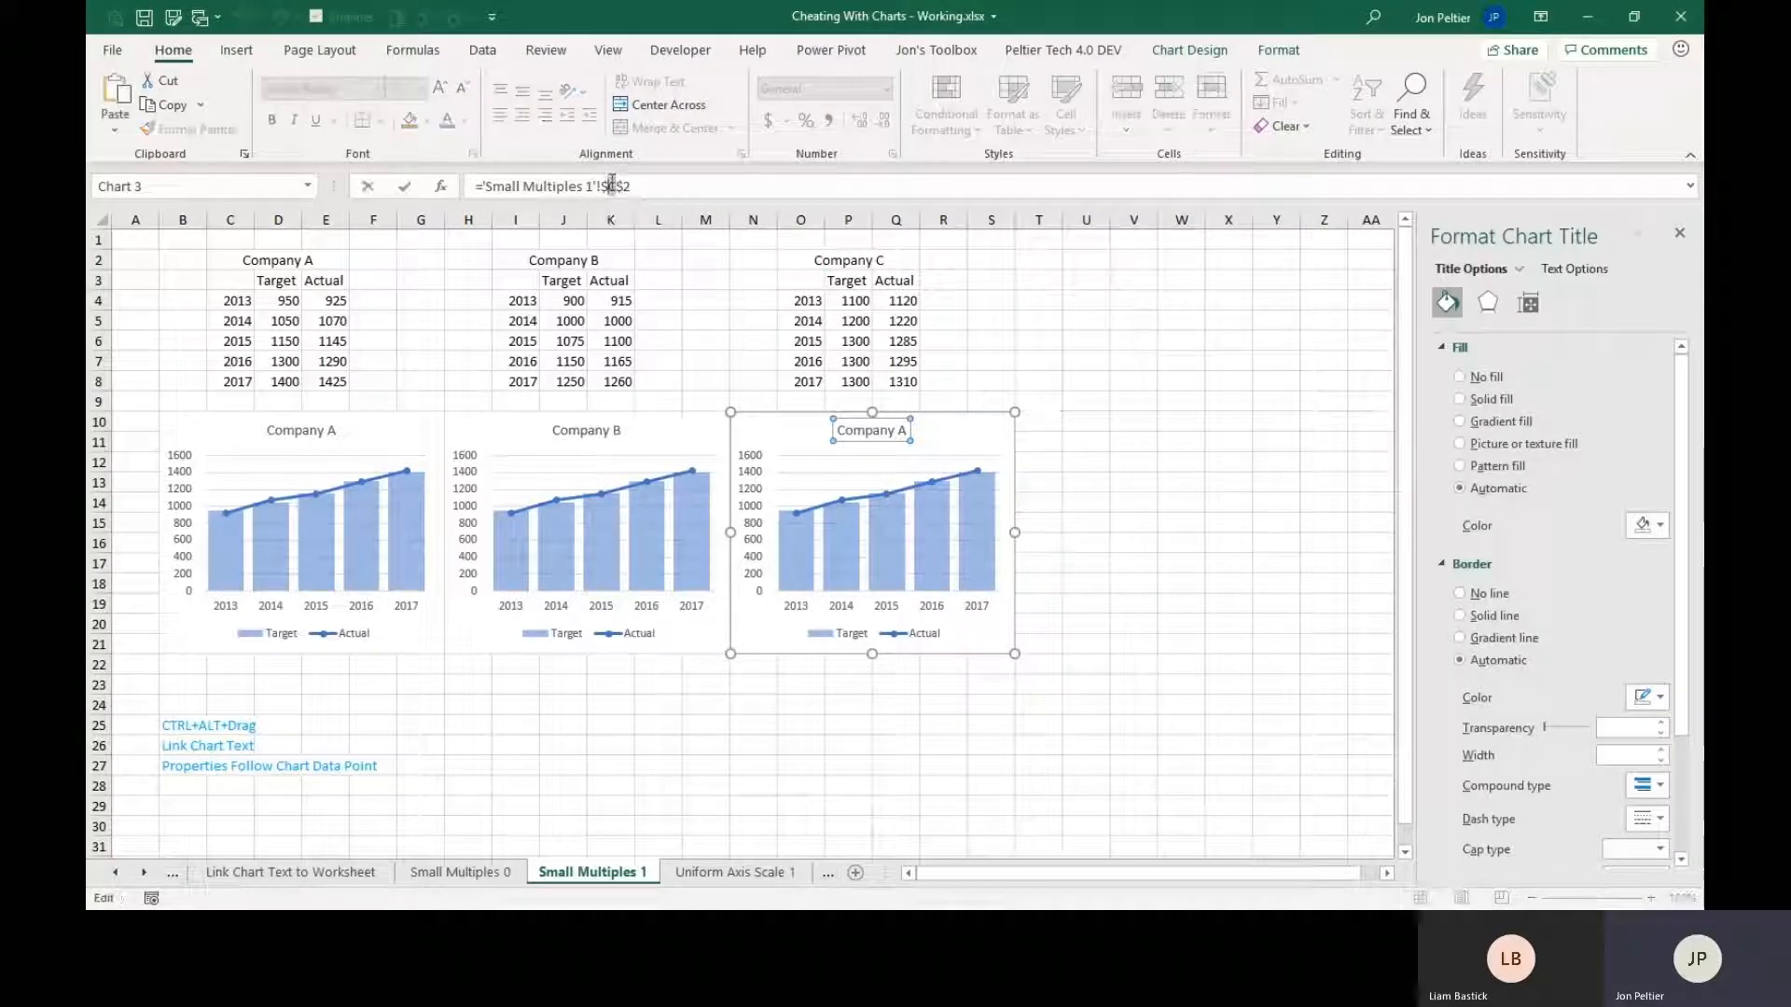
key(Return)
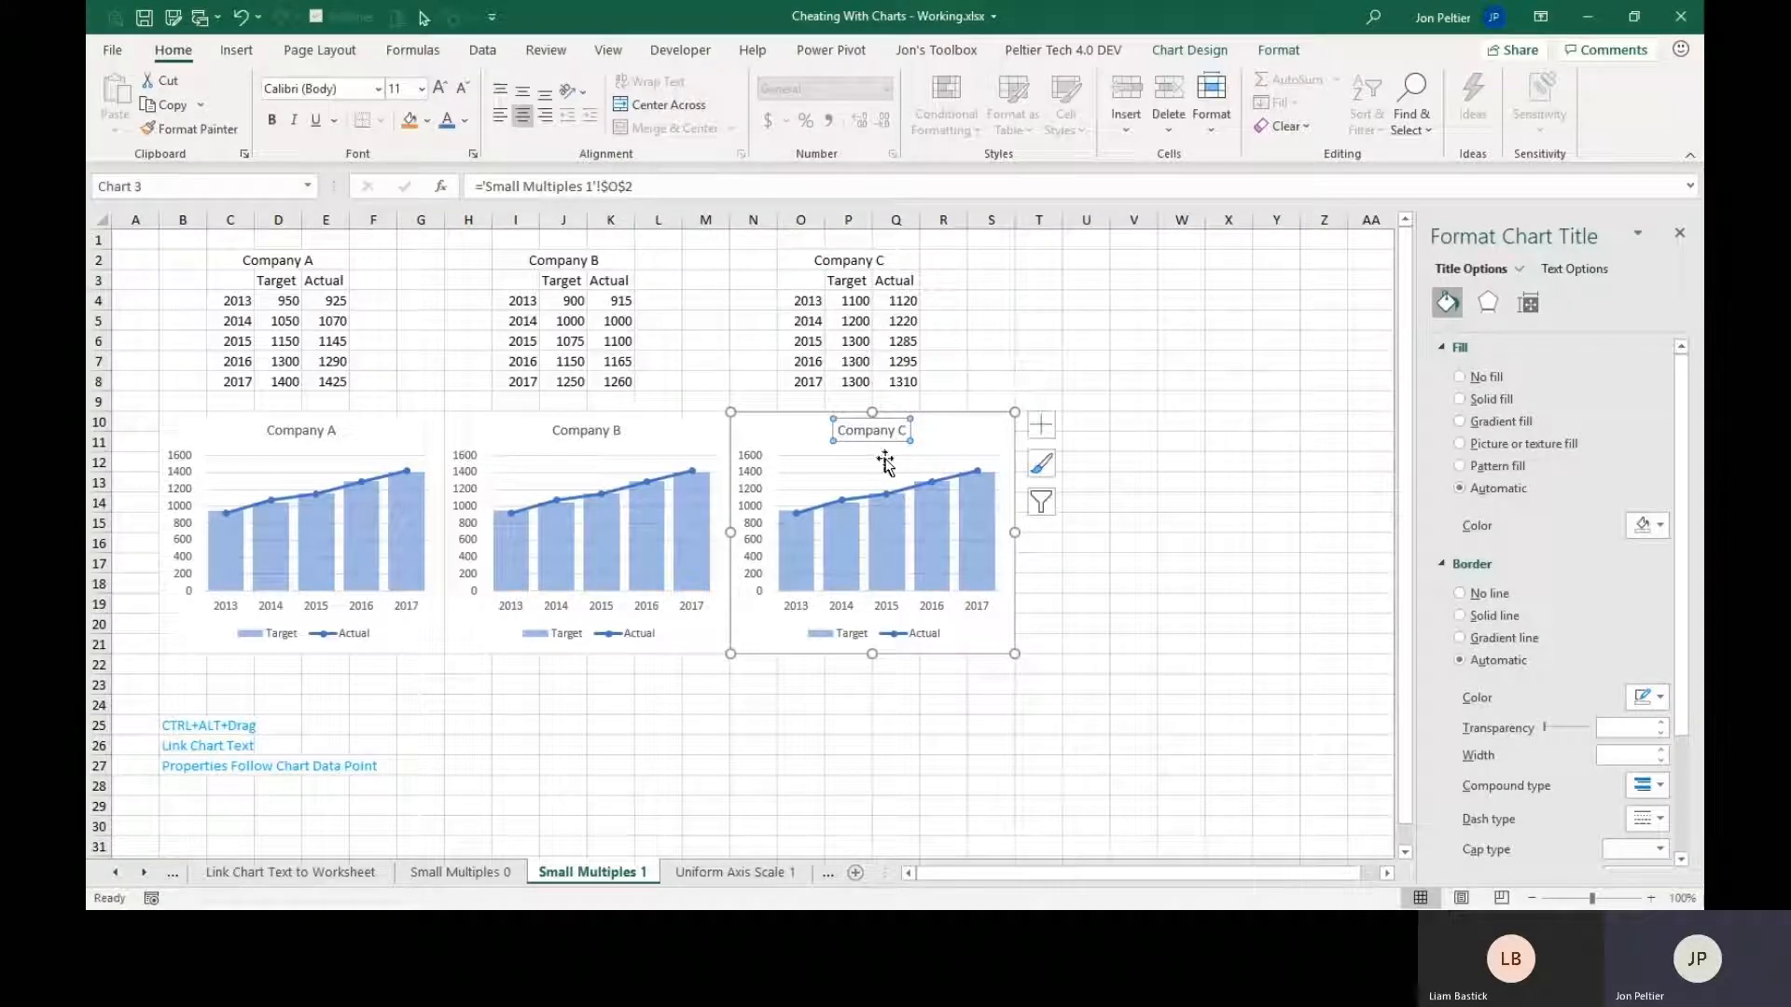
click(694, 398)
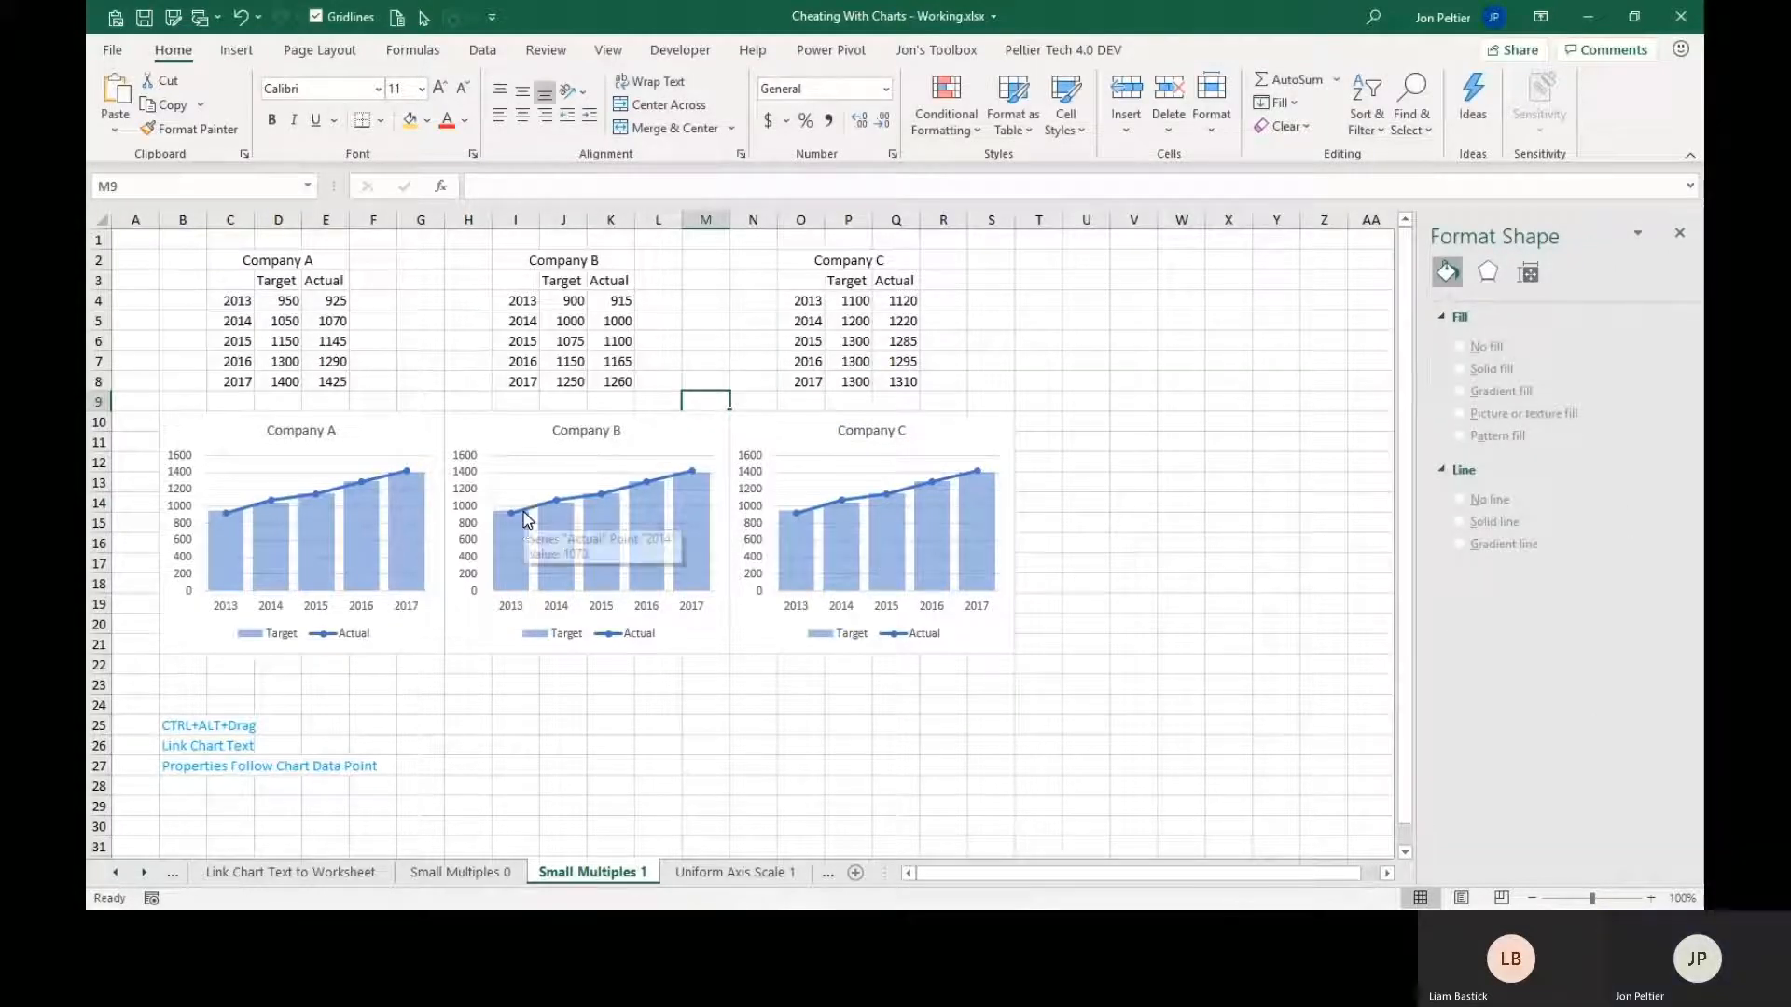
Try shifting the Company B chart's source data to J3:K8, and move the range back to D3:E8.
mouse_move(525, 538)
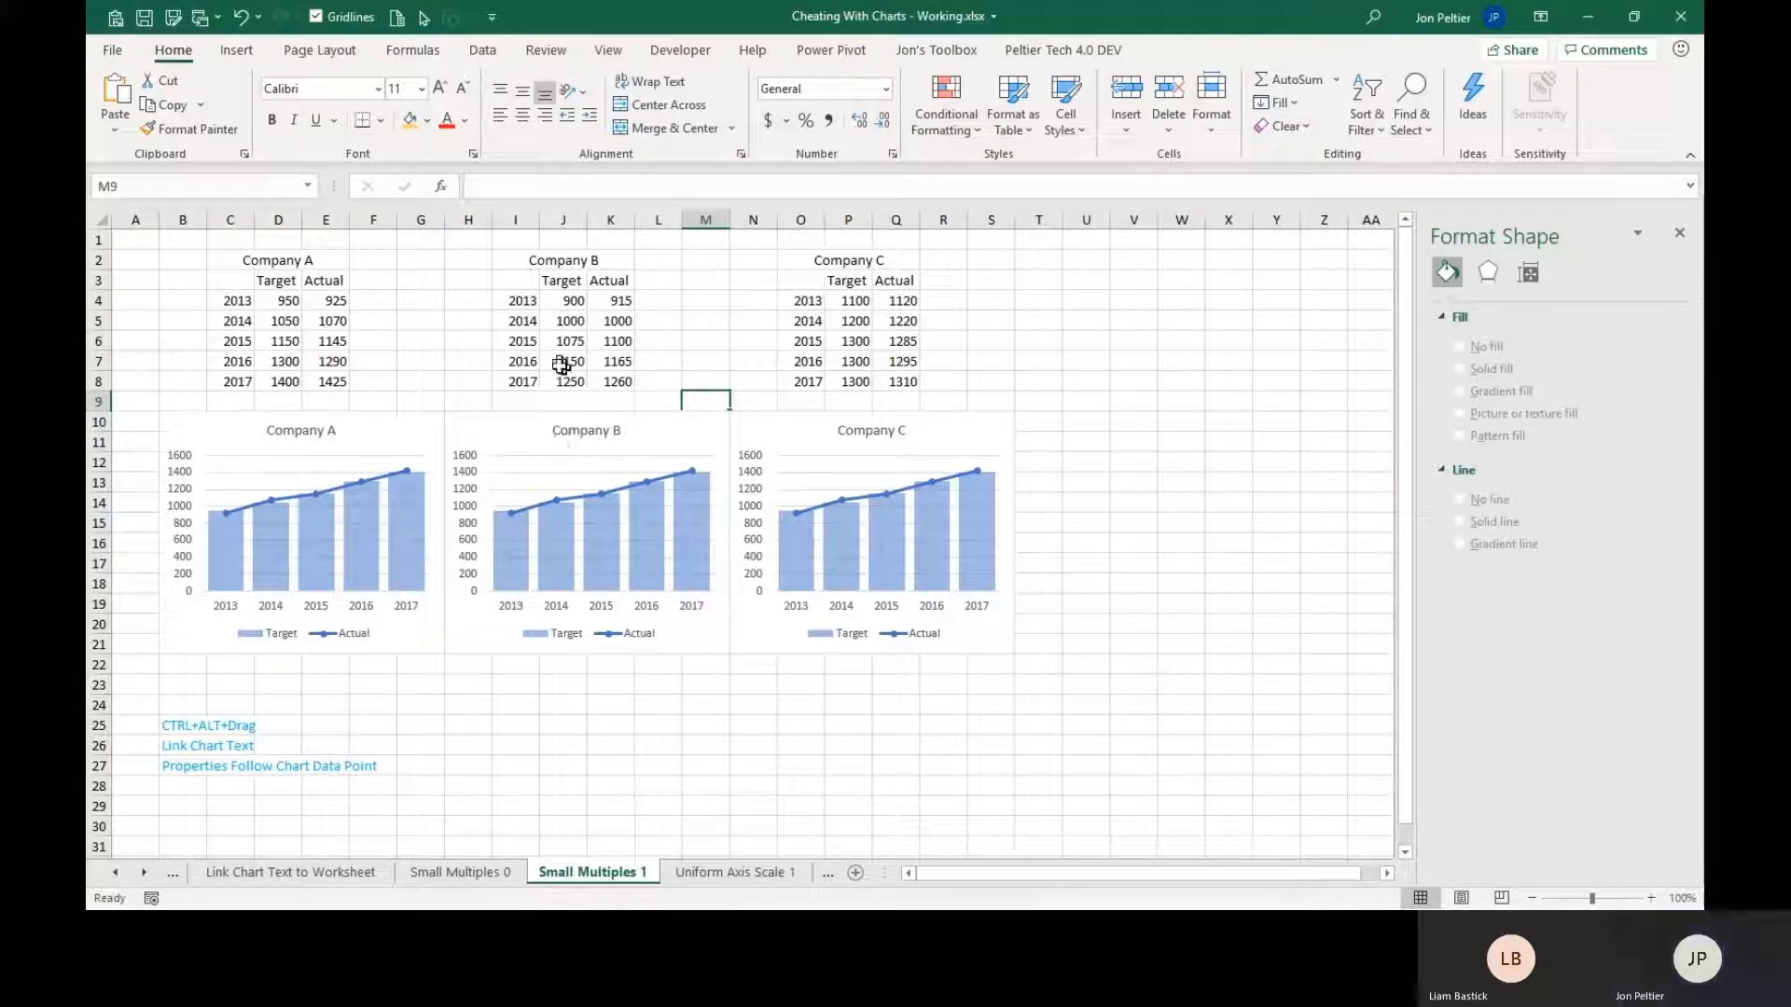
click(517, 439)
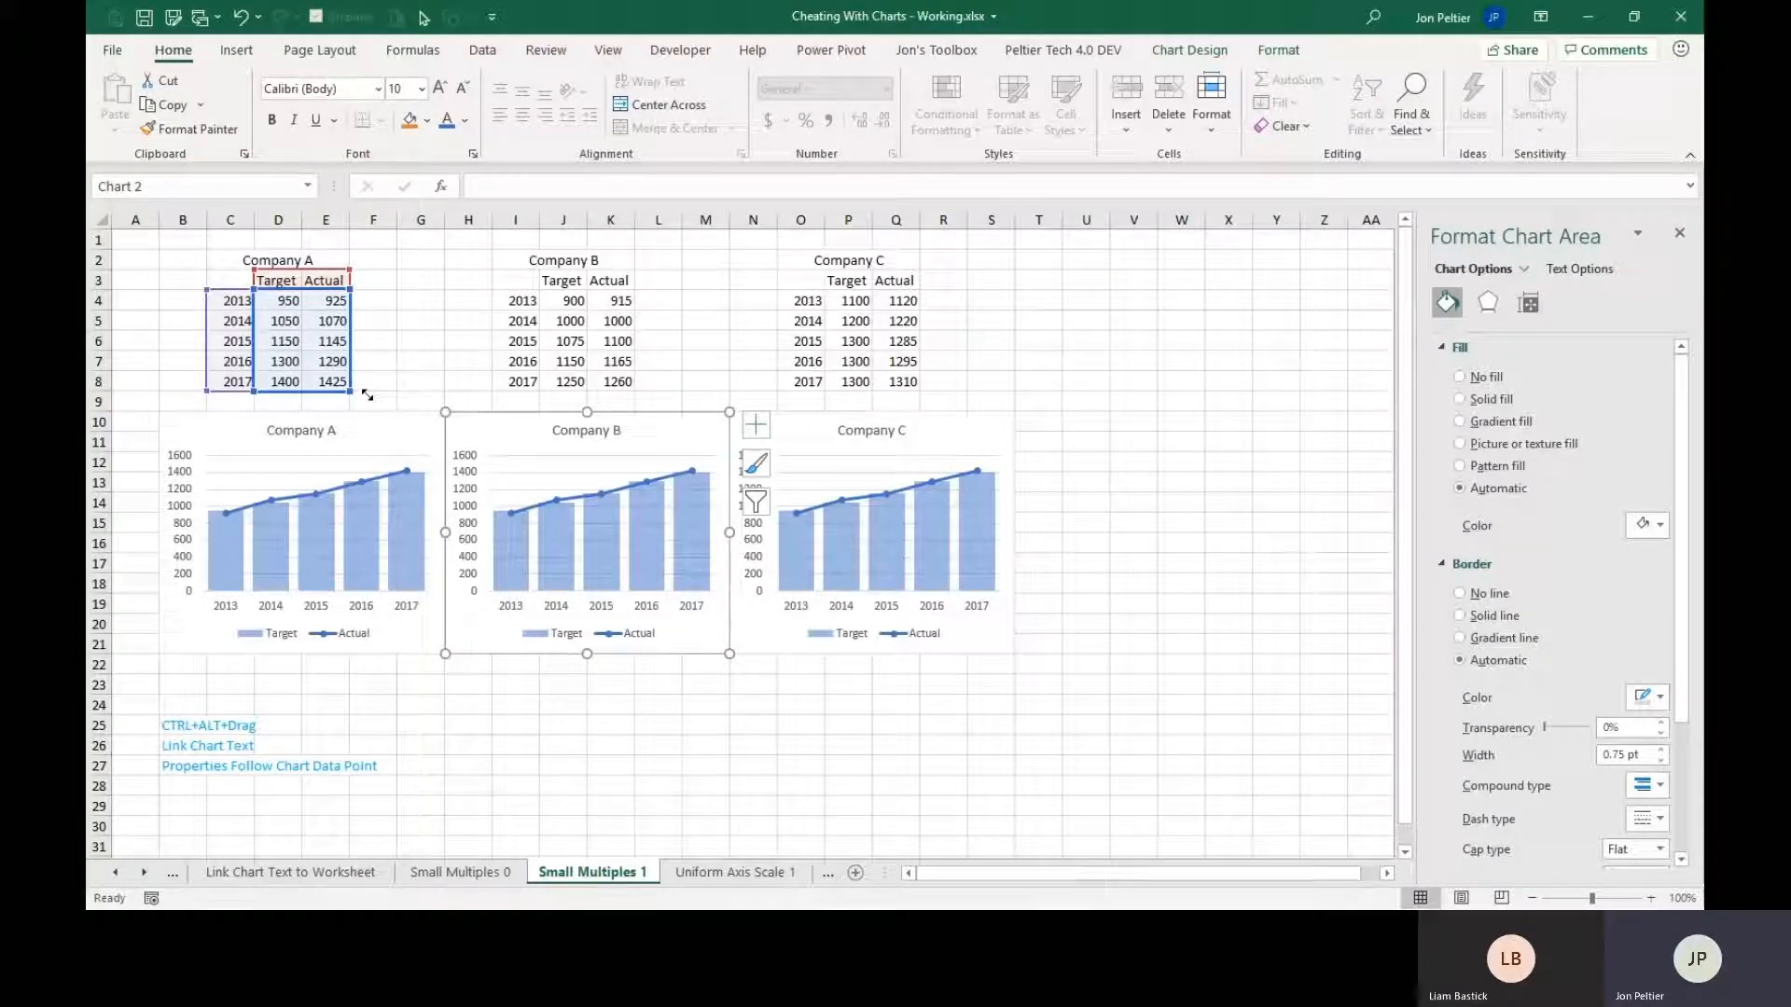
mouse_move(368, 395)
mouse_down()
mouse_move(433, 399)
mouse_move(362, 397)
mouse_up()
drag(353, 347, 591, 343)
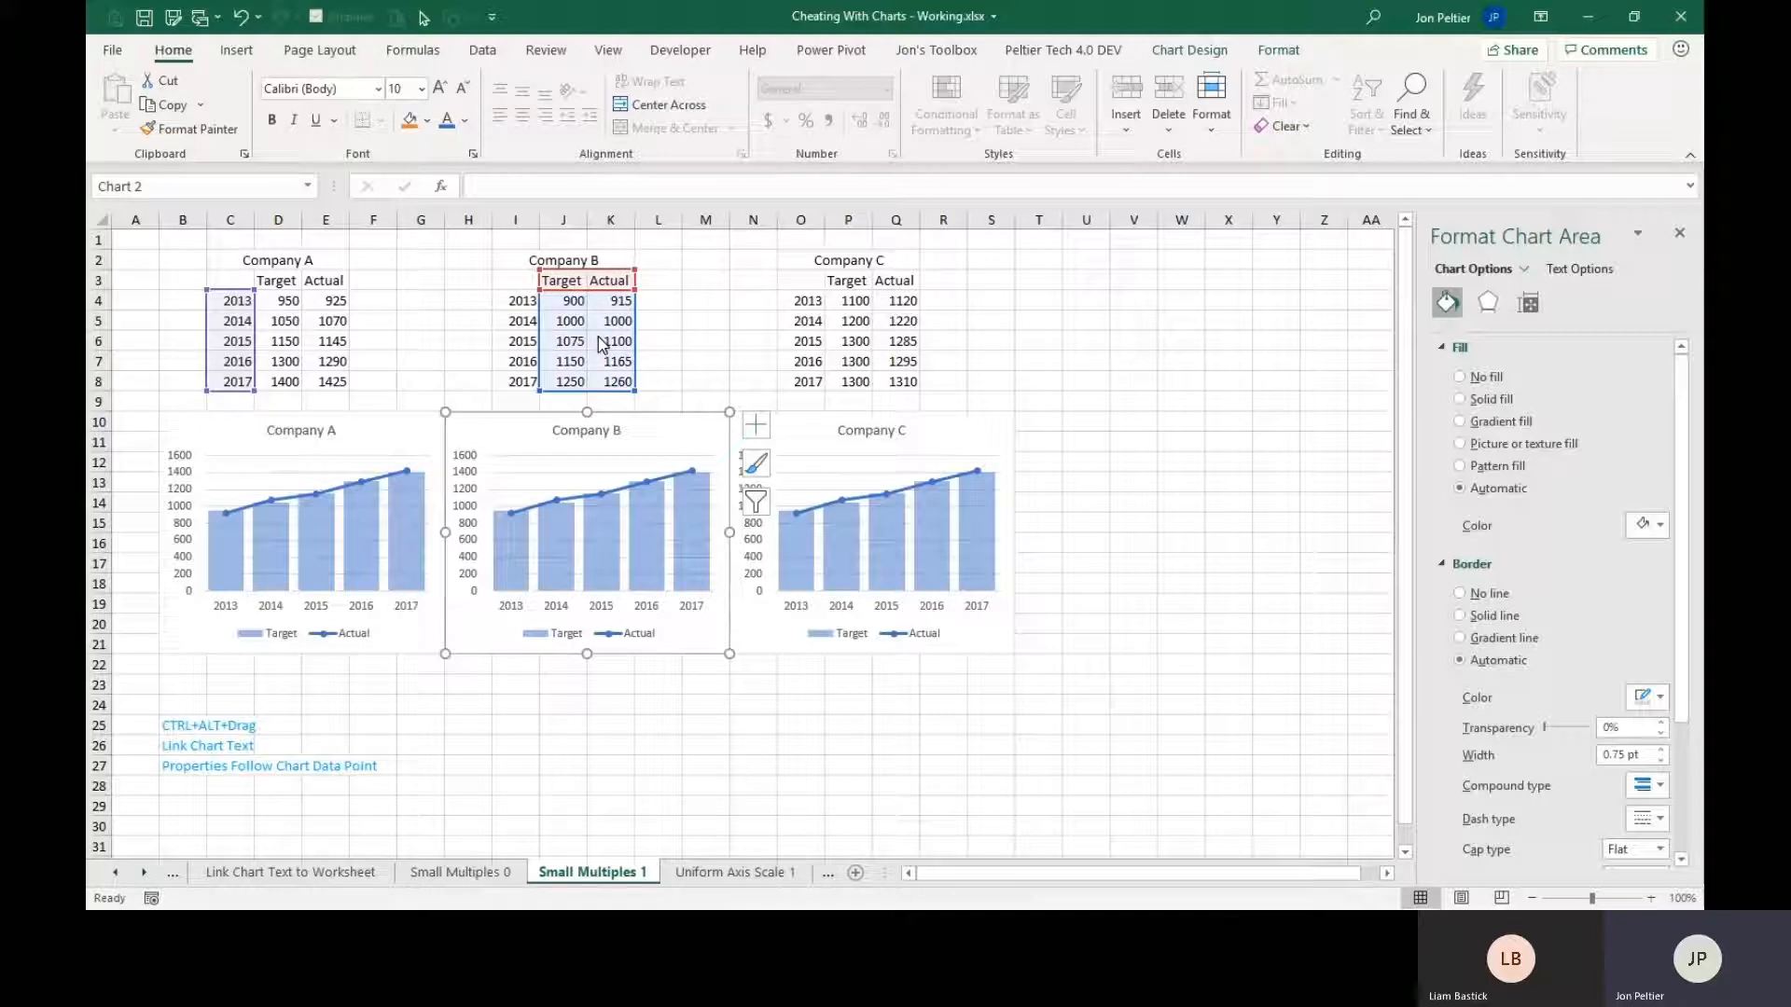
drag(602, 343, 598, 336)
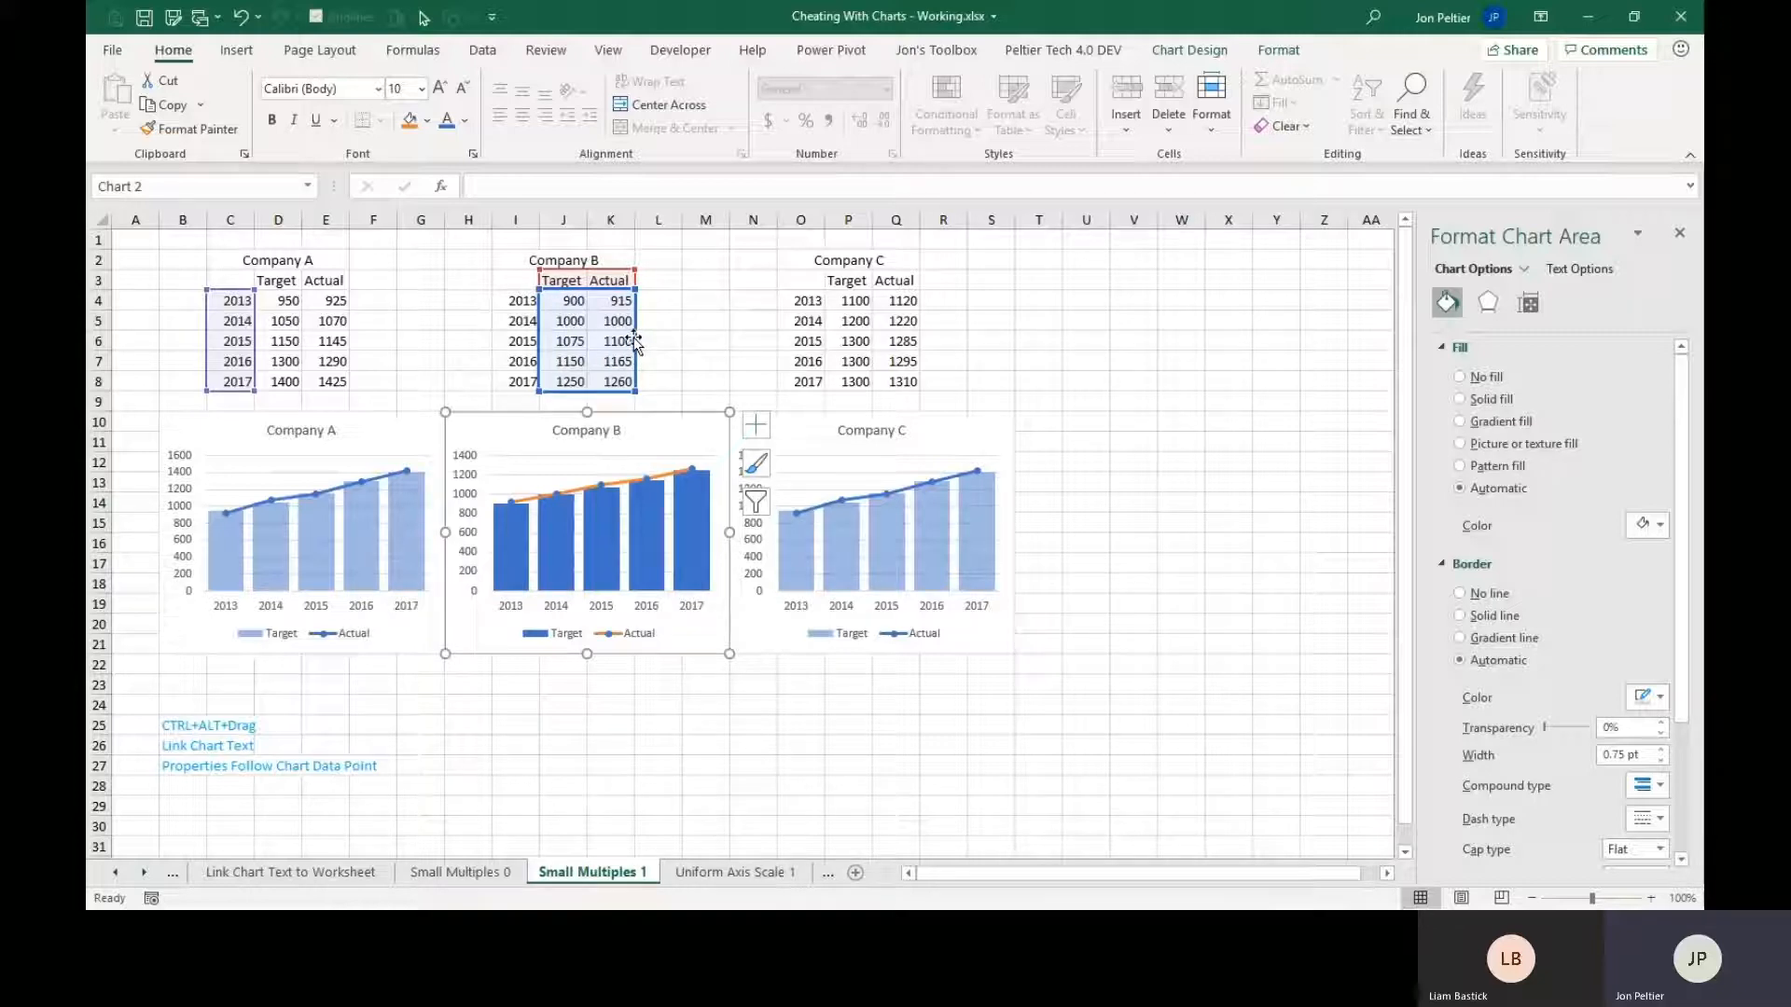
drag(635, 338, 335, 338)
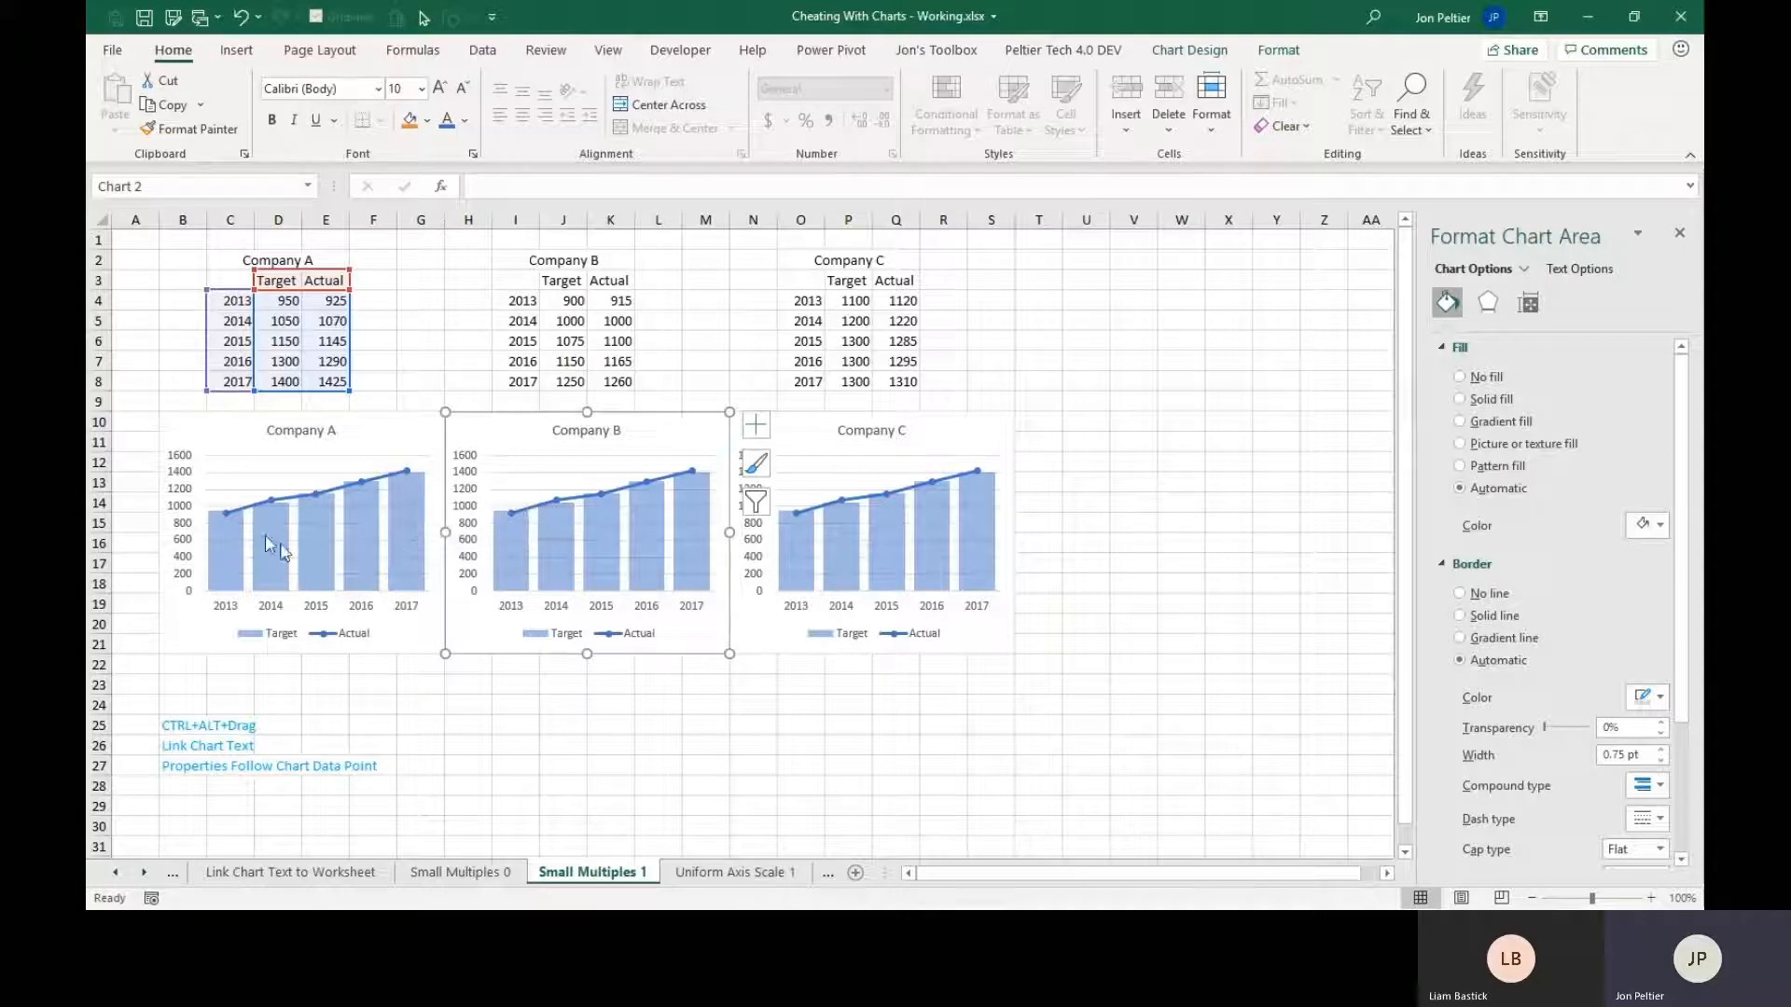
Examine the 2013 Target column in the Company A chart and compare its source cell D4 with Company B's cell J4.
mouse_move(276, 567)
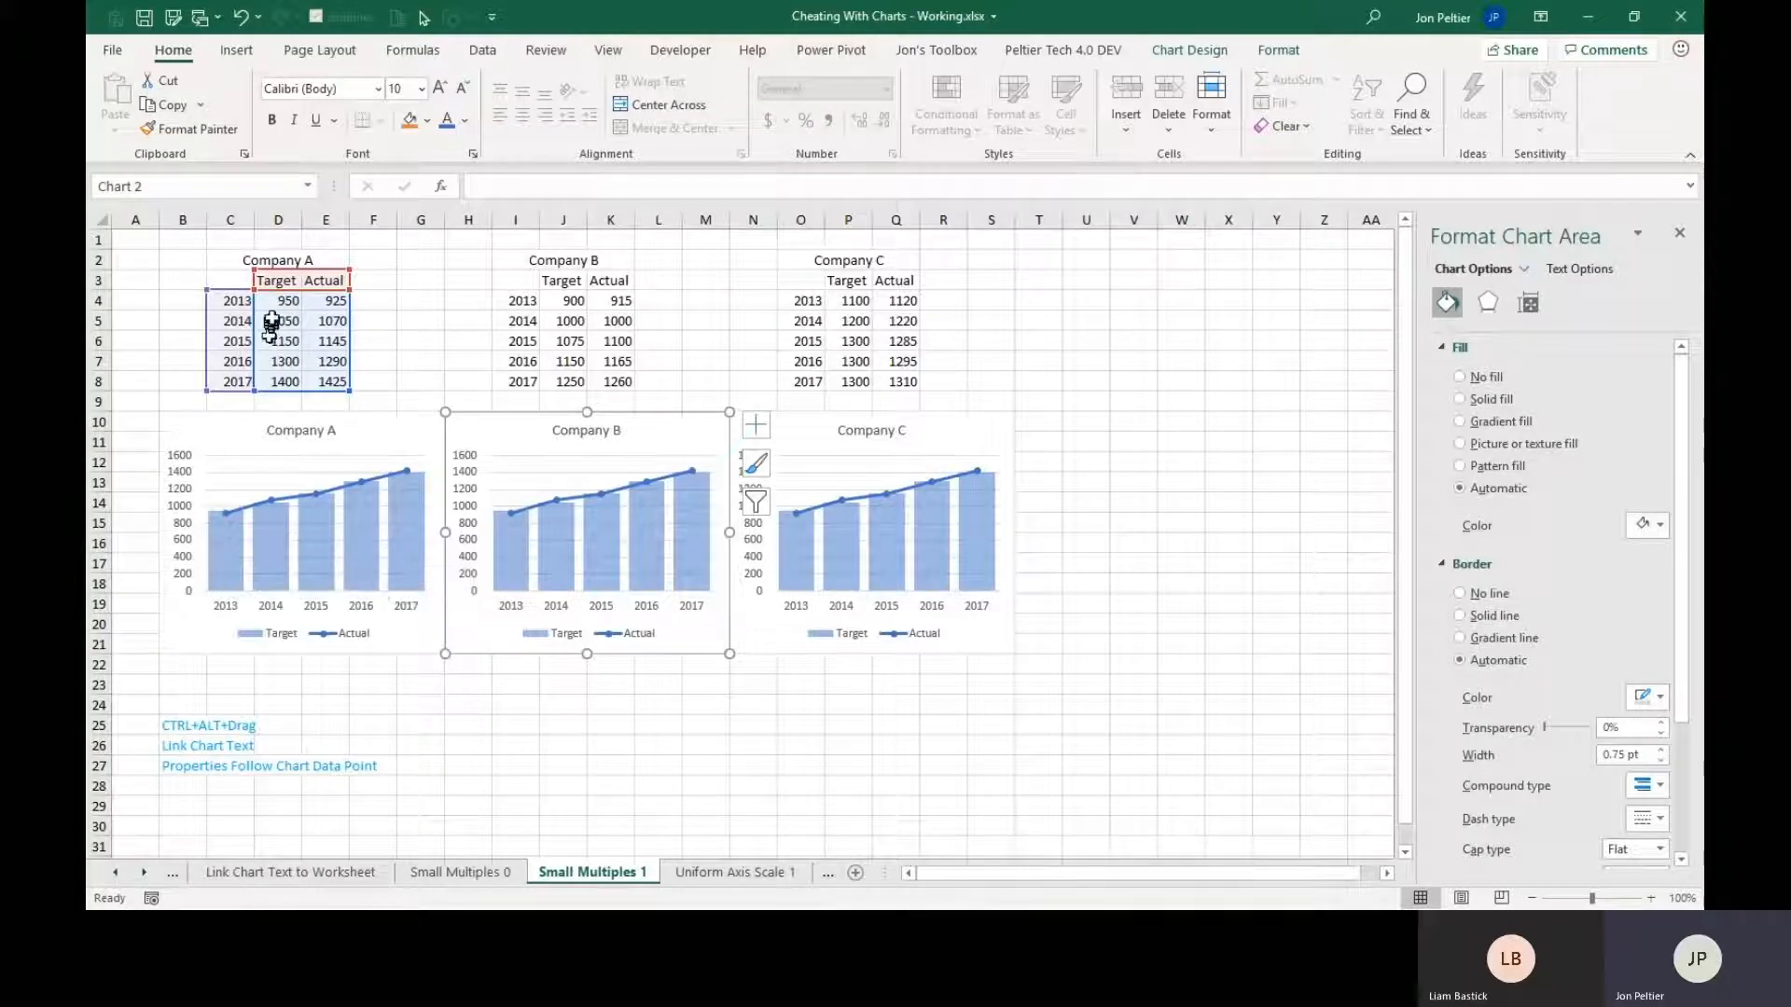
mouse_move(254, 525)
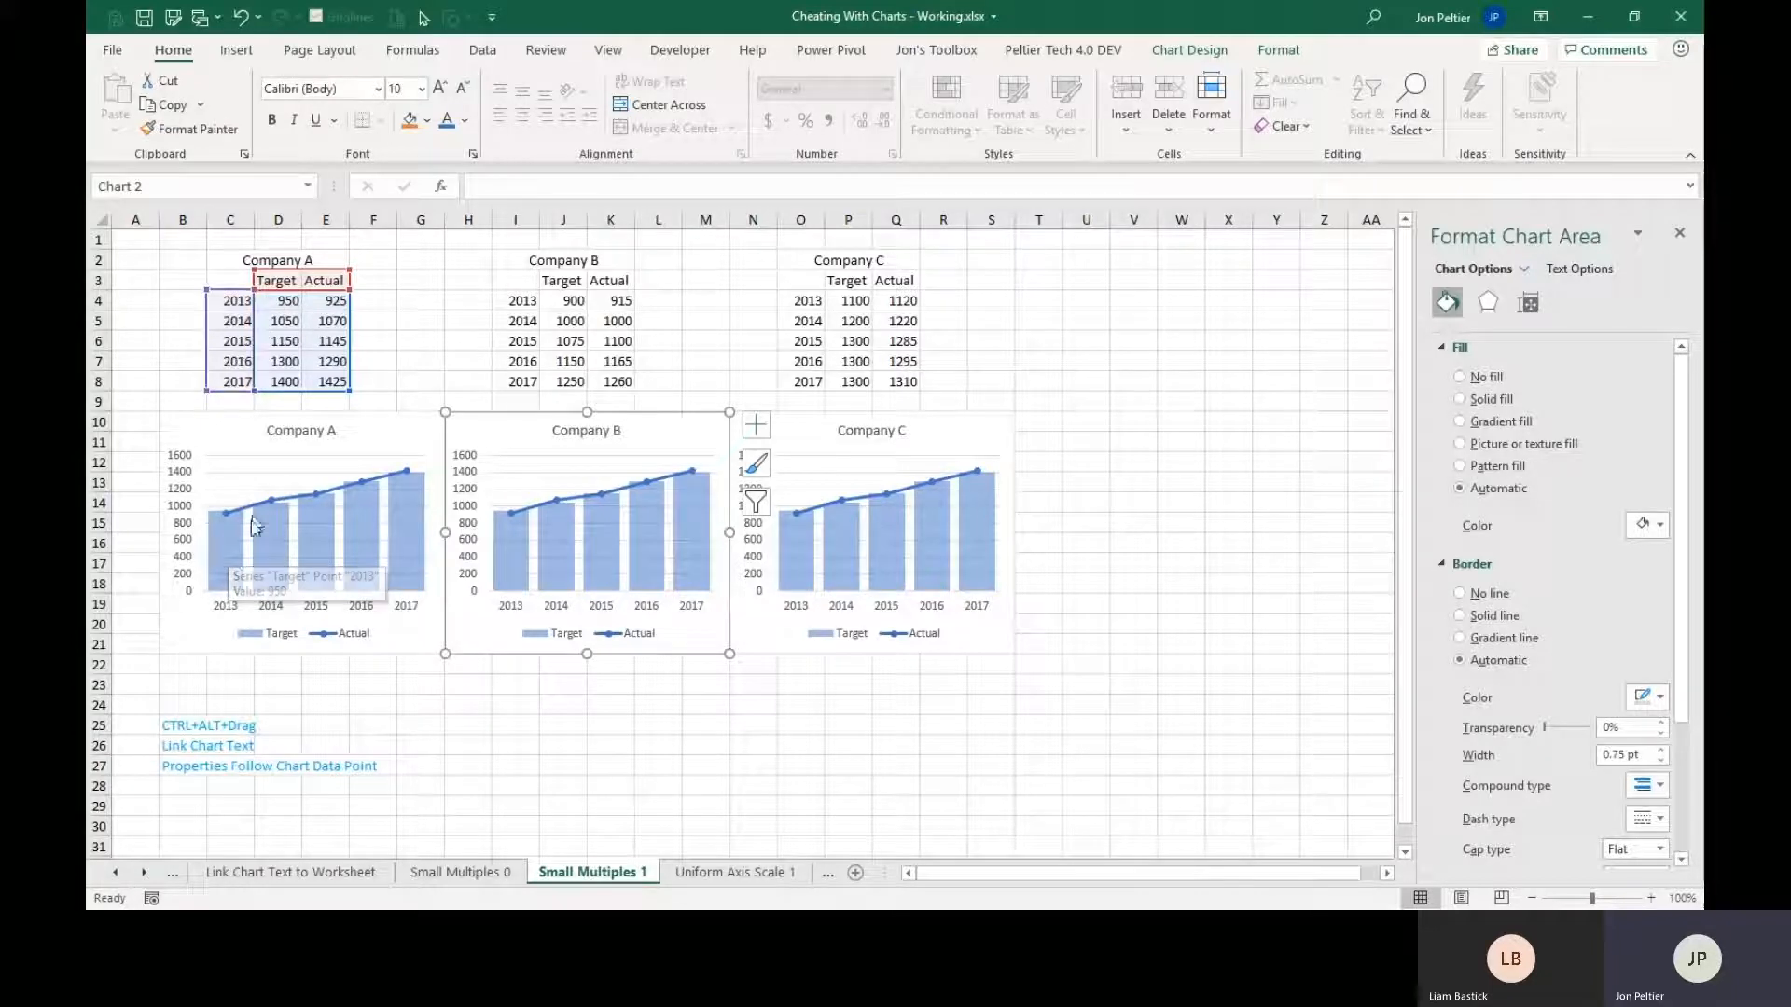
click(217, 564)
click(216, 563)
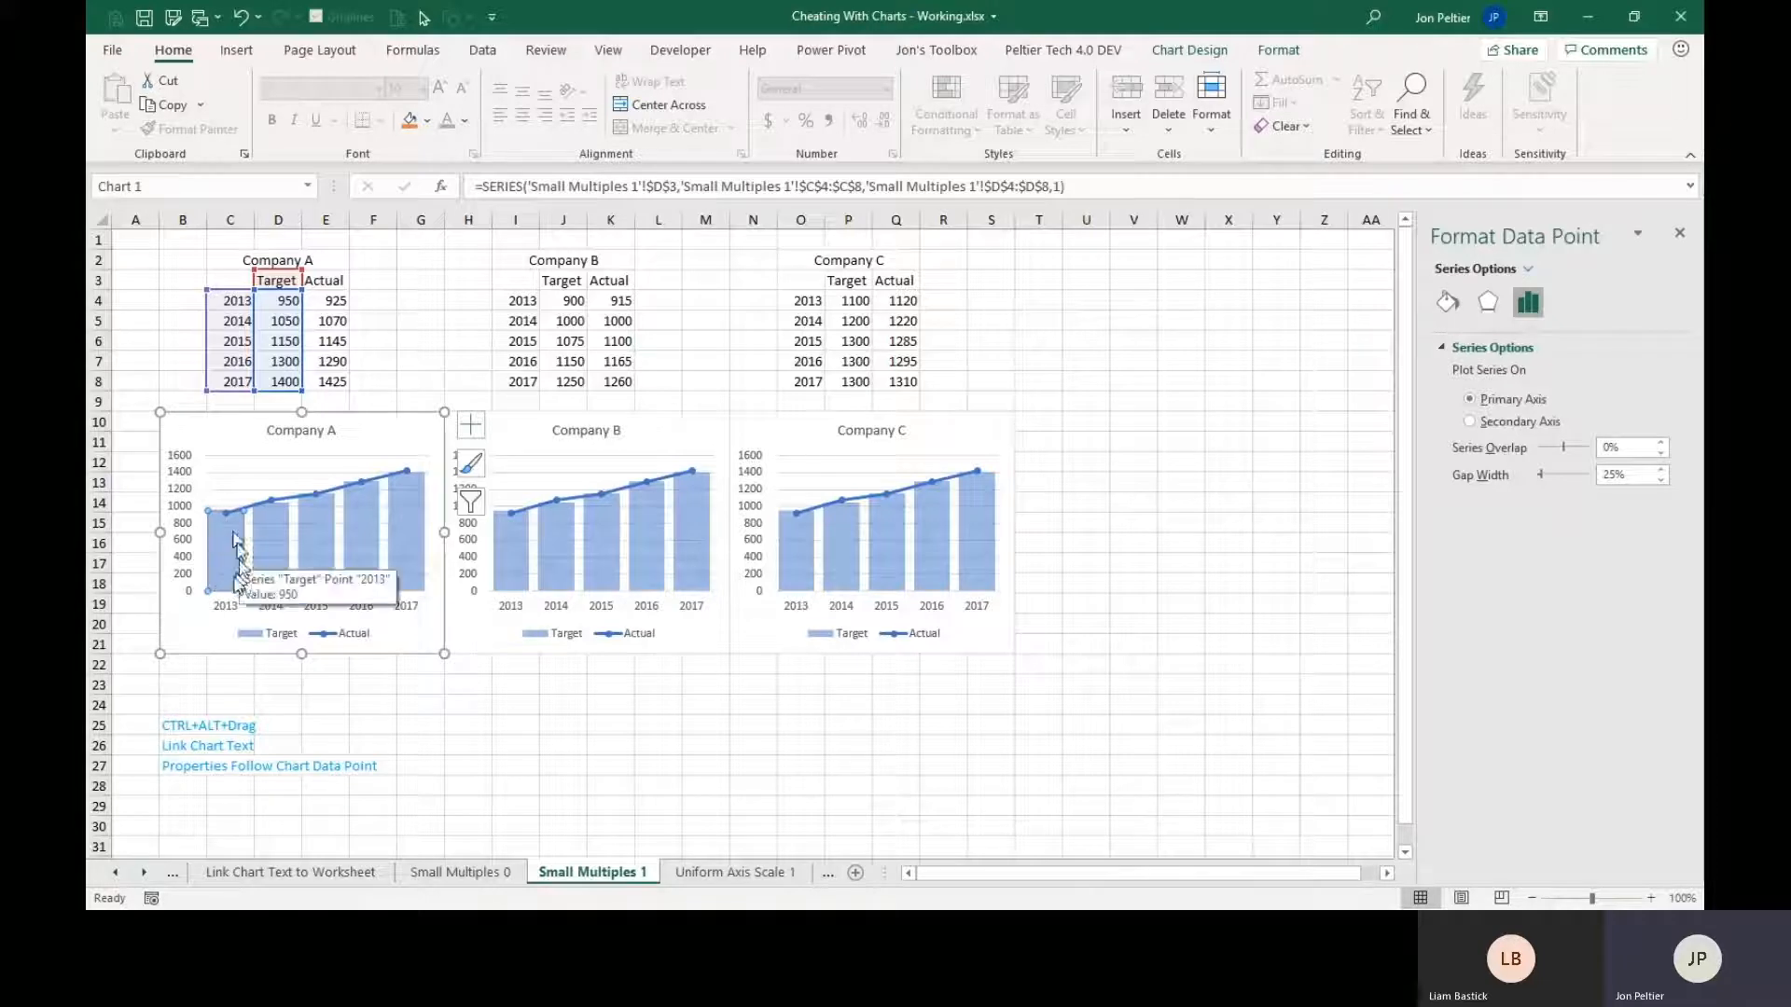
click(278, 306)
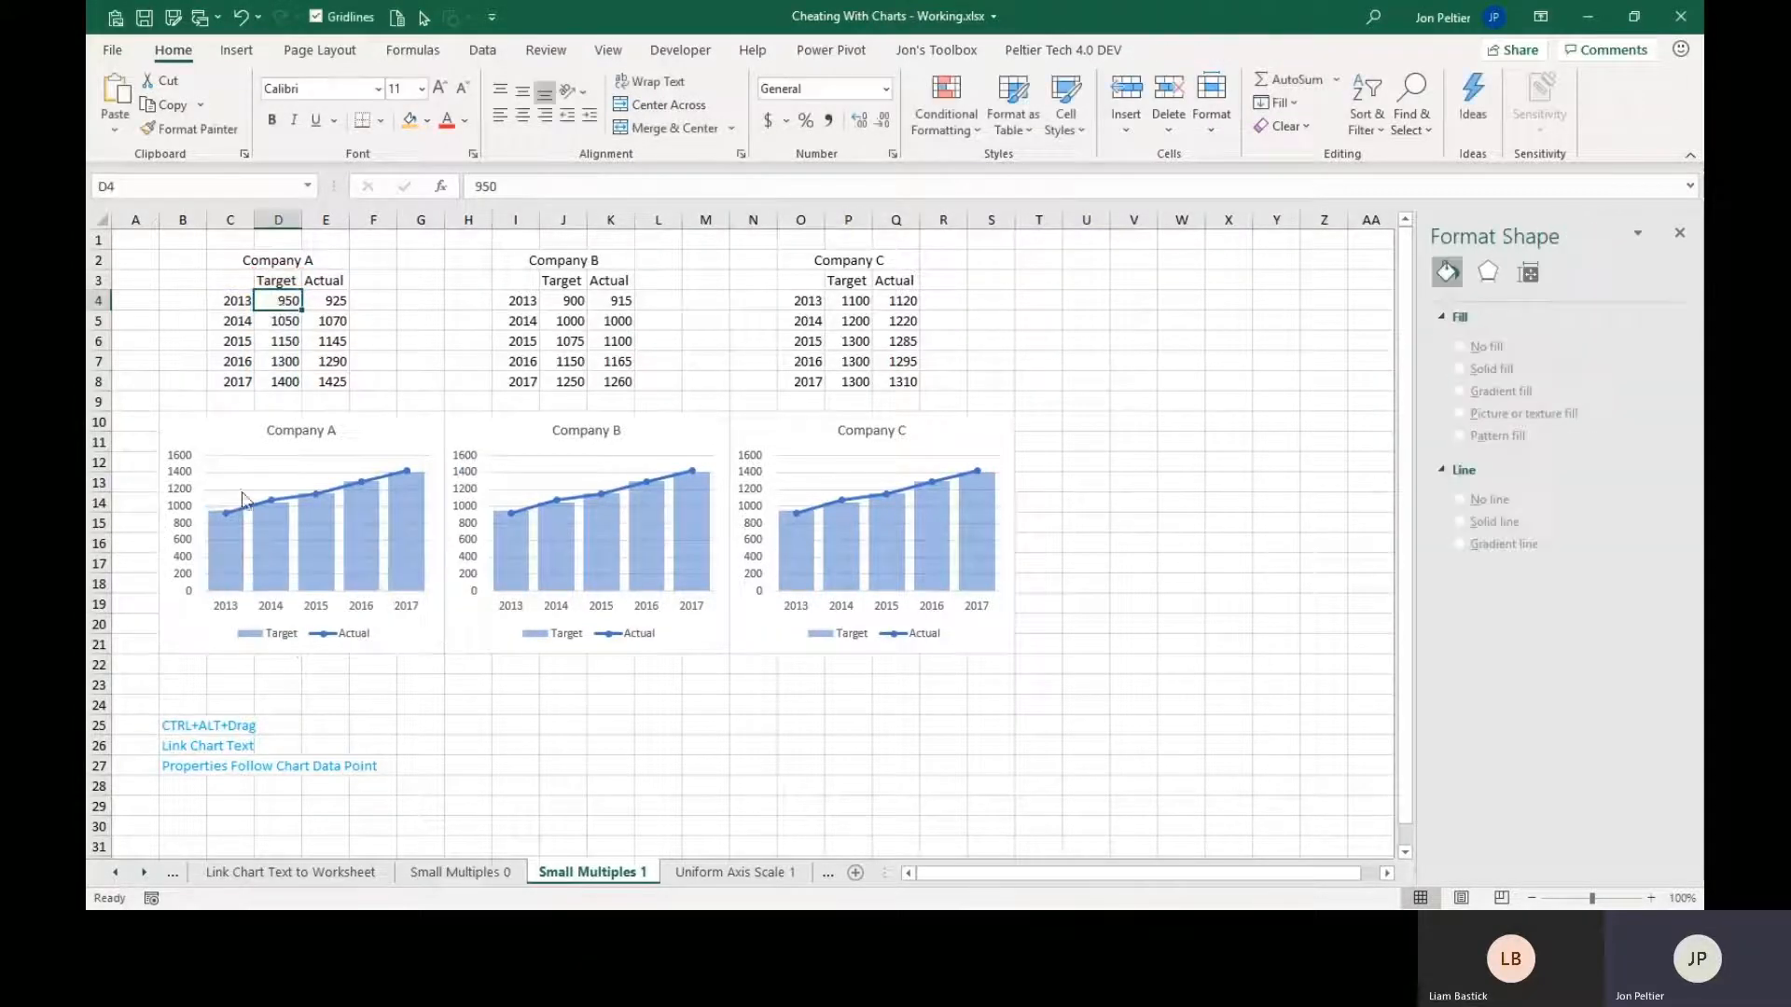
click(574, 305)
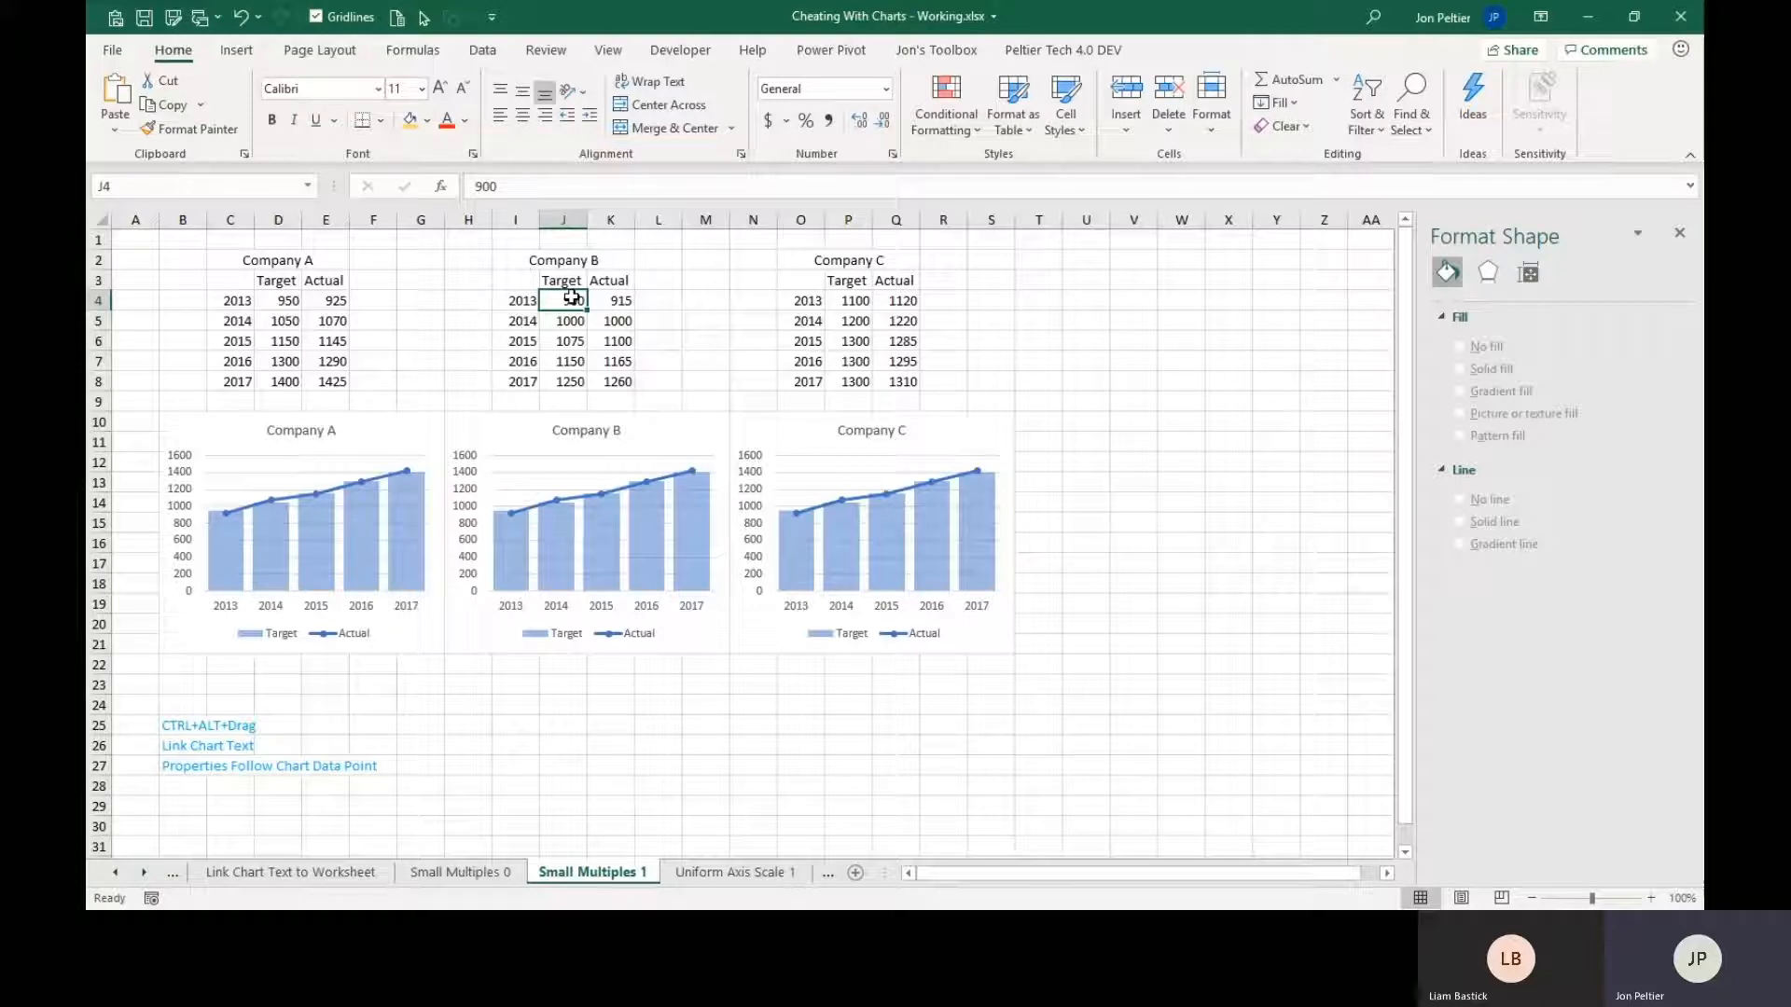
click(280, 306)
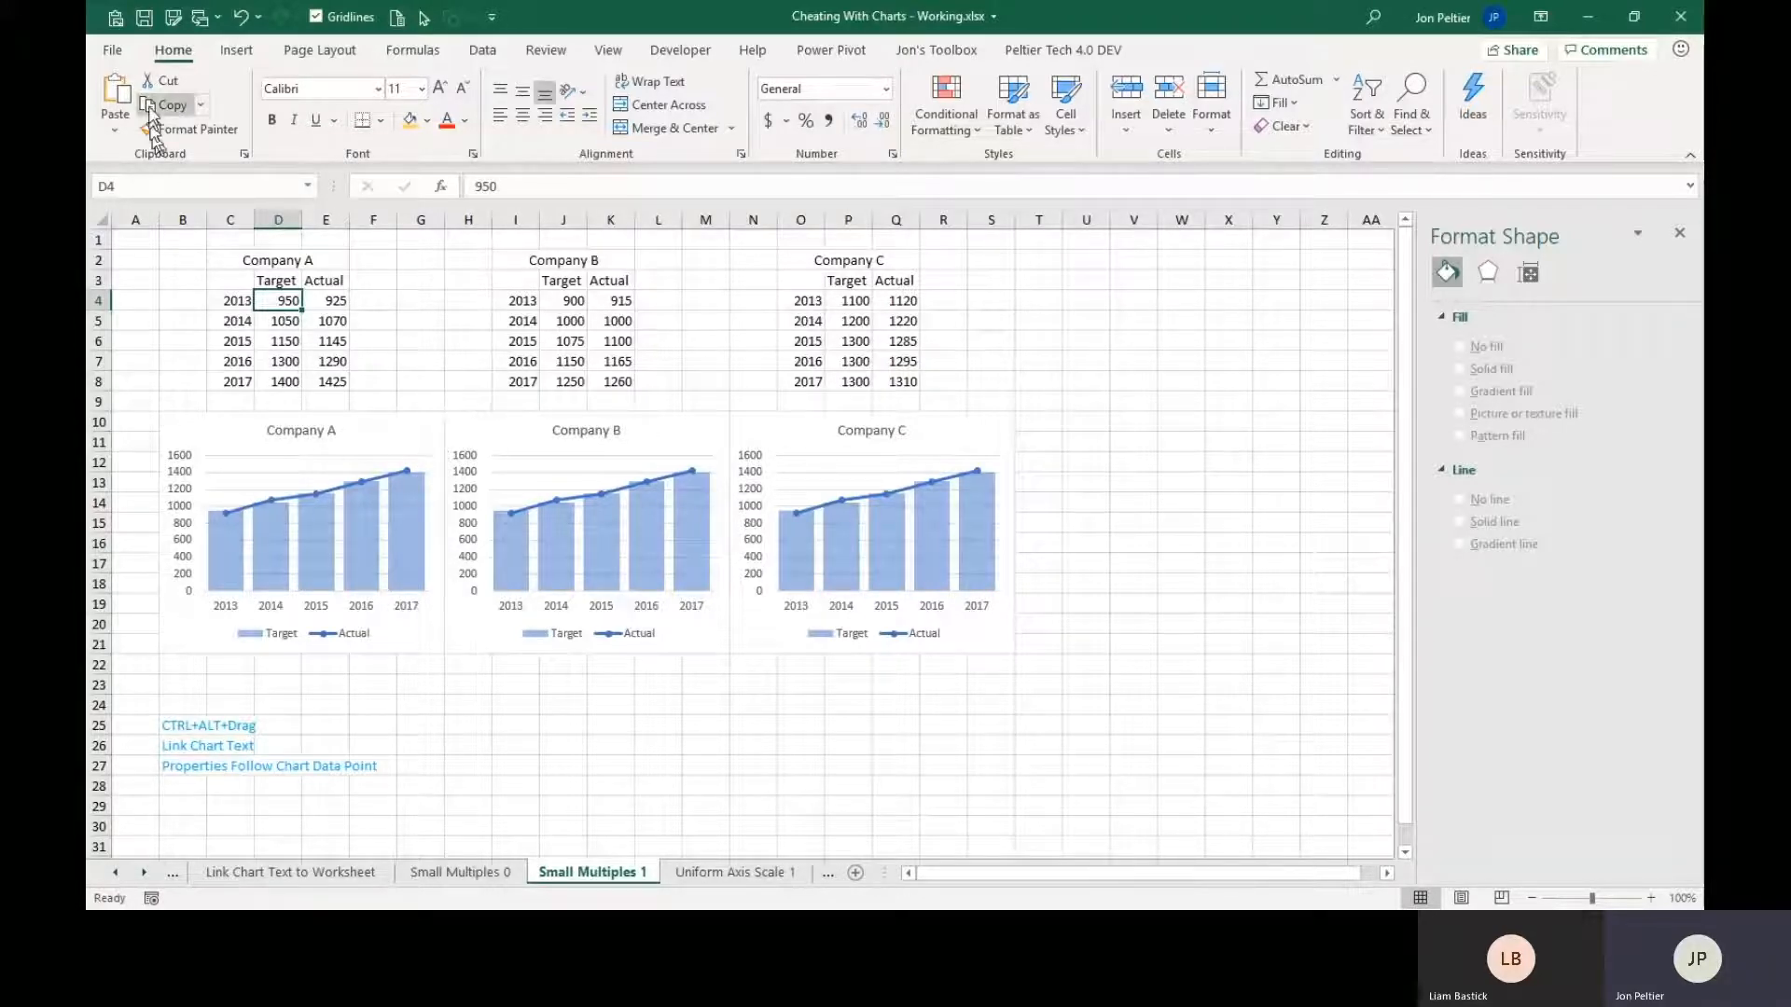
Turn off the advanced chart option "Properties follow chart data point for current workbook" and apply the change.
click(114, 51)
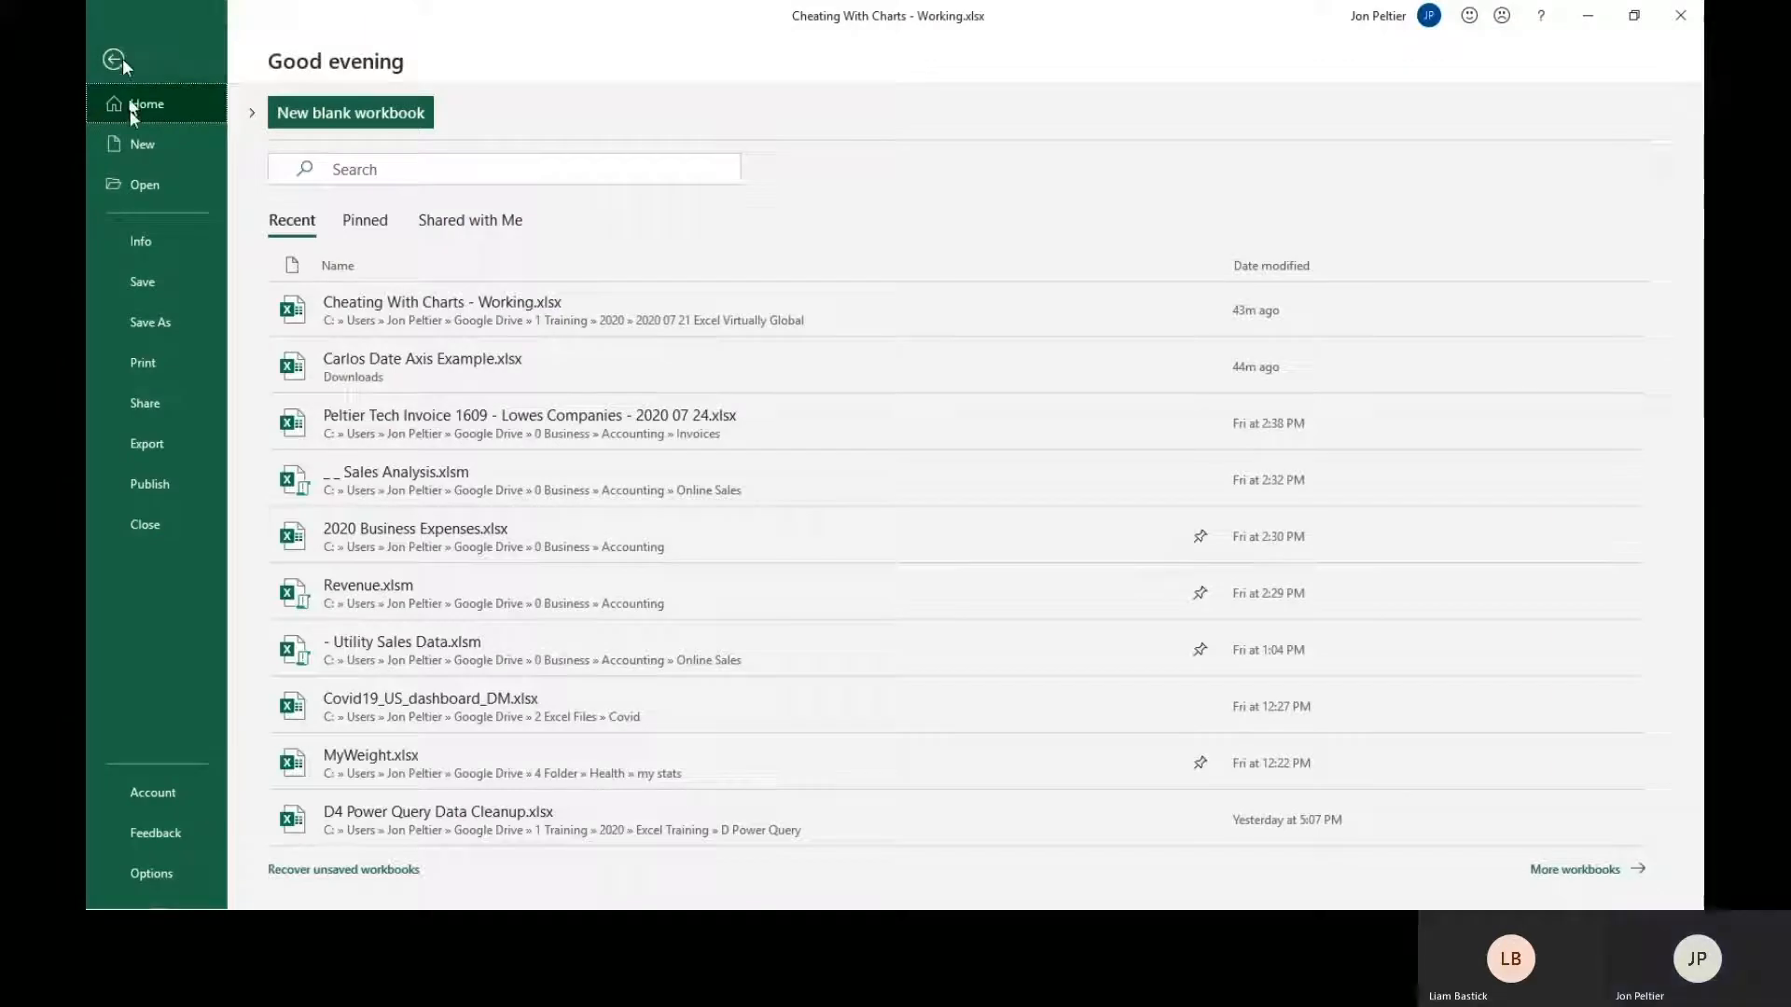
click(147, 877)
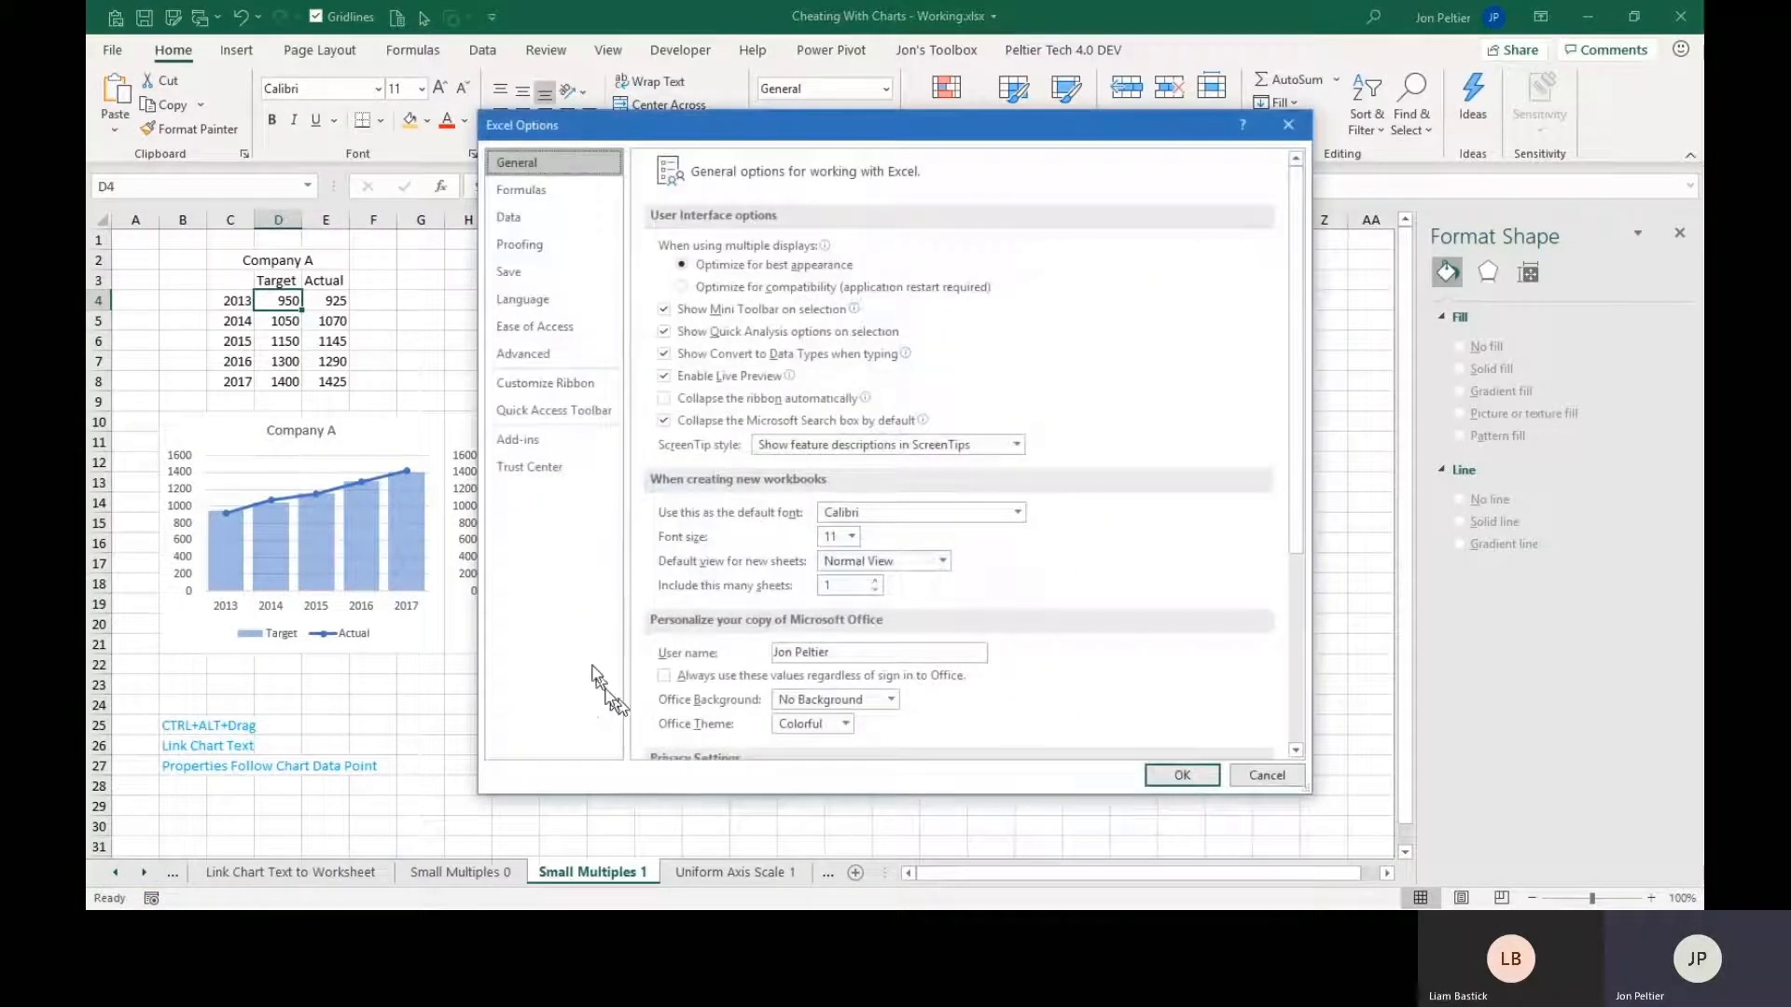
click(536, 354)
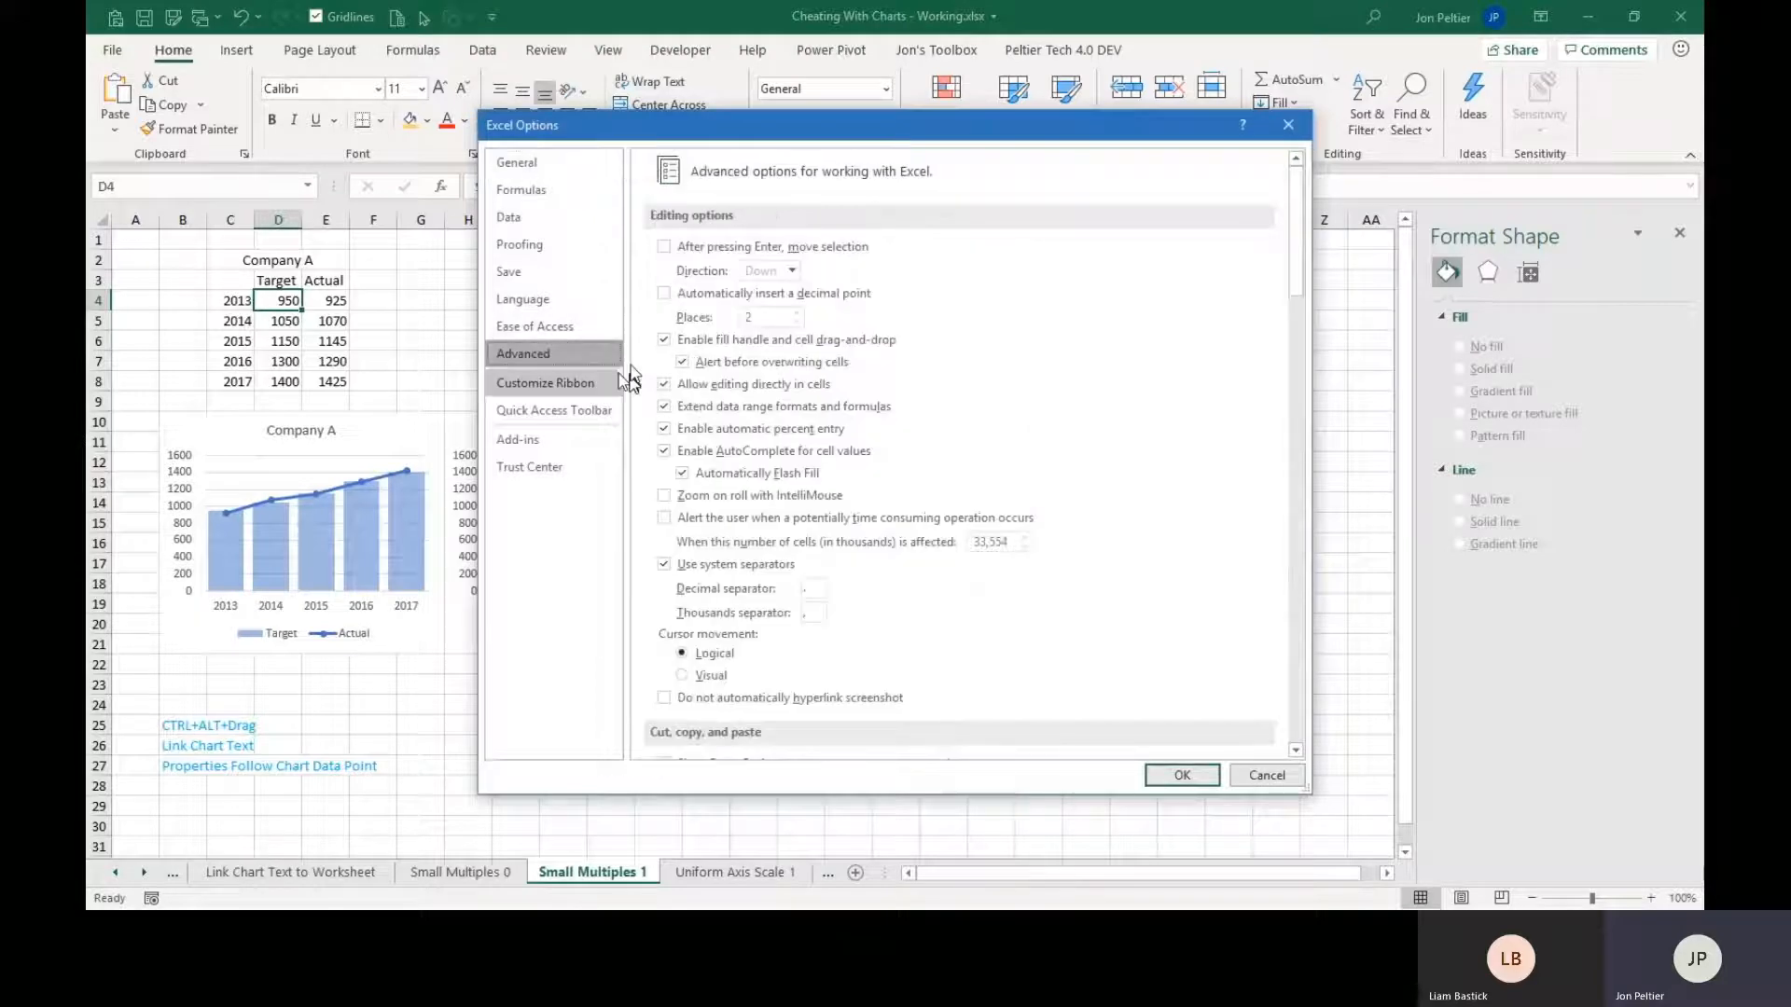
drag(1295, 232, 1286, 417)
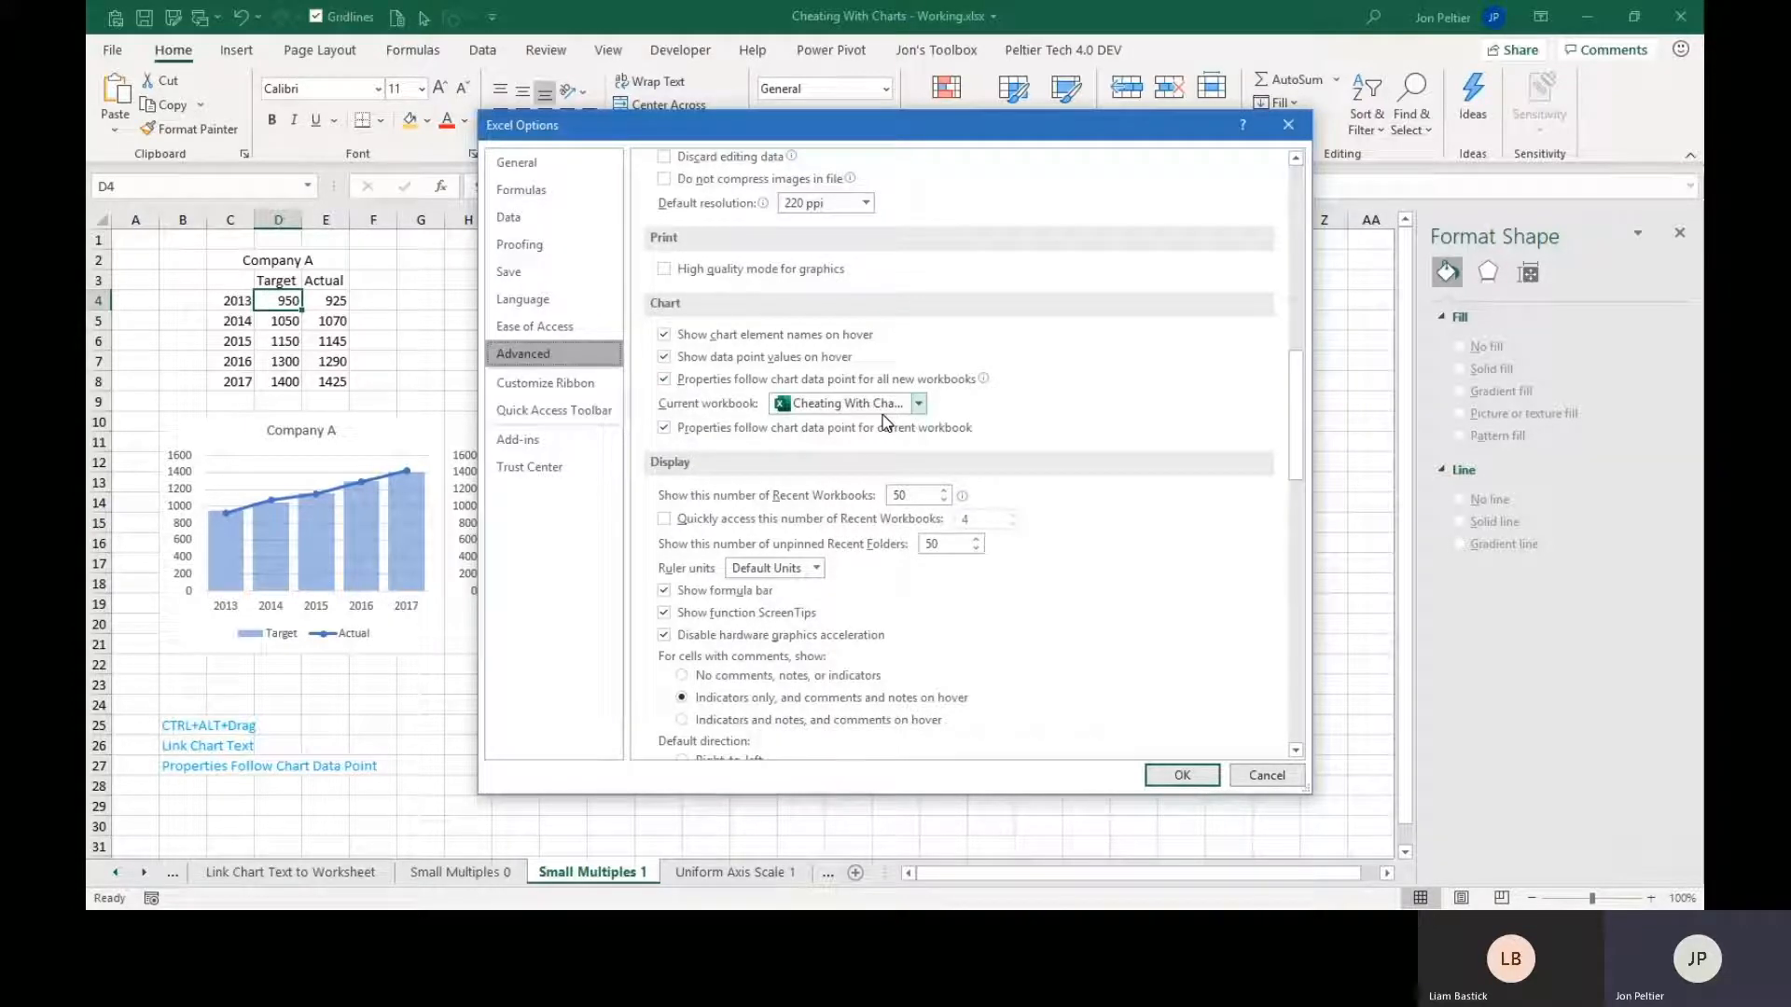
click(664, 428)
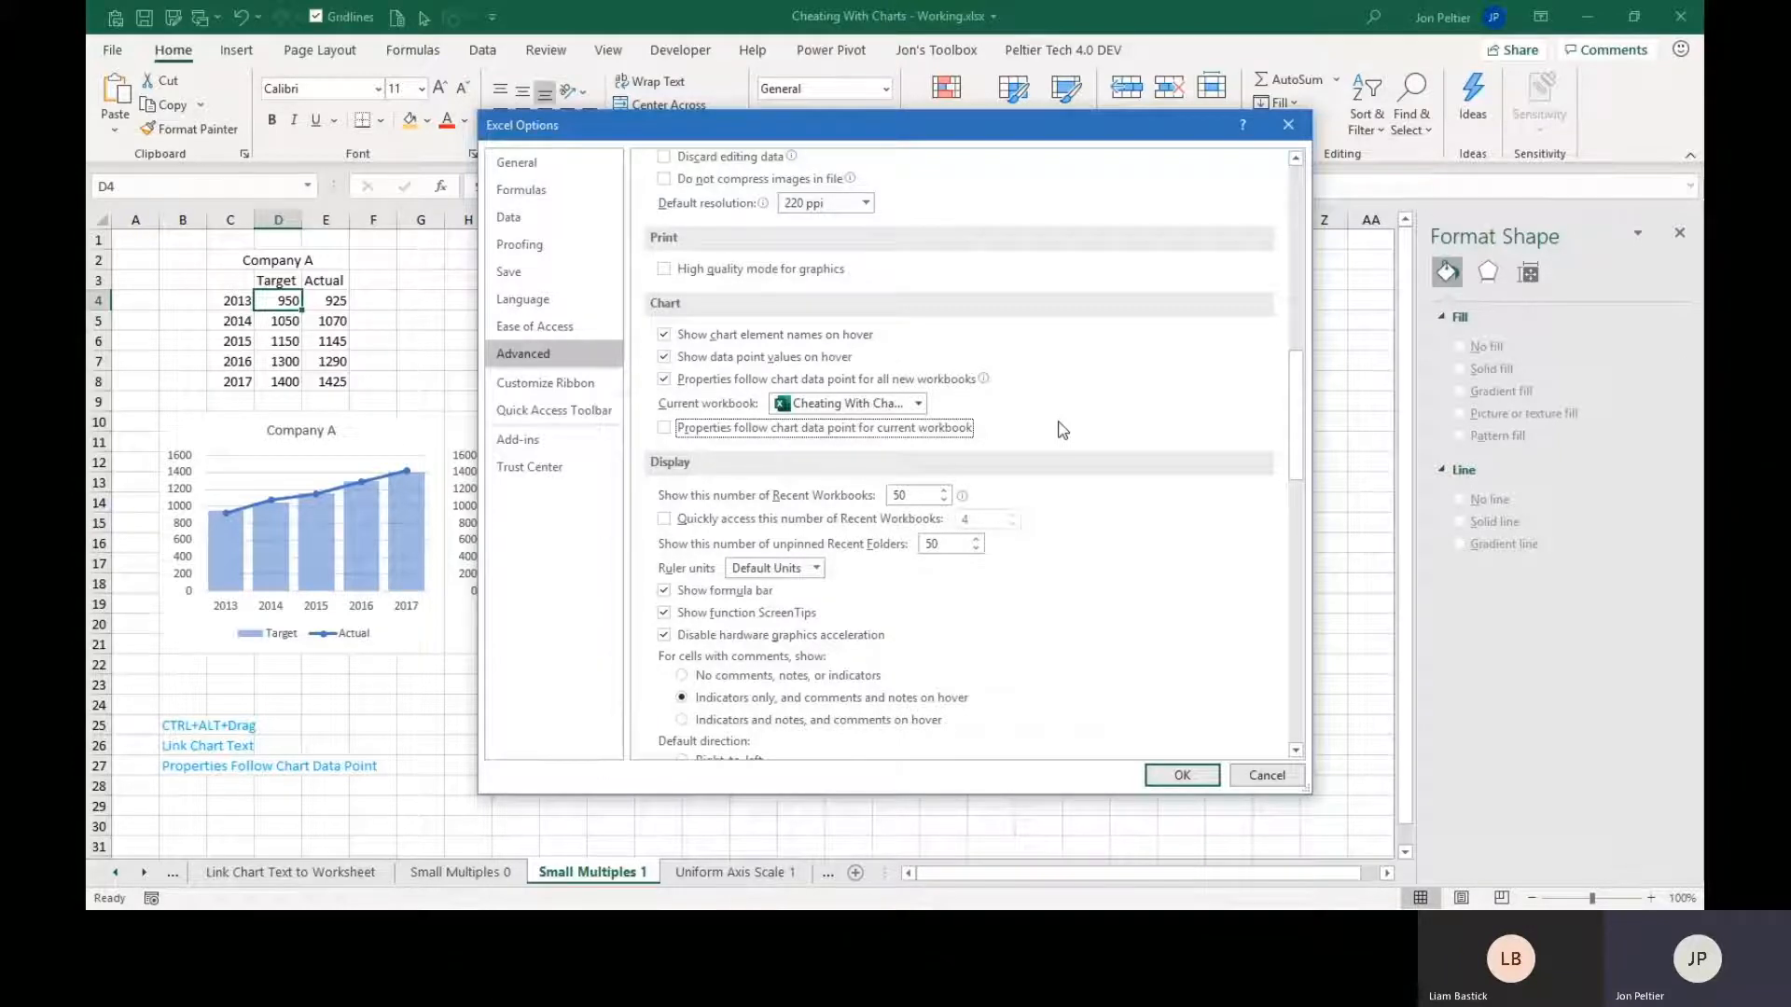
click(1182, 778)
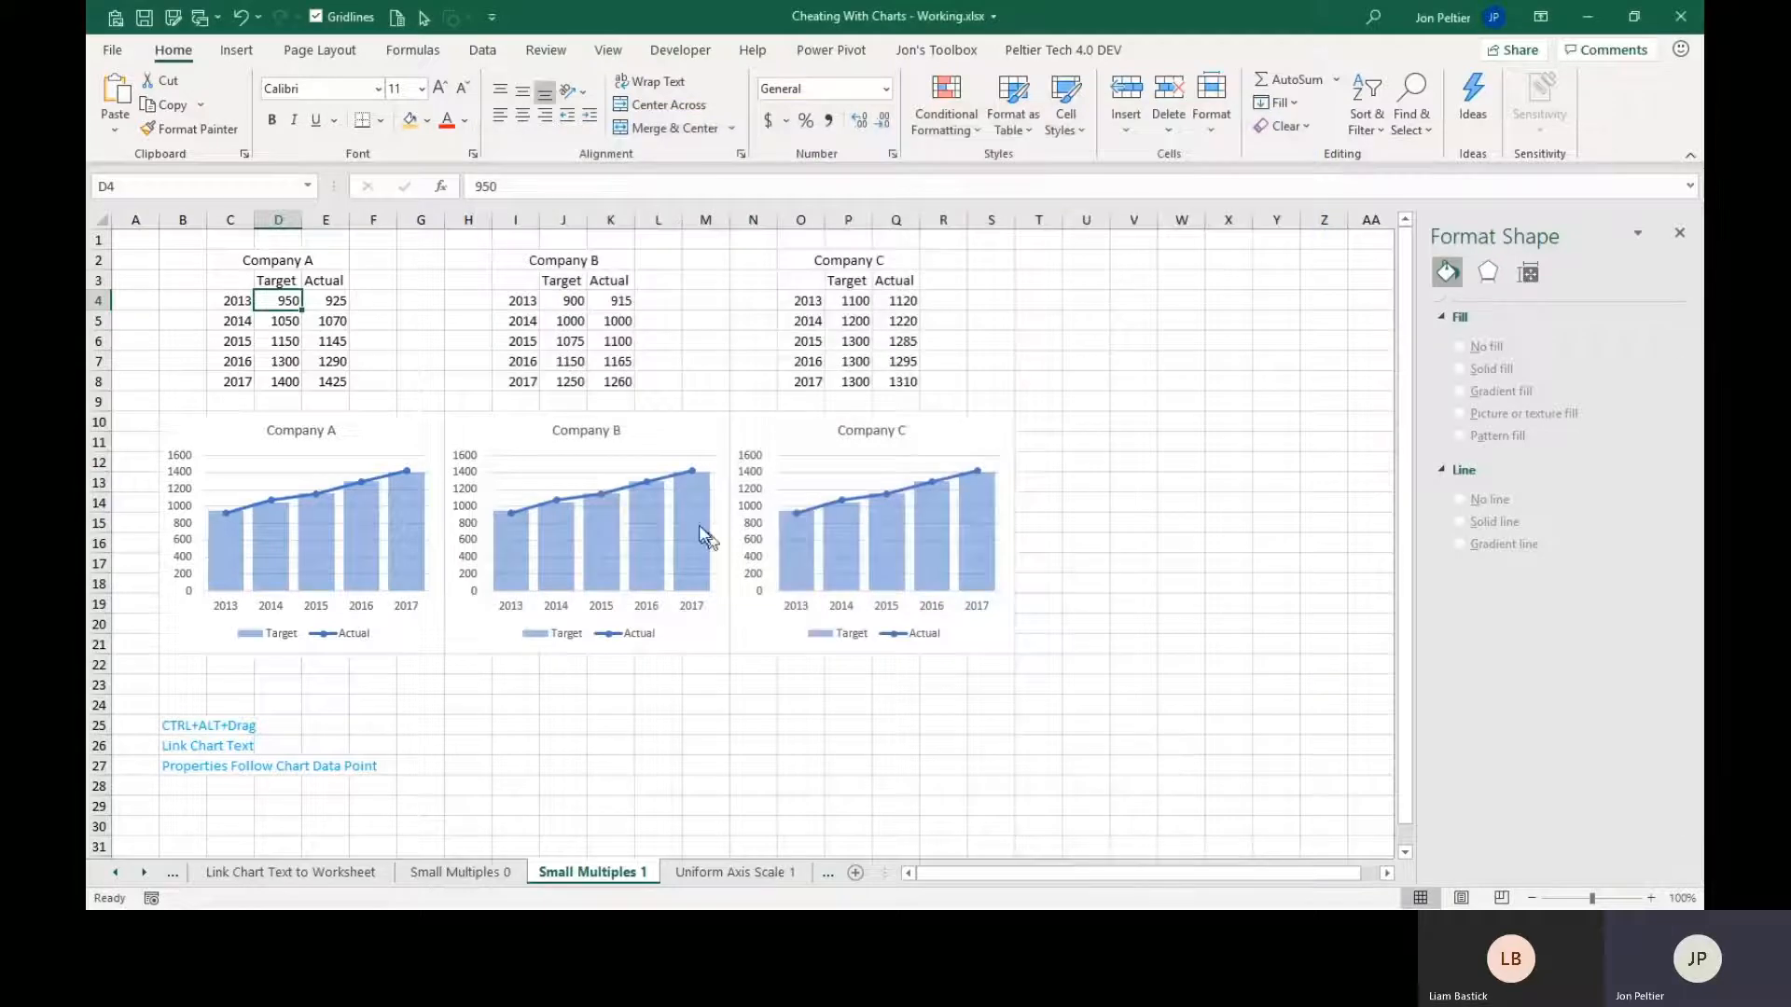
Shift the Company B chart's source data to the Company B Target and Actual columns in J3:K8.
click(479, 432)
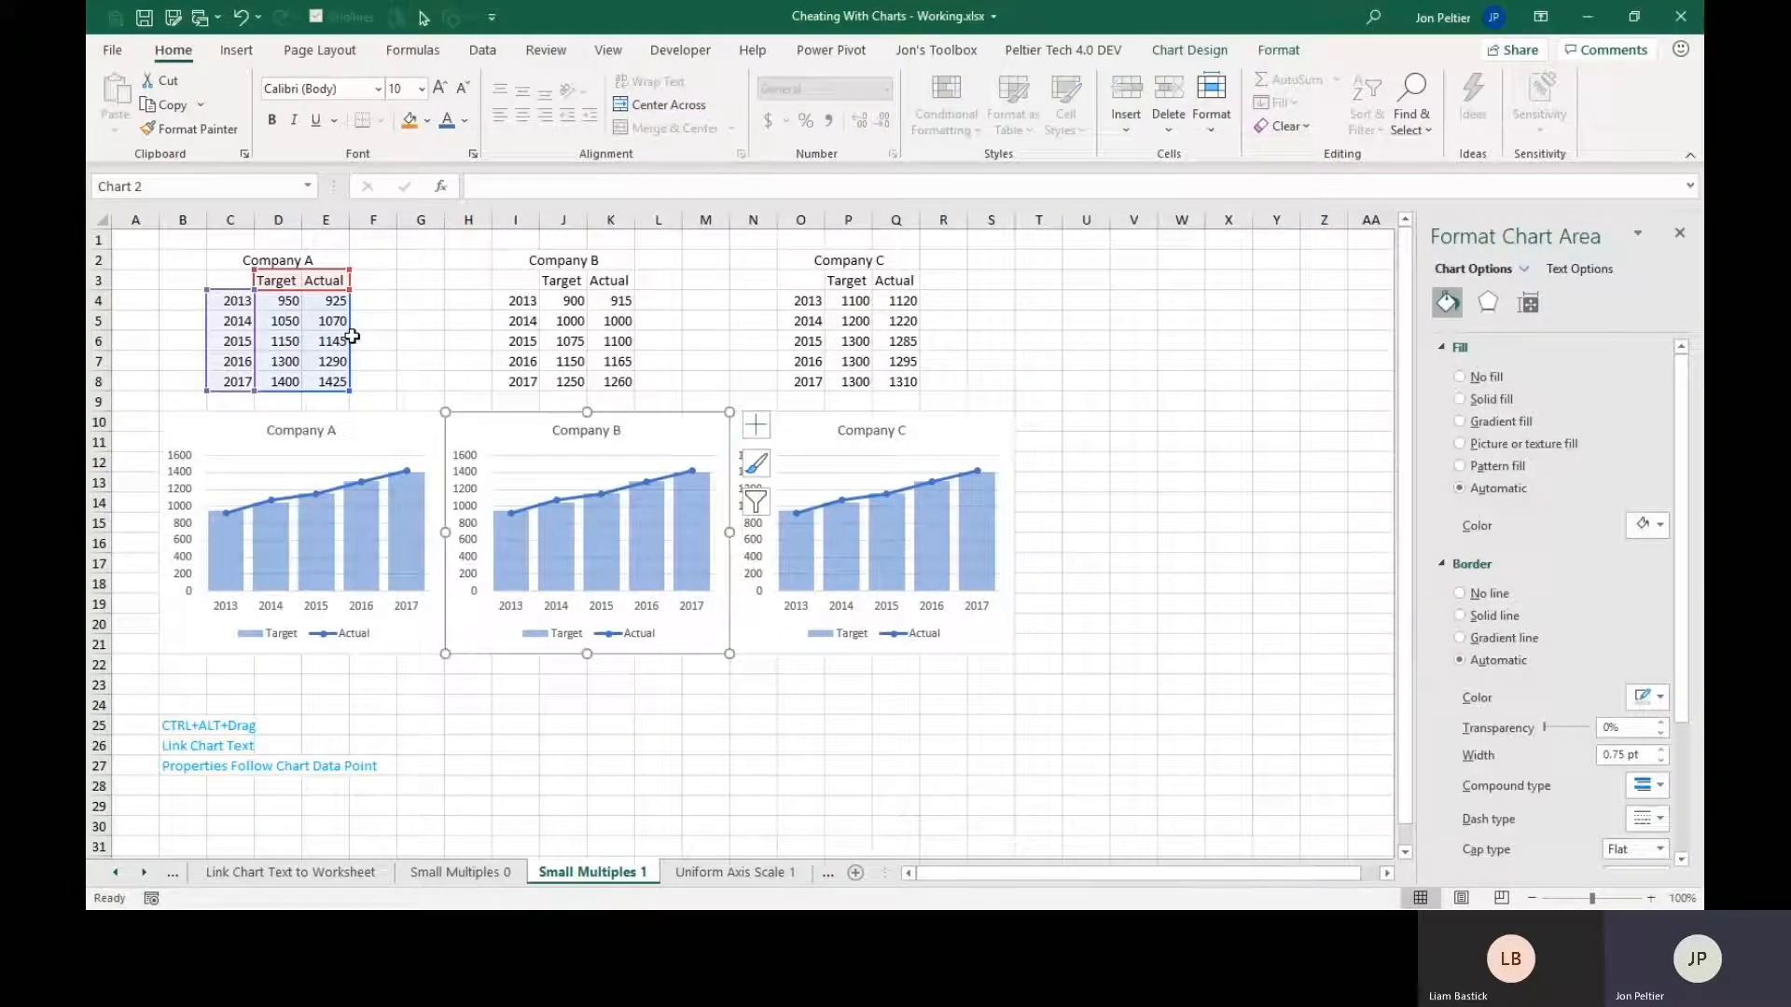
drag(350, 336, 608, 339)
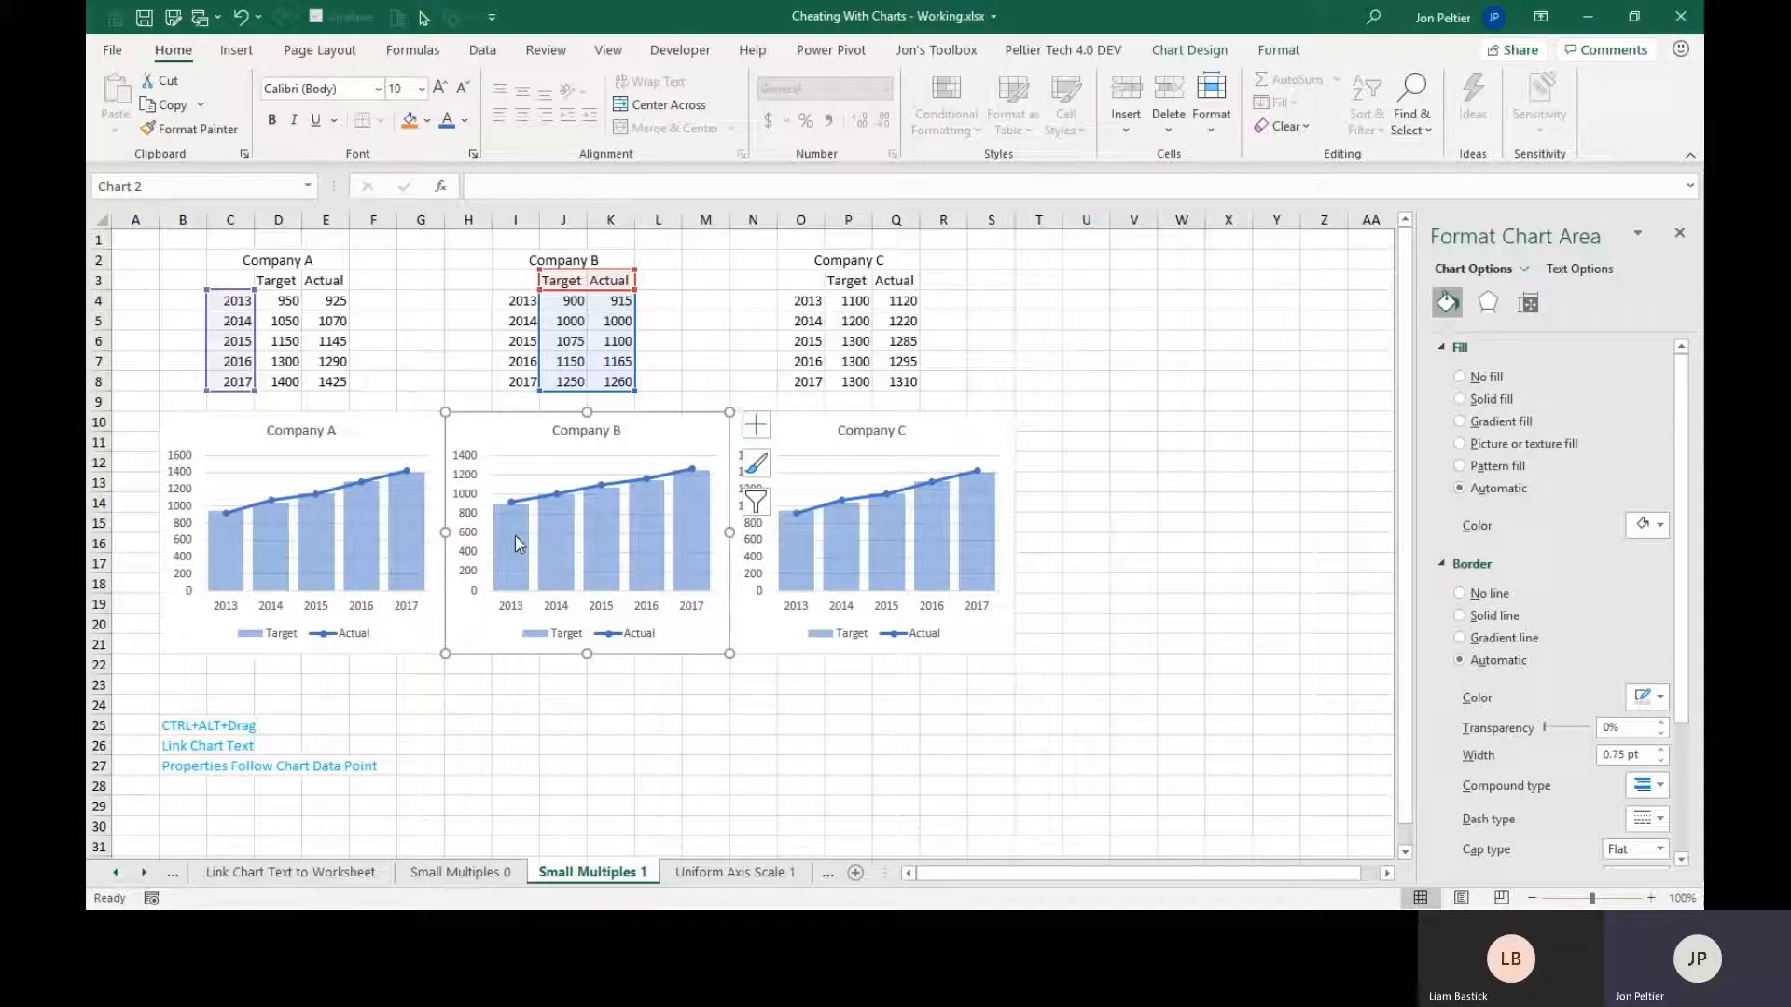
mouse_move(509, 531)
Shift the Company C chart's source data to the Company C Target and Actual columns in P3:Q8, and deselect the chart.
click(800, 431)
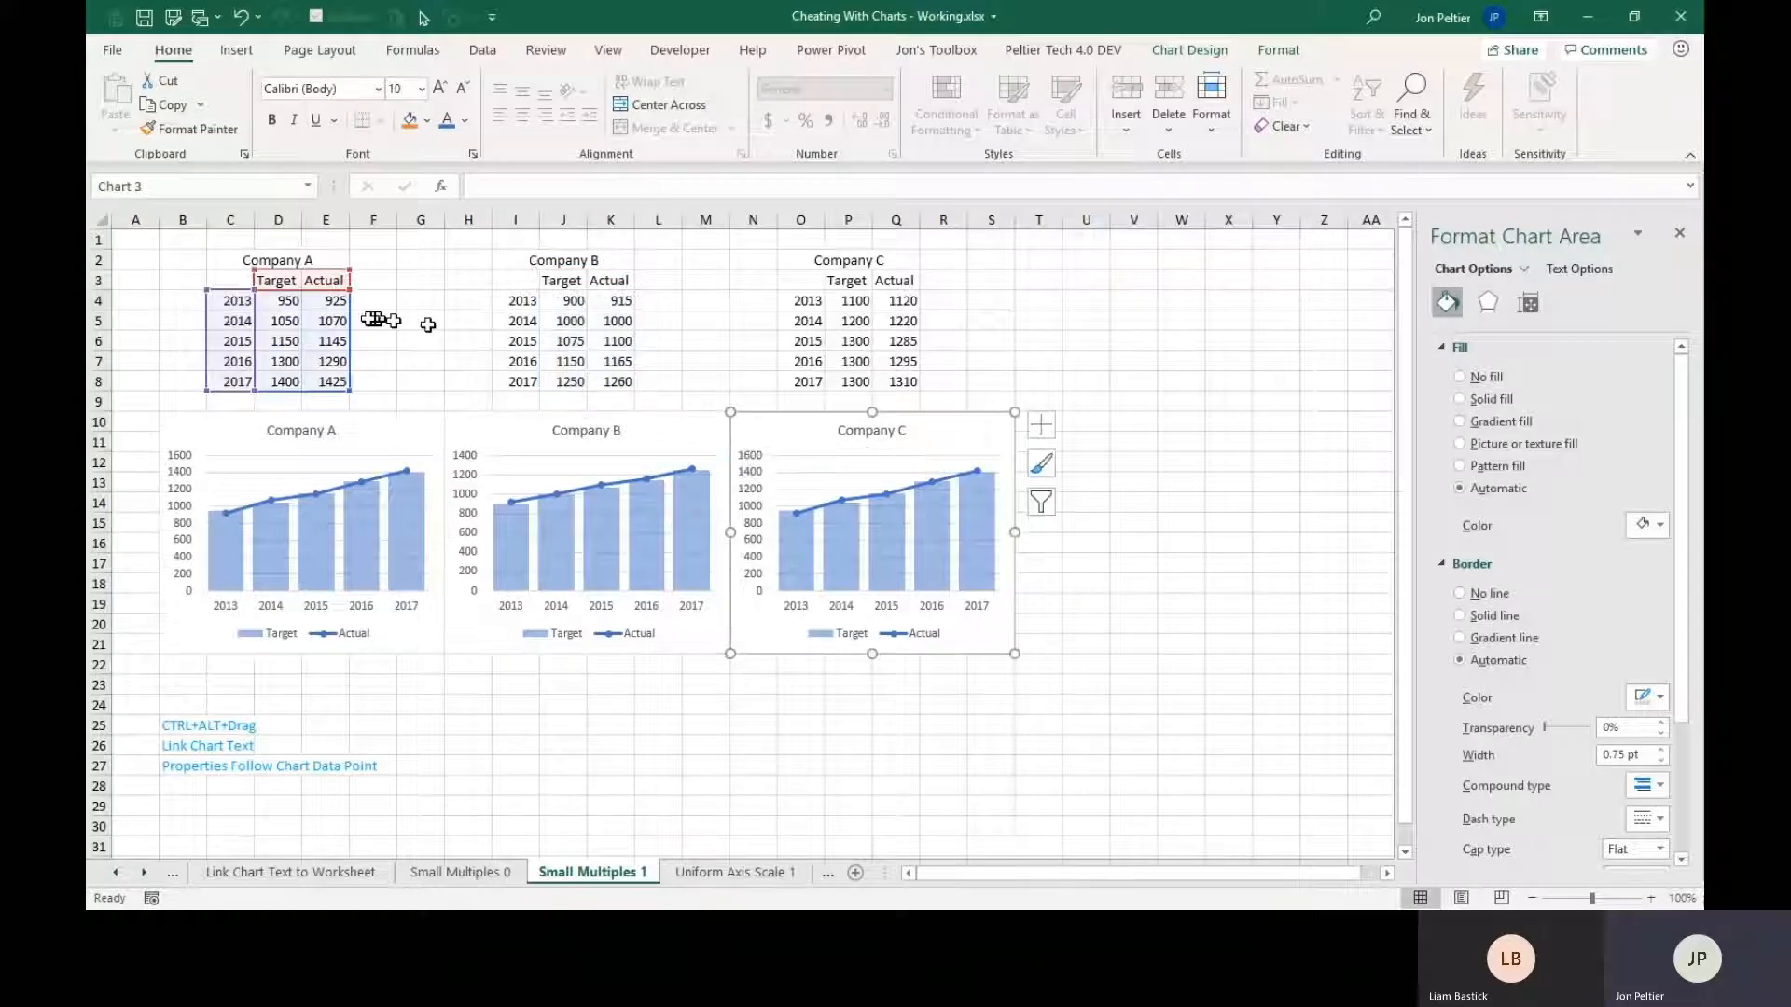
drag(354, 328, 881, 307)
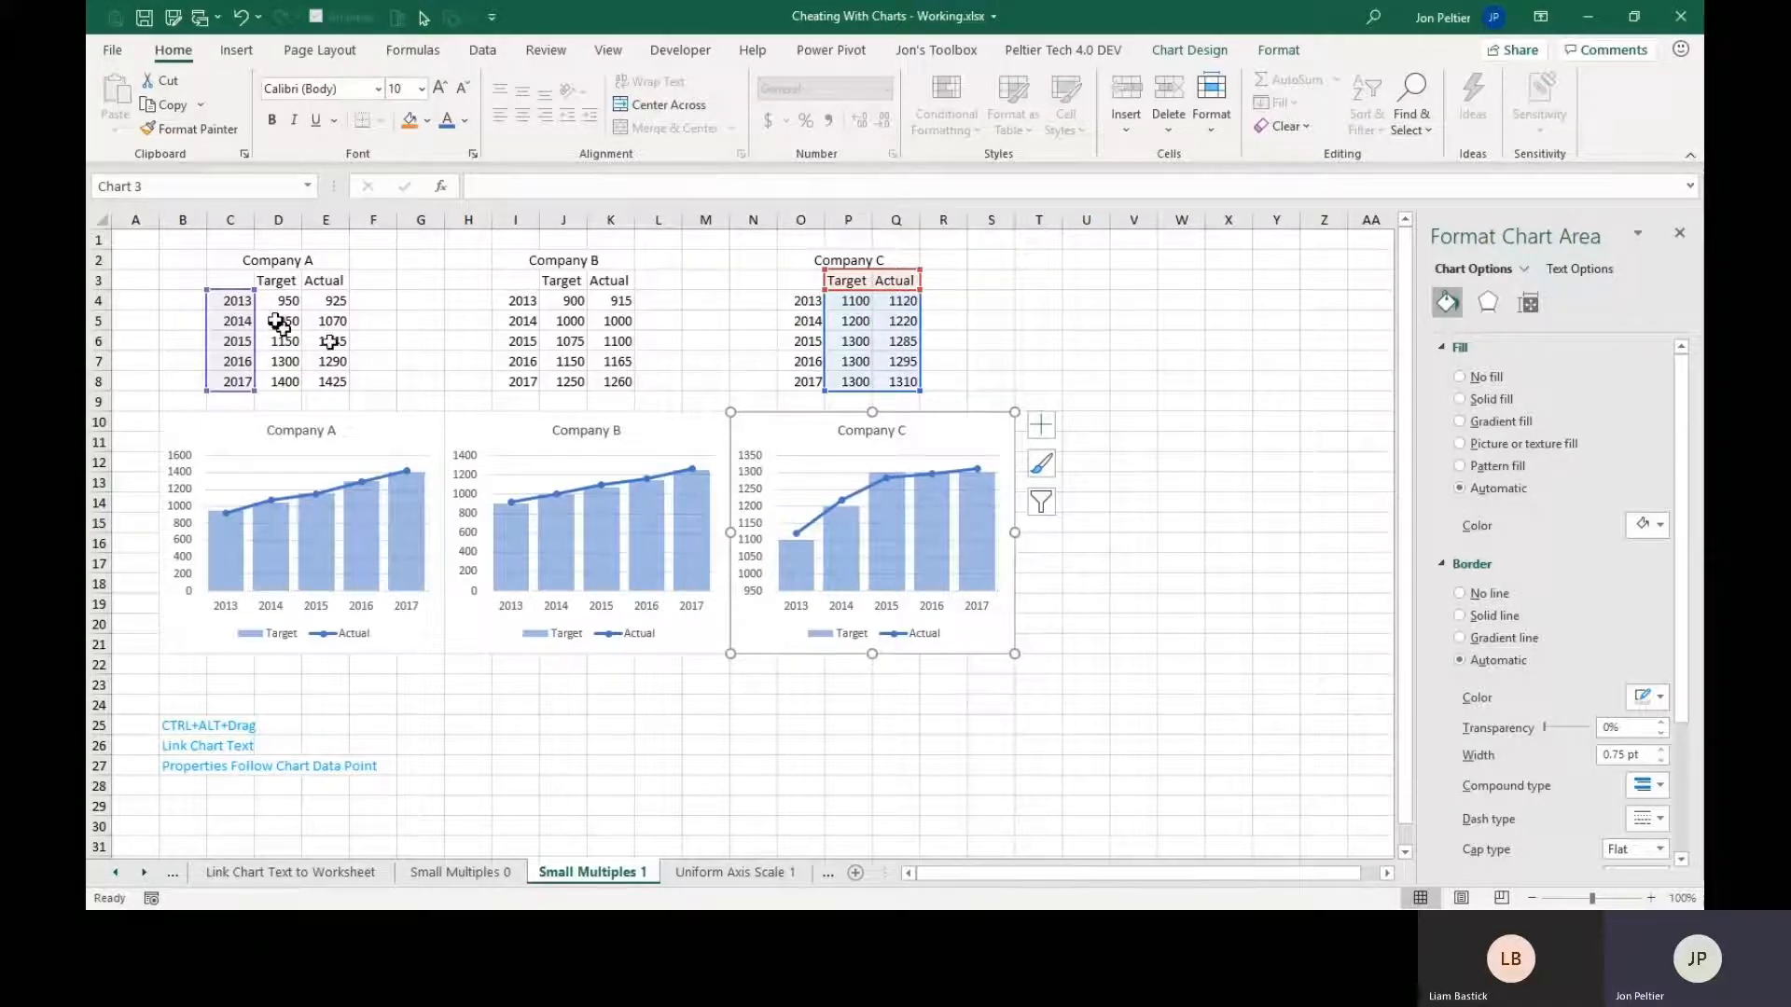
click(140, 236)
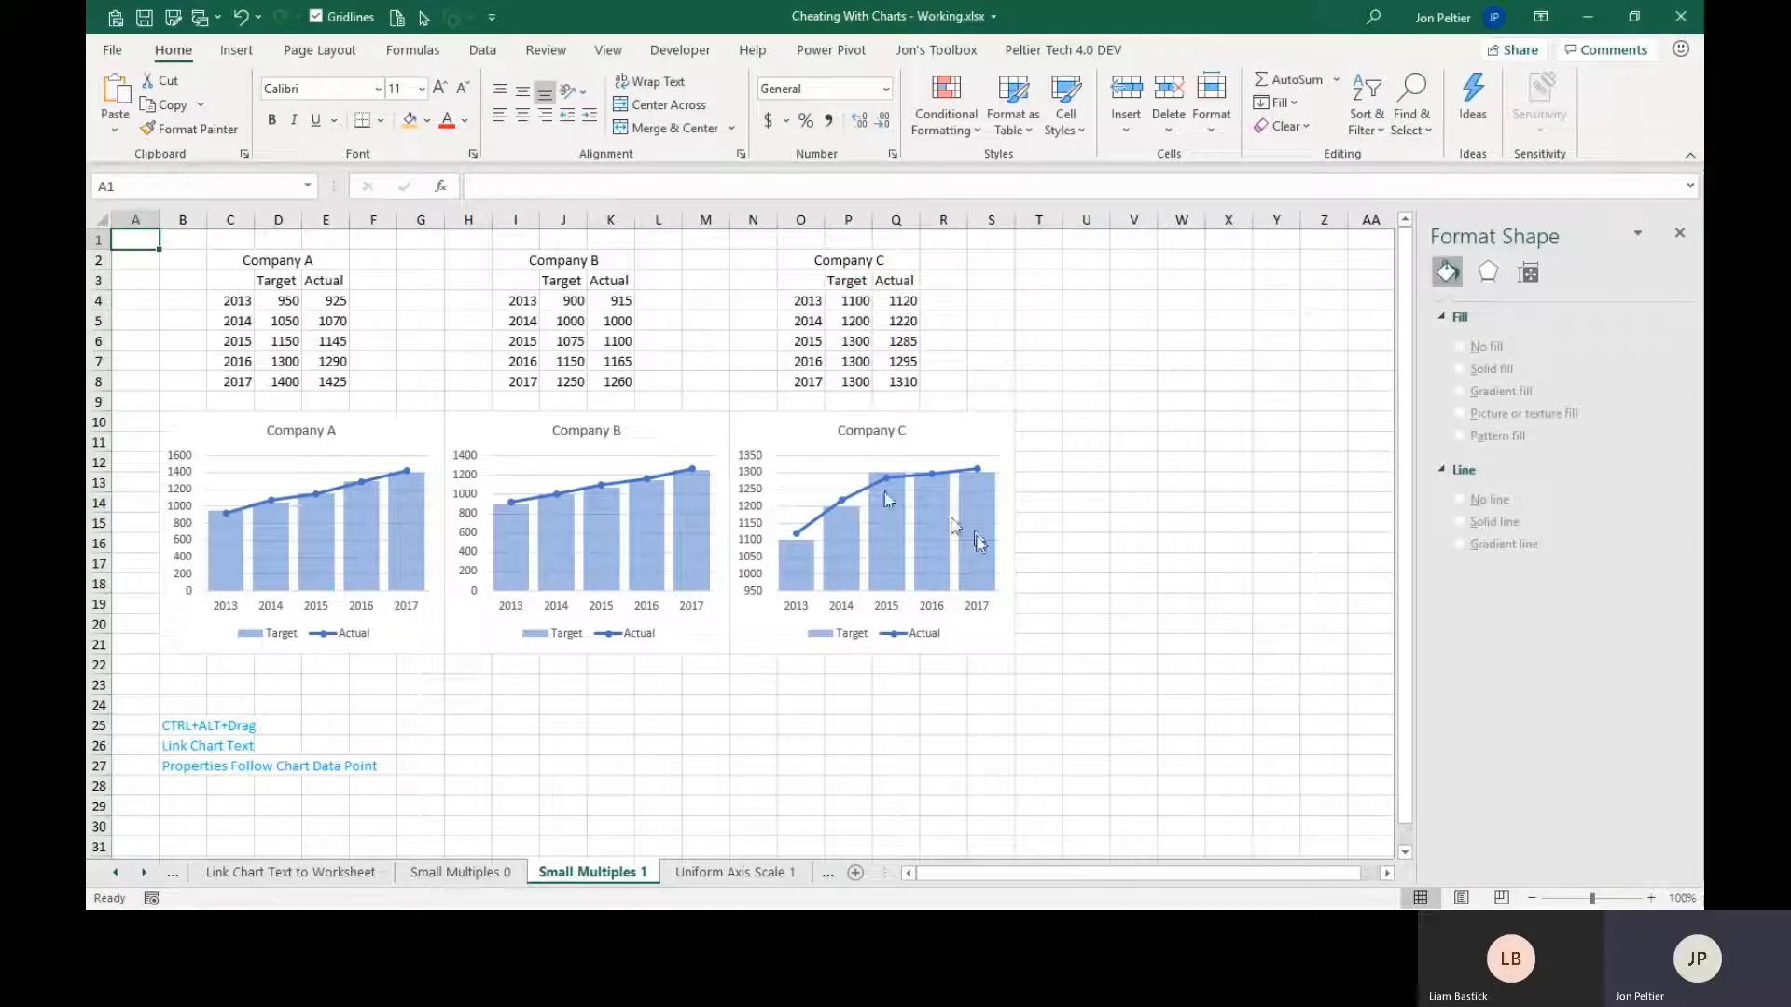
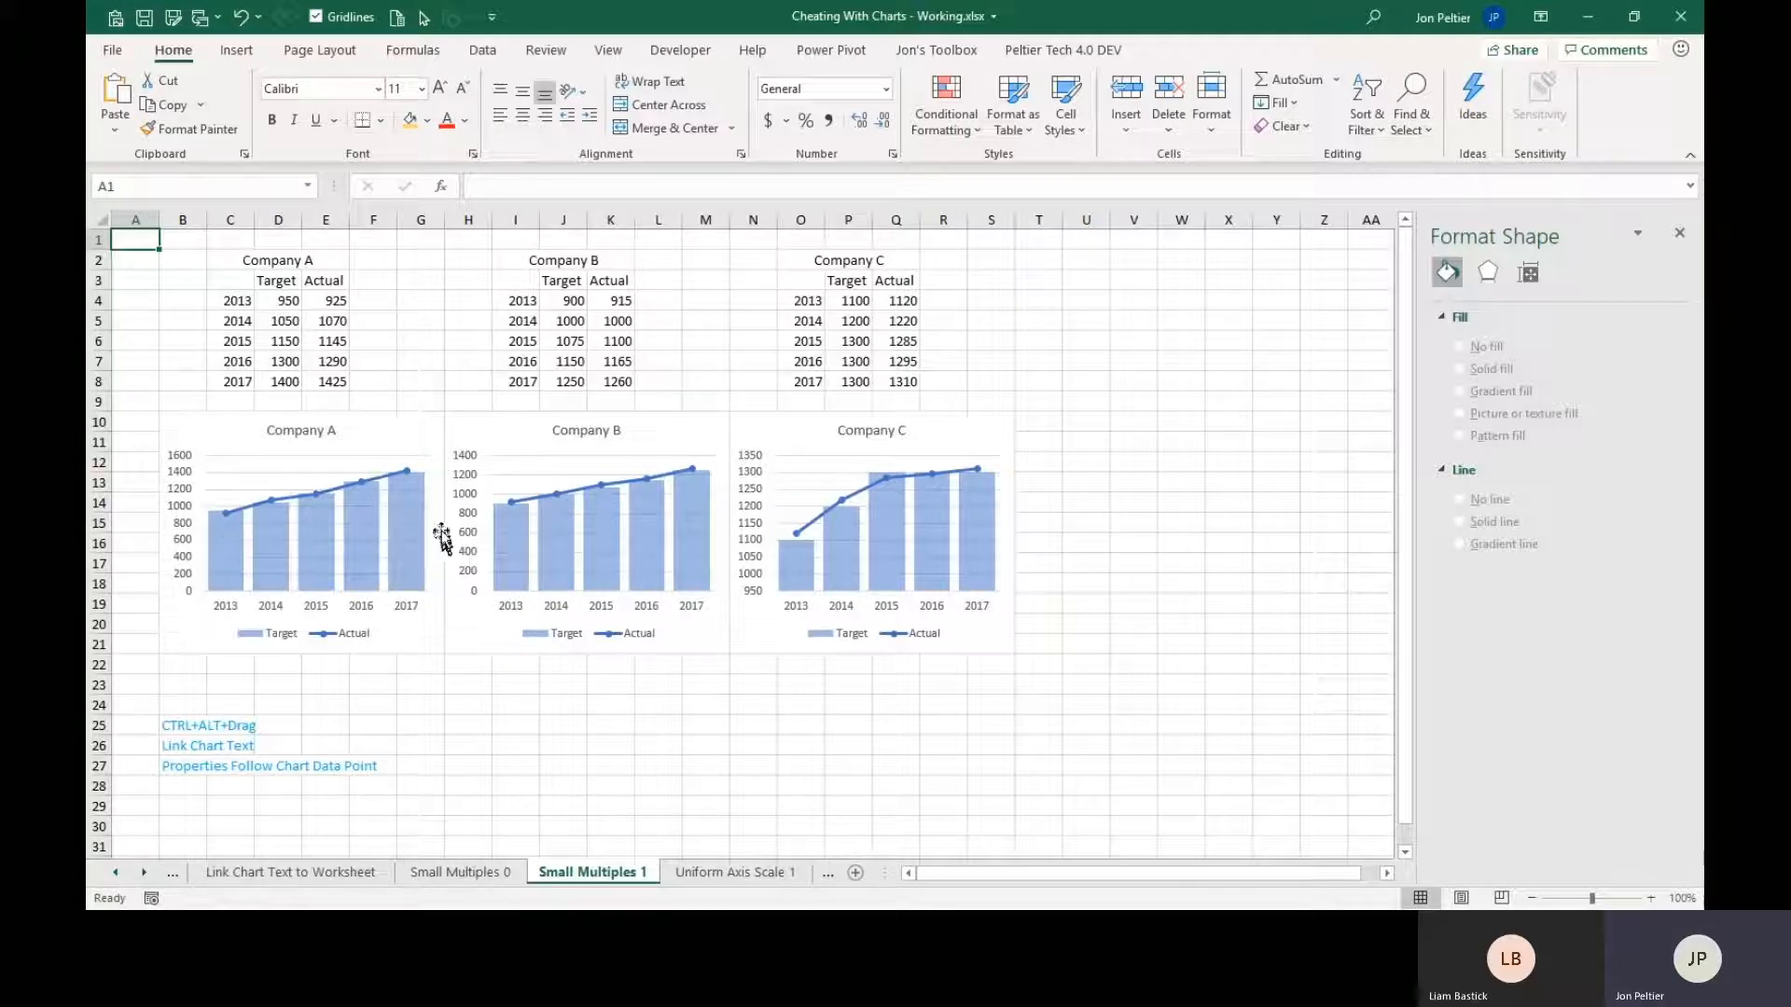
Compare the vertical axis bounds and units of the Company B and Company C charts, and deselect the charts.
click(470, 519)
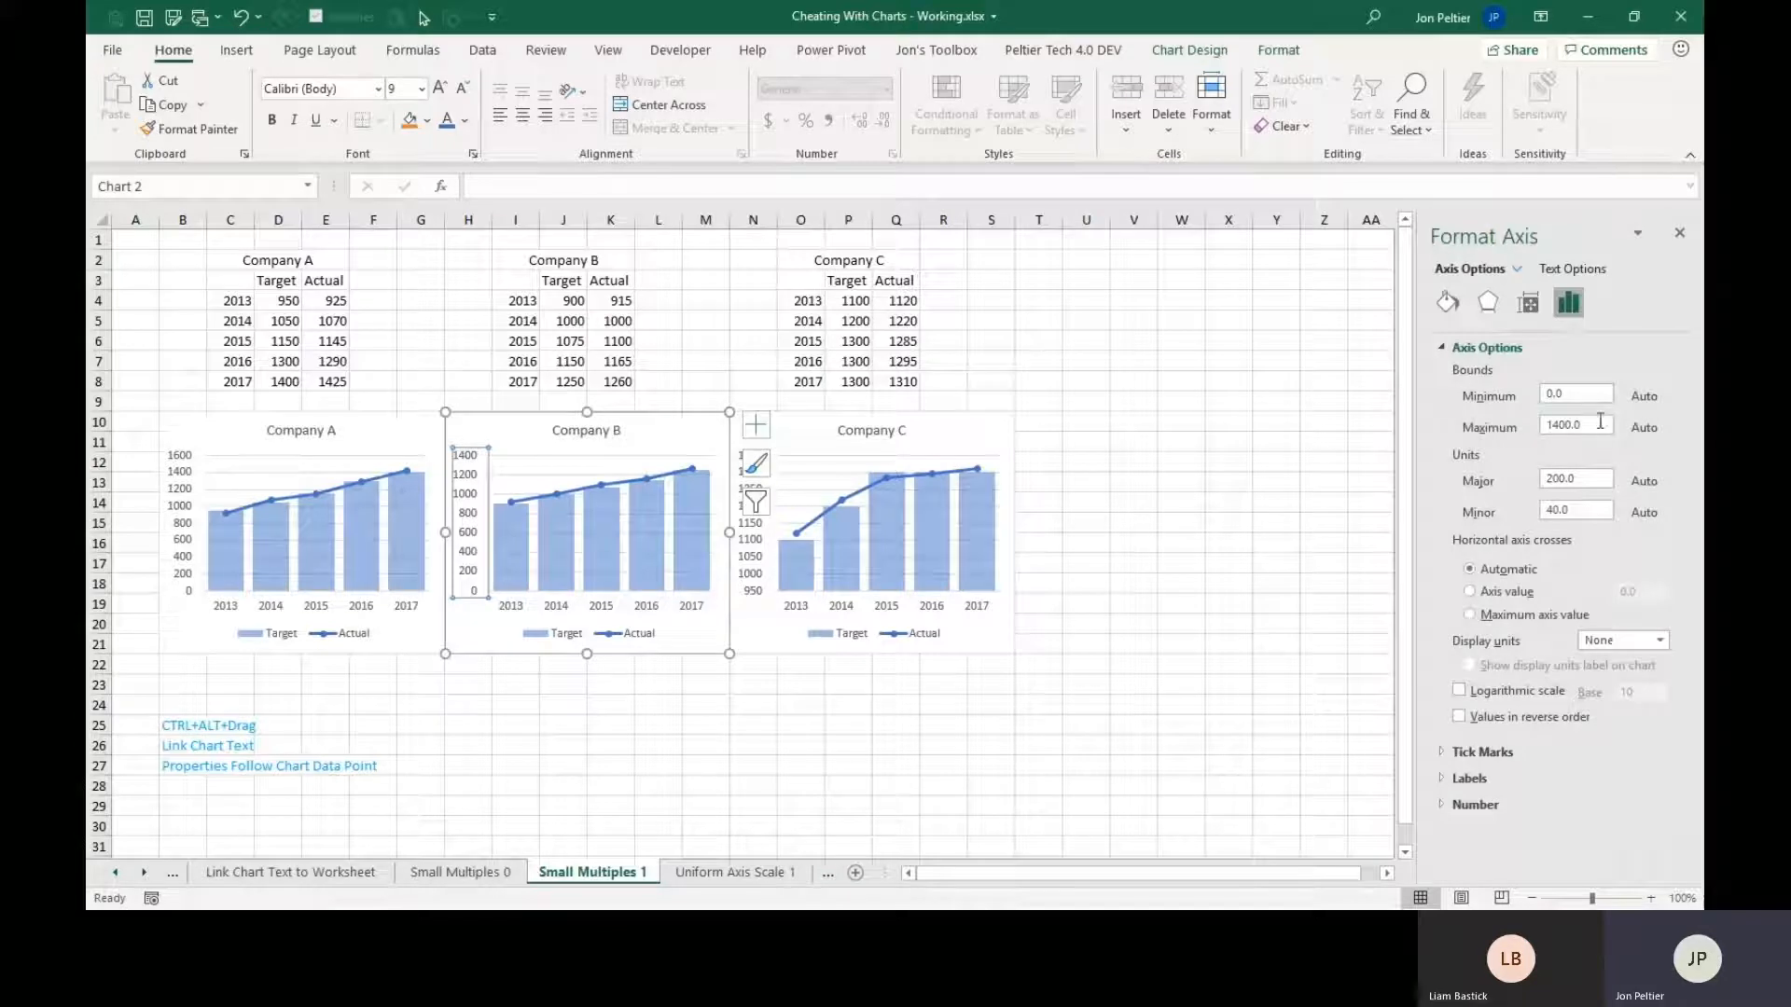
drag(1600, 422, 1504, 424)
click(749, 550)
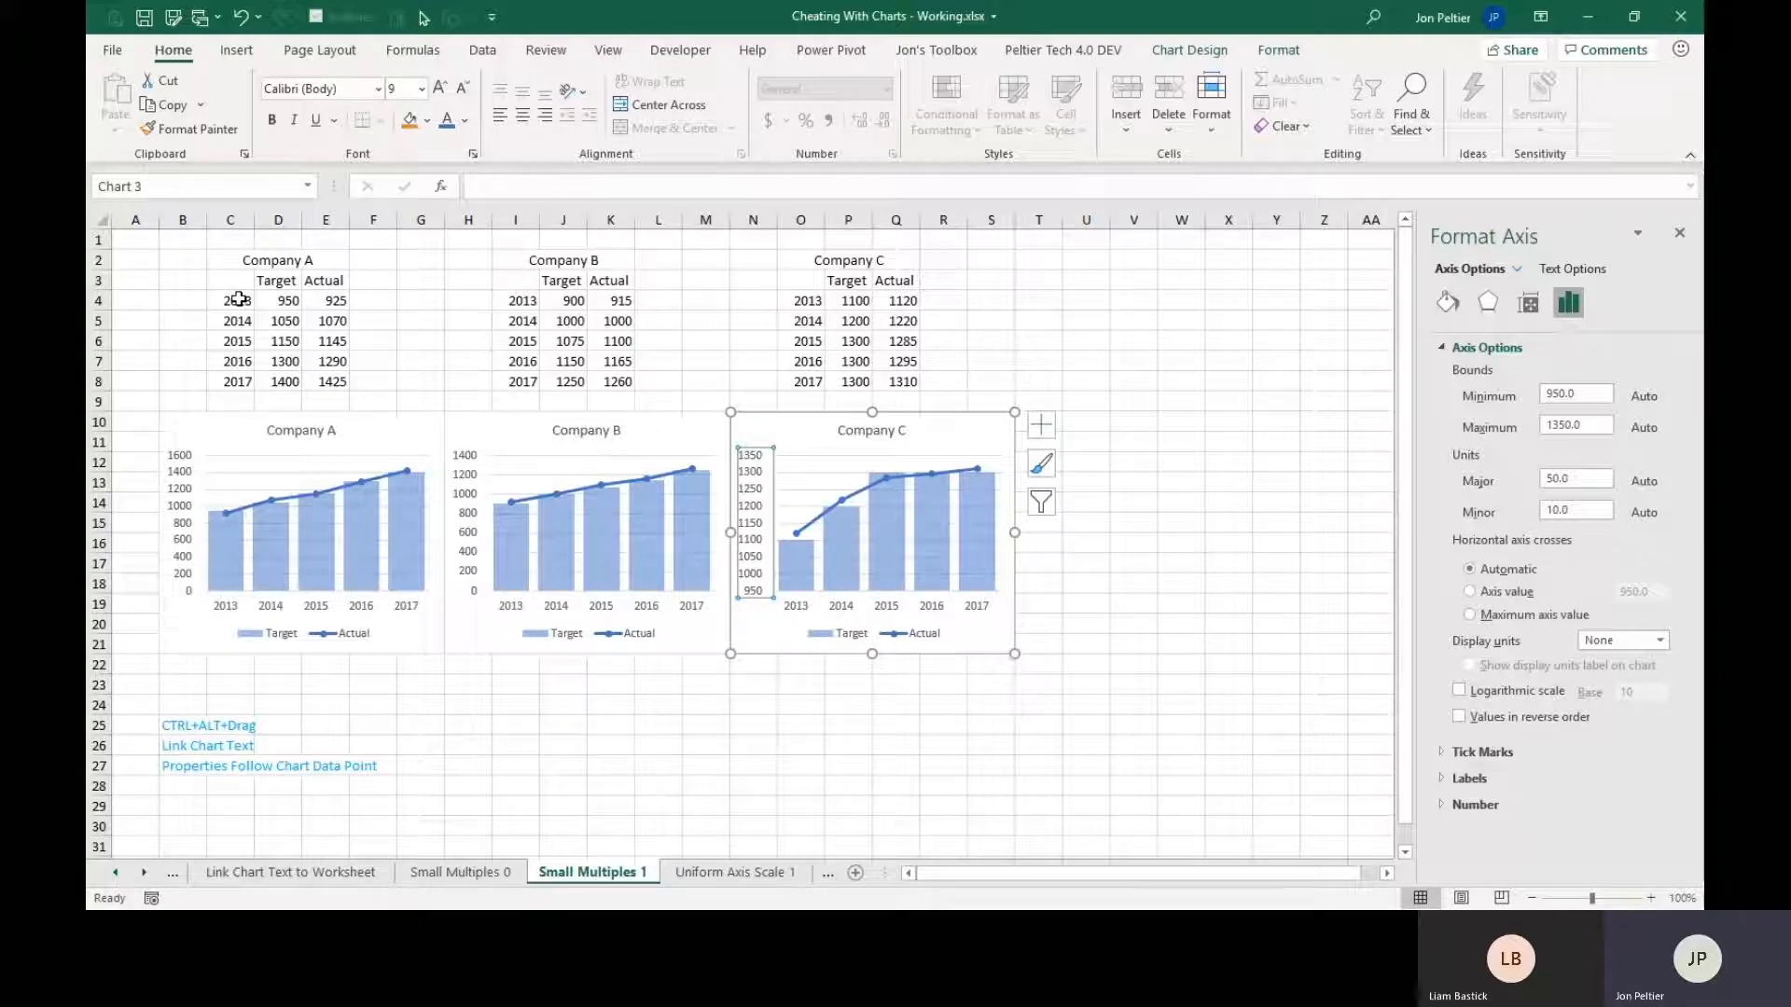
click(471, 485)
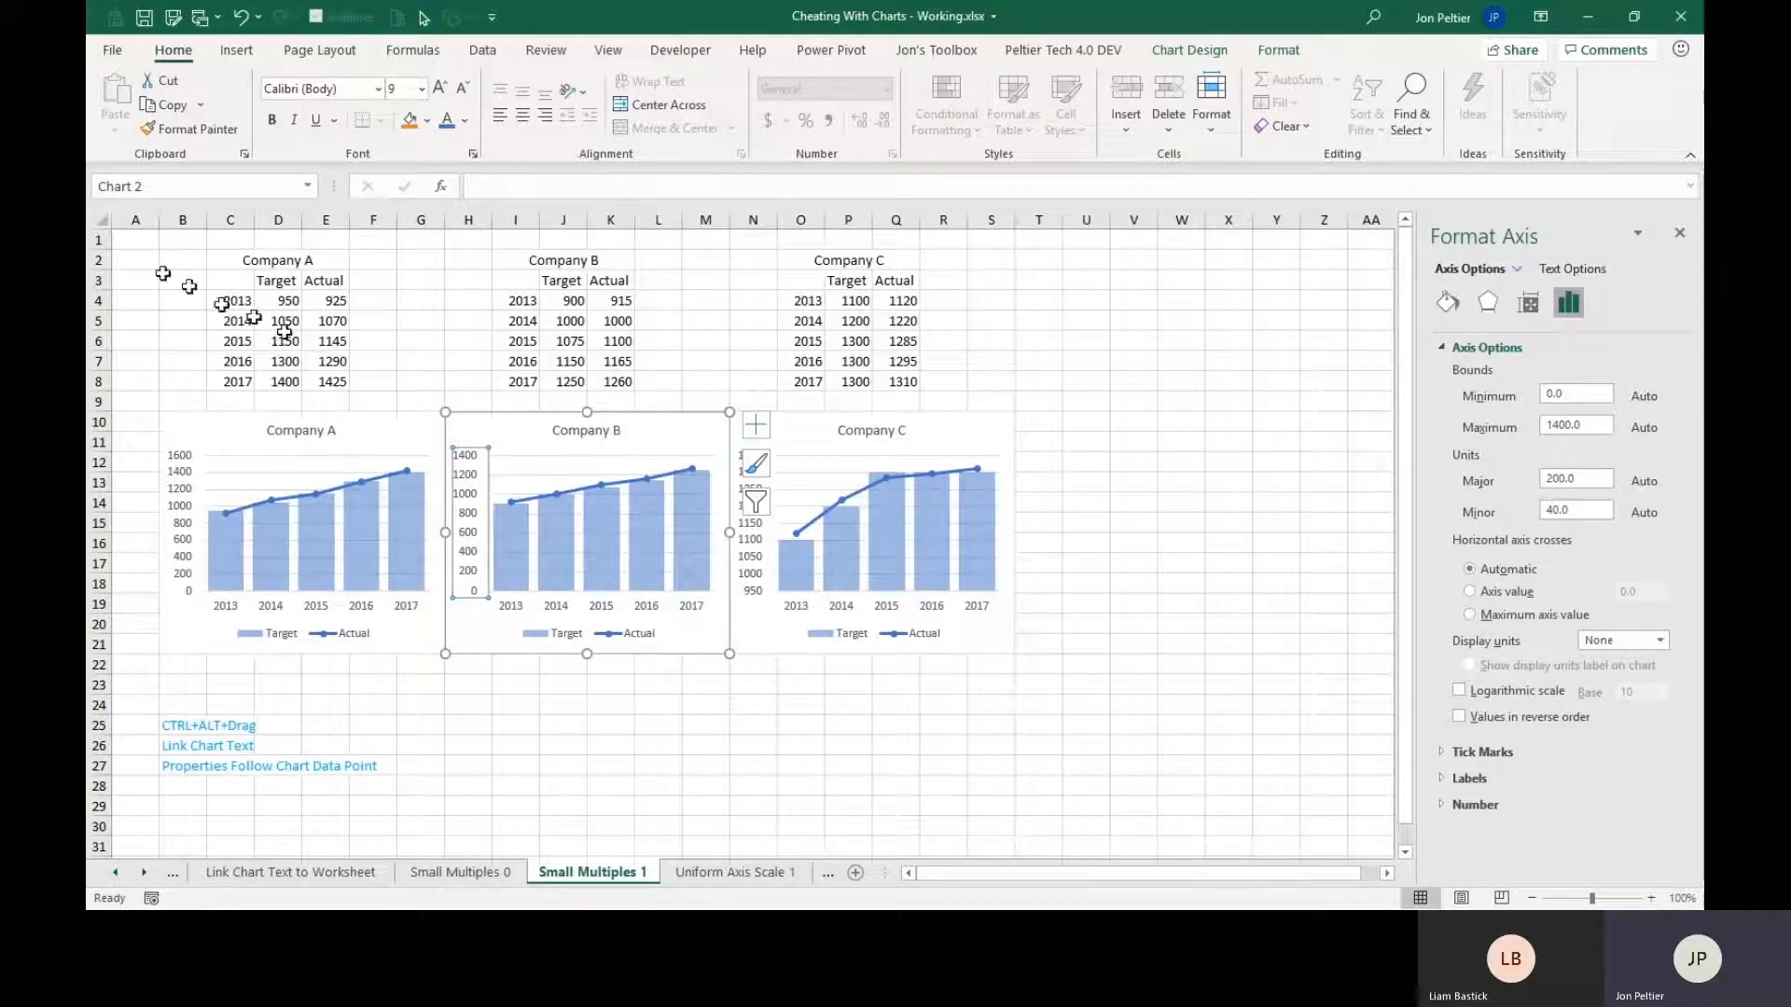
click(136, 241)
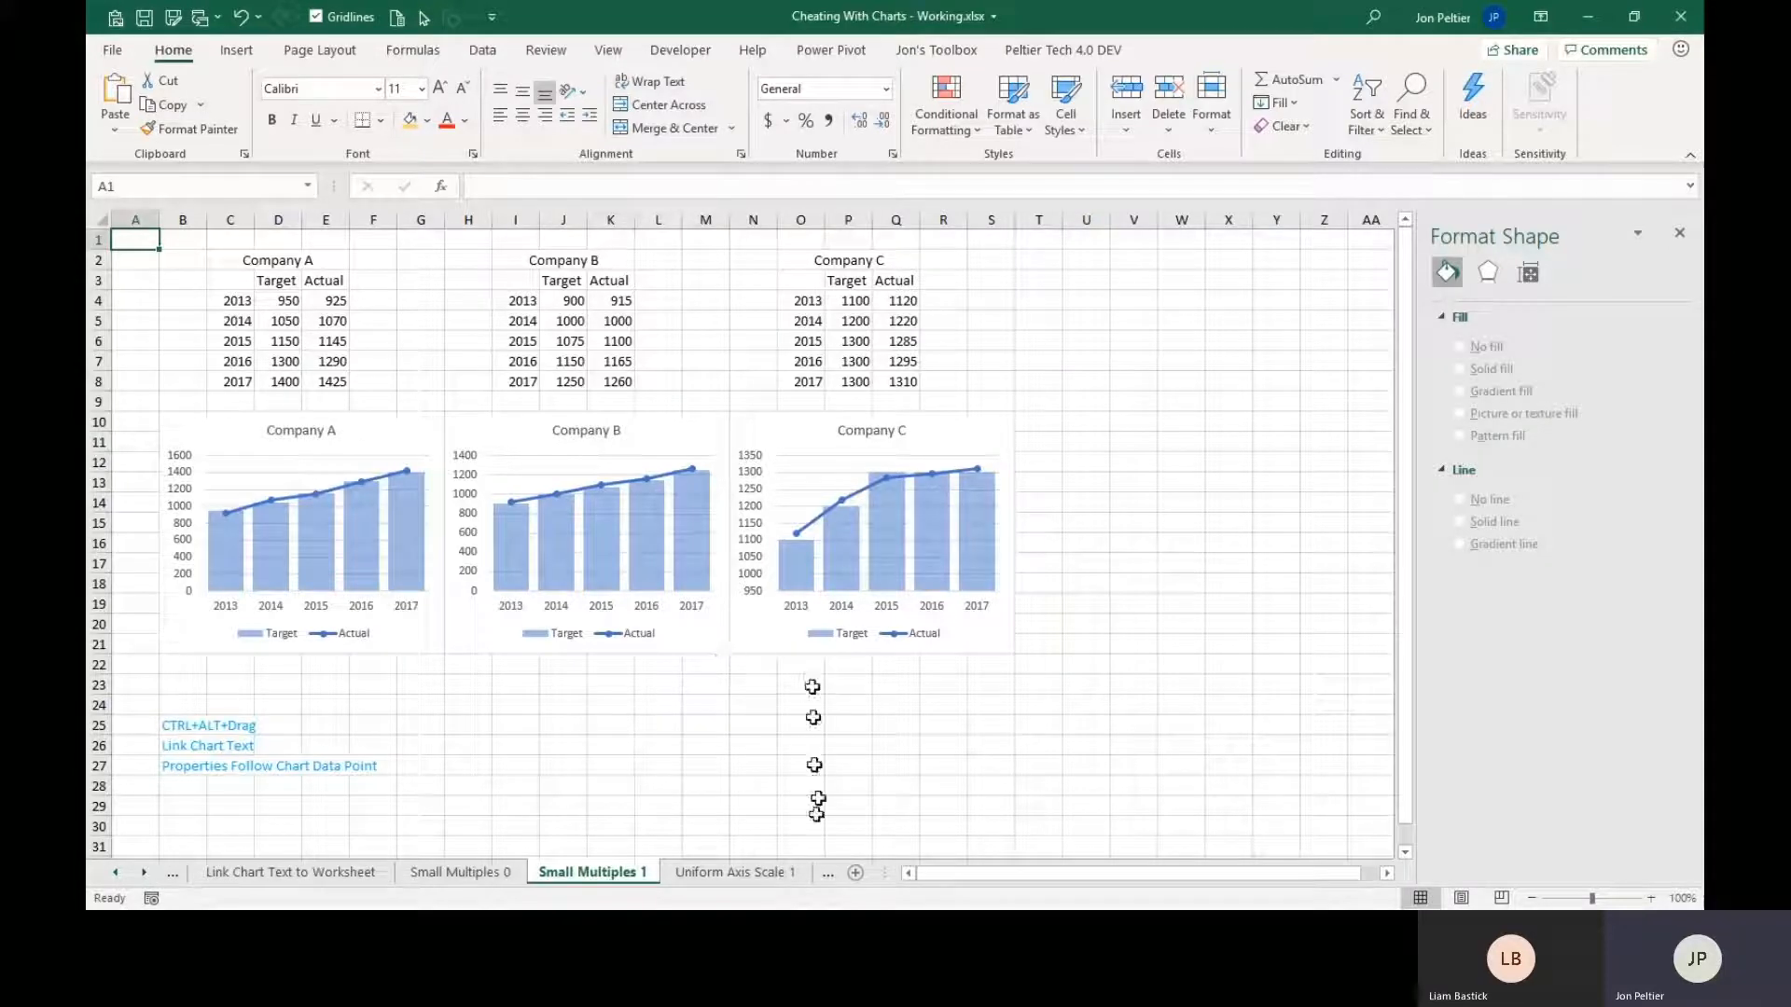
Open the Uniform Axis Scale 1 sheet and enter 0 as the Dummy Min value in V3.
click(742, 872)
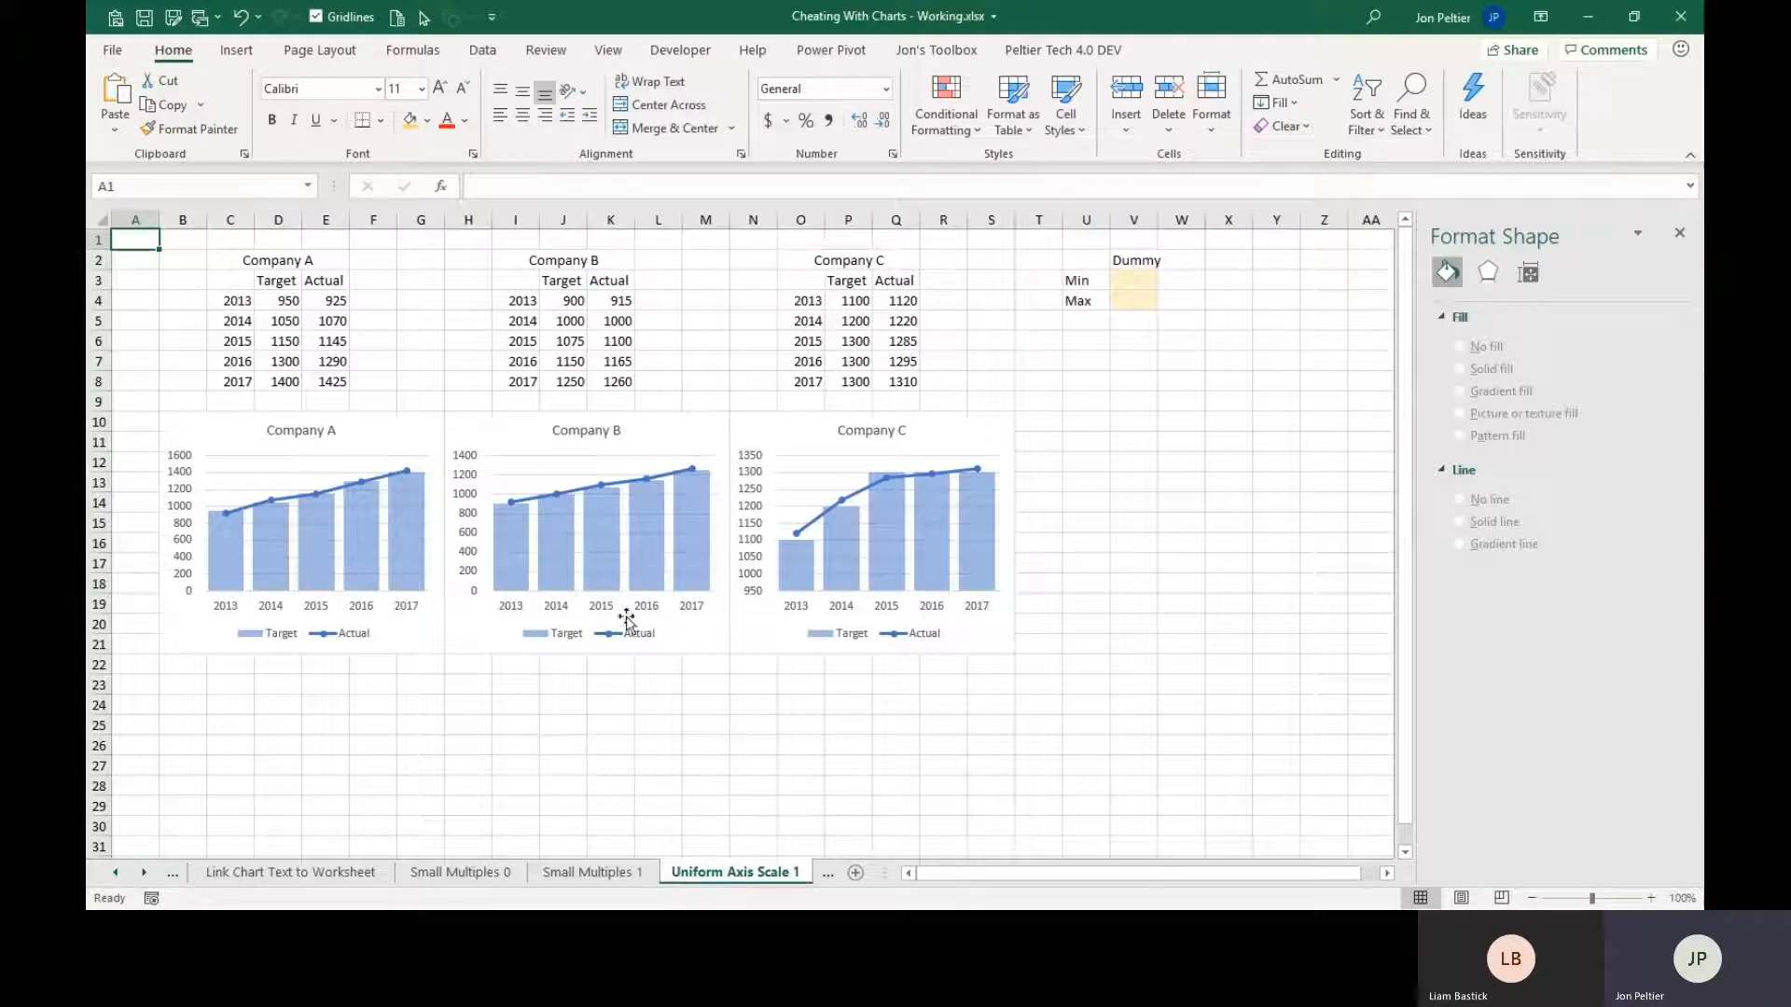
mouse_move(304, 498)
click(1120, 279)
drag(1101, 260, 1139, 299)
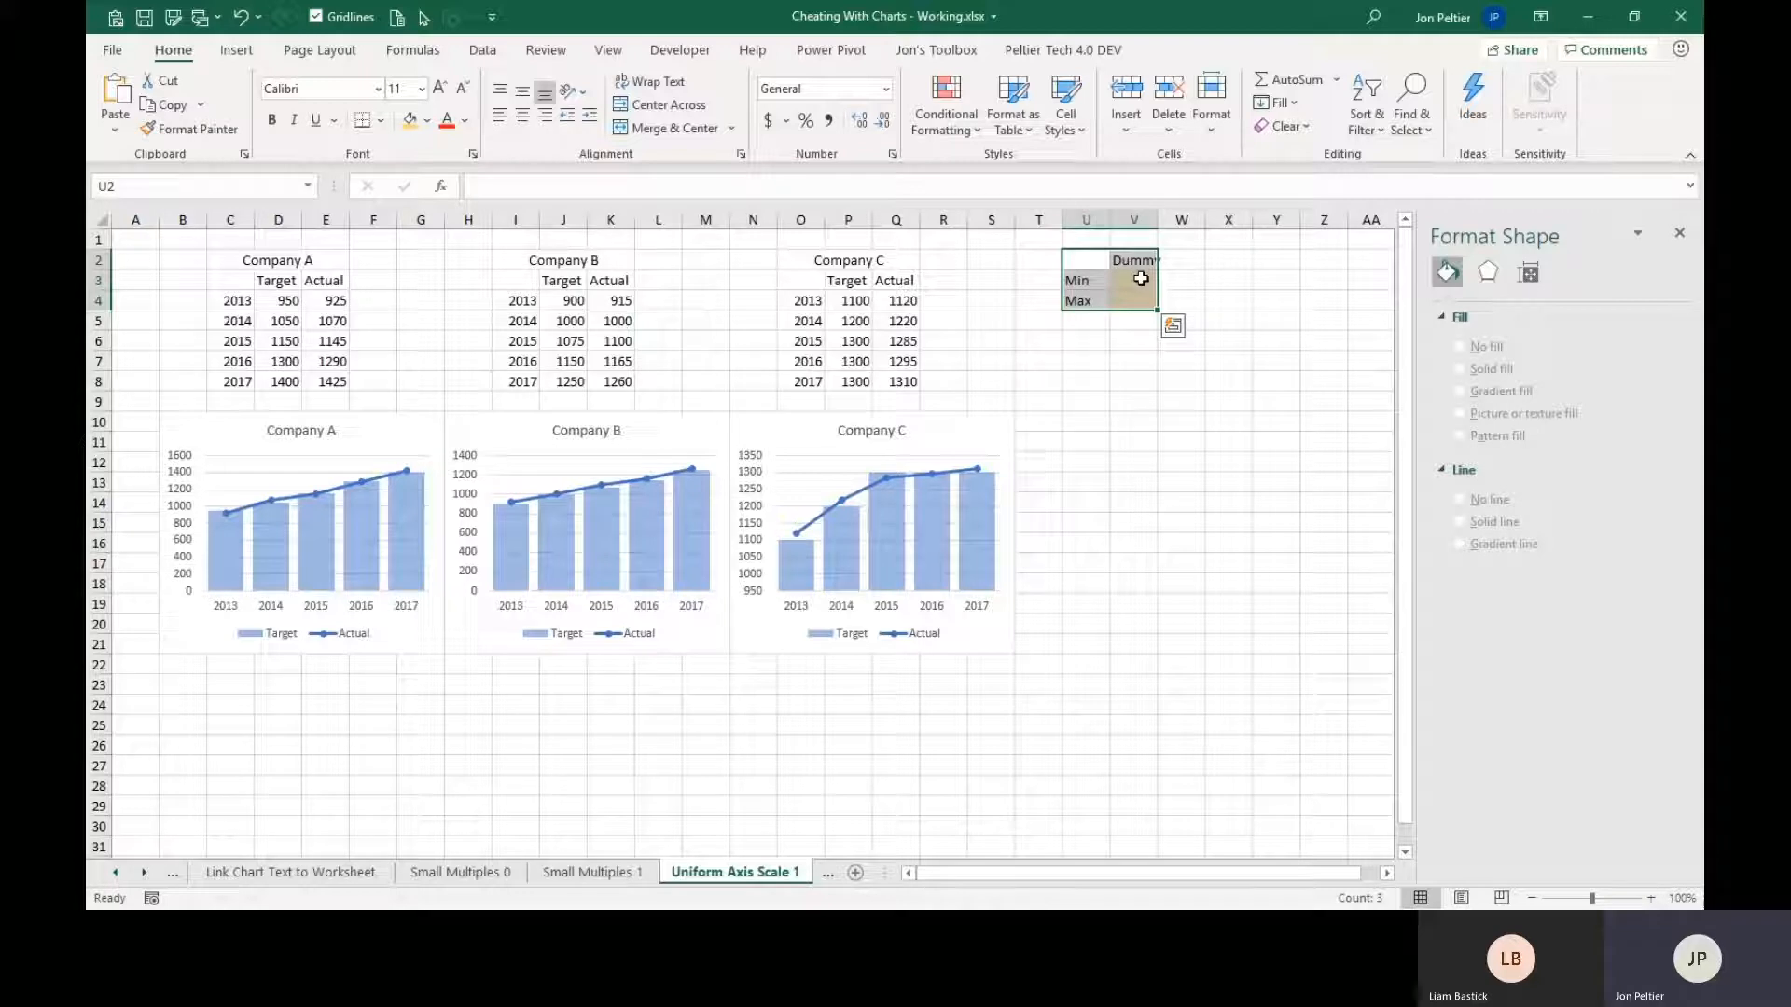
click(1140, 279)
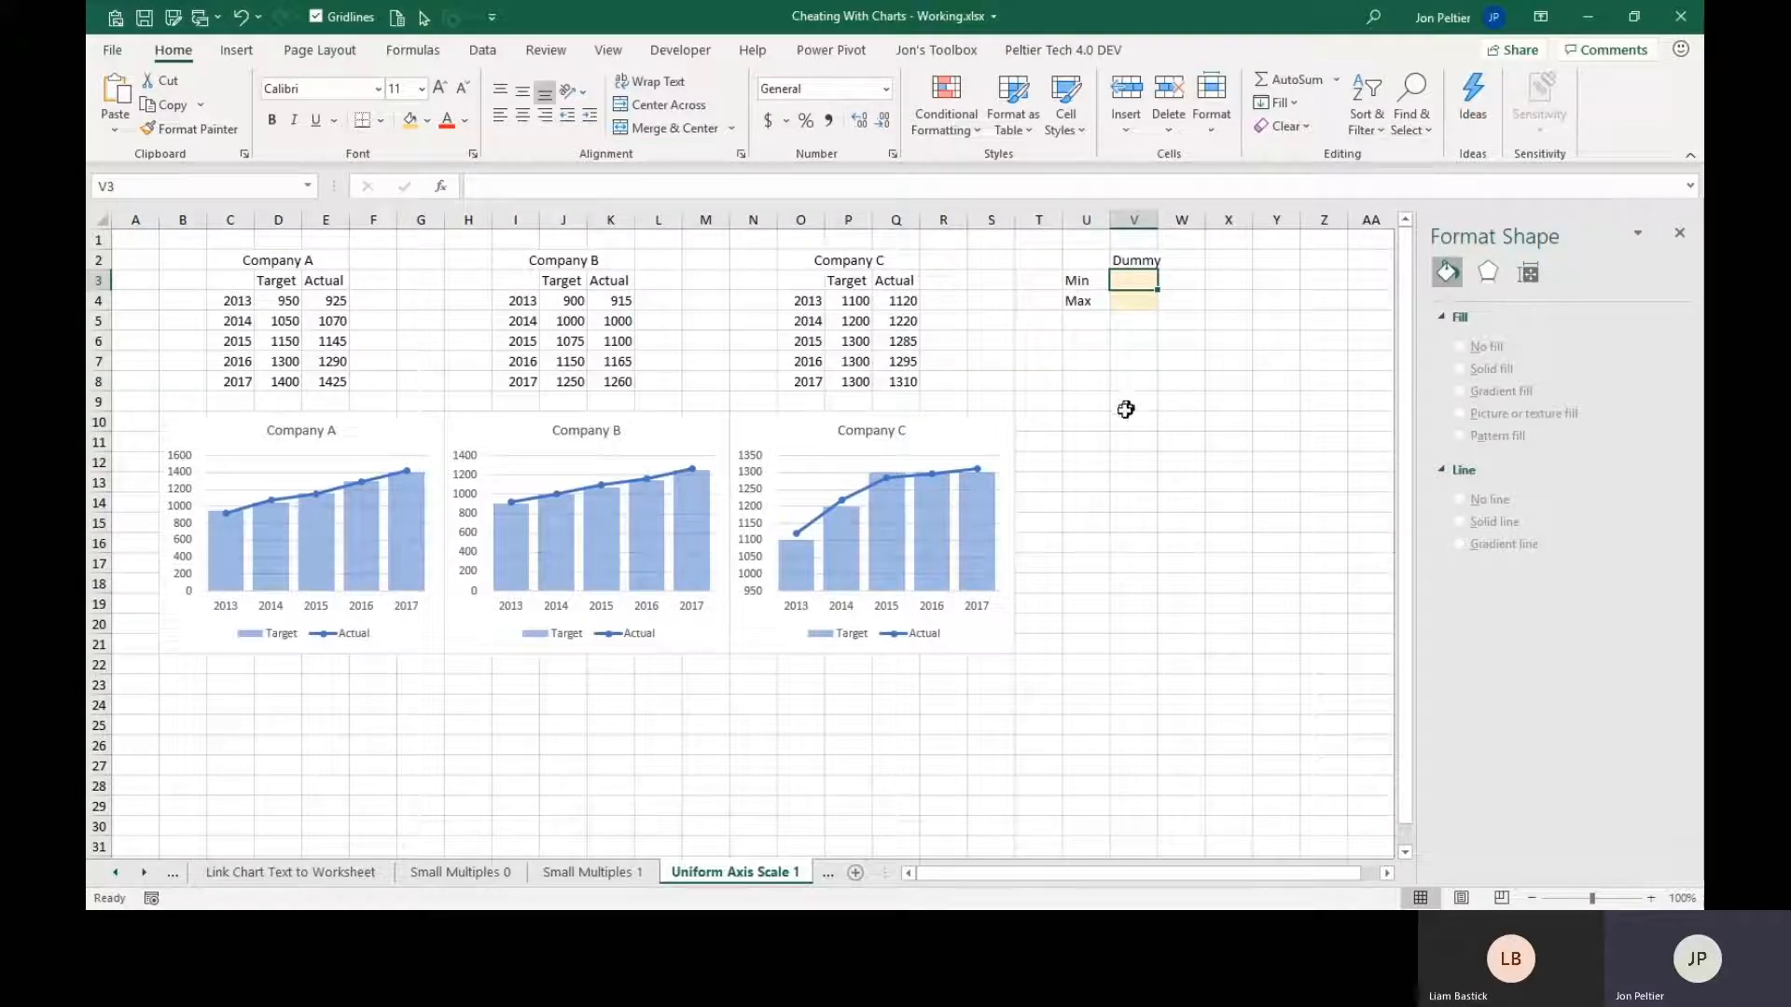
text(0)
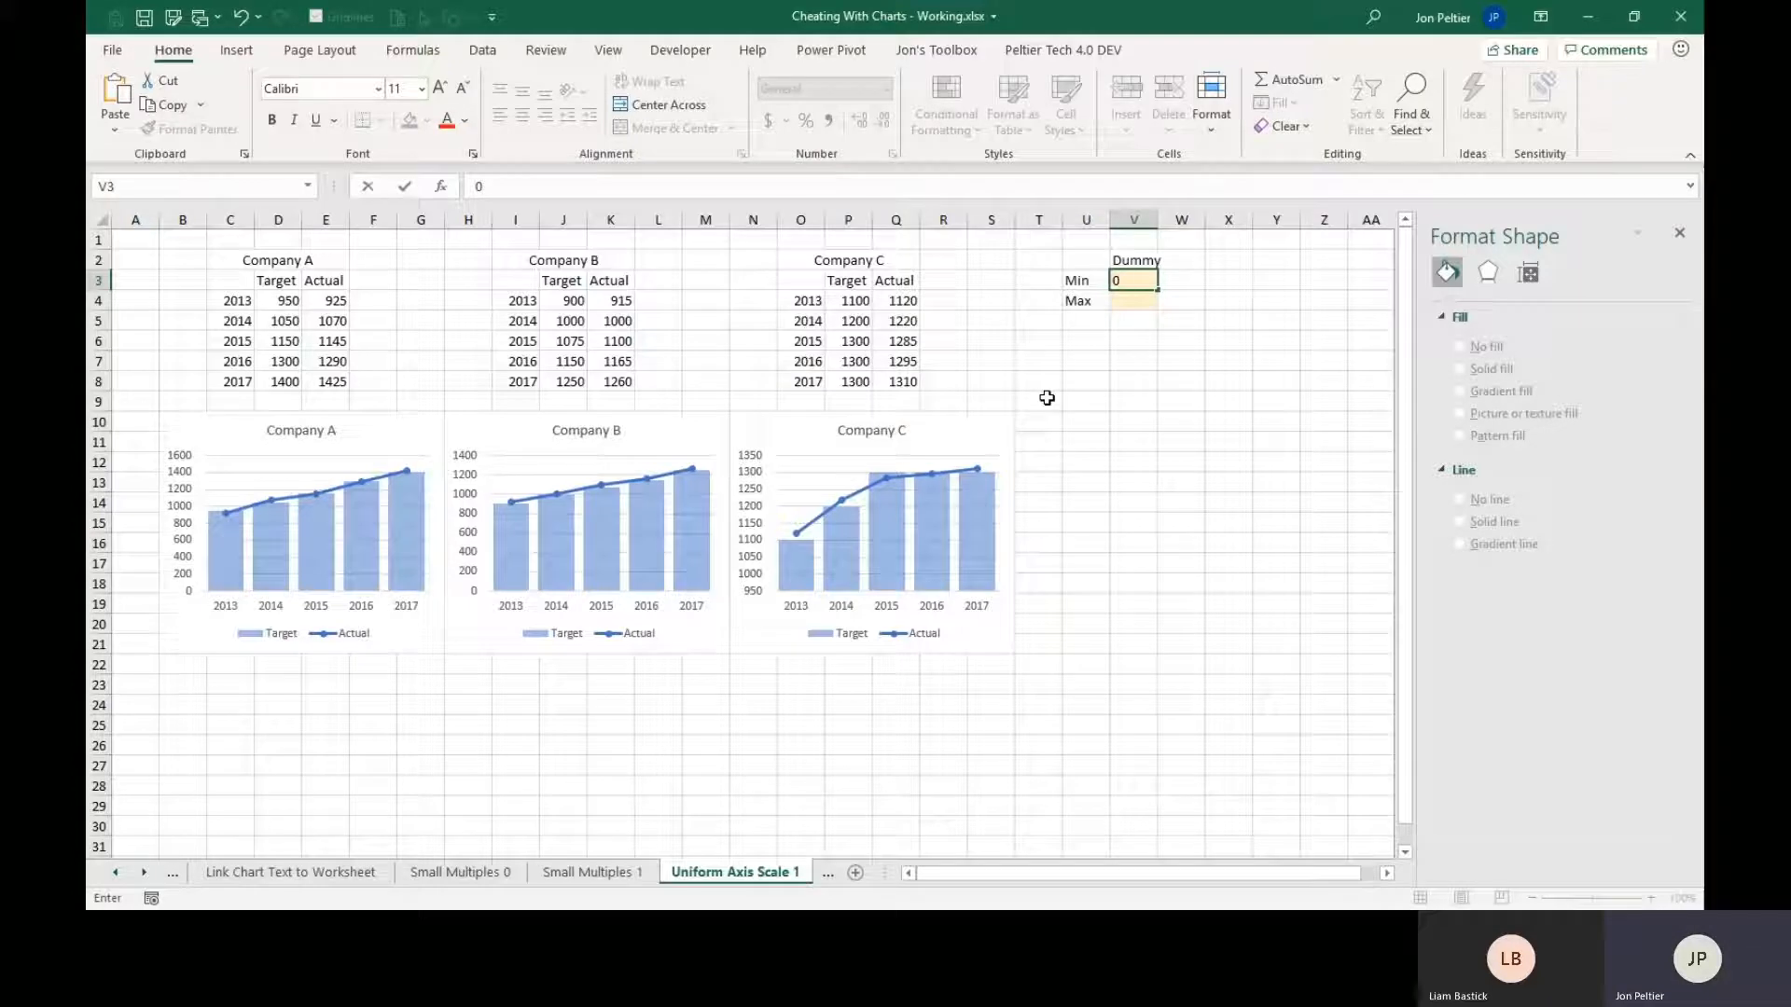
key(Return)
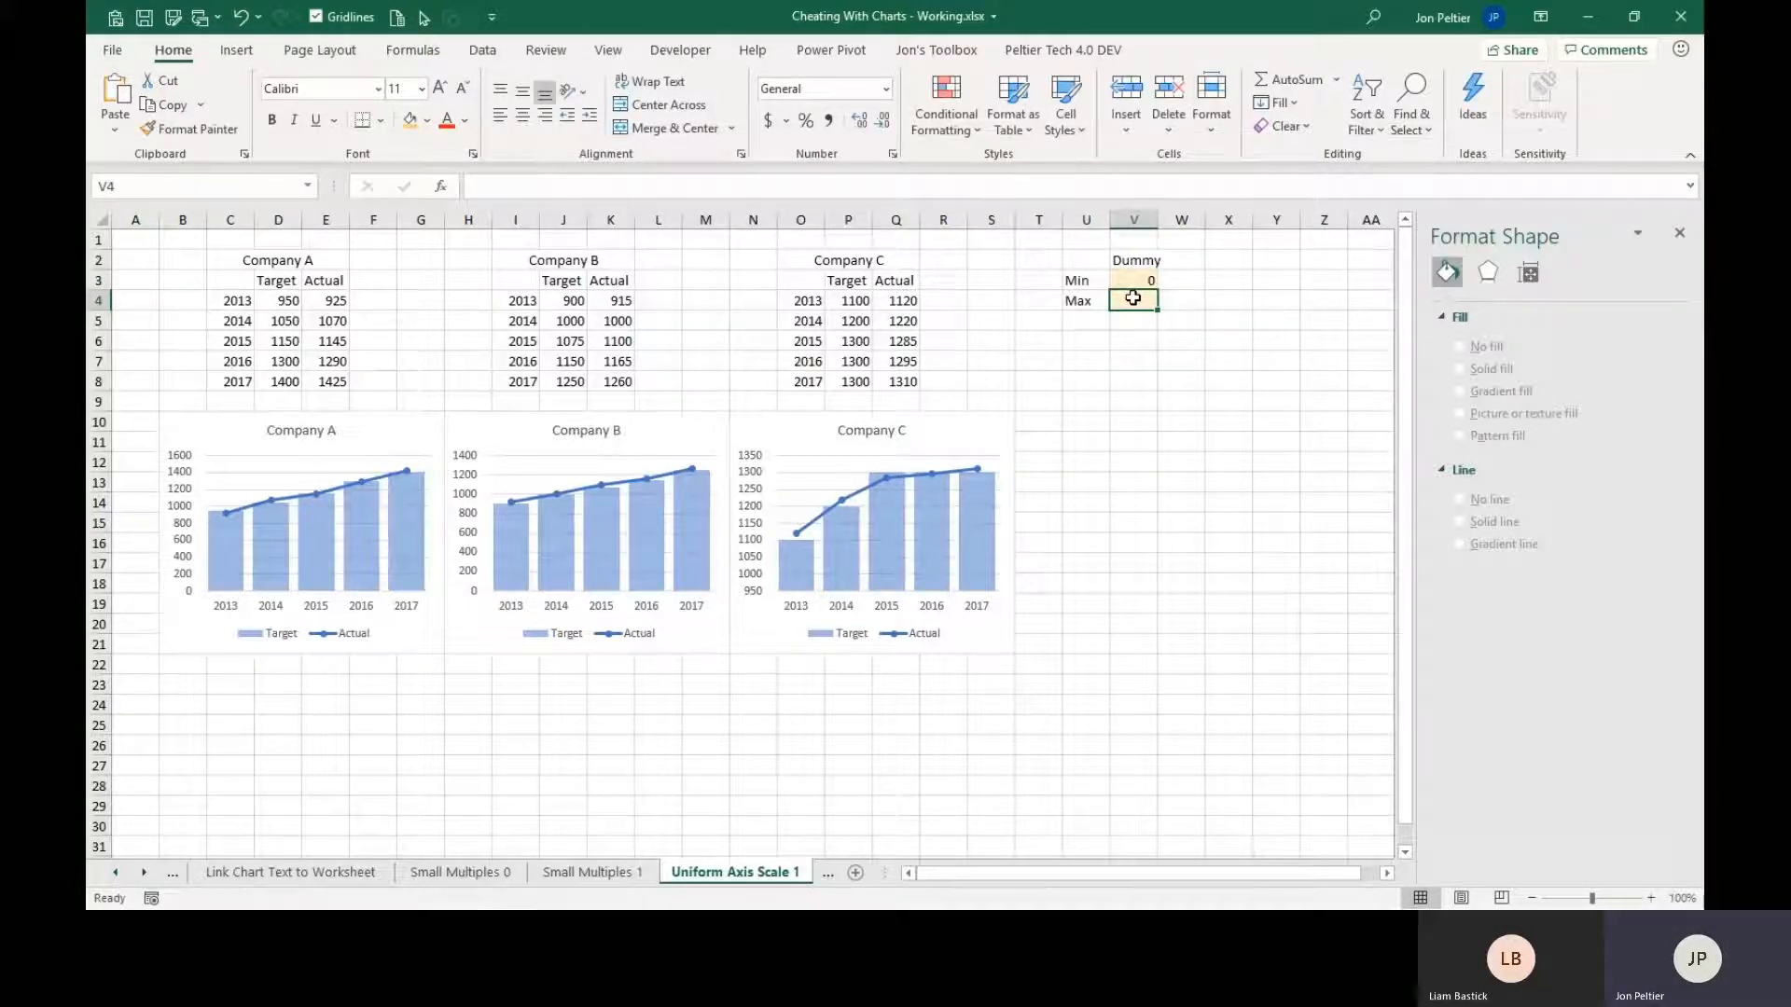
Enter the formula =MAX(D4:E8,J4:K8,P4:Q8) as the Dummy Max value in V4.
text(=)
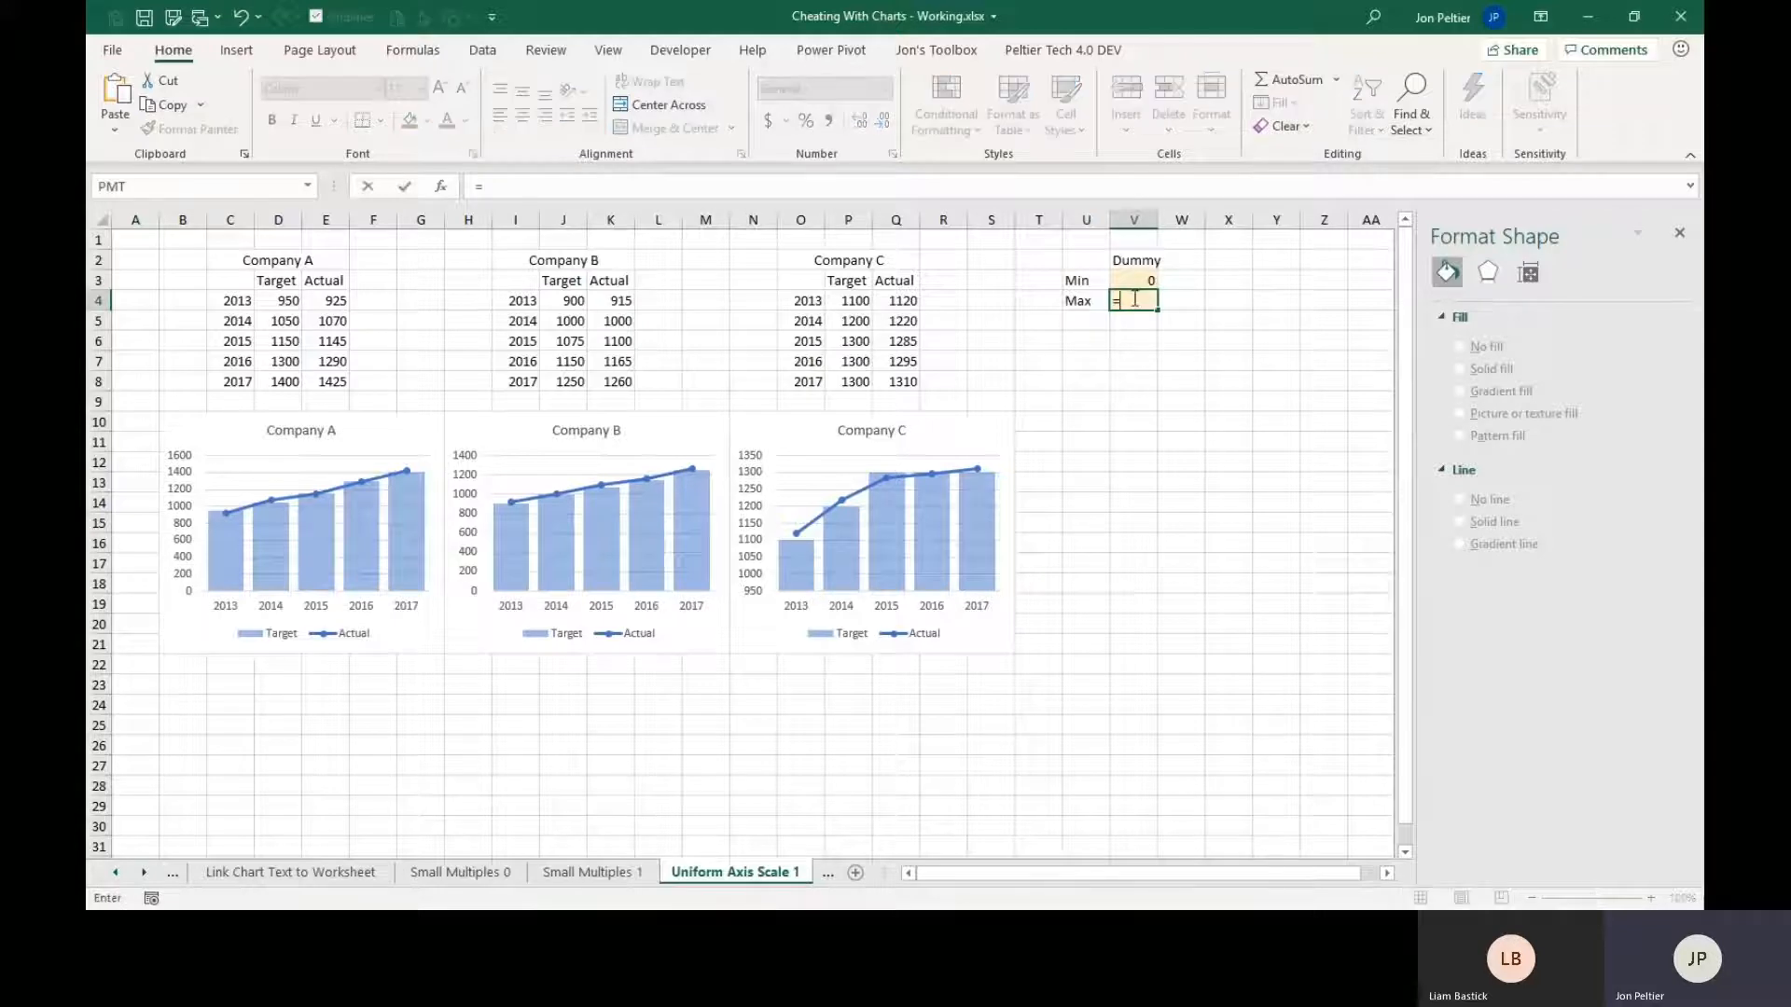
text(max()
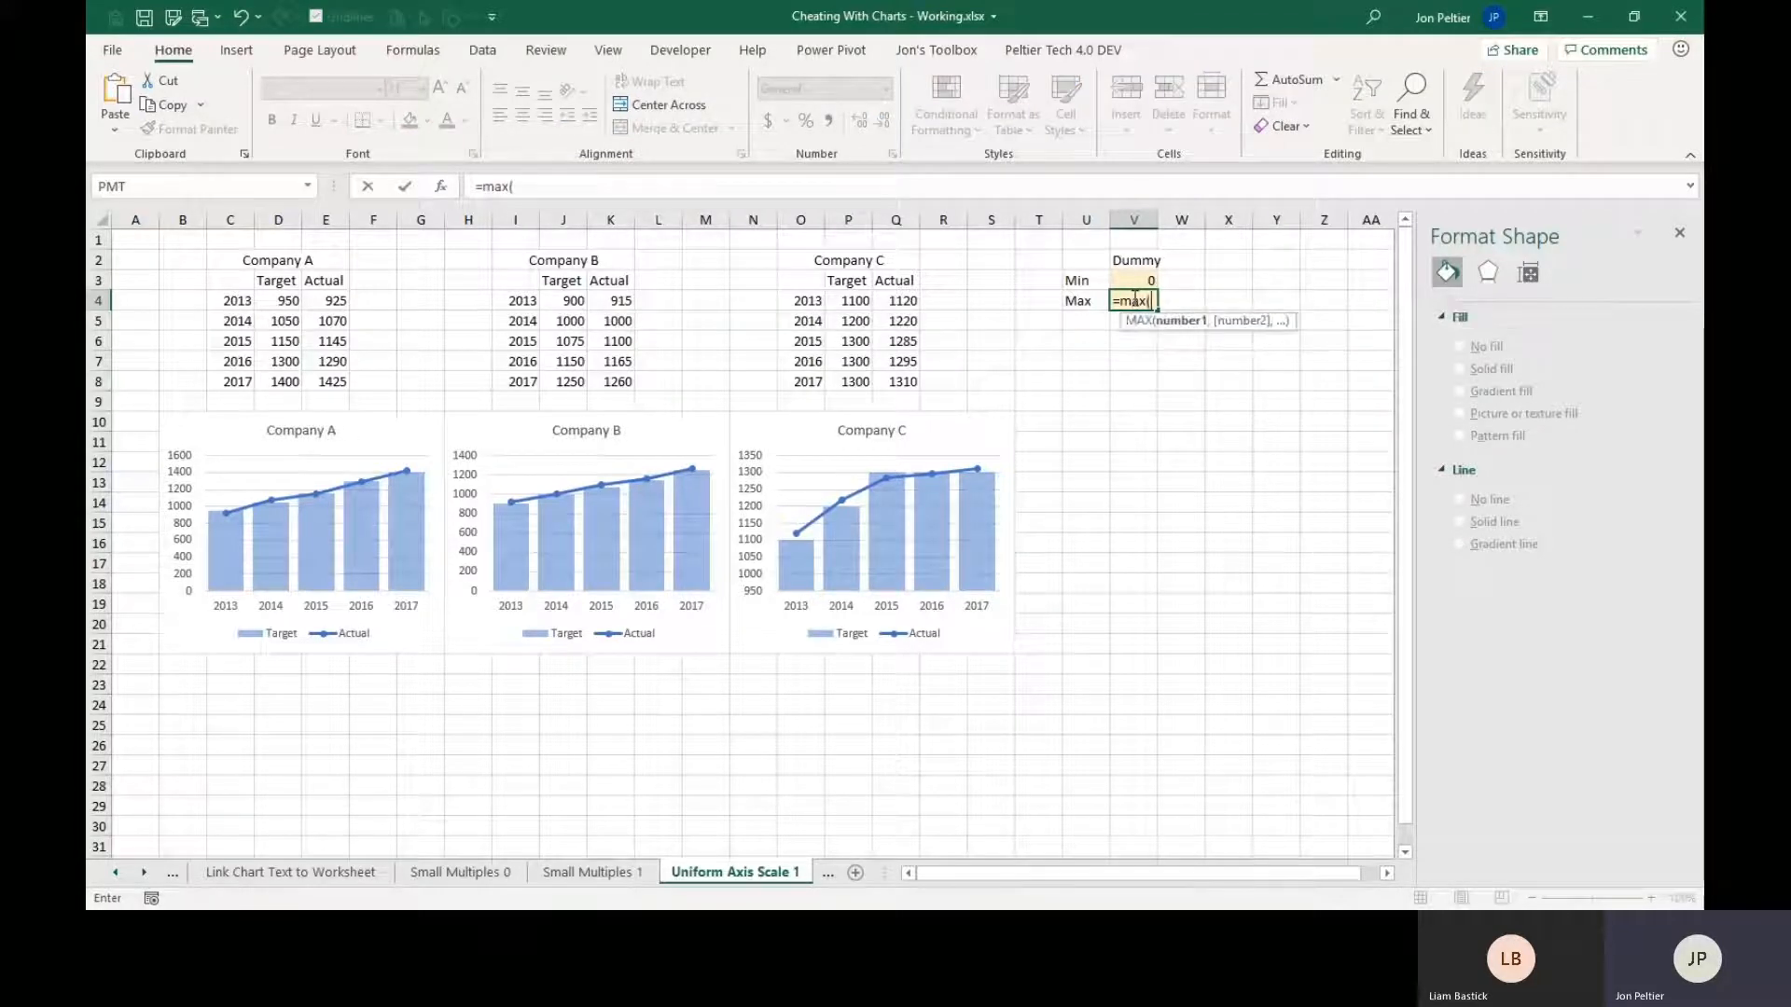
drag(270, 302, 317, 383)
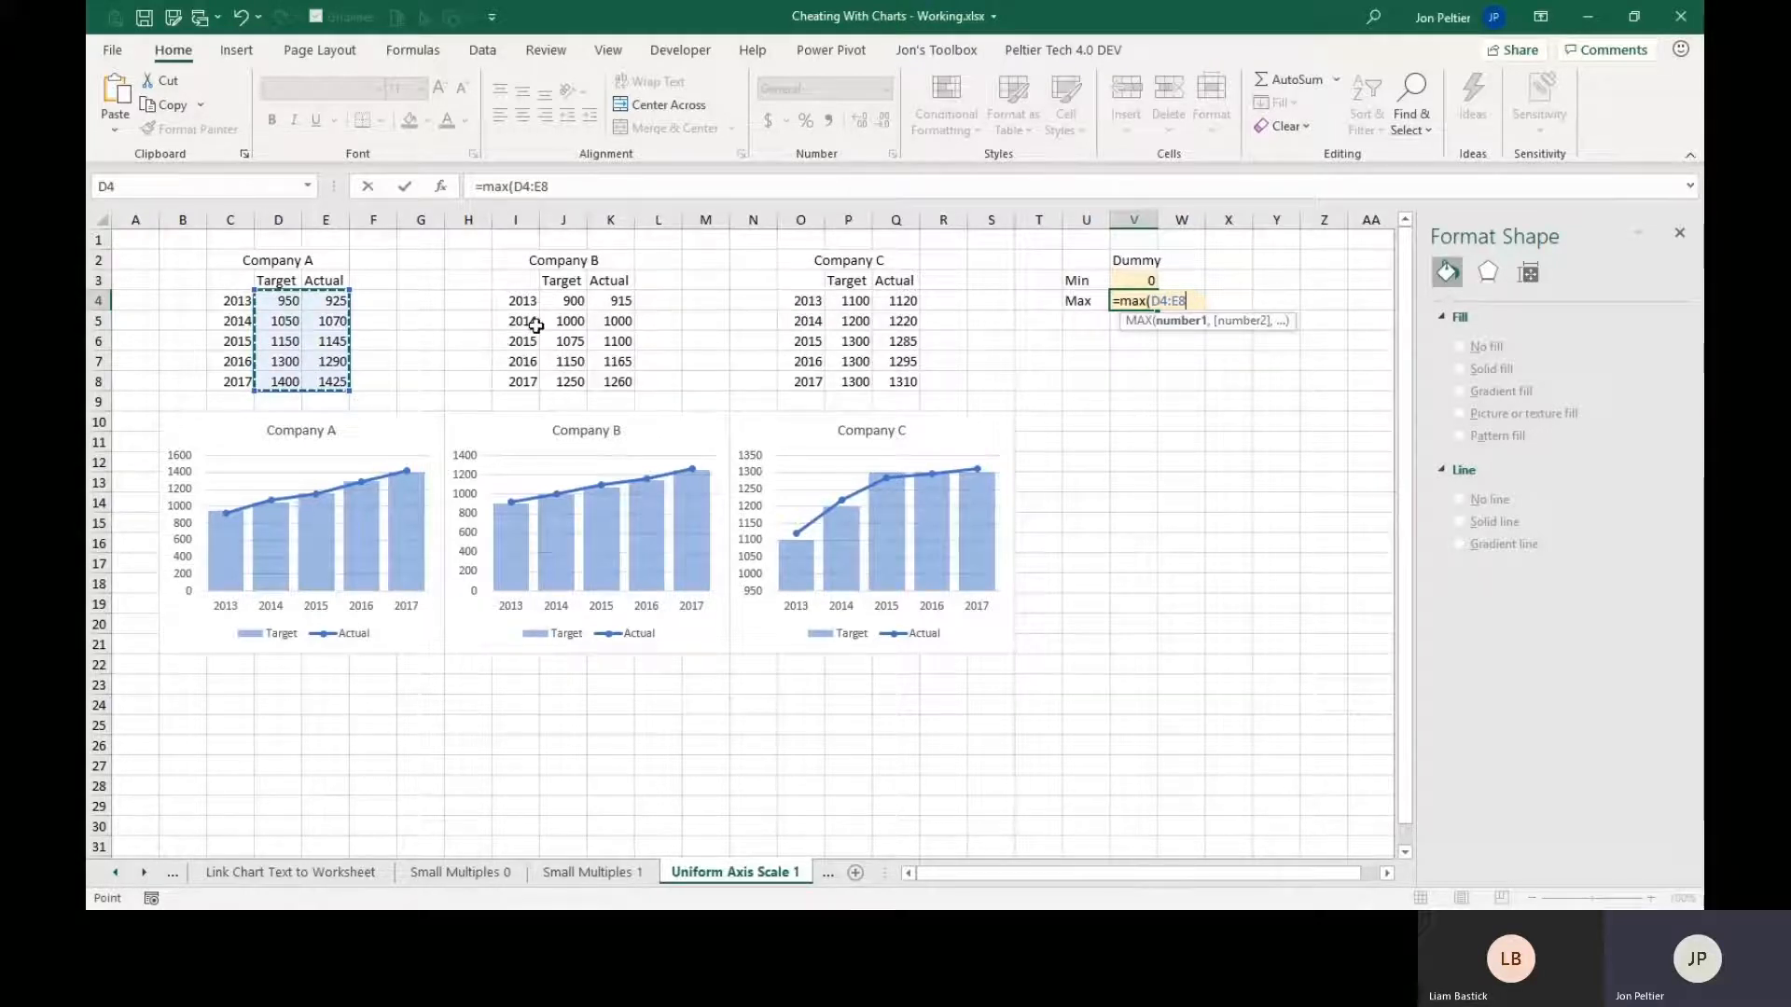
text(,)
drag(560, 300, 620, 381)
text(,)
drag(832, 300, 907, 381)
key(ctrl+Return)
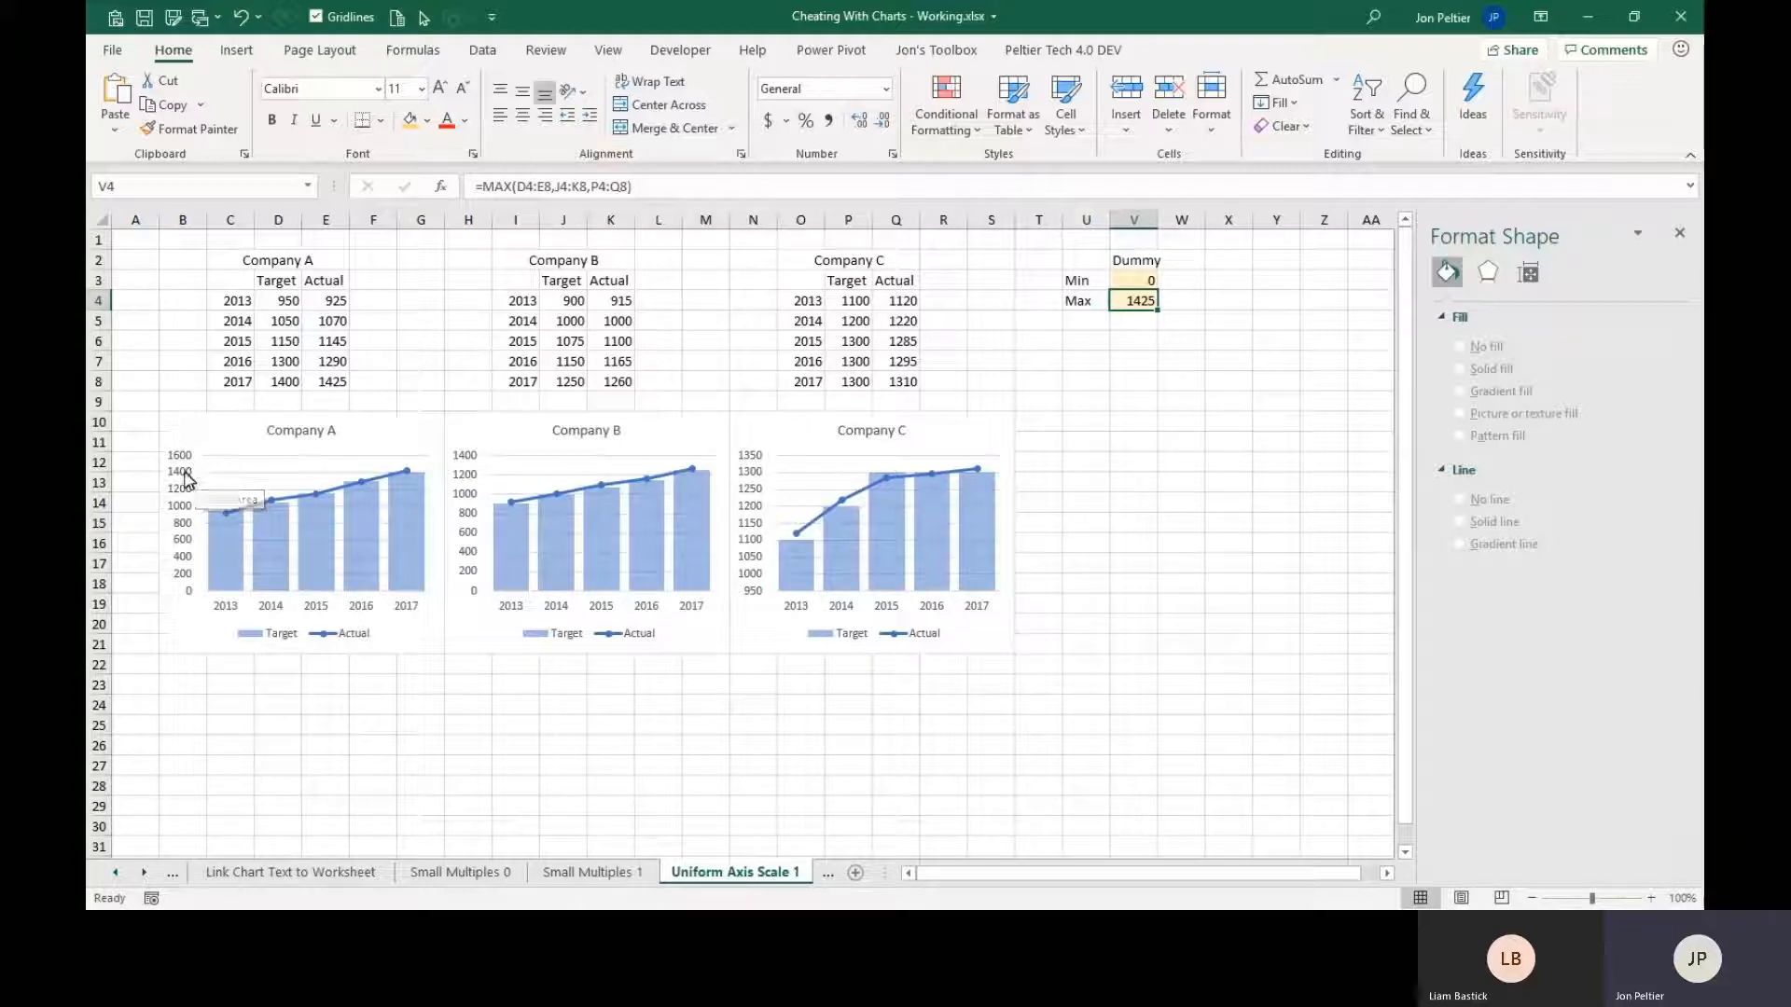
Copy U2:V4 and paste it into the Company A chart as a new series in columns, with series names in first row and categories in first column.
drag(1079, 263, 1133, 300)
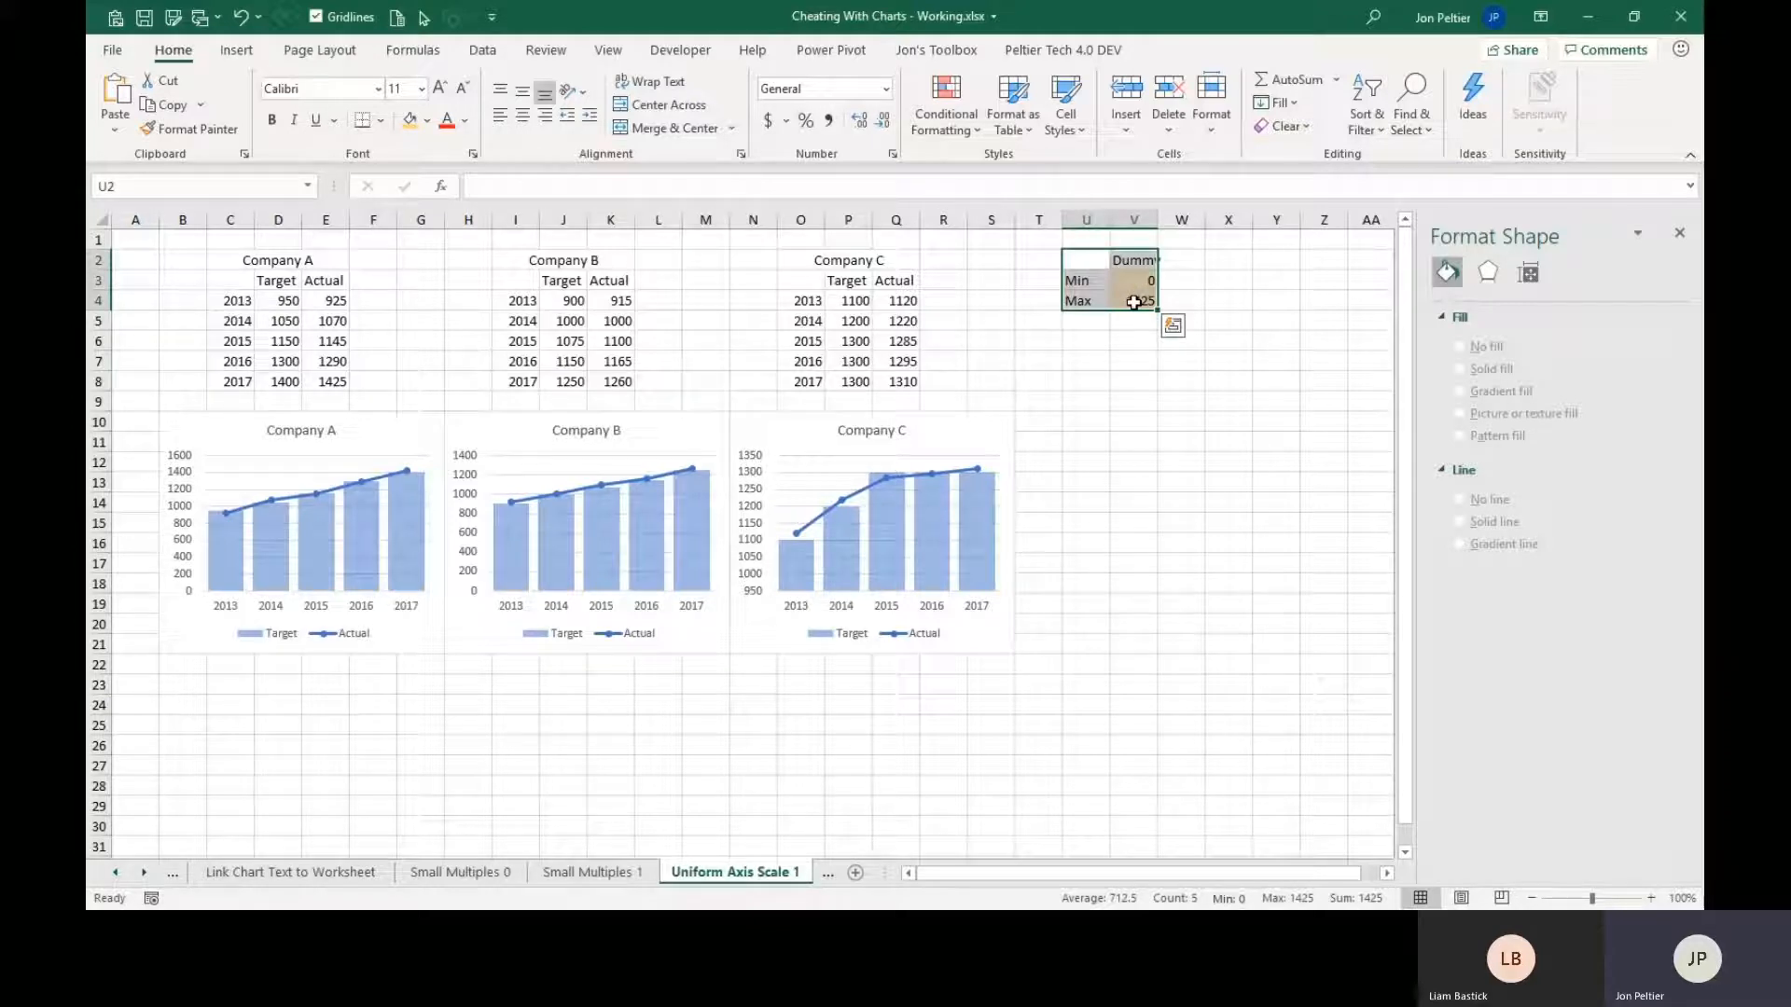
key(ctrl+c)
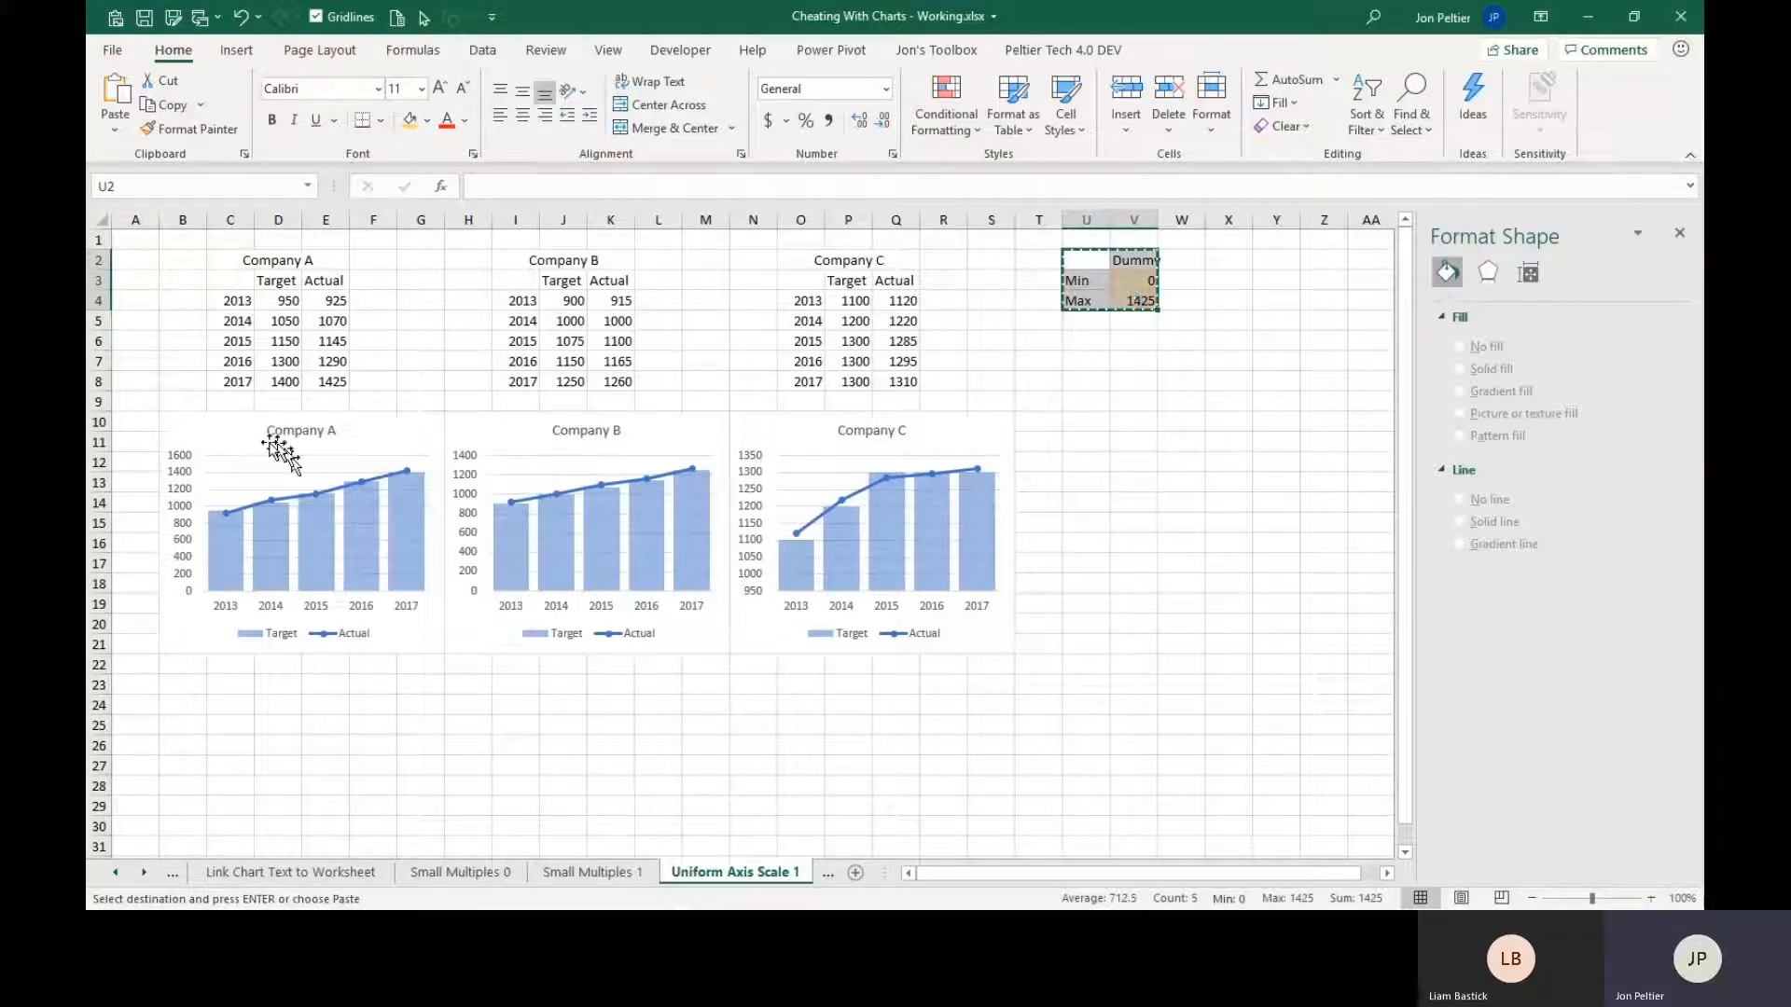
click(206, 443)
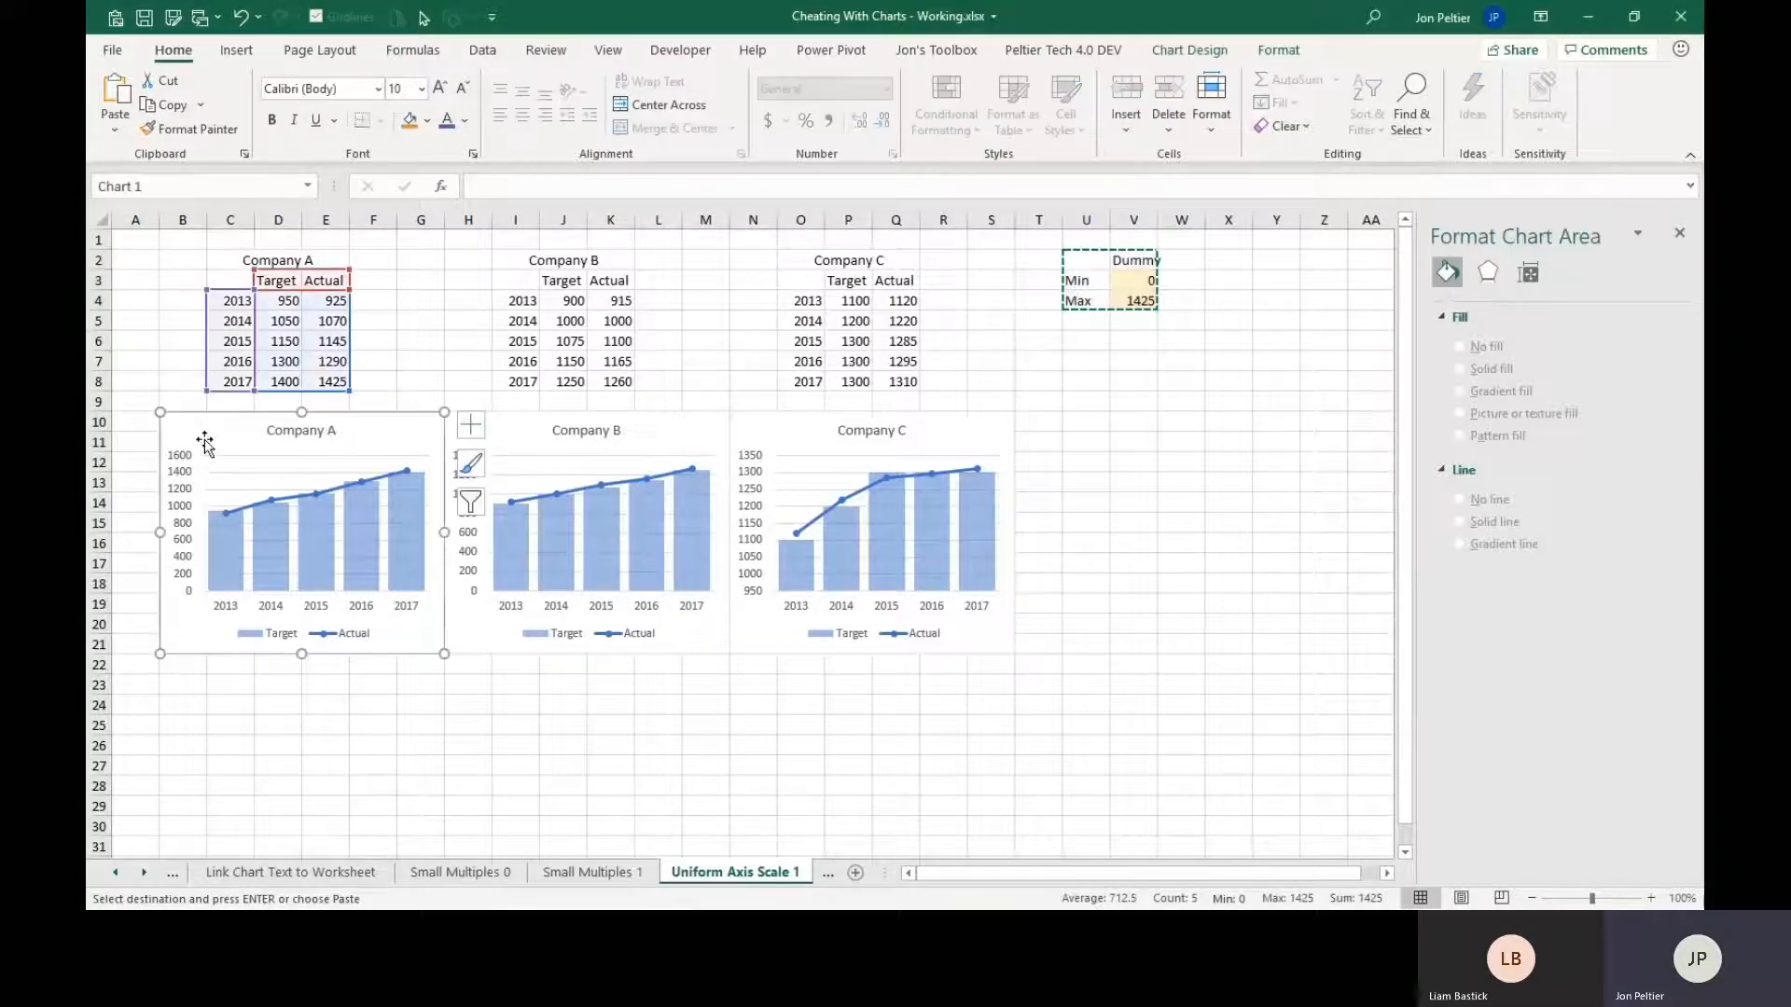
click(121, 131)
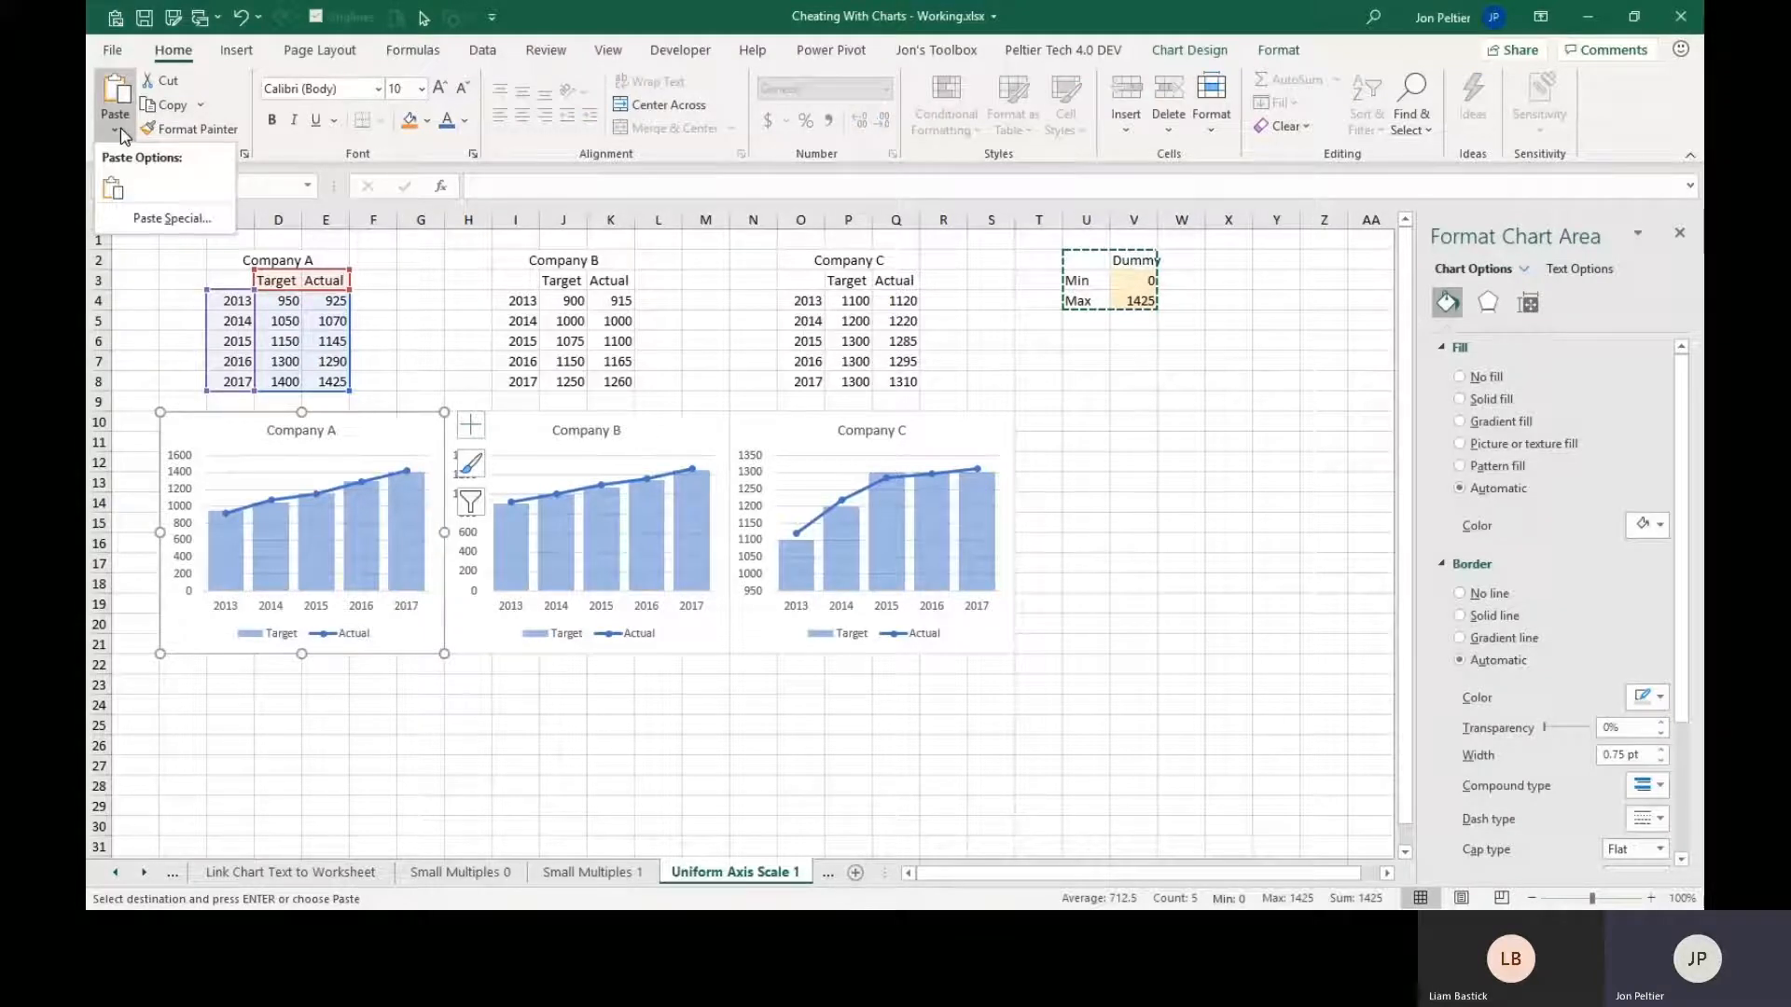
click(142, 220)
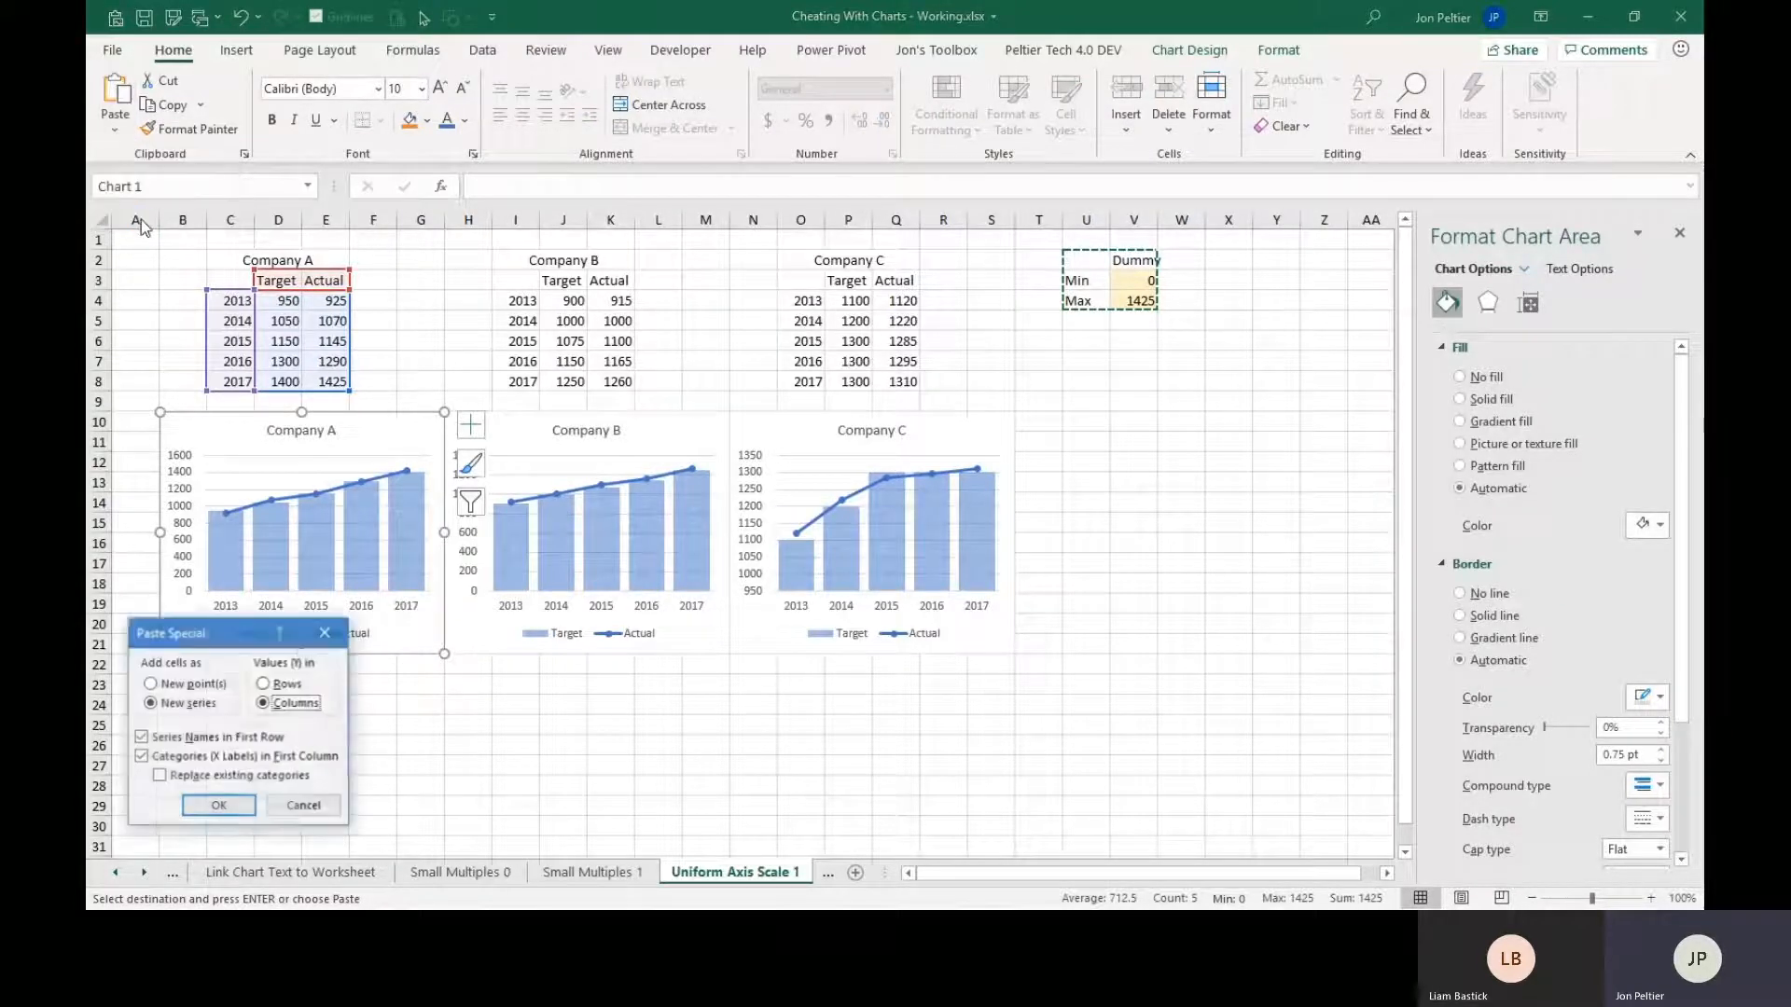
drag(215, 641, 623, 543)
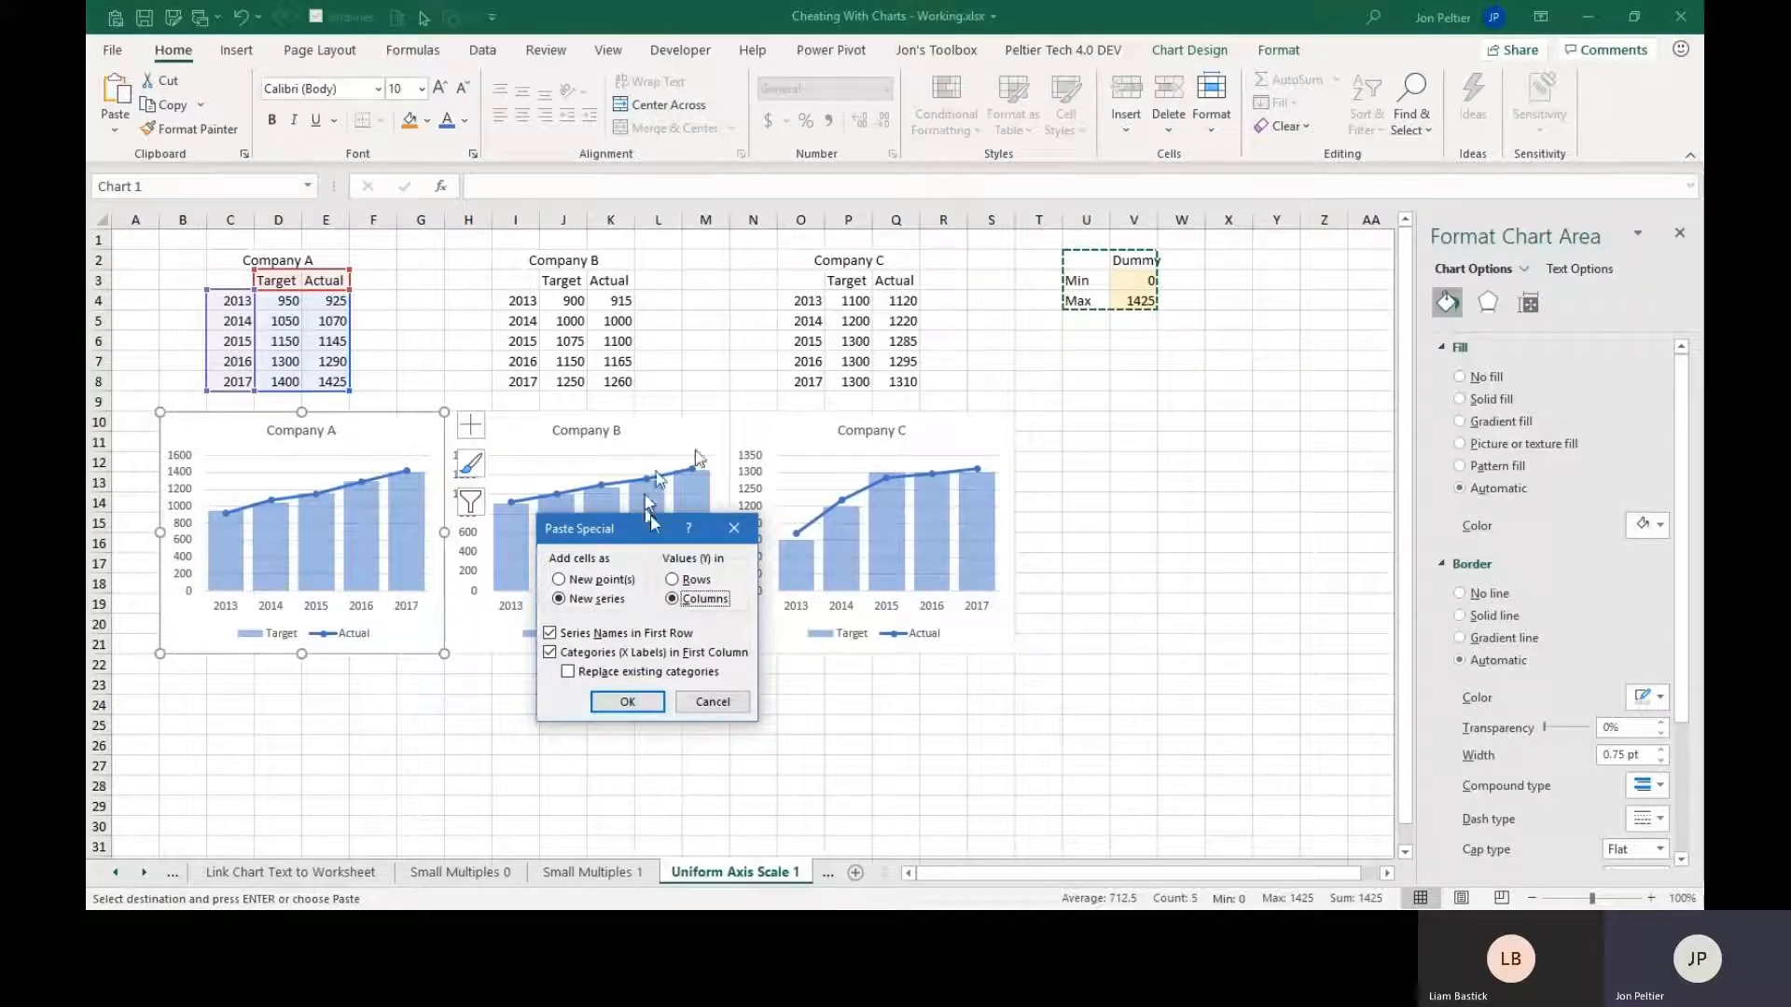
click(627, 702)
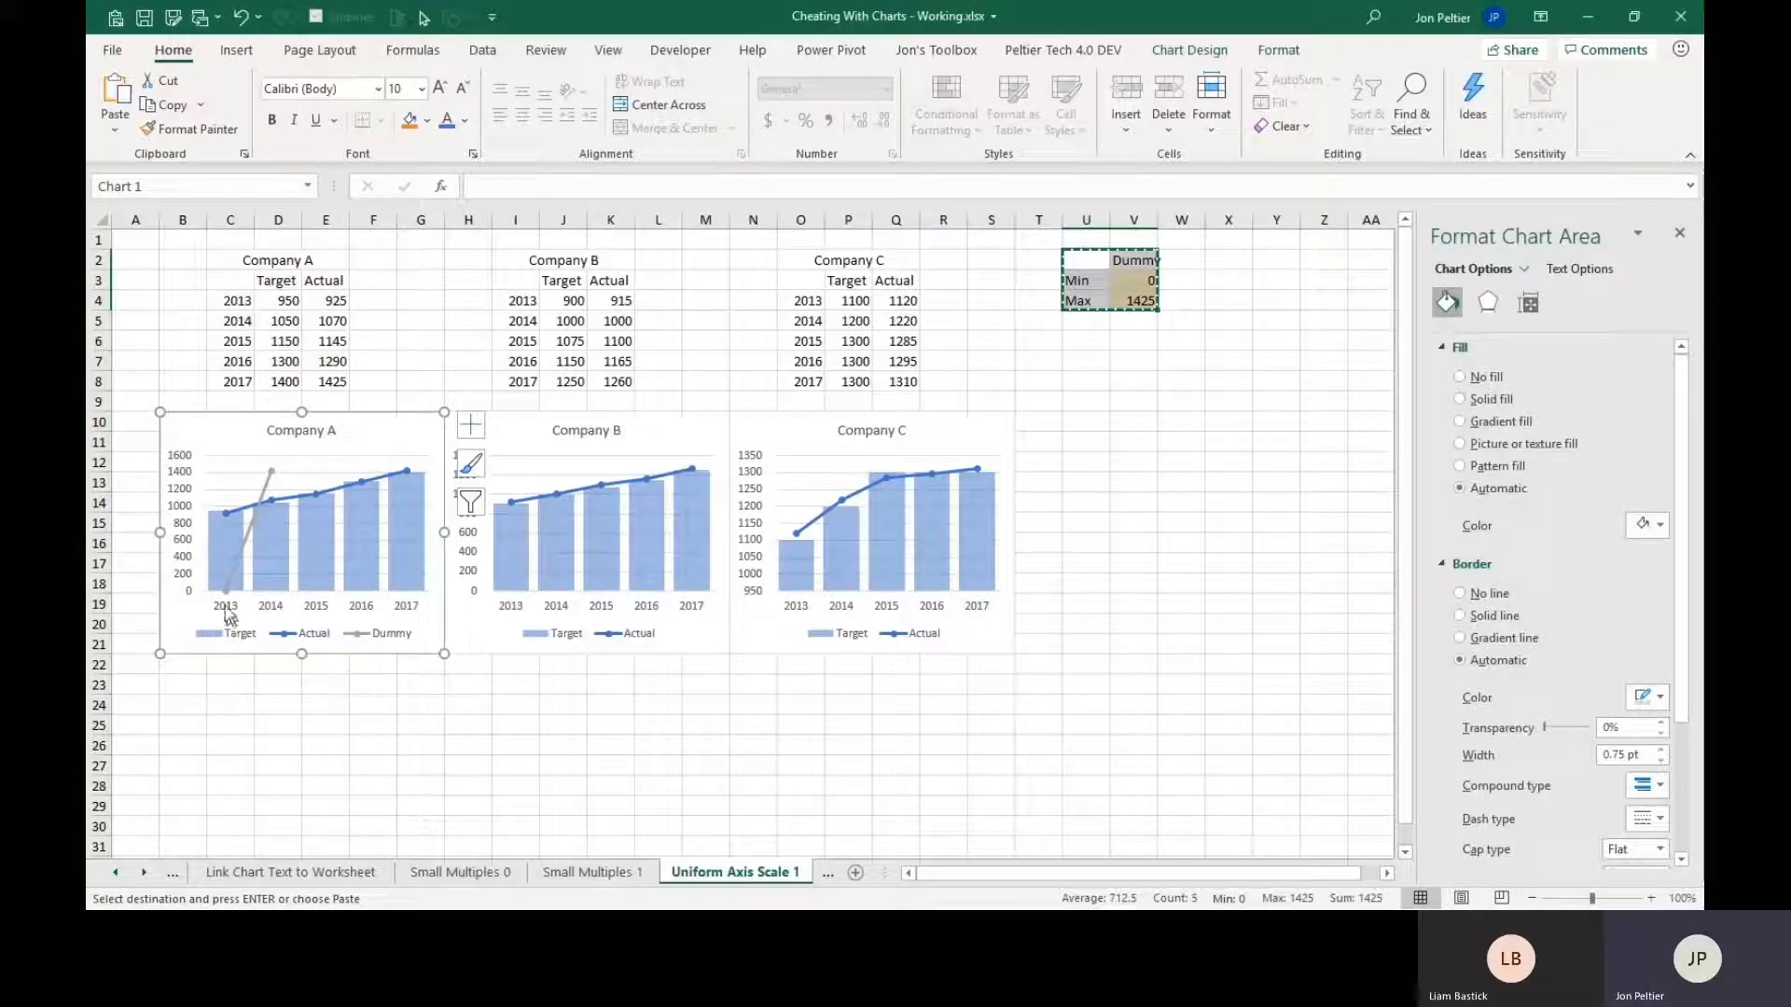
mouse_move(227, 595)
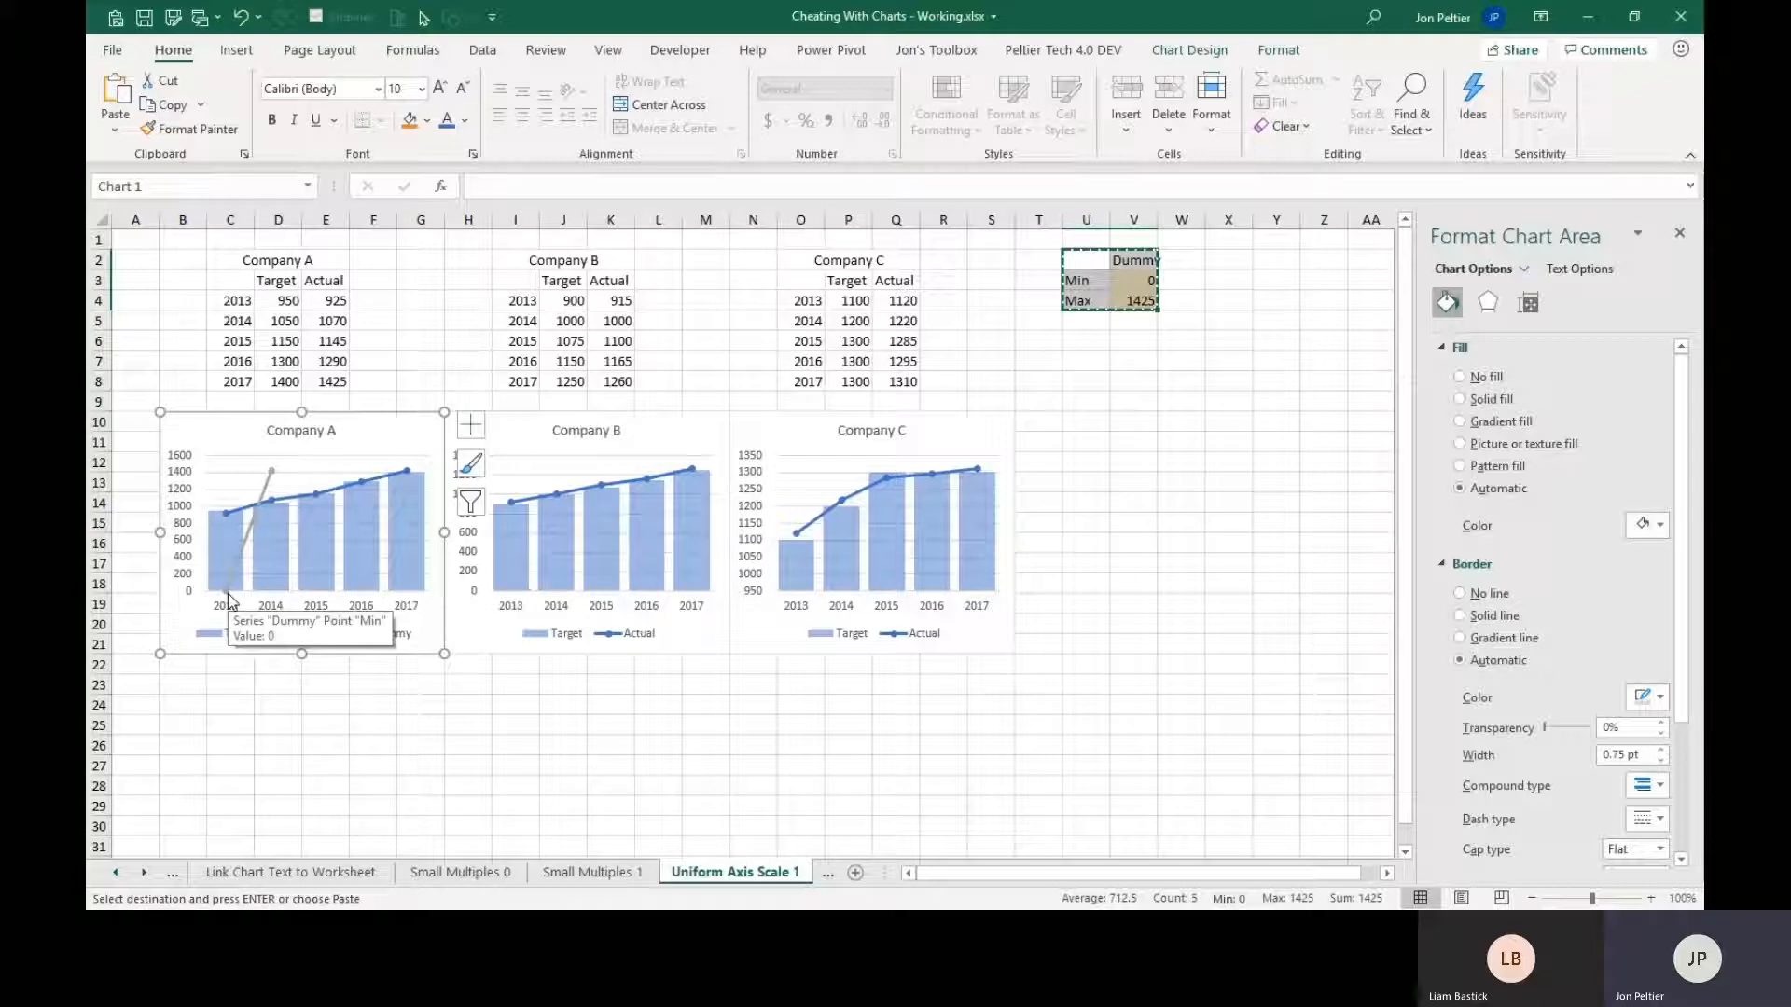
mouse_move(276, 479)
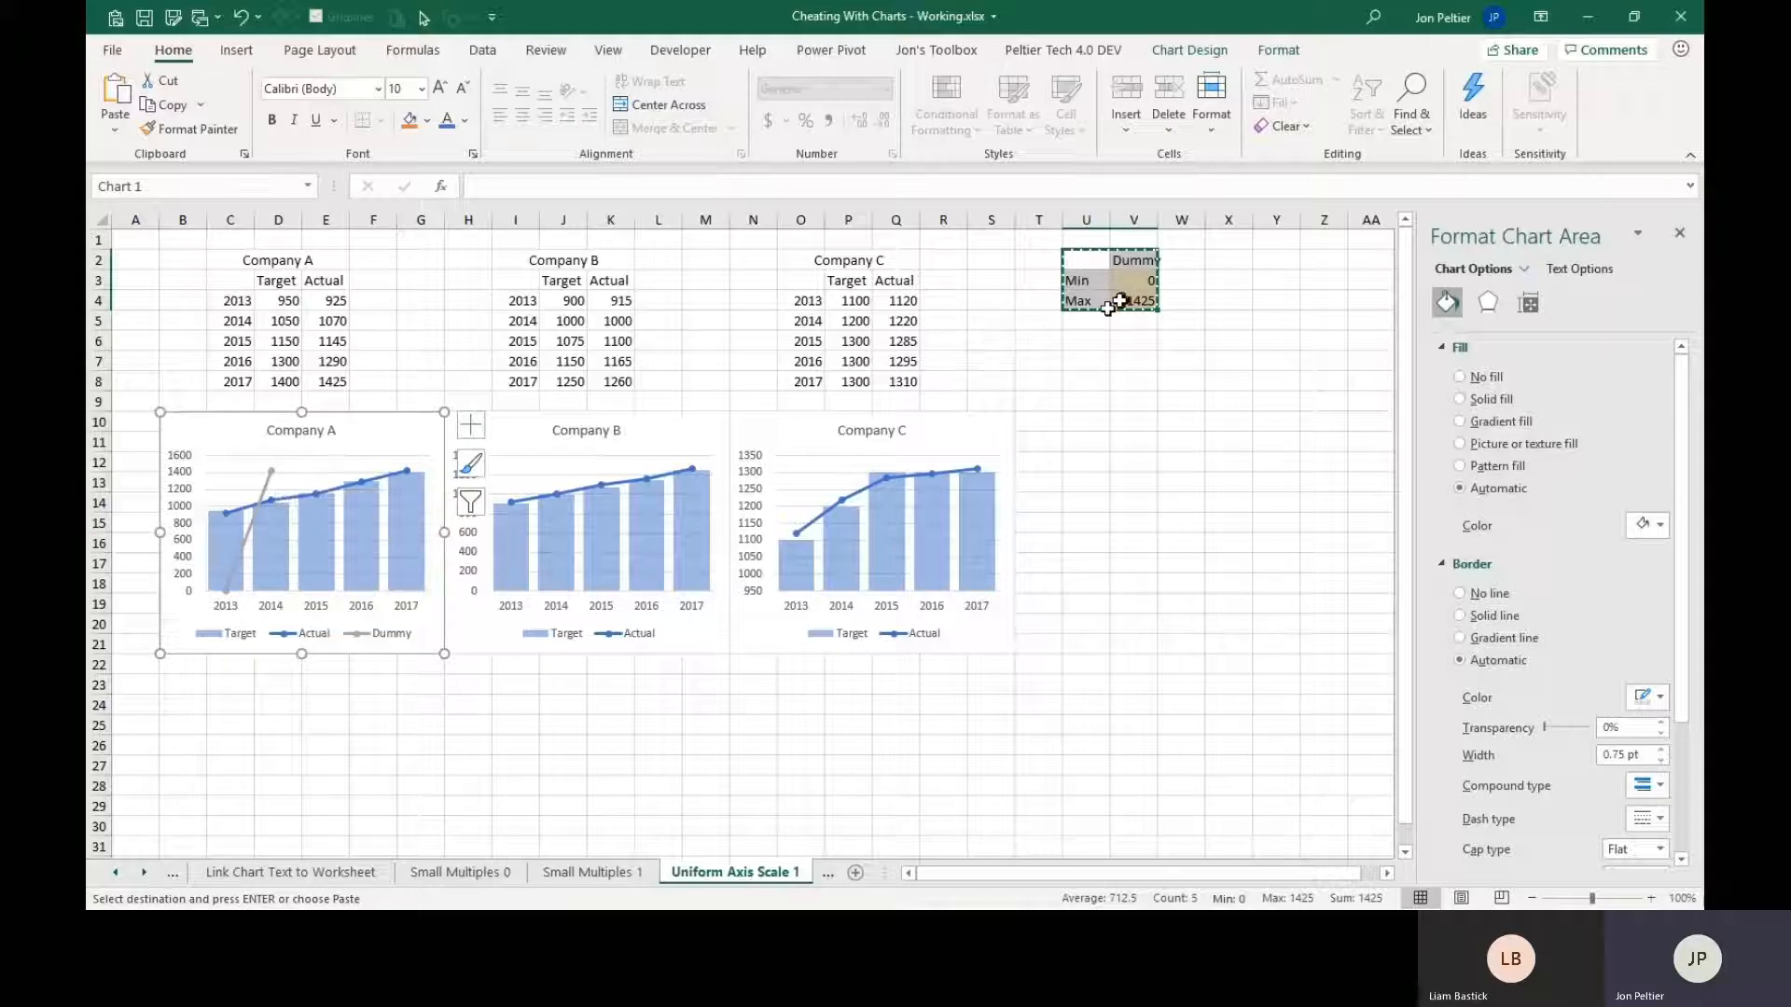
Paste the copied Dummy range into the Company B chart as a new series in columns, with series names and categories.
click(505, 431)
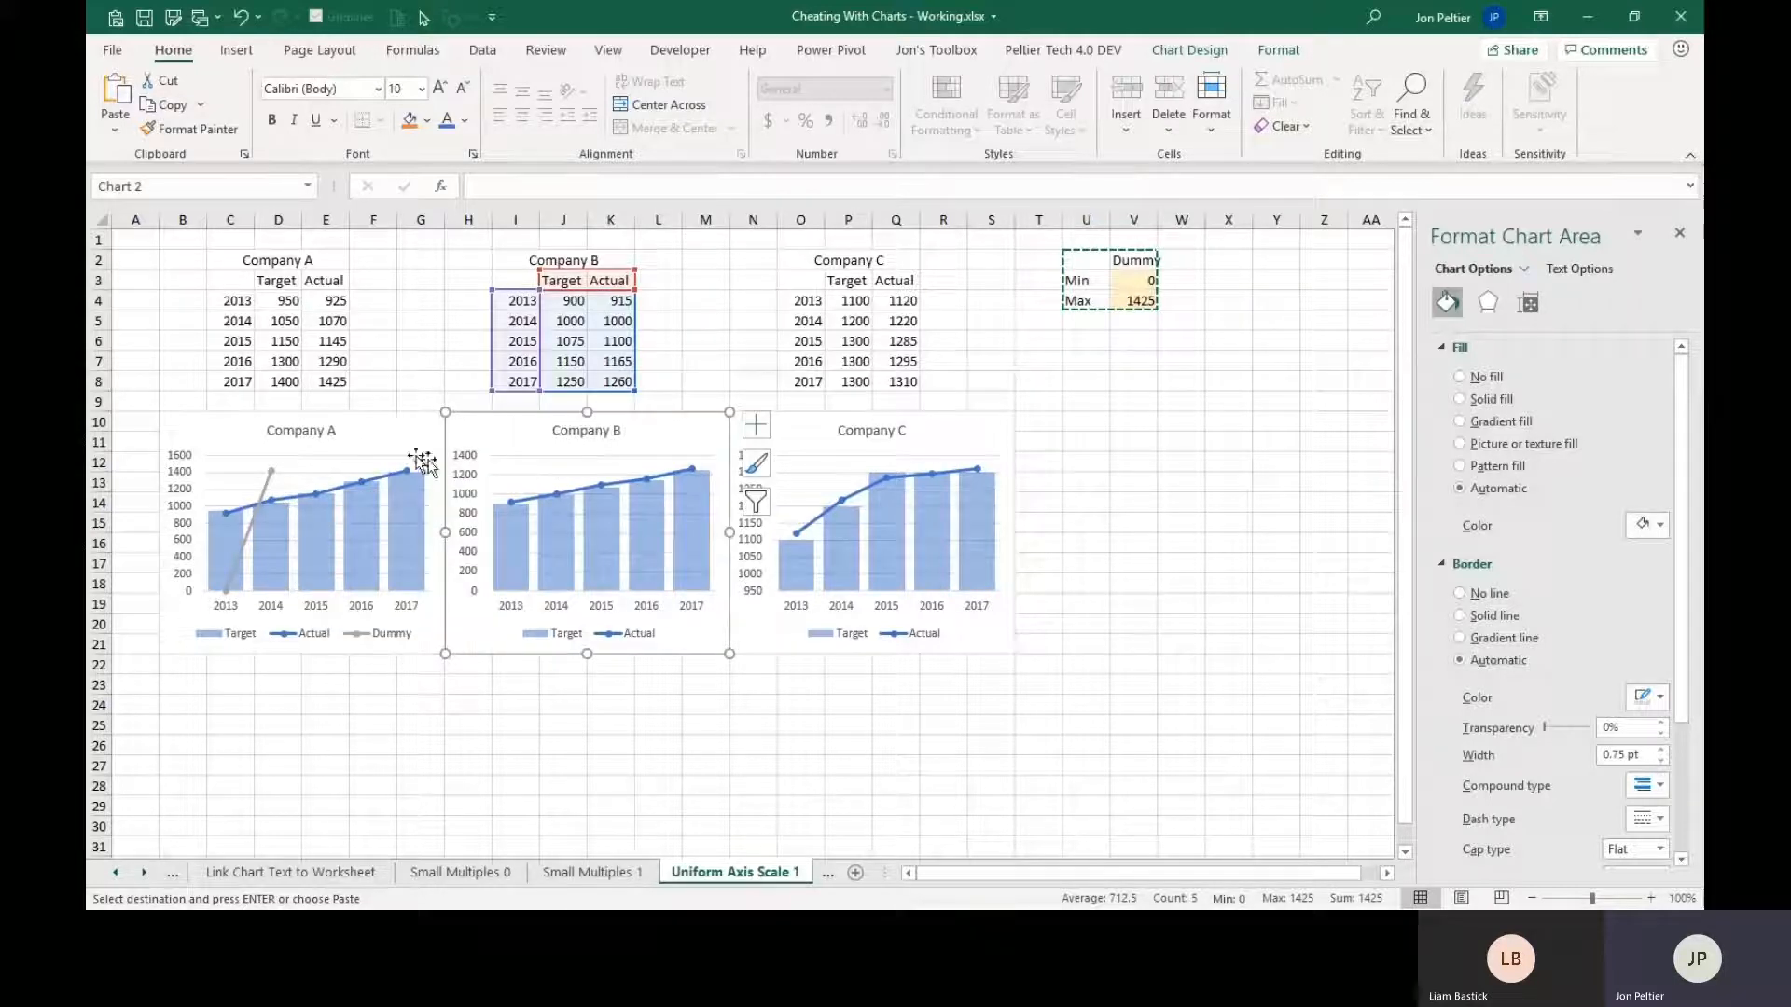
click(108, 133)
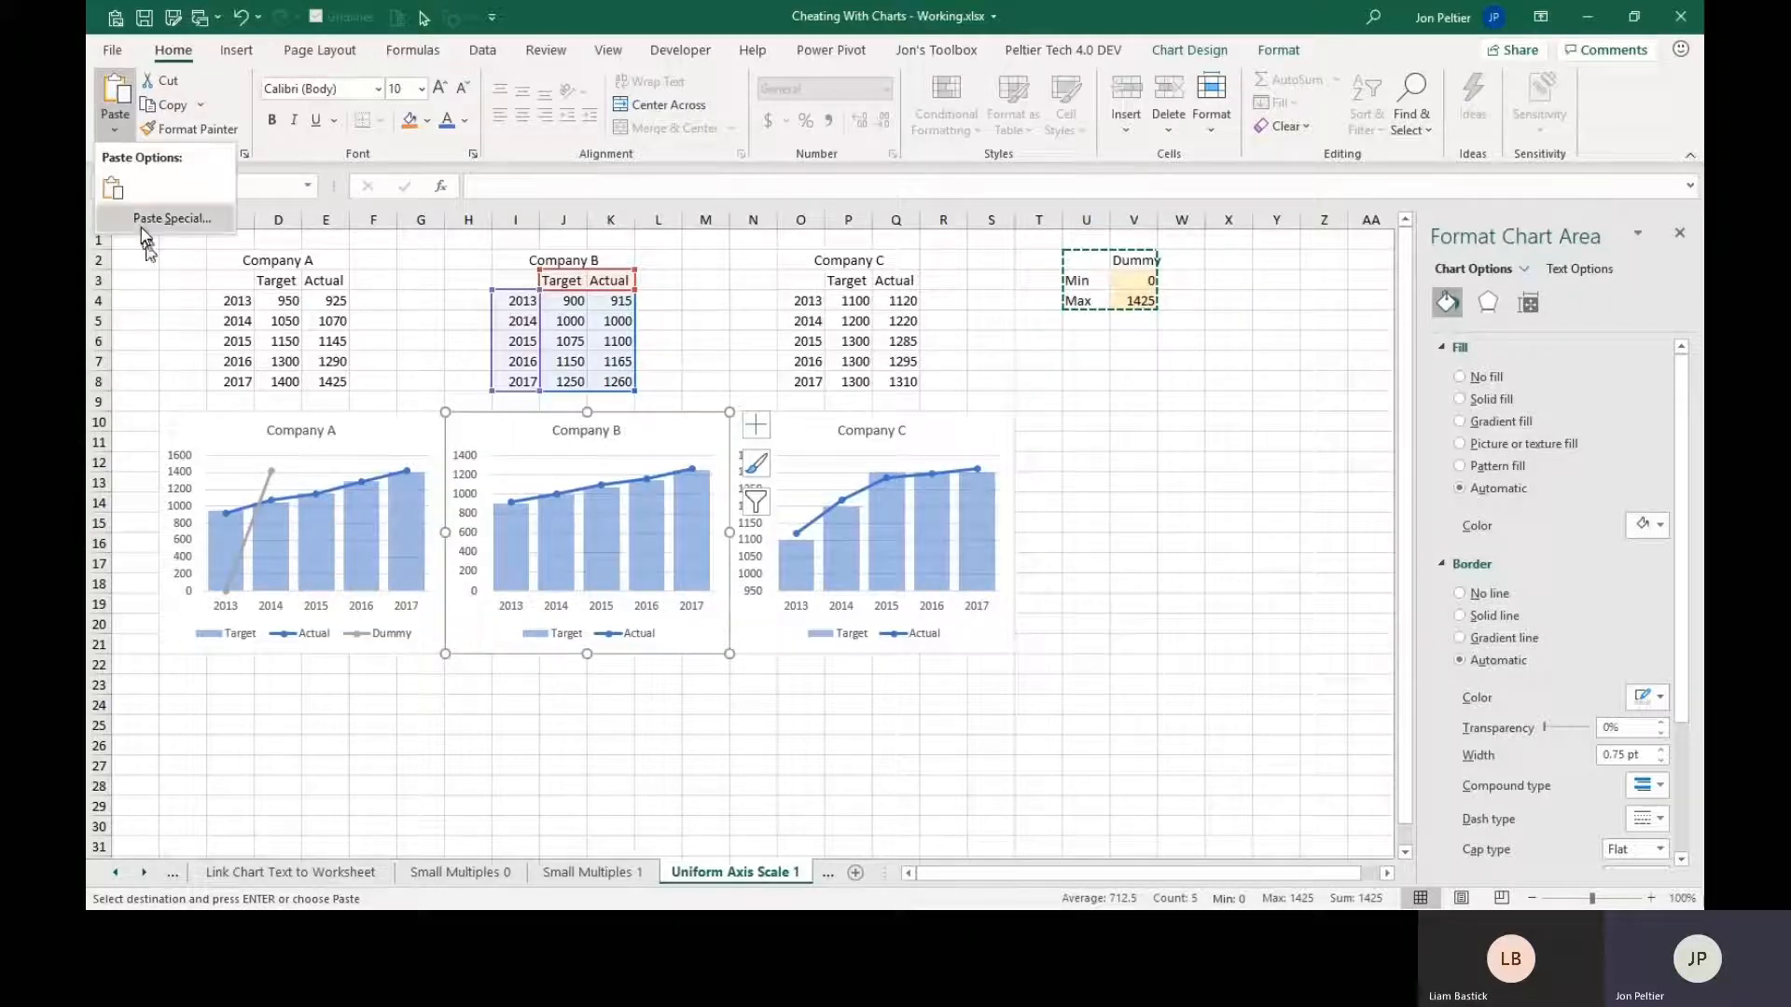
click(144, 222)
drag(572, 532, 822, 550)
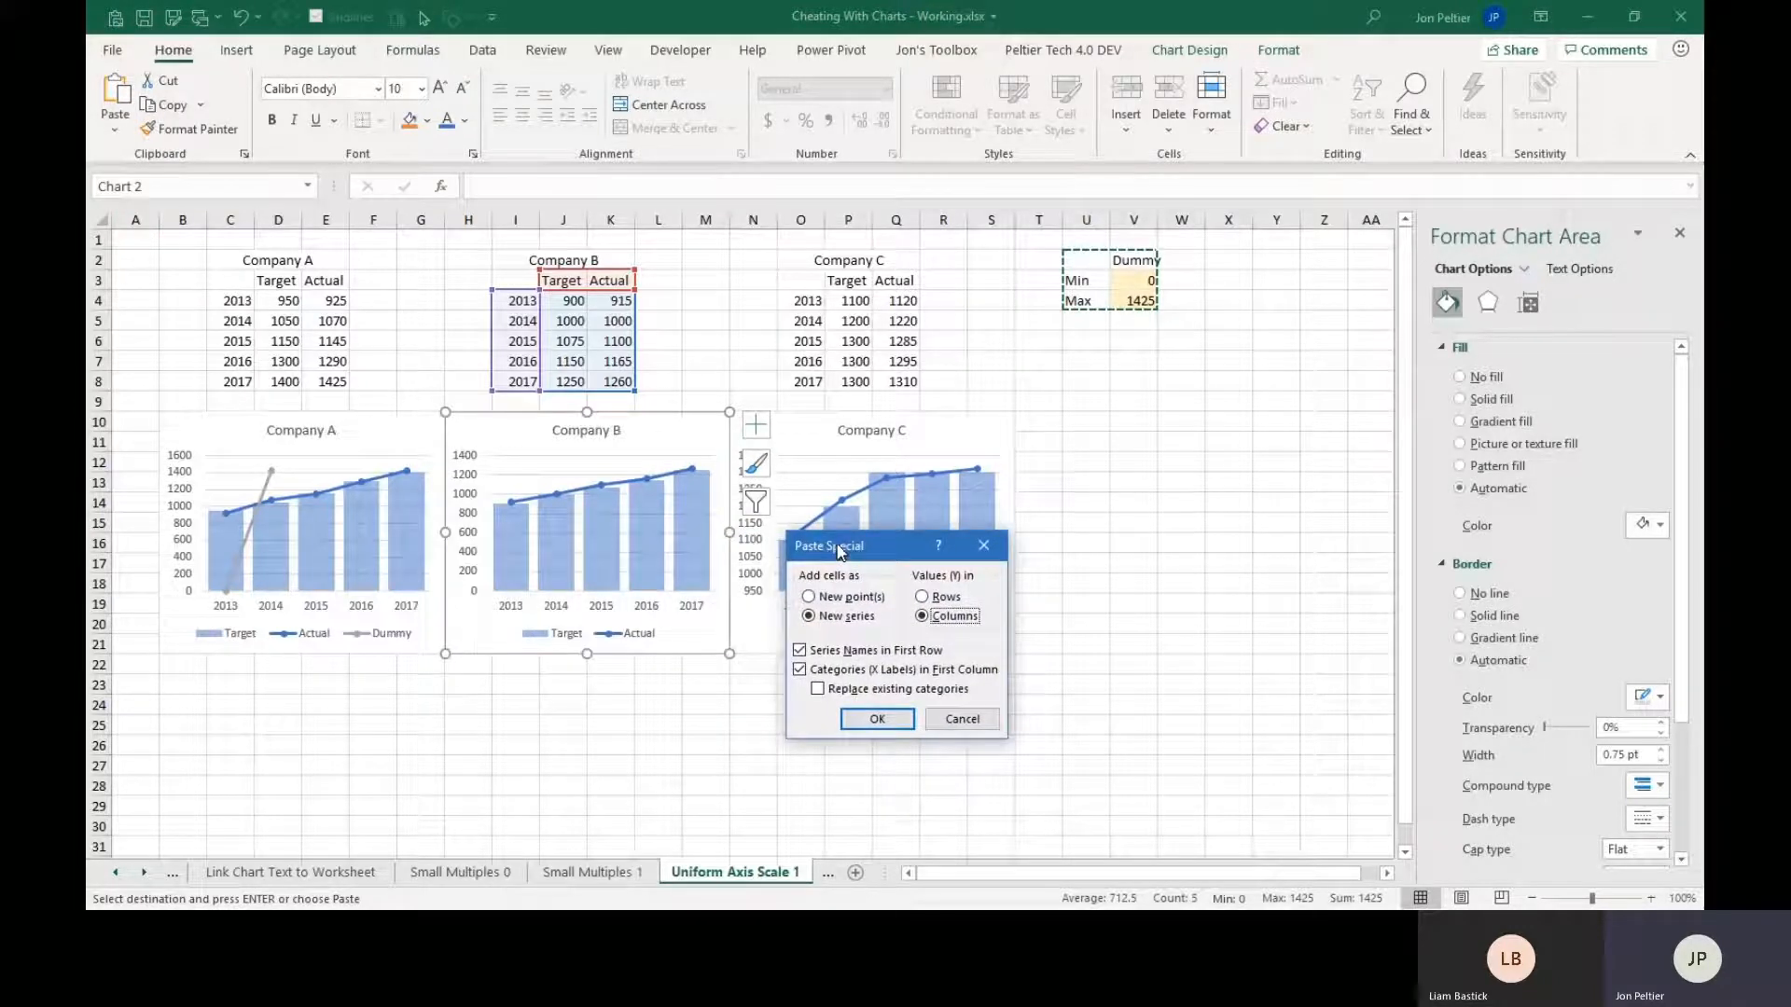
click(873, 721)
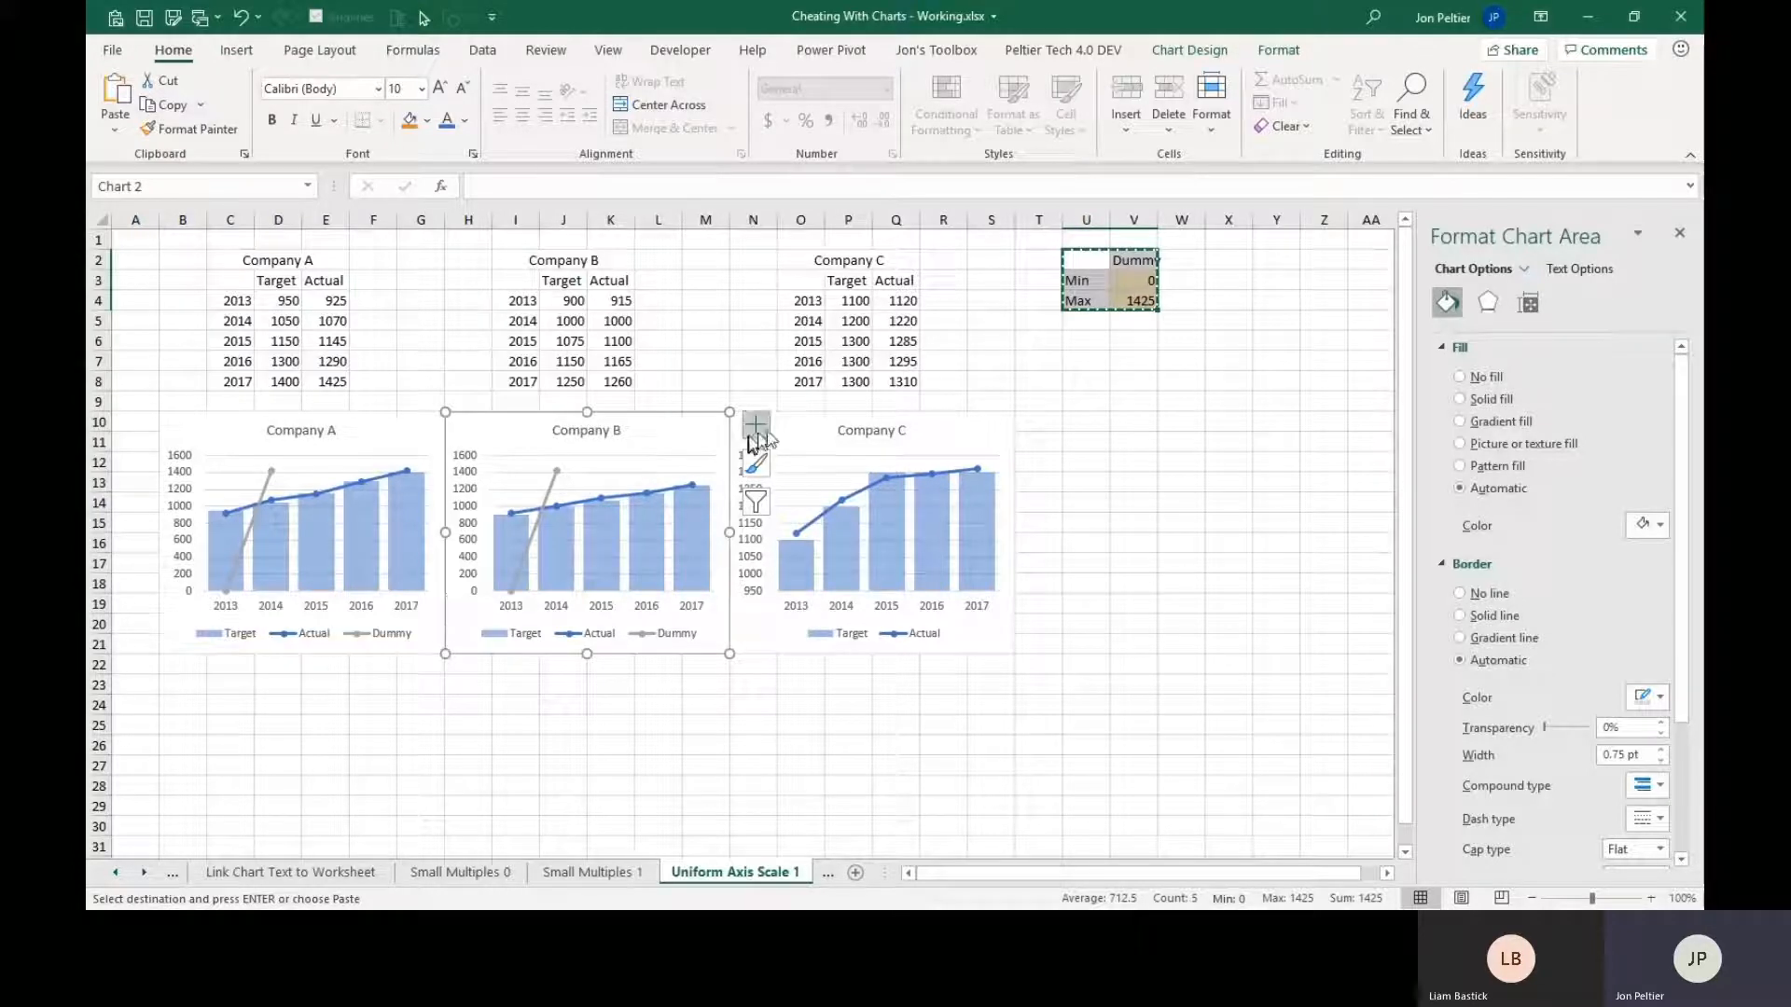
Paste the copied Dummy range into the Company C chart as a new series in columns, with series names and categories.
click(784, 418)
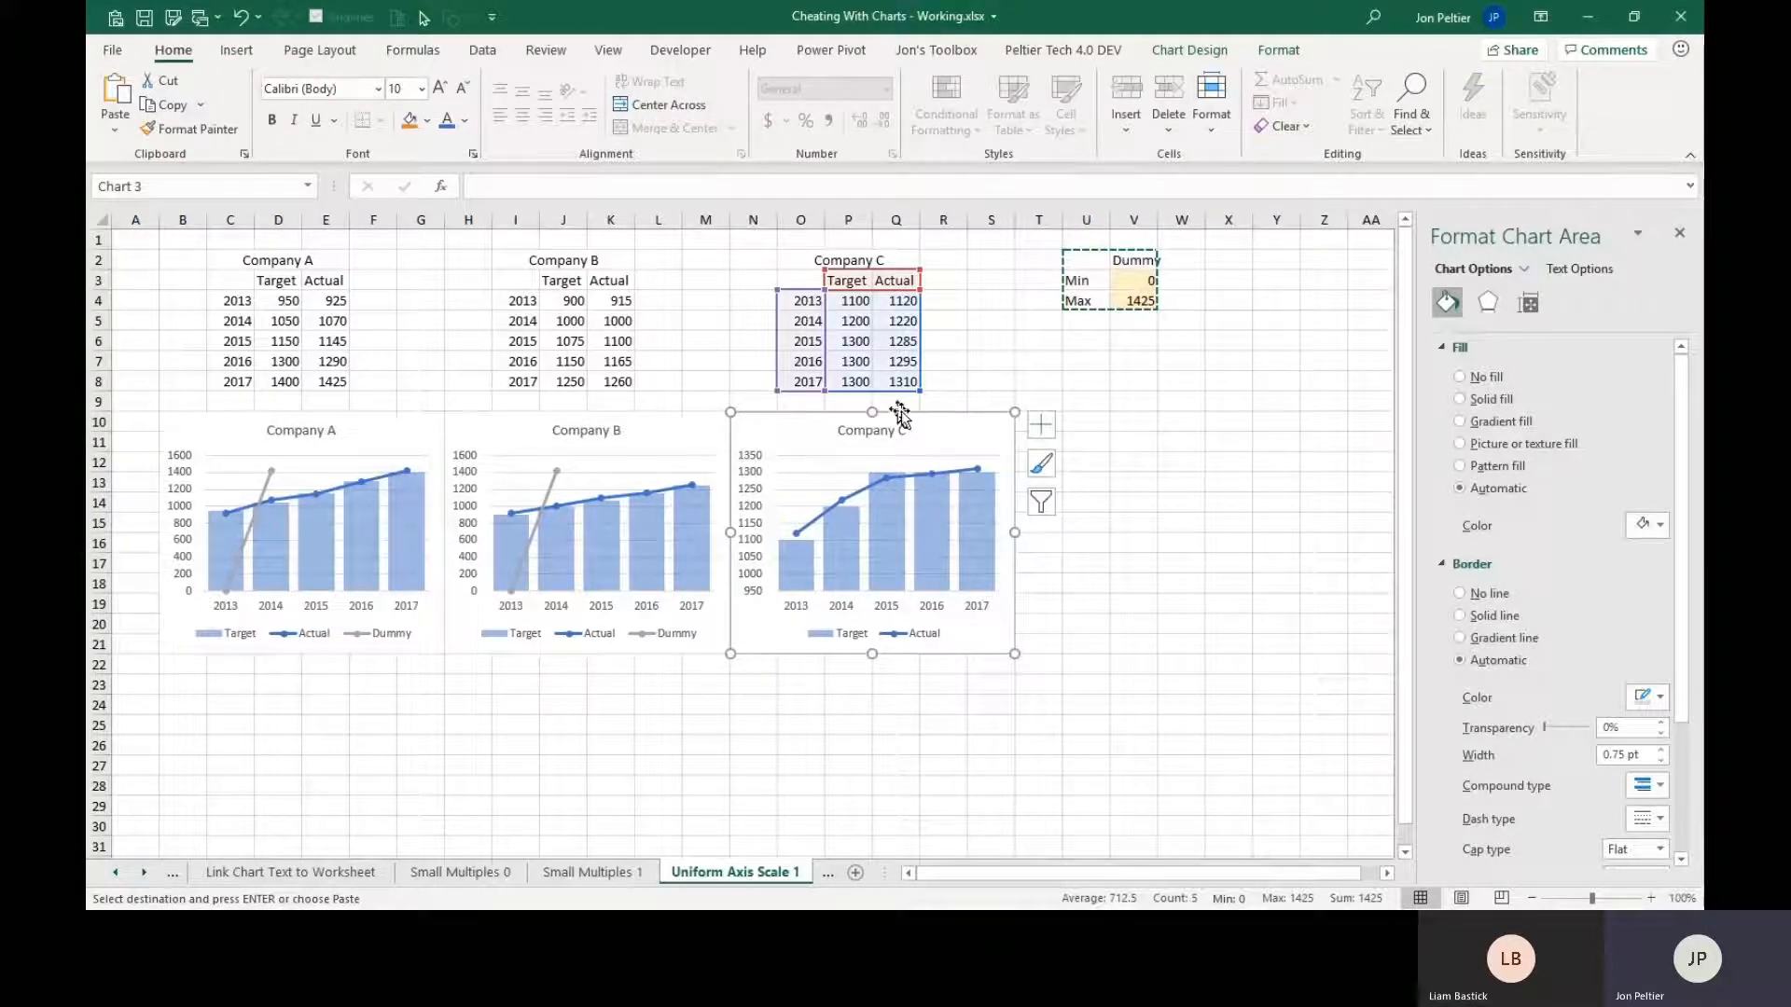
click(119, 136)
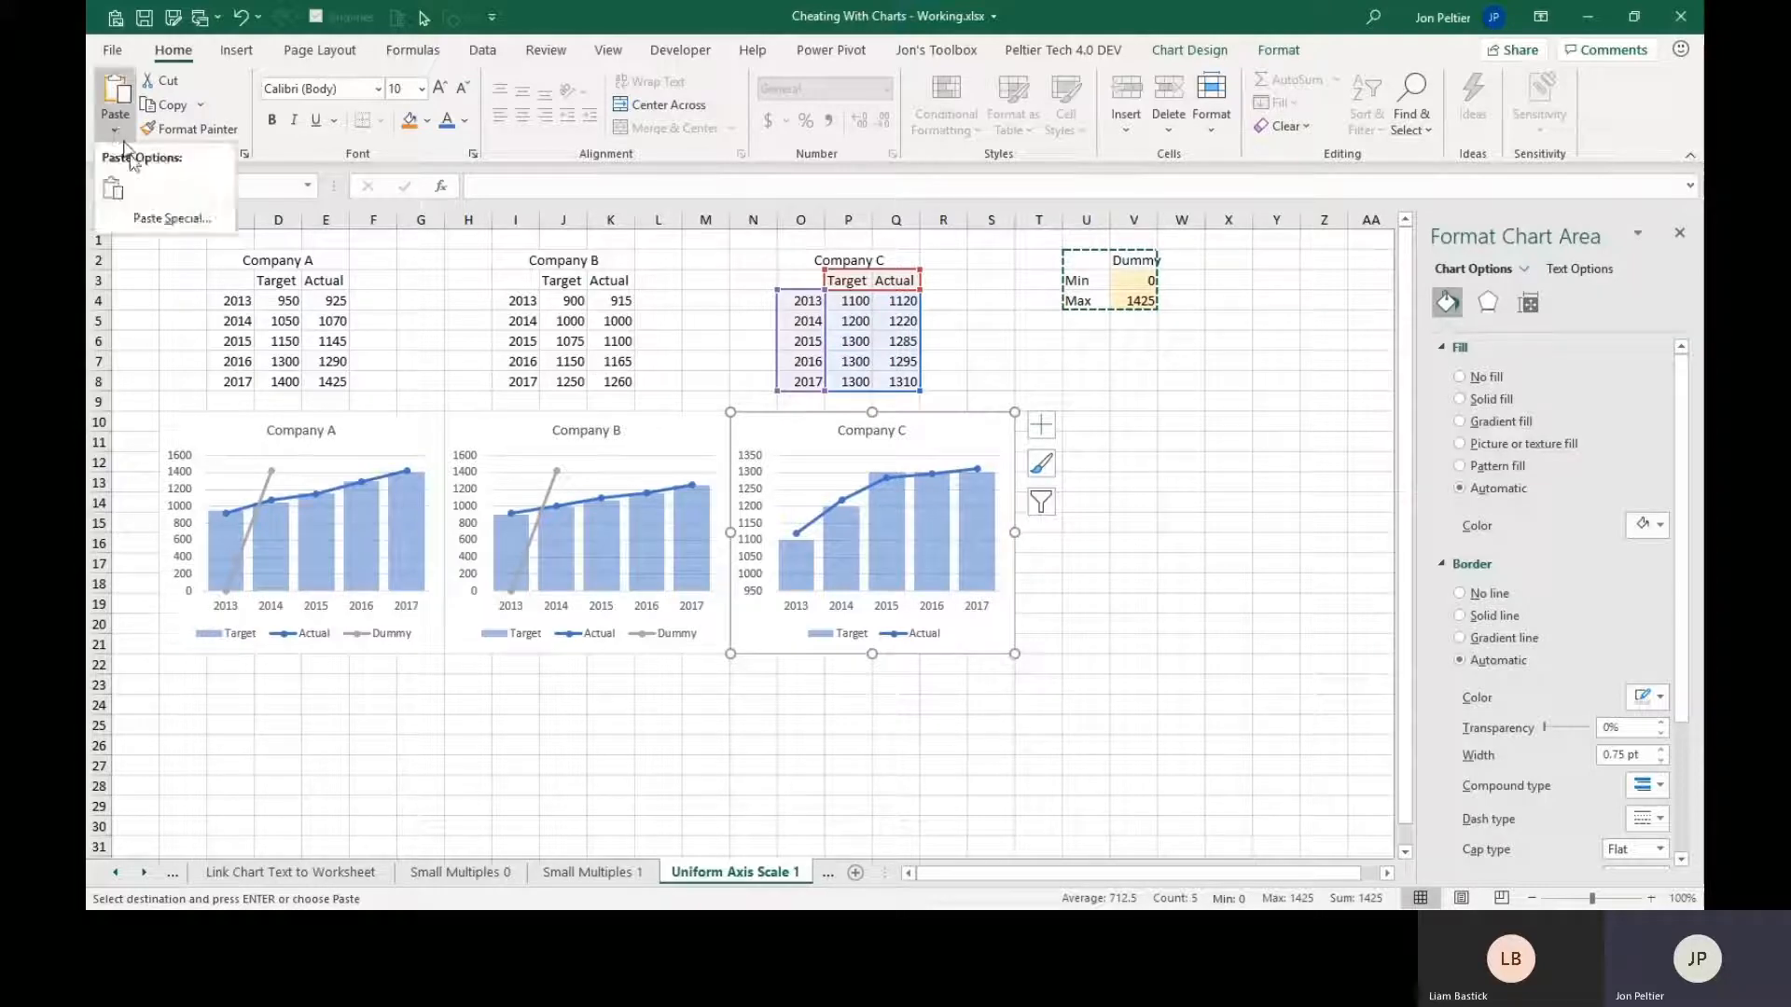
click(140, 220)
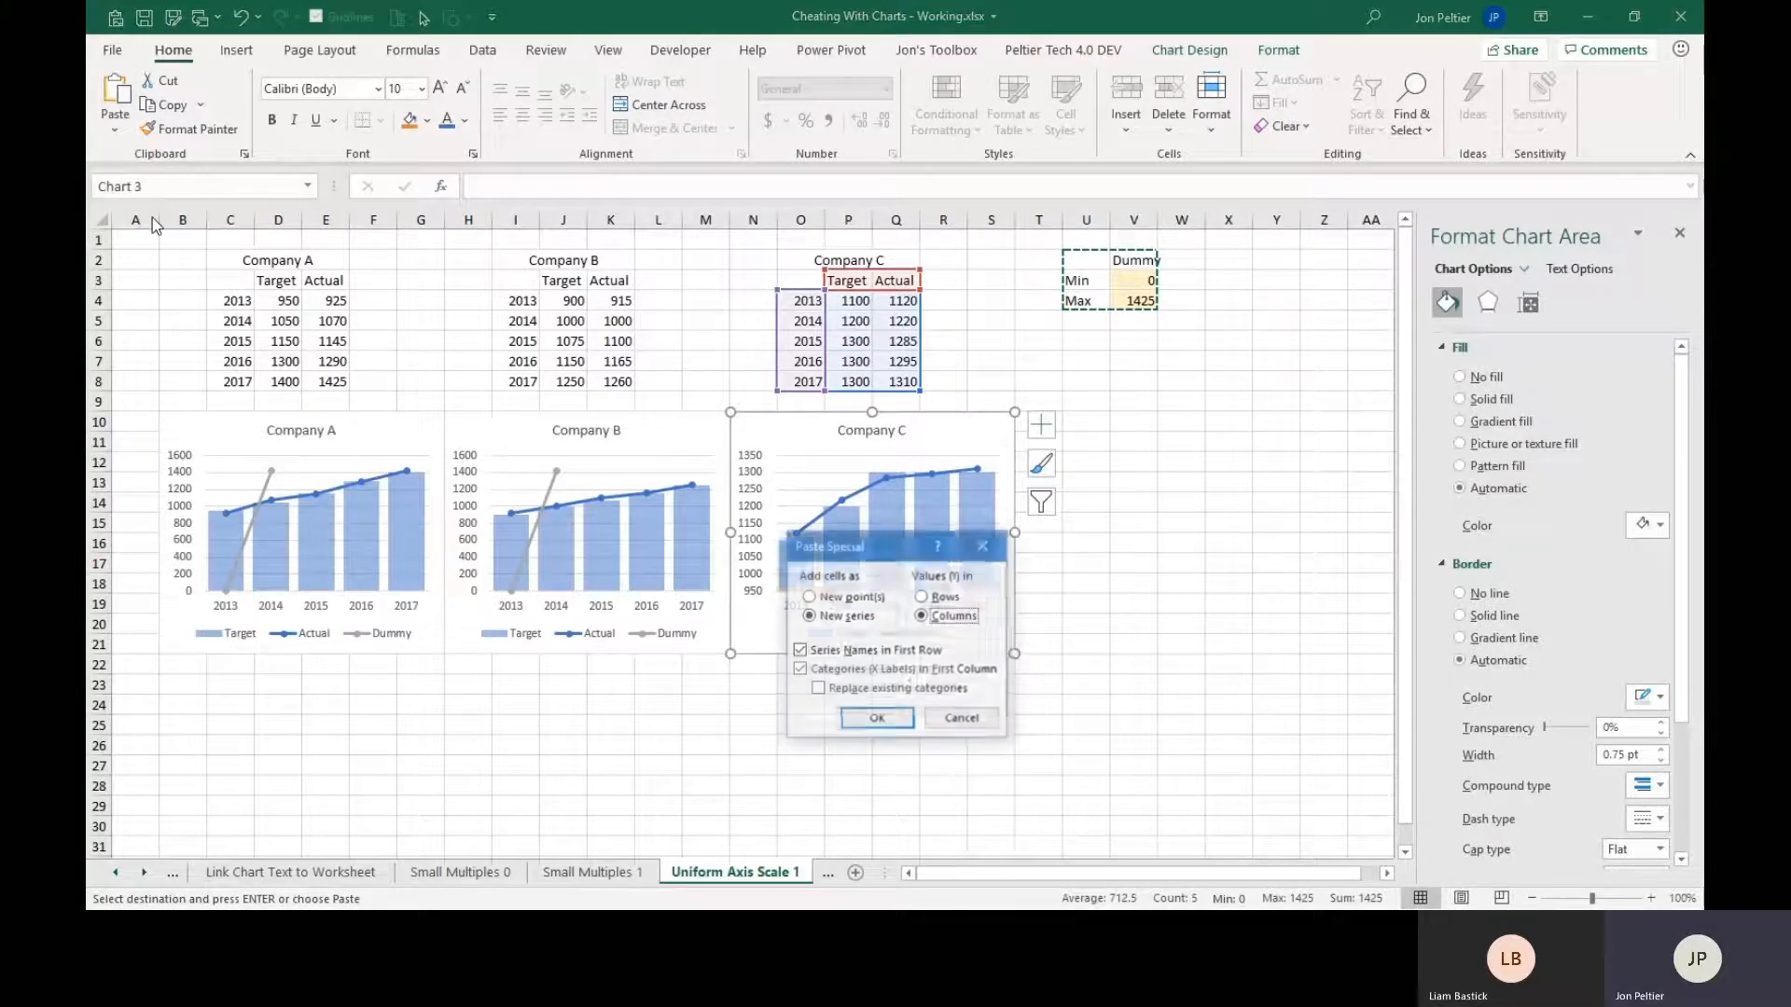
click(852, 719)
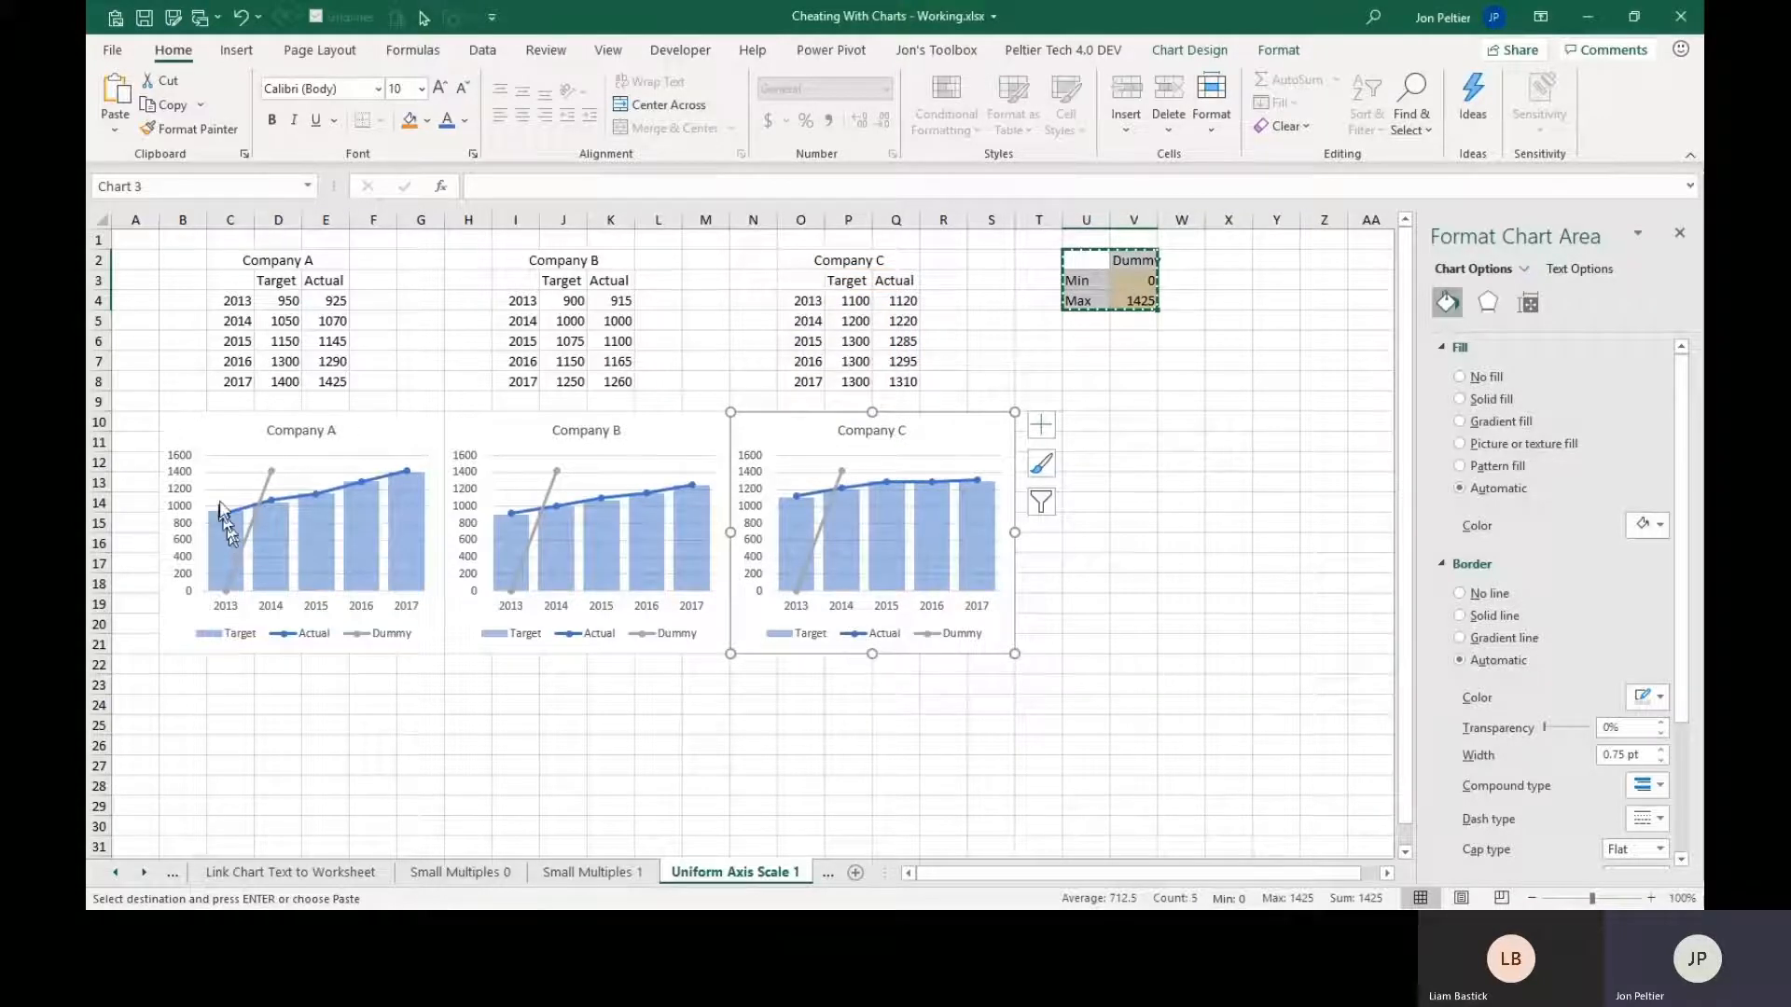
Reselect the Dummy range U2:V4 and clear its copy marquee.
click(269, 483)
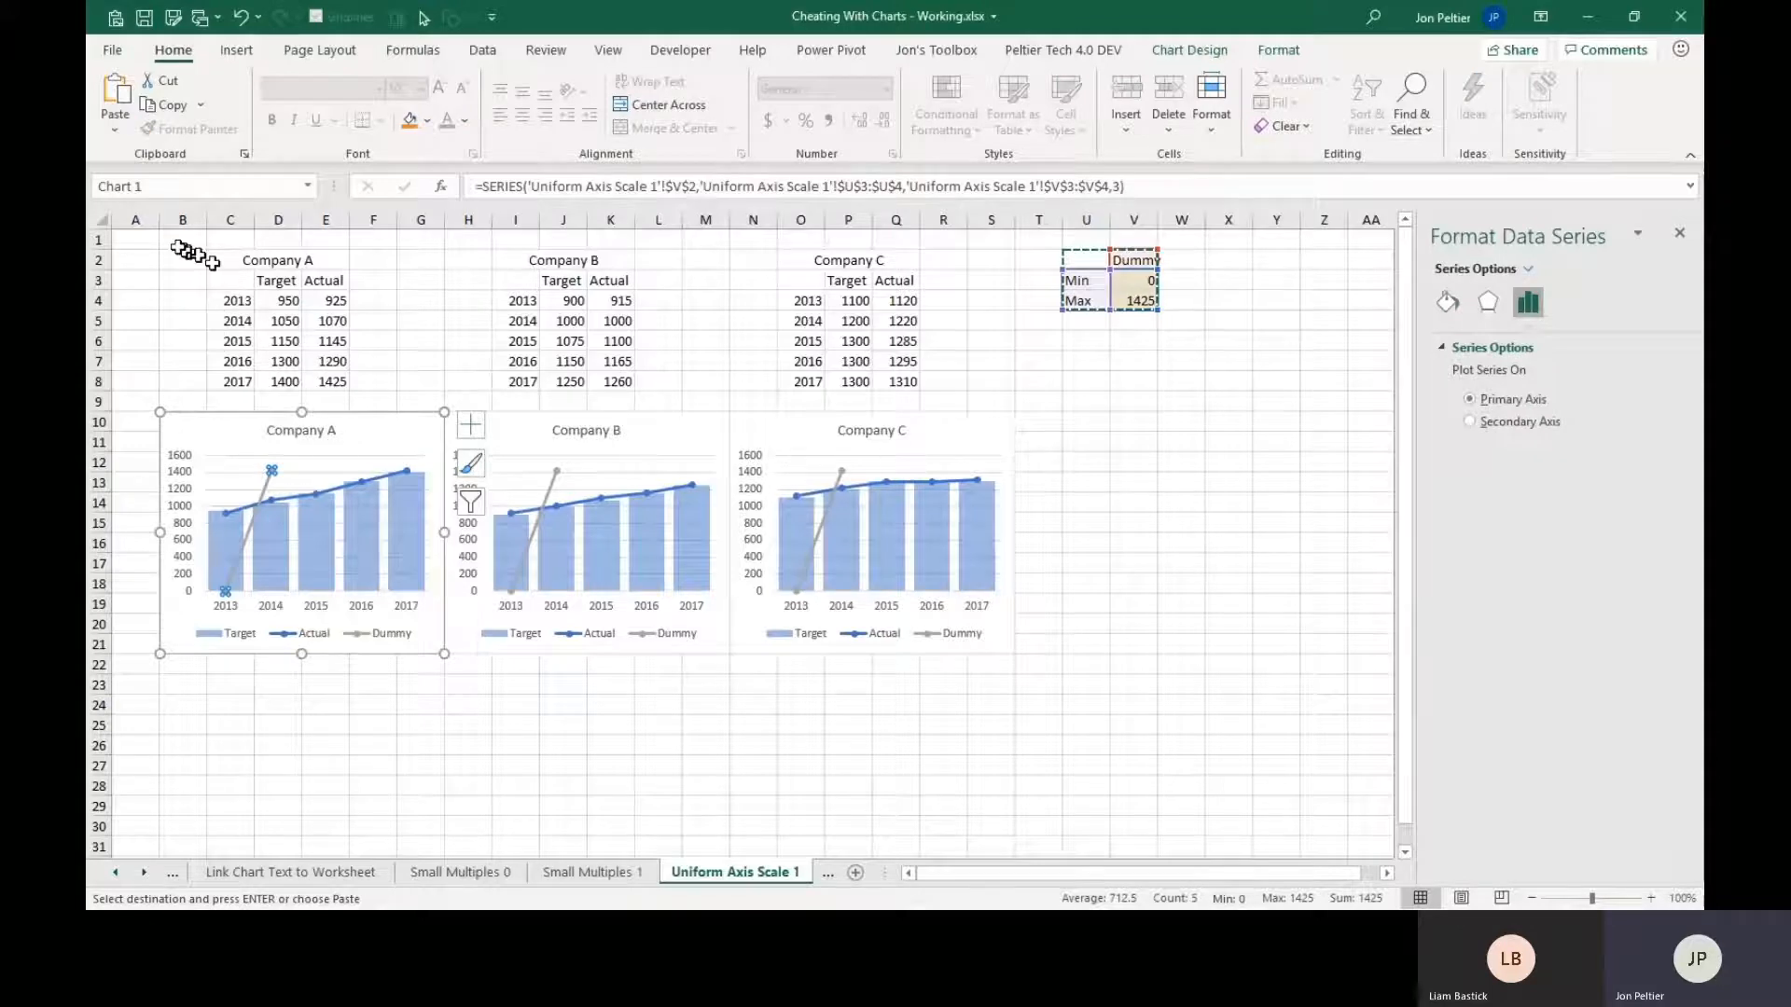
click(1099, 379)
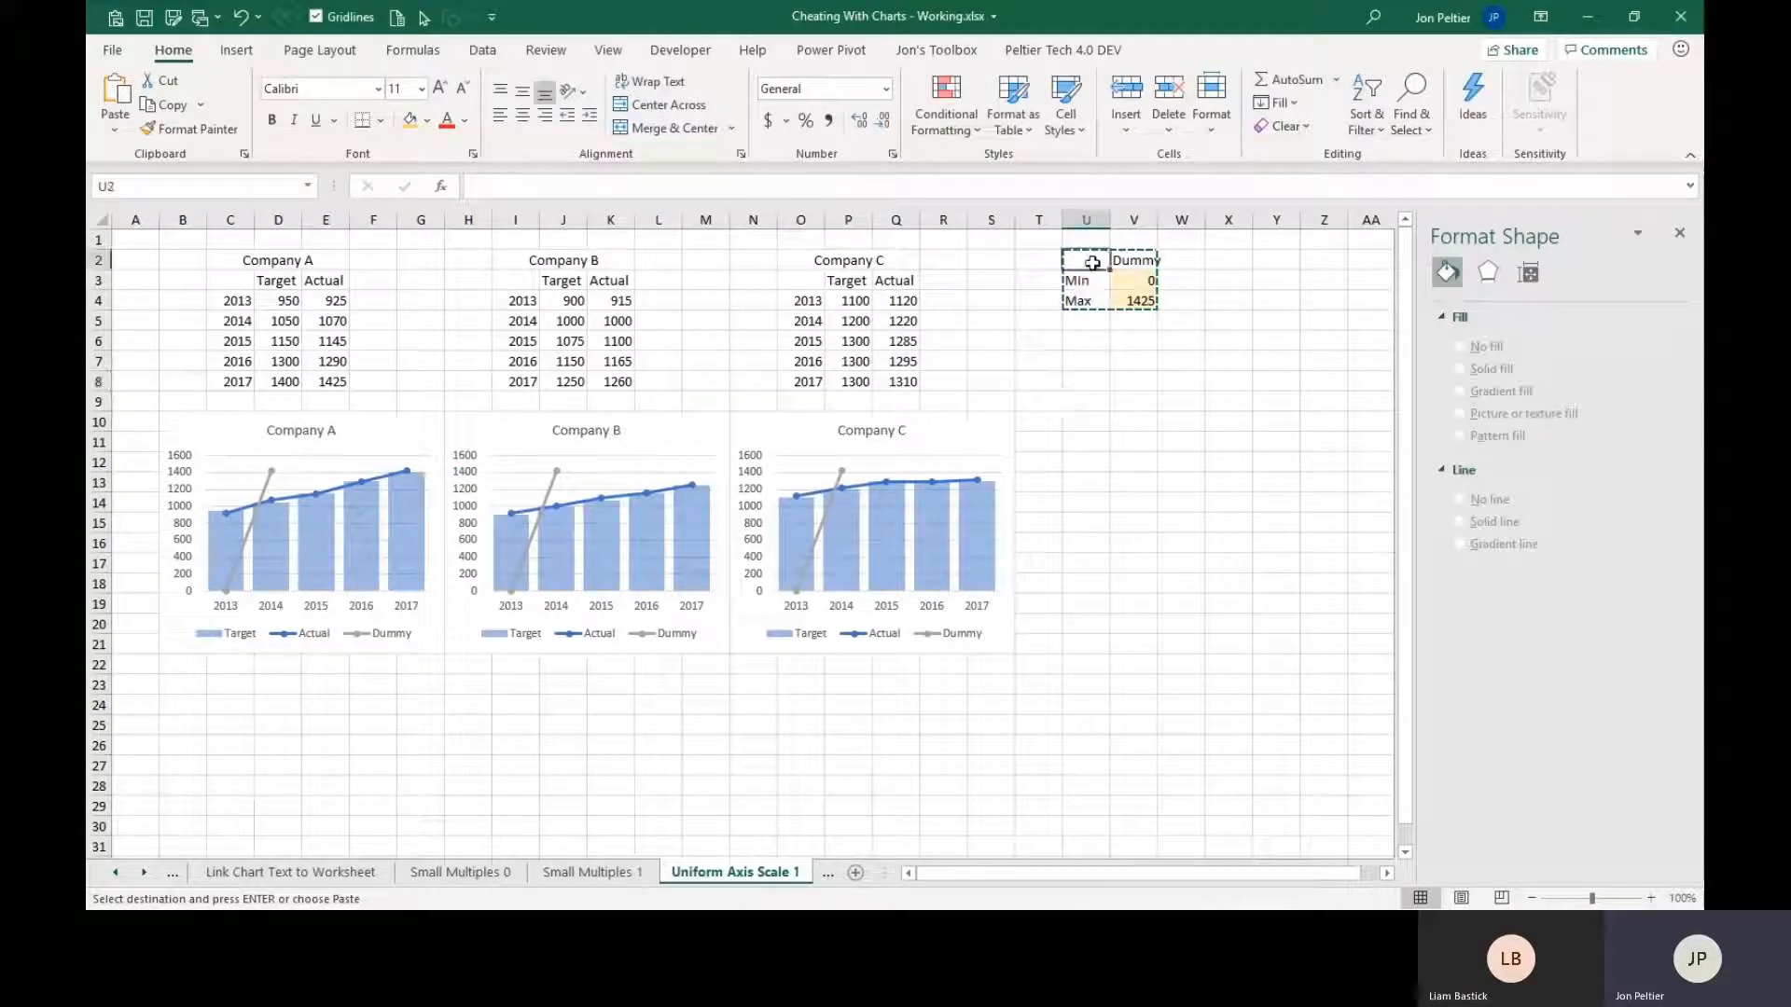
drag(1087, 261, 1122, 295)
key(ctrl+v)
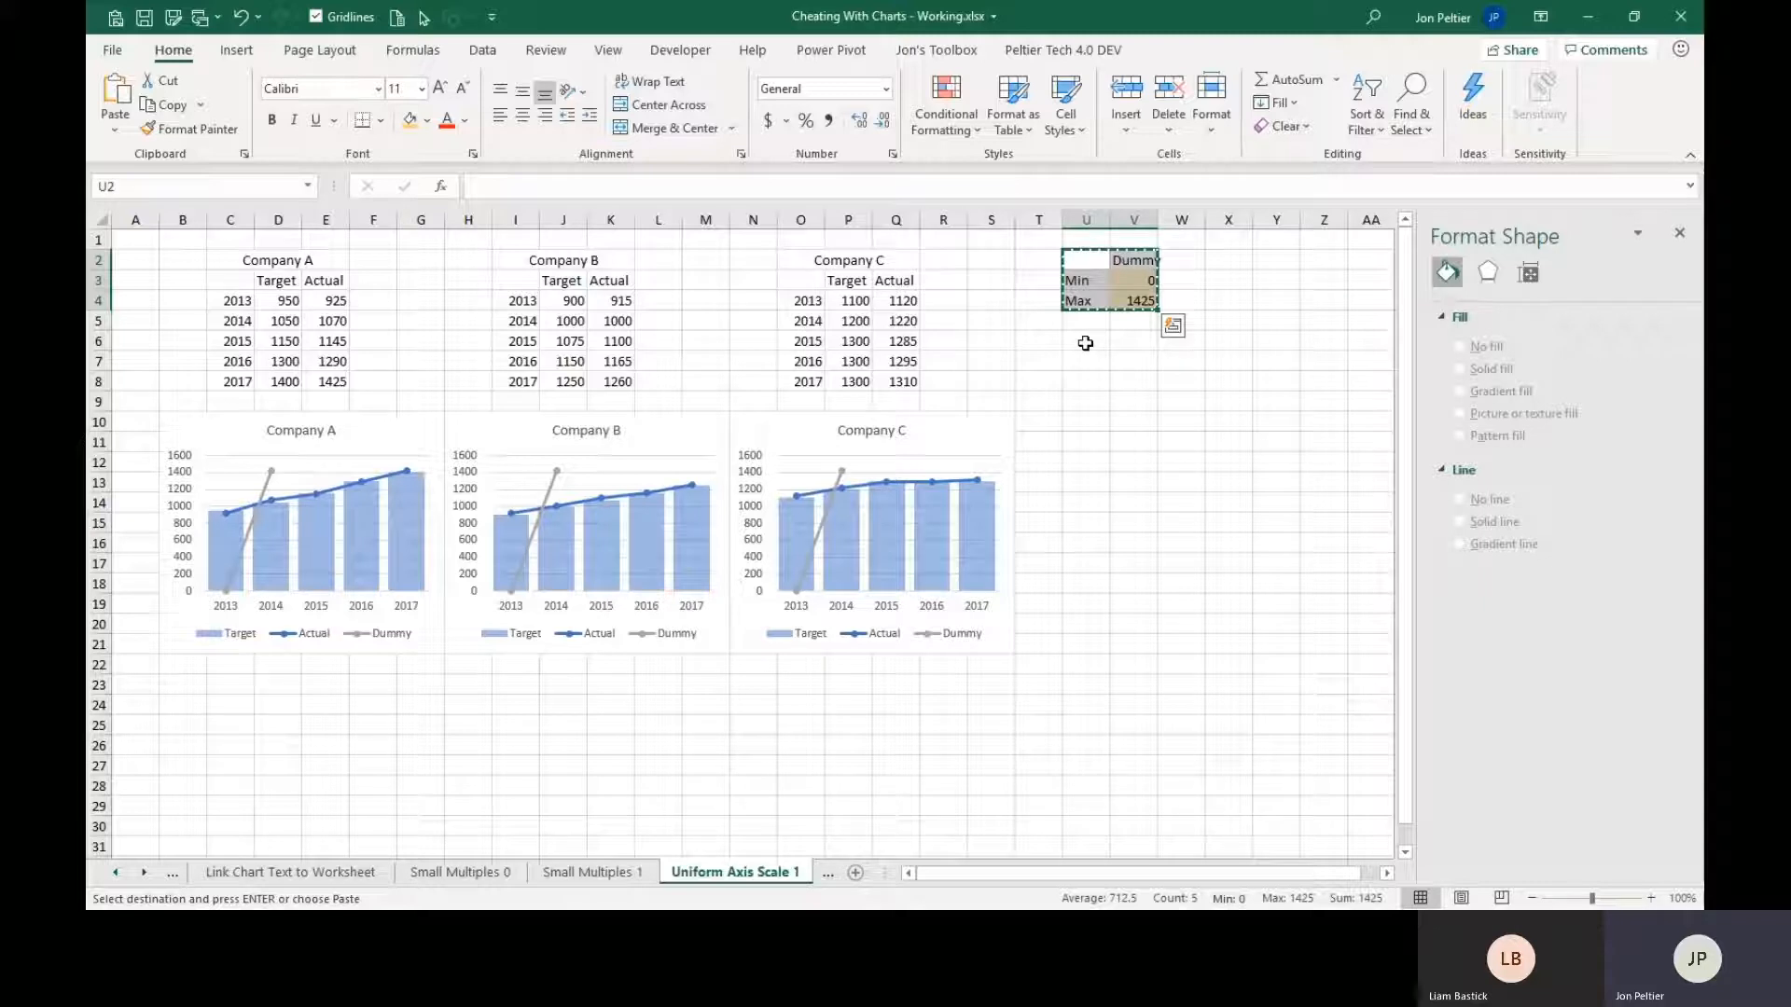
key(Escape)
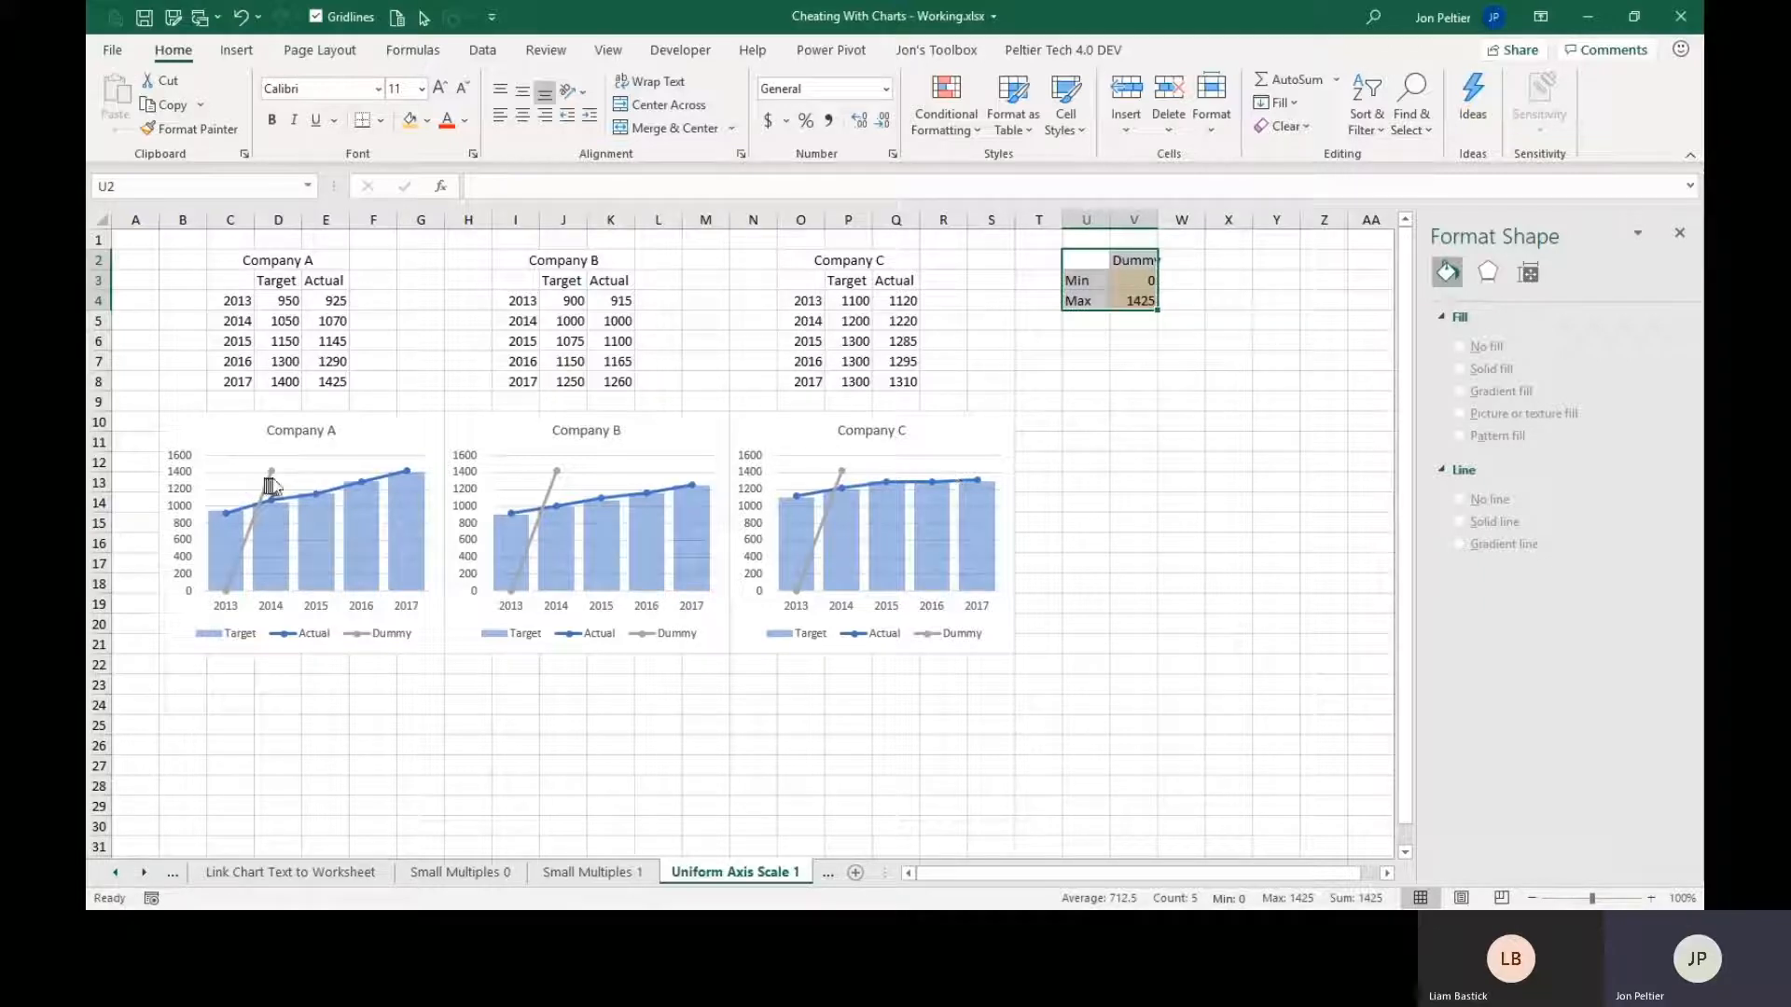
Format the Dummy series in the Company A chart with no line and no markers.
click(272, 476)
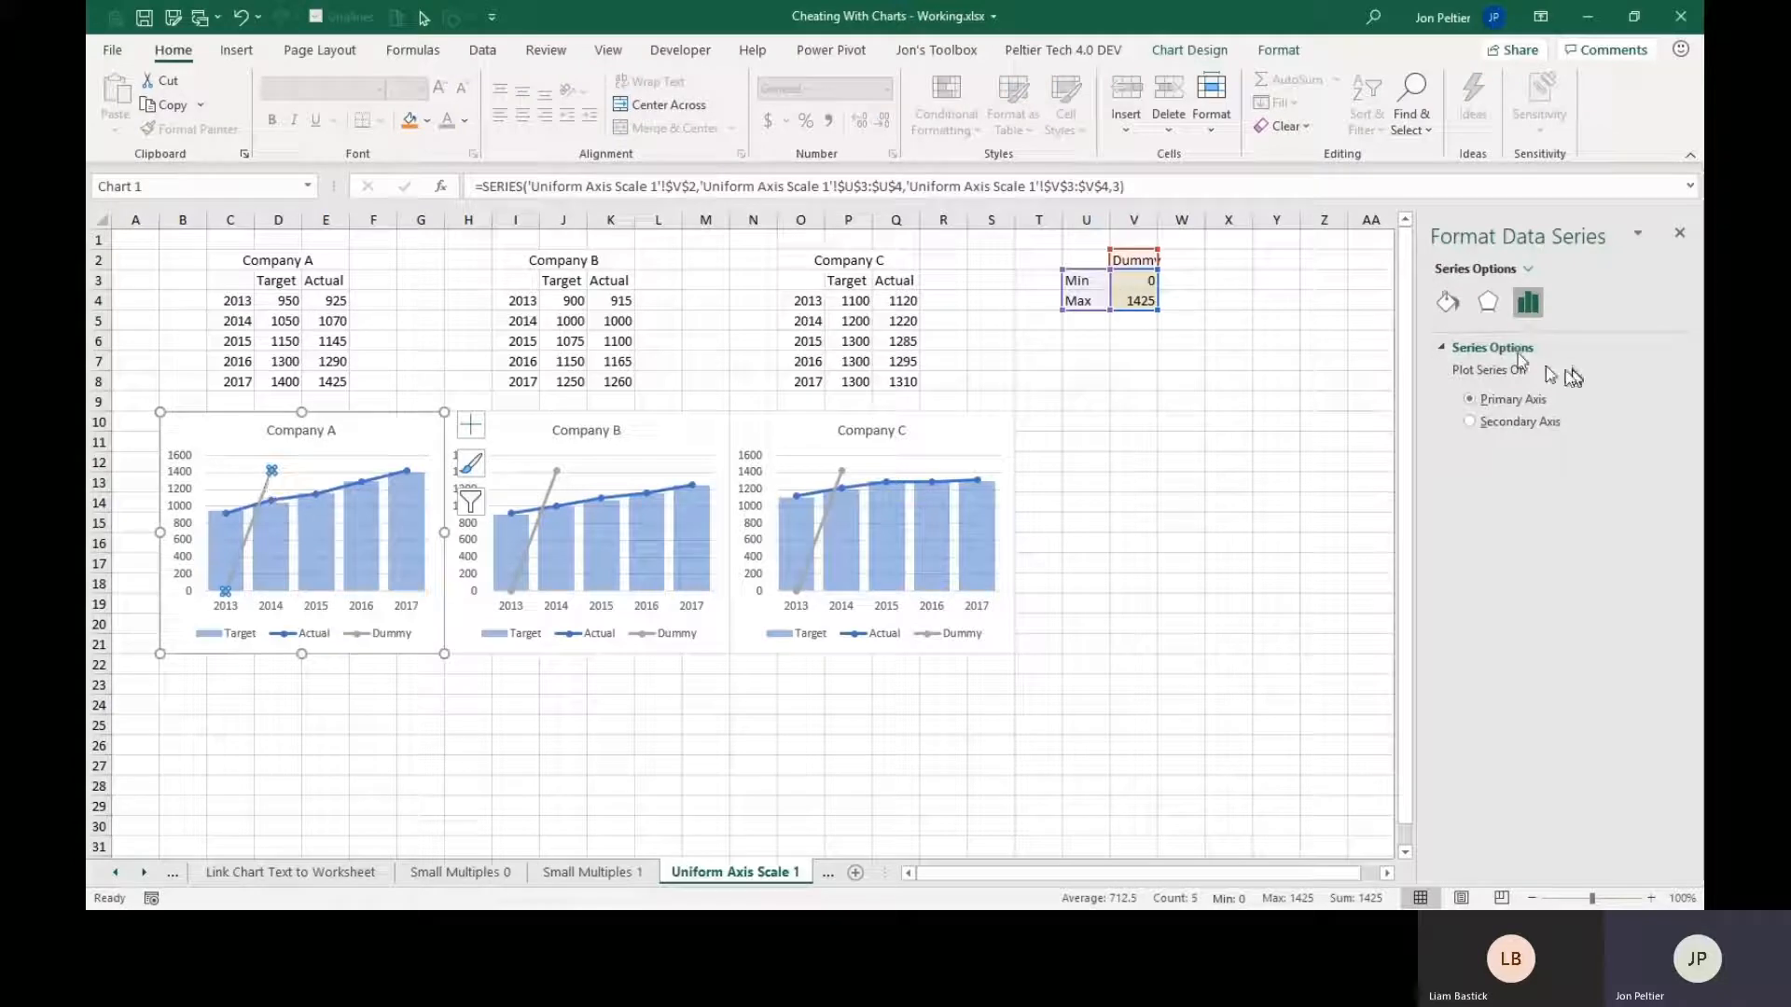
click(1448, 302)
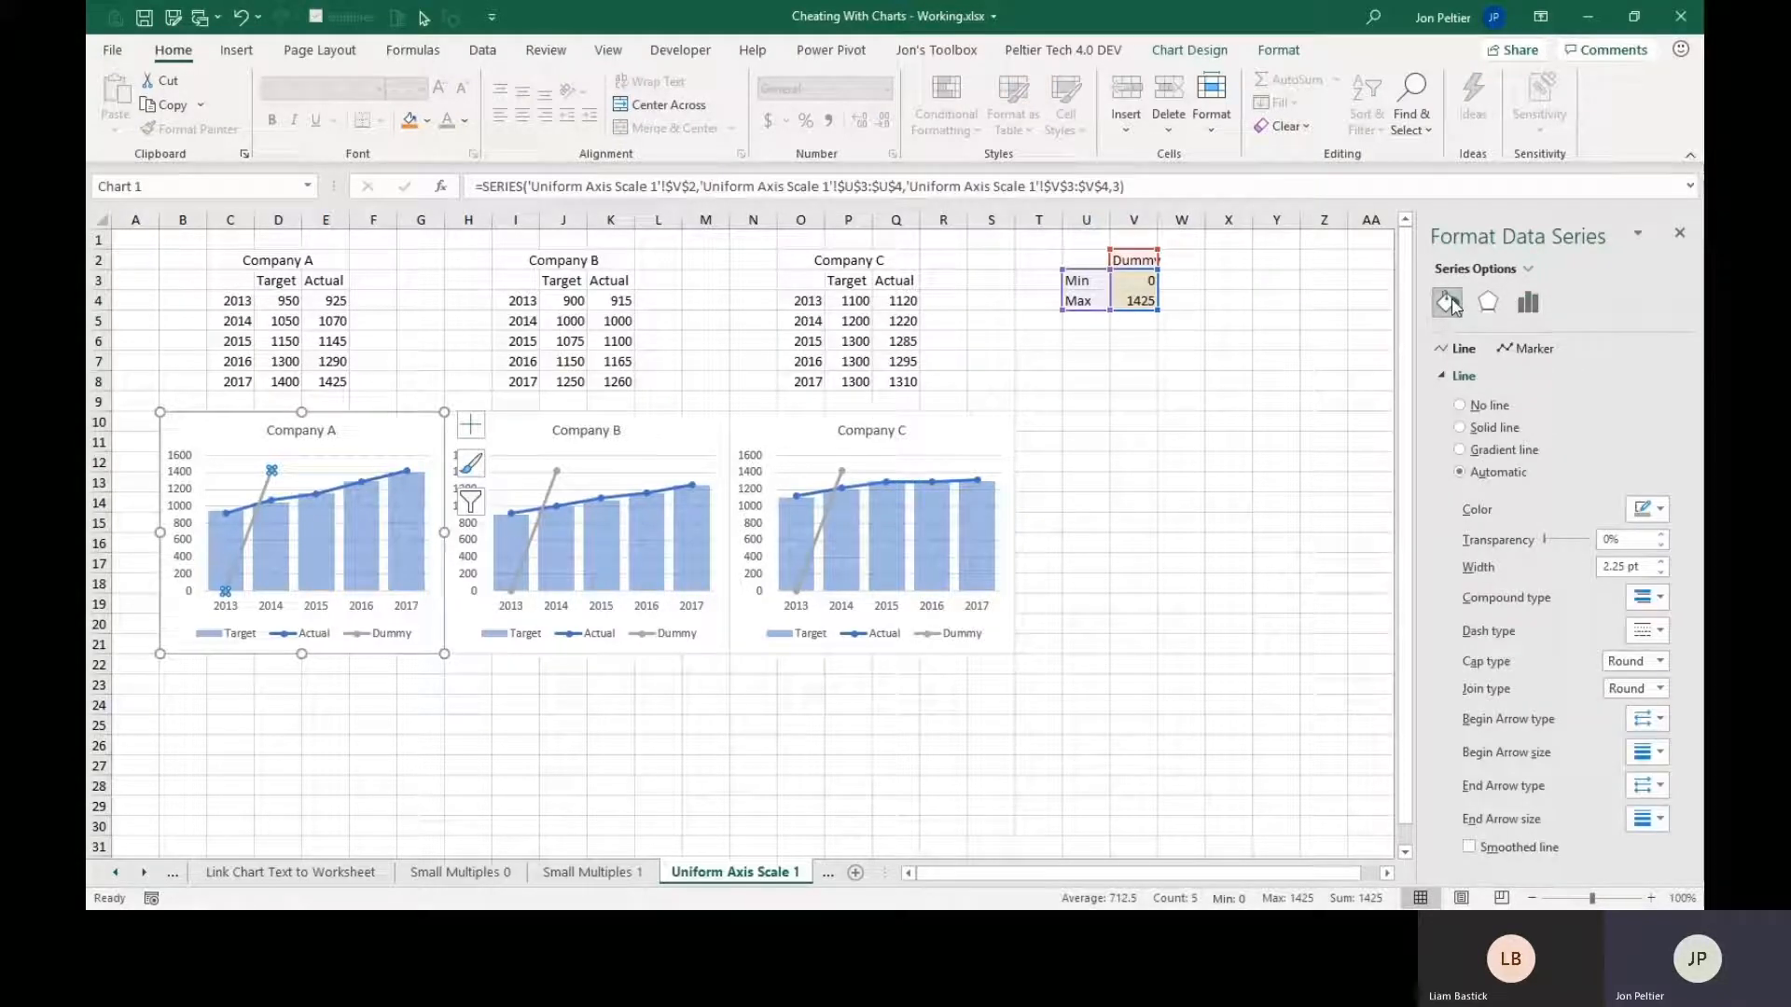
click(1484, 410)
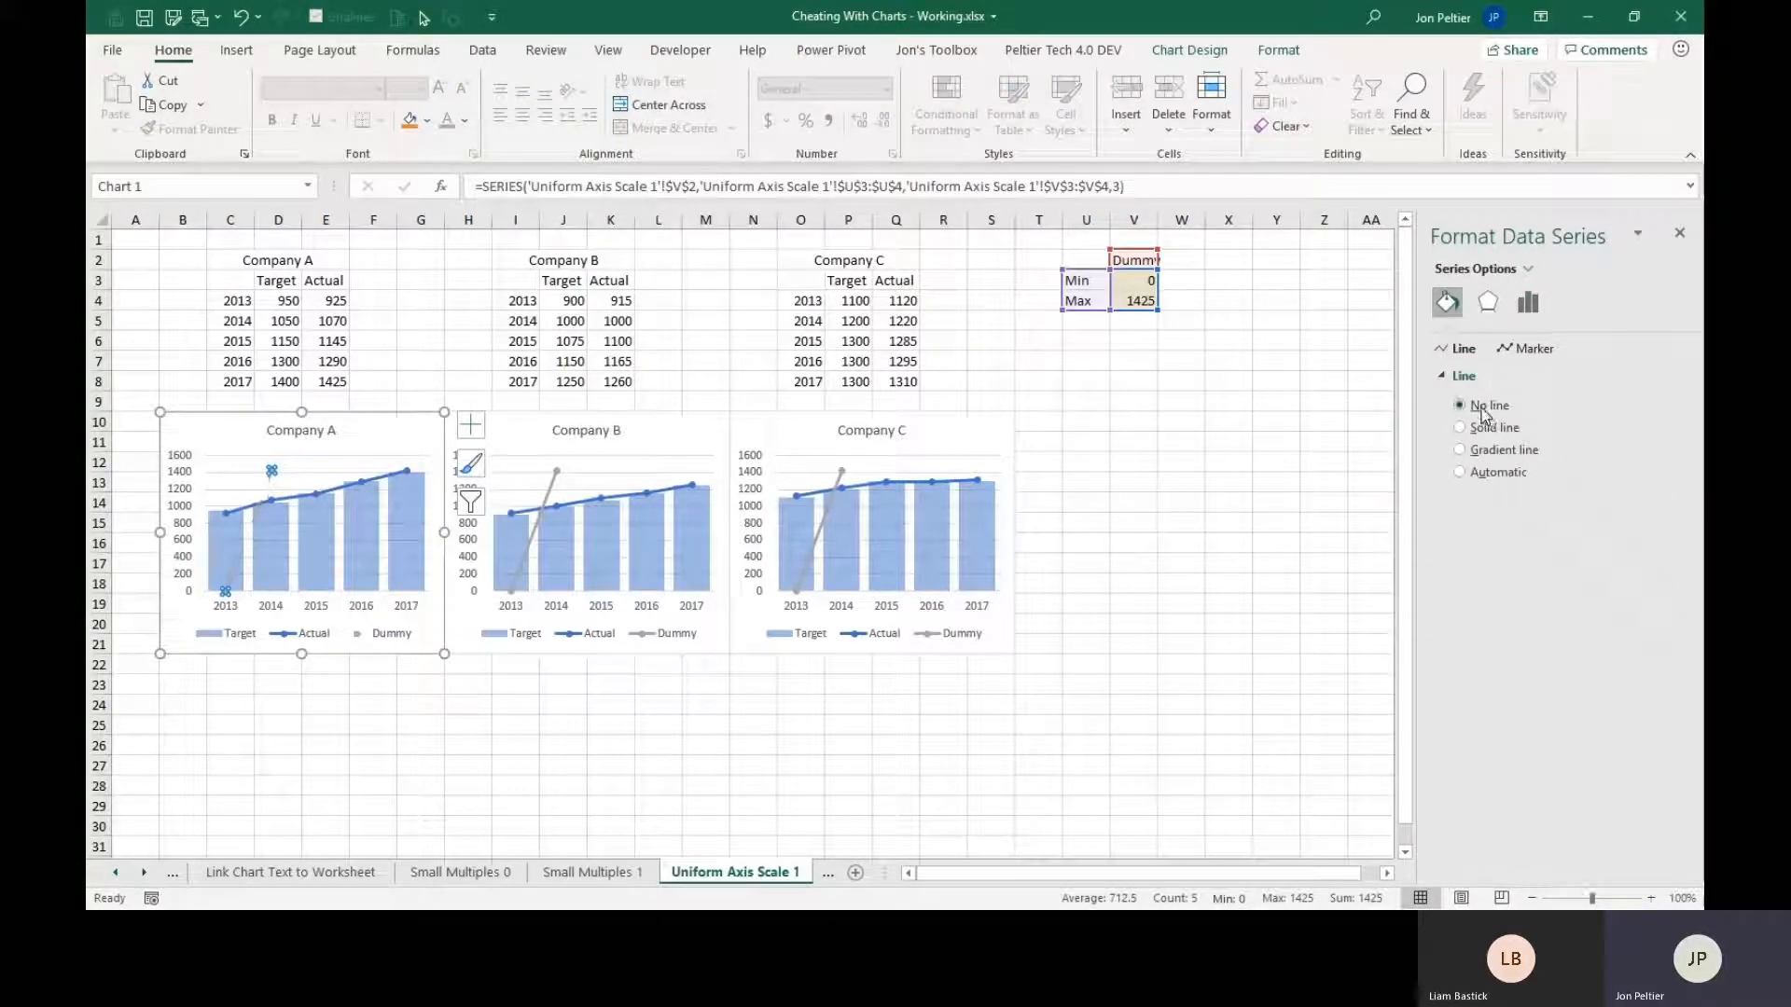
click(1535, 349)
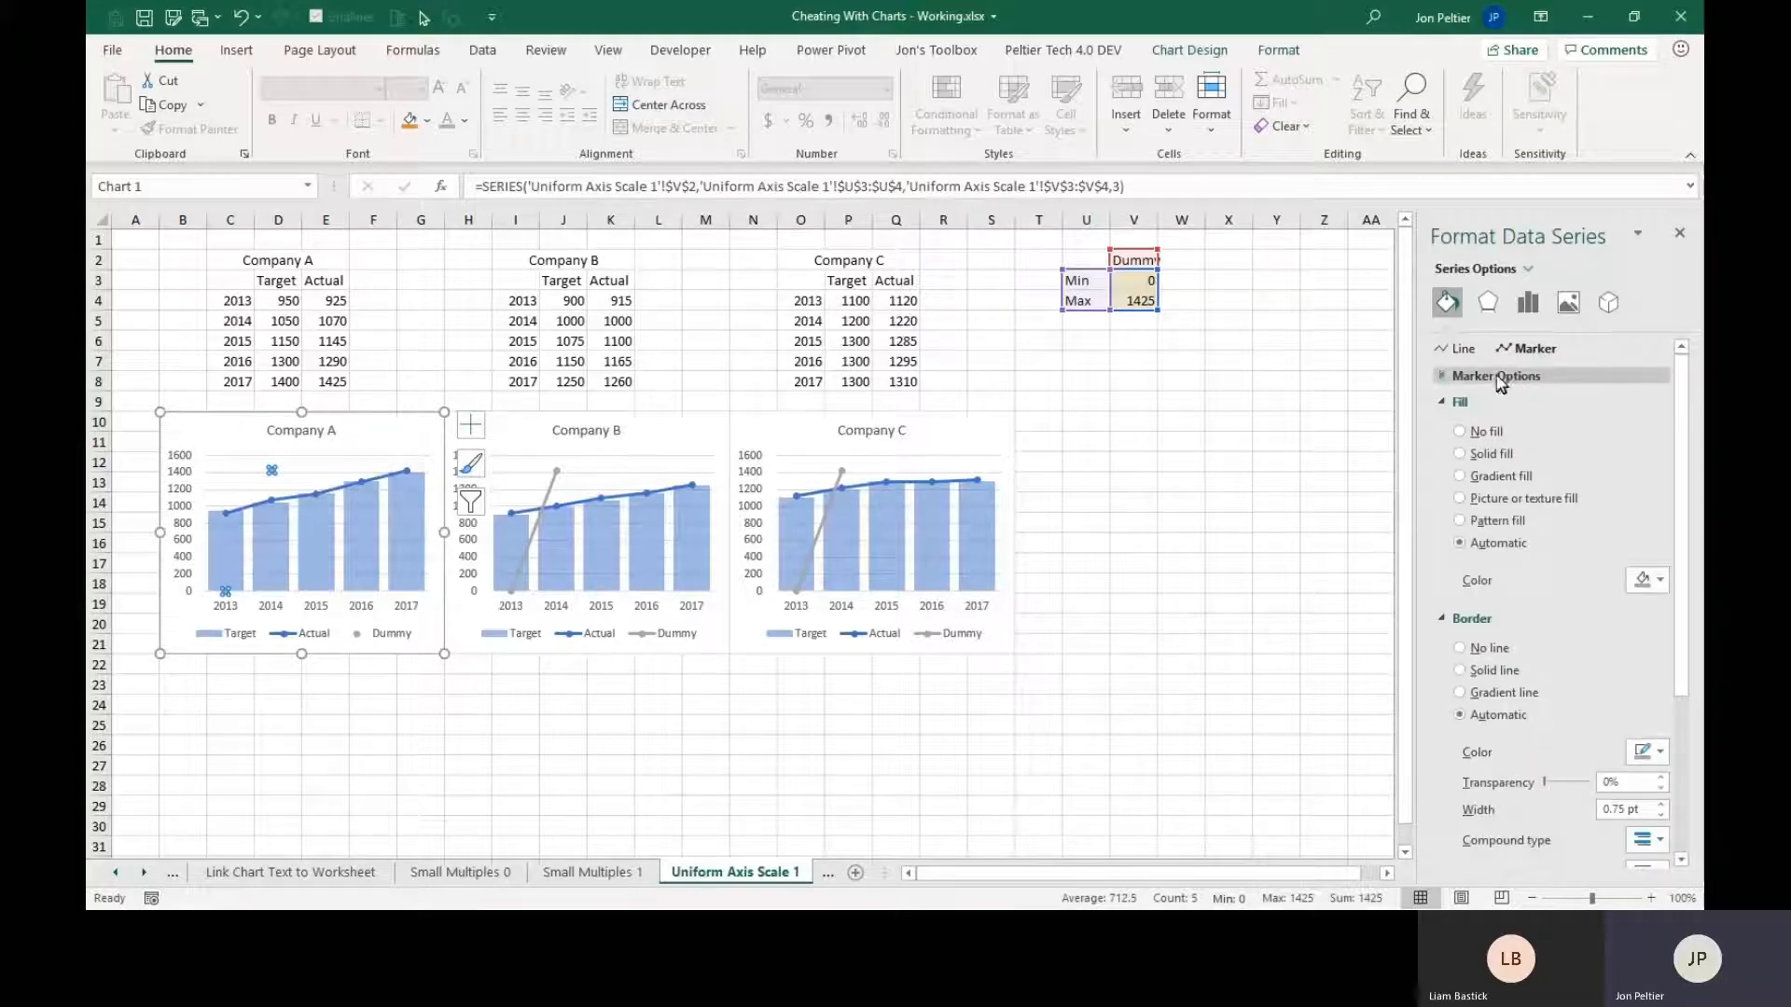
click(1483, 428)
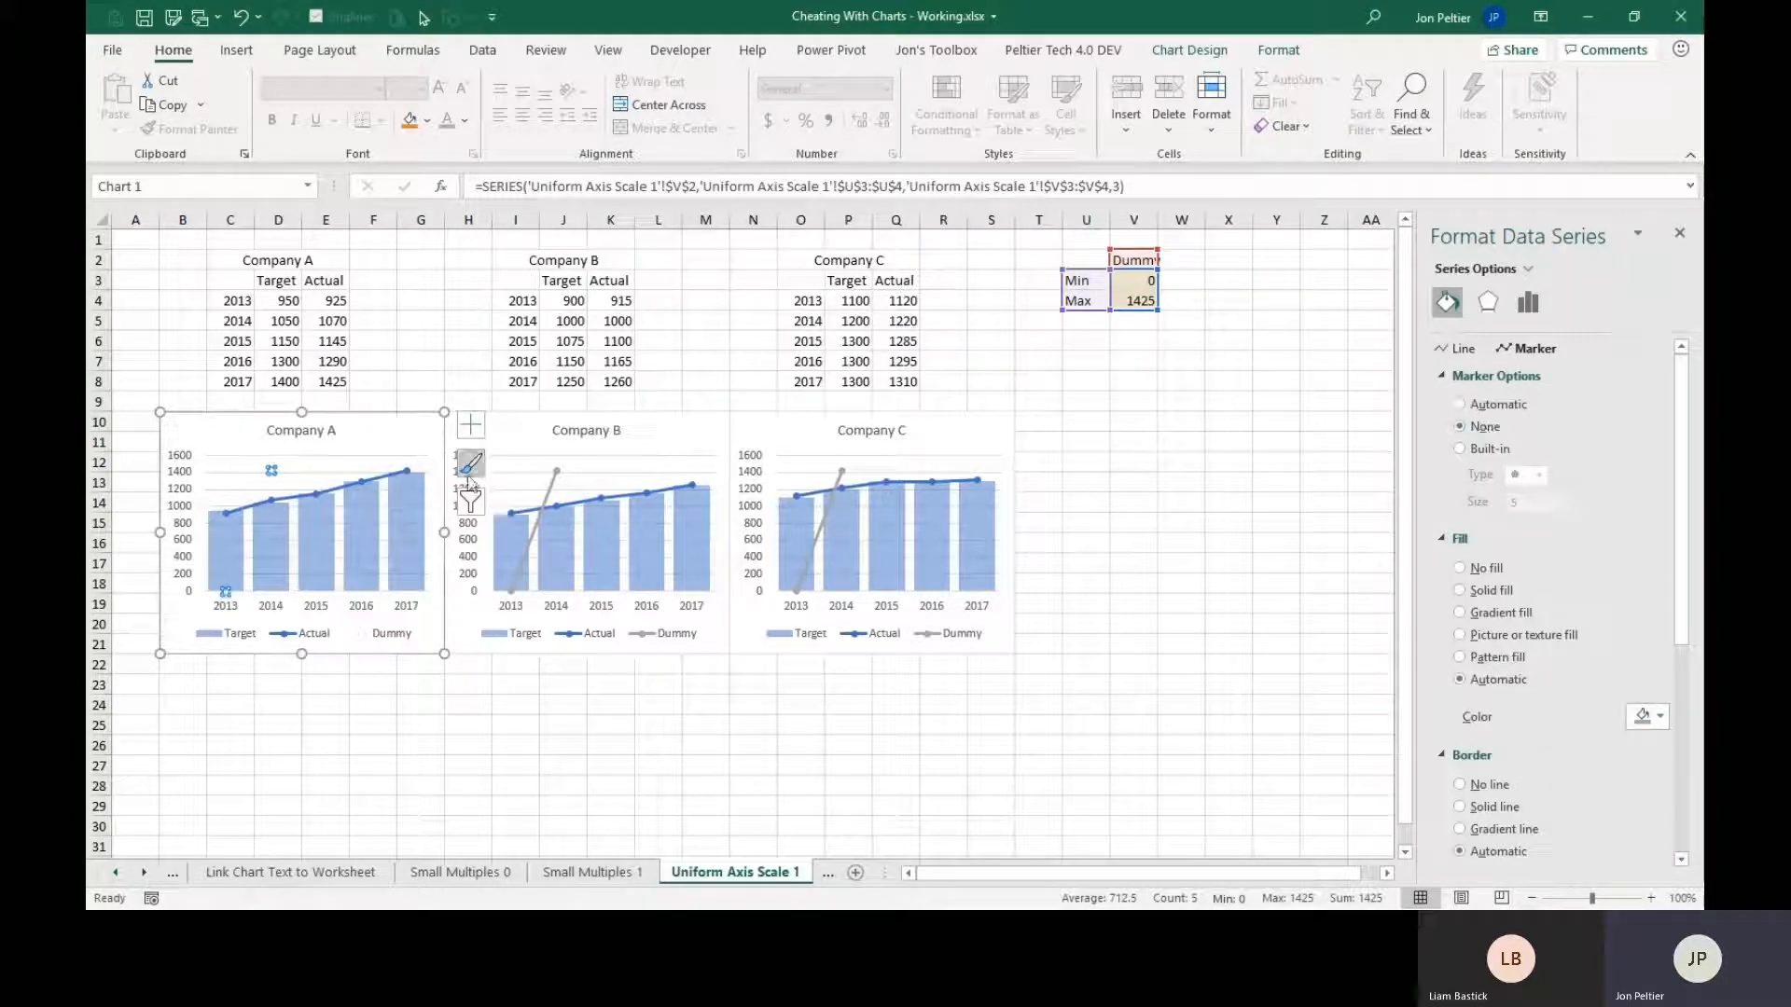
Set the Dummy series markers to None in the Company B chart and remove the line at its Max data point.
click(555, 483)
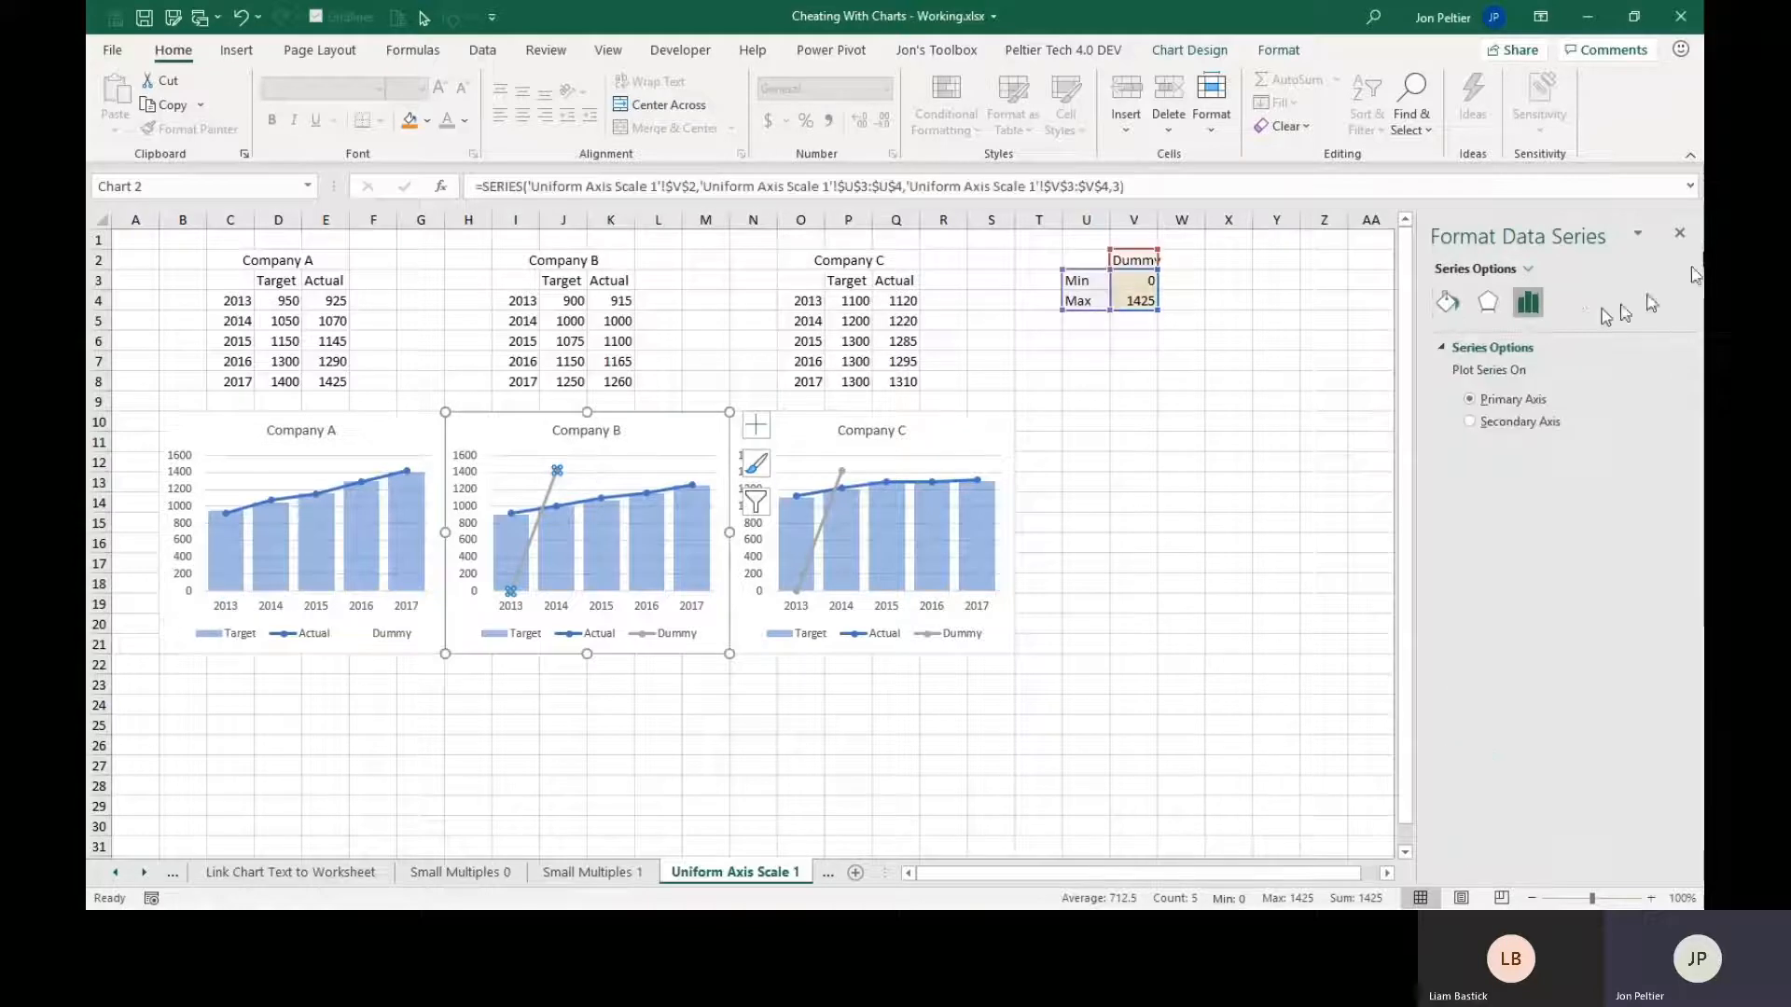
click(1453, 311)
click(1531, 349)
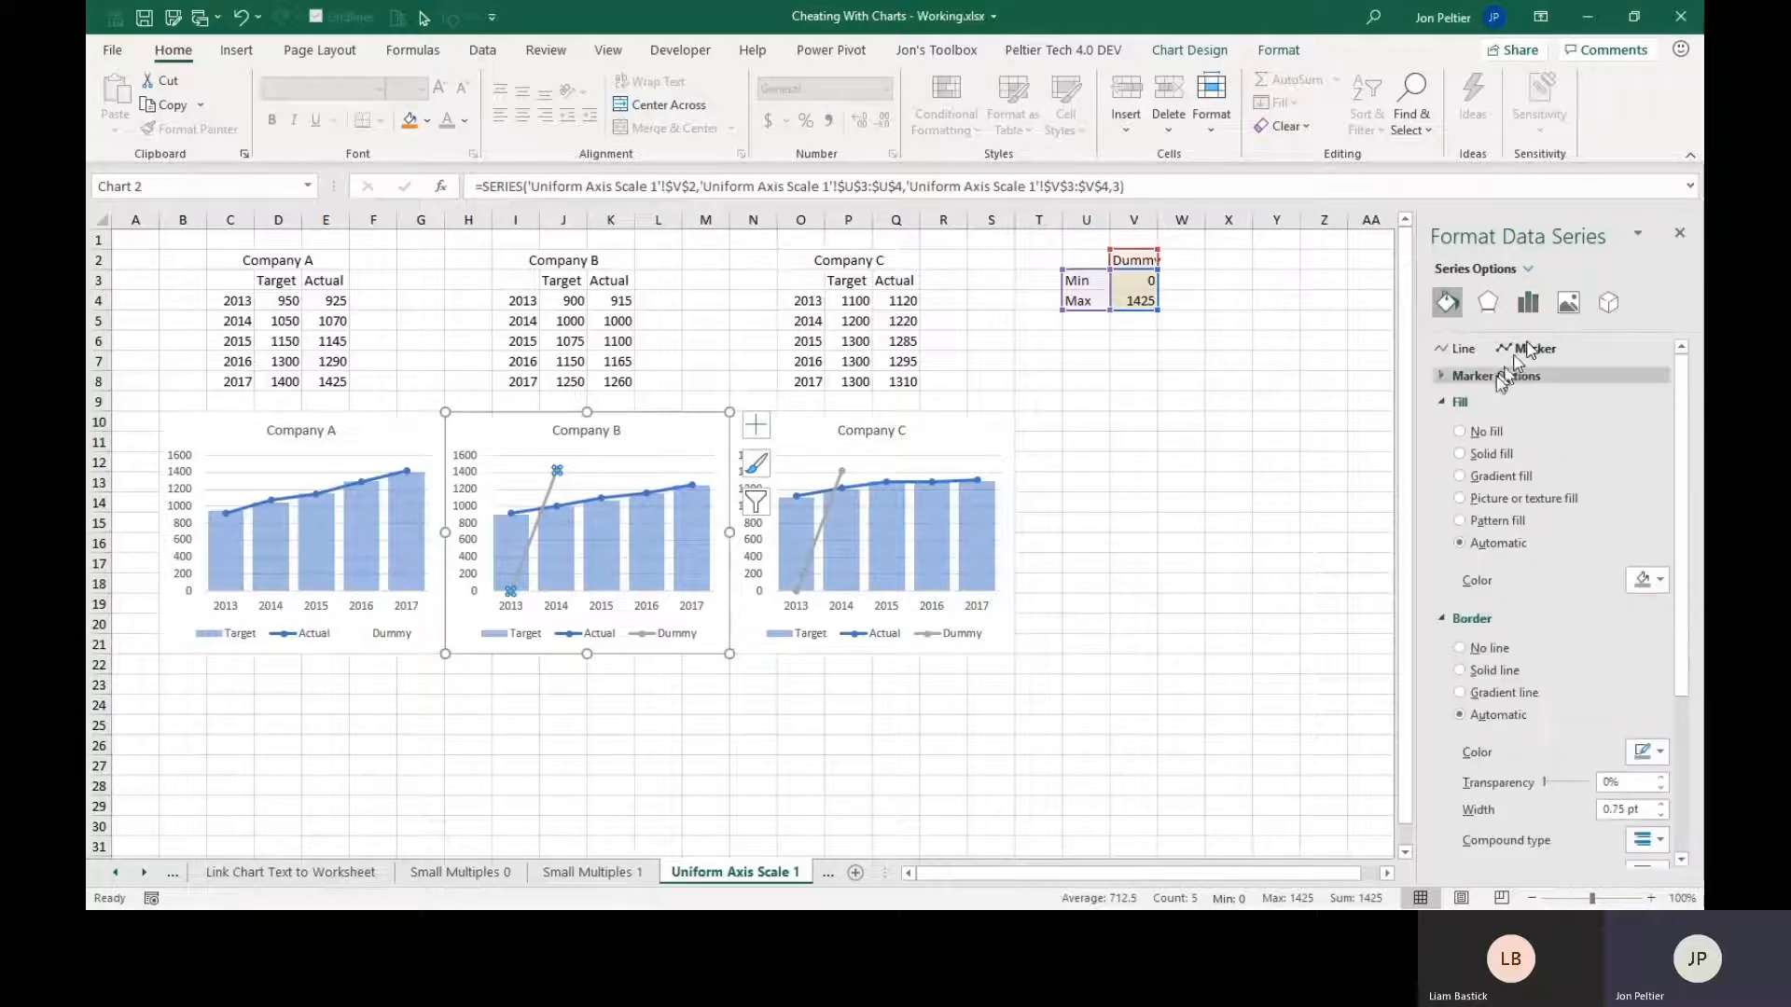
click(1496, 376)
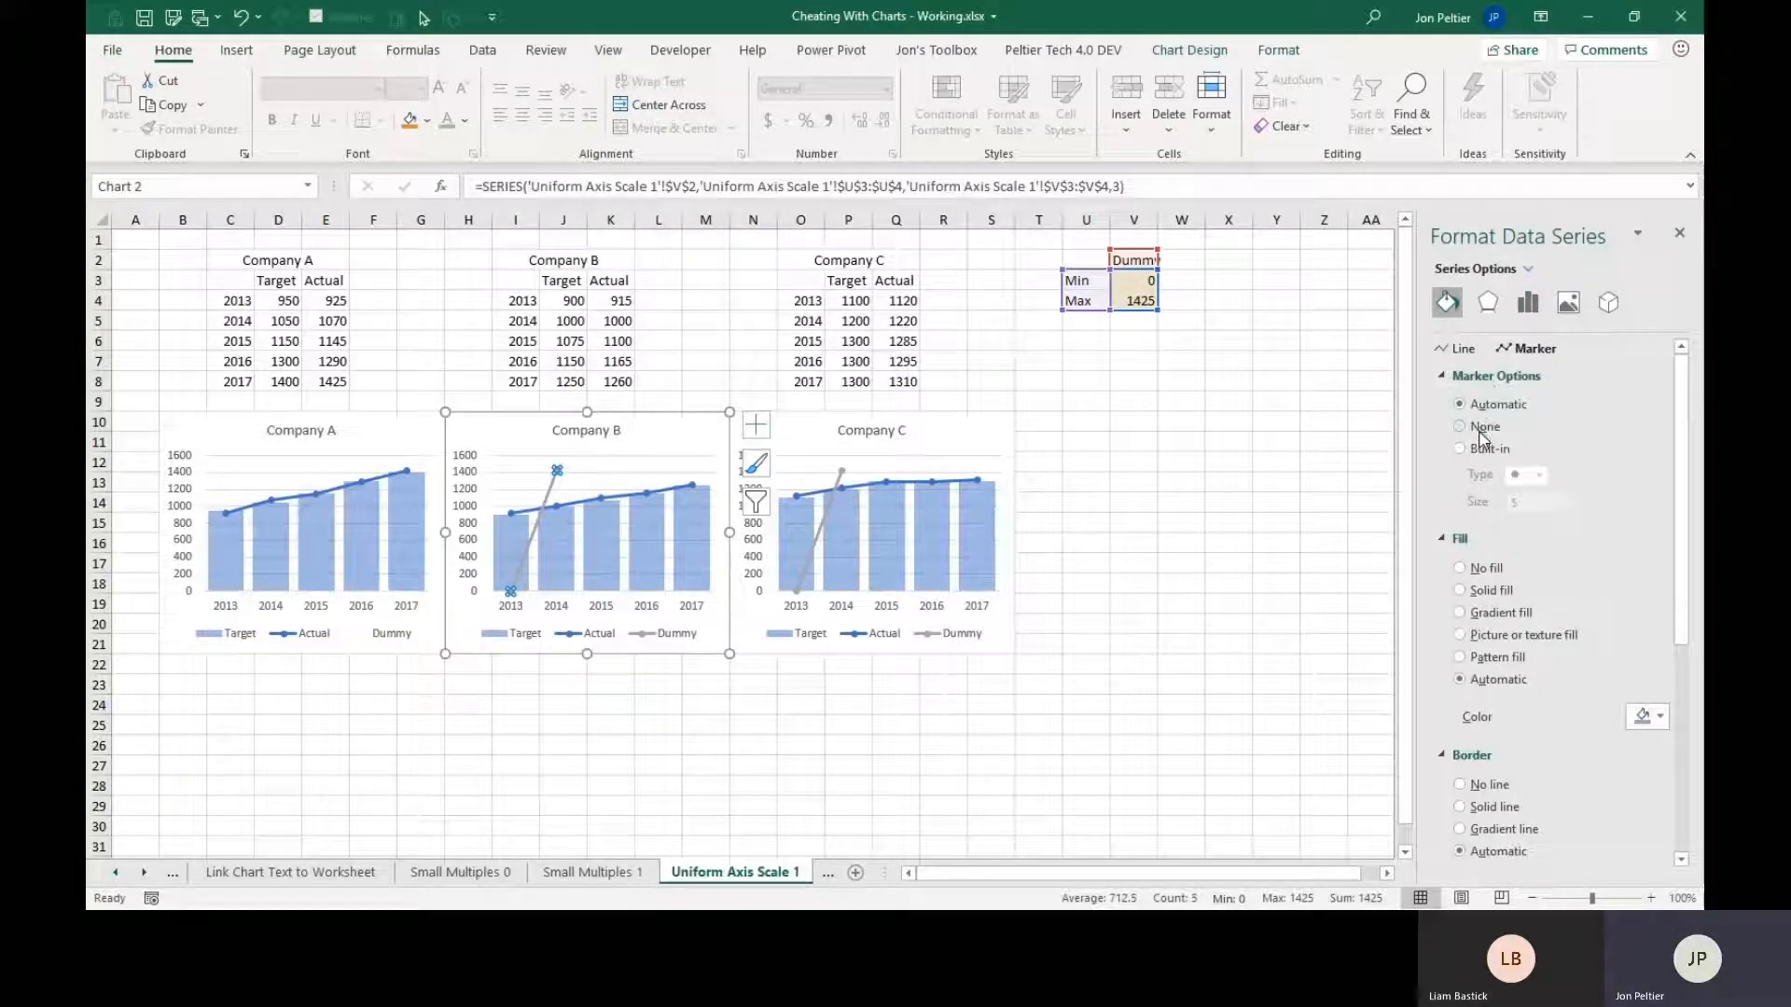
click(530, 541)
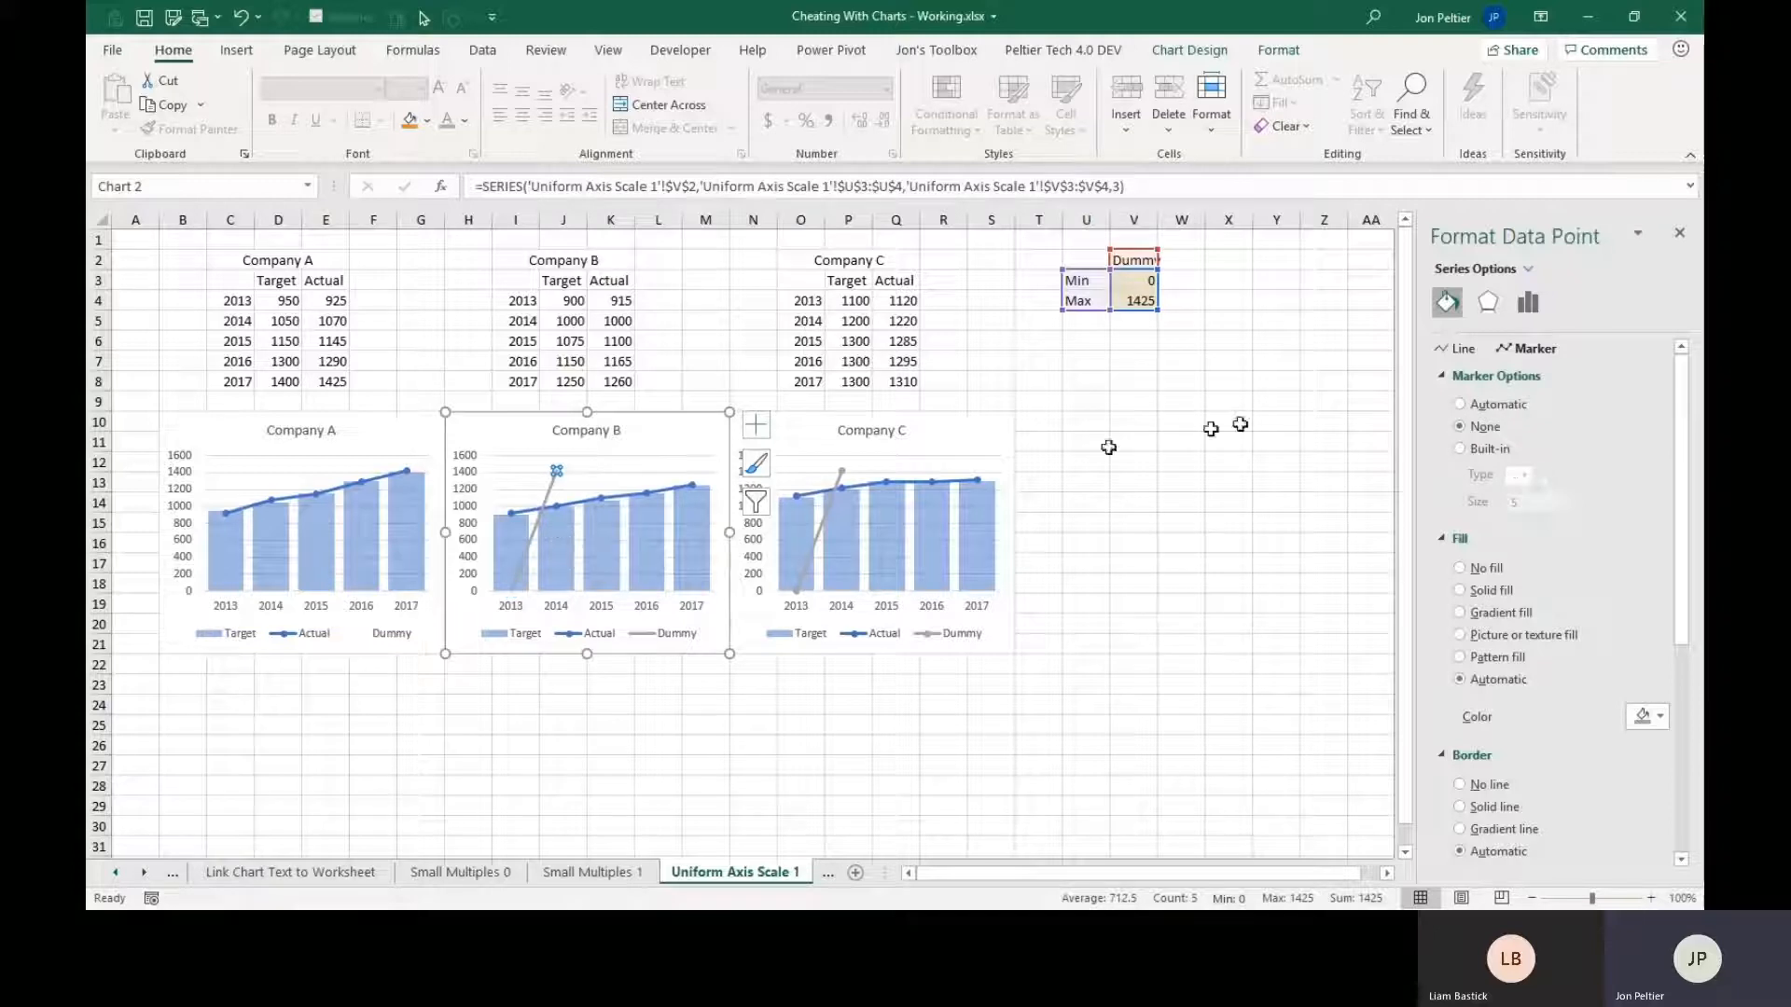
click(1460, 349)
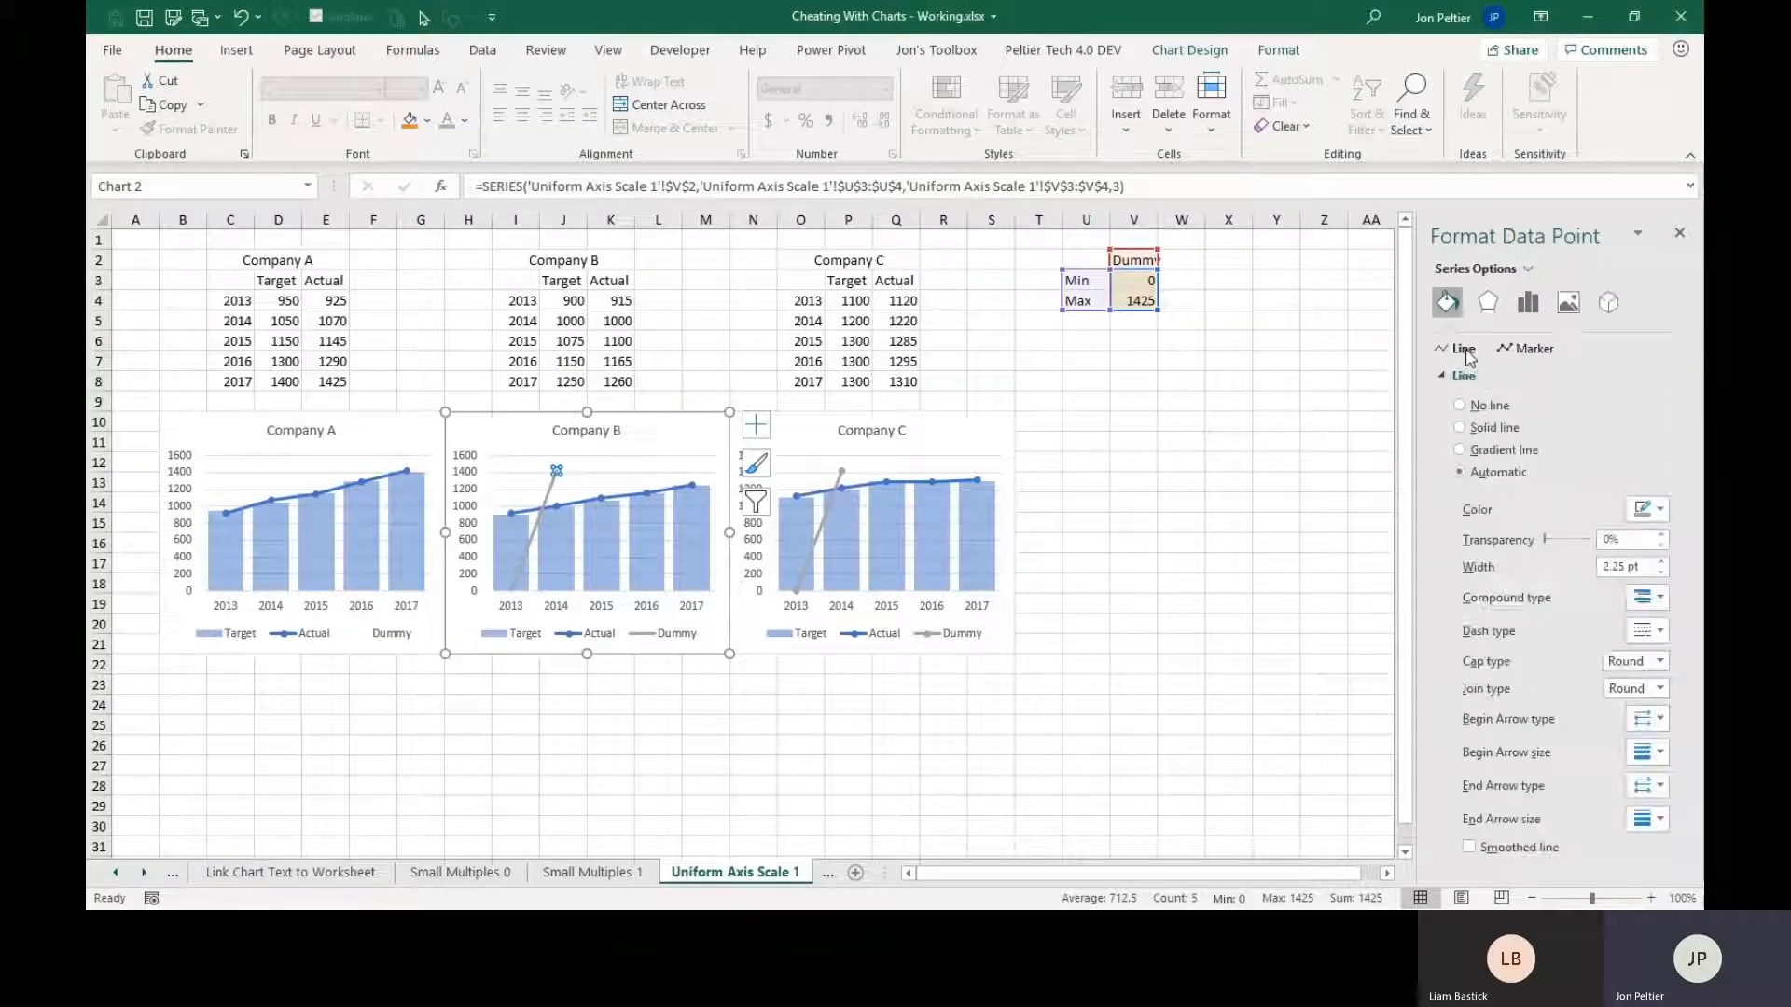
click(1482, 408)
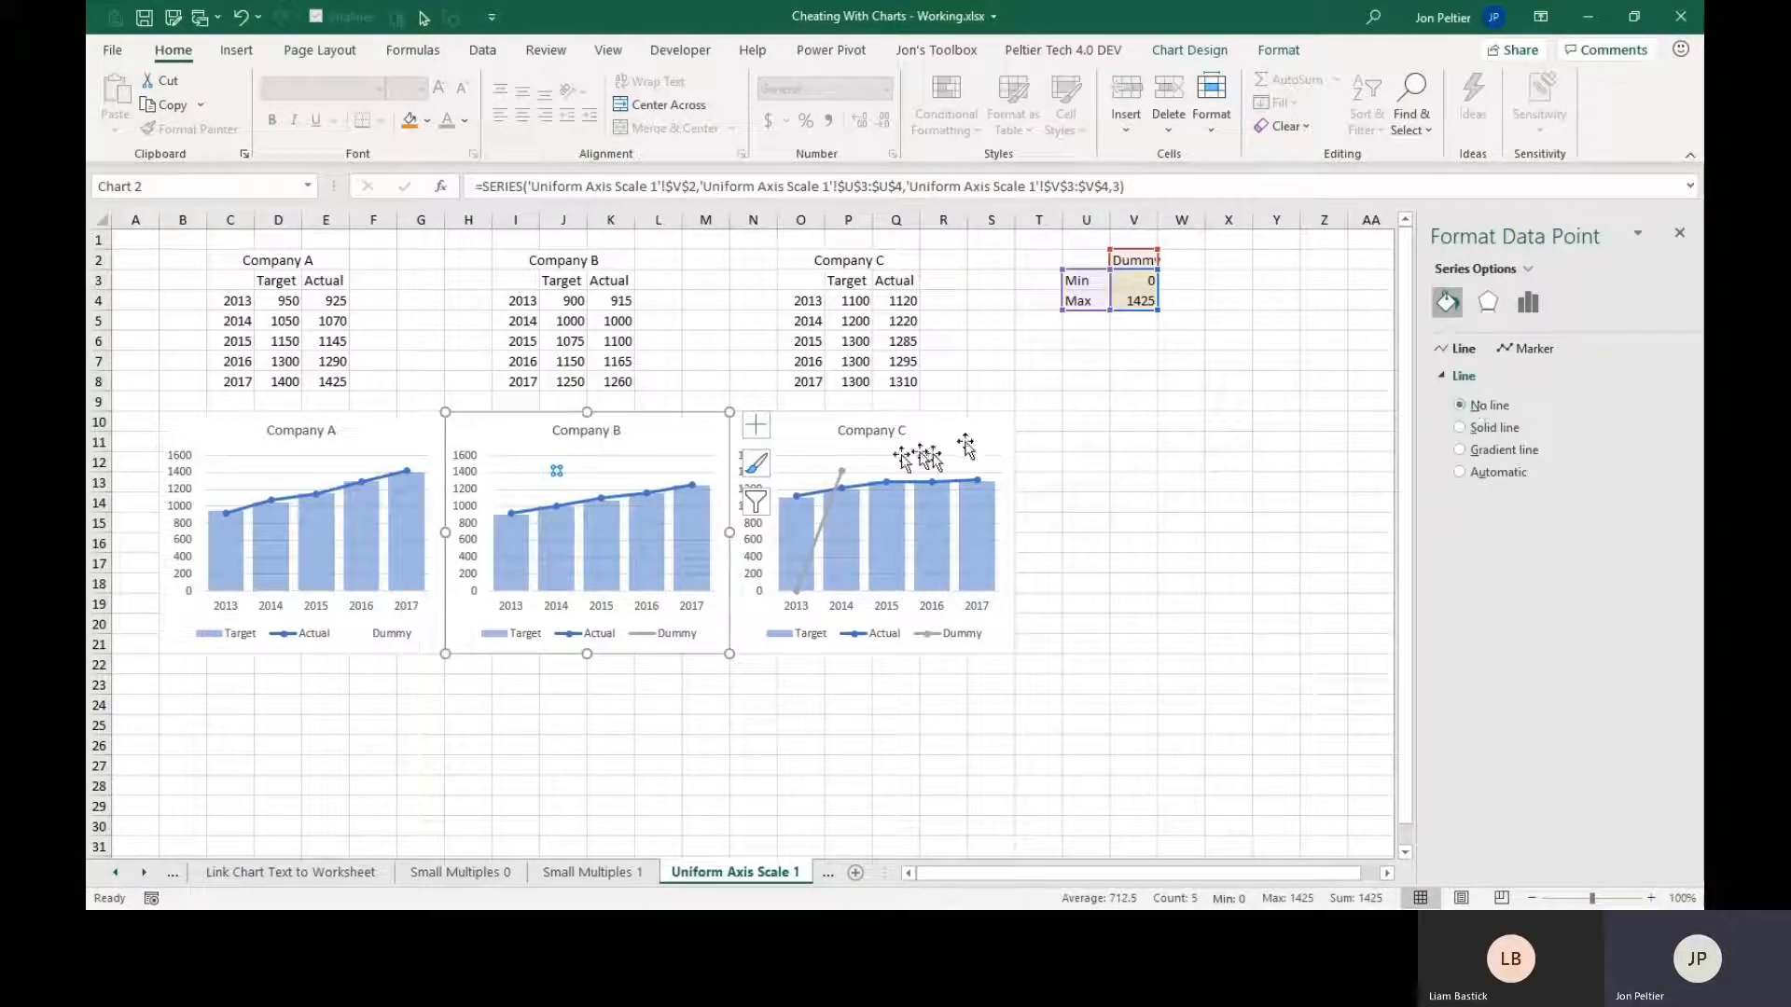
Format the Dummy series in the Company C chart with no line and no markers, and deselect the chart.
mouse_move(842, 471)
click(828, 528)
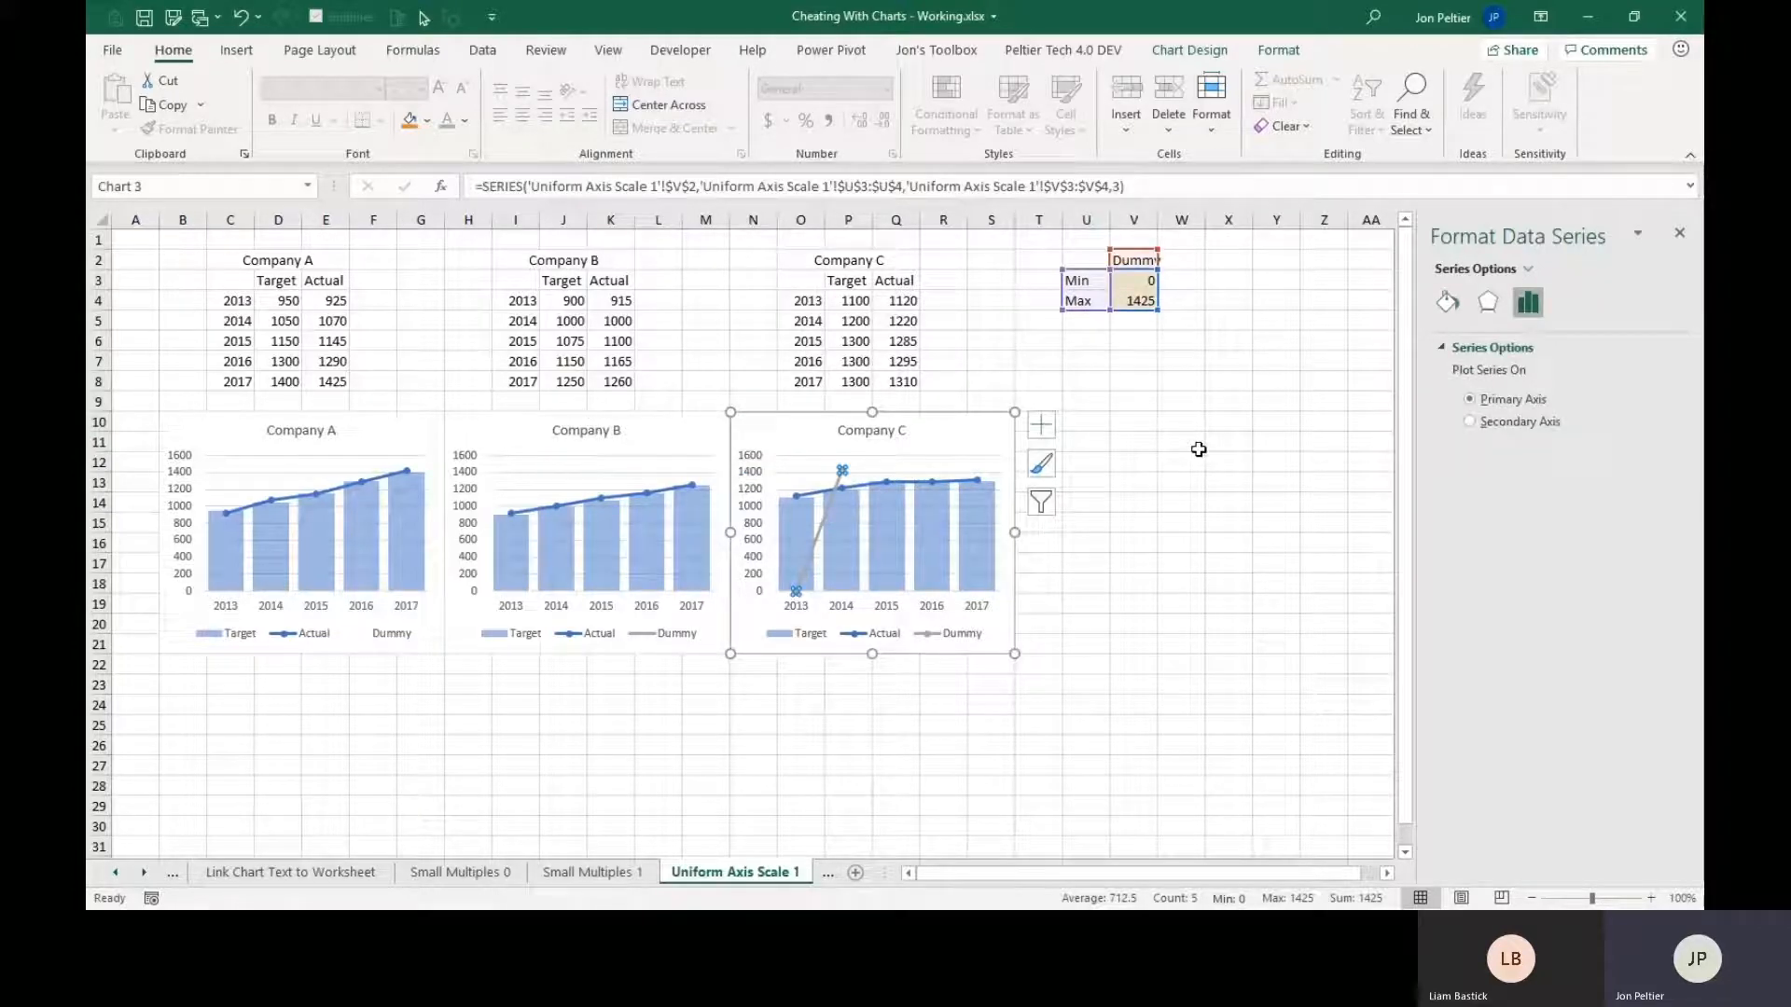
click(1447, 302)
click(1511, 351)
click(1493, 376)
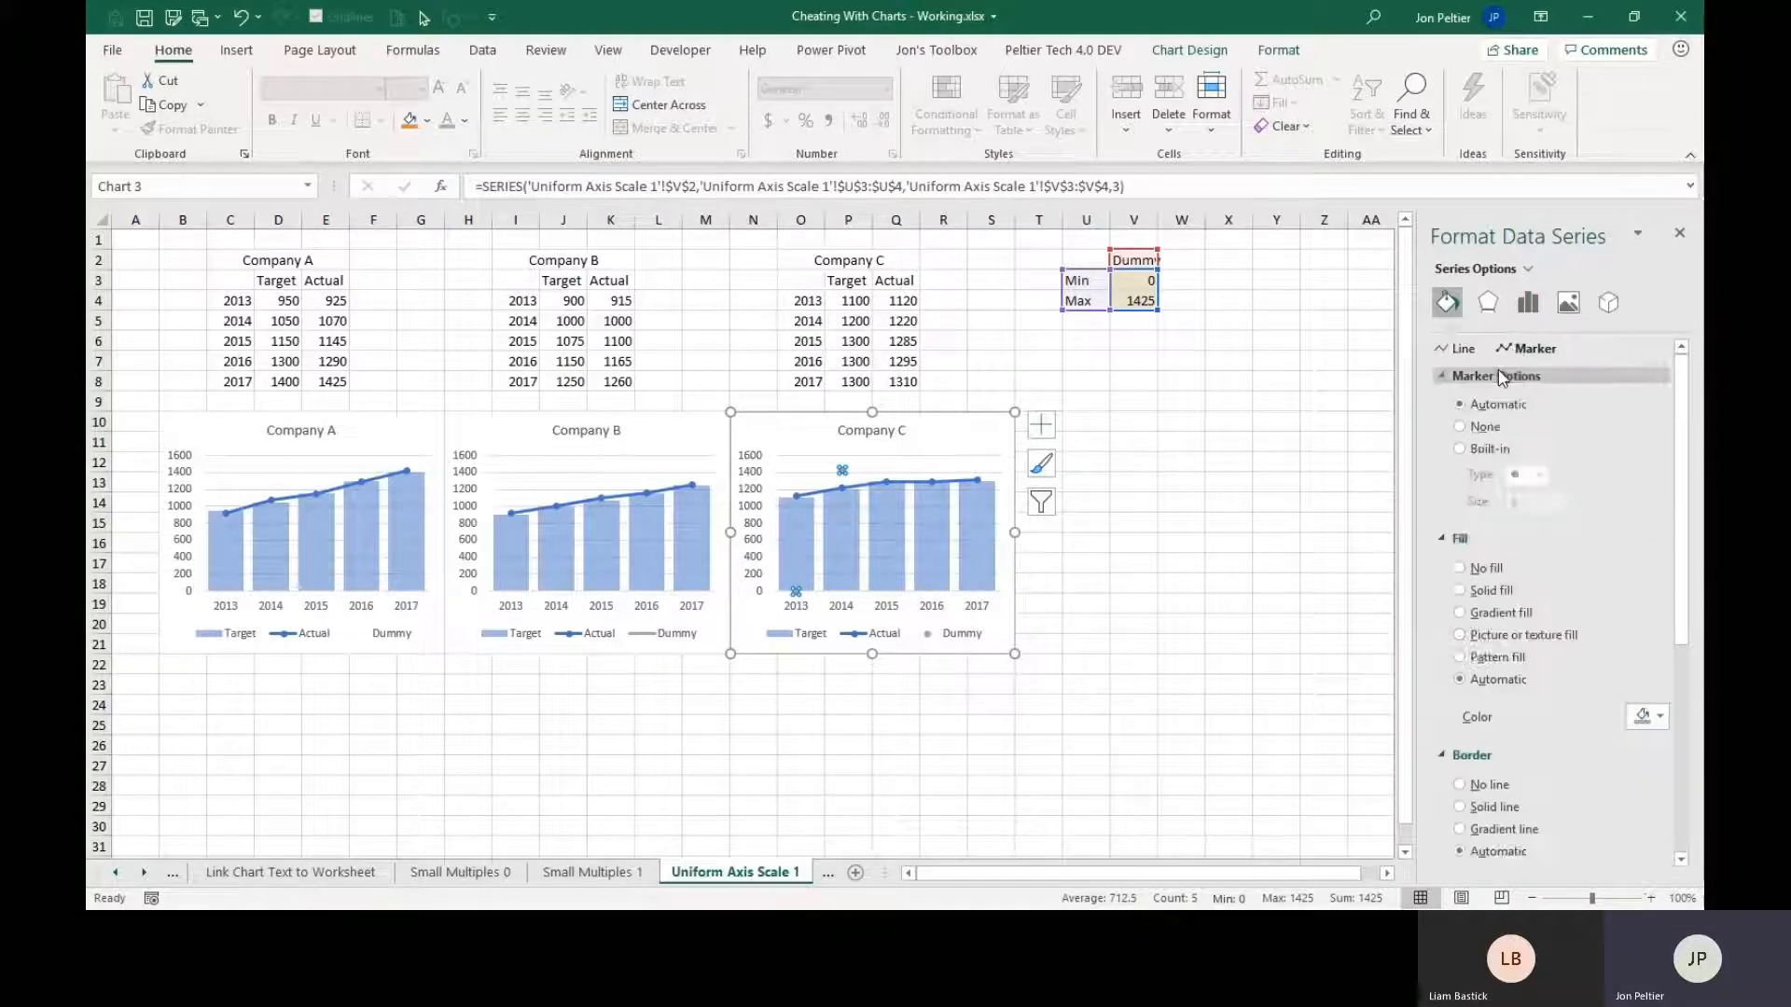
click(1472, 428)
click(1197, 464)
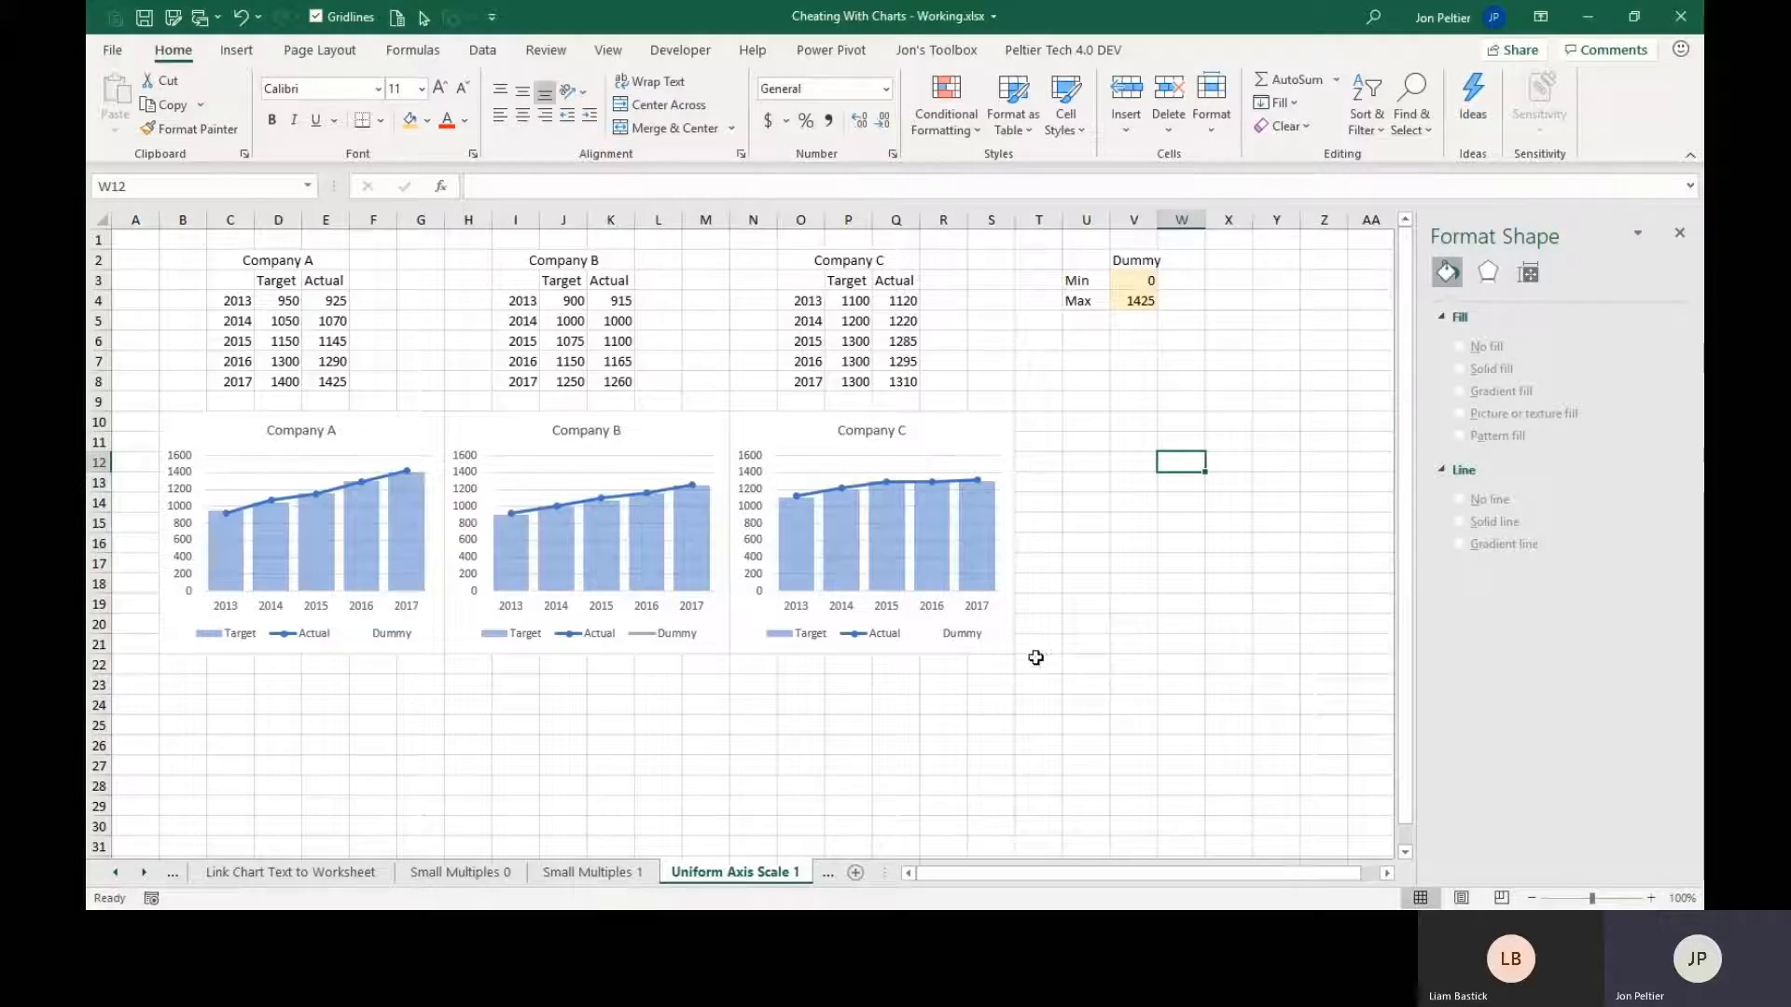
Delete the Dummy entry from the legends of the Company C, Company B and Company A charts.
click(966, 643)
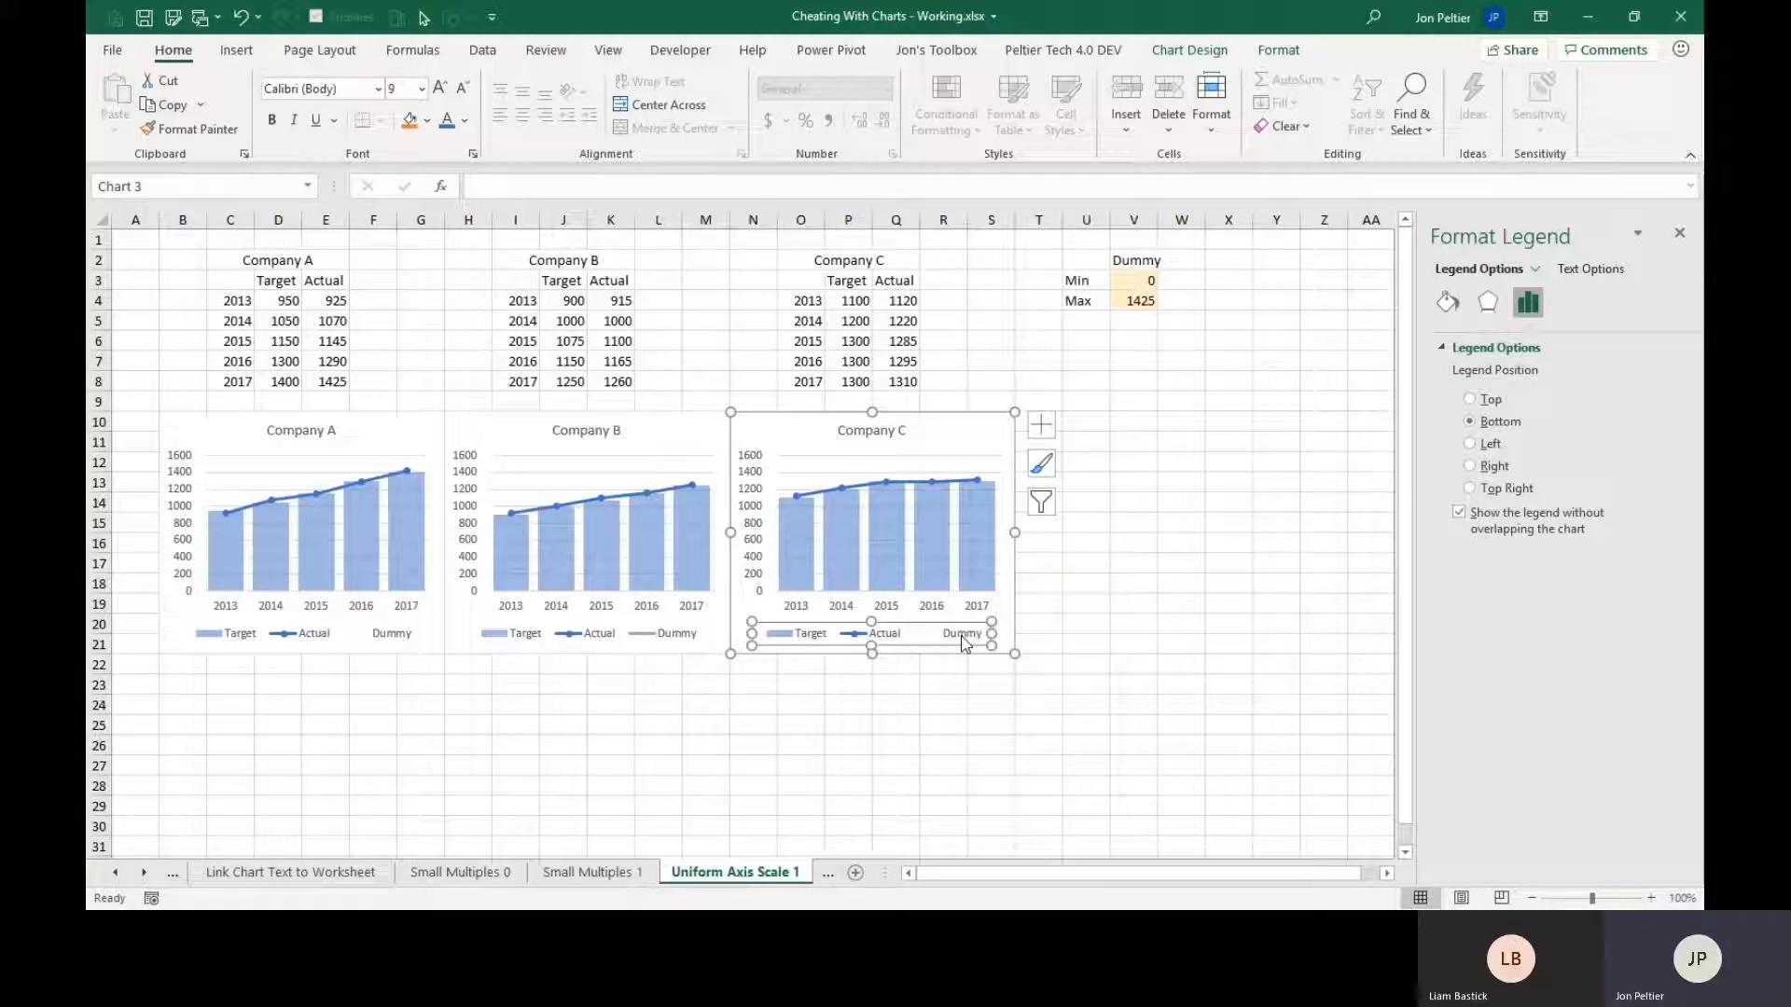
click(966, 644)
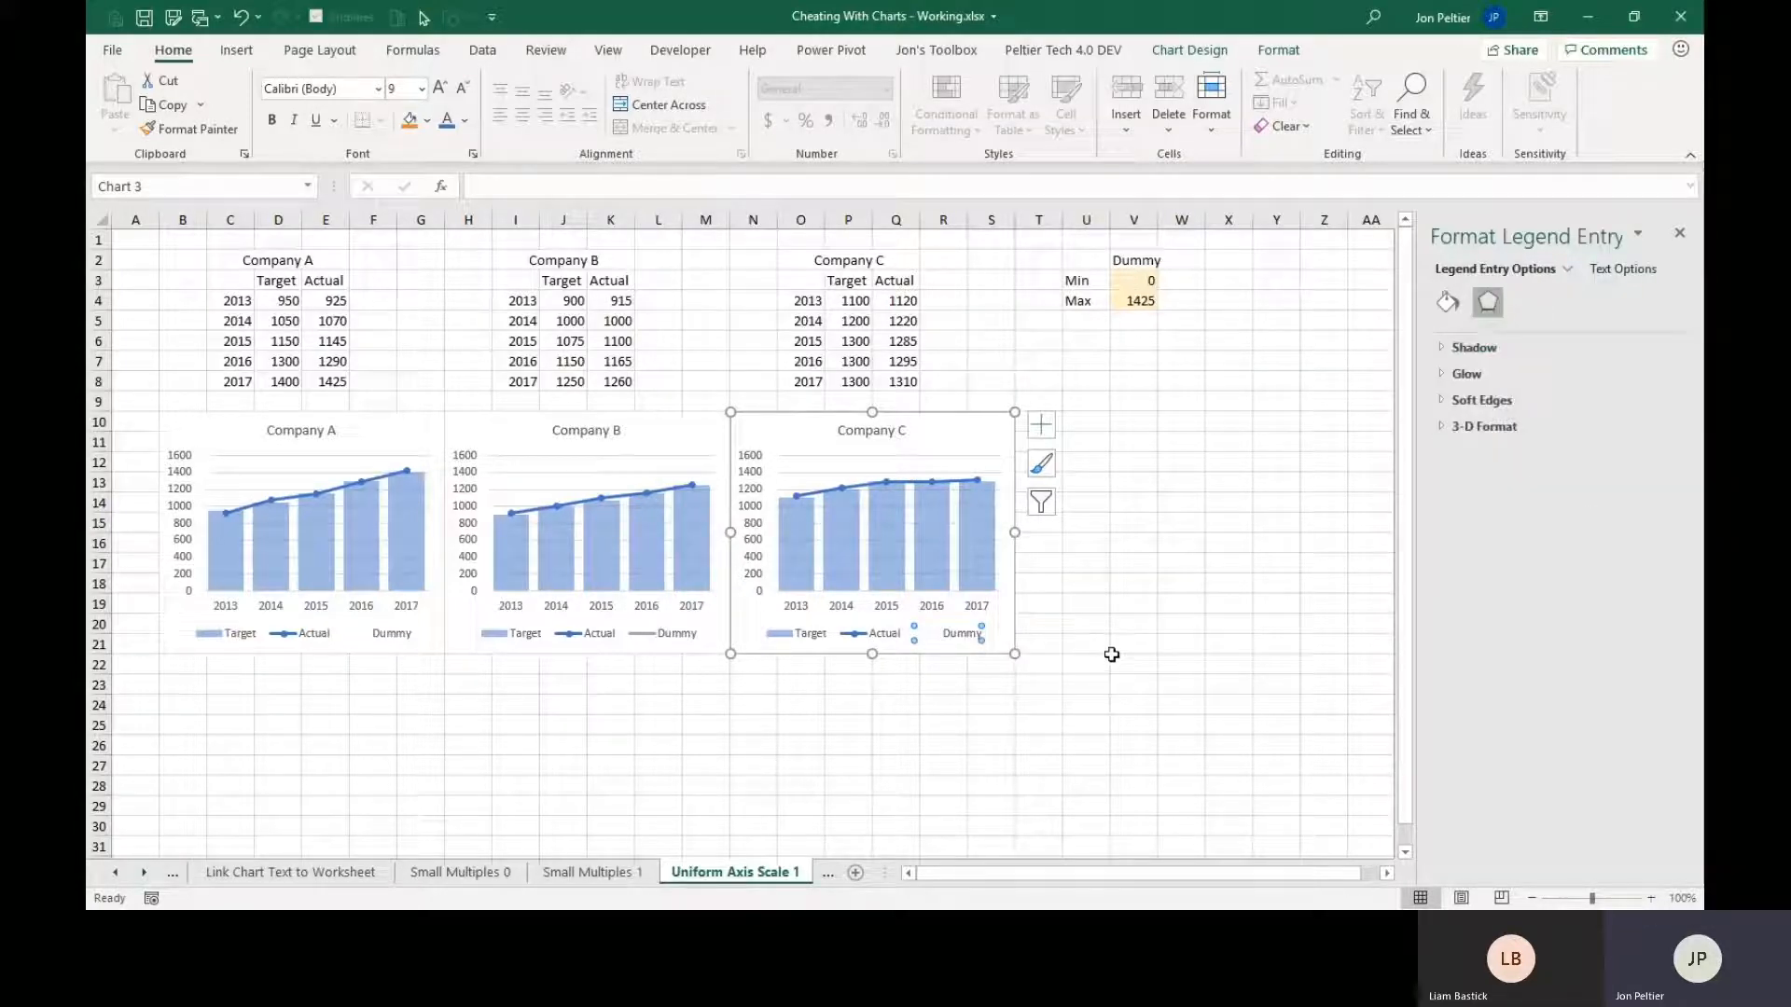
key(Delete)
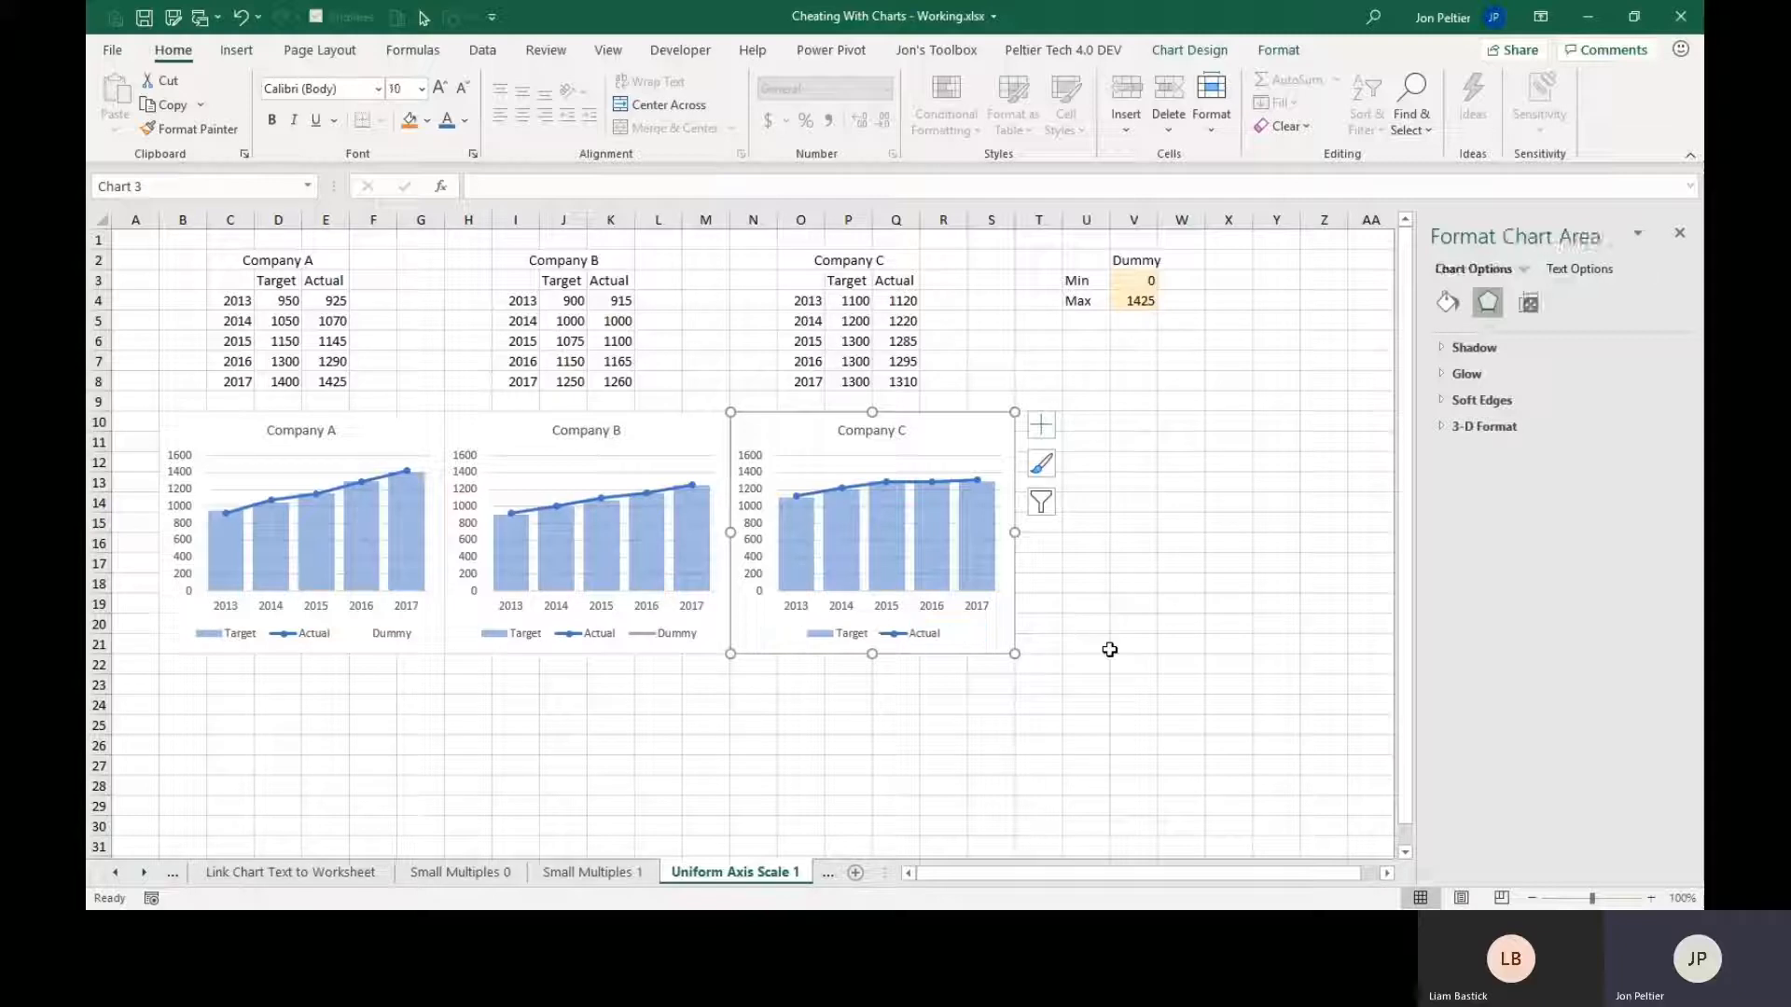
click(658, 639)
click(657, 639)
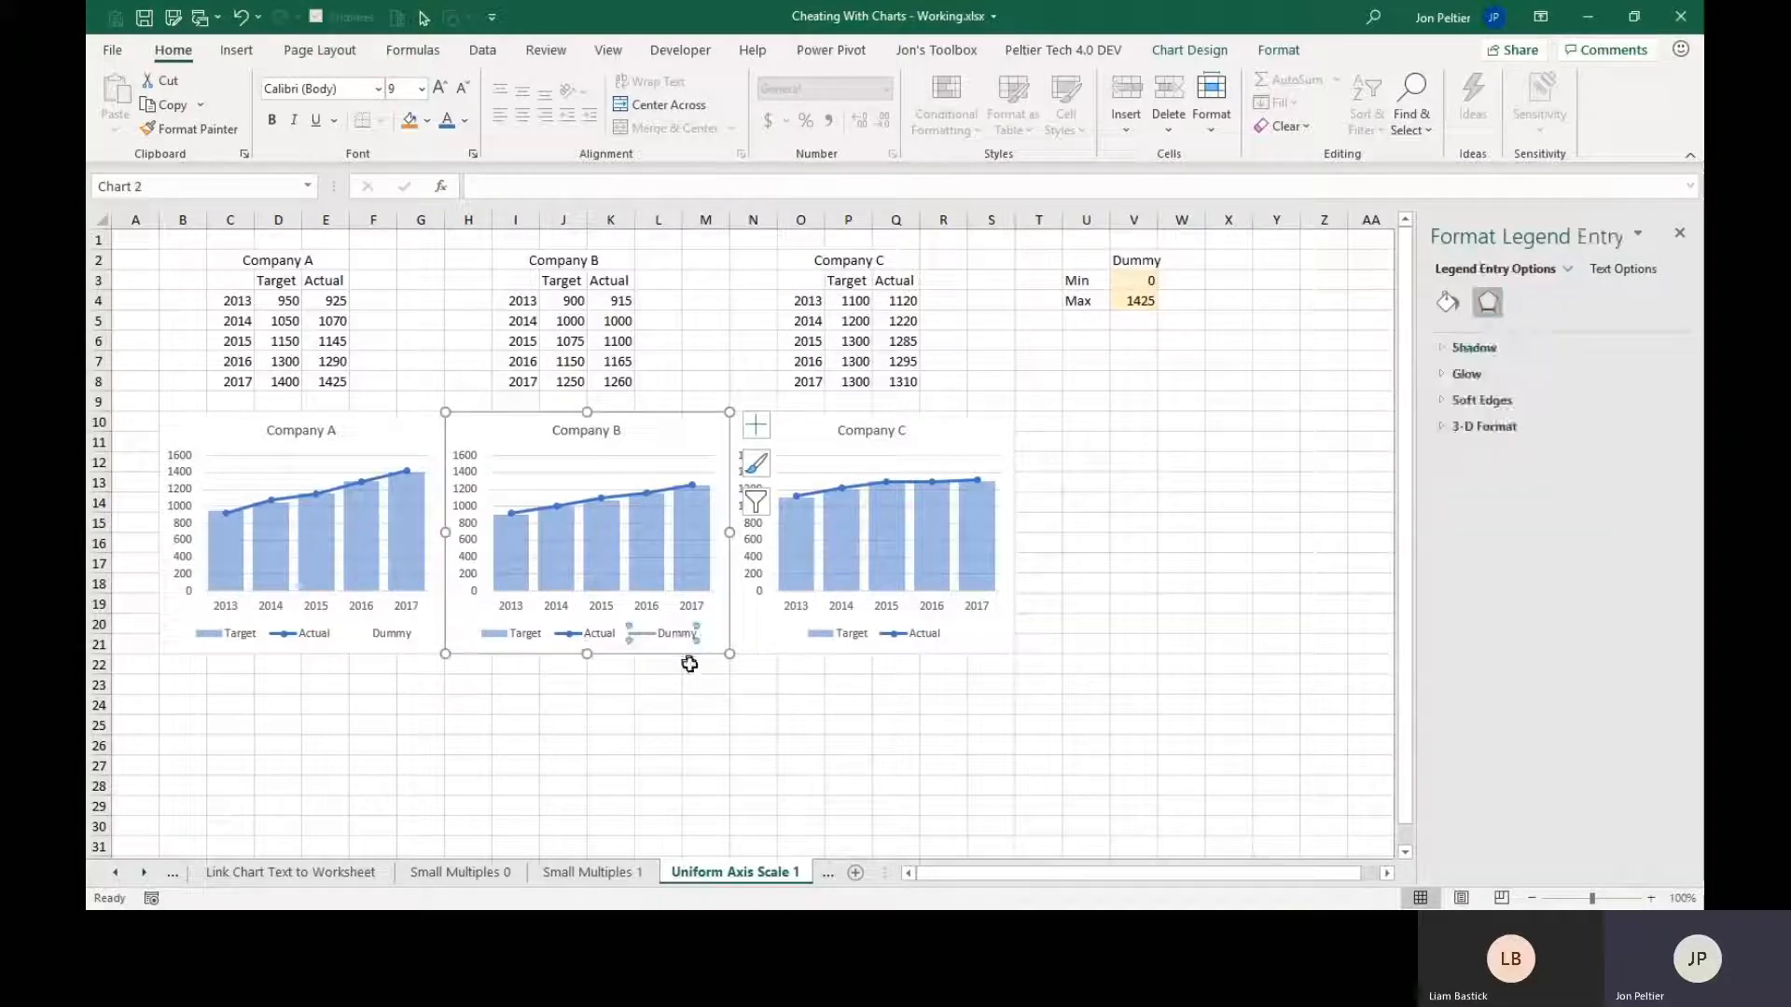
key(Delete)
click(383, 634)
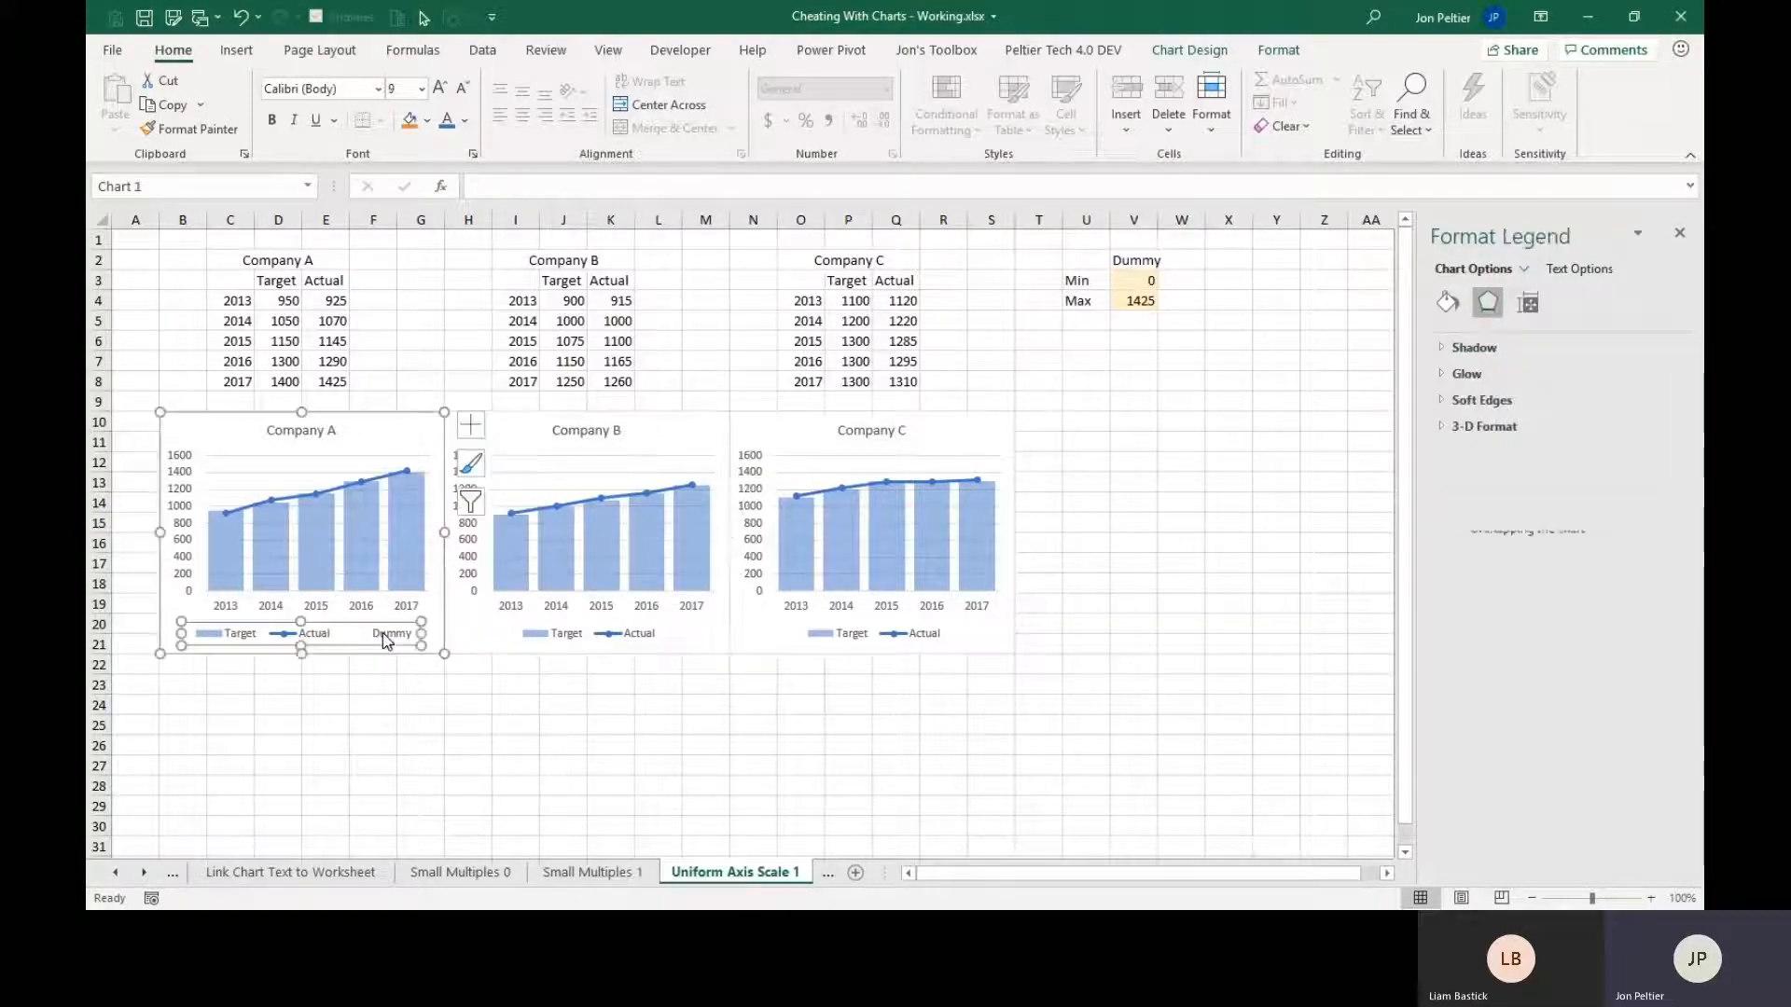
click(382, 633)
key(Delete)
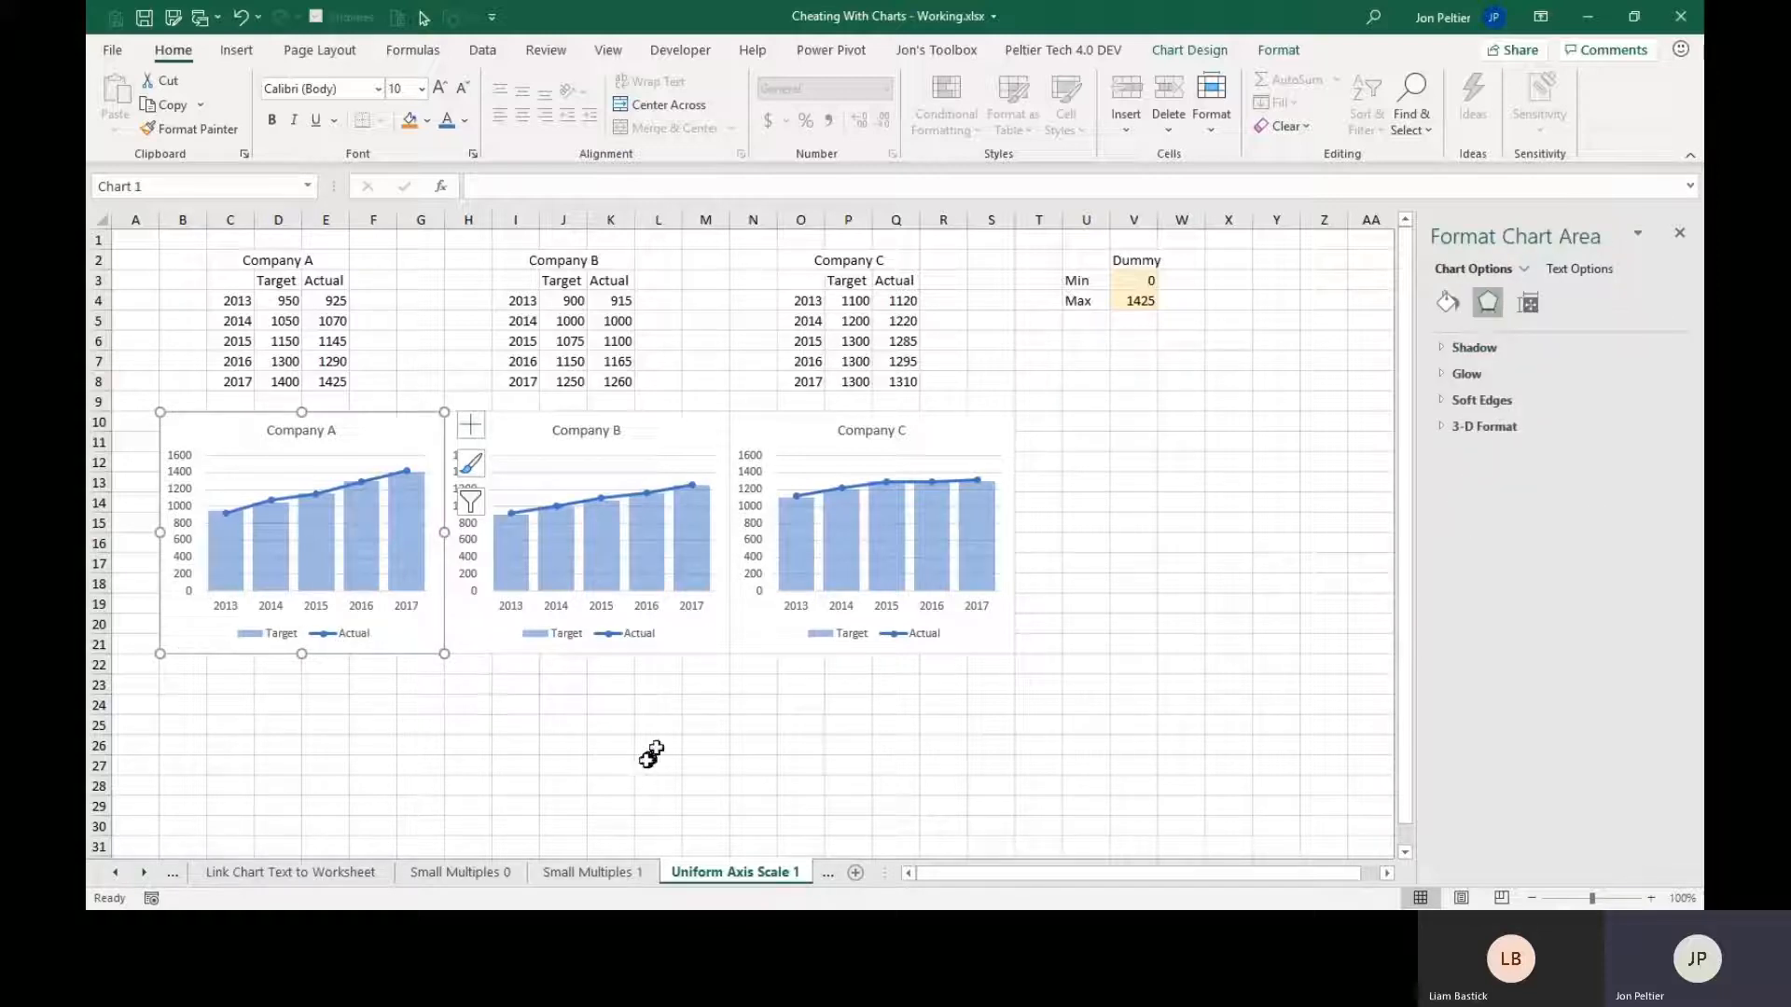
click(705, 705)
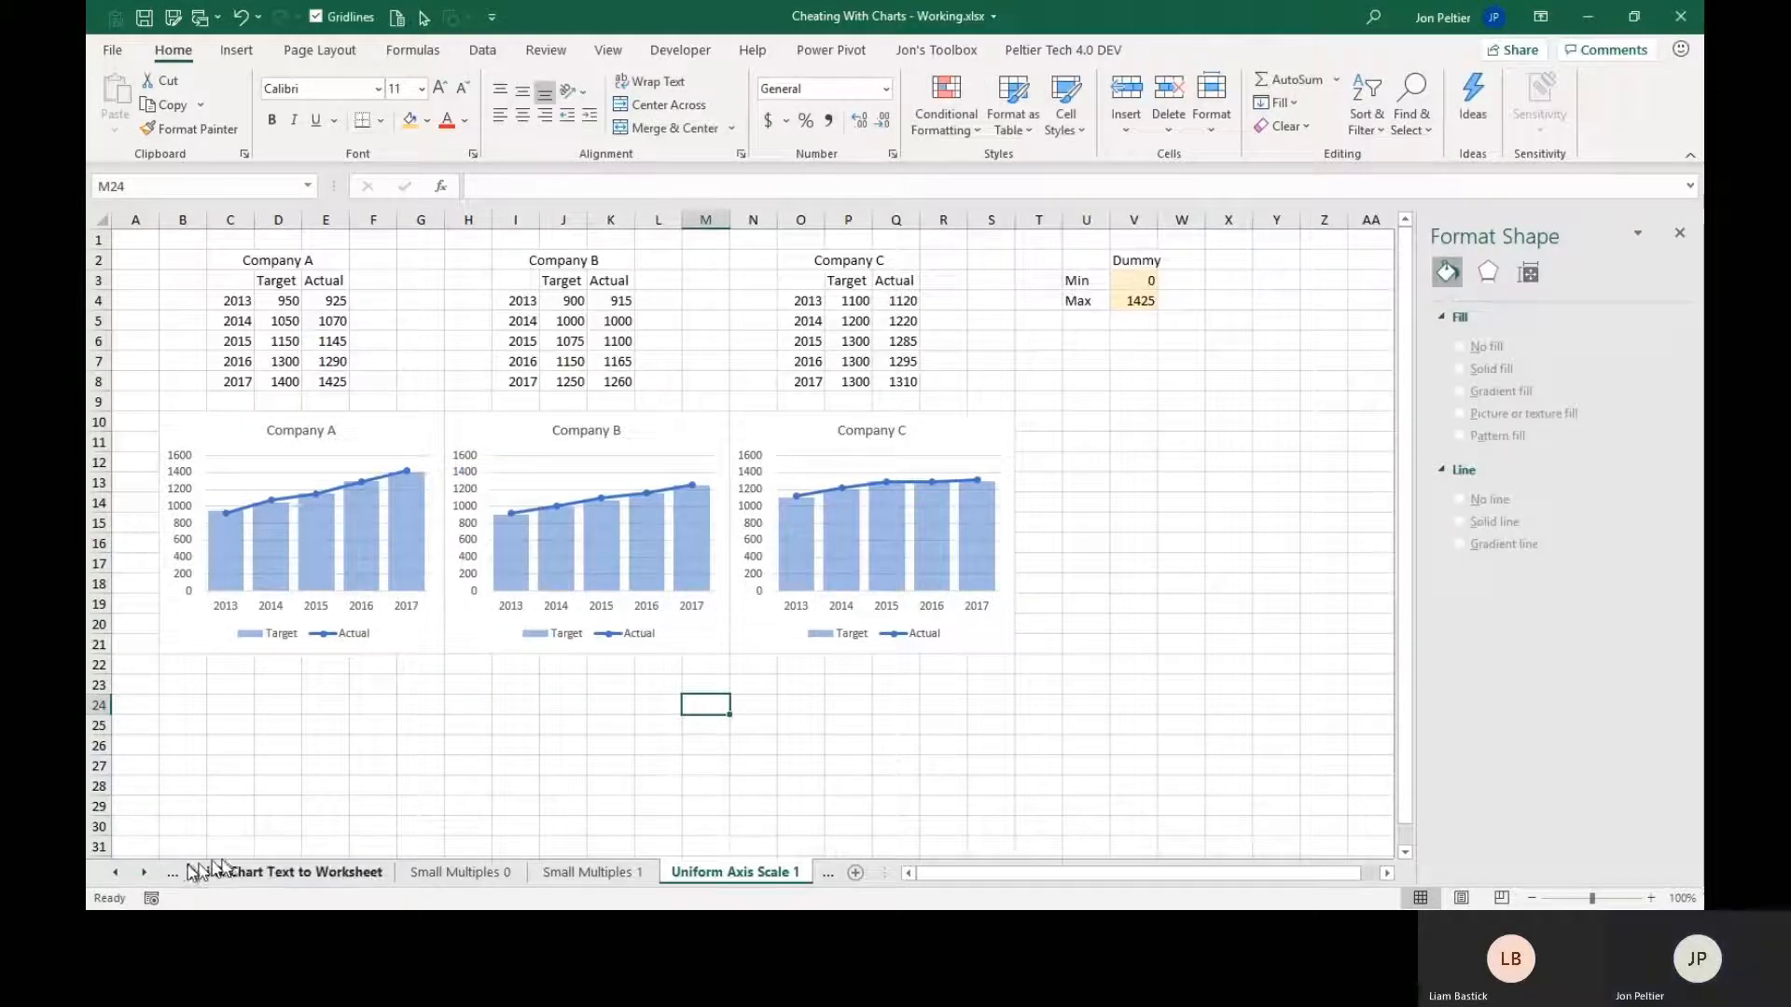
Open the Multi Level Category Axis worksheet and examine the Year and Quarter columns of the first table, including its blank Year cells.
click(145, 873)
click(147, 872)
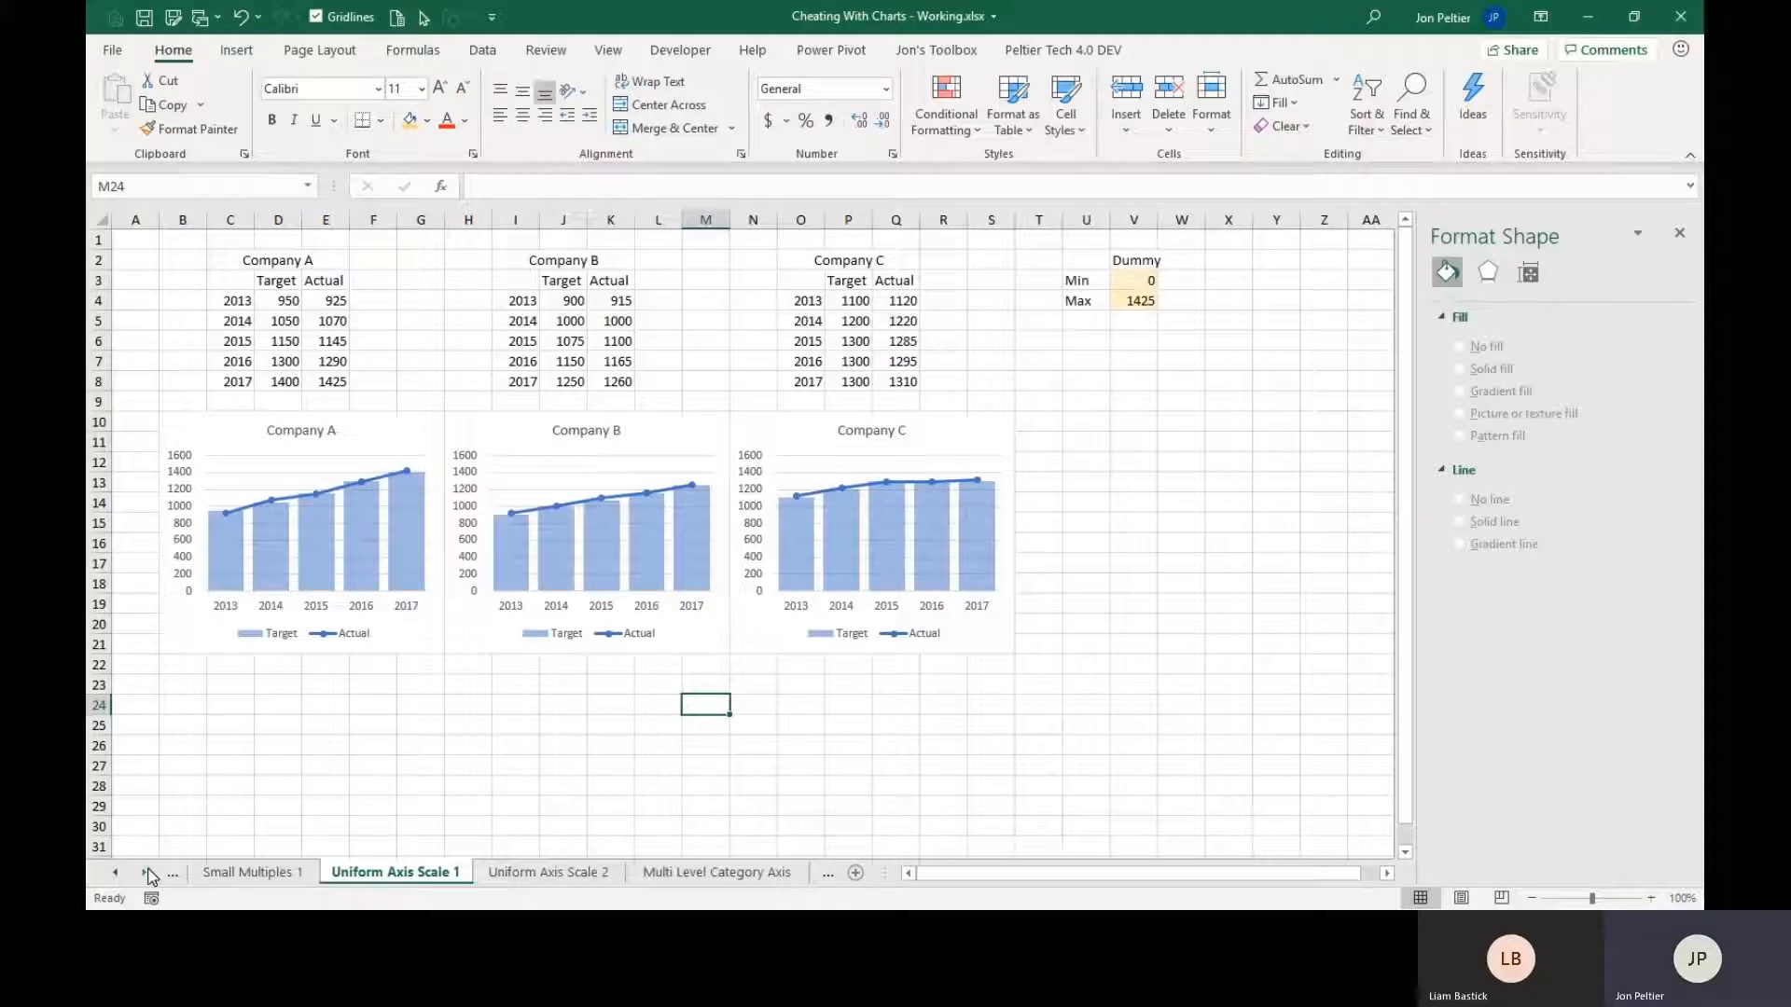
click(706, 872)
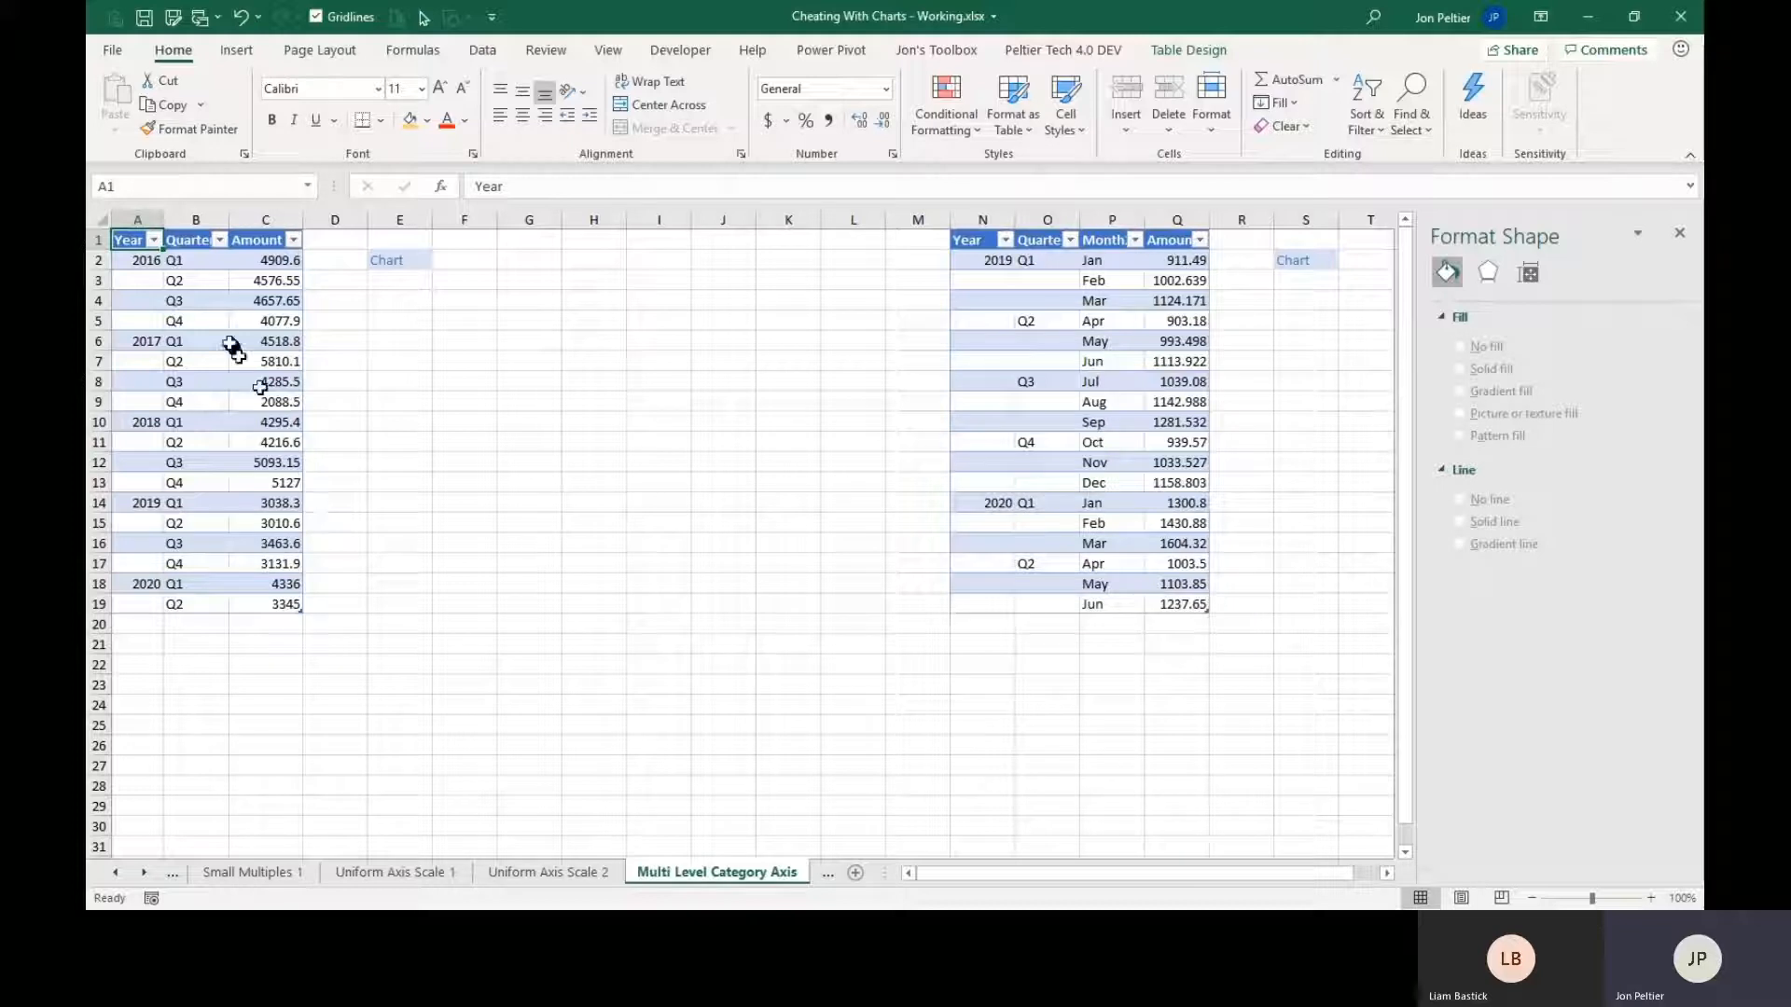
click(136, 260)
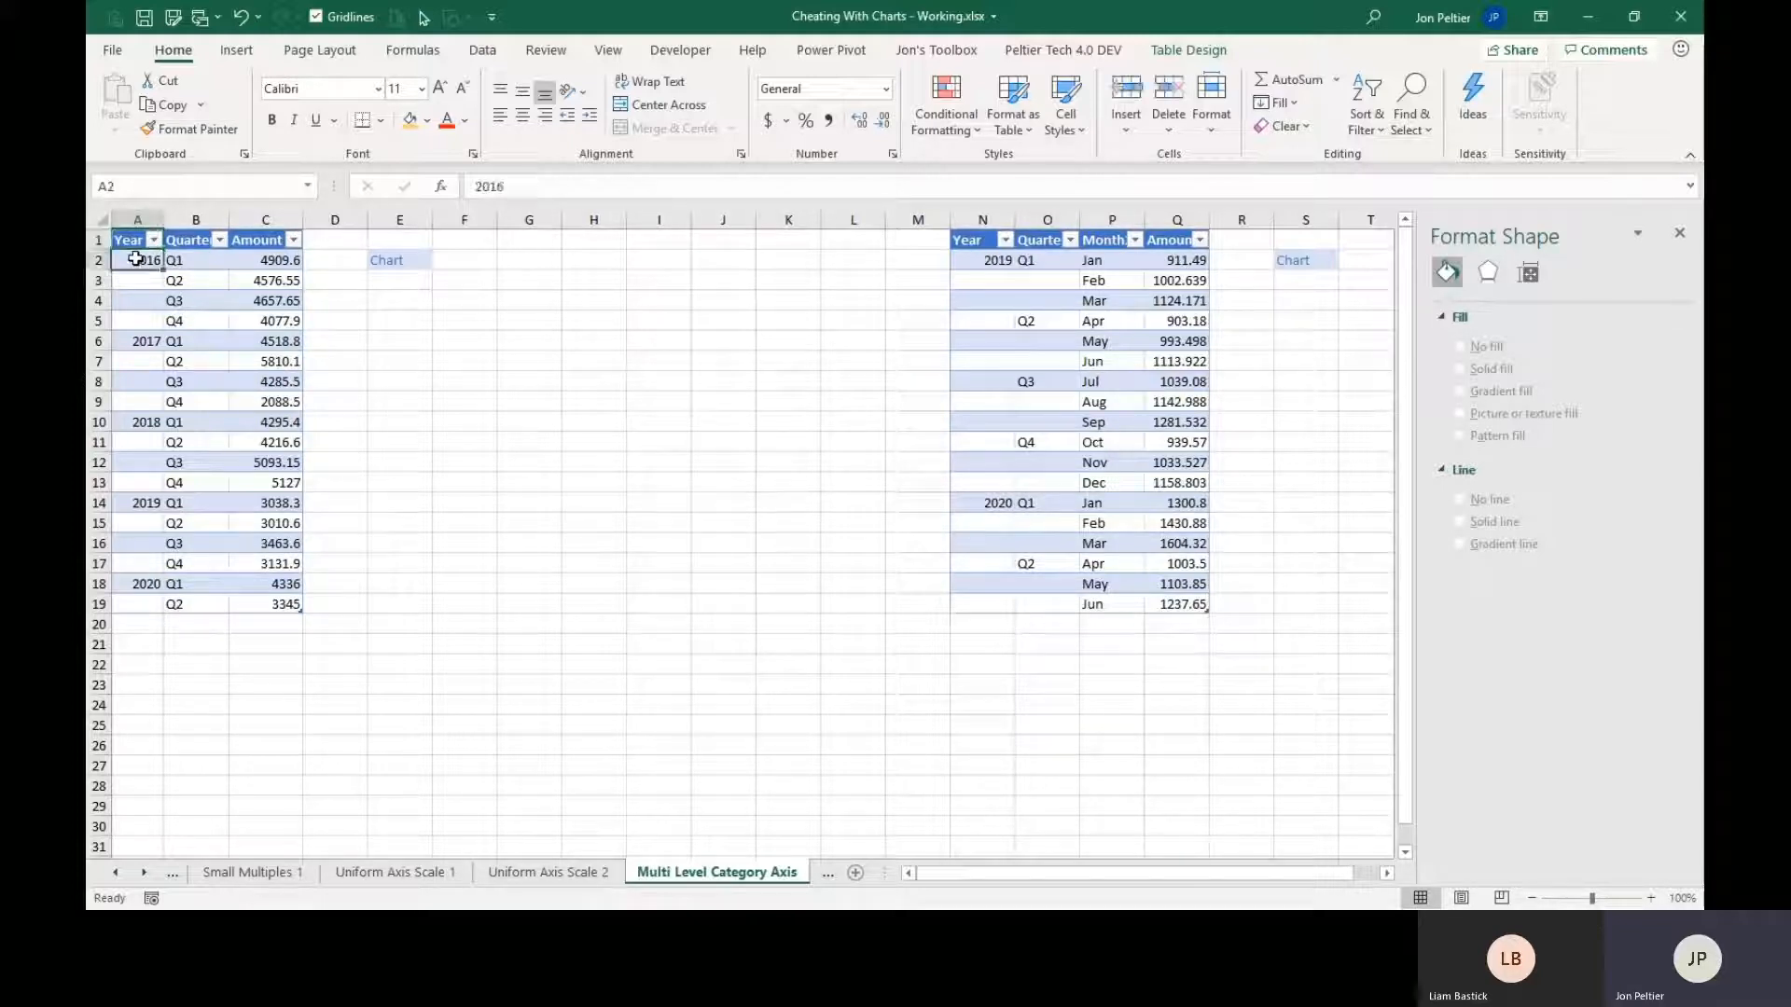
click(168, 260)
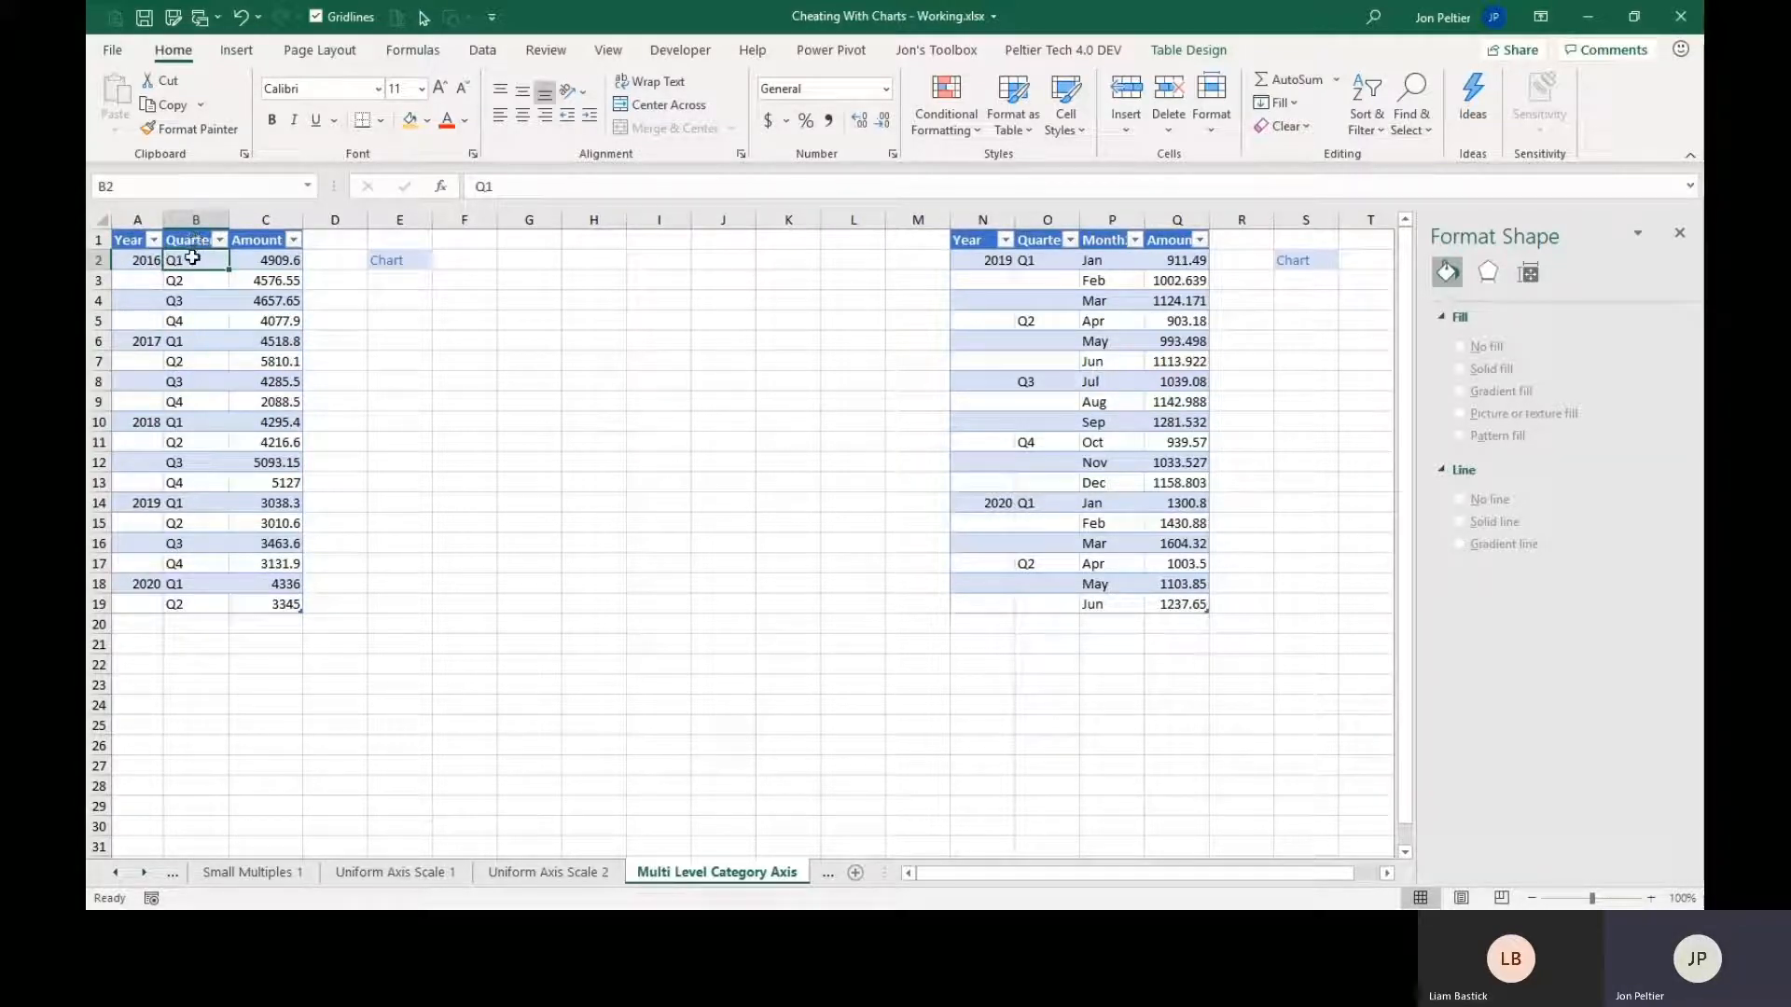
click(130, 264)
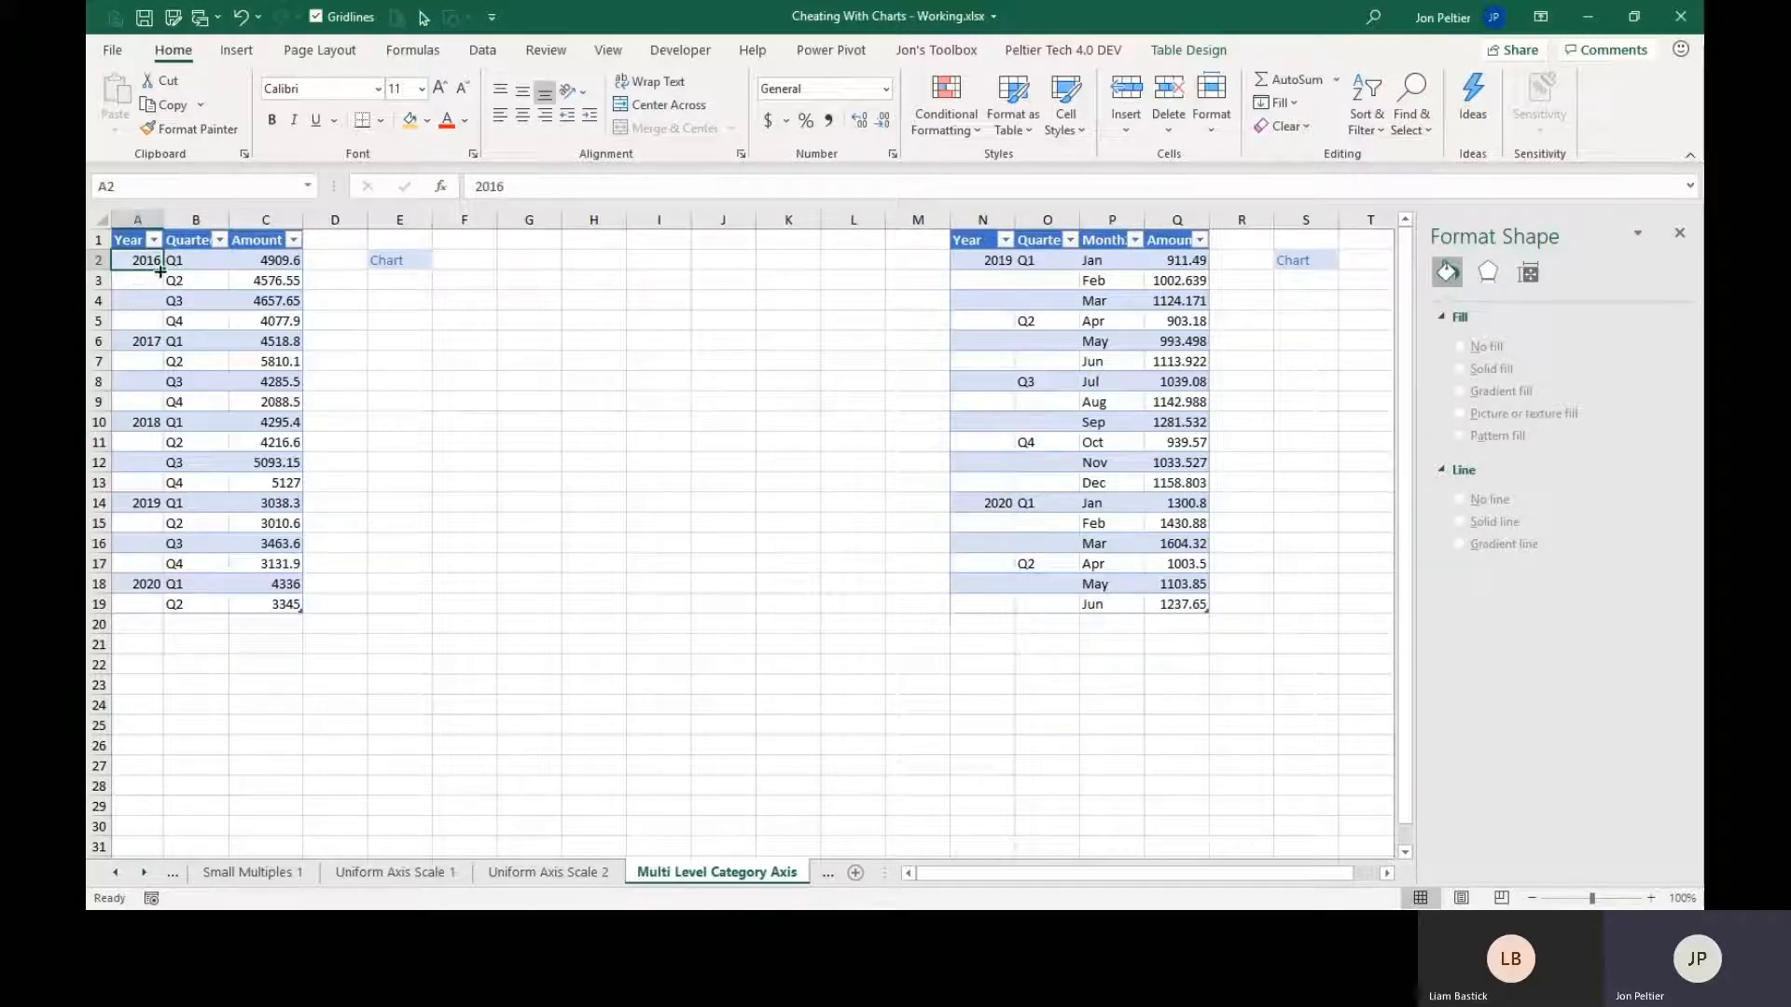
drag(151, 280, 149, 391)
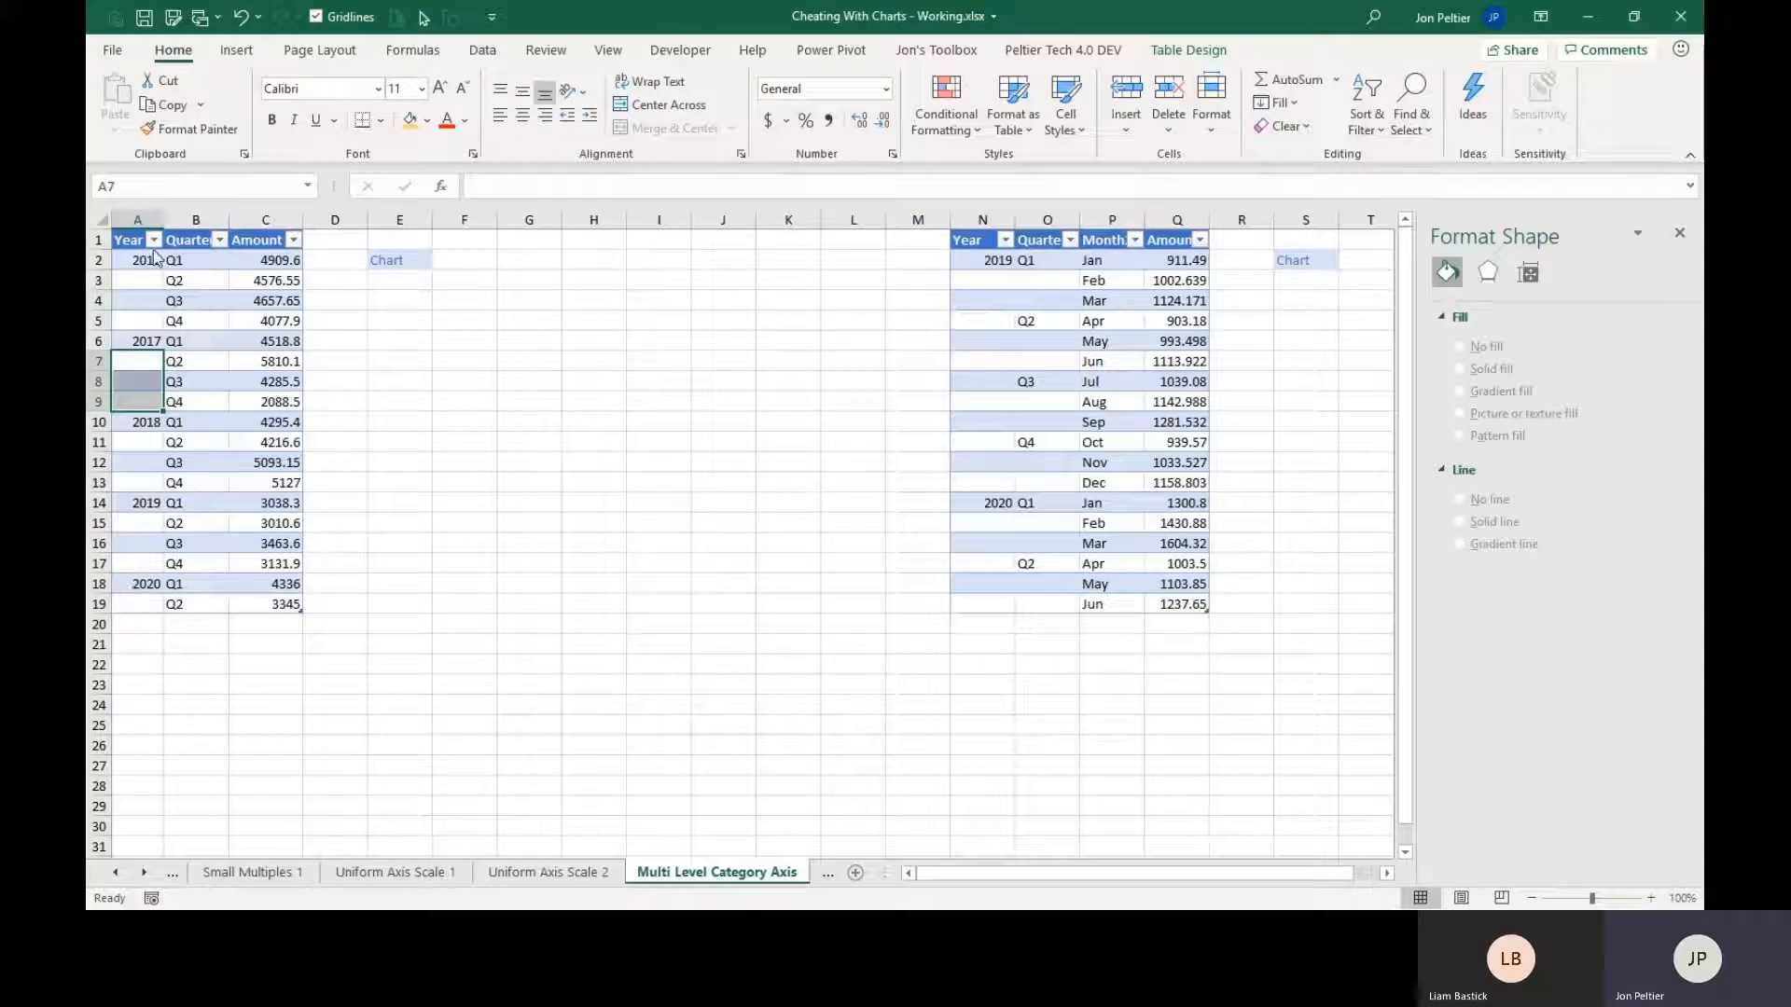
Insert a 2-D line chart with markers from the Year, Quarter and Amount table and place its upper corner at cell E2.
click(193, 319)
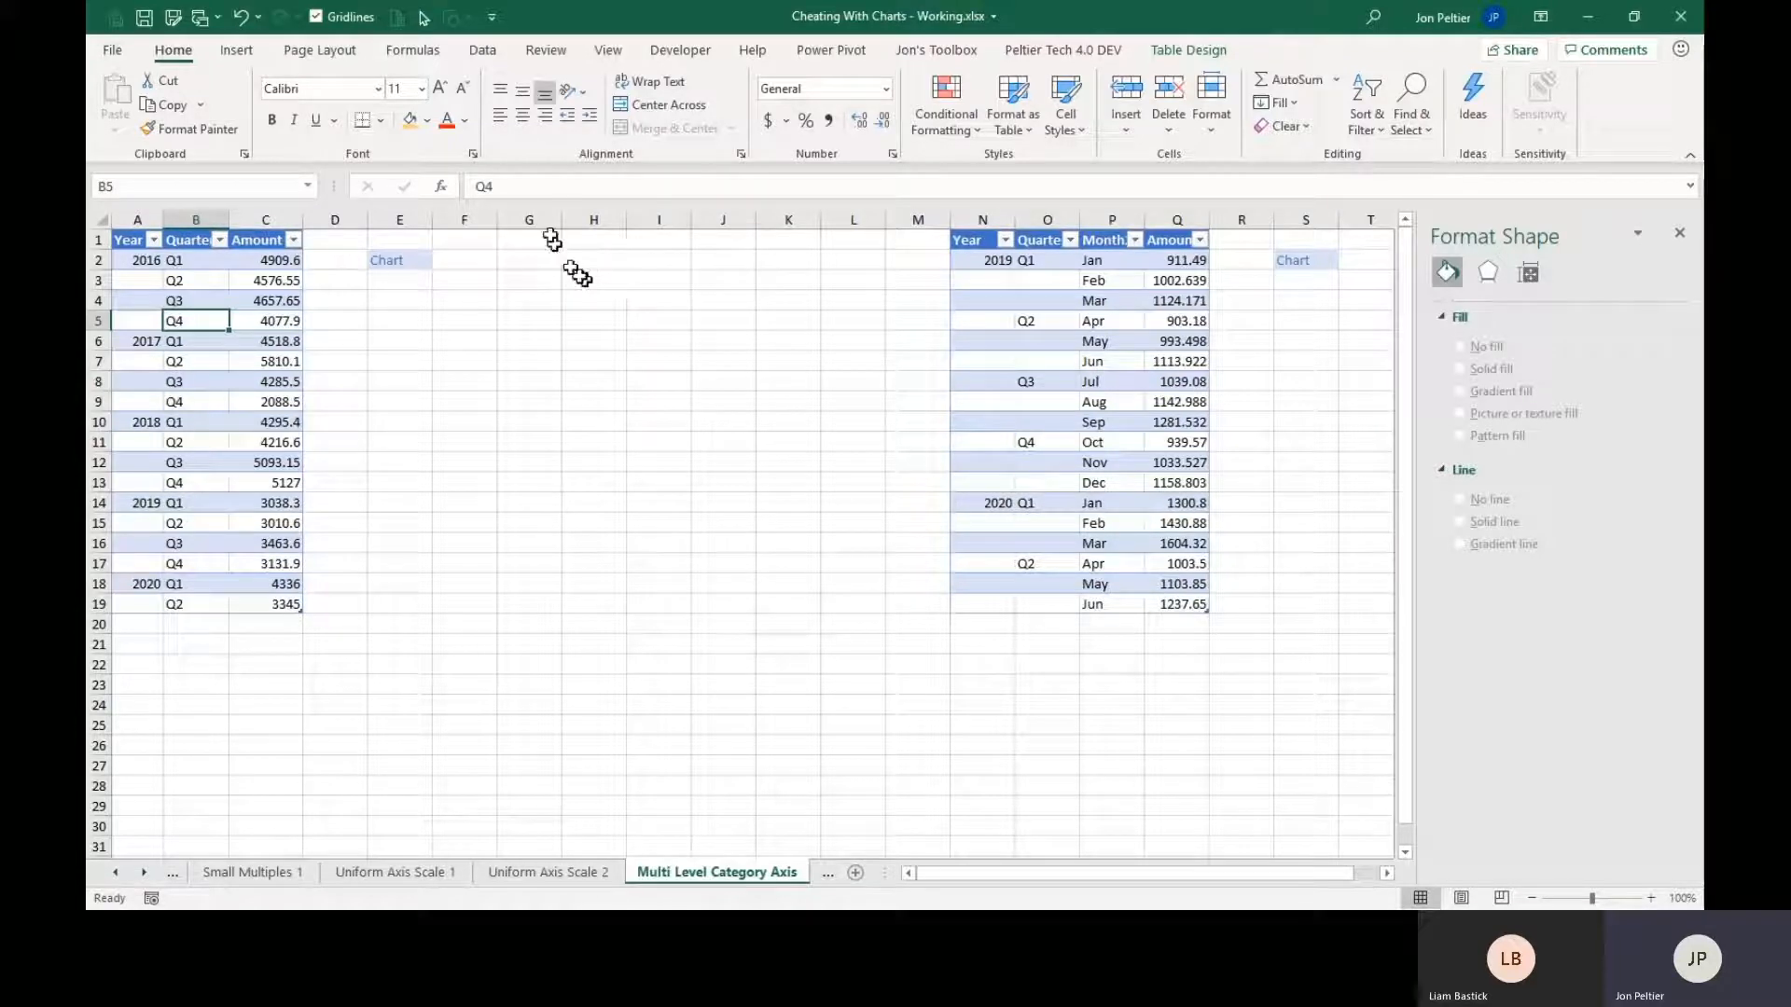
click(237, 52)
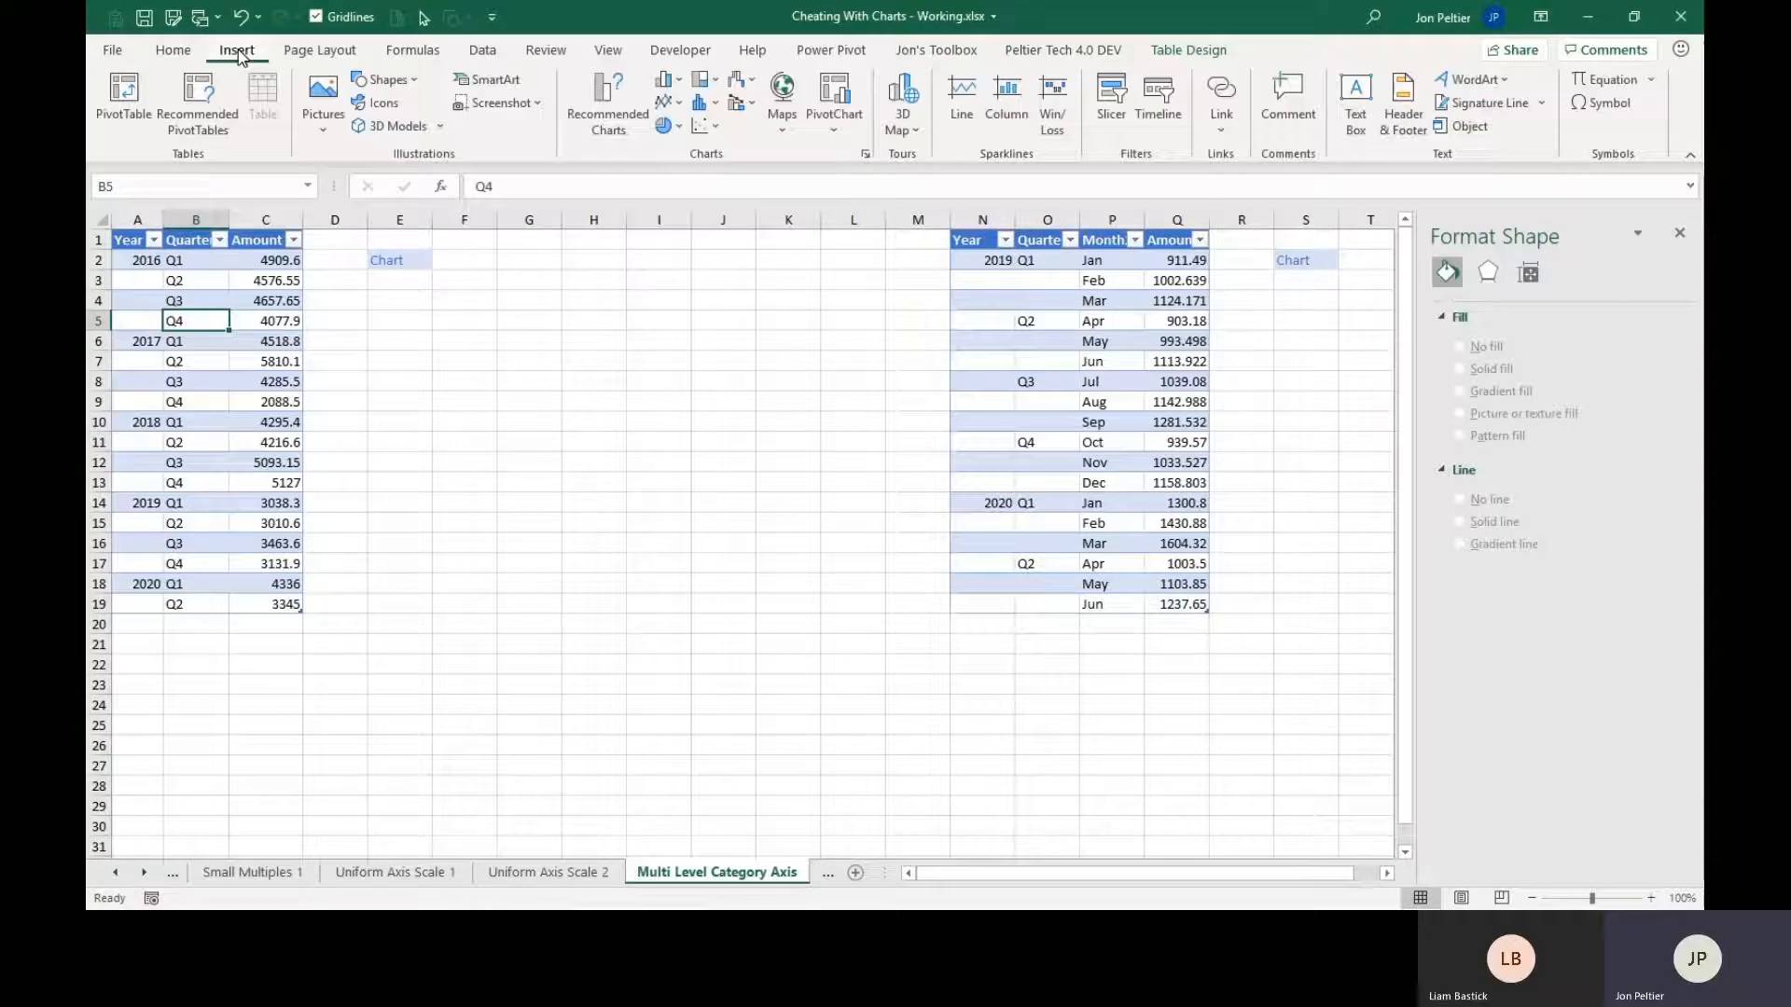
click(668, 101)
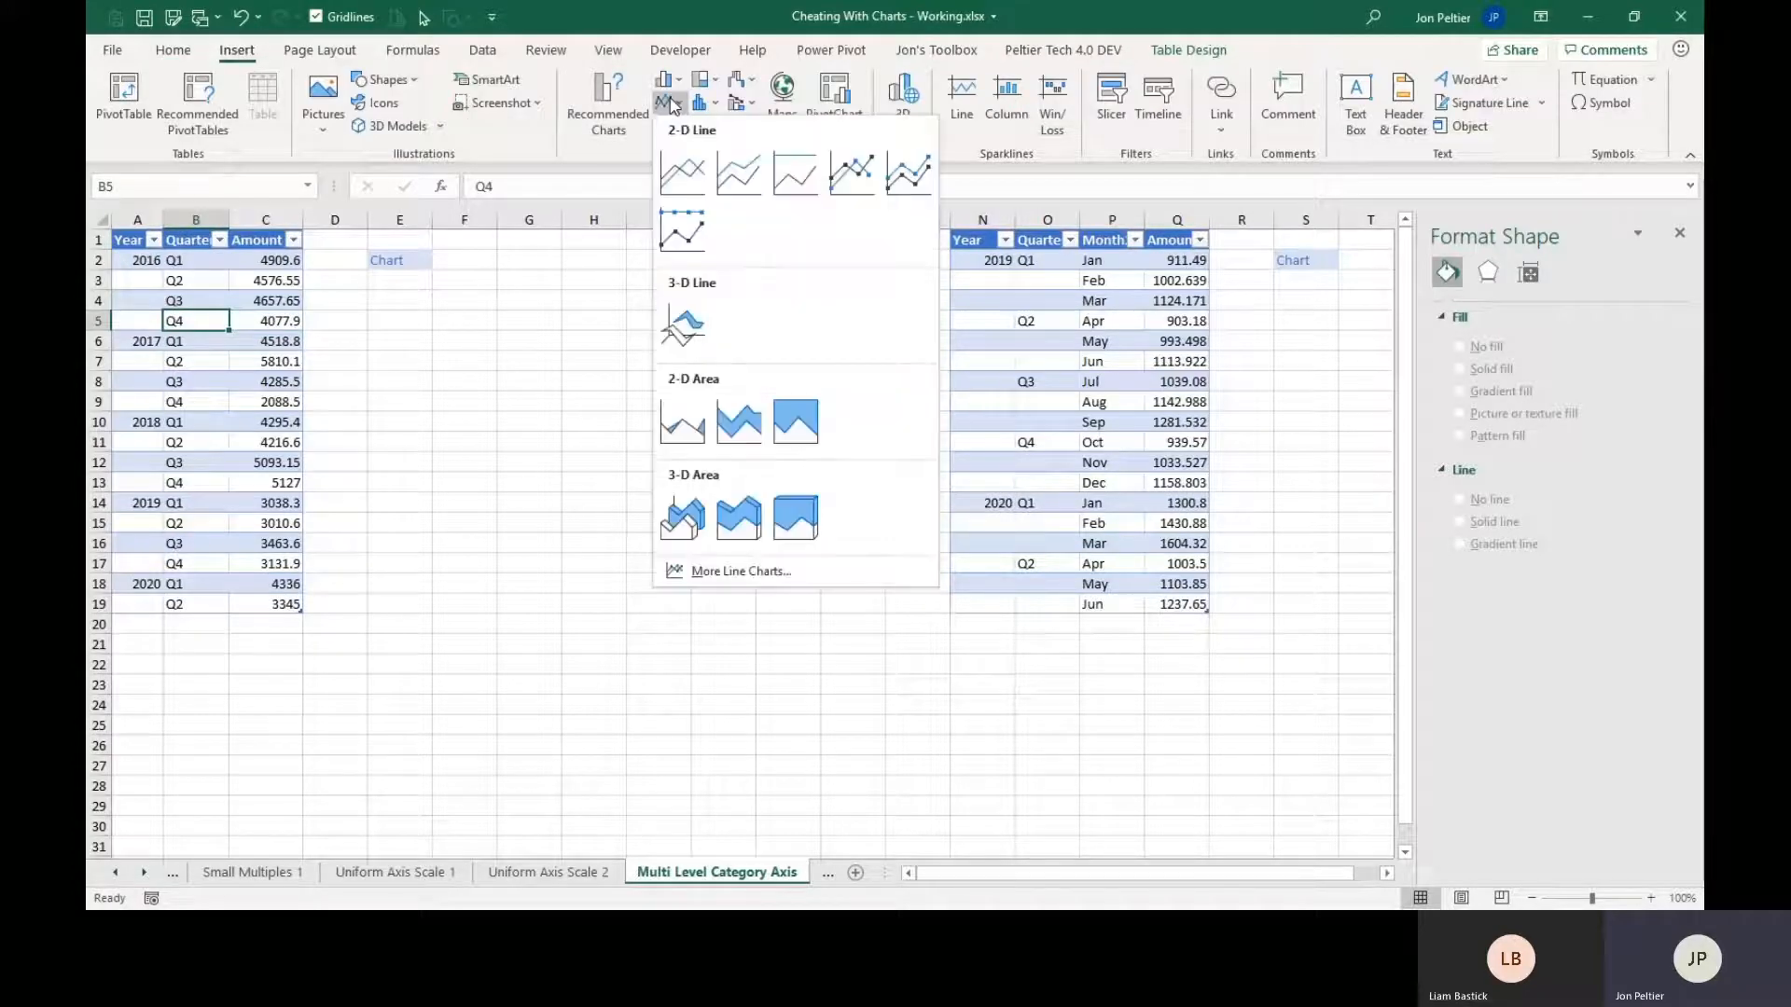
click(851, 173)
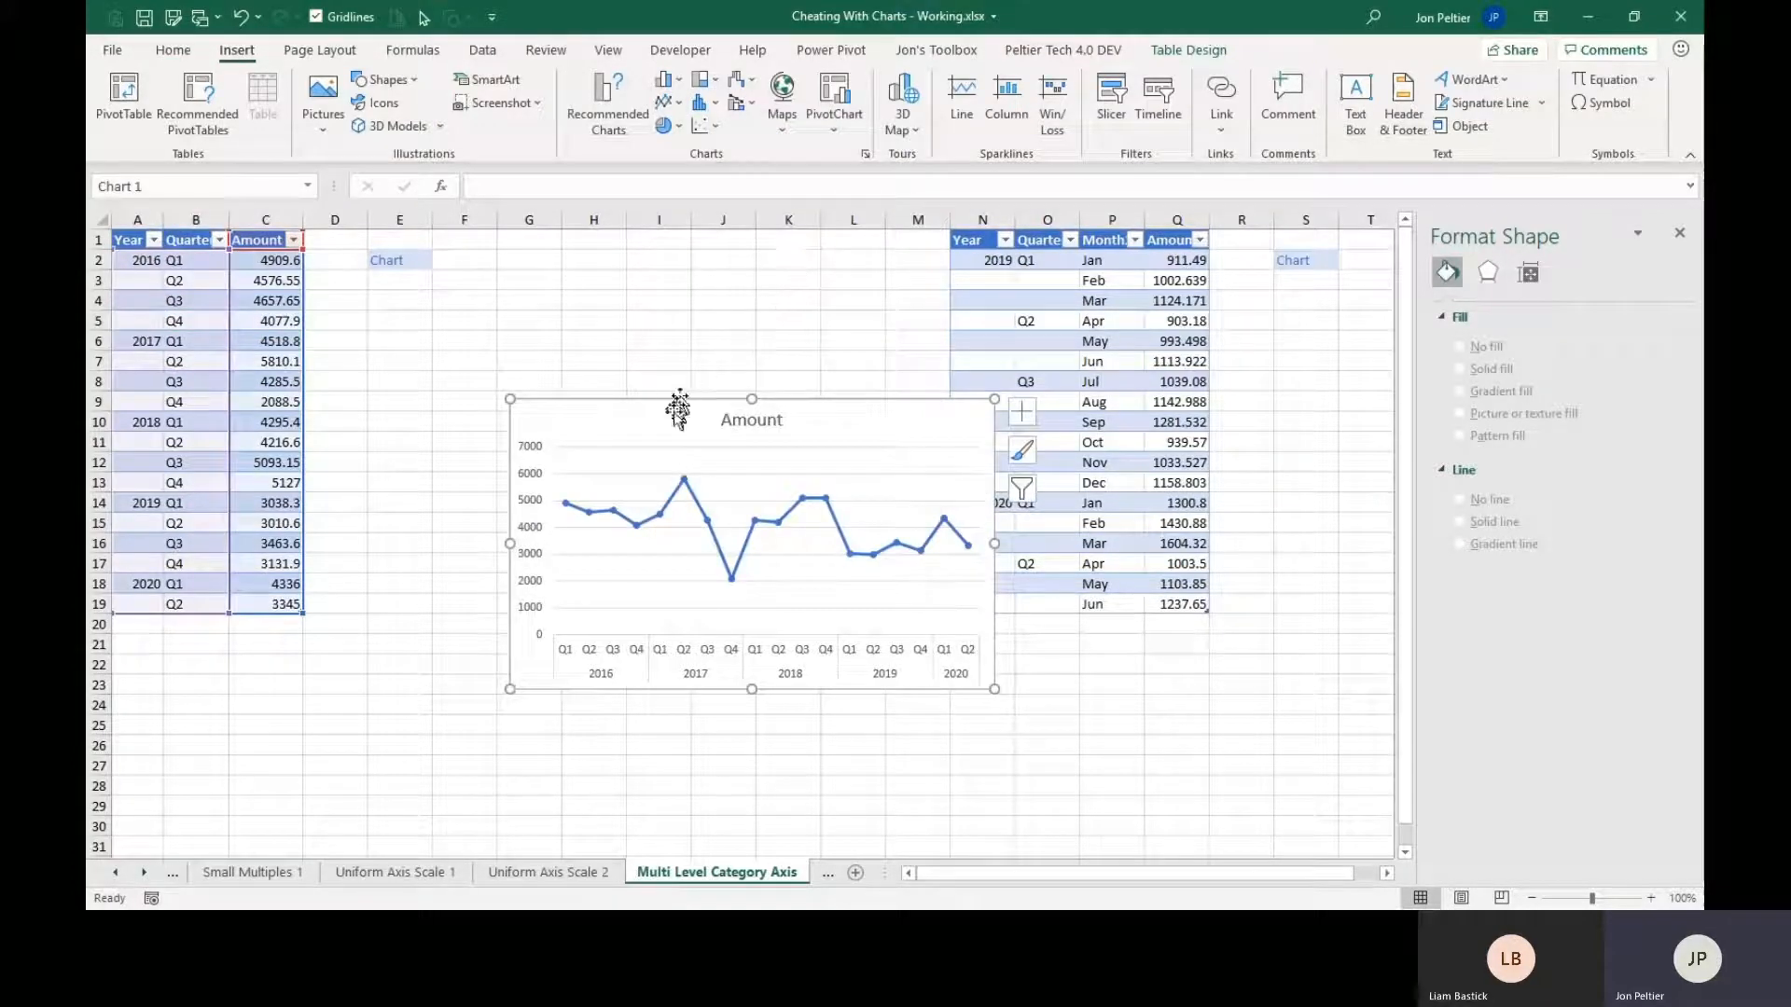
drag(678, 408, 536, 271)
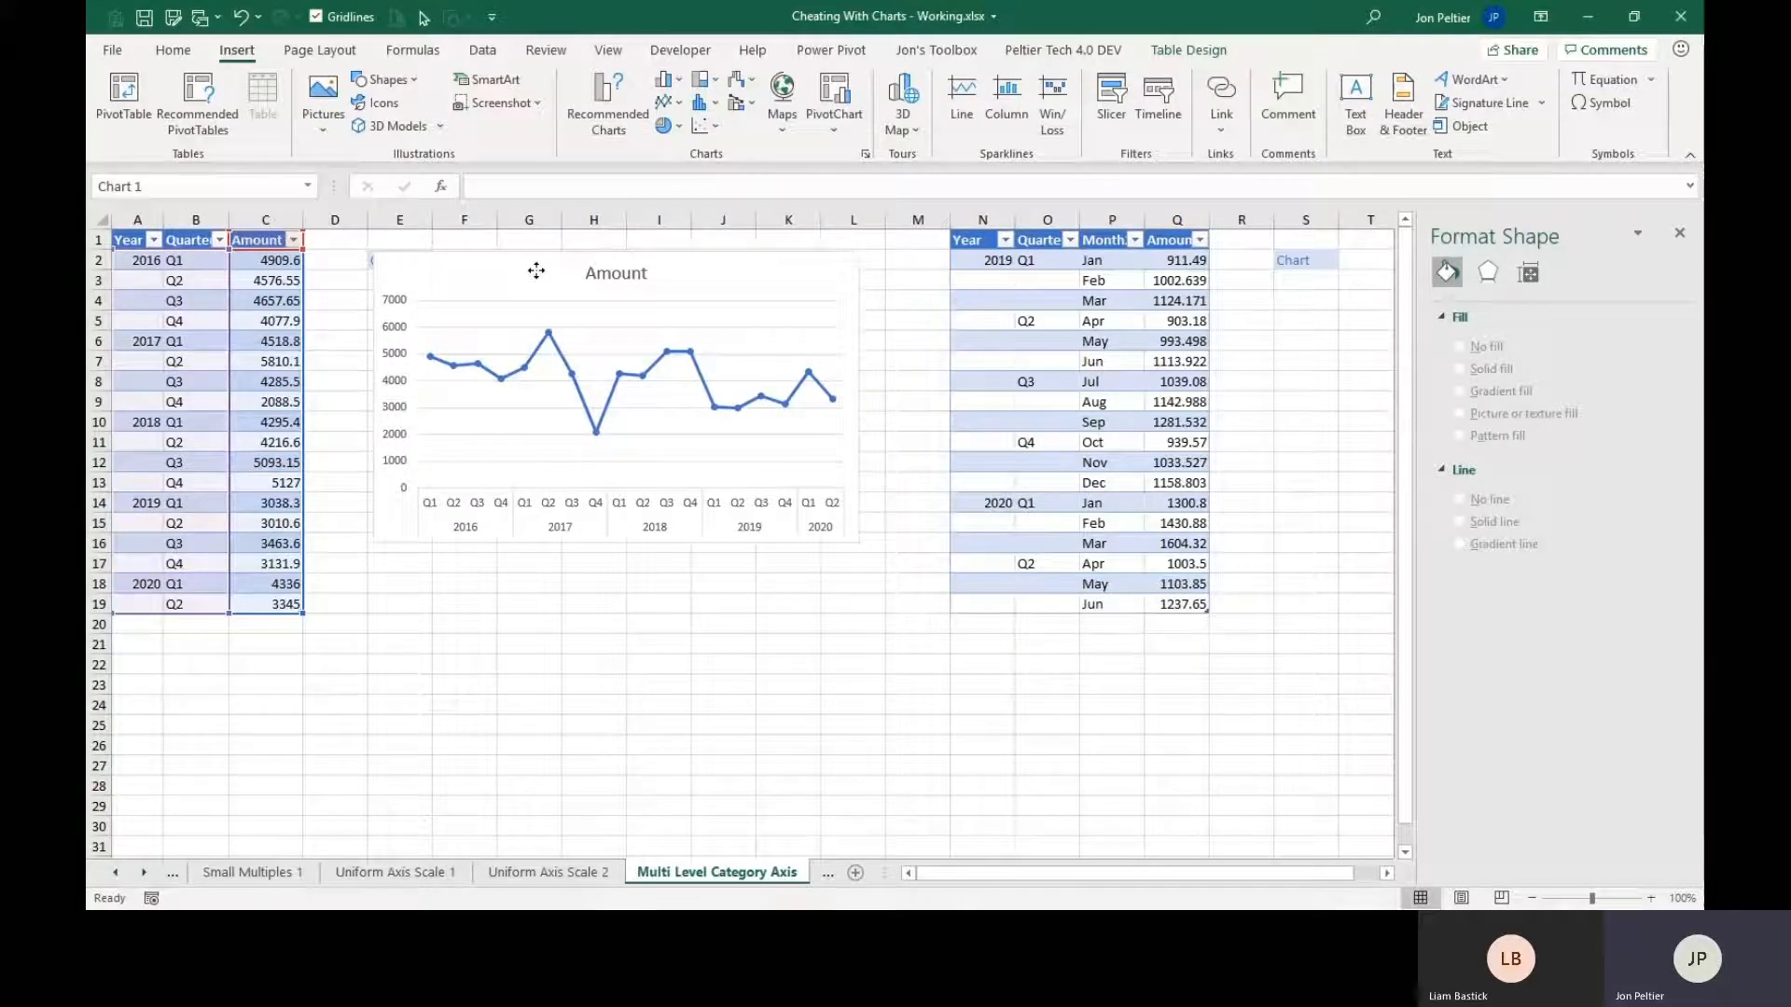
drag(536, 270, 530, 269)
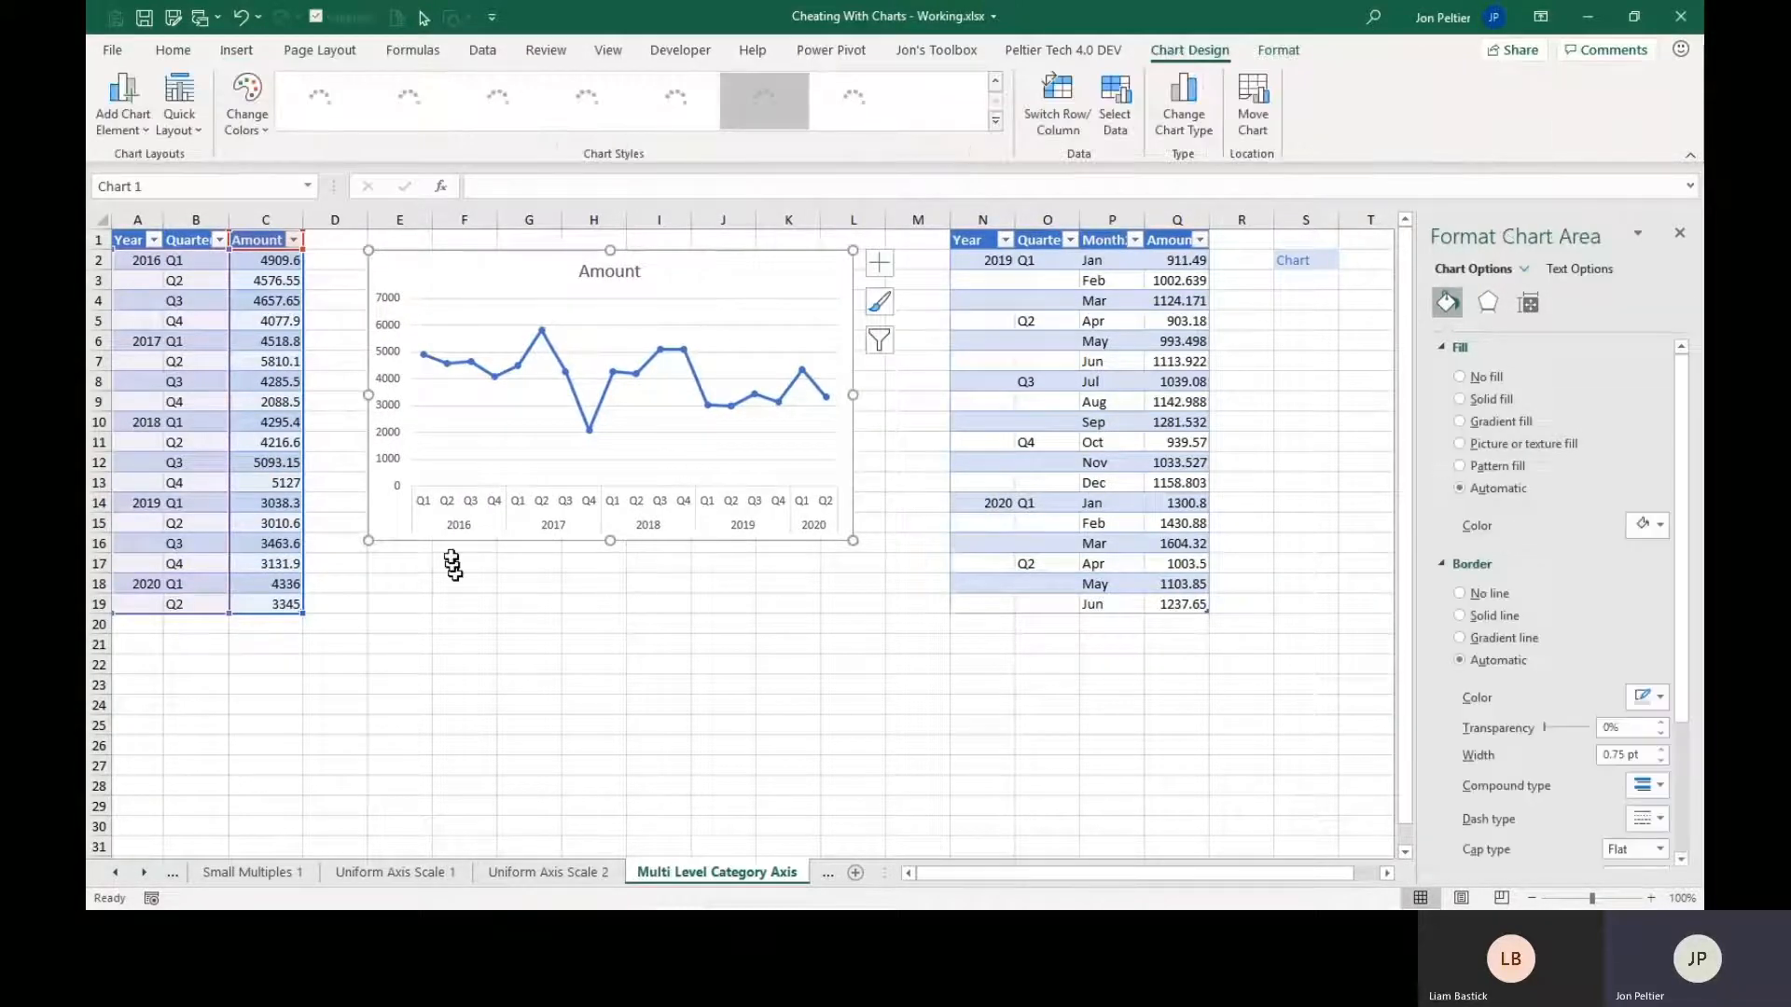
Select the 2016 quarter labels in B2:B5 to compare them with the chart's two-level category axis.
key(alt)
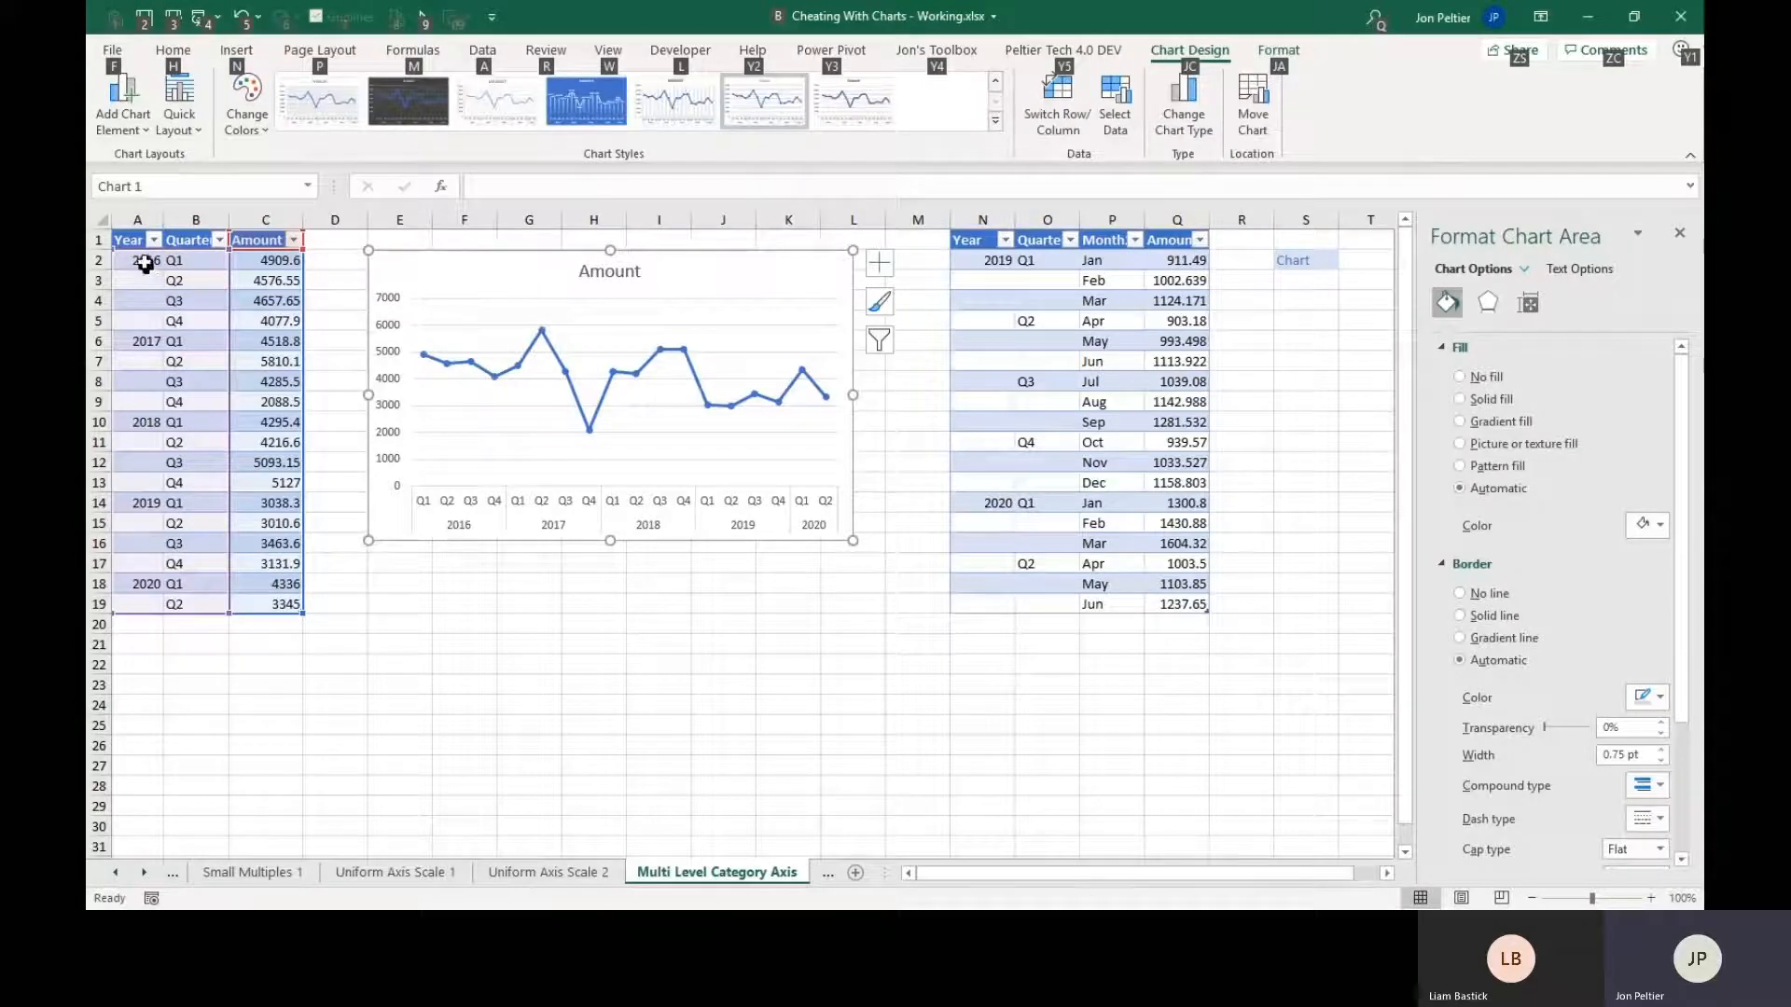
click(145, 265)
drag(176, 261, 189, 311)
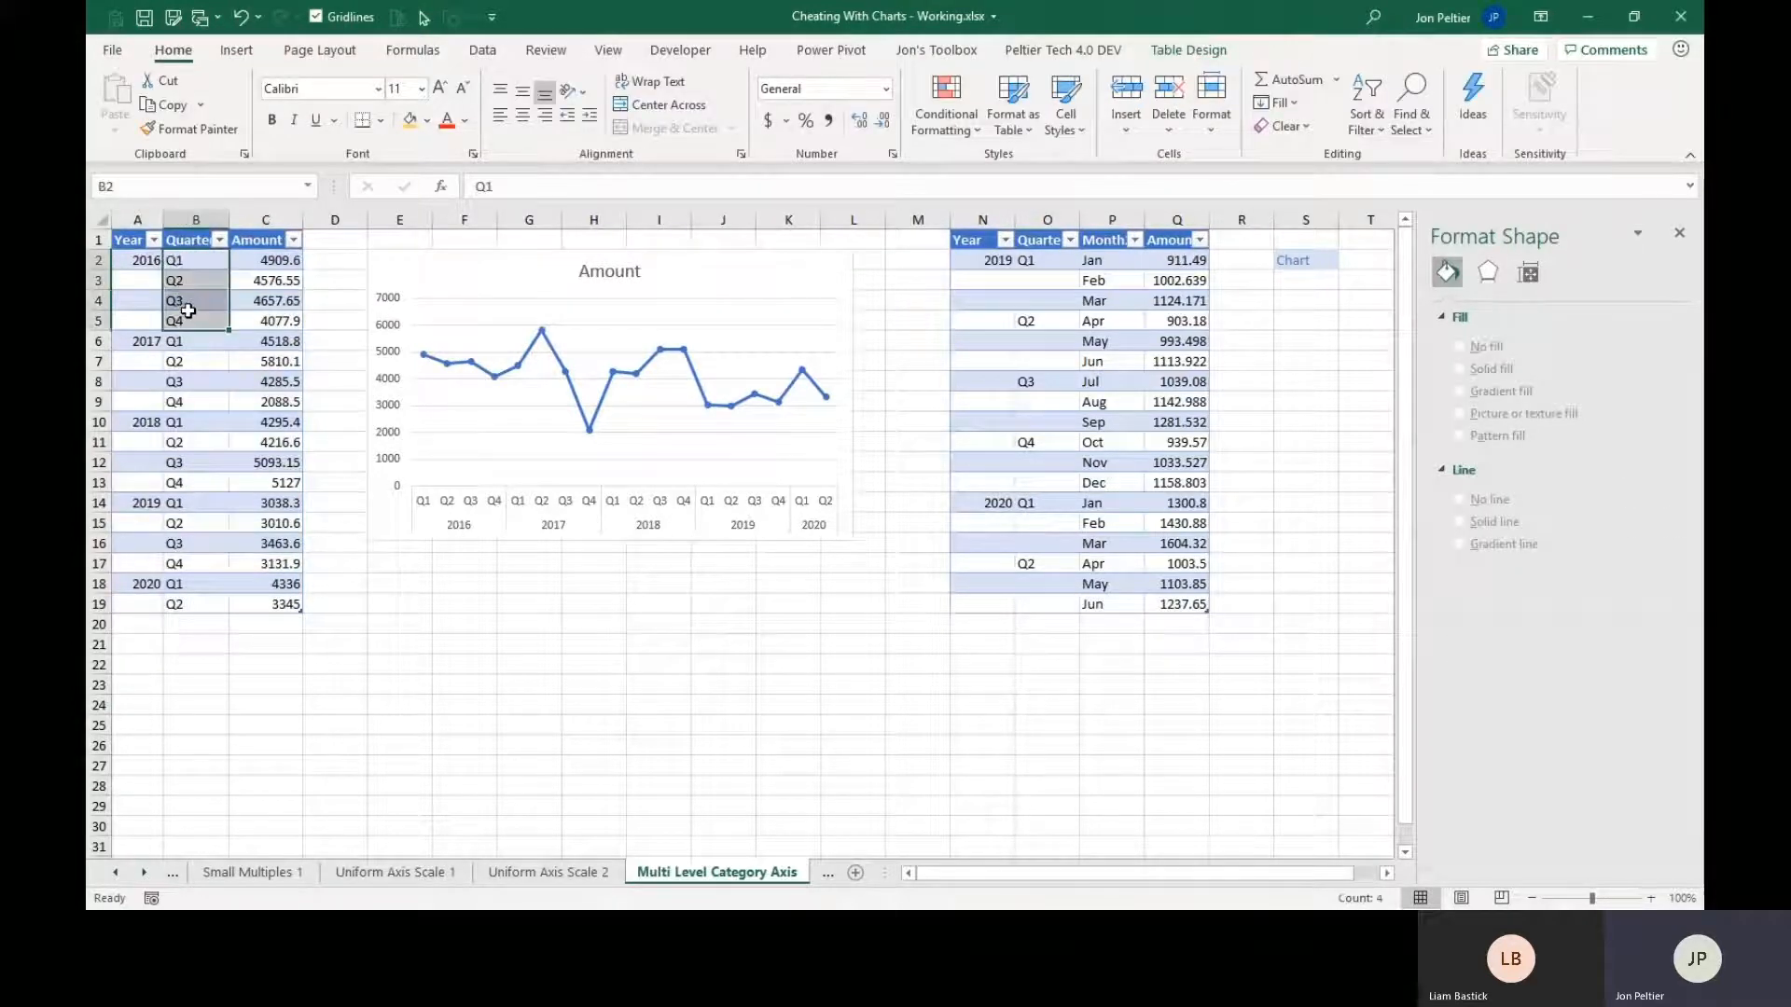
Recolor the category axis line of the Year and Quarter chart as a darker gray solid line.
click(457, 528)
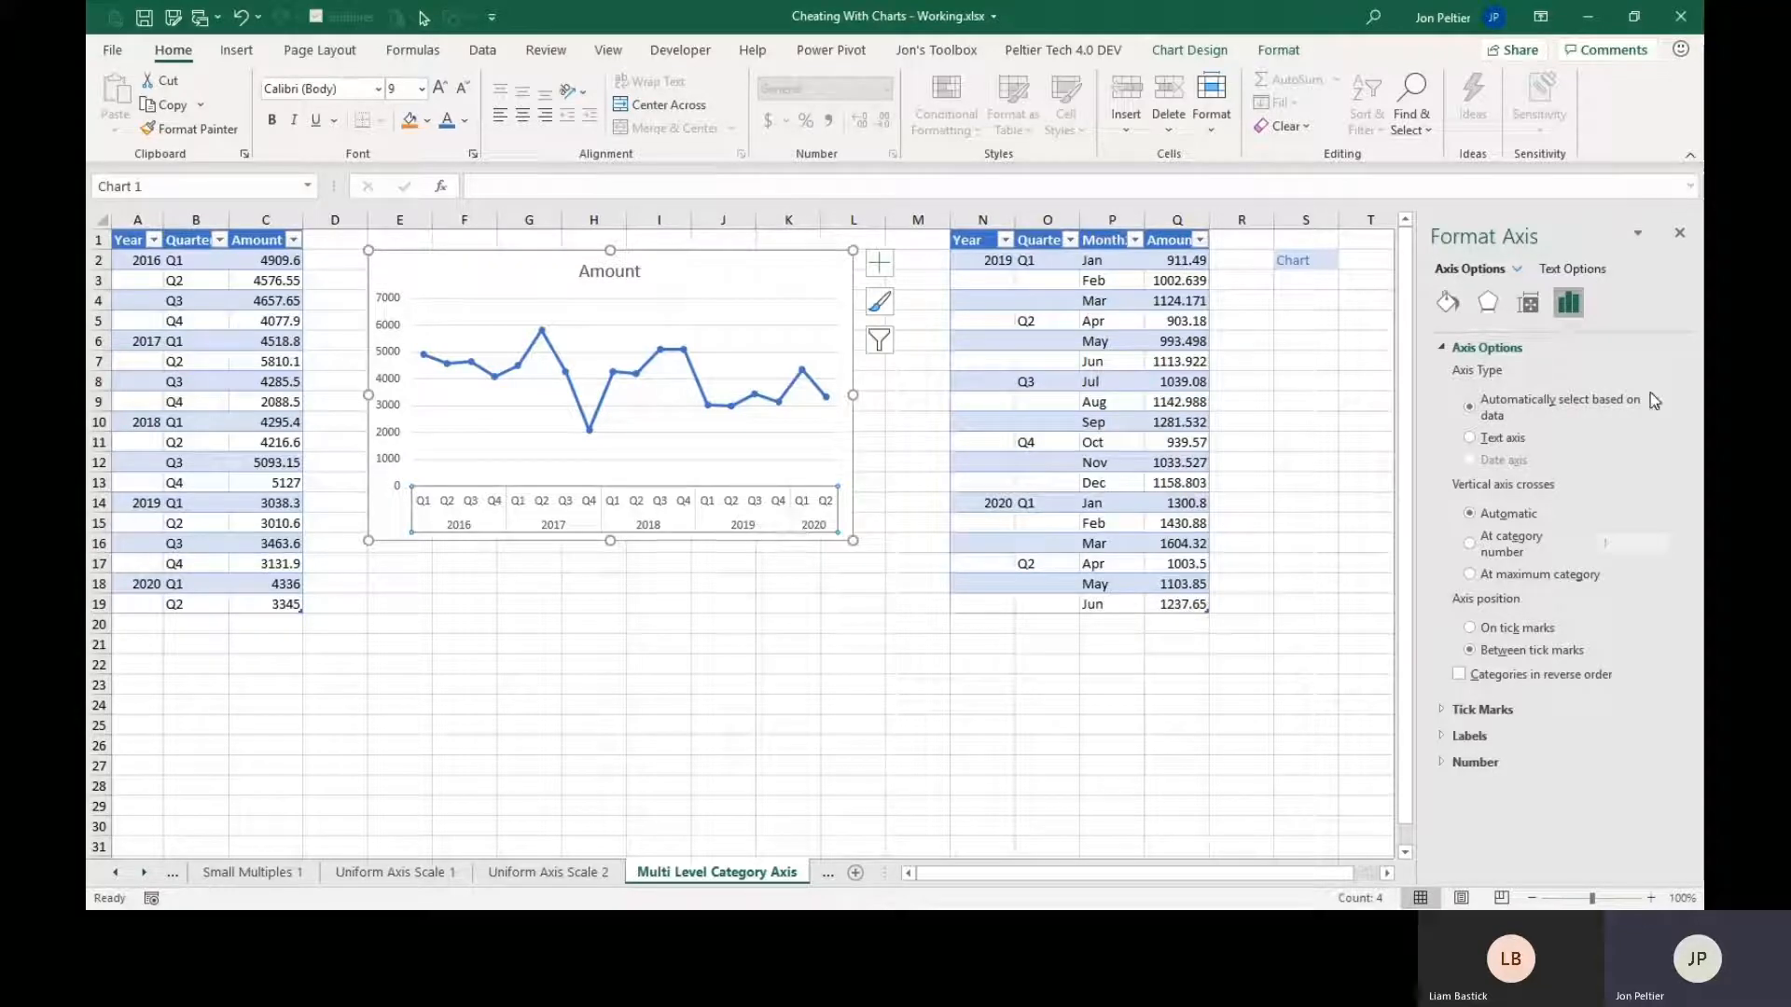
click(1447, 304)
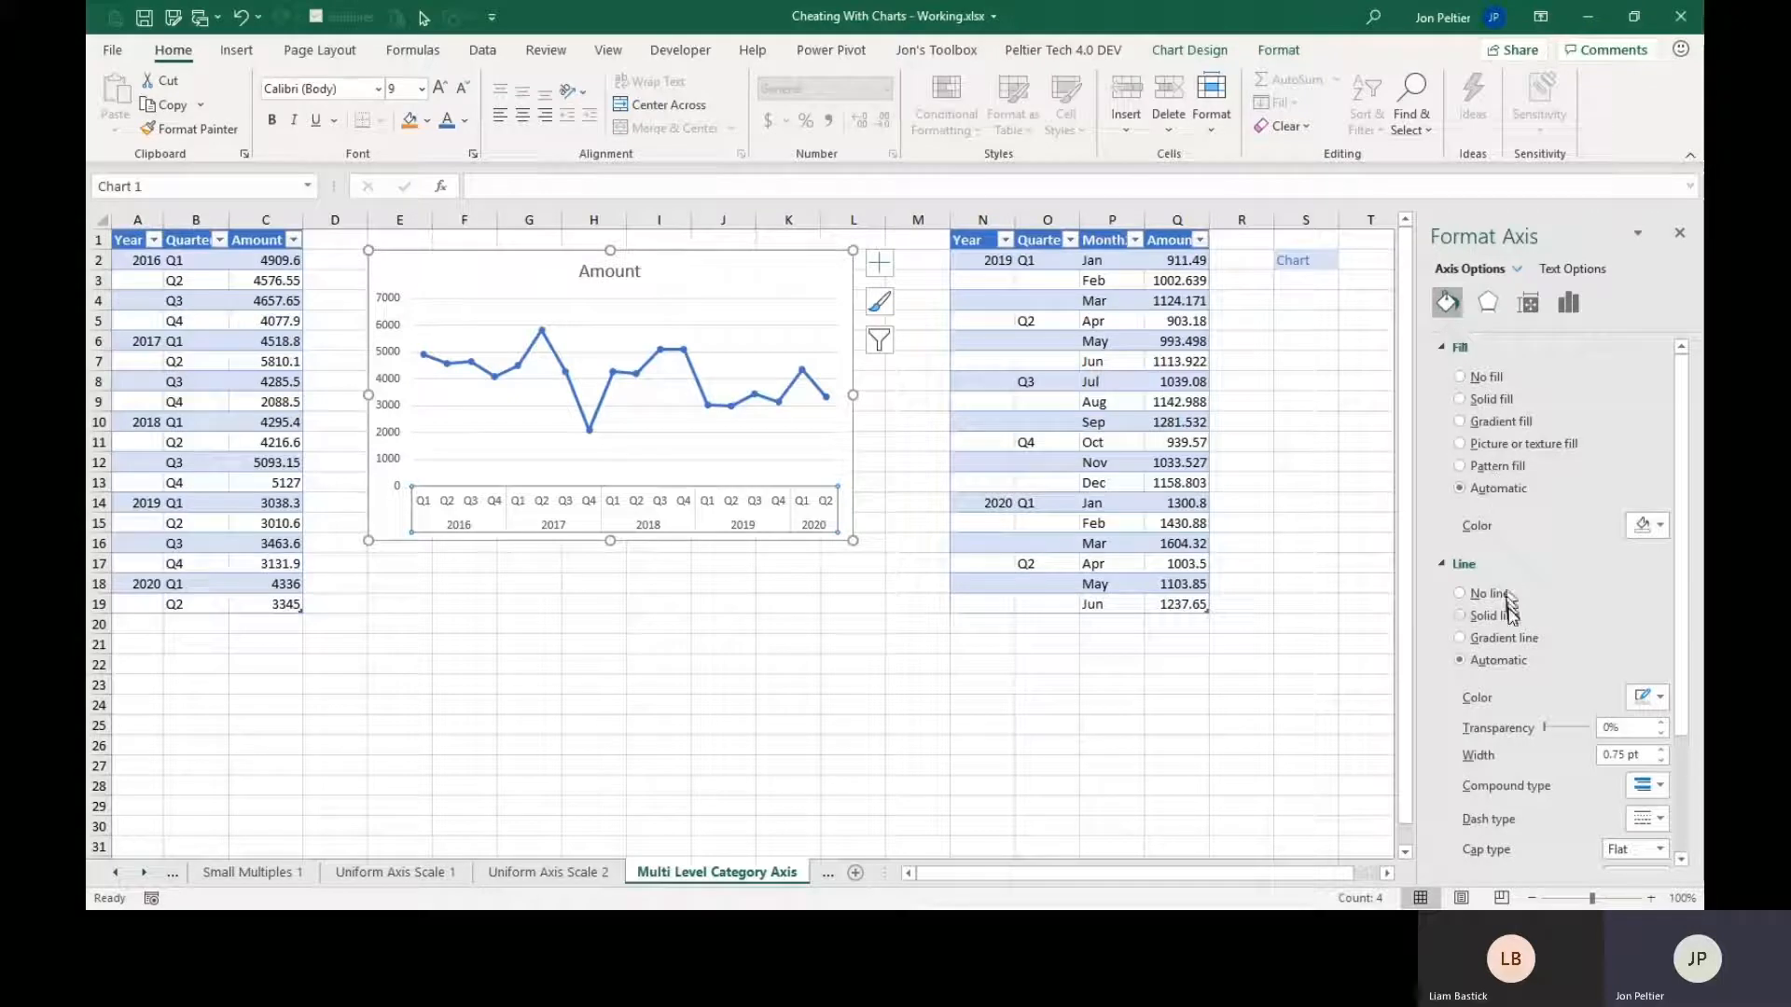
click(1650, 698)
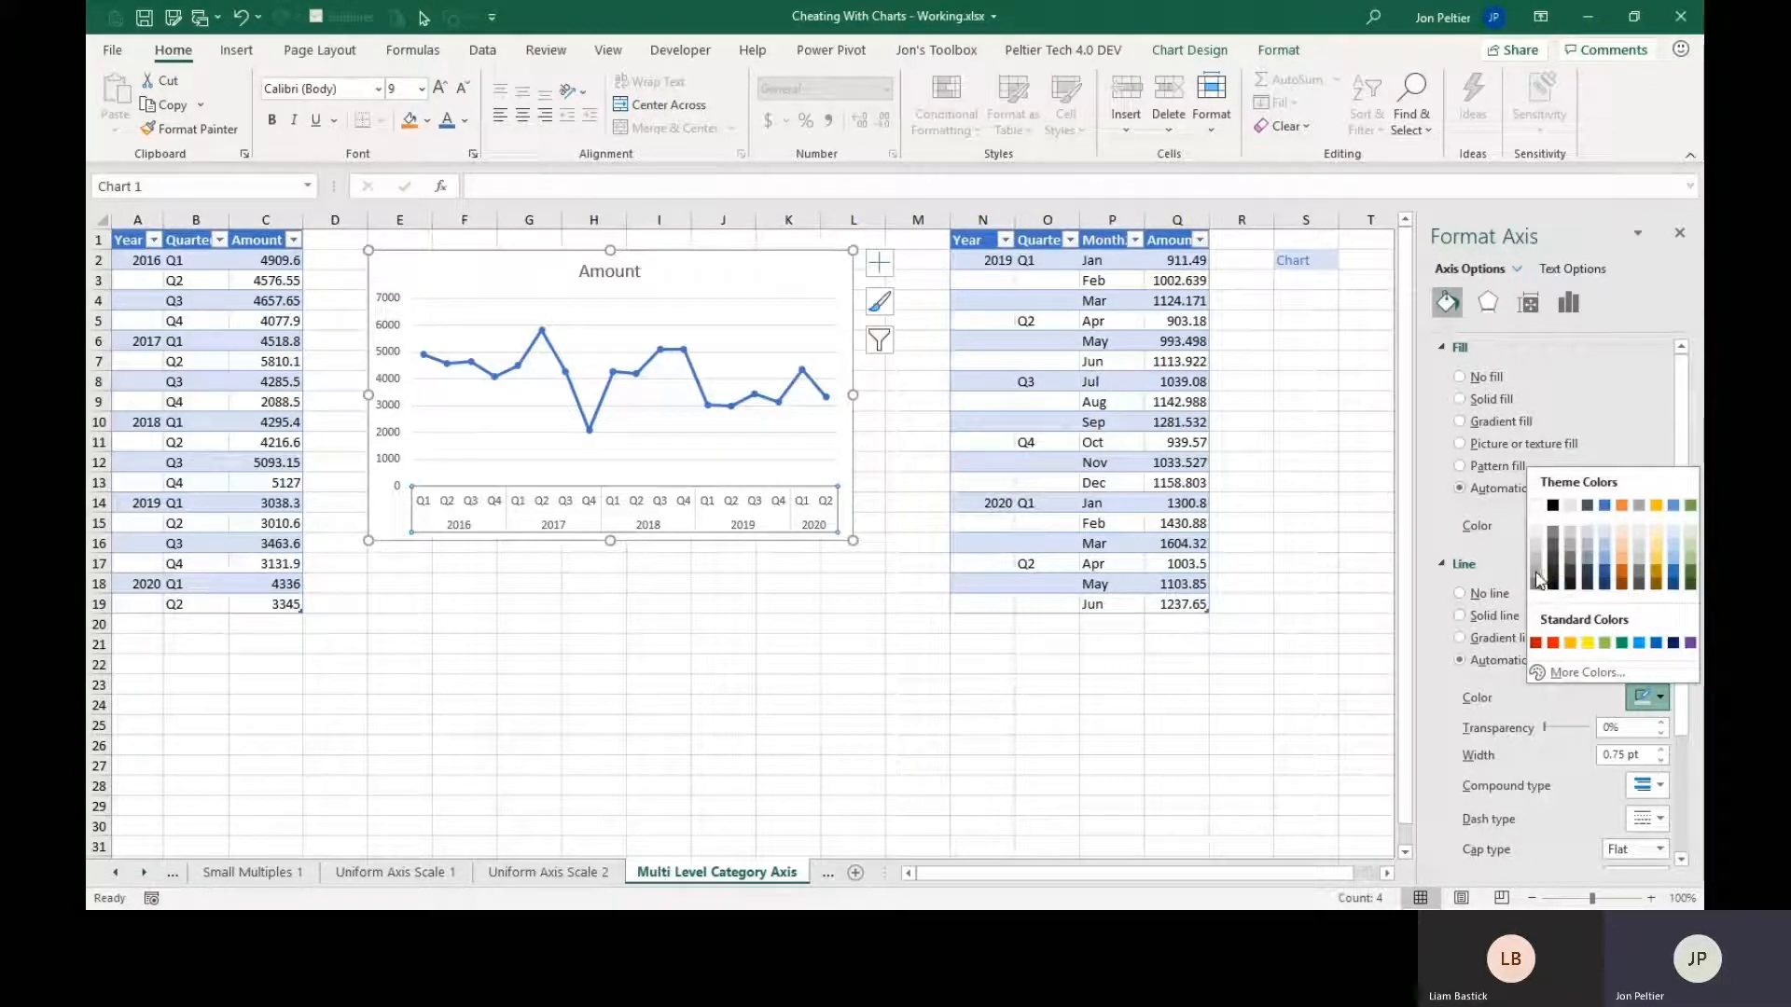
key(Escape)
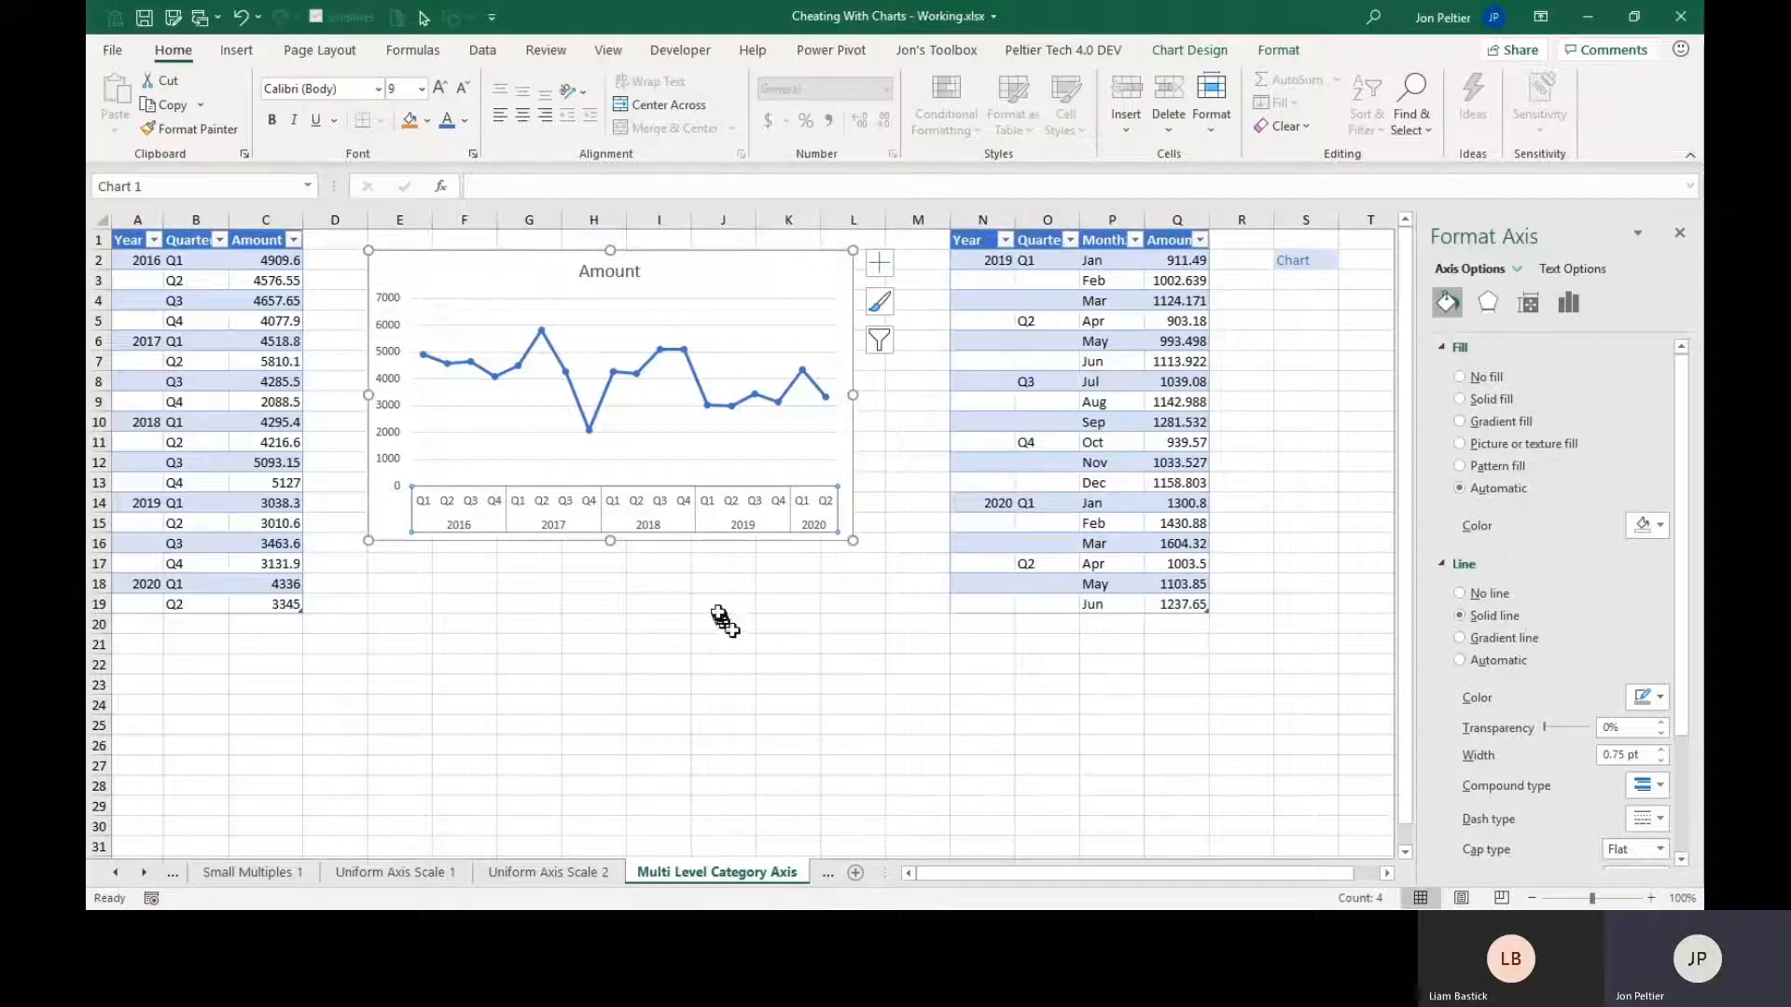
click(709, 586)
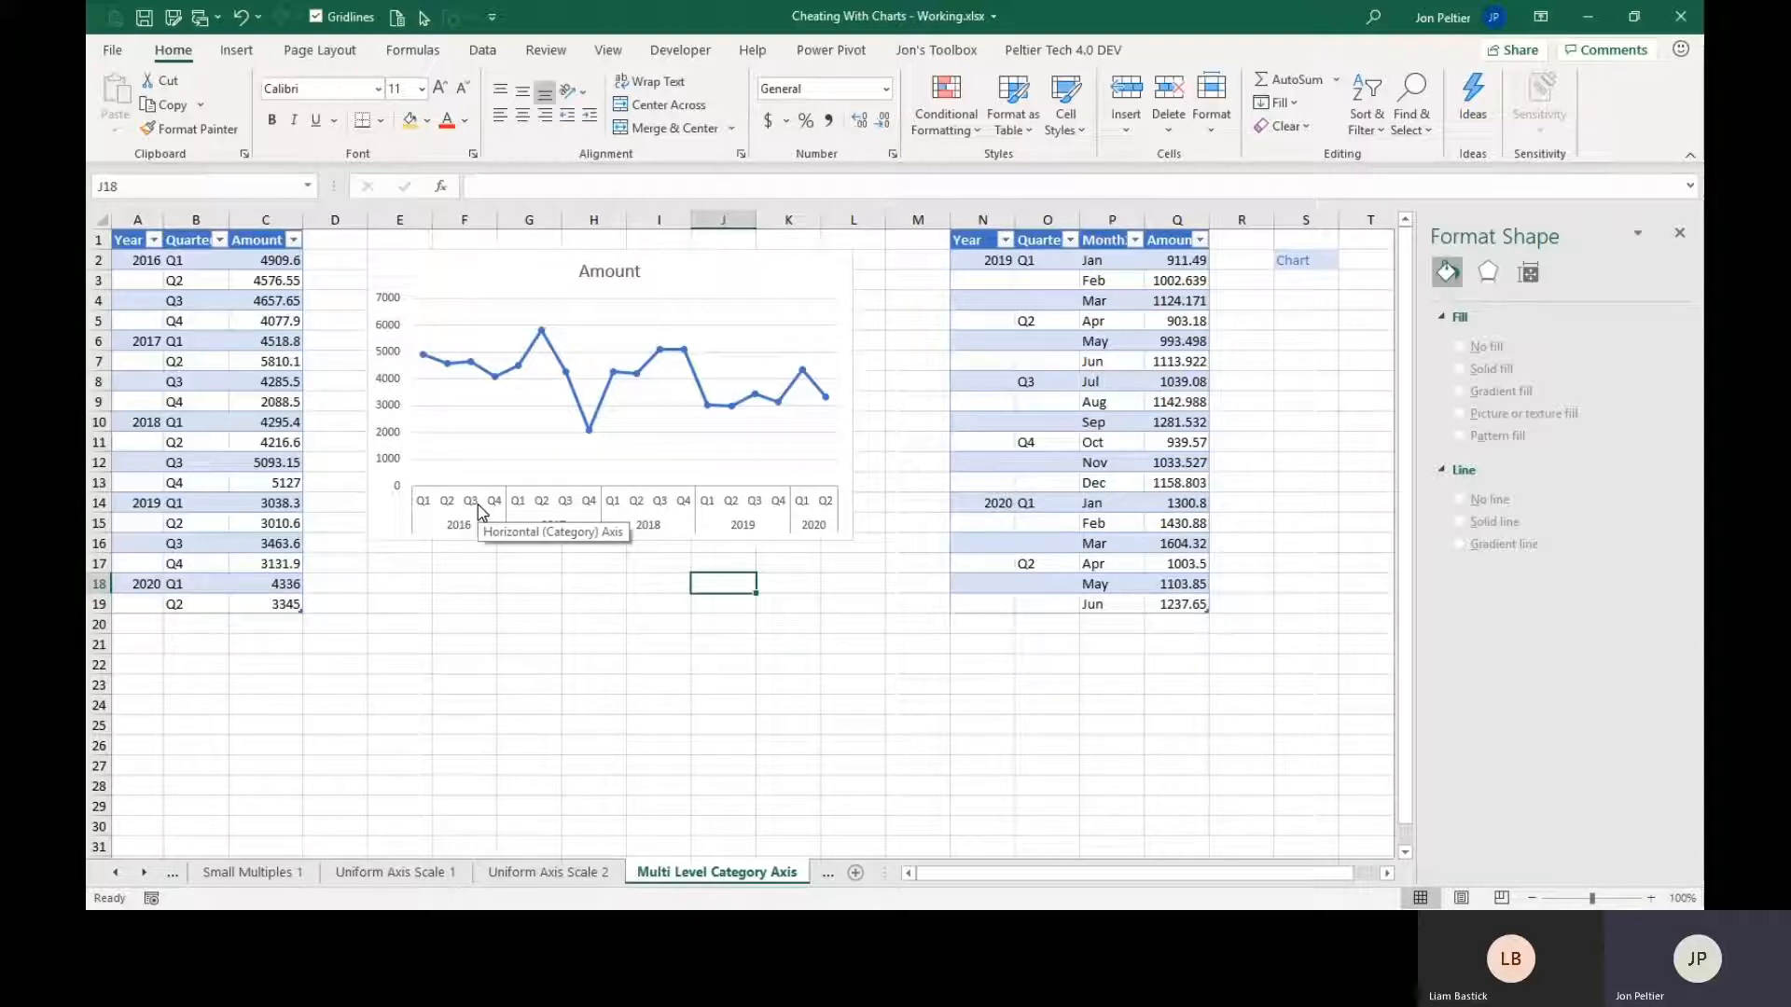
Insert a 2-D line chart with markers from the Year, Quarter, Month and Amount table and place its upper corner at cell S2.
click(156, 260)
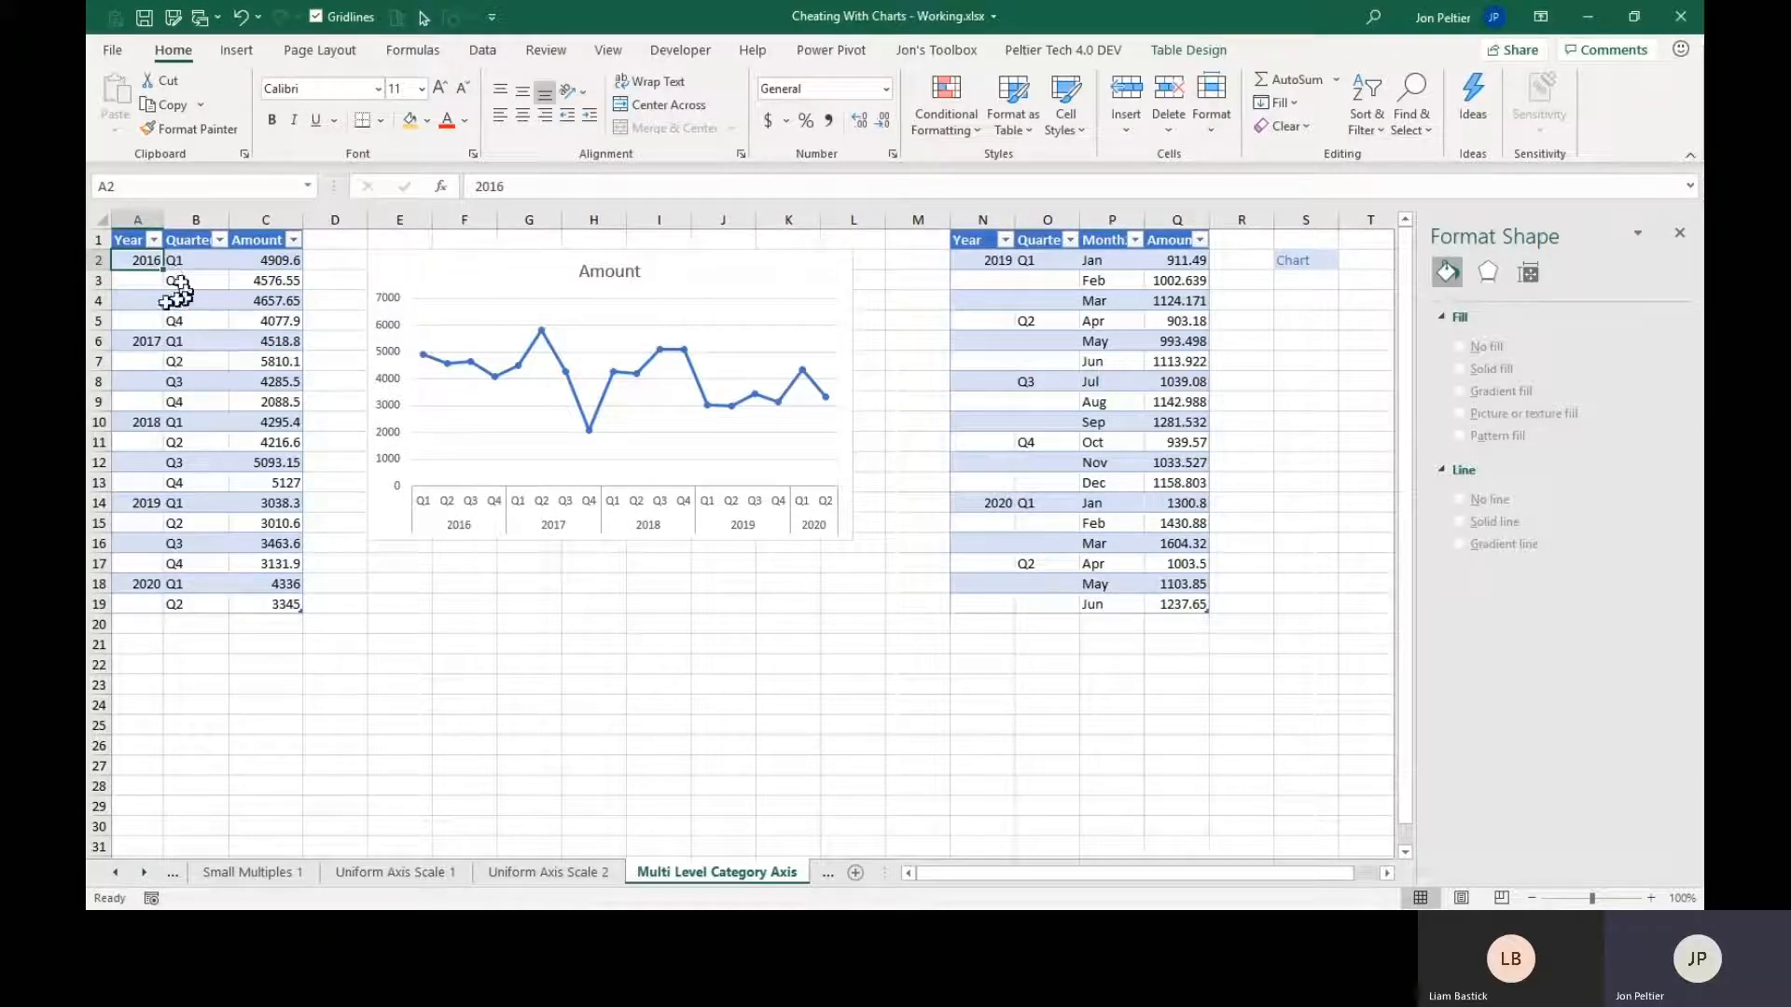
click(990, 265)
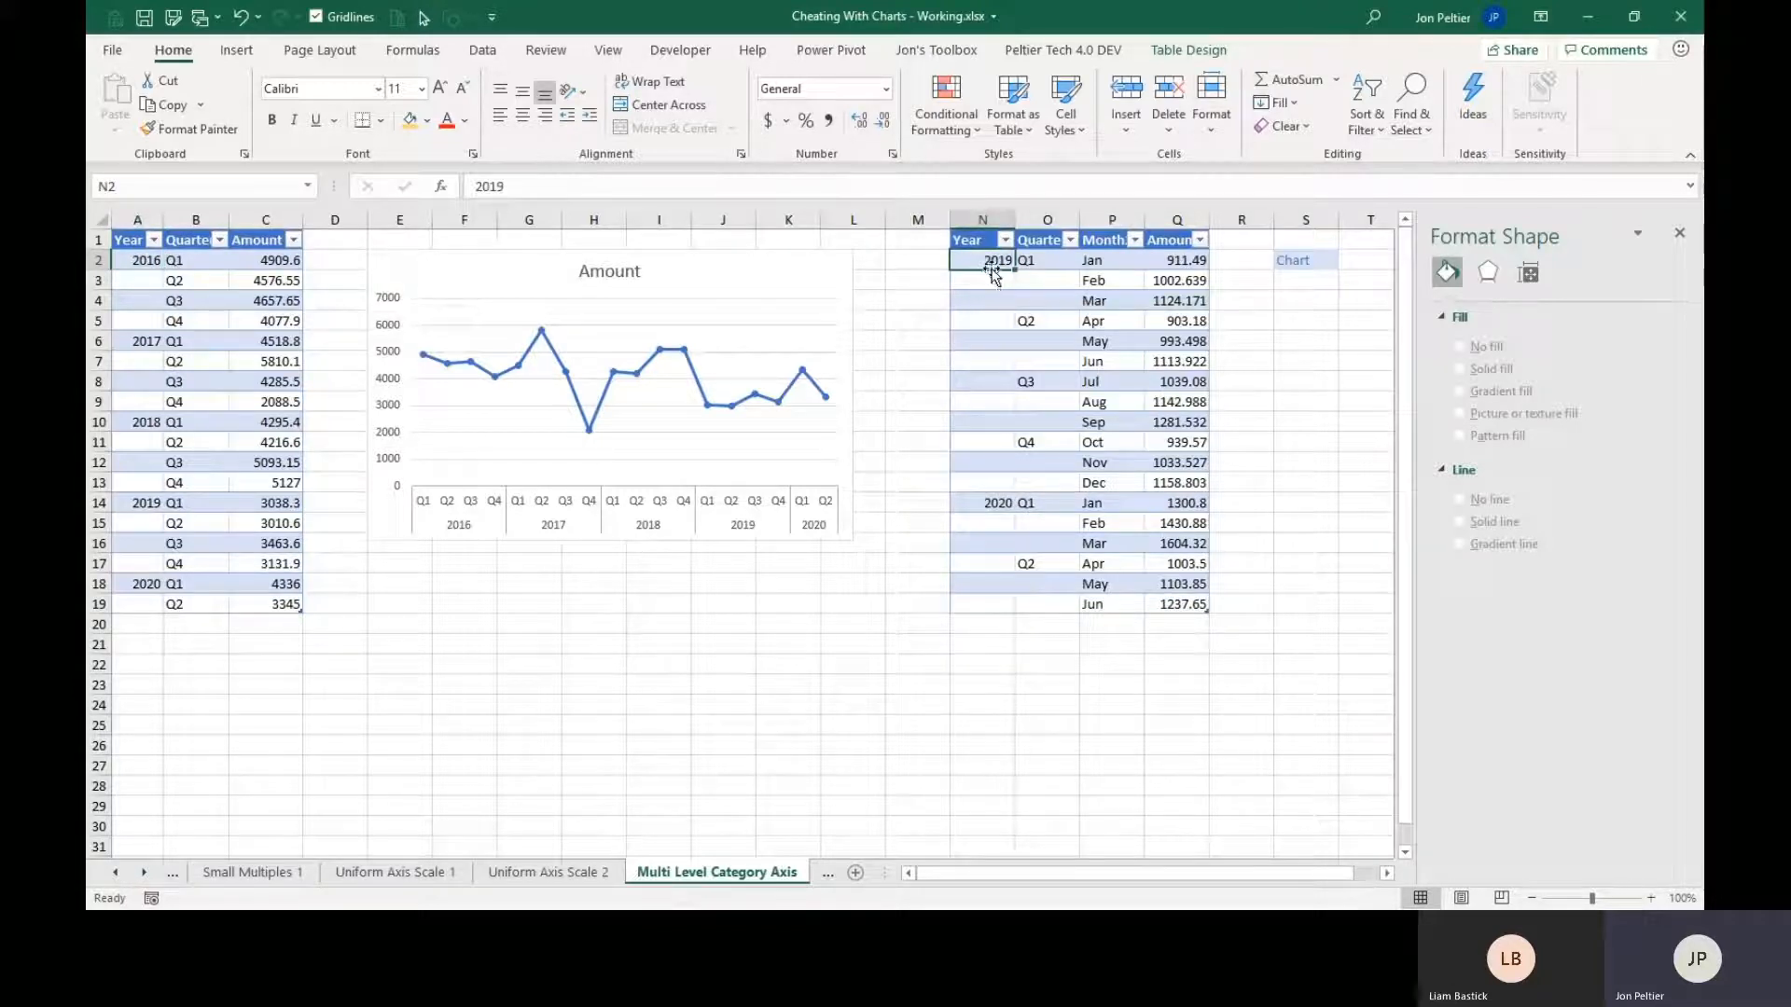
click(1094, 259)
click(1388, 874)
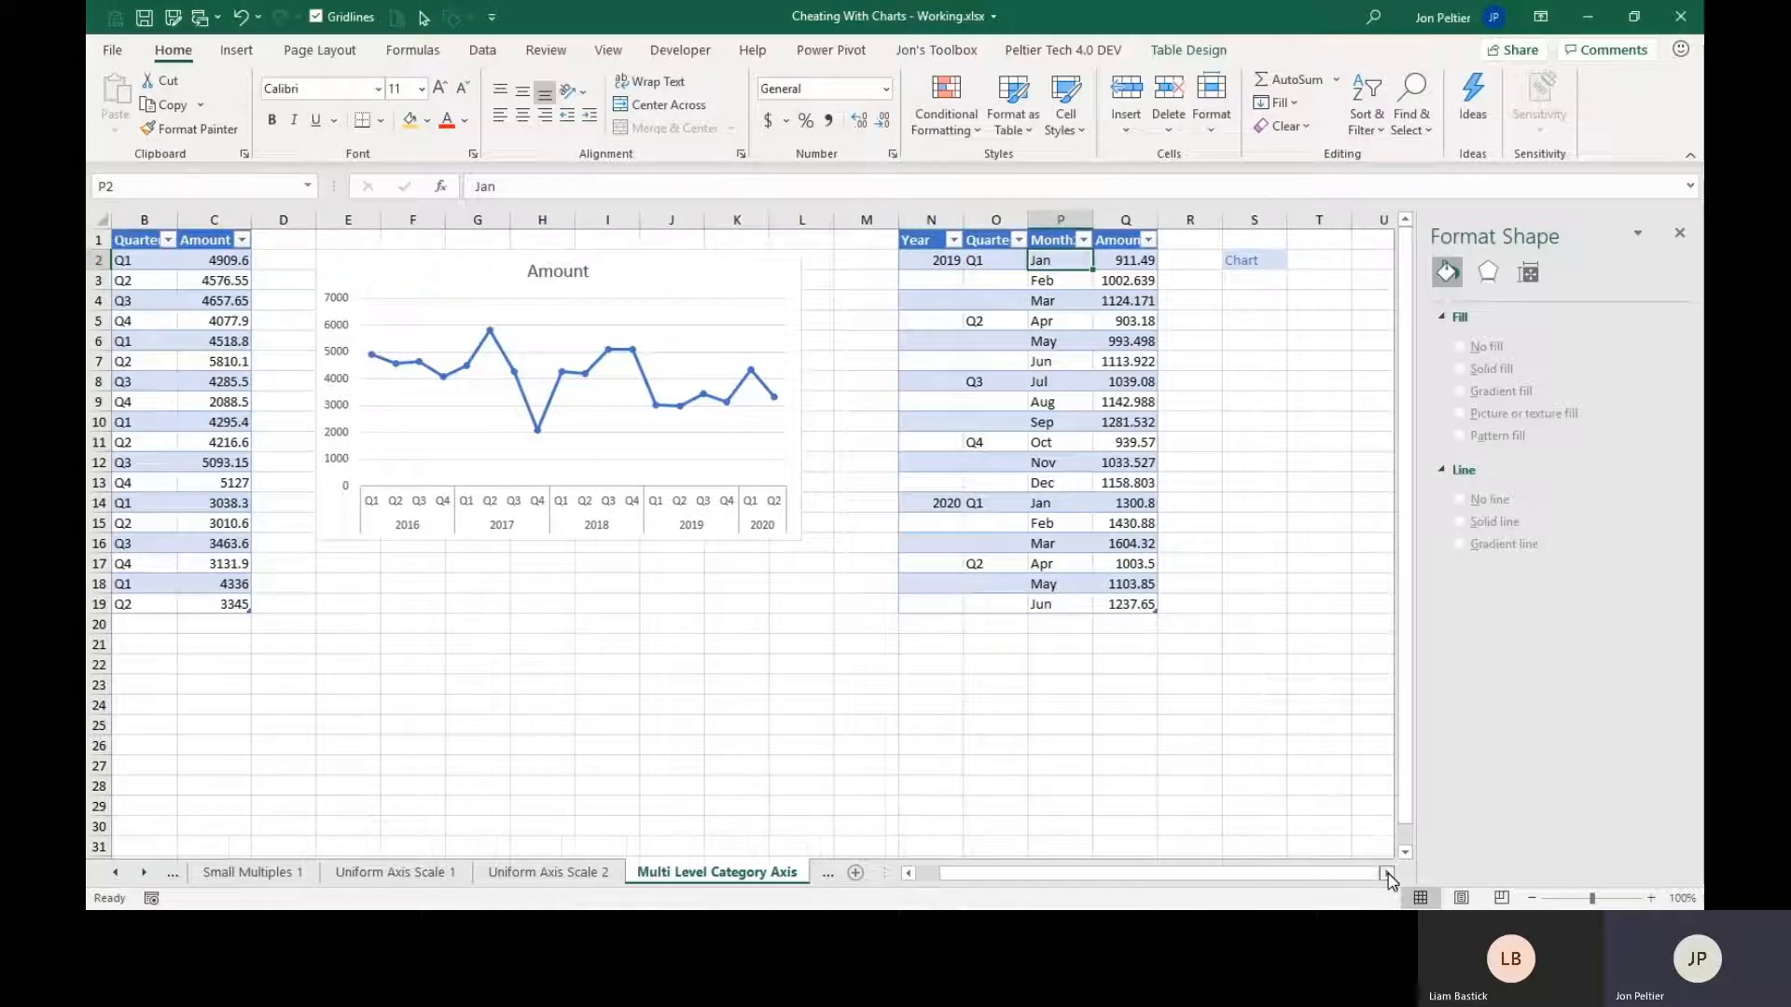
click(1388, 874)
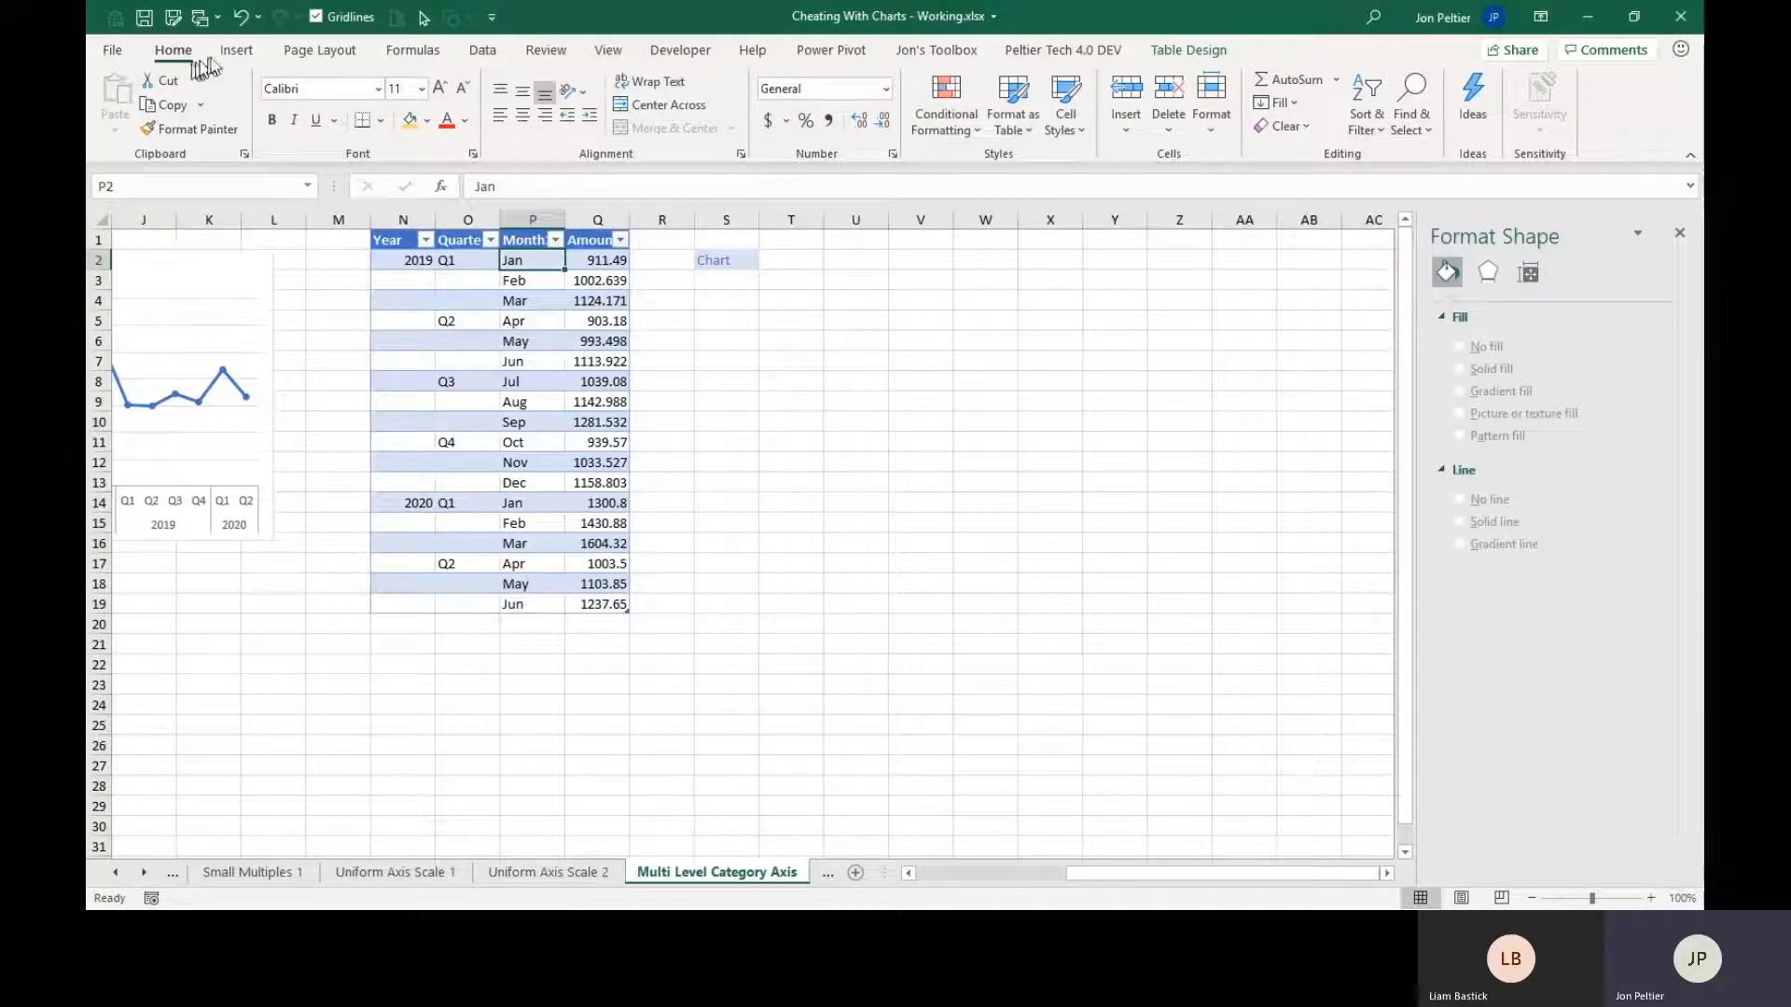
click(237, 53)
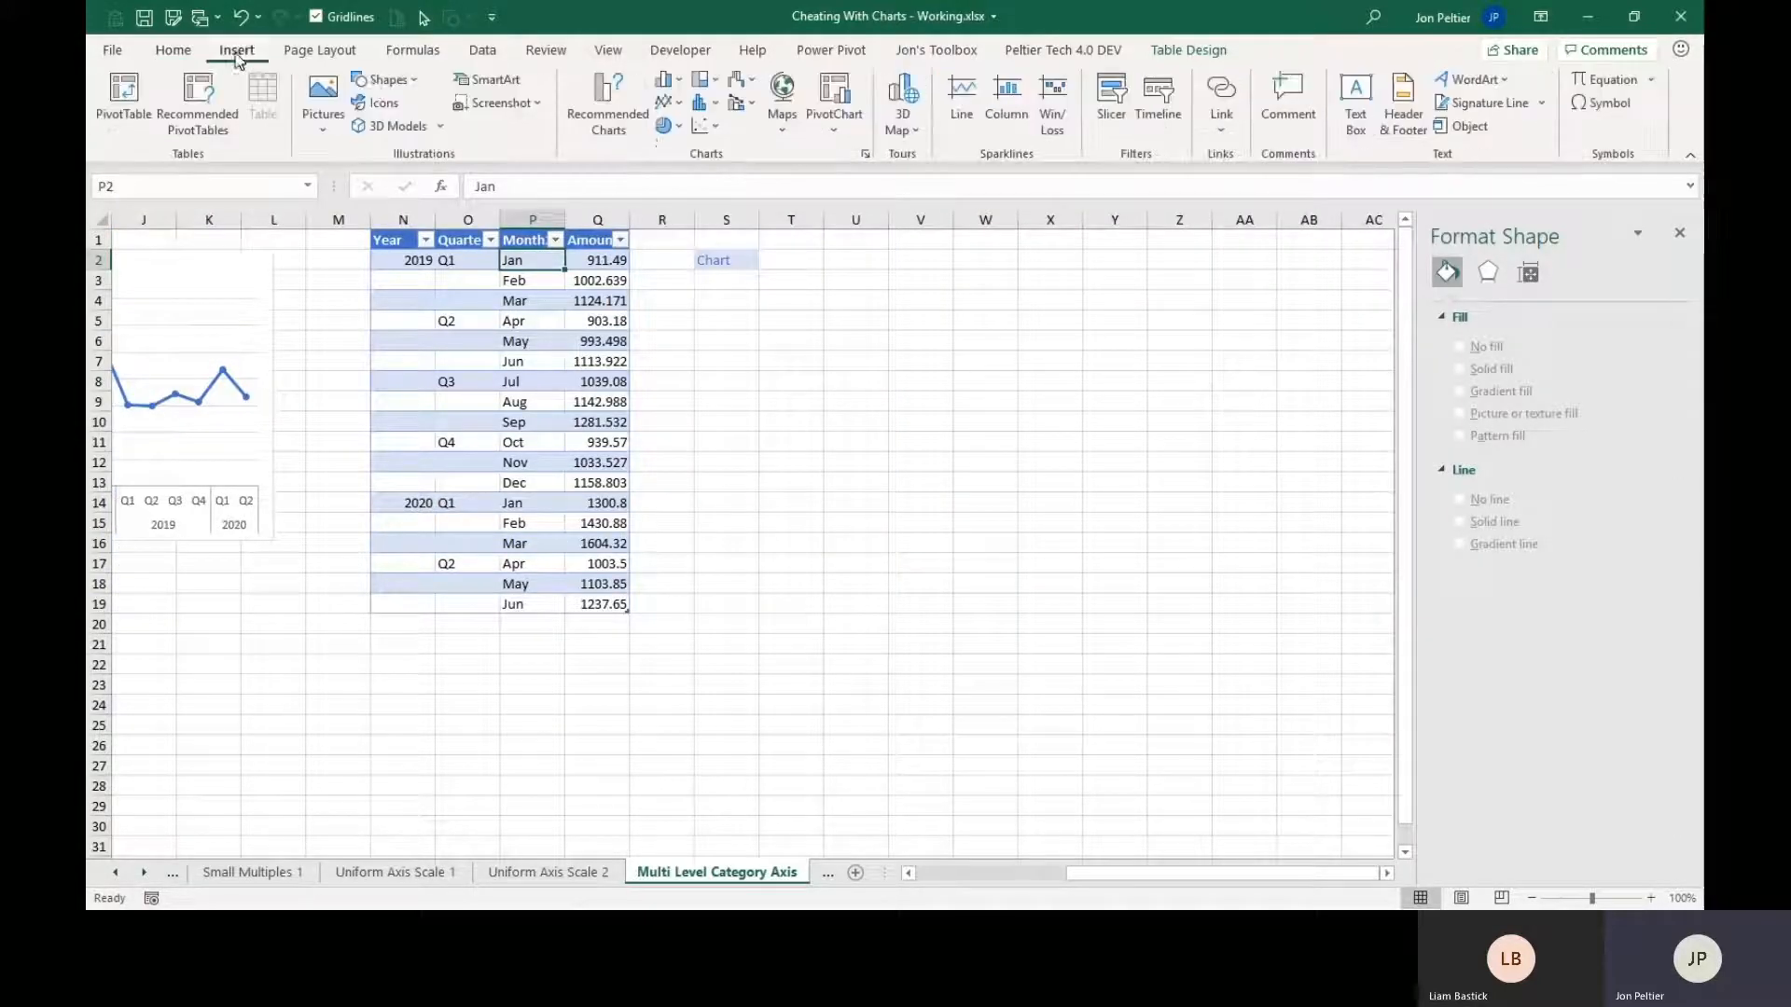
click(670, 102)
click(852, 173)
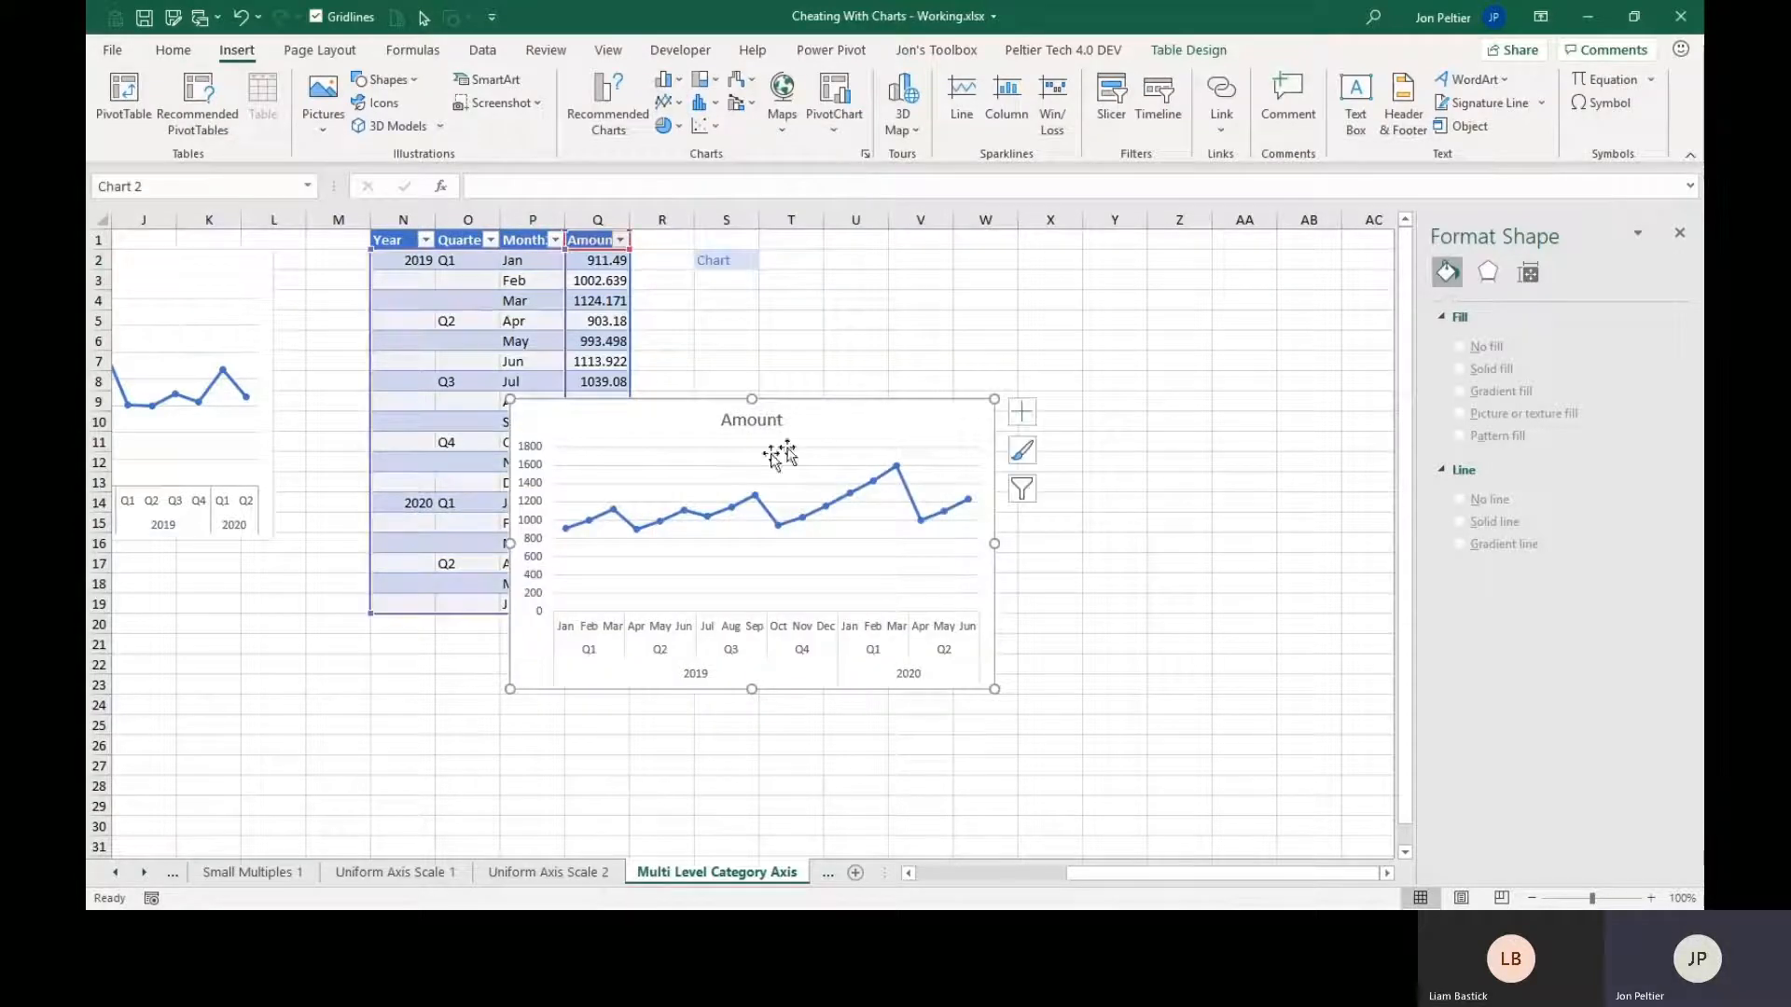
drag(652, 433, 847, 289)
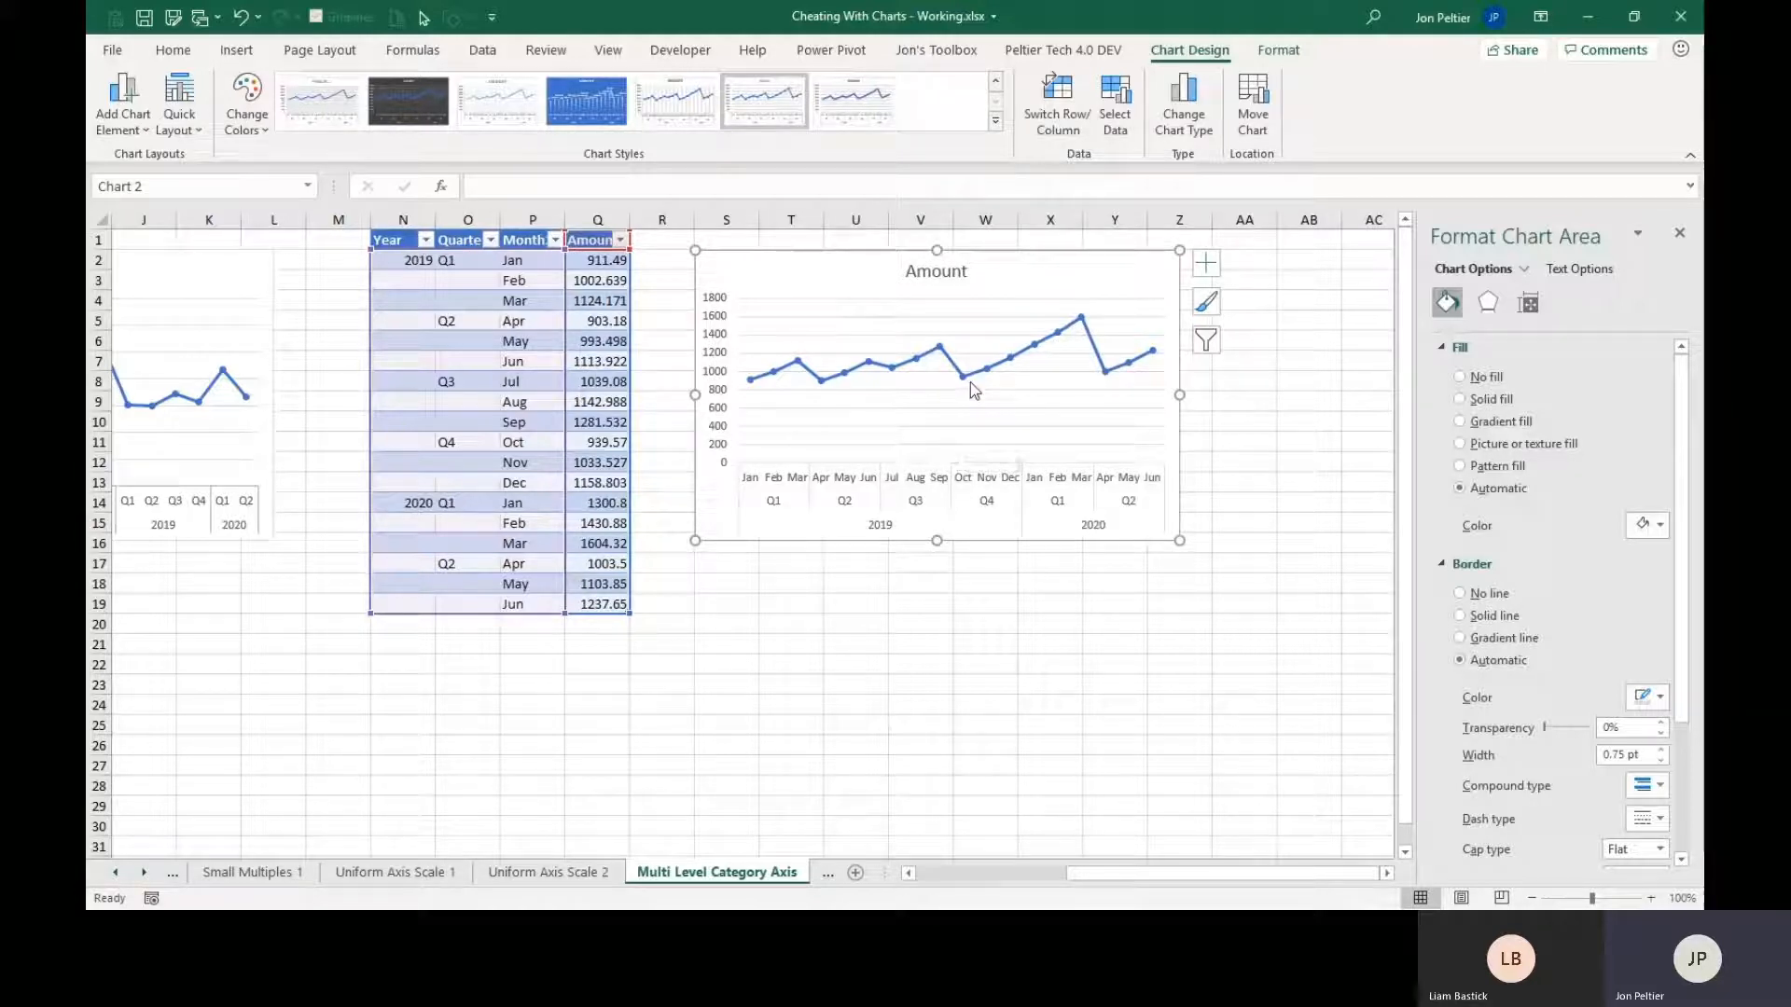
mouse_move(961, 386)
click(741, 564)
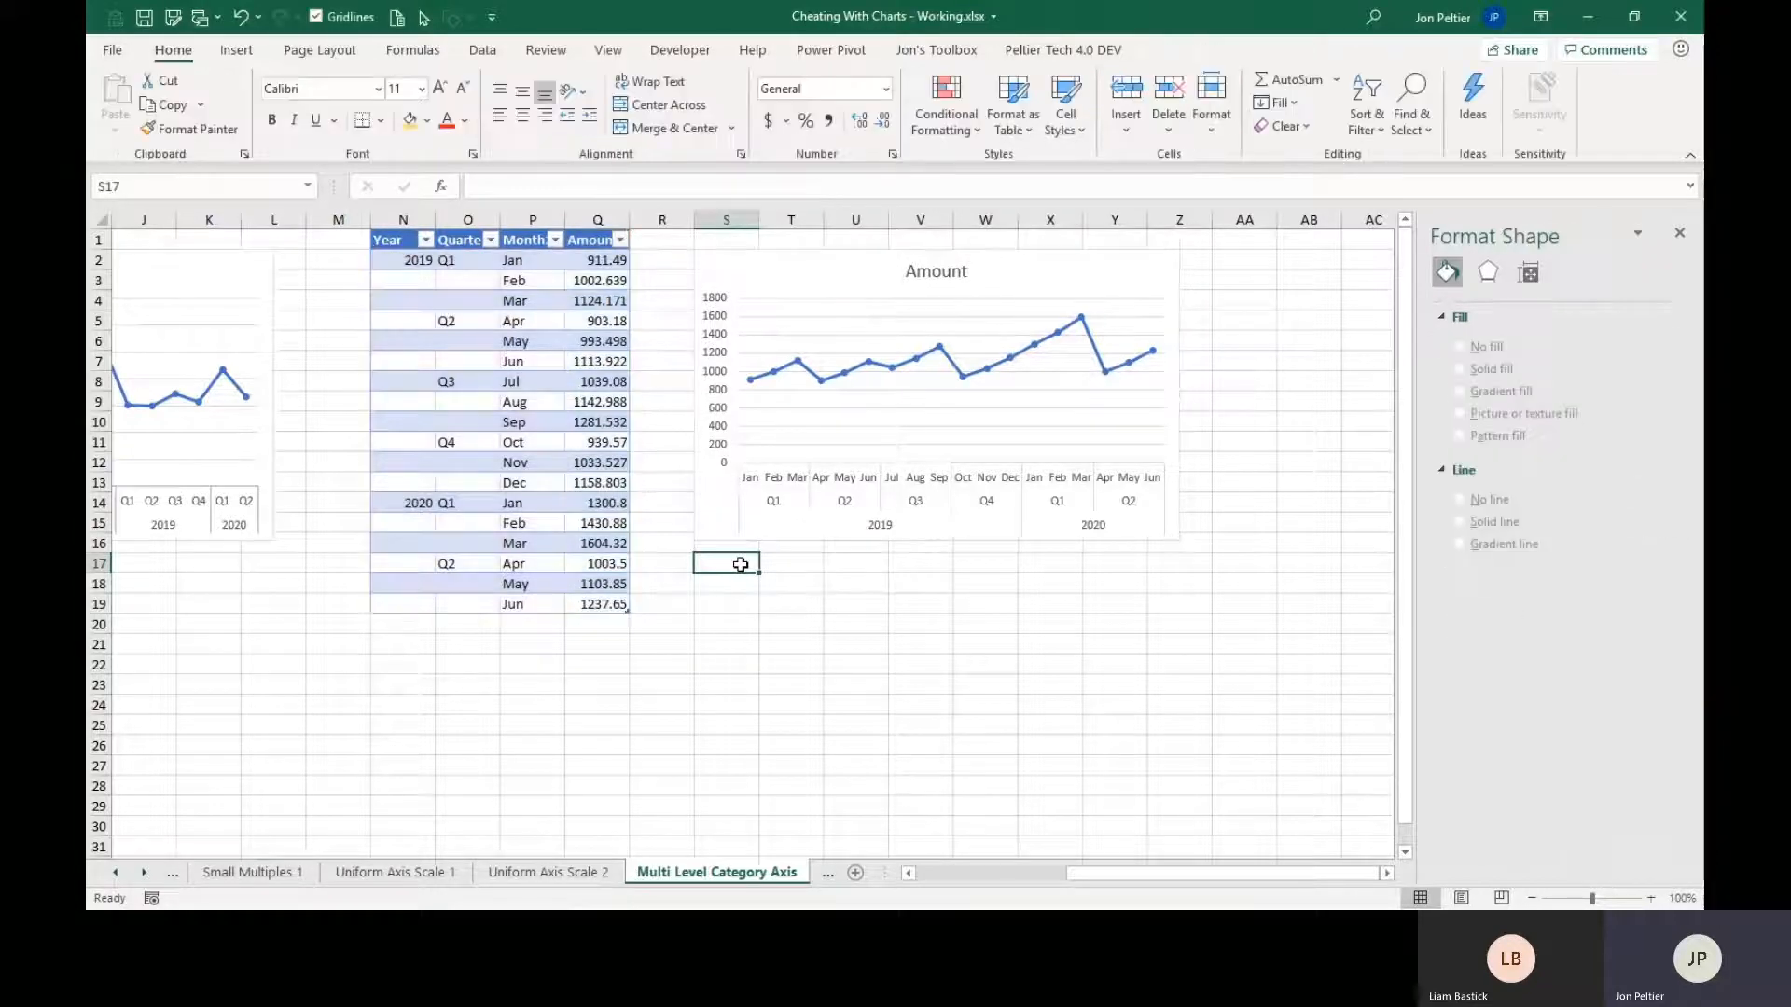
Apply a darker gray line color to the three-level category axis of the monthly Amount chart.
double_click(784, 519)
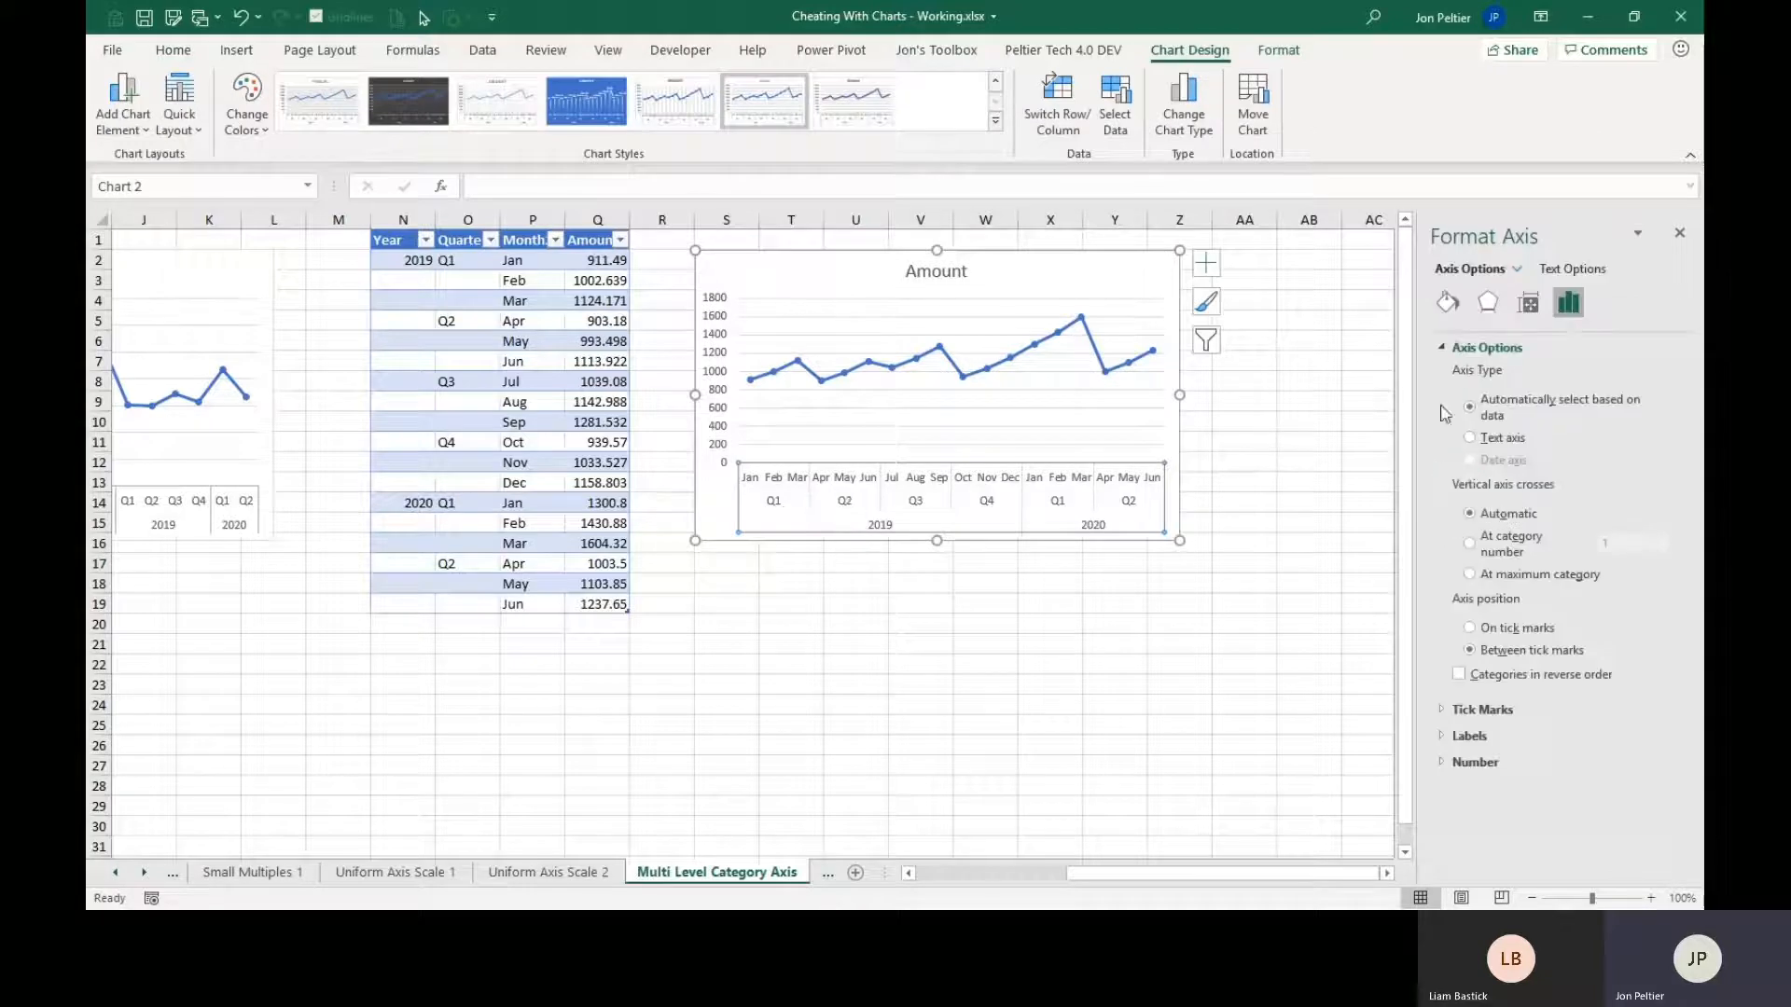
click(1445, 304)
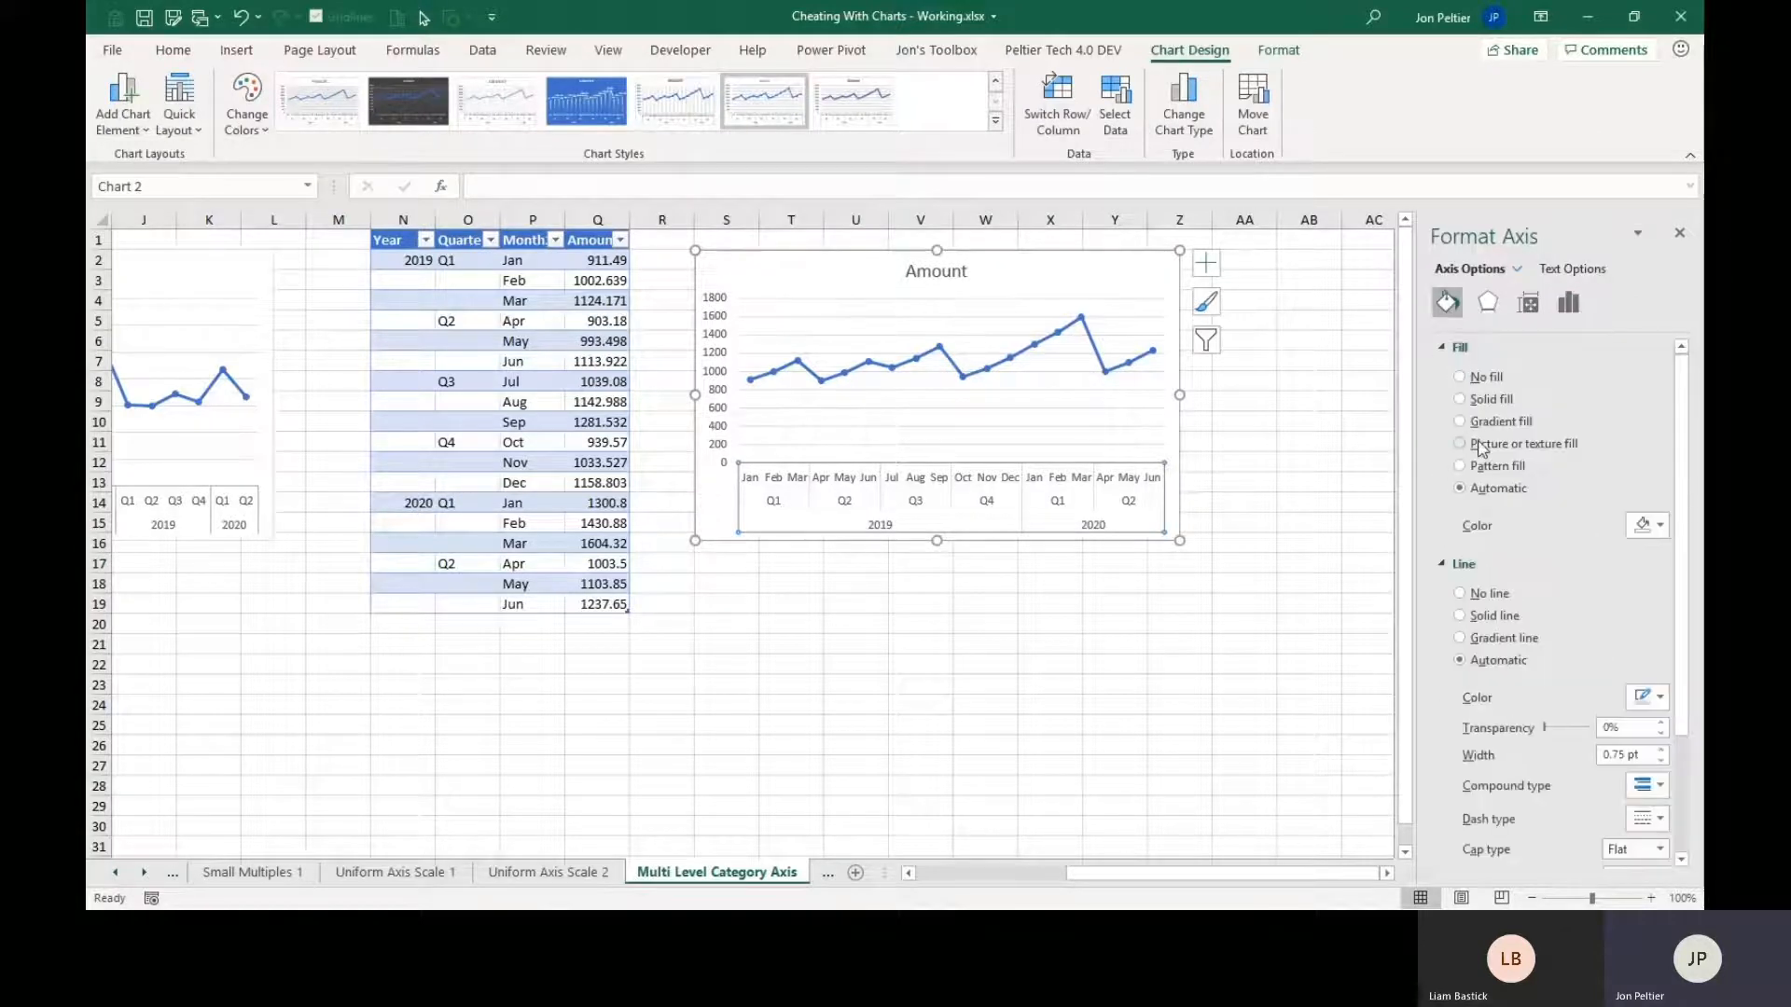
click(1651, 697)
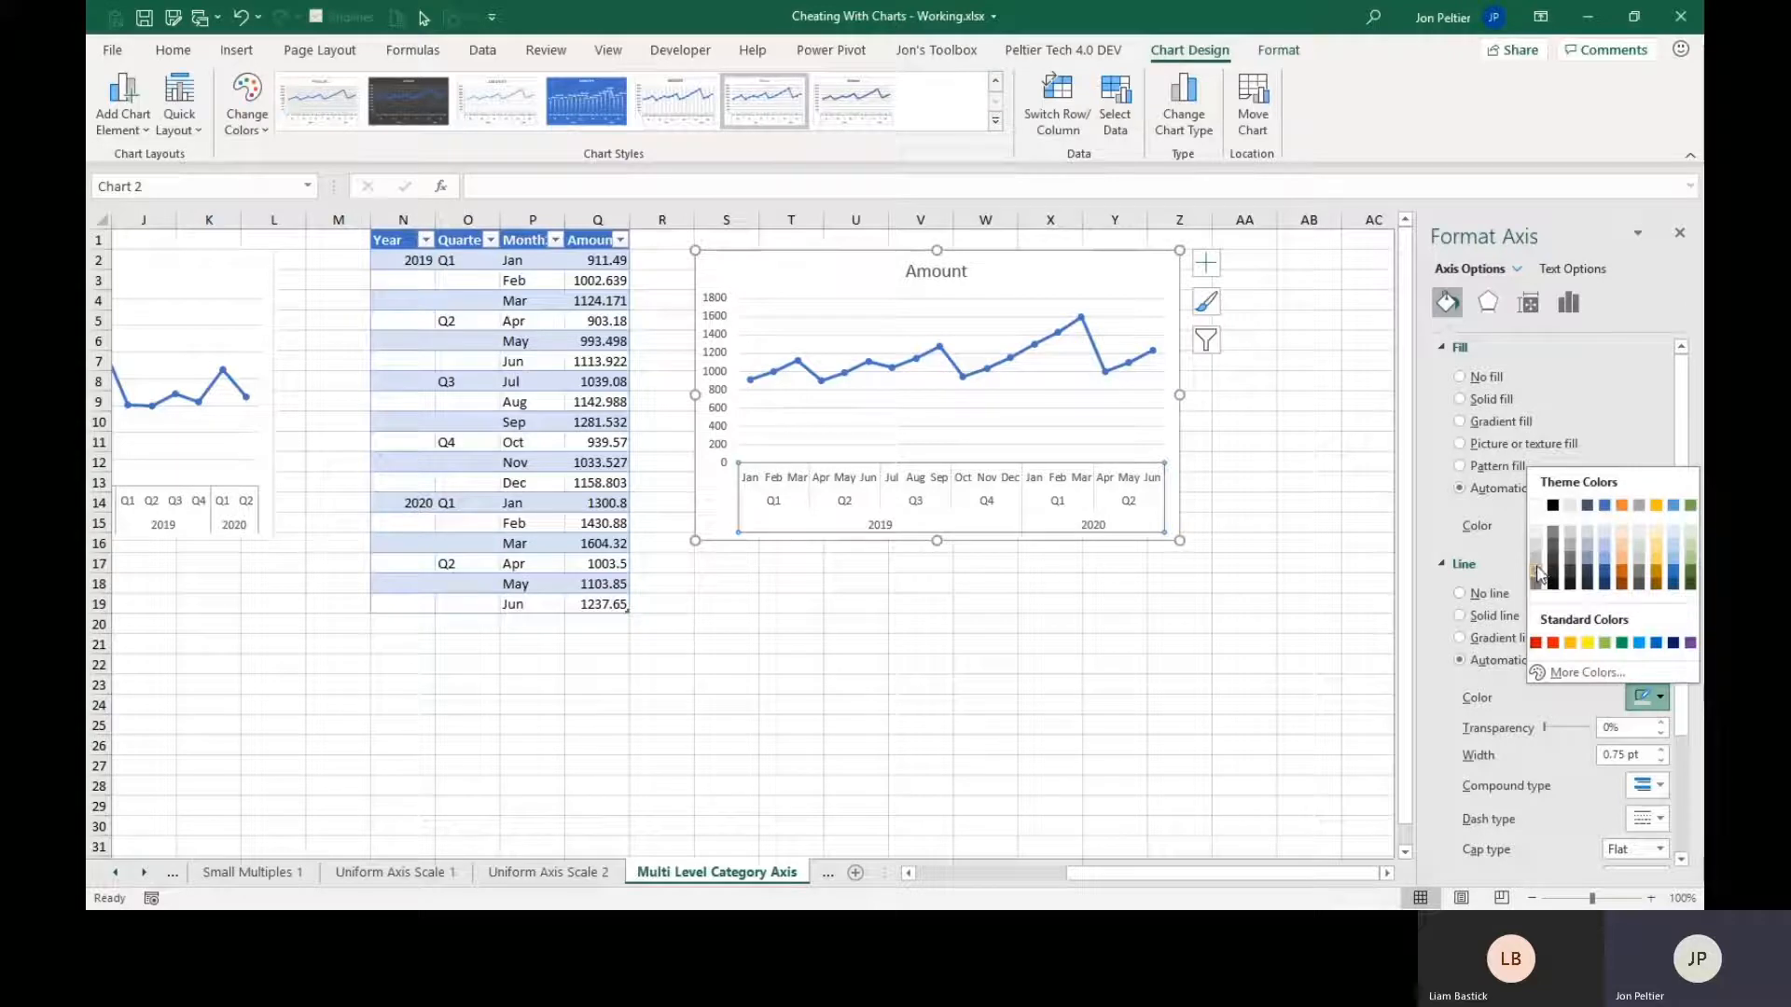
click(1239, 547)
click(1309, 523)
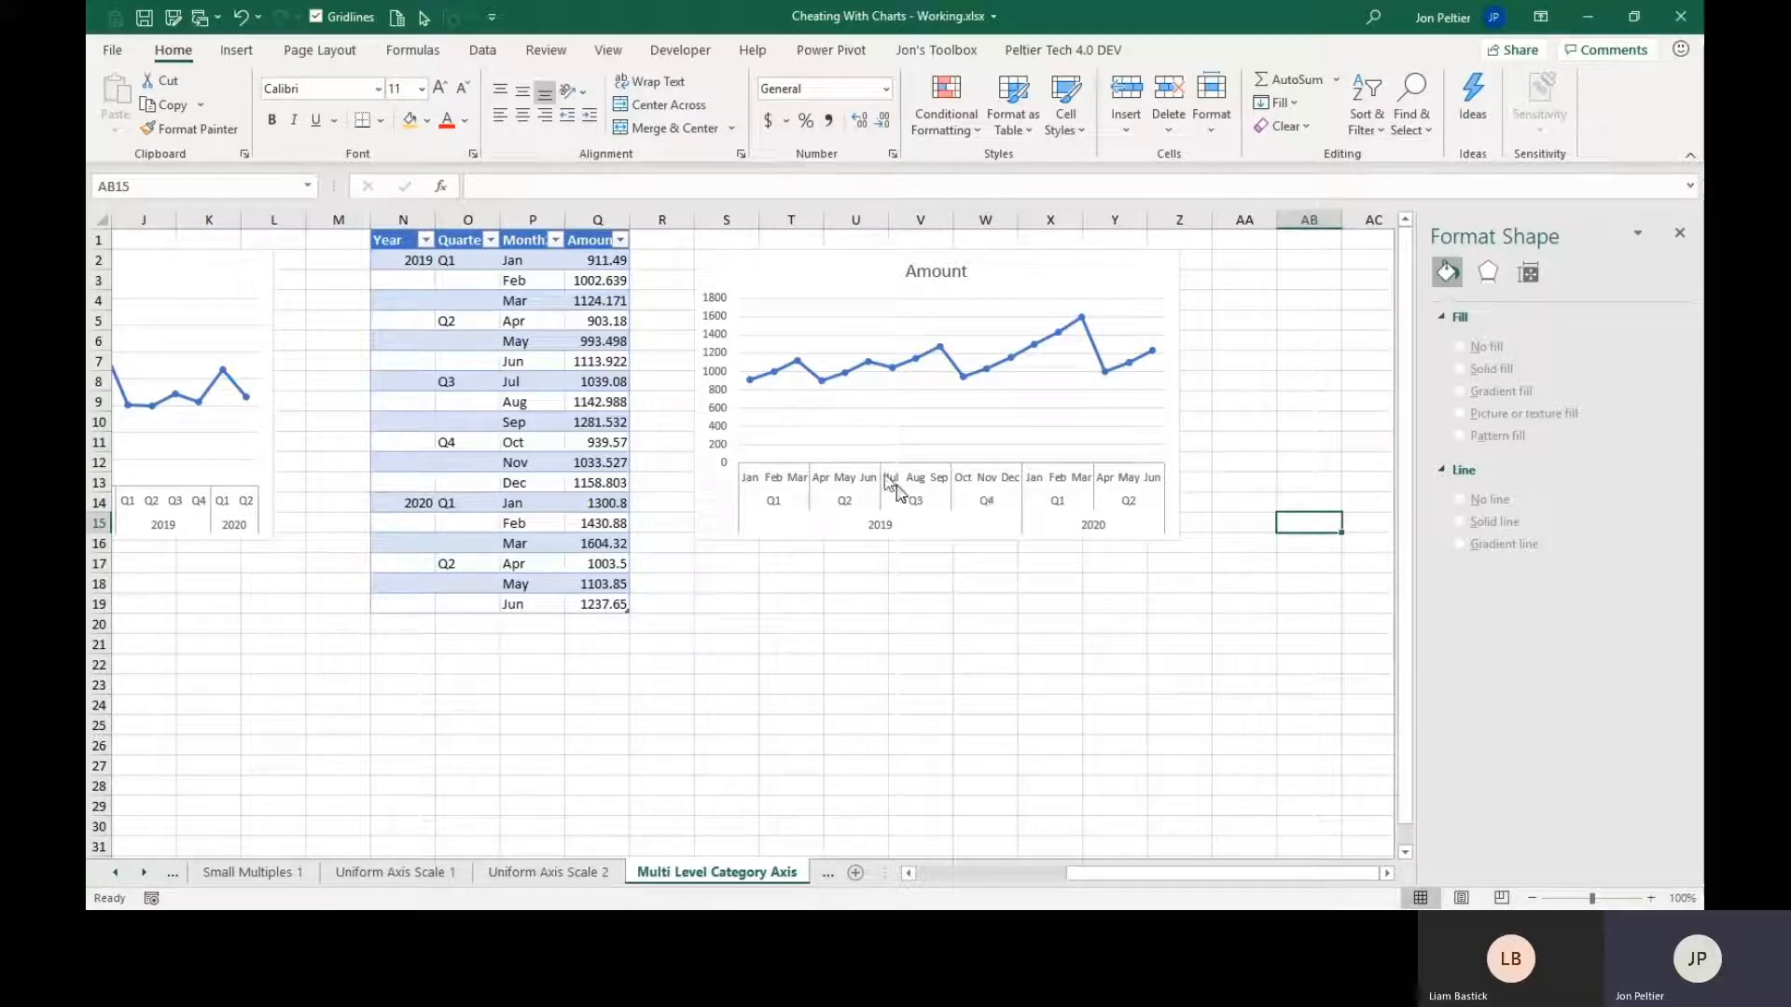
Set the label distance from axis to 0 for the monthly chart's category axis.
click(851, 511)
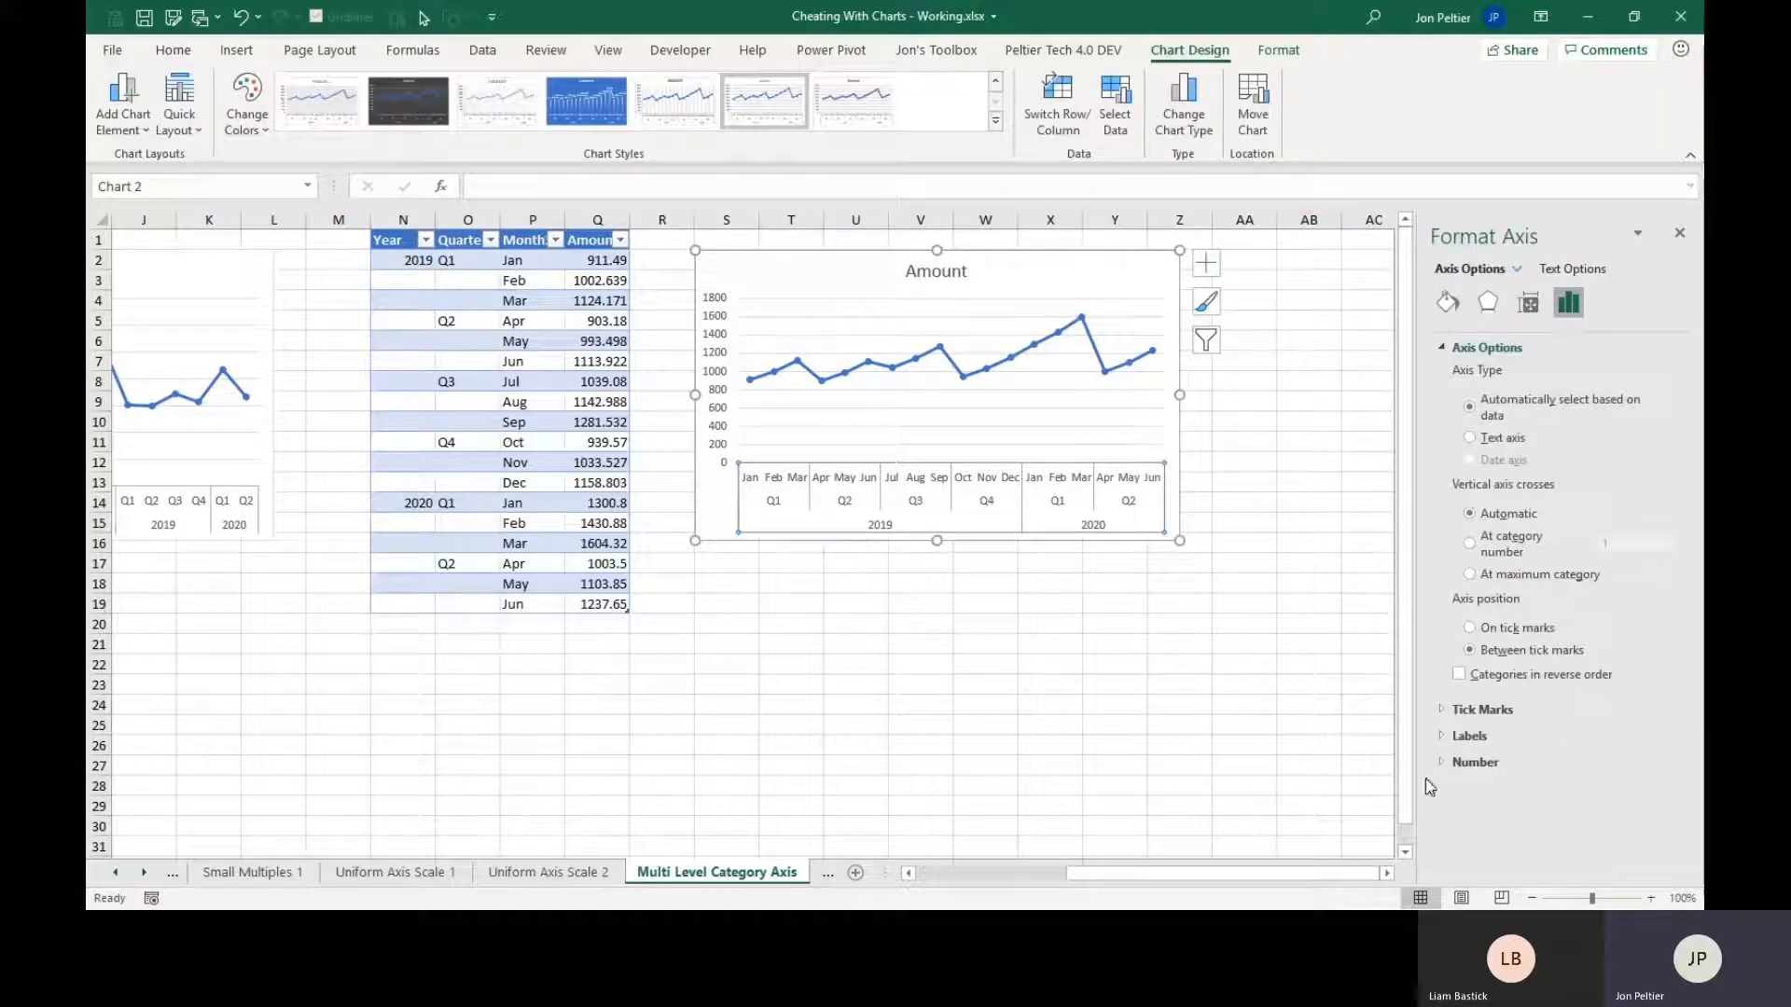
click(1469, 736)
scroll(1585, 808, down, 1)
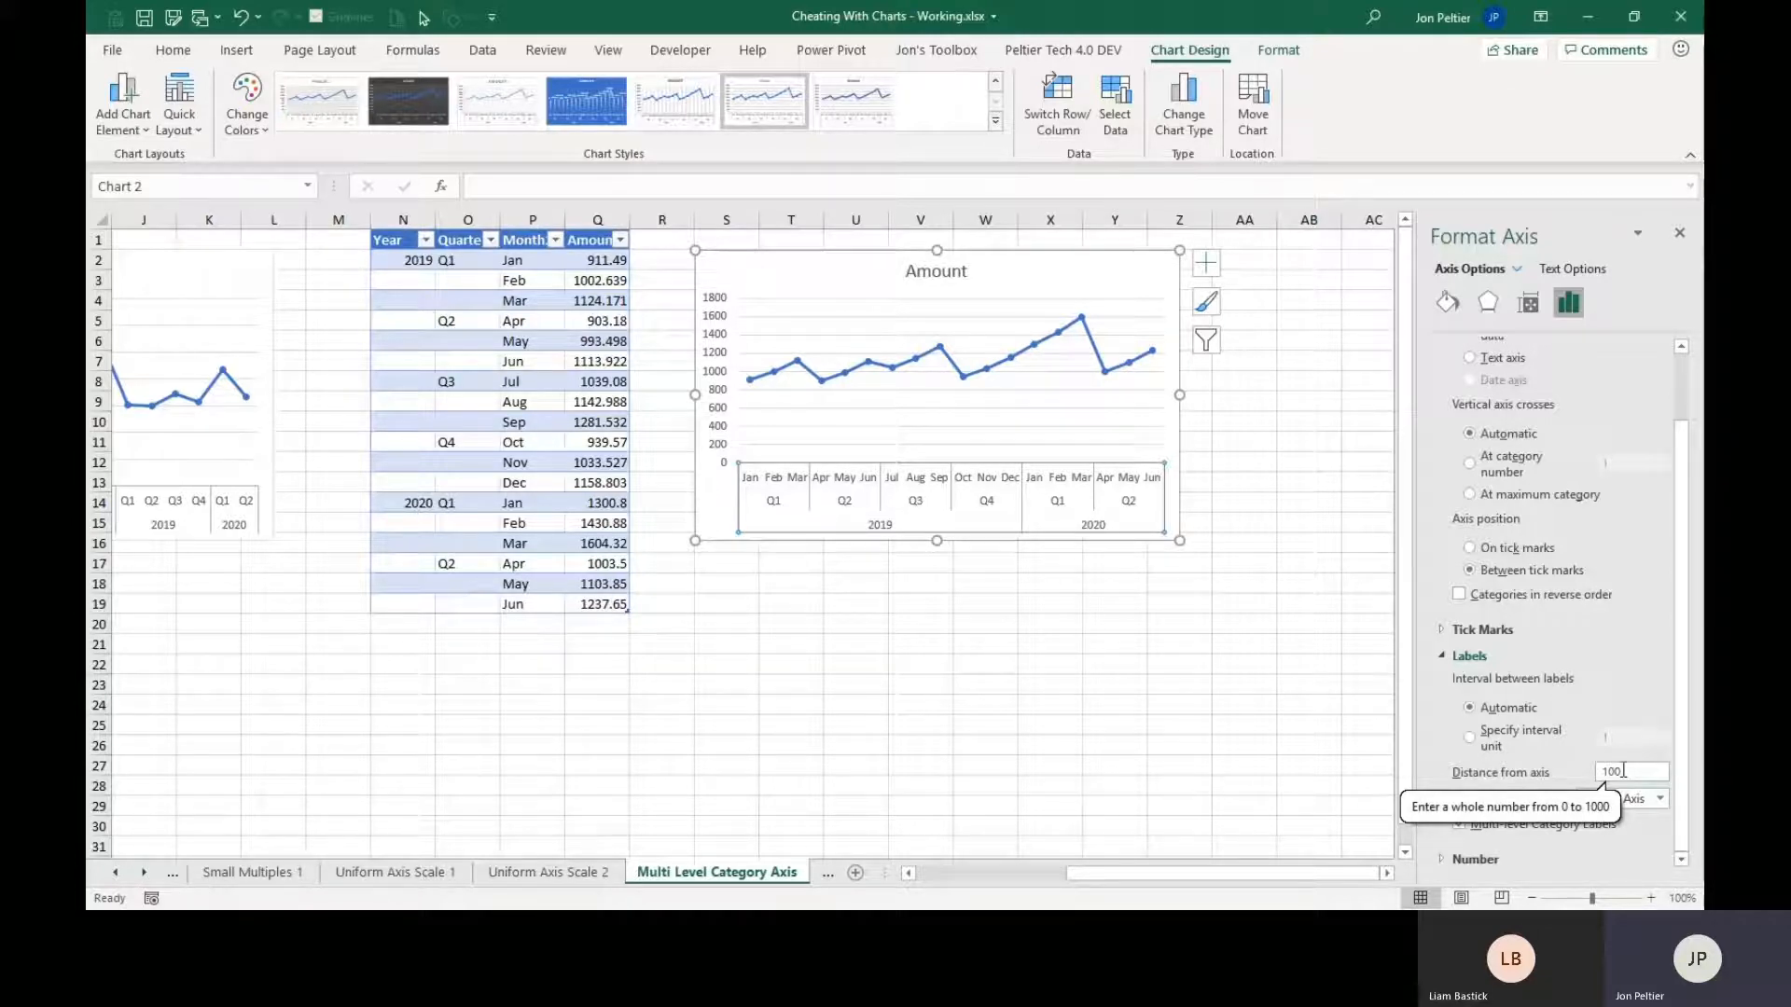
drag(1624, 771, 1529, 771)
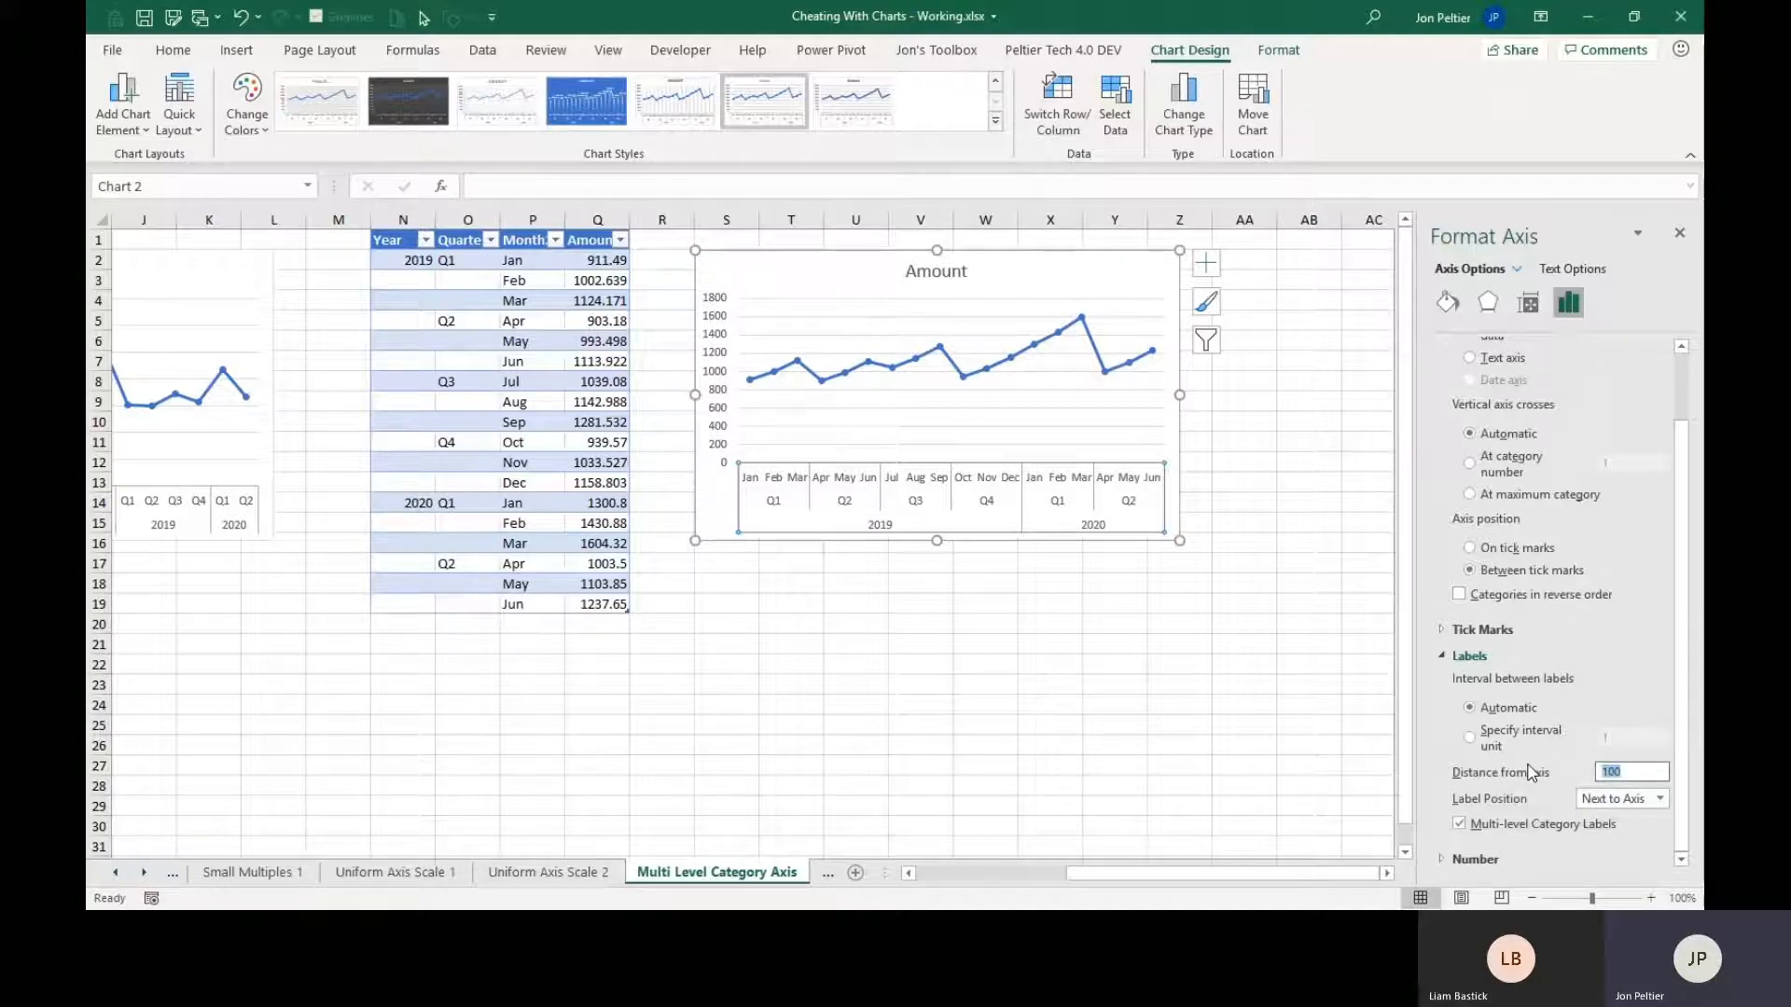
text(0)
key(Return)
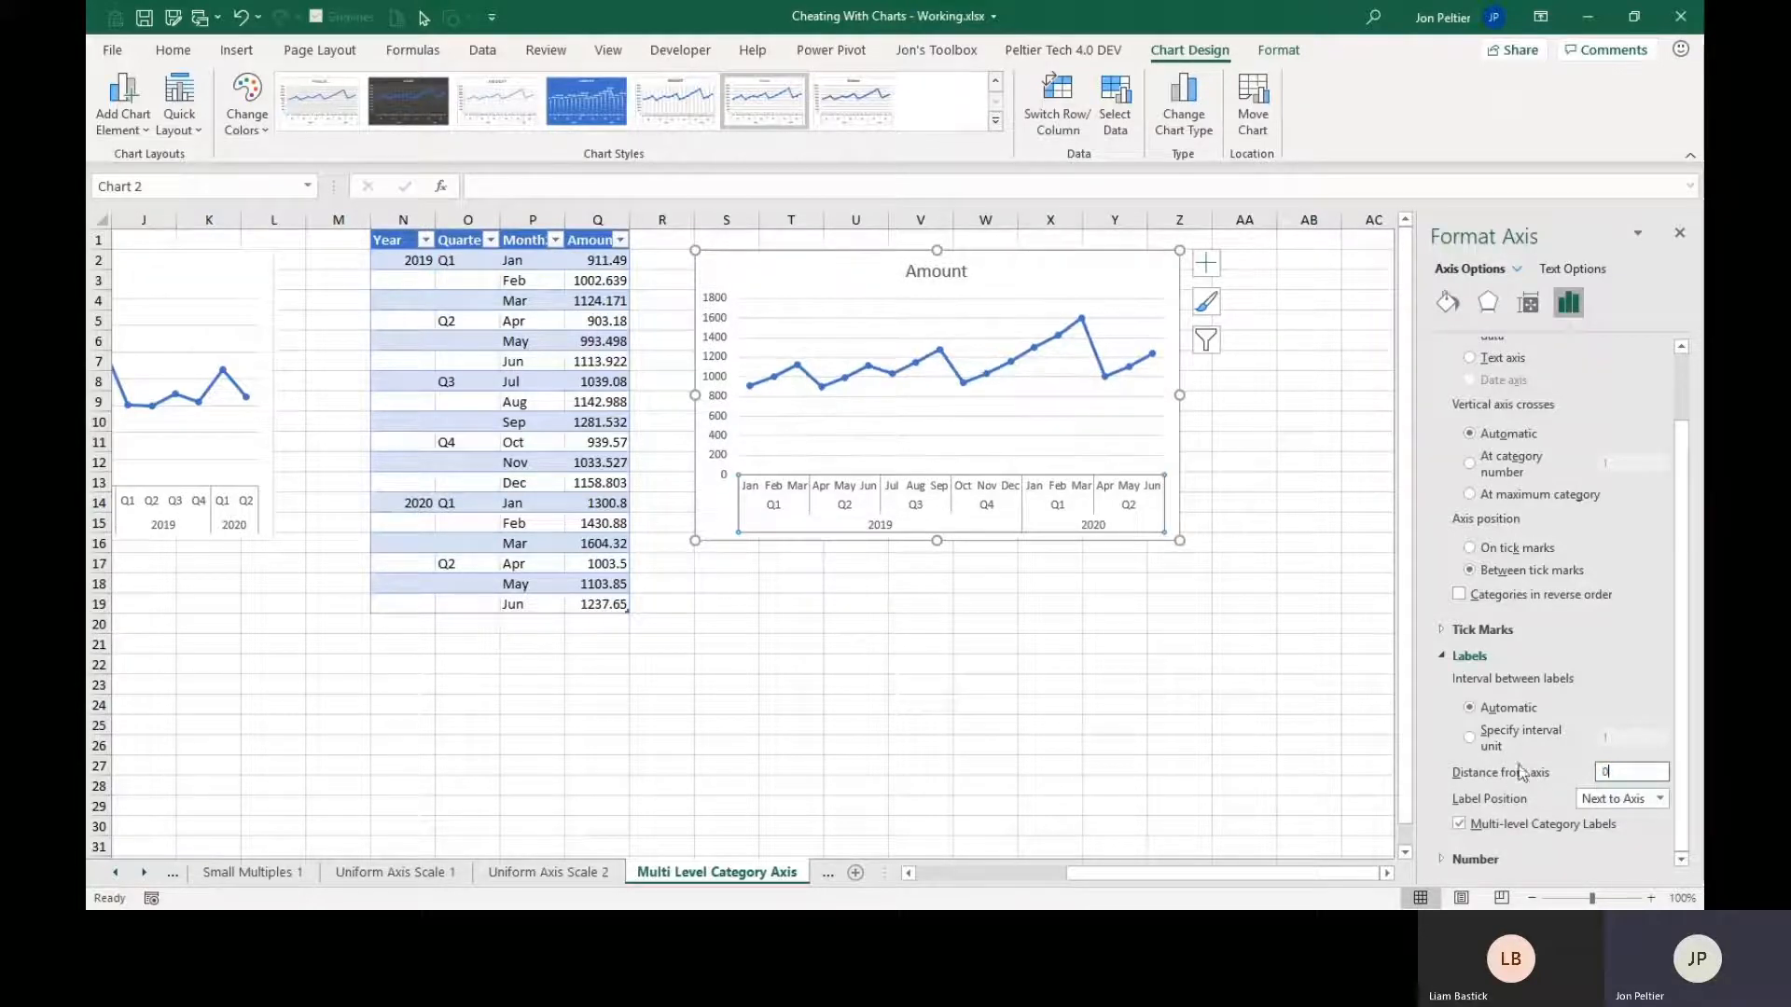
click(937, 580)
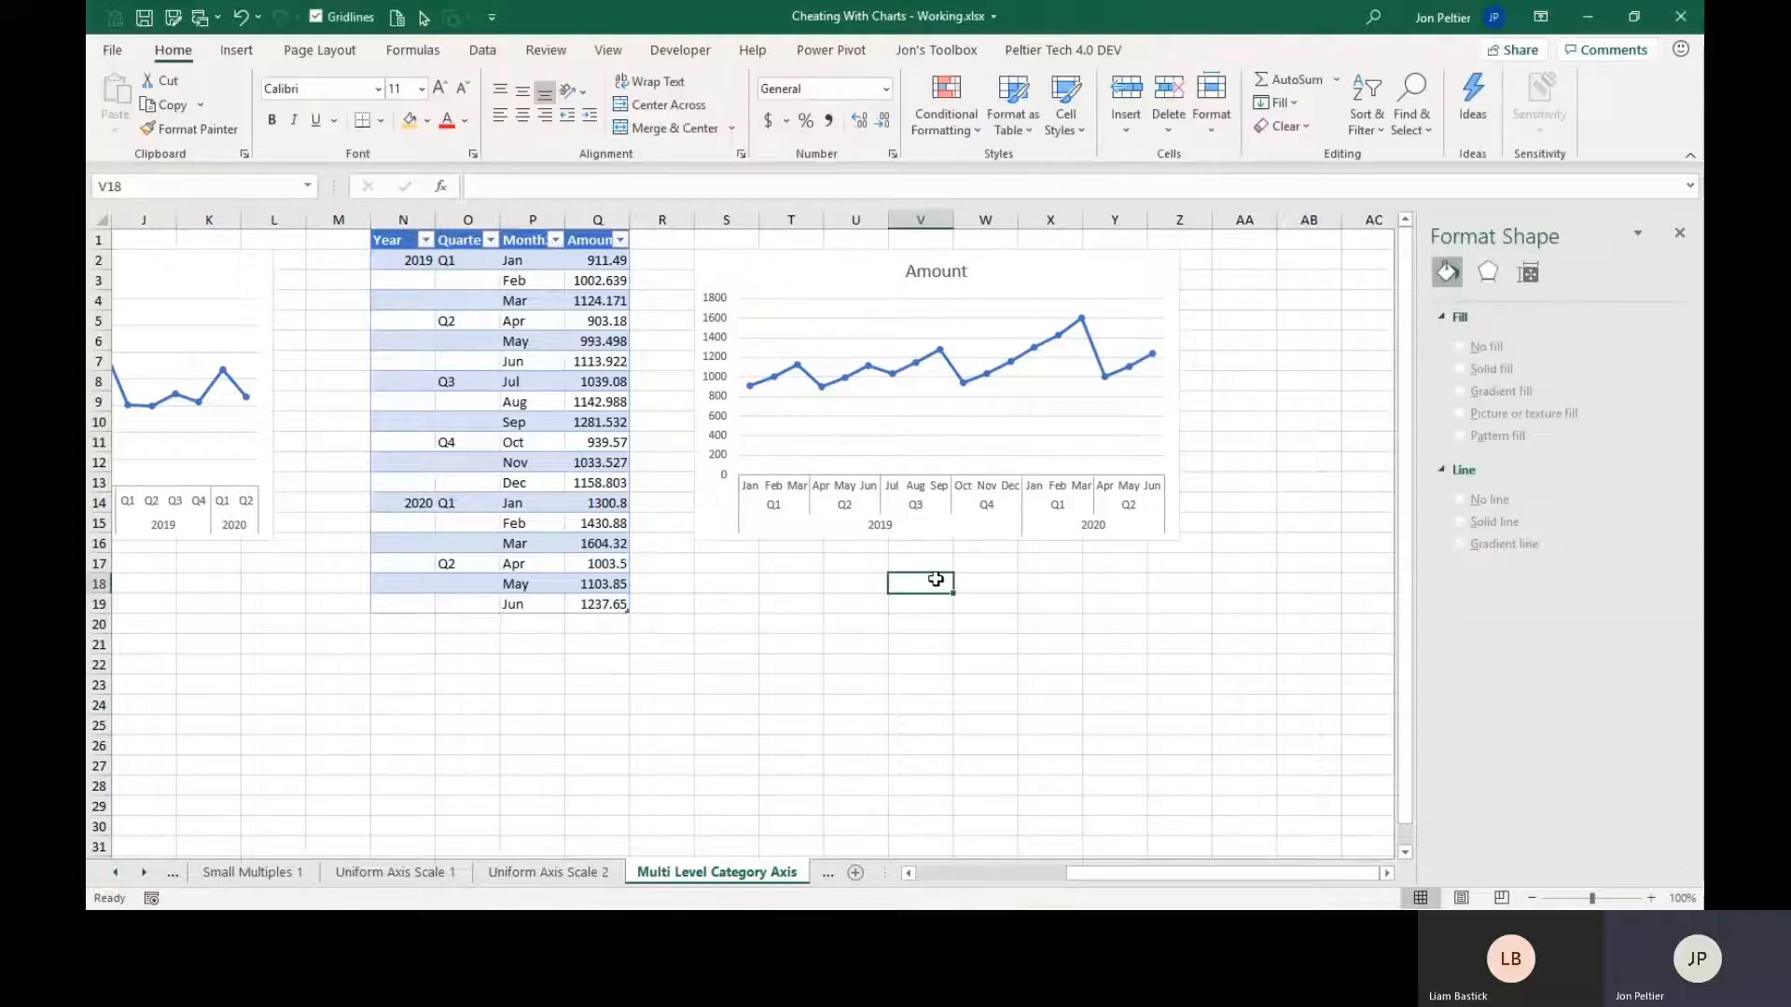
Open the Multi Axis Major Gridlines 0 worksheet and turn on primary major vertical gridlines in the Major Vertical Gridlines chart.
click(146, 873)
click(145, 874)
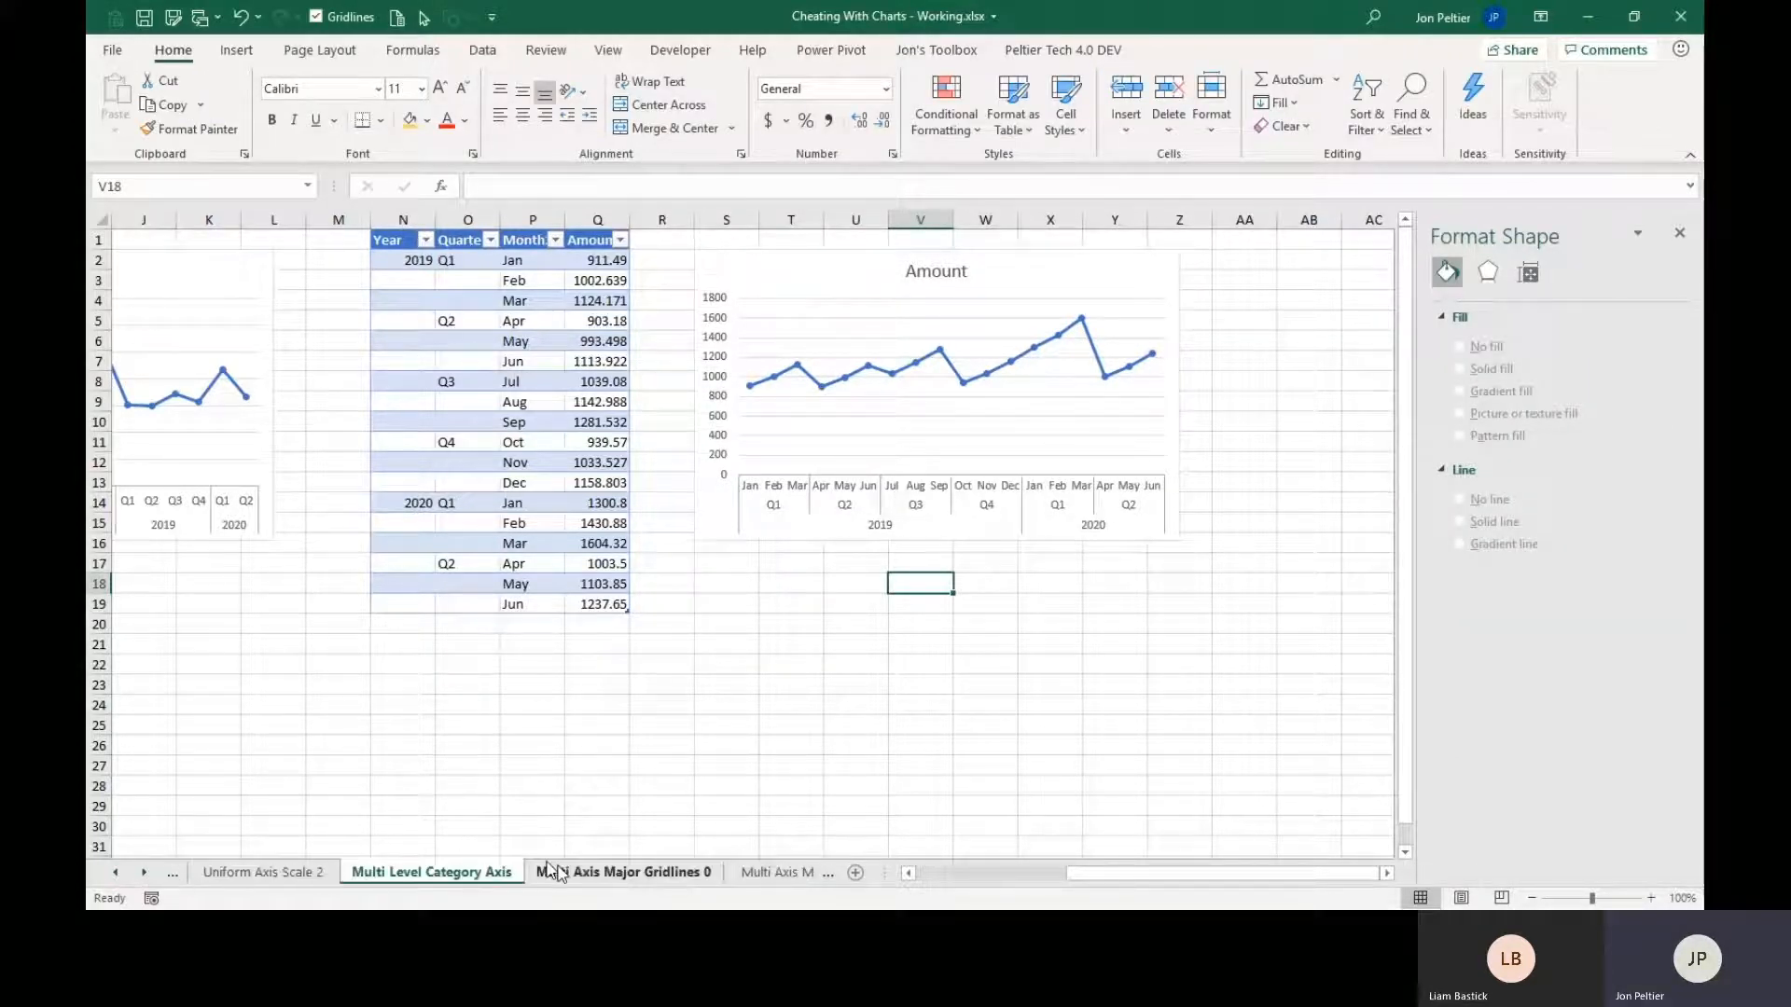
click(574, 871)
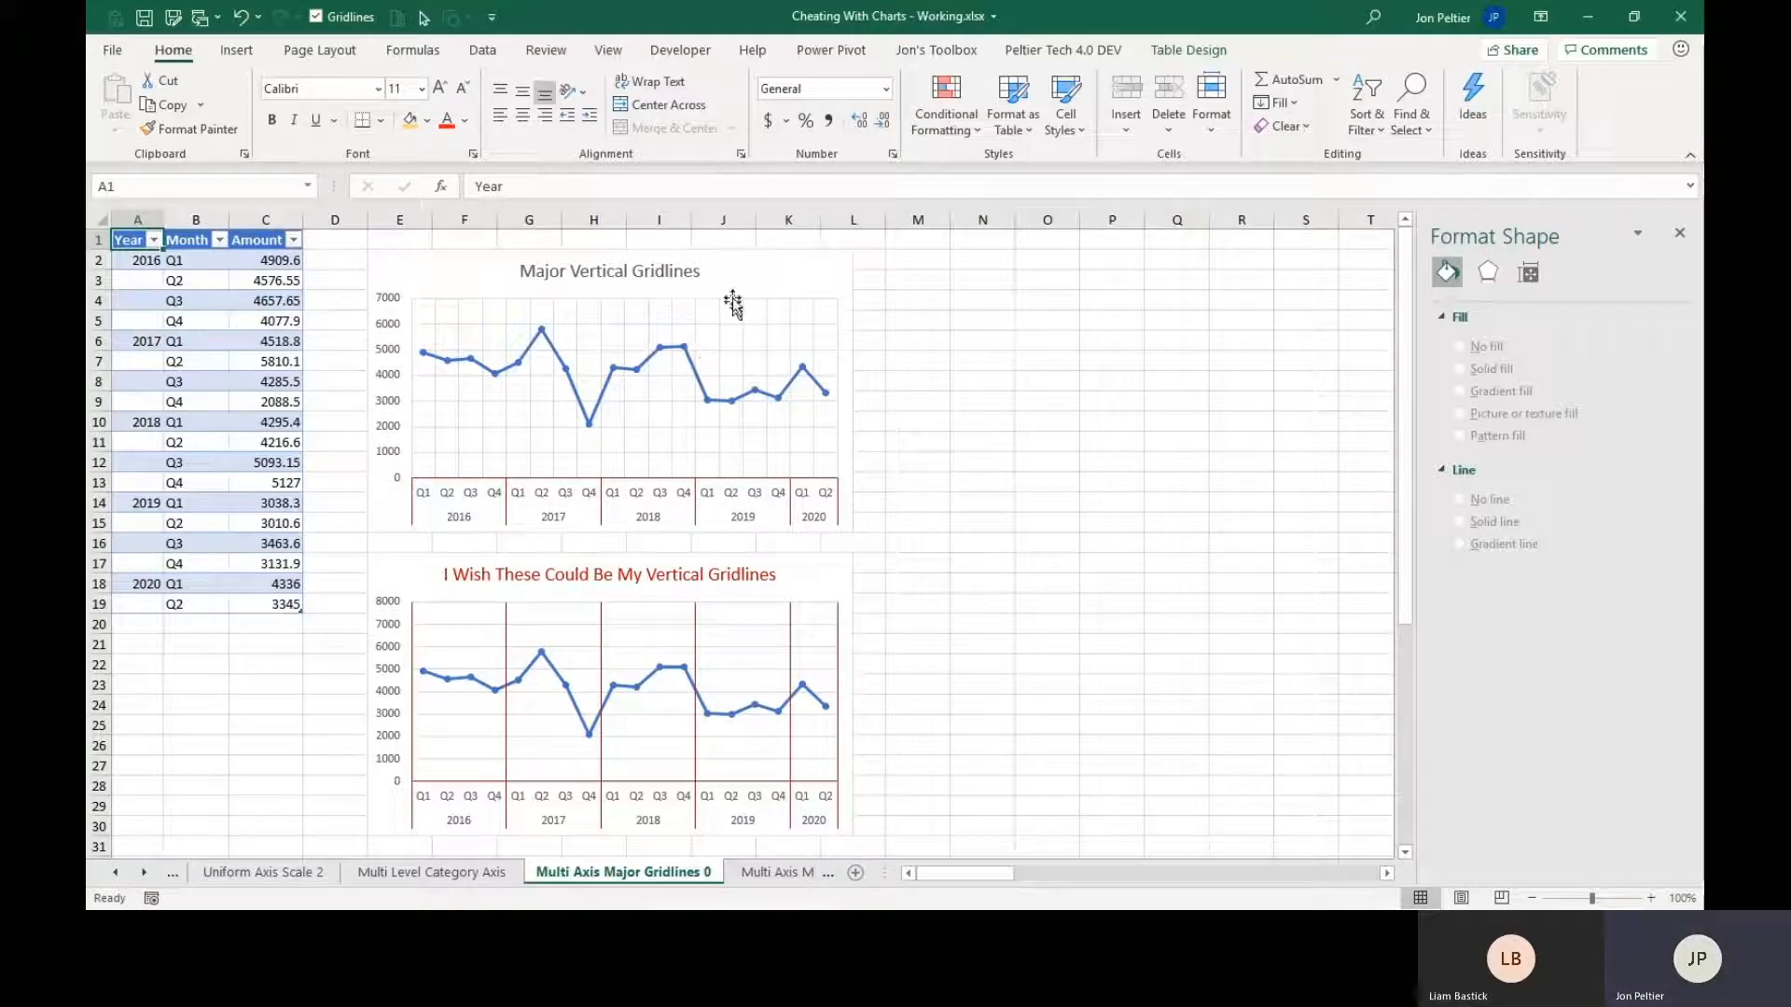
click(813, 270)
click(879, 263)
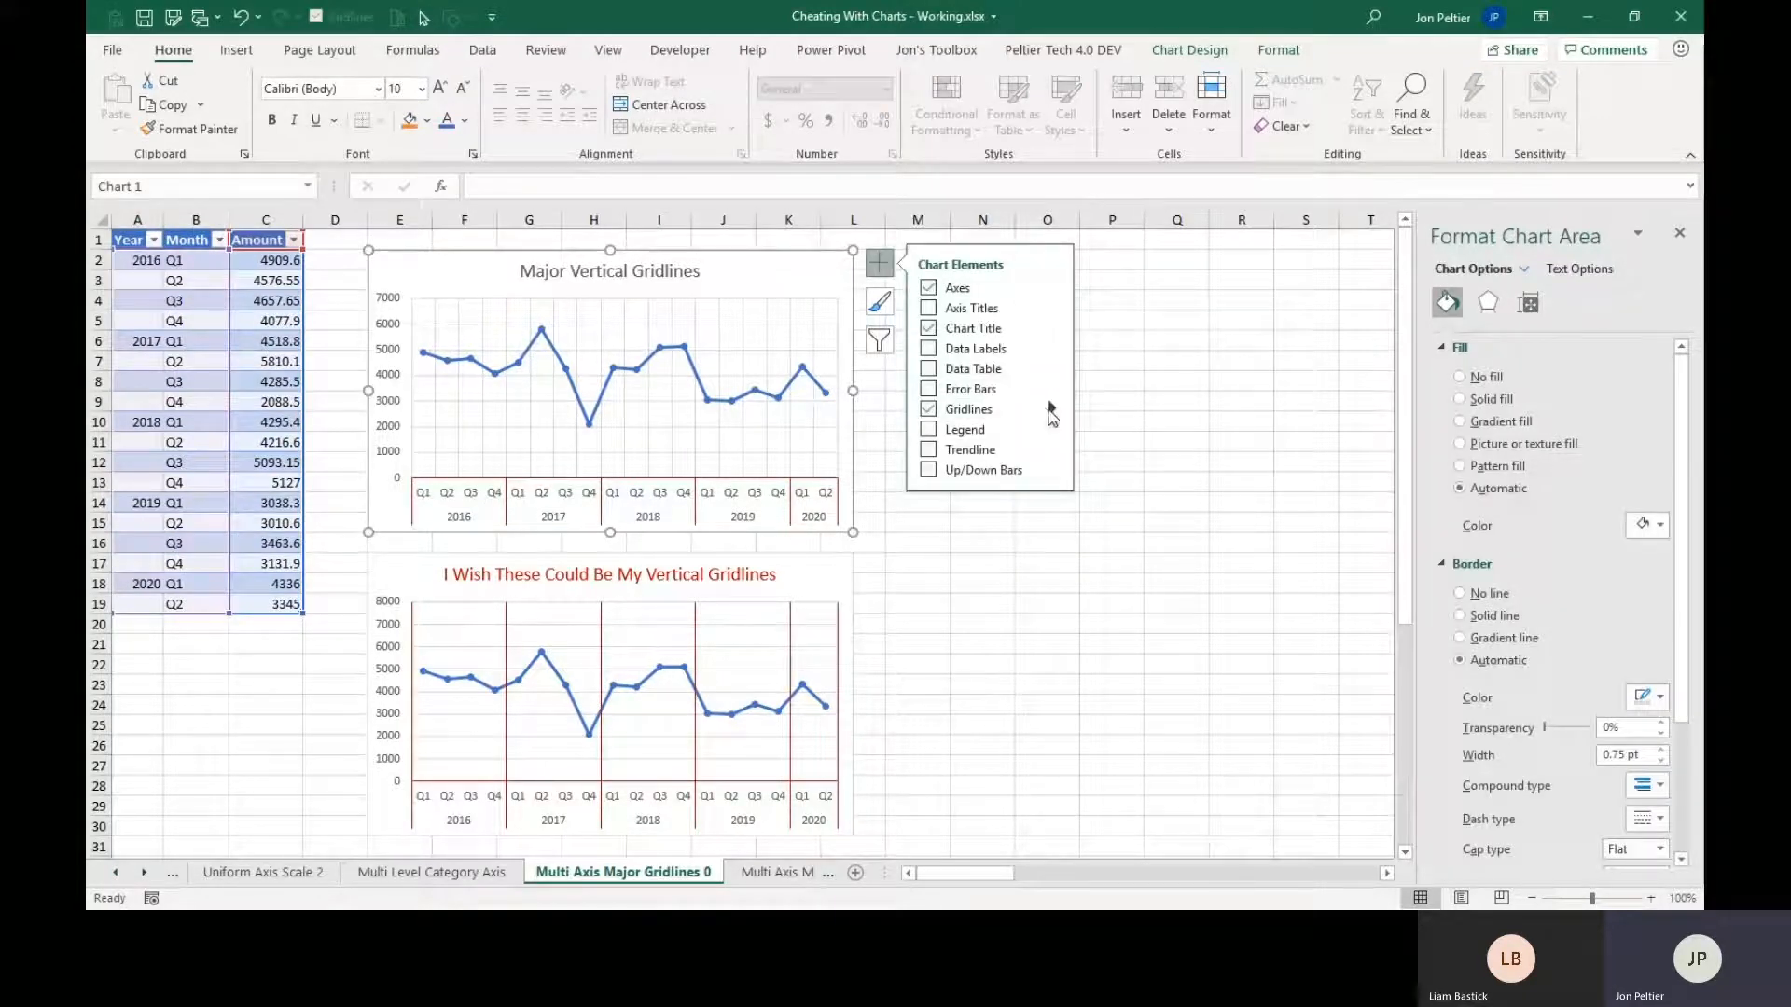
mouse_move(1050, 411)
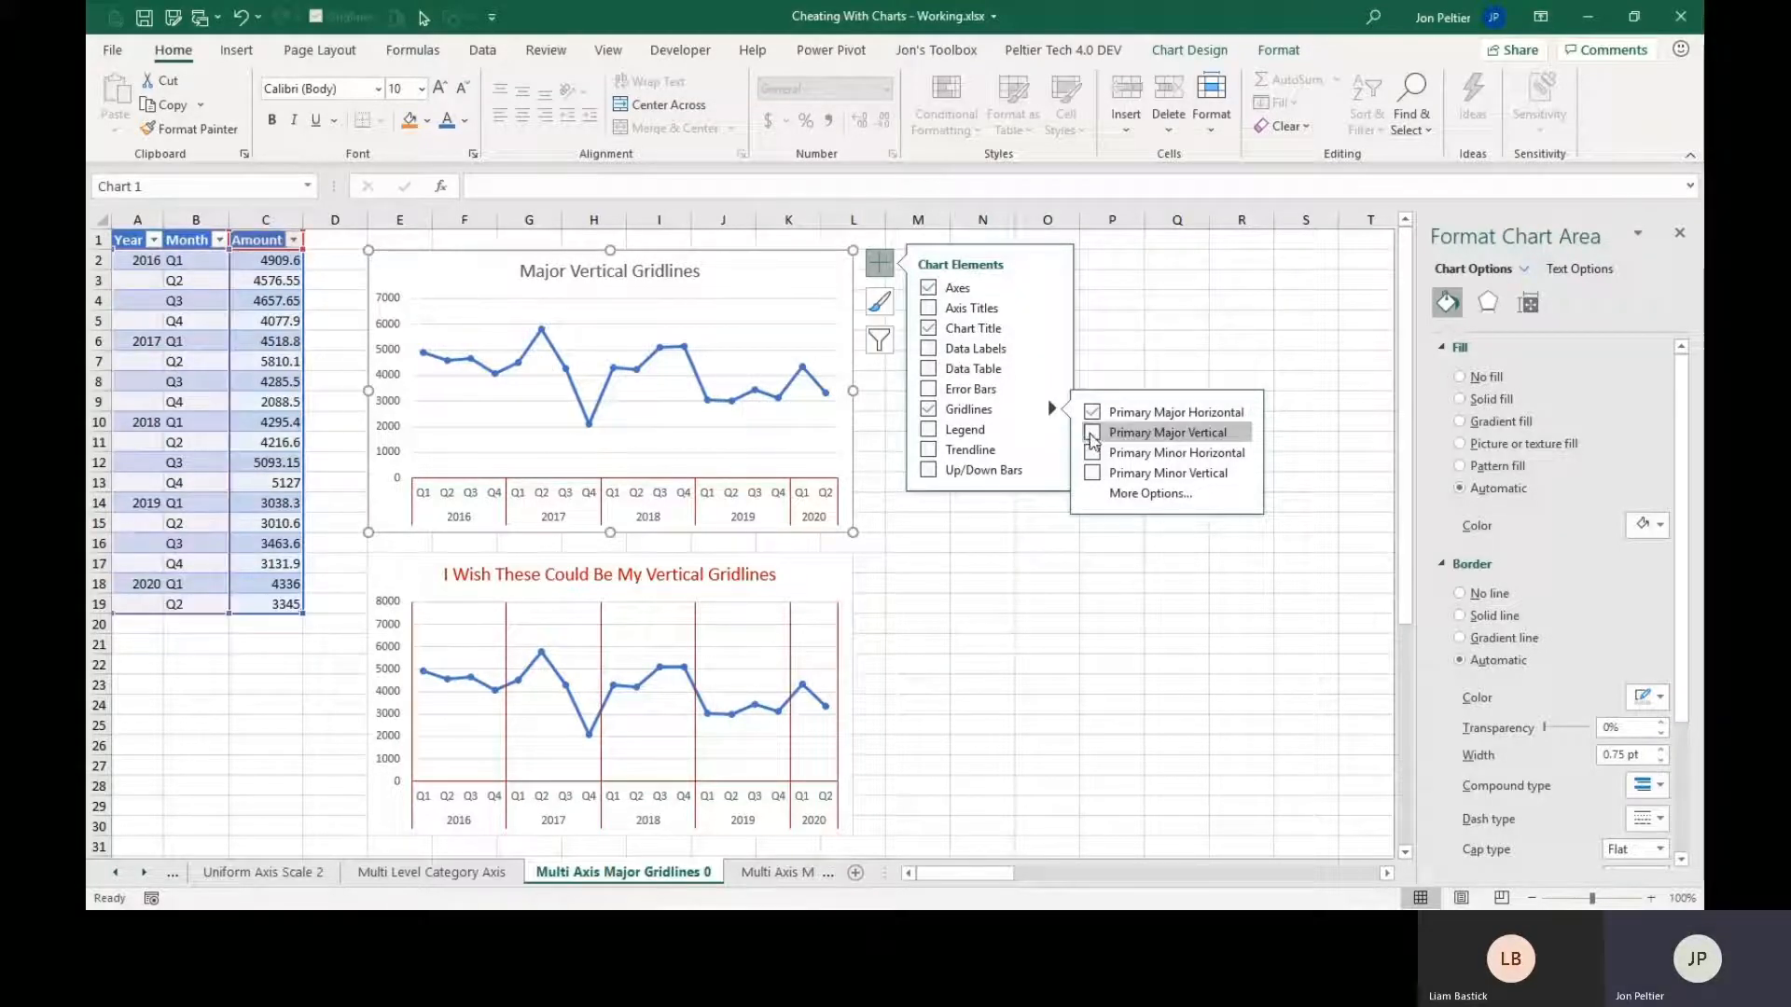
click(1092, 435)
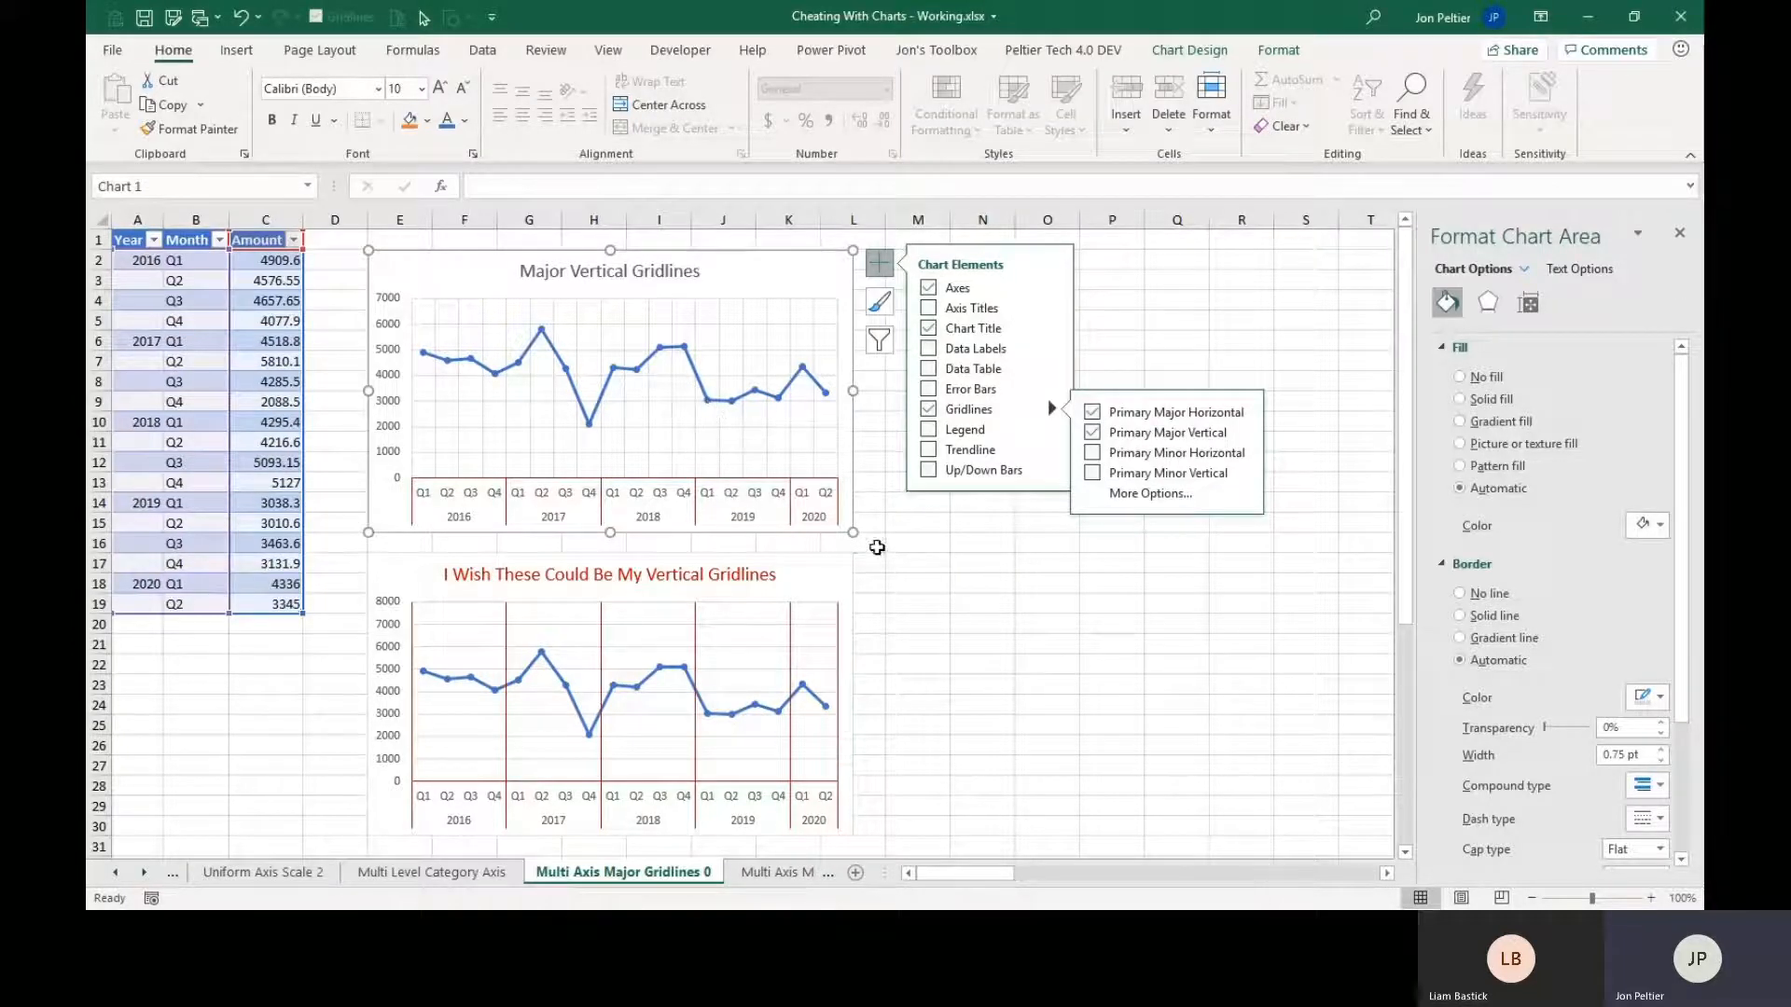
click(876, 547)
Compare the two gridline charts and select the grid series of the I Wish These Could Be My Vertical Gridlines chart to inspect its formula.
scroll(877, 548, down, 2)
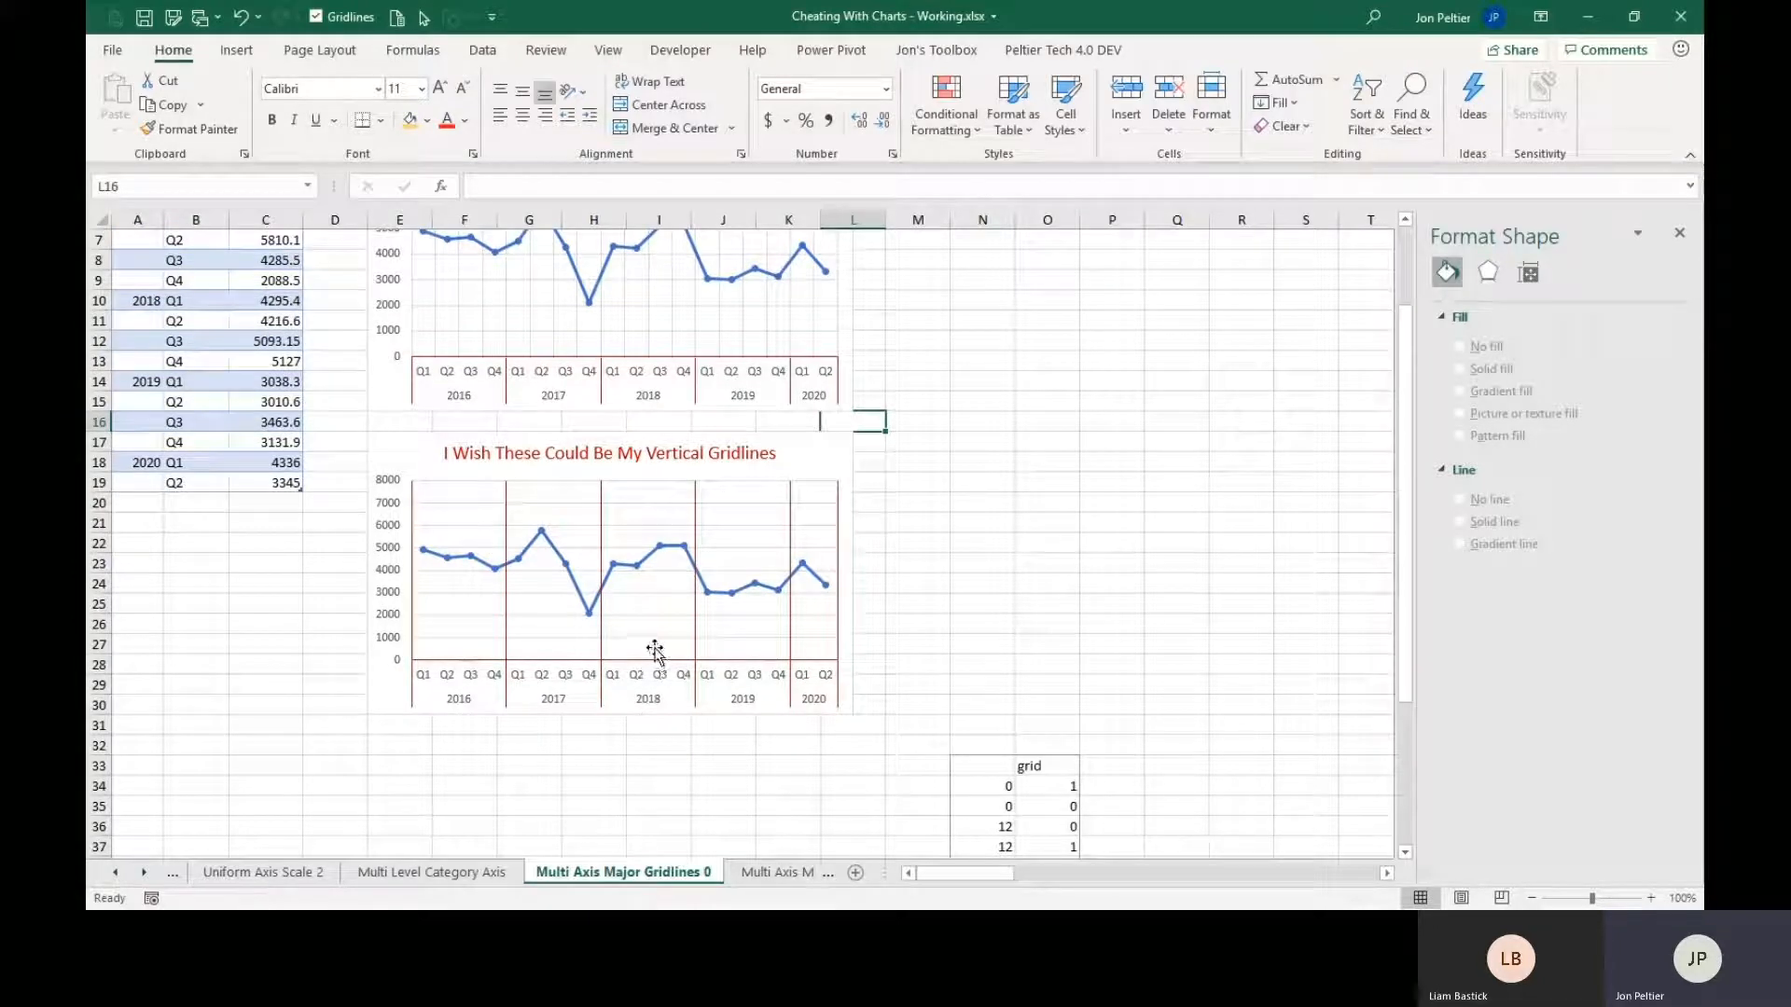
scroll(655, 650, up, 1)
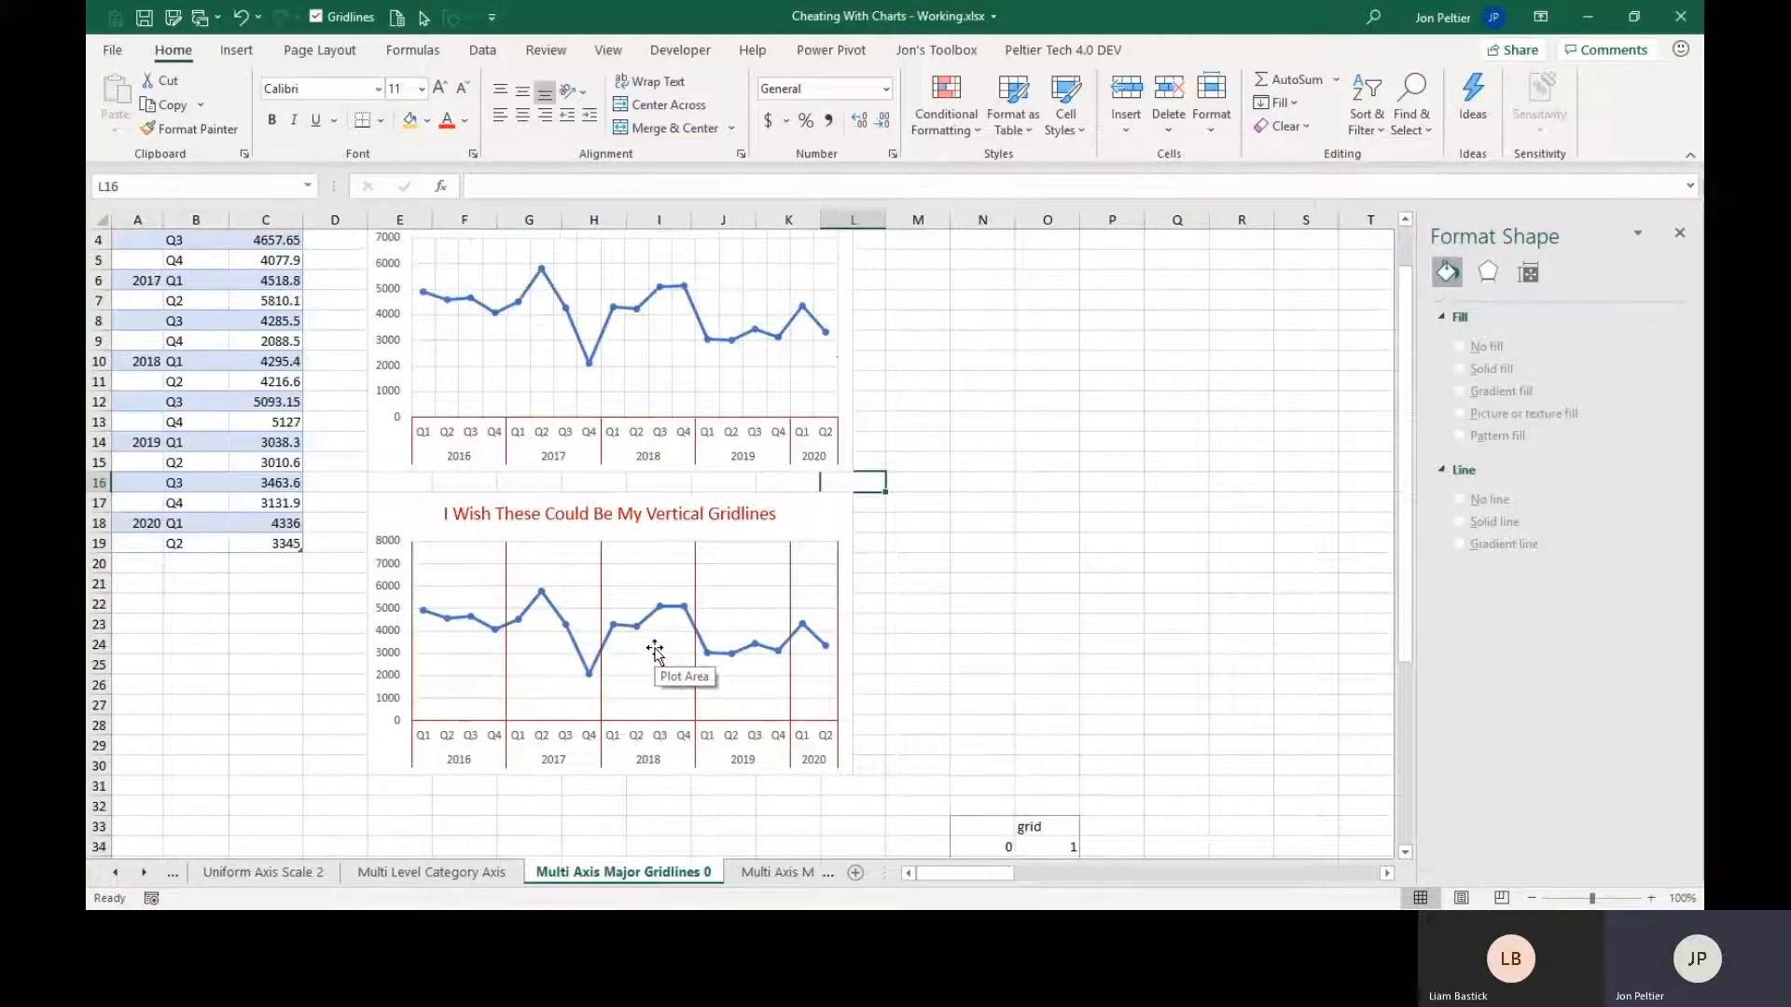
scroll(655, 651, up, 1)
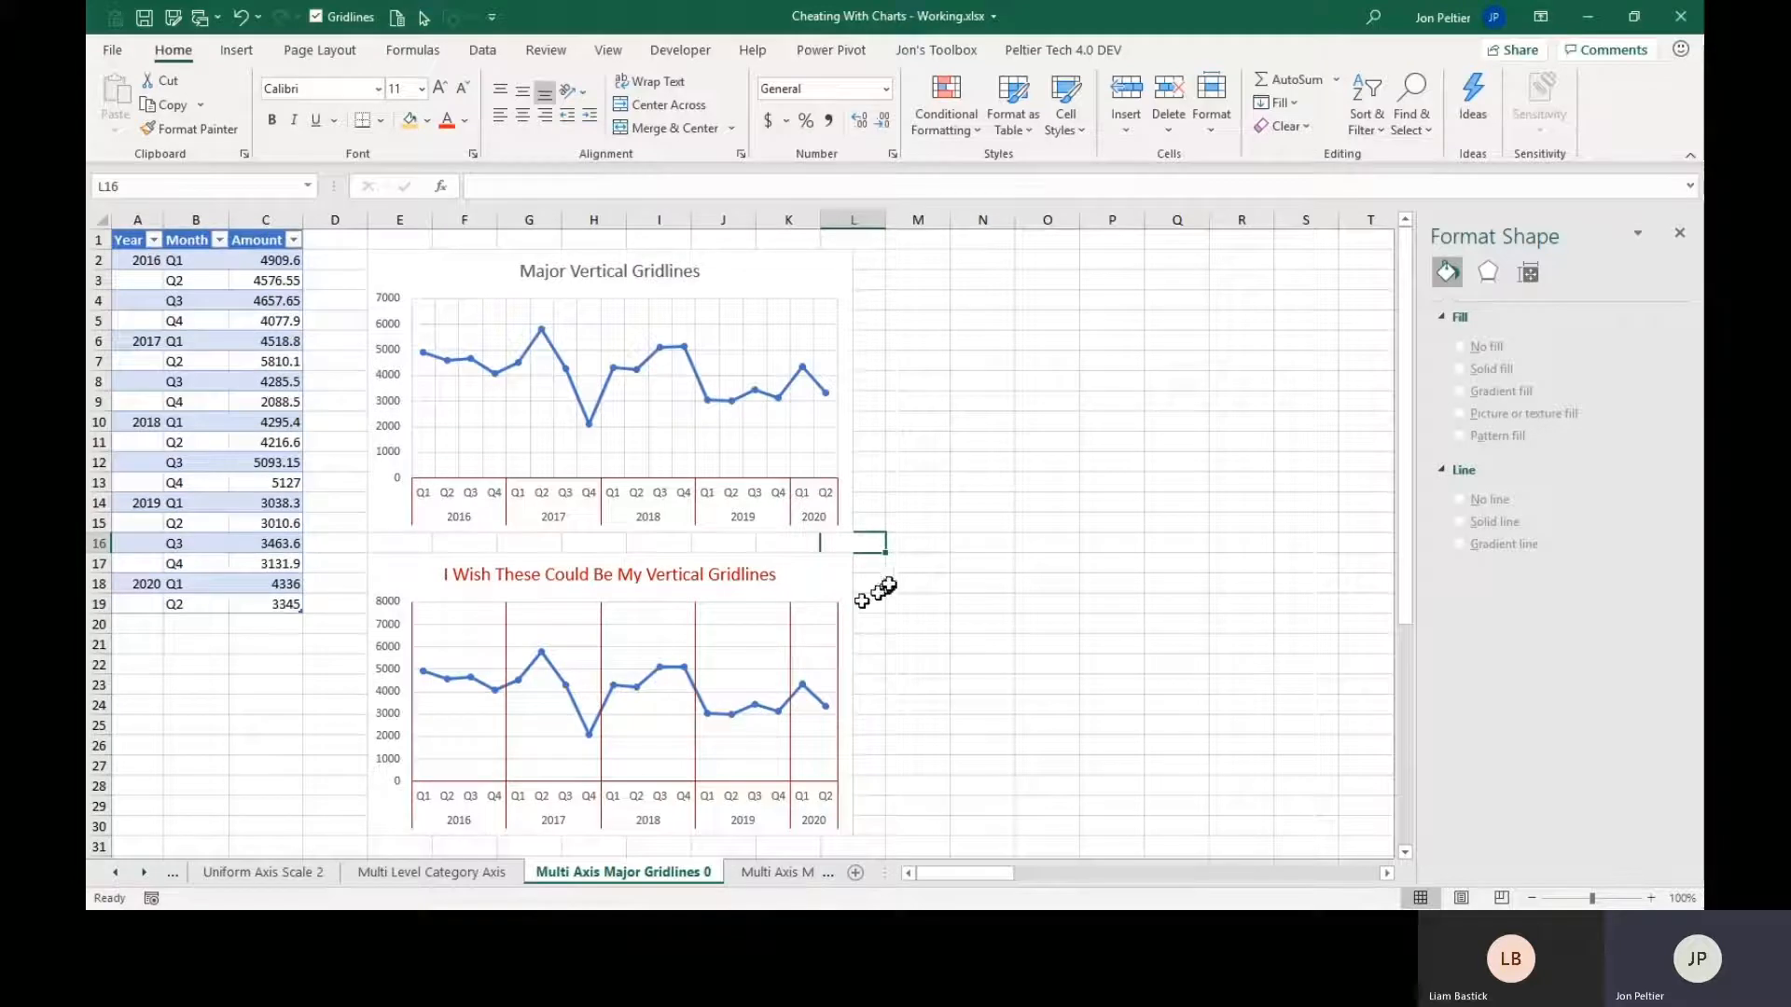
key(ctrl+Home)
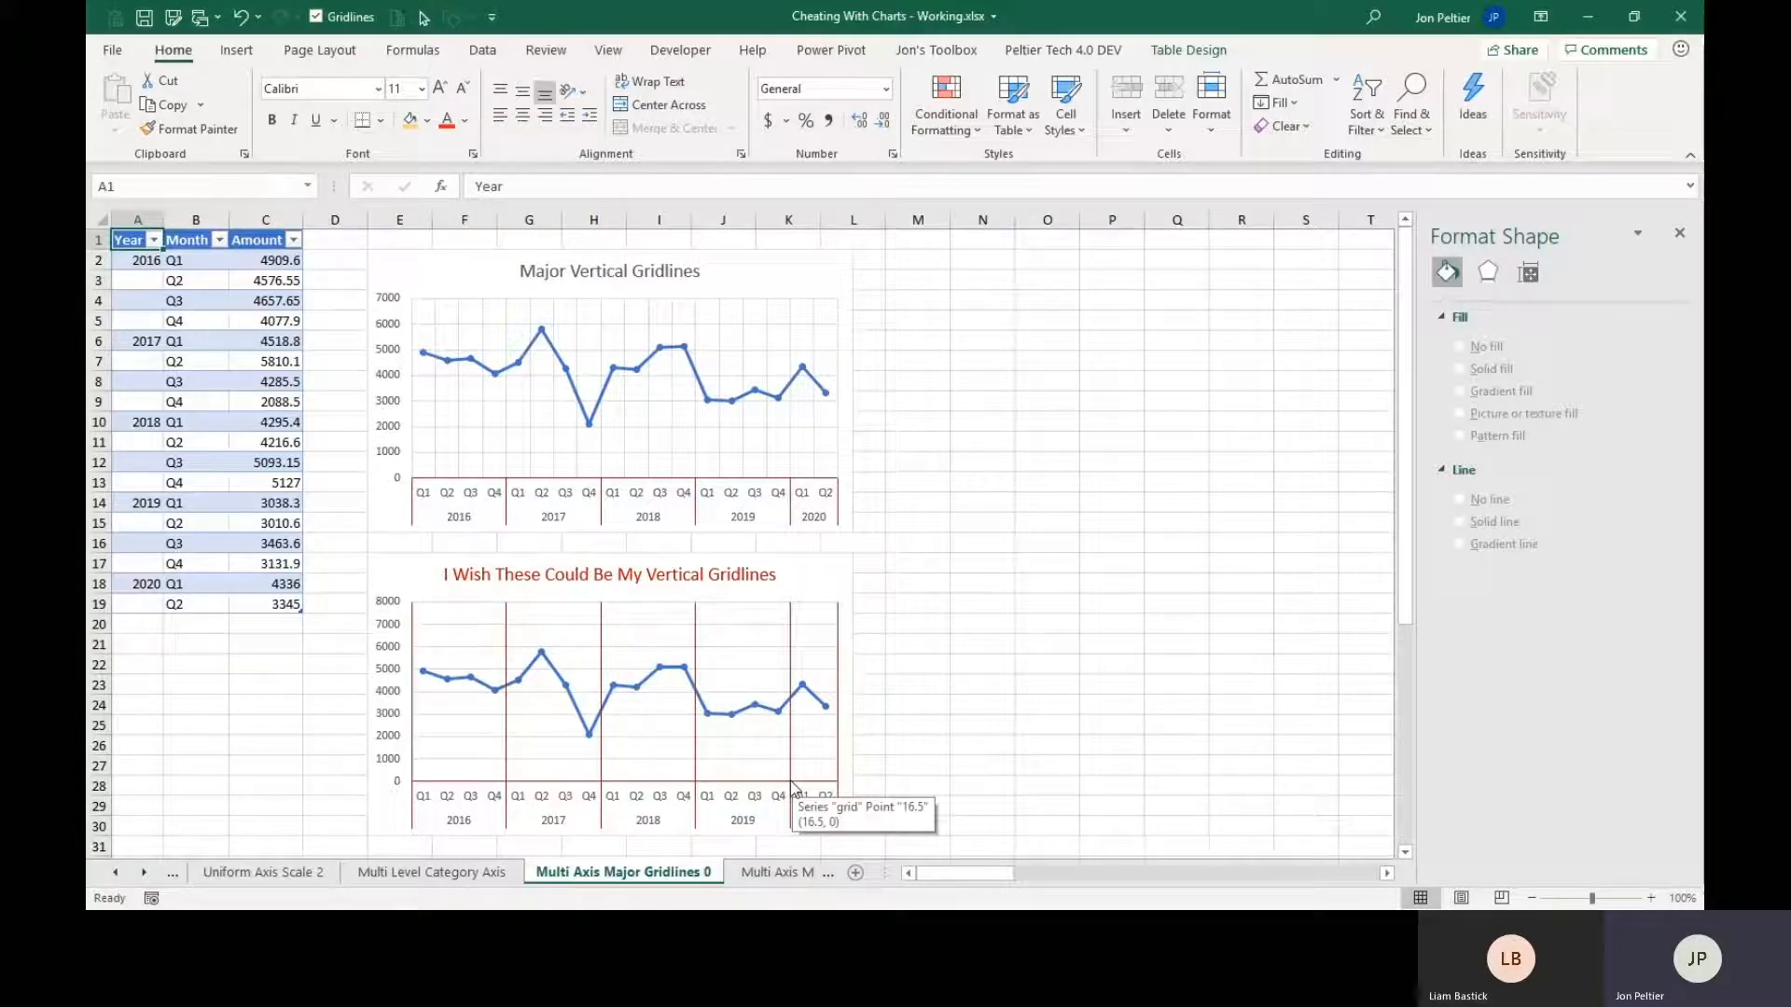
click(413, 783)
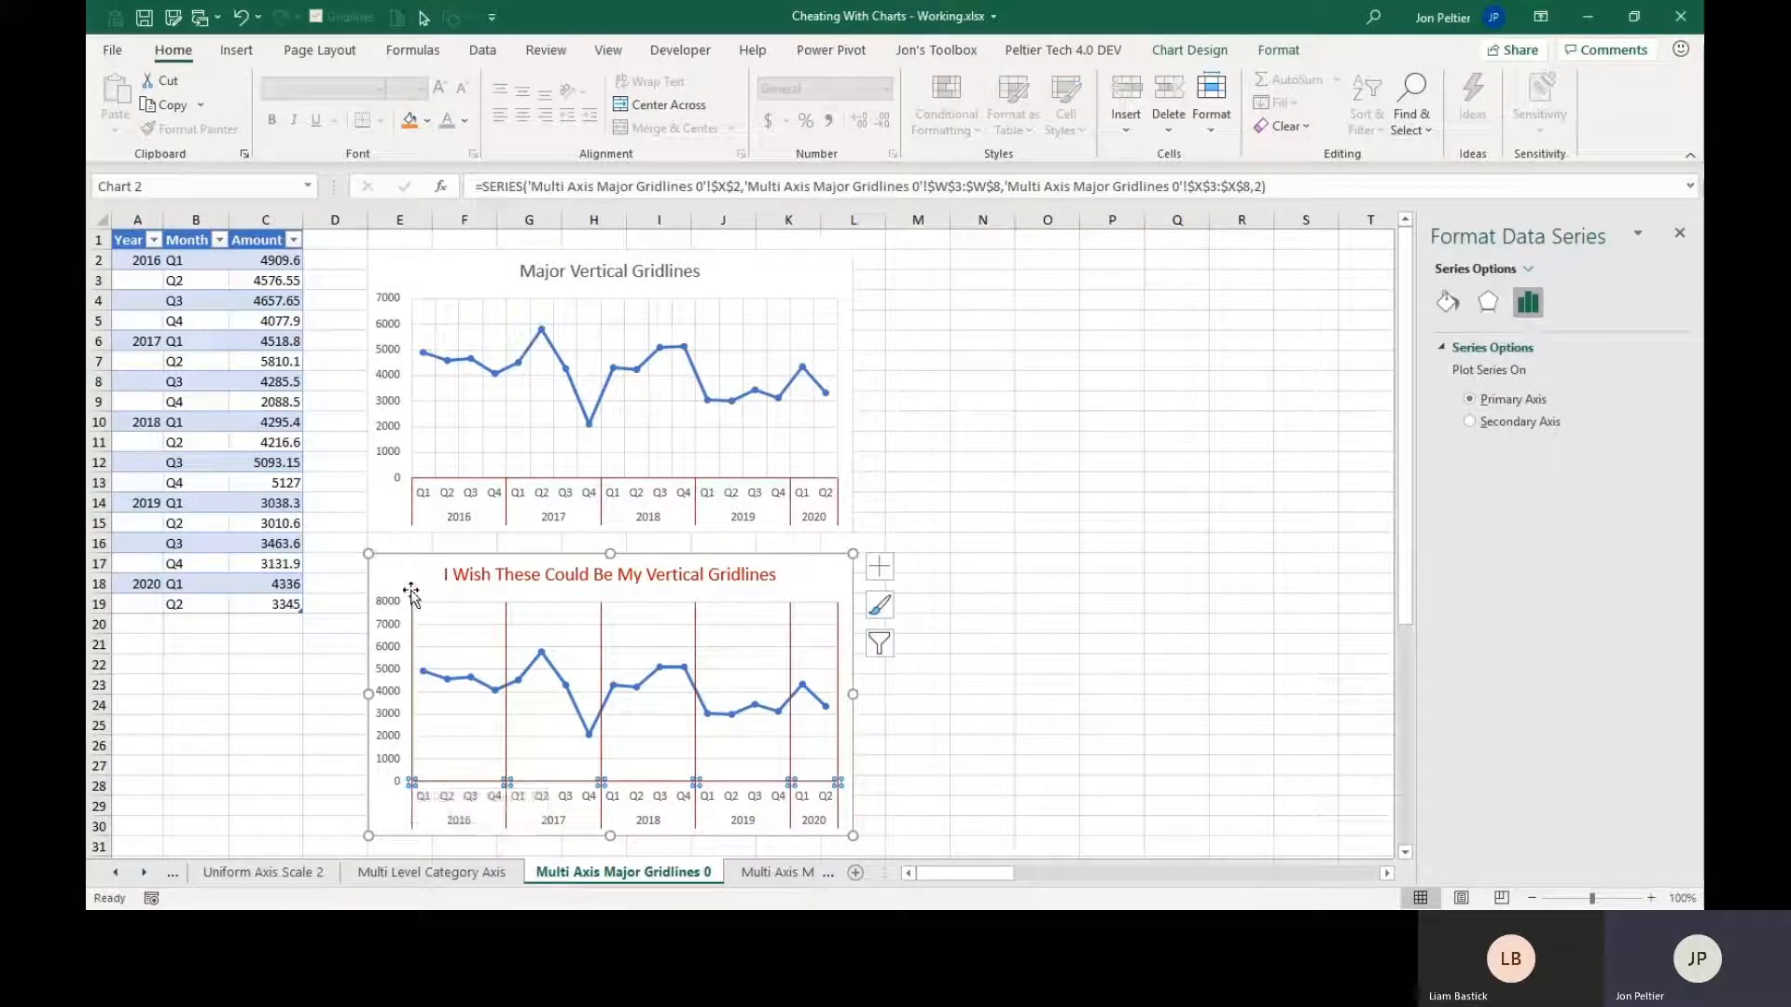
Open the Multi Axis Major Gridlines 1 worksheet and examine the grid helper values in N2:O8 beside the Custom Gridlines chart.
click(775, 874)
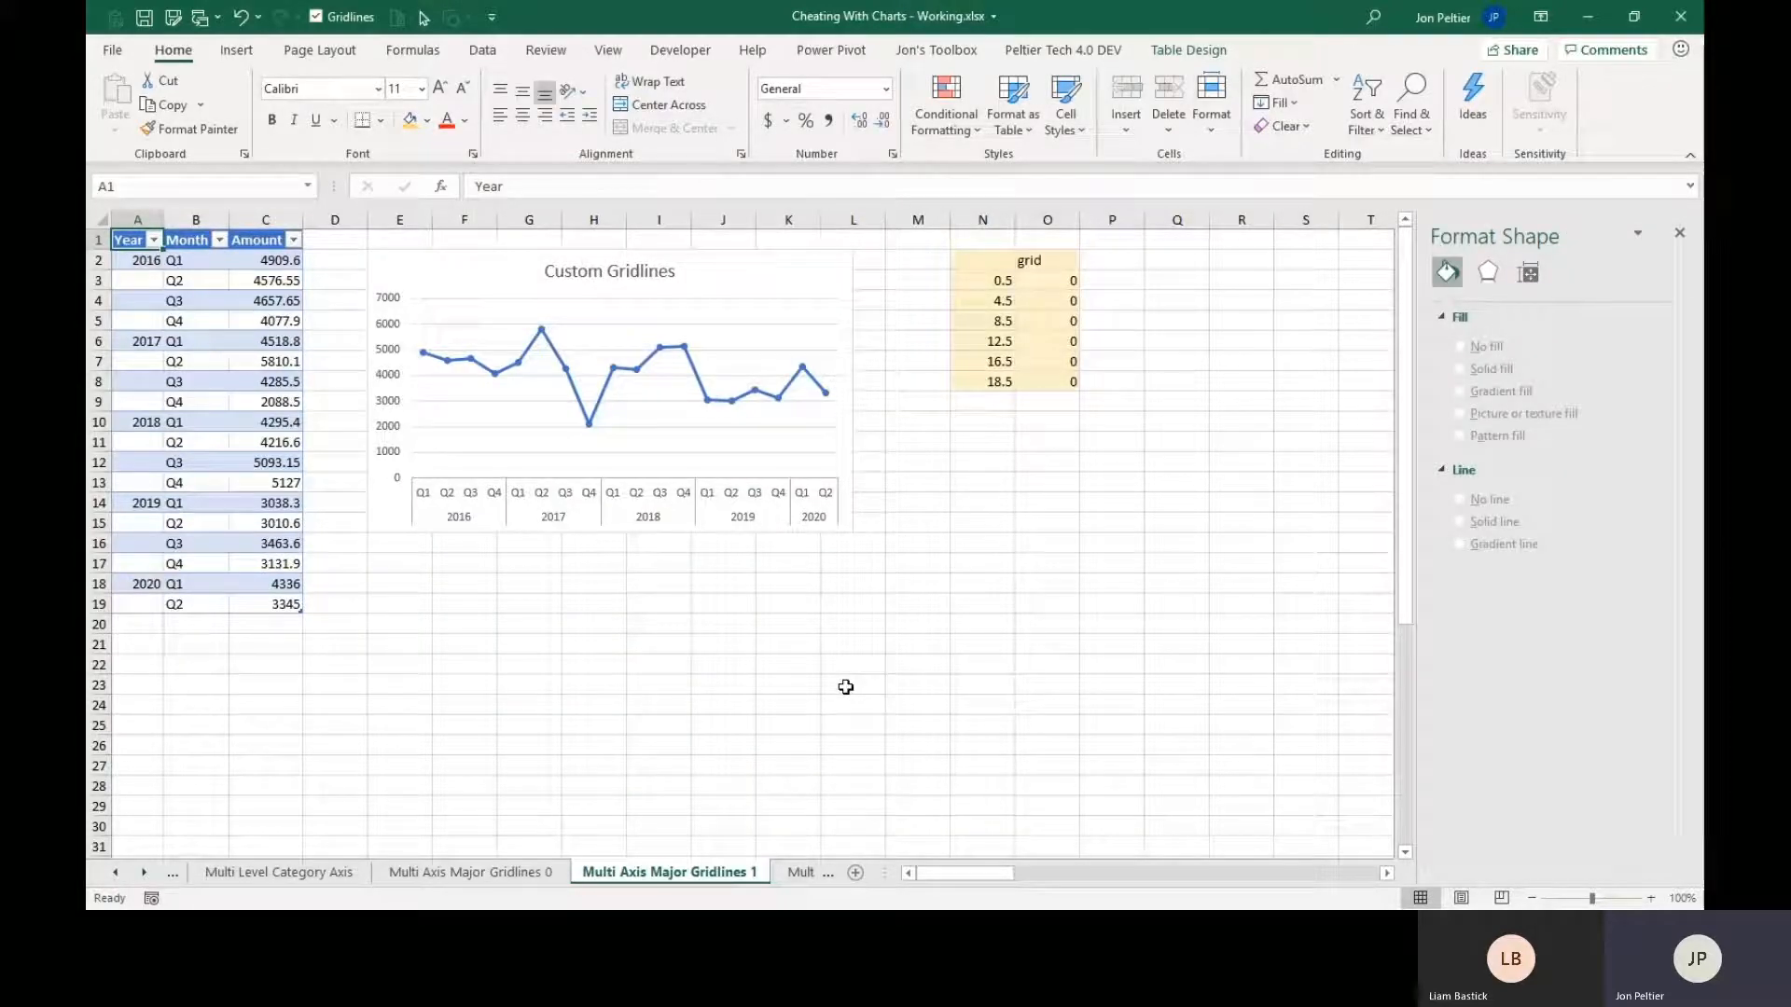
click(334, 242)
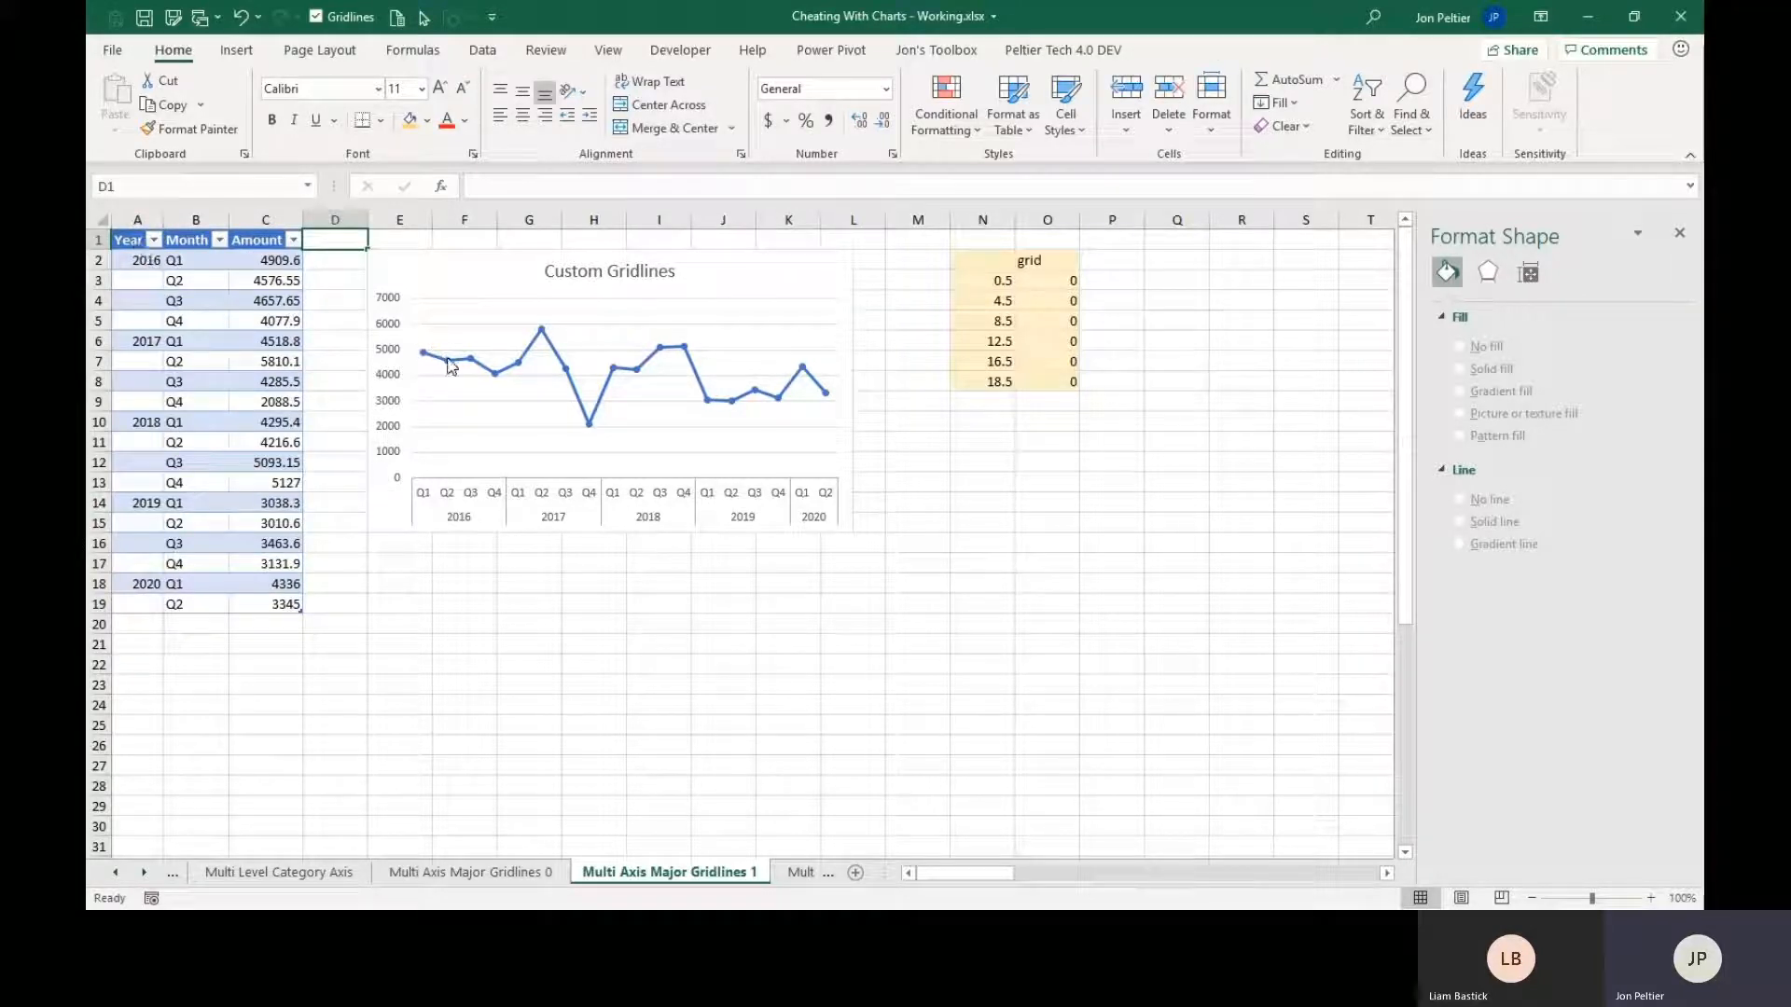
mouse_move(454, 371)
drag(1006, 272, 1034, 377)
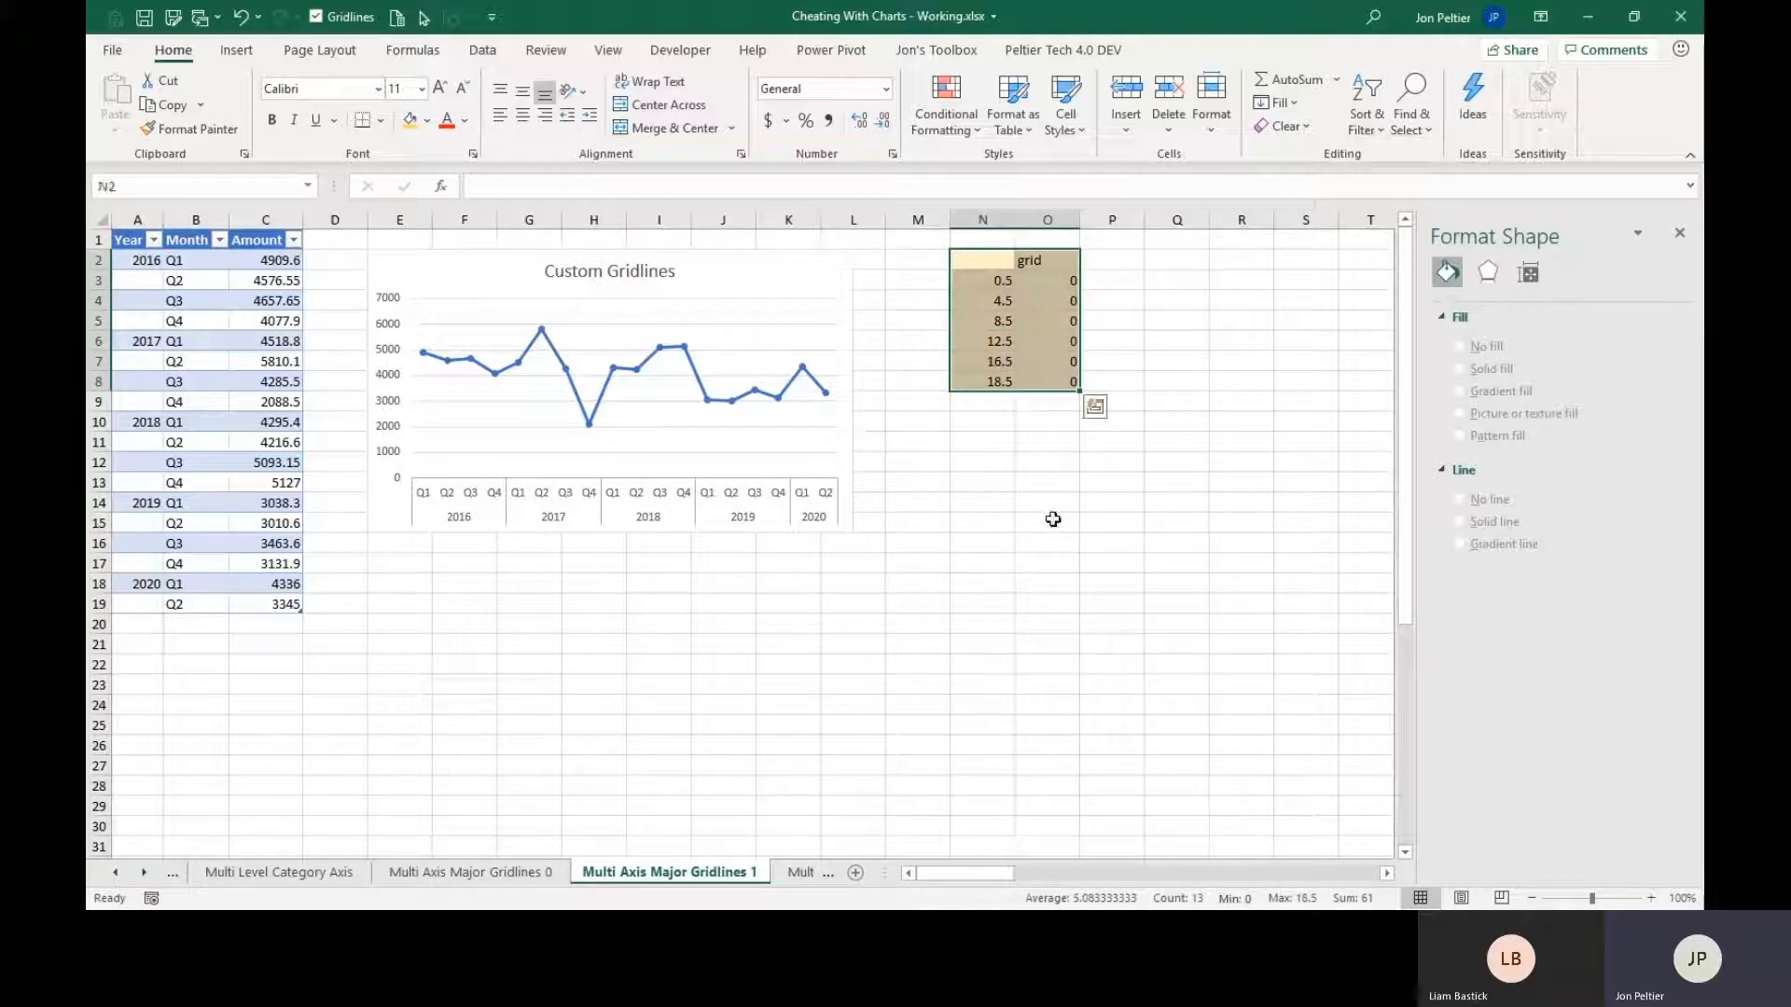
click(1000, 280)
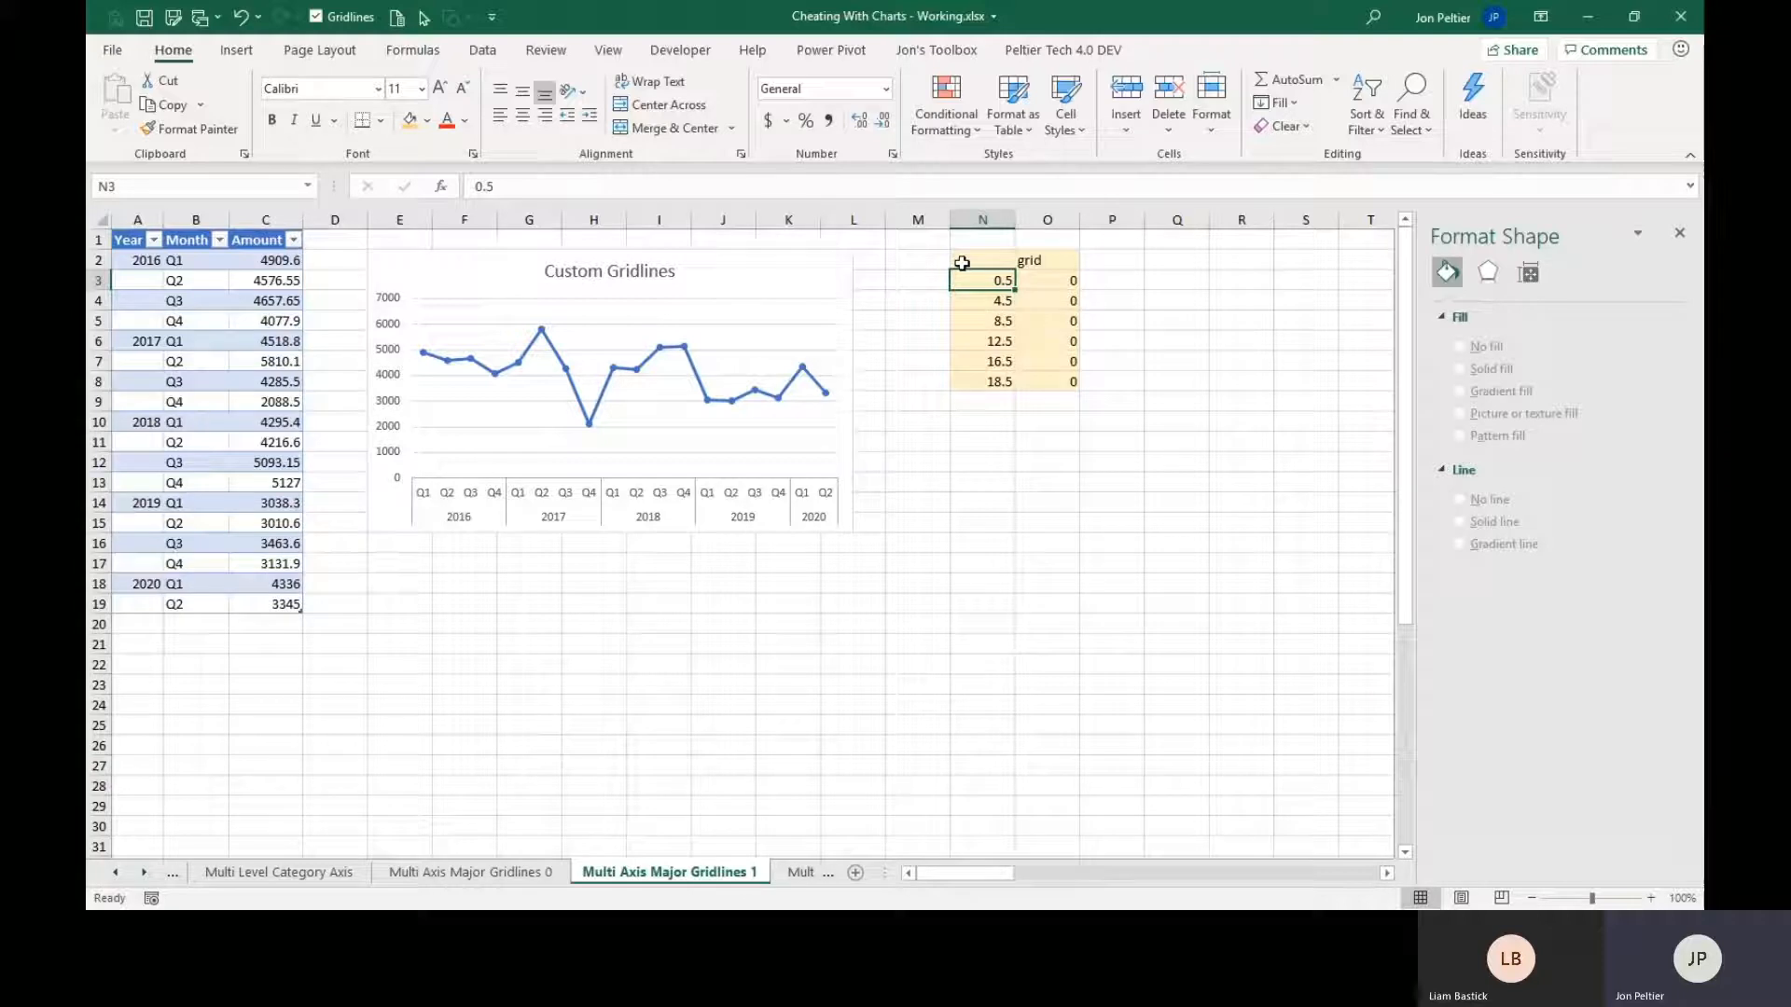
Copy N2:O8 and paste it special into the Custom Gridlines chart as a new series in columns, with series names in first row and categories in first column.
drag(961, 264, 1035, 378)
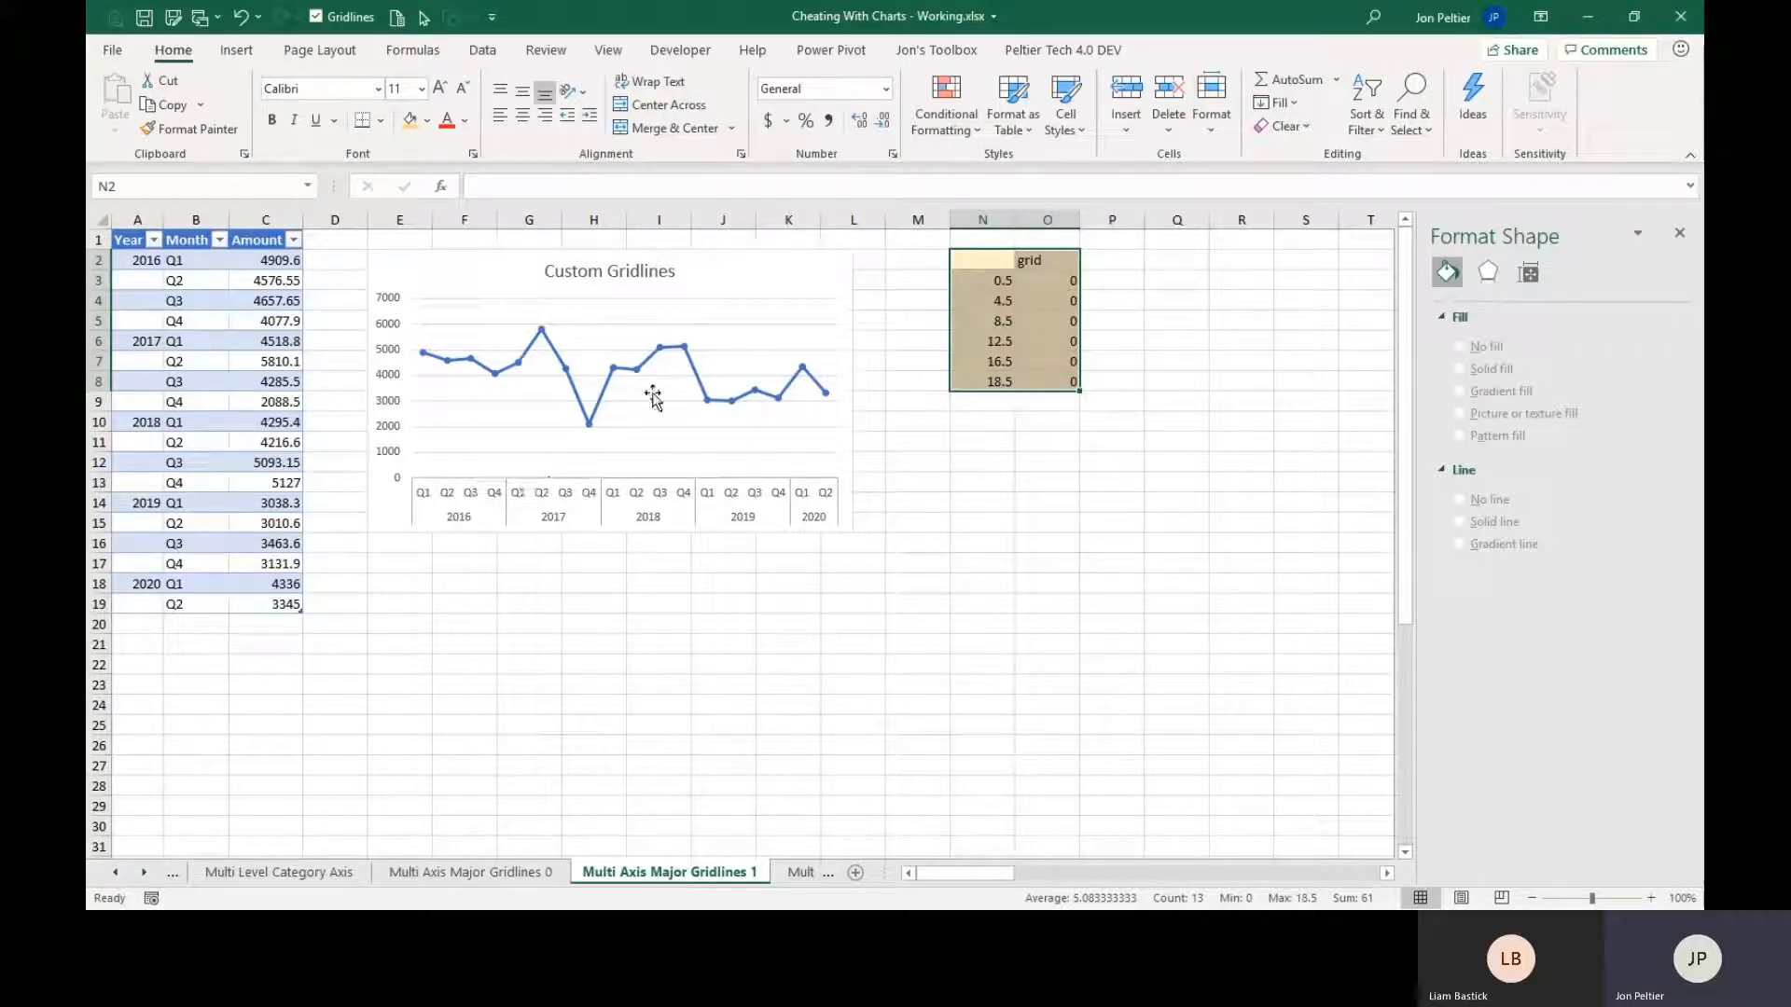
key(ctrl+c)
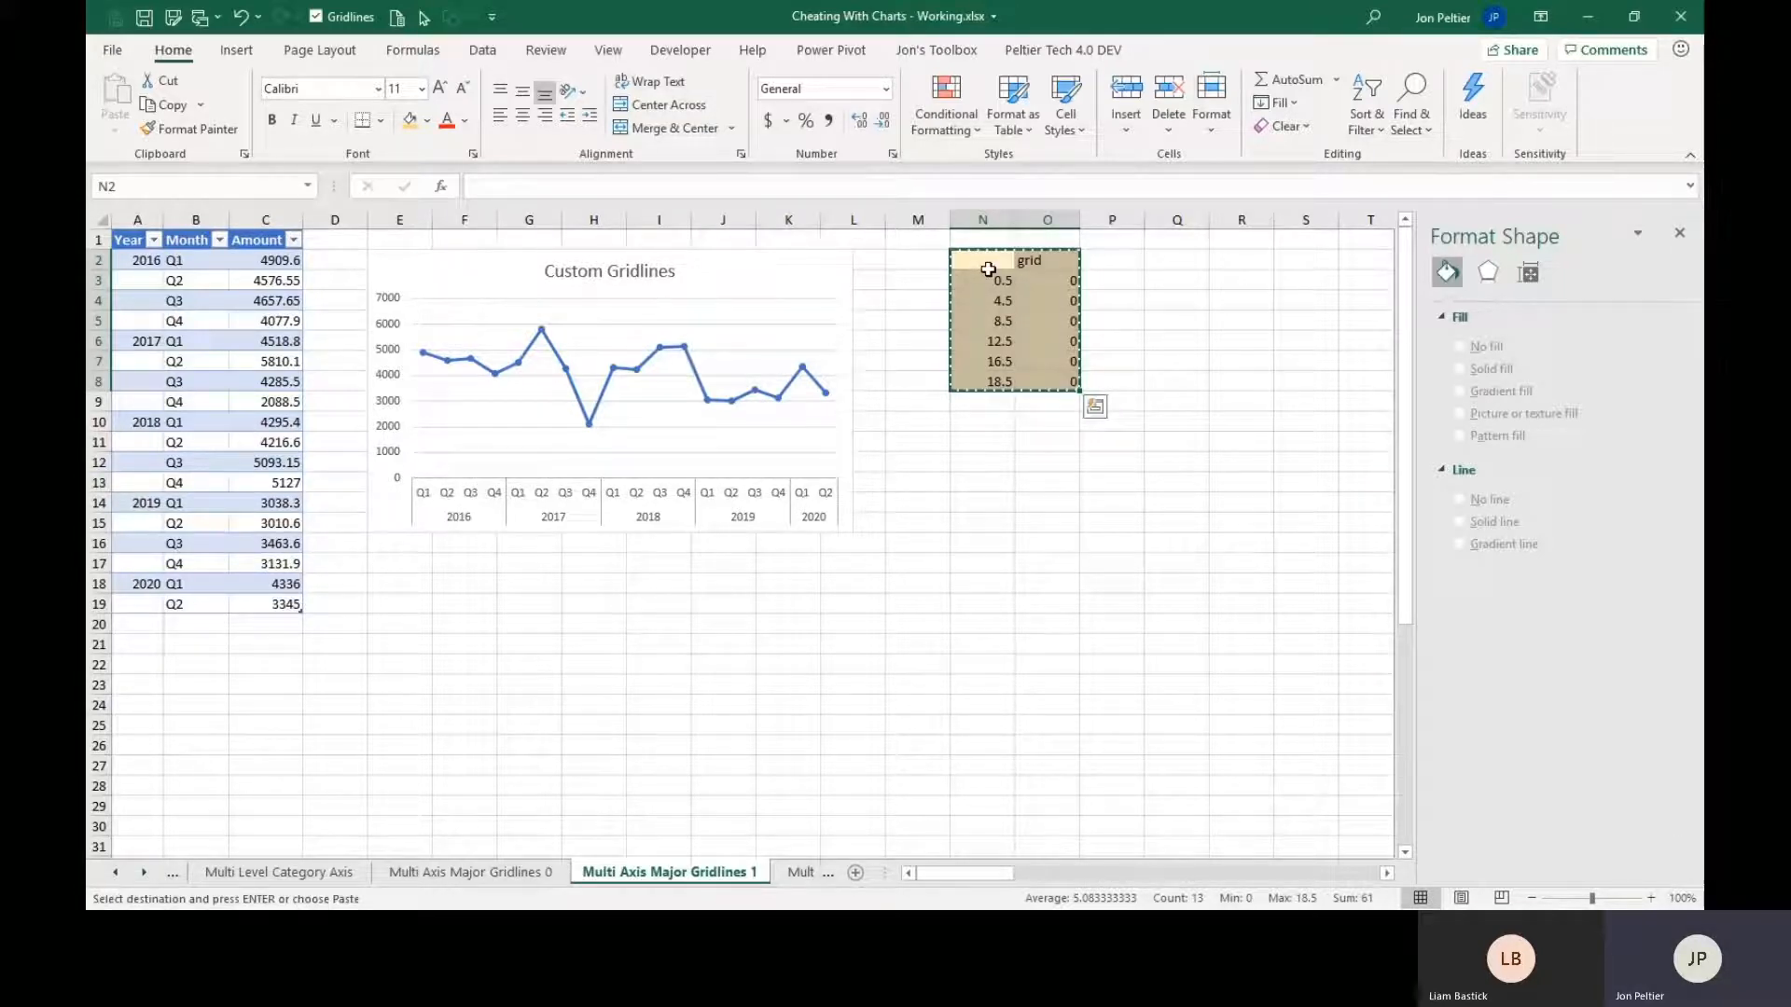
click(802, 268)
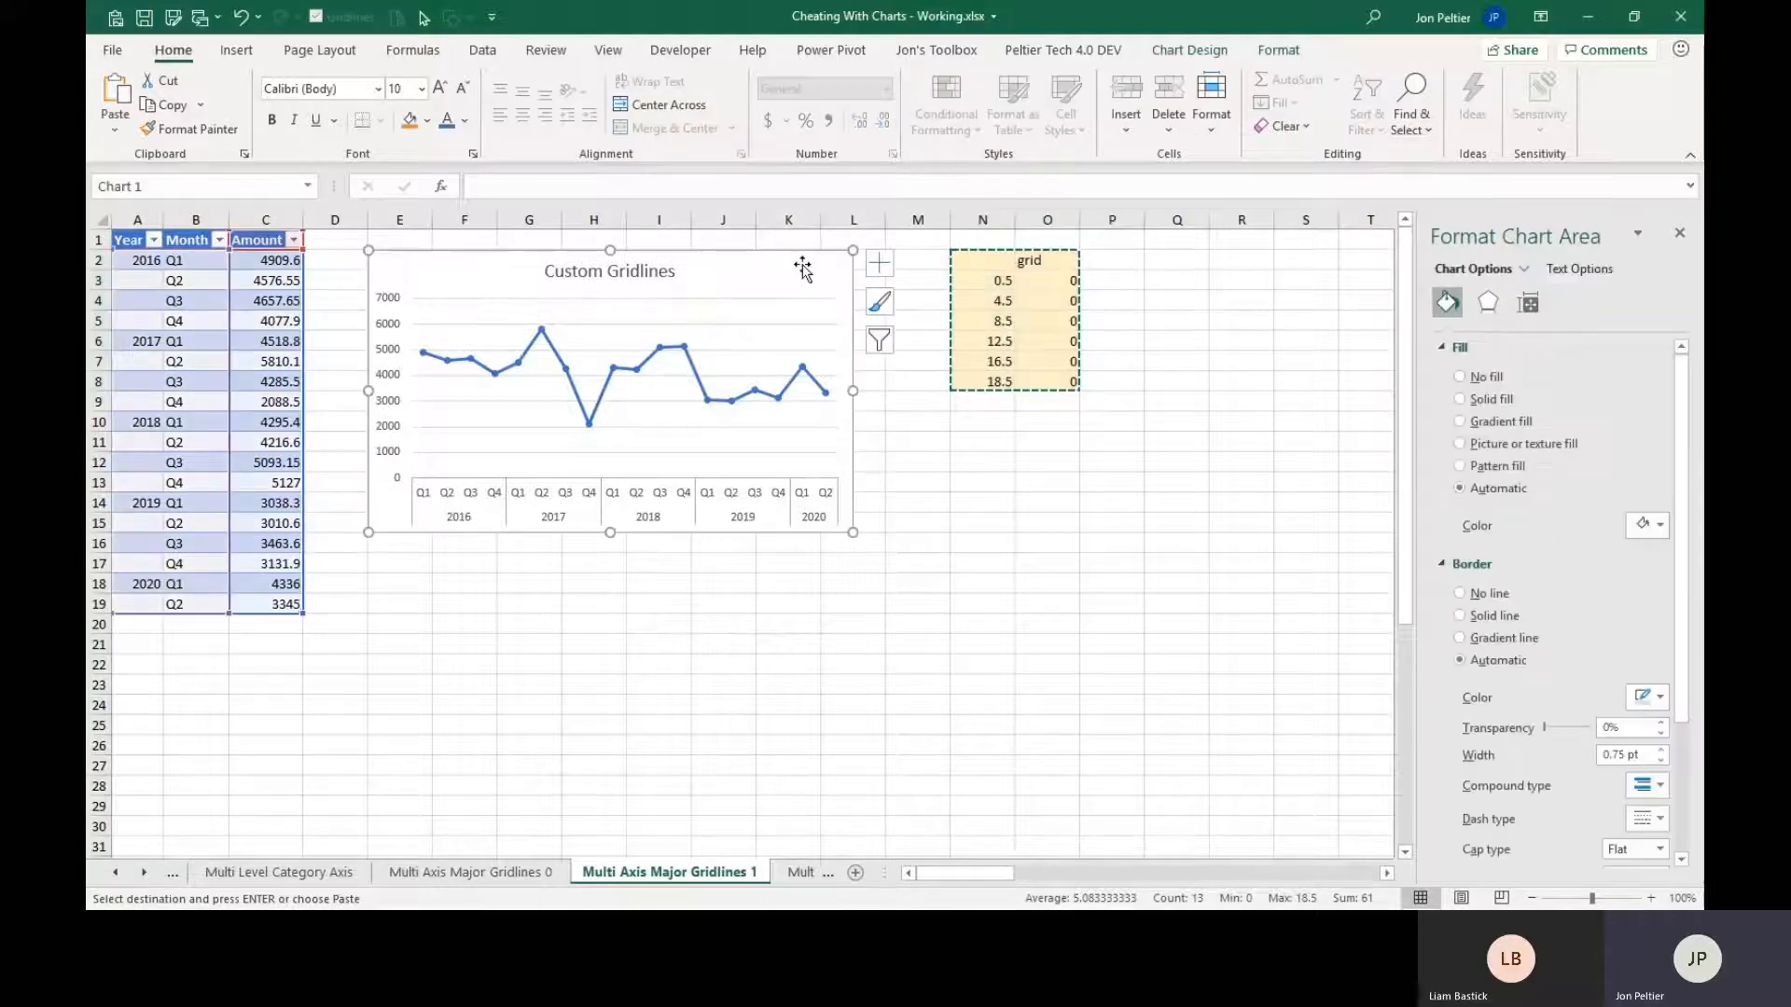
click(114, 128)
click(131, 218)
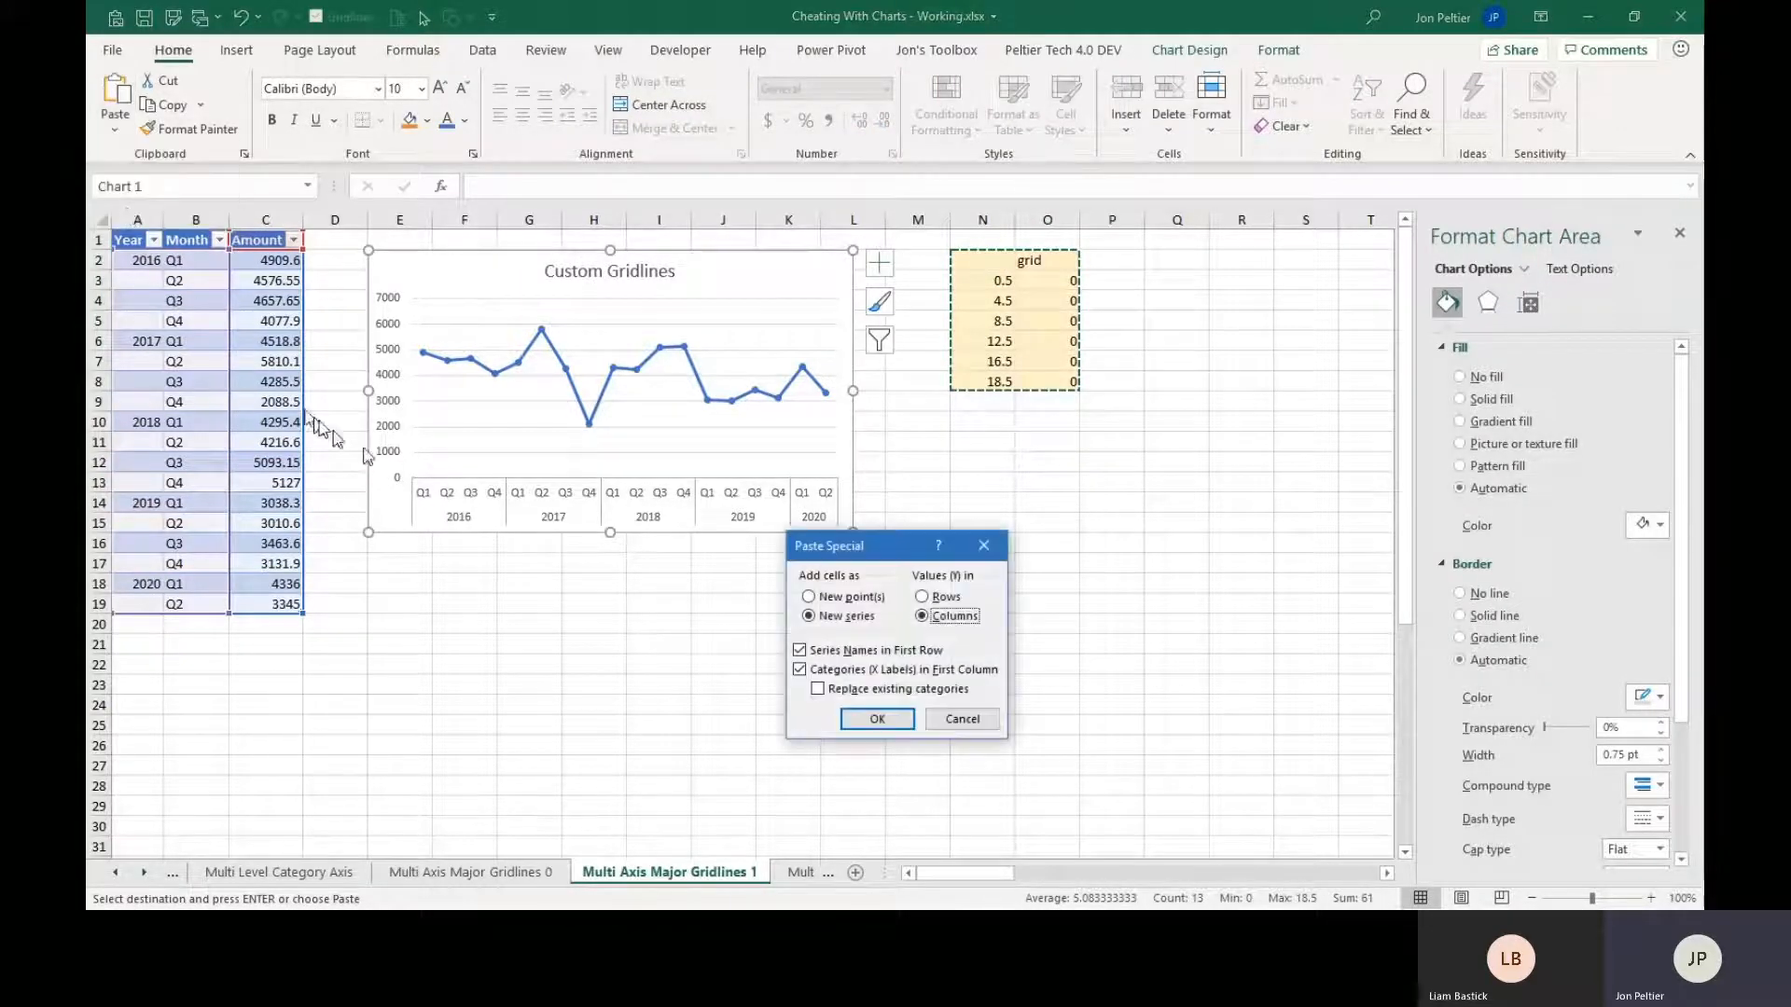
click(877, 719)
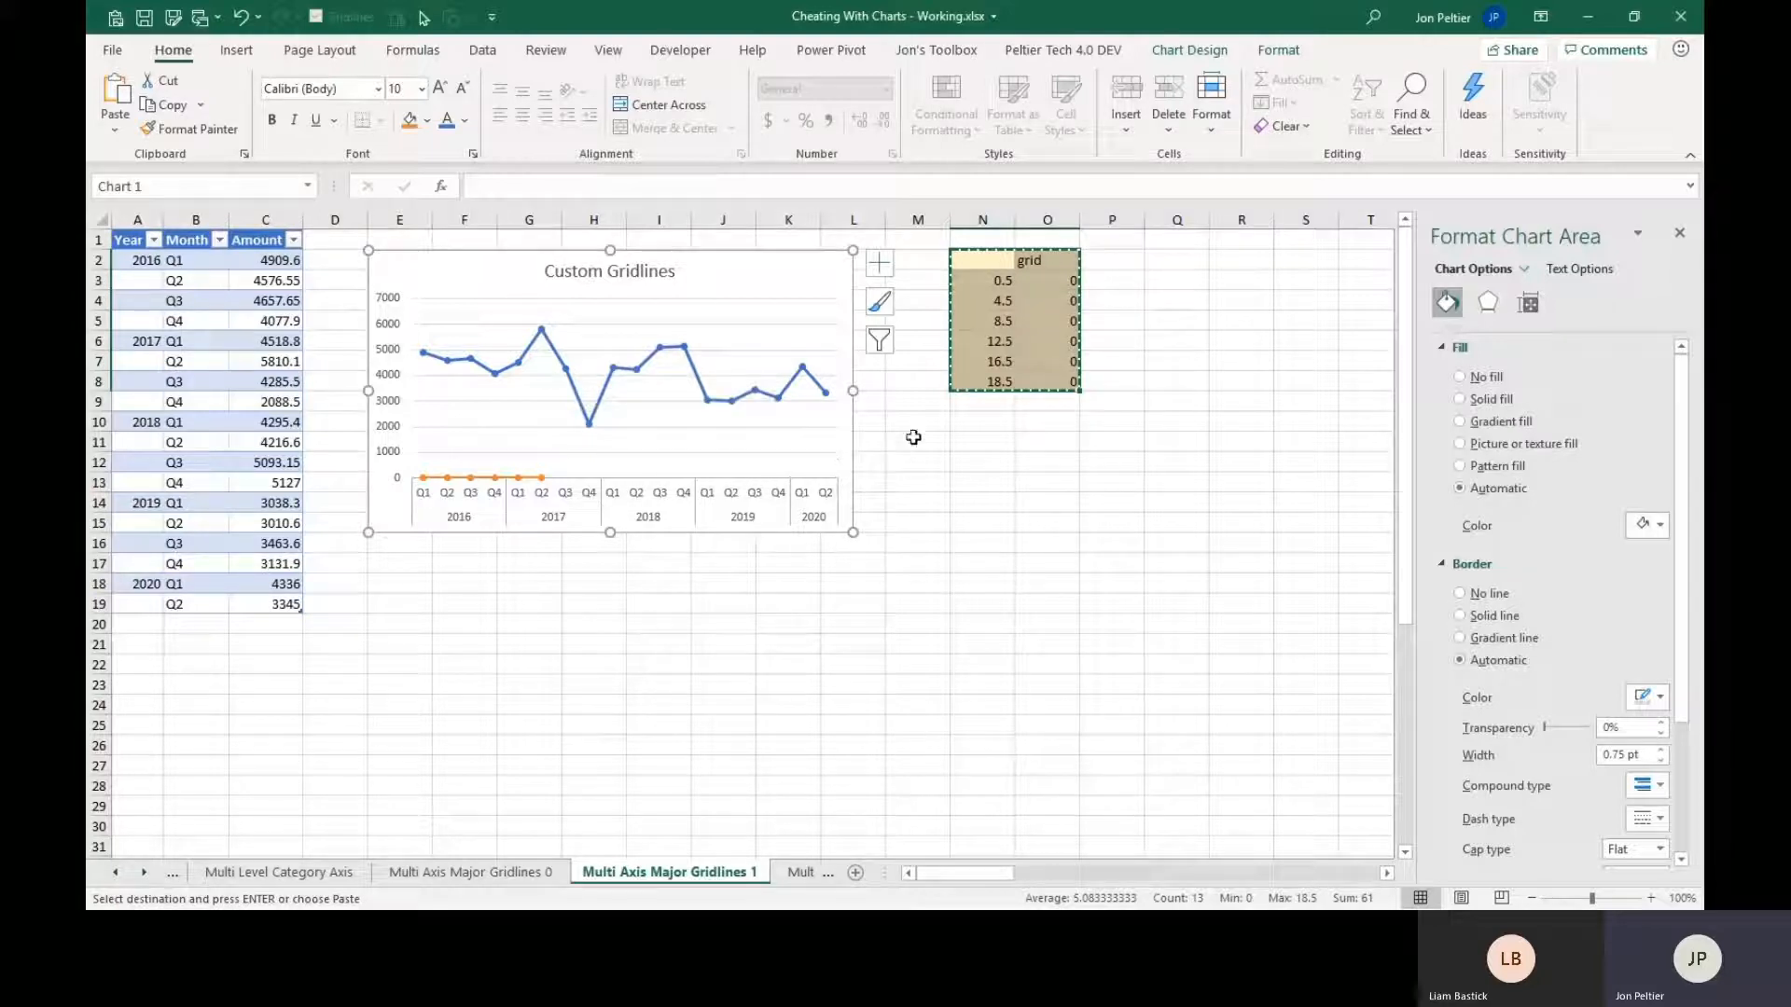
key(Escape)
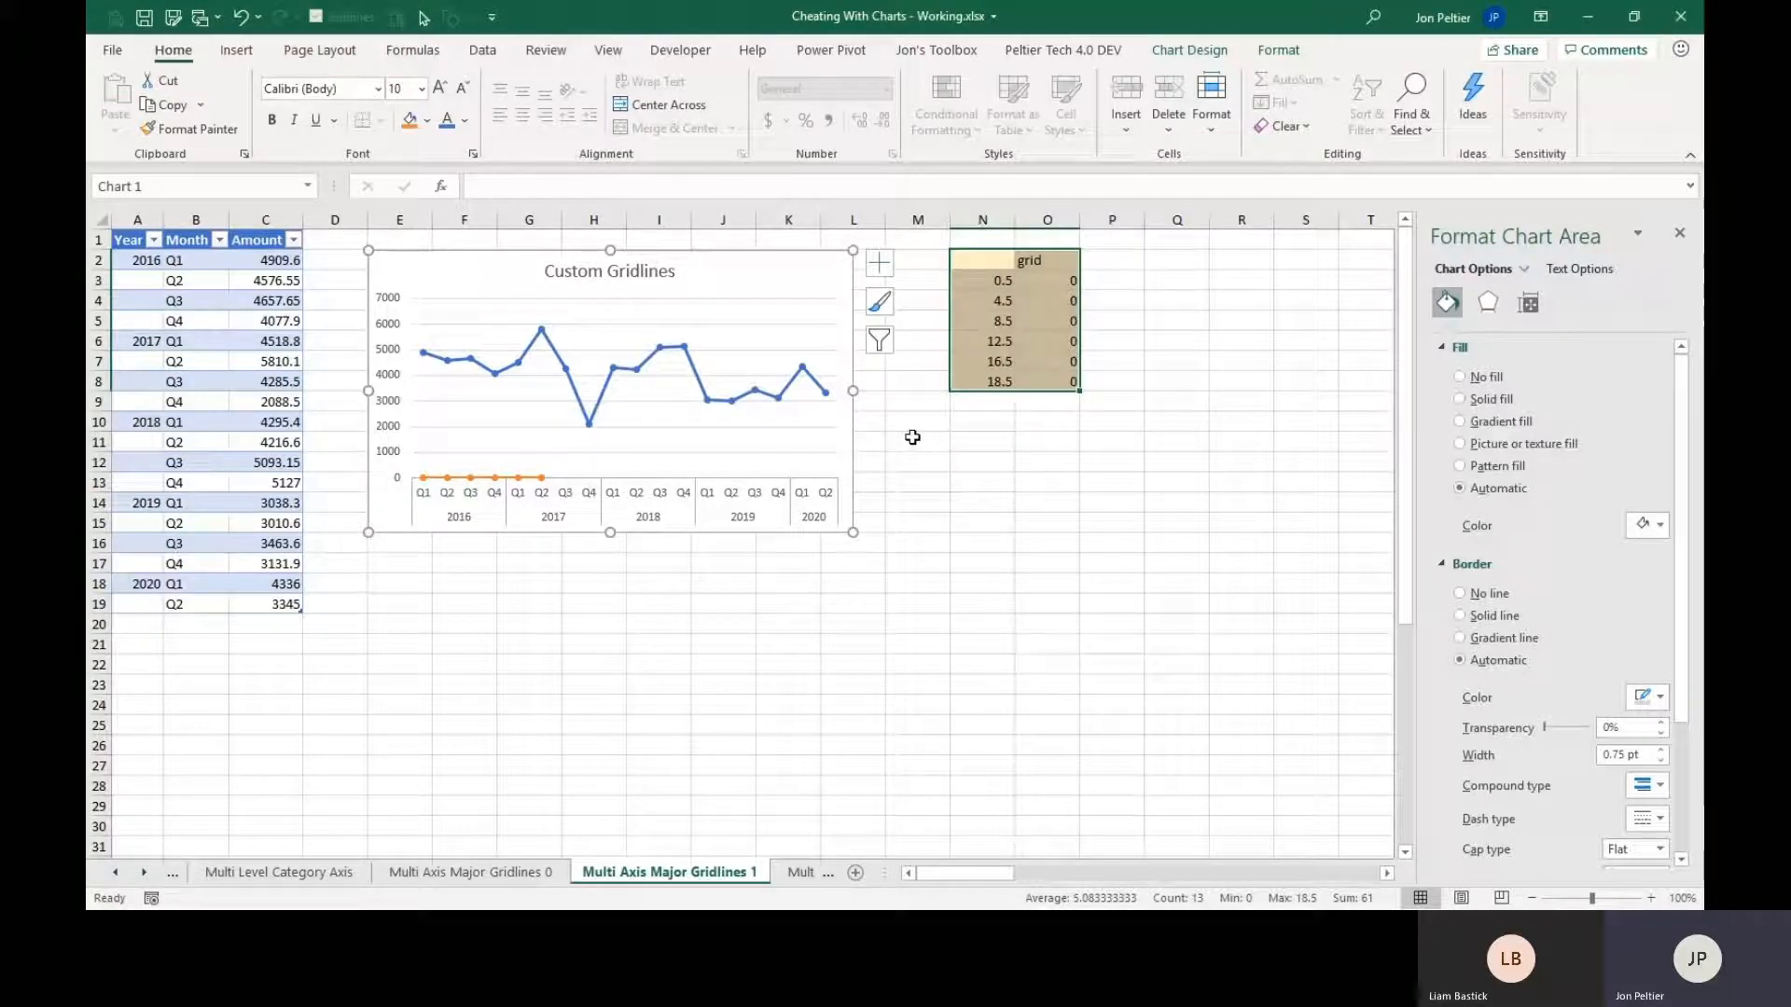
click(515, 477)
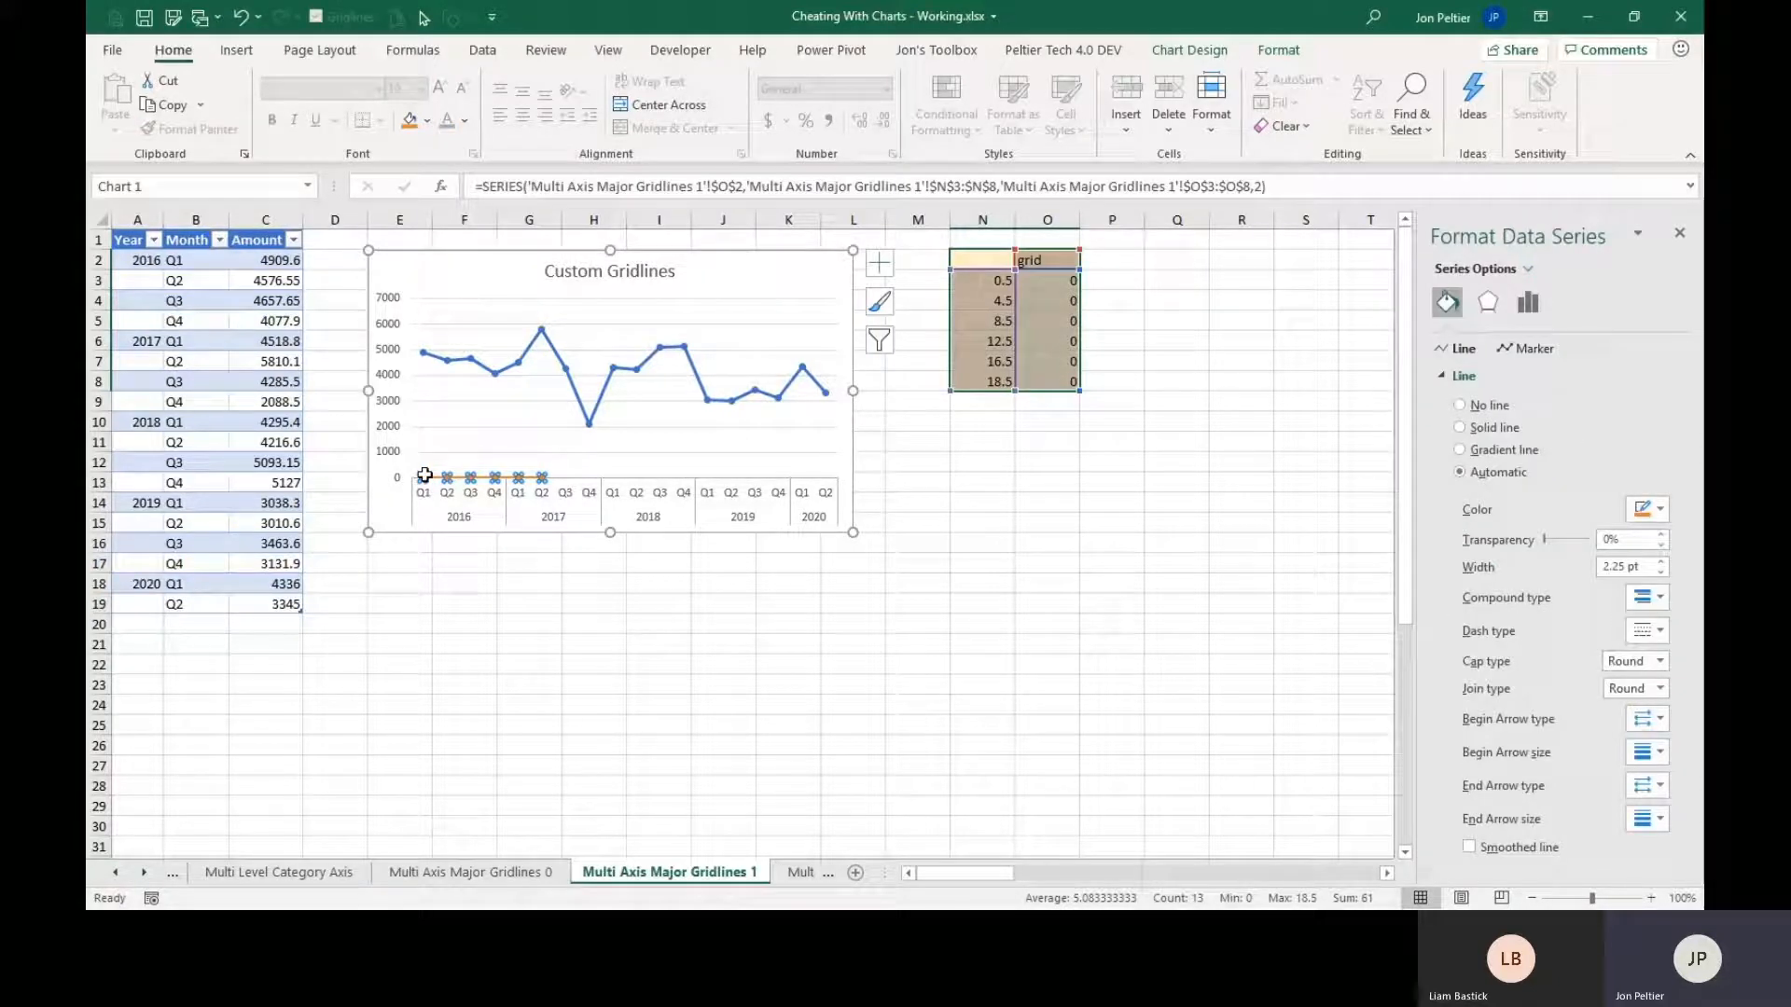
key(shift+F10)
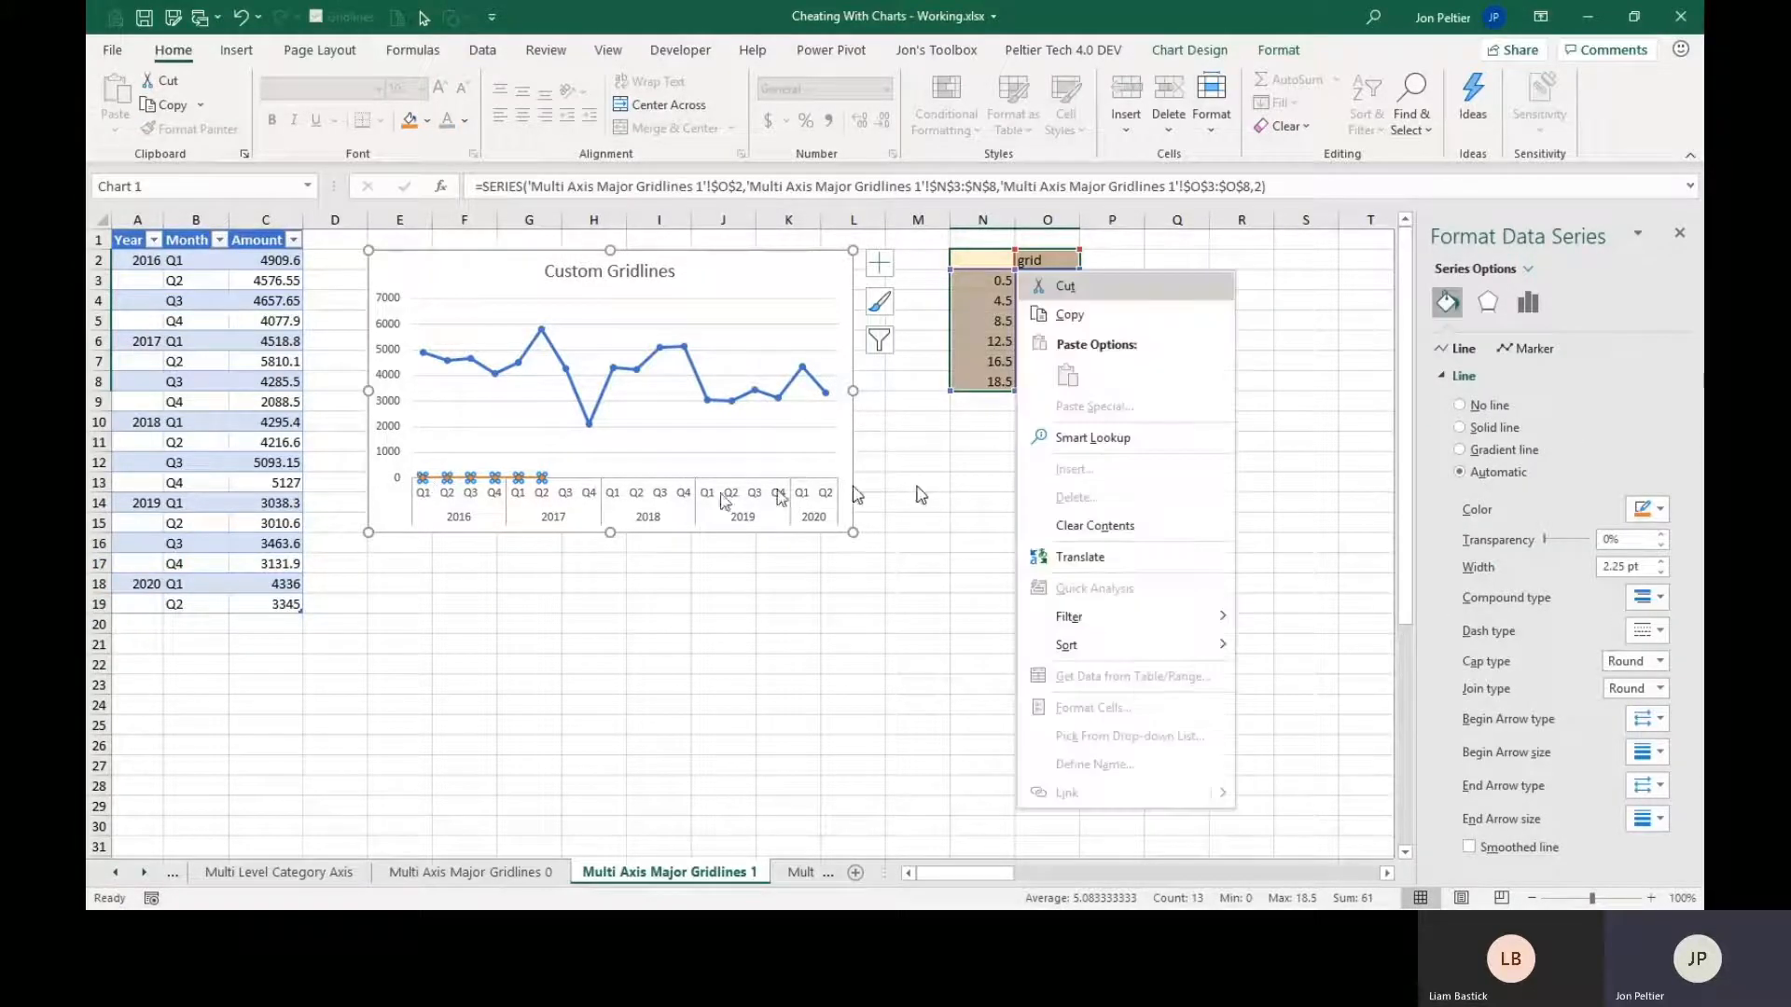
key(Escape)
click(922, 531)
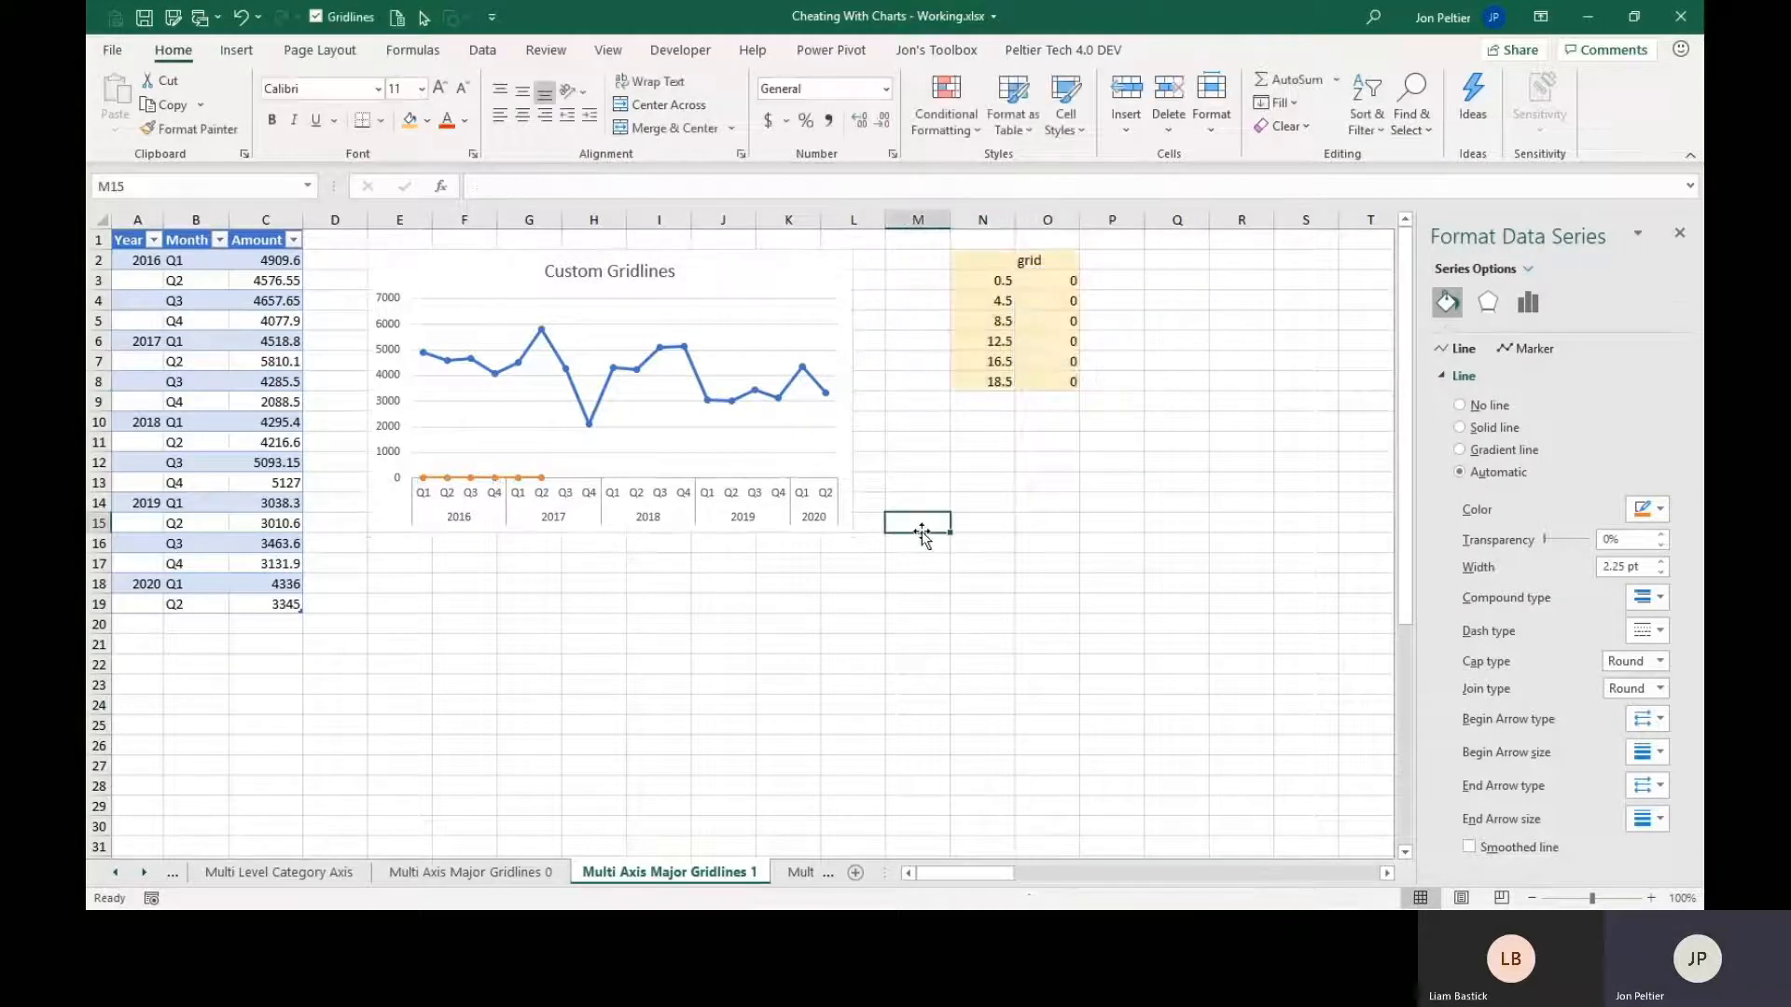
Change the grid series' chart type to Scatter and keep it on the primary axis.
right_click(518, 484)
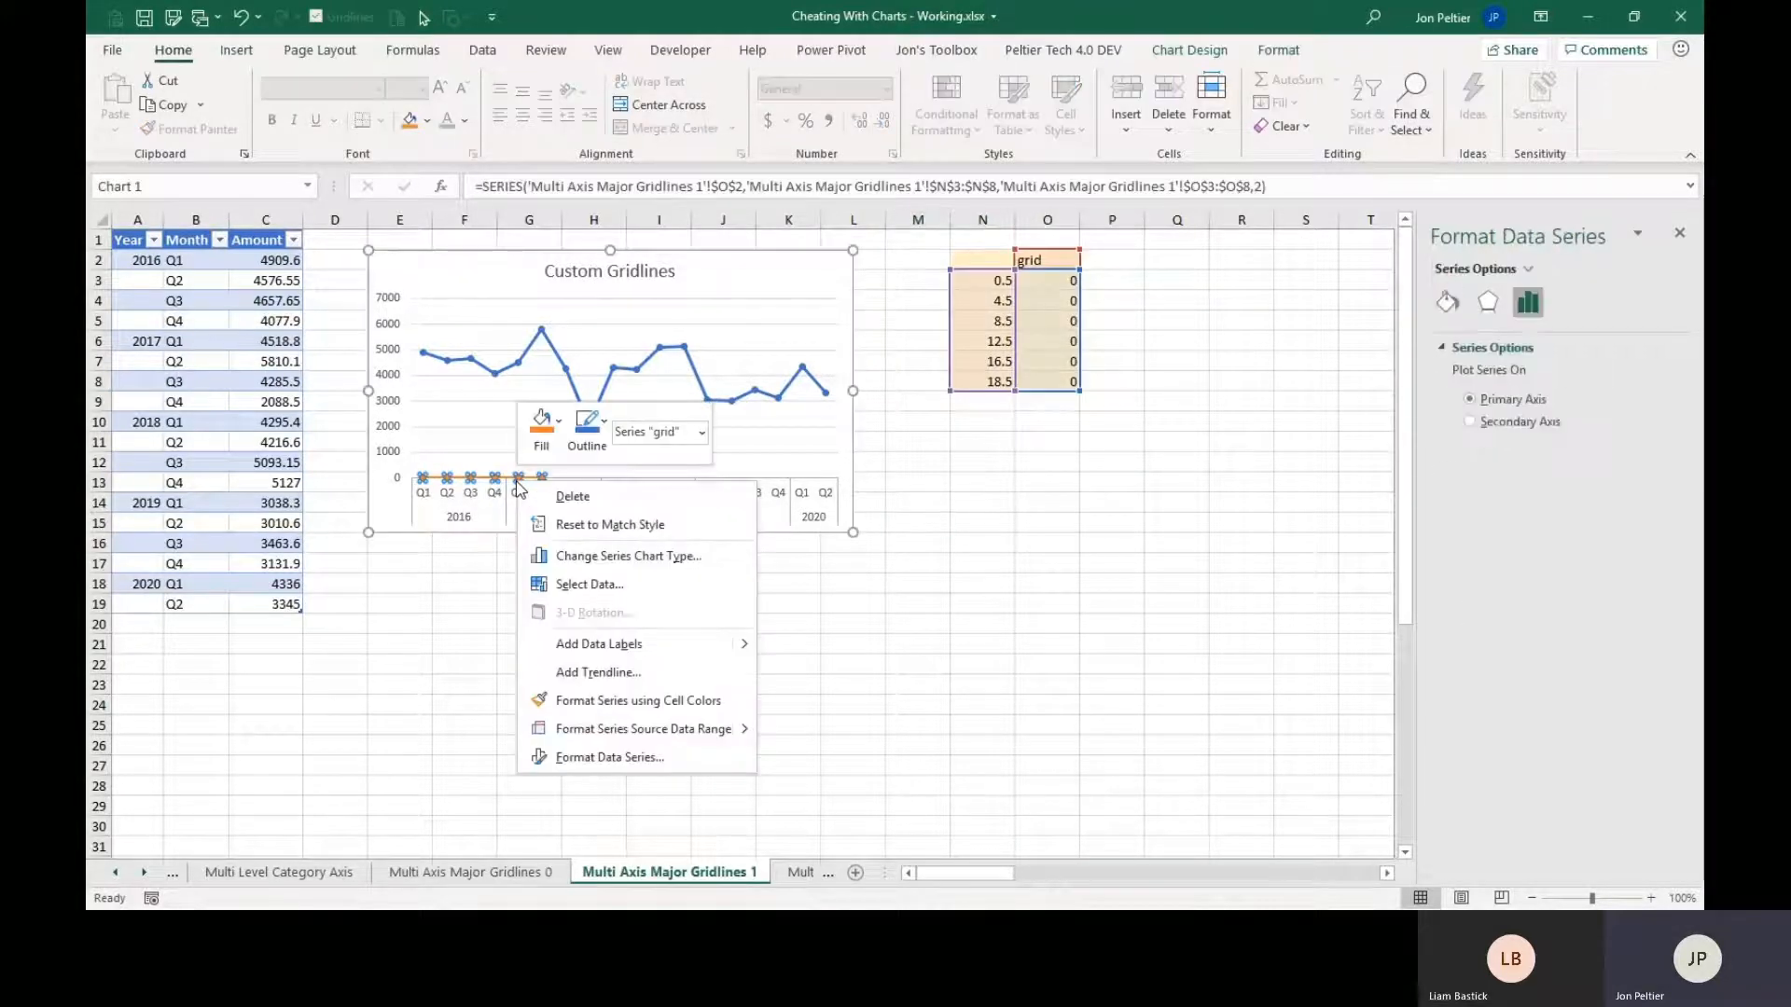
click(573, 556)
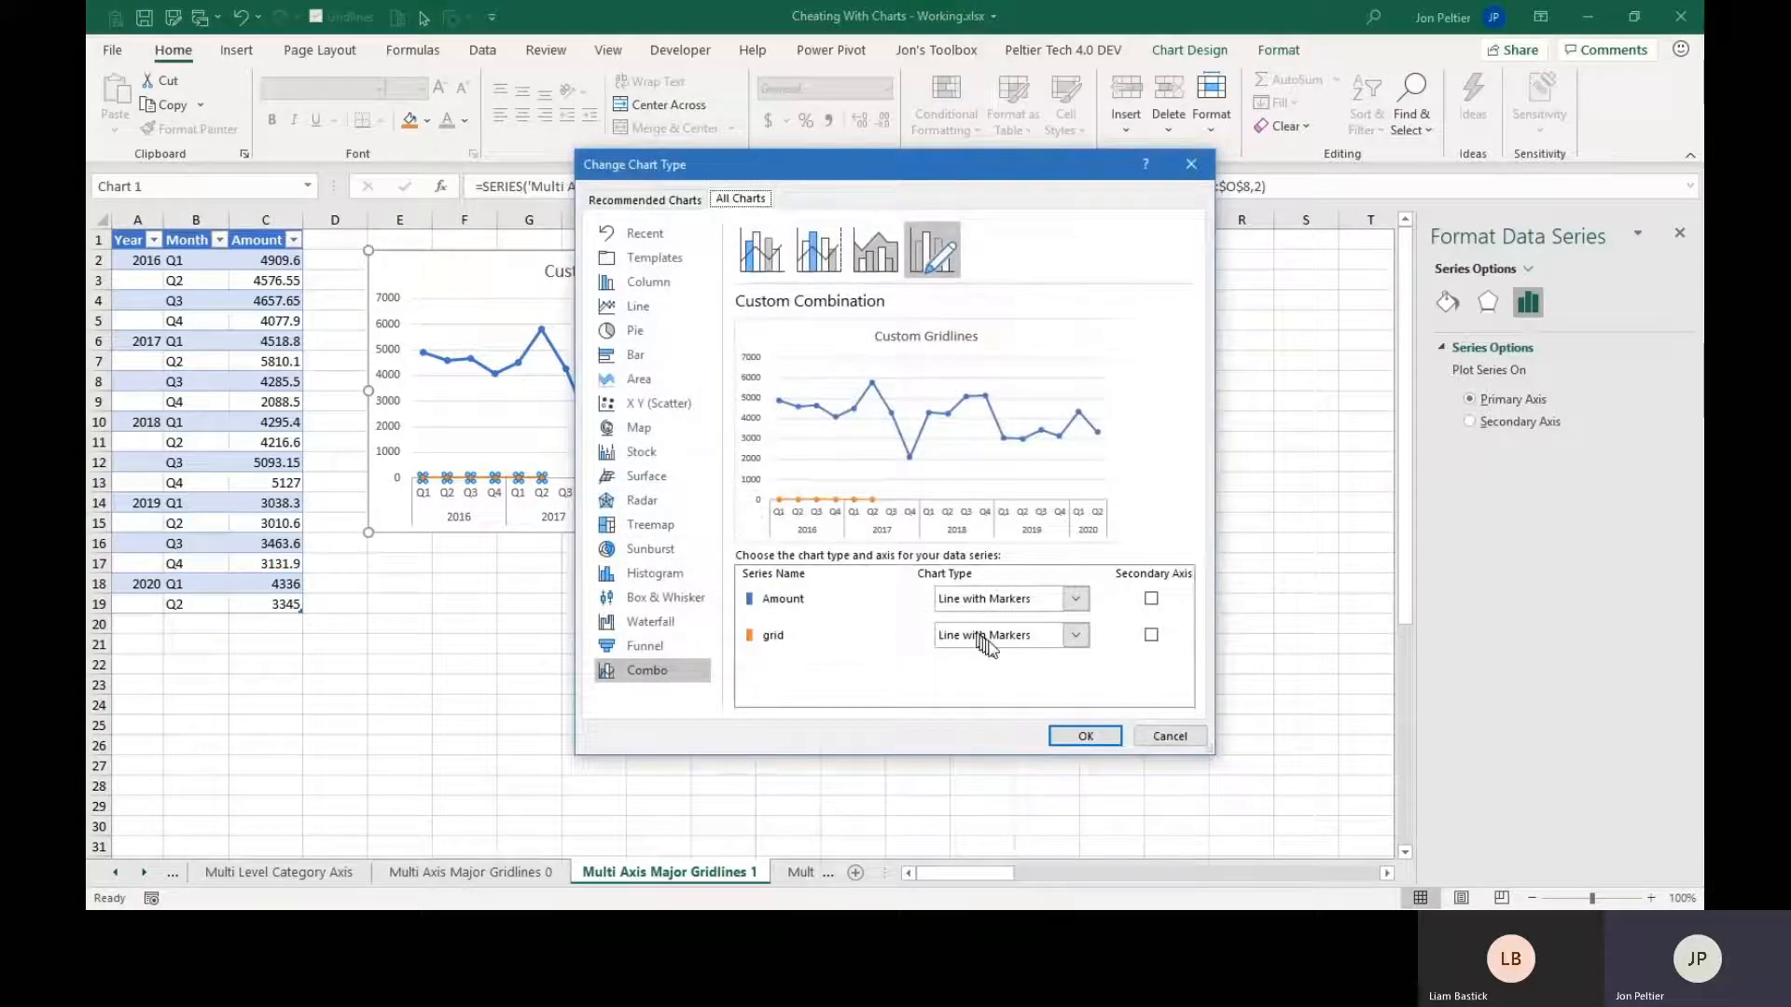
click(1082, 641)
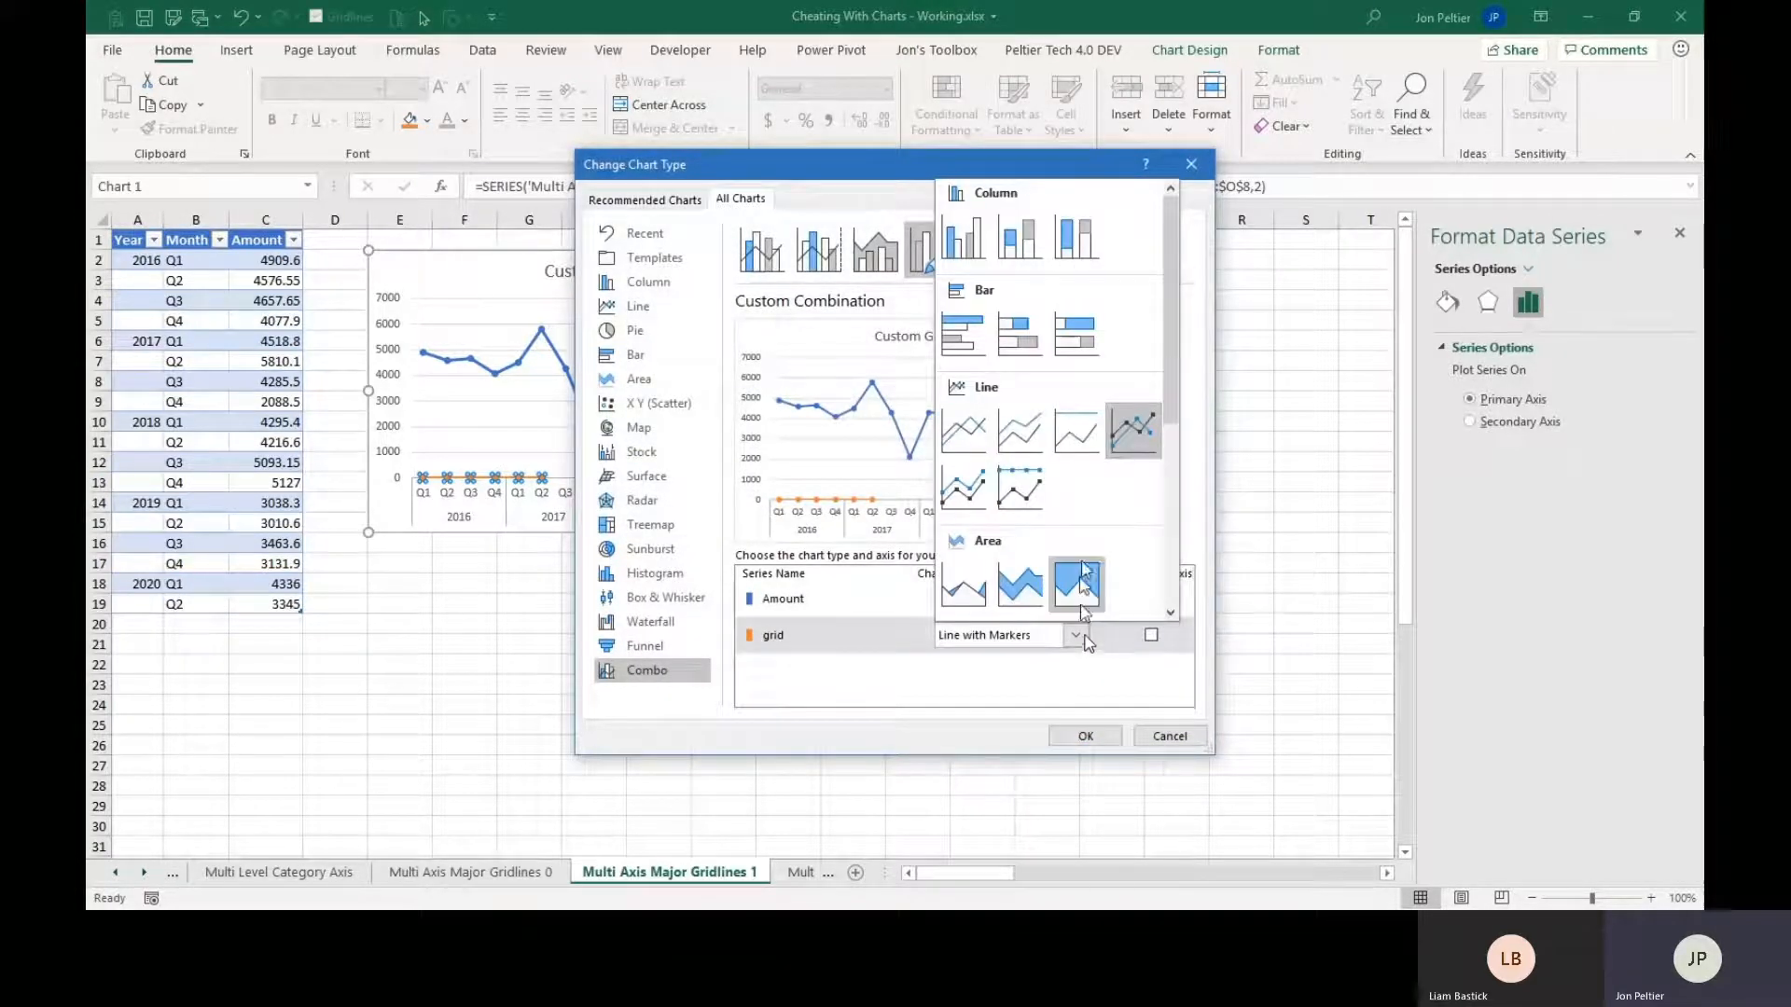
scroll(1177, 490, down, 5)
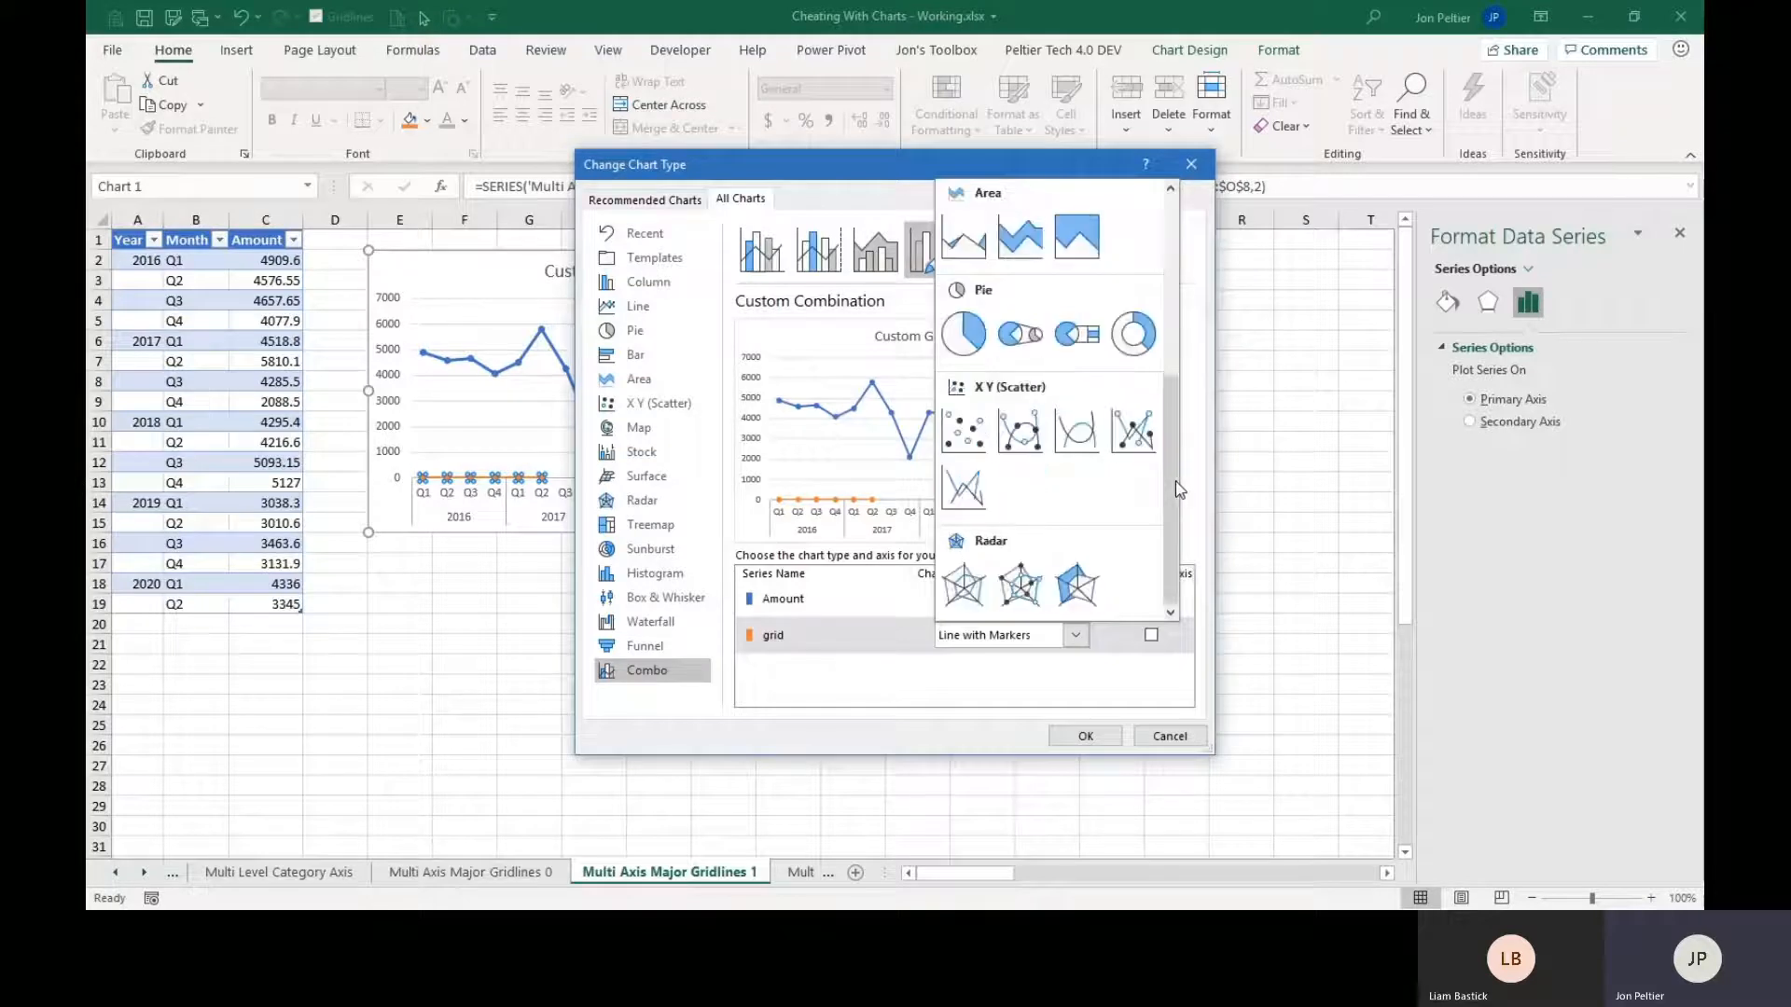
click(973, 443)
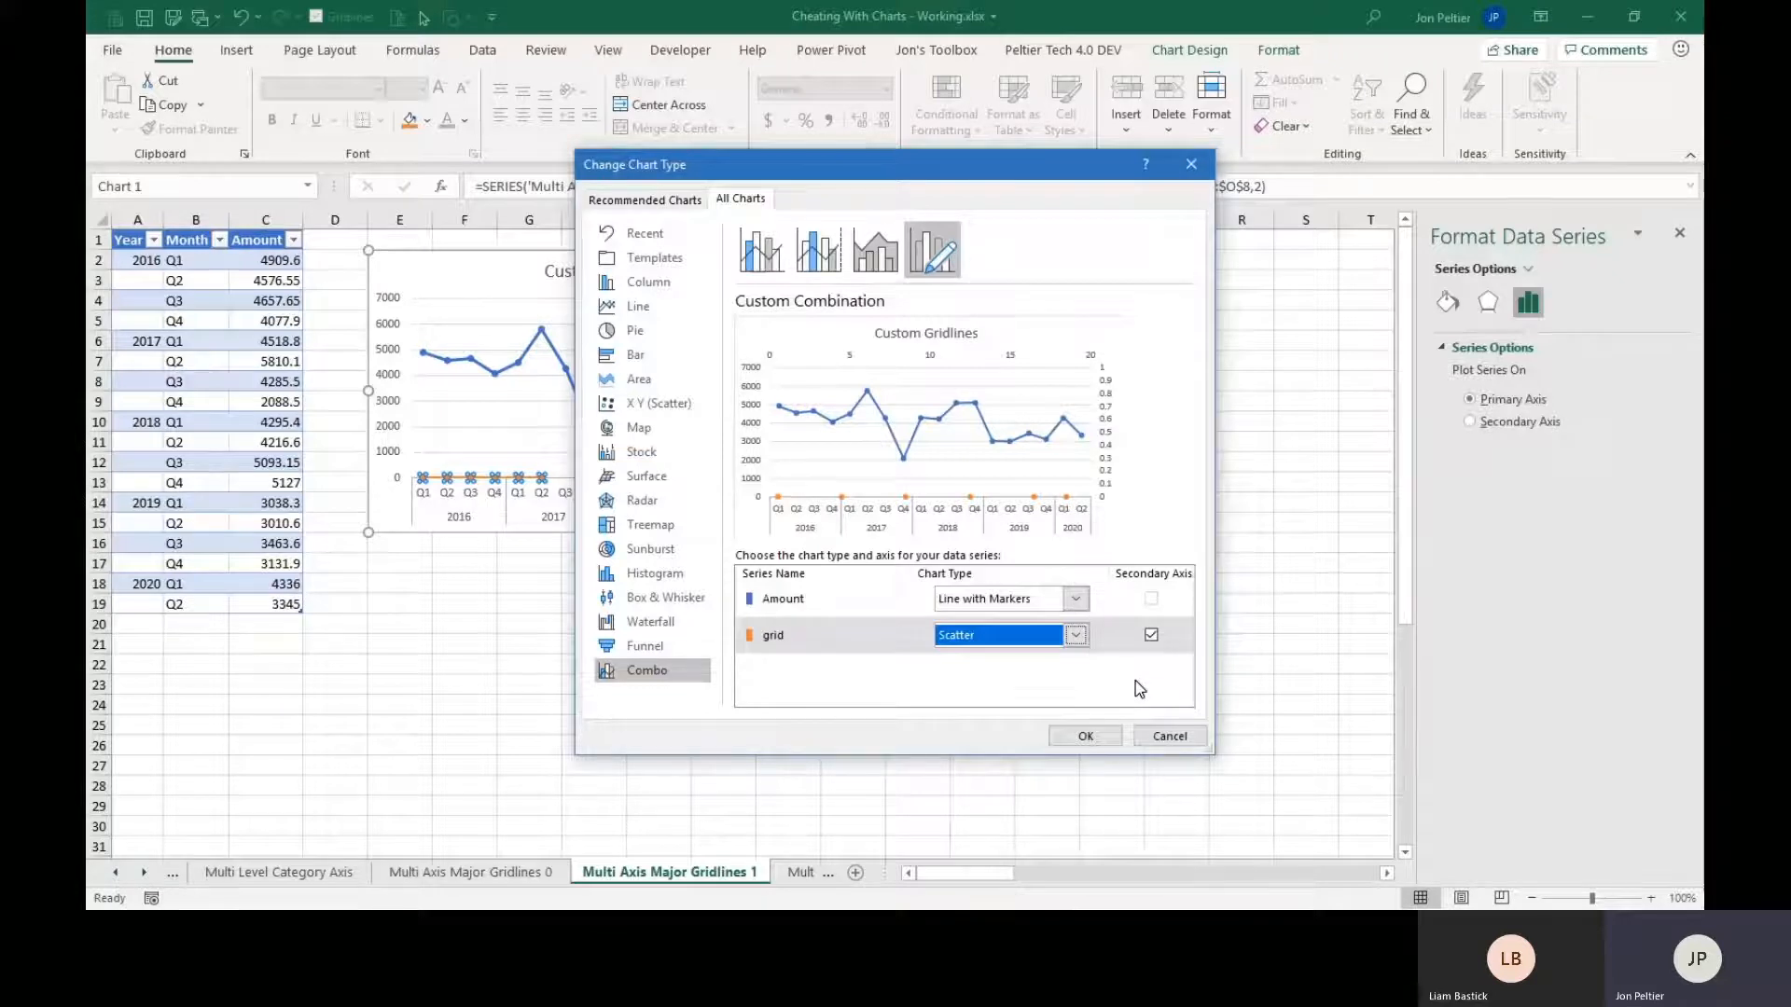
click(1152, 636)
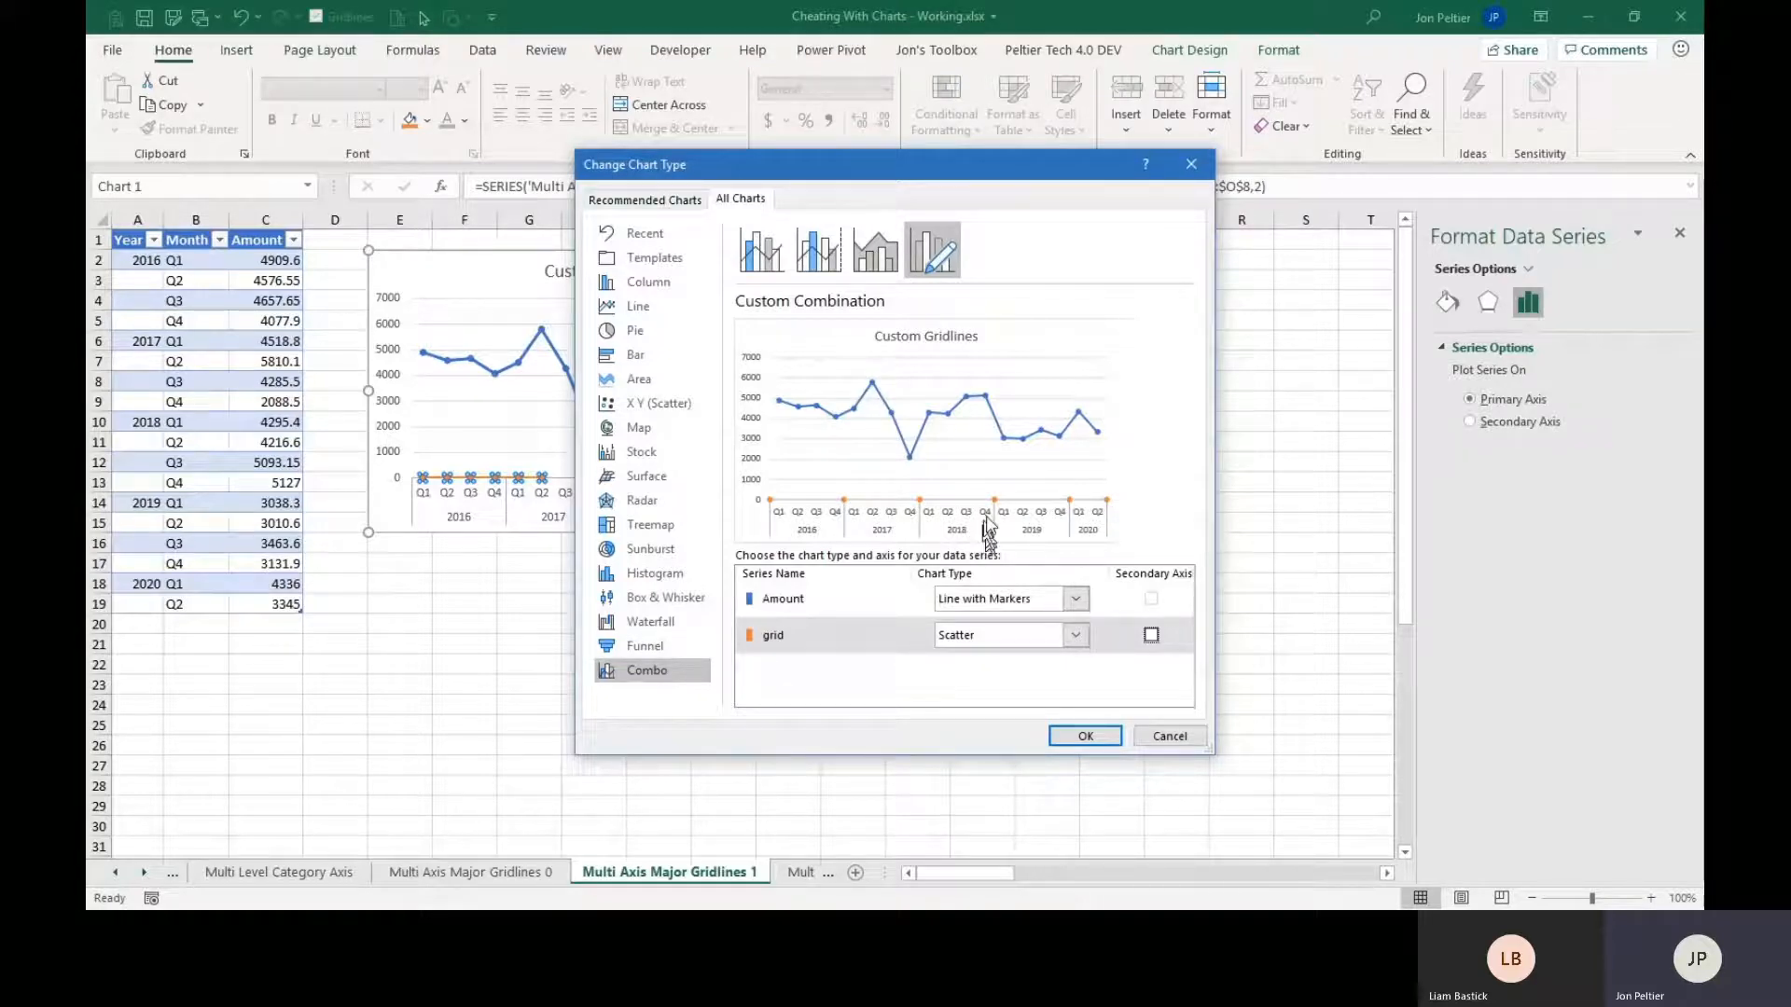
click(1082, 737)
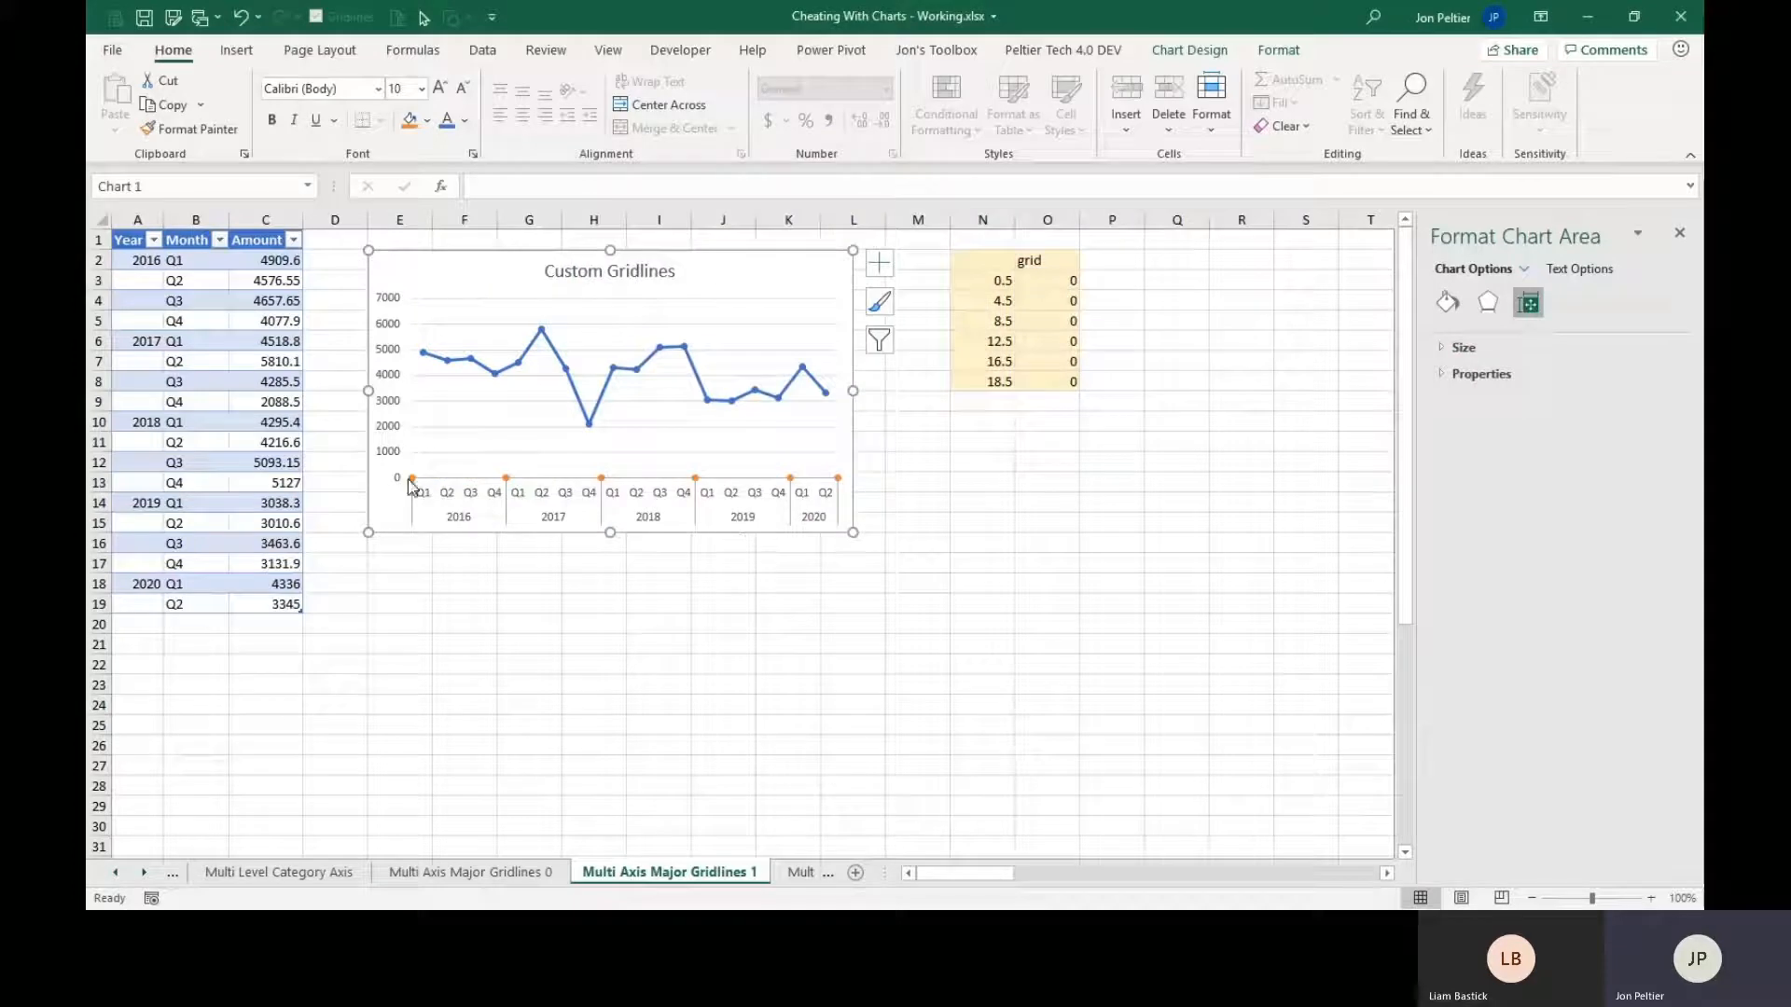
Add error bars to the grid series and open their detailed formatting options.
click(507, 480)
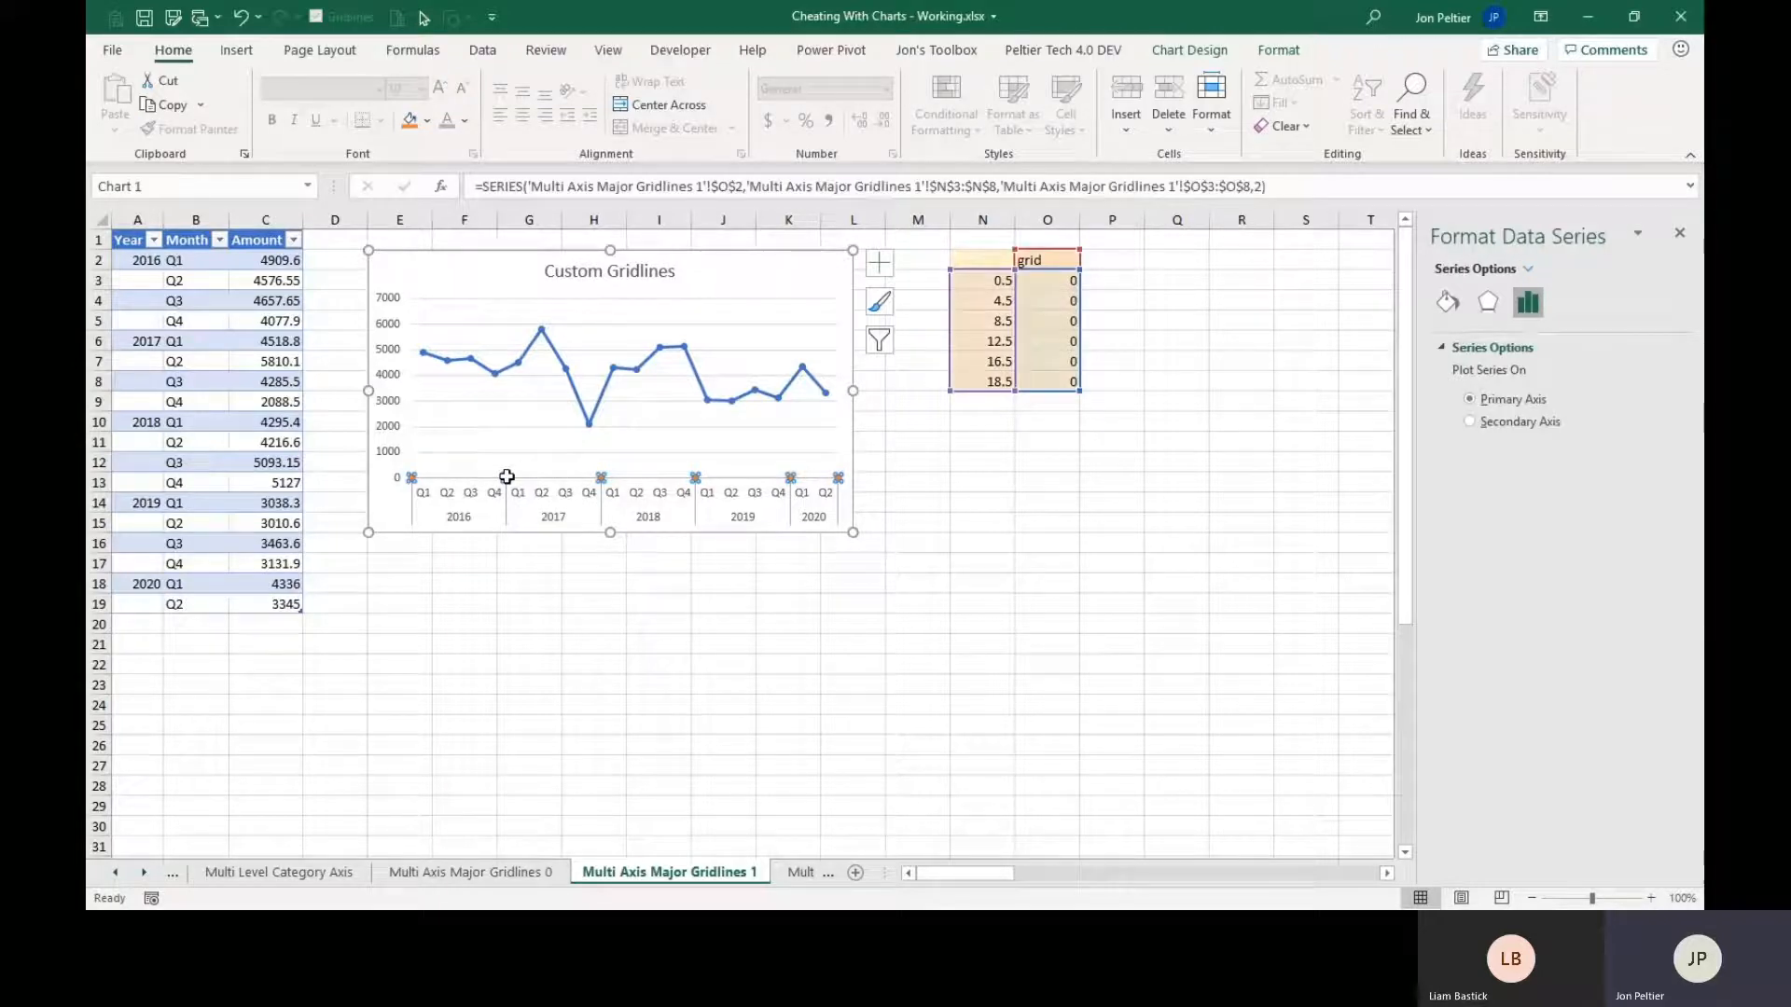
click(878, 269)
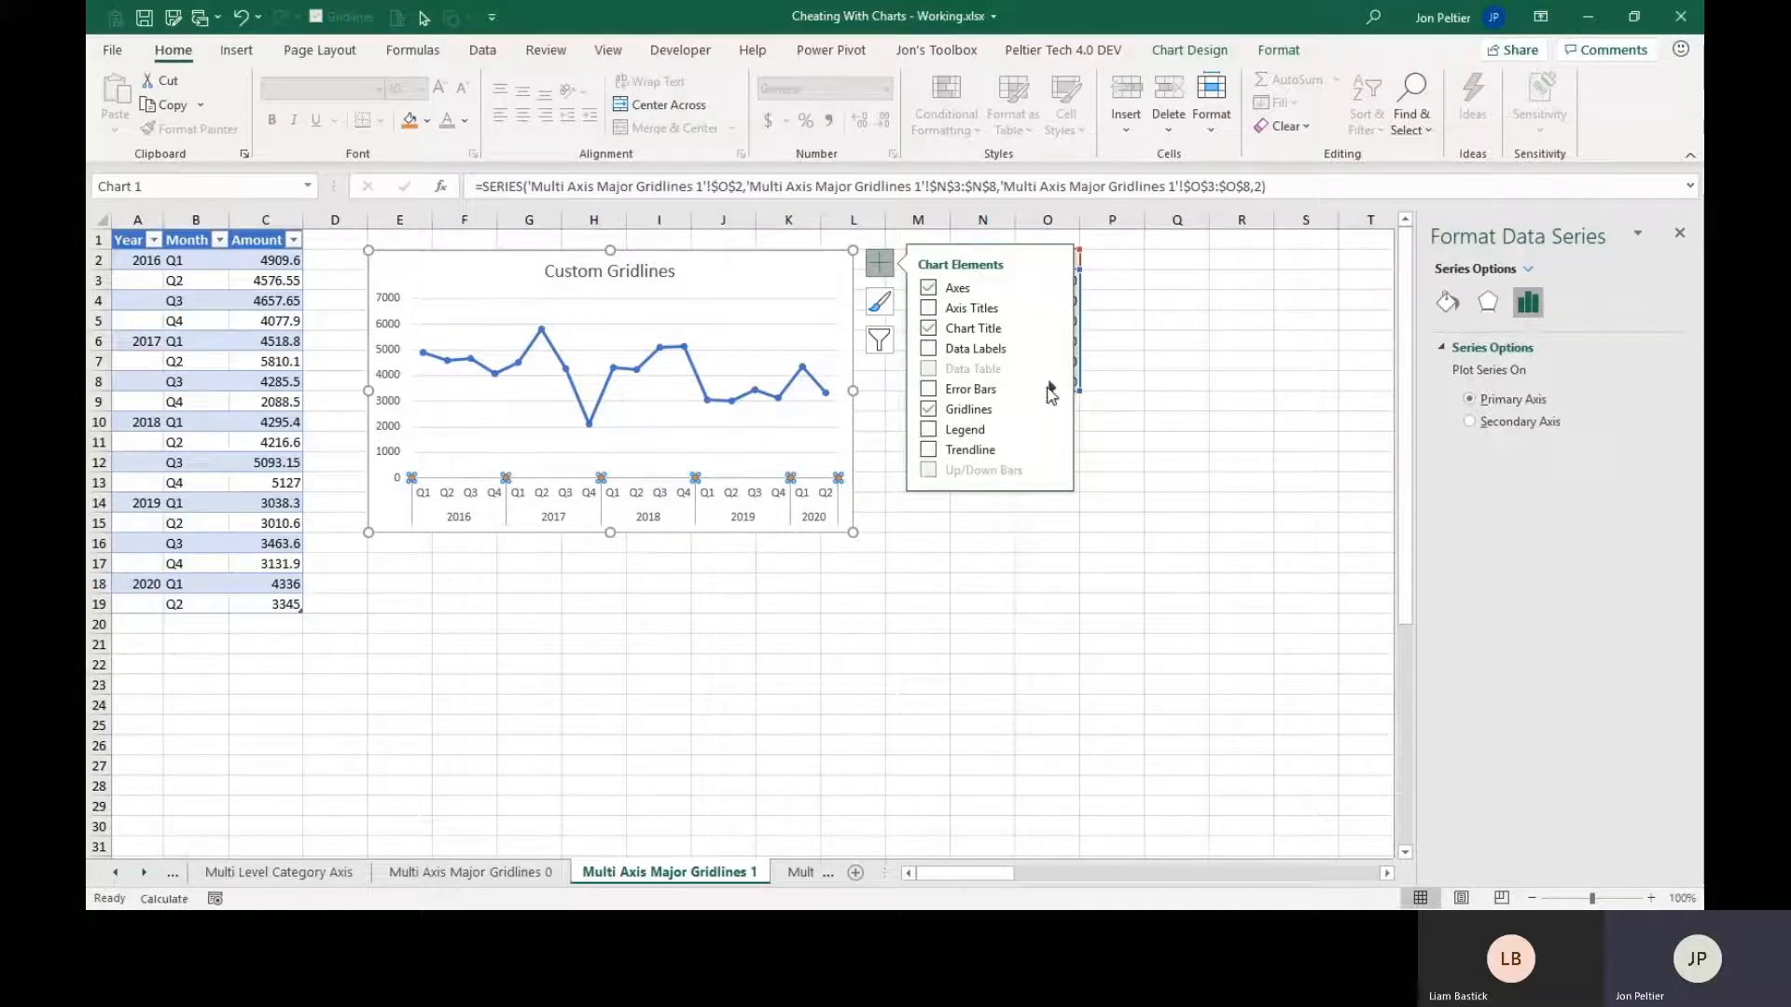
mouse_move(1052, 390)
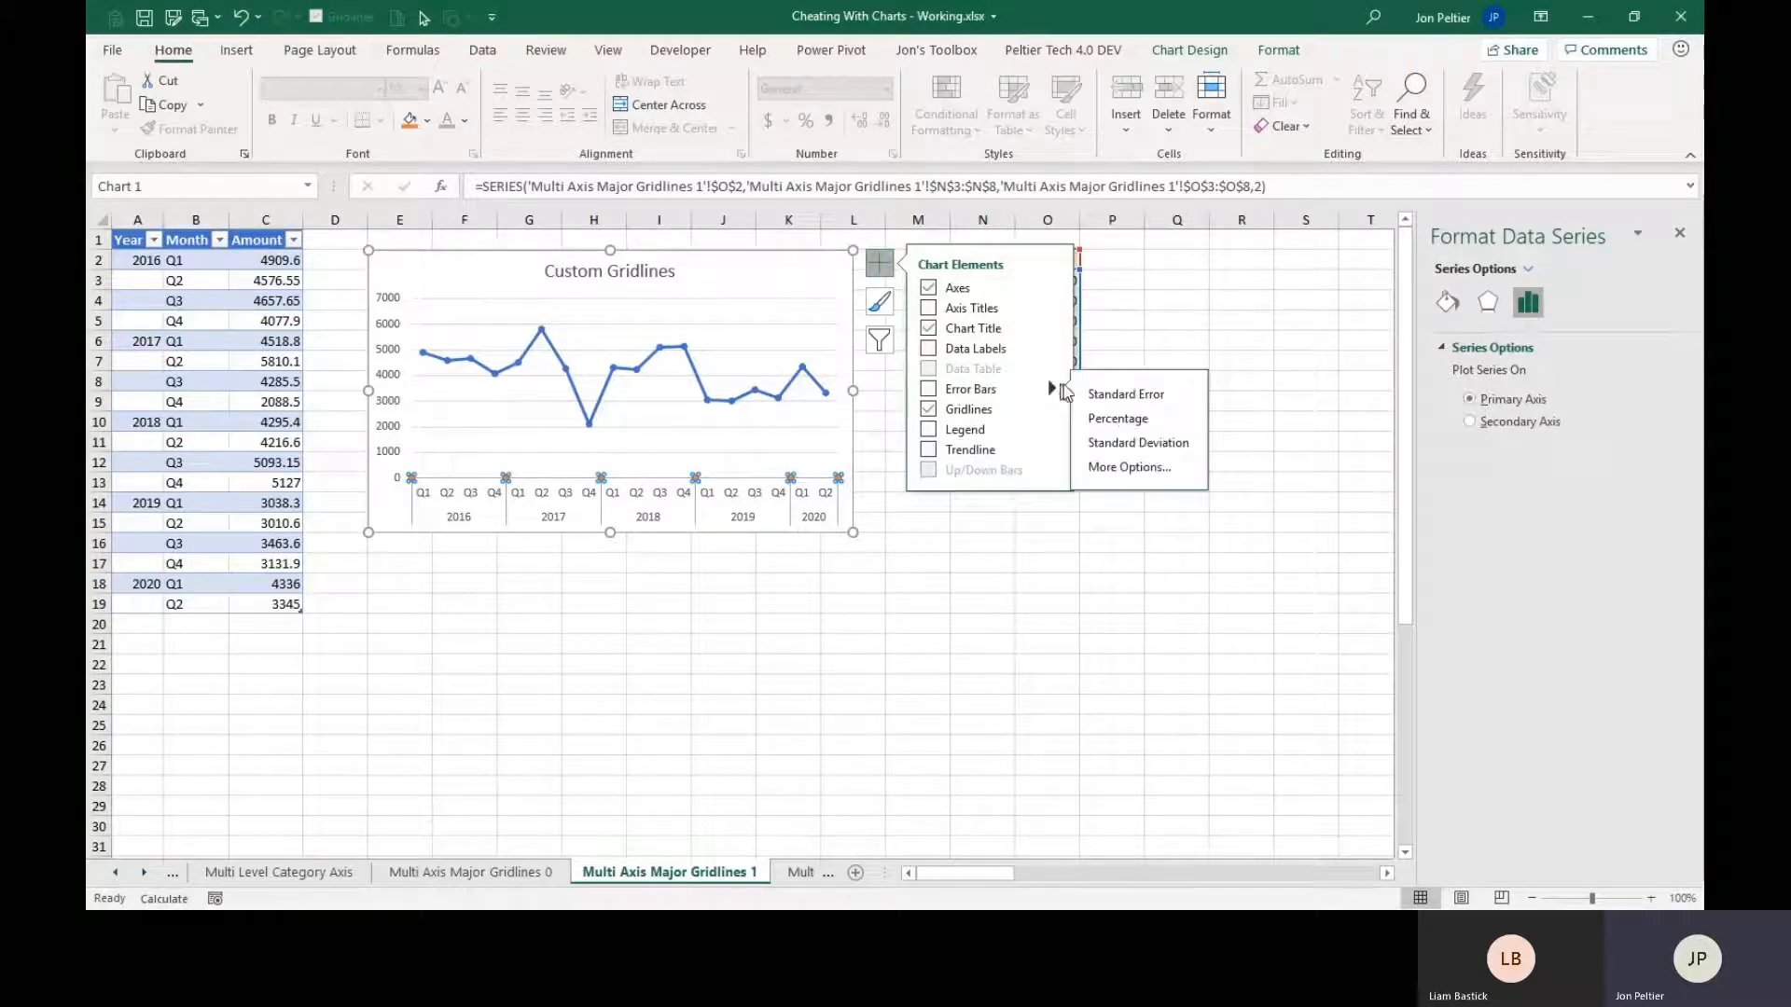
click(1128, 468)
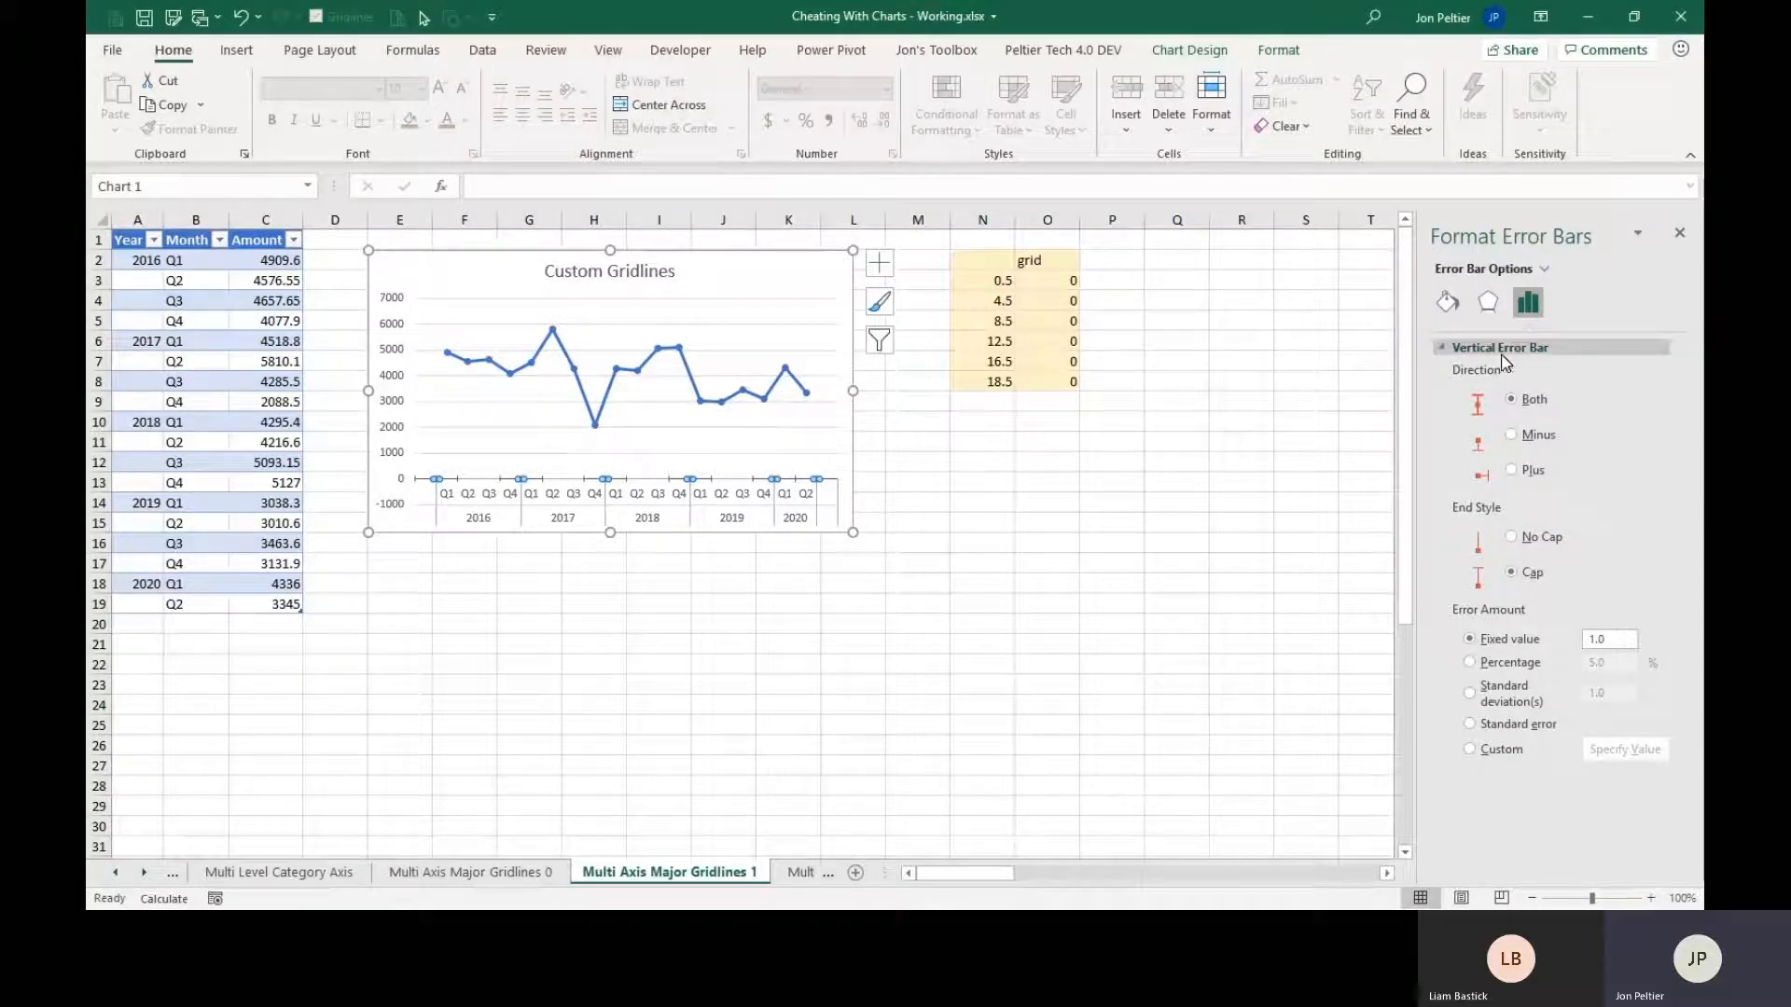
Set the vertical error bars to Plus direction, No Cap and a fixed value of 7000, and delete the horizontal error bars.
click(1512, 470)
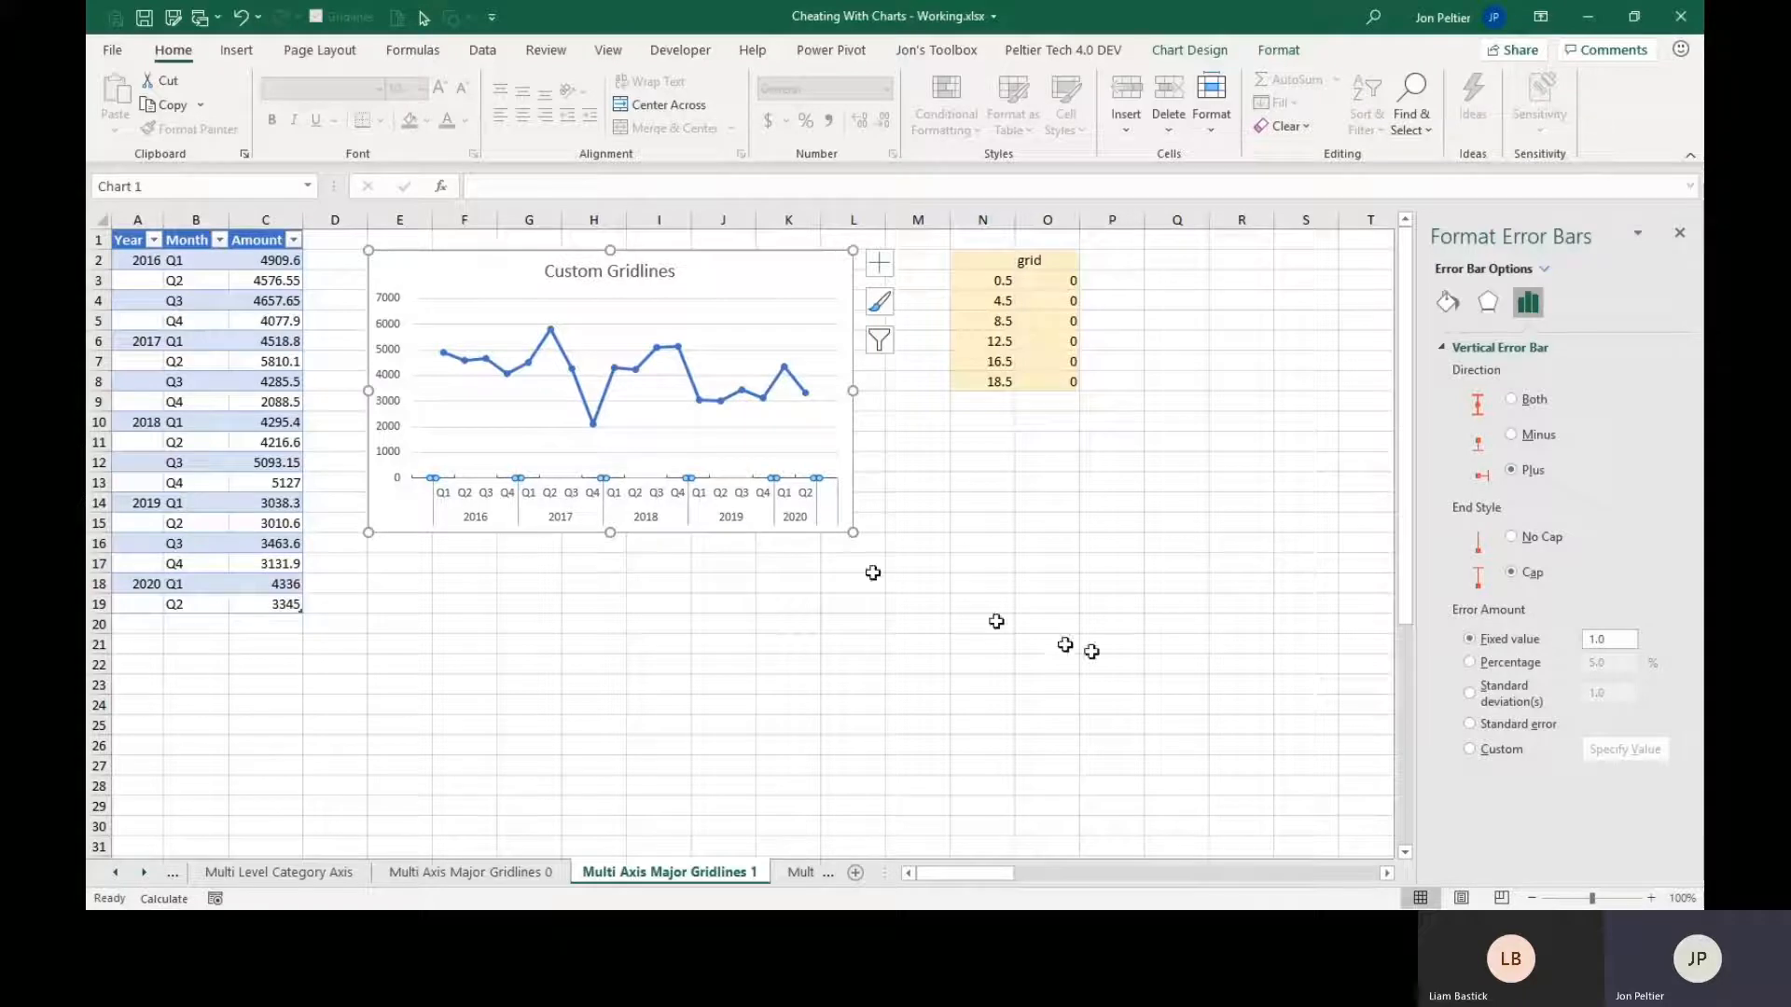
double_click(1607, 640)
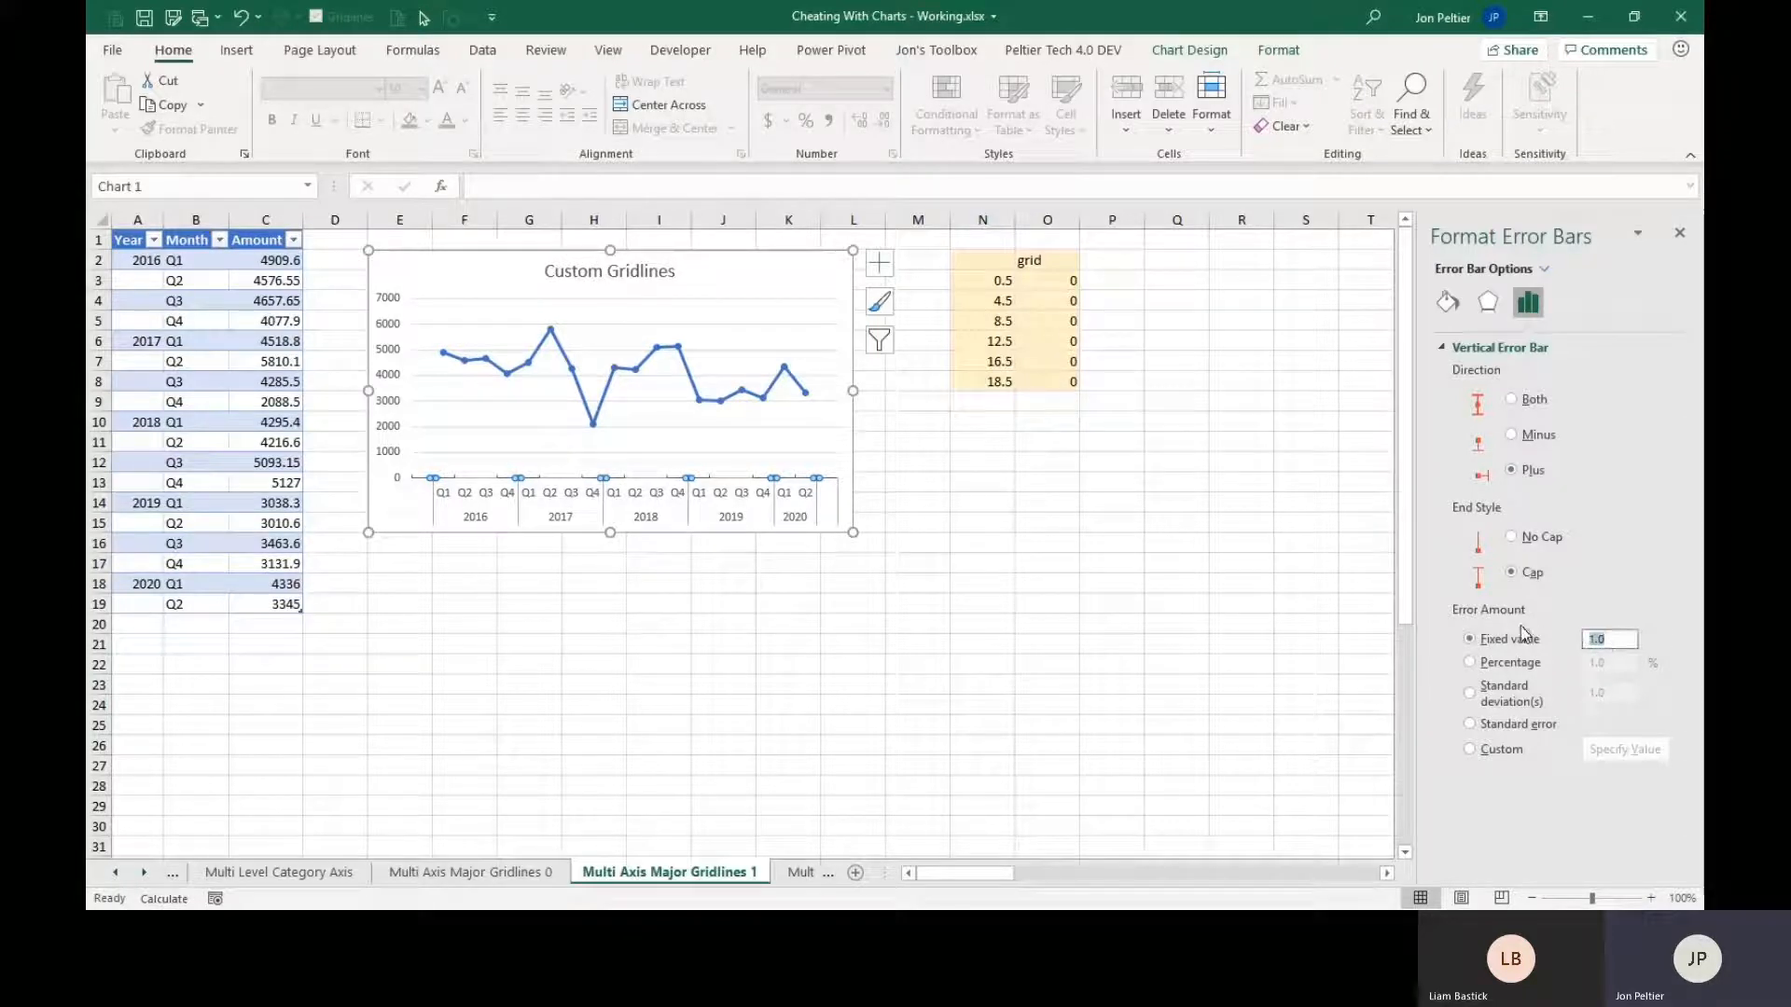
text(7000)
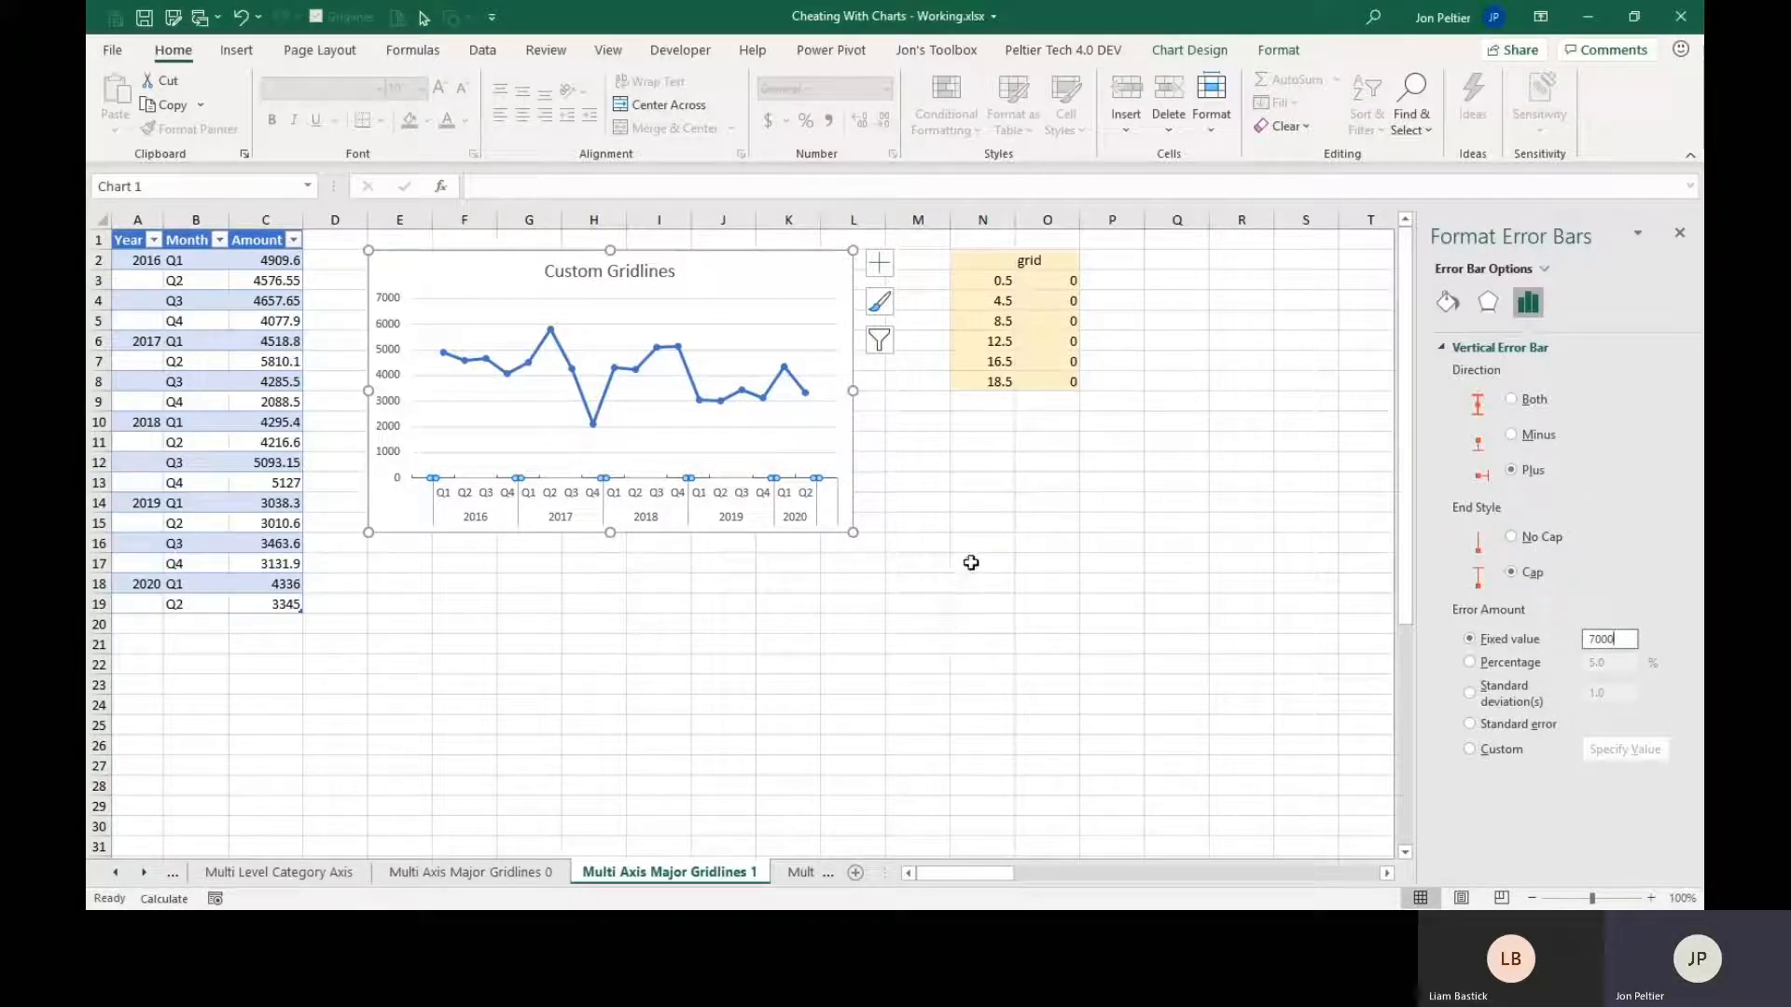
click(1531, 538)
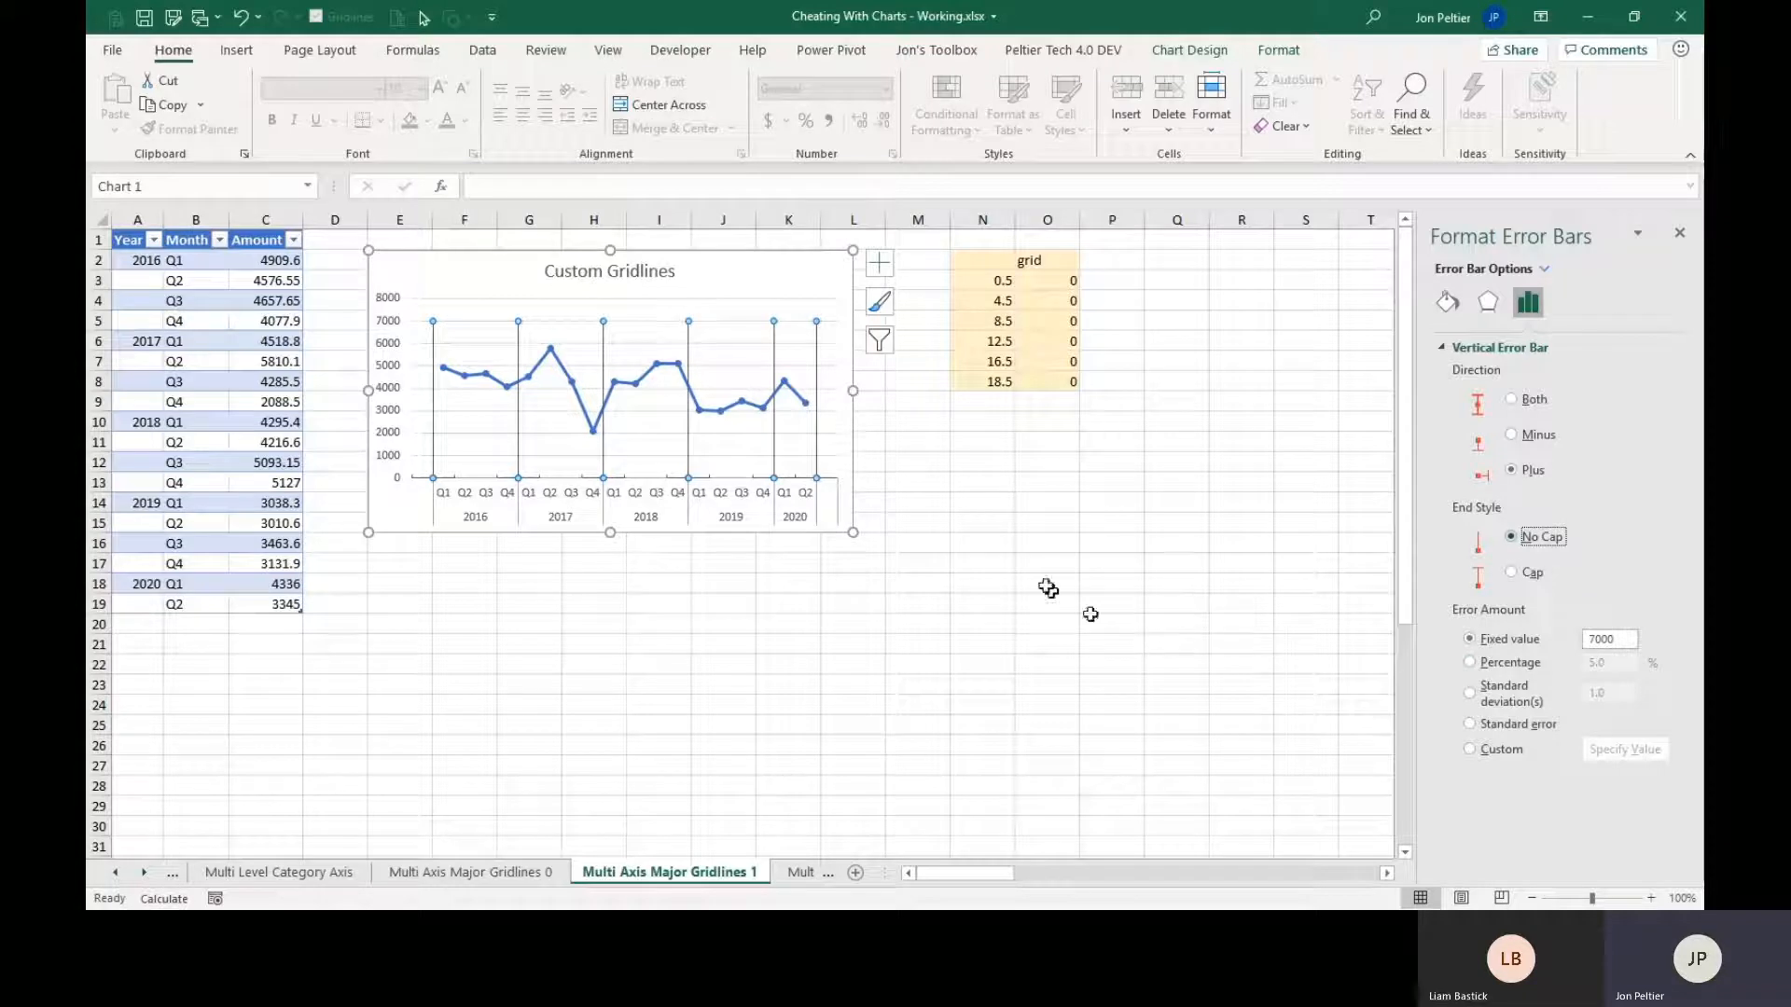
click(706, 477)
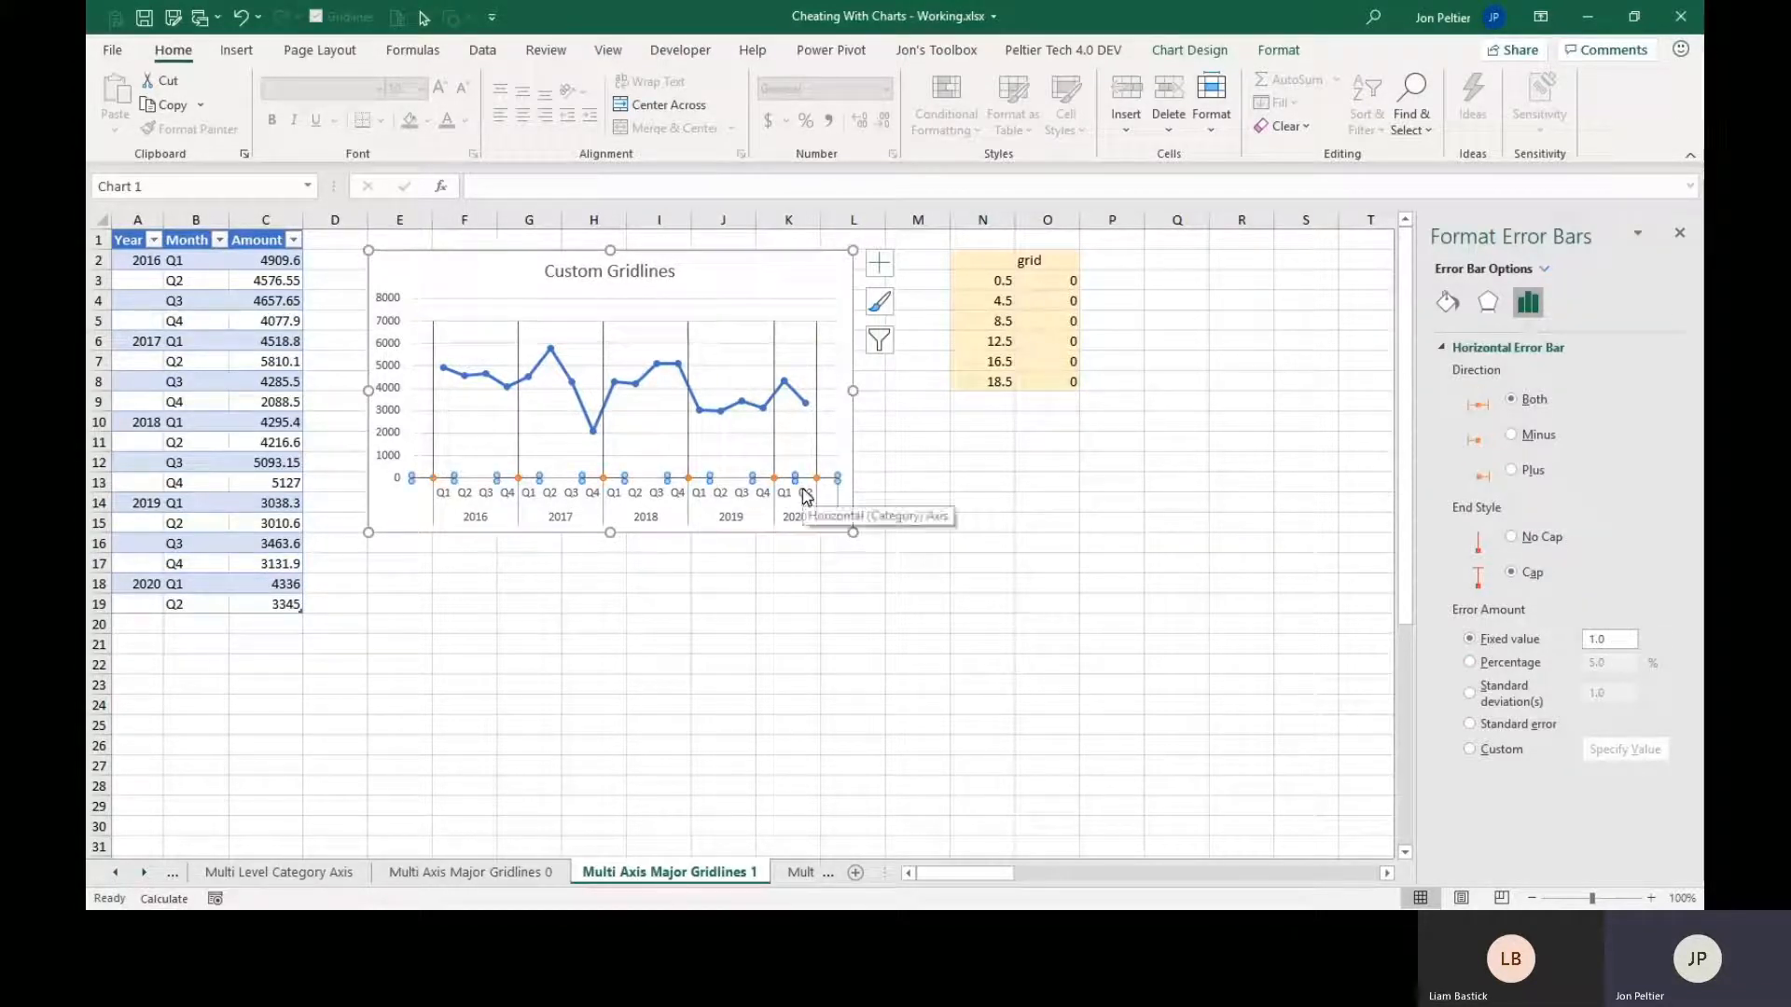
key(Delete)
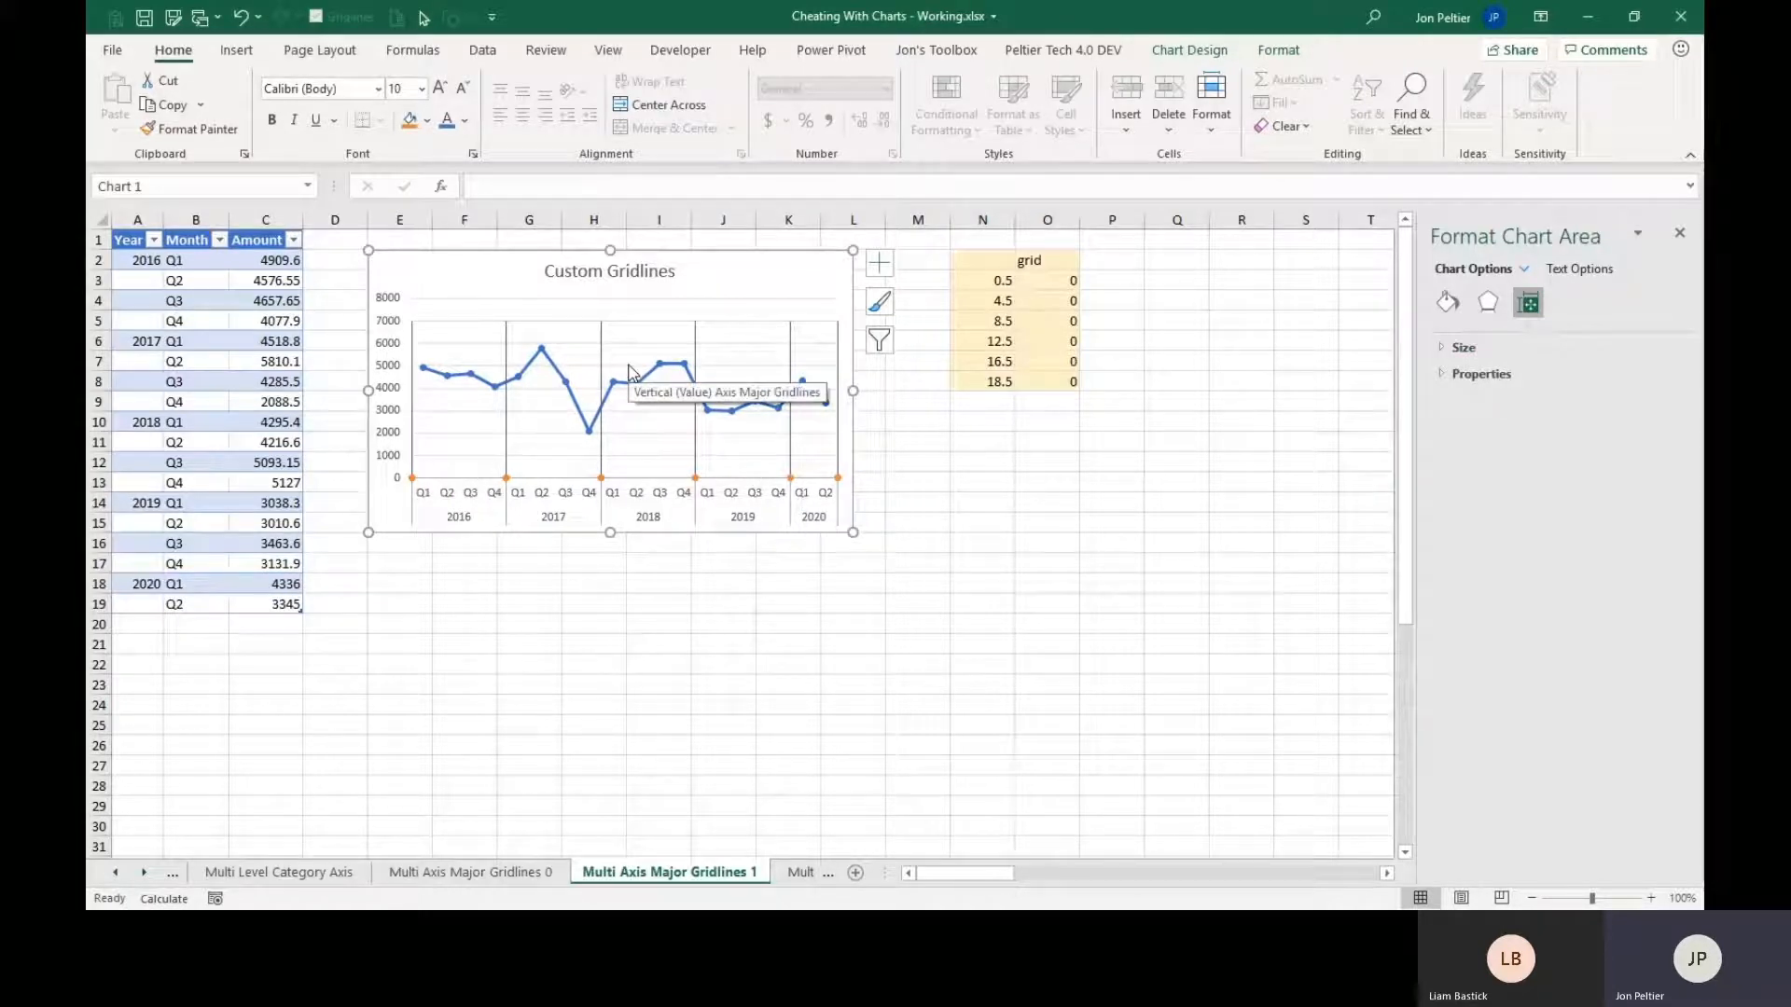
Set the maximum bound of the Custom Gridlines chart's vertical value axis to 7000.
click(393, 374)
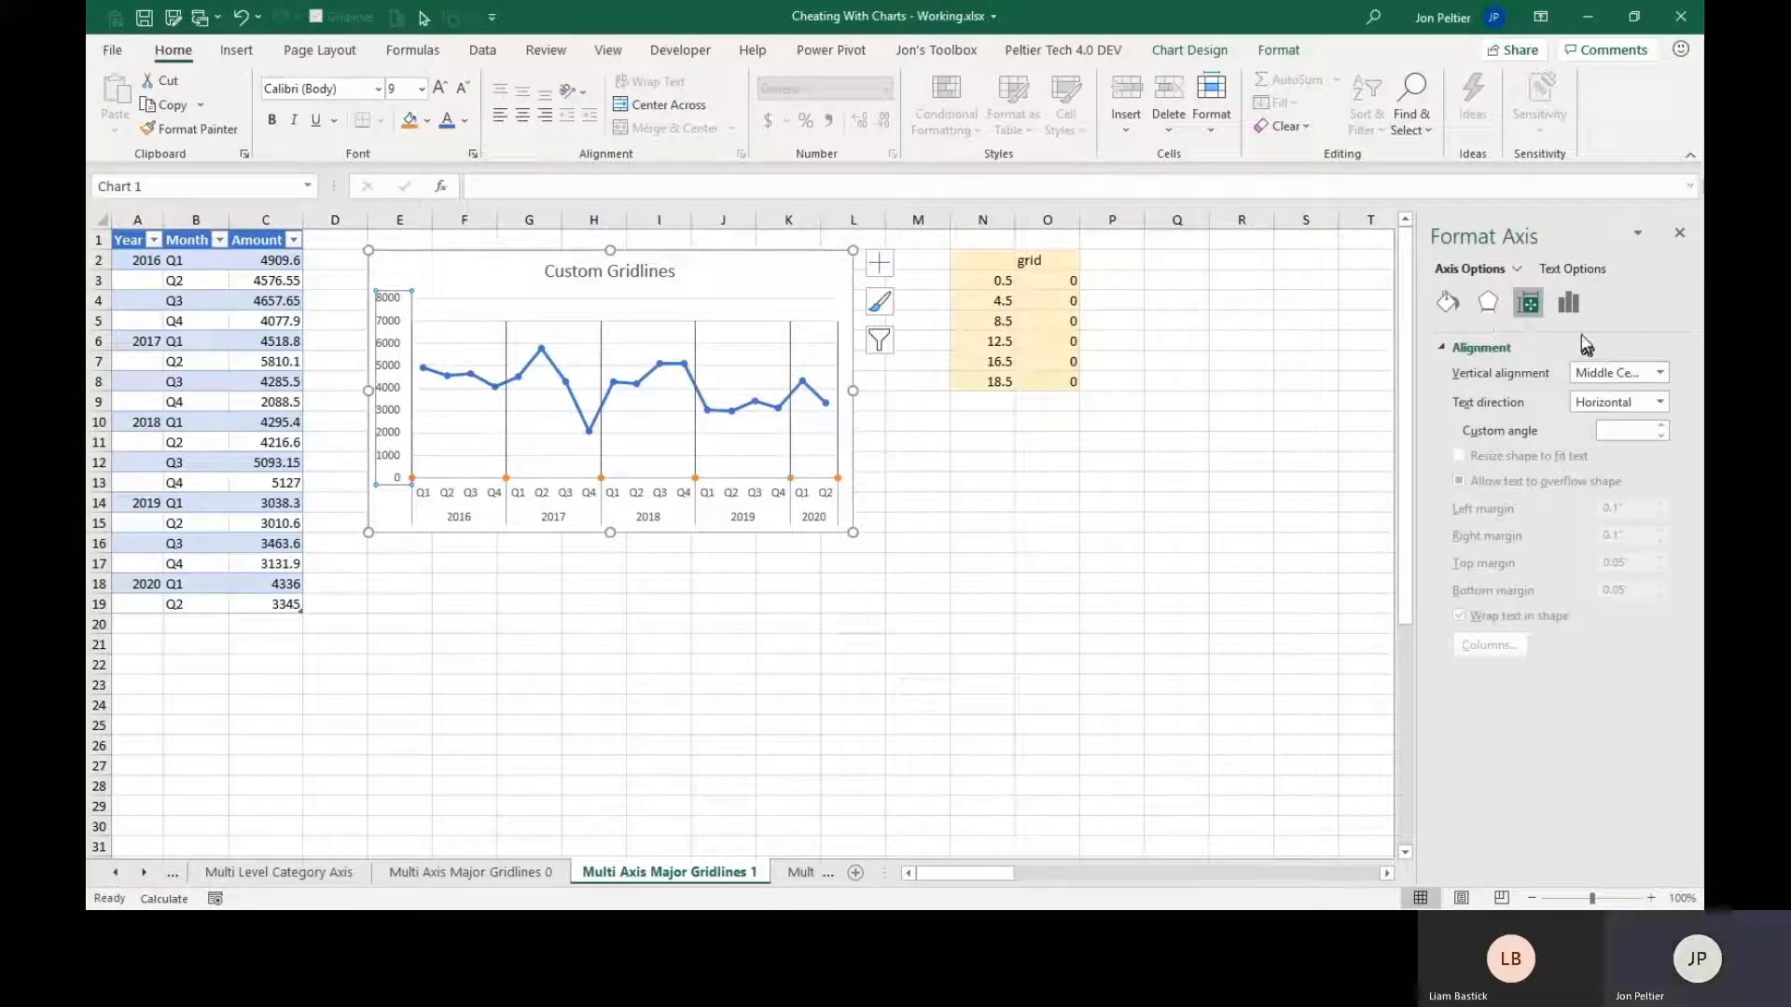
click(1570, 306)
click(1487, 347)
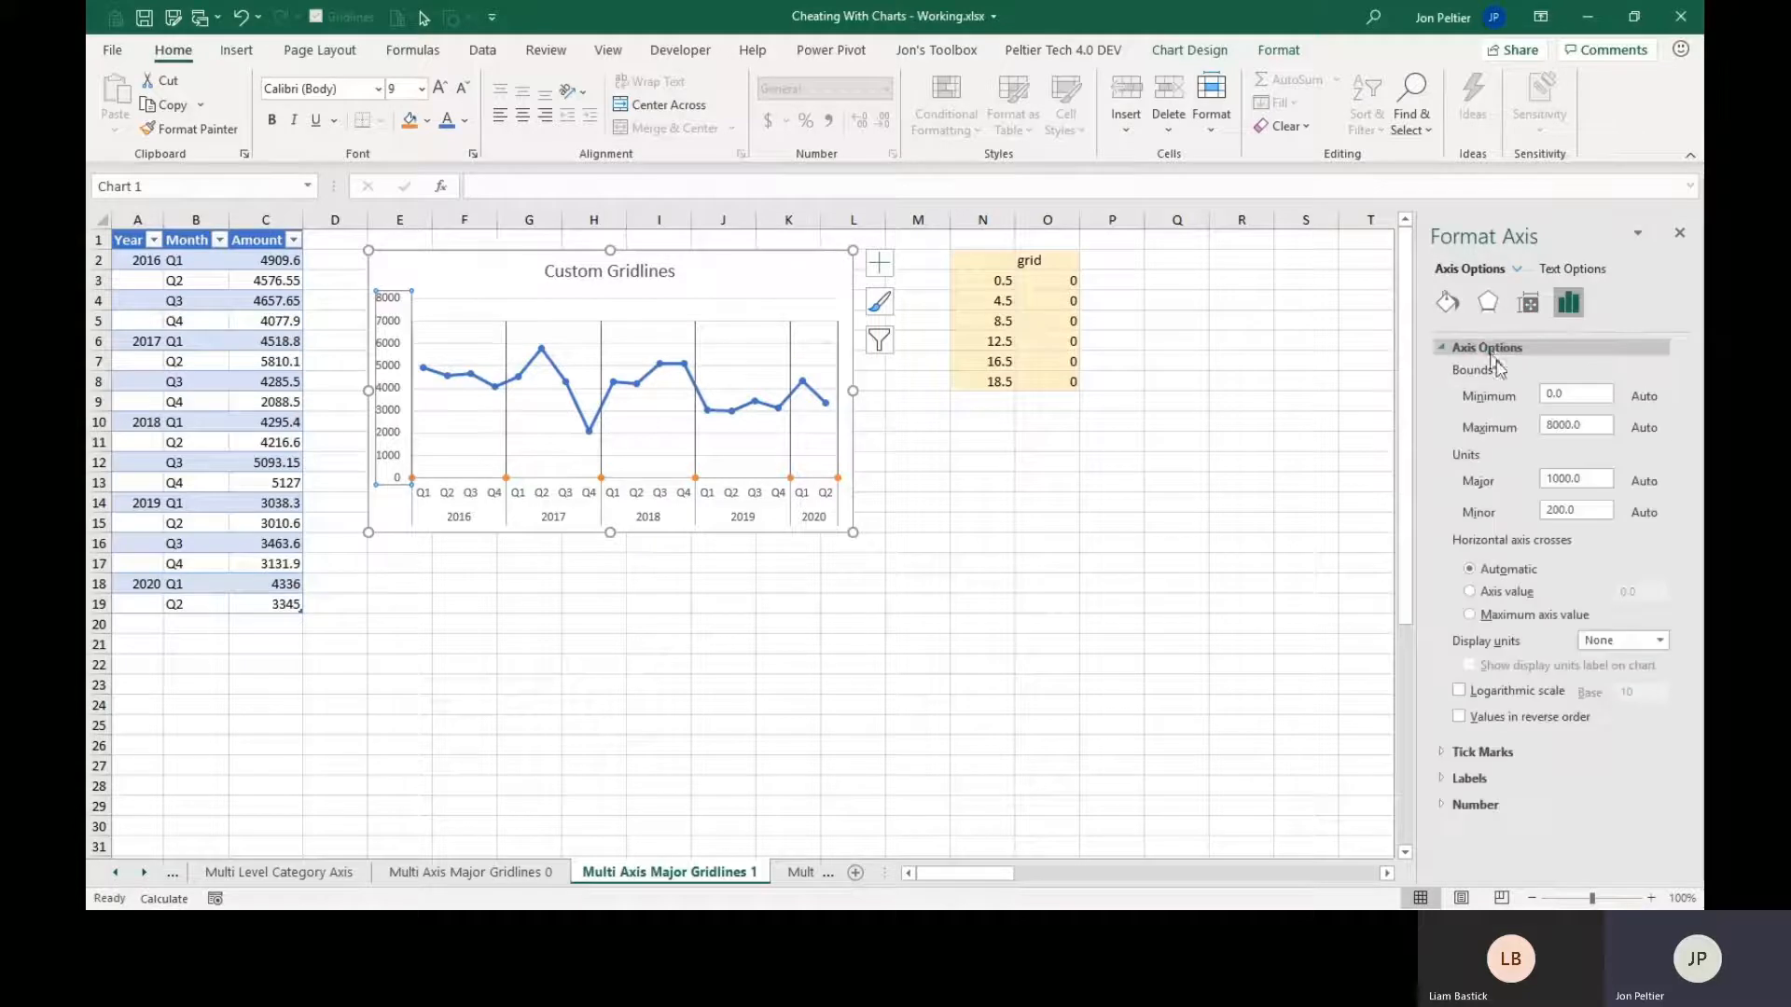
drag(1585, 421, 1542, 425)
text(7)
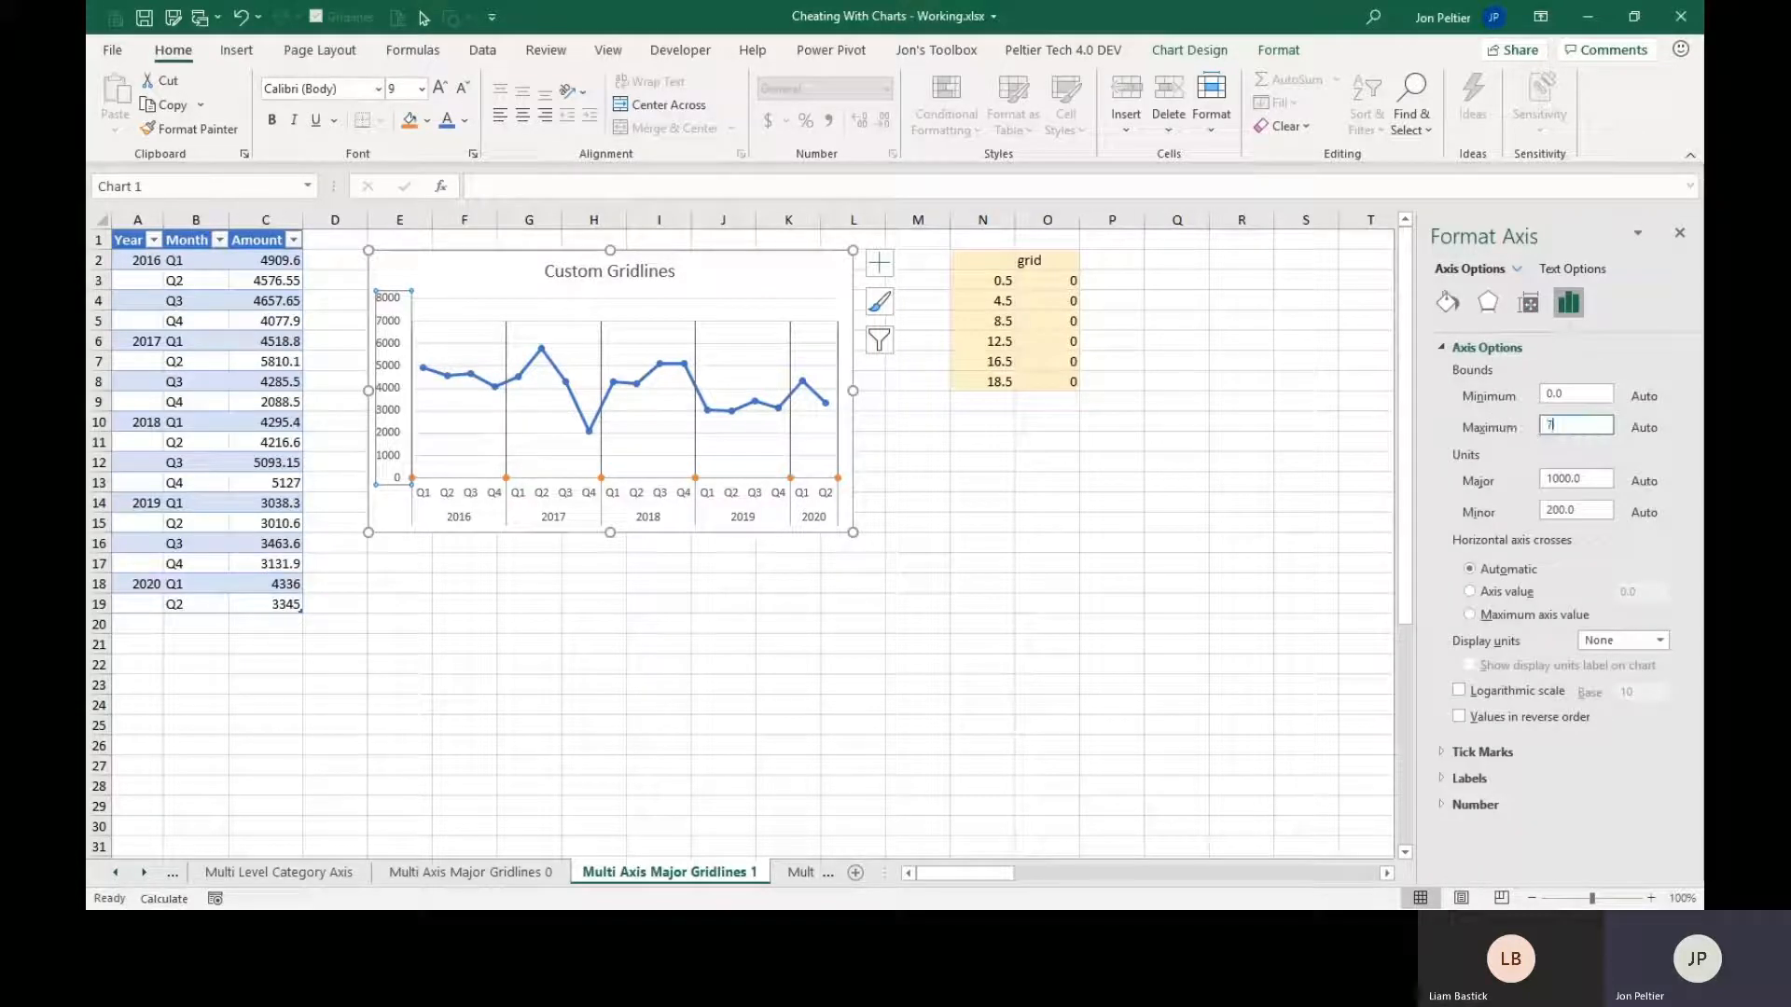
text(000)
key(Return)
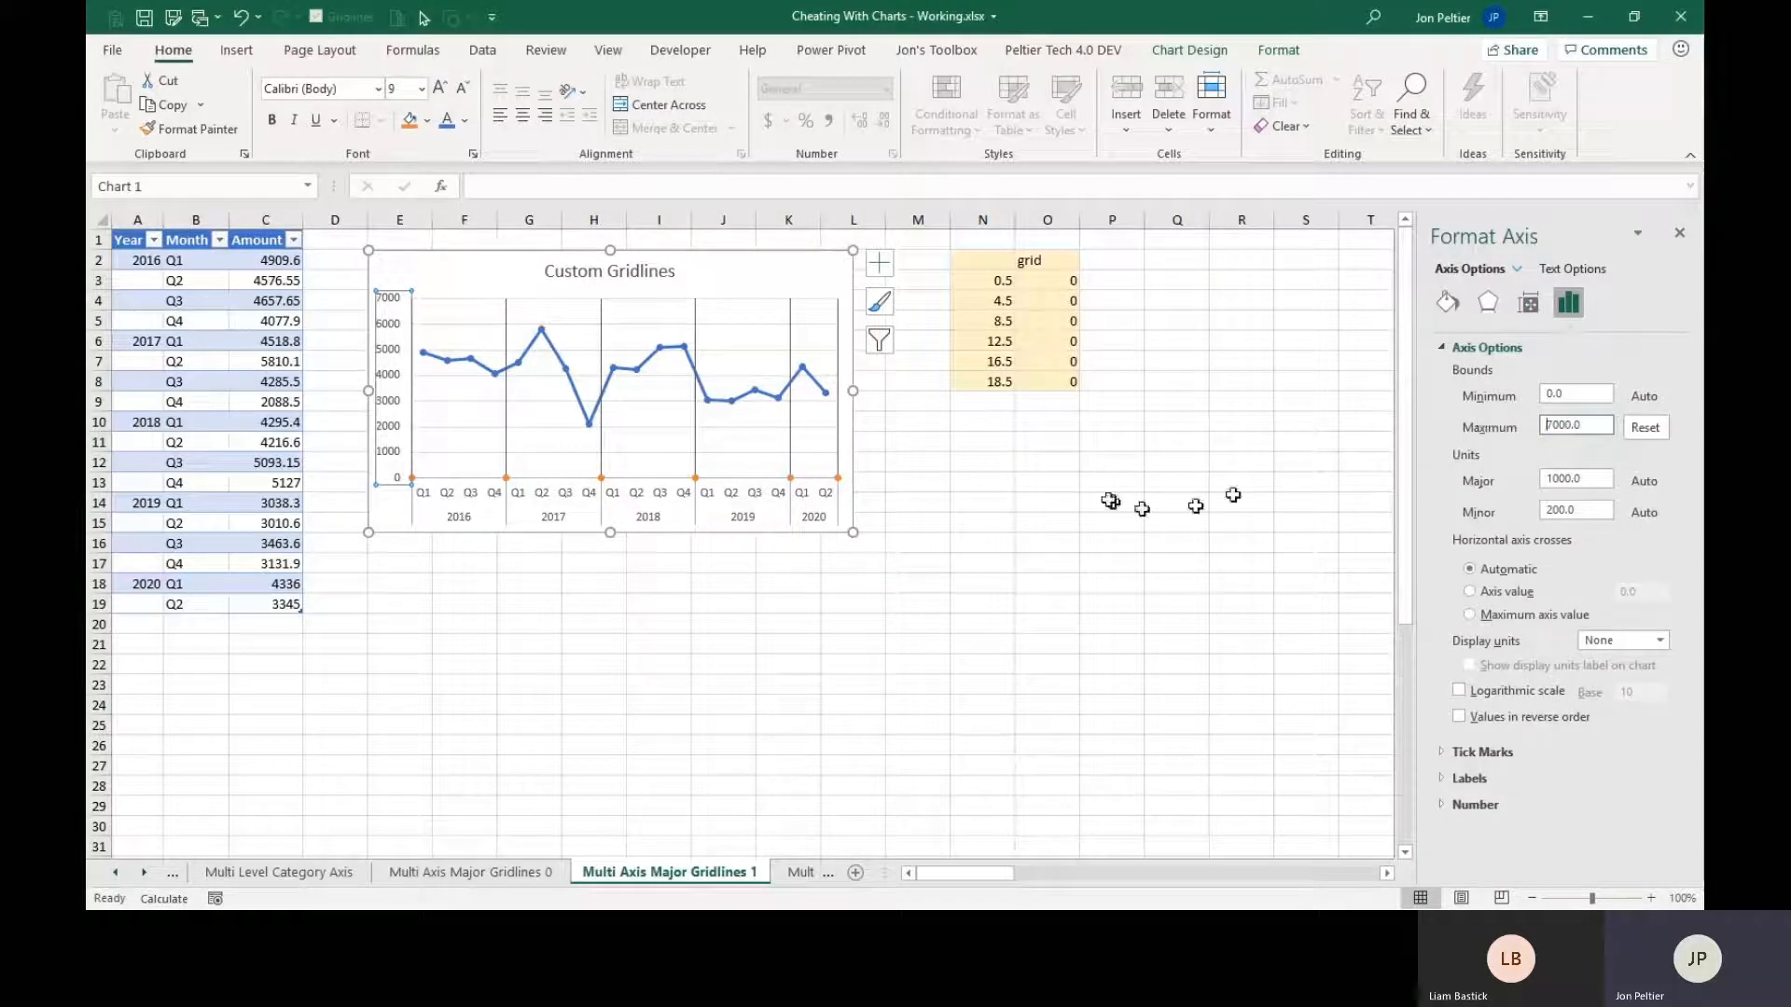
click(1073, 504)
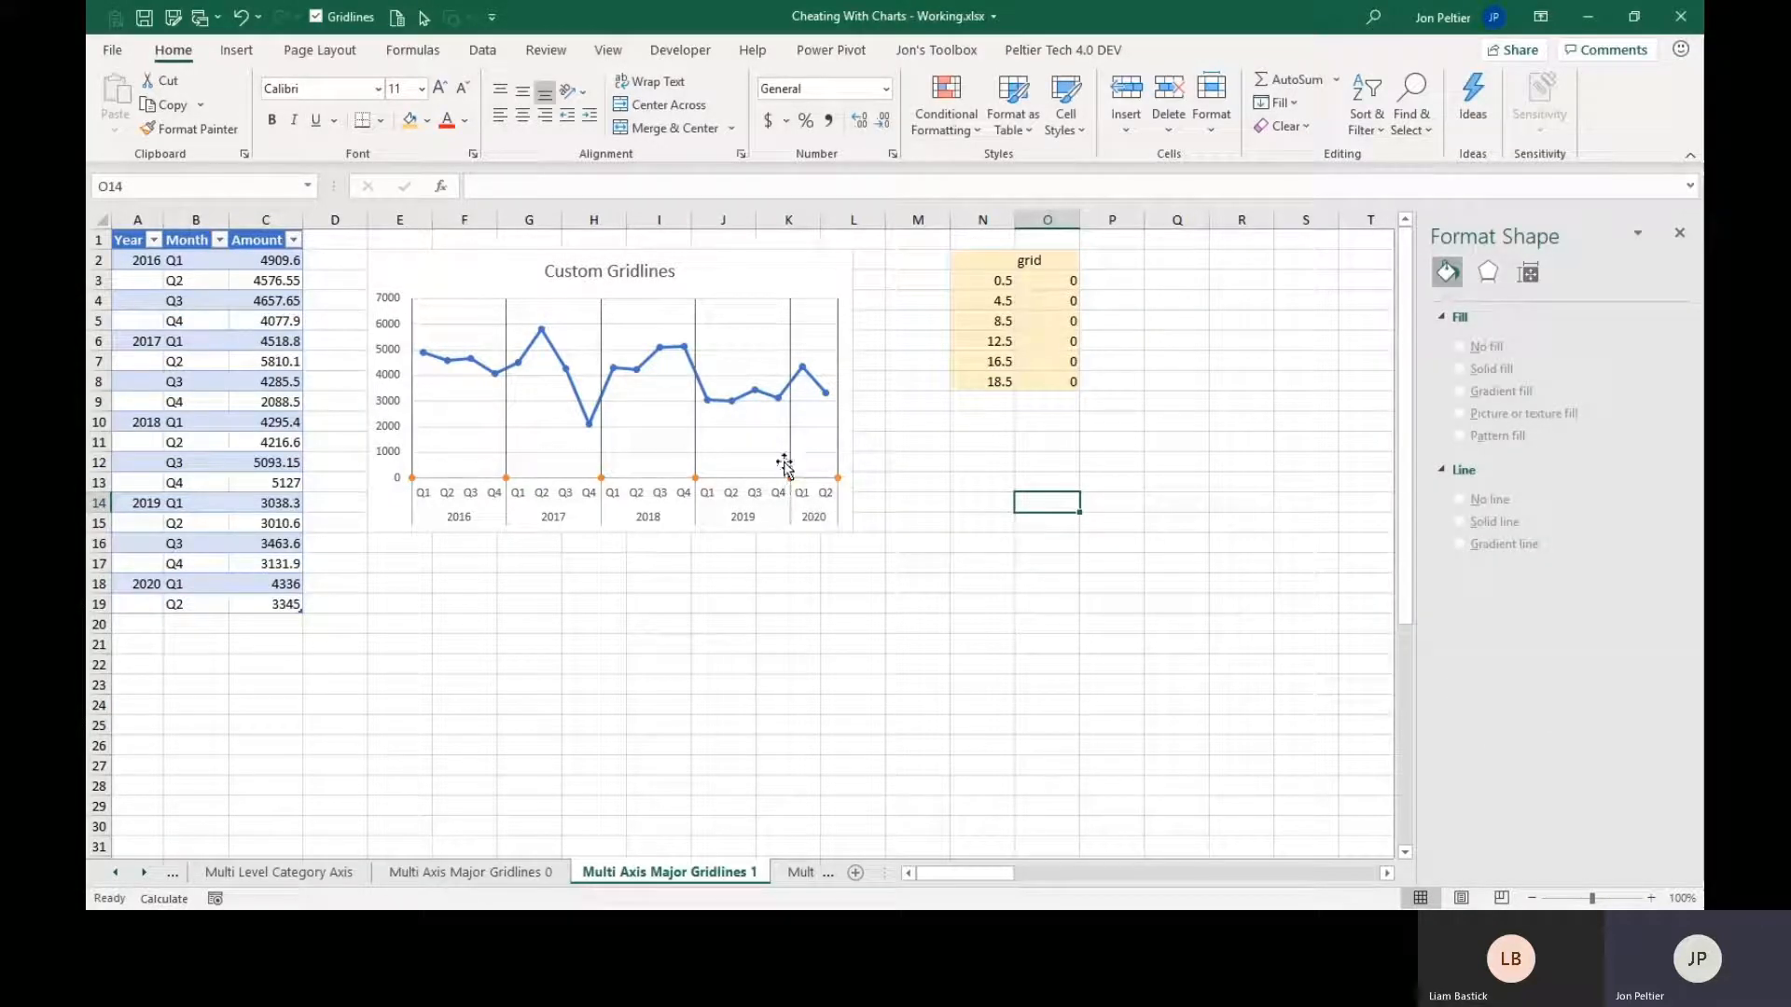
Set the grid series' marker option to None in the Custom Gridlines chart.
click(794, 479)
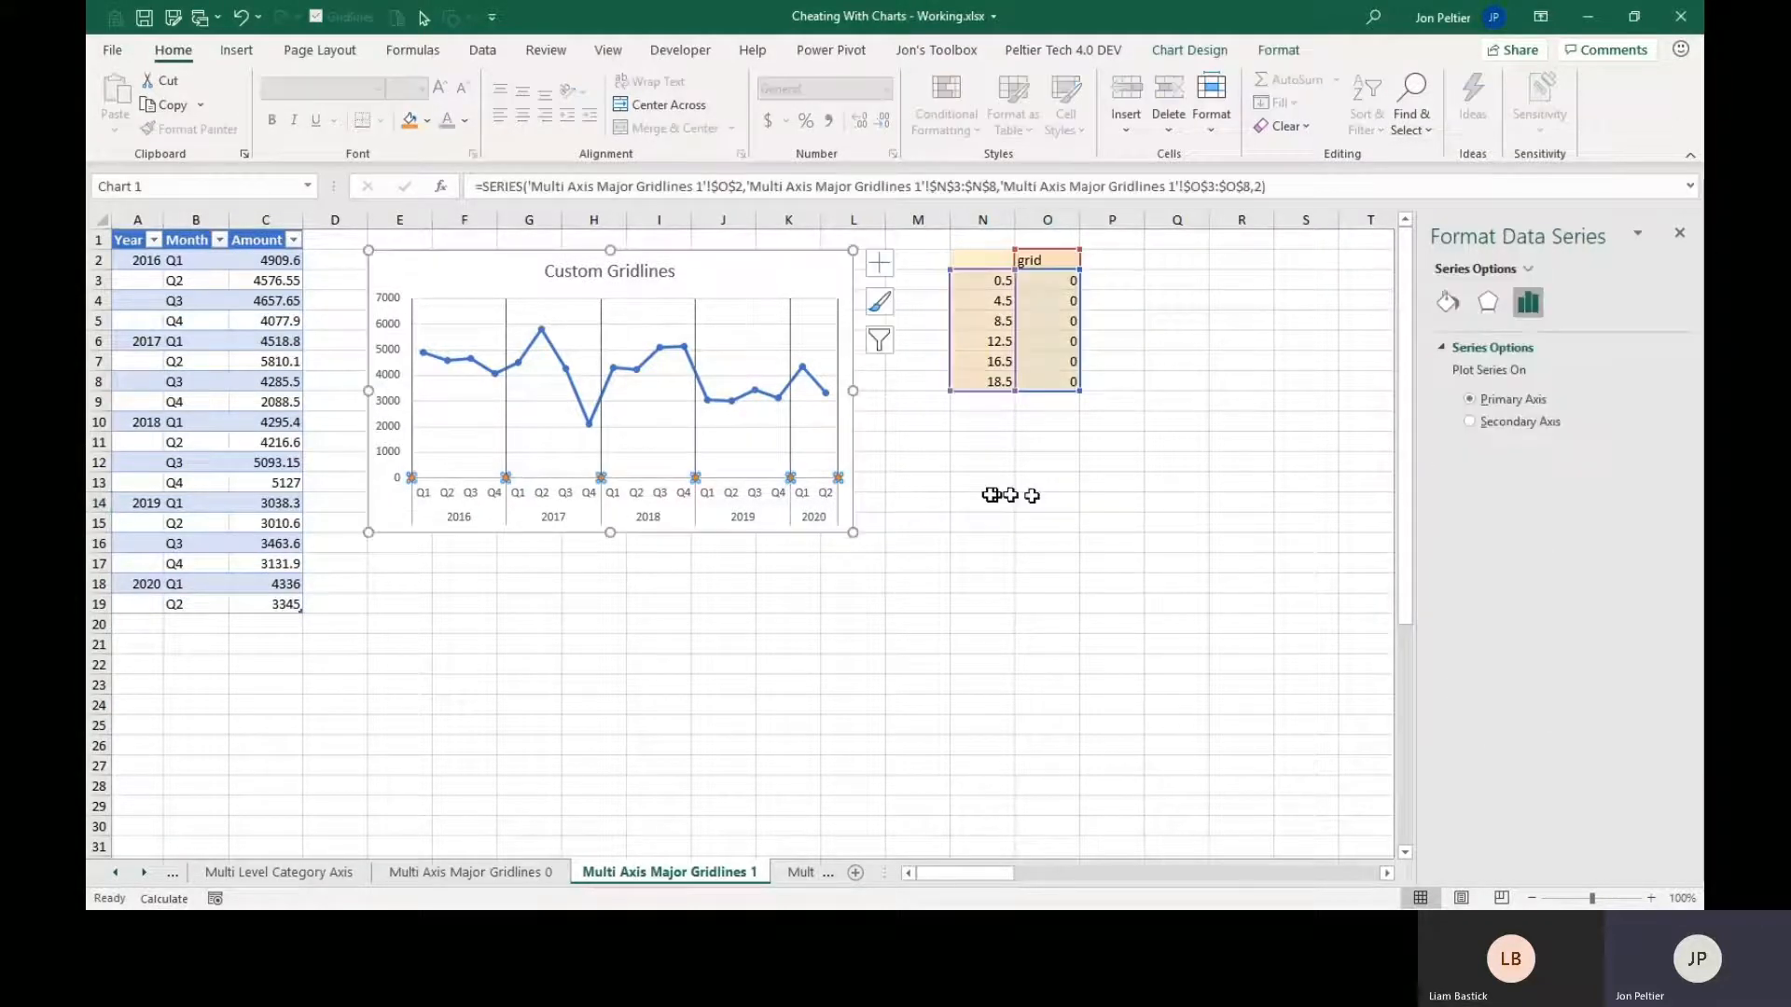
click(1447, 302)
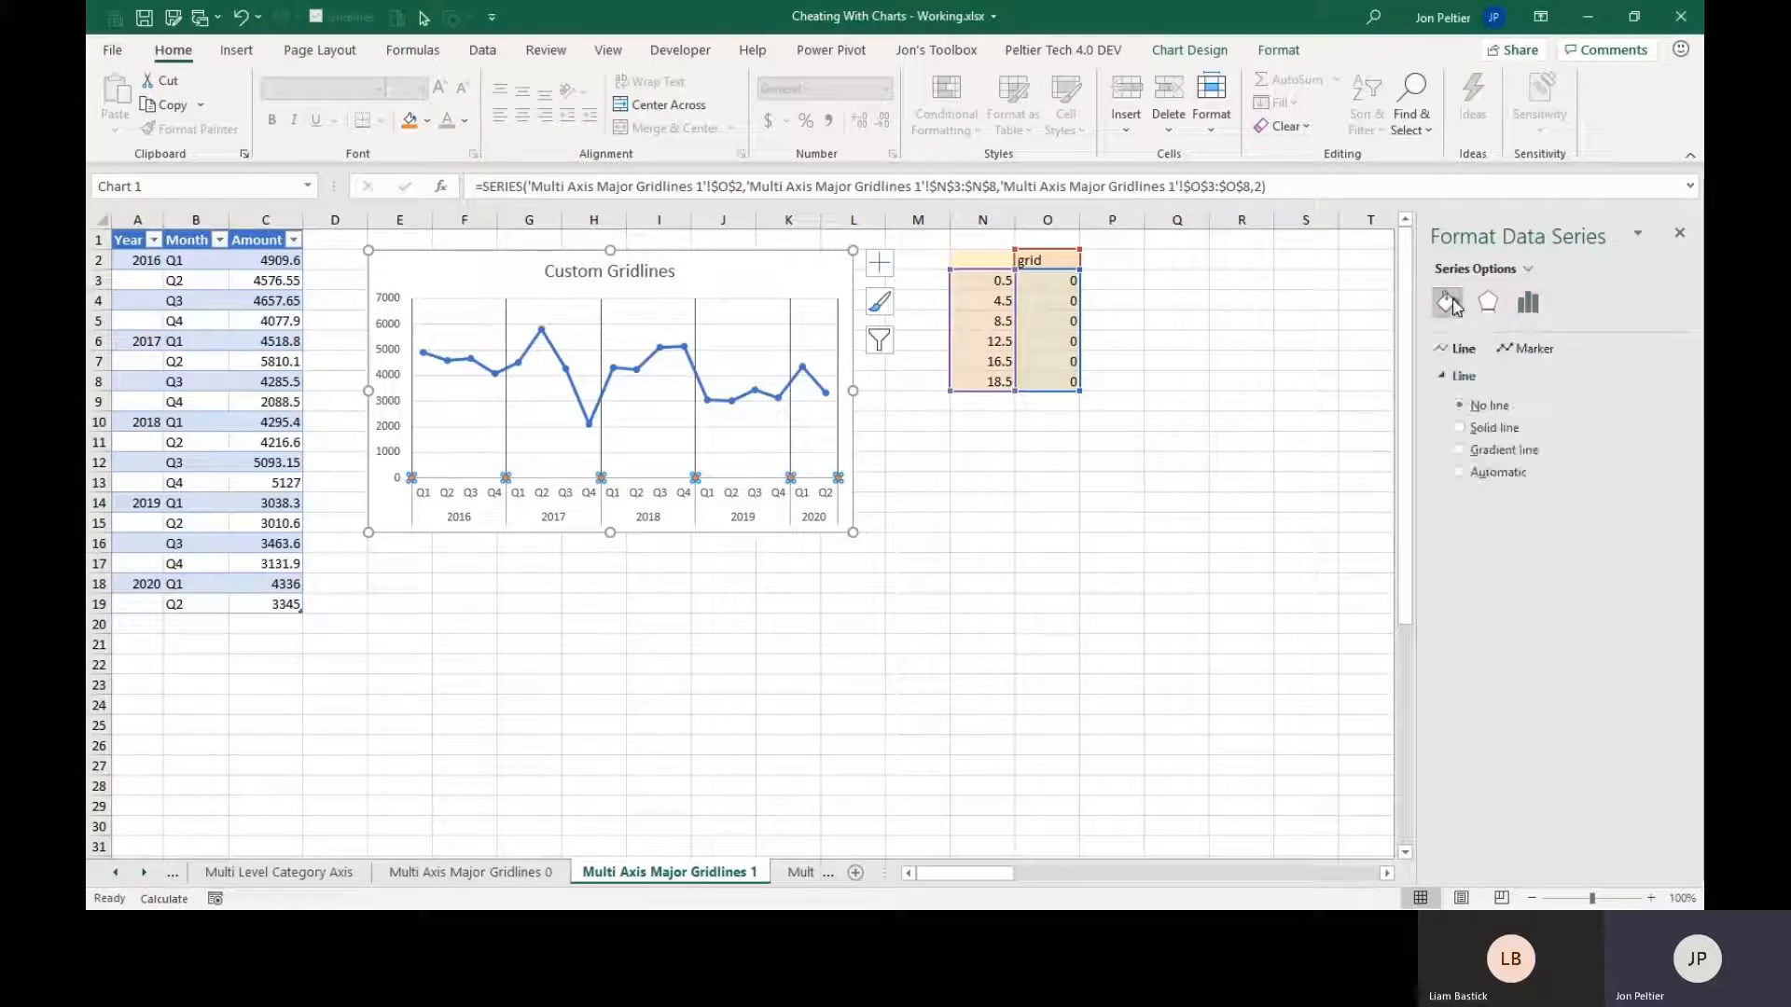
click(1519, 349)
click(1488, 376)
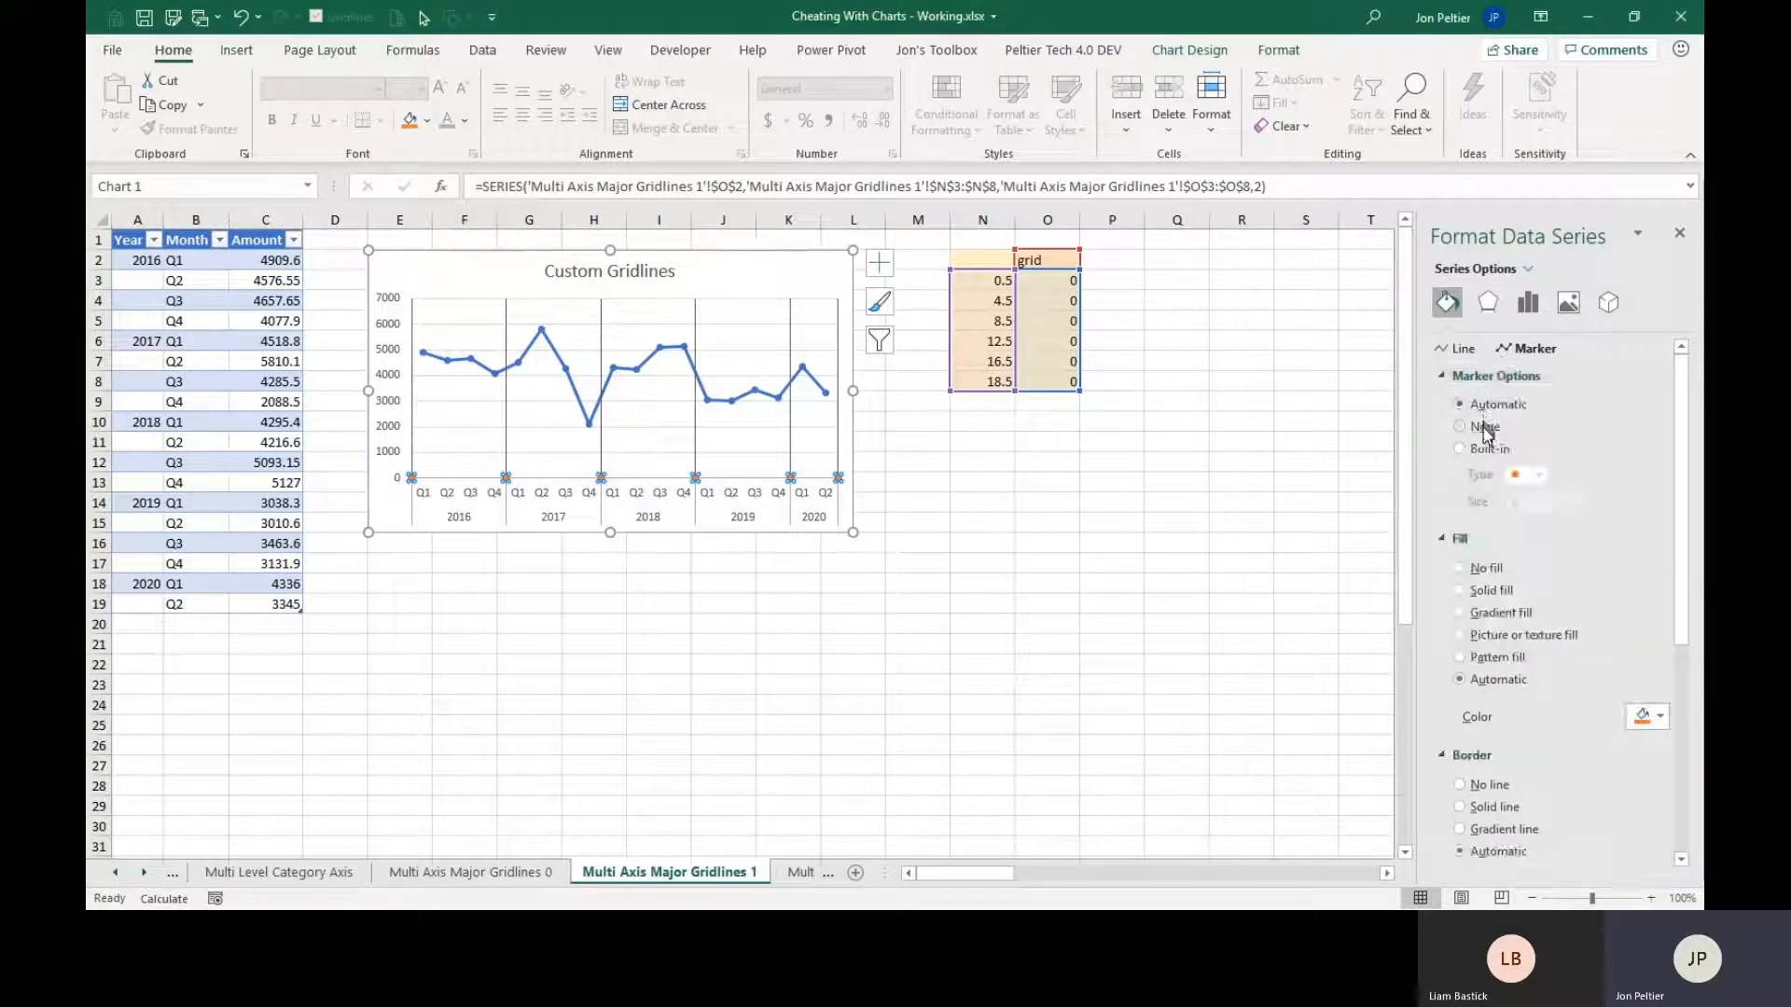
click(1484, 427)
click(989, 480)
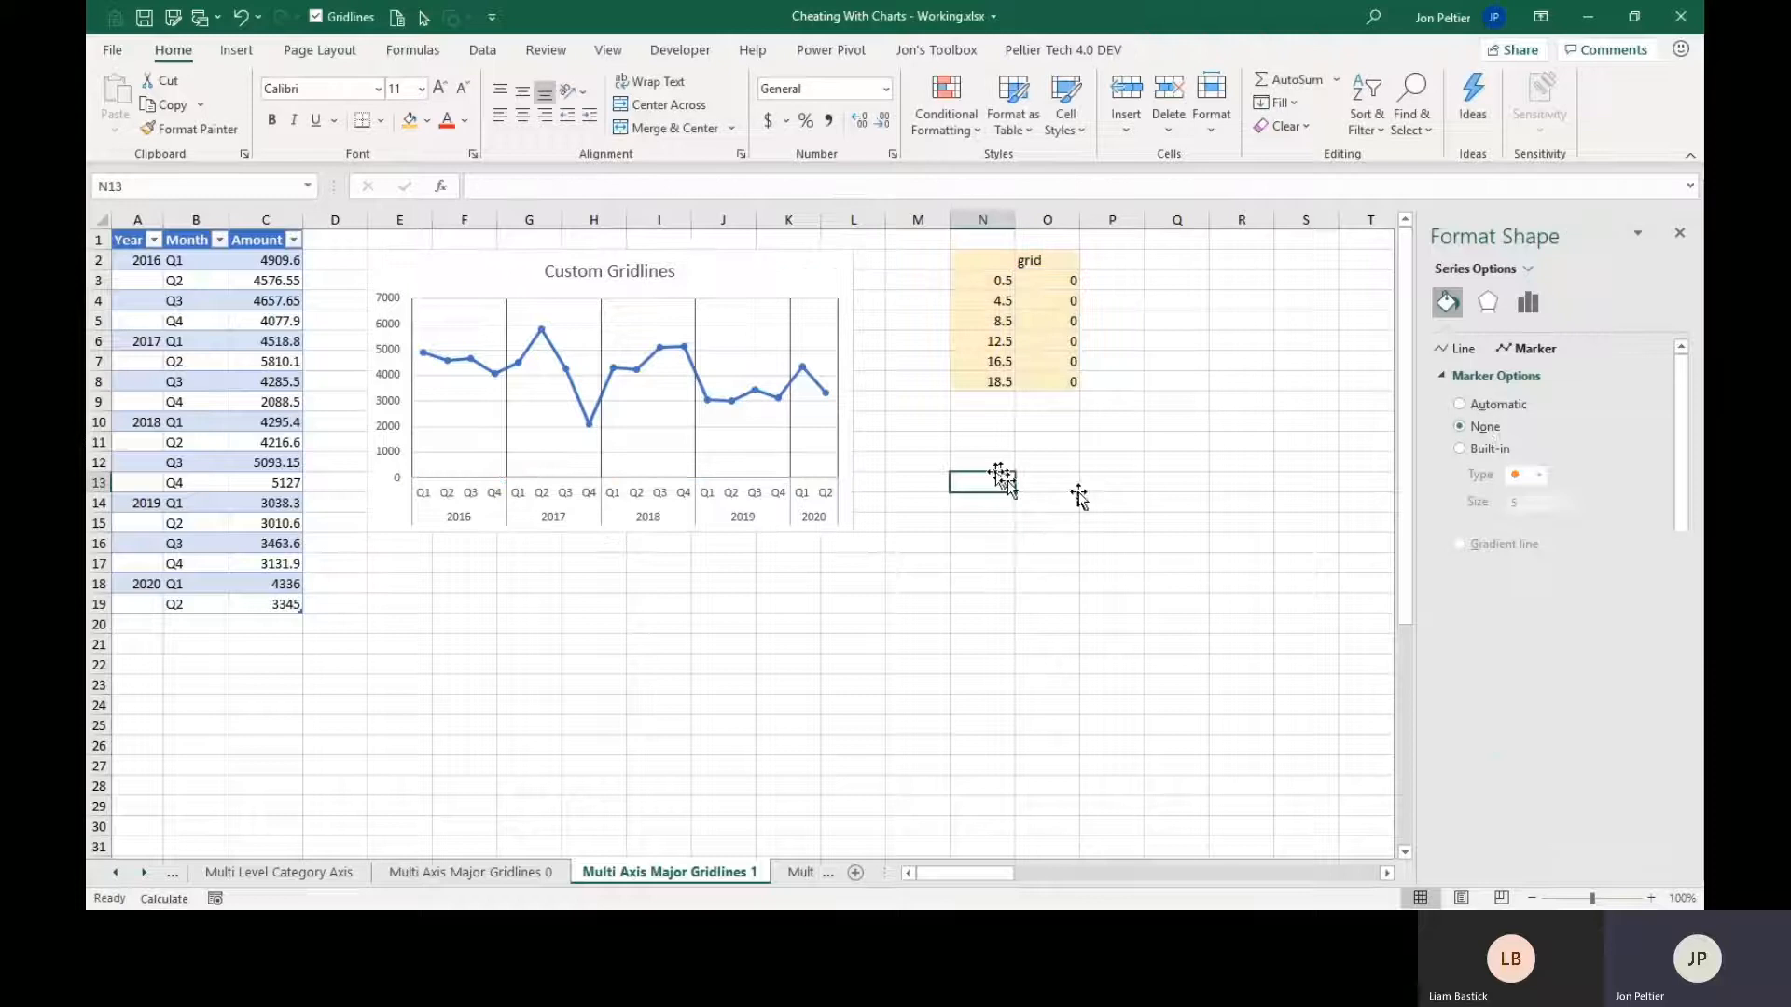
Recolor the grid series' vertical error bars with a lighter gray theme color.
click(838, 437)
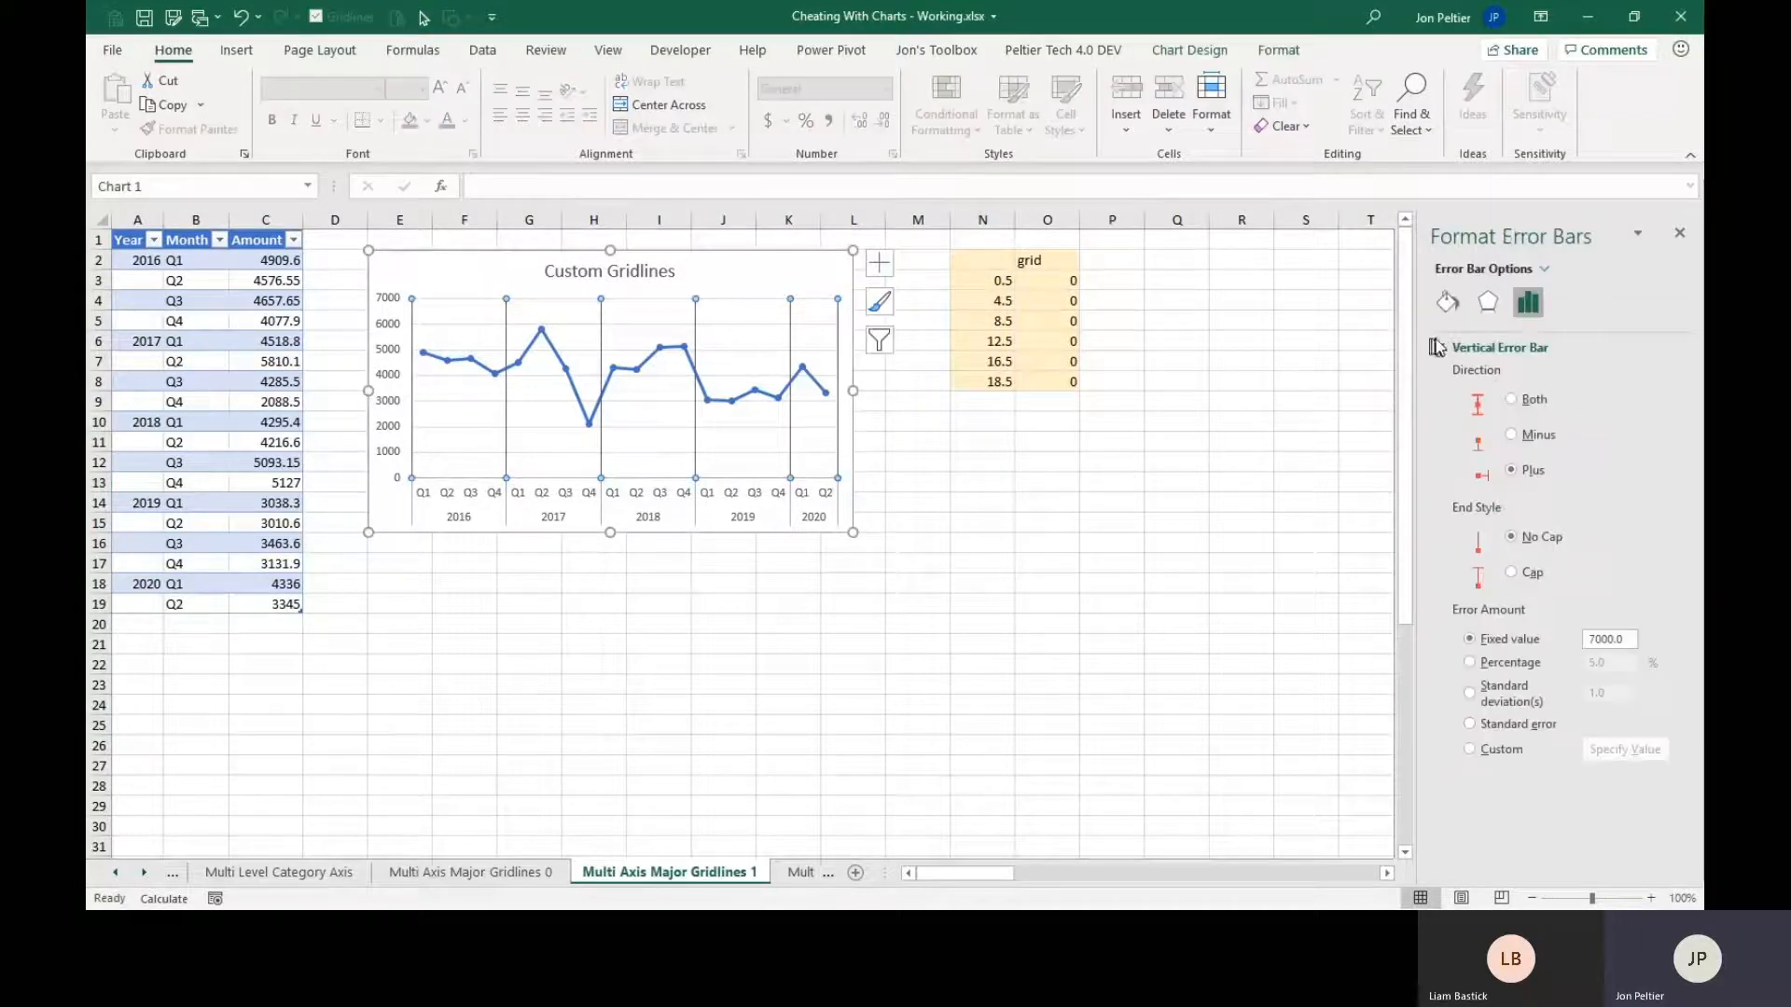
click(1448, 302)
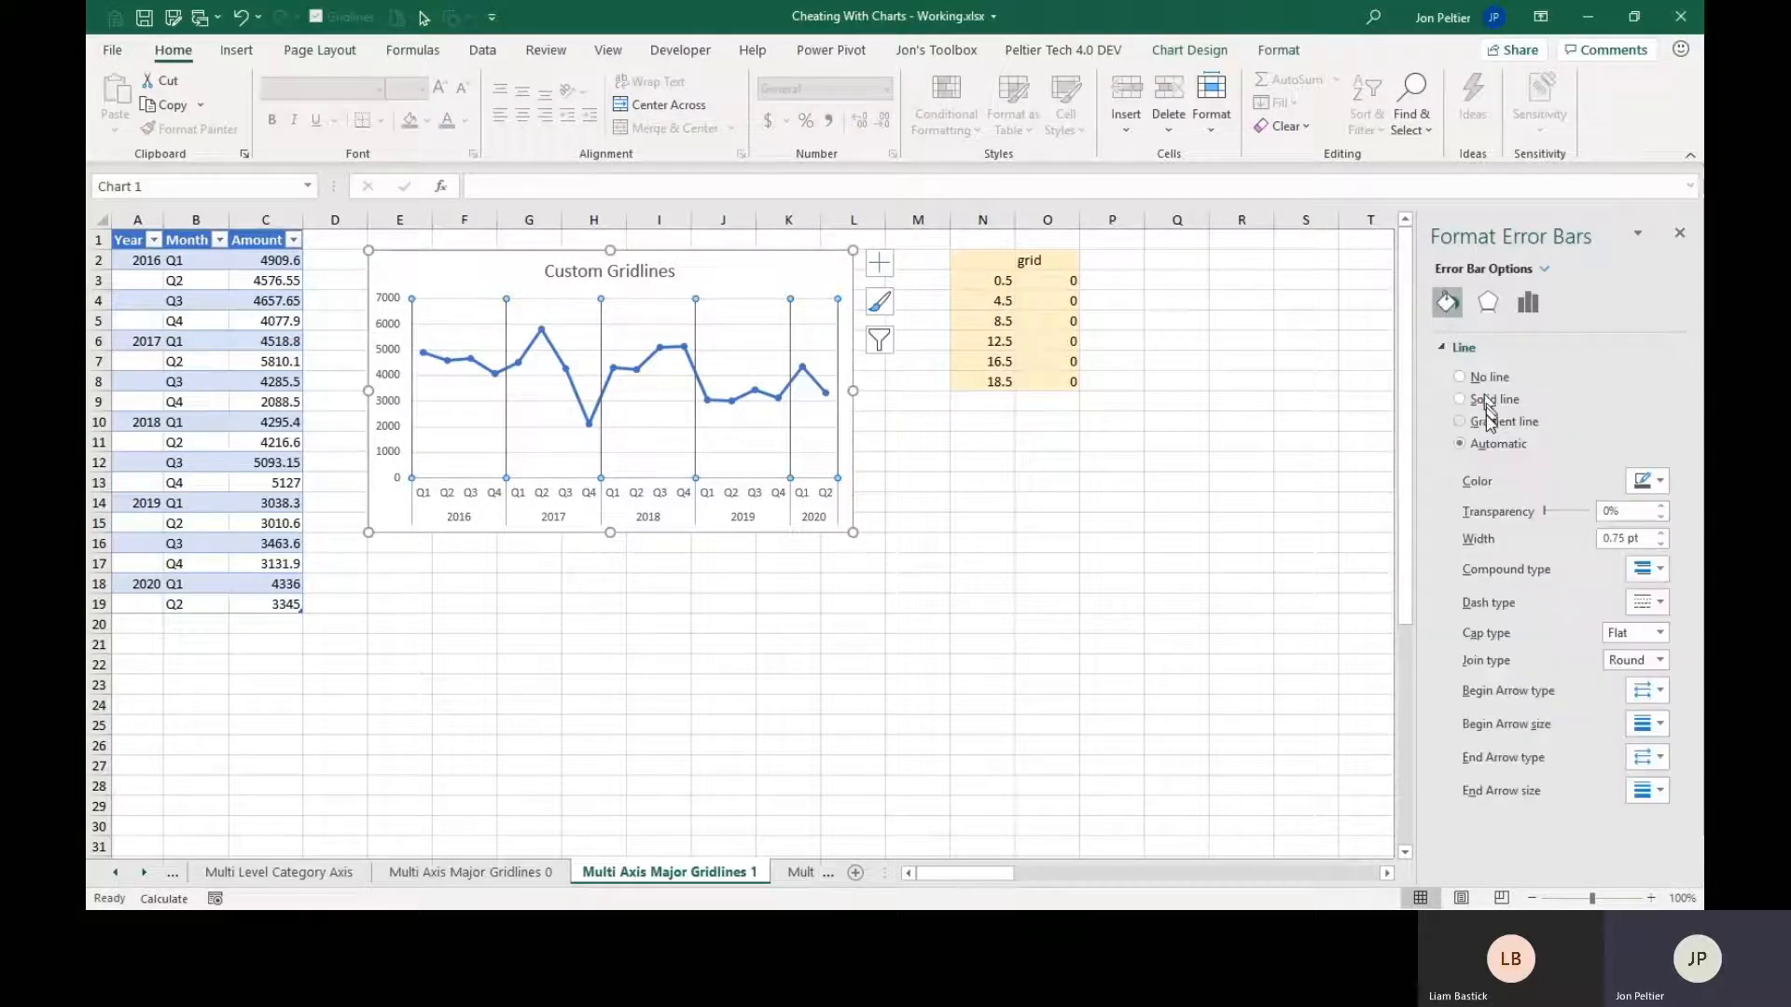
click(1661, 483)
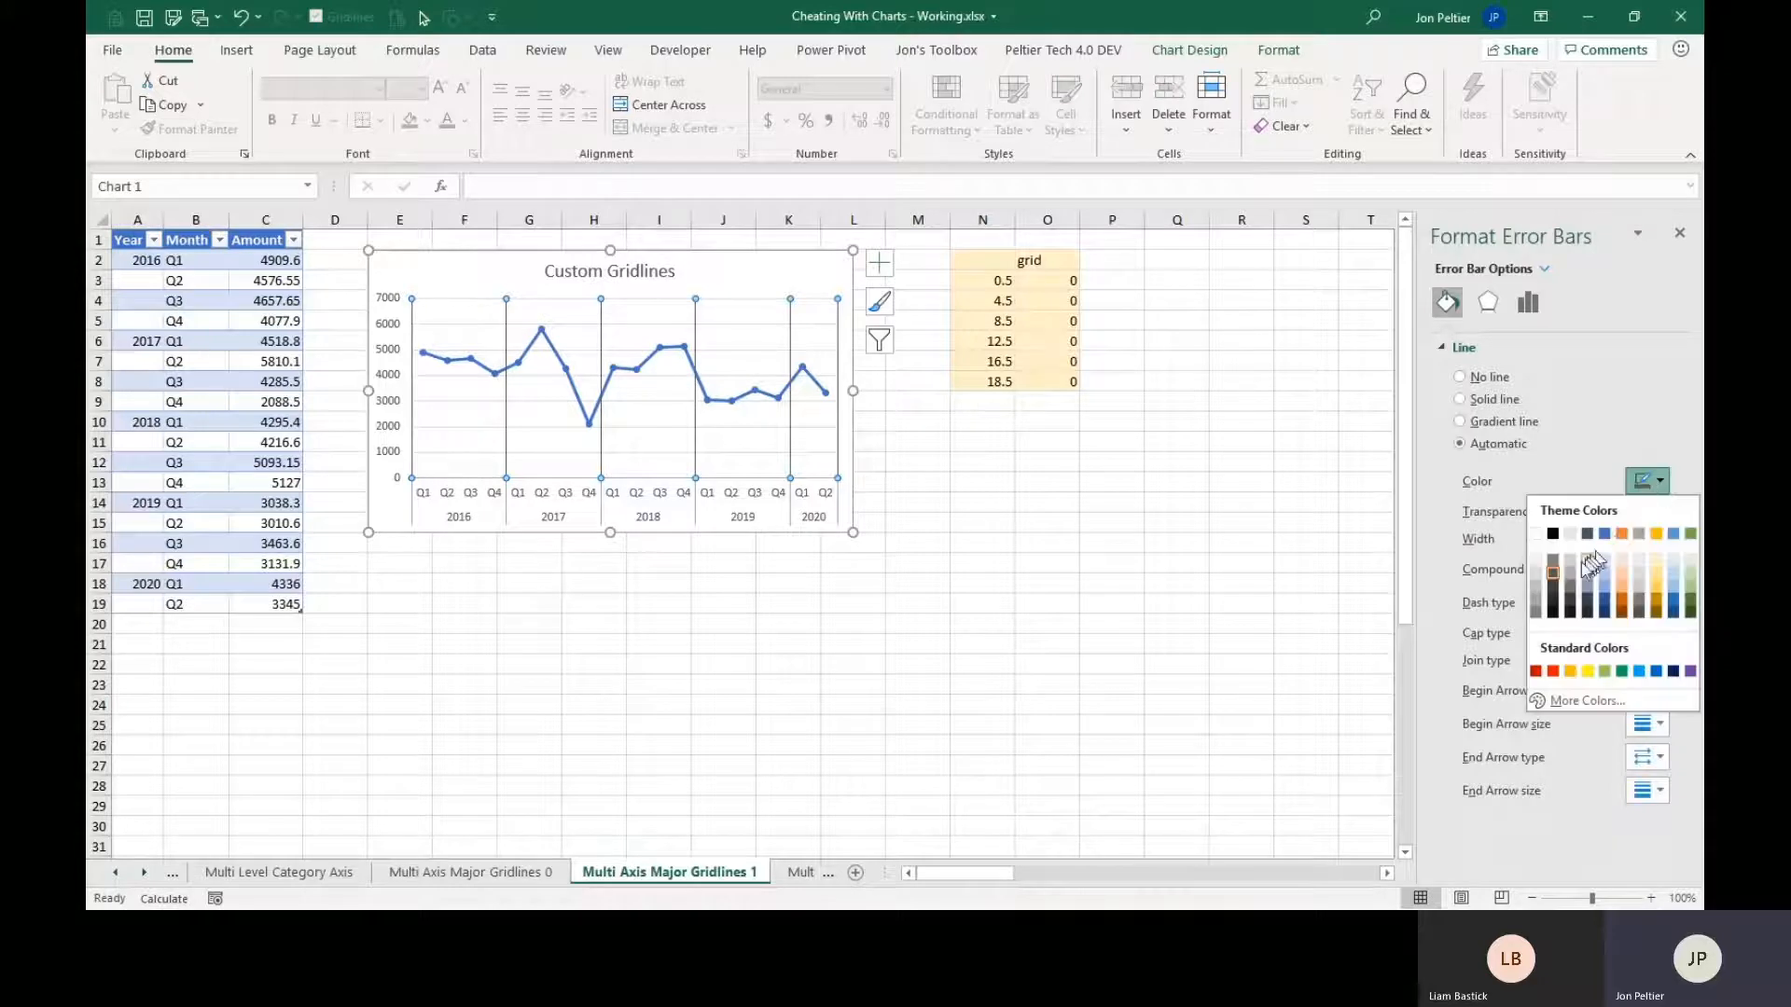
click(1535, 606)
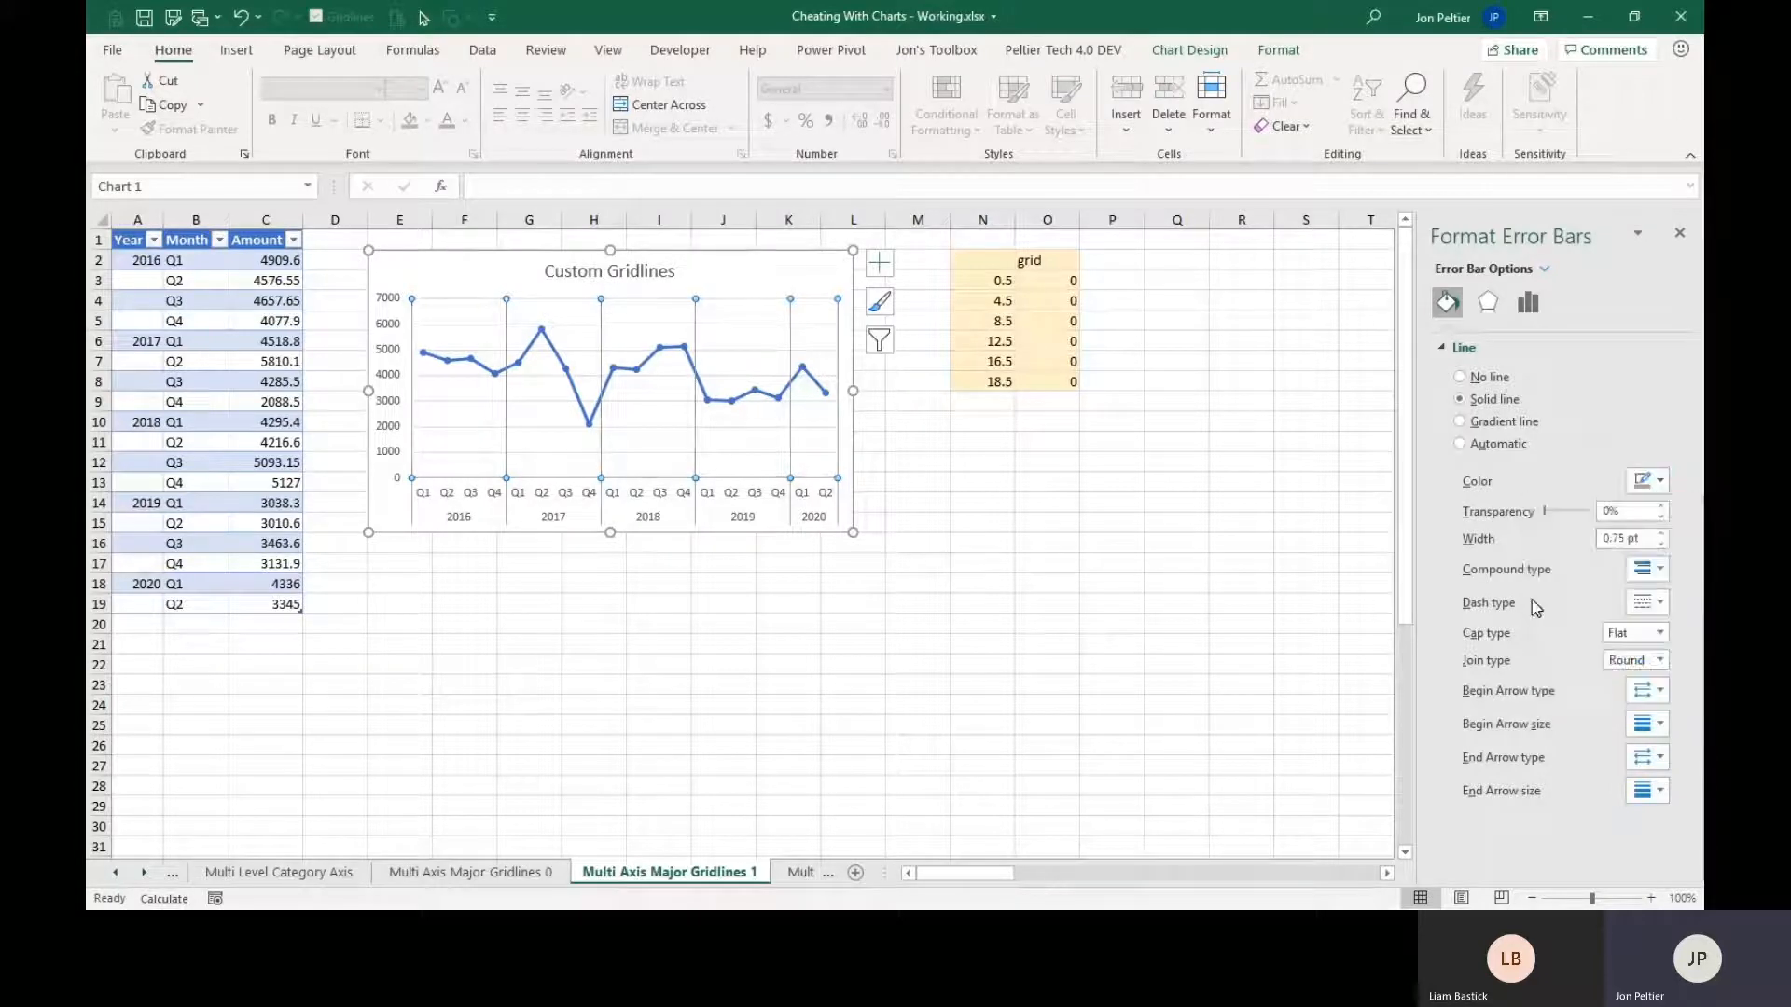
click(1005, 458)
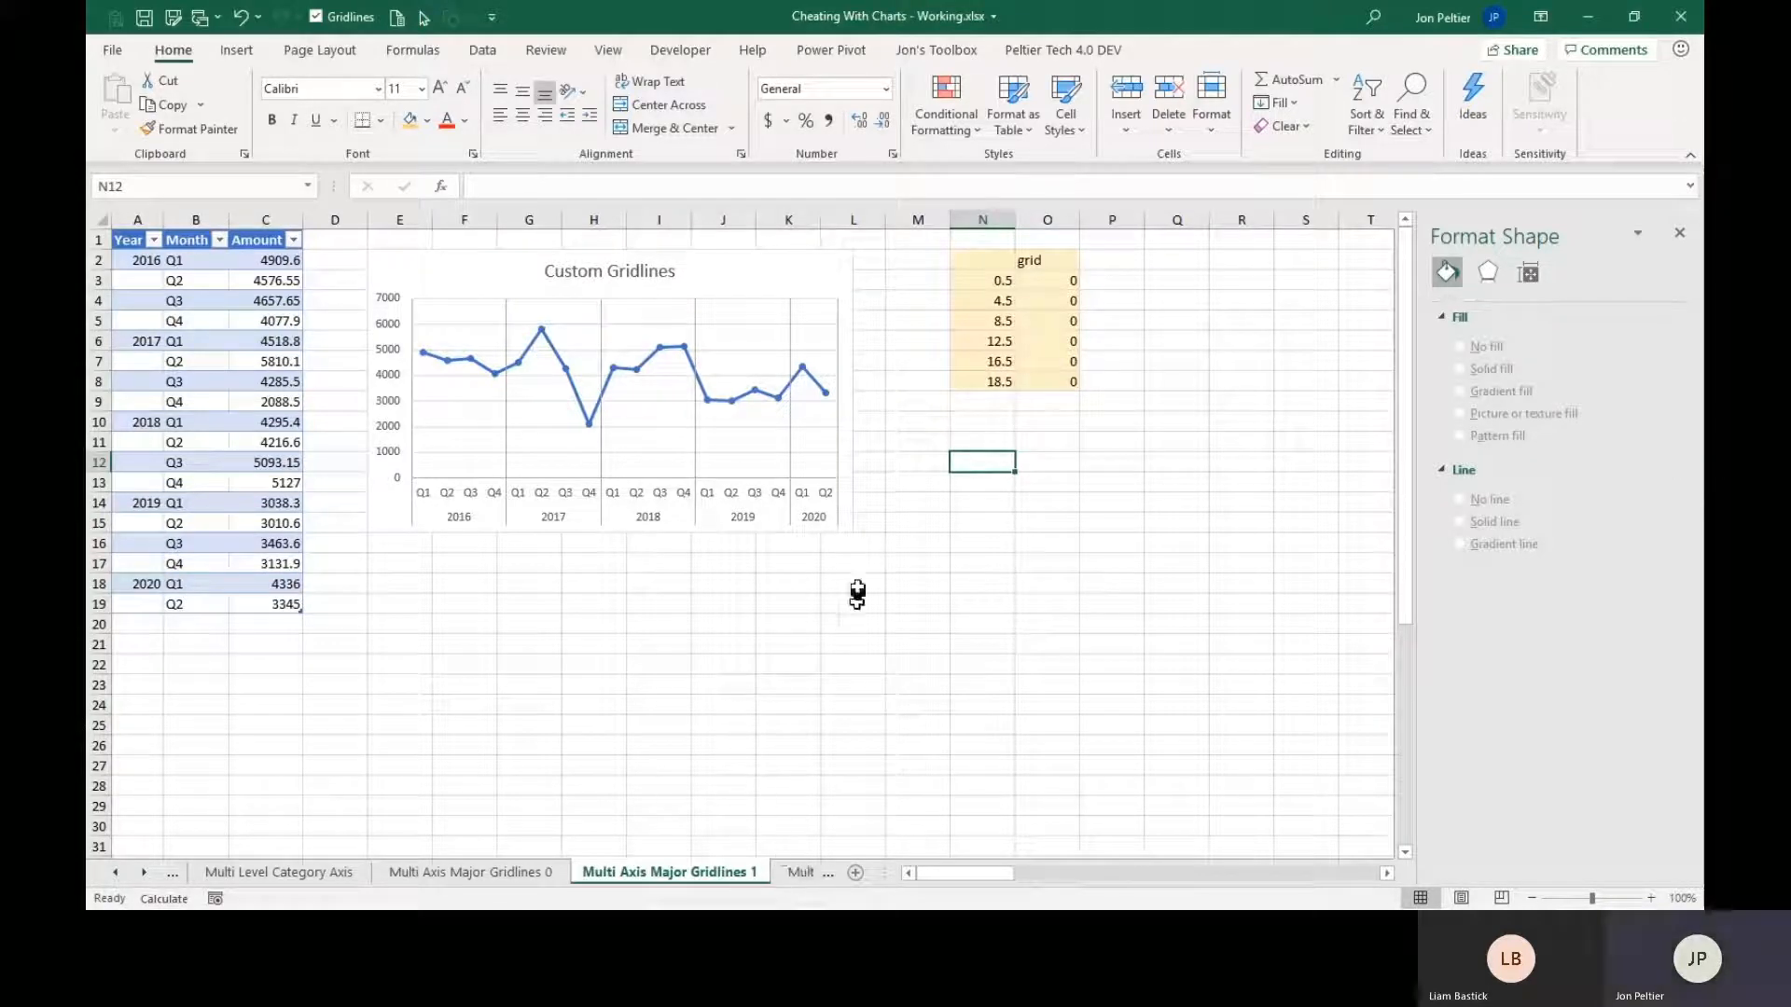
click(601, 349)
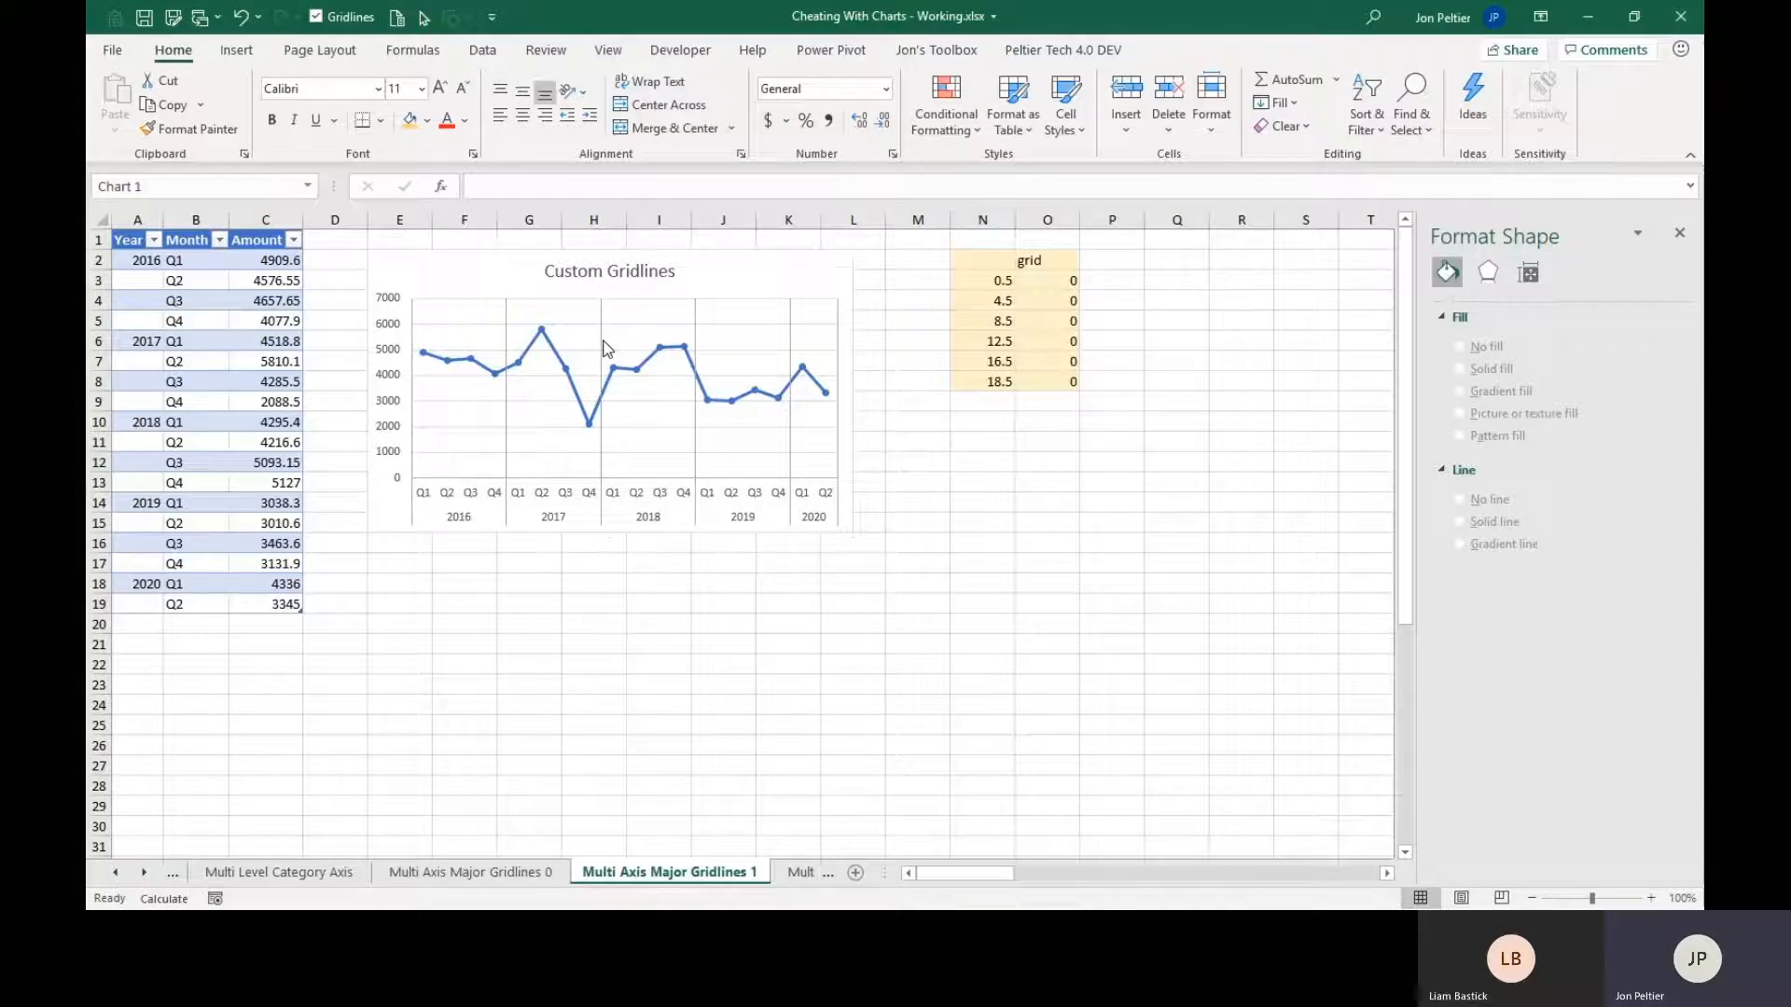
Assign the grid scatter series to the secondary axis through its series chart type settings.
click(795, 481)
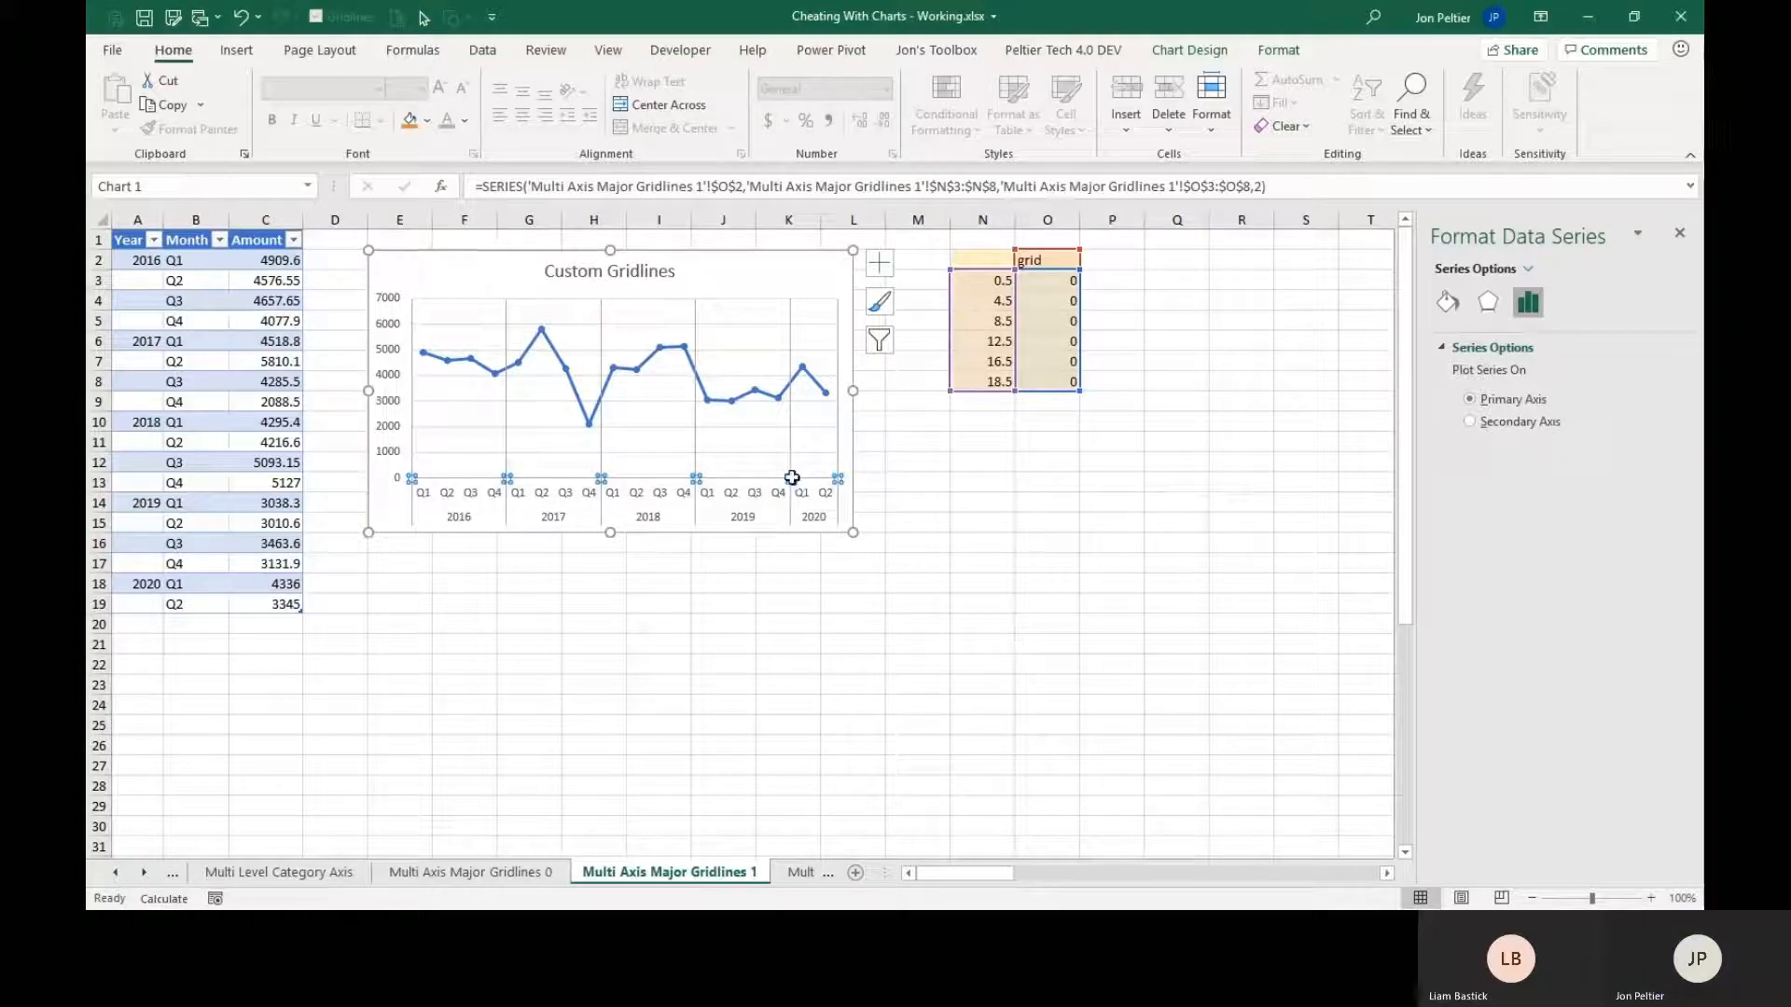
right_click(791, 482)
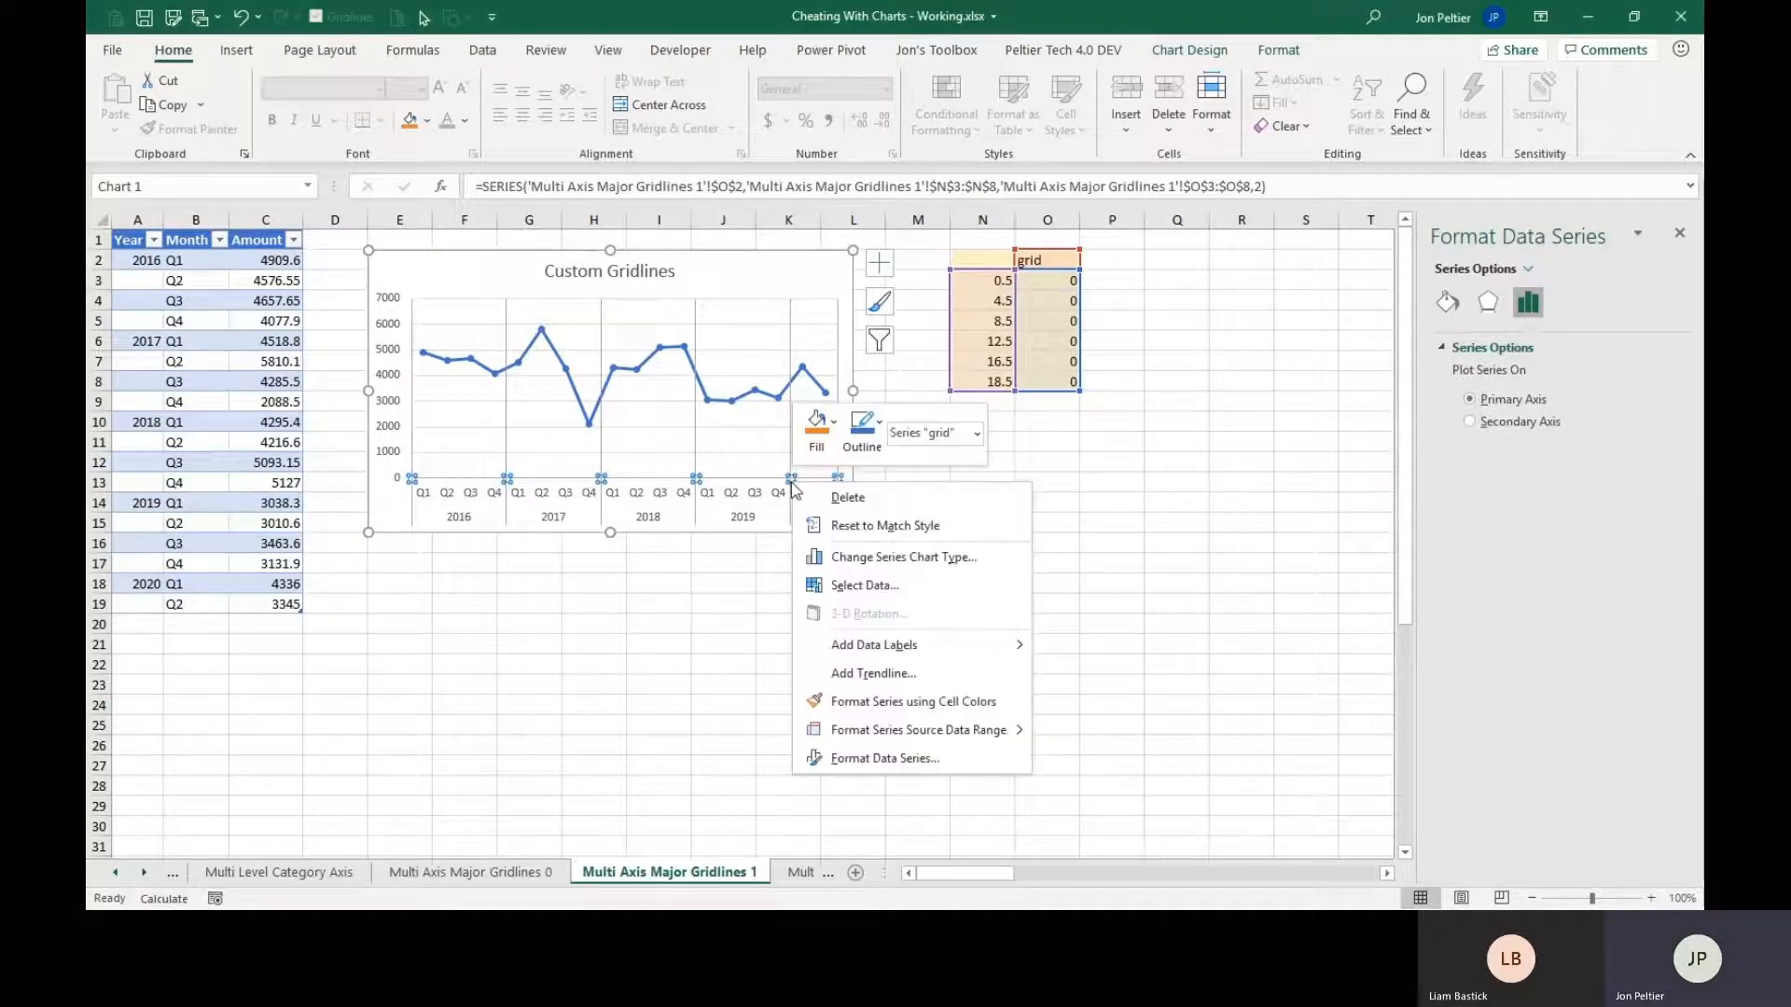
click(860, 558)
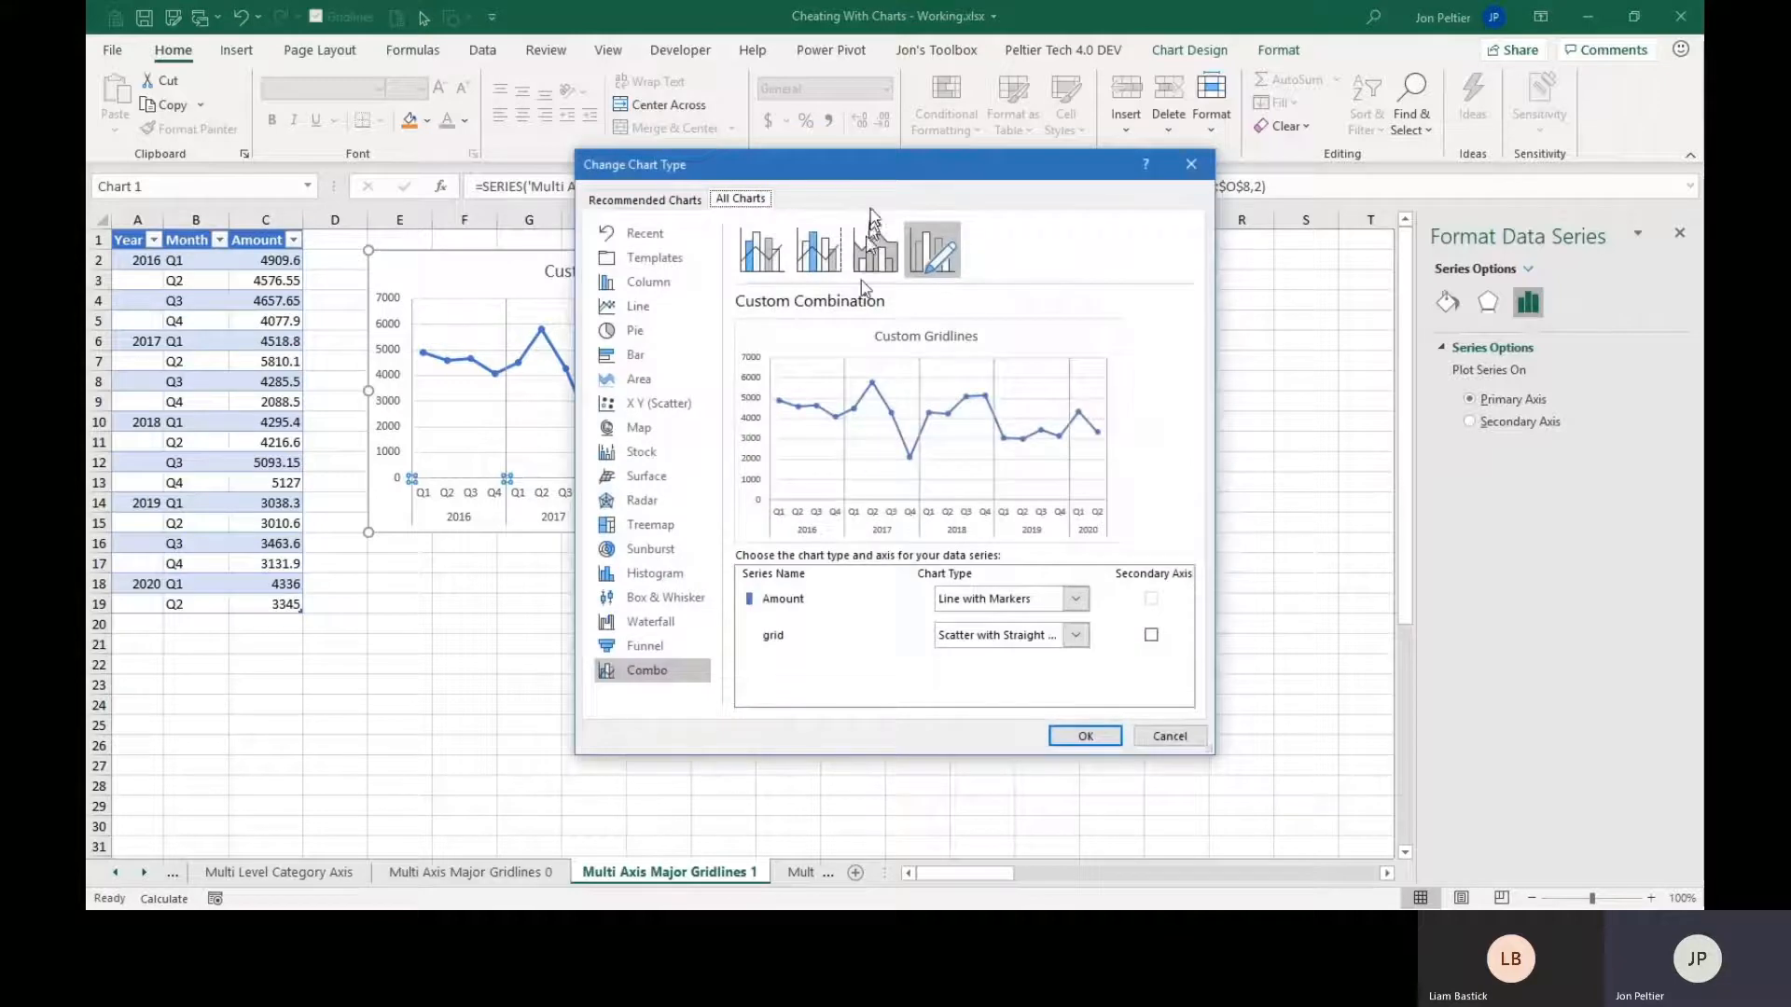
drag(860, 177, 1197, 150)
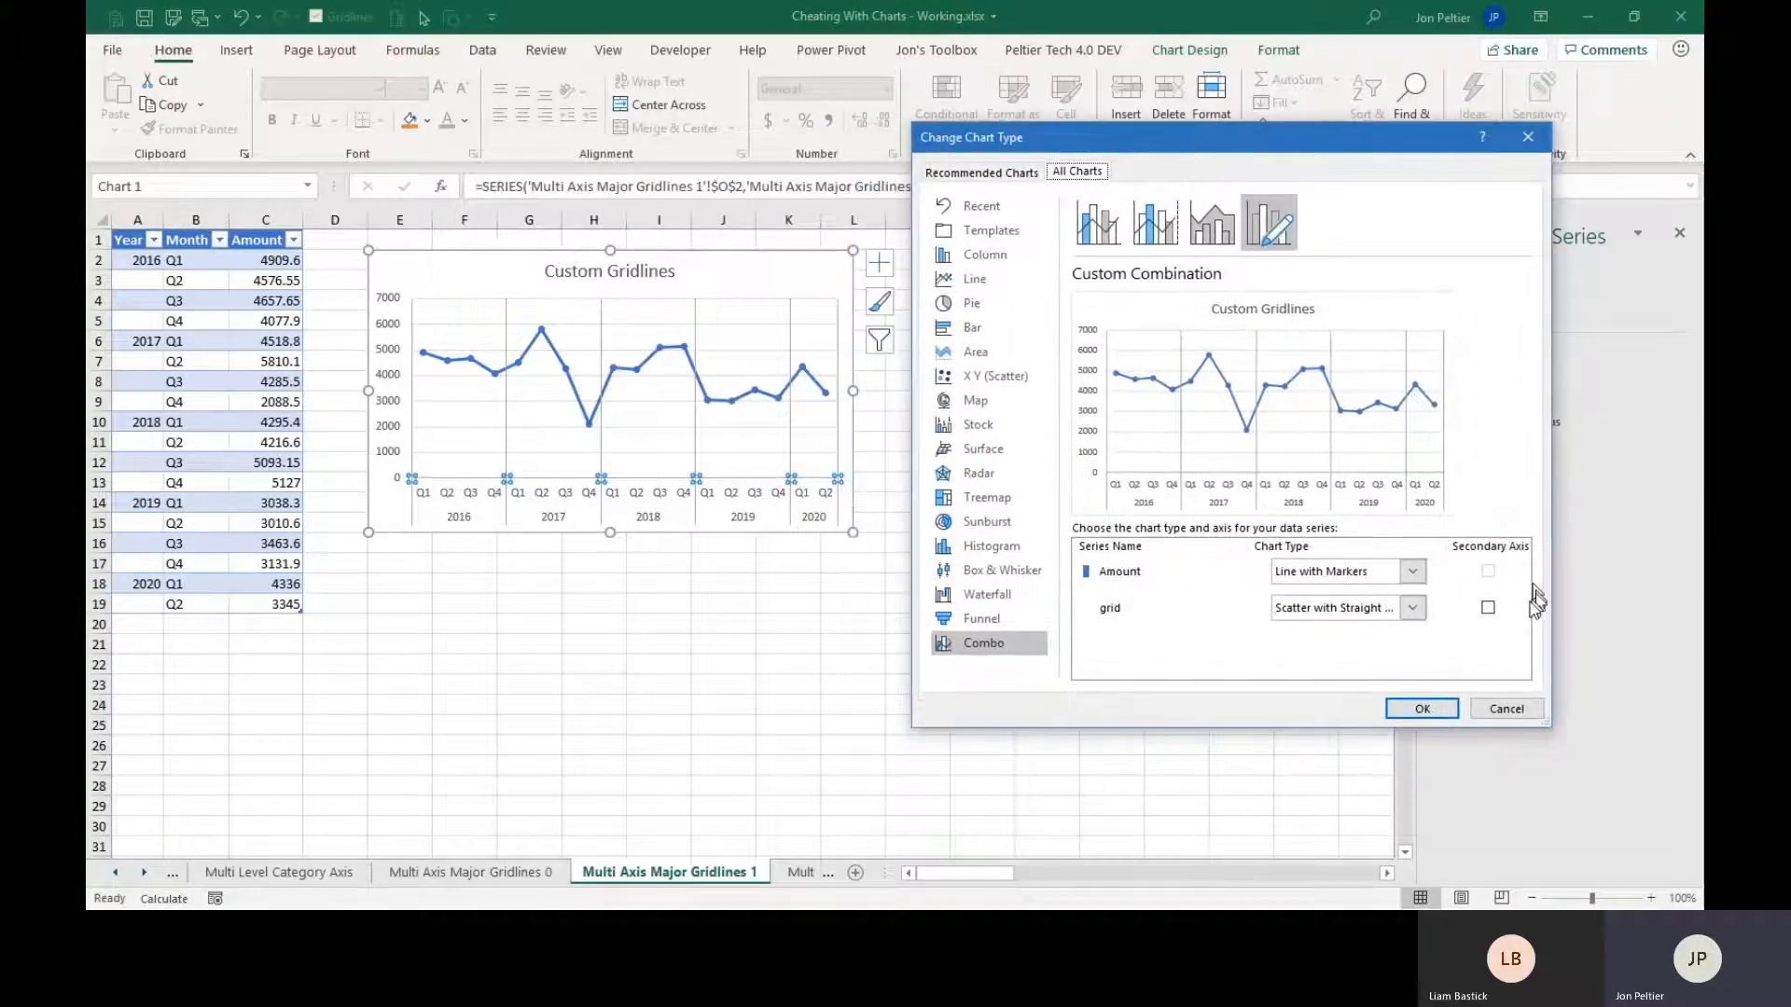
click(1488, 608)
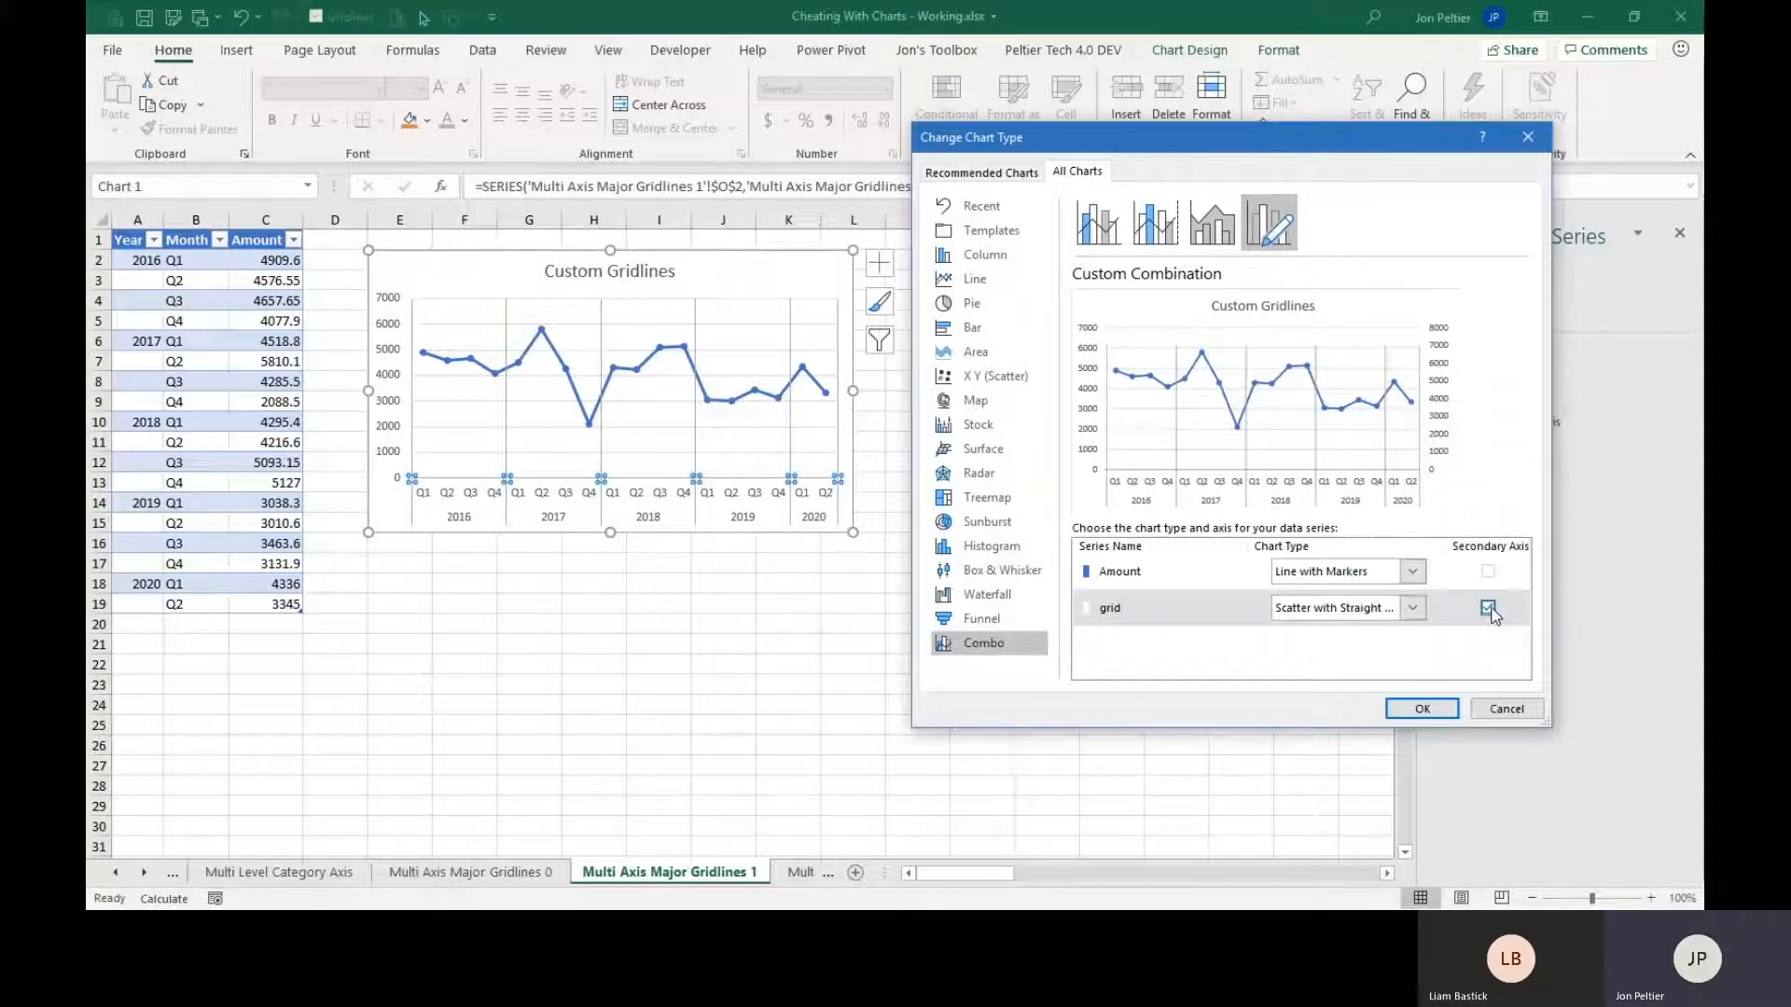
click(1424, 709)
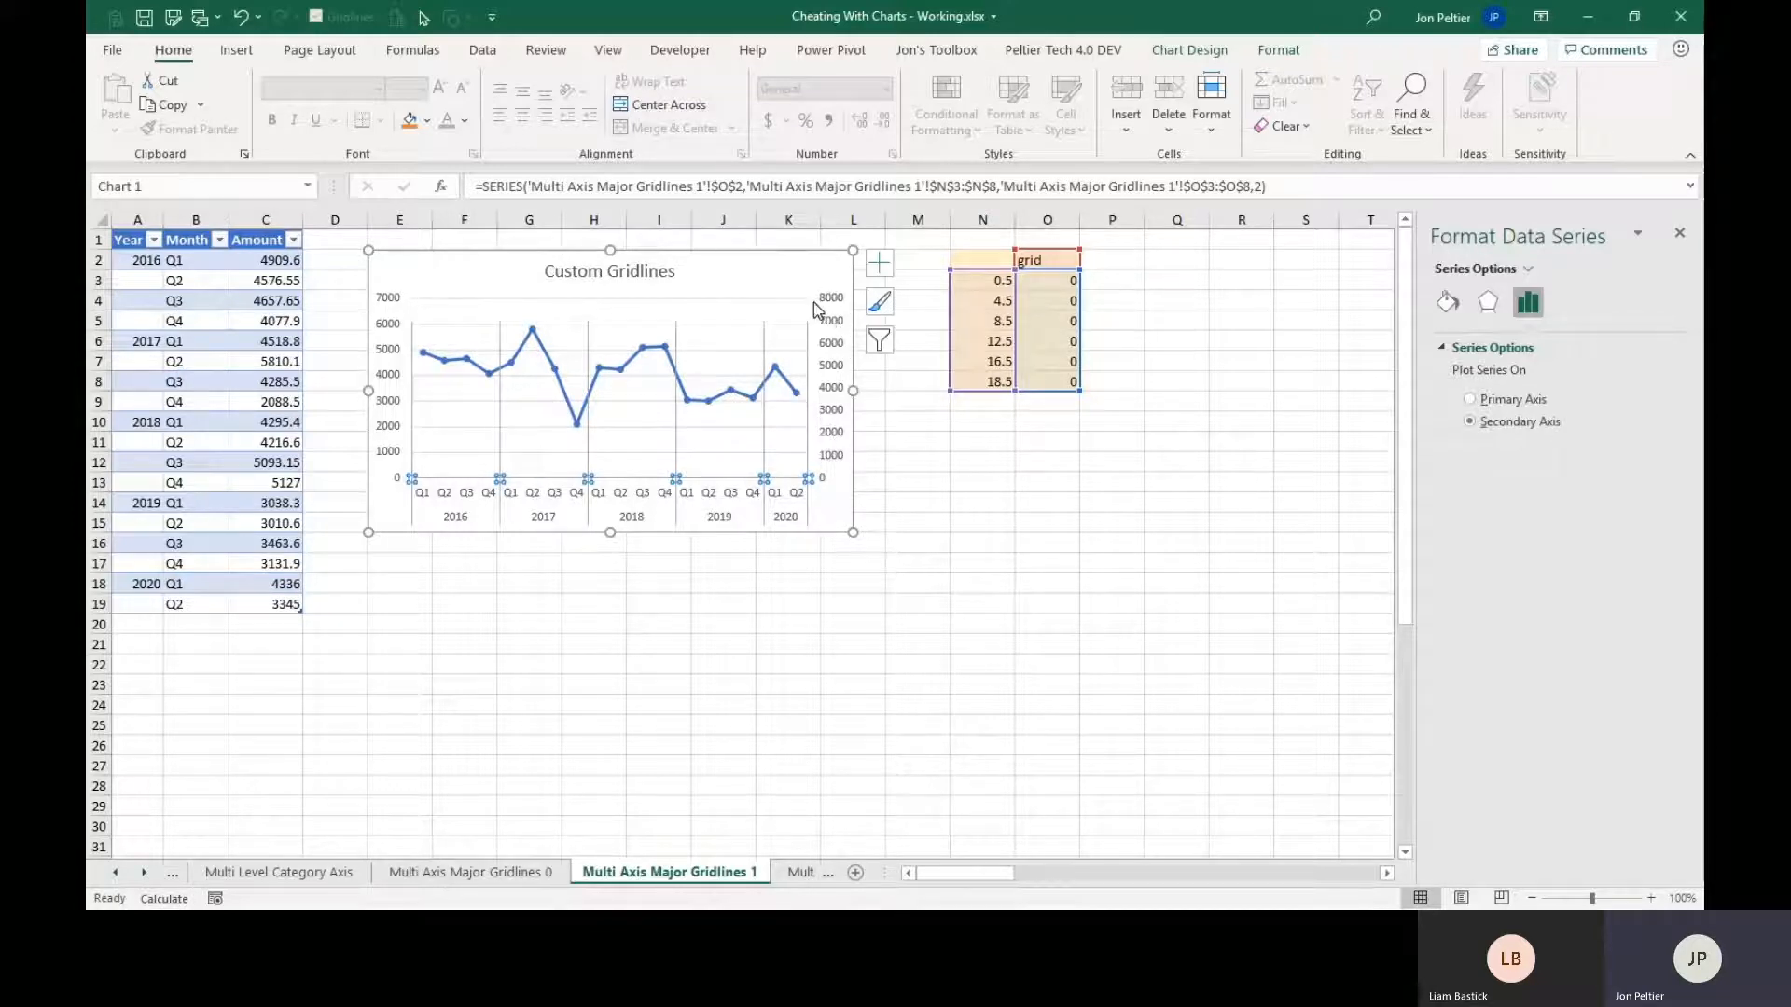
Set the maximum bound of the chart's secondary vertical axis to 1.
click(392, 328)
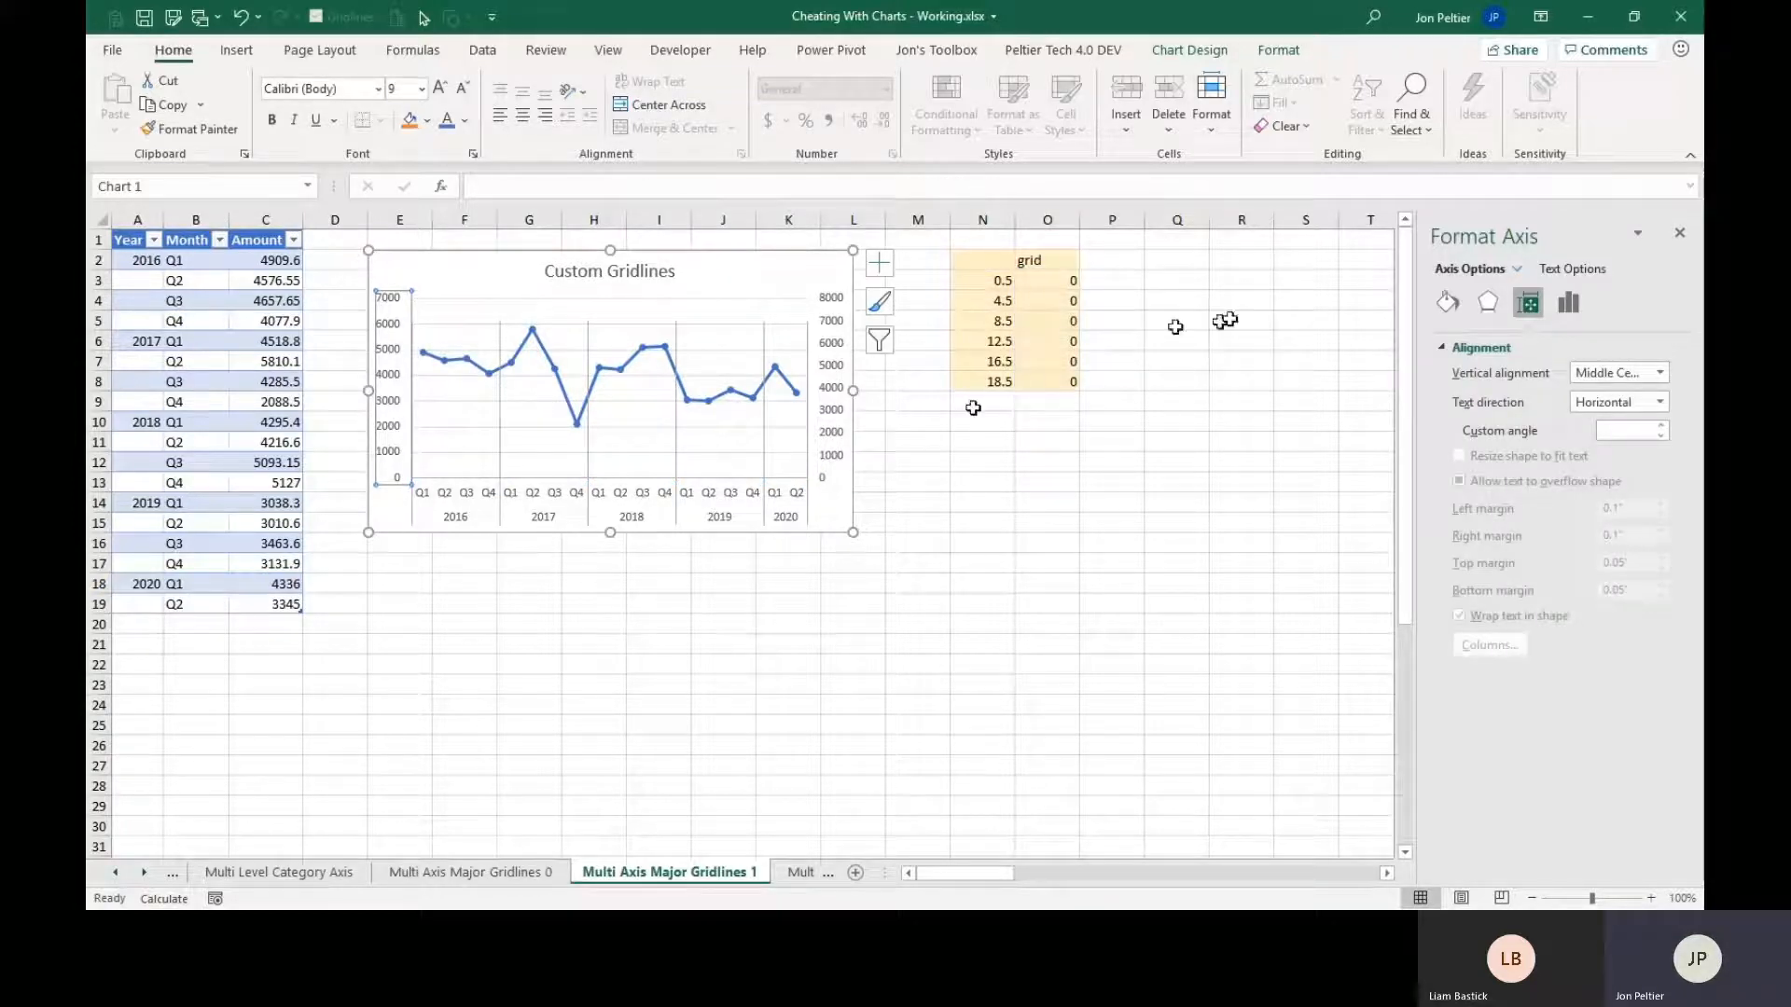
click(1445, 311)
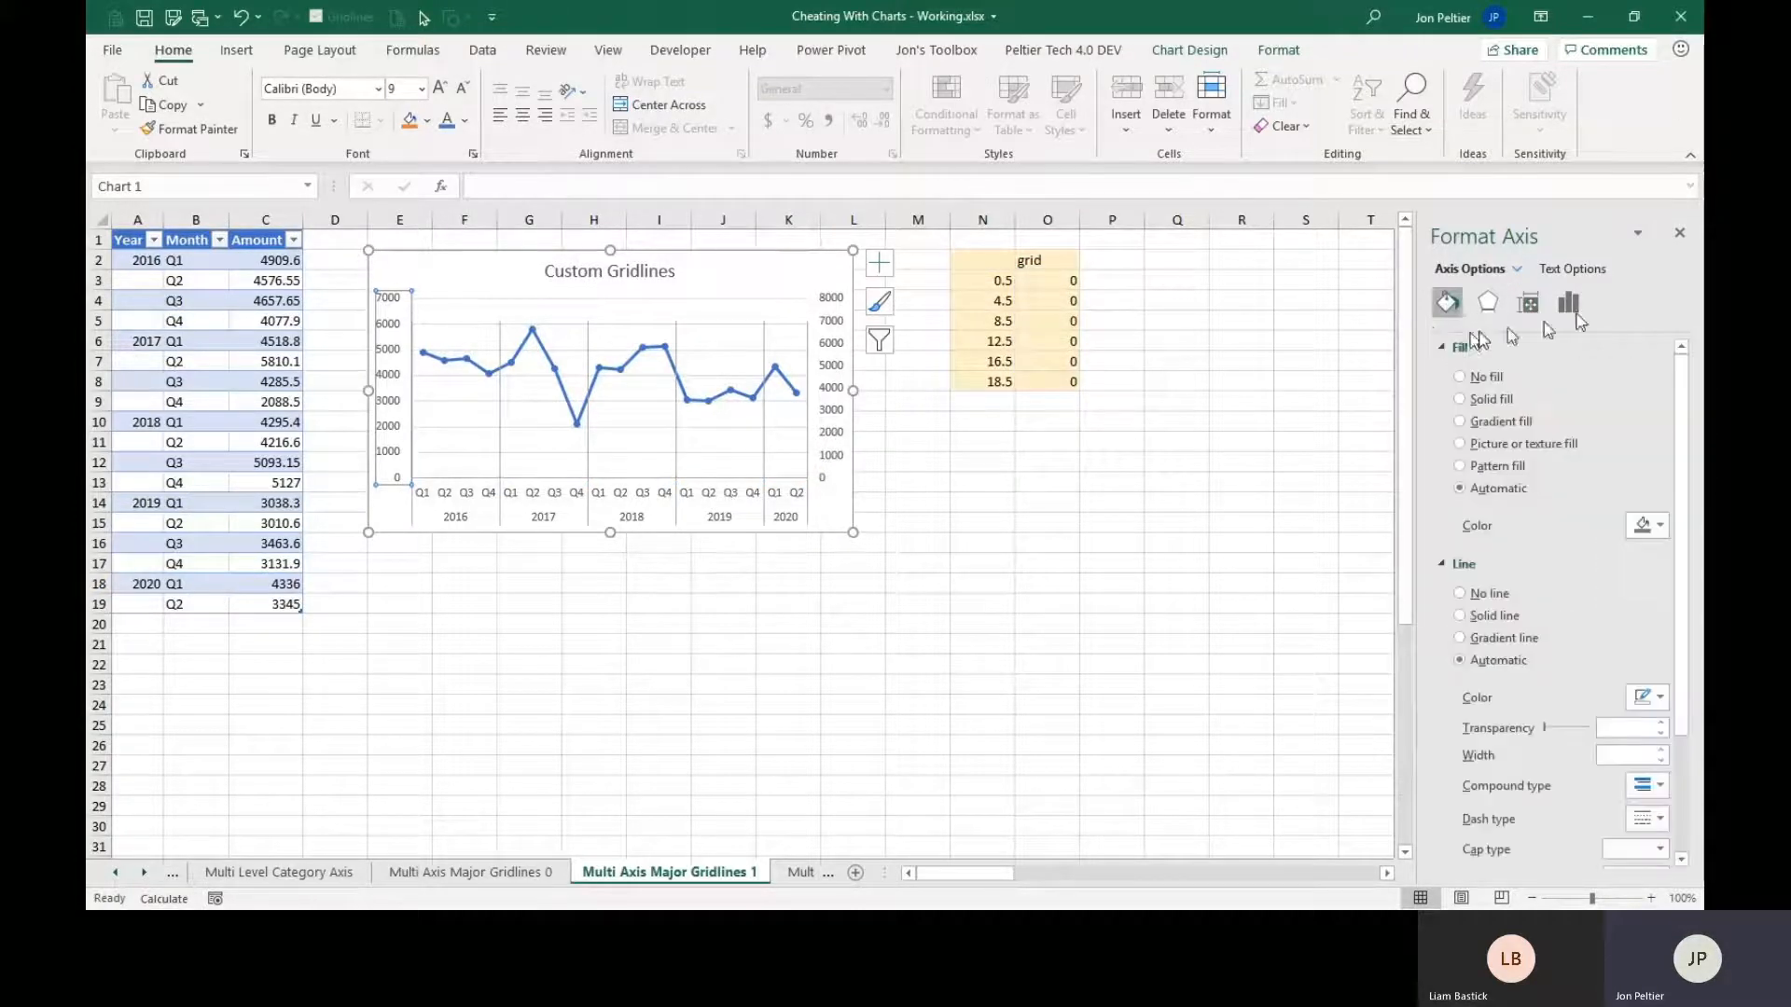
click(1580, 311)
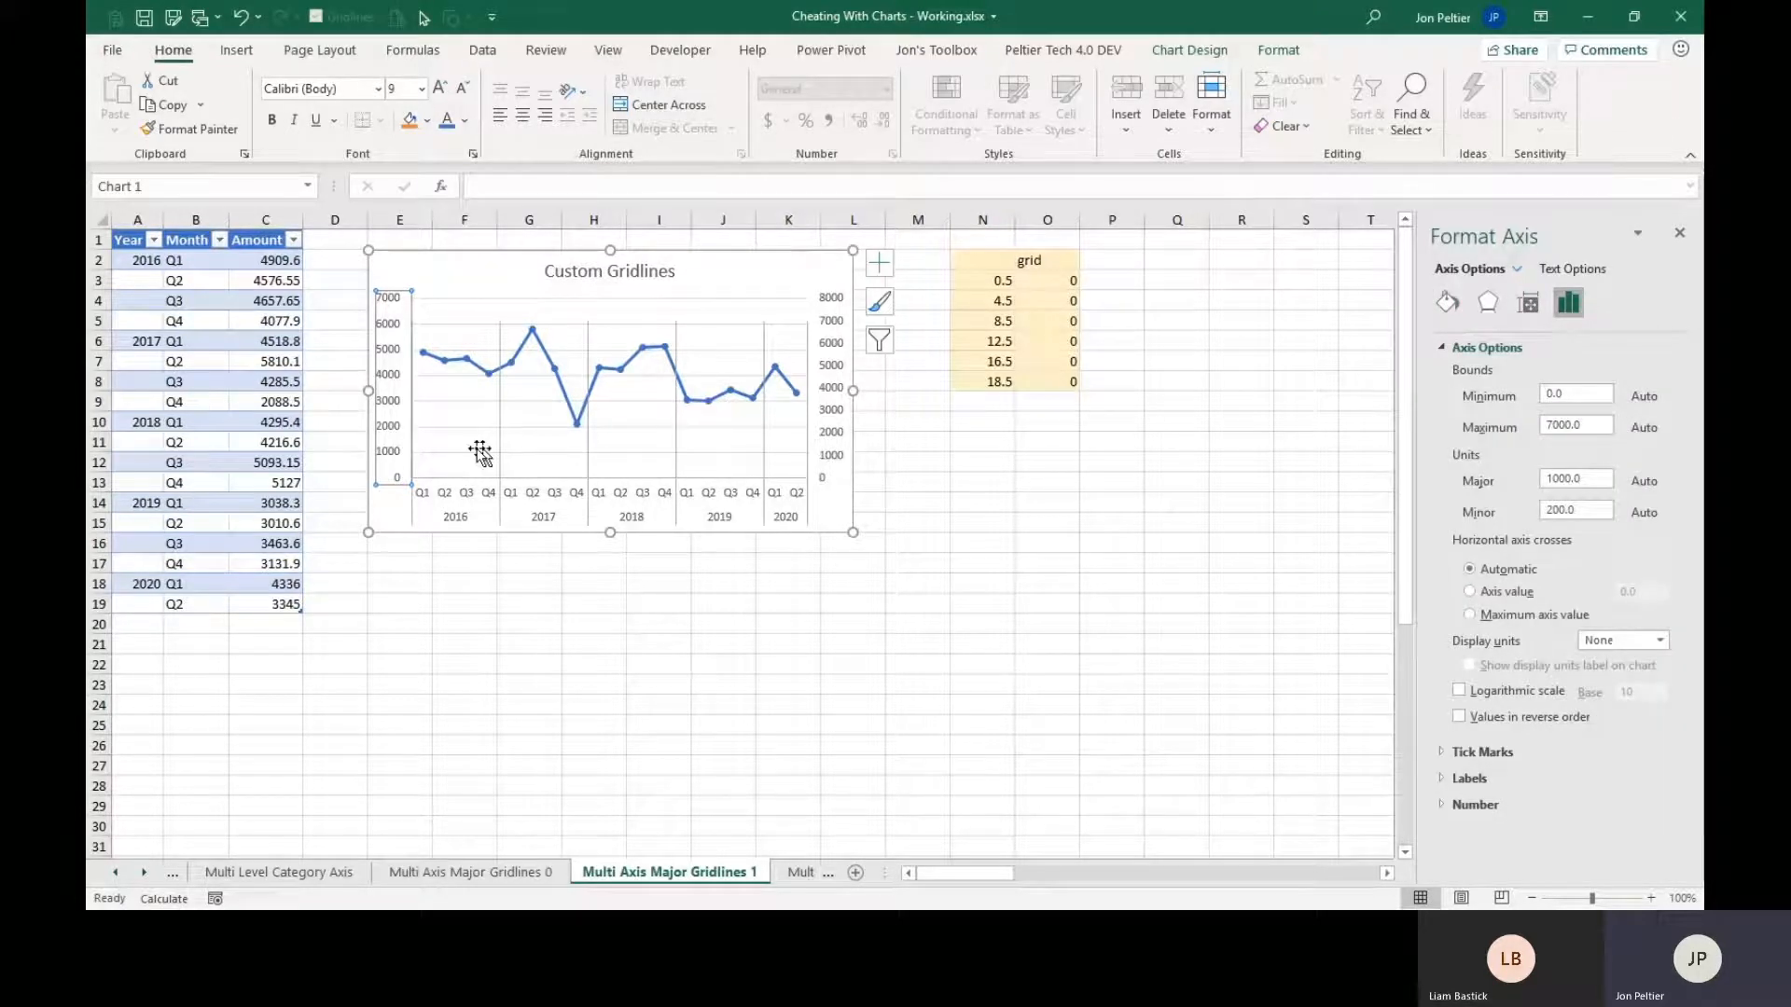
click(828, 395)
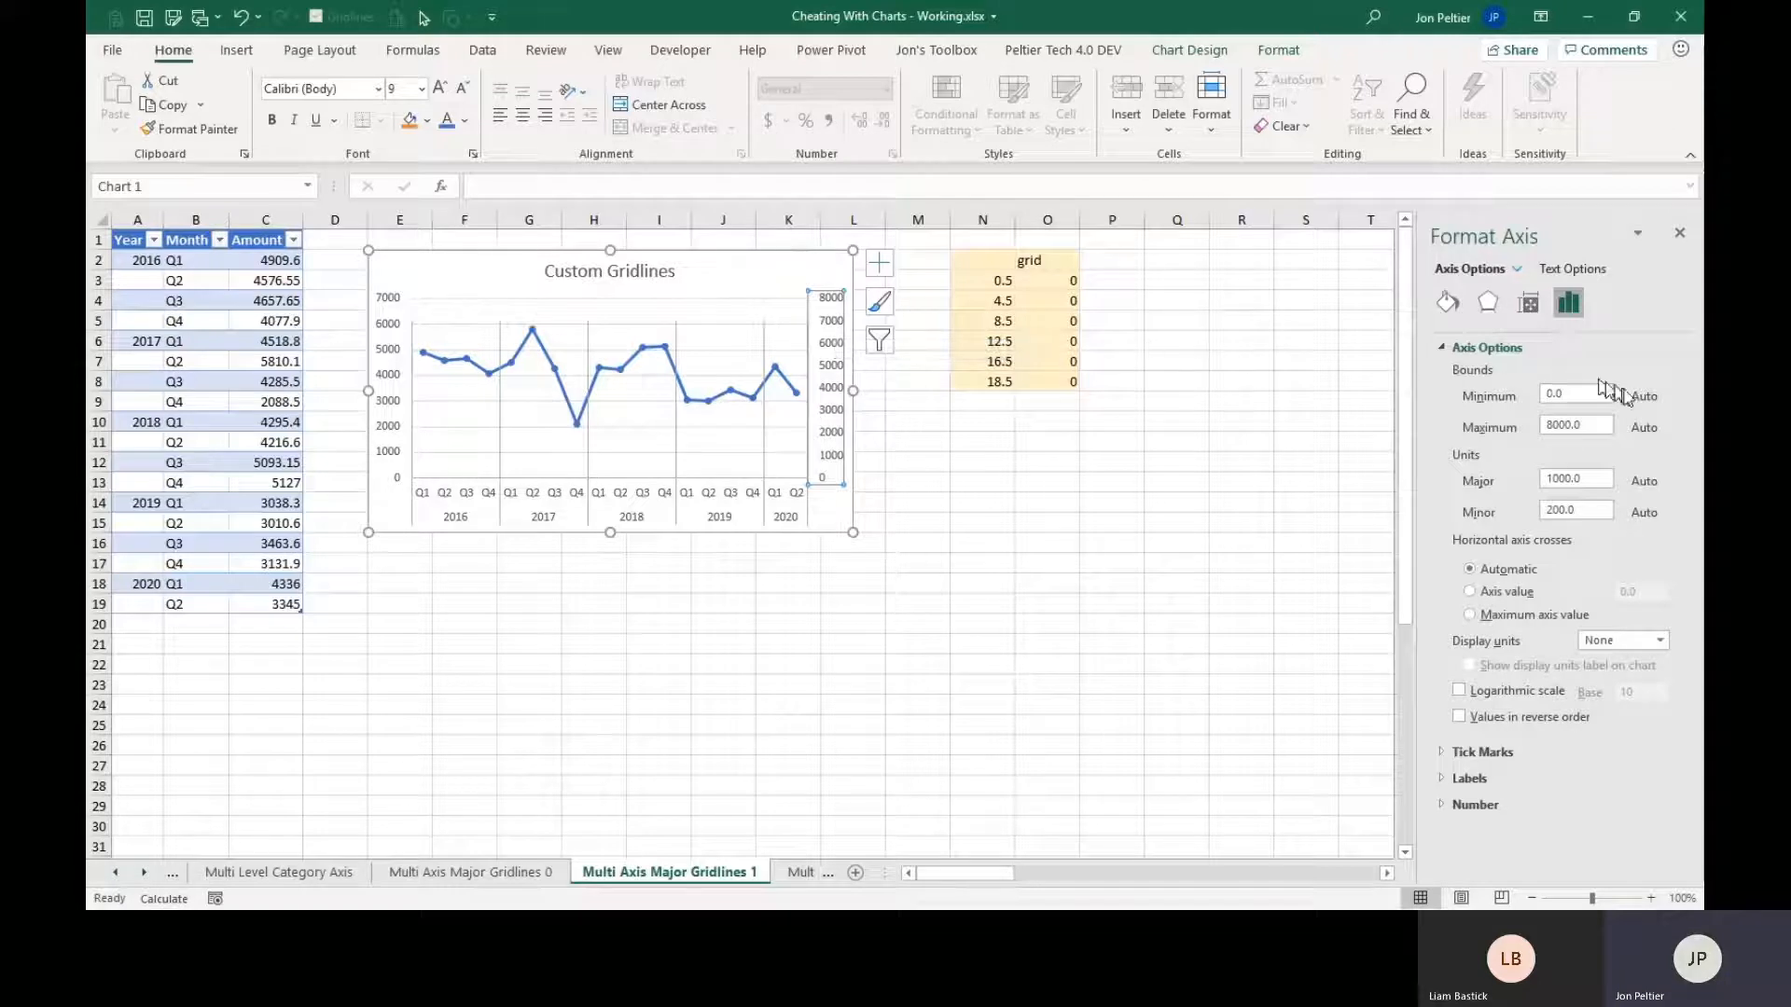
drag(1606, 425, 1437, 434)
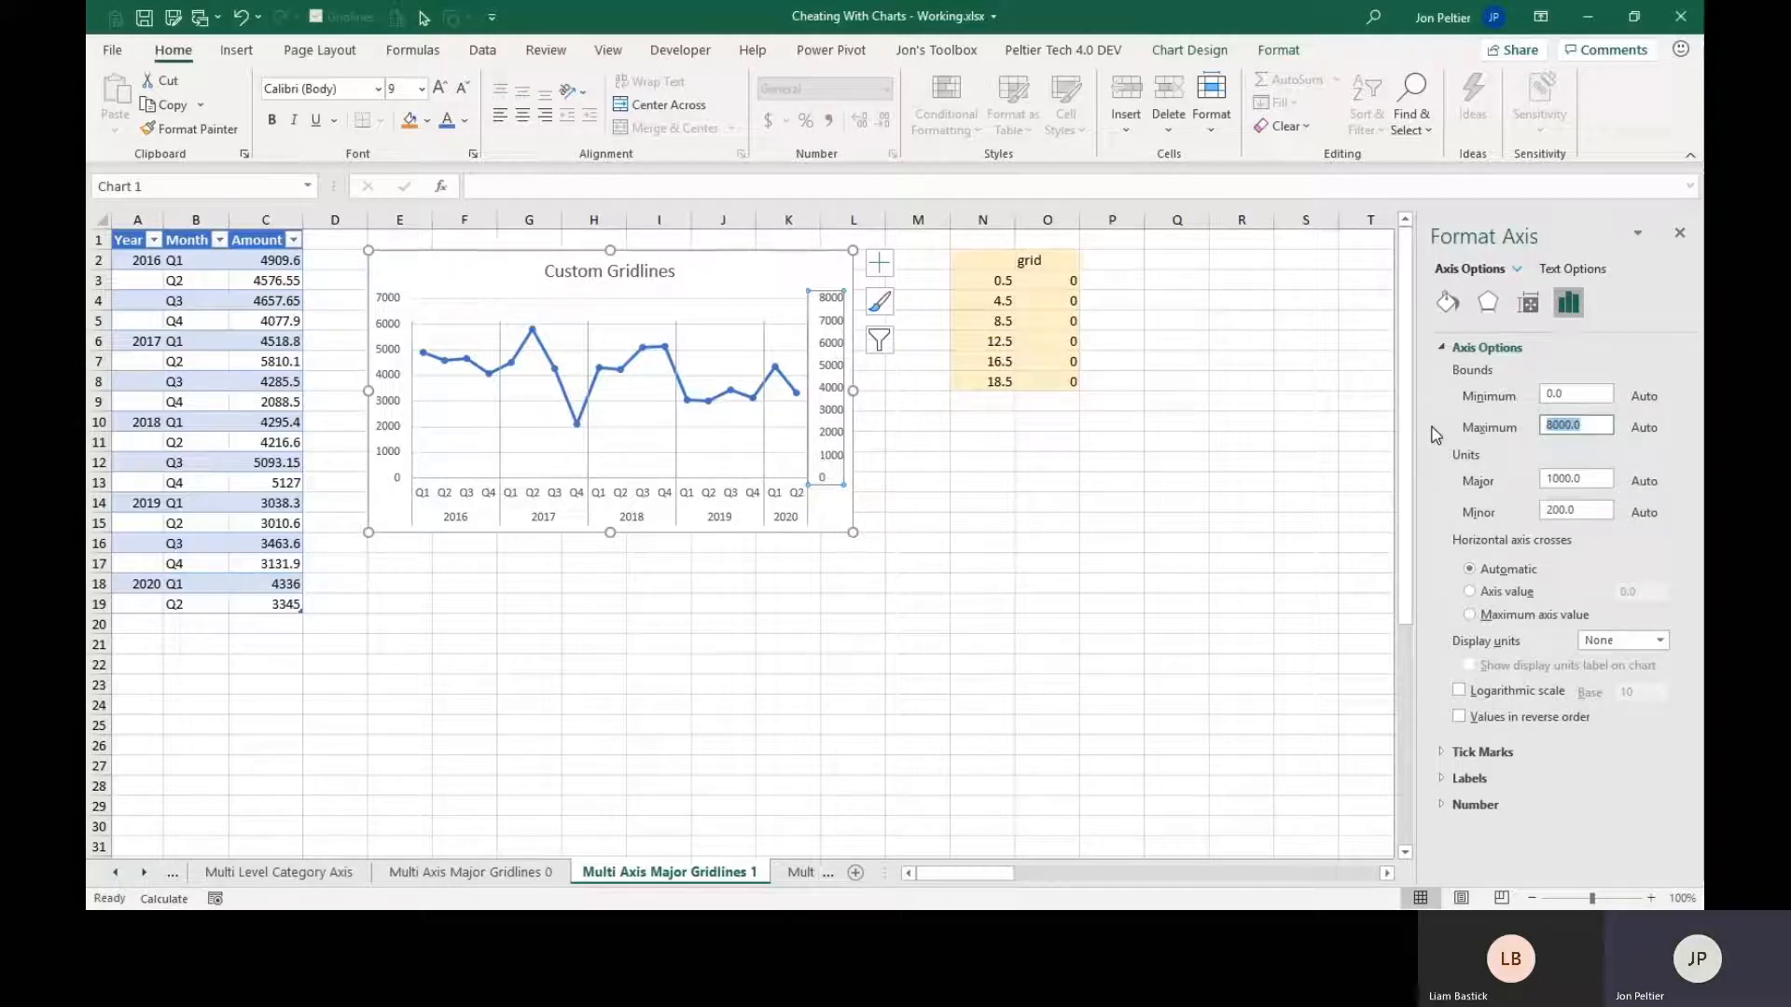
text(7000)
drag(1589, 425, 1503, 427)
text(1)
key(Return)
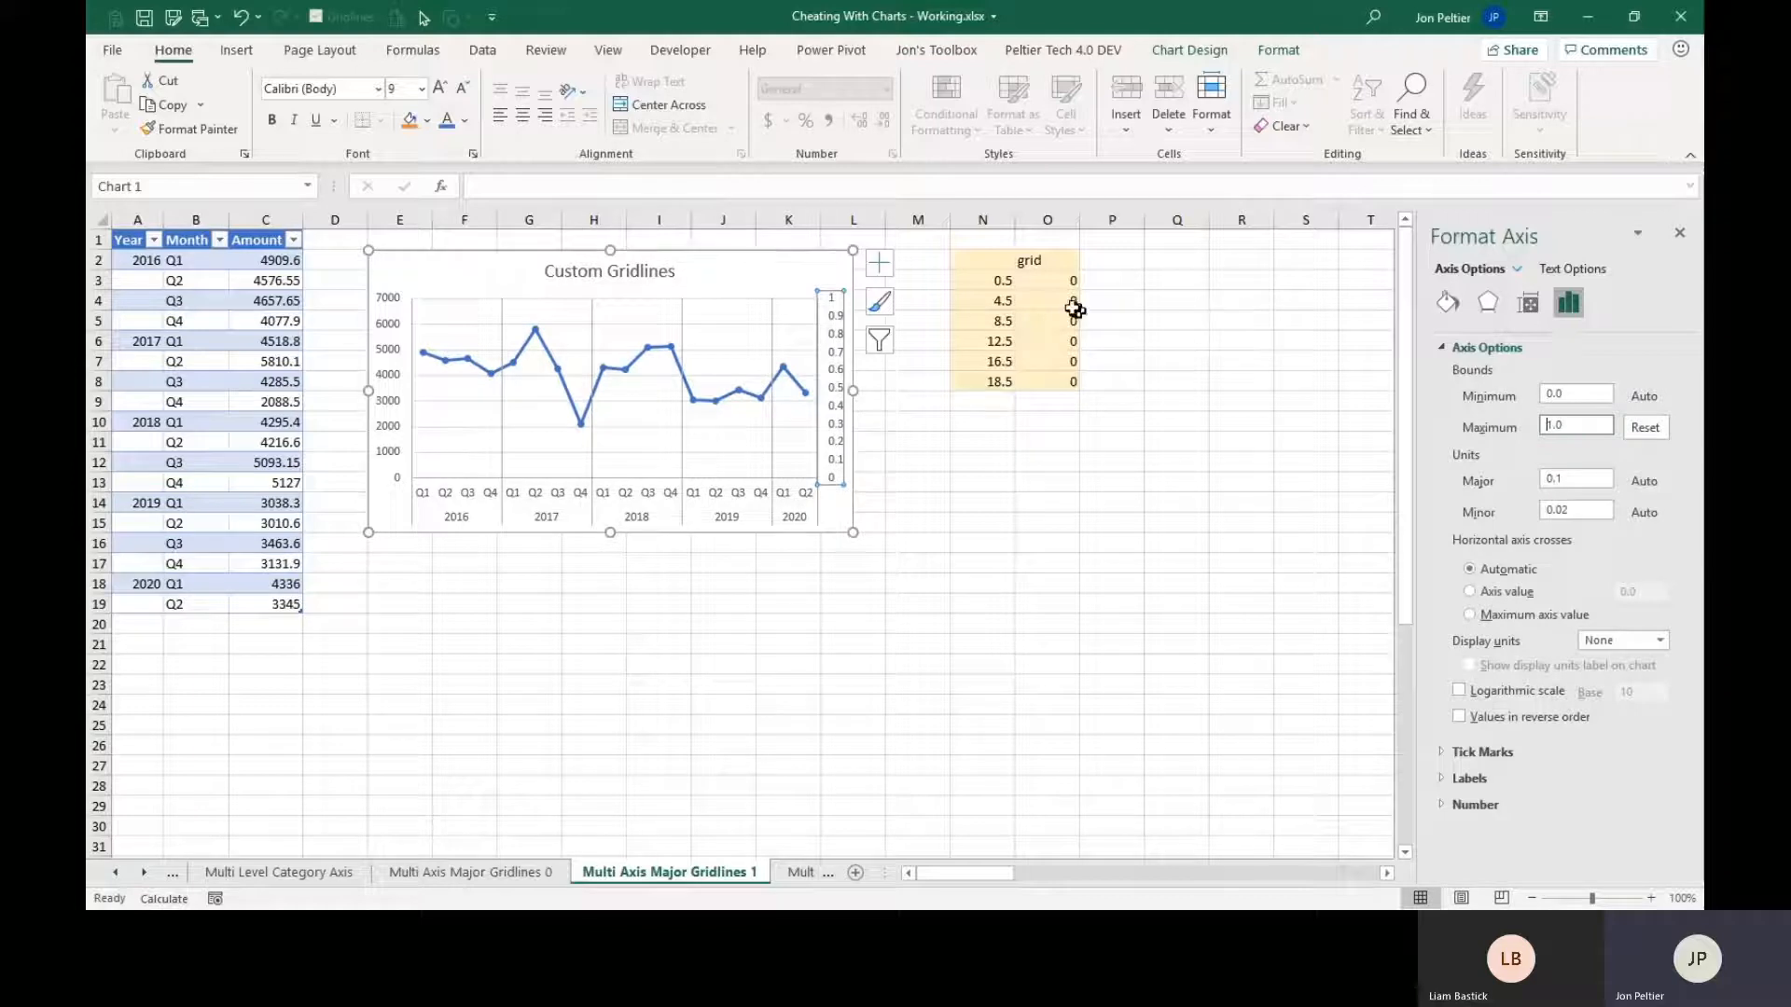
Set the fixed value of the grid series' vertical error bars to 1.
click(773, 347)
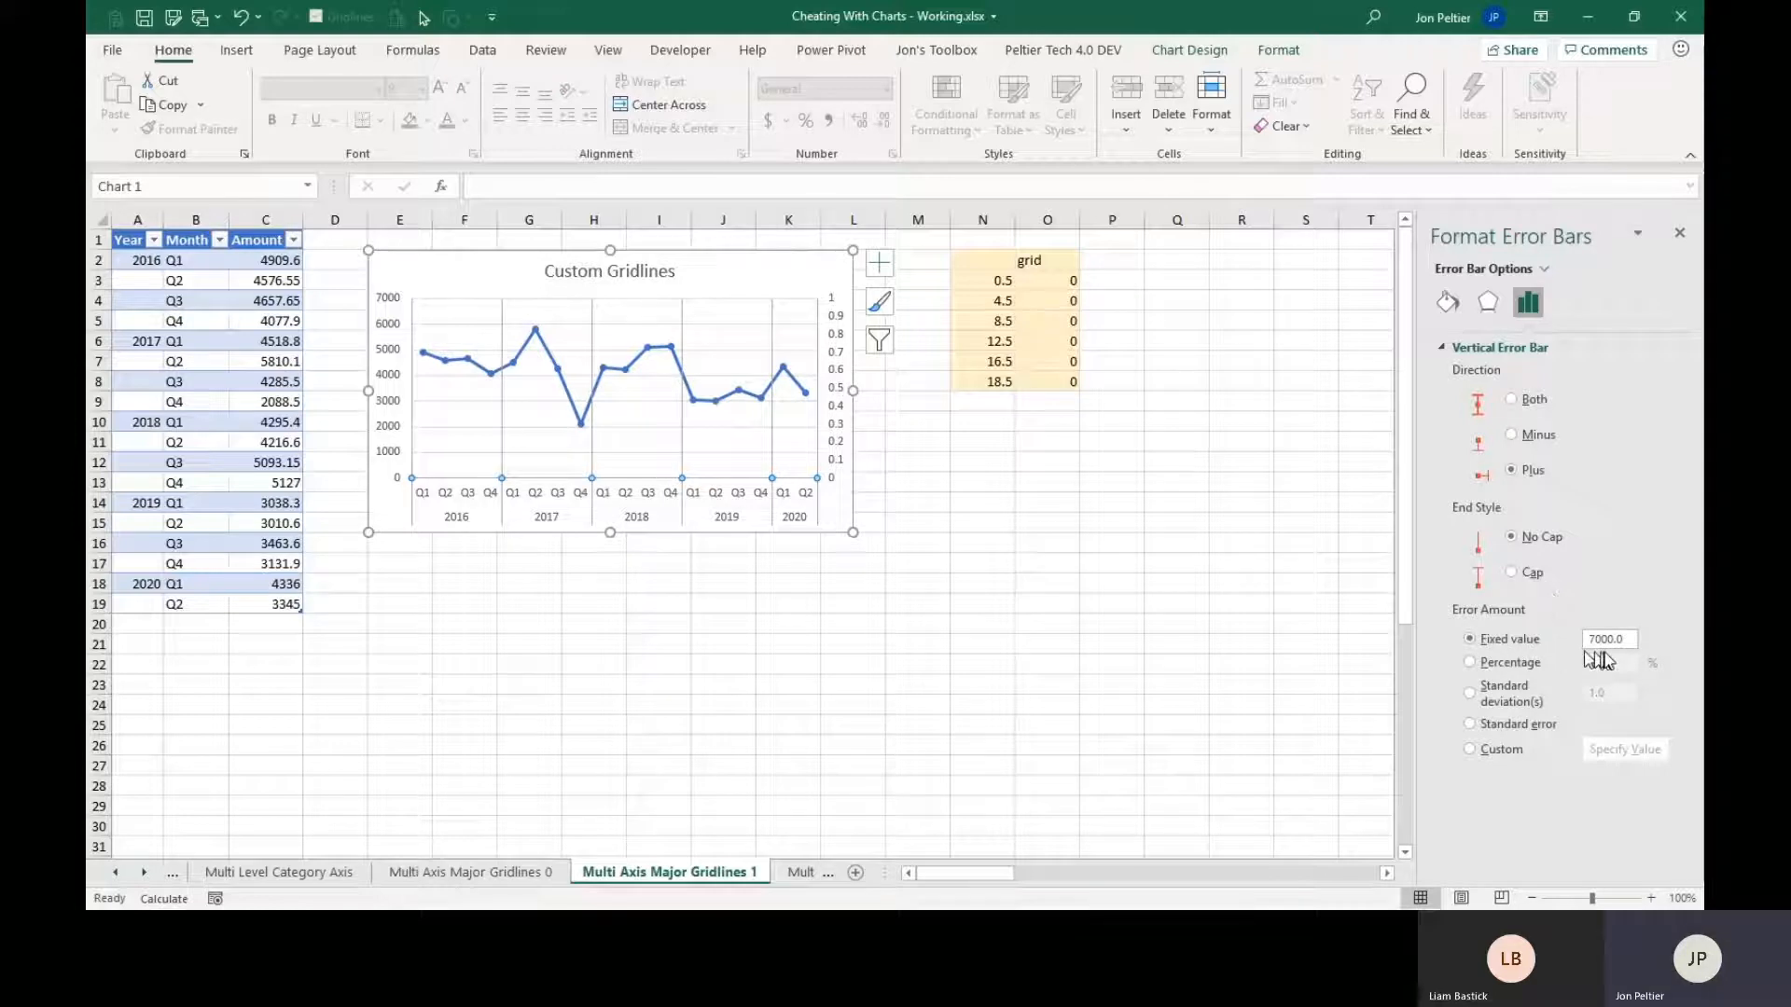
drag(1629, 643, 1535, 657)
text(1)
Fix the minimum bound of the secondary vertical axis at 0.
click(839, 355)
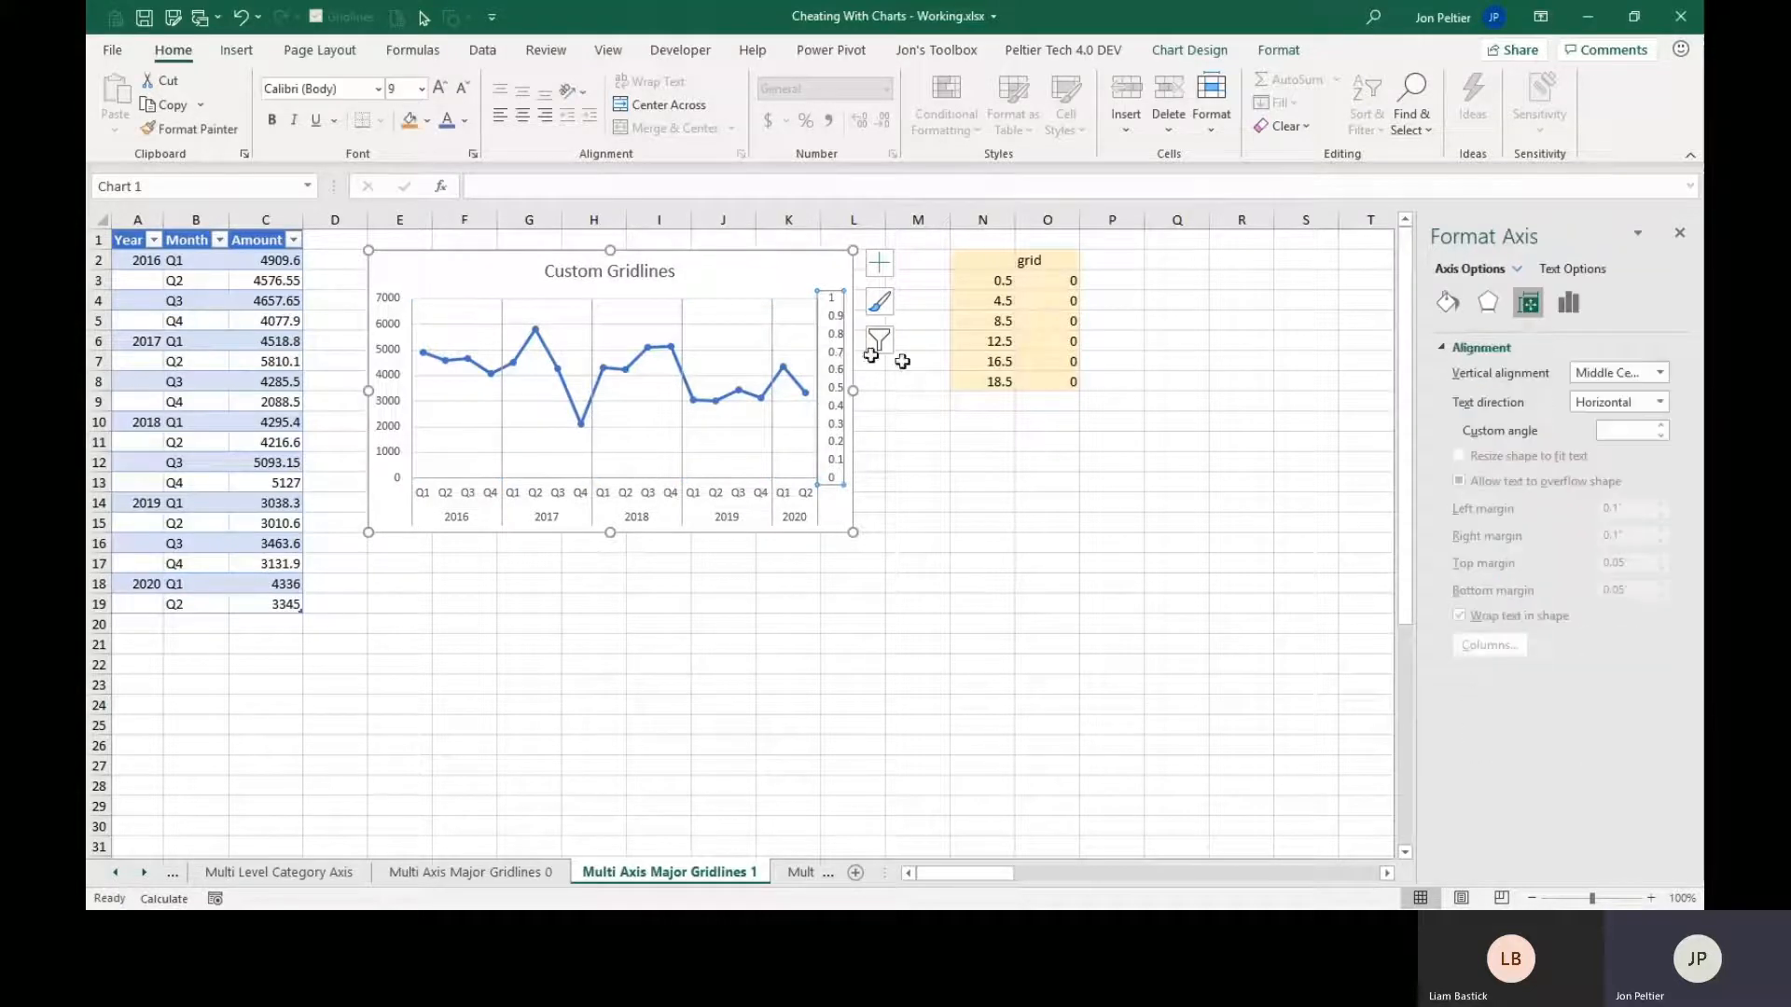
click(1568, 302)
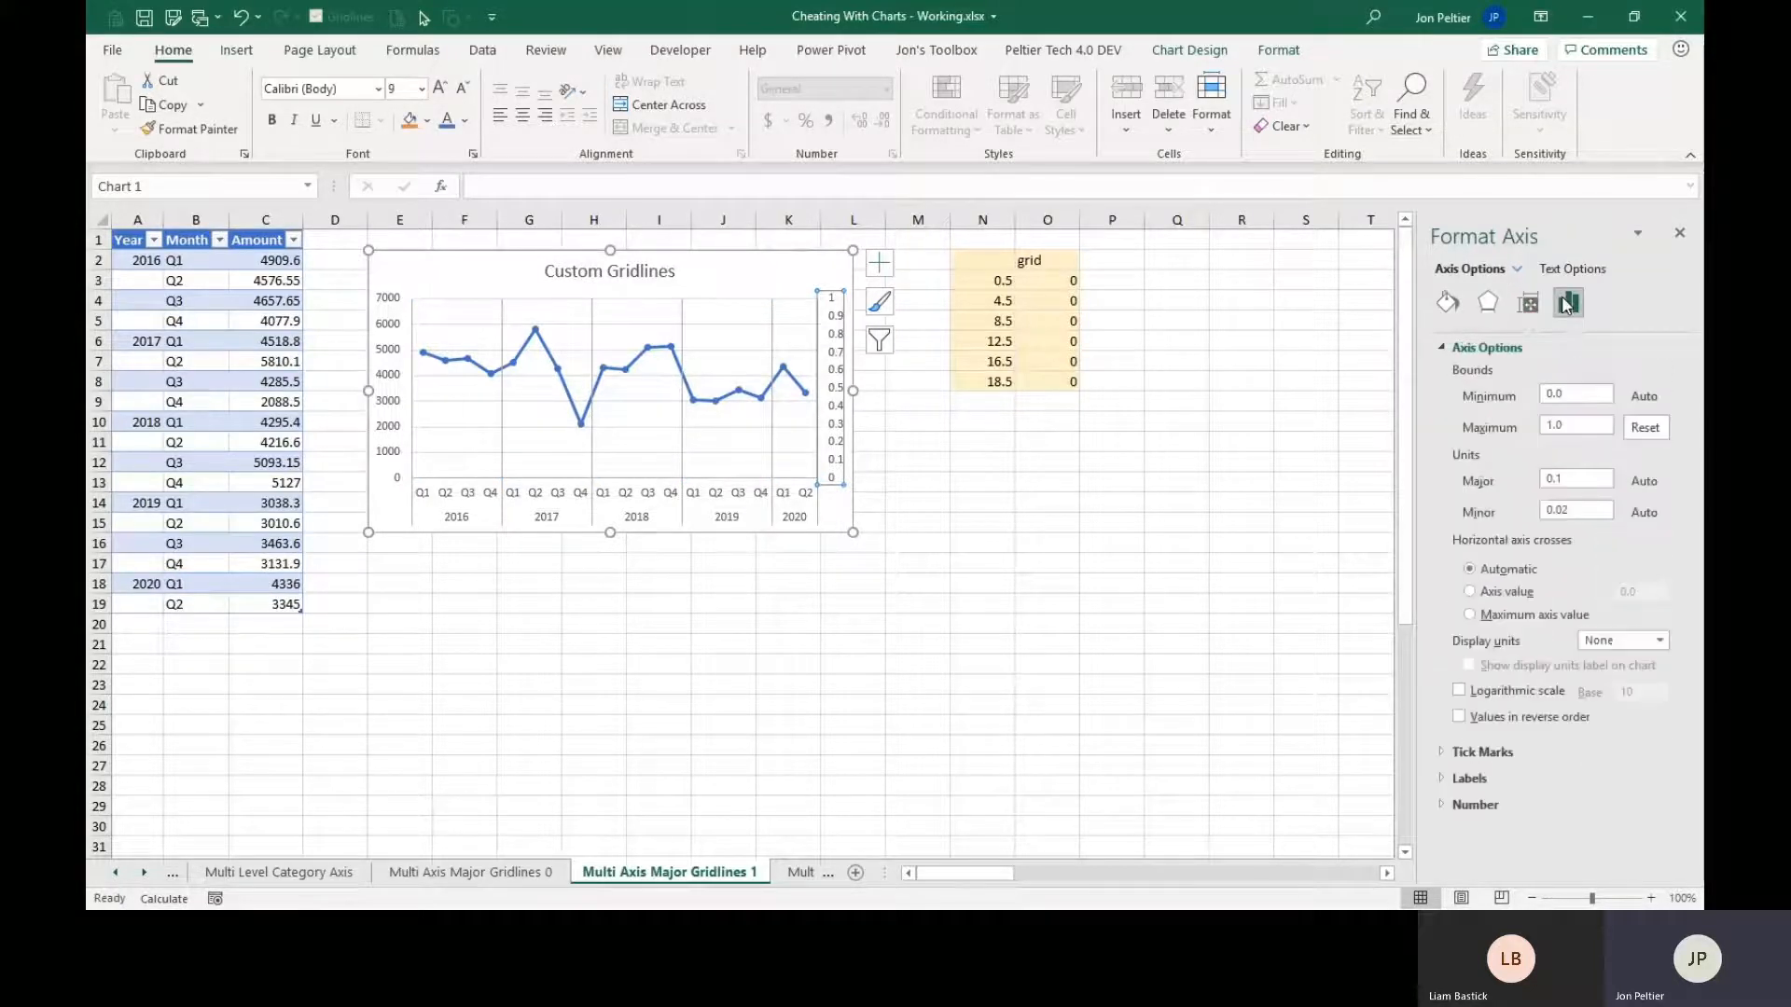
click(1572, 395)
double_click(1573, 393)
text(0)
key(Return)
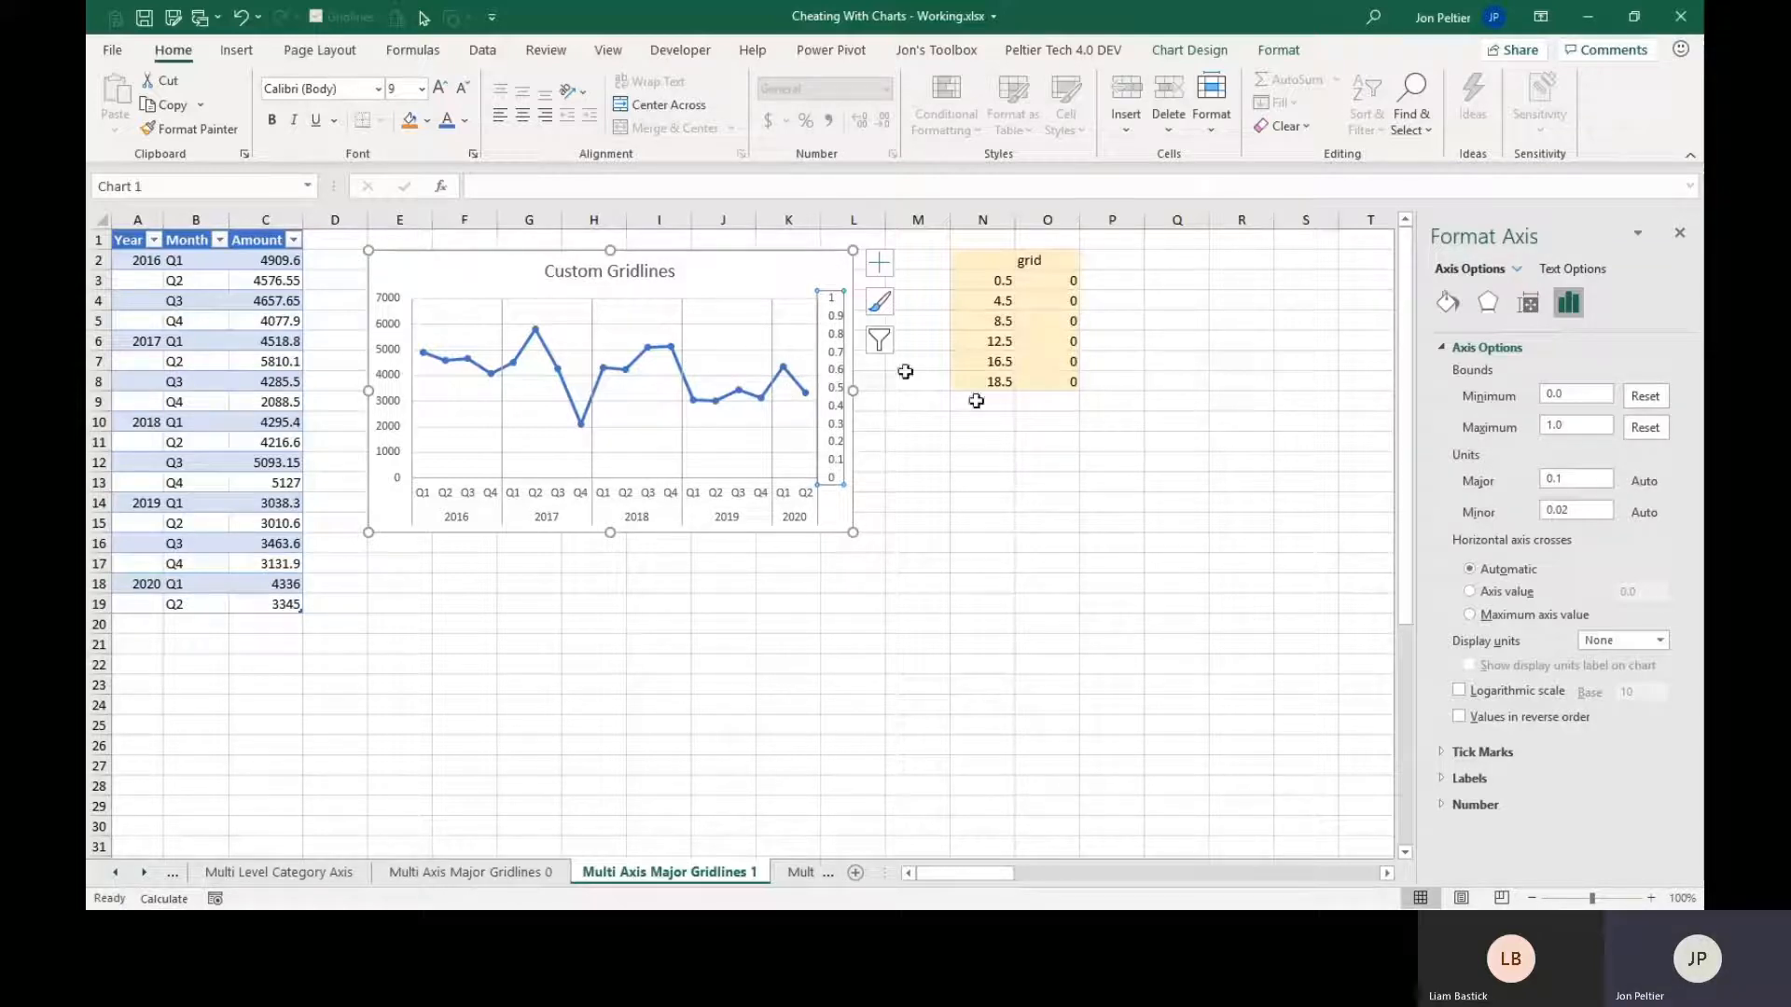
Hide the secondary vertical axis labels by setting their label position to None.
click(1443, 756)
click(1446, 752)
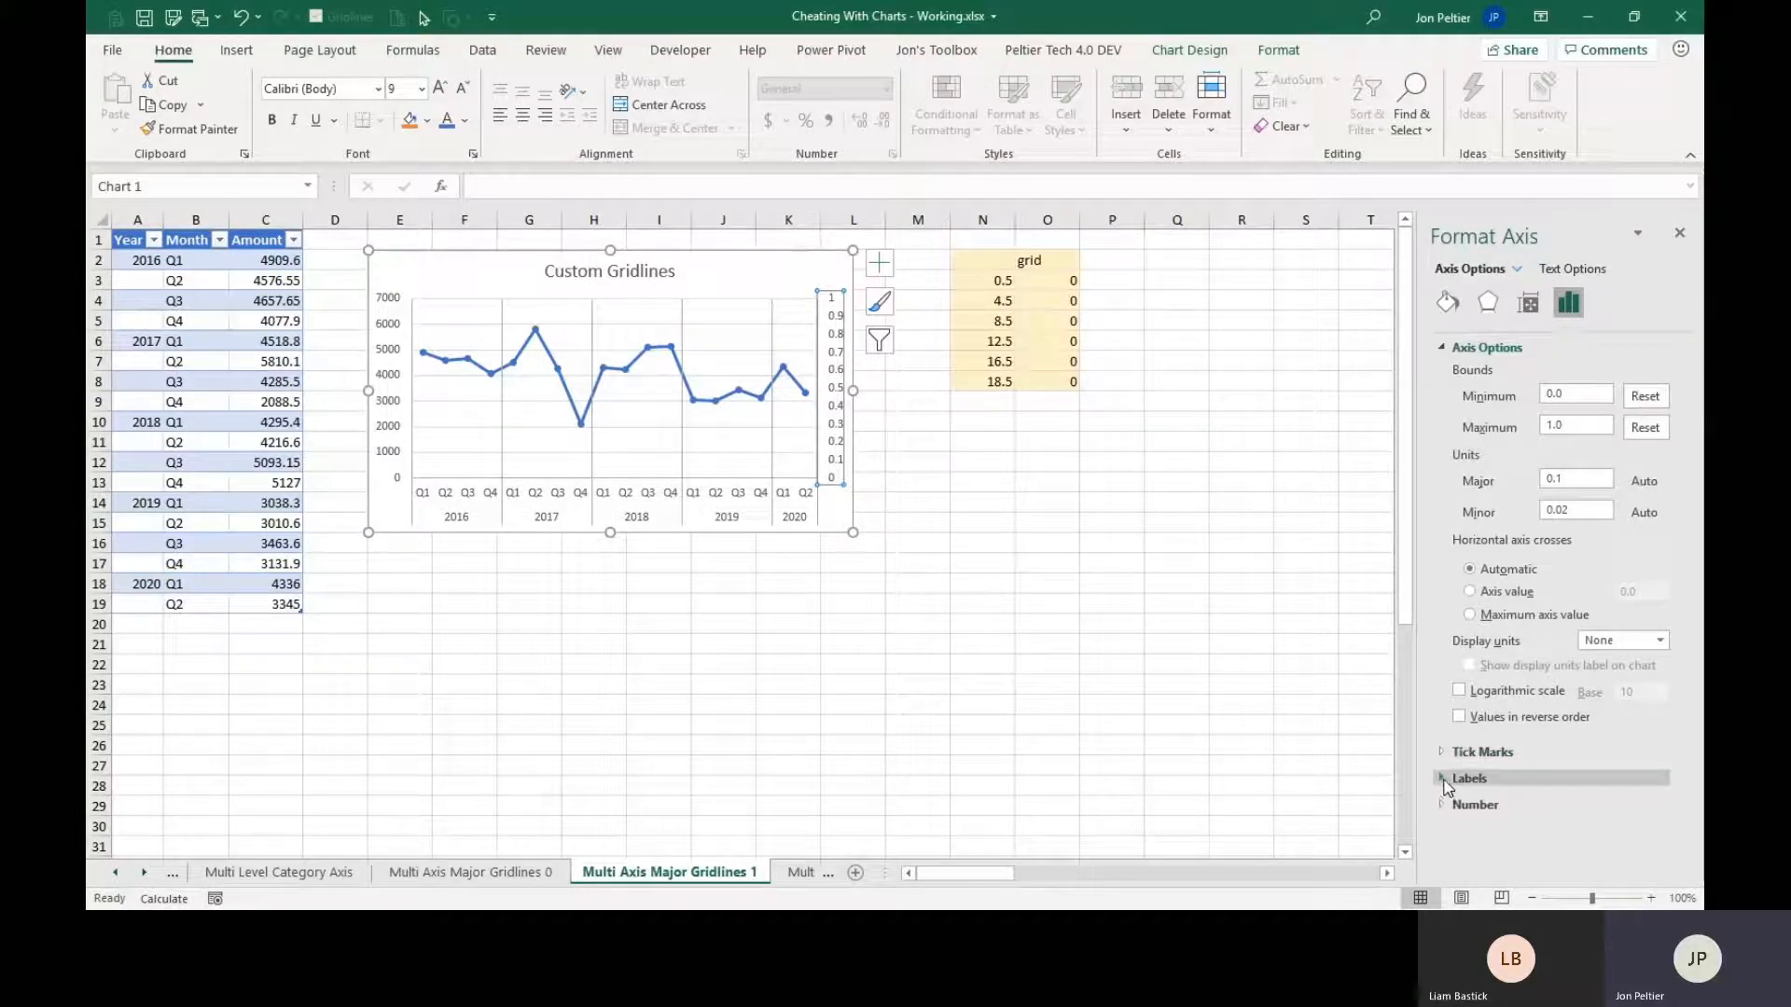
click(1445, 782)
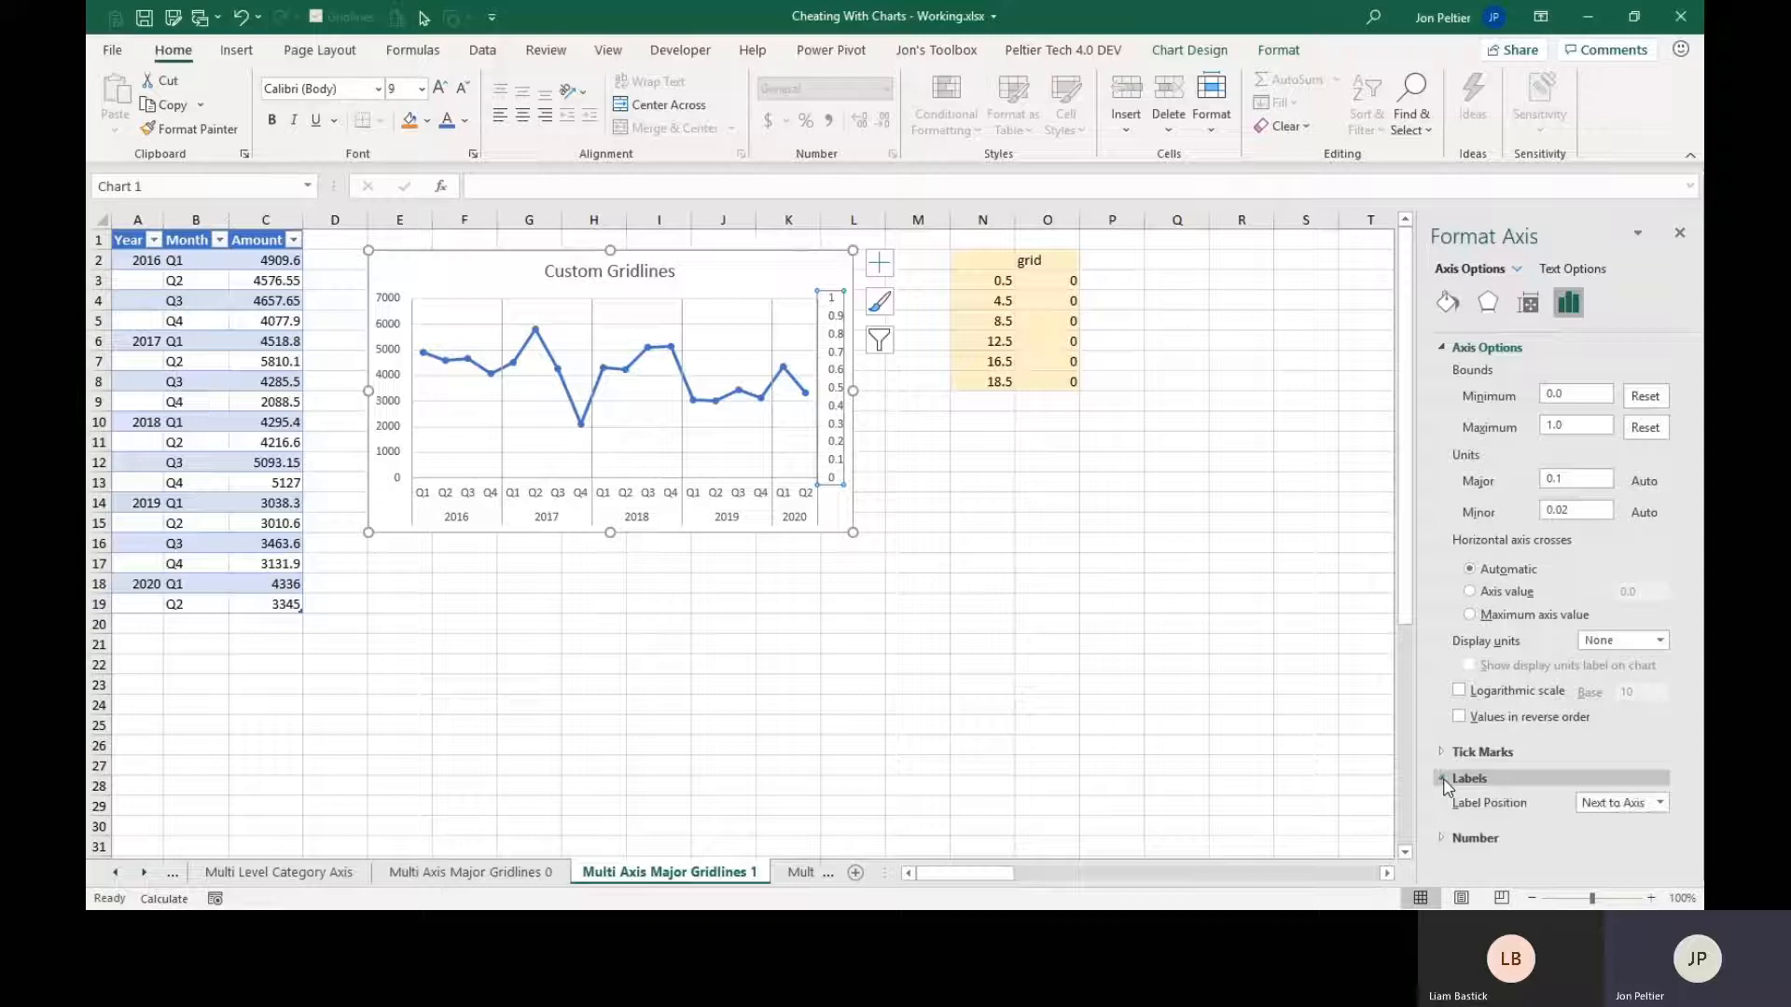
click(1626, 808)
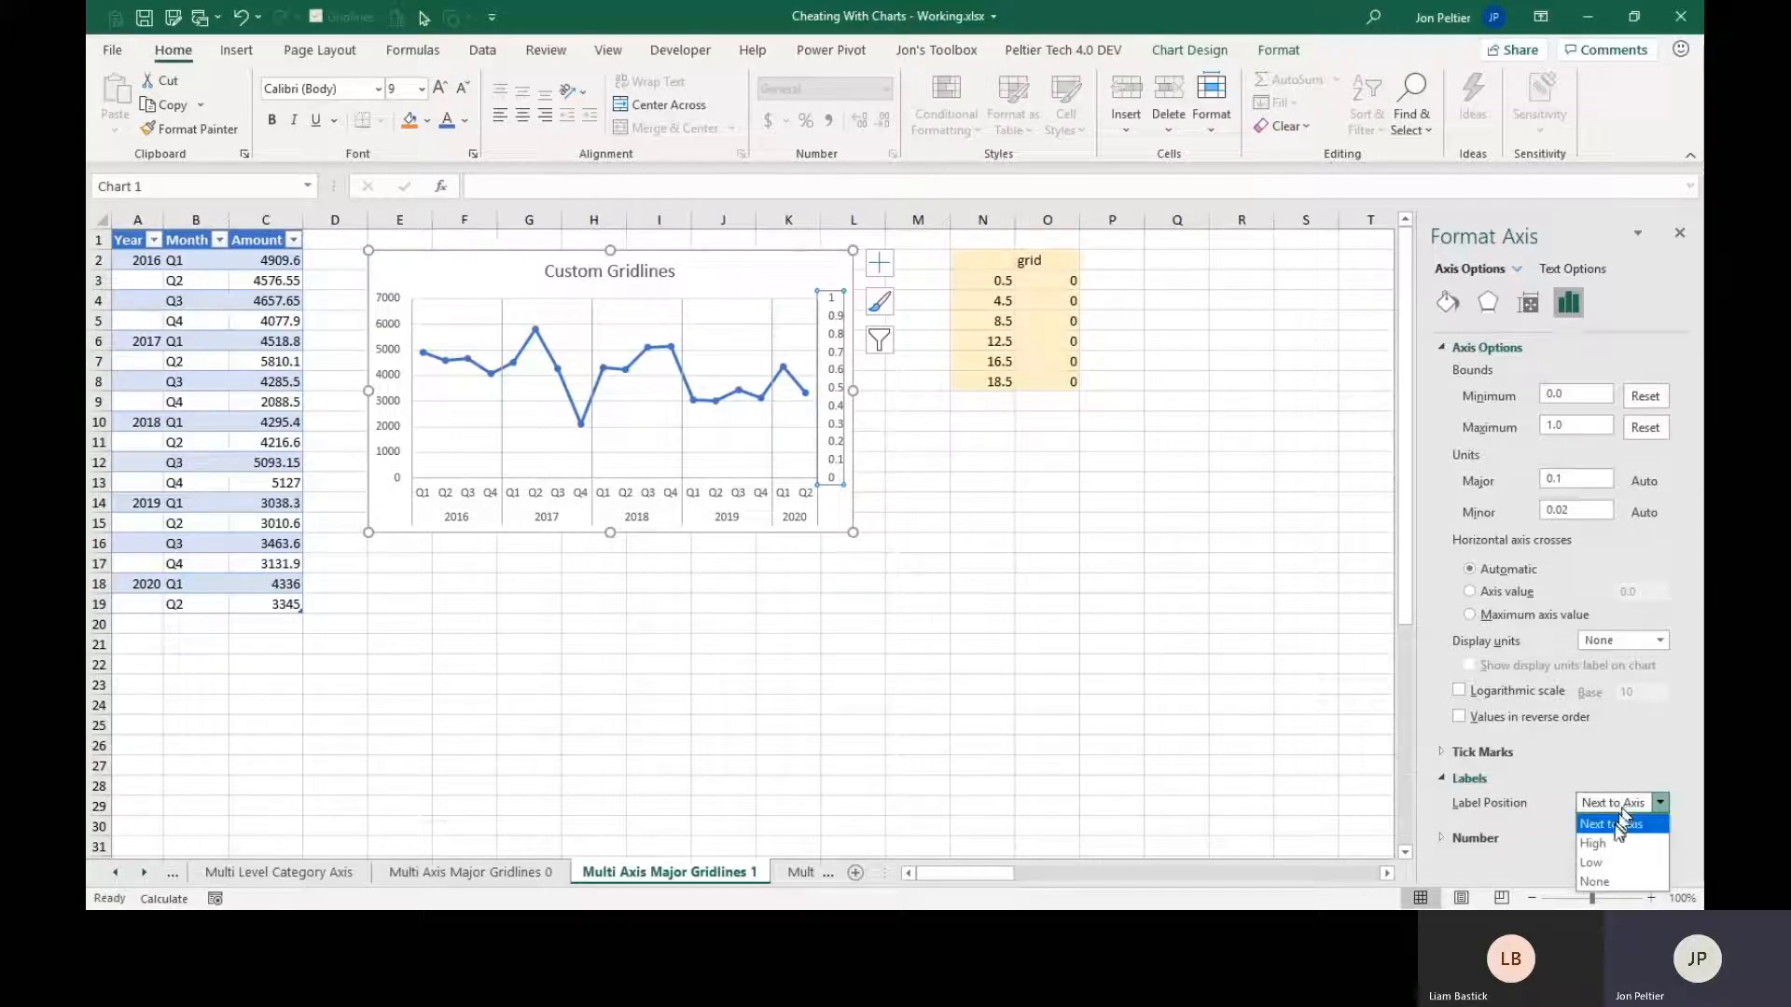
click(1599, 883)
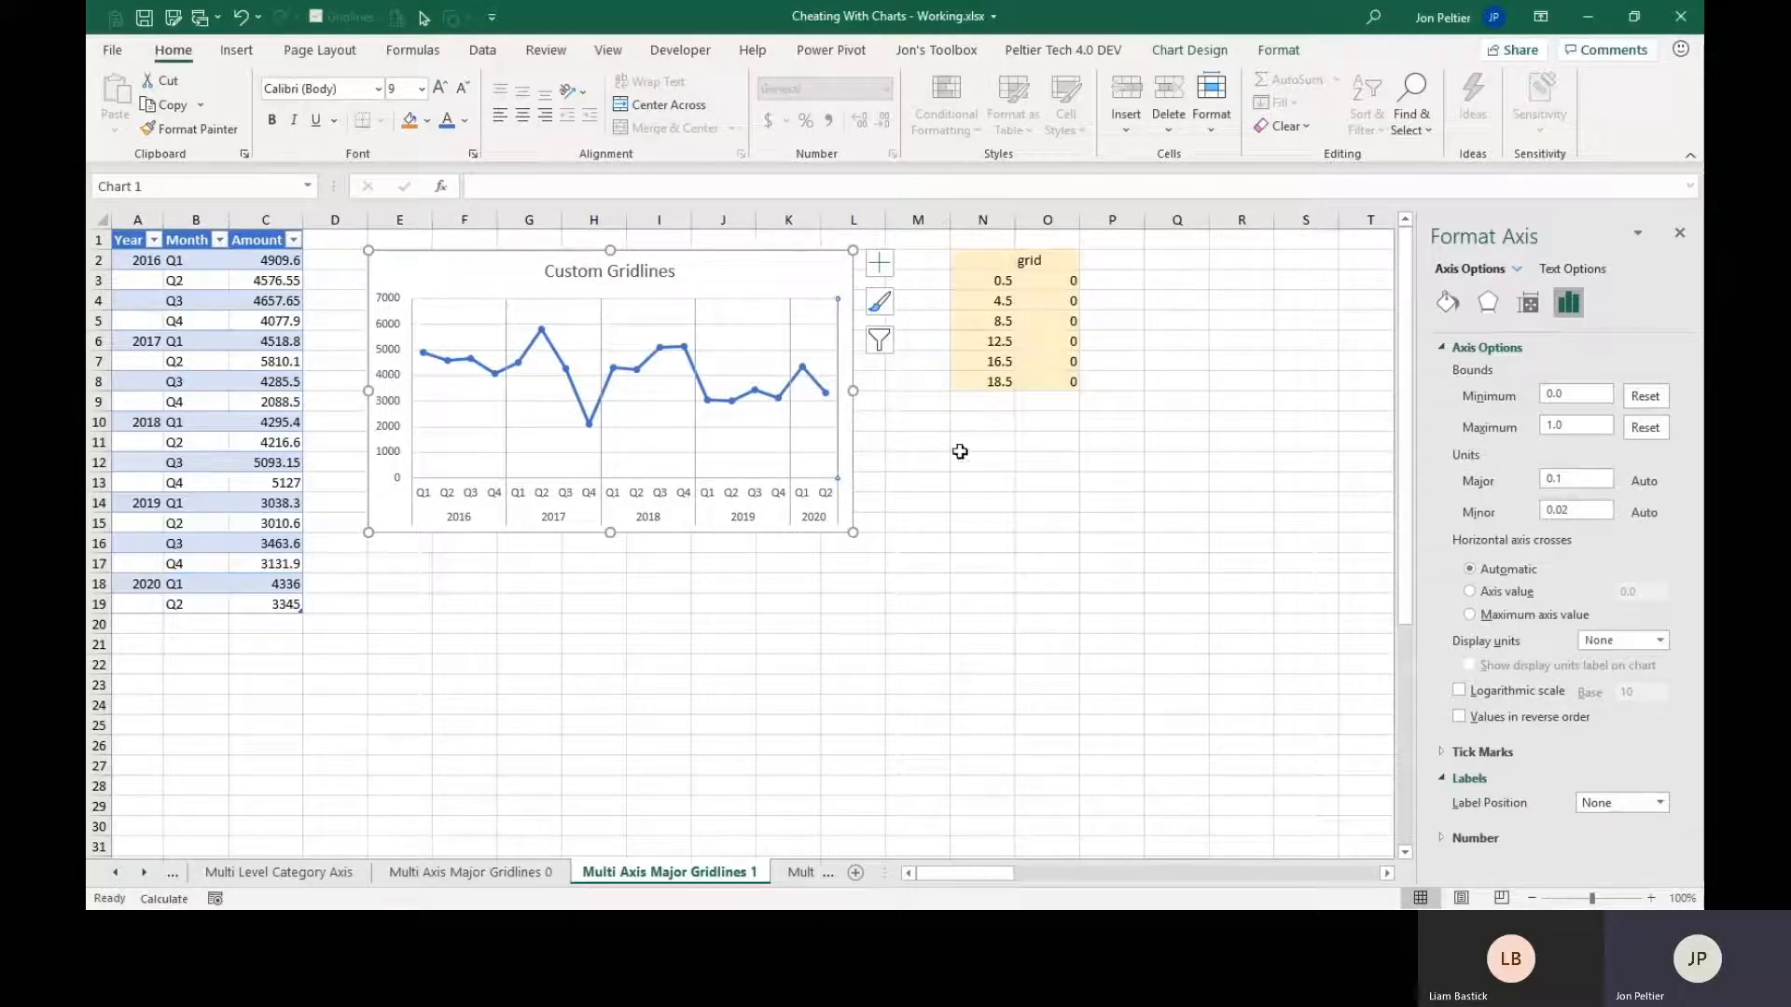
click(462, 370)
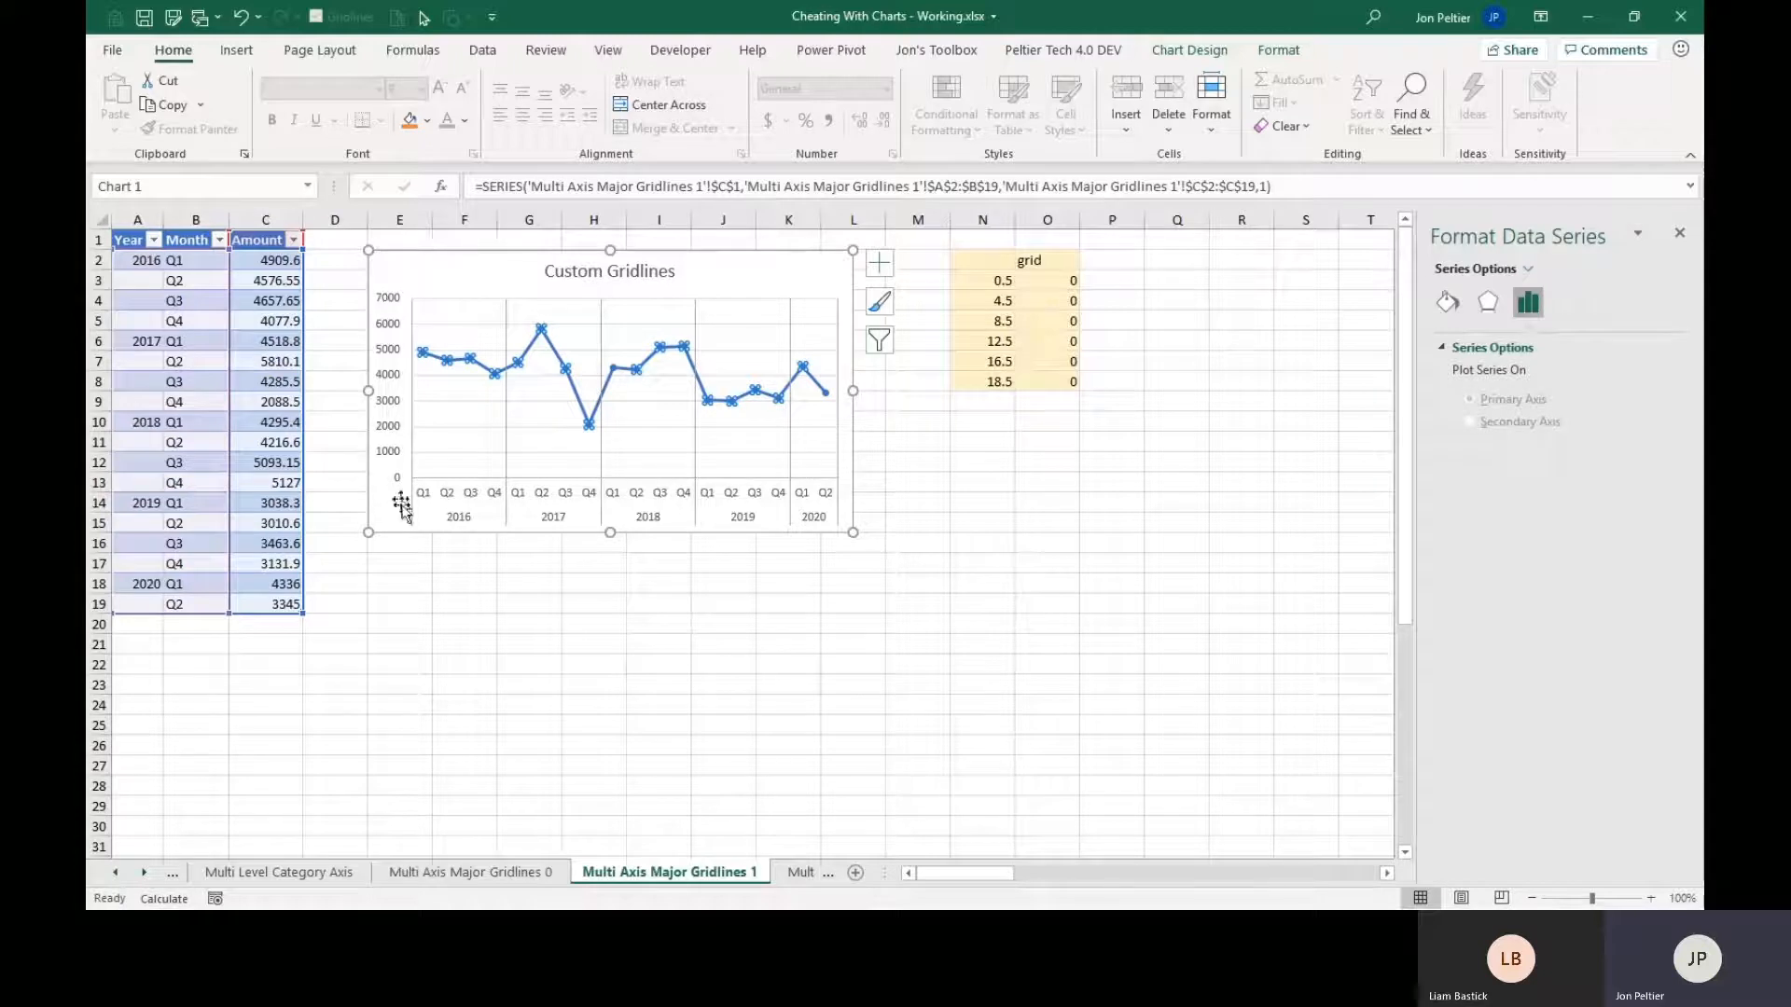
click(397, 306)
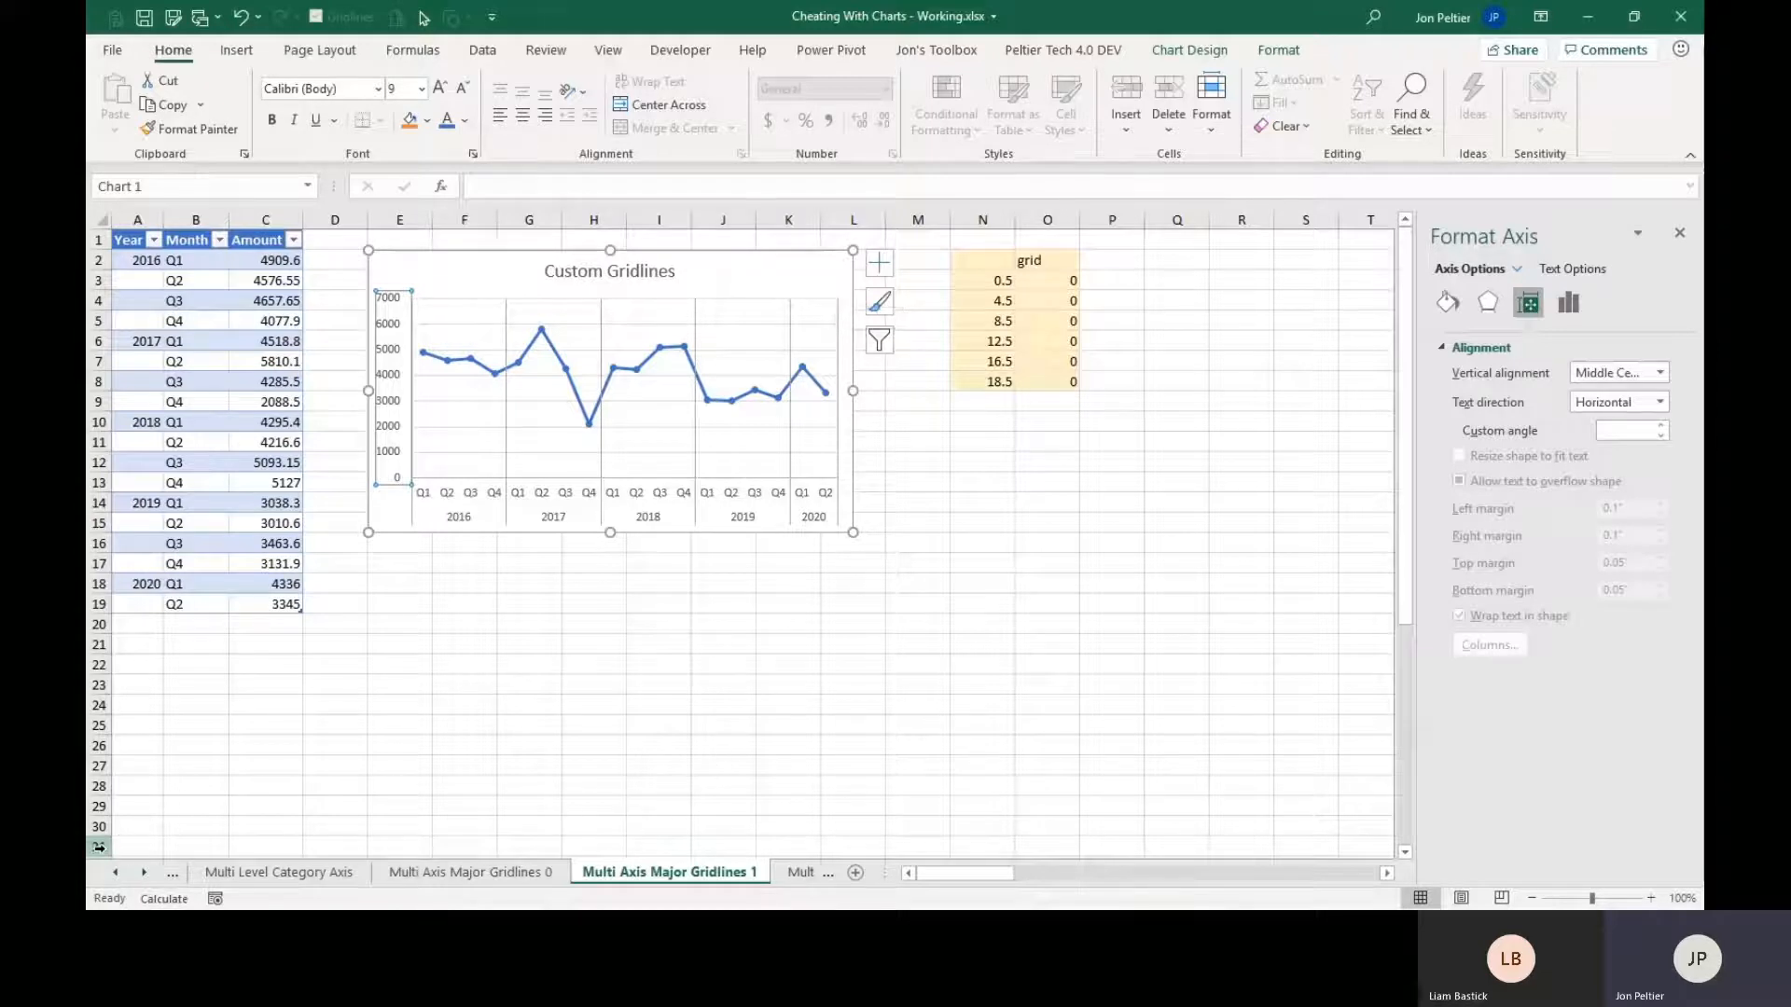
Switch to the Conditional Formatting Bars 1 sheet and select the month and Monthly value data in B2:C14.
click(145, 875)
click(145, 875)
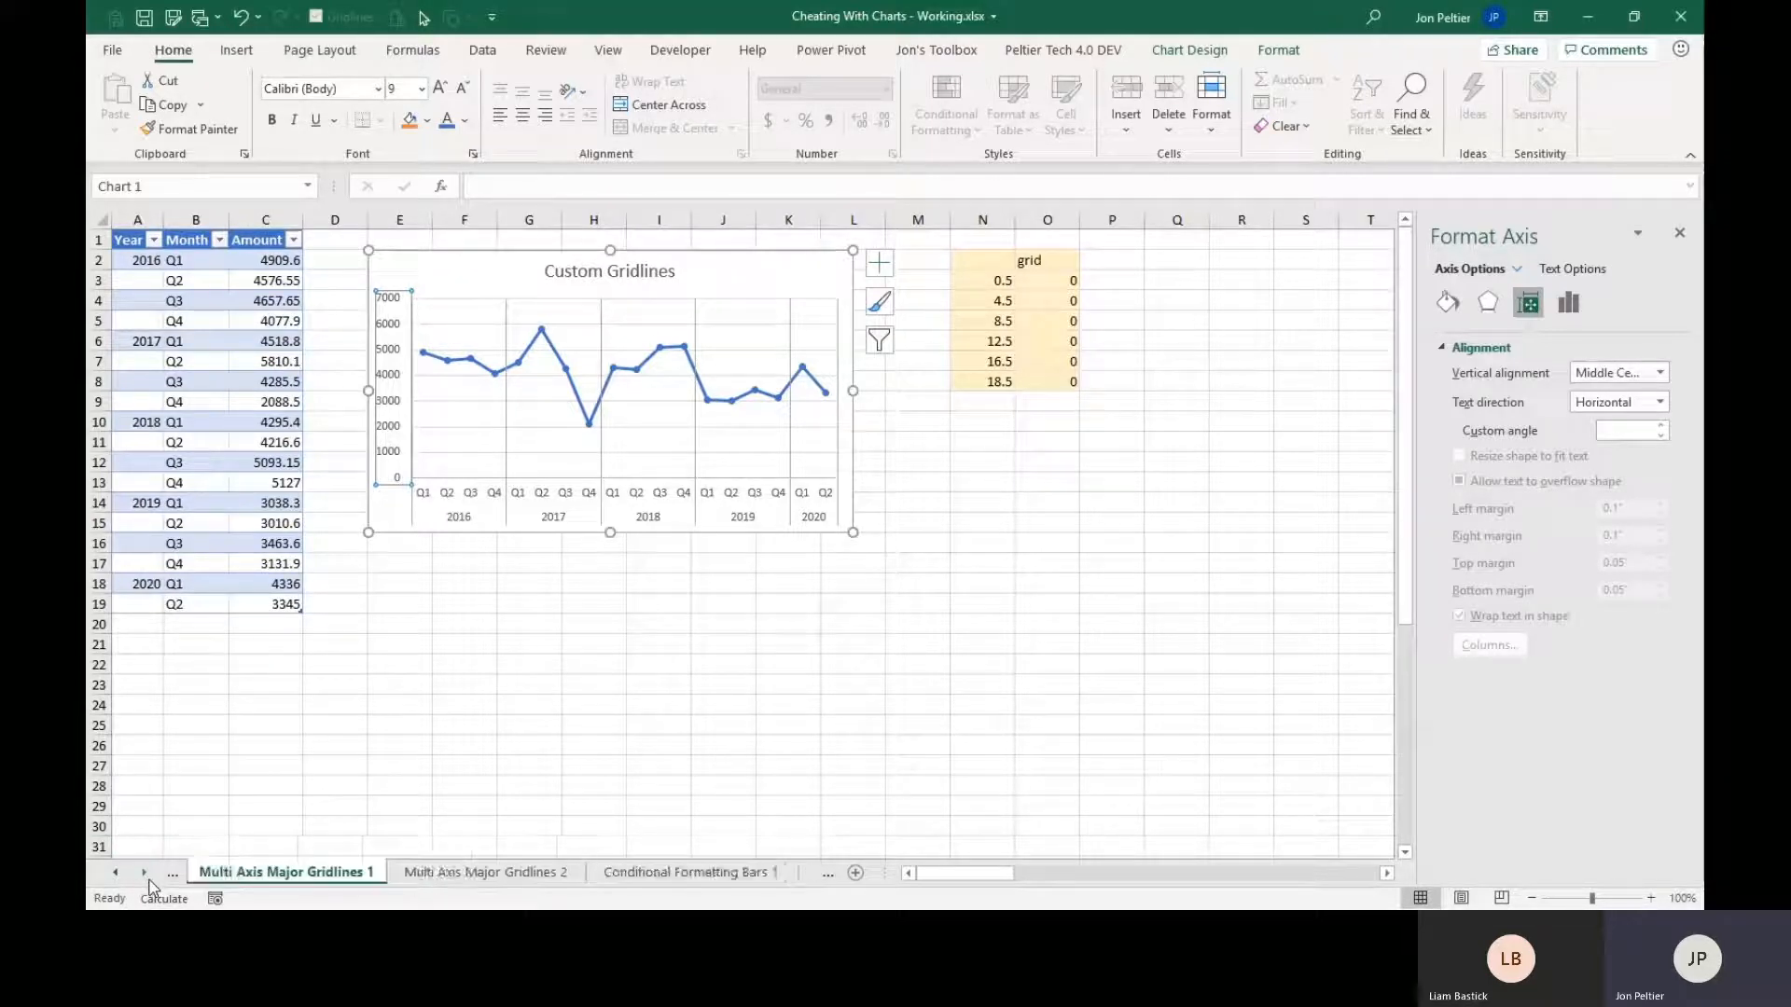
click(632, 875)
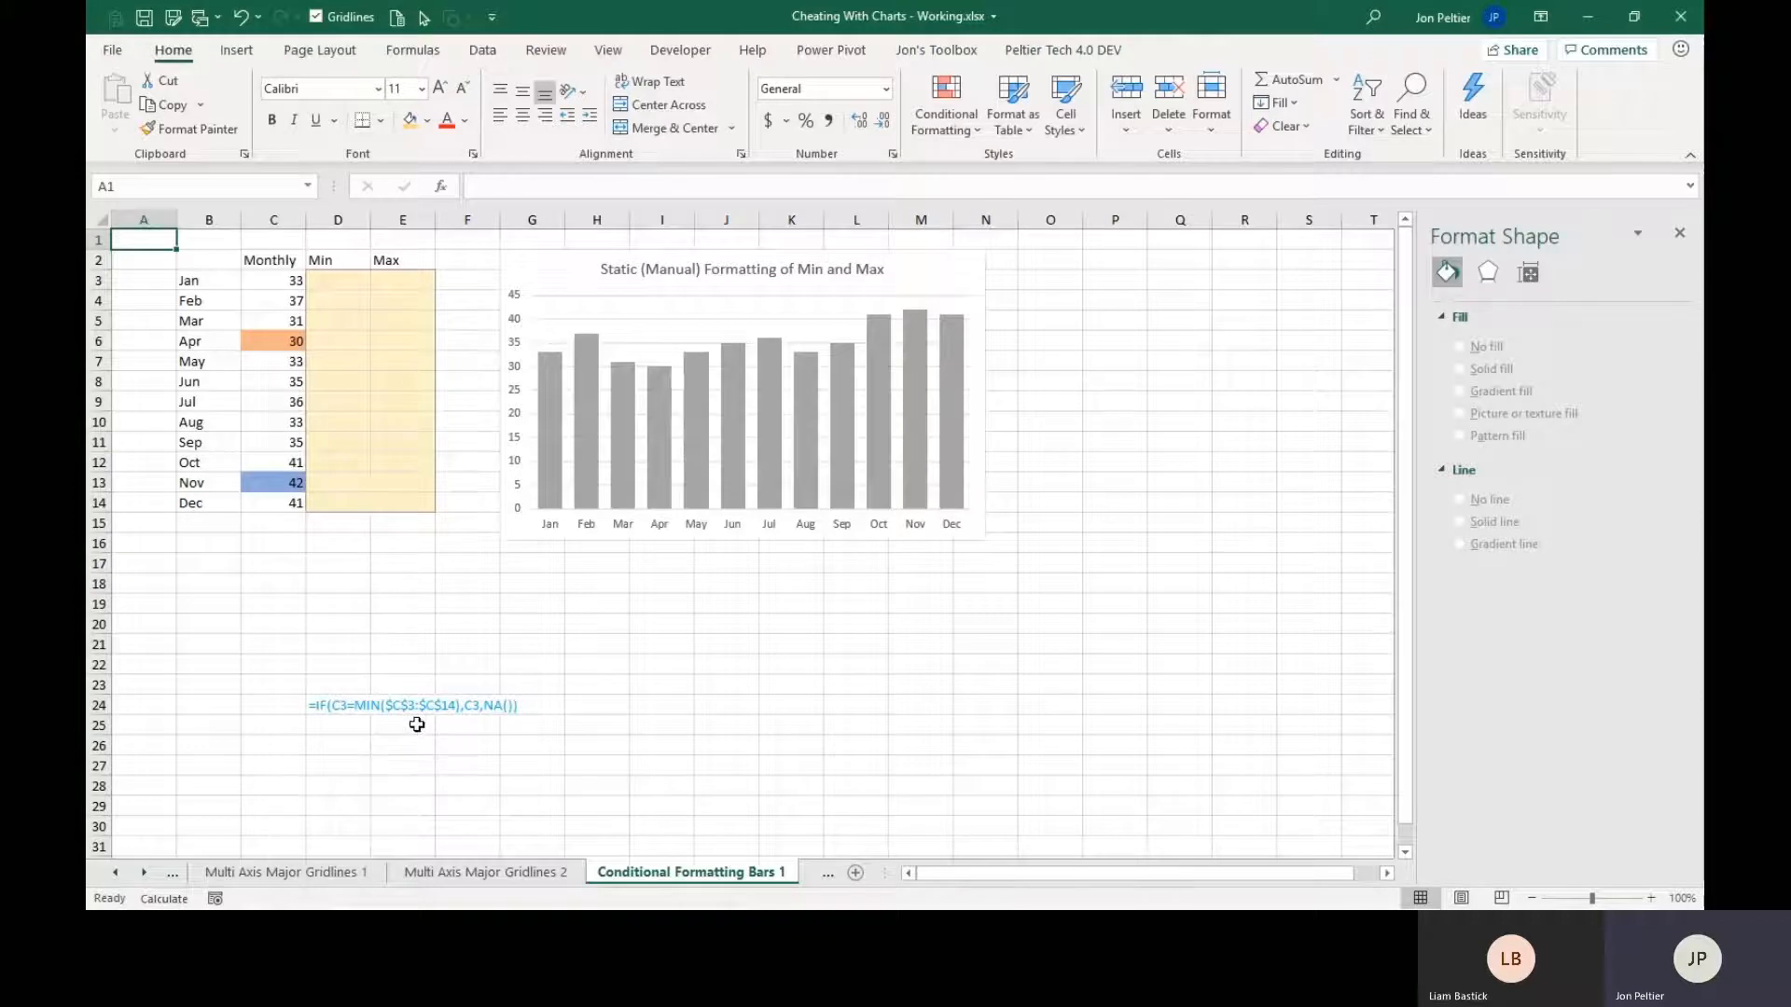
drag(209, 262, 276, 487)
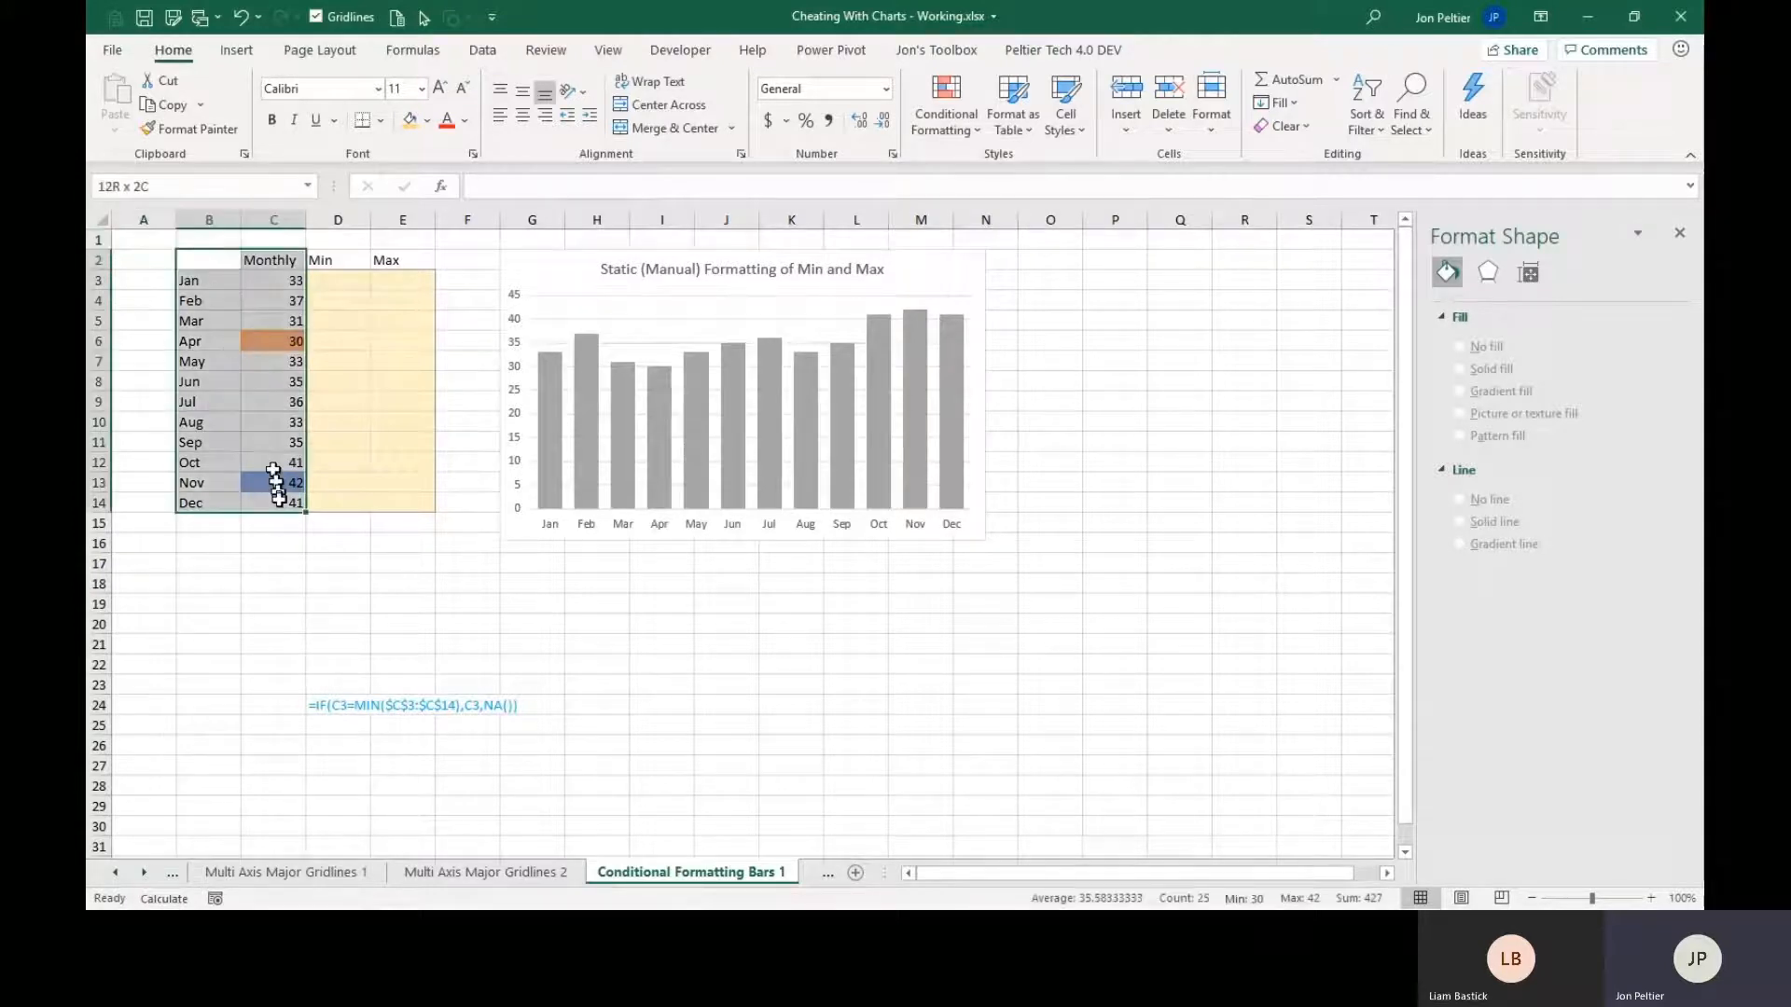
click(266, 601)
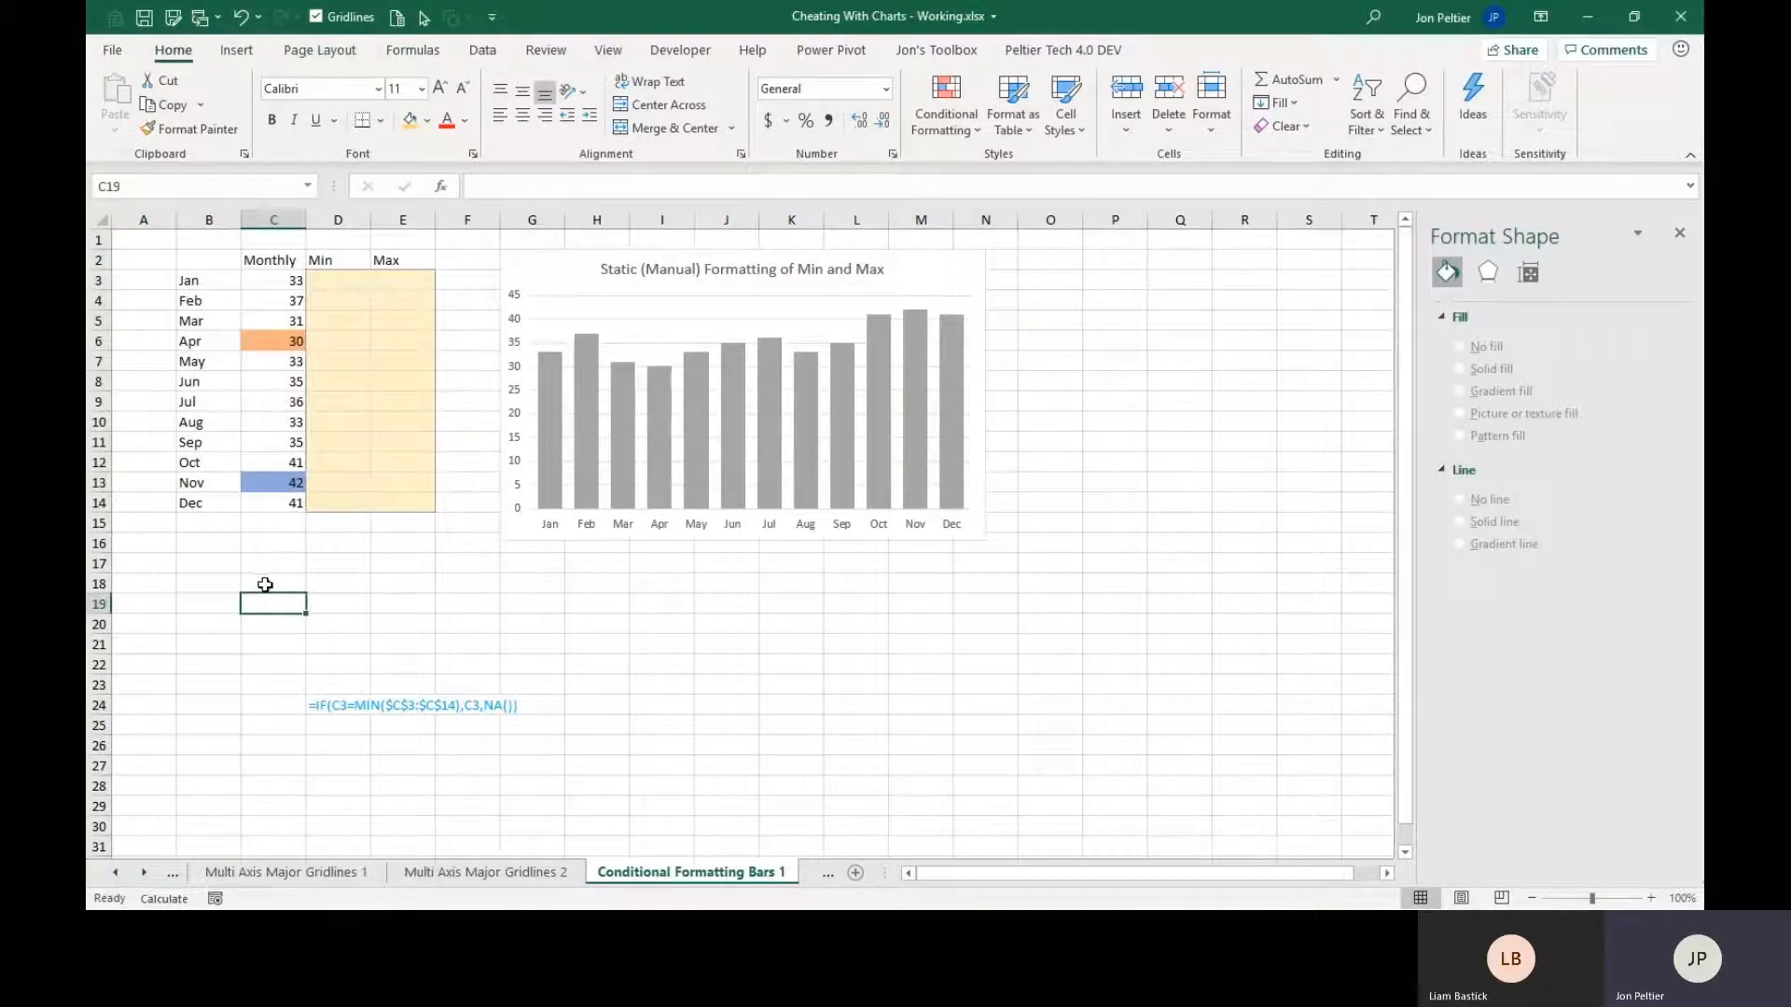
click(930, 140)
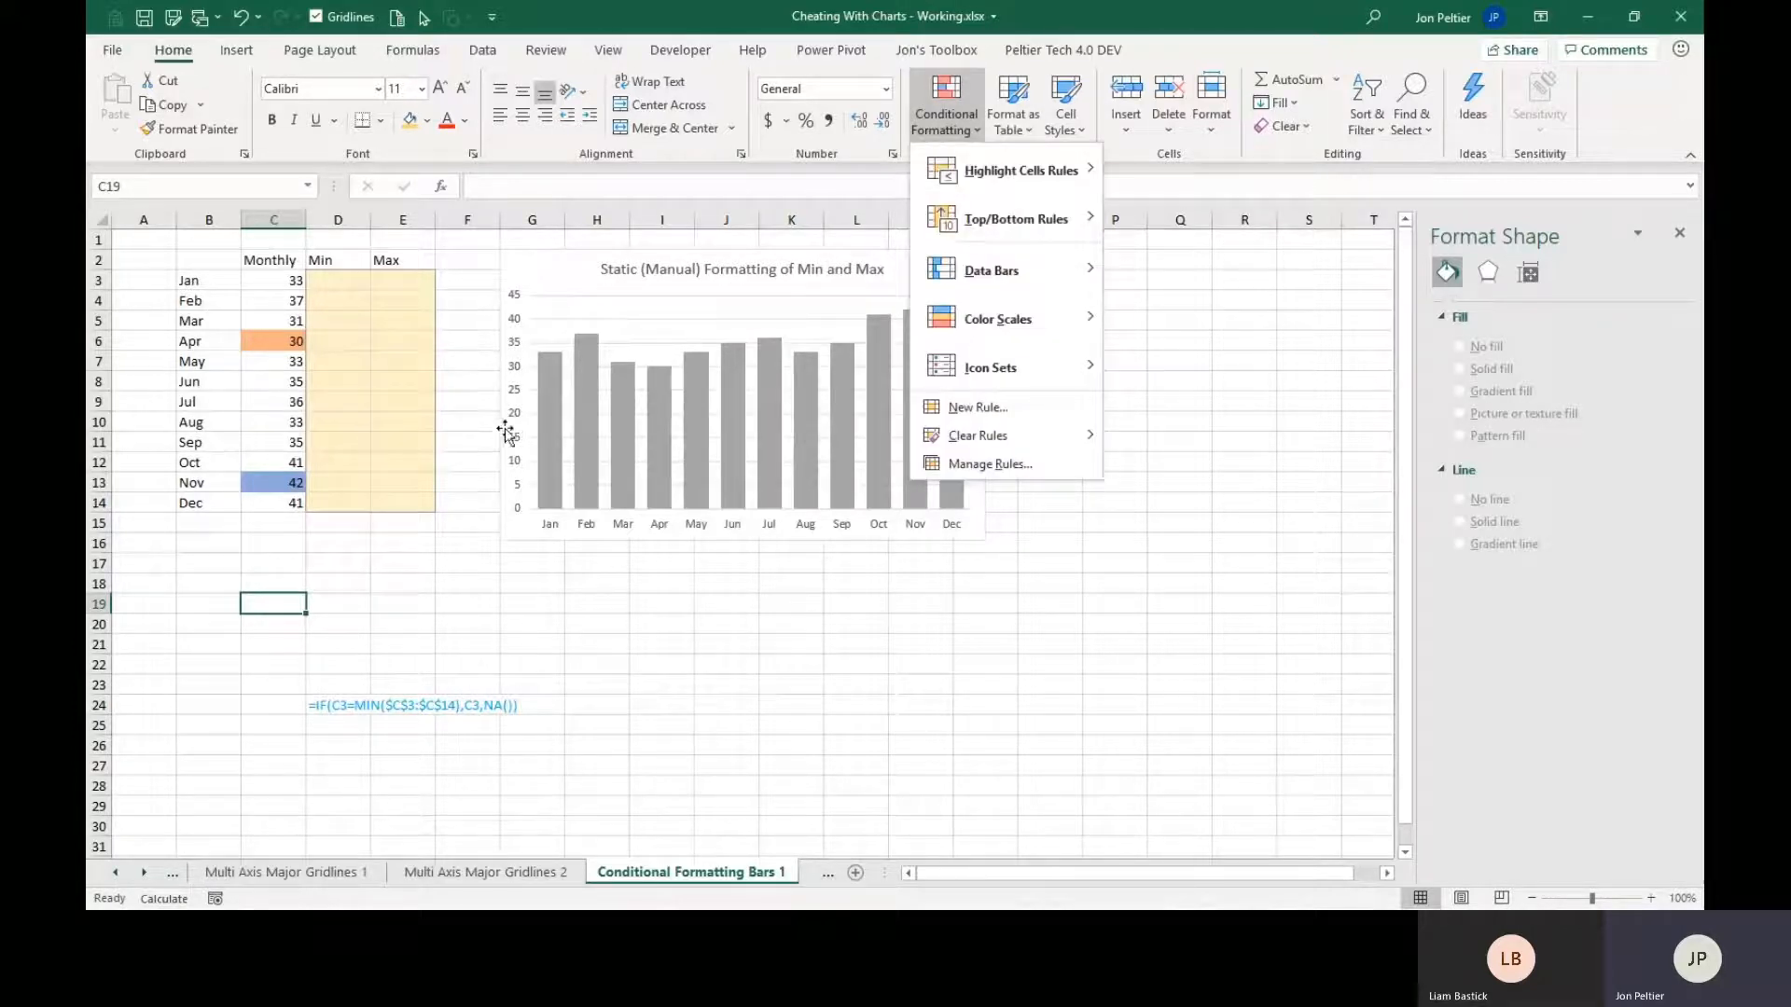
click(193, 566)
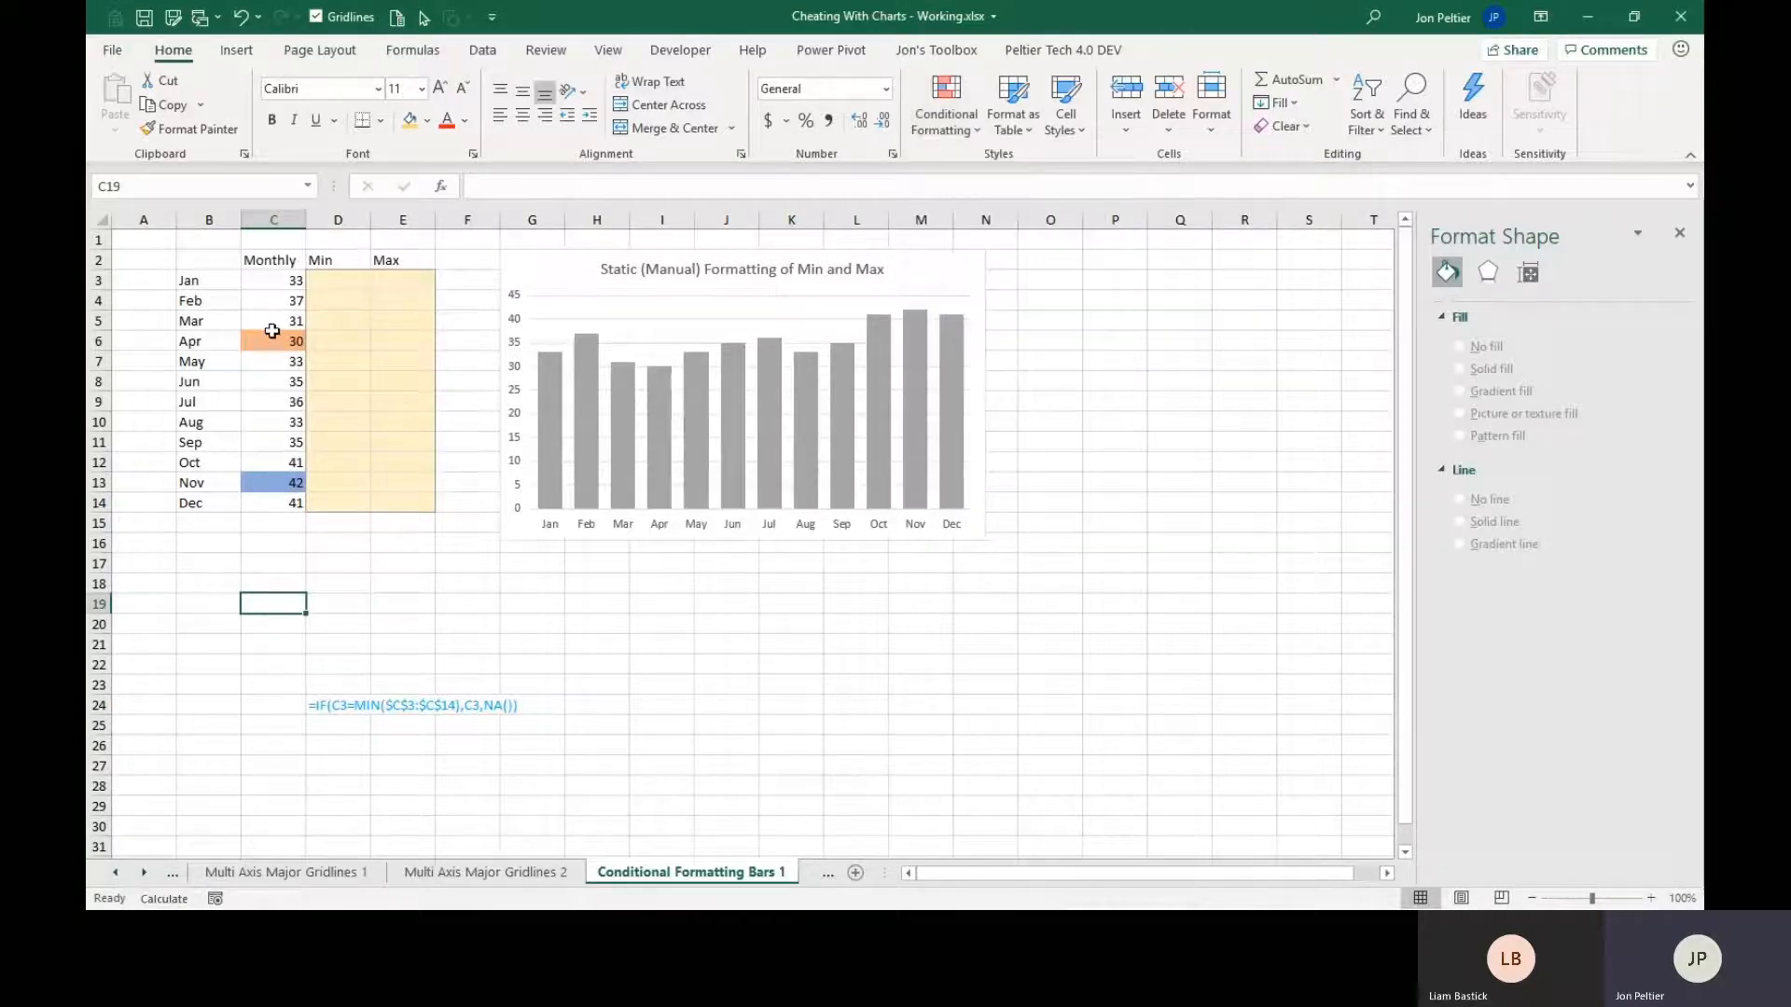
click(273, 332)
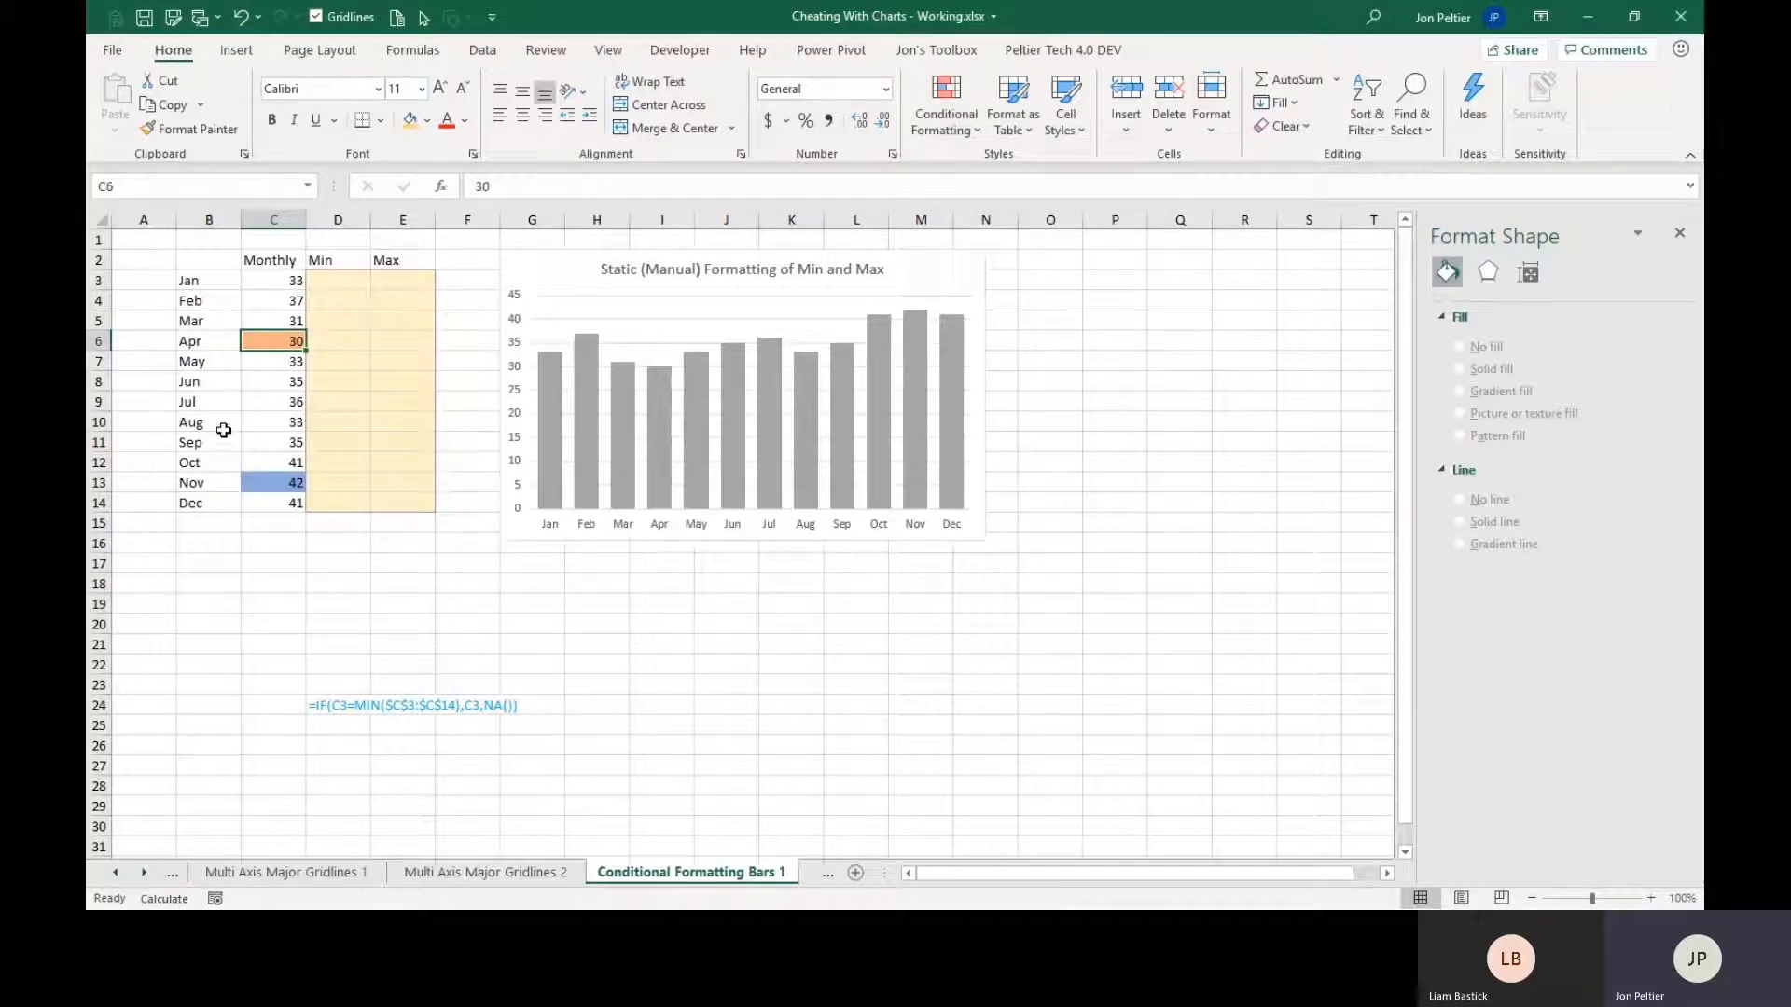
click(270, 487)
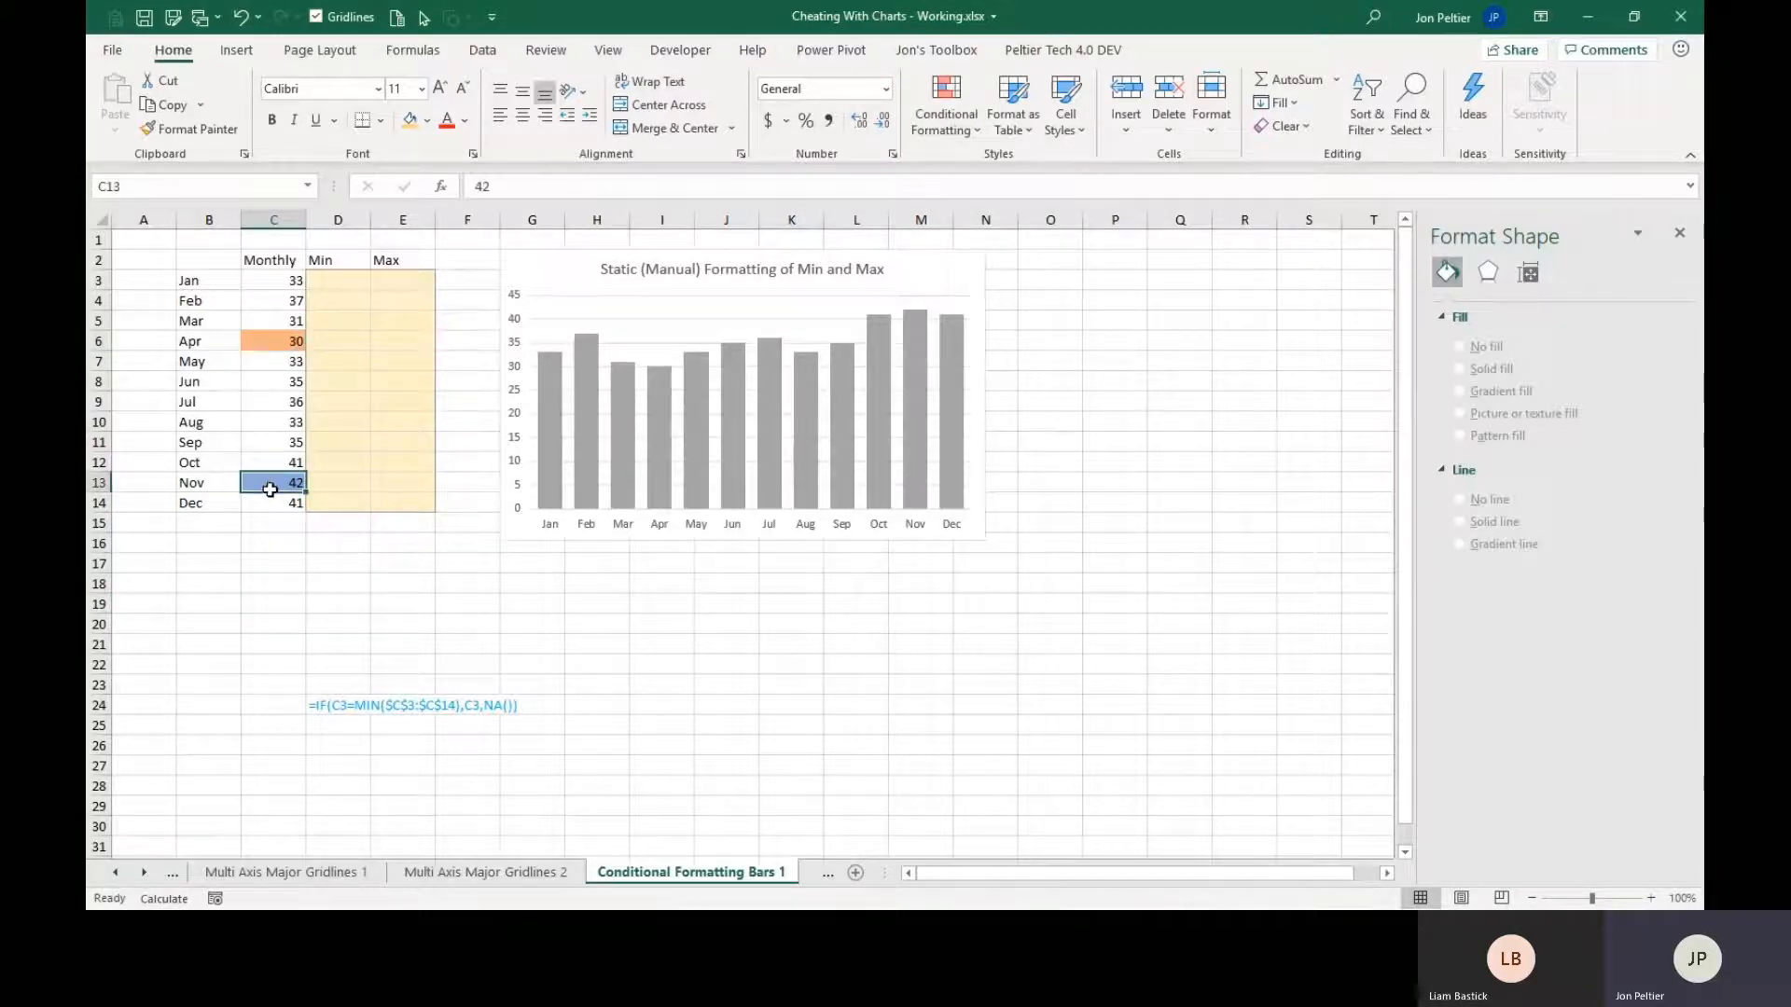
click(274, 552)
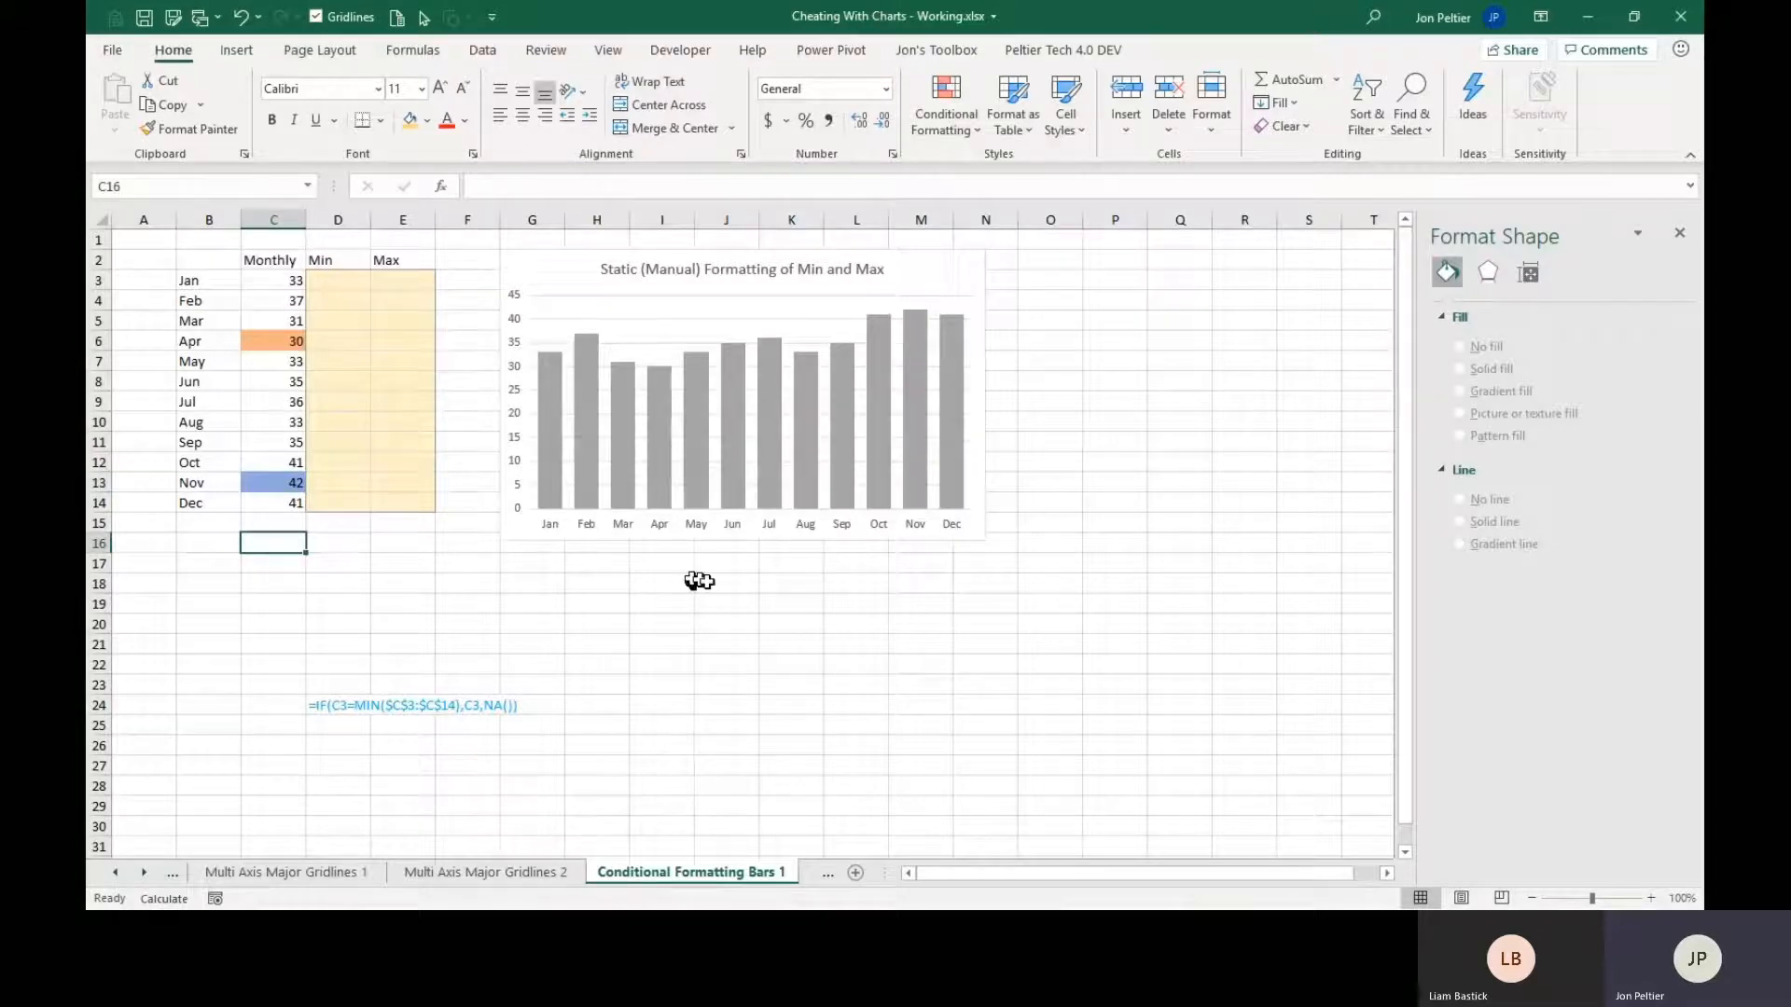
Open the solid fill color choices for the single April column in the chart.
click(654, 457)
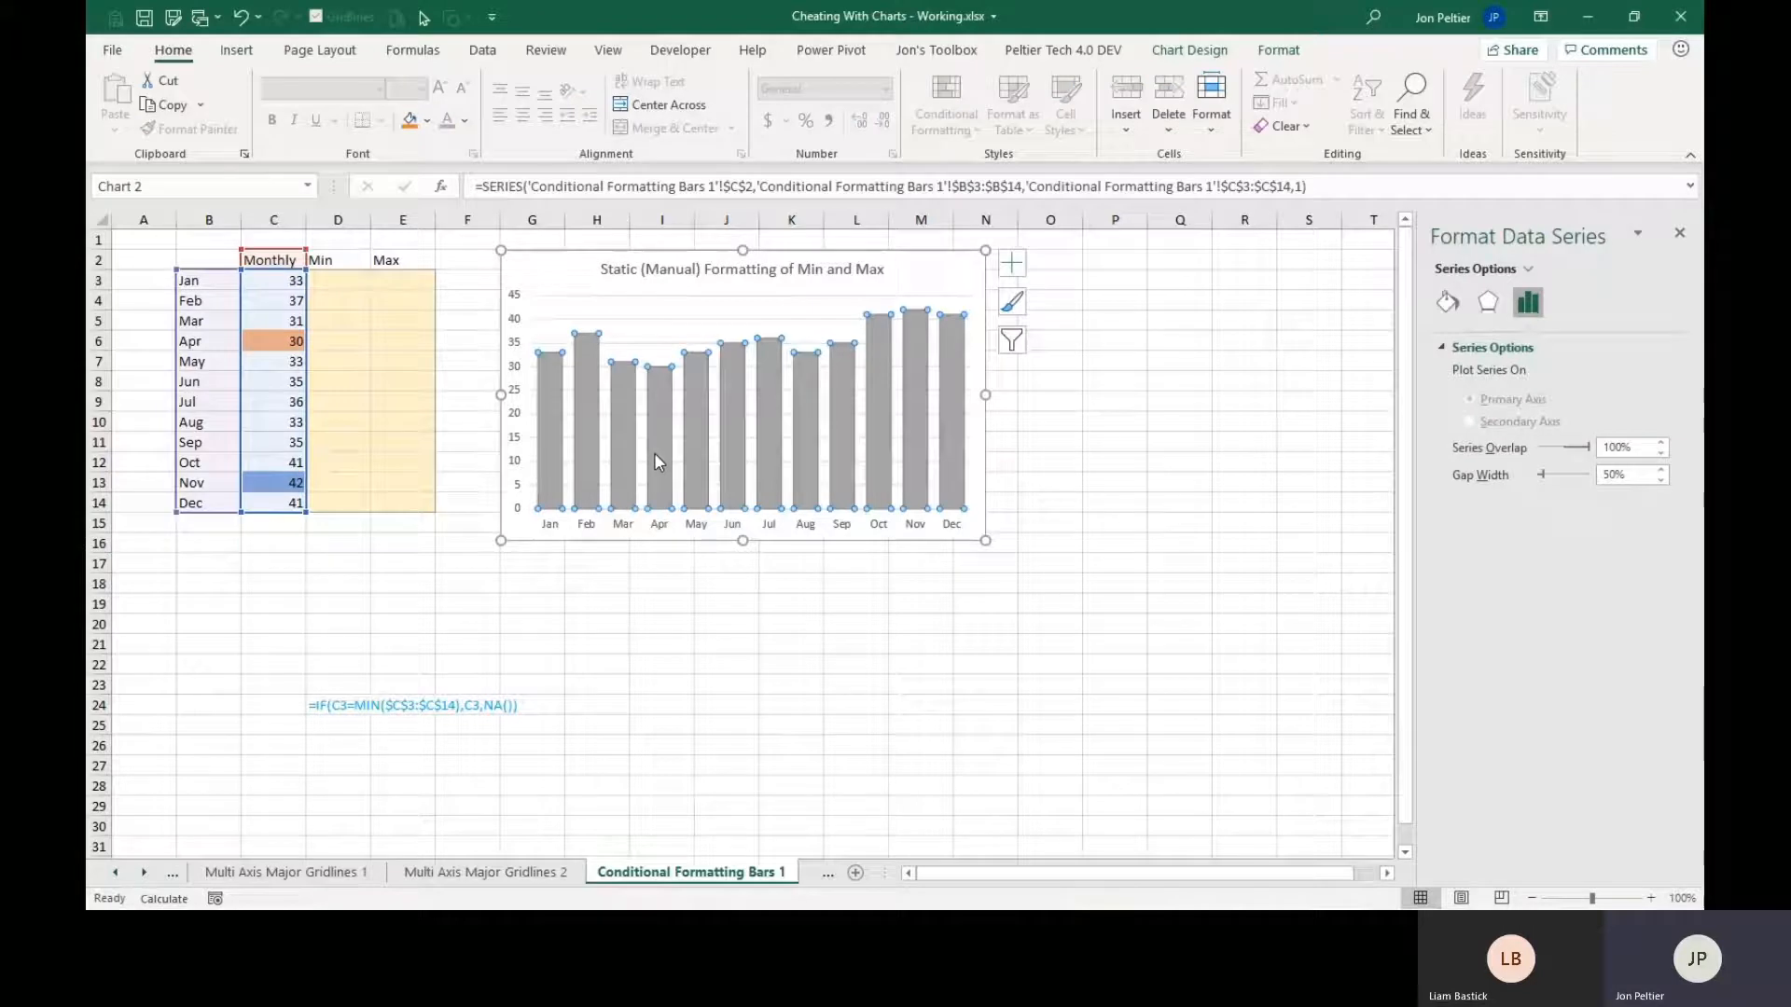
click(658, 460)
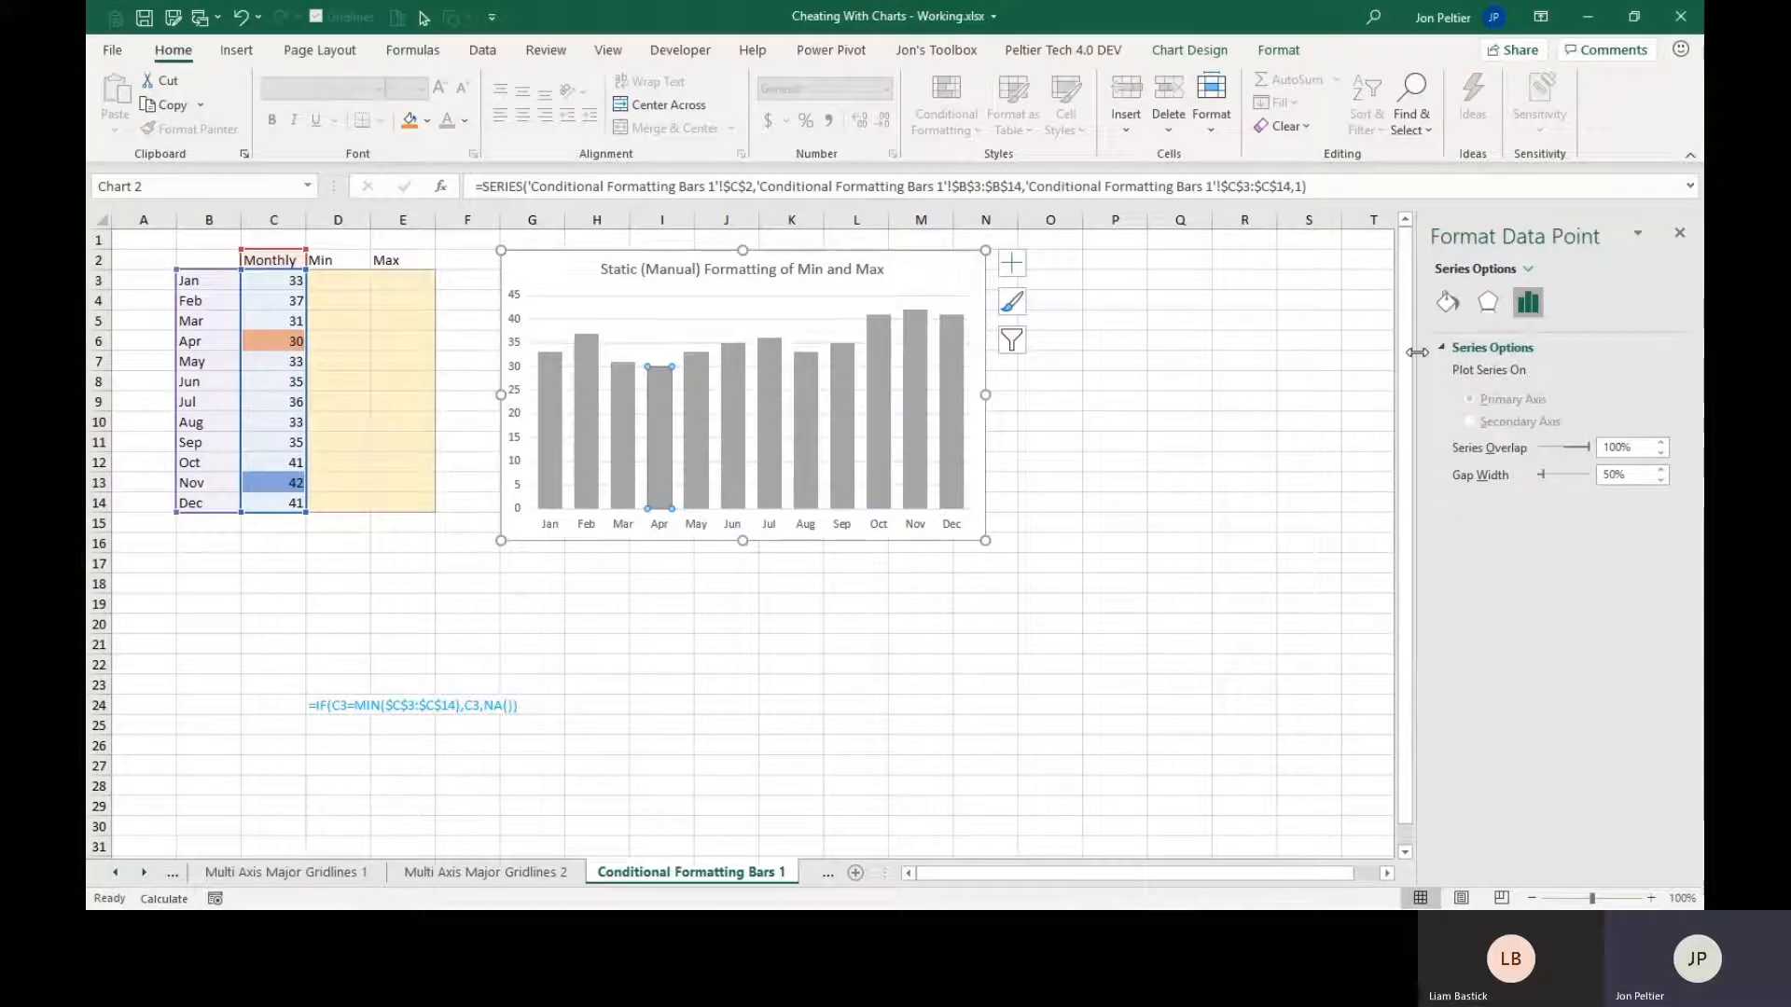
click(1447, 301)
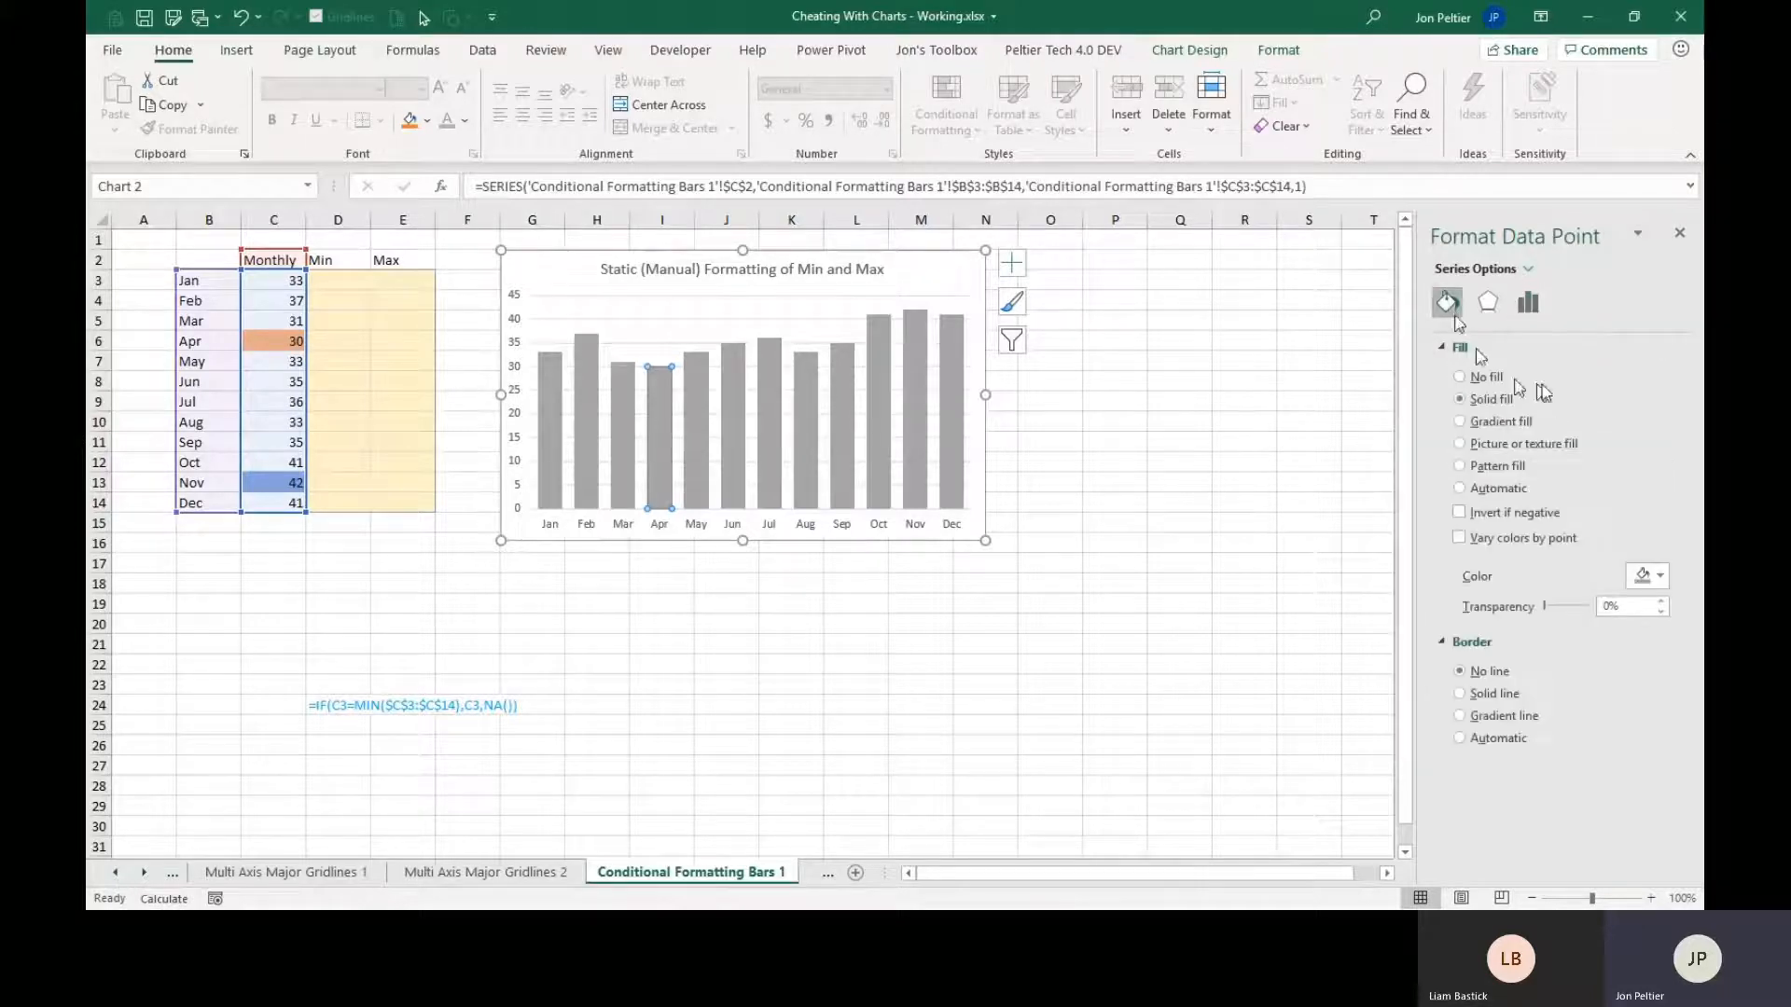
click(1660, 576)
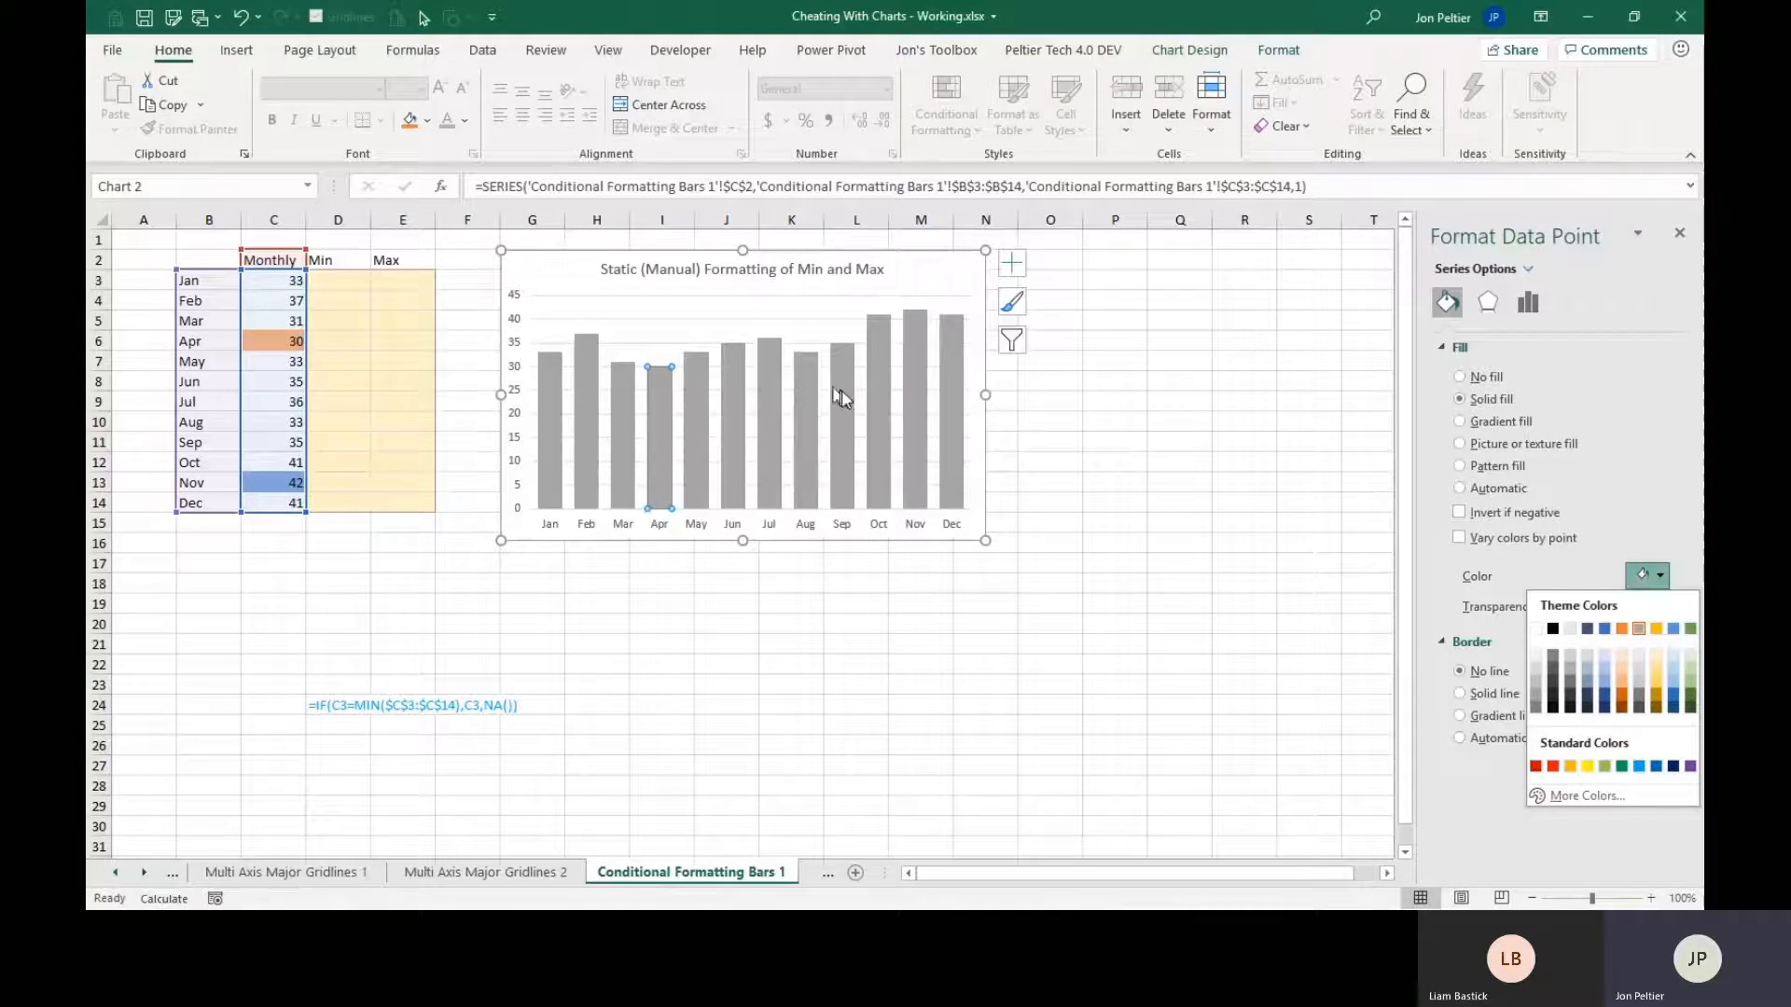
click(919, 393)
click(851, 604)
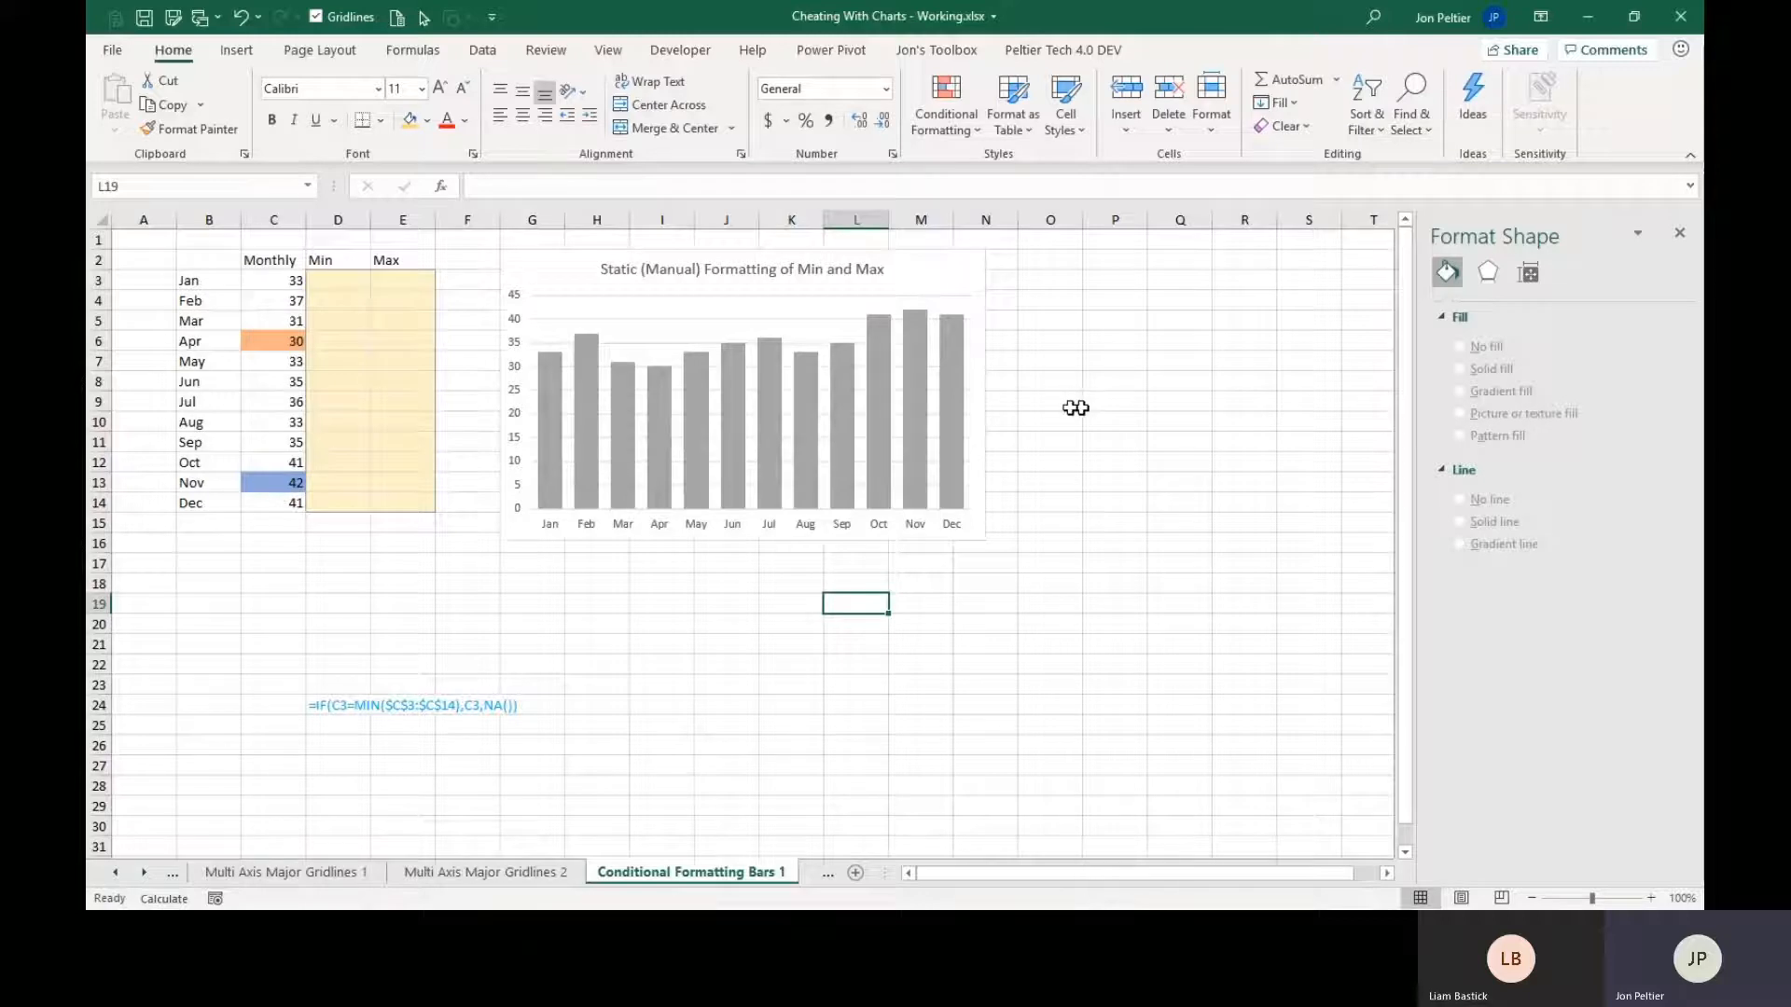
mouse_move(662, 436)
drag(356, 280, 399, 499)
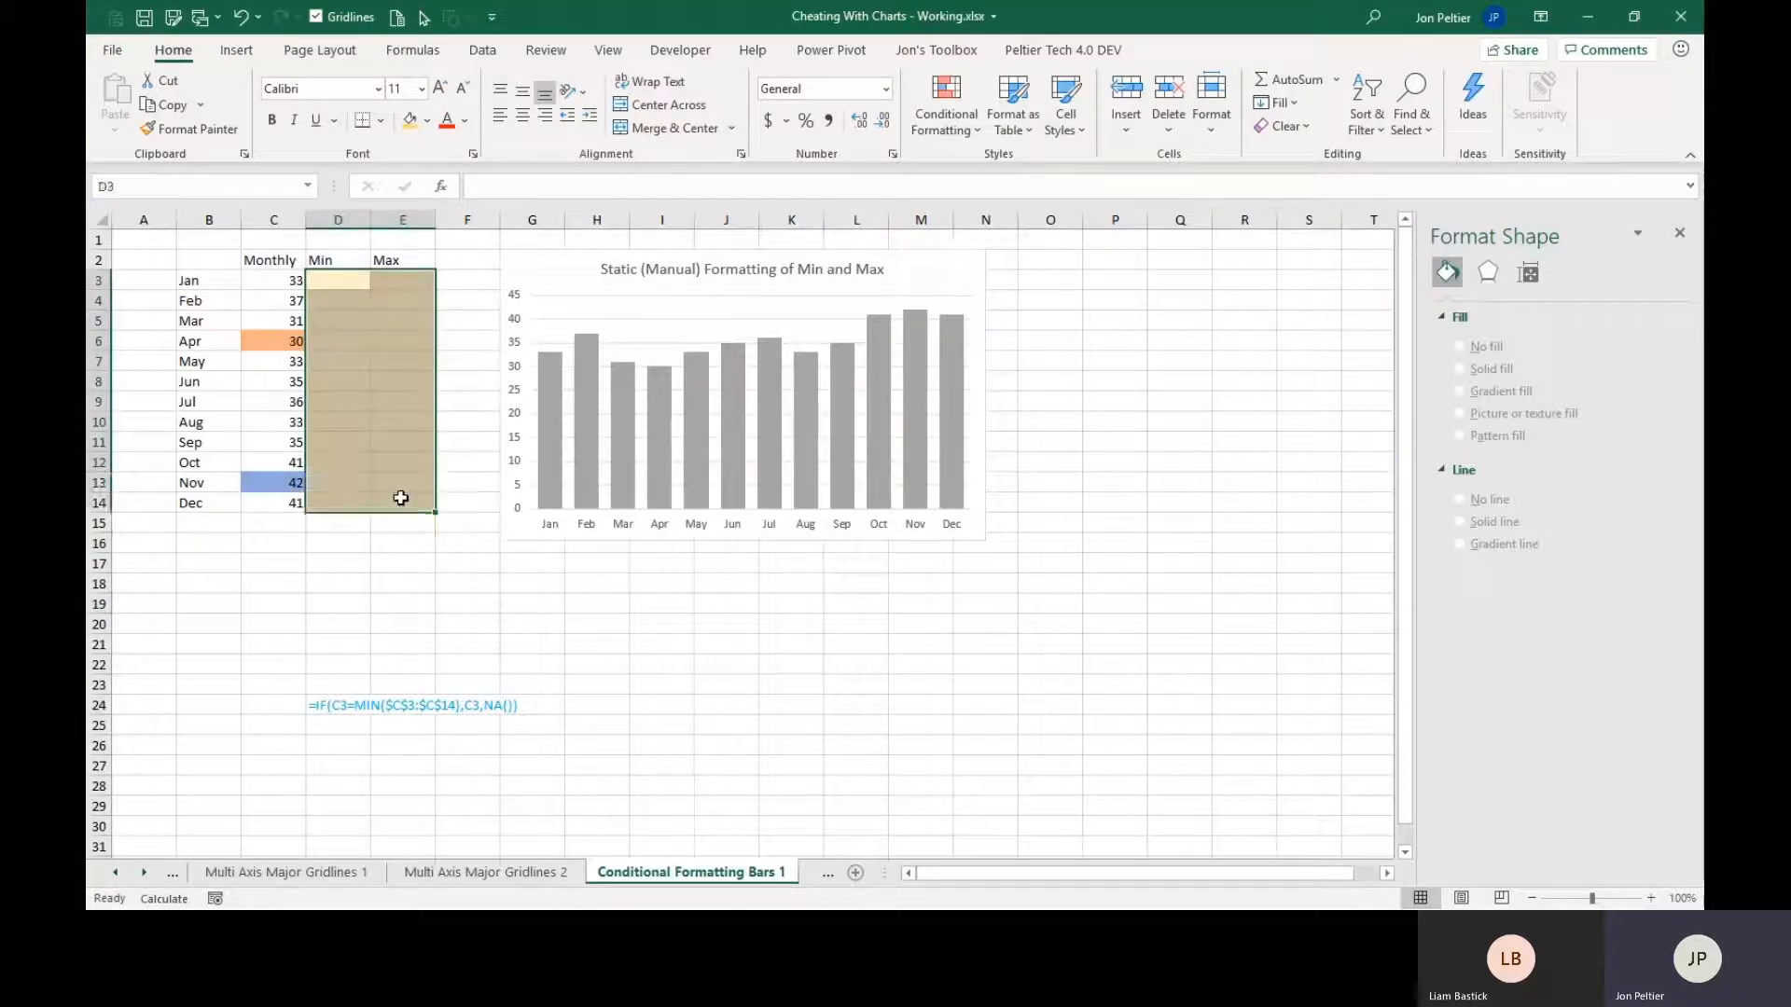
click(424, 580)
drag(355, 281, 358, 504)
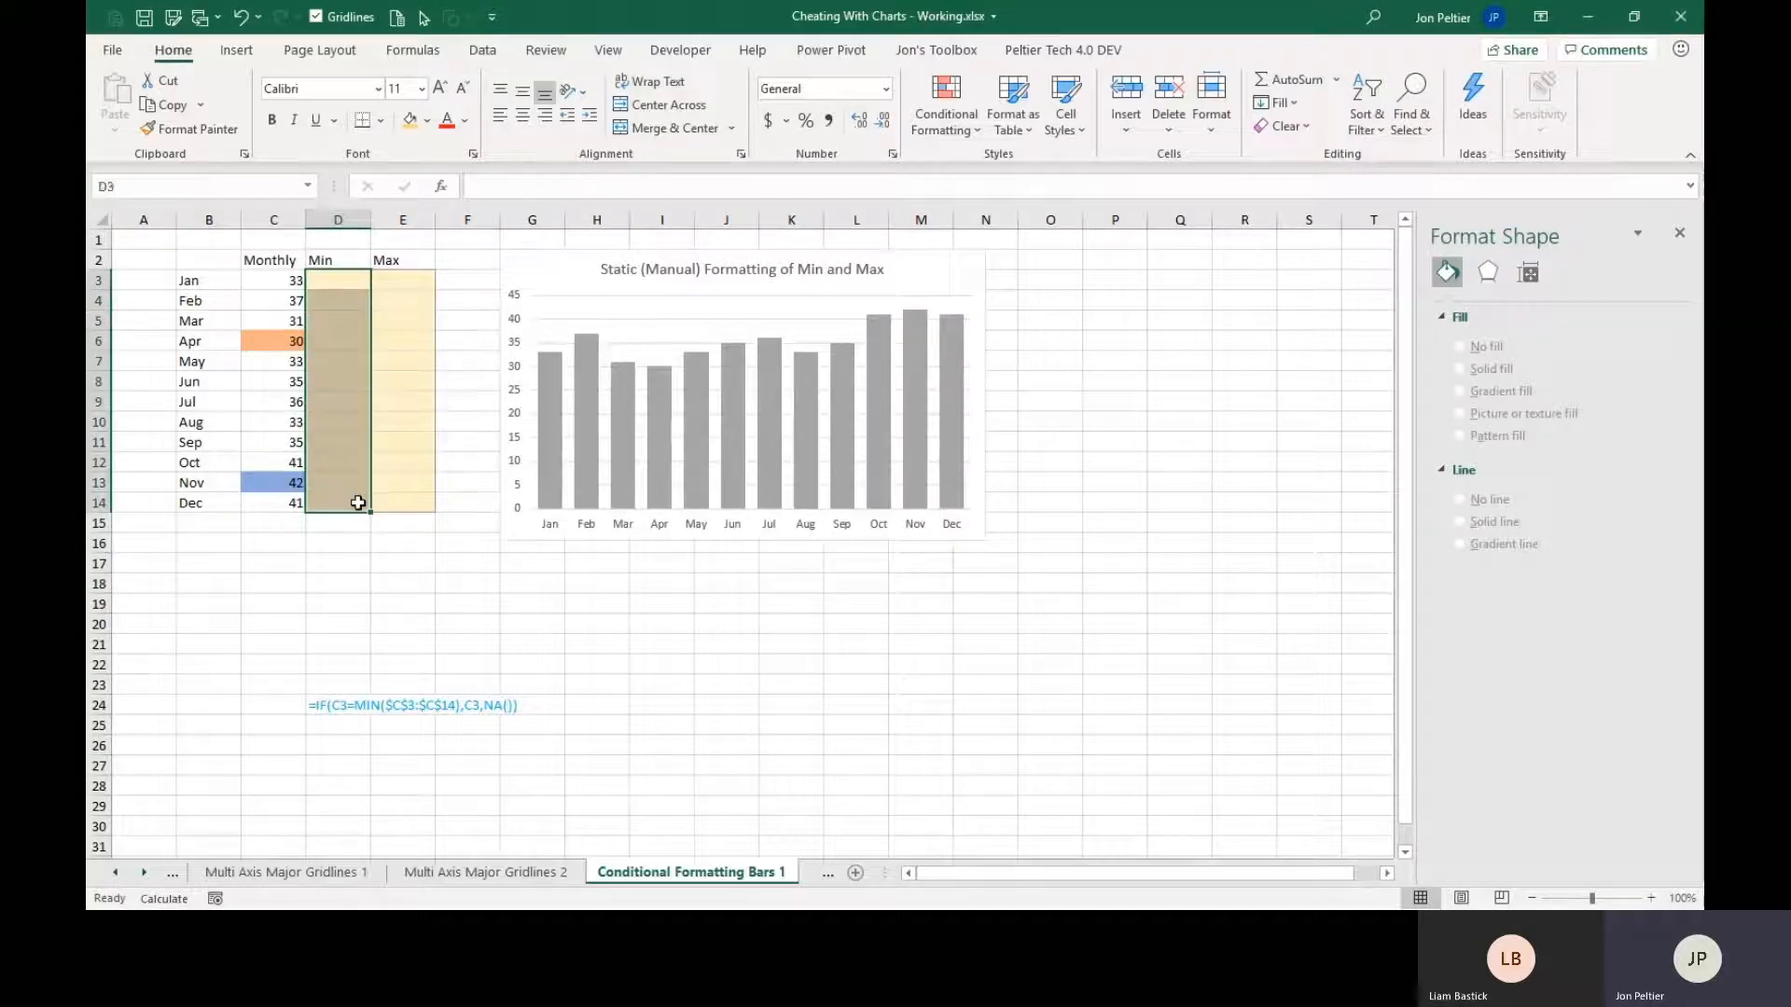
click(321, 343)
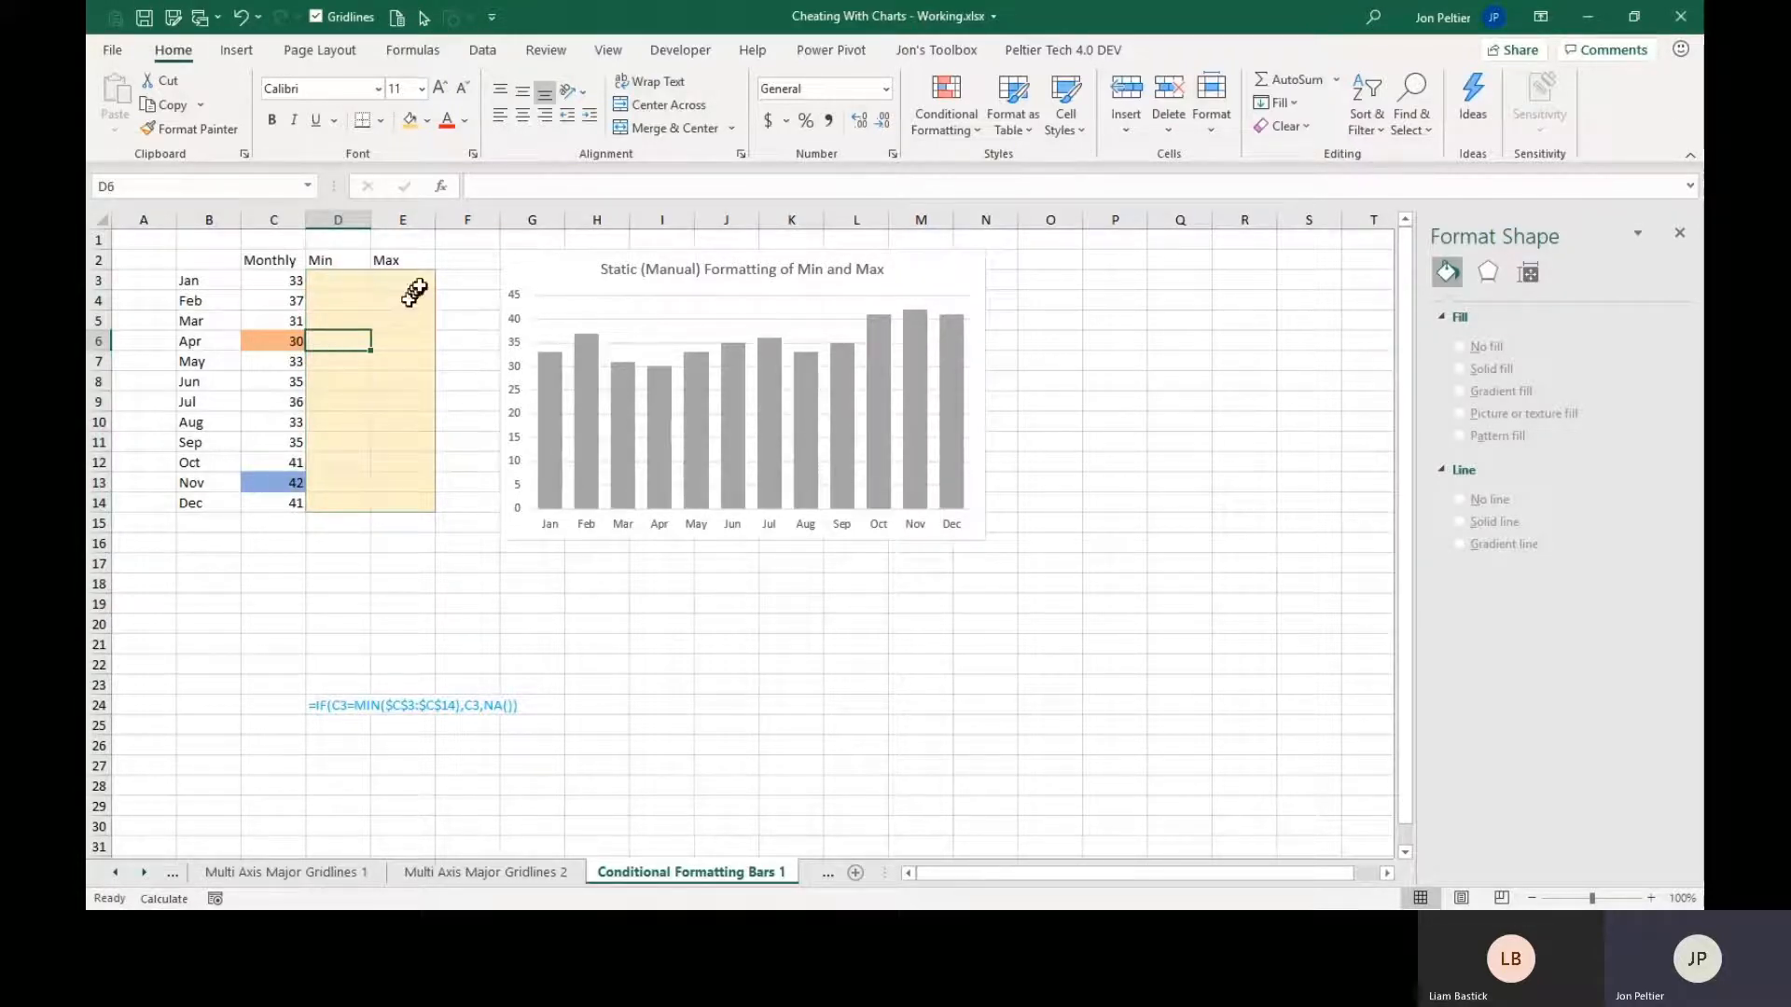
drag(410, 282, 418, 498)
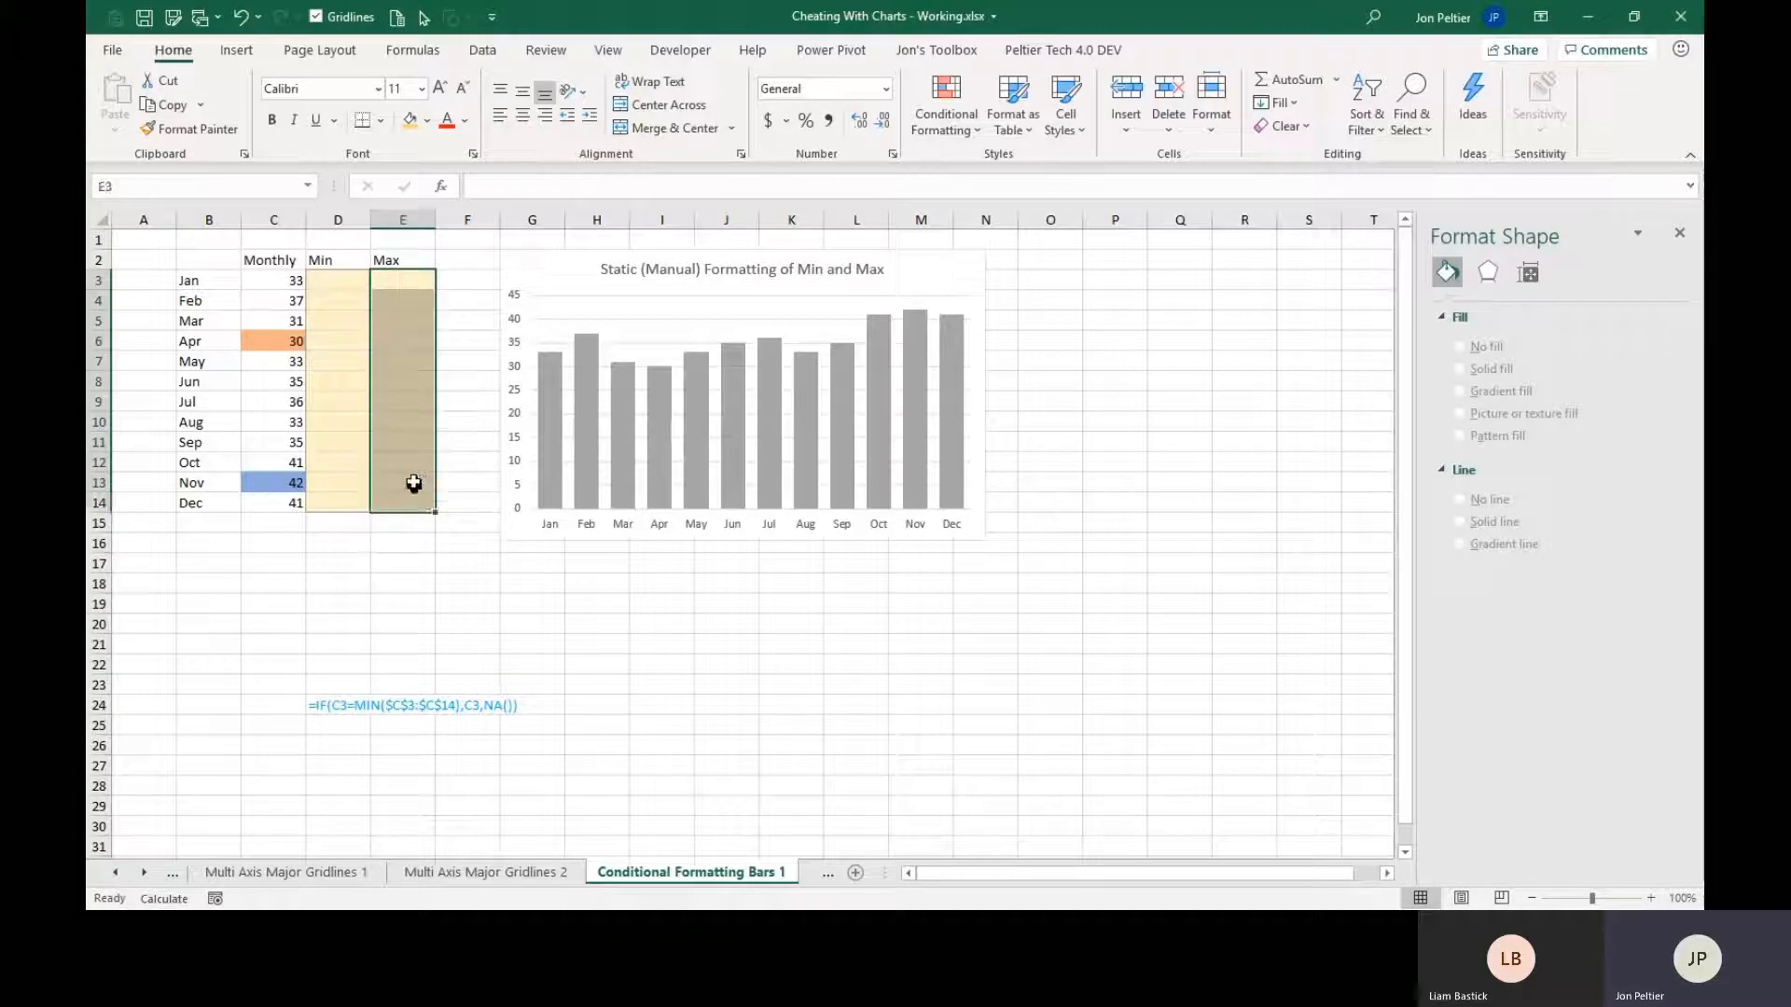
click(413, 481)
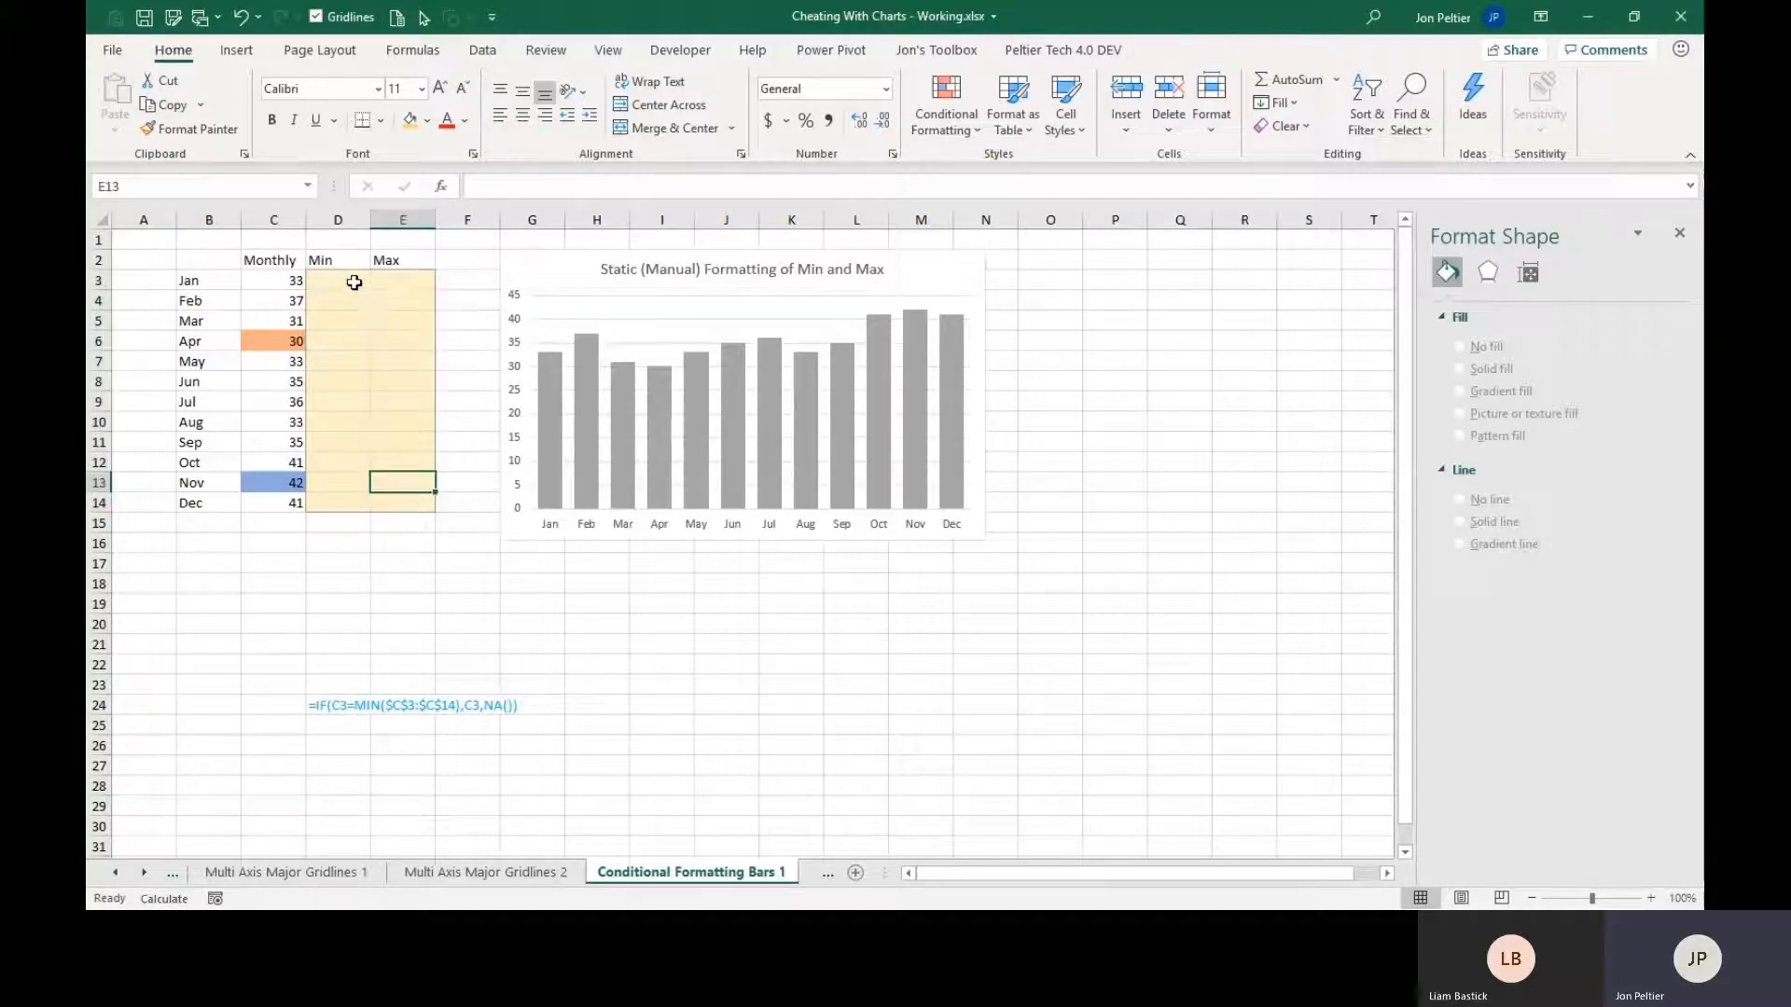
Fill the Min column D3:D14 with the formula =IF(C3=MIN($C$3:$C$14),C3,NA()).
drag(354, 282, 355, 489)
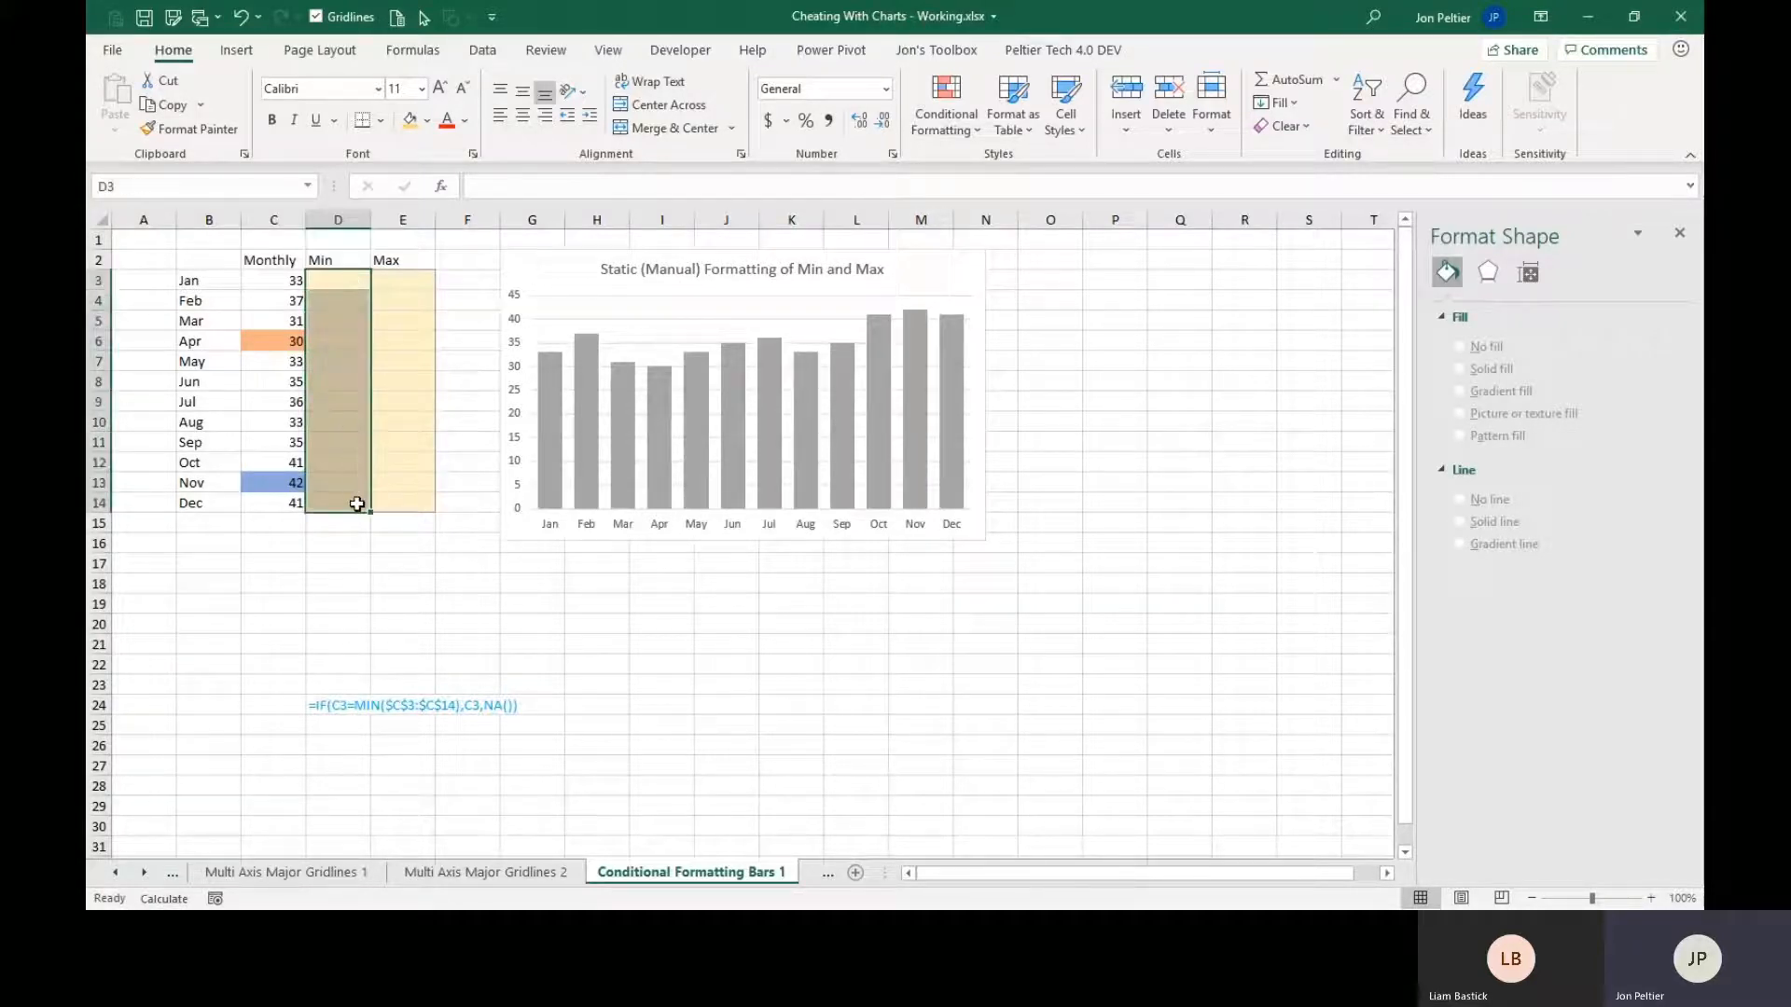
text(=)
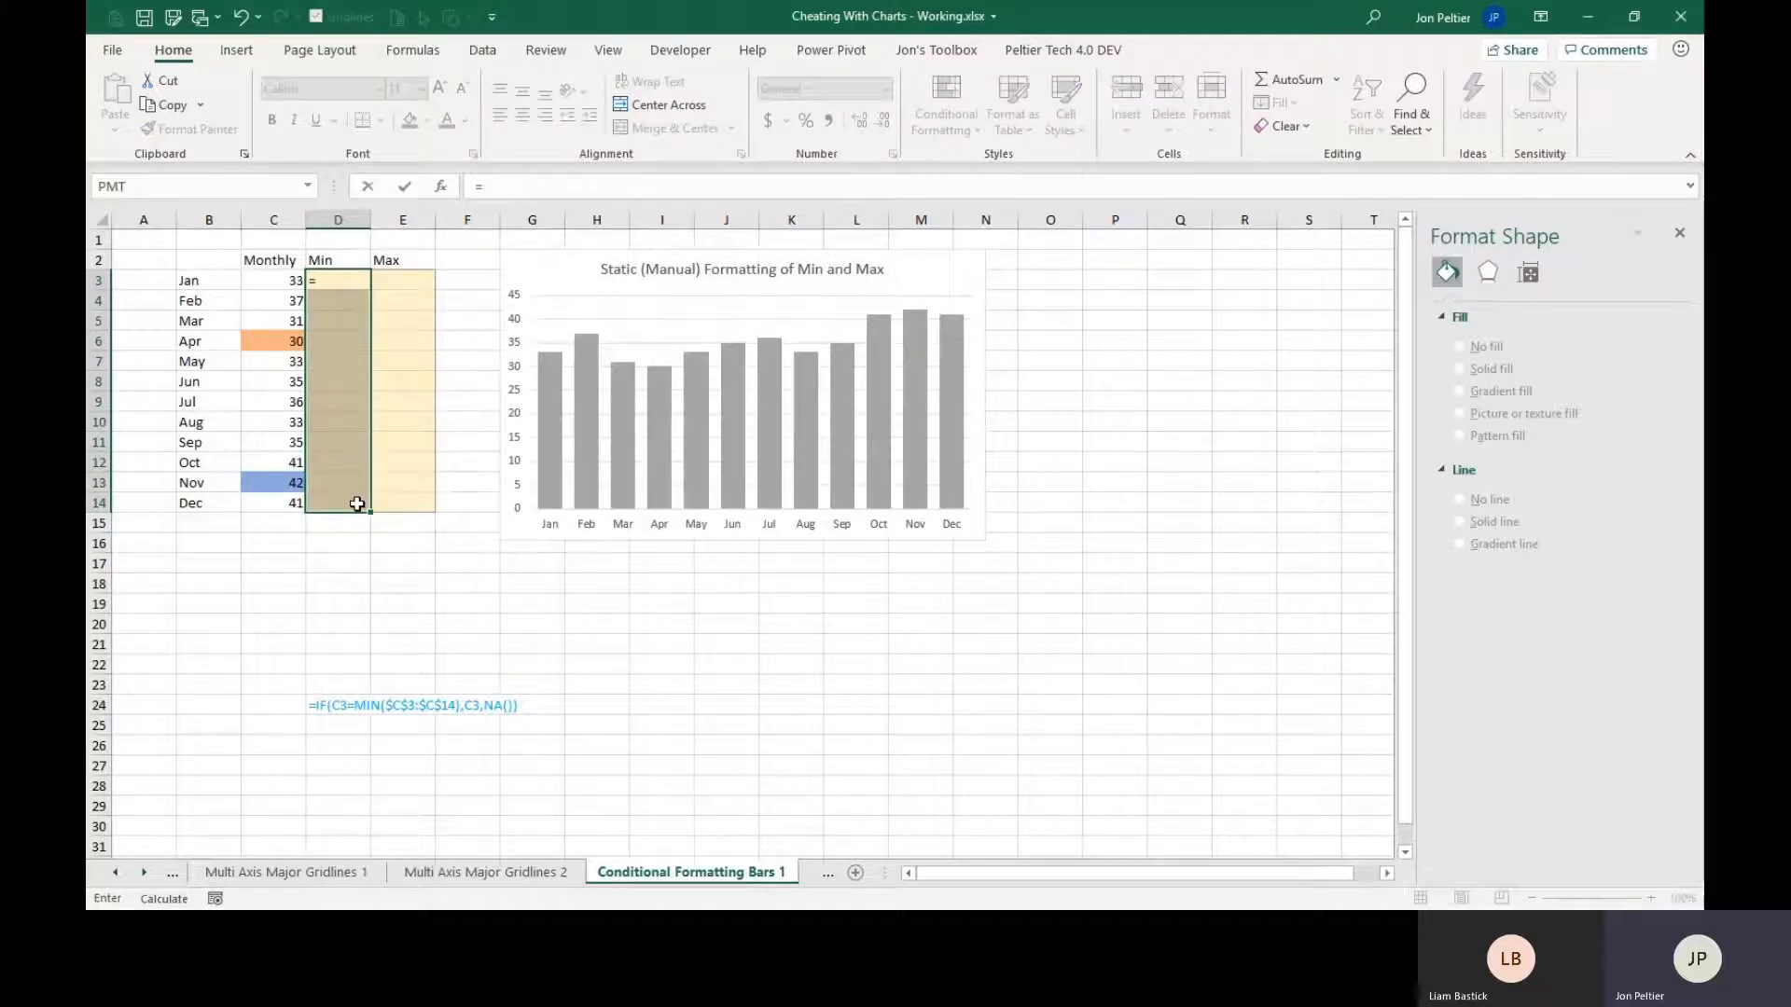
text(if()
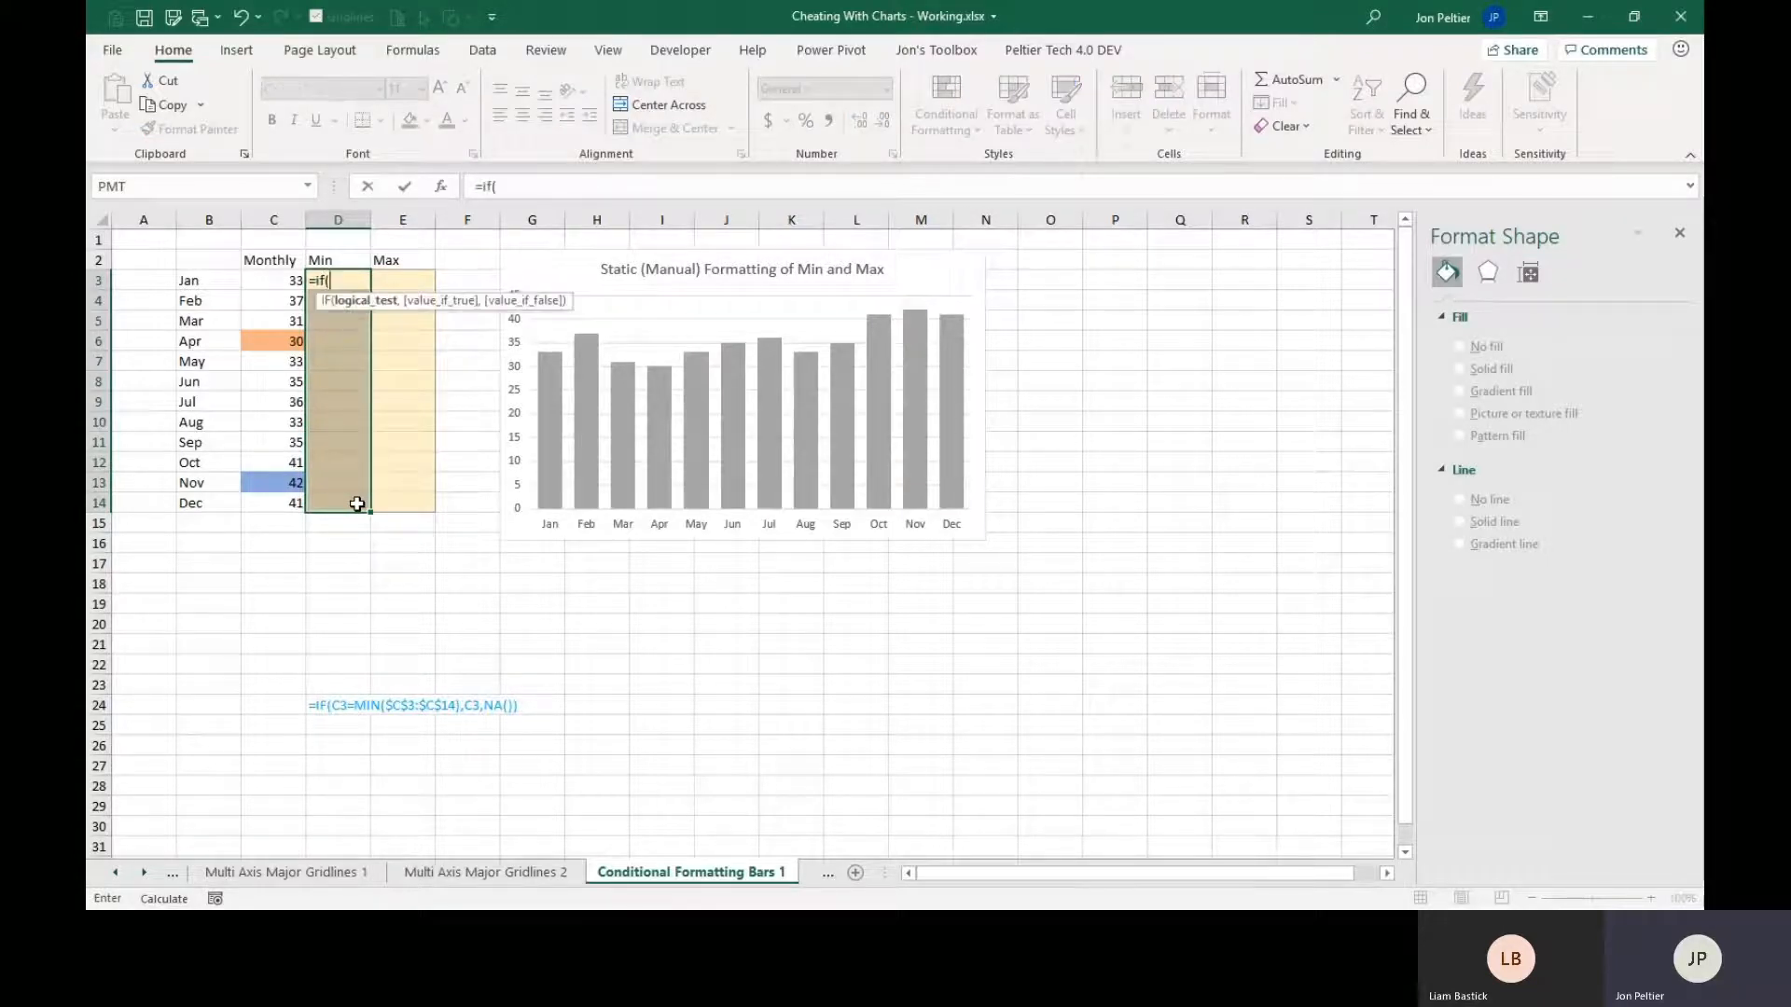
click(263, 280)
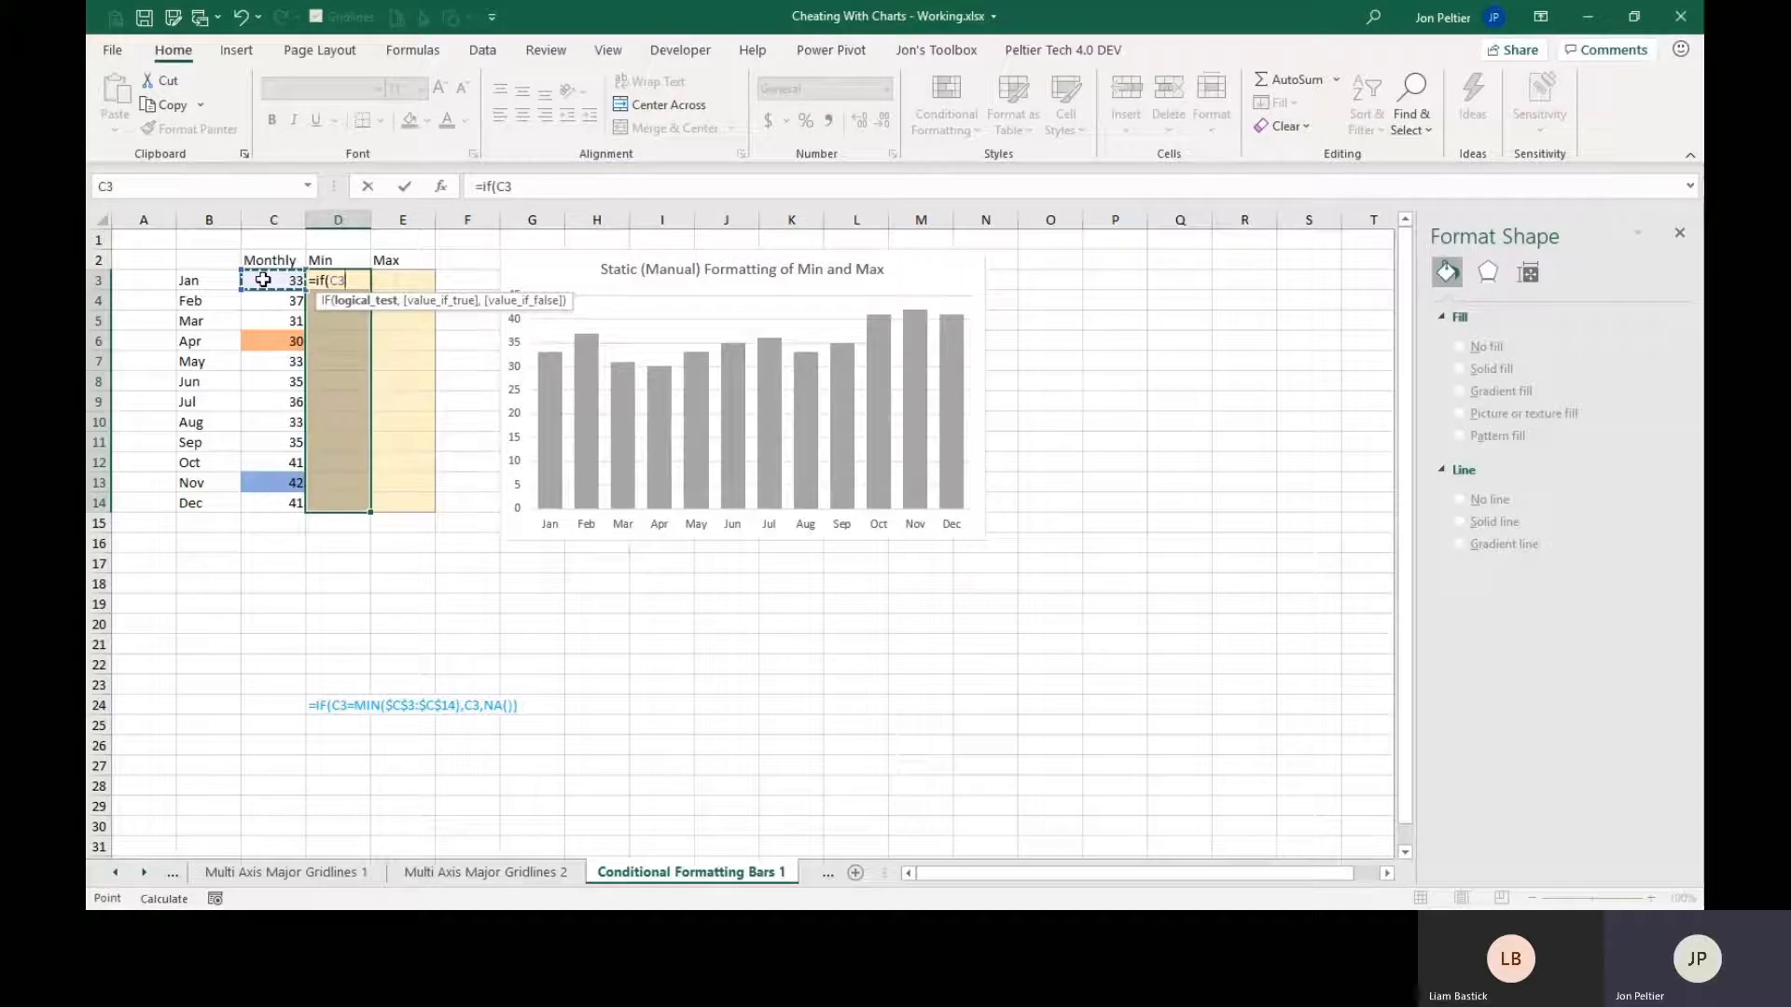
text(=min()
drag(263, 280, 293, 504)
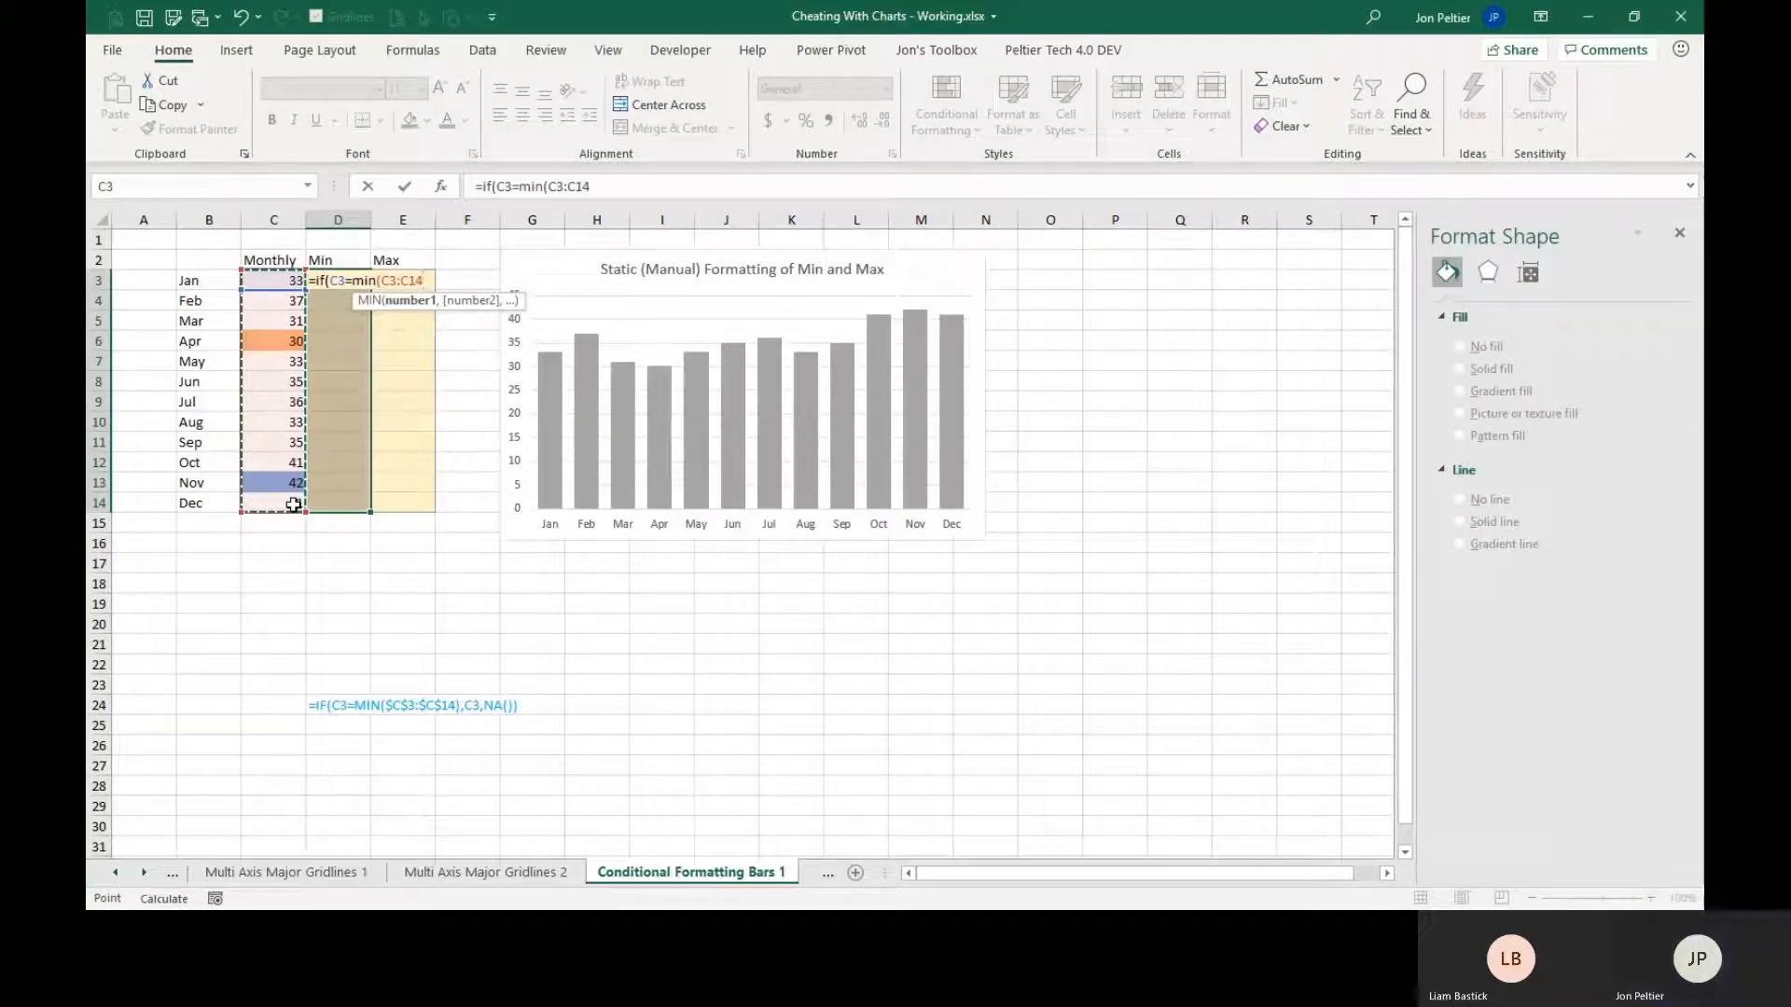
key(F4)
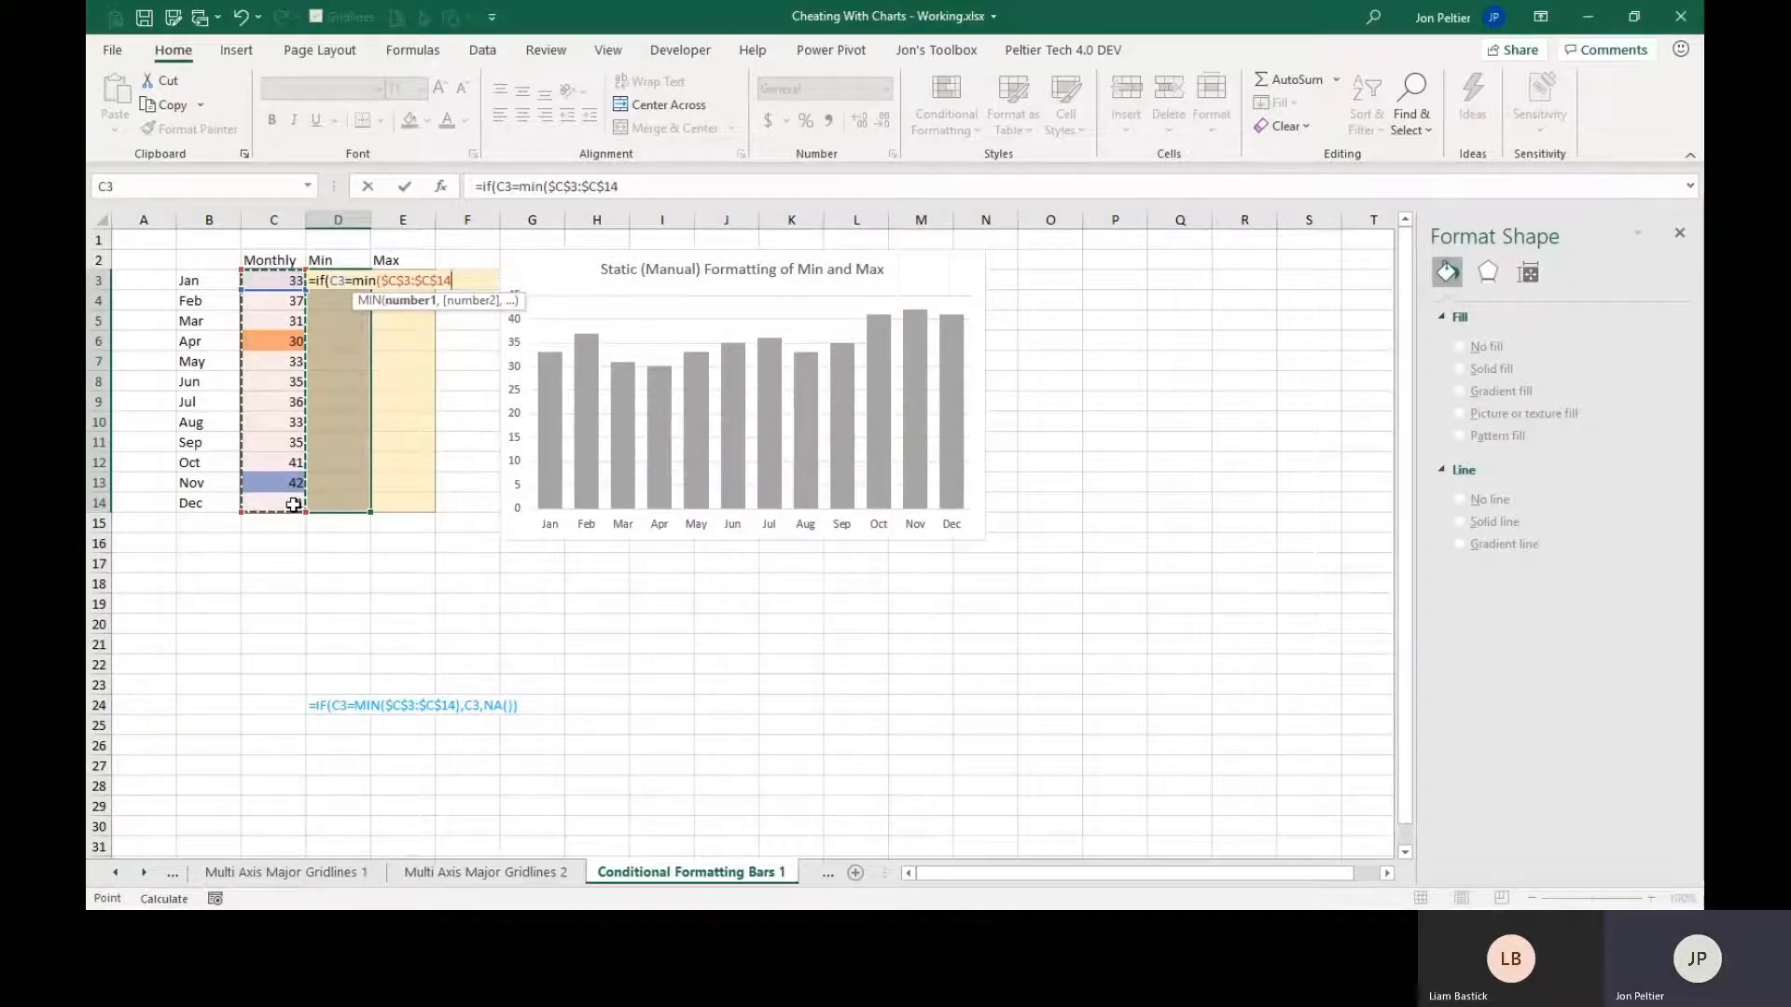
text())
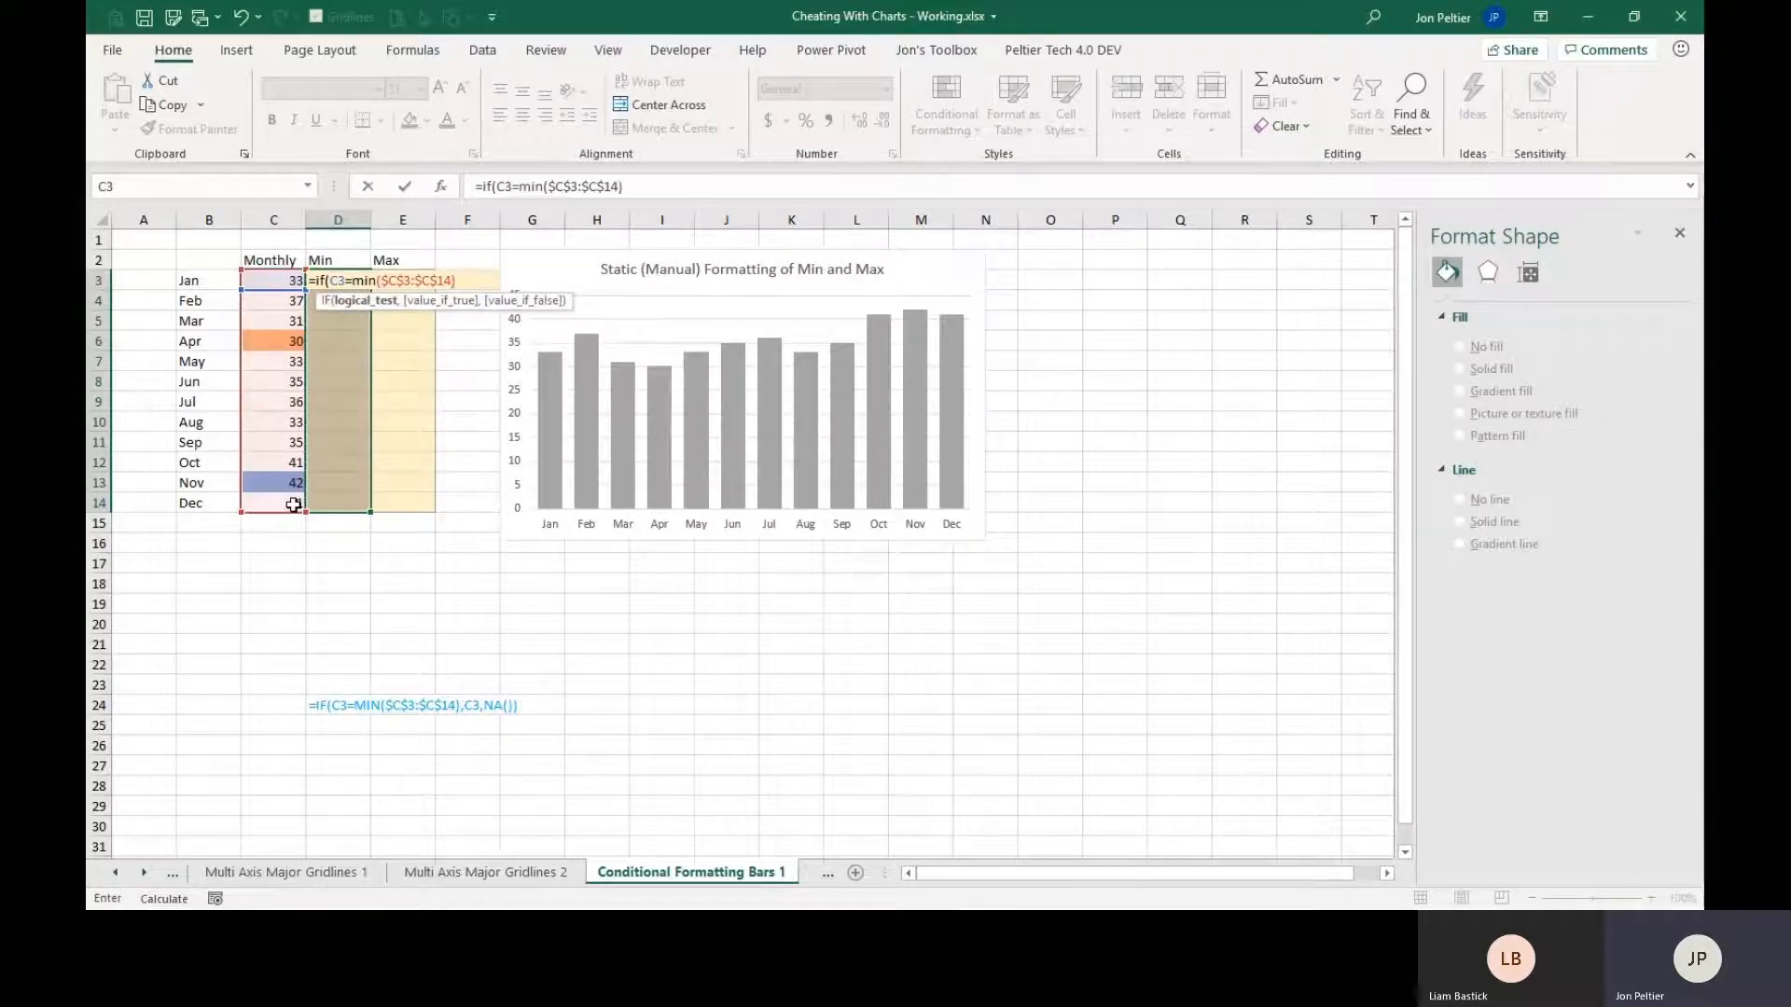
text(,)
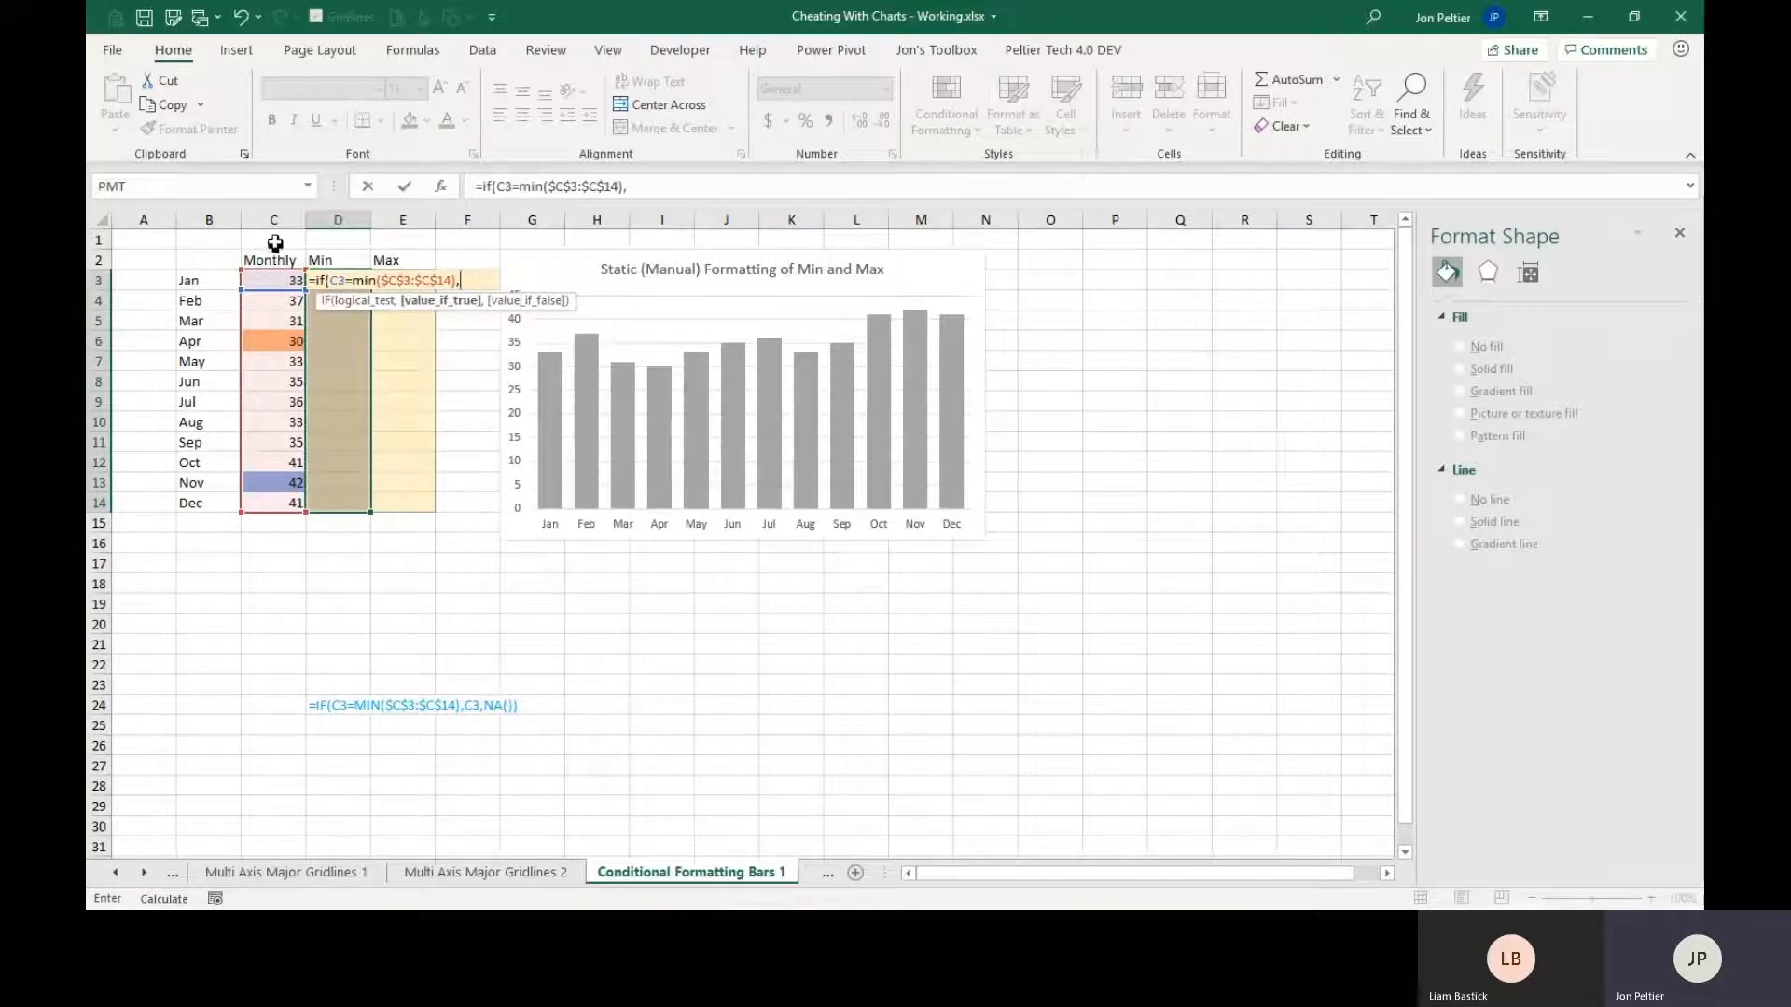
click(271, 279)
text(,)
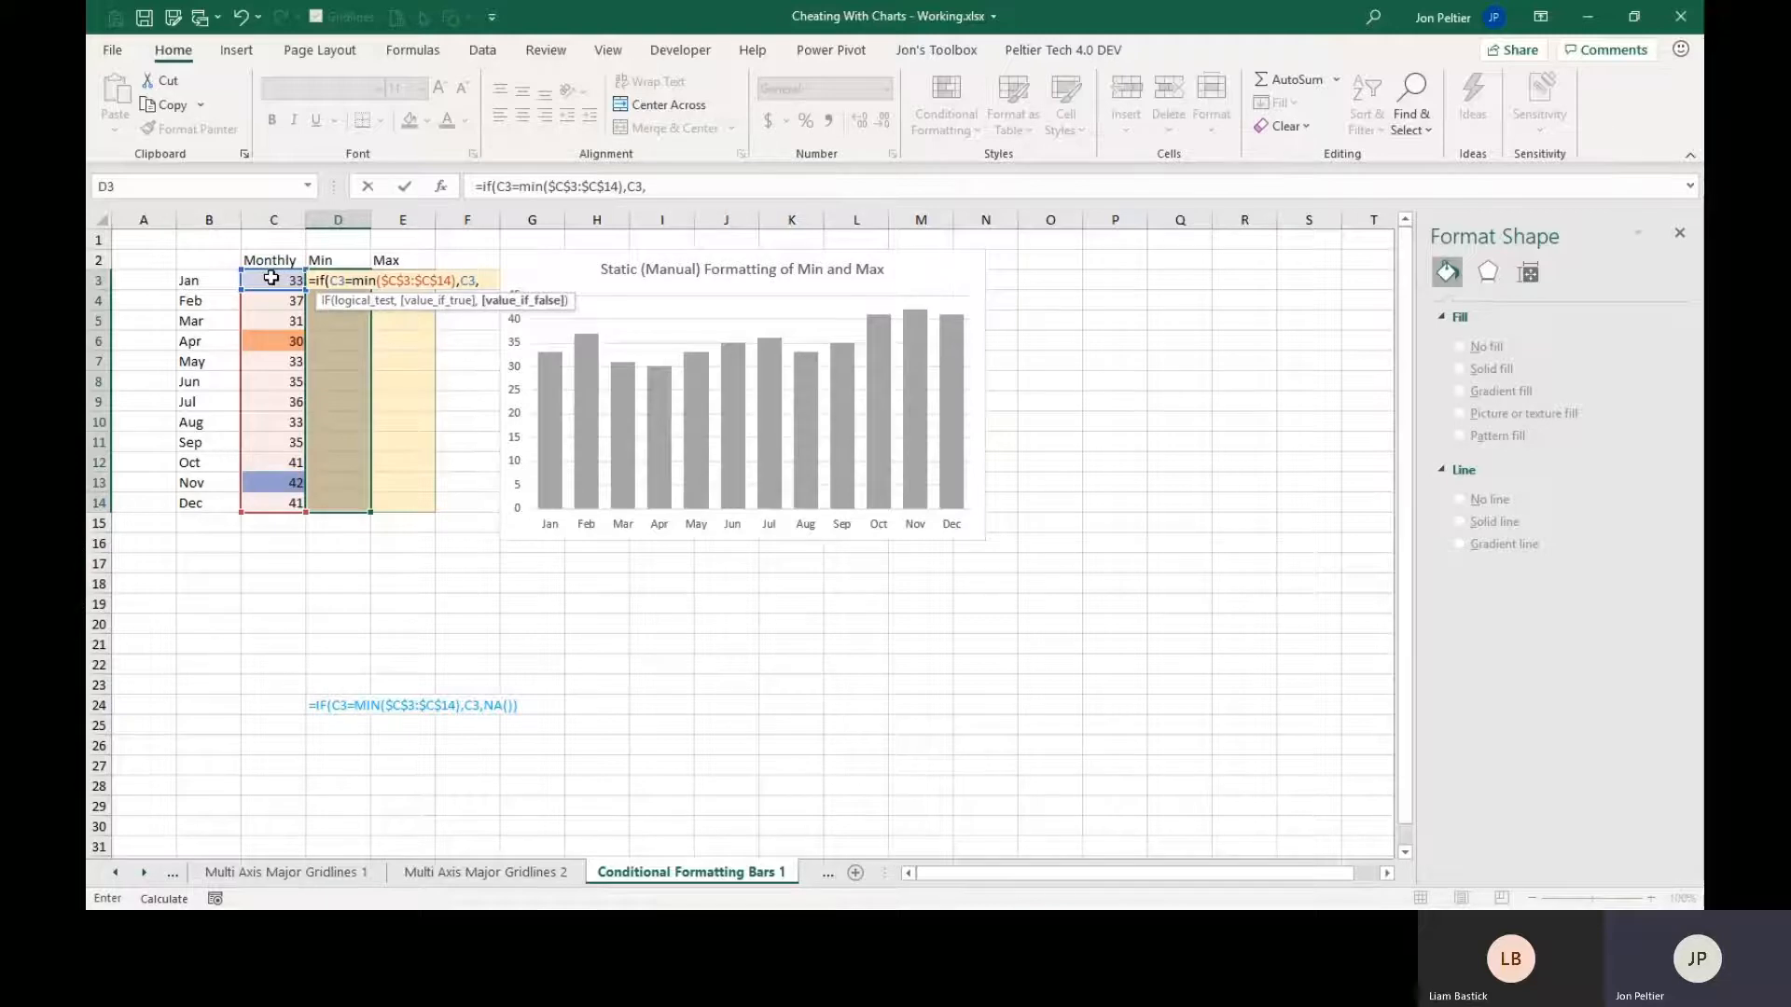
text(na())
key(ctrl+Return)
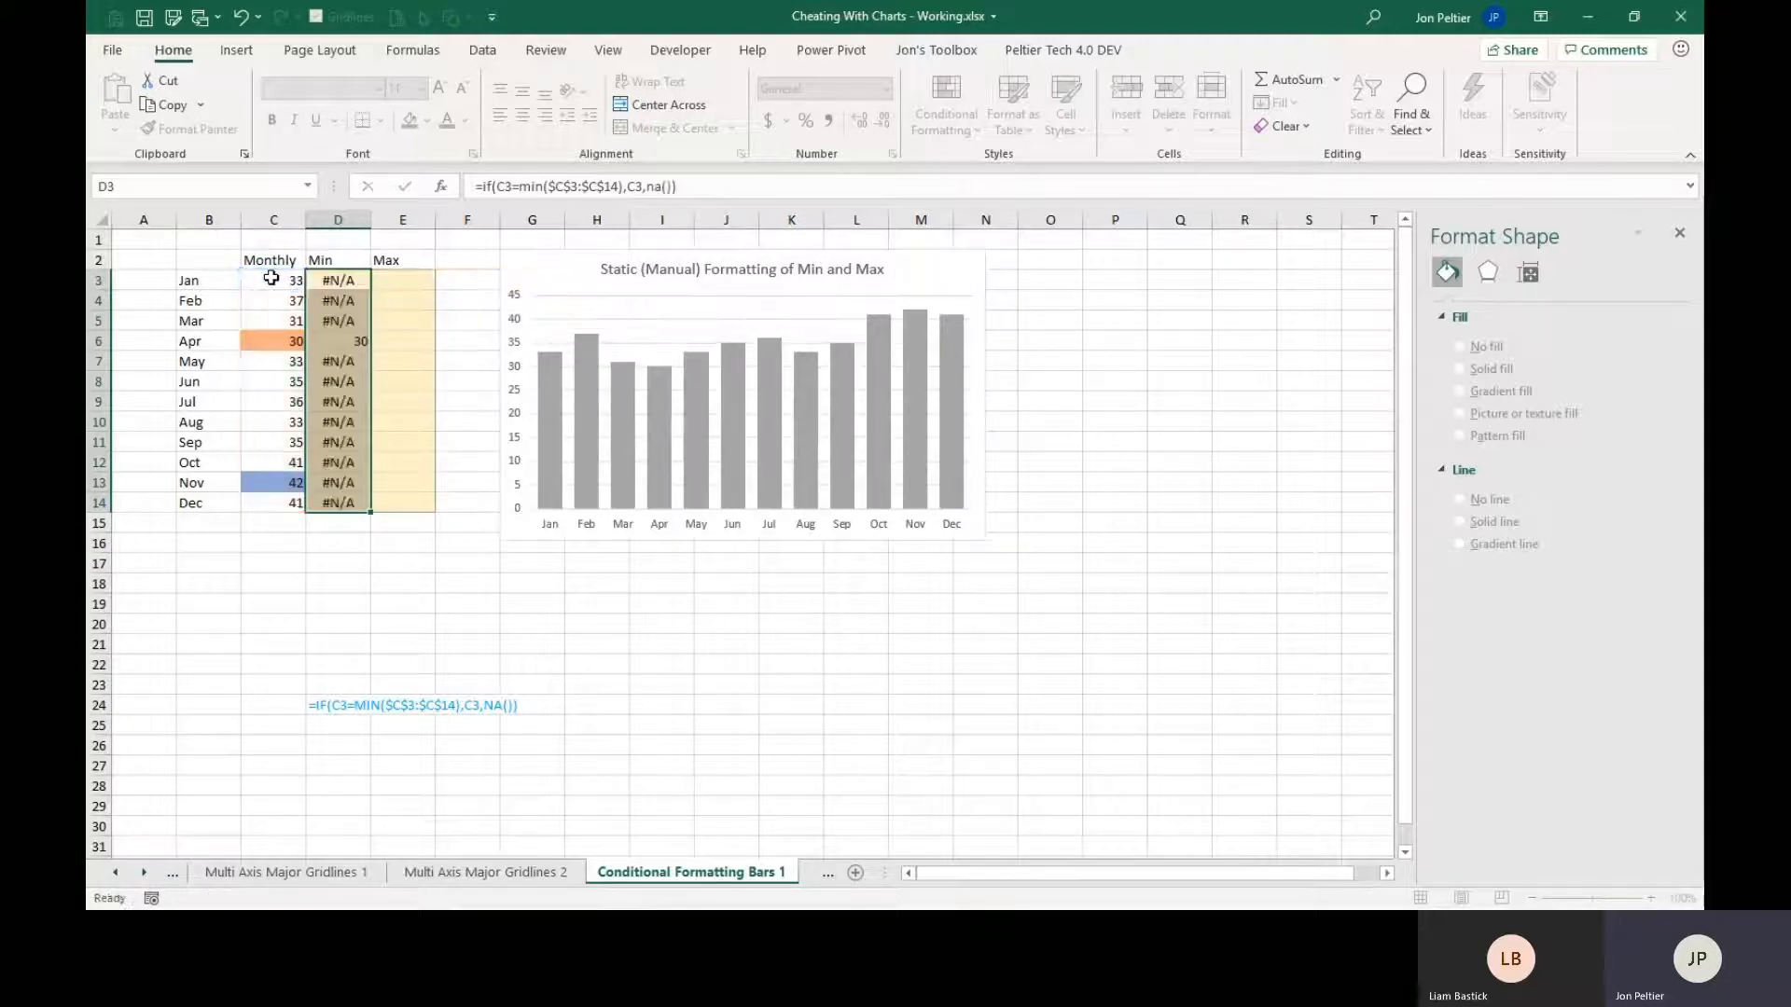
click(345, 341)
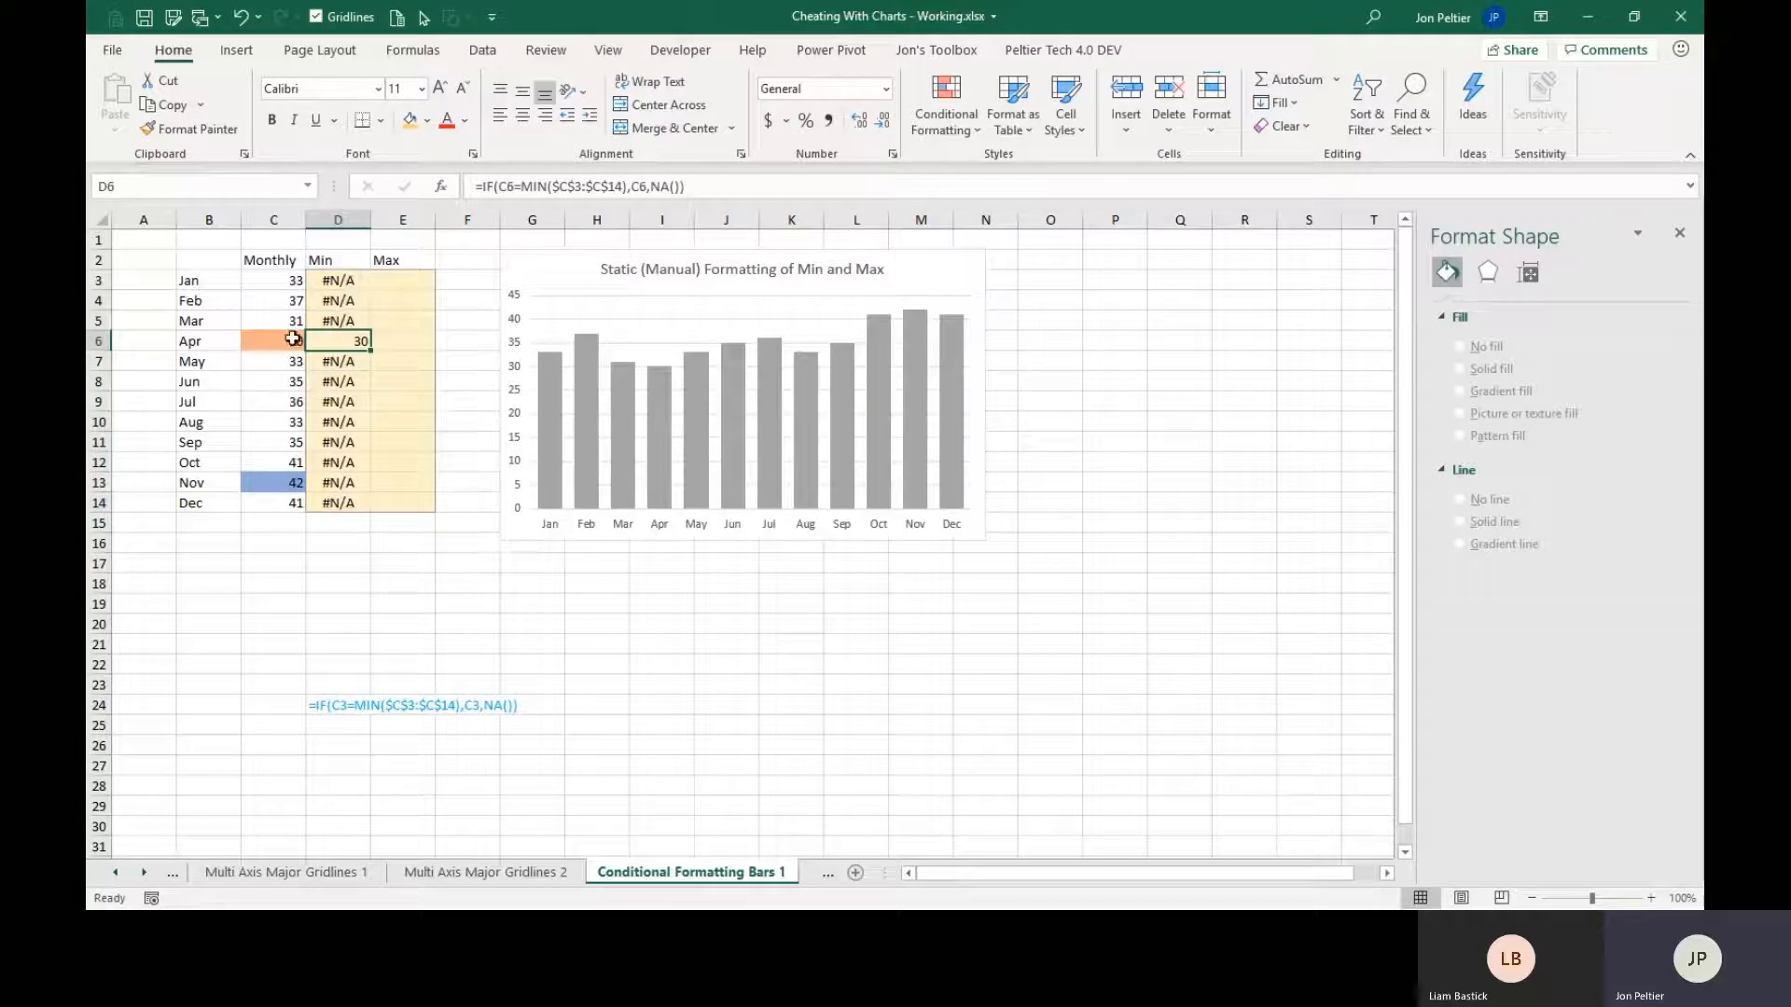
Fill the Max column E3:E14 with the formula =IF(C3=MAX($C$3:$C$14),C3,NA()).
drag(401, 280, 390, 505)
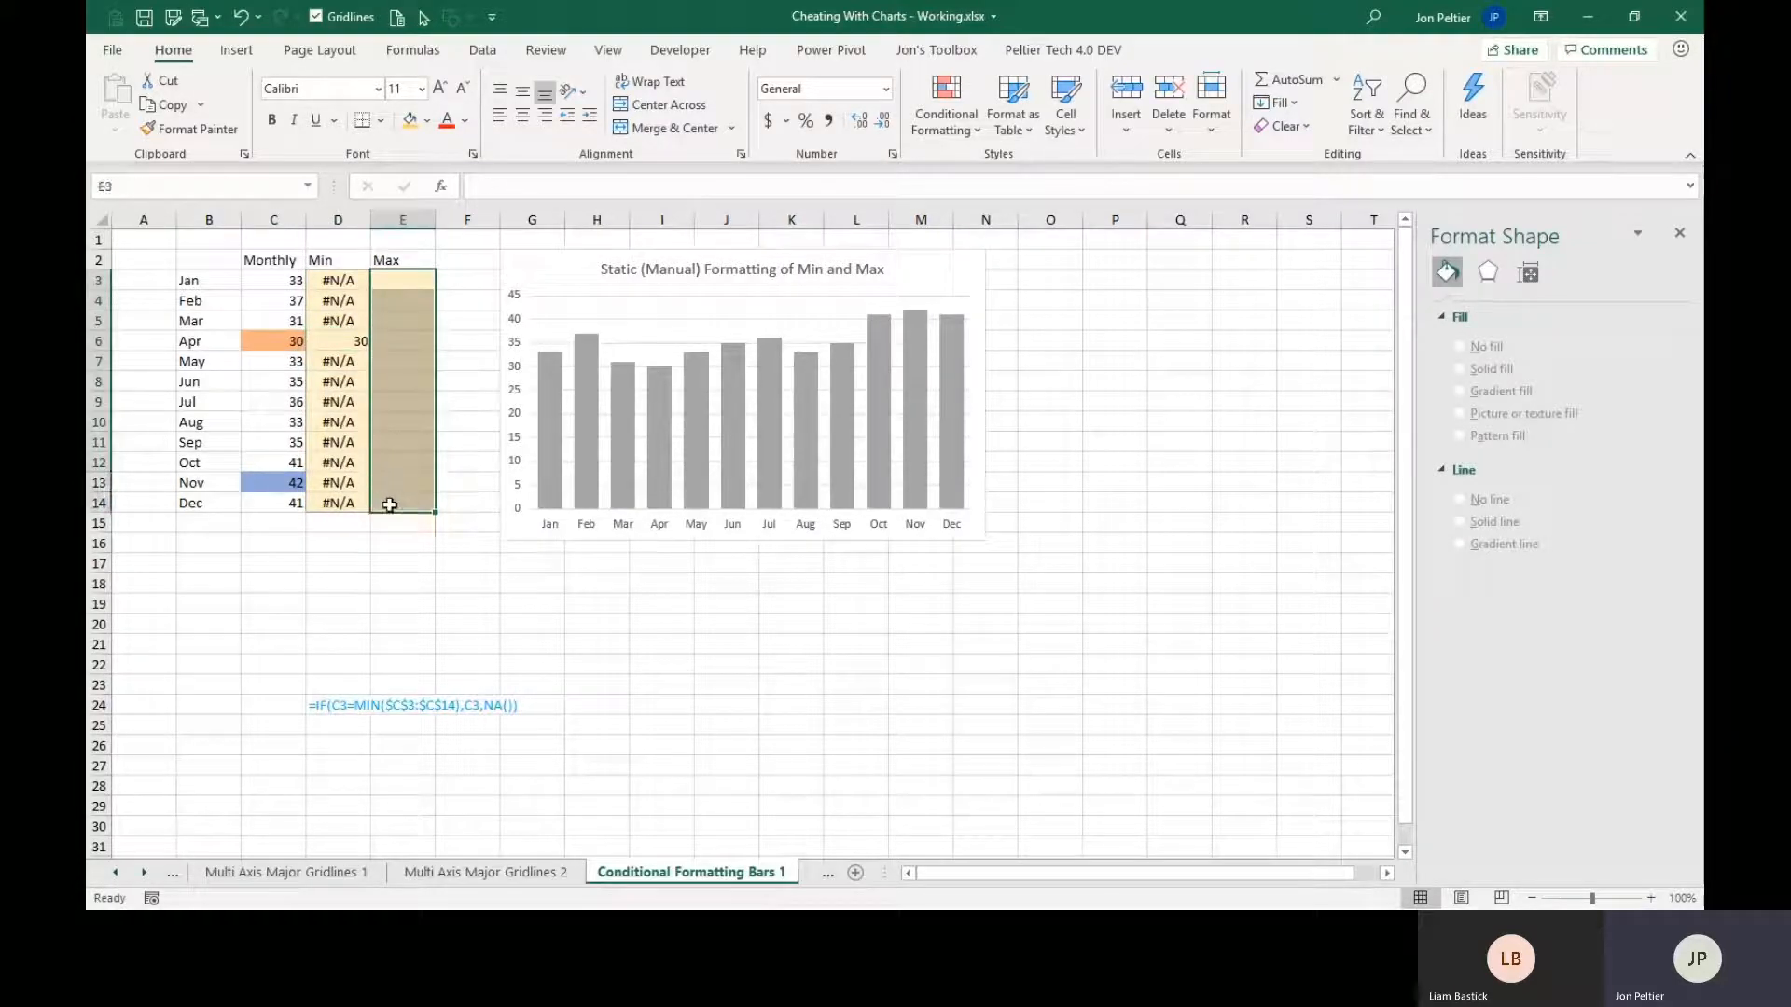
text(=if()
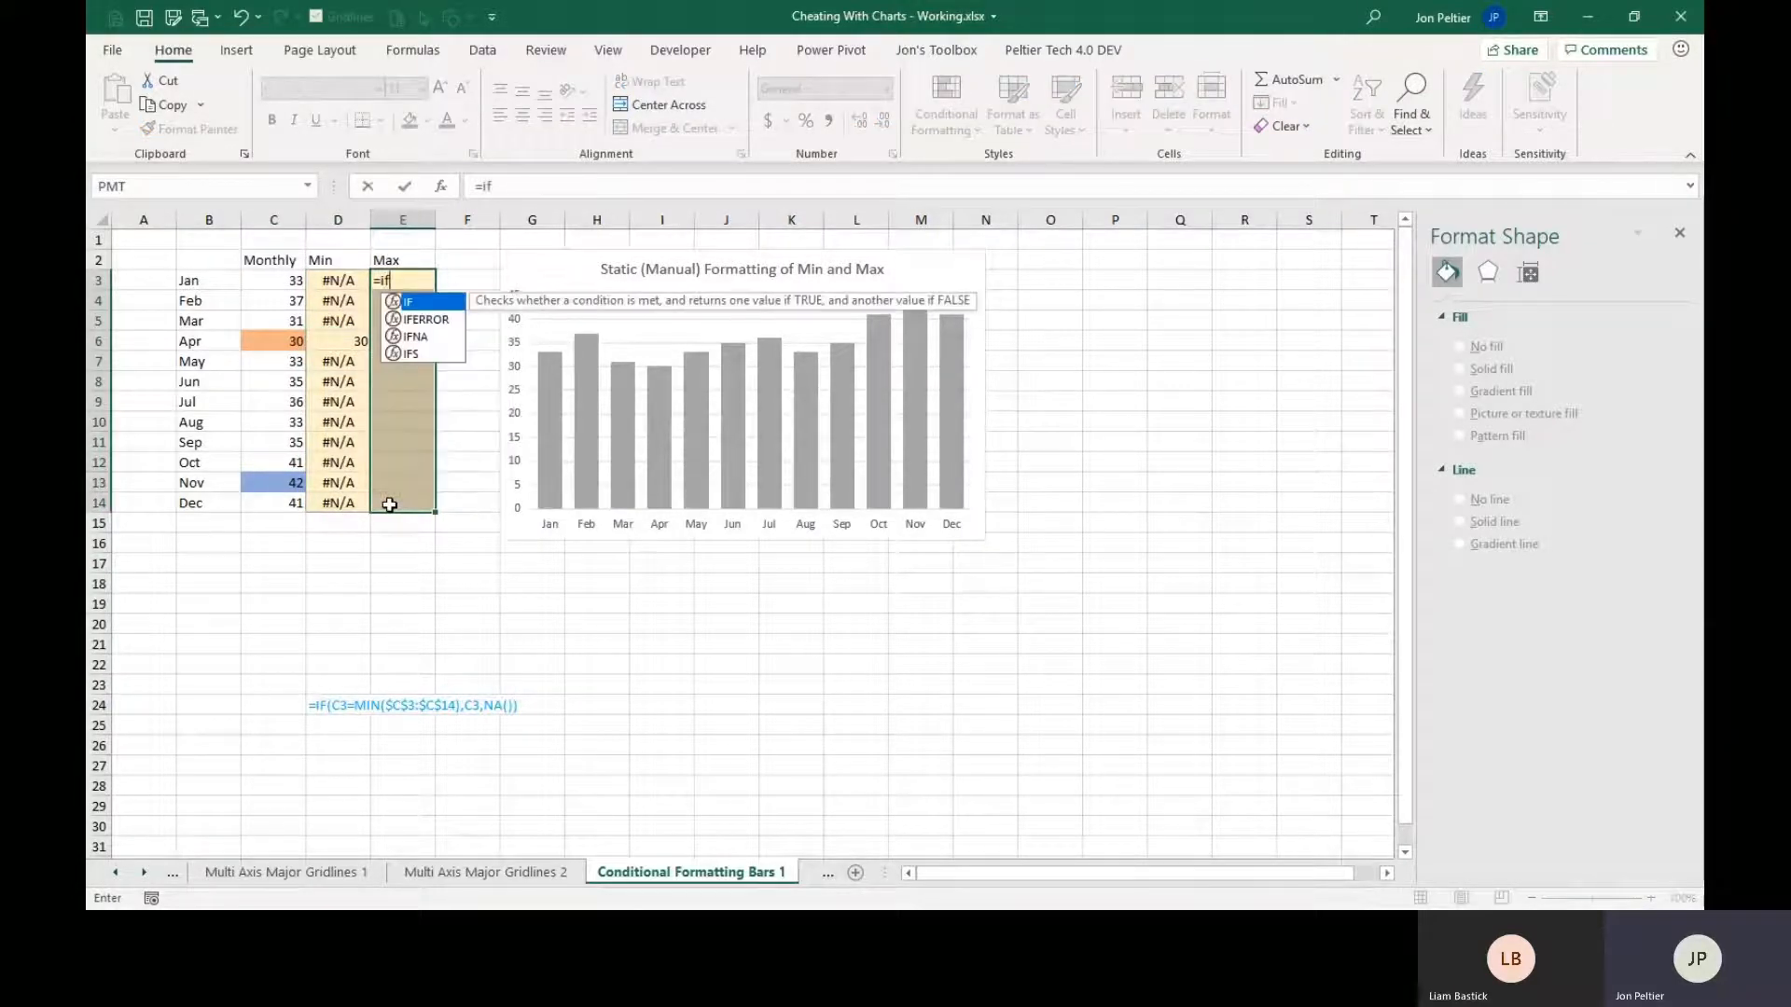
click(250, 282)
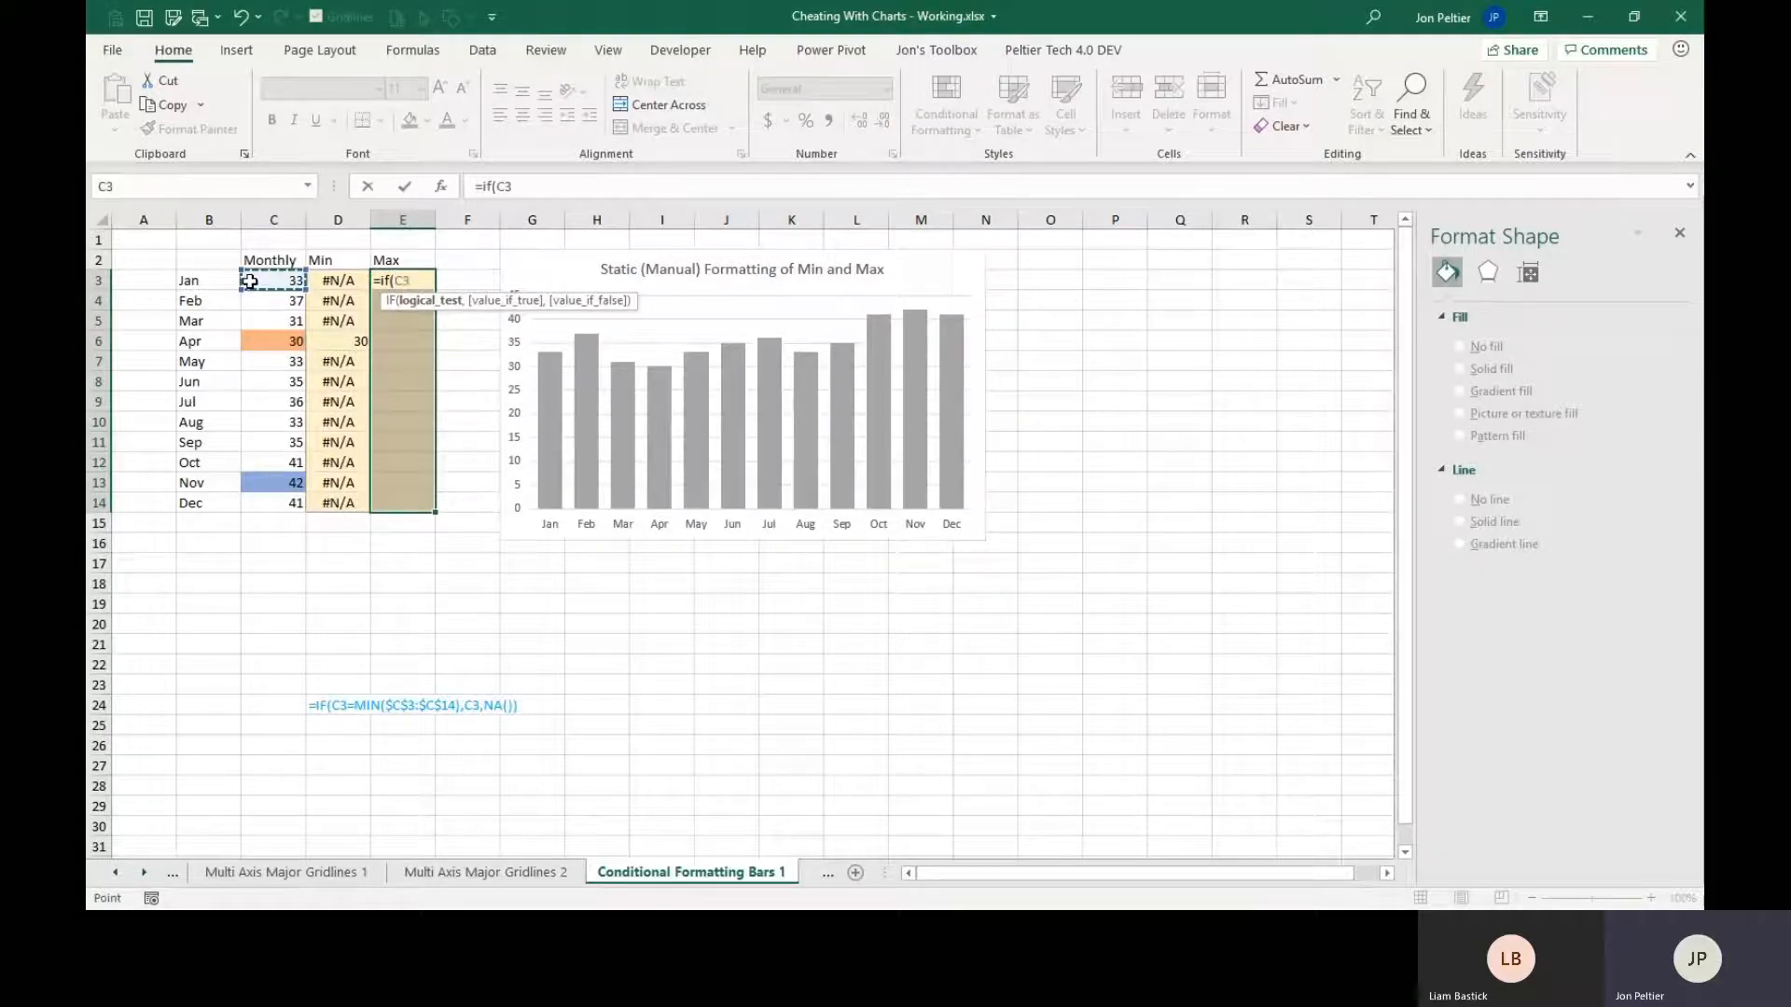
text(=max()
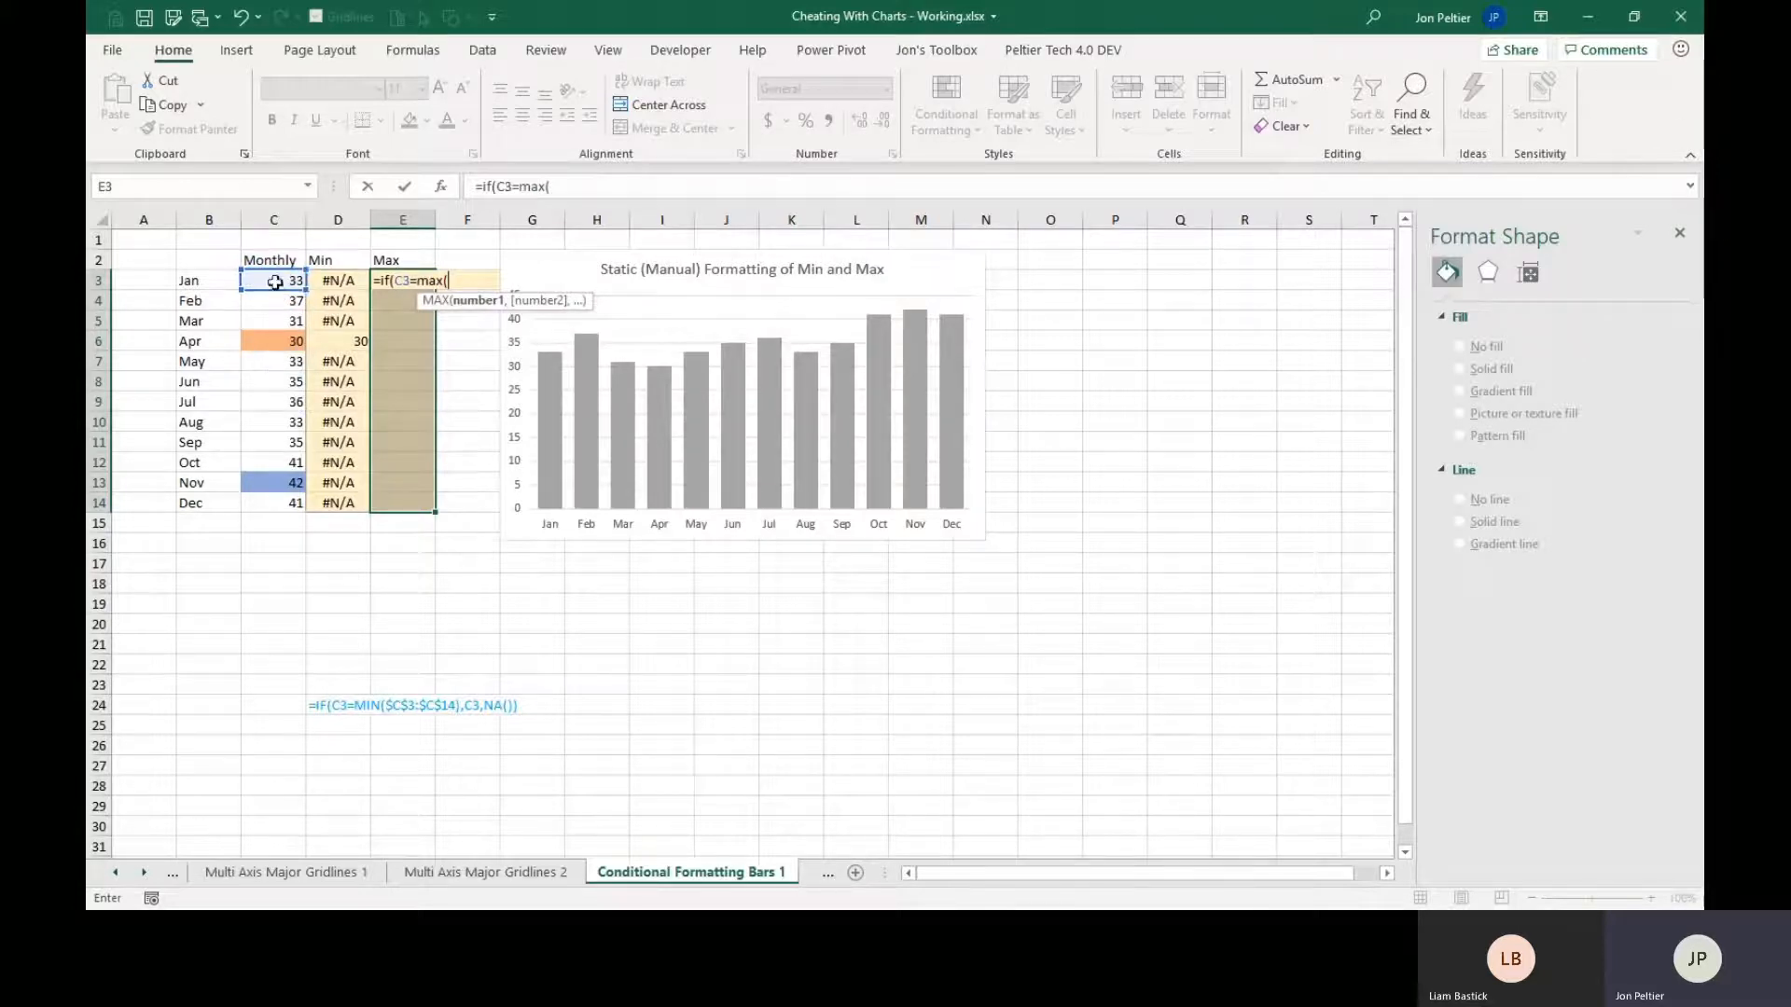
click(264, 281)
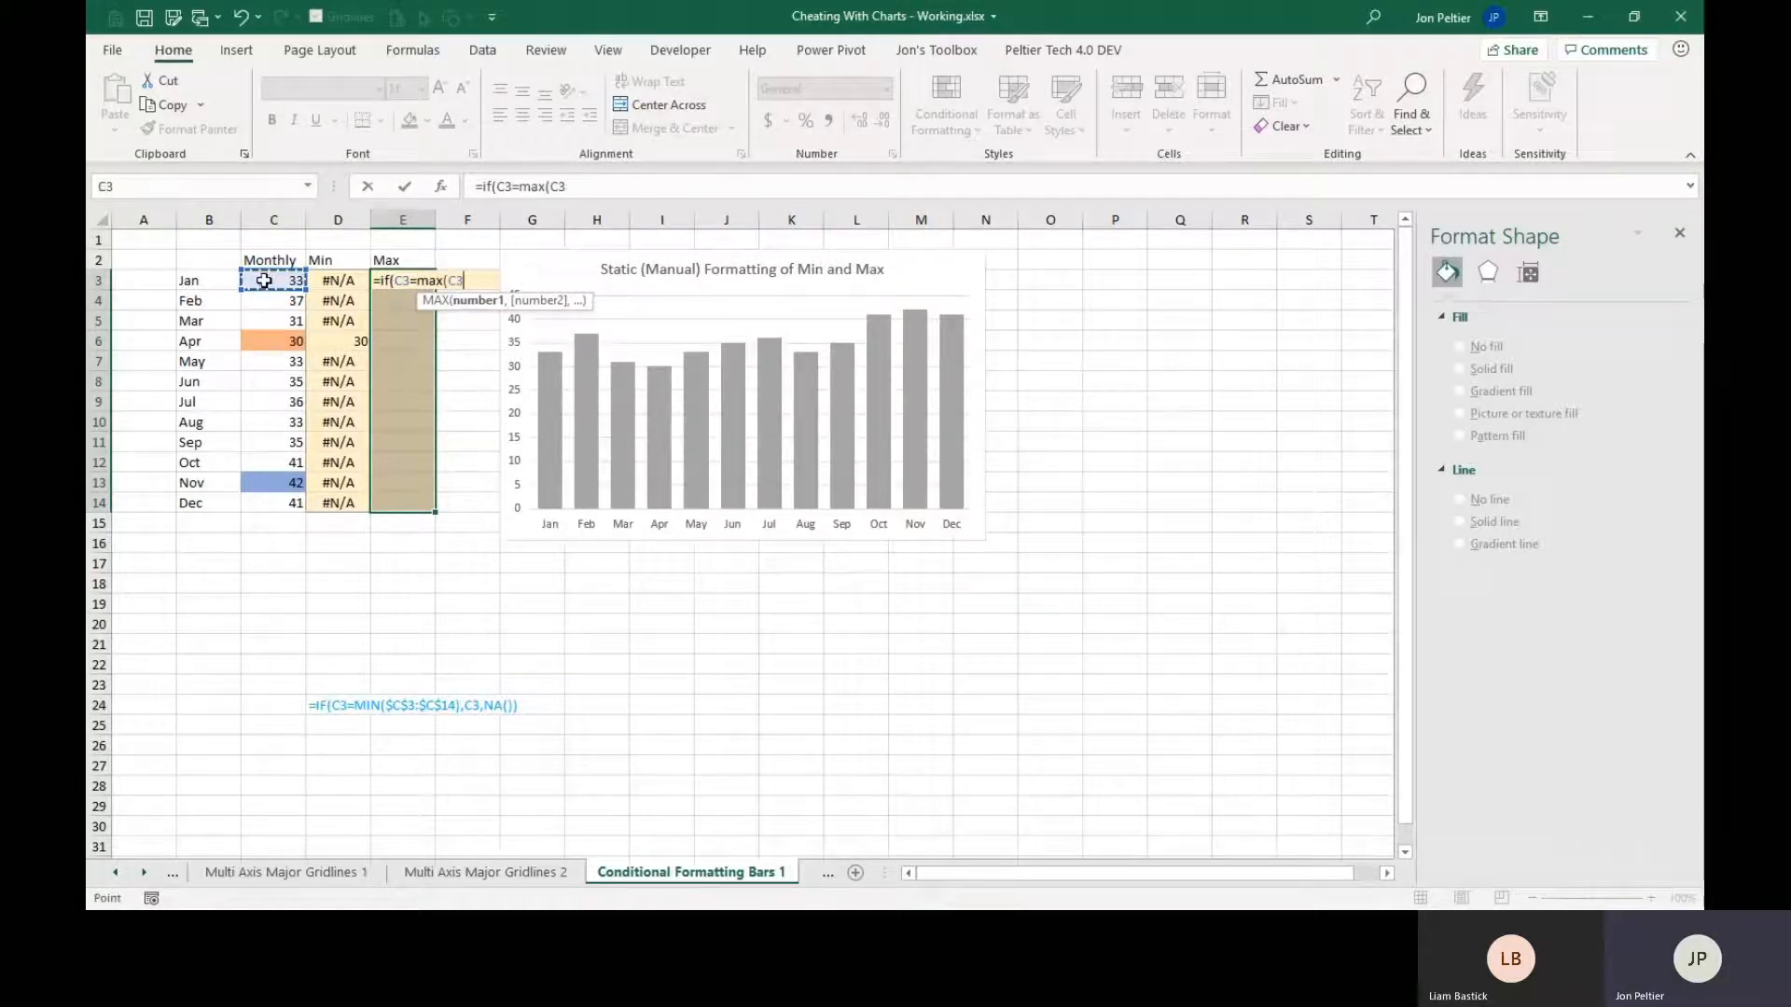
drag(264, 281, 261, 500)
key(F4)
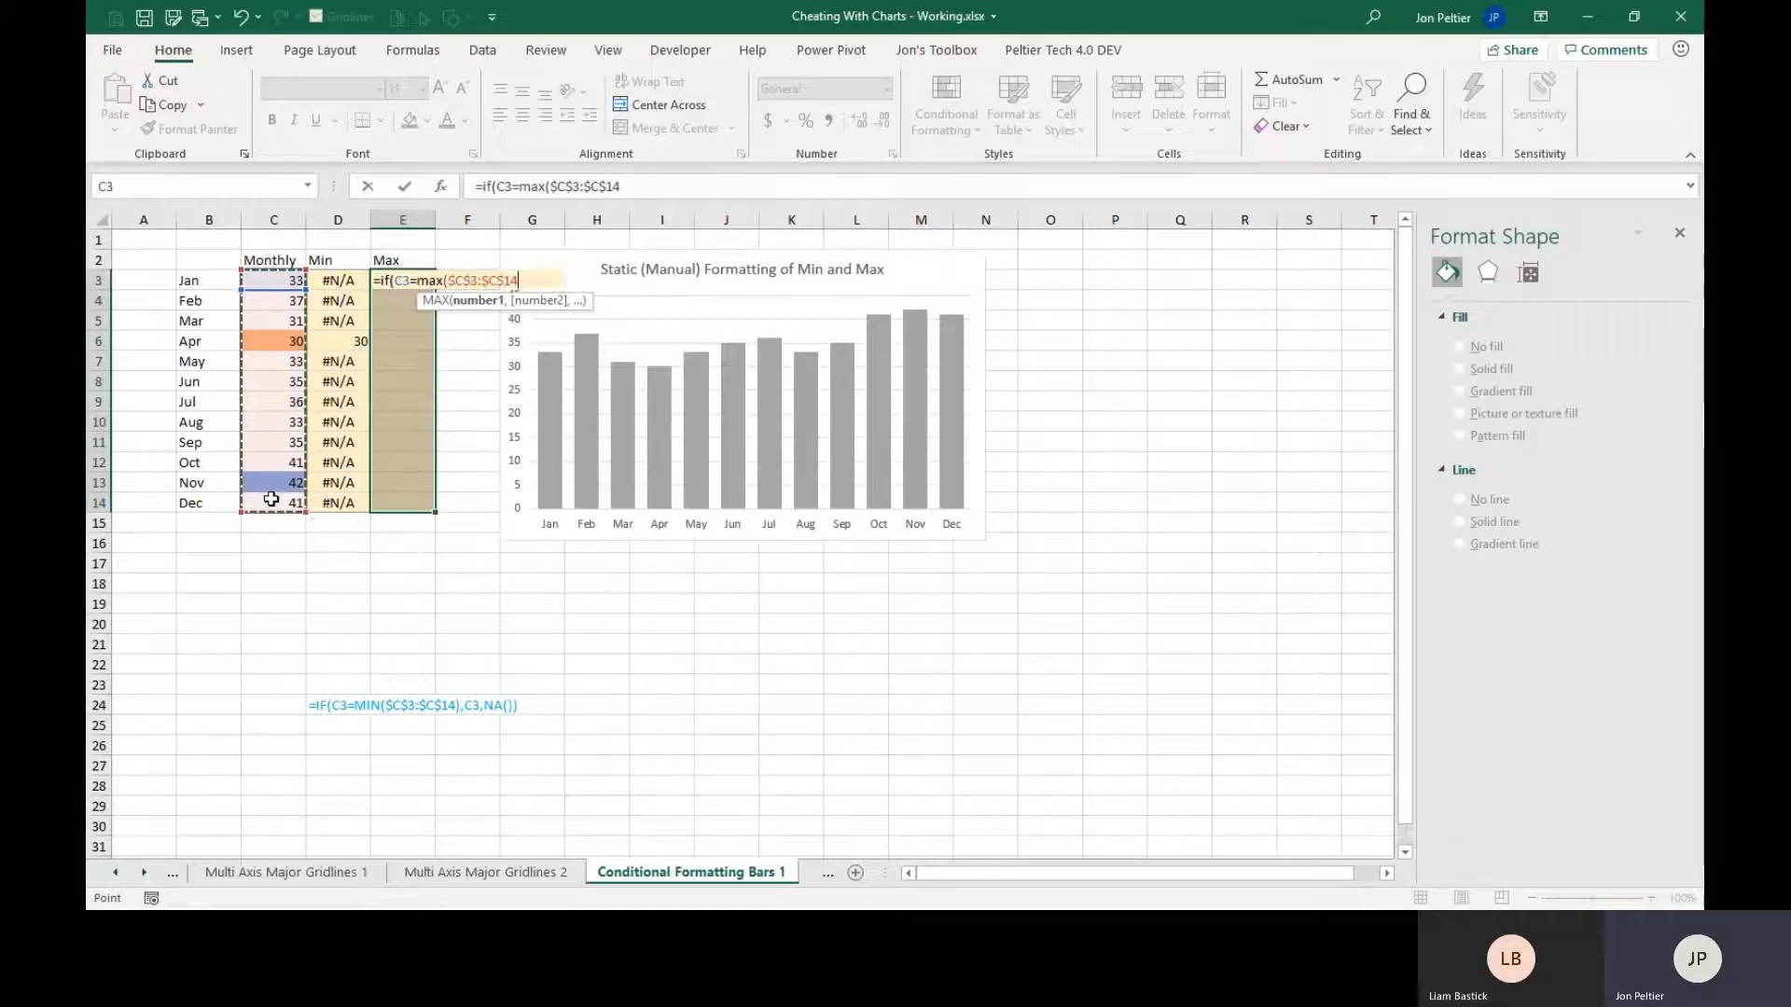
text(),)
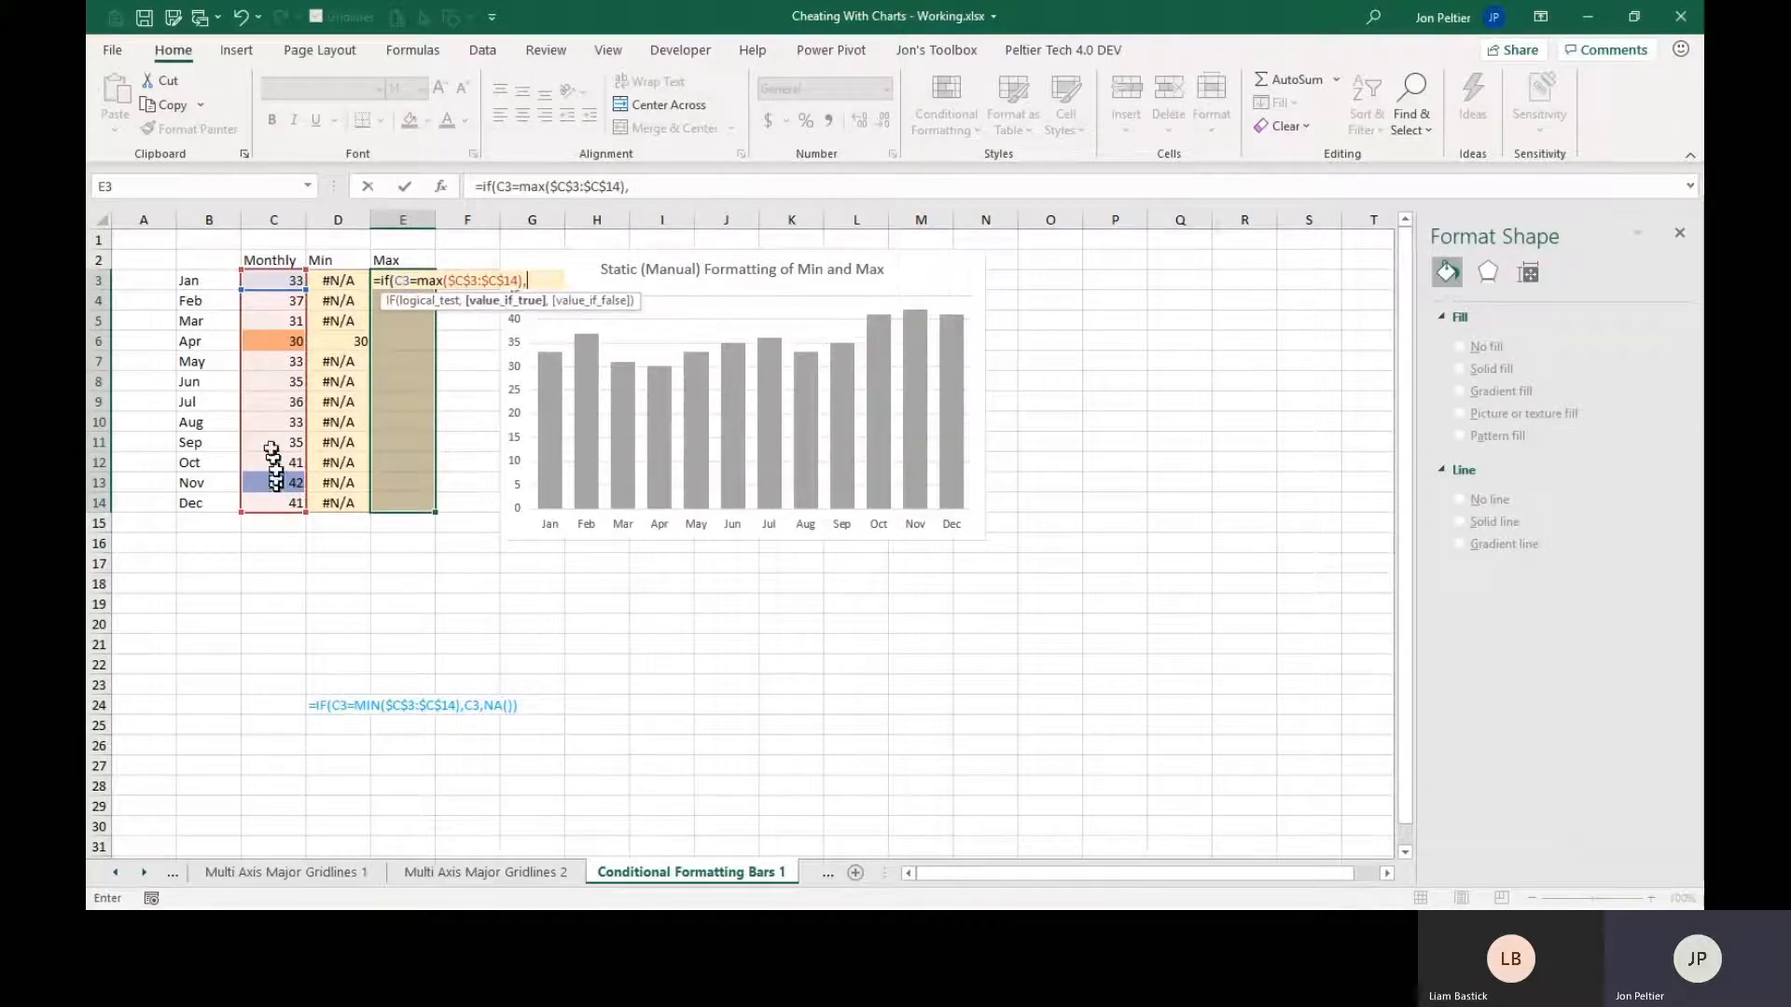
click(269, 280)
text(,n)
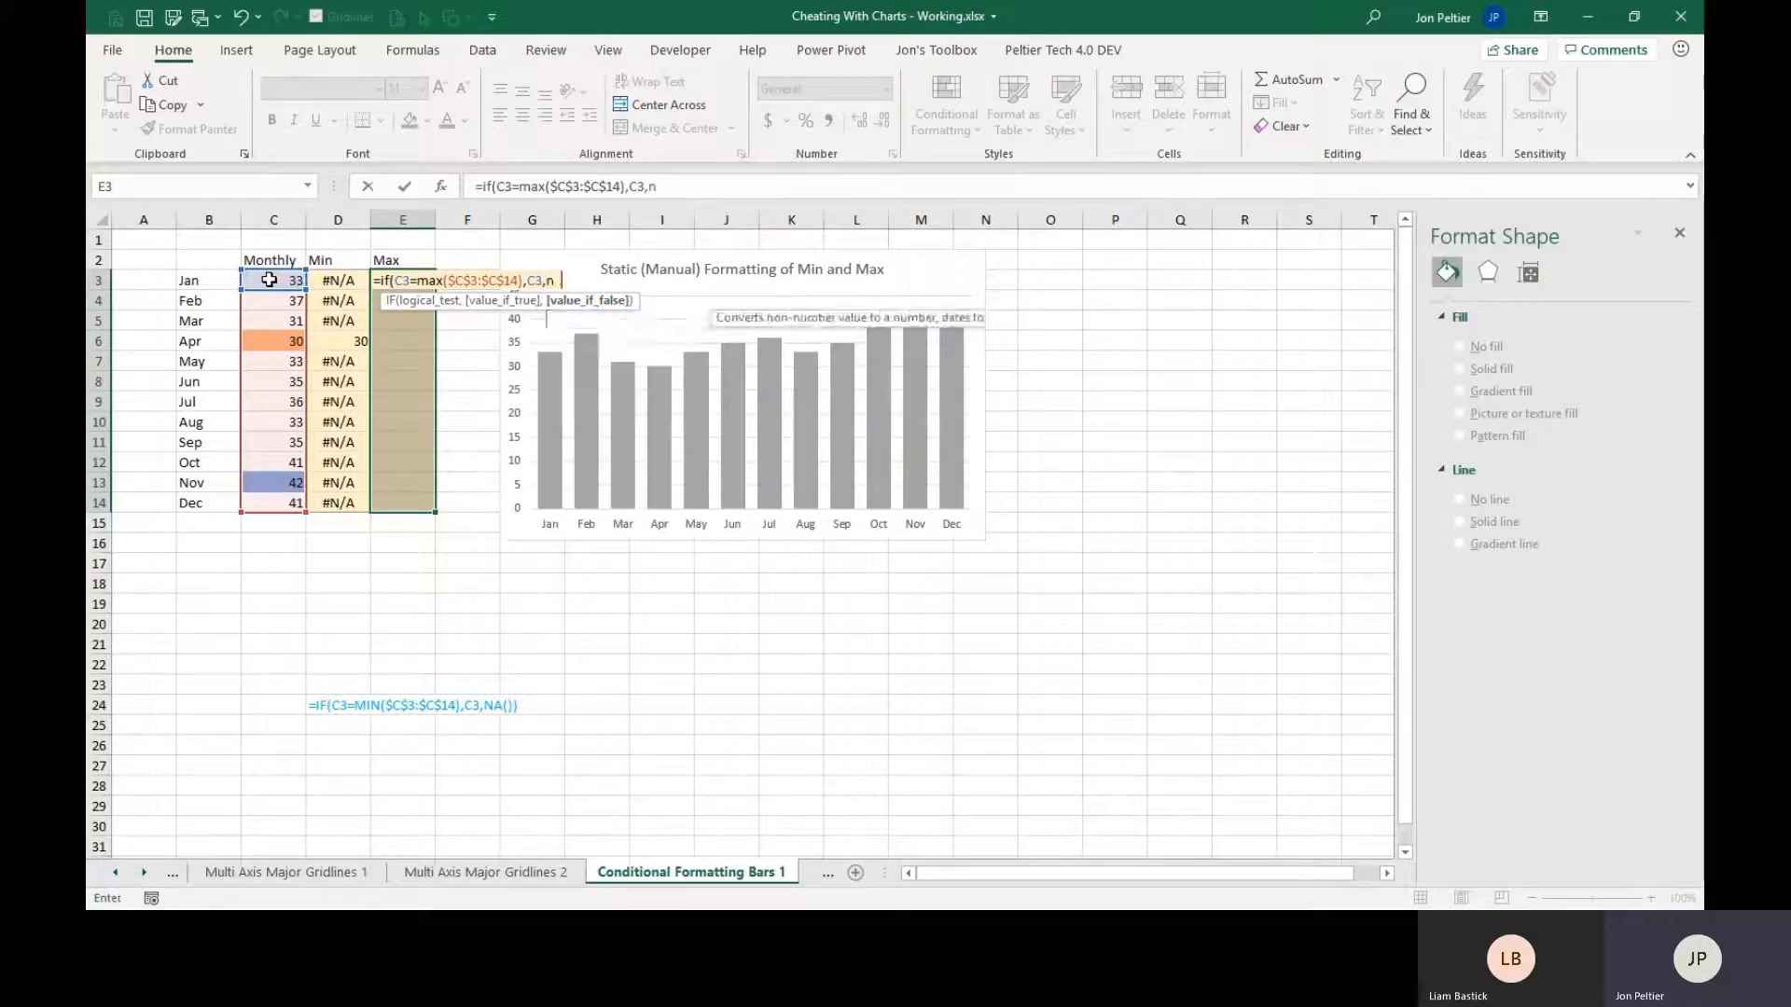
text(a()))
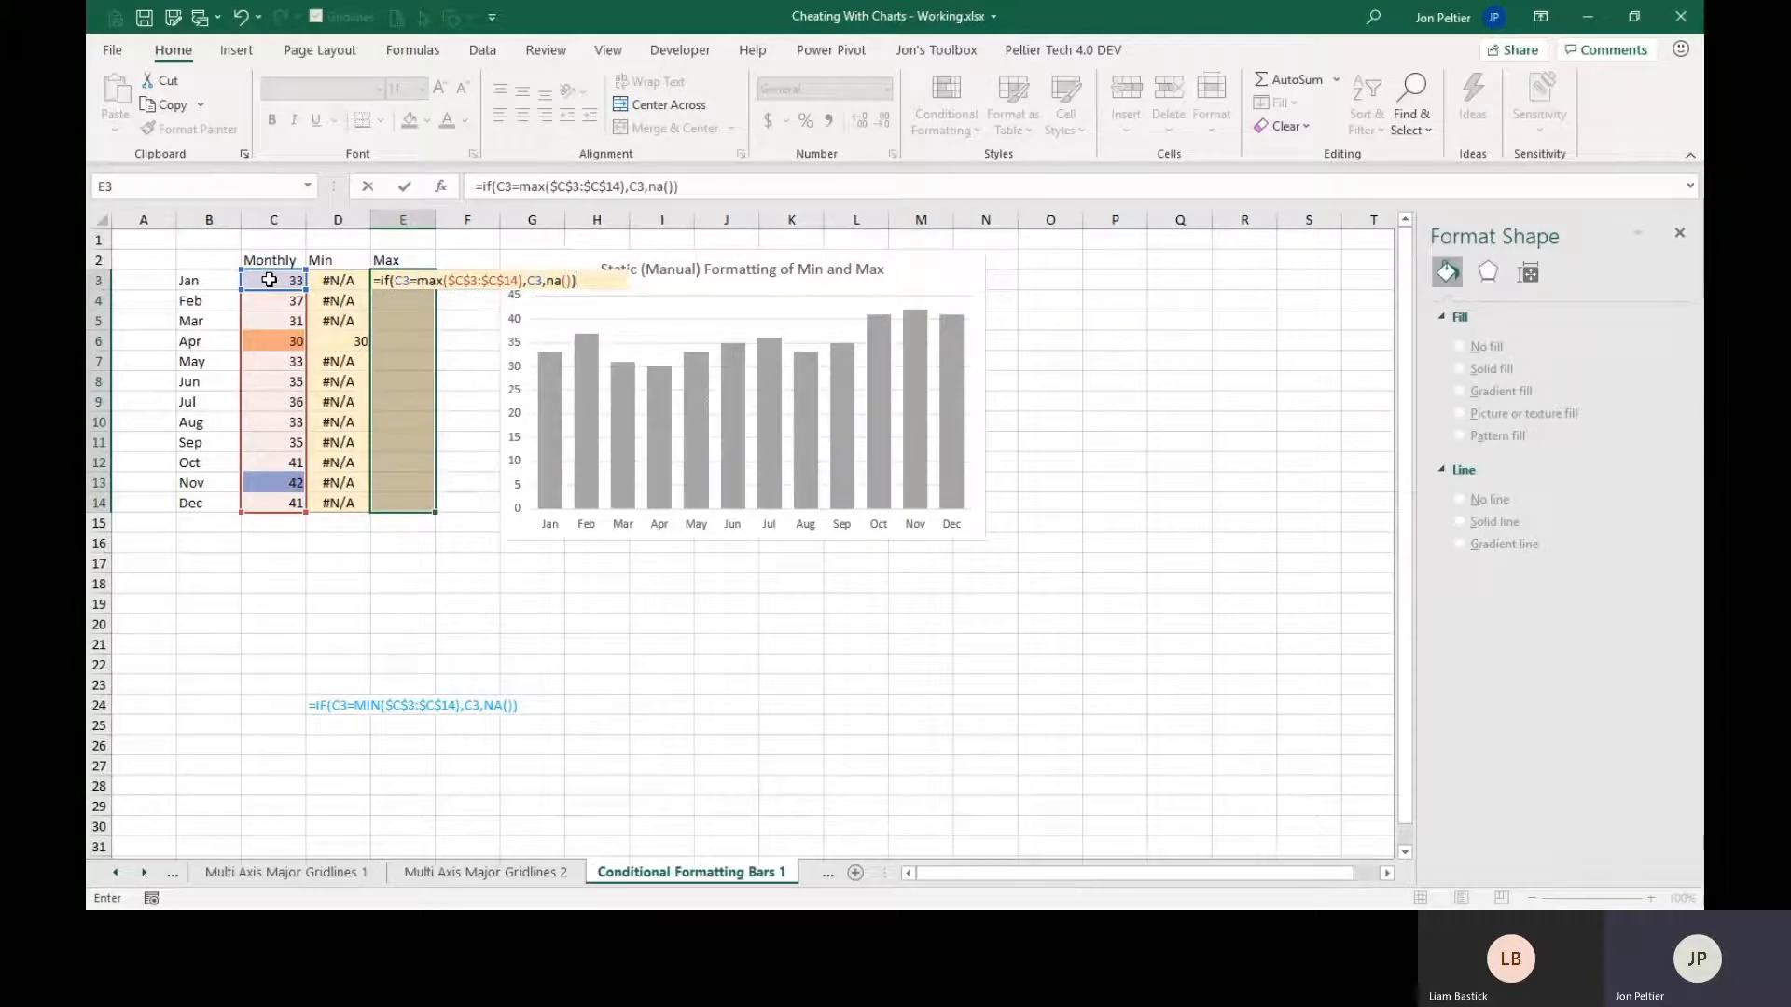
key(ctrl+Return)
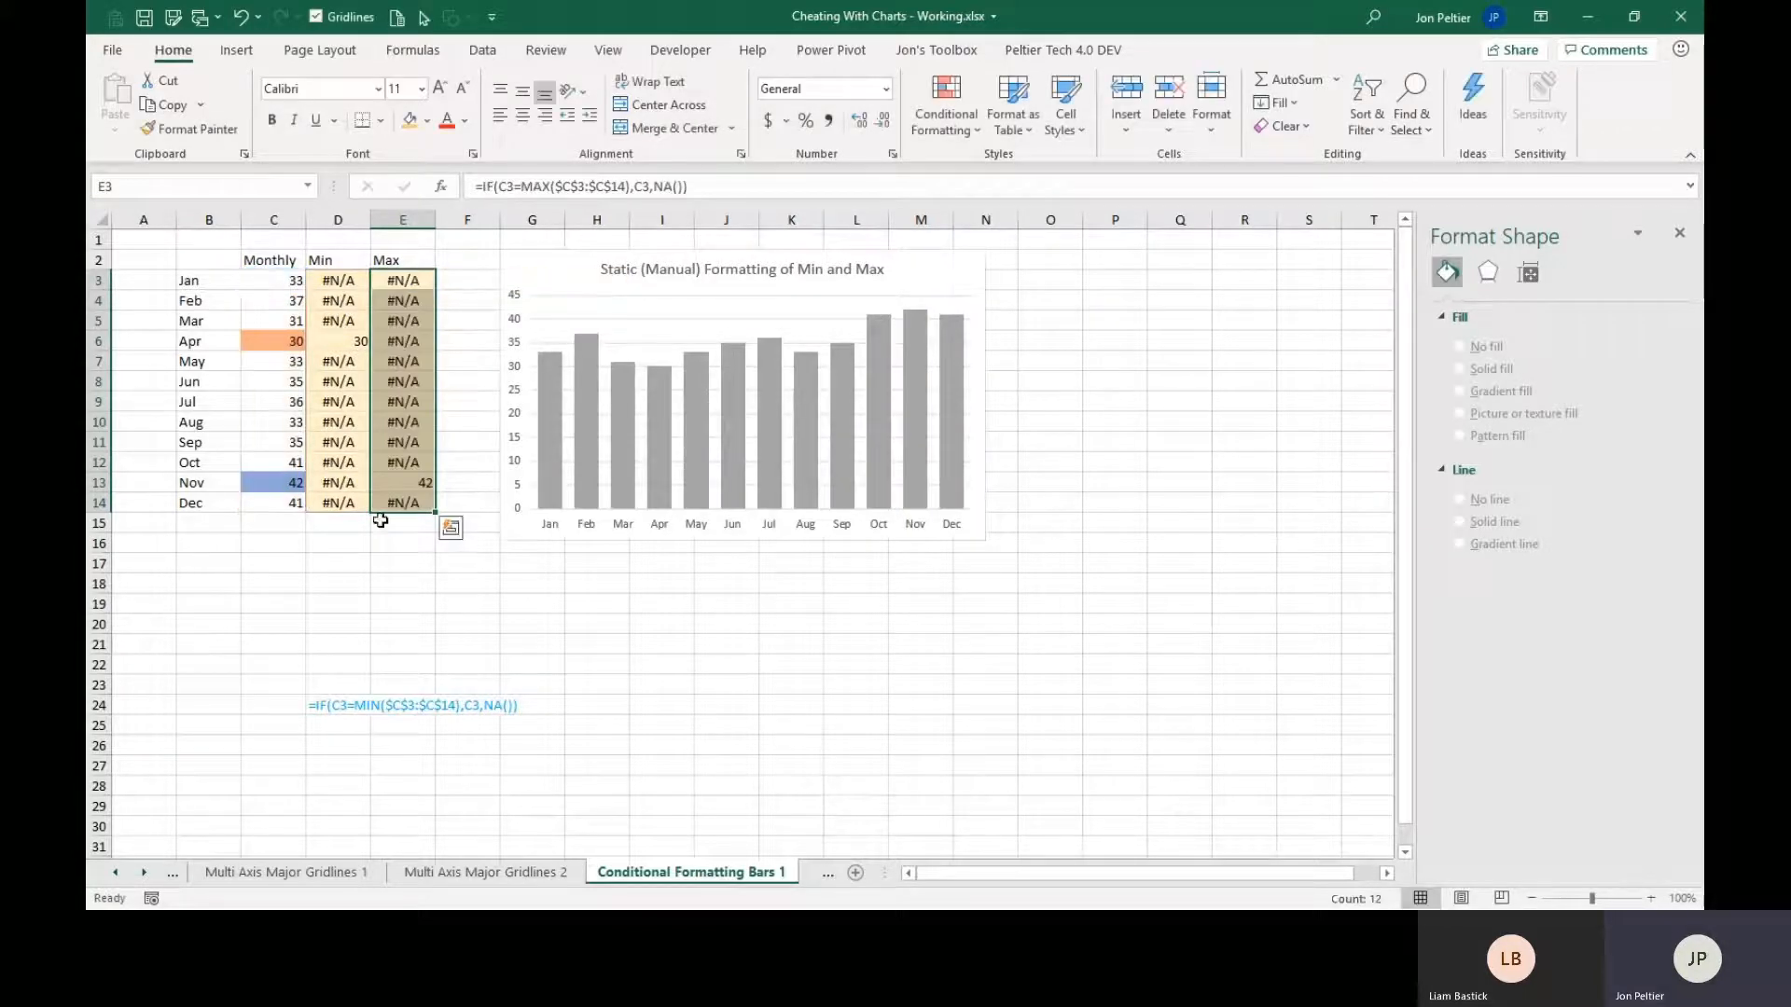
click(406, 480)
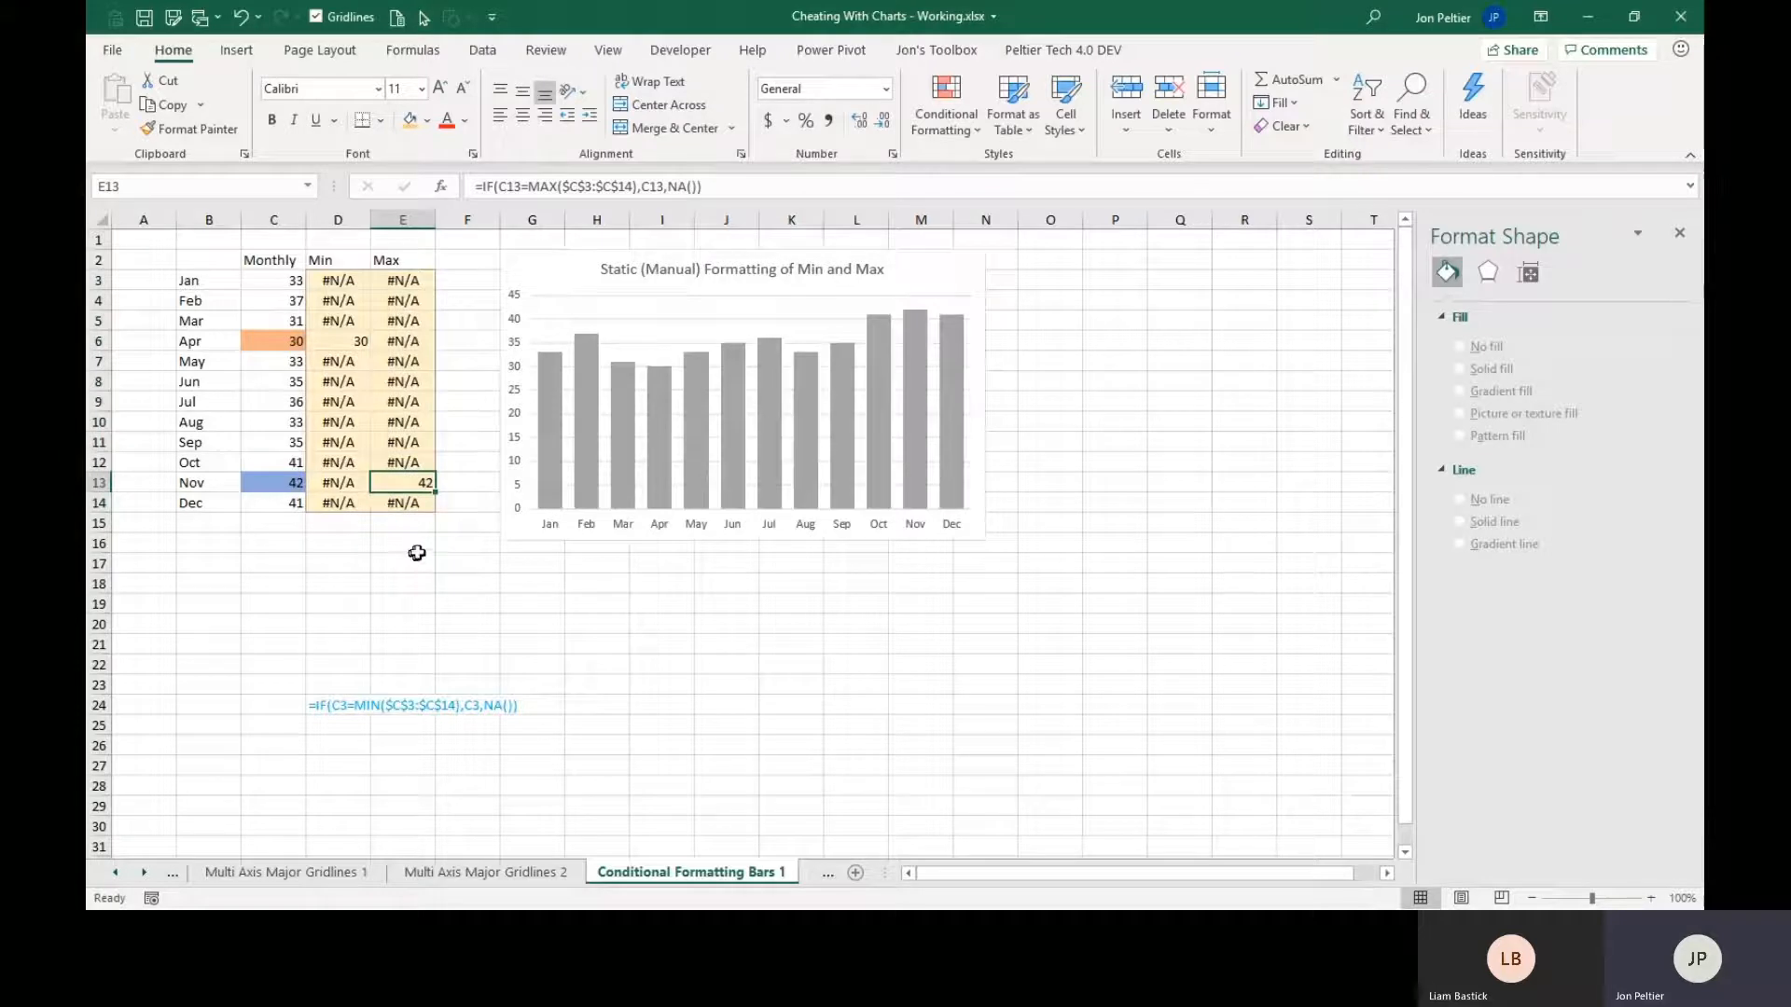
Try extending the chart's source data across the Min and Max columns, and reduce it back to the Monthly column.
click(536, 271)
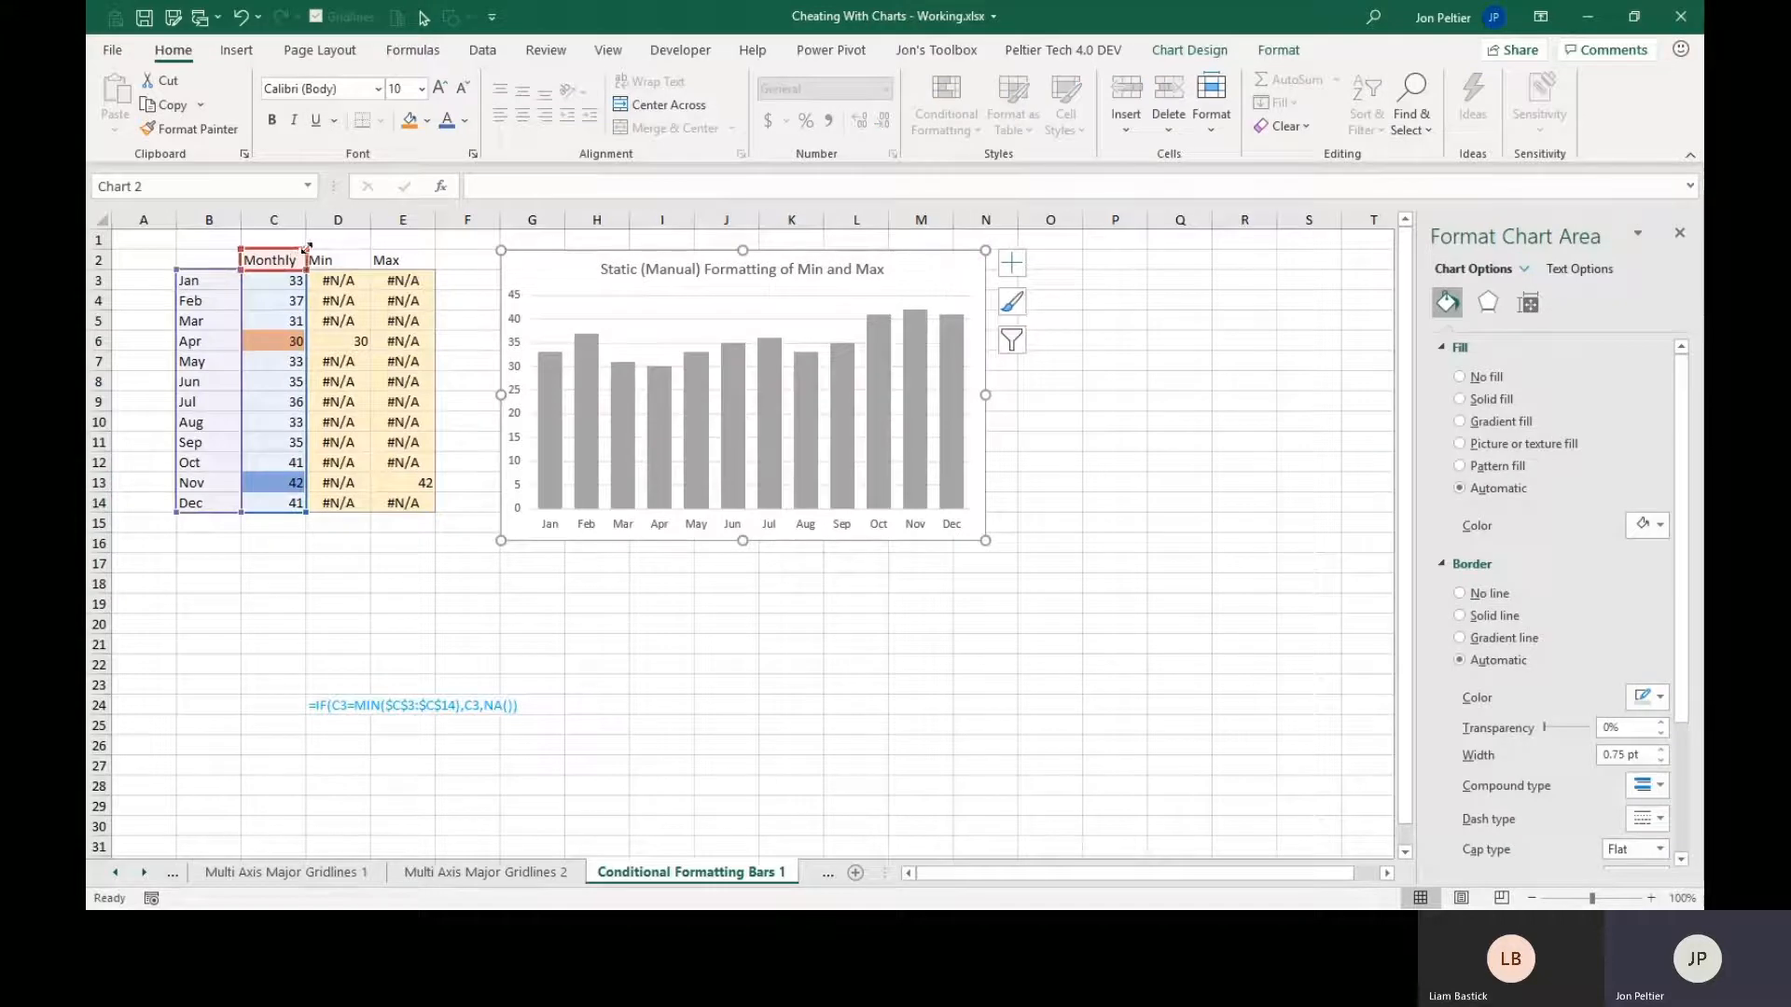
drag(308, 248, 422, 256)
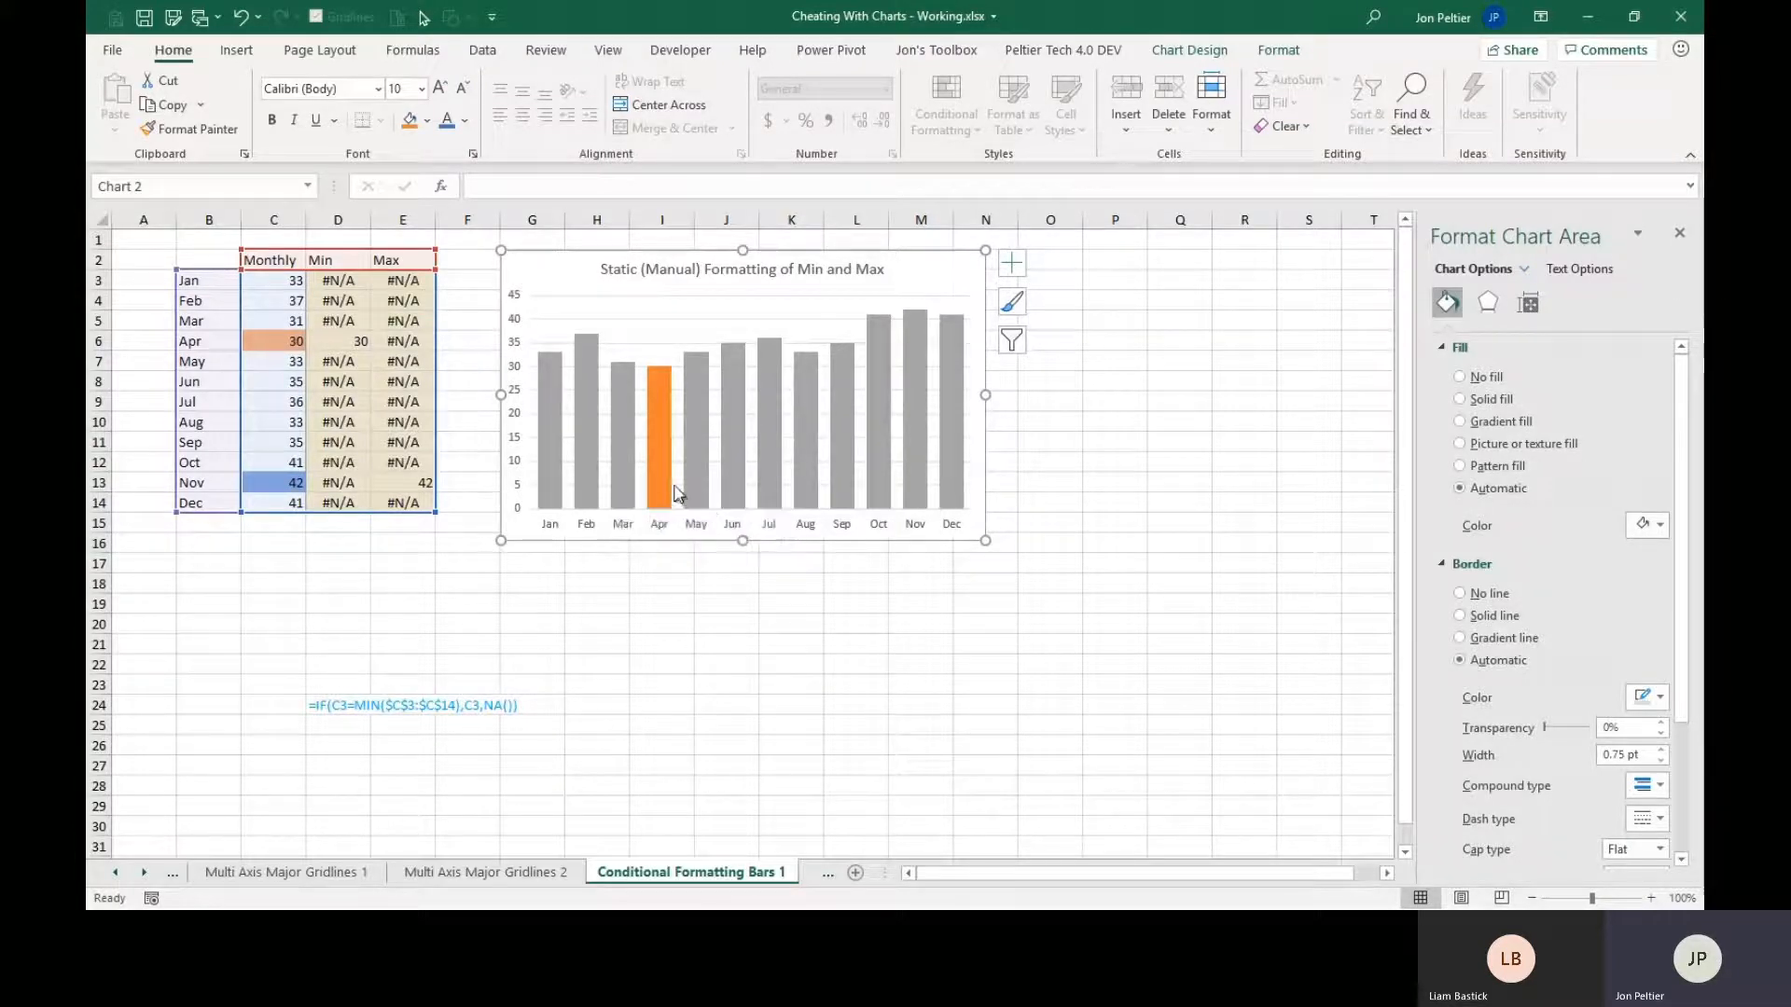
mouse_move(659, 477)
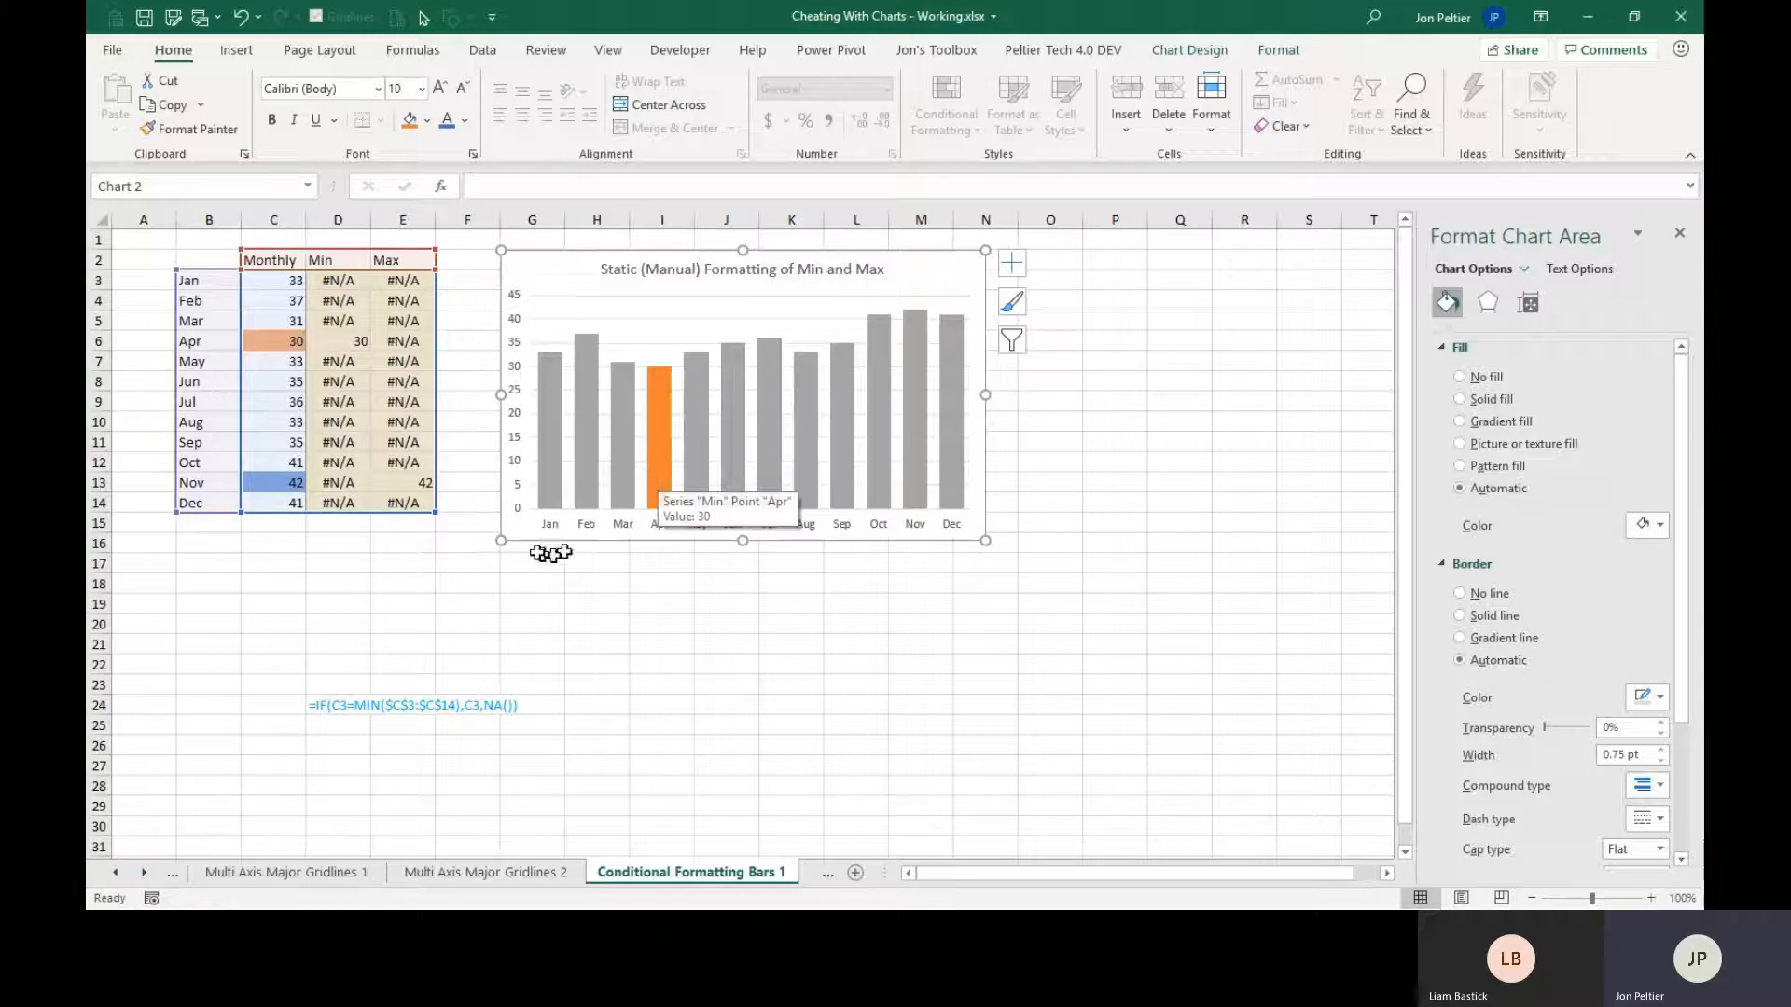
drag(340, 505, 300, 503)
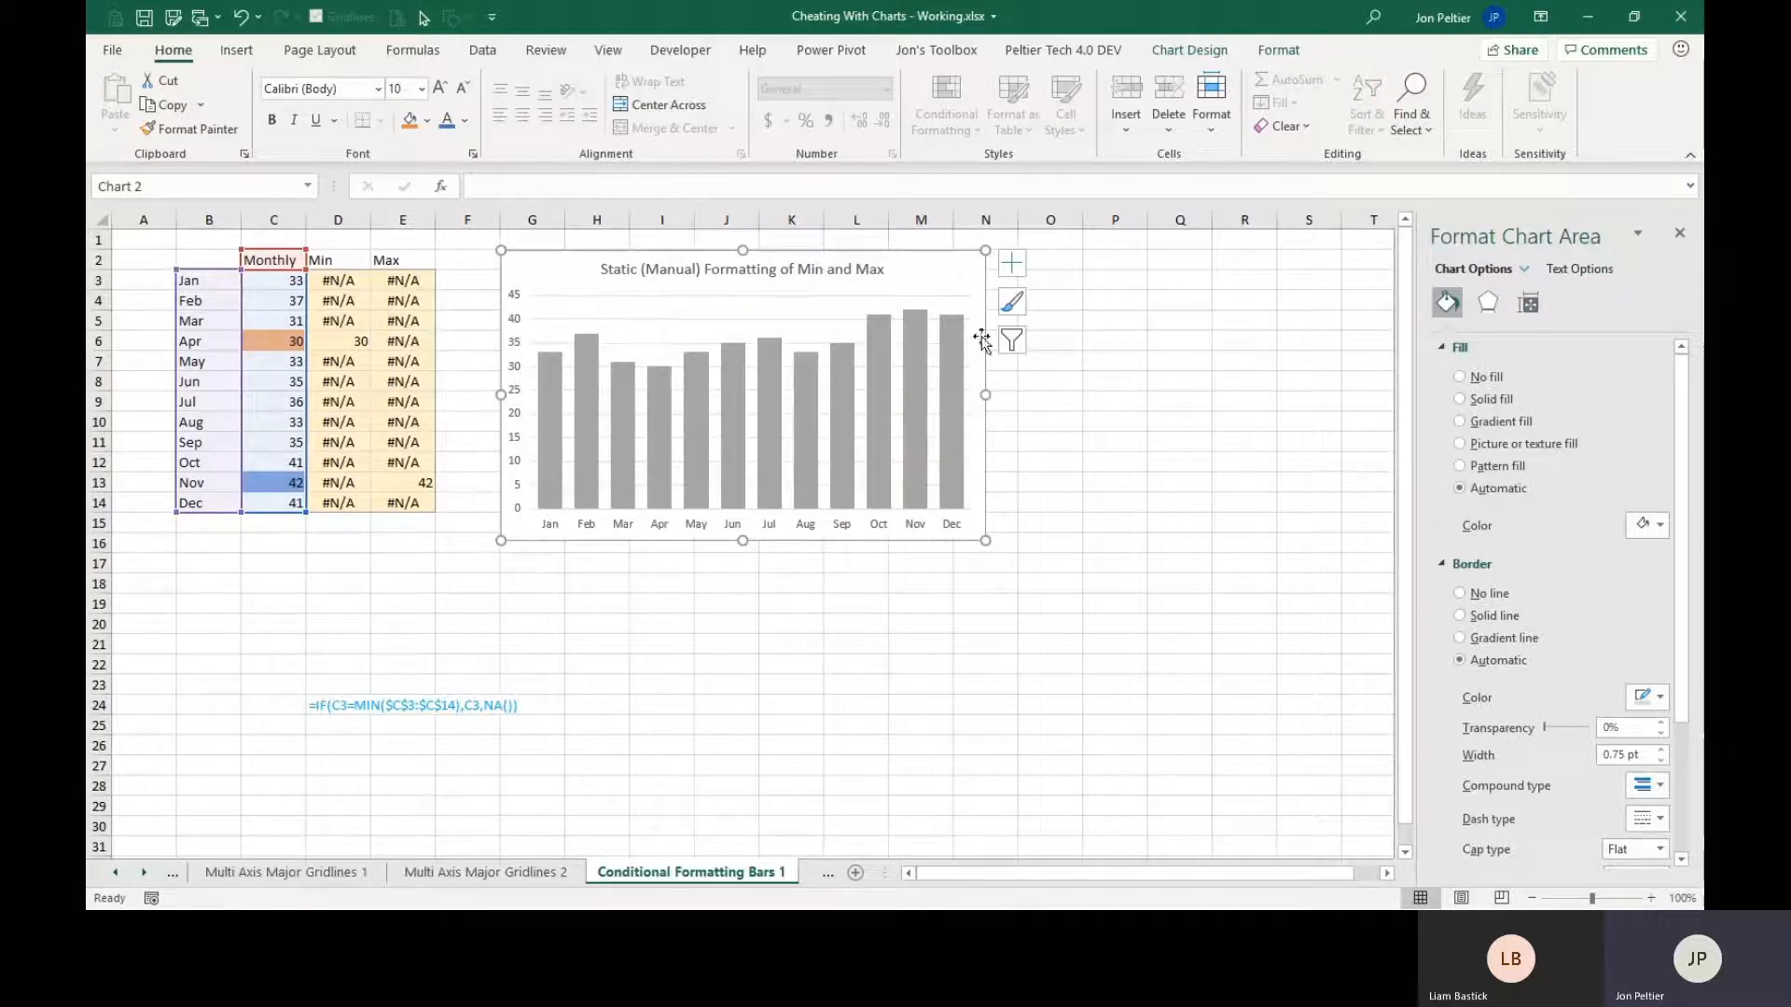
Set the series overlap of the chart's Monthly columns to 0%.
click(953, 344)
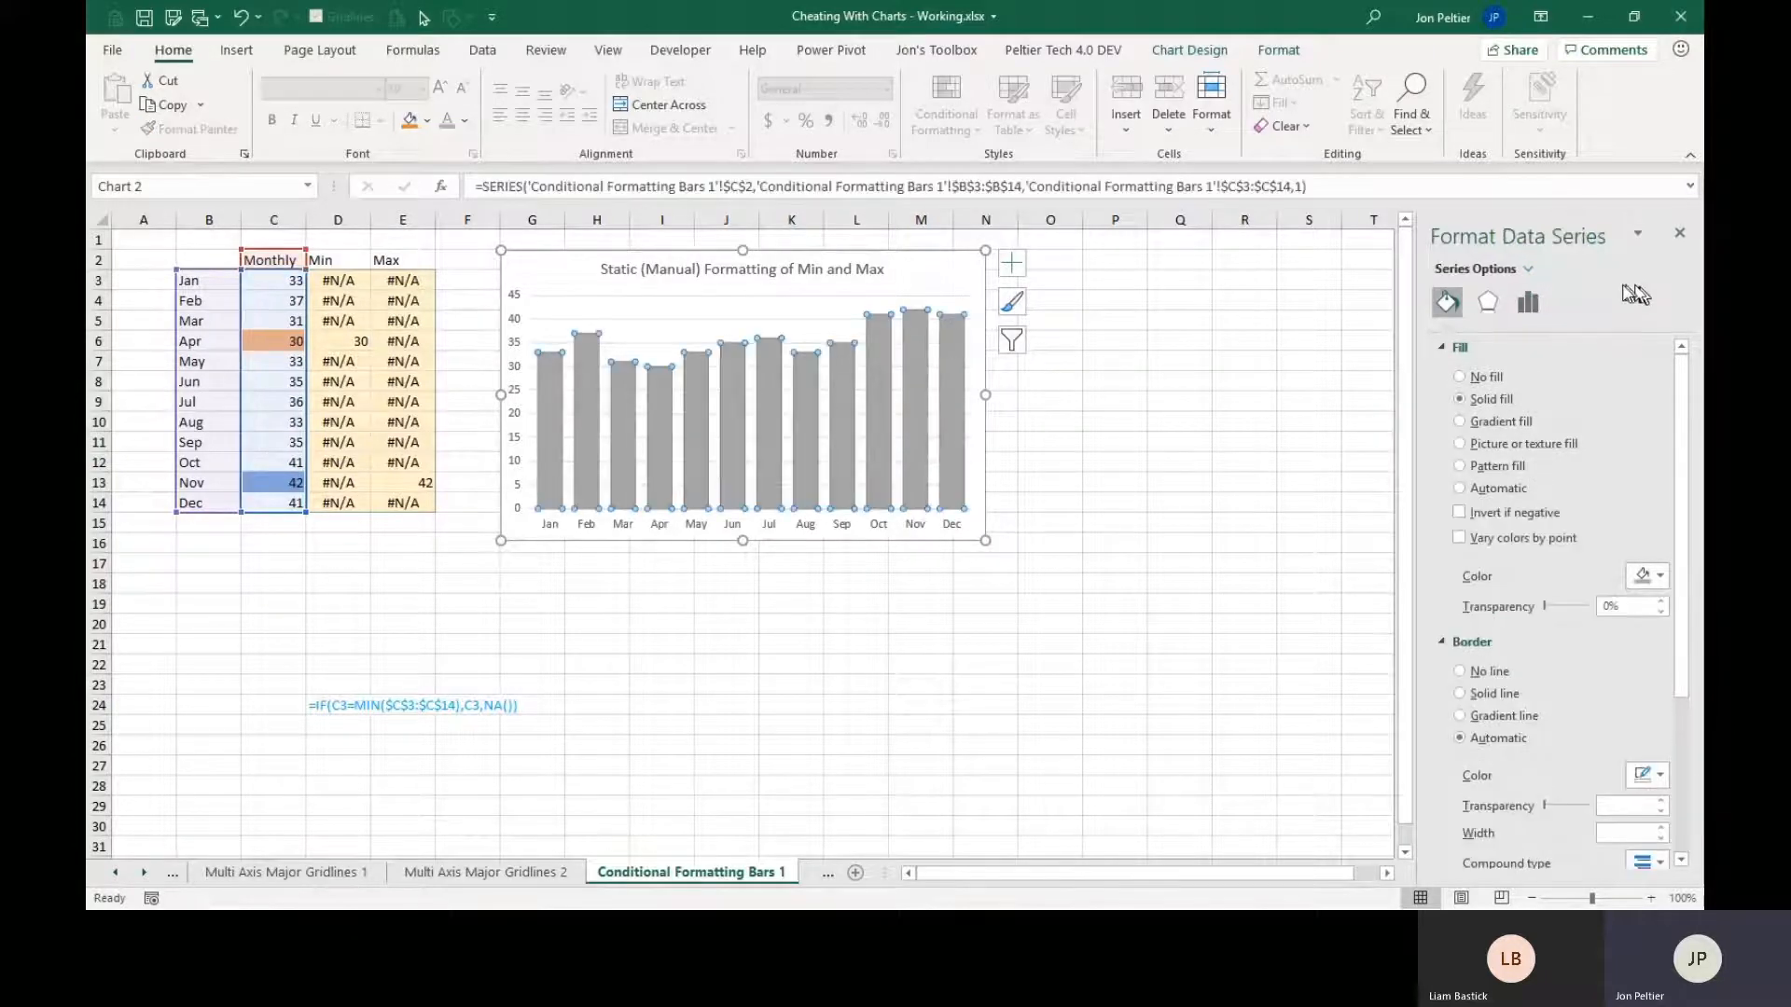
click(1528, 301)
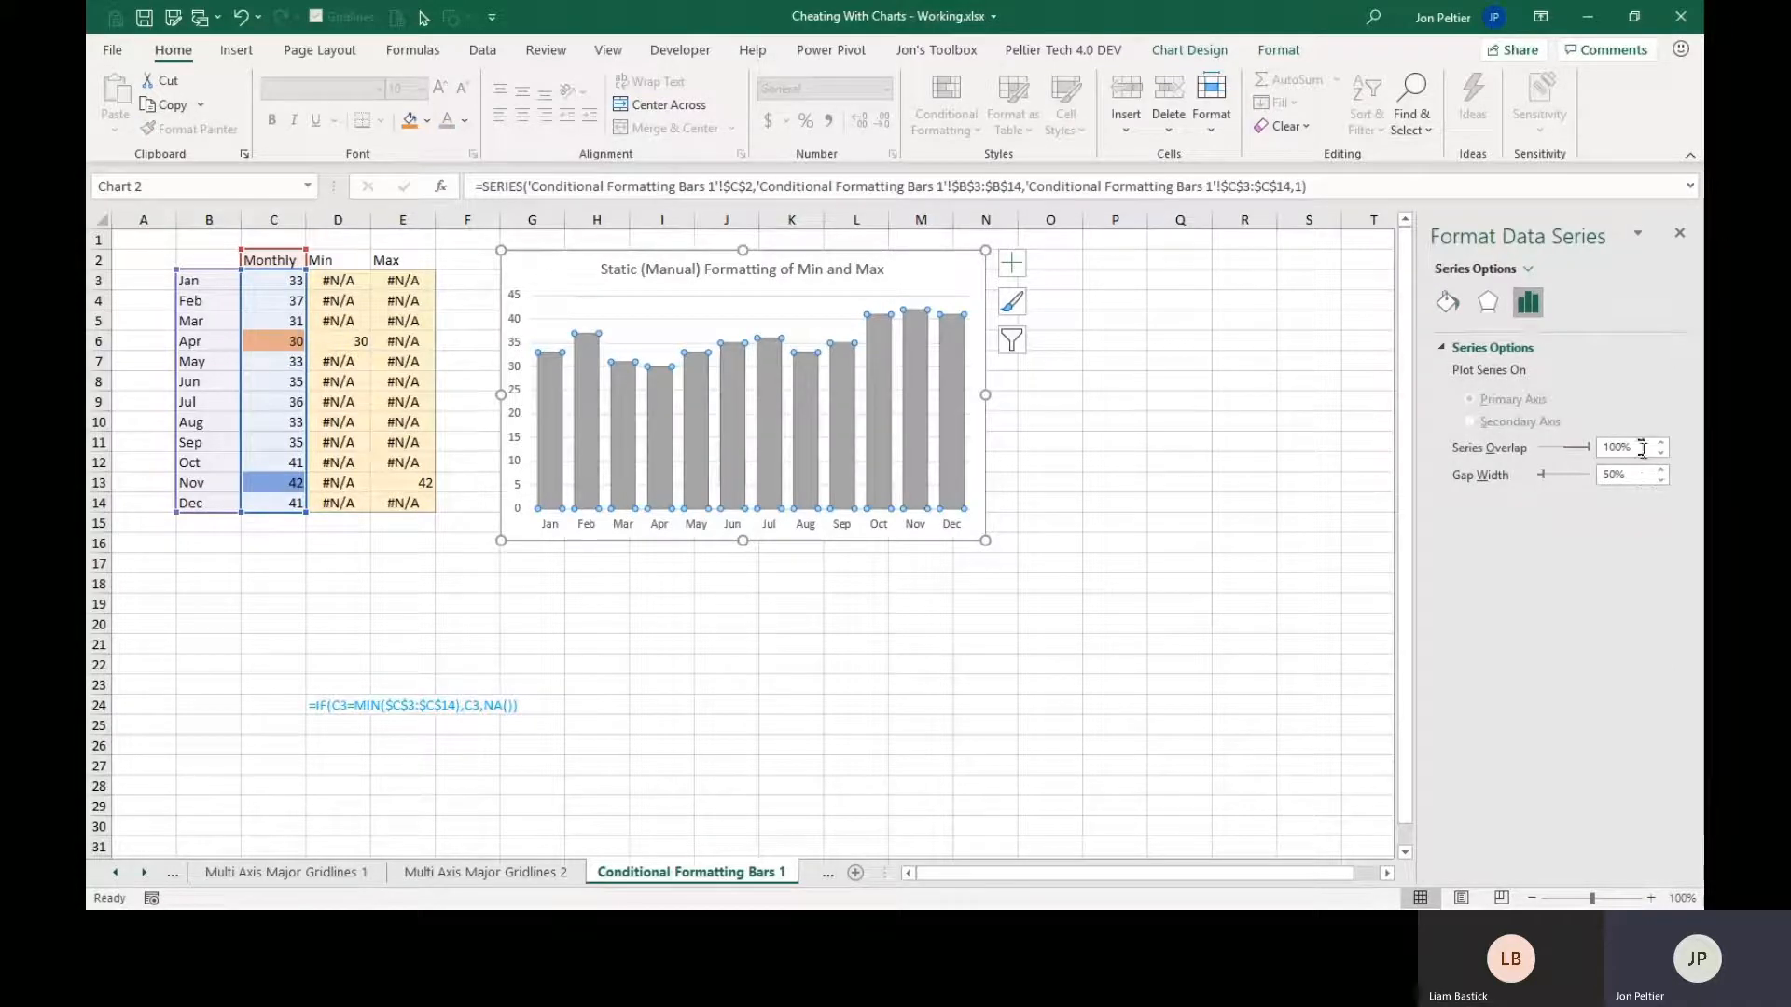
drag(1643, 449, 1594, 448)
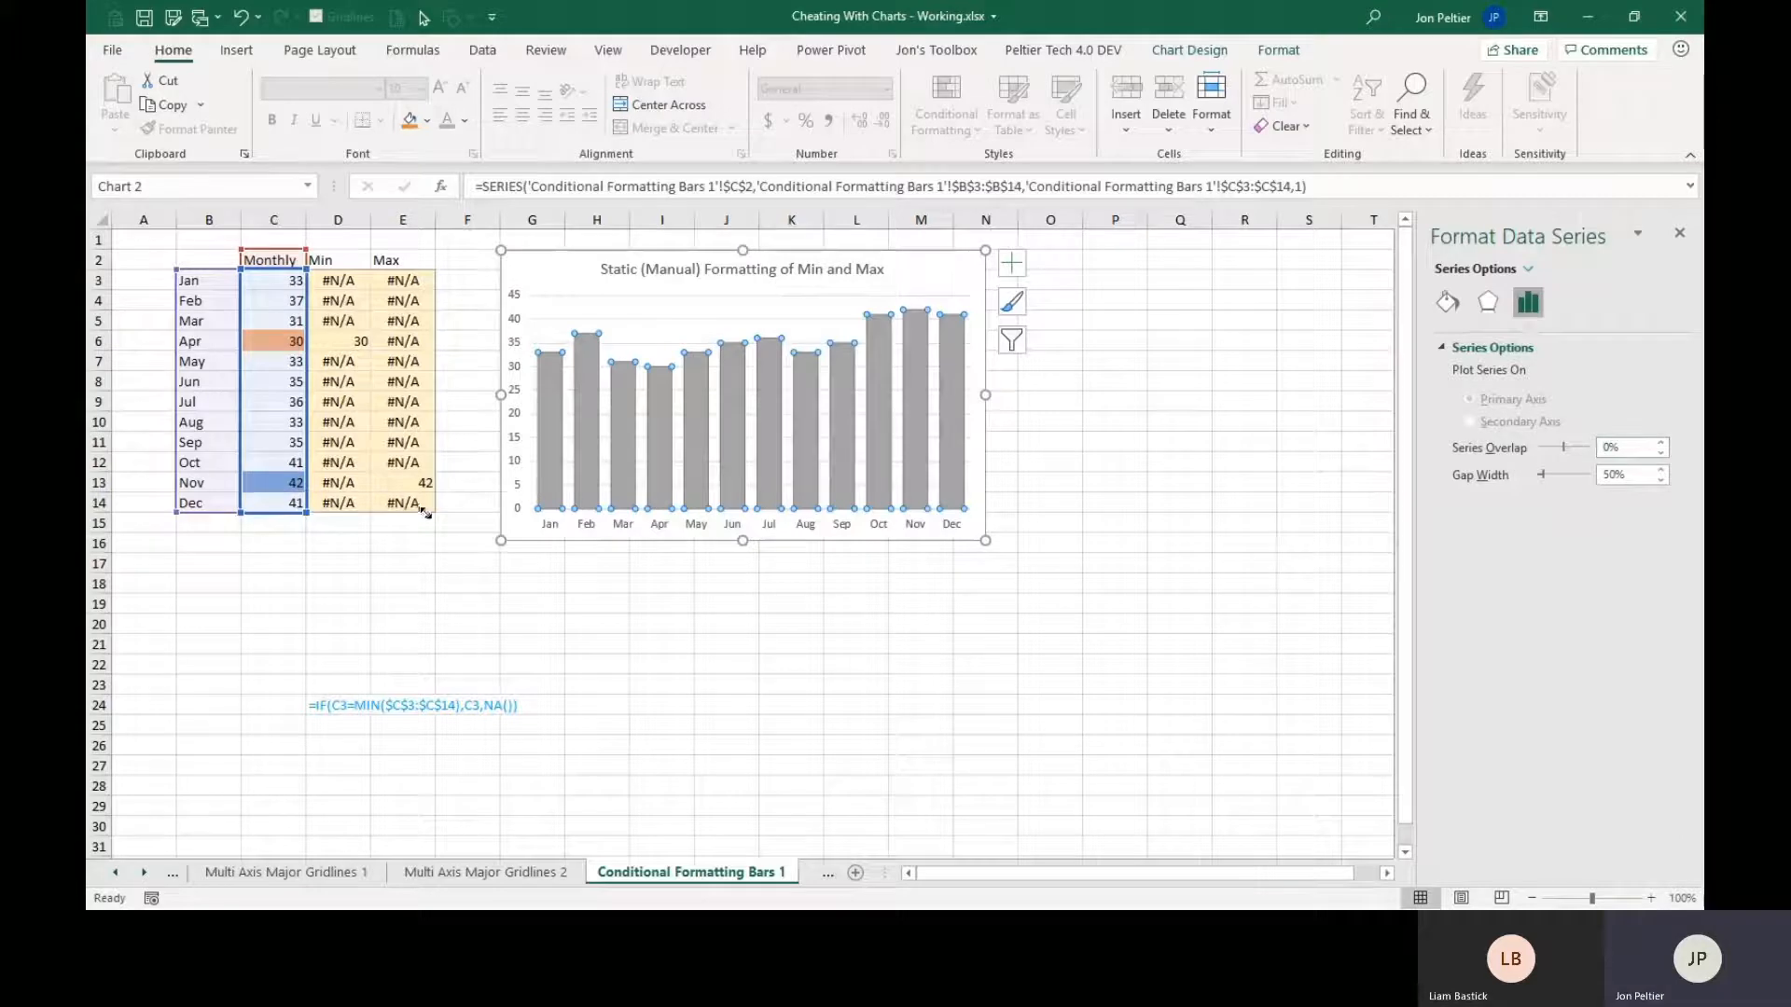
Extend the chart's source data from the Monthly column to include the Min and Max columns through E14.
click(571, 322)
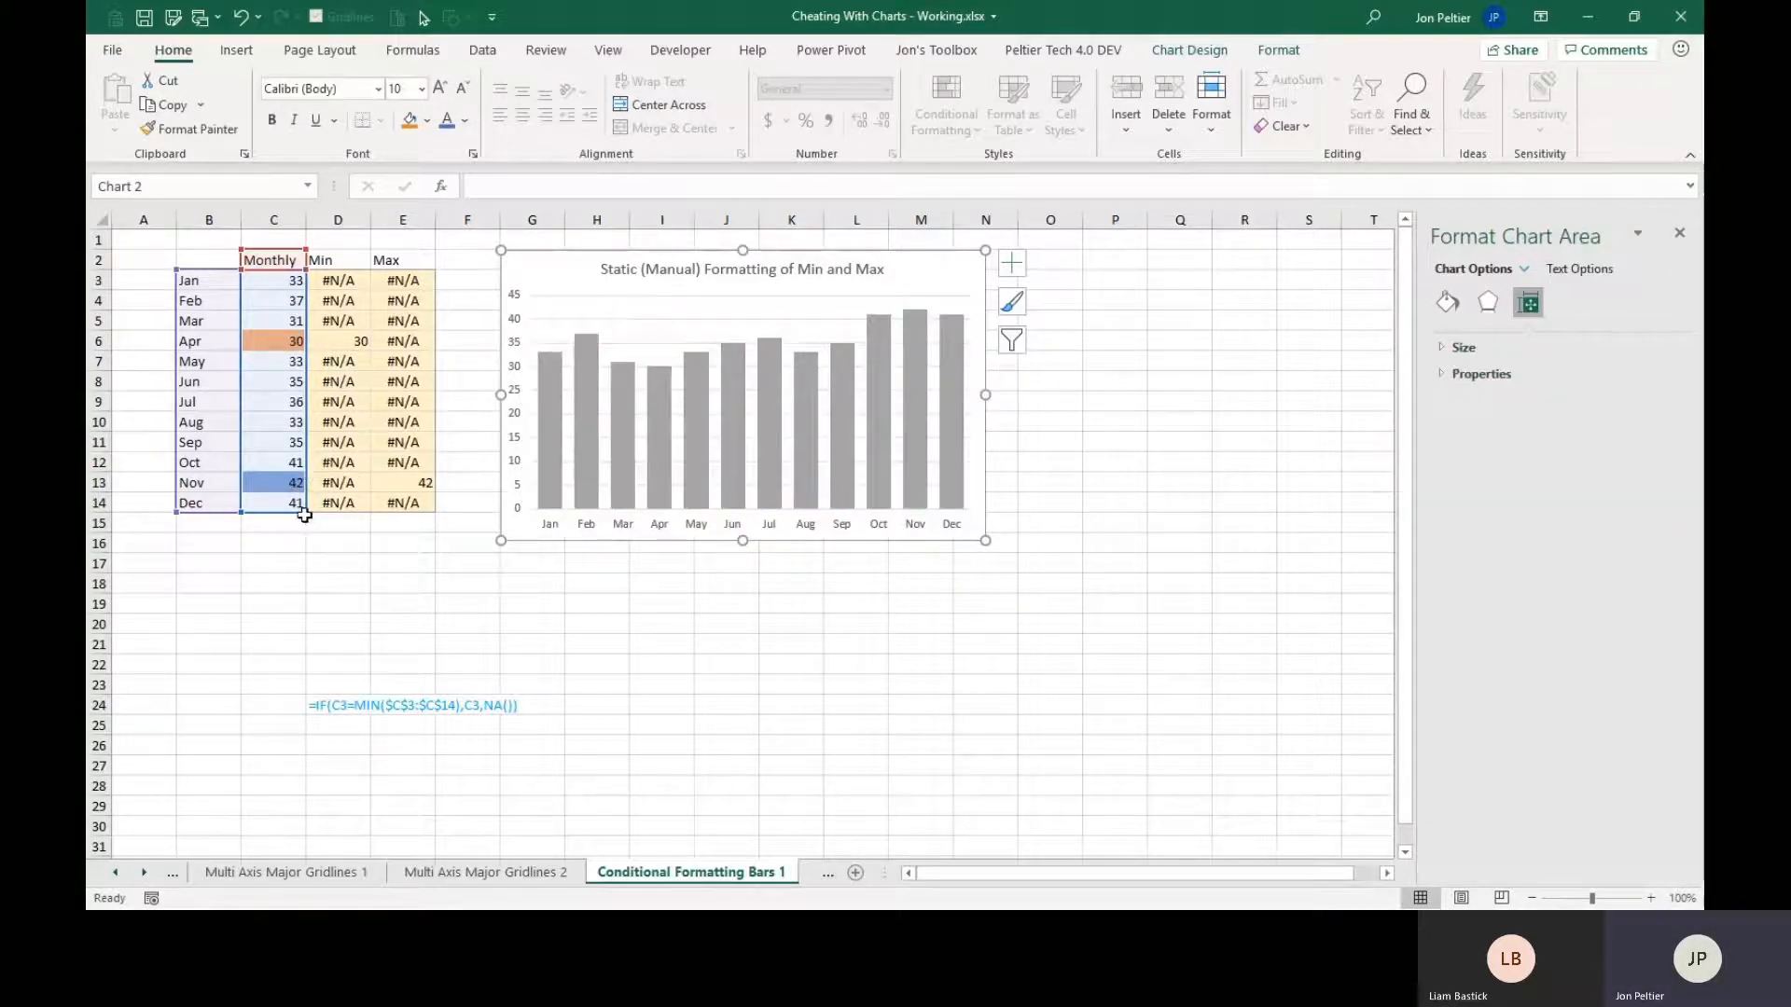
drag(305, 514, 429, 504)
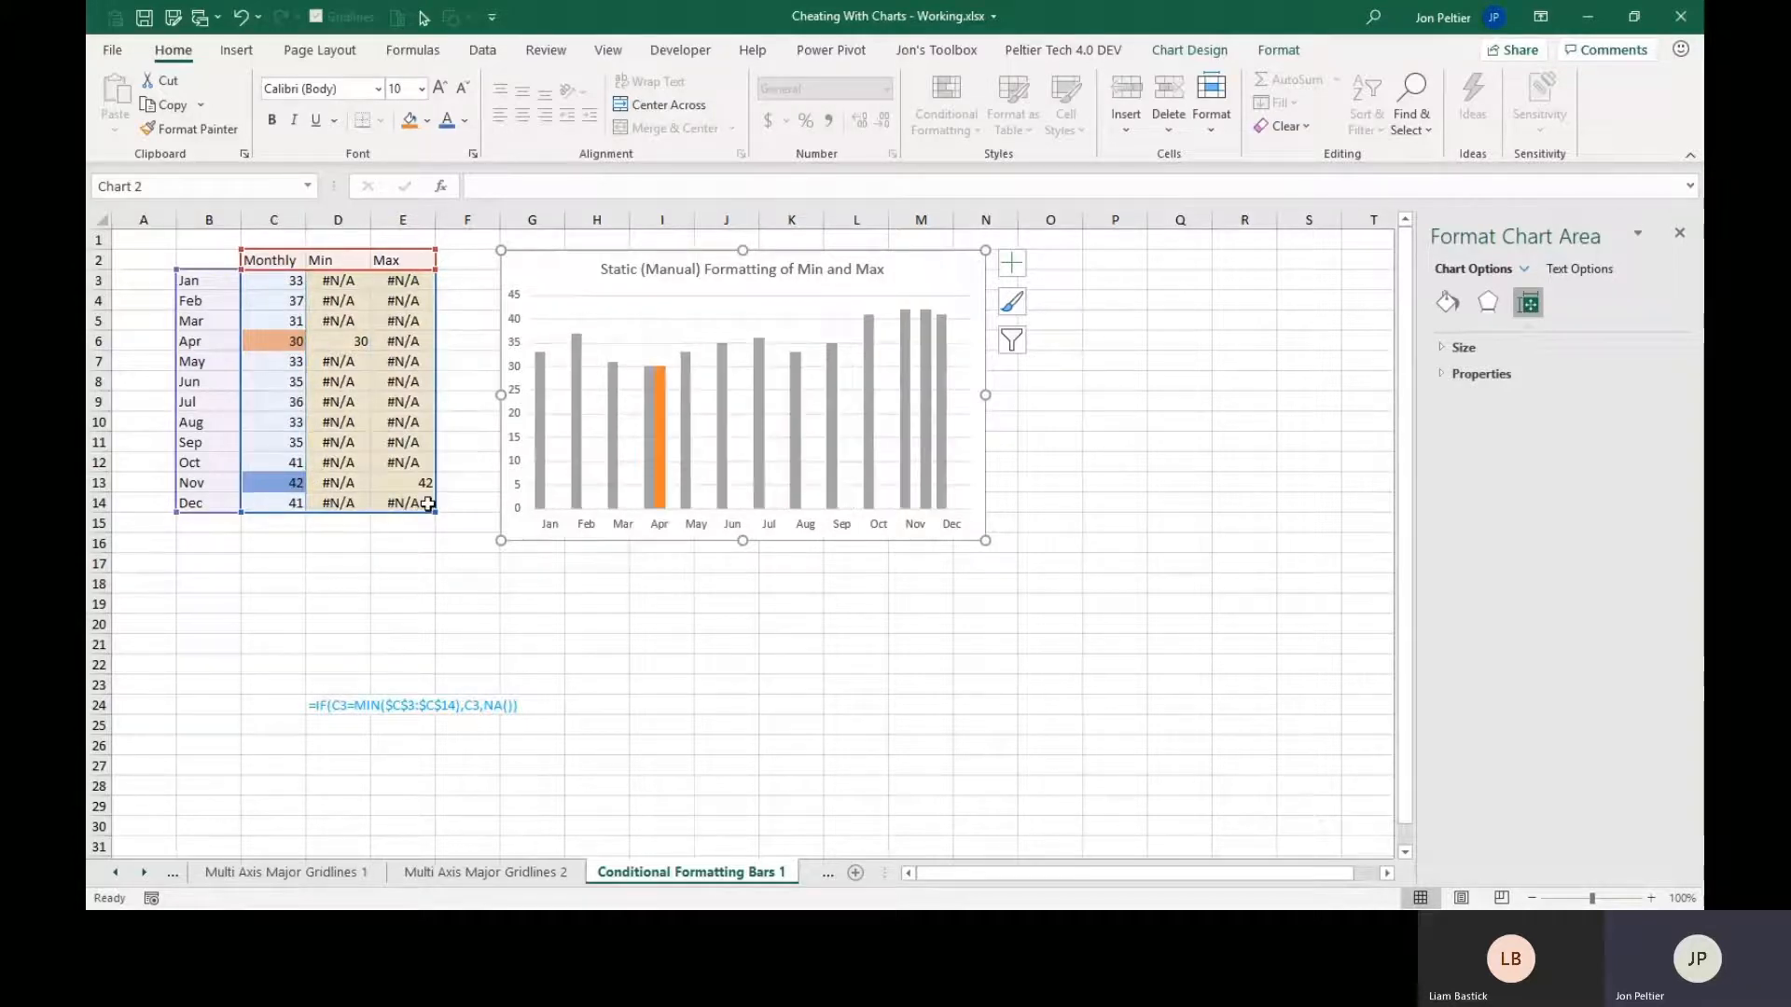
mouse_move(666, 449)
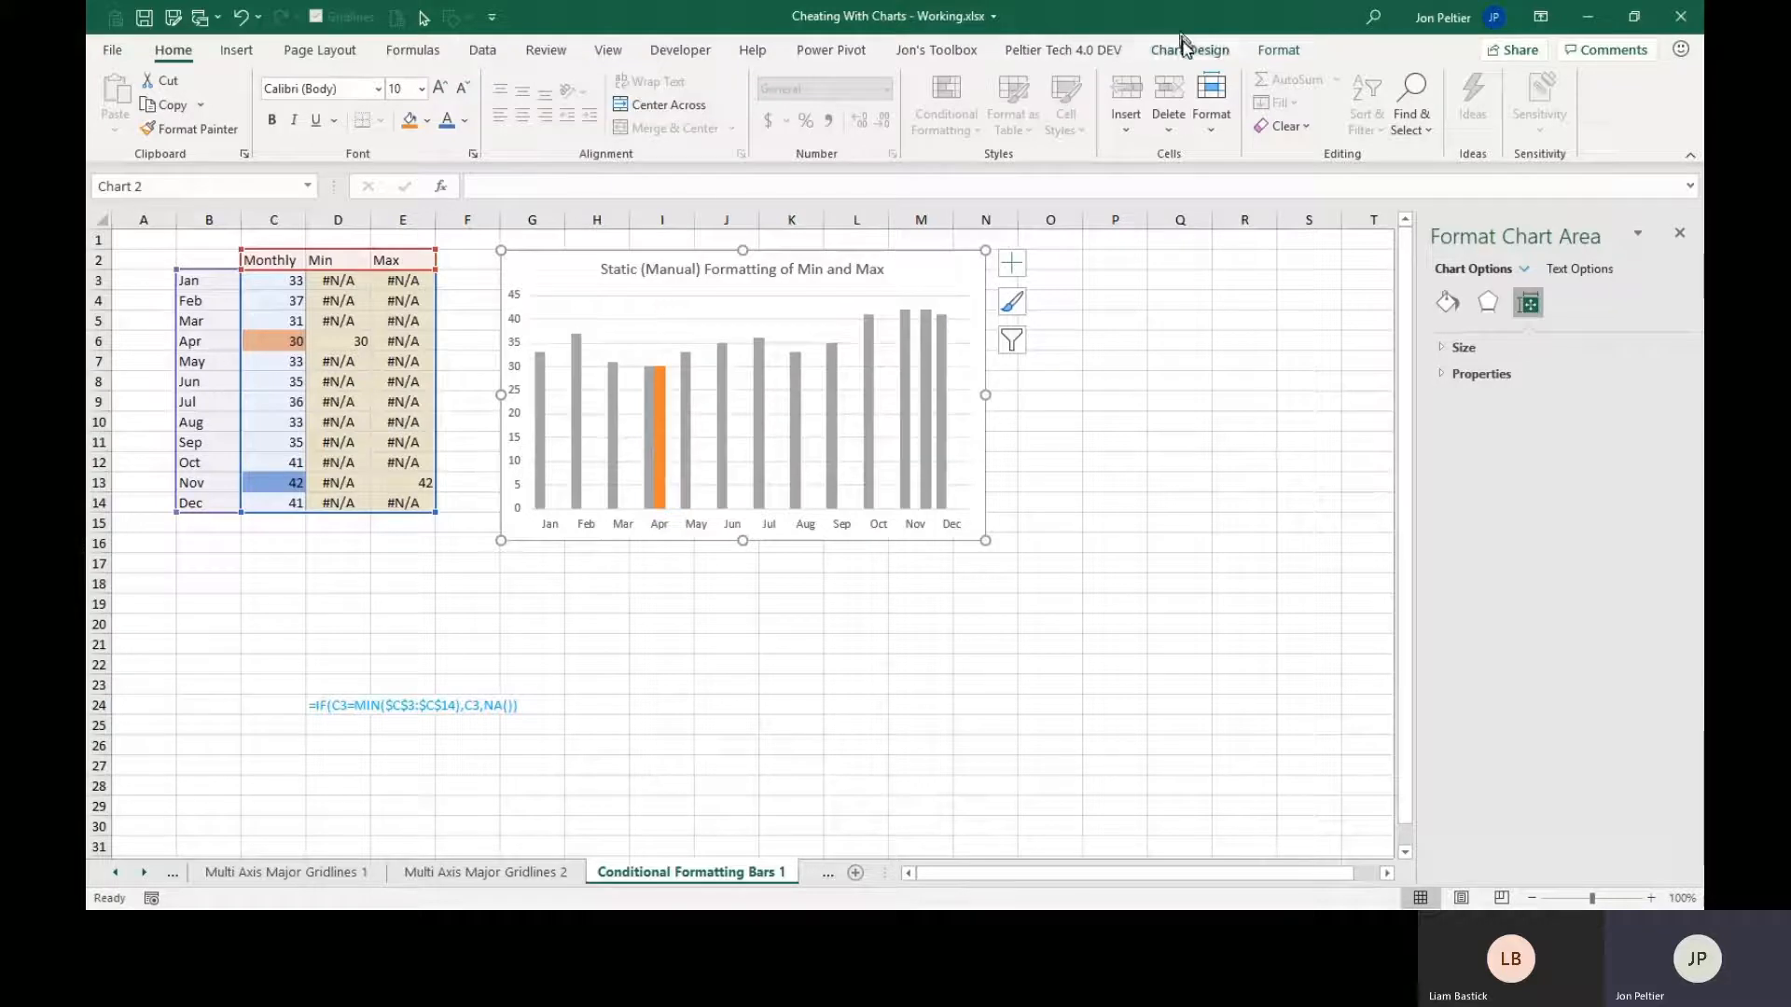
click(1255, 54)
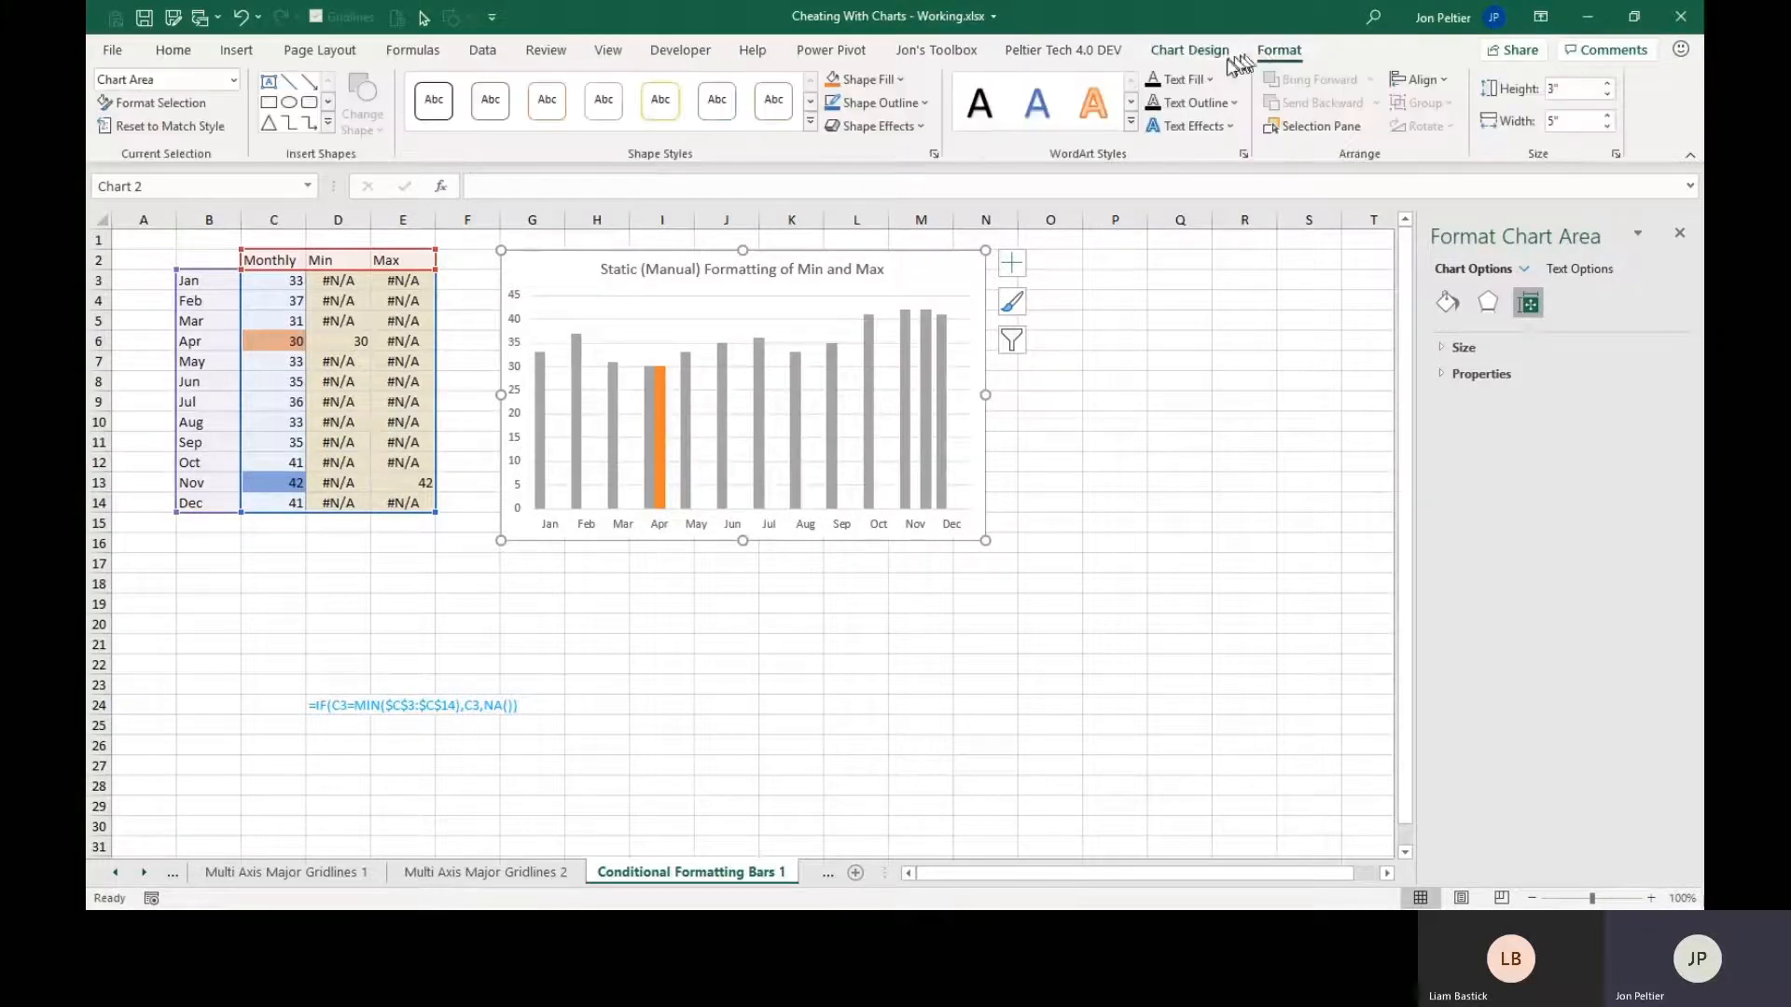
click(901, 80)
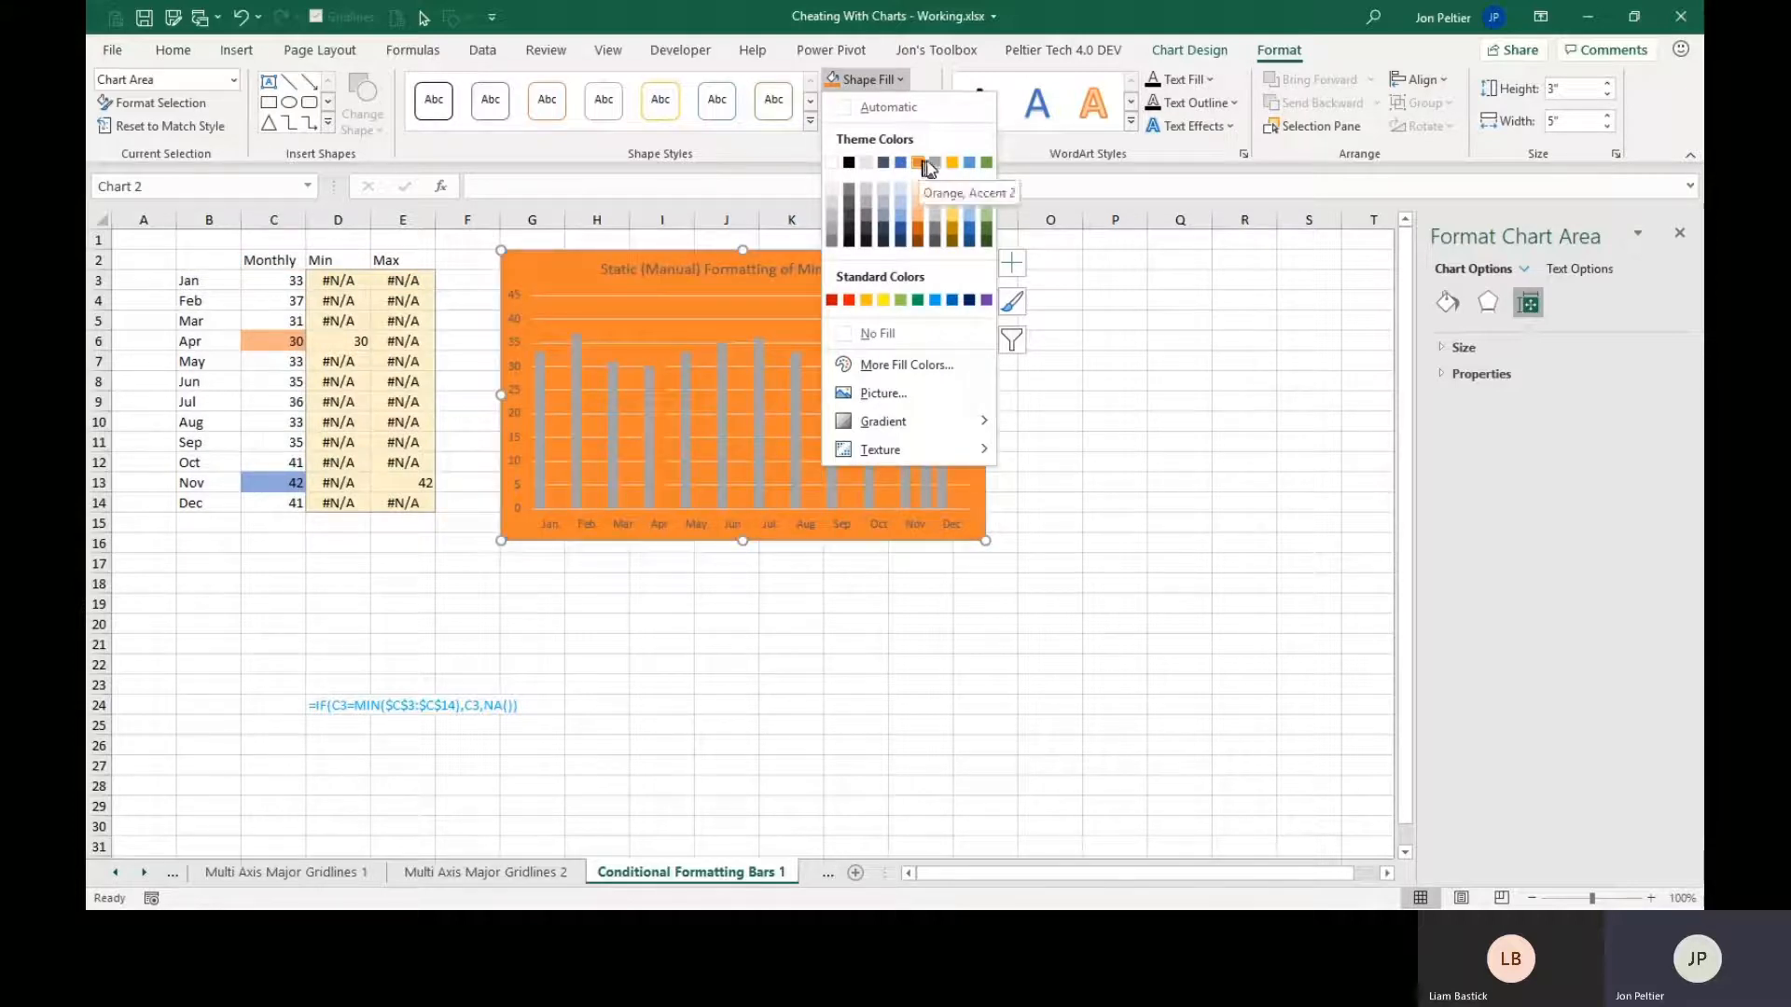
click(1046, 18)
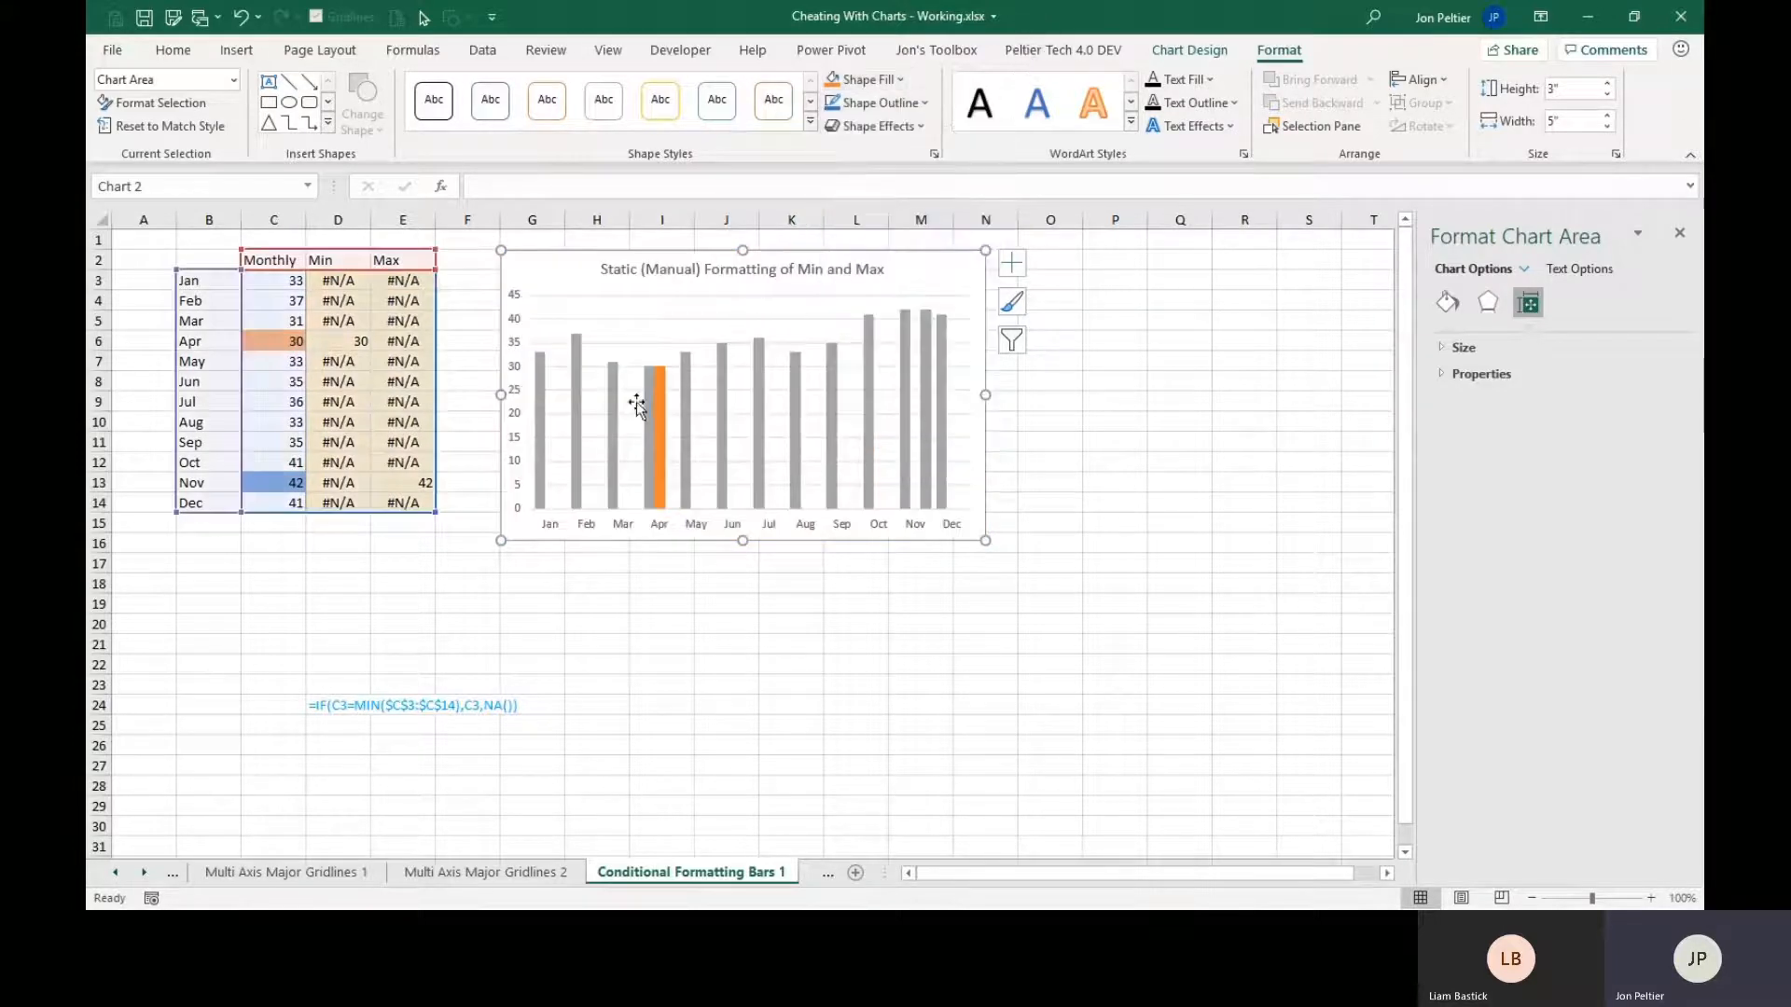
Fill the Max series column at November with the blue theme color.
click(658, 390)
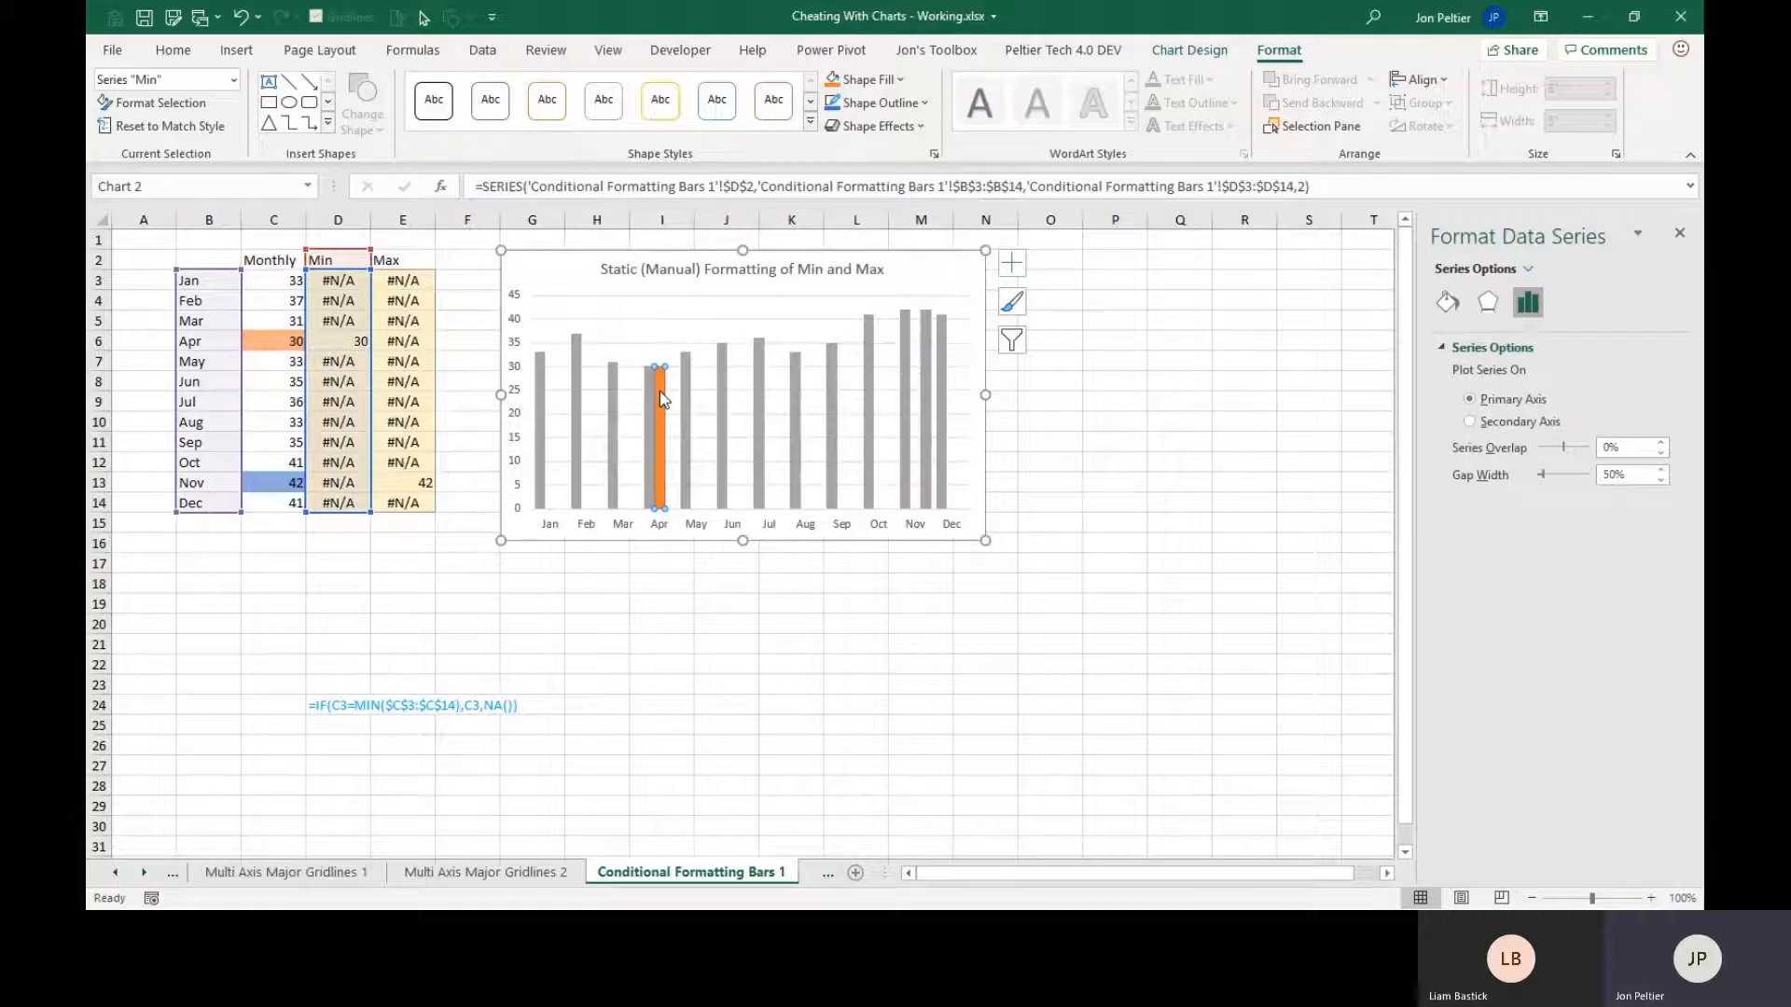
click(926, 384)
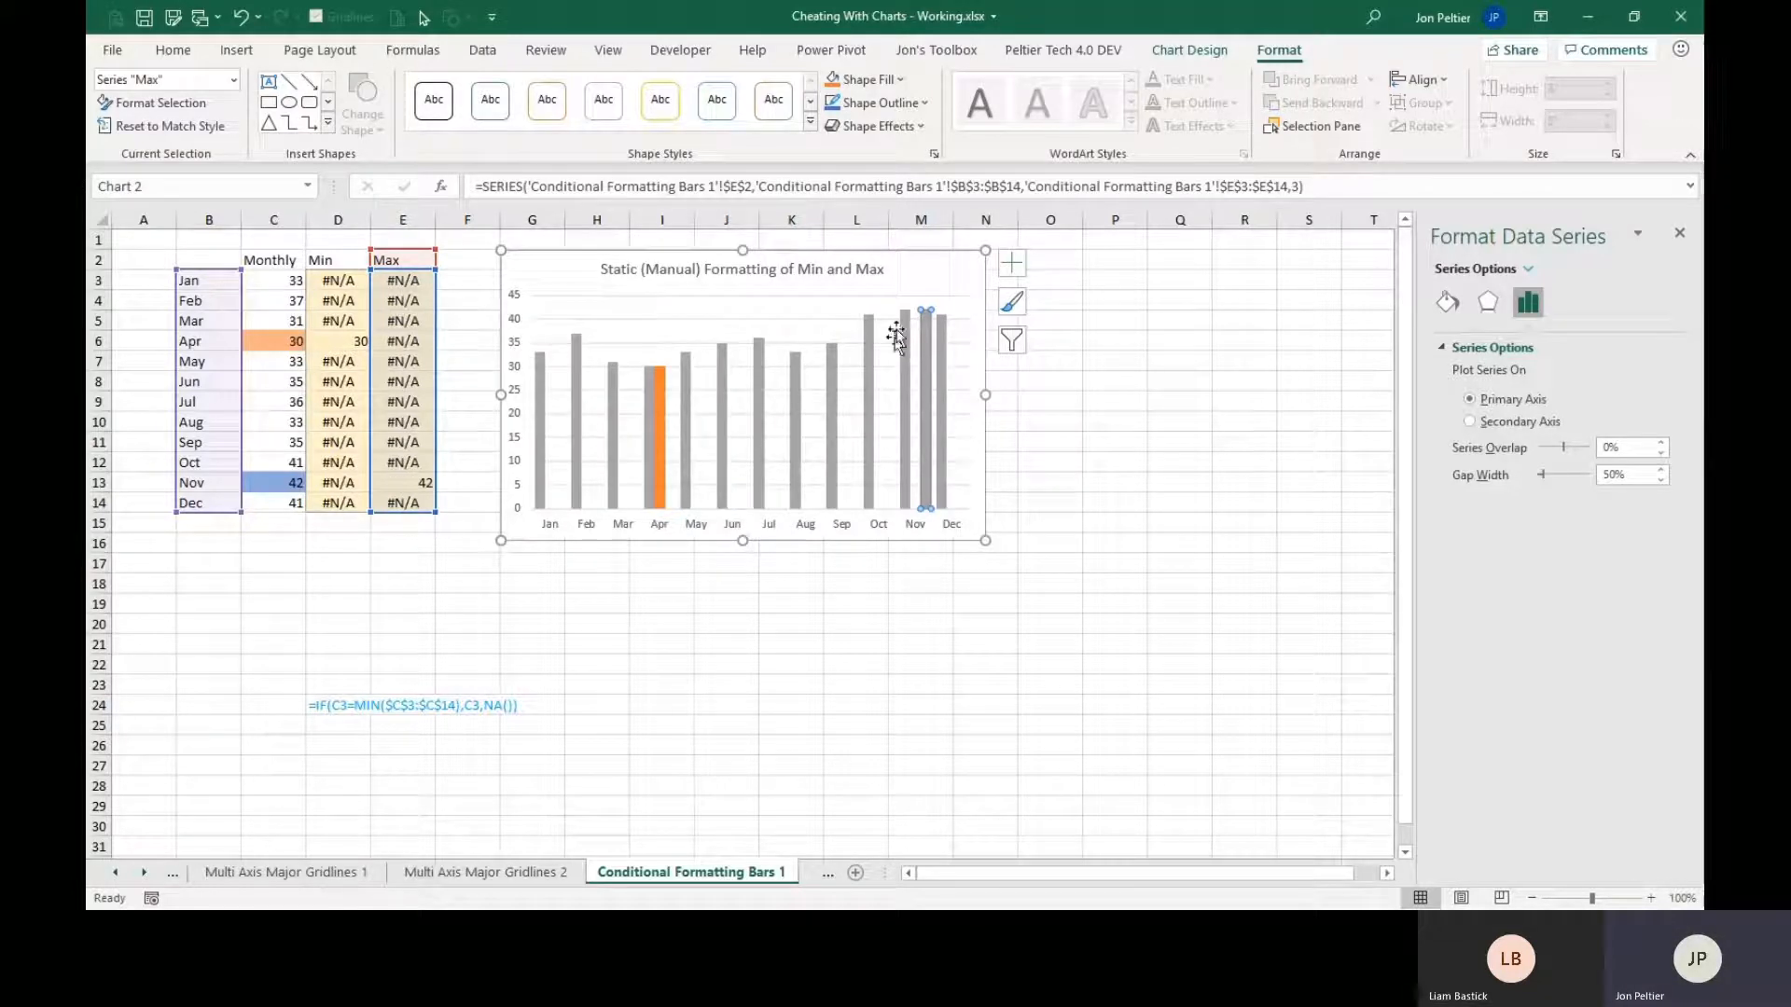
click(899, 80)
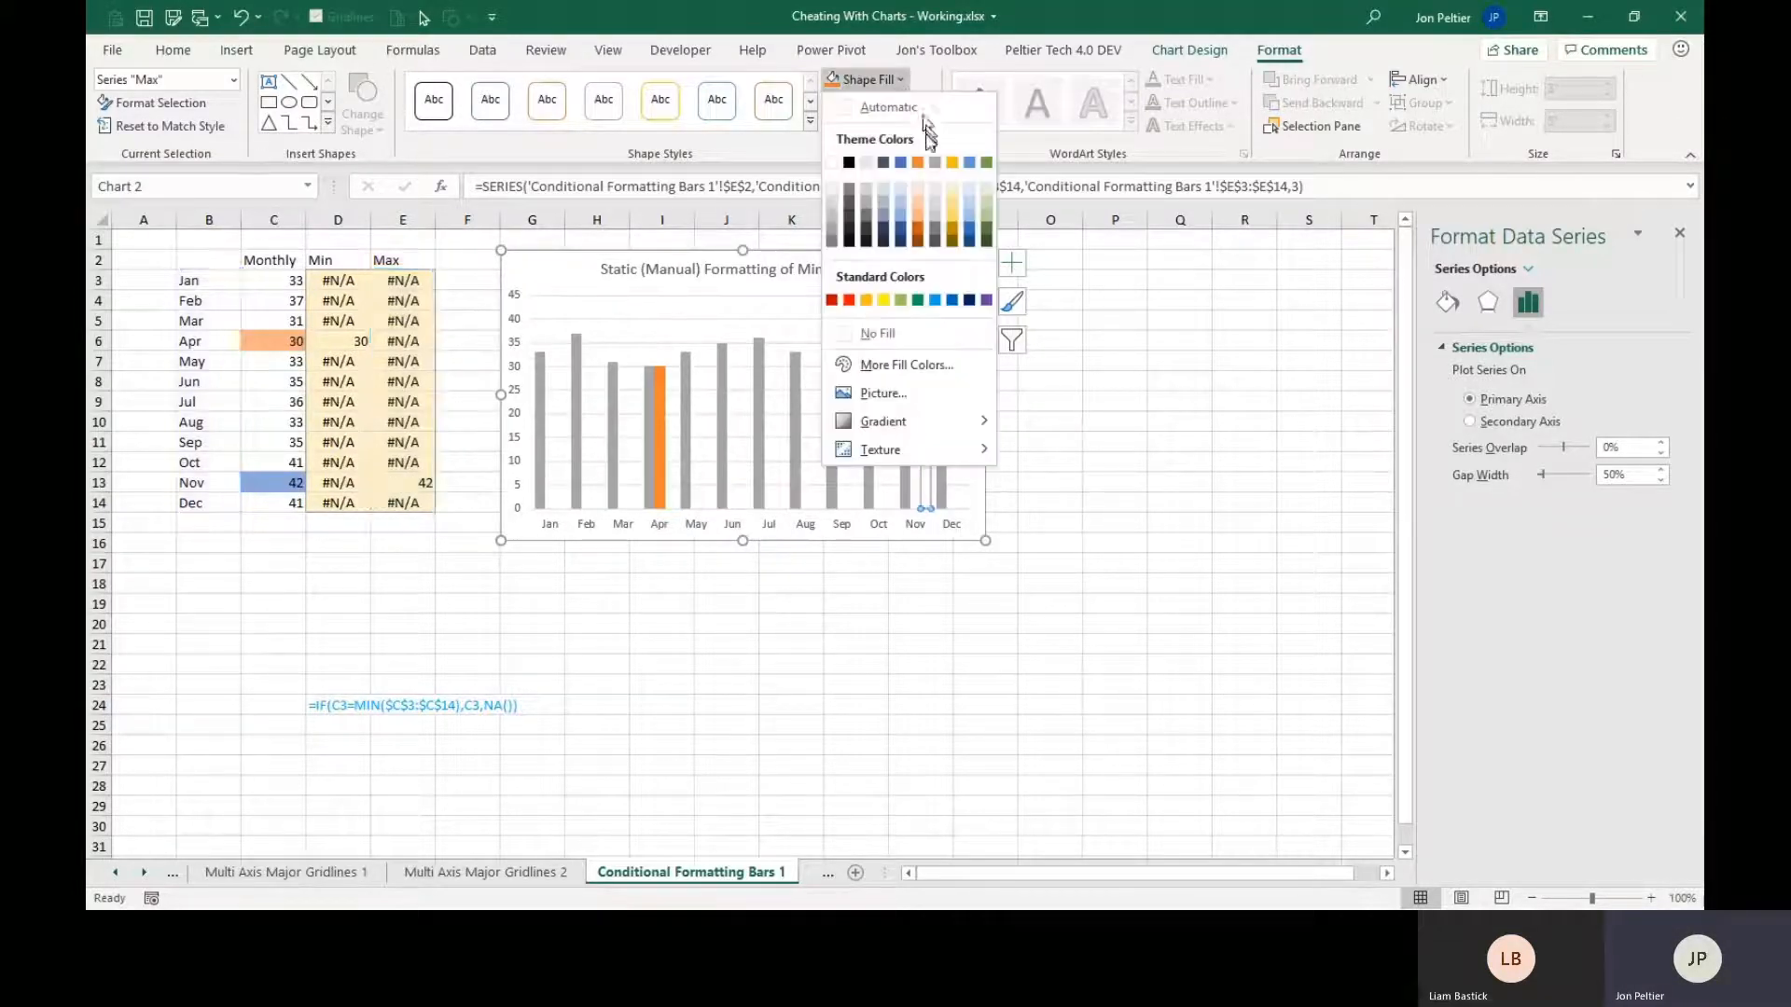
click(901, 163)
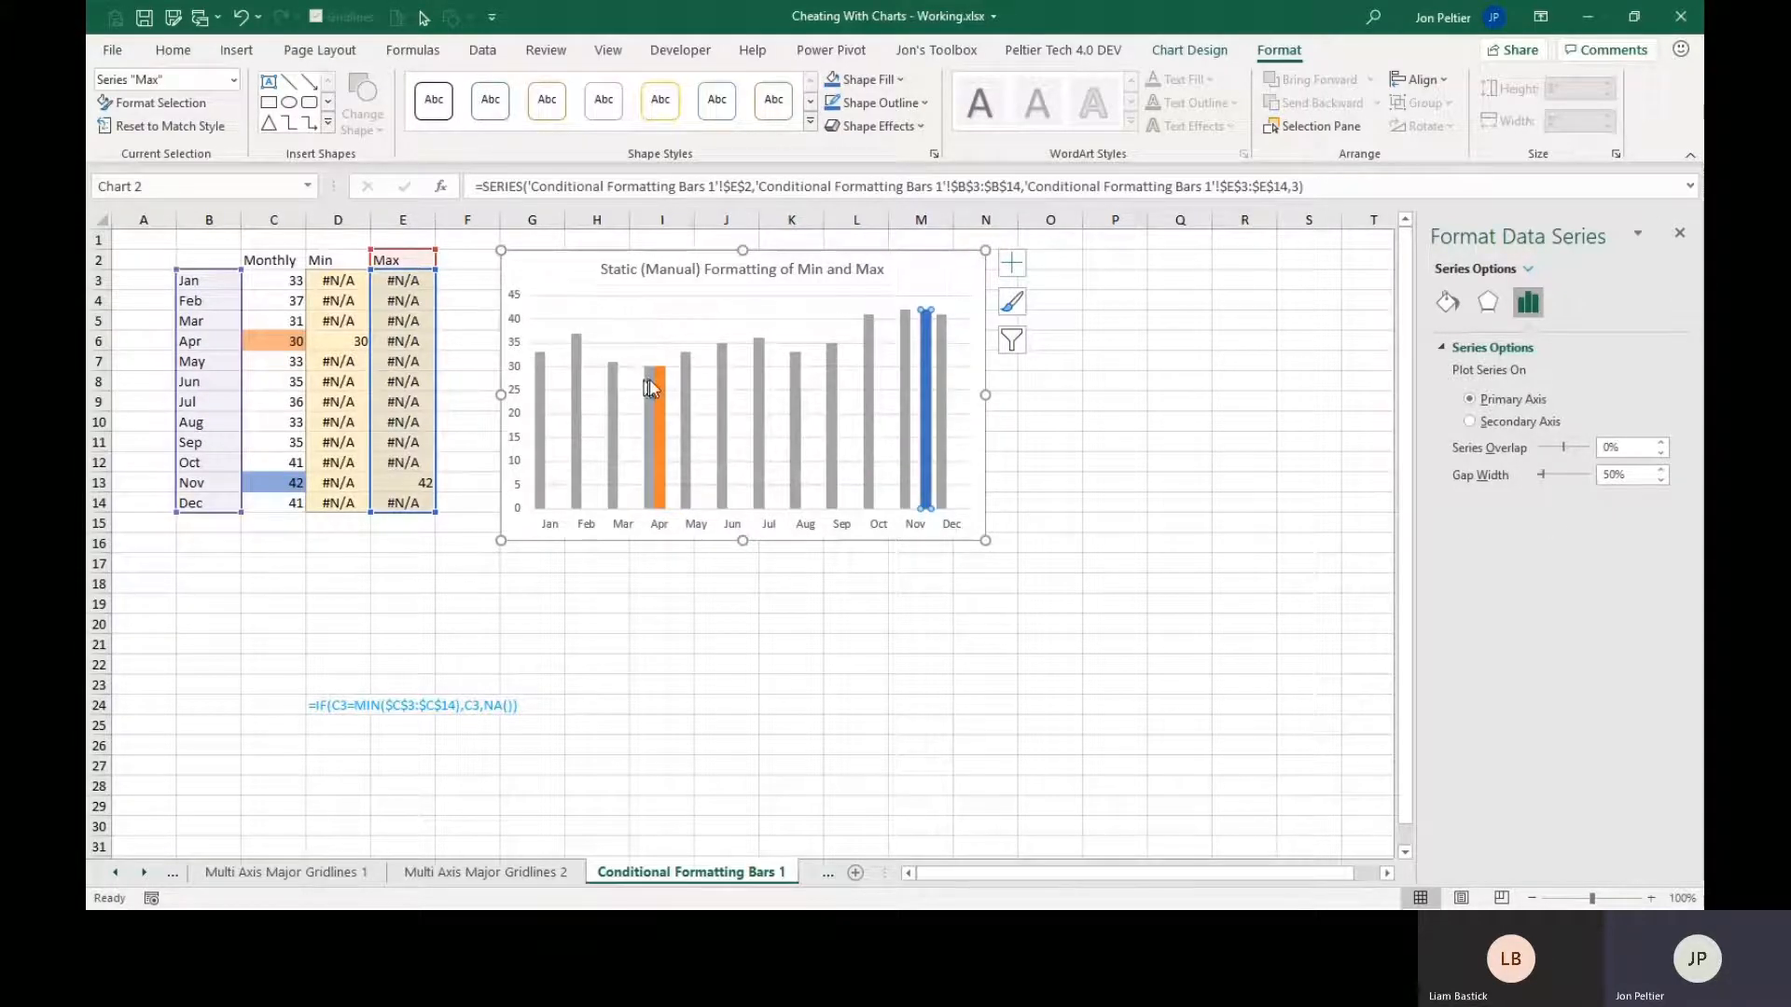
Set the series overlap of the chart columns to 100% so the Min and Max bars cover the Monthly bars.
mouse_move(655, 387)
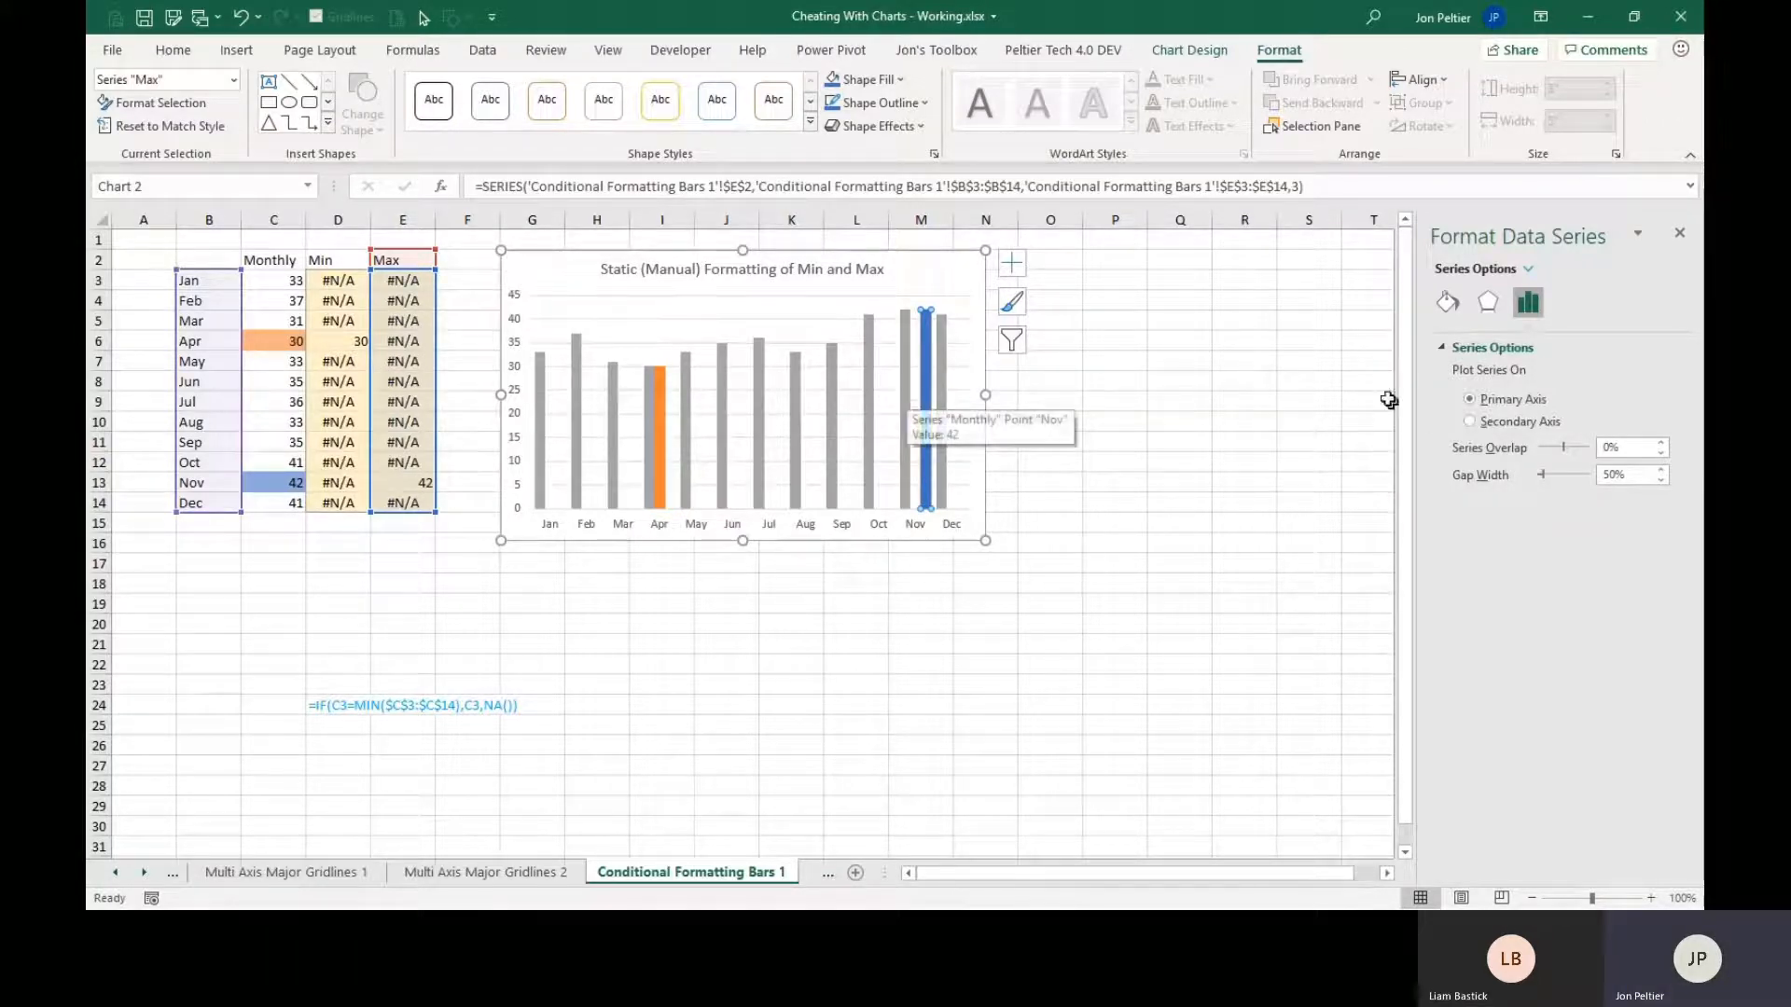
click(946, 439)
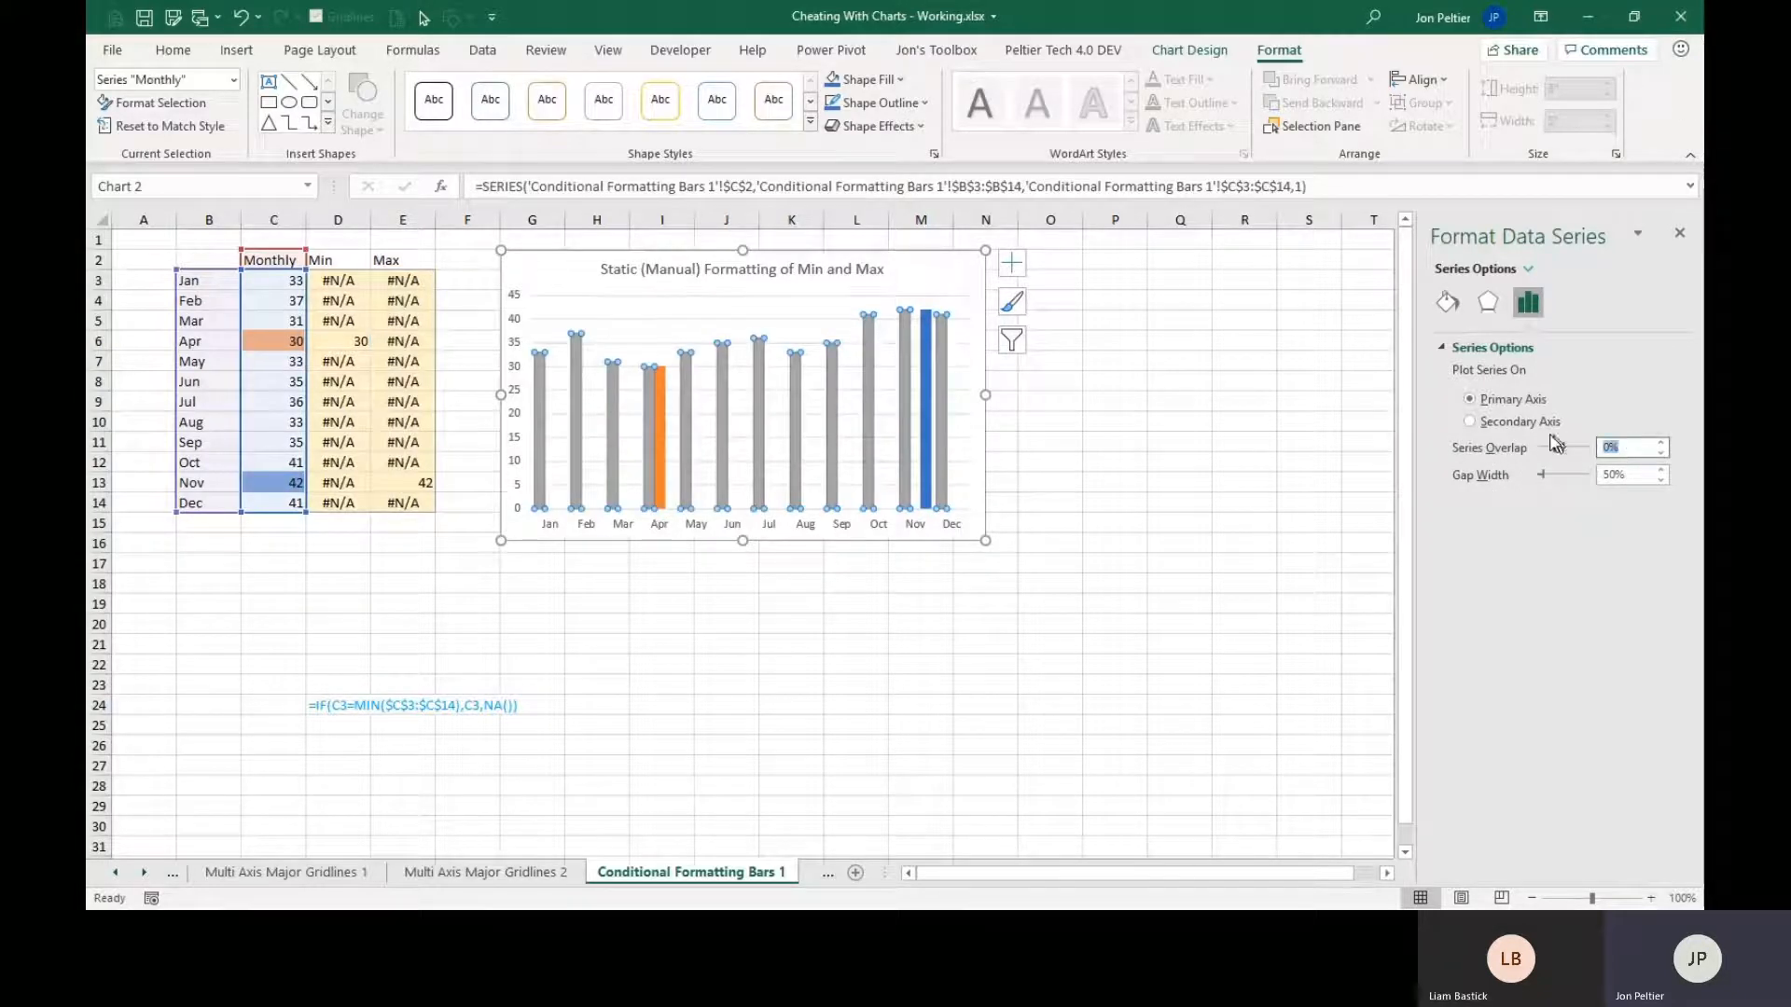
text(100)
key(Return)
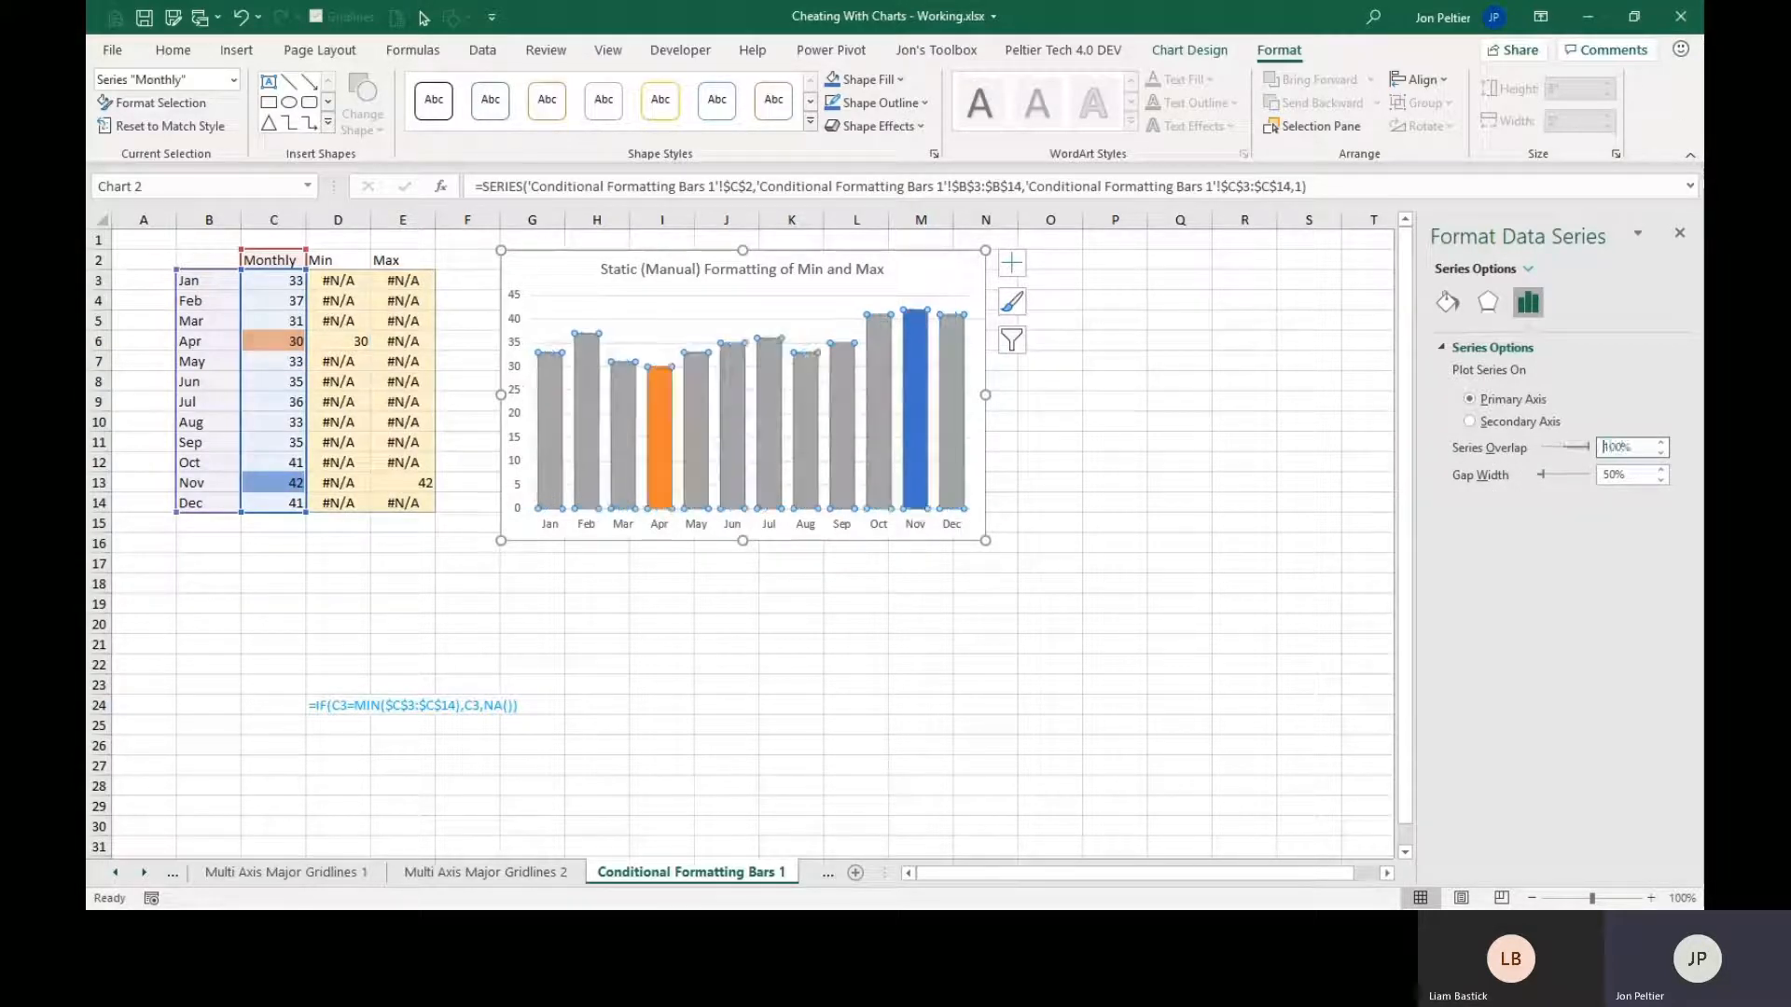
click(1049, 582)
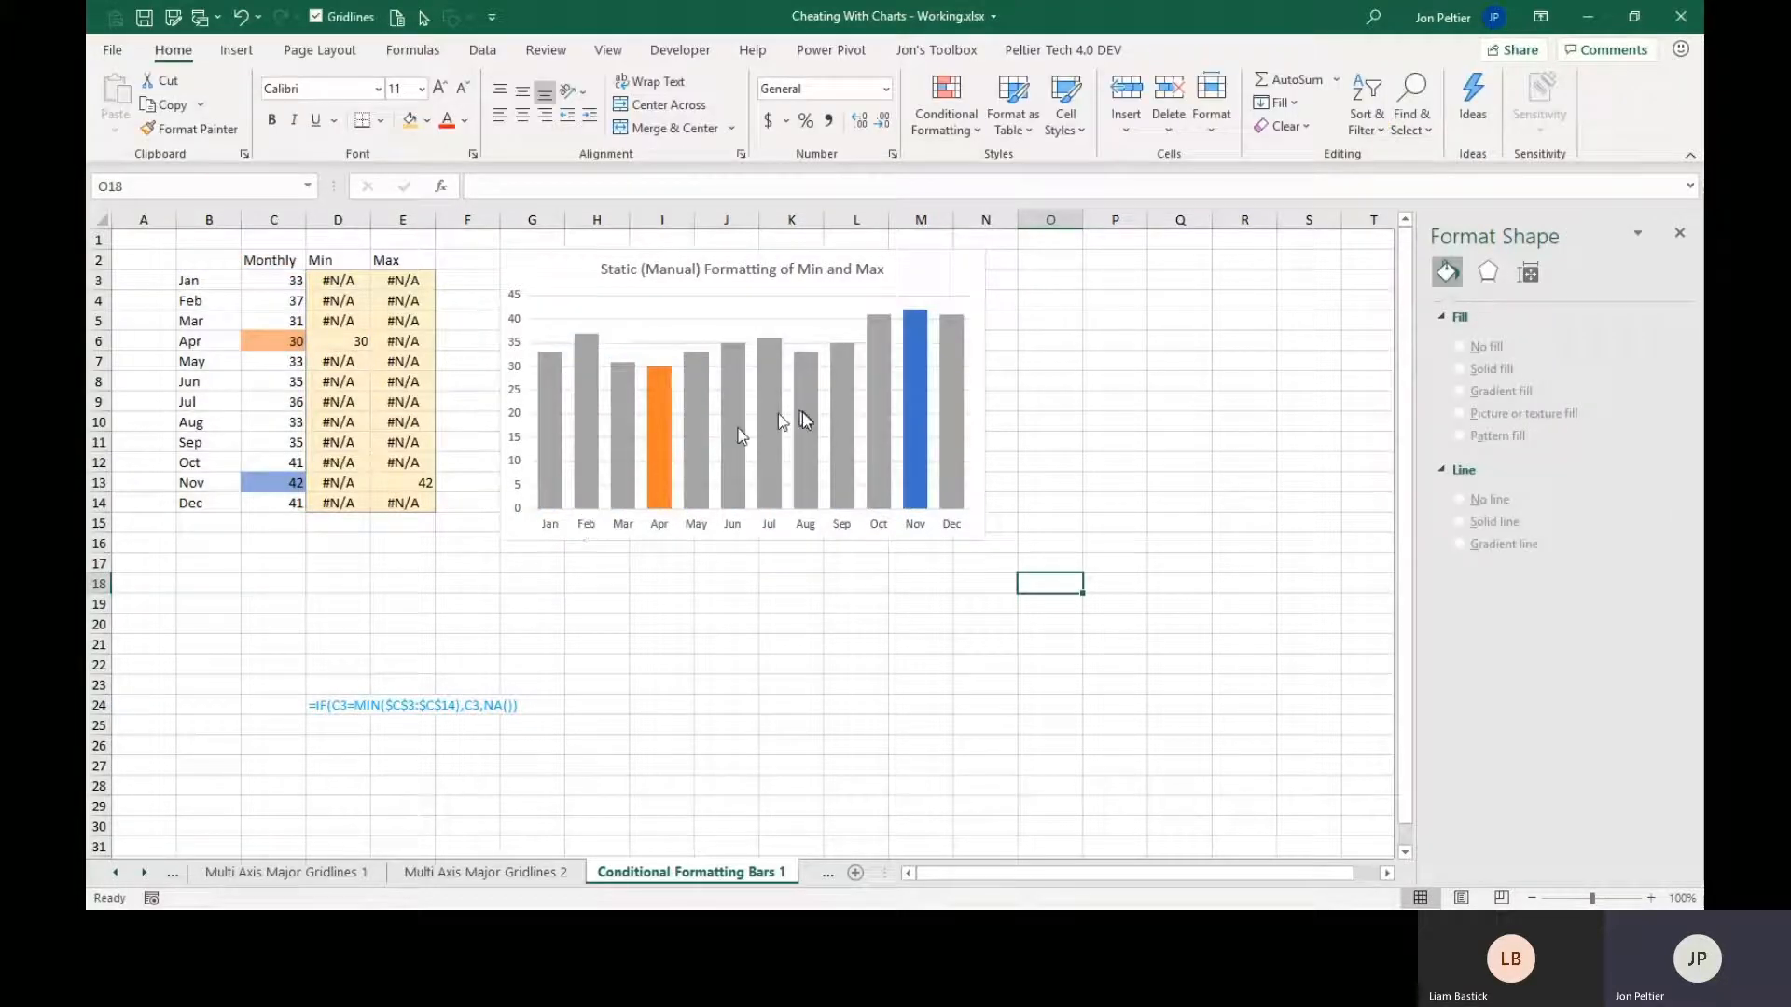
Change the June Monthly value in C8 to 29 to test the minimum highlighting.
click(267, 378)
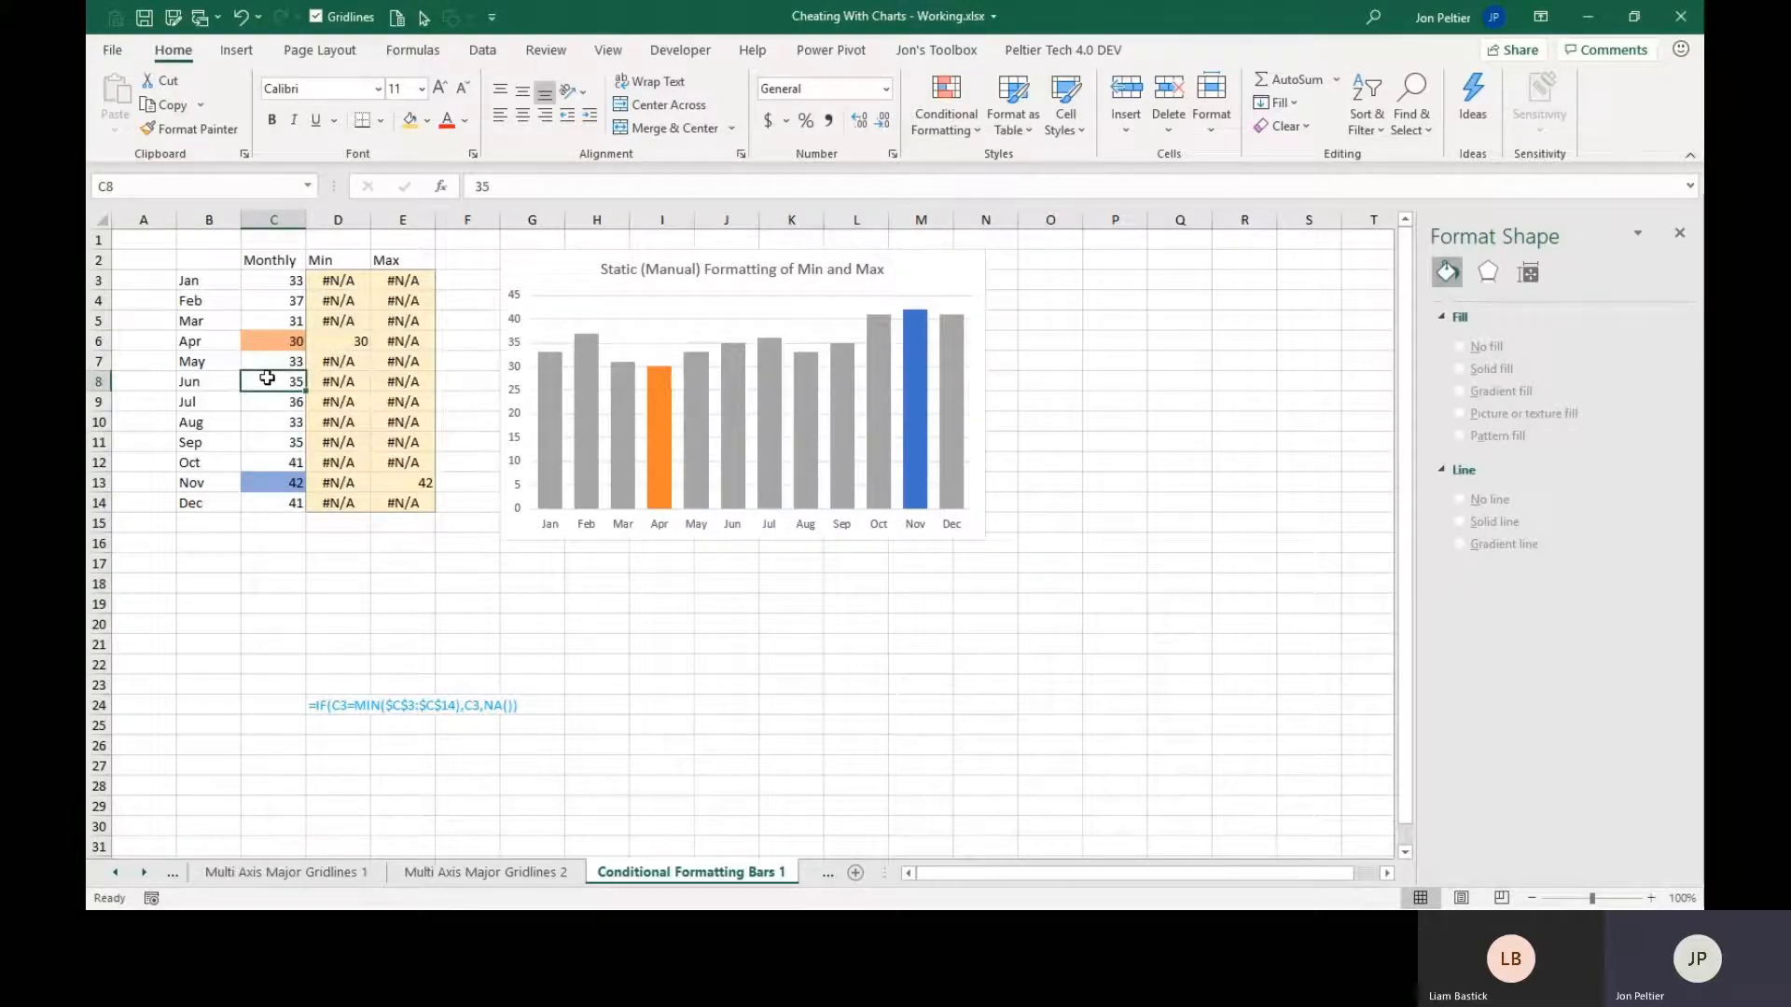
text(29)
key(ctrl+Return)
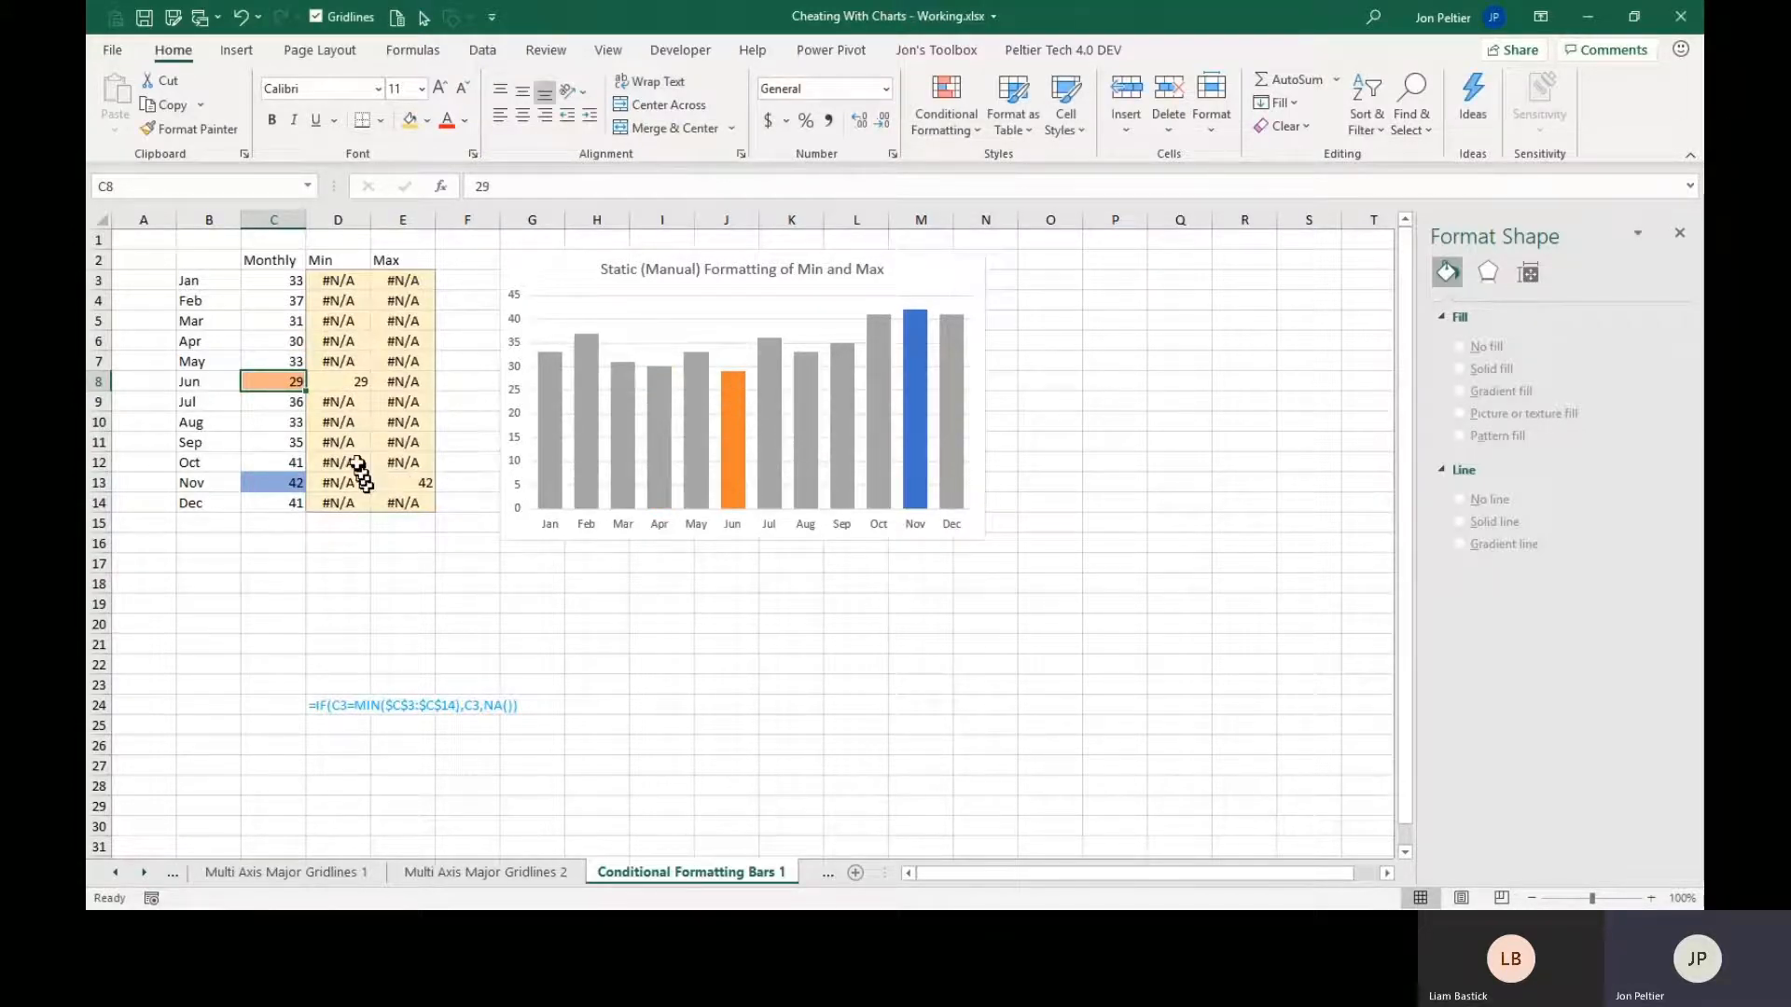
Change the February Monthly value in C4 to 42 to test the maximum highlighting.
click(262, 298)
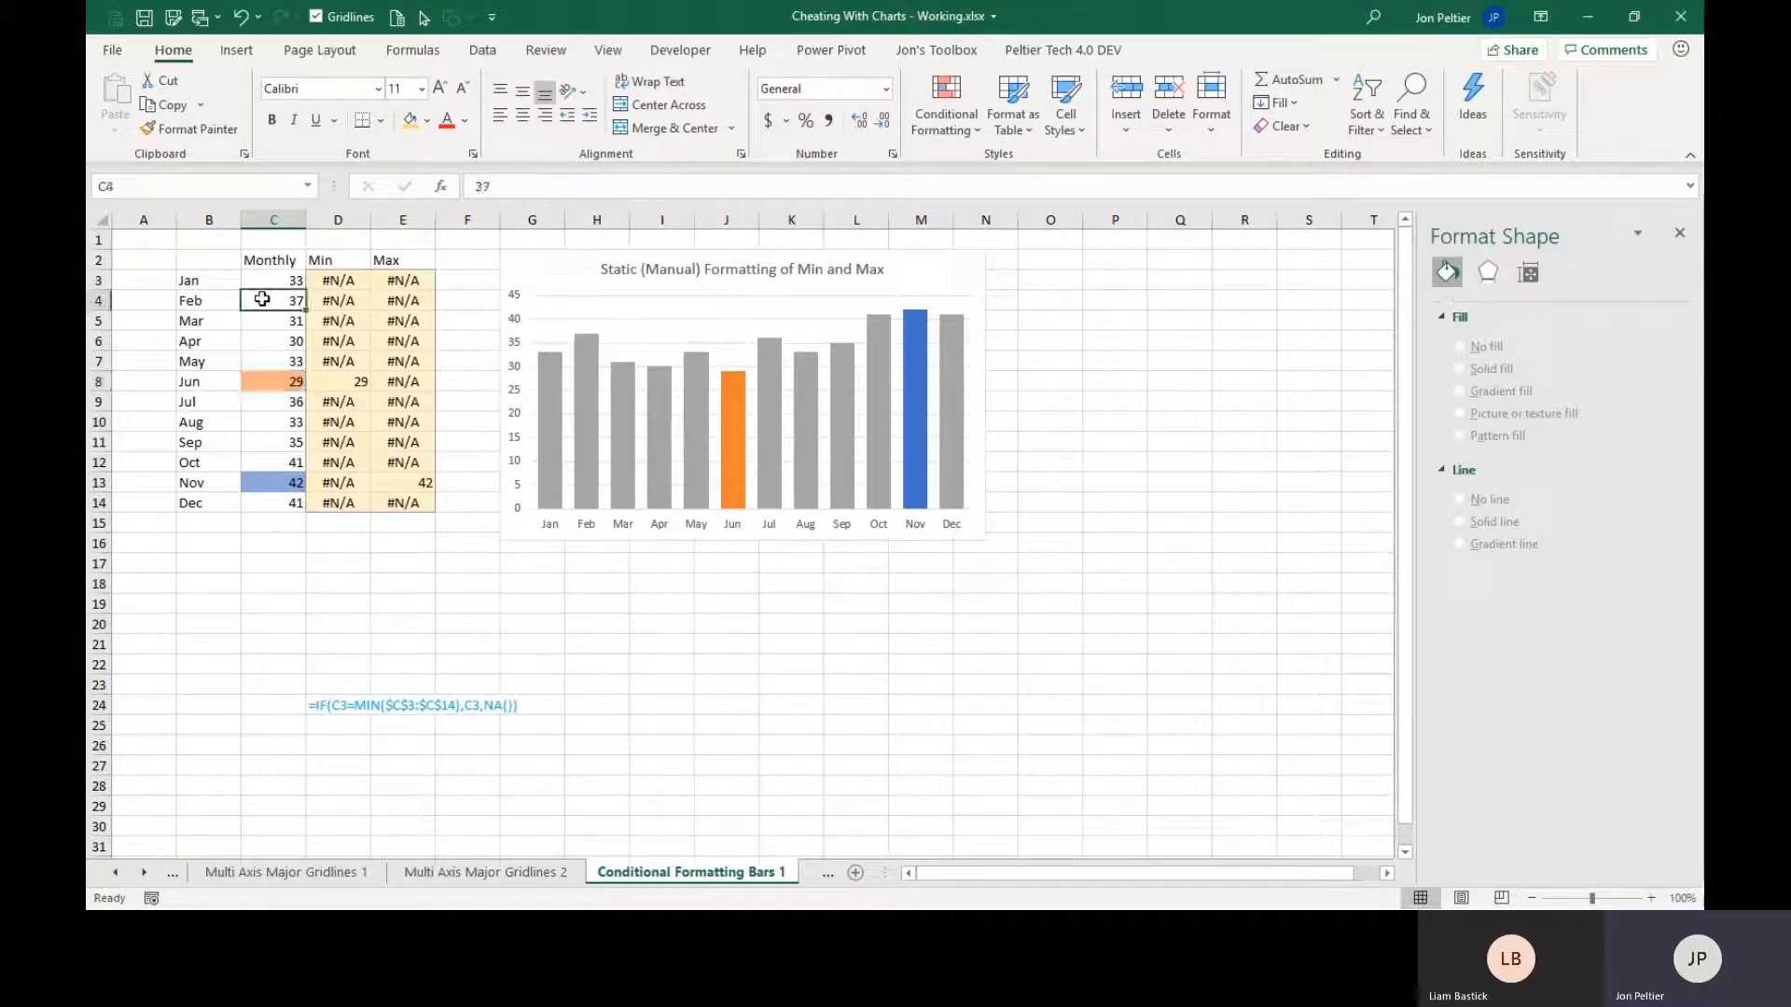
text(42)
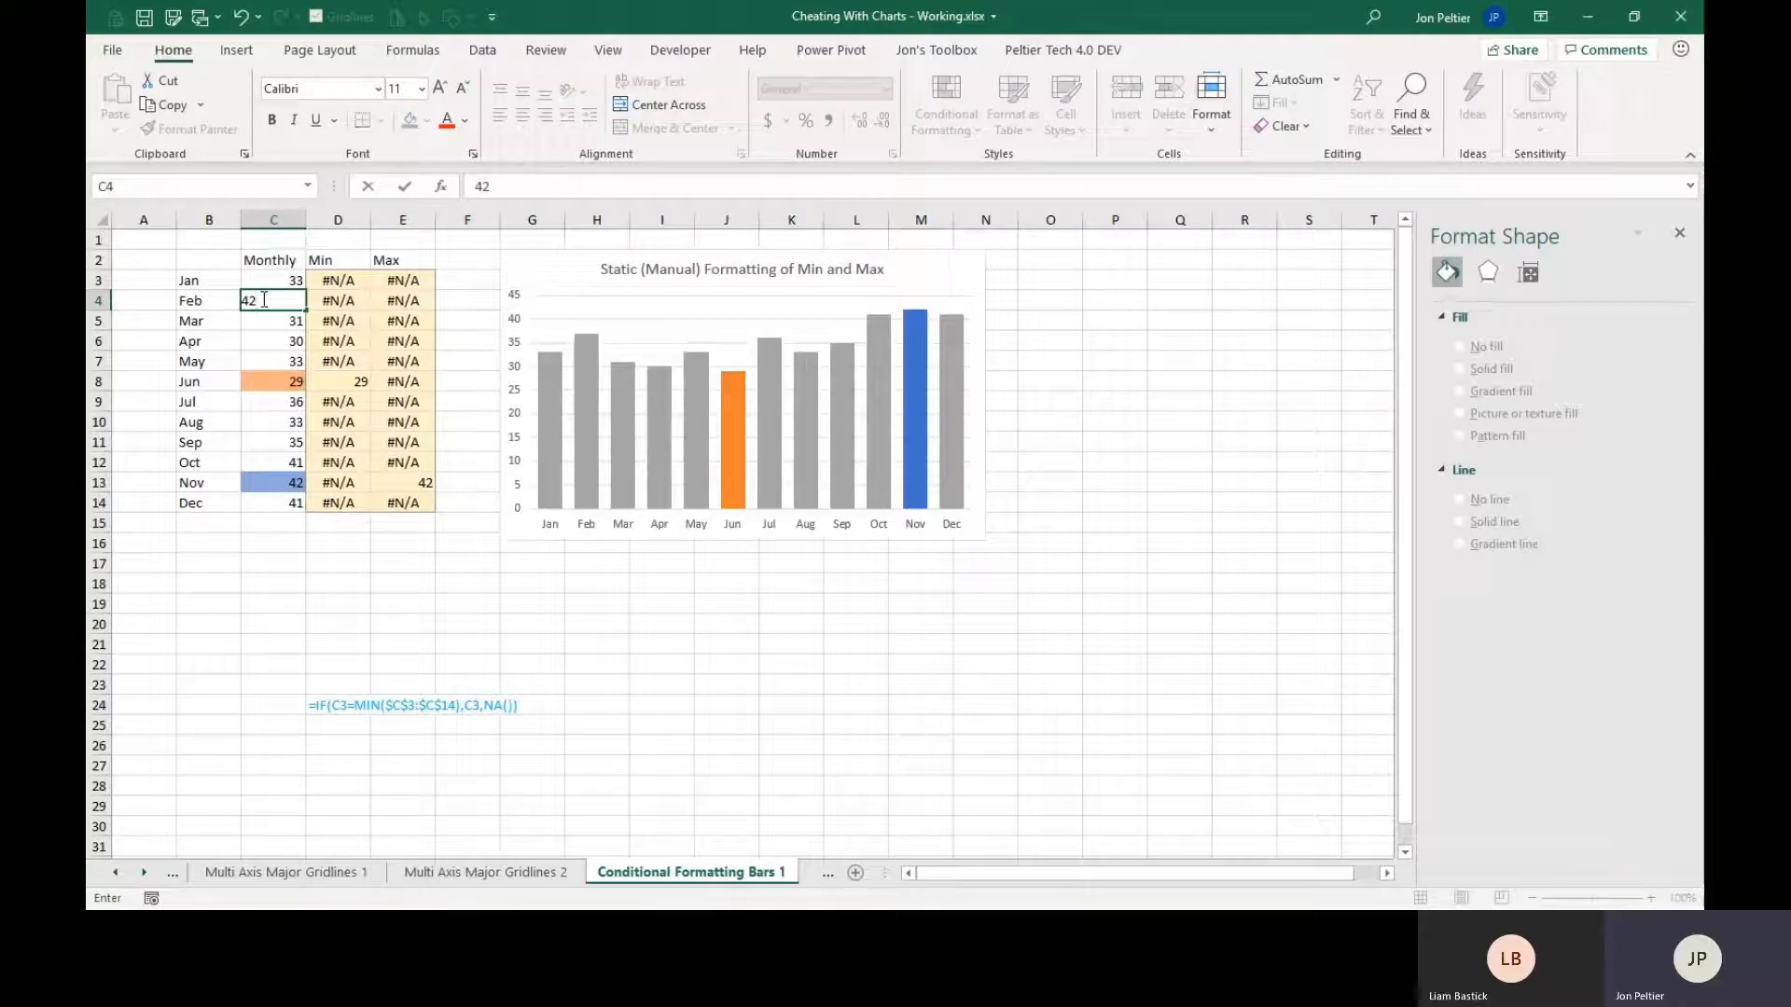
key(ctrl+Return)
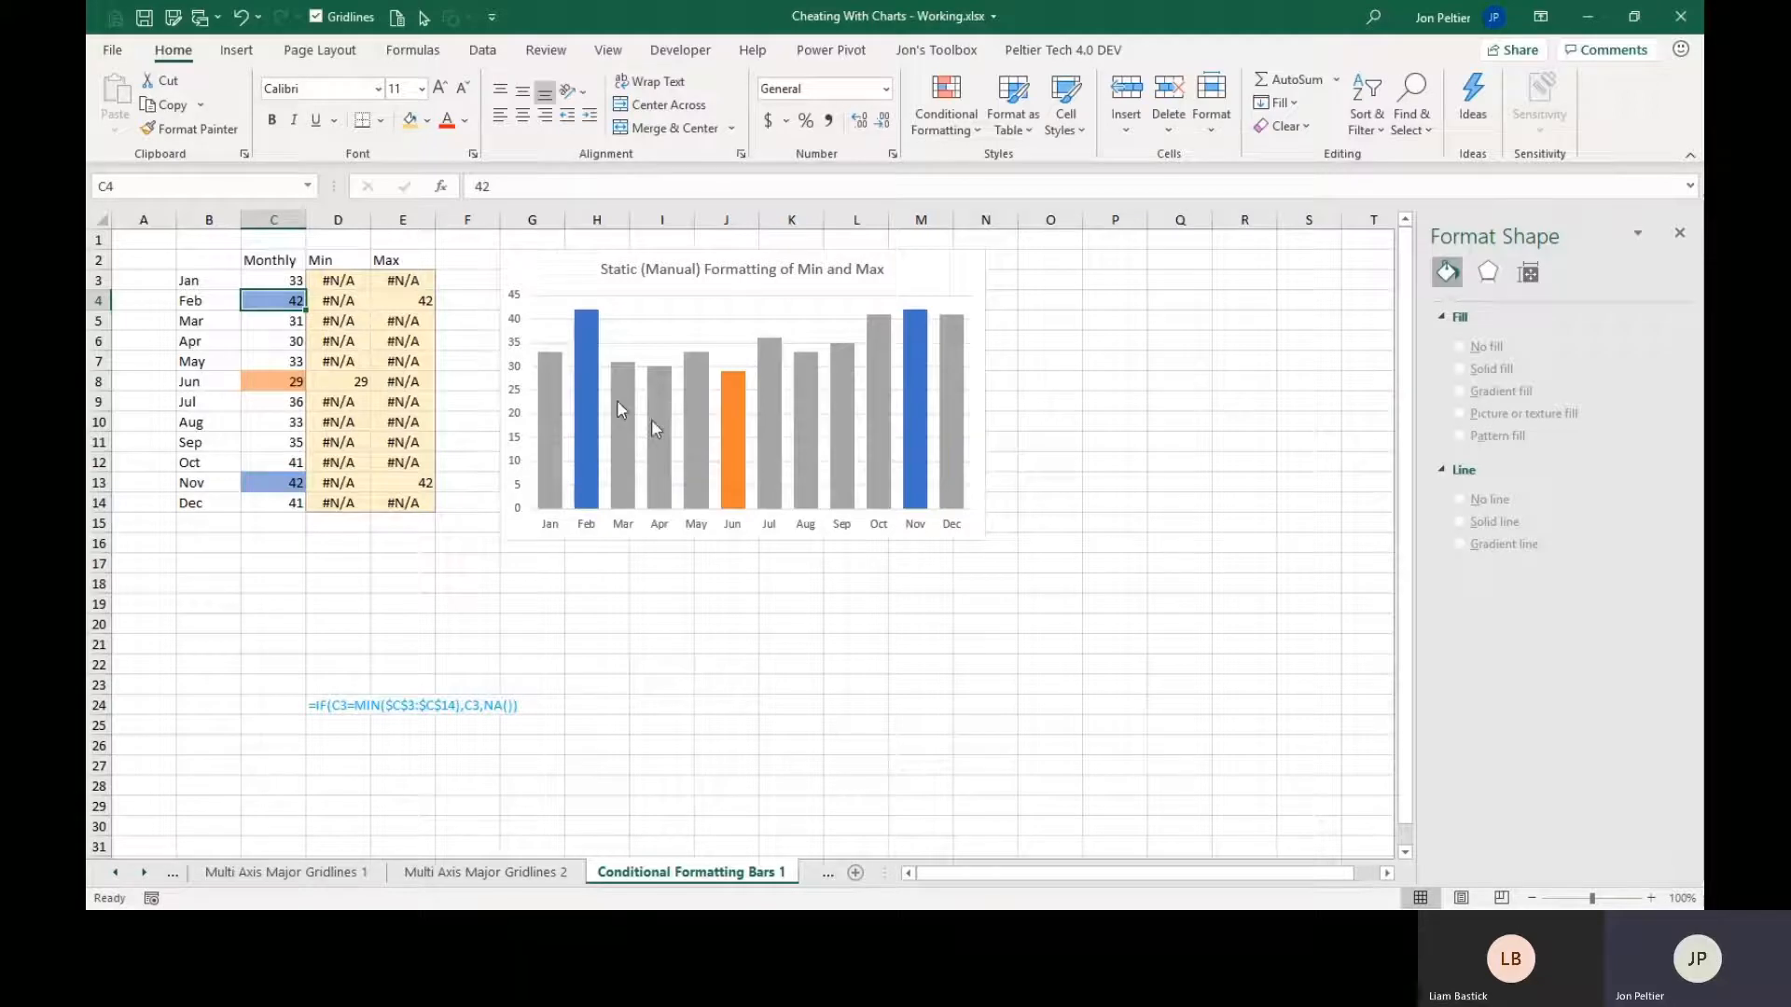
mouse_move(732, 440)
View the Conditional Formatting Bars 2 sheet and move on to the Conditional Formatting Lines 1 sheet.
click(146, 873)
click(632, 873)
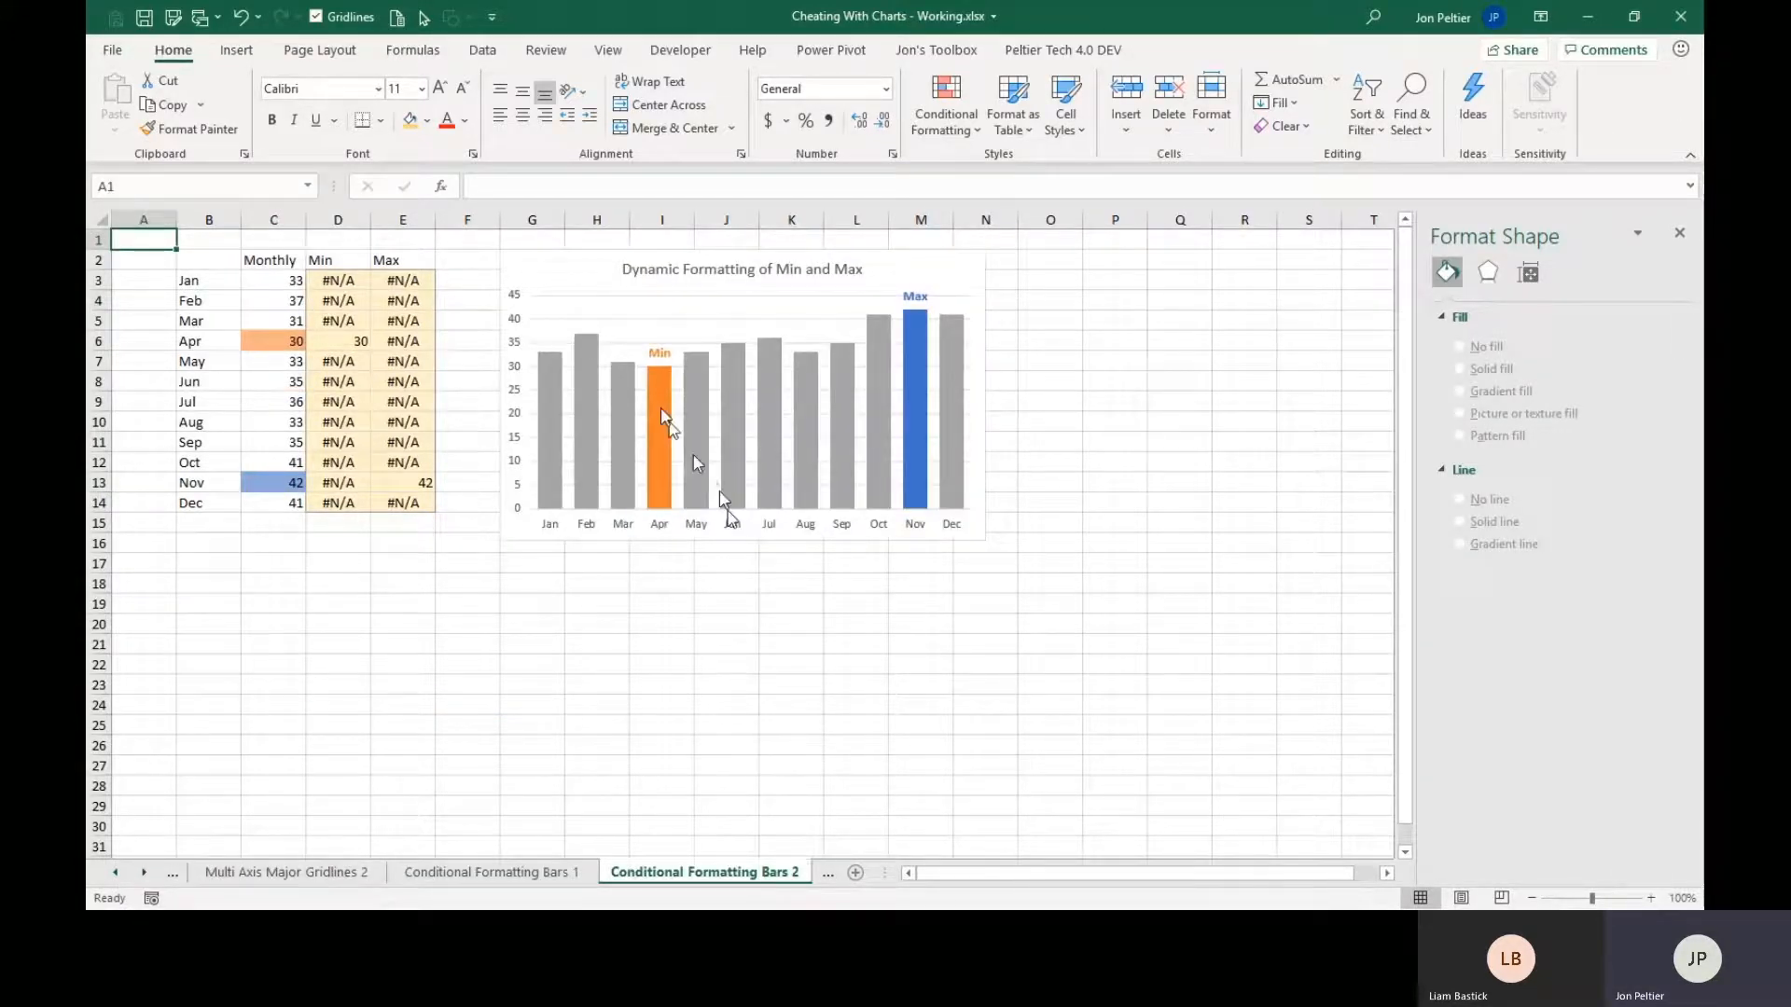
click(144, 873)
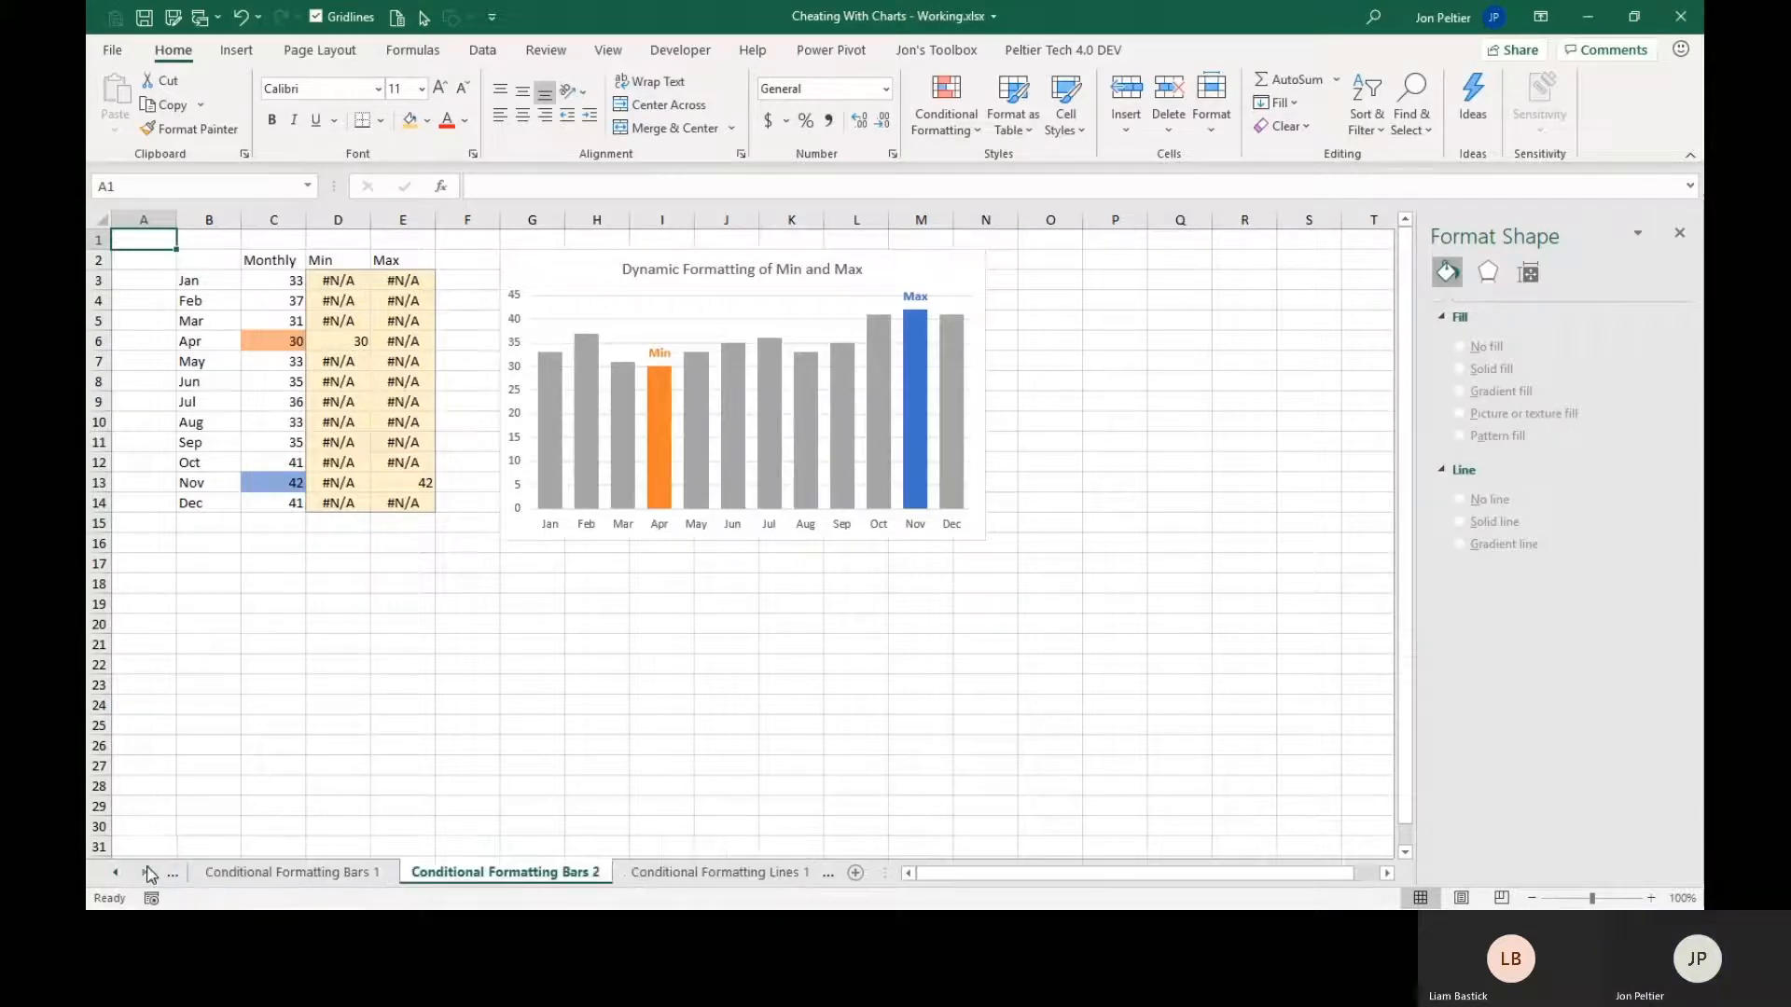
click(679, 874)
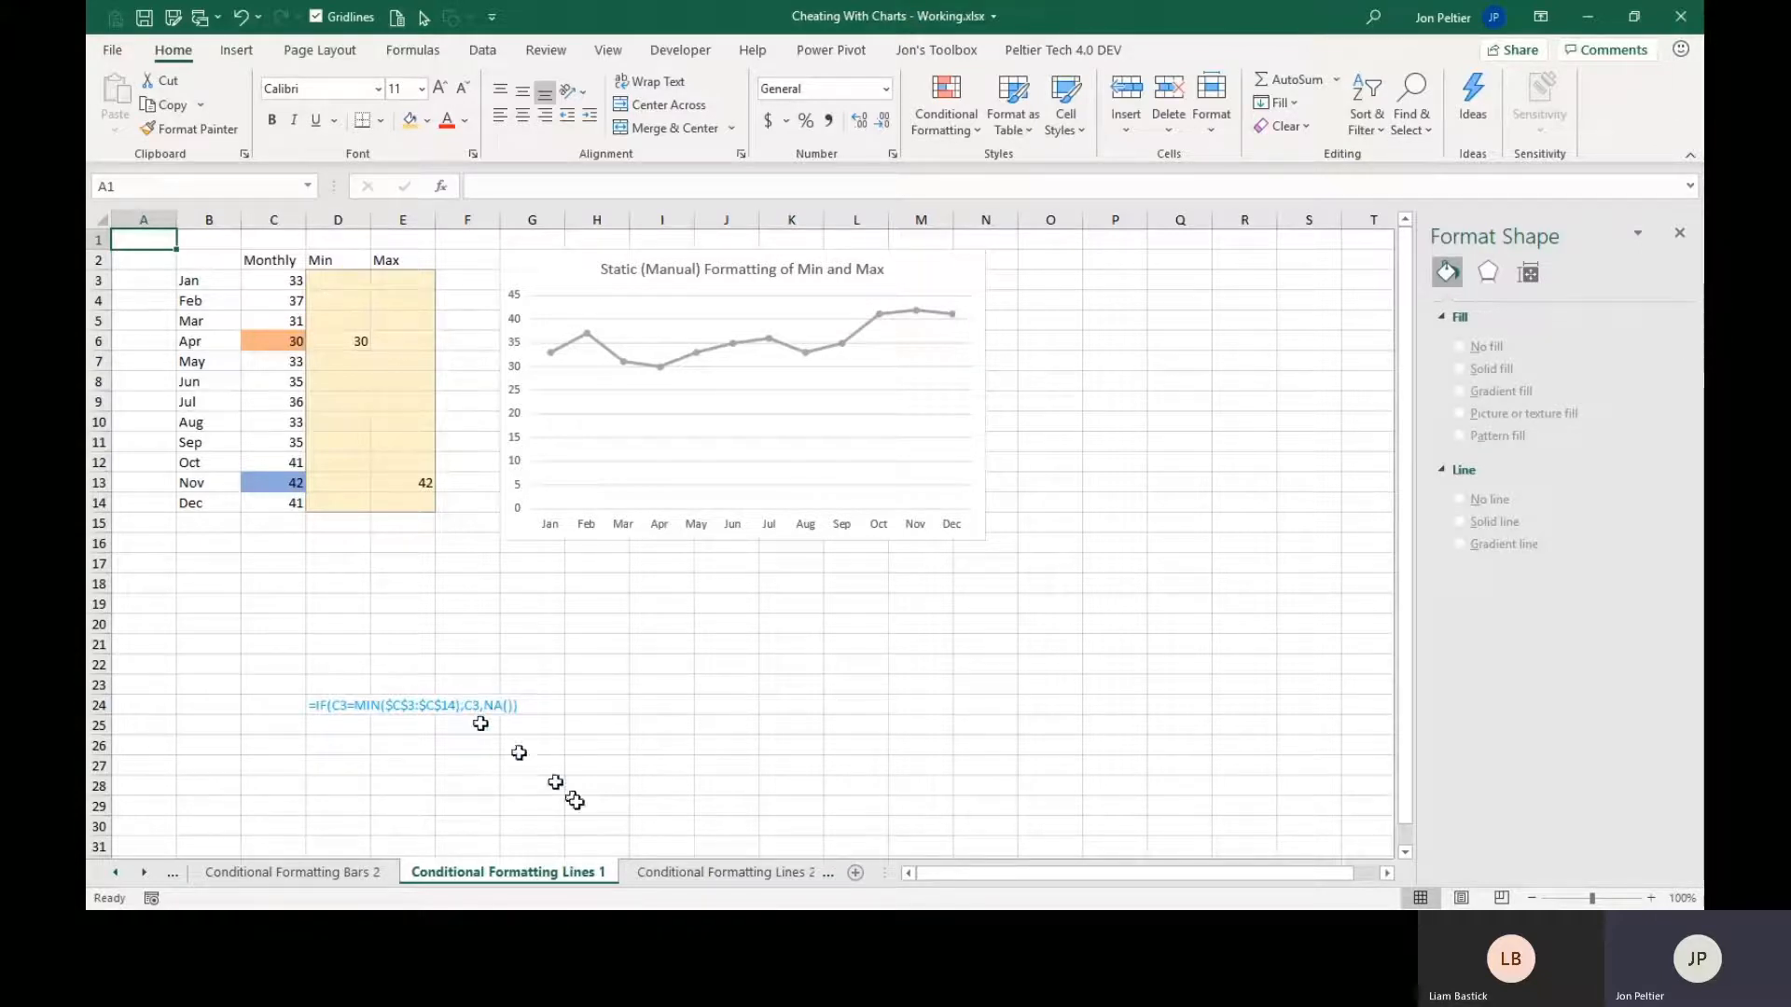
Clear the hard-coded Min and Max values from the range D6:E13.
click(339, 344)
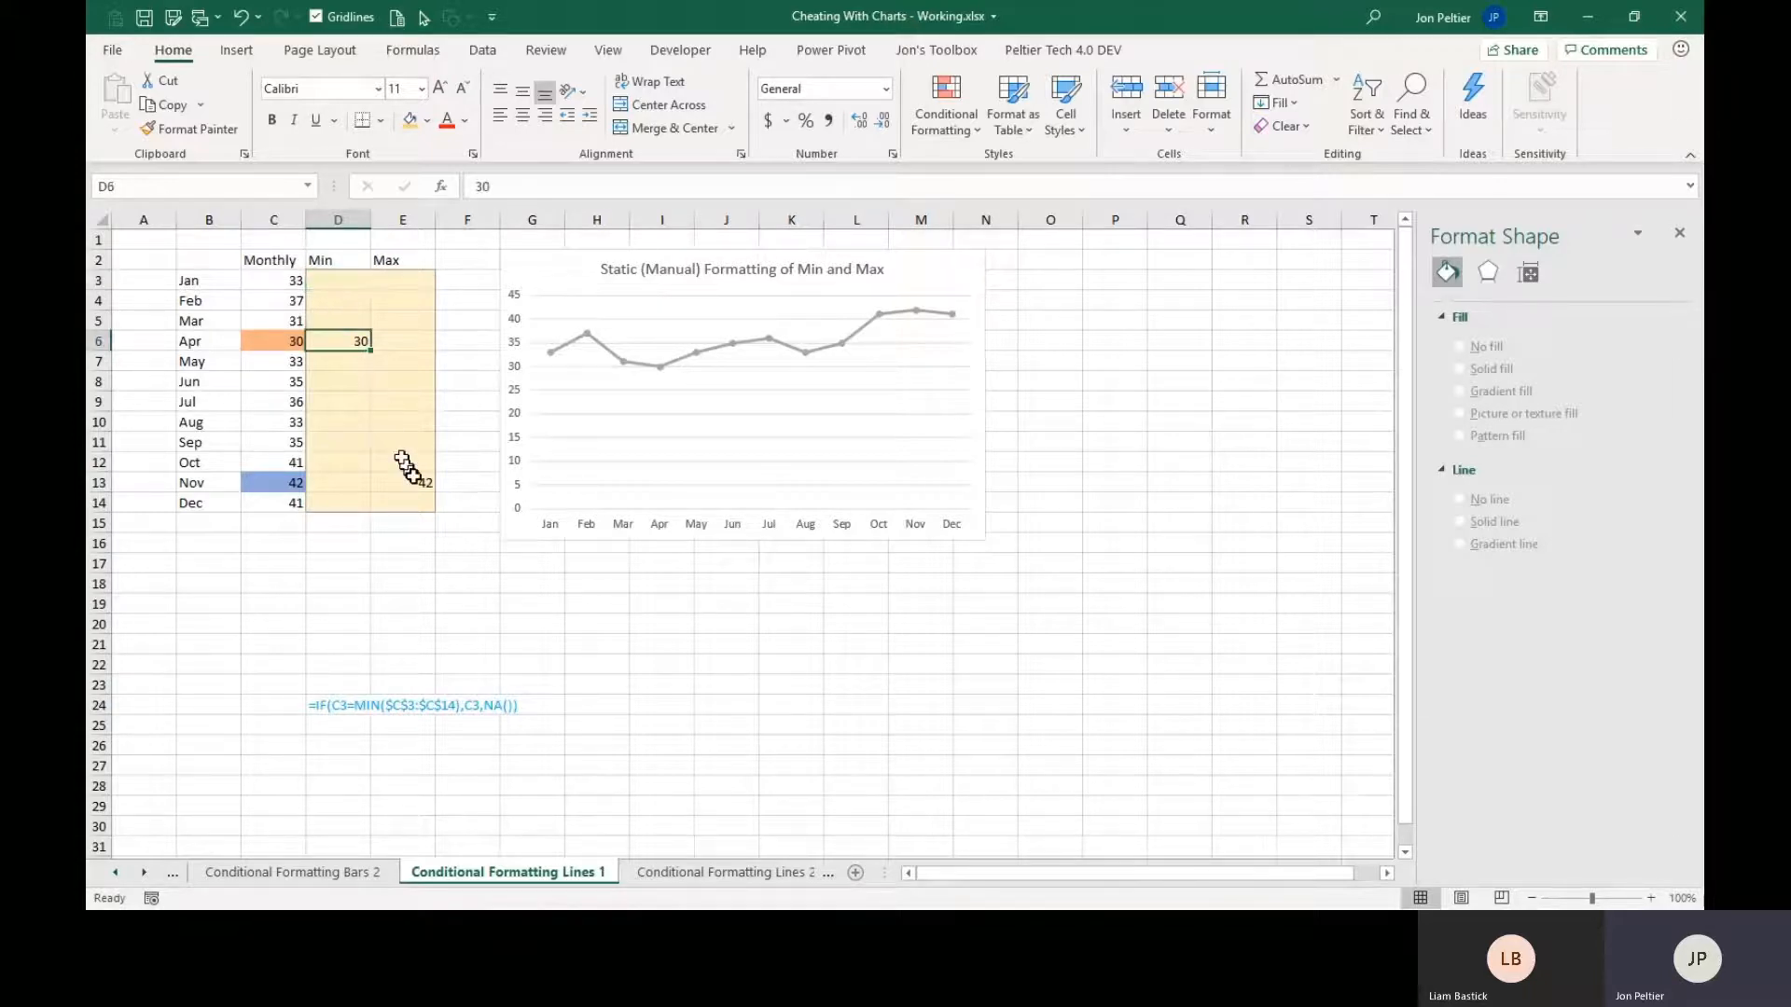
click(416, 483)
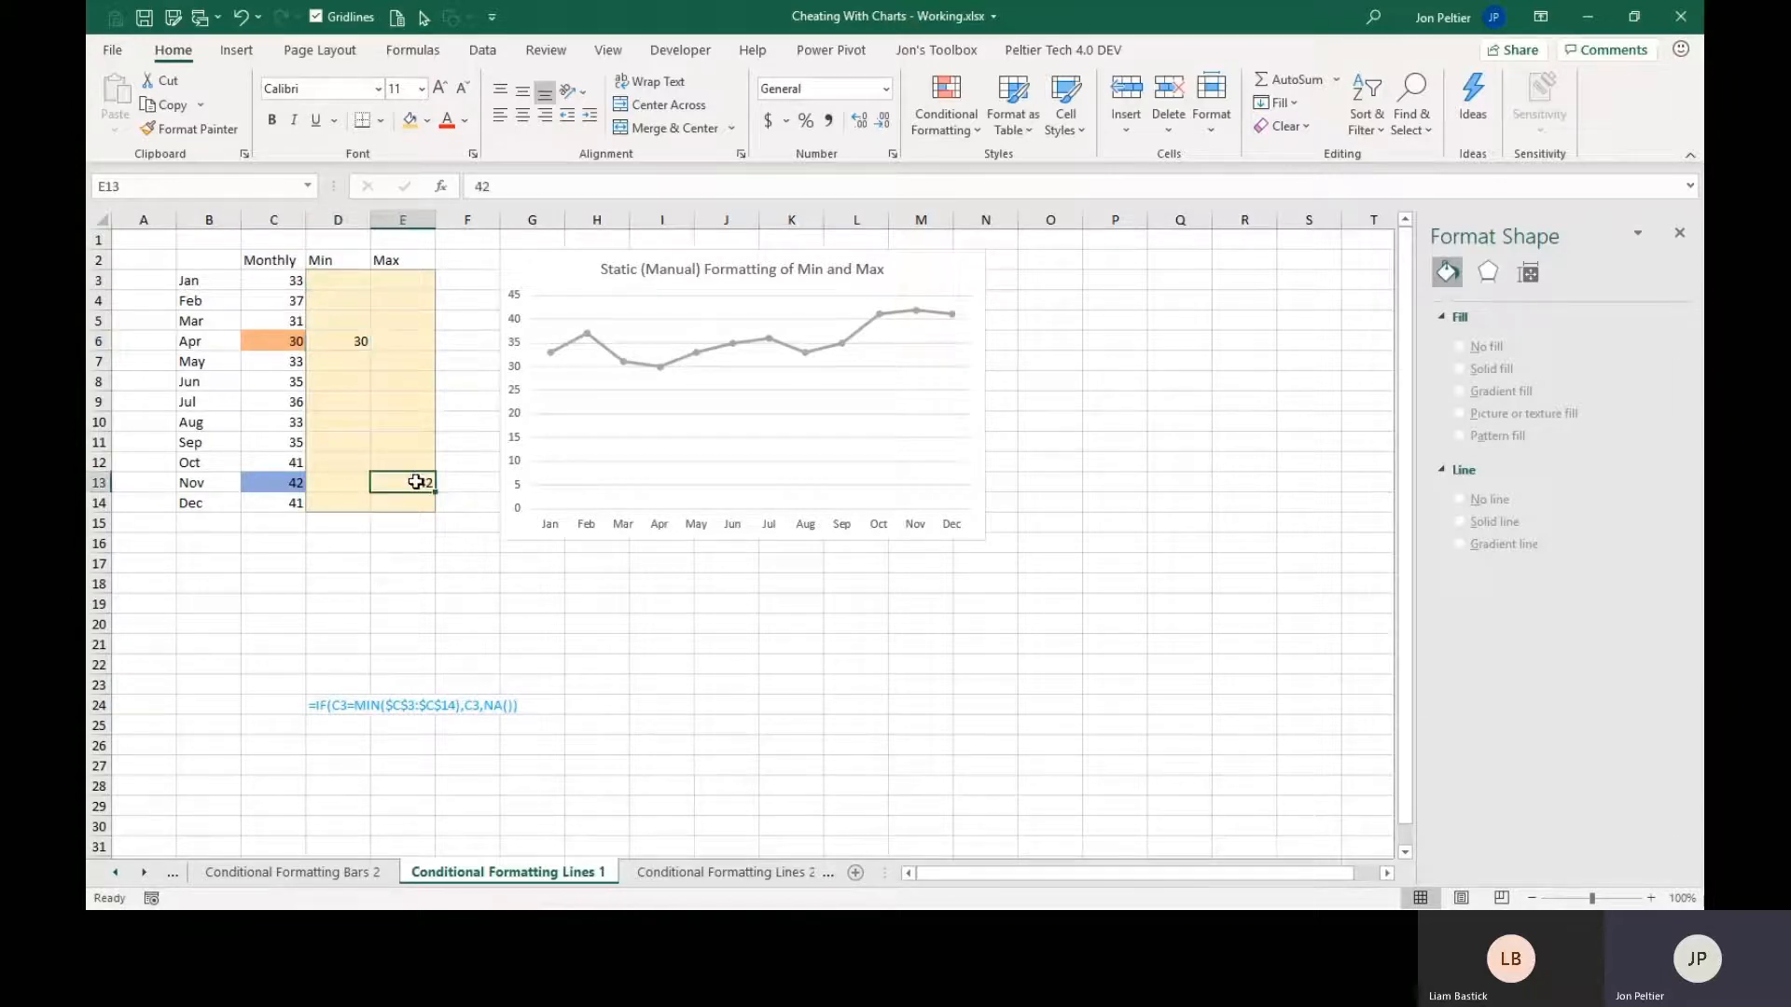
click(347, 340)
click(416, 478)
drag(344, 340, 416, 478)
key(Delete)
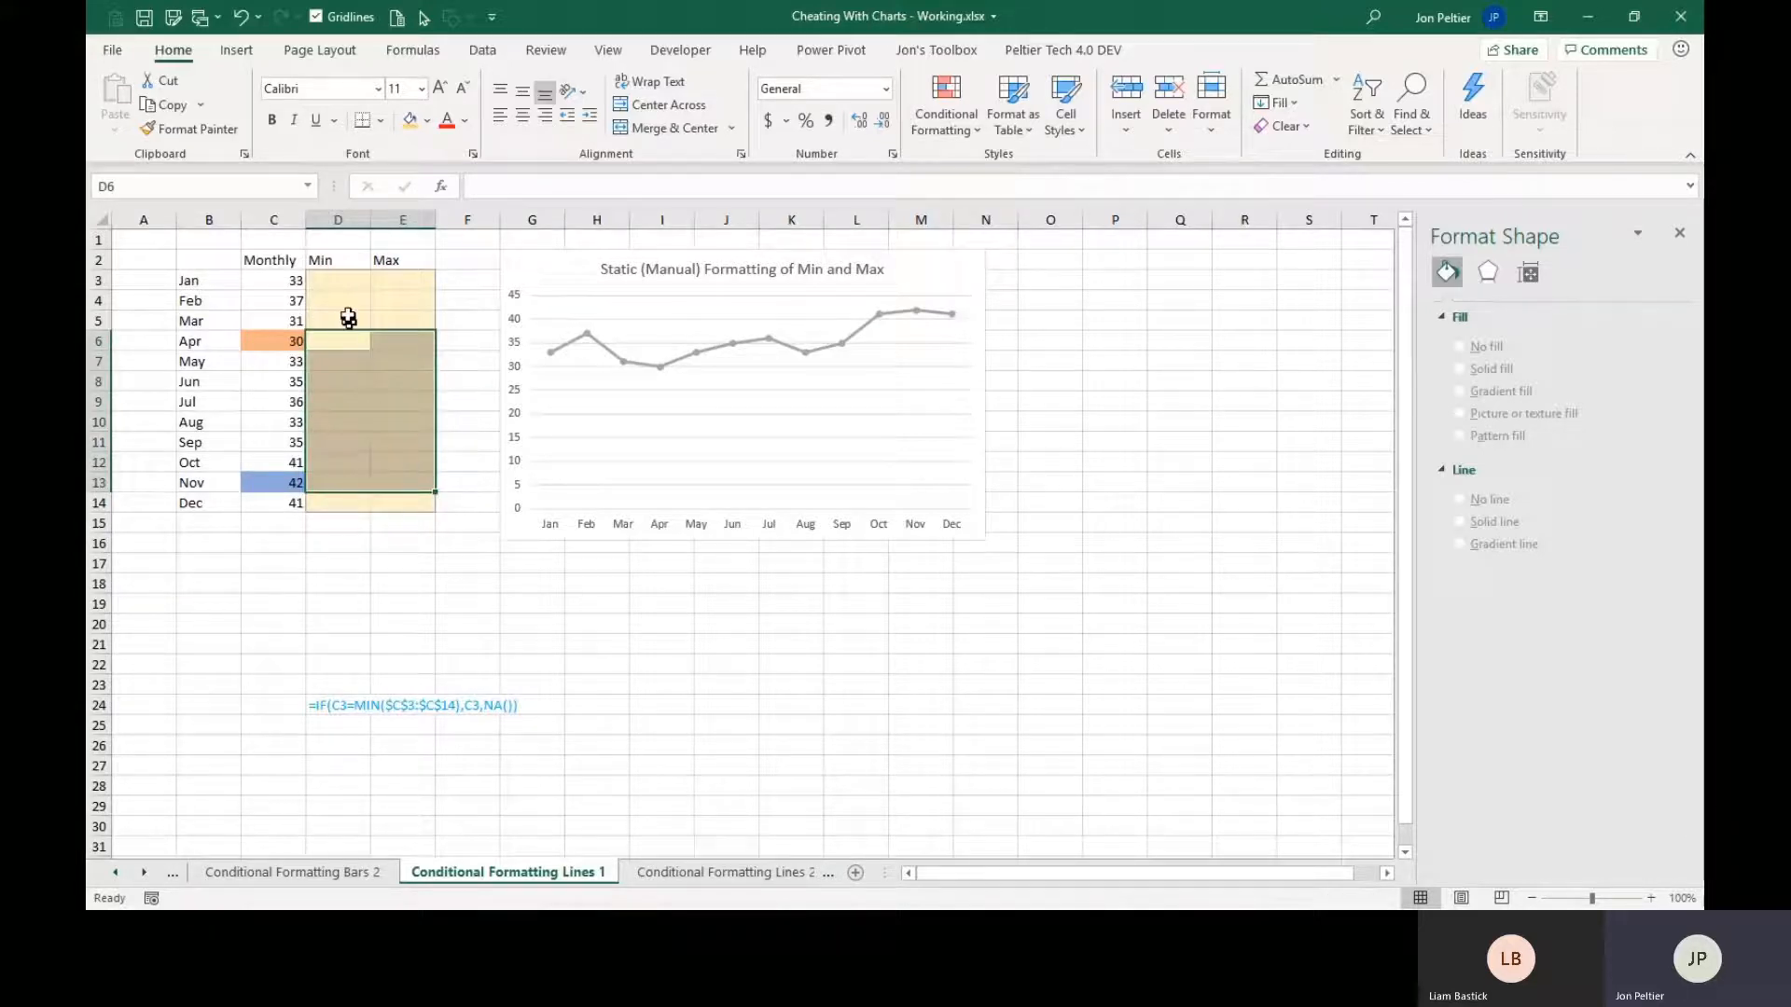
Fill the Min column D3:D14 with the formula =IF(C3=MIN($C$3:$C$14),C3,NA()).
drag(342, 280, 350, 493)
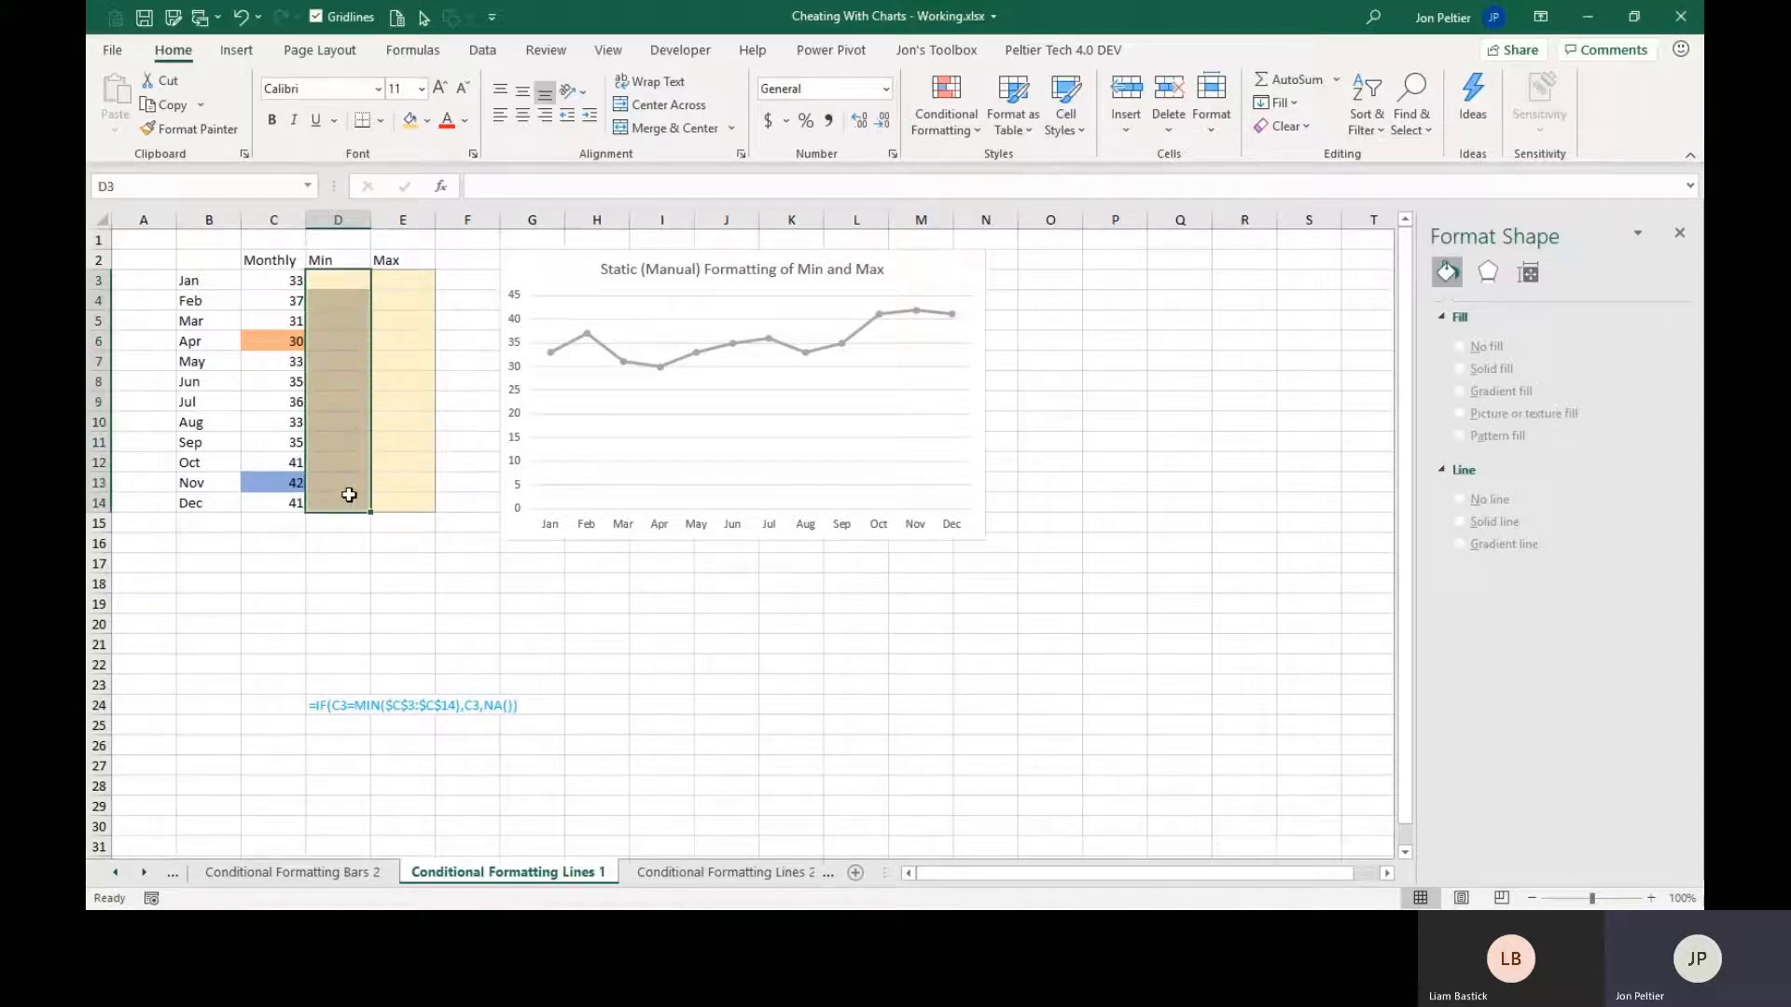
click(116, 874)
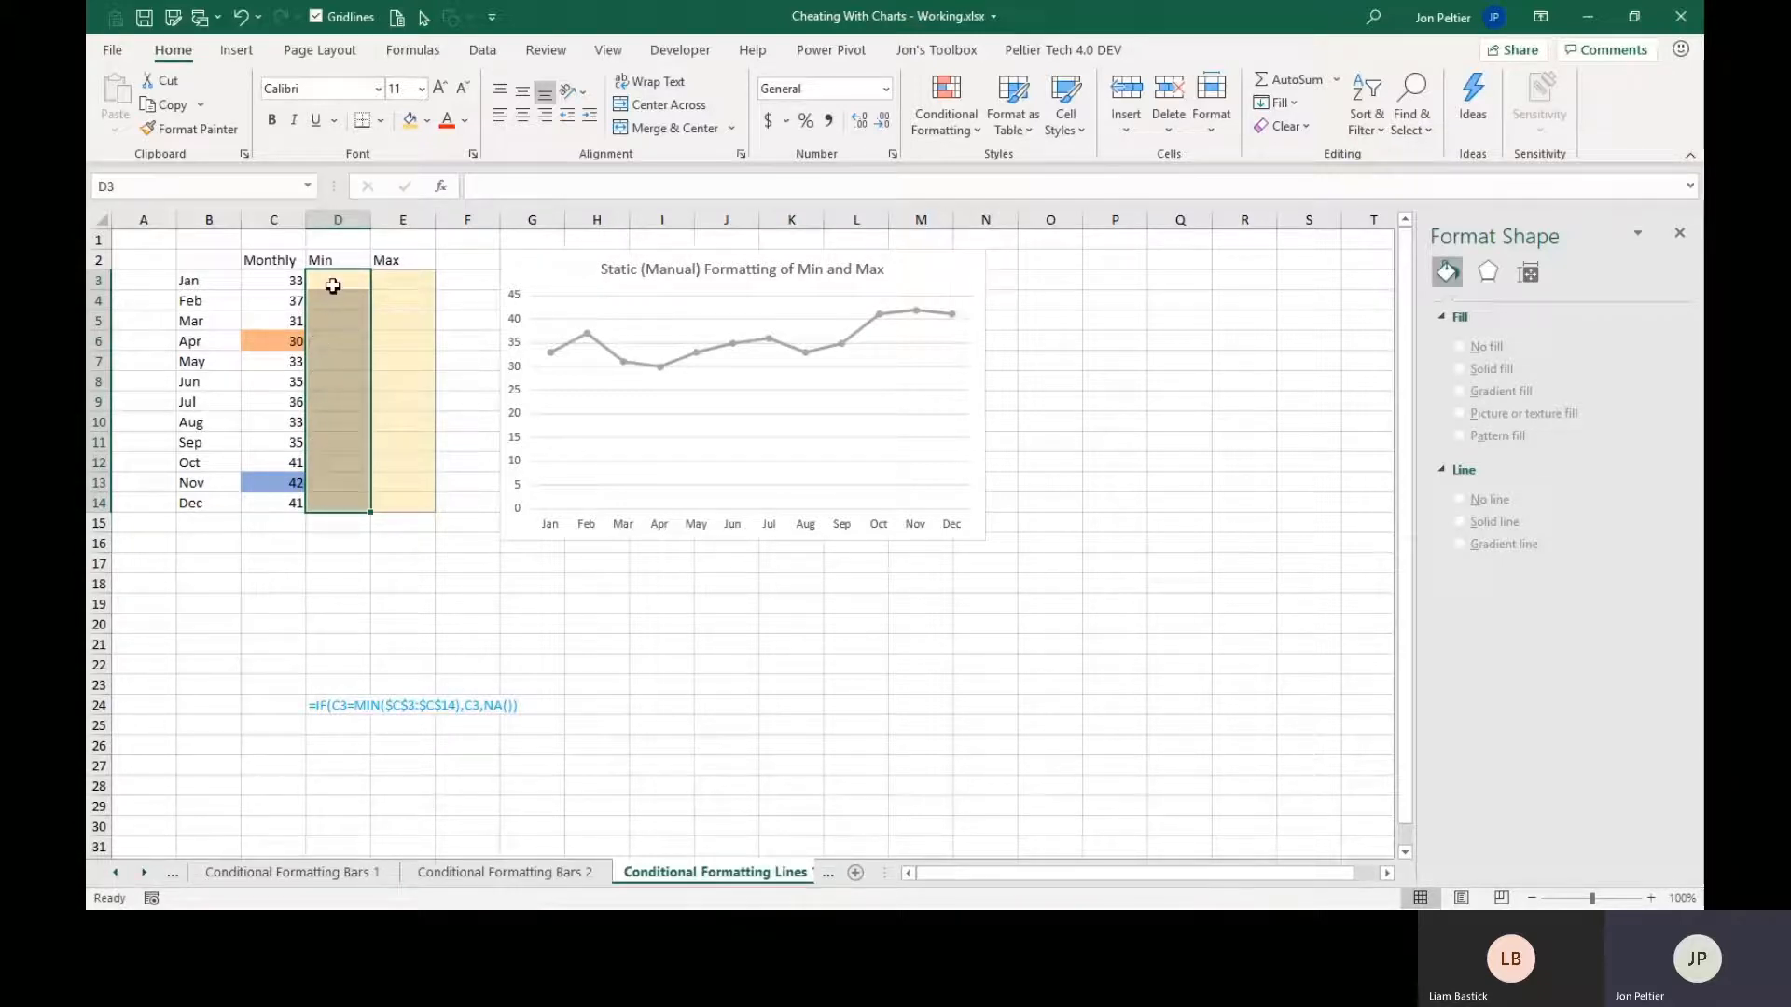
text(=if()
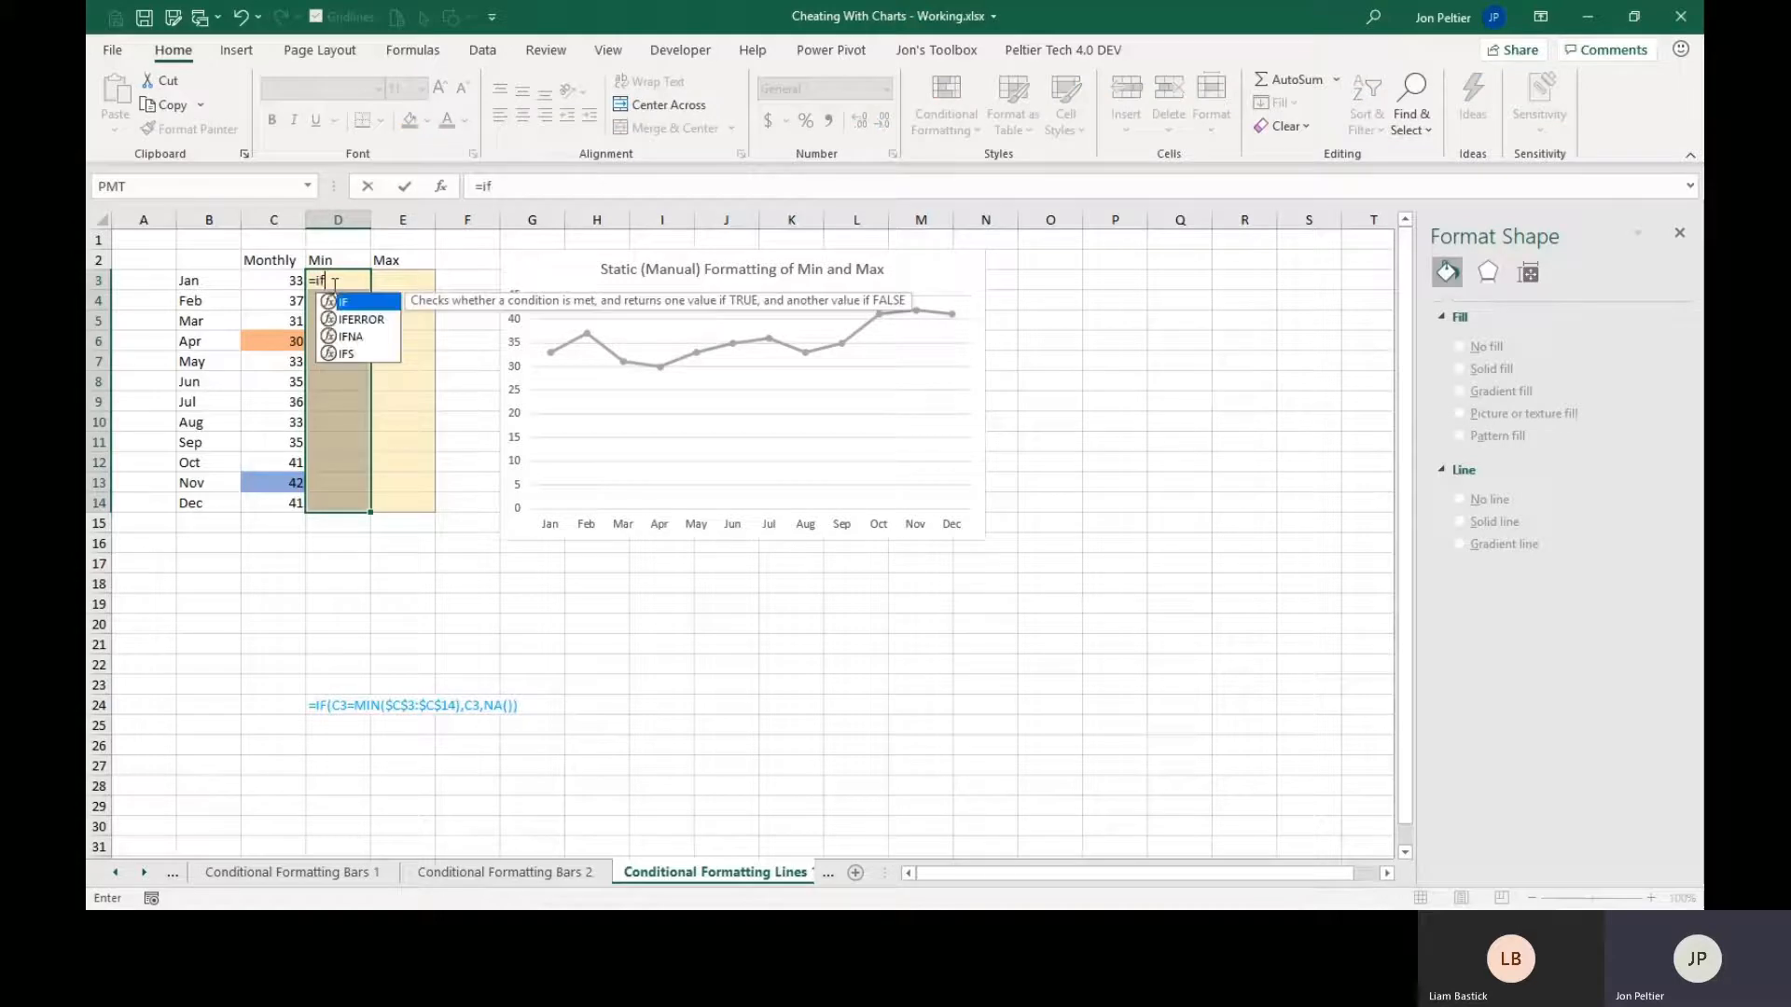
click(260, 286)
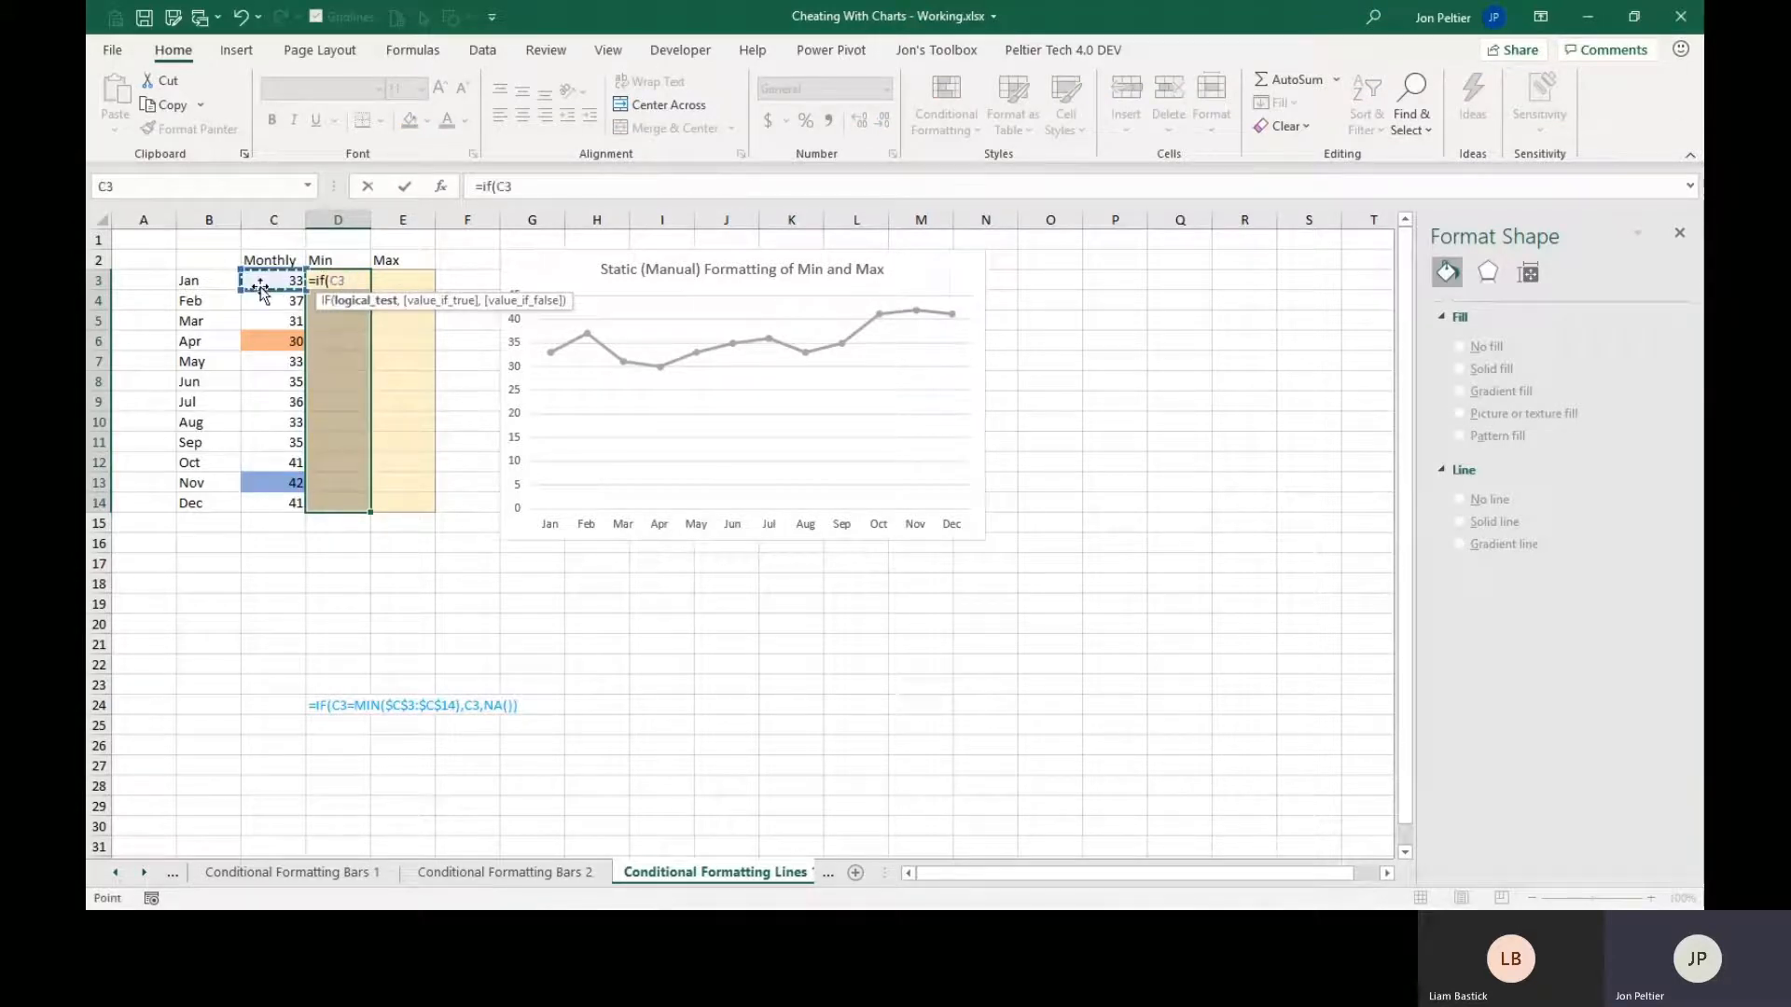
text(=min()
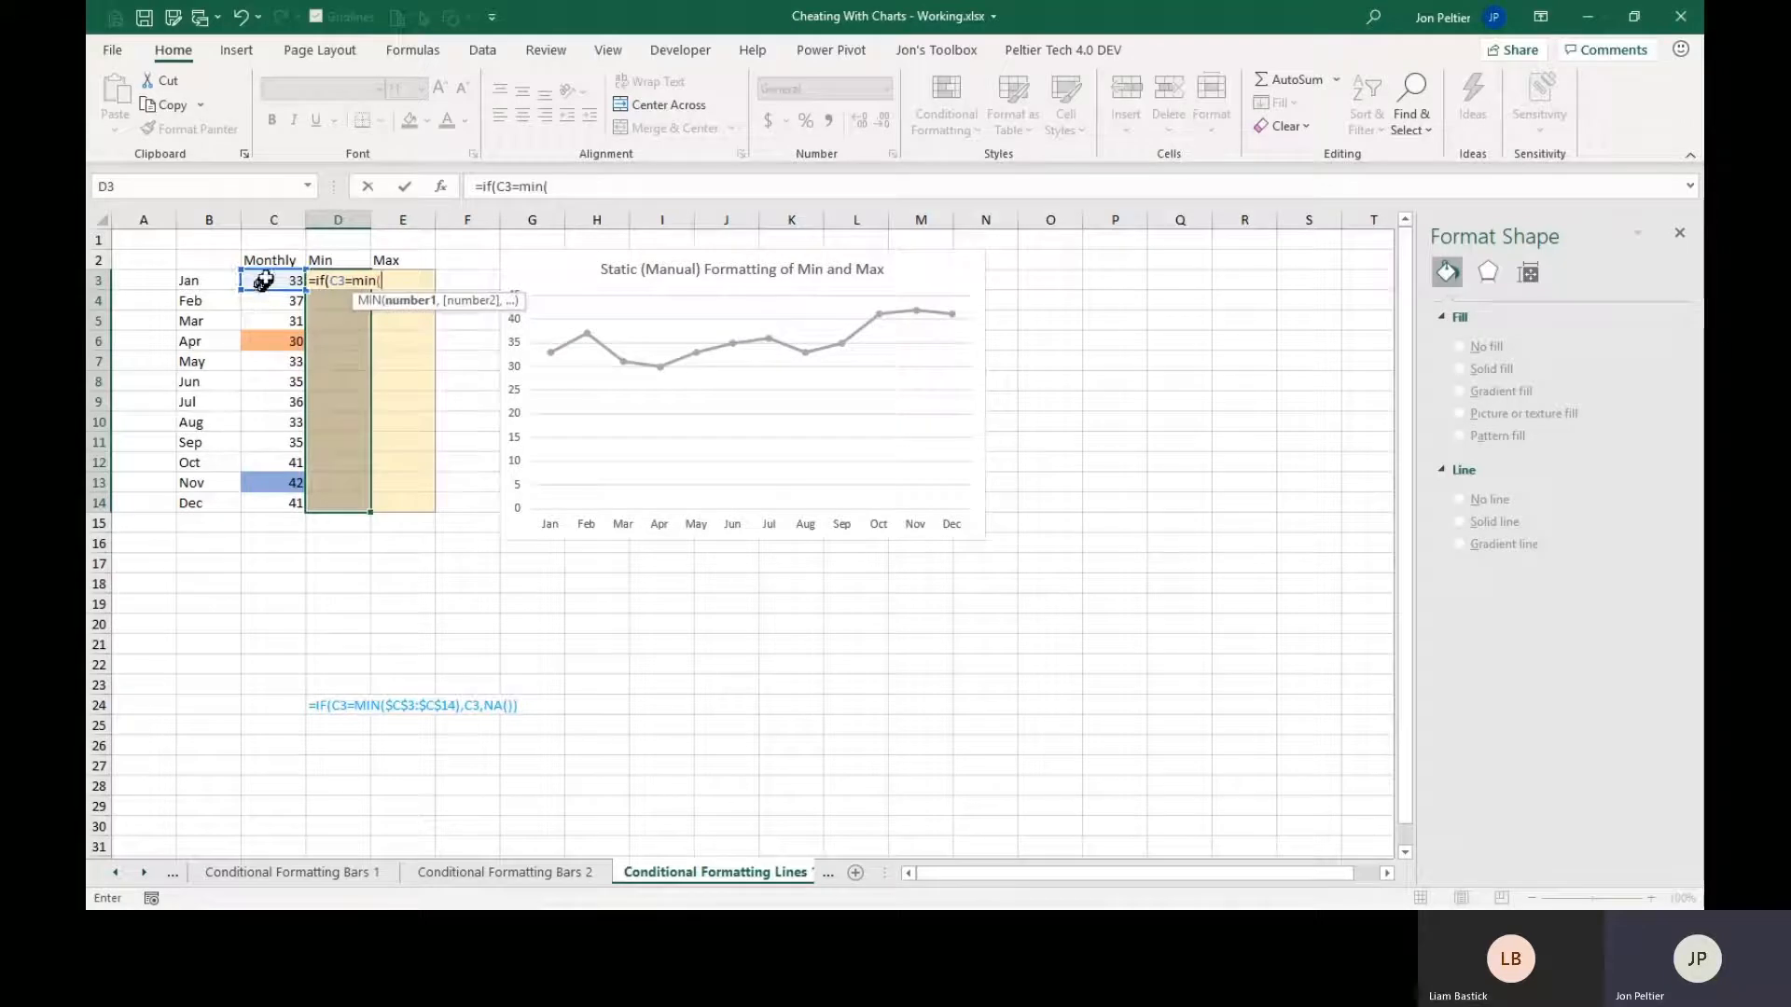
drag(260, 287, 294, 505)
key(F4)
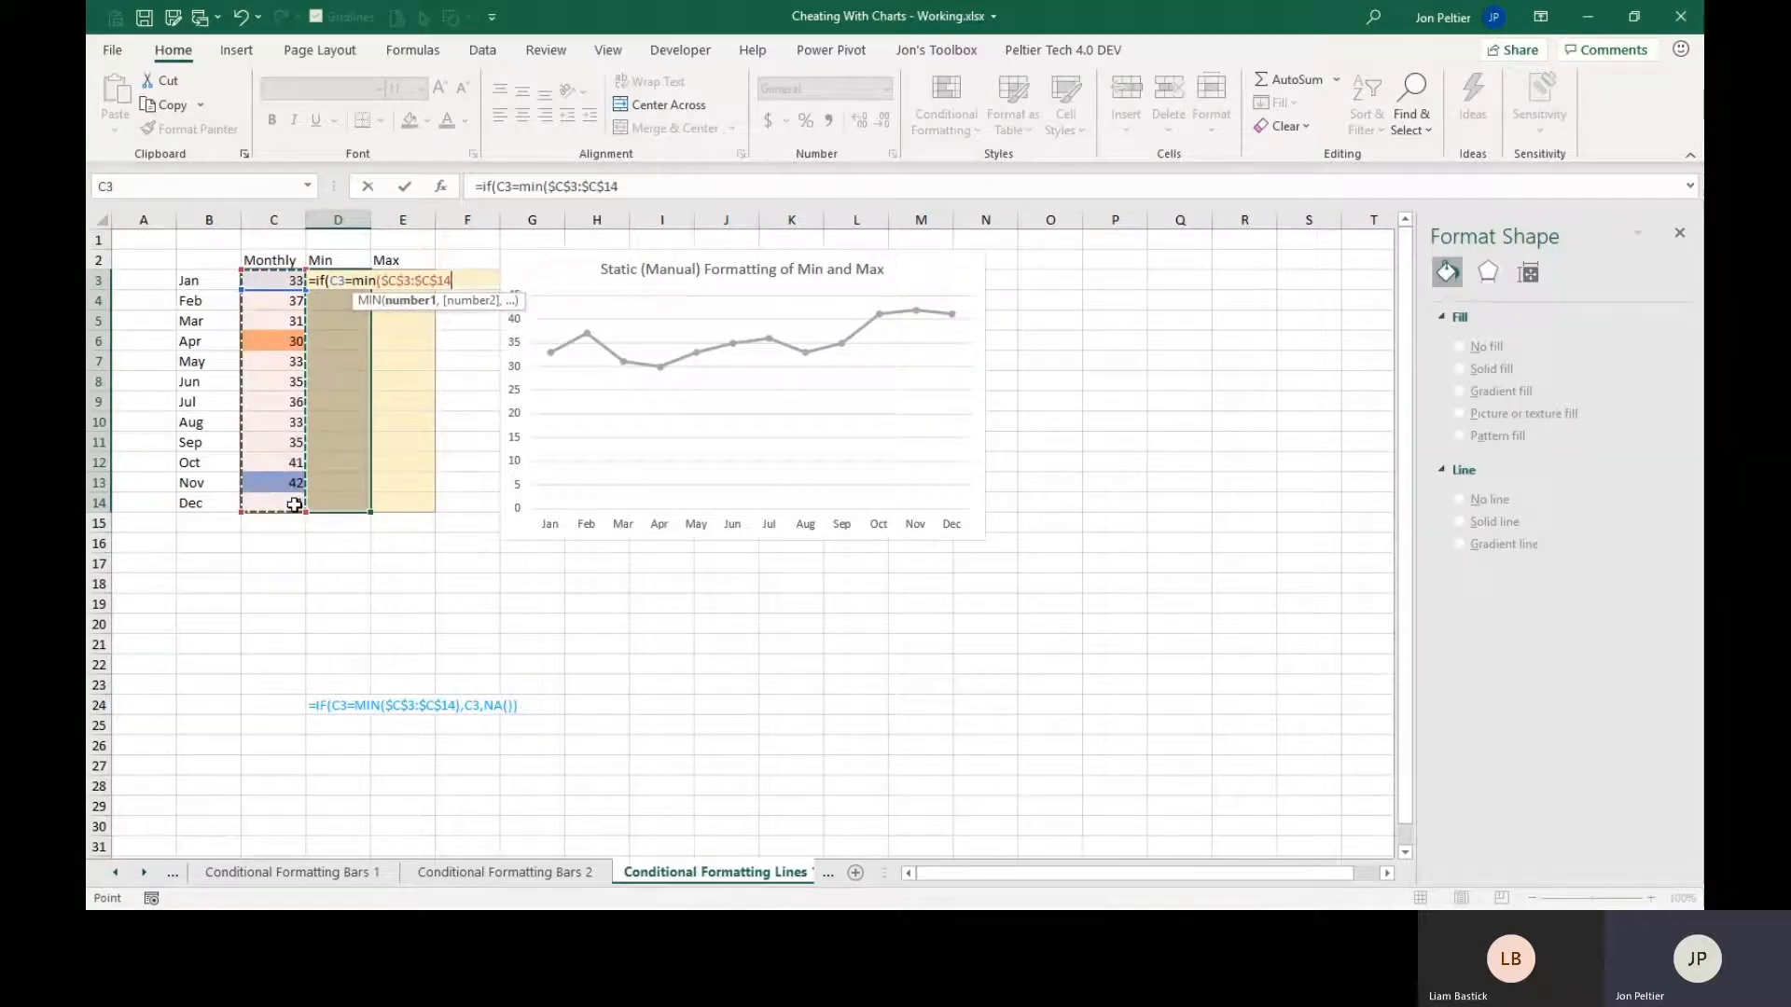
text())
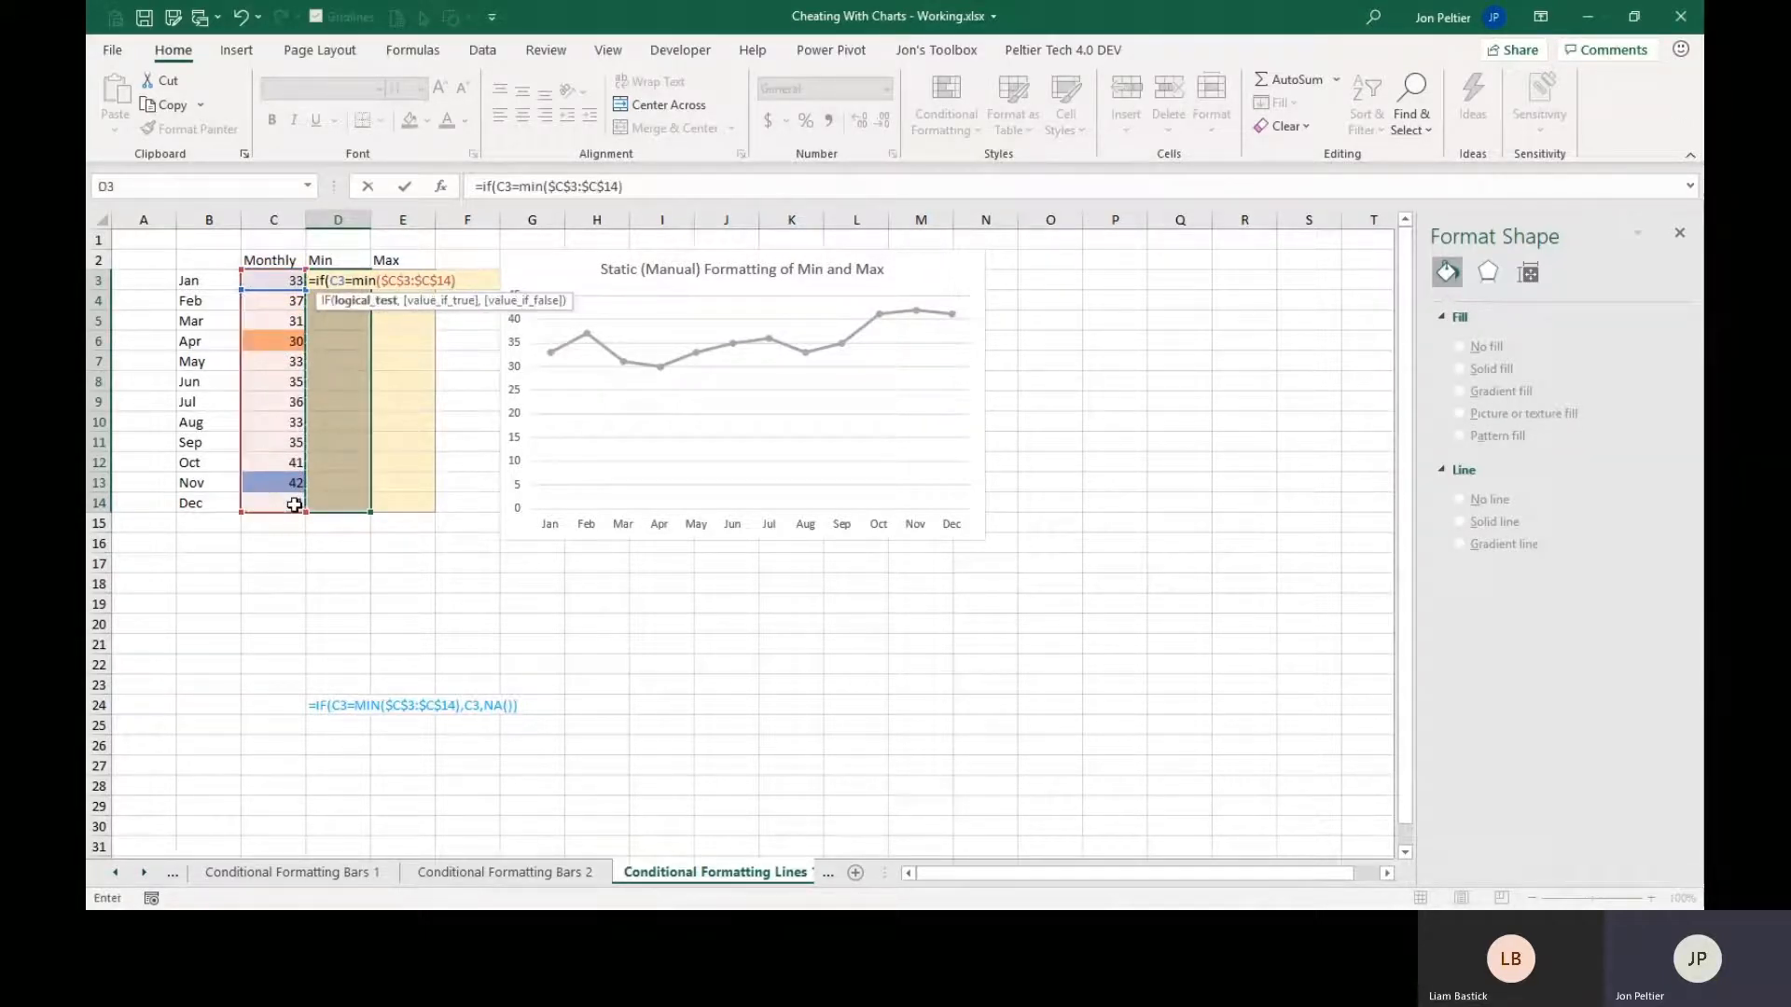
text(,c3,n)
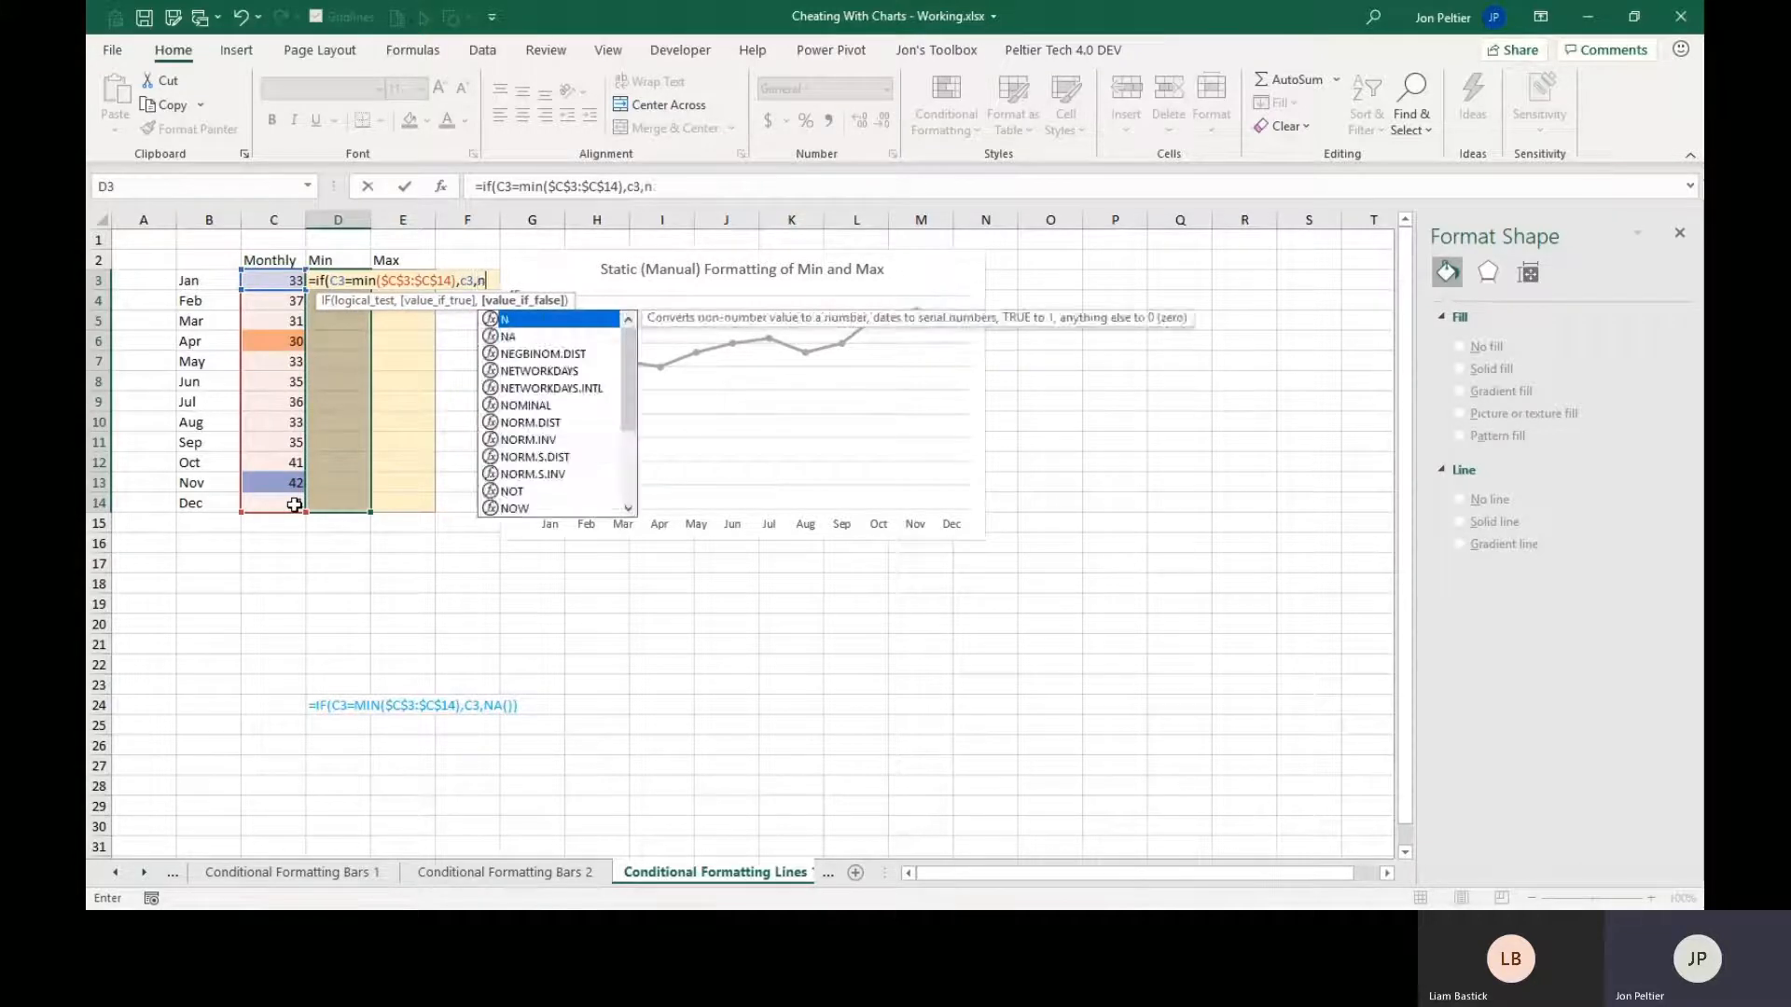
text(a()))
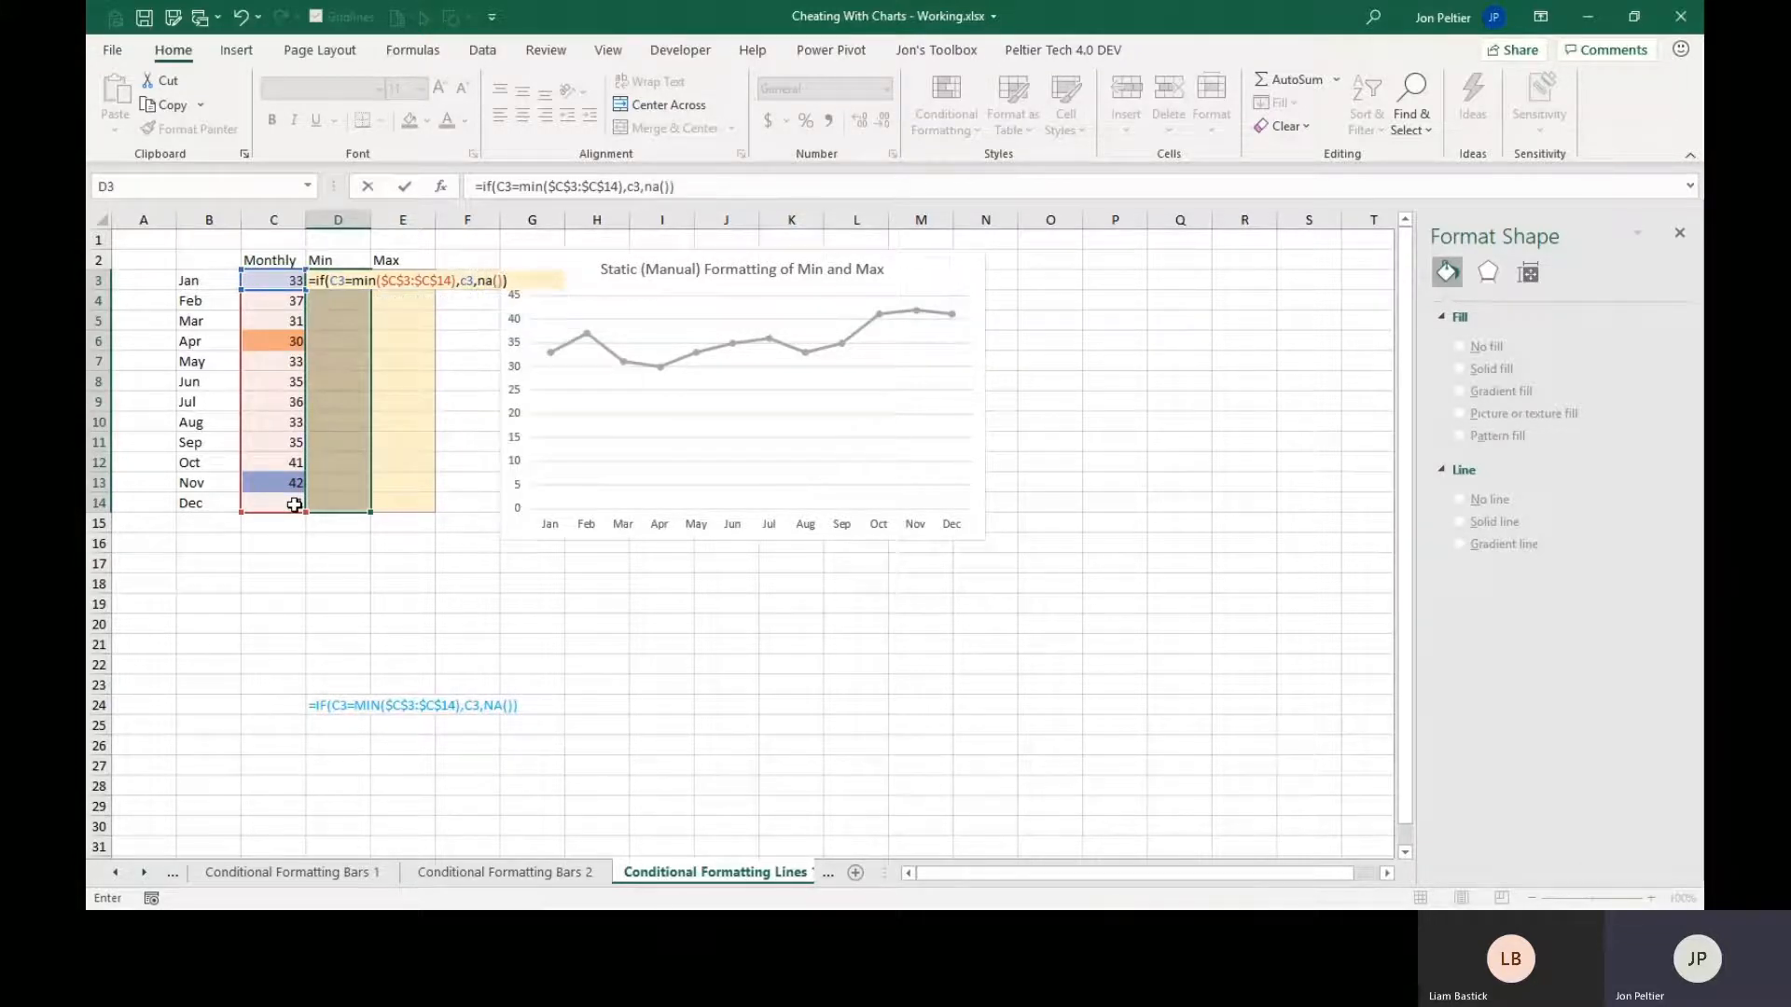
key(ctrl+Return)
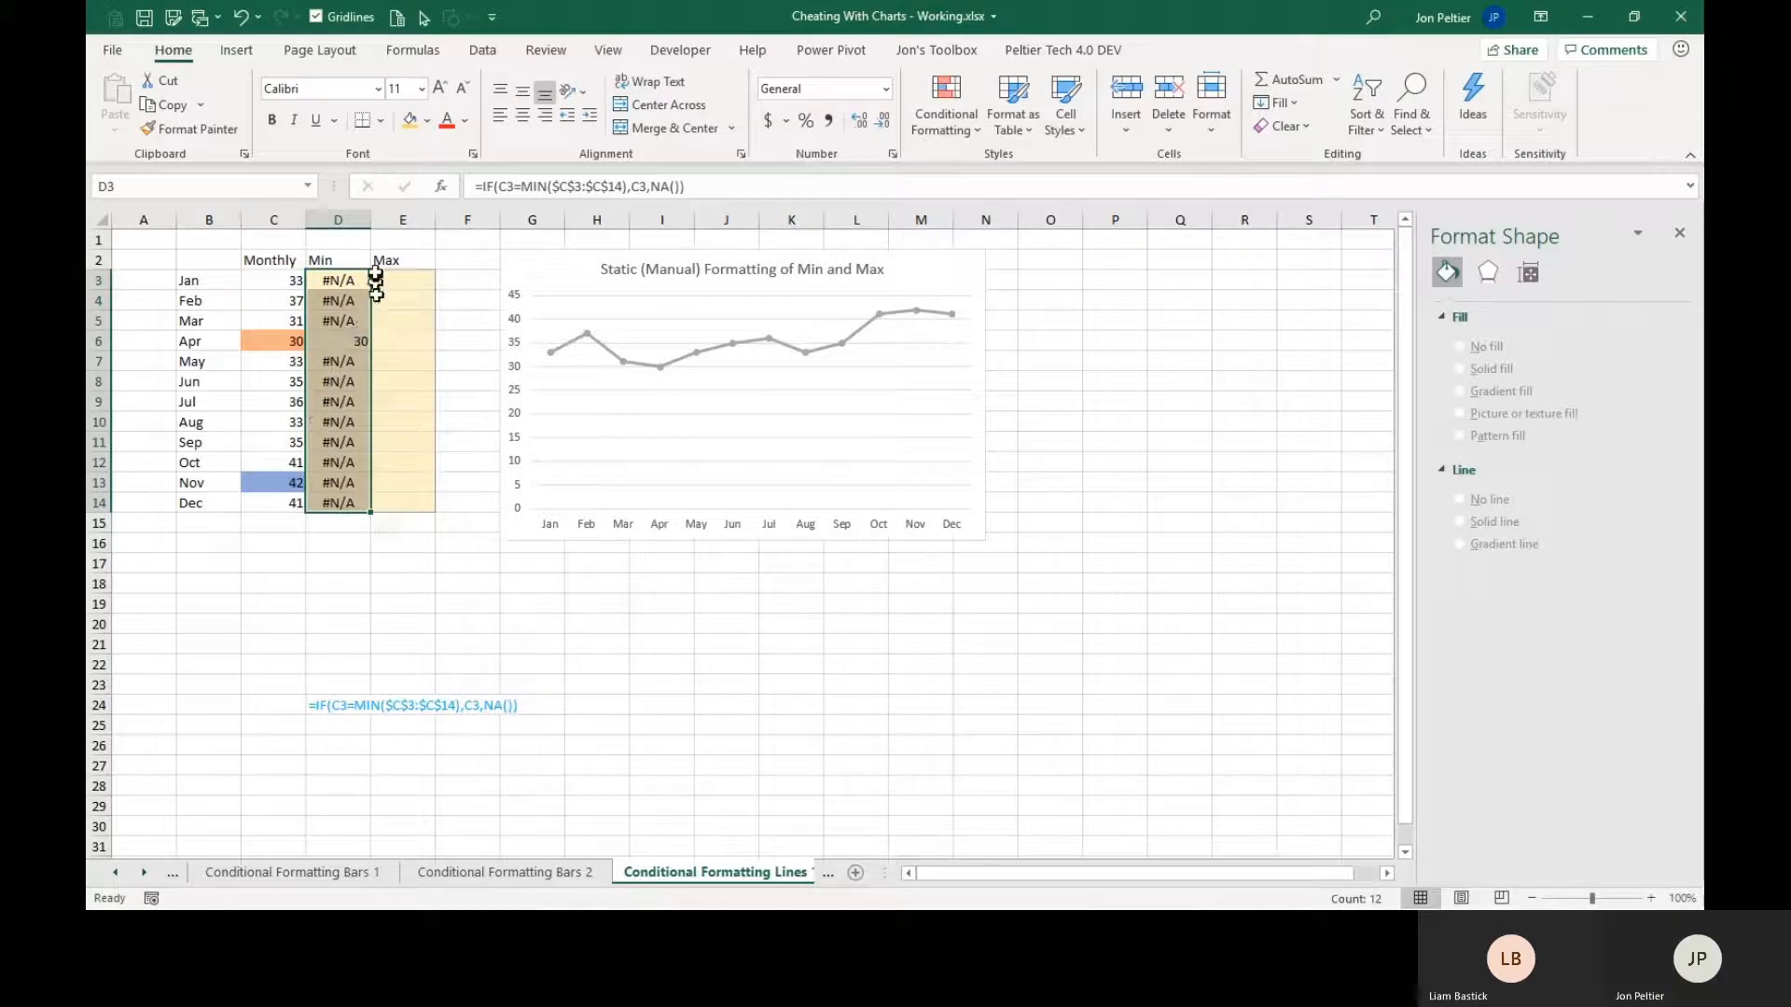
Fill the Max column E3:E14 with the formula =IF(C3=MAX($C$3:$C$14),C3,NA()).
drag(396, 283, 415, 499)
text(=)
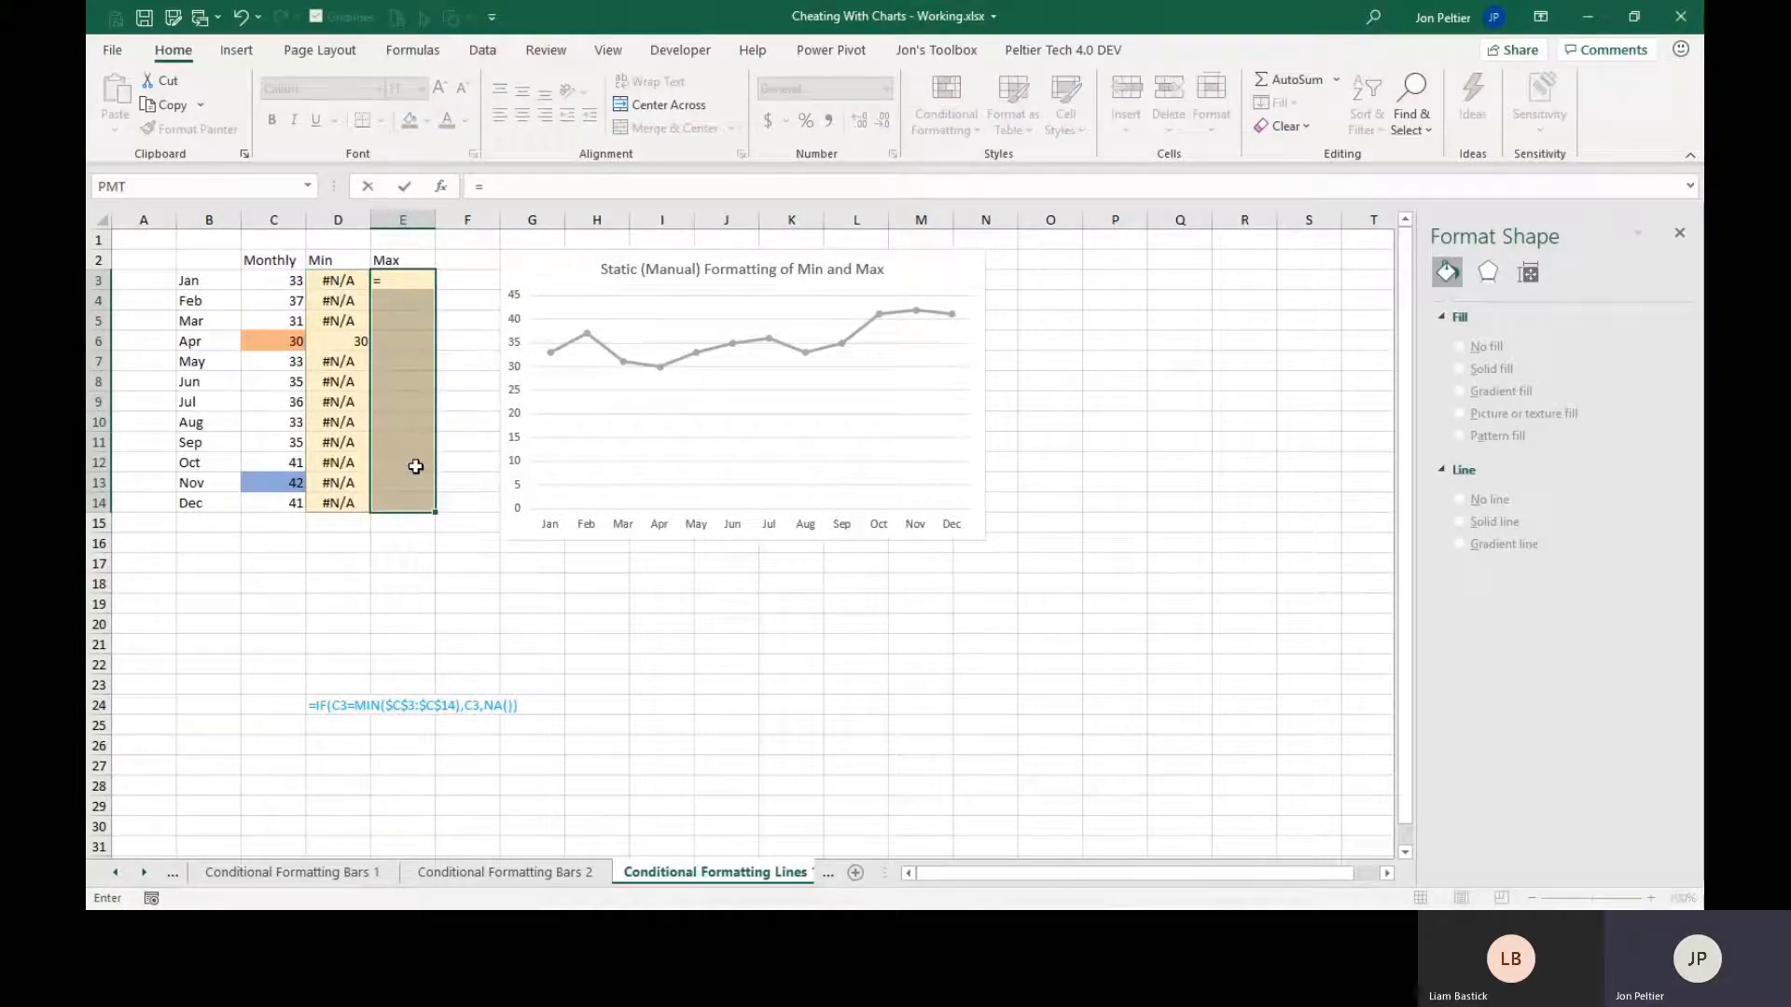
text(if()
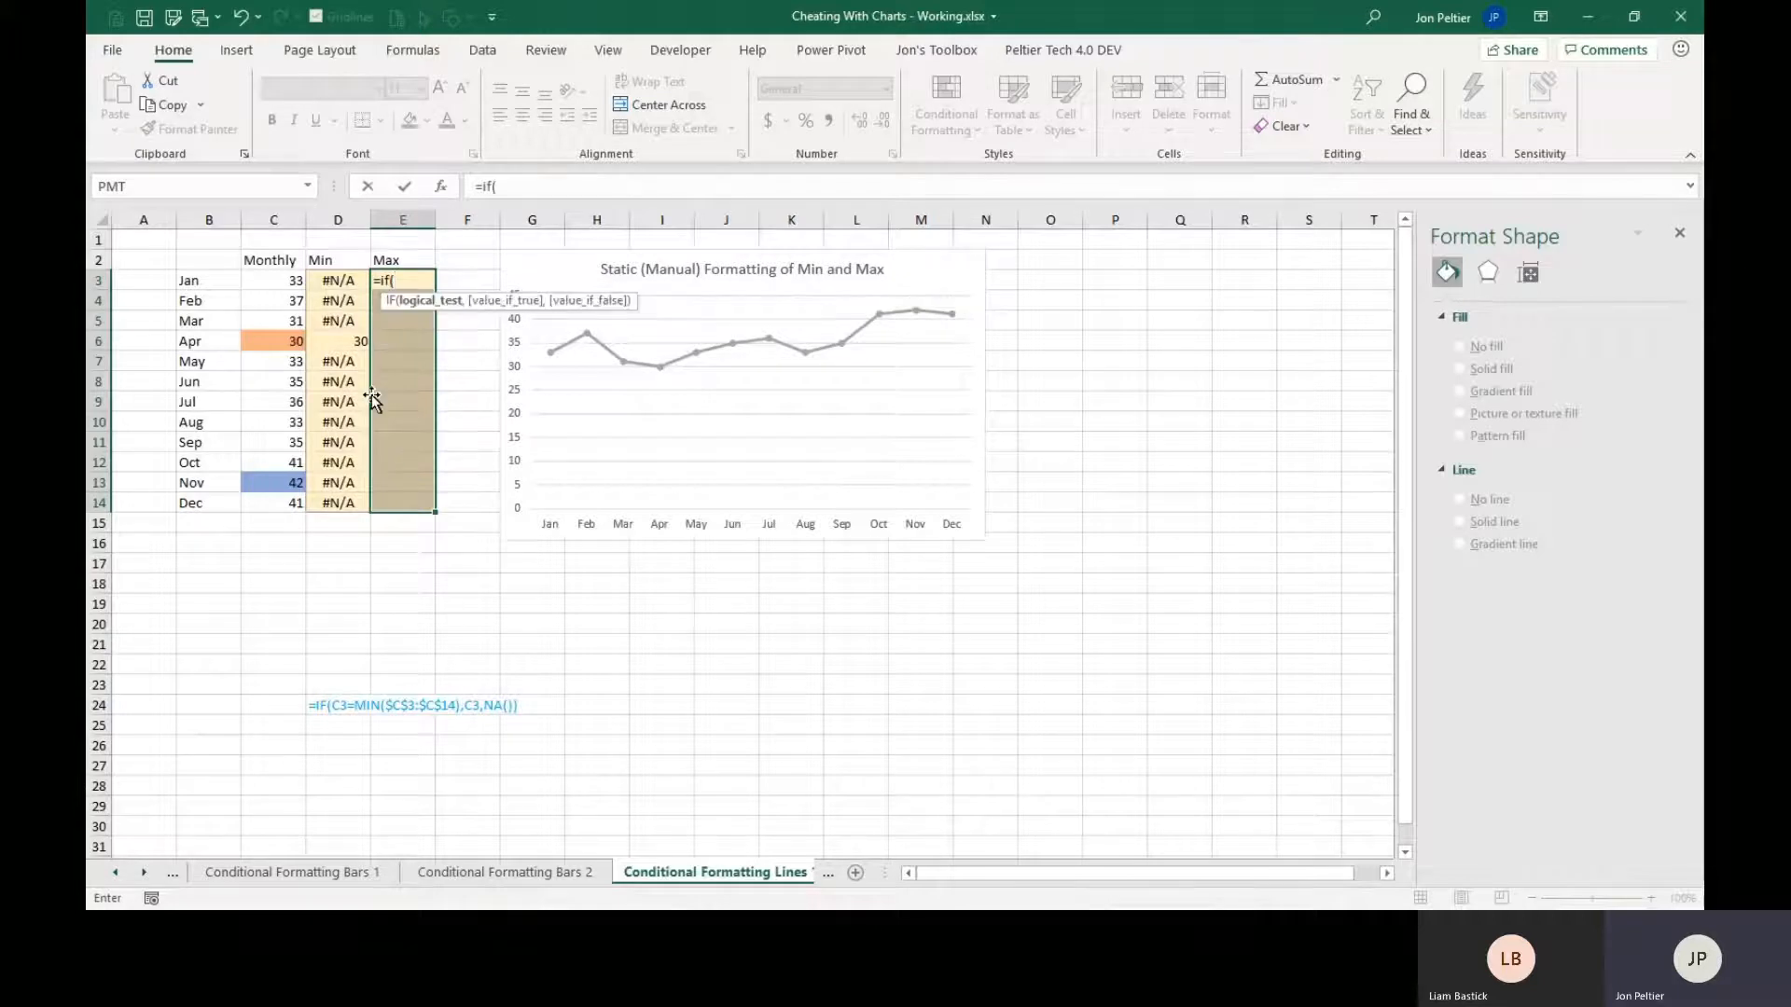
click(257, 282)
text(=)
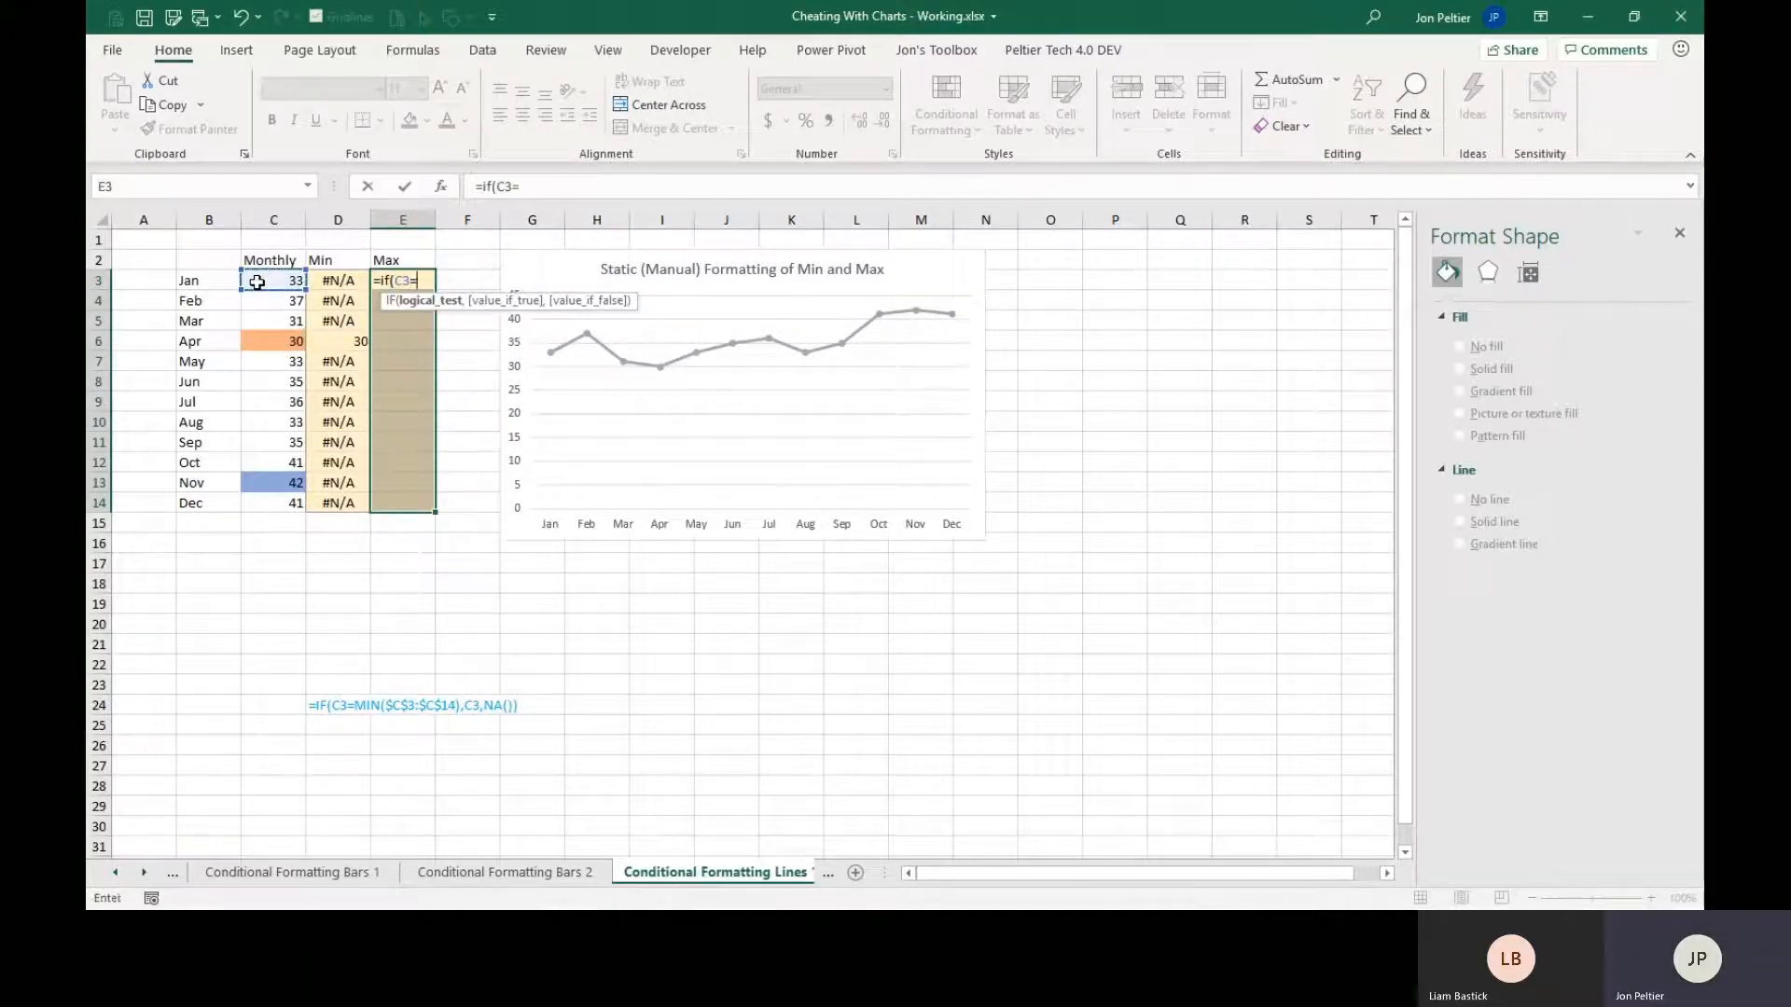
text(max()
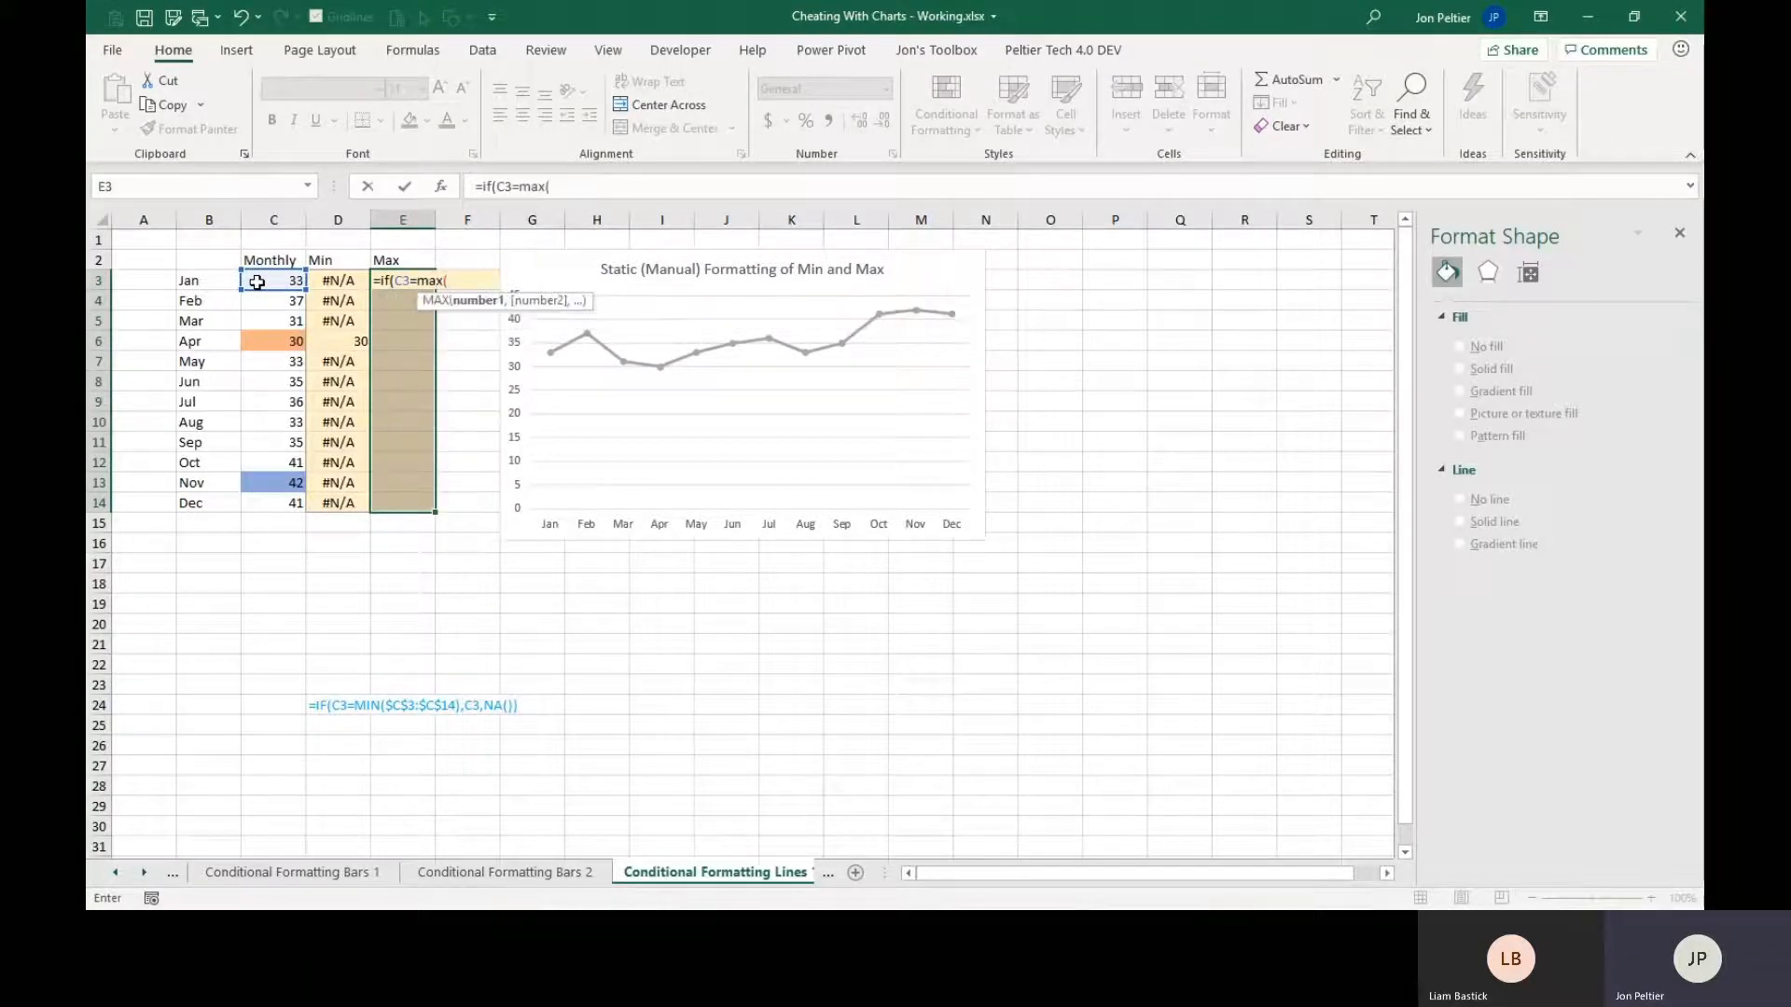
drag(257, 281, 278, 502)
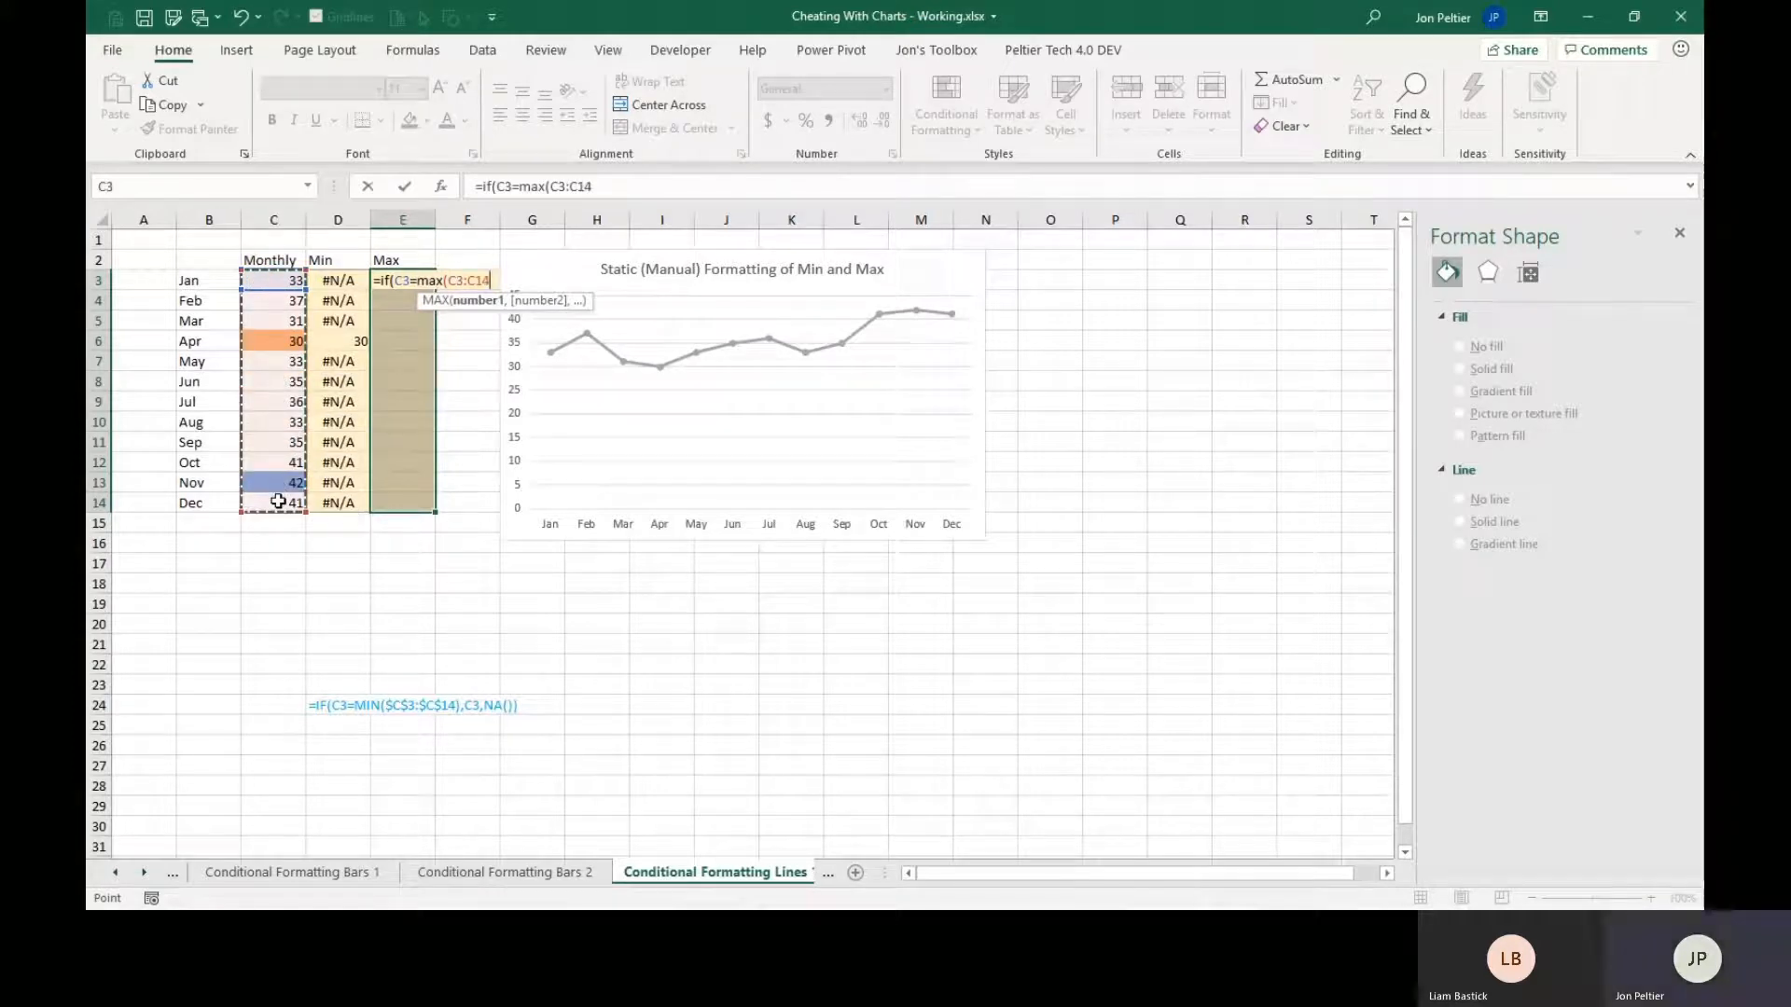
key(F4)
text())
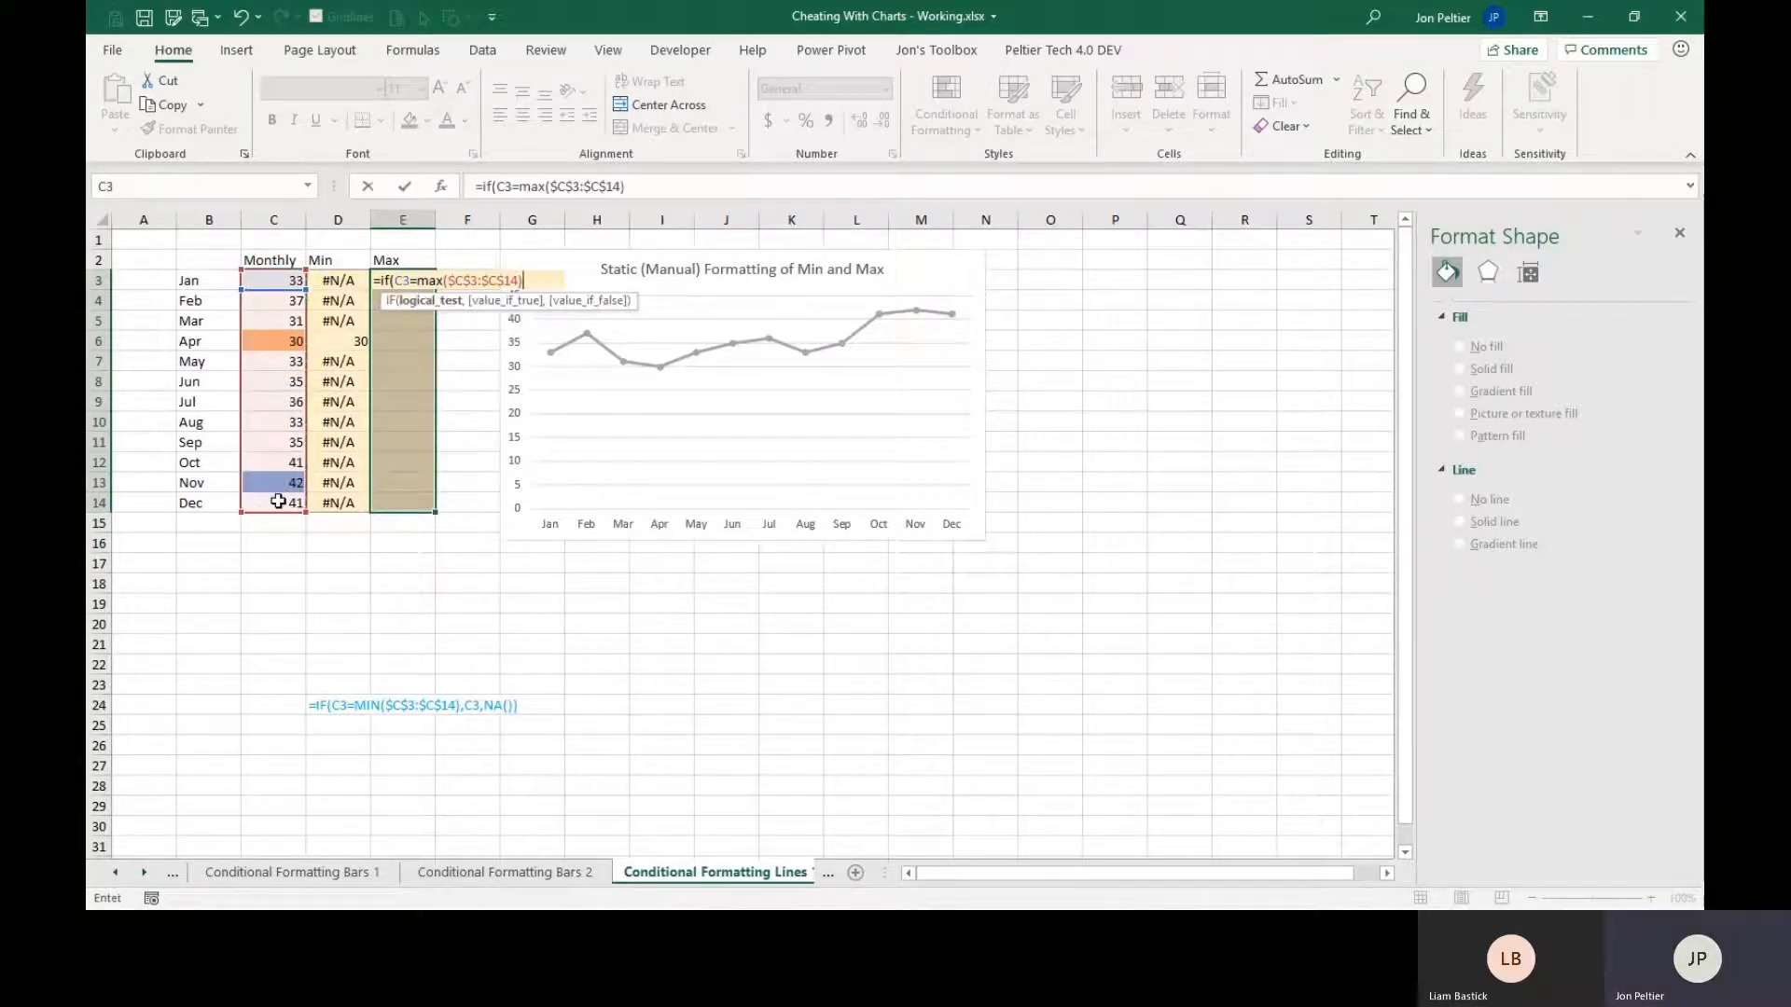
text(,)
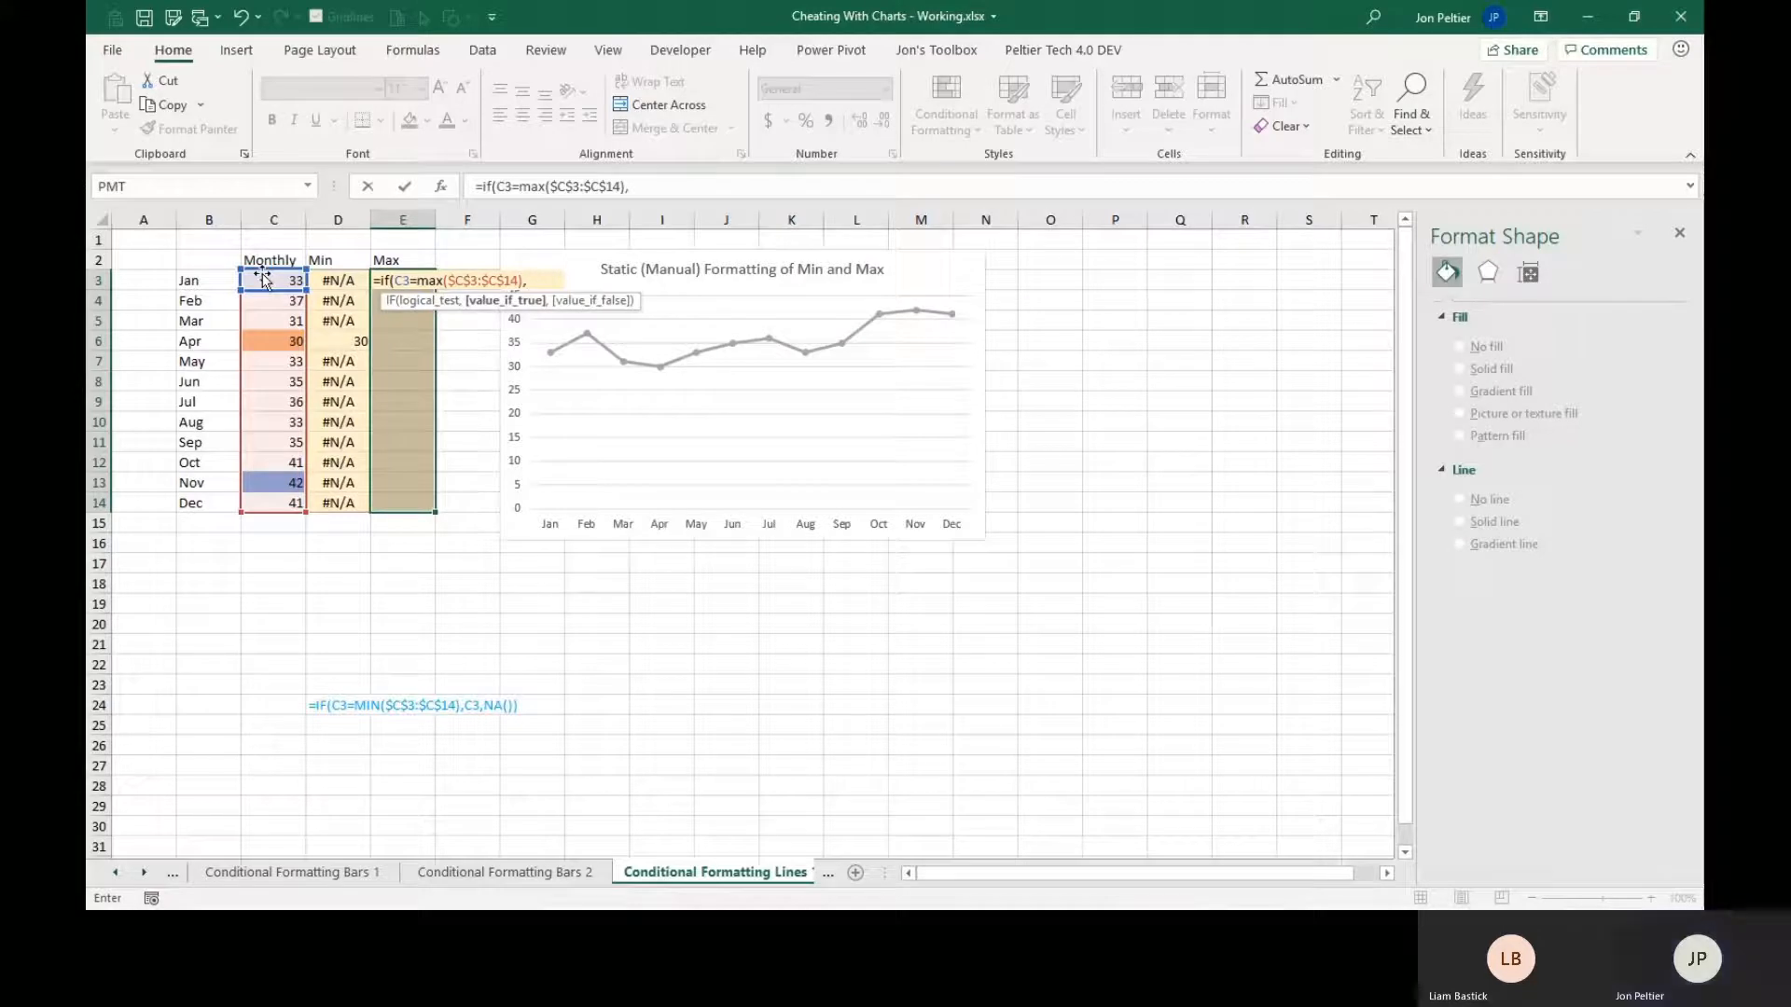
click(261, 281)
text(,na())
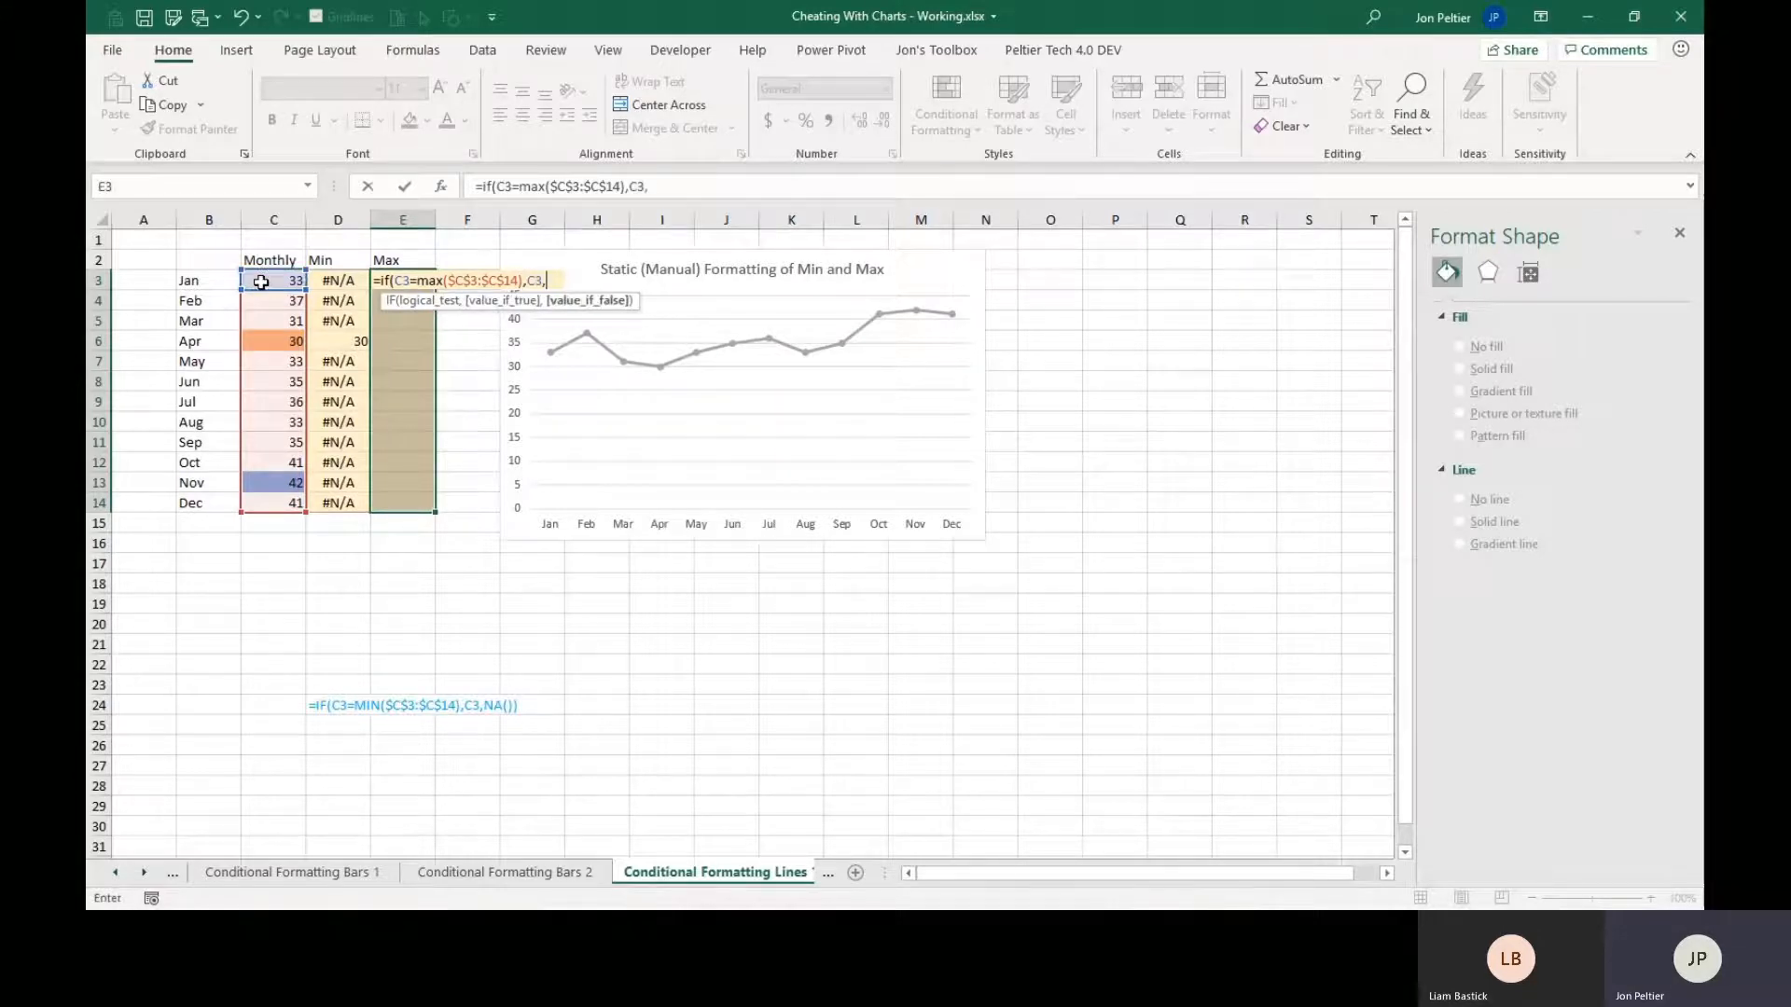
text())
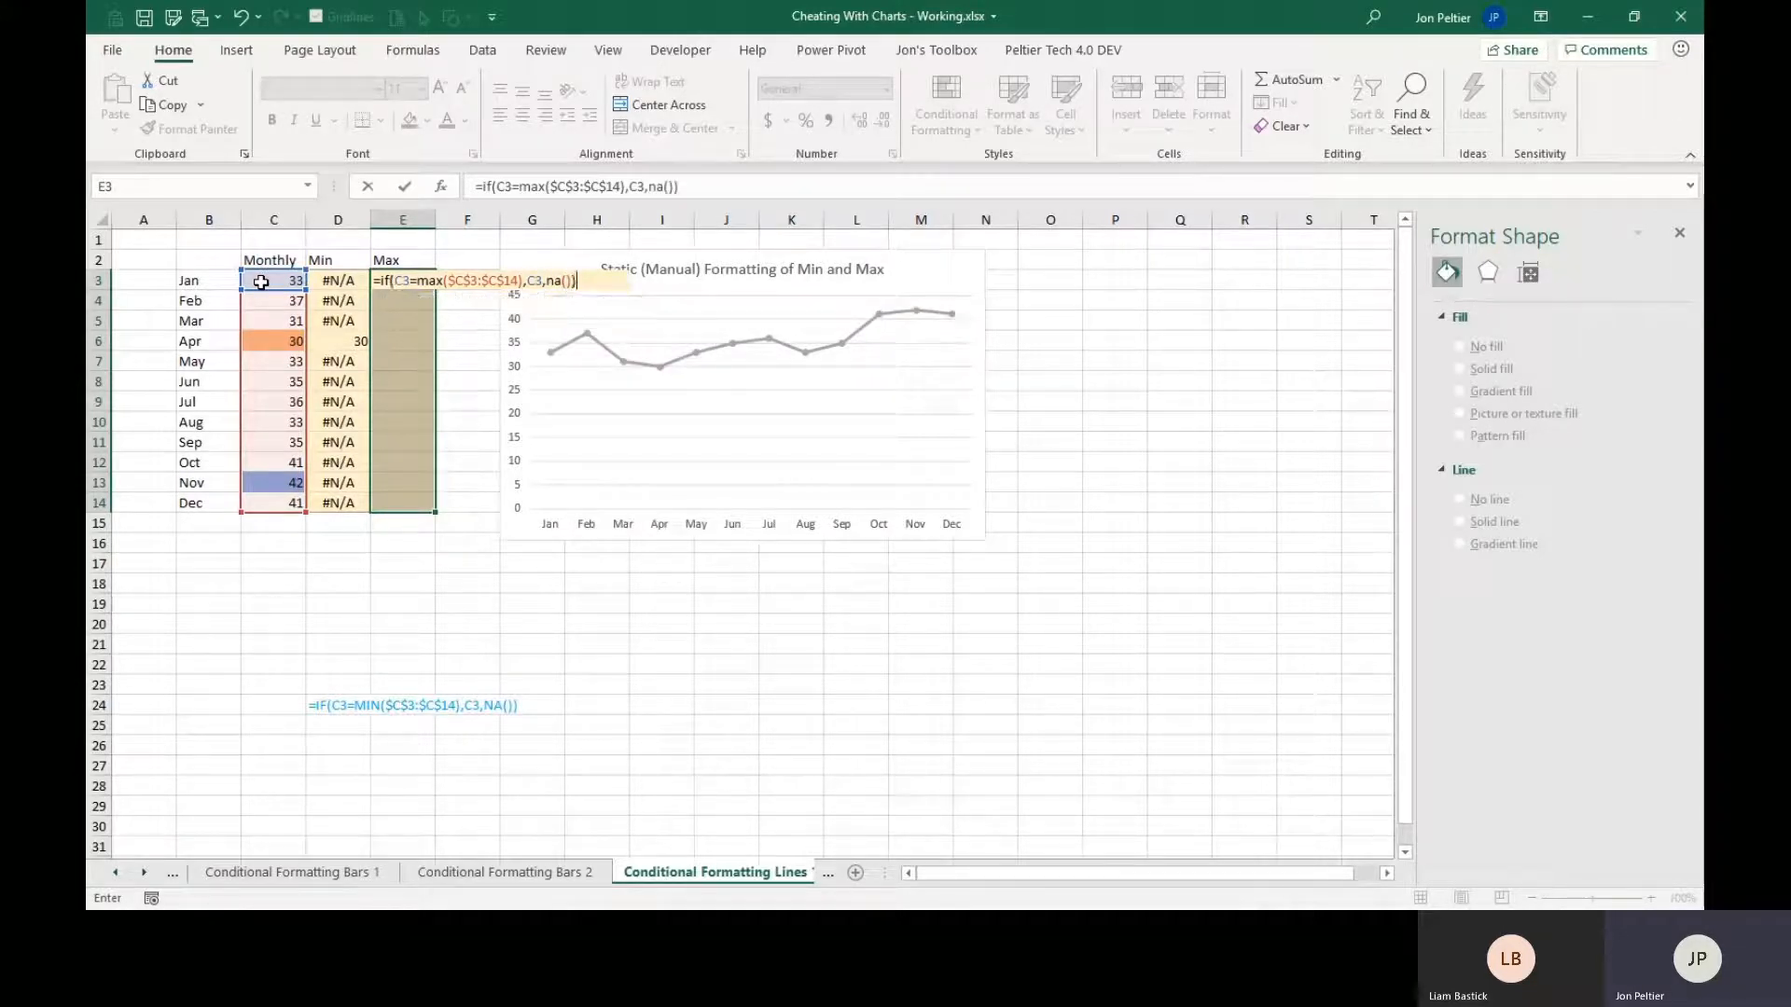
key(ctrl+Return)
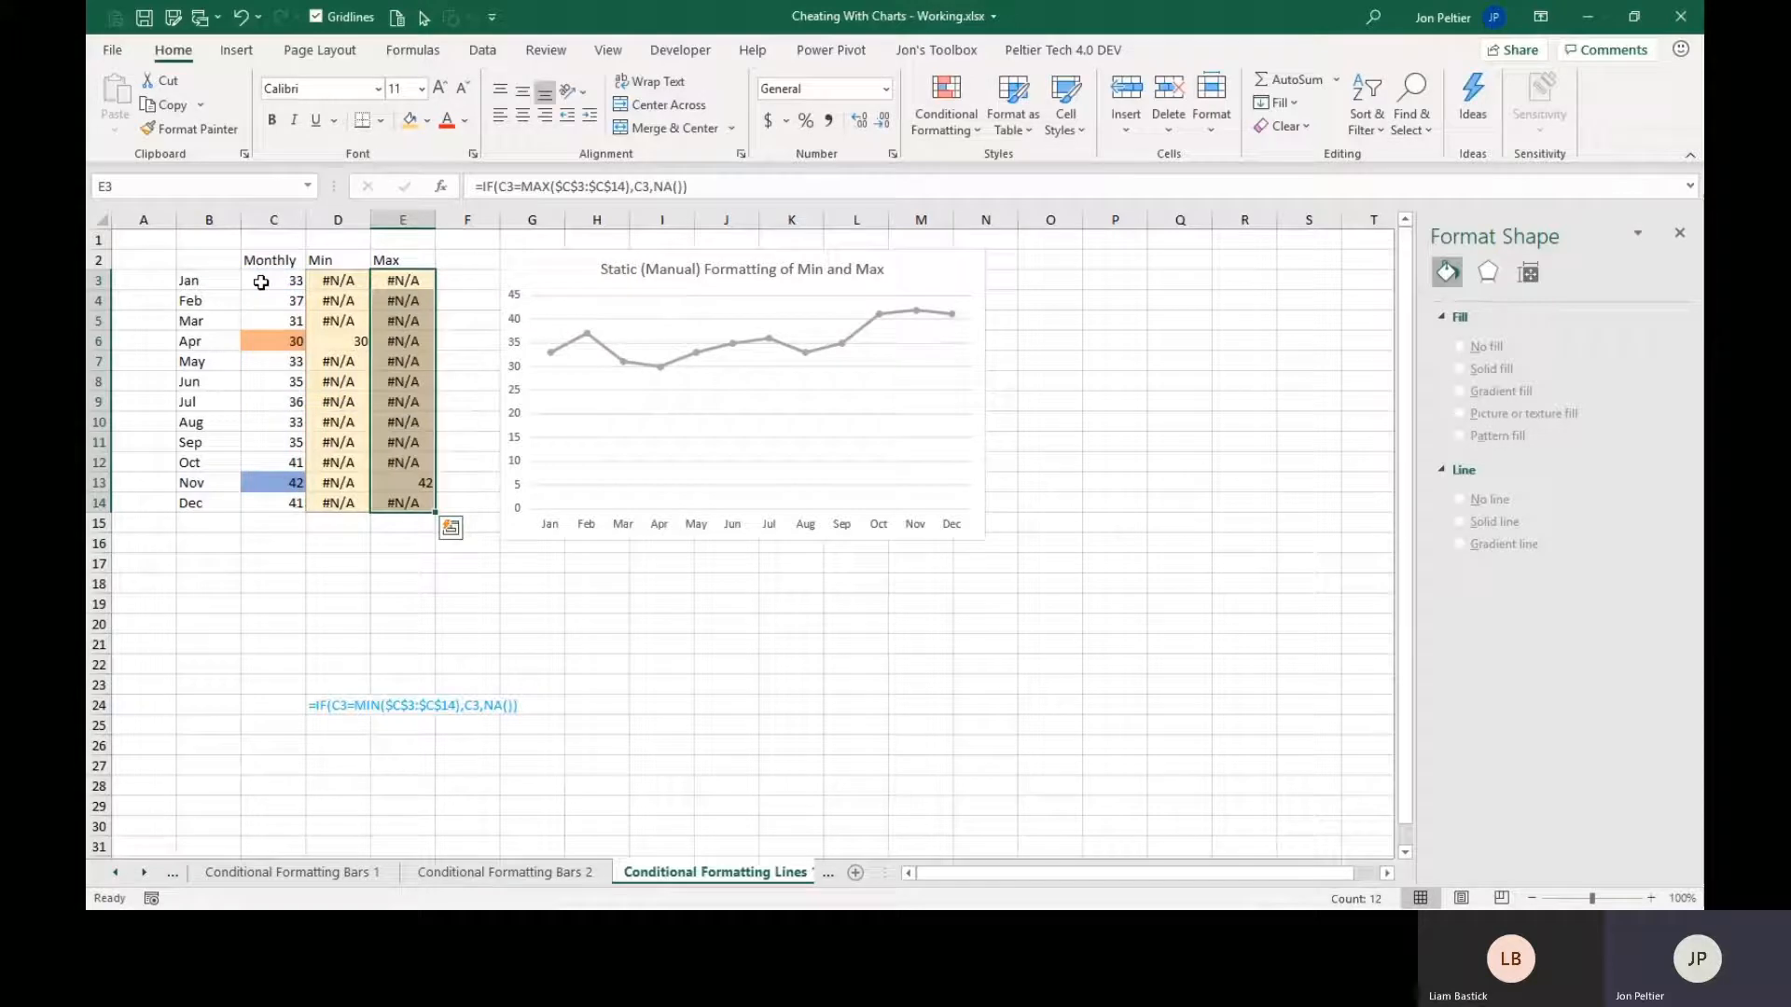
Extend the line chart's source data from the Monthly column to include the Min and Max columns.
click(559, 284)
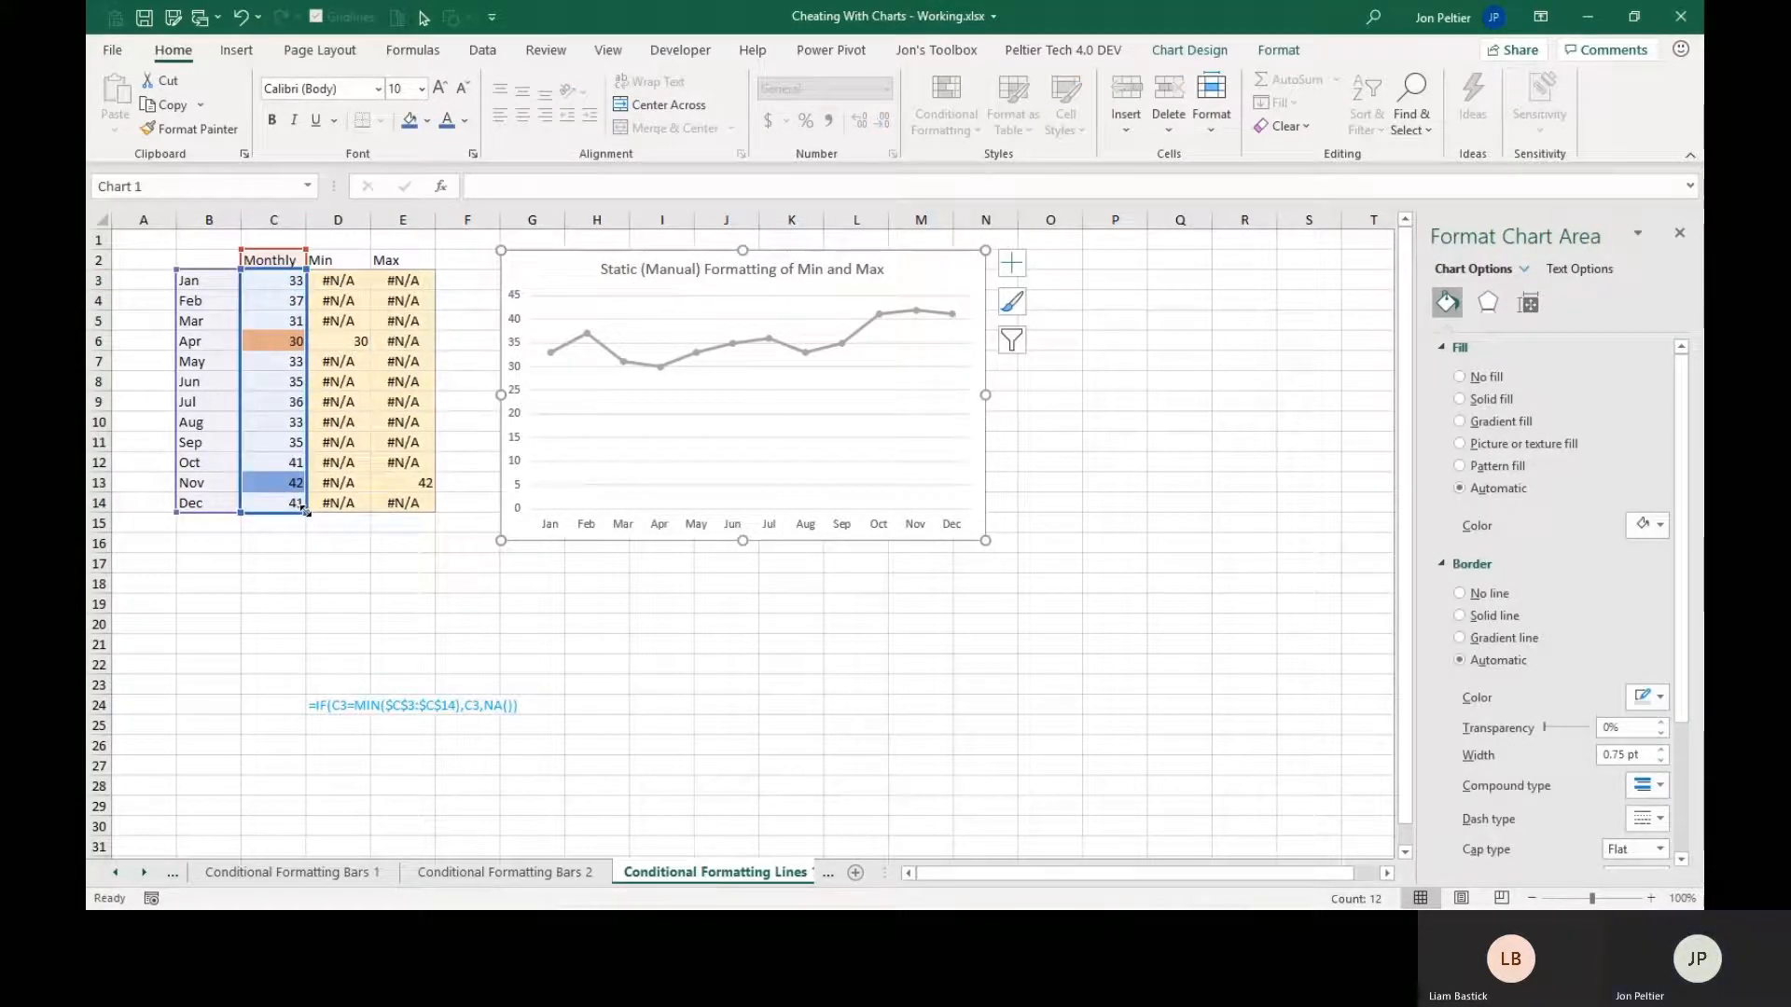
drag(306, 511, 425, 512)
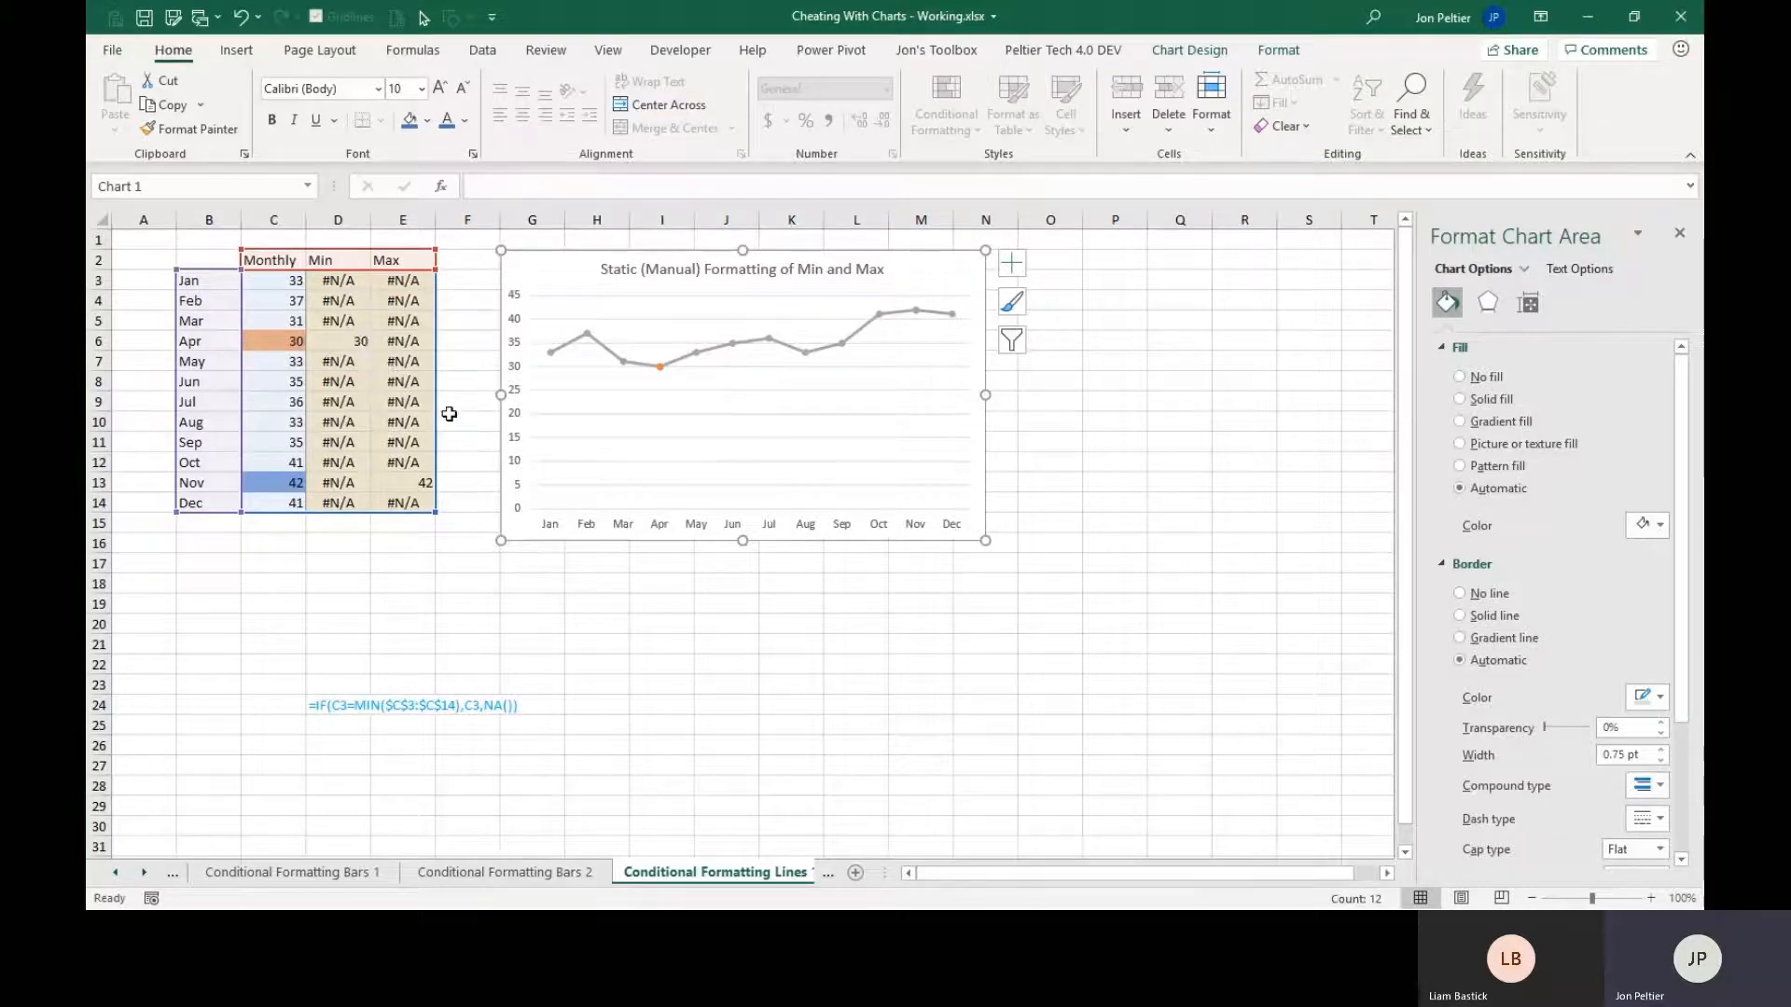
Format the Min series marker at April with no fill and a 2.25 pt solid border.
click(660, 370)
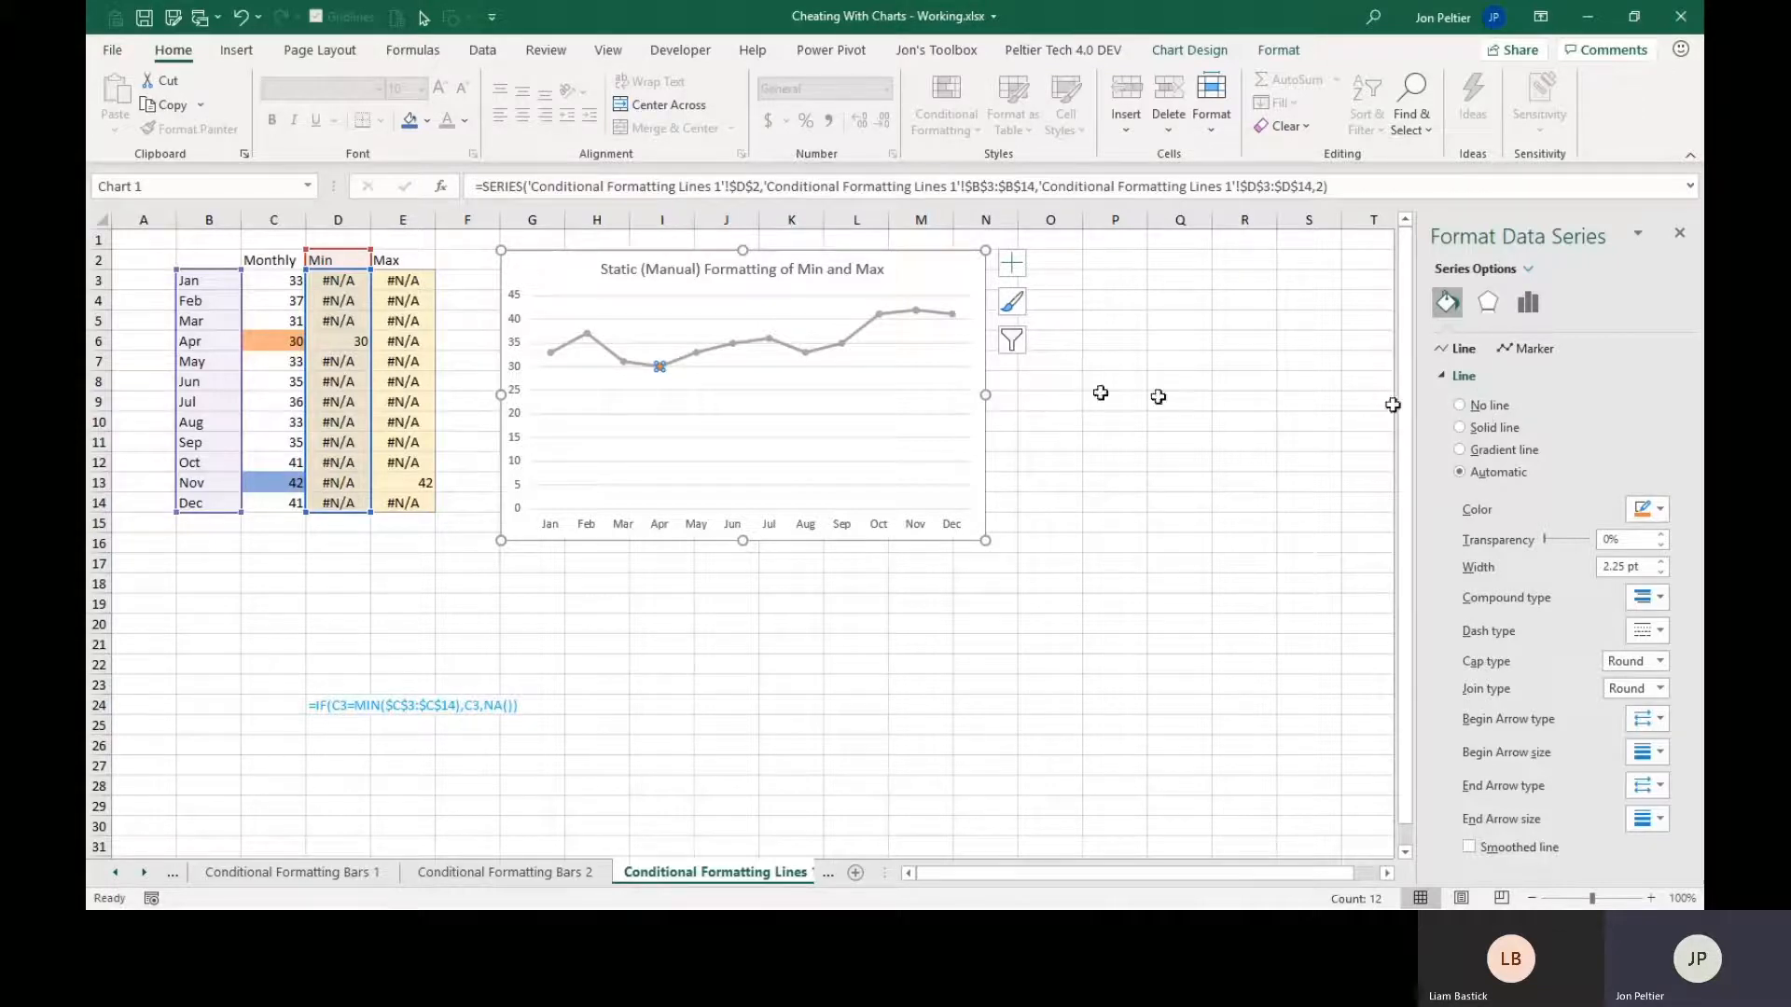
click(661, 366)
click(1481, 408)
click(1533, 353)
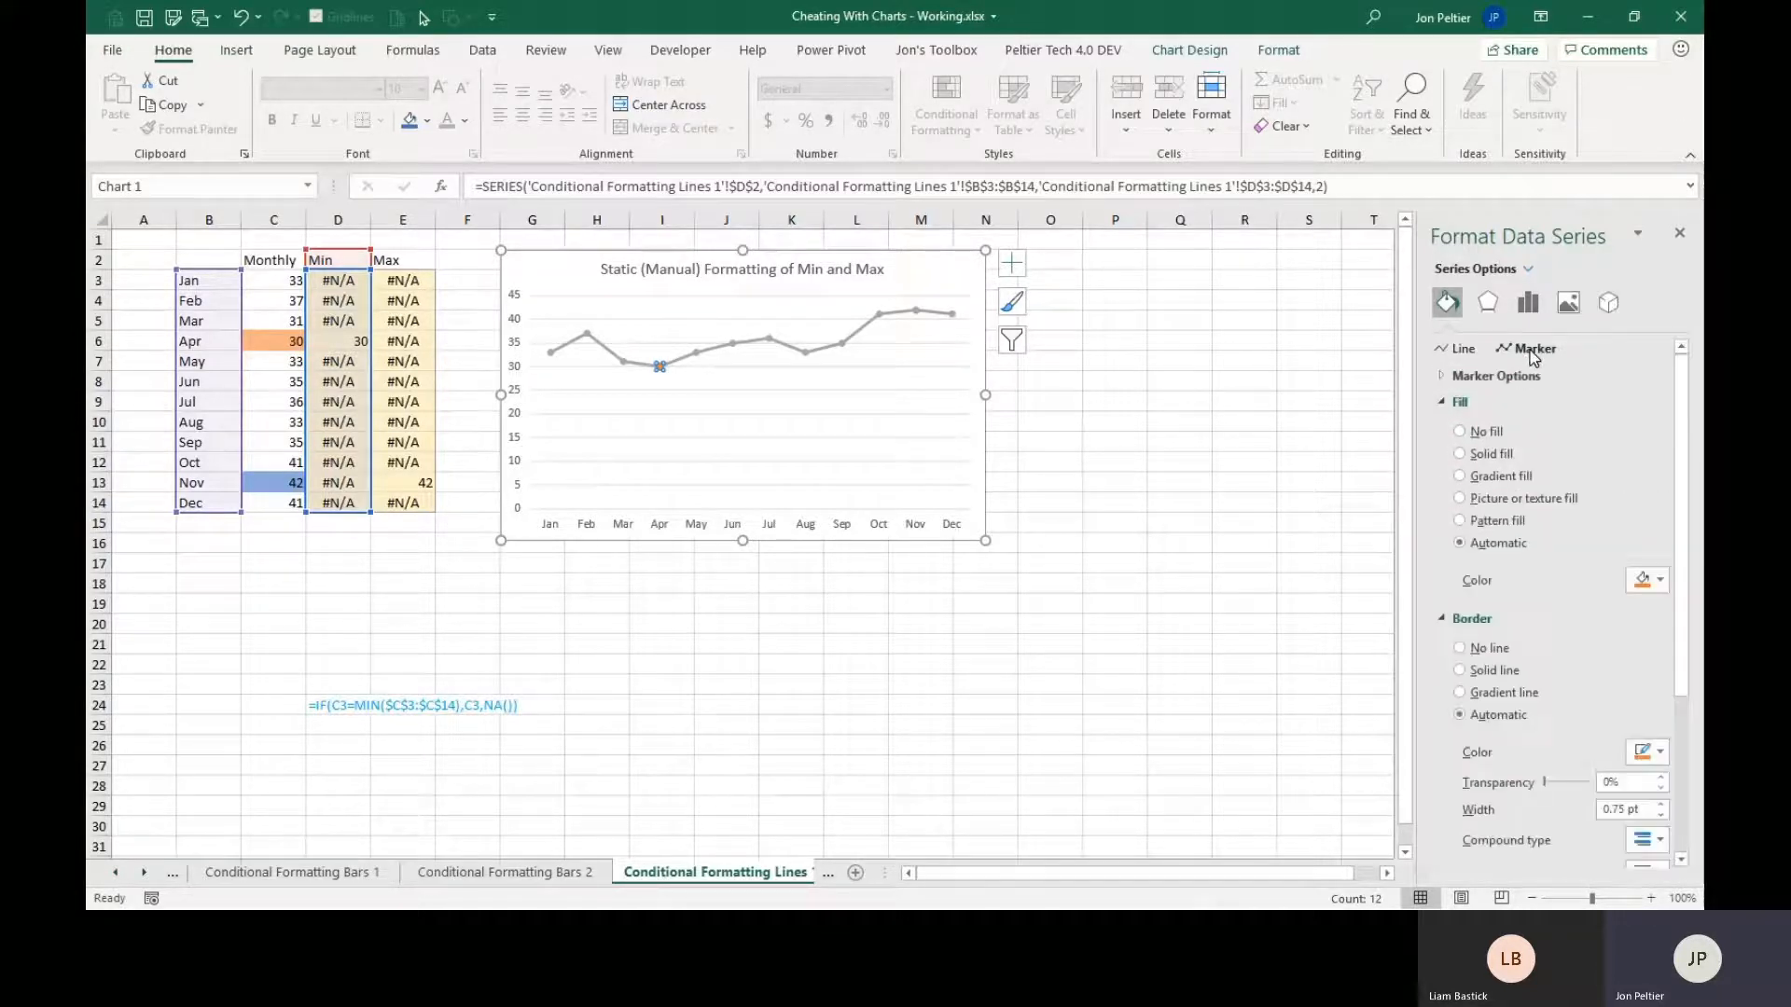
click(1485, 432)
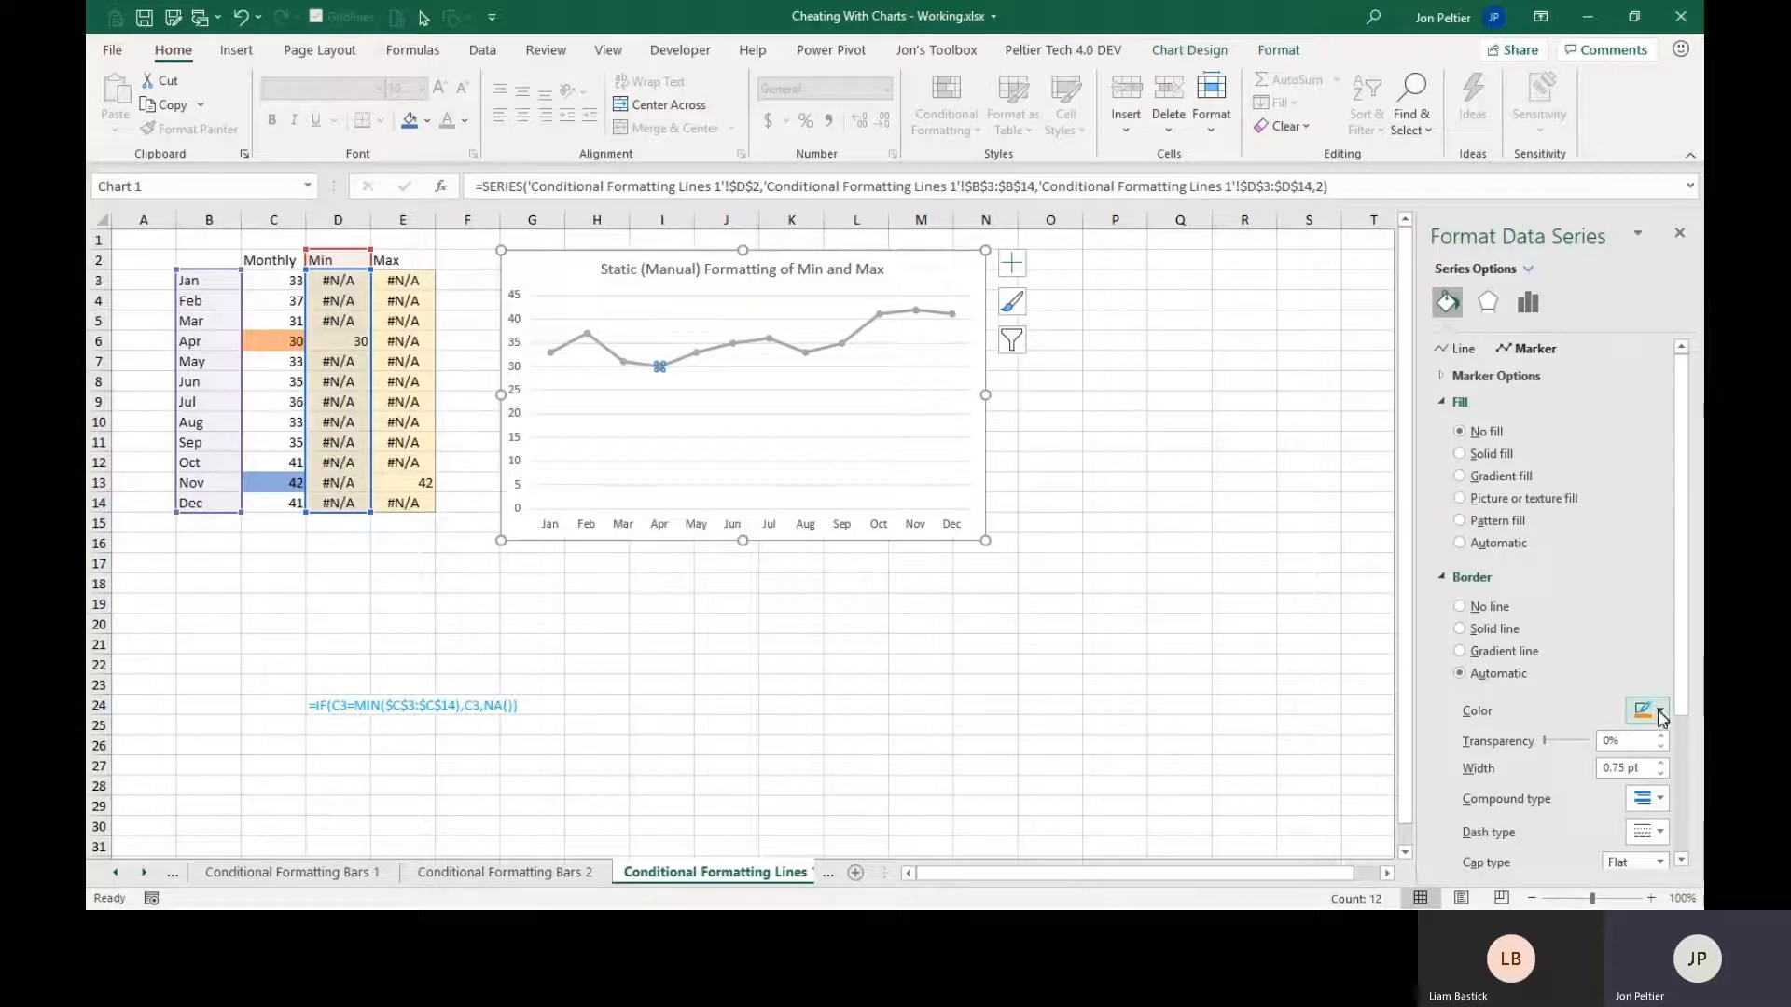
click(1664, 767)
click(1664, 767)
click(1664, 767)
click(1664, 767)
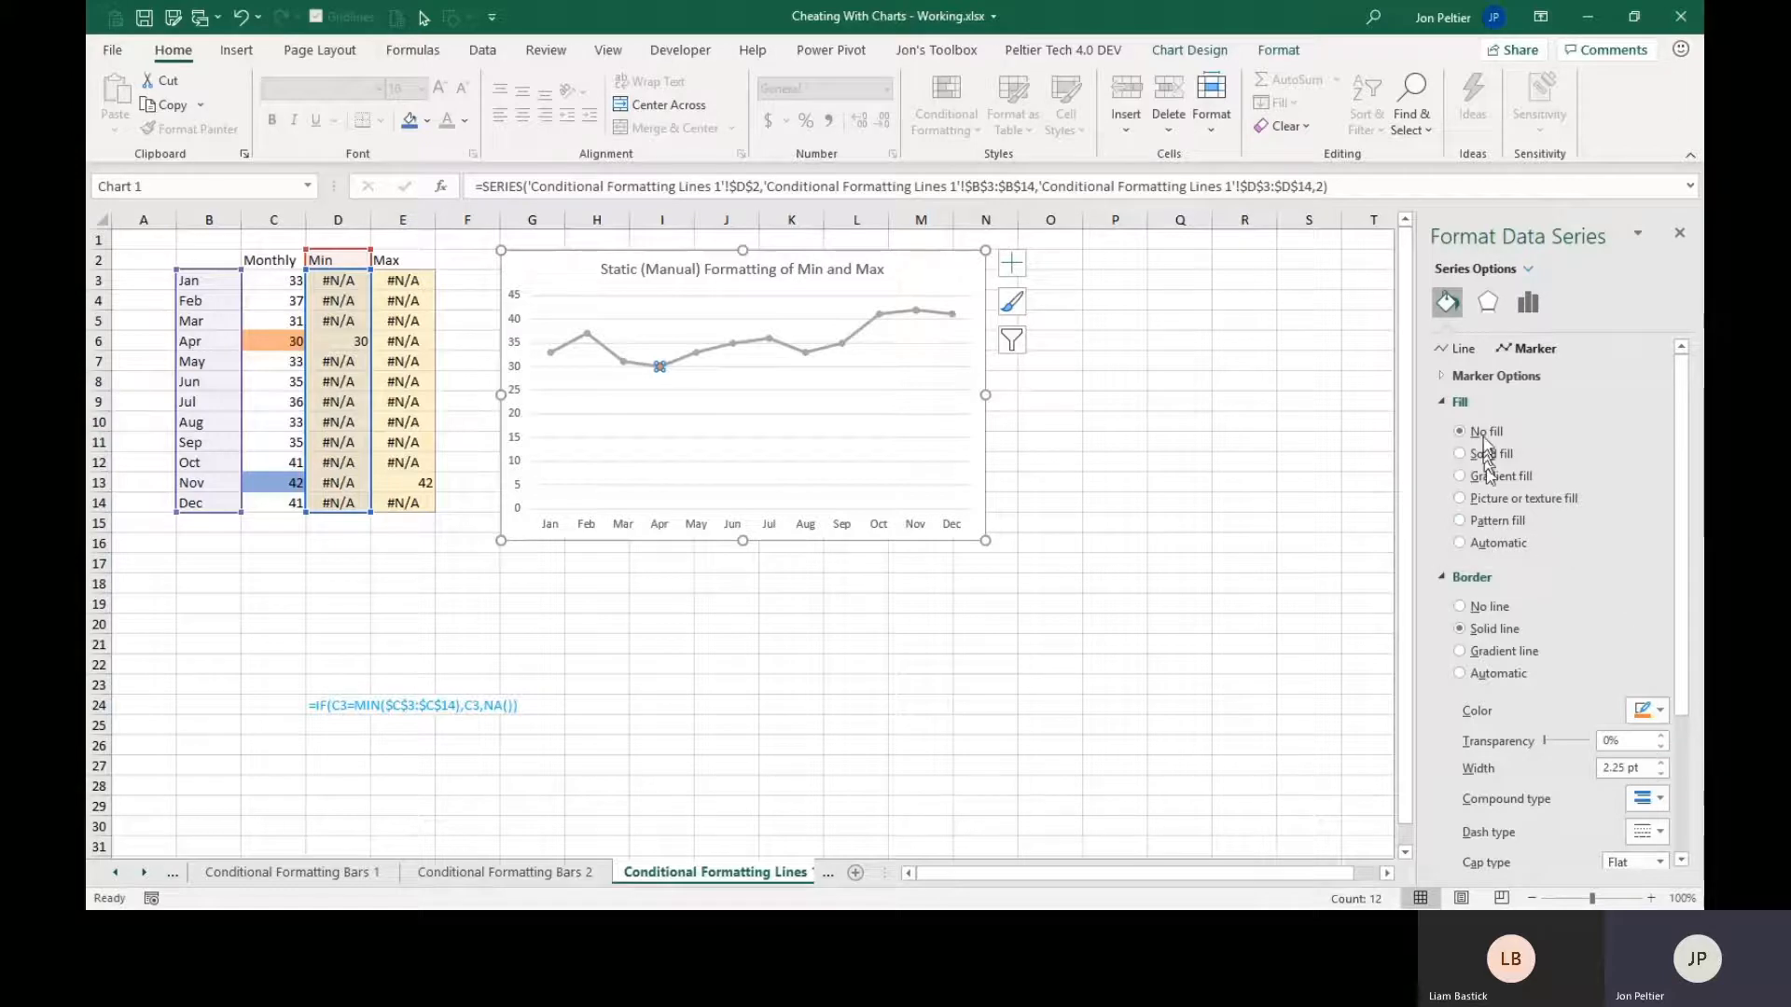
Switch the Min series marker to the built-in round type at size 11.
click(1446, 377)
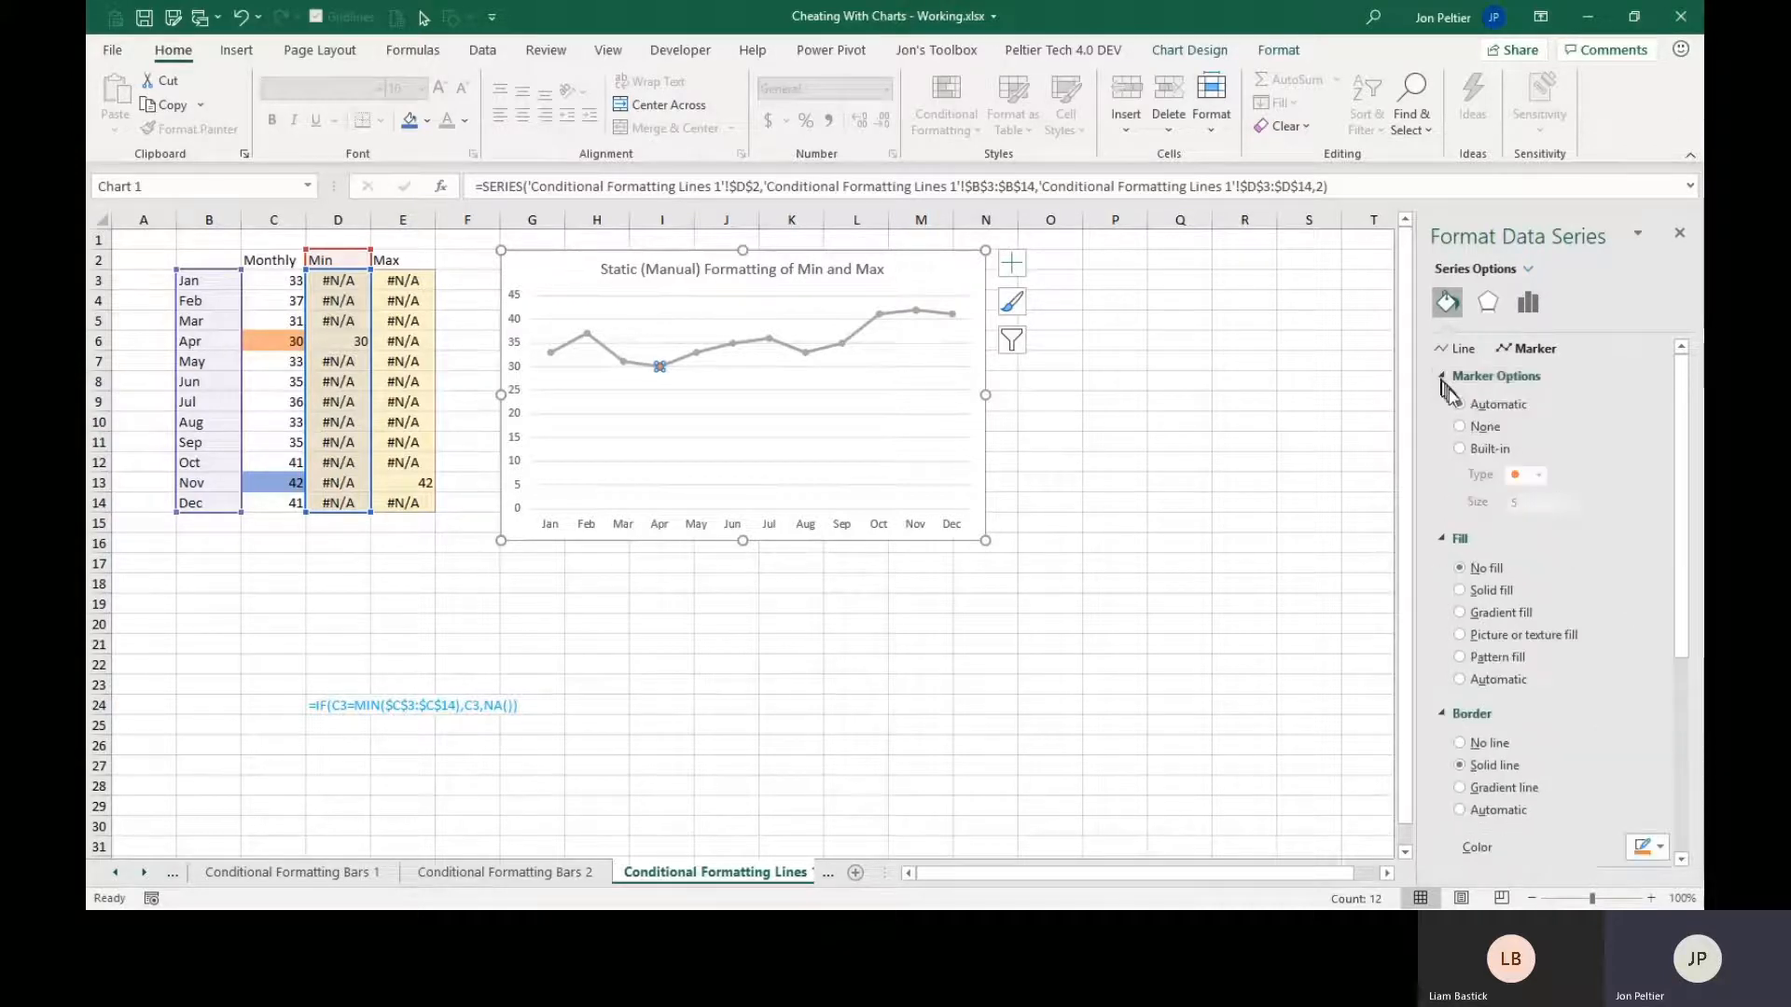
click(1486, 452)
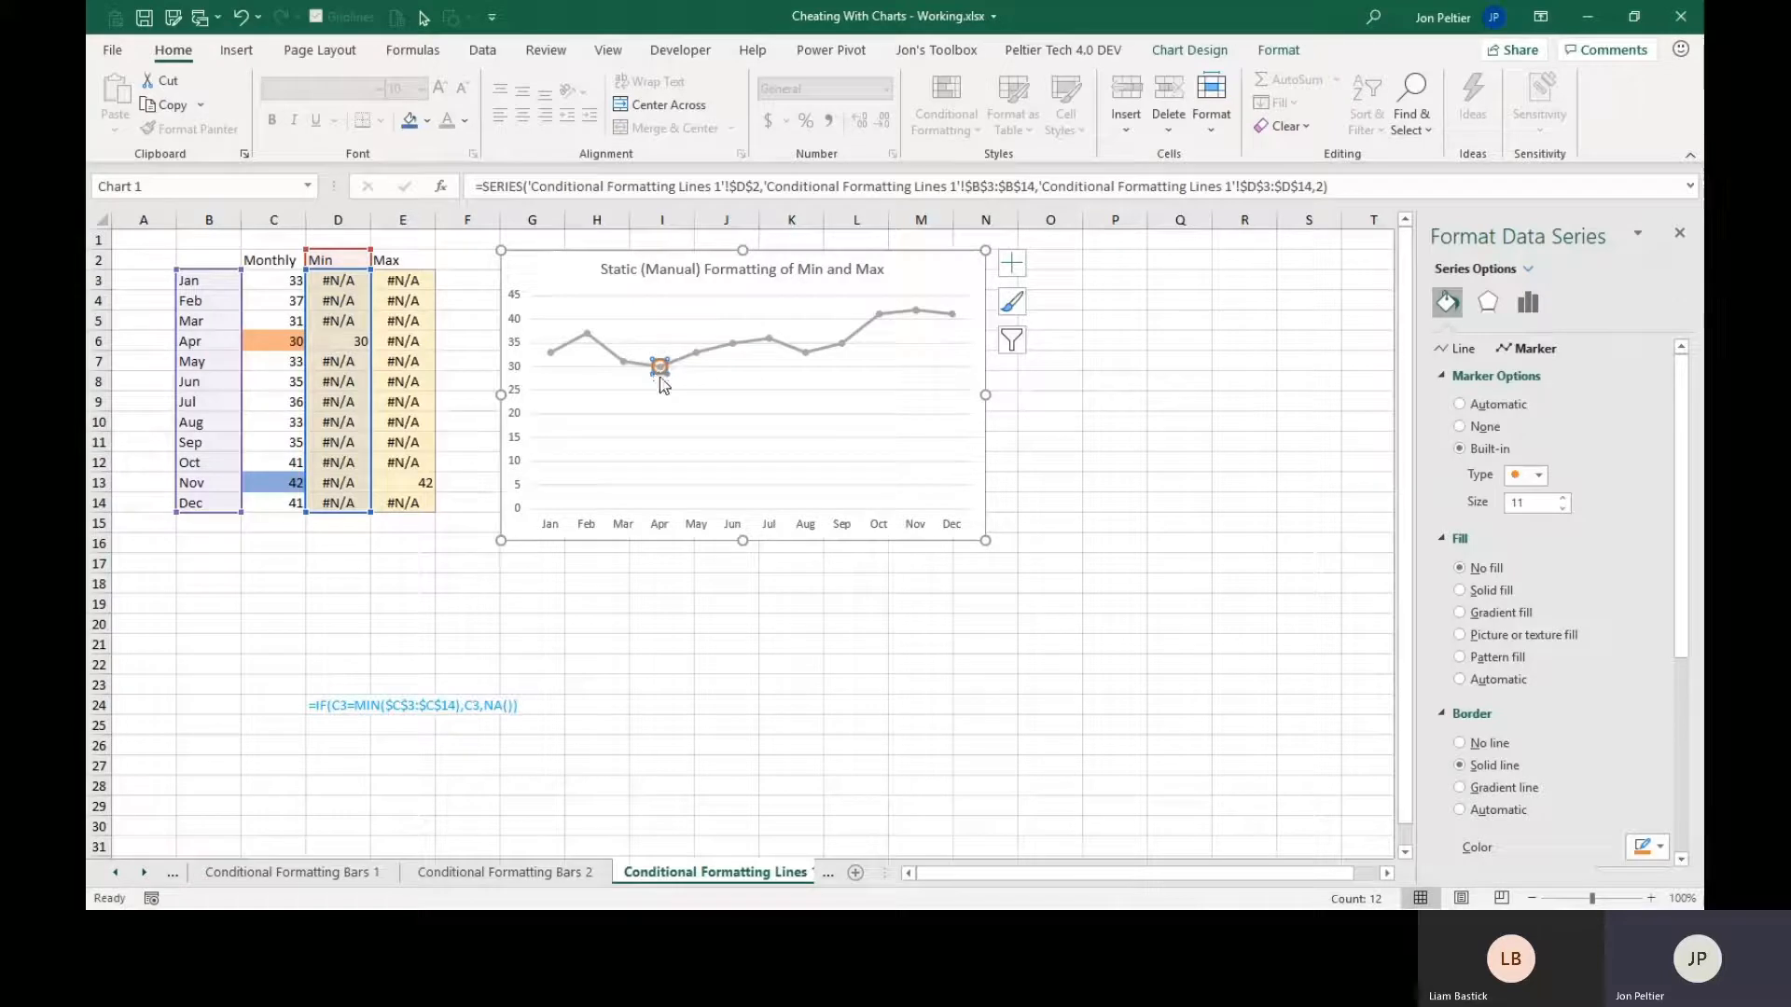
mouse_move(664, 385)
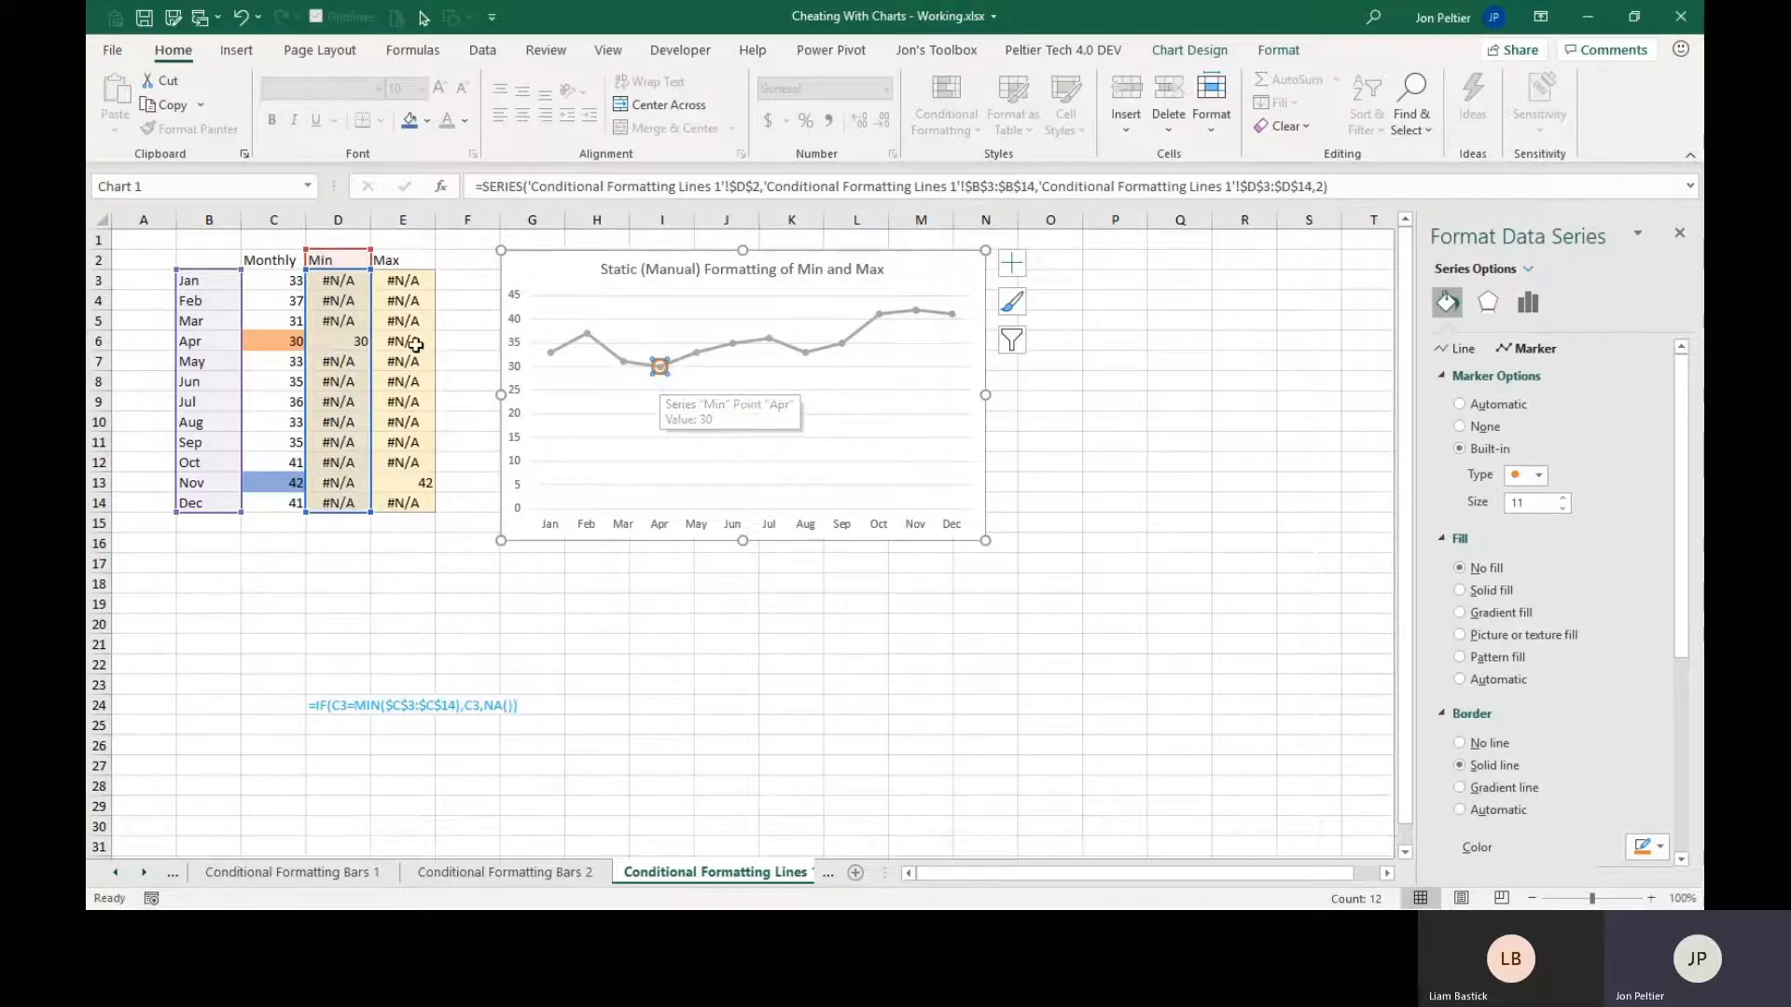
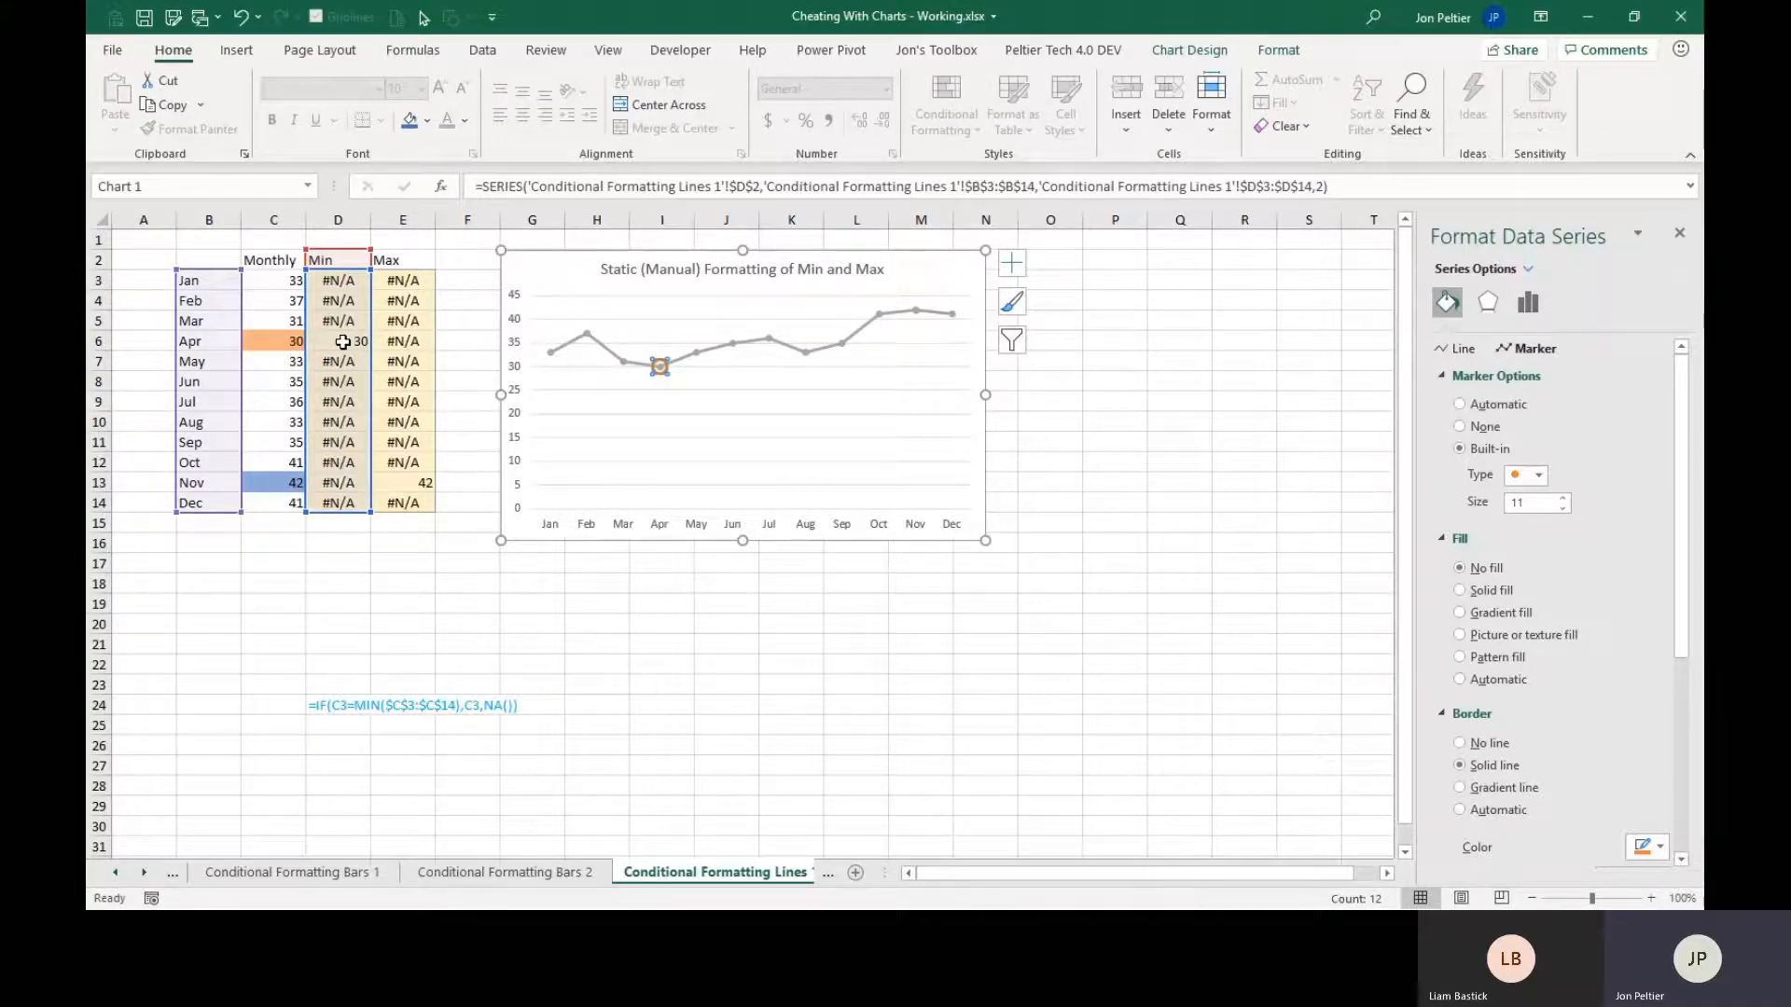
Switch the Max series marker at November to the built-in round type at size 11.
key(Down)
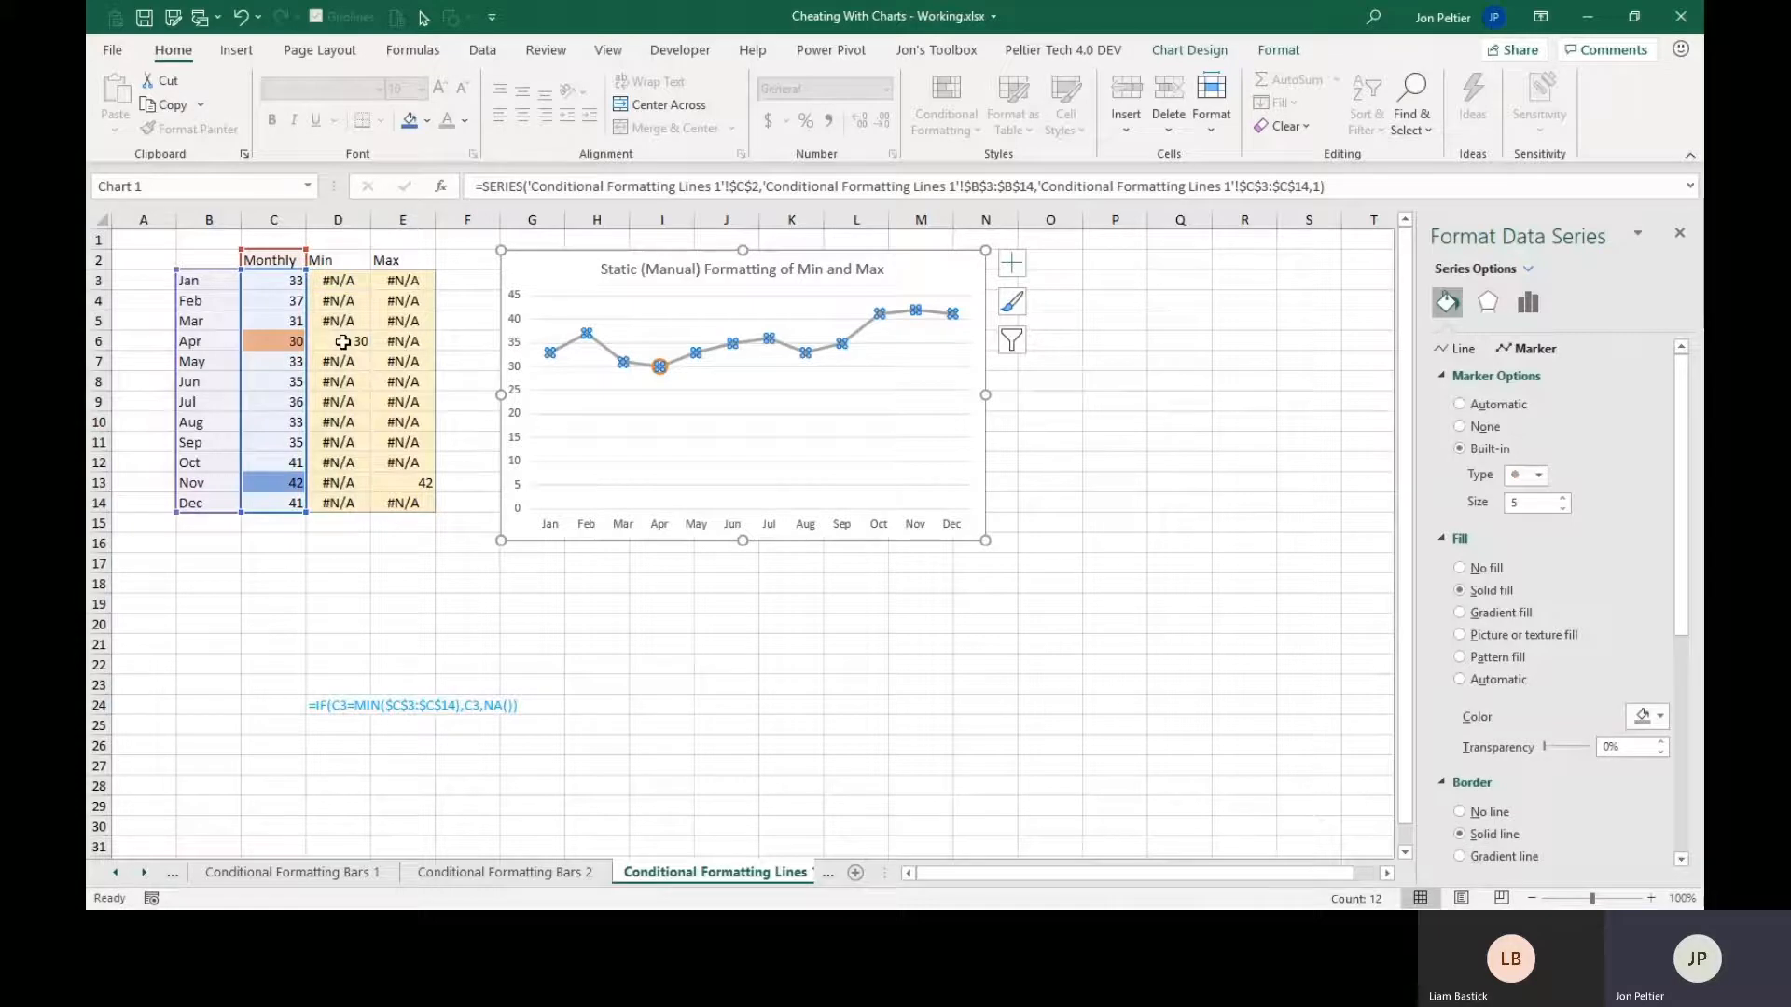
key(Up)
key(Up)
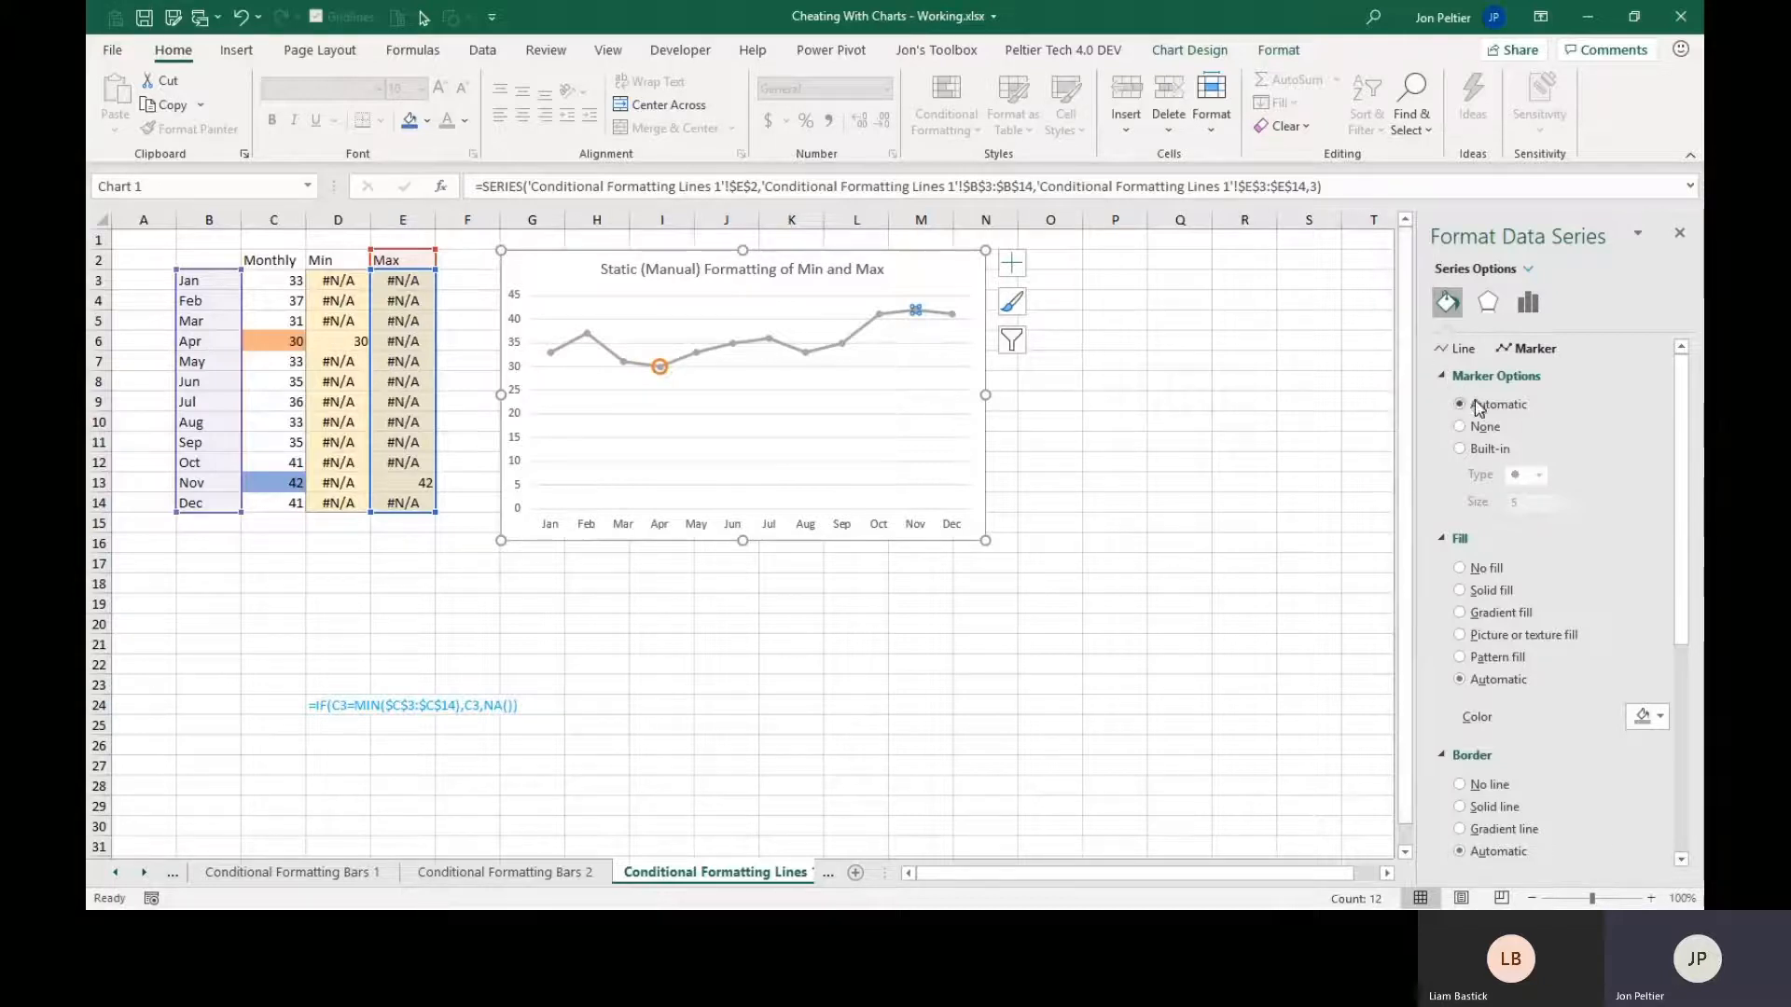
click(1490, 448)
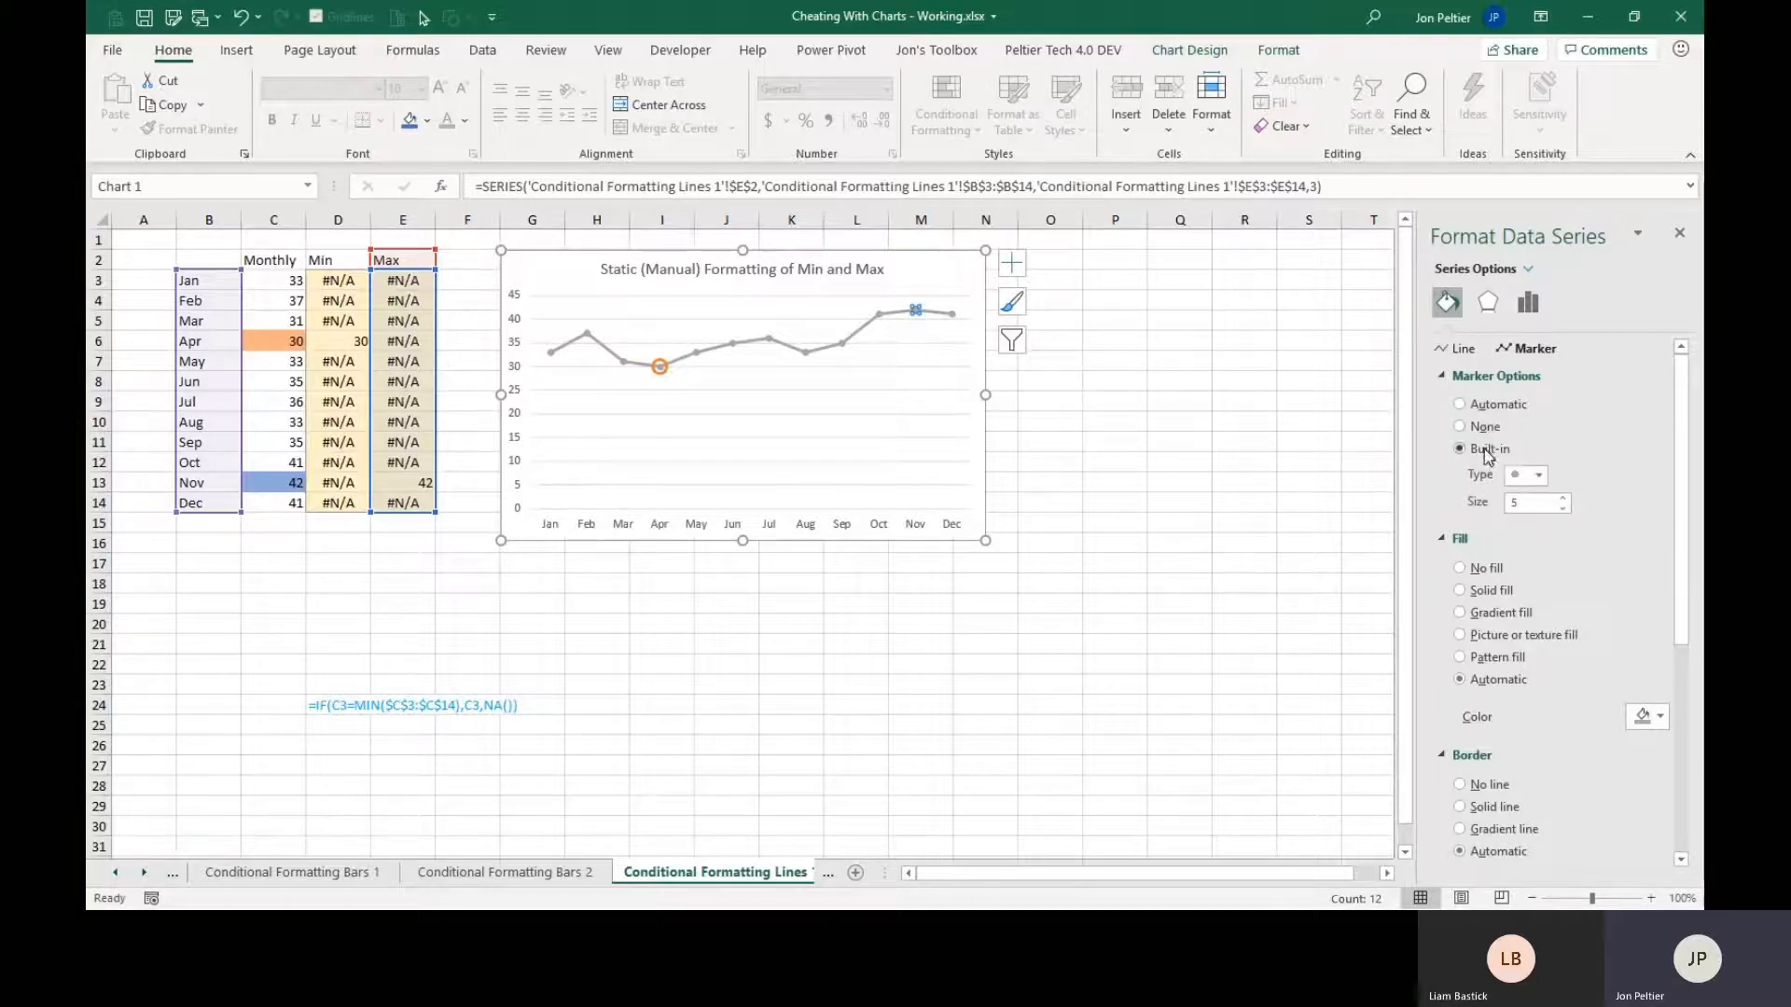
click(1563, 497)
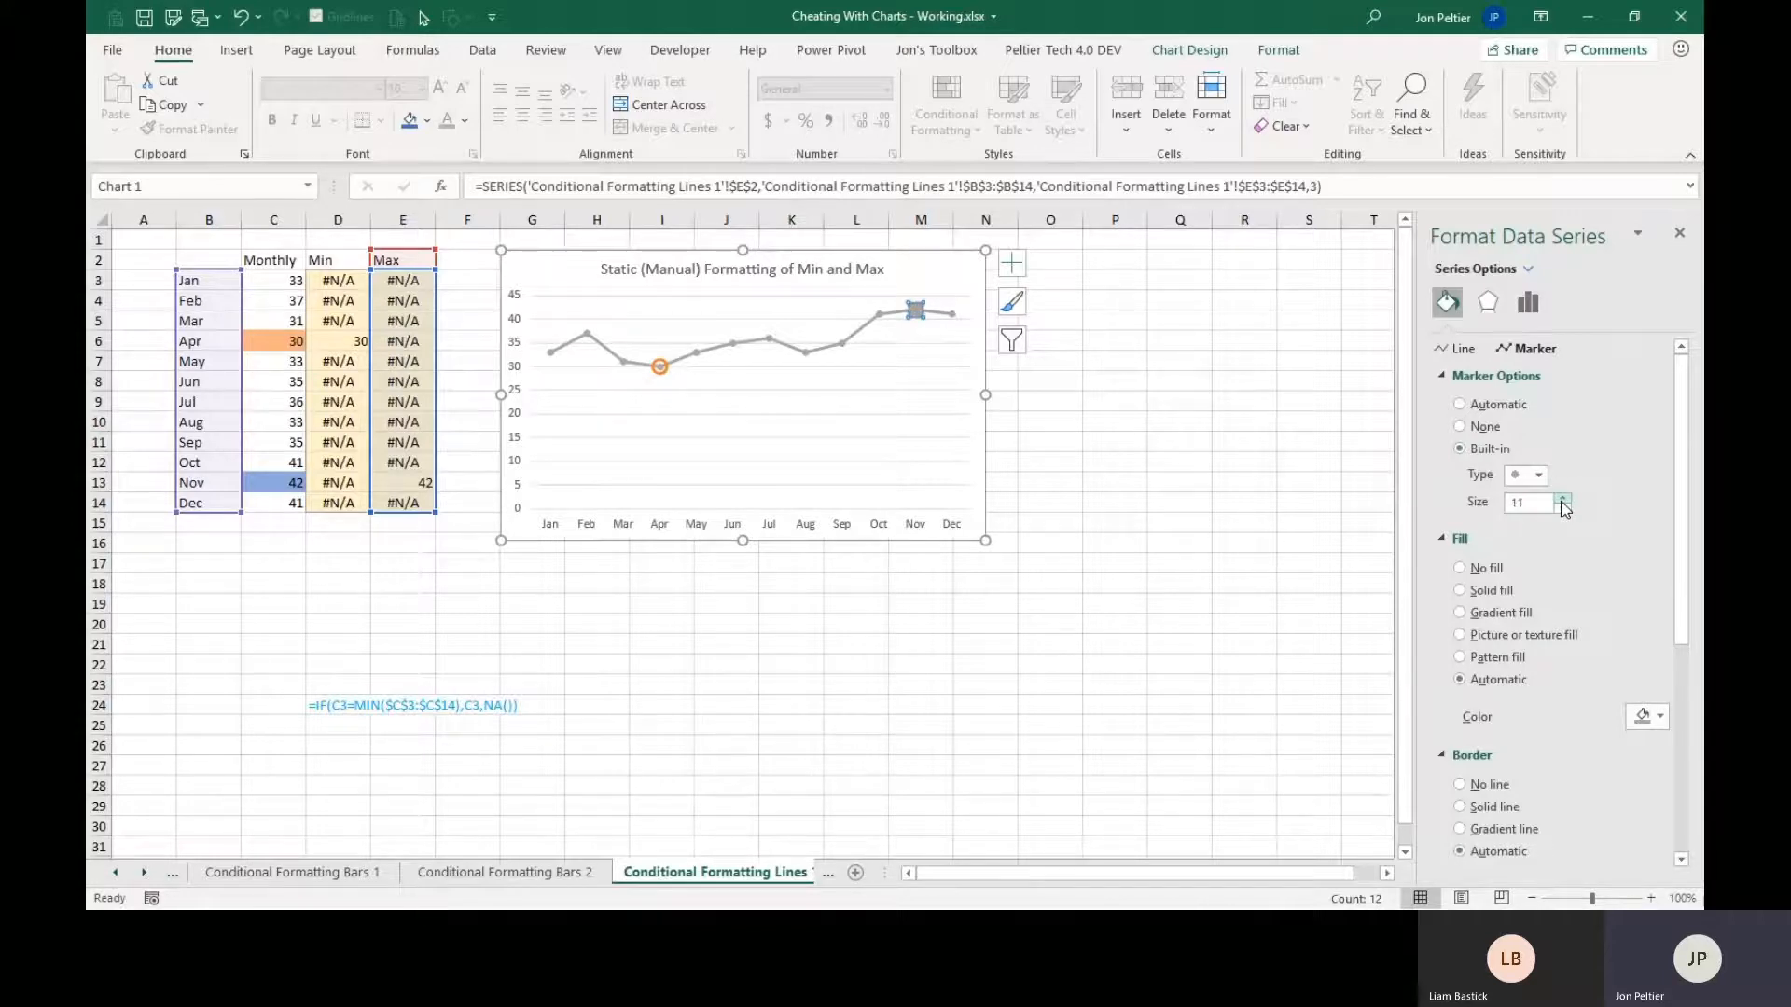
Give the Max series marker no fill and a thicker solid blue border.
click(1487, 574)
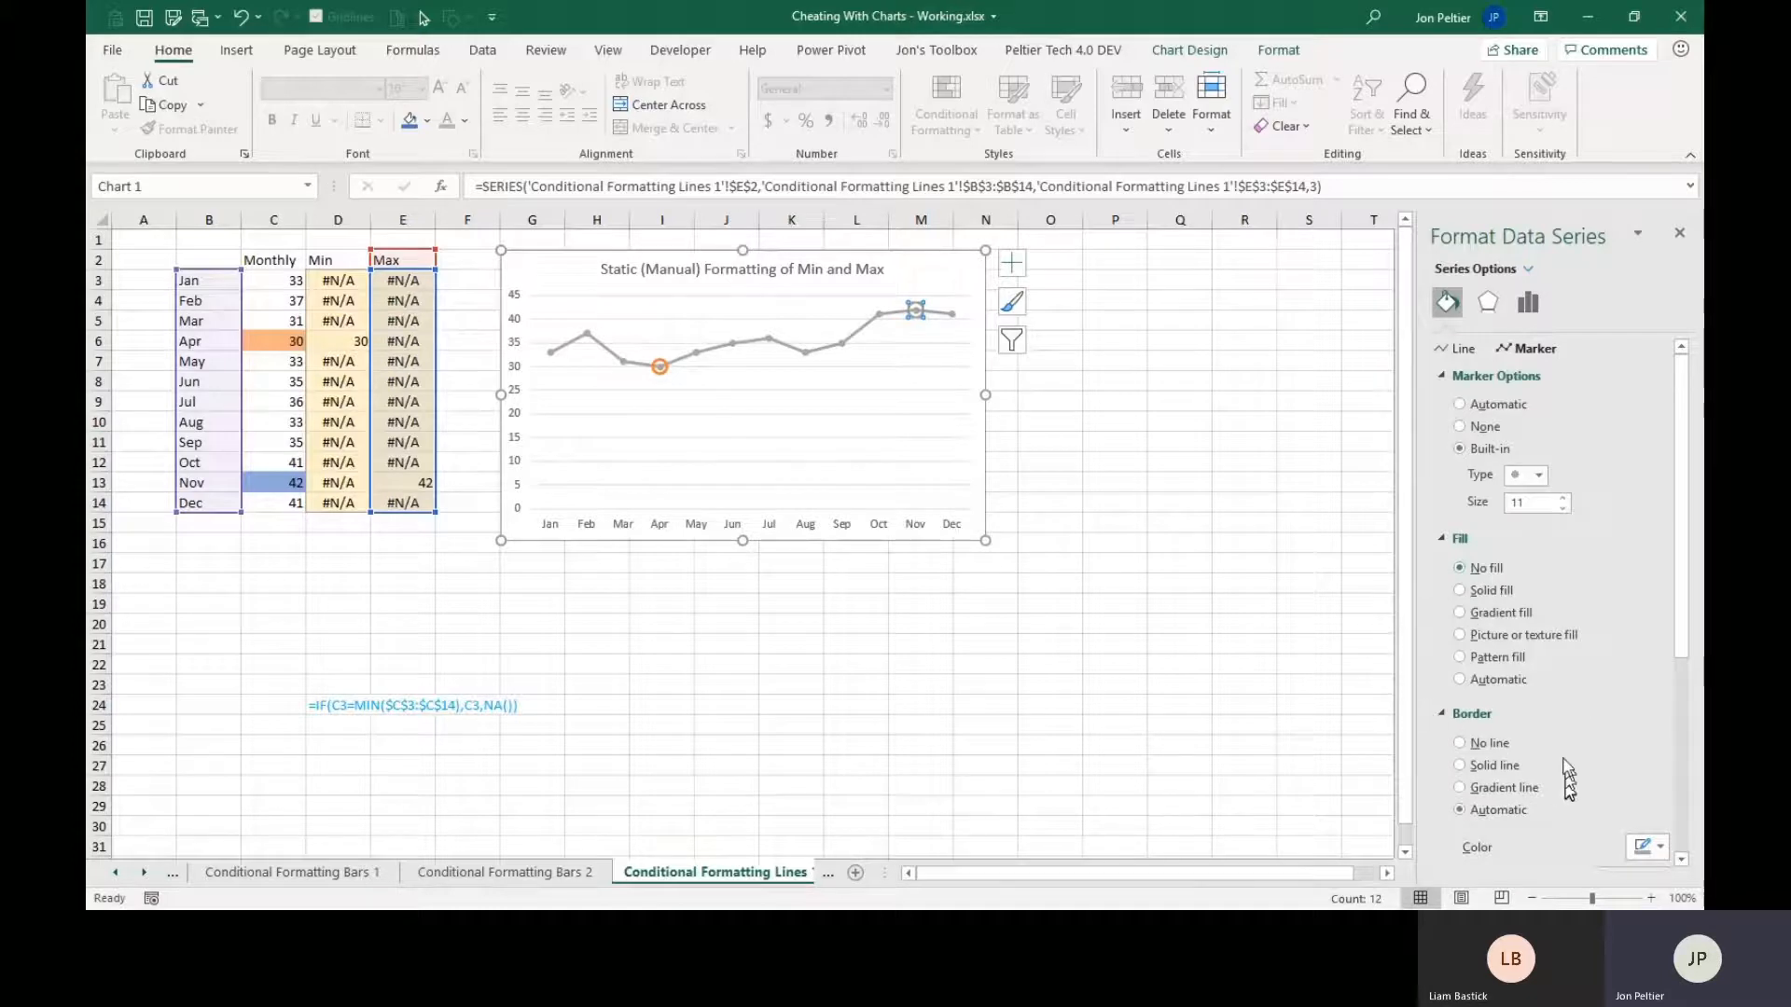
scroll(1562, 760, down, 3)
click(1653, 653)
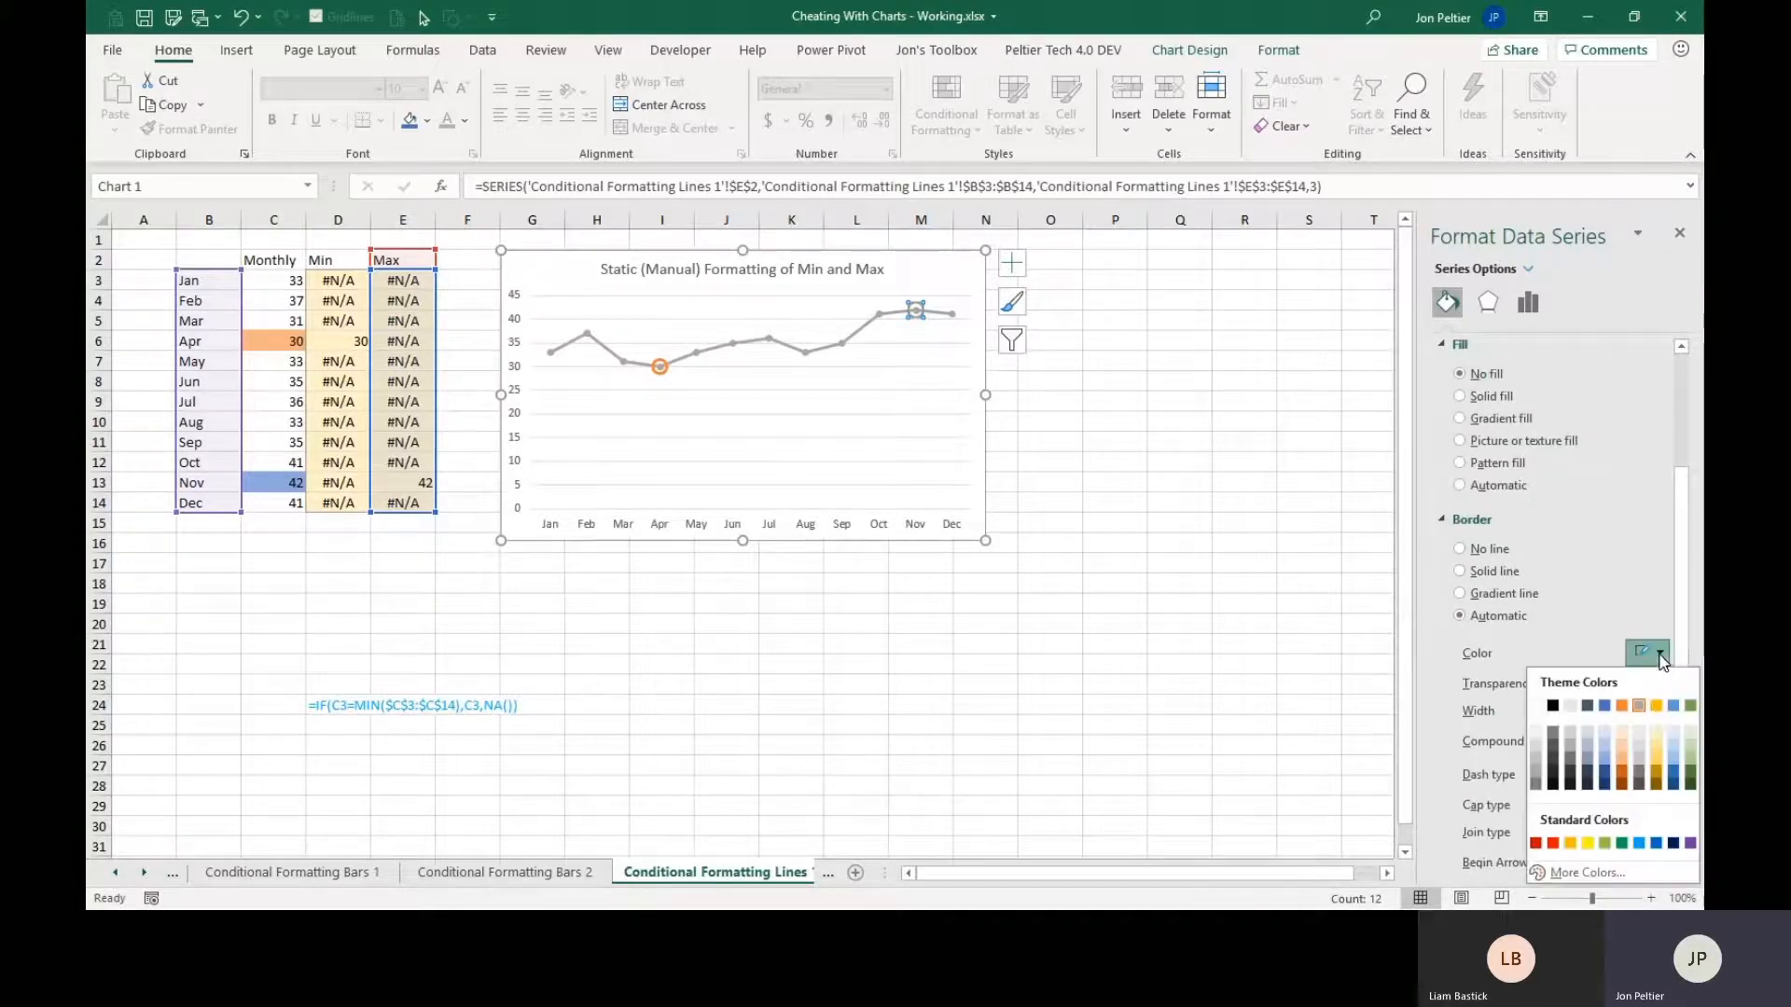
click(1604, 706)
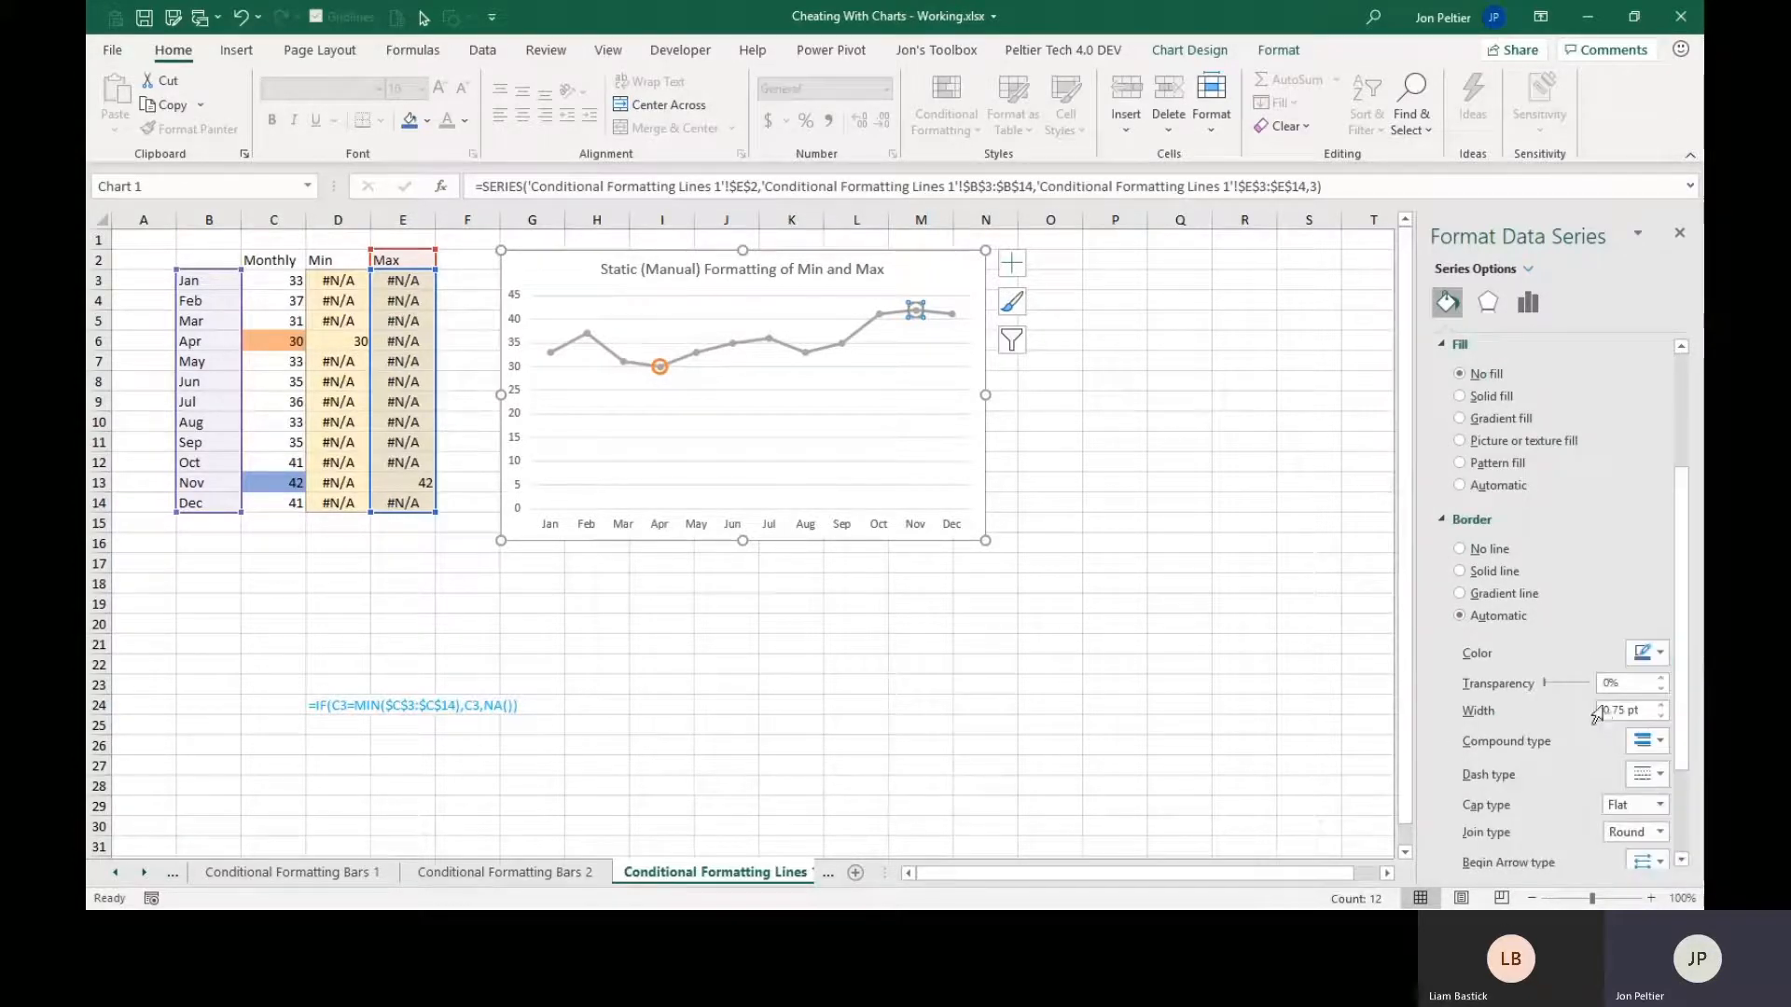
click(1664, 706)
click(1663, 706)
click(1663, 706)
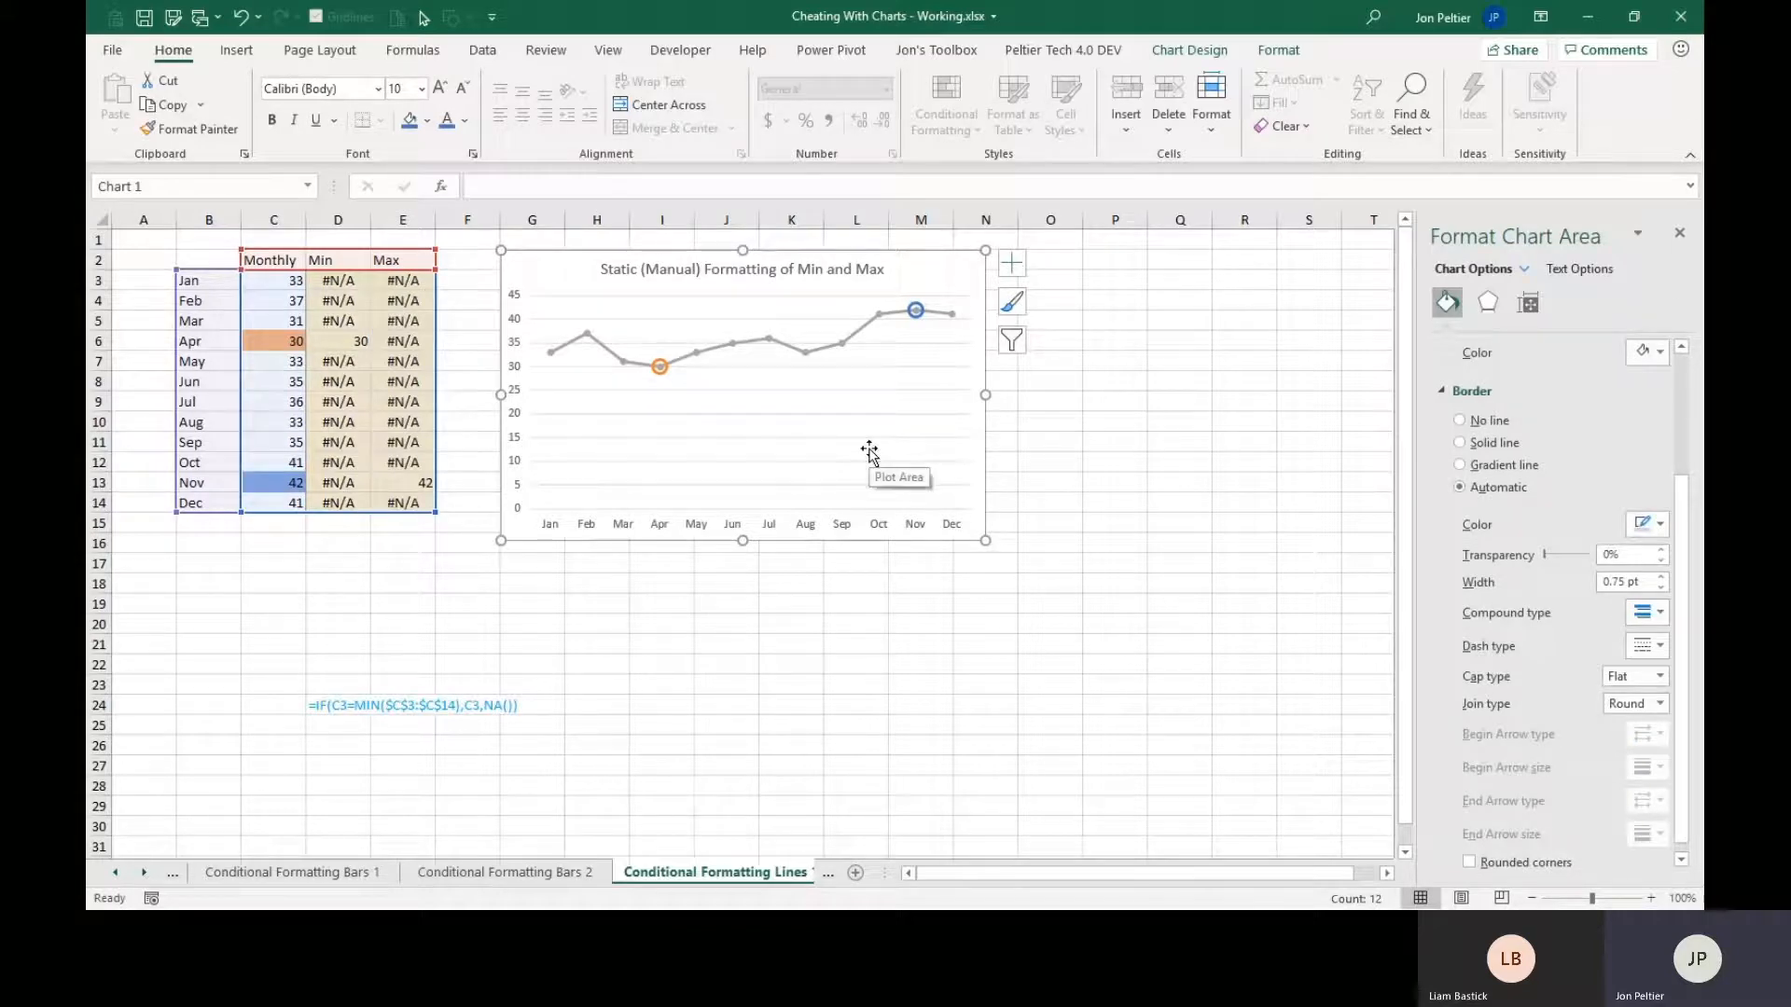
Add a data label below the Min series point and another above the Max series point.
click(658, 375)
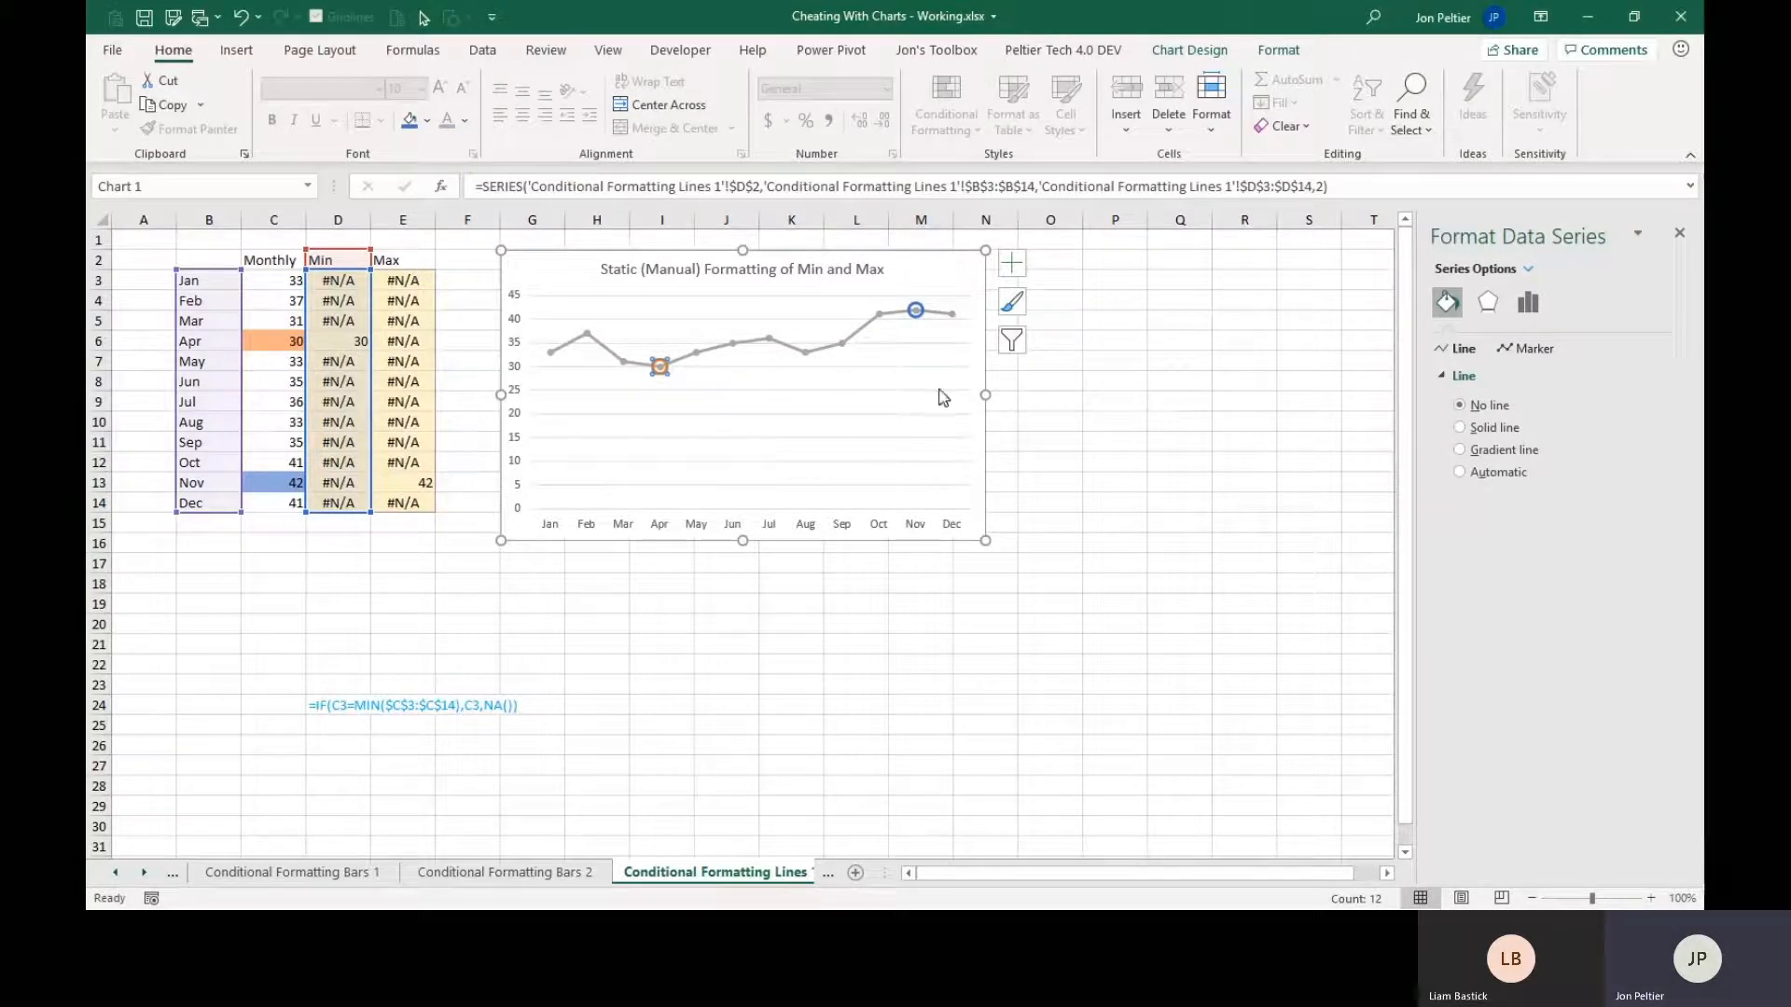
click(1013, 265)
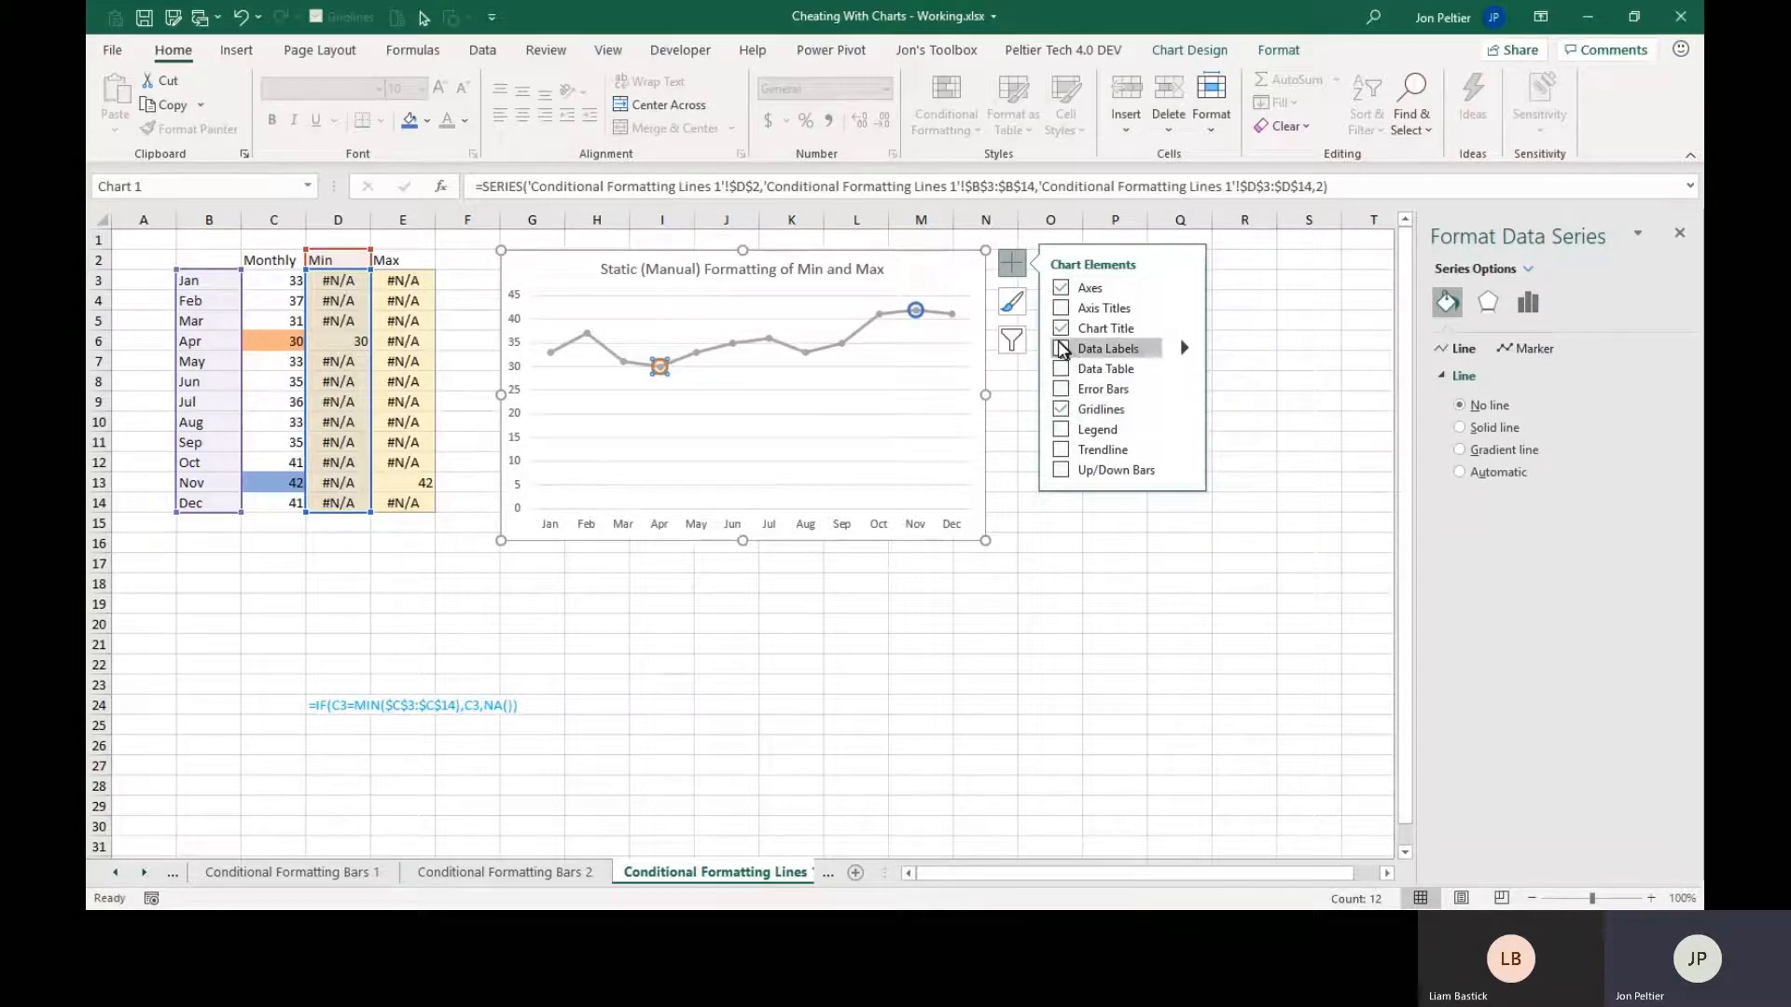
mouse_move(1185, 352)
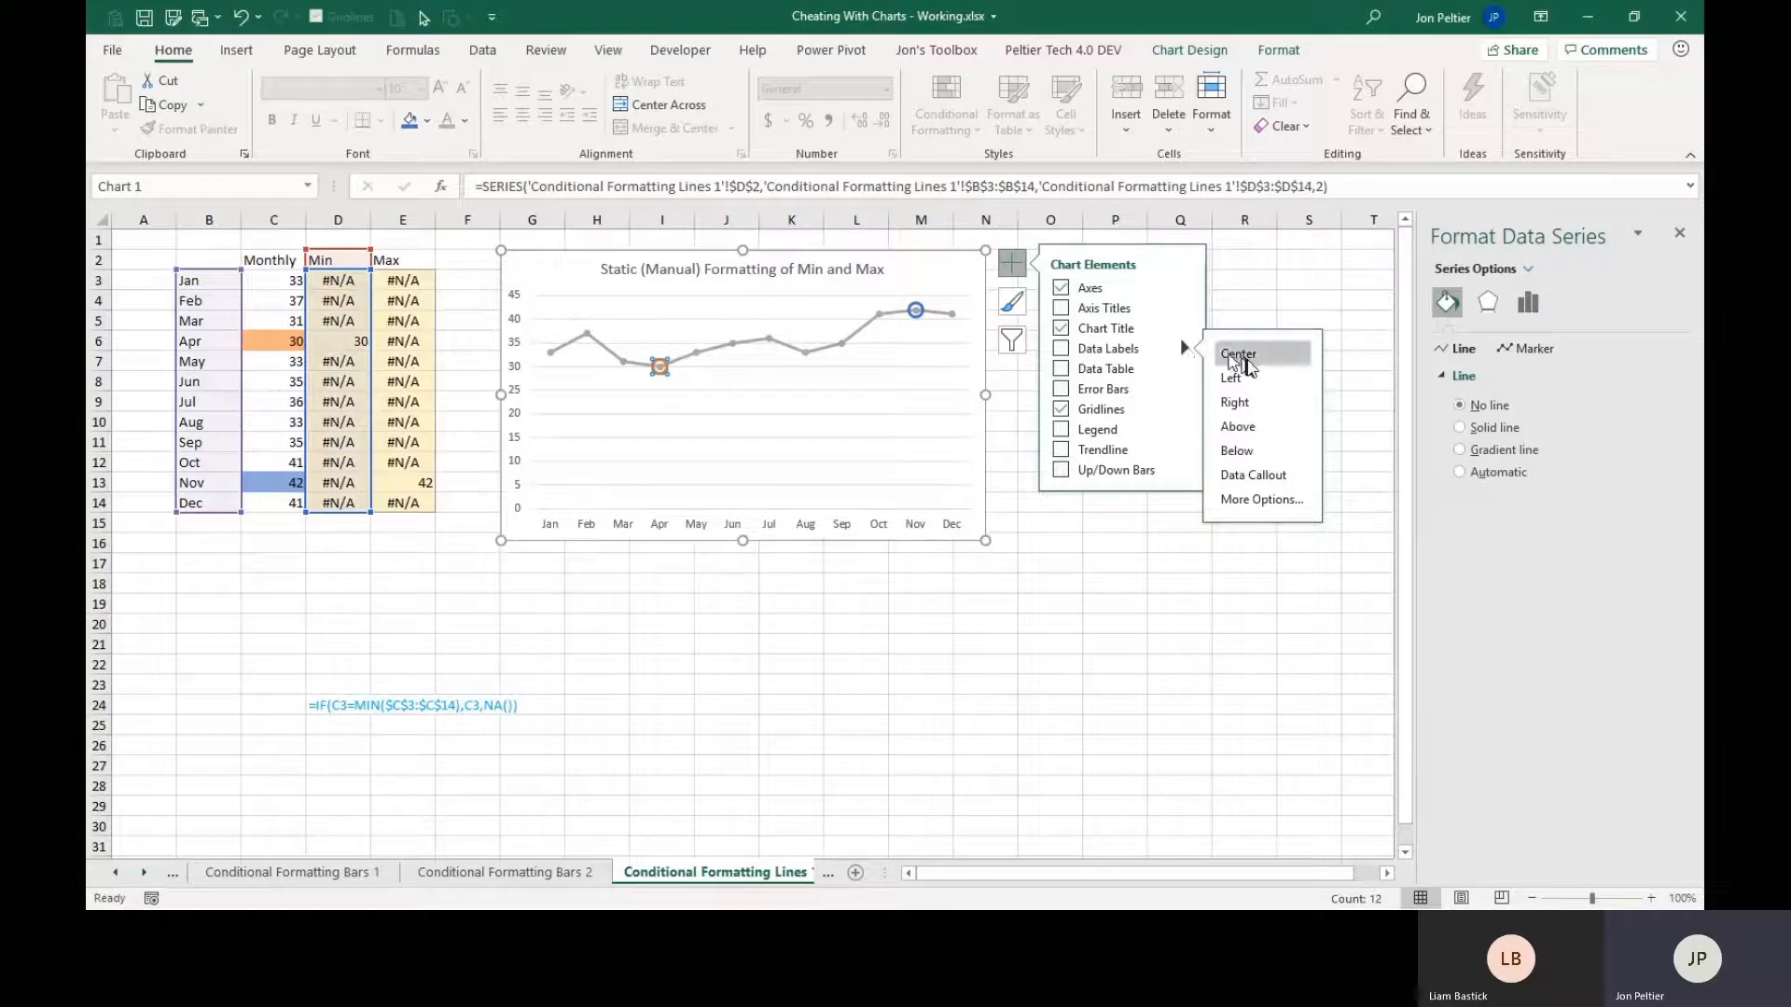
click(1259, 454)
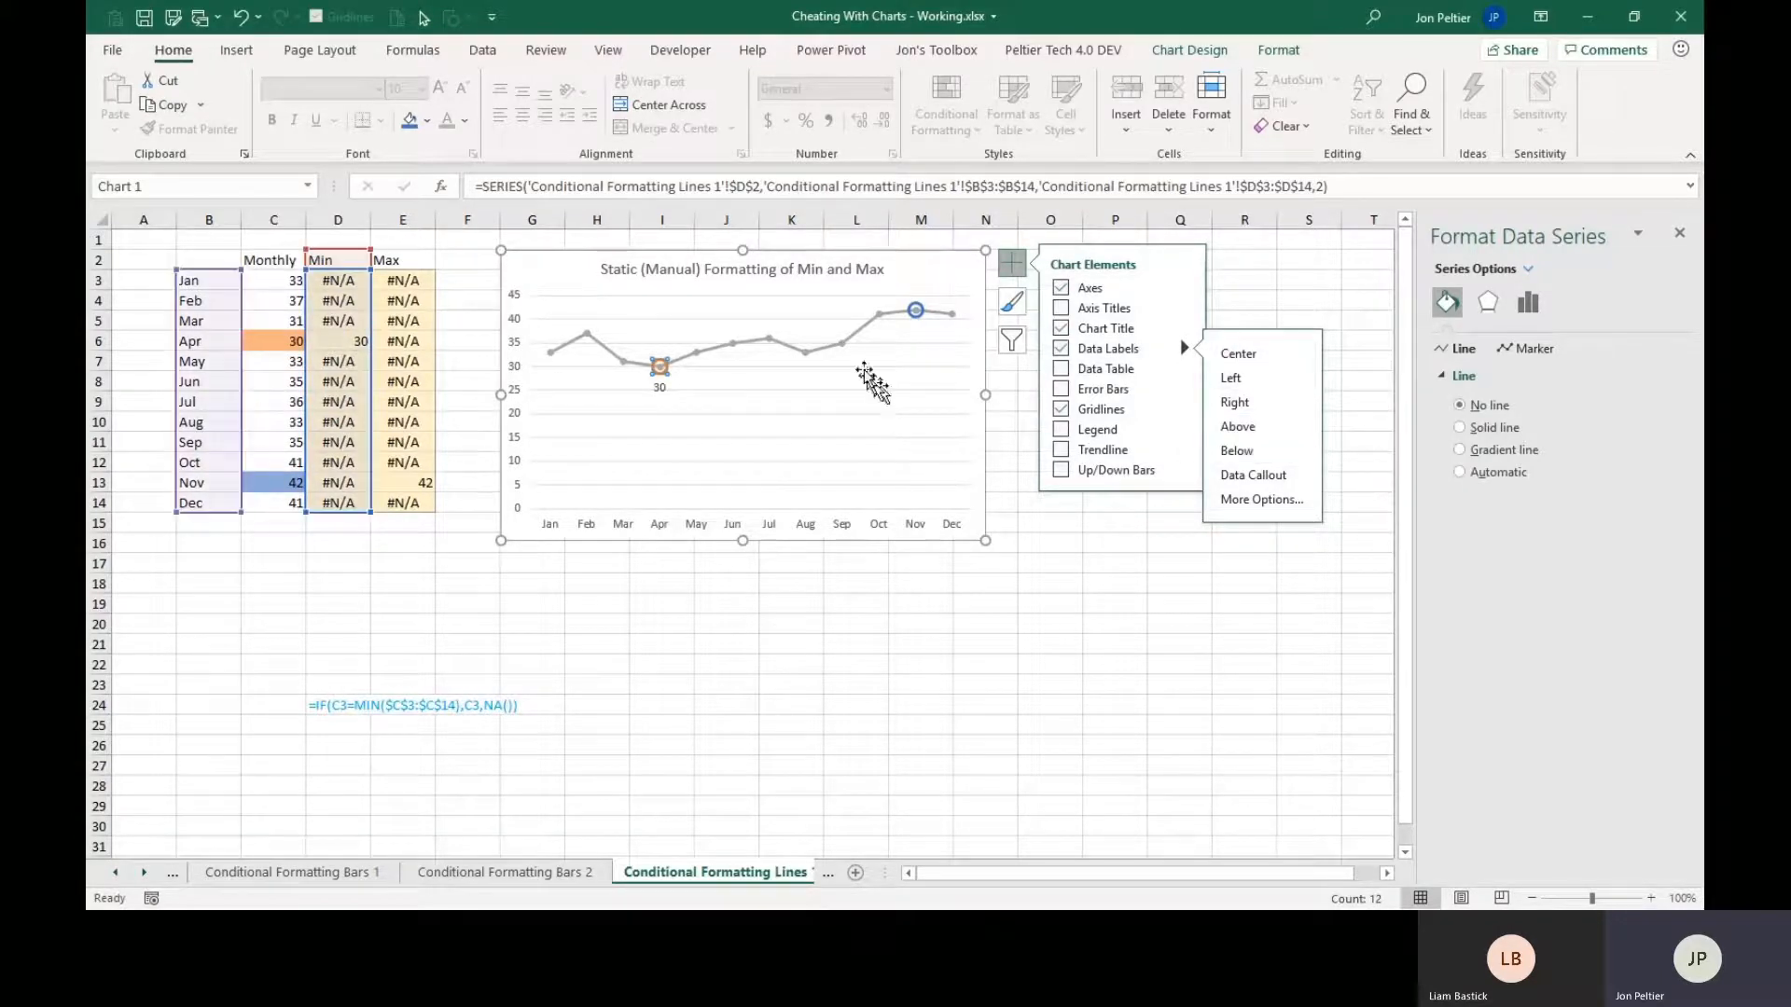
click(916, 311)
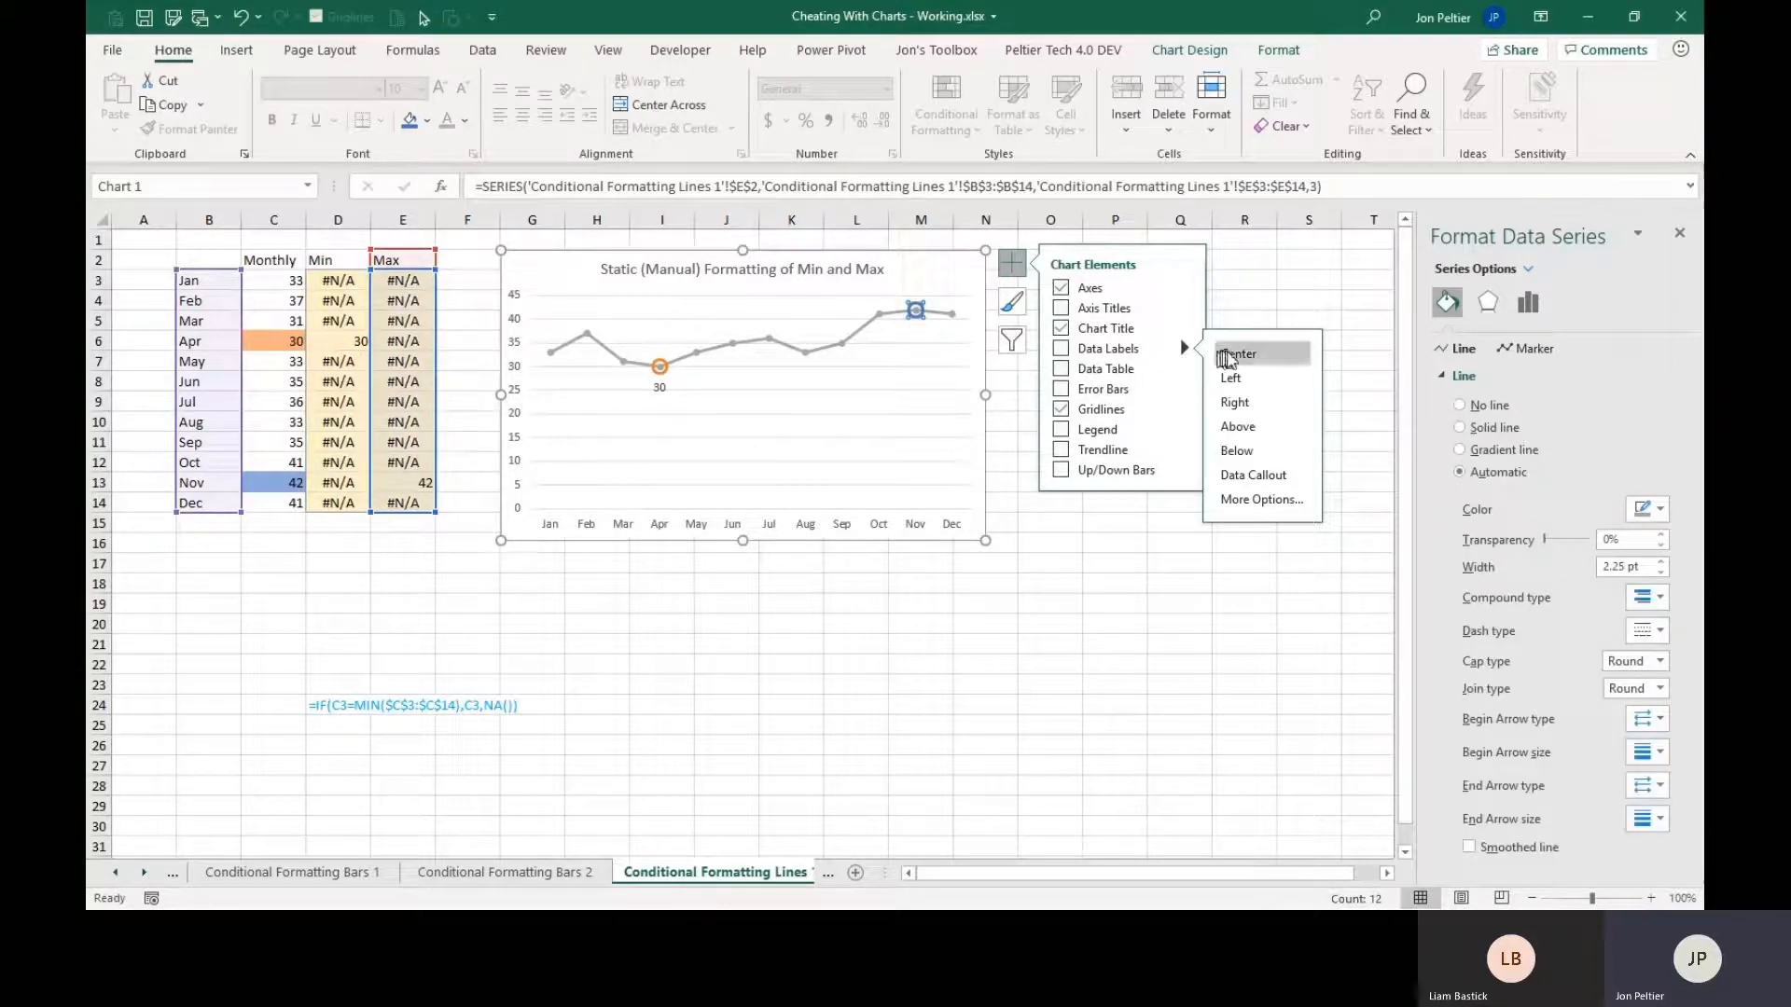
click(1250, 426)
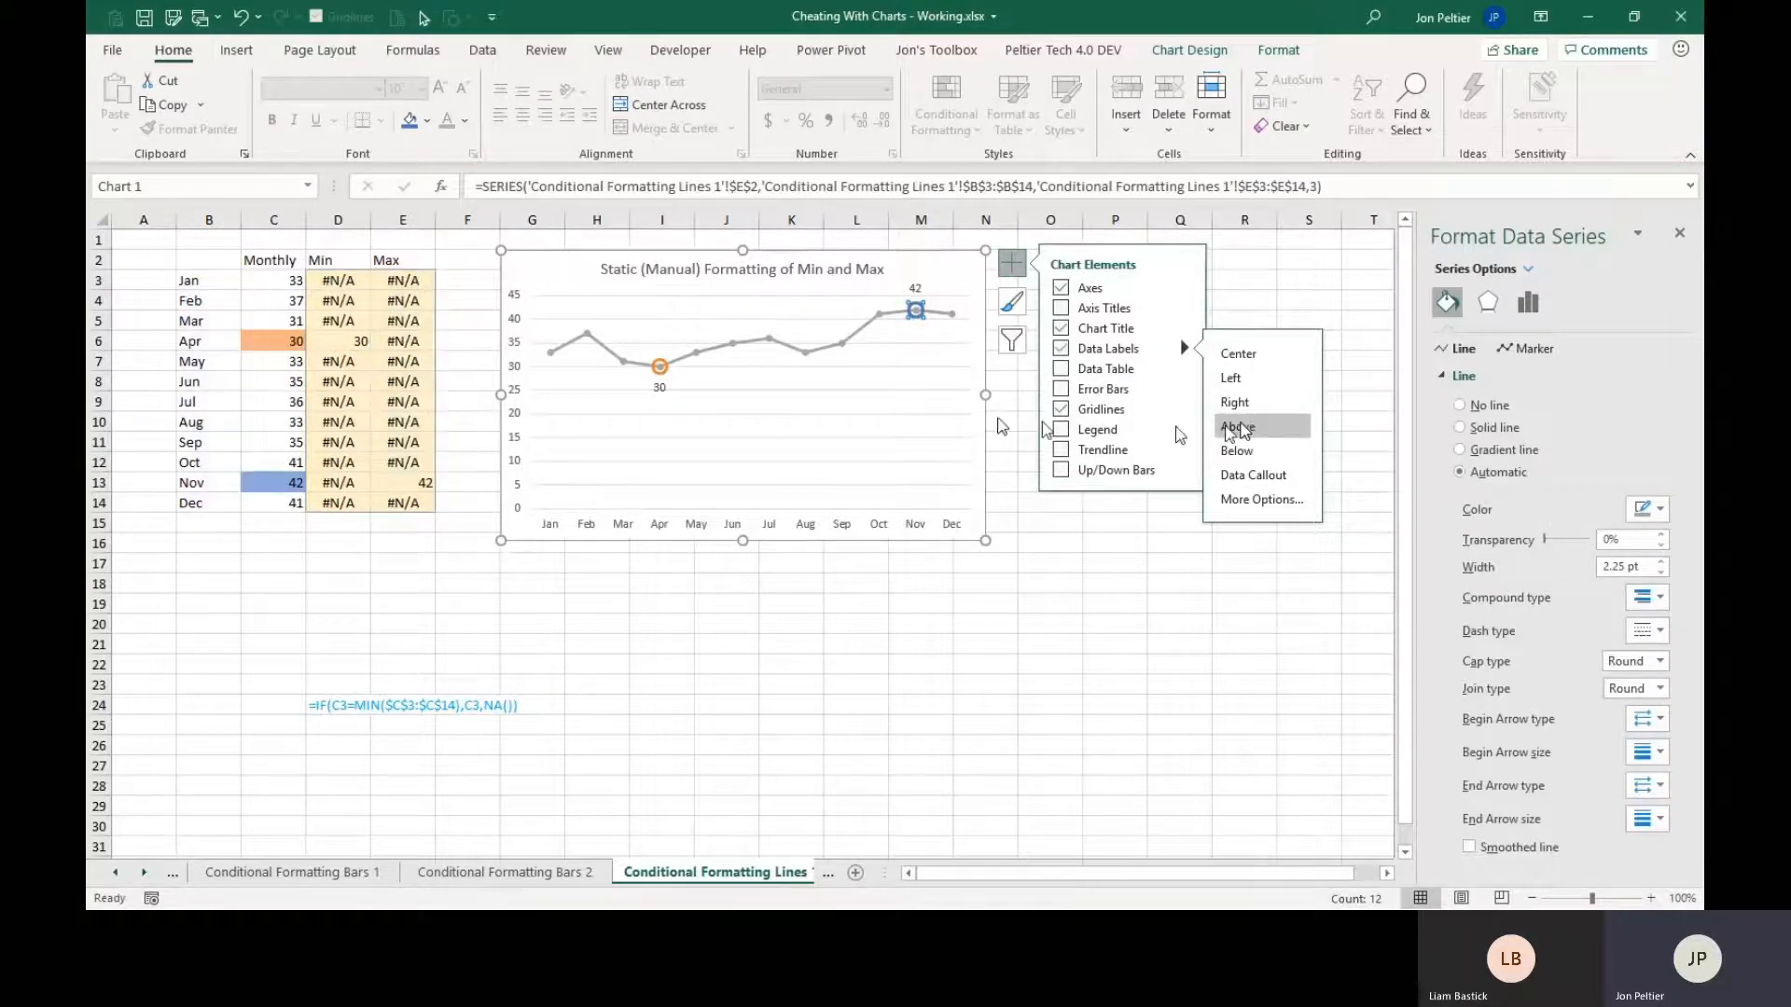
Make the Min data label show the series name instead of the value, without leader lines.
click(662, 390)
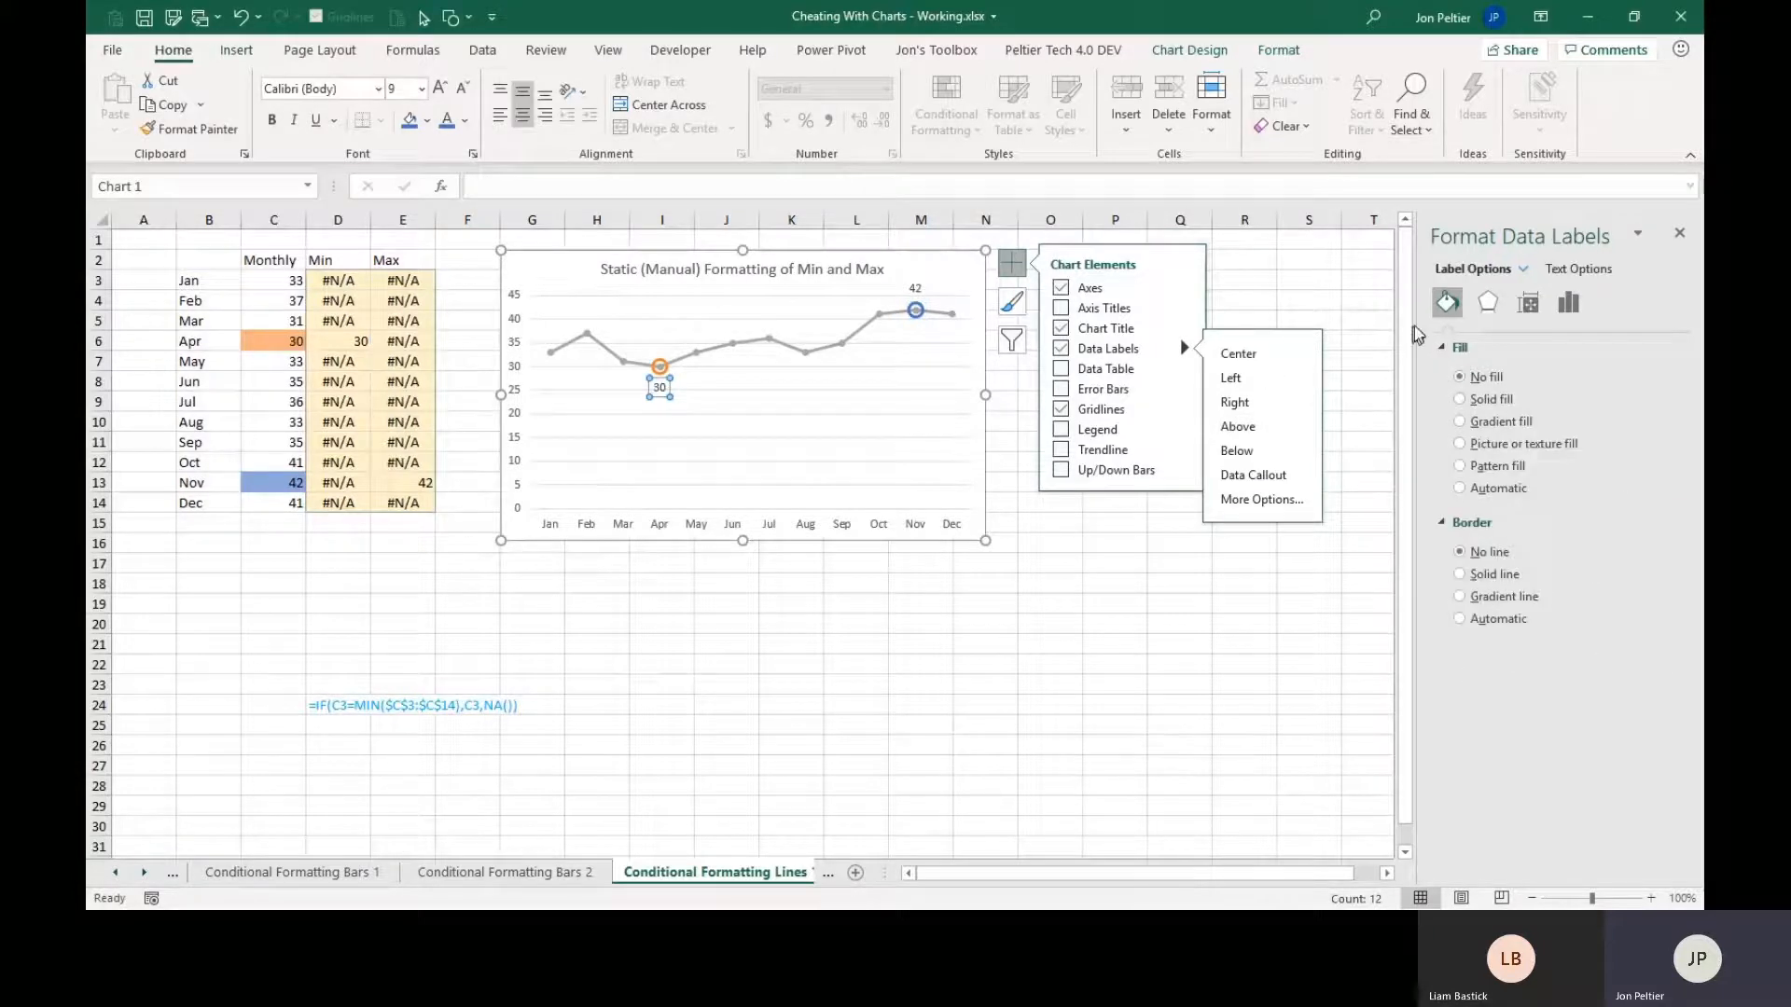
click(1566, 305)
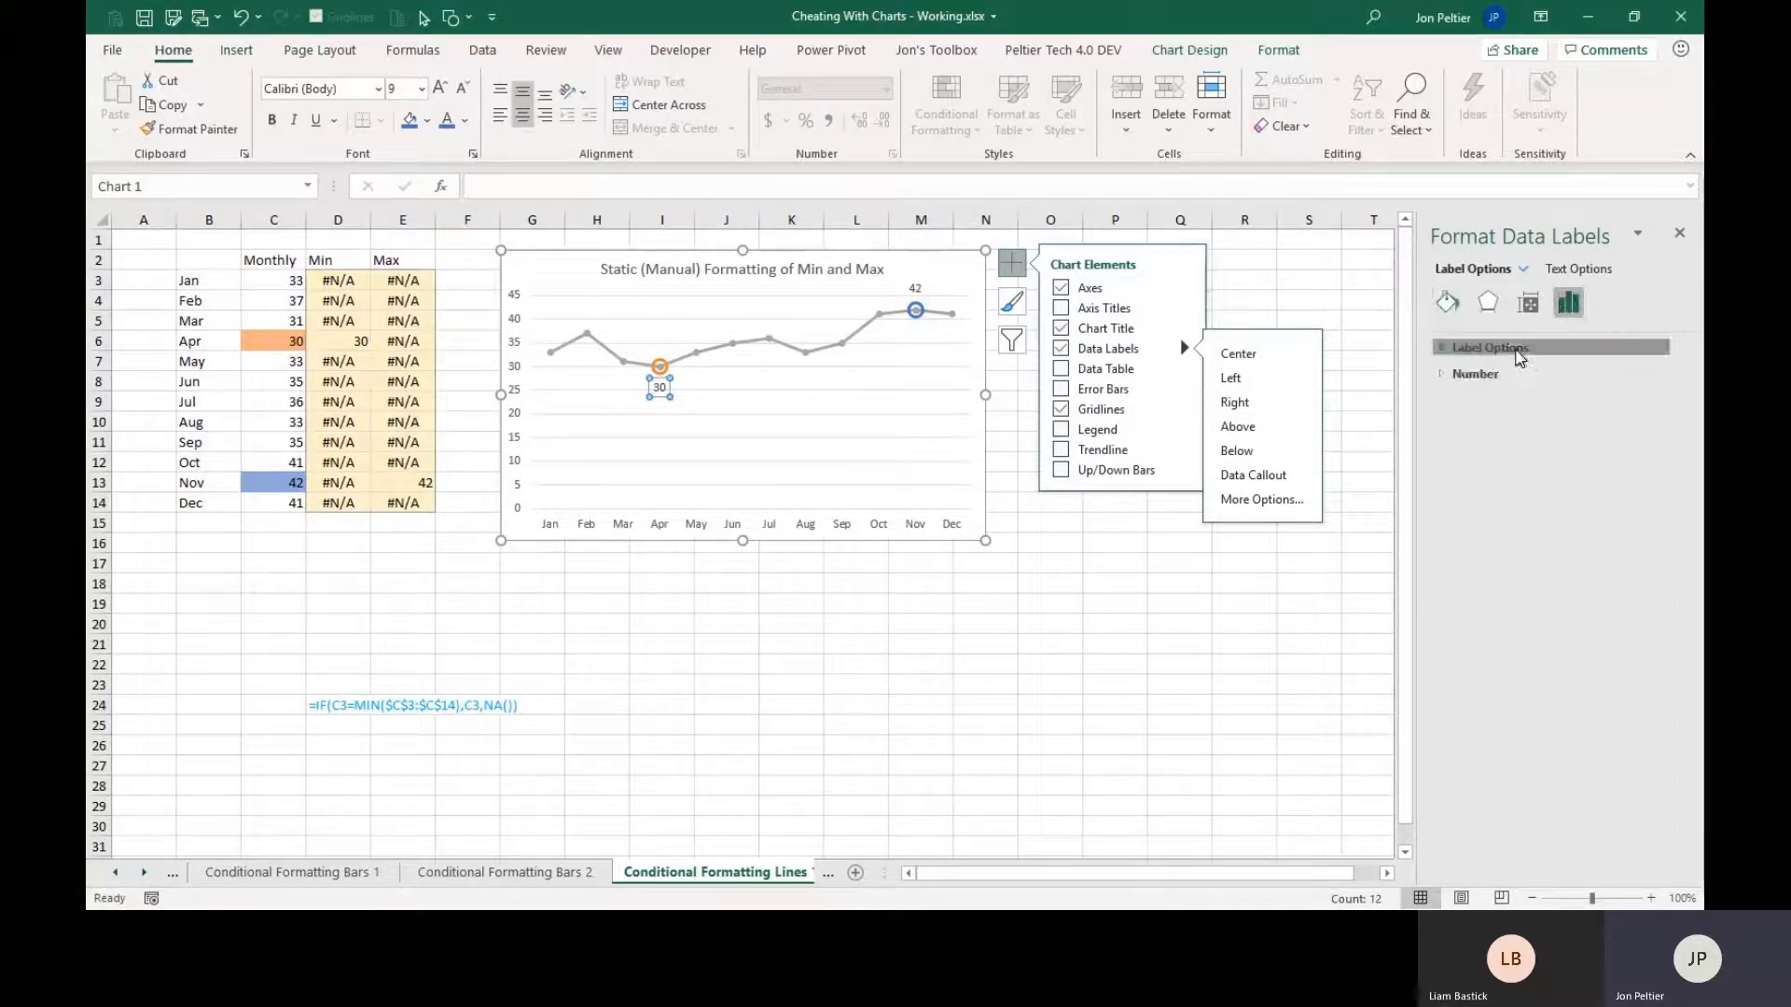
click(1550, 350)
click(1512, 422)
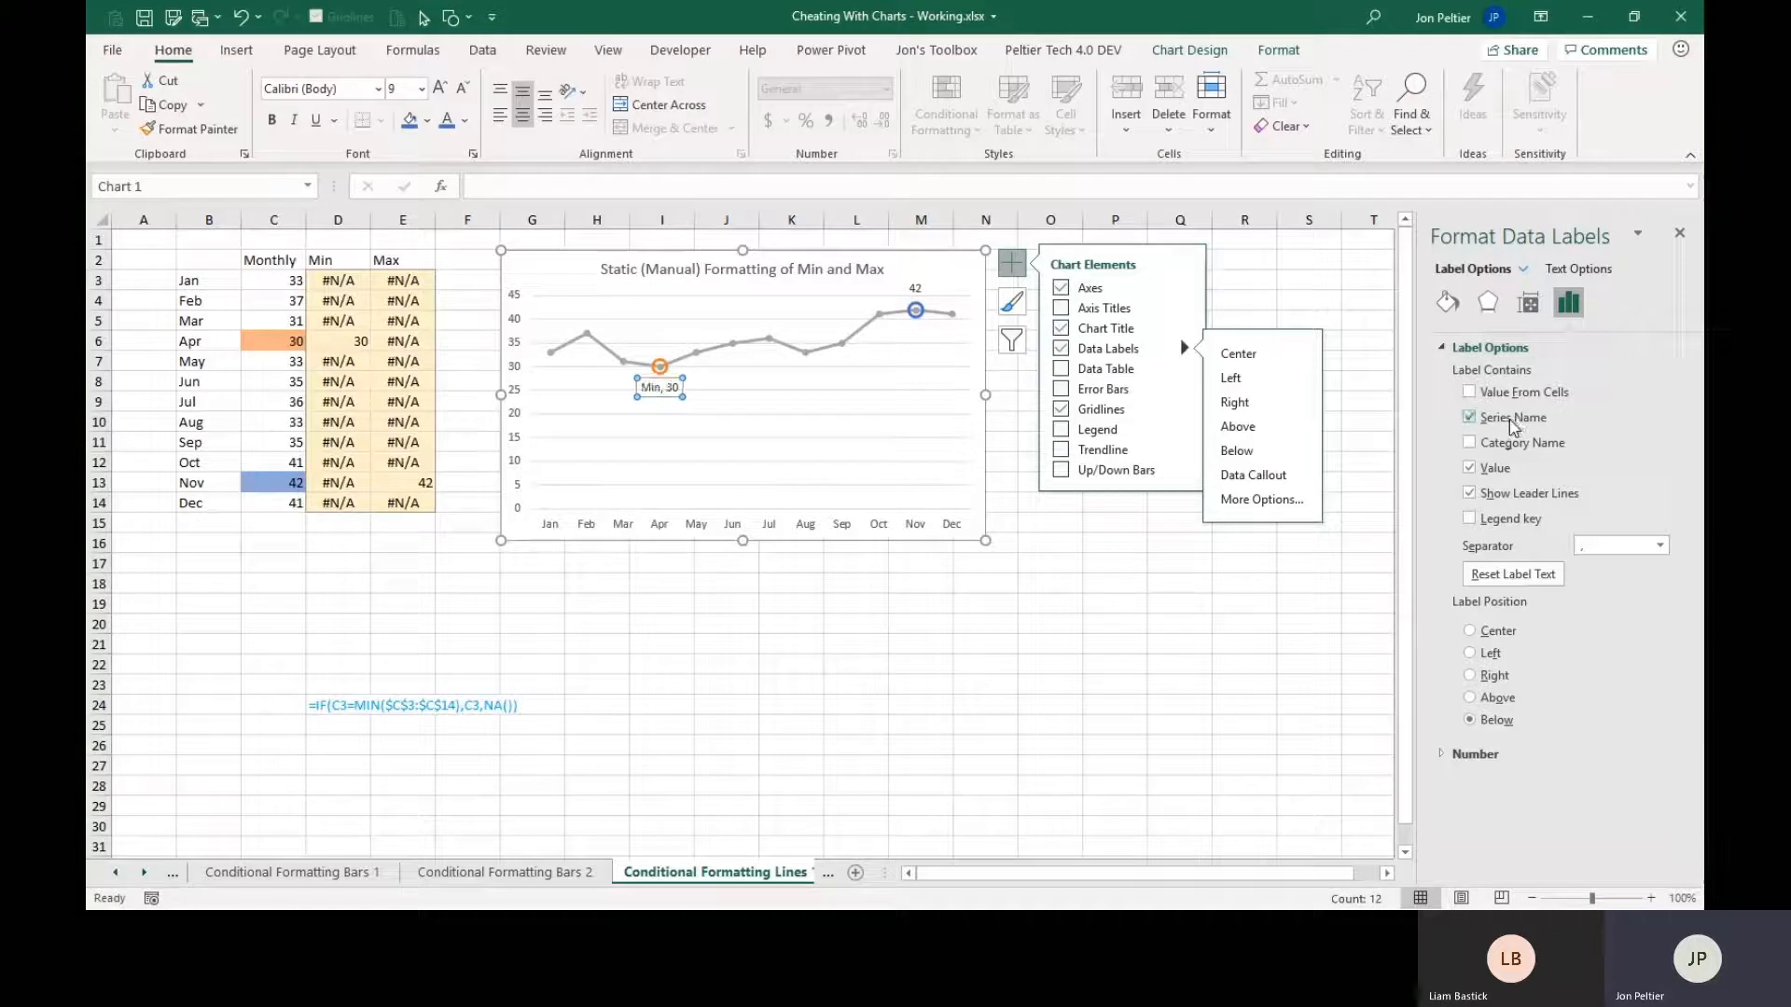
click(1493, 466)
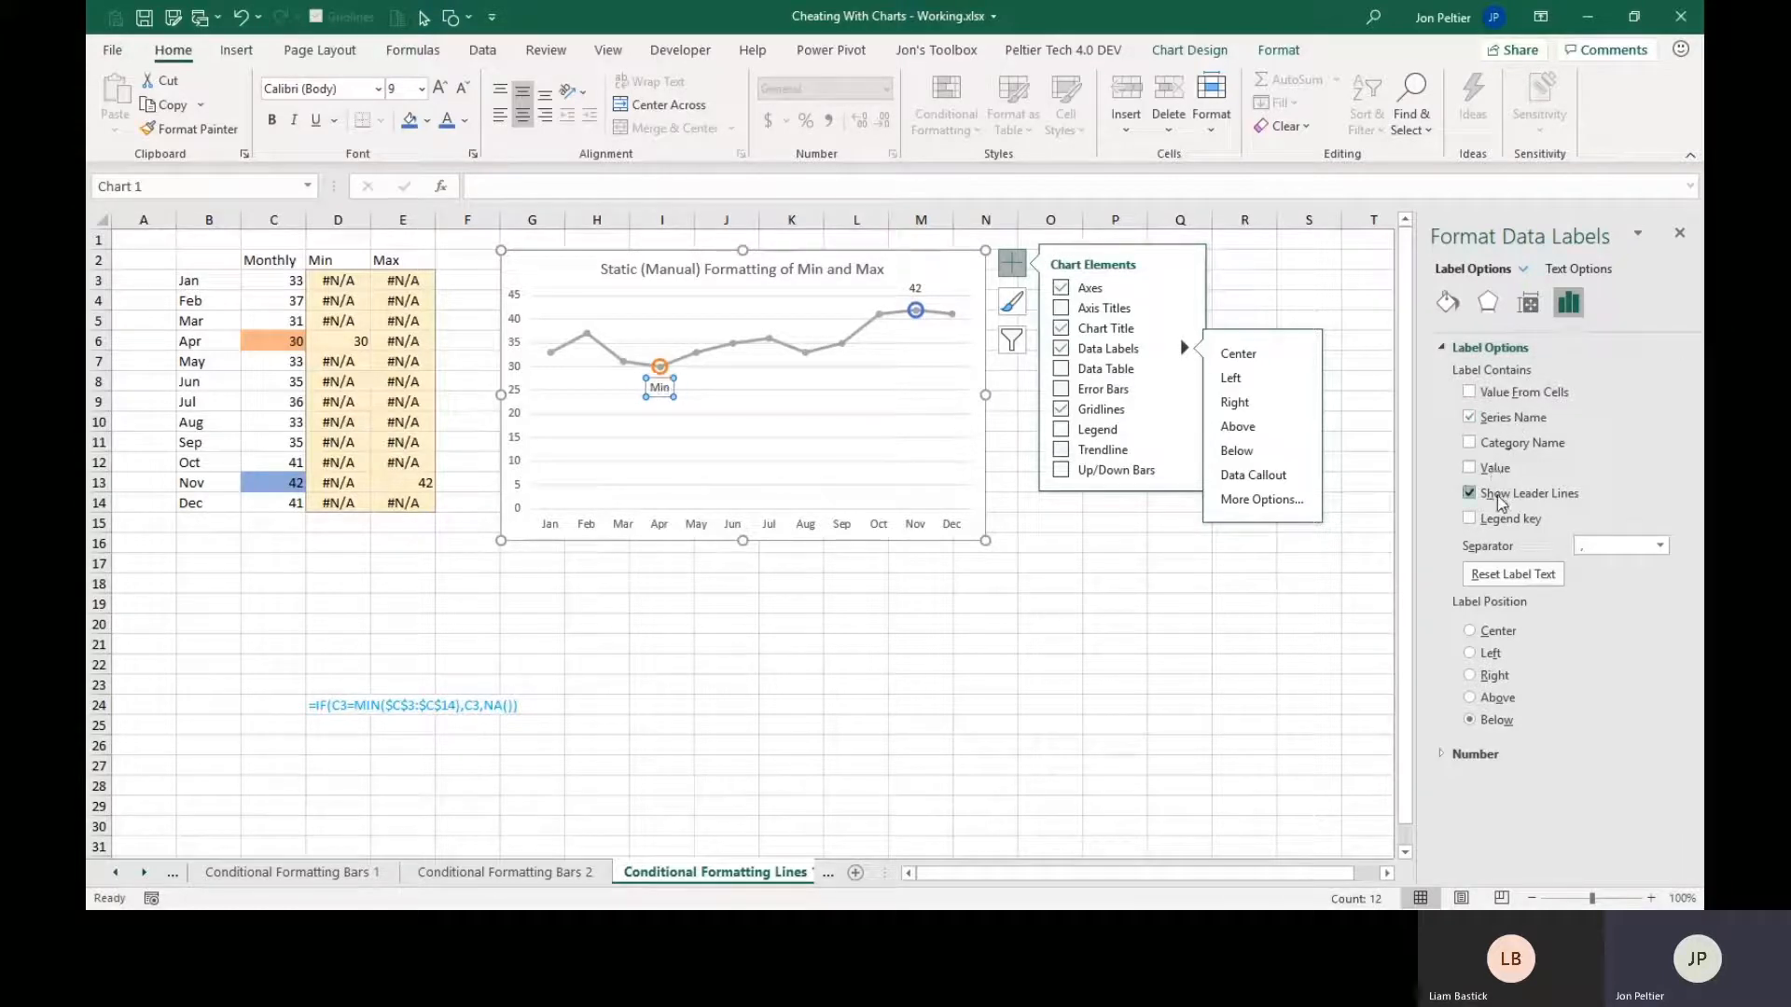
click(1501, 502)
Make the Max data label show only its series name, with value and leader lines turned off.
click(913, 288)
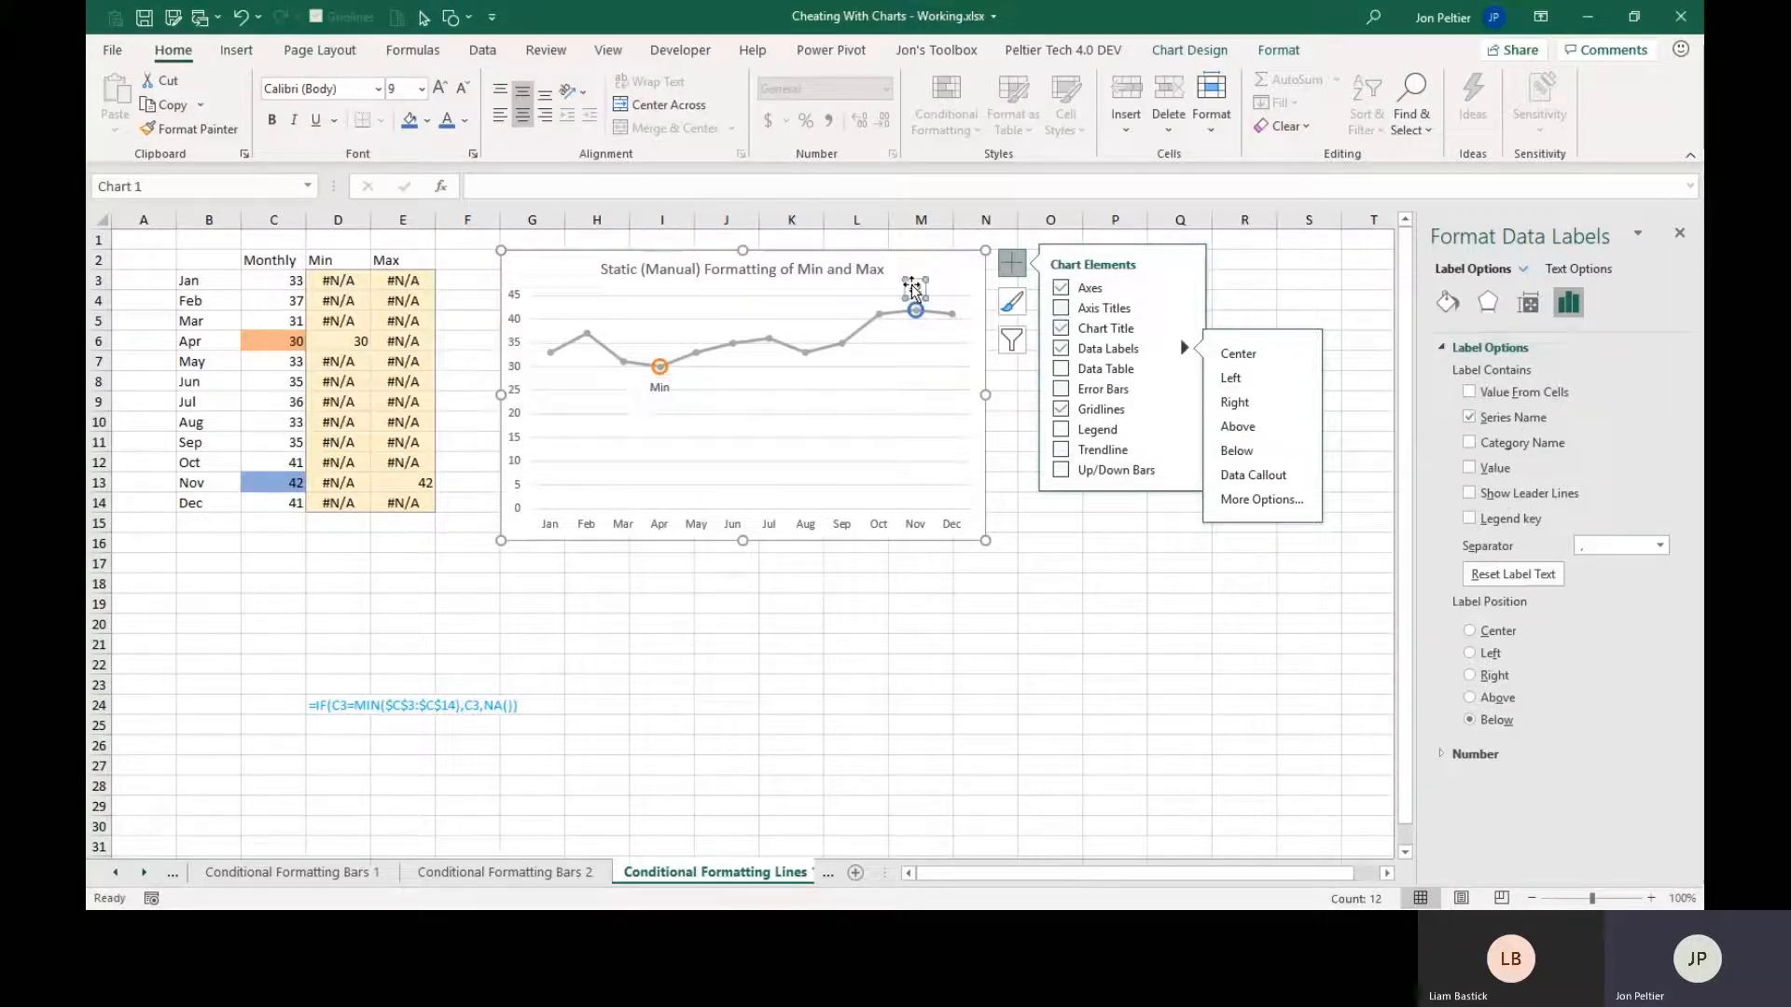
click(1513, 422)
click(1494, 471)
click(1496, 498)
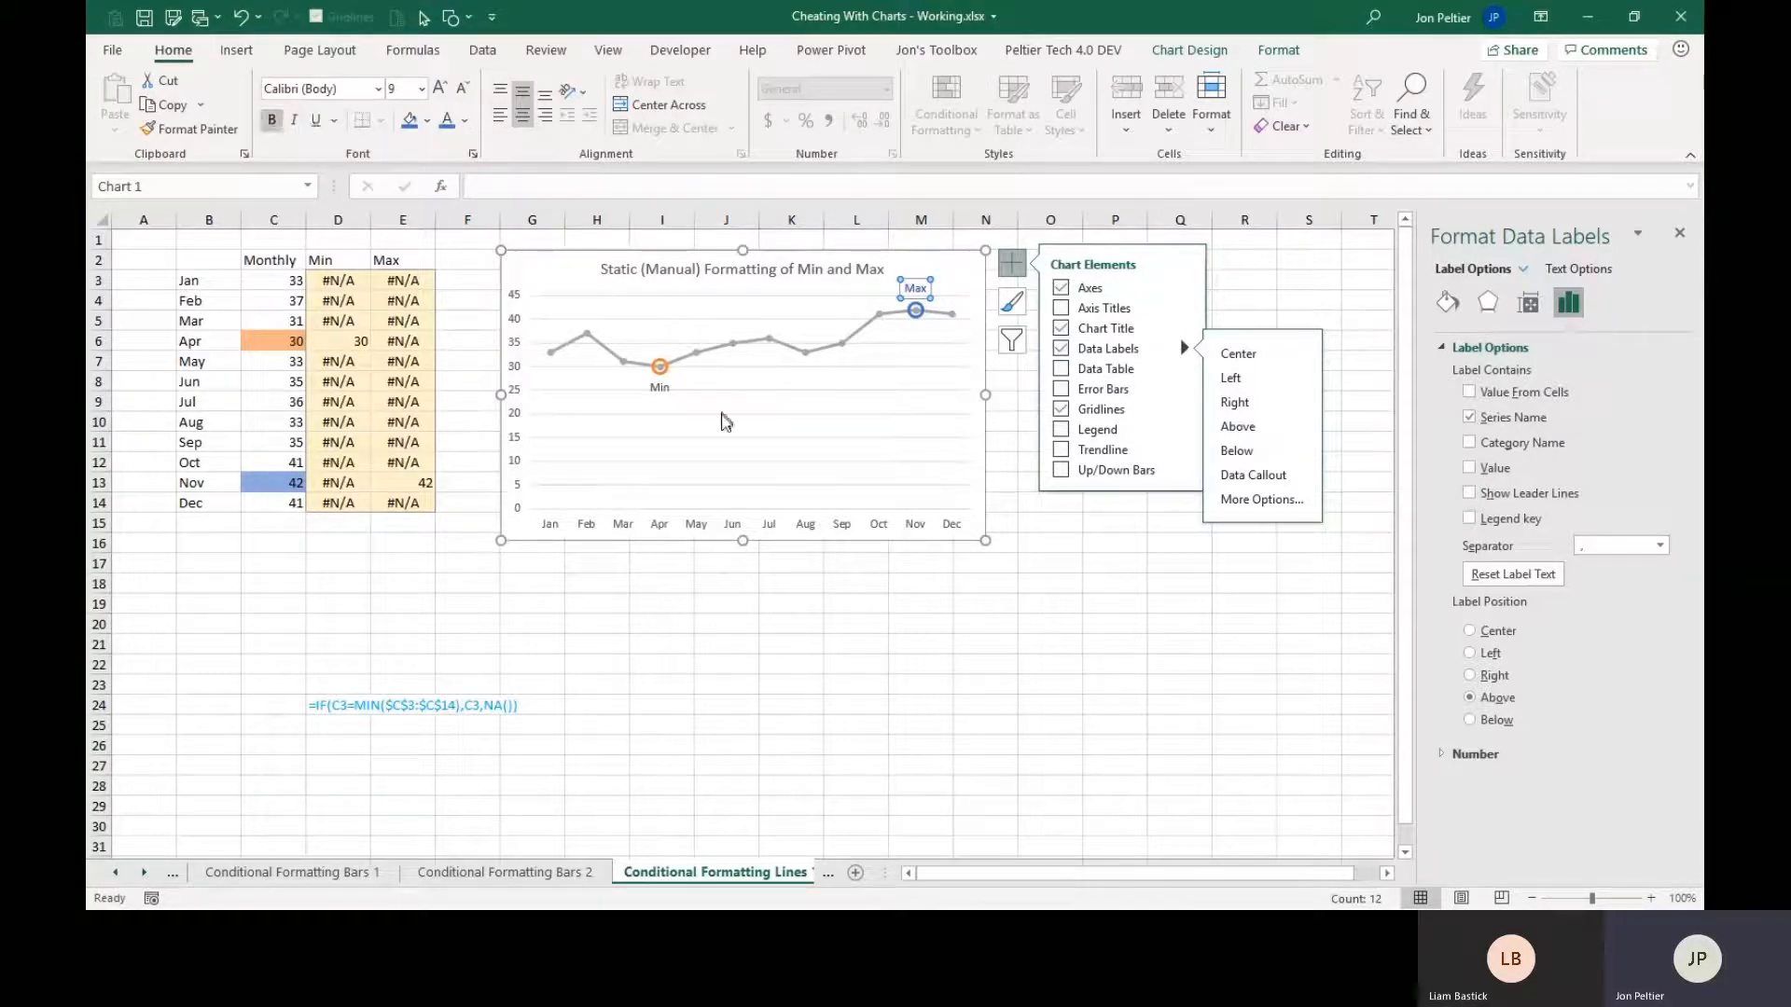
Format both data labels in bold, with Min in orange and Max in blue, and enlarge their font.
click(656, 388)
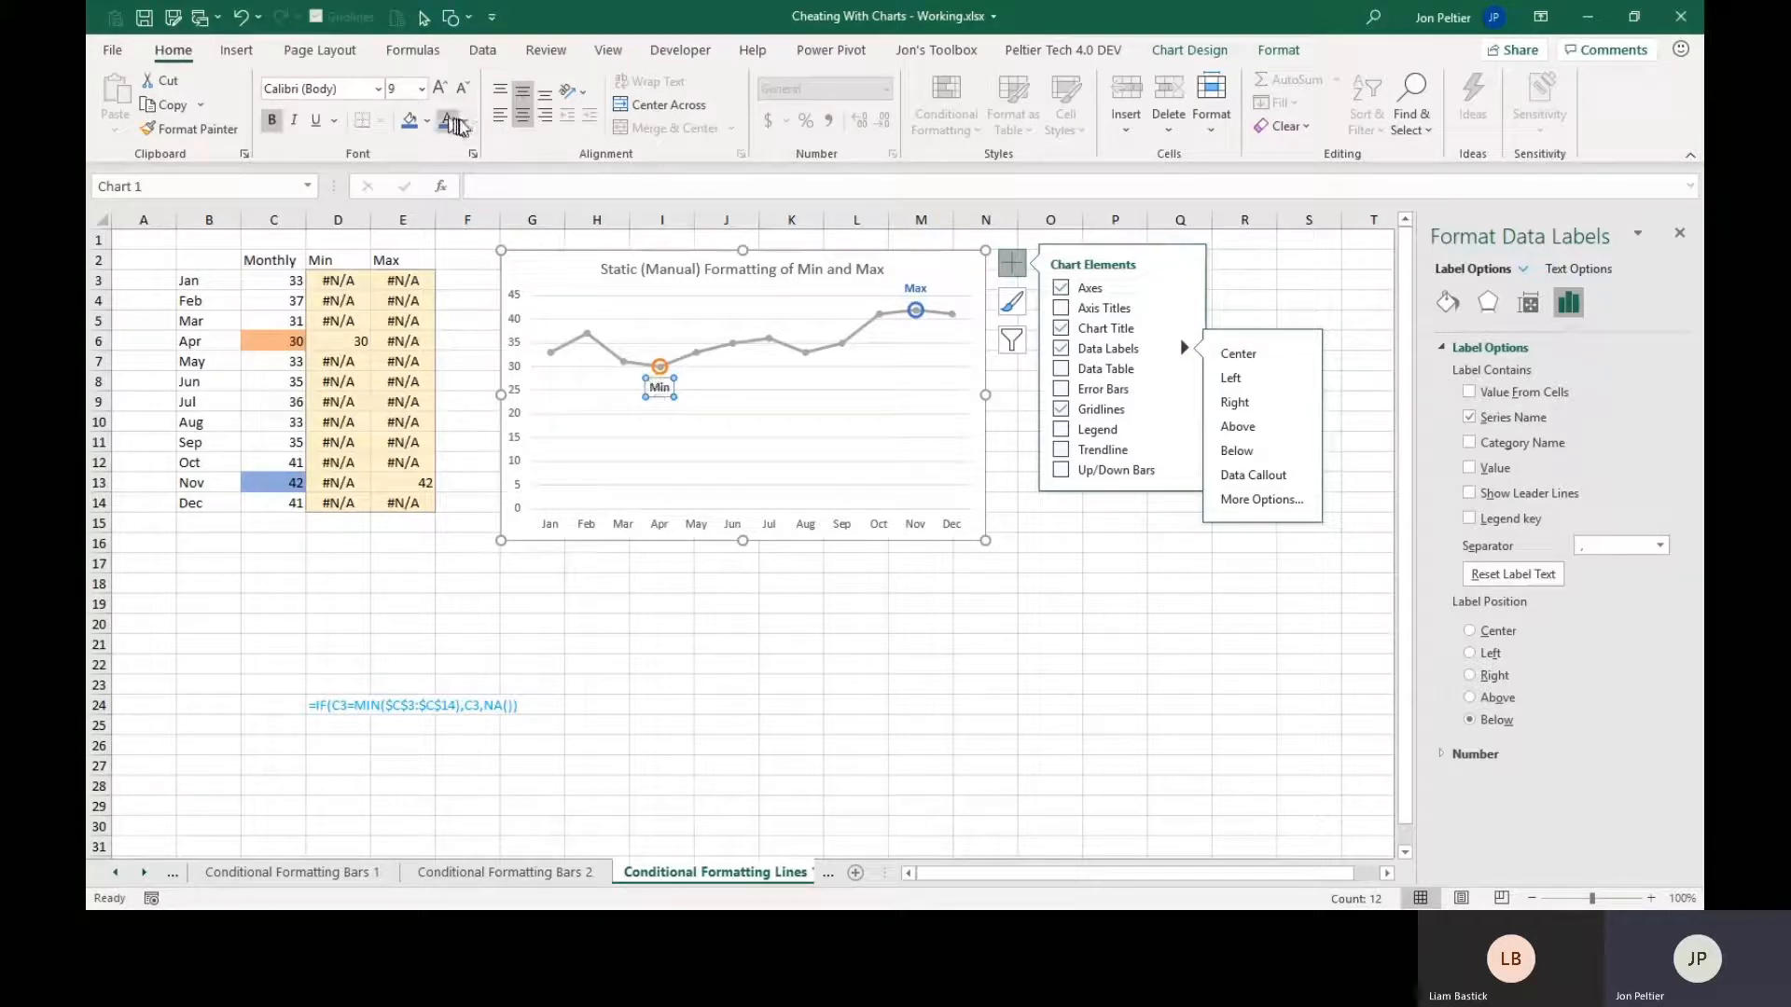
click(464, 120)
click(528, 203)
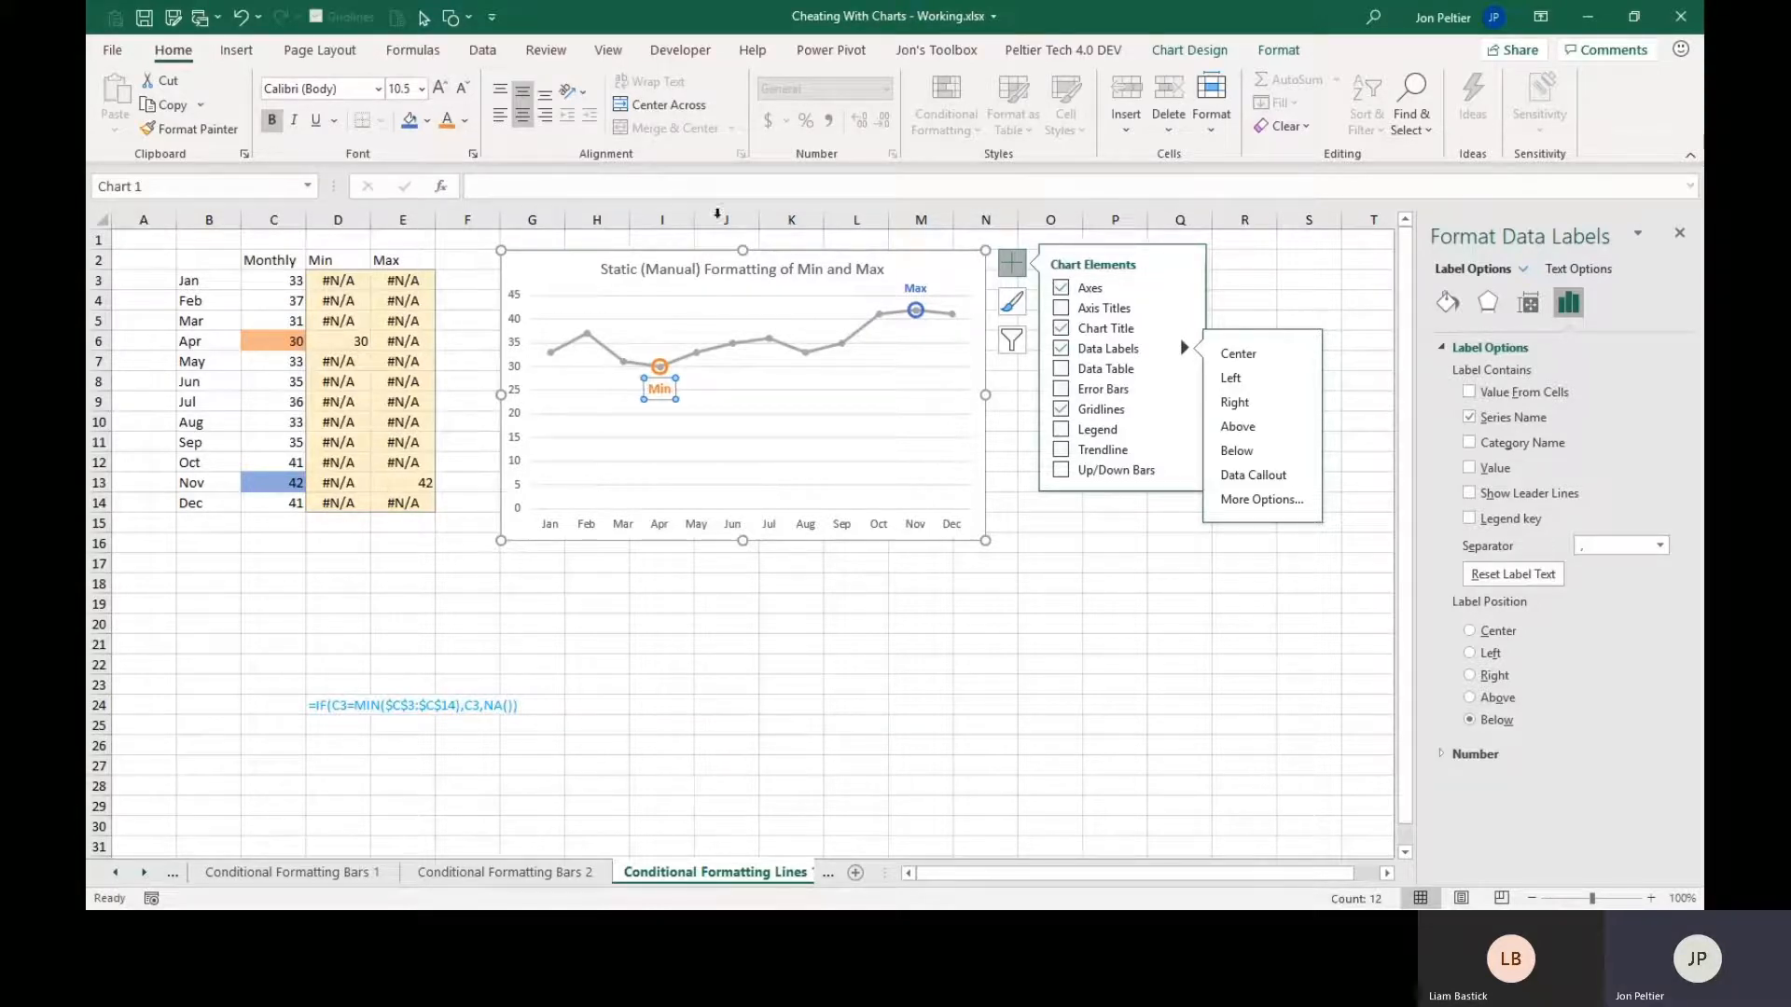
click(915, 288)
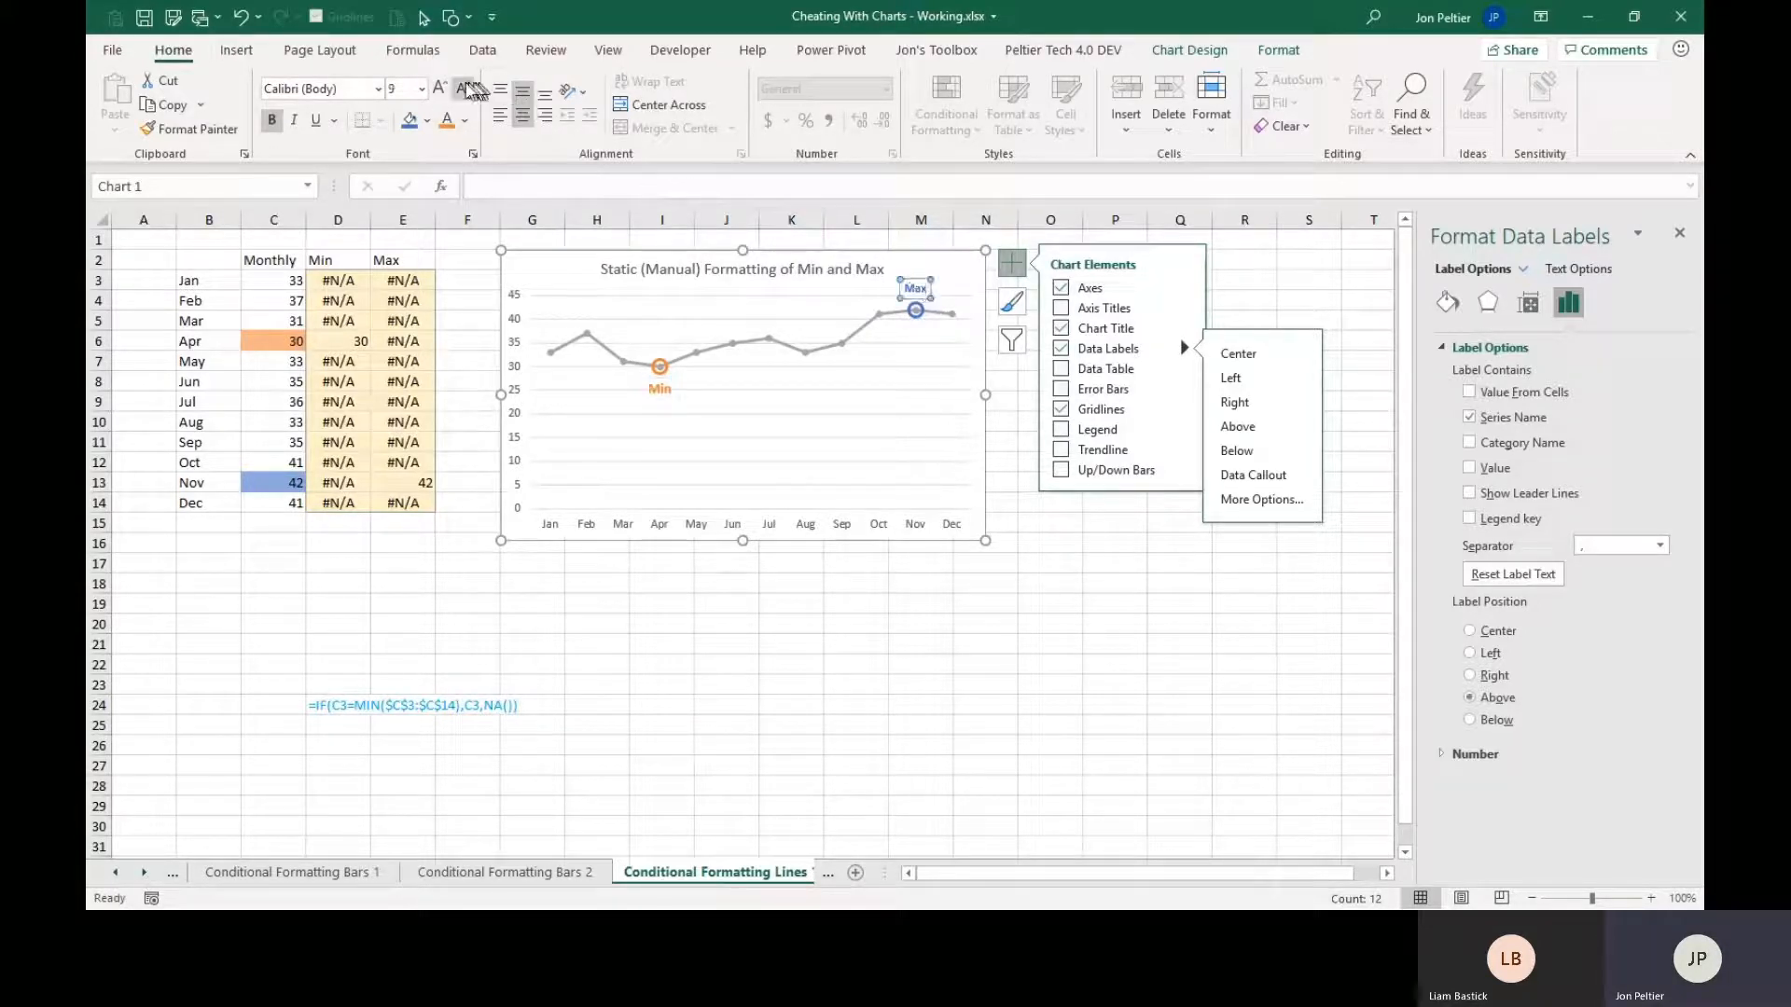
click(440, 87)
click(440, 87)
click(689, 576)
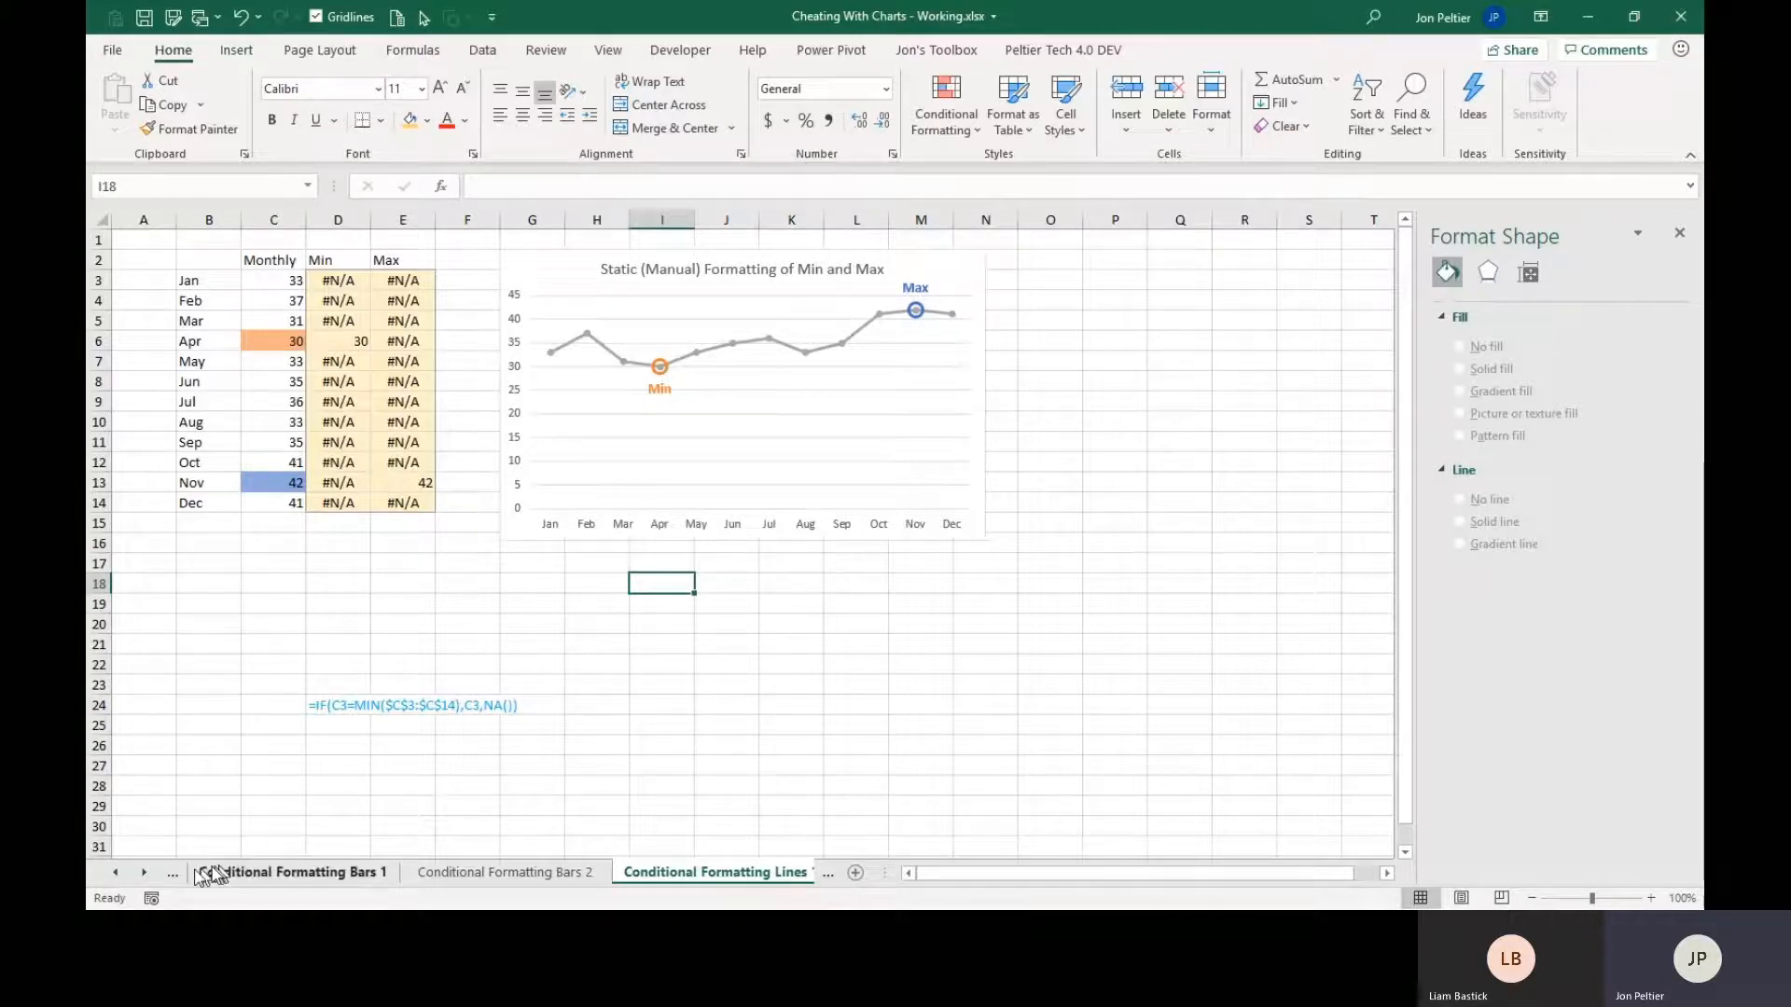
Go to the Timelines w Different Dates 1 sheet.
click(145, 875)
click(146, 875)
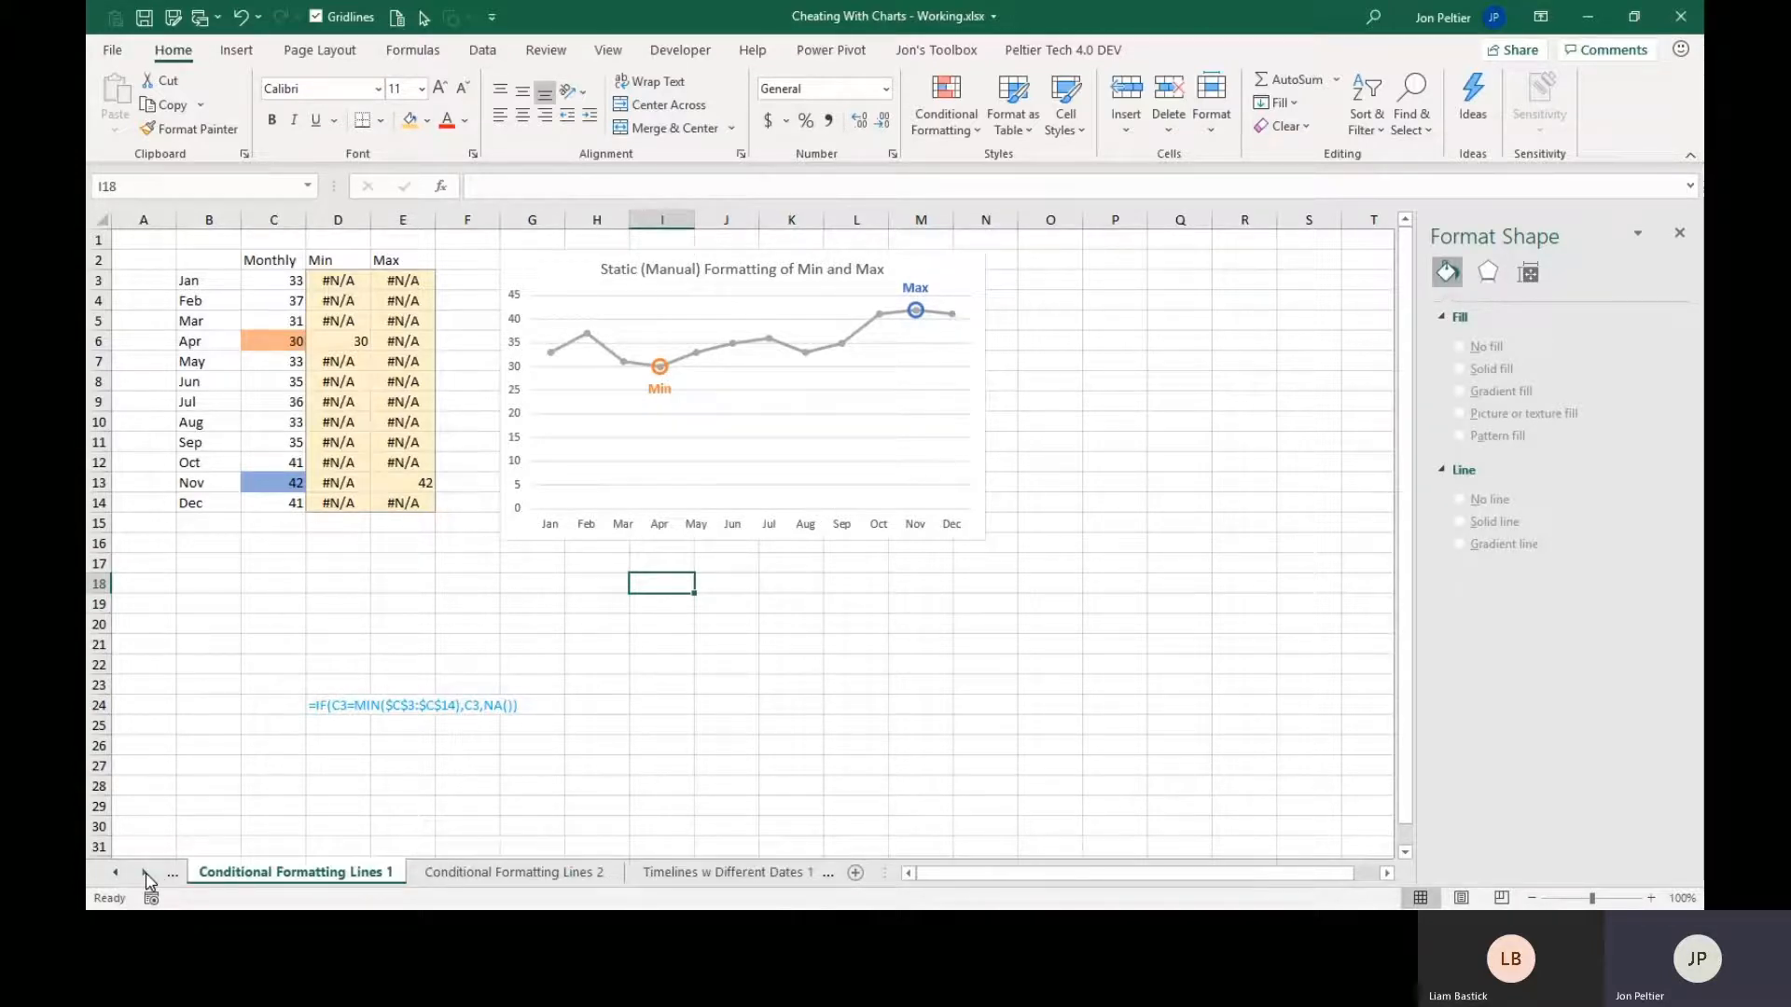
click(146, 875)
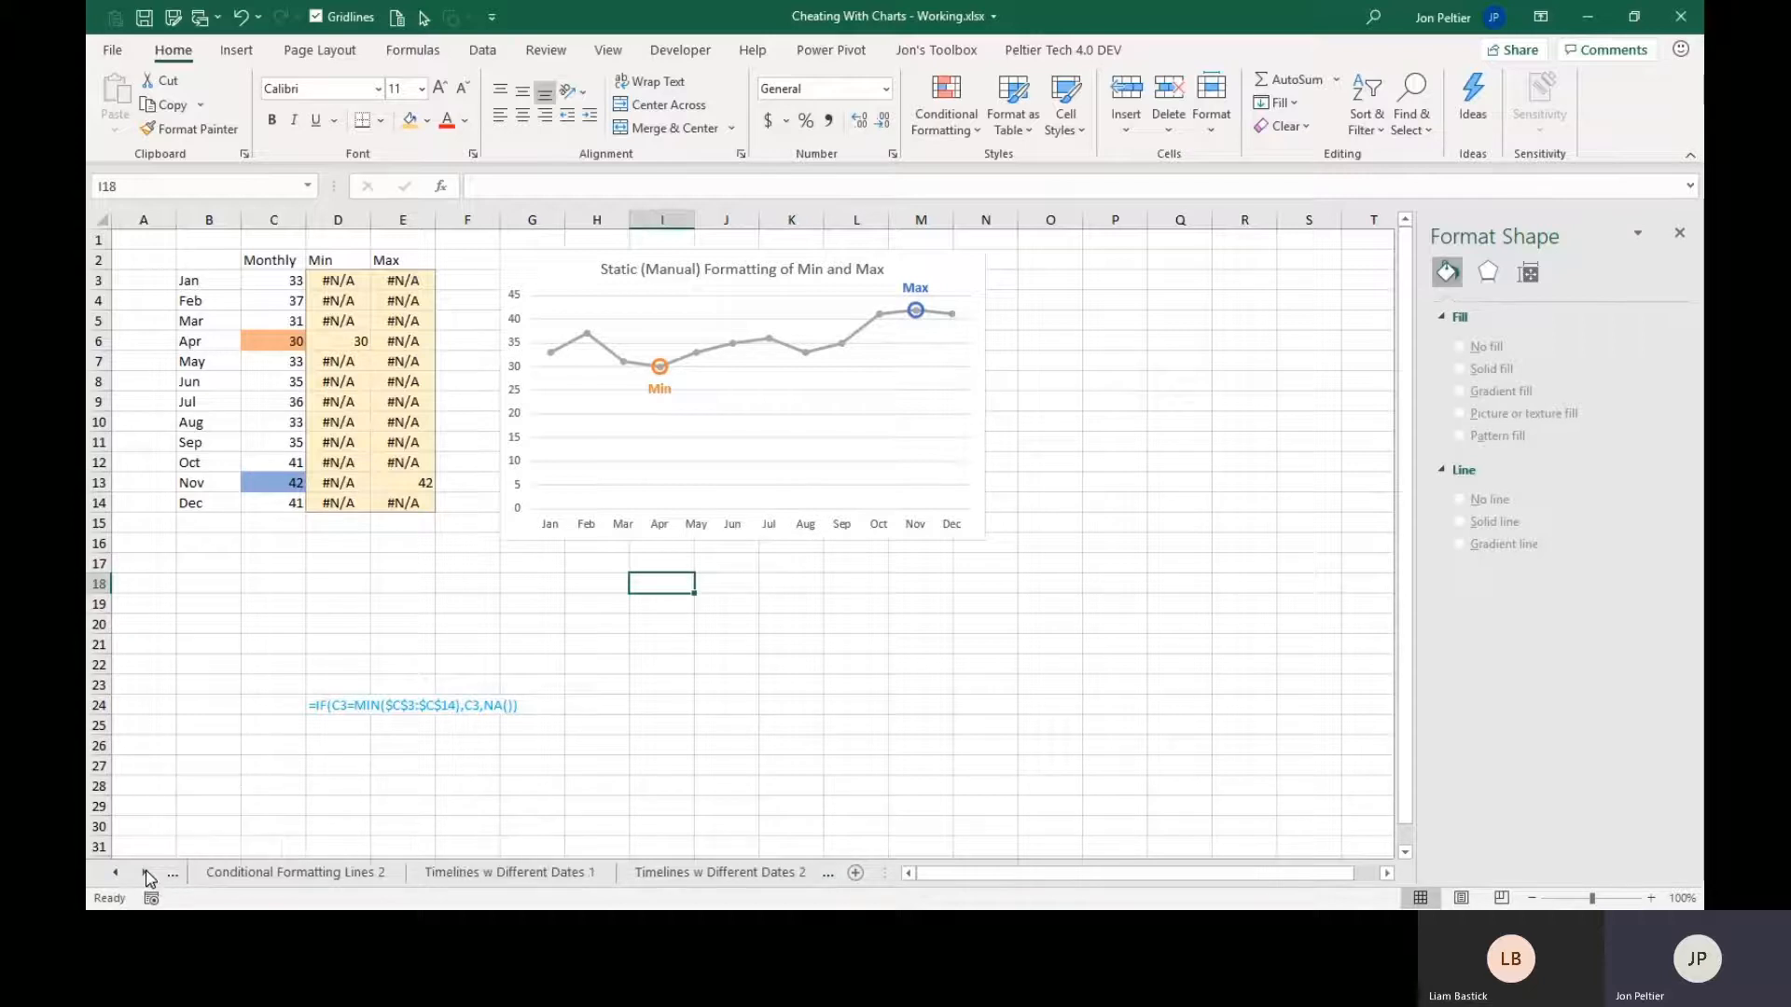
click(146, 875)
click(146, 875)
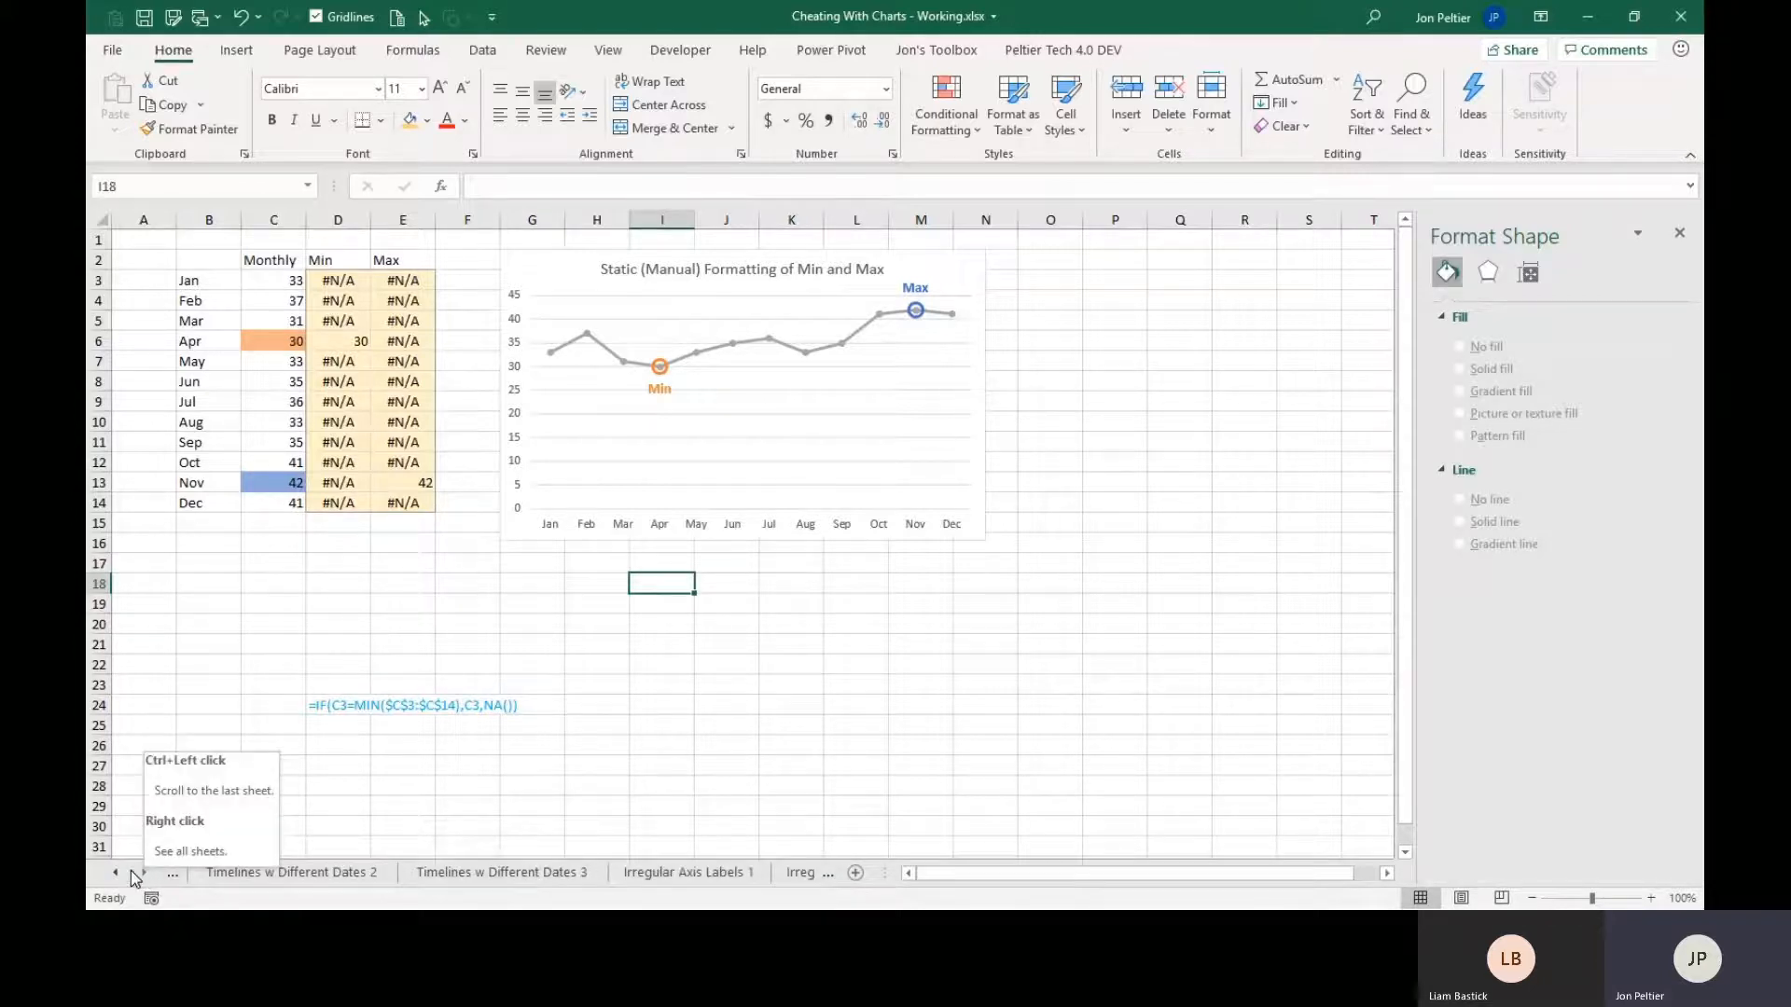
click(118, 872)
click(322, 880)
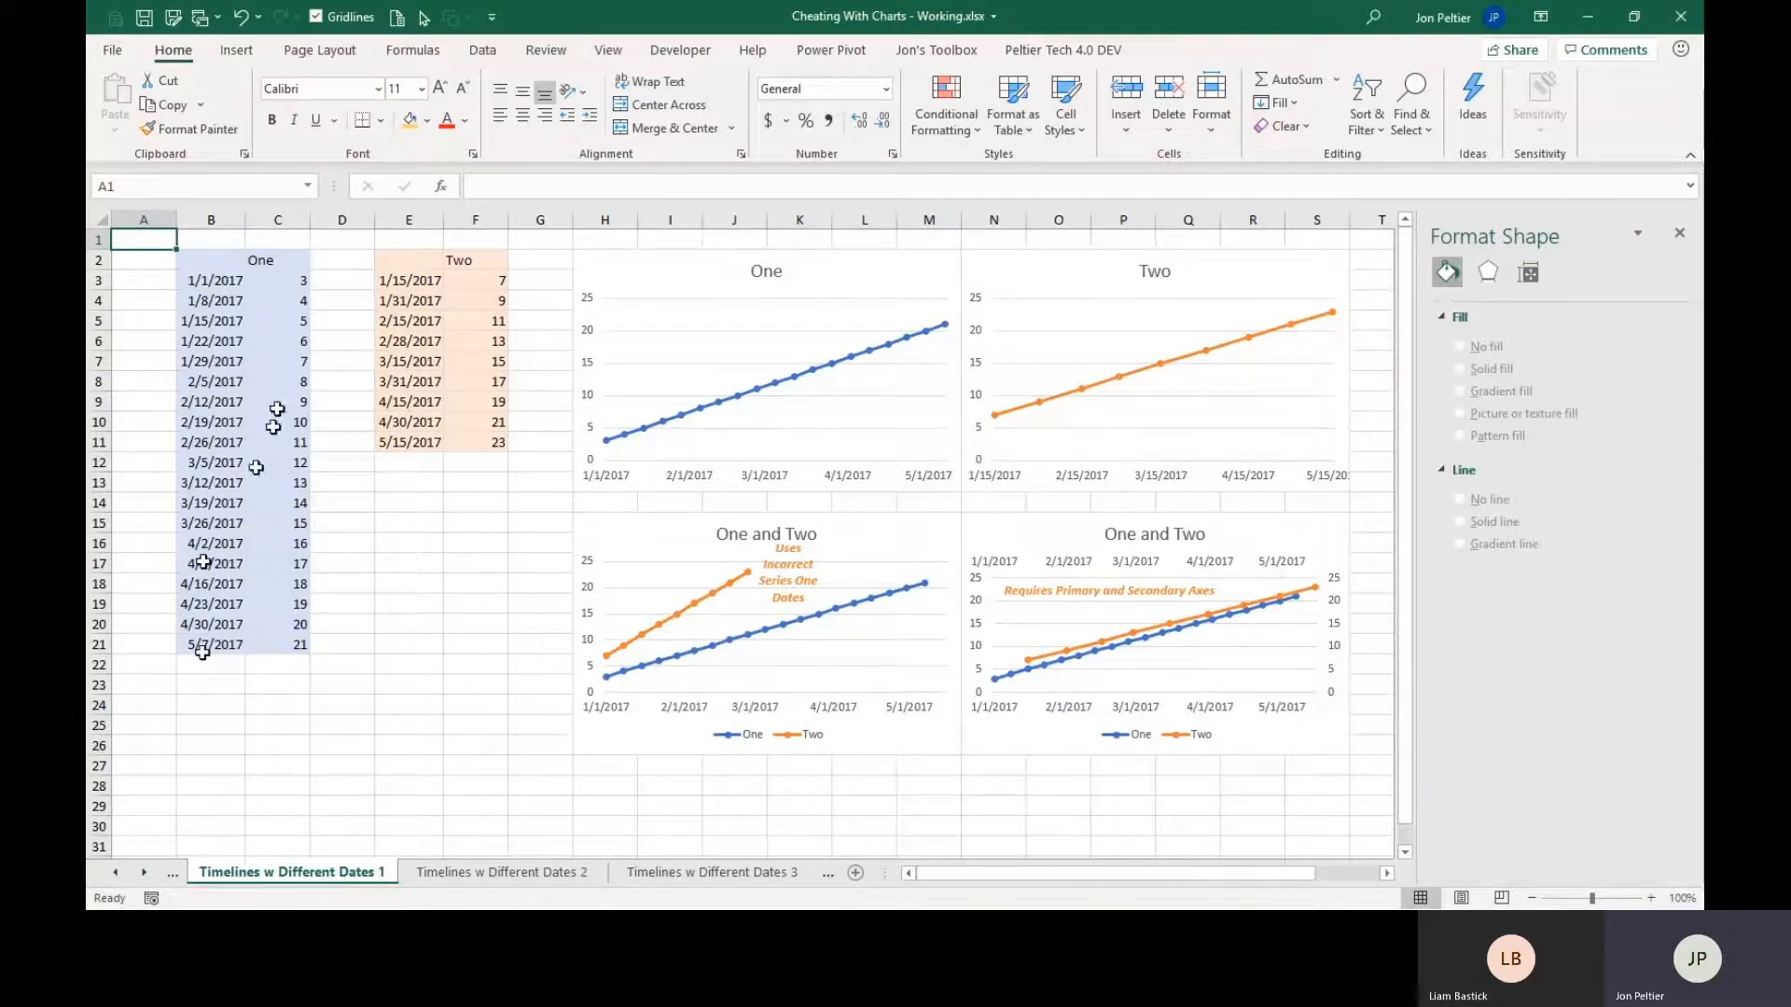
Compare the dates in the One and Two data ranges and inspect the source data of their separate charts.
drag(221, 267, 270, 640)
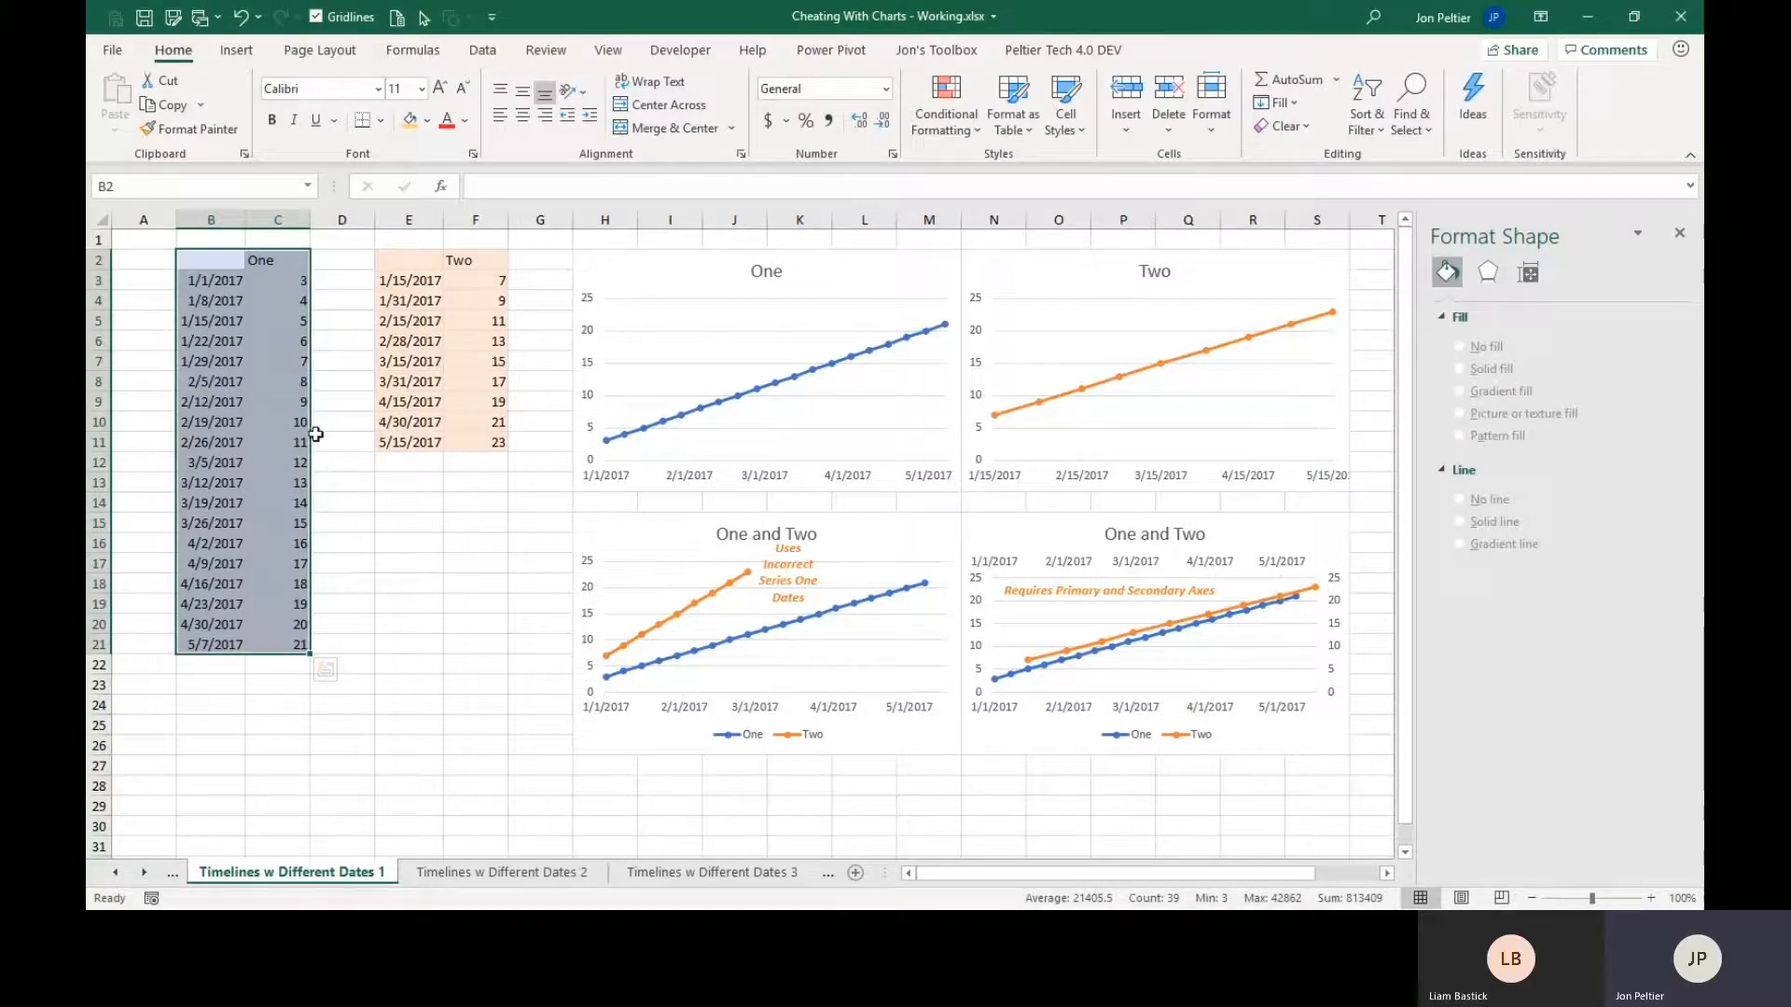
drag(401, 266, 468, 436)
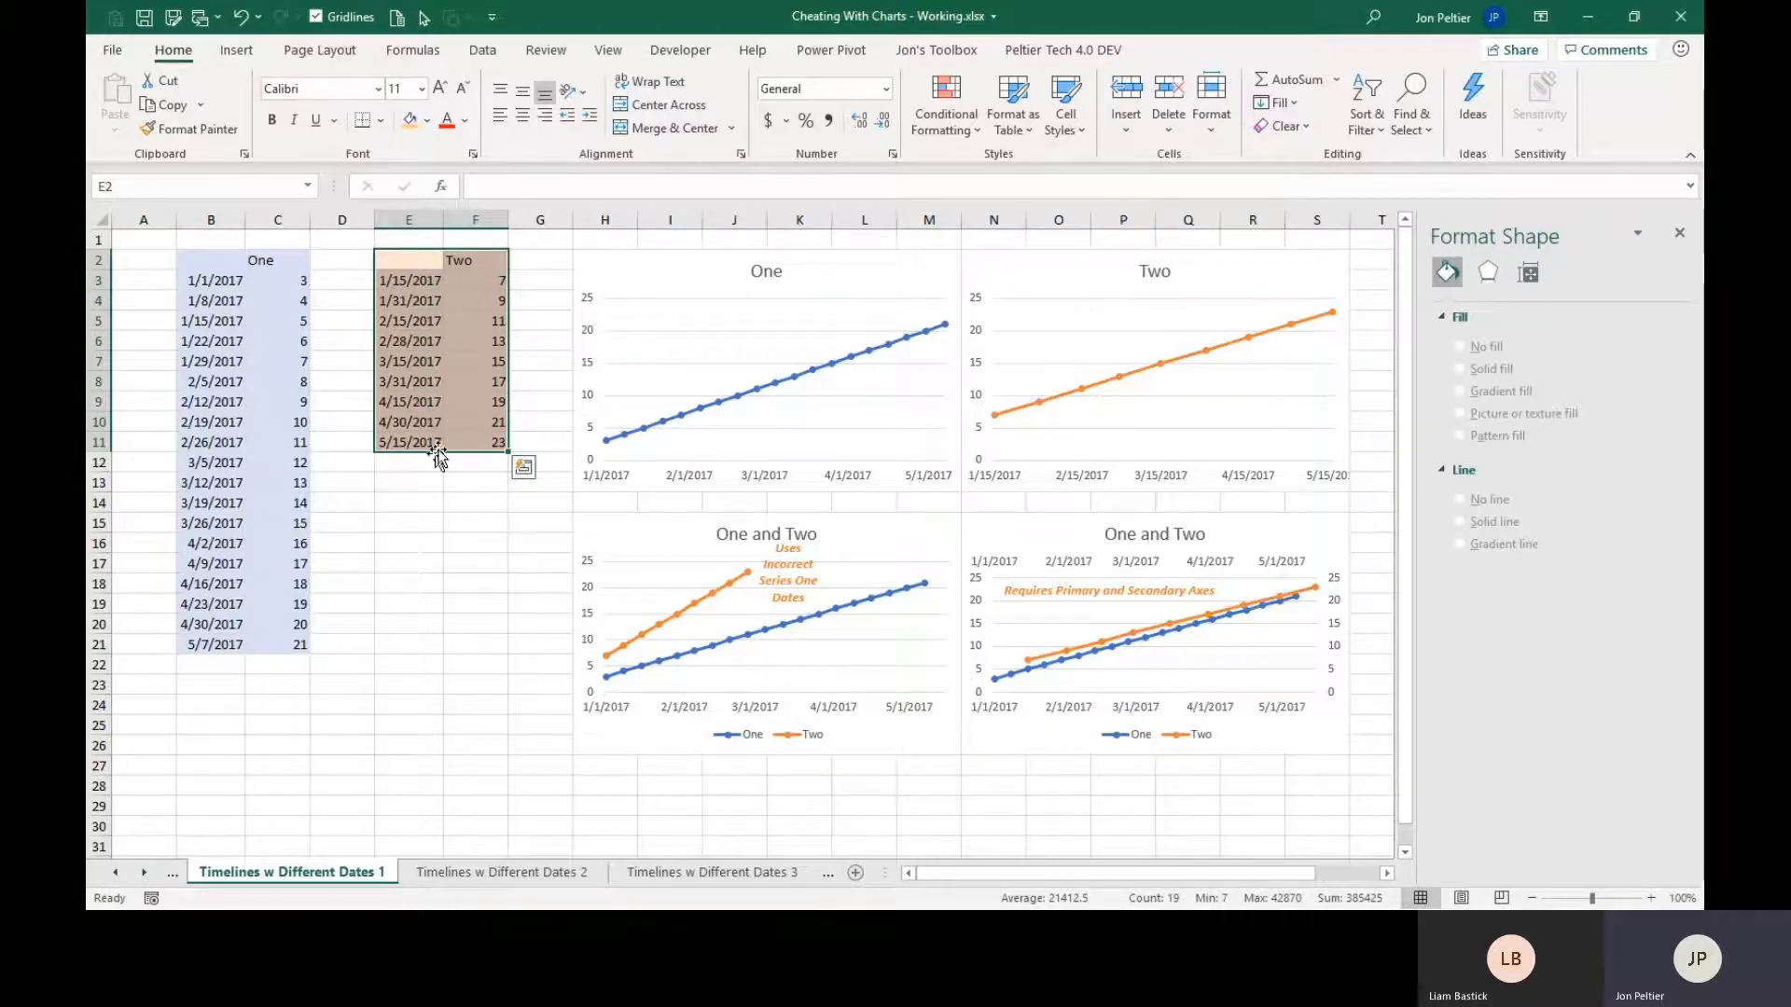
click(612, 263)
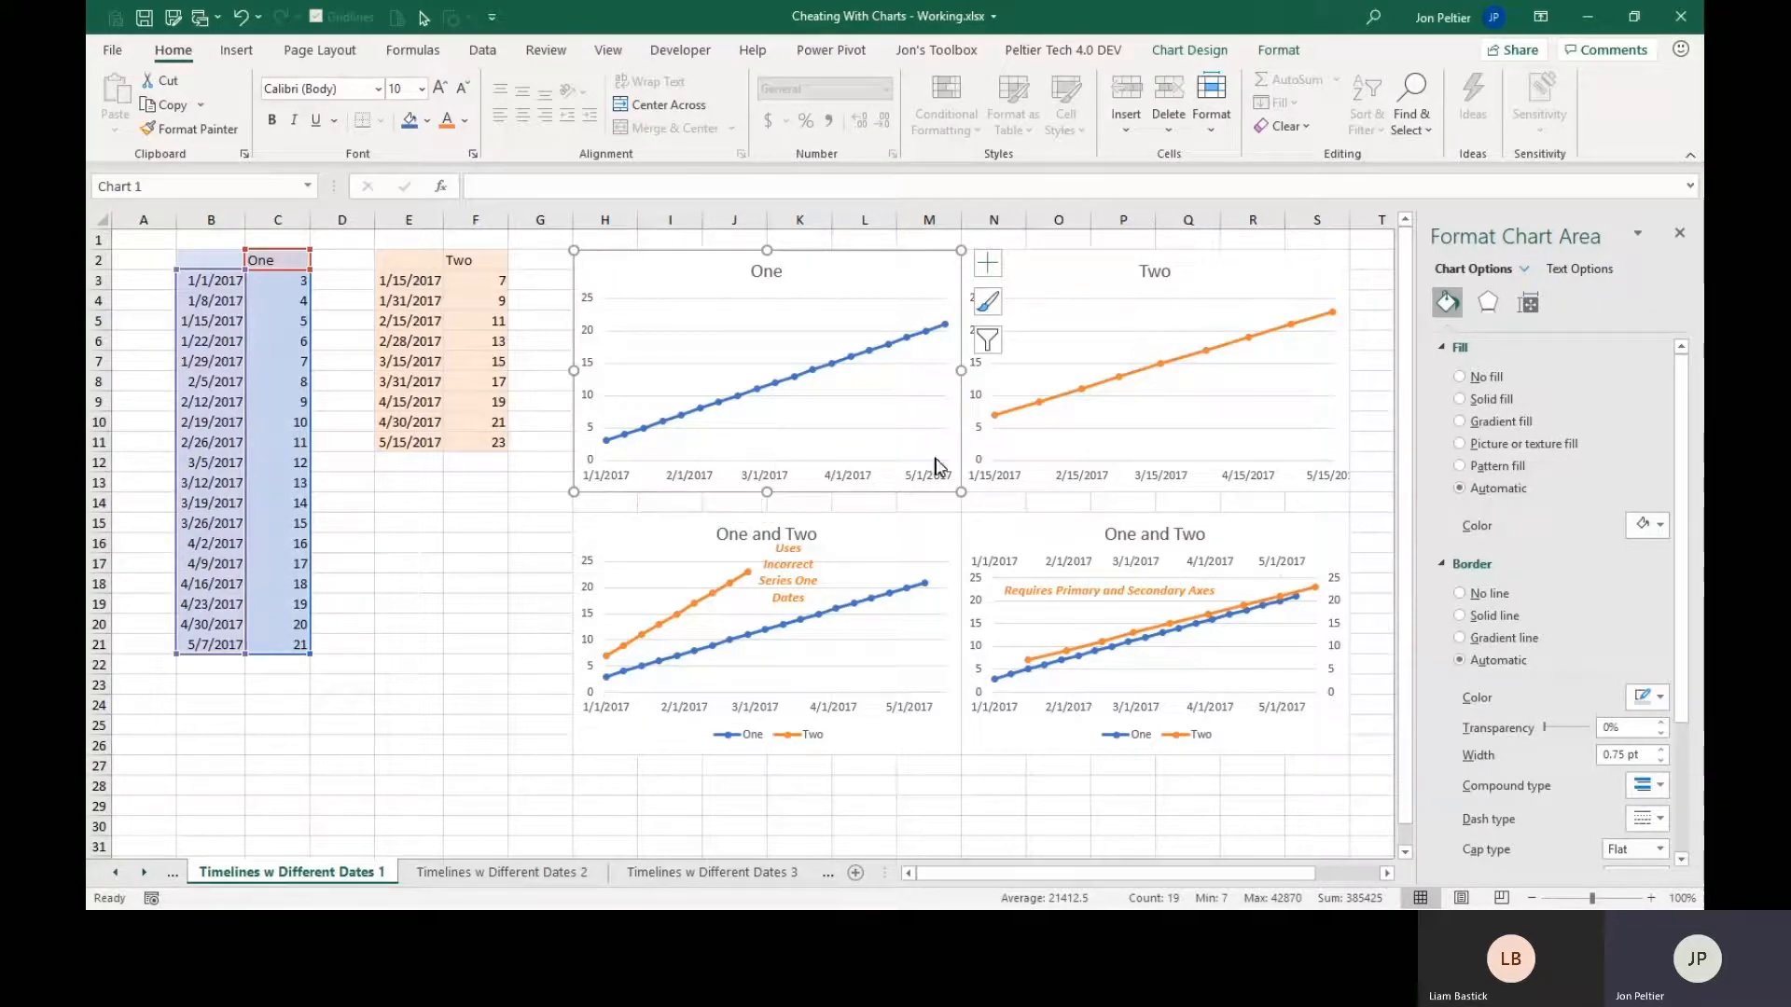
click(1191, 271)
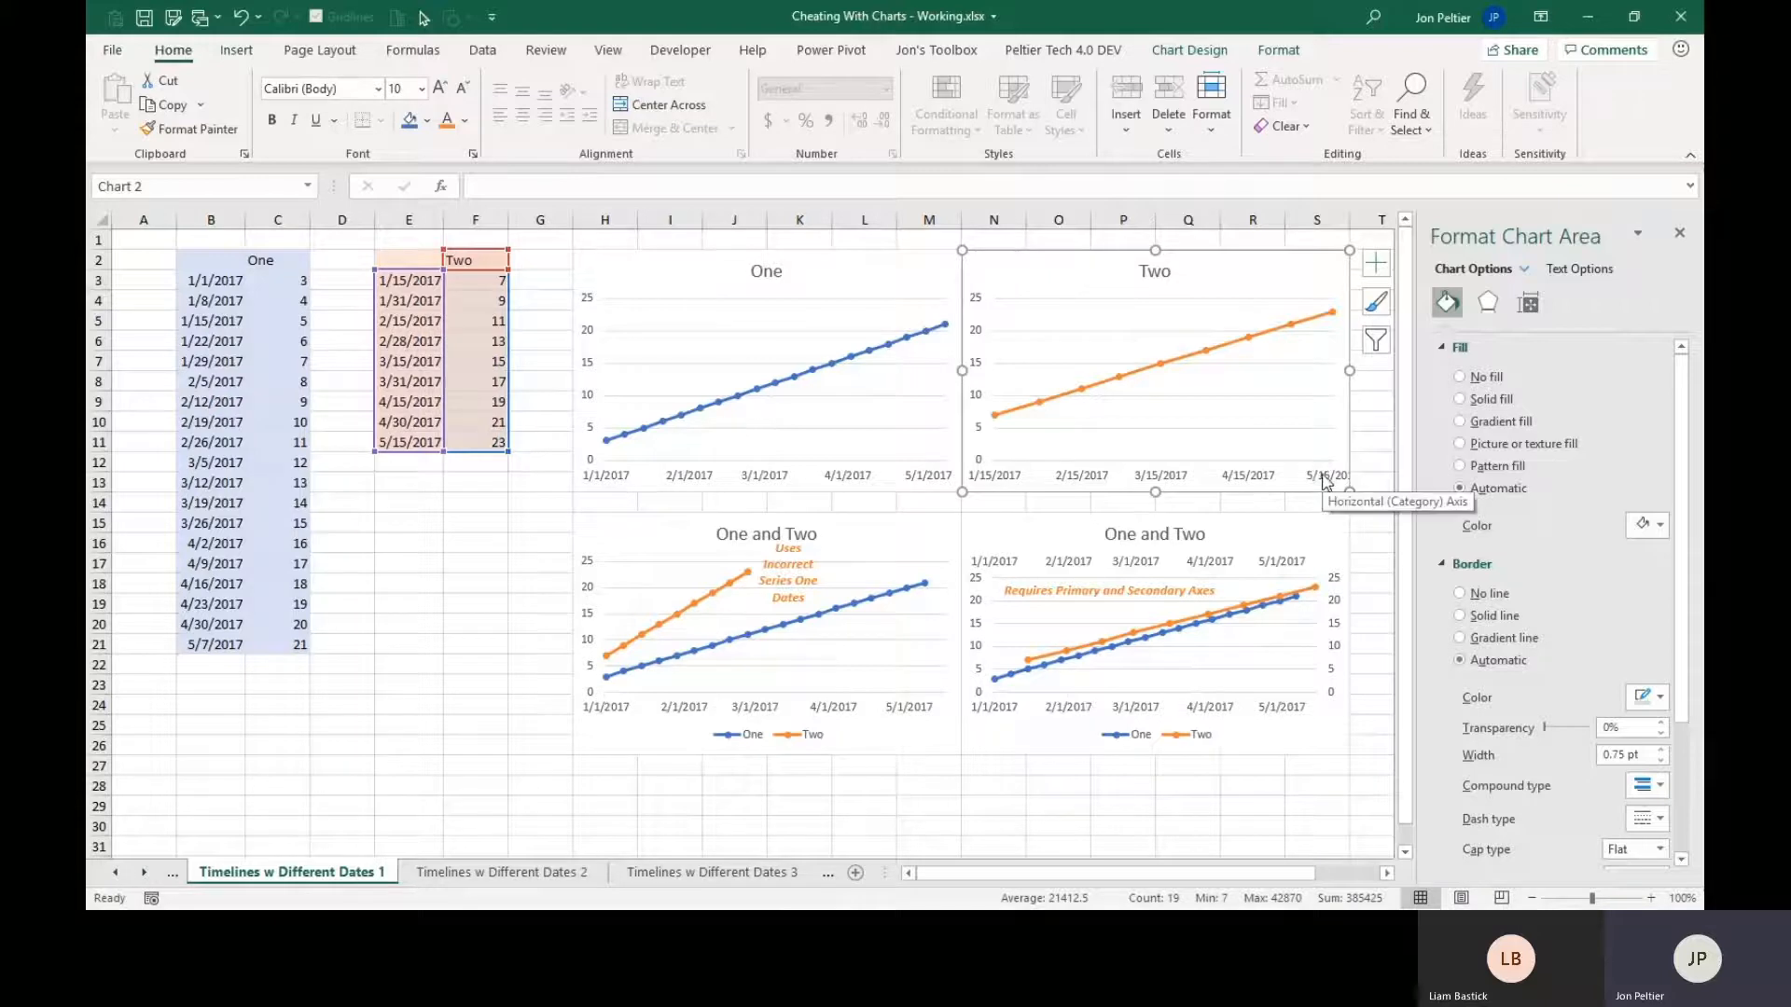
click(466, 504)
Duplicate the One line chart and place the copy beneath the Two data table, beside the One data.
click(644, 278)
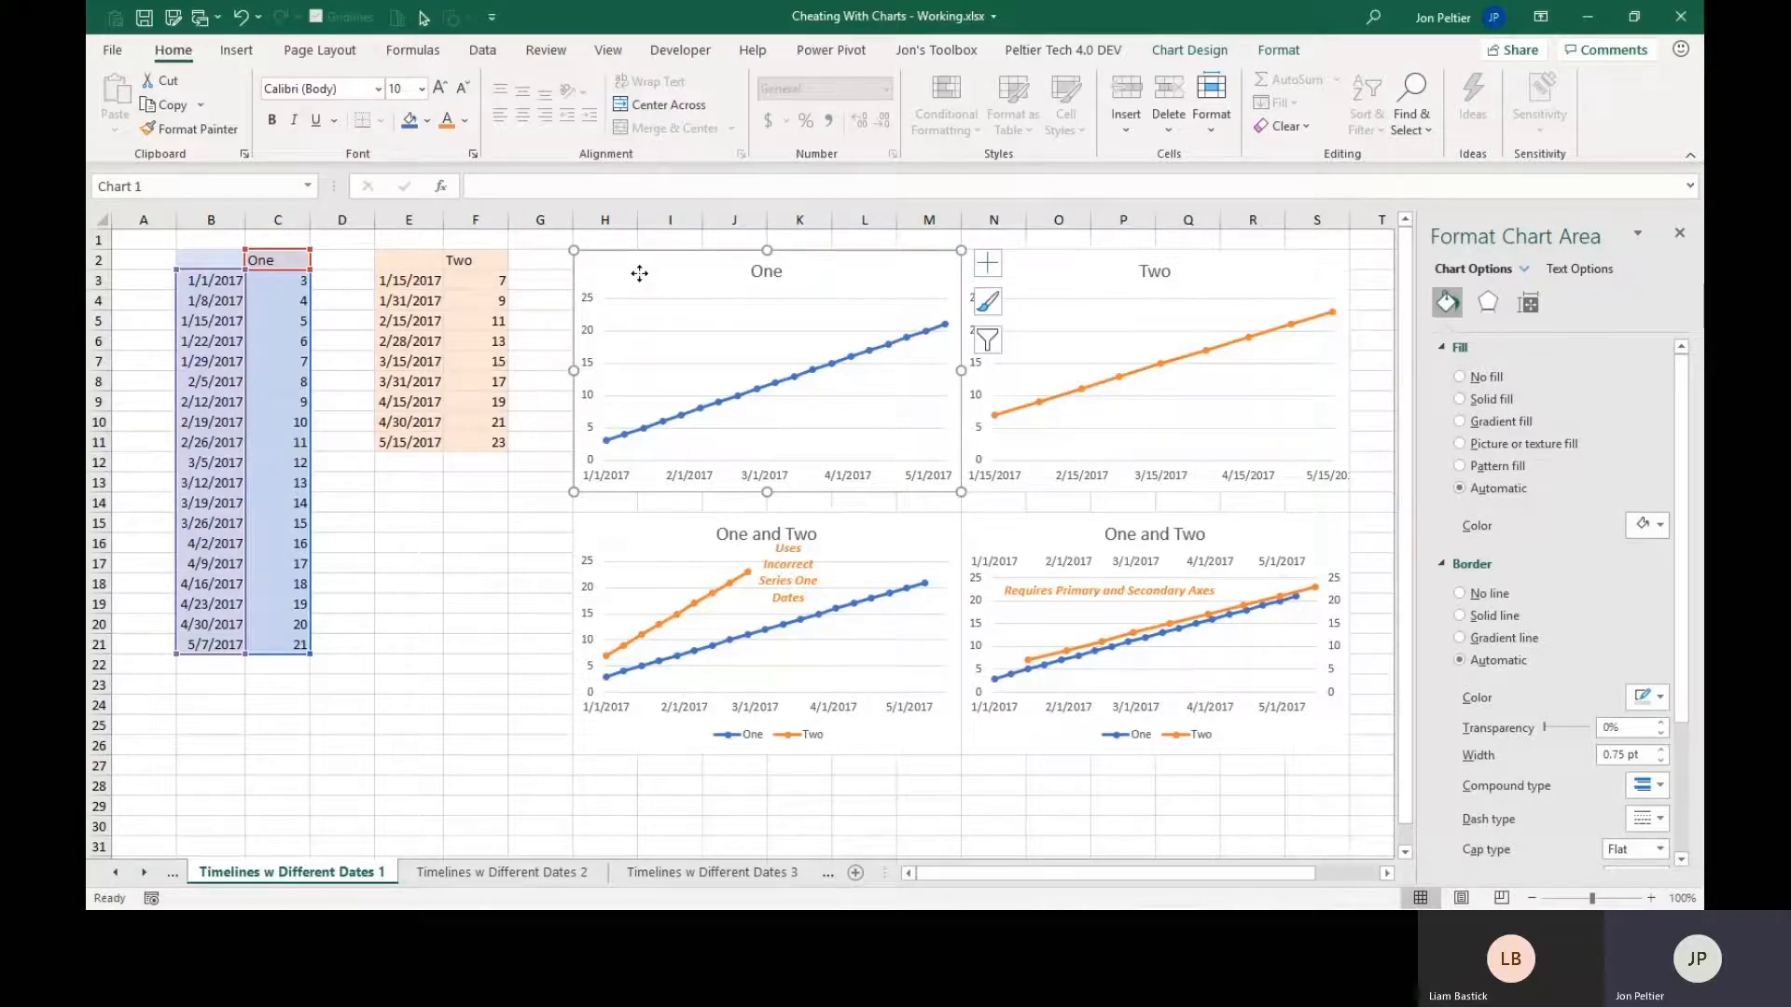
drag(639, 273, 500, 499)
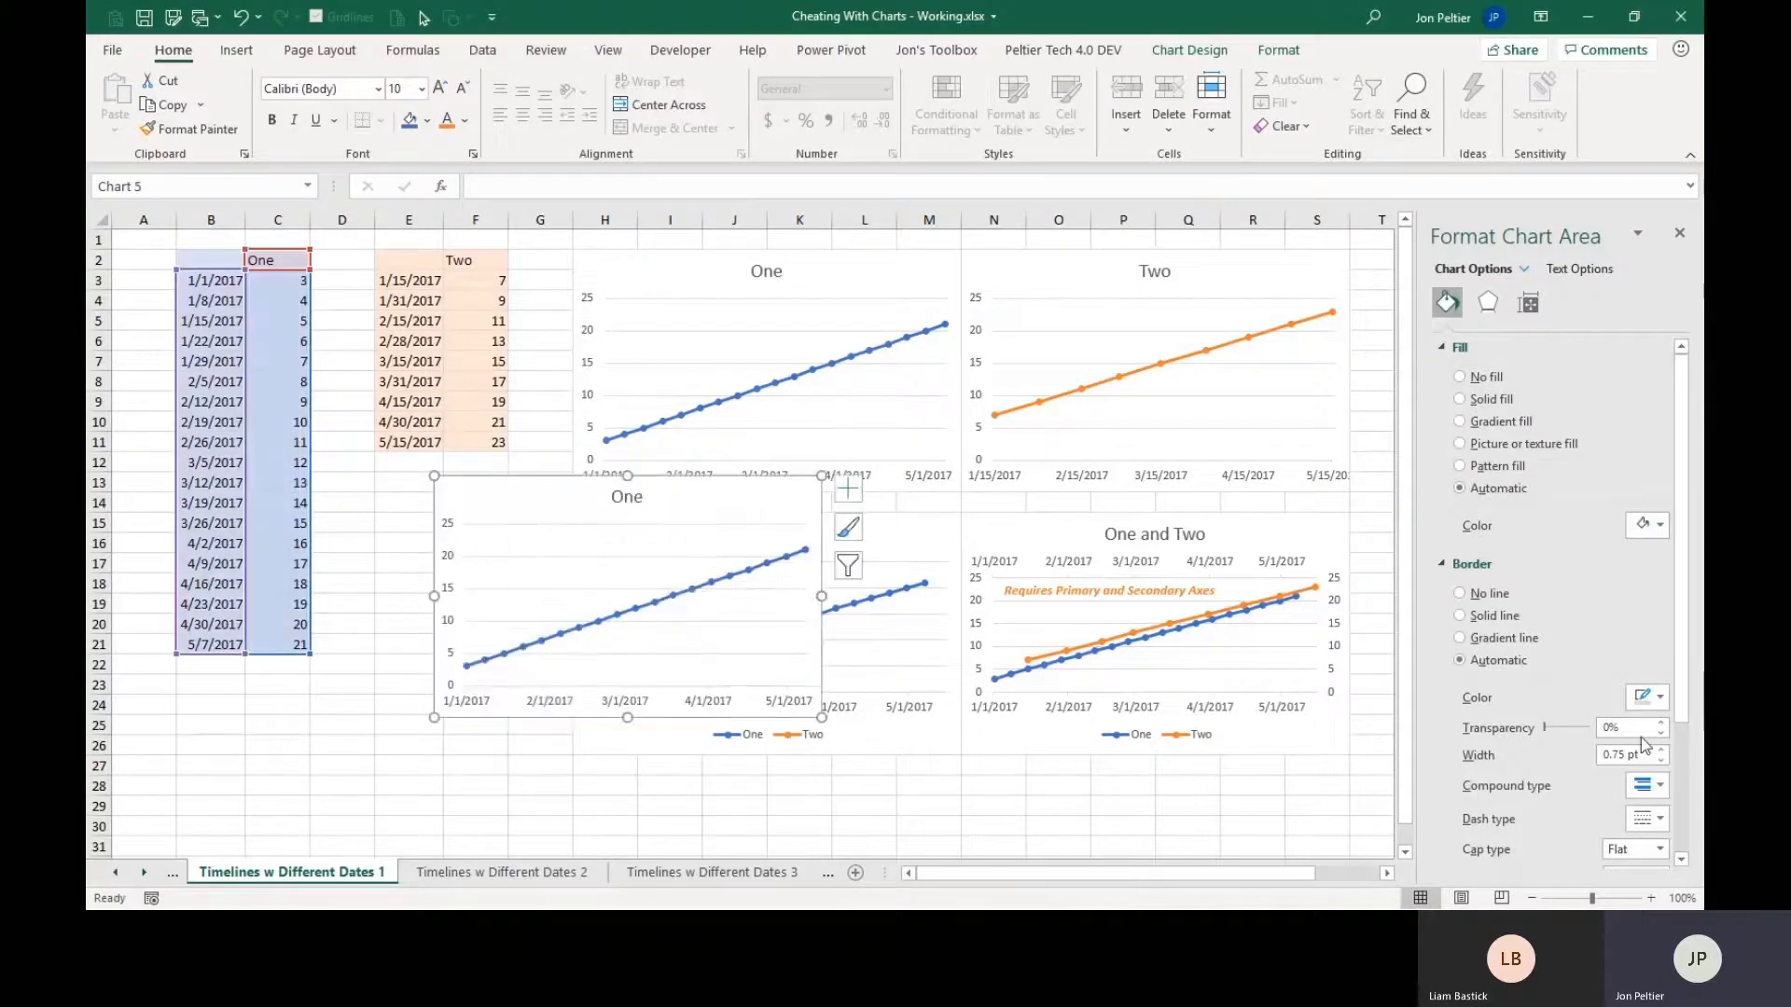
key(super)
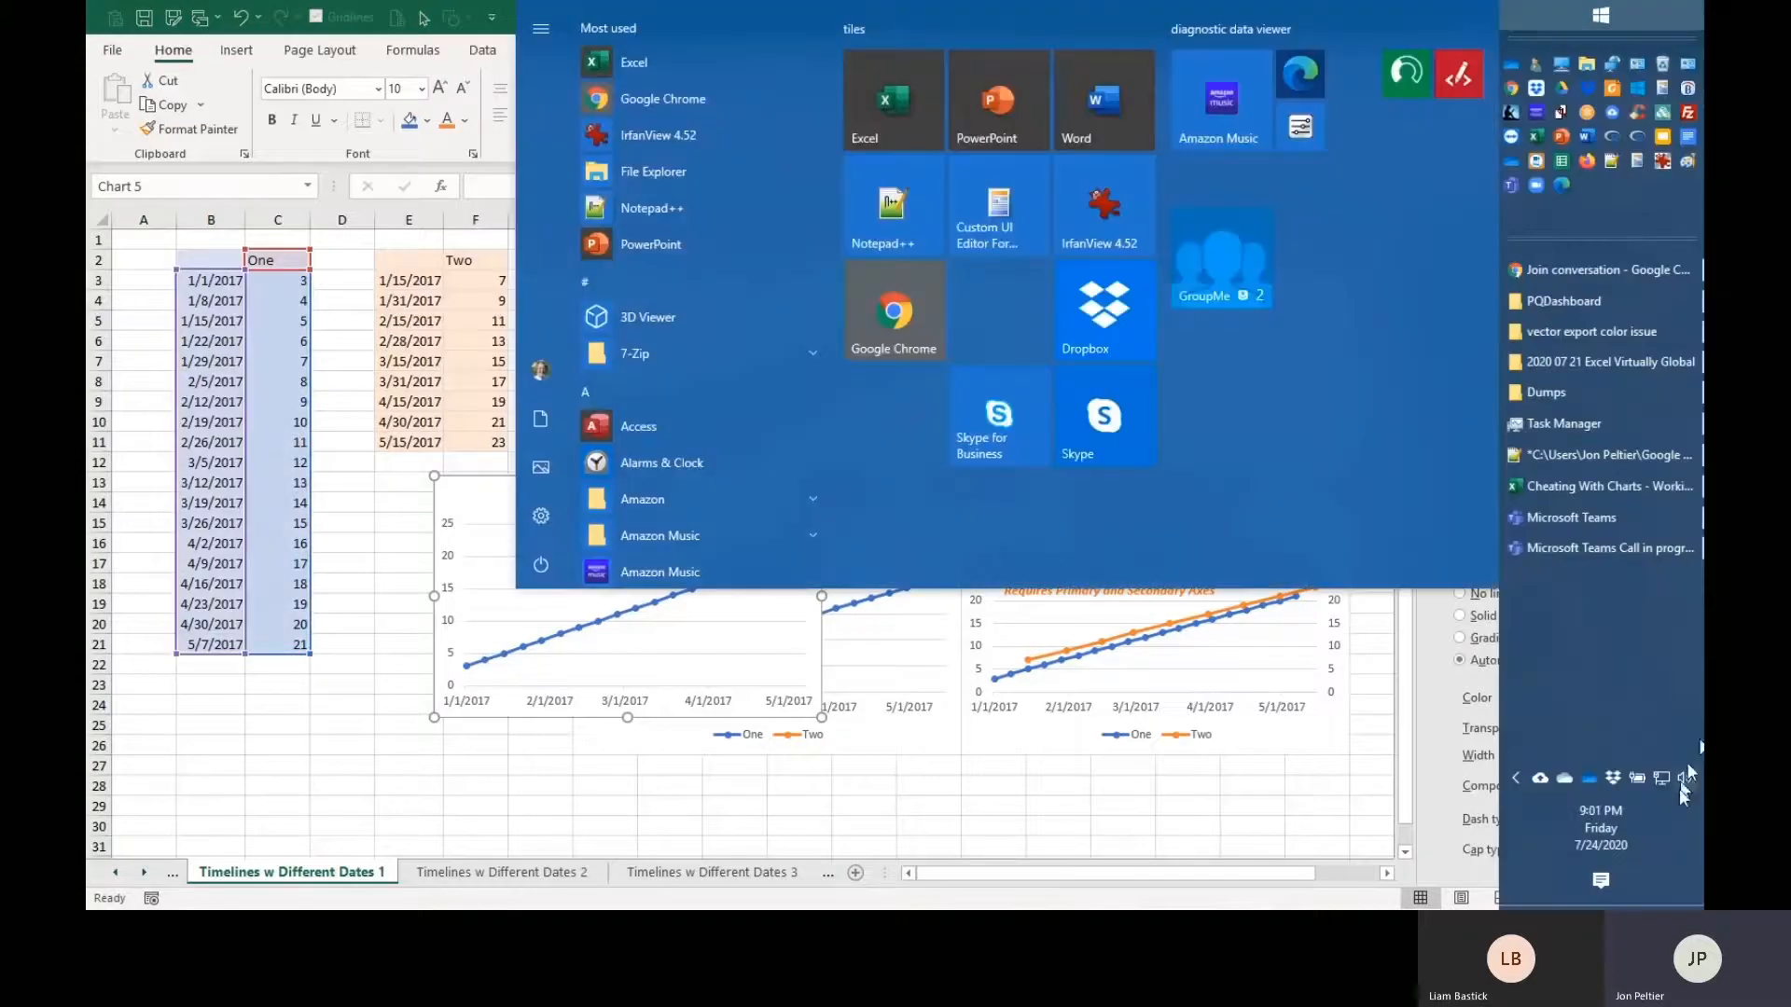
click(1595, 884)
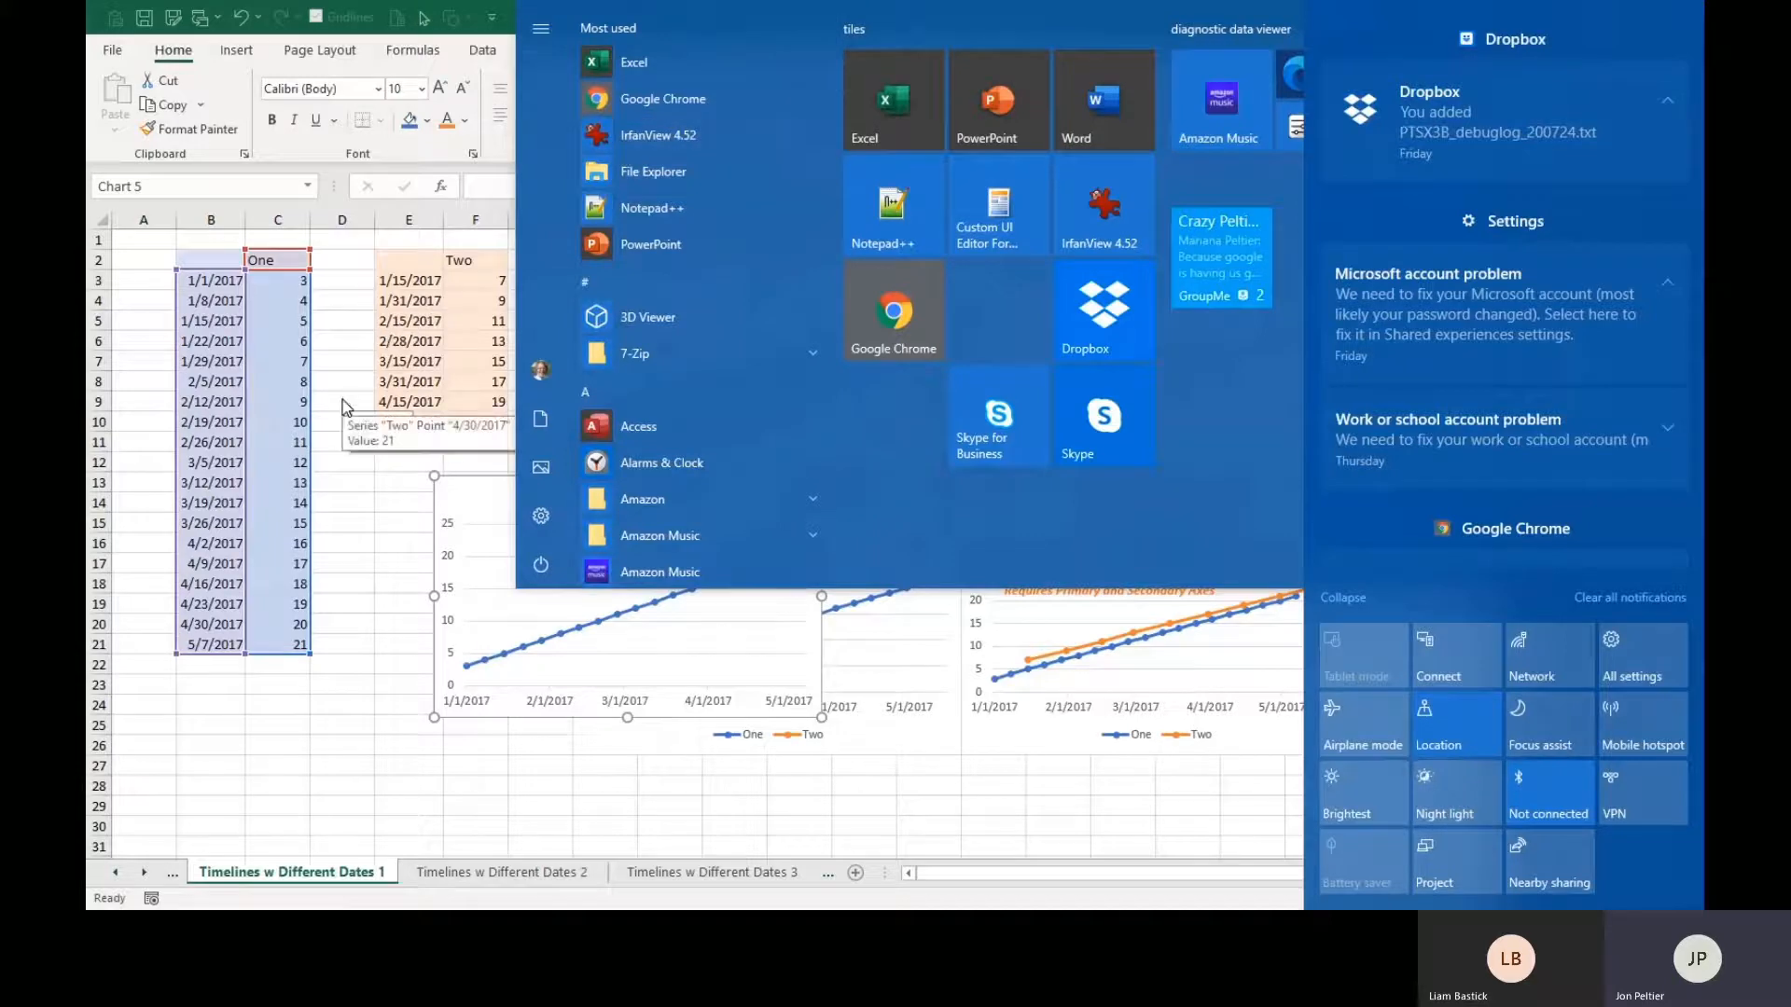
click(512, 508)
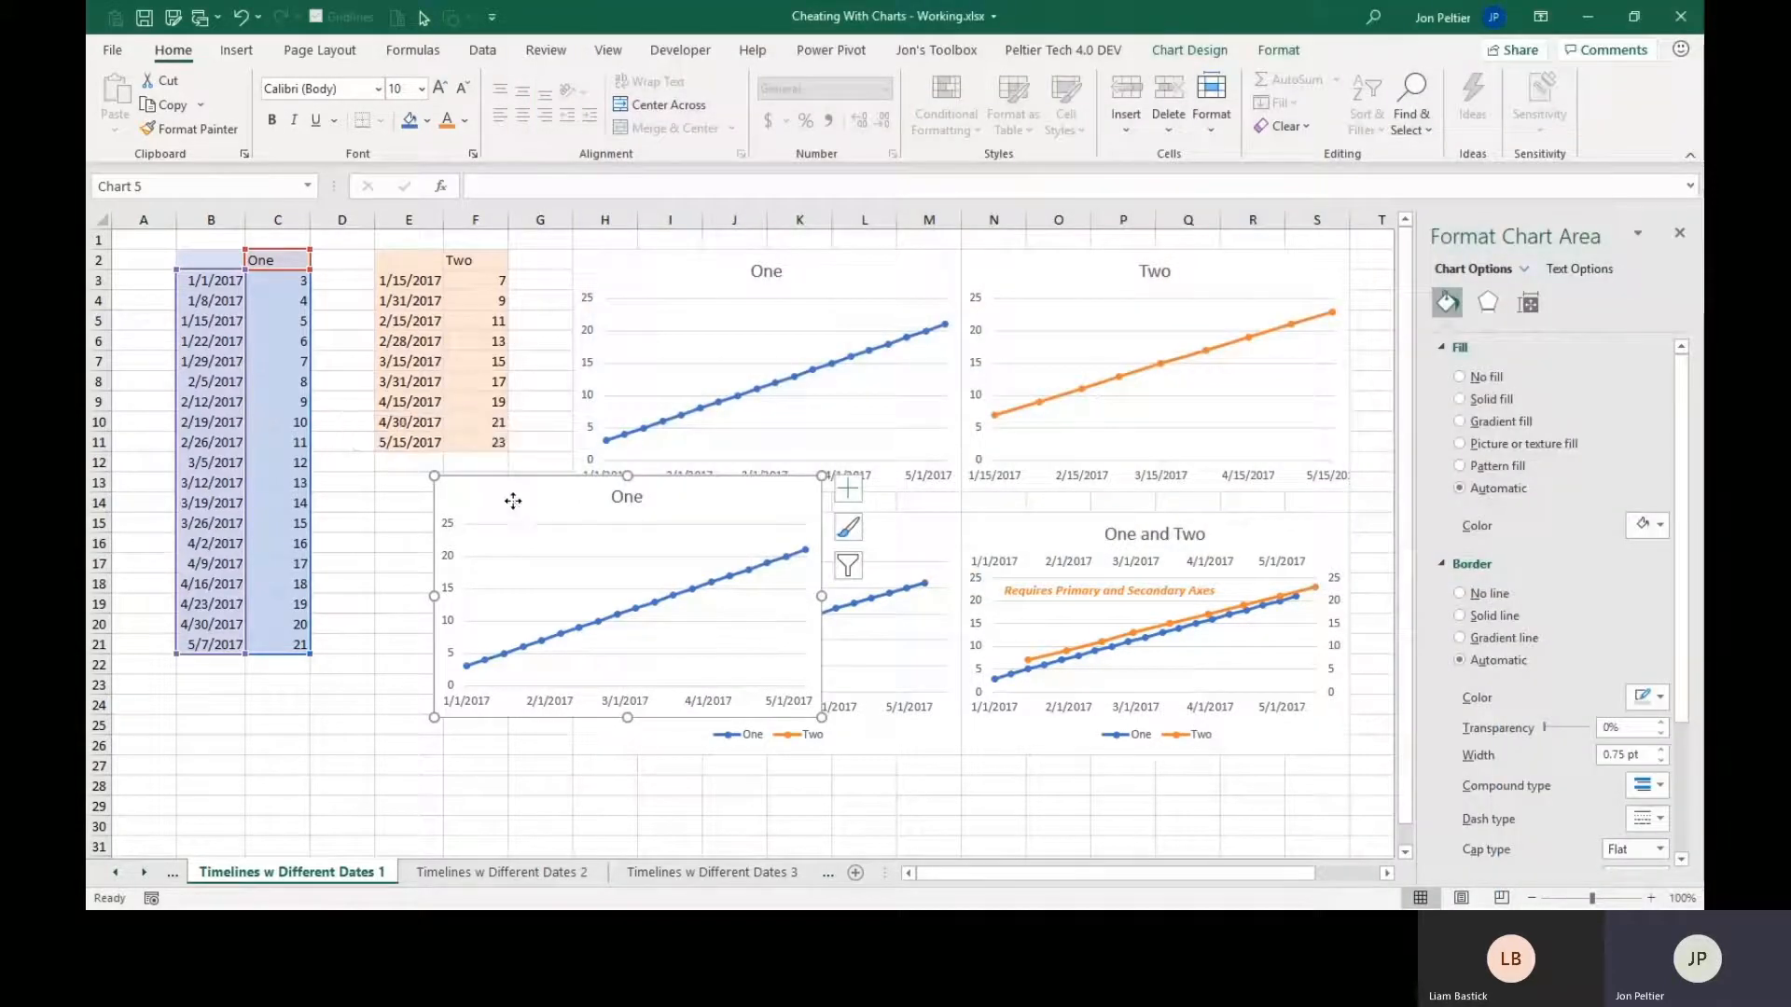
Copy the Two data range and paste it into the duplicated chart as a new series in columns, with names in first row and categories in first column.
drag(512, 500, 435, 492)
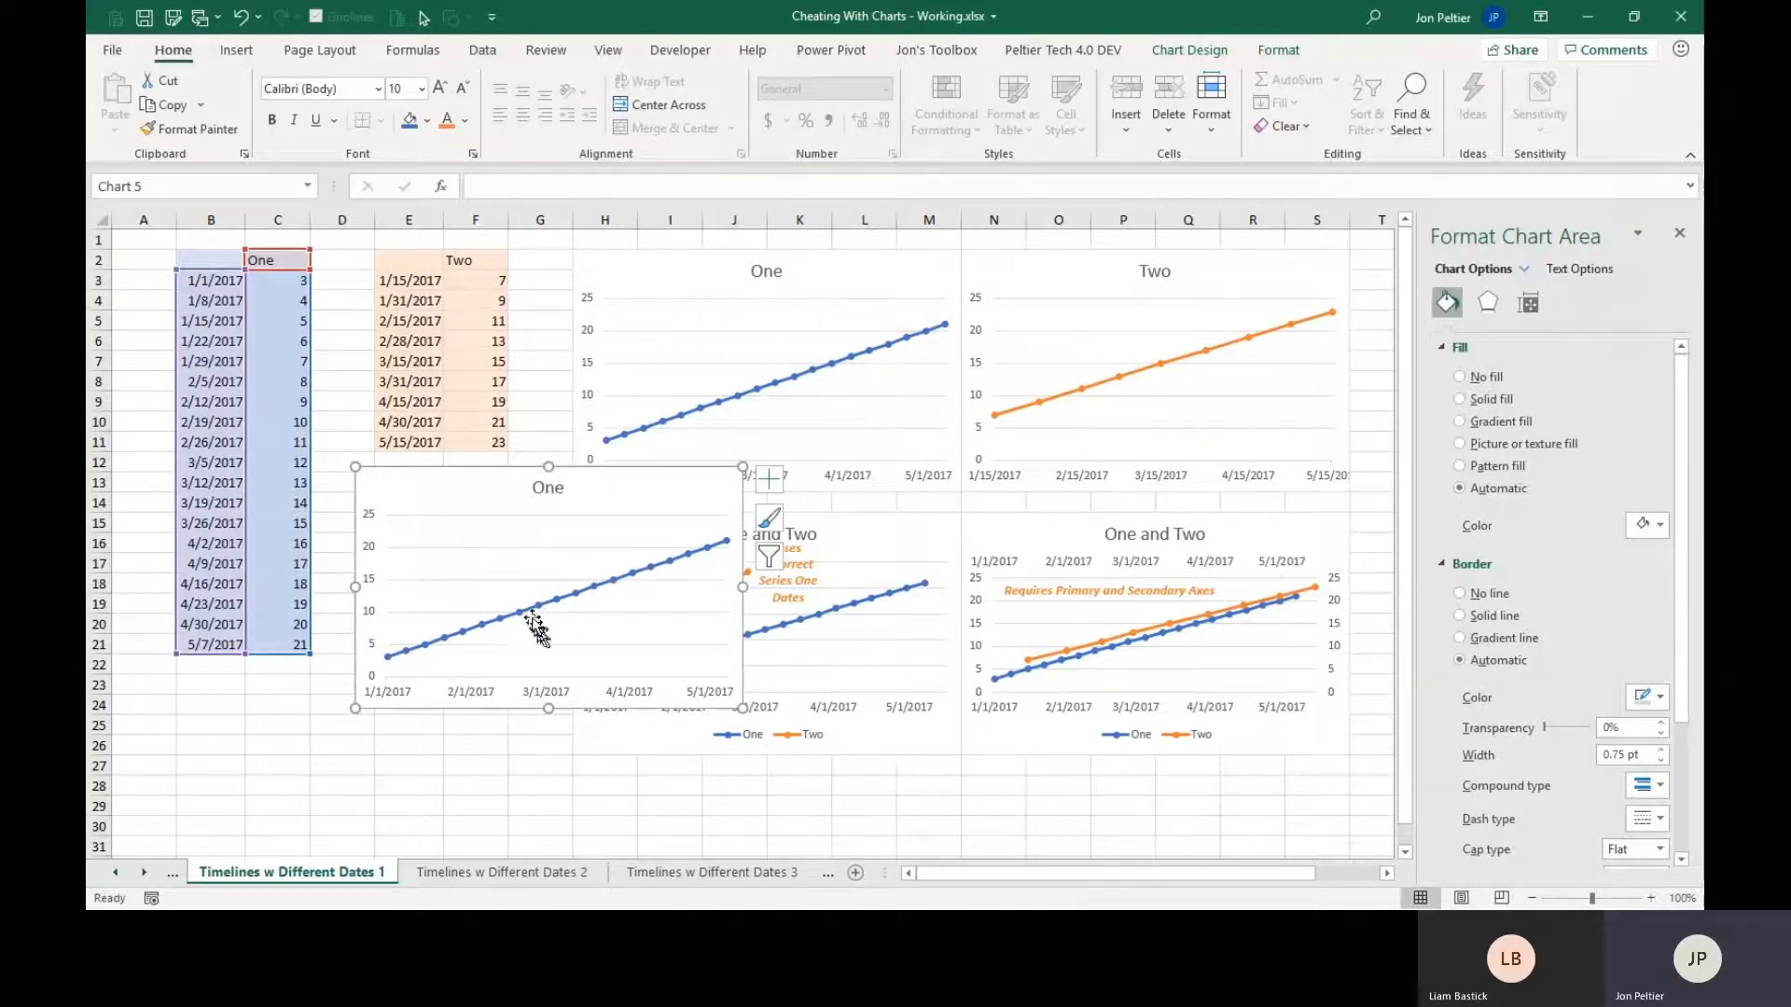
drag(397, 266, 470, 445)
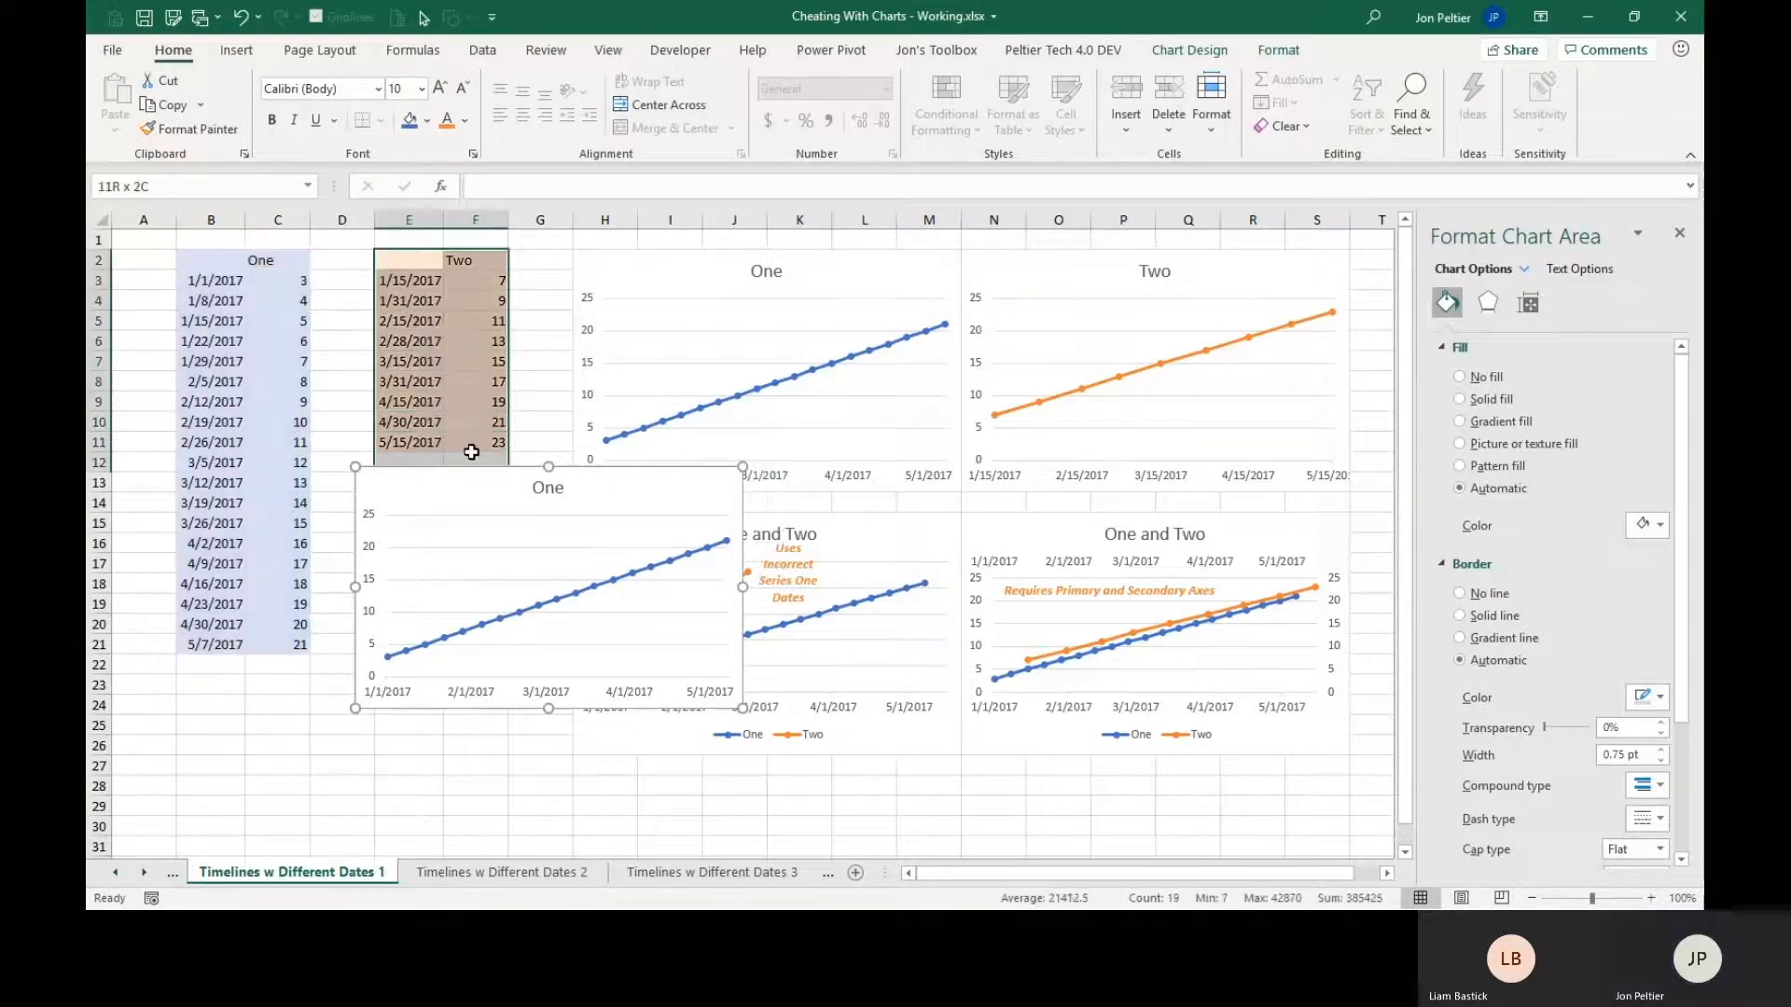
key(ctrl+c)
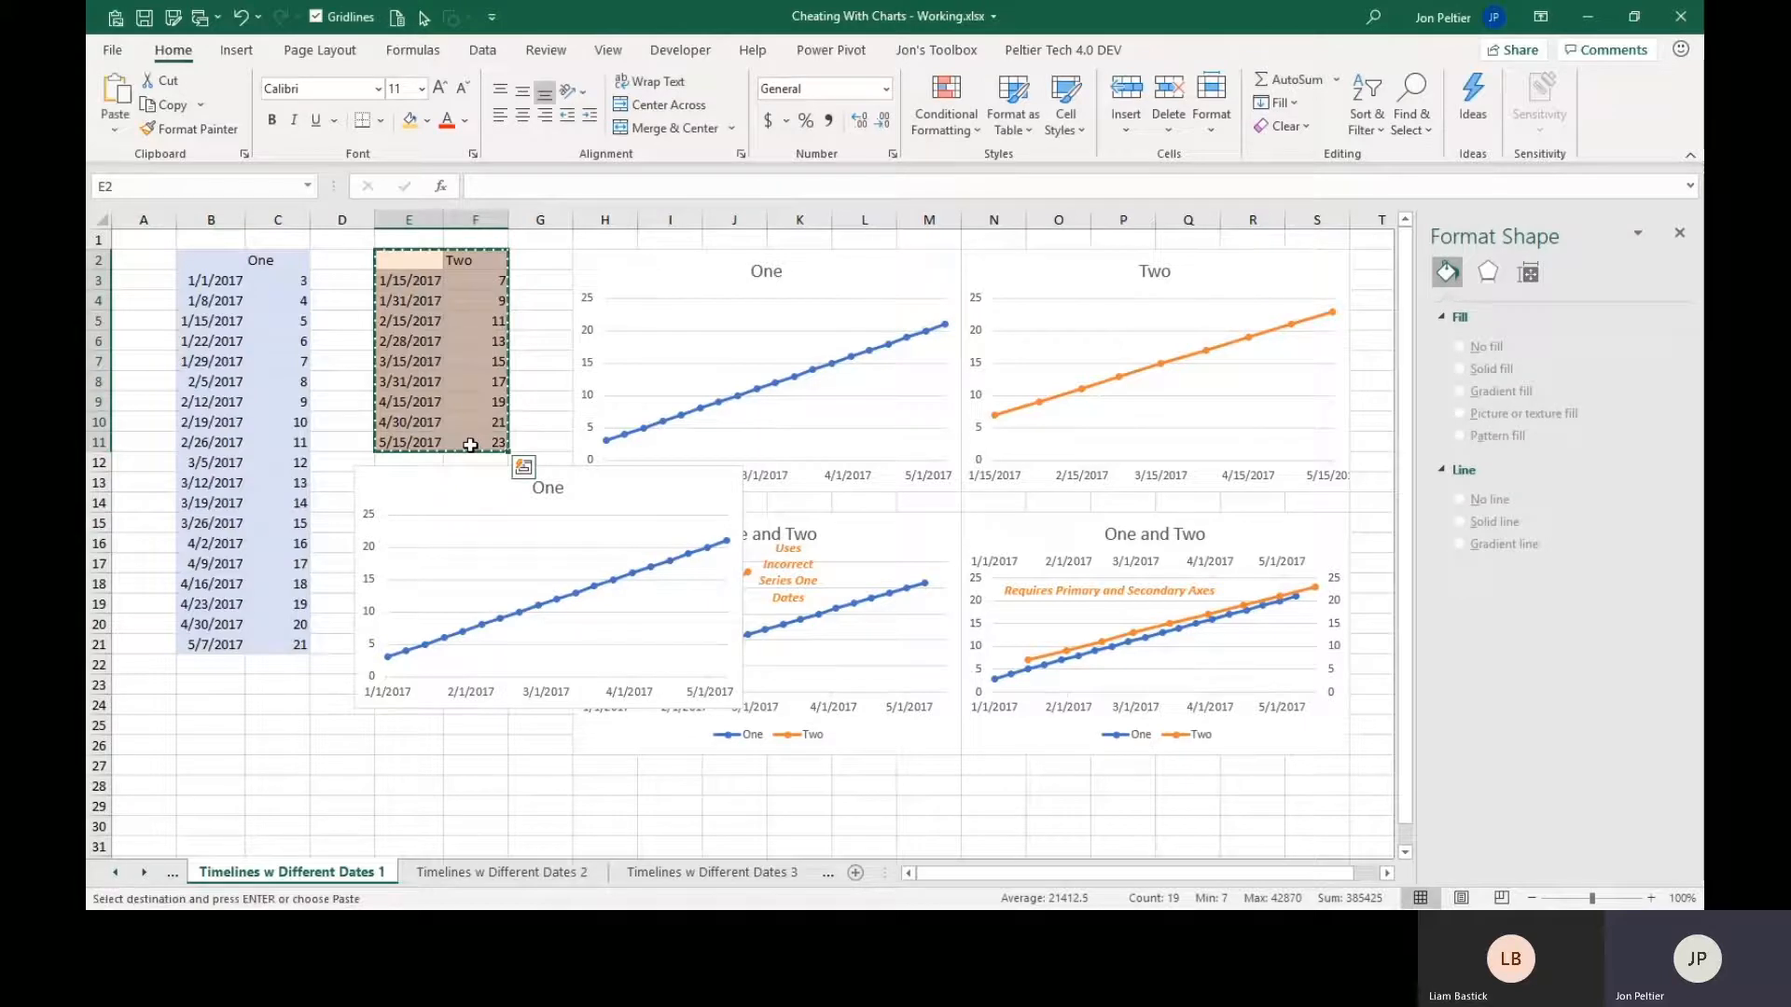
click(436, 474)
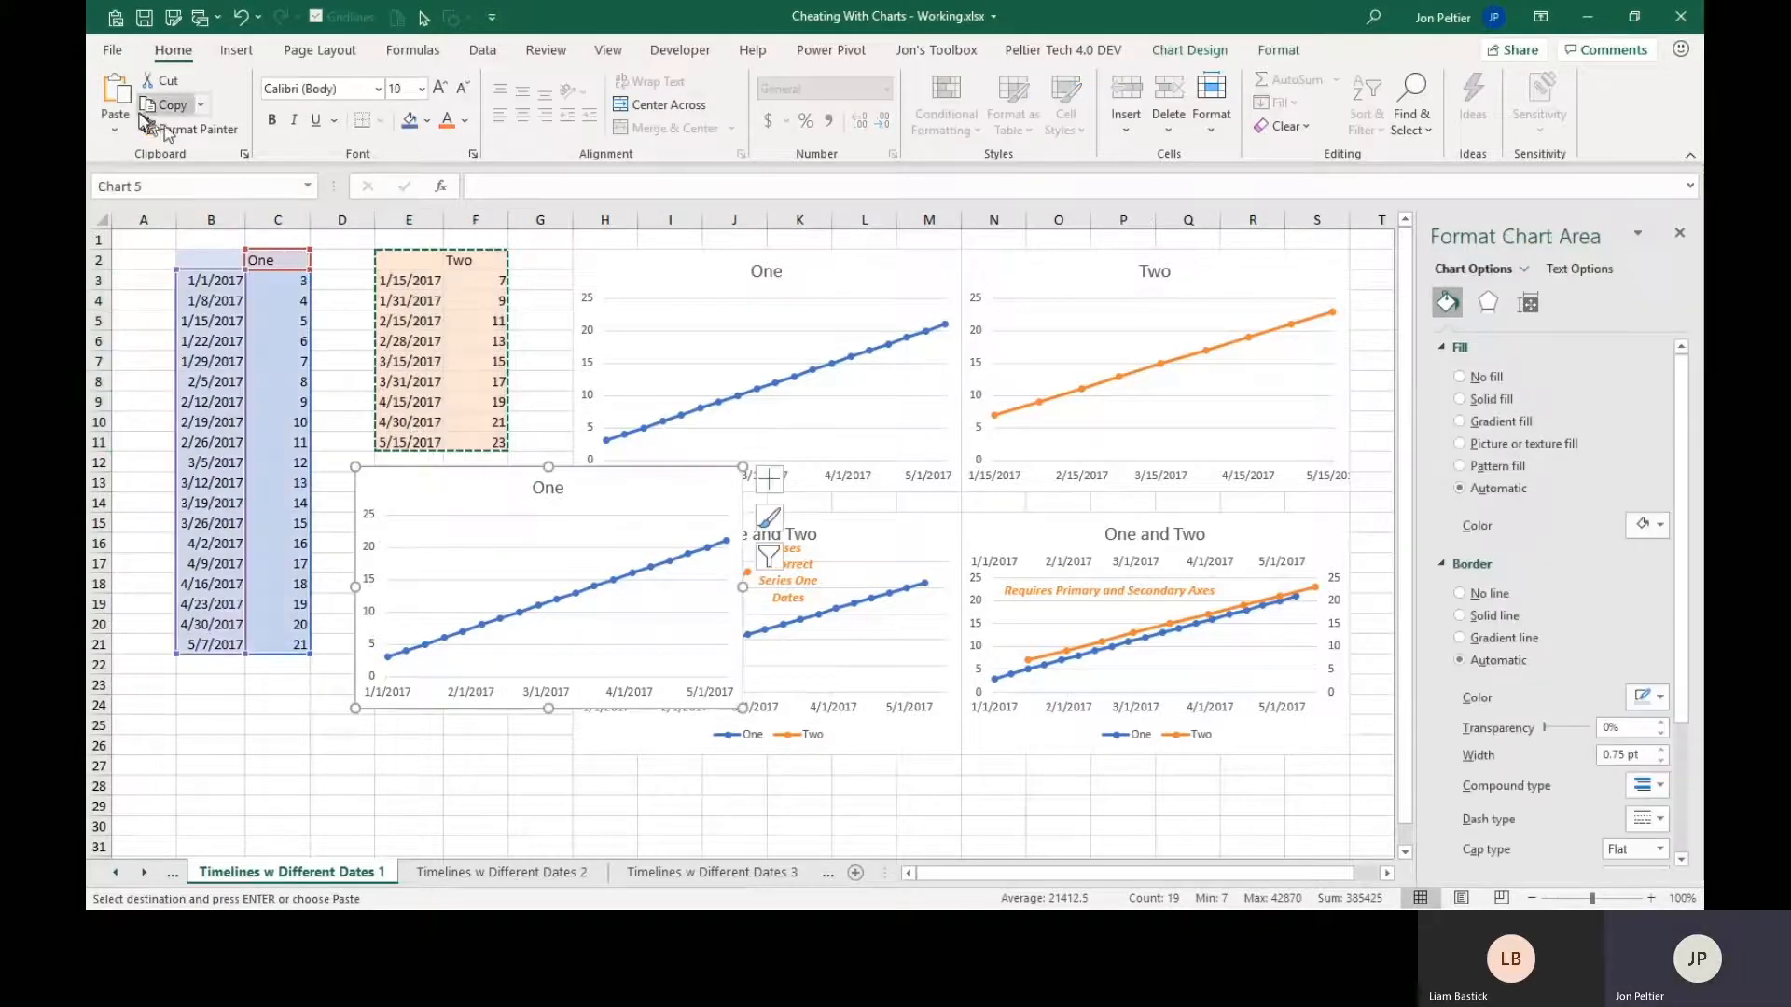
click(115, 131)
click(148, 221)
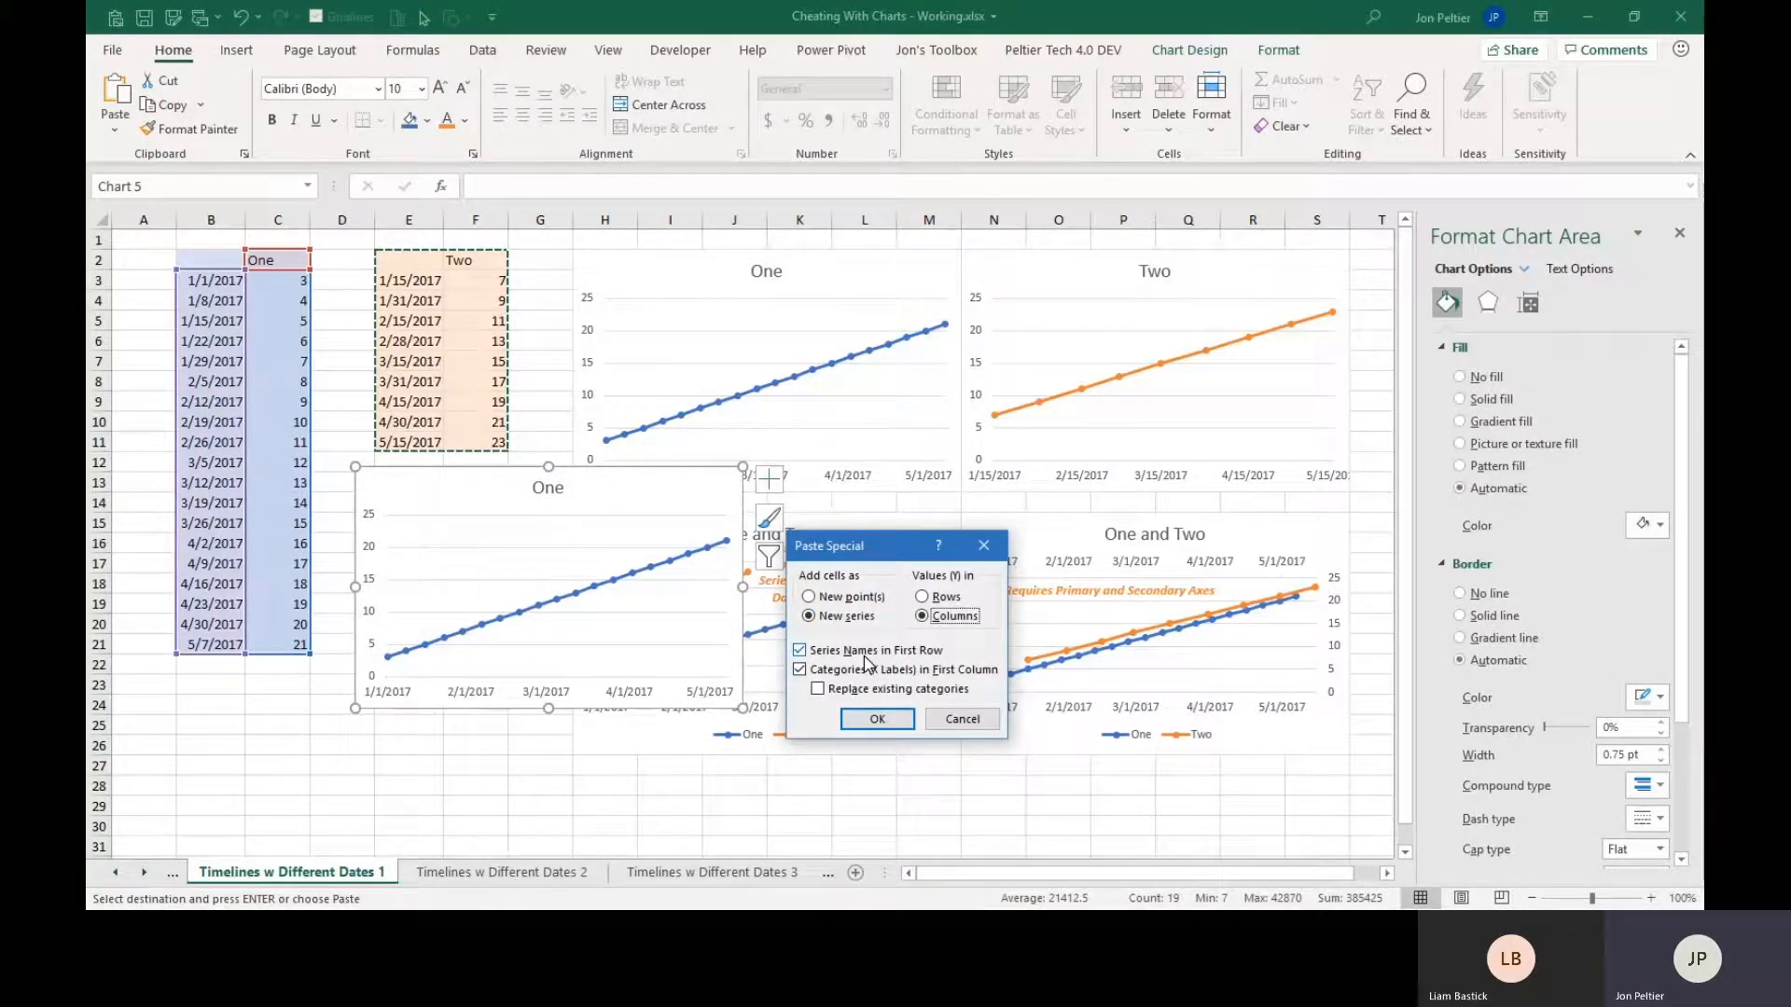
click(875, 719)
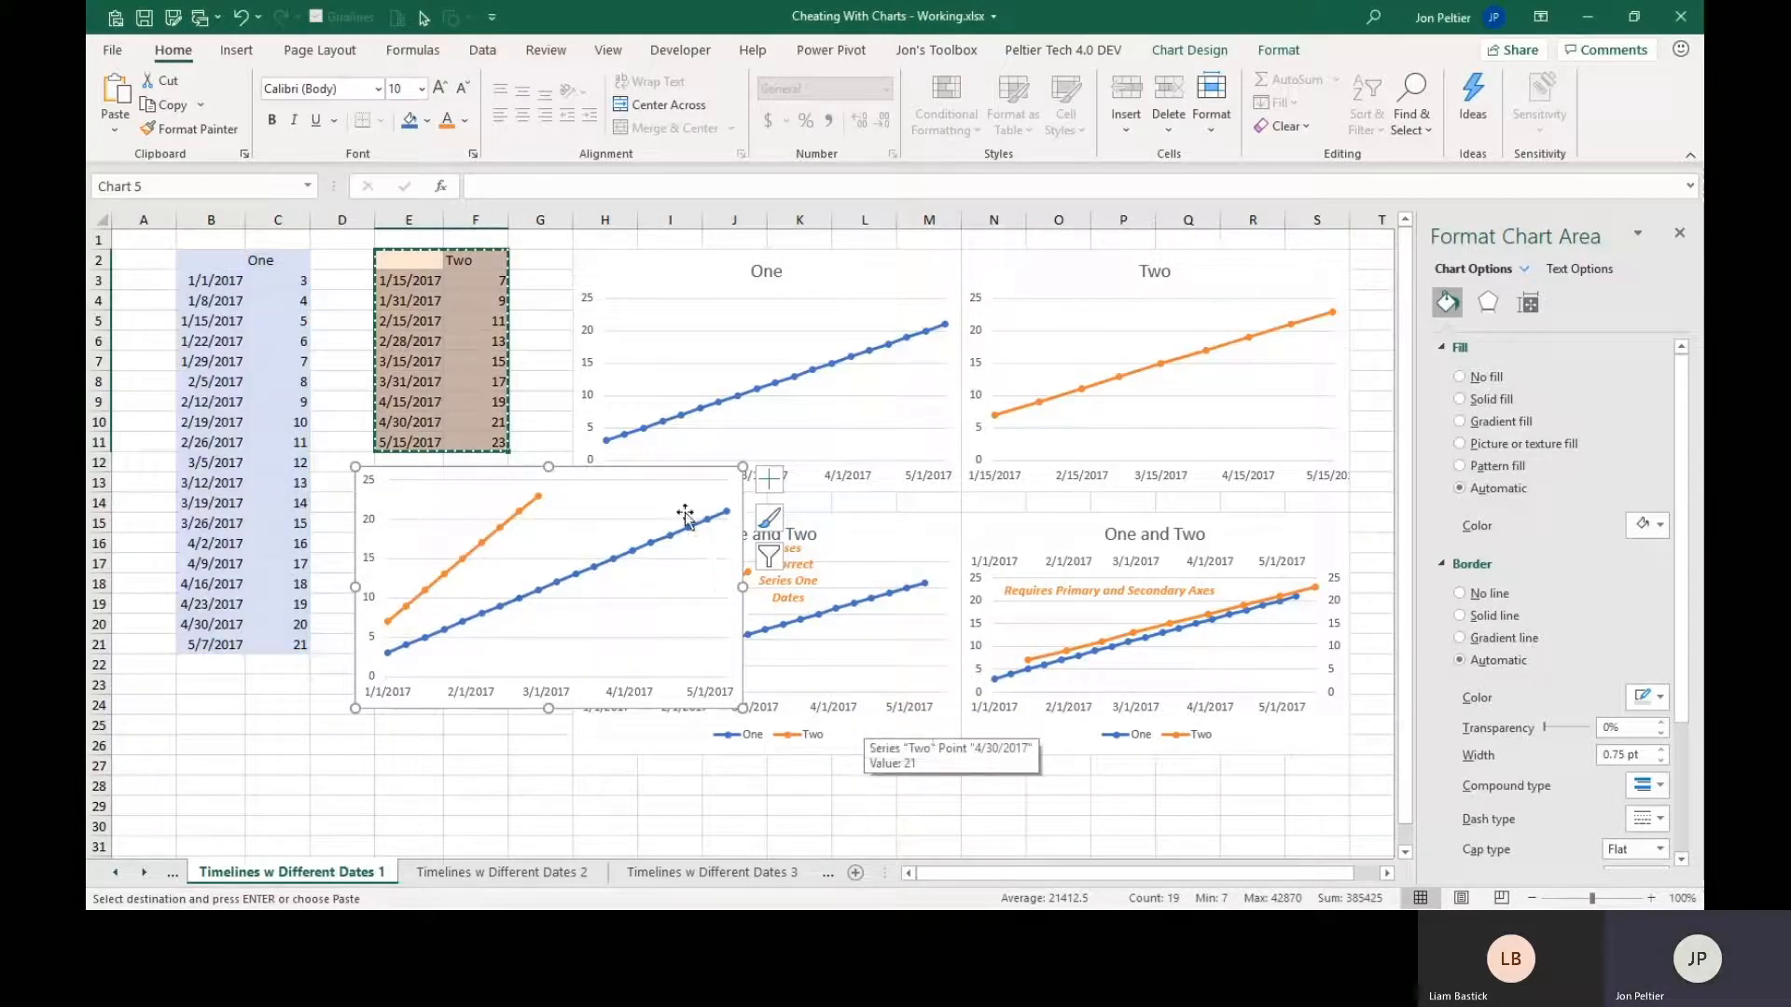
Inspect the source ranges of series One in the combined chart and reposition the chart beneath the Two data table.
drag(671, 483, 1178, 497)
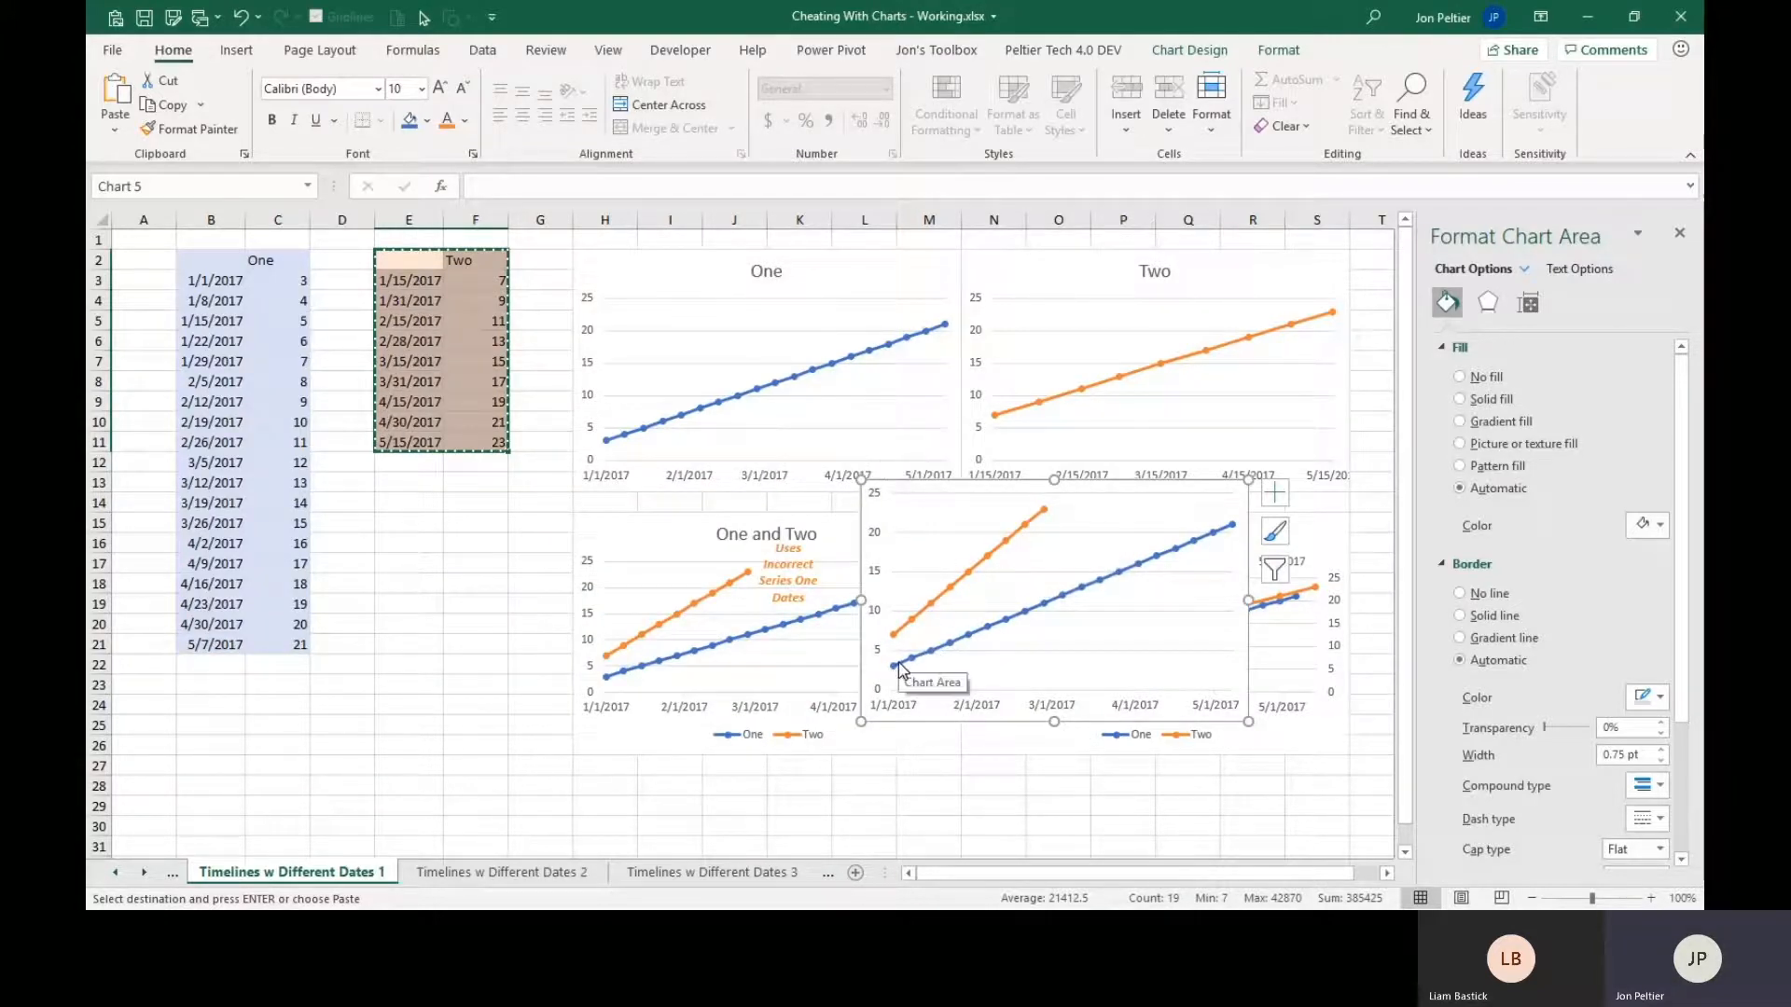
click(1045, 604)
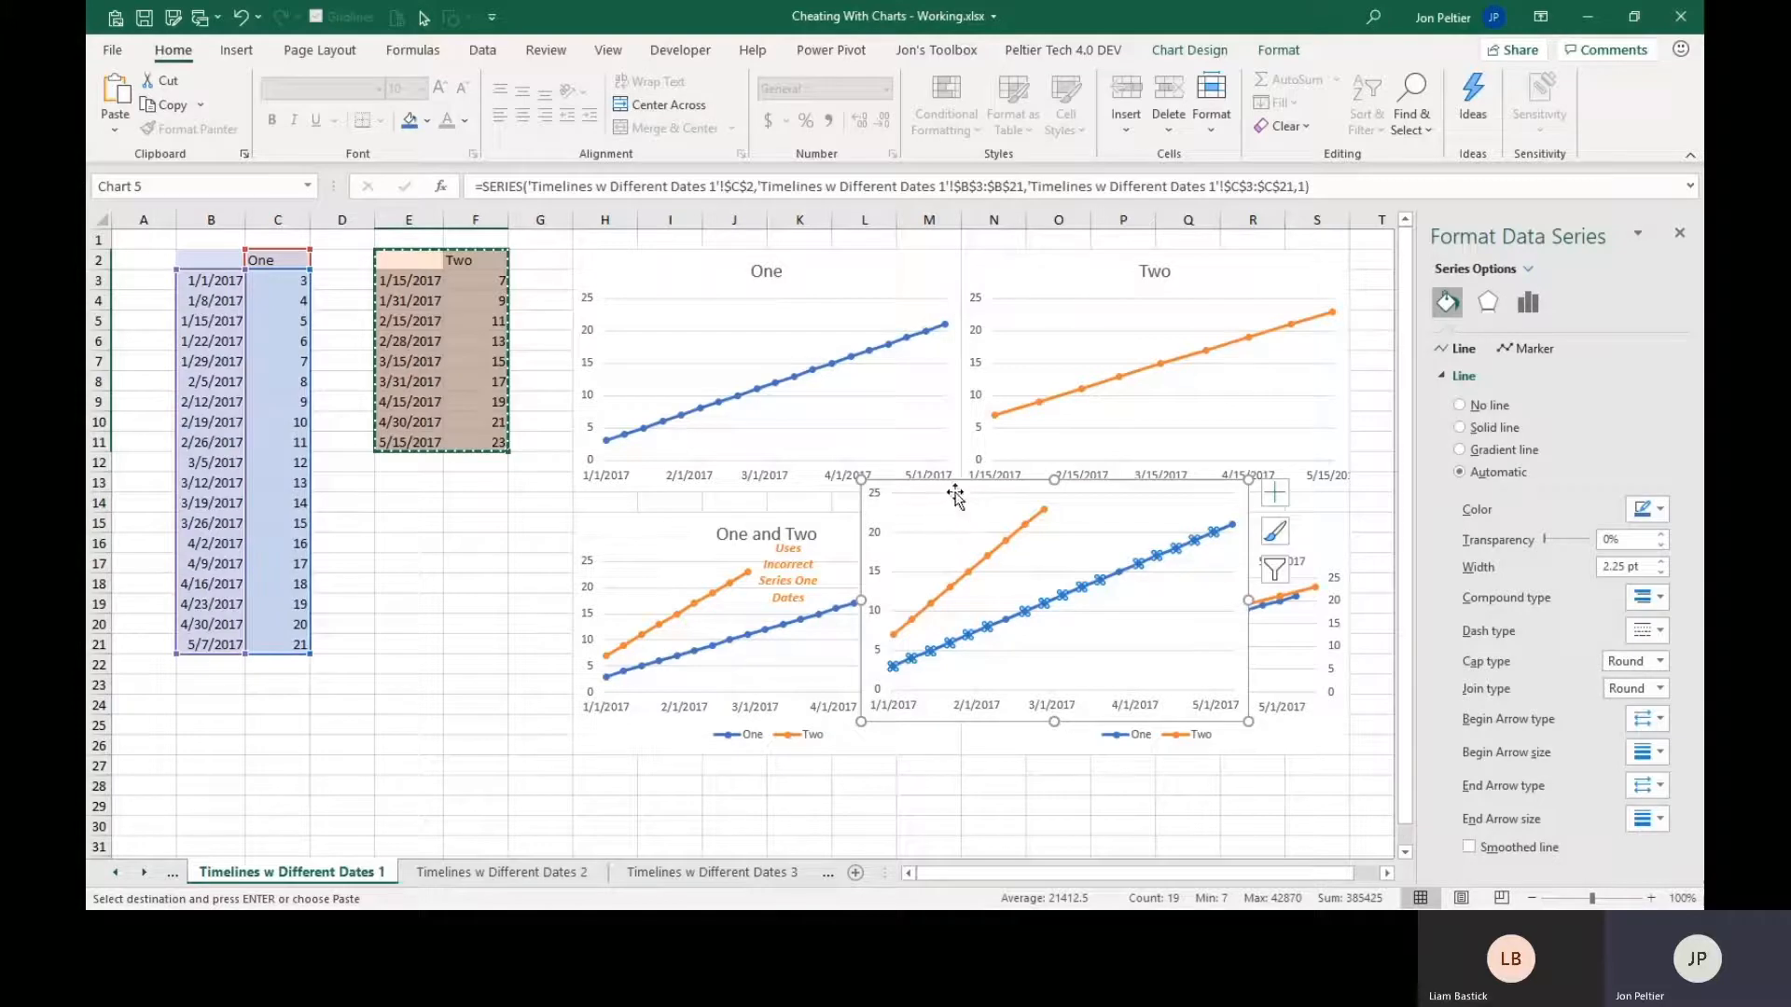
drag(956, 497, 533, 536)
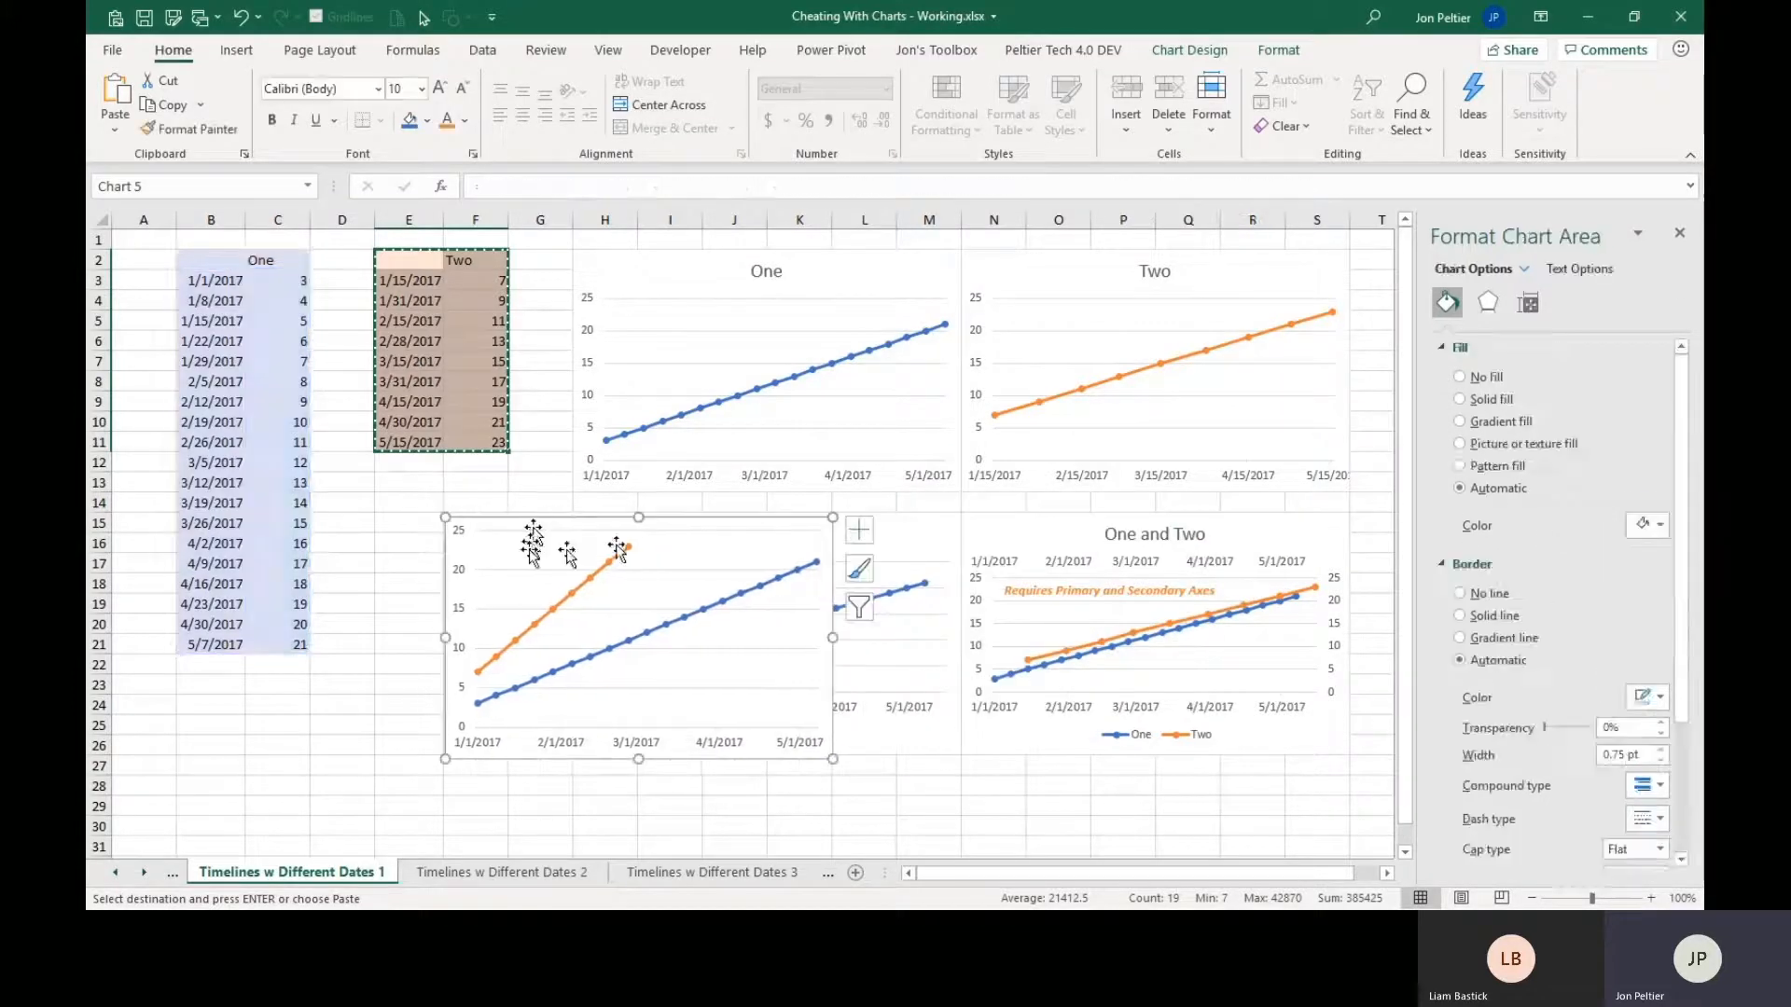
Change the combined chart so series Two is plotted on the secondary axis, keeping Line with Markers for both series.
mouse_move(599, 581)
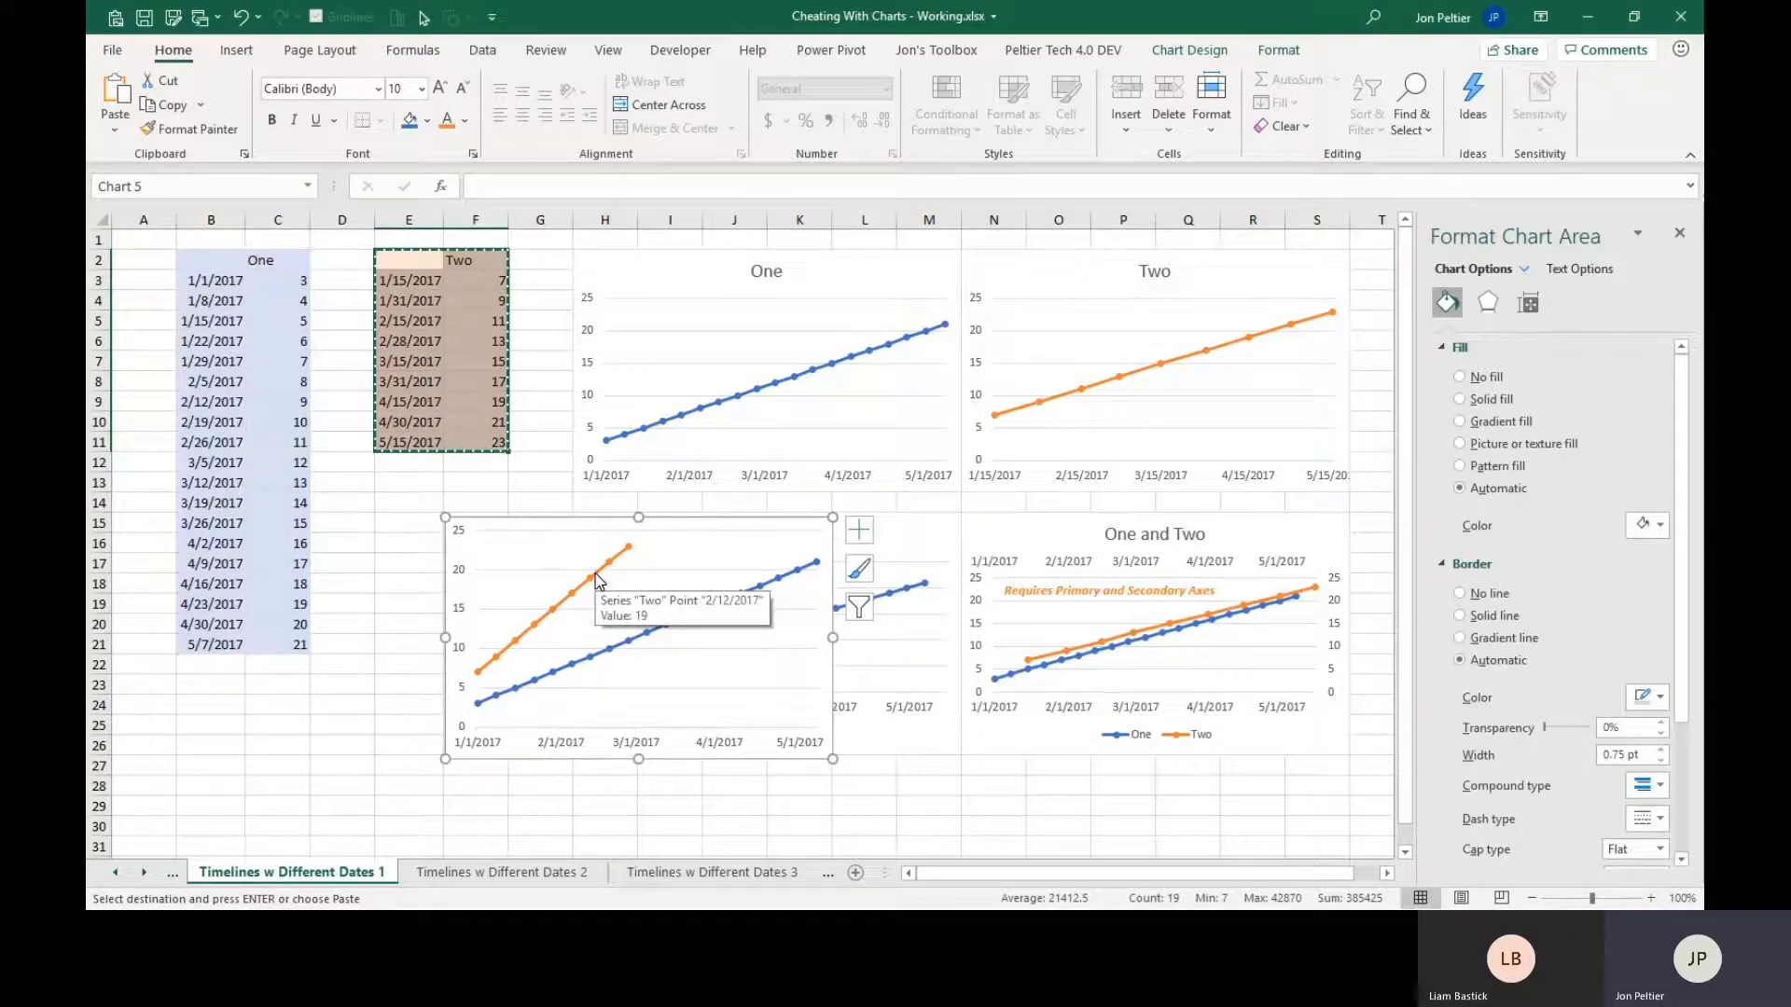
right_click(599, 580)
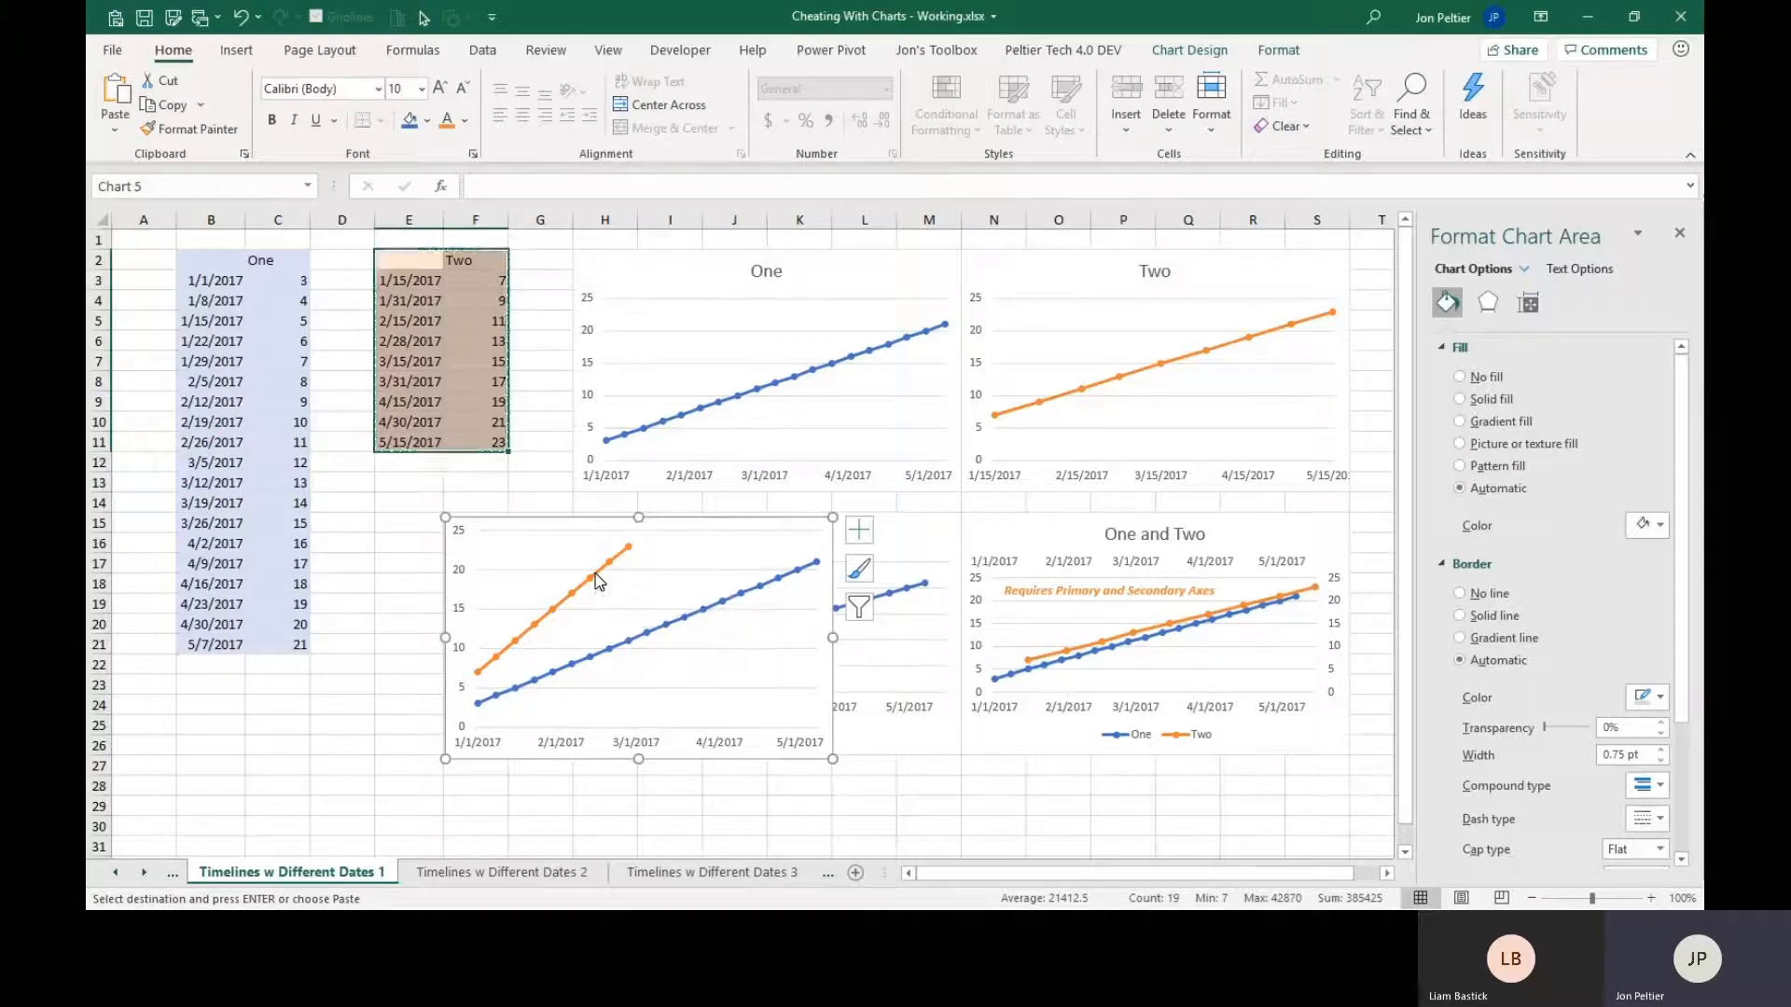
click(647, 648)
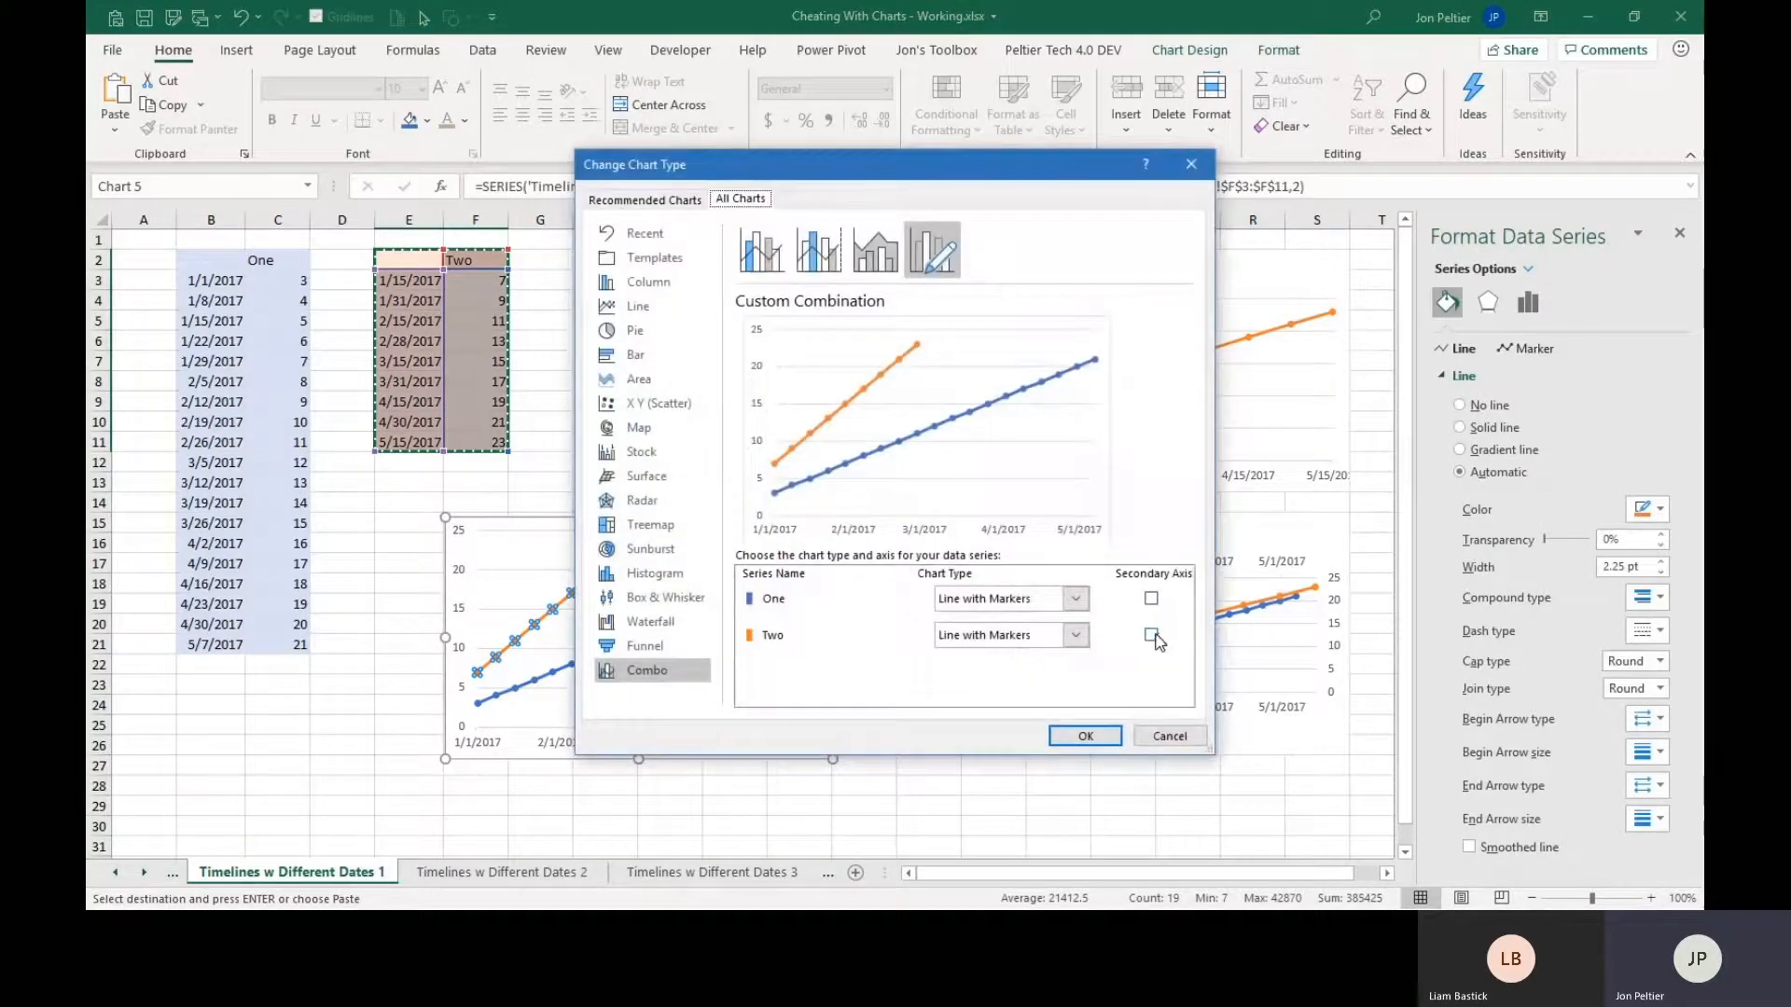
click(1151, 636)
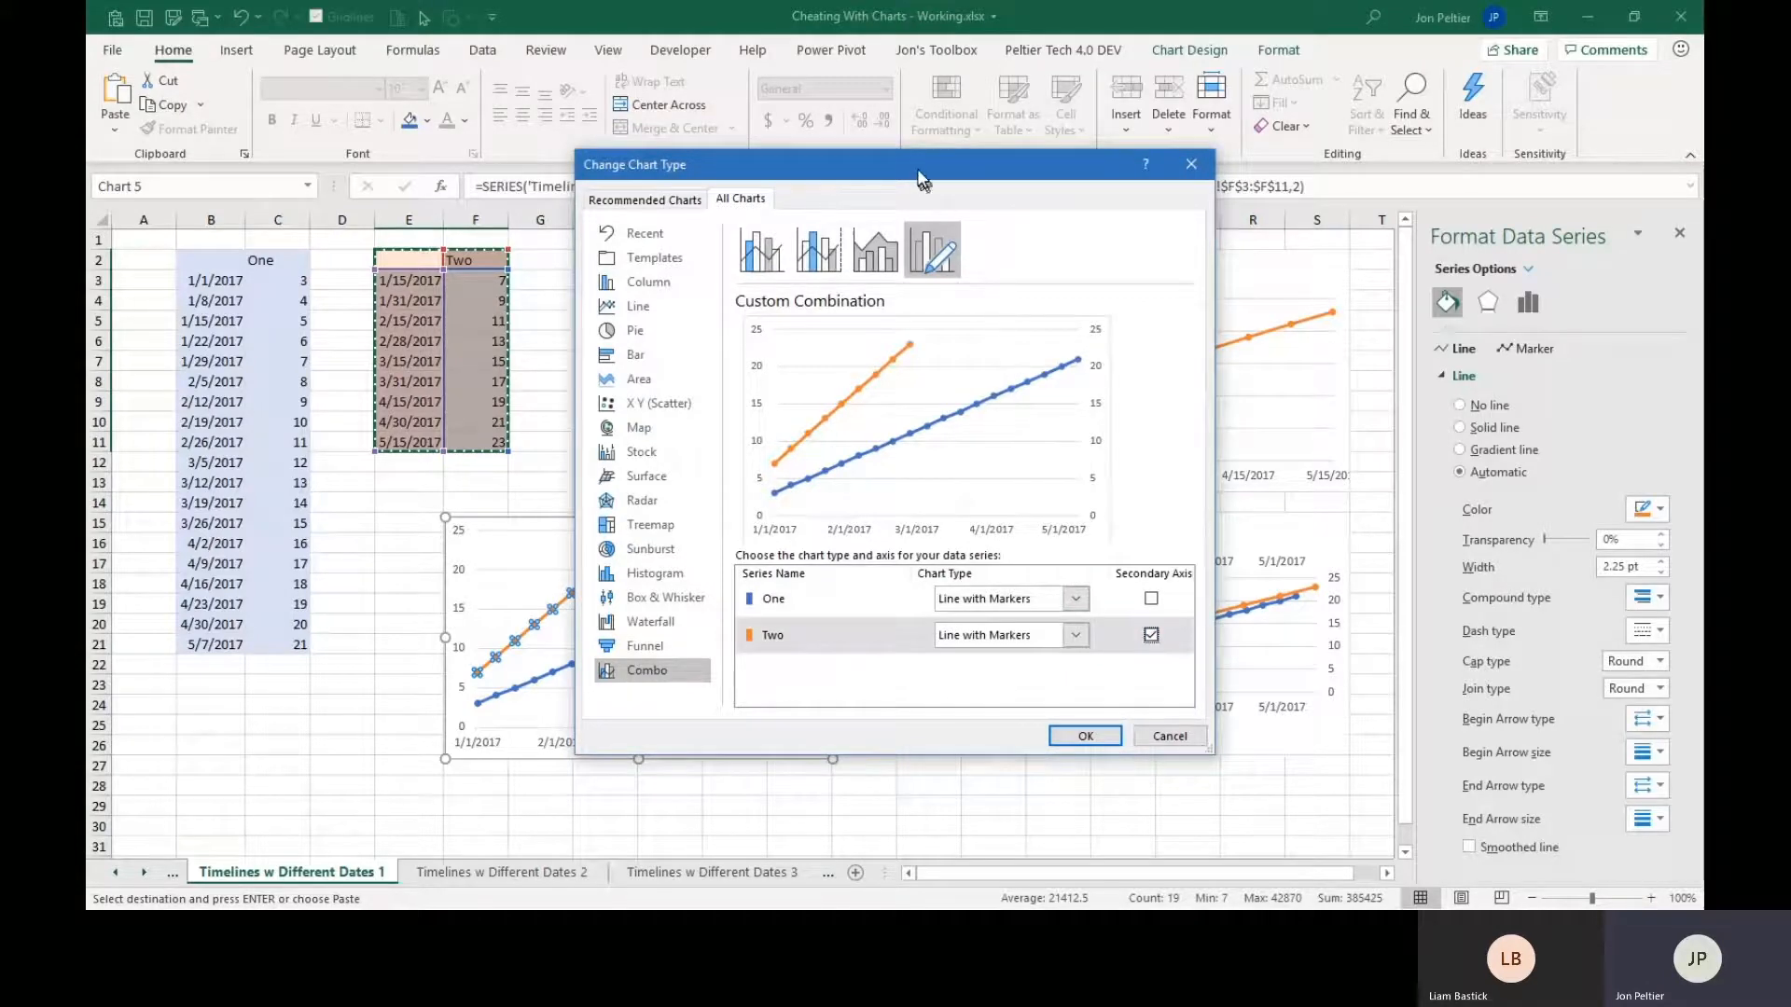
drag(917, 172, 1162, 200)
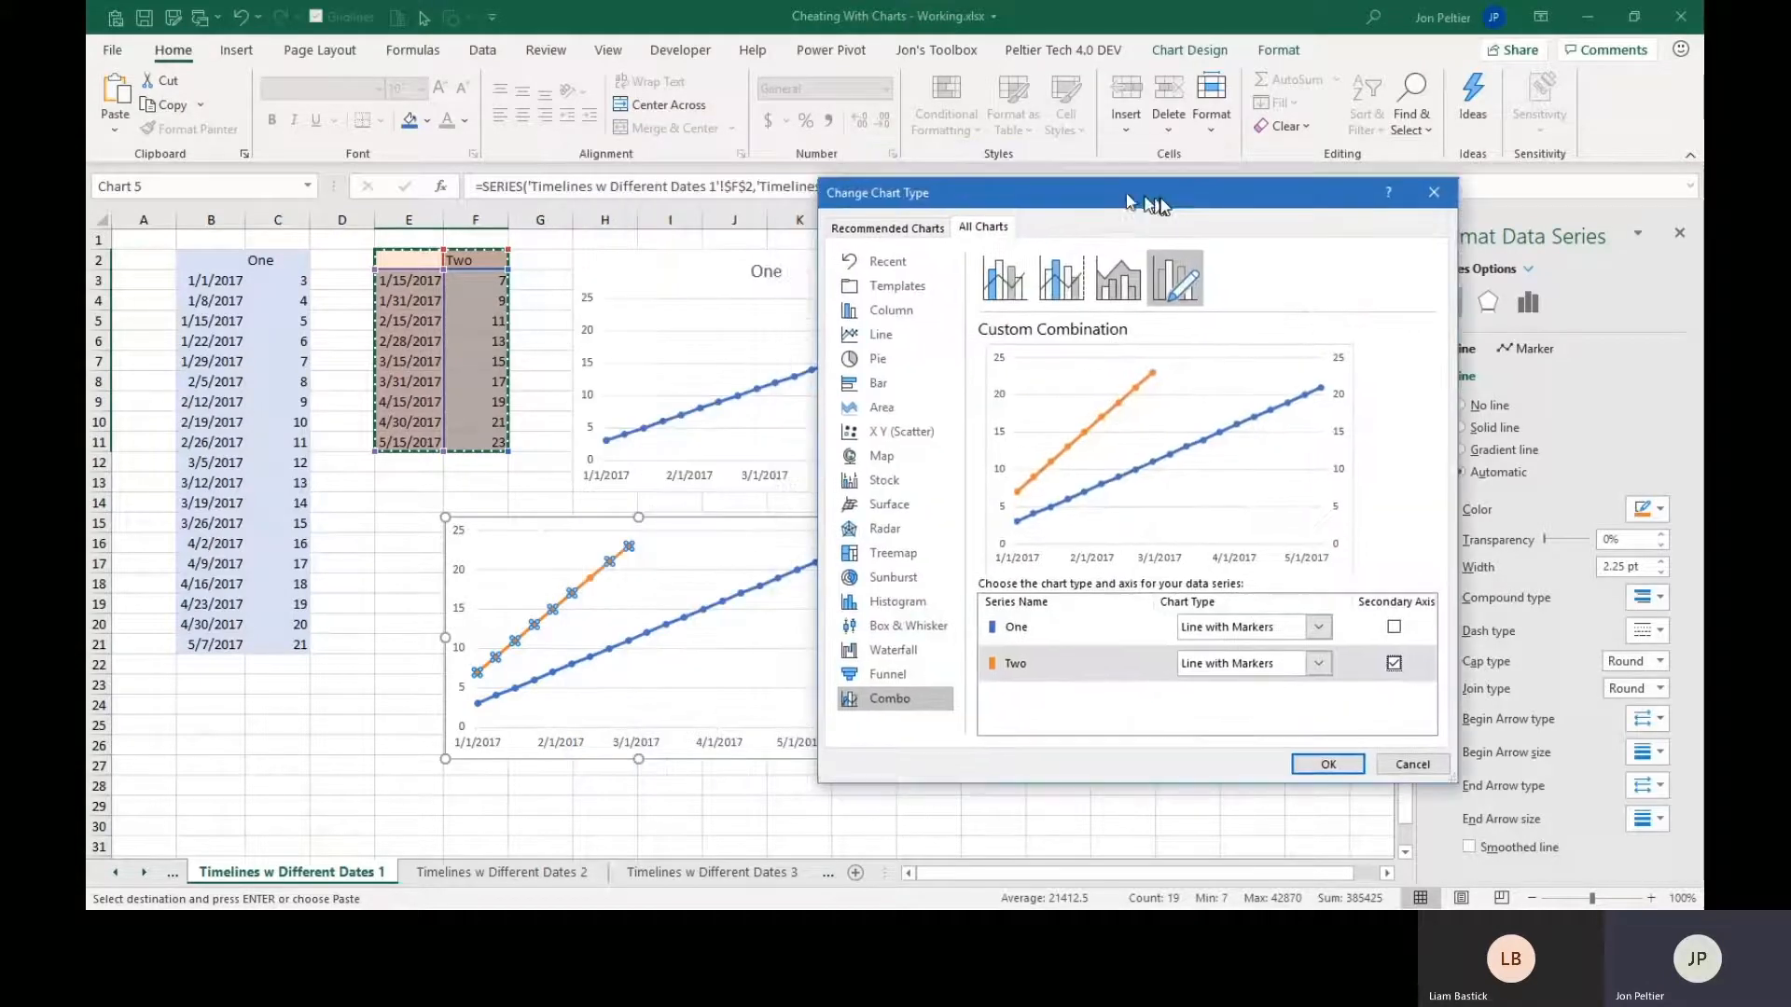
click(1339, 768)
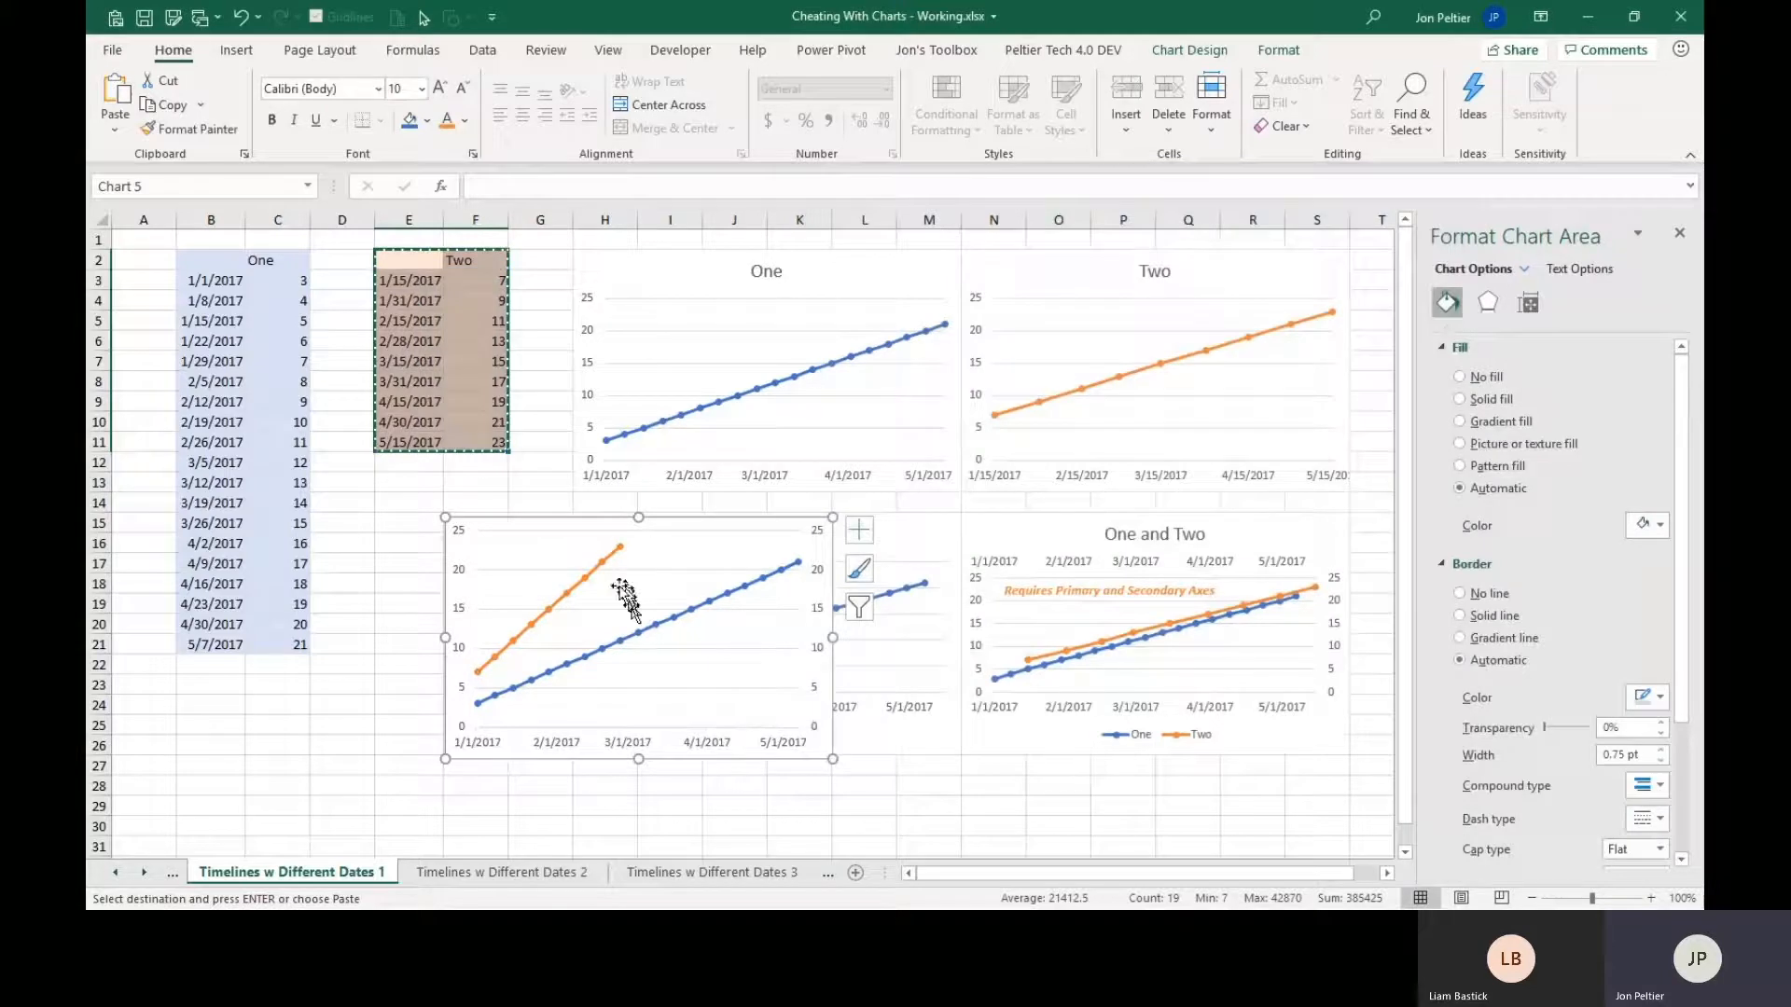
Add the secondary horizontal axis to the combined chart.
click(859, 531)
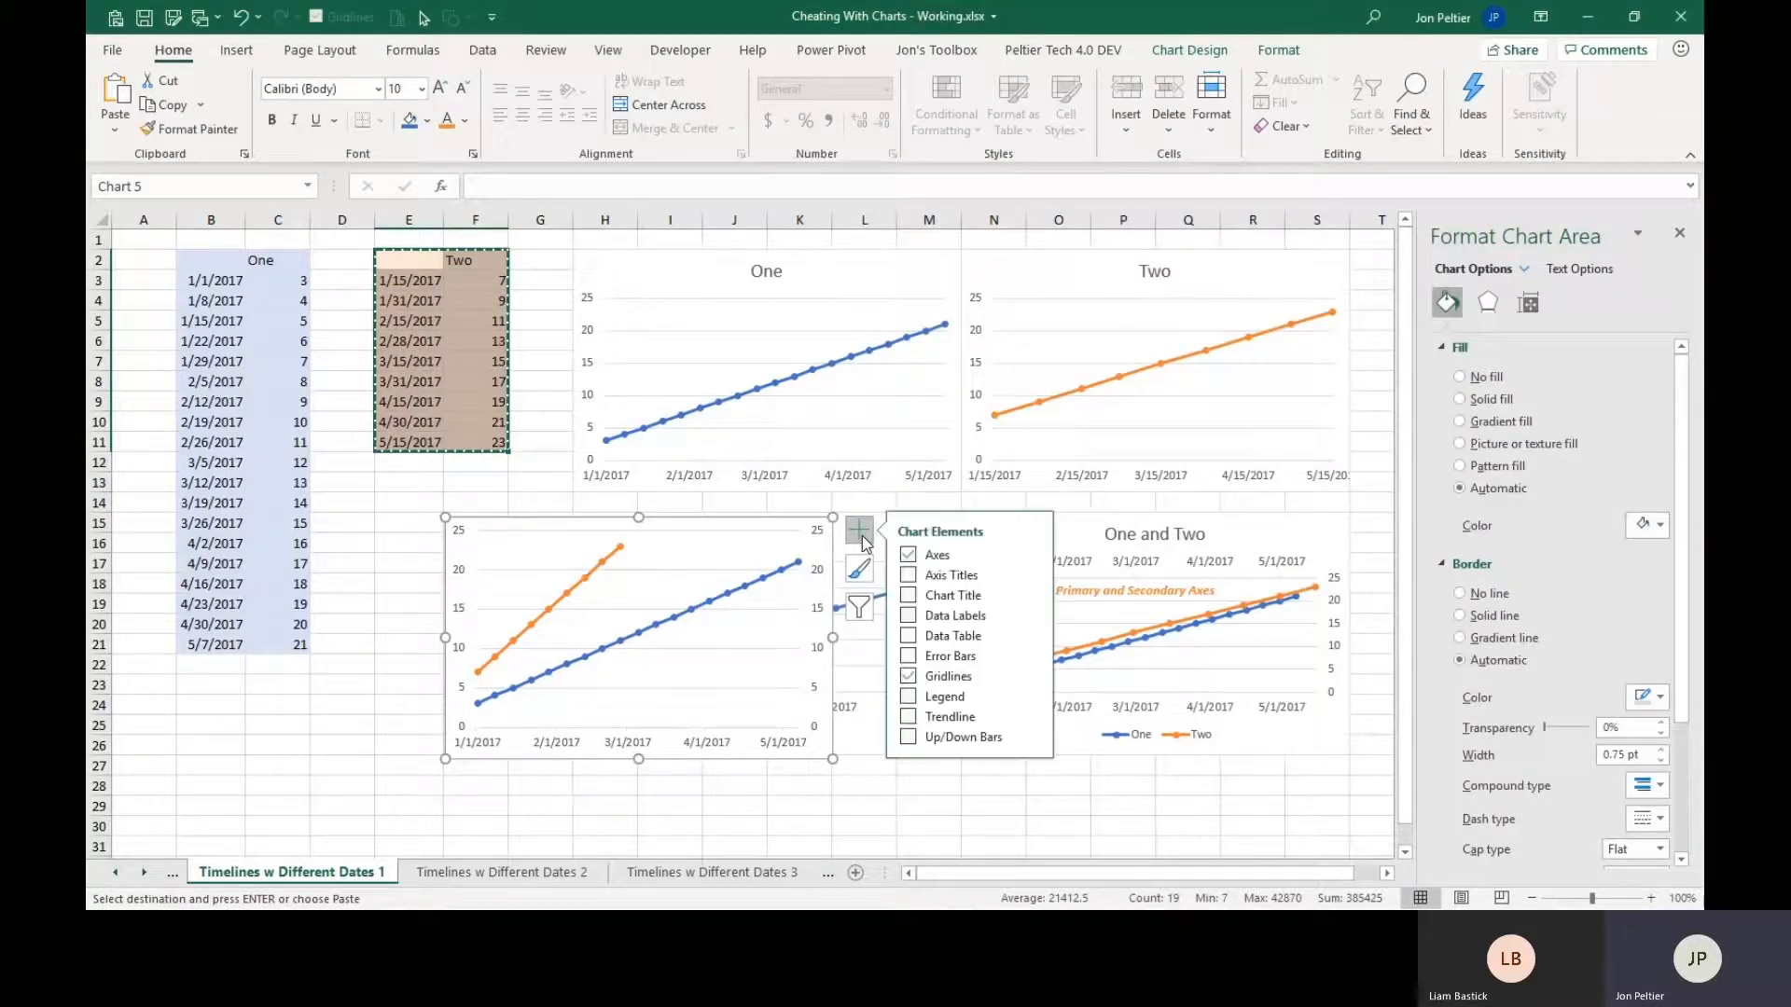
click(1031, 554)
click(1072, 599)
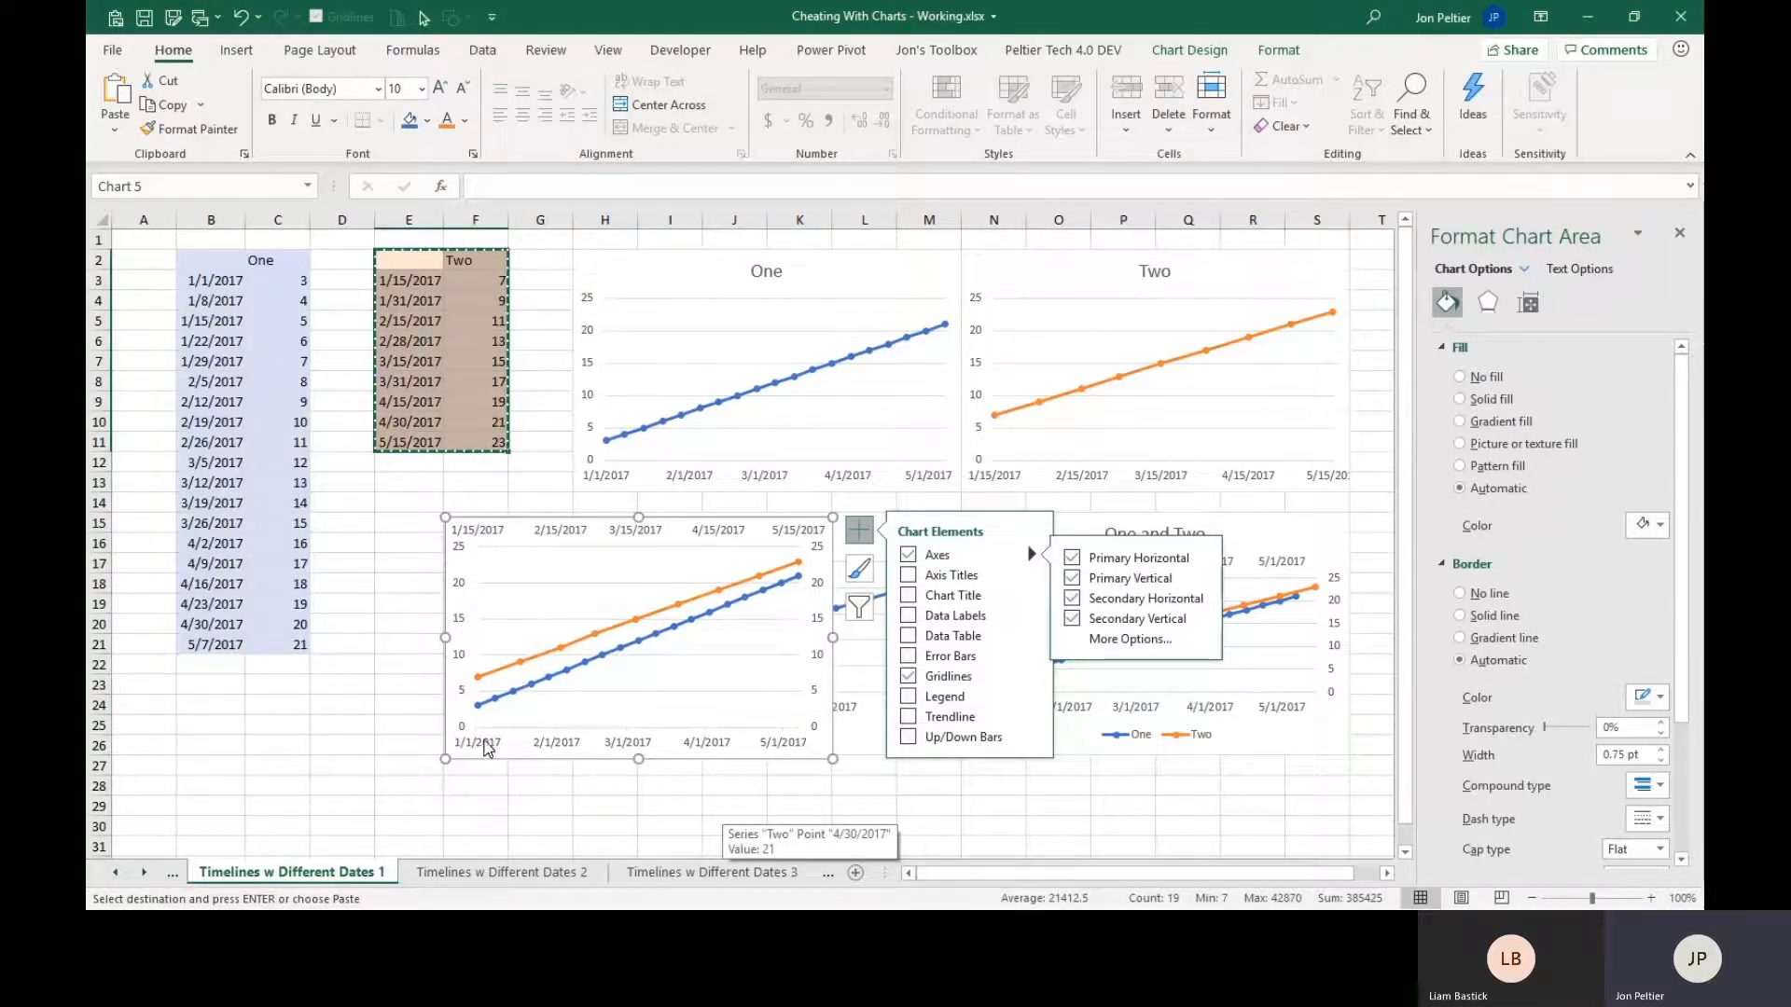
Fix the primary horizontal axis bounds of the combined chart at minimum 1/1/2017 and maximum 6/1/2017.
click(486, 743)
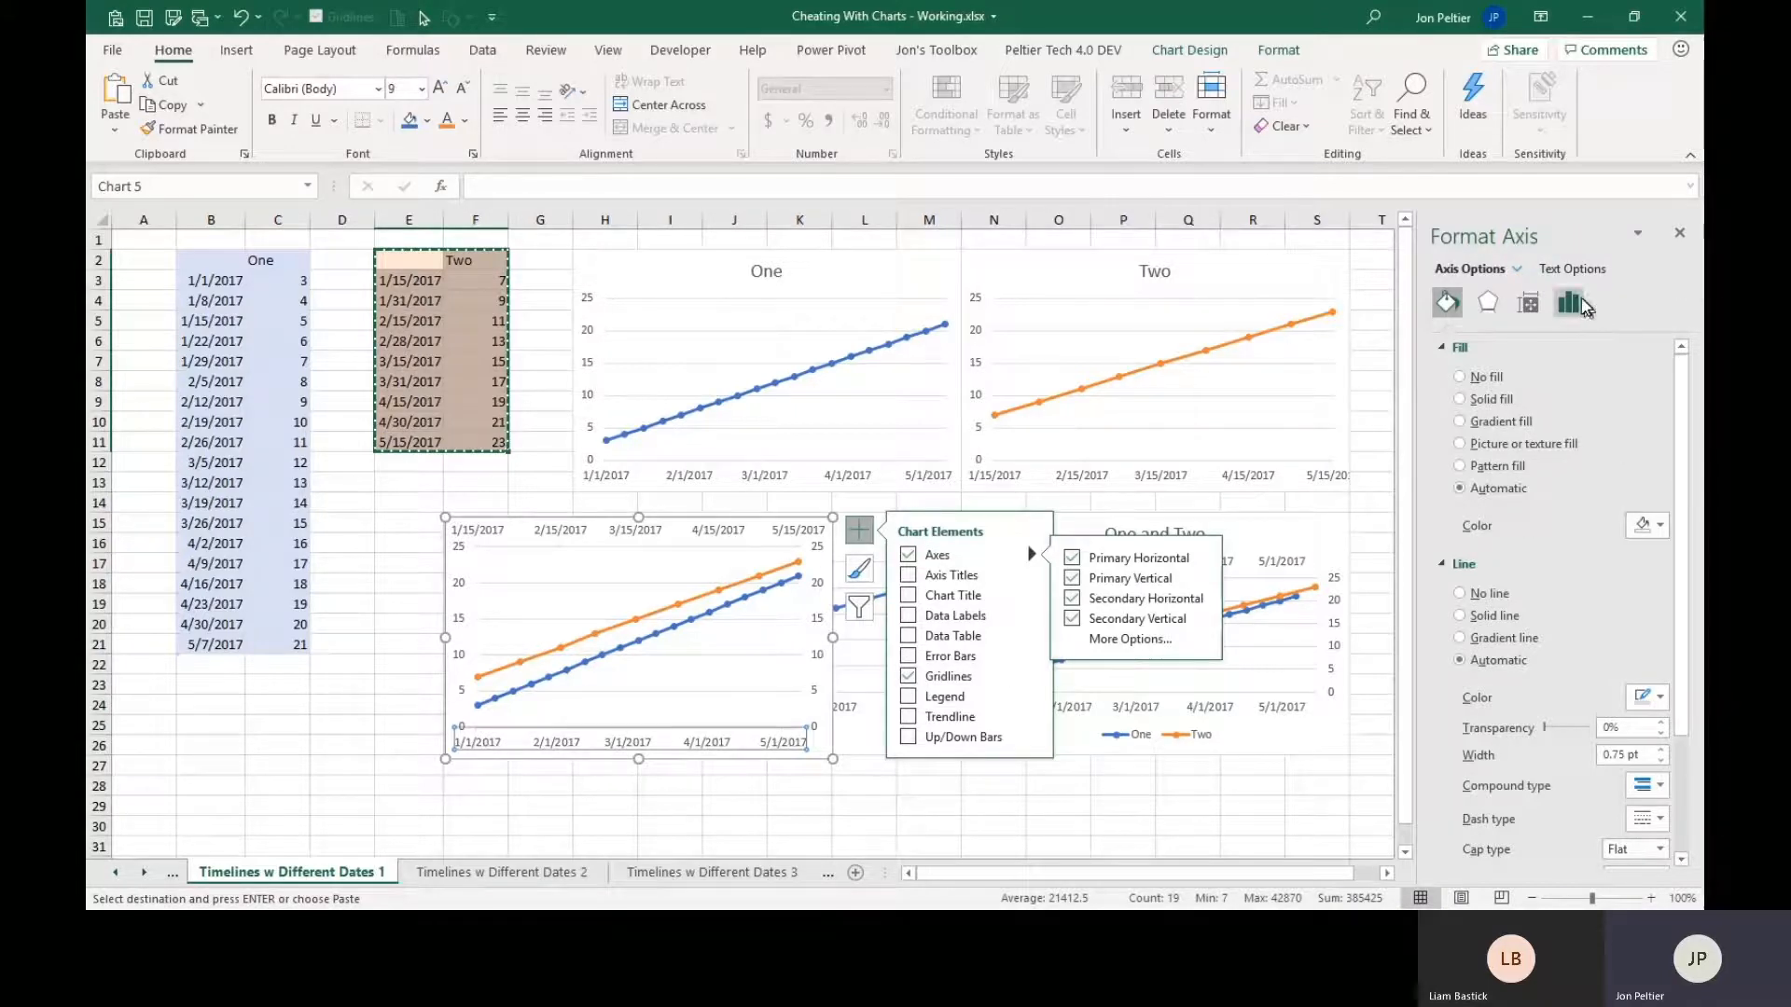
click(1571, 302)
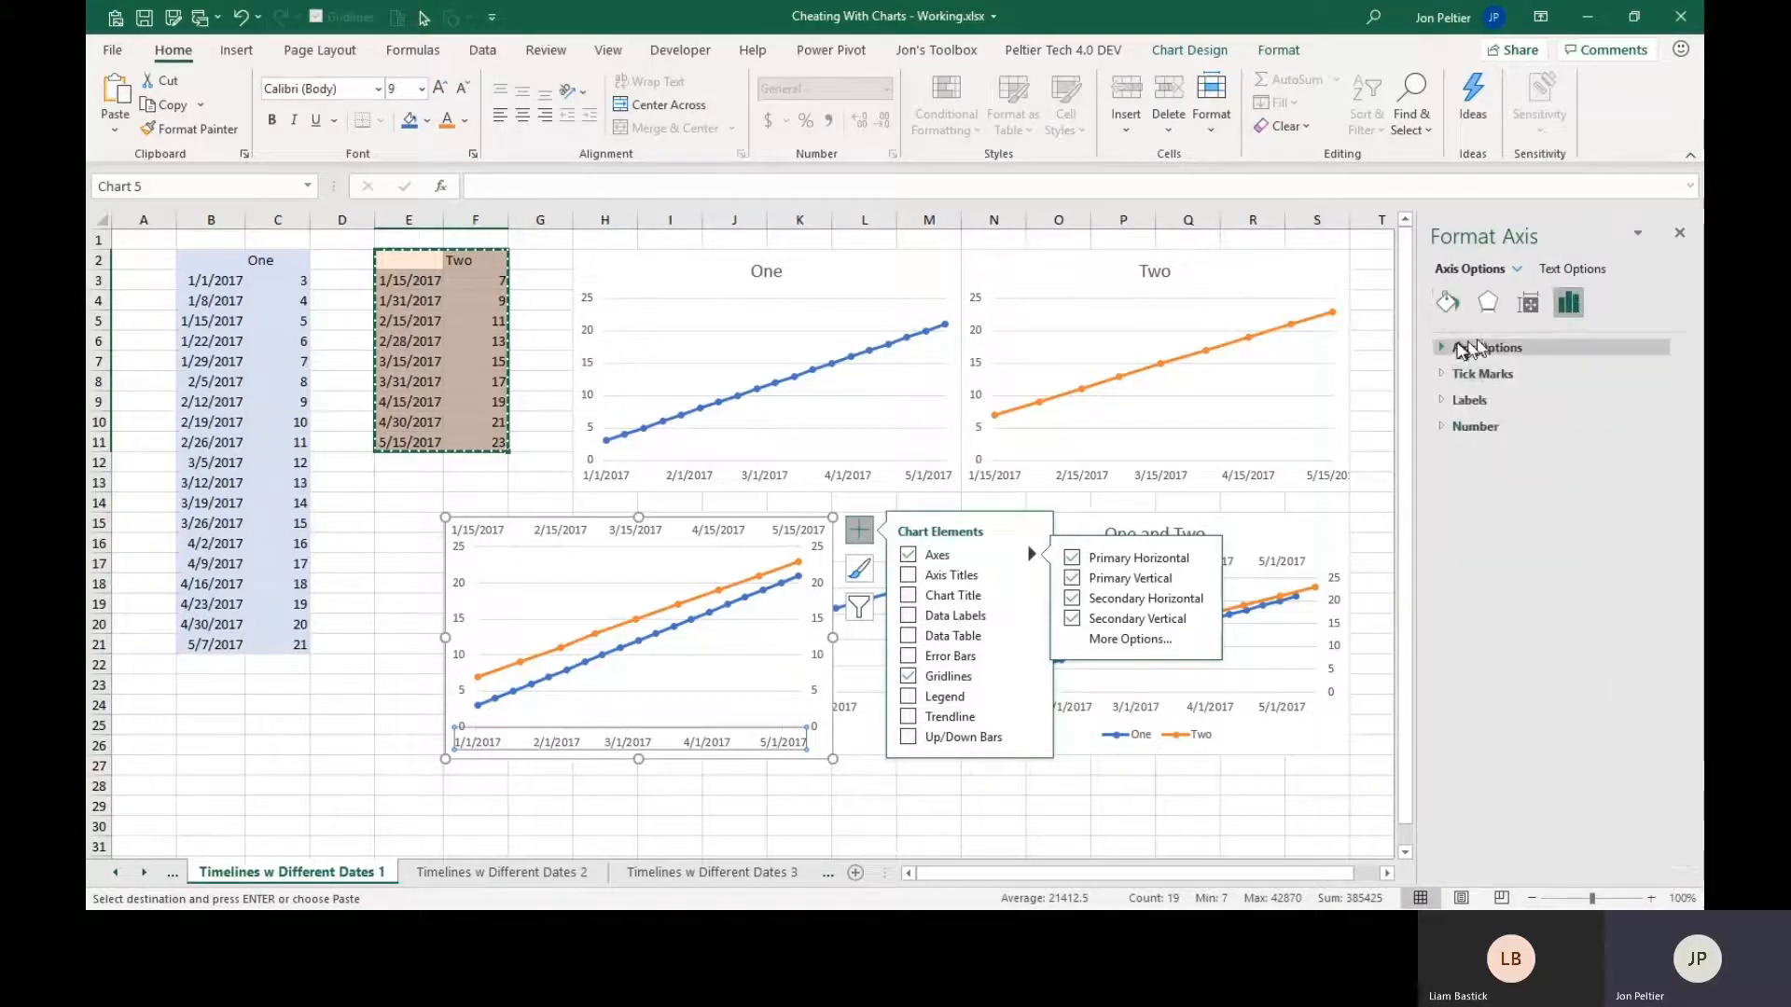
click(1442, 349)
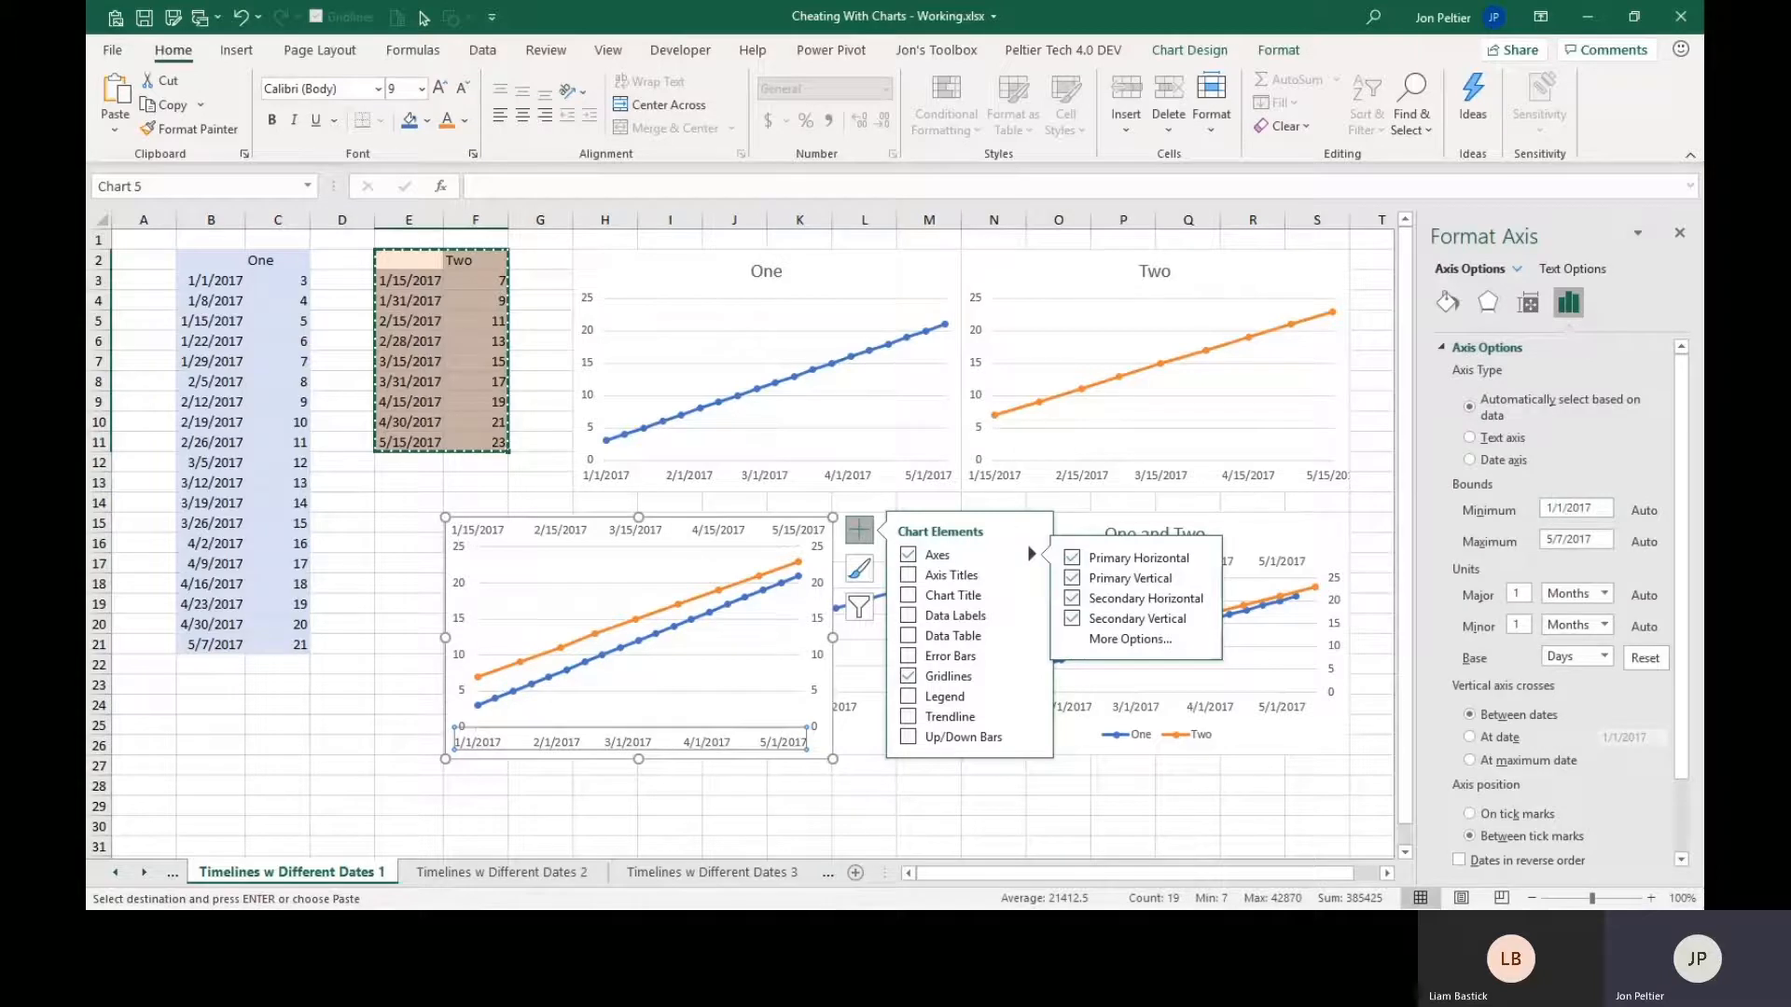
click(1598, 510)
click(1608, 538)
click(1596, 508)
text(/1/201)
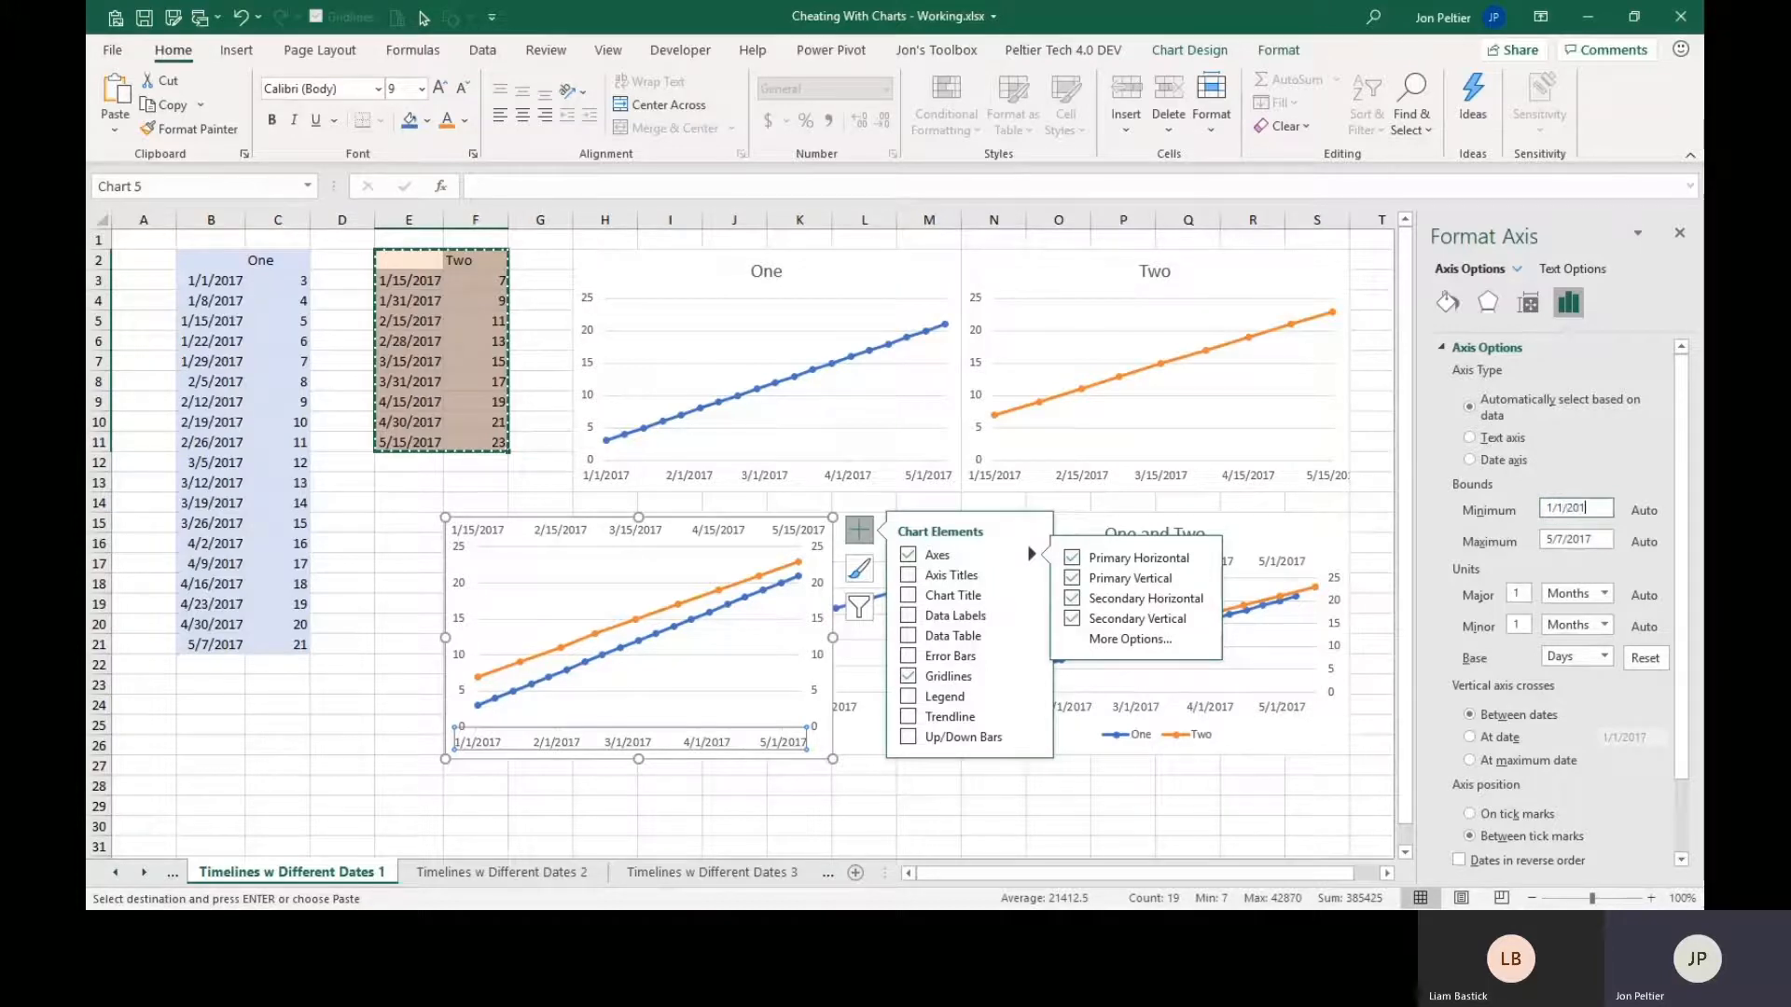
click(1585, 541)
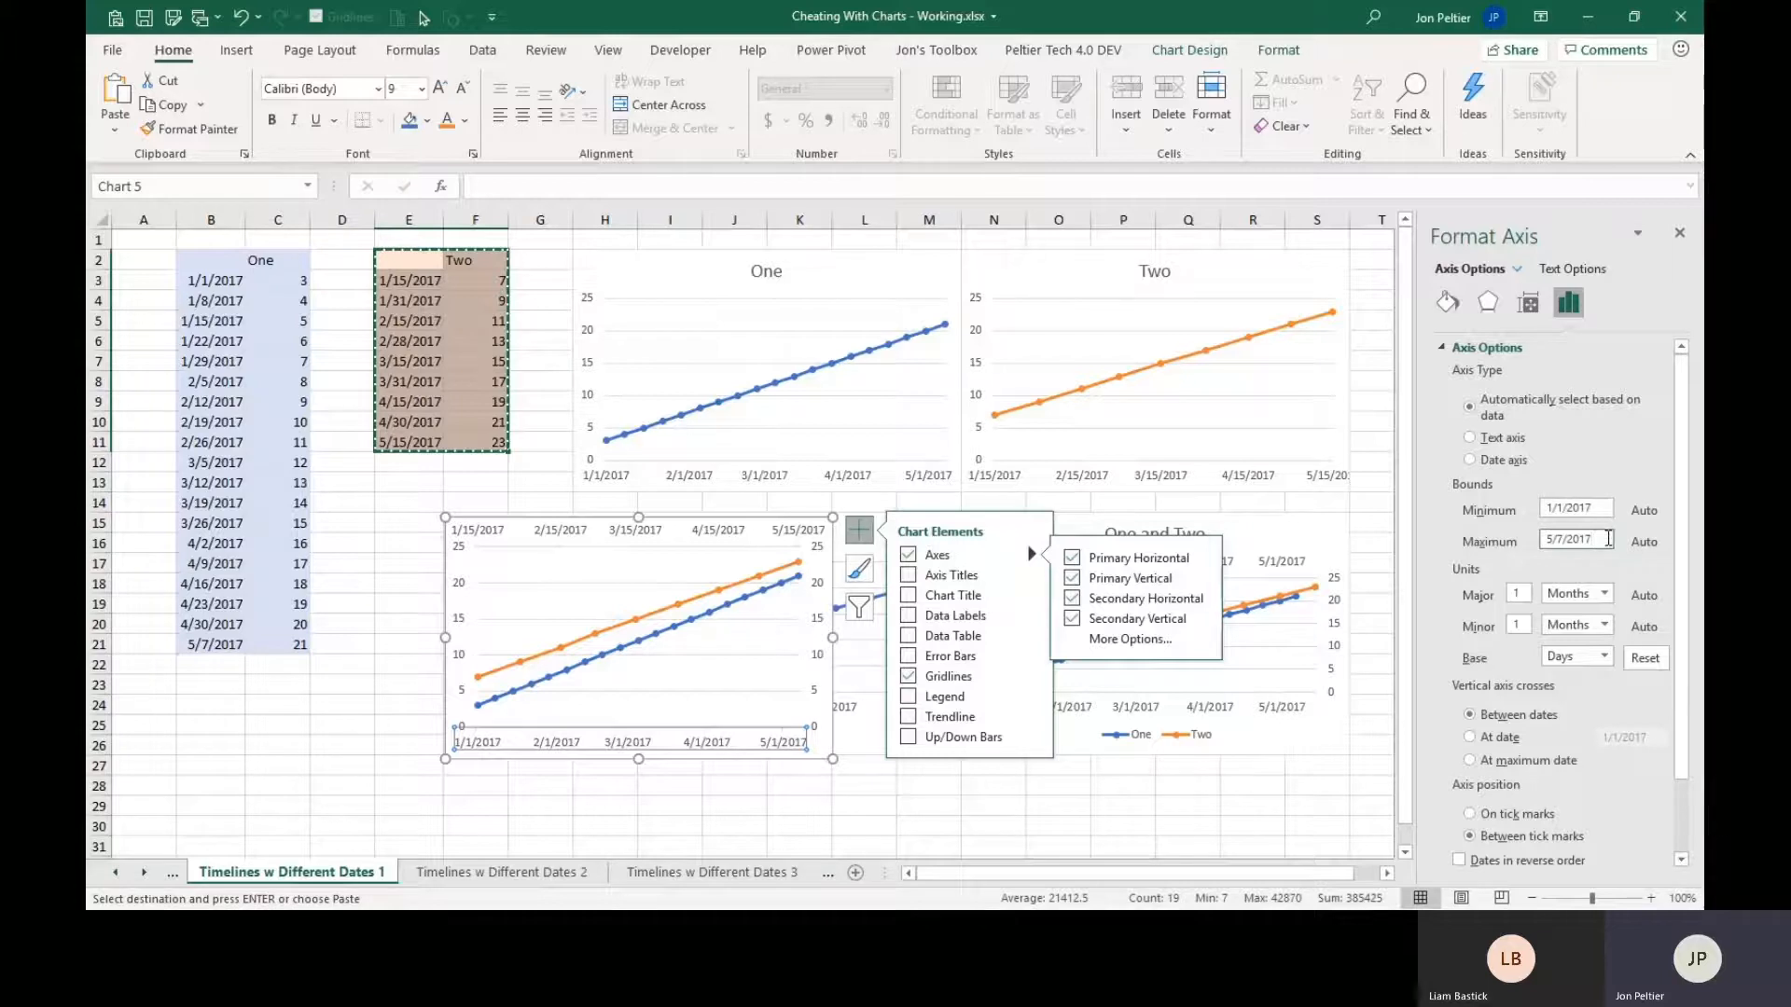
click(1563, 509)
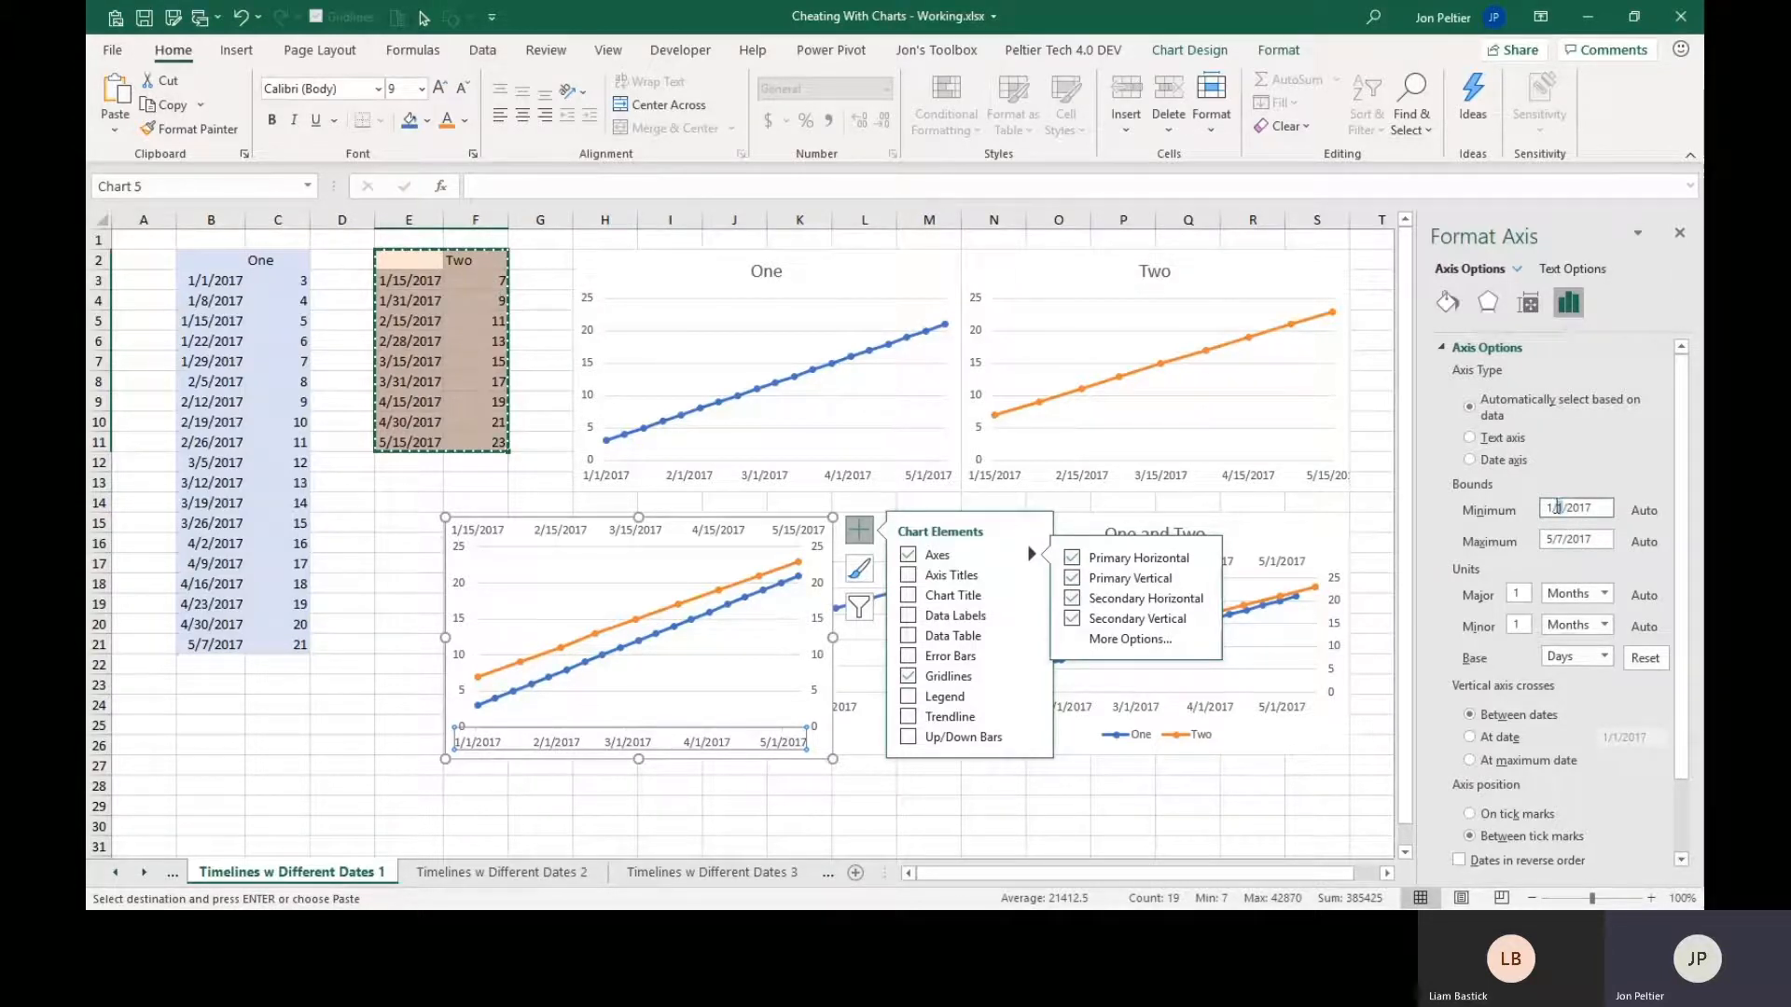
key(Return)
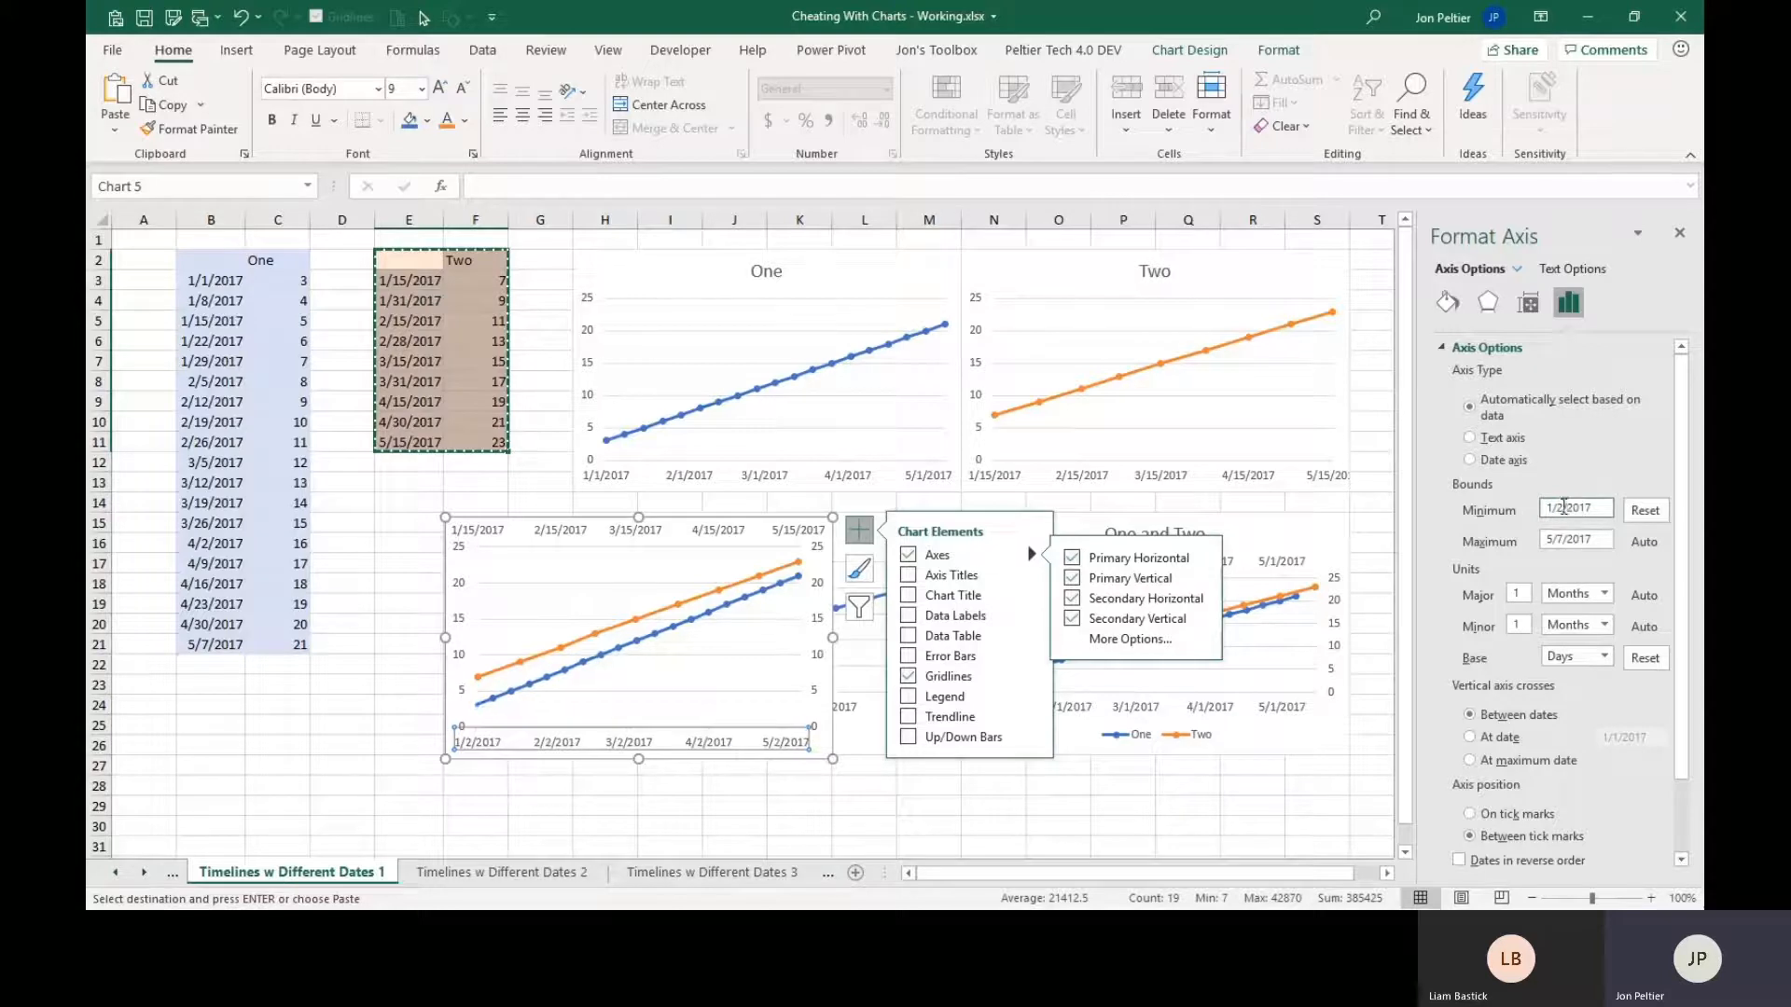
key(Return)
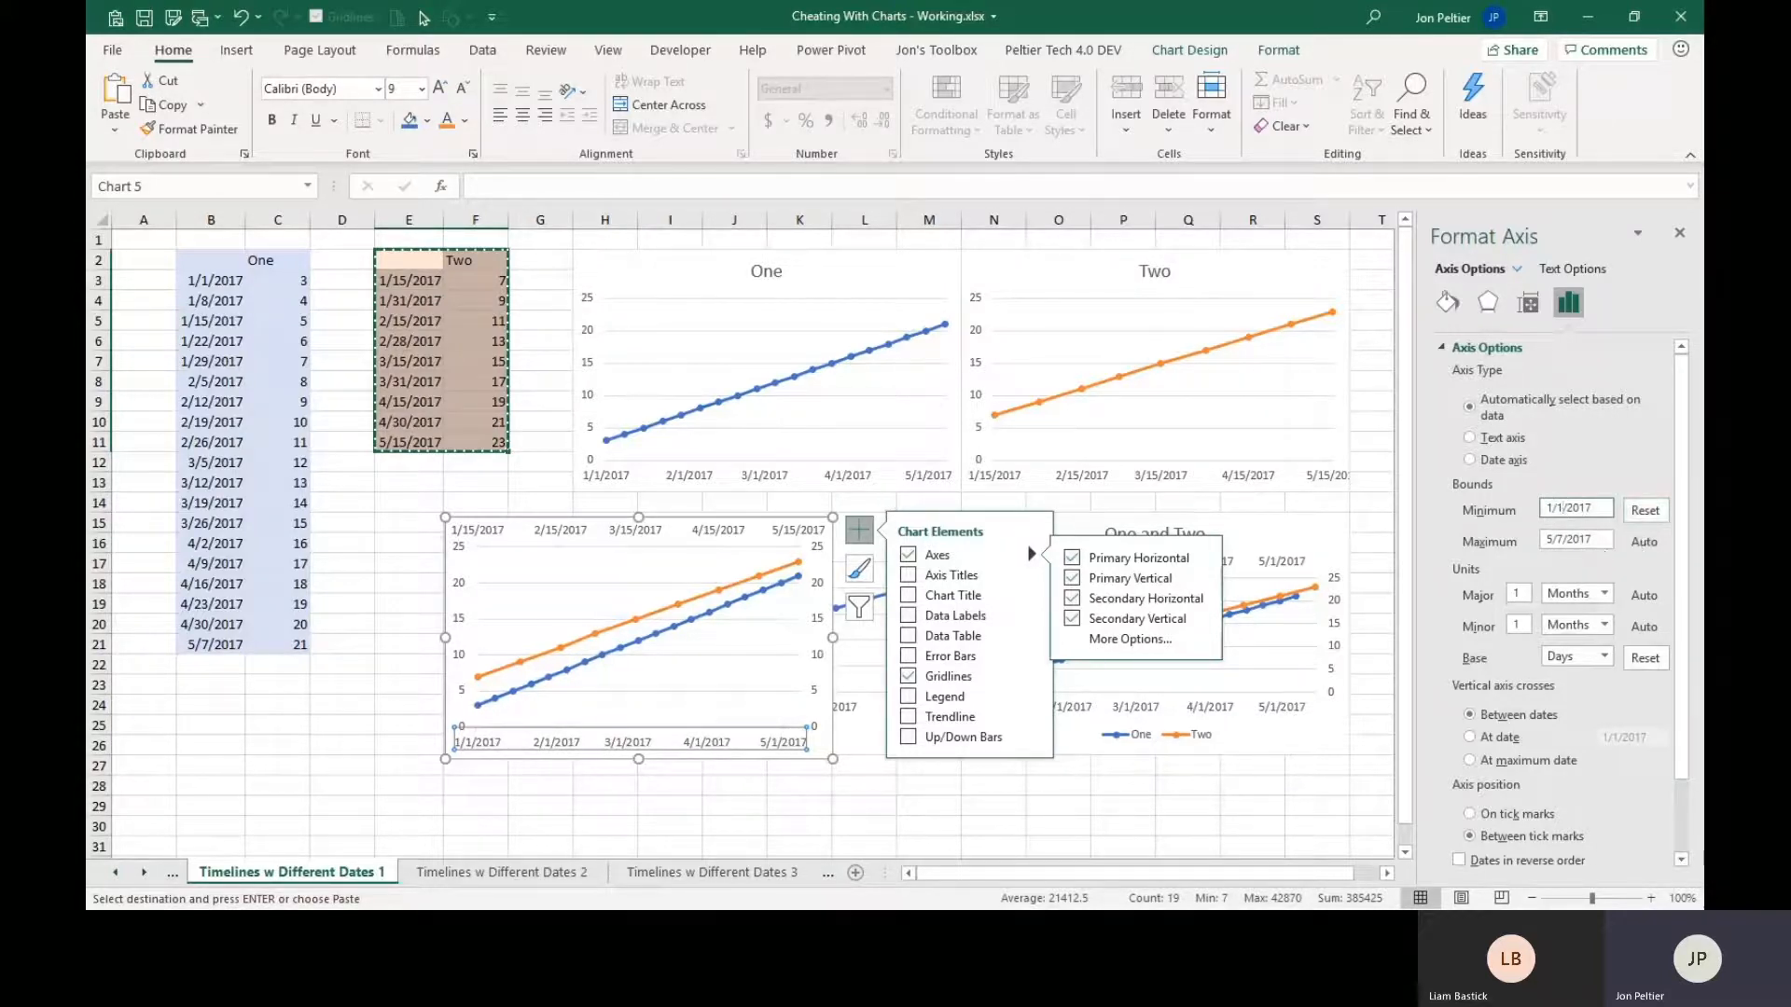
drag(1603, 544, 1513, 537)
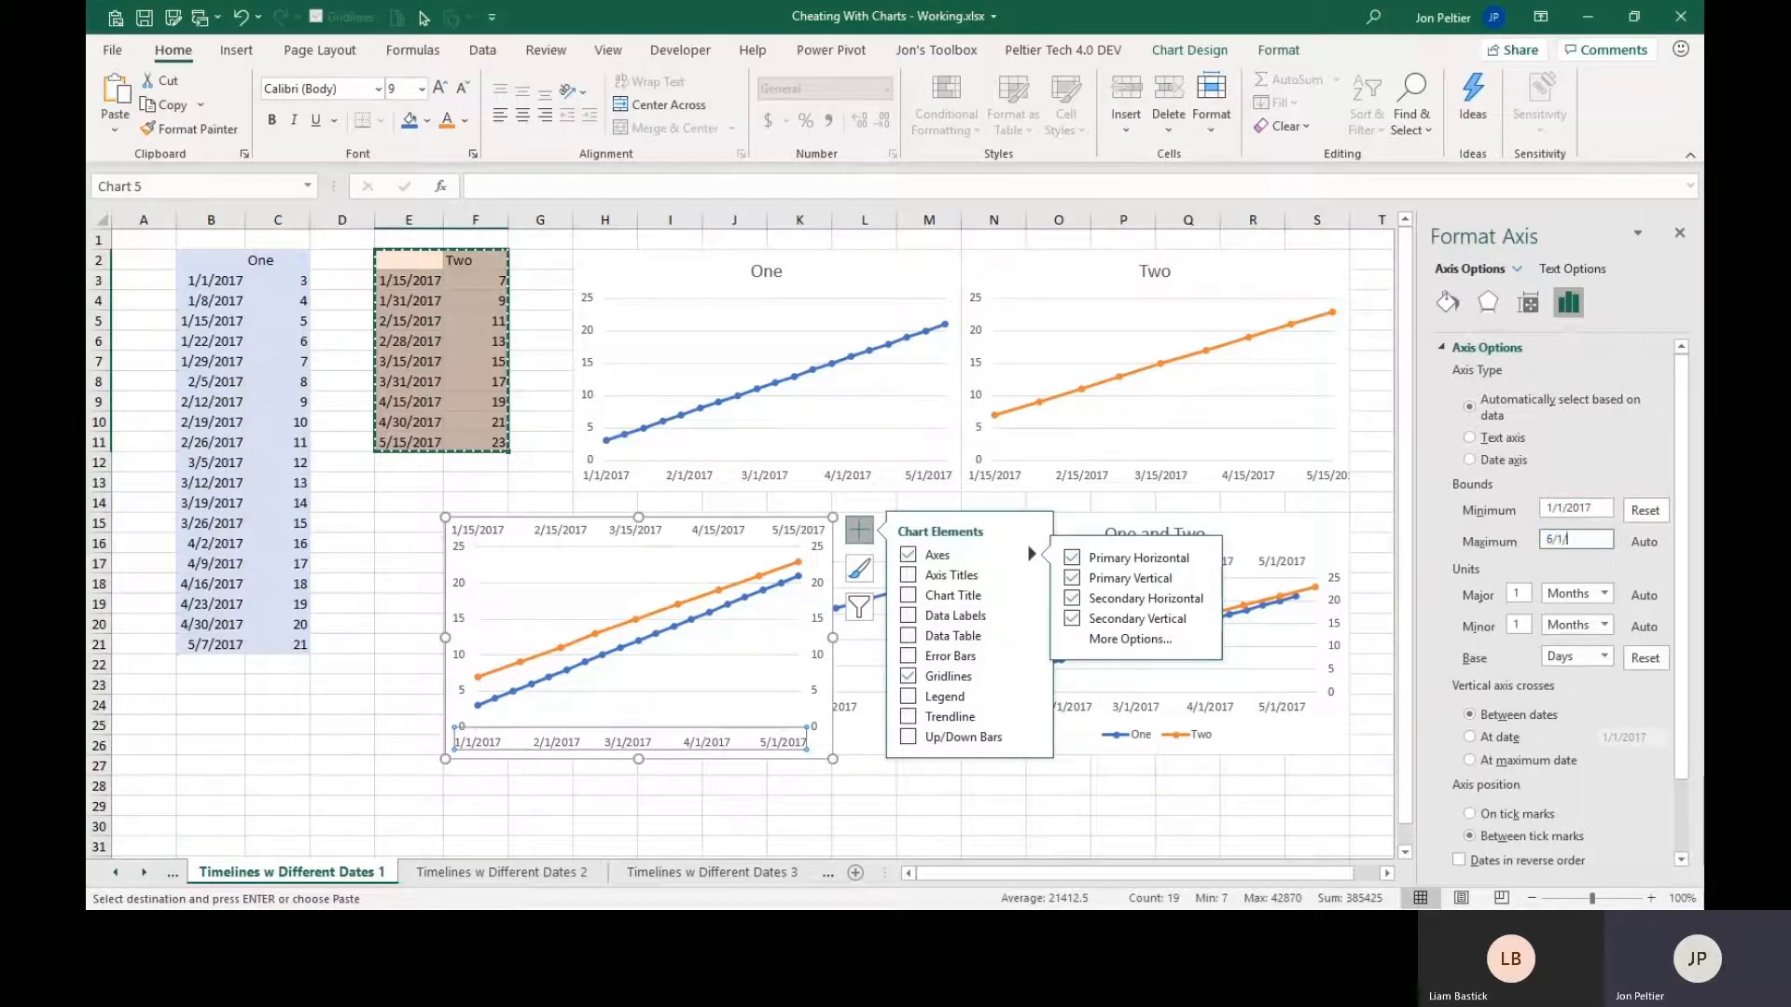
key(Return)
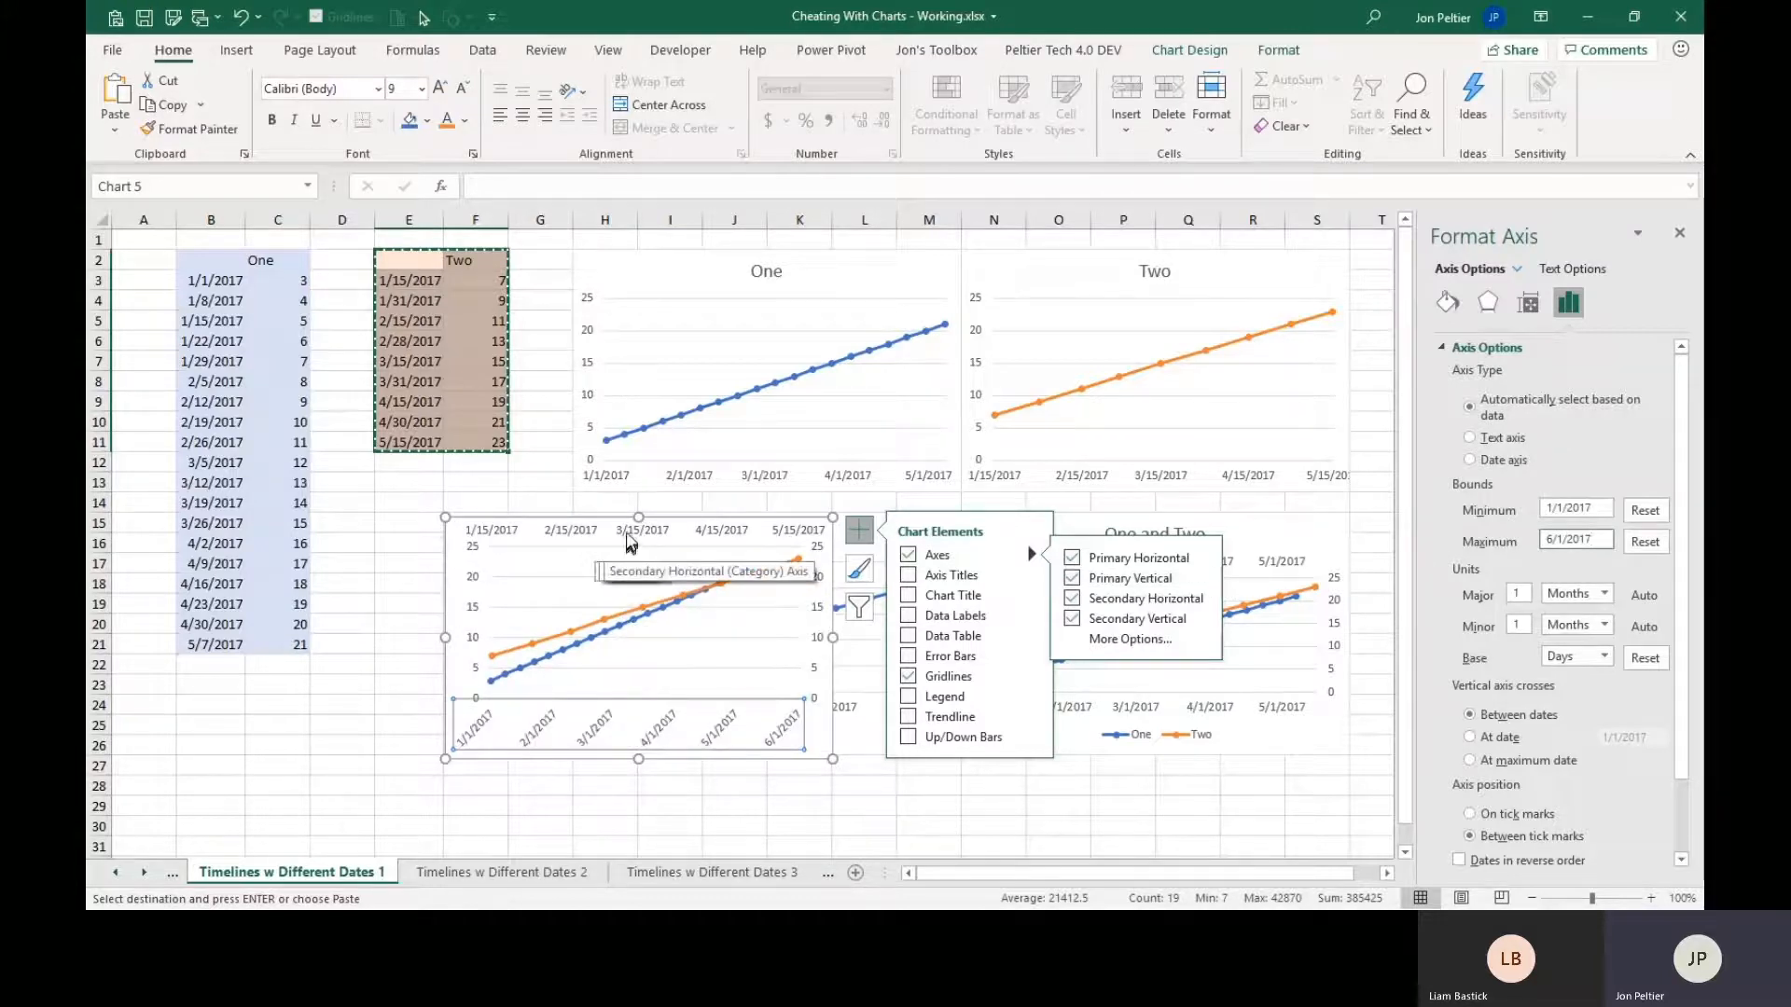
Set the secondary horizontal axis bounds to match the primary axis, with minimum 1/1/2017 and maximum 6/1/2017.
click(630, 543)
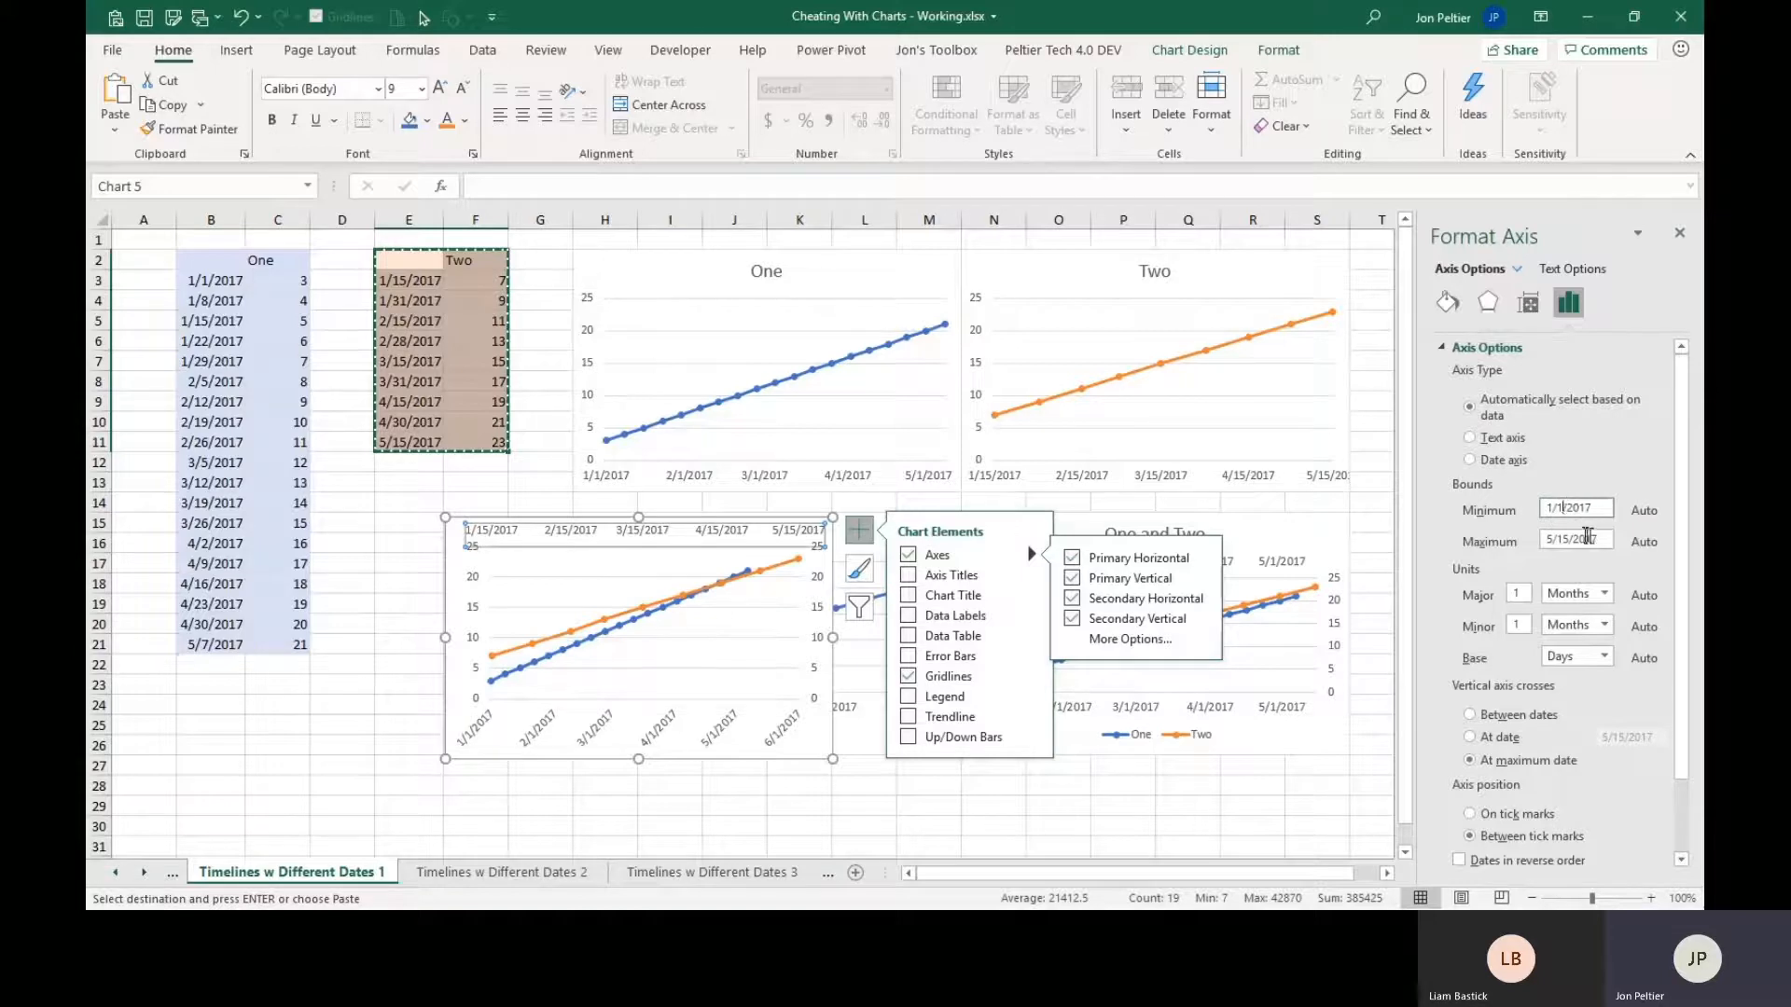
key(Tab)
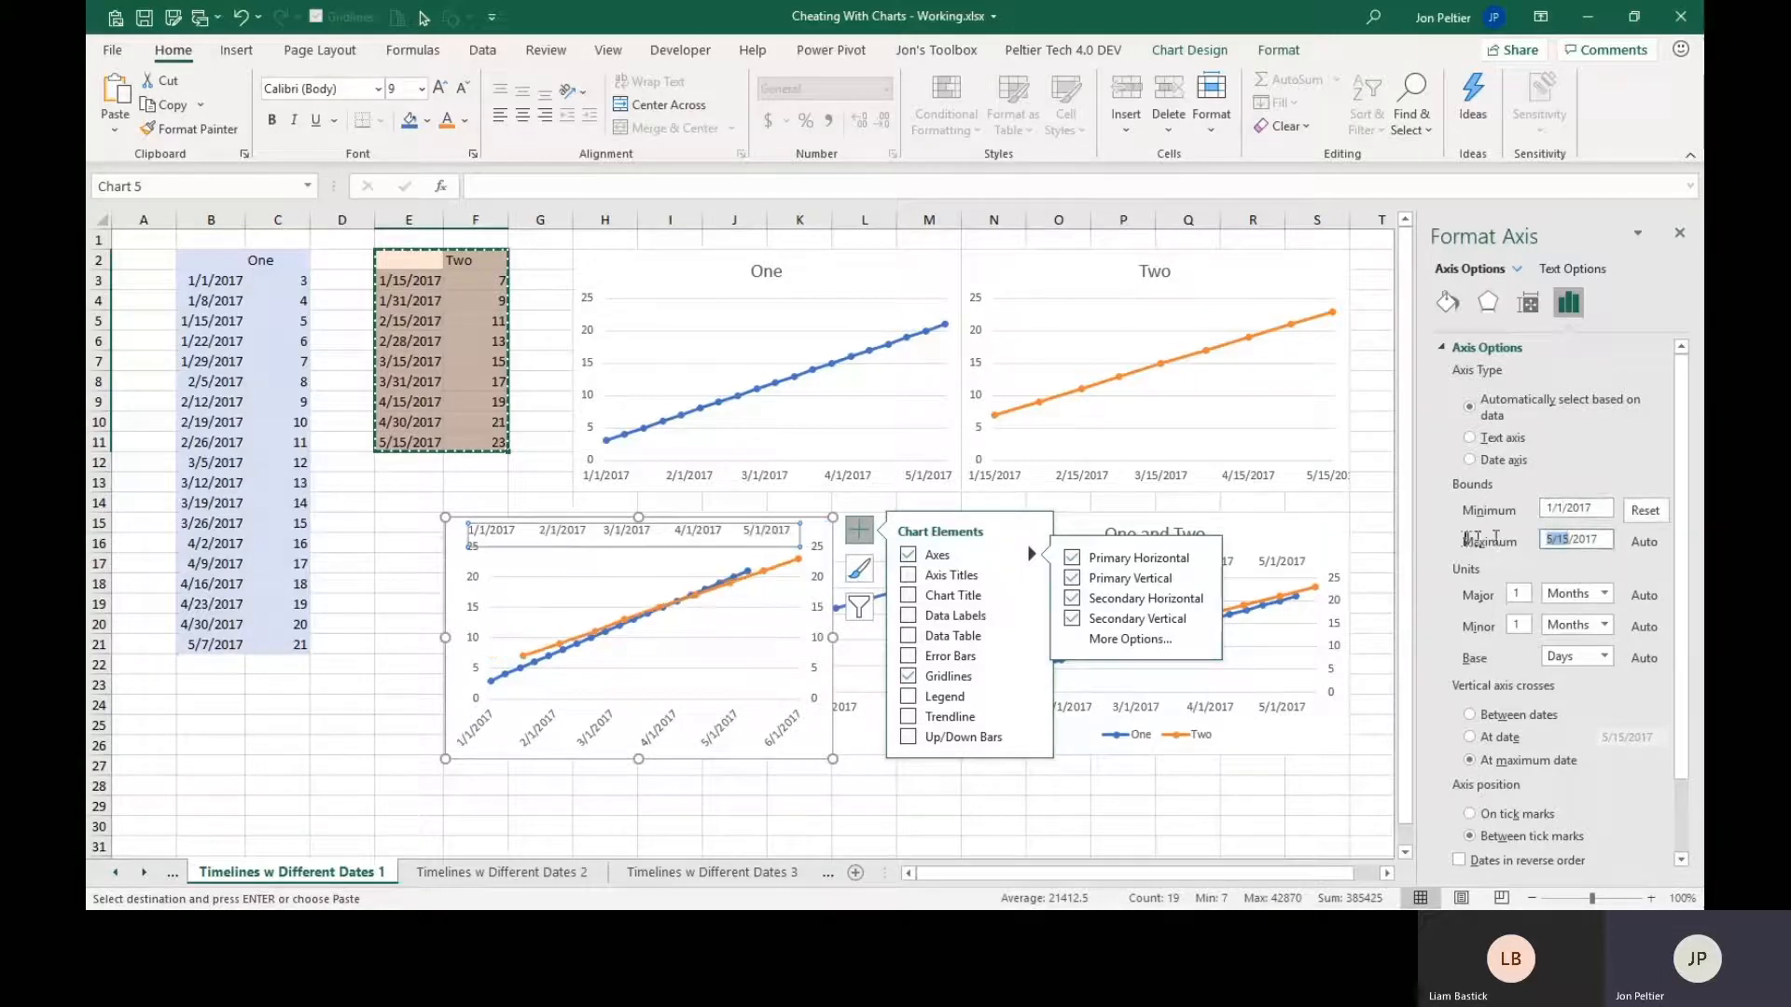
text(6/1)
key(Return)
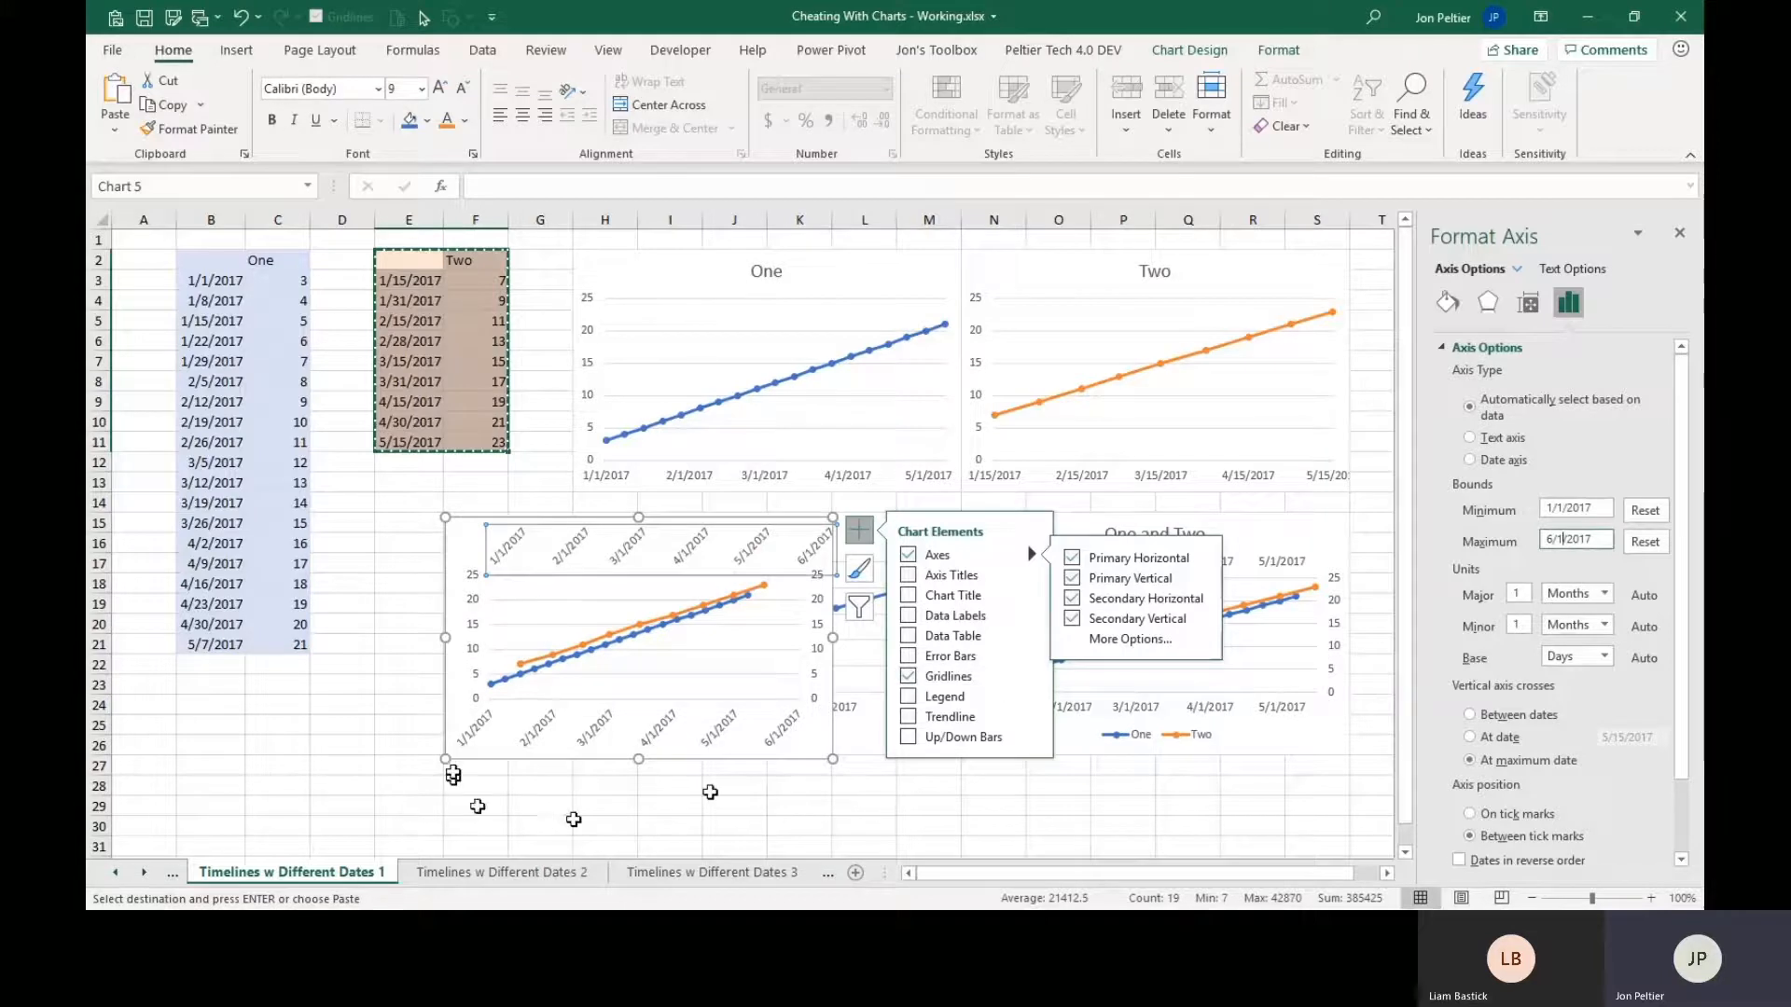
Delete the secondary vertical axis of the combined chart so both series share the primary vertical scale.
click(405, 717)
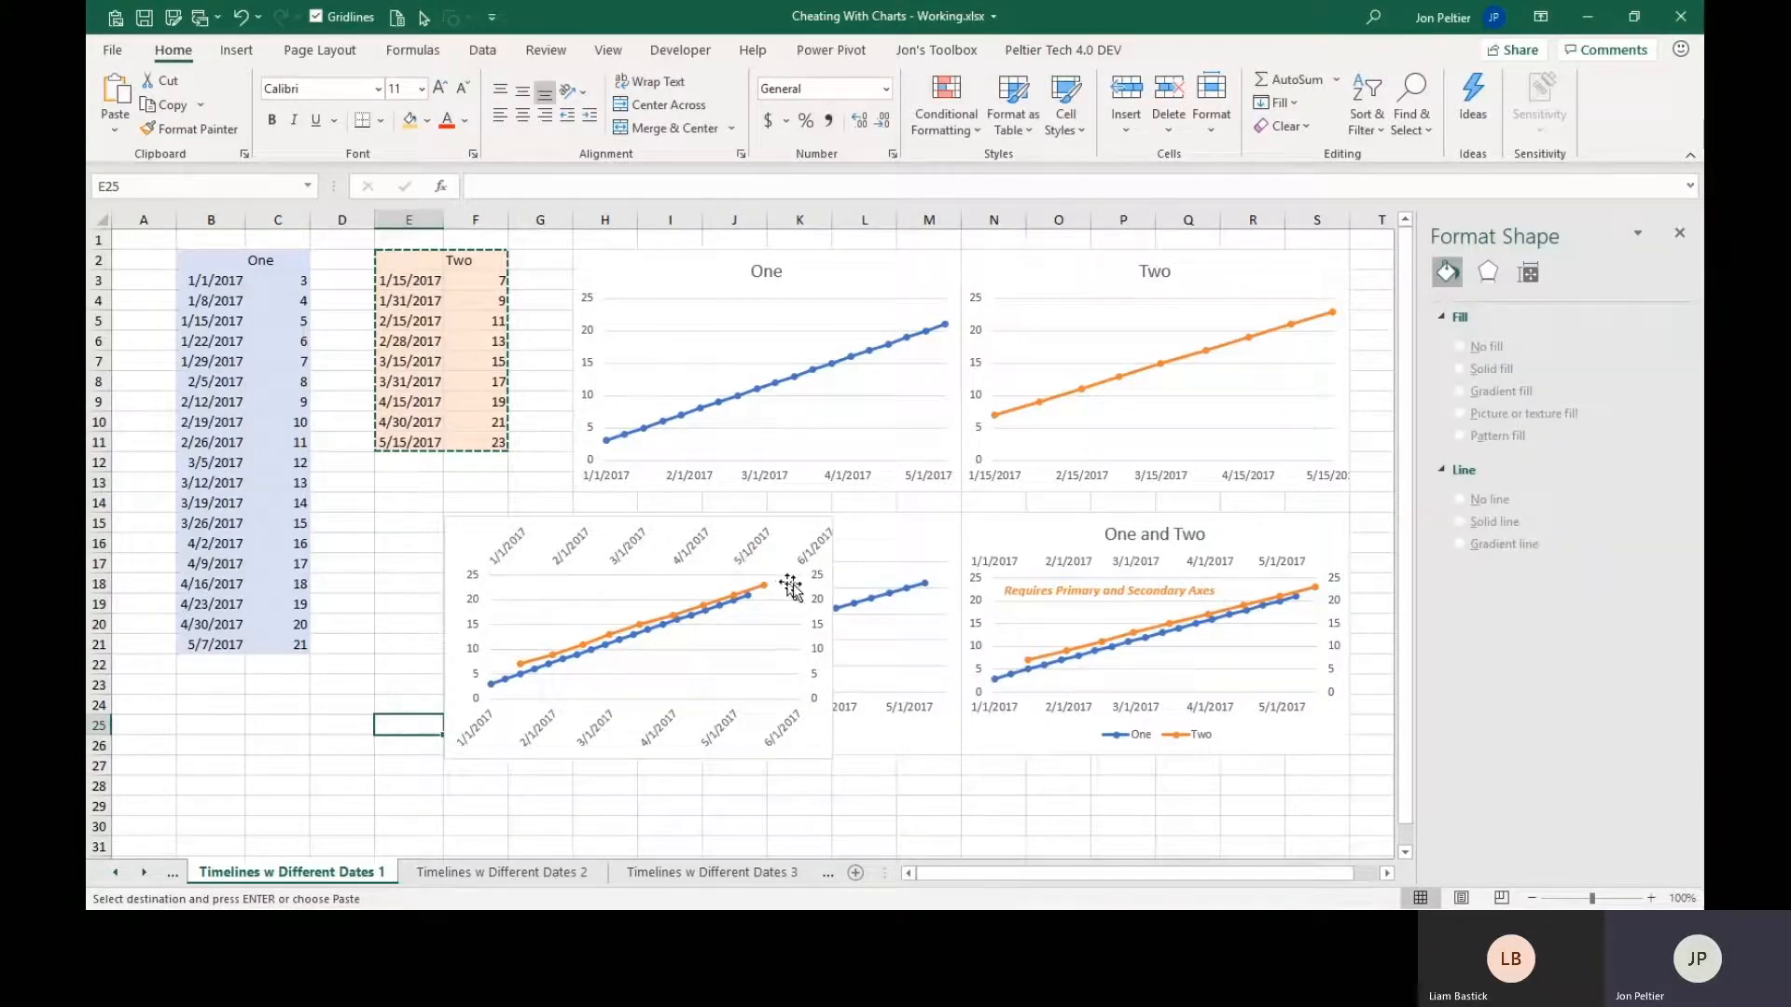
click(817, 611)
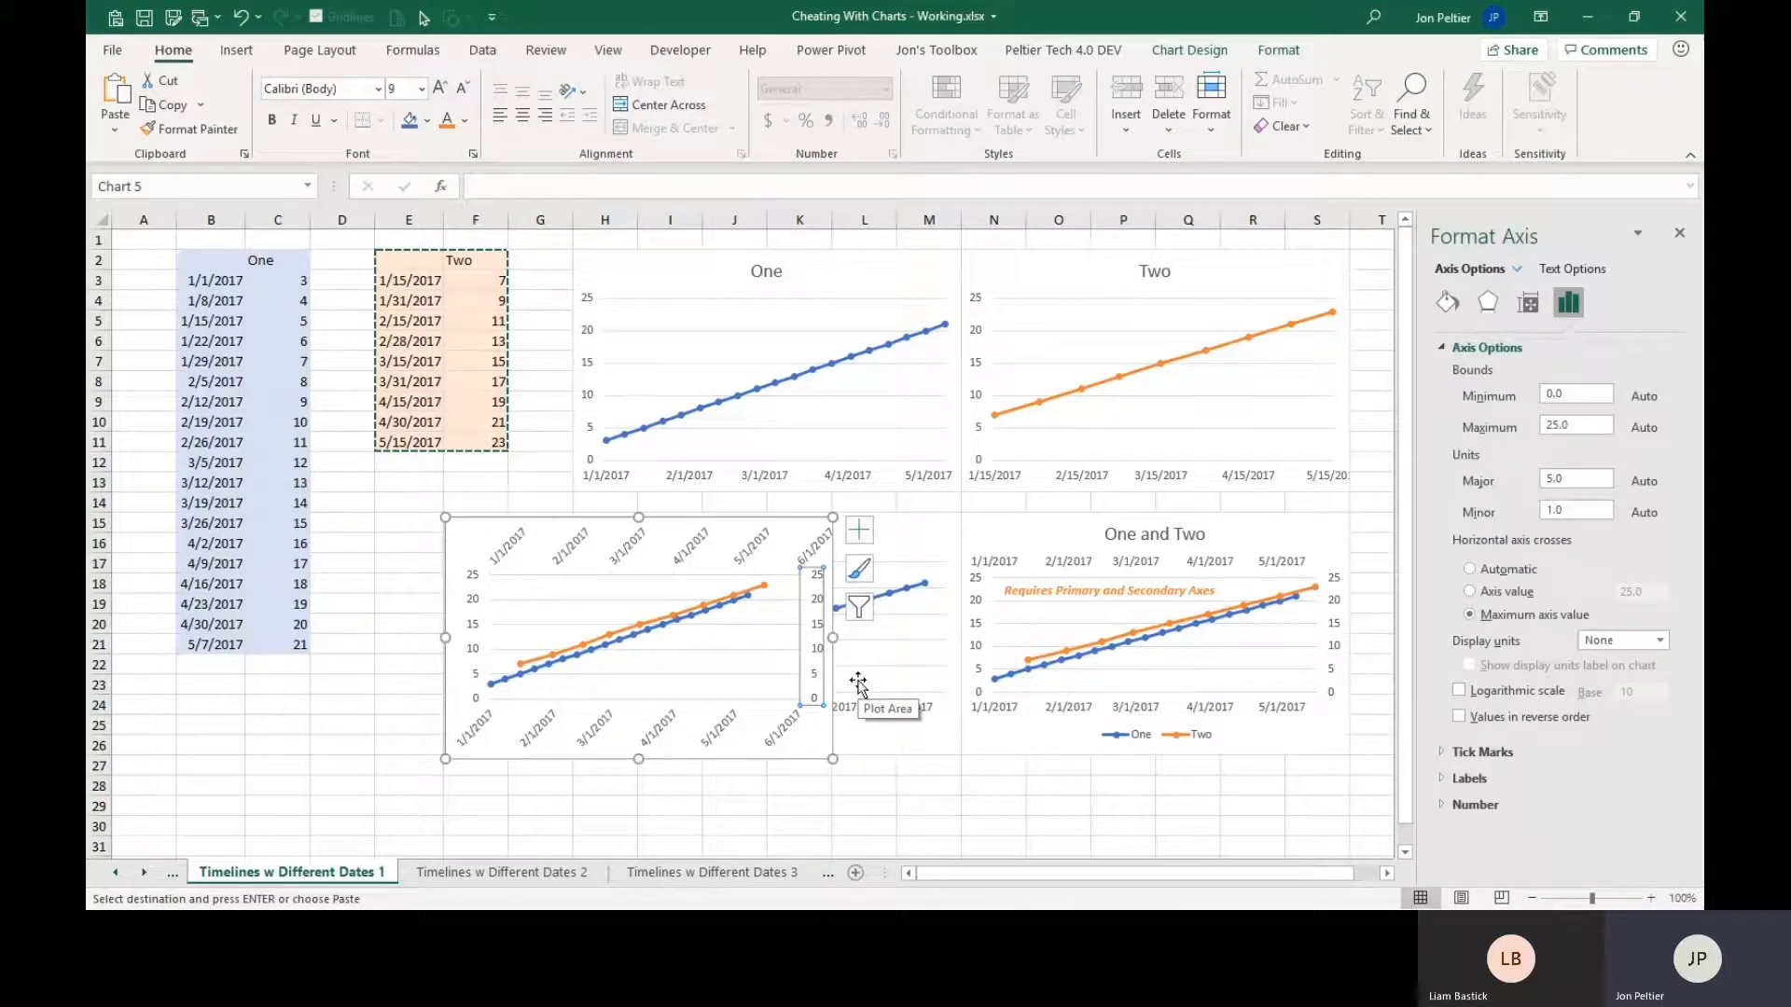
key(Delete)
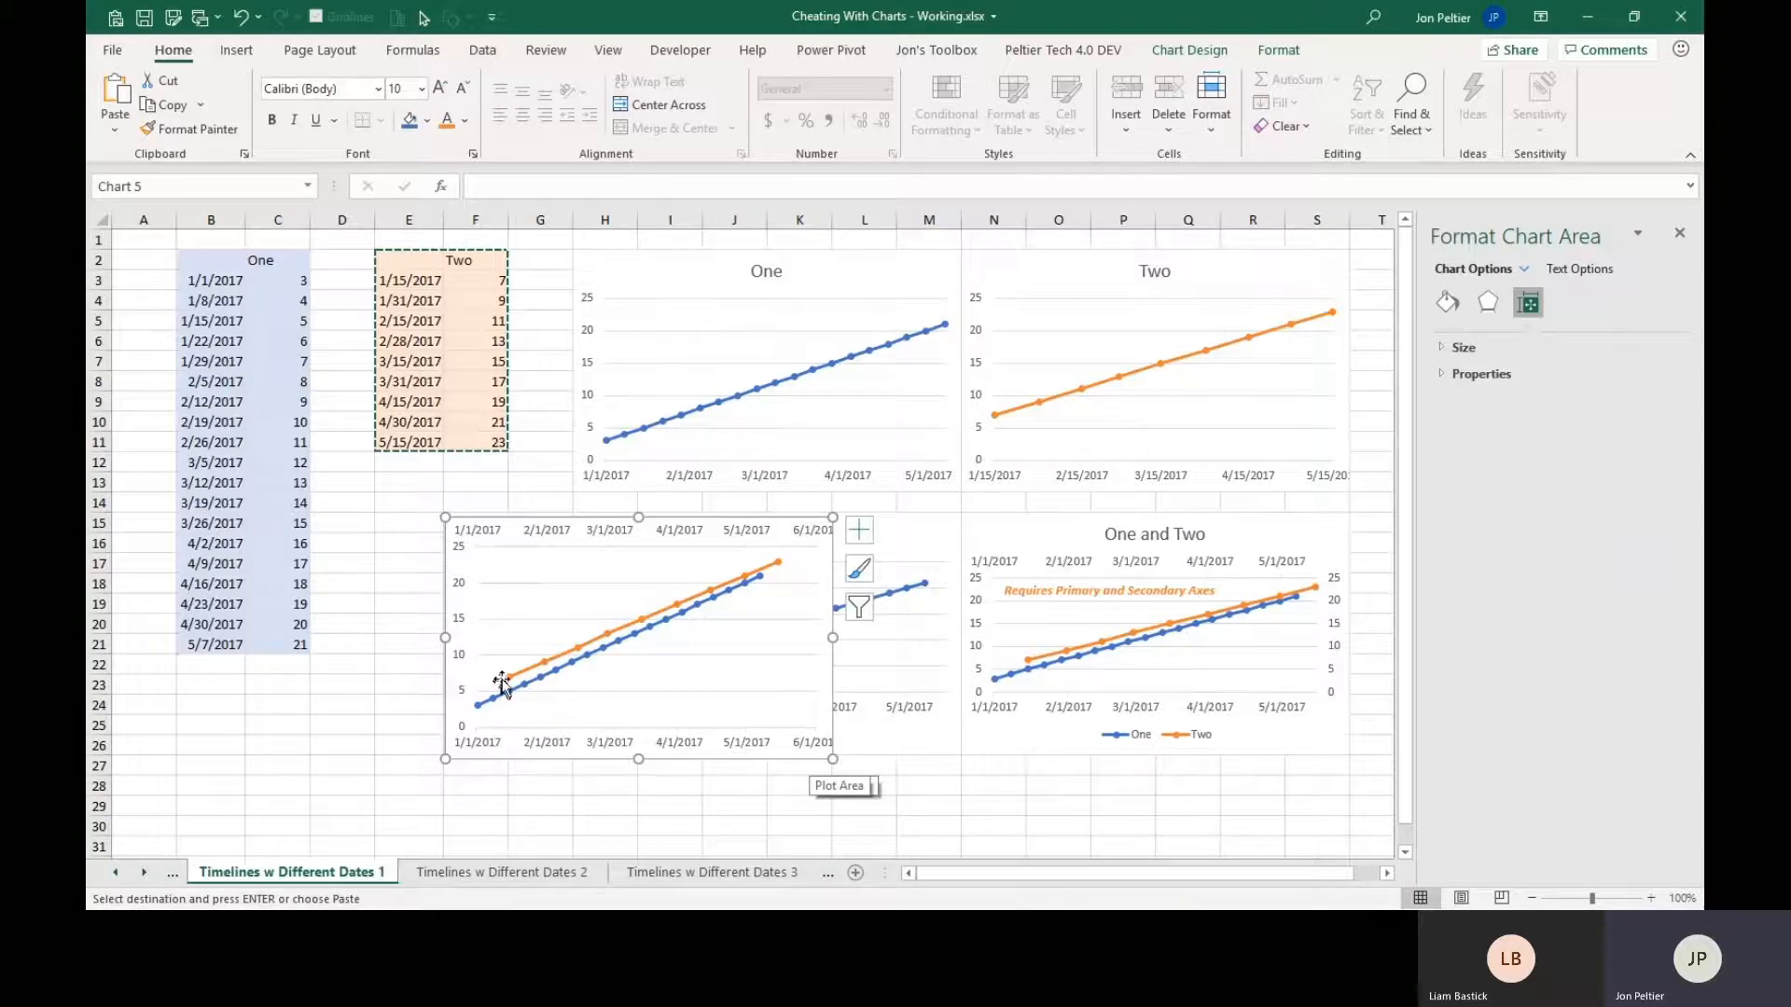
click(549, 537)
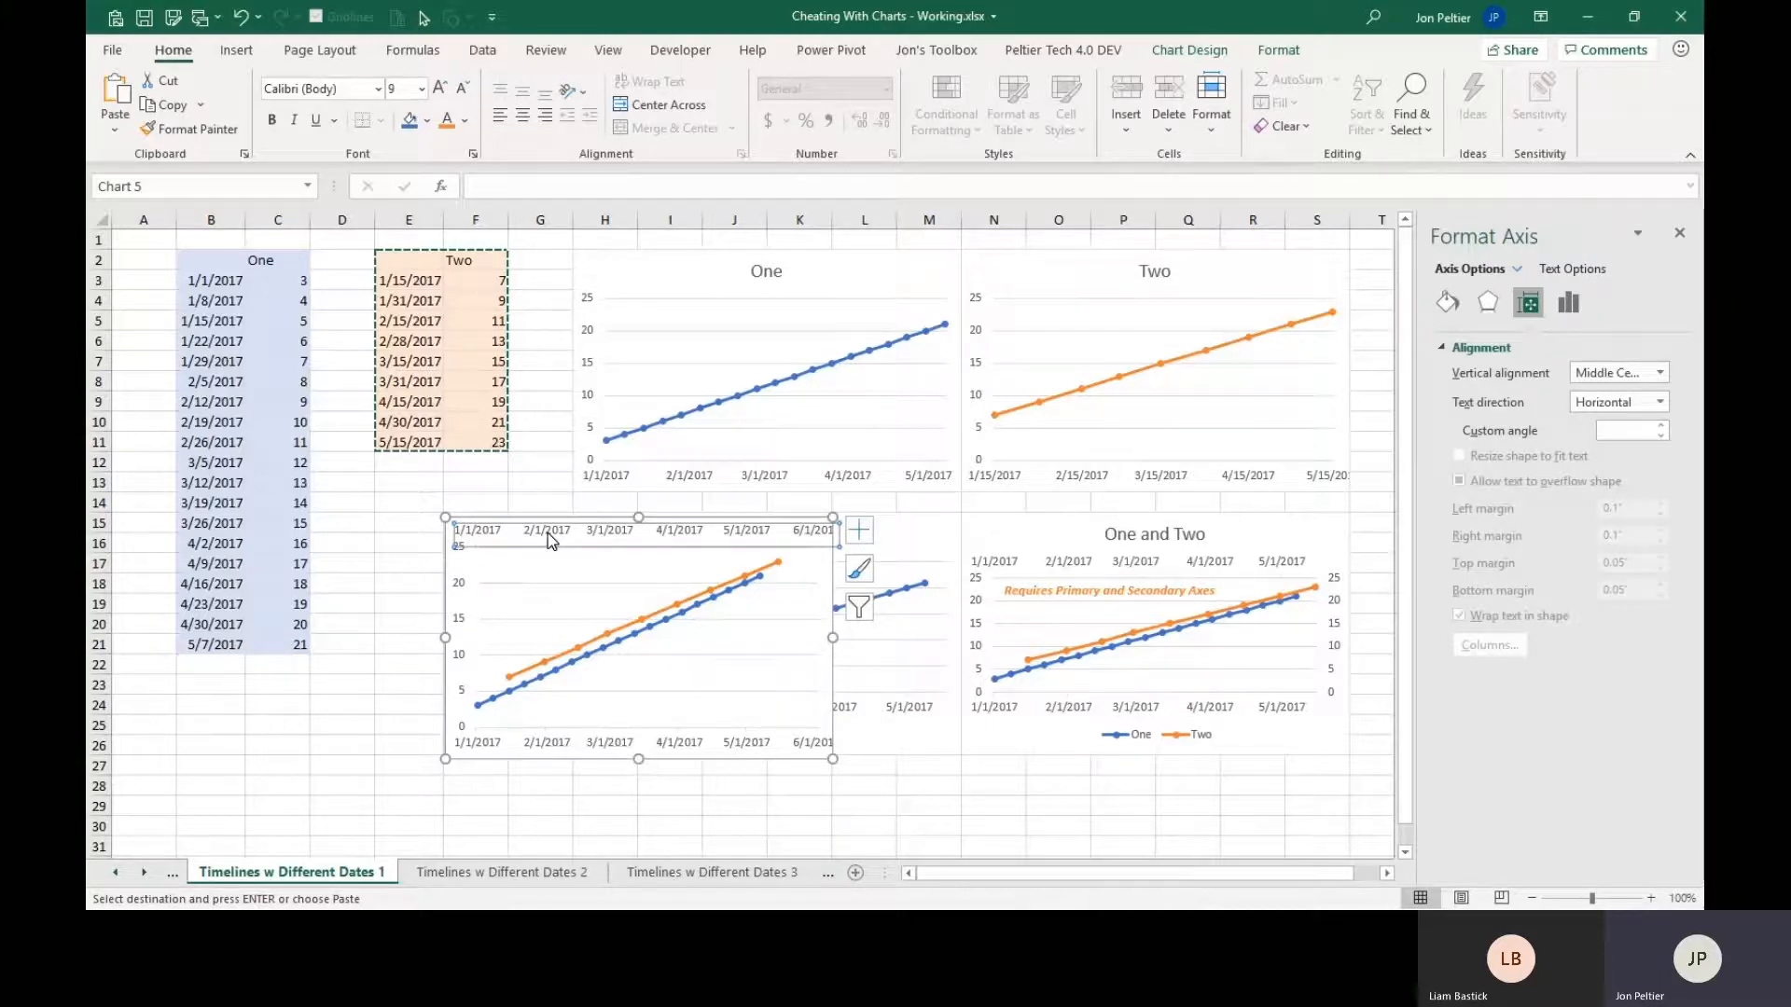
click(425, 580)
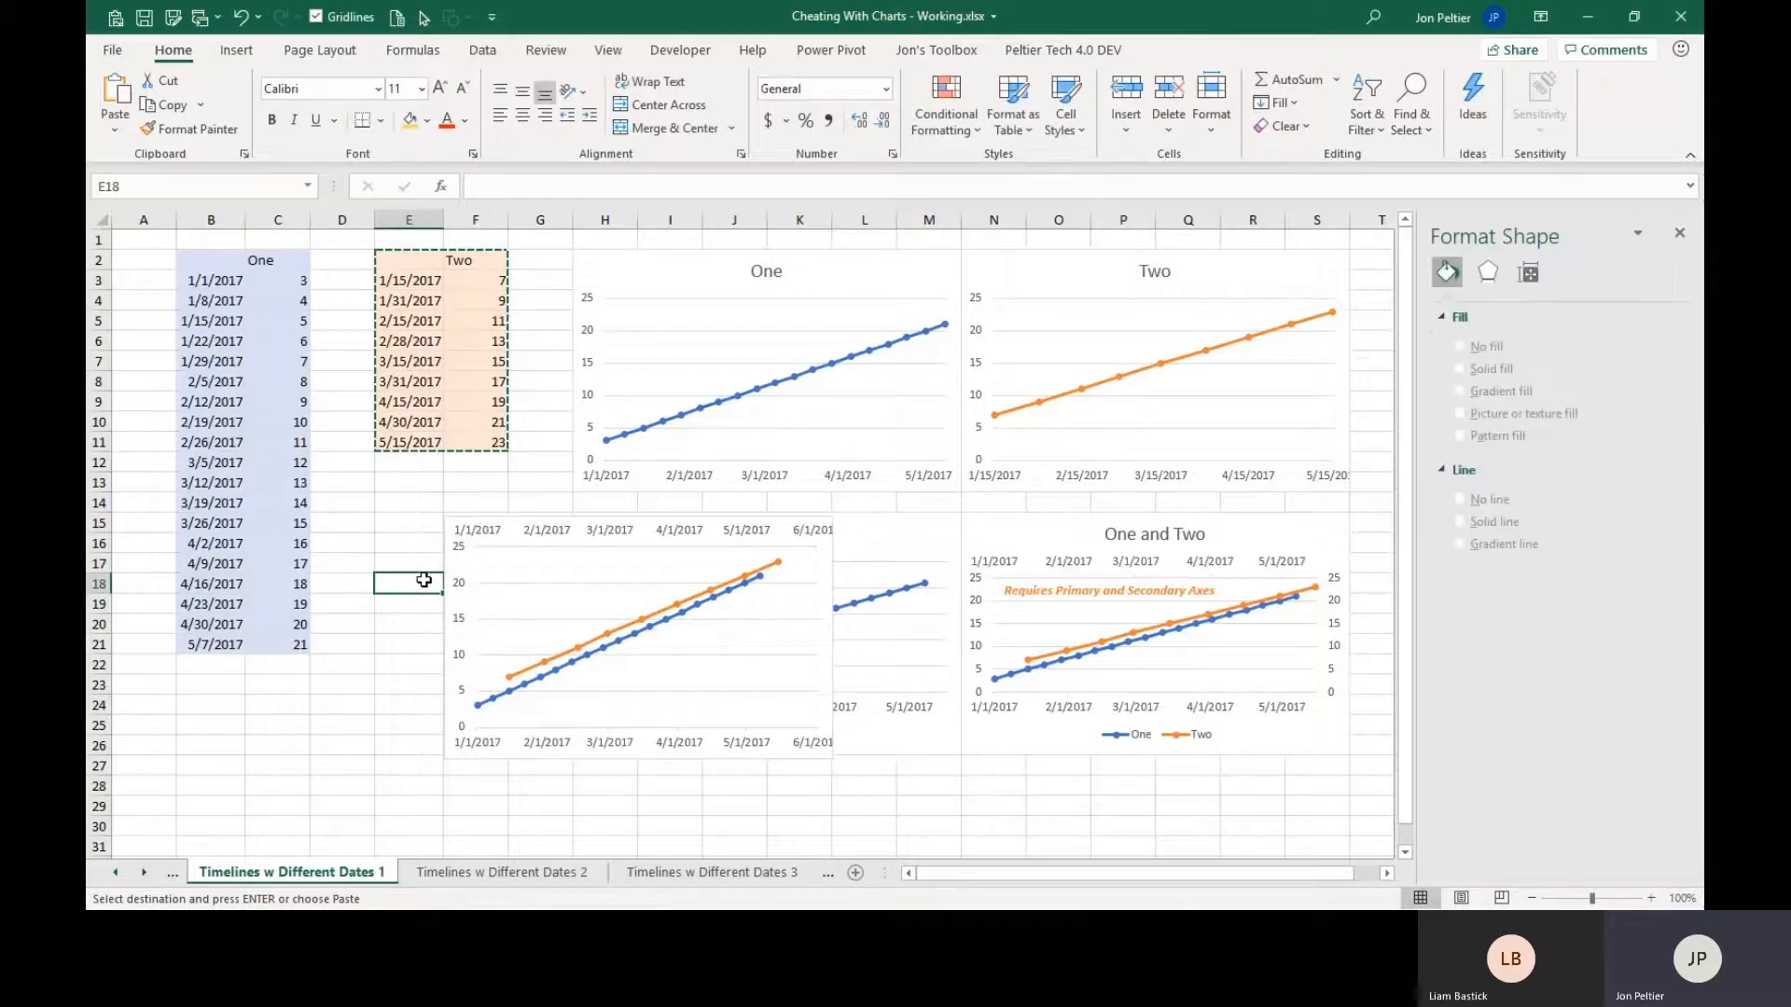
On the Timelines w Different Dates 2 sheet, delete the pre-shaded columns H through J.
click(480, 873)
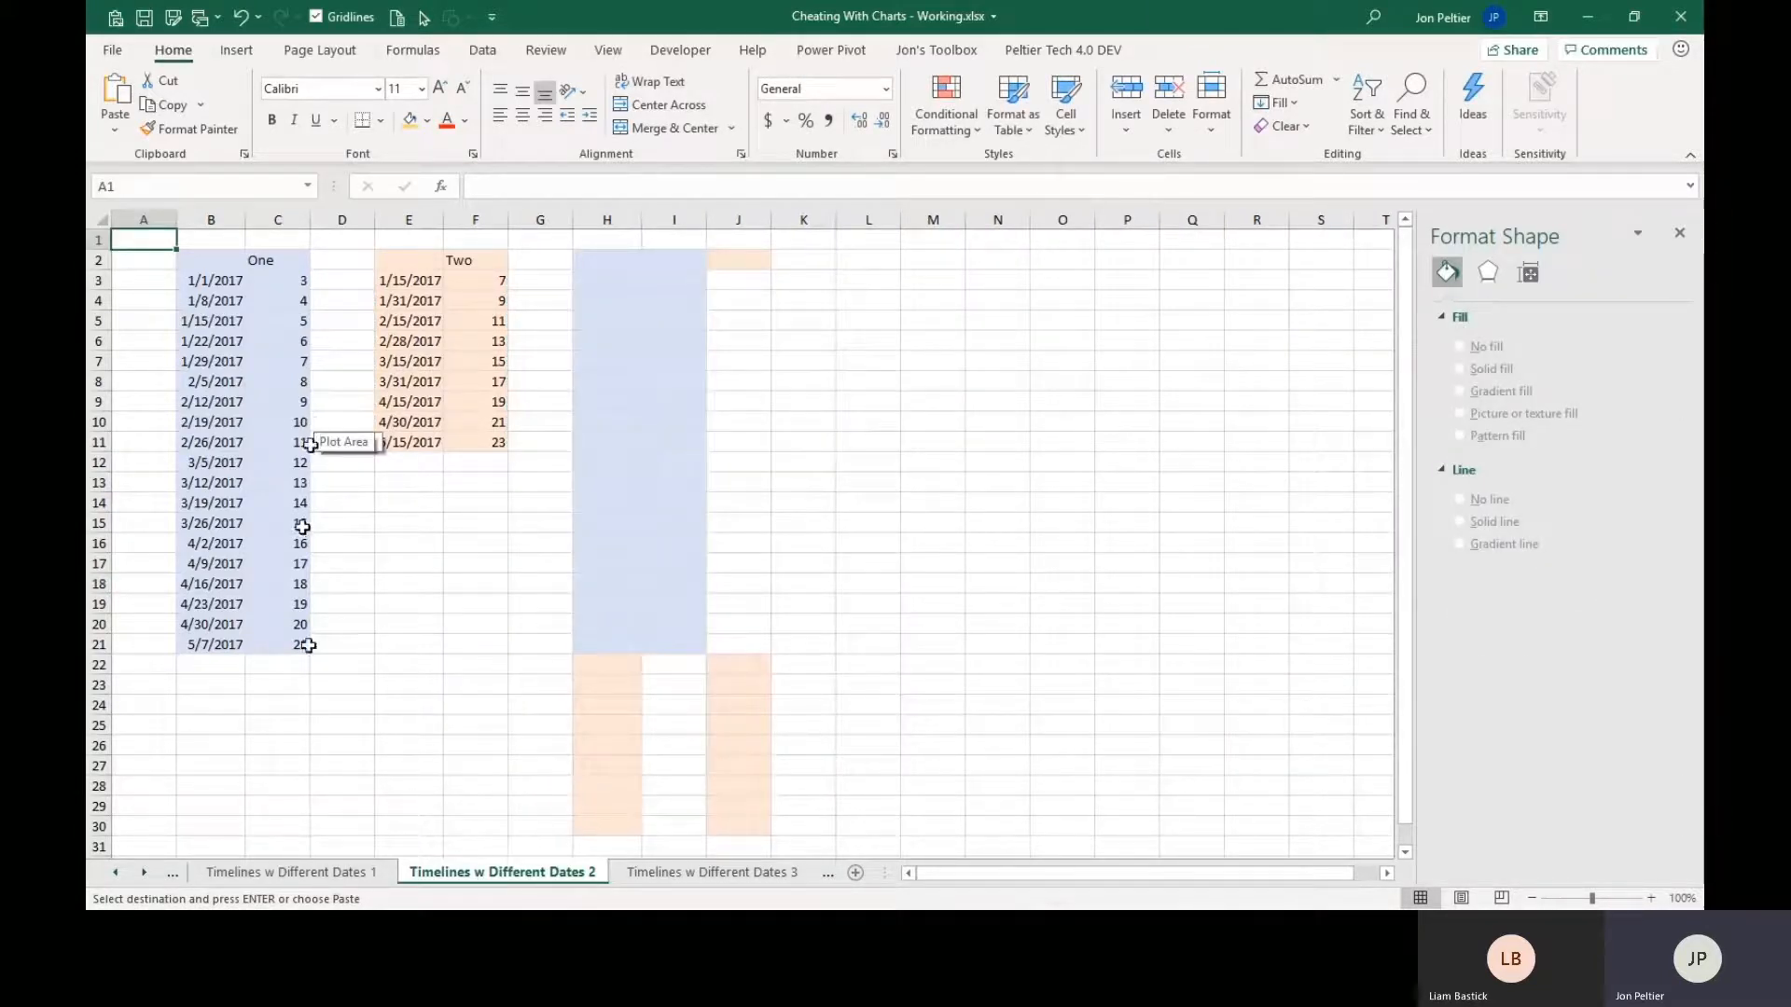
drag(316, 878, 403, 882)
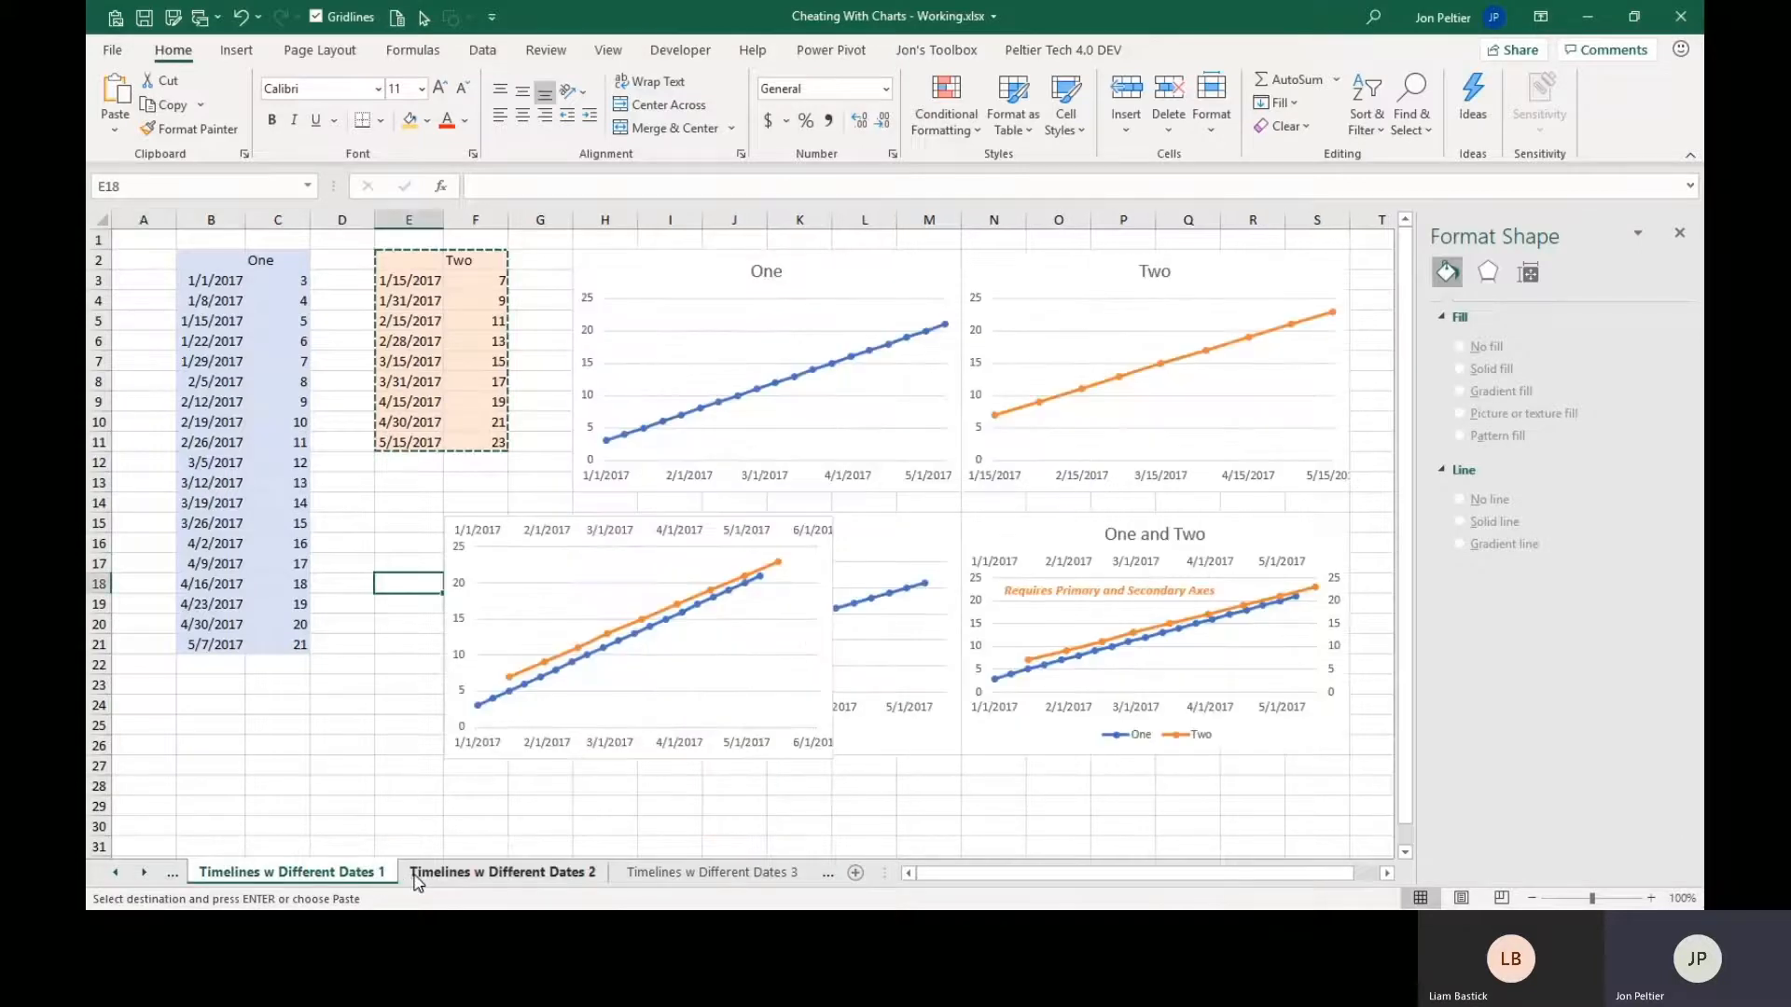
click(417, 877)
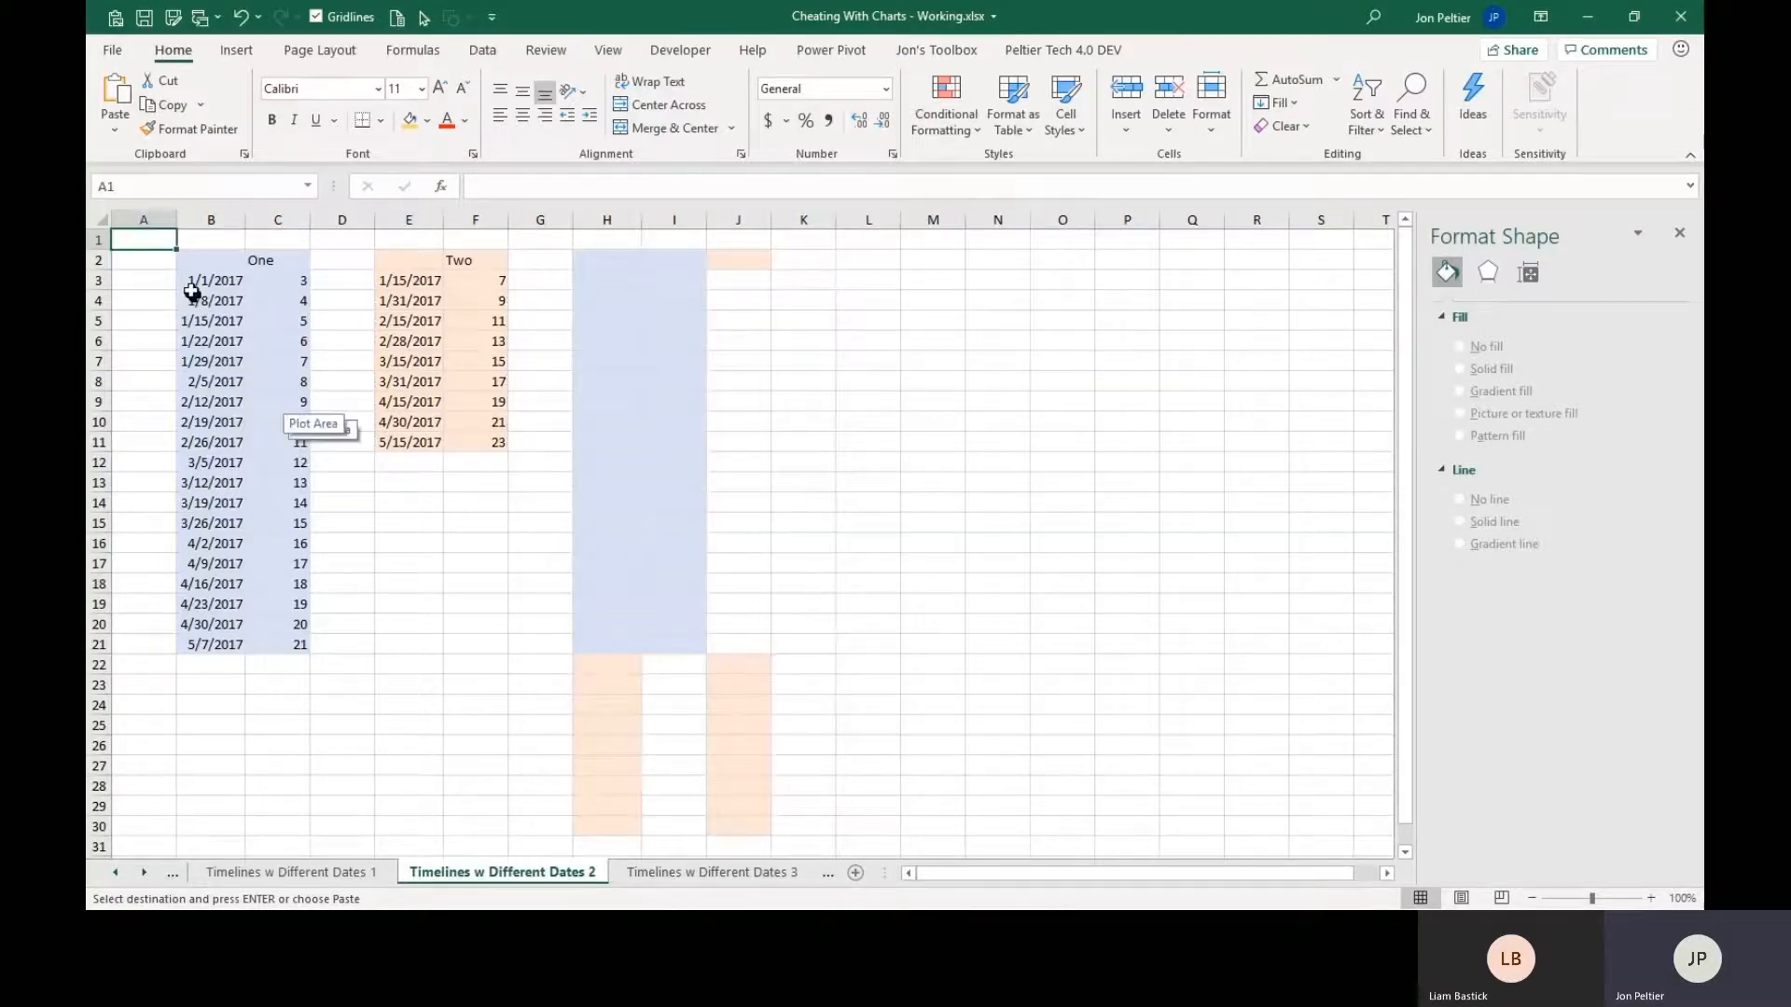
drag(197, 270, 275, 640)
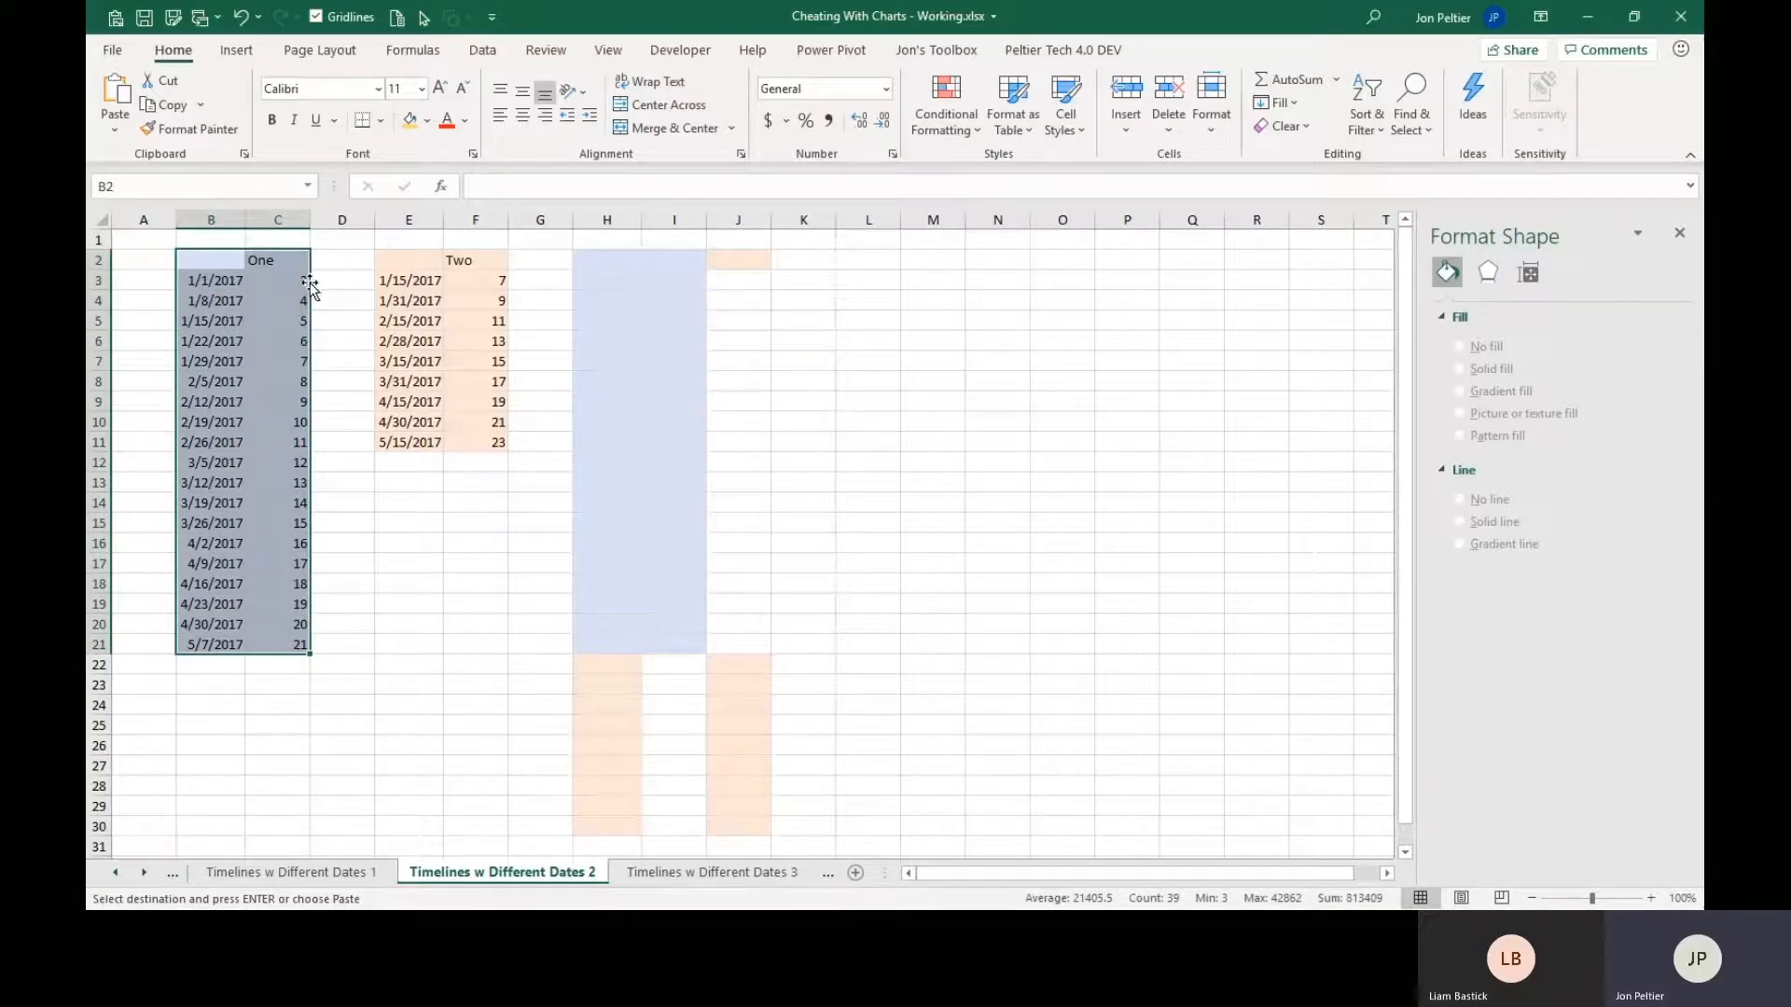
drag(607, 219, 759, 207)
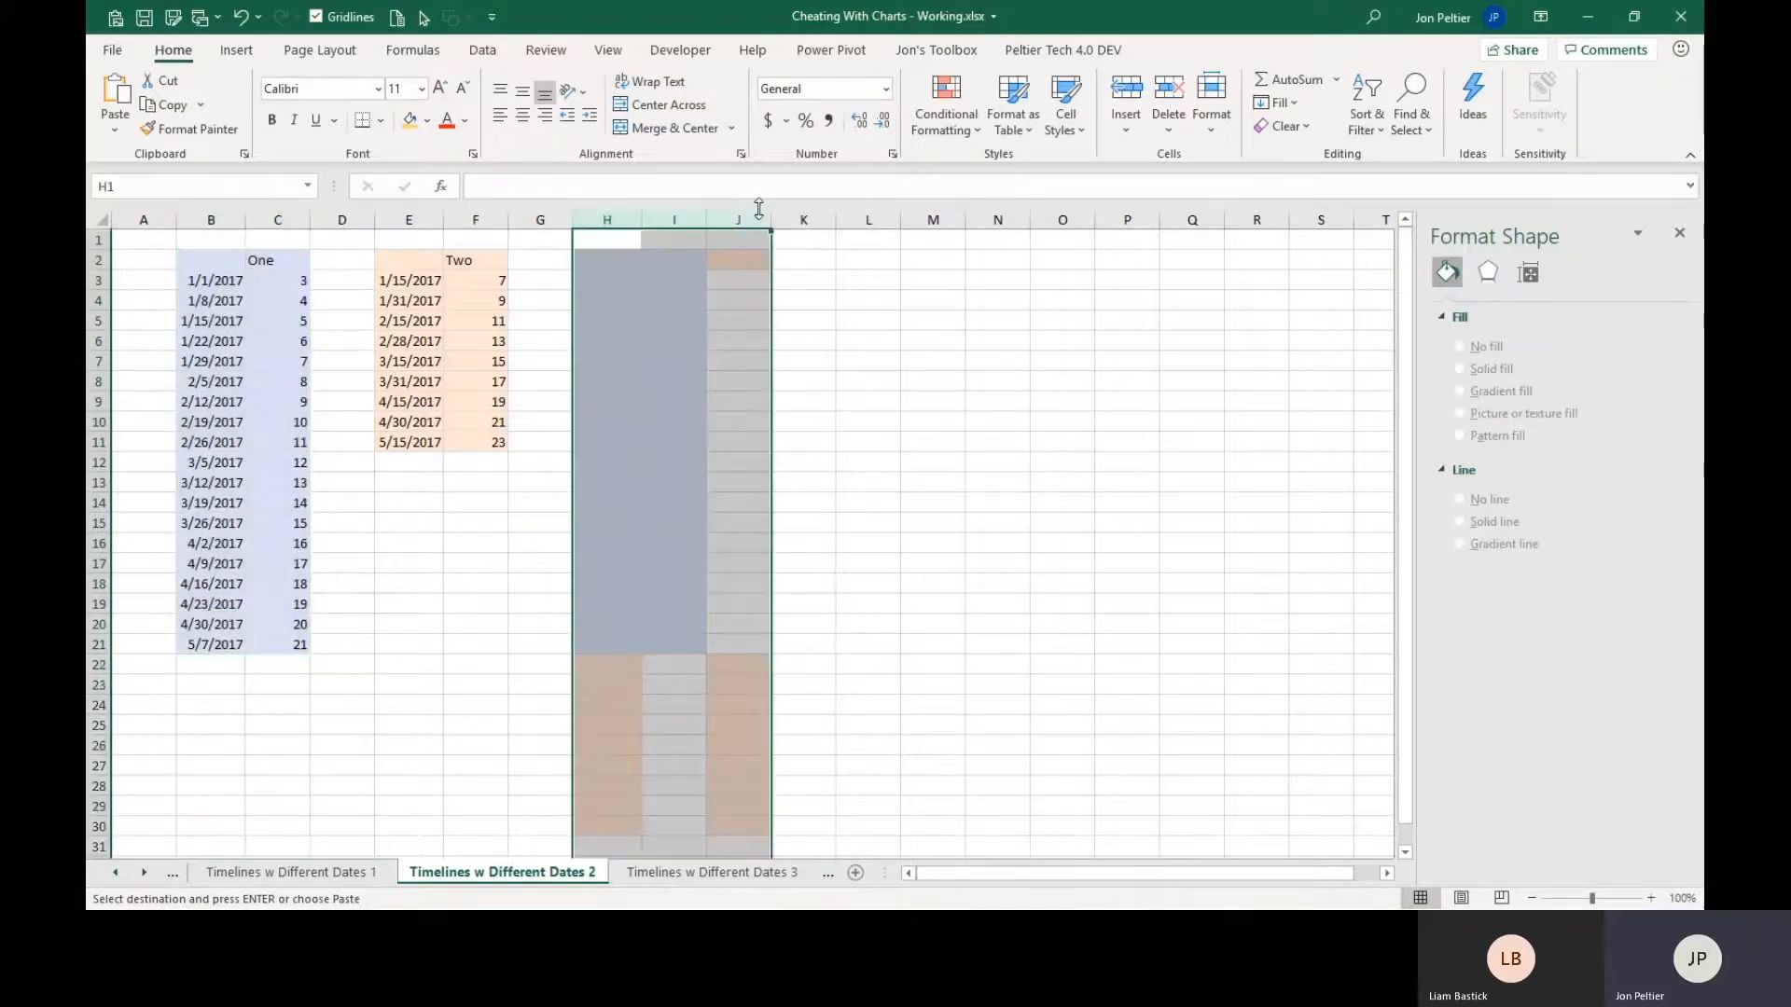
key(shift+F10)
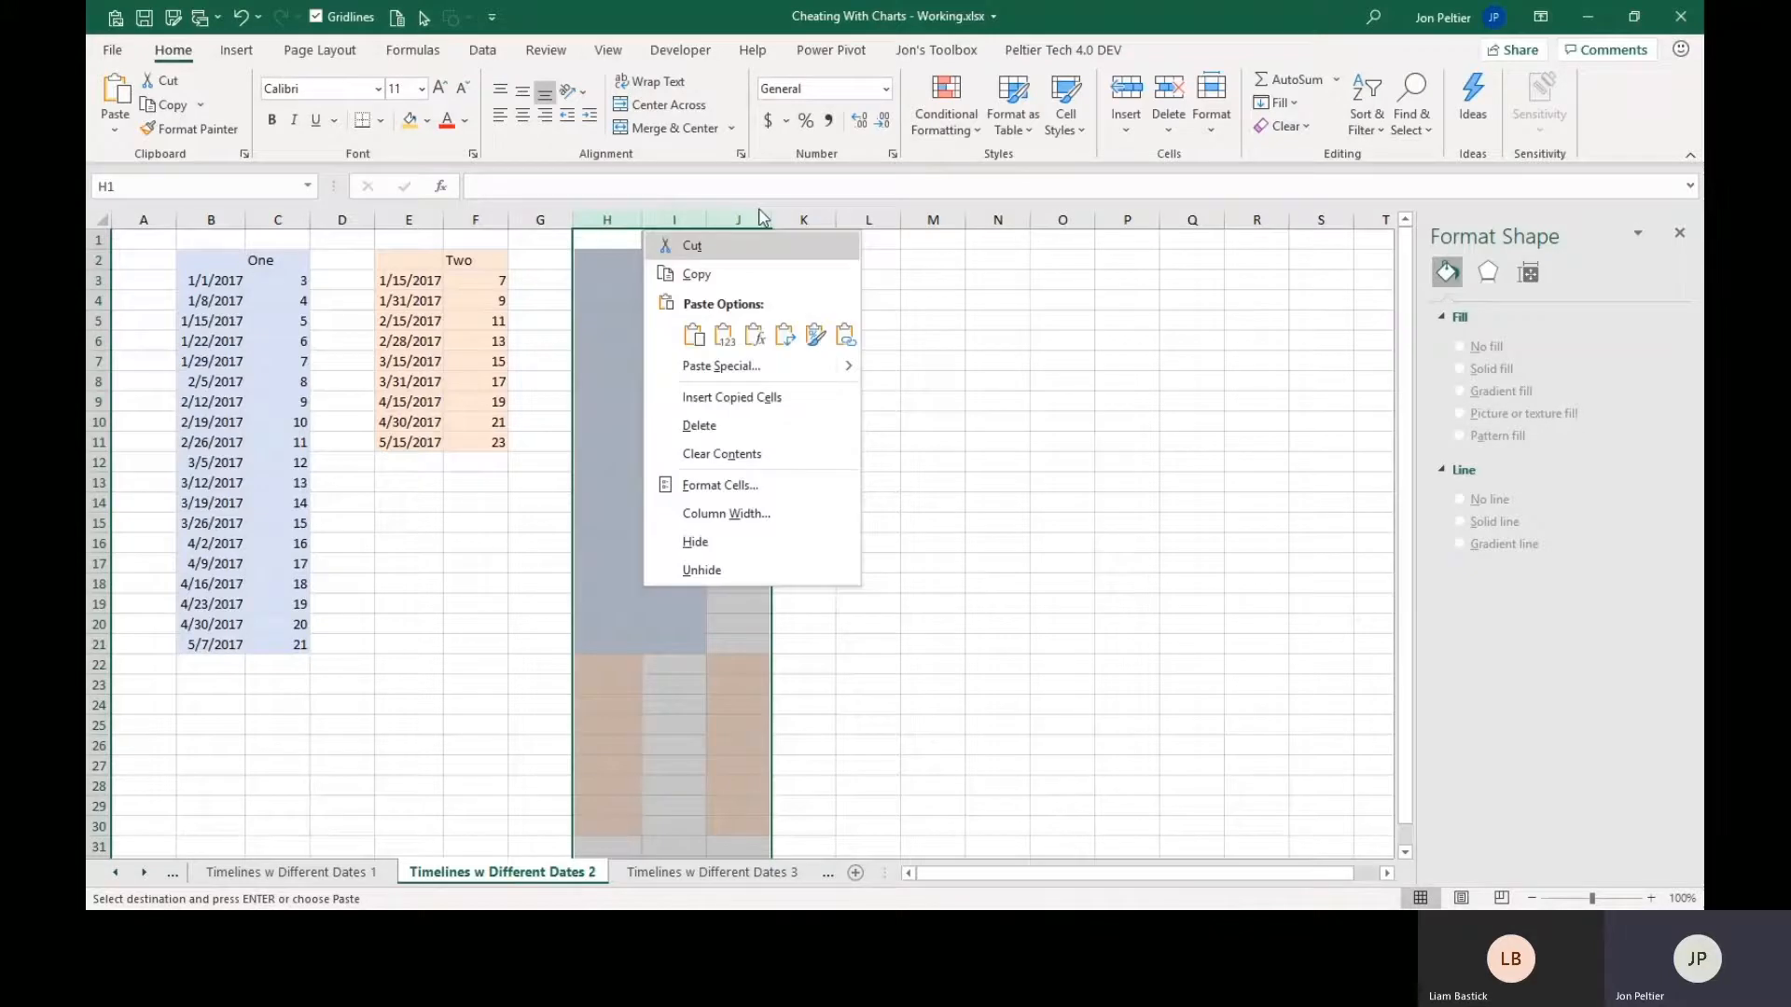
key(d)
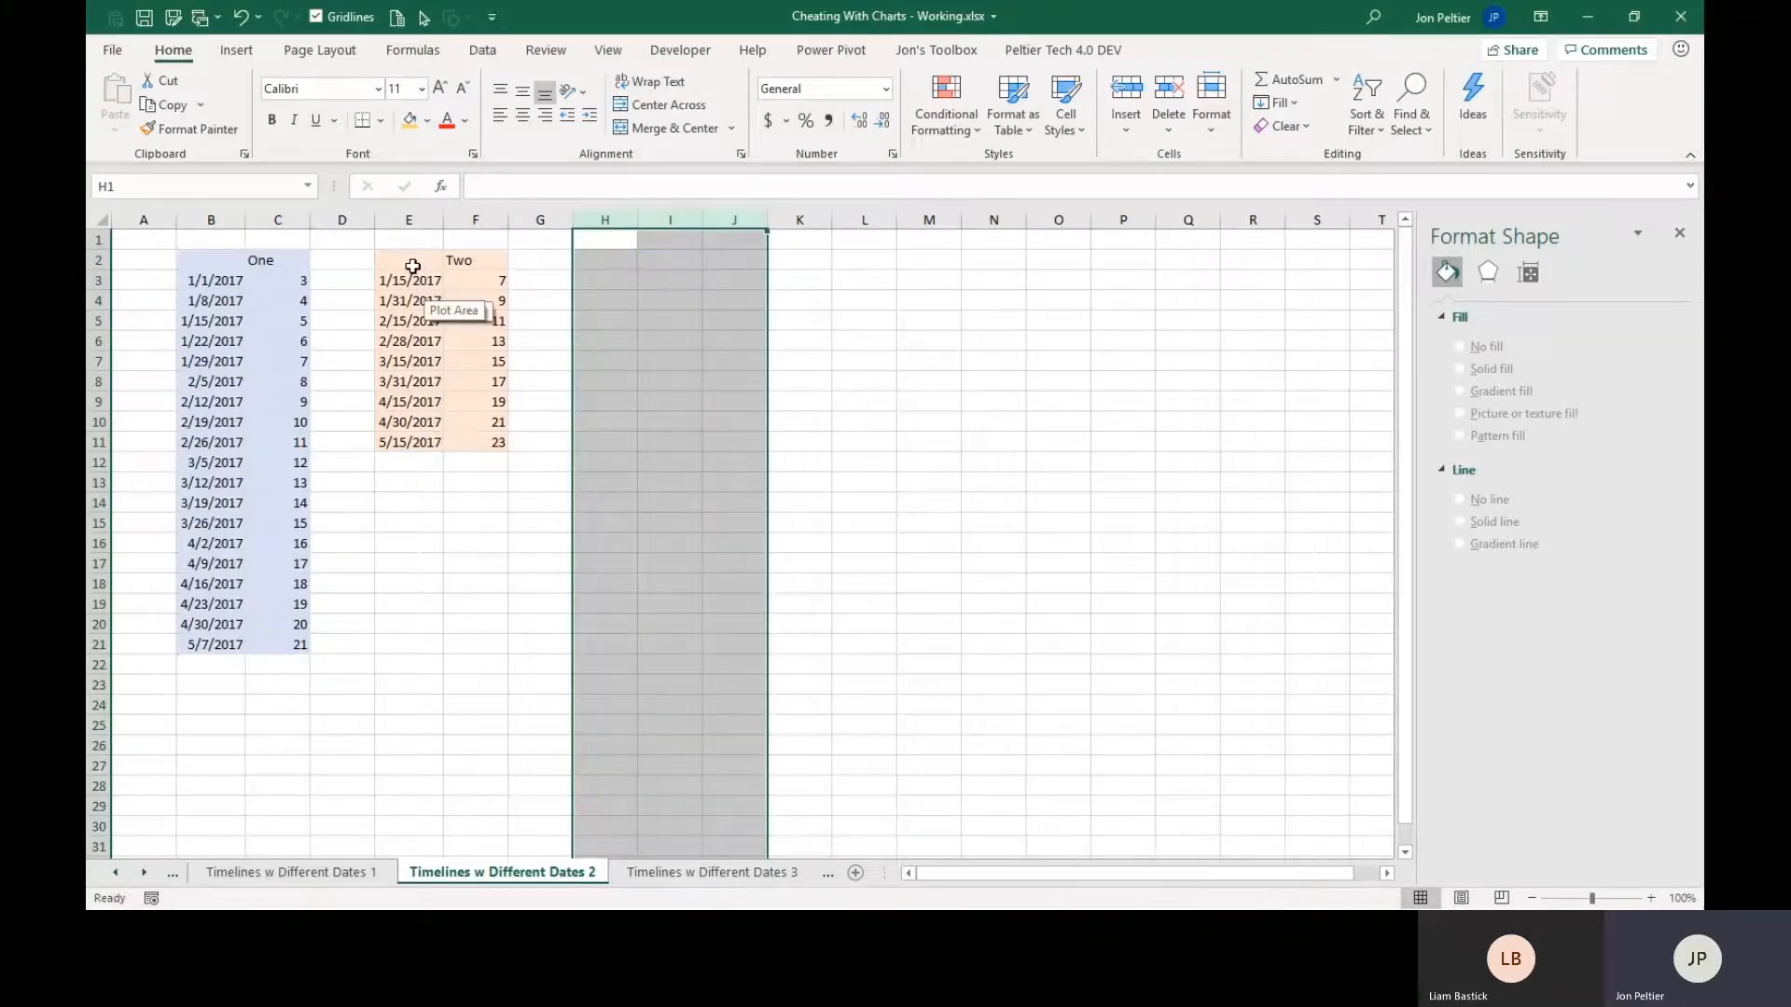
Move series Two's dates to B22:B30 below series One's dates, its header to D2 and its values to D22:D30.
drag(405, 257, 216, 828)
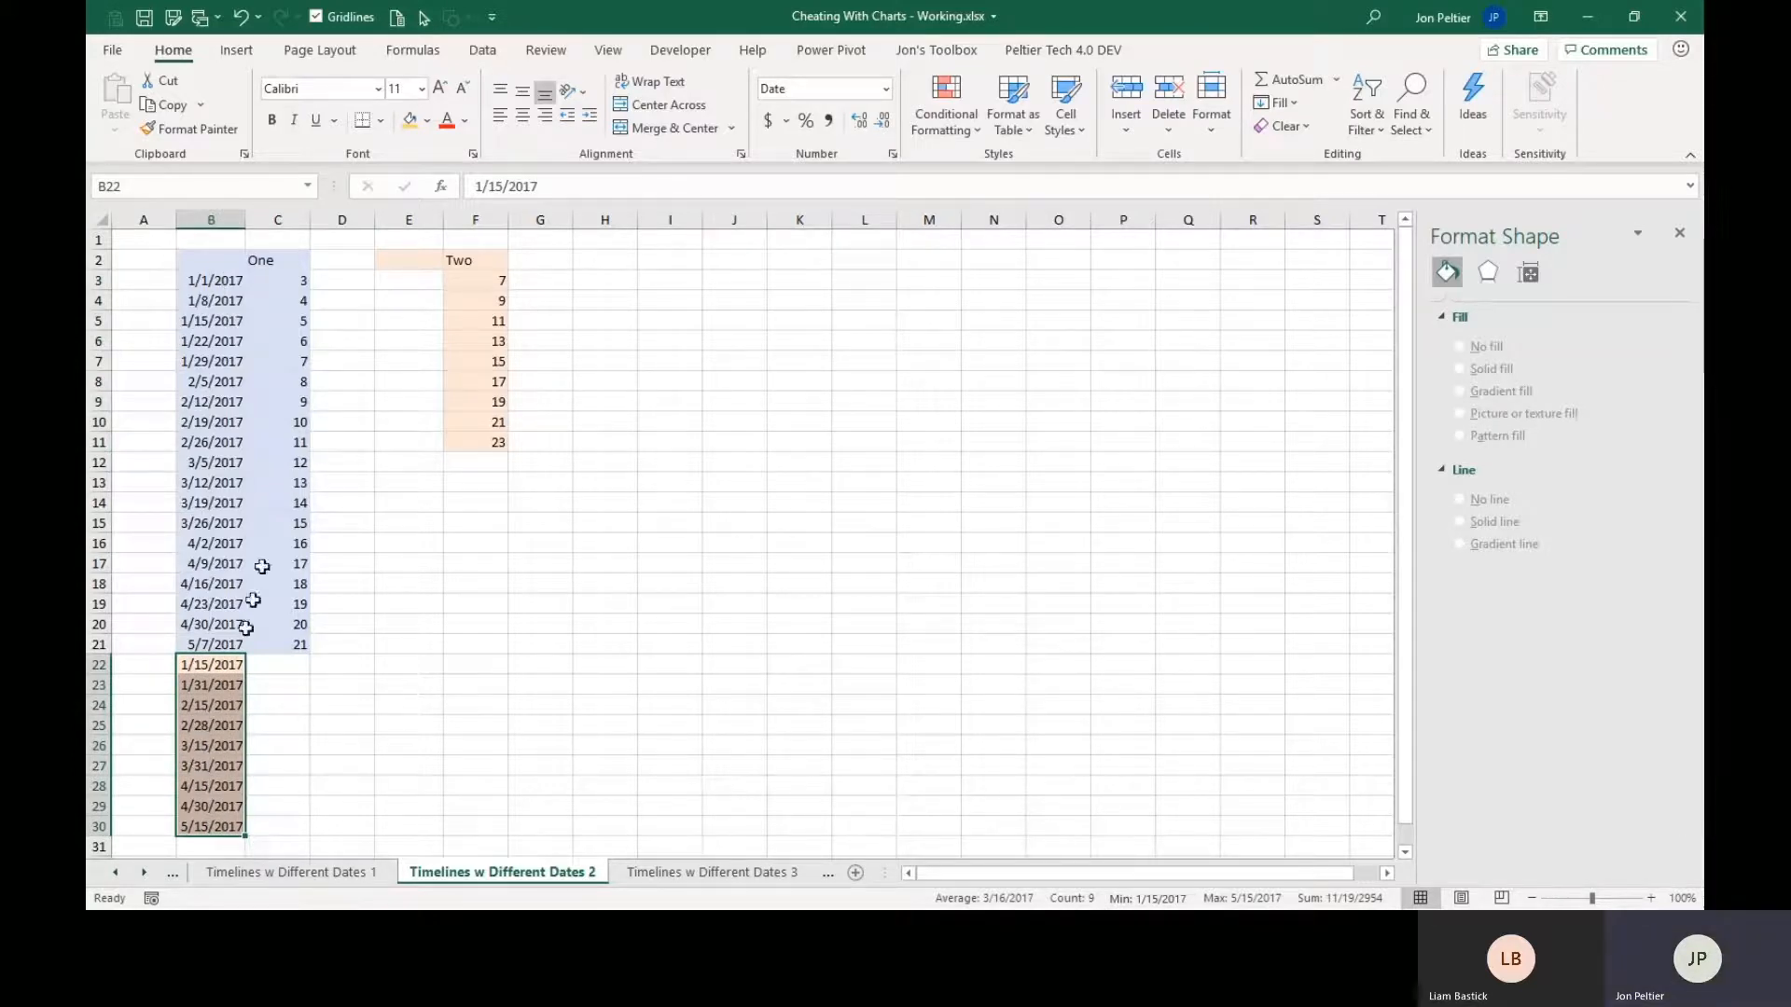
click(477, 266)
drag(505, 264, 338, 819)
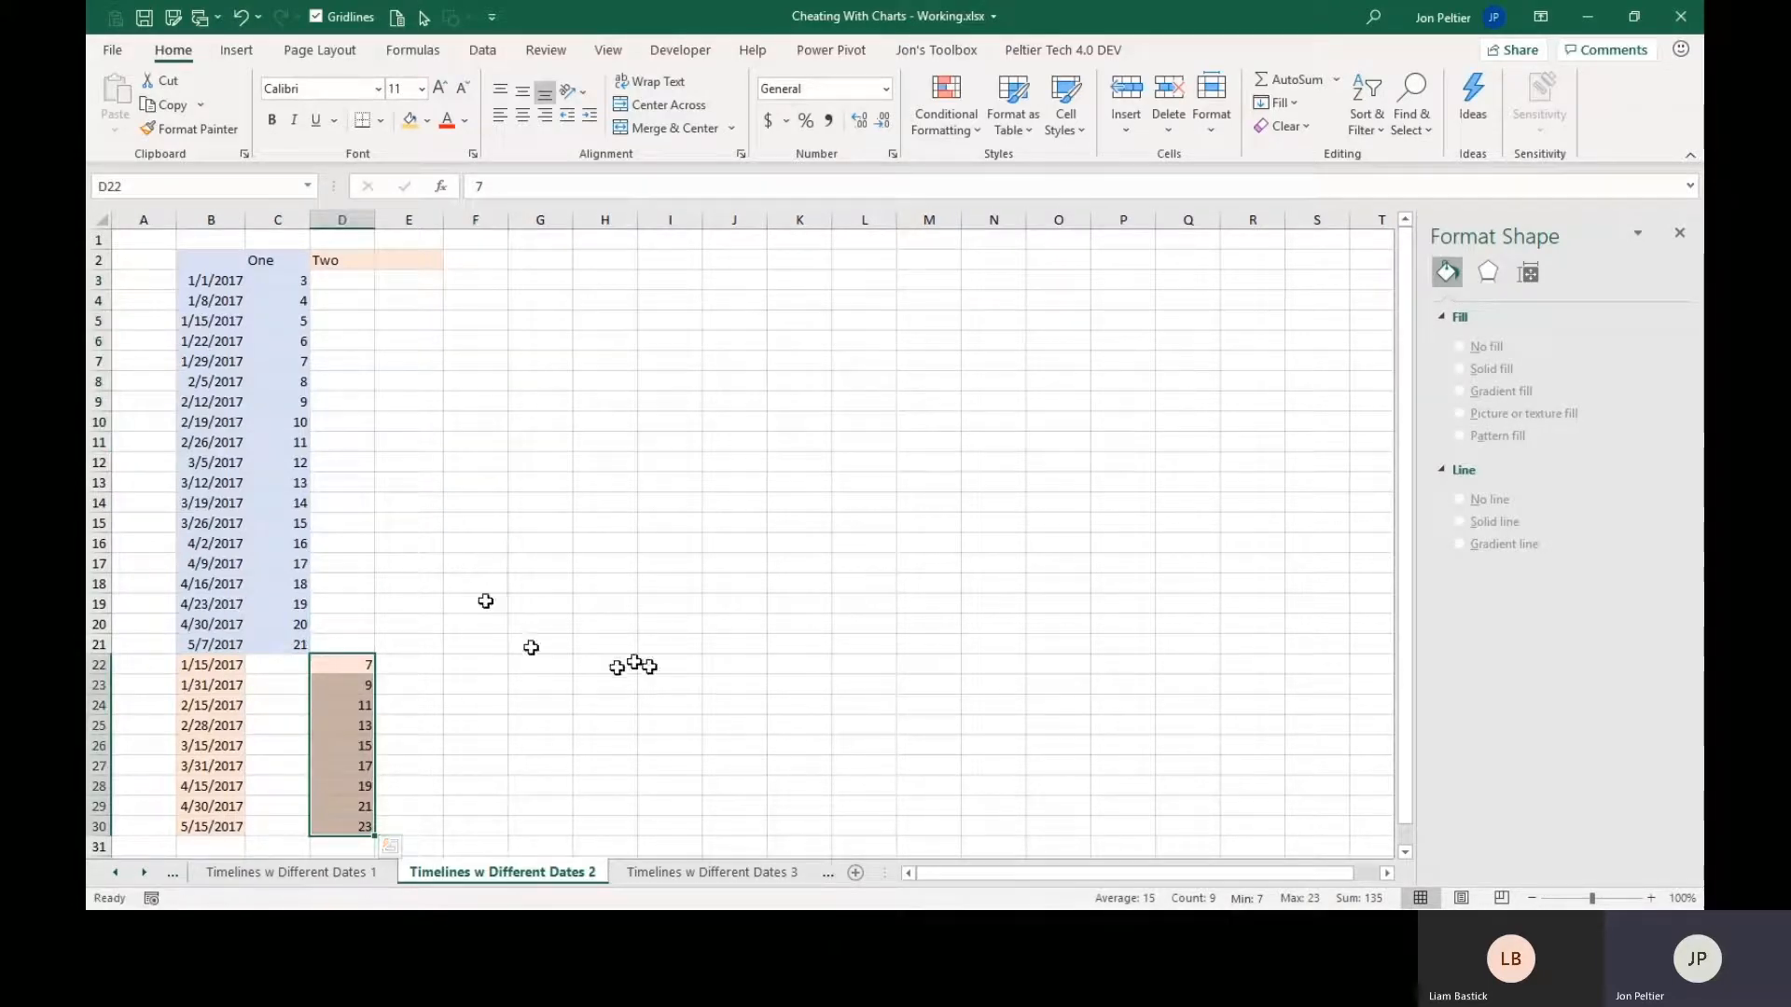
Delete the empty column E beside the stacked data.
click(425, 221)
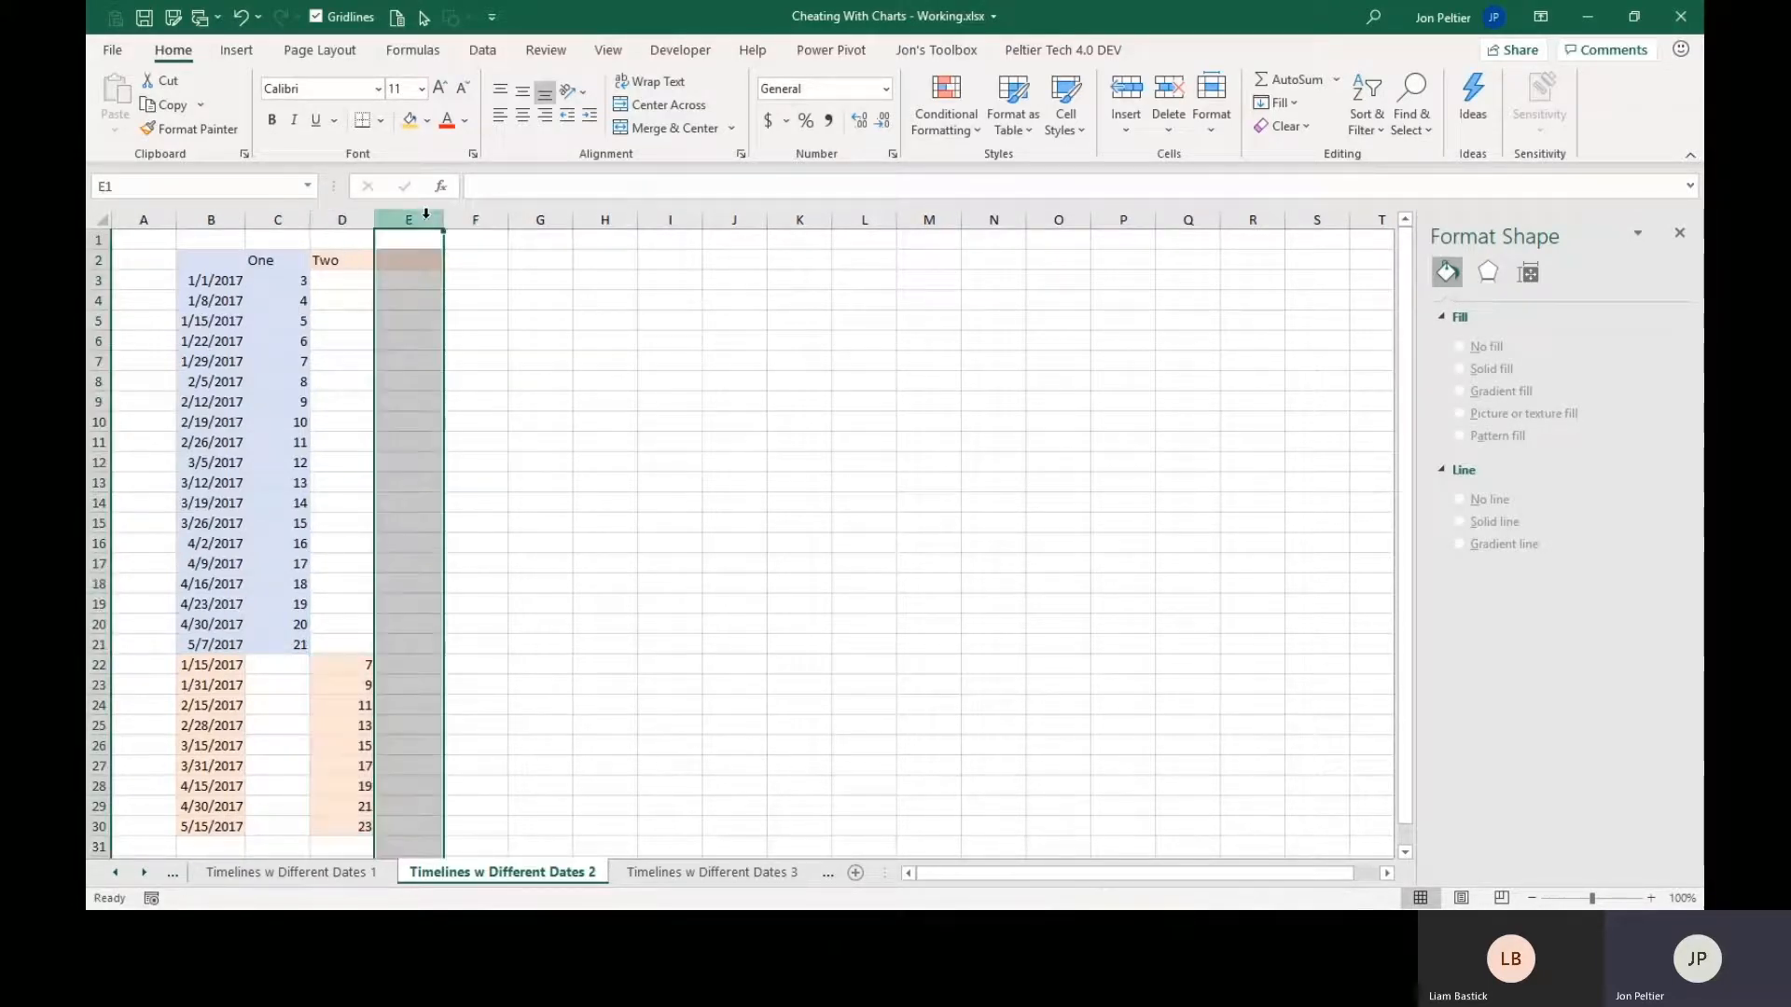
right_click(426, 221)
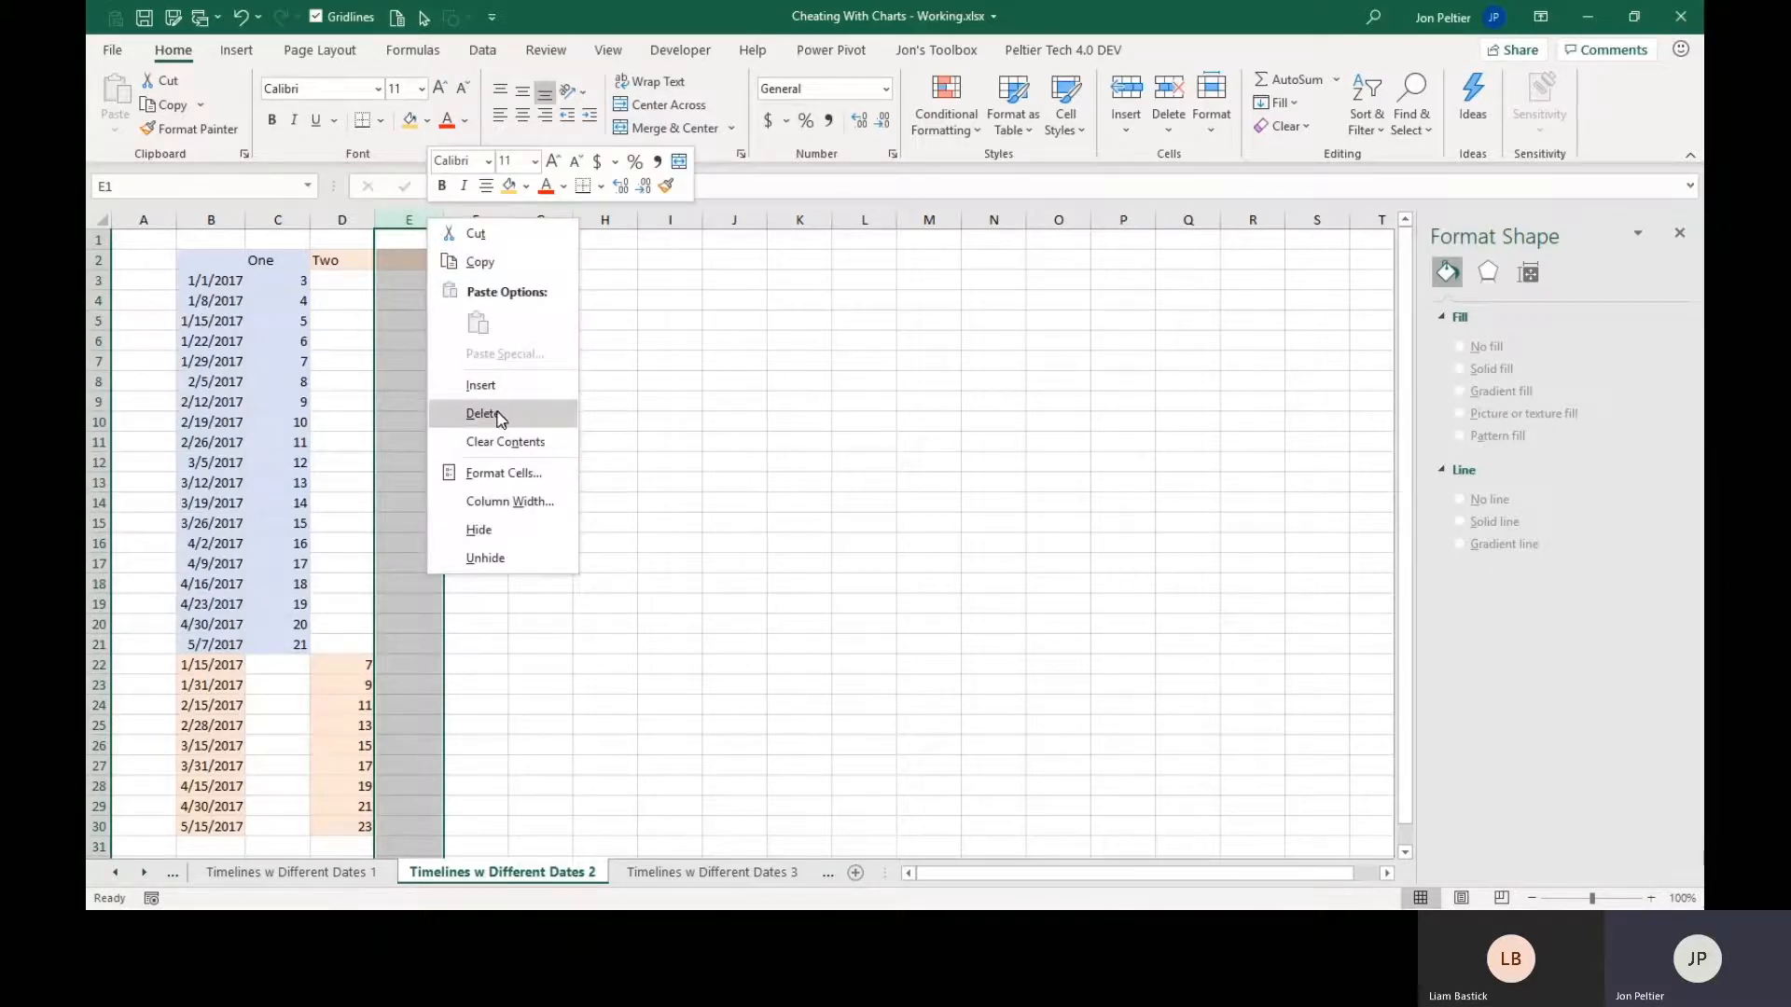
click(499, 413)
click(412, 261)
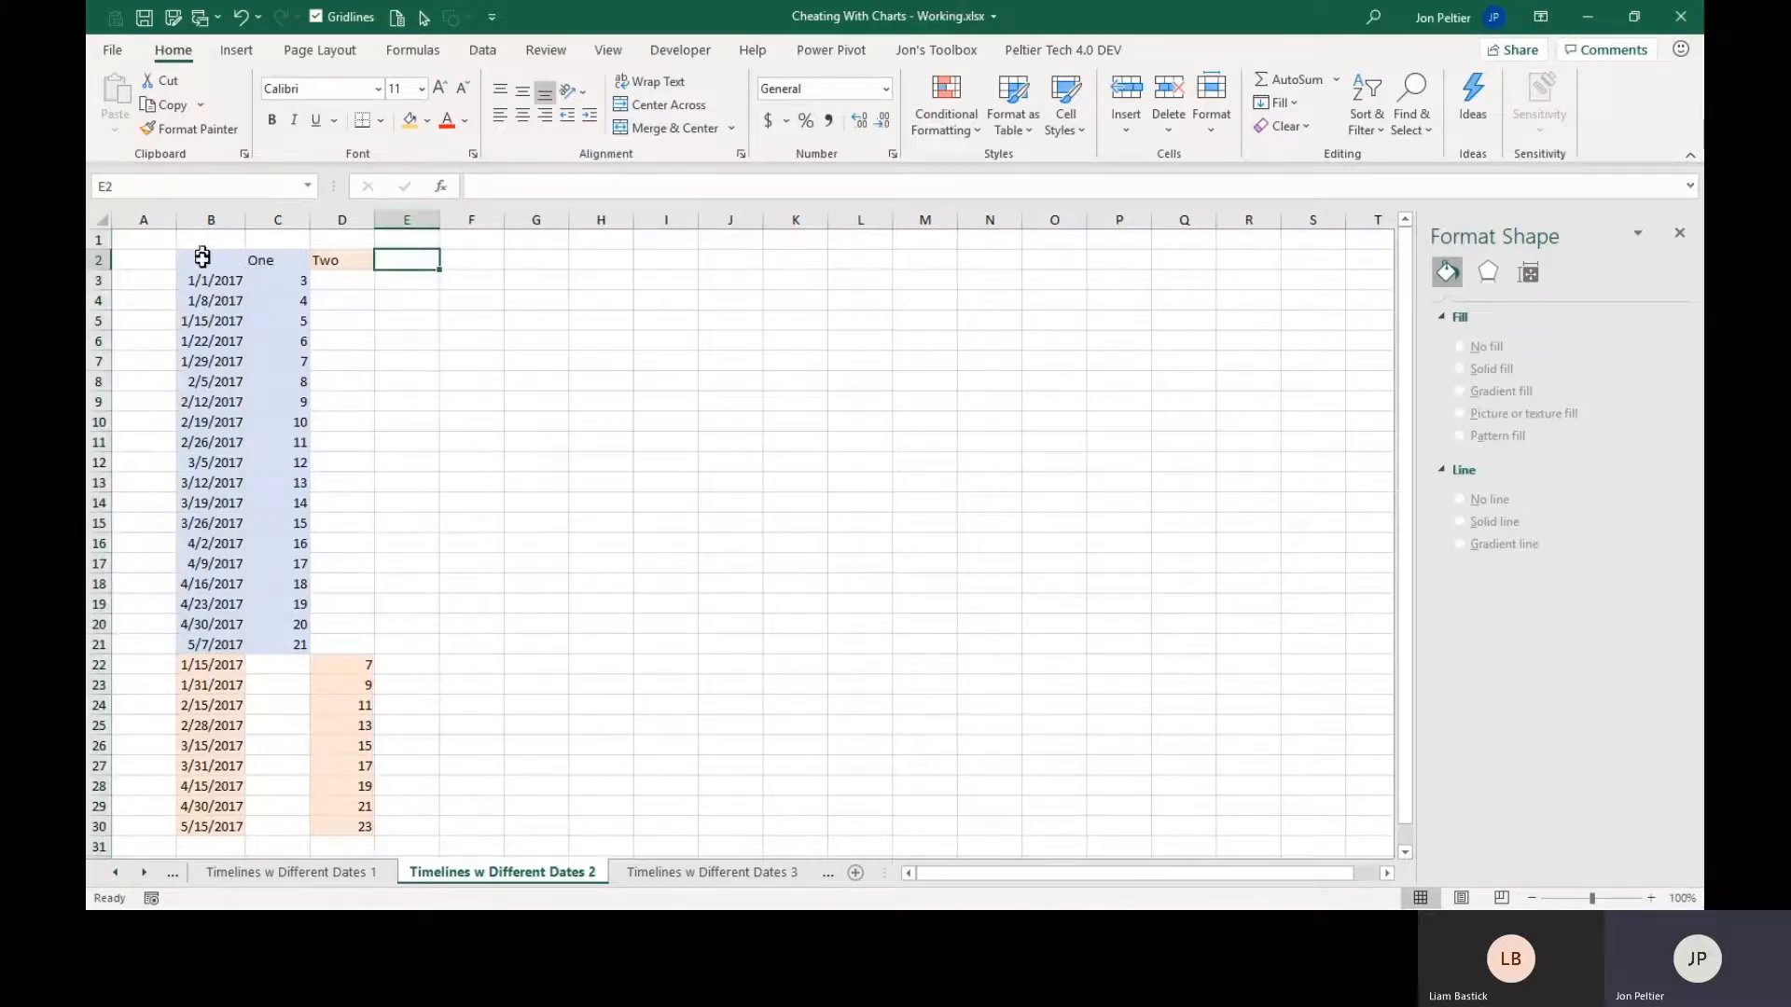
Insert a Line with Markers chart from B2:D30 and place it beside the upper part of the data.
click(203, 260)
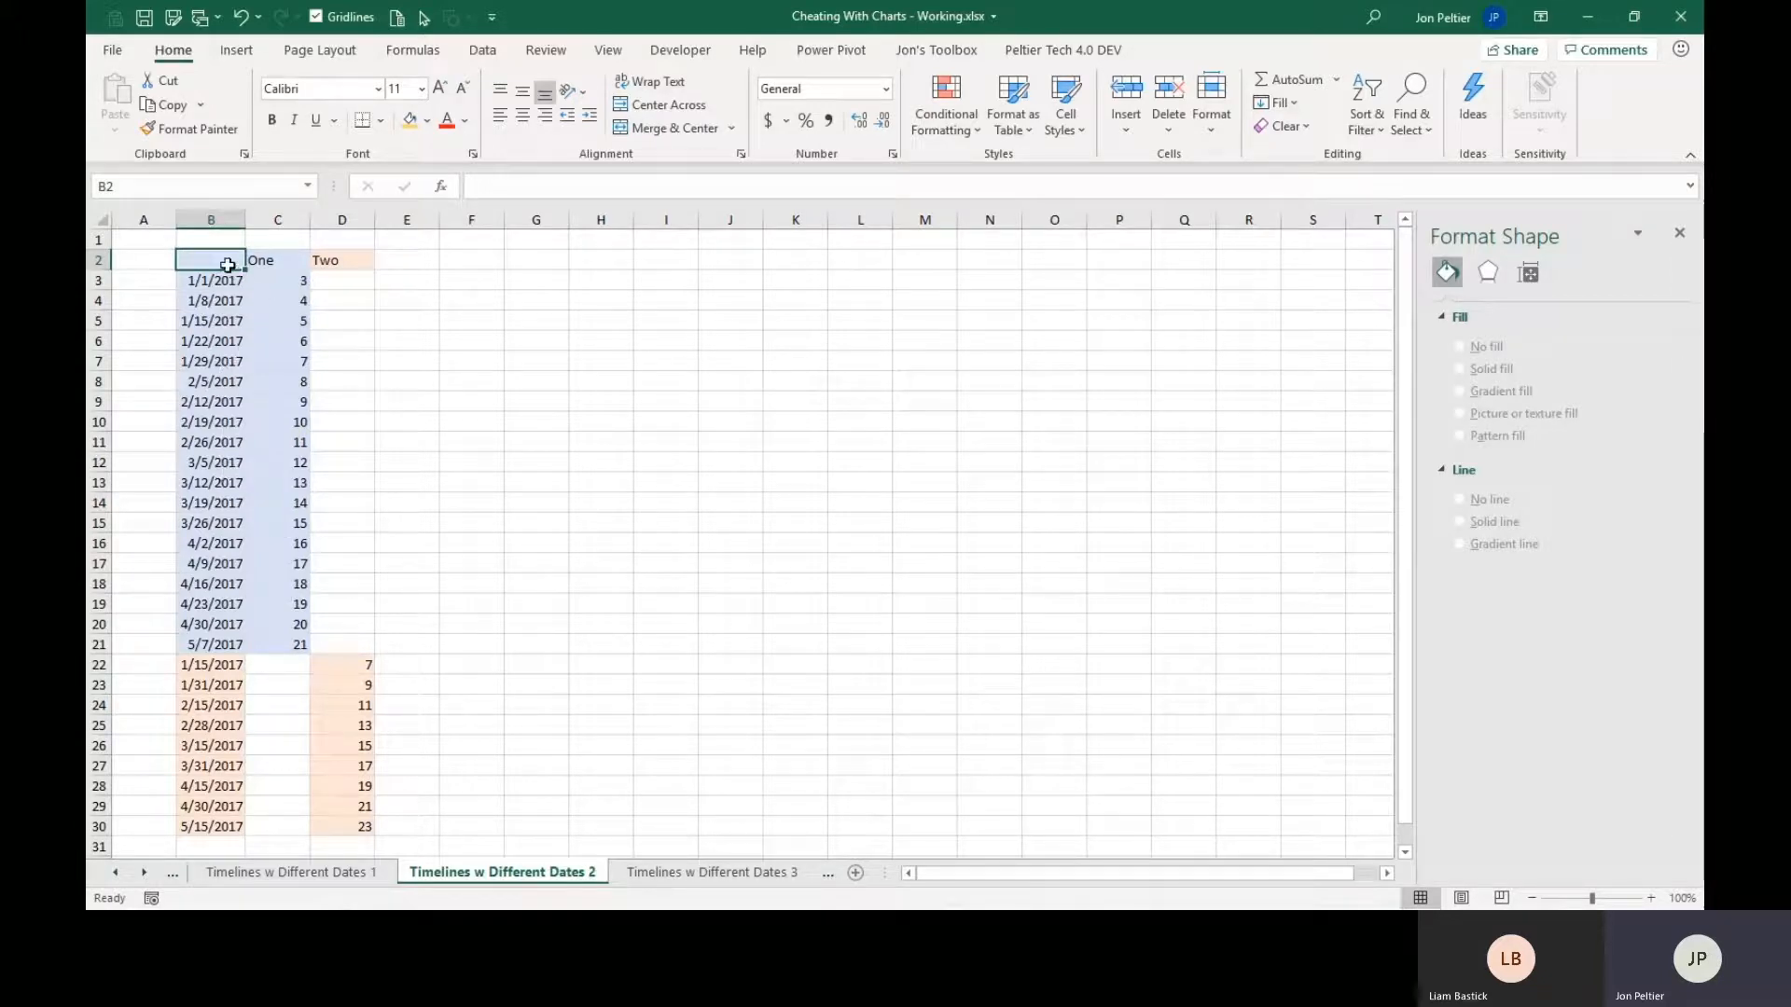
drag(227, 261, 344, 826)
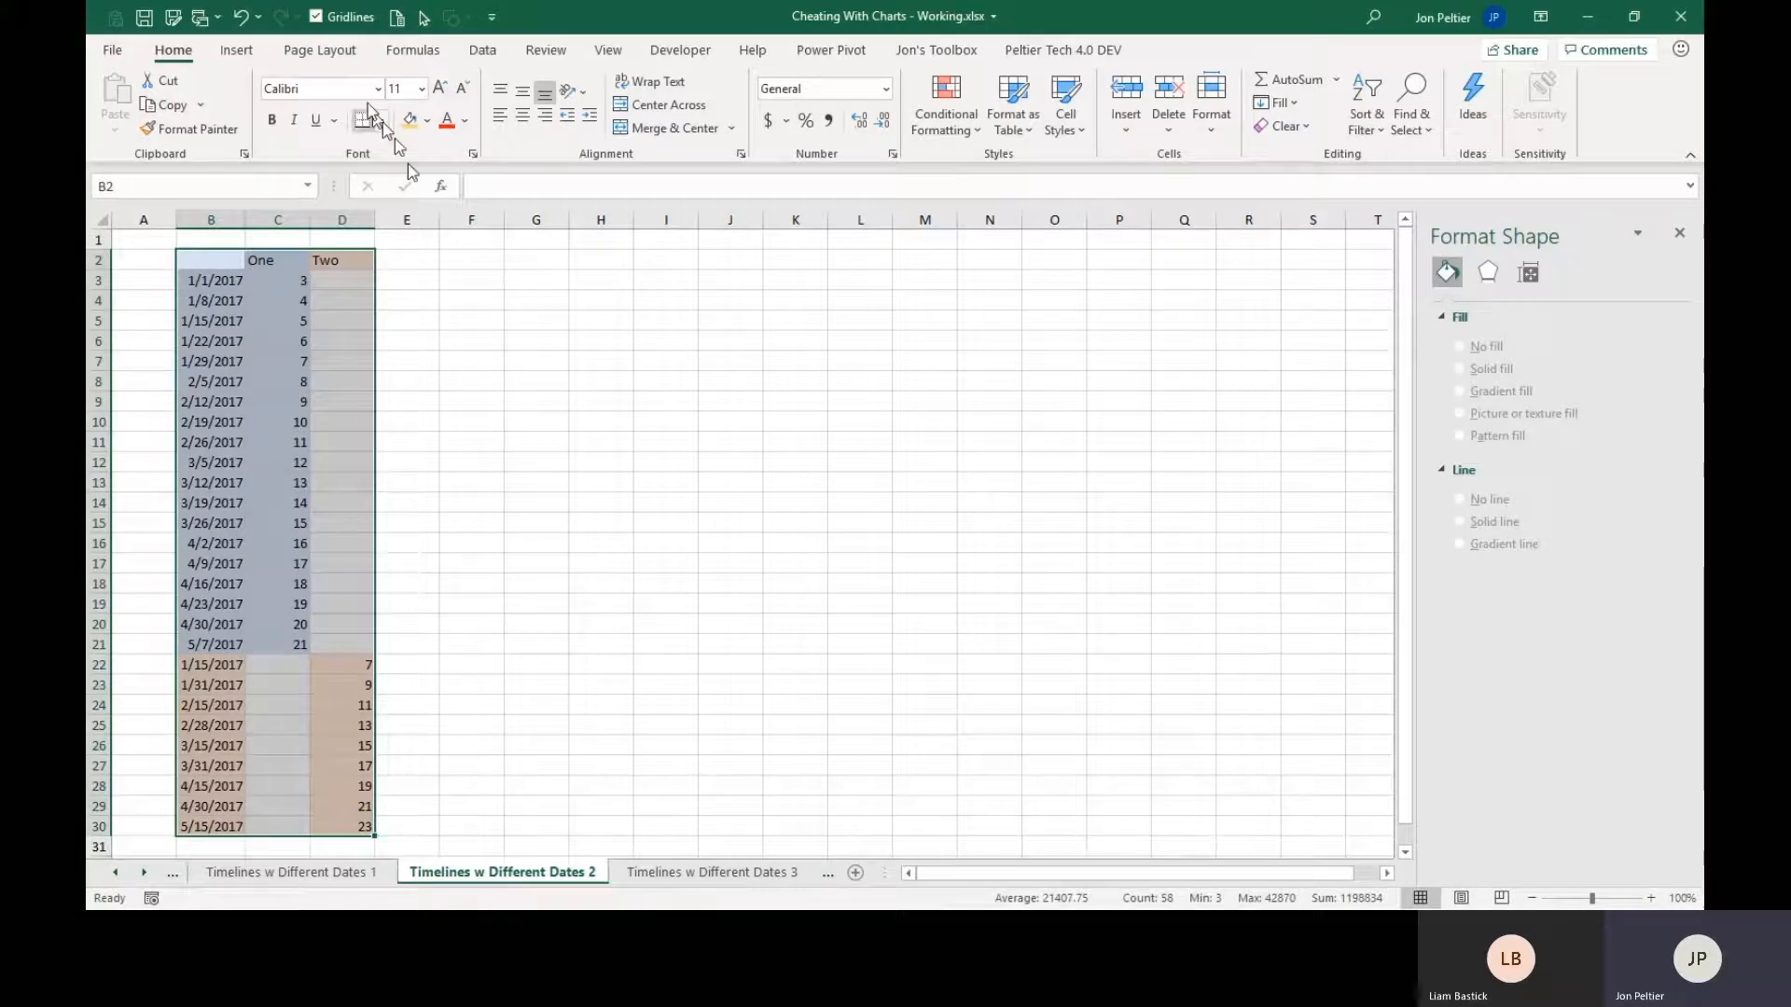
click(237, 52)
click(662, 105)
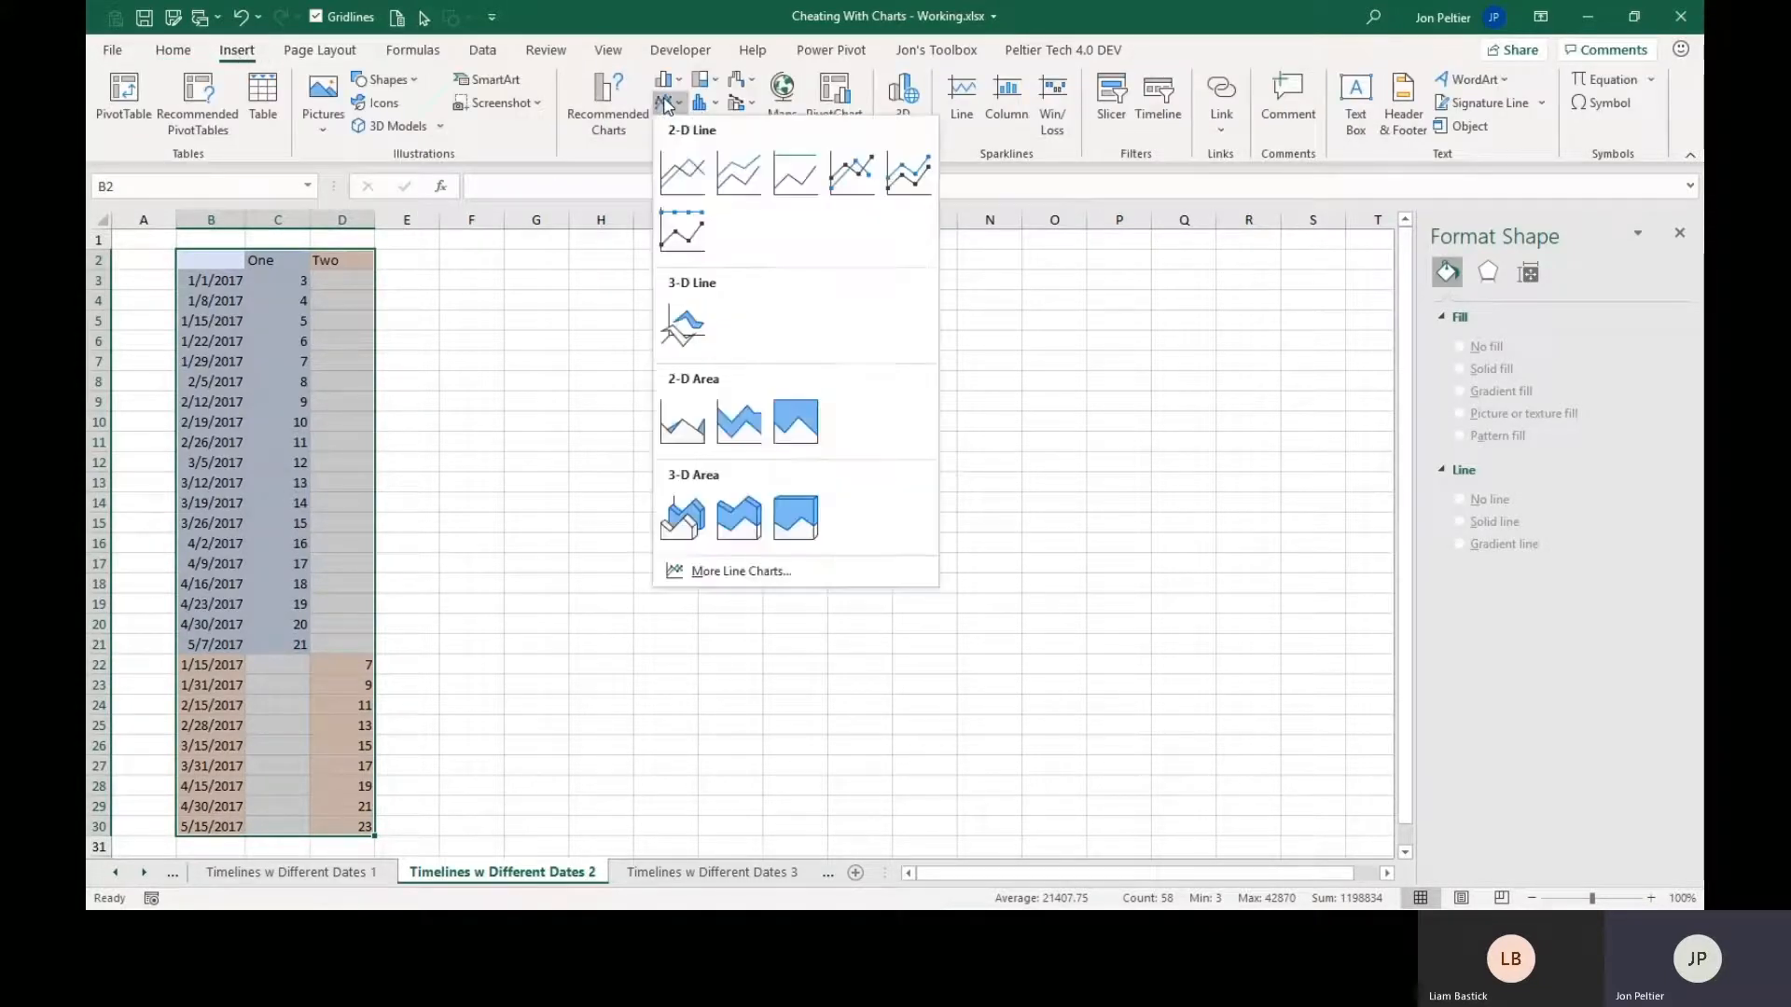
click(854, 177)
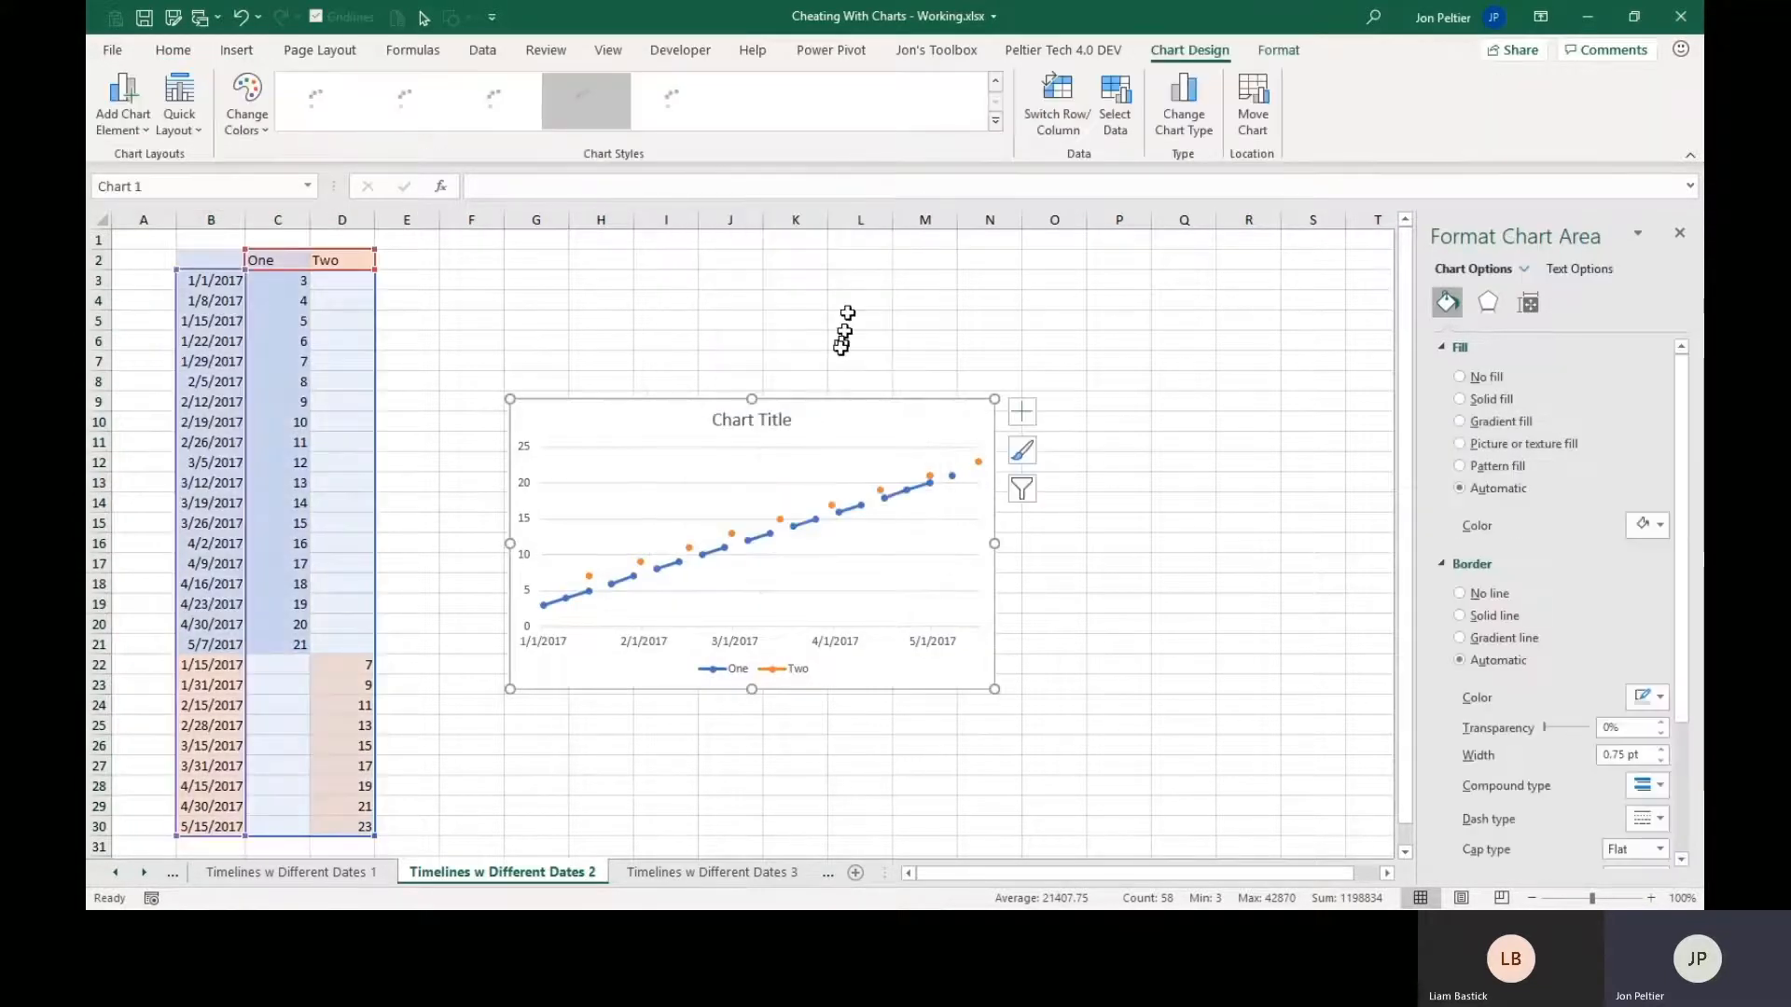
drag(848, 424, 792, 295)
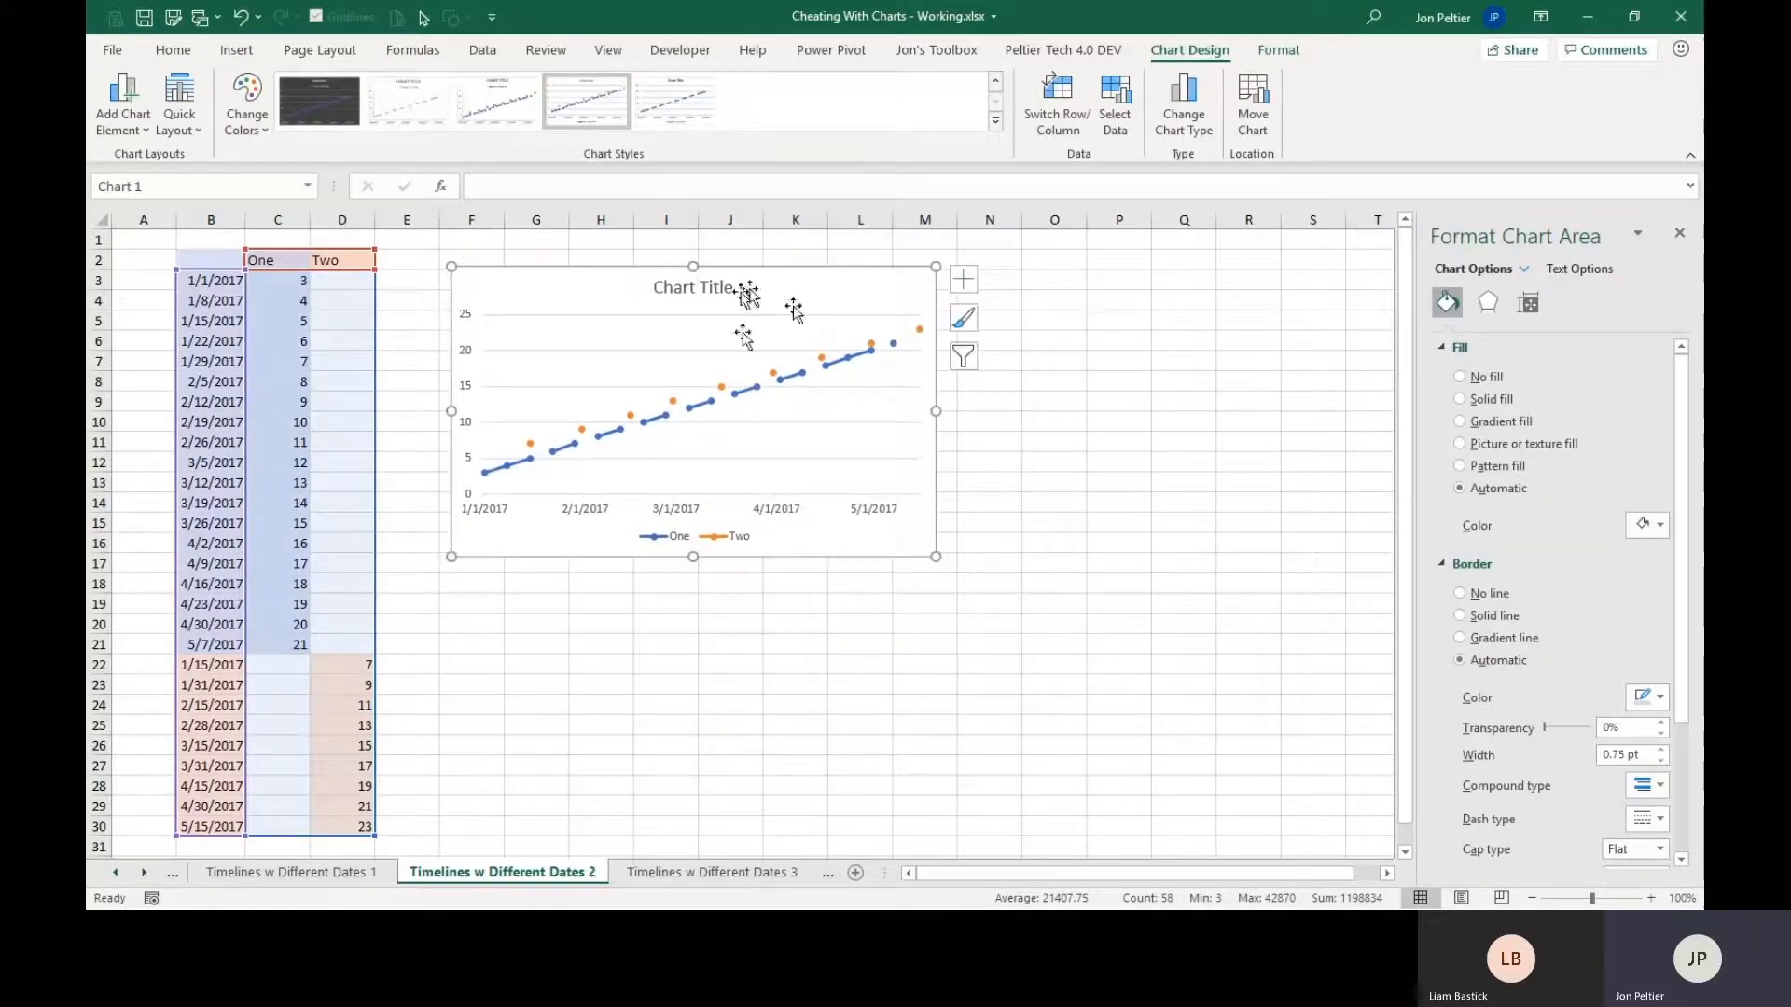
On Timelines w Different Dates 2, copy the stacked data B2:D30 to O2 and fit column O's width to the dates.
click(373, 877)
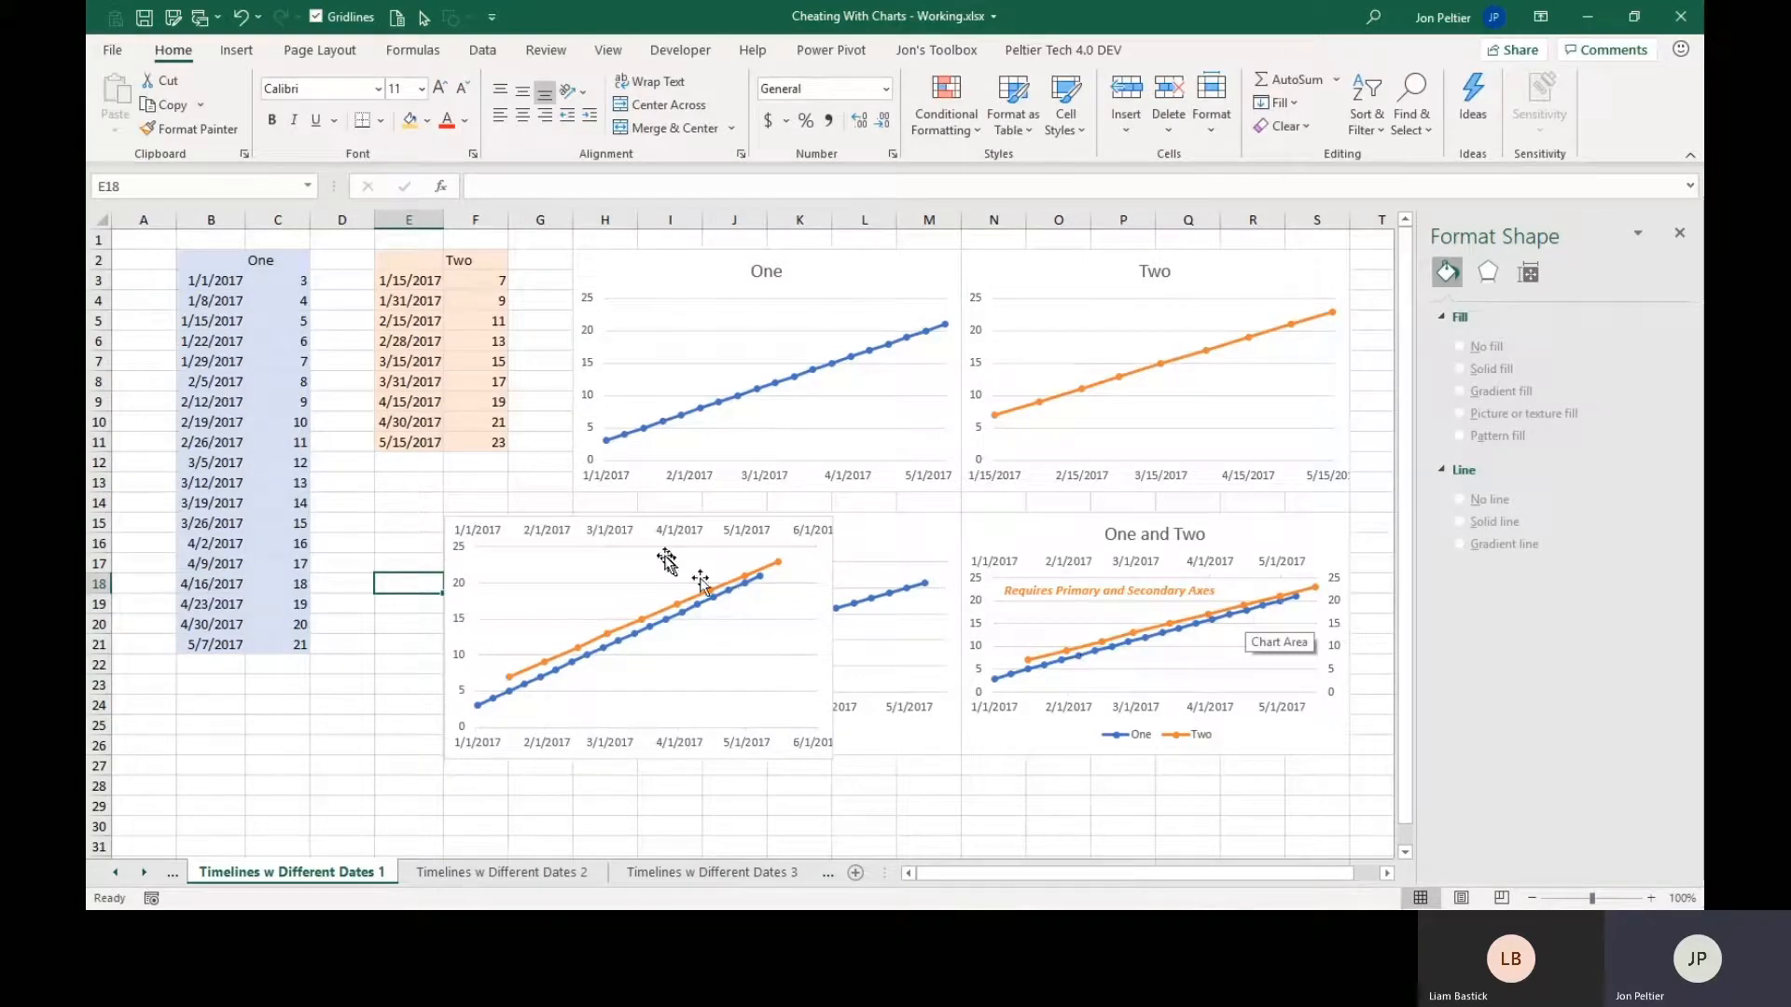
click(439, 877)
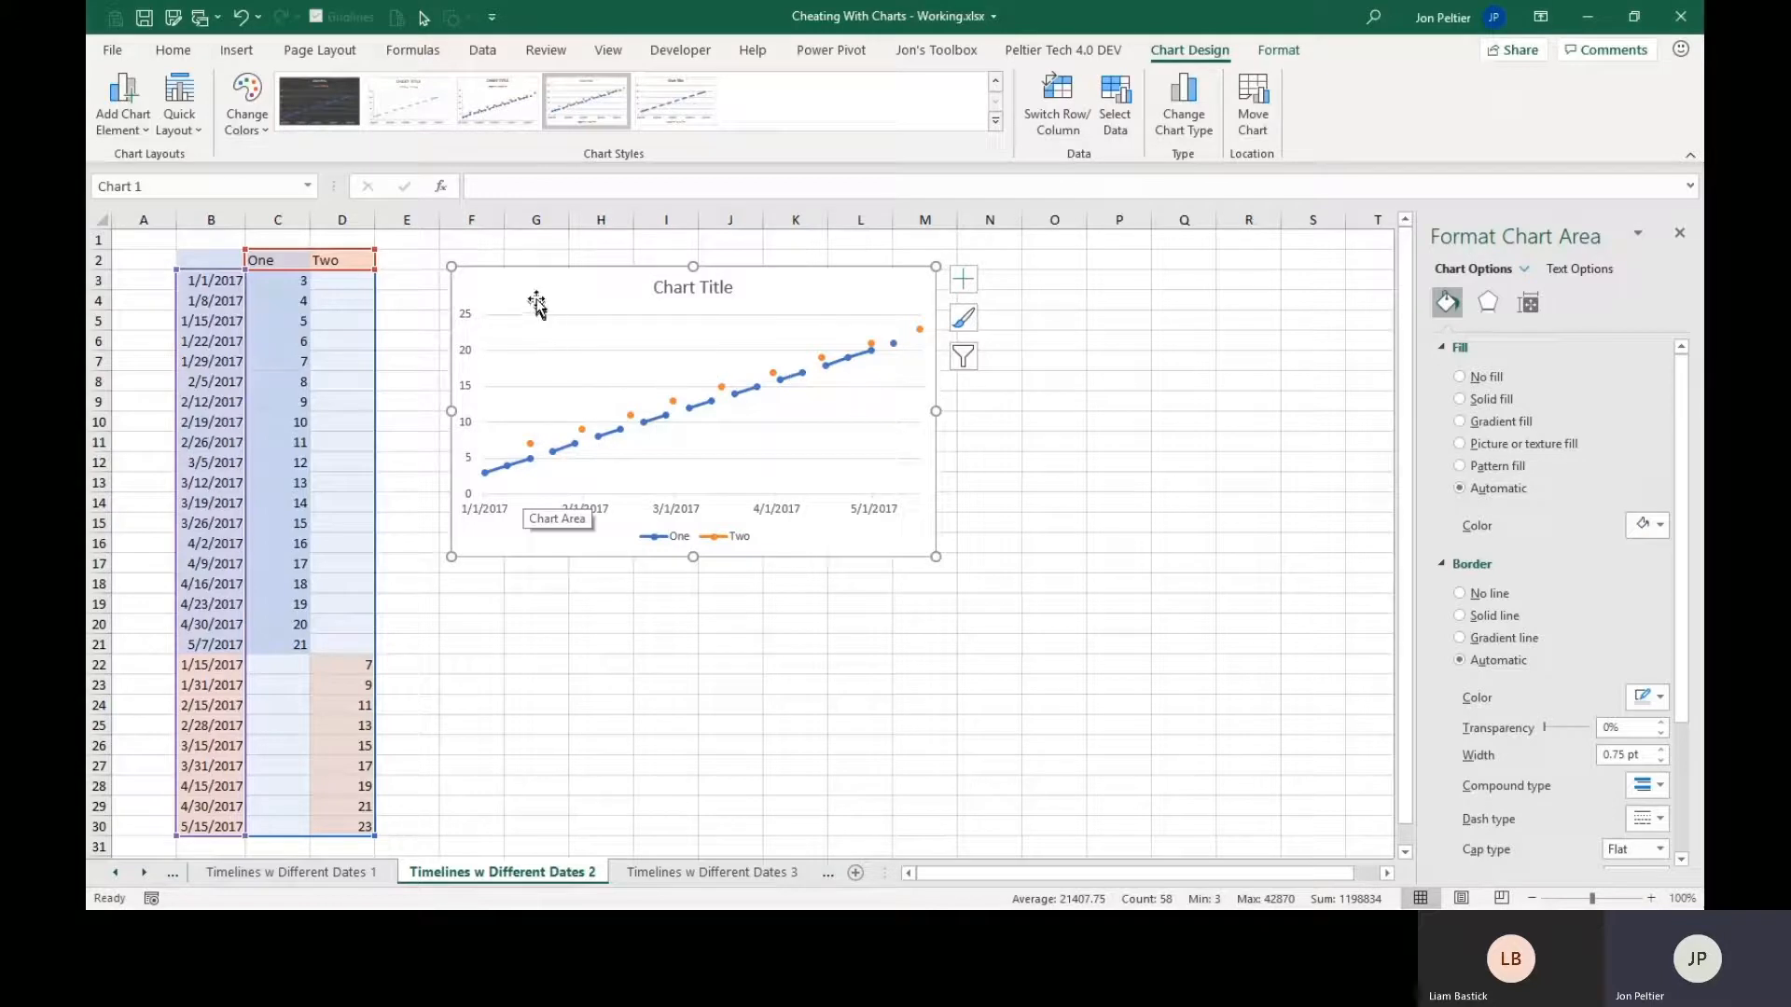
click(214, 258)
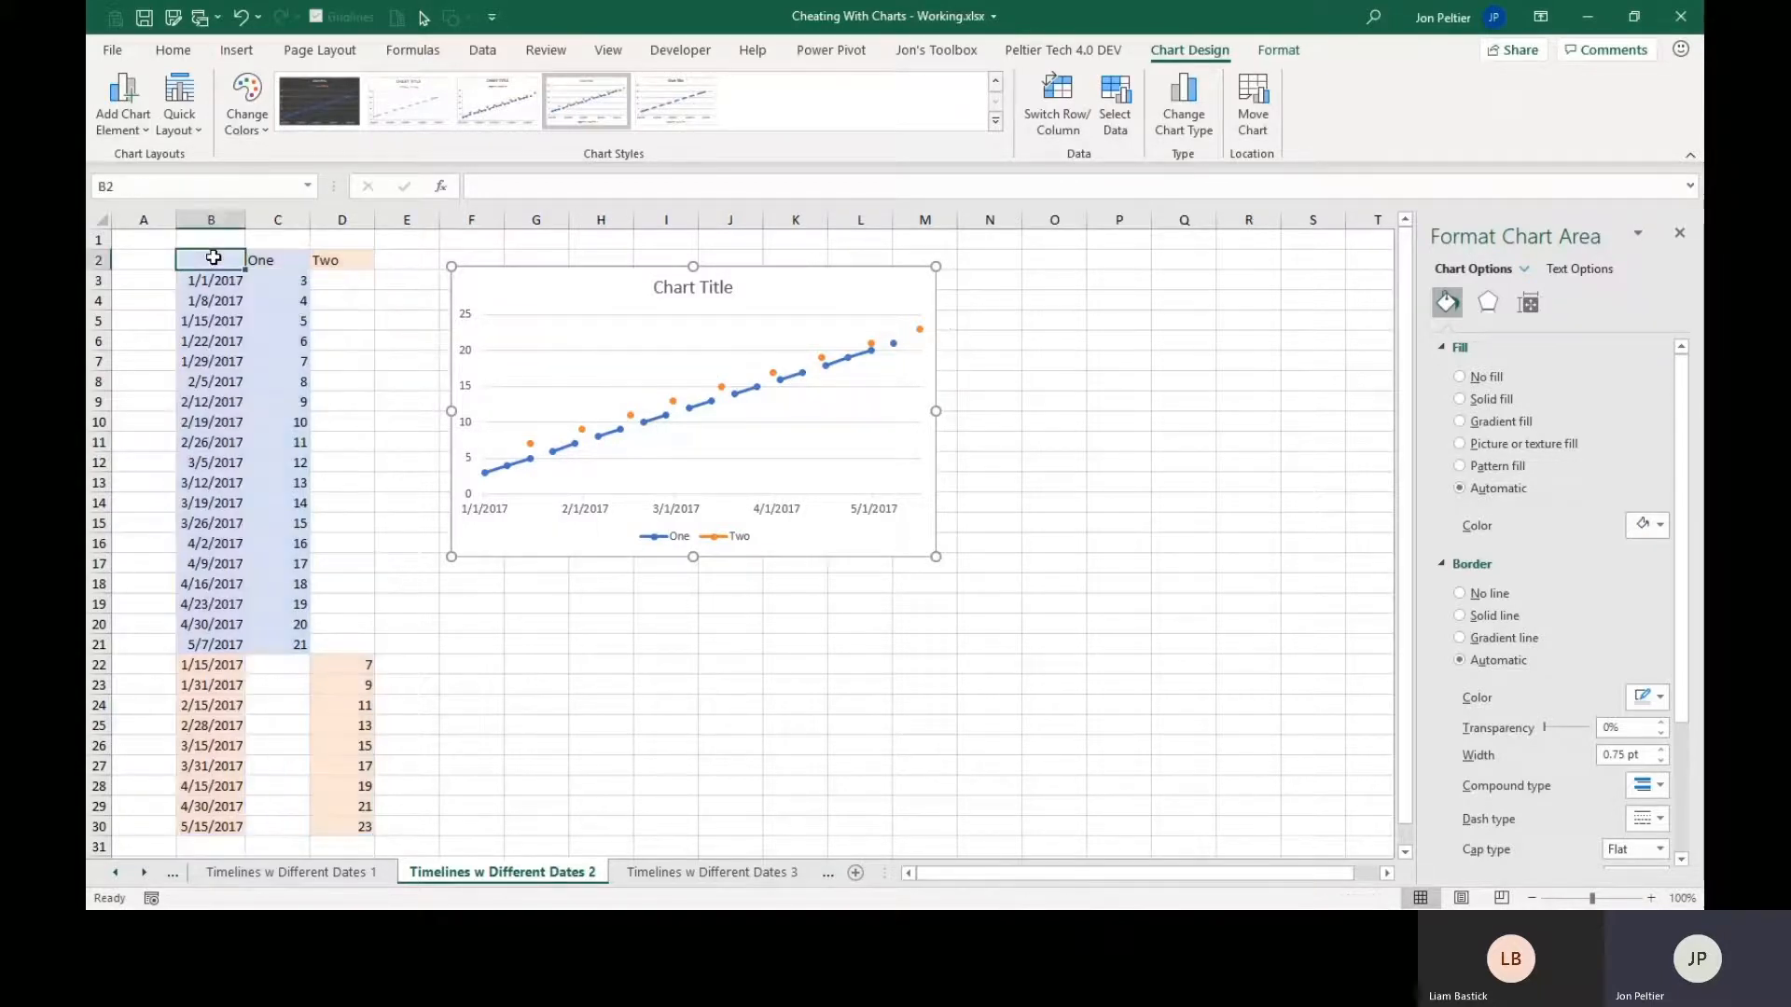
drag(214, 257, 340, 820)
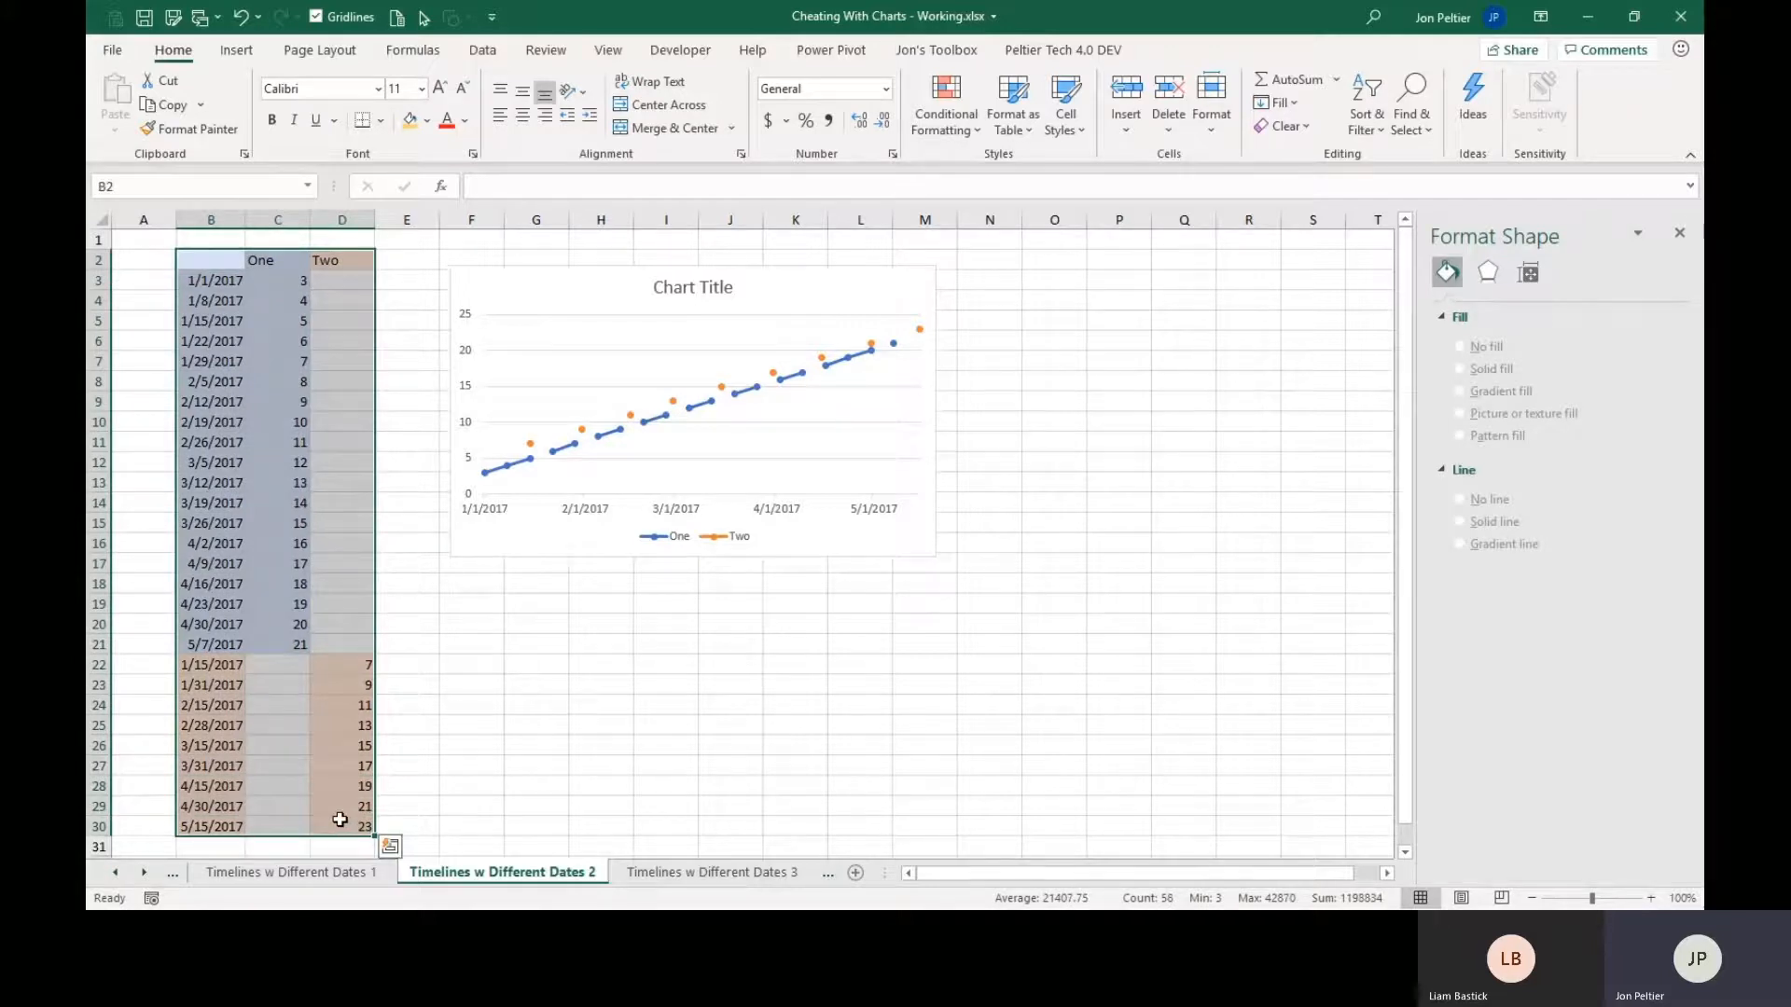
key(ctrl+c)
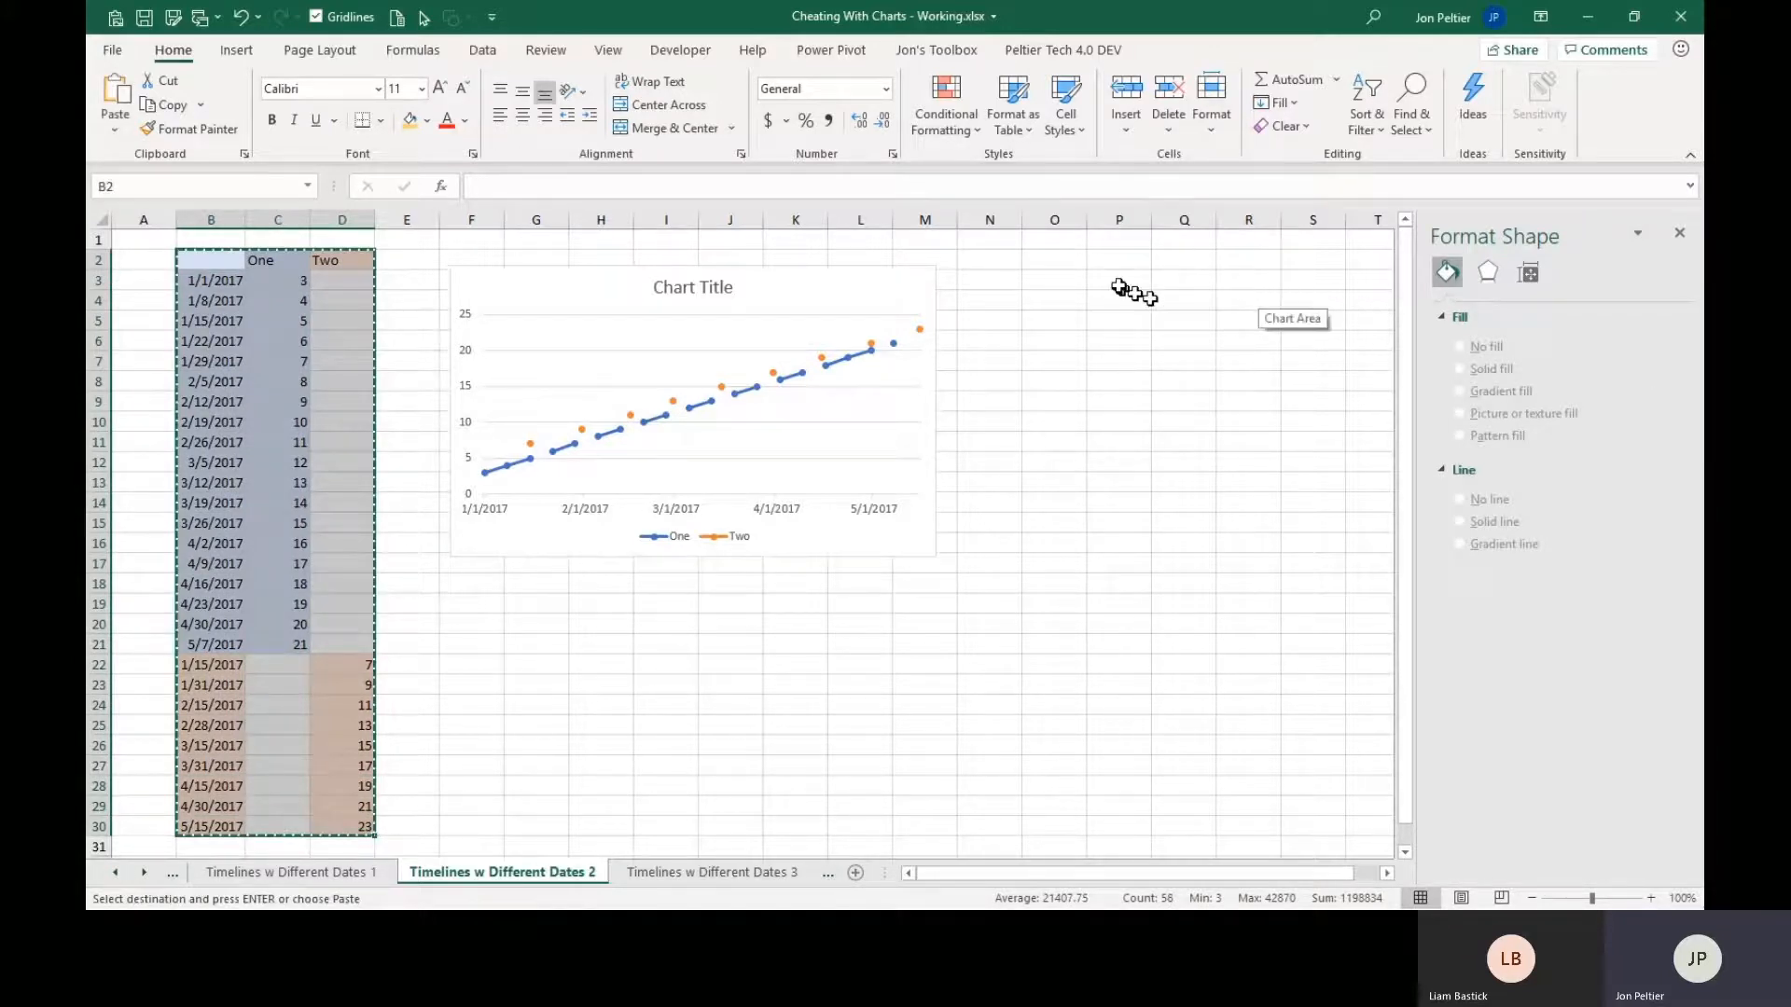
click(1077, 263)
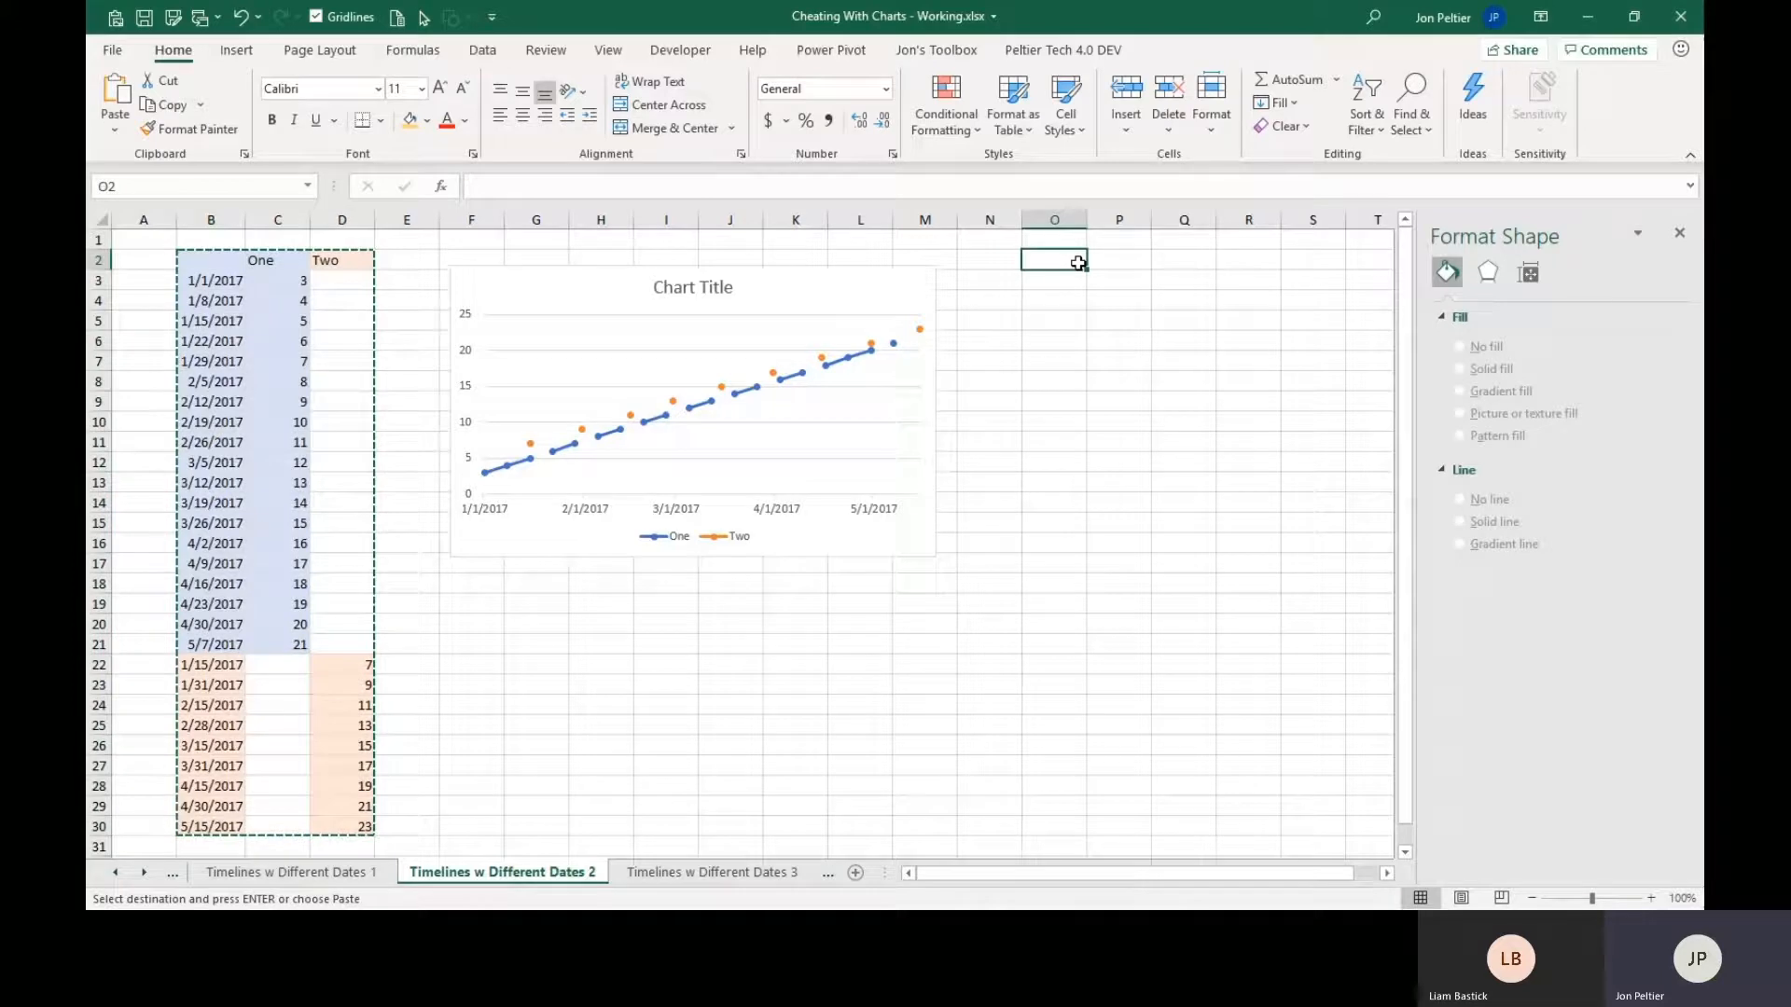
key(ctrl+v)
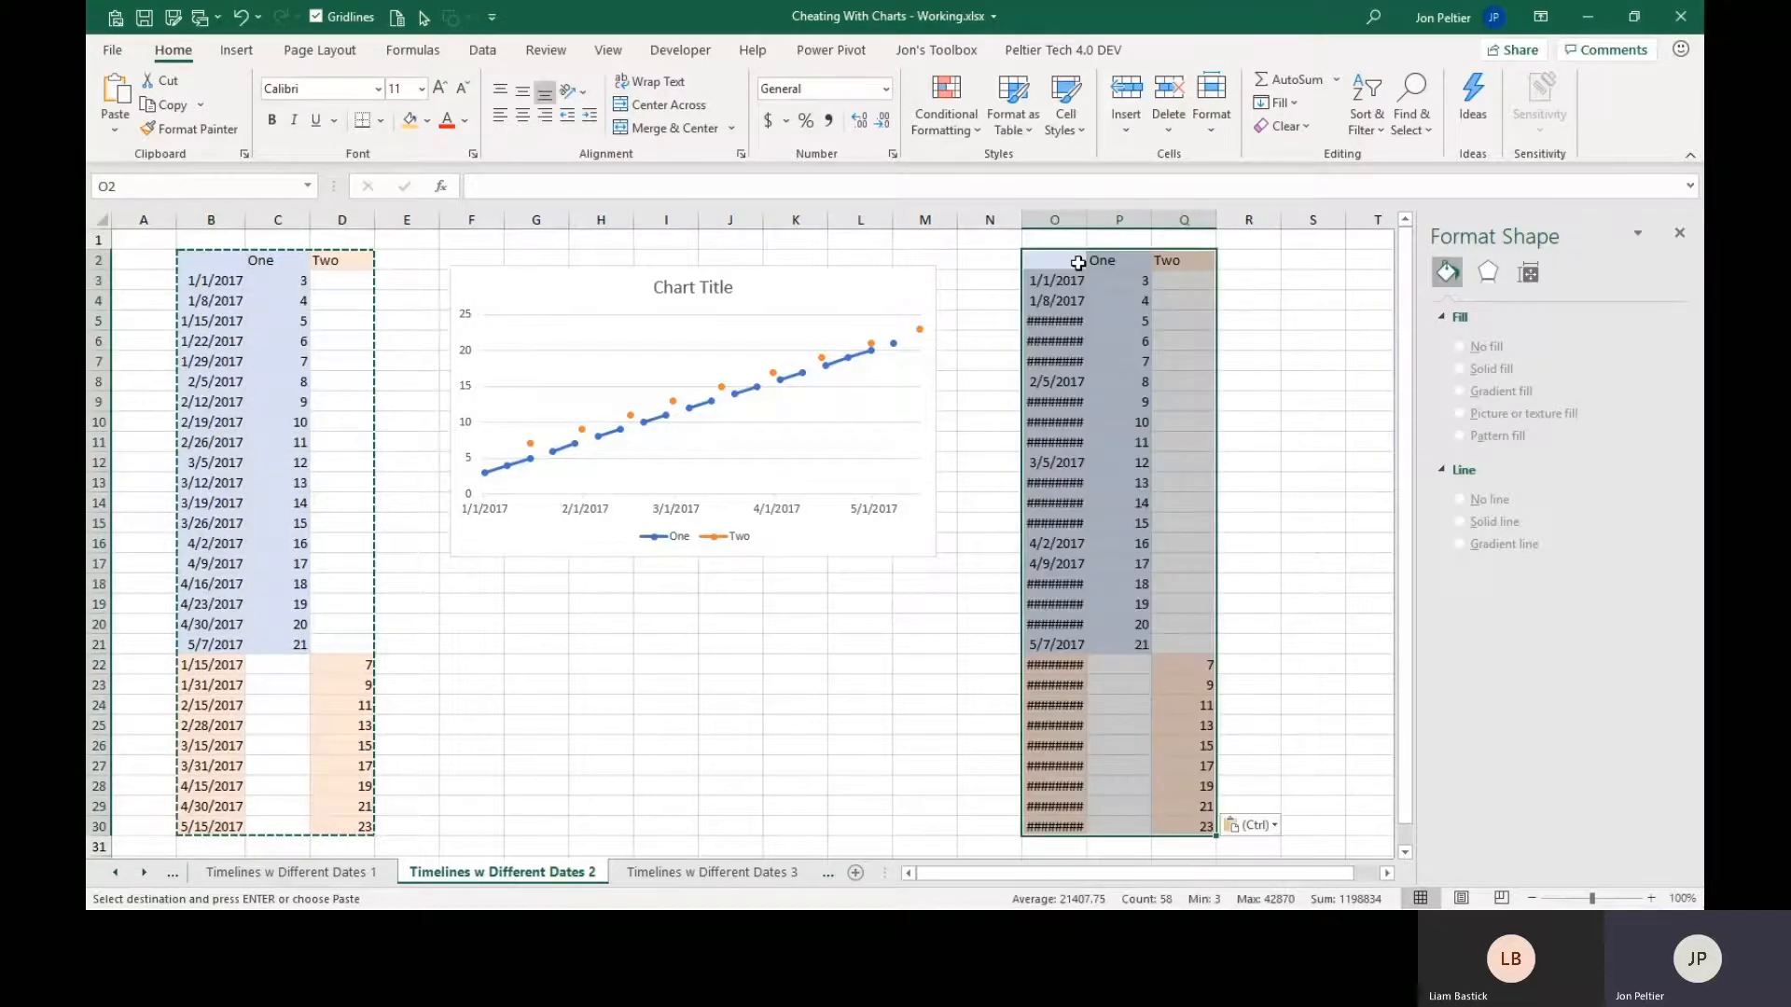
double_click(1088, 219)
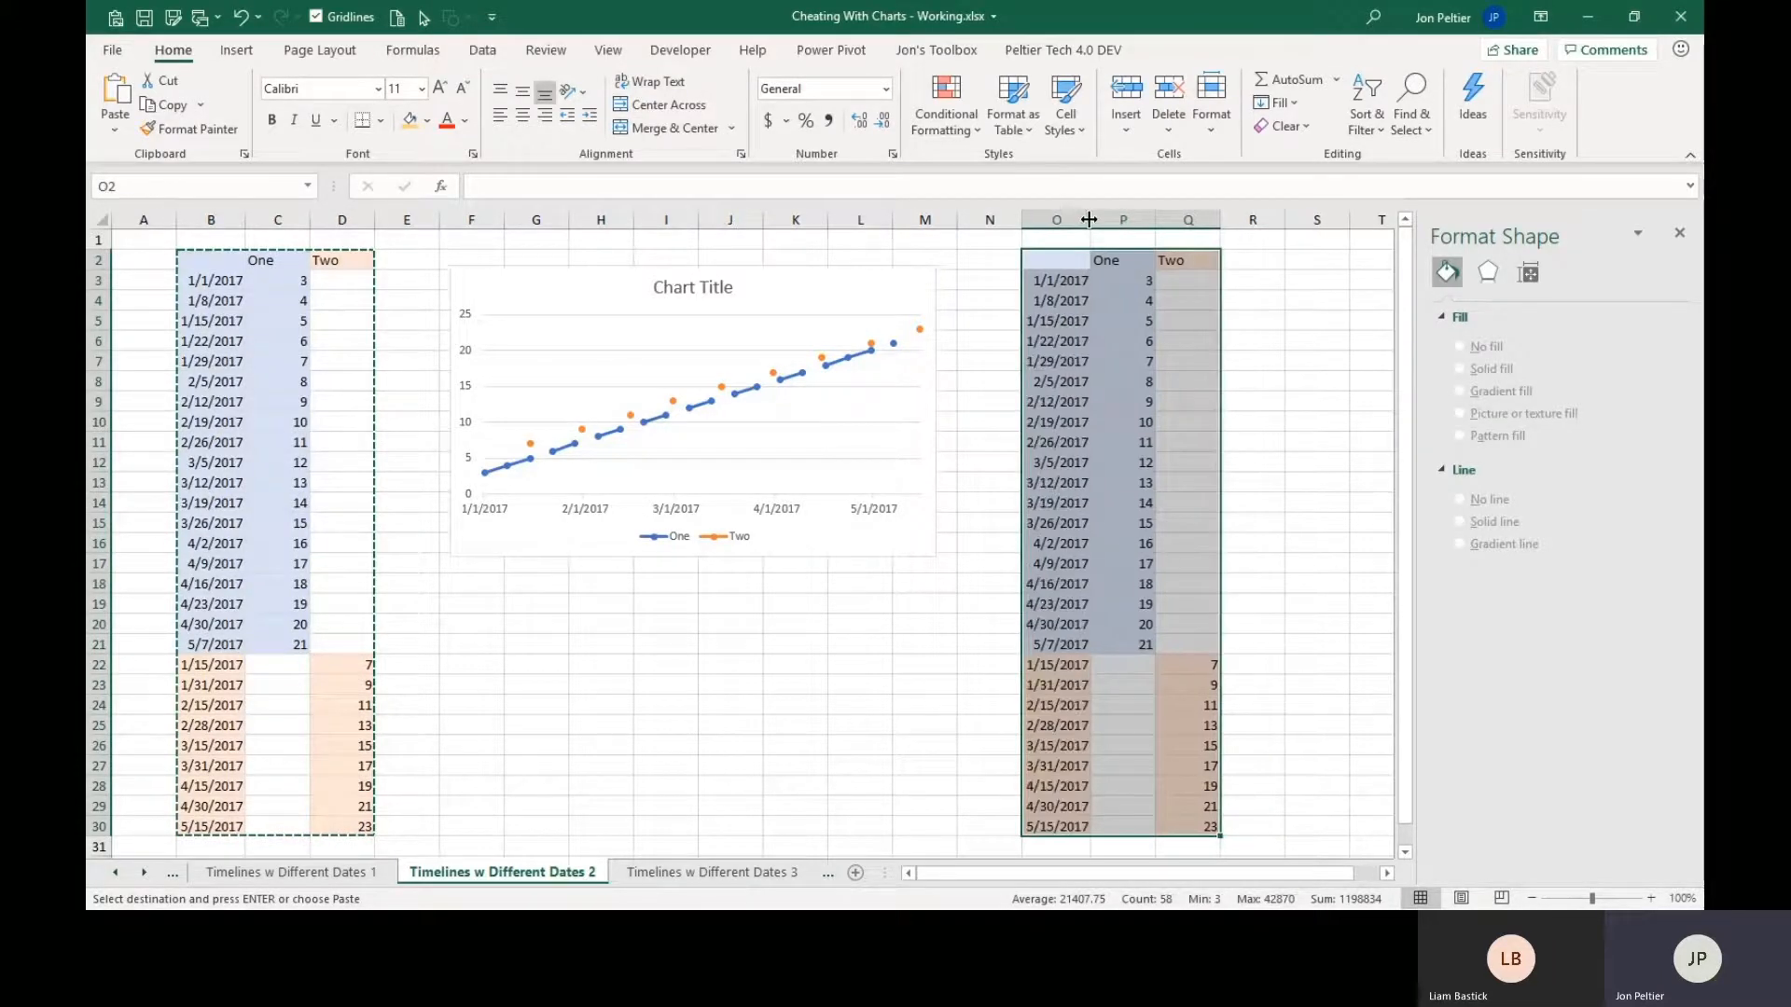
Sort the copied data in columns O through Q by date from oldest to newest.
drag(1057, 278, 1047, 830)
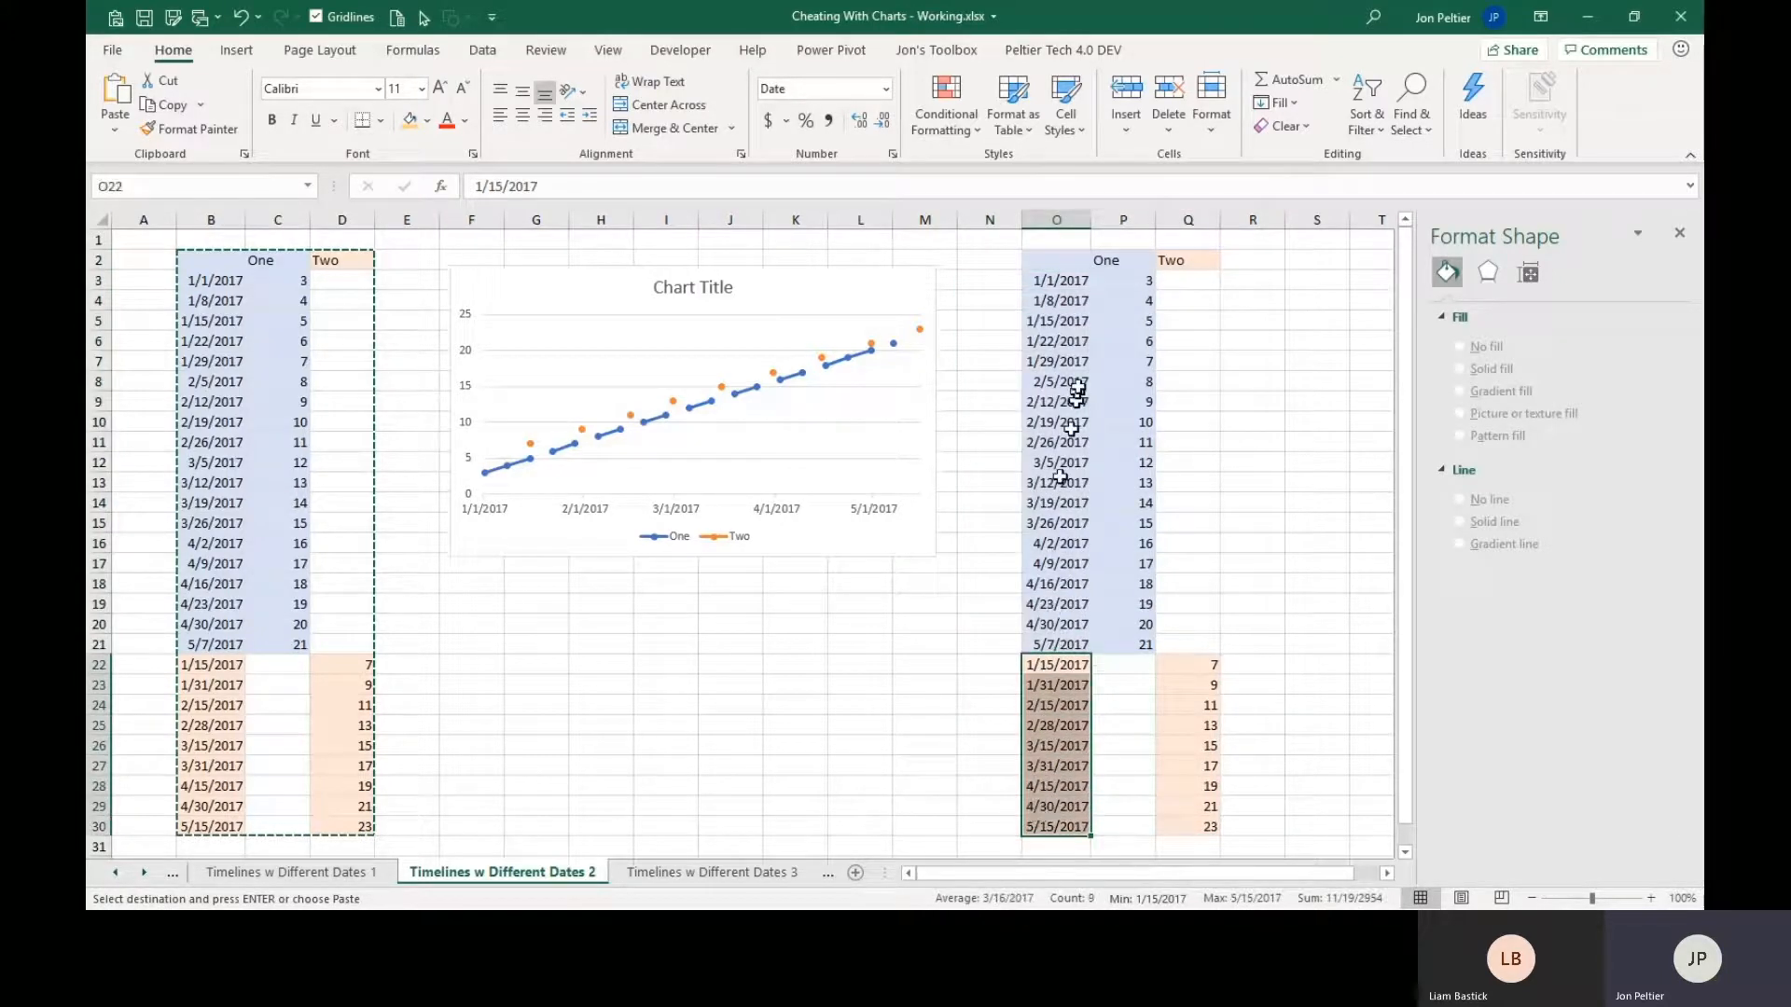
click(1070, 281)
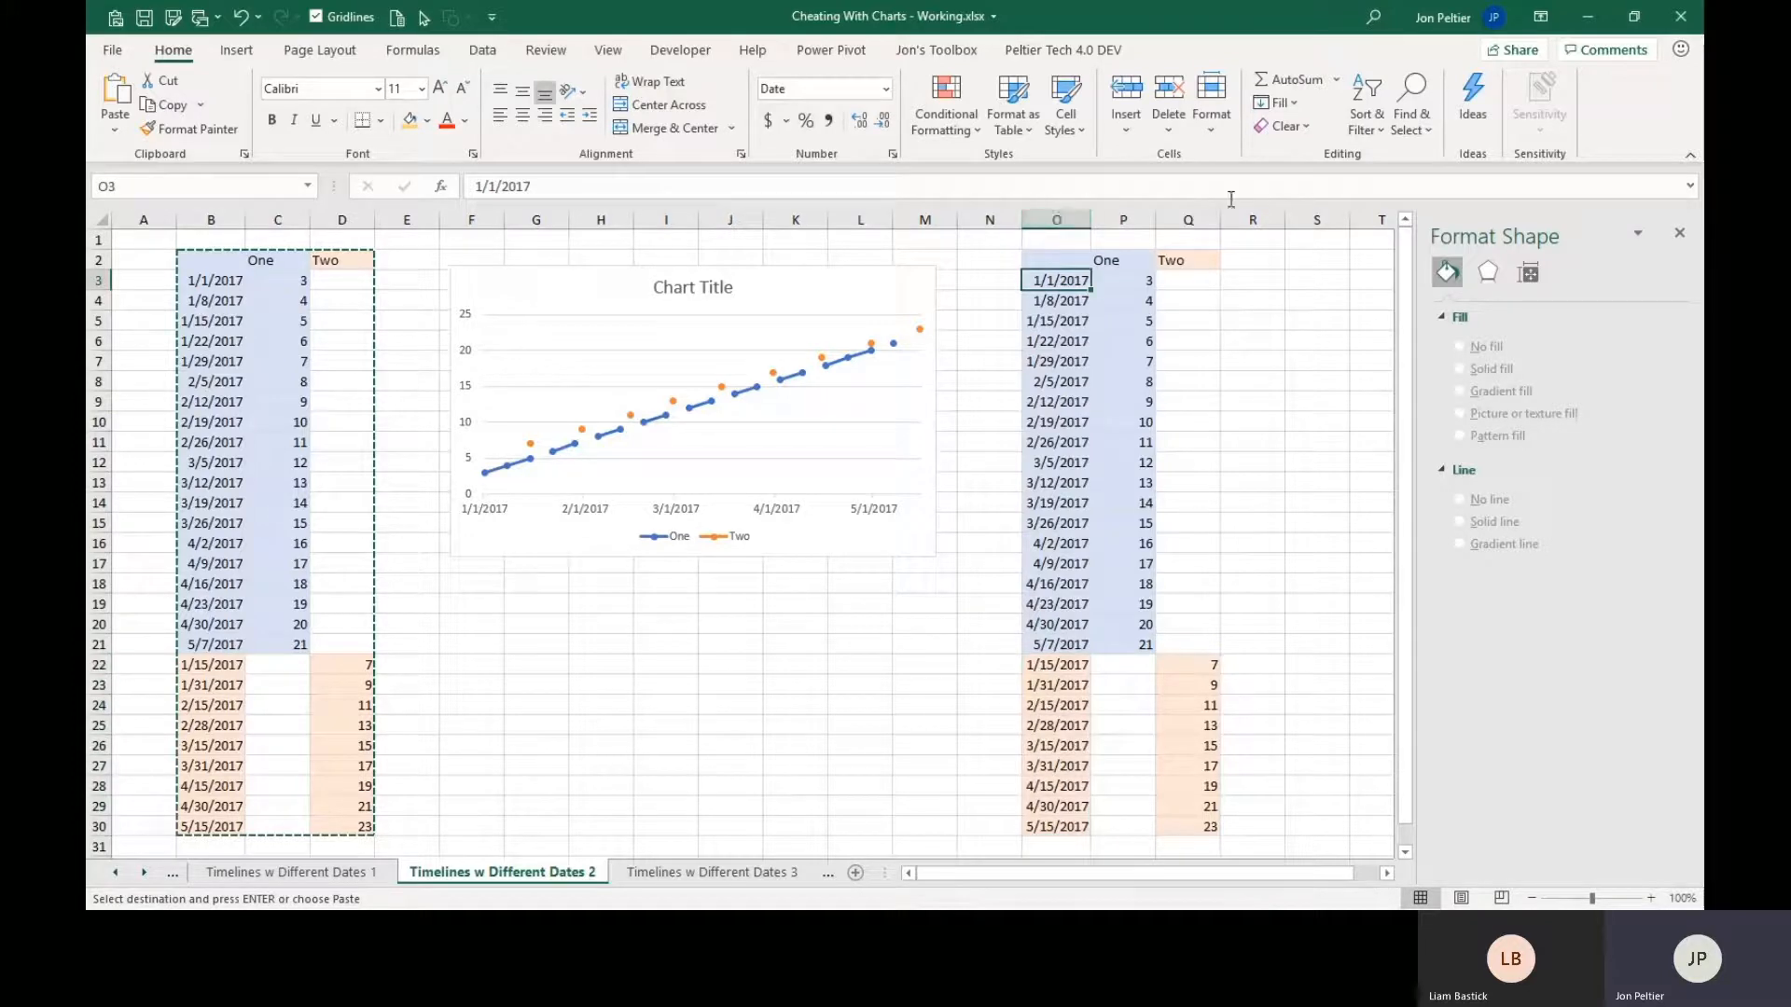
click(1387, 136)
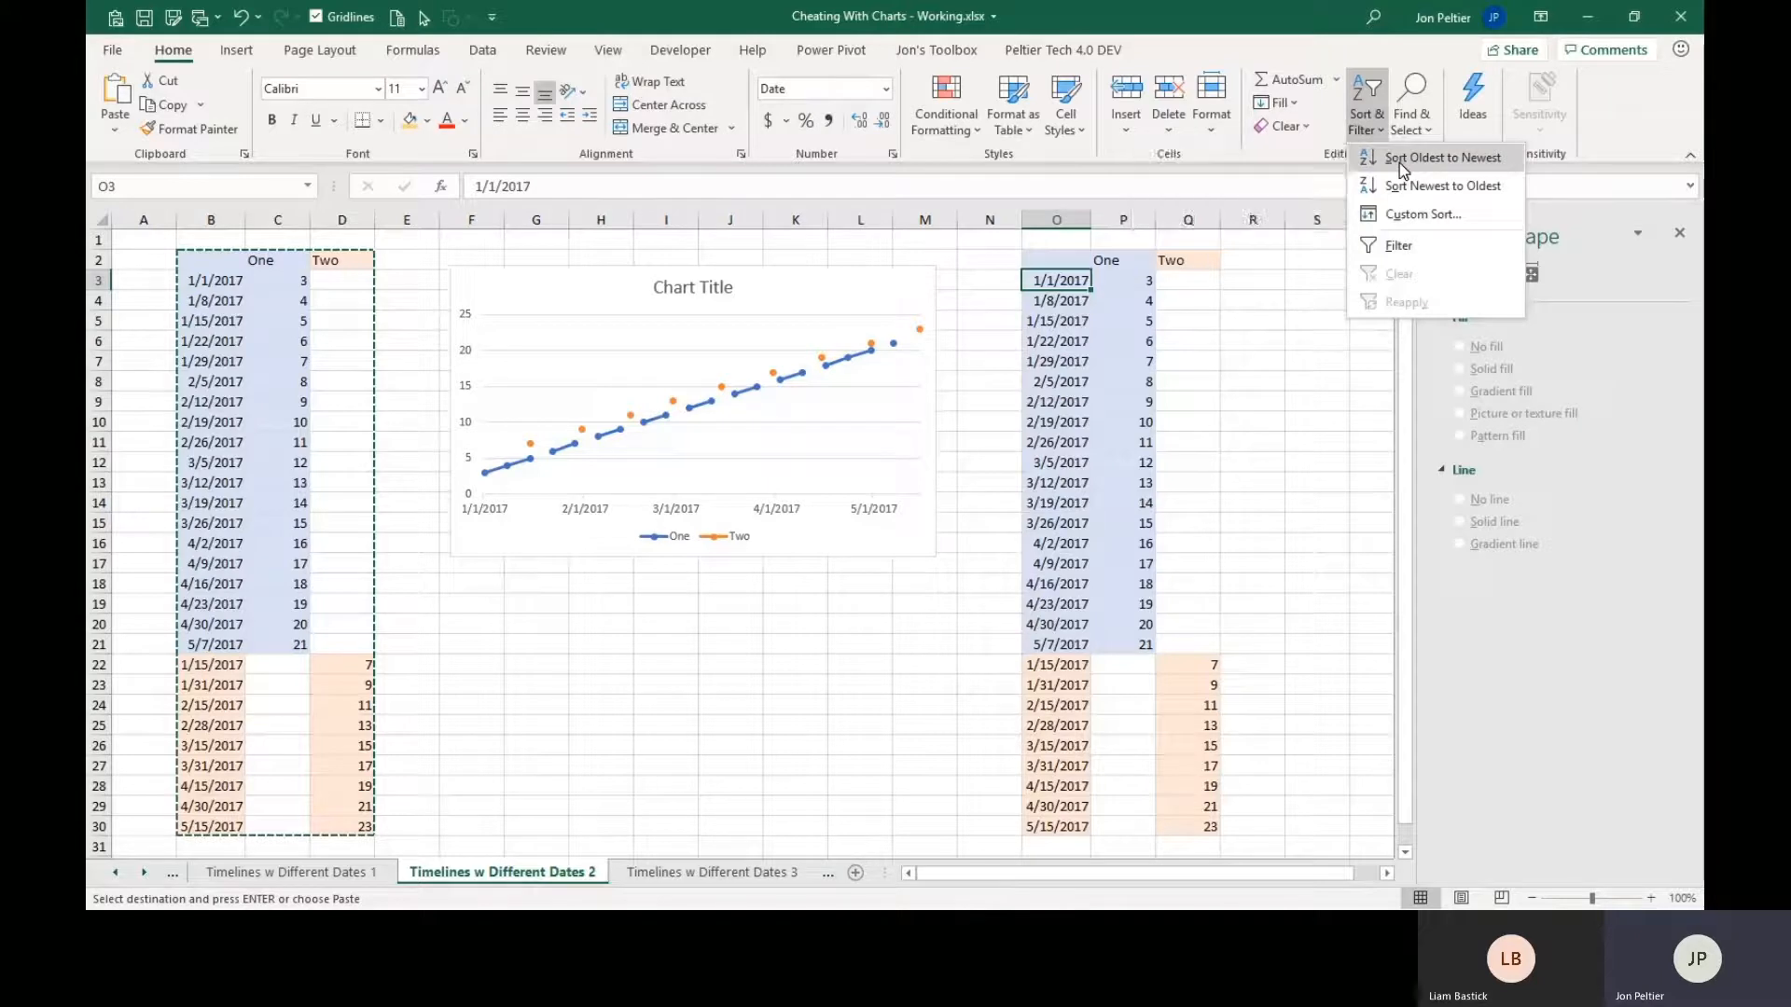
click(1399, 162)
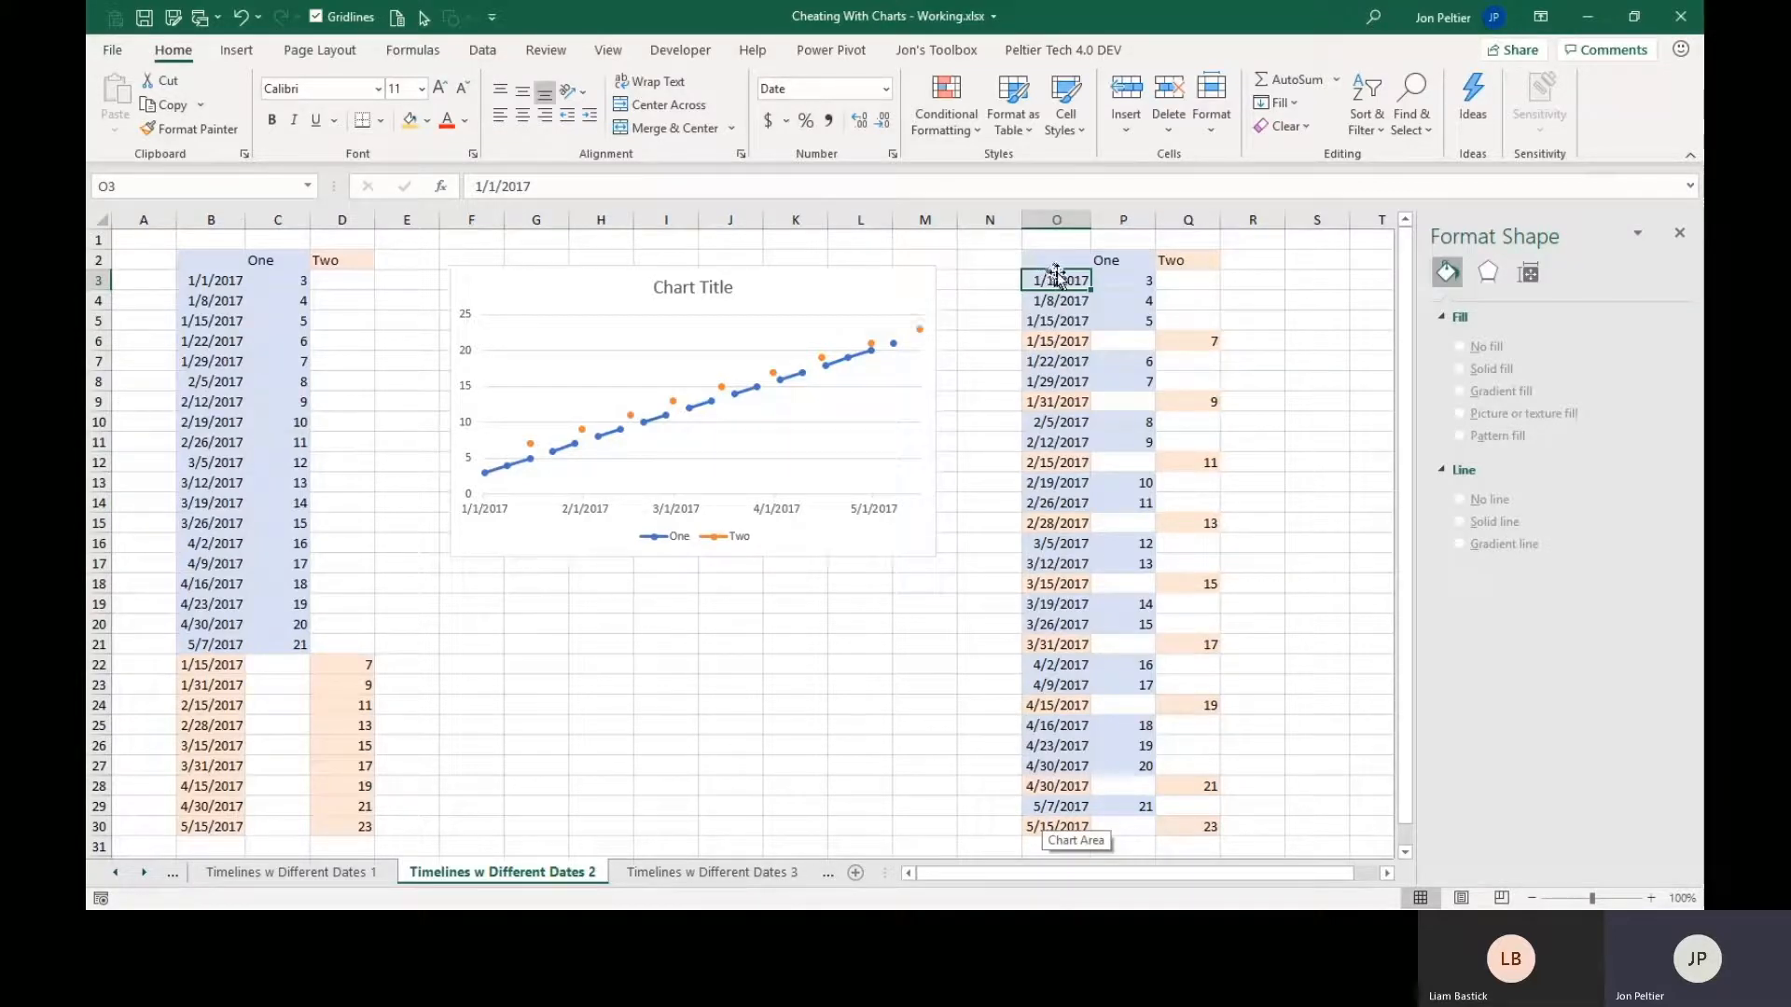
drag(216, 263, 334, 837)
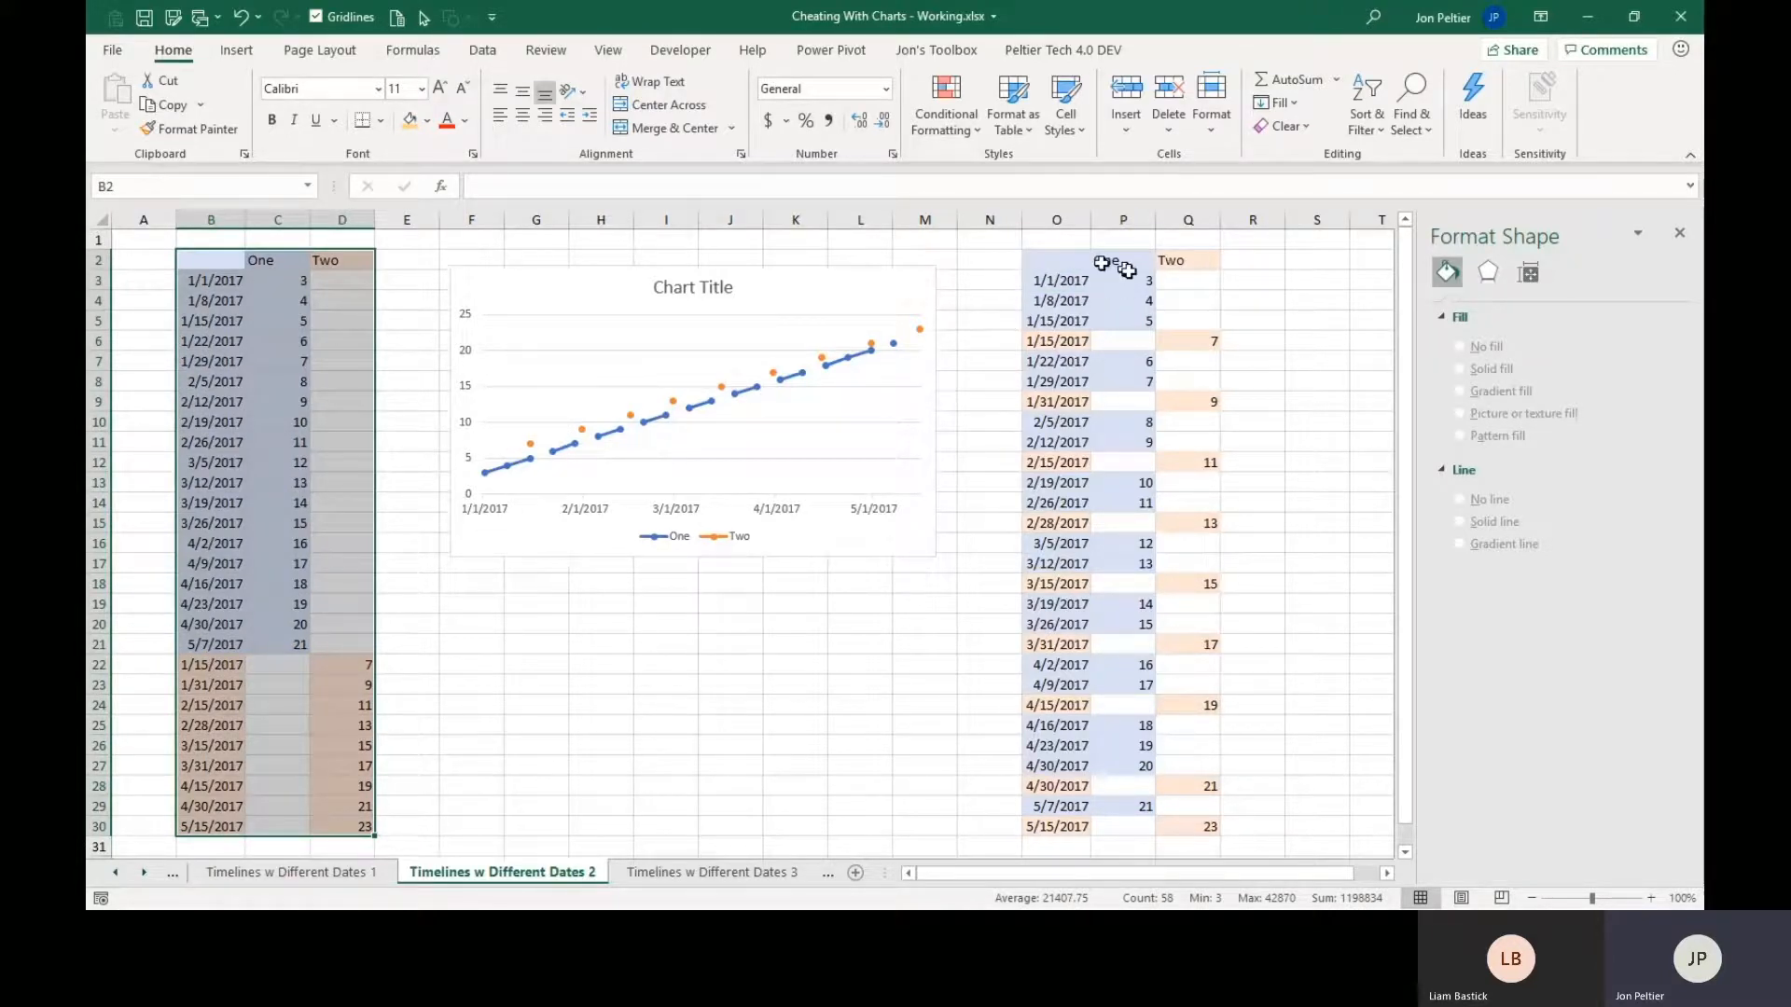
Compare the blank cells in columns P and Q of the sorted data with the breaks in the chart's lines.
drag(1172, 282, 1171, 558)
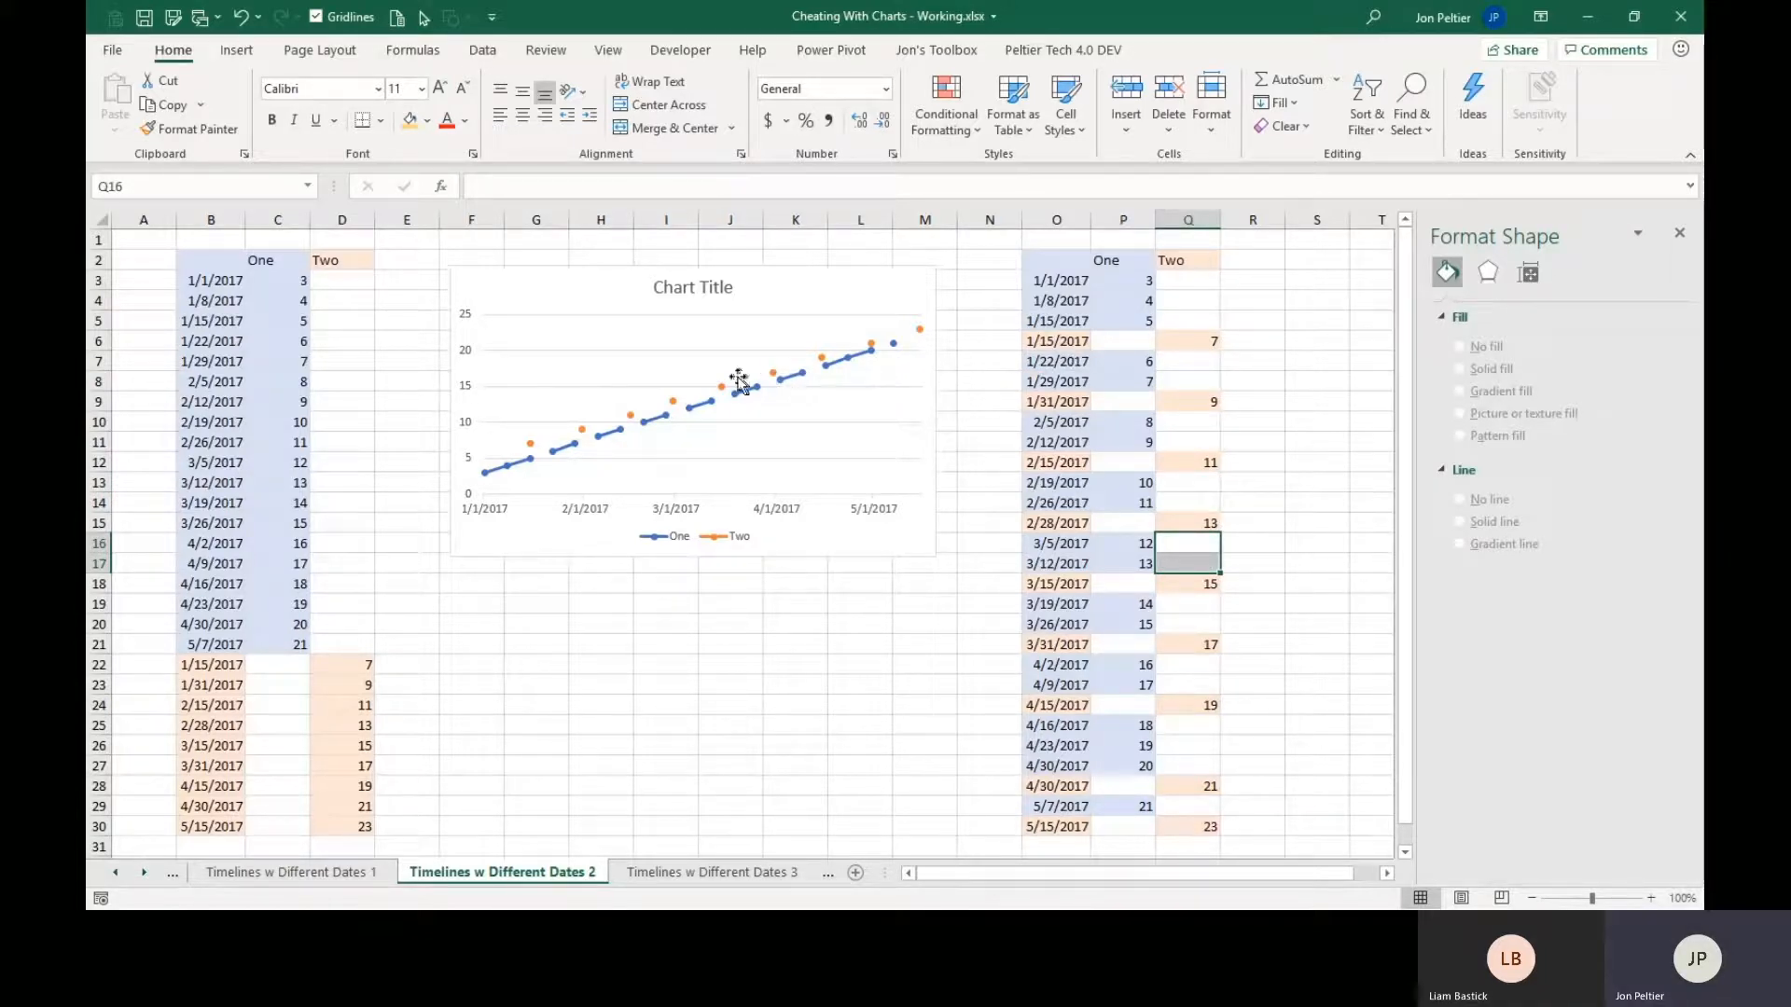
click(1123, 342)
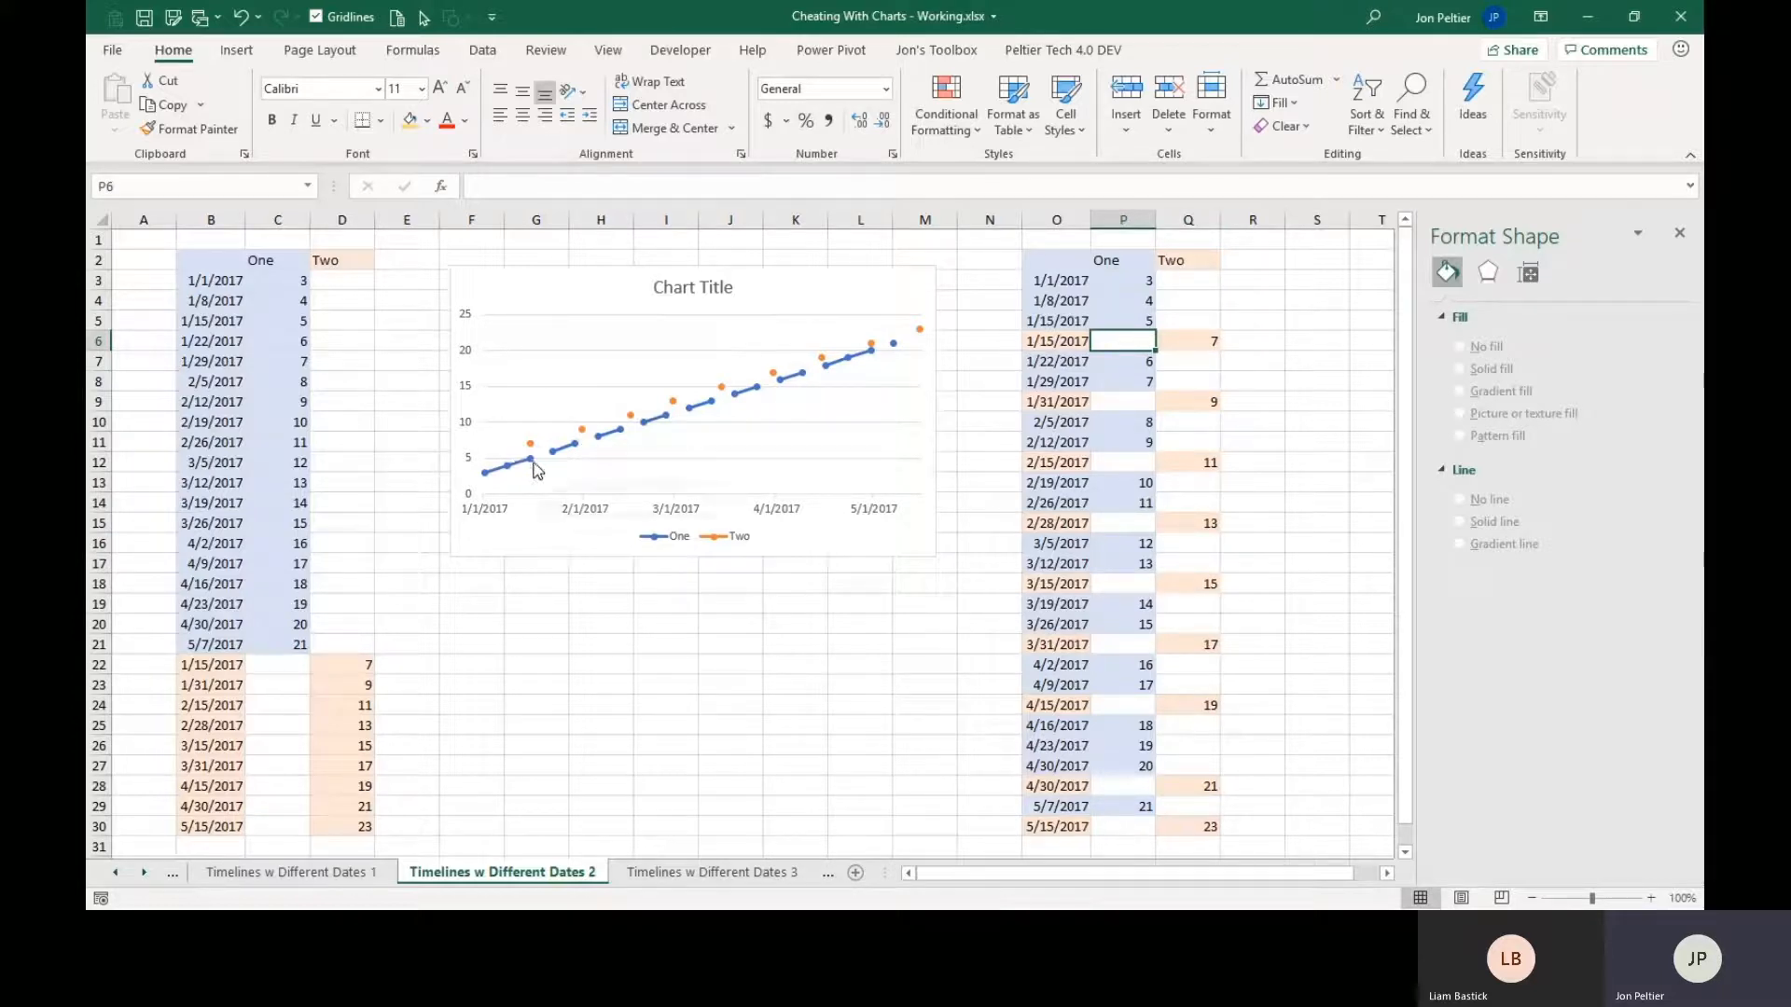
mouse_move(555, 458)
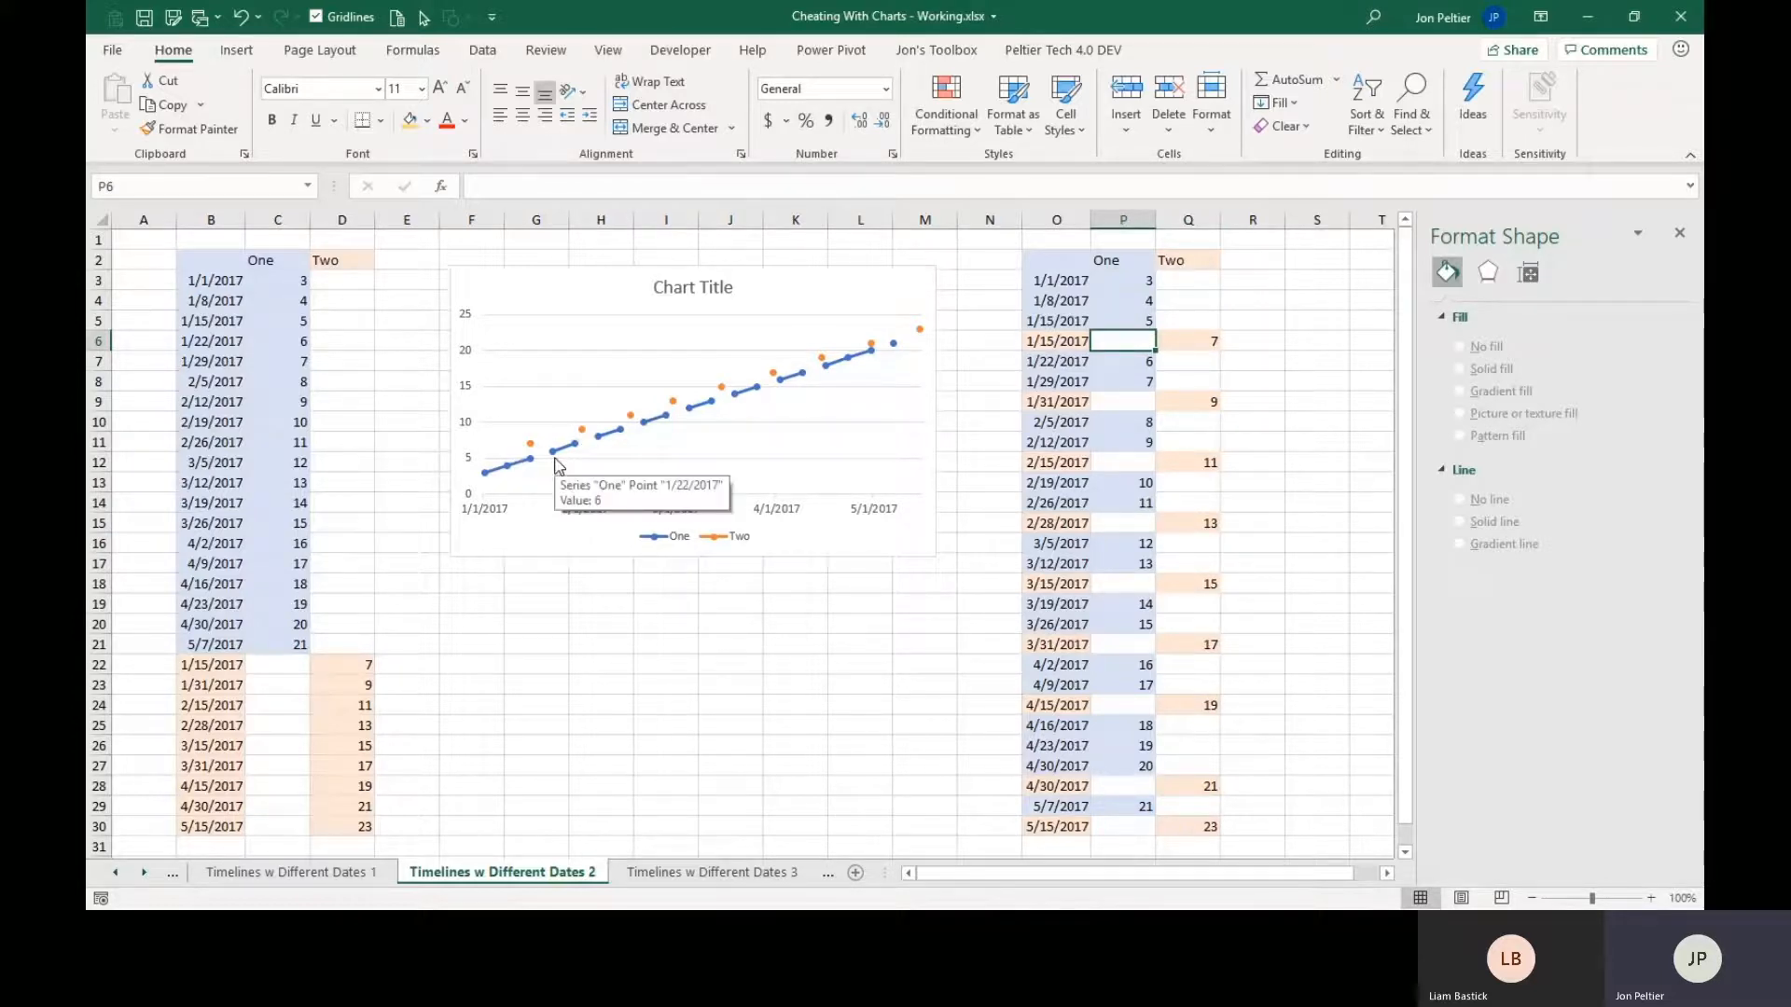
click(1106, 401)
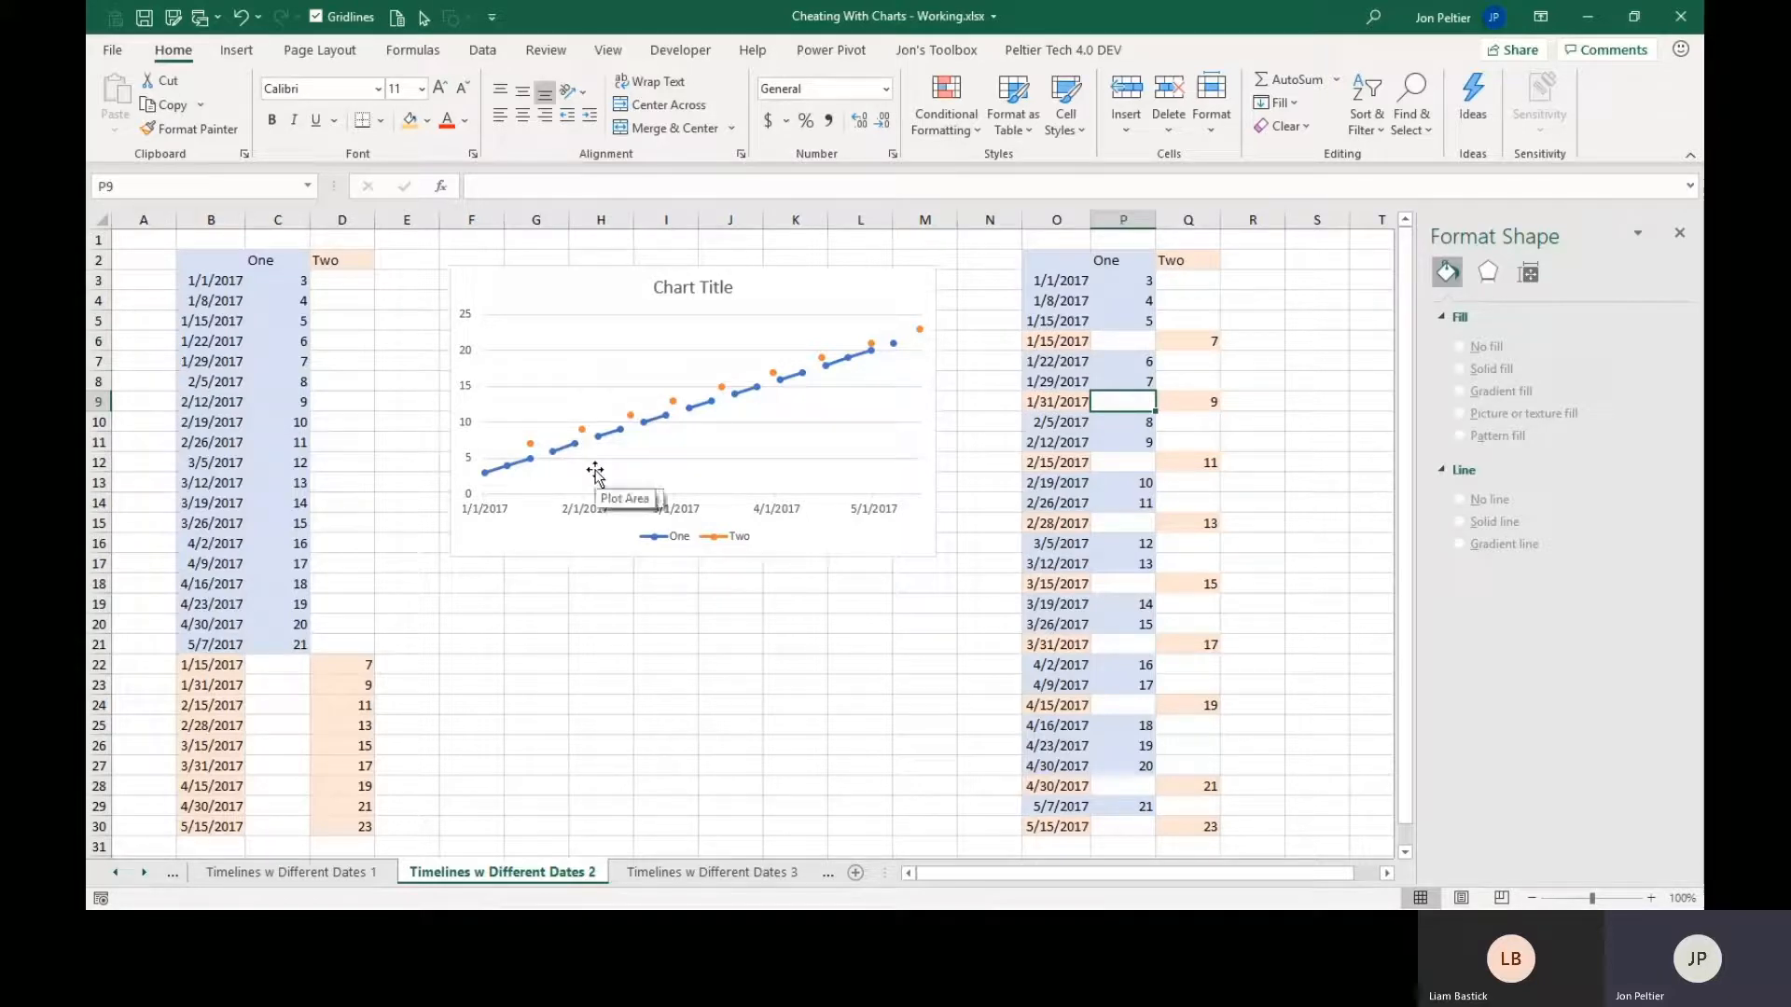
click(1106, 340)
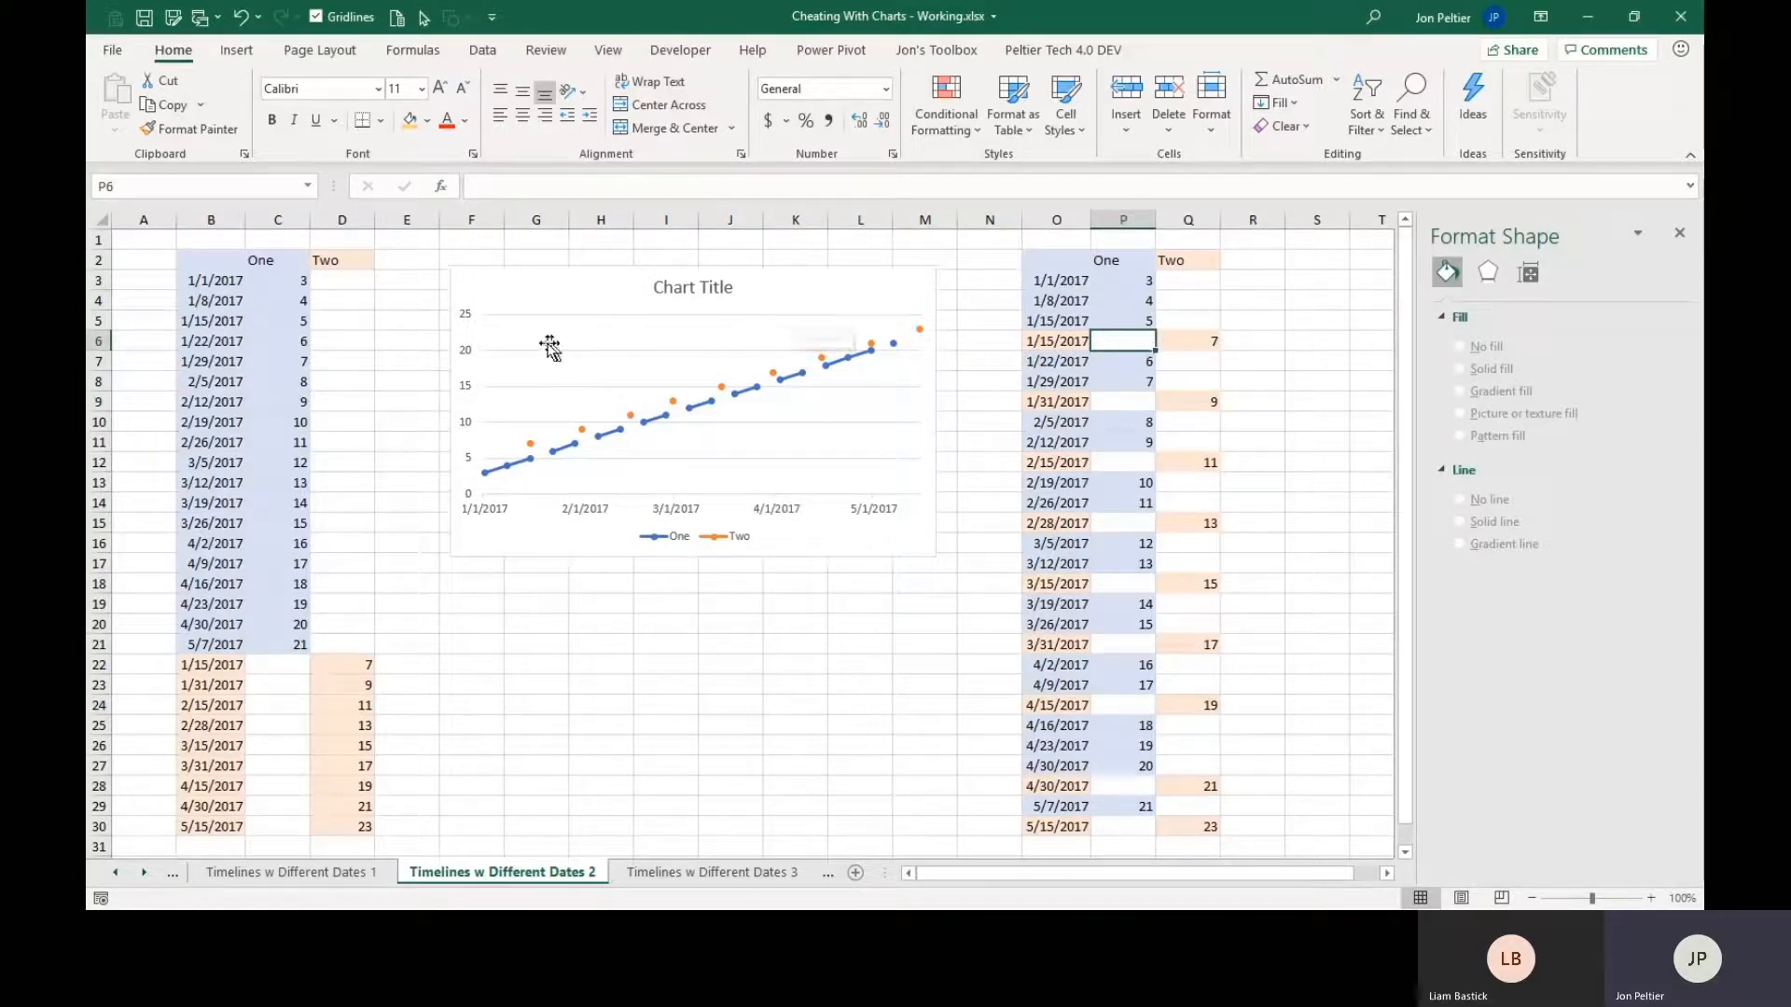
Set the chart's hidden and empty cell settings to connect data points with a line.
click(526, 304)
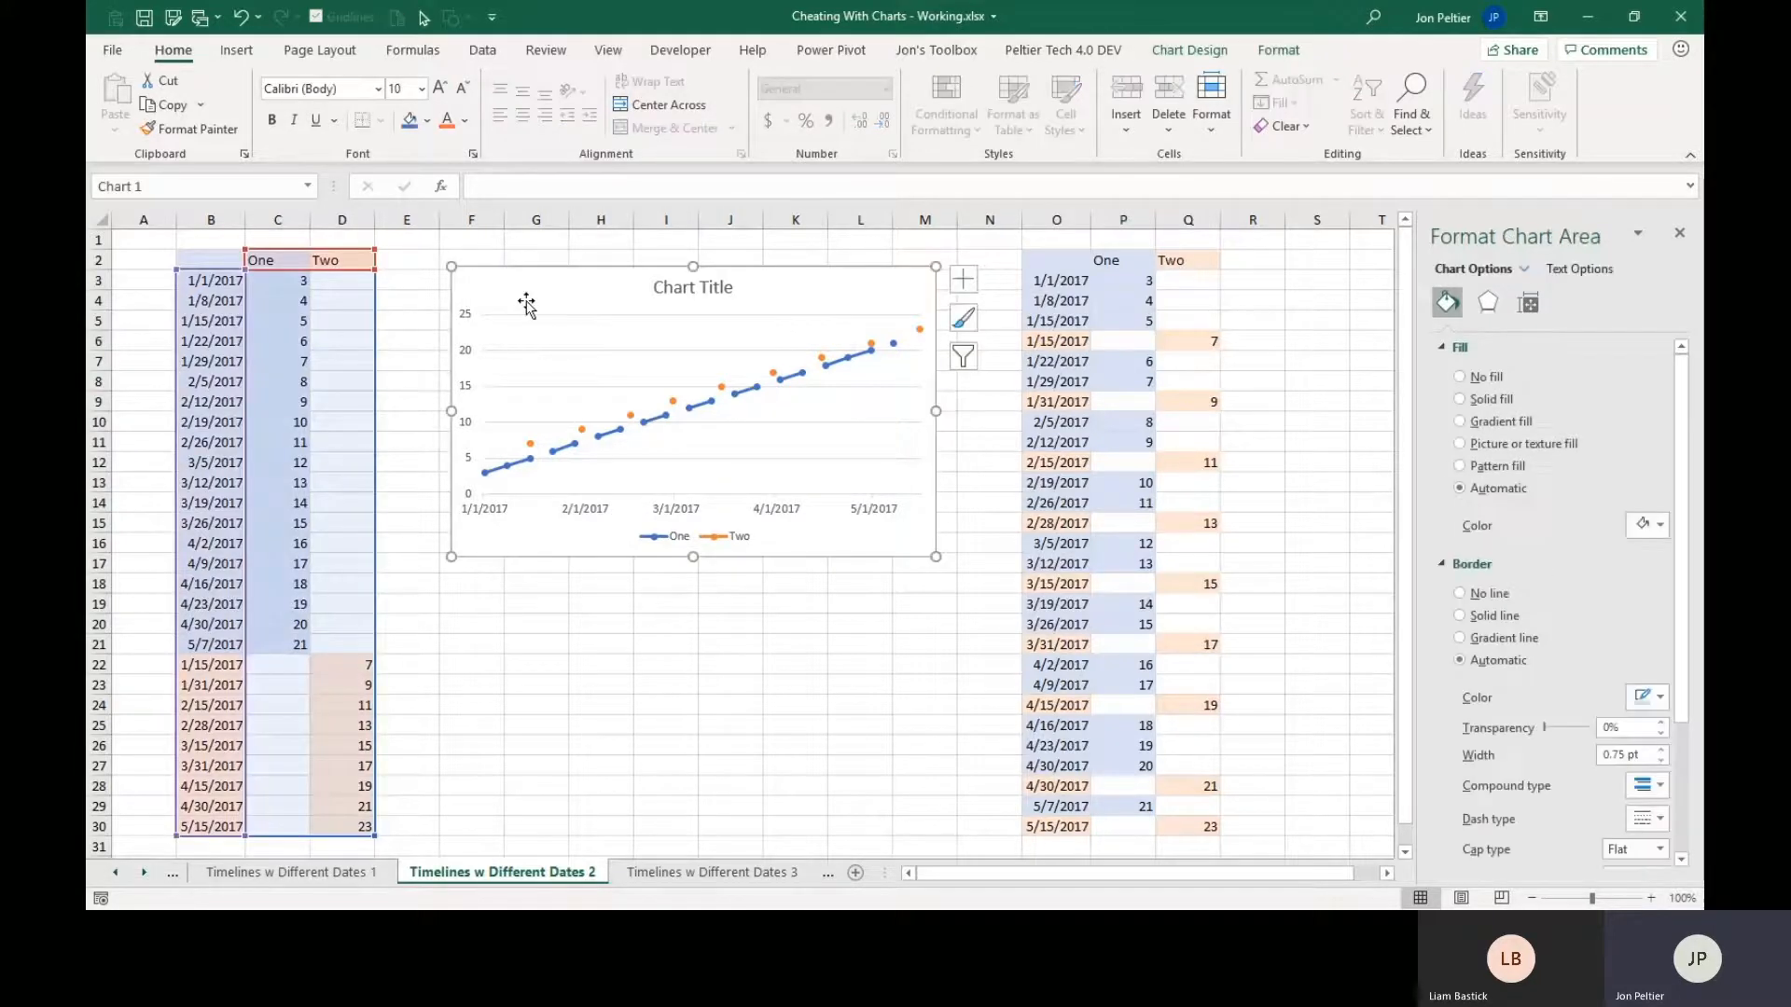
right_click(526, 300)
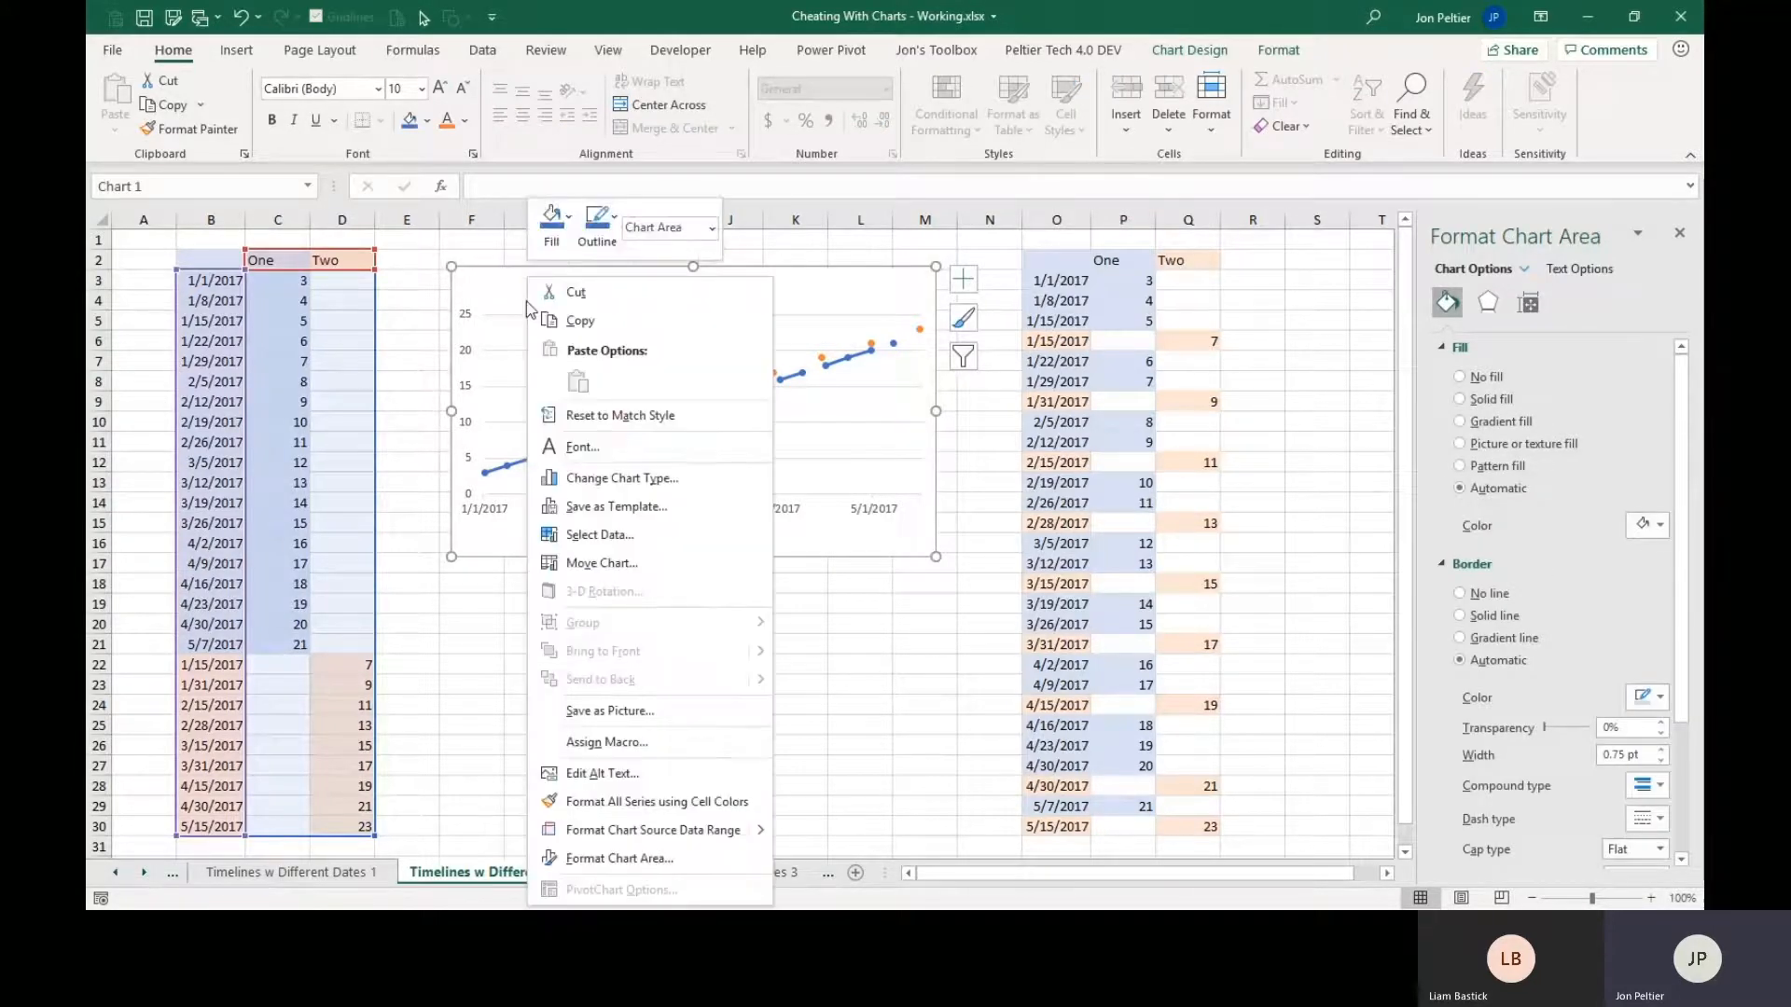
click(630, 537)
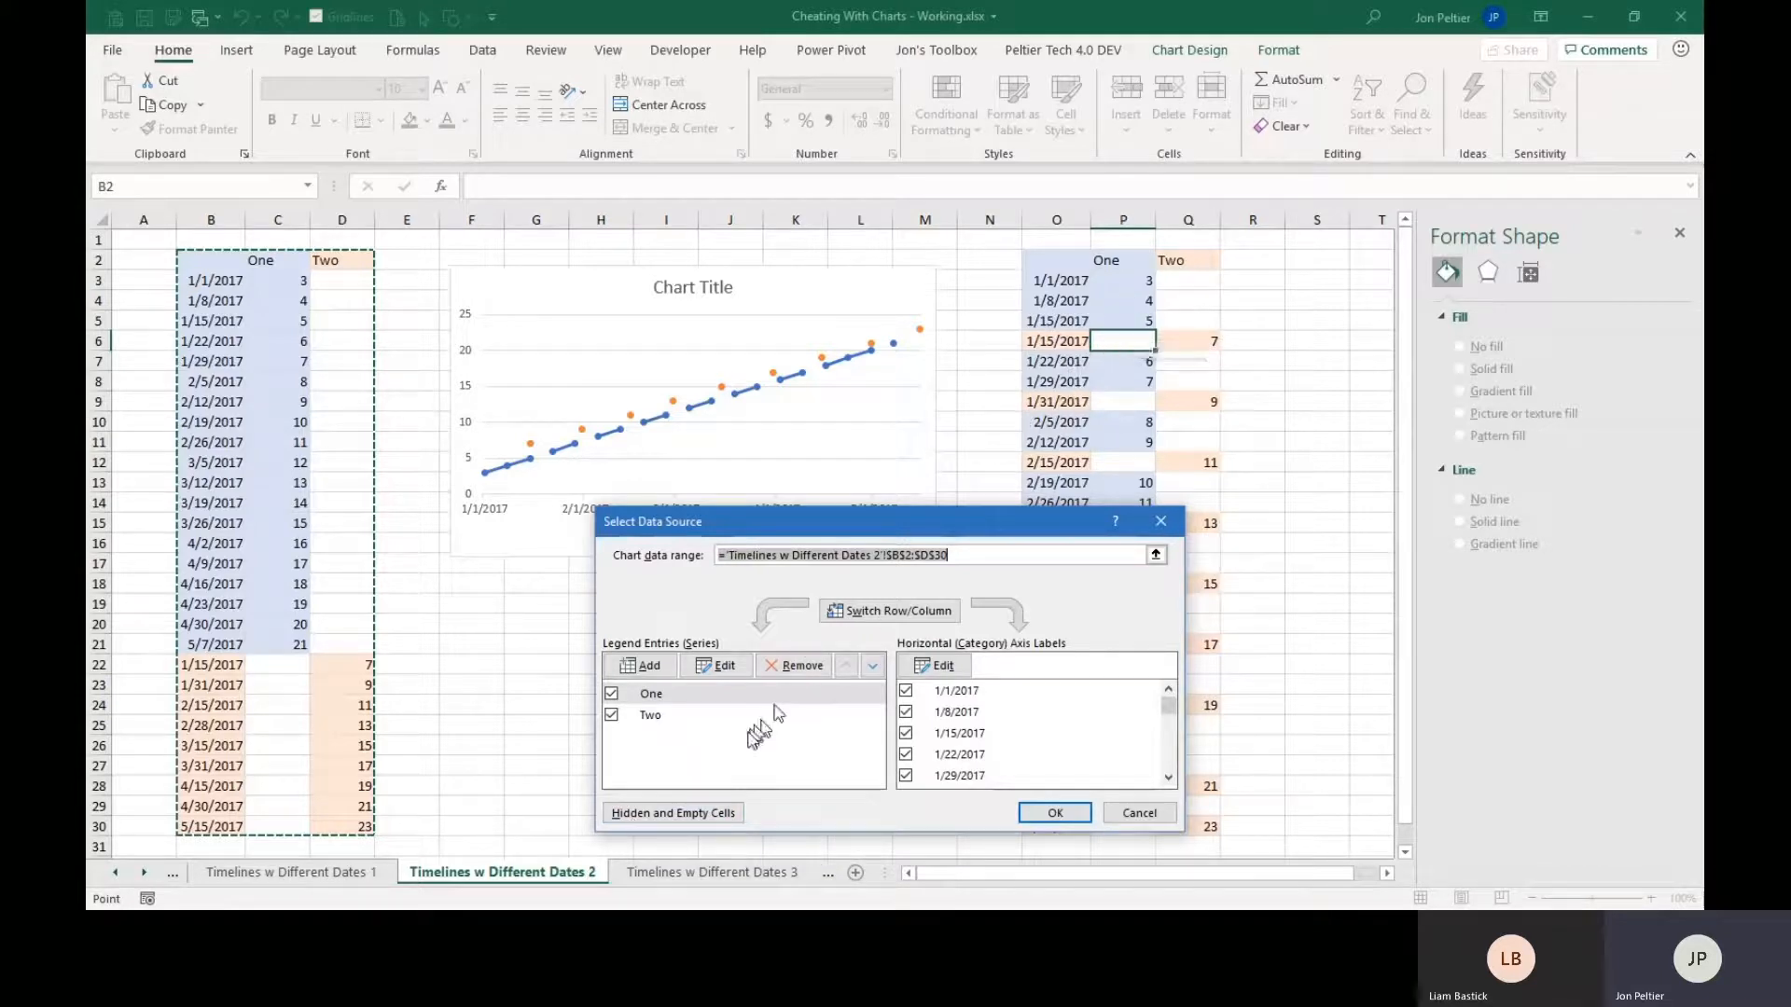
click(664, 809)
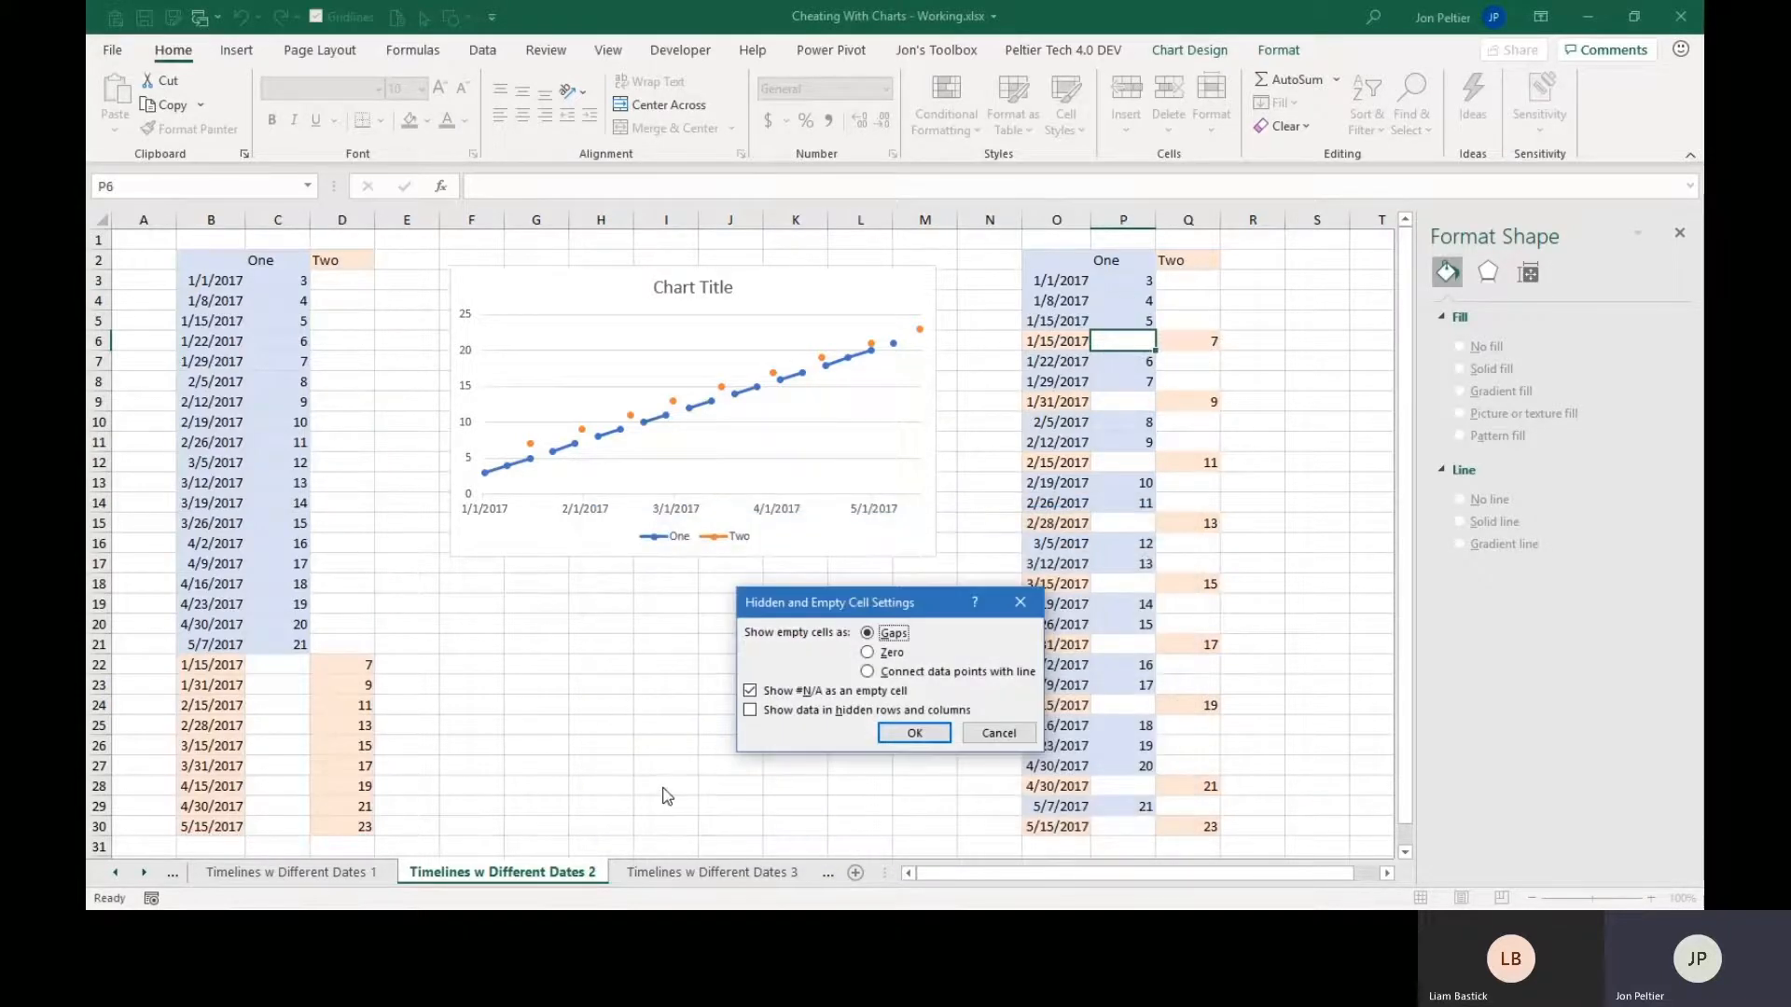
click(921, 680)
click(914, 735)
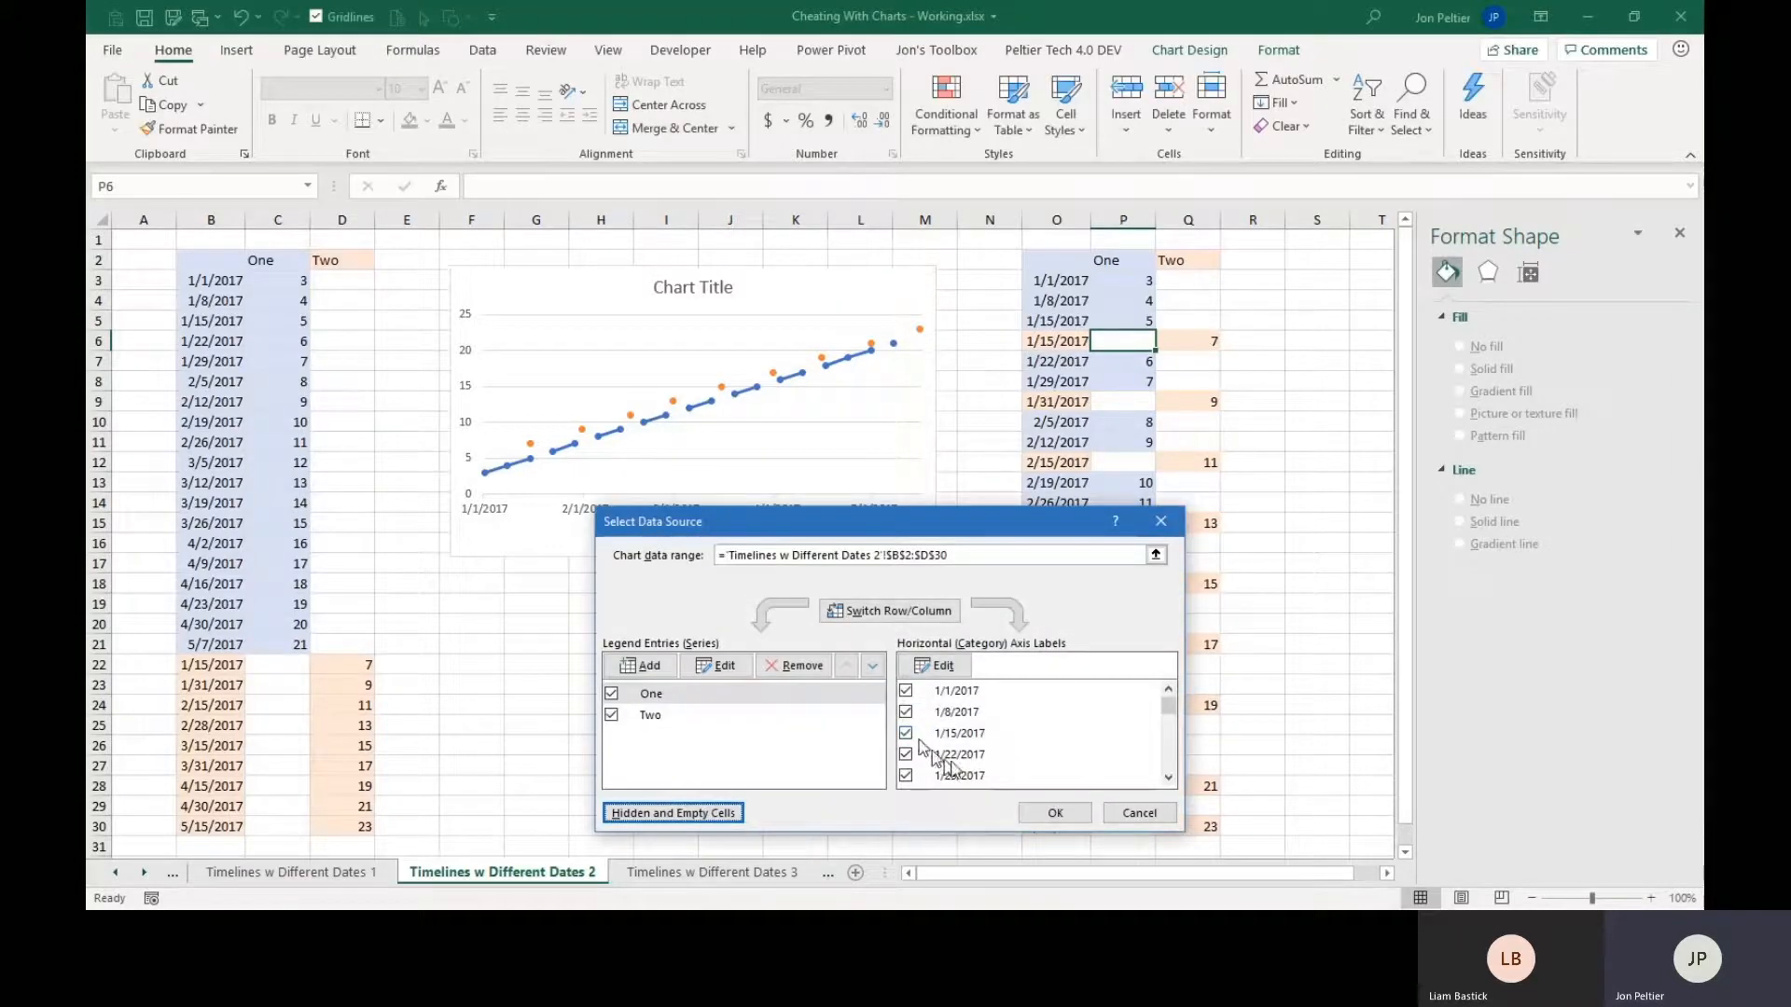
click(1055, 812)
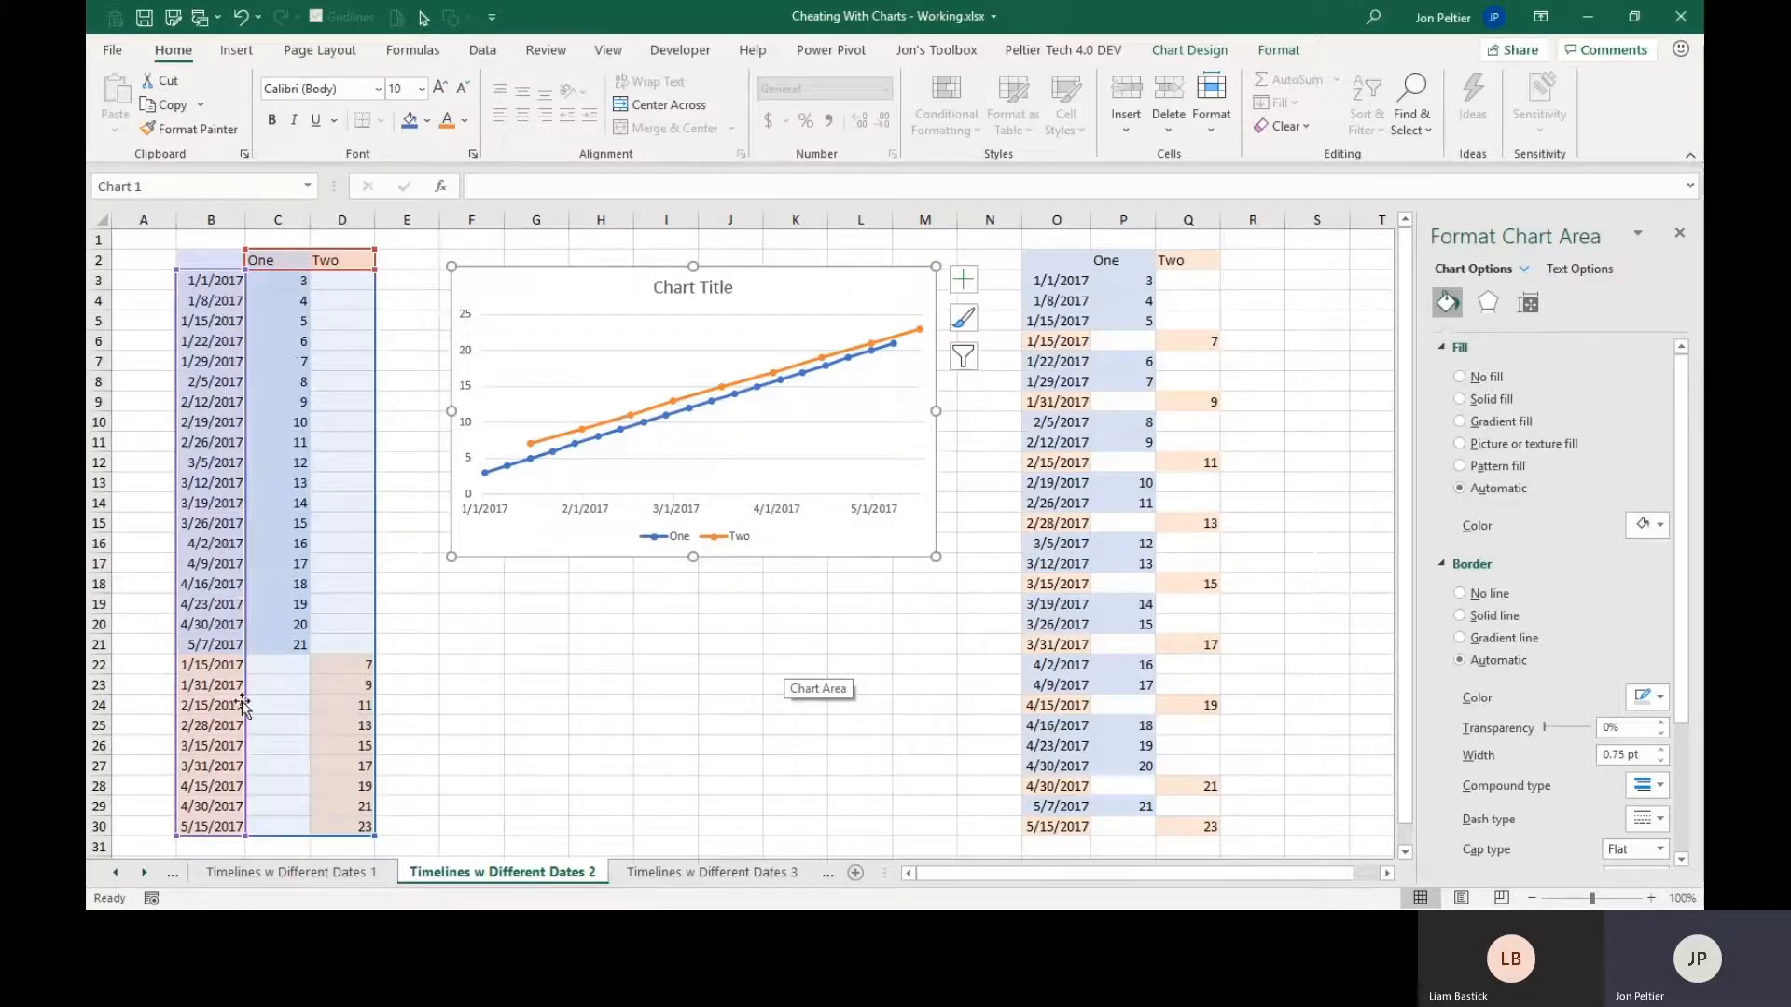
click(400, 733)
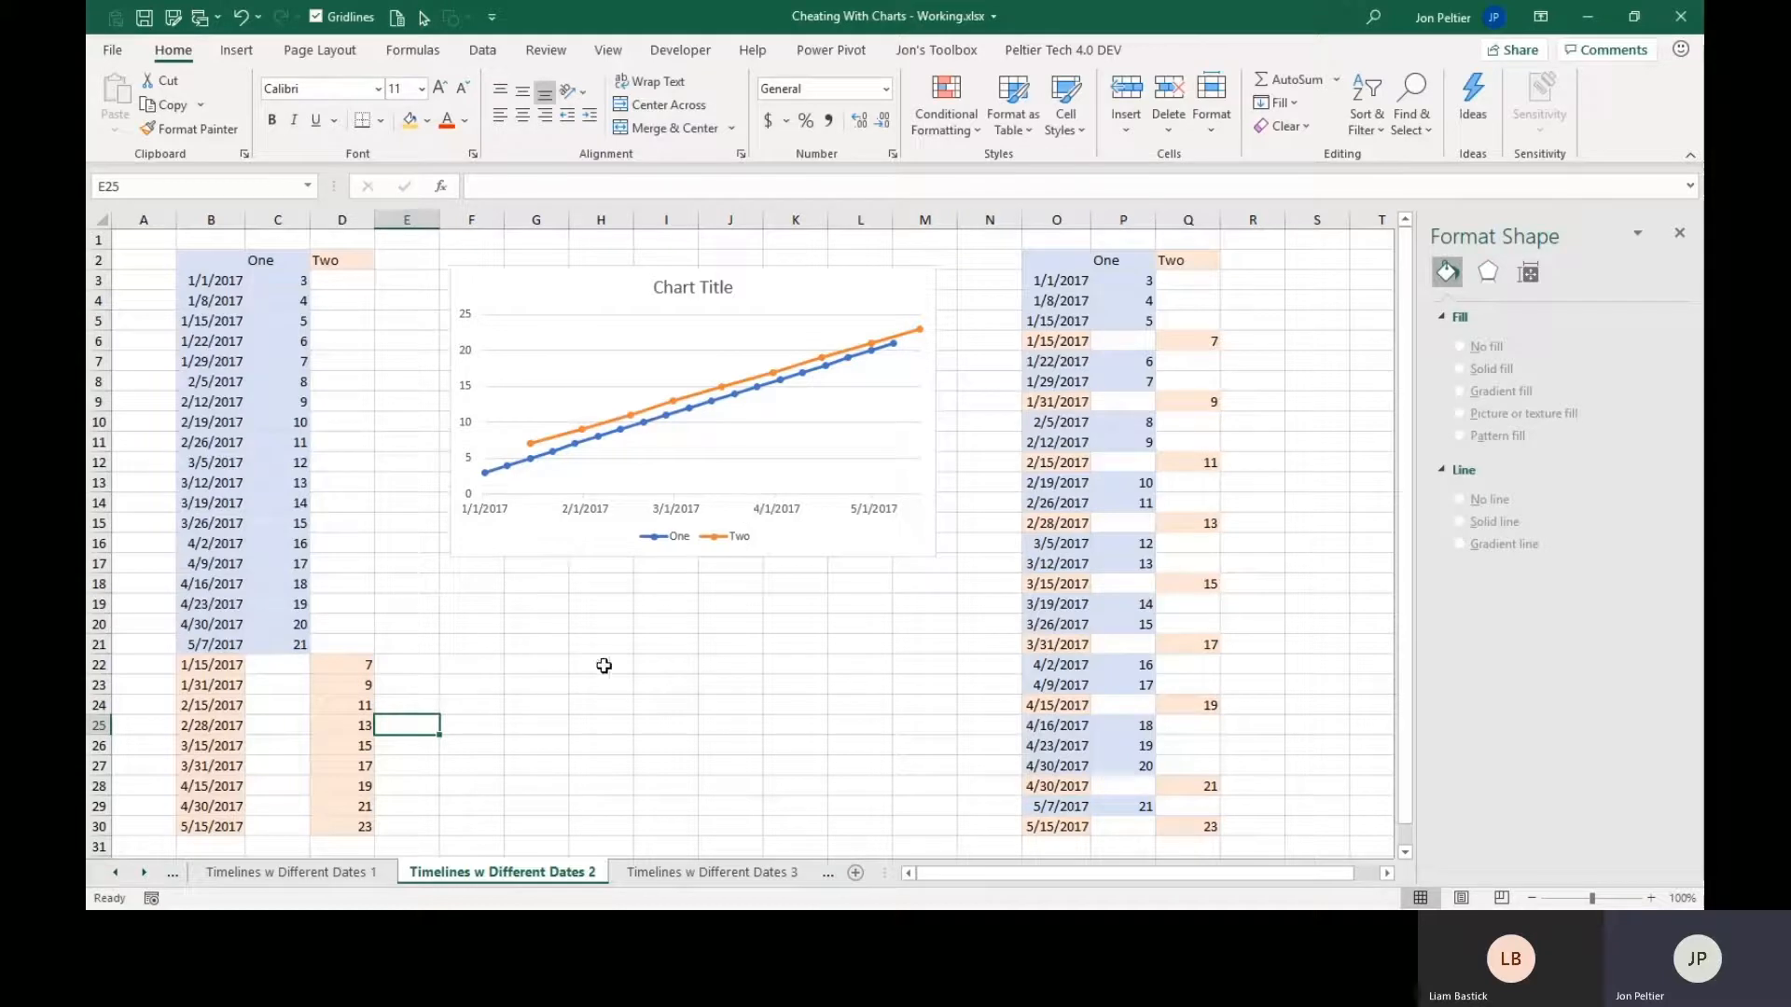
On the Irregular Axis Labels 1 sheet, enter the header Axis in C1 and fill C2:C14 with 0.
click(144, 873)
click(144, 873)
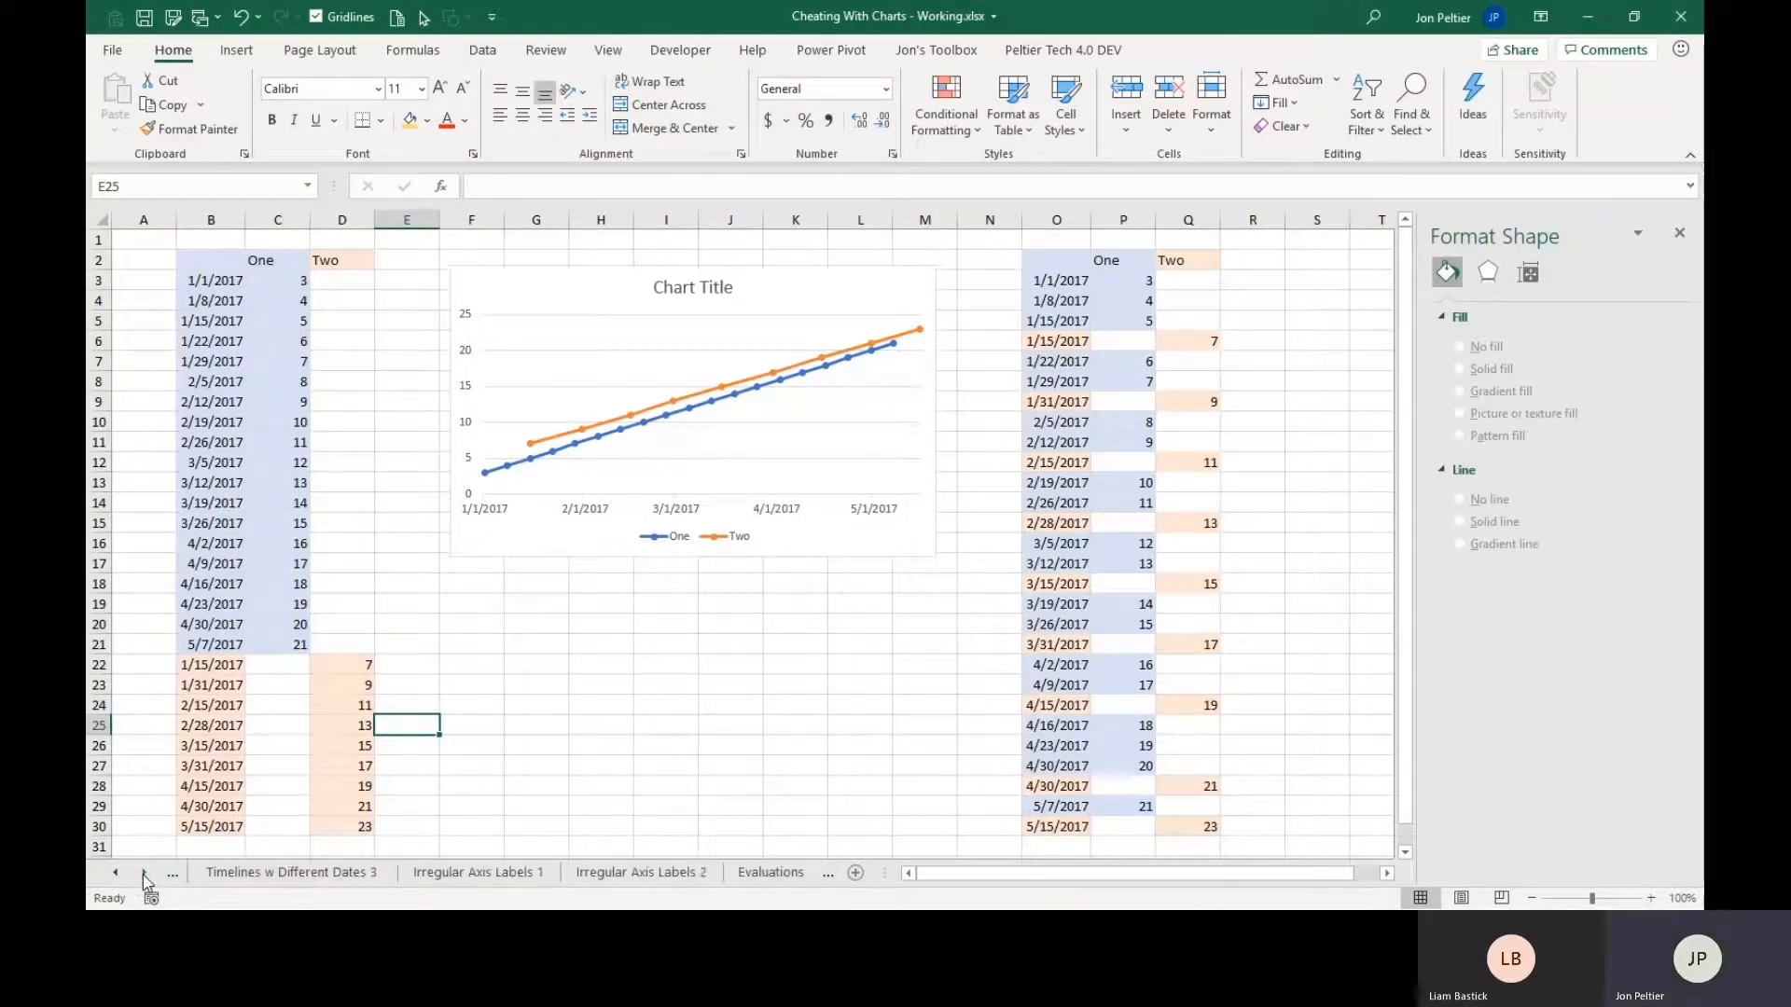
click(432, 873)
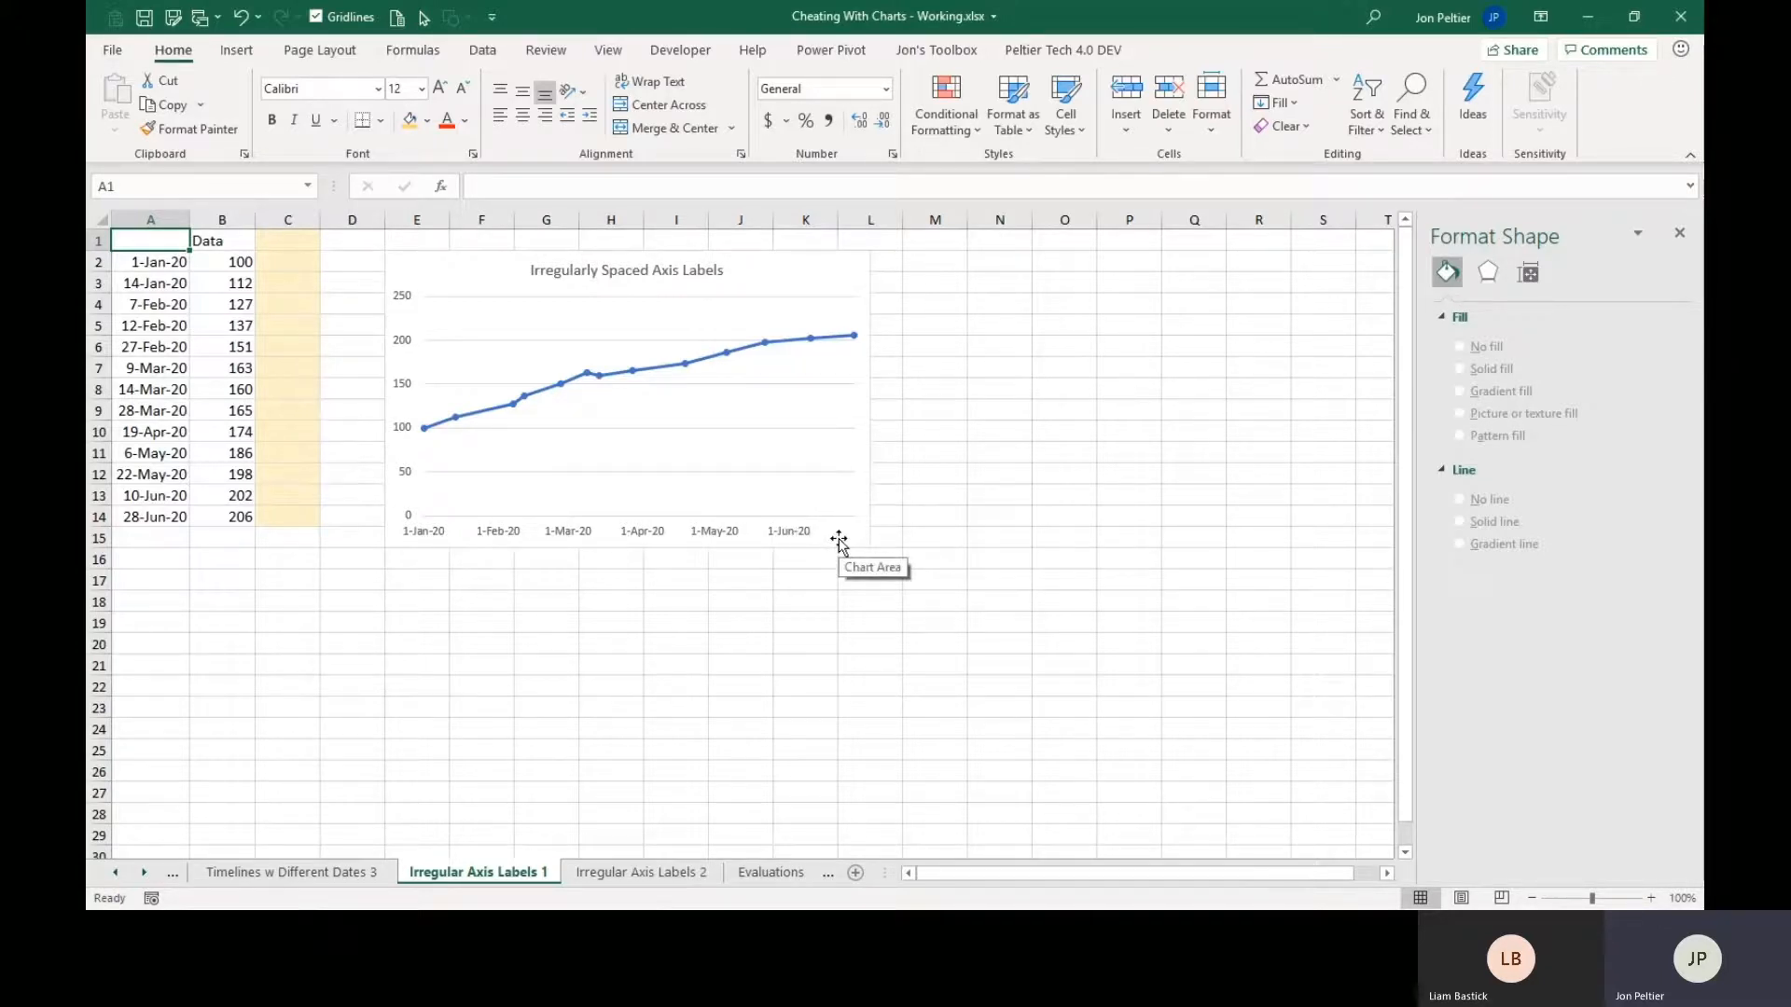
click(177, 264)
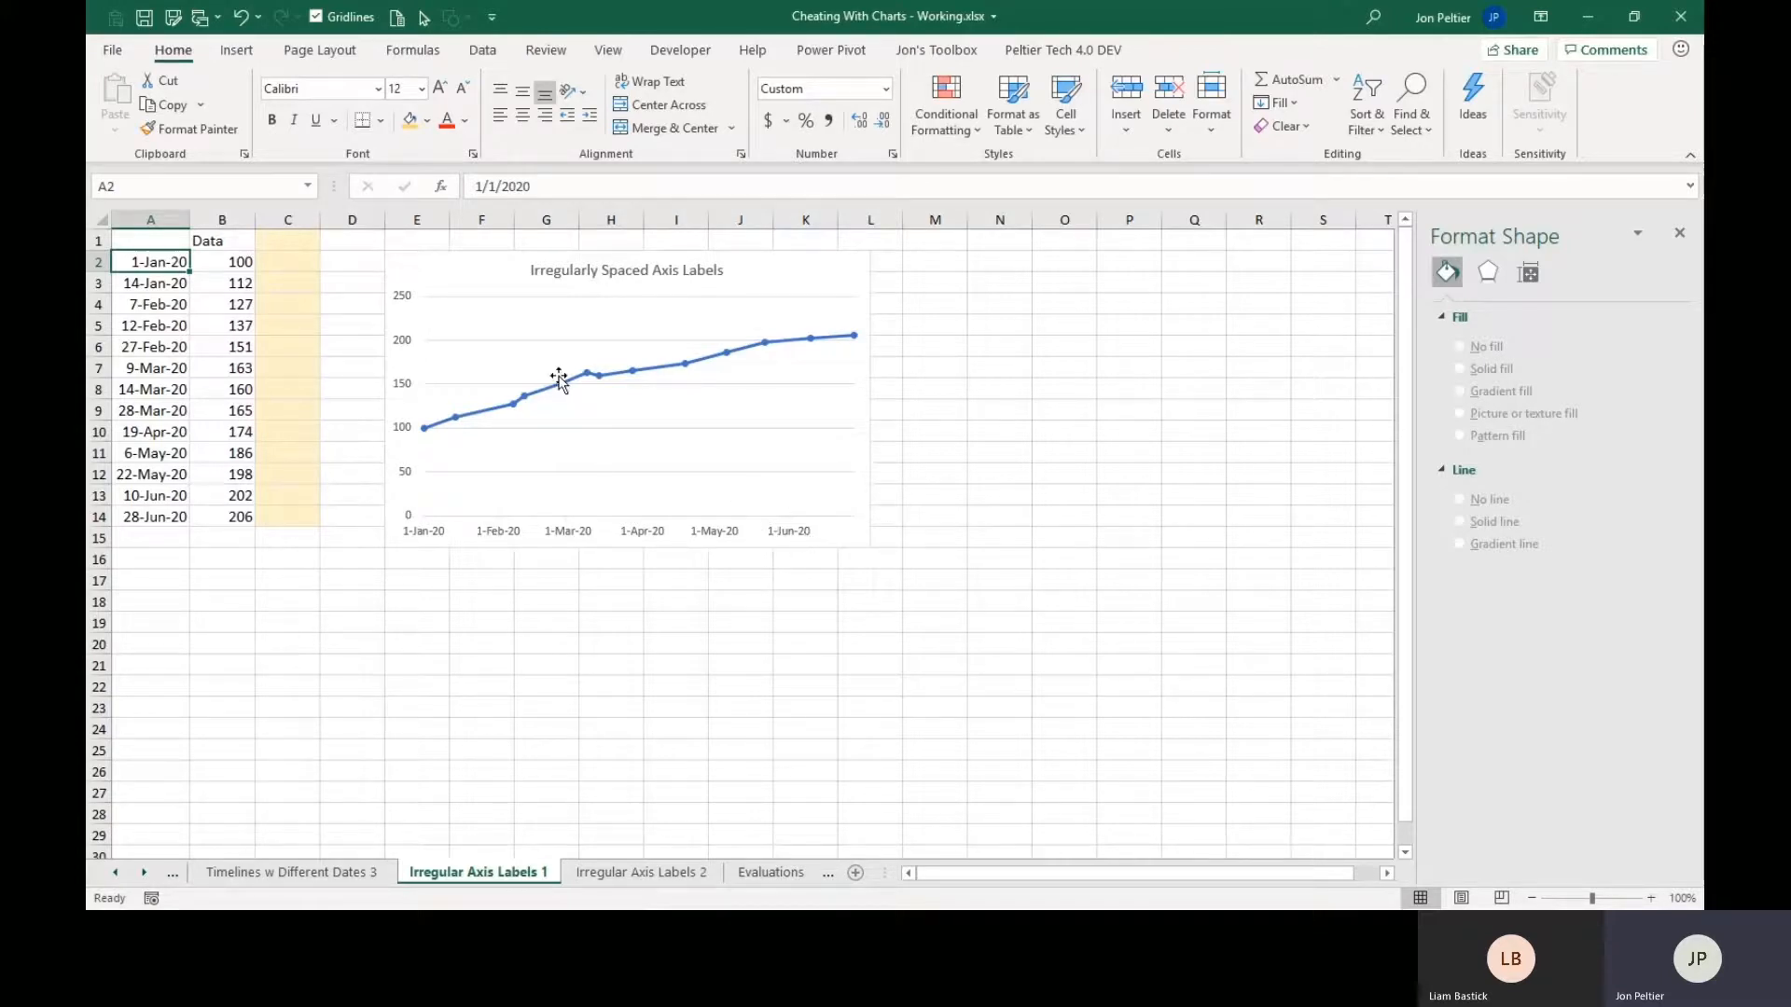
click(278, 244)
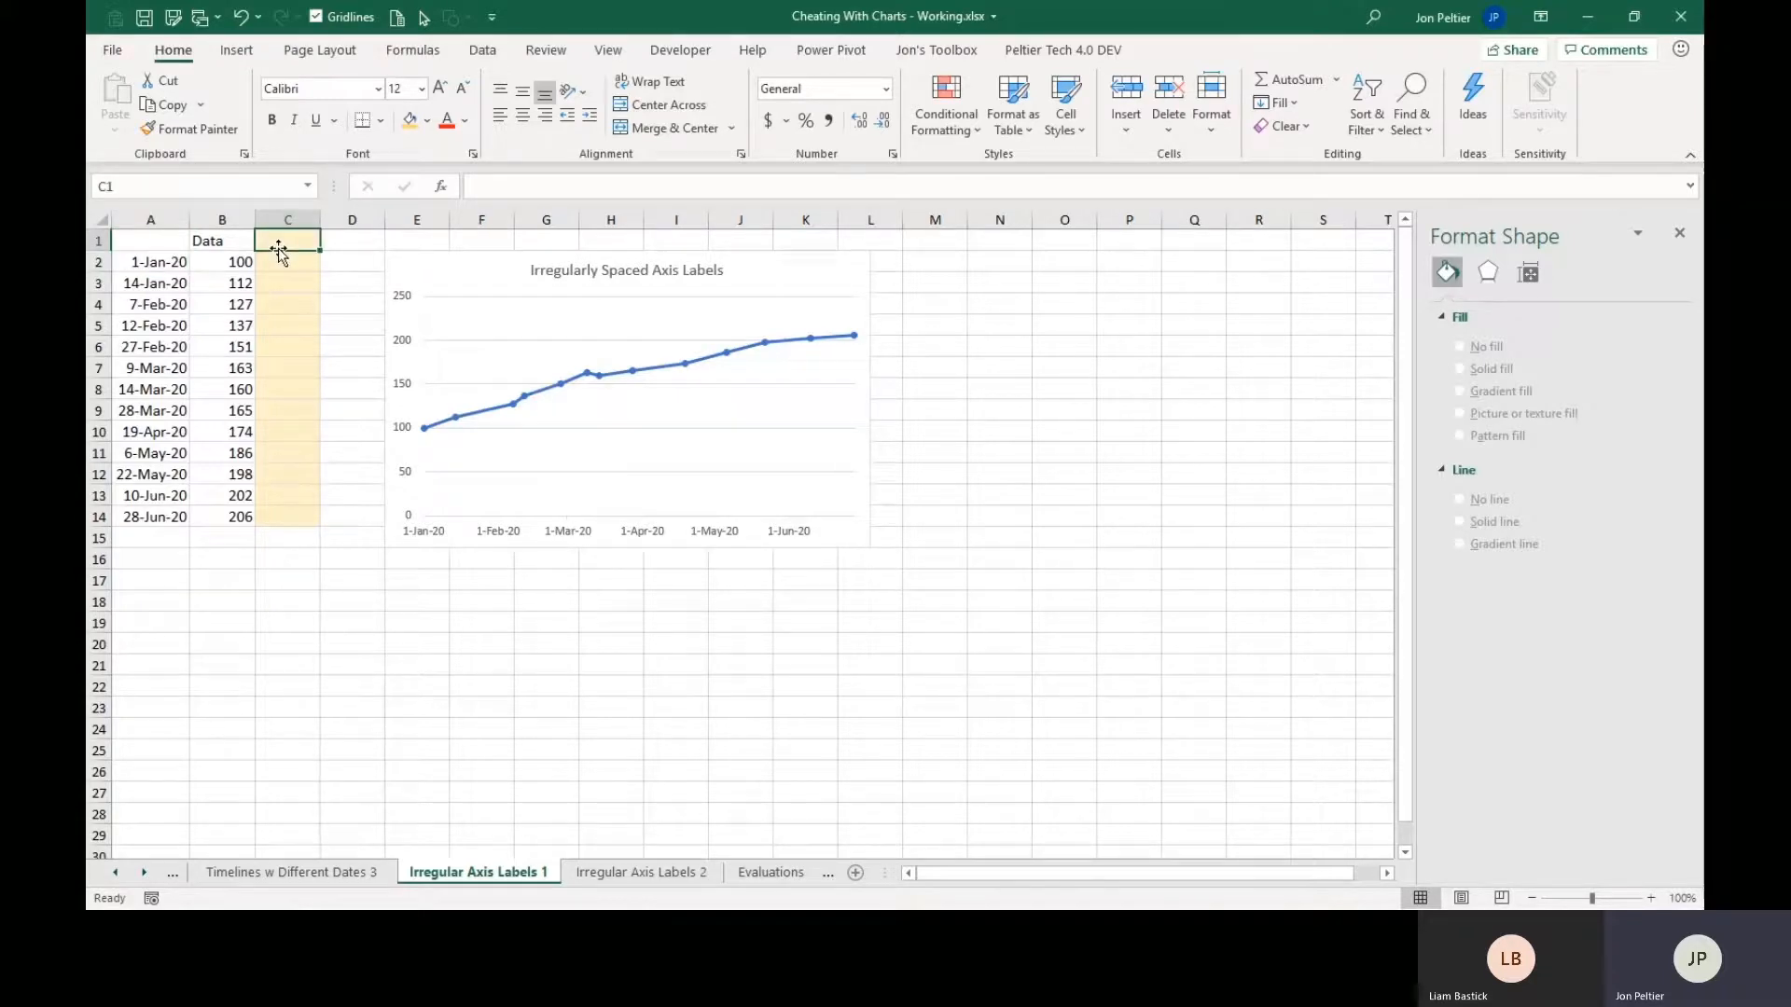
text(Ax)
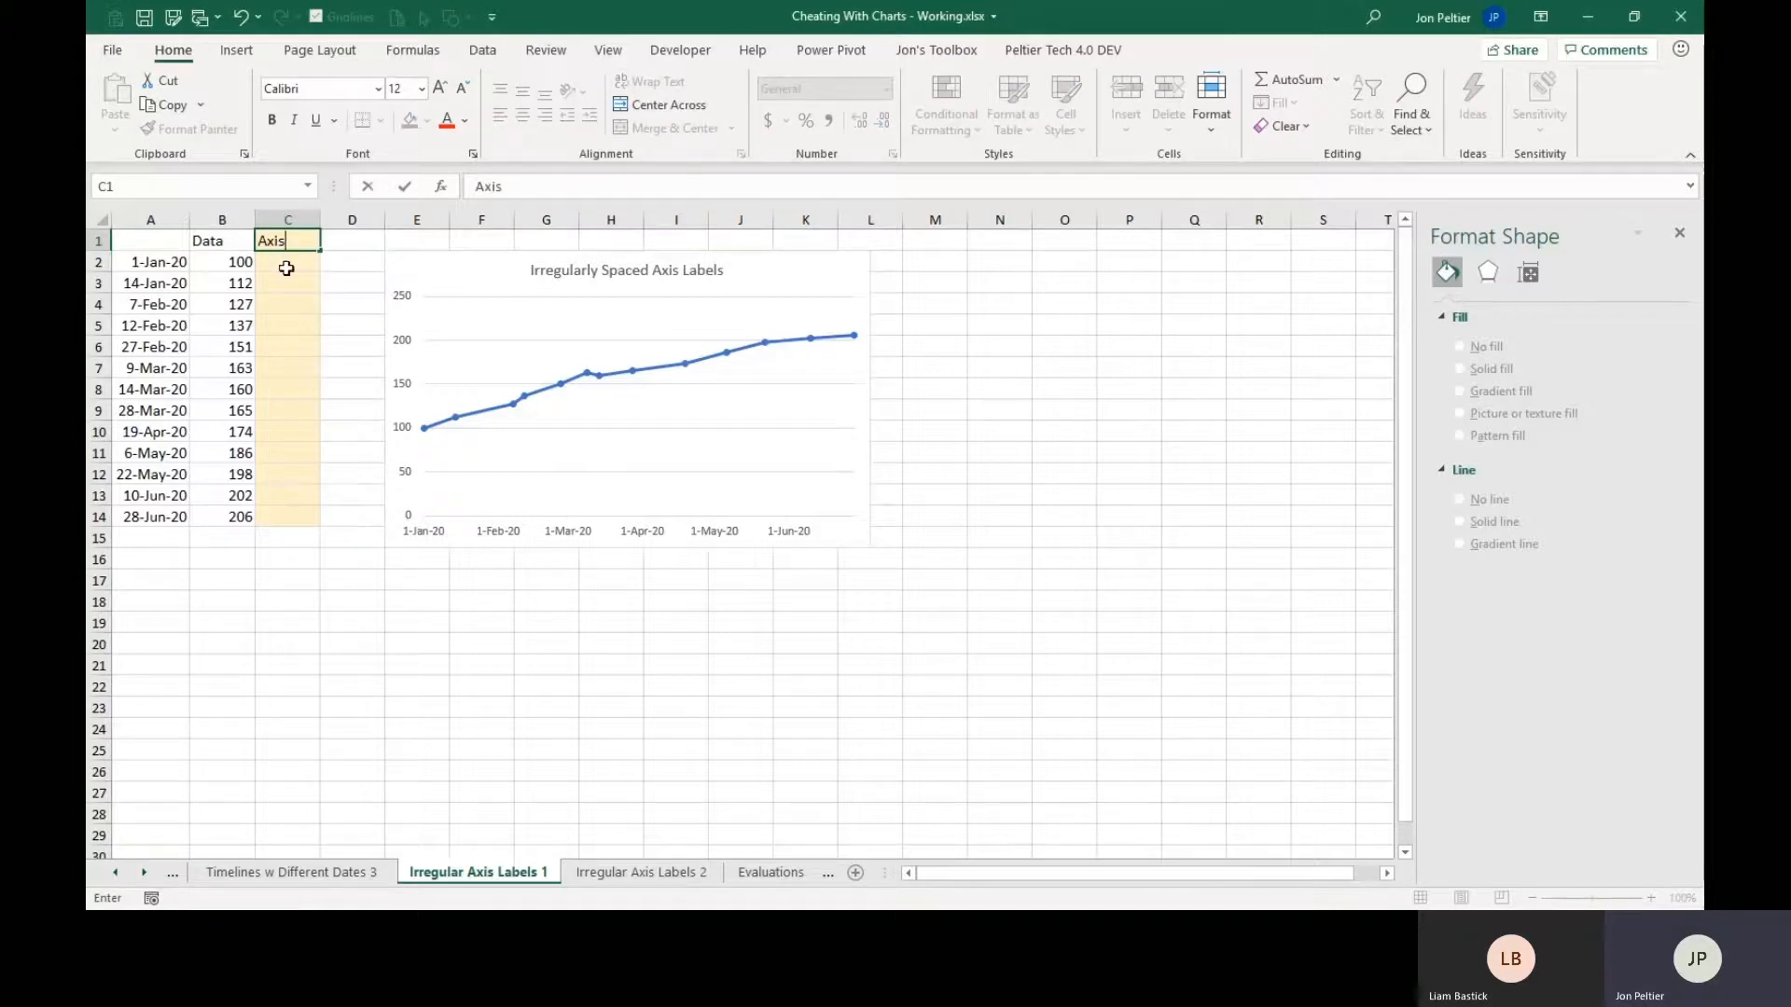
text(is)
drag(286, 268, 306, 514)
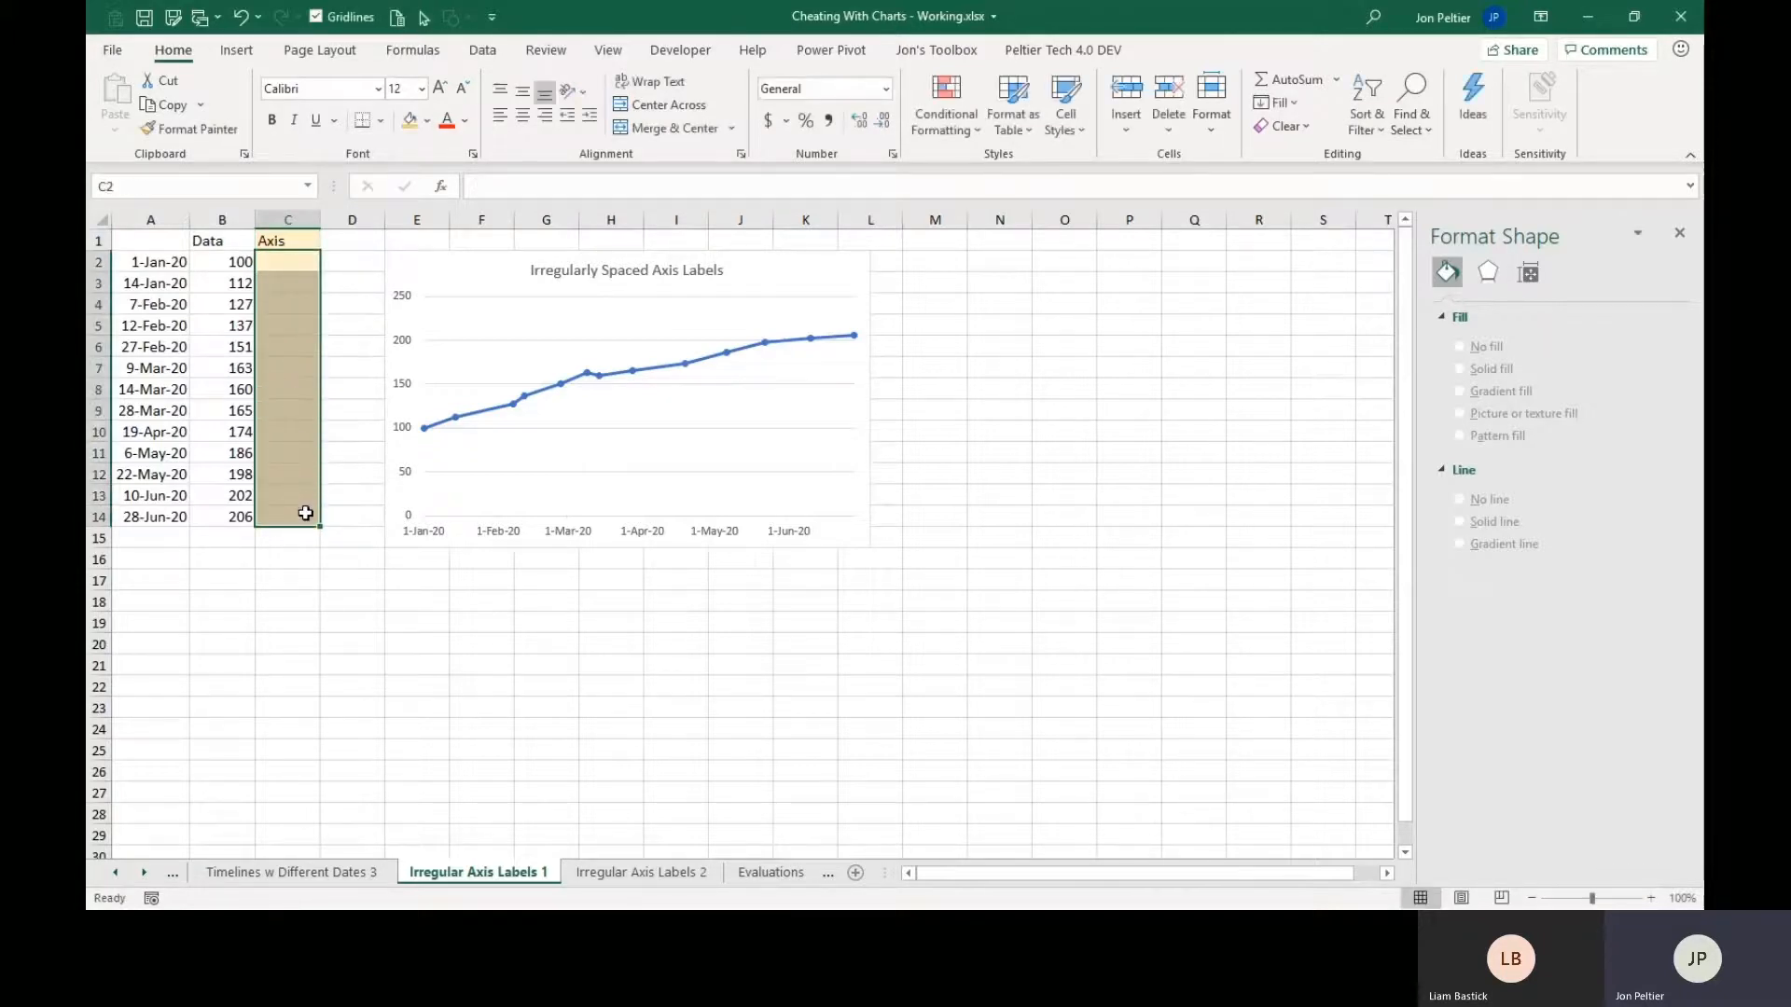
text(0)
key(ctrl+Return)
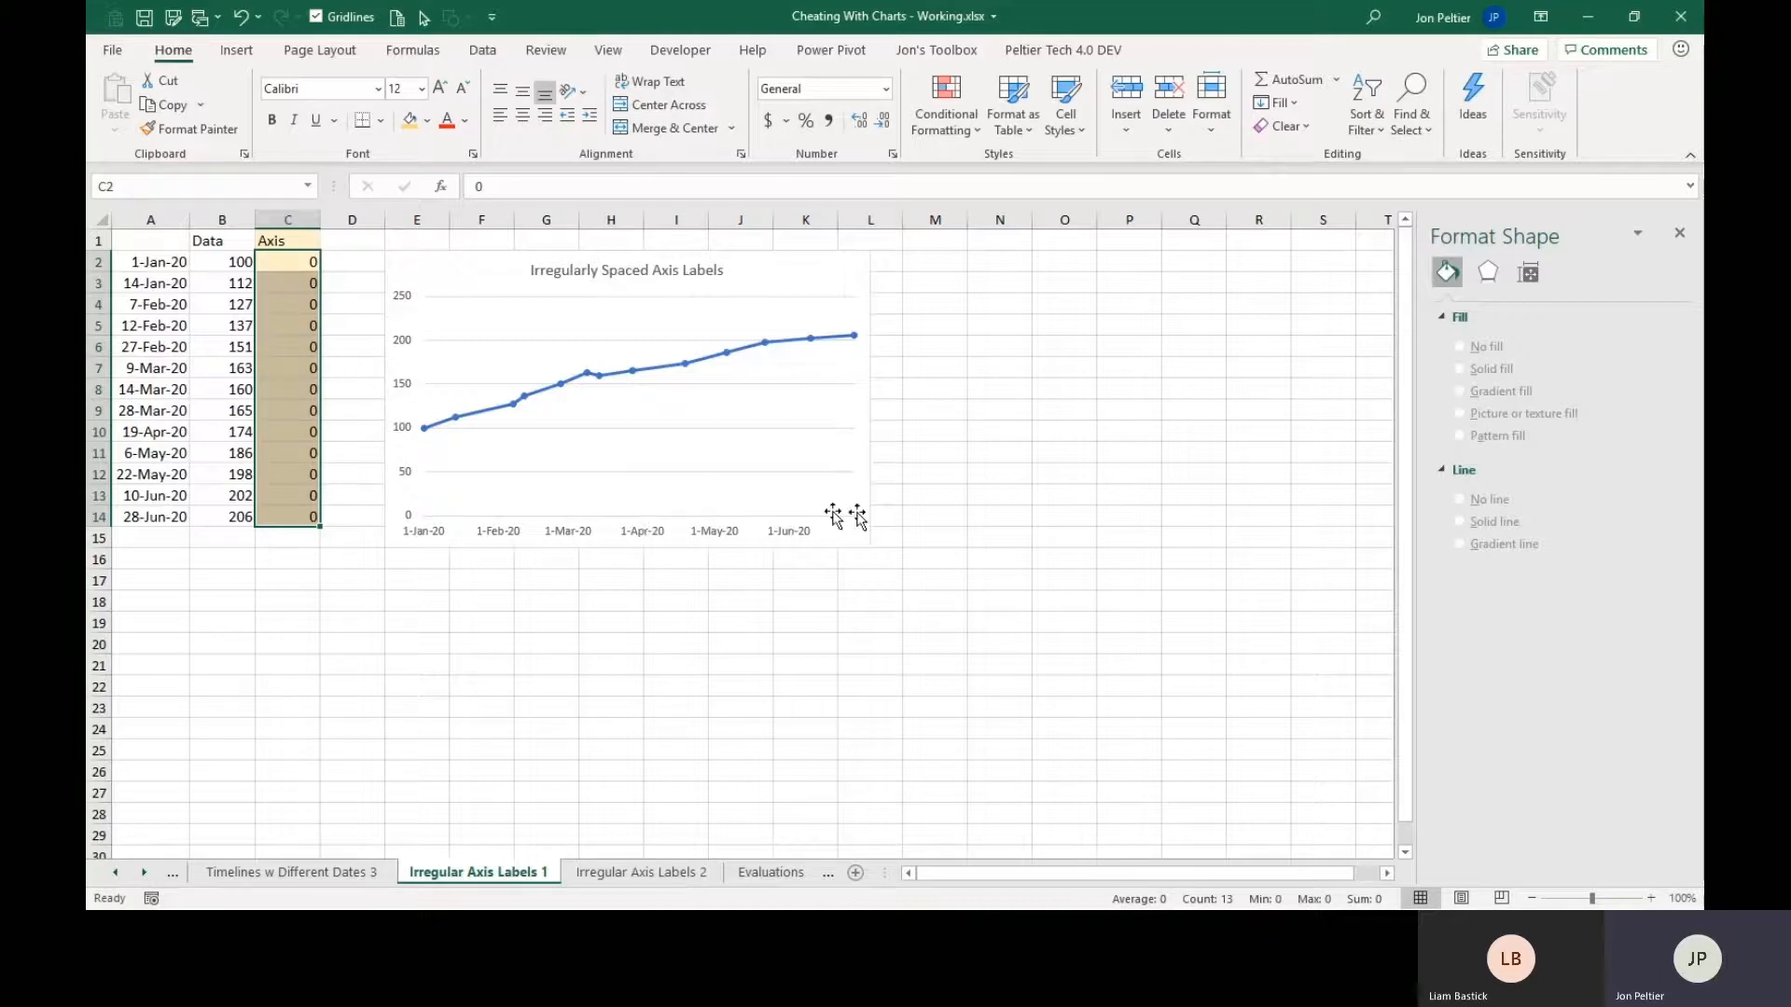
Extend the chart's source data to include the Axis column and add data labels below the Axis series' points.
click(443, 263)
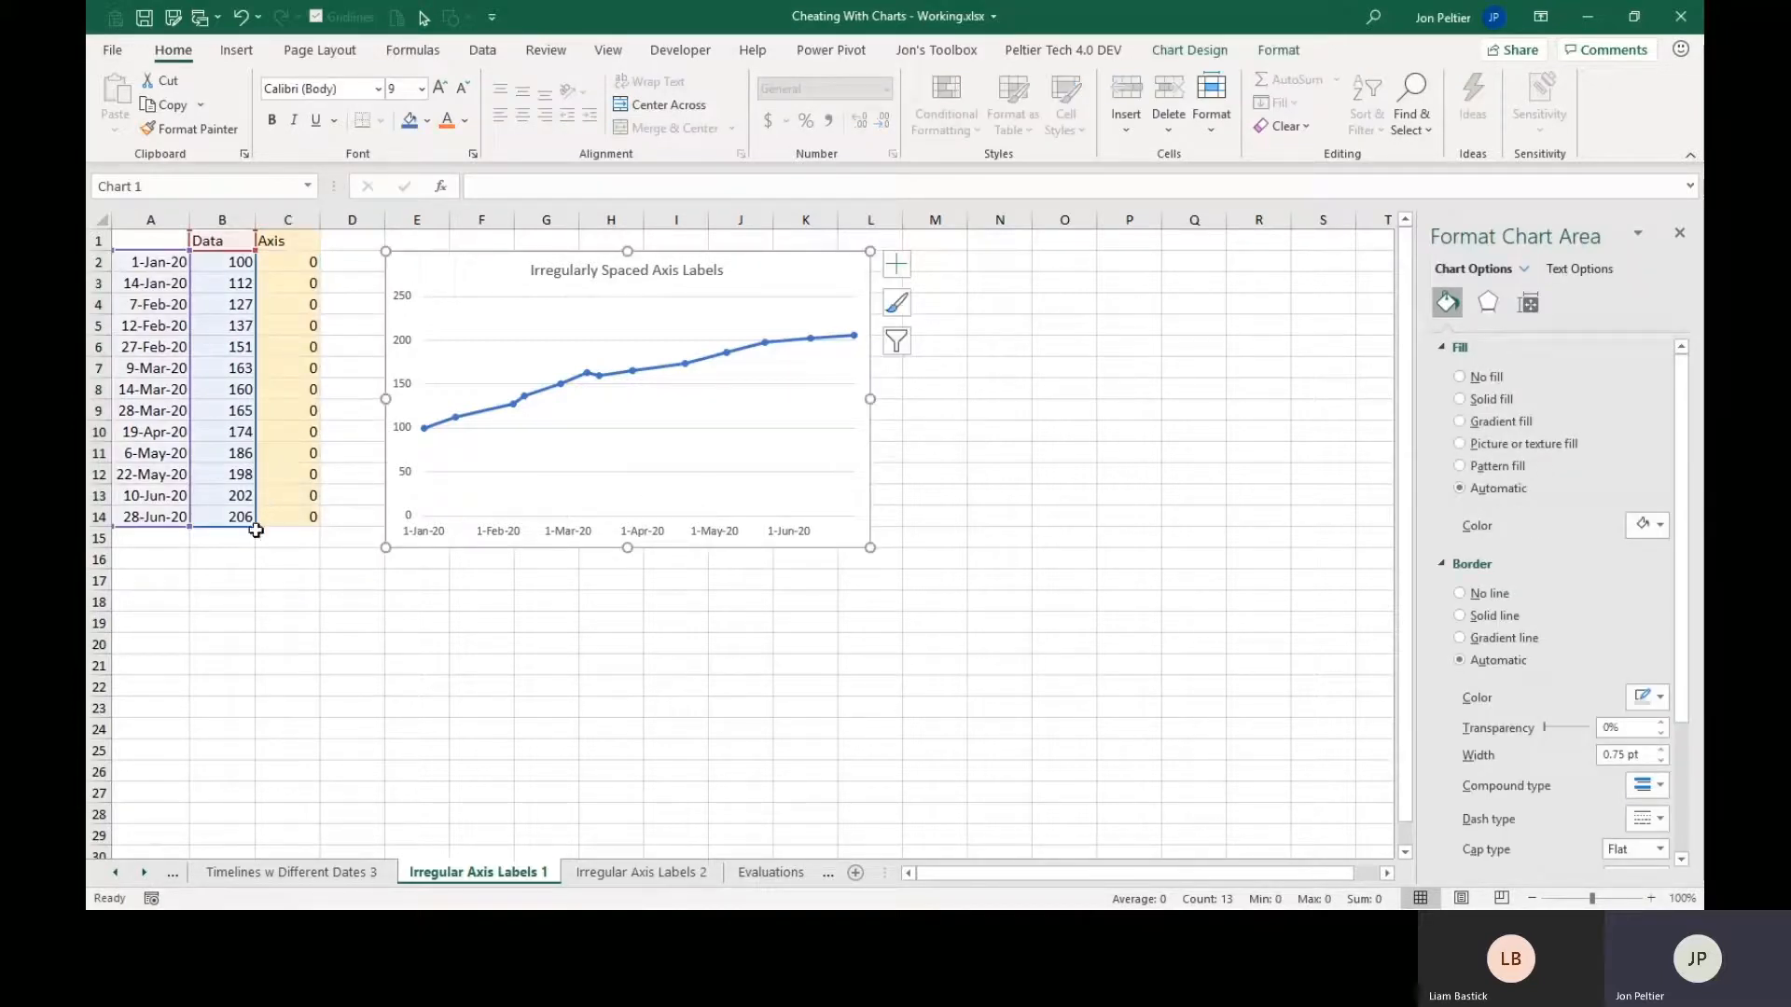
drag(278, 528, 296, 528)
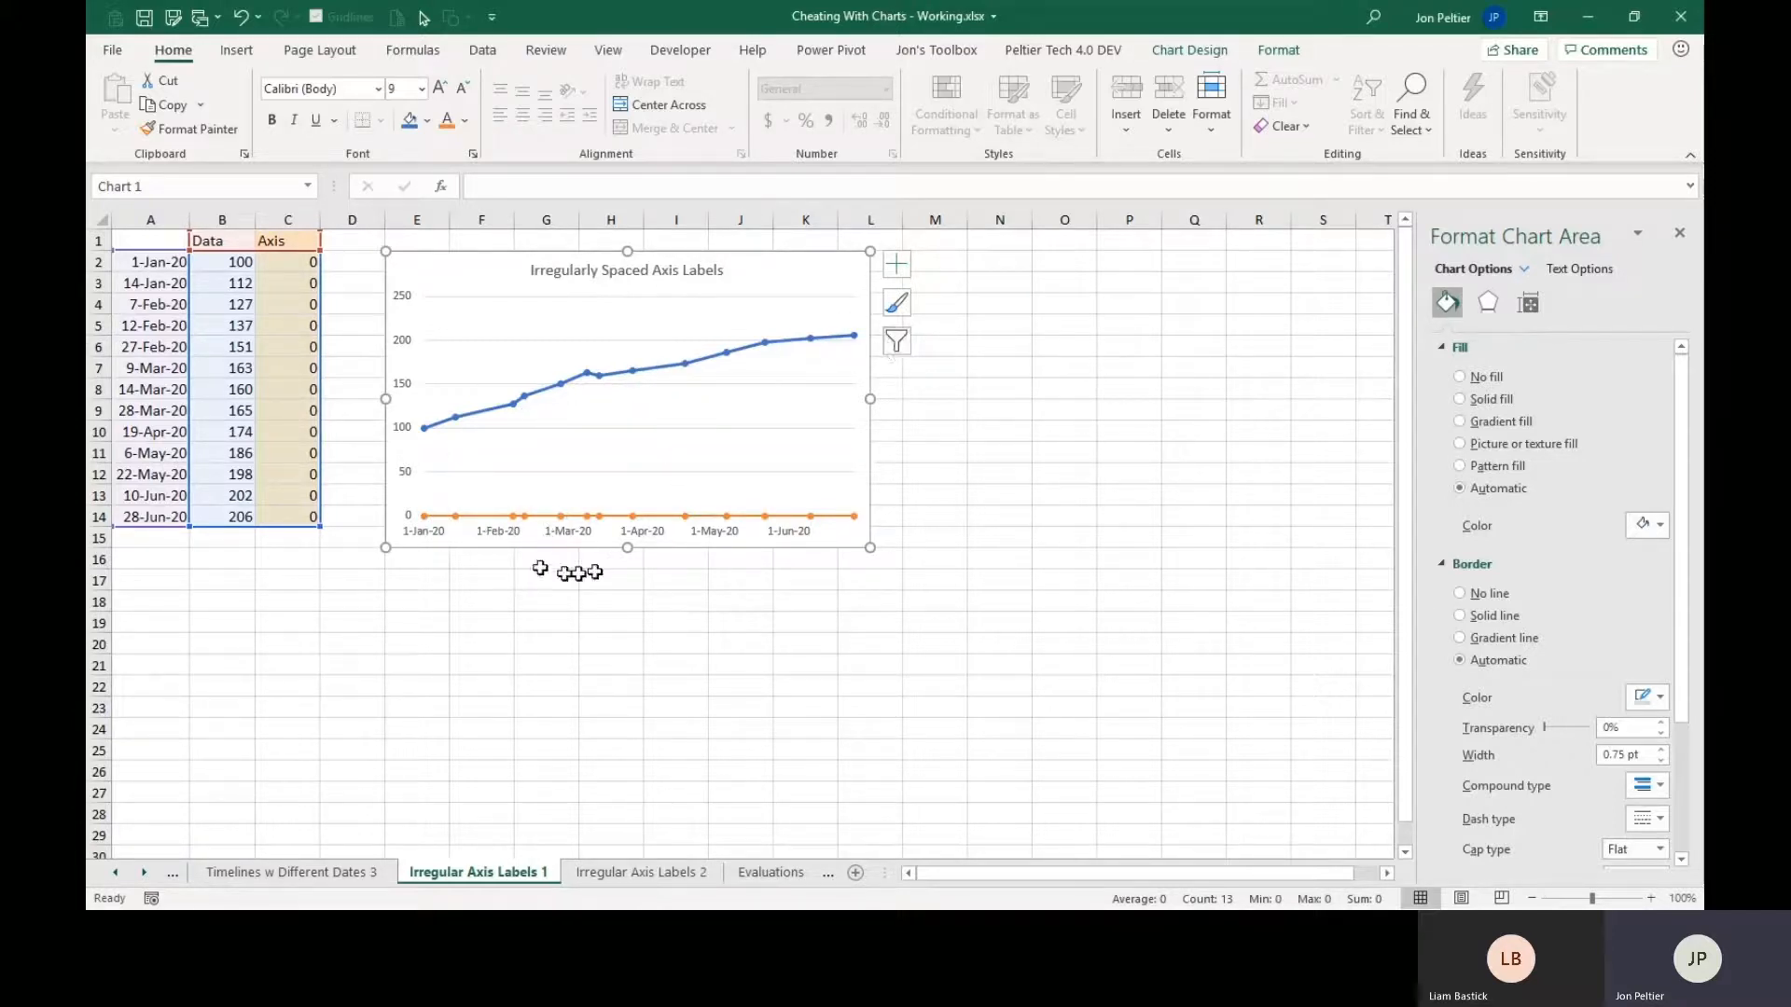
click(494, 518)
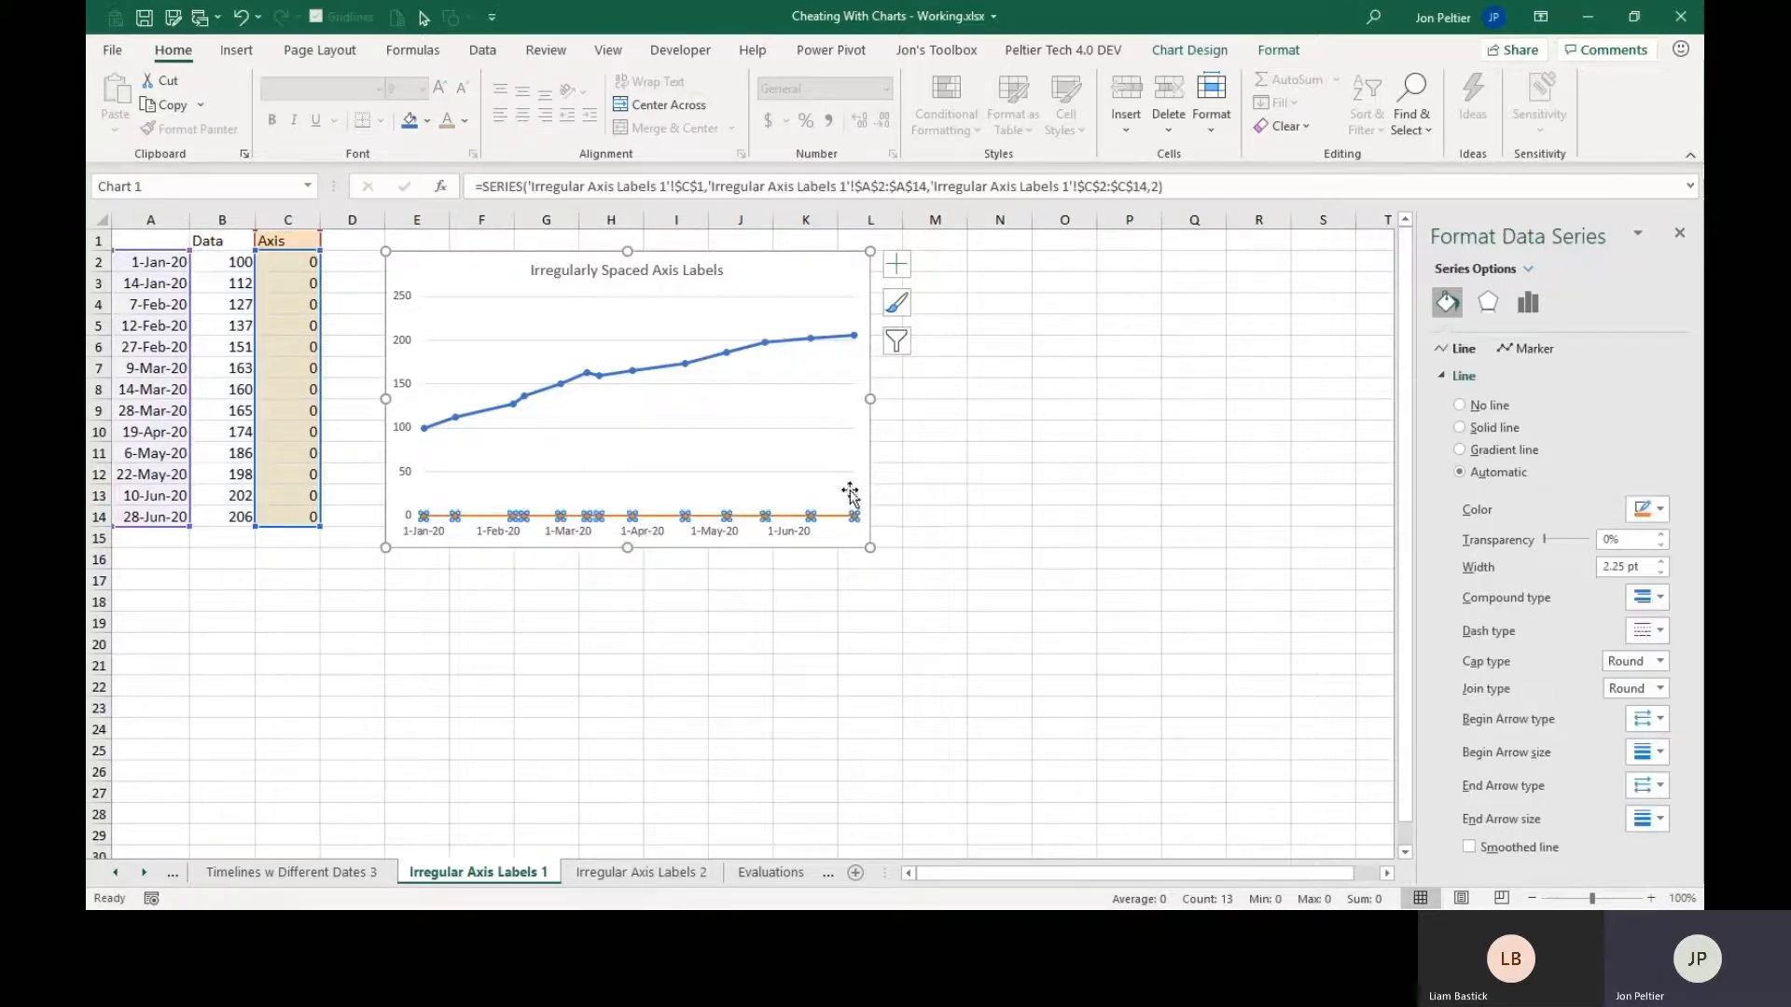
click(895, 264)
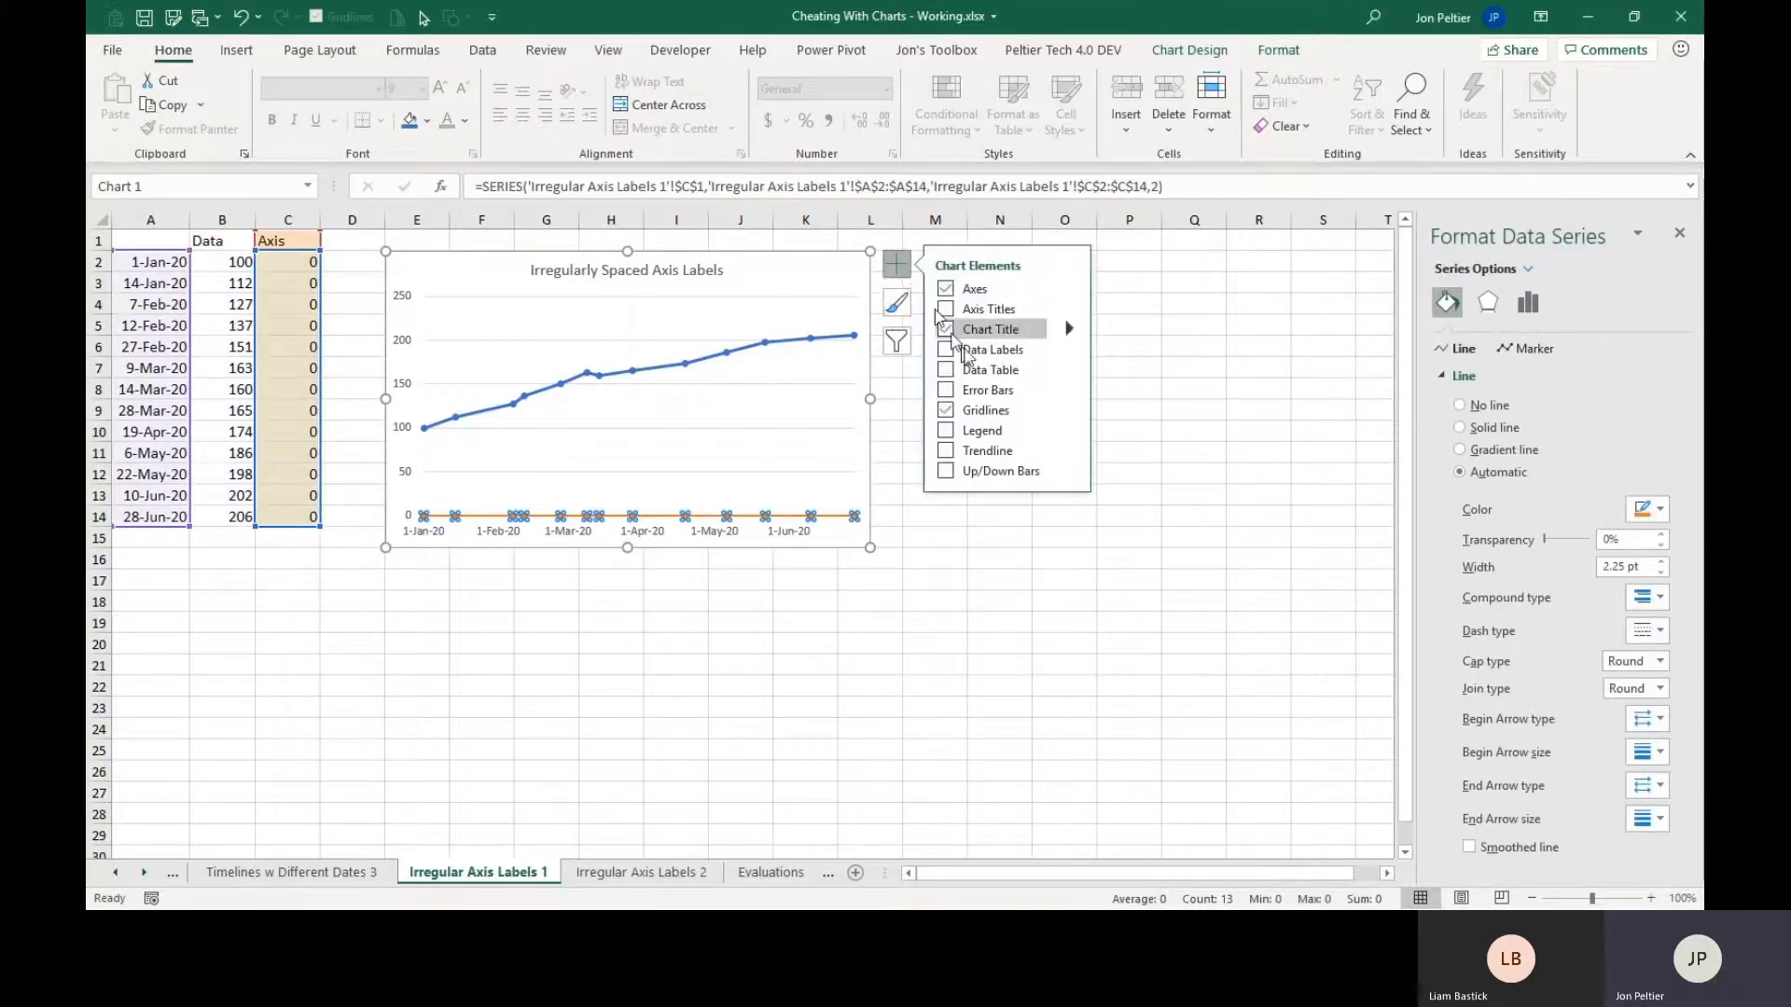
click(1070, 355)
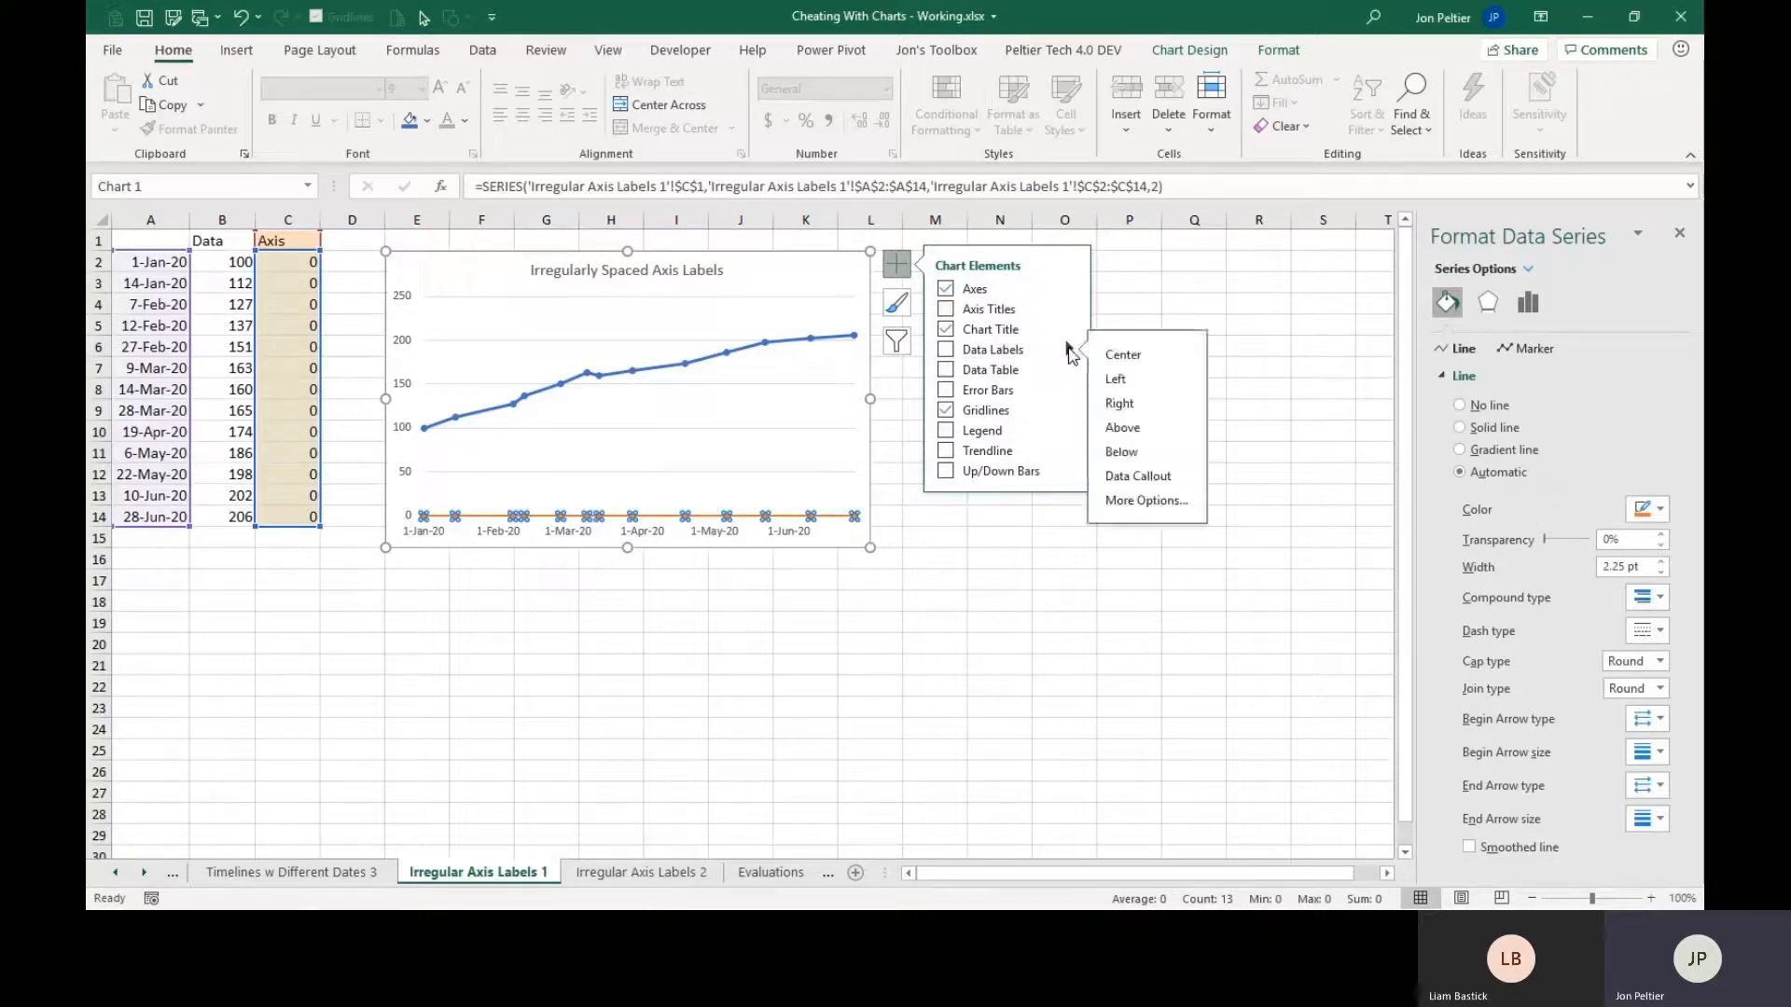
click(1148, 458)
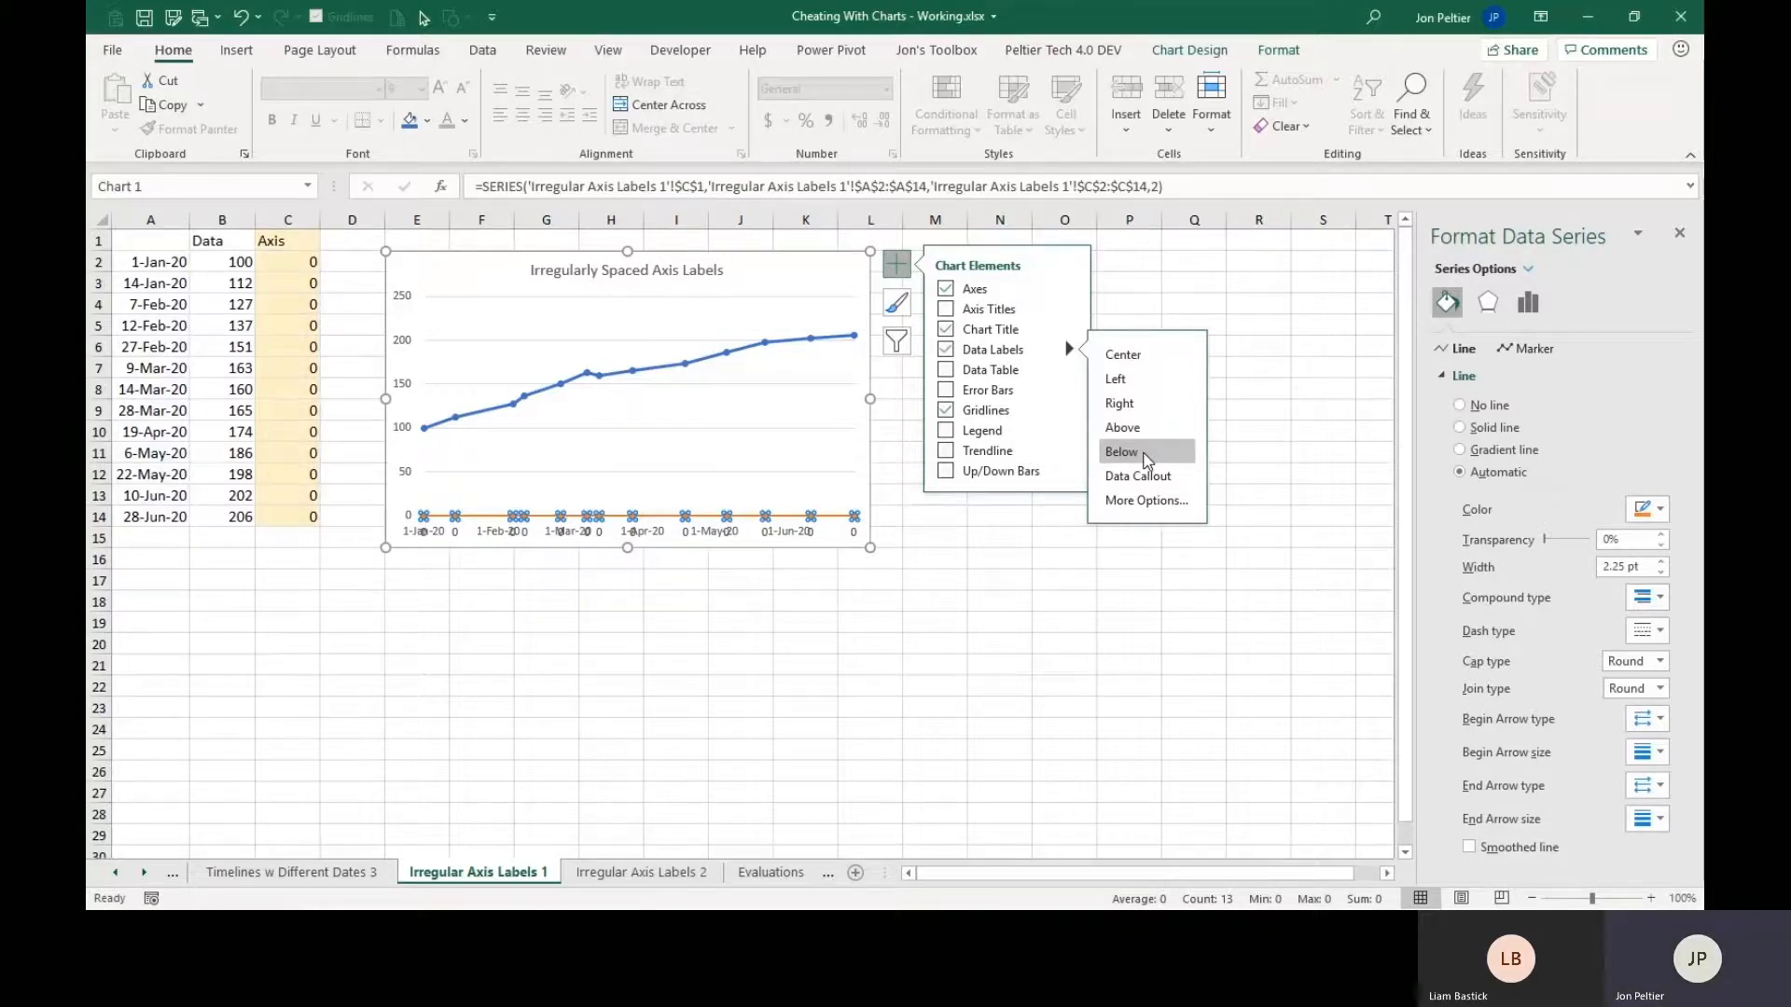
Hide the horizontal date axis labels by applying the custom number format " ", a space in quotation marks.
click(486, 540)
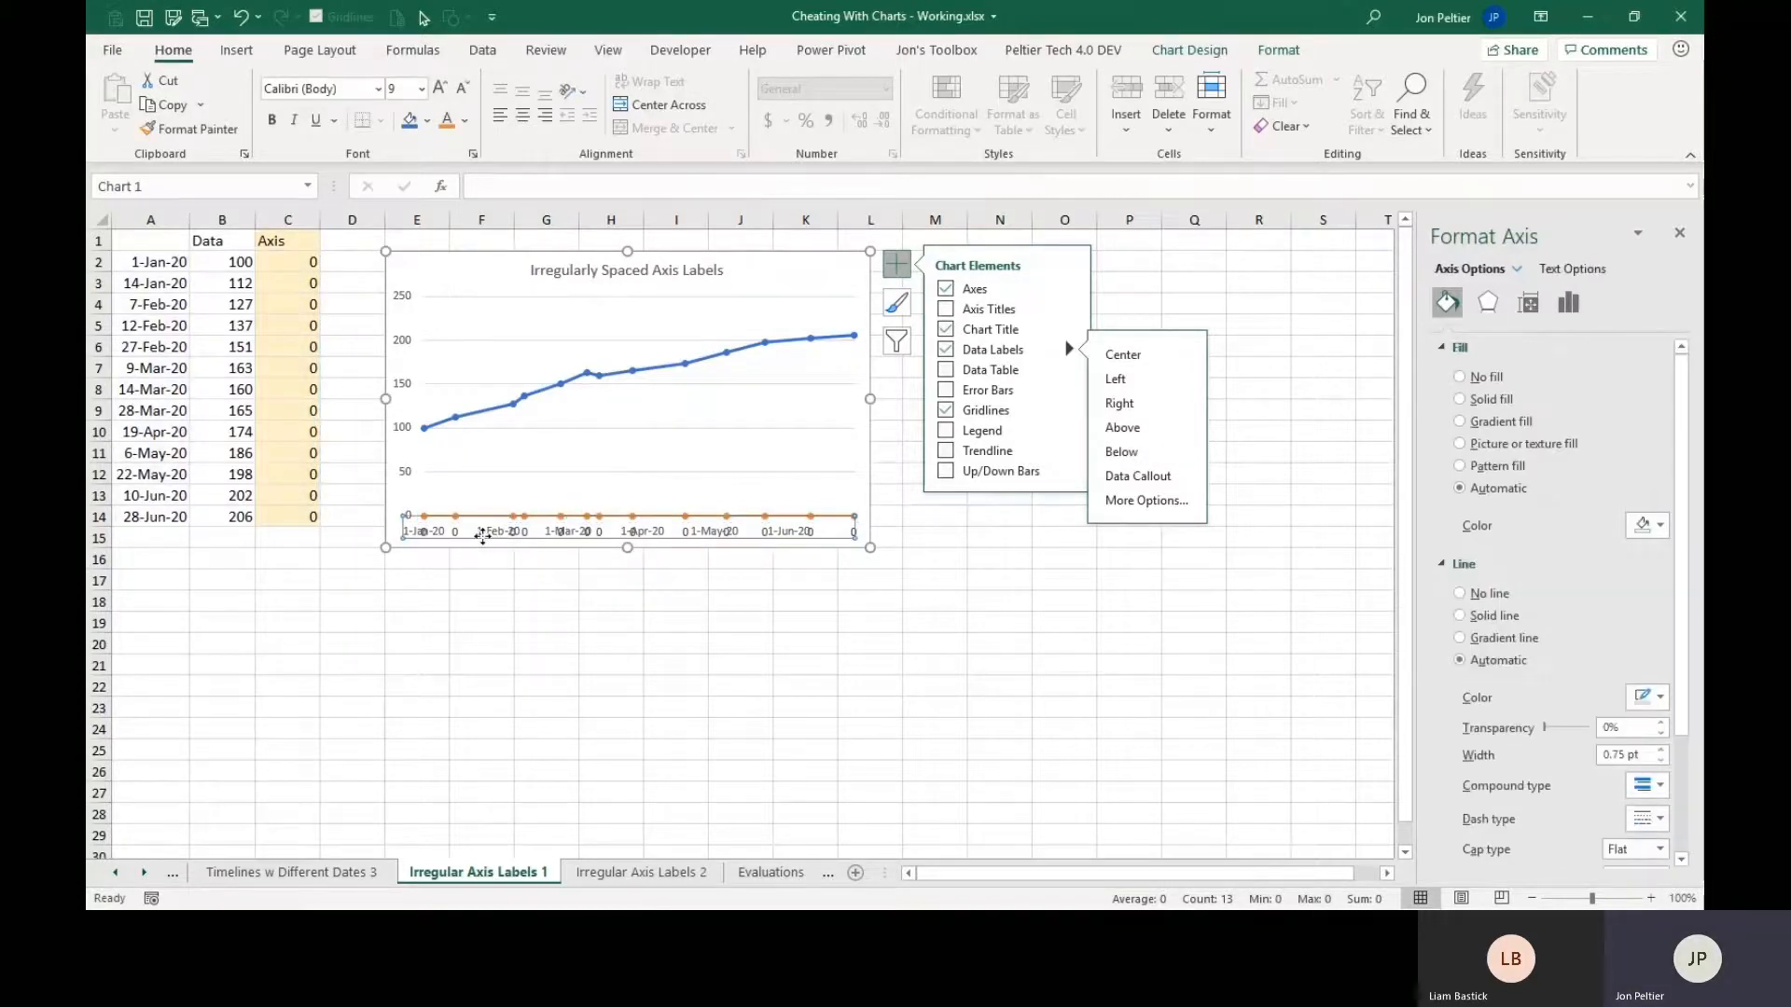
scroll(1548, 643, down, 3)
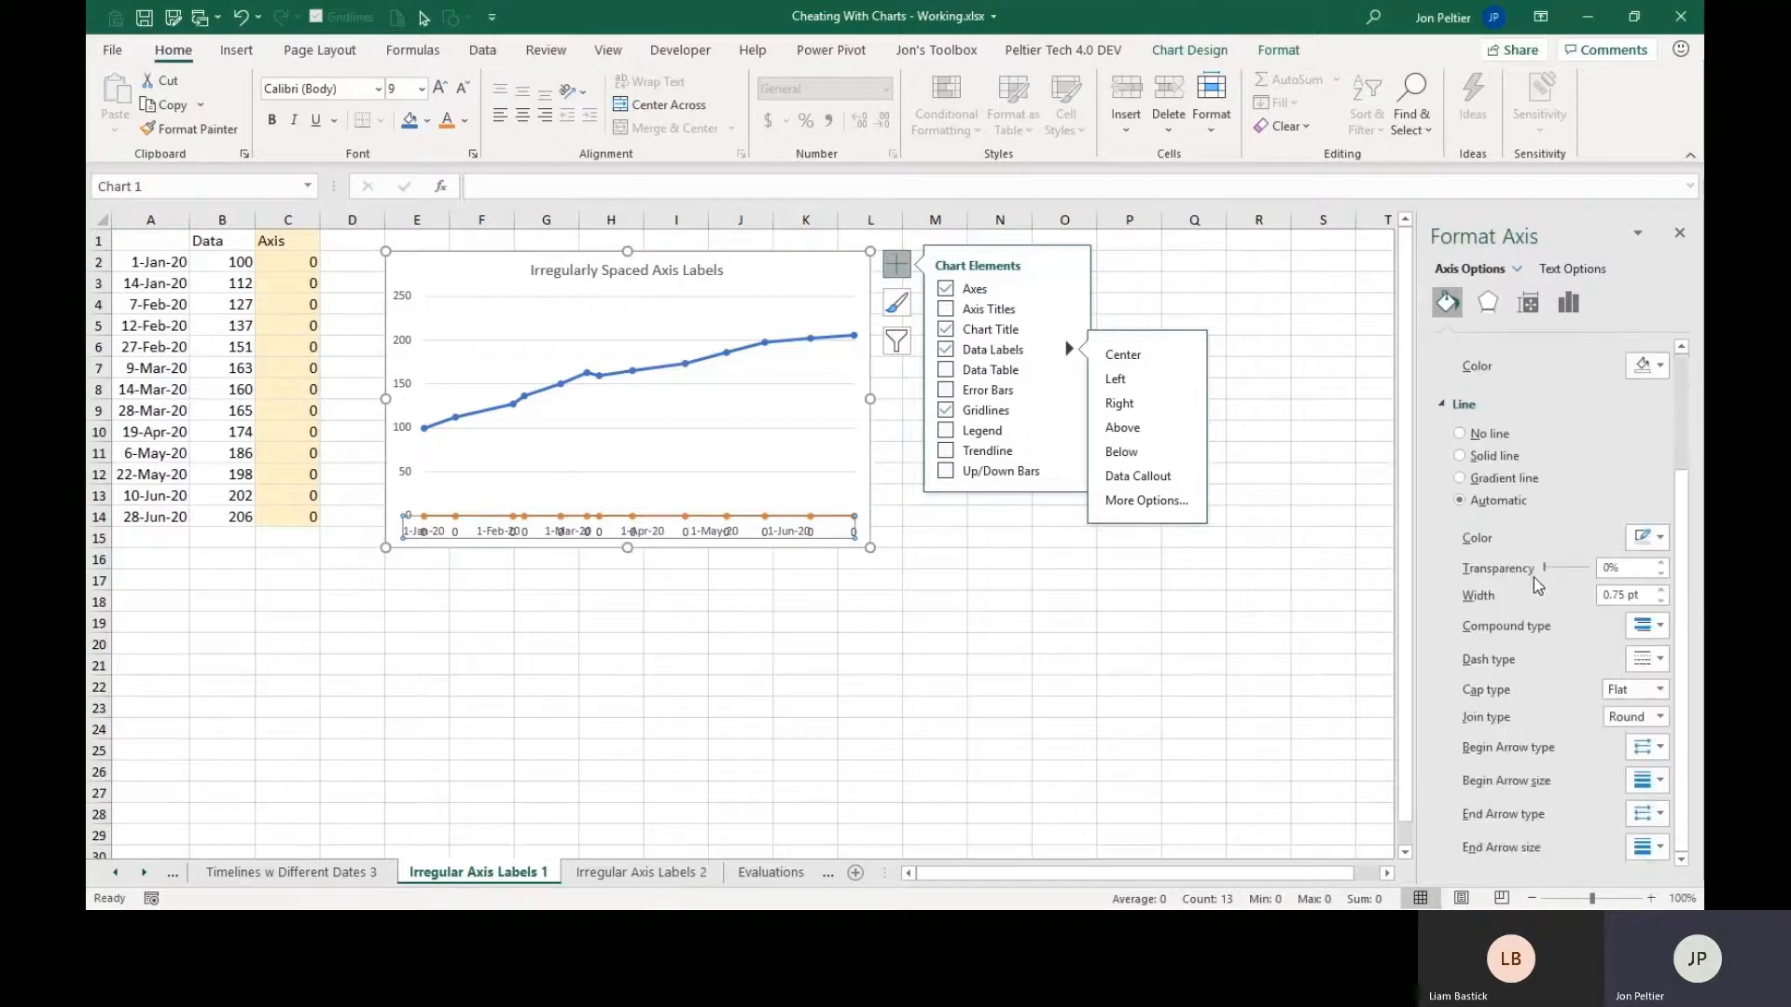
click(1563, 309)
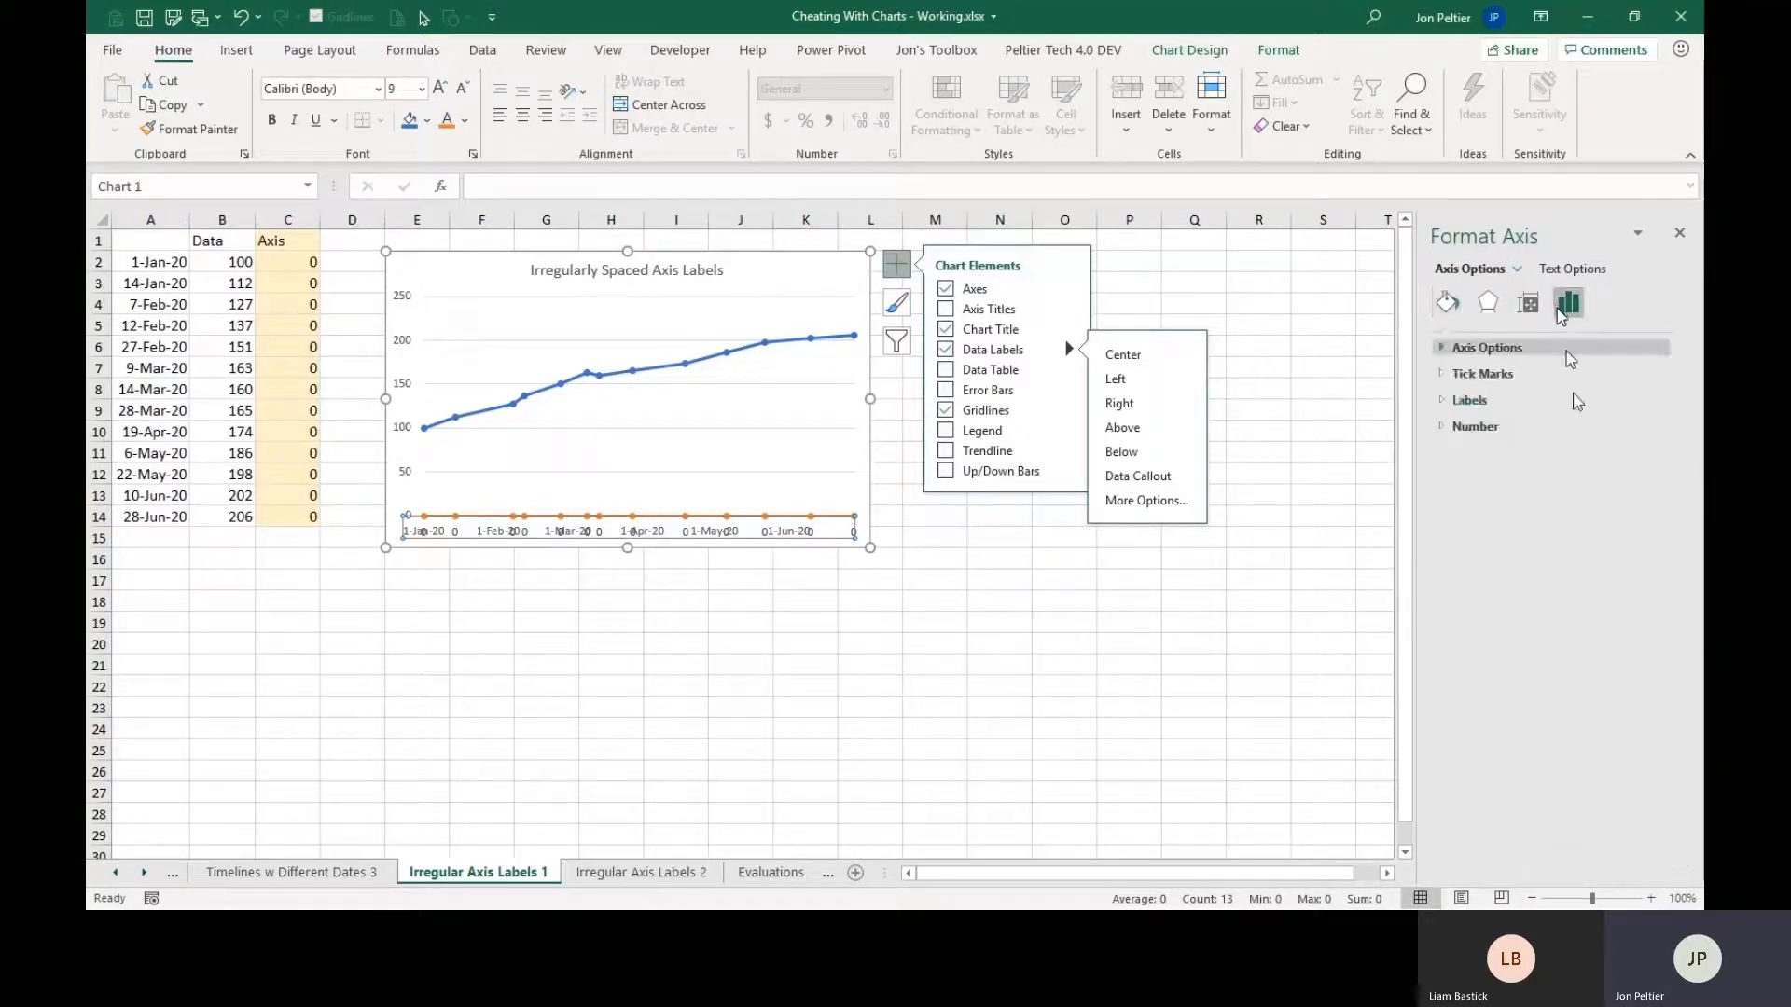
click(1444, 427)
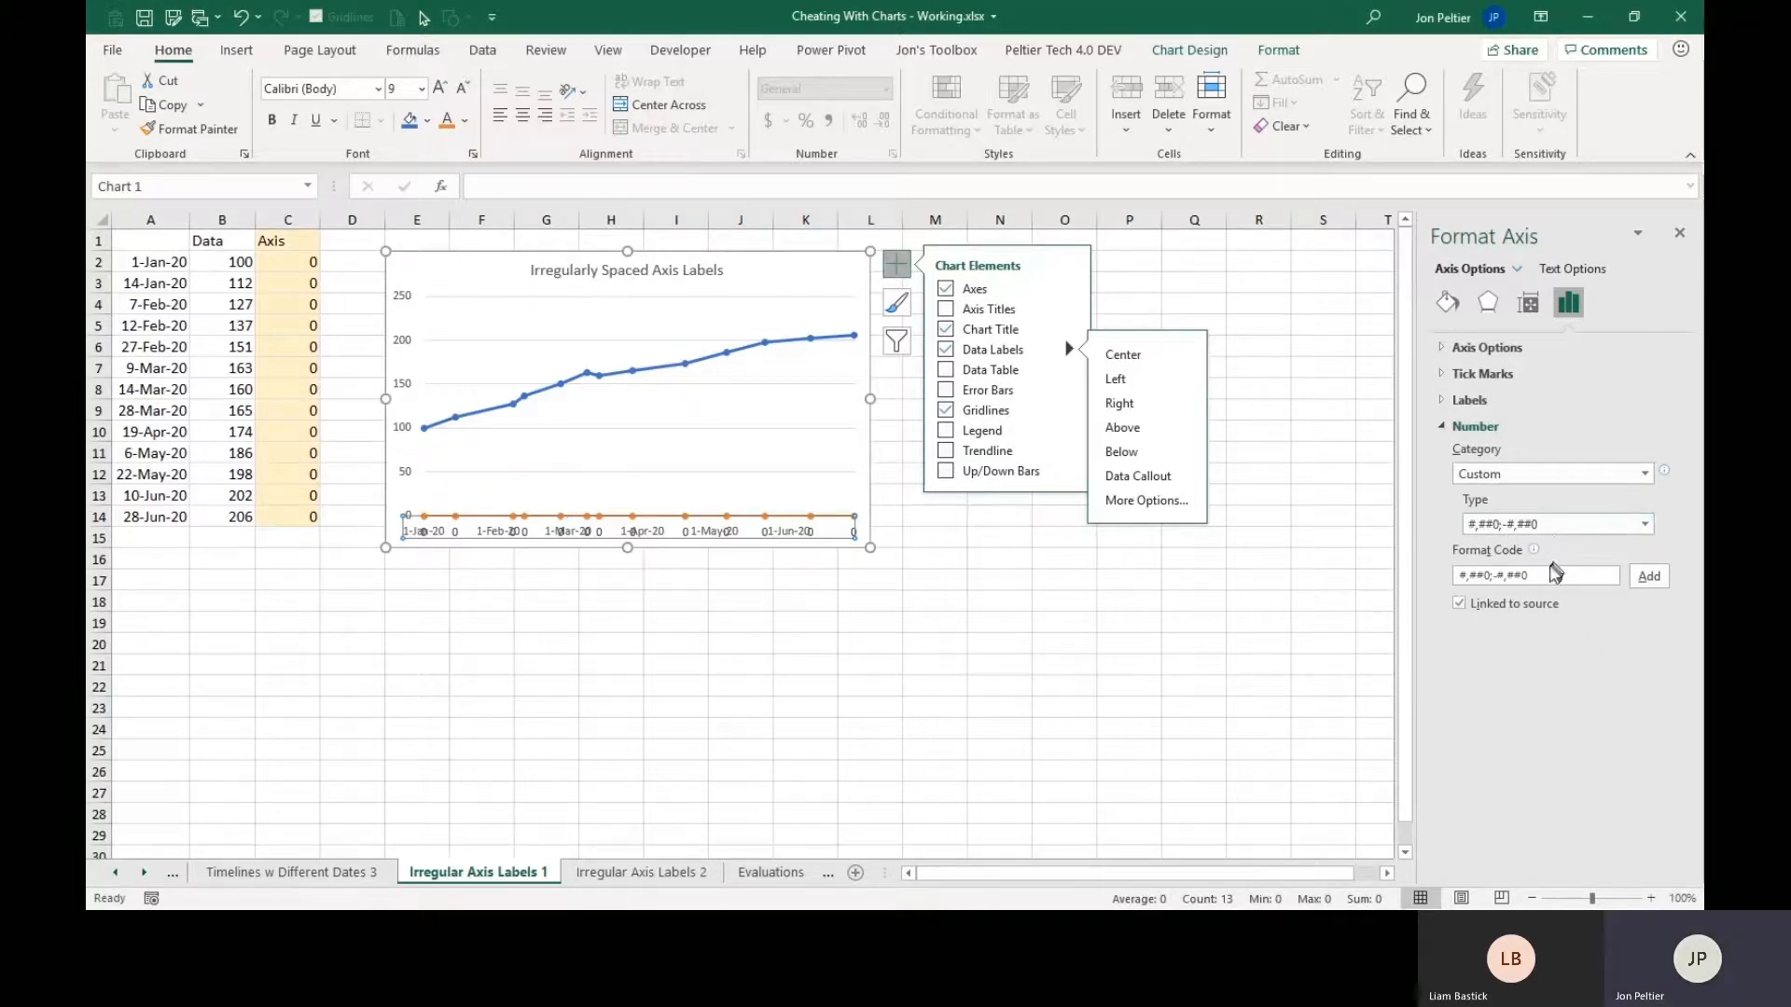
drag(1549, 575, 1410, 587)
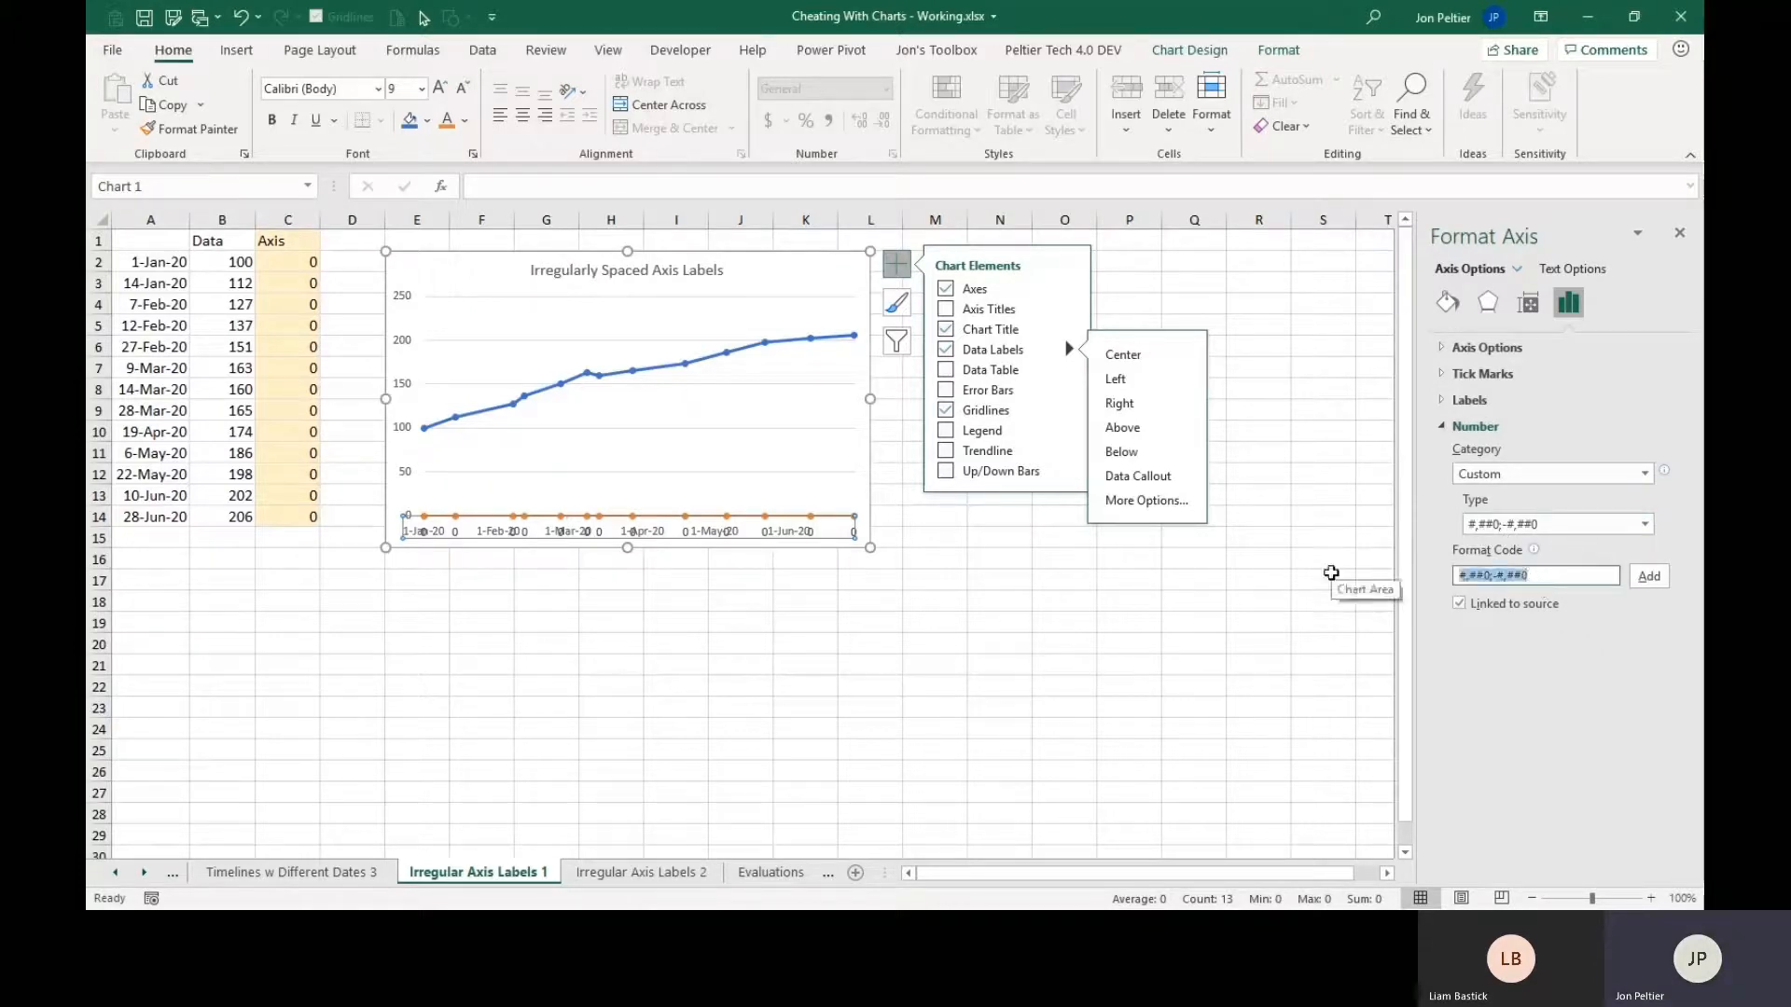
text(")
click(1649, 576)
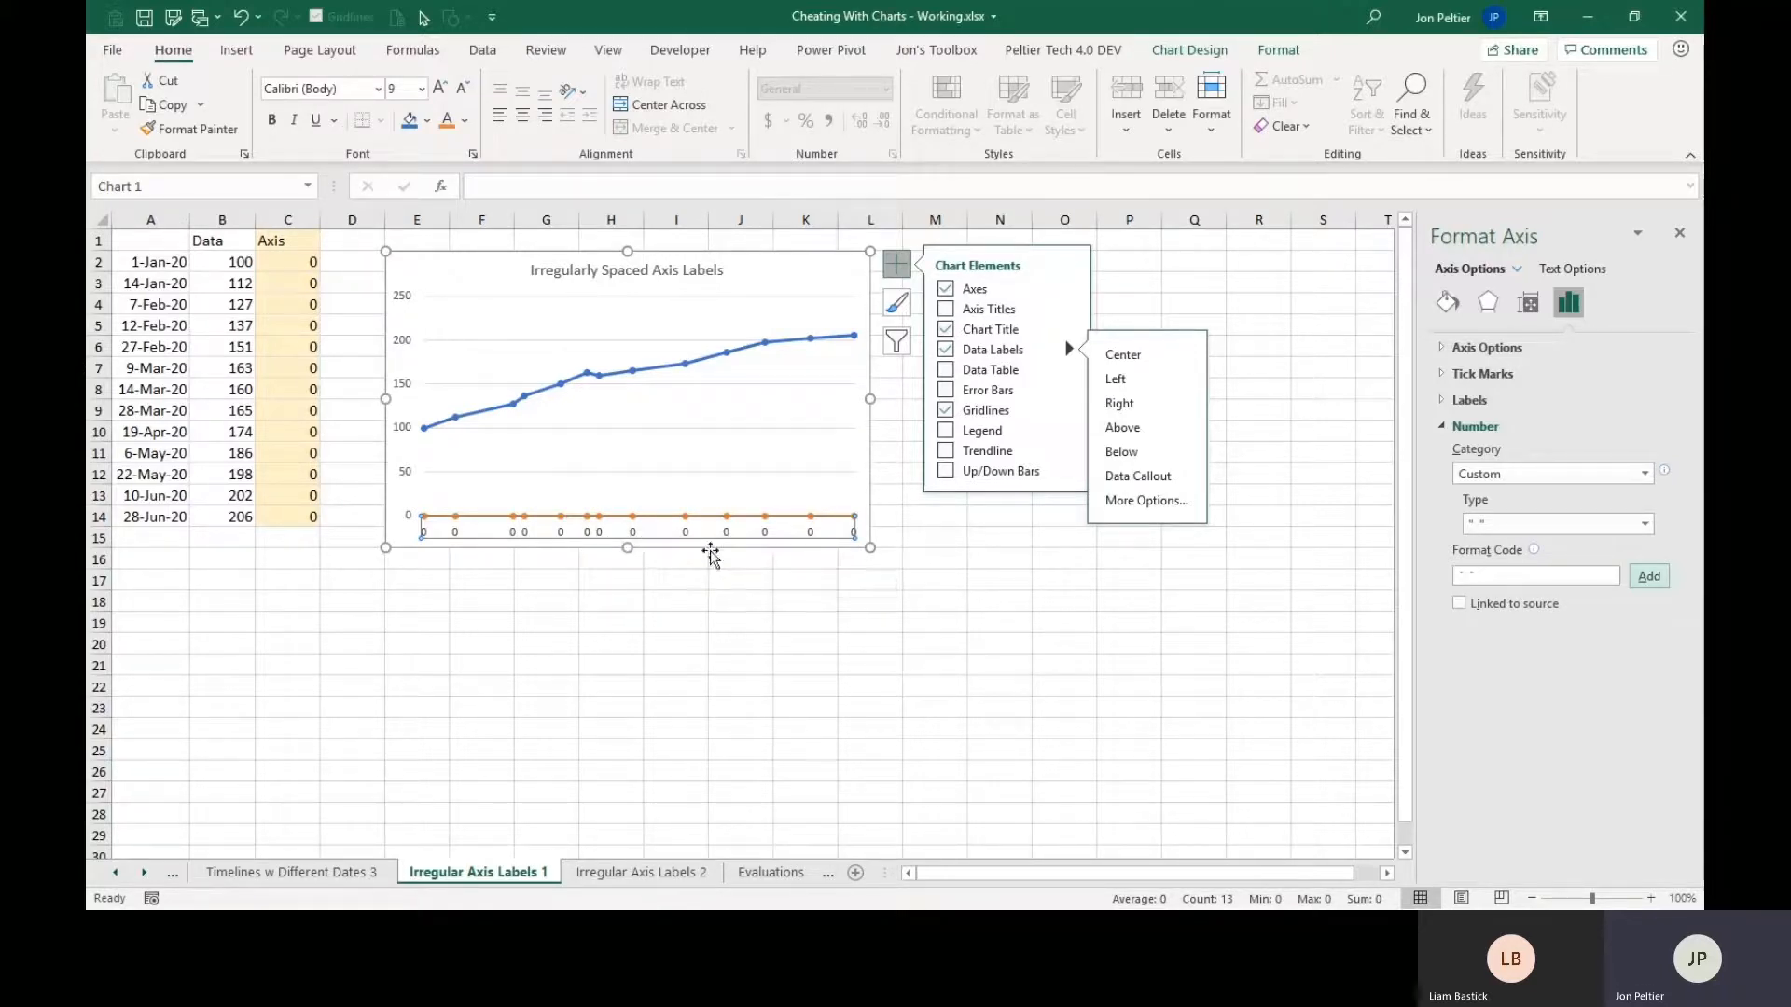
Set the Axis series' data labels to show the category name instead of the value.
click(560, 534)
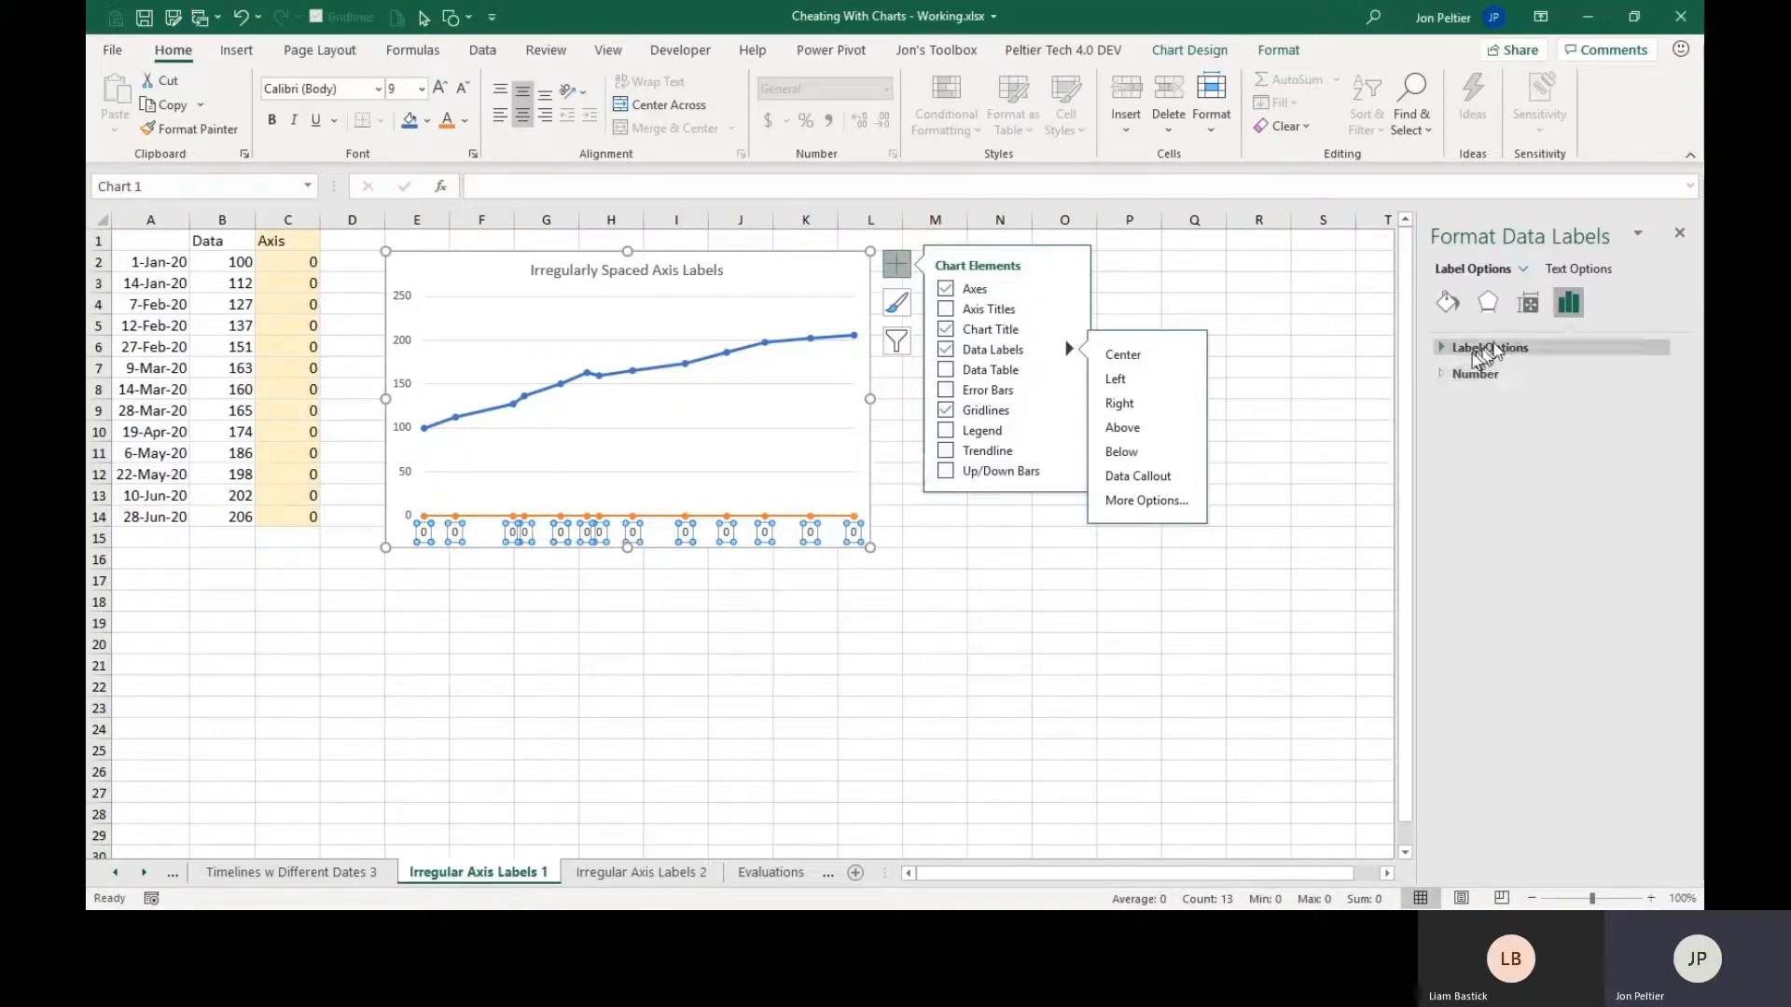
click(1439, 354)
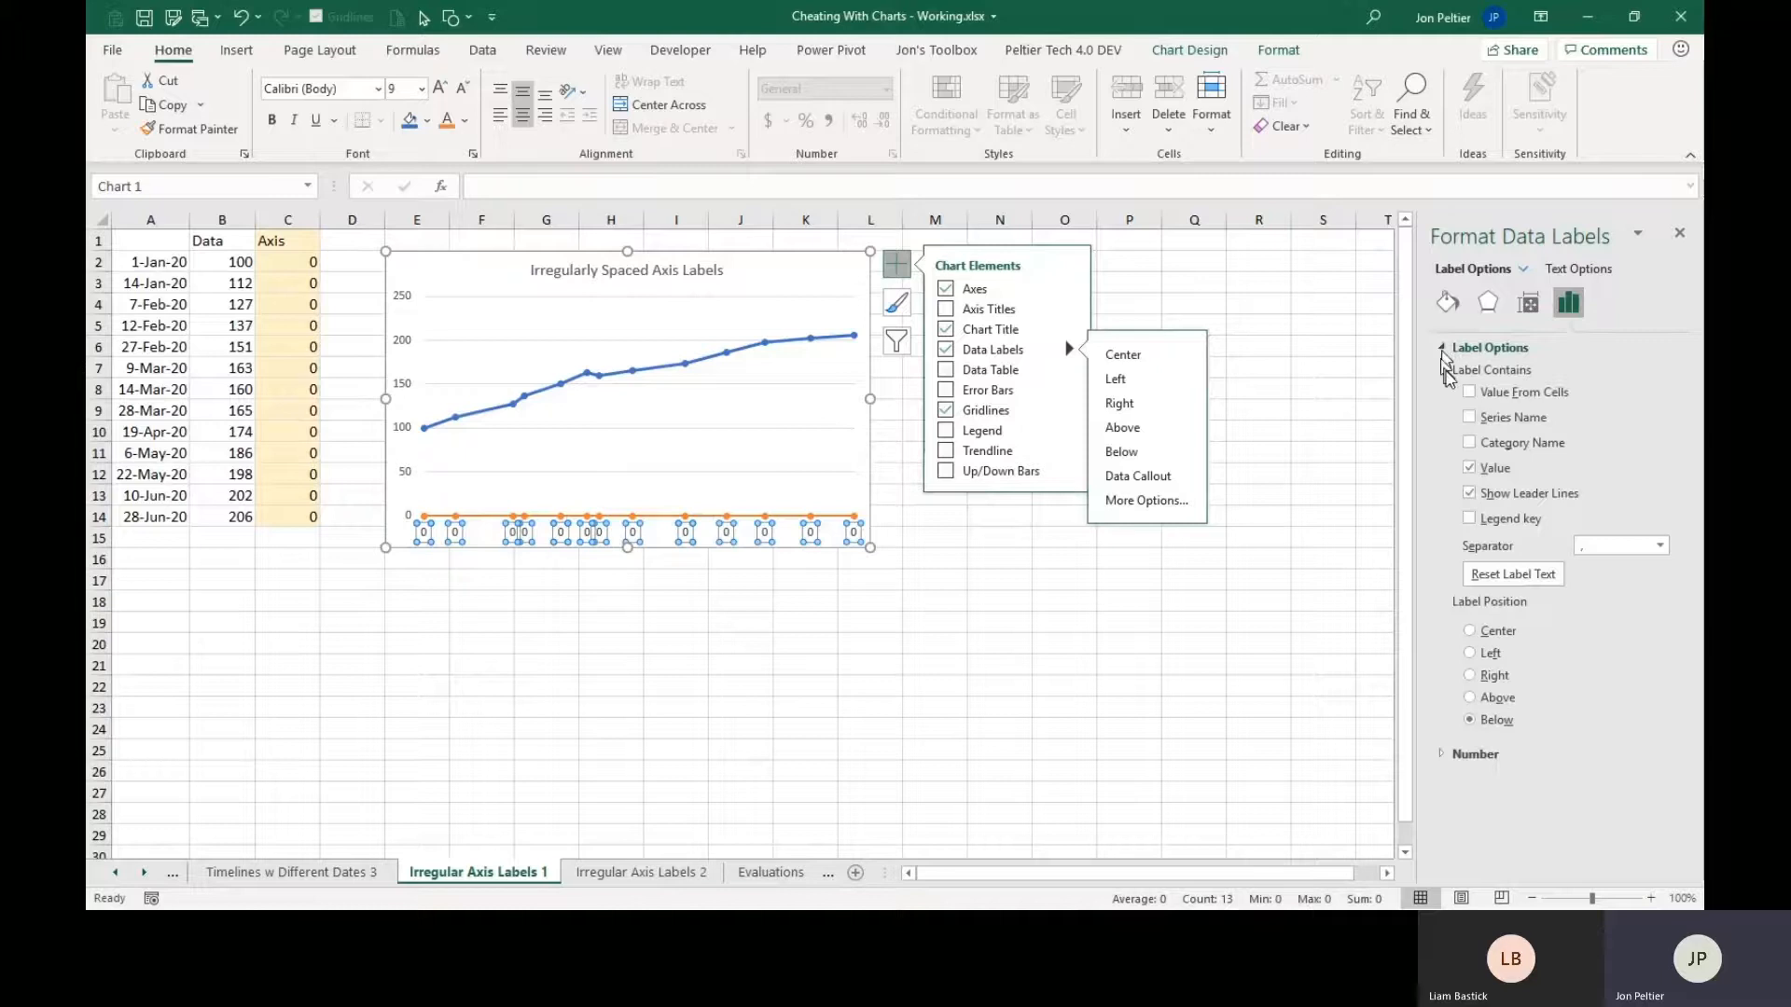
click(1471, 443)
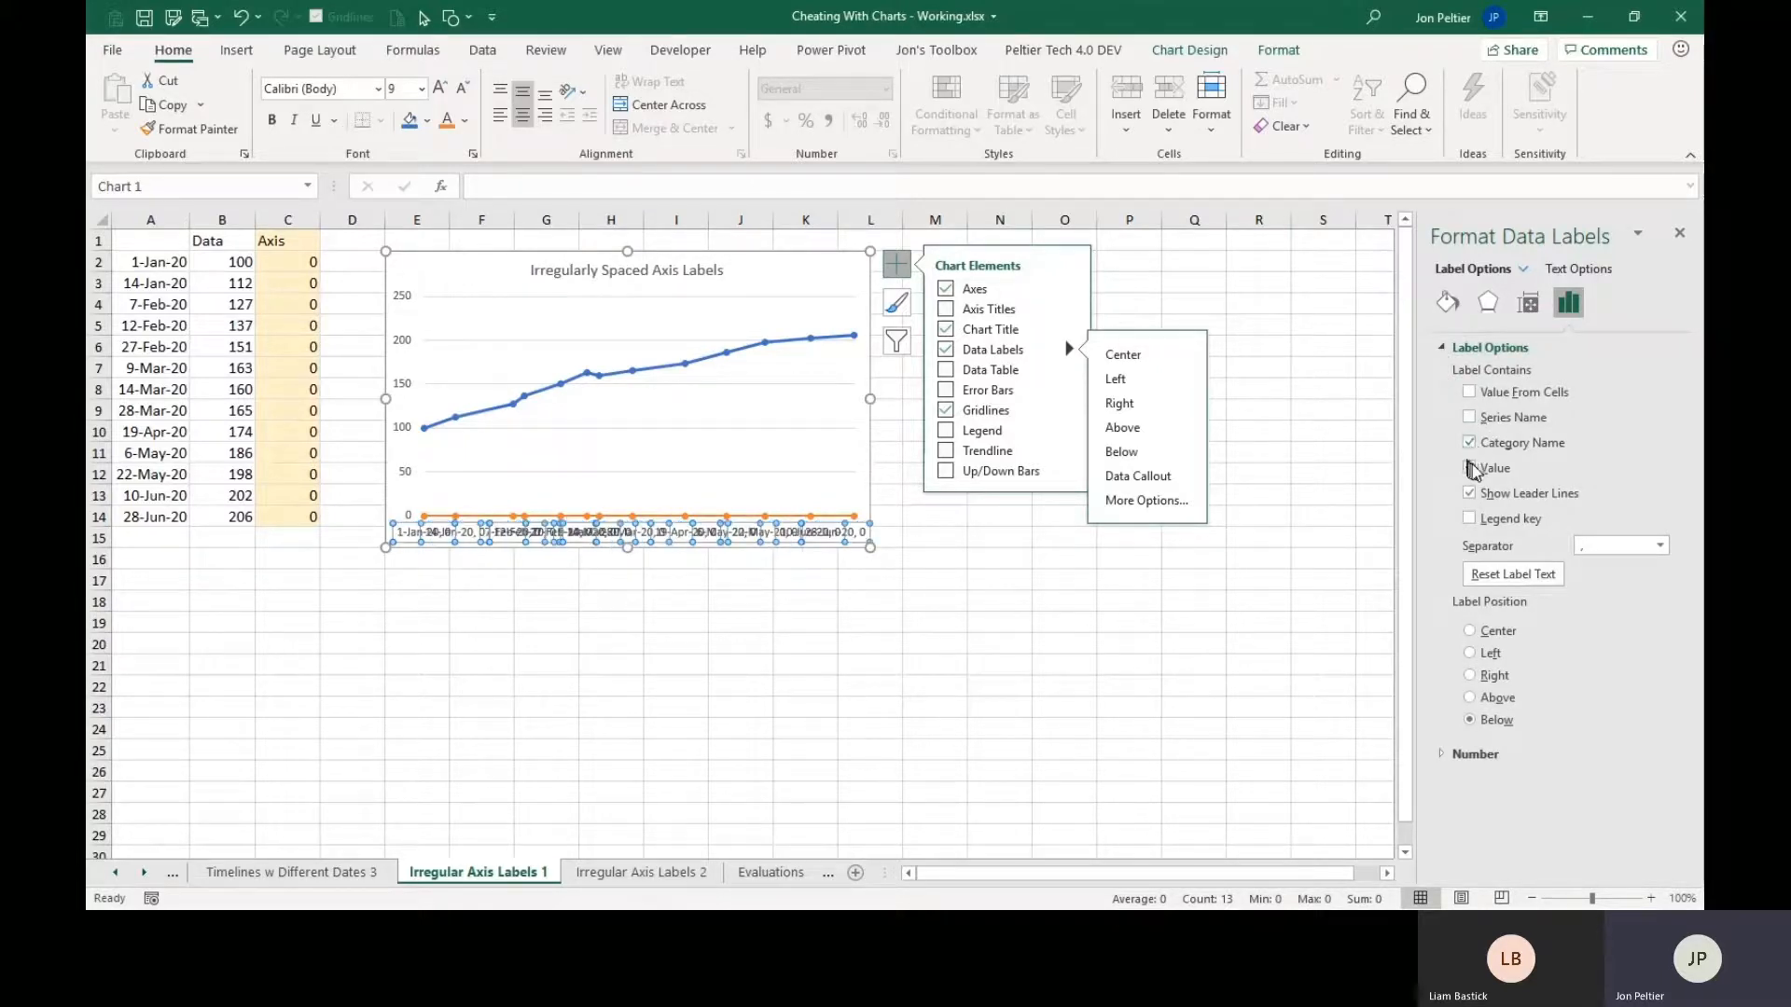
click(1470, 467)
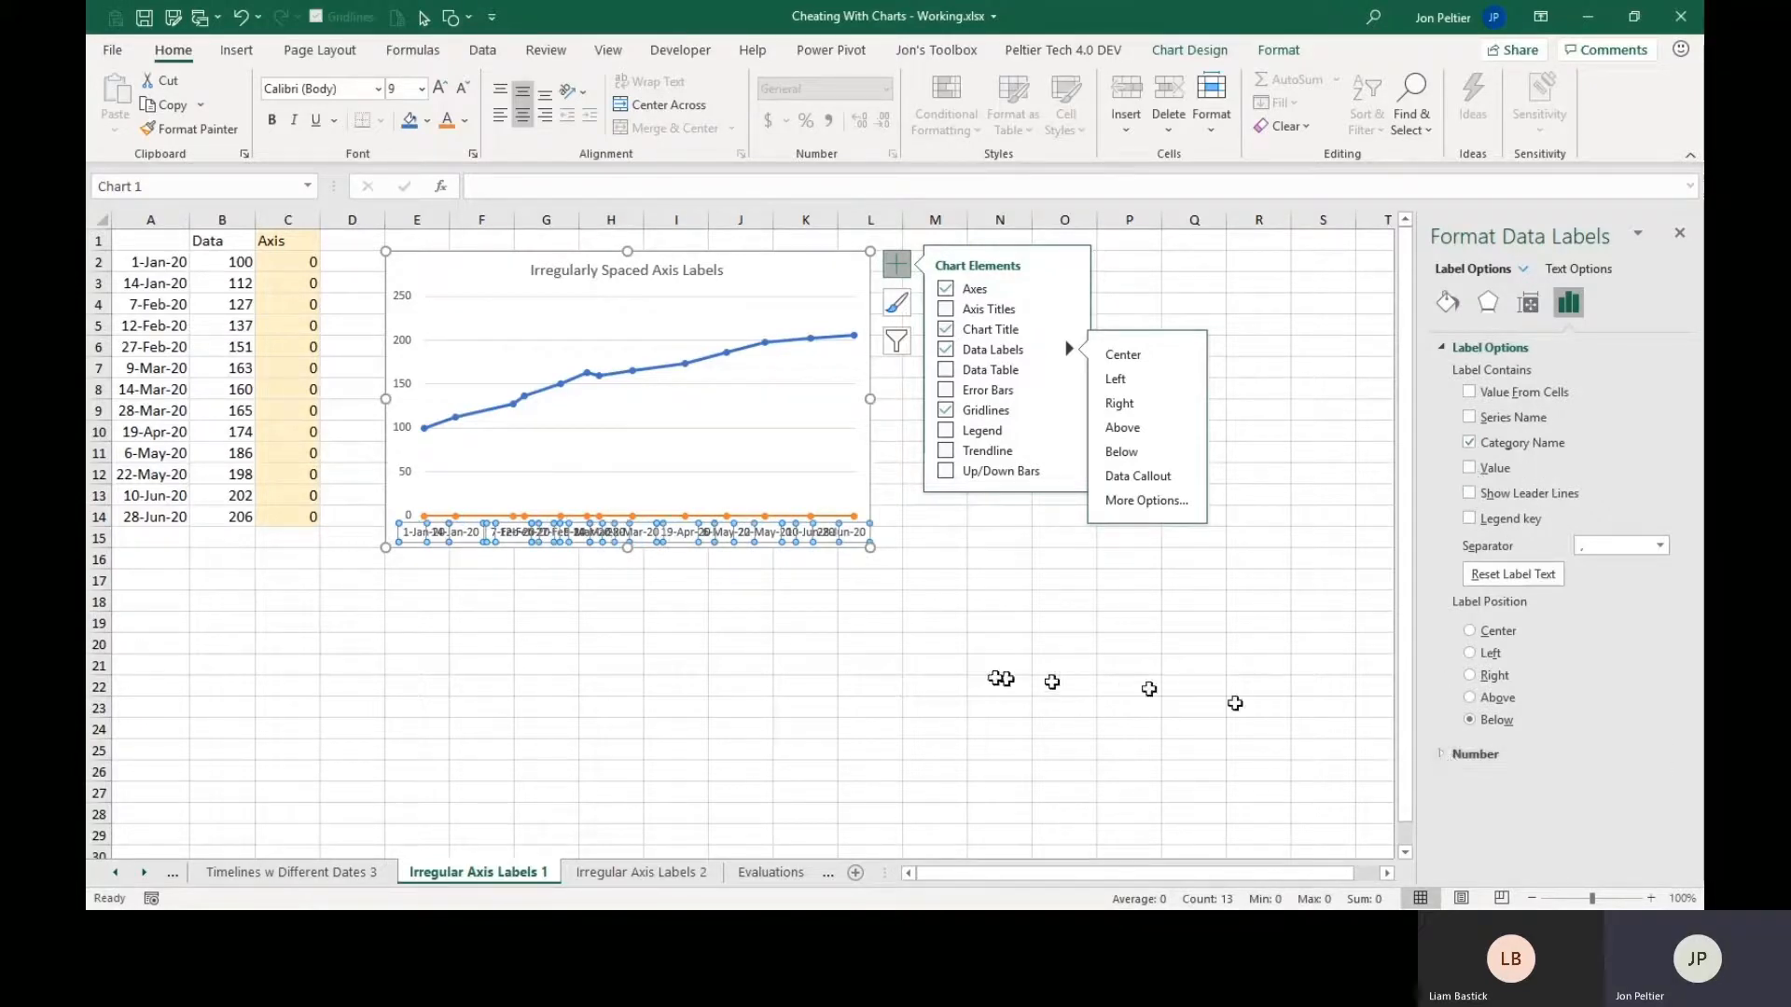
click(853, 481)
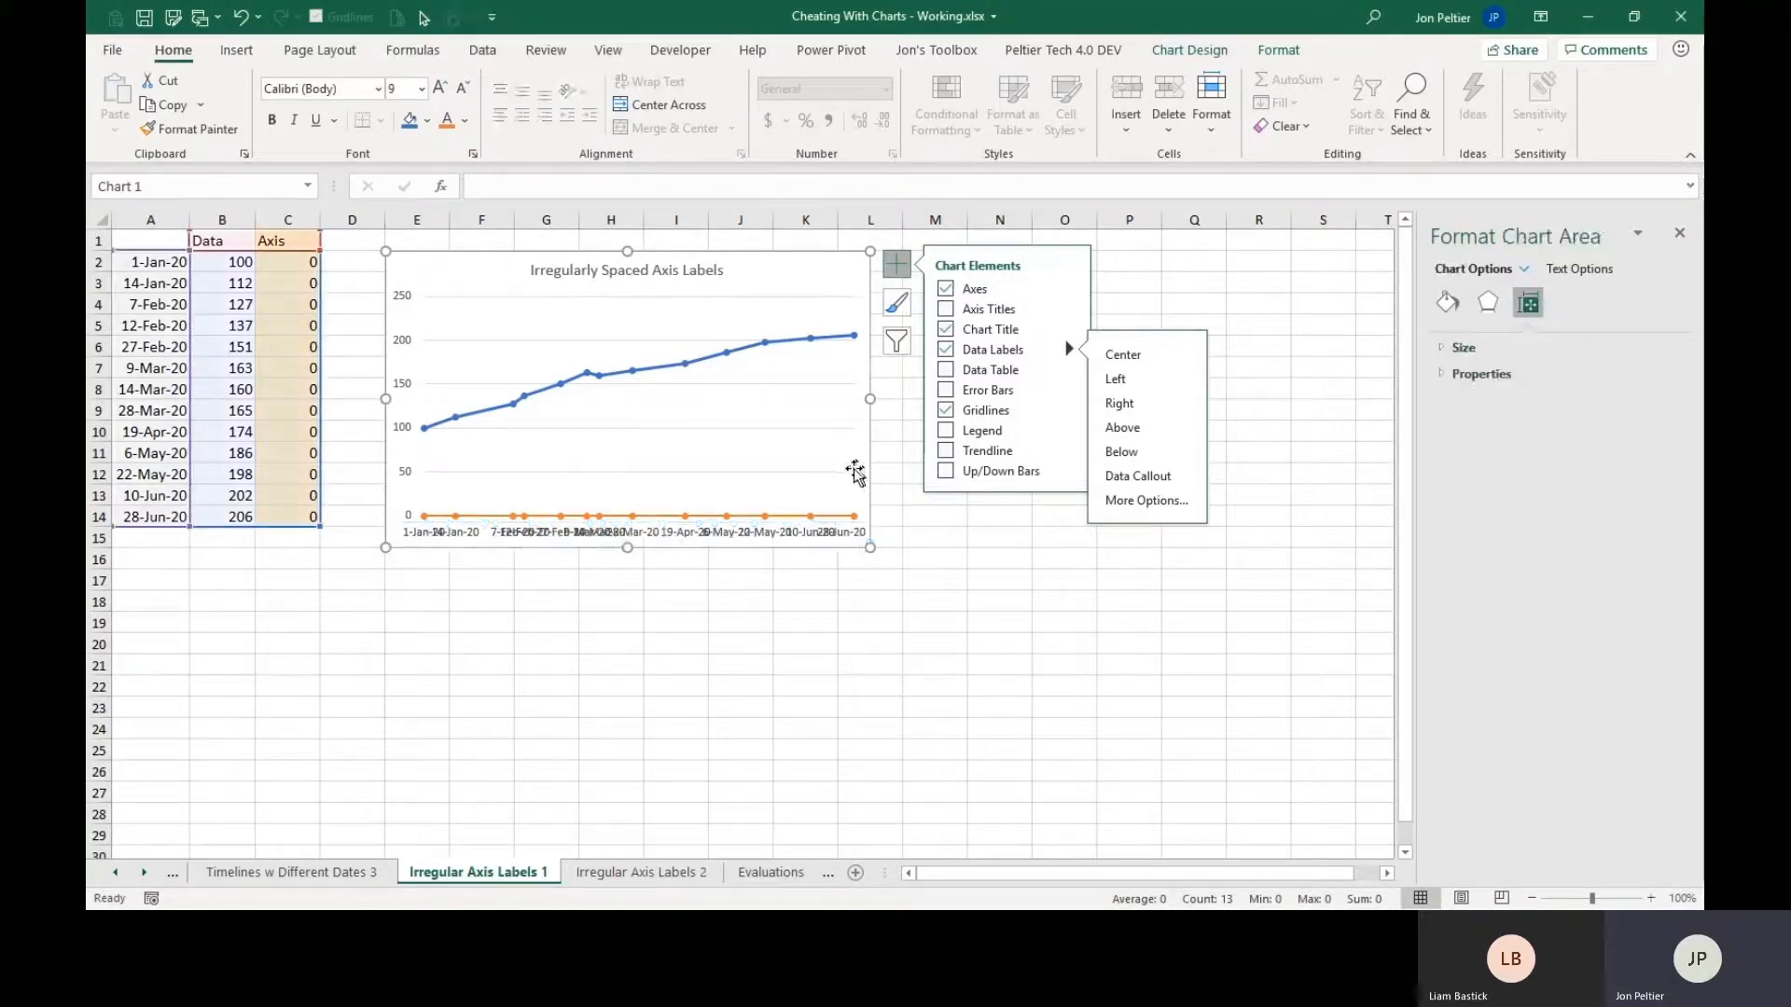
Rotate the Axis series' date labels up and shorten the plot area from below so the labels fit beneath it.
click(780, 533)
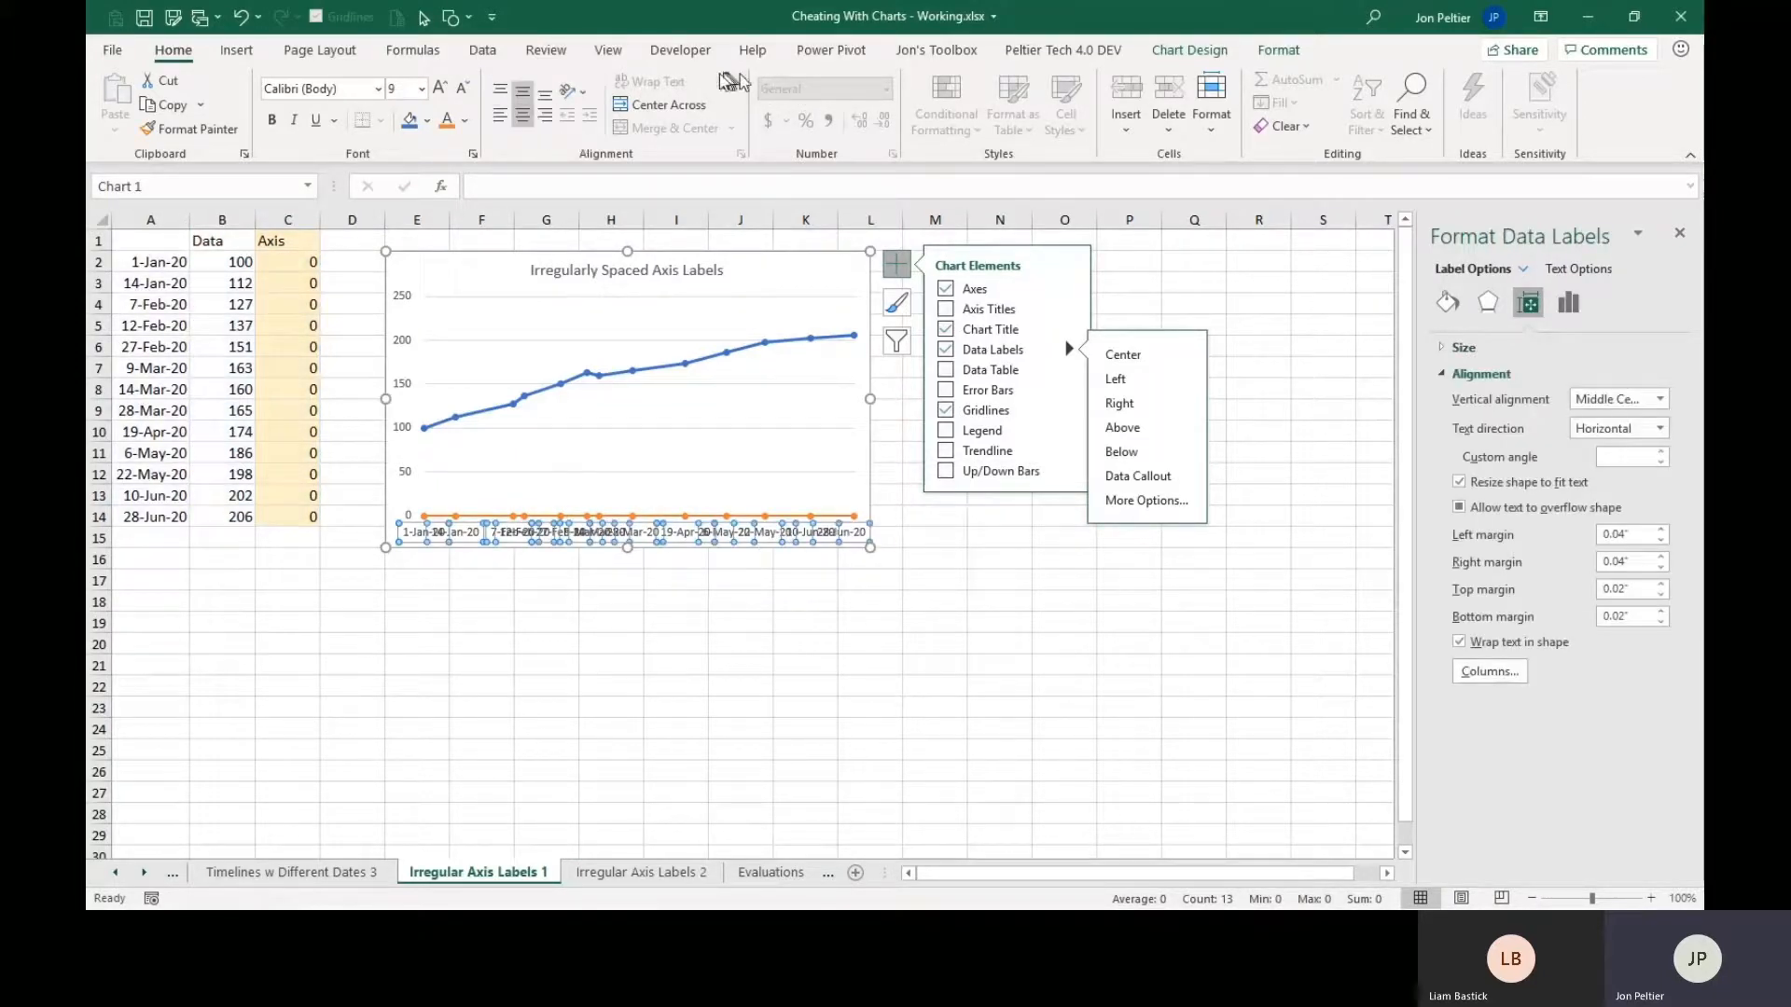
click(579, 92)
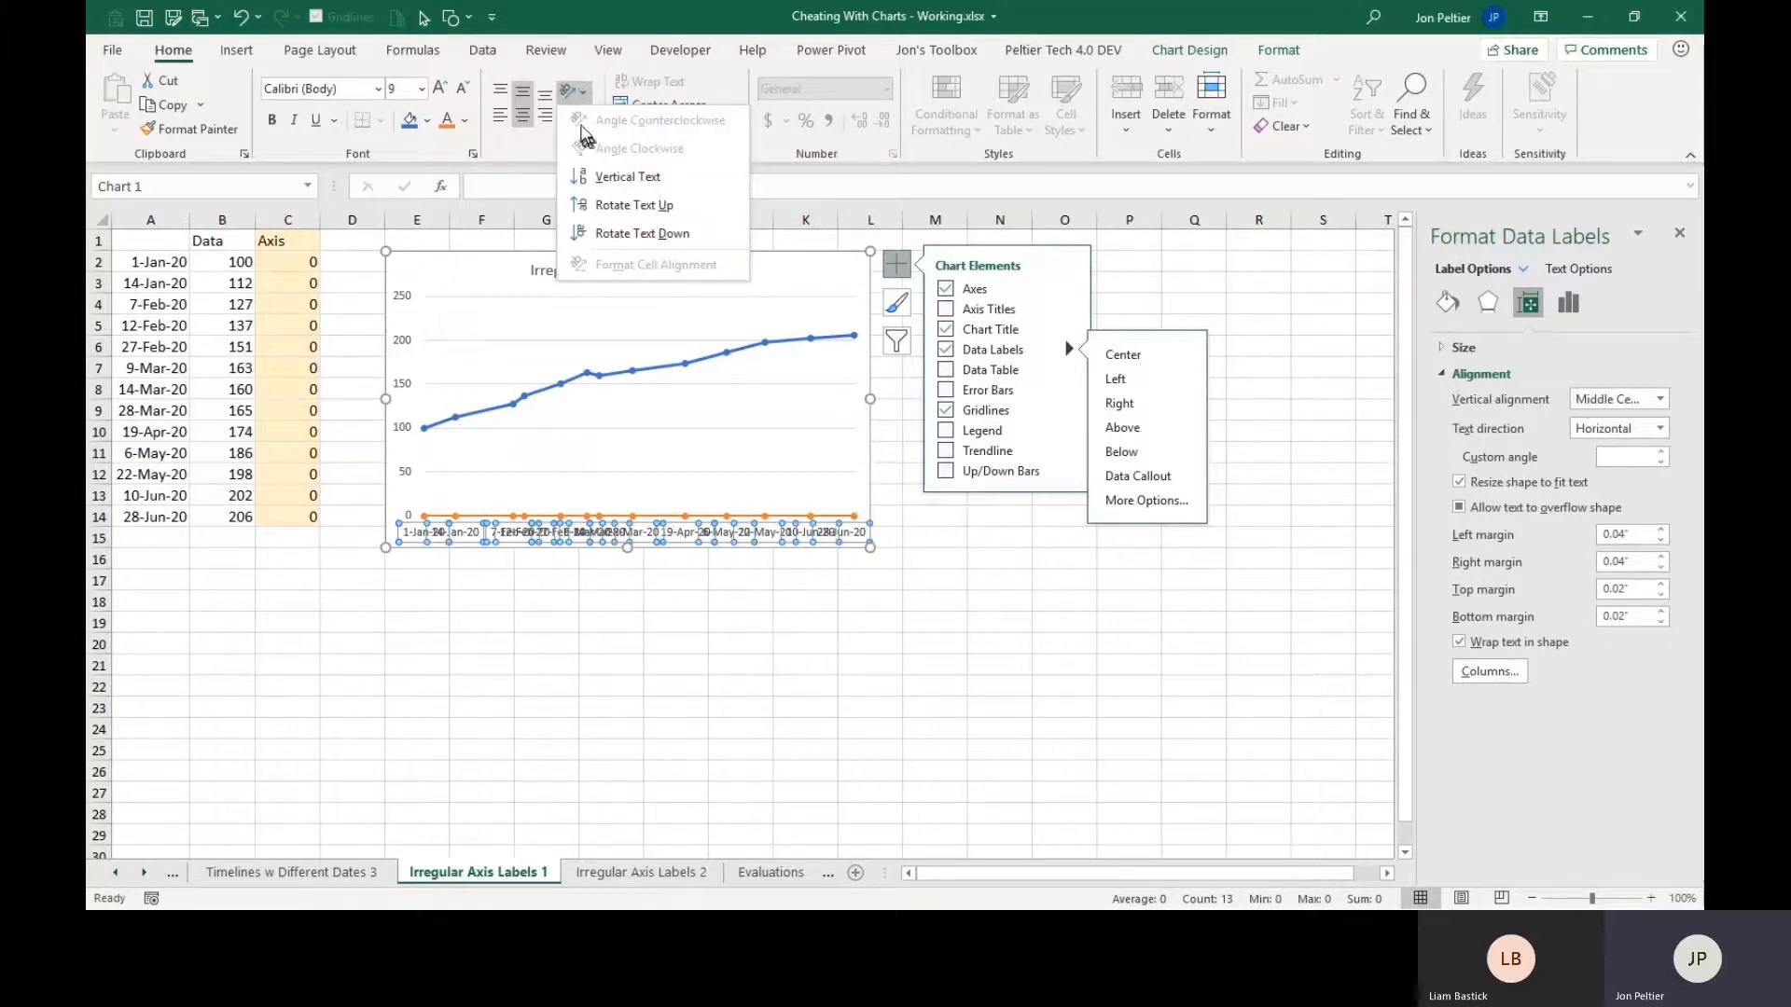
click(592, 204)
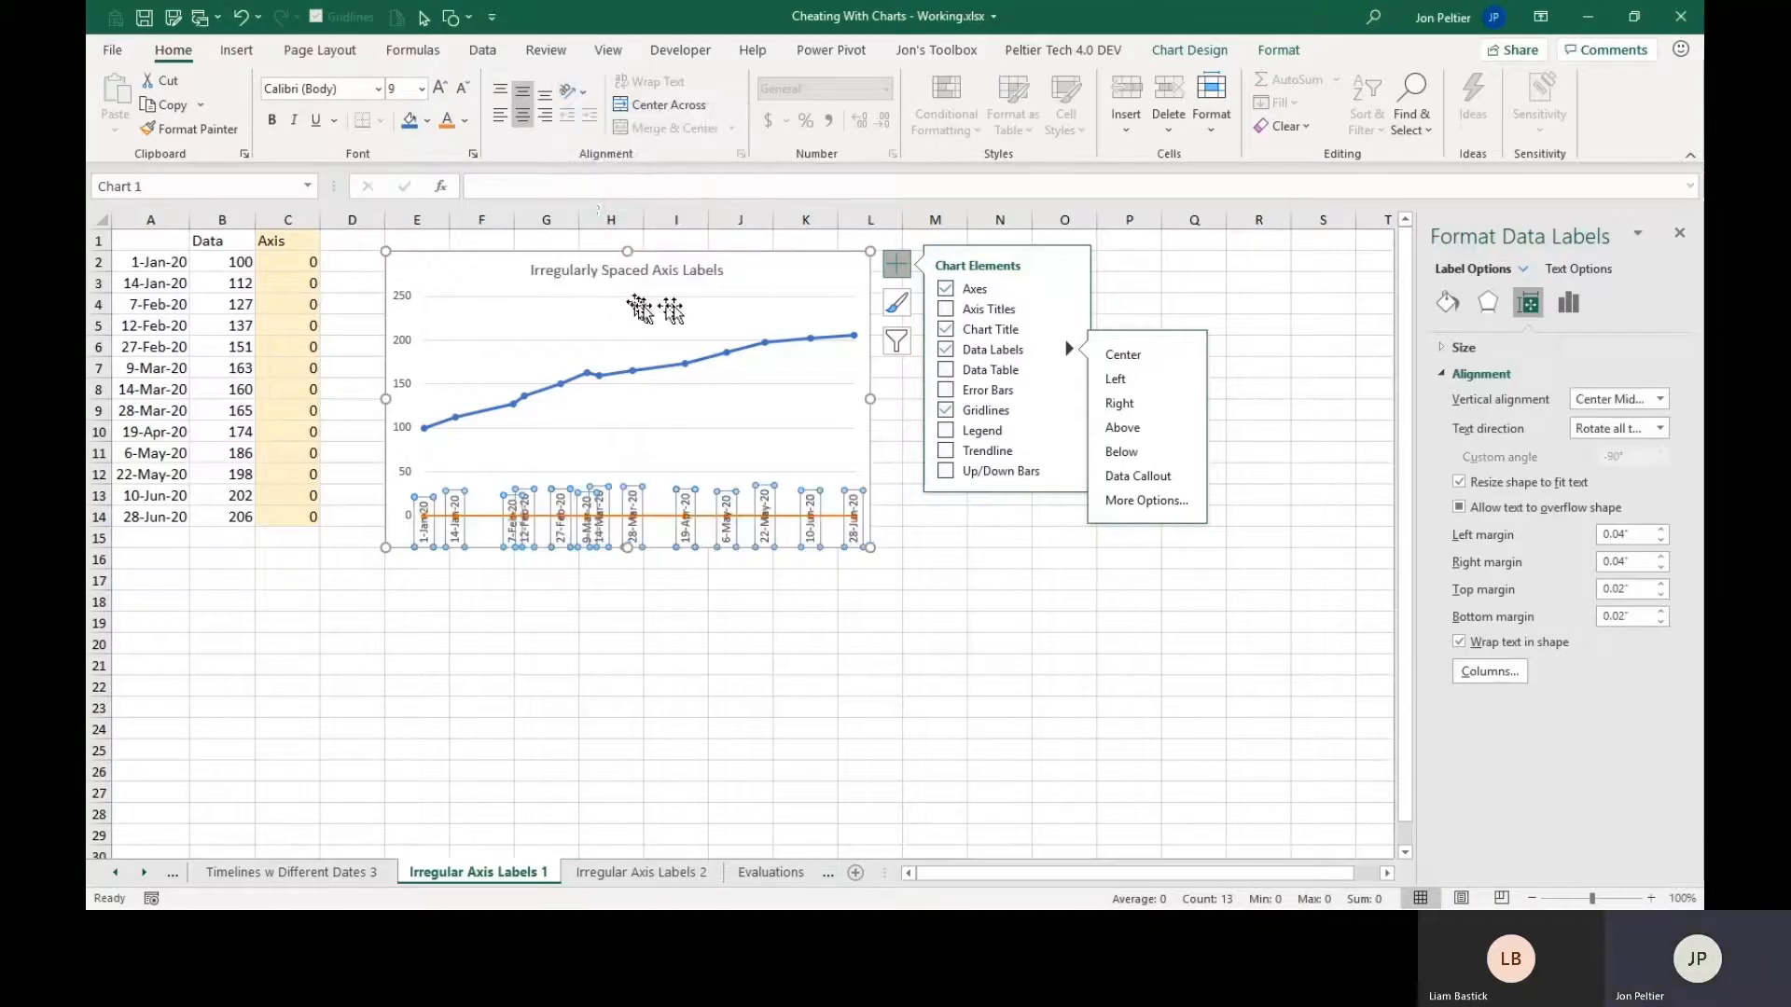
click(709, 455)
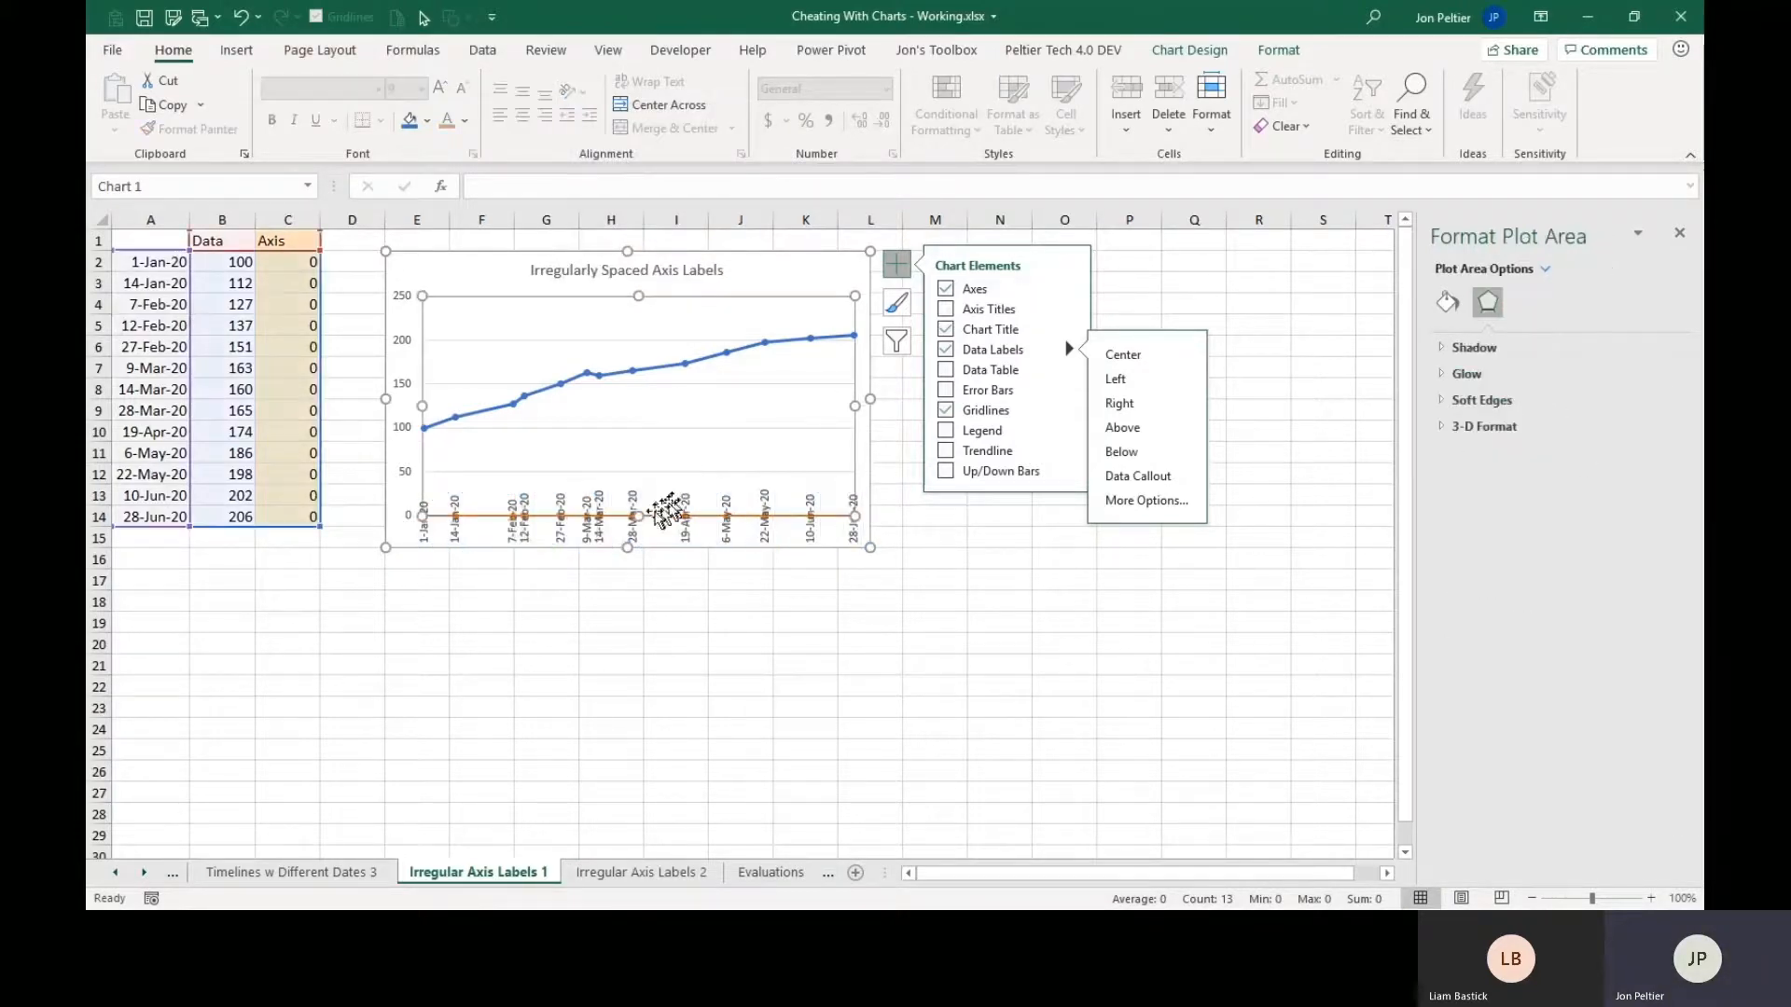
drag(638, 516, 639, 480)
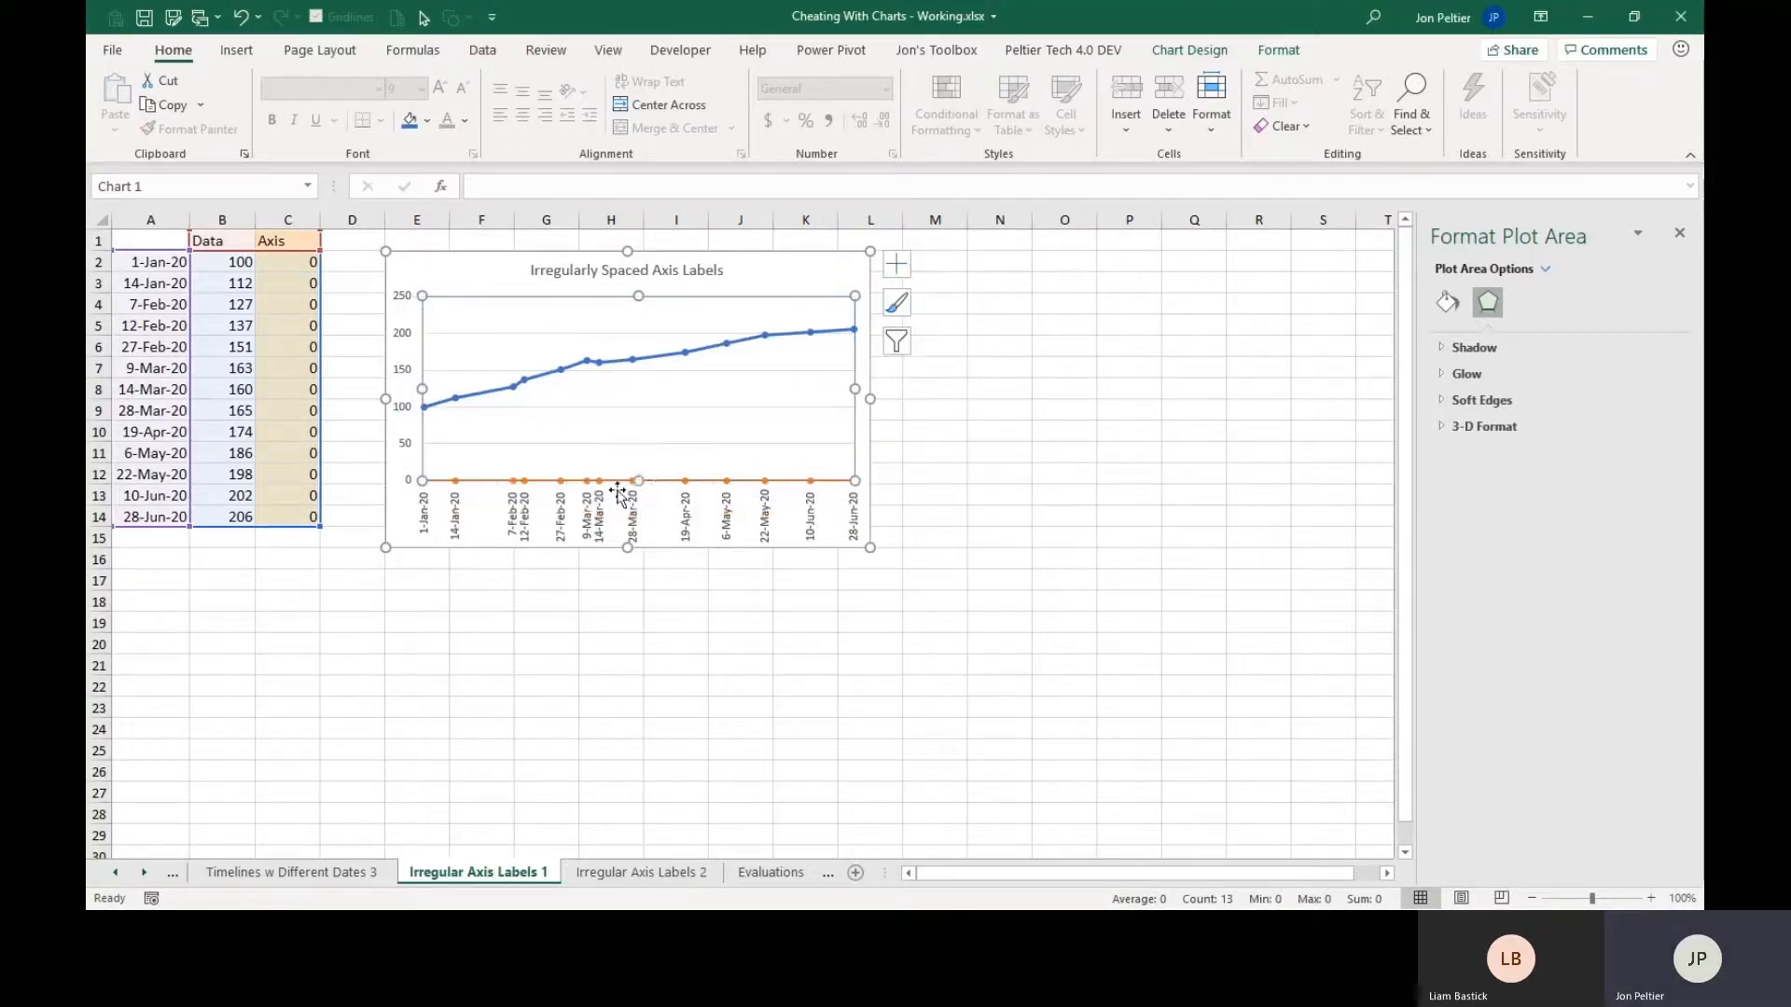
Format the Axis series with no line.
click(702, 492)
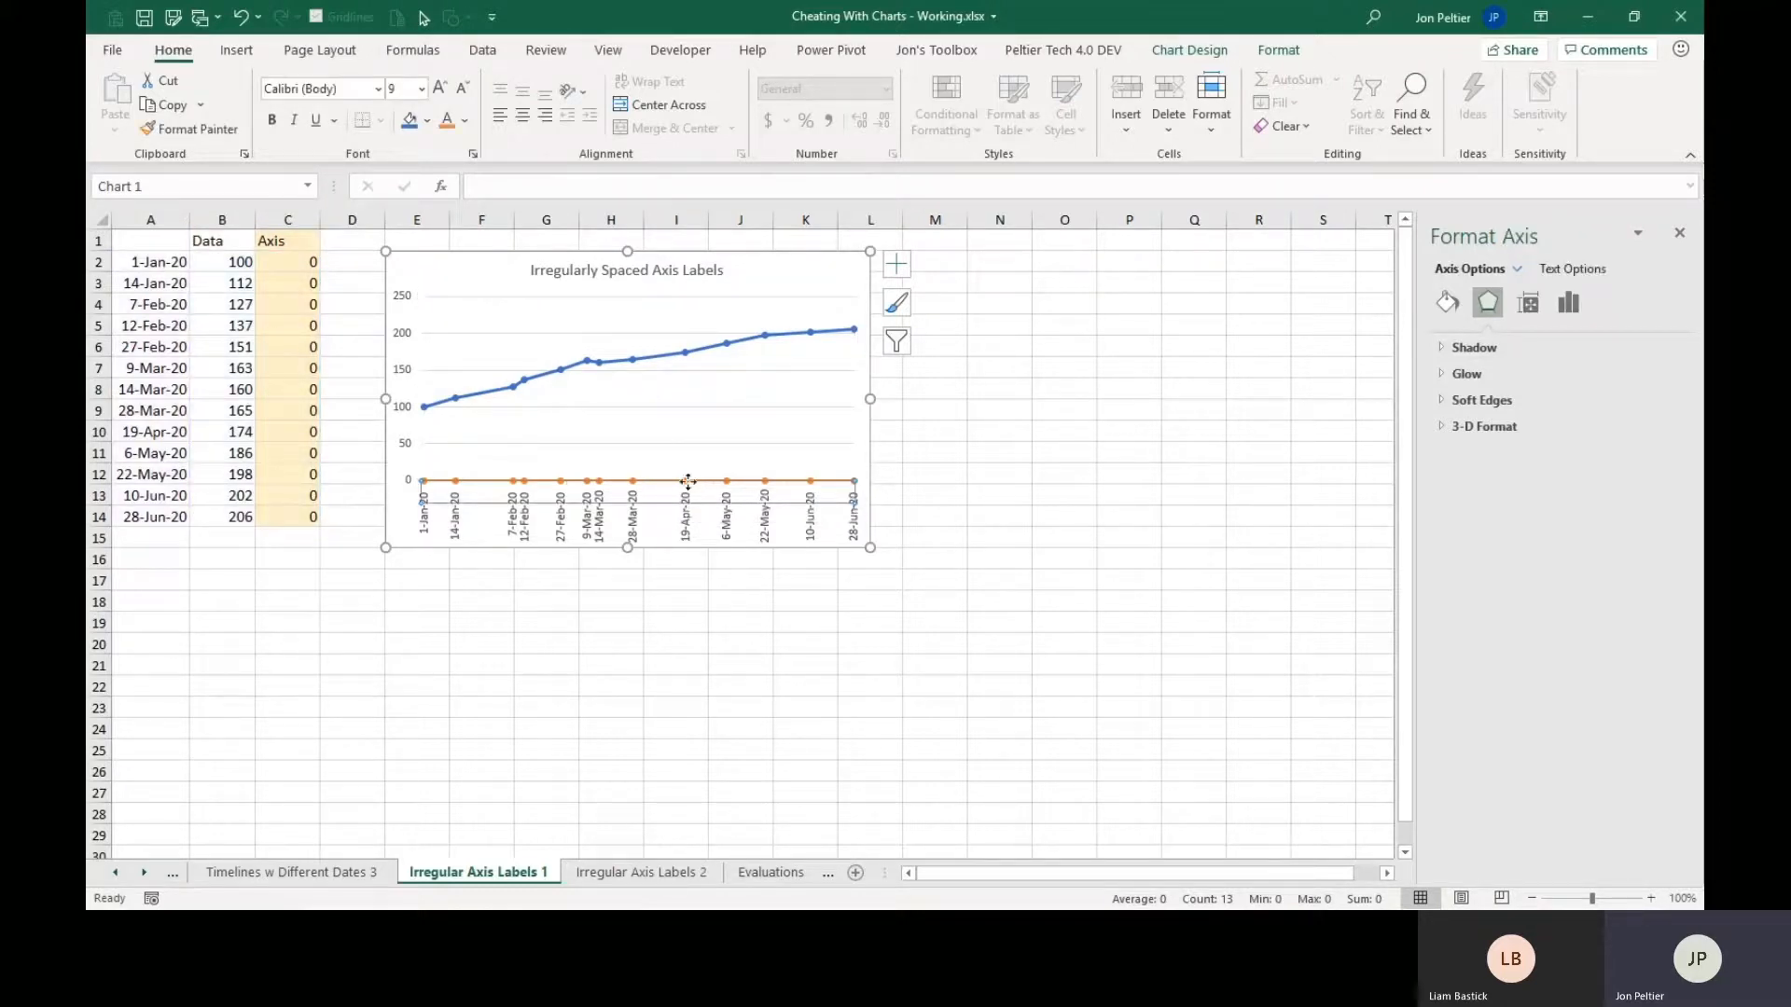
click(686, 481)
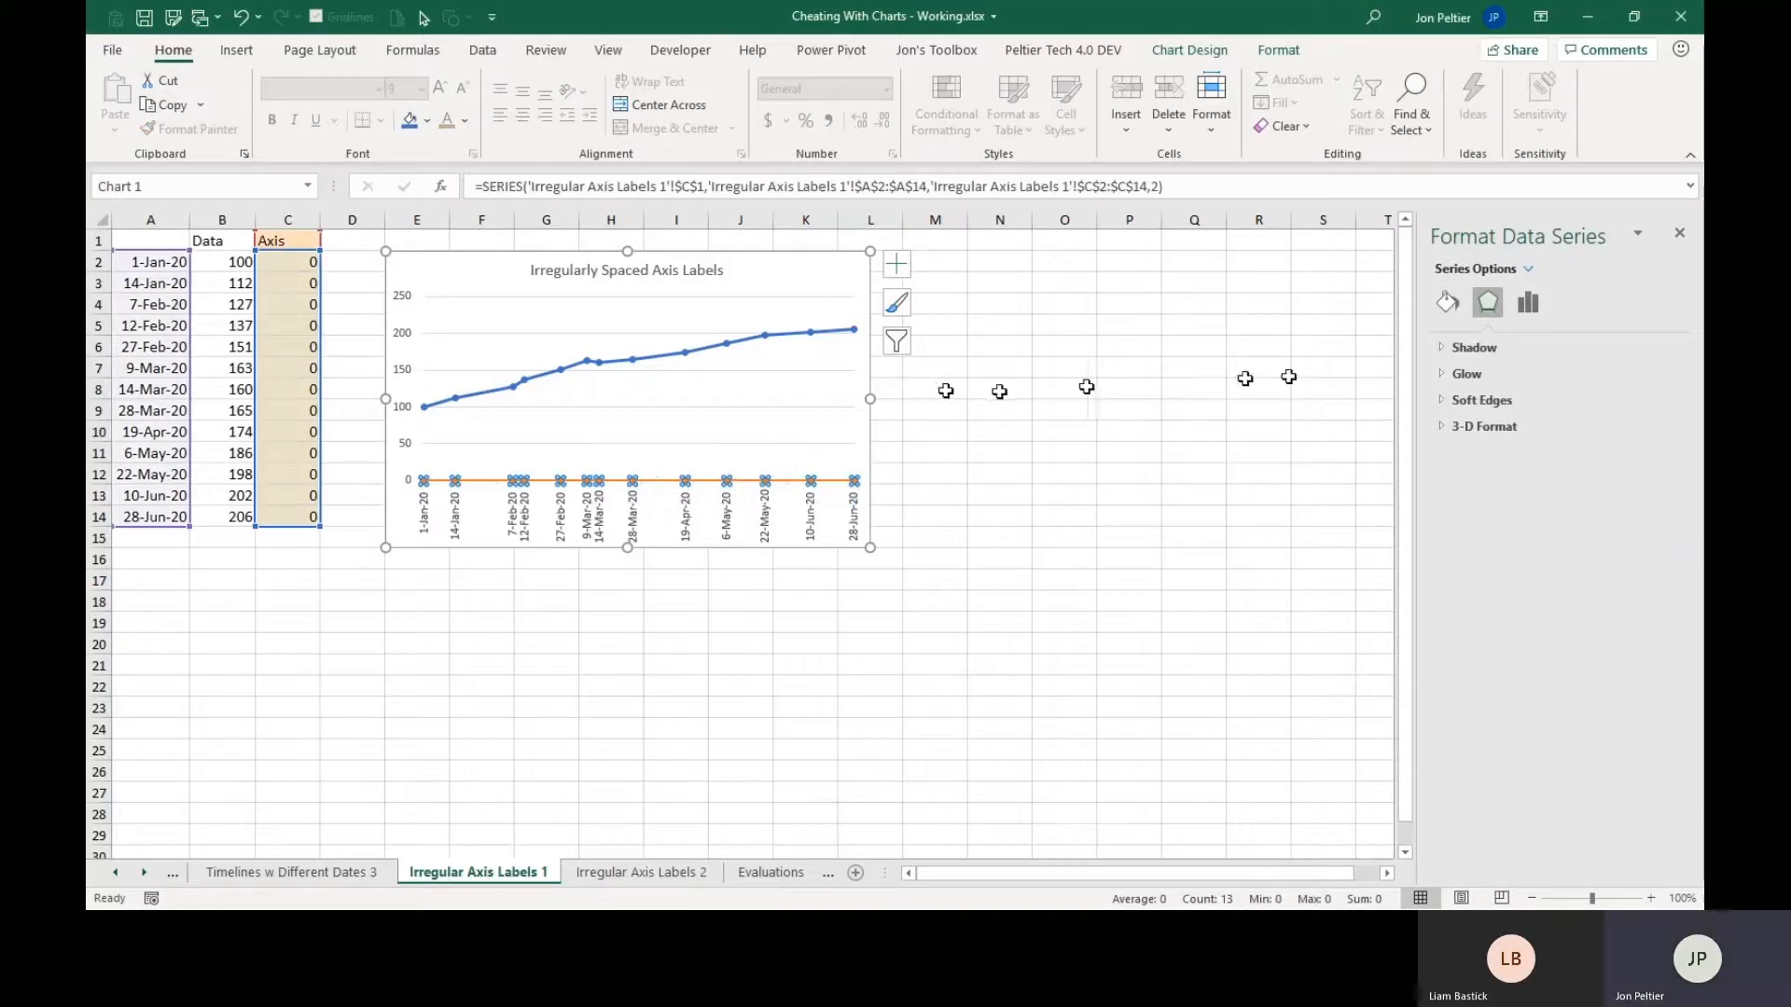
click(1448, 302)
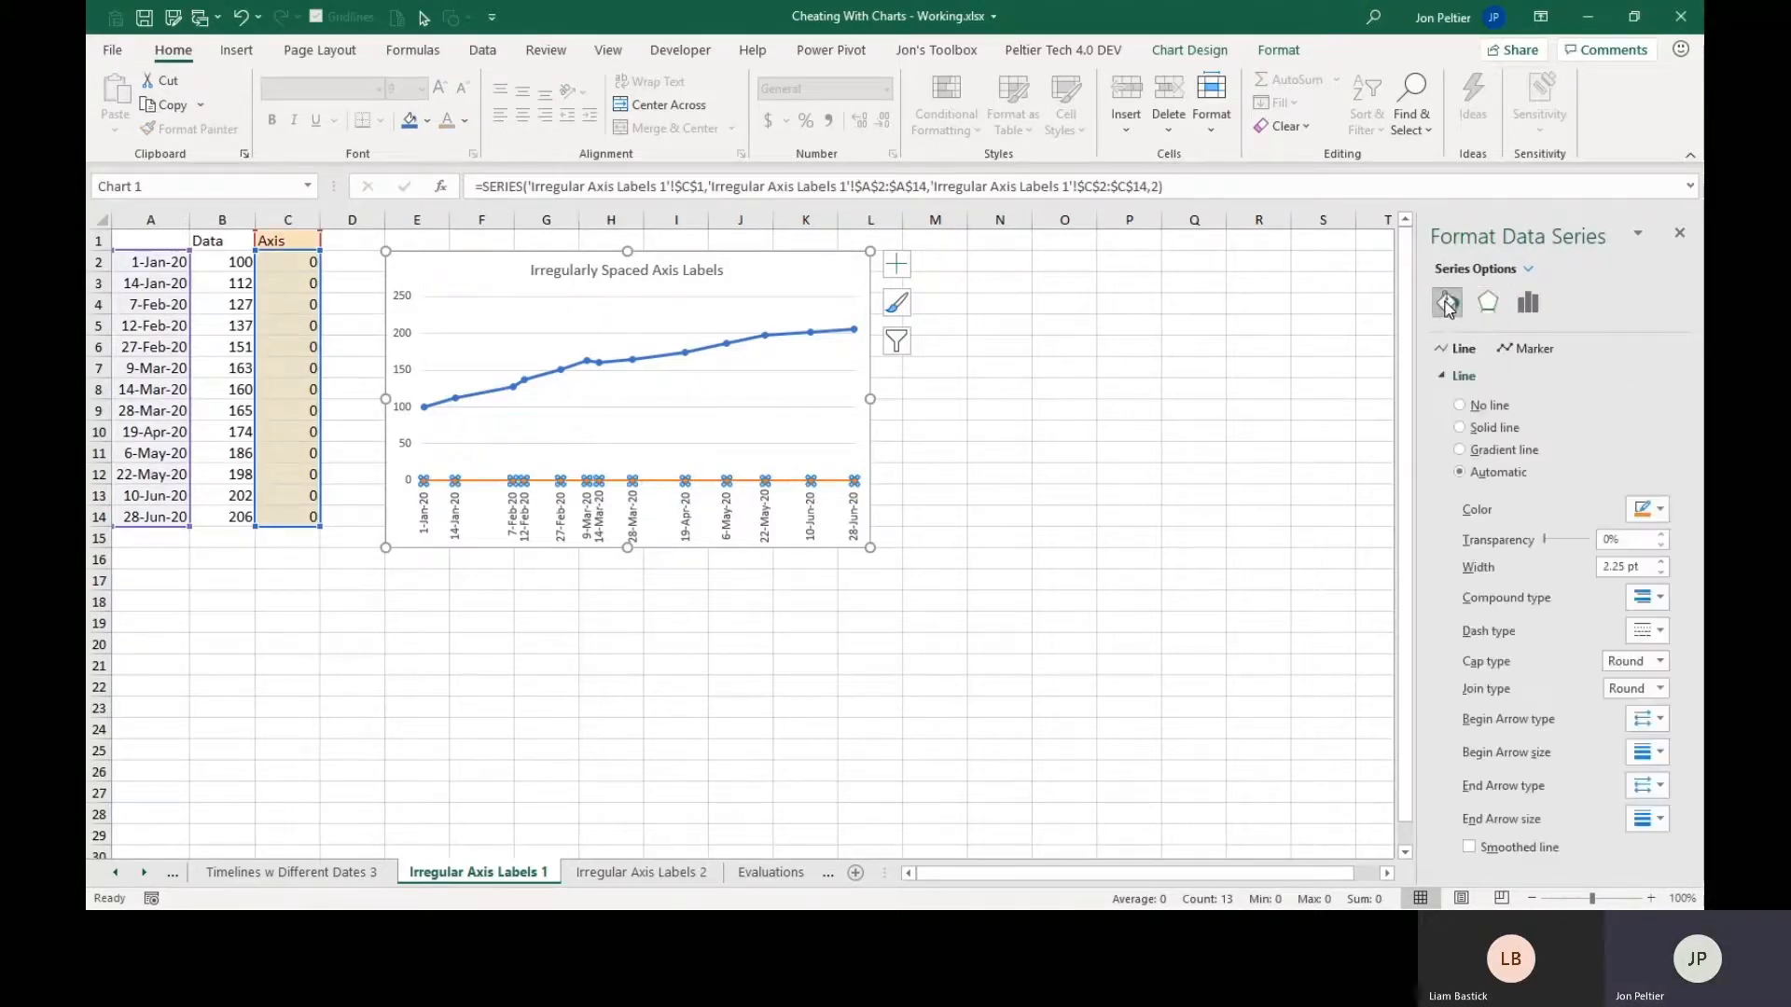
click(1464, 405)
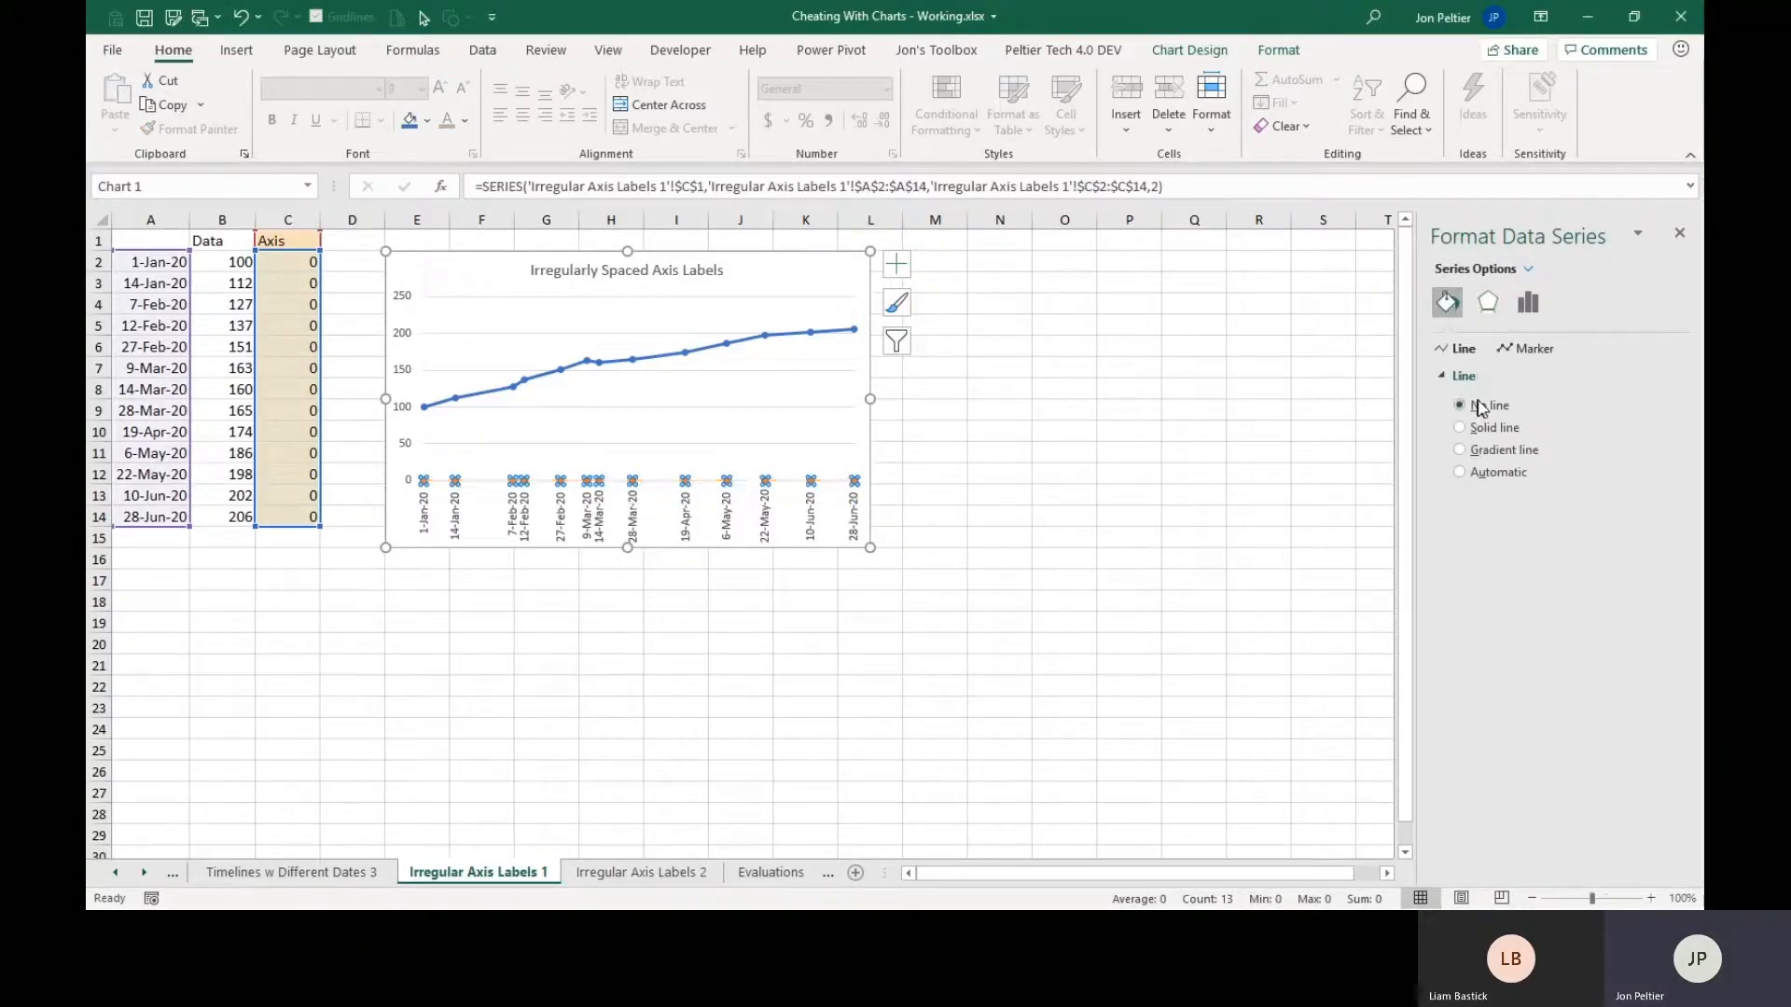
Give the Axis series' markers no fill and the built-in plus-sign type.
click(1523, 354)
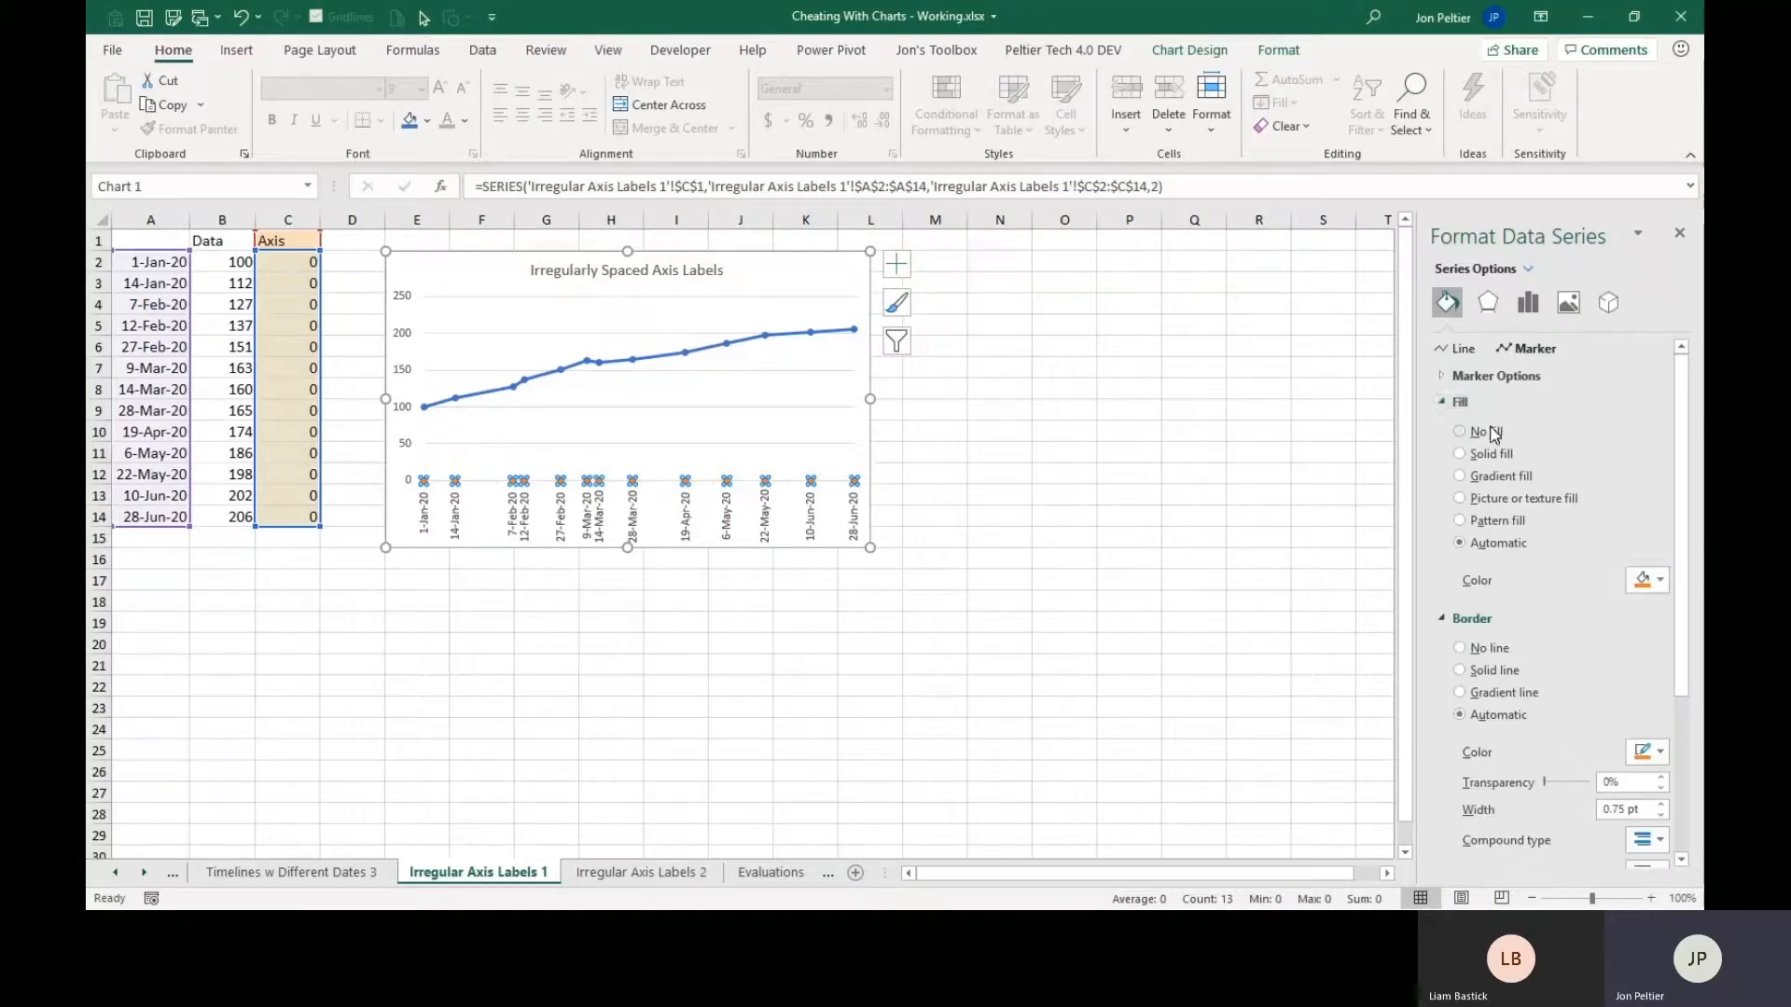
click(1492, 432)
click(1493, 376)
click(1490, 448)
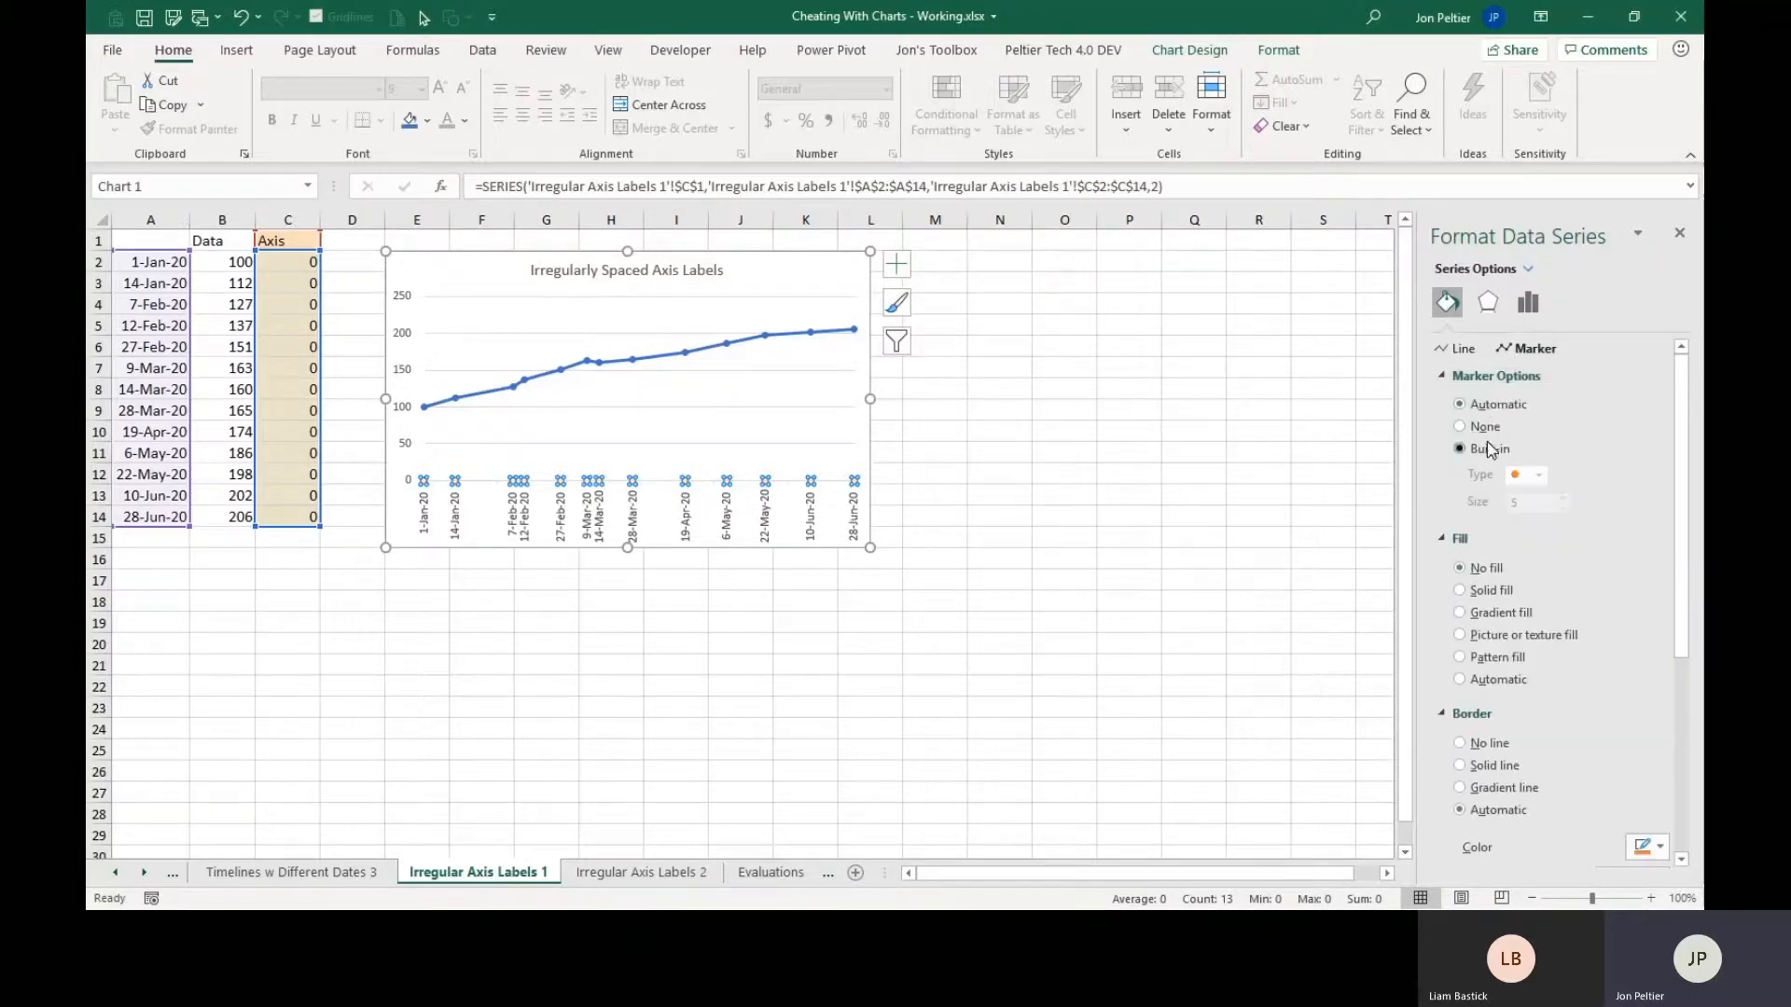
click(1539, 477)
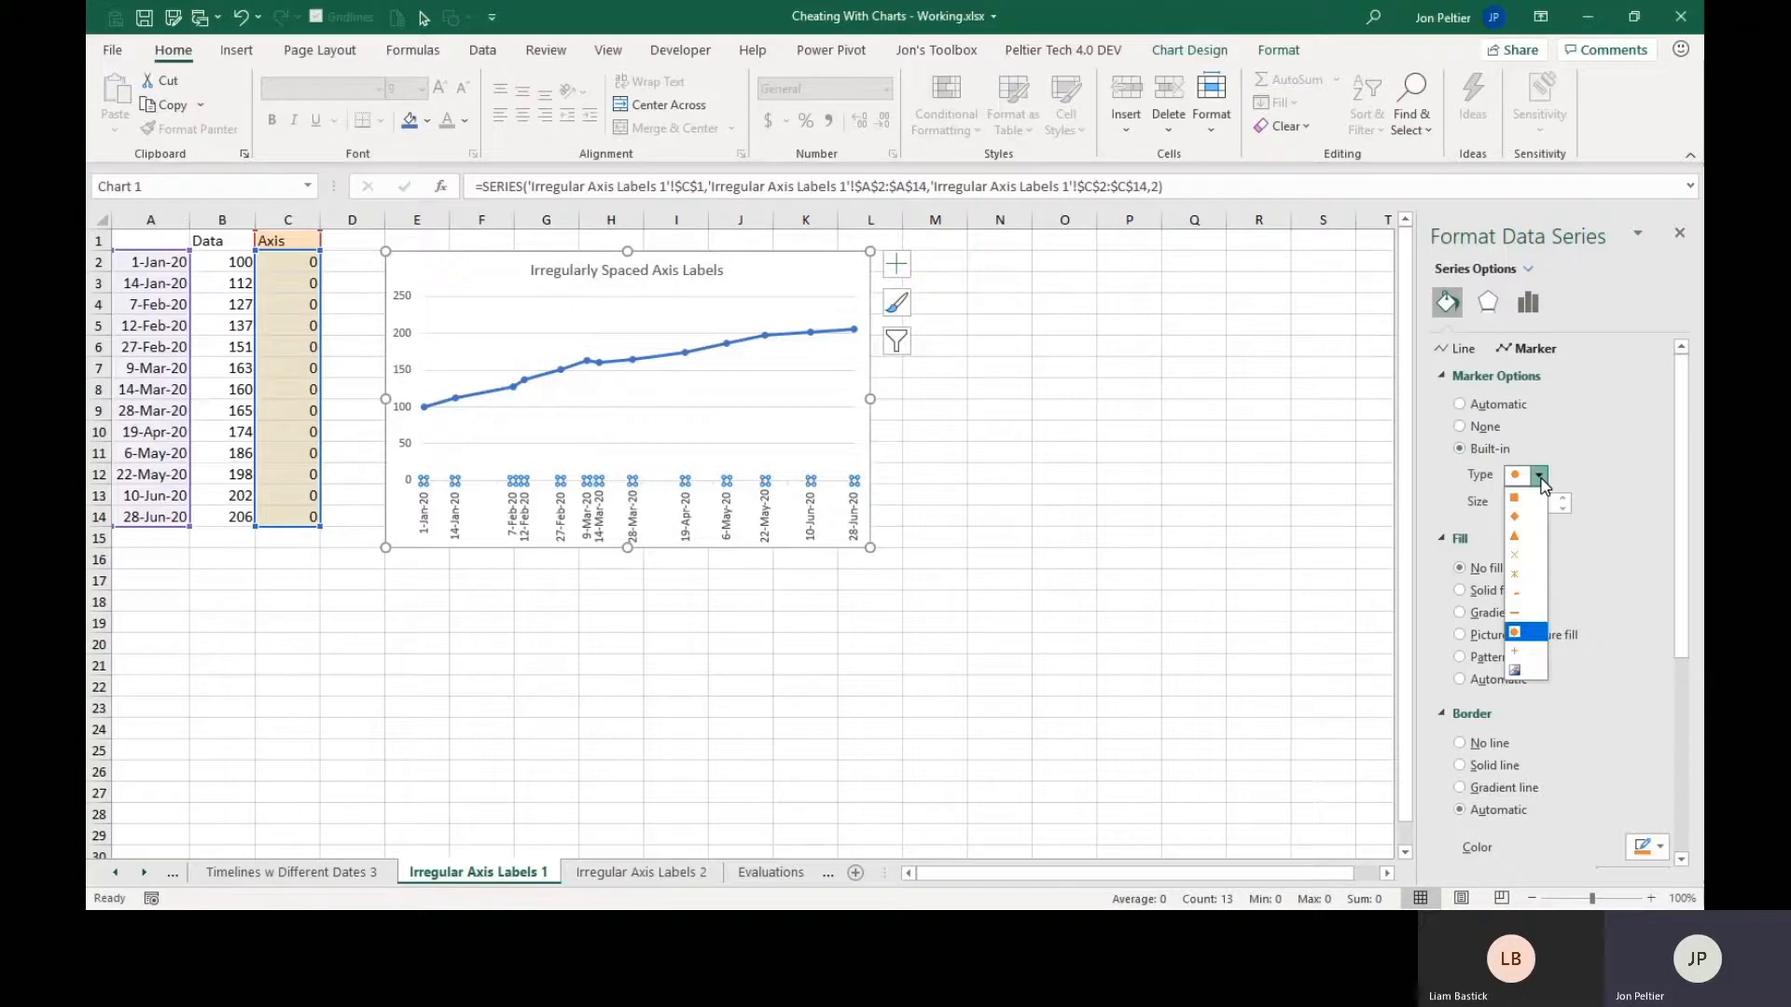
click(1515, 653)
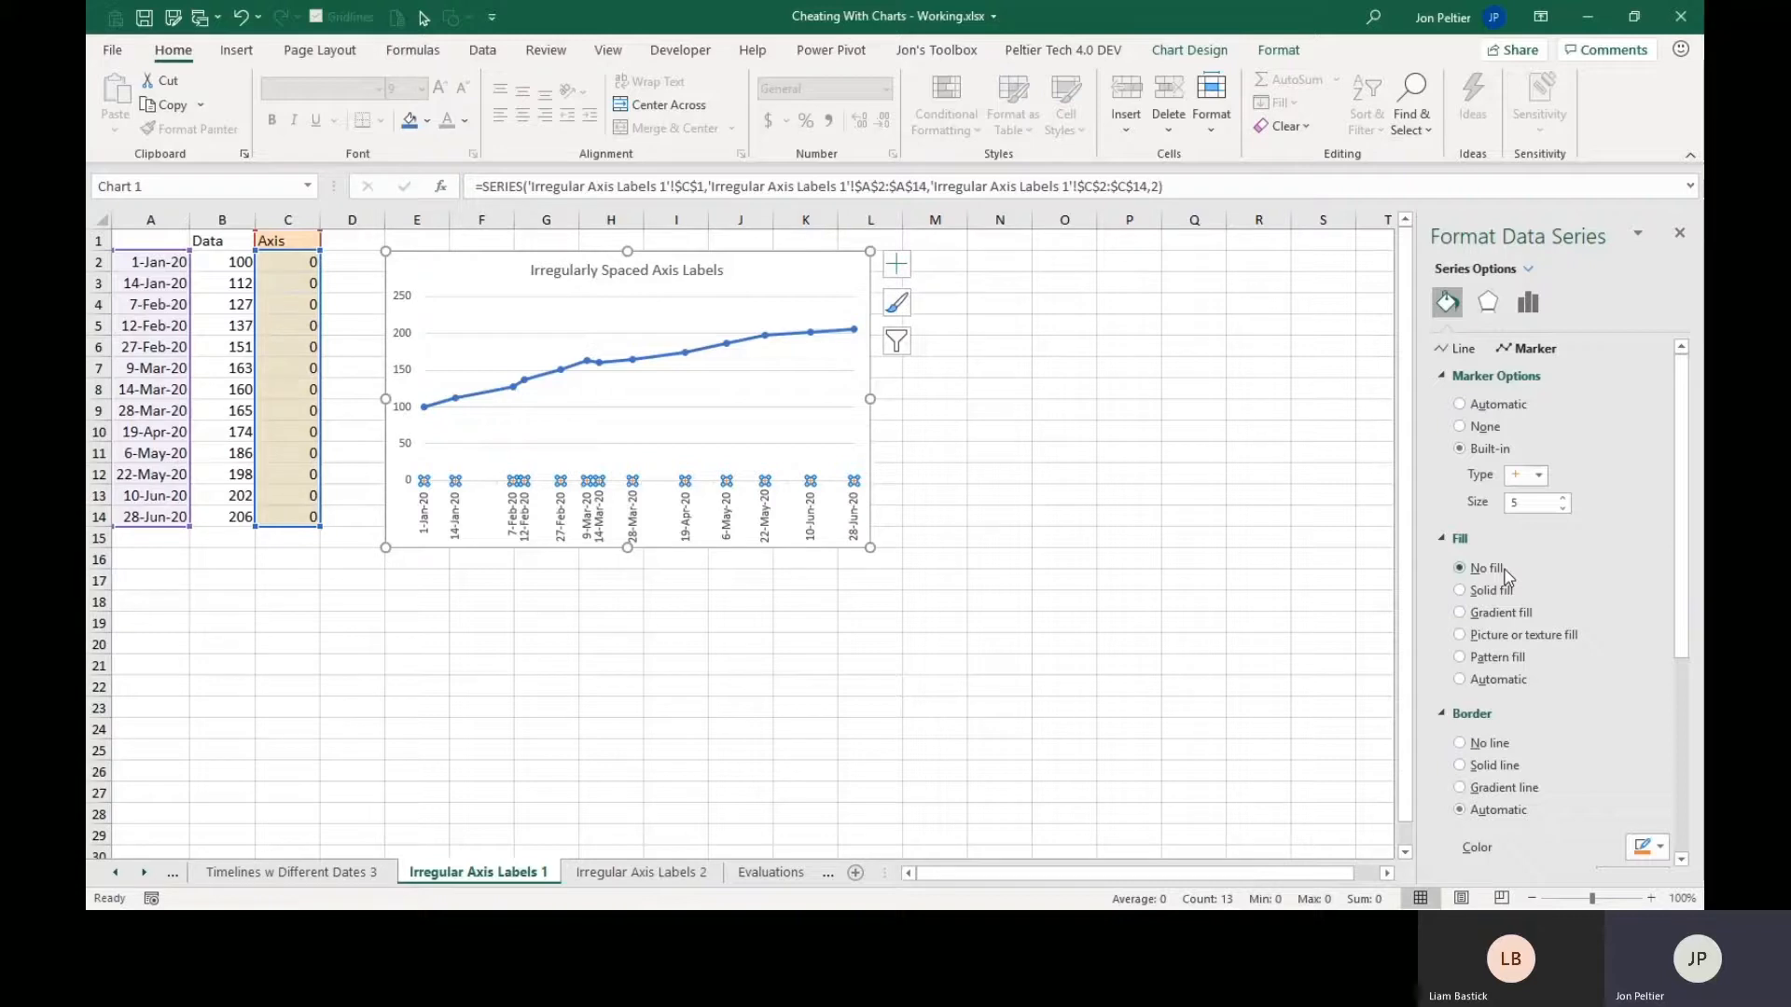
Set the border color of the Axis series' markers to a gray shade.
scroll(1504, 576, down, 2)
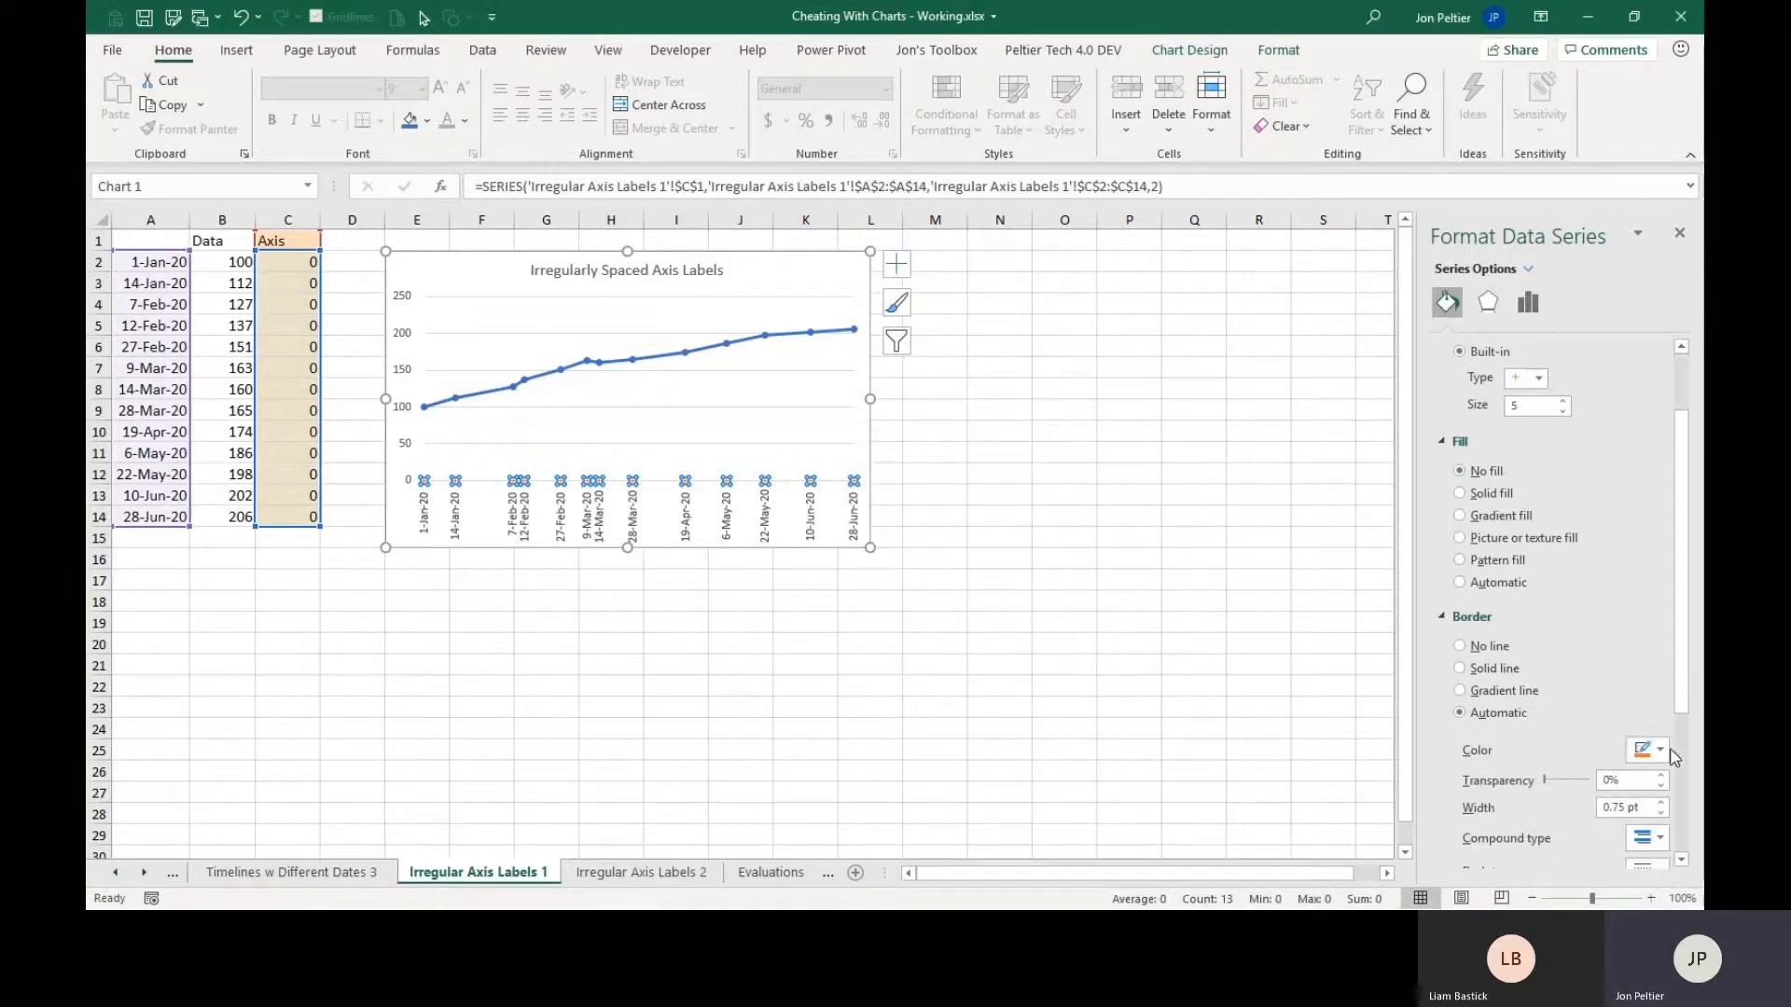
click(1662, 750)
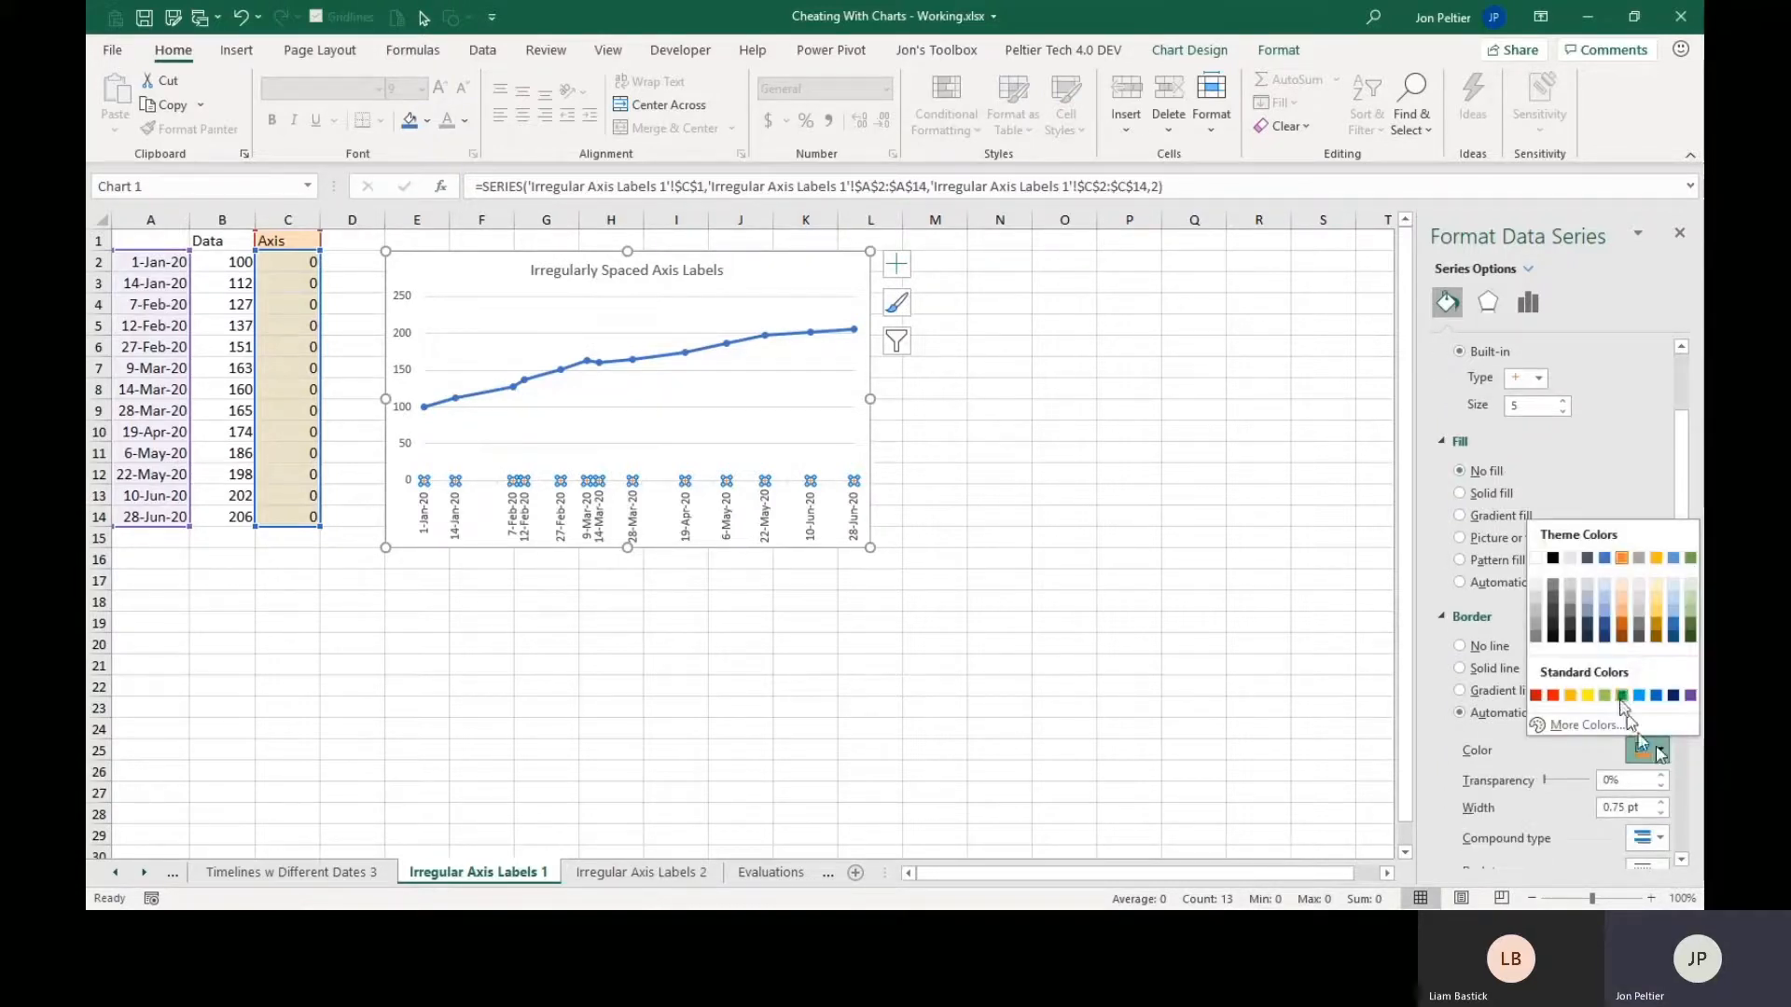
click(1537, 622)
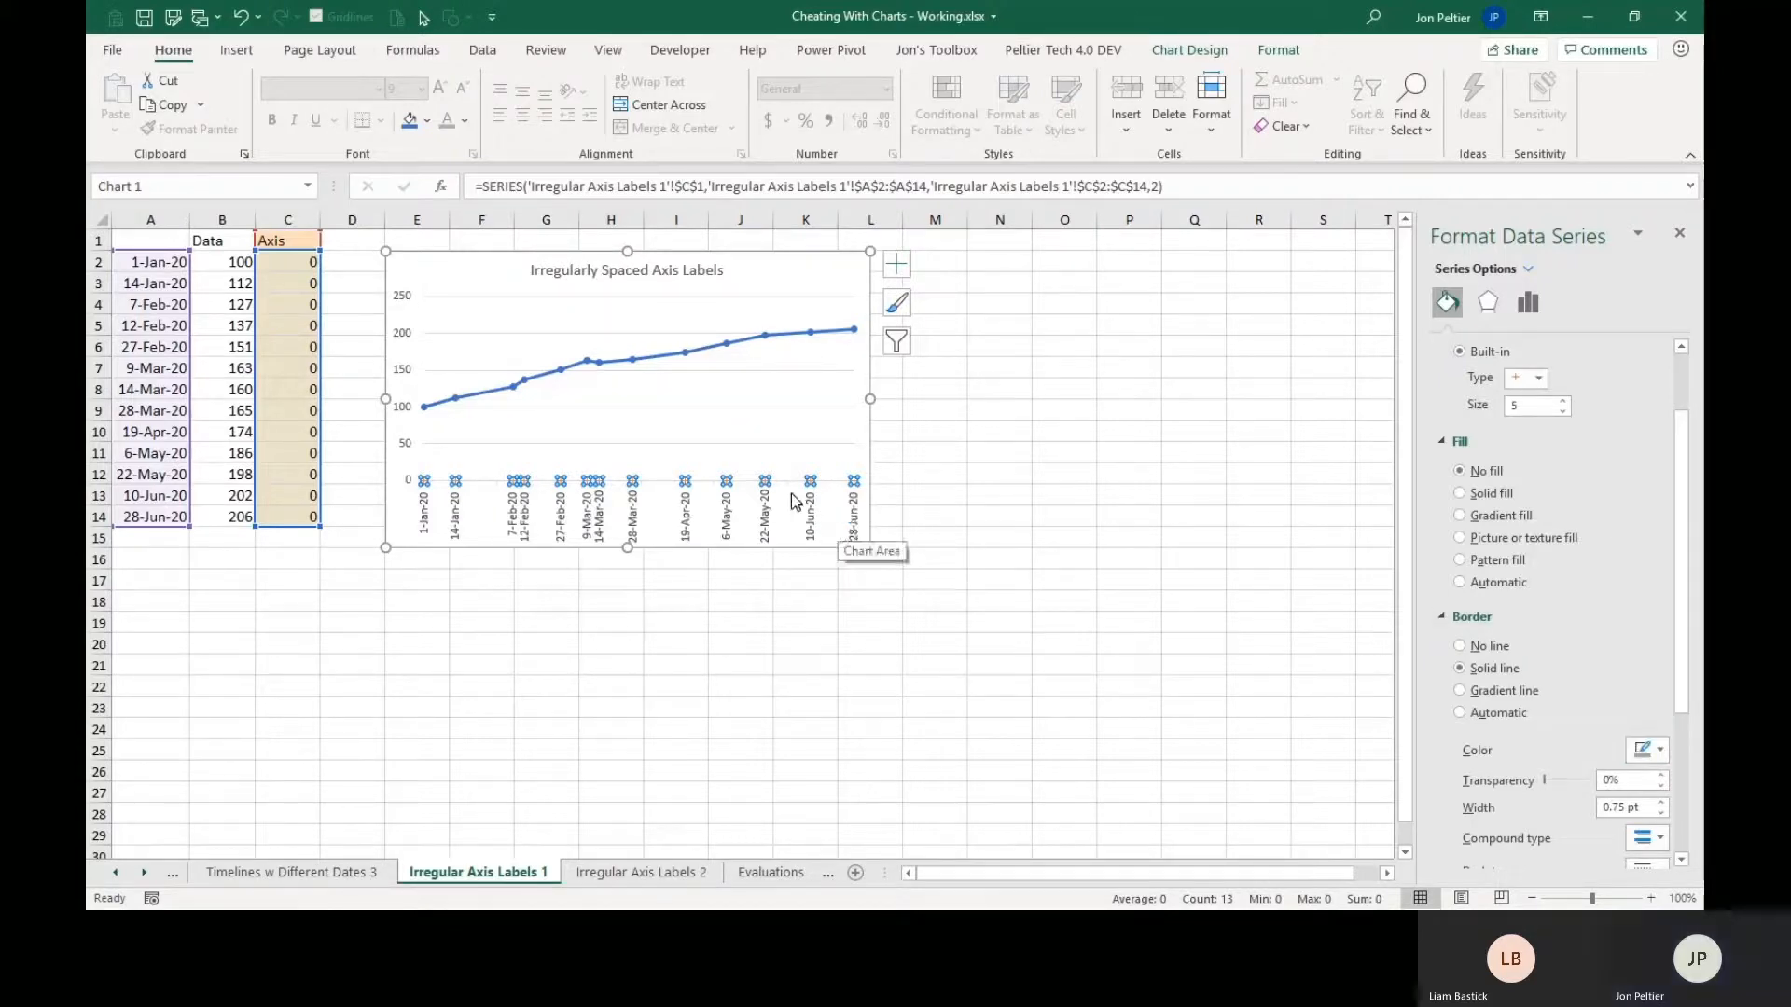
click(792, 503)
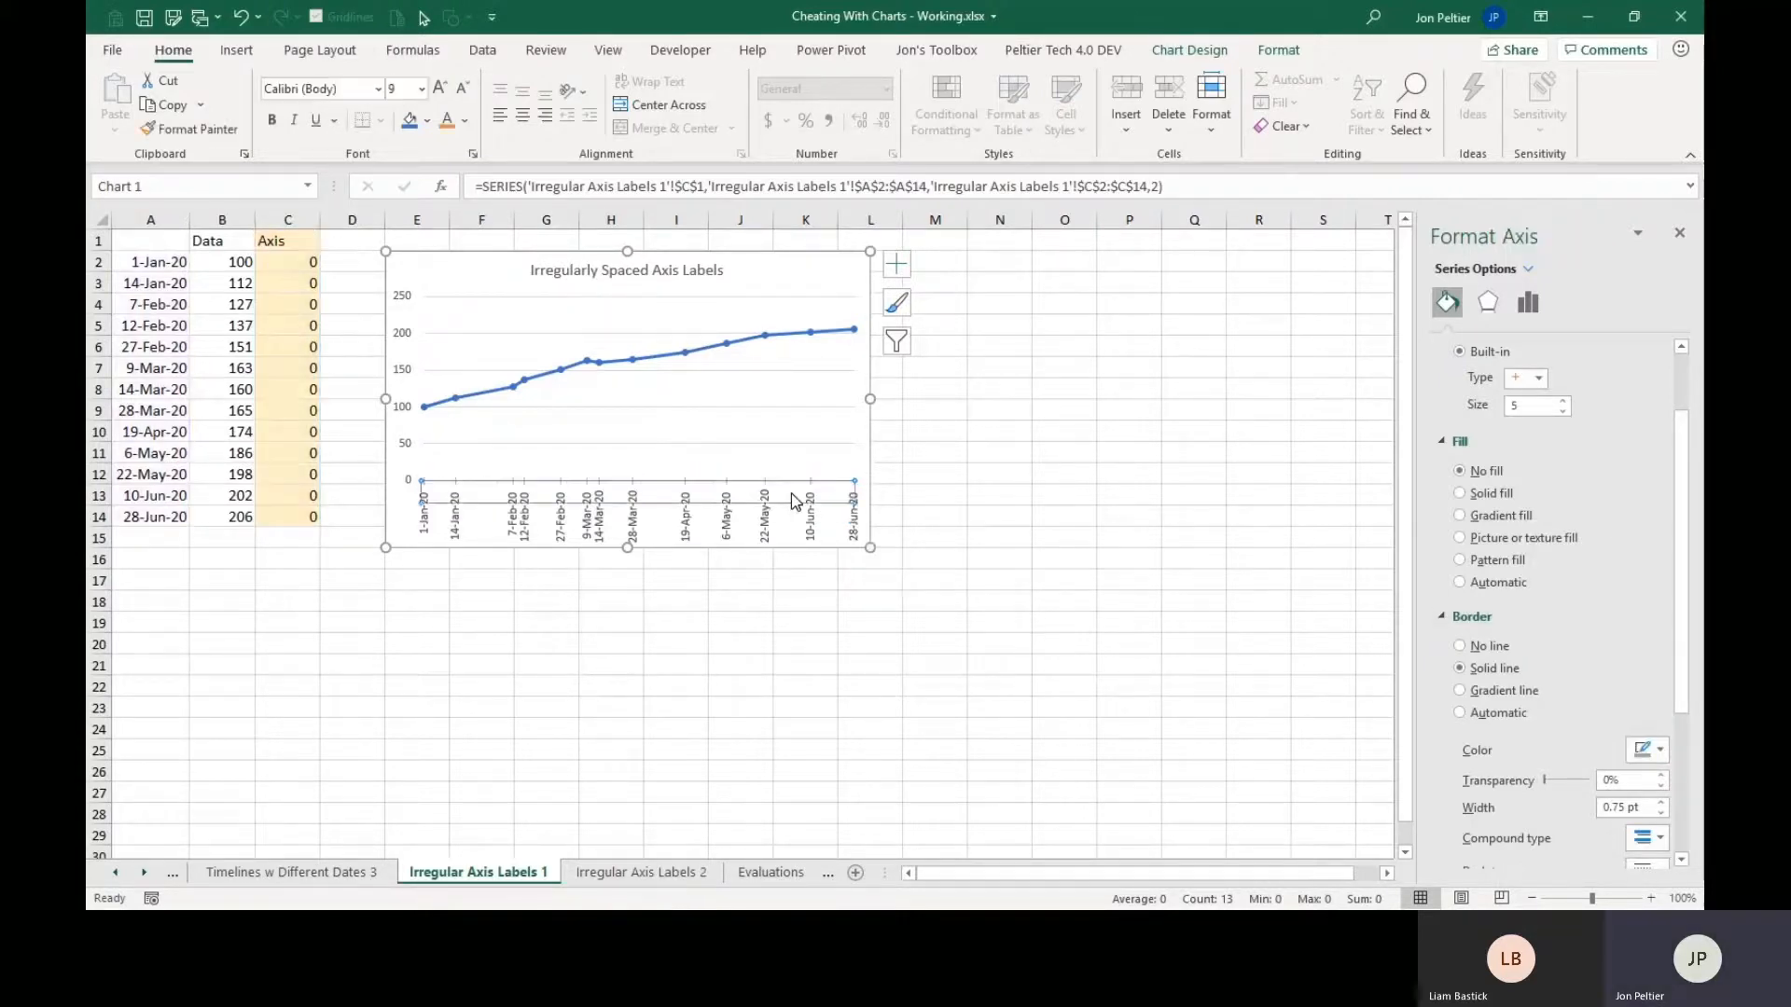
click(865, 471)
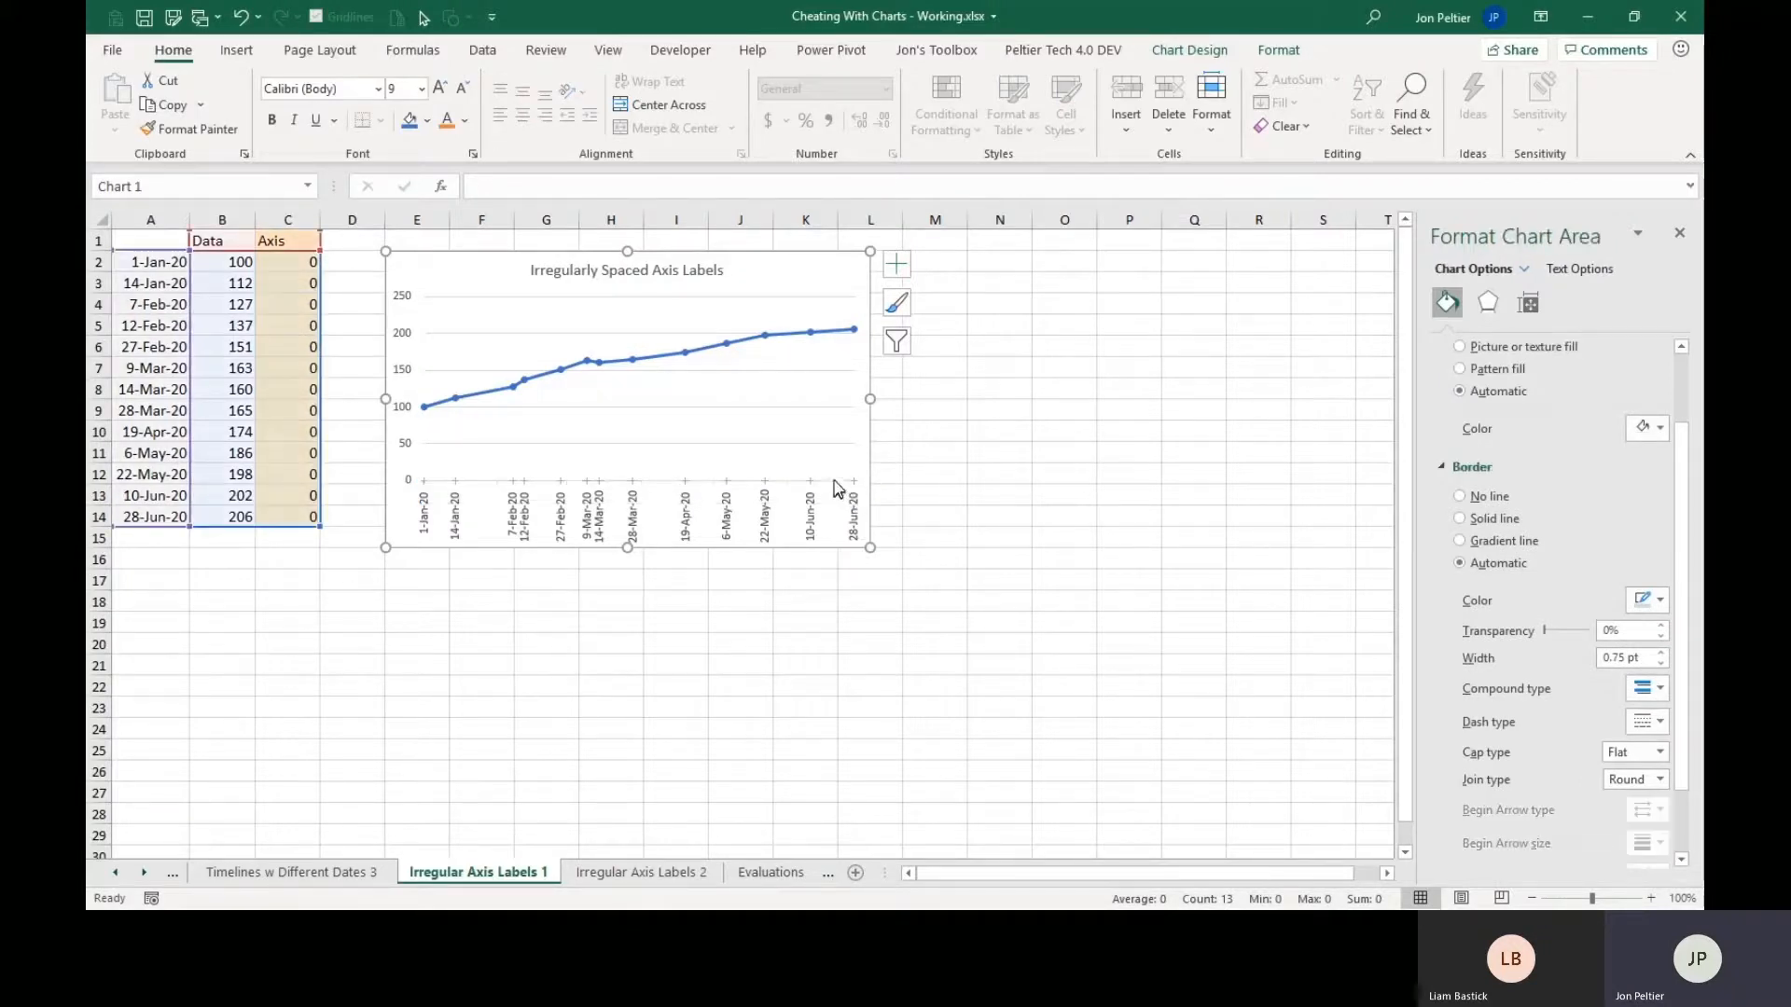
Set the horizontal axis line to a gray shade like the one on the plus-sign markers, and deselect the chart.
click(834, 479)
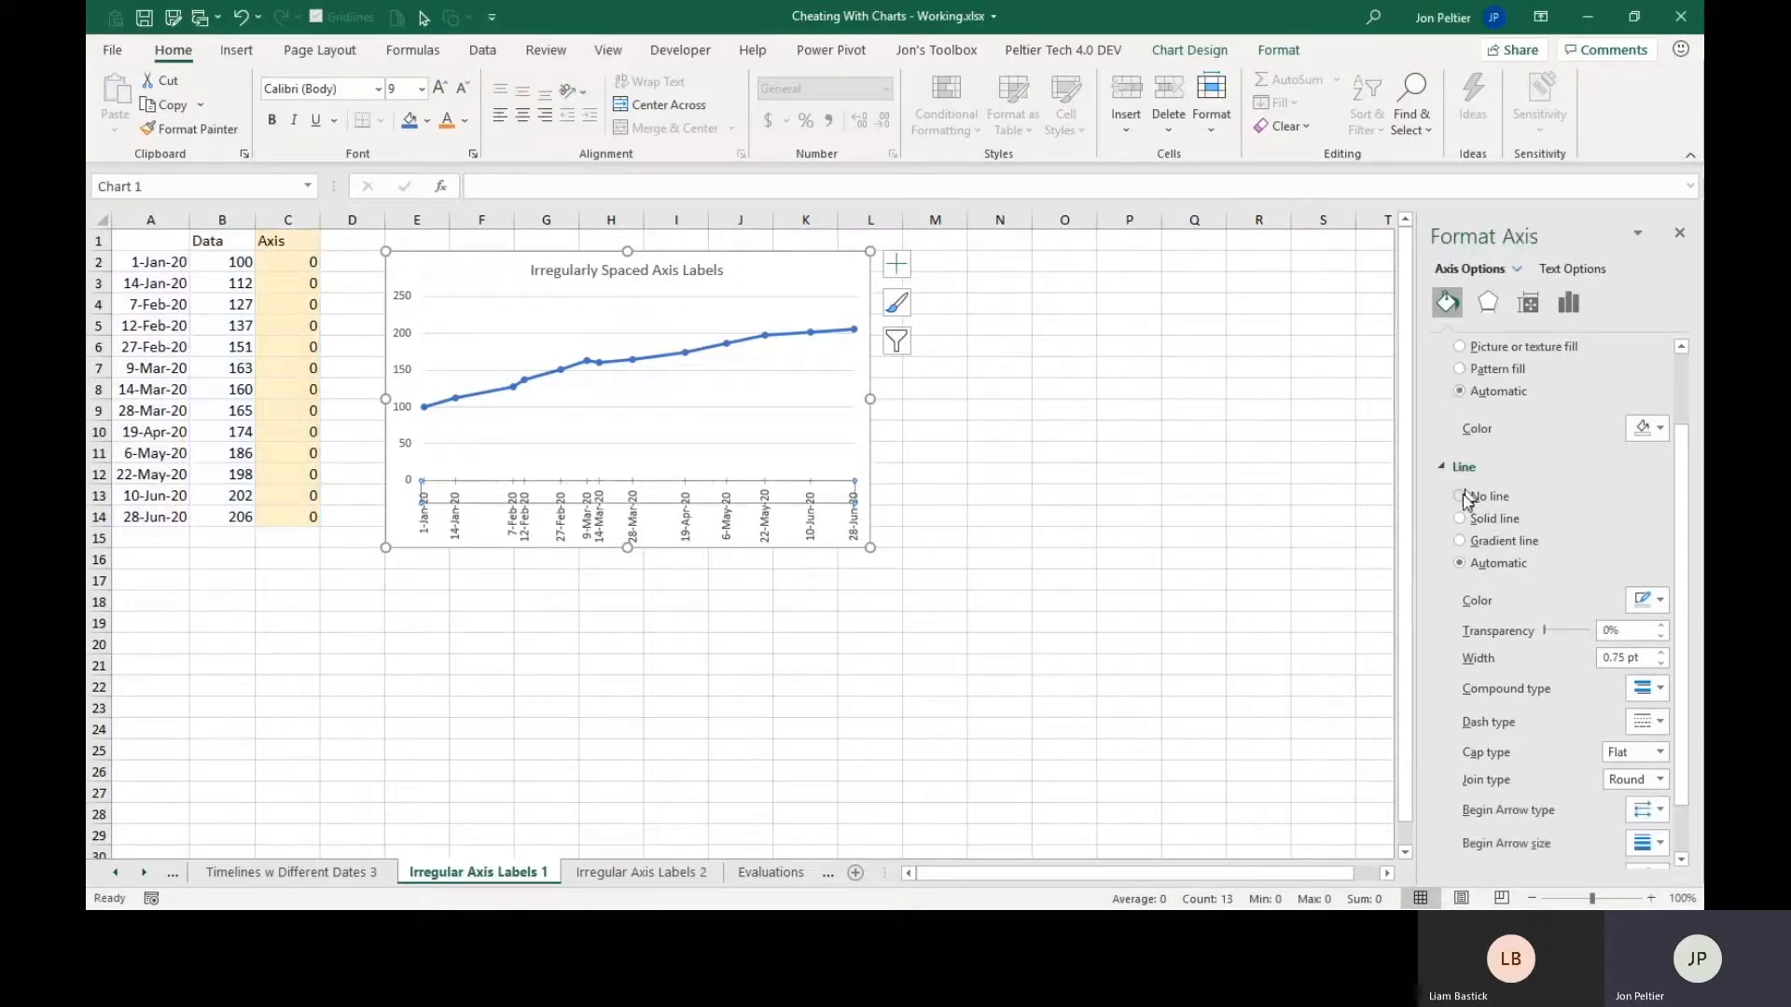
click(1662, 601)
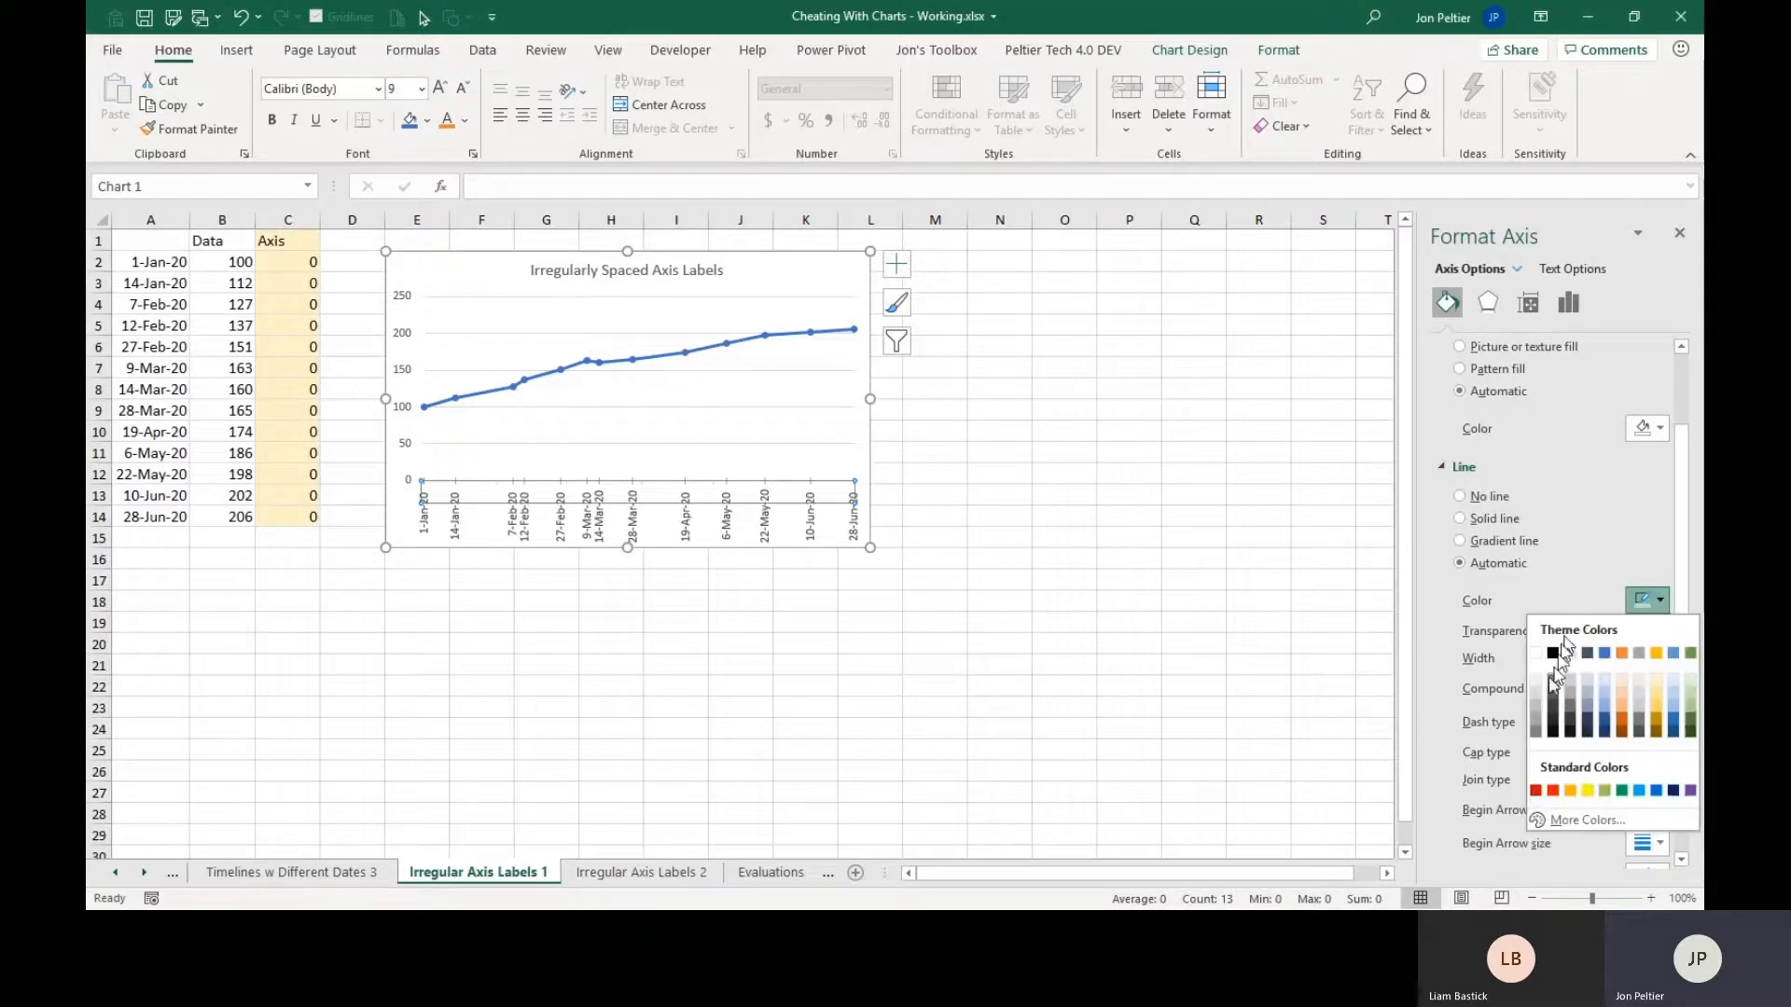
click(1536, 724)
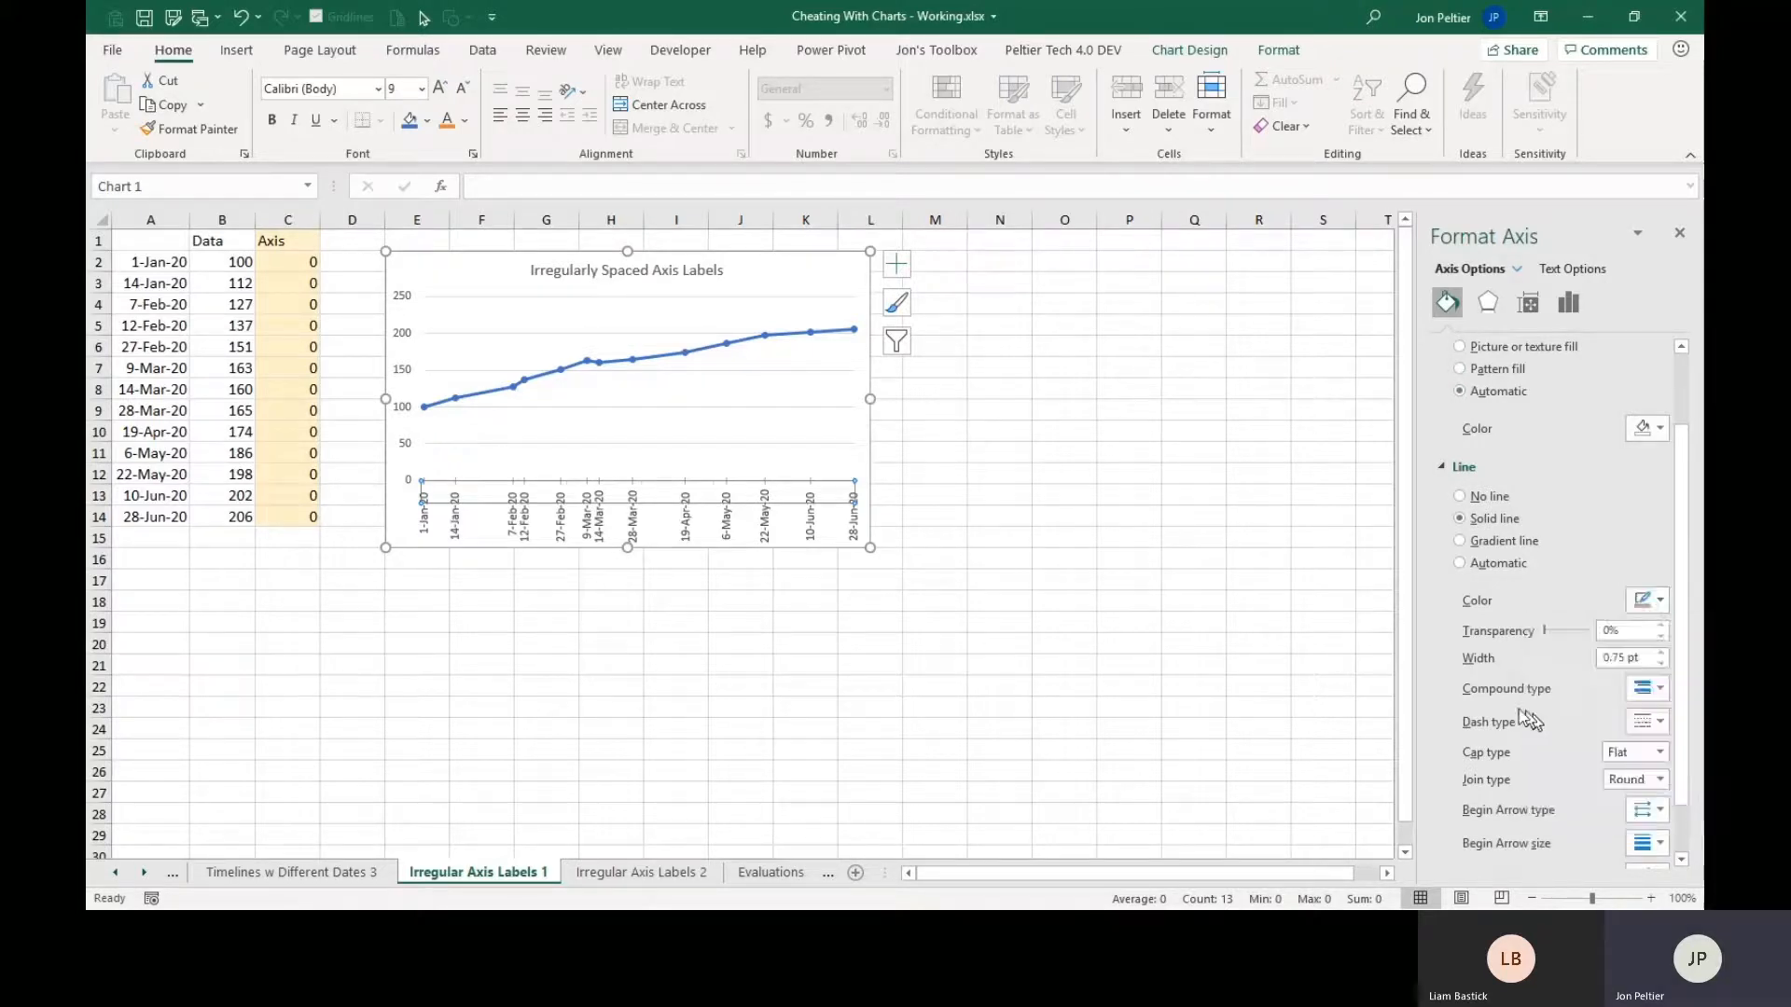
click(1124, 541)
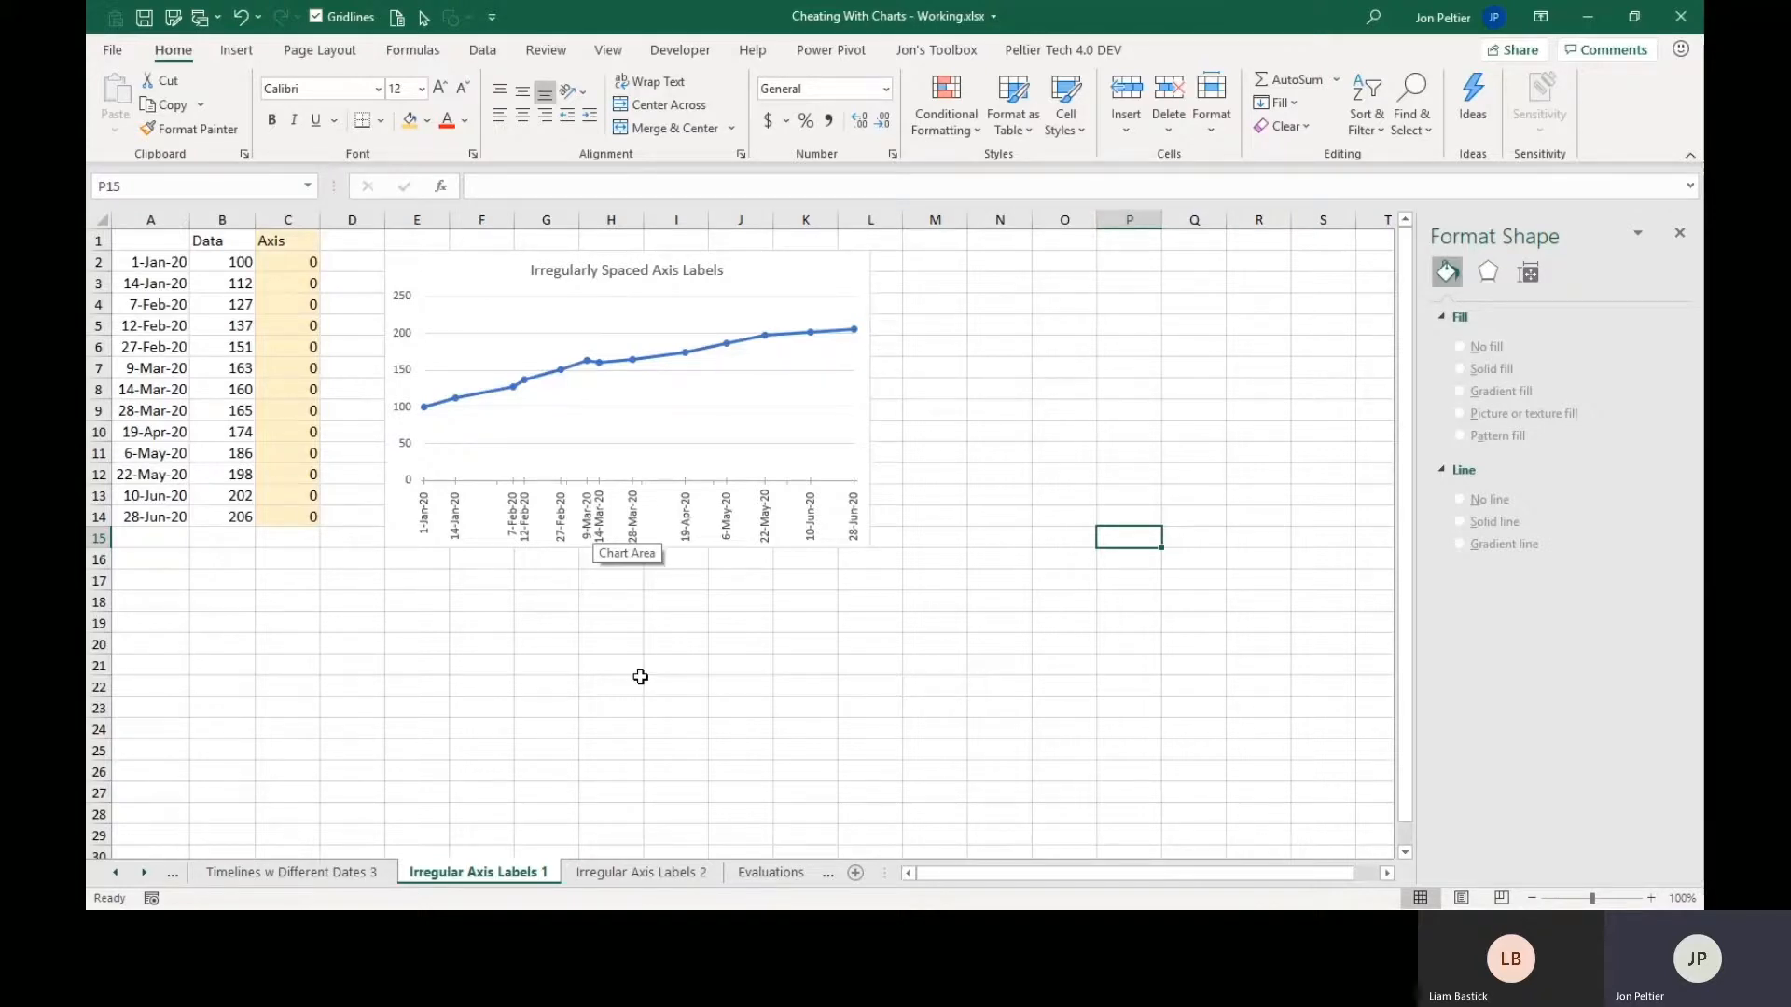
Go back to the Conditional Formatting Bars 1 sheet and examine the Feb, Jun and Nov columns in its chart.
click(769, 872)
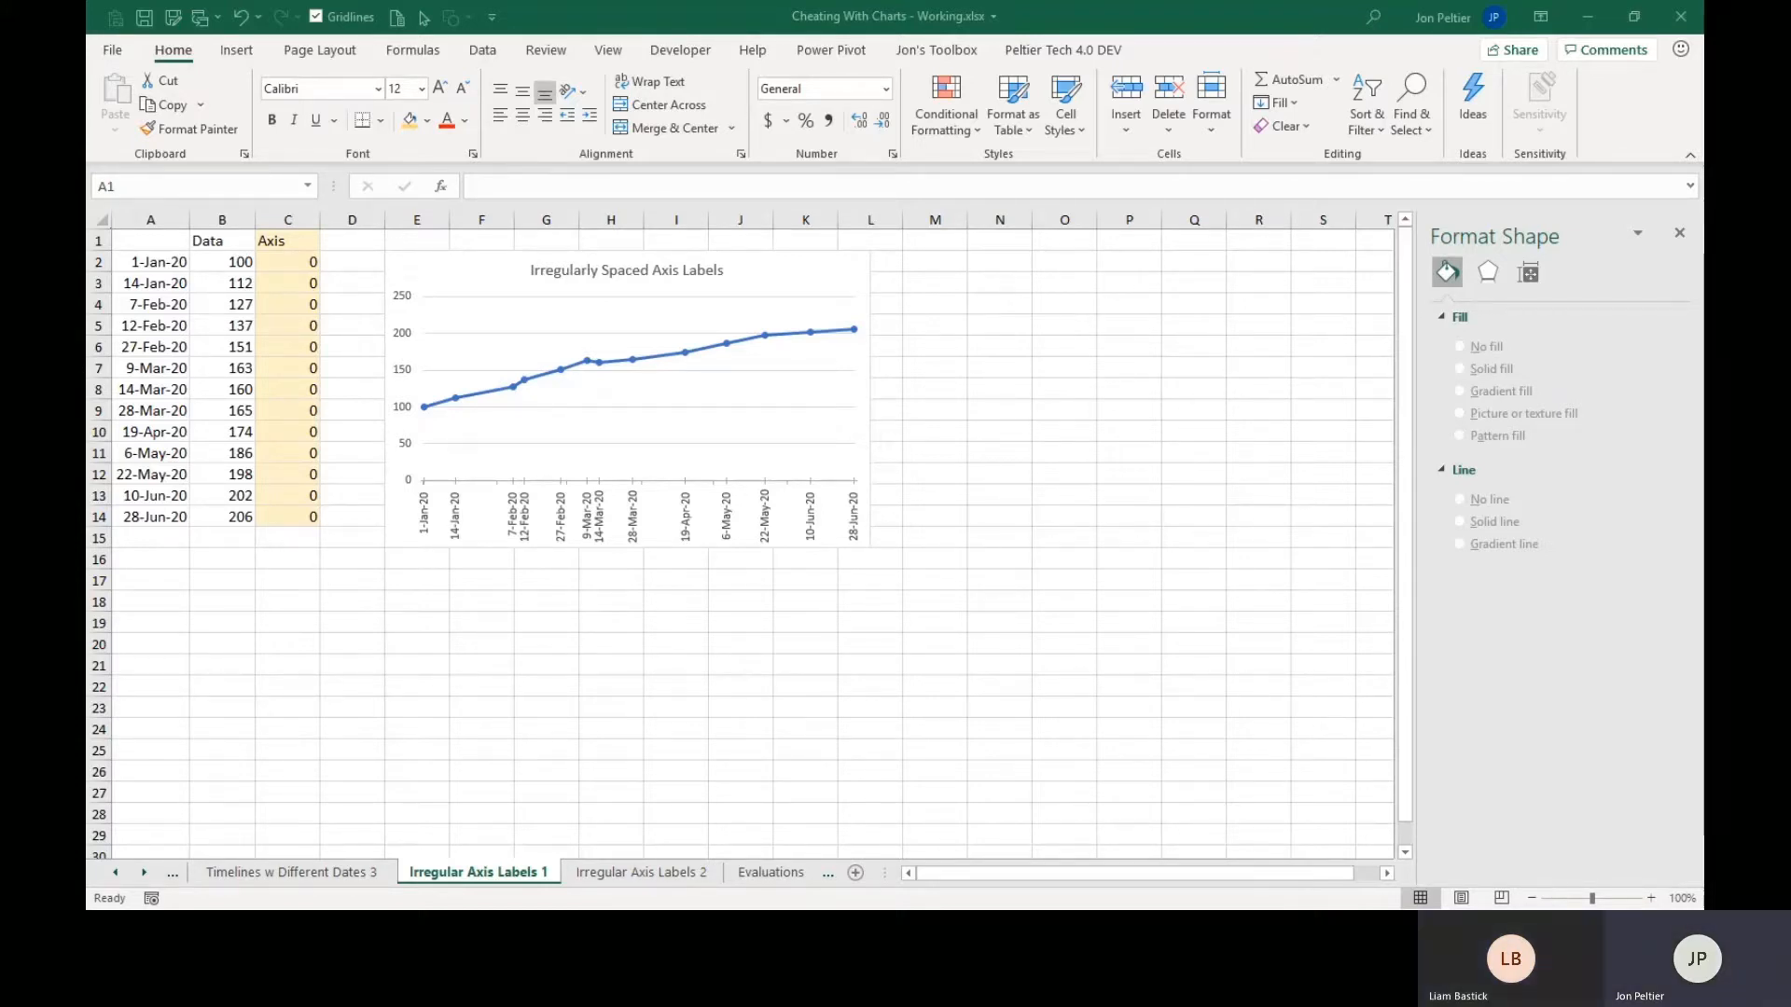
click(117, 872)
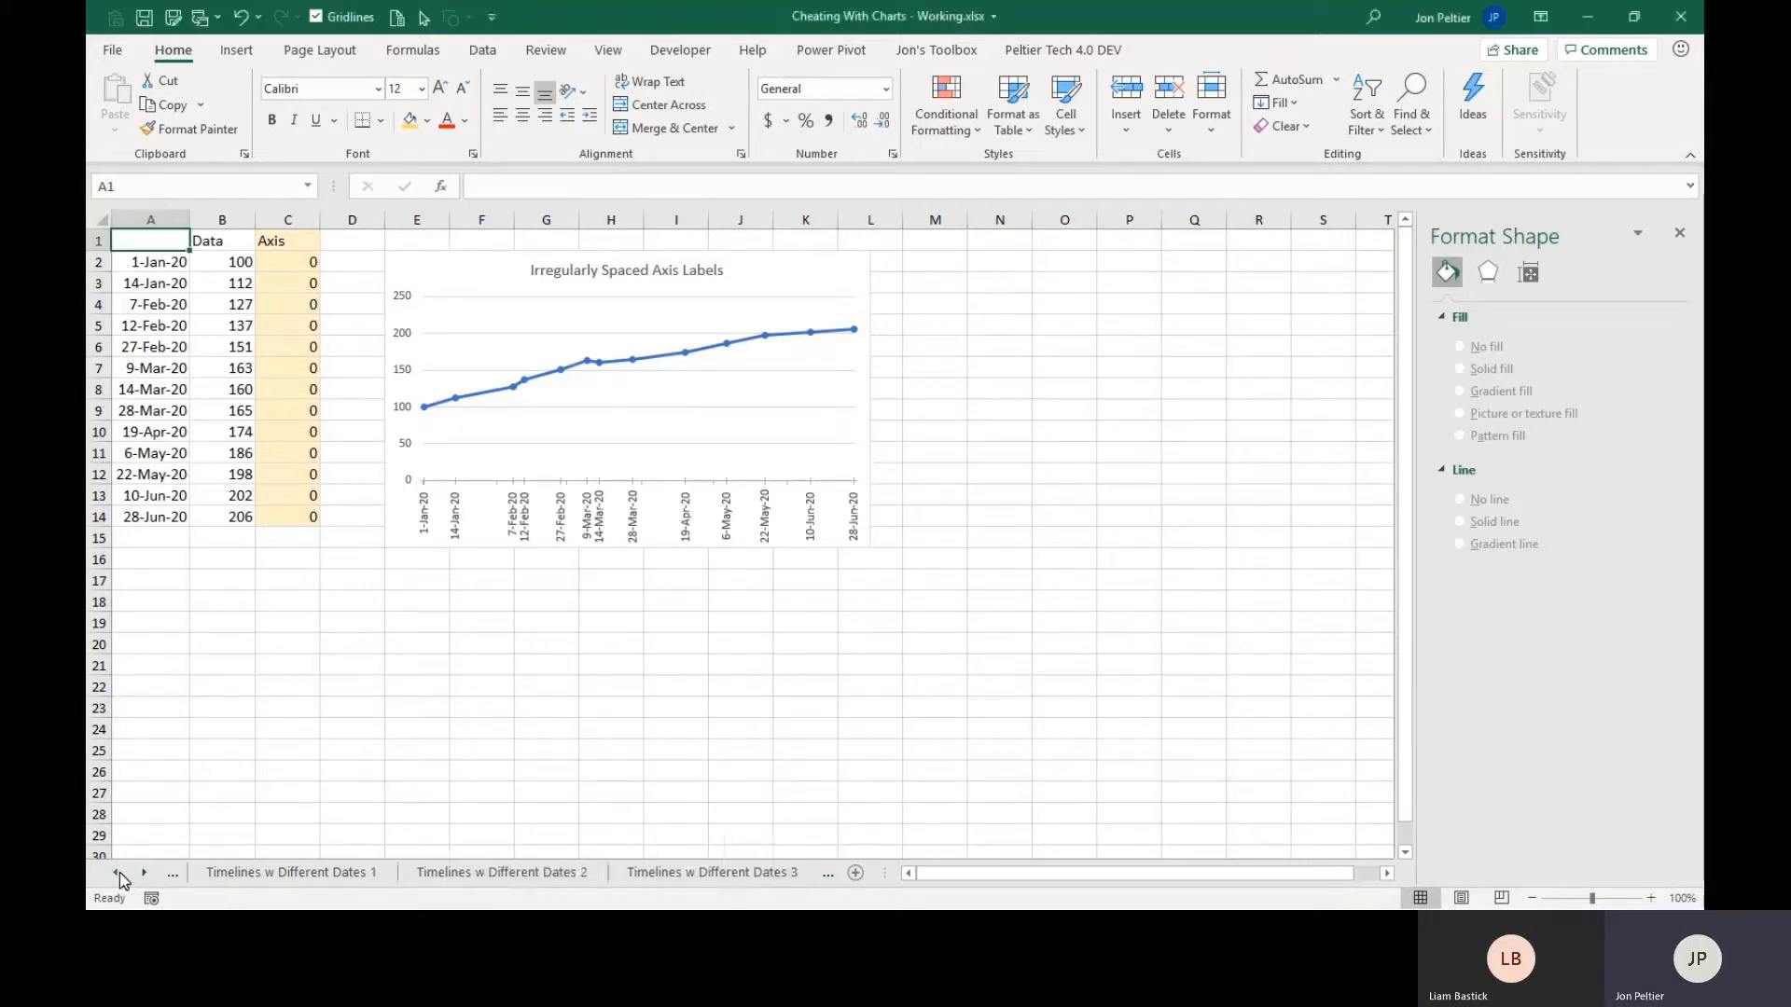
click(116, 872)
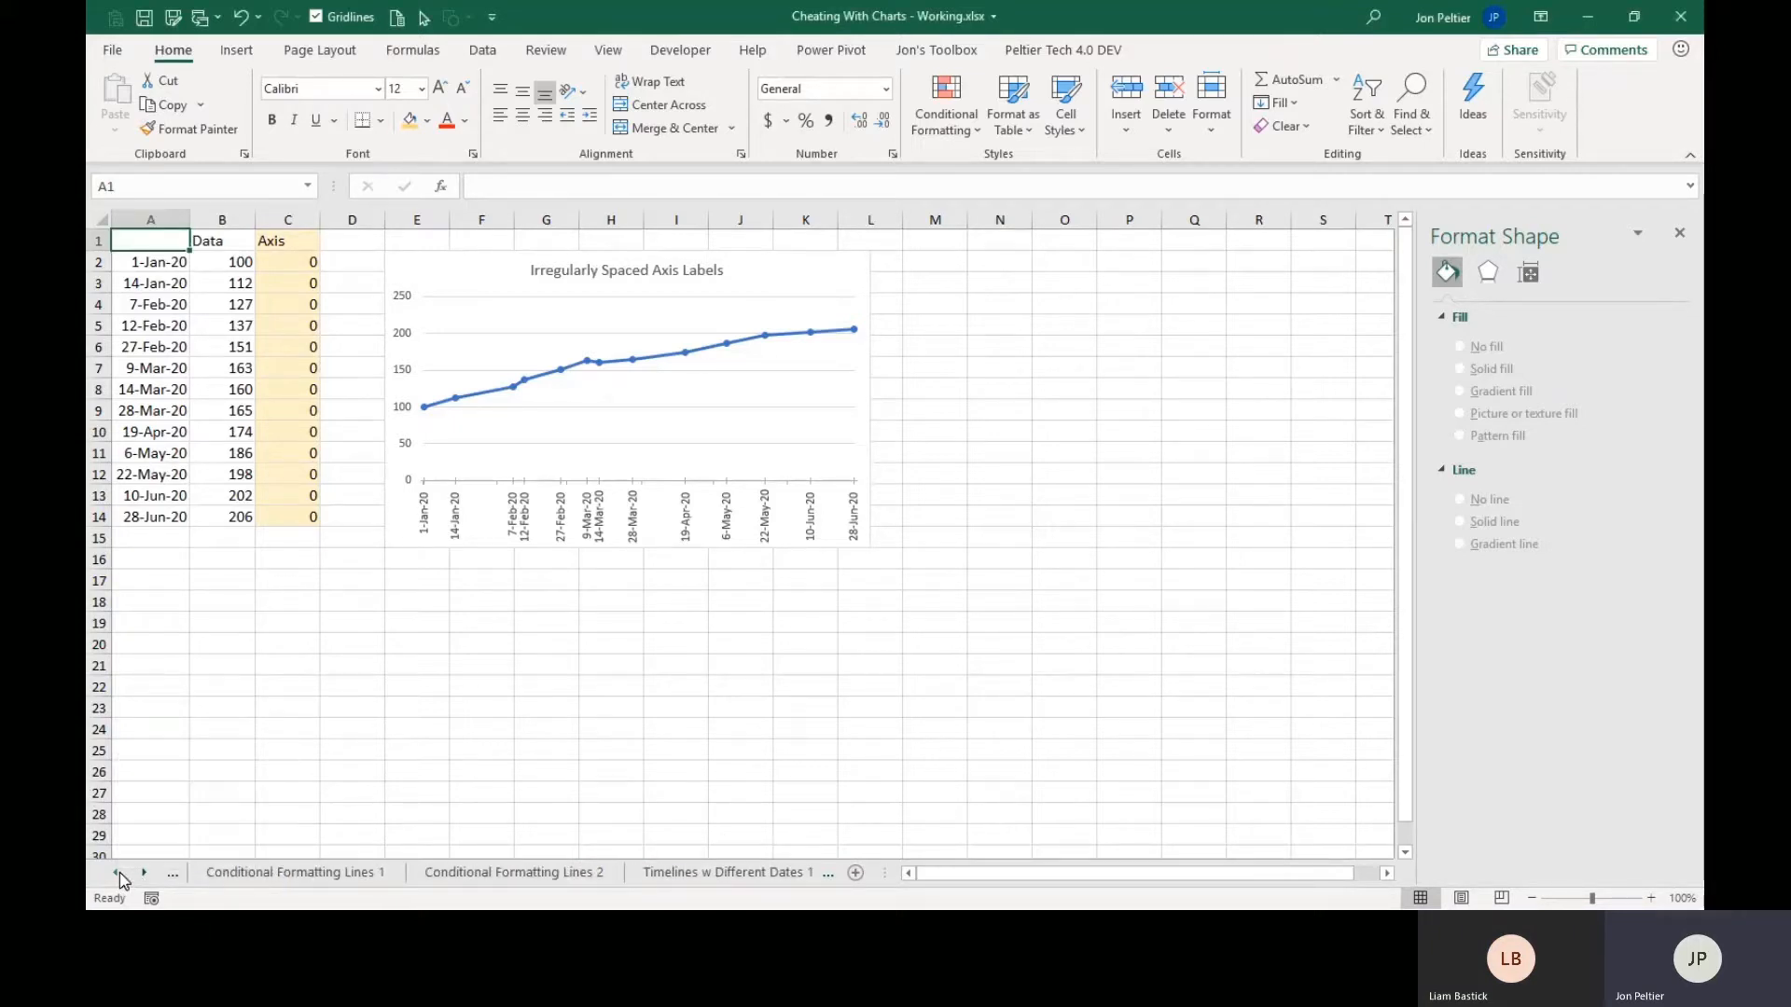
click(119, 872)
click(119, 871)
click(250, 877)
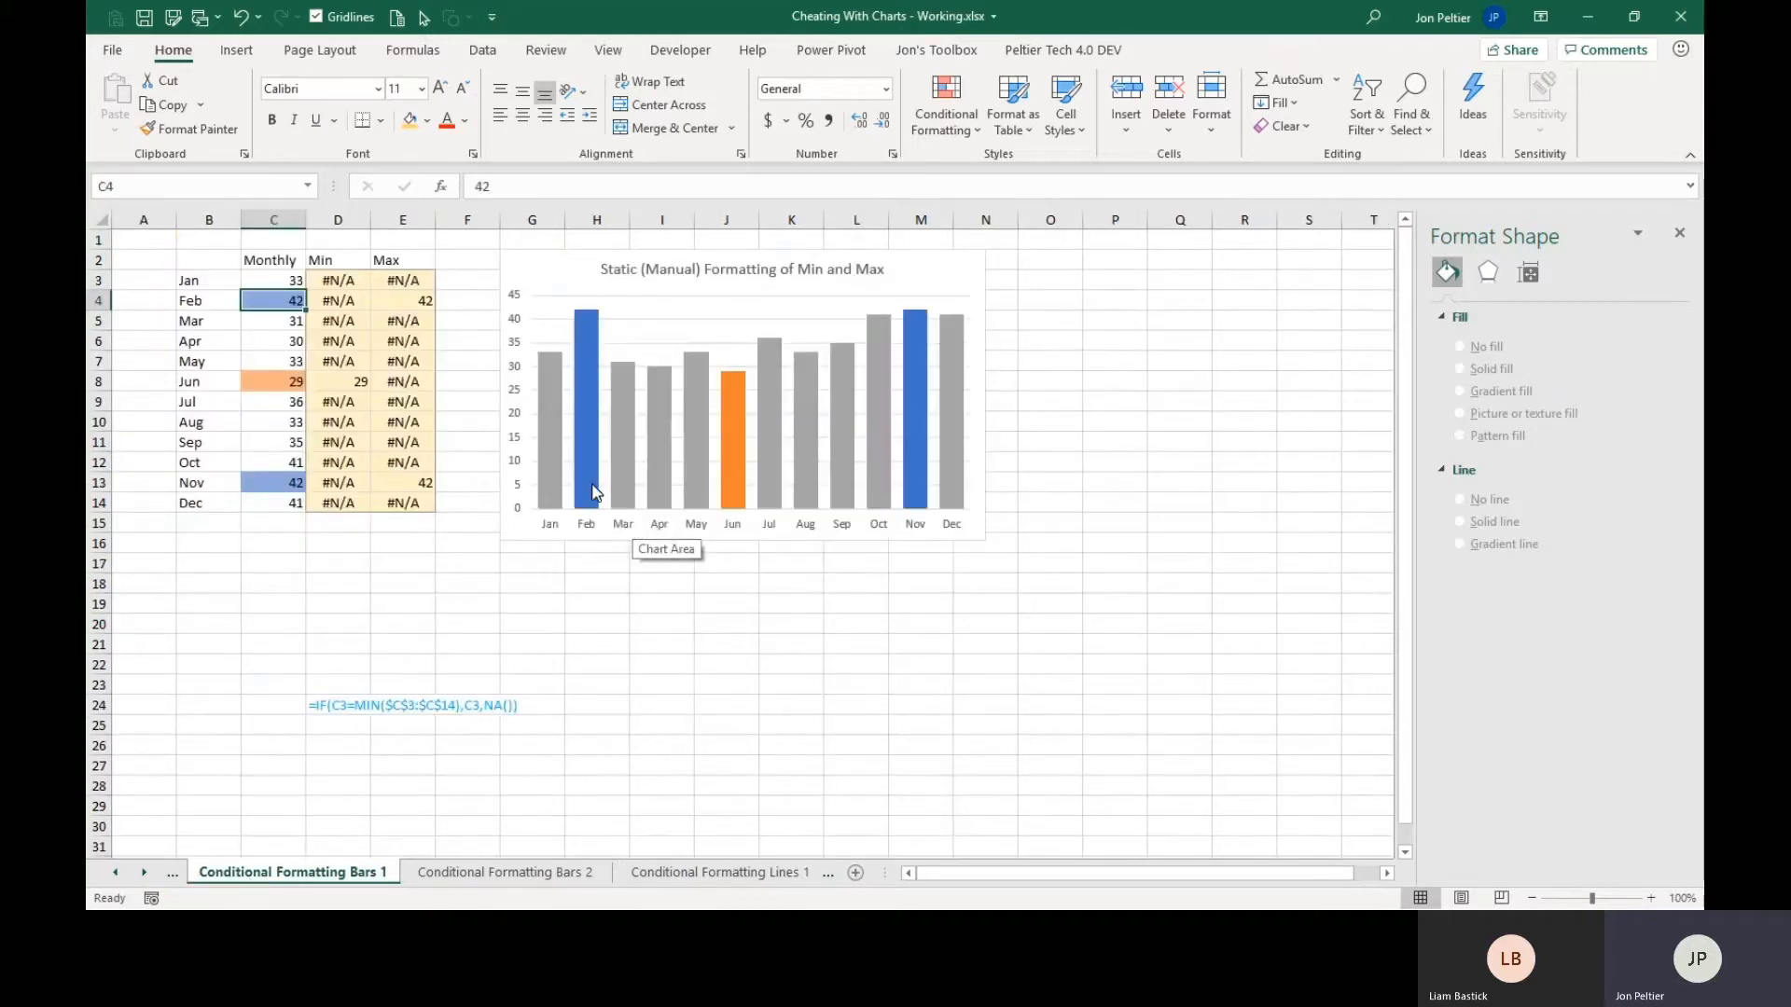
mouse_move(594, 491)
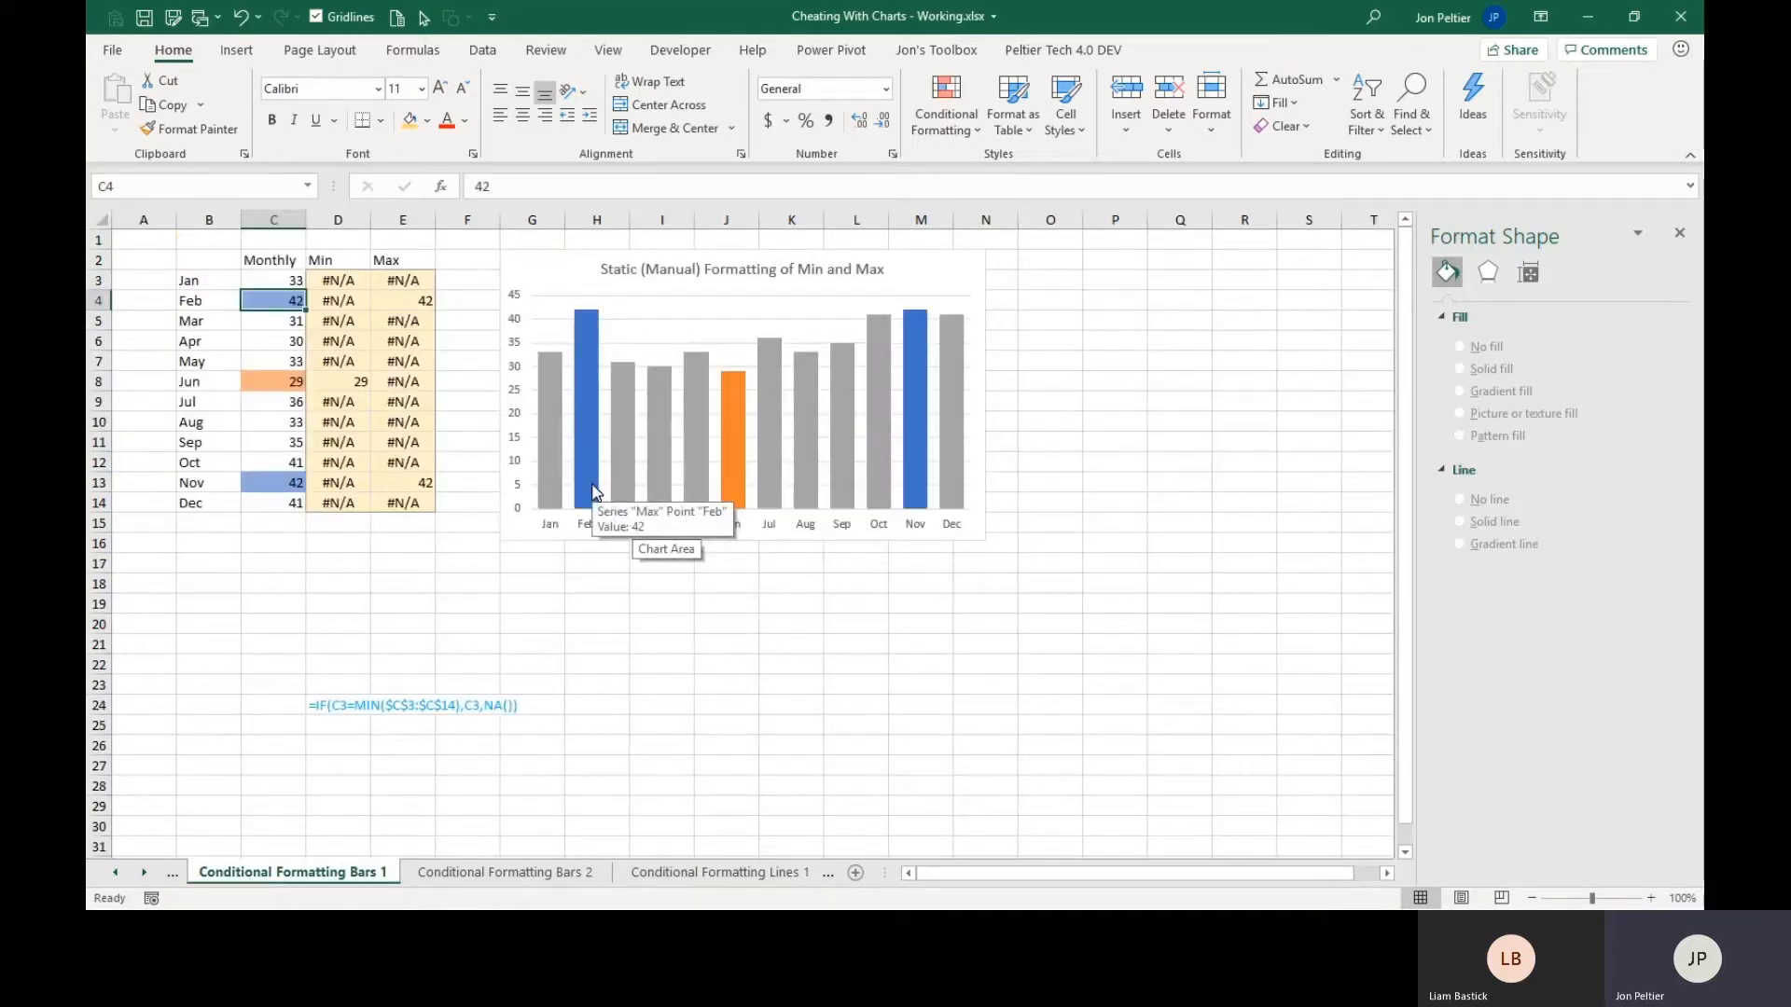
mouse_move(740, 472)
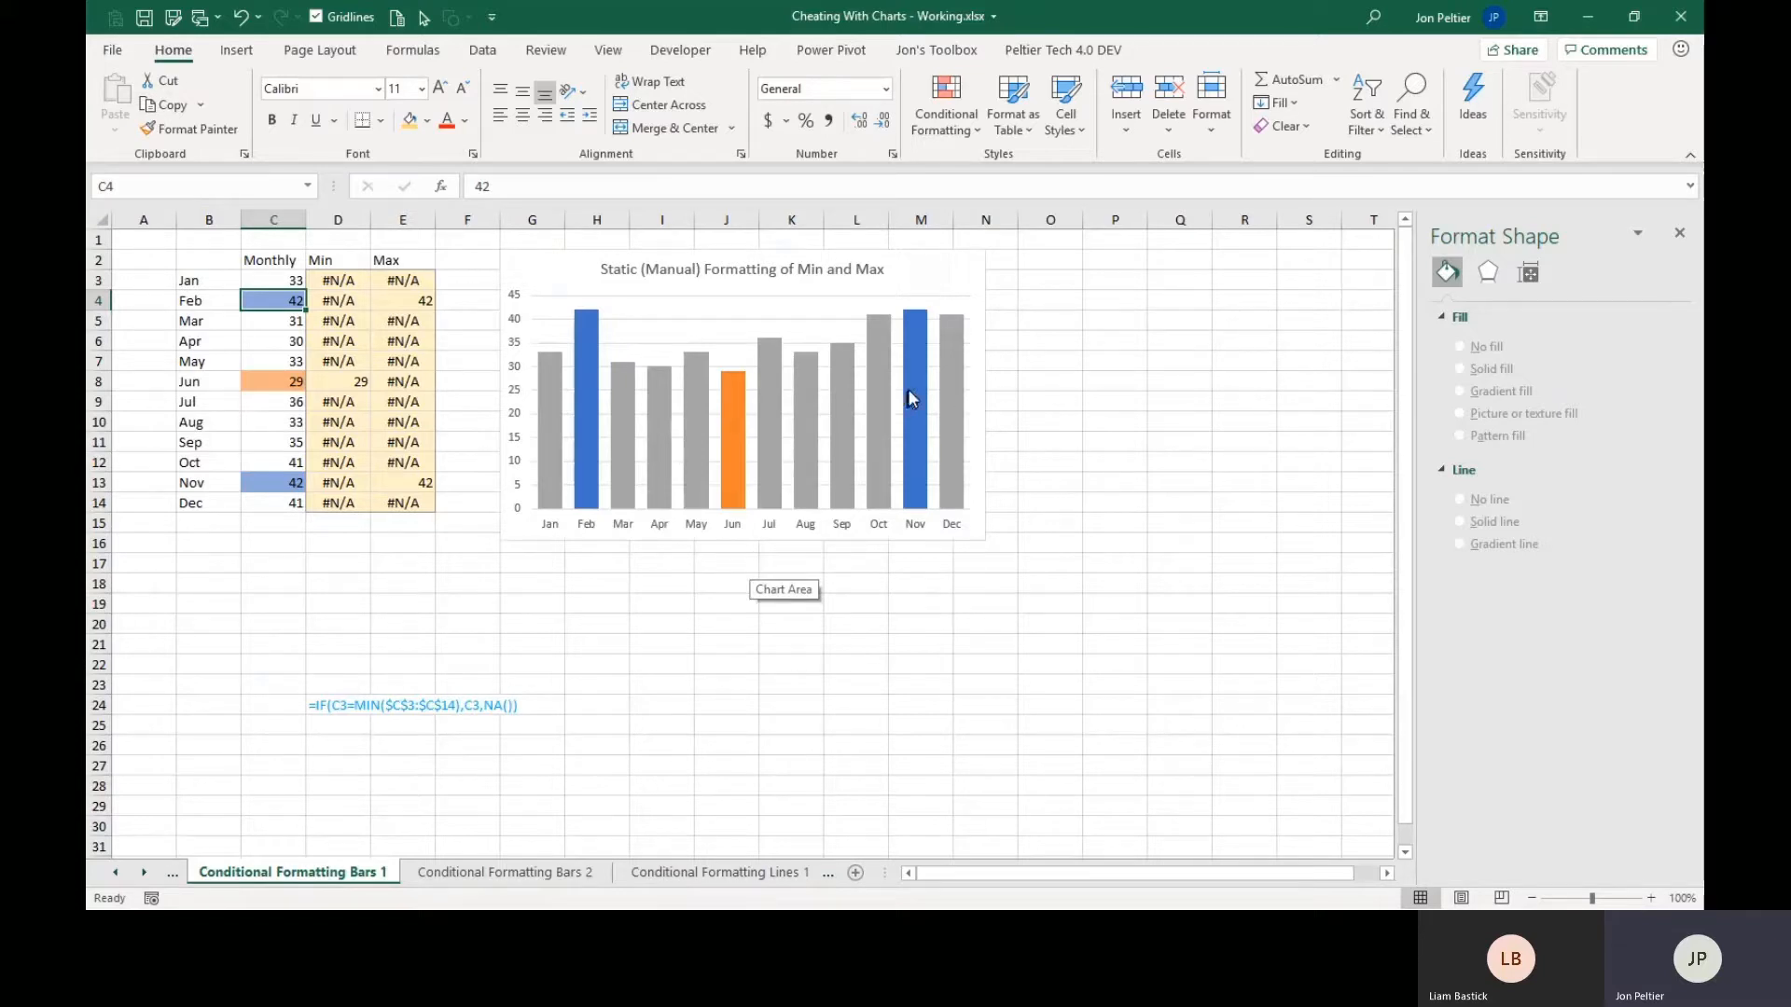
mouse_move(910, 390)
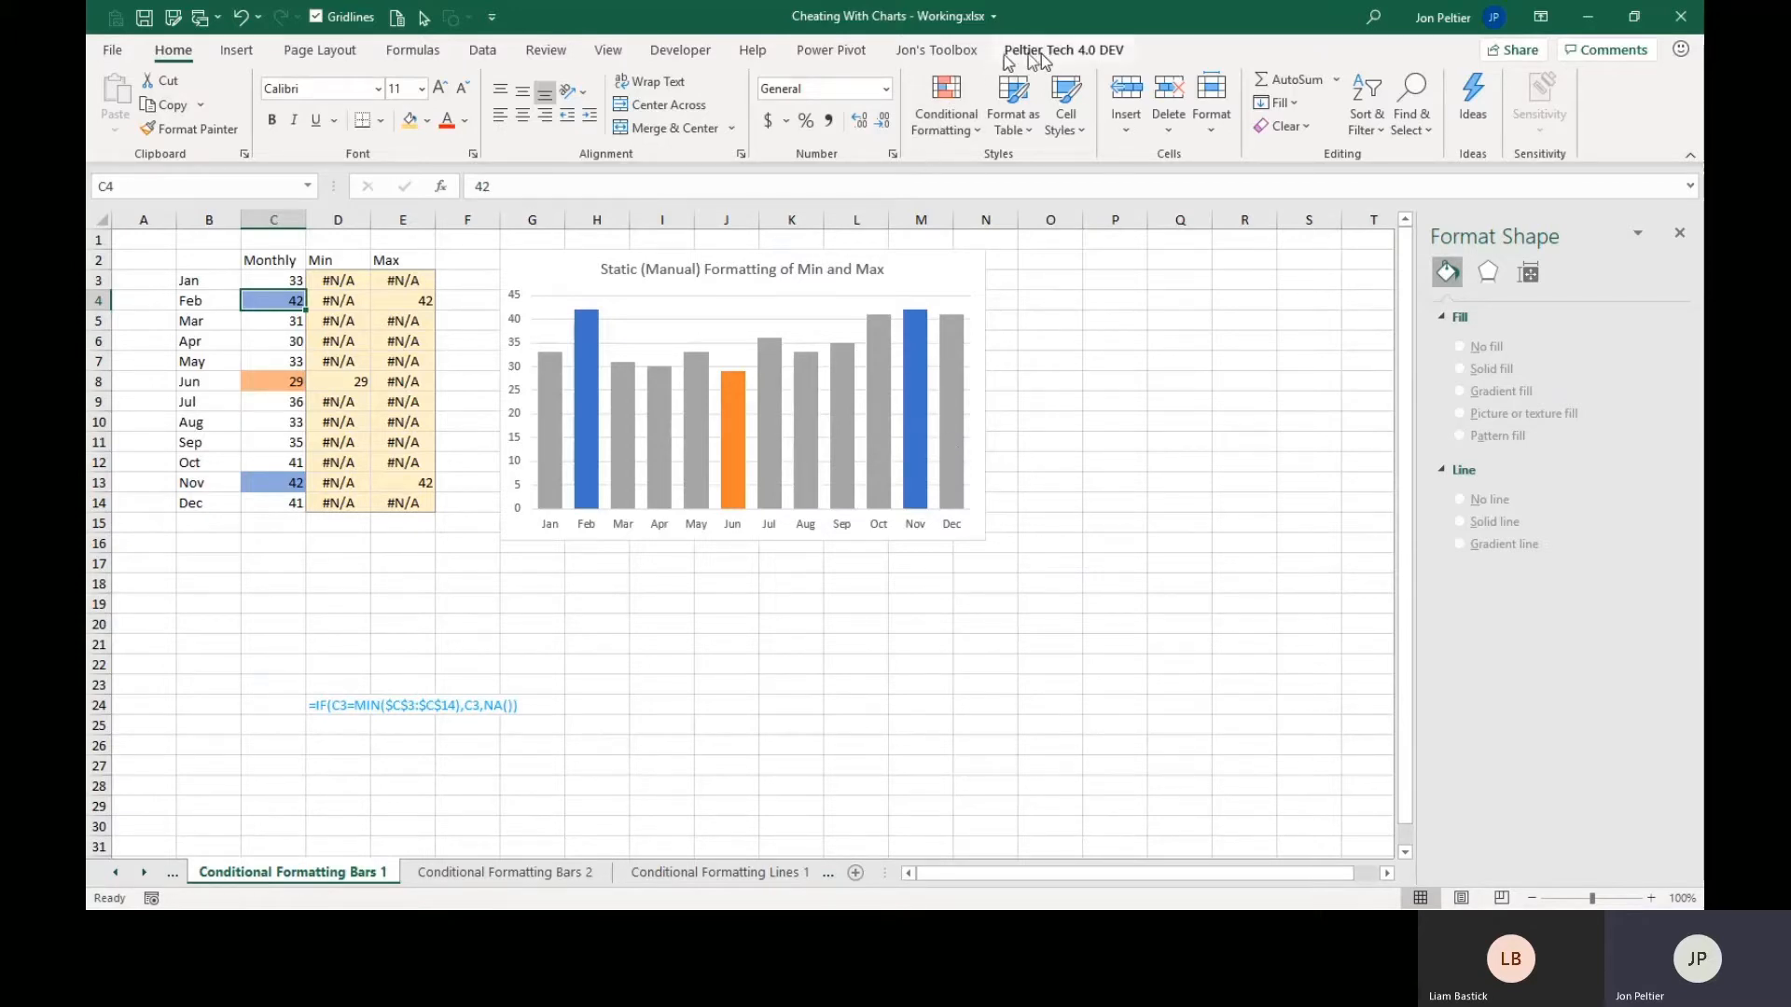
click(466, 122)
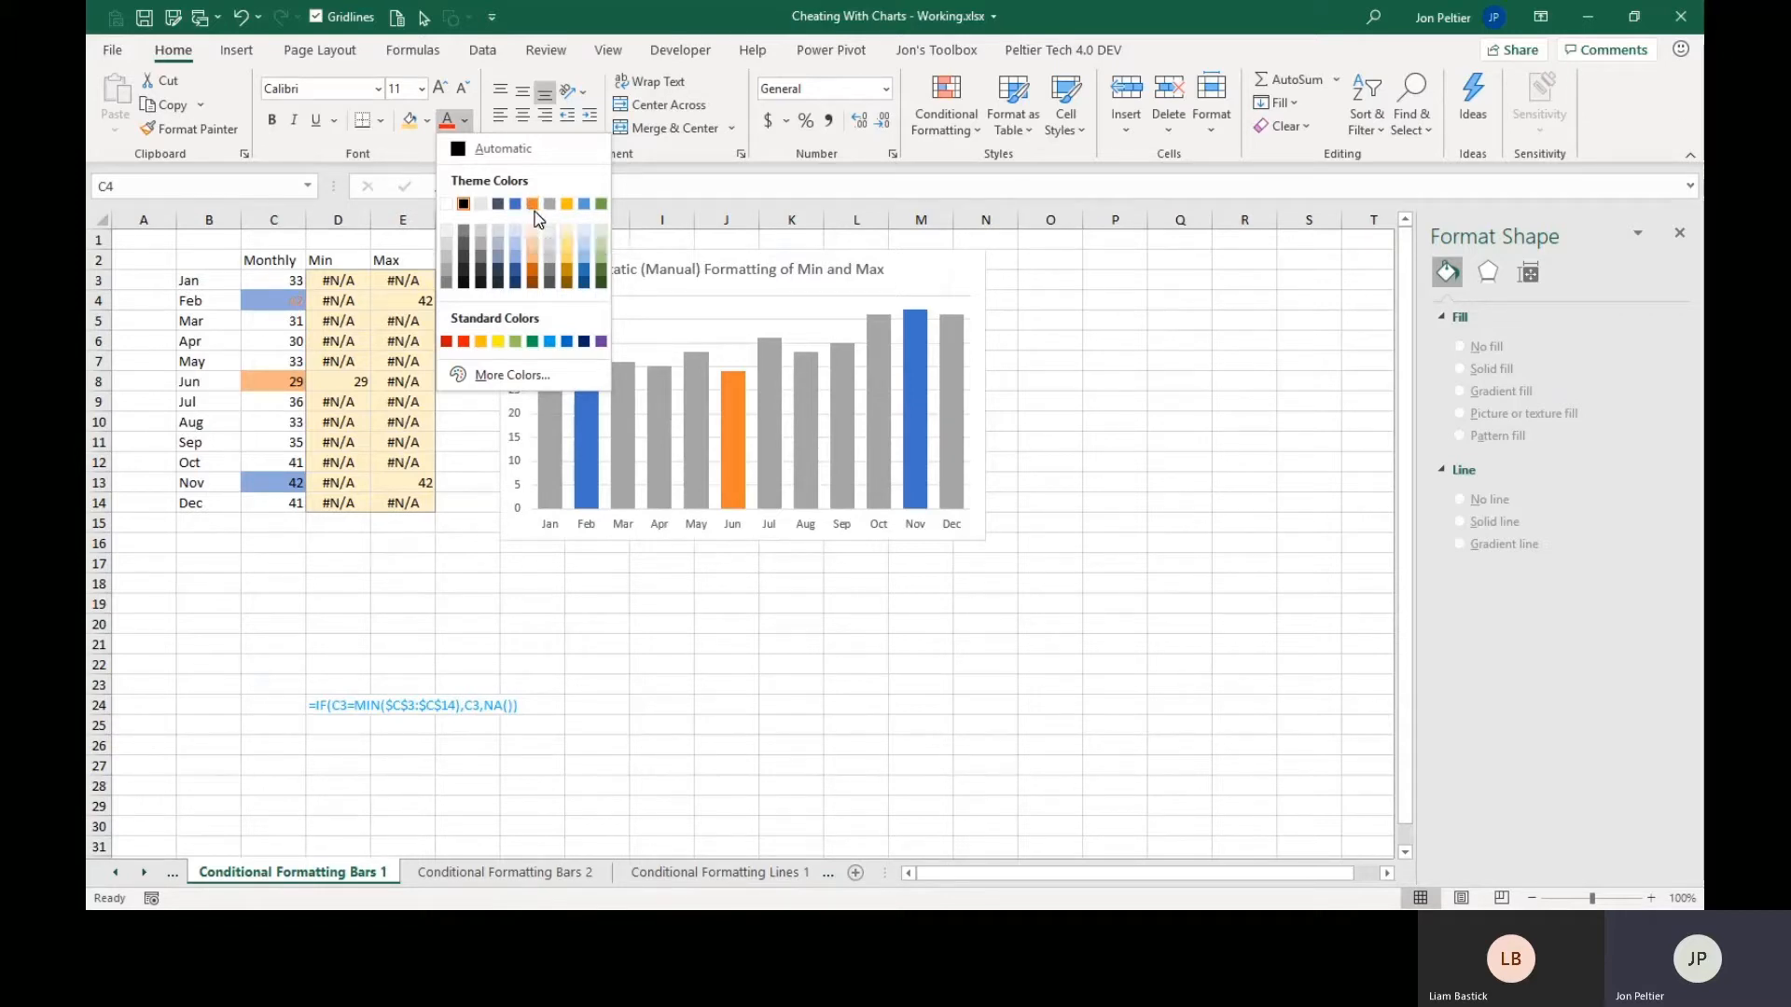
key(Escape)
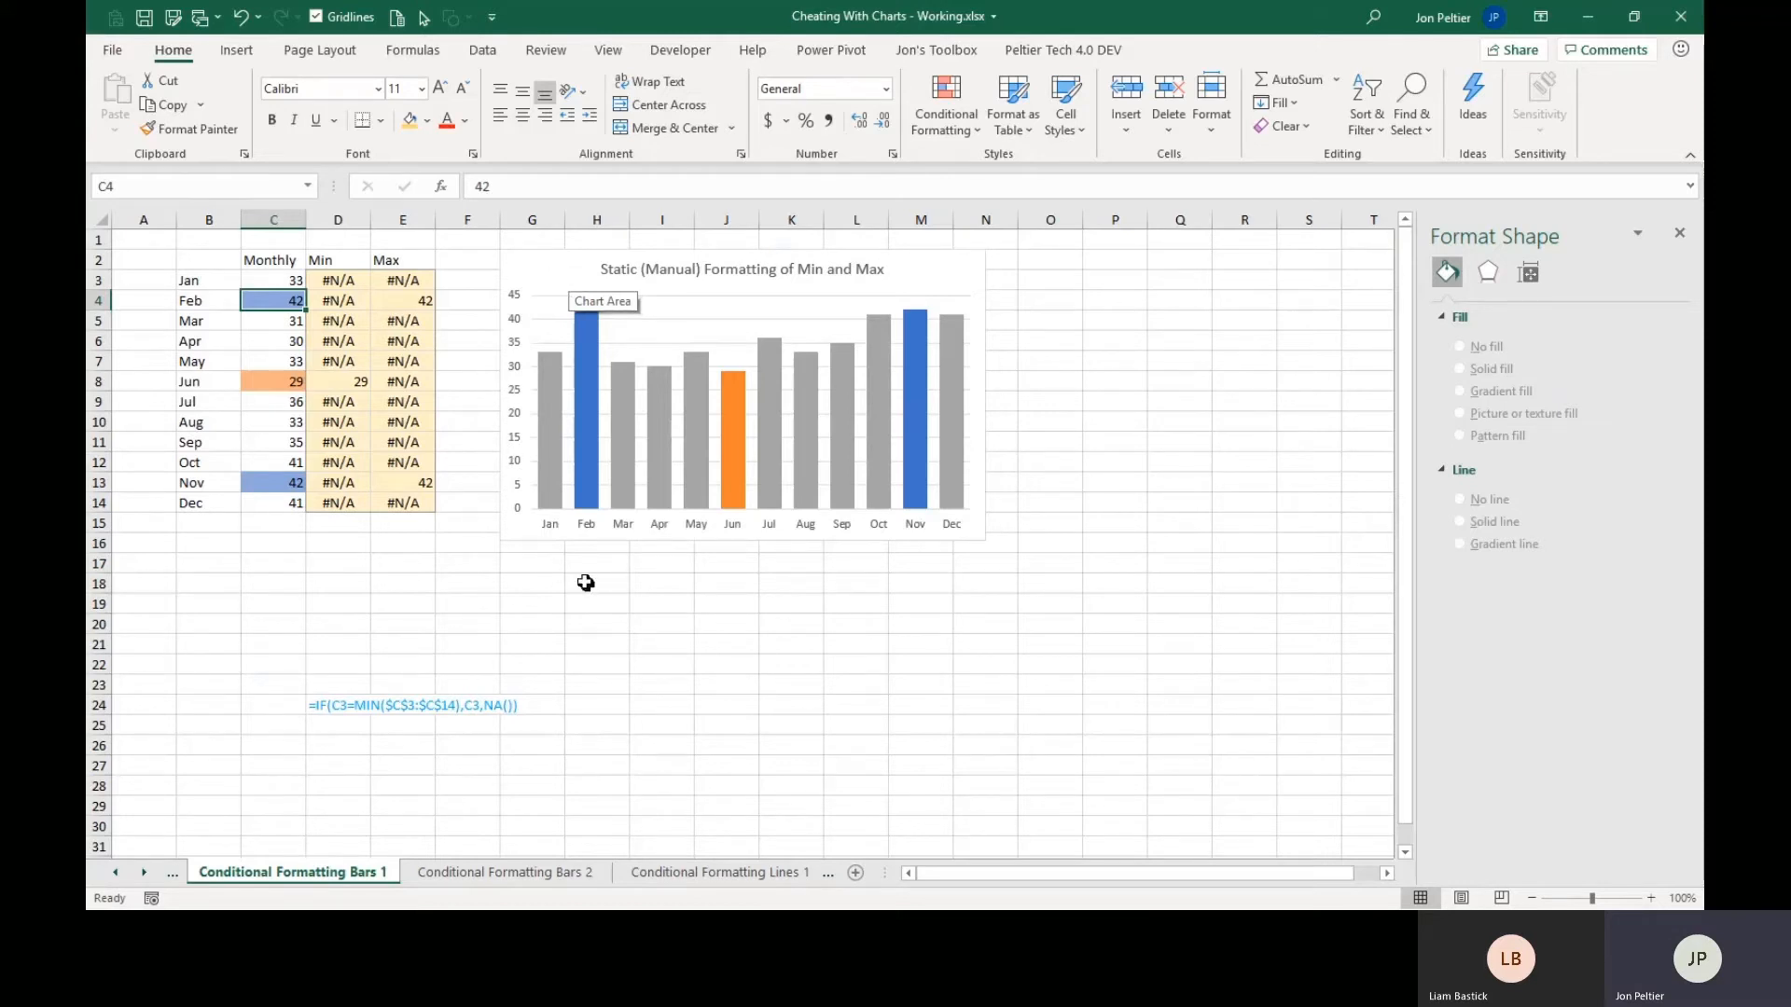
click(550, 532)
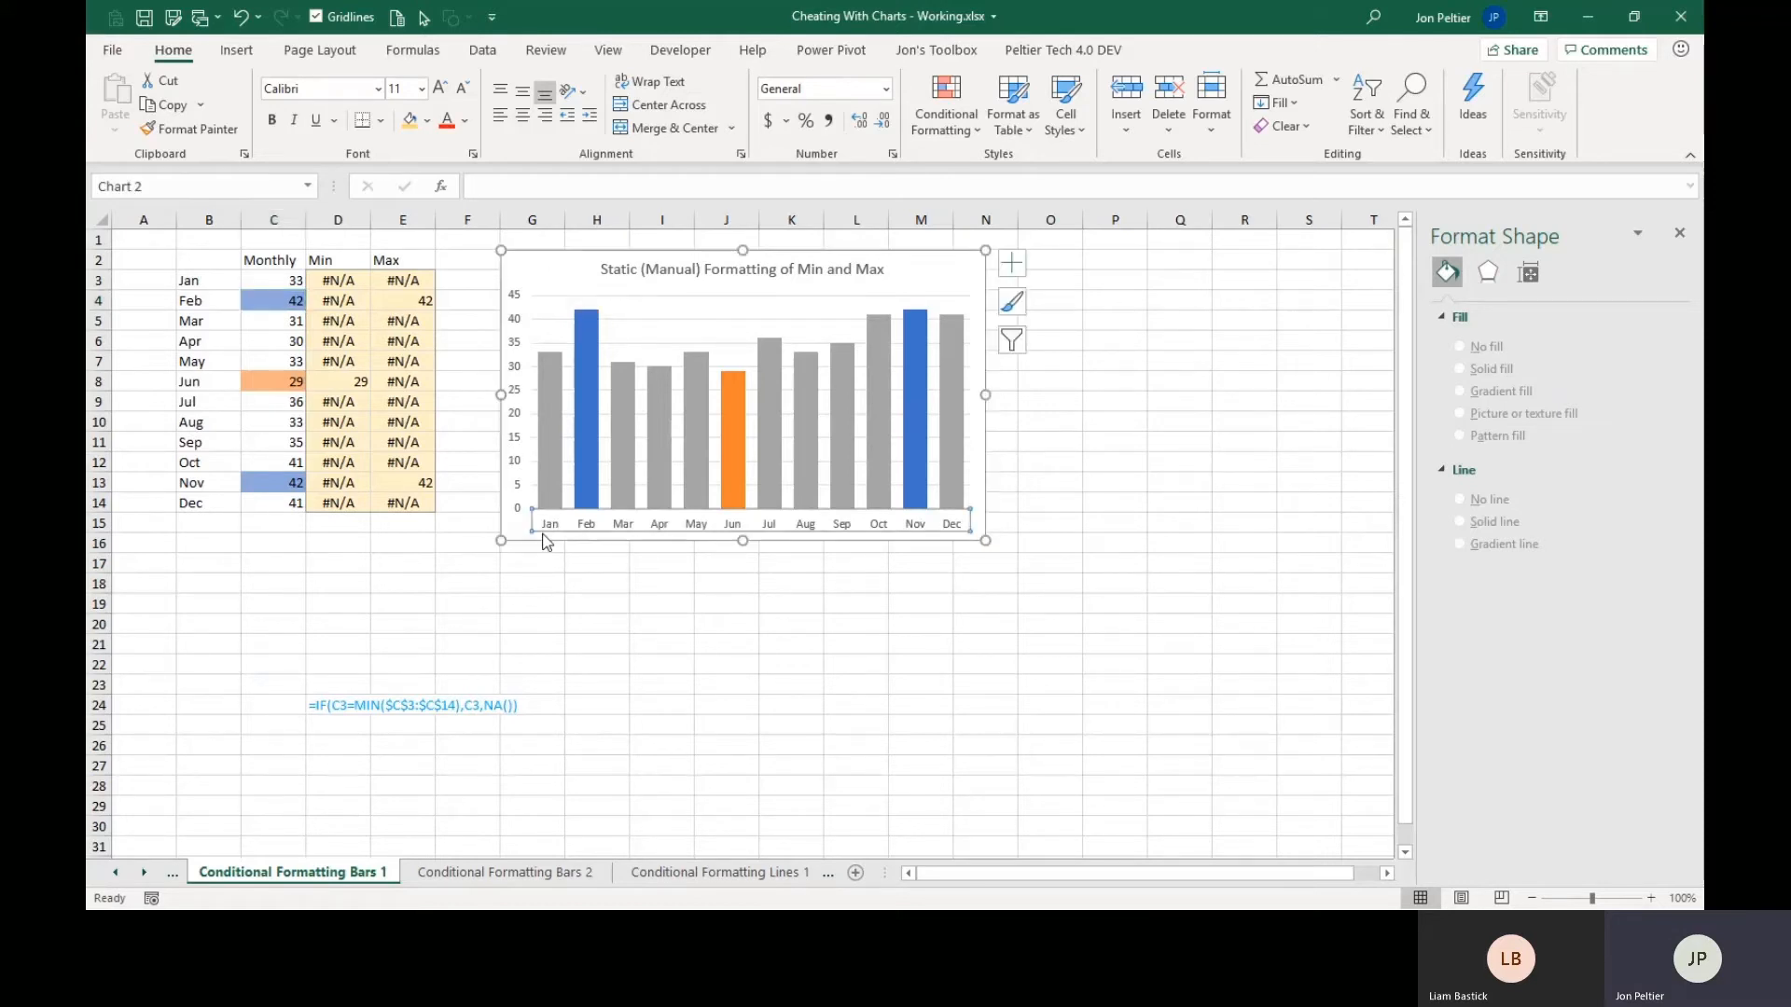
click(533, 549)
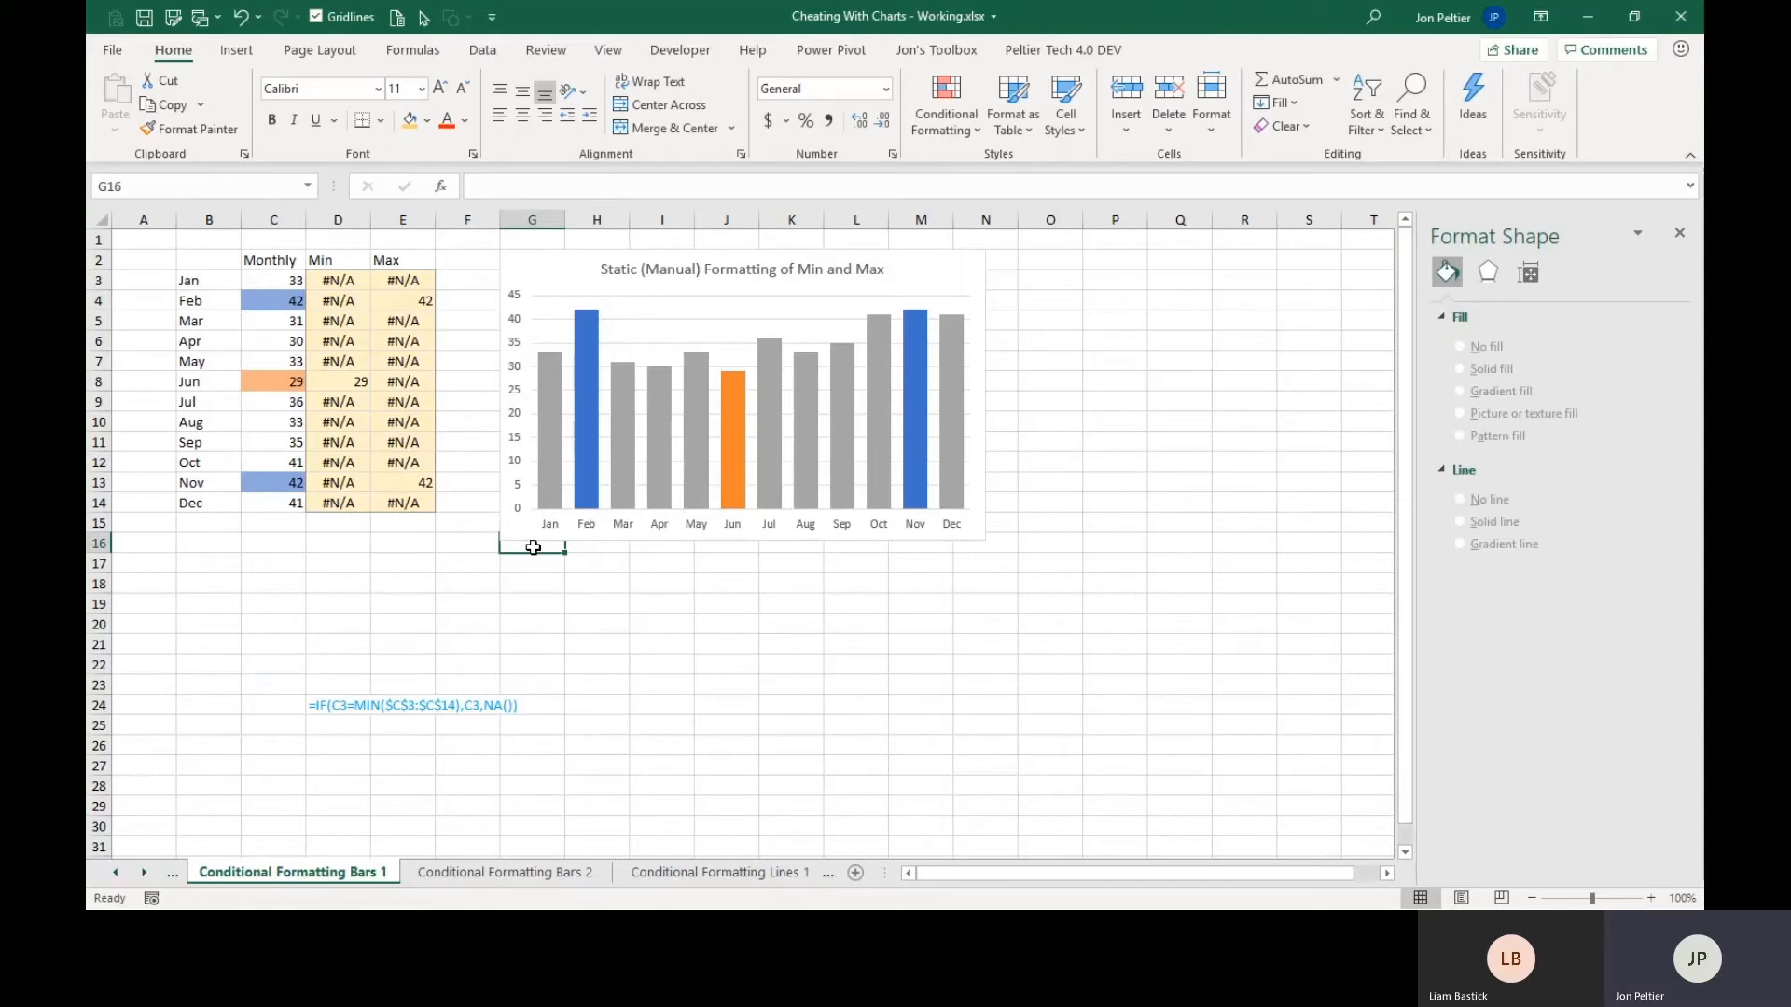